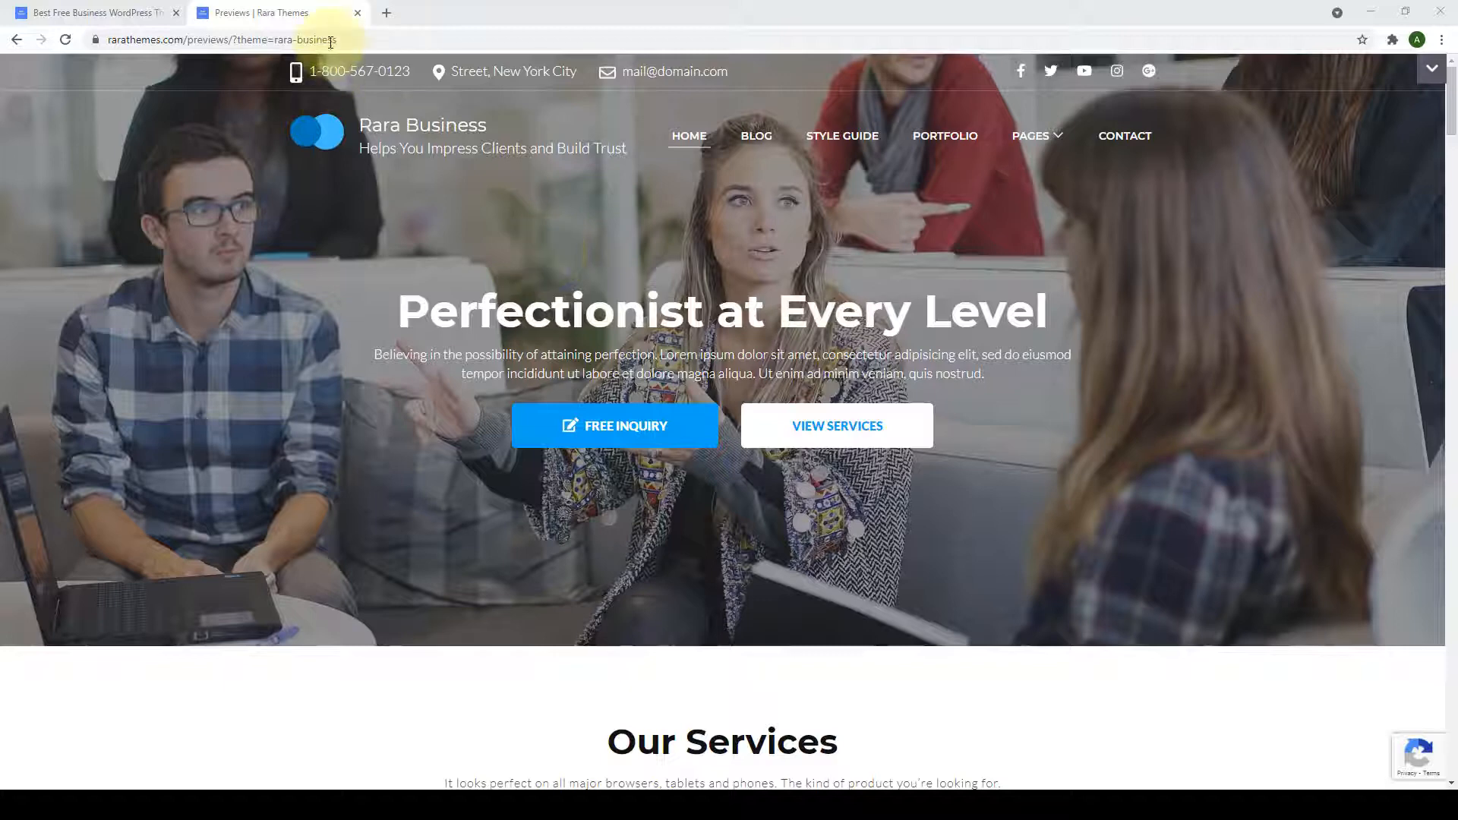
Load rarathemes.com in a new browser tab and open its Free WordPress Themes listing.
left_click(387, 13)
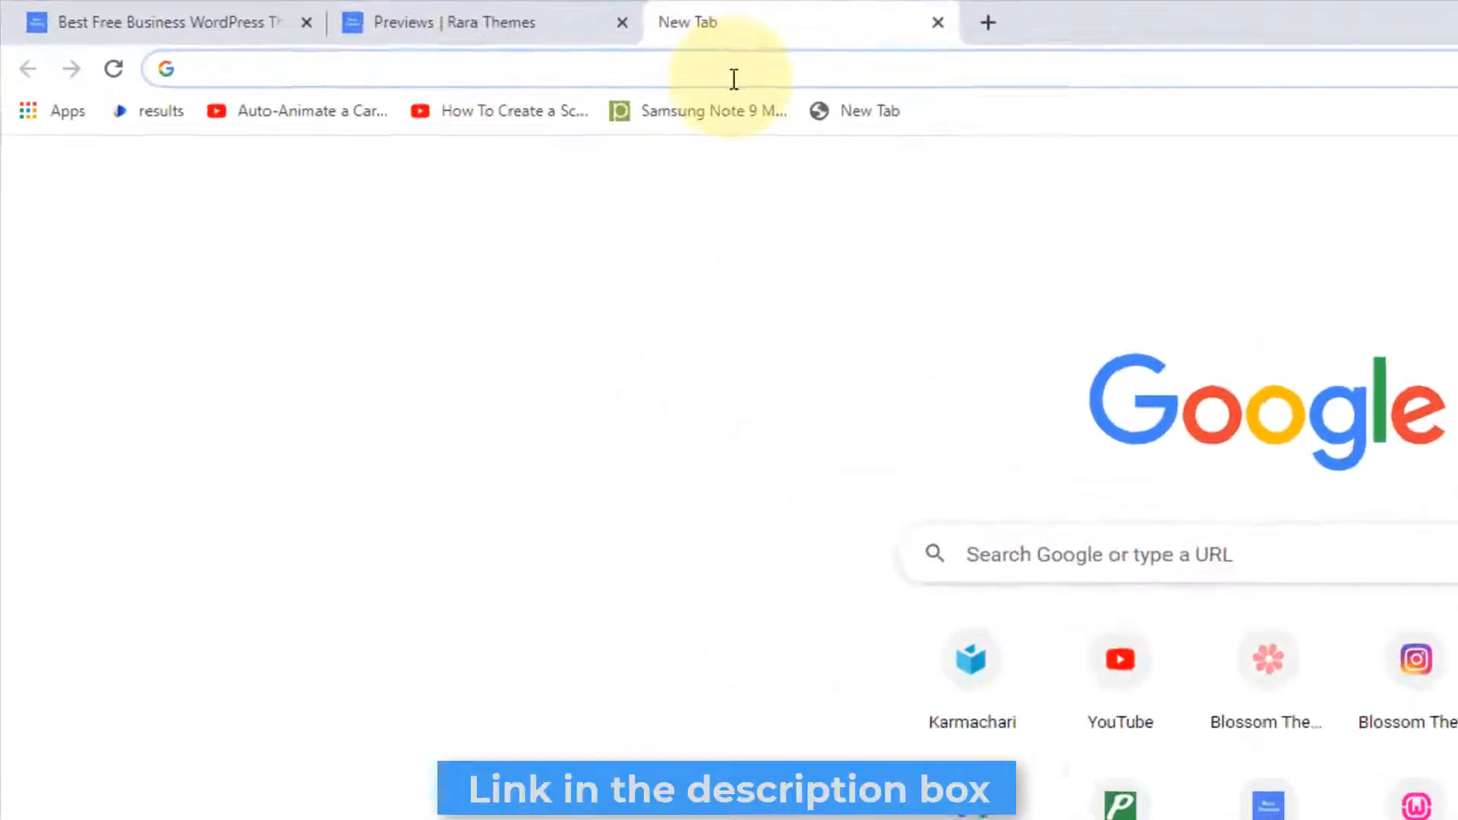
type("rarathemes.com")
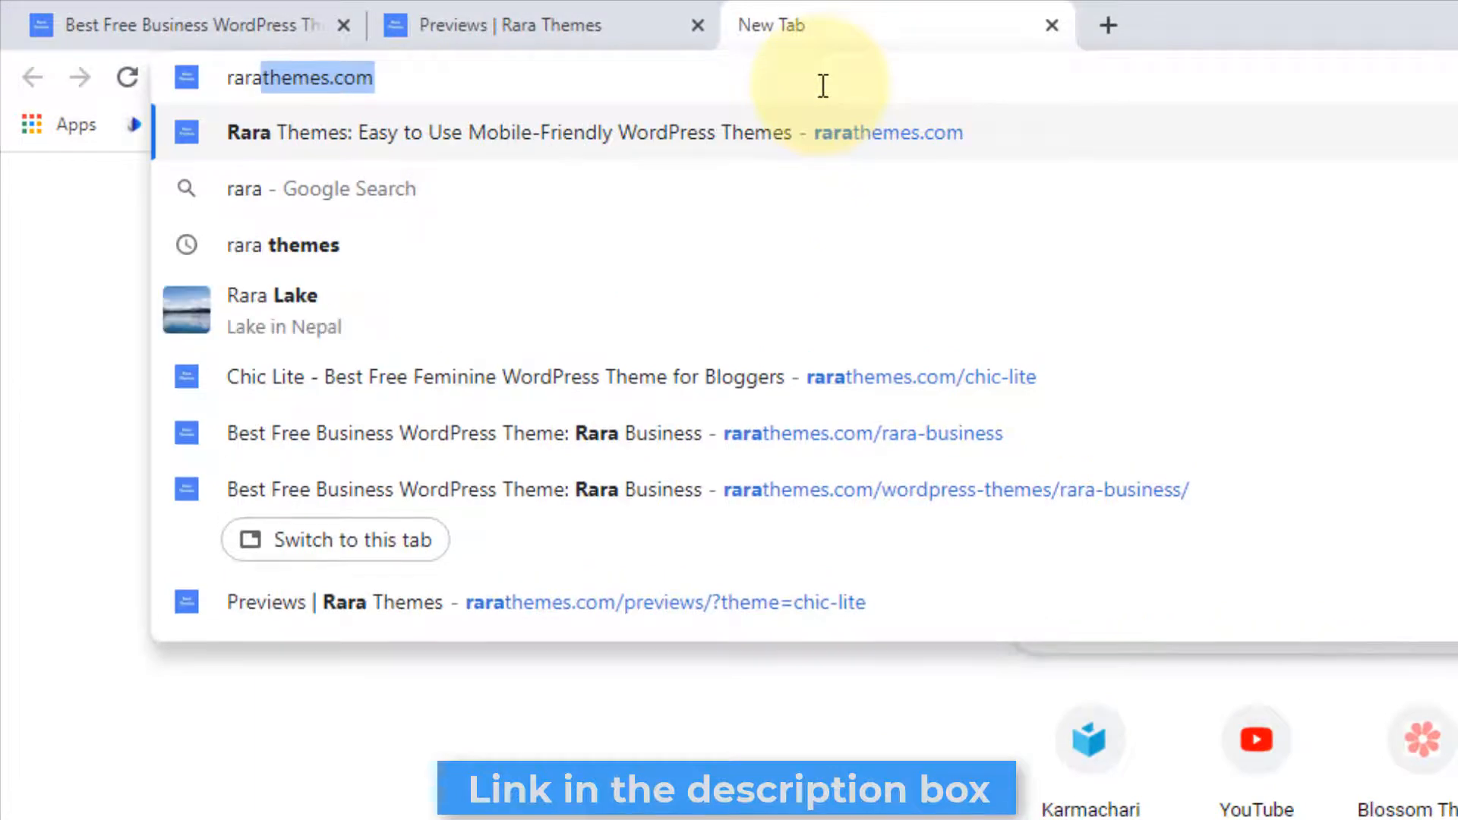
key("Return")
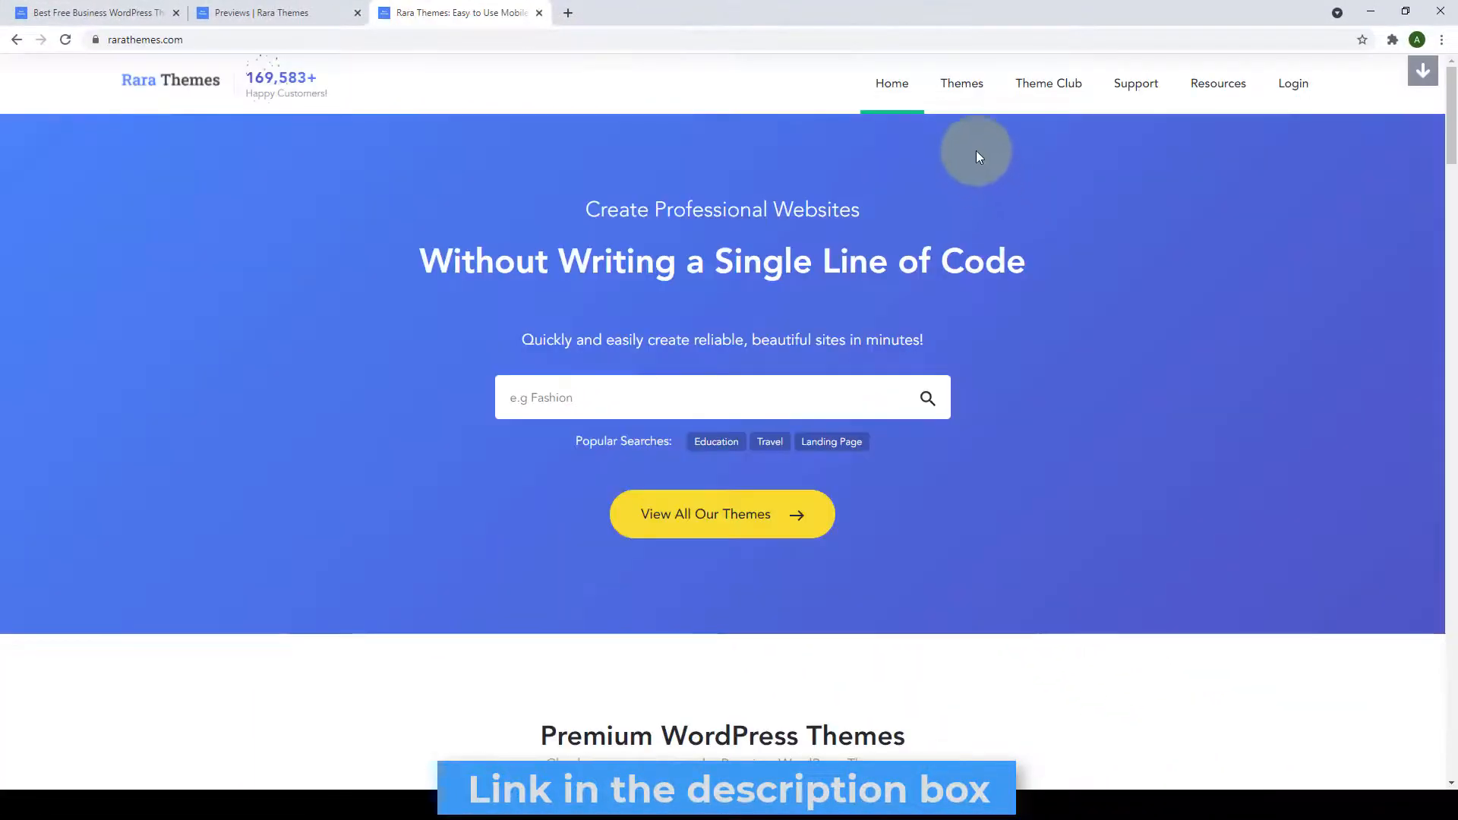
mouse_move(966, 92)
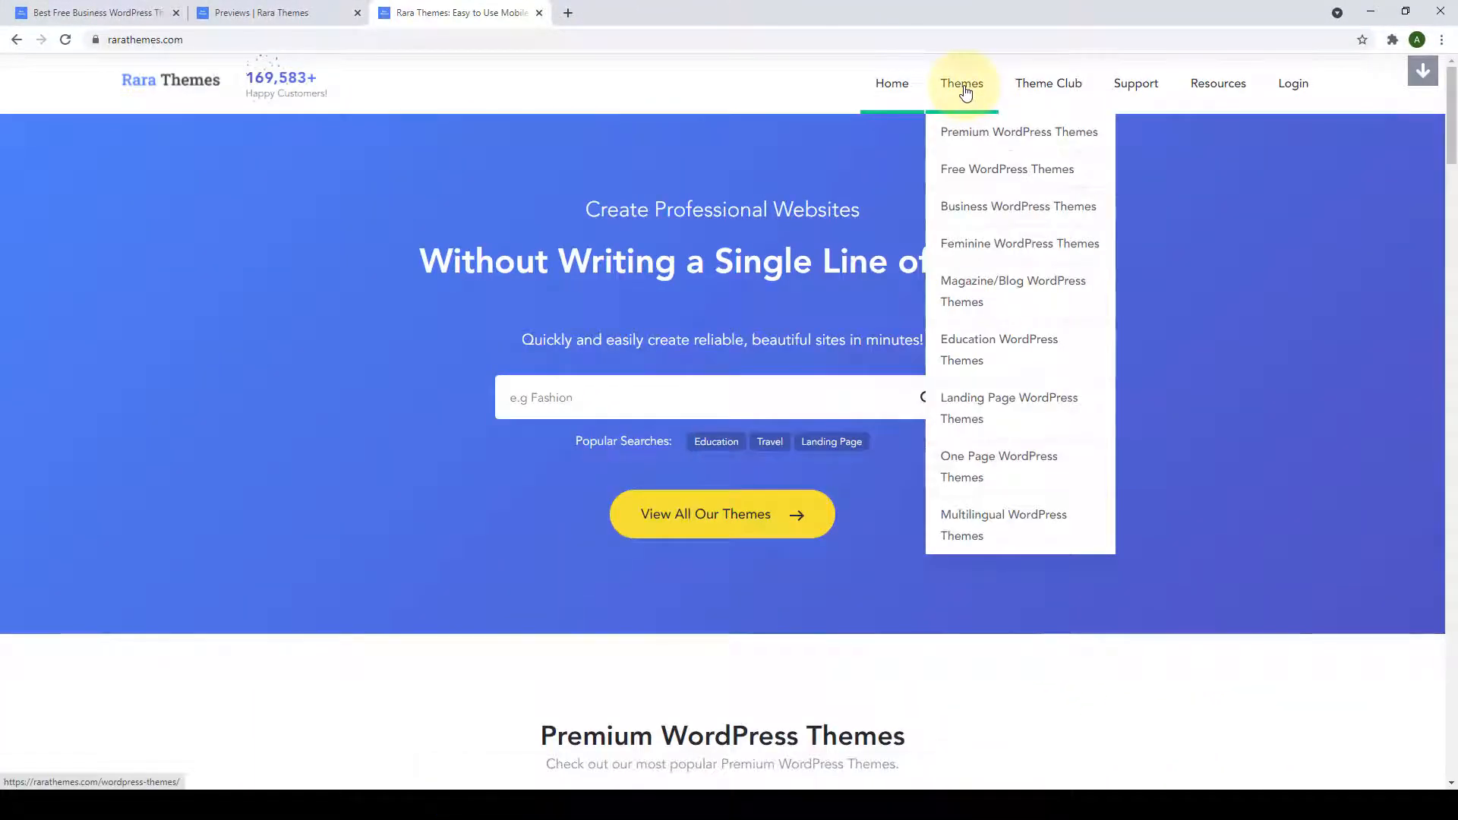
left_click(1044, 176)
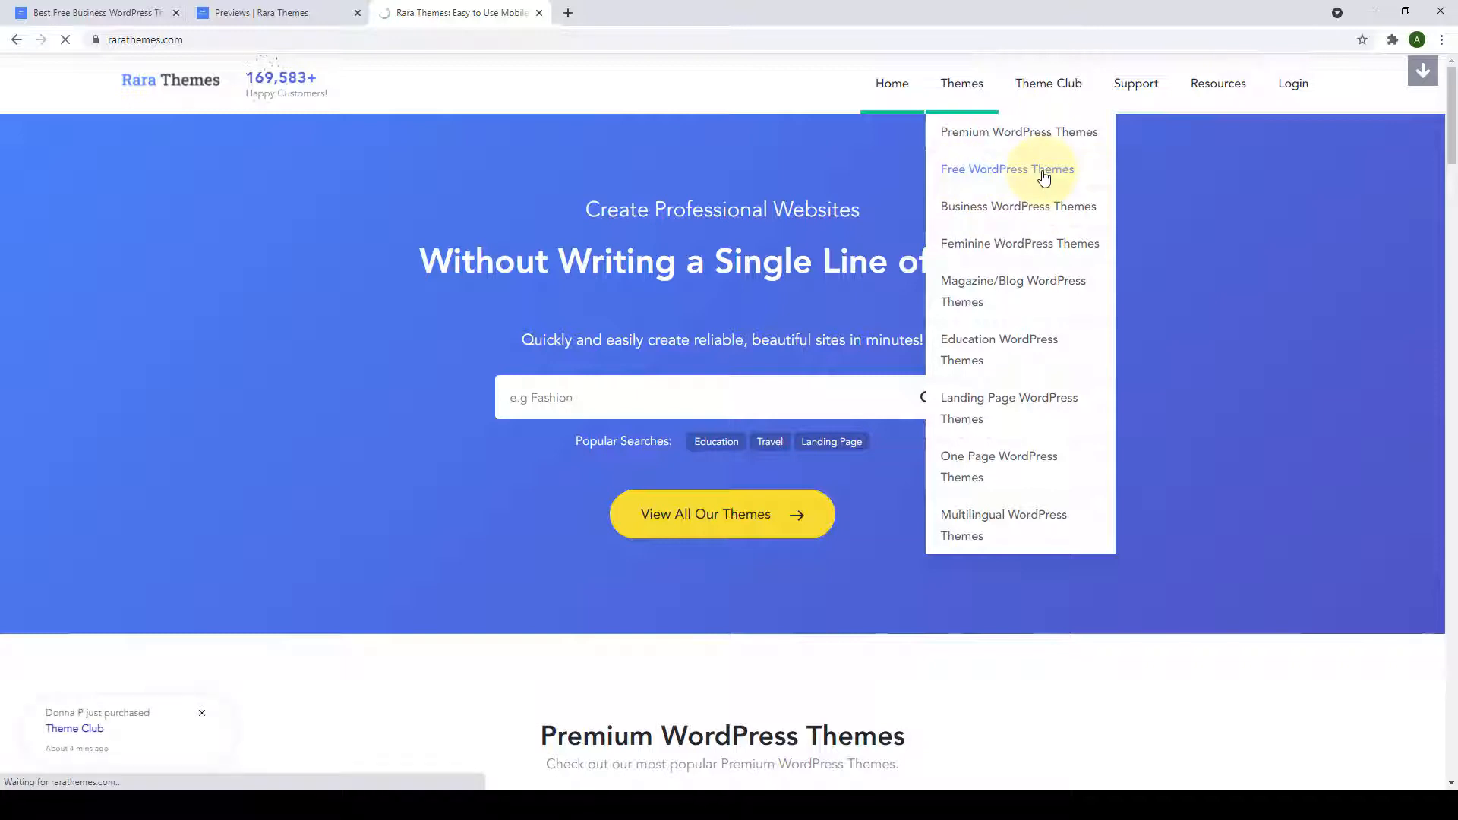
Search the free themes for "rara business" and open the Rara Business theme page.
scroll(1276, 271, "down", 3)
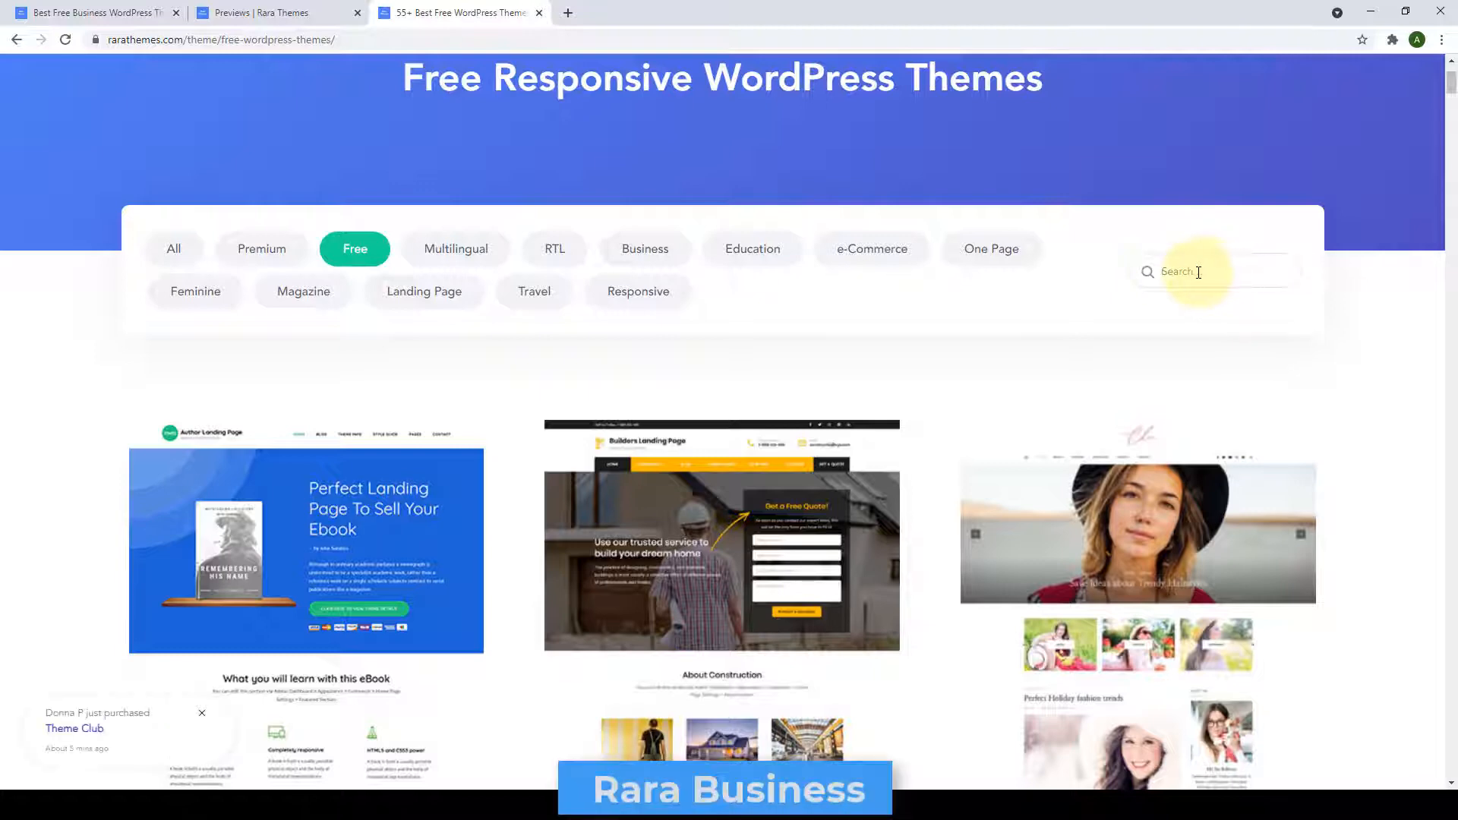
left_click(1199, 272)
type("rara business")
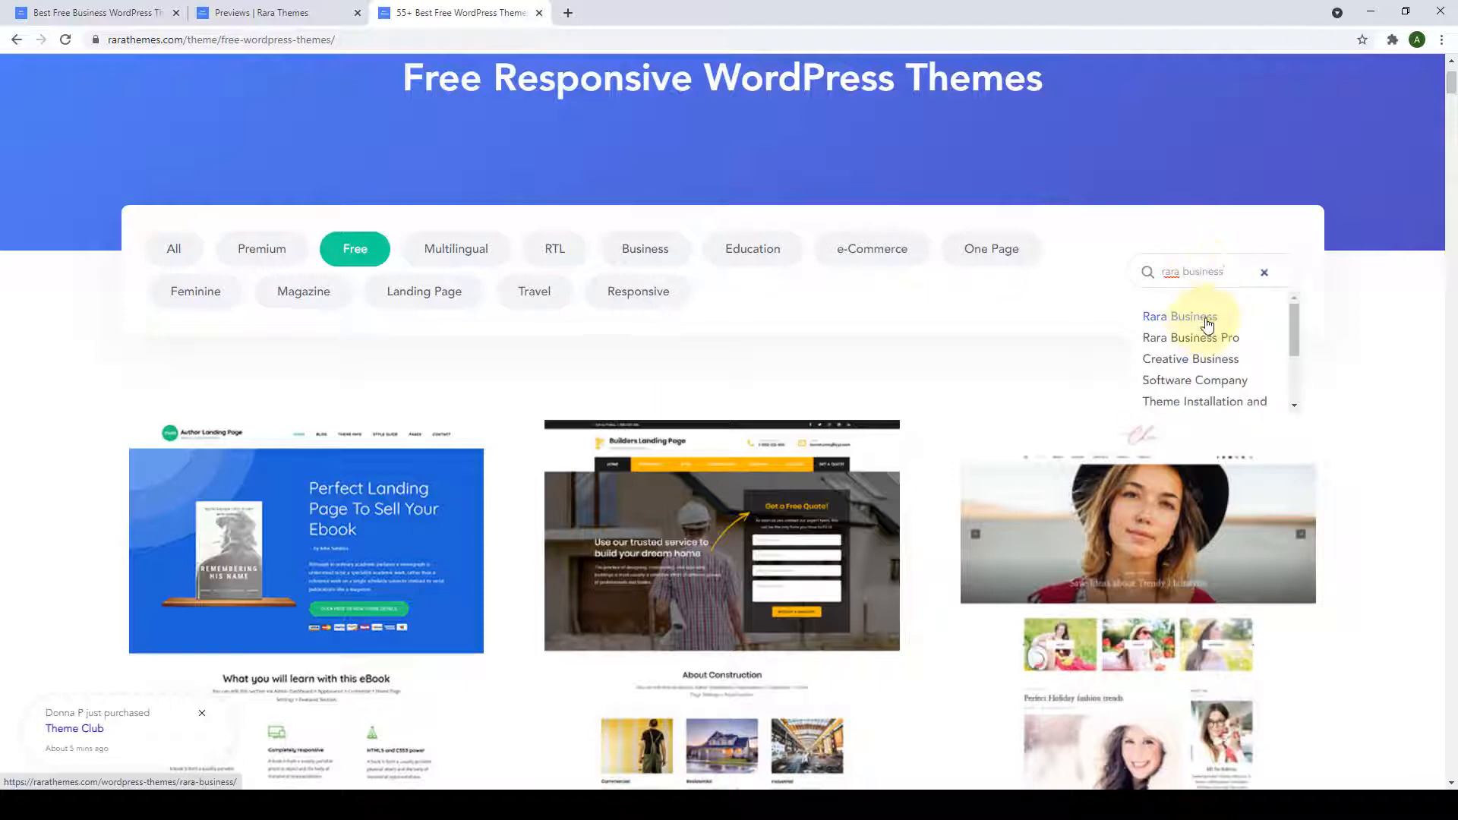
left_click(1207, 320)
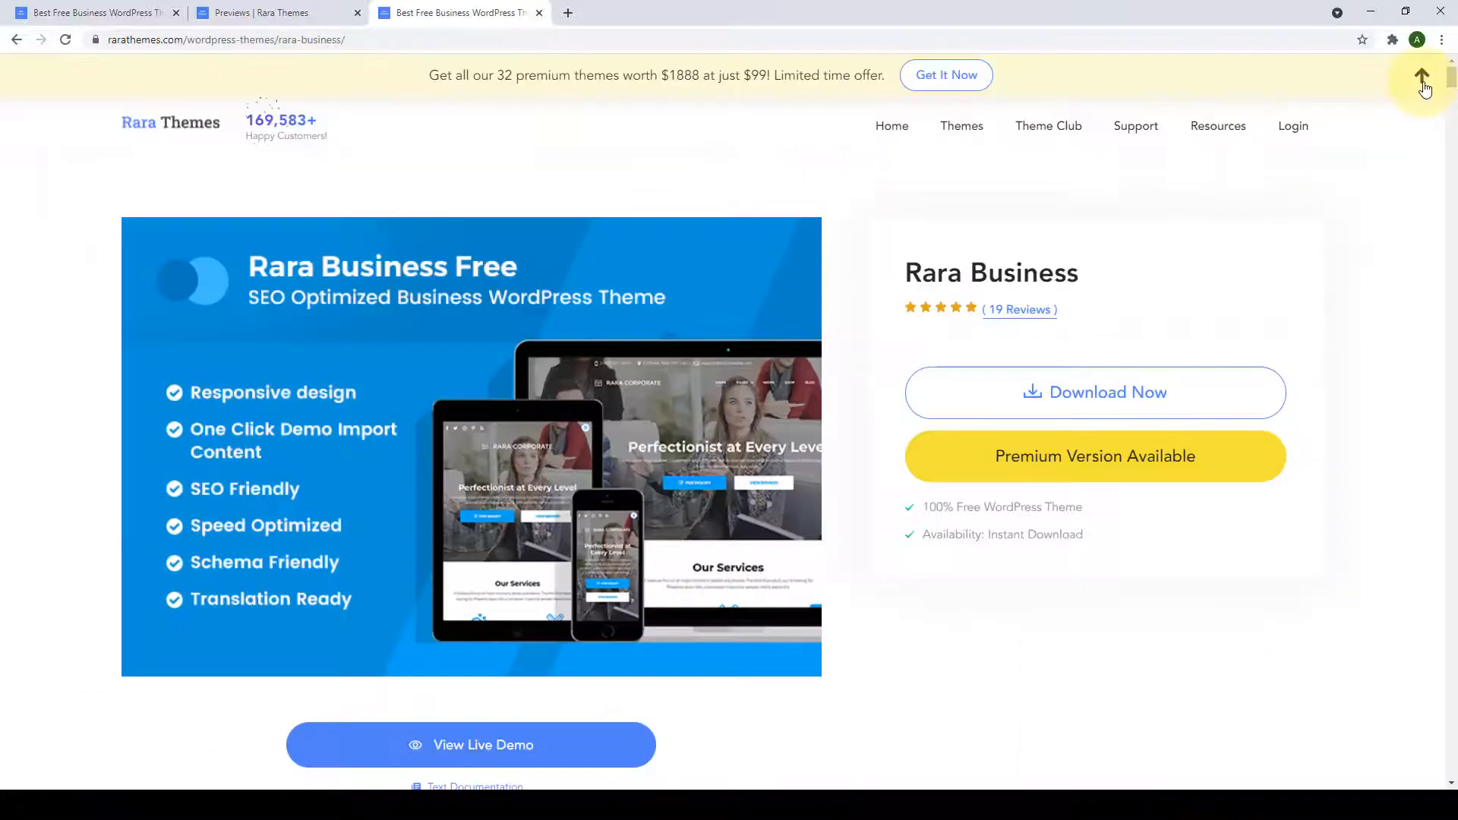
Hide the offer banner to look over the Rara Business theme page, and close its tab.
left_click(1420, 76)
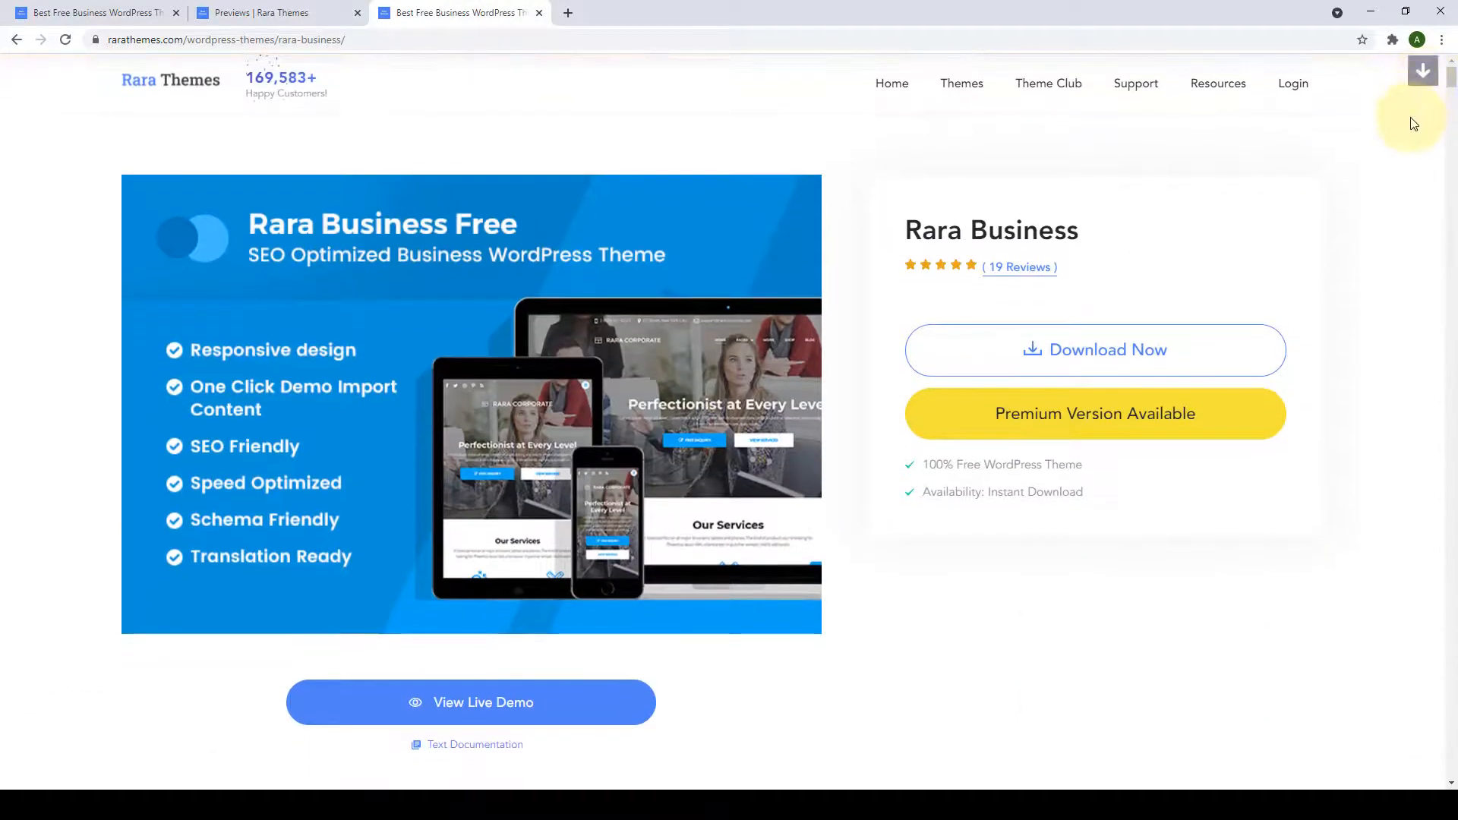
scroll(1409, 123, "down", 4)
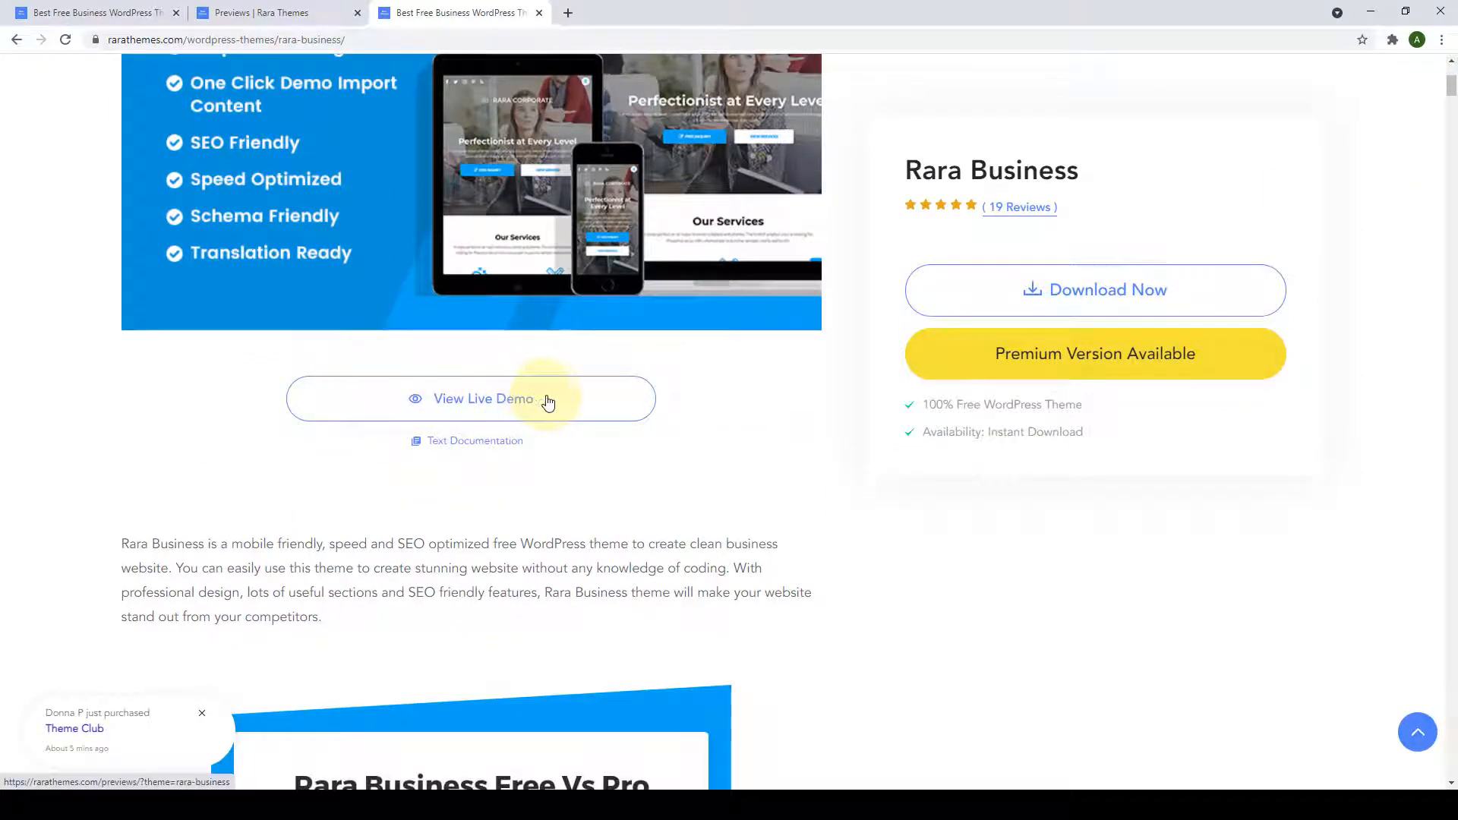
scroll(547, 400, "up", 4)
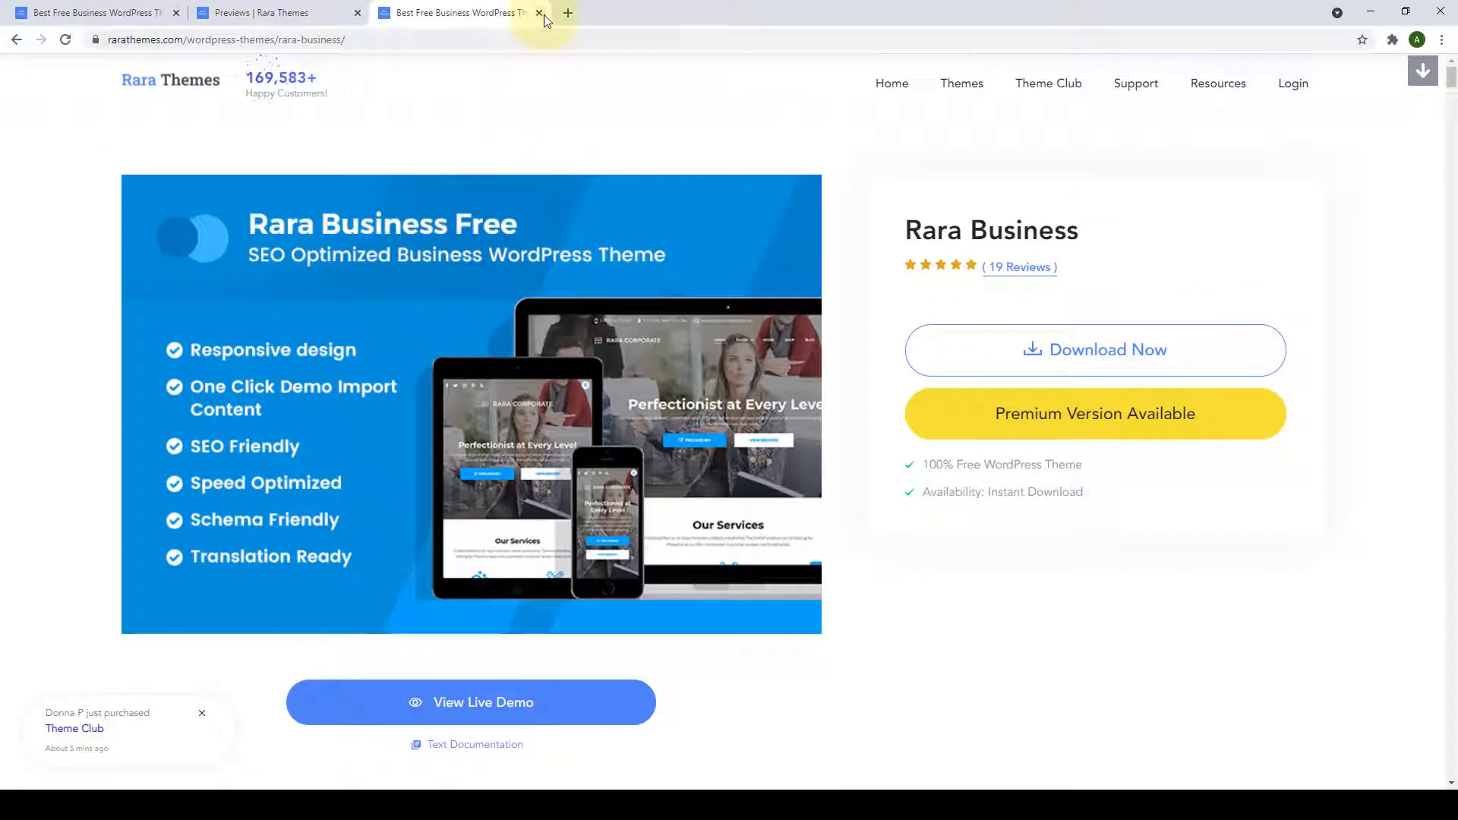
left_click(540, 13)
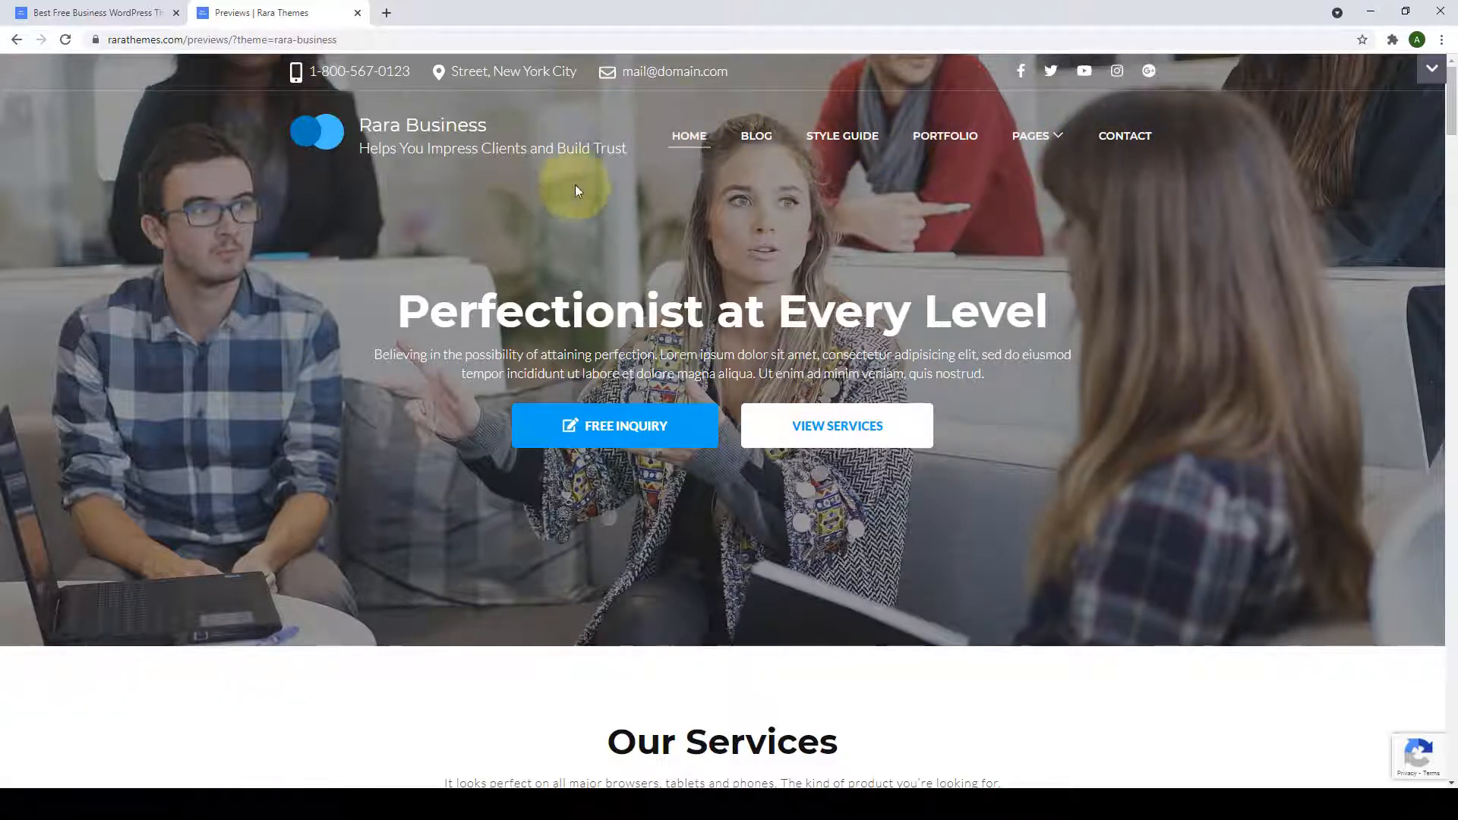
Follow the demo's View Services link and review the Our Services, Who We Are and Why Choose Us sections.
left_click(830, 427)
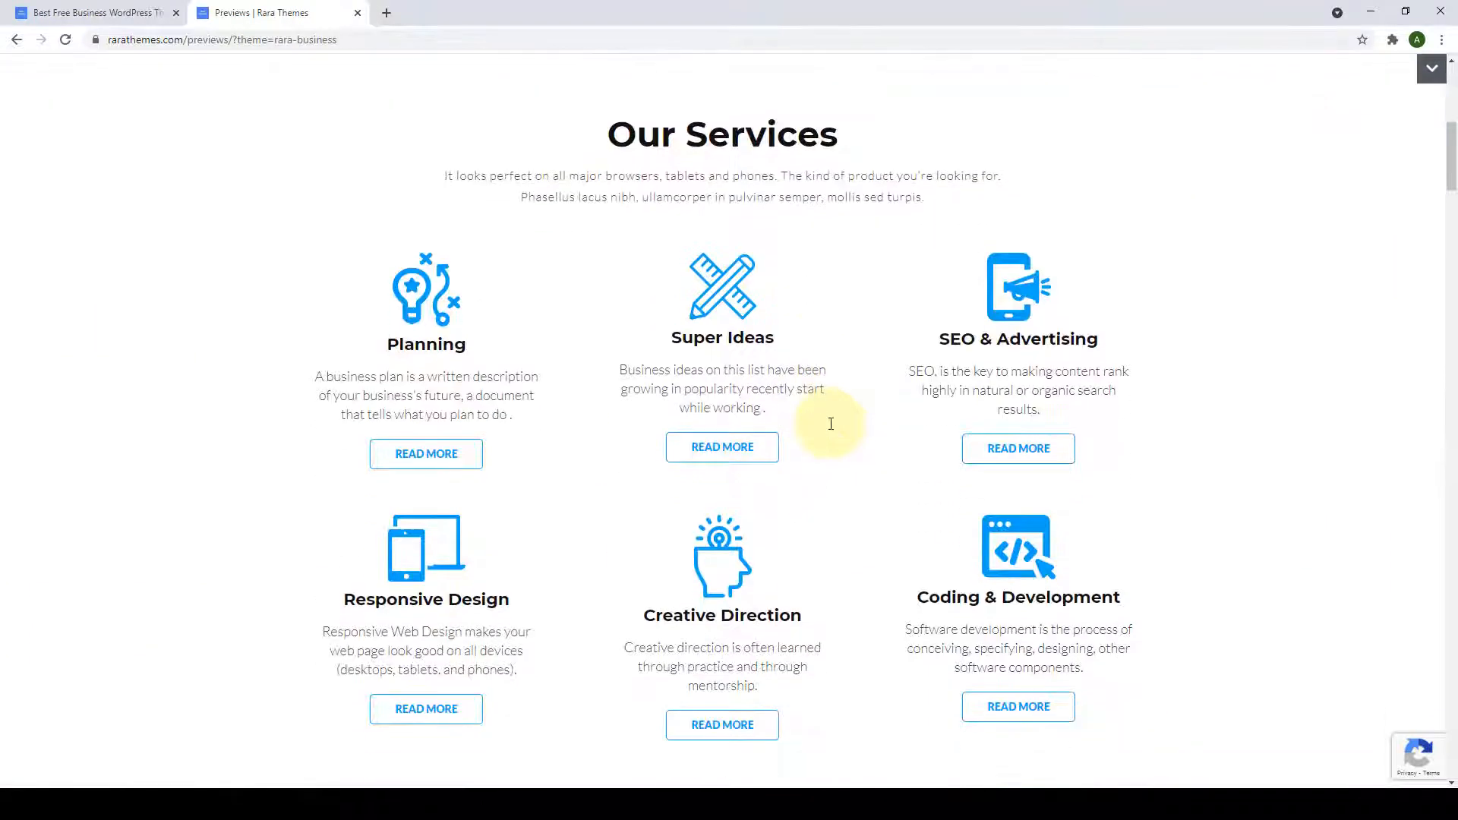
scroll(1254, 333, "down", 1)
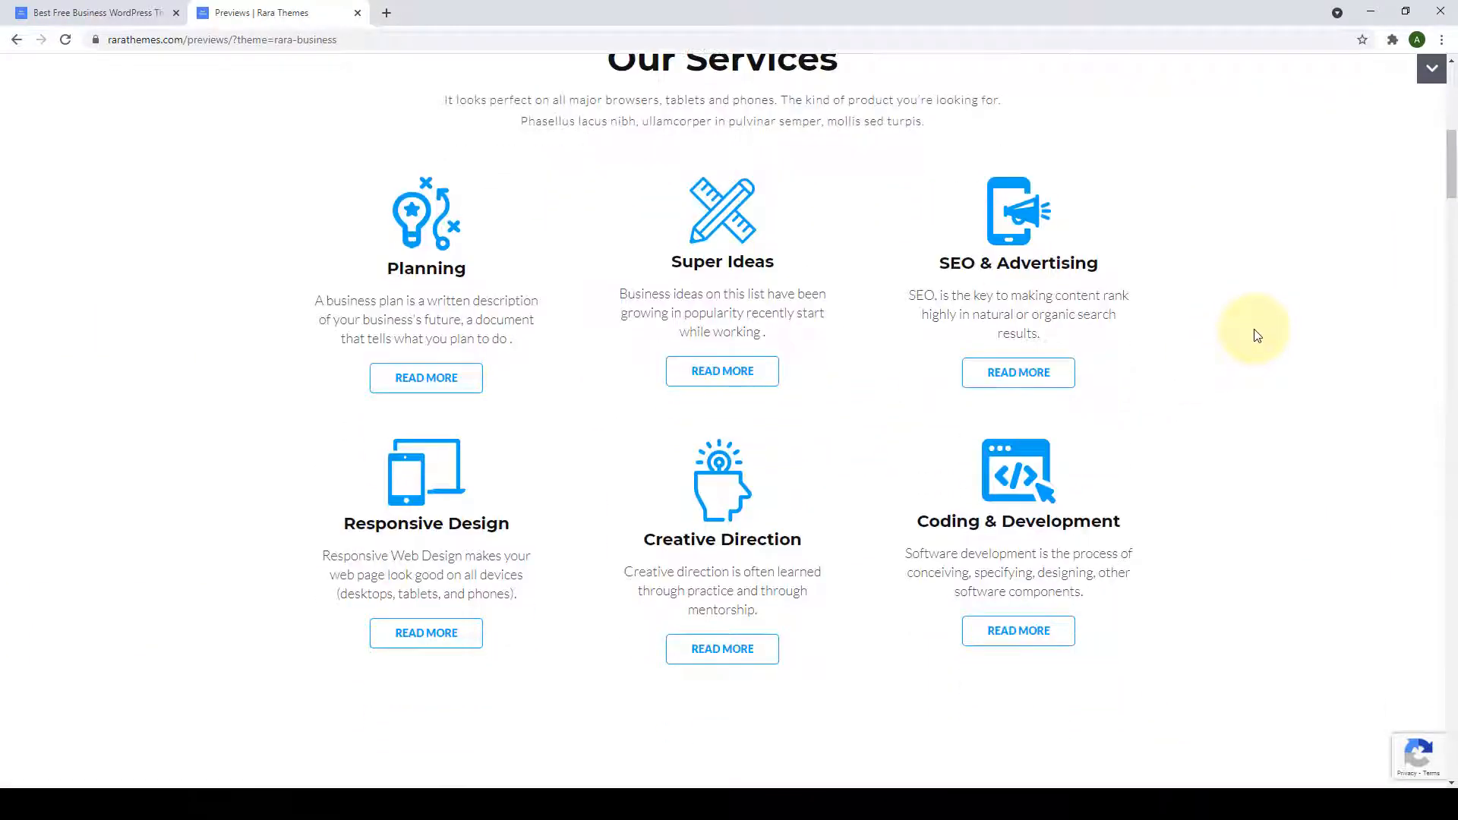
scroll(1257, 334, "up", 1)
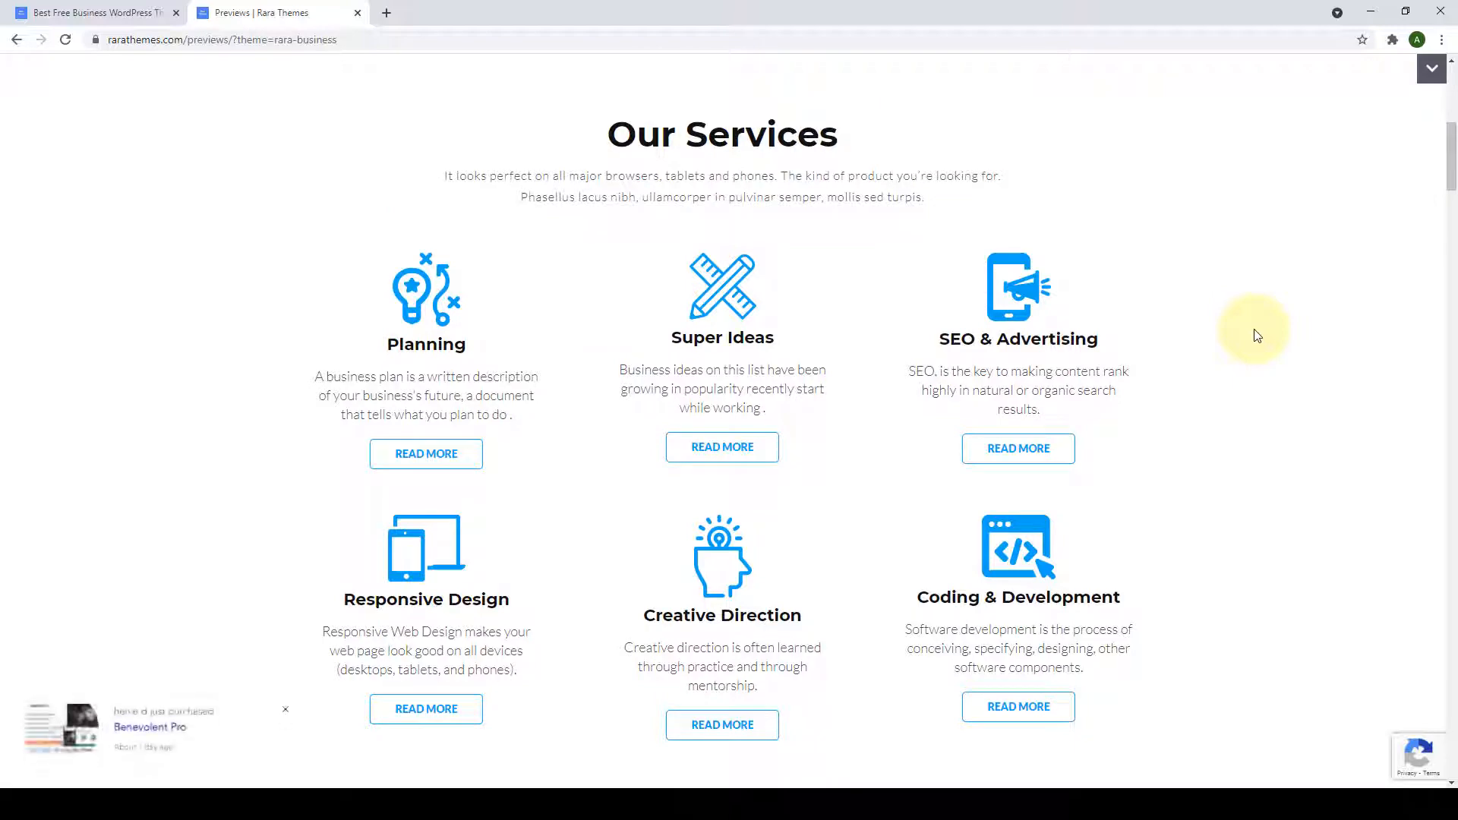
scroll(1257, 334, "down", 8)
scroll(1257, 335, "down", 2)
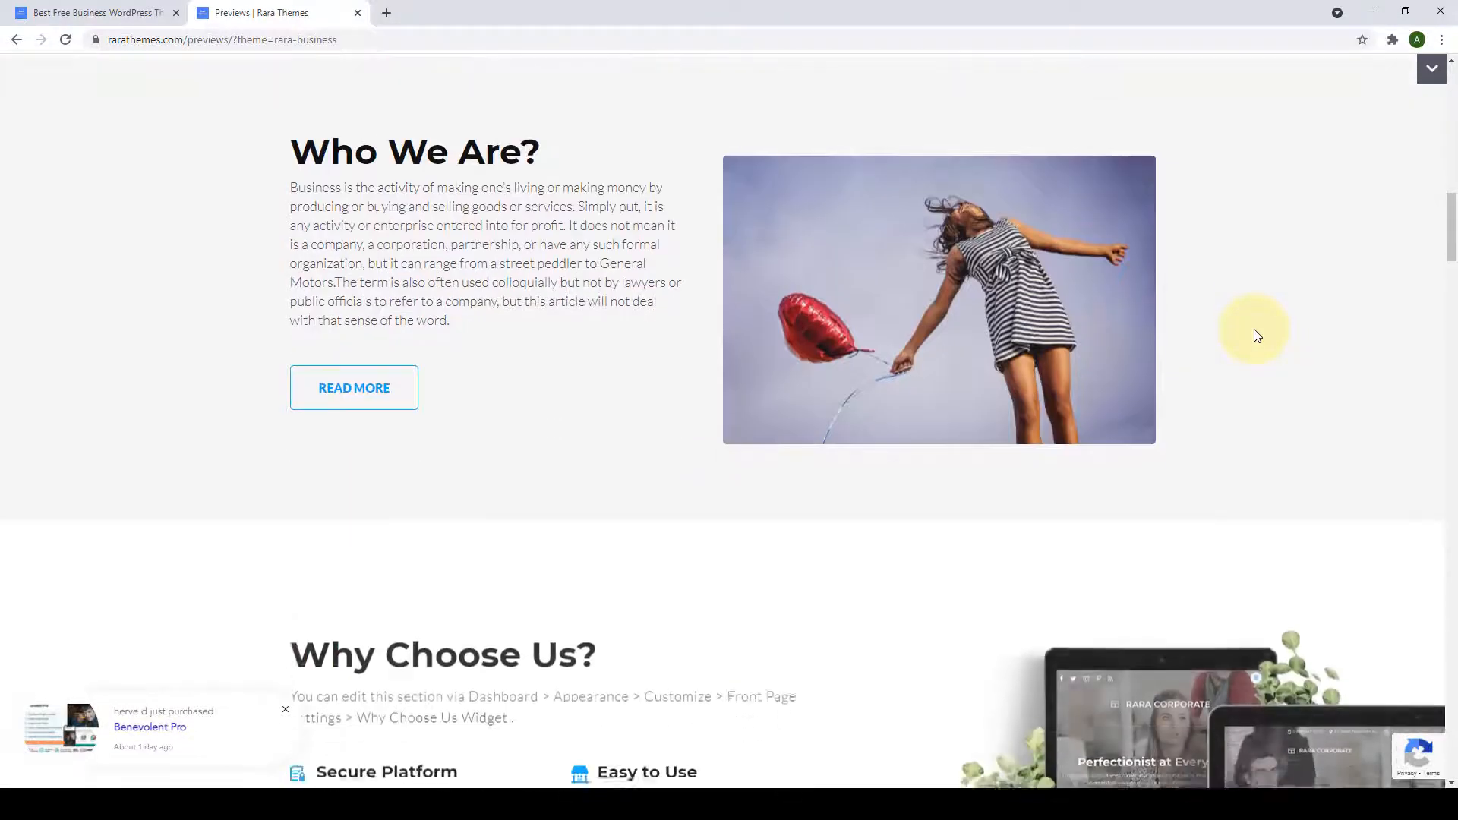
scroll(1253, 335, "down", 6)
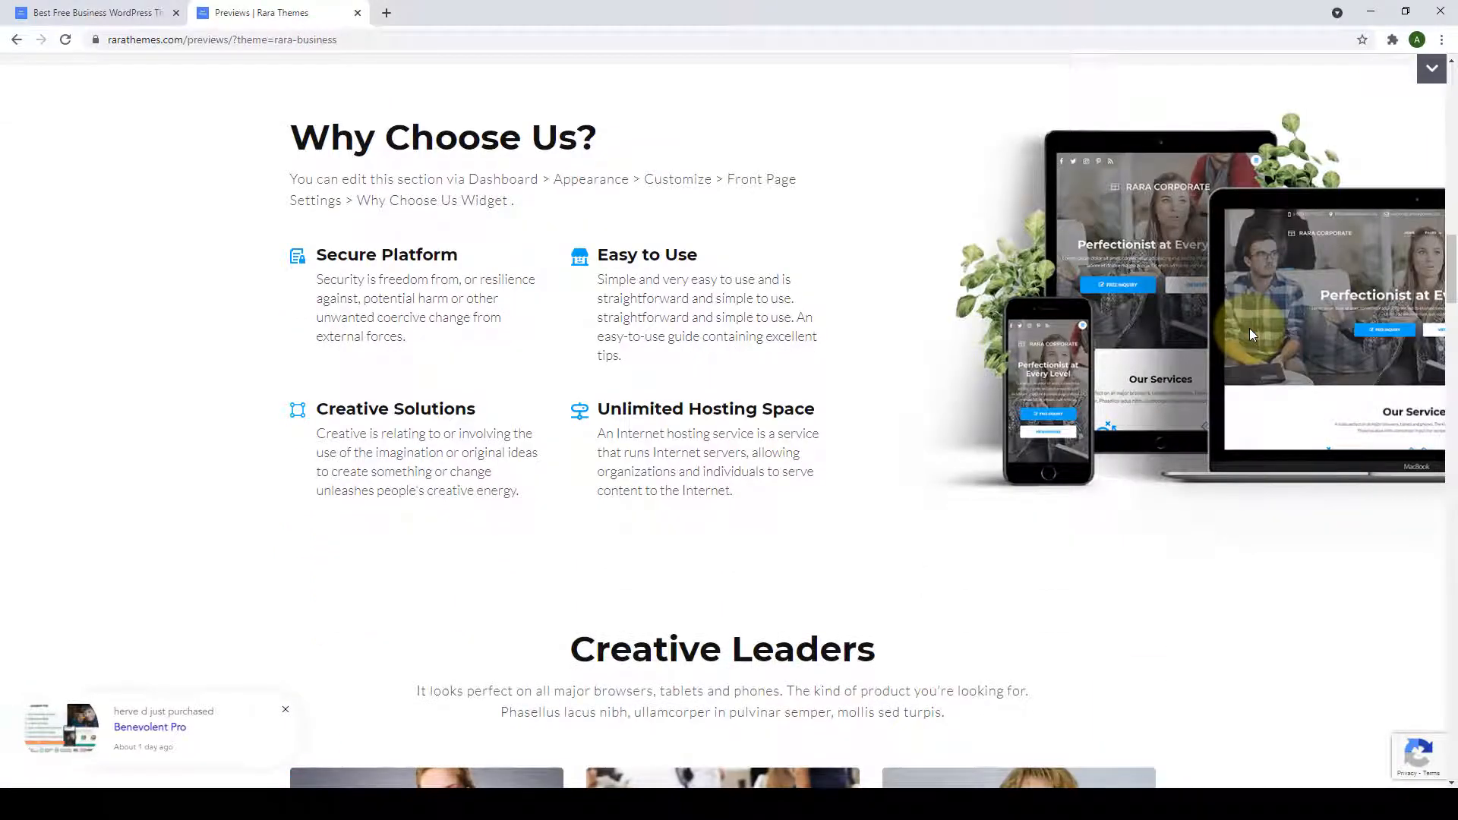
Review the demo home page's Creative Leaders, Clients Testimonials and Our Stats sections.
scroll(1251, 334, "down", 7)
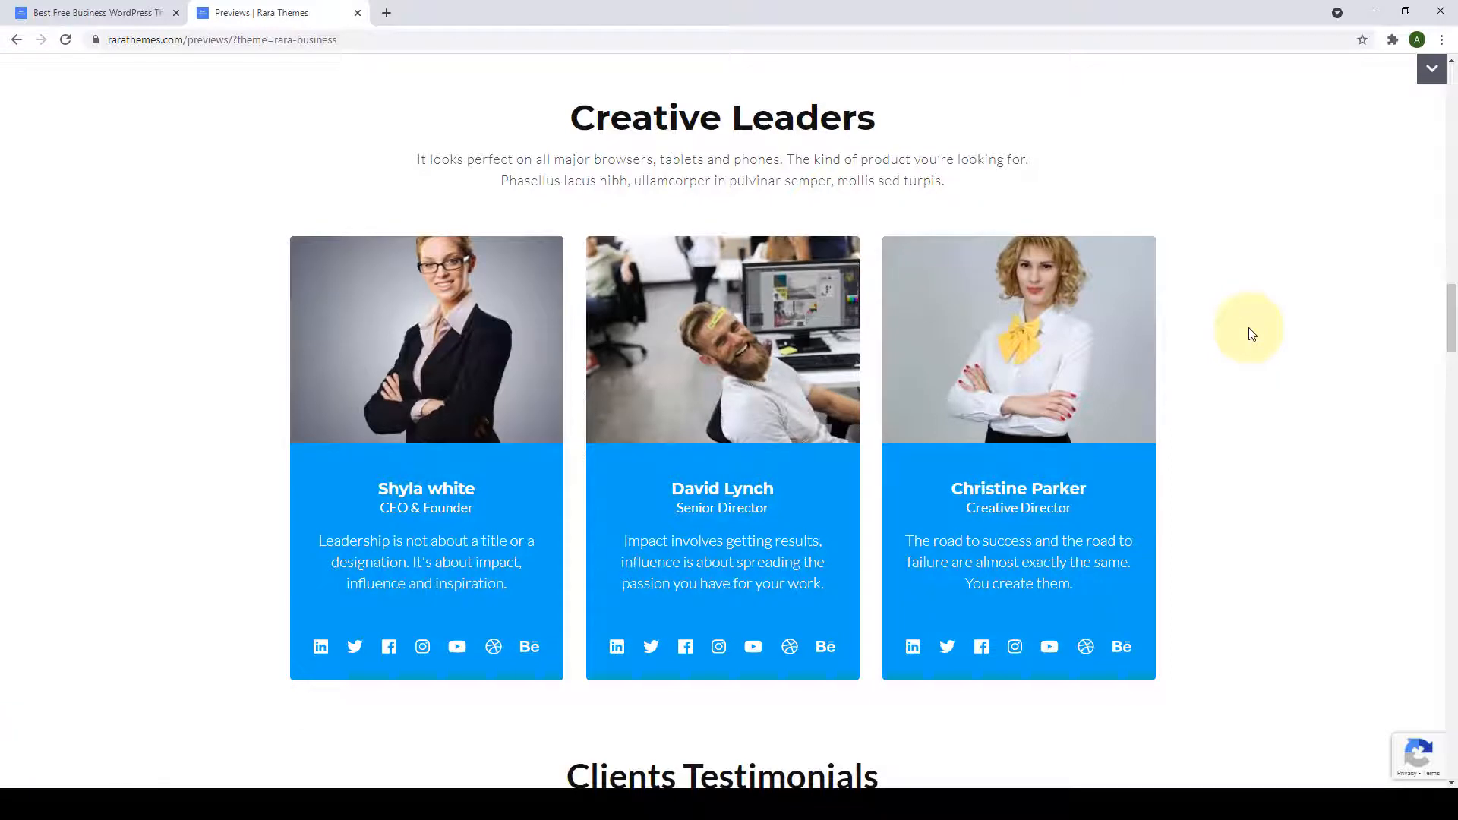
scroll(1251, 334, "down", 8)
scroll(1252, 334, "down", 1)
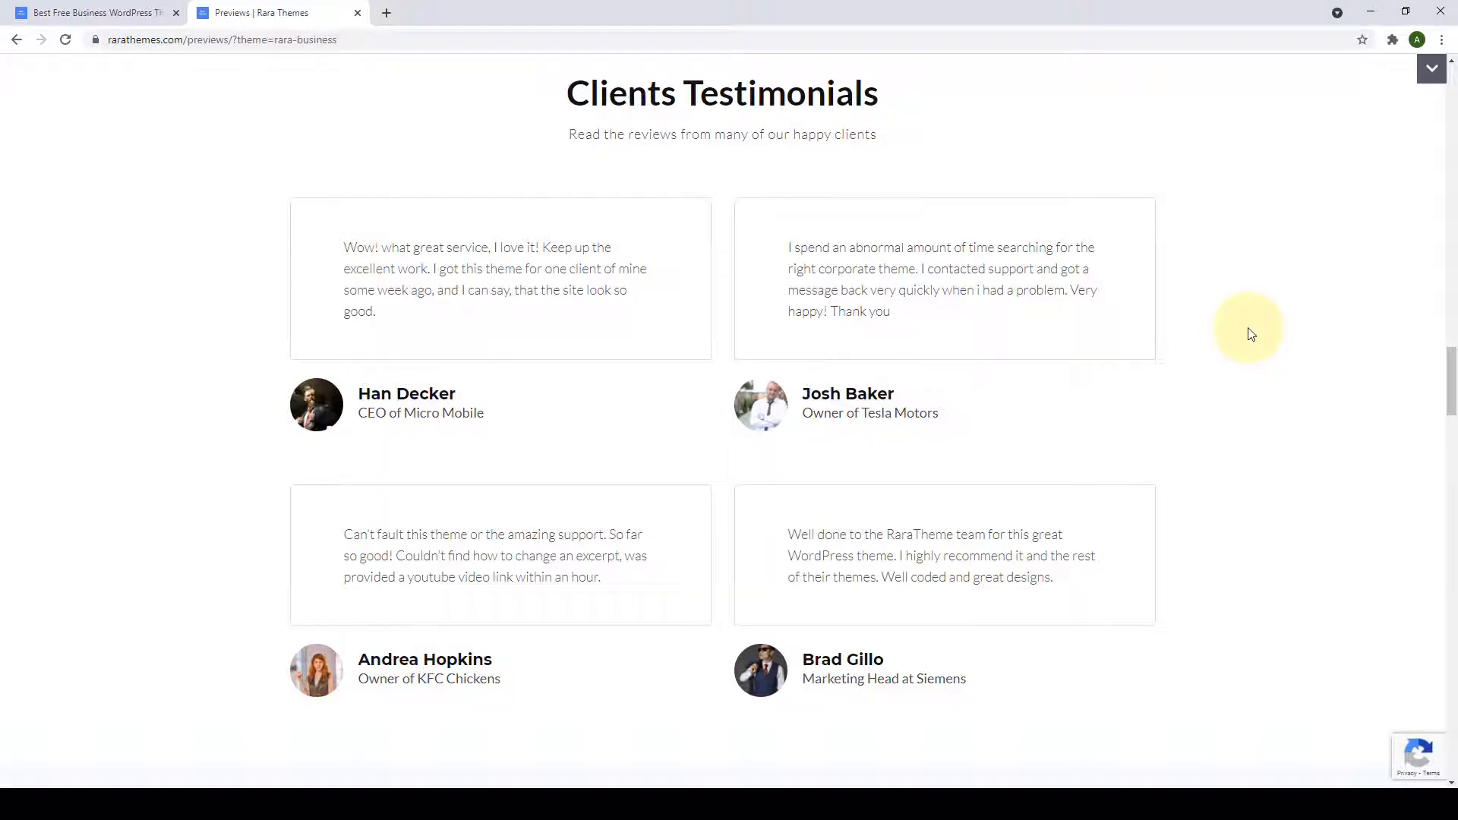
scroll(1251, 334, "down", 9)
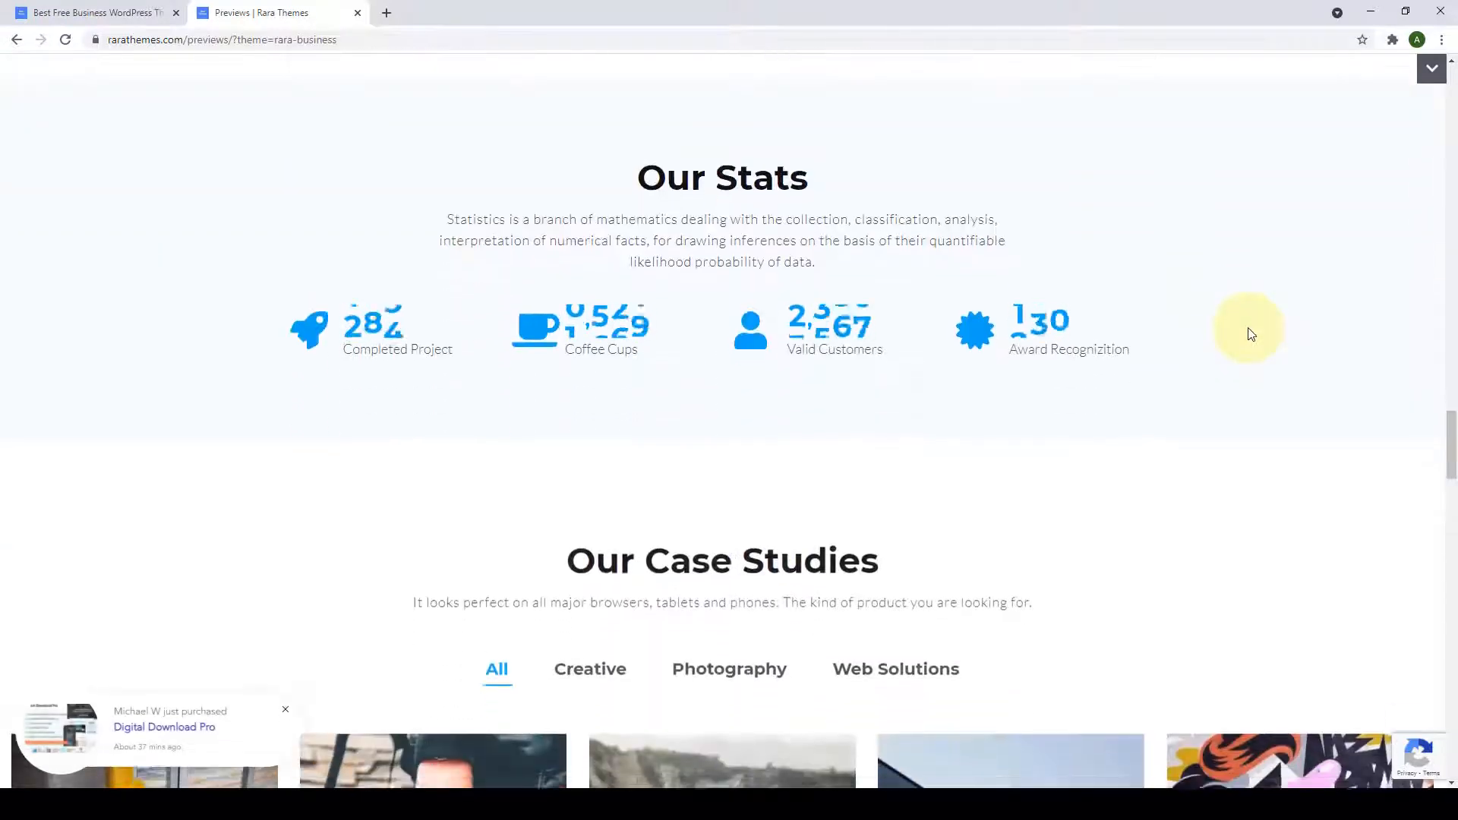
Filter the Our Case Studies gallery by Creative, Photography and Web Solutions, and return it to All.
scroll(1251, 335, "down", 3)
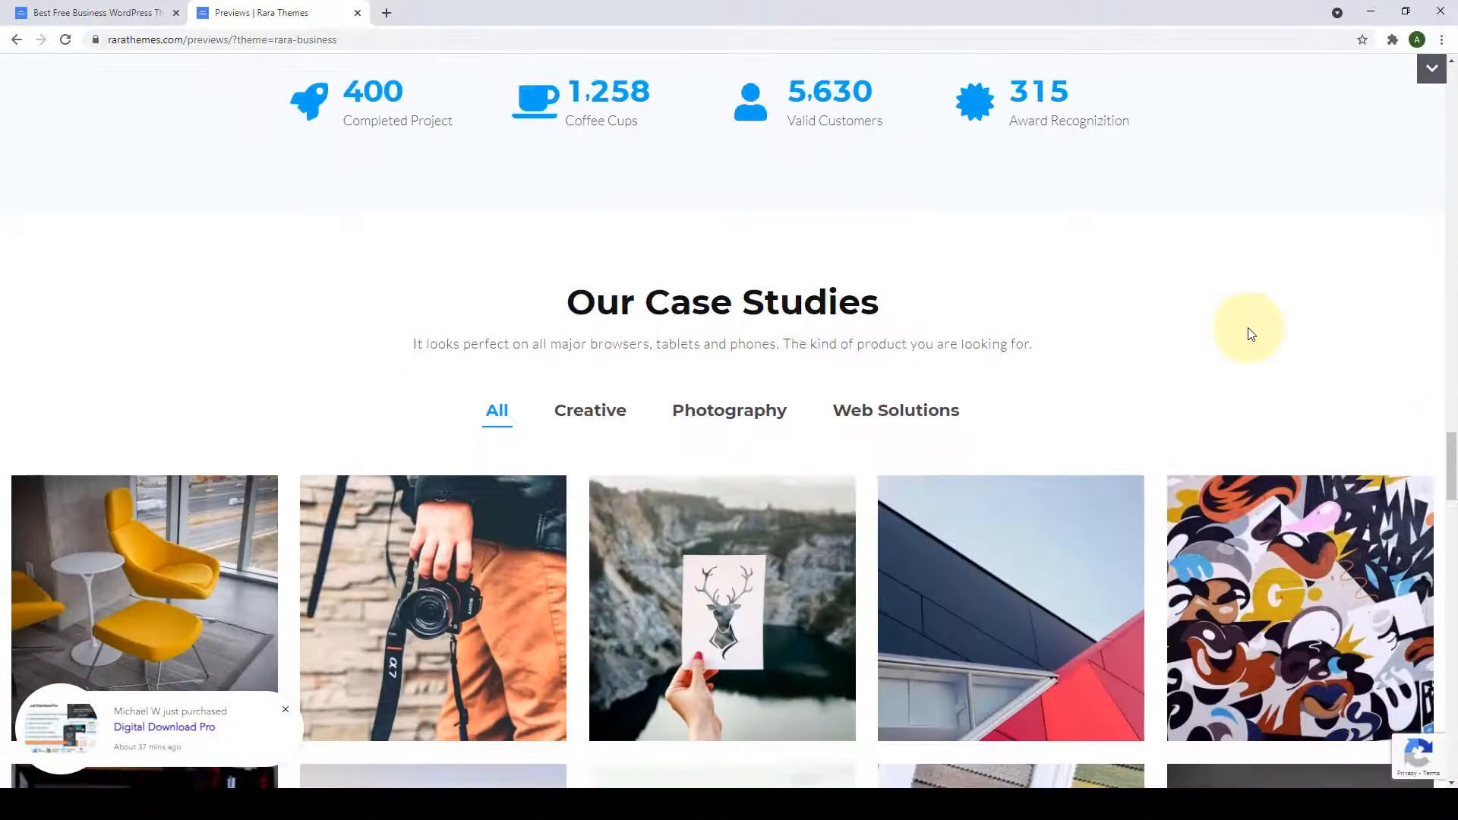
scroll(1249, 332, "down", 3)
scroll(1249, 334, "down", 1)
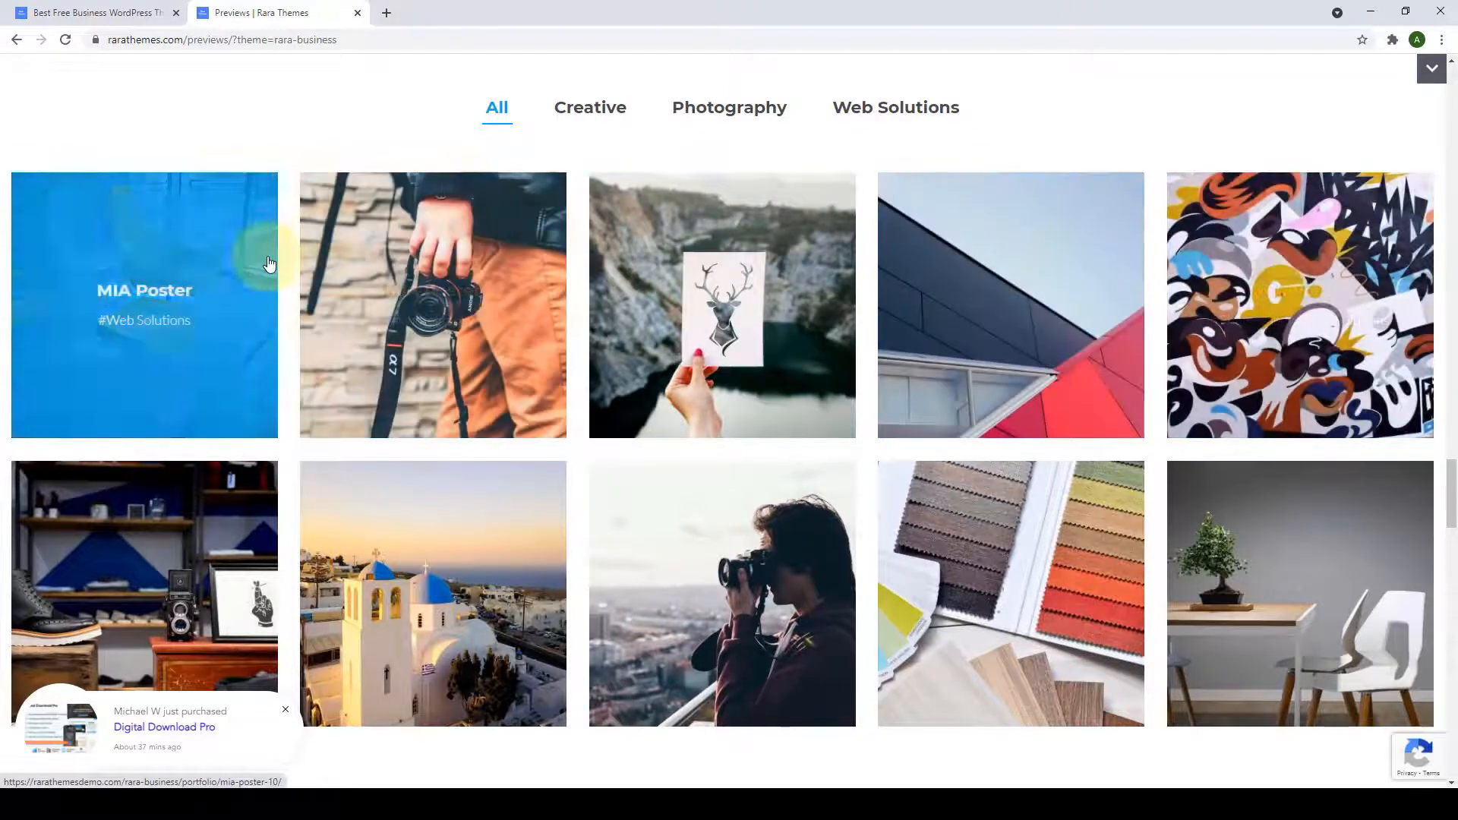
left_click(602, 120)
left_click(711, 114)
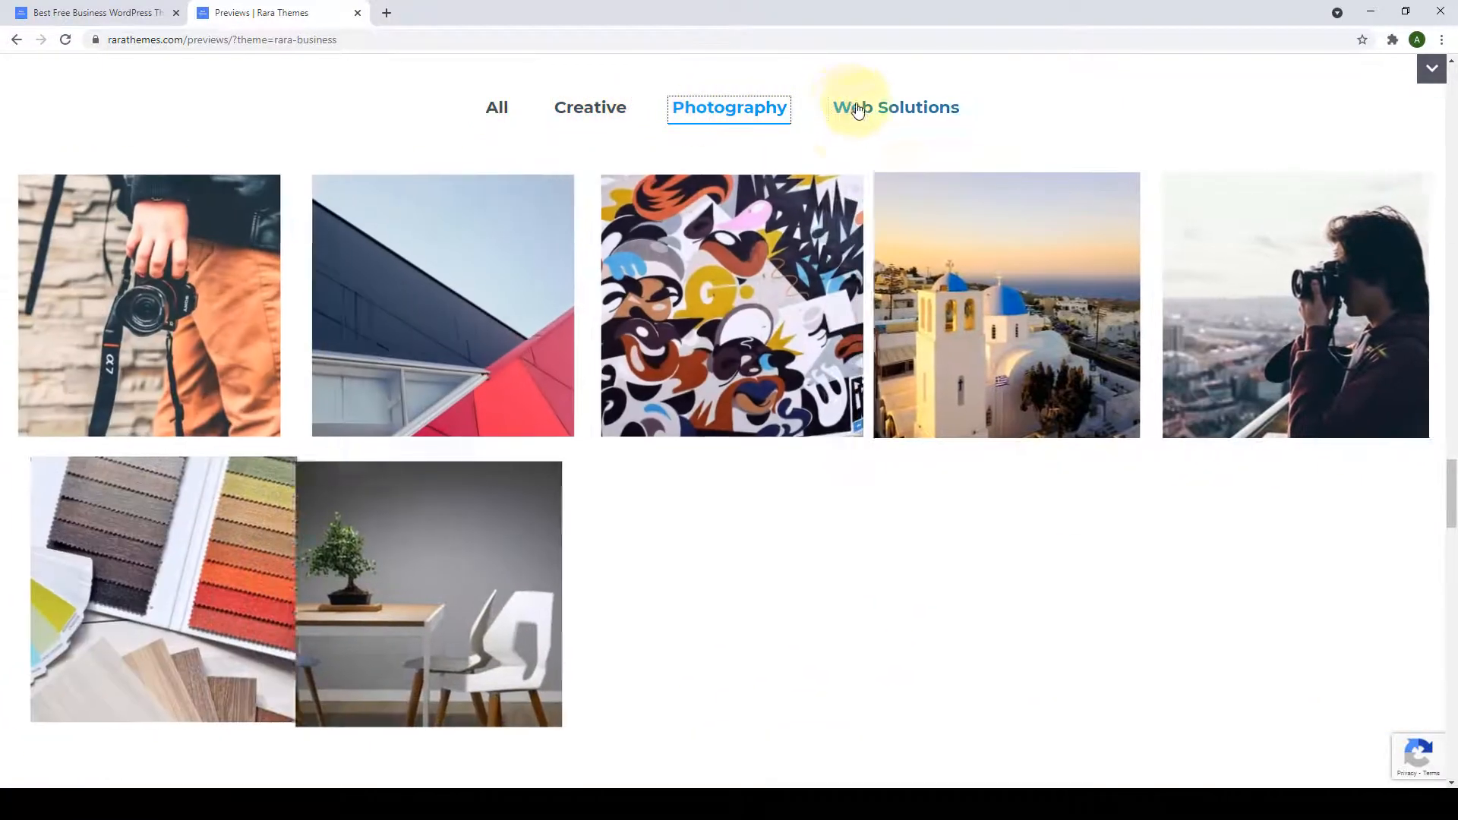
left_click(858, 107)
left_click(497, 107)
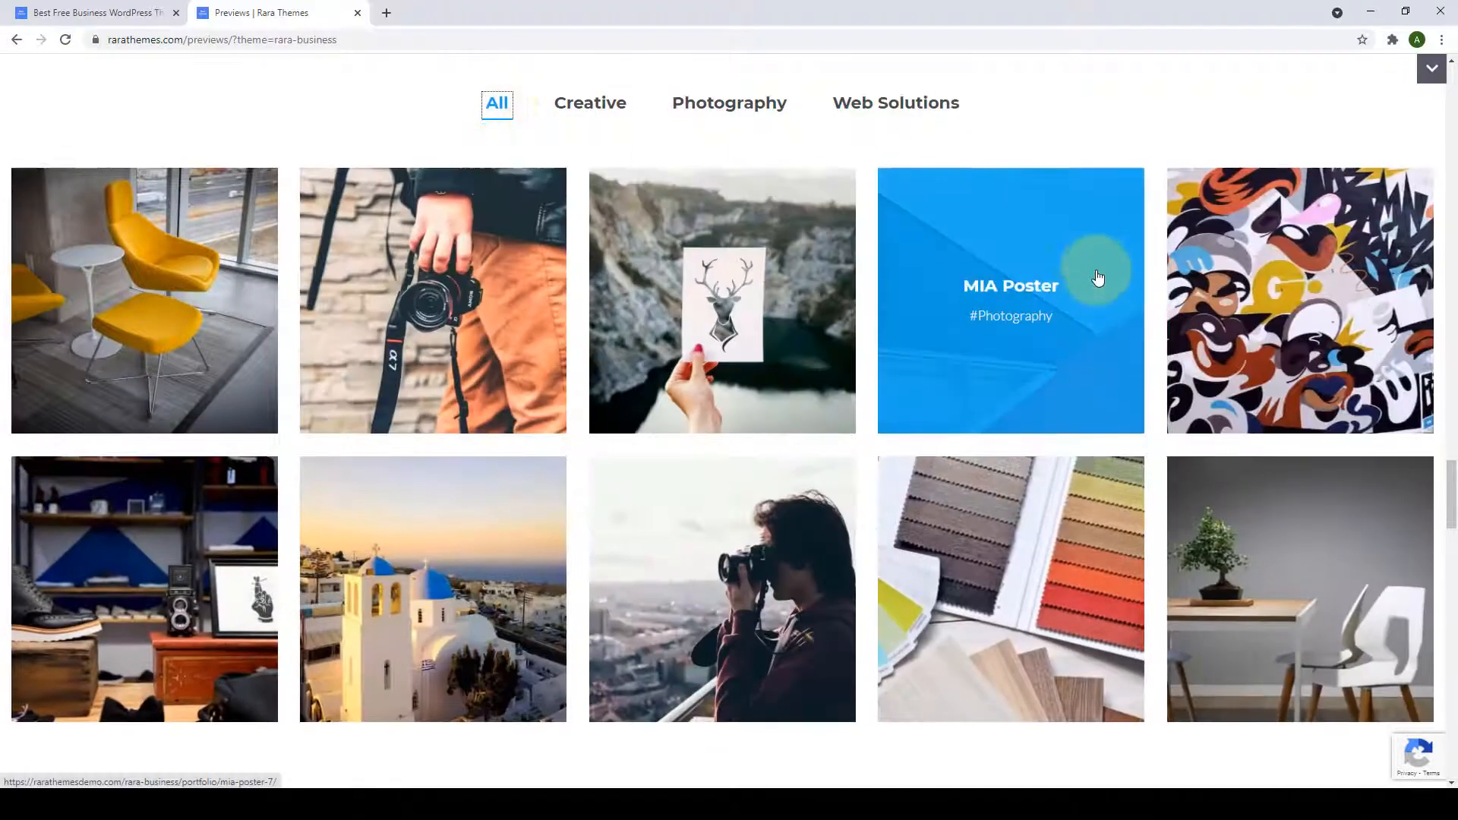
Review the demo's Our Blog posts and the Try Premium for free call-to-action section.
scroll(1094, 285, "down", 10)
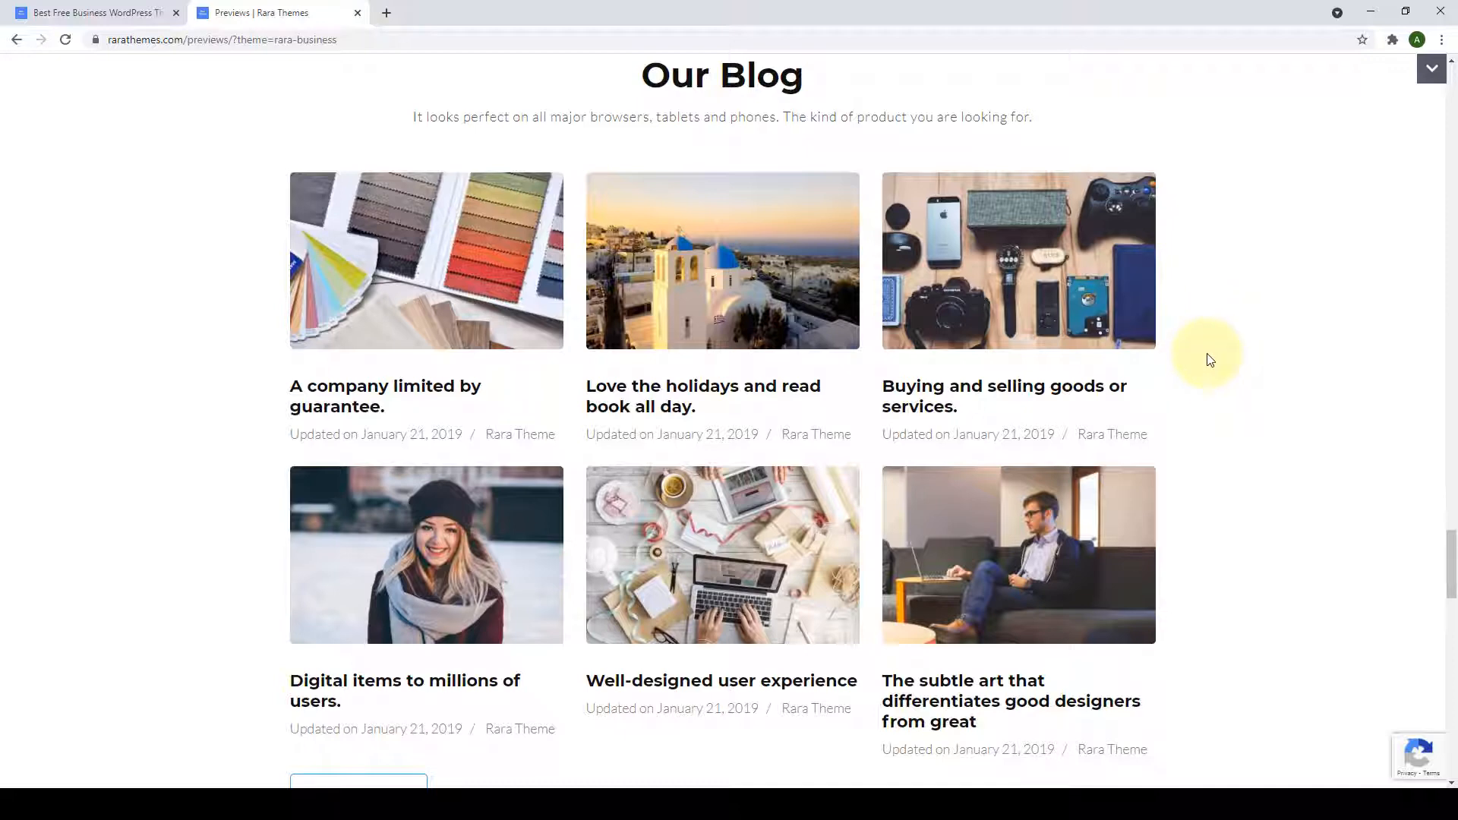
scroll(1209, 359, "down", 9)
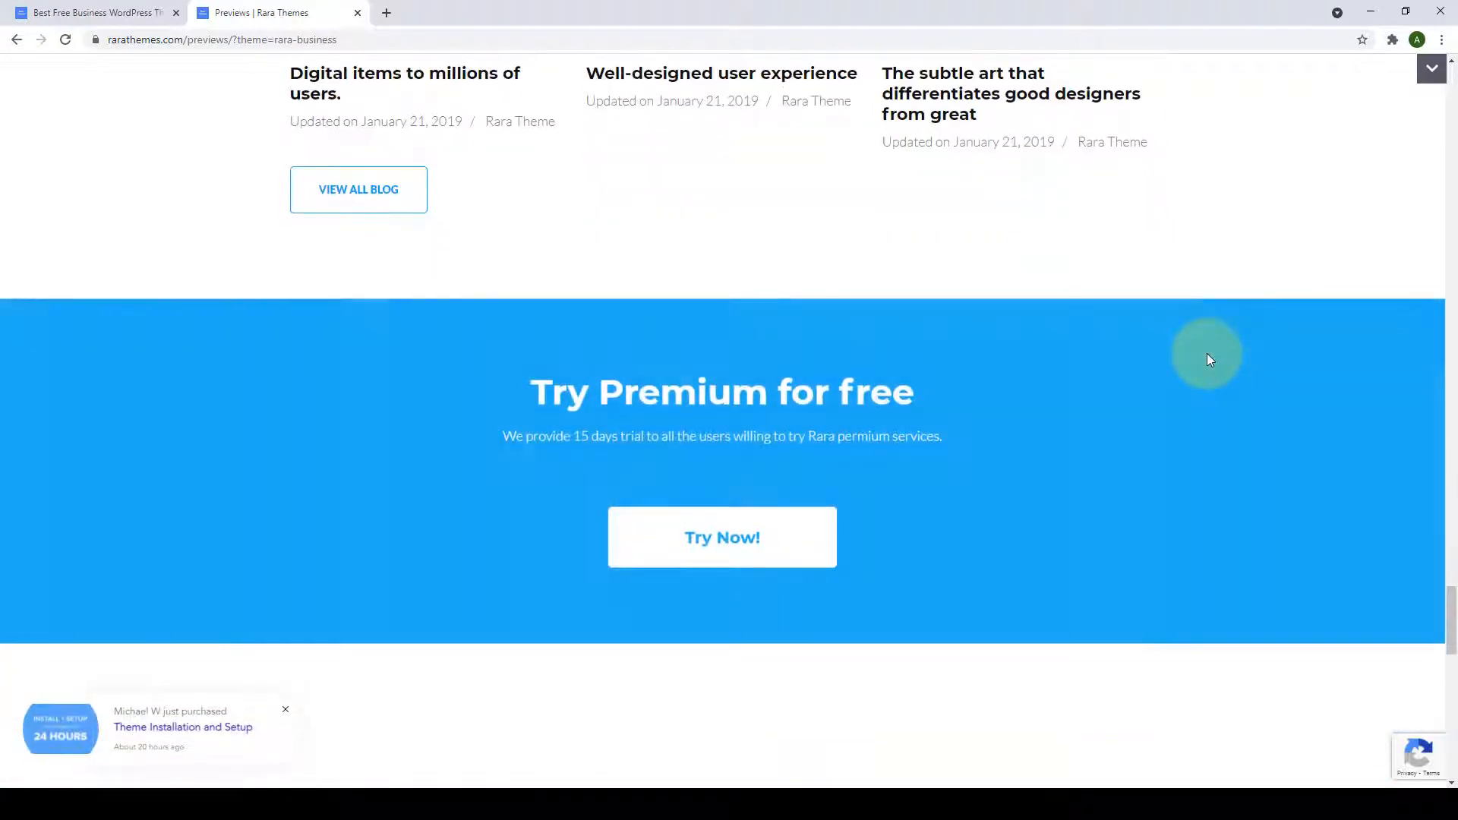
scroll(1209, 358, "down", 1)
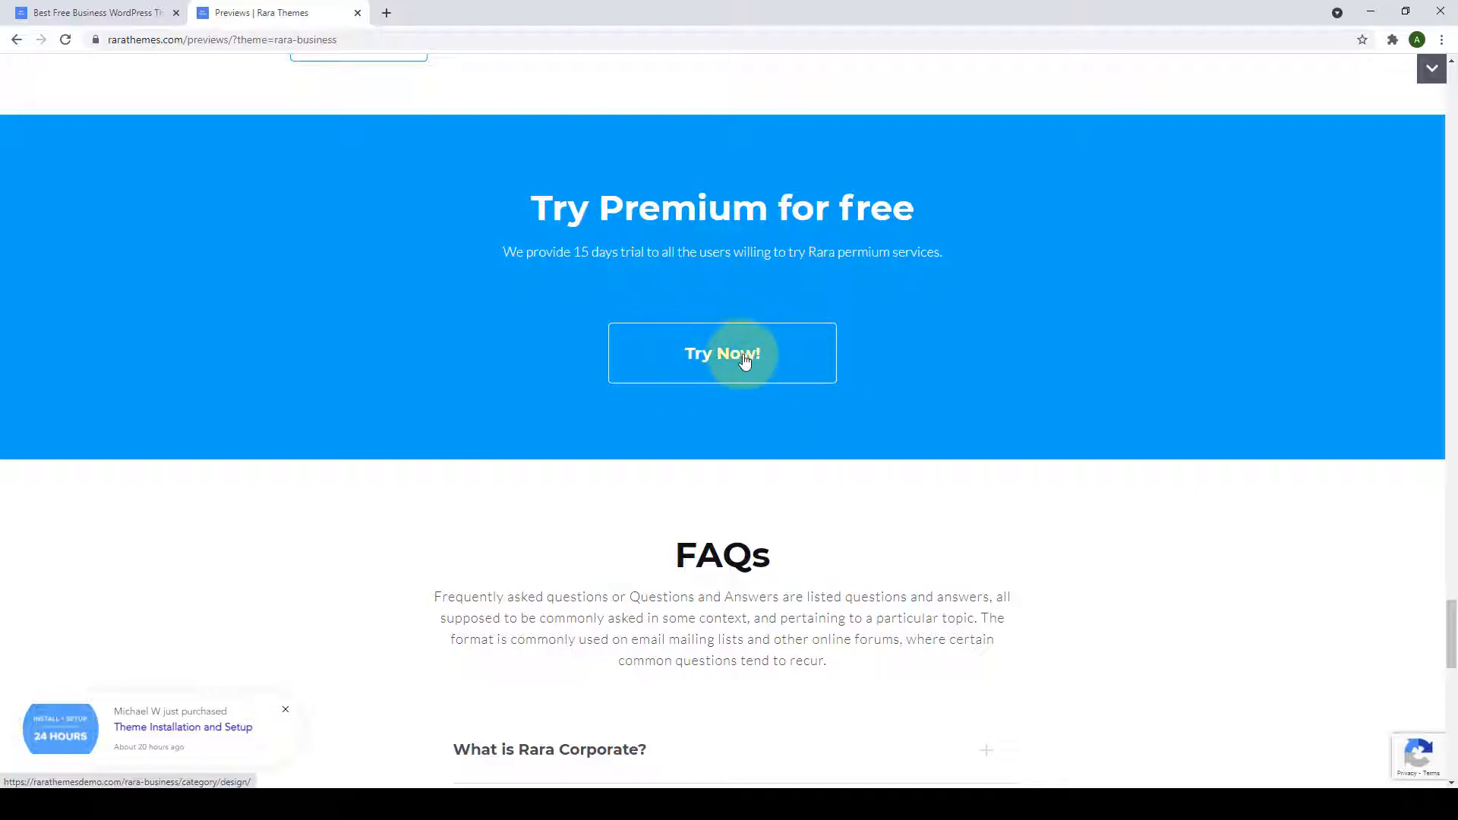
Expand and collapse the FAQs on what Rara Corporate is and on using a theme on multiple websites.
scroll(954, 387, "down", 5)
scroll(1063, 338, "down", 1)
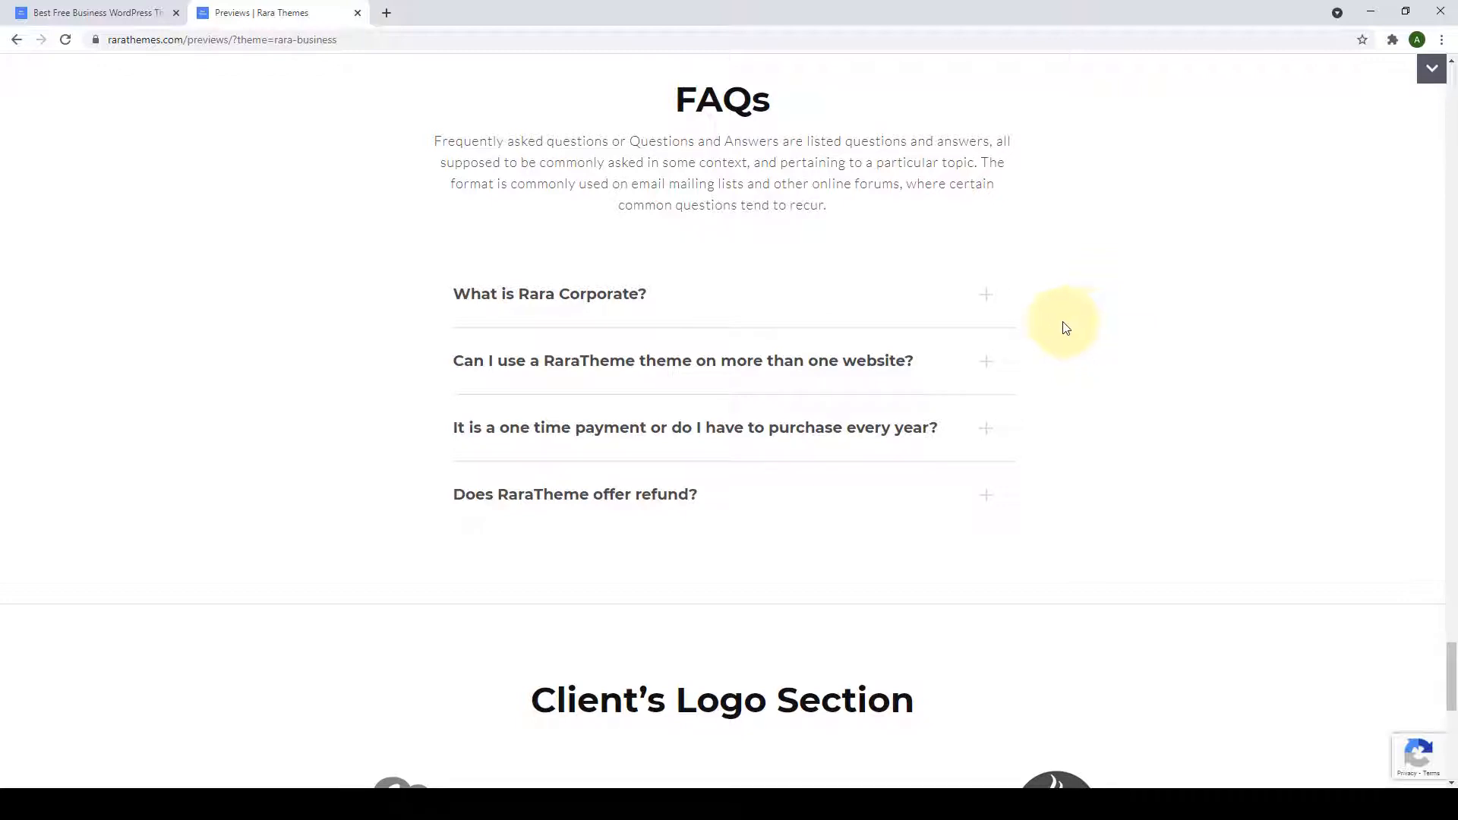
left_click(988, 304)
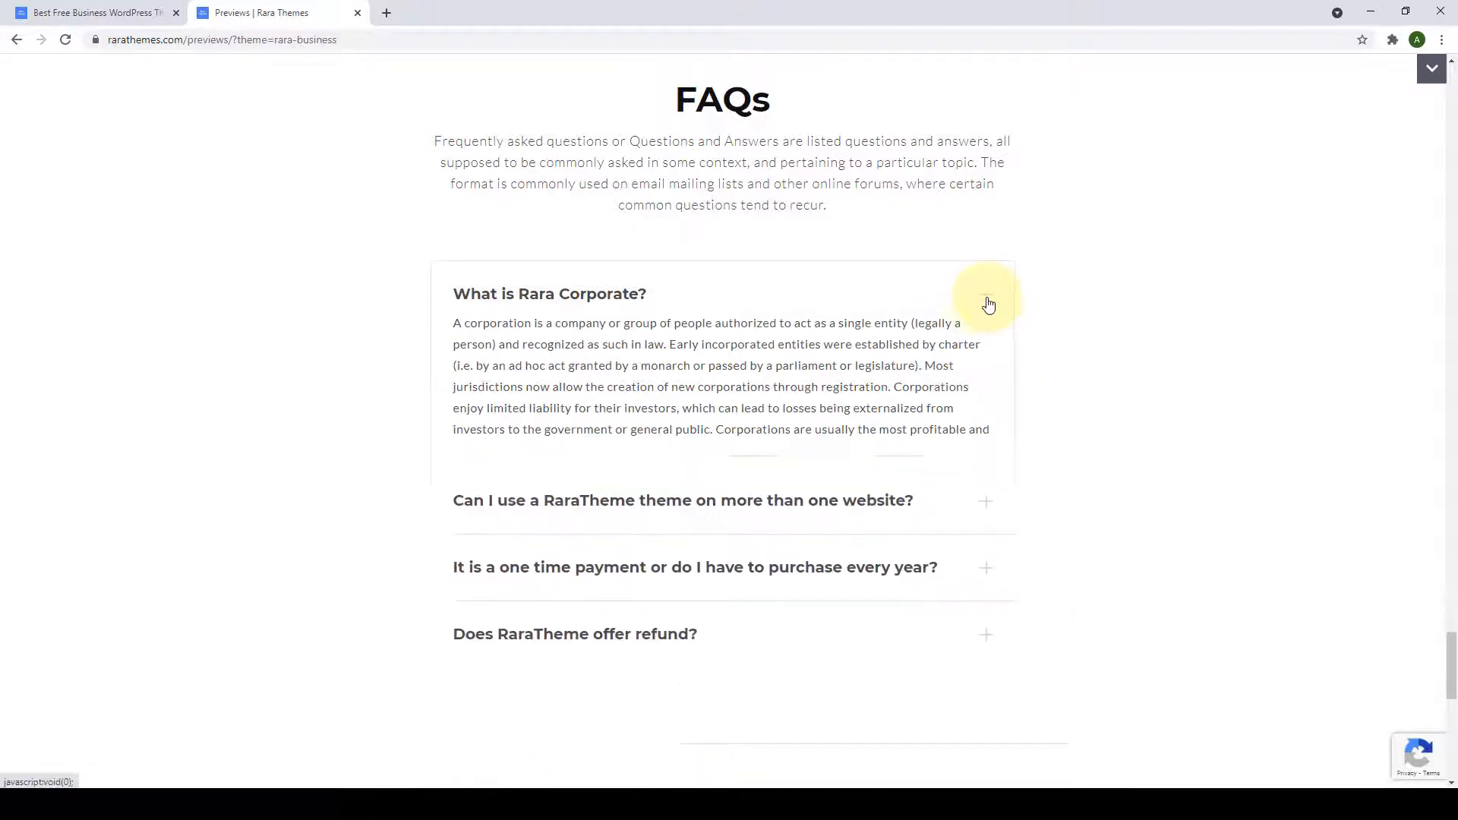
left_click(988, 303)
left_click(988, 367)
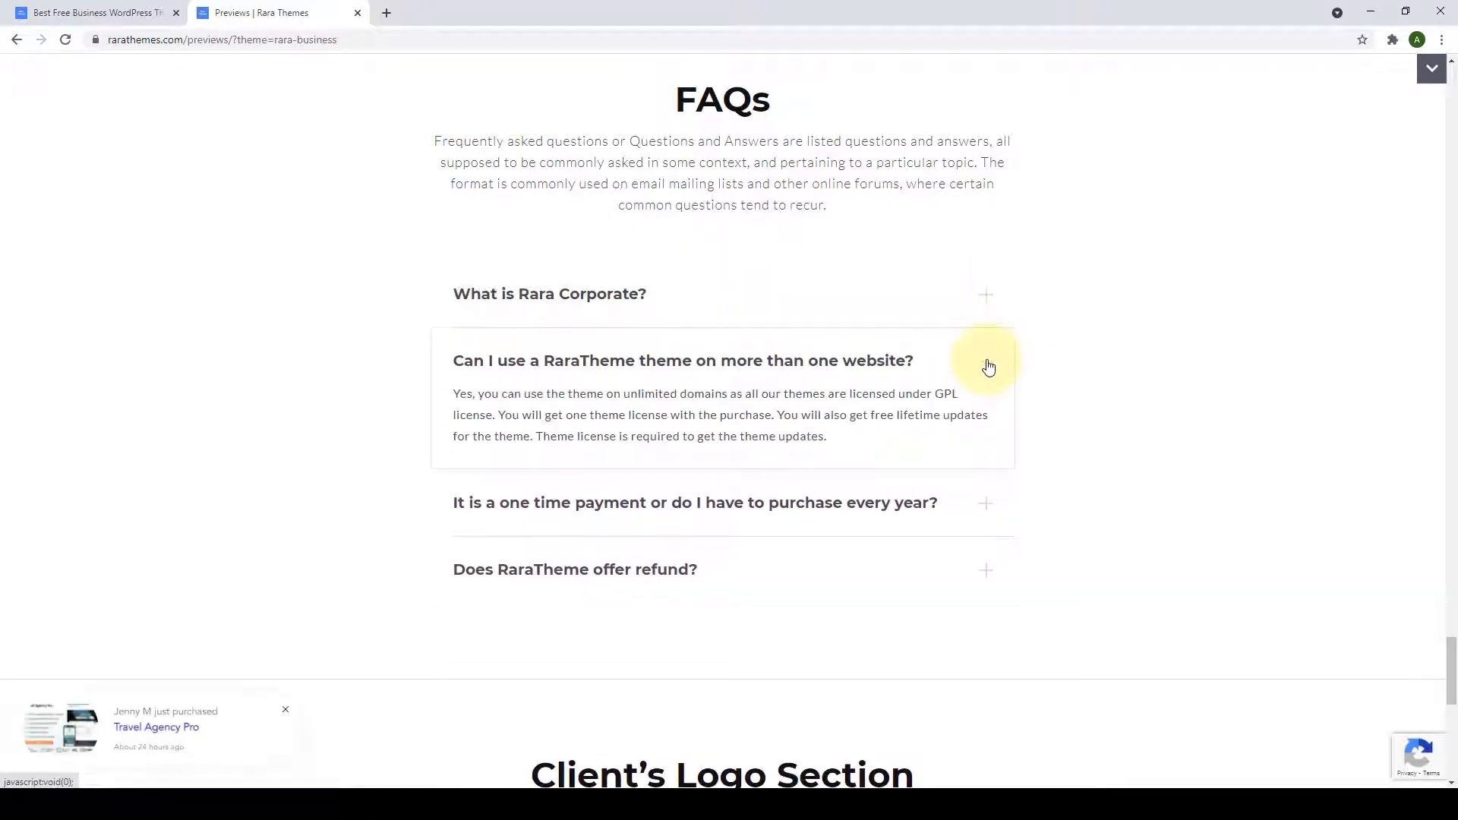
left_click(988, 368)
Examine the Client's Logo Section and the footer, including its copyright line.
scroll(1198, 332, "down", 7)
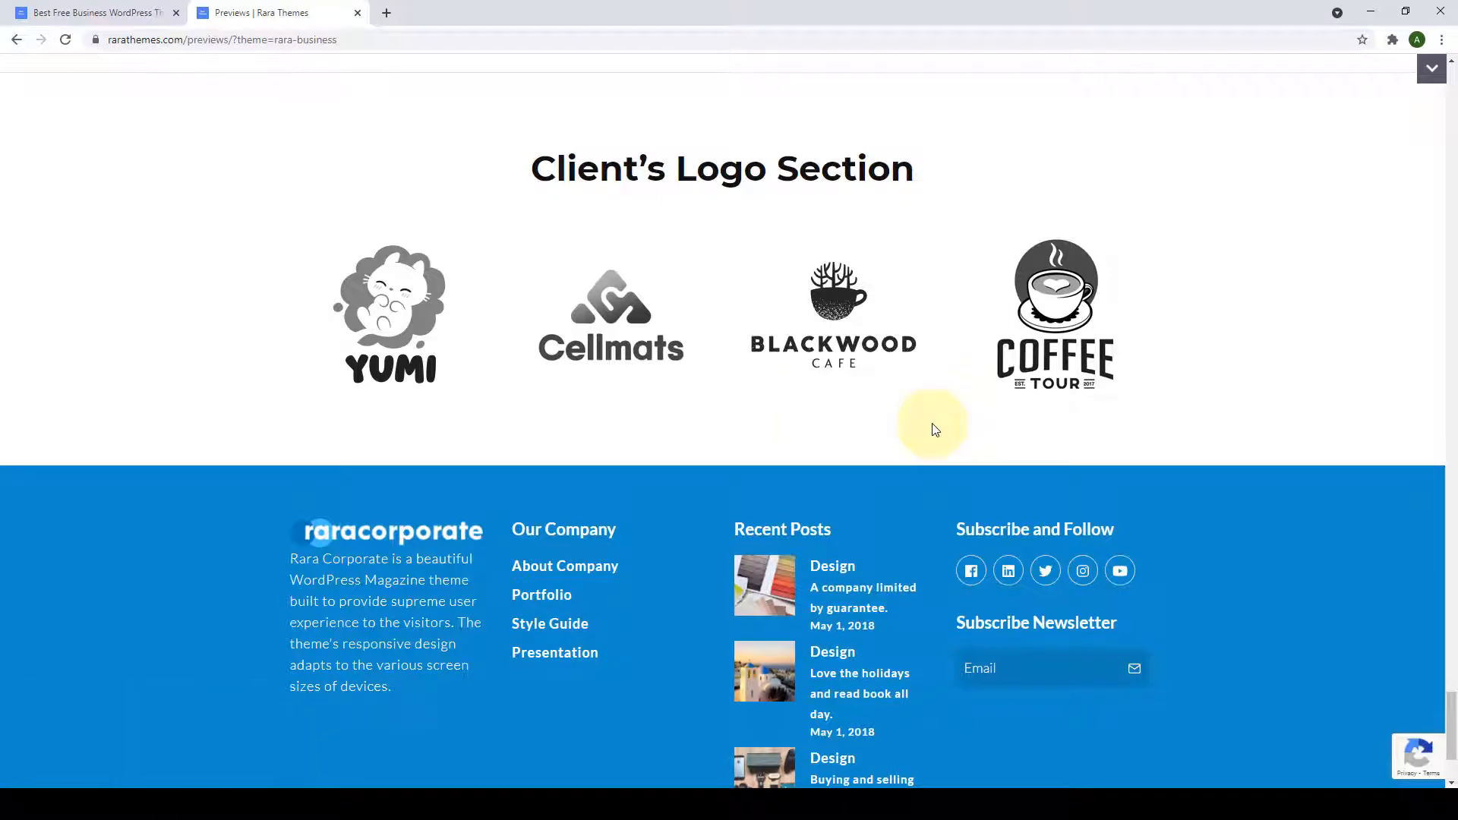
scroll(981, 414, "down", 3)
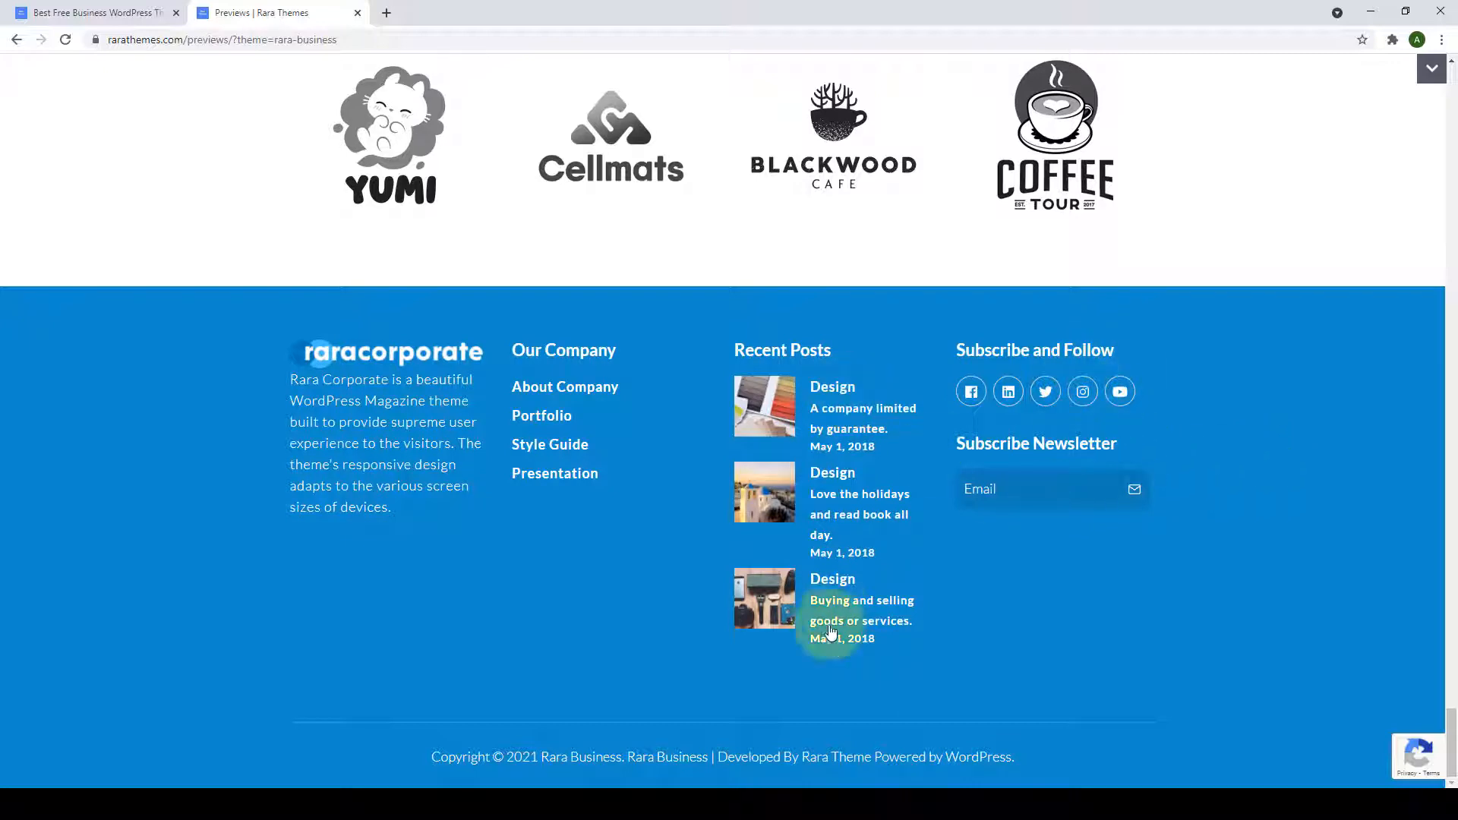
left_click_drag(1022, 756, 410, 760)
left_click(406, 761)
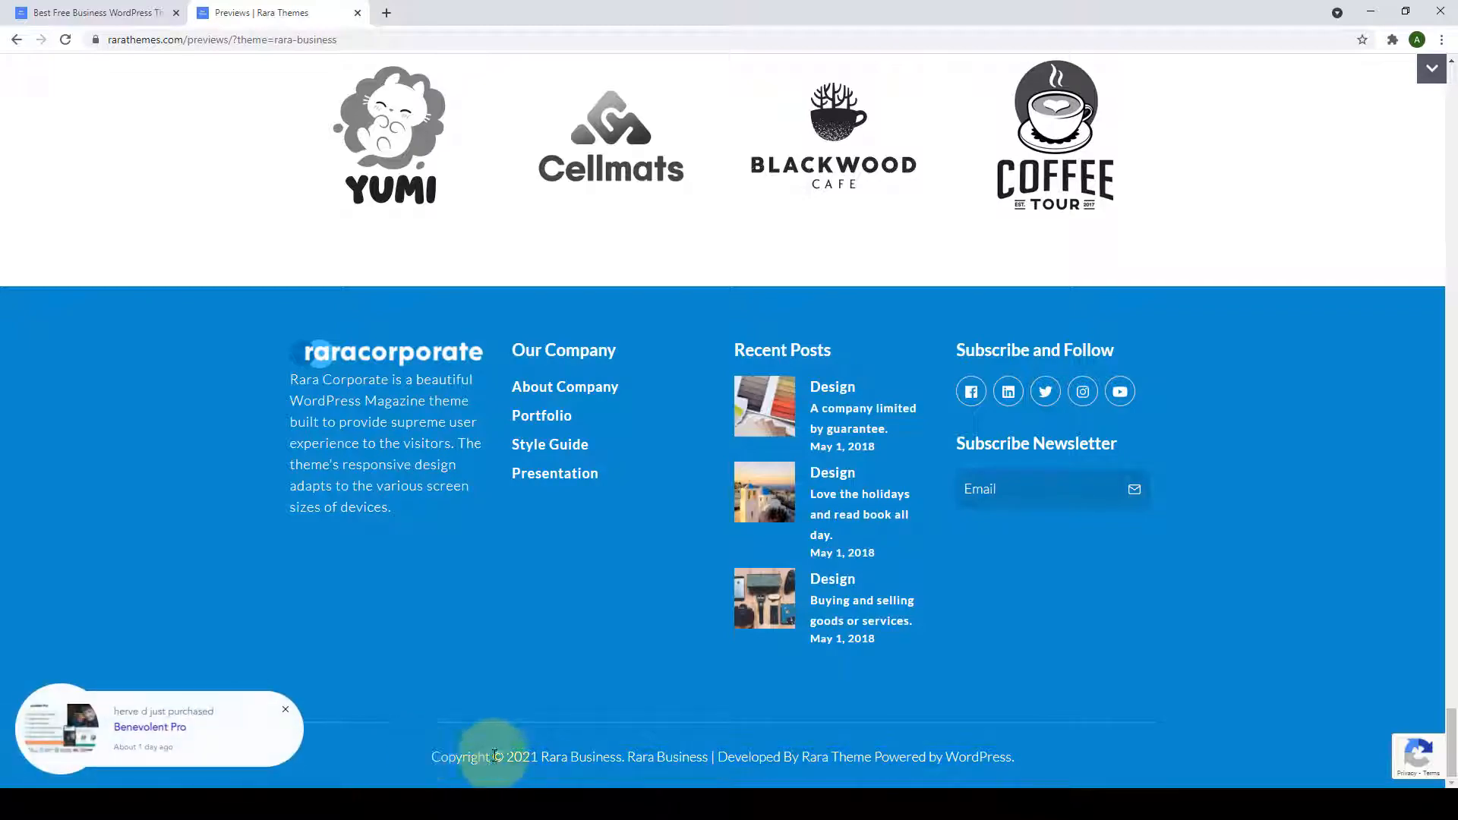
Return to the demo's header navigation and open the Blog page.
left_click_drag(1453, 735, 1452, 76)
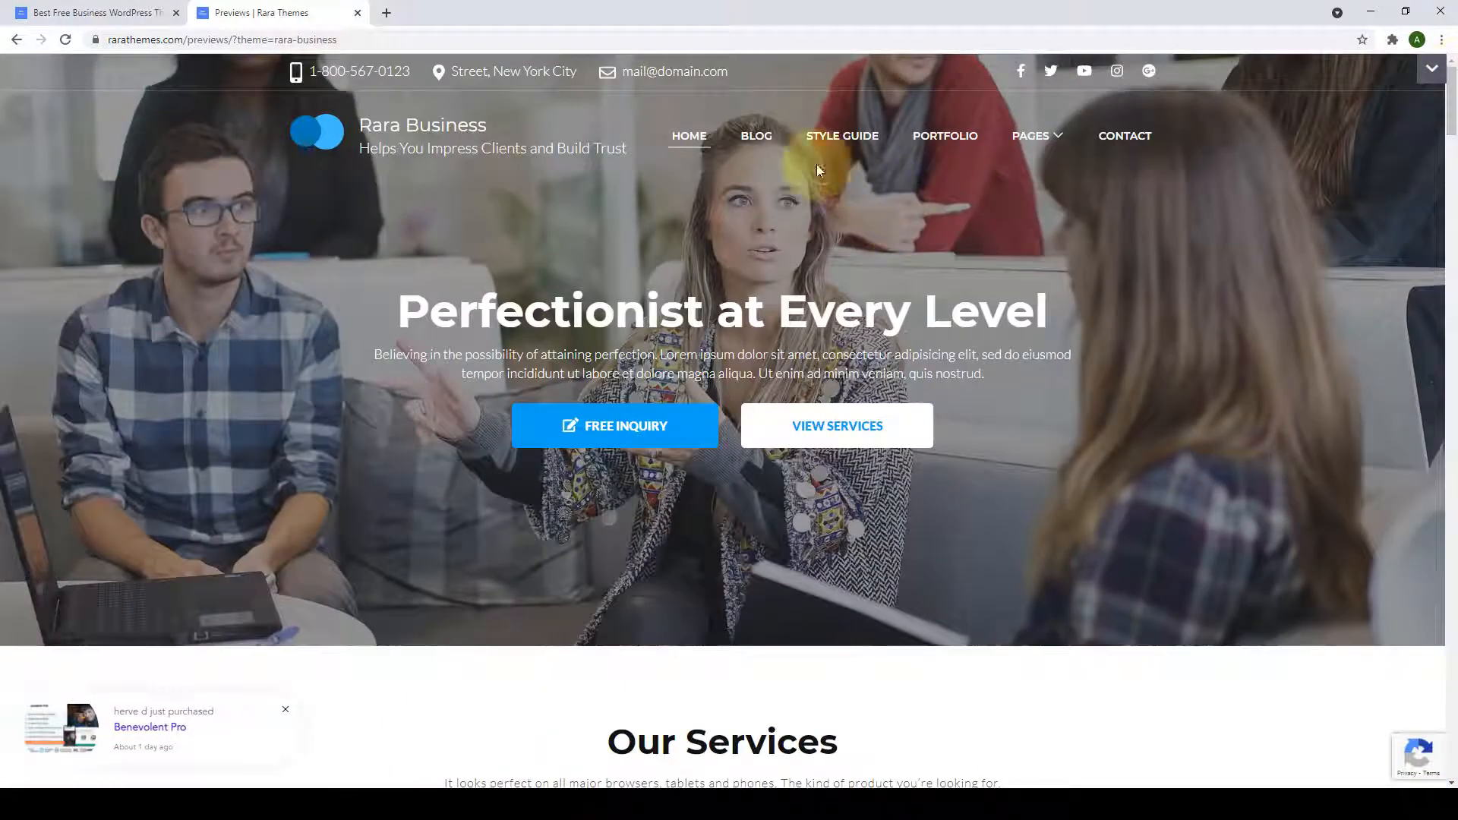
left_click(770, 141)
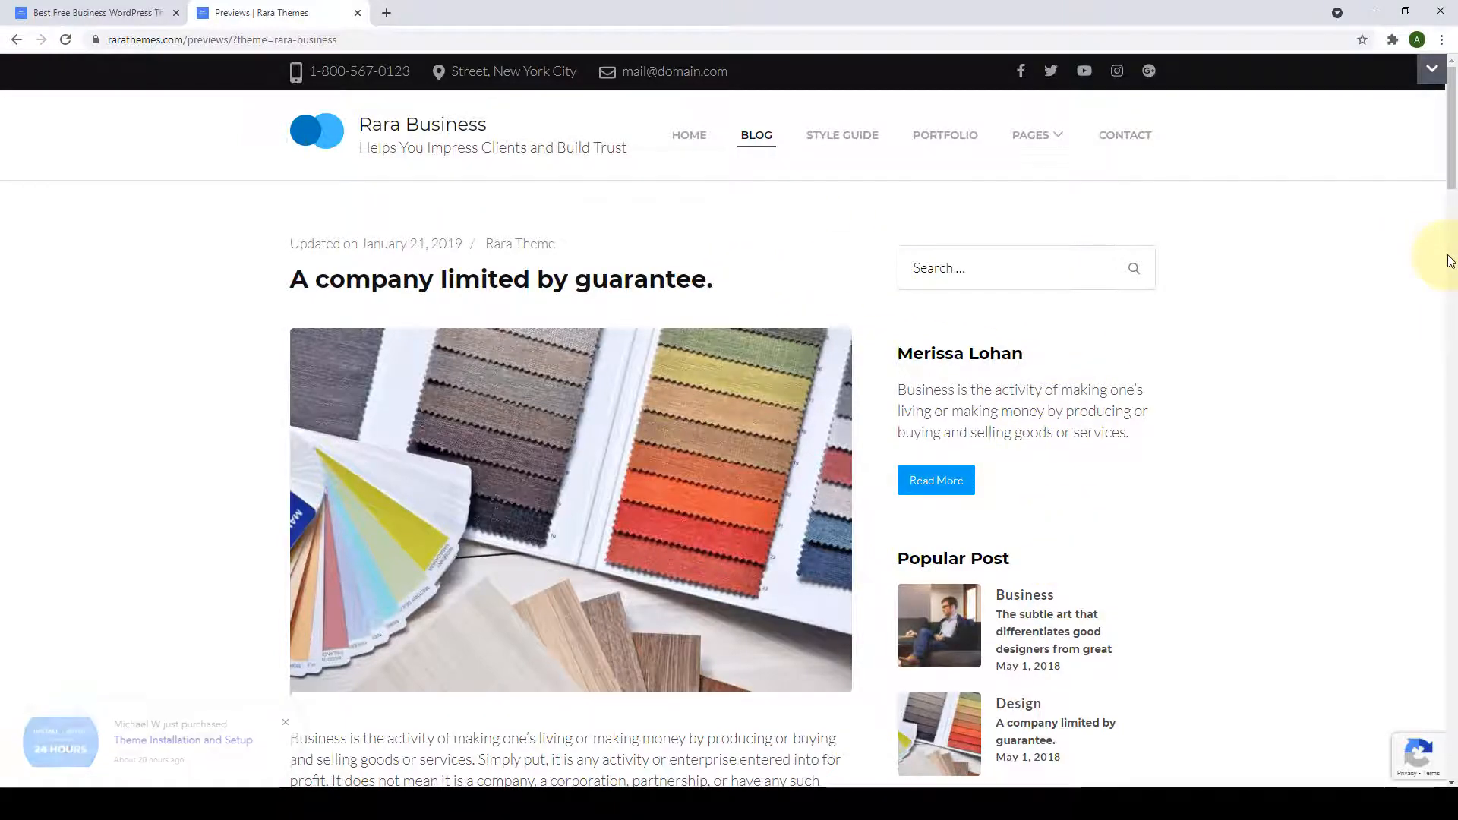
Review the demo Blog page's post listing down to its pagination and return to its header.
scroll(1447, 261, "down", 20)
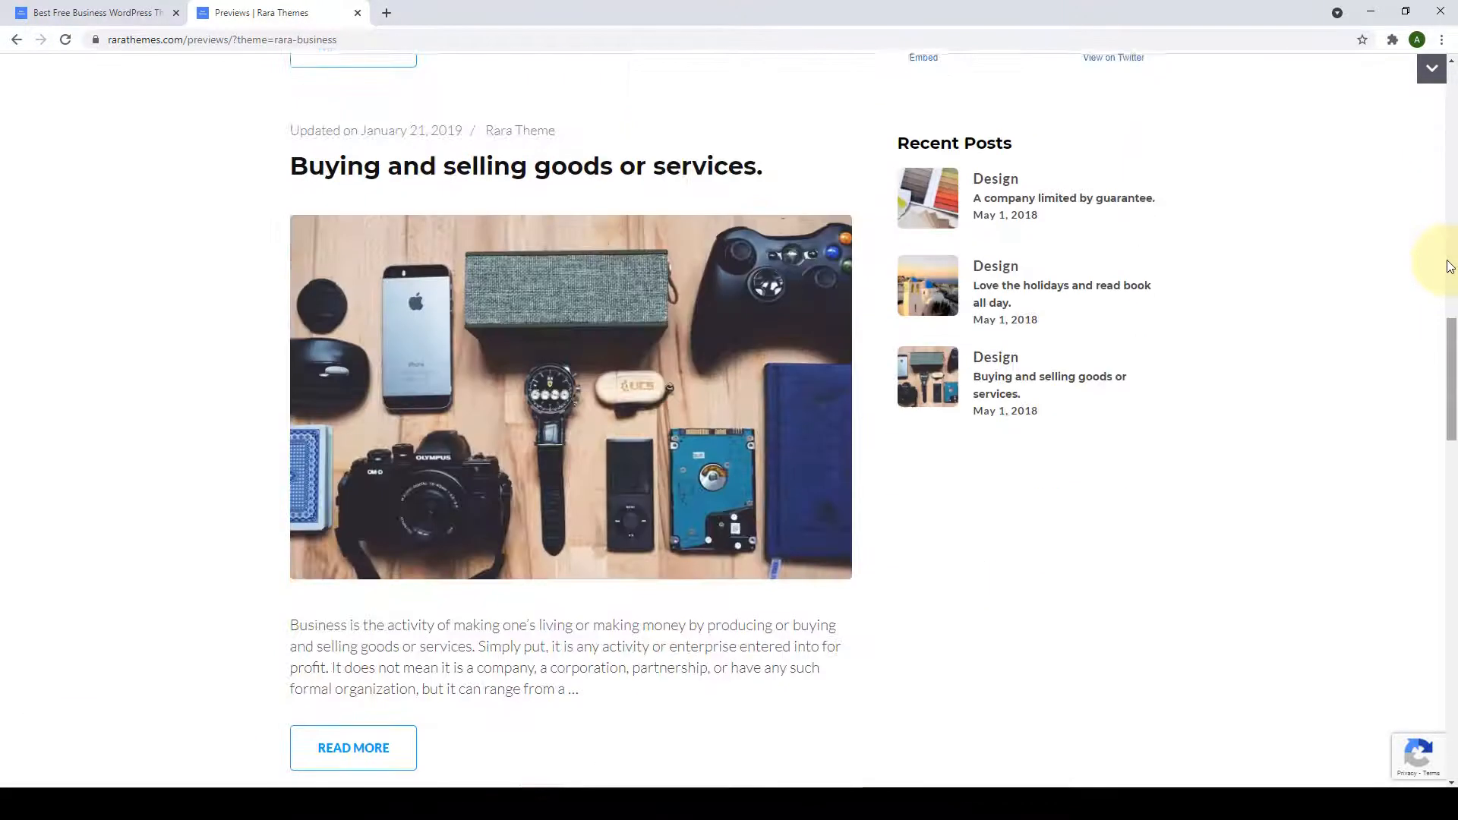
scroll(1447, 289, "down", 15)
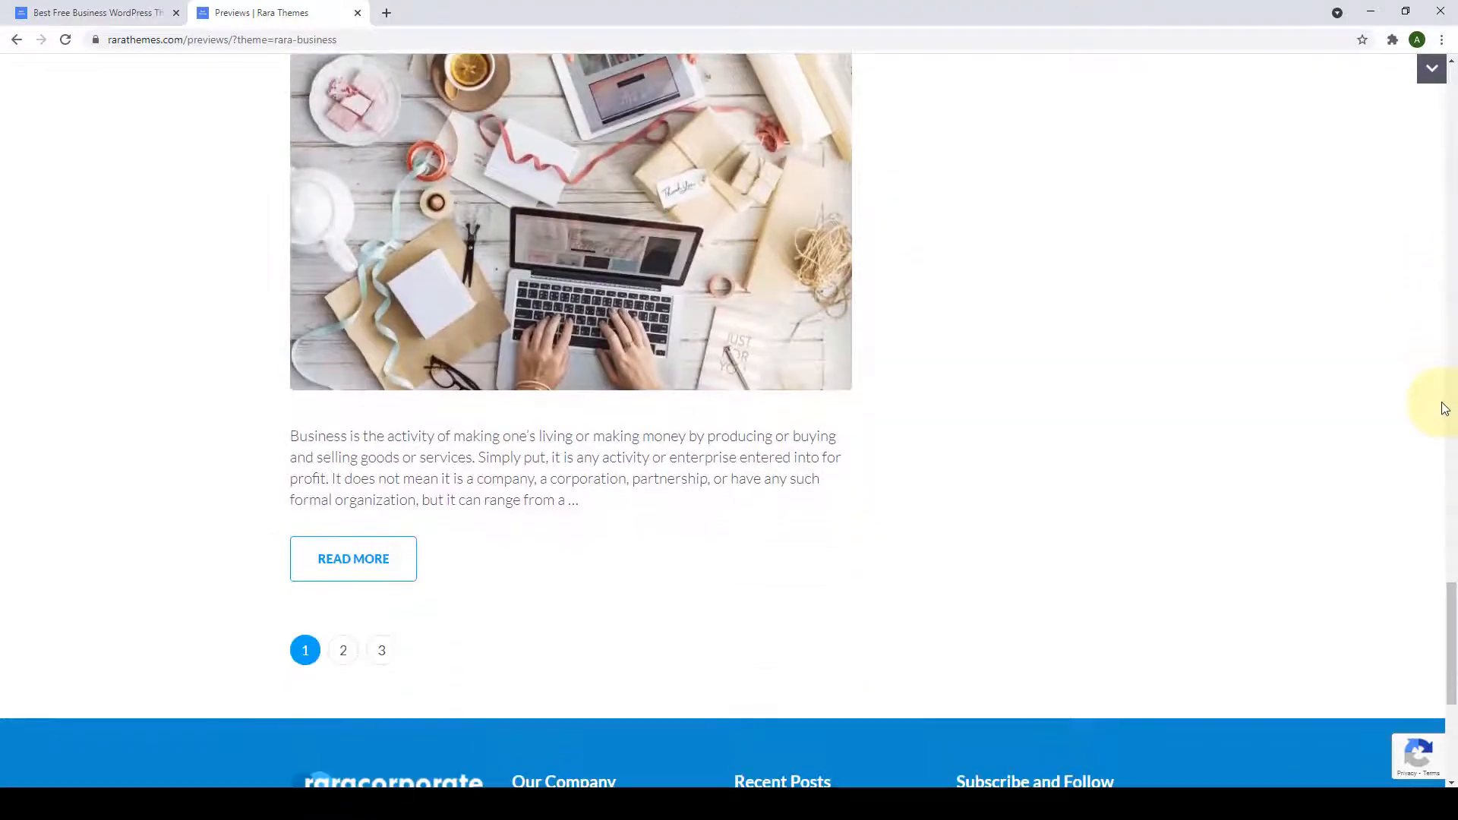
left_click_drag(1452, 612, 1449, 72)
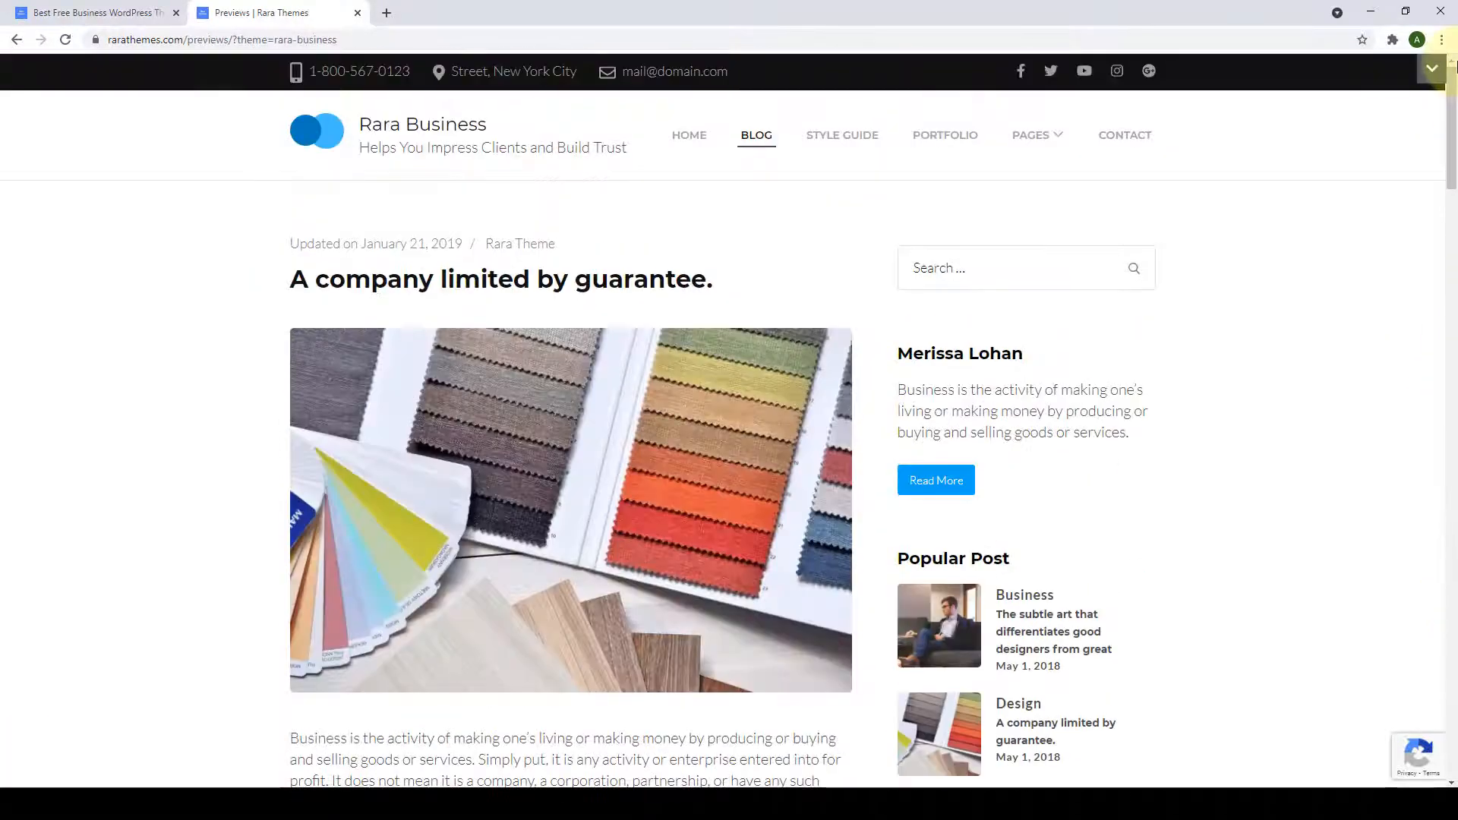
Examine the Blog page's sidebar widgets, from Popular Post and Featured Today to Recent Tweets and Recent Posts.
scroll(1234, 239, "down", 1)
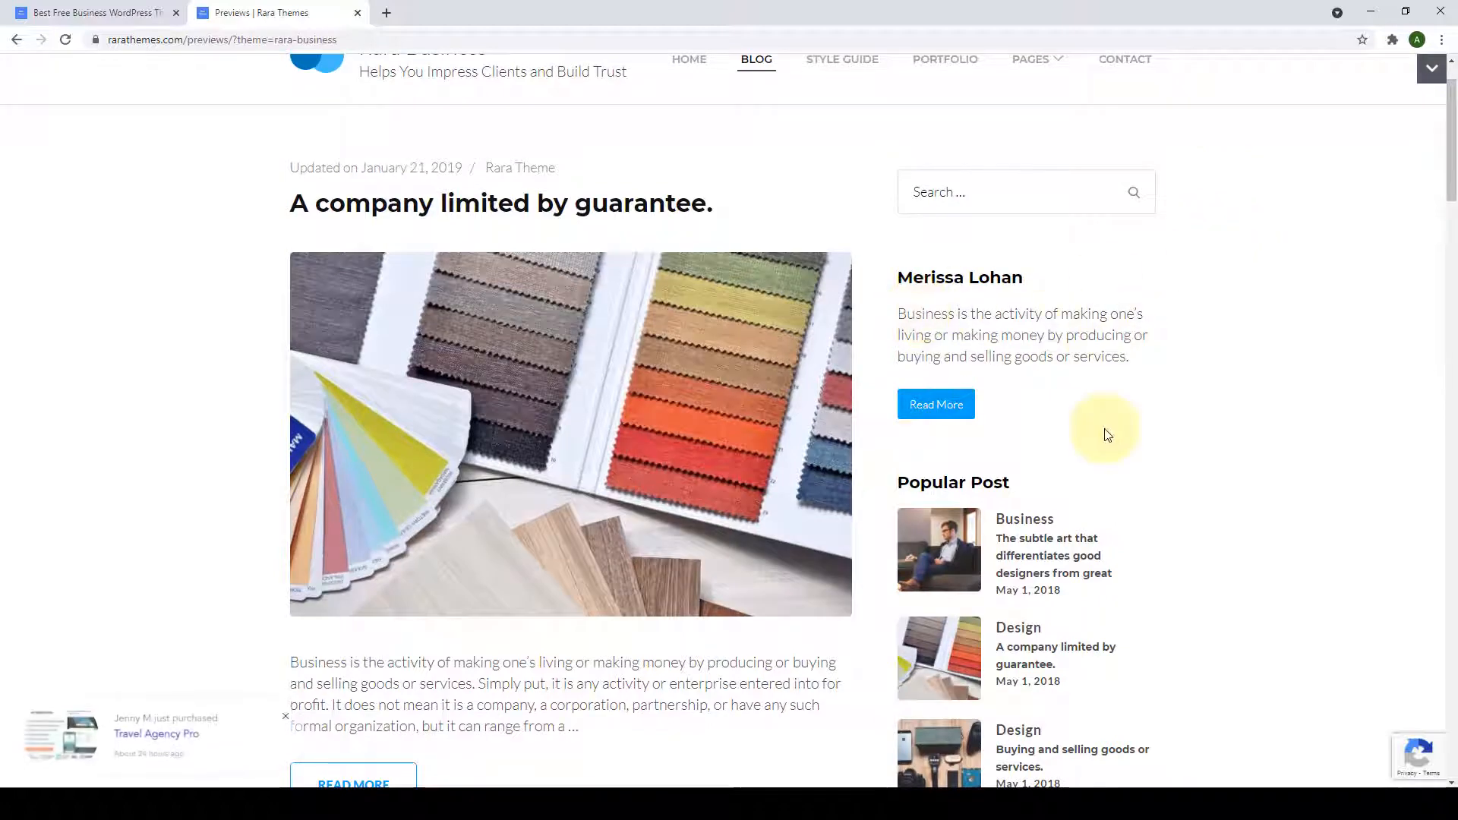
scroll(1106, 456, "down", 8)
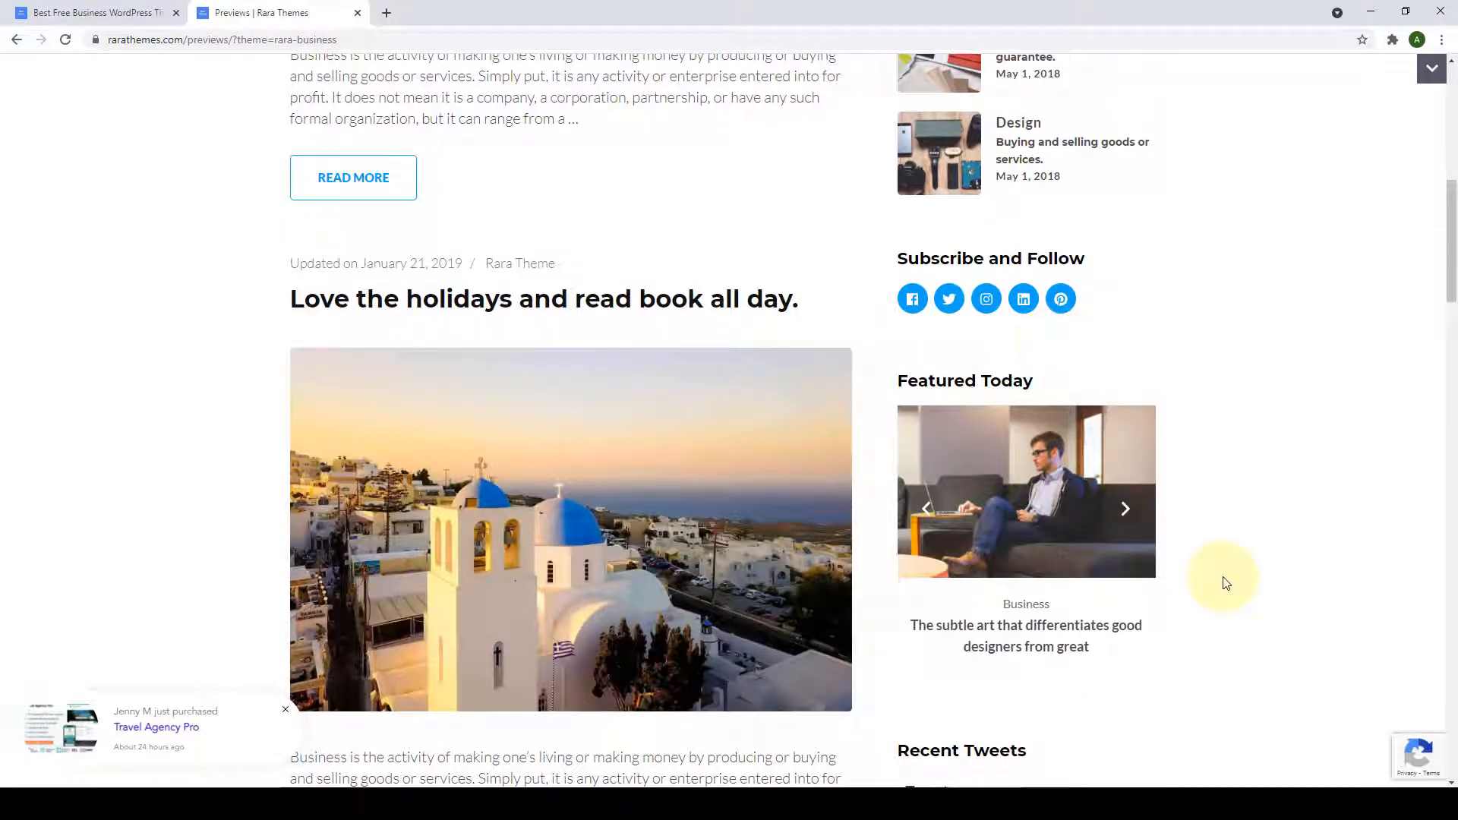
scroll(1224, 583, "down", 3)
scroll(1224, 583, "down", 5)
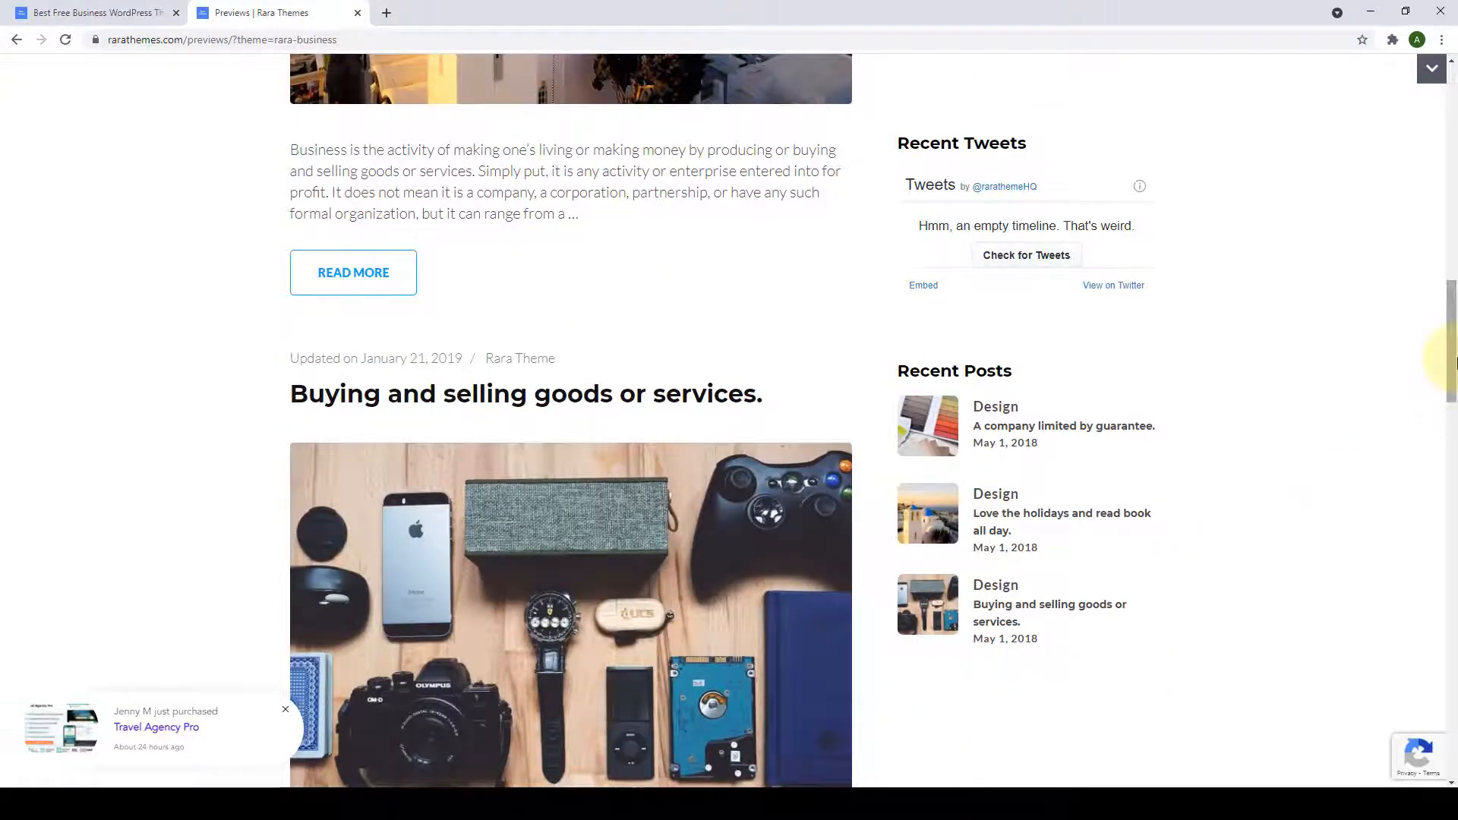
left_click_drag(1451, 338, 1448, 129)
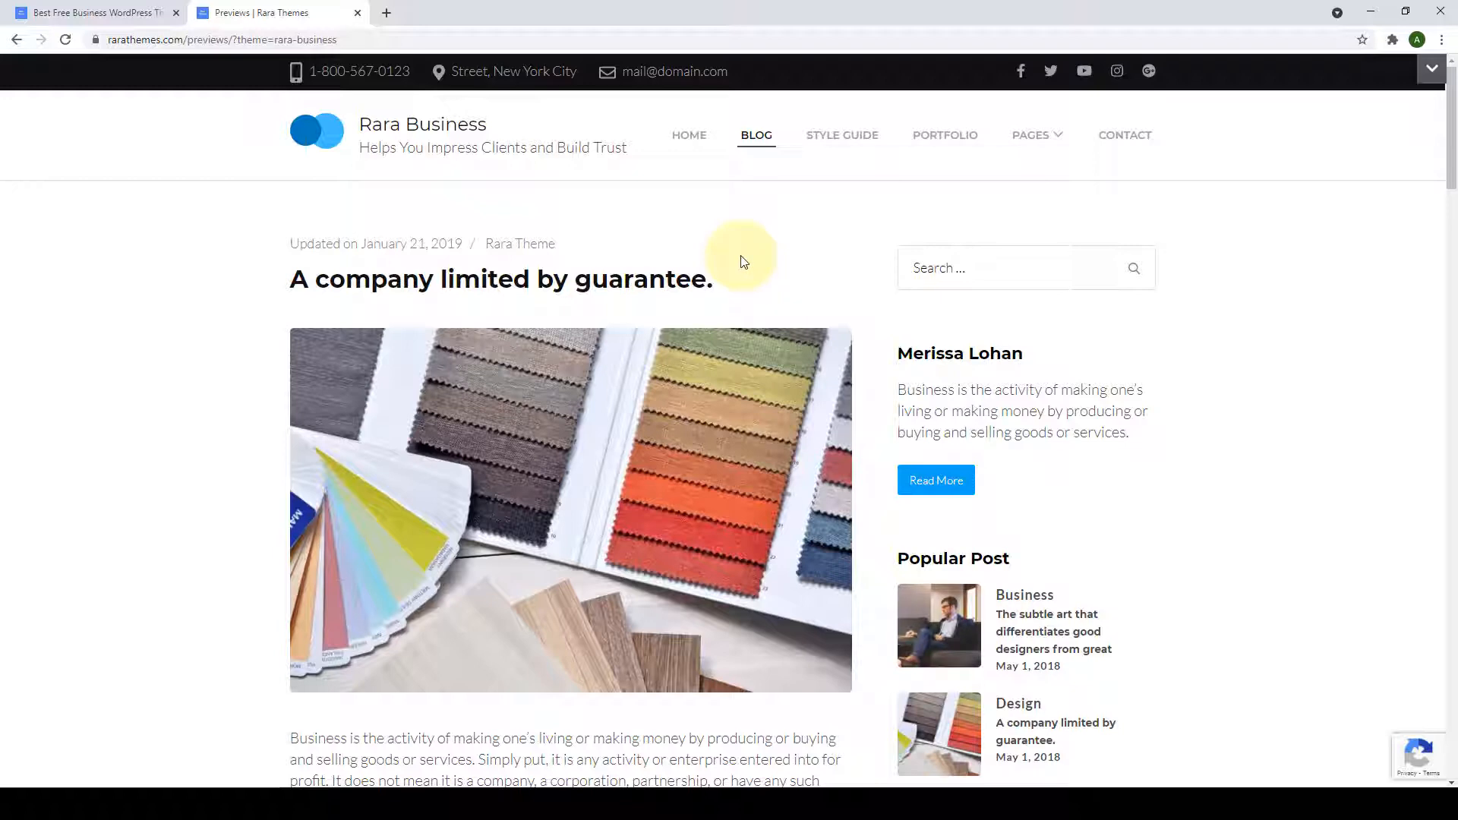
Return to the Rara Business theme page and read through its Free Vs Pro feature comparison table.
left_click(82, 7)
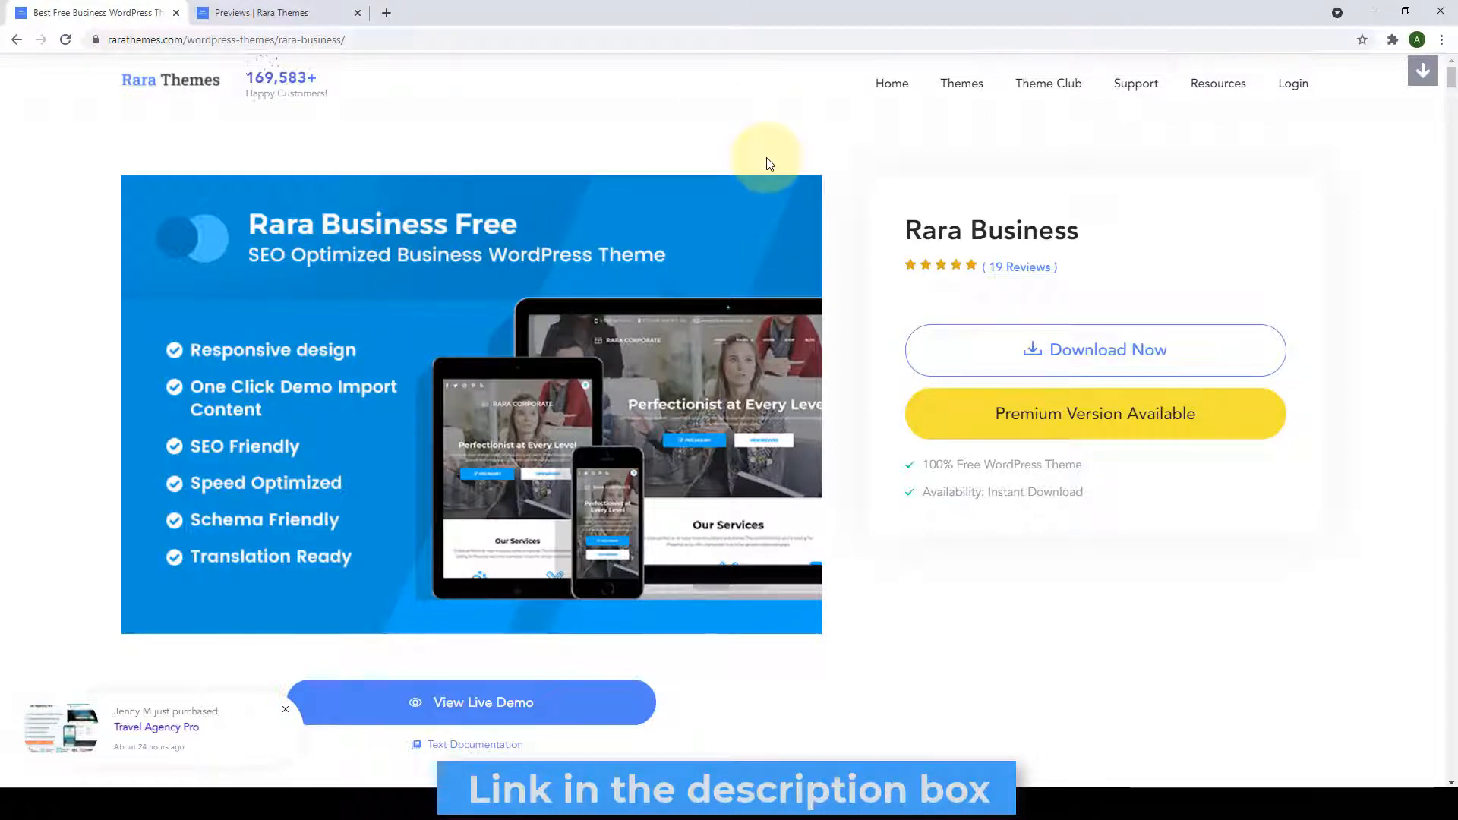
scroll(1435, 475, "down", 8)
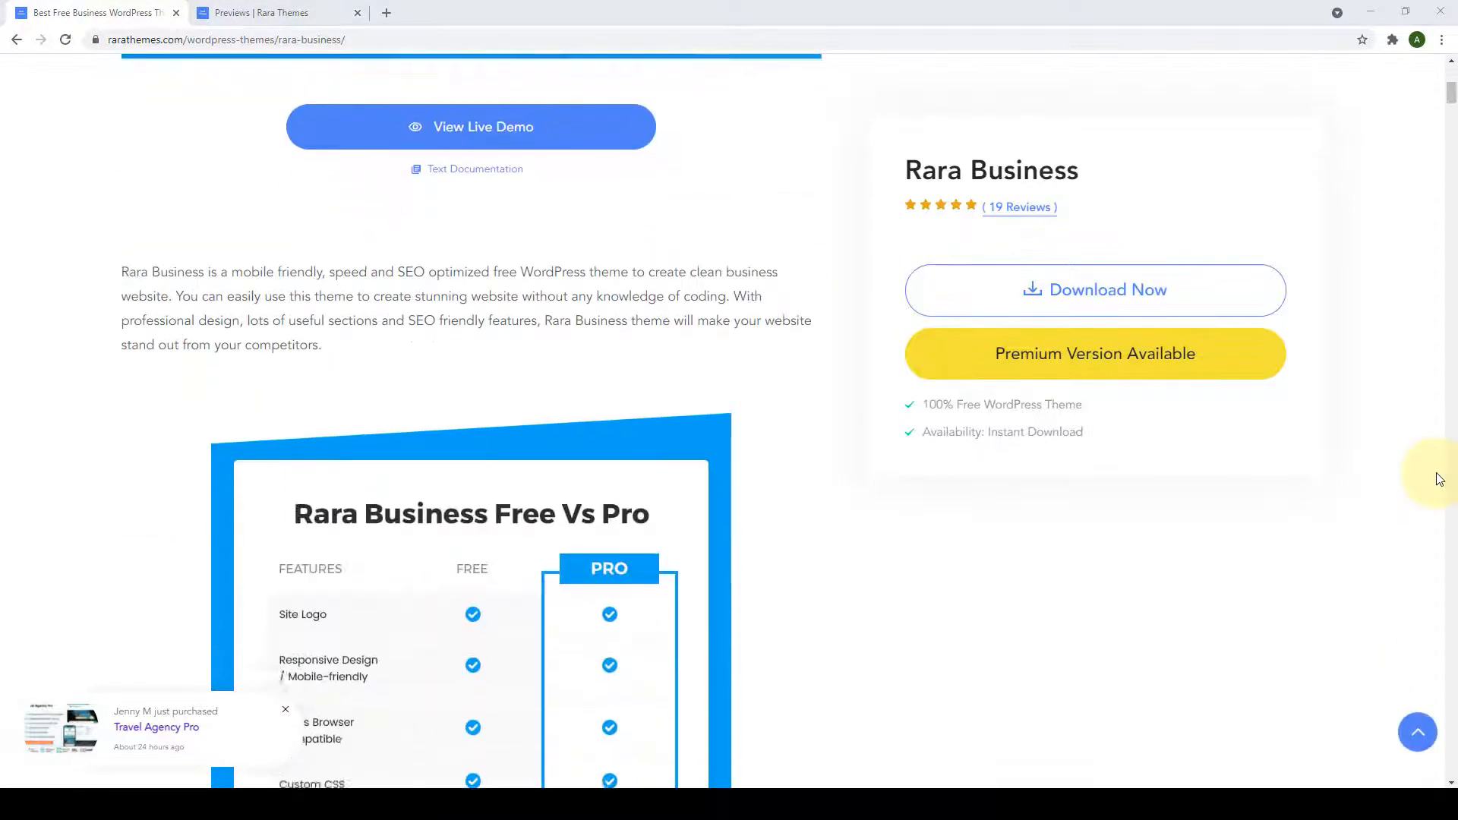
scroll(1436, 476, "down", 4)
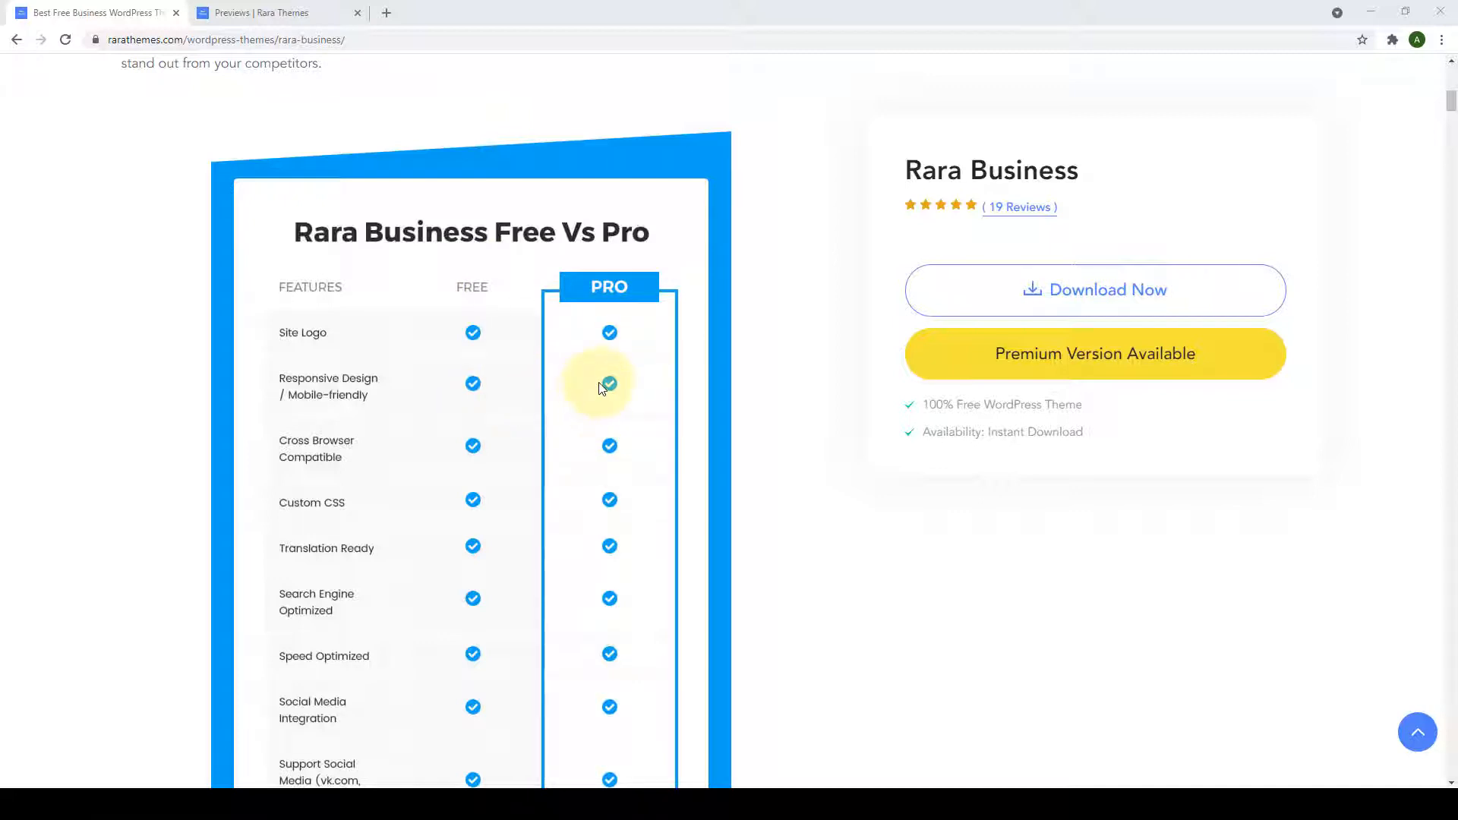
scroll(600, 388, "down", 9)
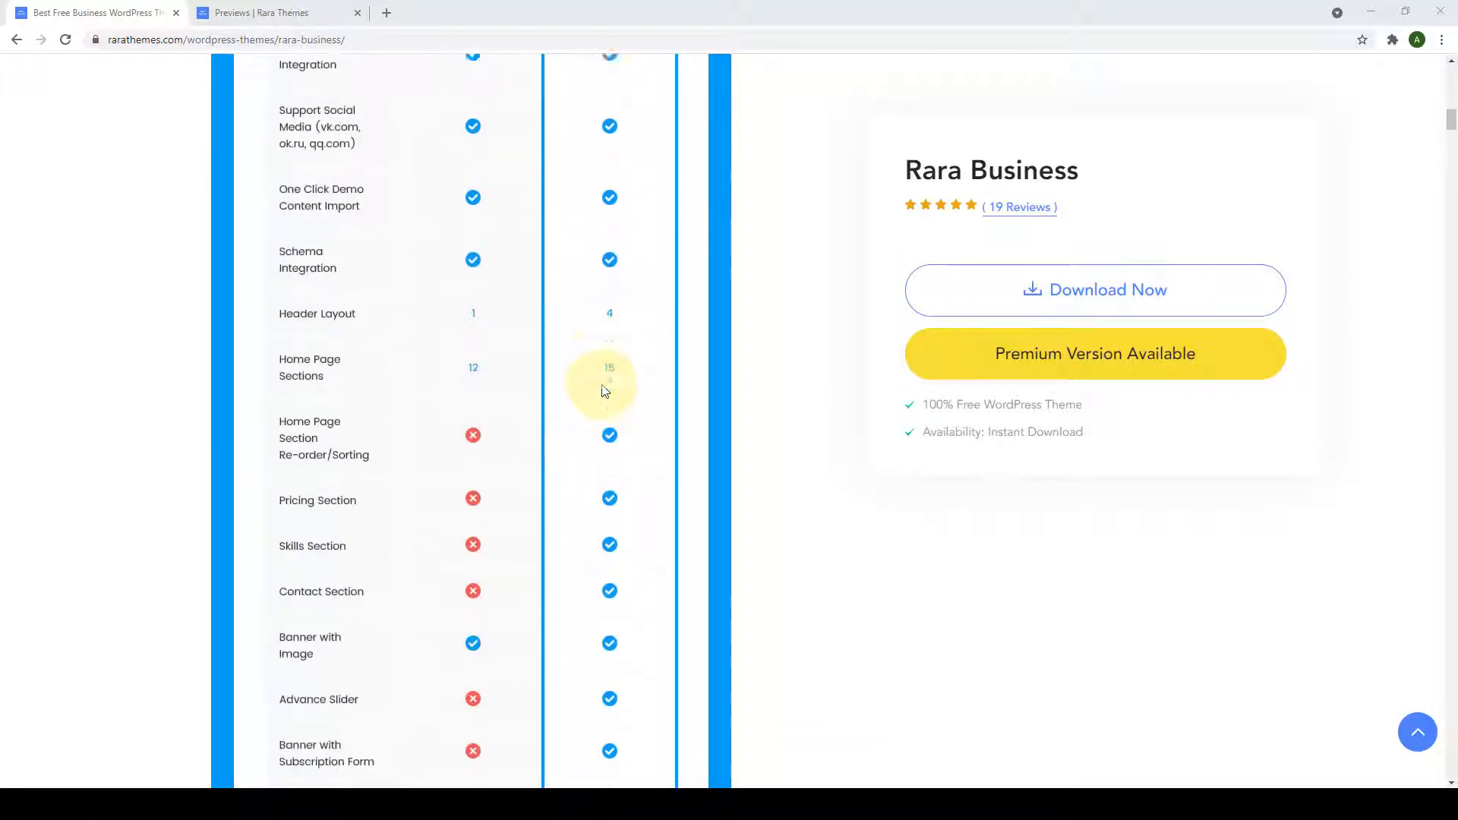
scroll(605, 391, "down", 9)
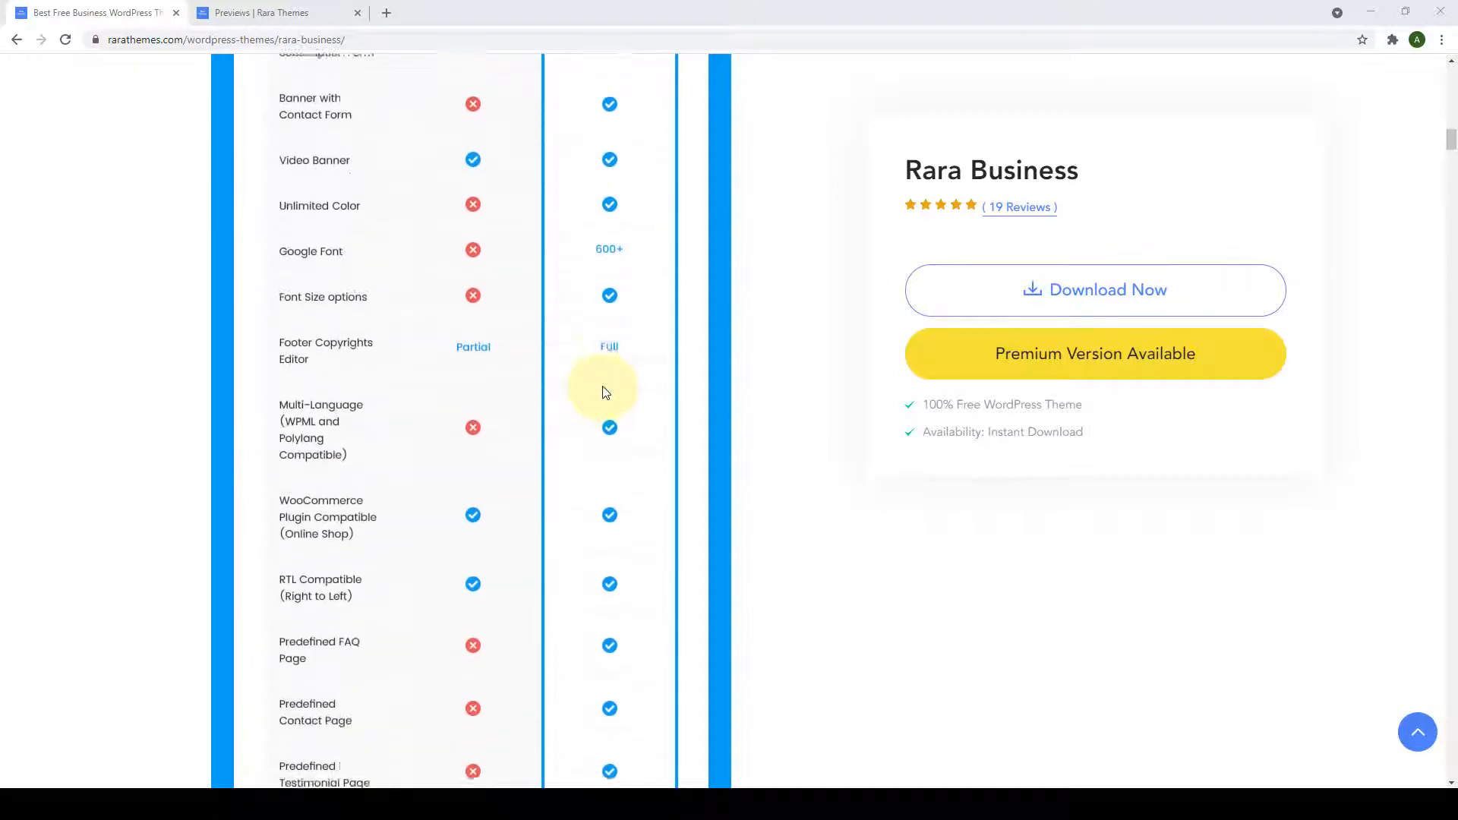
scroll(605, 392, "down", 7)
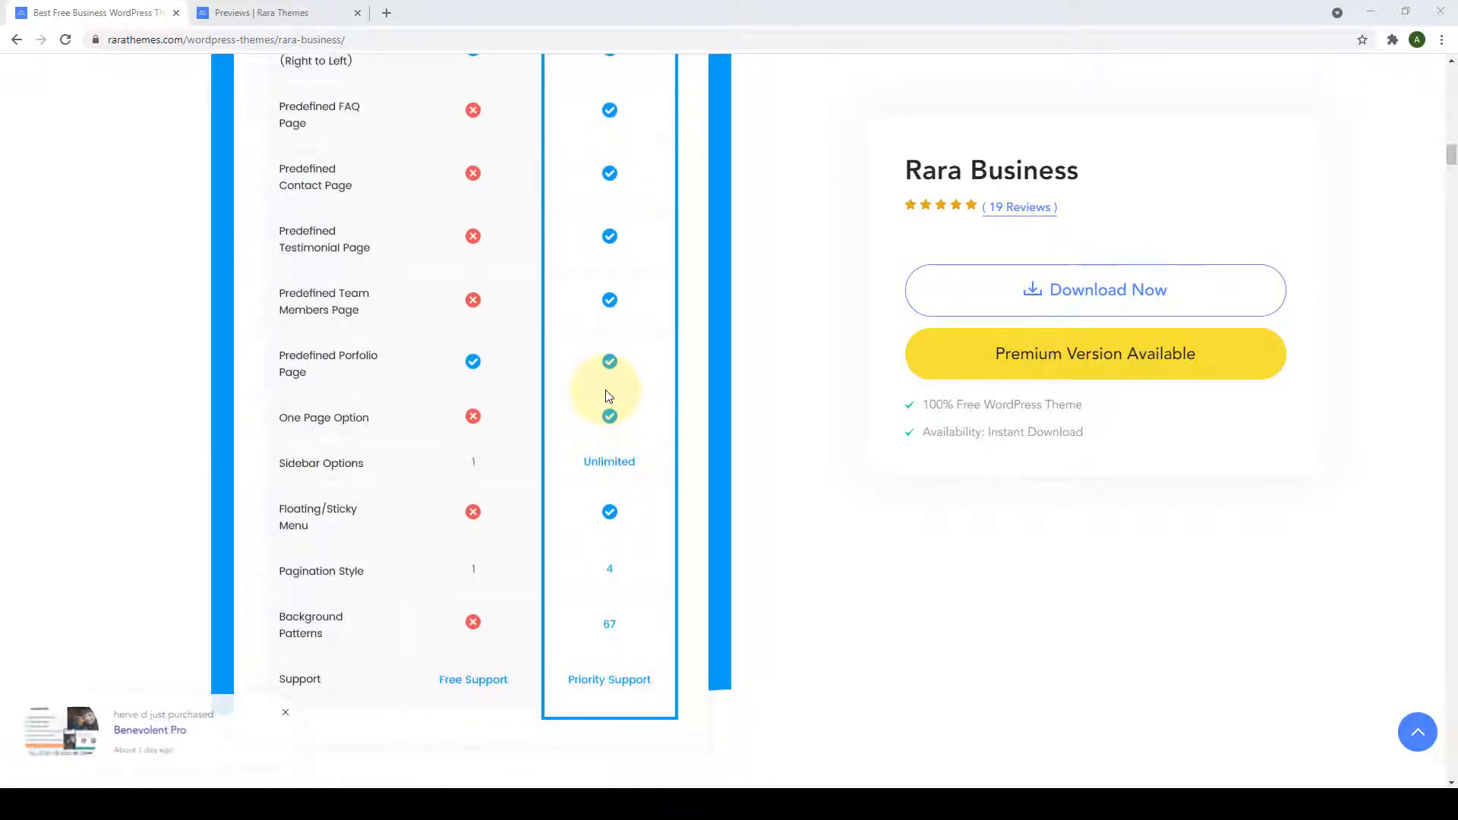
scroll(608, 395, "down", 2)
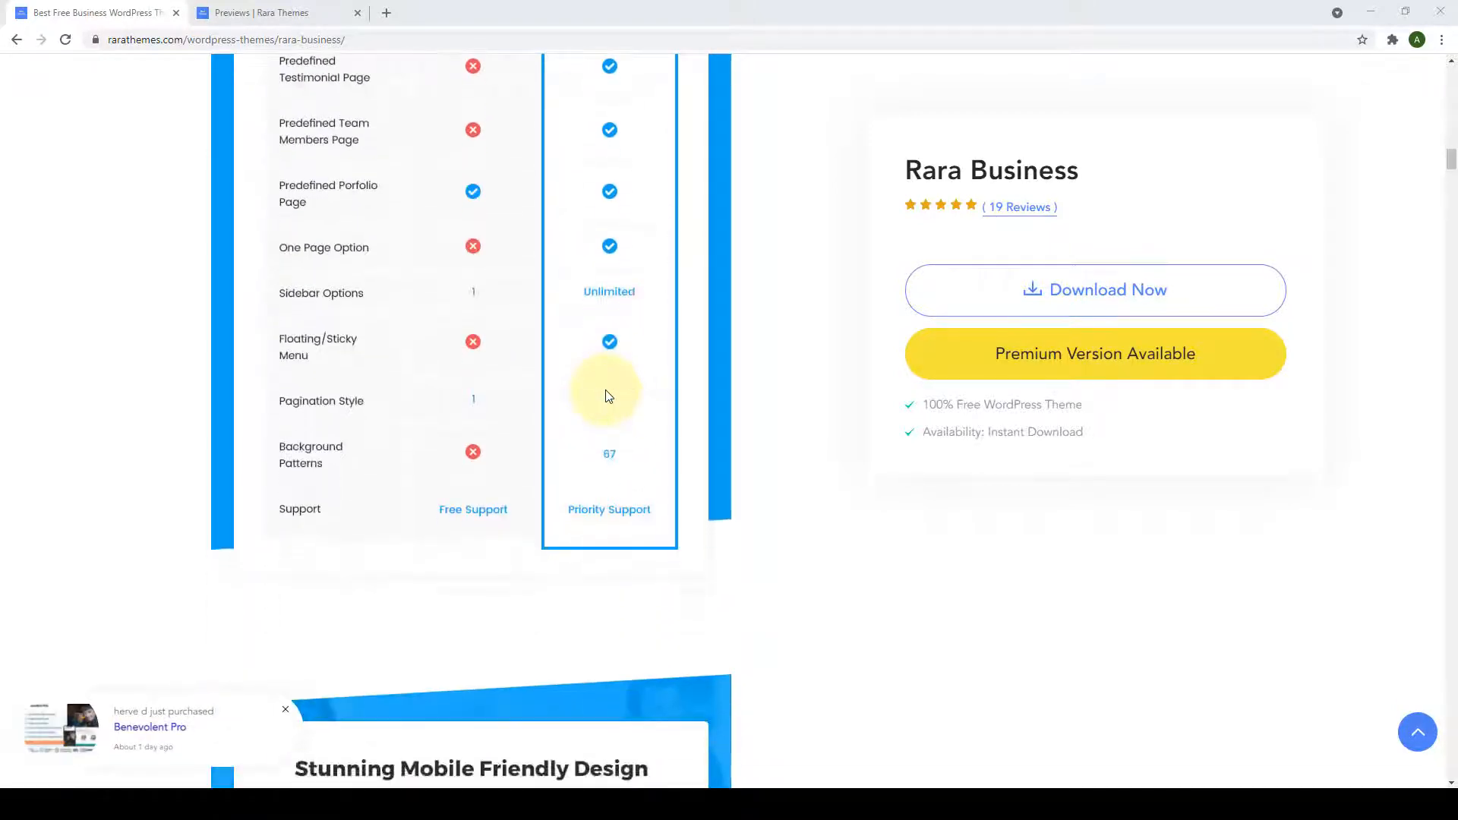
Read the theme page's sections on mobile-friendly design, SEO, Schema Integration and speed optimization.
scroll(608, 395, "down", 8)
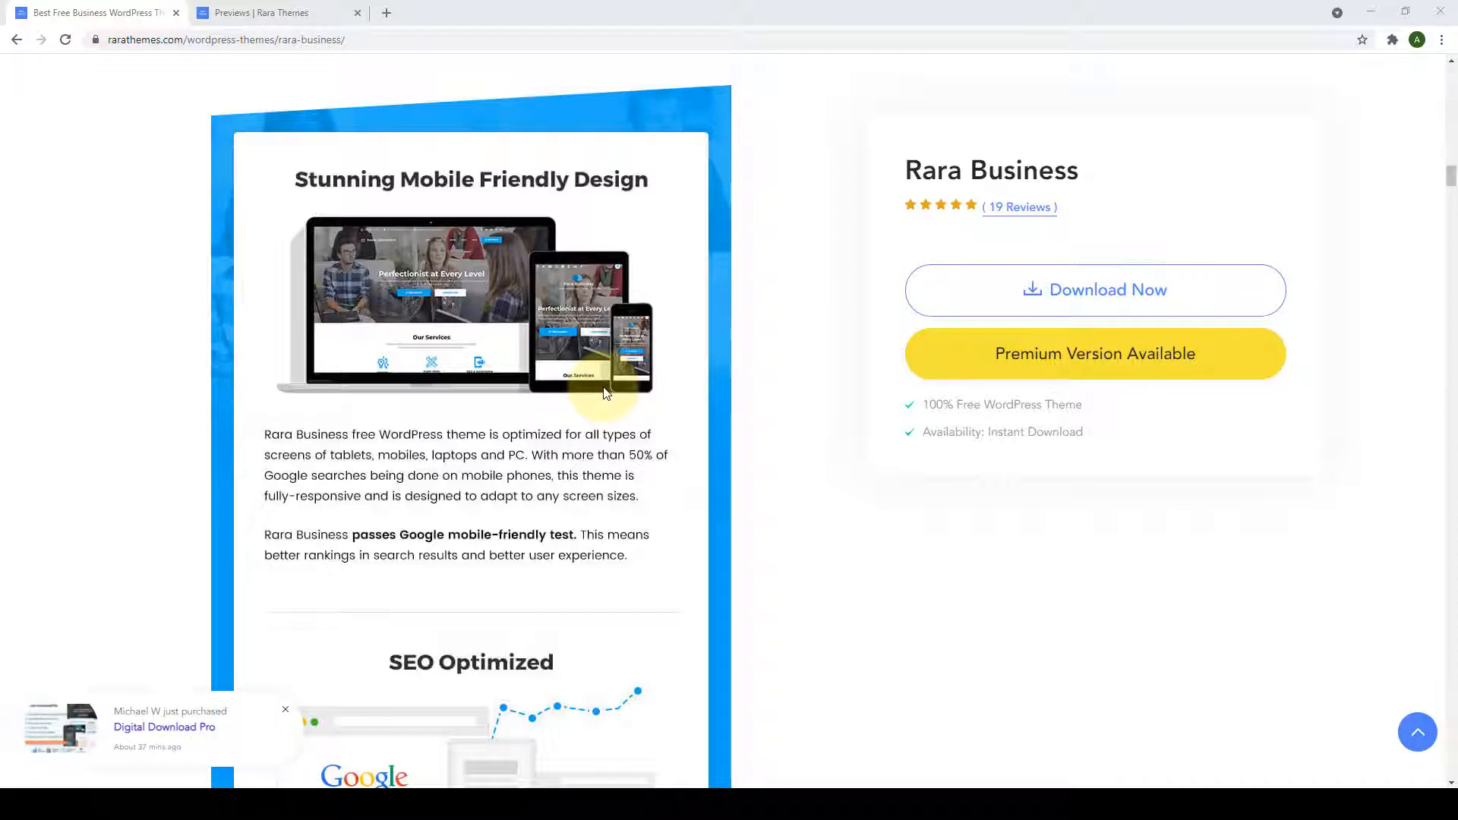
scroll(606, 393, "down", 7)
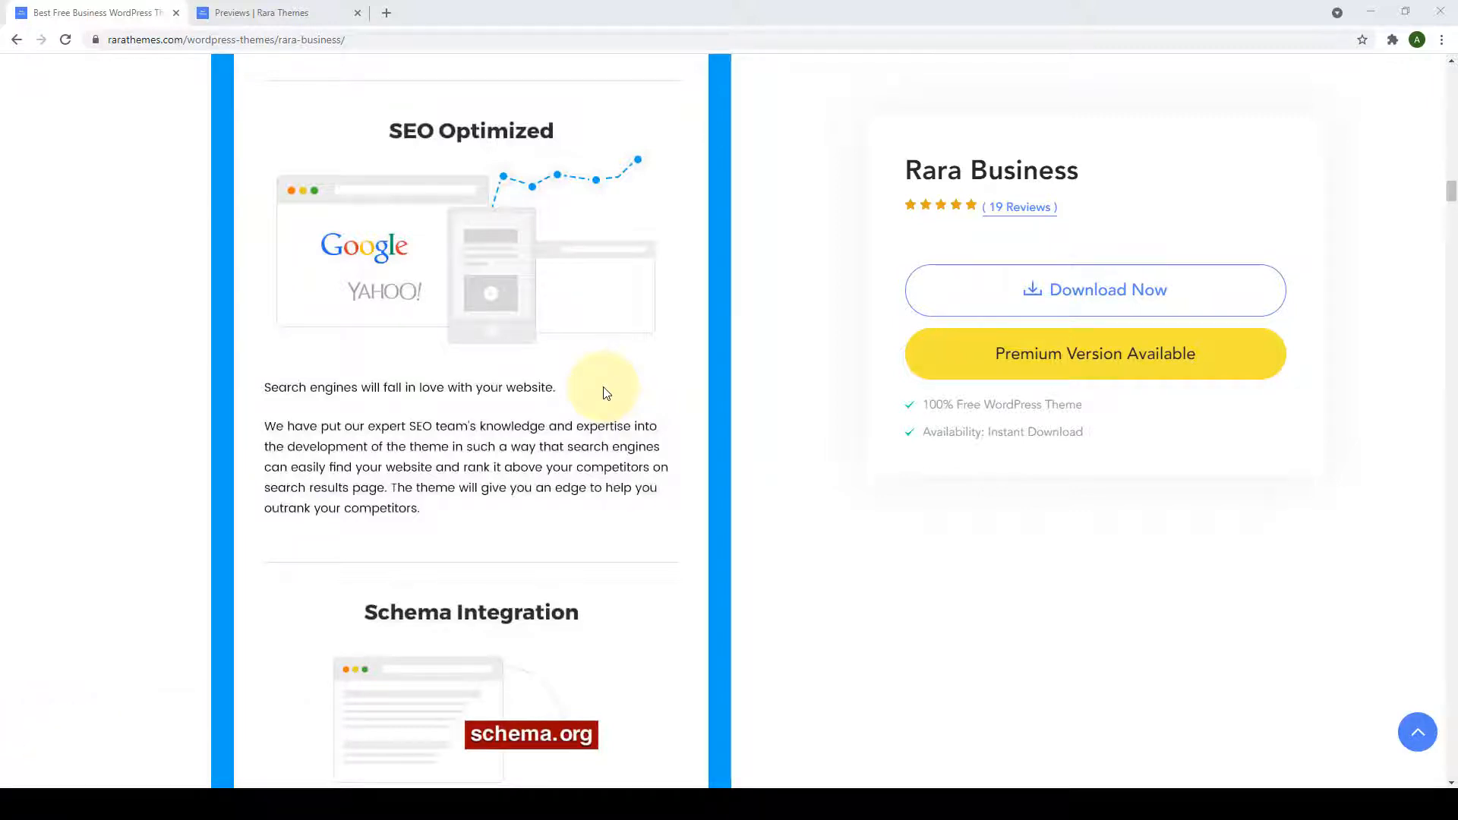
scroll(606, 393, "down", 7)
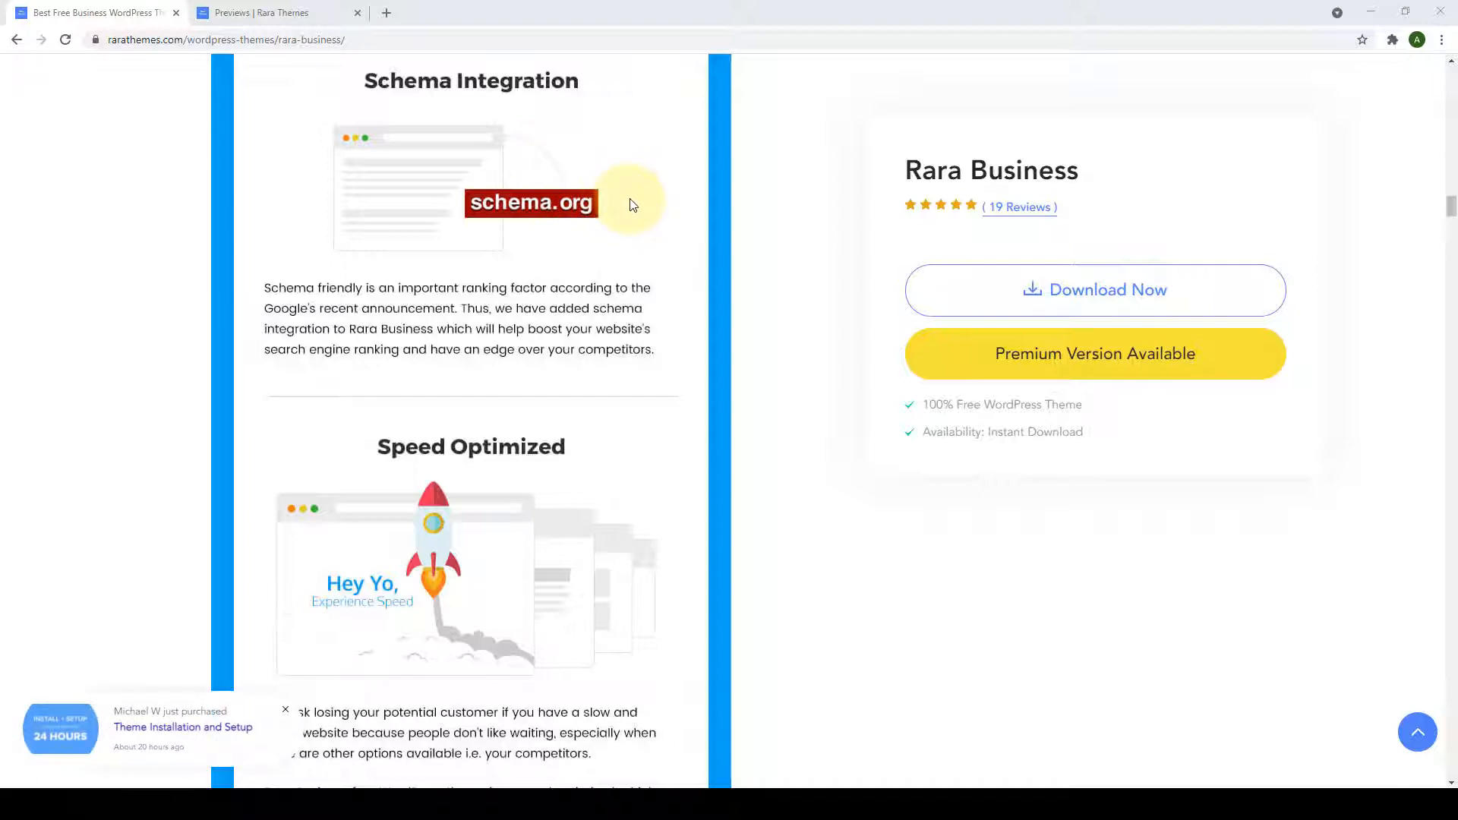
scroll(630, 205, "down", 5)
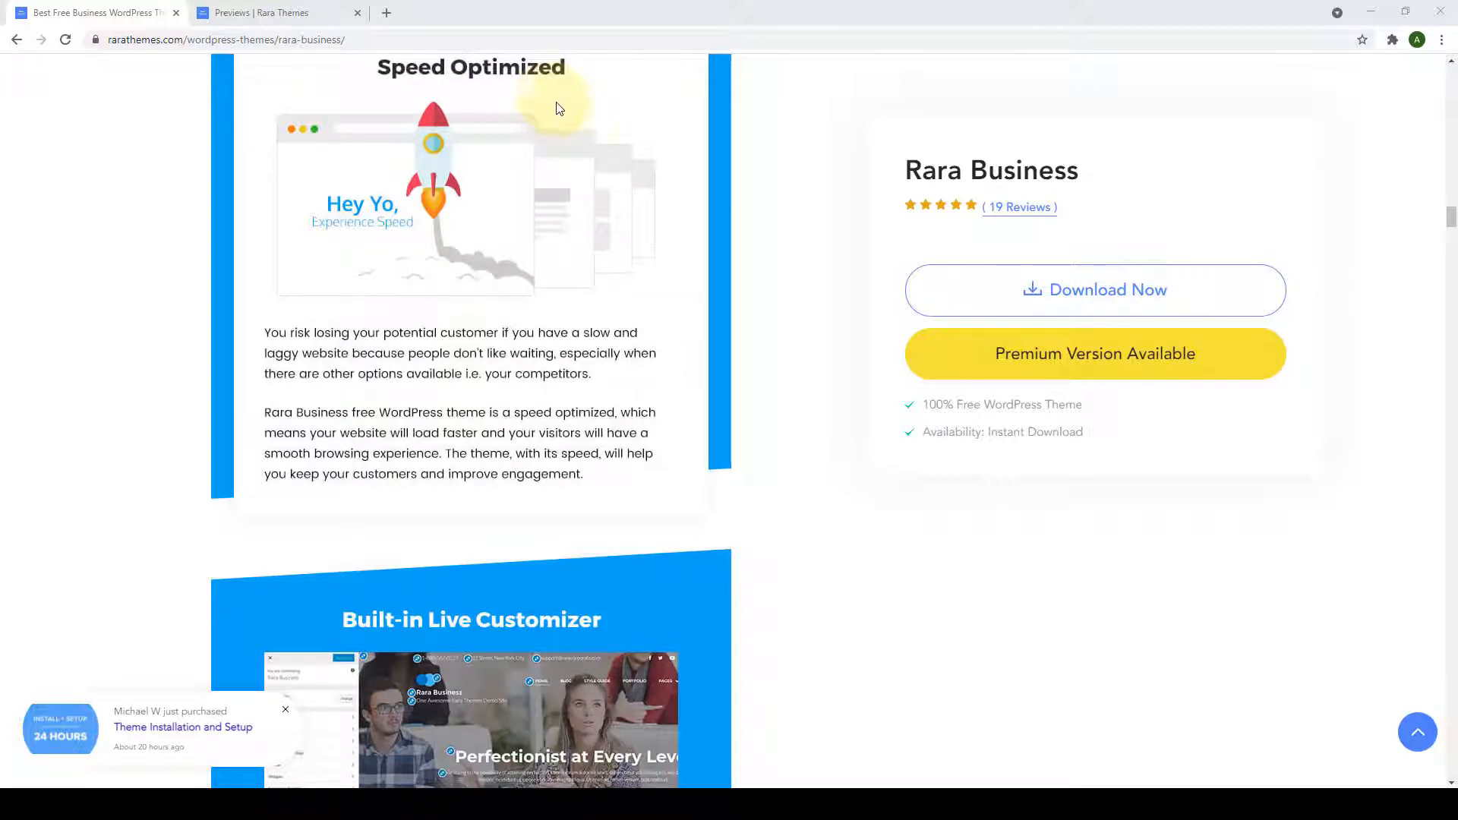
Read about the Built-in Live Customizer, Free One Click Demo Content Import and Video Banner features.
scroll(602, 289, "down", 5)
scroll(599, 303, "down", 2)
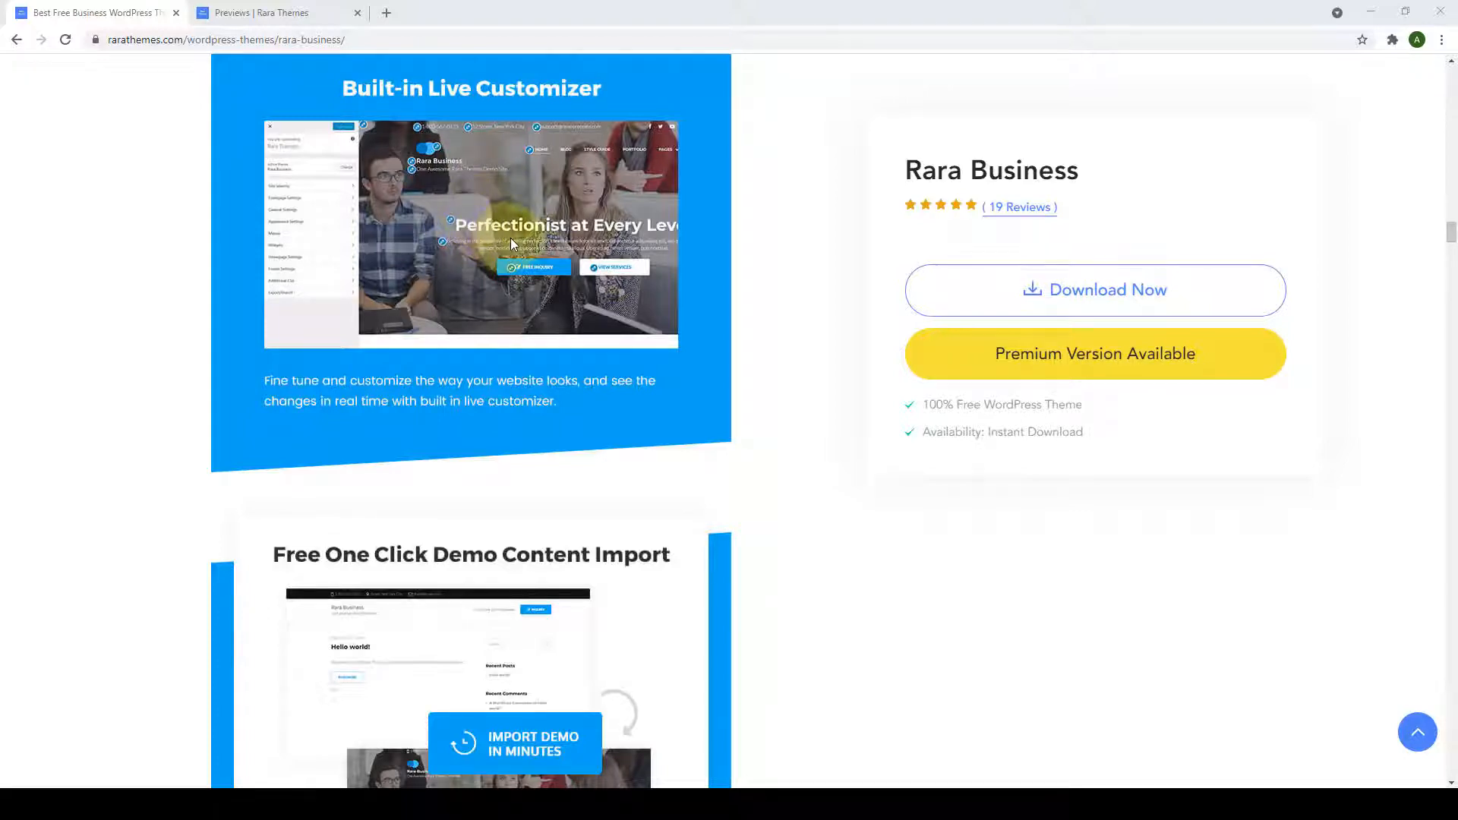
scroll(511, 238, "down", 7)
scroll(513, 245, "up", 1)
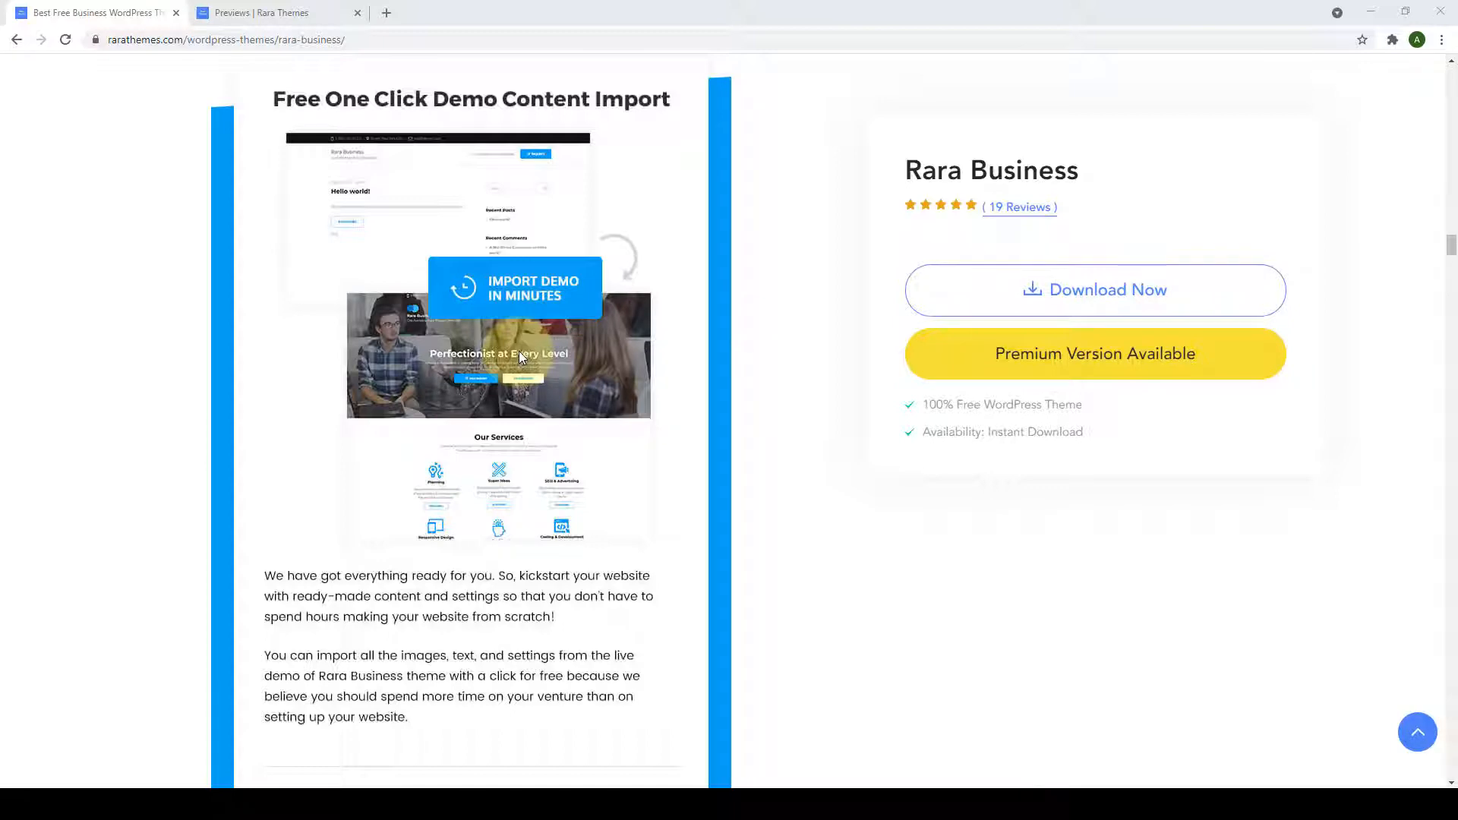
scroll(545, 375, "down", 8)
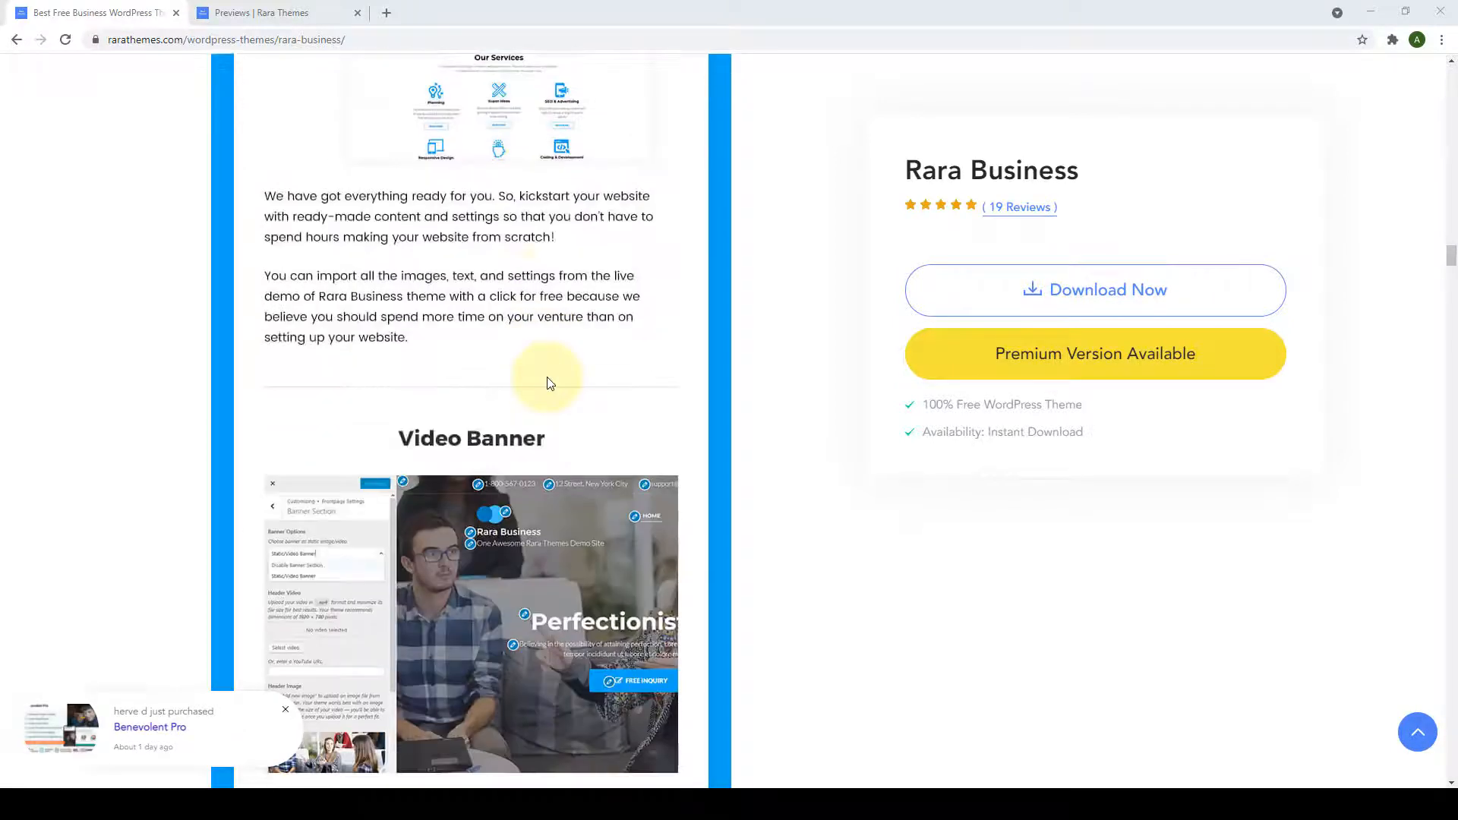
scroll(547, 377, "down", 2)
scroll(547, 377, "up", 1)
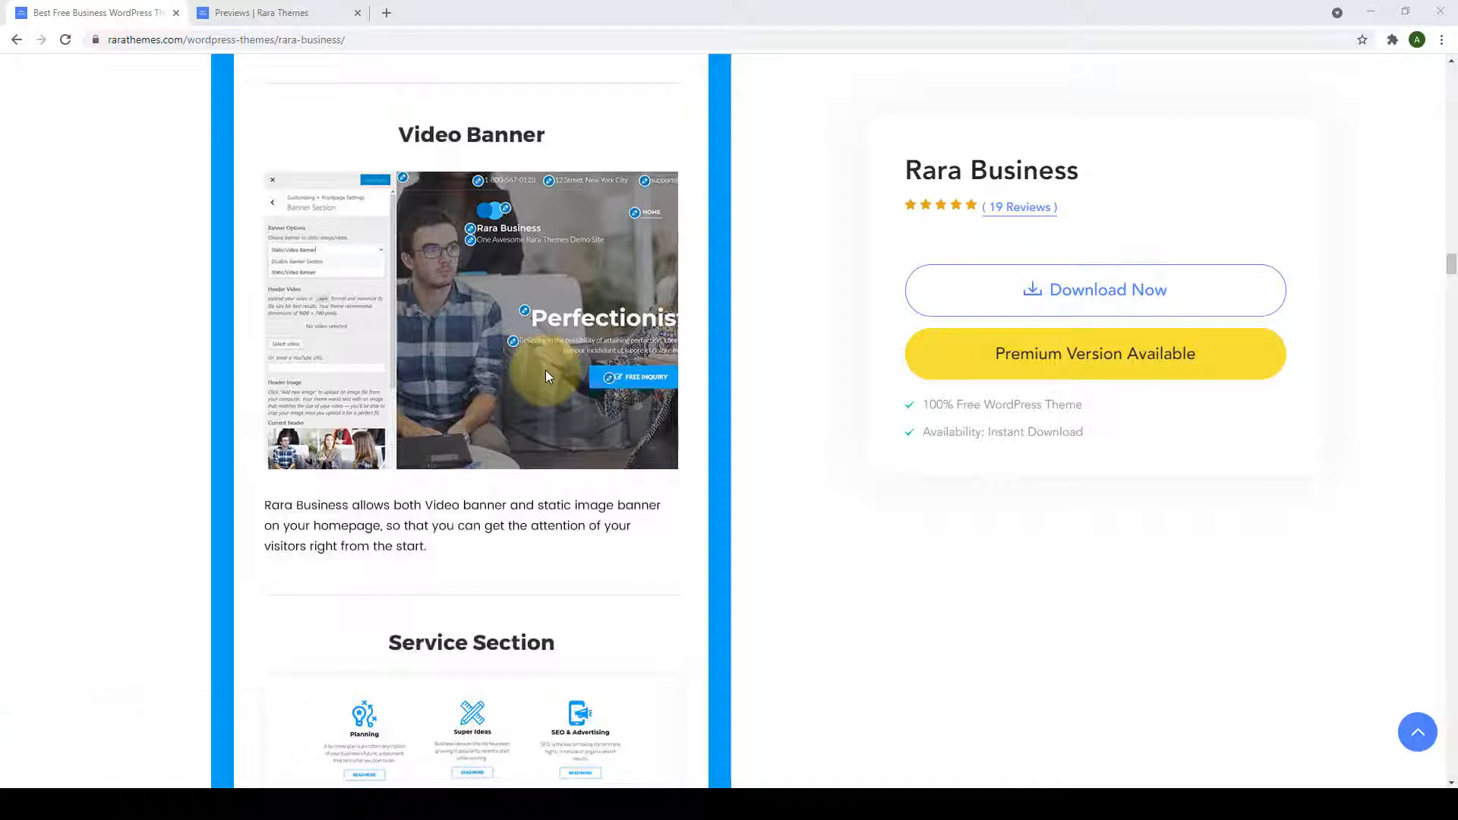
Review the descriptions of the Service, Team, Testimonial, Portfolio and Blog homepage sections.
scroll(545, 371, "down", 2)
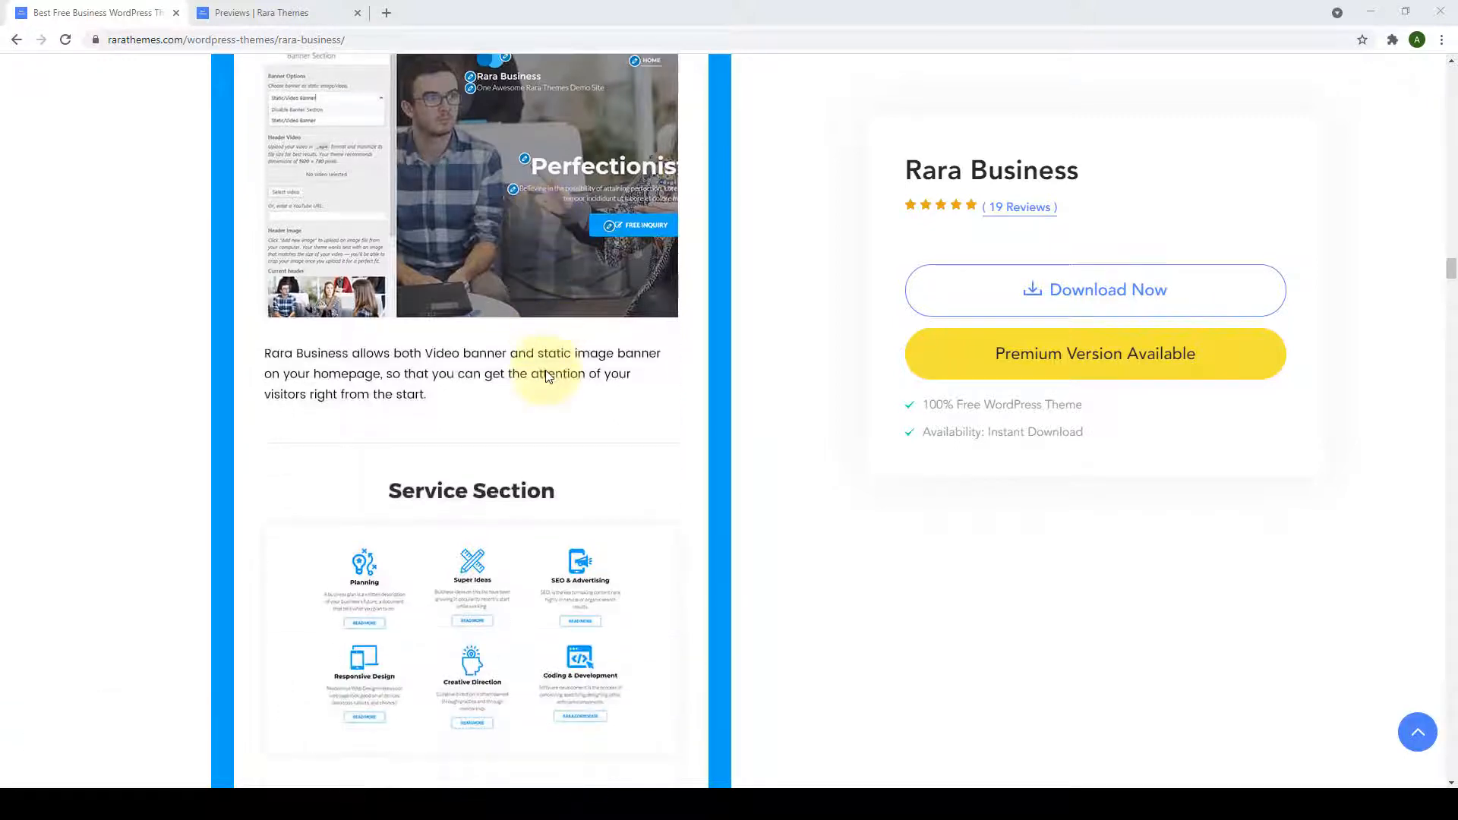
scroll(545, 375, "down", 4)
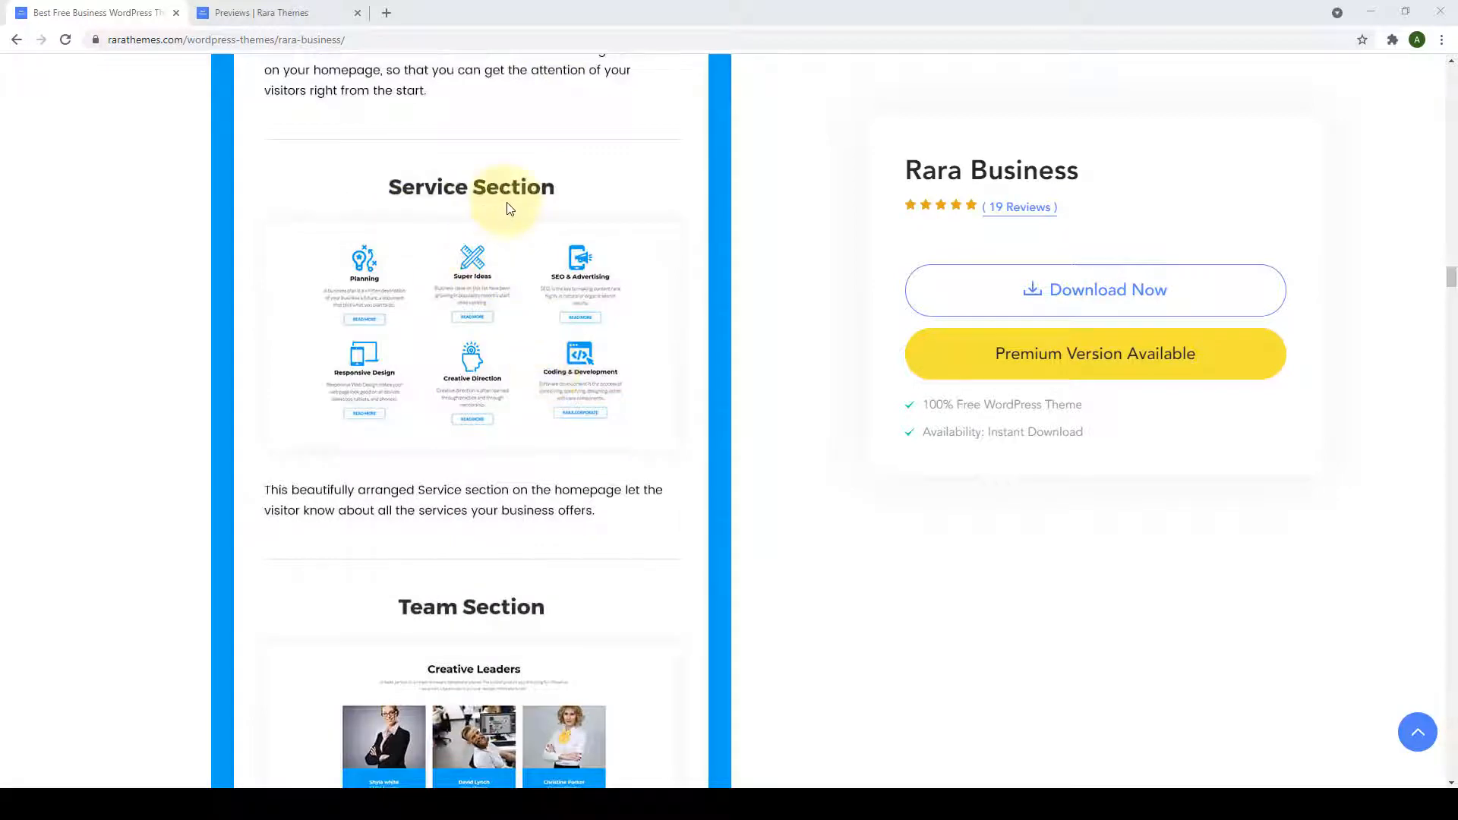
scroll(509, 212, "down", 5)
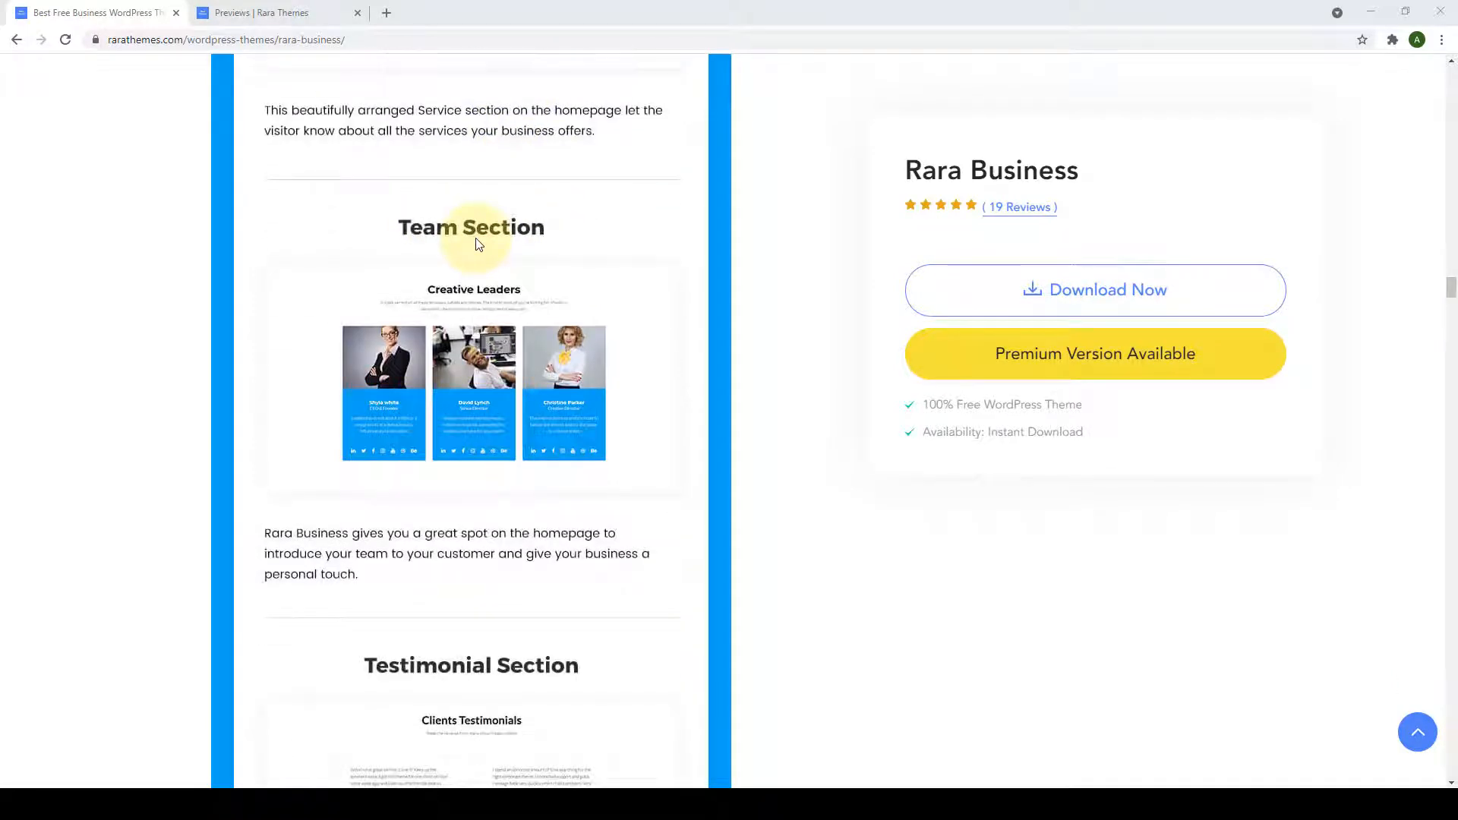
scroll(476, 243, "down", 6)
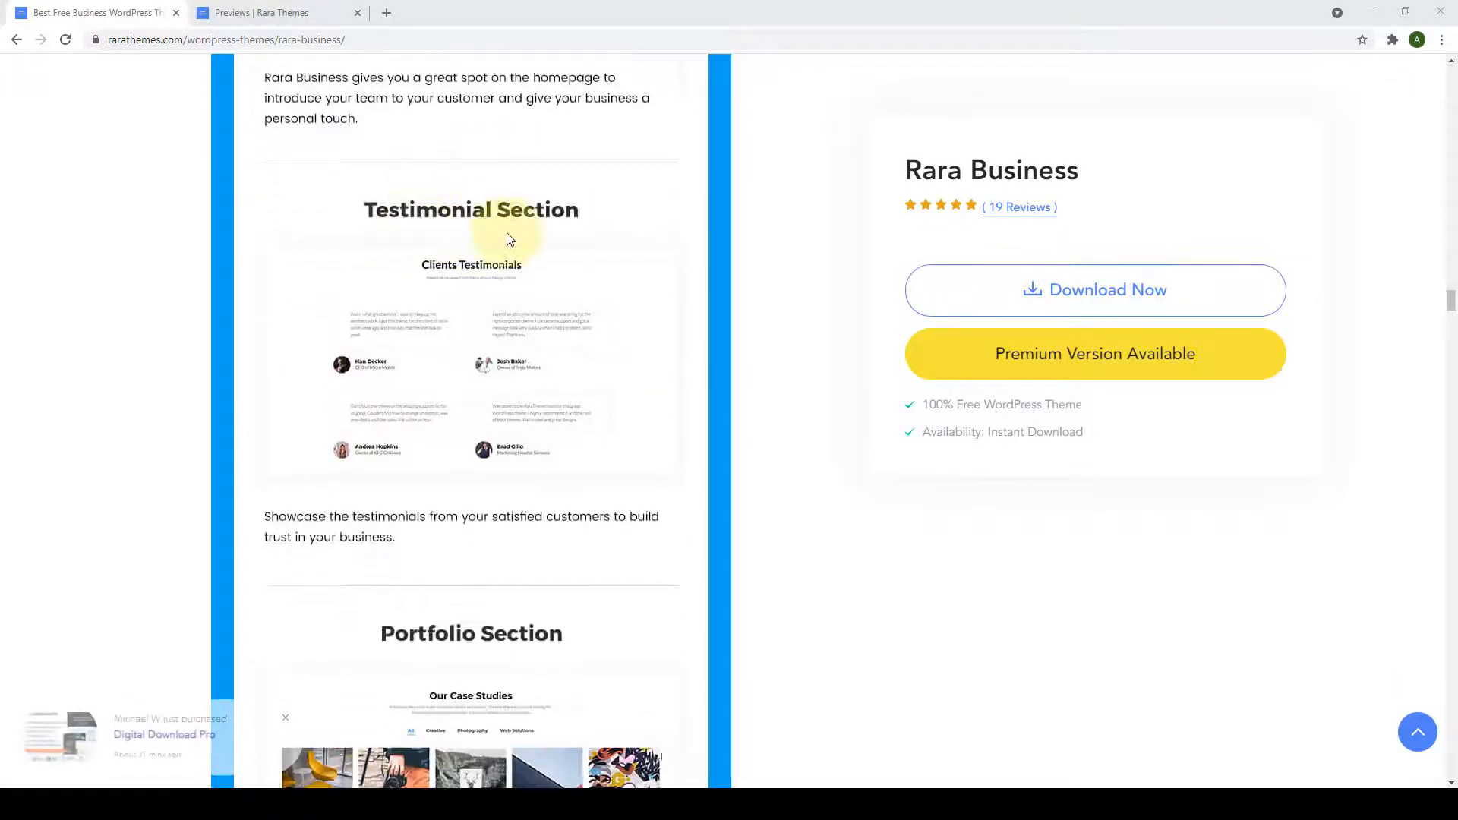
scroll(508, 240, "down", 6)
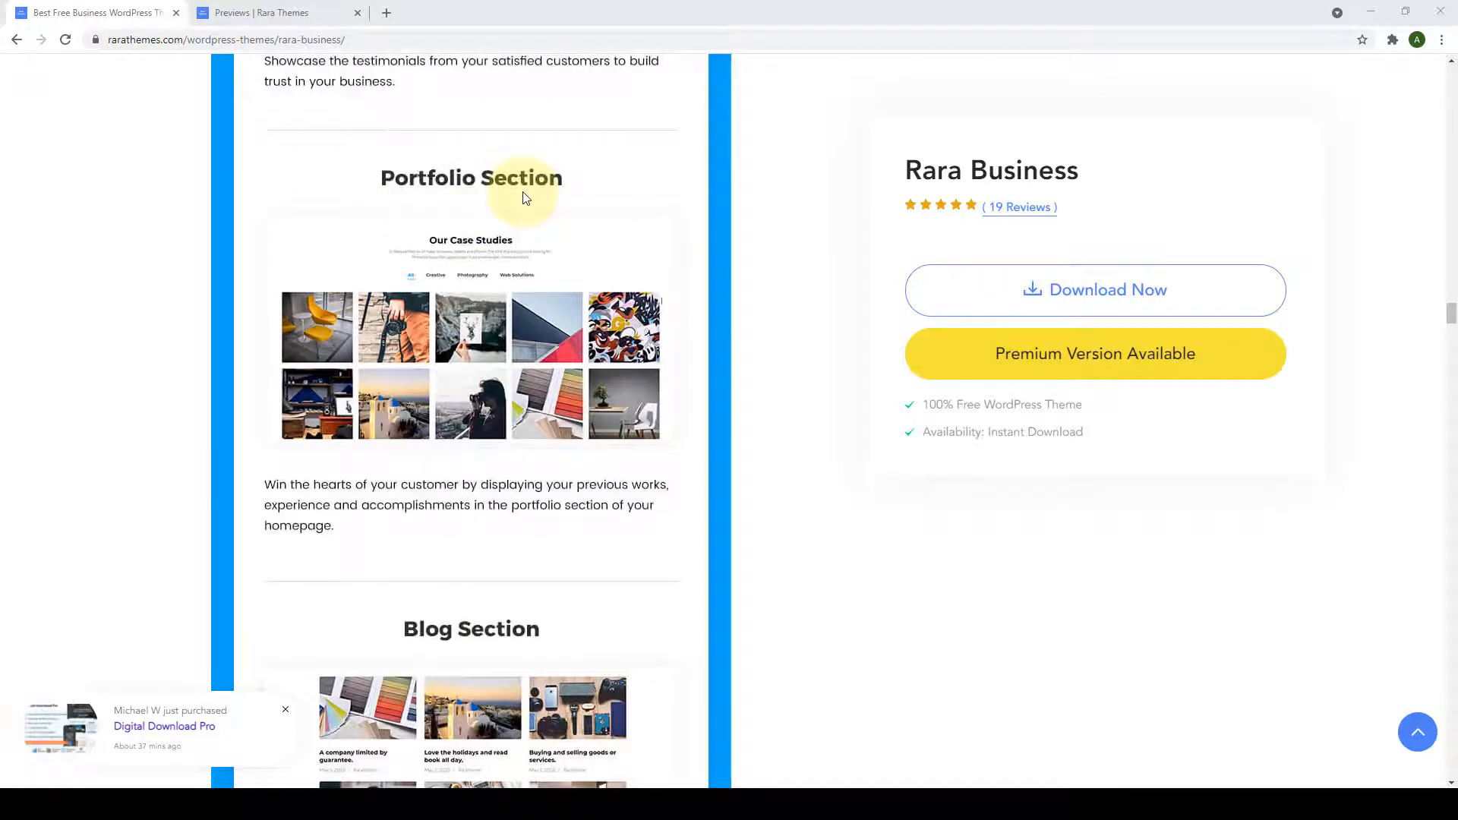
scroll(522, 197, "down", 6)
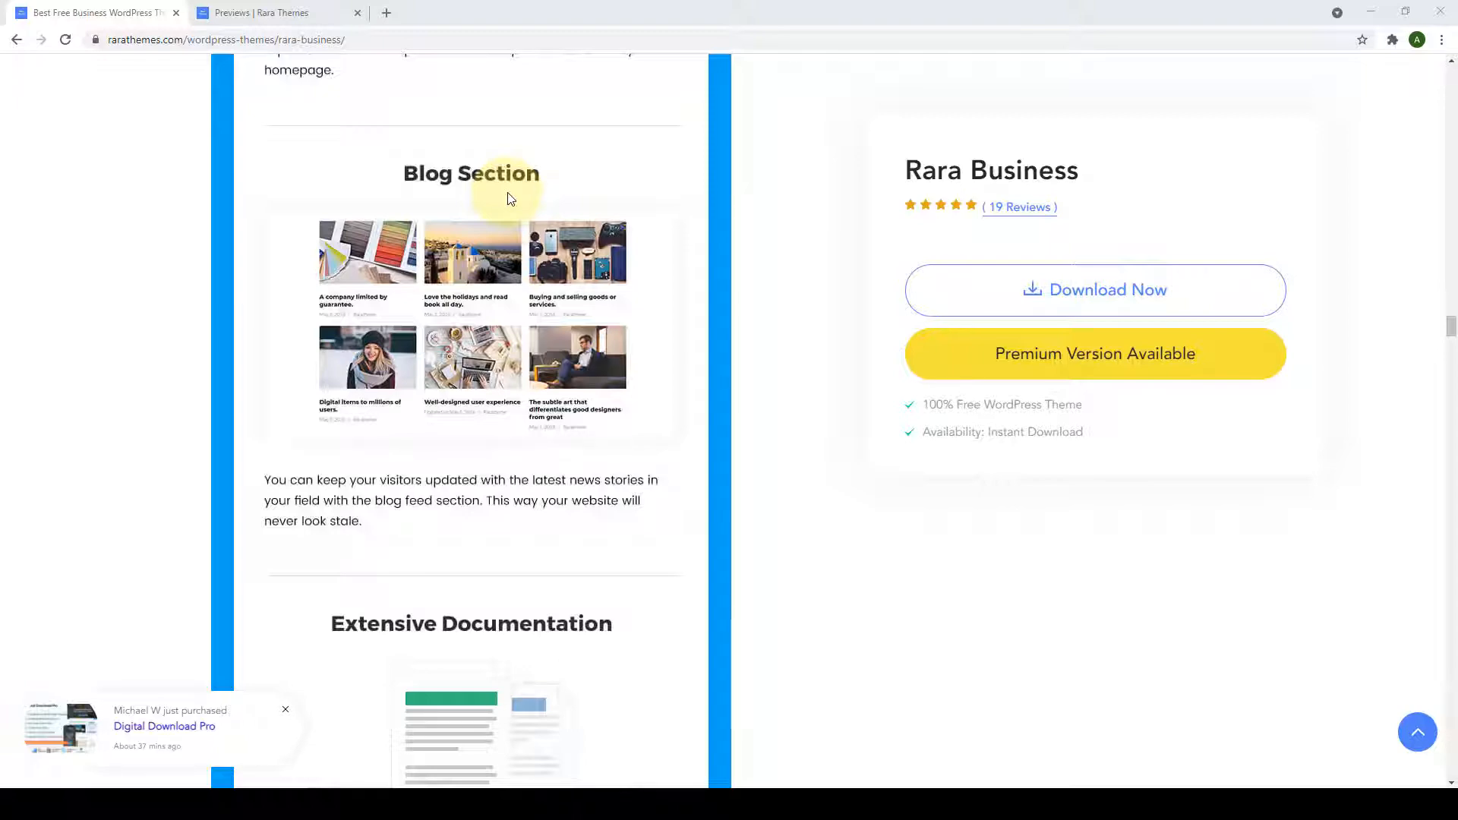
Read the Extensive Documentation section and the terms for using Rara Business completely free.
scroll(510, 201, "down", 7)
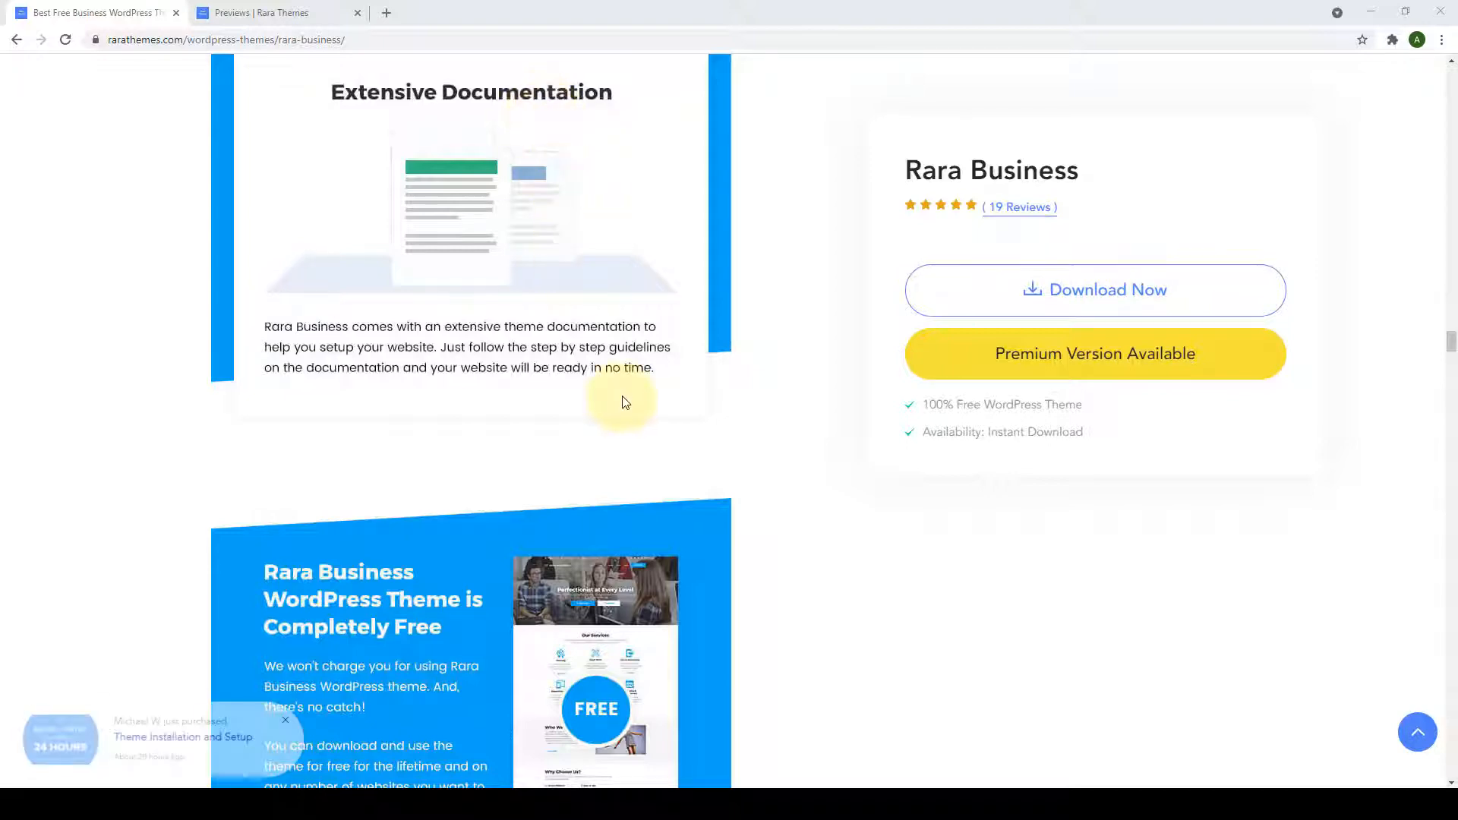
scroll(622, 394, "down", 3)
scroll(622, 393, "down", 3)
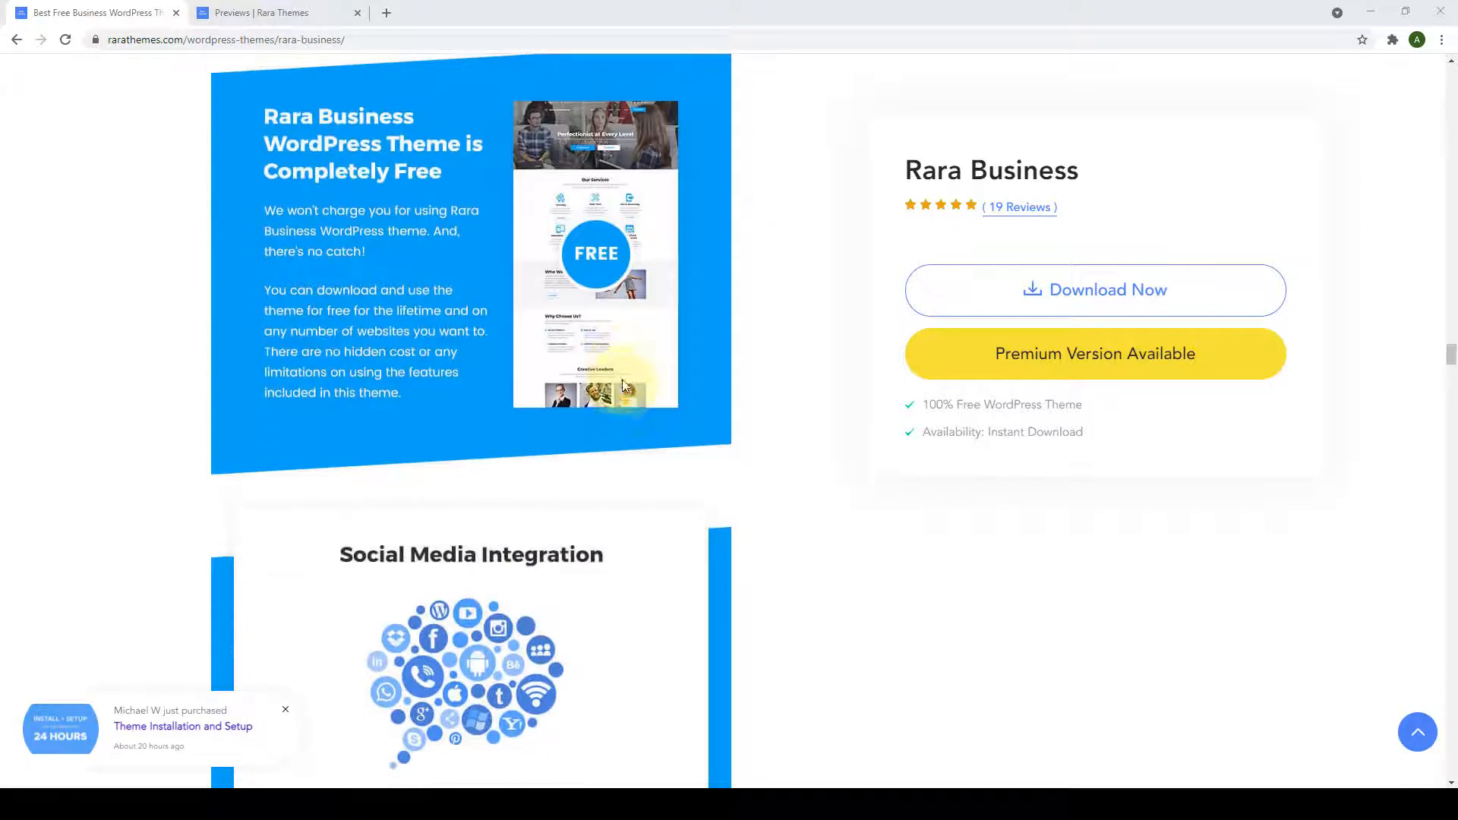
Examine the features from Social Media Integration and WooCommerce compatibility through Widget Ready and clean design to Cross Browser Compatible.
scroll(611, 288, "down", 5)
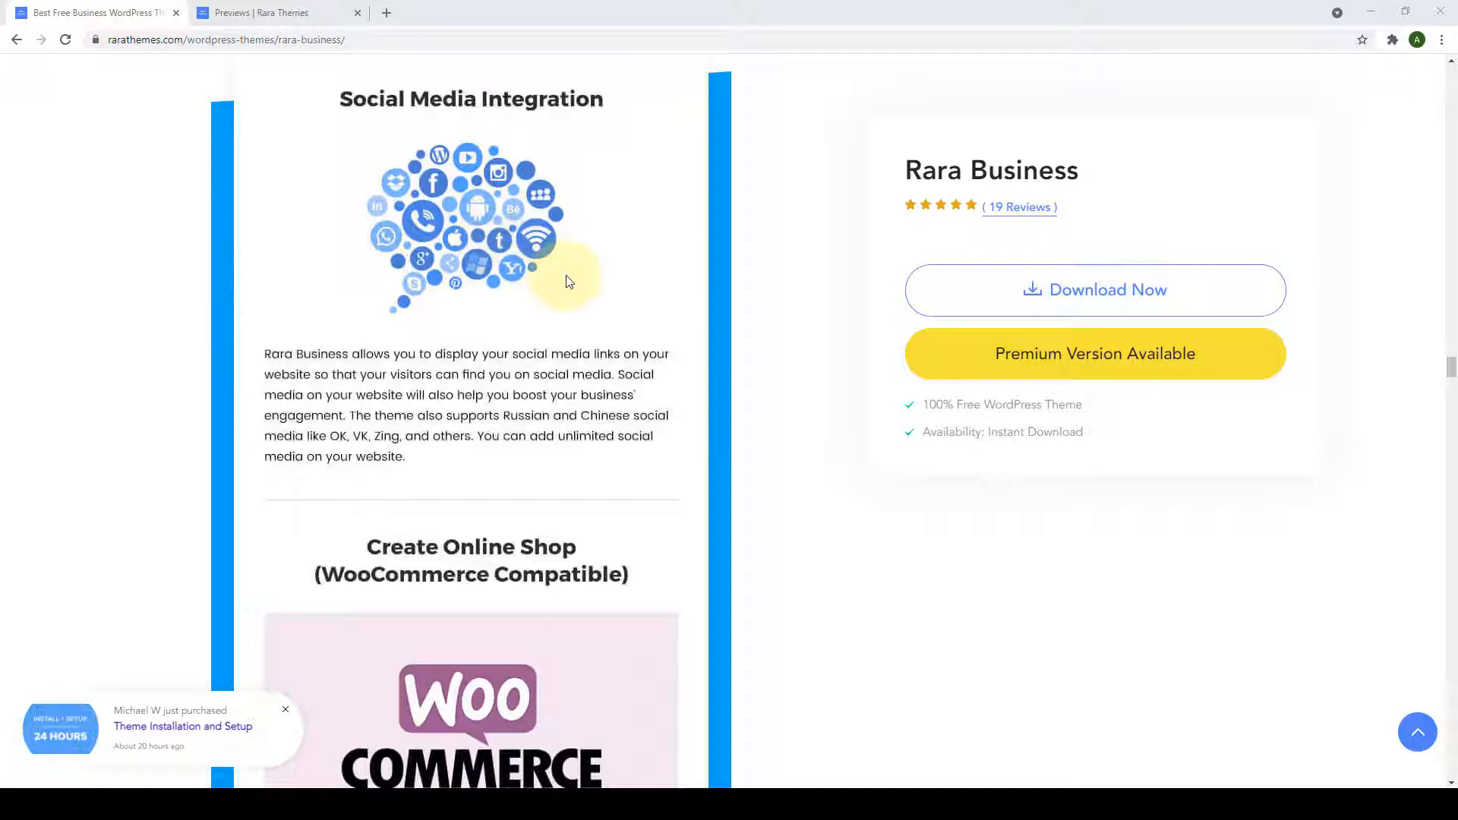
scroll(571, 285, "down", 1)
scroll(572, 285, "down", 5)
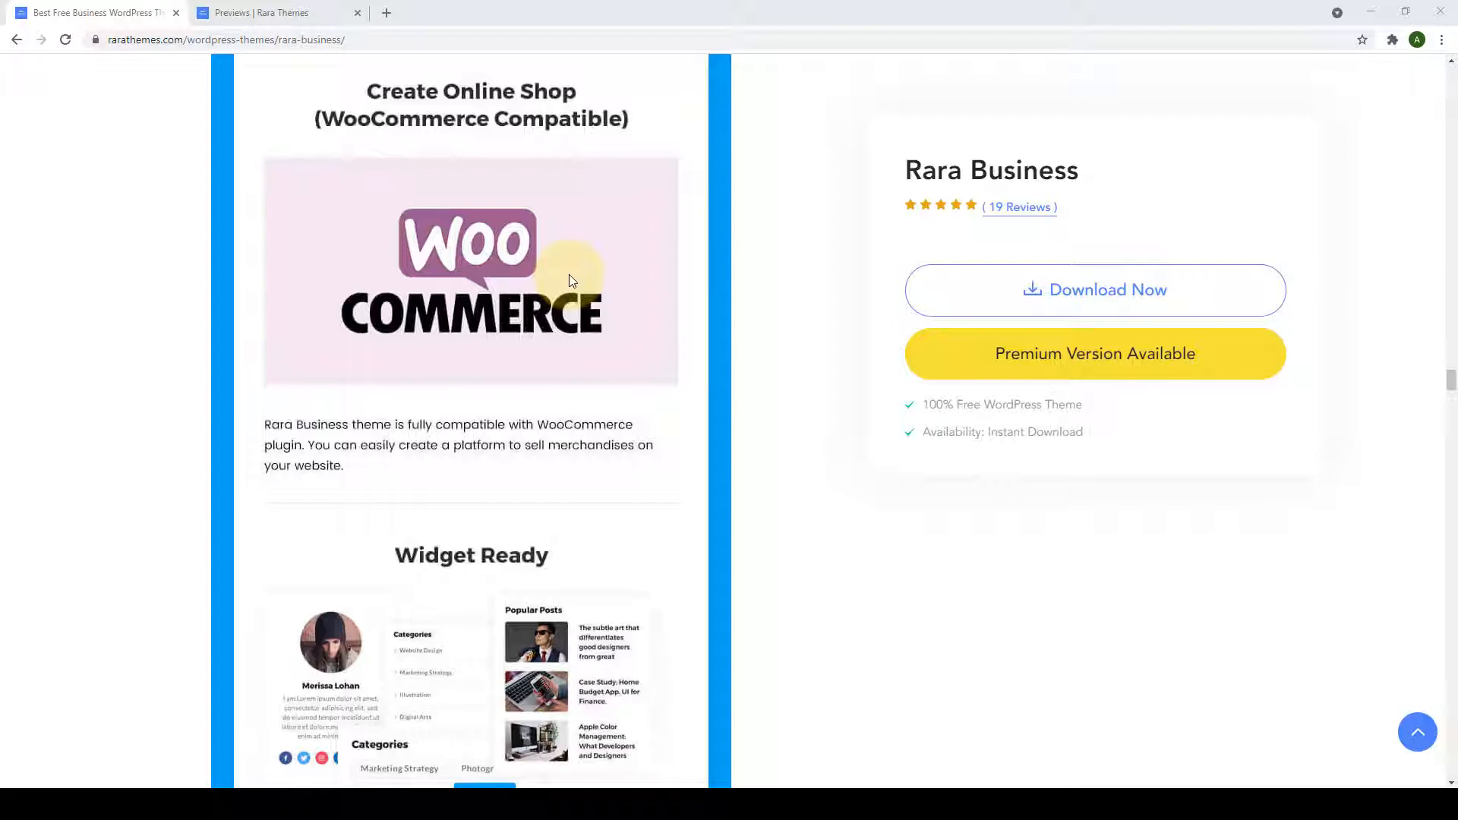
scroll(571, 279, "down", 6)
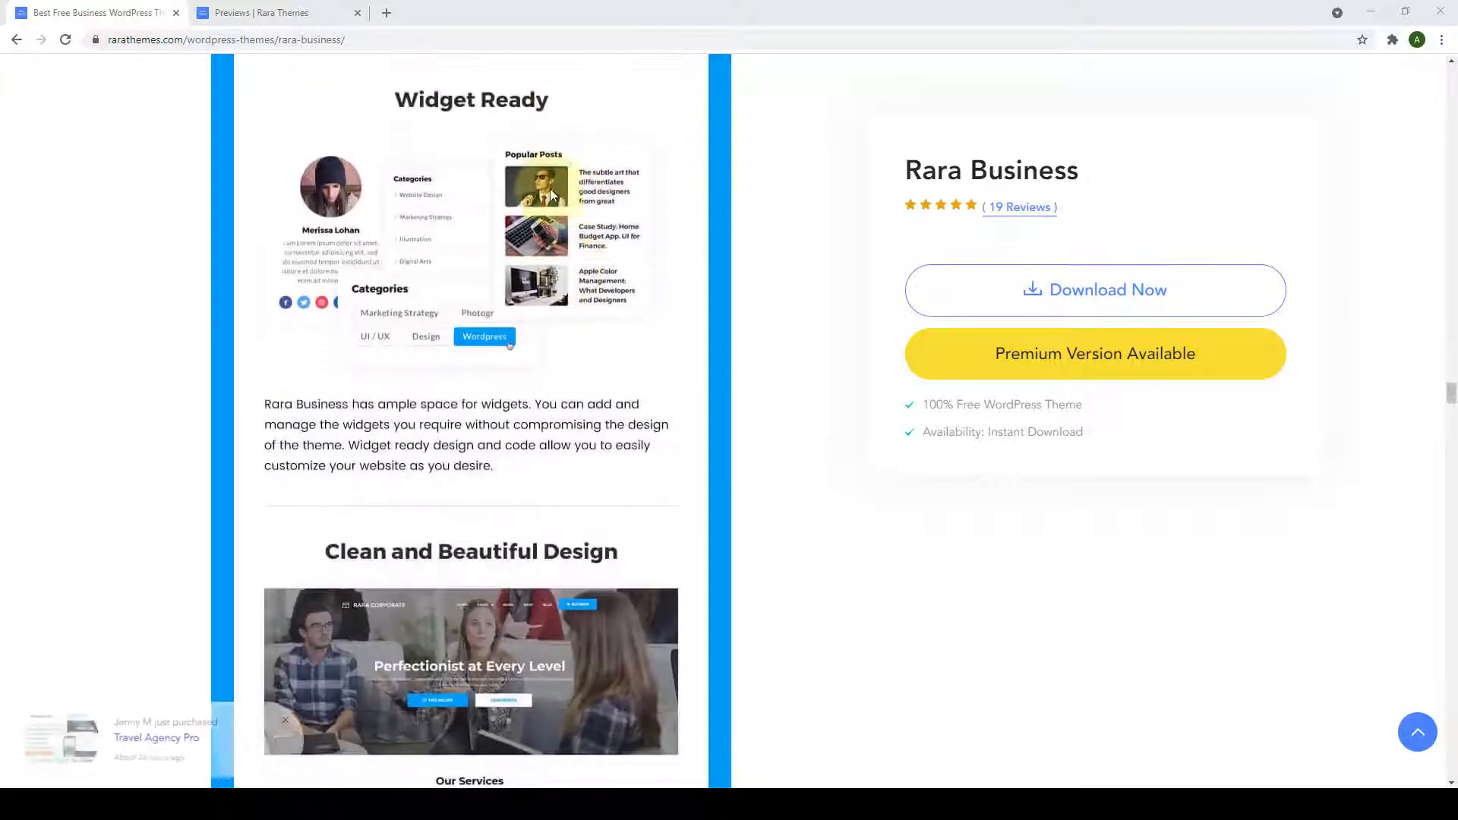
scroll(577, 163, "down", 6)
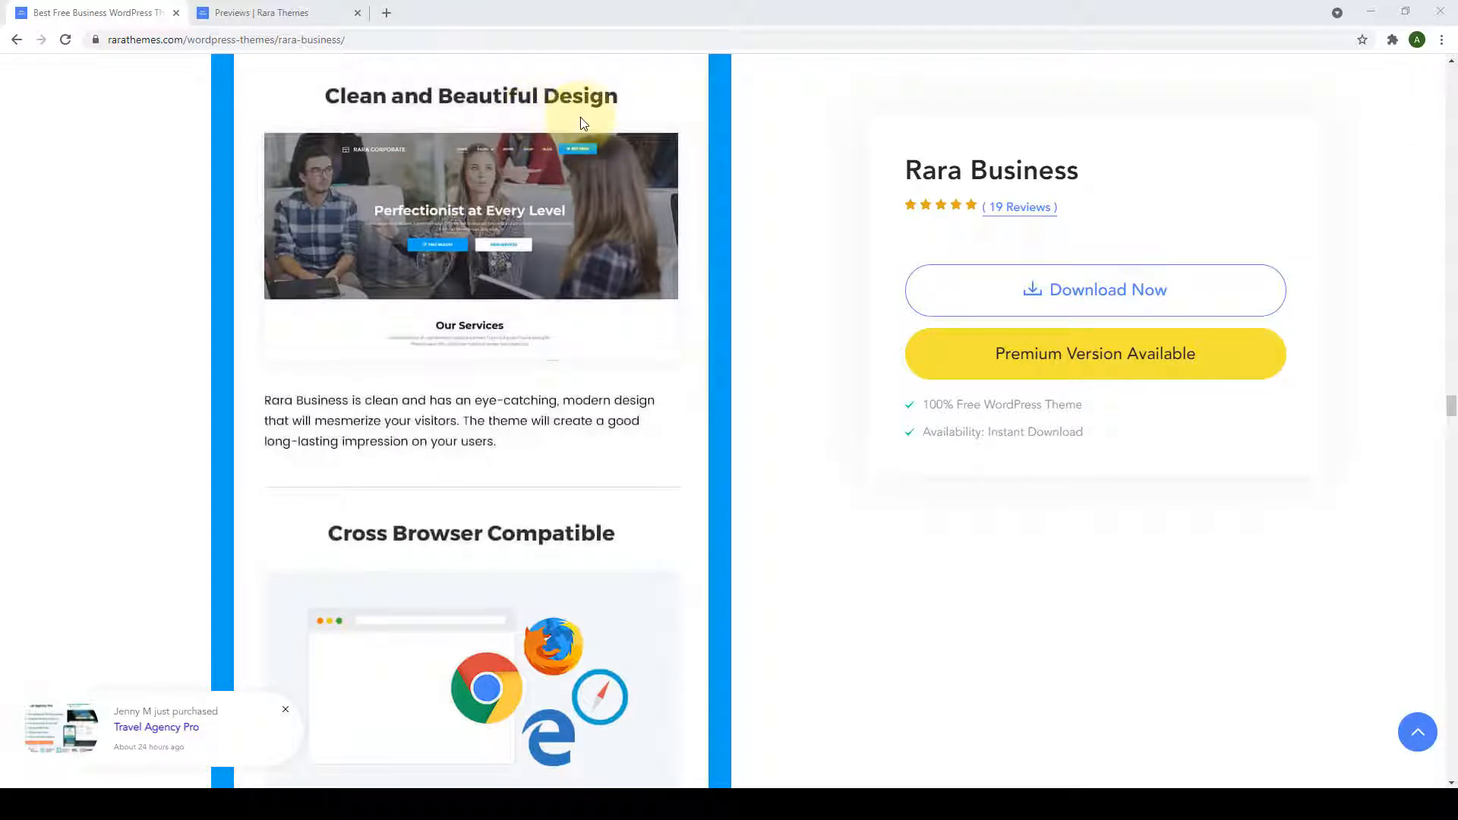
scroll(582, 128, "down", 1)
scroll(582, 129, "down", 5)
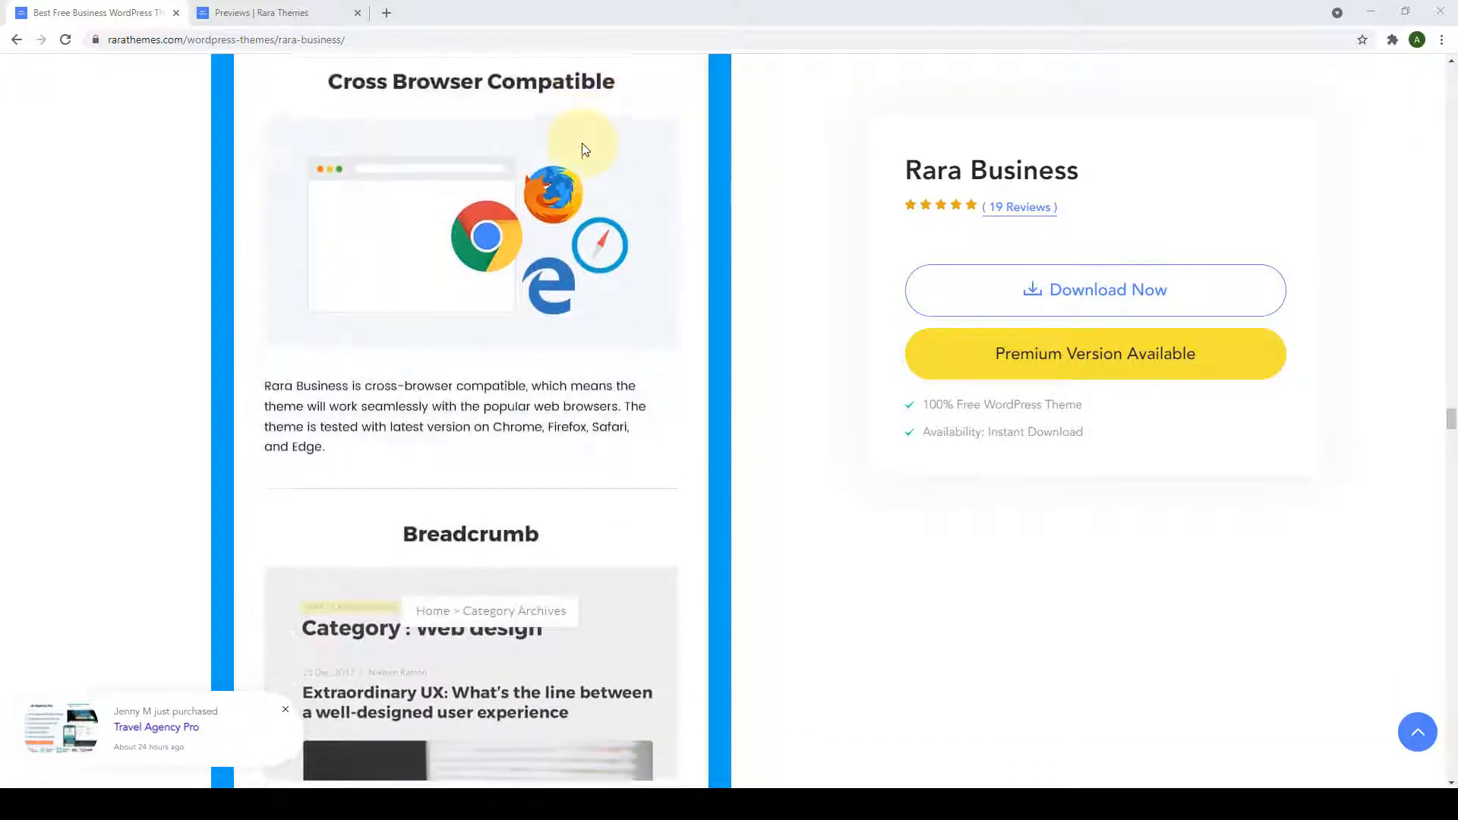
Read the feature descriptions from Cross Browser Compatible and Breadcrumb through Easy Legibility and Translation Ready to RTL Scripts Ready.
scroll(549, 266, "down", 3)
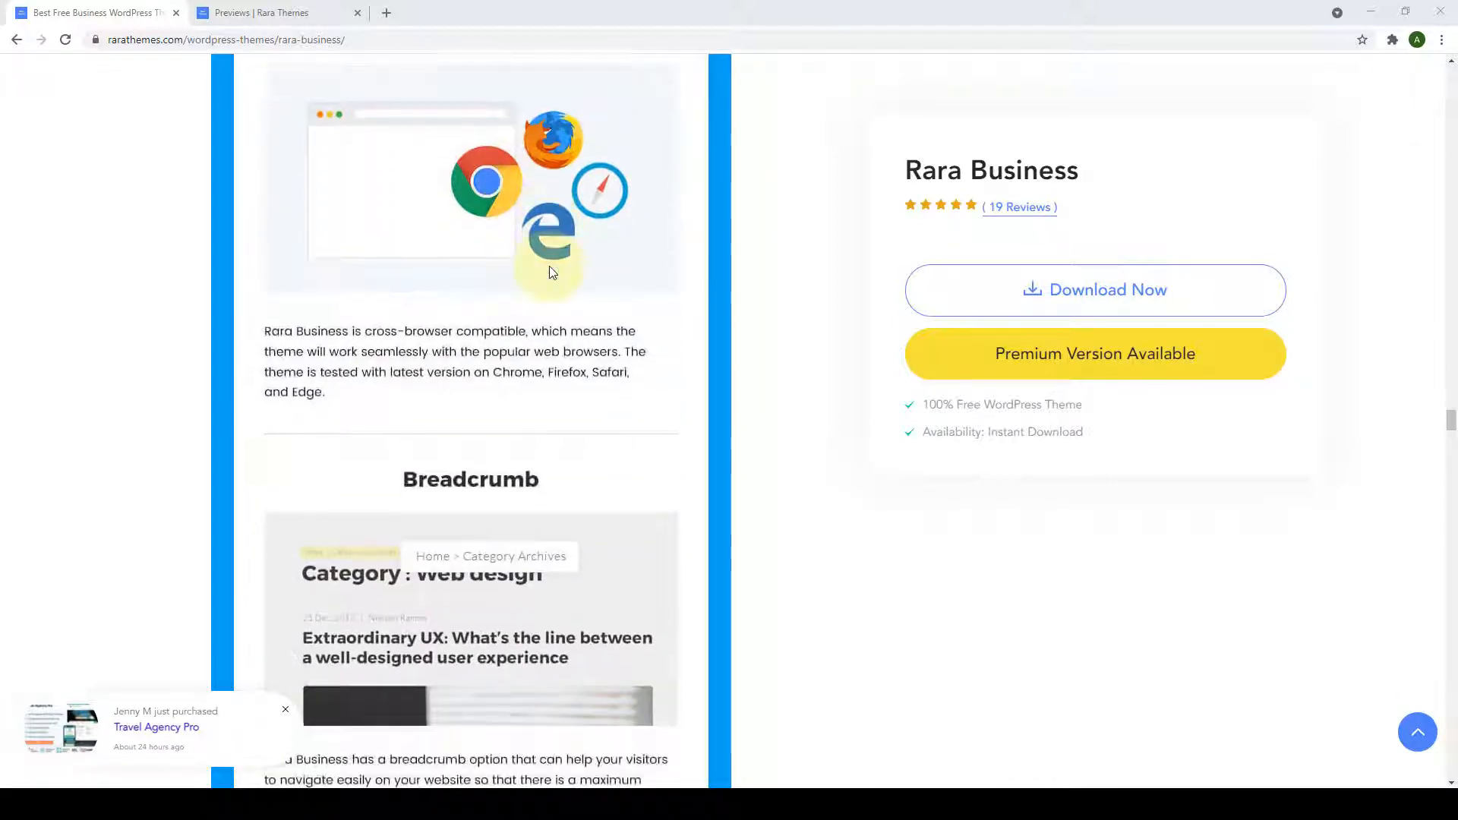
scroll(552, 272, "down", 2)
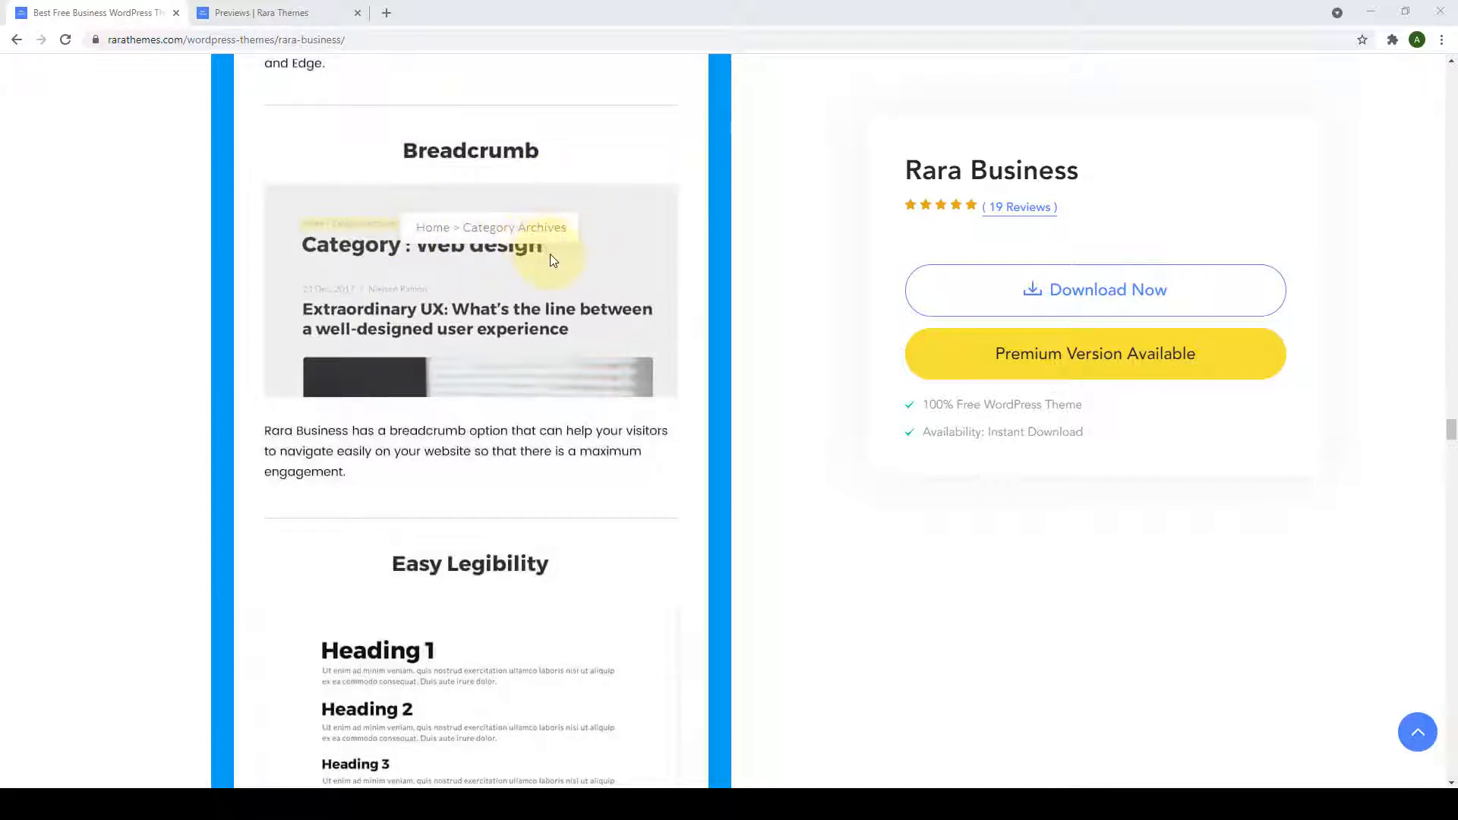
scroll(565, 217, "down", 2)
scroll(572, 218, "down", 4)
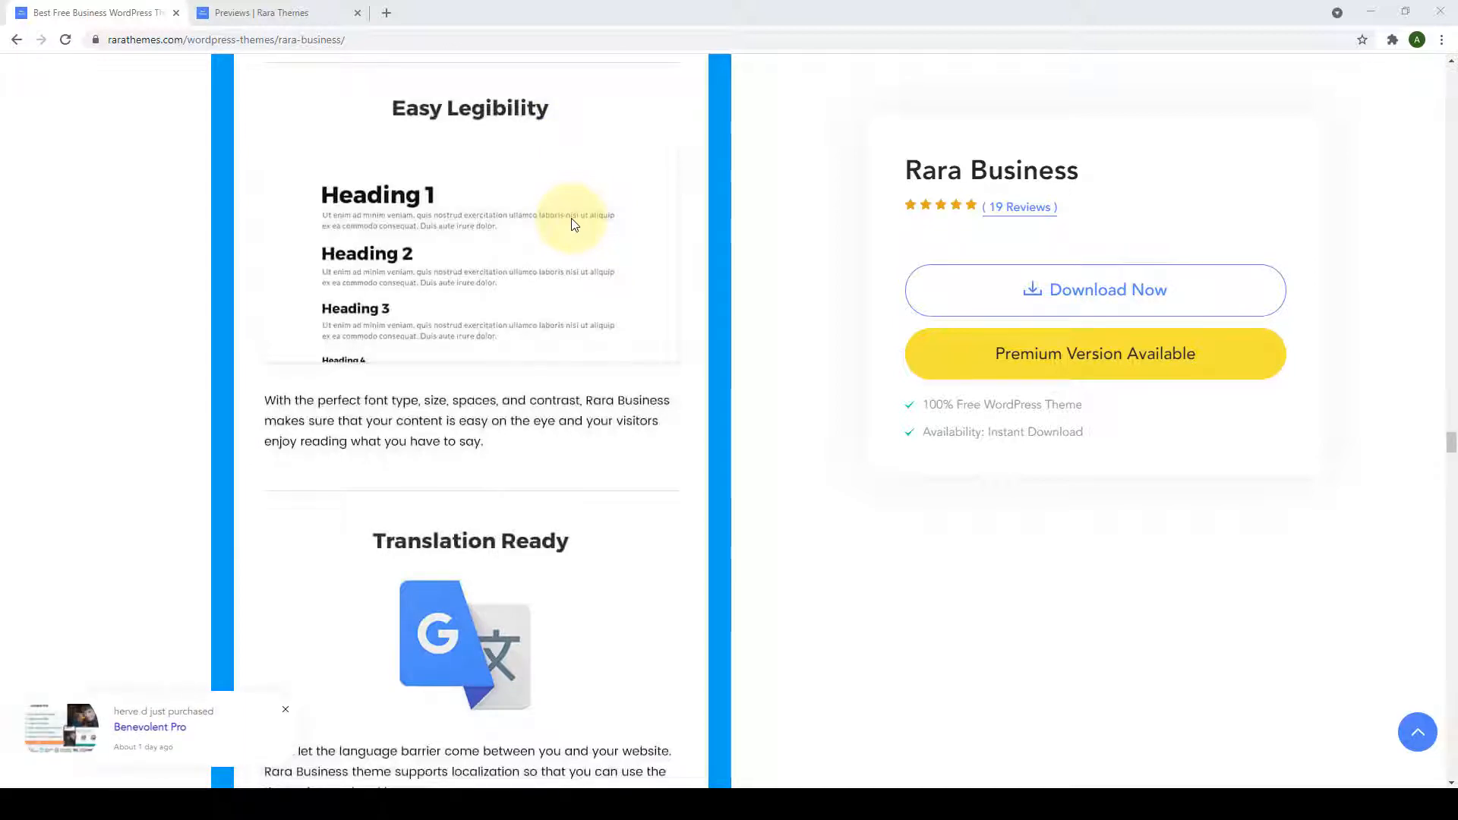
scroll(572, 222, "down", 5)
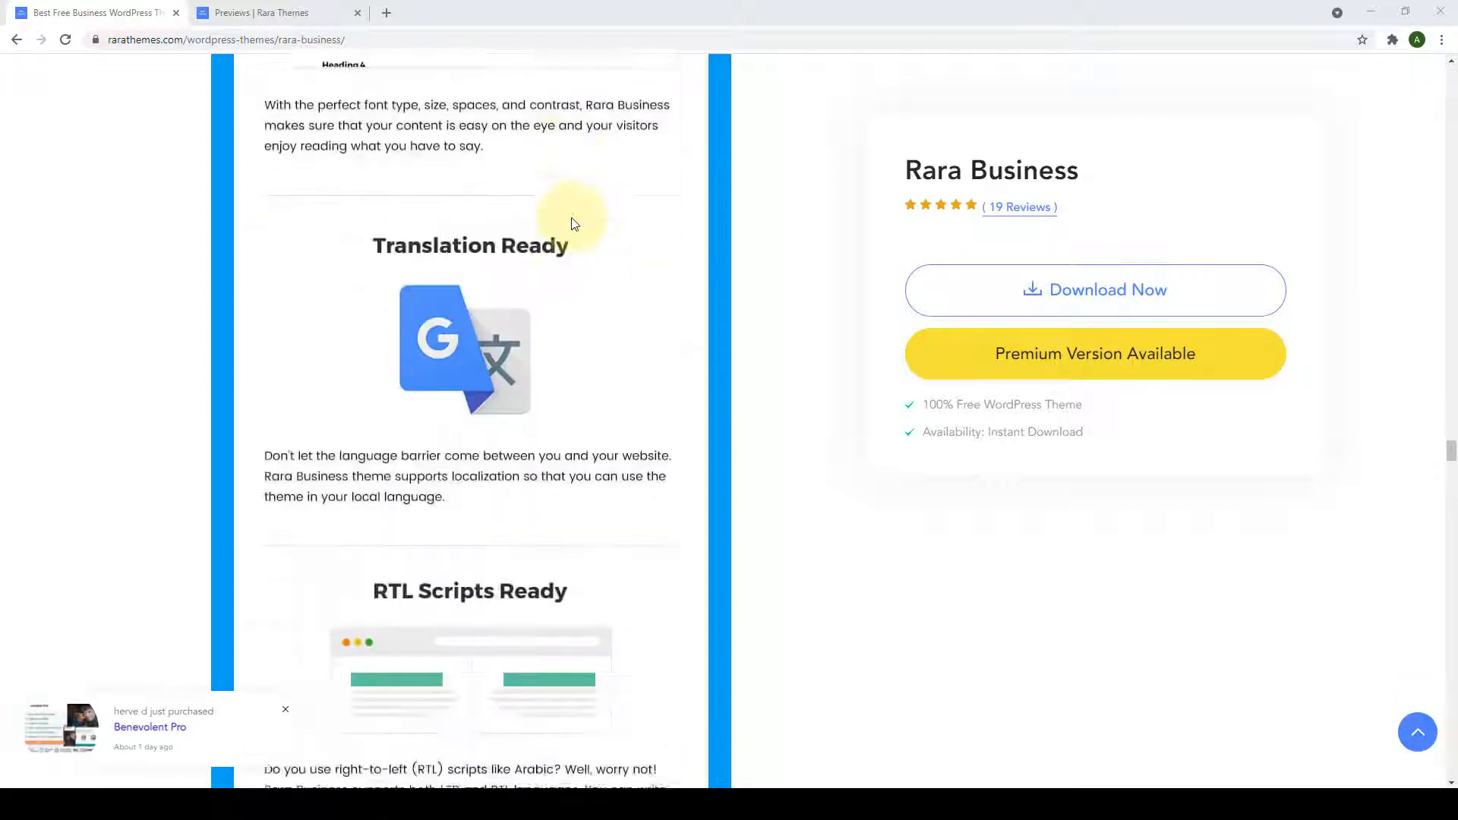
scroll(572, 223, "down", 1)
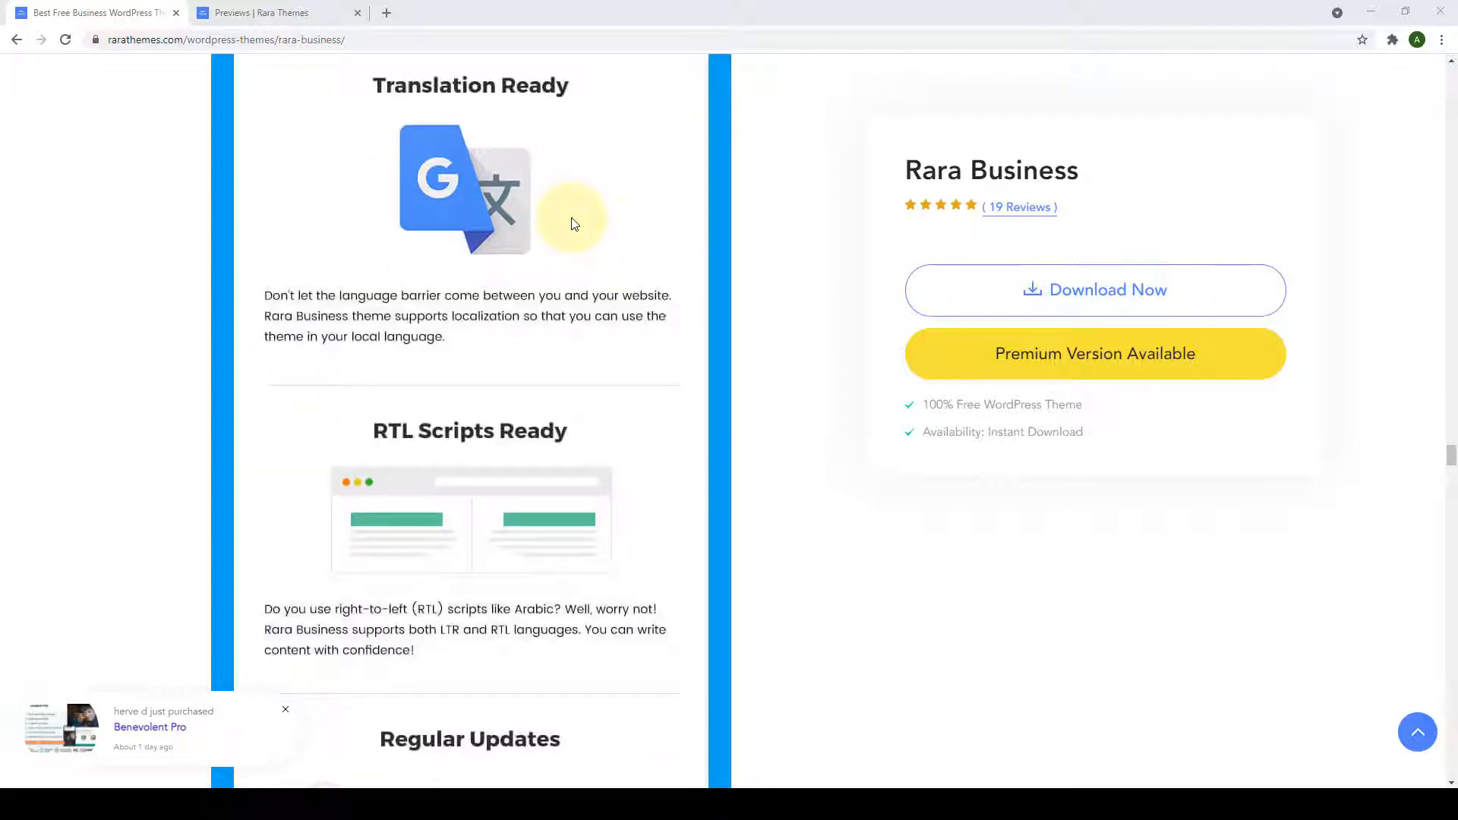
scroll(574, 224, "down", 3)
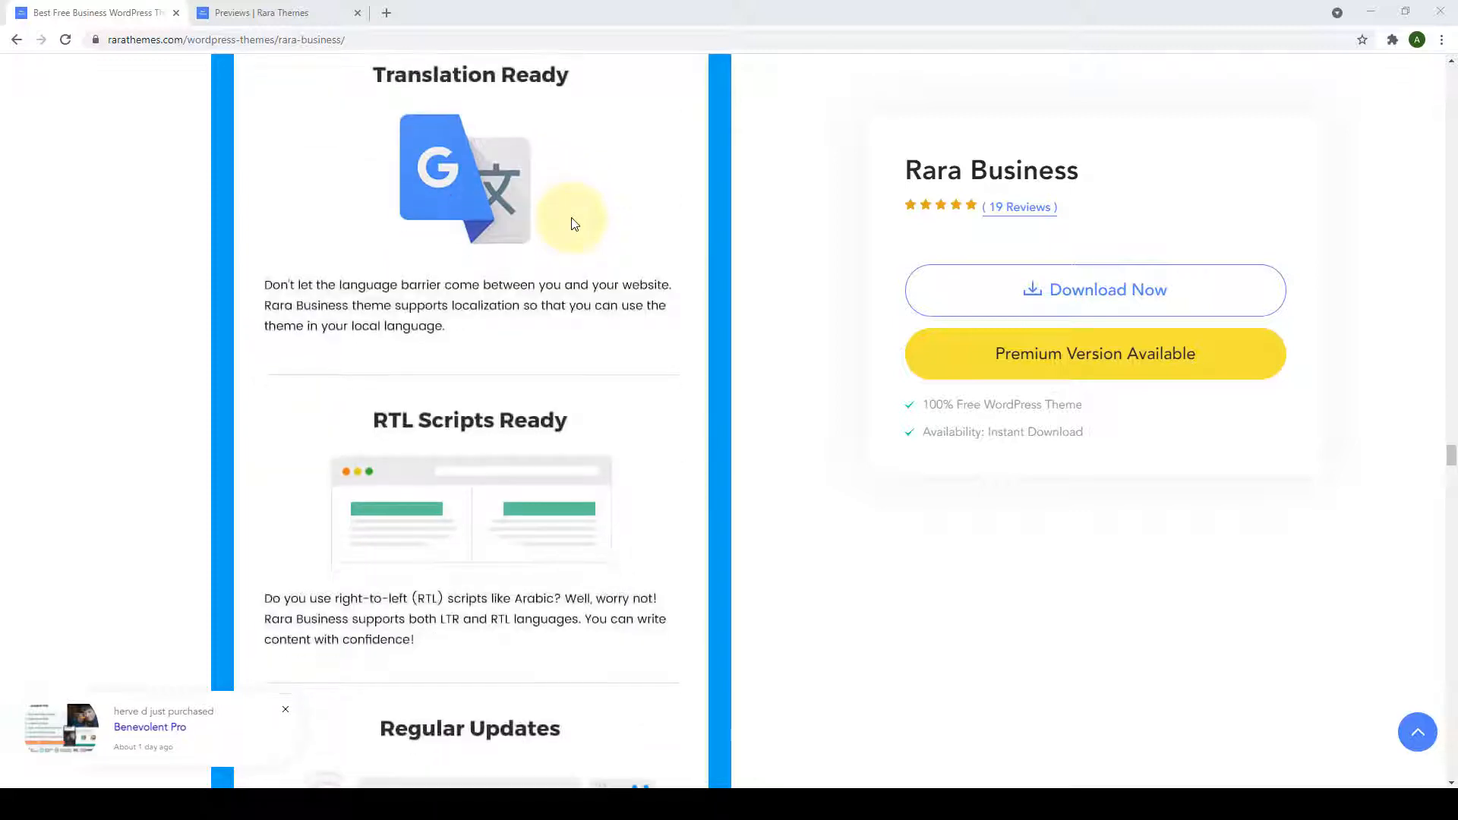
scroll(574, 224, "down", 1)
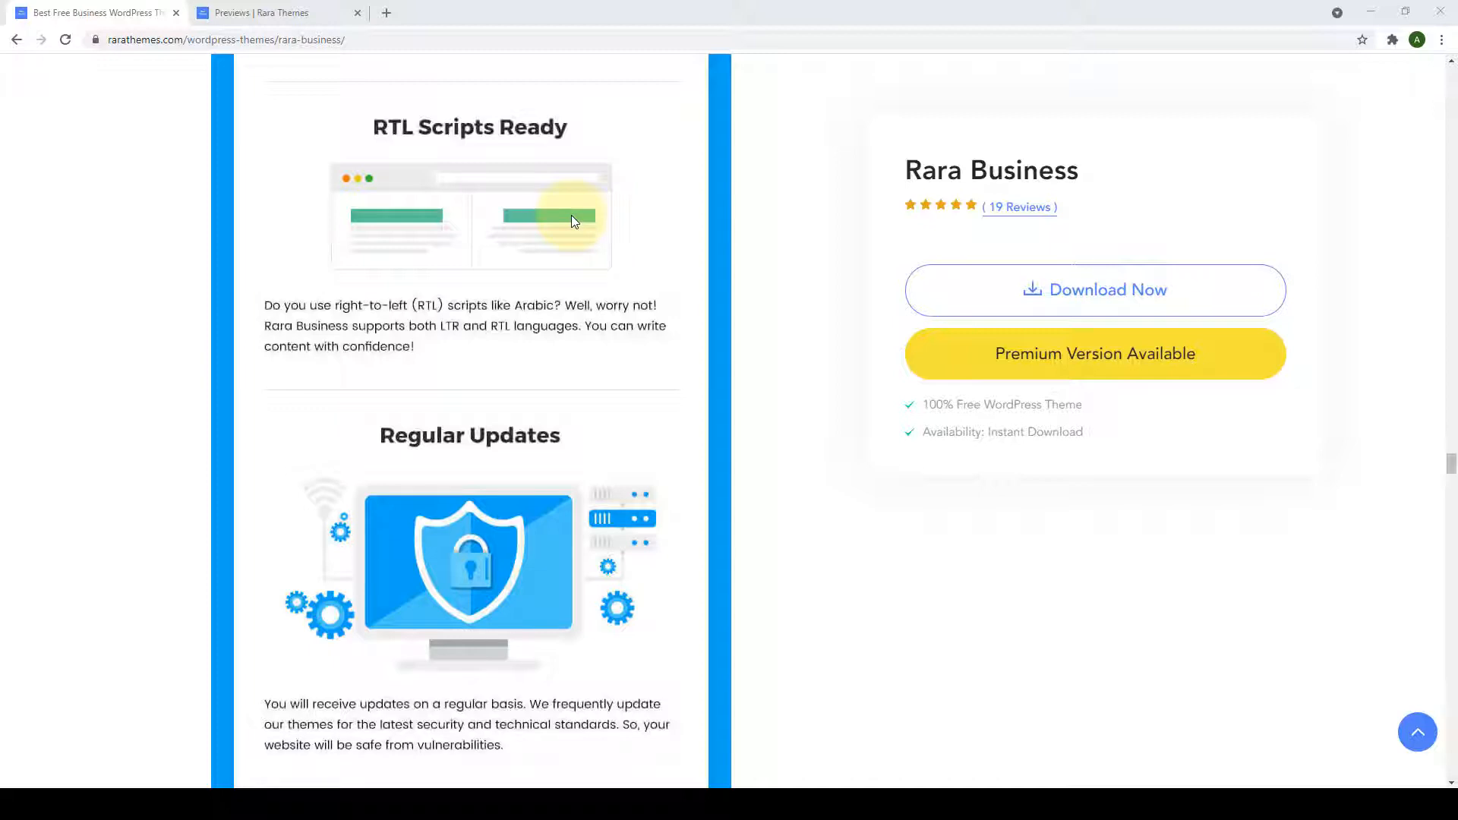
Review the features from Regular Updates to Friendly and Quick Support and the list of who the free theme suits.
scroll(571, 220, "down", 4)
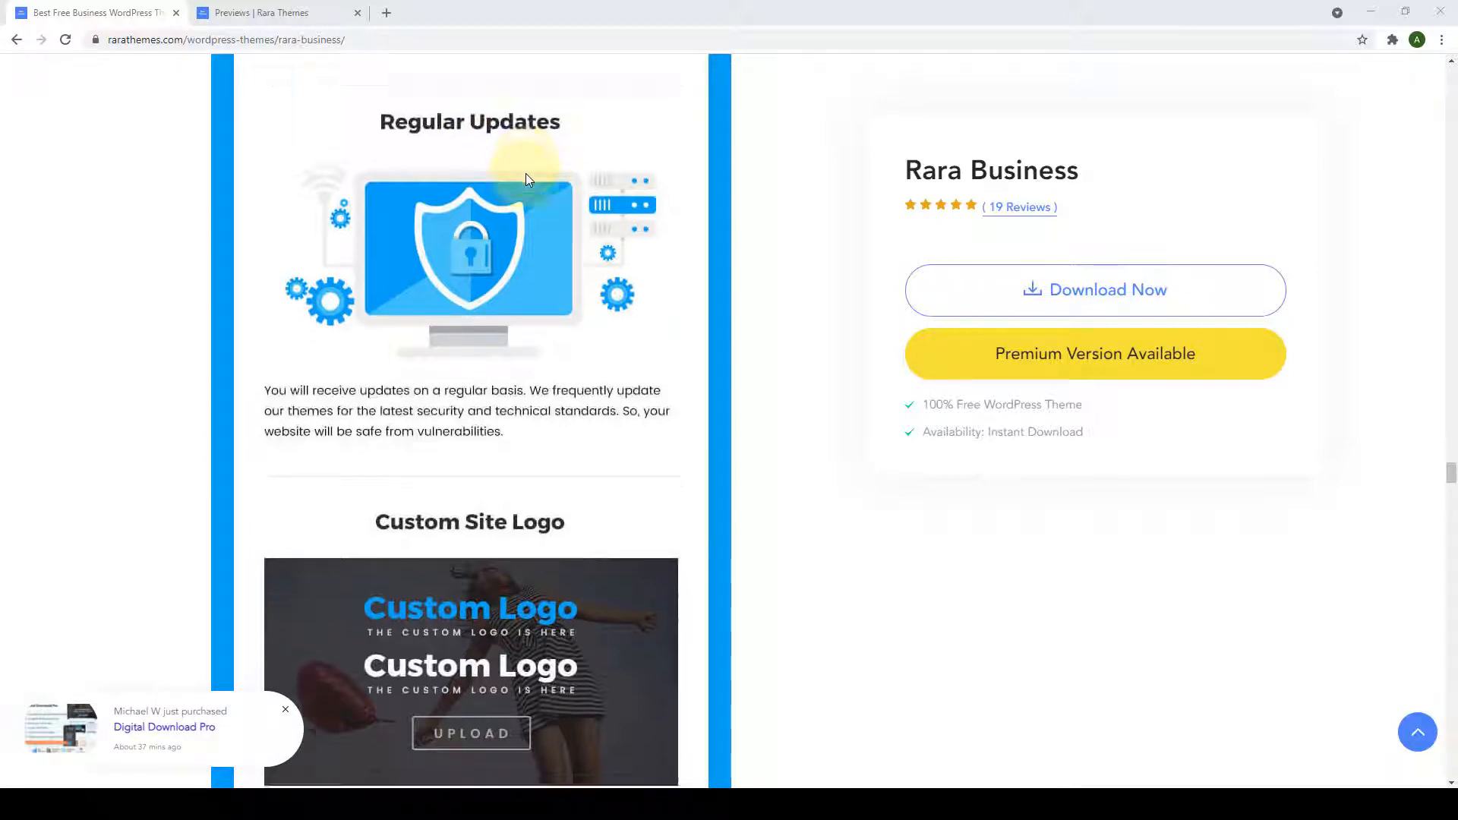
scroll(525, 173, "down", 5)
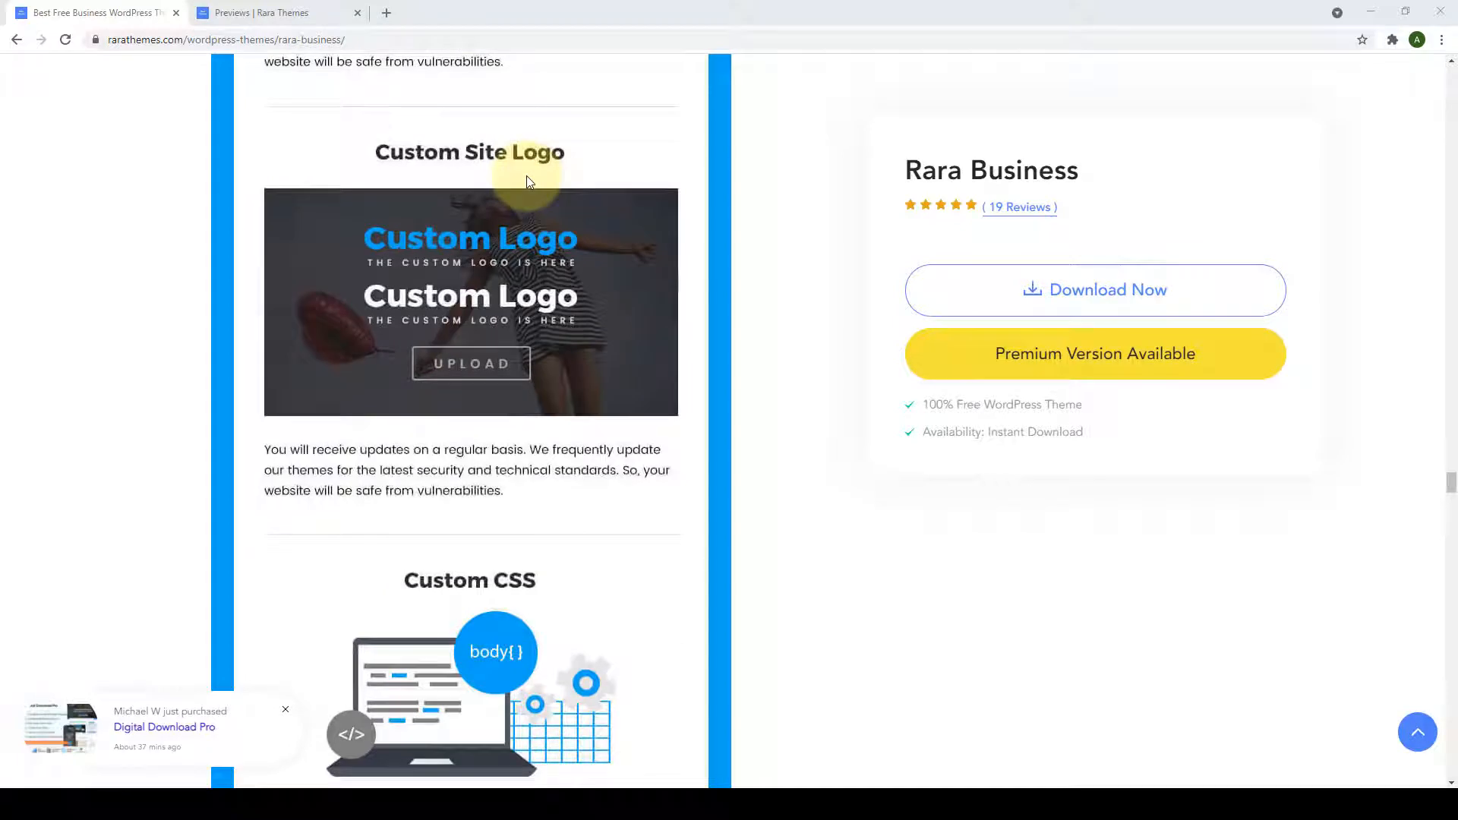
scroll(540, 176, "down", 6)
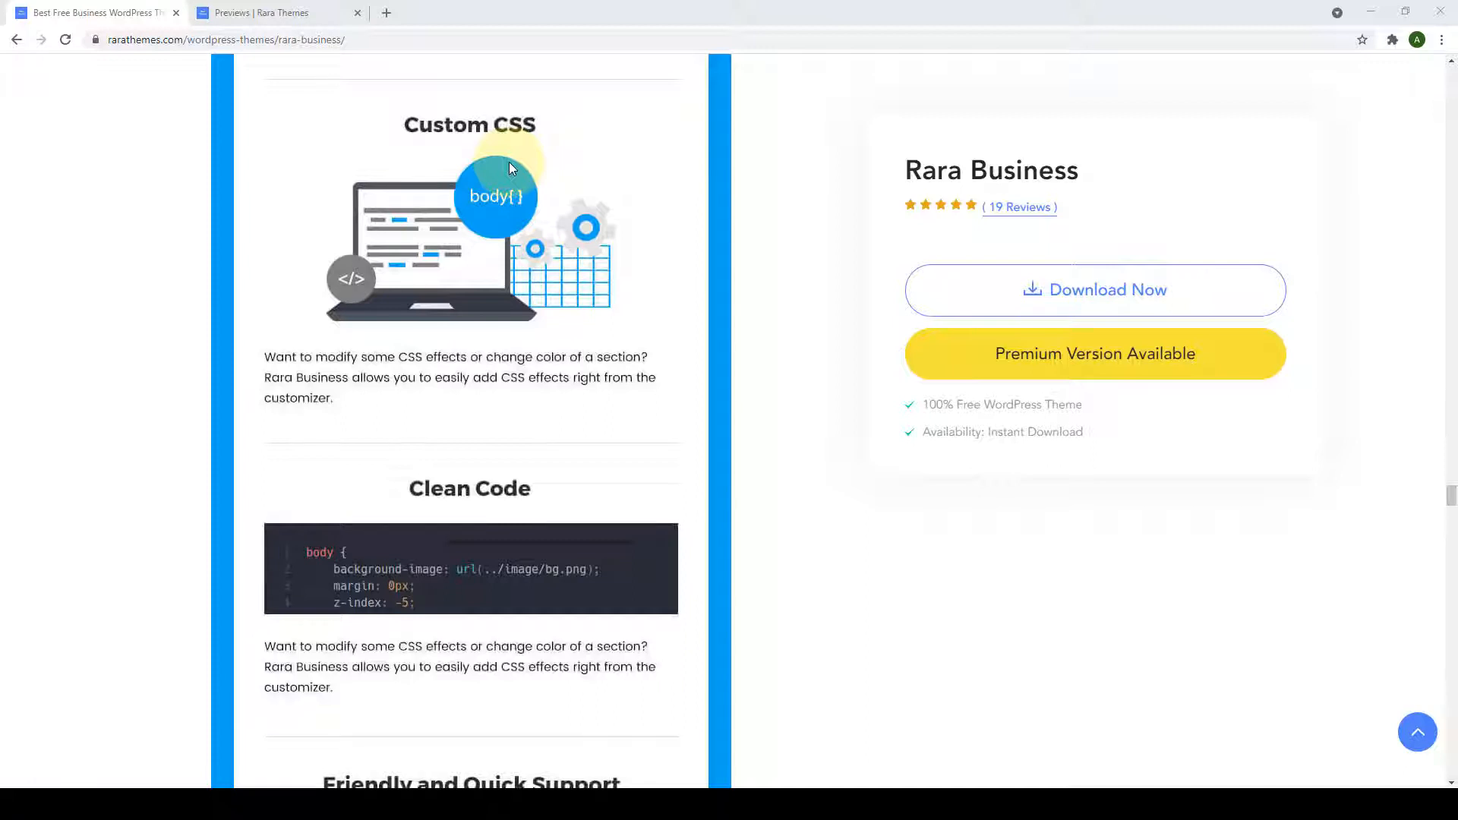
scroll(508, 162, "down", 5)
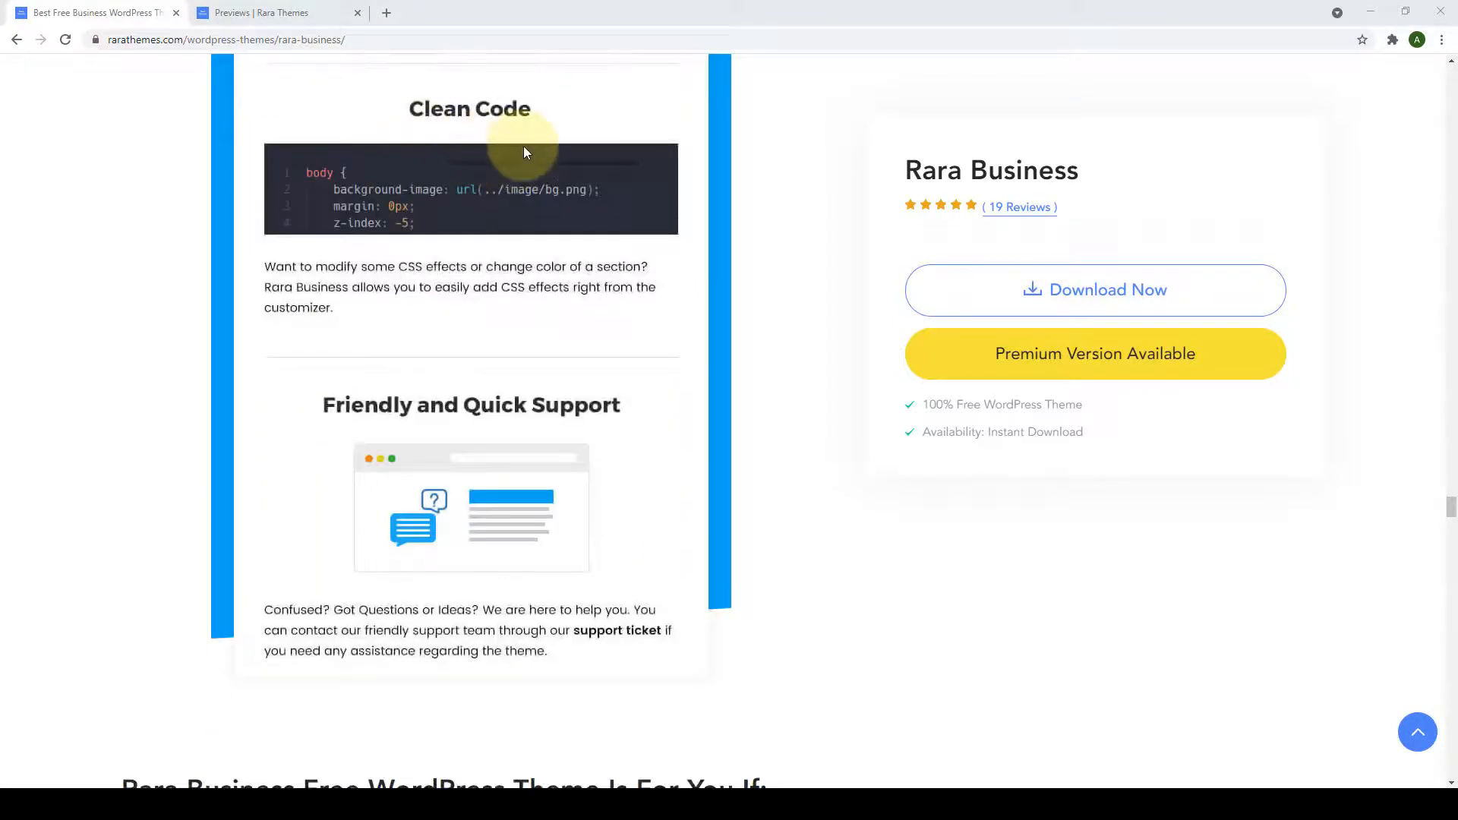
scroll(522, 146, "down", 3)
scroll(524, 154, "down", 1)
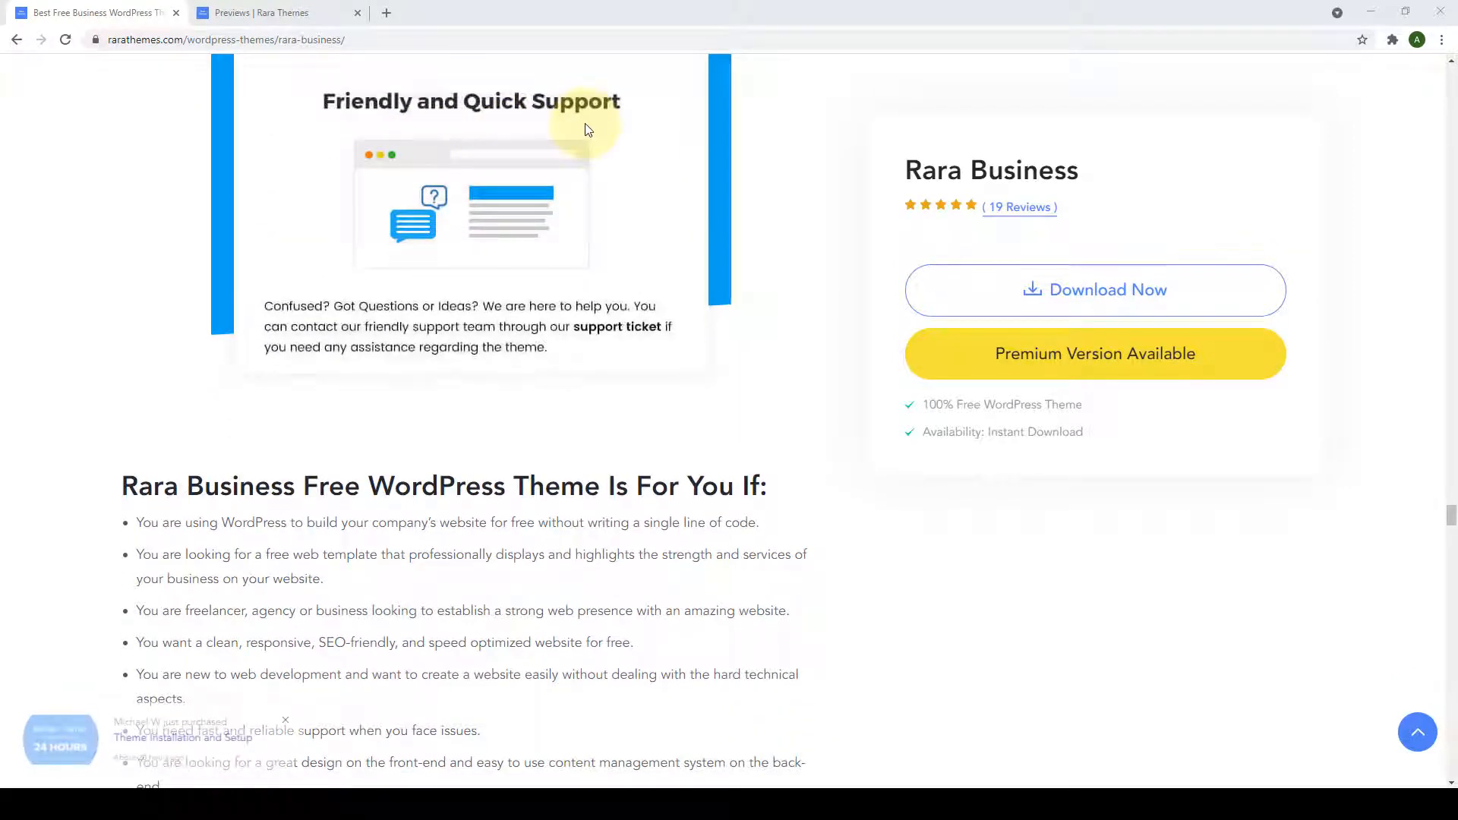
scroll(585, 129, "down", 3)
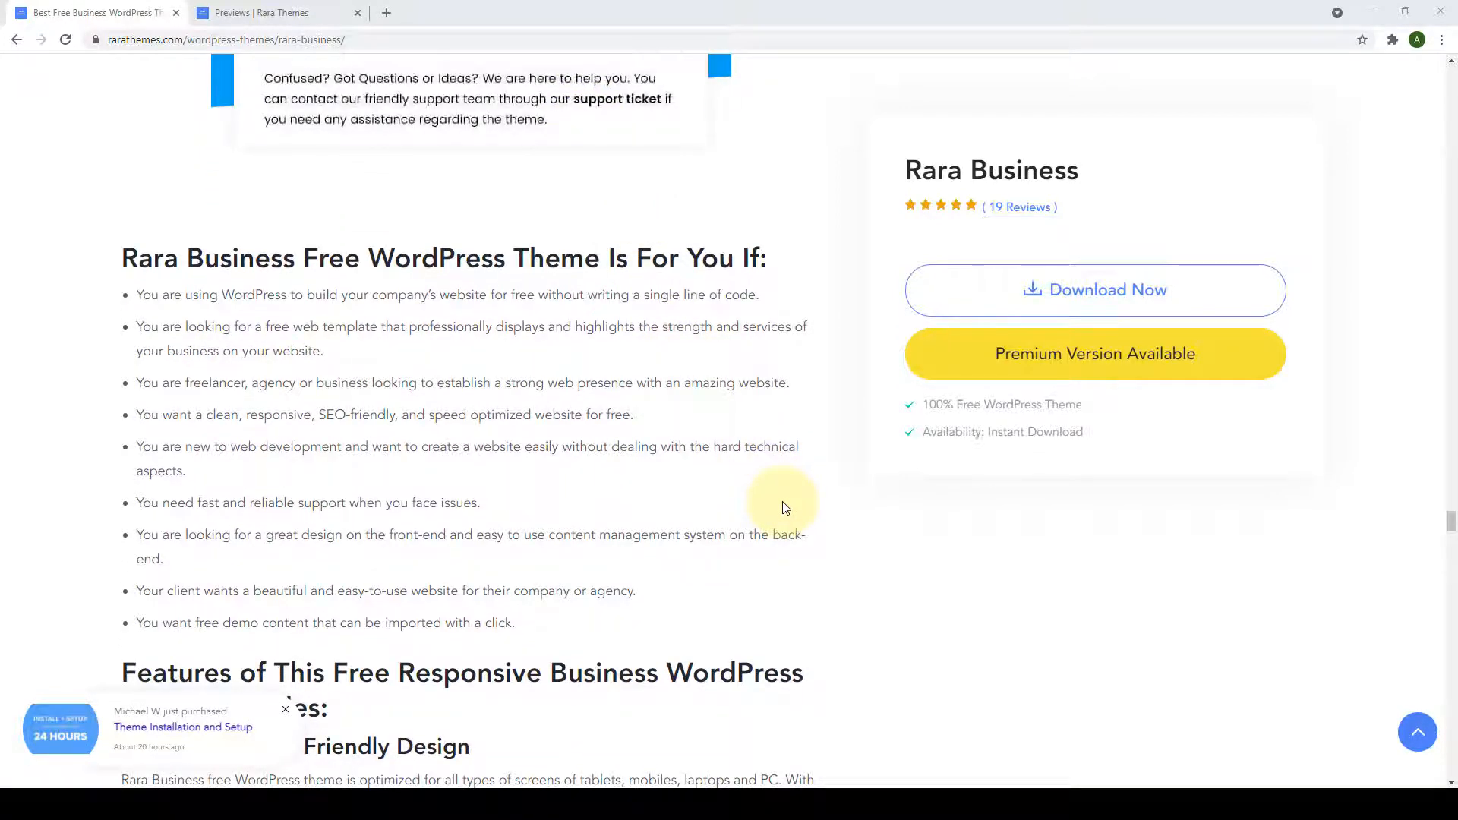
View the form for having the free Rara Business theme emailed, close it unfilled and return to the start of the page.
scroll(1029, 299, "up", 1)
left_click(1136, 294)
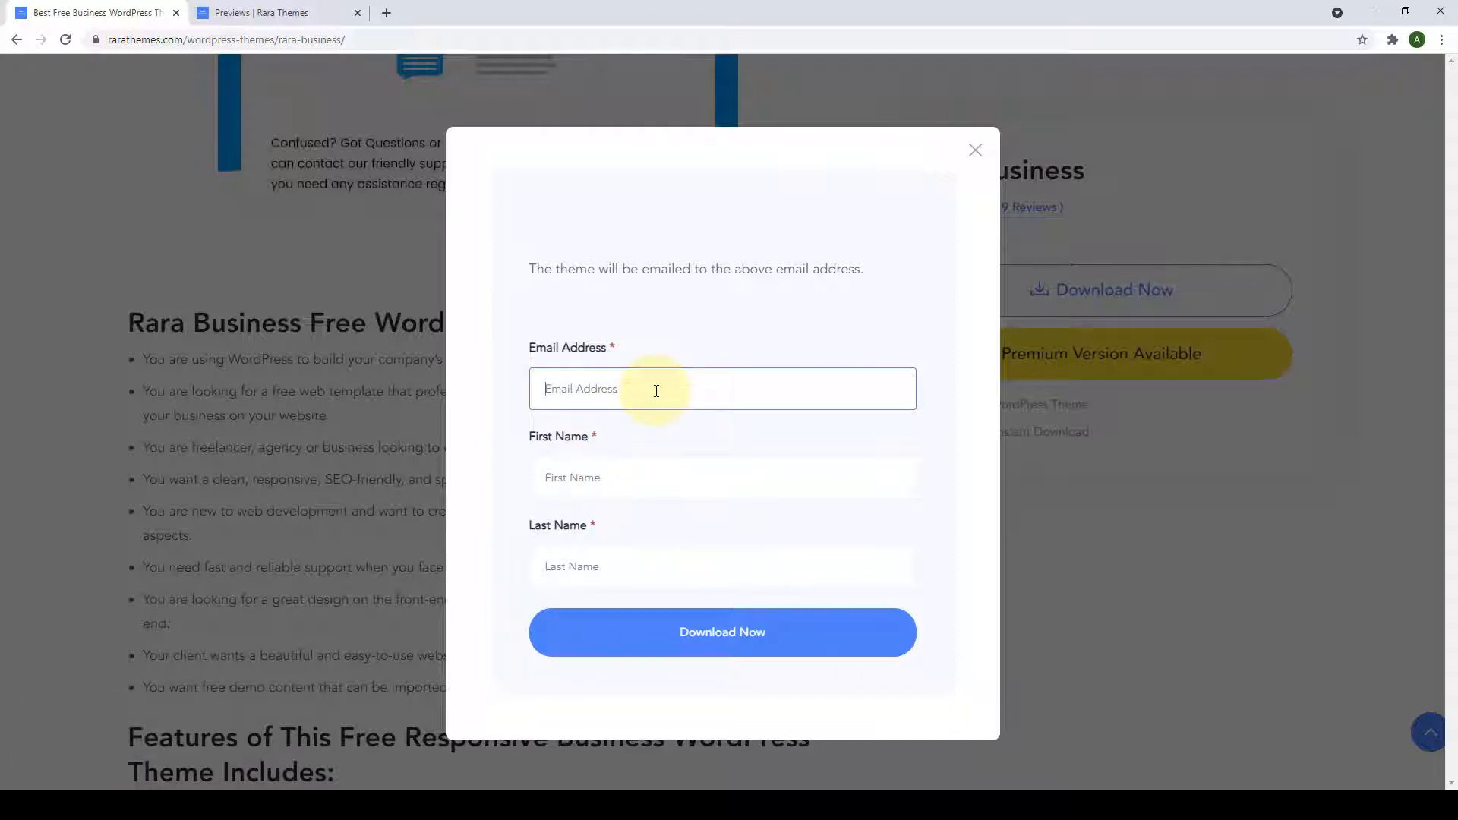
scroll(1078, 615, "down", 1)
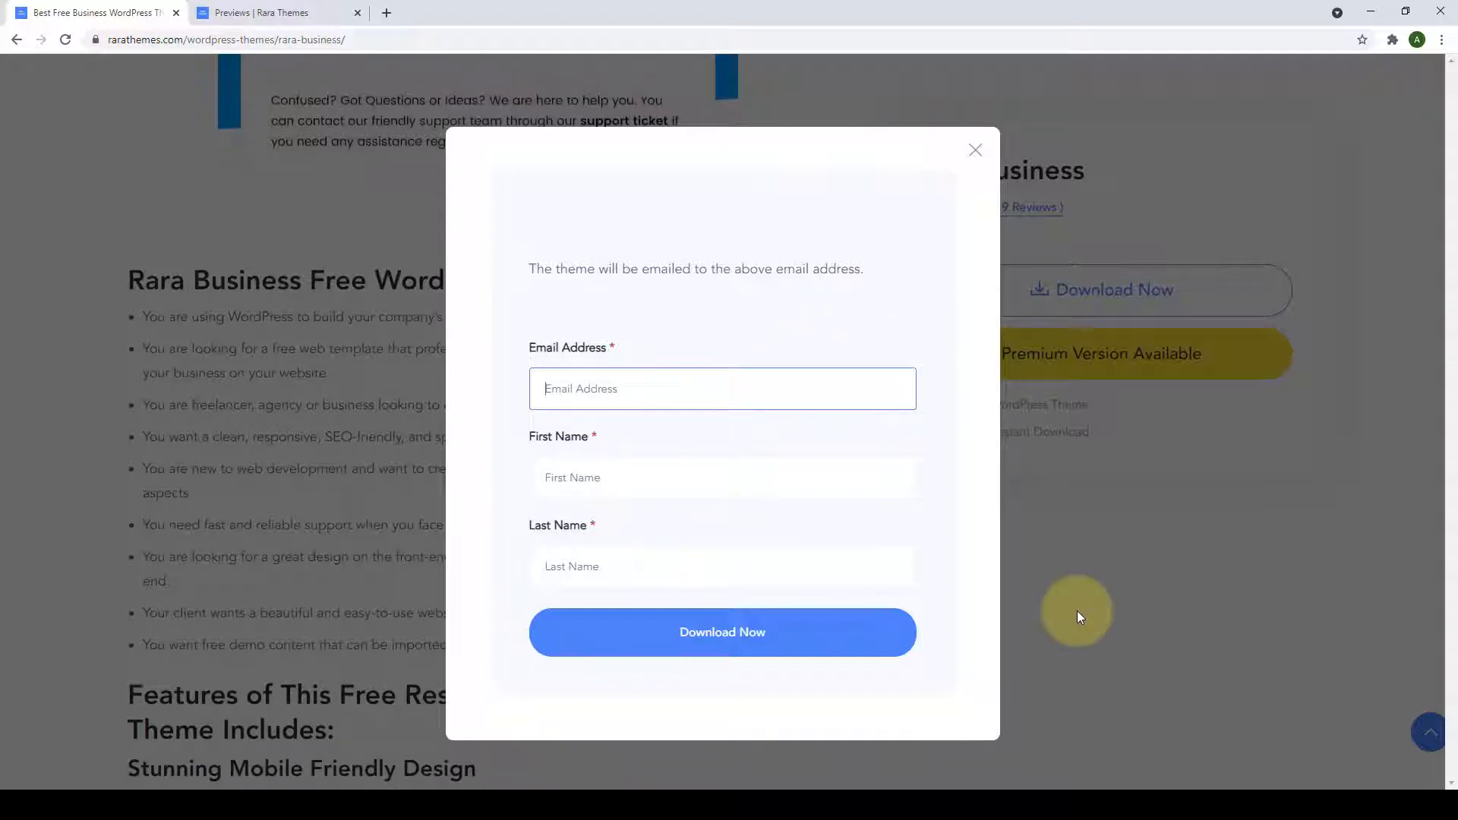
left_click(975, 149)
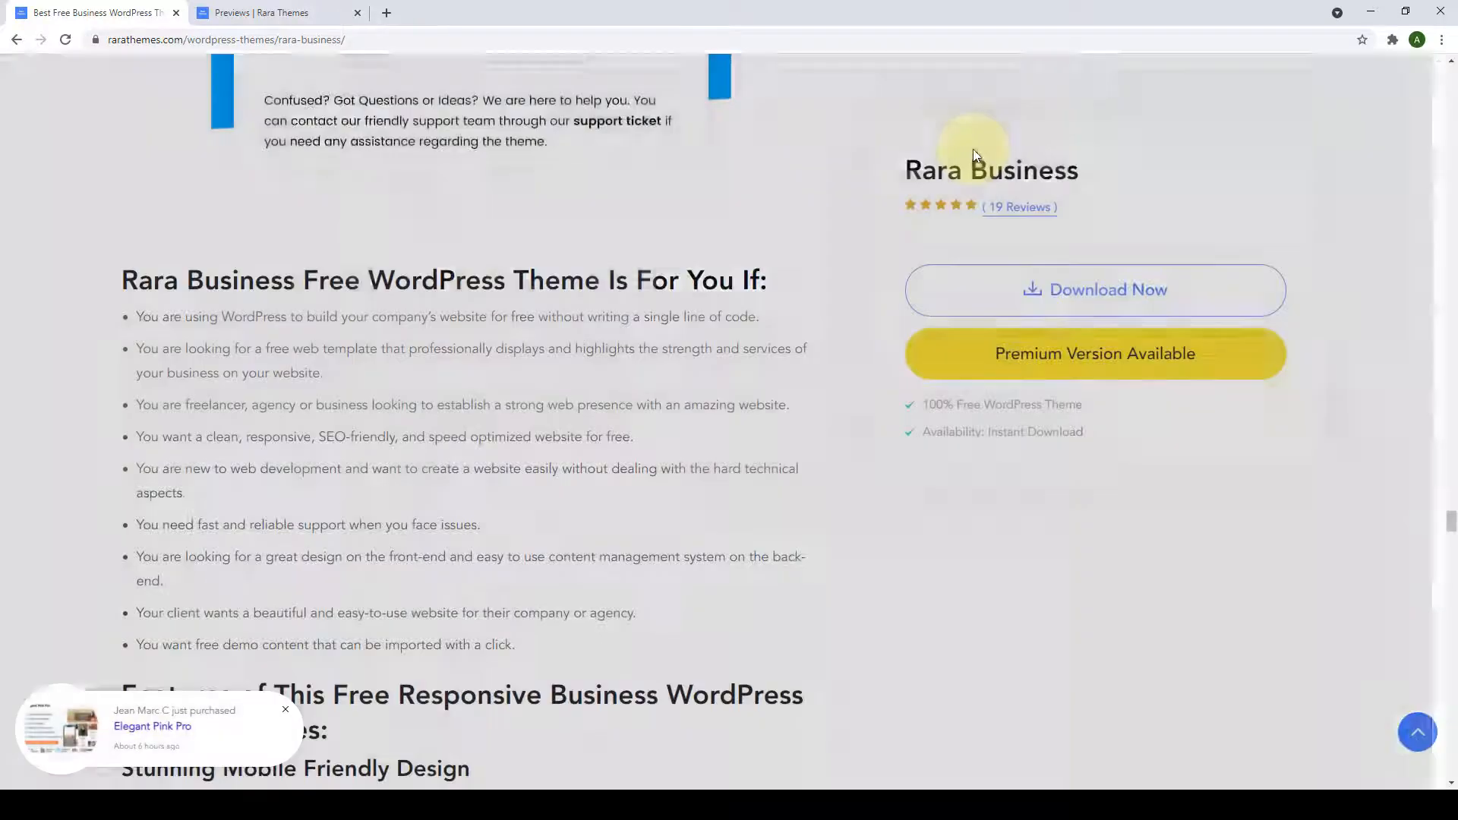
left_click_drag(1449, 522, 1454, 80)
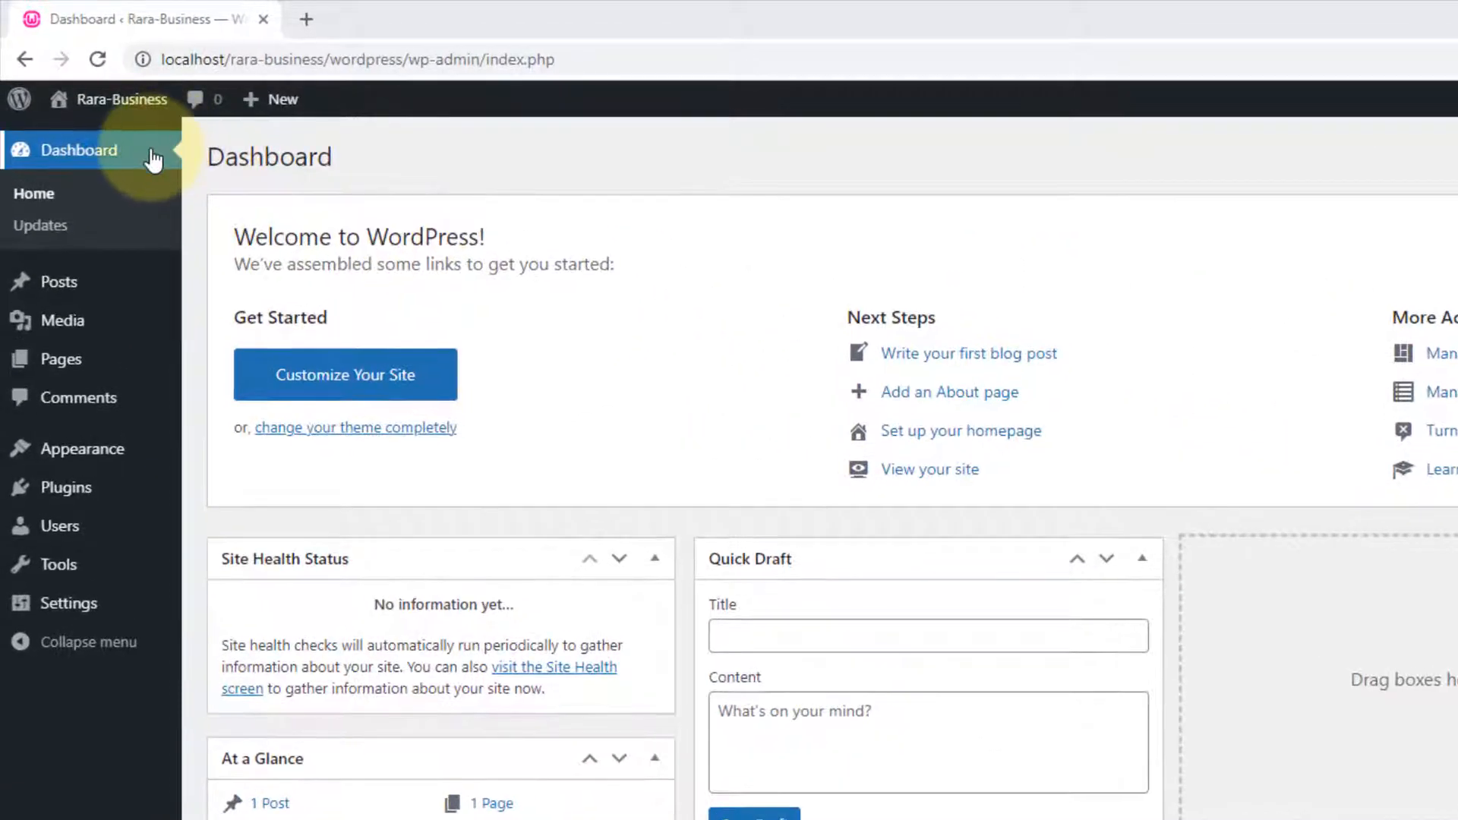
Open the page for adding new themes in the local Rara-Business site's WordPress admin.
mouse_move(108, 454)
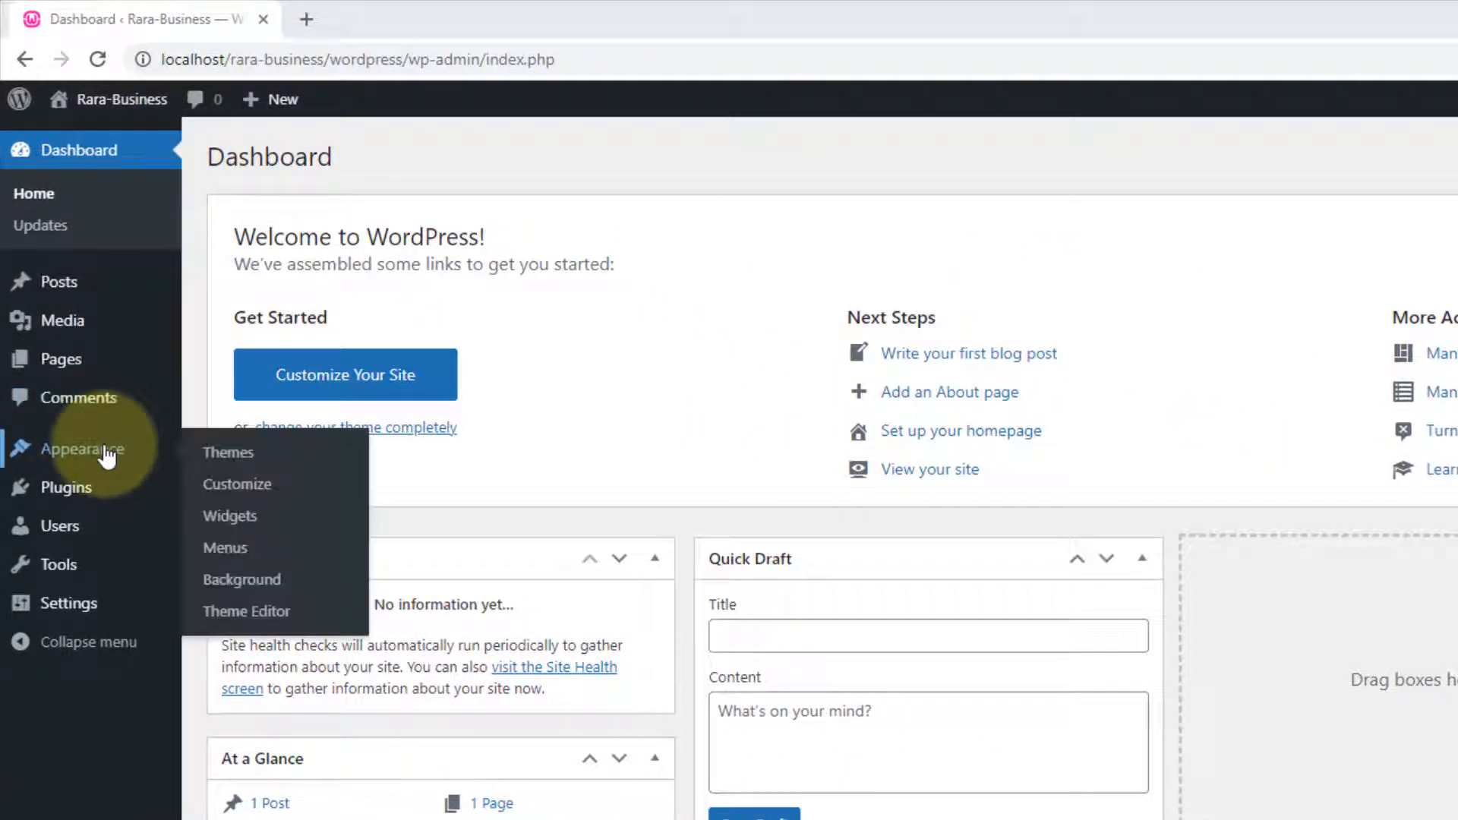
left_click(243, 455)
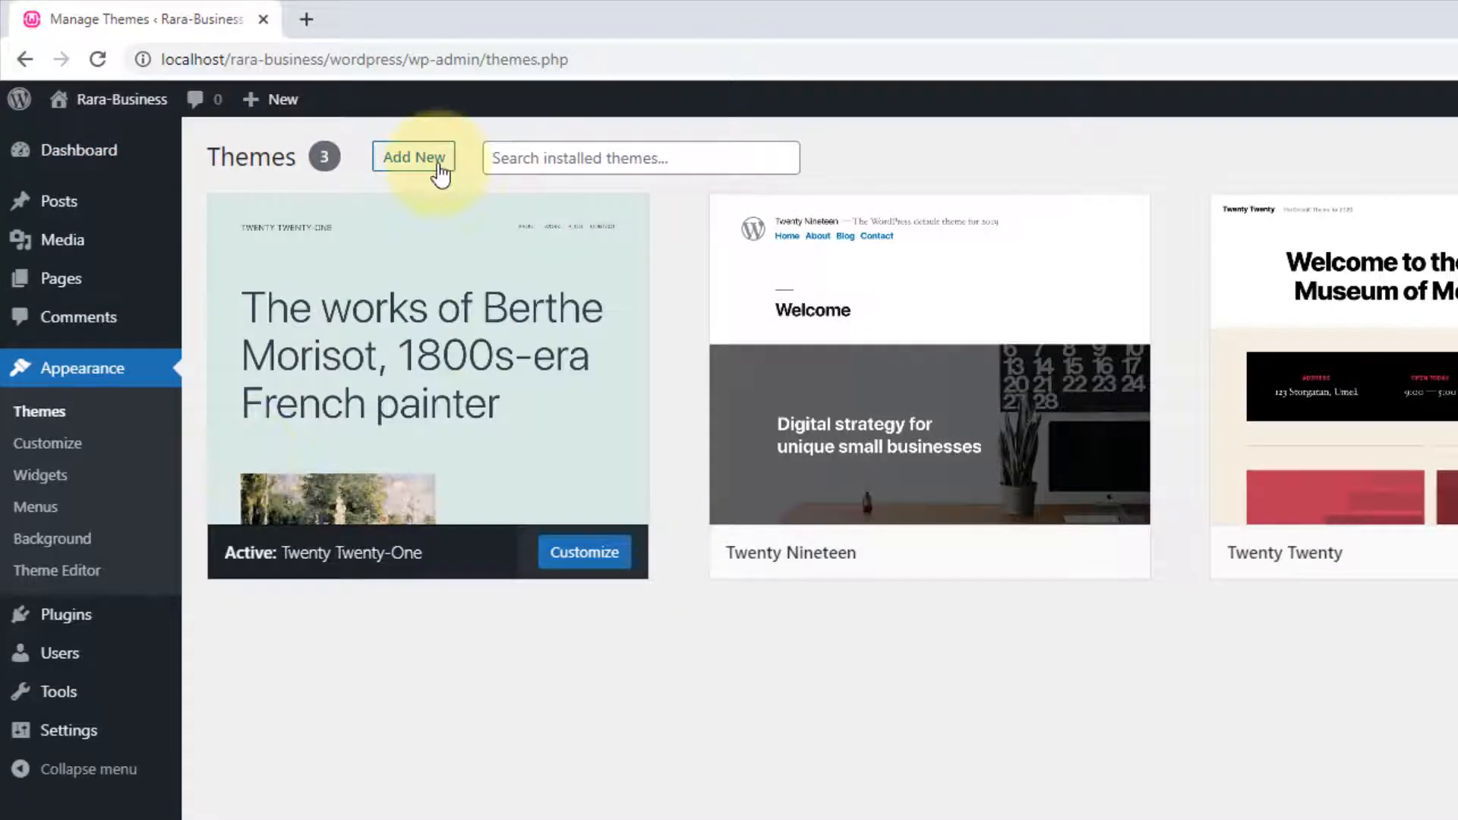
left_click(441, 161)
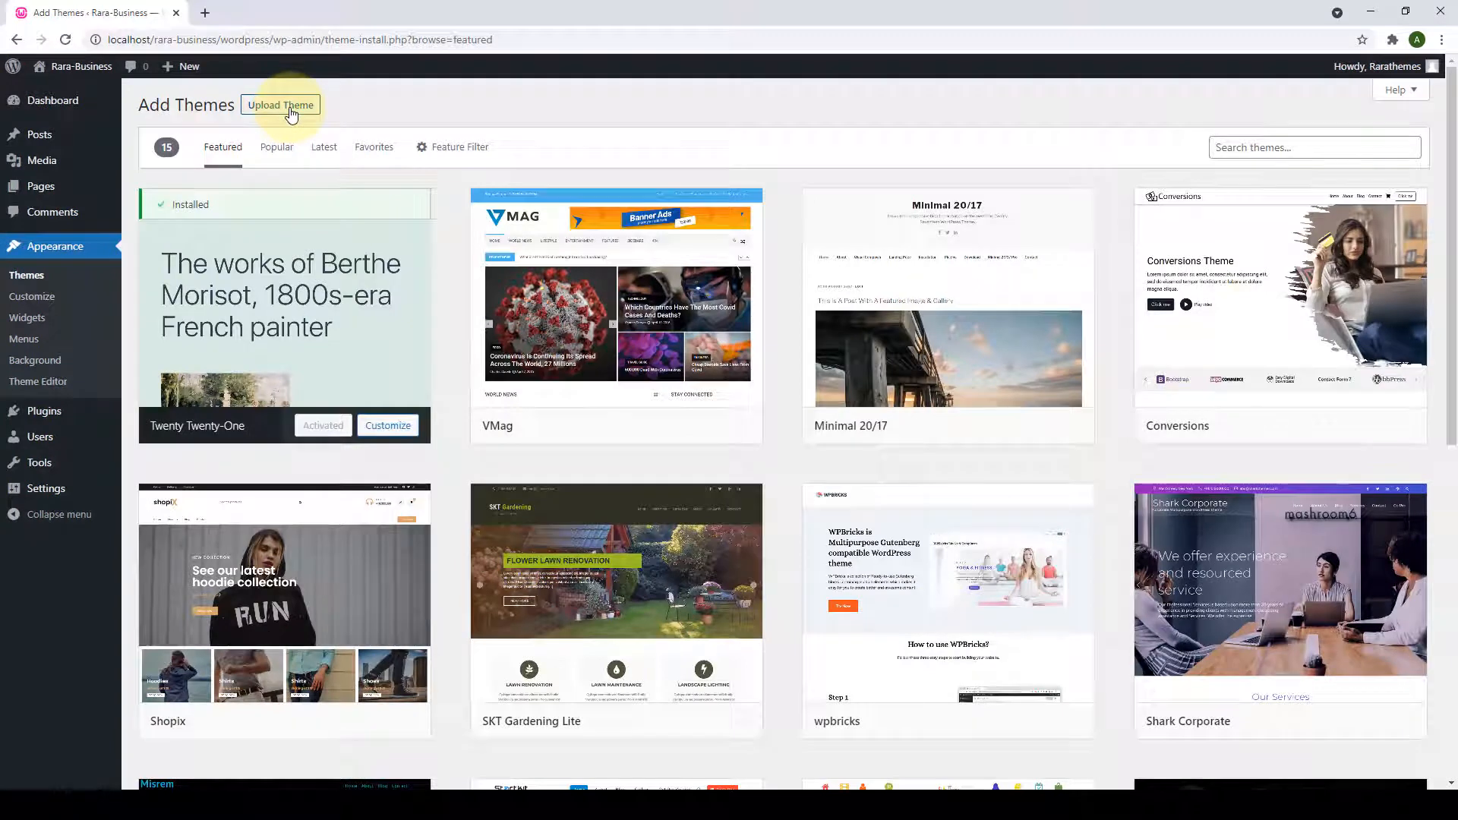
left_click(291, 114)
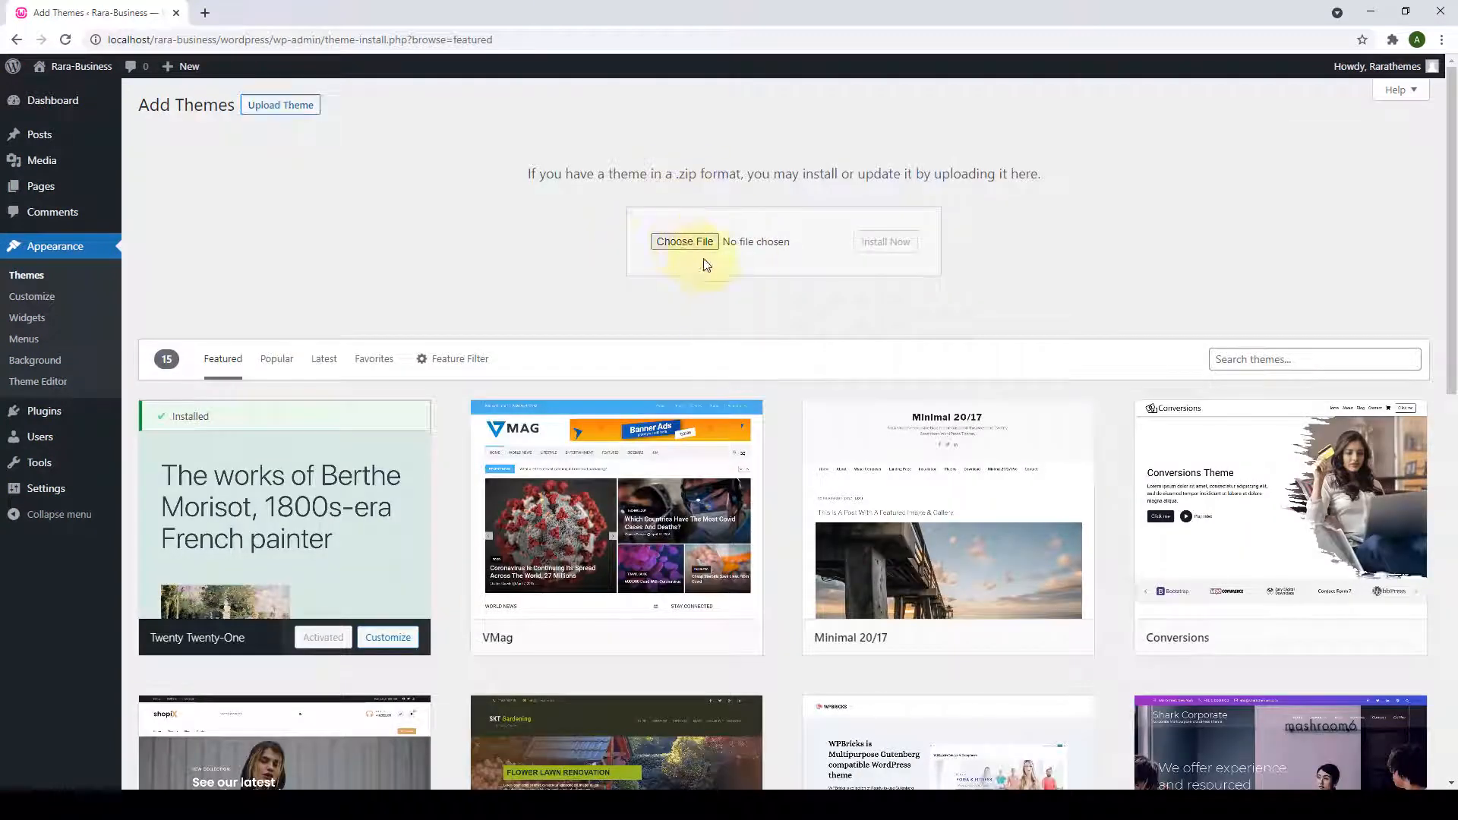
left_click(666, 249)
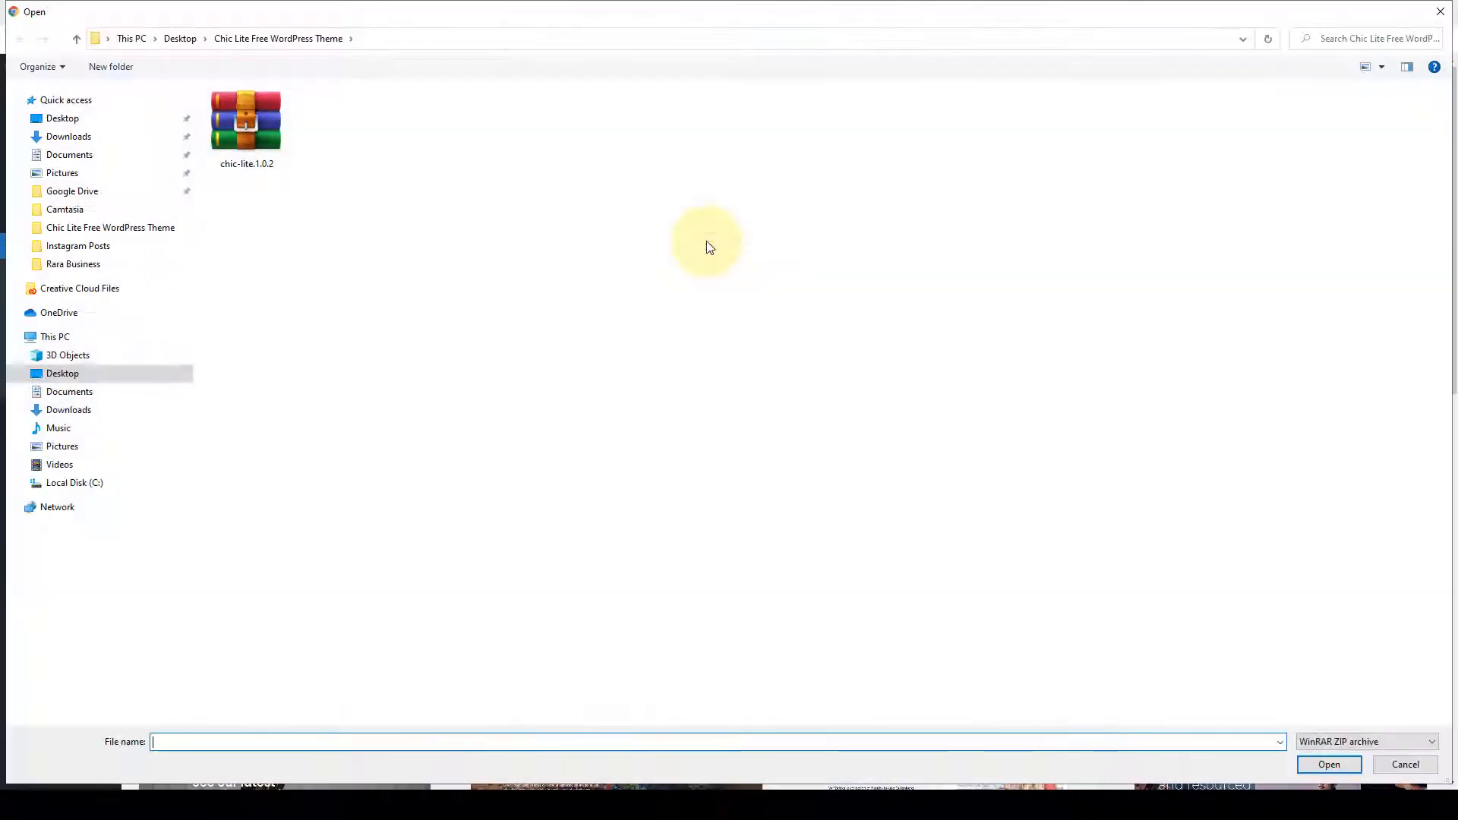
left_click(261, 133)
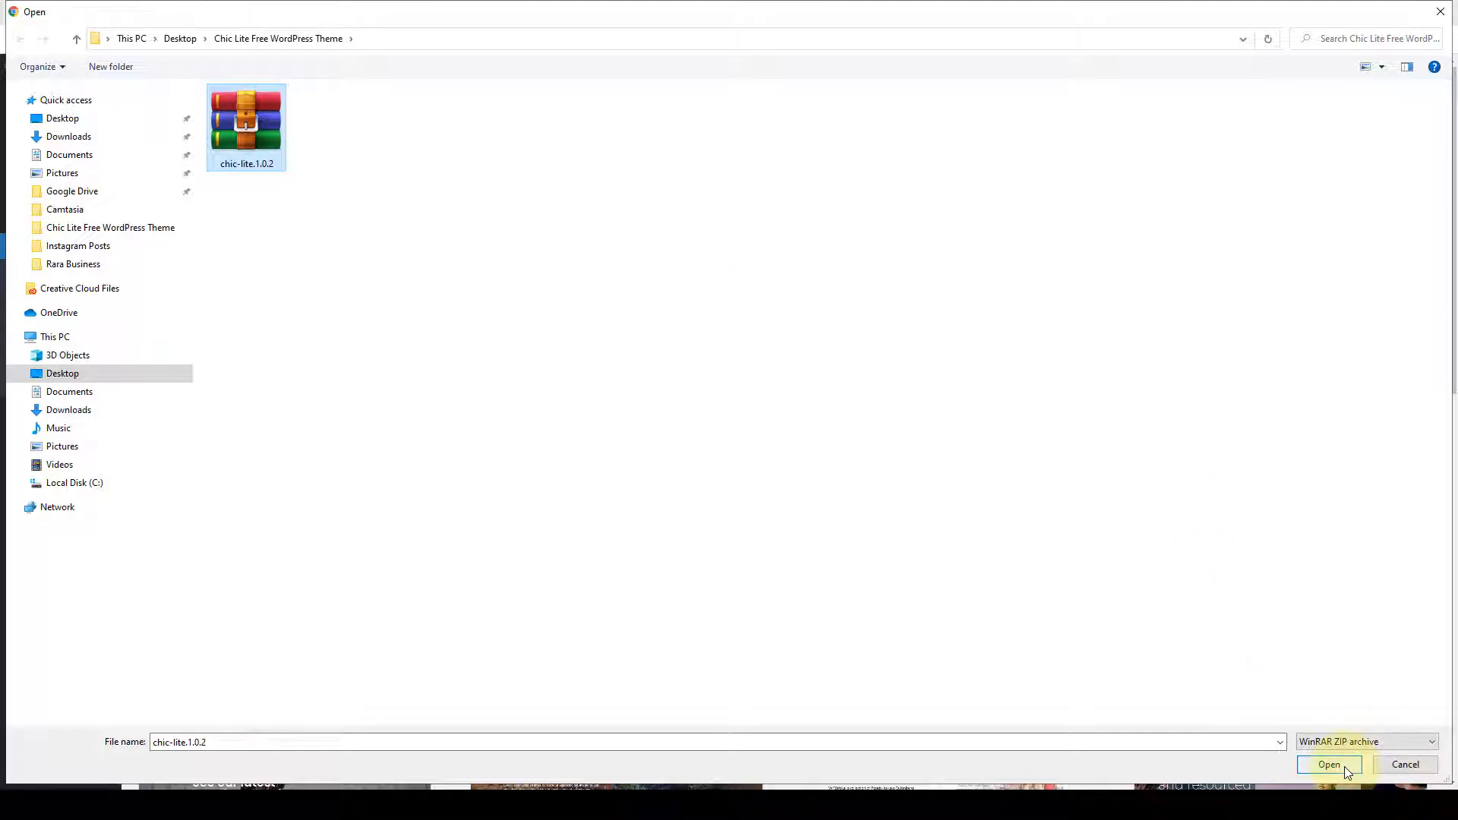
left_click(1441, 11)
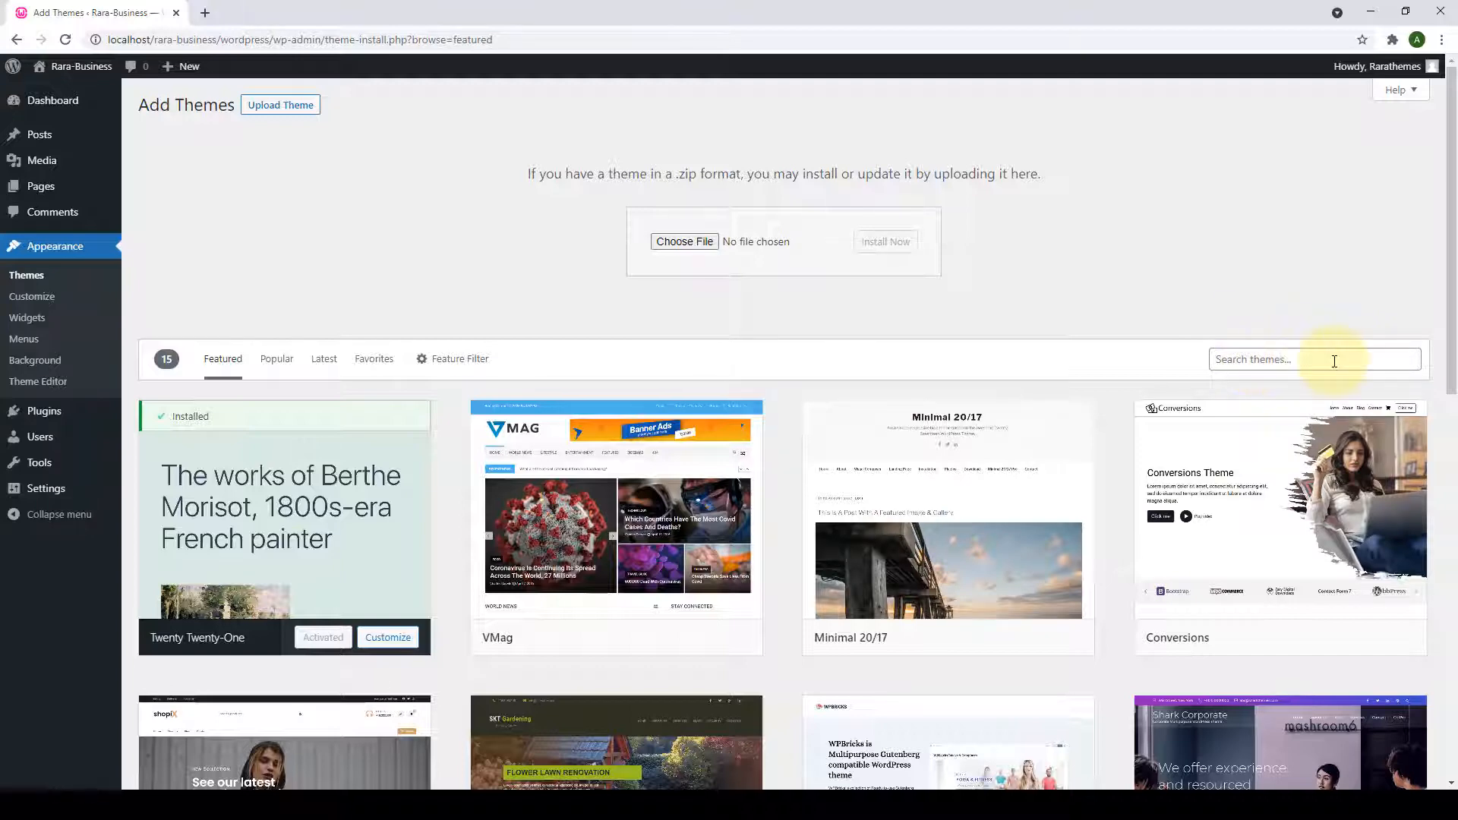
Search the theme directory for "Rara Business" and install and activate the matching theme.
left_click(1286, 360)
type("rara")
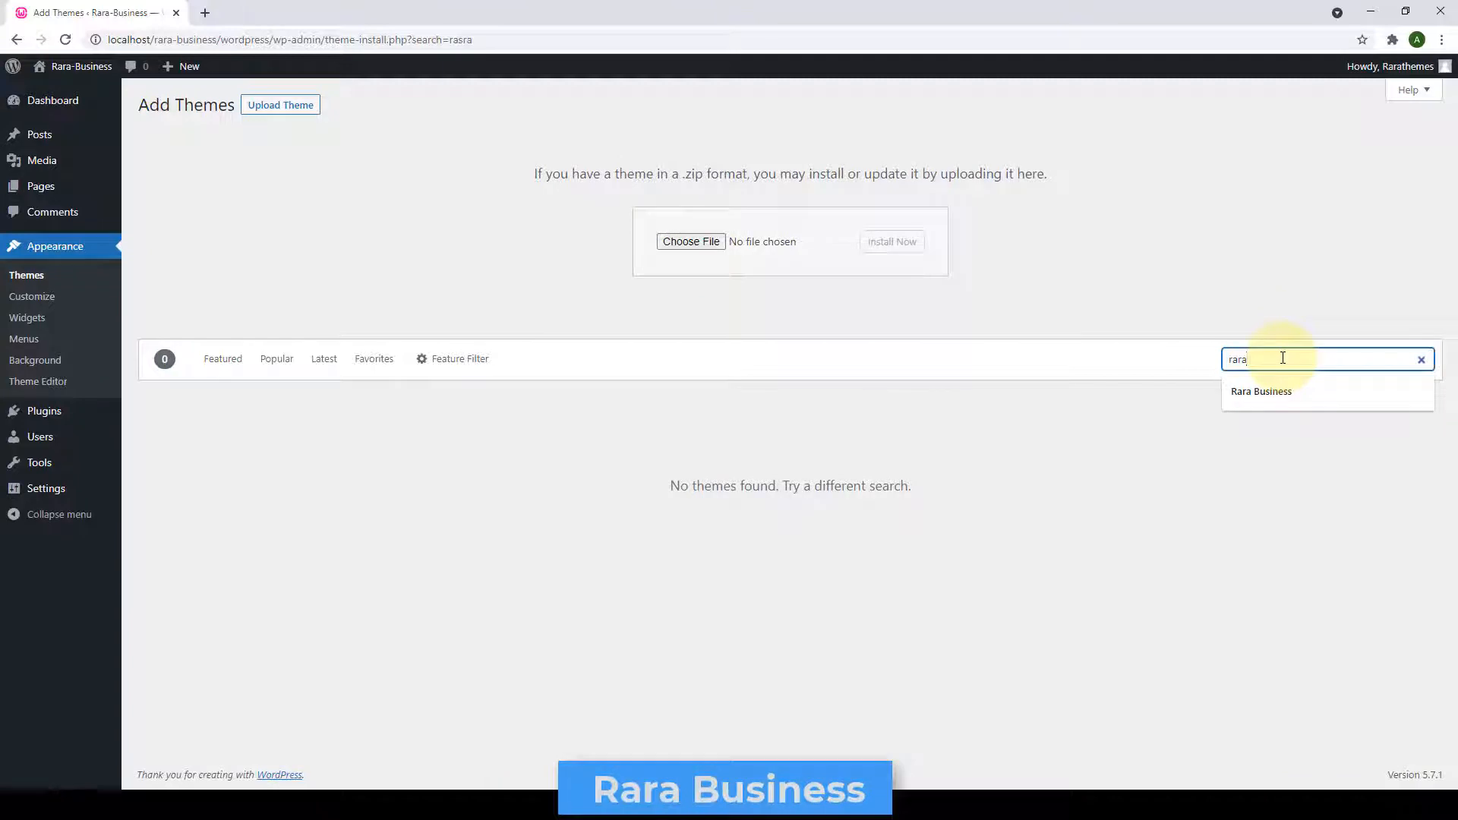
left_click(1274, 400)
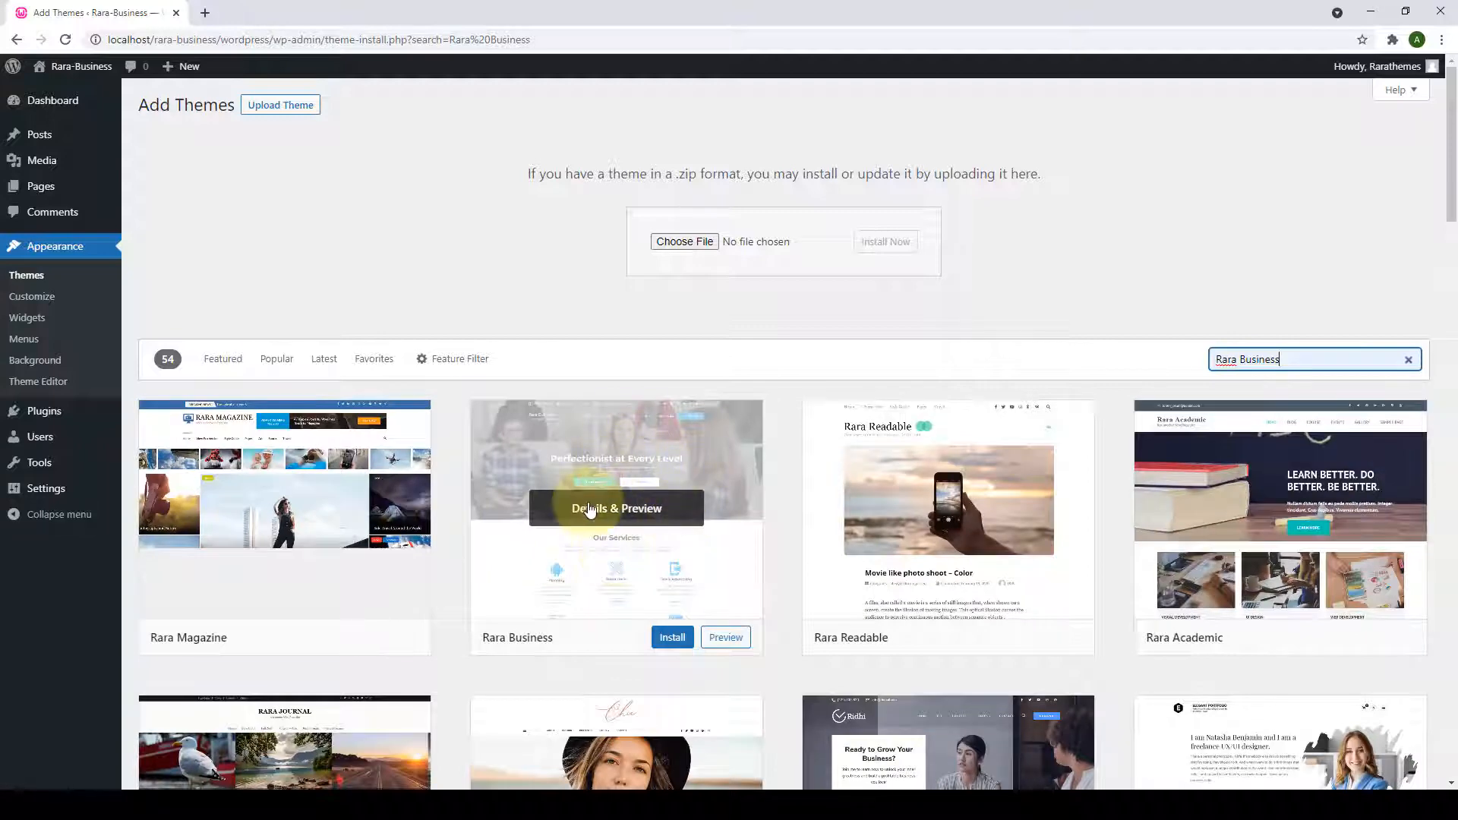
left_click(679, 644)
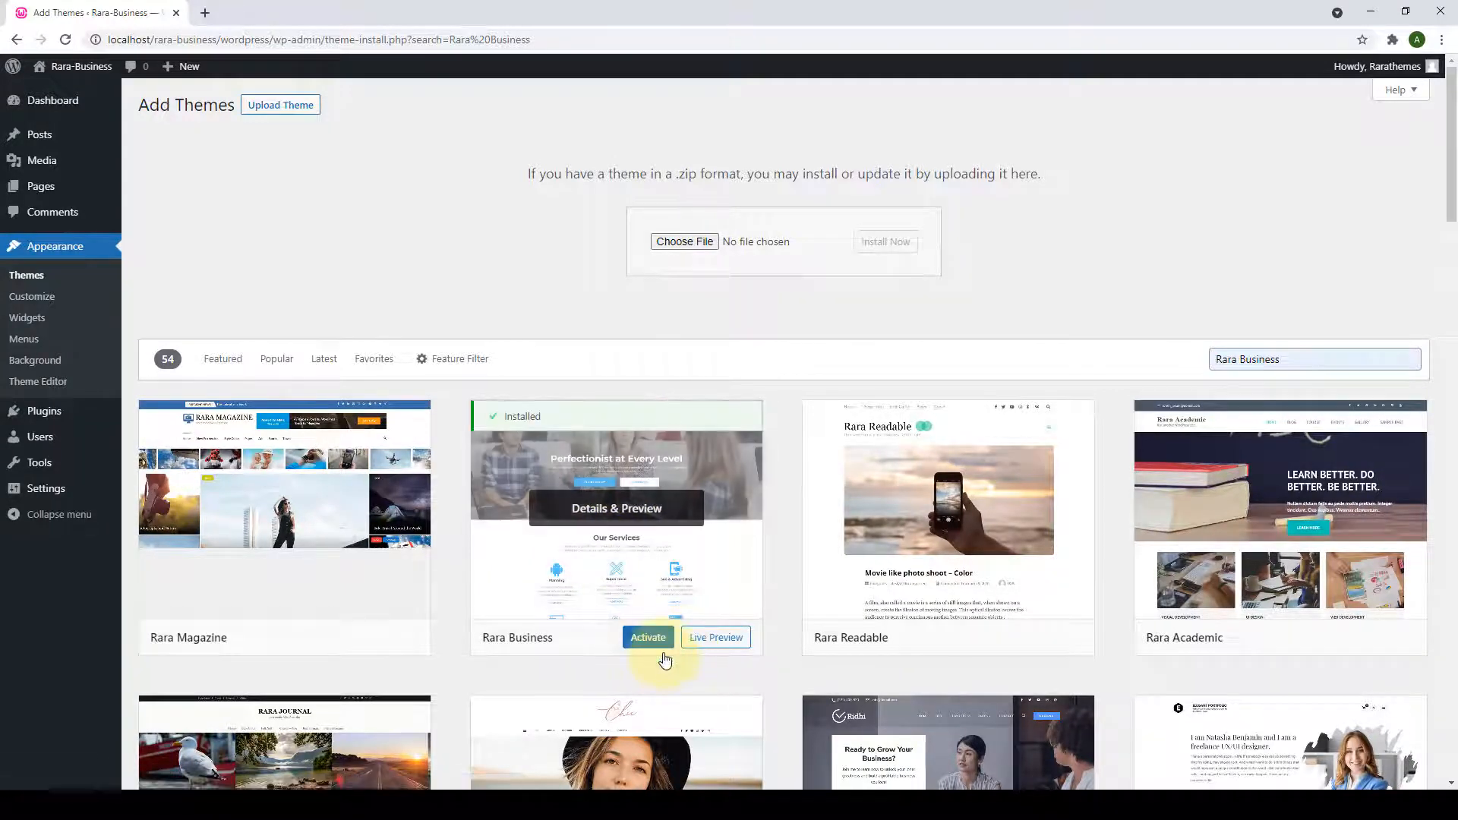
left_click(659, 642)
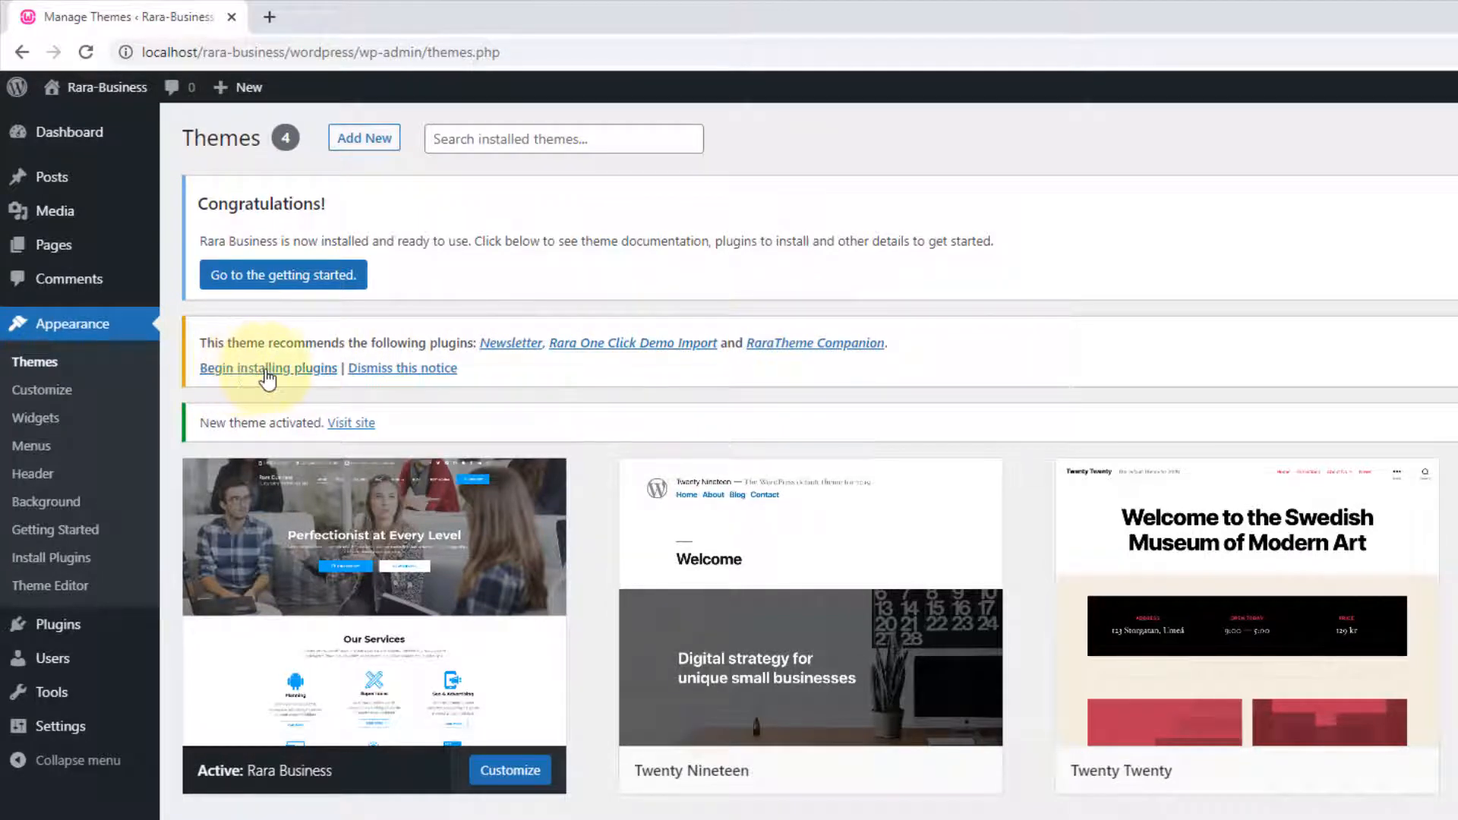
Bulk install all three recommended plugins: Newsletter, Rara One Click Demo Import and RaraTheme Companion.
left_click(315, 370)
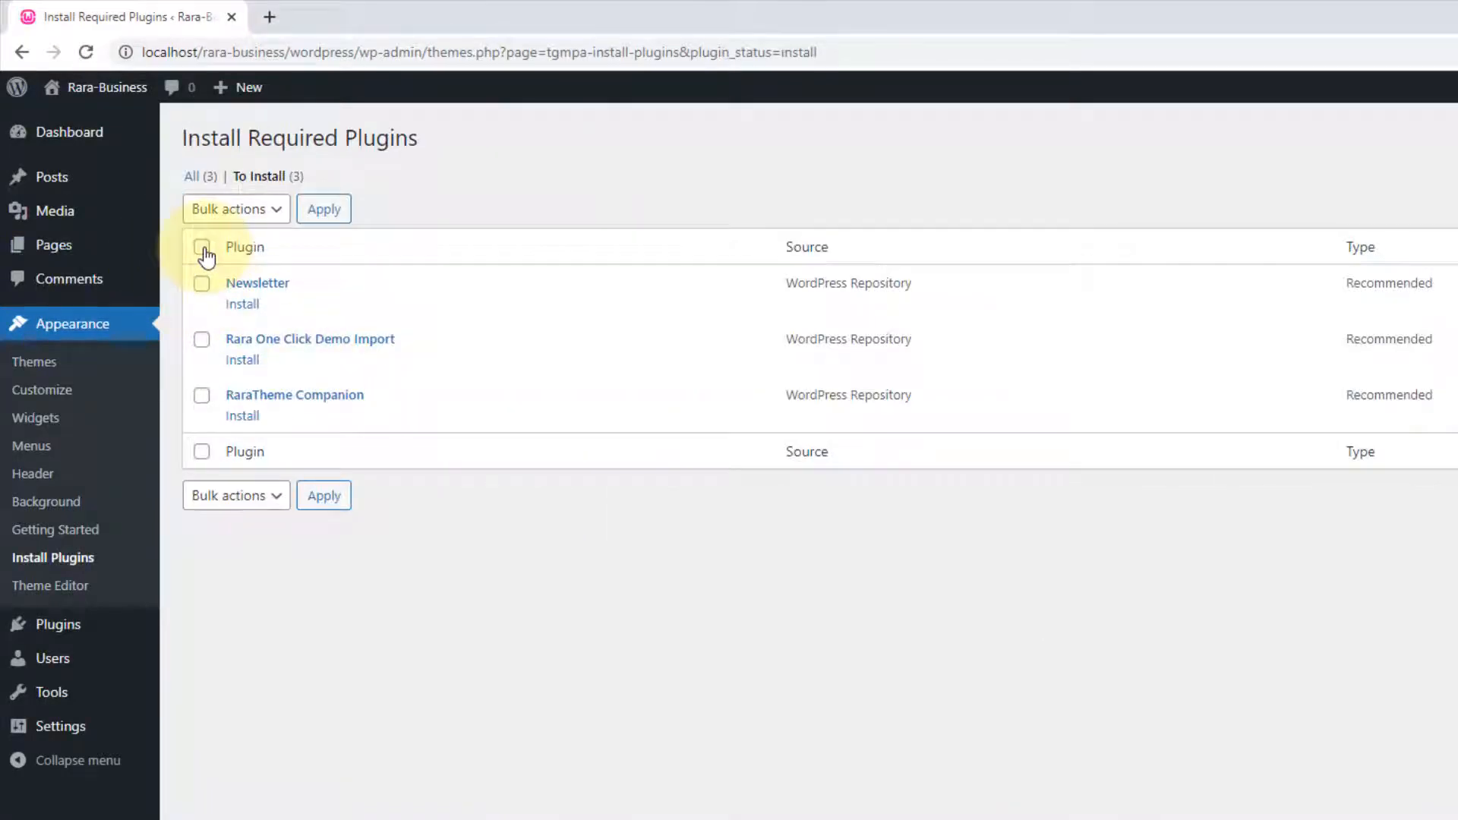
left_click(203, 252)
left_click(276, 218)
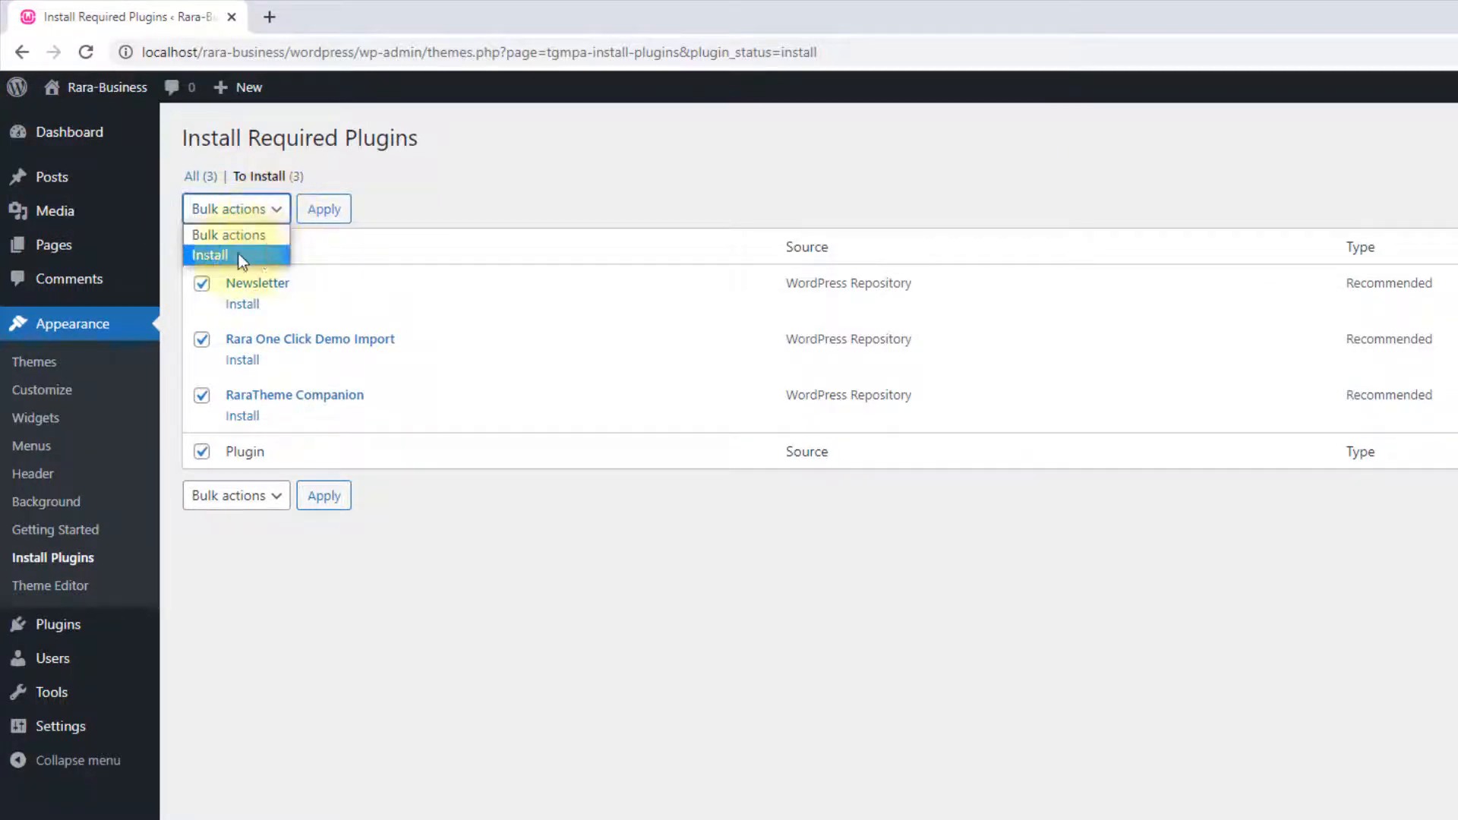
left_click(258, 253)
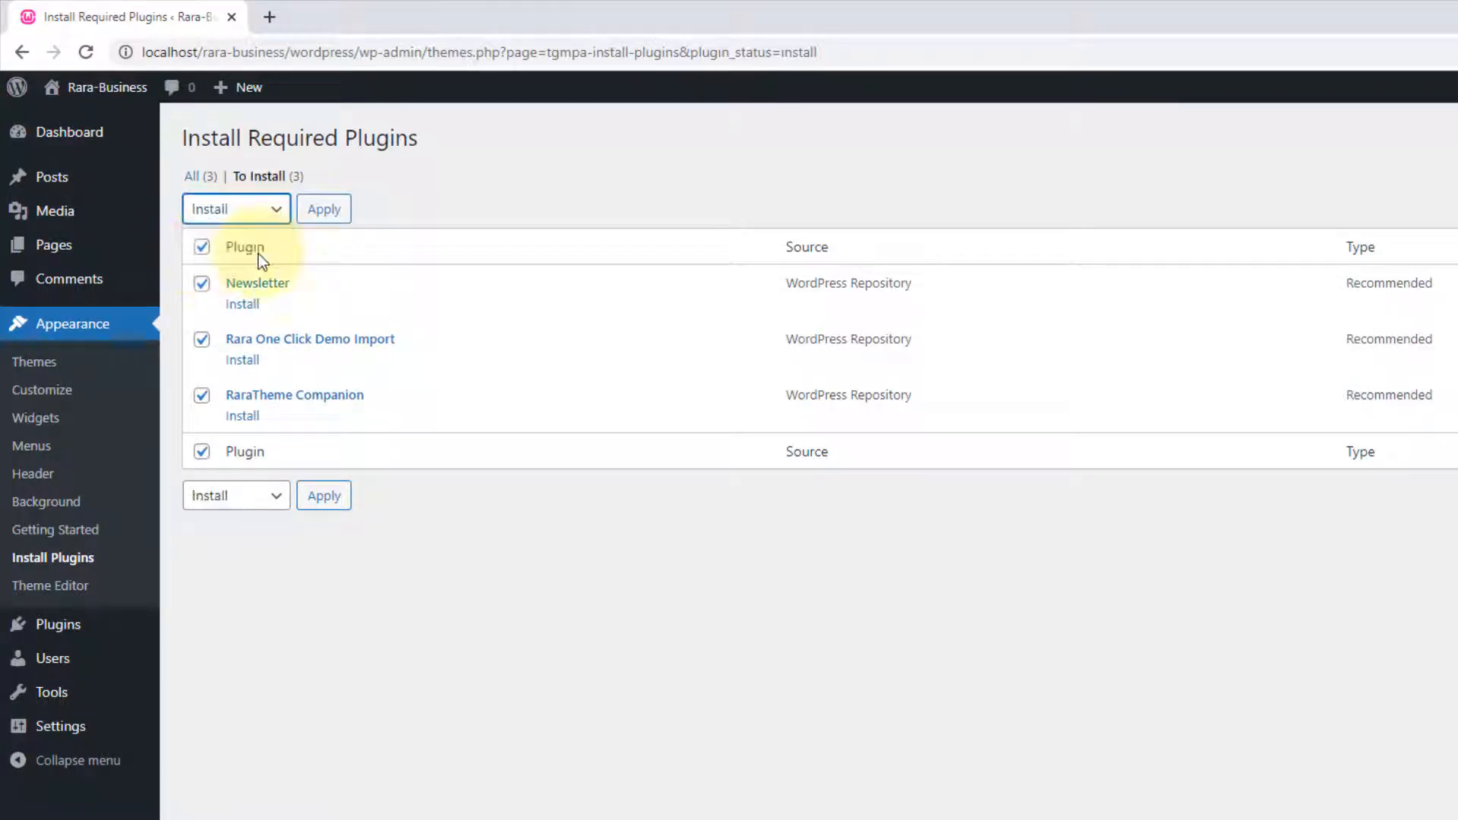
left_click(327, 210)
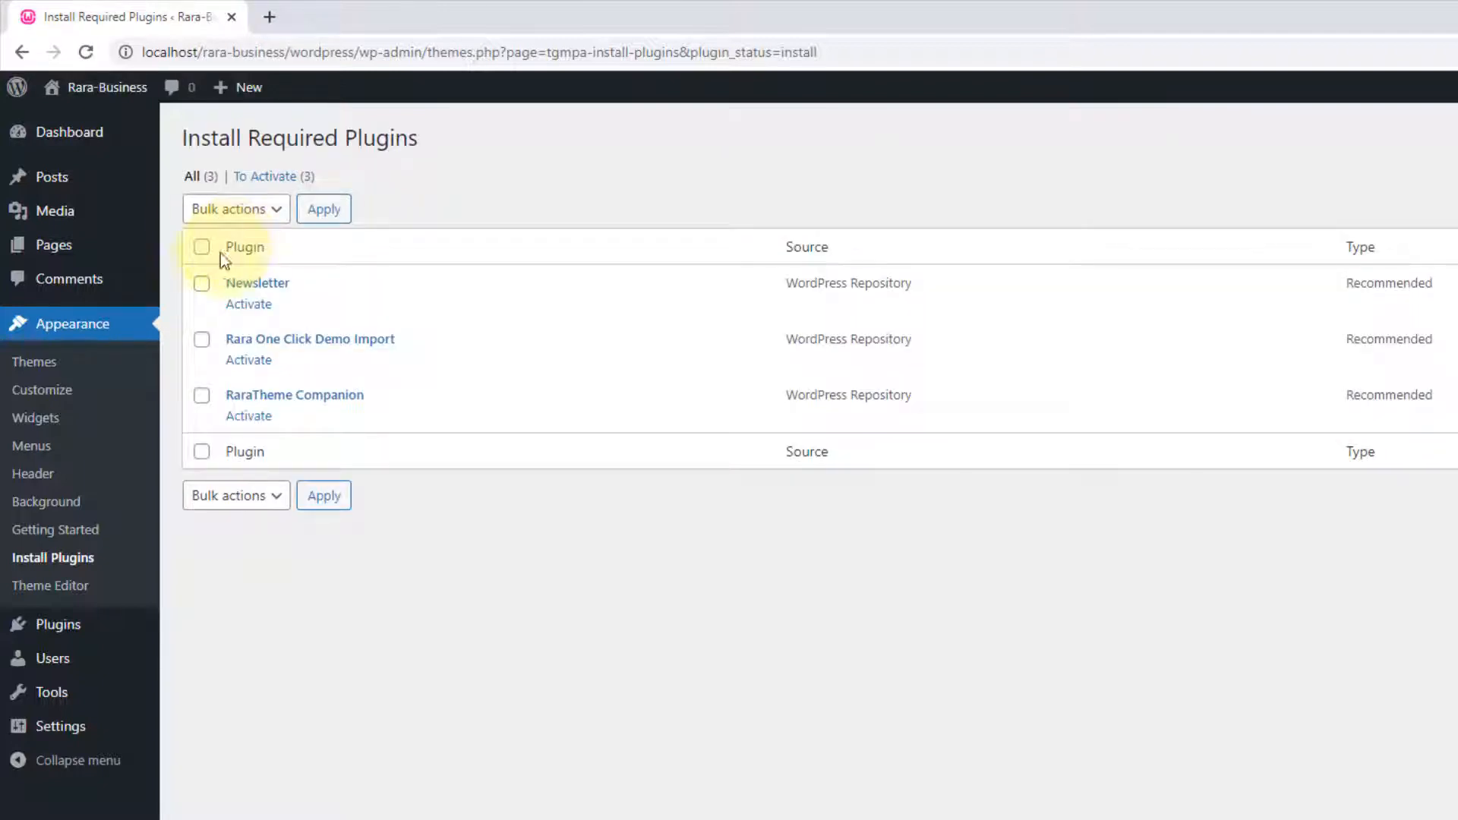
Bulk activate all three installed plugins: Newsletter, Rara One Click Demo Import and RaraTheme Companion.
left_click(202, 249)
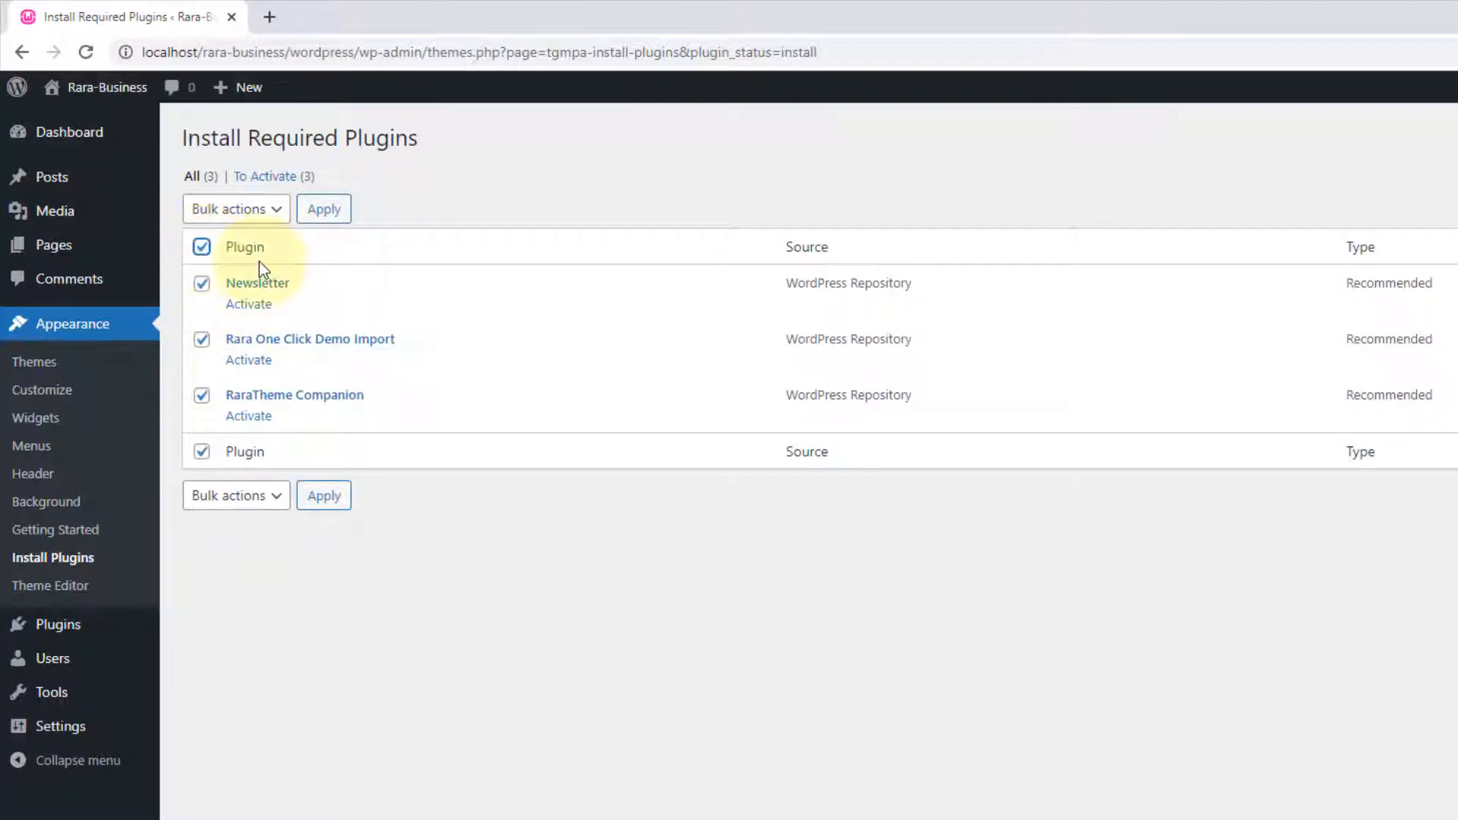
left_click(274, 212)
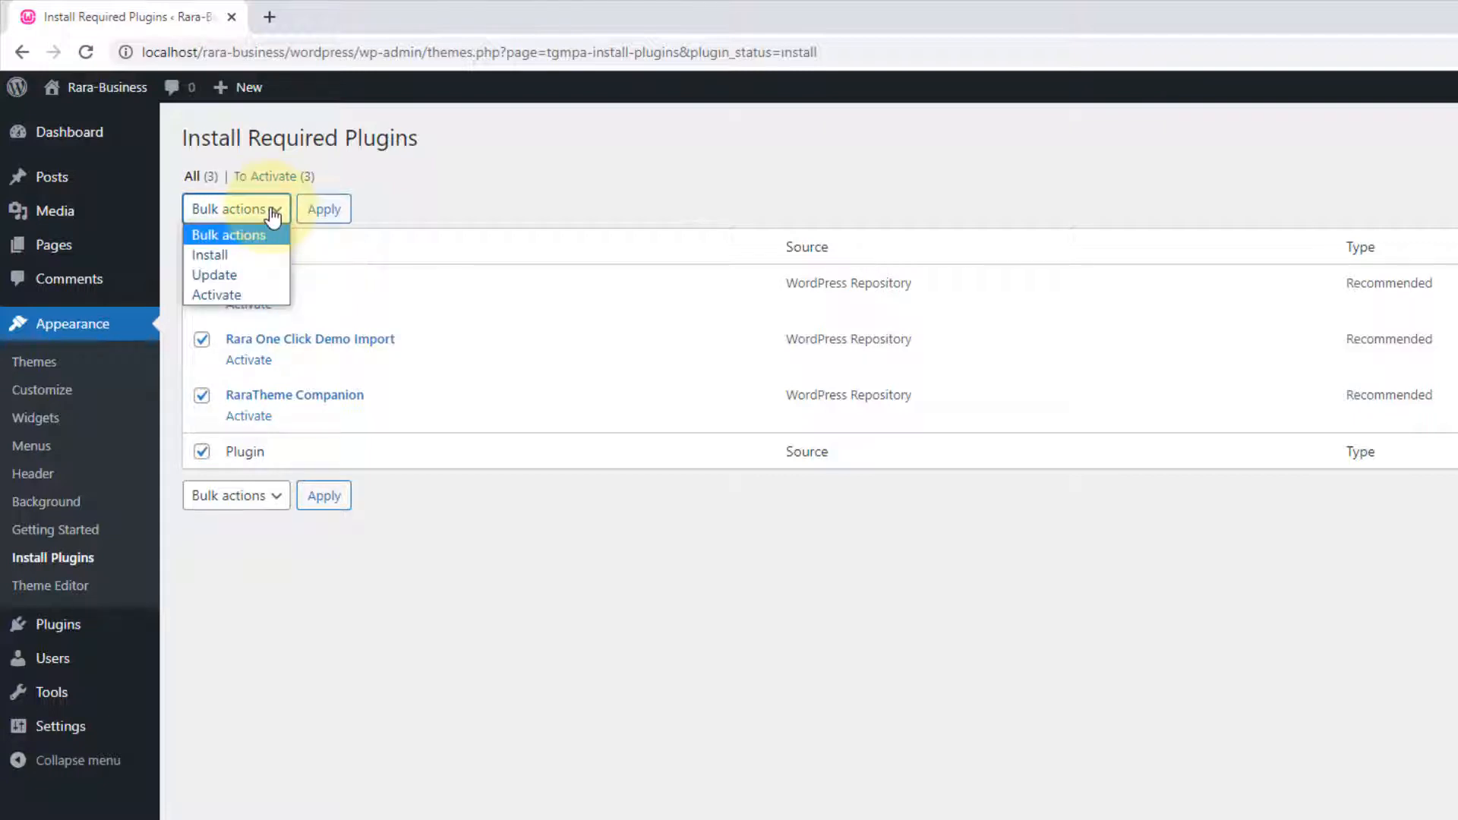
left_click(254, 296)
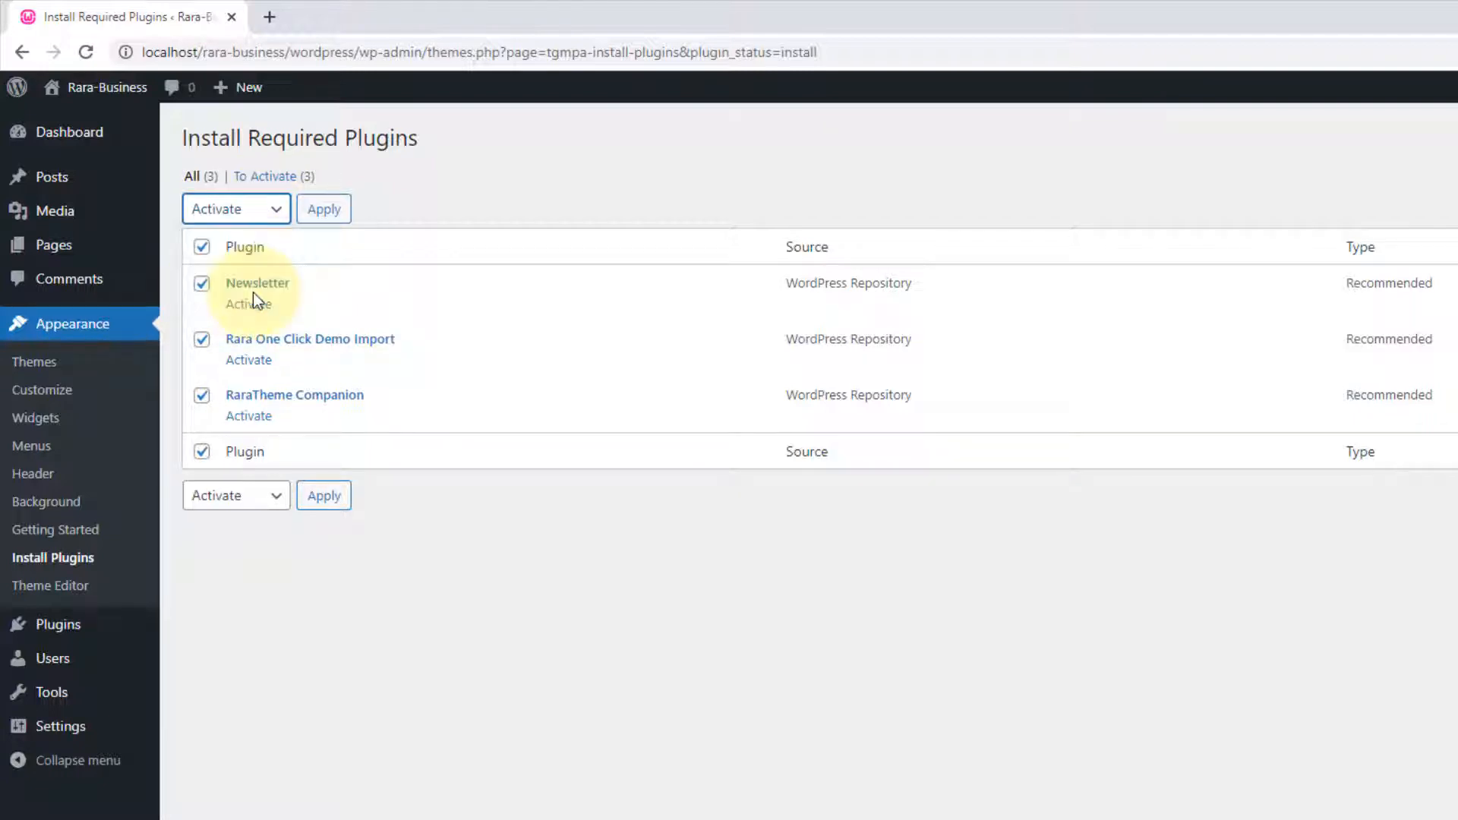
left_click(324, 210)
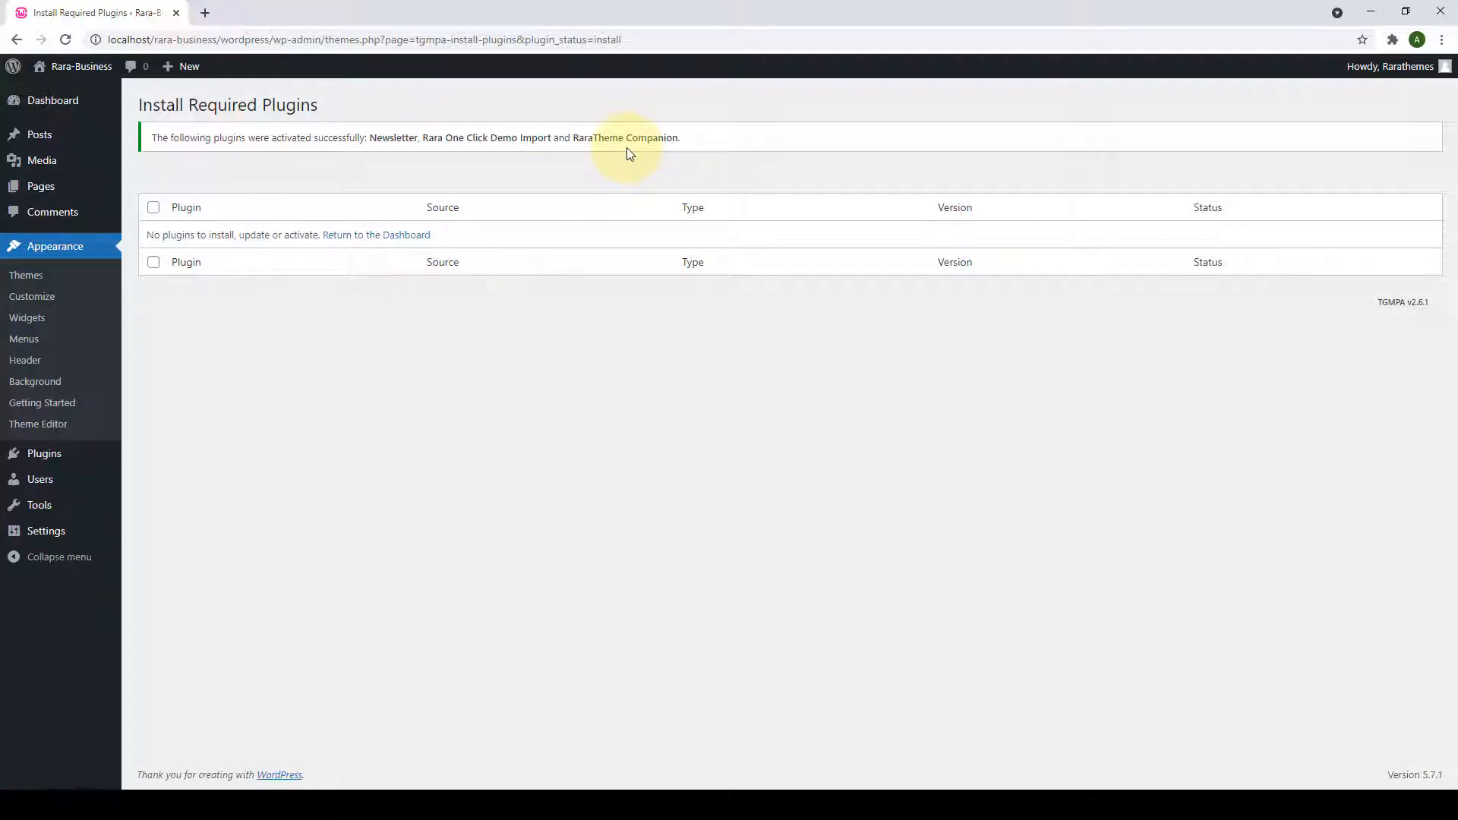
Return to the WordPress dashboard and open the theme Customizer in a new browser tab.
left_click(67, 108)
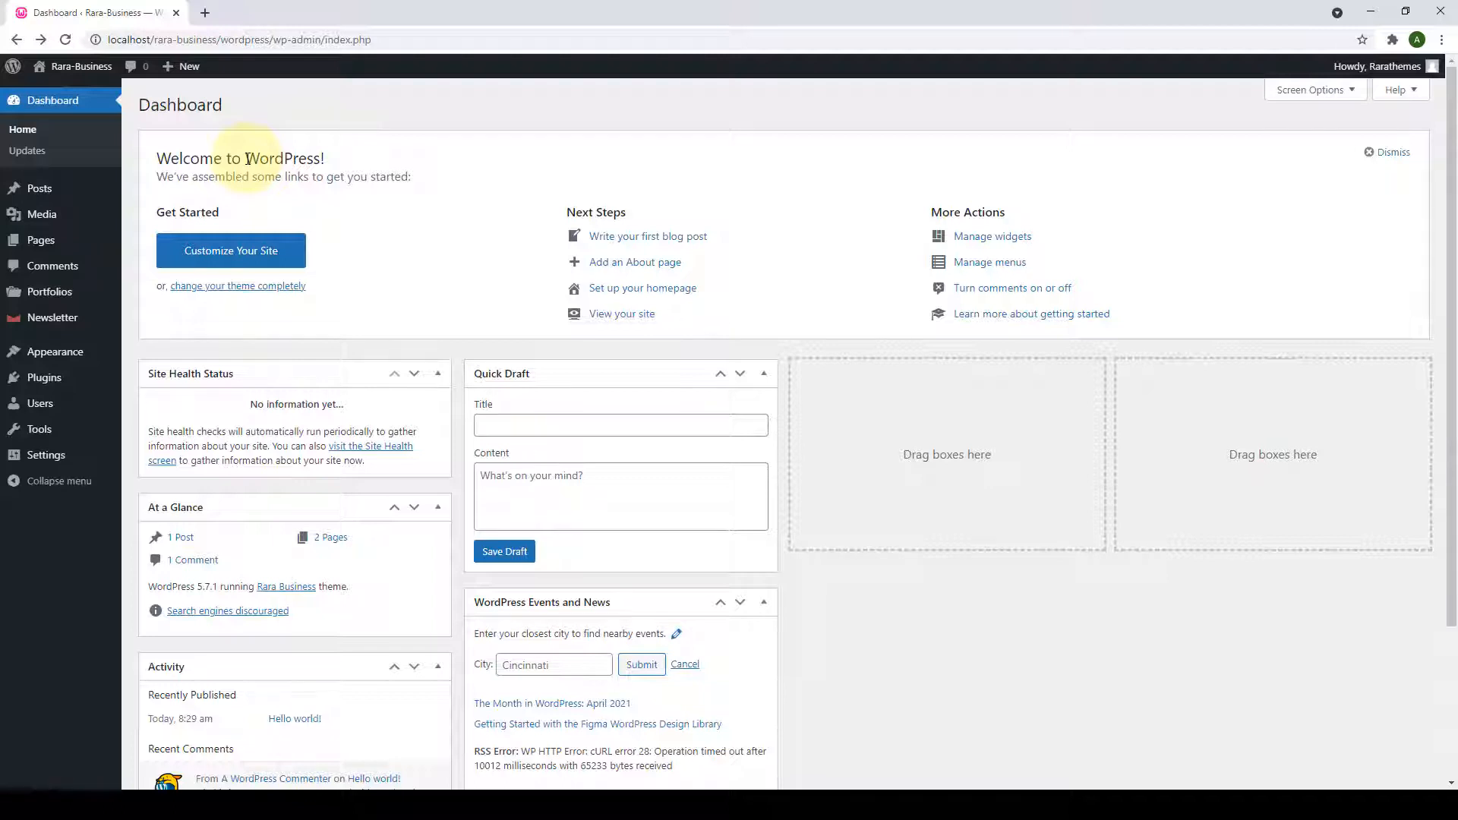
mouse_move(42, 355)
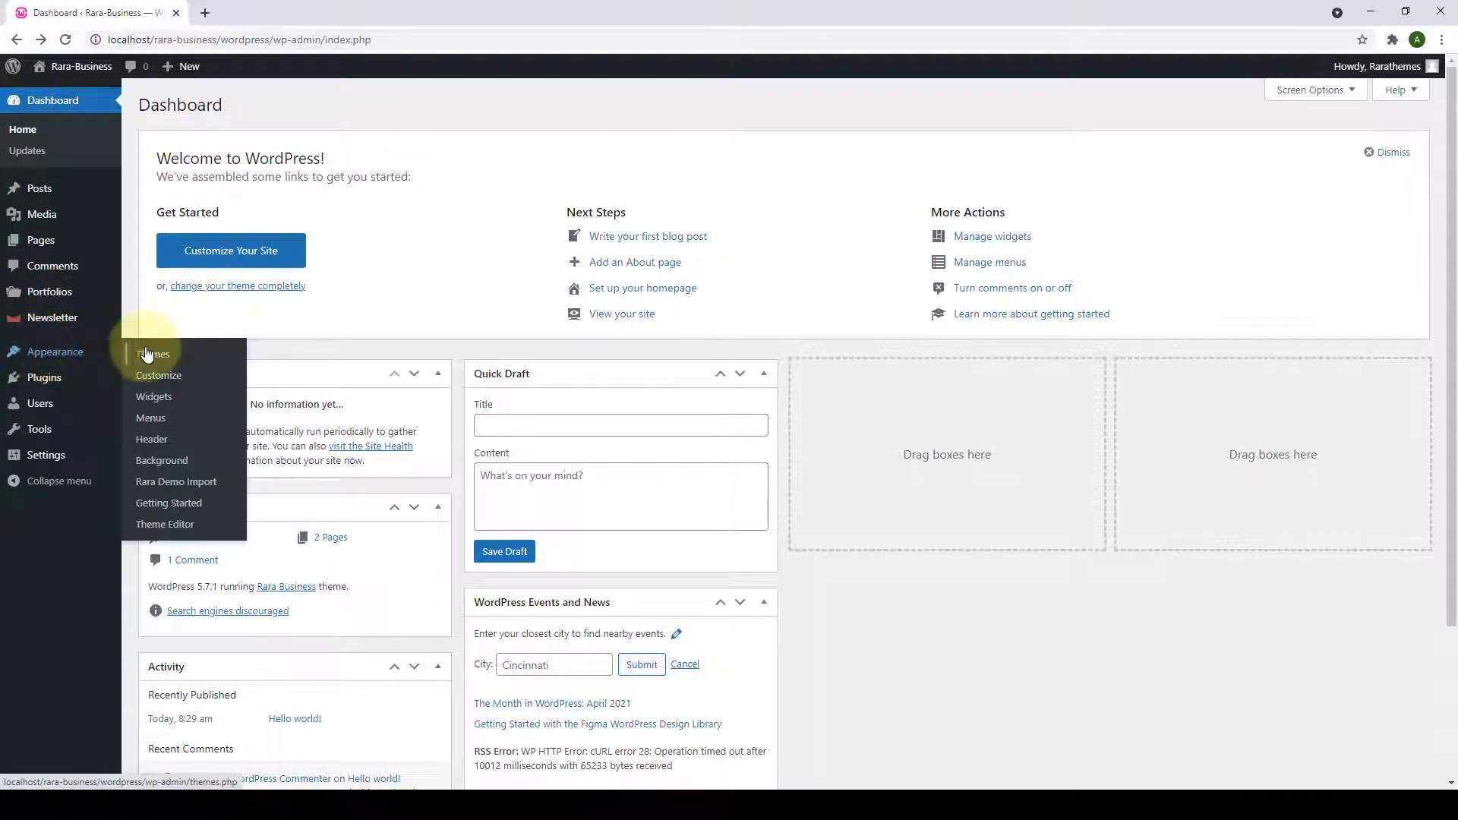
right_click(183, 379)
left_click(226, 386)
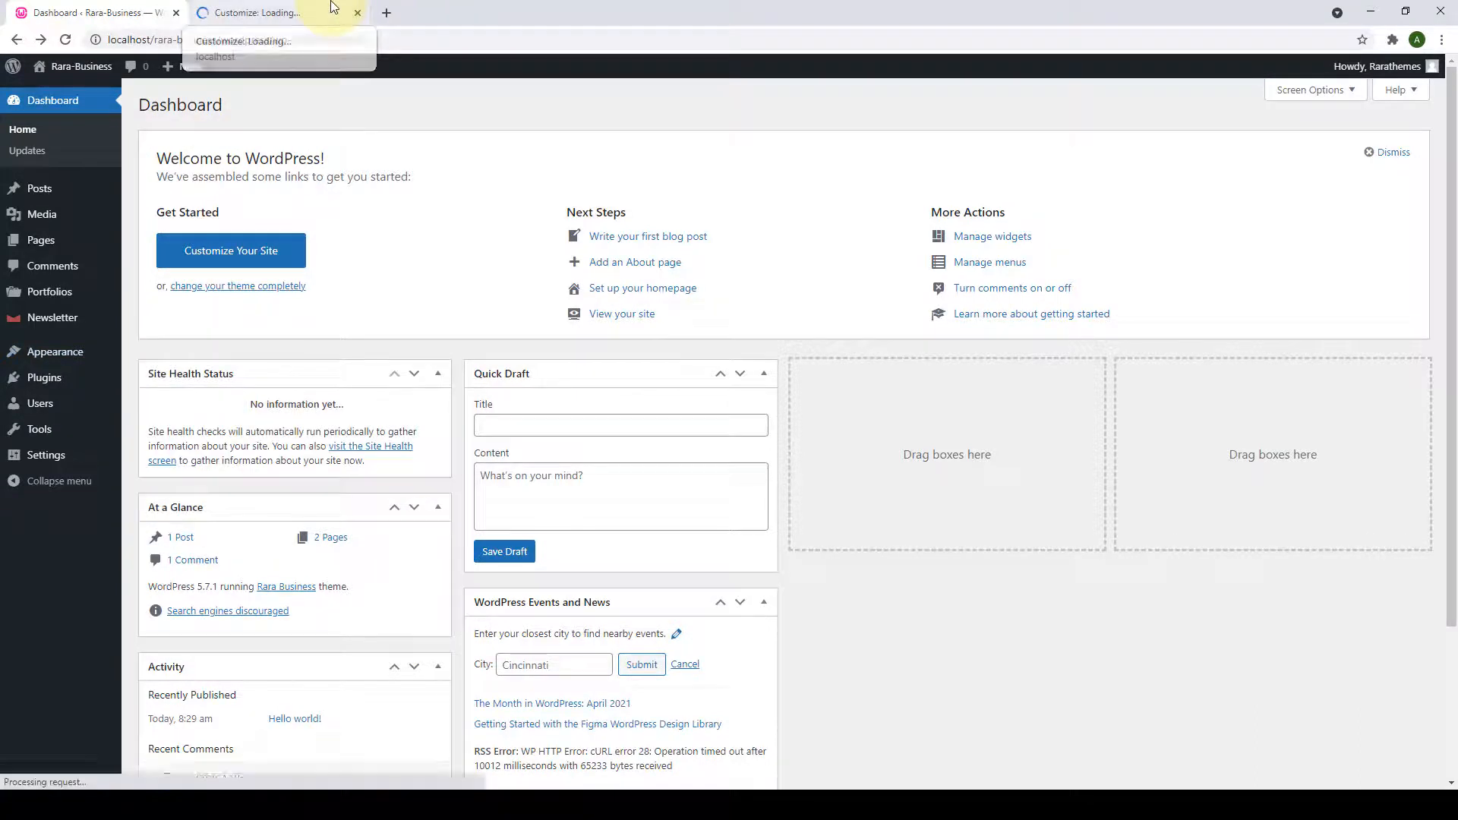
left_click(270, 11)
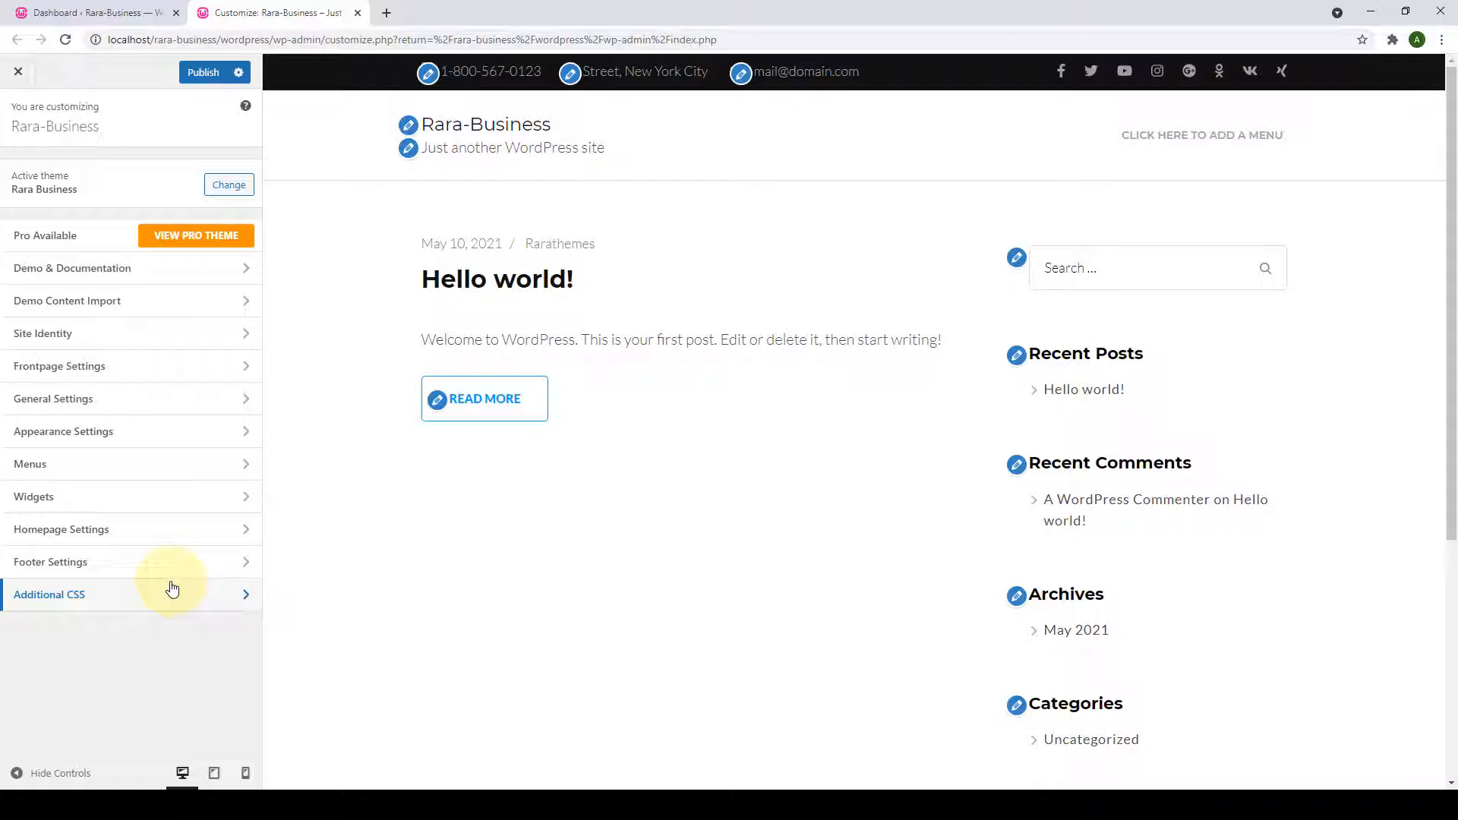
From the dashboard, open the live front end of the Rara-Business site in another new tab.
left_click(105, 9)
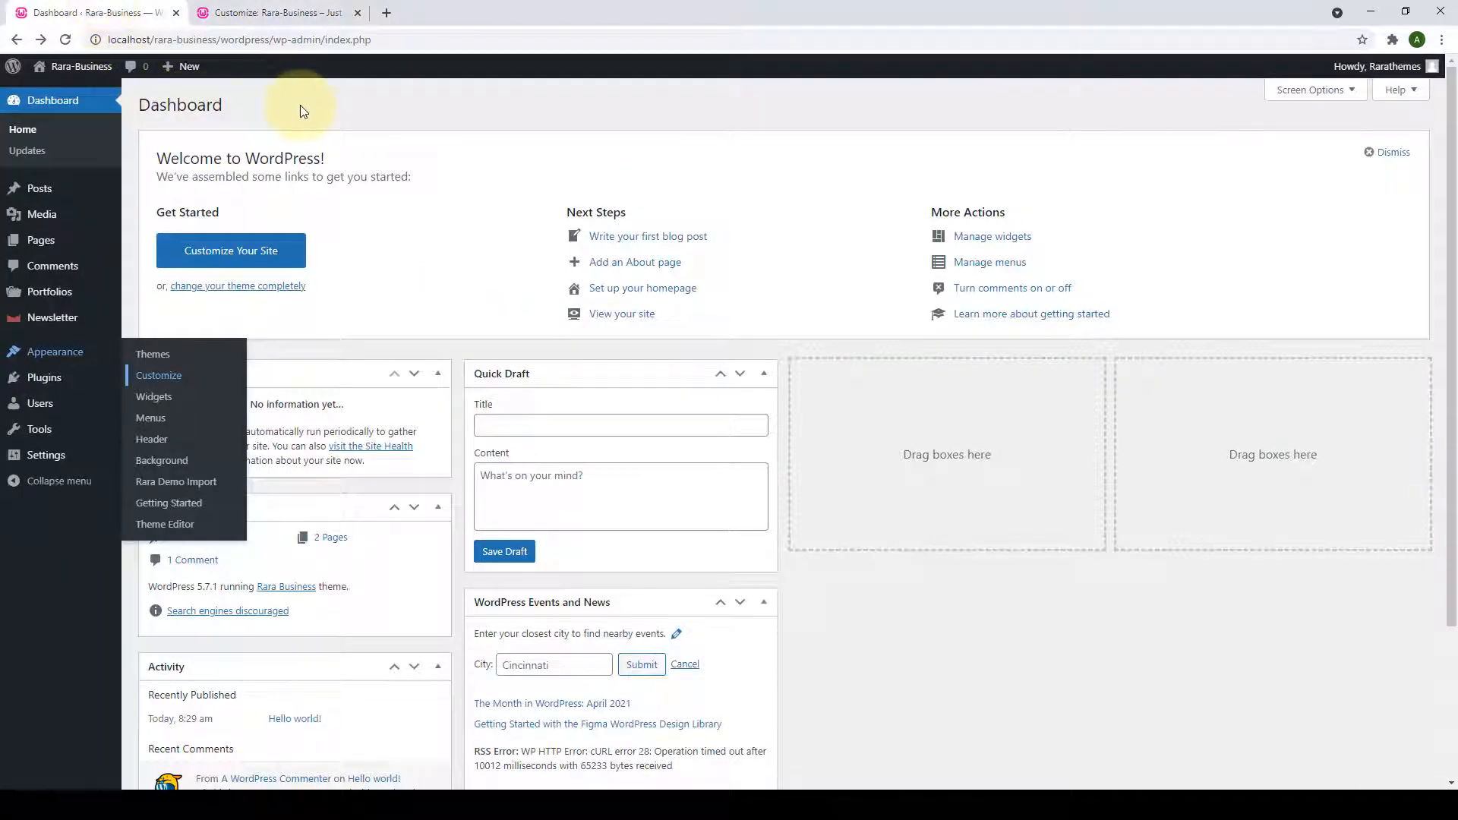
mouse_move(37, 68)
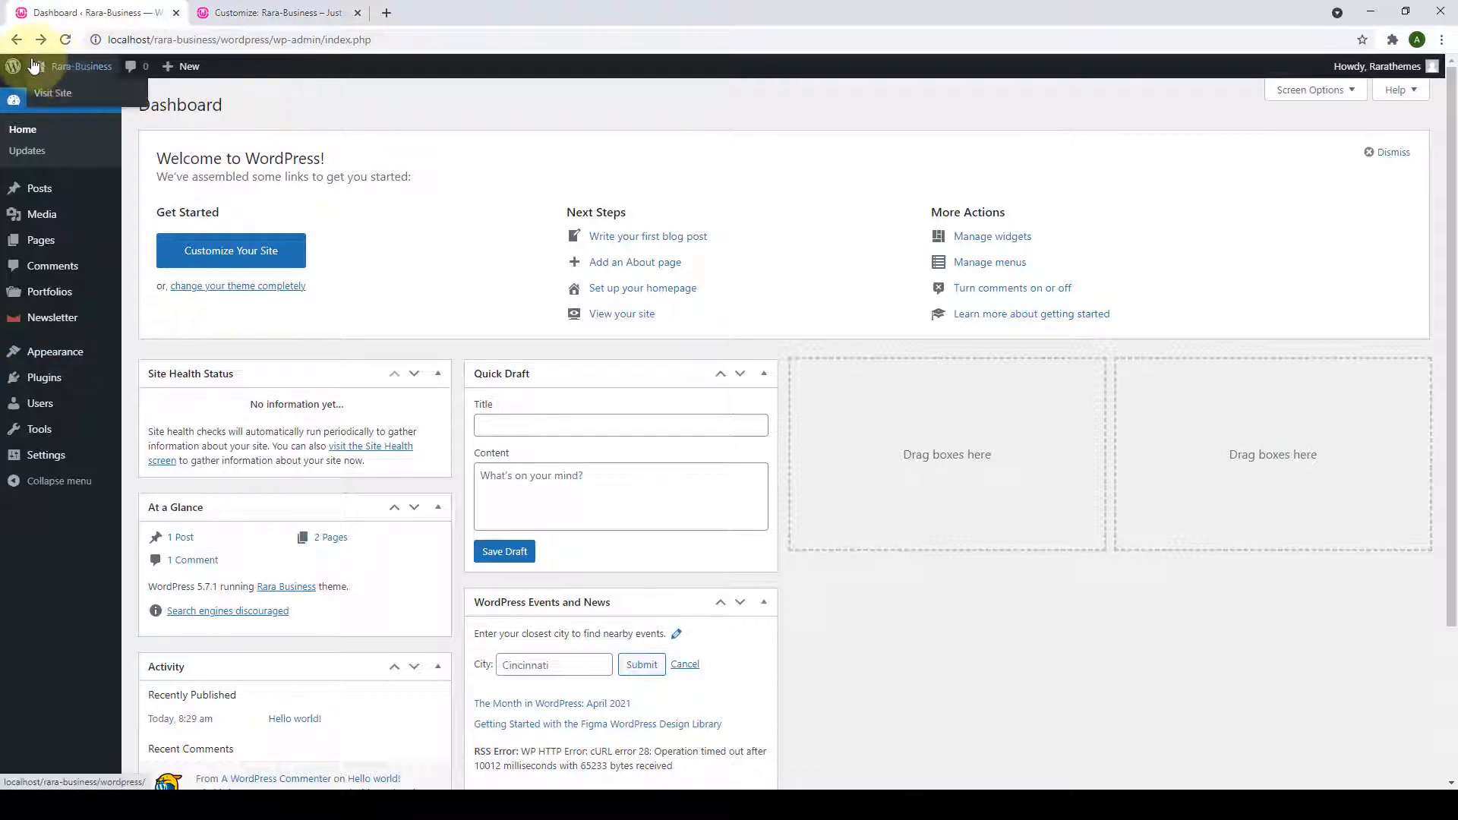
right_click(70, 100)
left_click(98, 103)
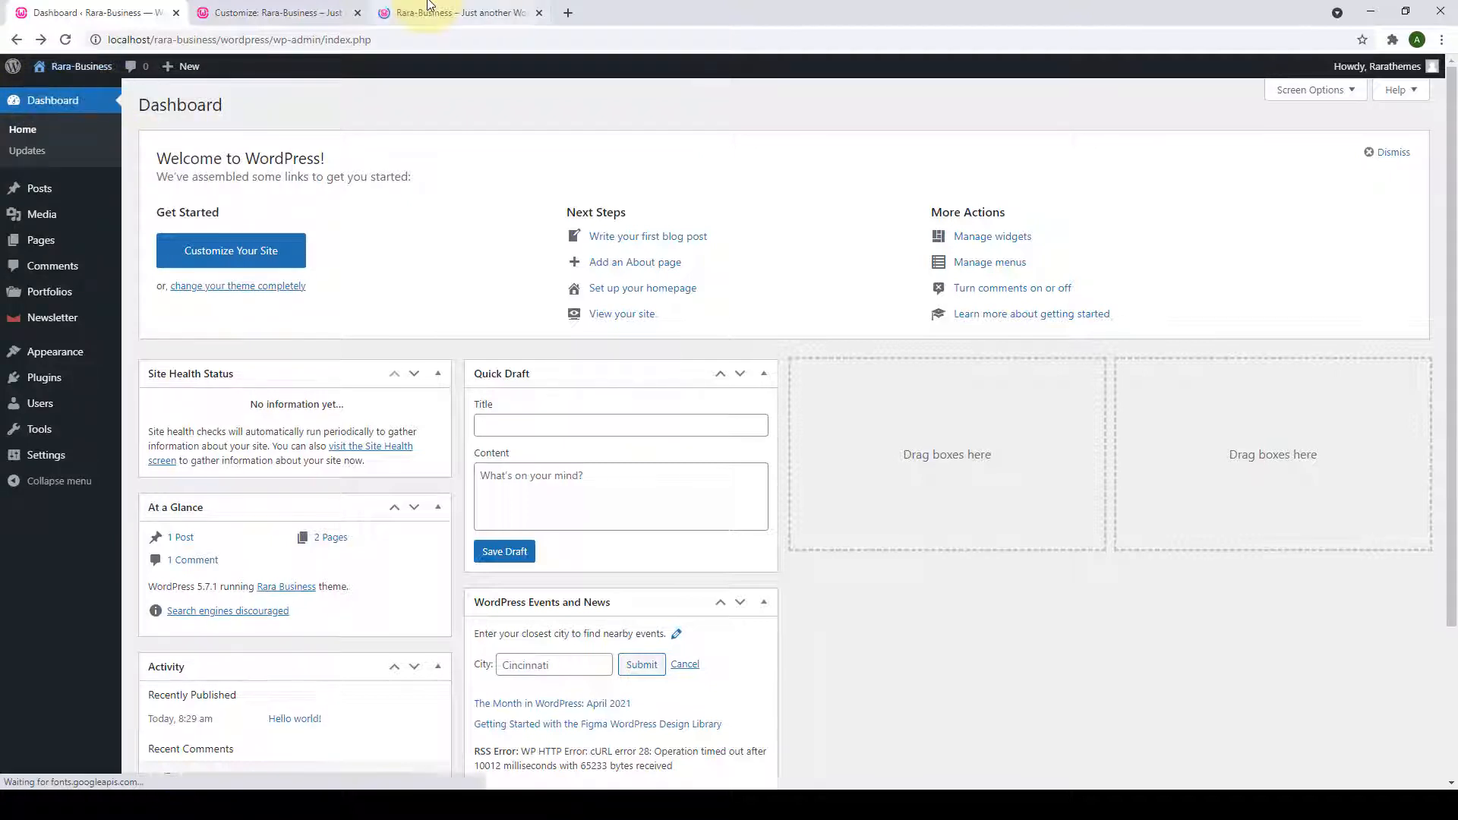
left_click(427, 6)
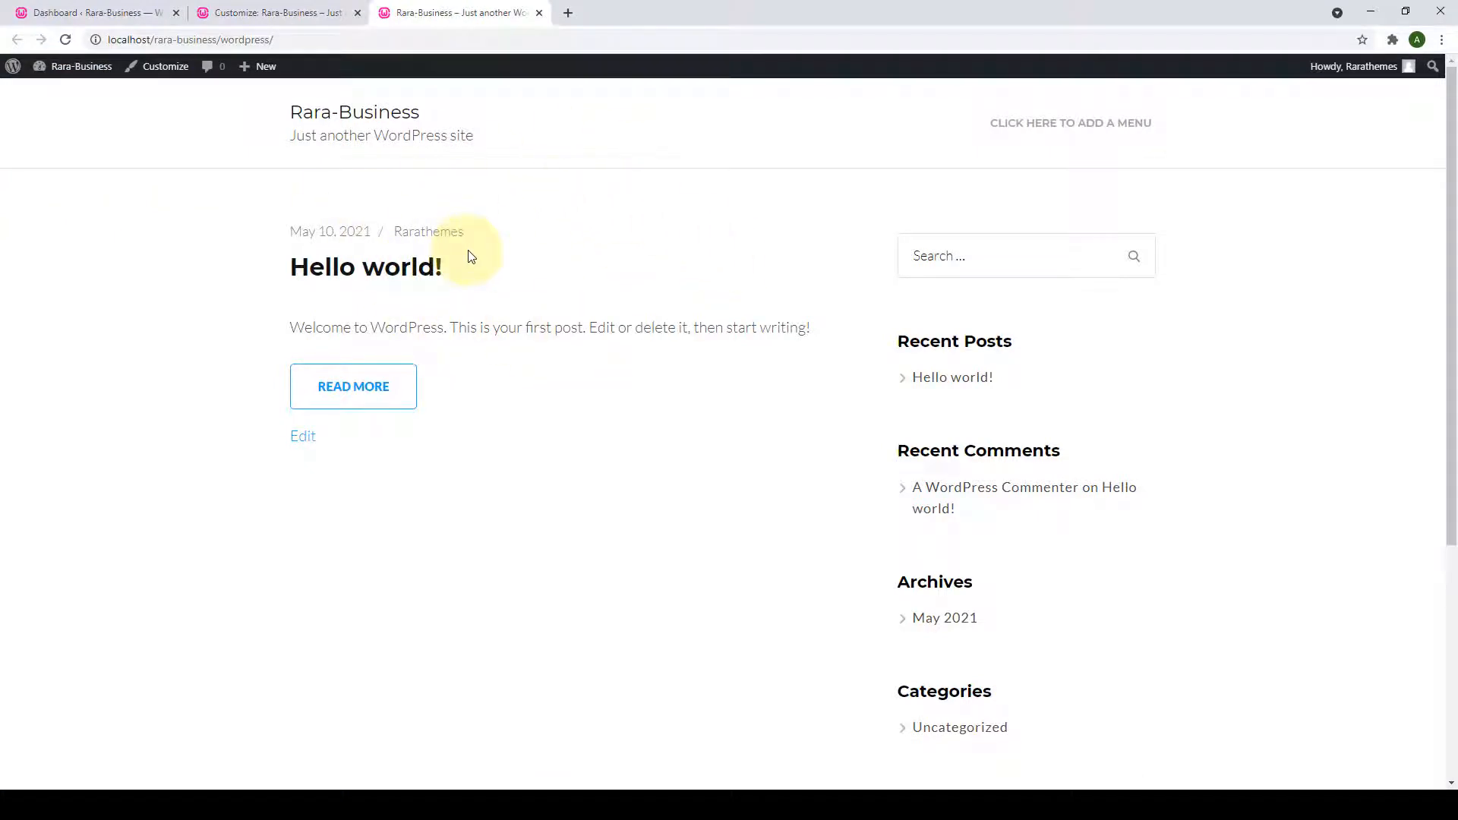
left_click(564, 12)
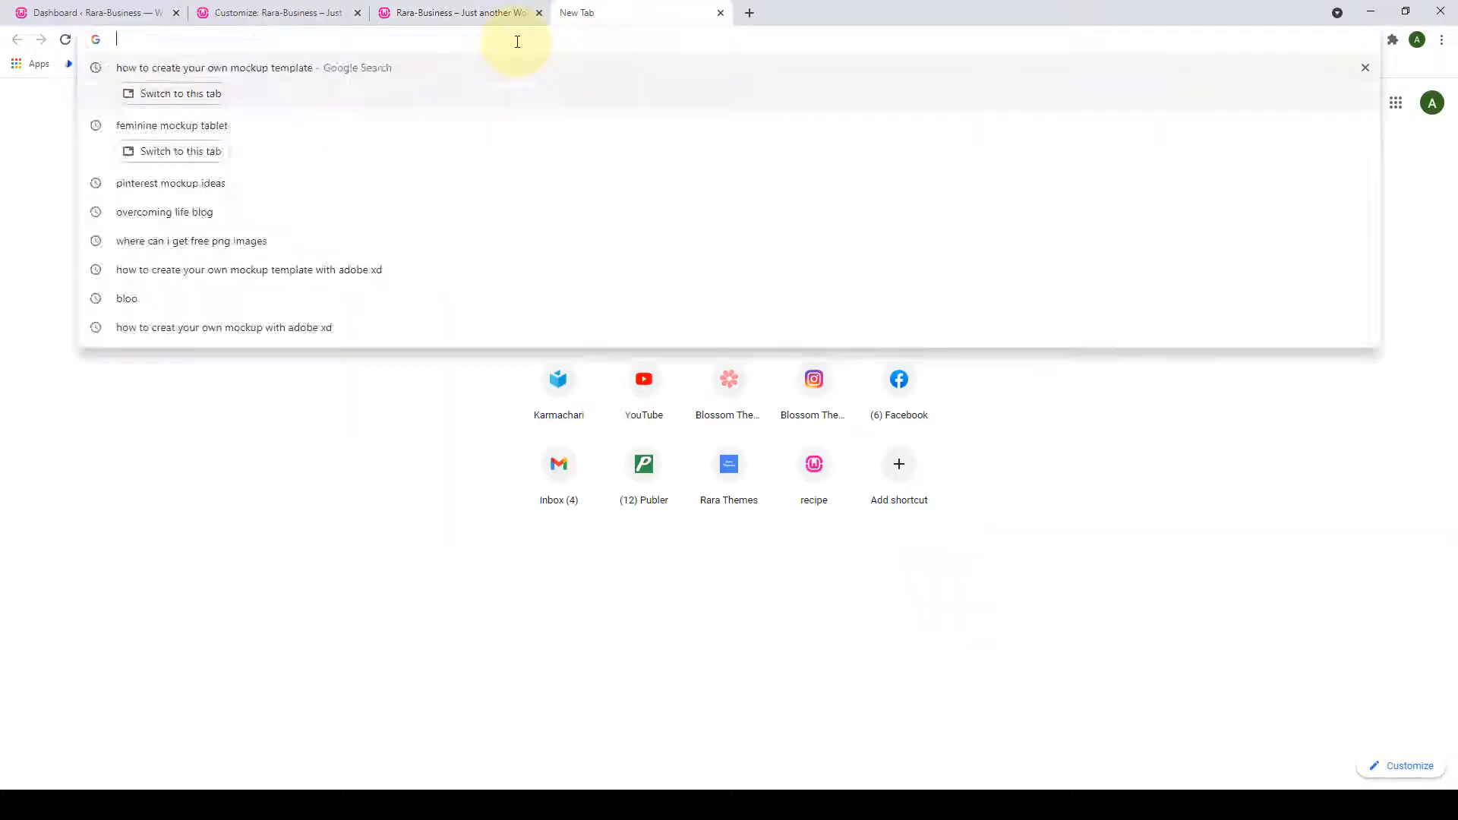
type("https://rarathemes.com/previews/?theme=rara-business")
key("Return")
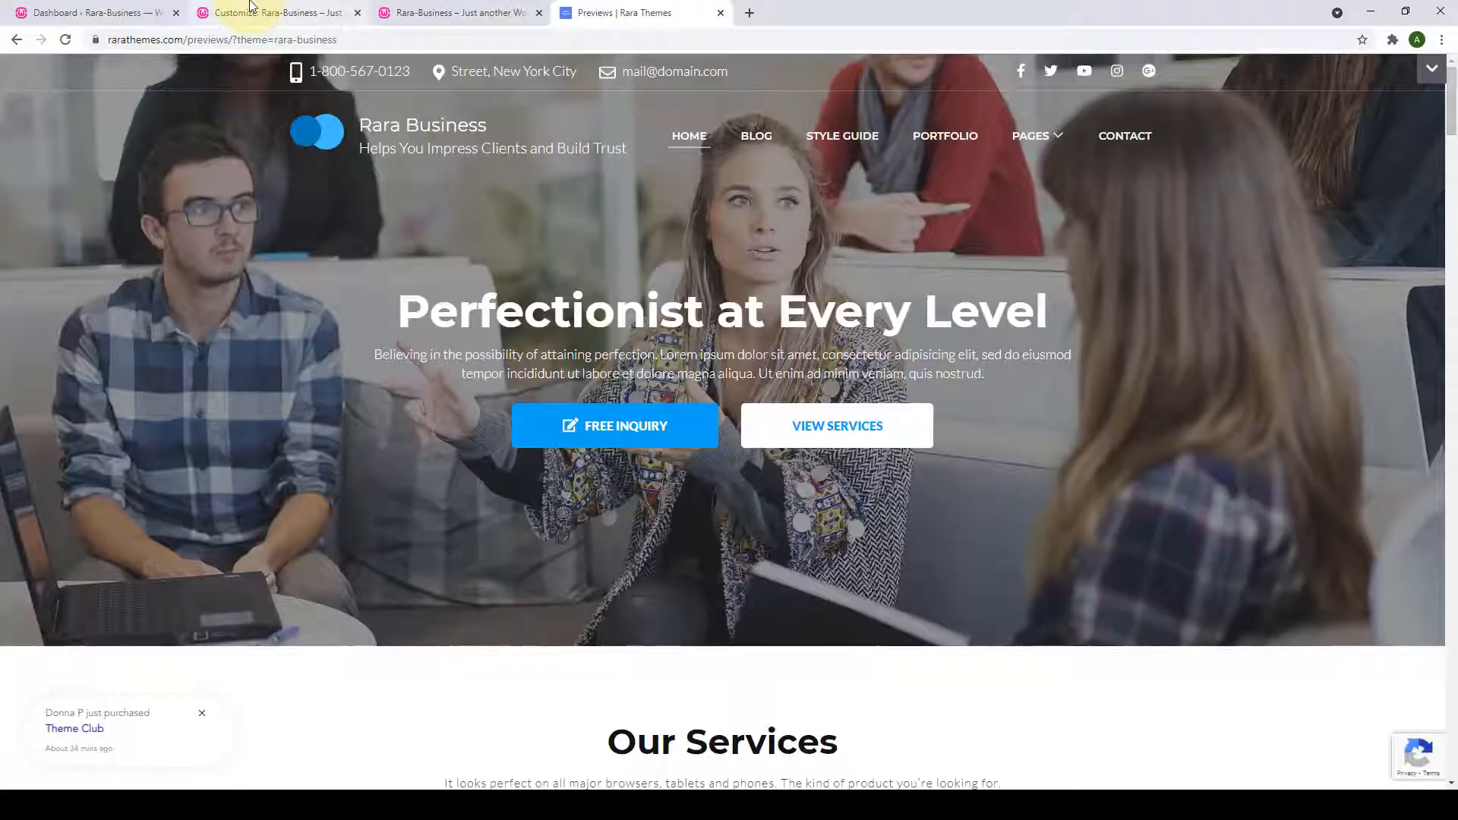
Return to the Customizer and look through the Demo & Documentation and Demo Content Import sections.
left_click(250, 9)
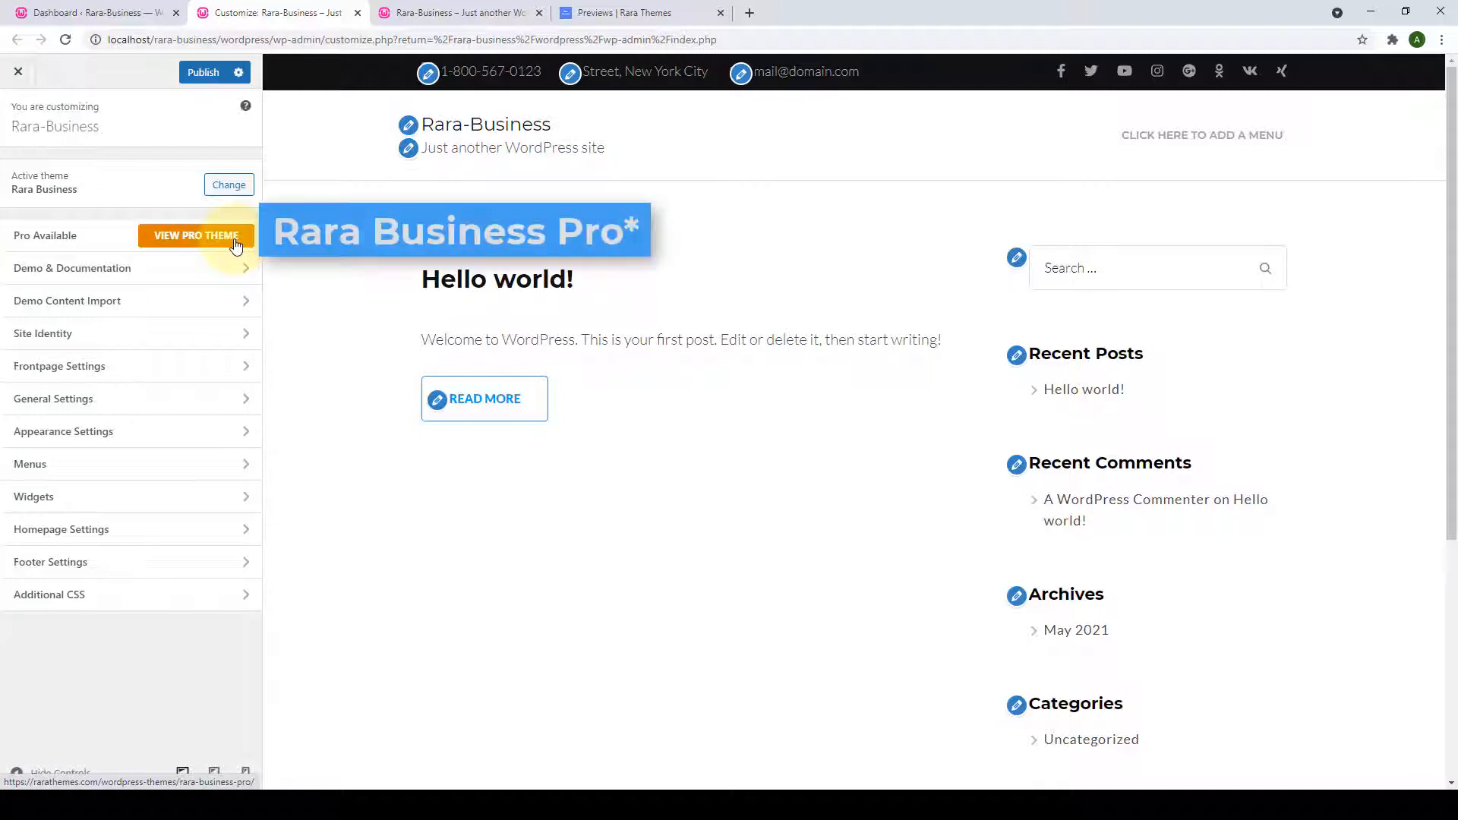
left_click(213, 266)
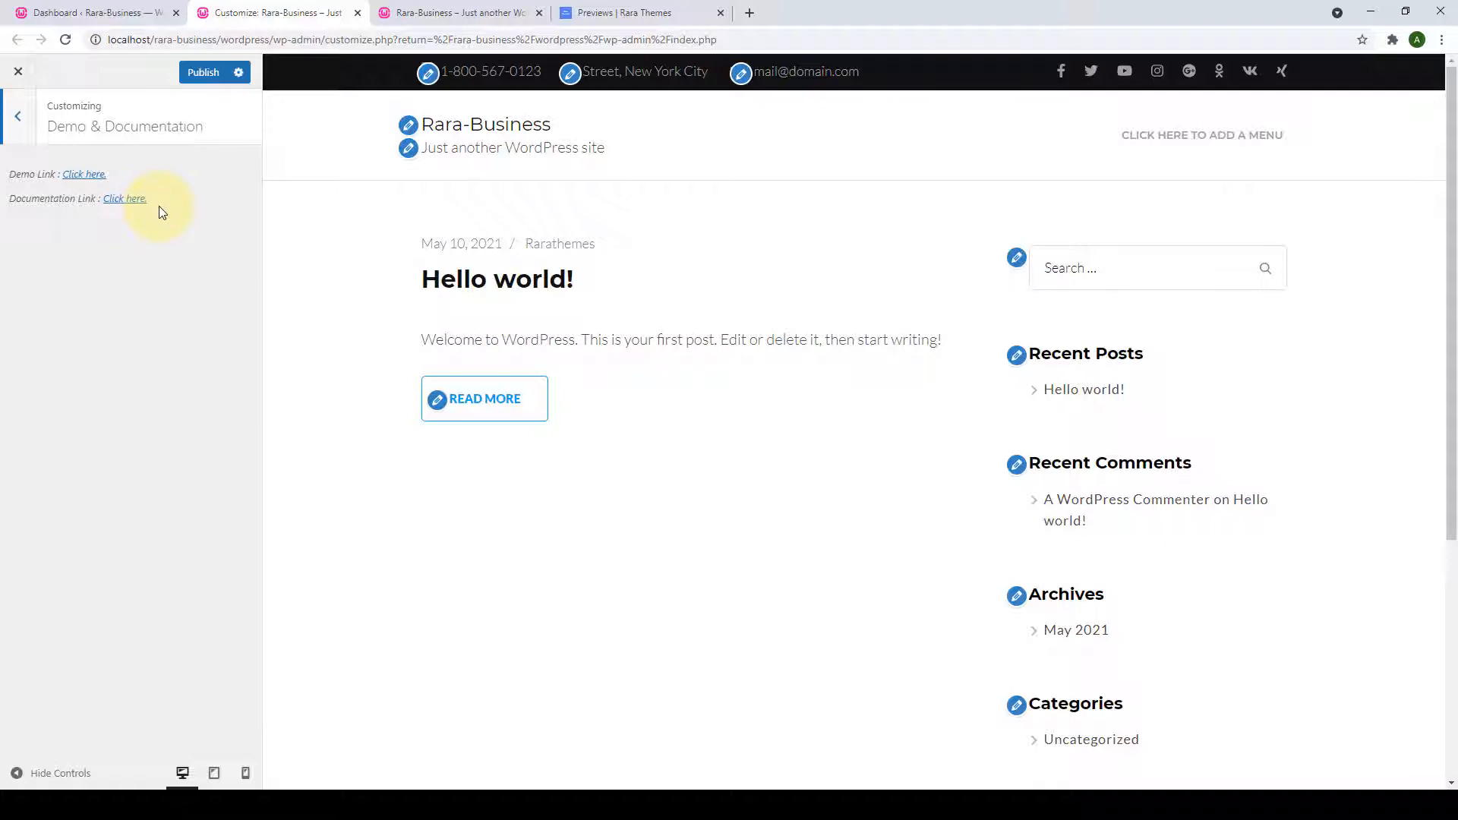
left_click(22, 127)
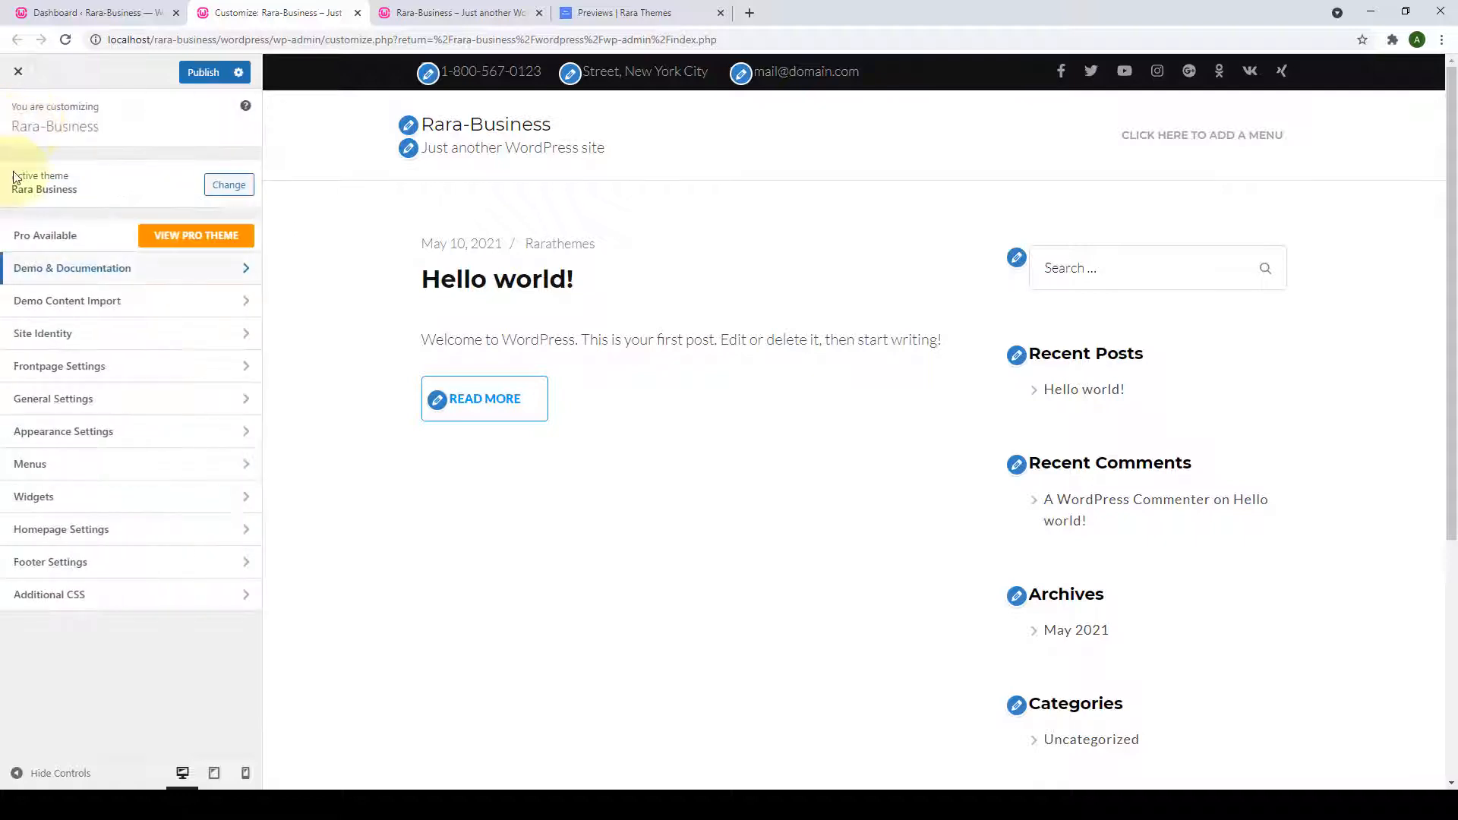
left_click(103, 302)
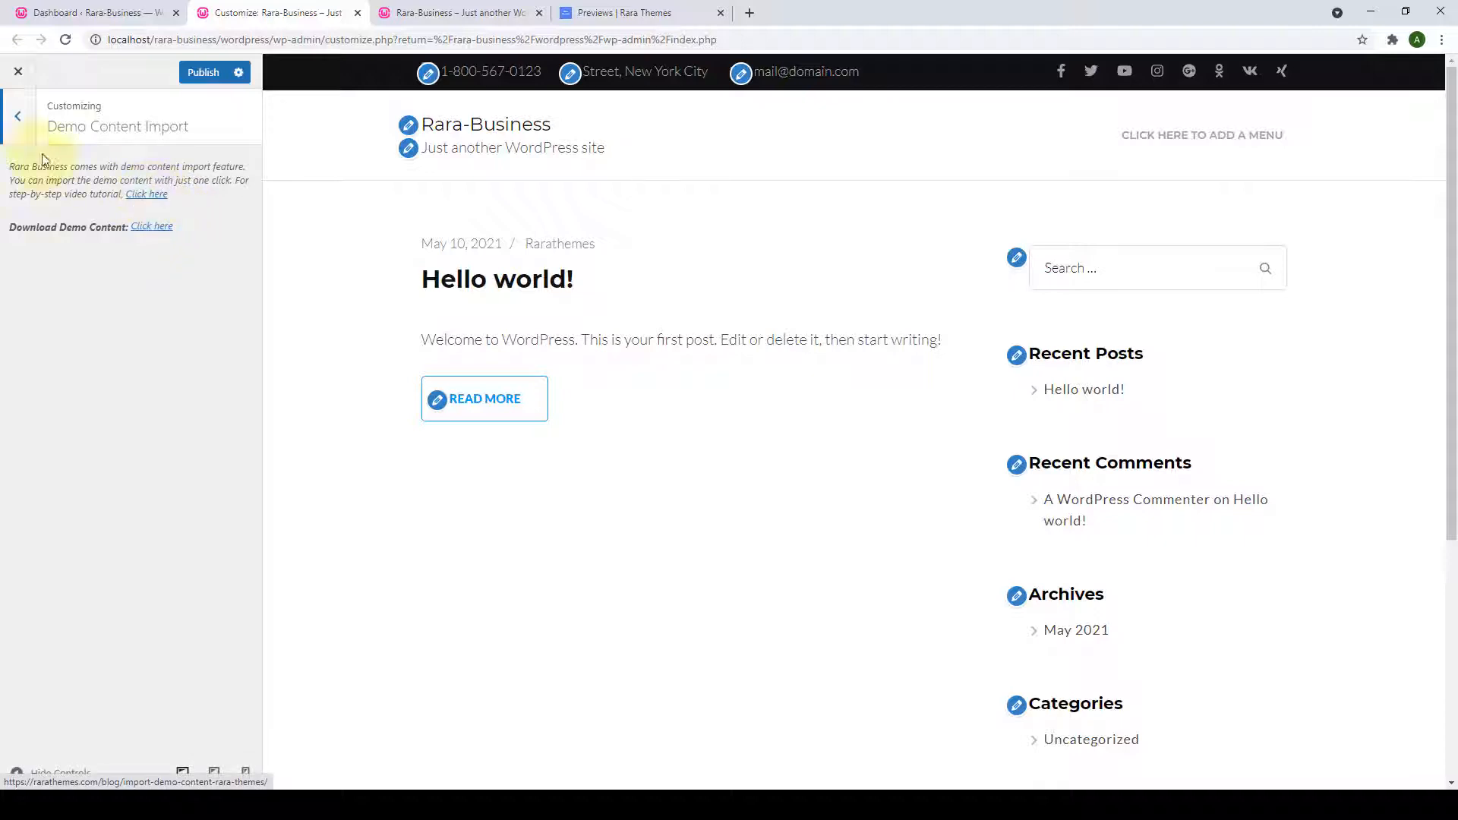
left_click(5, 129)
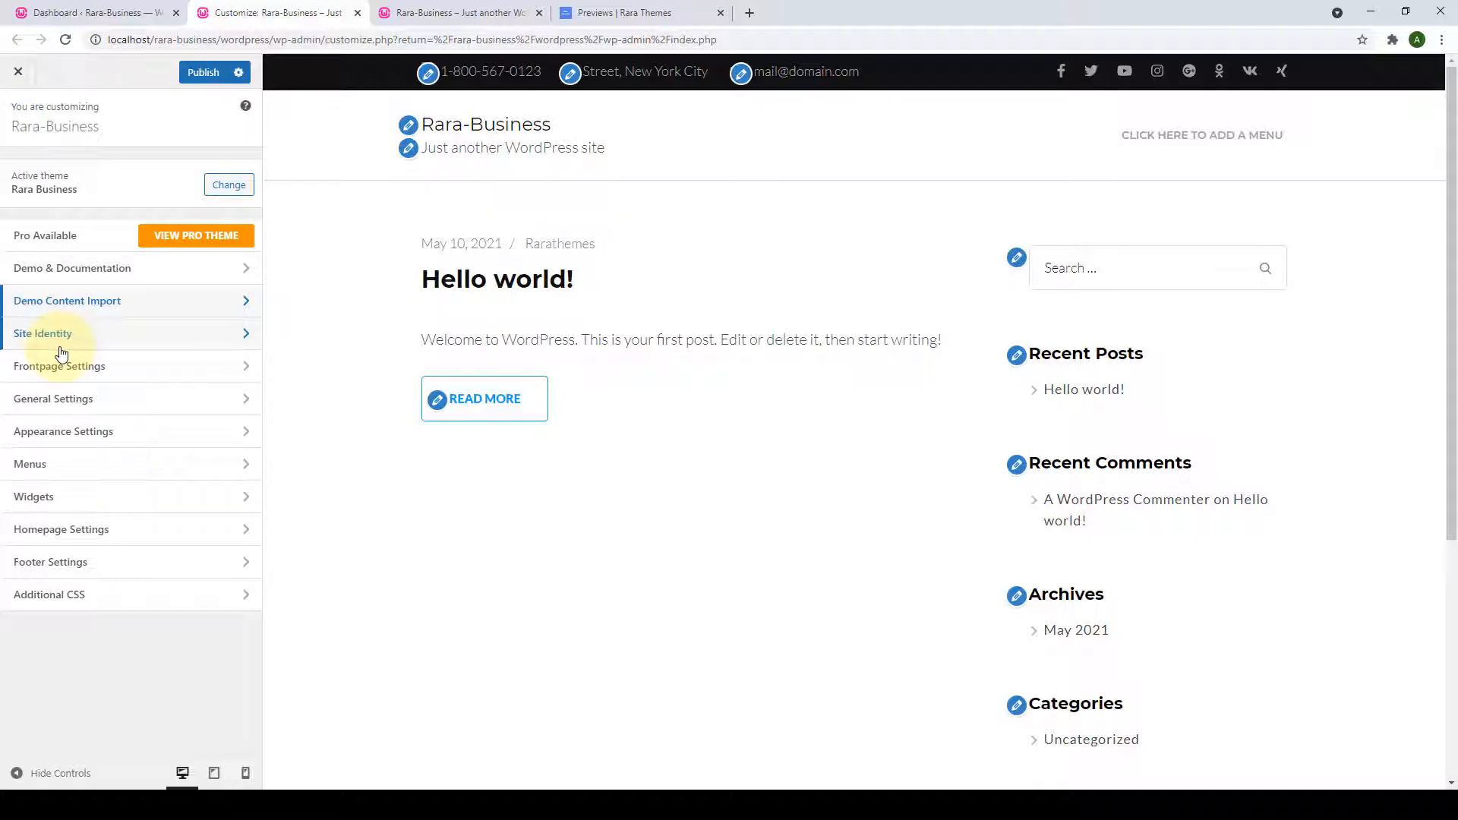
In the Site Identity settings, start choosing a logo and upload logo-rara-corp from the Rara Business folder.
left_click(107, 343)
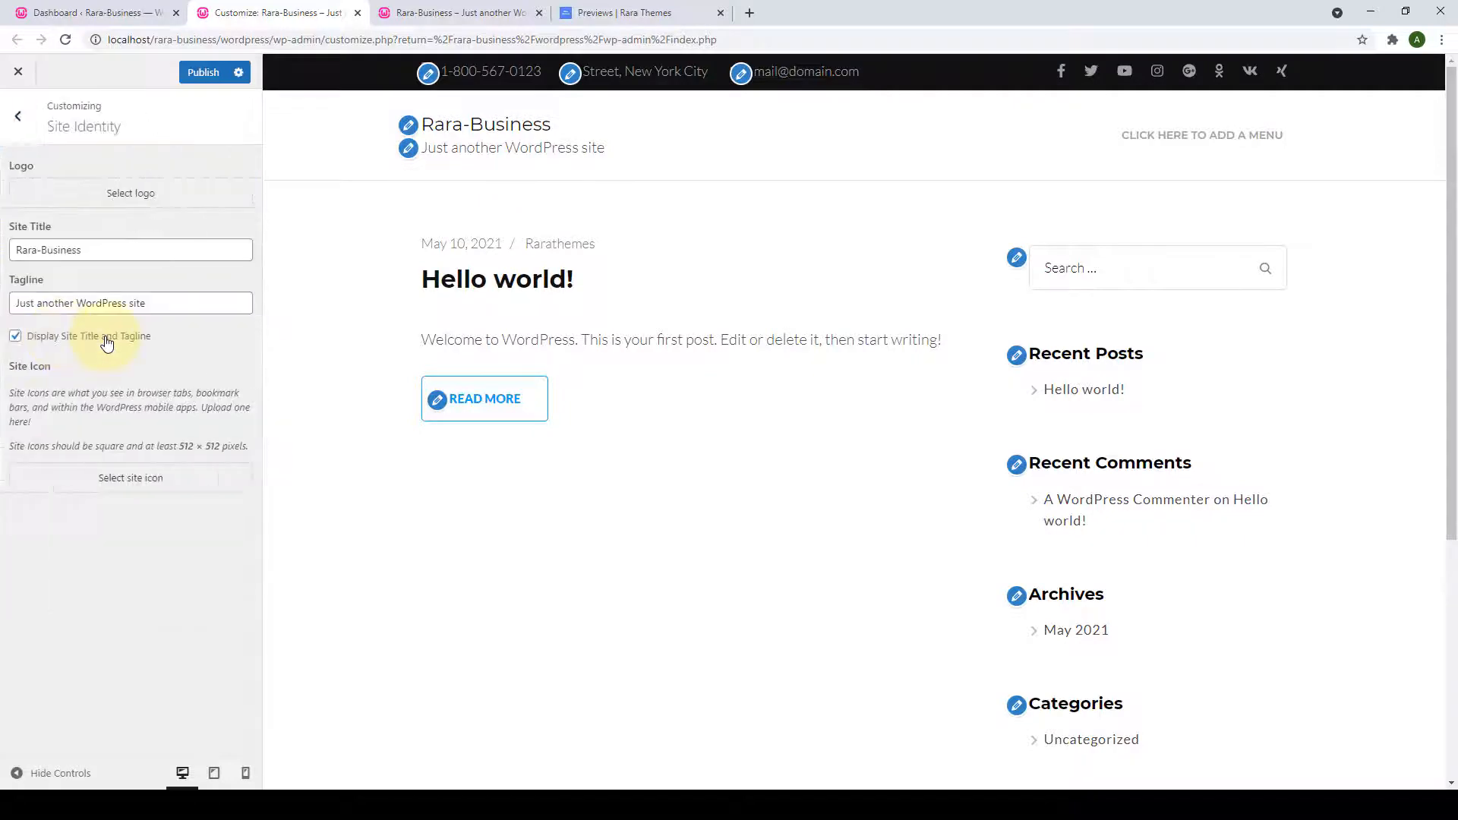
left_click(131, 194)
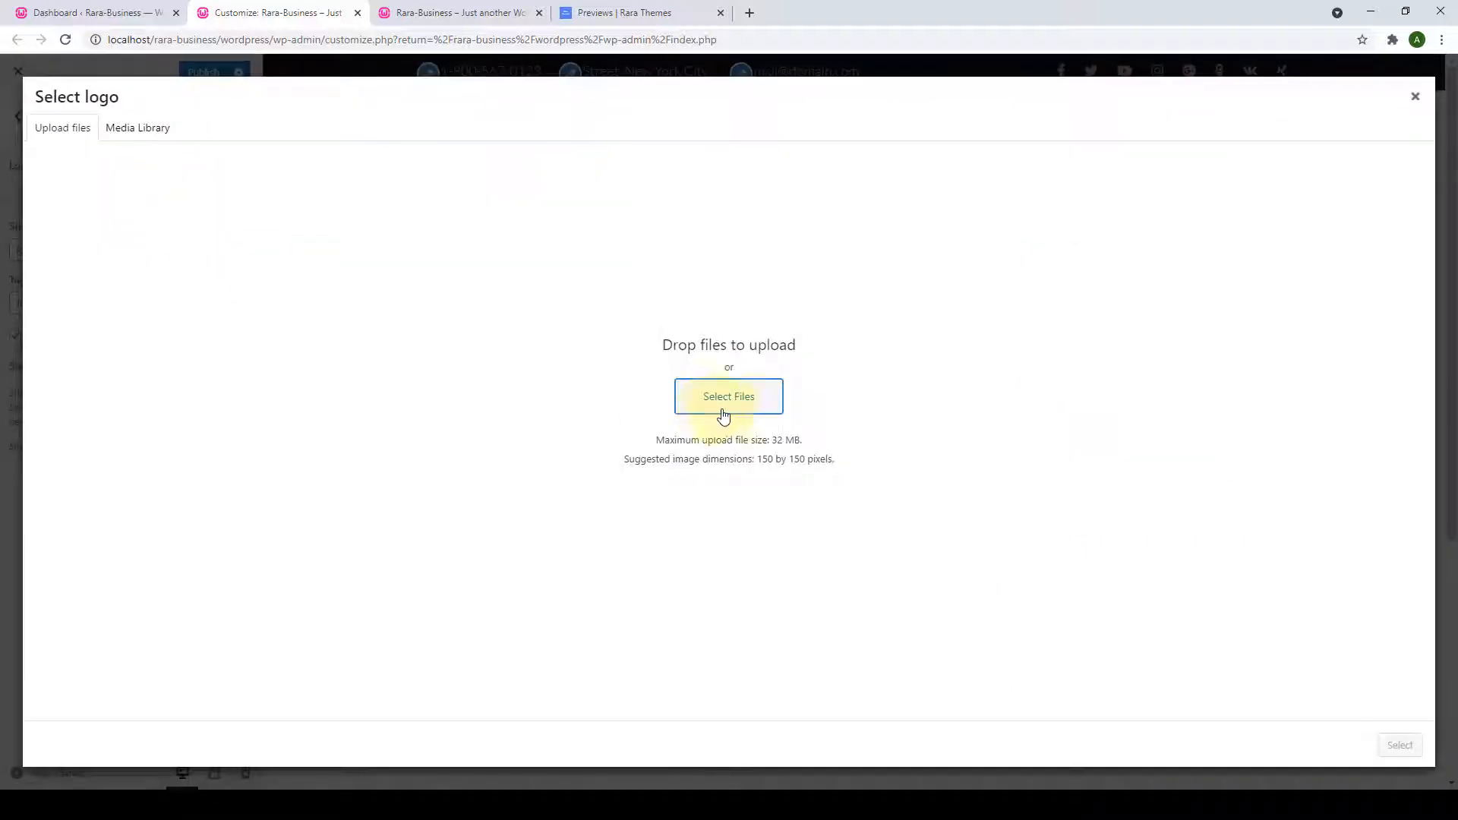
left_click(752, 415)
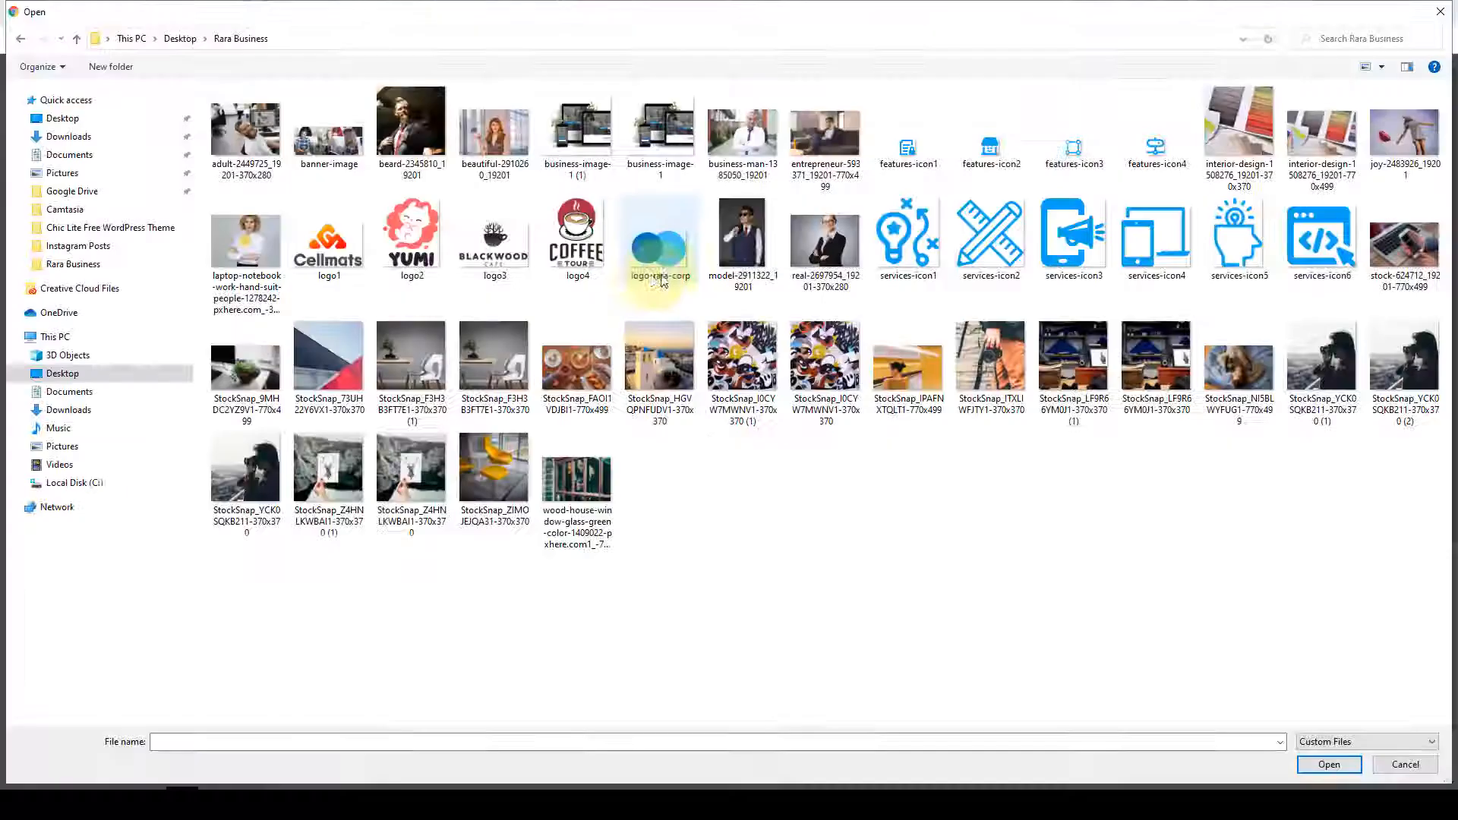
left_click(668, 269)
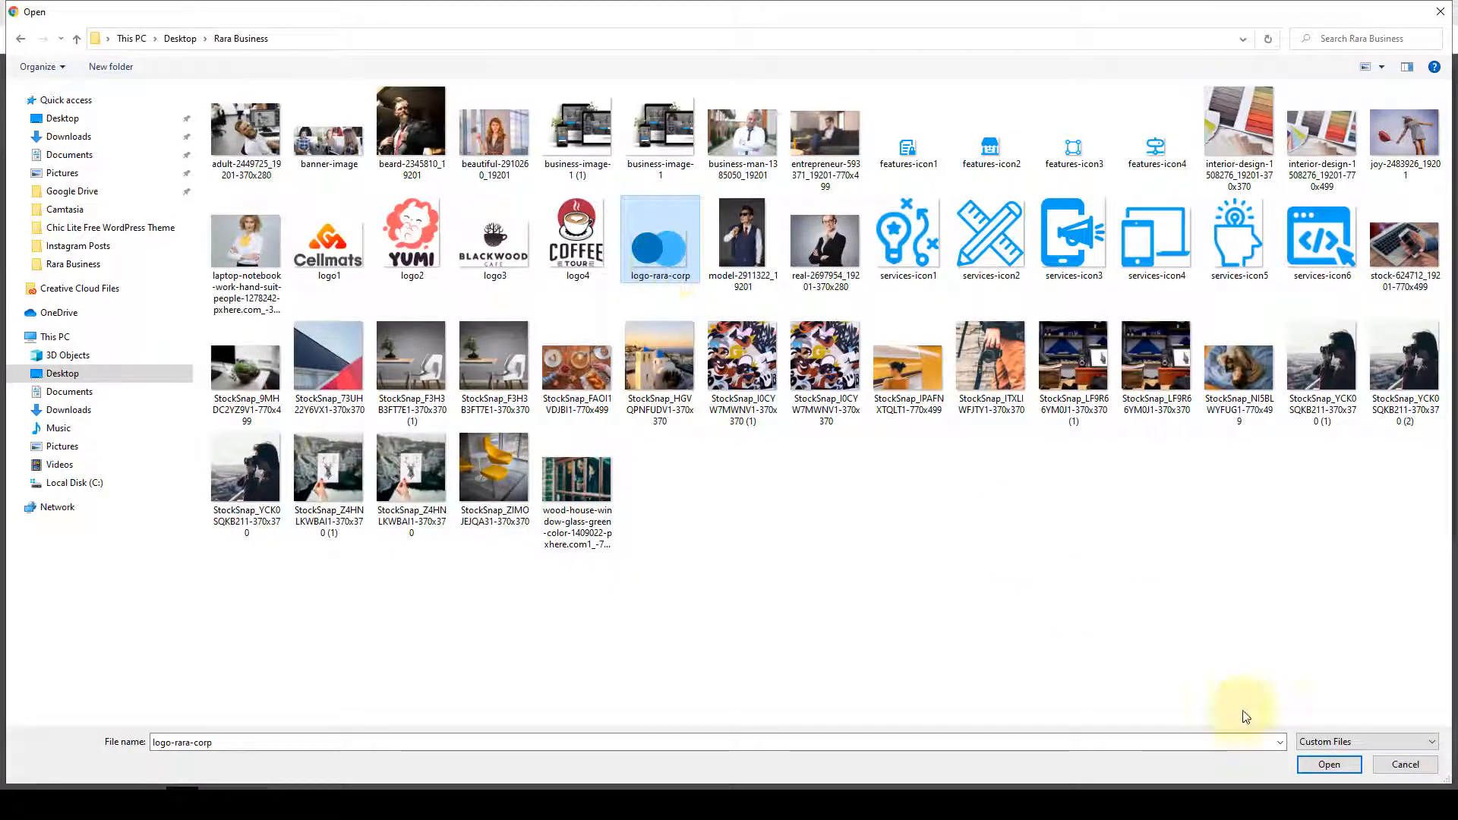
left_click(1329, 764)
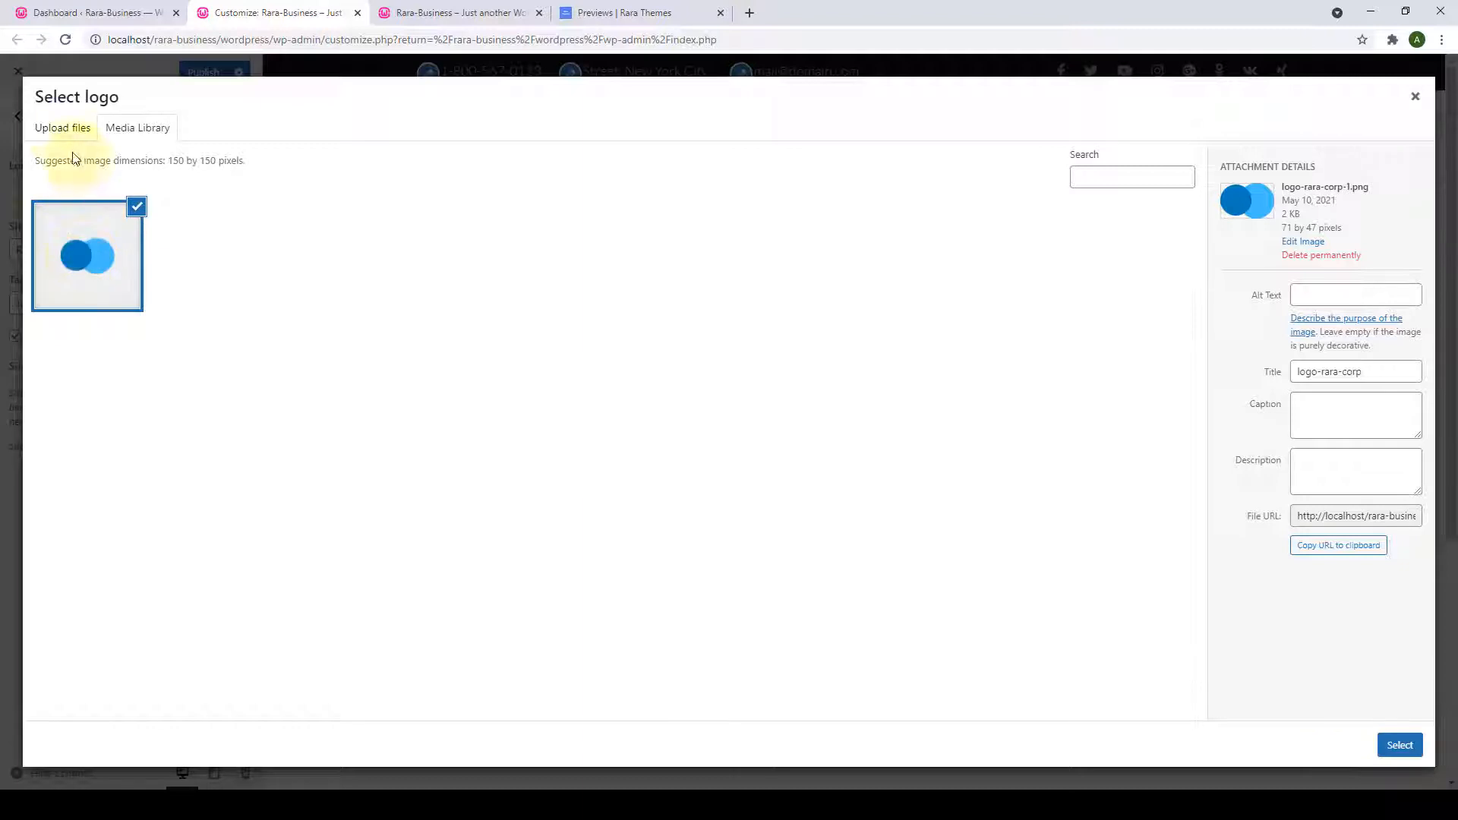
Upload the first 20 images of the Rara Business folder, from adult-2449725 through logo4, to the media library.
left_click(62, 127)
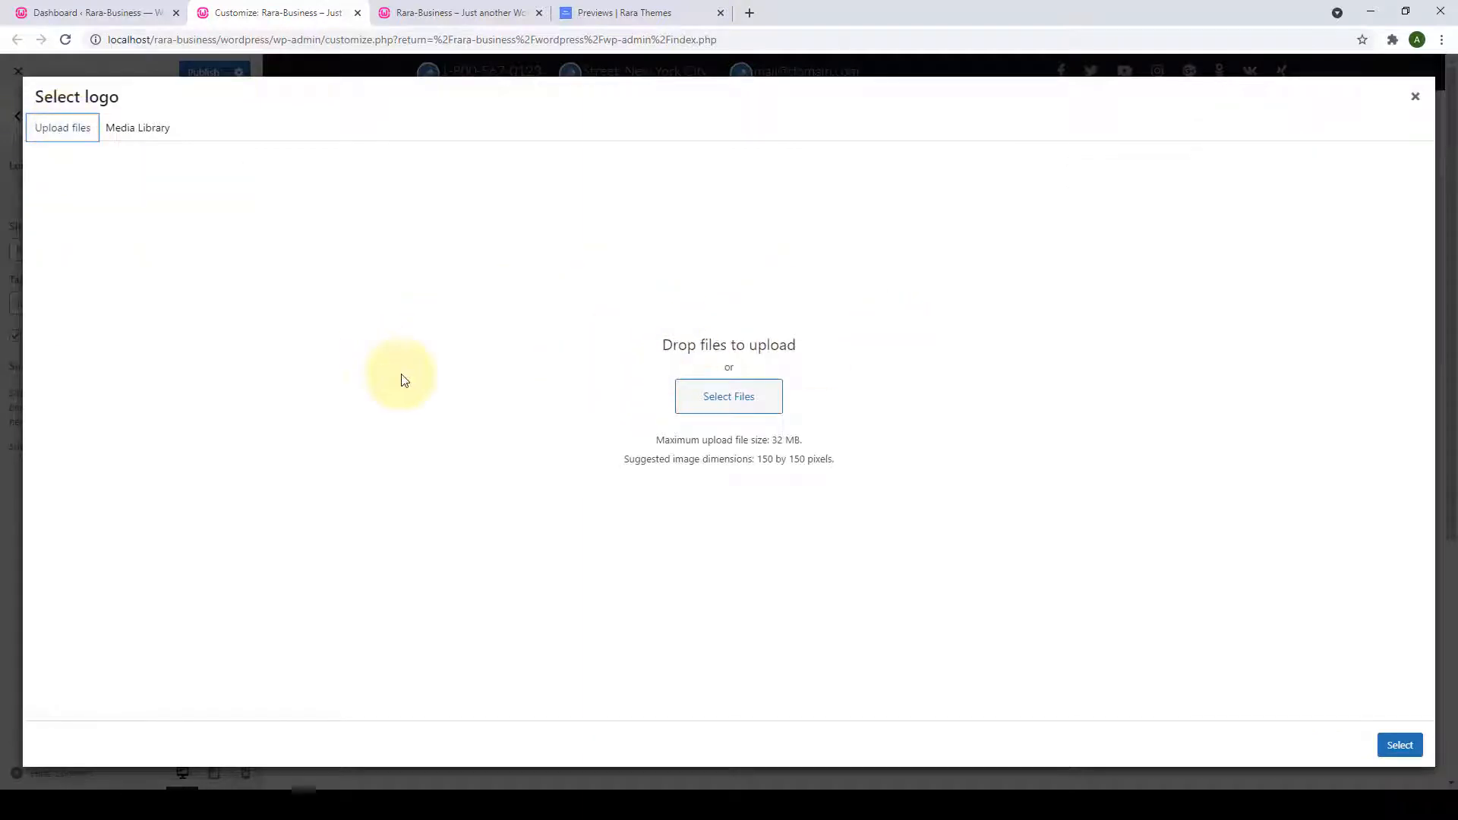
left_click(118, 129)
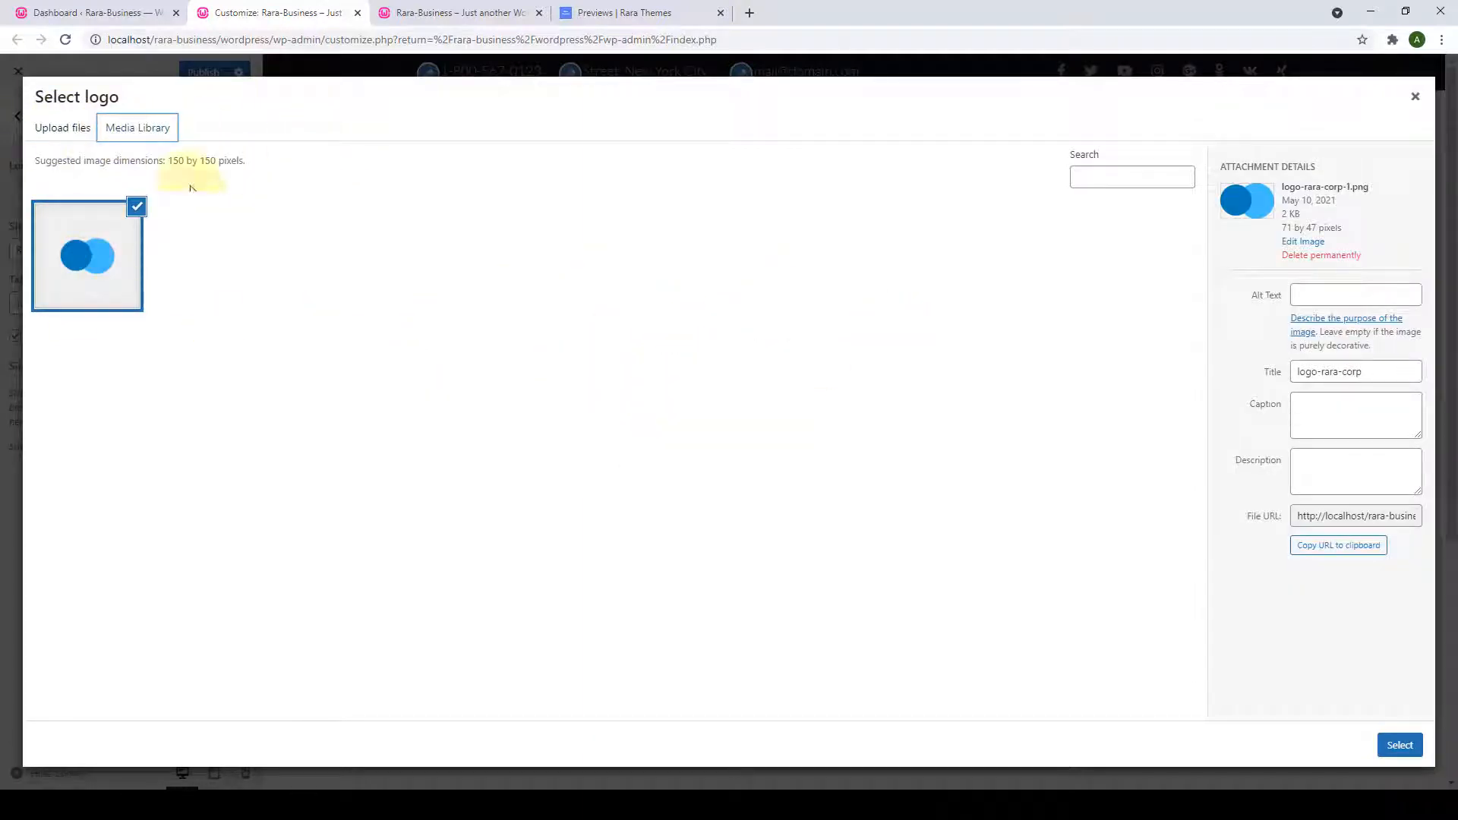
left_click(64, 128)
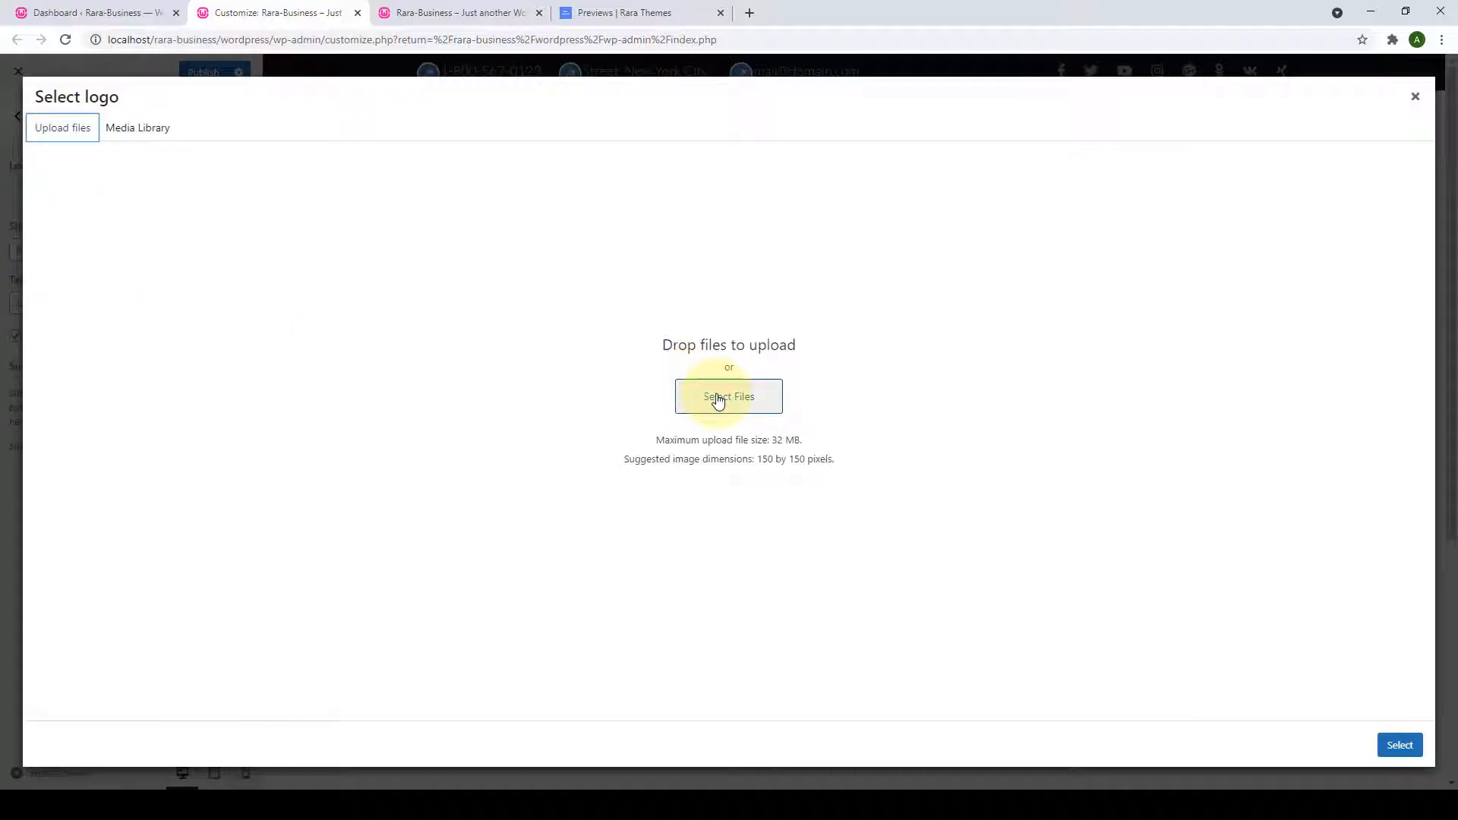
left_click(717, 395)
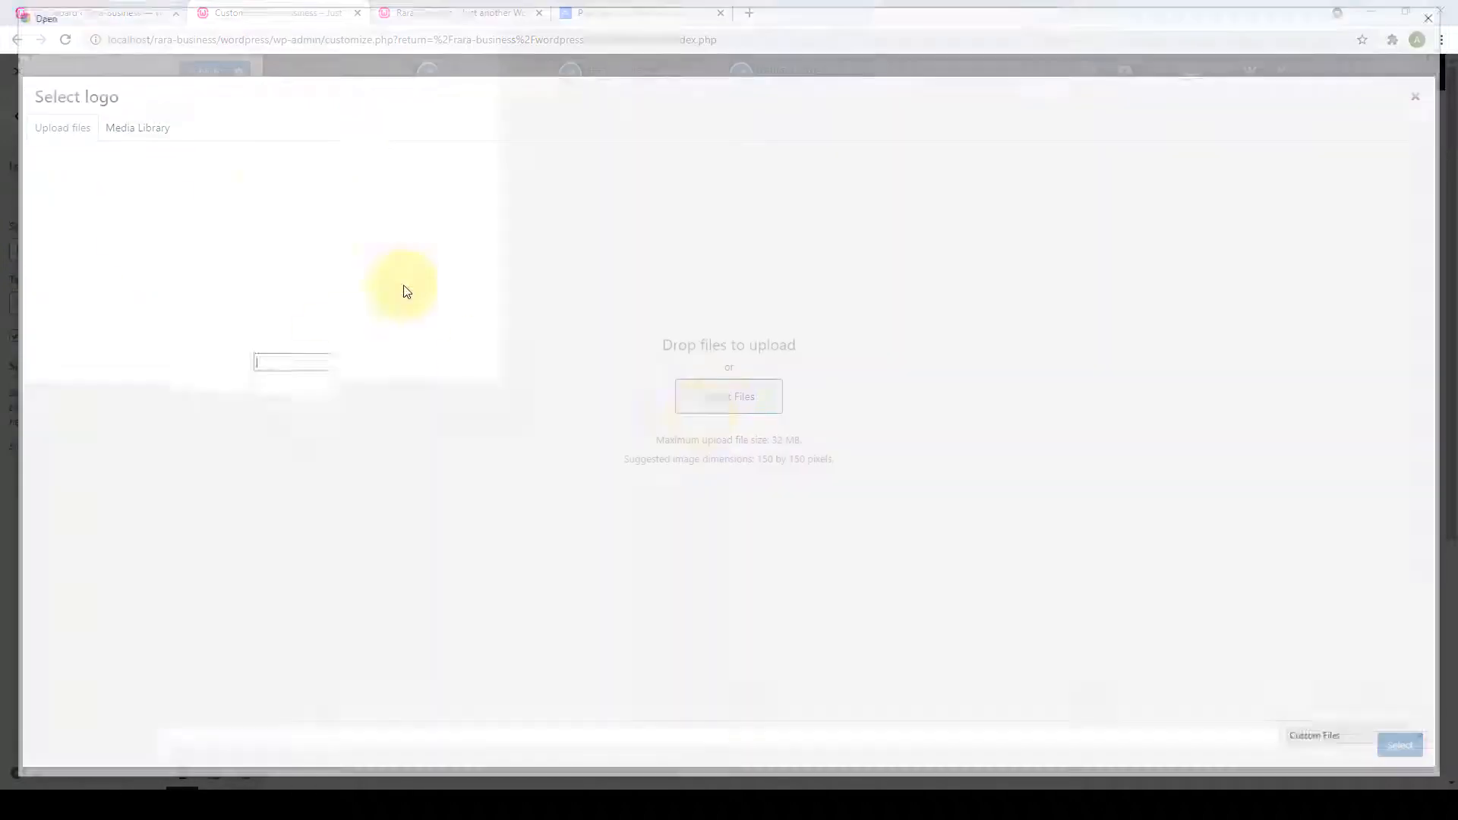
left_click(244, 133)
left_click(580, 244, "shift")
left_click(1323, 764)
Upload the remaining Rara Business folder images, from model-2911322 through the wood-house picture, to the media library.
left_click(77, 138)
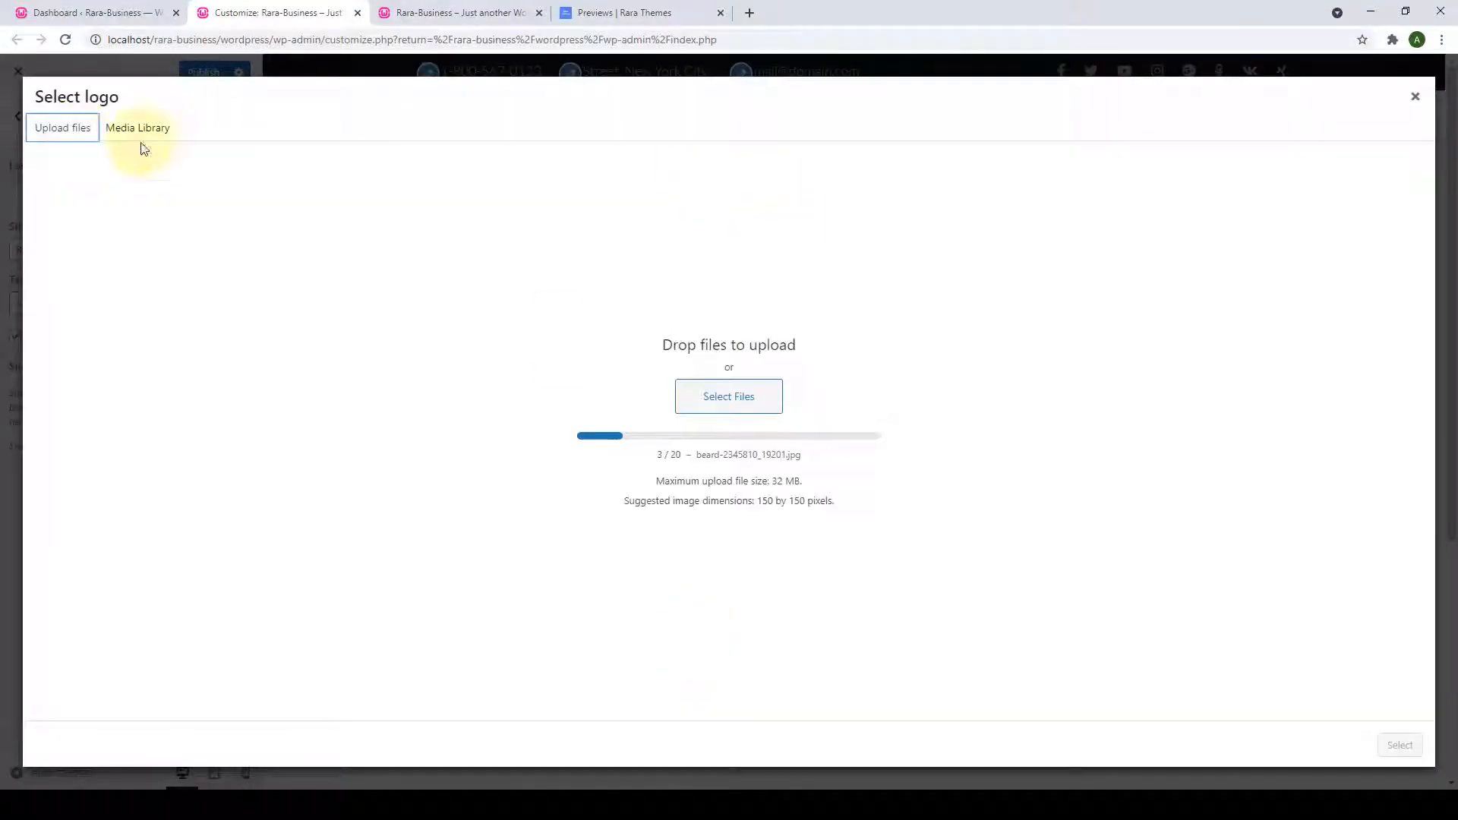
left_click(717, 395)
left_click(742, 243)
left_click(577, 486, "shift")
left_click(1329, 764)
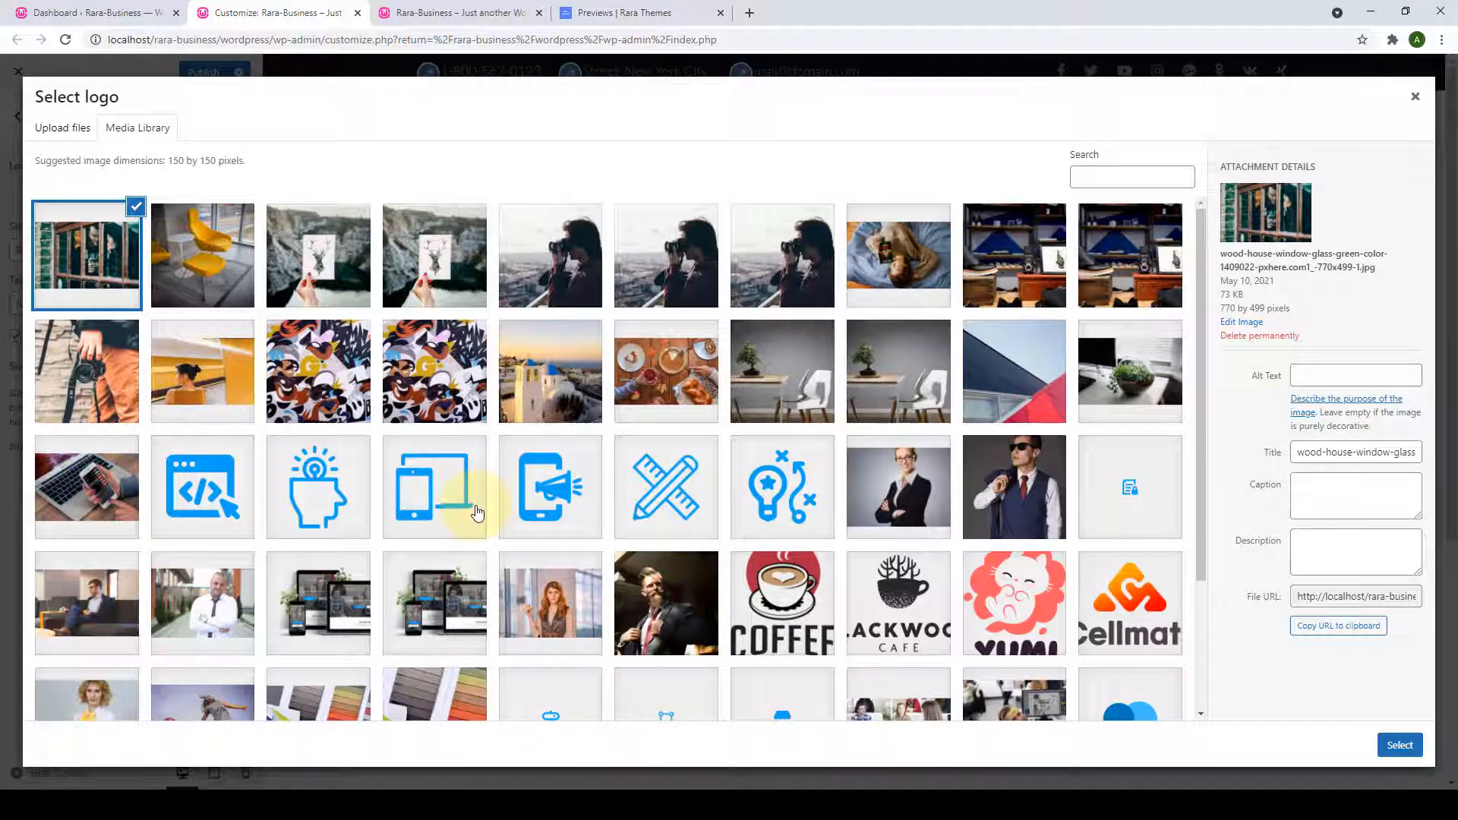
Set logo-rara-corp.png from the media library as the site logo without cropping it.
scroll(477, 513, "down", 3)
left_click(241, 634)
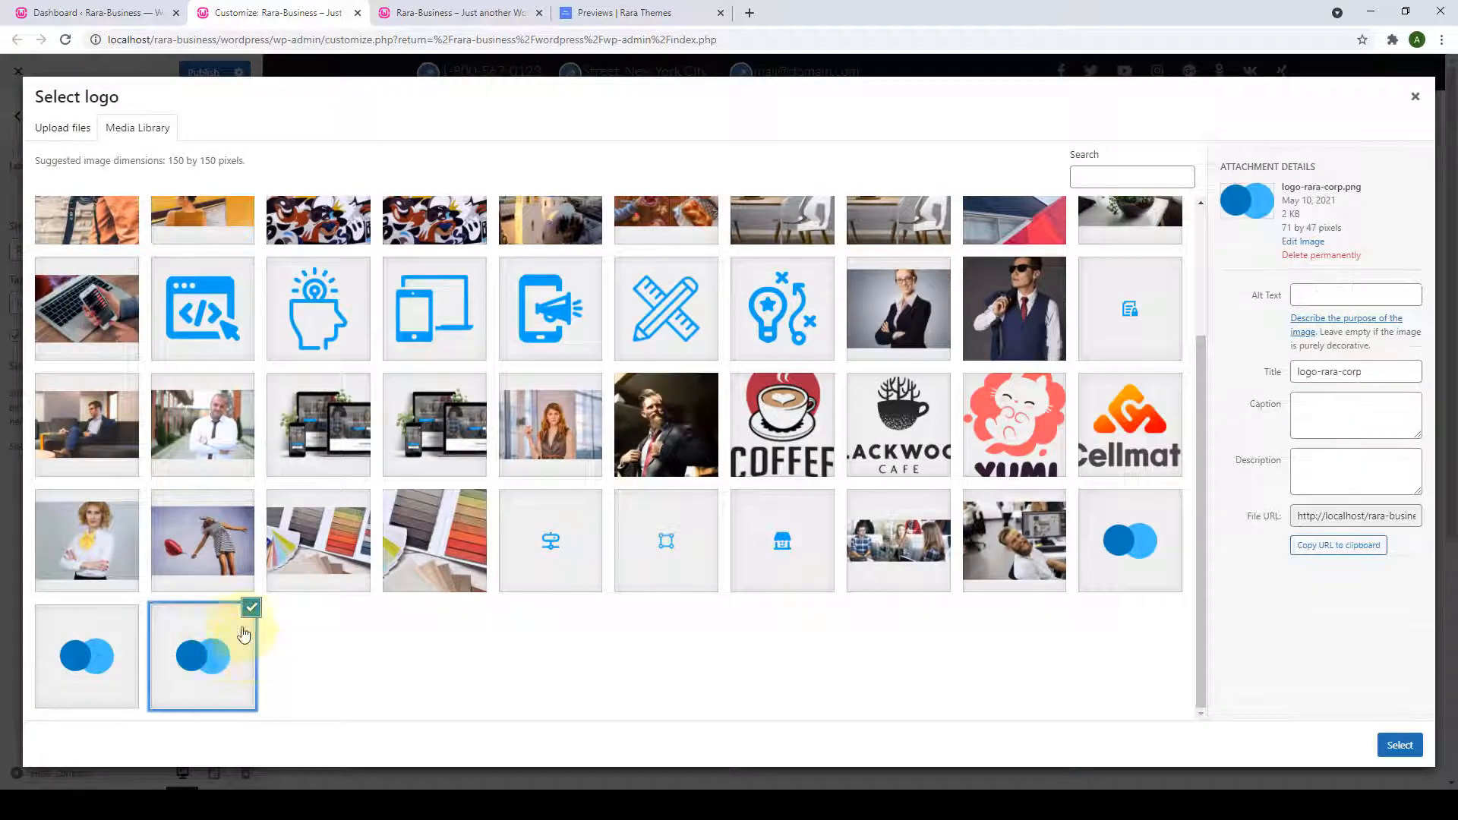
left_click(1399, 747)
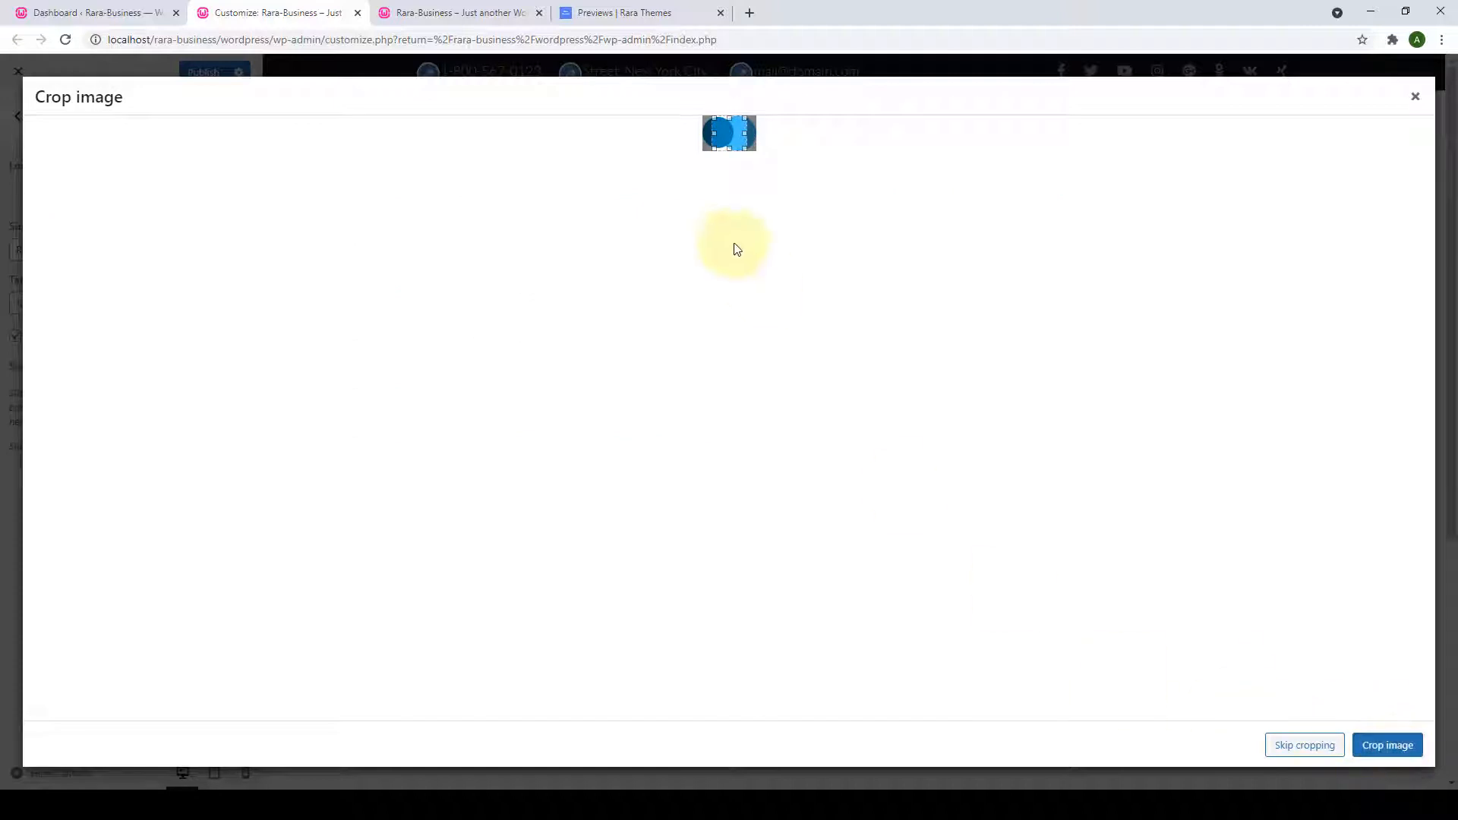
left_click_drag(727, 134, 733, 132)
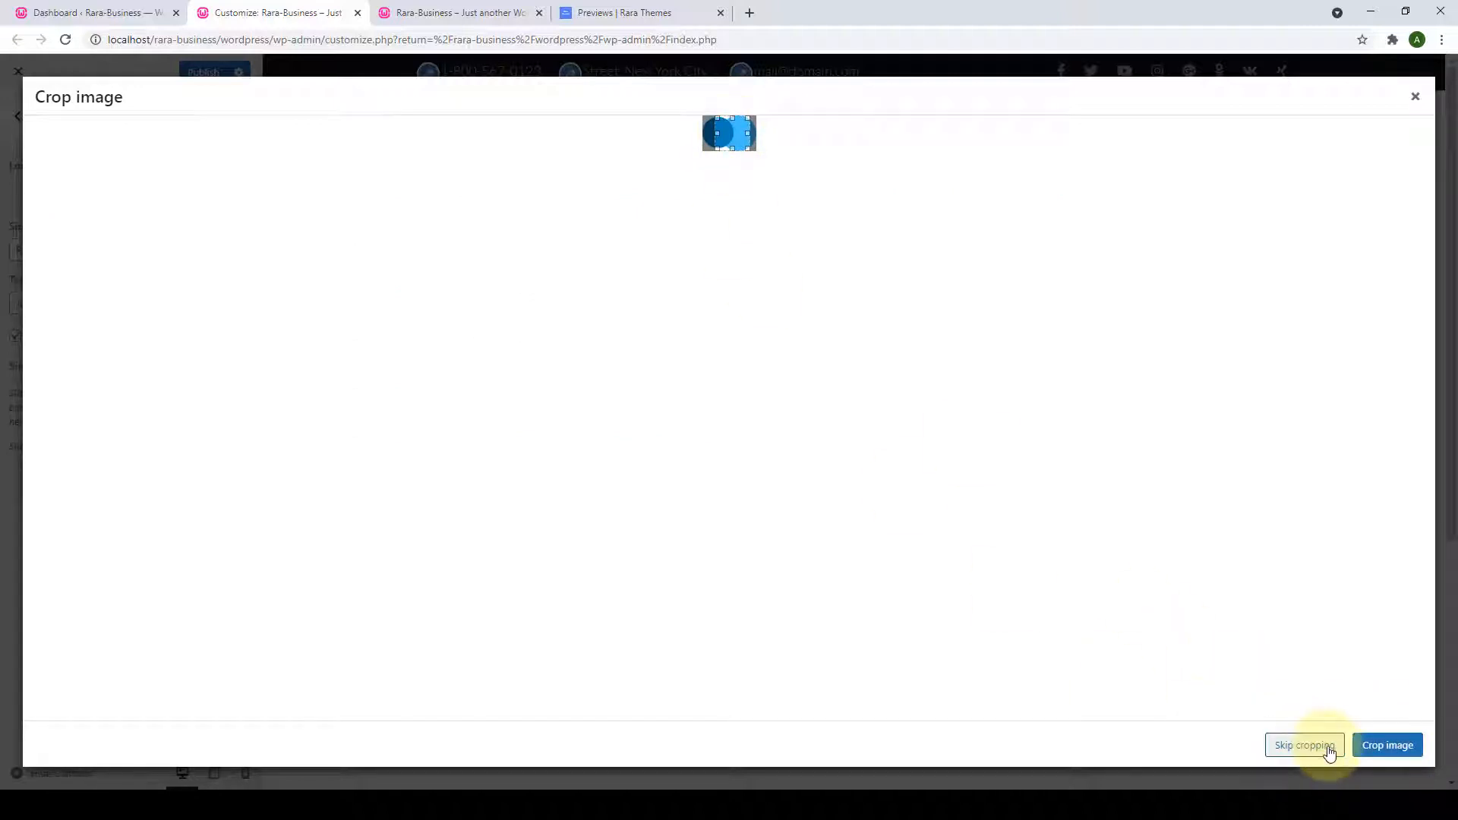
left_click(1303, 745)
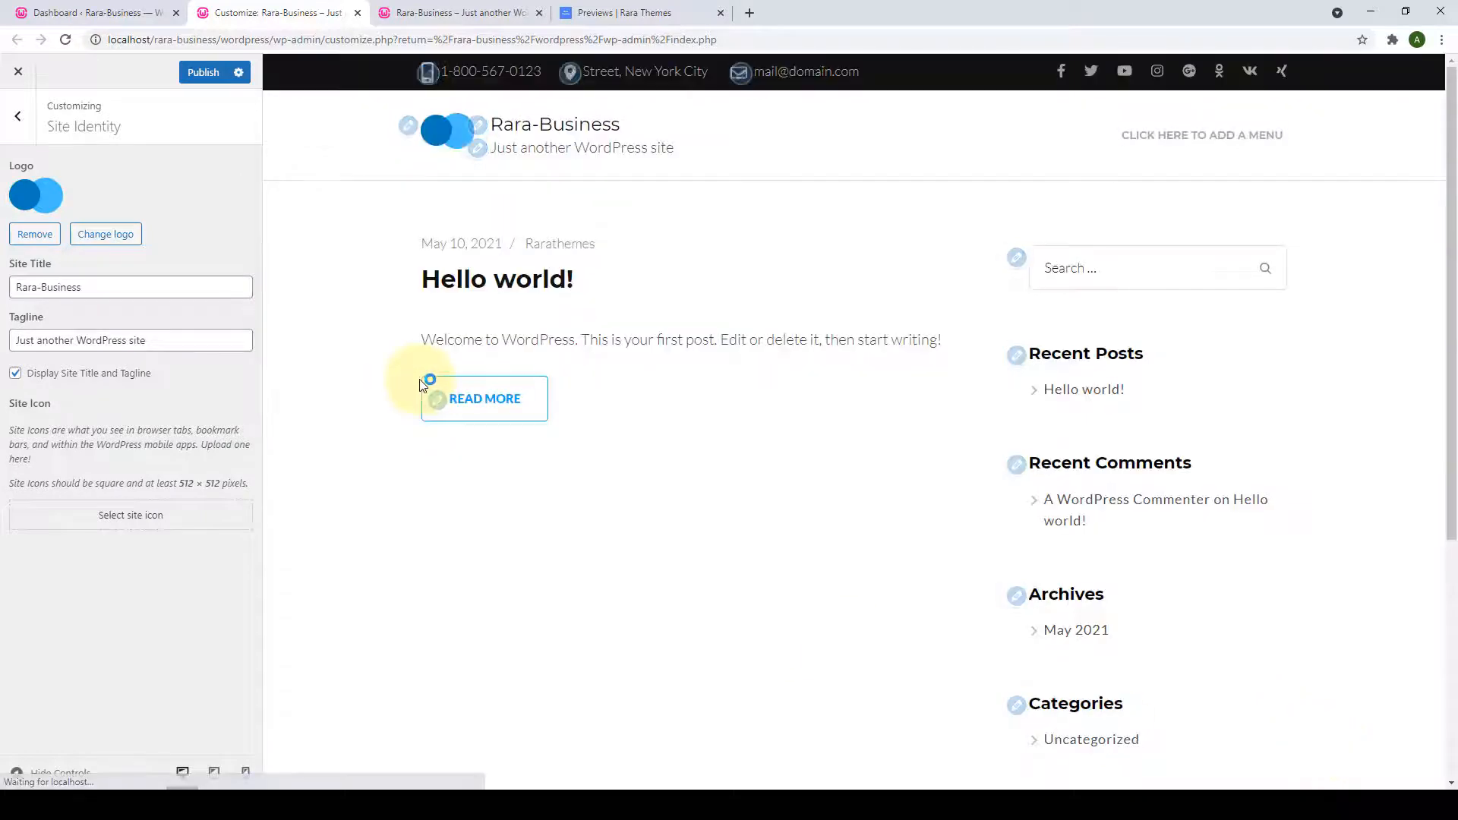
Replace the site title with Business Theme in the Site Identity settings.
left_click(81, 287)
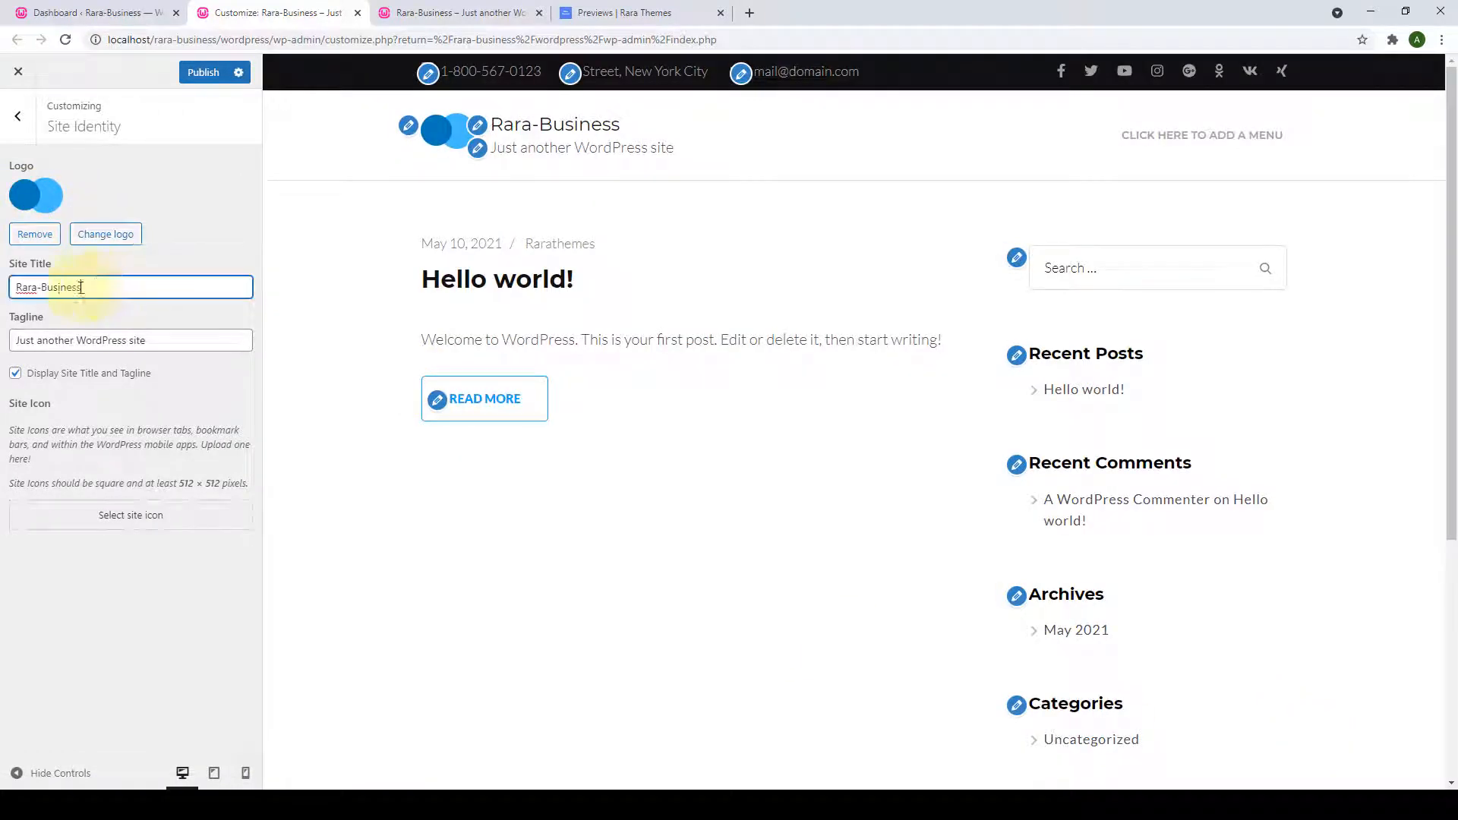
left_click_drag(81, 287, 11, 287)
left_click_drag(146, 340, 6, 354)
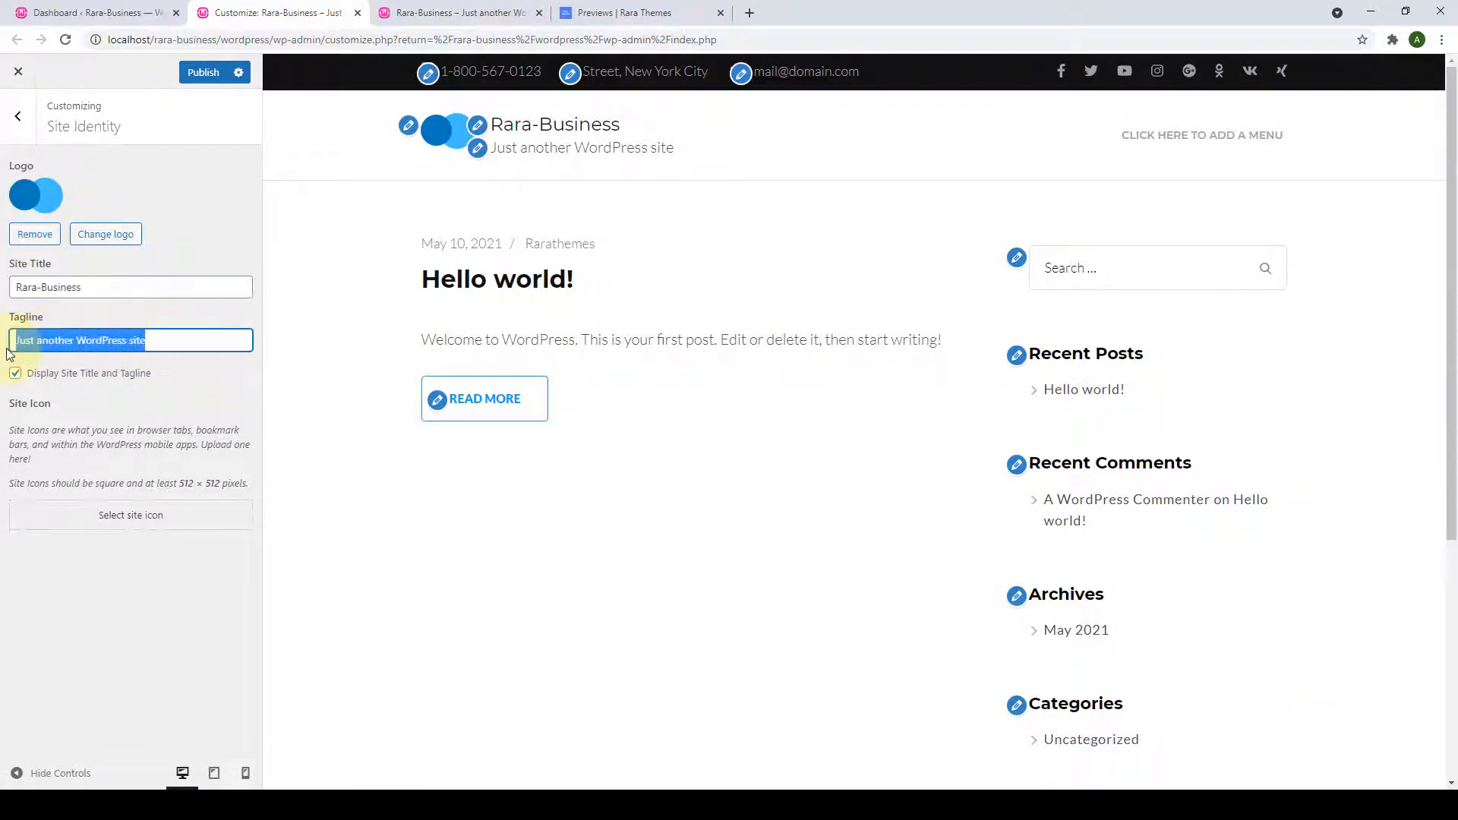
left_click_drag(100, 287, 21, 287)
key("ctrl+c")
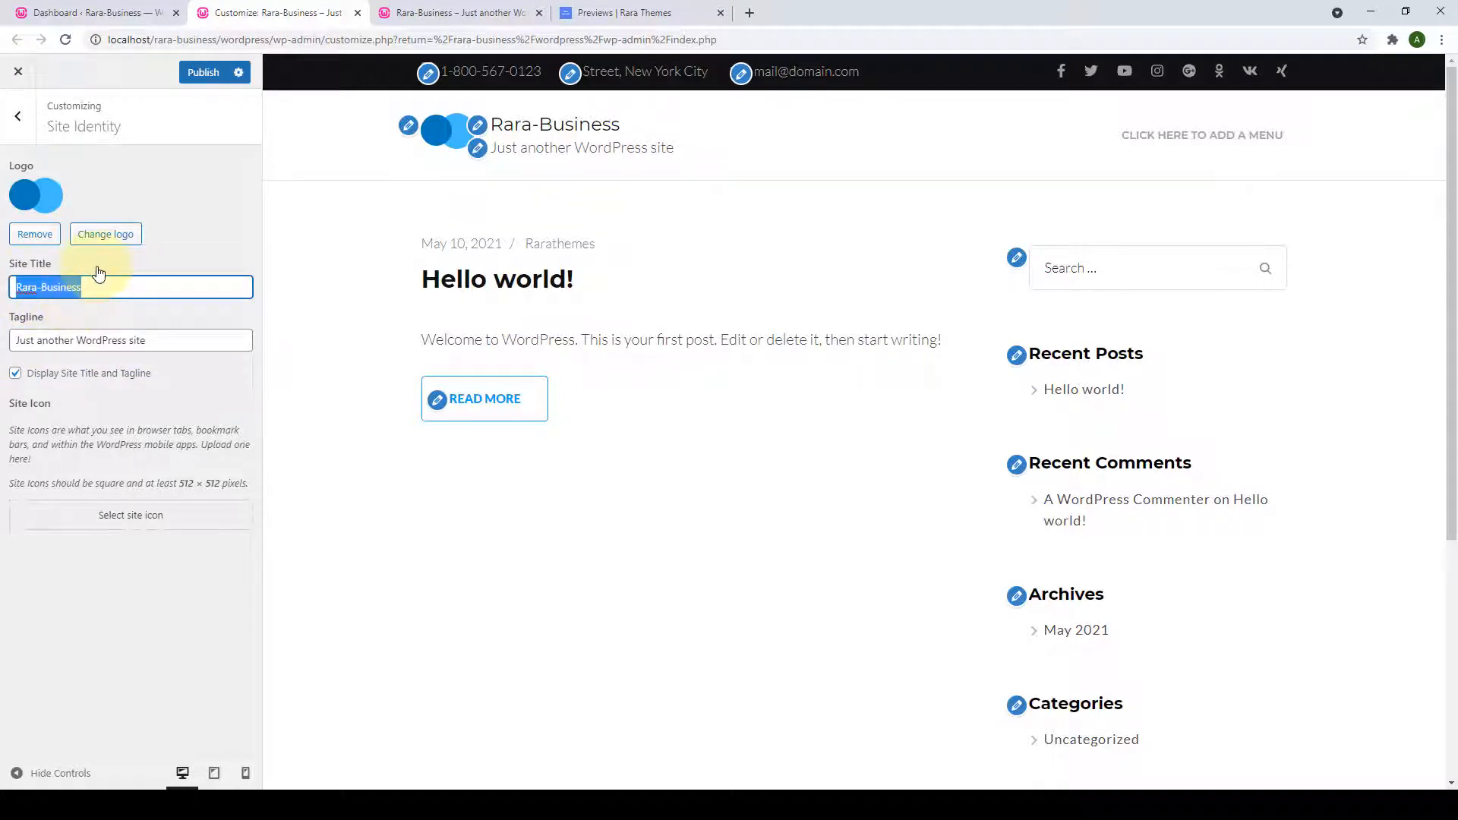
key("BackSpace")
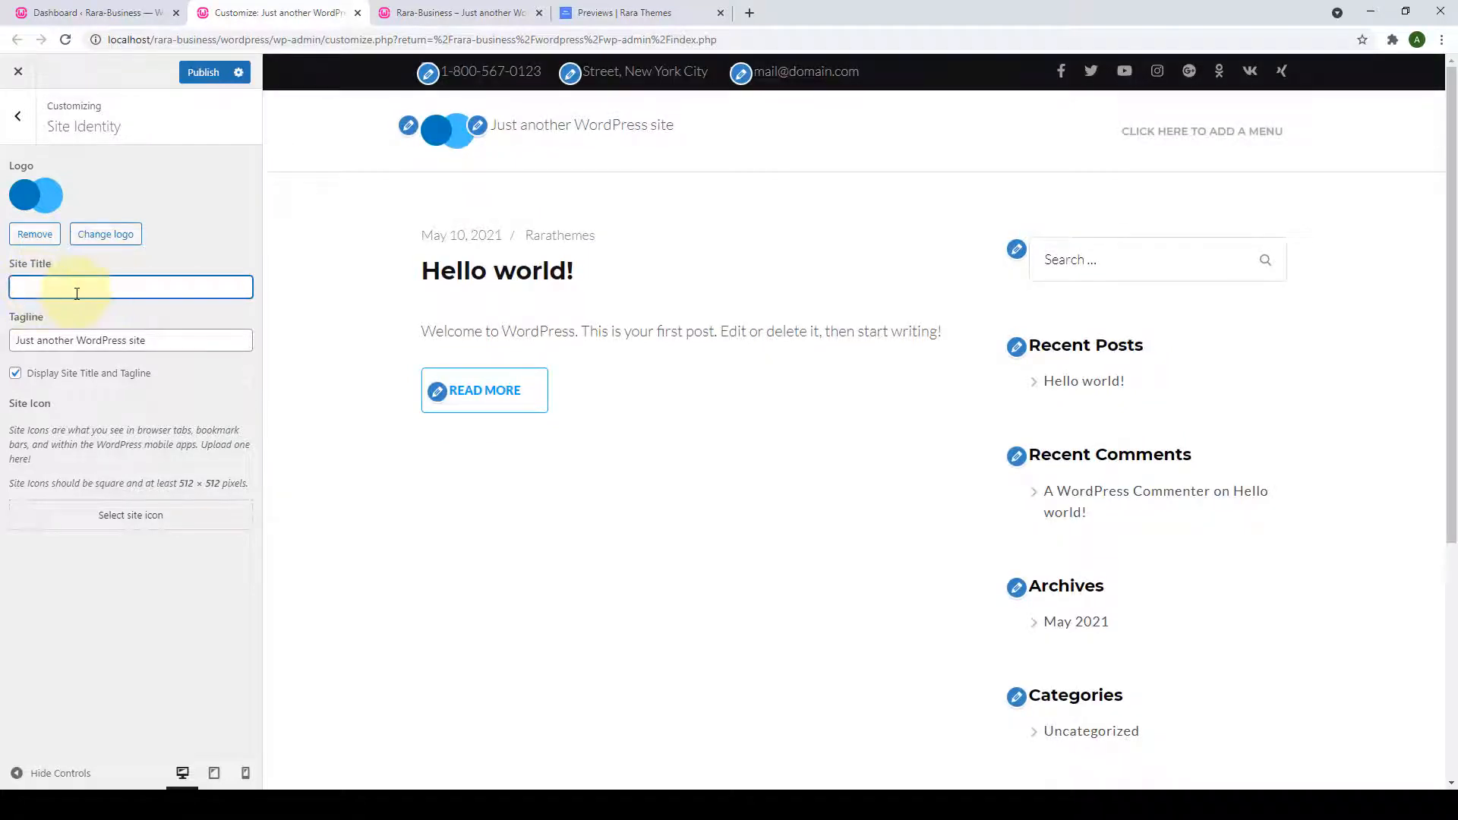
type("B")
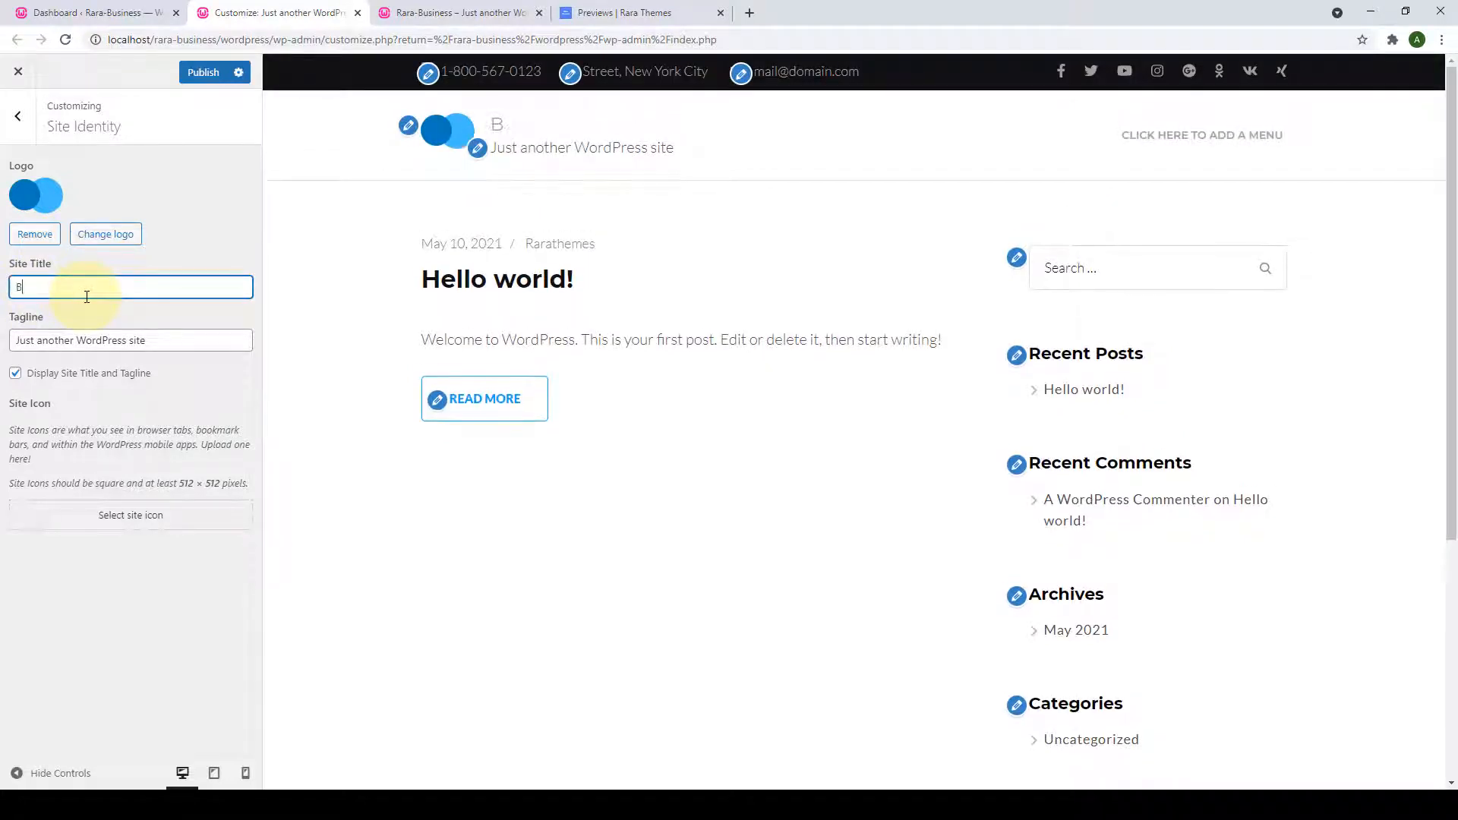
type("usiness Theme")
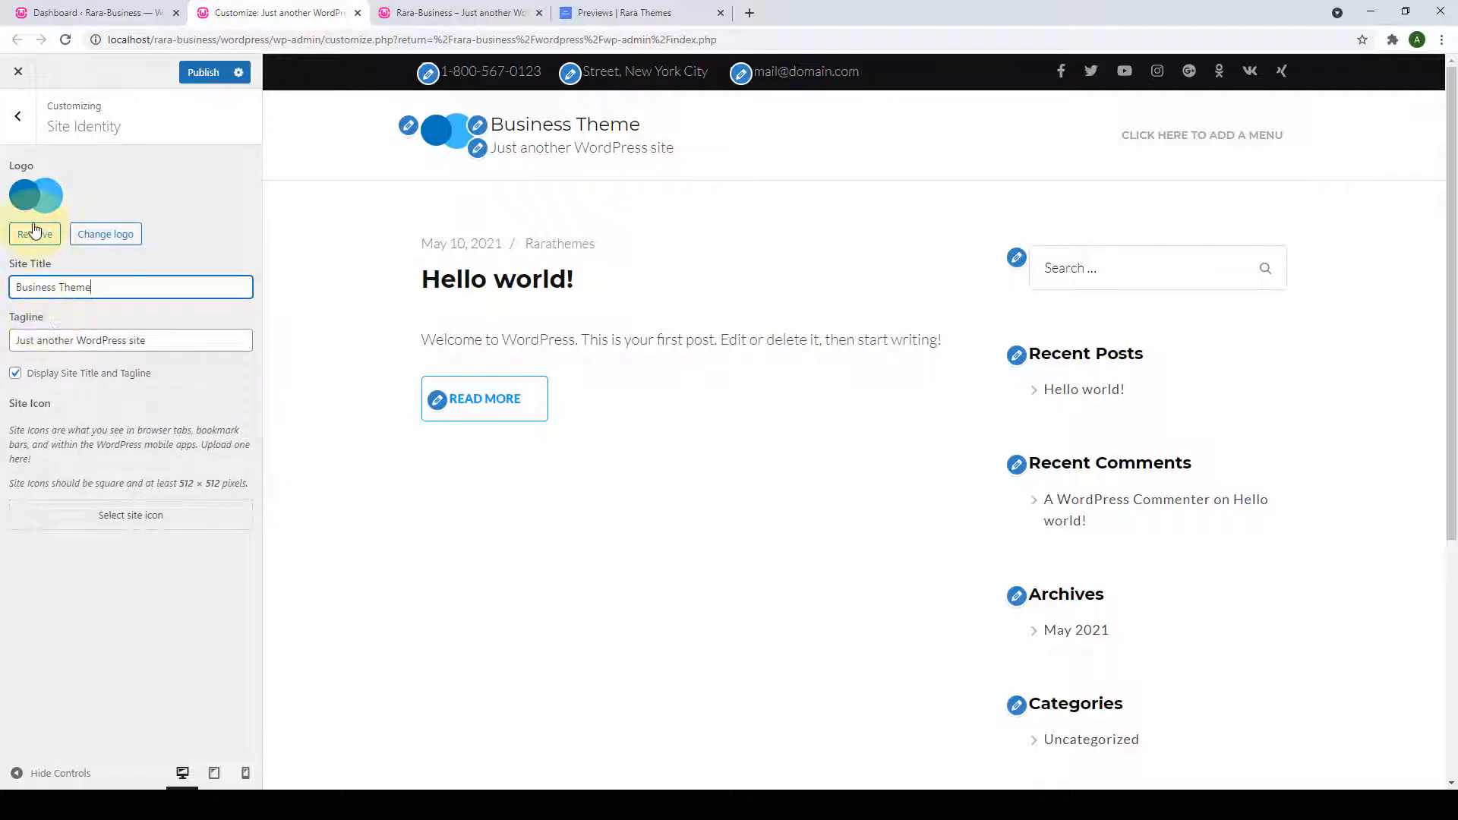
Turn the display of the site title and tagline off and back on, and restore the site title to Rara-Business.
left_click(16, 374)
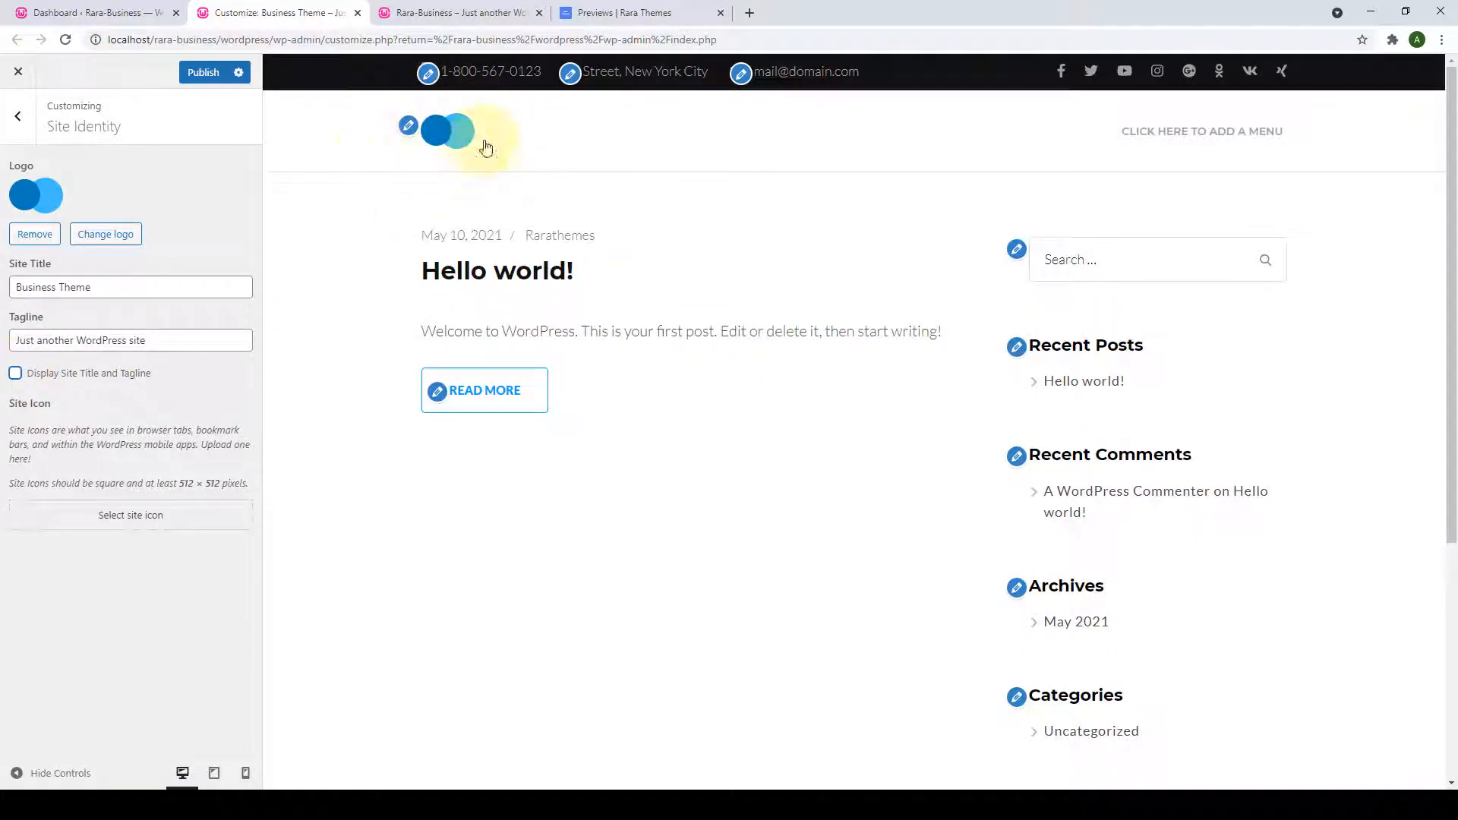
left_click(16, 375)
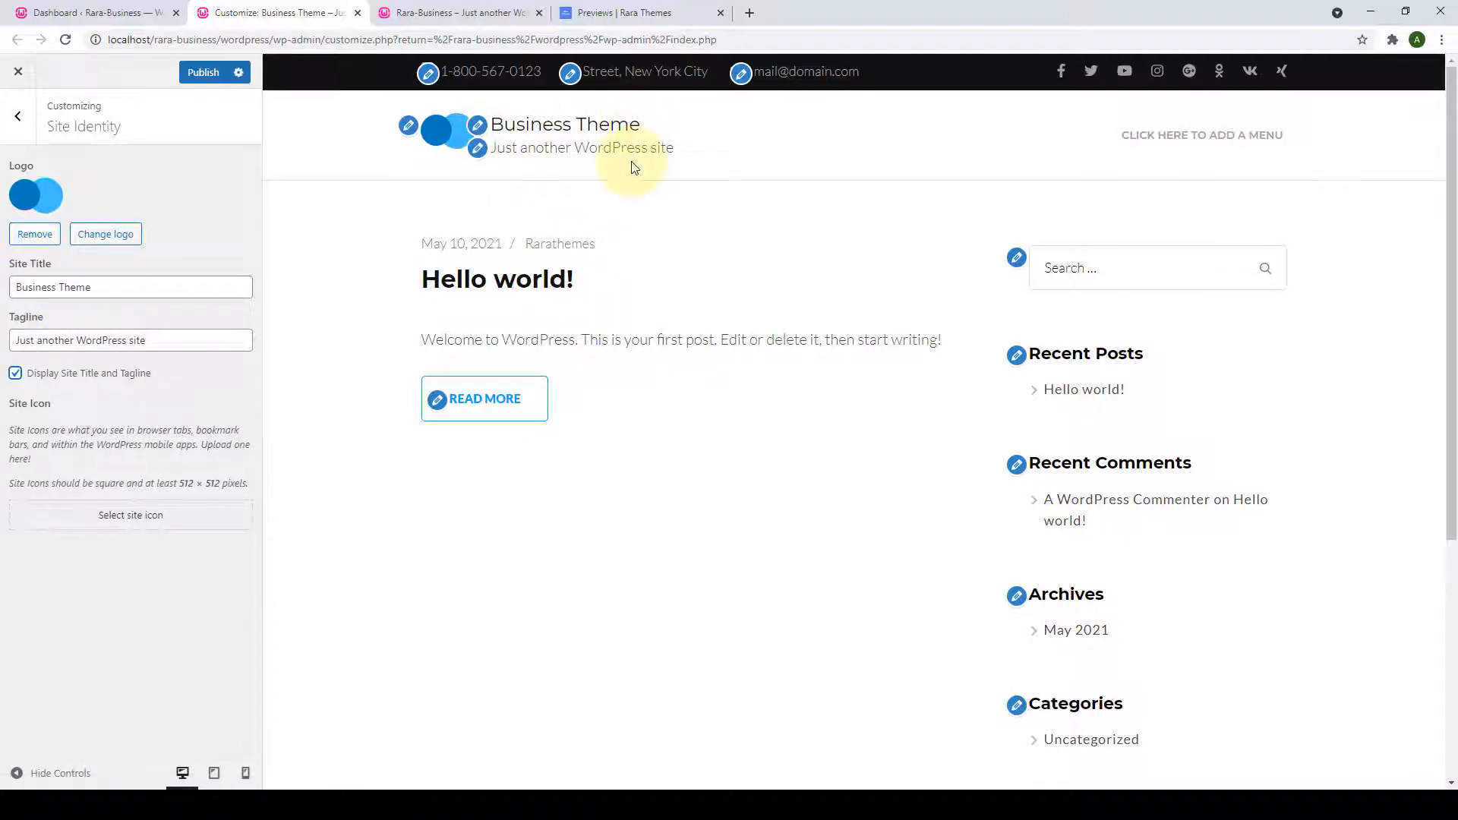
triple_click(85, 292)
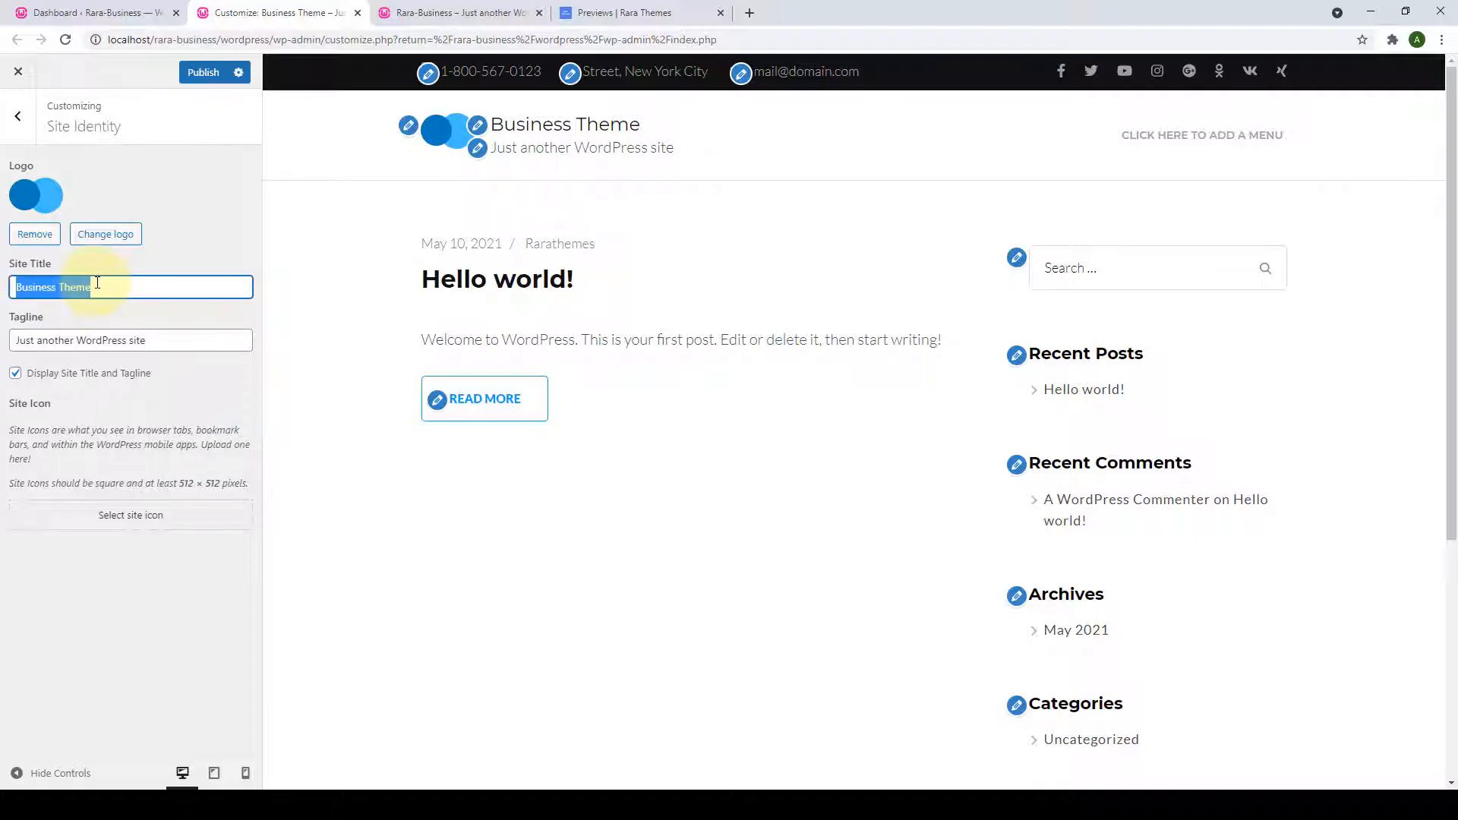
key("ctrl+v")
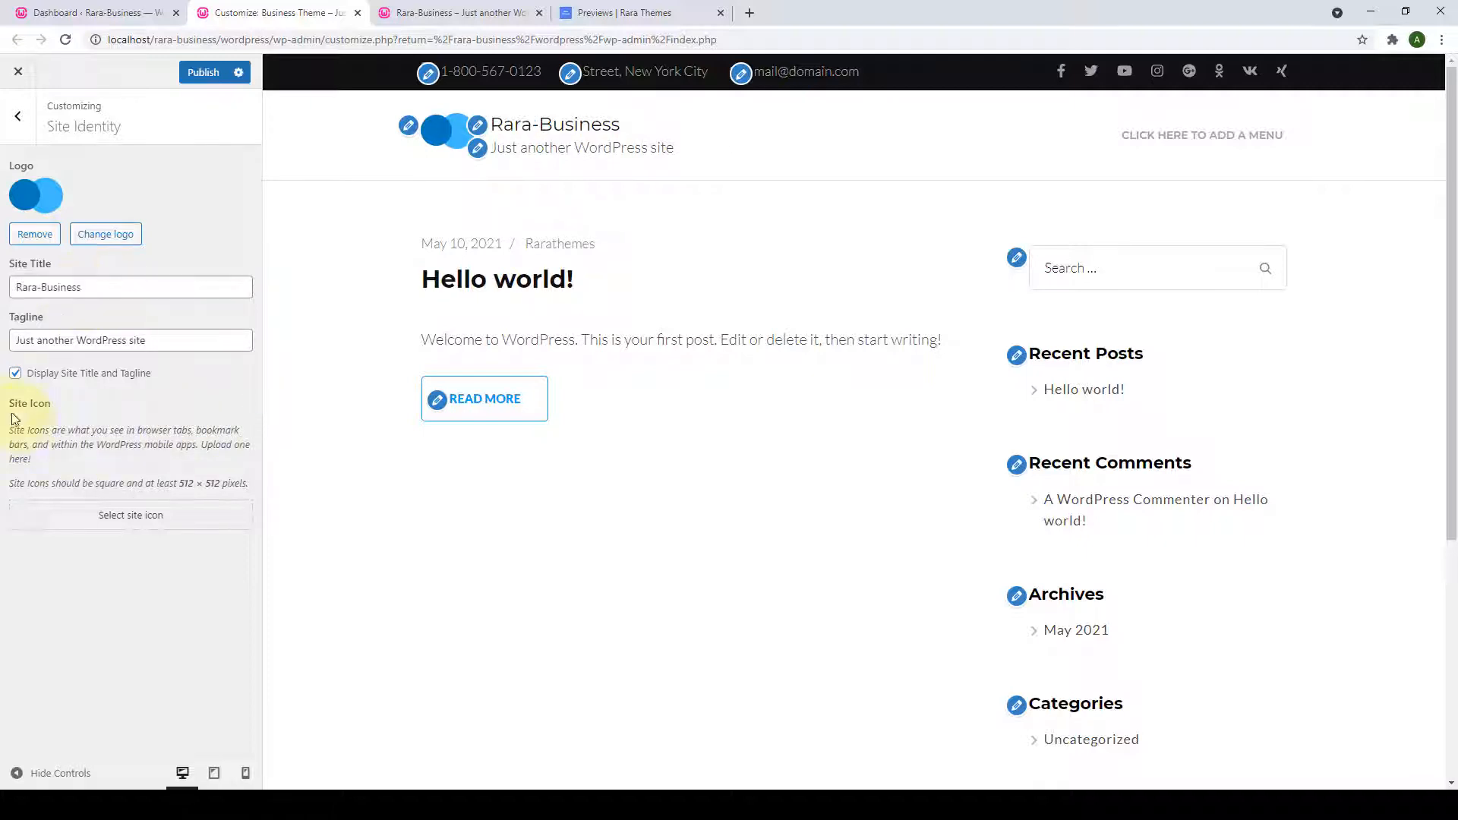
Set logo-rara-corp-1.png from the media library as the site icon without cropping it.
left_click(132, 527)
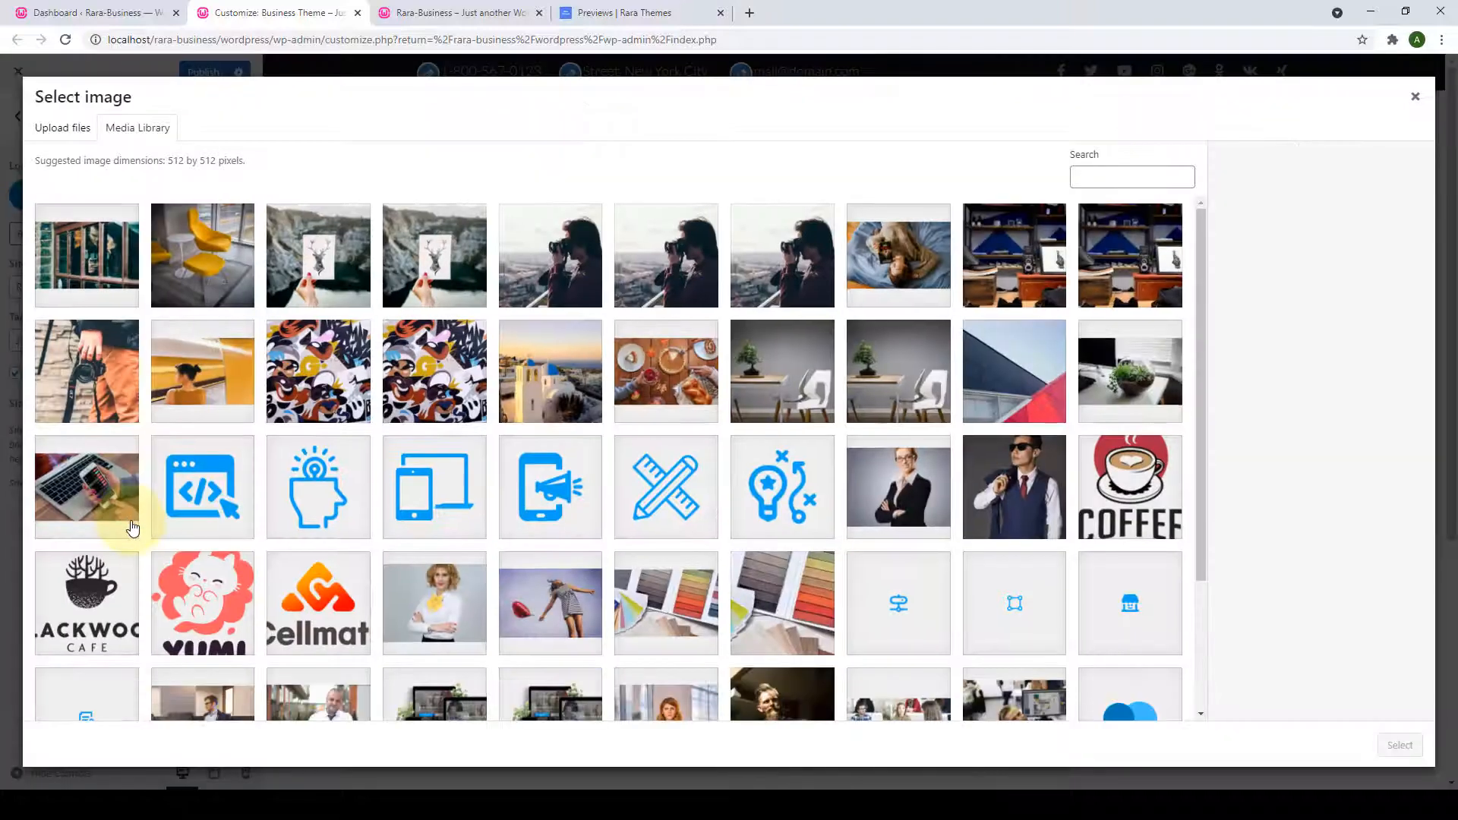
scroll(639, 510, "down", 2)
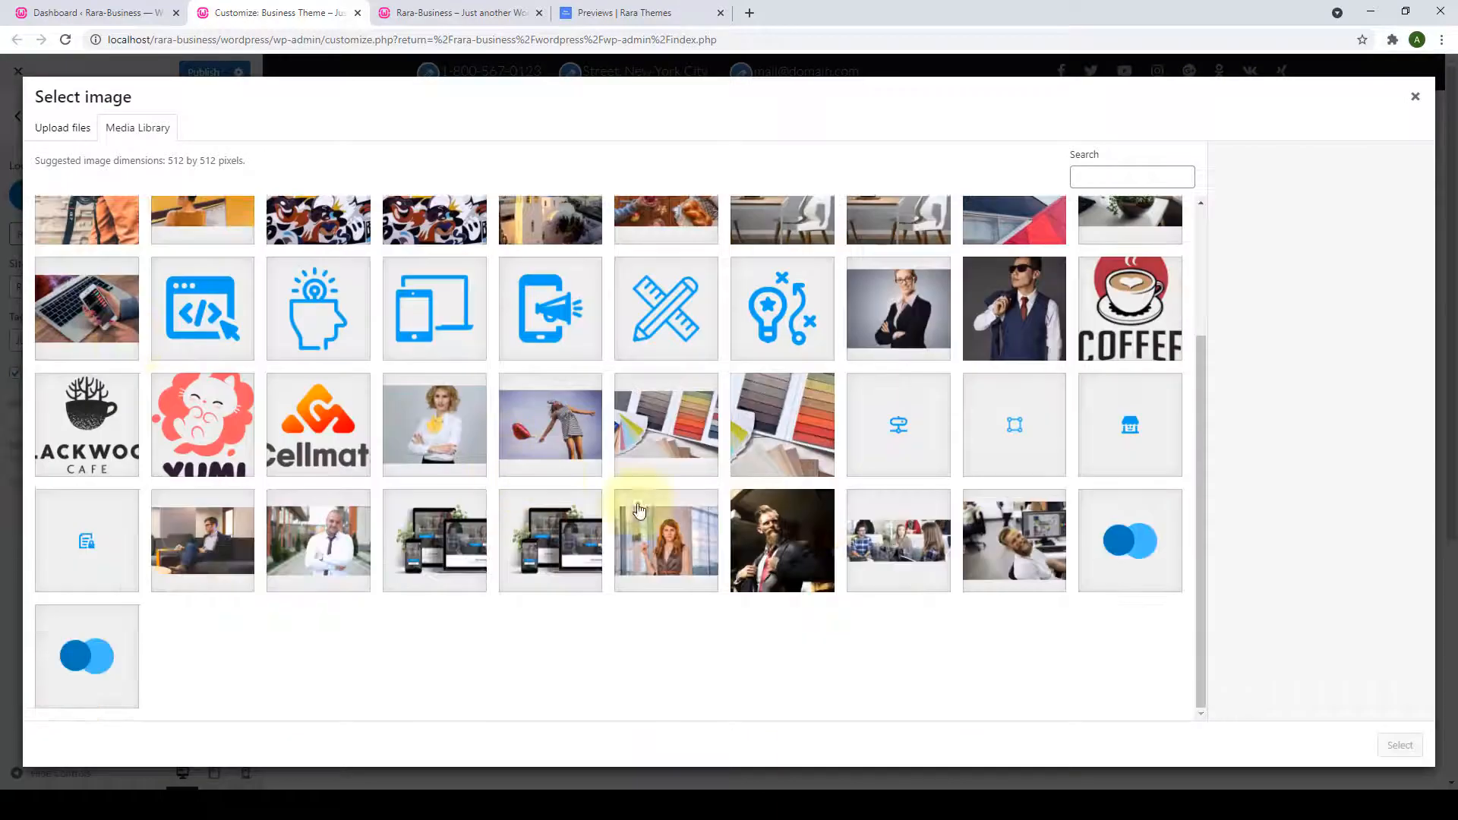
left_click(1098, 540)
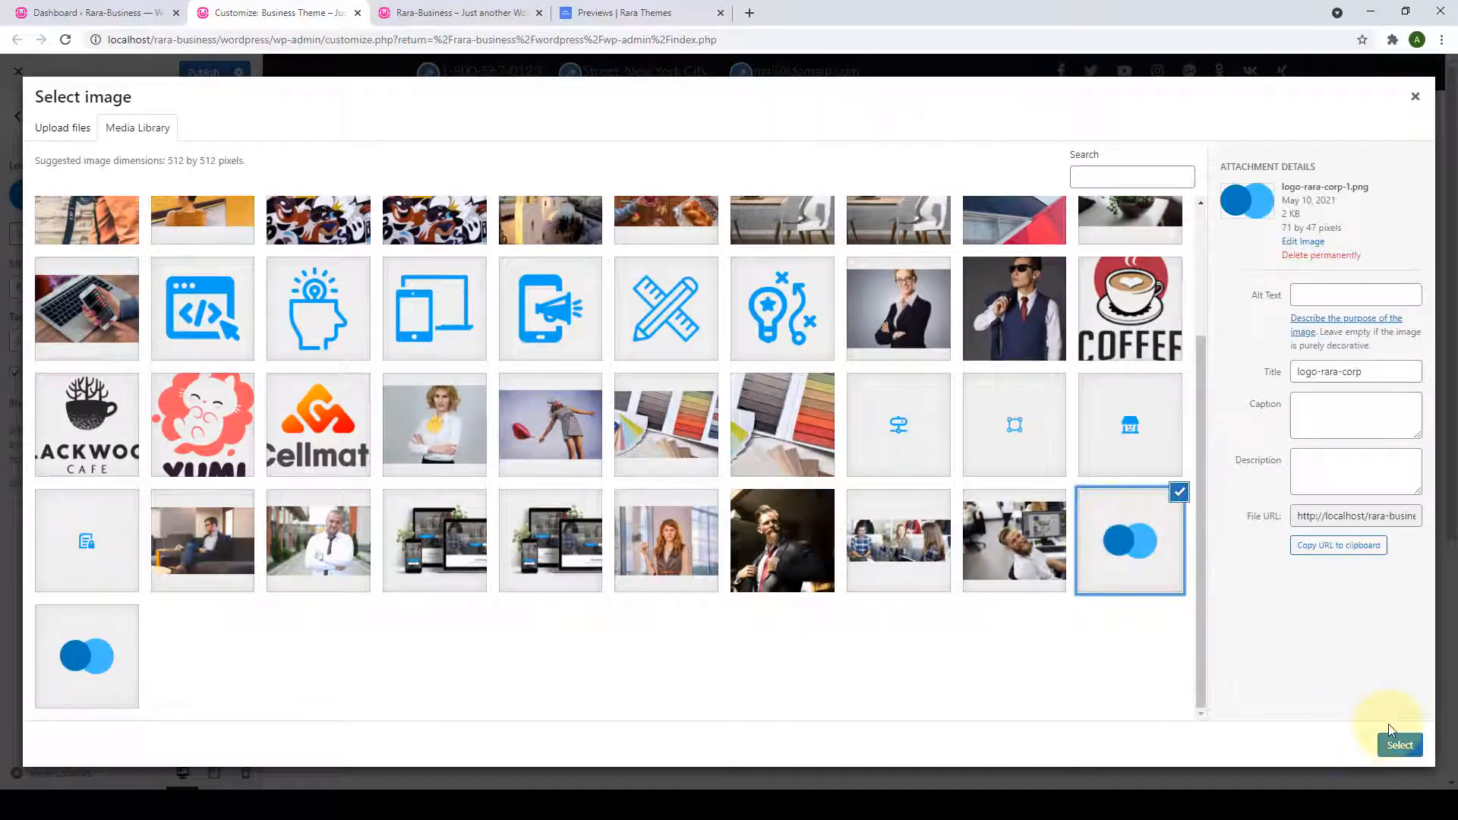
left_click(1400, 746)
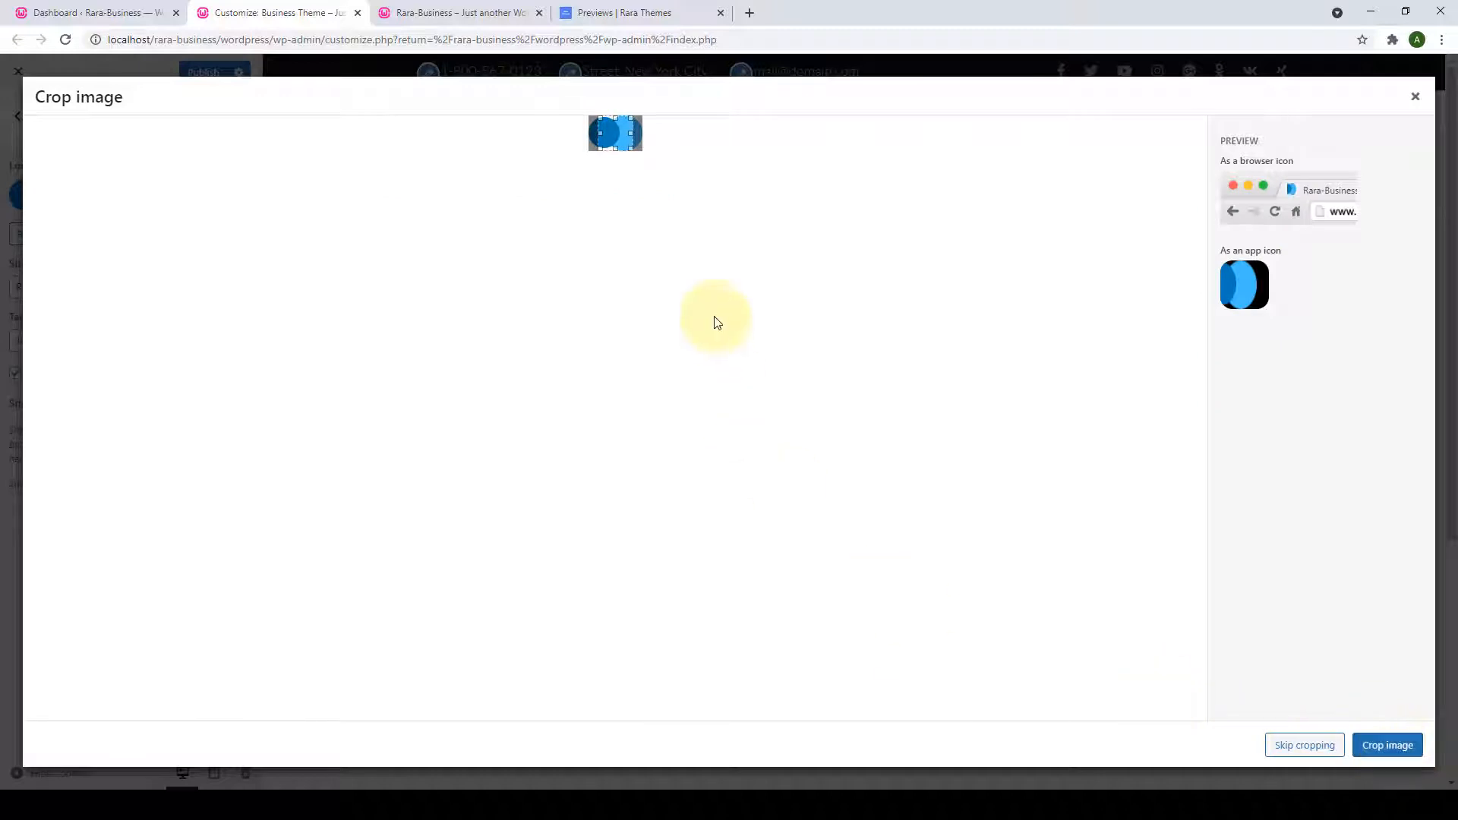
left_click_drag(616, 139, 613, 141)
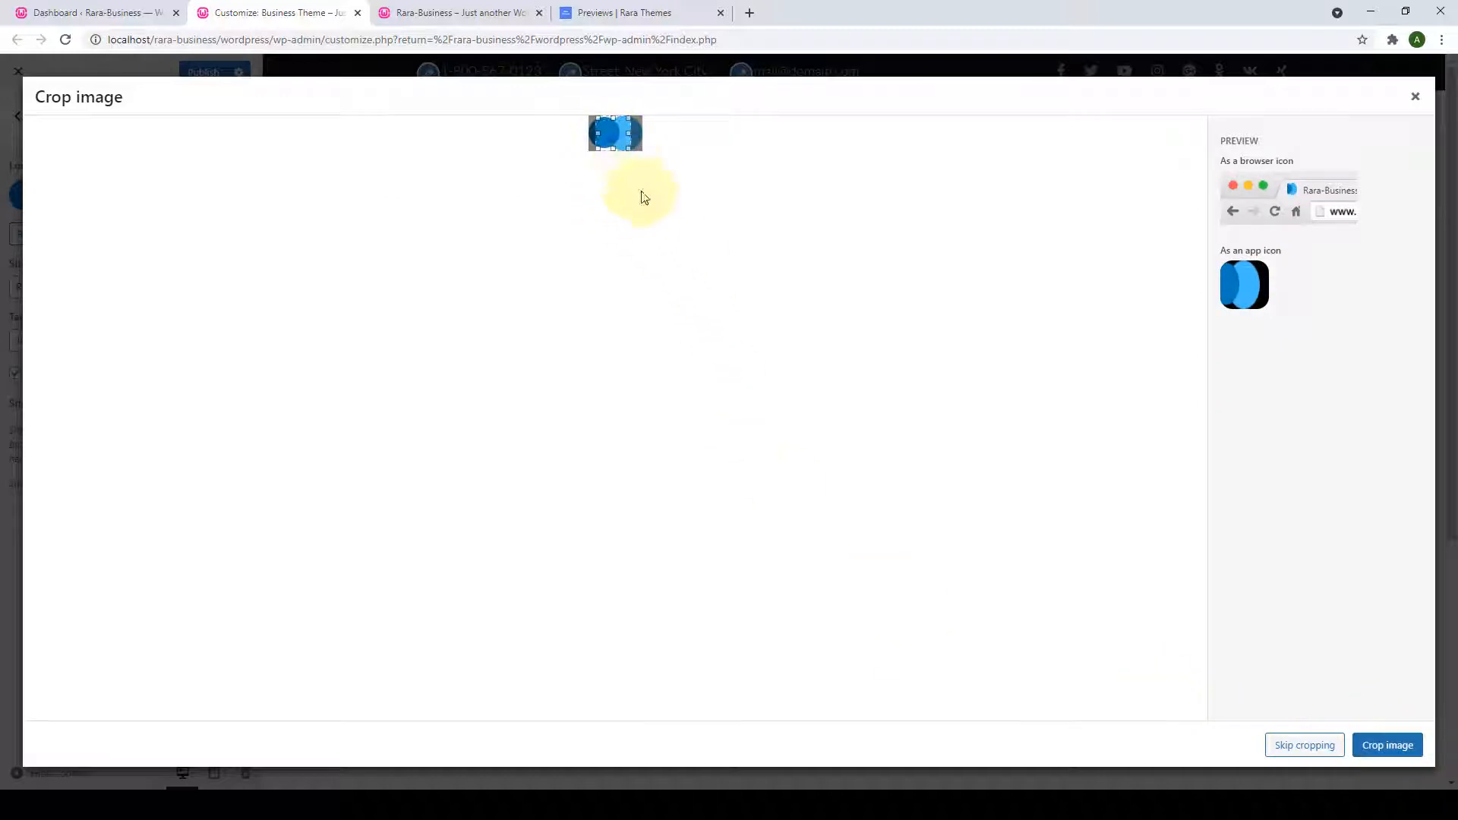
left_click(1299, 749)
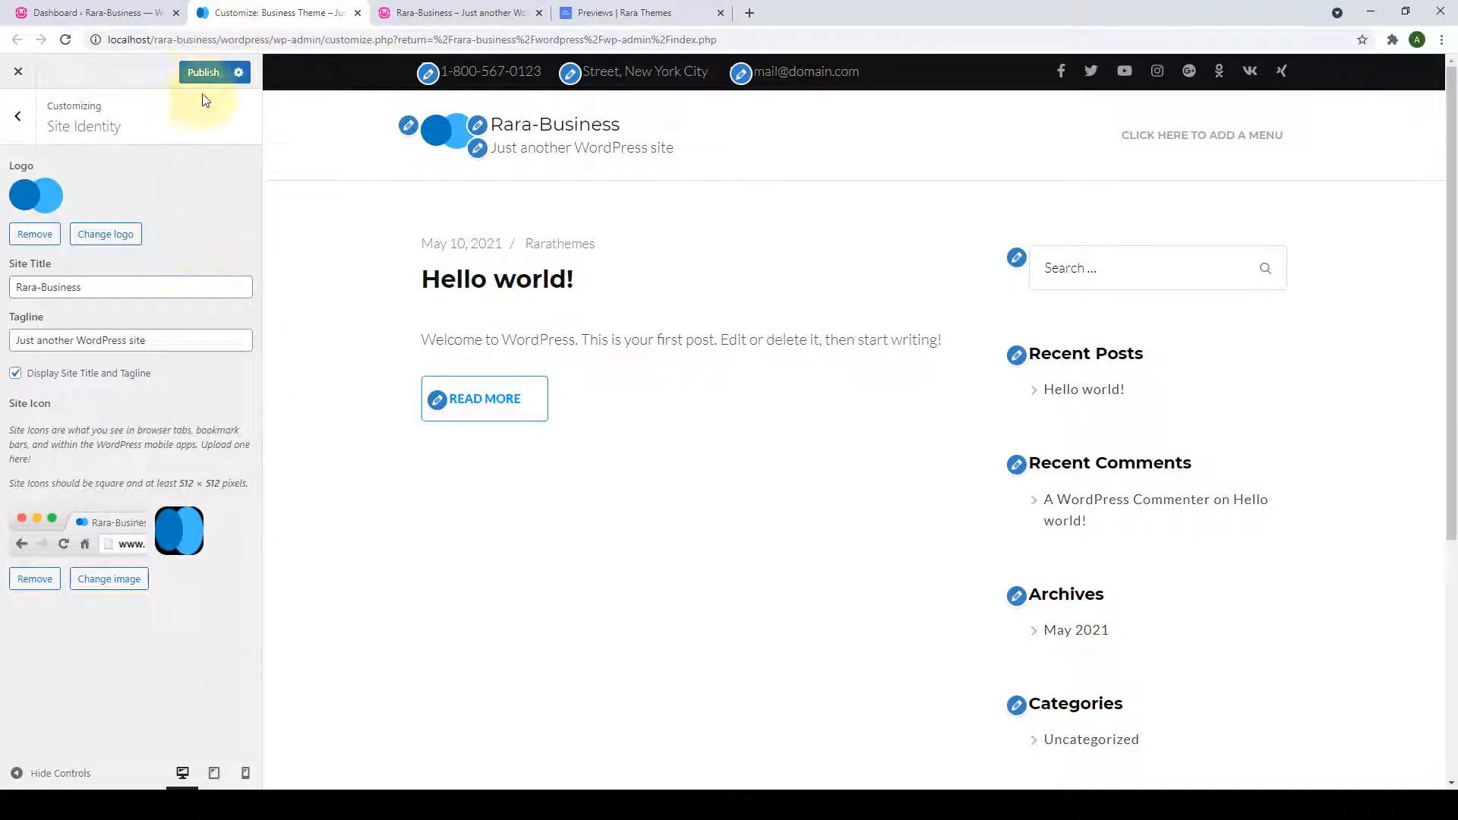
Publish the site identity changes and check the header on the live site.
left_click(203, 72)
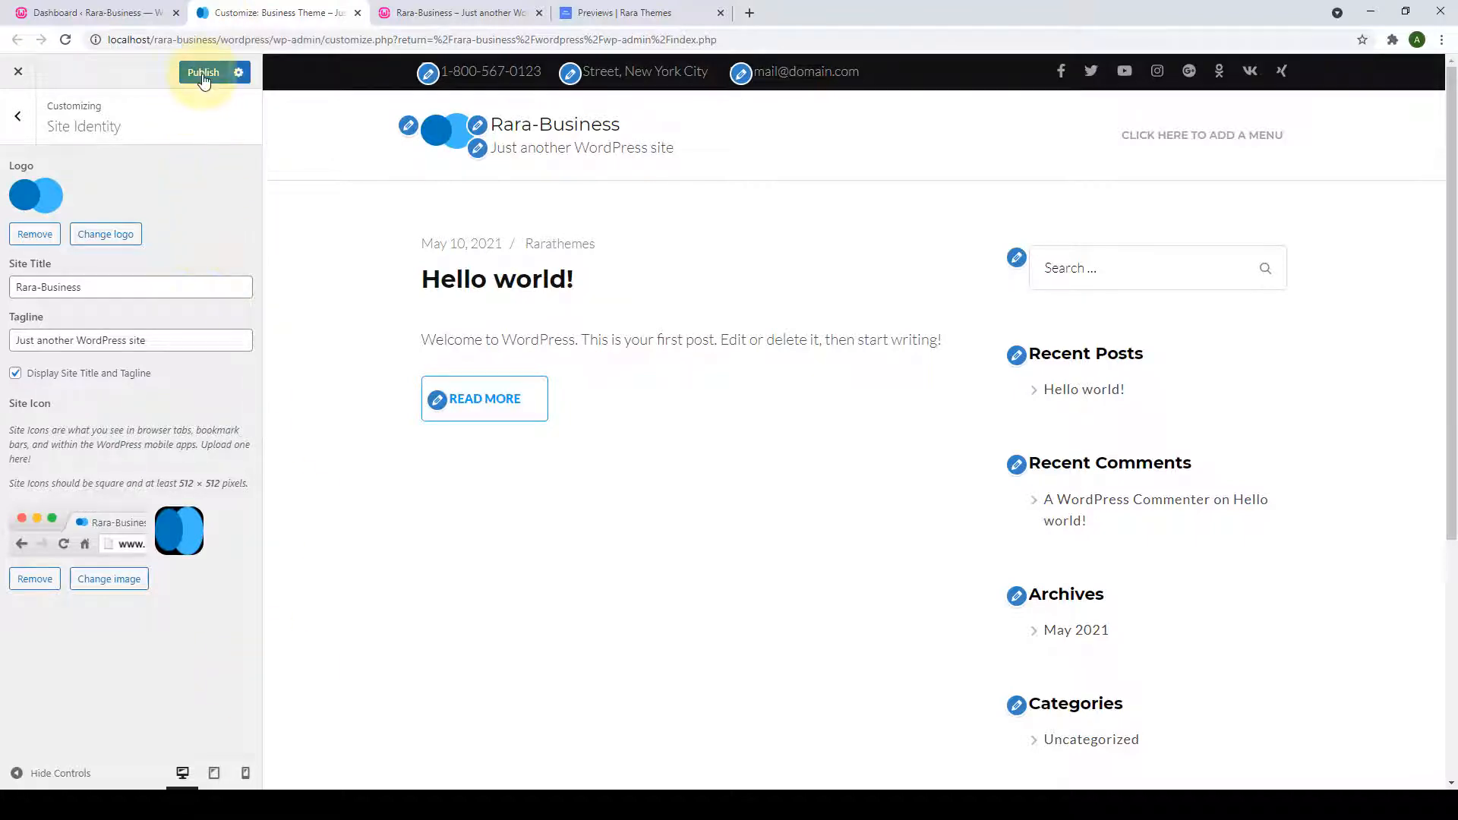
left_click(497, 8)
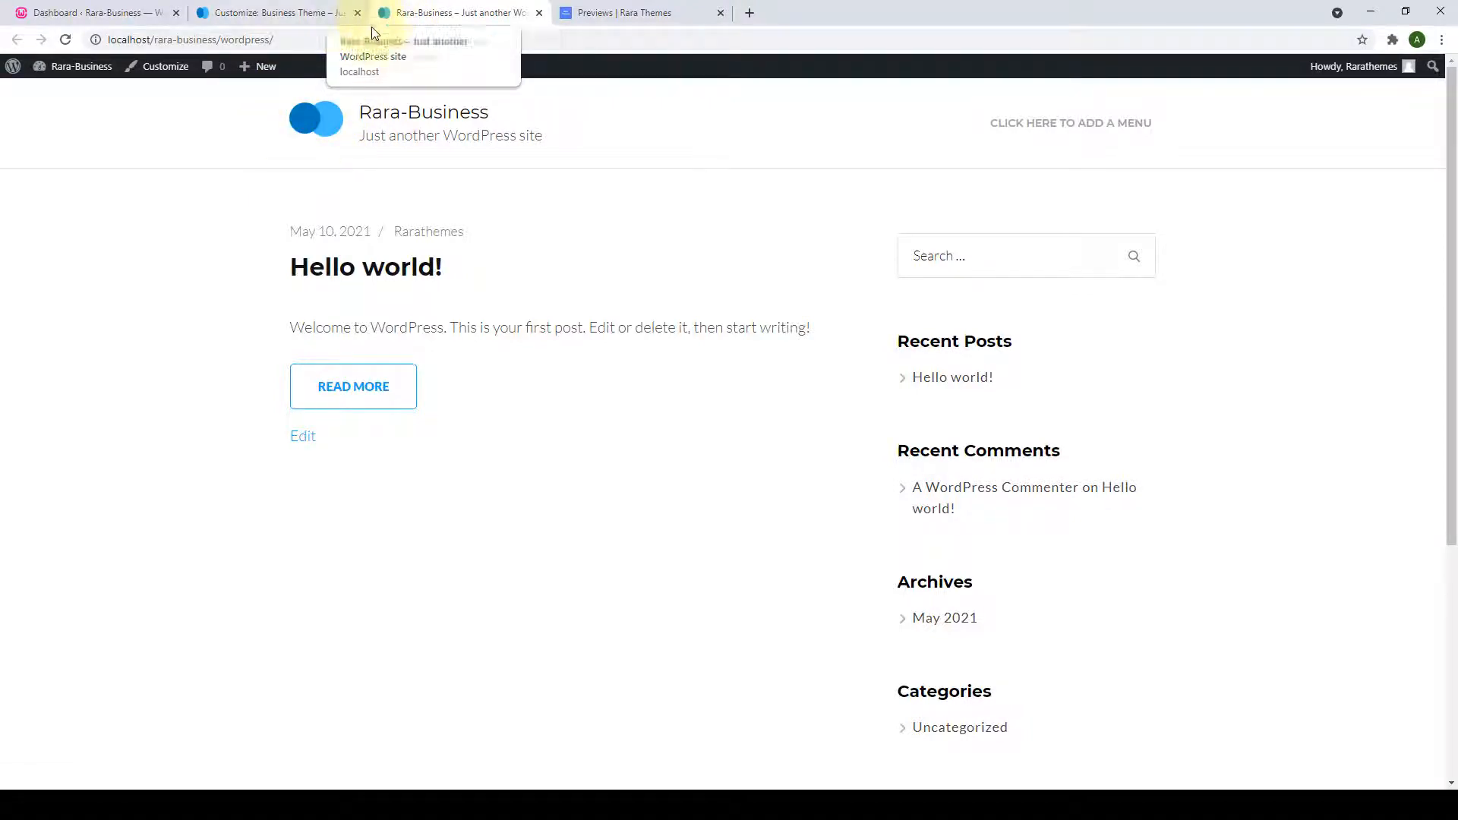
left_click(308, 11)
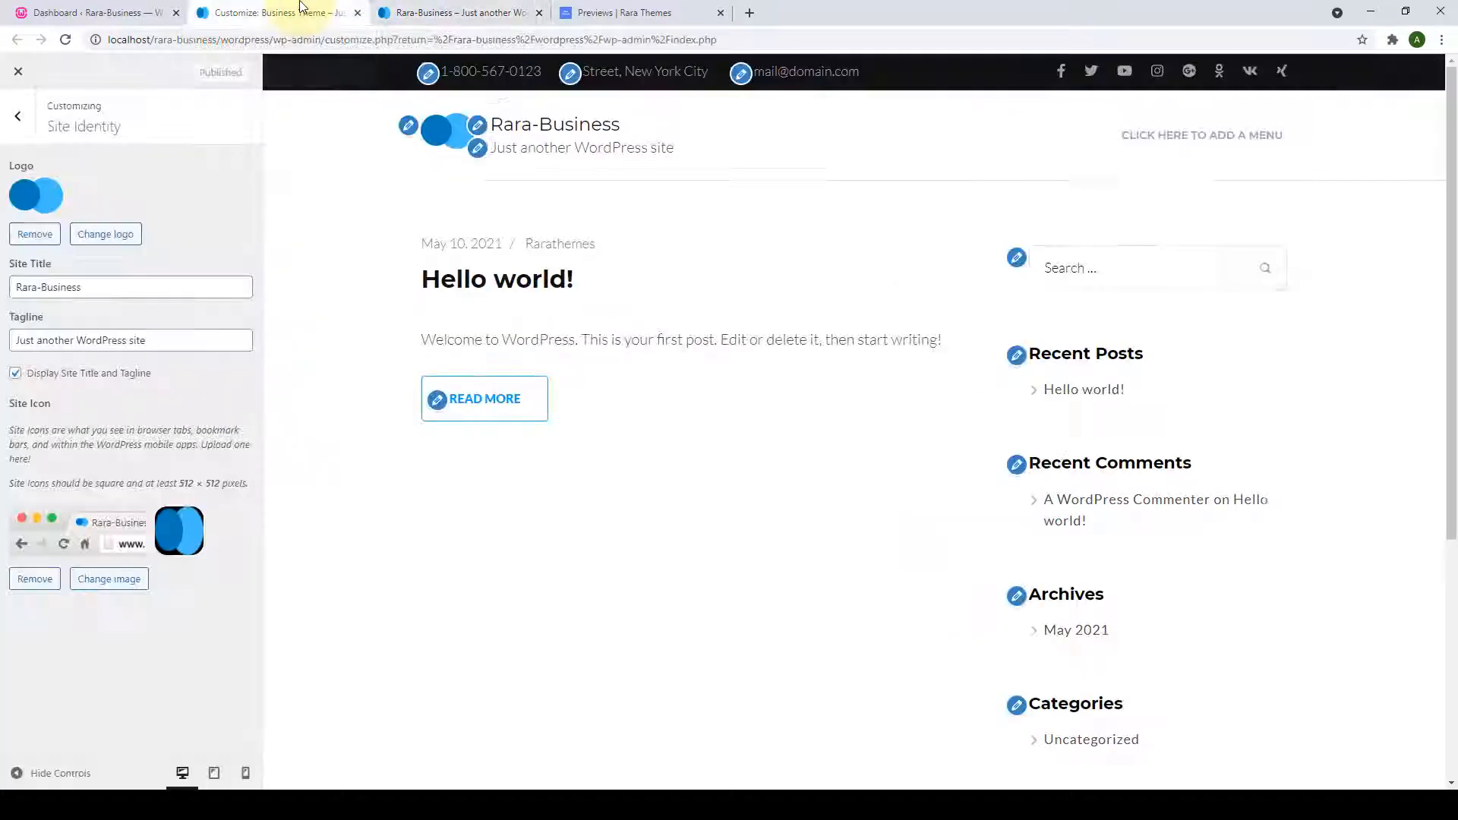
In the Homepage Settings, make the homepage display a static page.
left_click(19, 120)
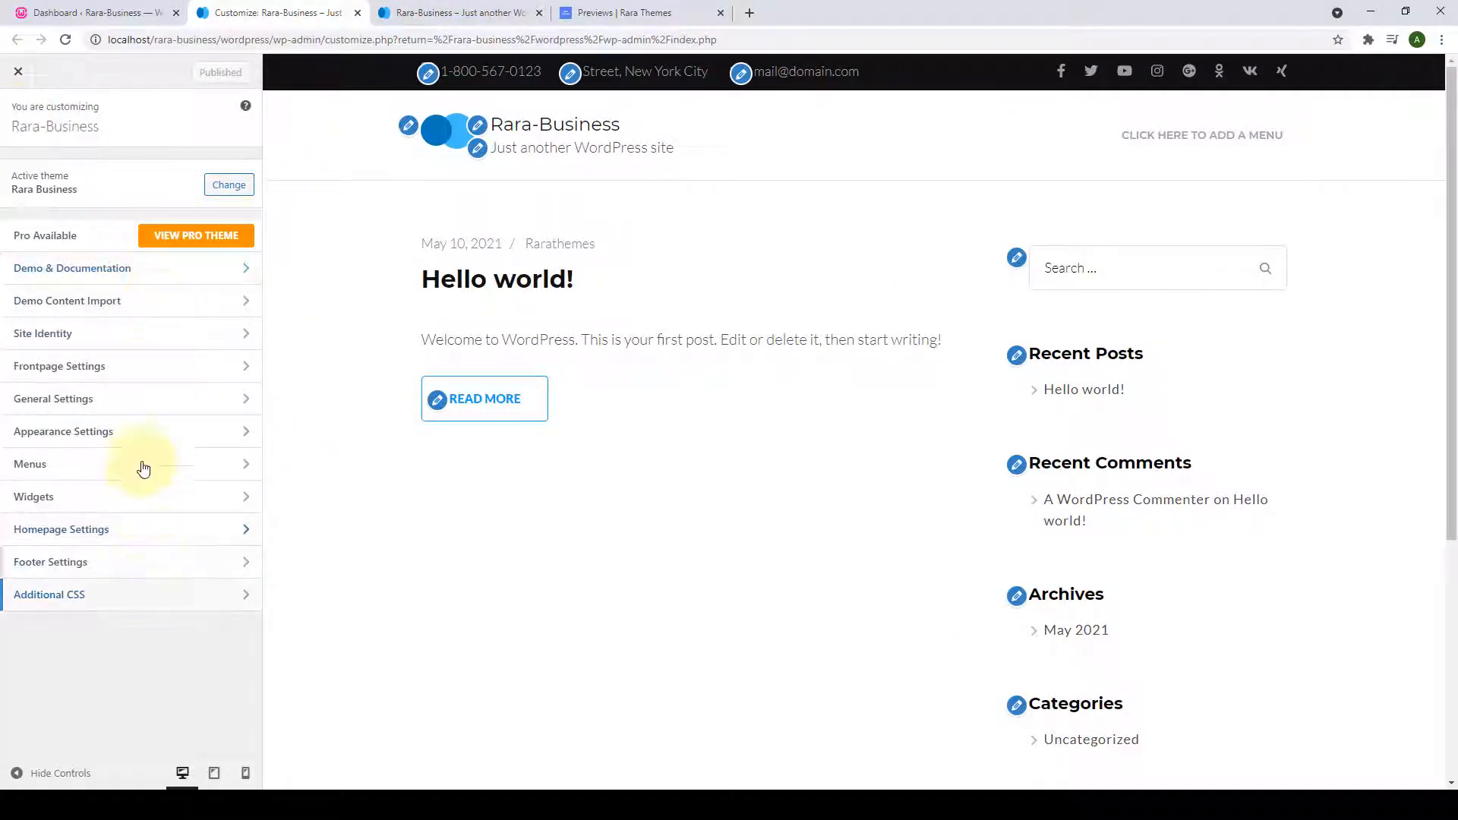
left_click(128, 540)
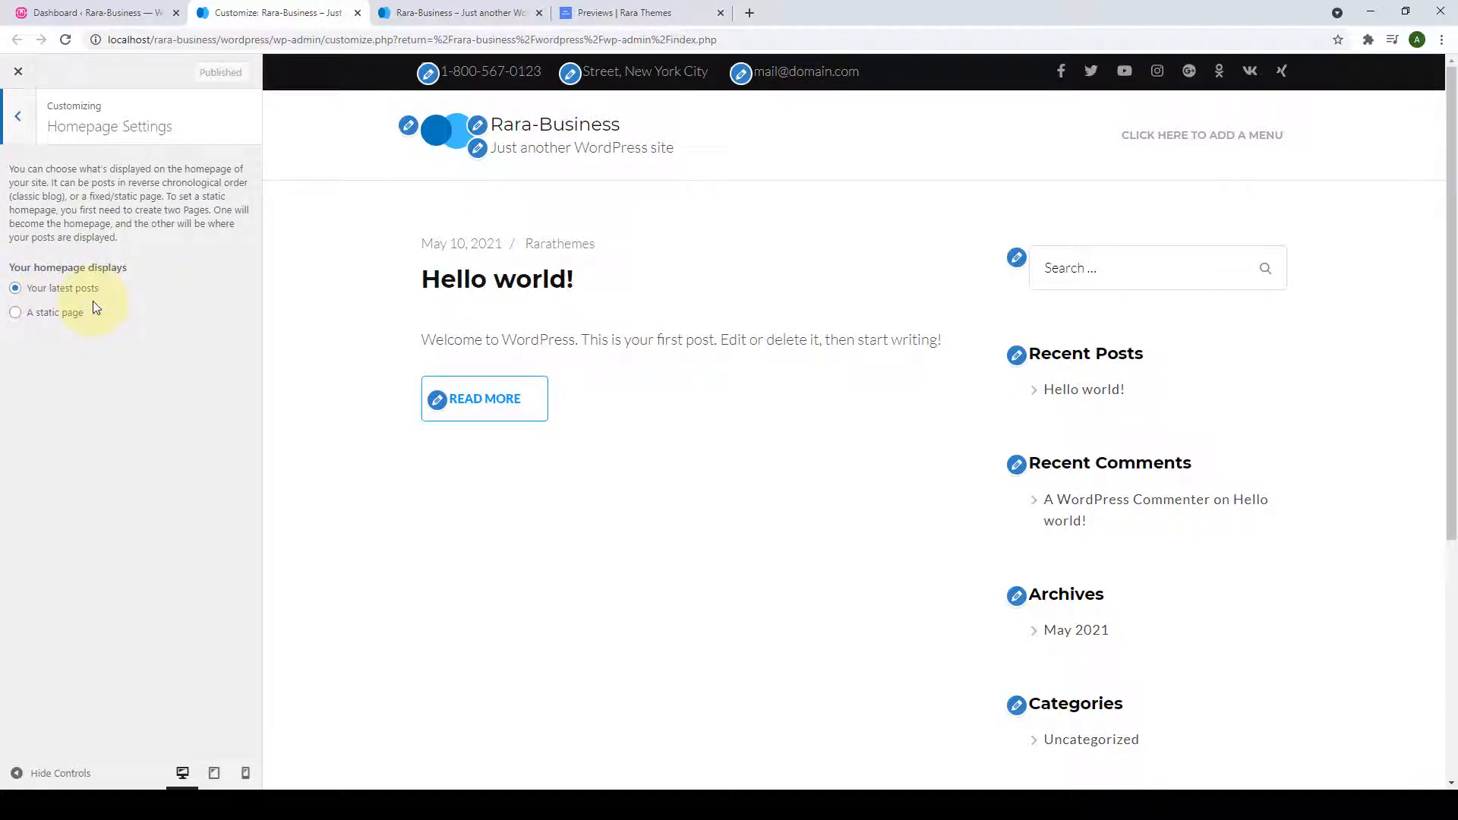
left_click(16, 313)
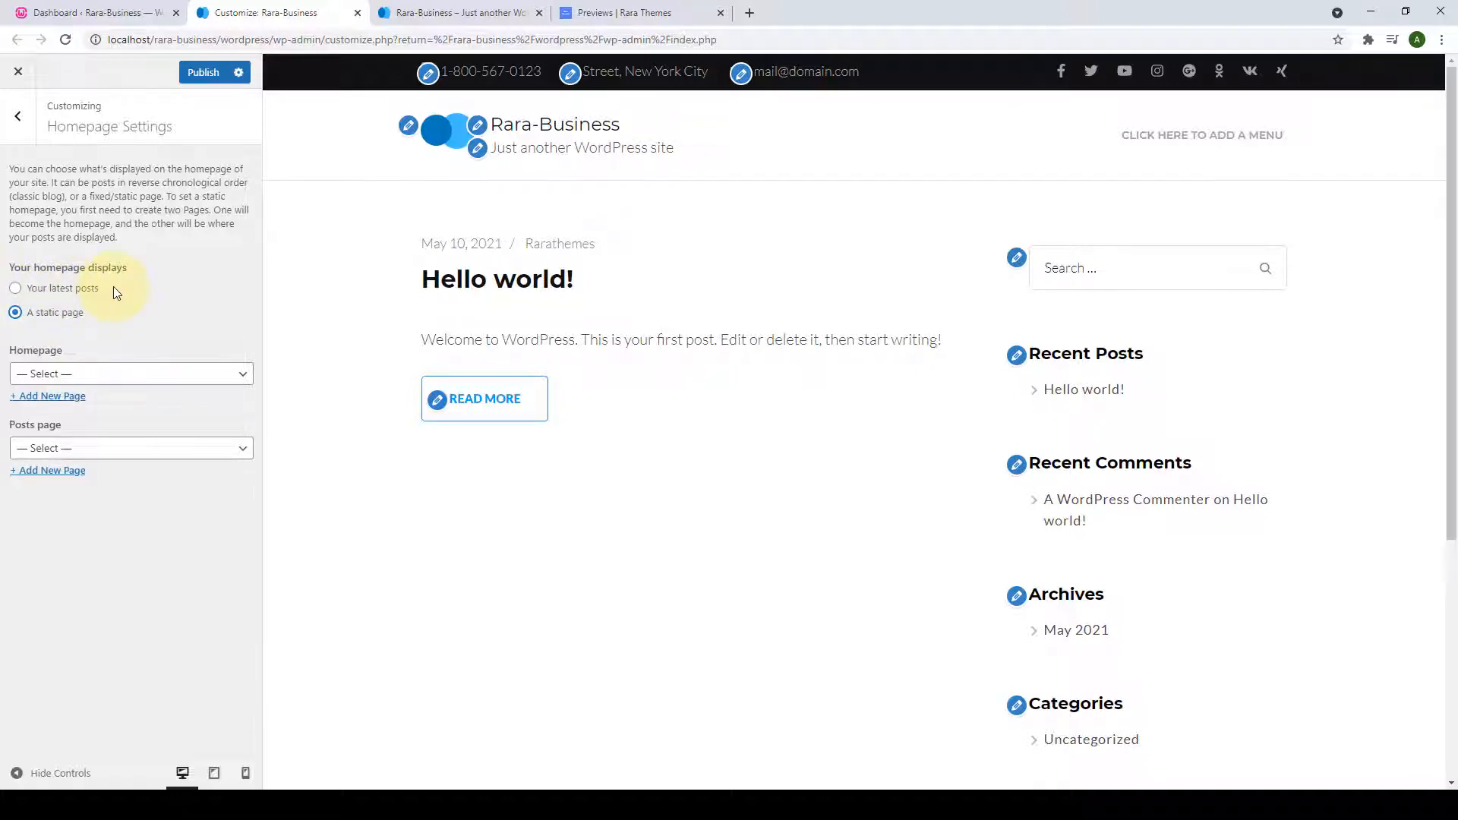
scroll(660, 387, "down", 5)
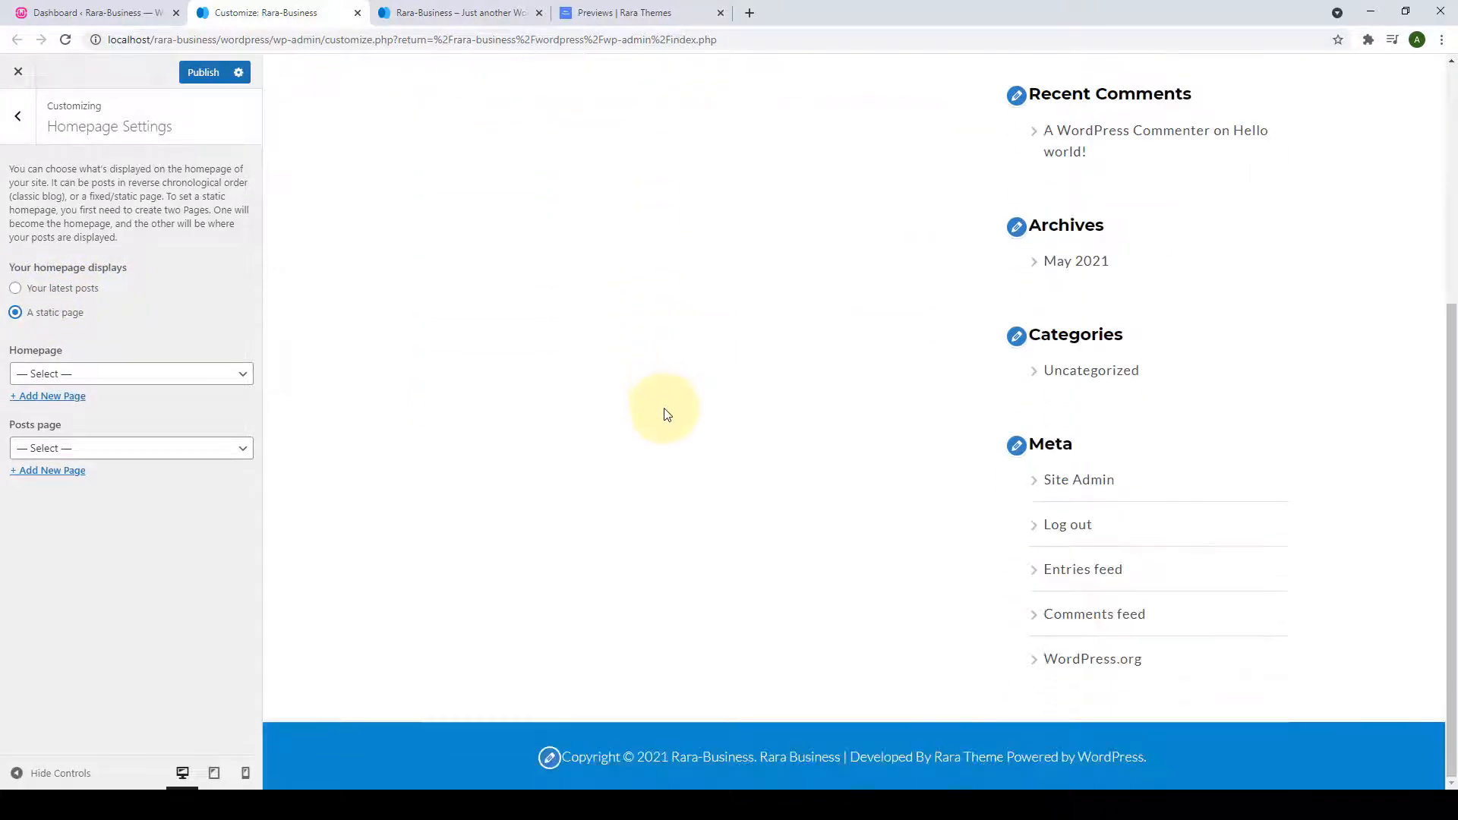
scroll(684, 456, "up", 5)
scroll(677, 453, "down", 2)
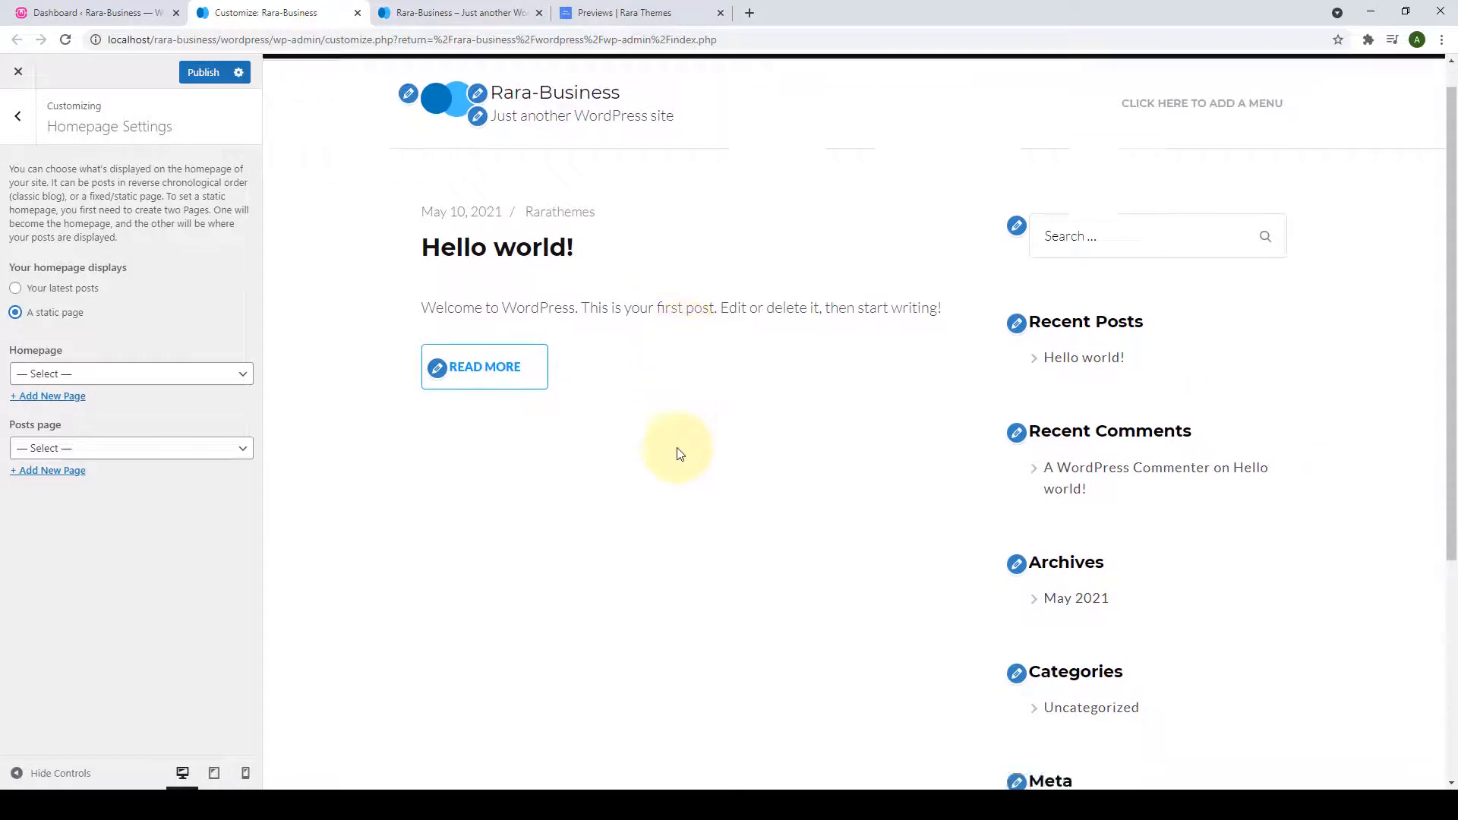
scroll(677, 487, "up", 2)
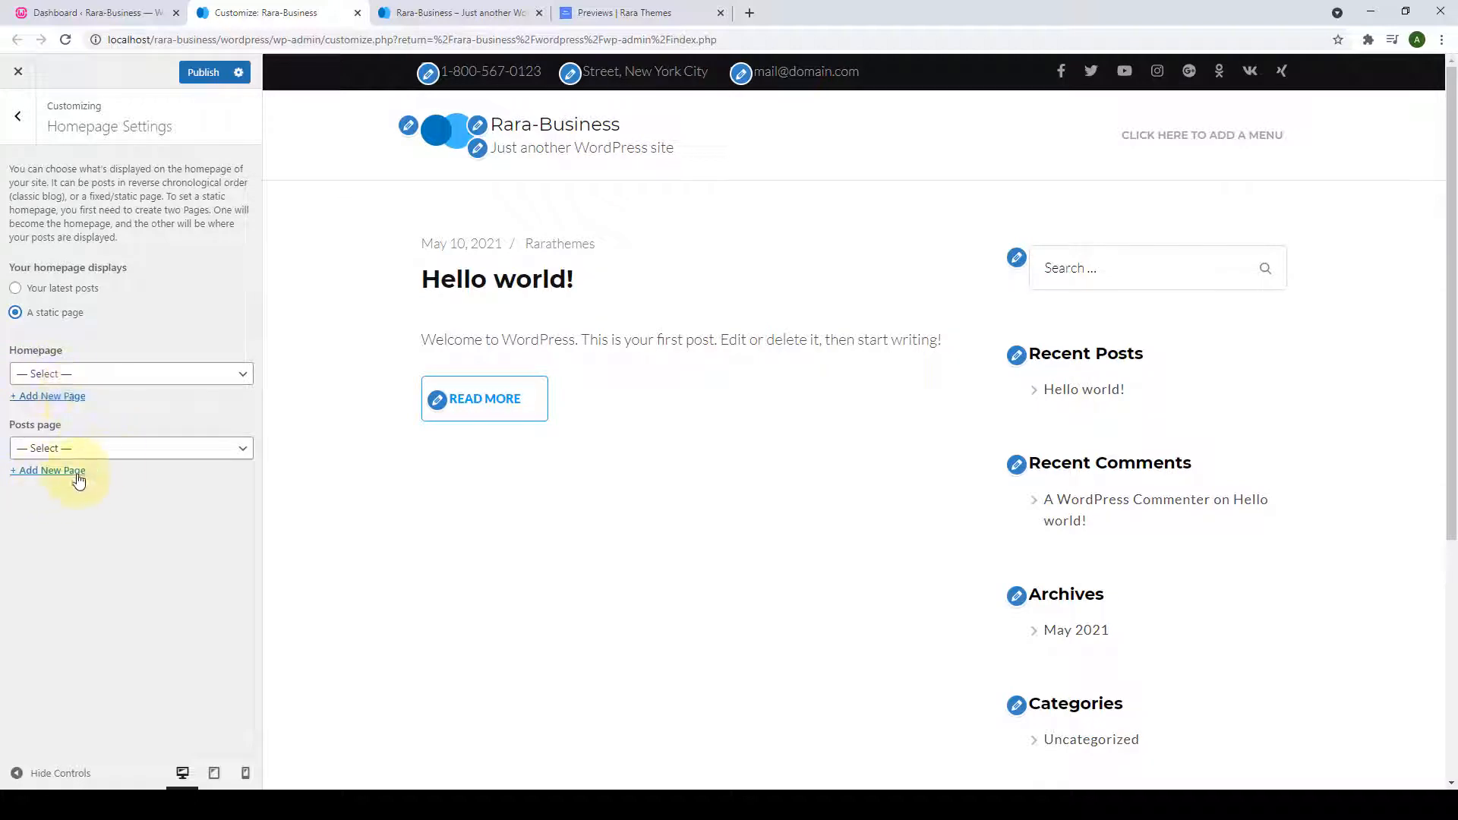
Add a new page titled Home as the homepage and a new page titled Blog as the posts page.
left_click(69, 399)
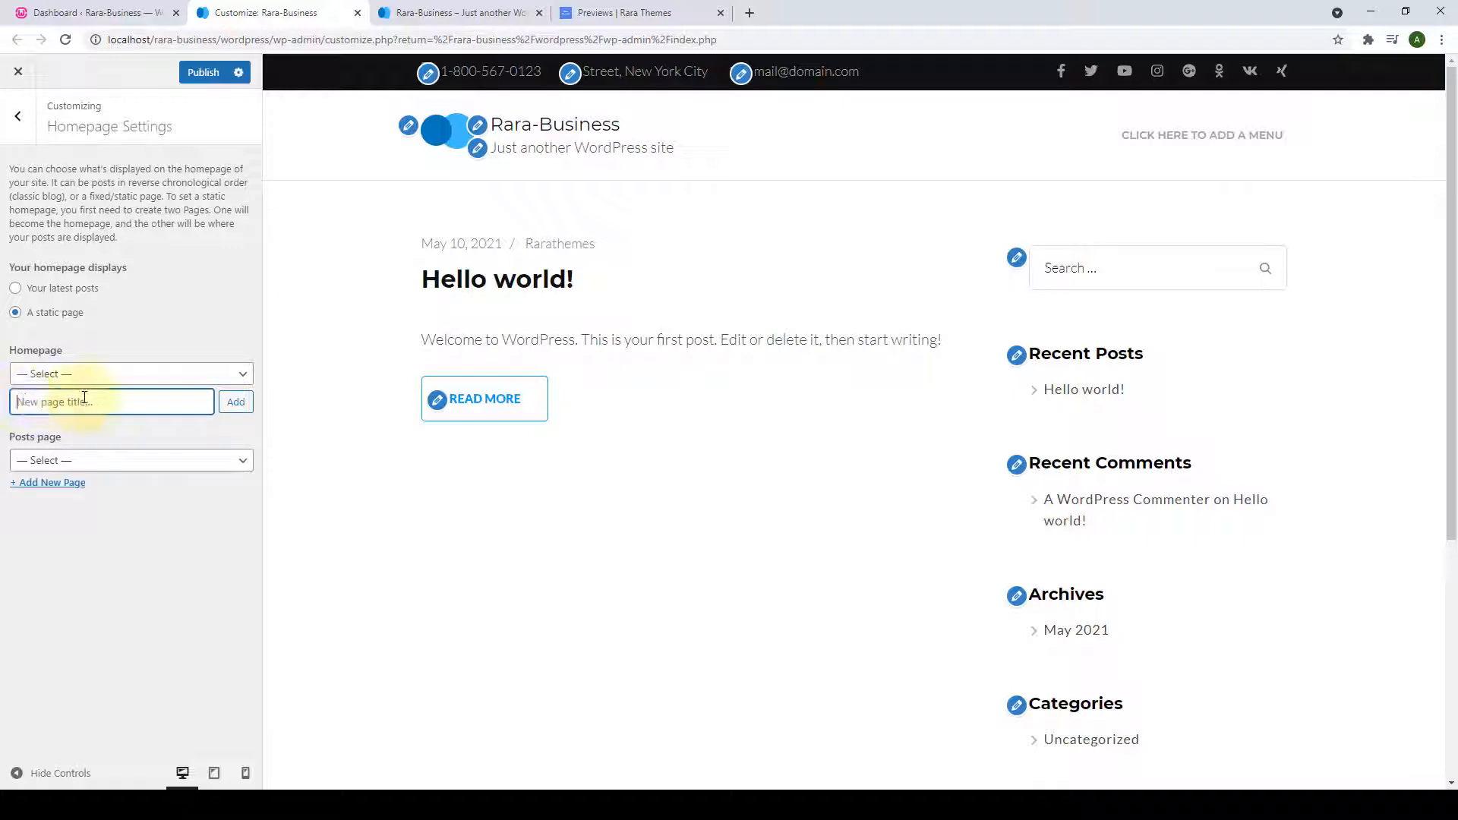
type("Home")
left_click(237, 410)
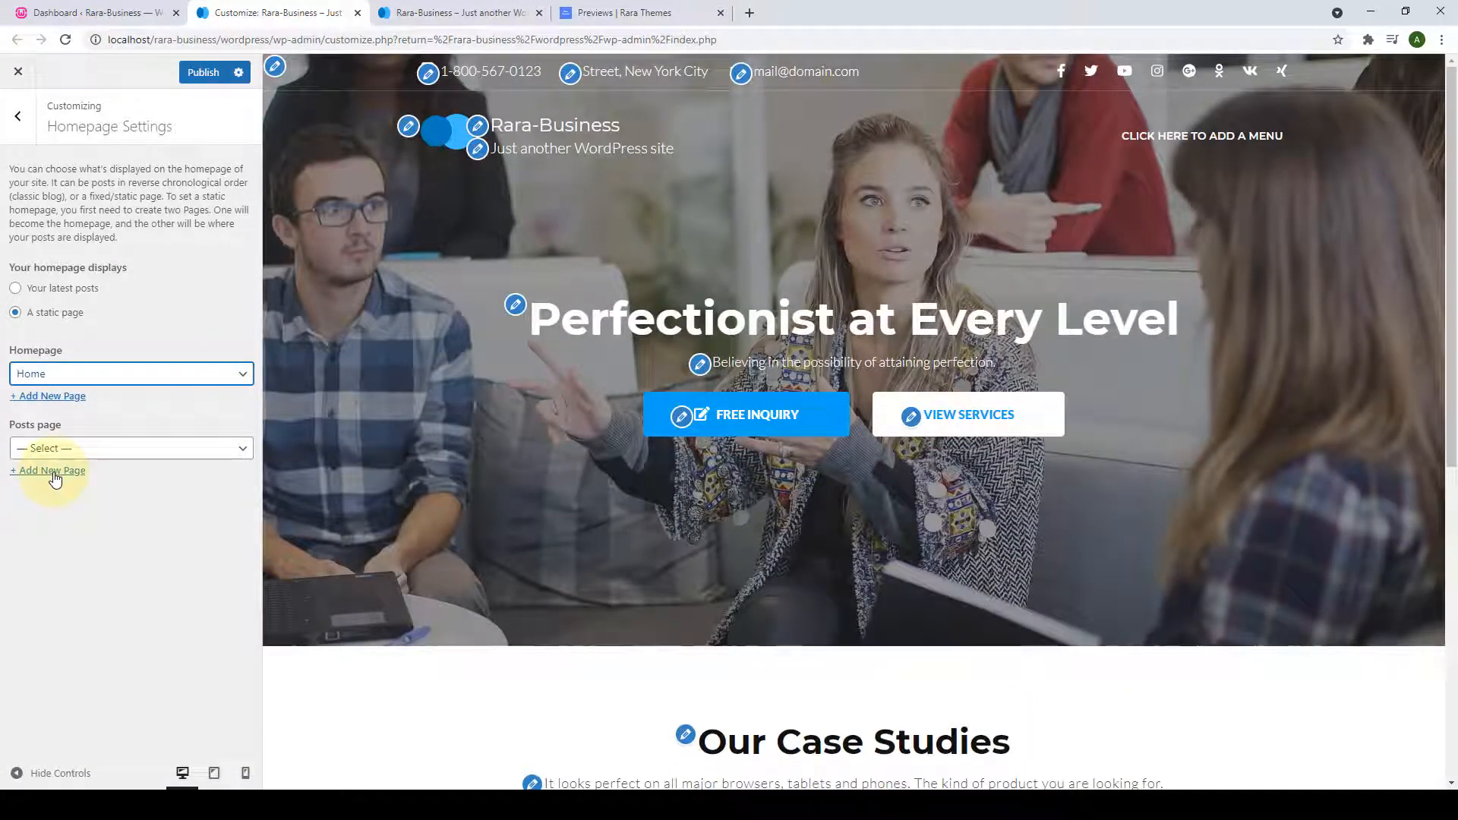
left_click(55, 474)
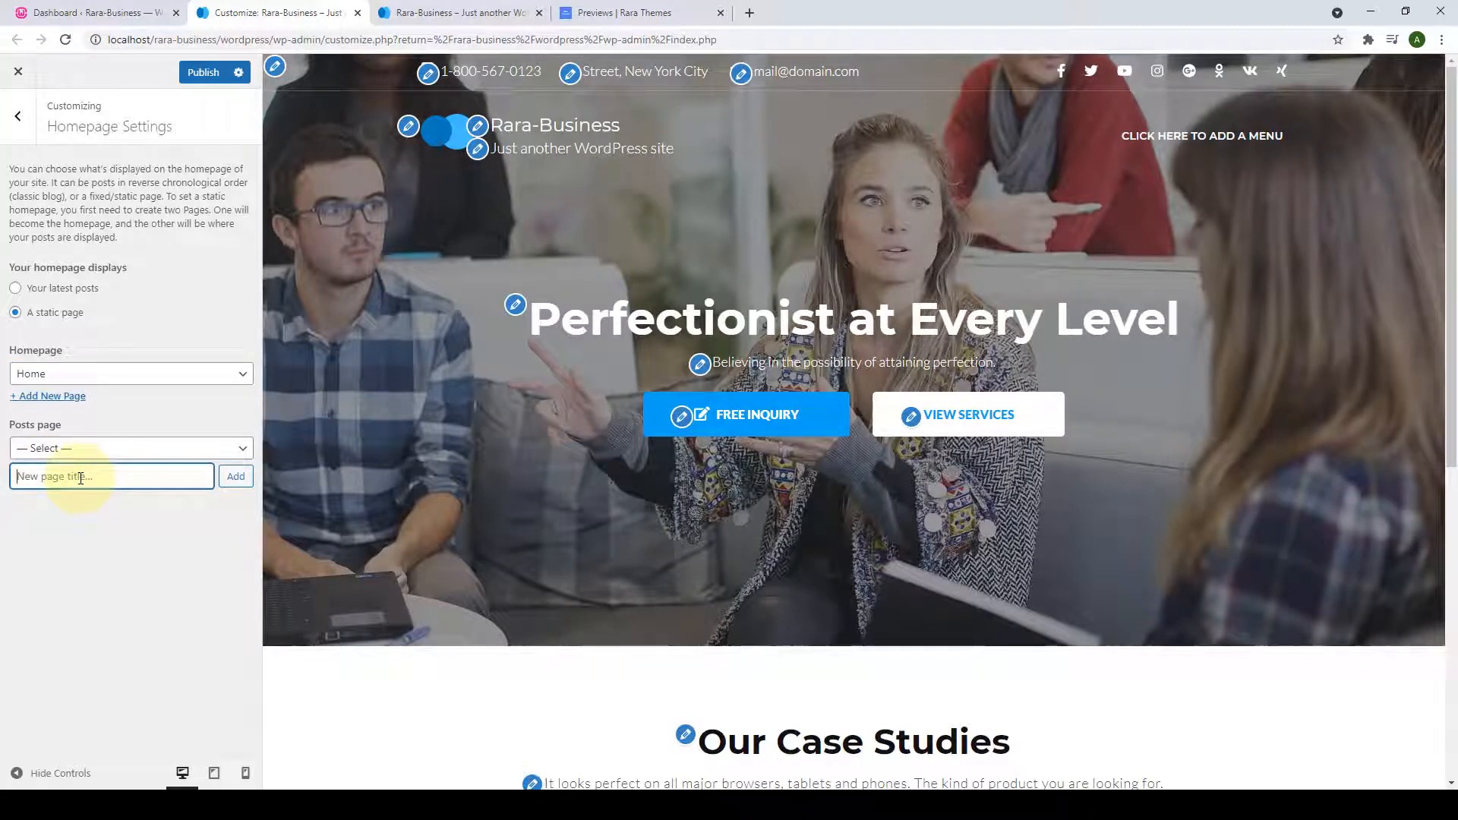
type("Blog")
left_click(237, 477)
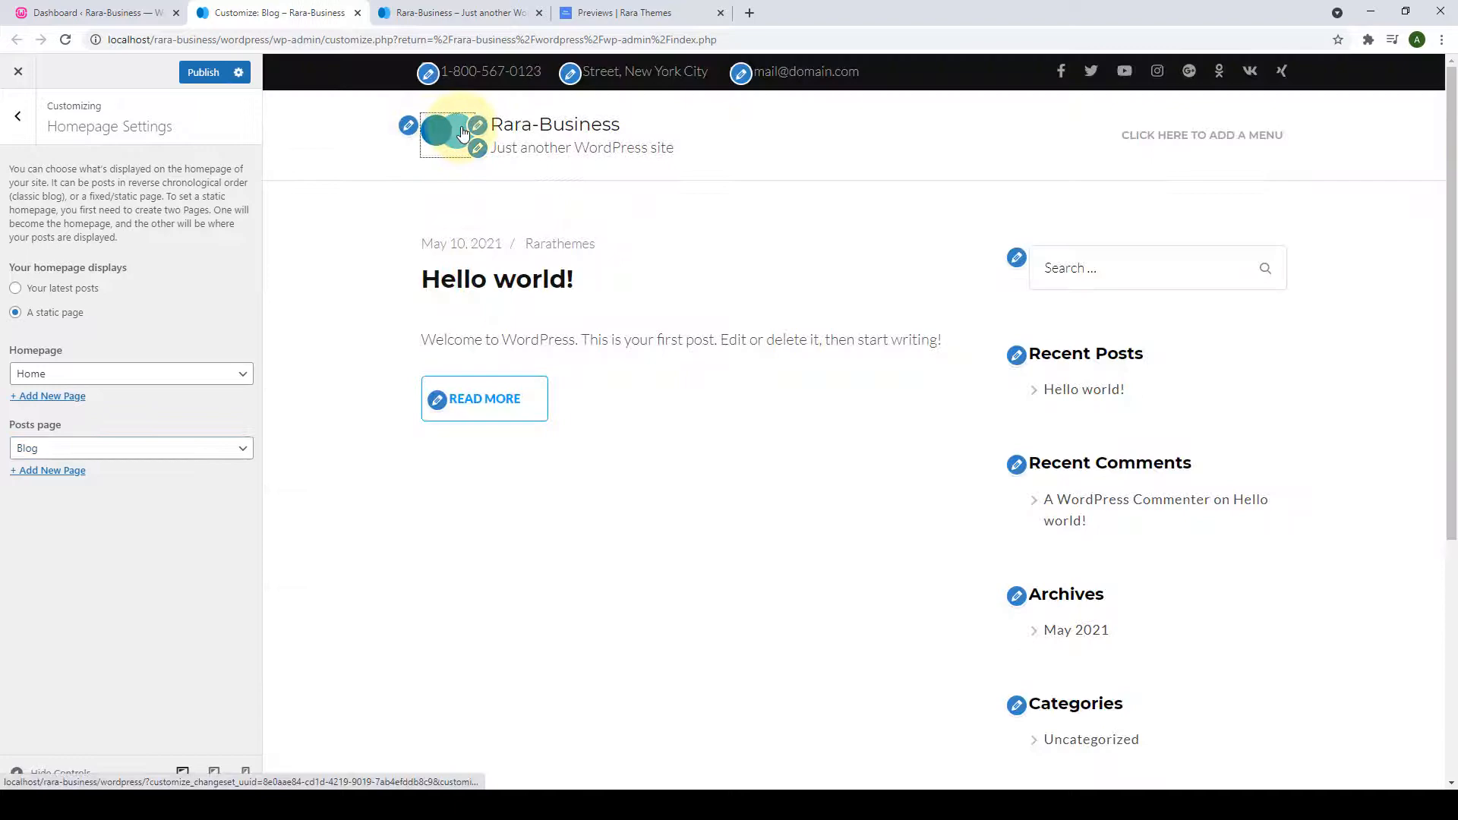
Publish the homepage settings from the home preview and review the reloaded live homepage.
left_click(463, 132)
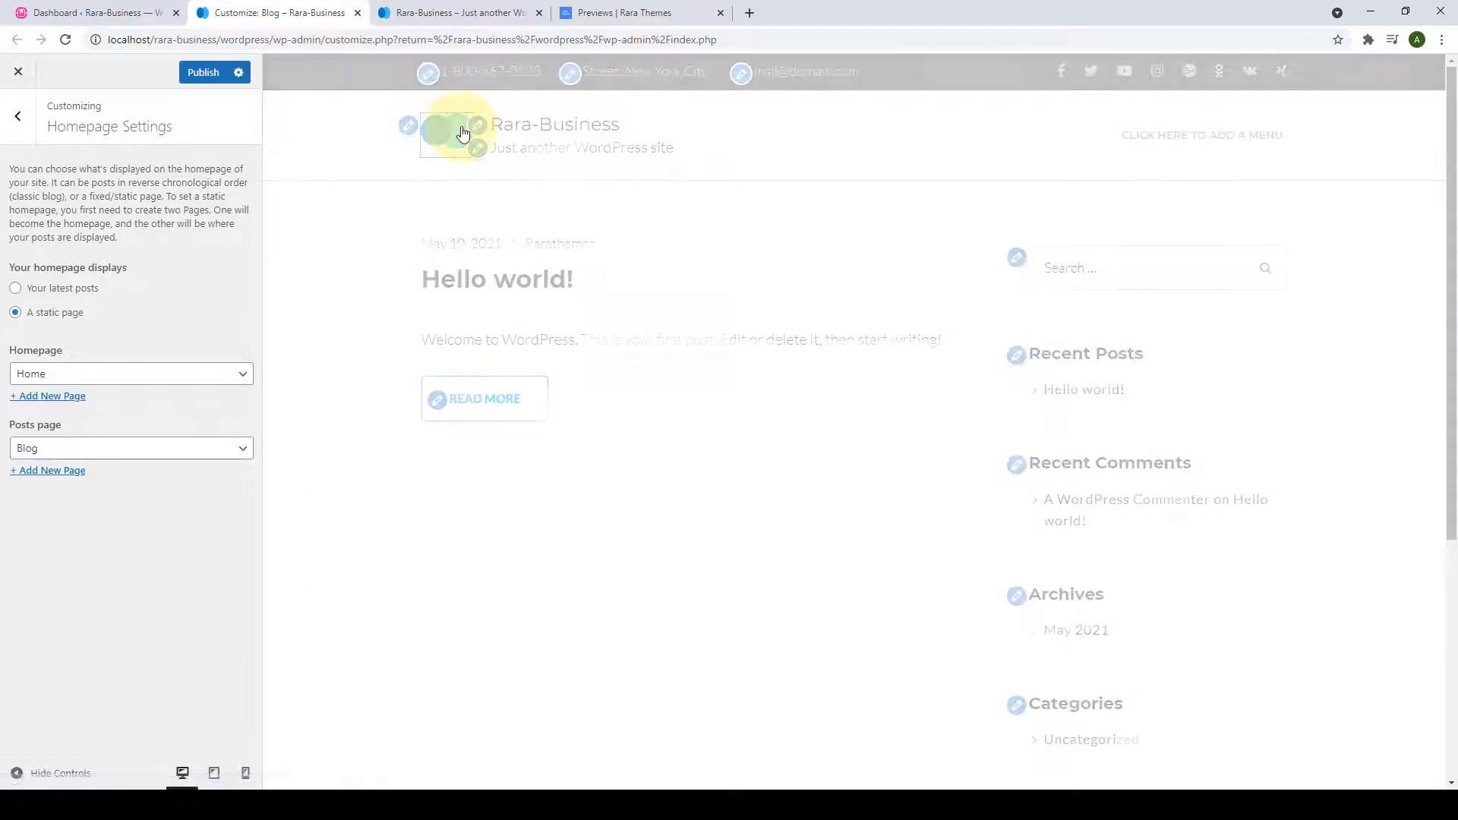
left_click(202, 76)
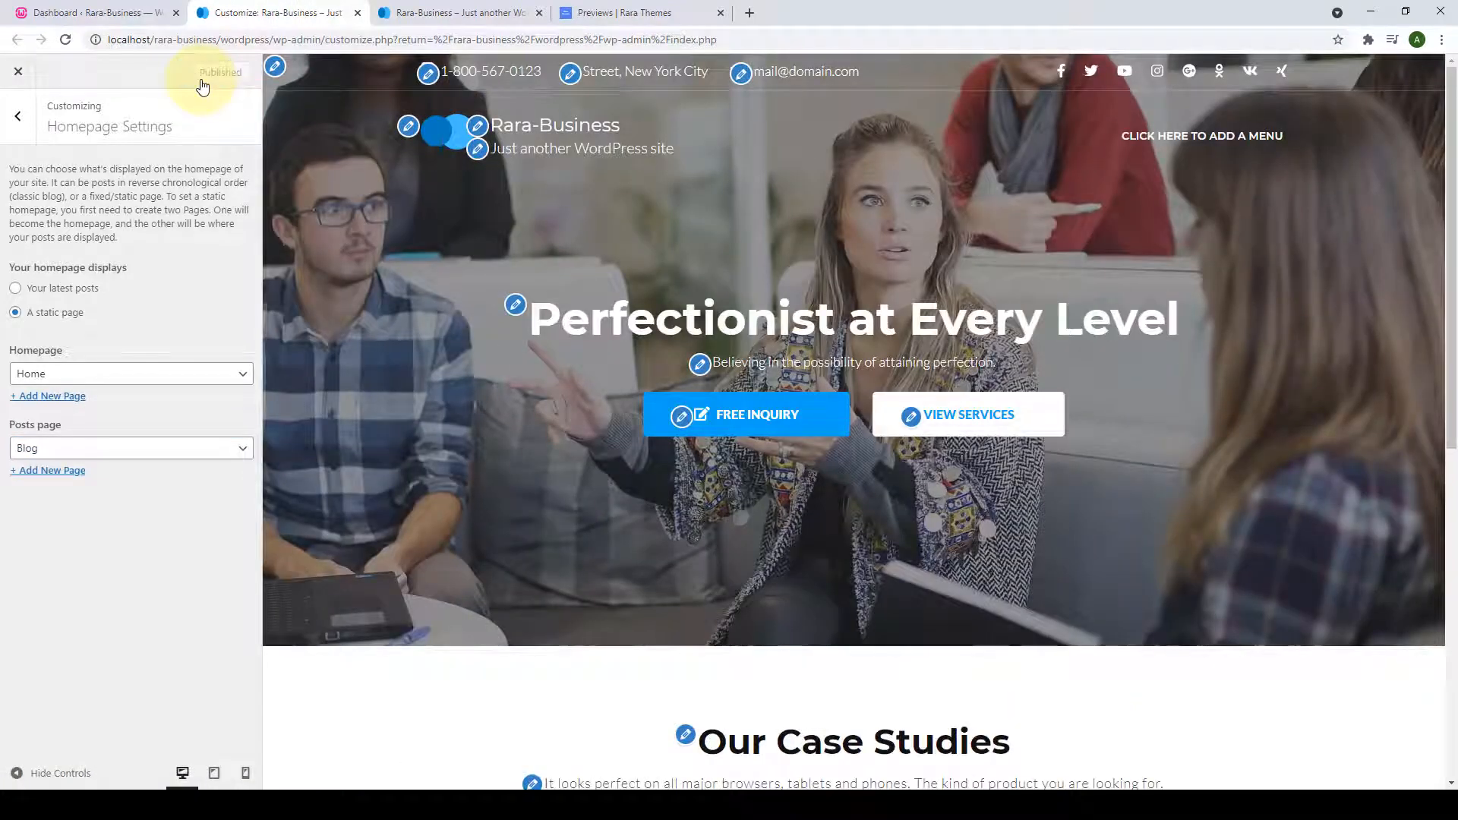
left_click(495, 6)
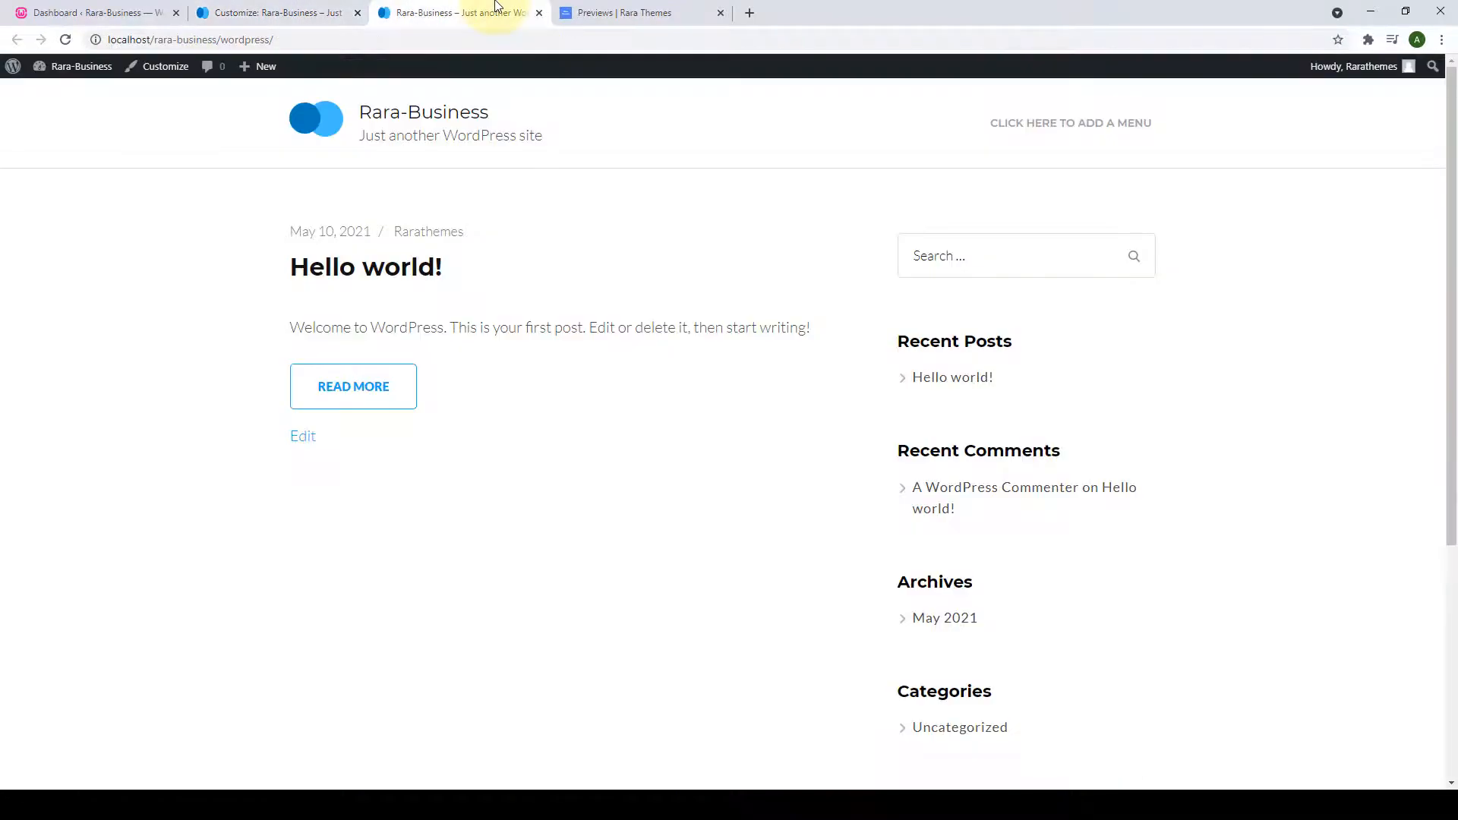
left_click(66, 39)
scroll(676, 358, "down", 4)
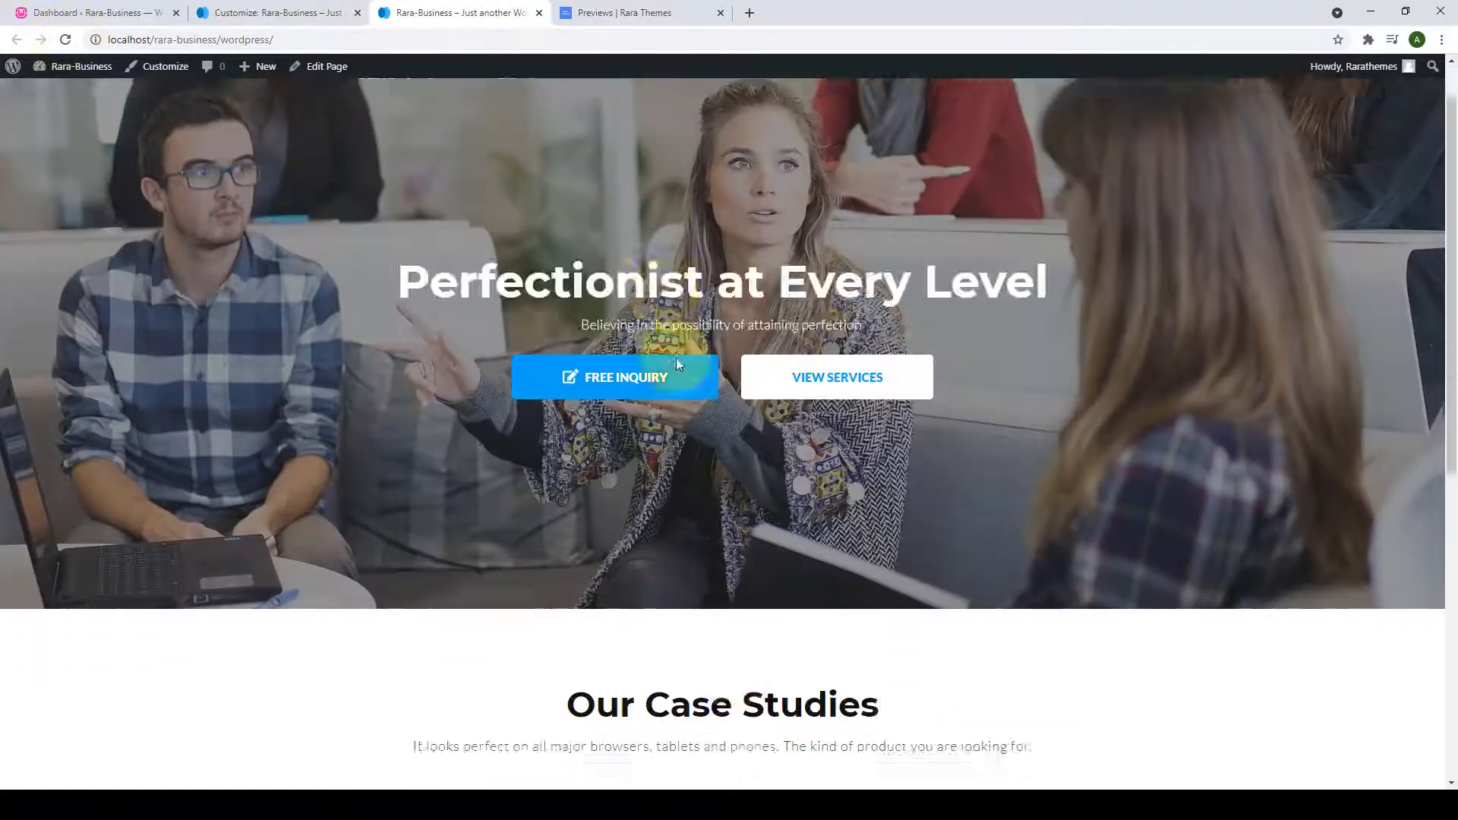
scroll(755, 428, "up", 4)
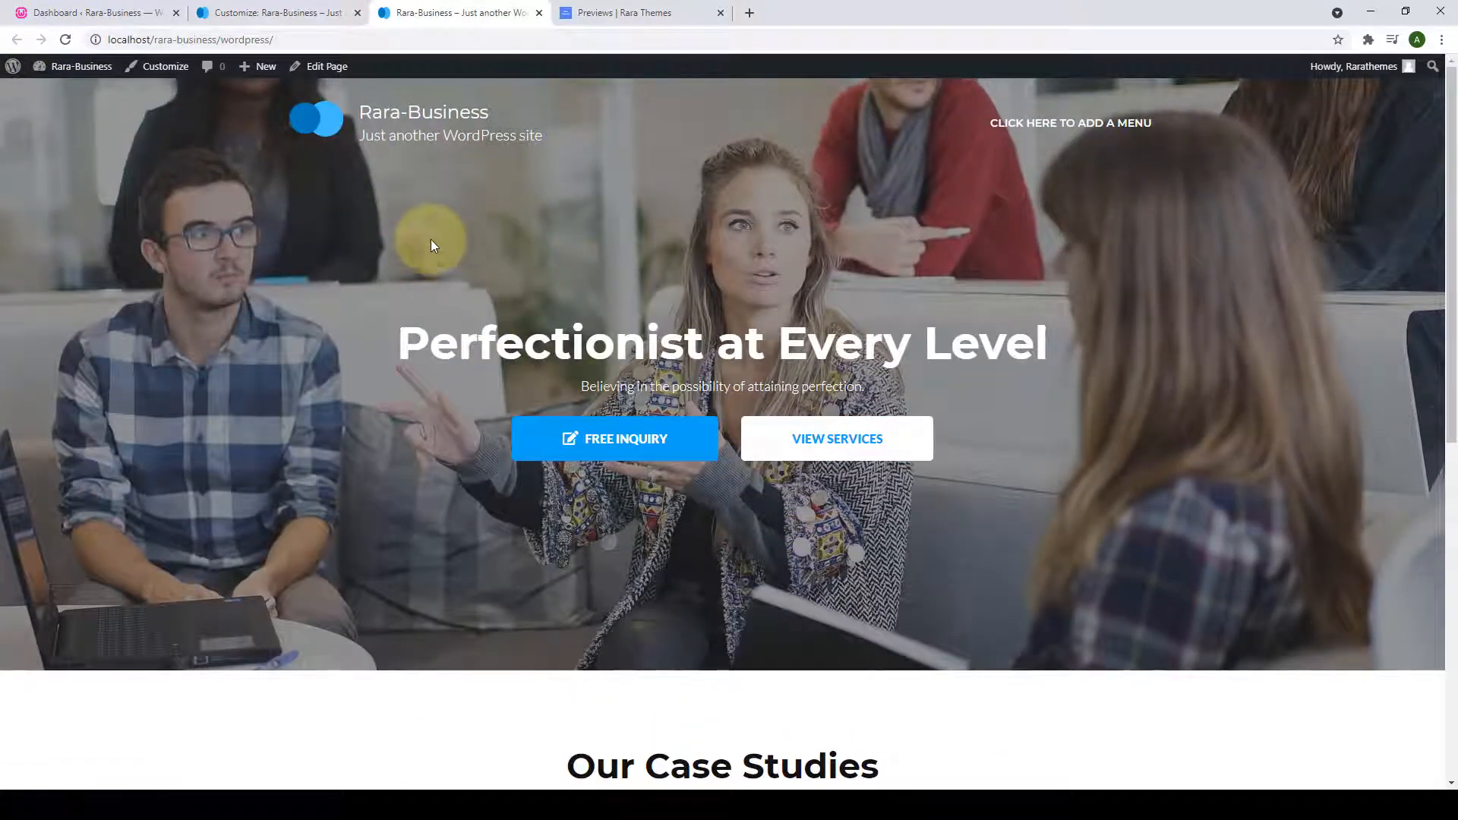
left_click(247, 9)
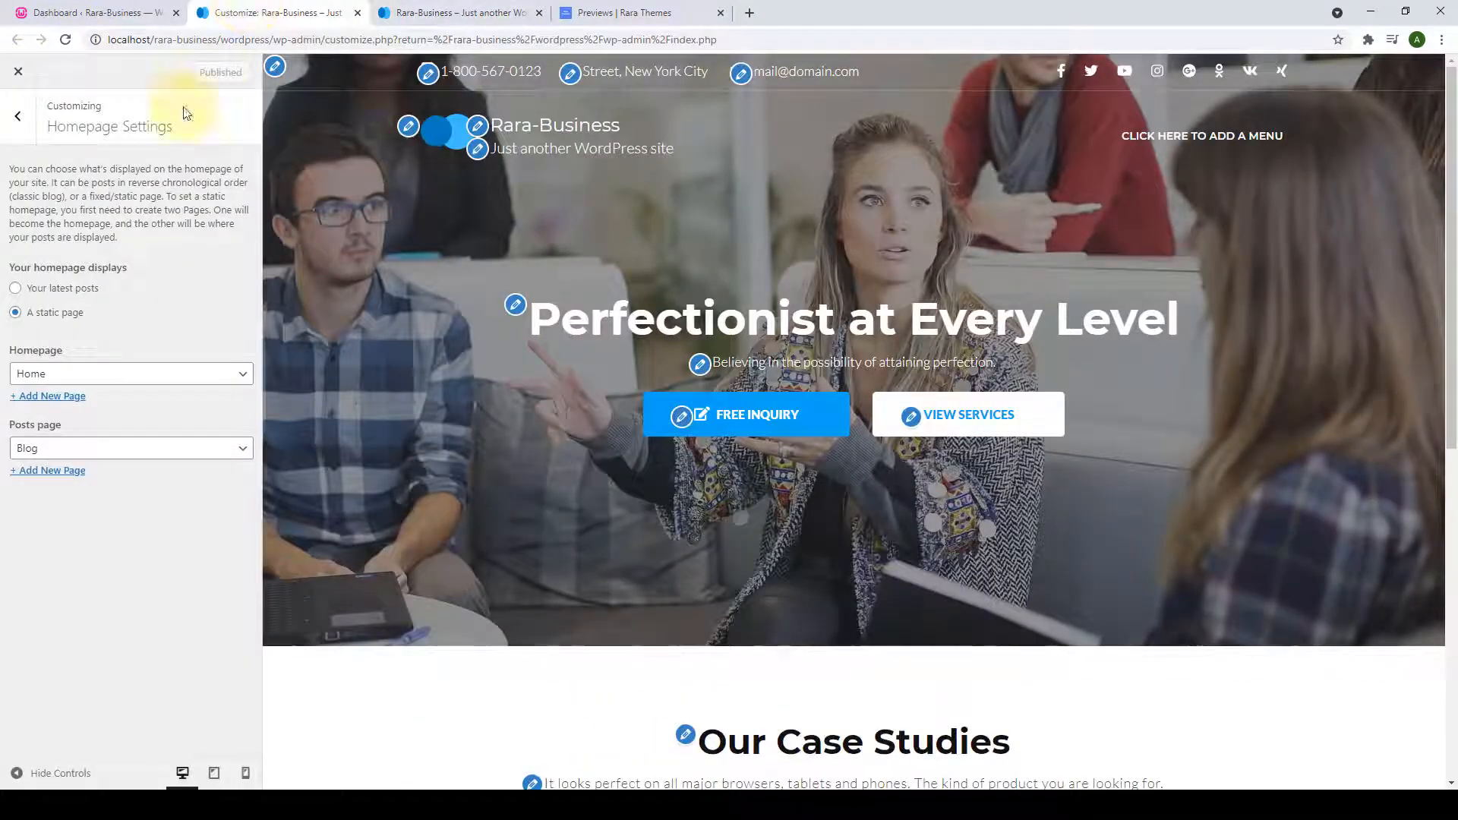
Leave the Homepage Settings and open the Banner Section within the Frontpage Settings.
left_click(19, 118)
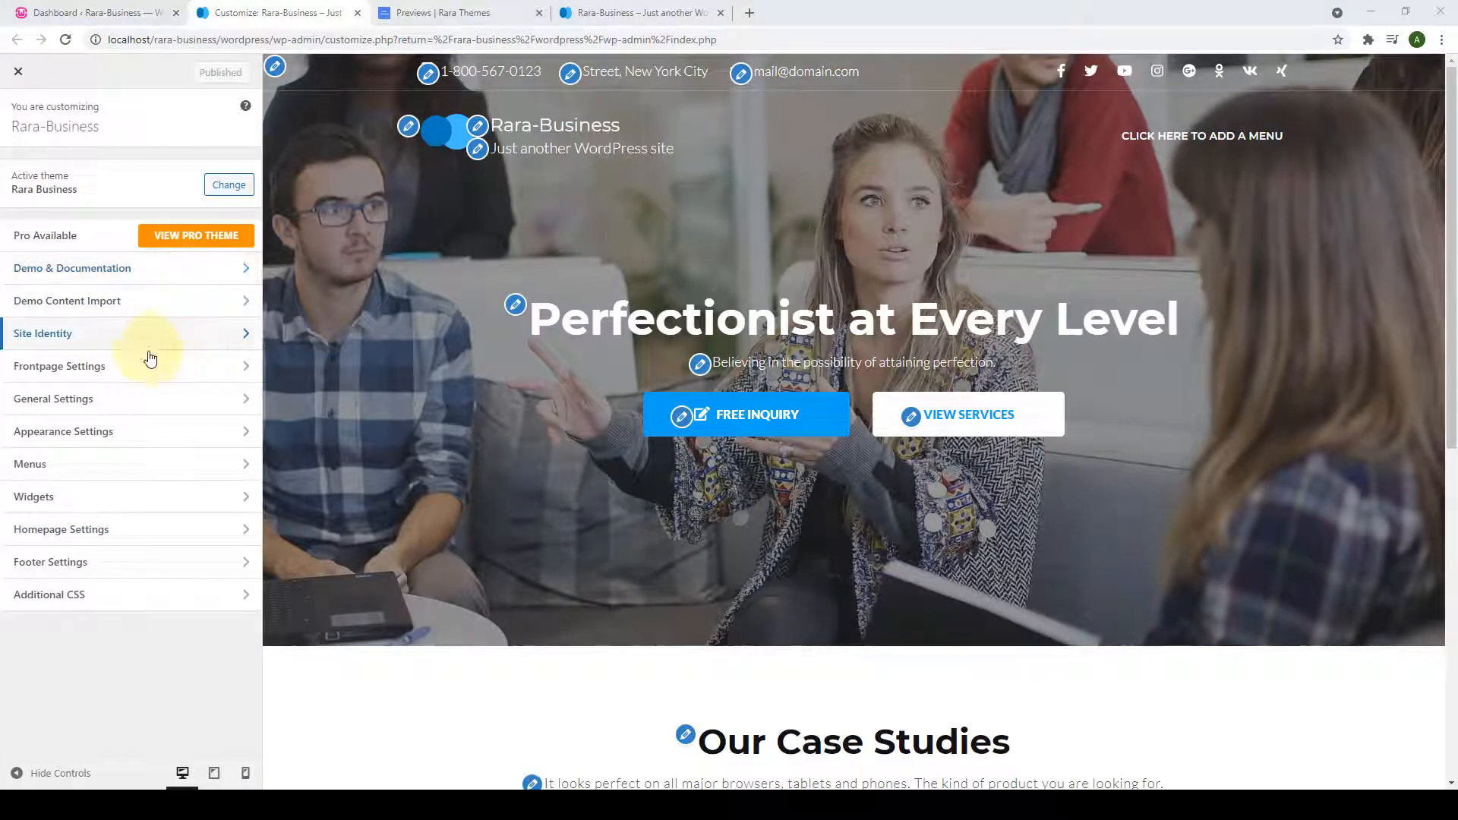
left_click(113, 372)
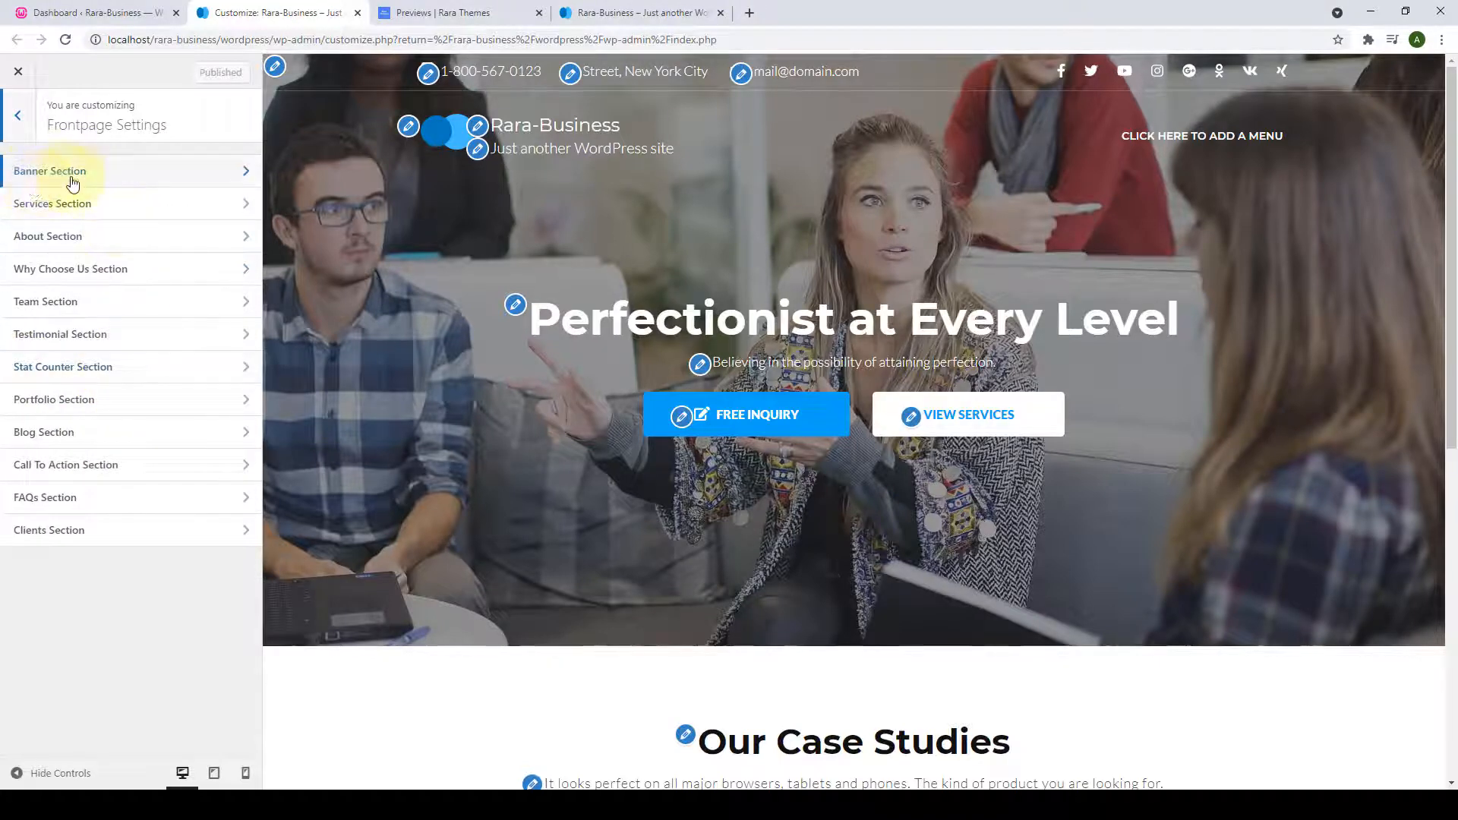
left_click(108, 183)
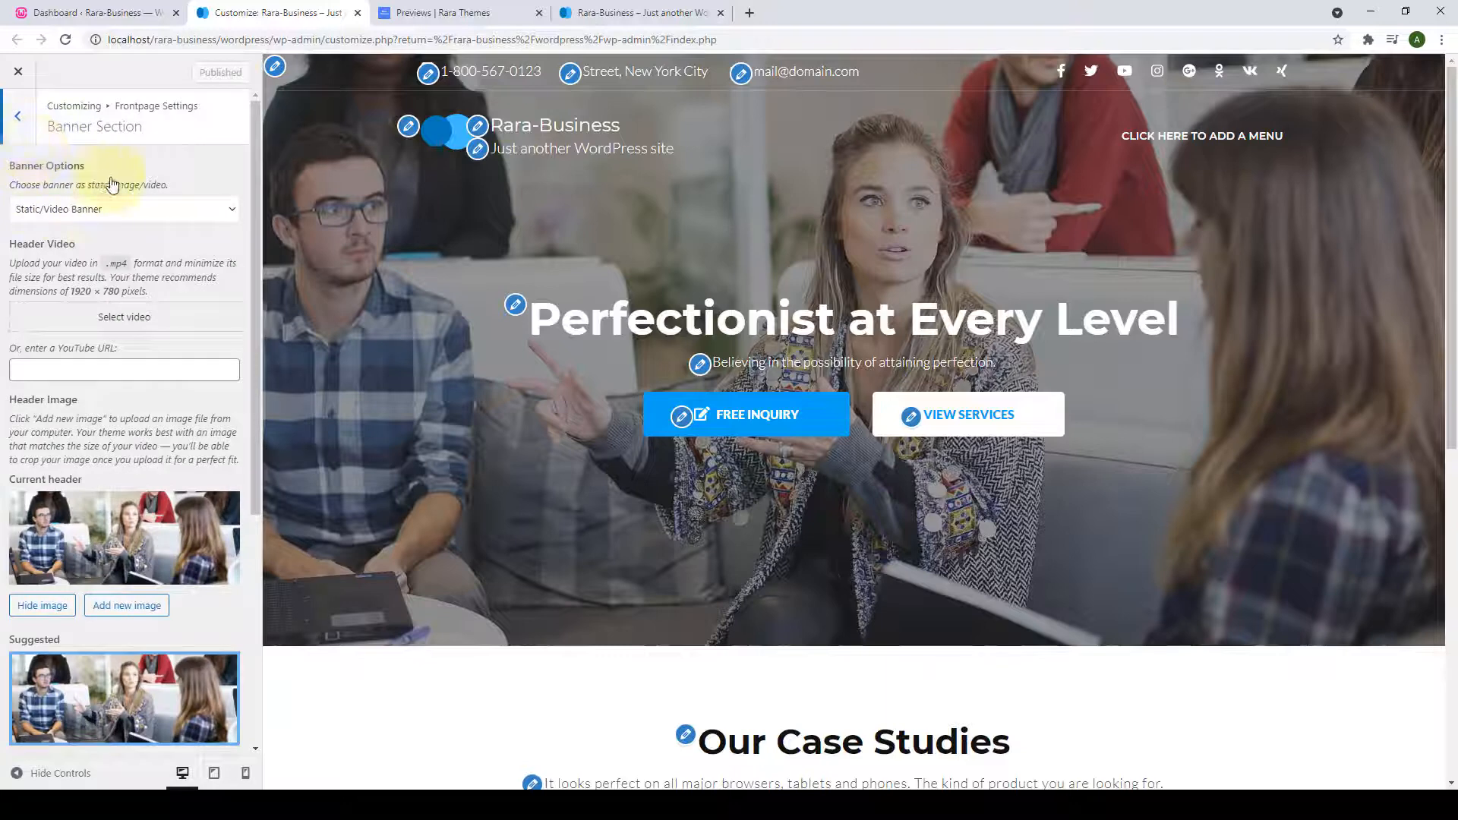
Set the banner option to Disable Banner Section to preview the homepage without it, and restore it to Static/Video Banner.
left_click(228, 209)
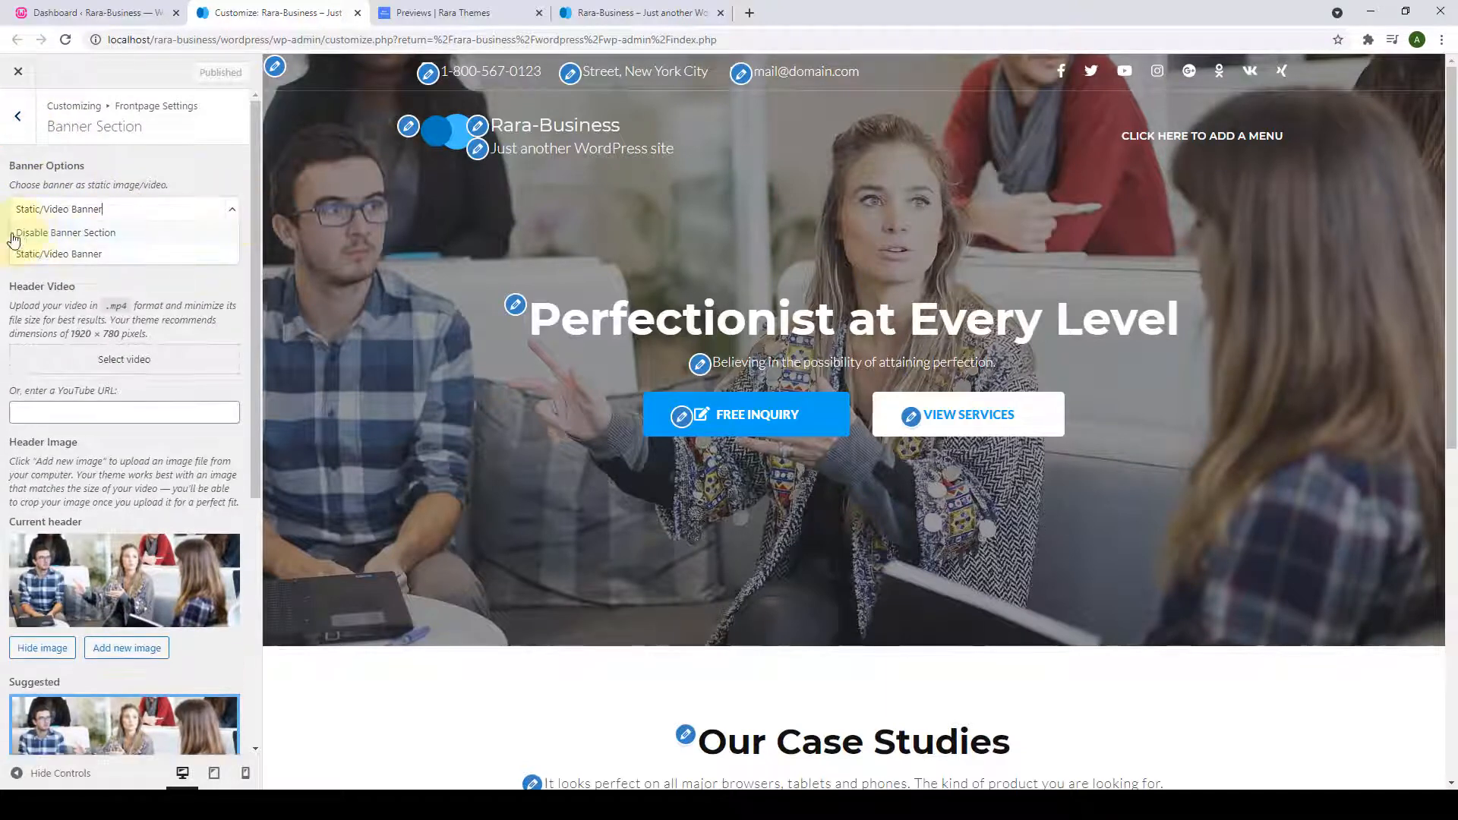
left_click(98, 235)
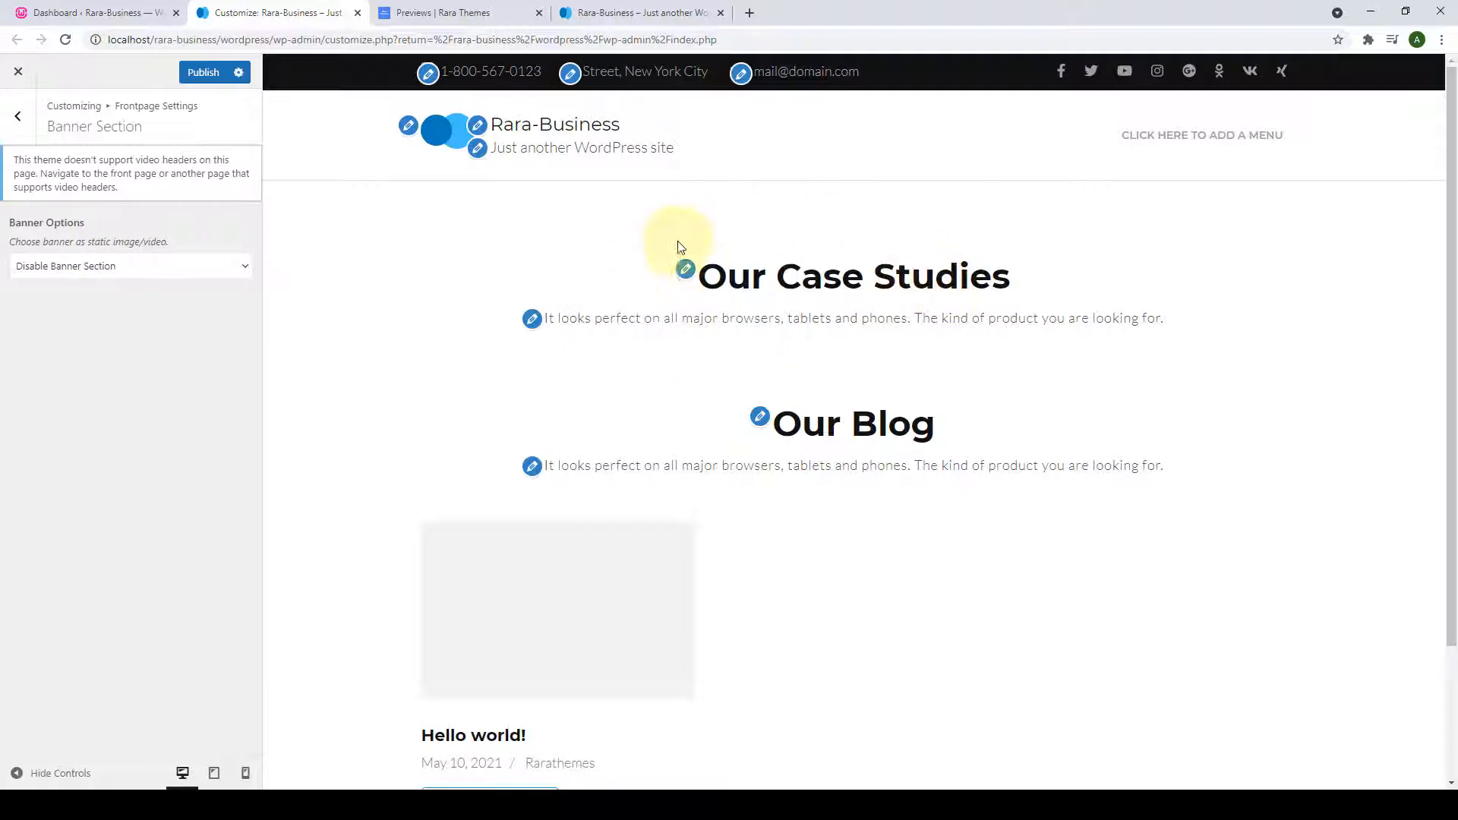
left_click(242, 268)
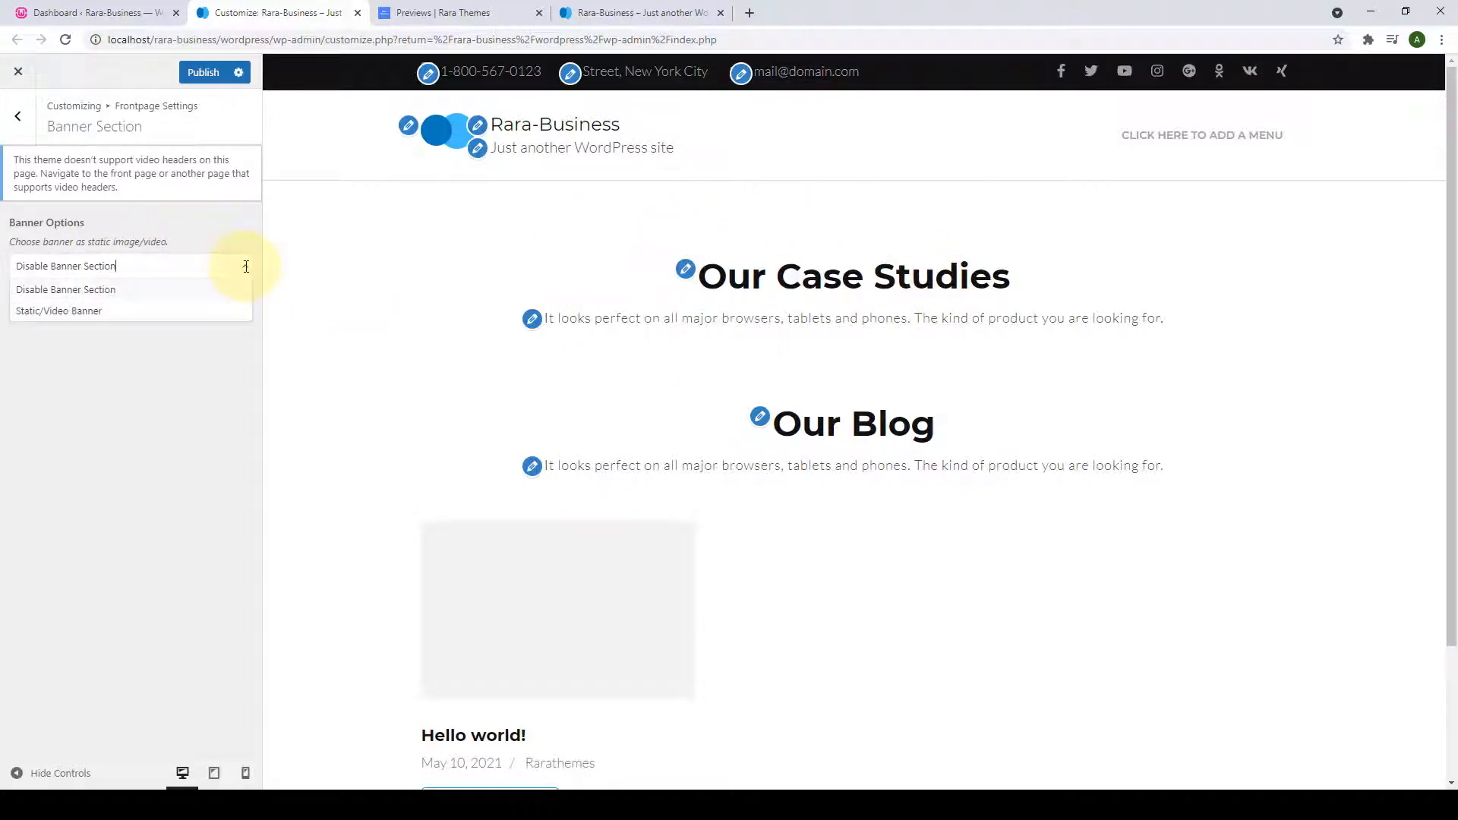
left_click(95, 312)
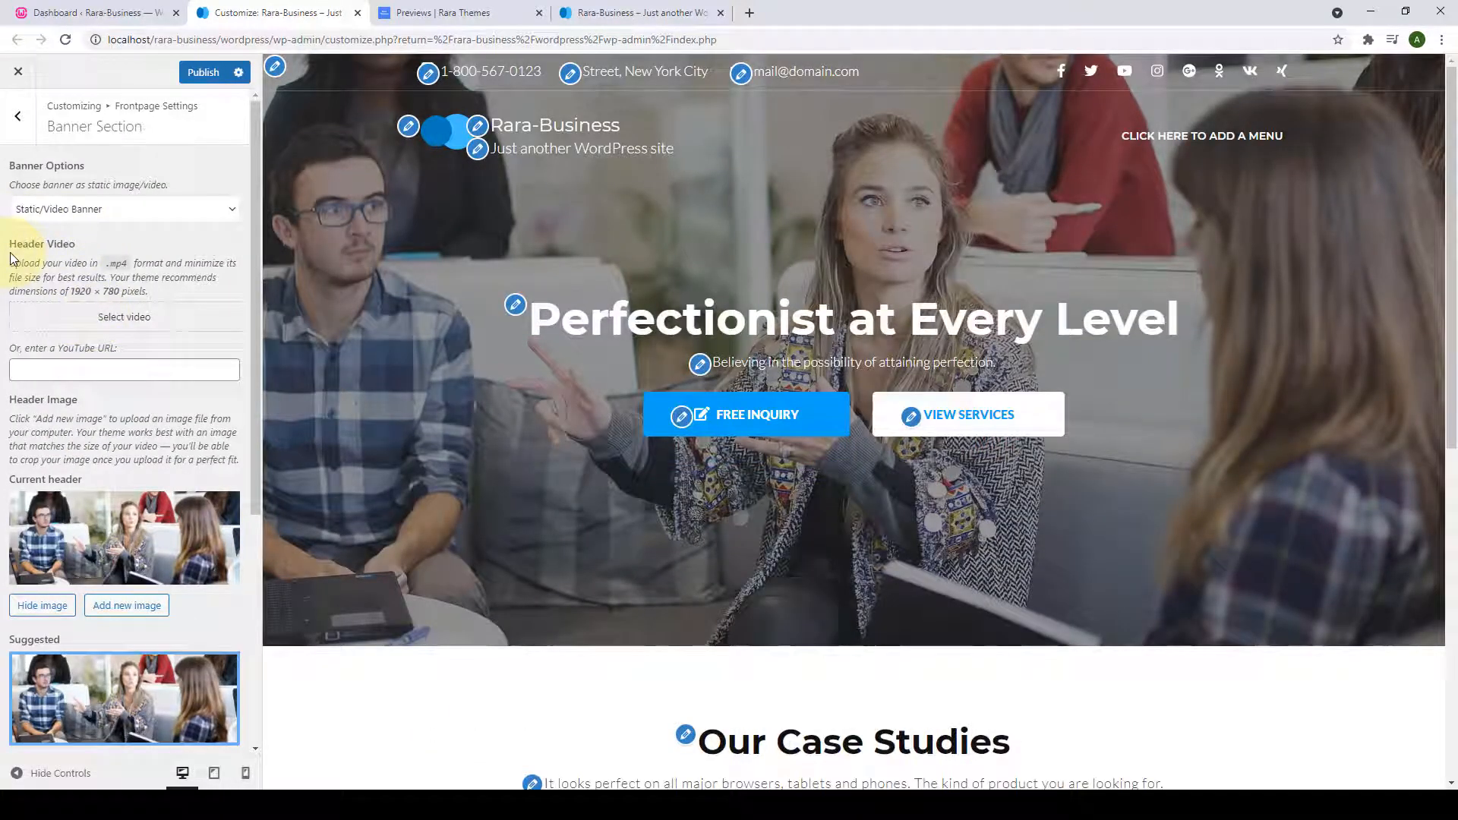
Choose VVV.mp4 from the media library as the header video, preview it in the banner, and remove it again.
scroll(52, 294, "down", 1)
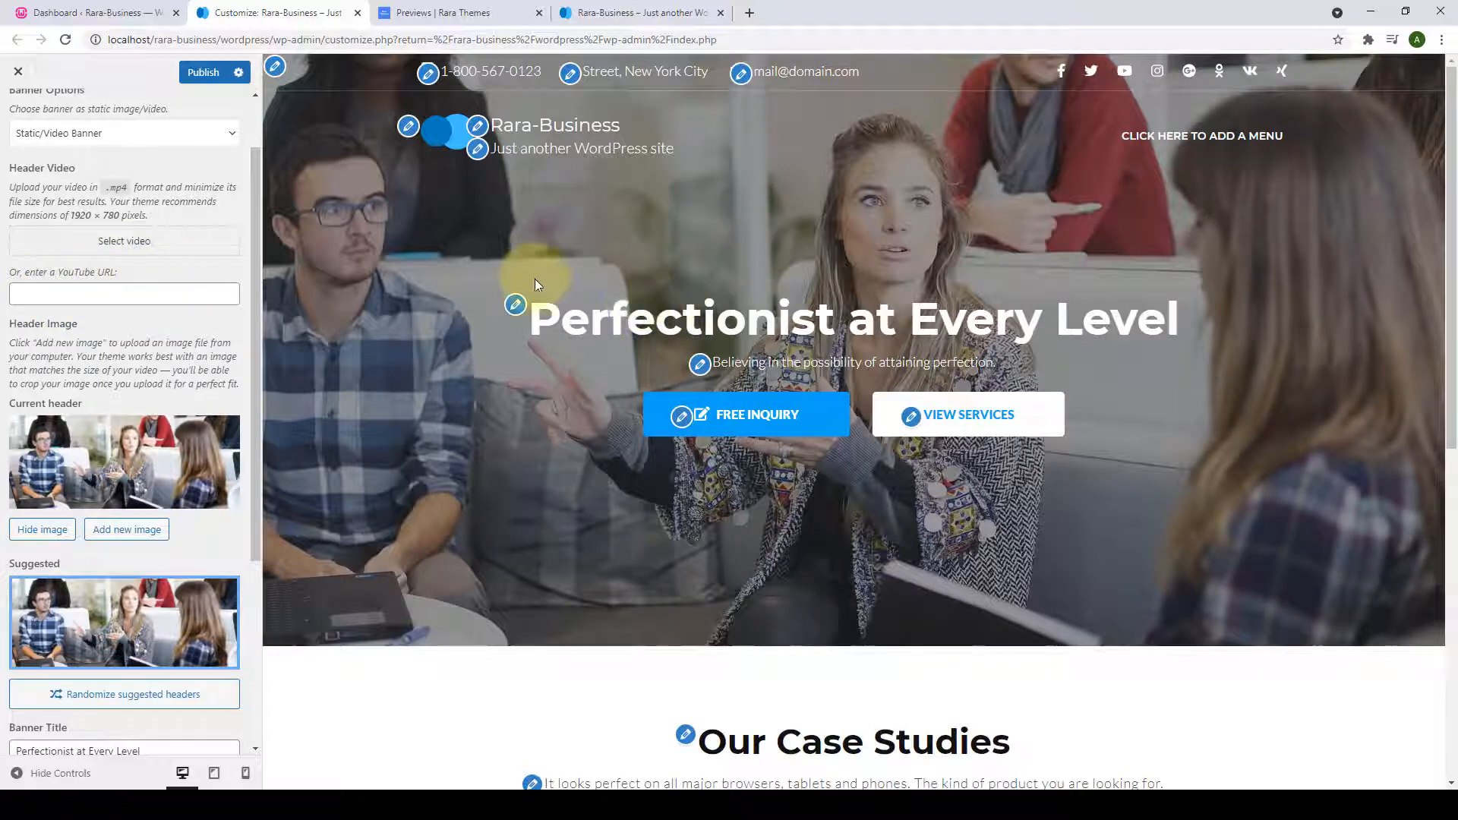
scroll(201, 439, "down", 1)
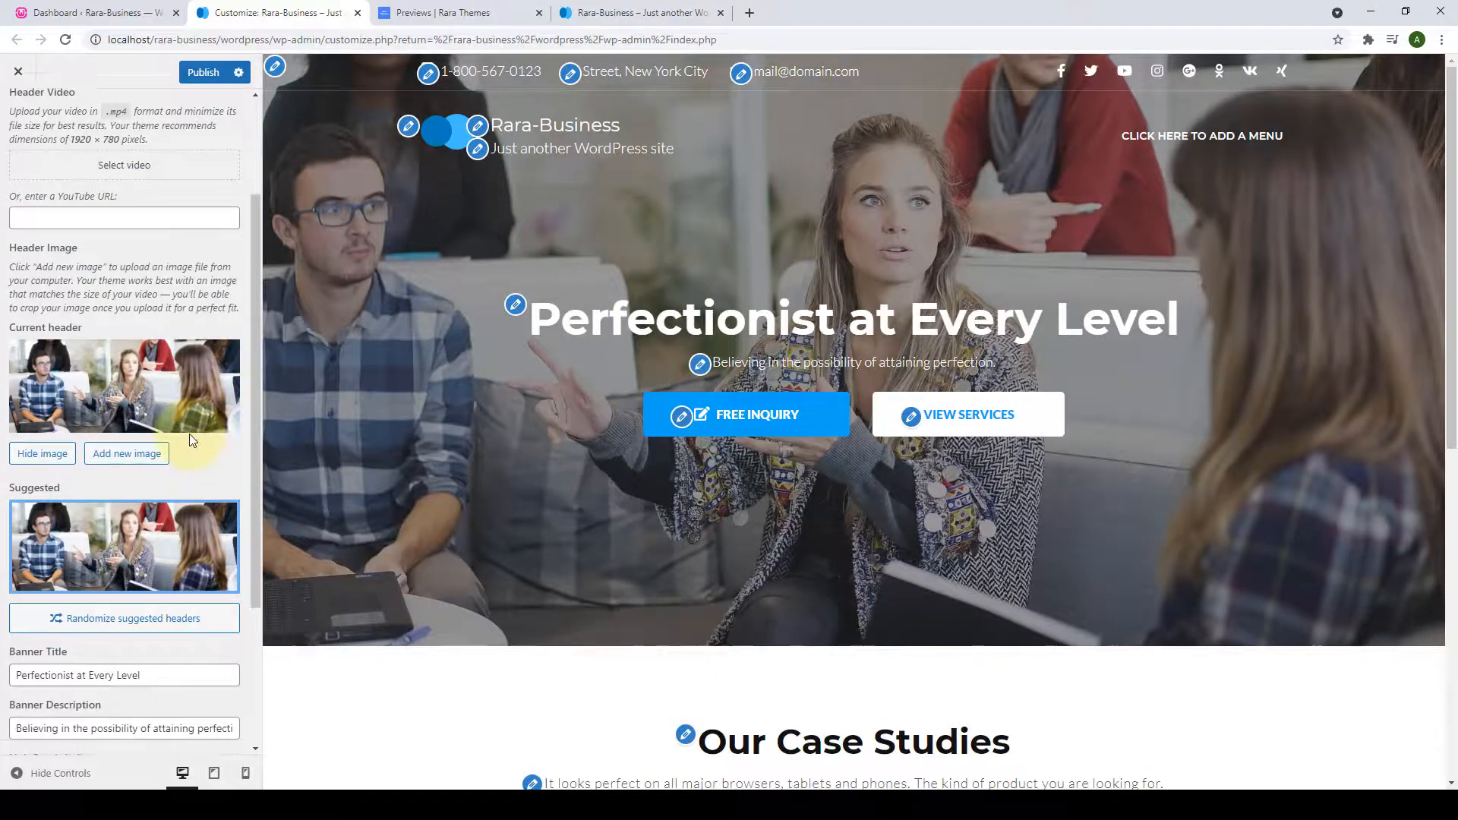
scroll(190, 439, "up", 2)
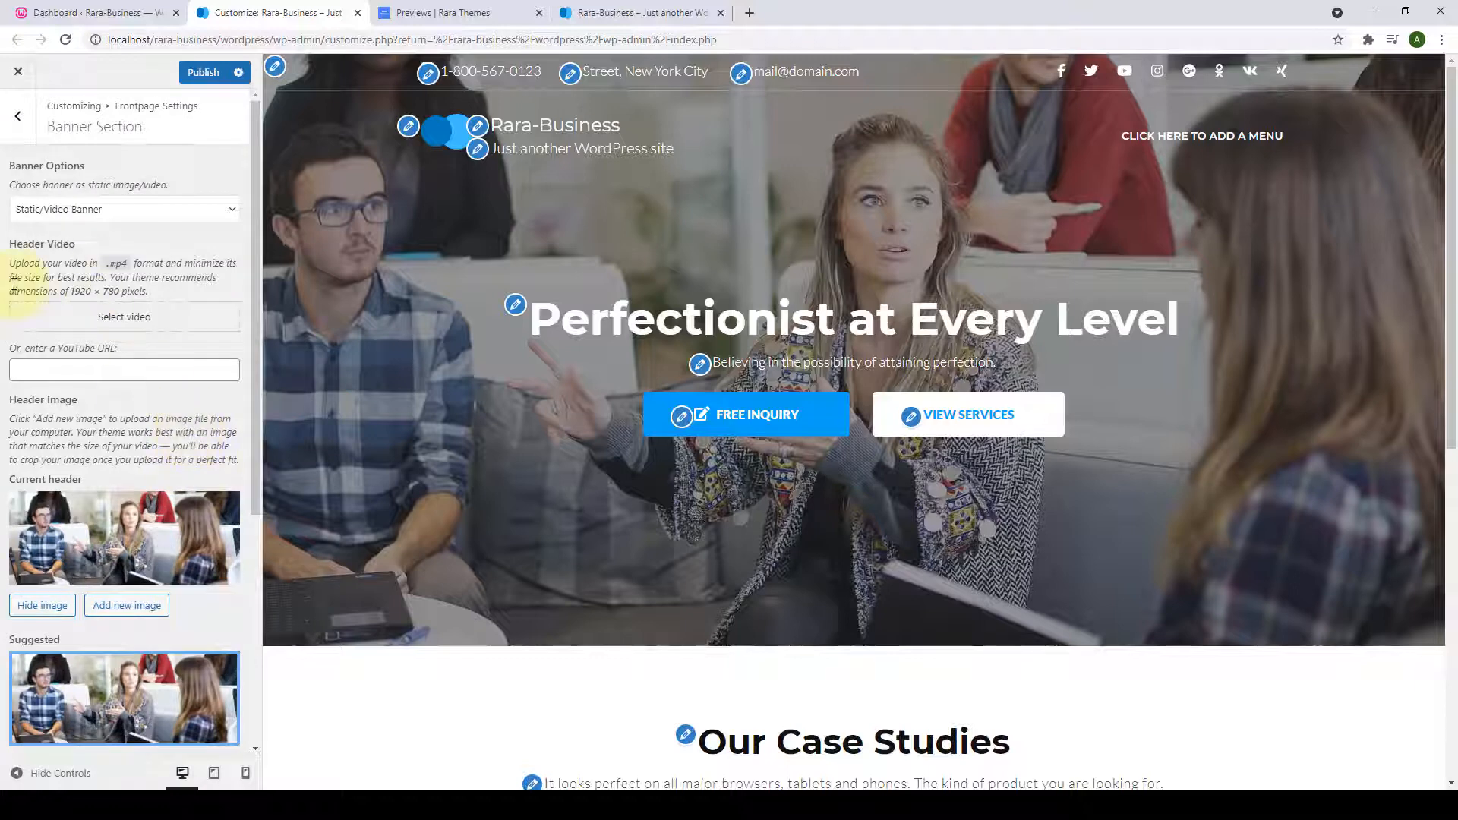
left_click(143, 317)
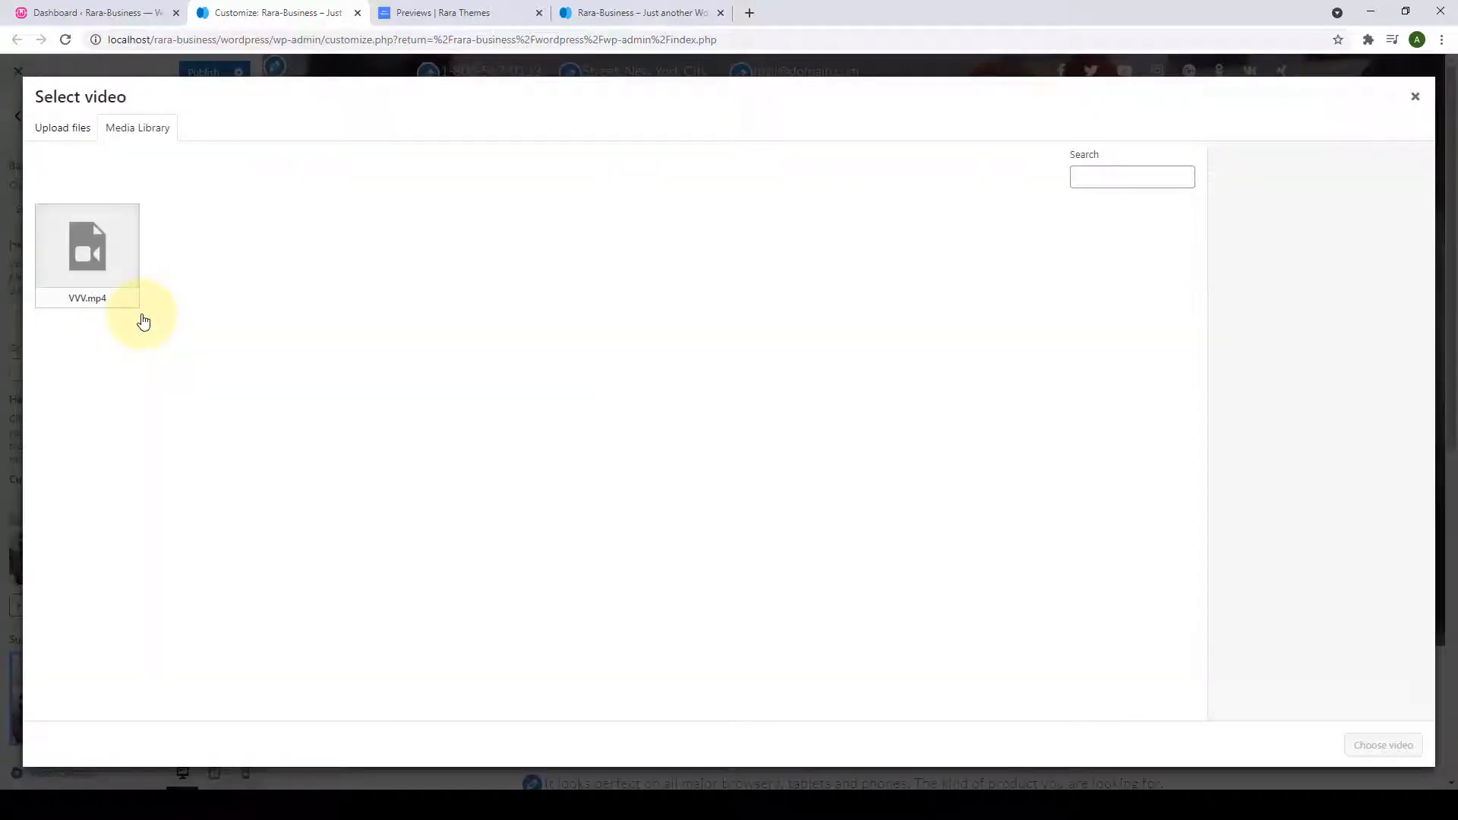
left_click(114, 283)
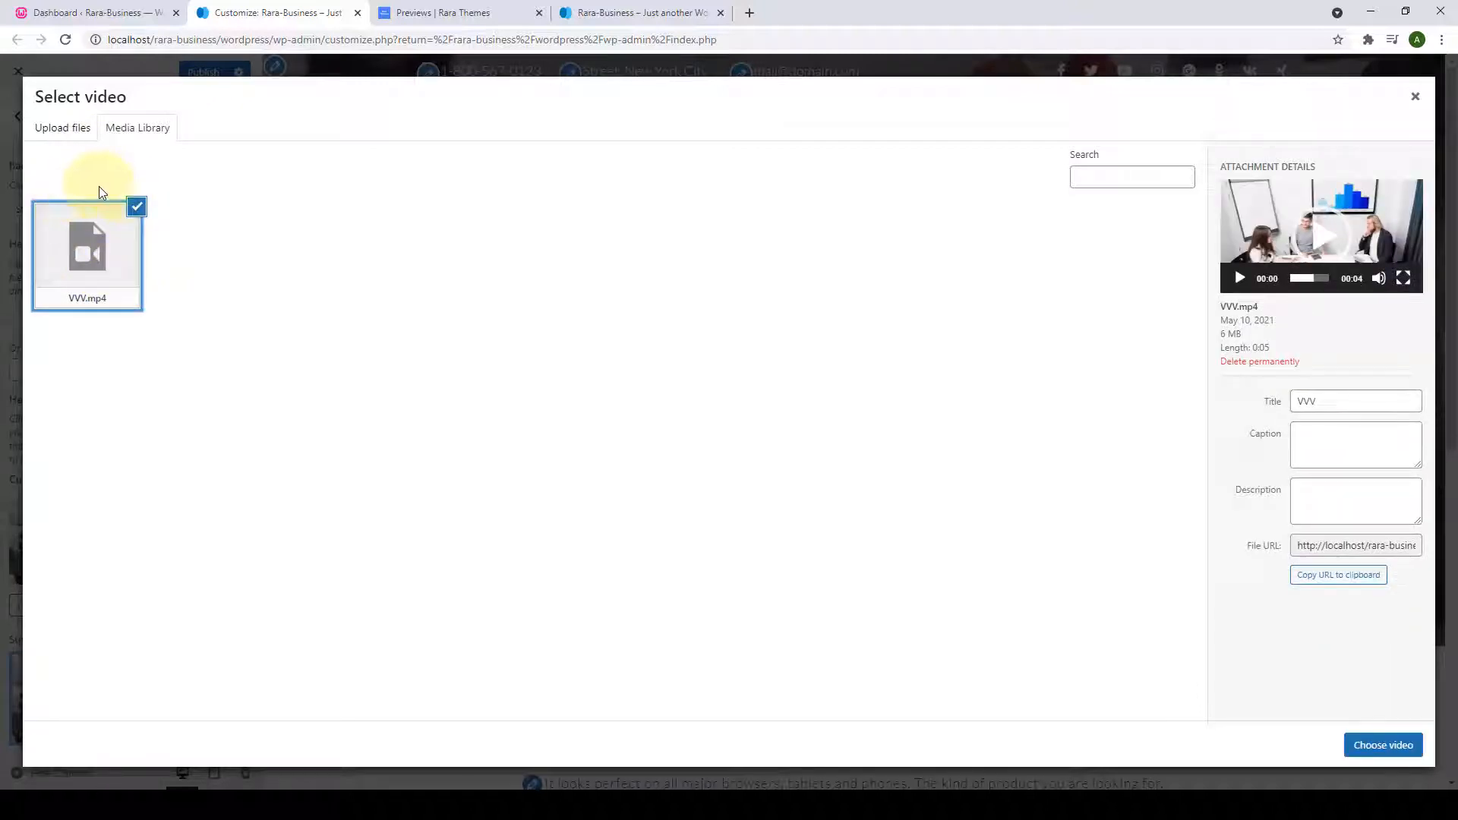
left_click(79, 143)
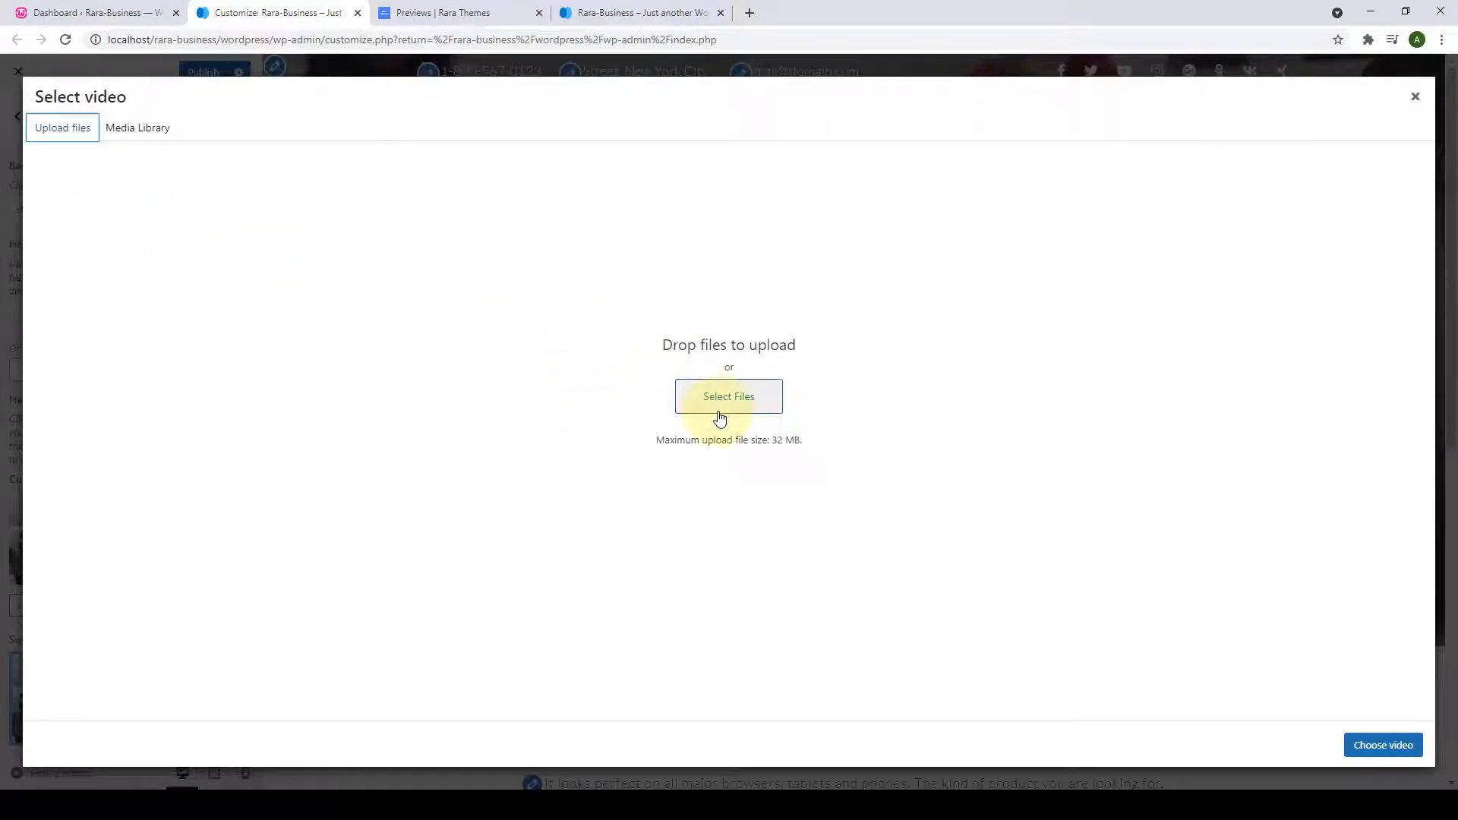
left_click(161, 130)
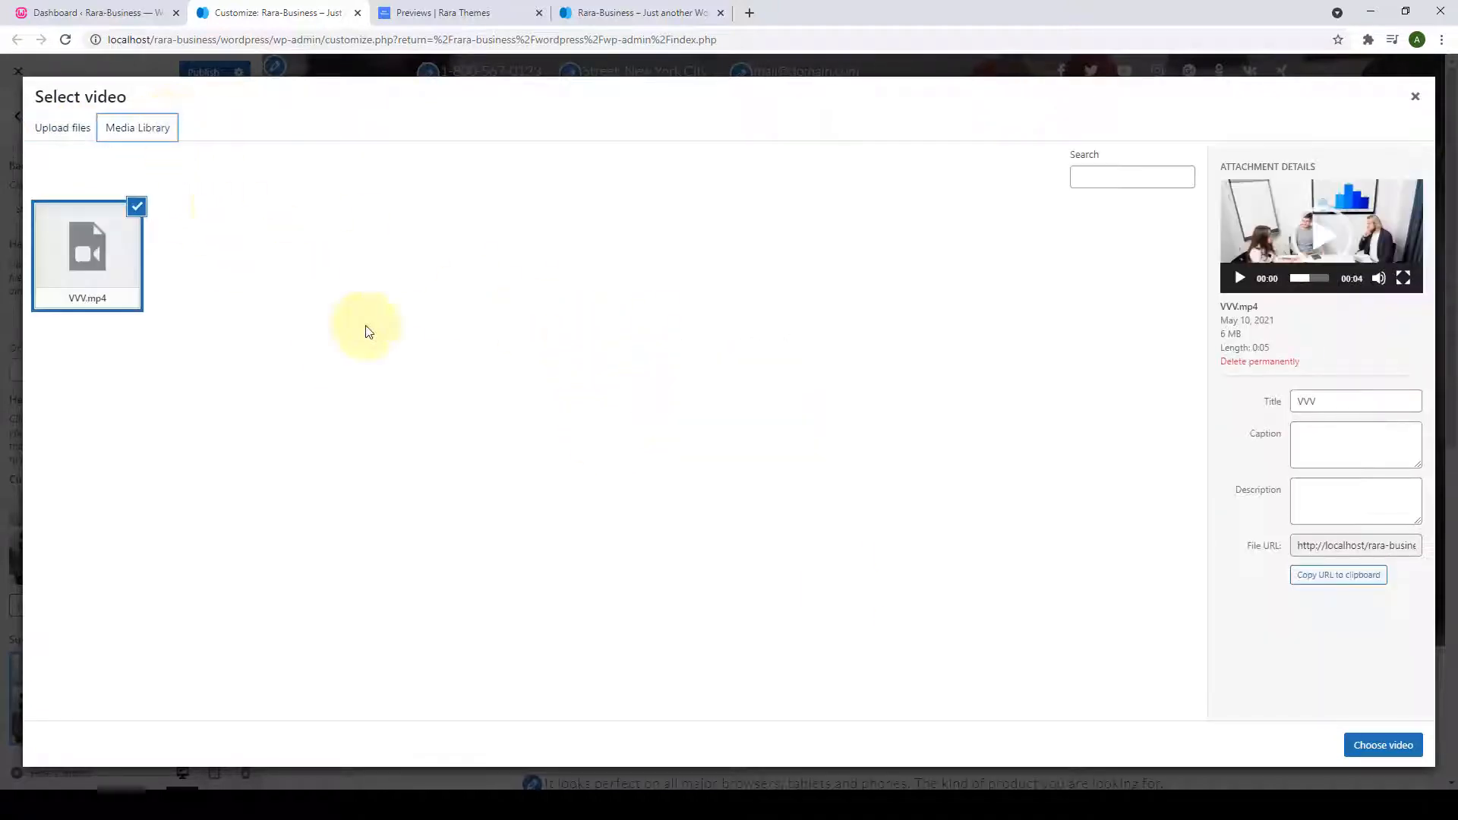
left_click(1374, 744)
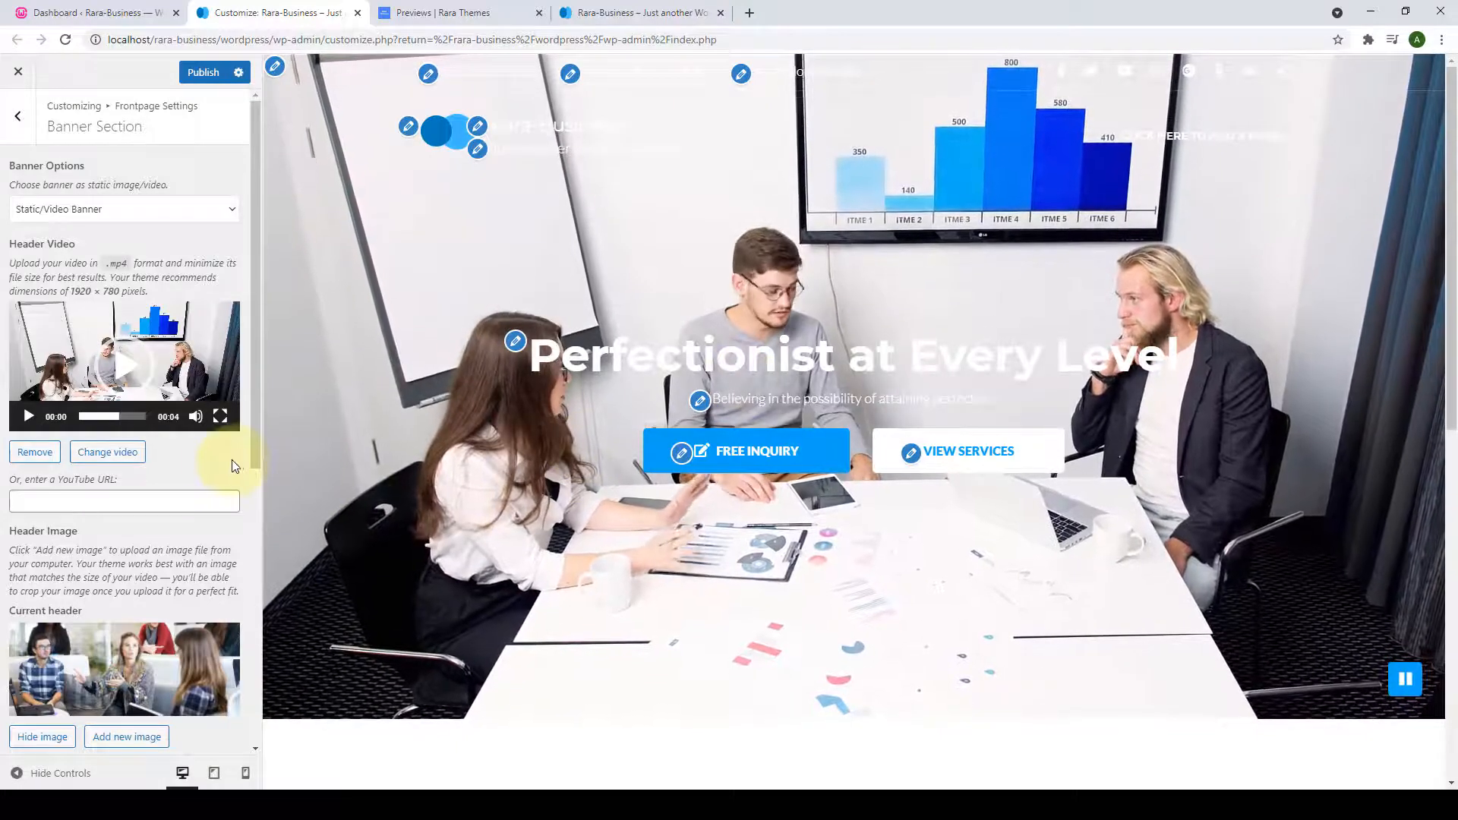
scroll(178, 462, "down", 1)
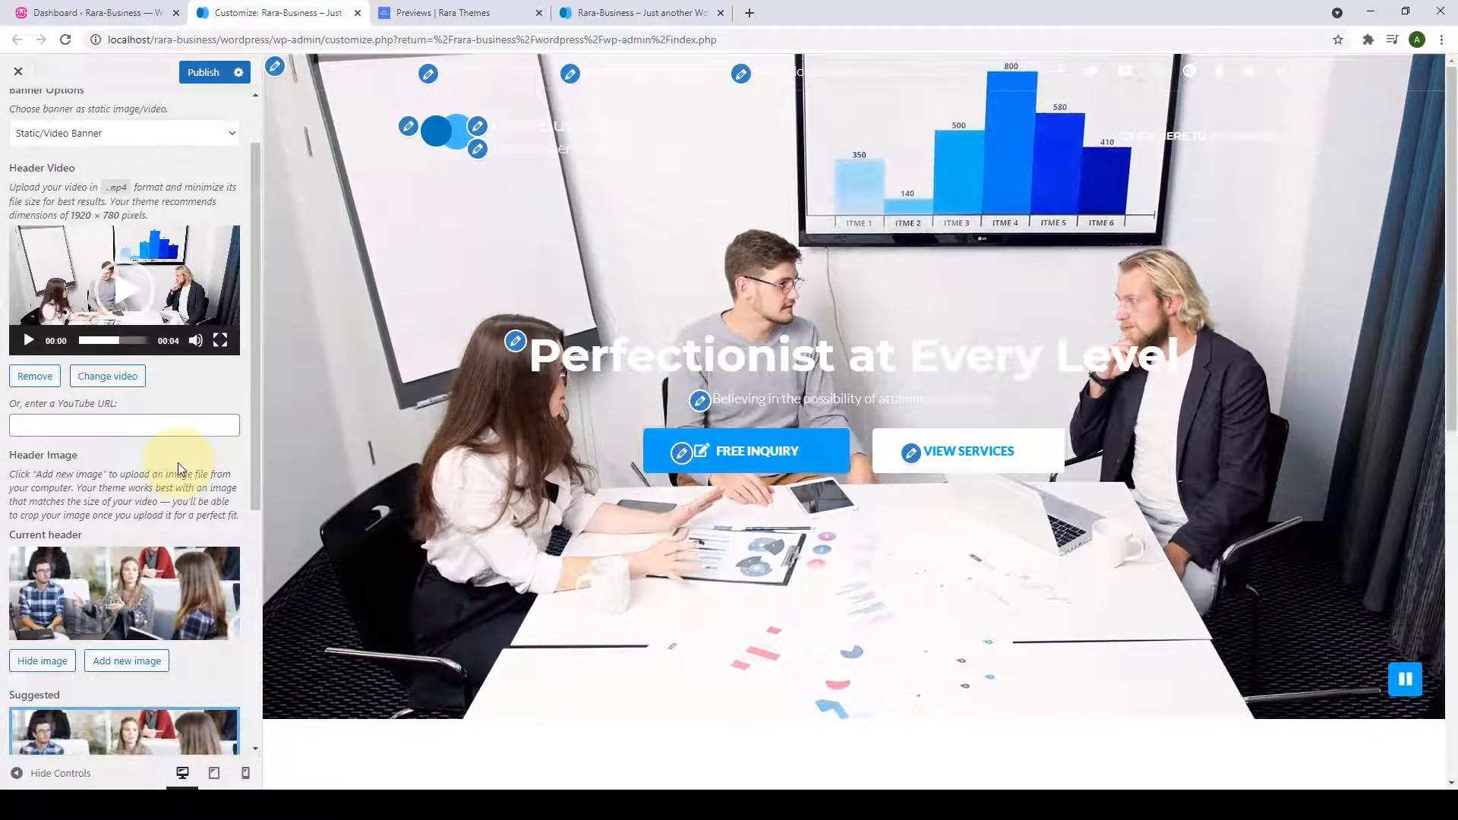
left_click(36, 377)
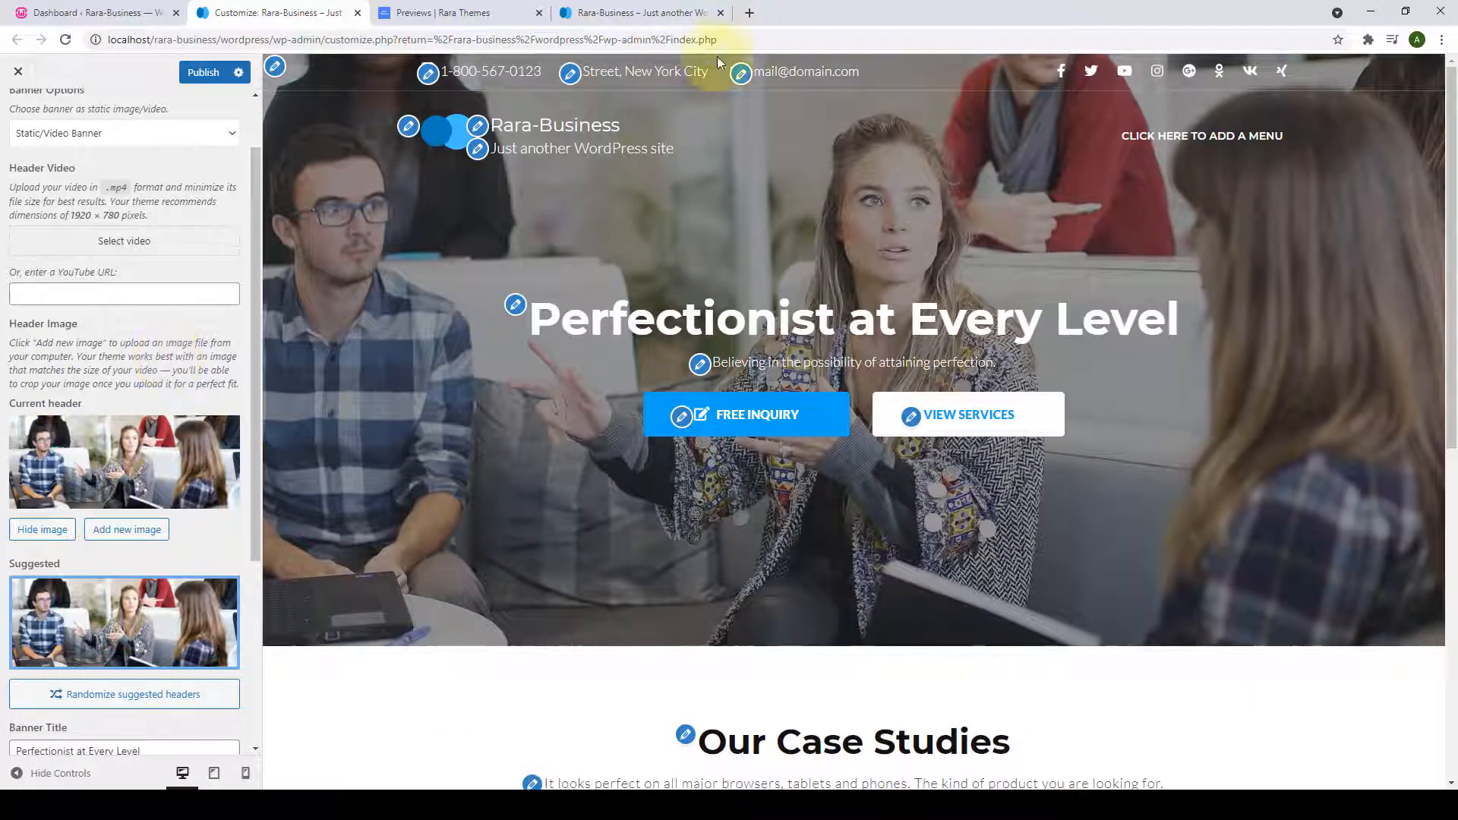
Open the Rara Theme YouTube channel in a new browser tab, copy the URL of its fourth uploaded video, and return to the customizer.
left_click(749, 13)
type("https://www.youtube.com/channel/UCwxOsfD0P1zpfp2sWRmKMUg")
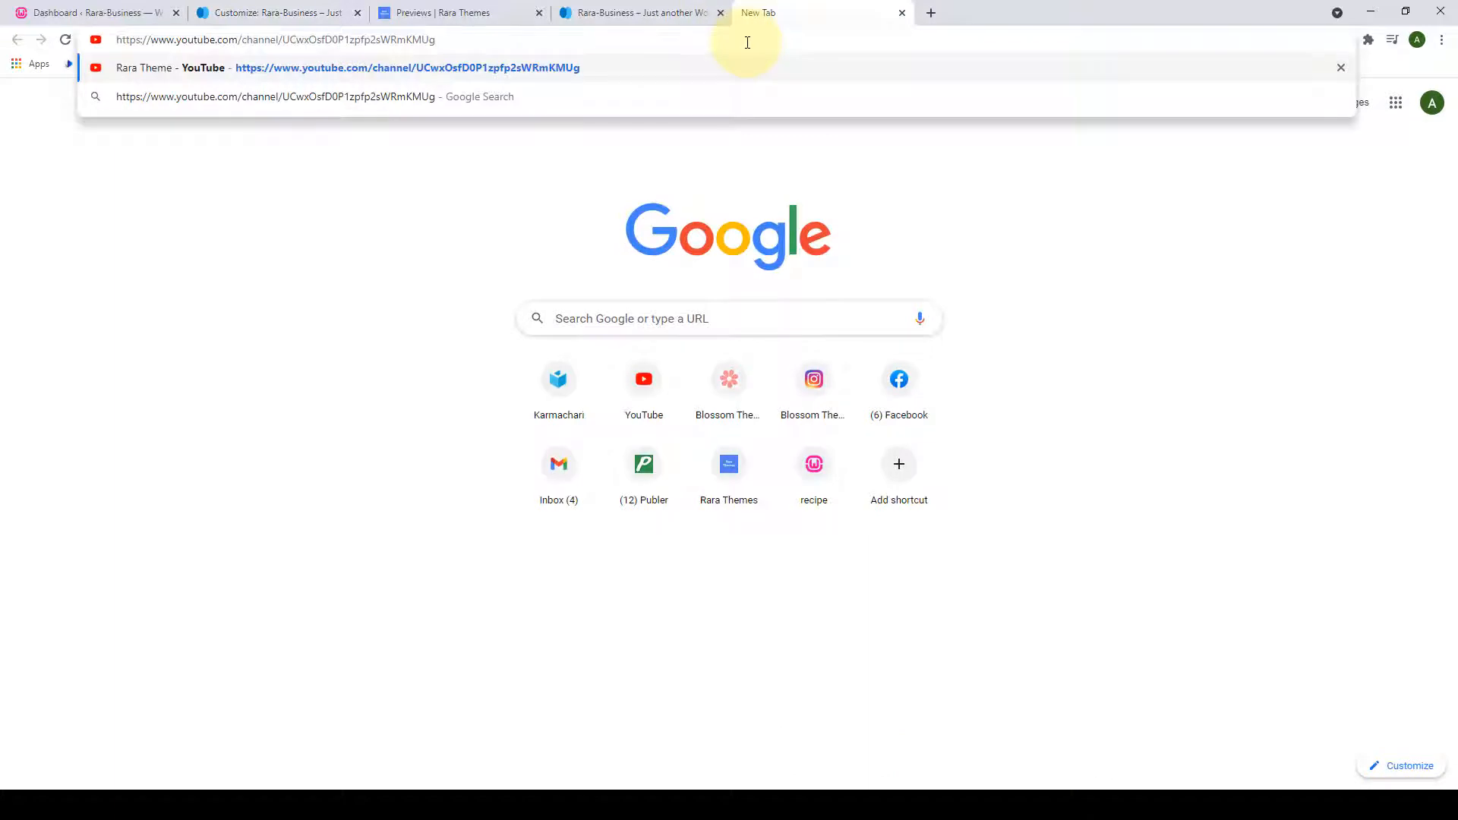
left_click(631, 68)
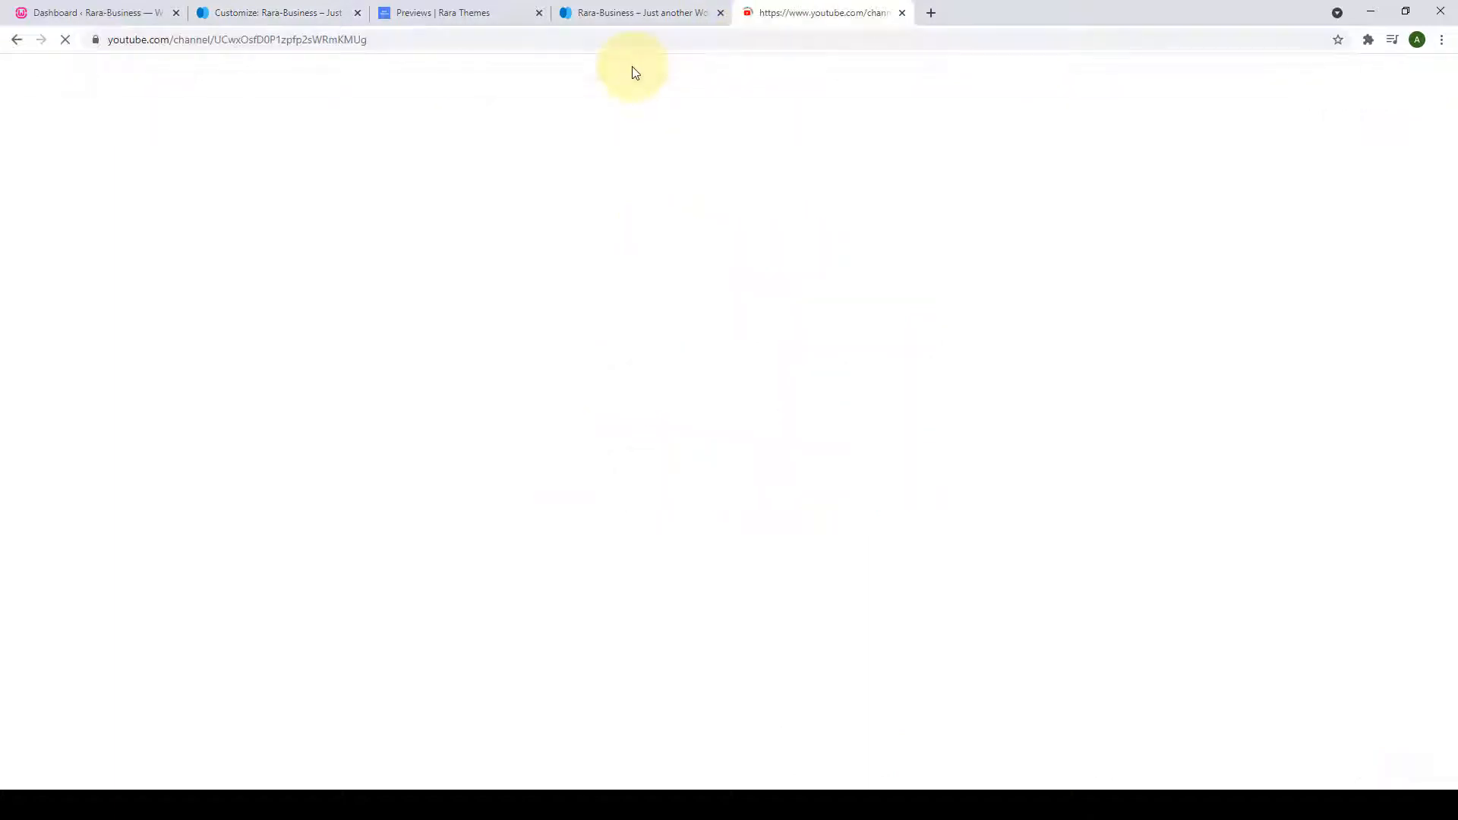
scroll(858, 414, "down", 2)
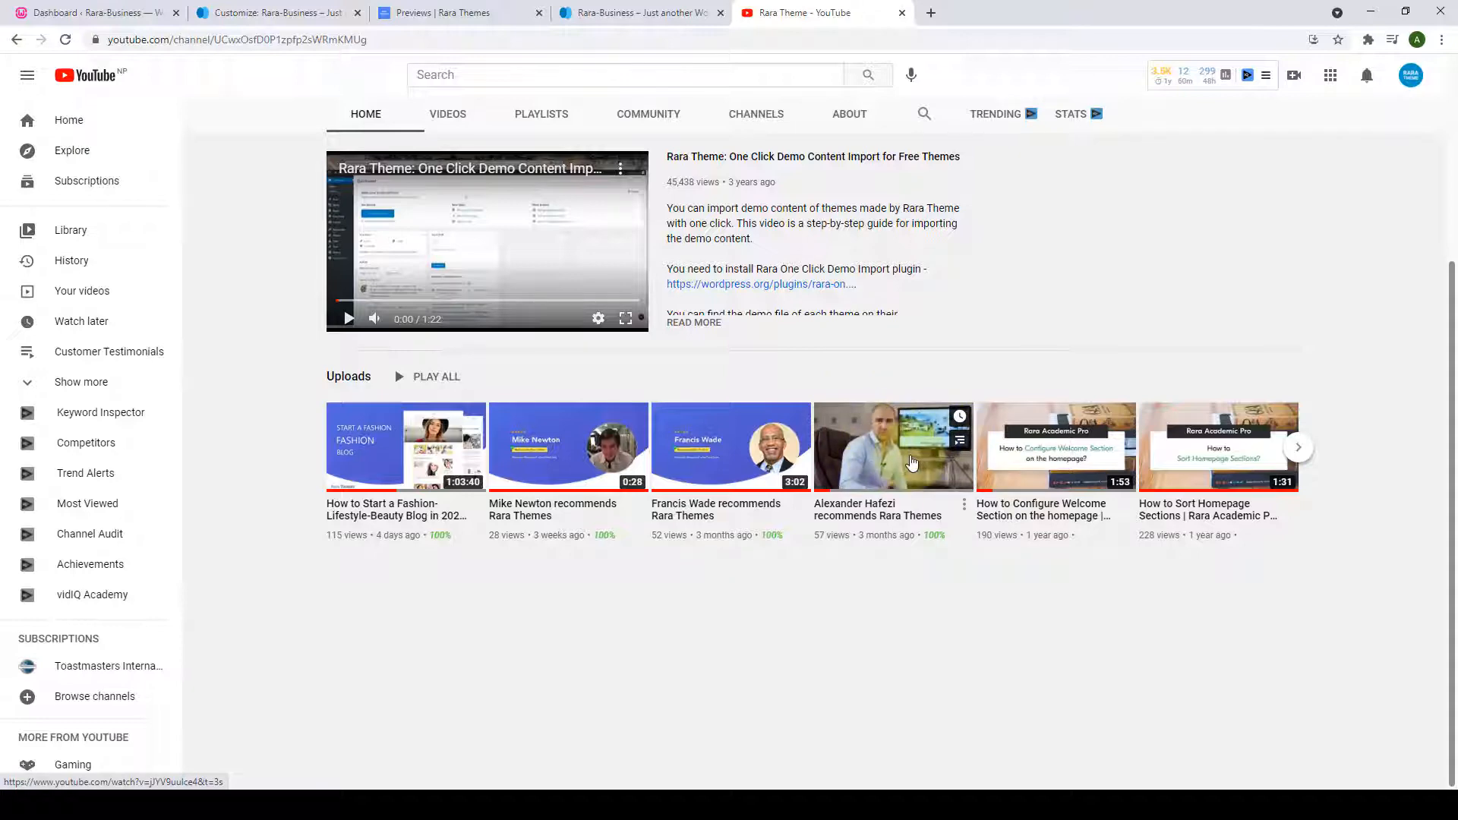
left_click(915, 456)
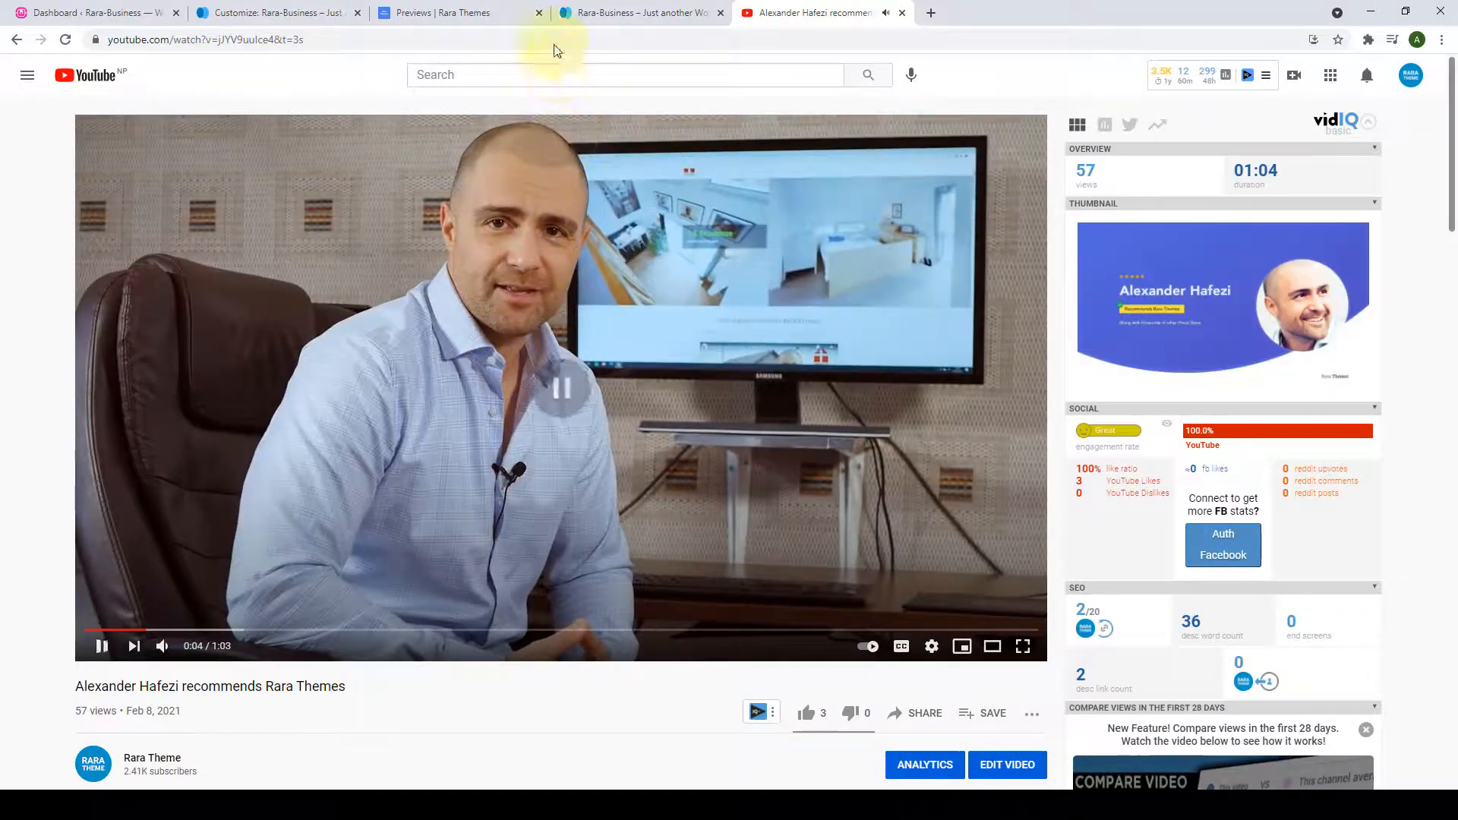
left_click(561, 40)
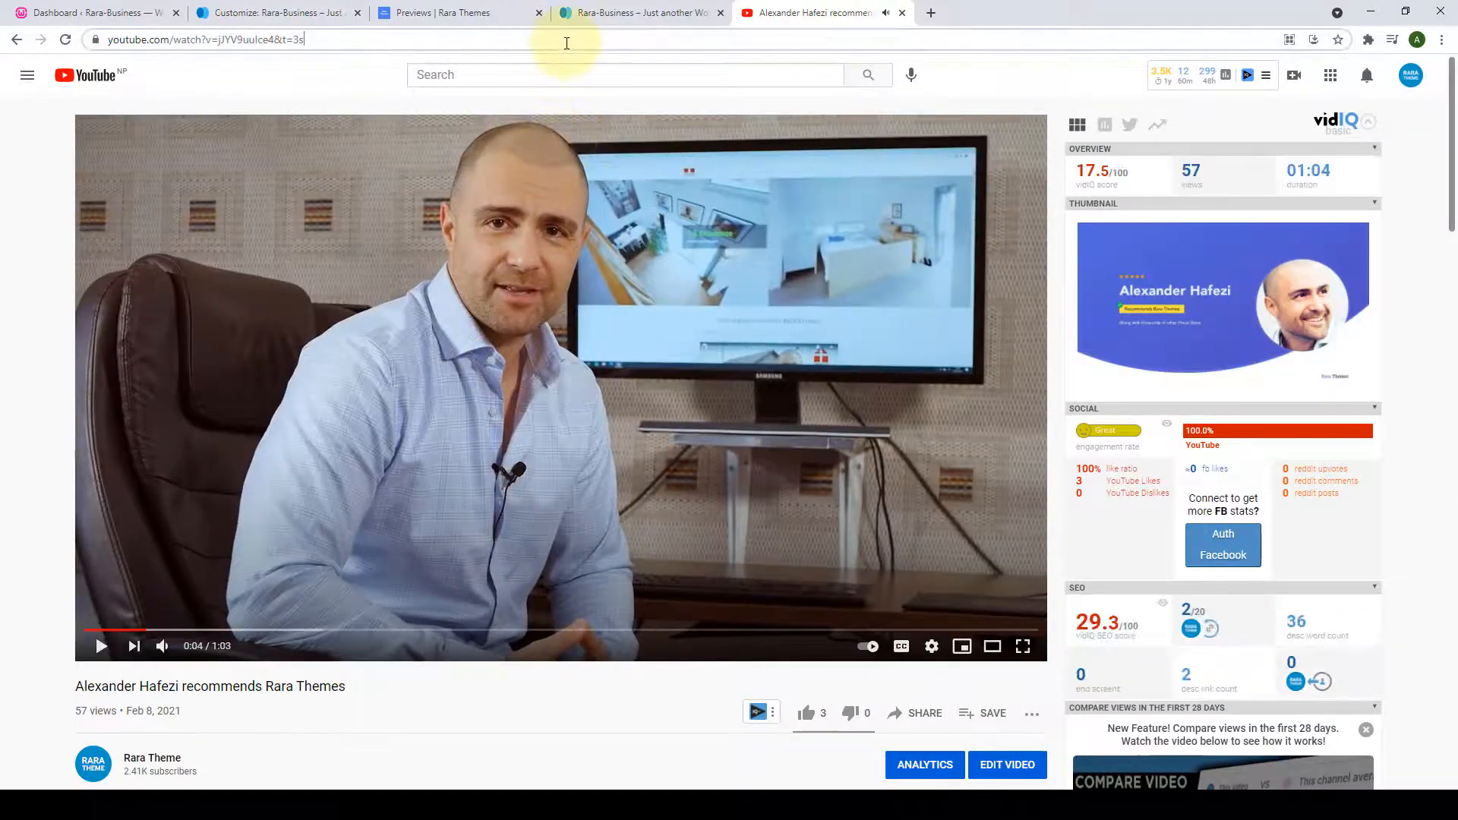
right_click(285, 40)
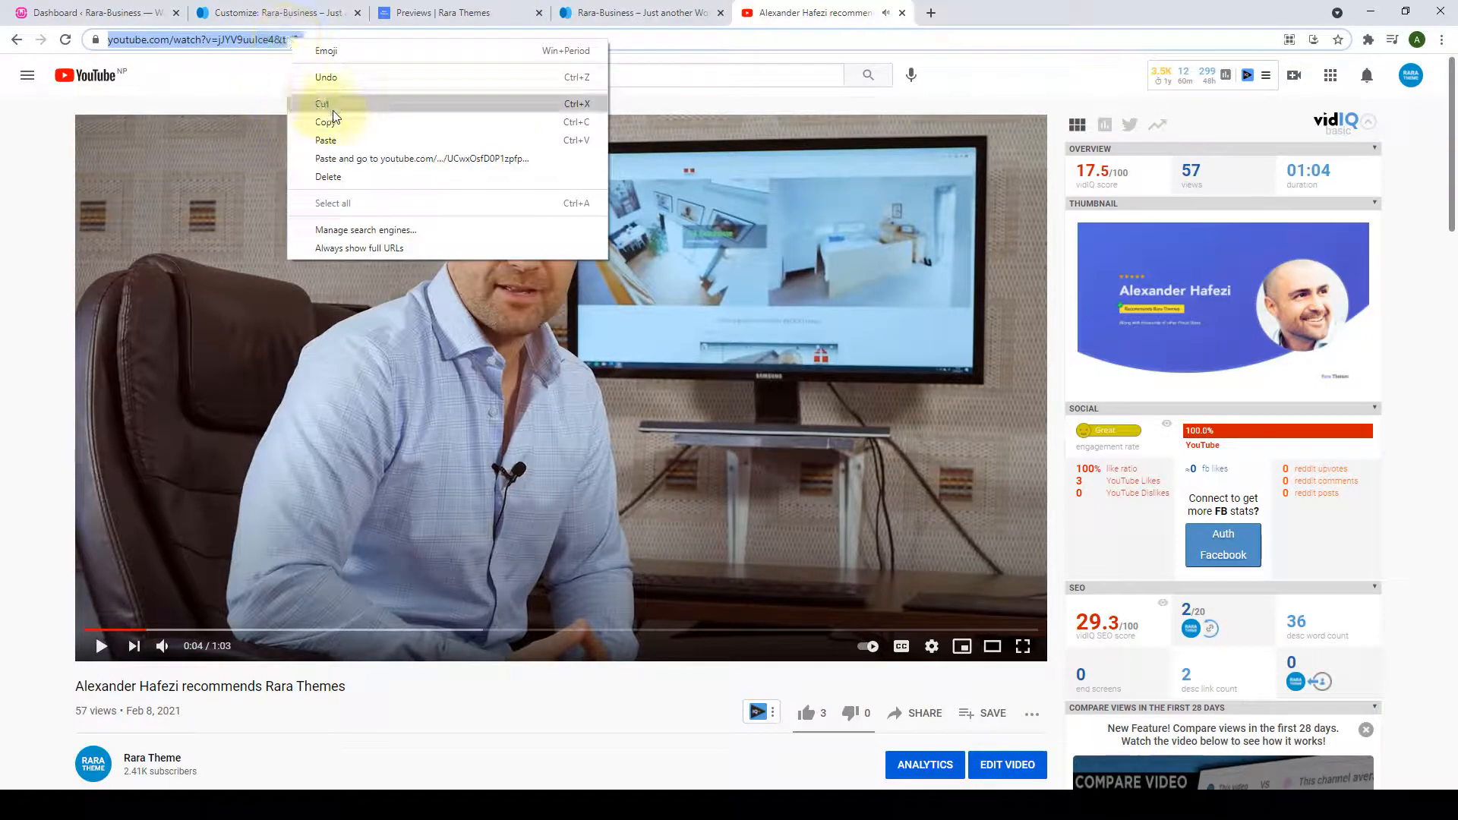
left_click(334, 122)
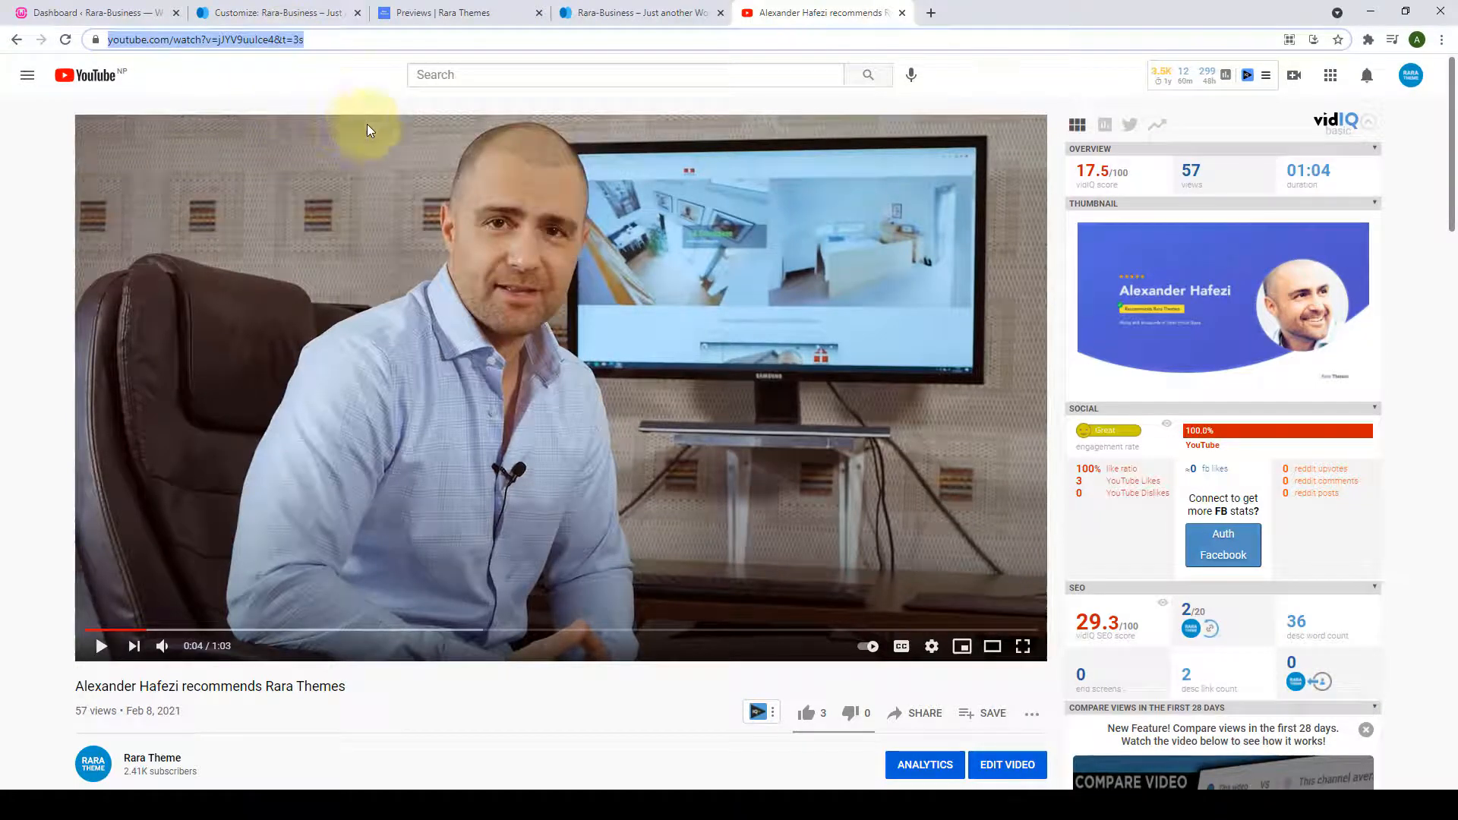
left_click(903, 13)
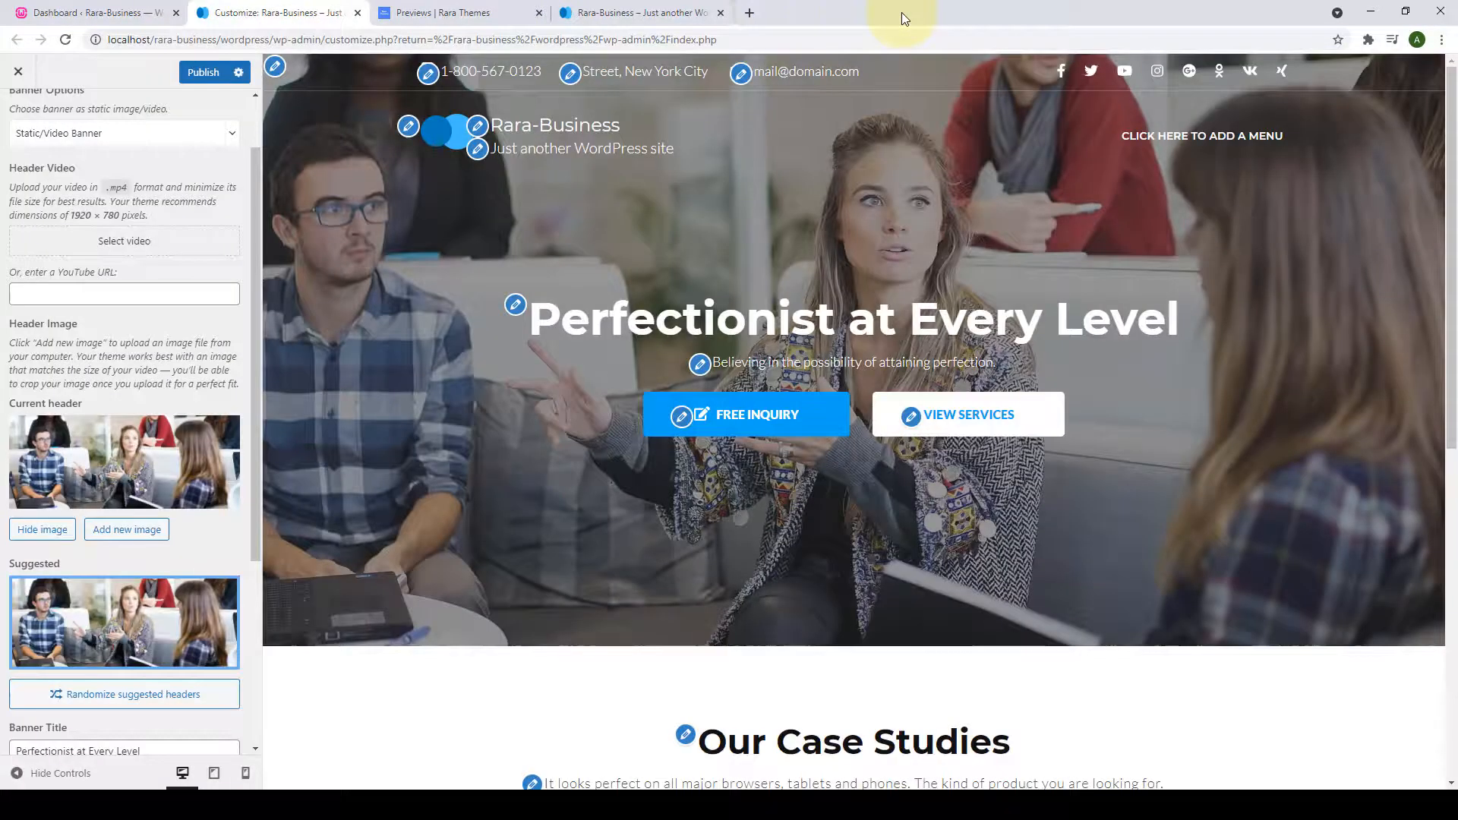
Paste the copied video link as the banner's YouTube URL, preview it, and clear the URL again.
left_click(125, 294)
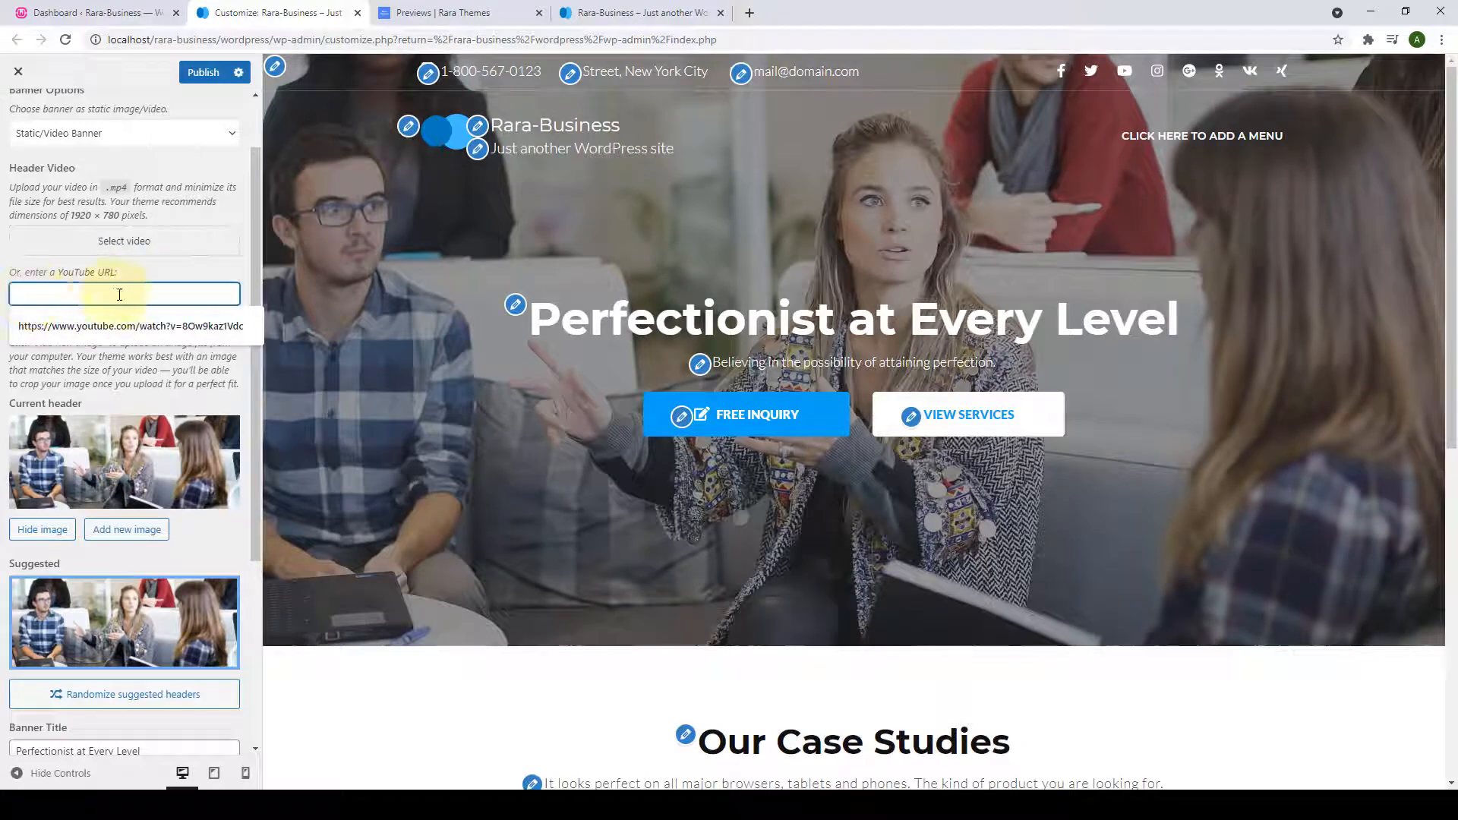
key("ctrl+v")
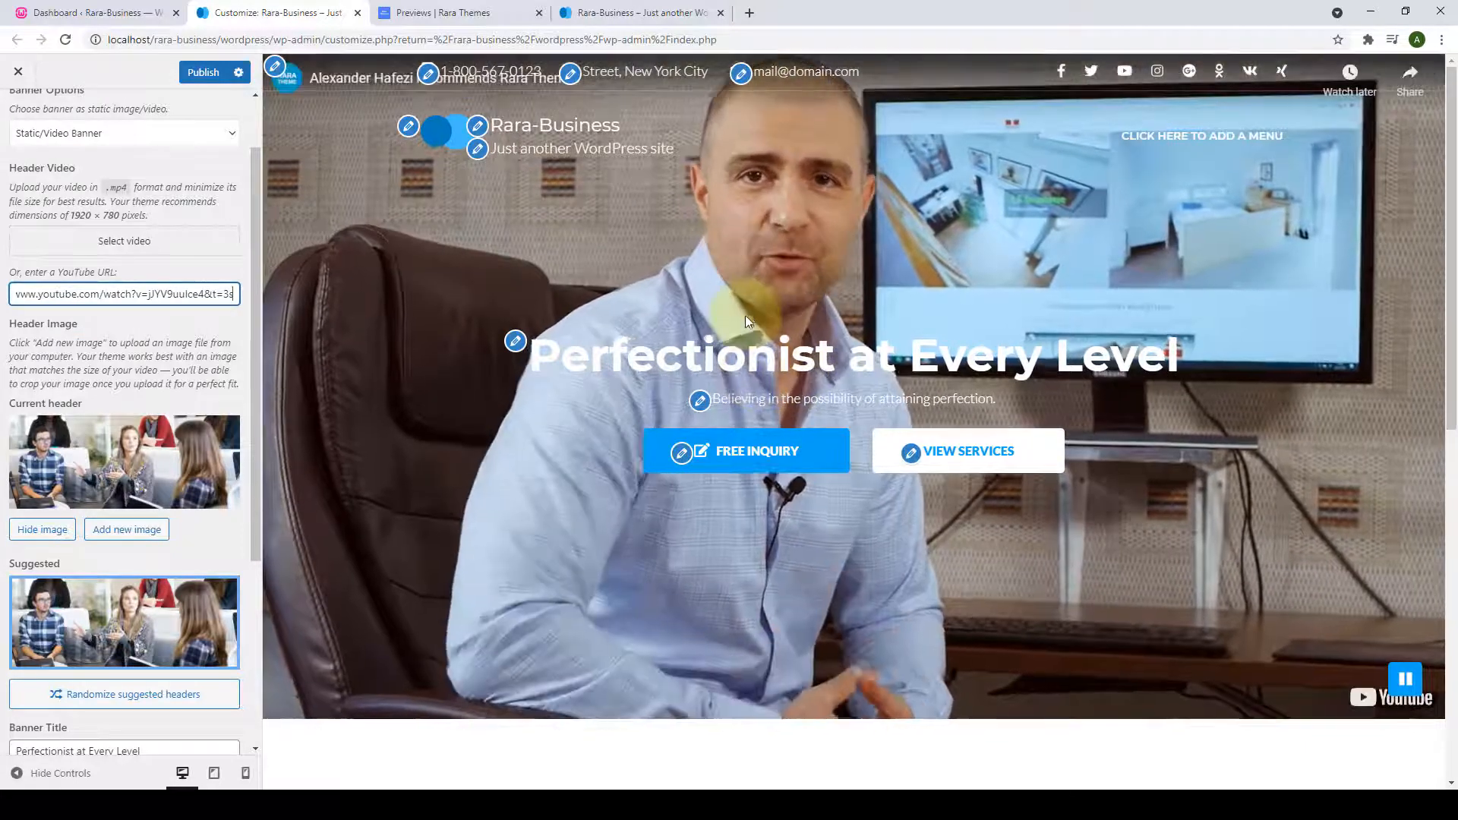
triple_click(89, 296)
key("BackSpace")
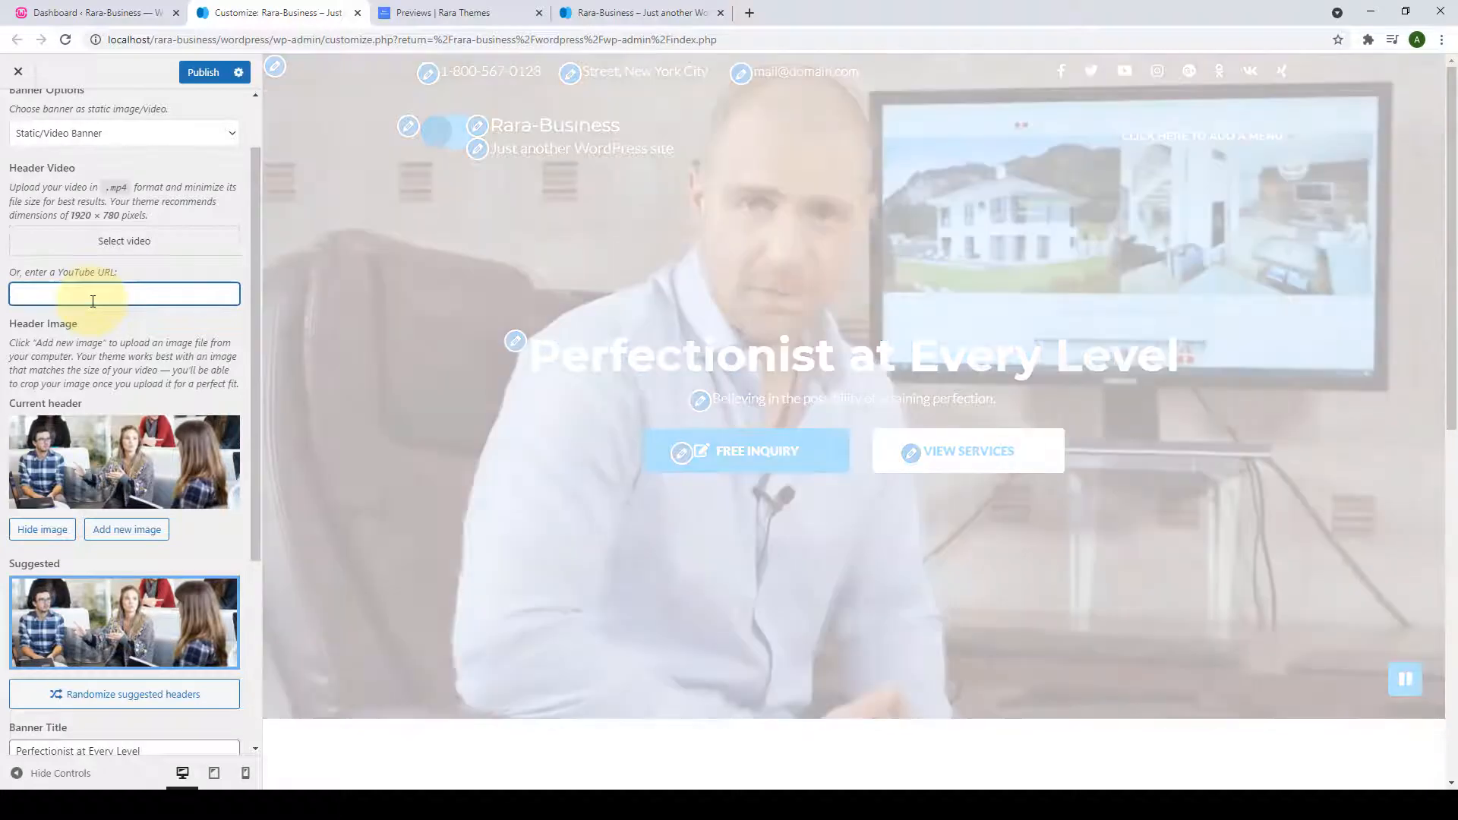
Browse the media library for a new header image and leave it without choosing one.
scroll(95, 303, "down", 1)
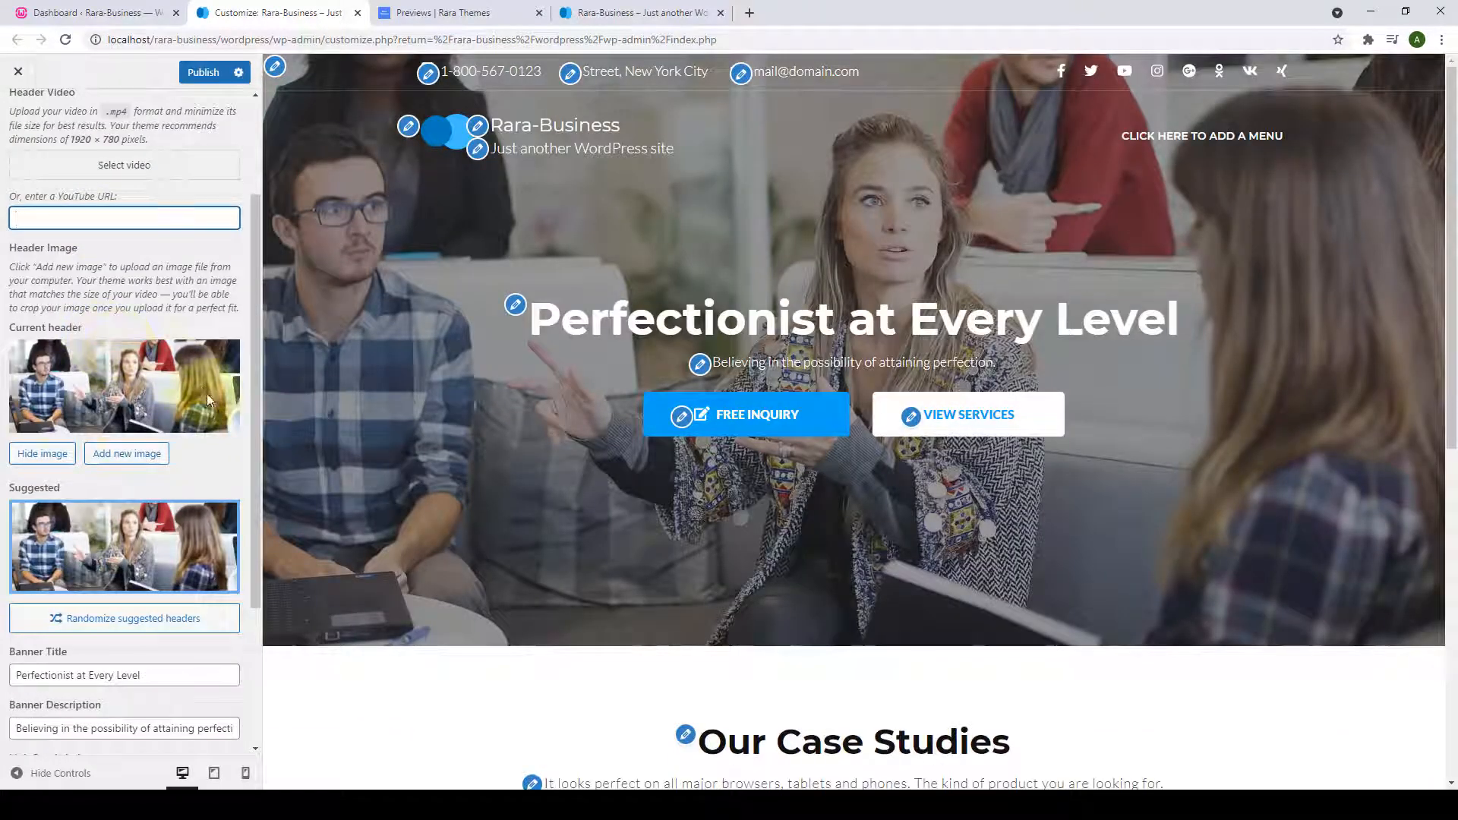
left_click(141, 456)
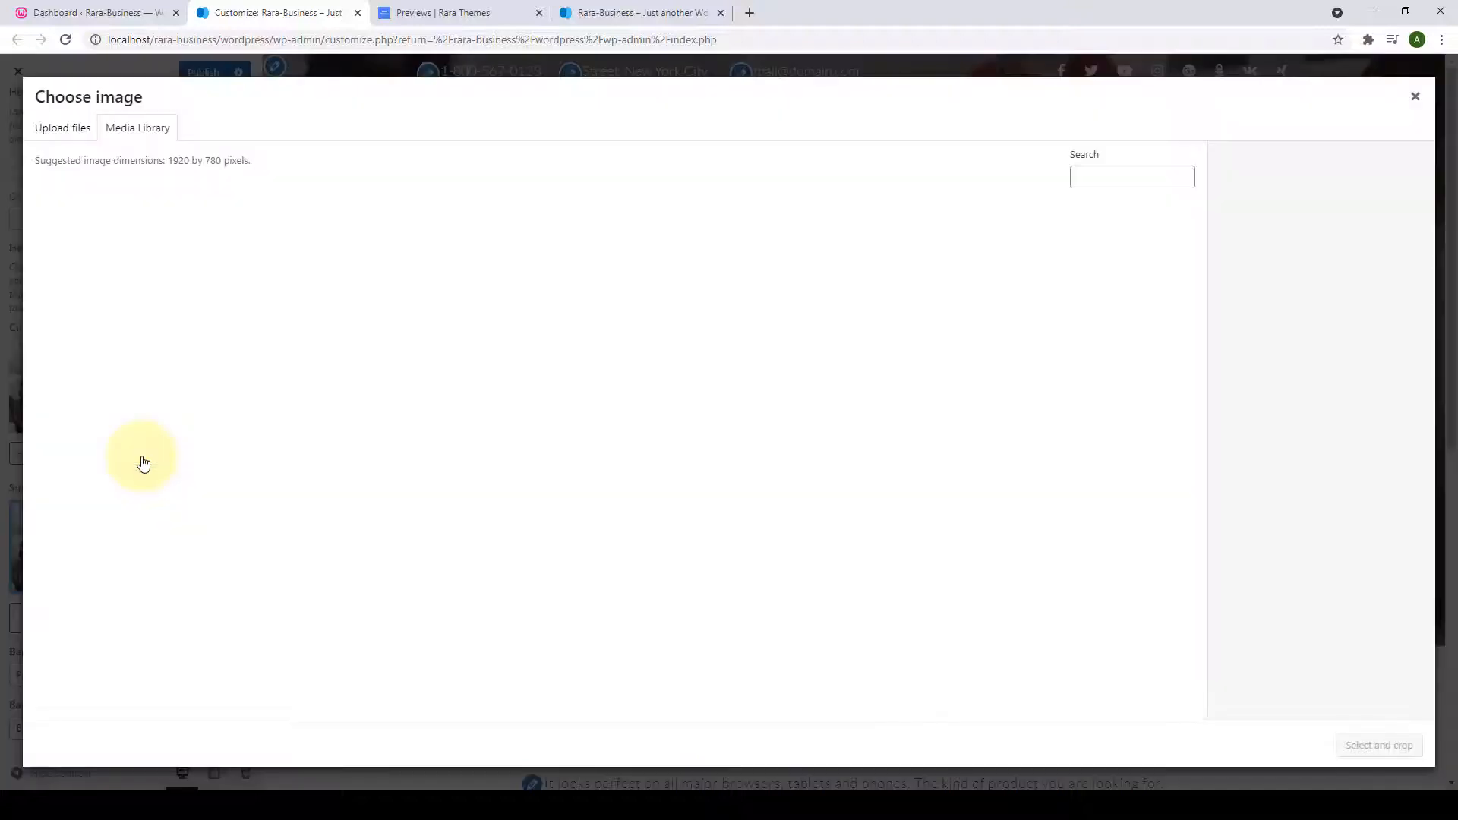
scroll(345, 327, "down", 1)
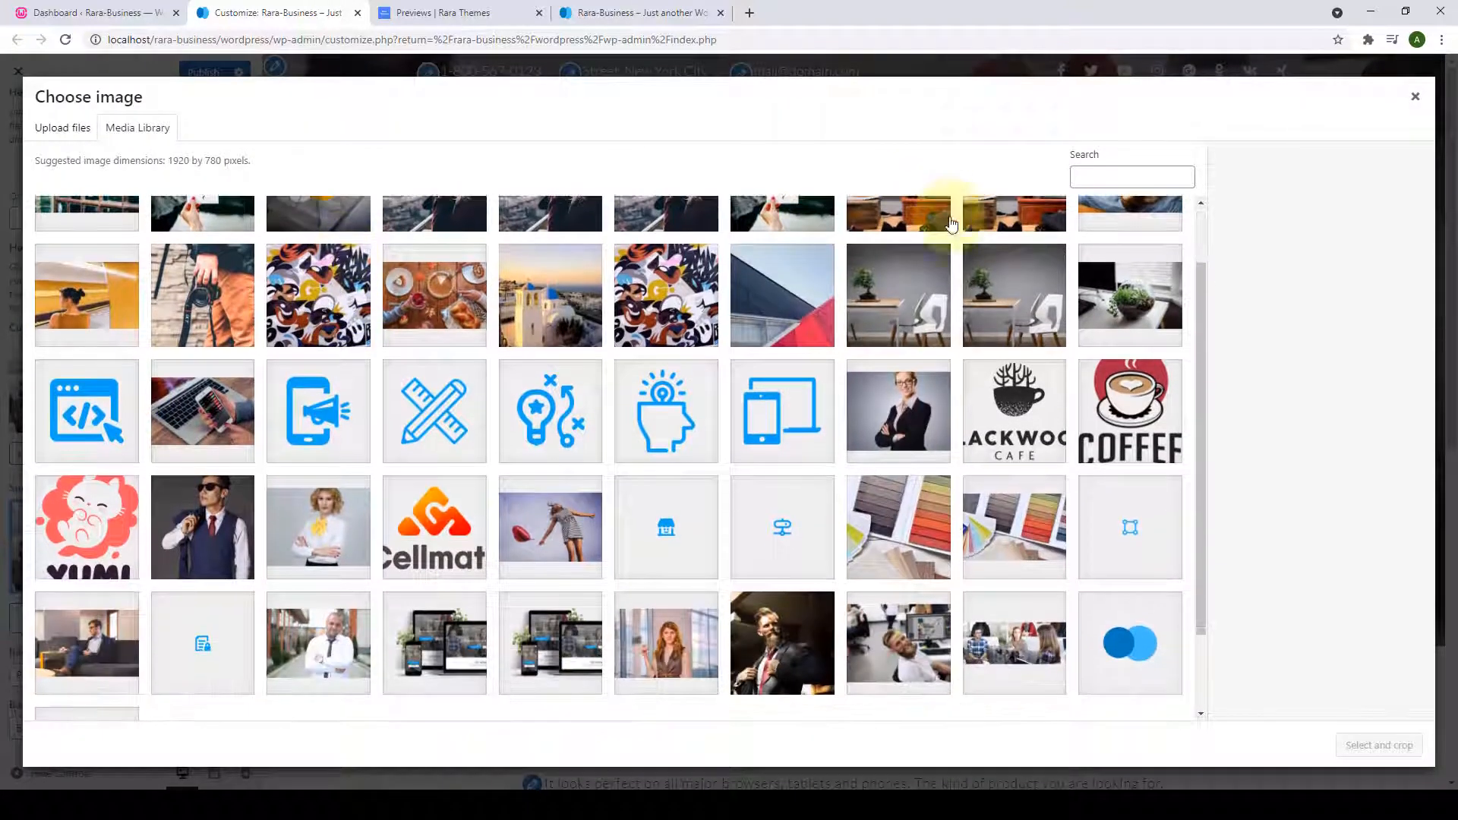
scroll(1000, 296, "up", 1)
left_click(1414, 97)
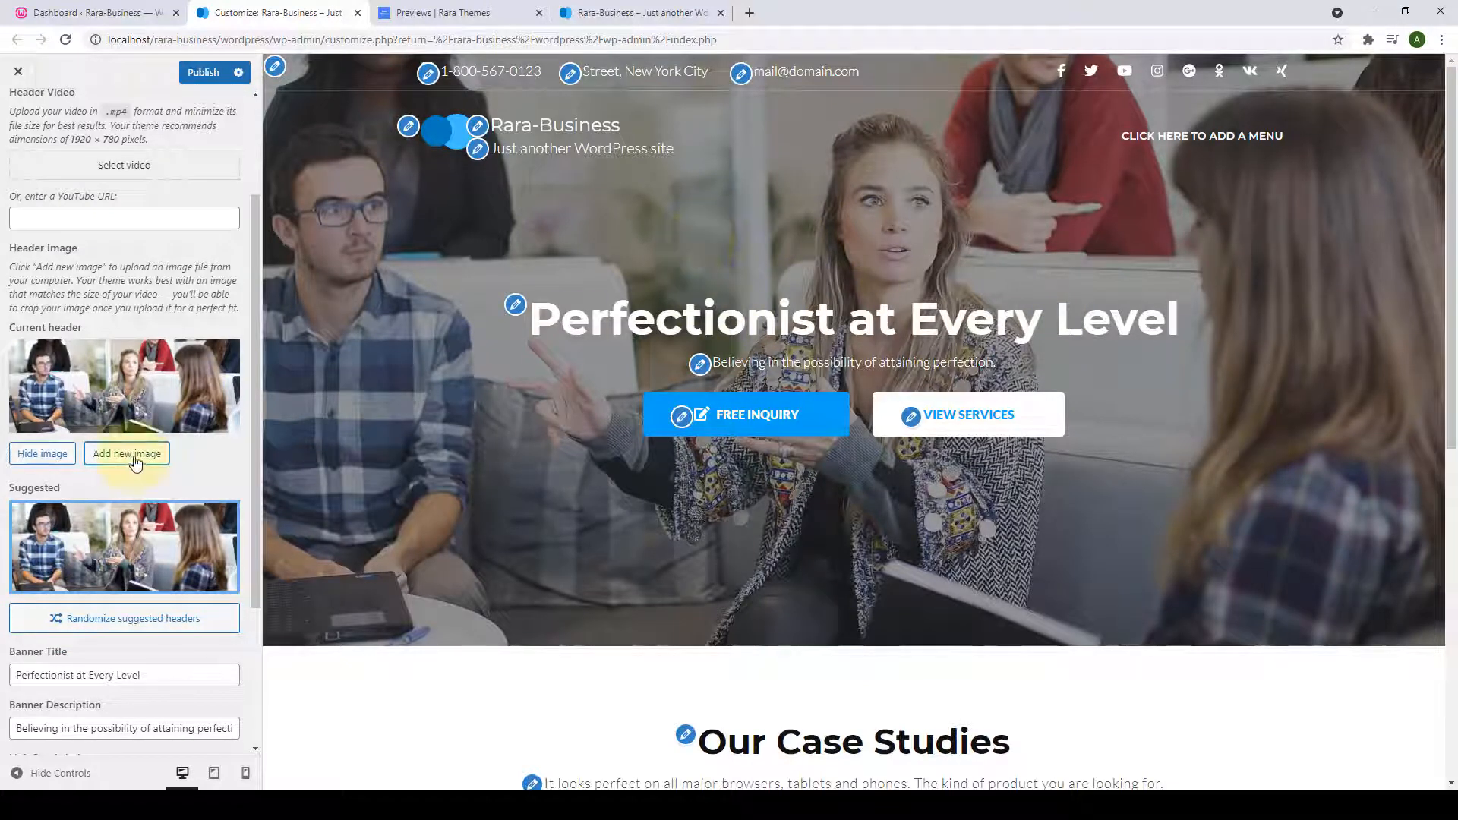
Replace the banner title with "Entrepreneur's Hub".
scroll(121, 452, "down", 1)
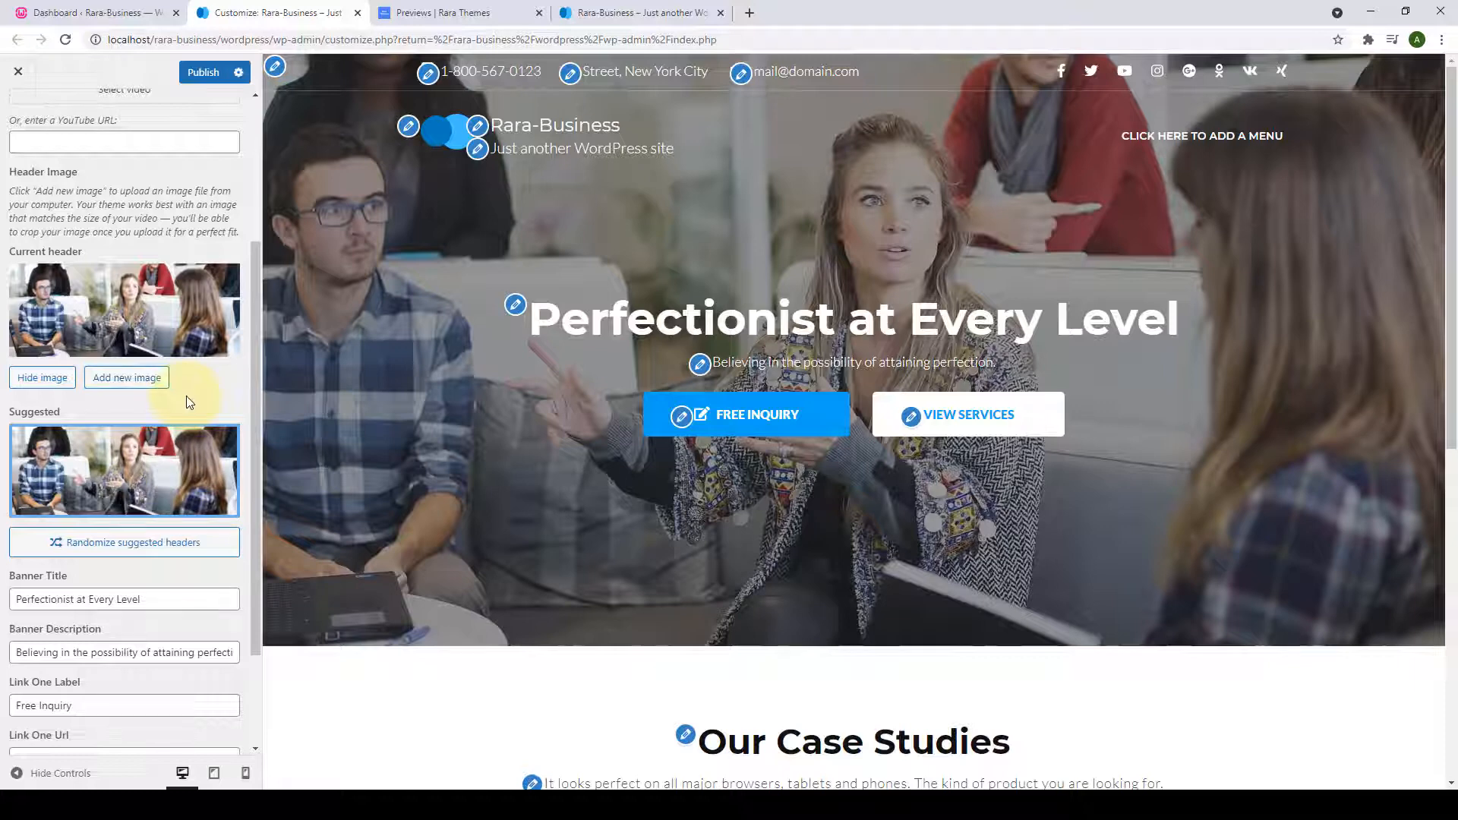
scroll(250, 435, "down", 2)
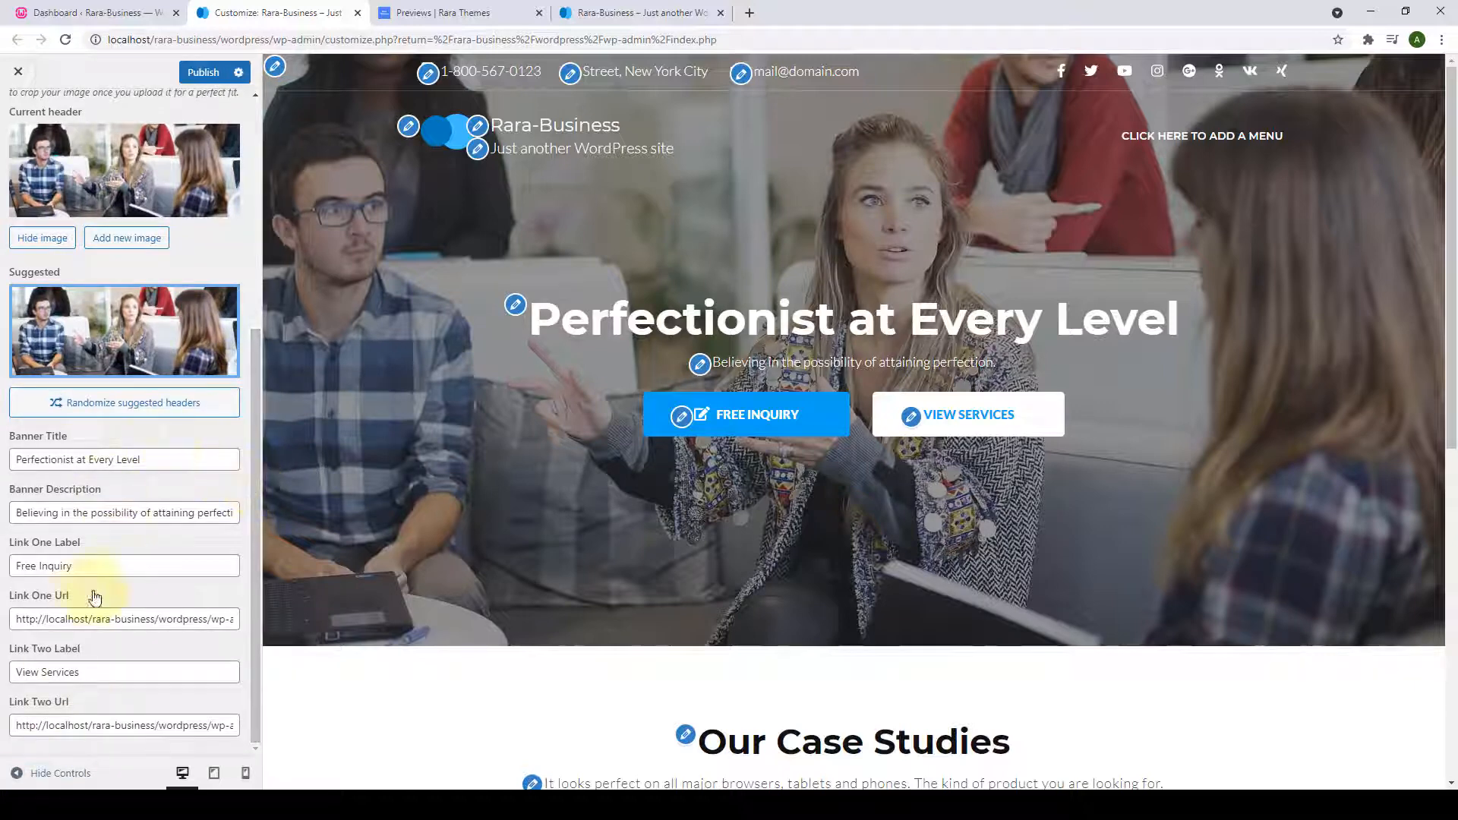
left_click_drag(162, 459, 13, 464)
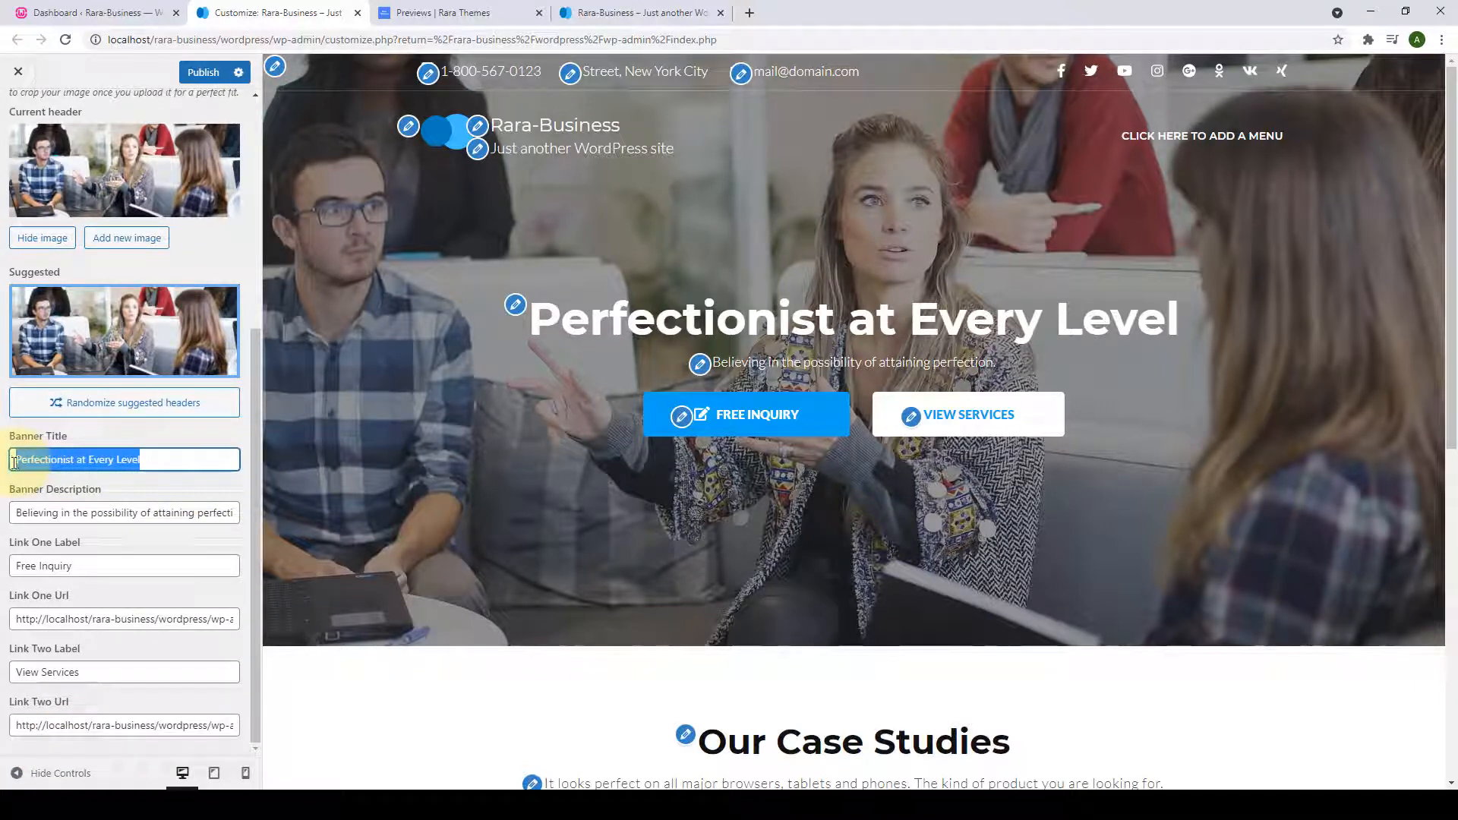
left_click(155, 459)
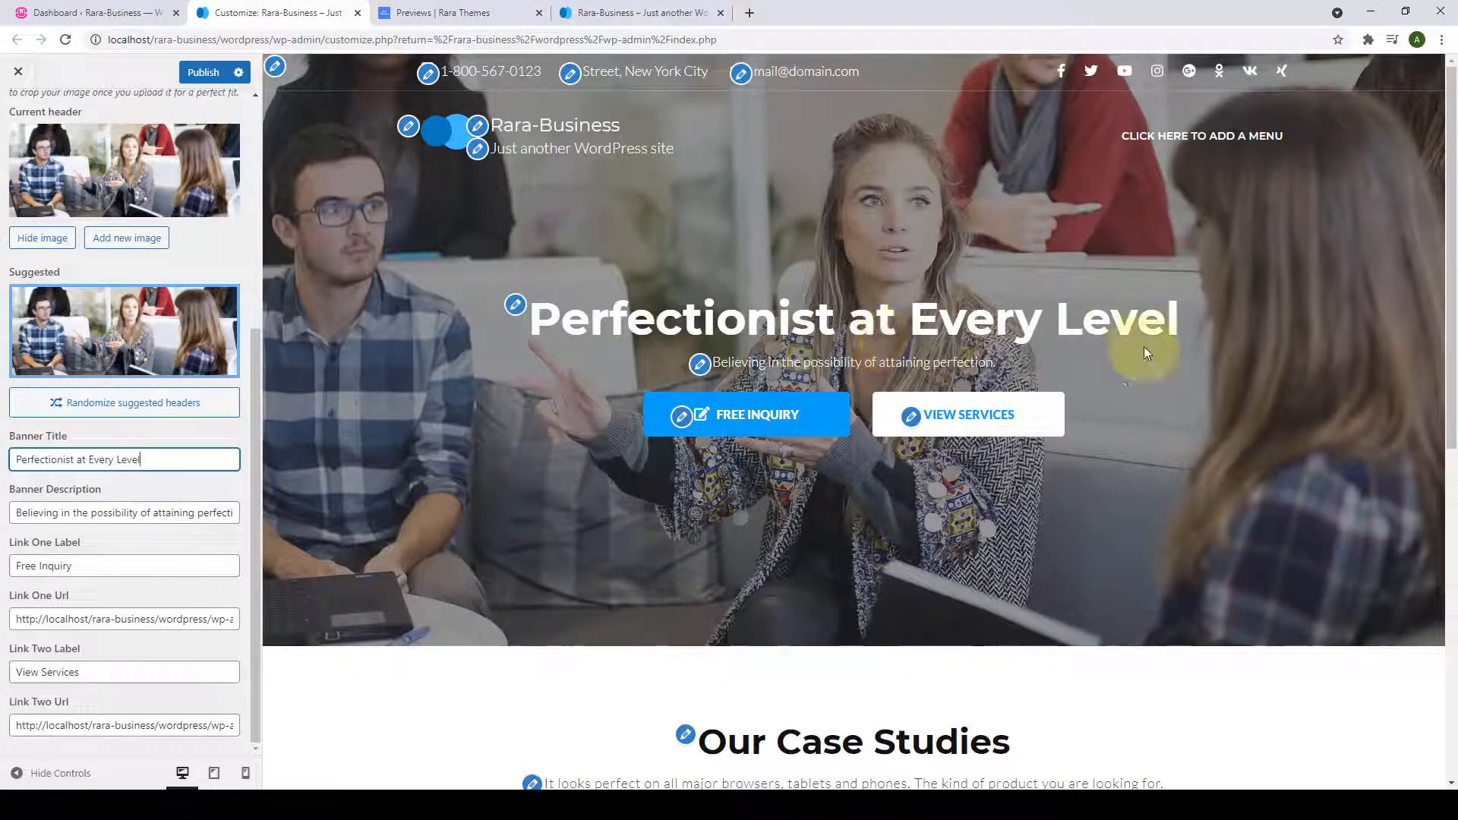
left_click(131, 461)
triple_click(155, 467)
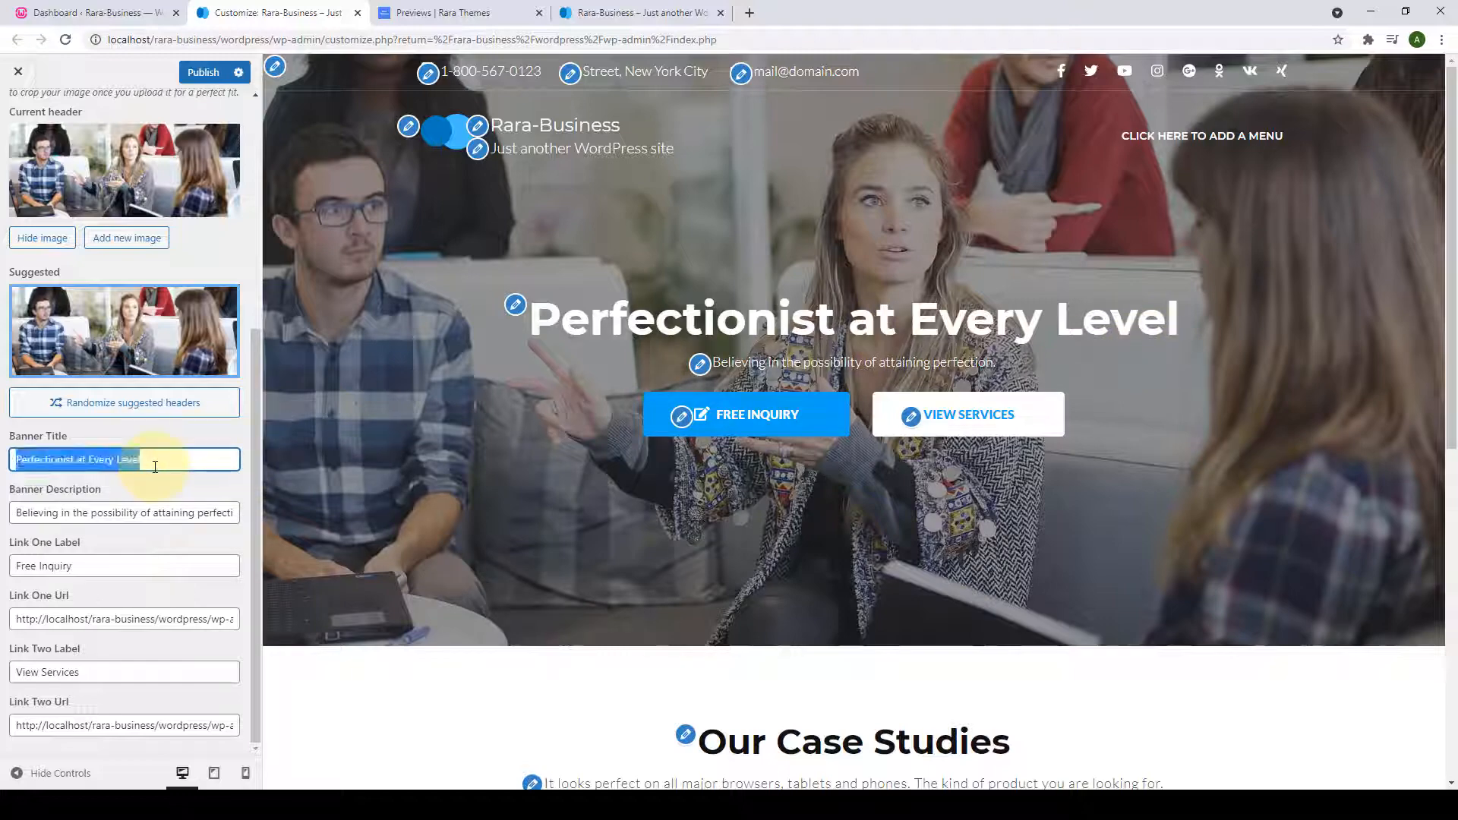
key("BackSpace")
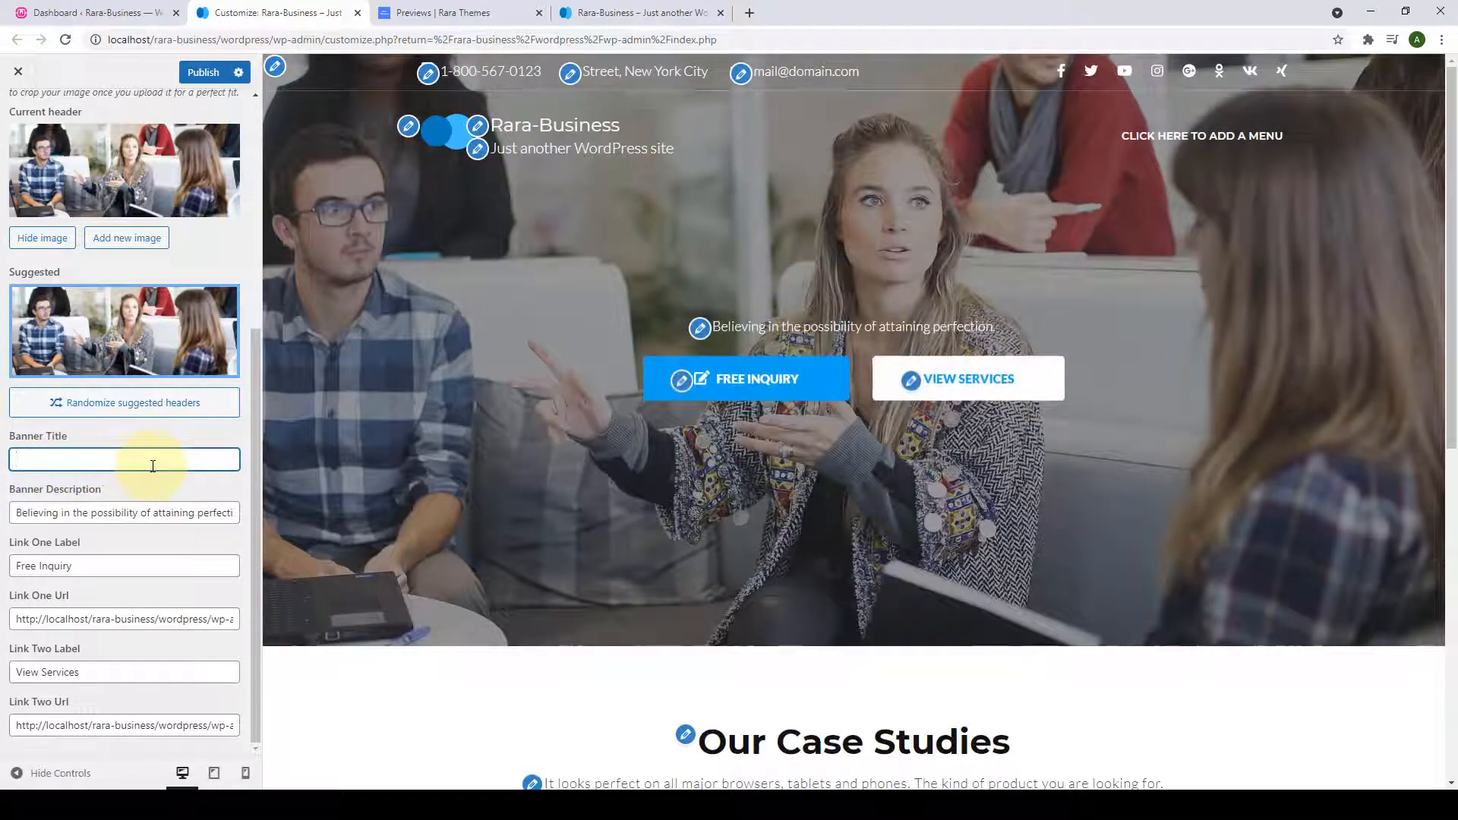
type("E")
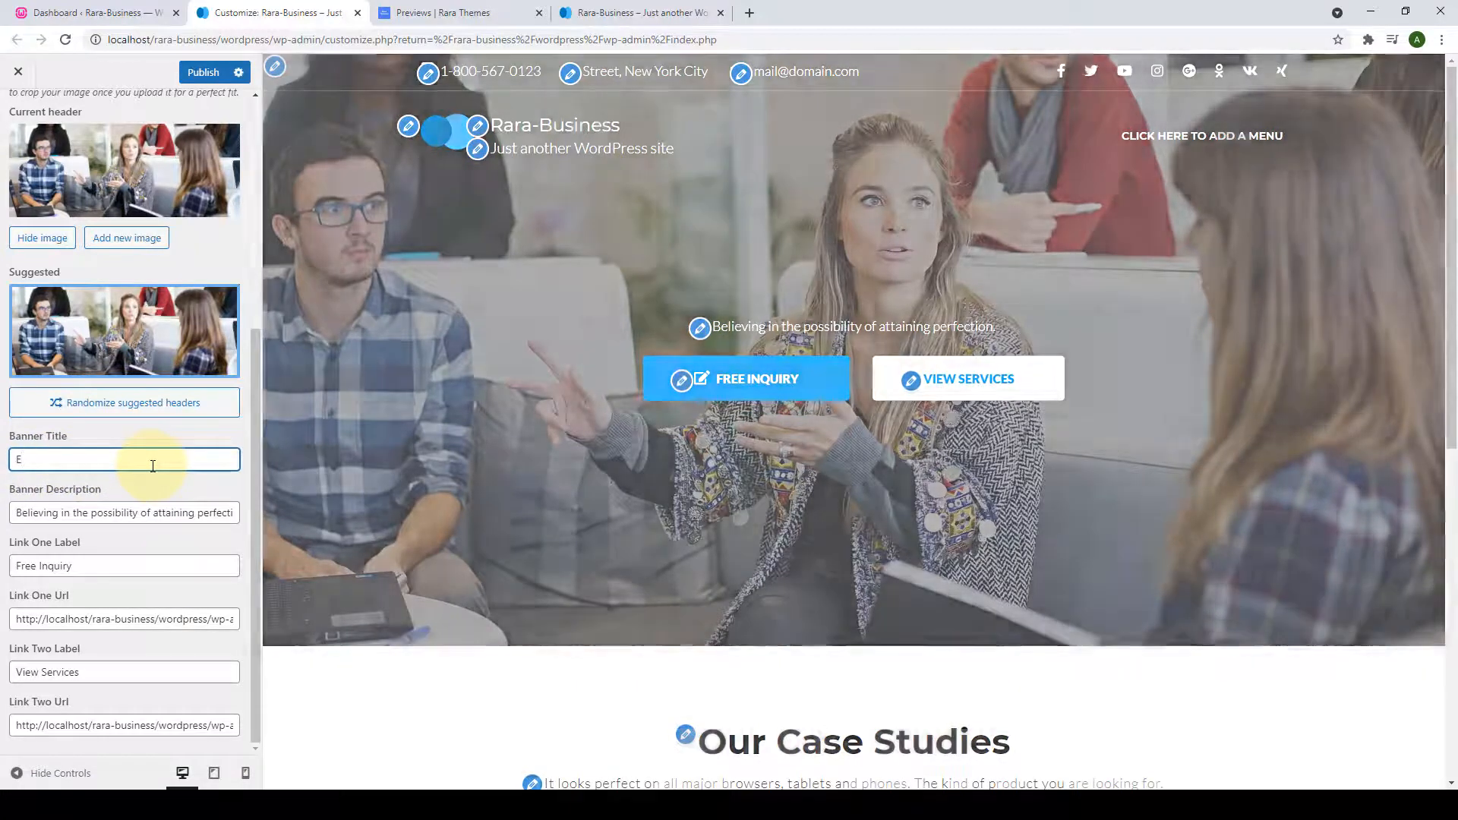
type("ntreprenm")
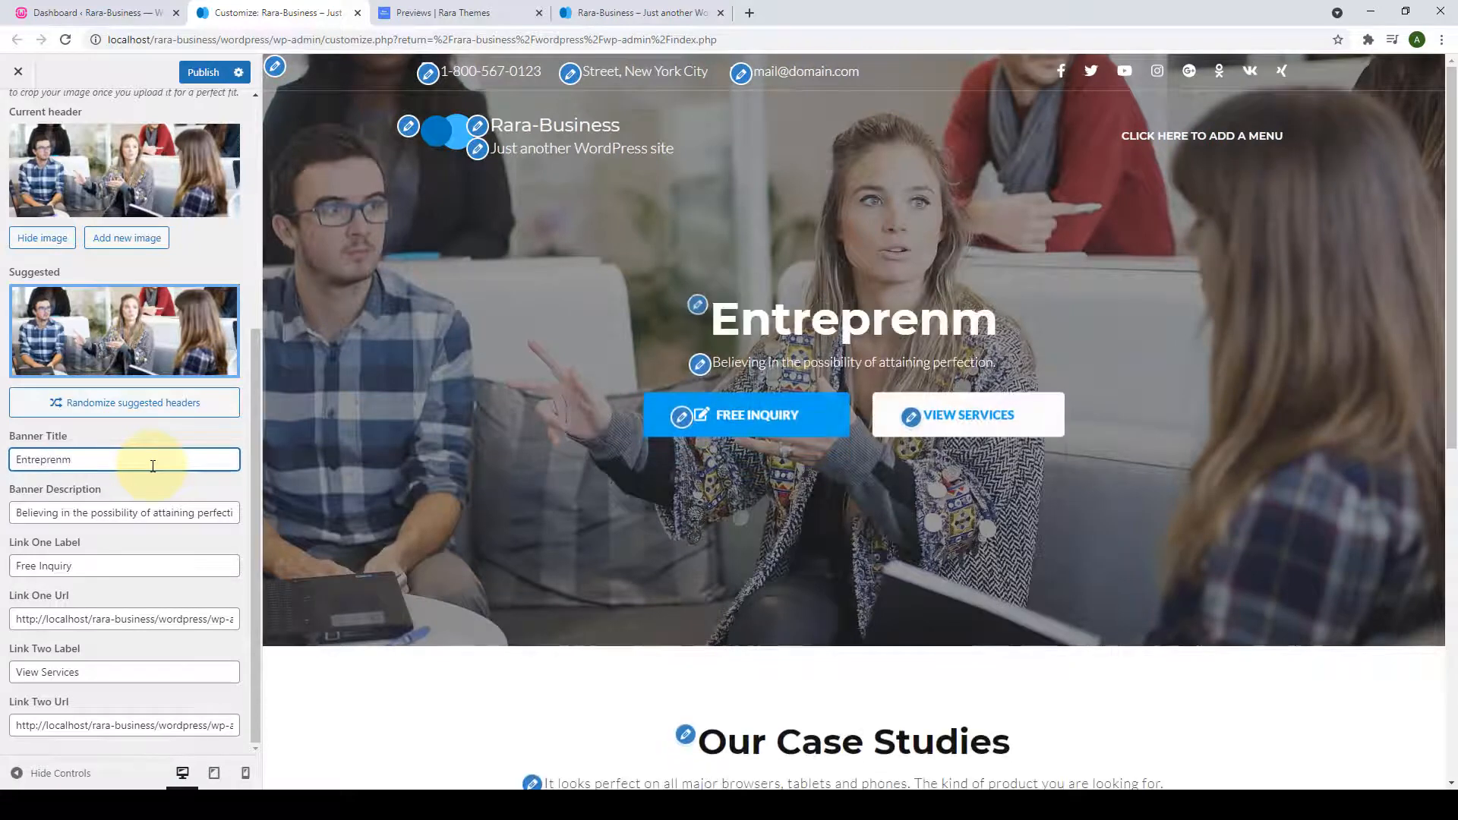
key("BackSpace")
type("eur")
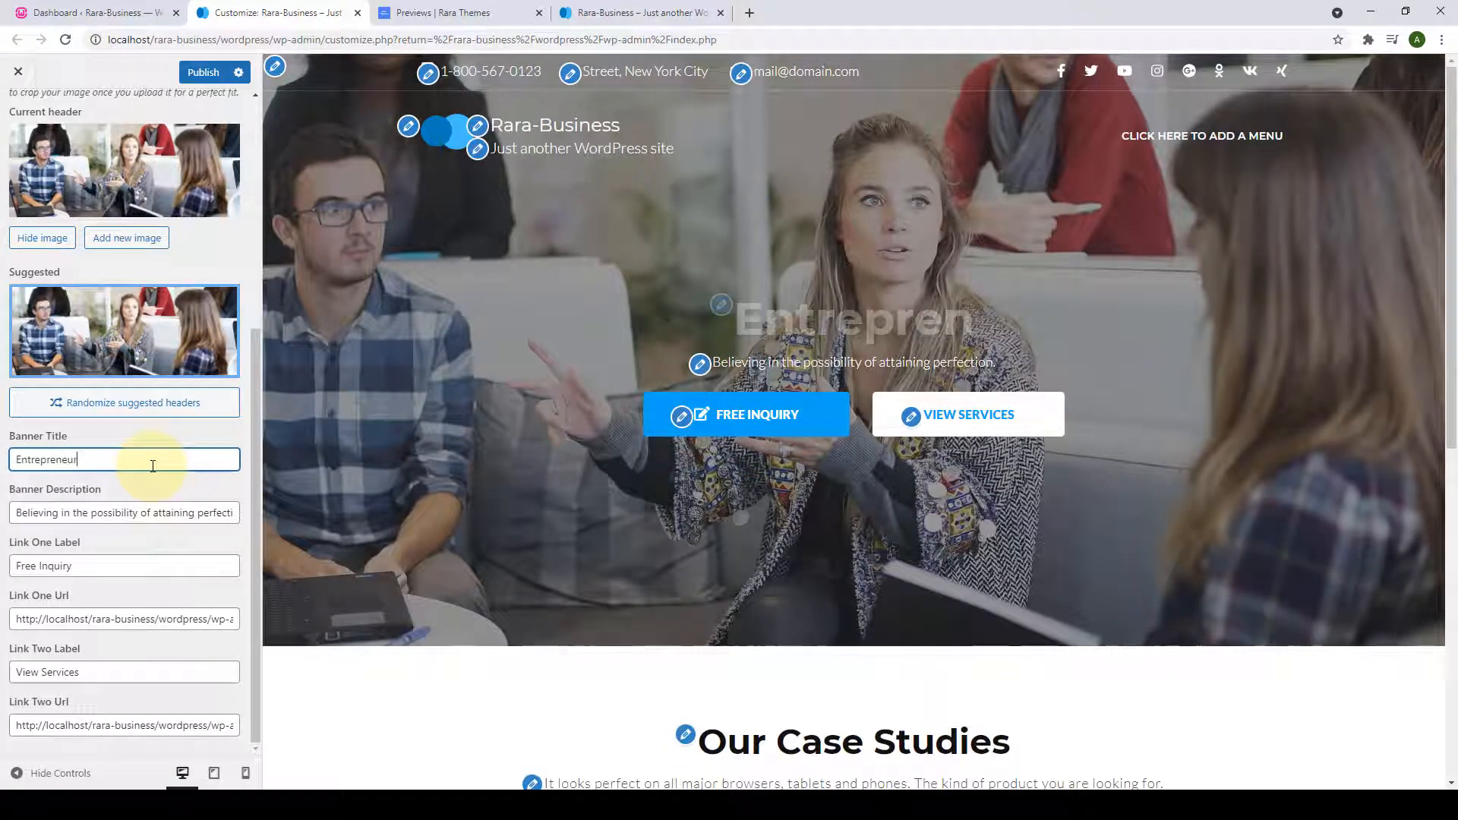
type("'s hu")
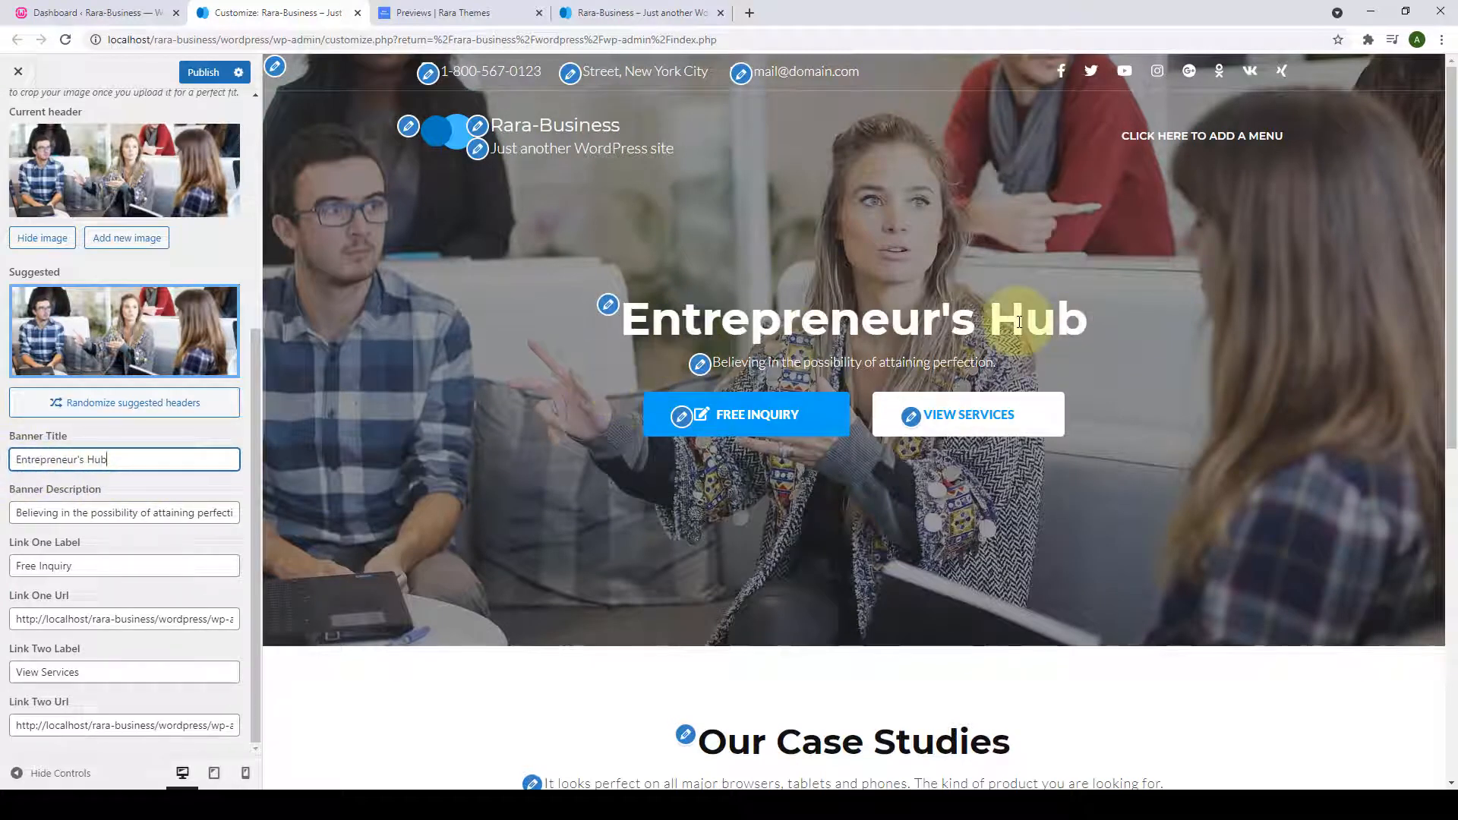
Restore the banner title to "Perfectionist at Every Level".
triple_click(167, 516)
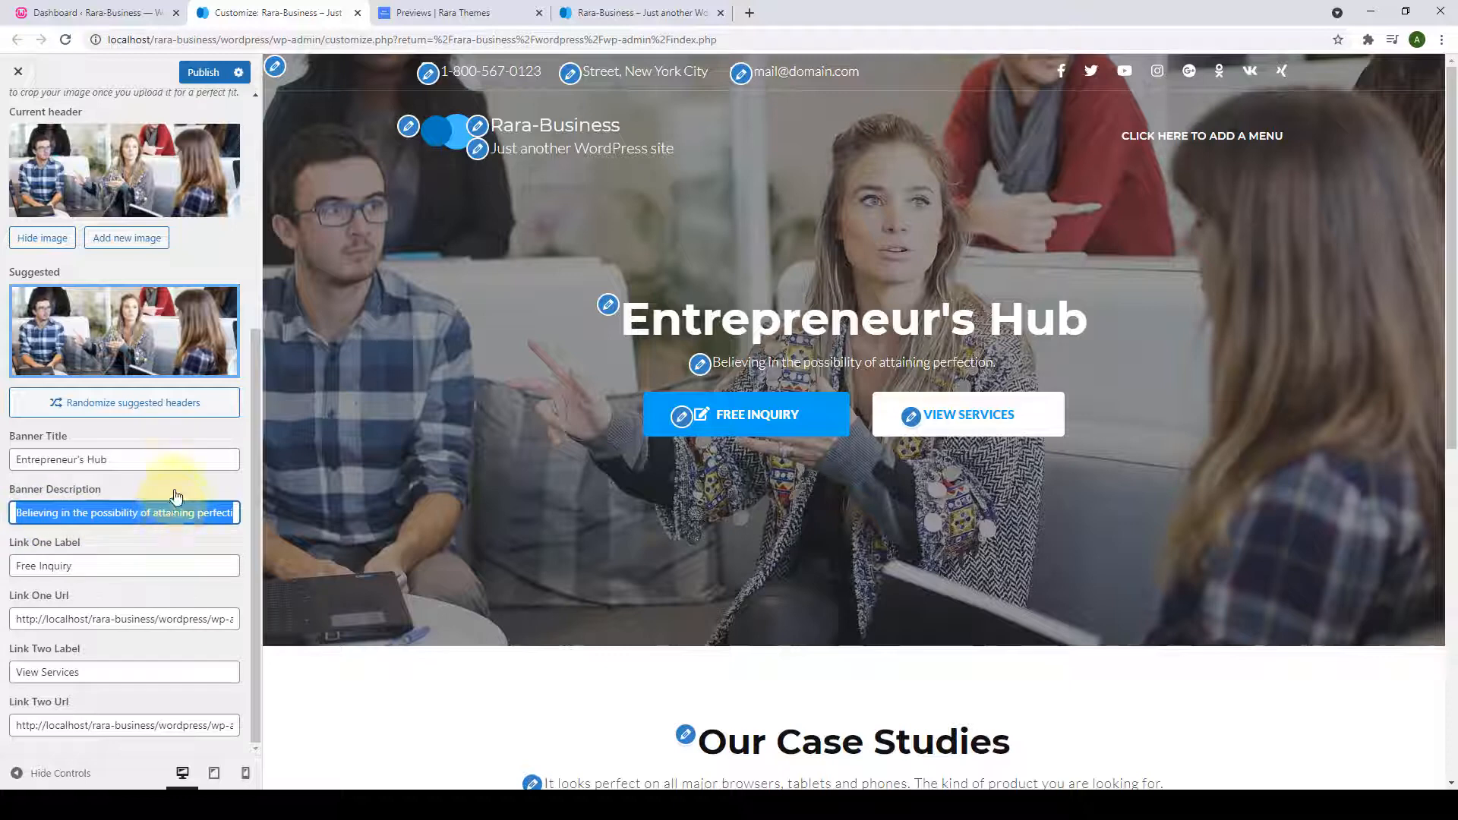
left_click(190, 458)
triple_click(190, 458)
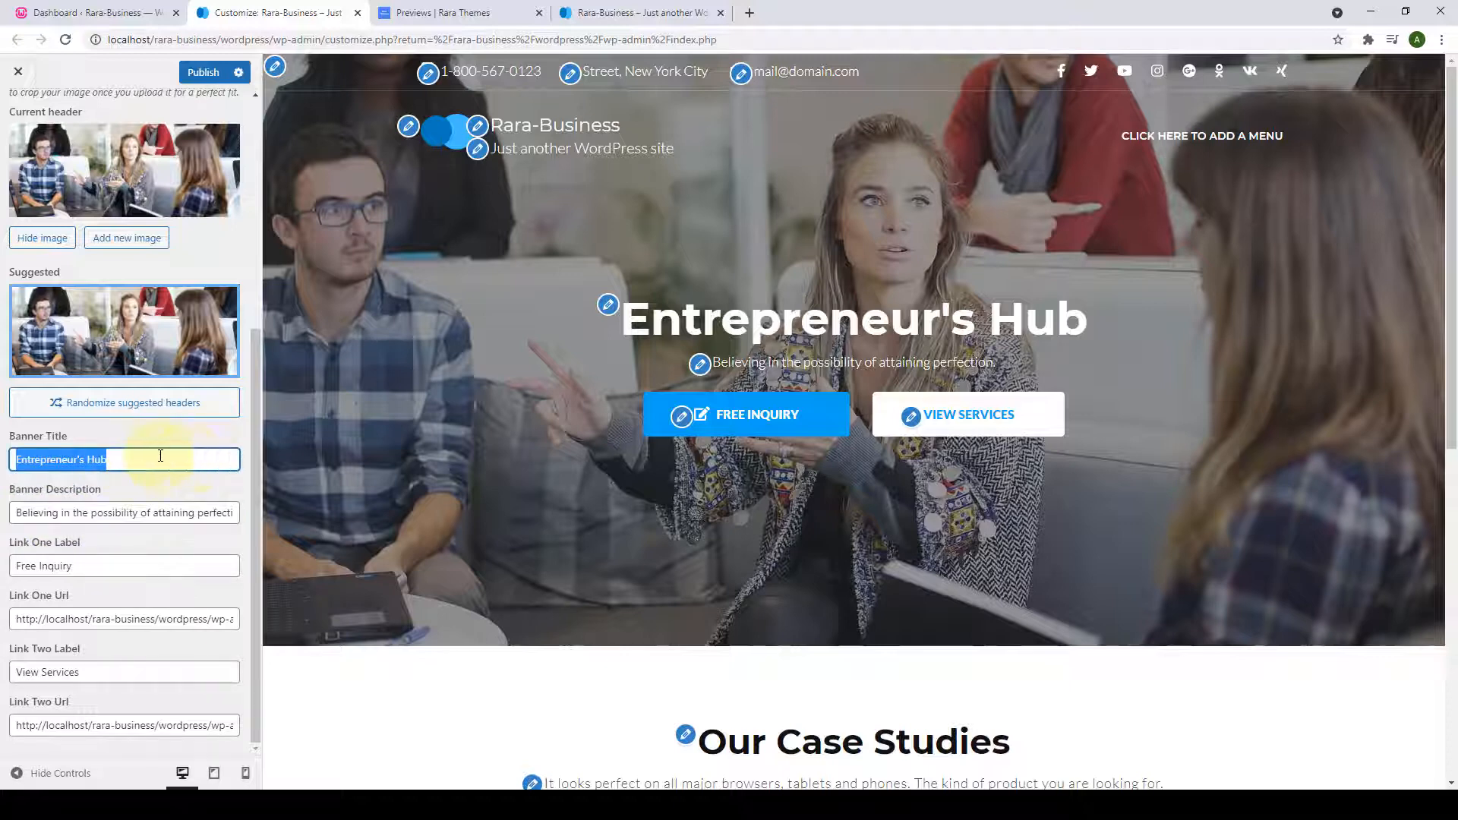
key("ctrl+v")
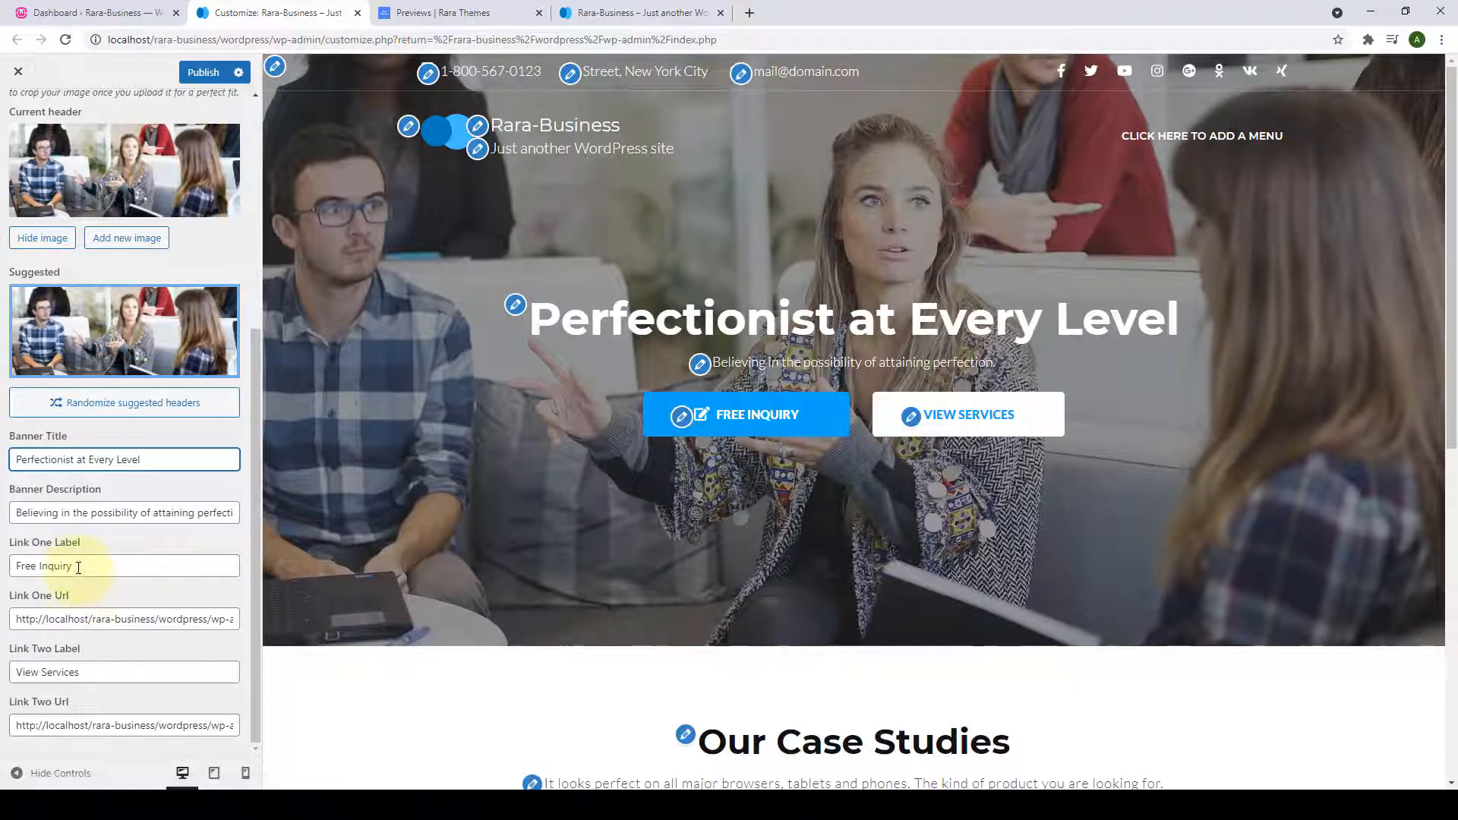
Review the first banner link's label and URL, and publish the banner settings.
left_click_drag(68, 566, 4, 582)
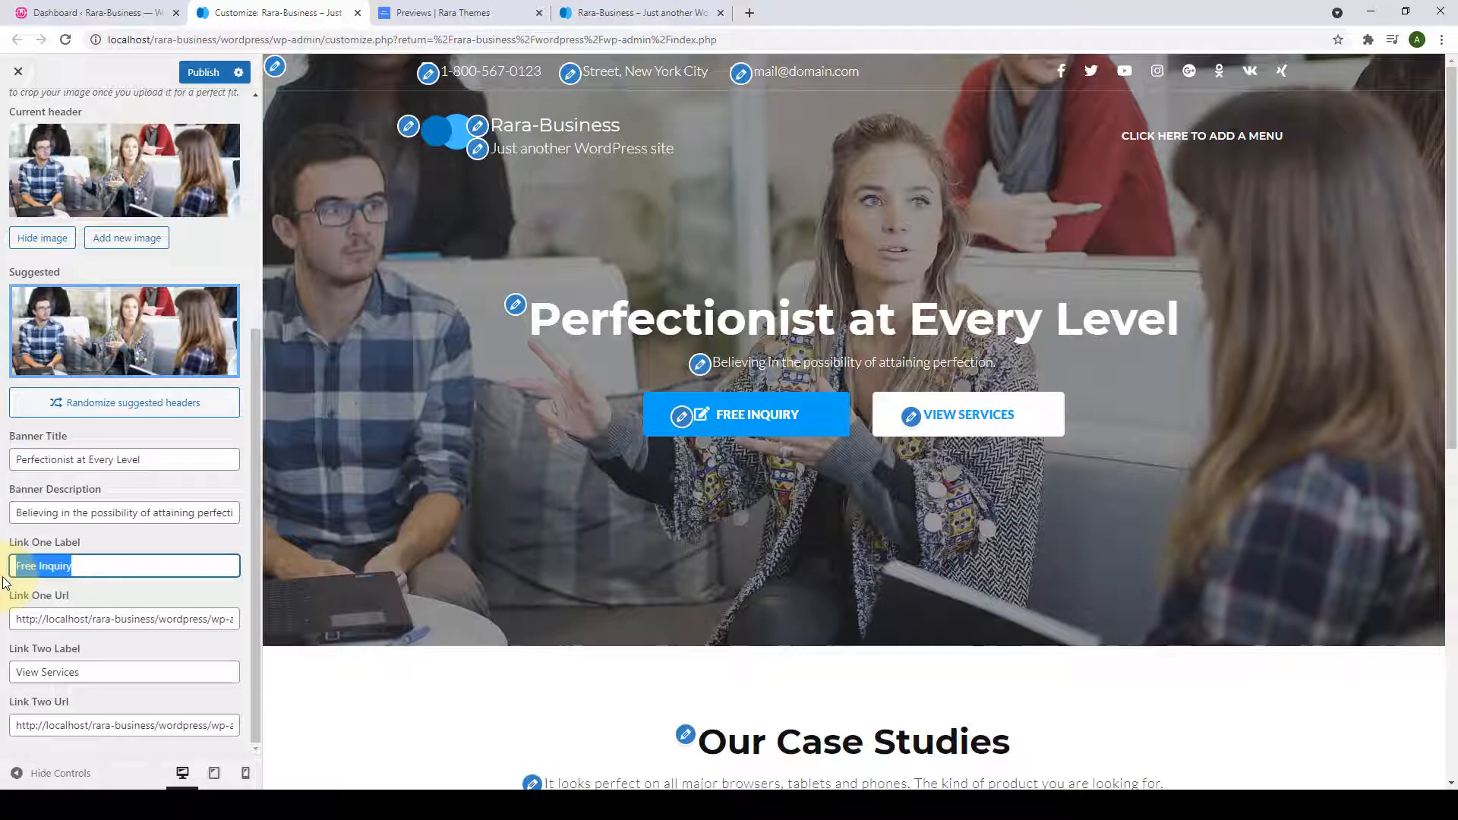
triple_click(68, 620)
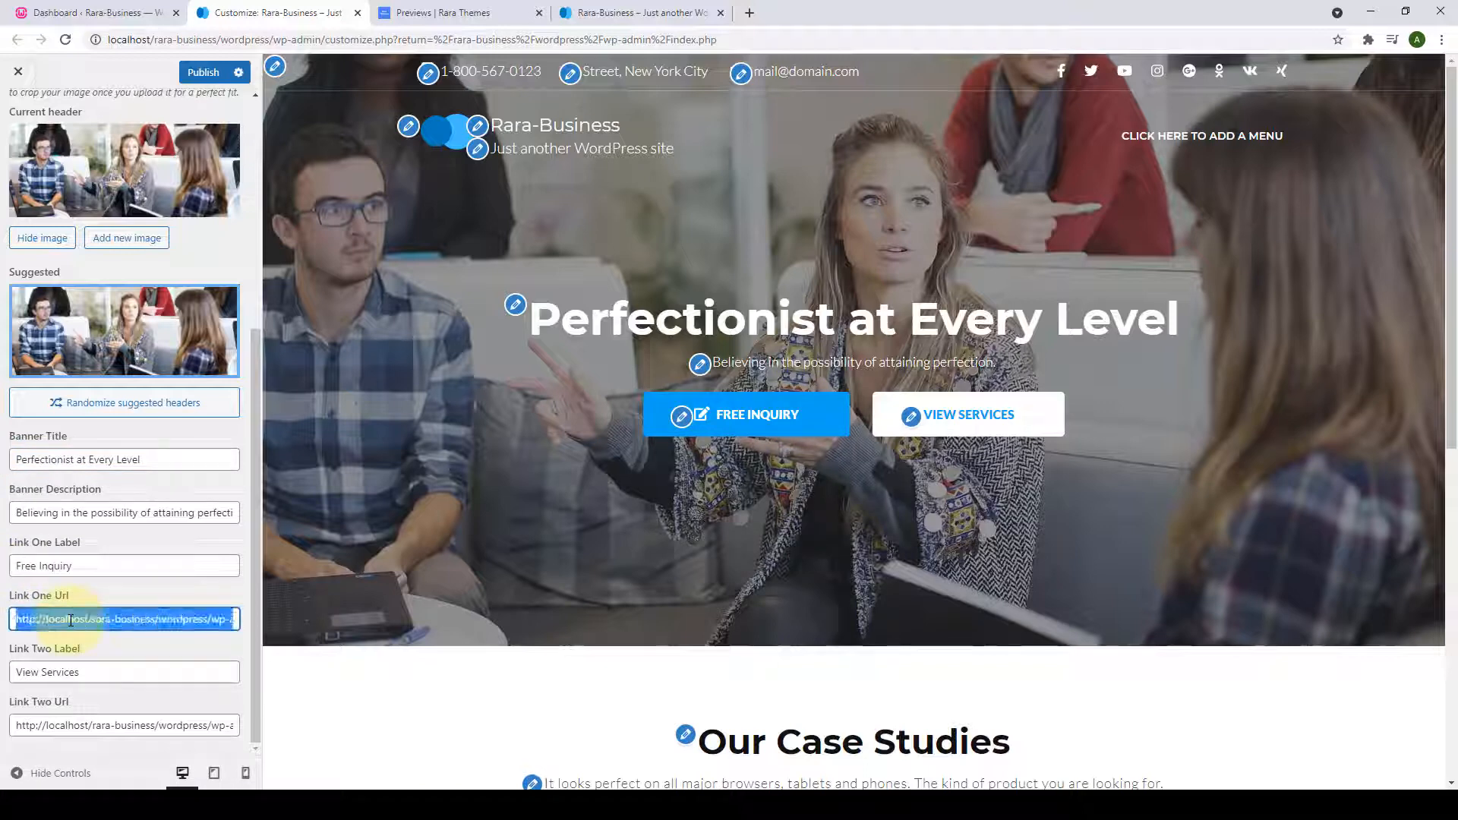
left_click(47, 620)
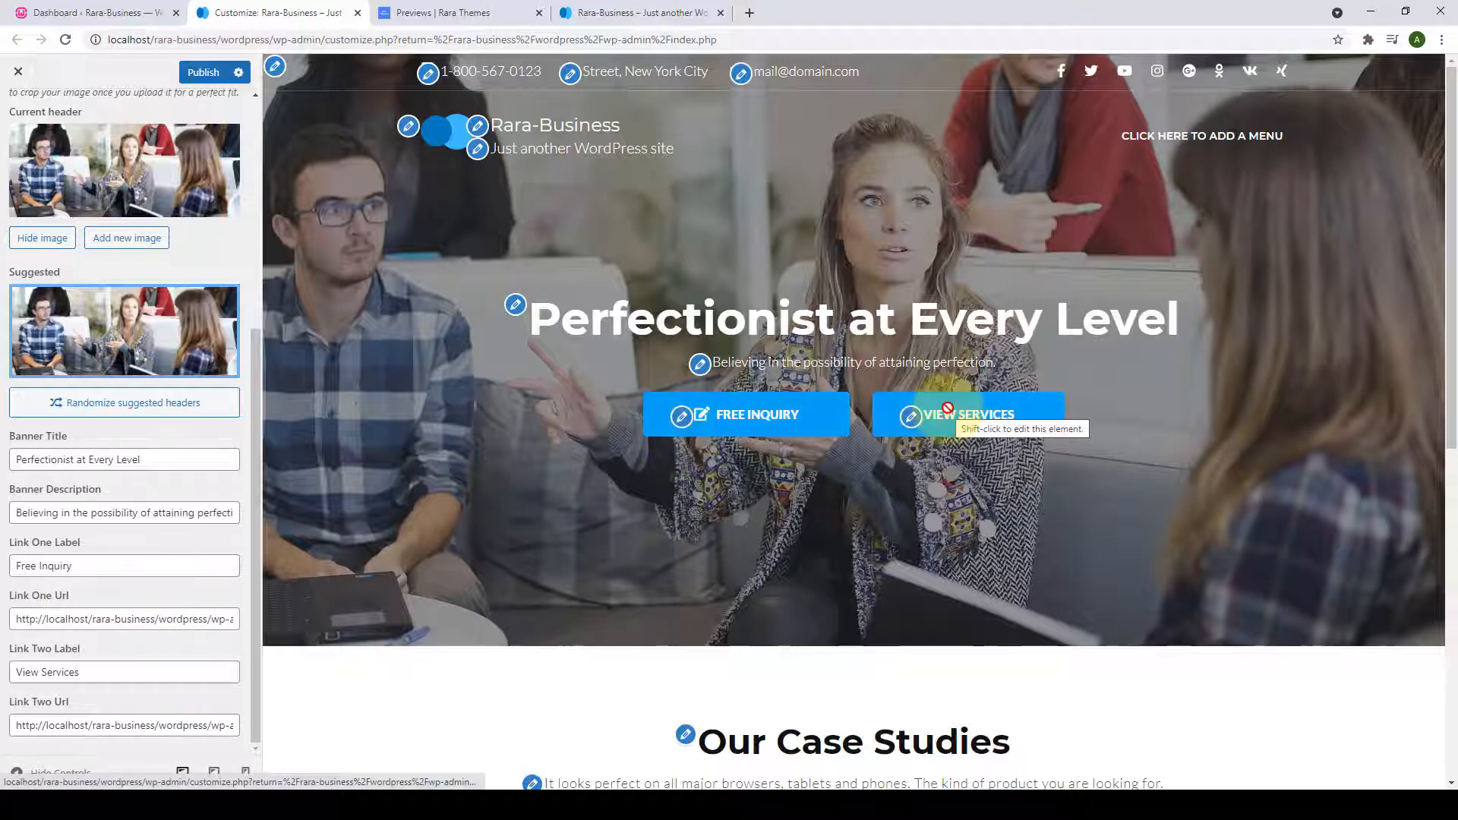
scroll(221, 658, "up", 5)
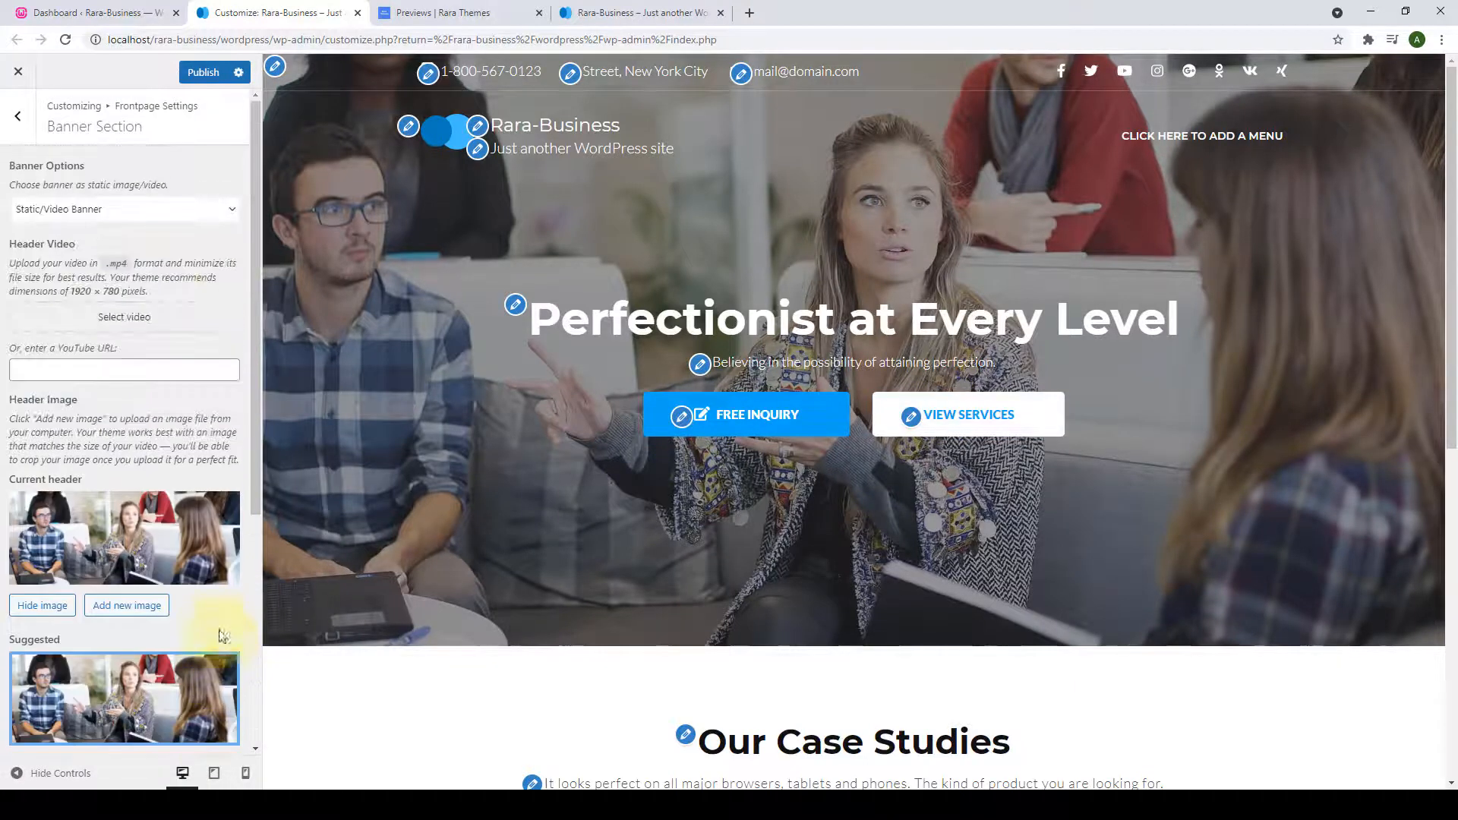
left_click(203, 73)
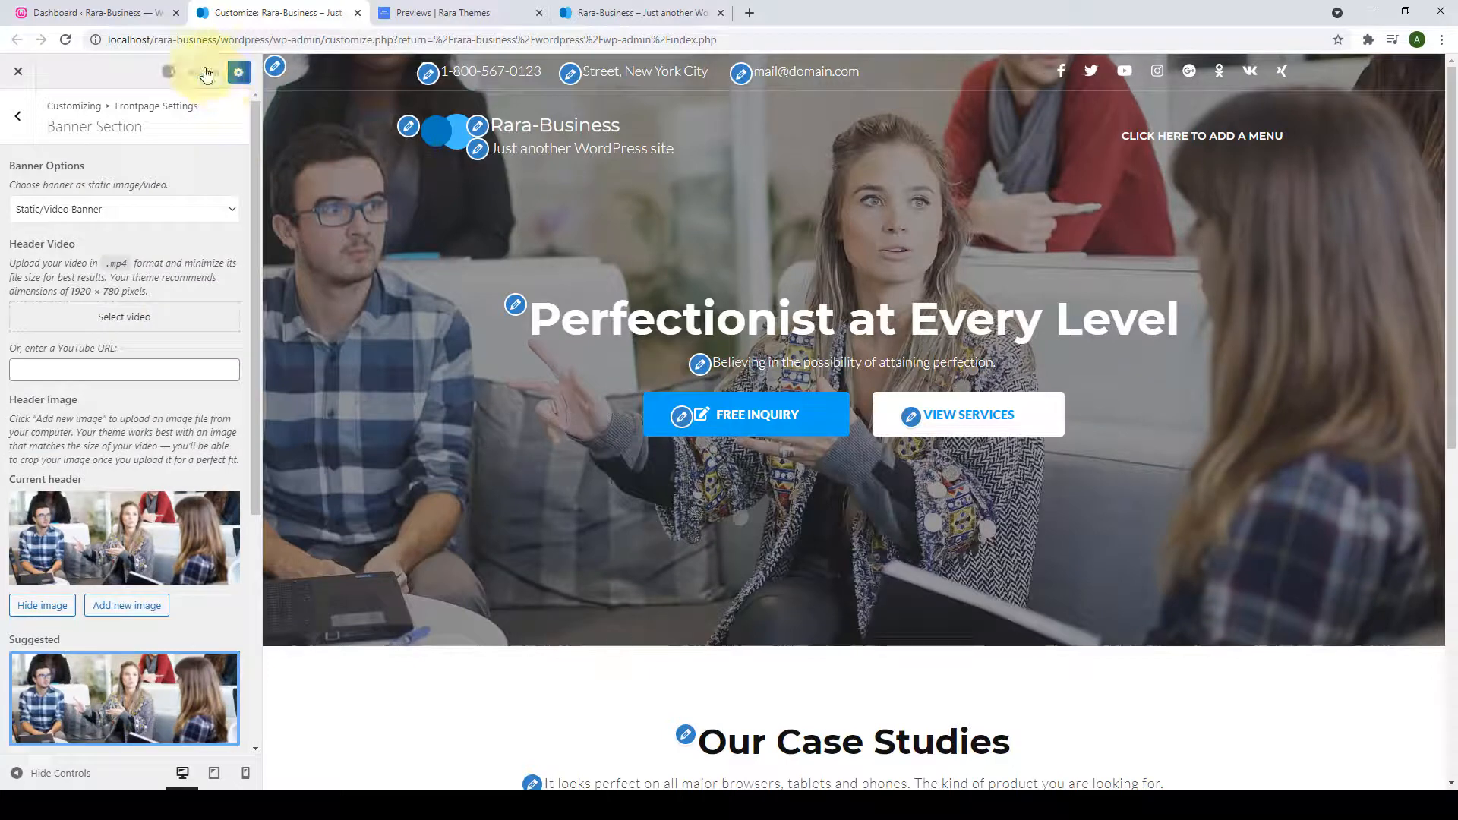
Open the Services Section of the frontpage settings and add a Text widget to it.
left_click(18, 115)
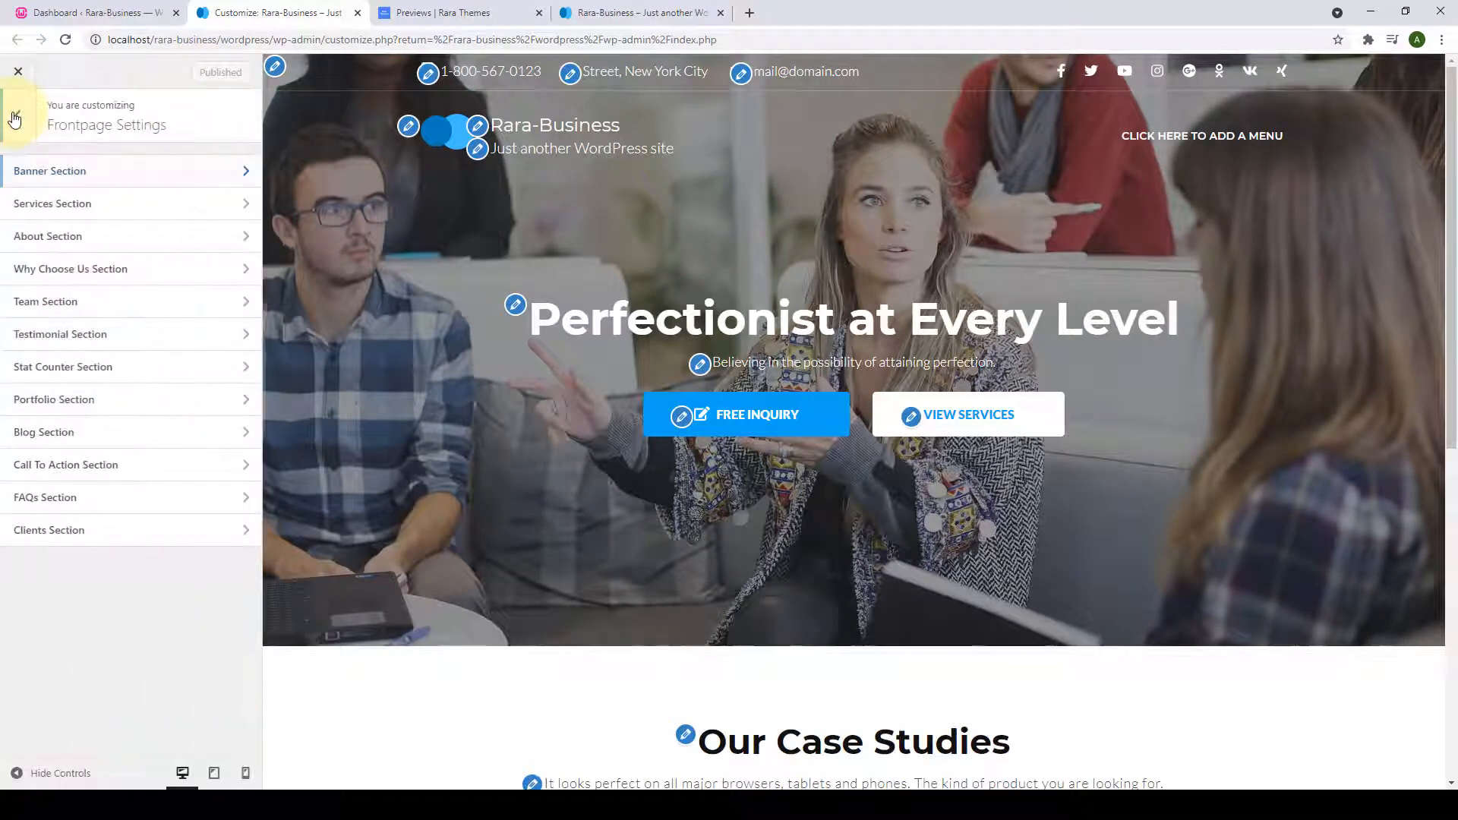
left_click(80, 214)
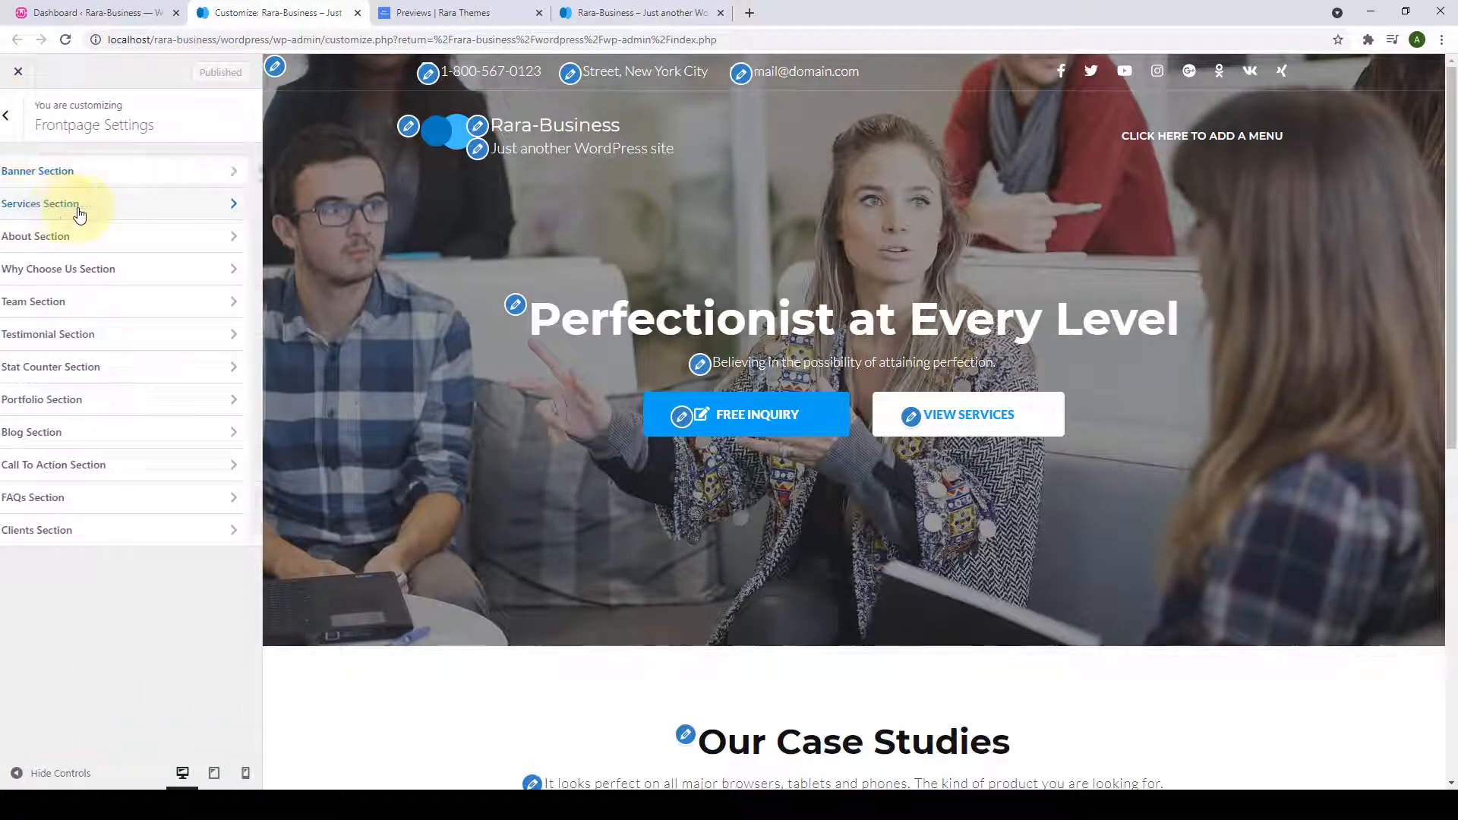
left_click(167, 220)
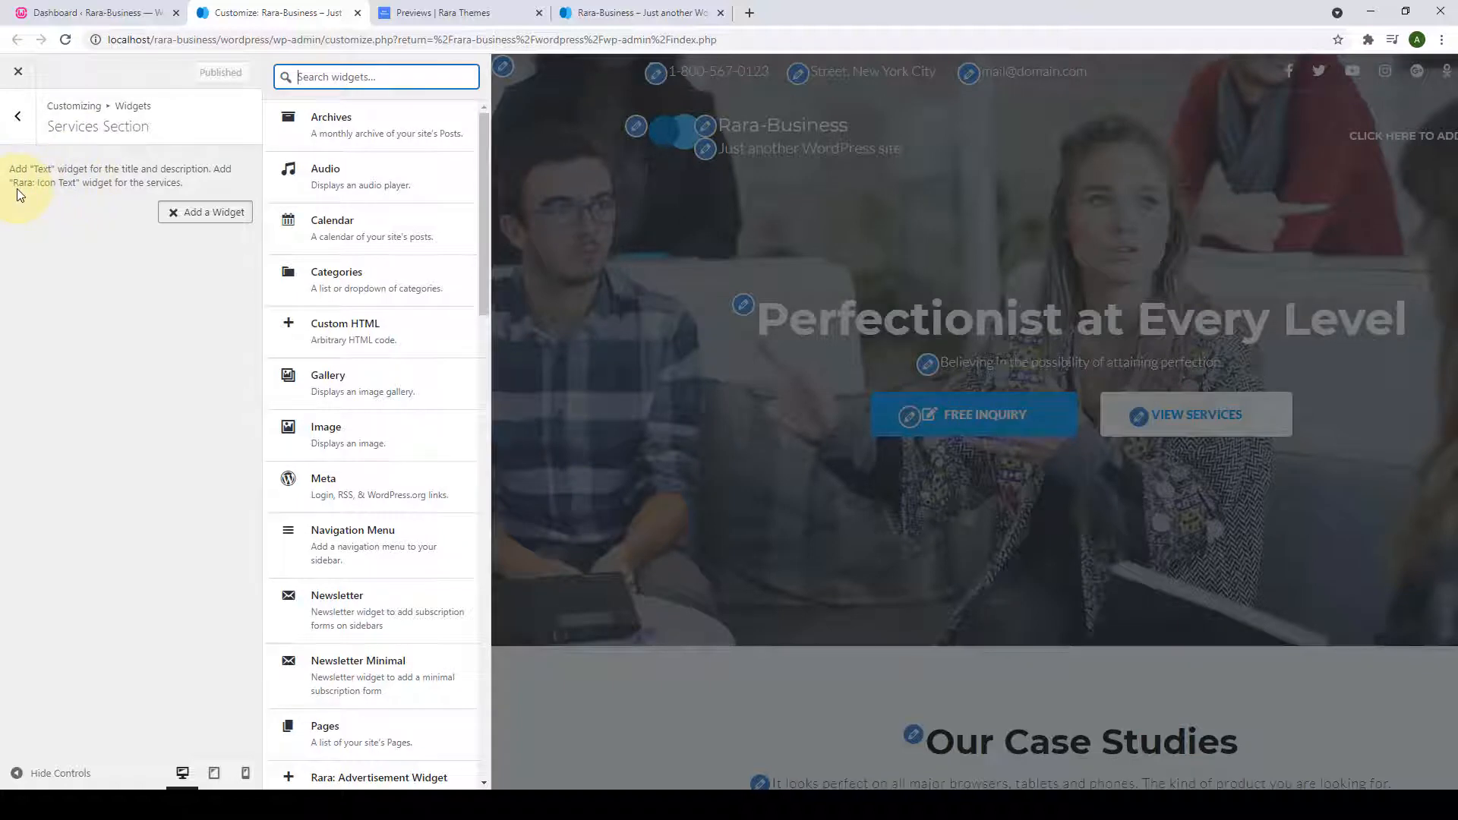
scroll(390, 342, "down", 4)
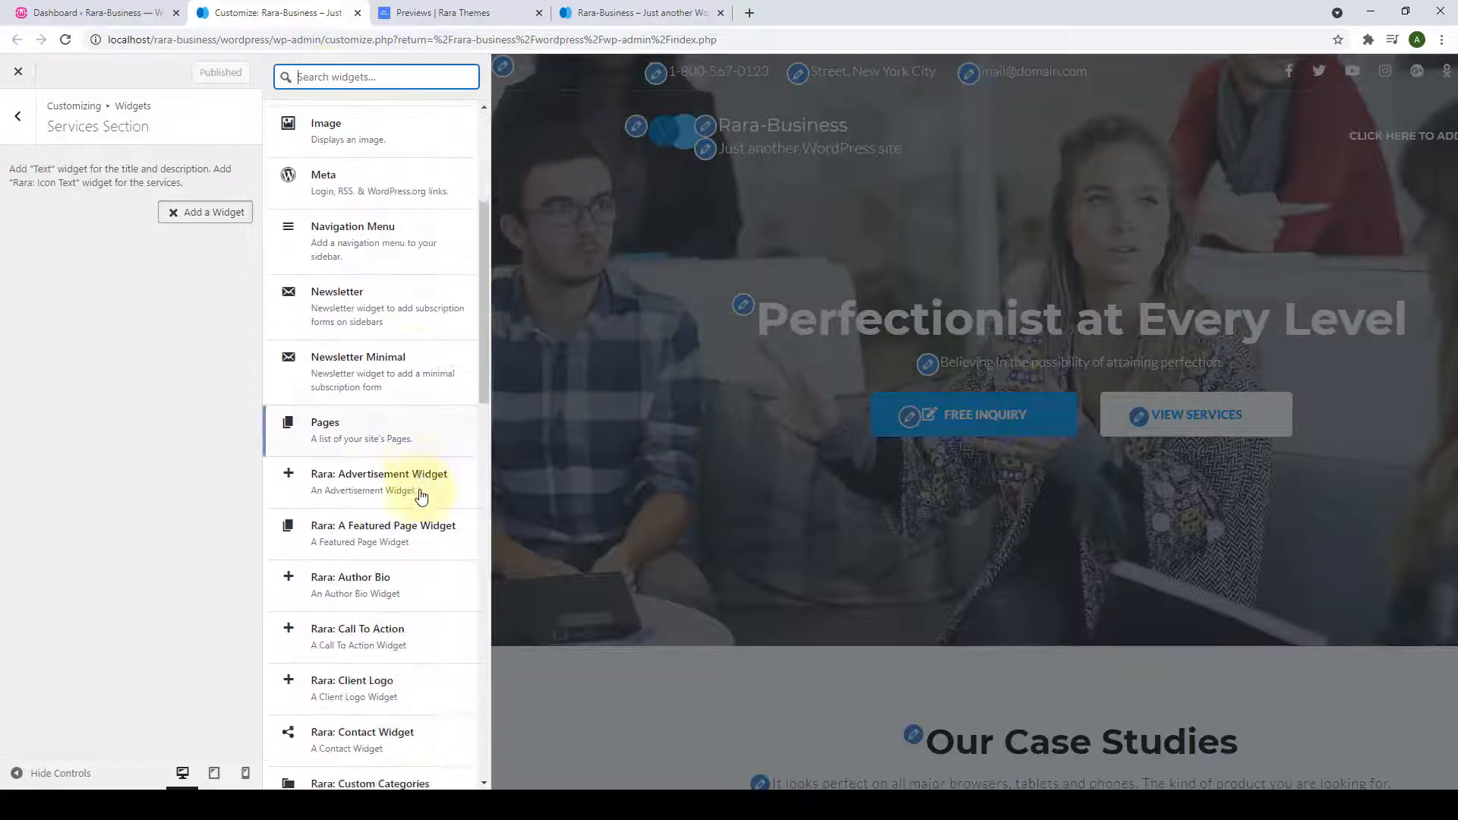
scroll(426, 524, "up", 4)
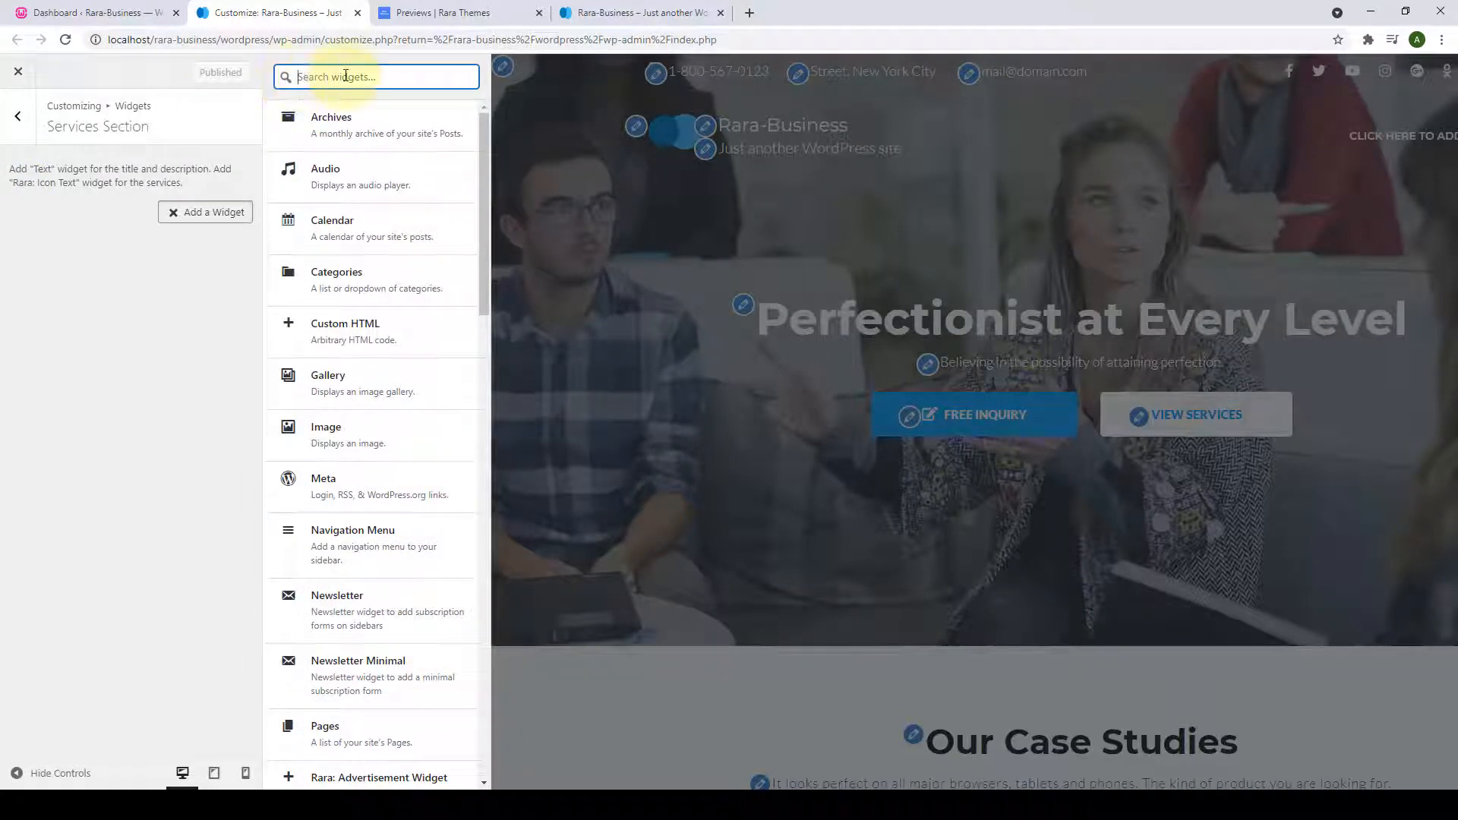
type("text")
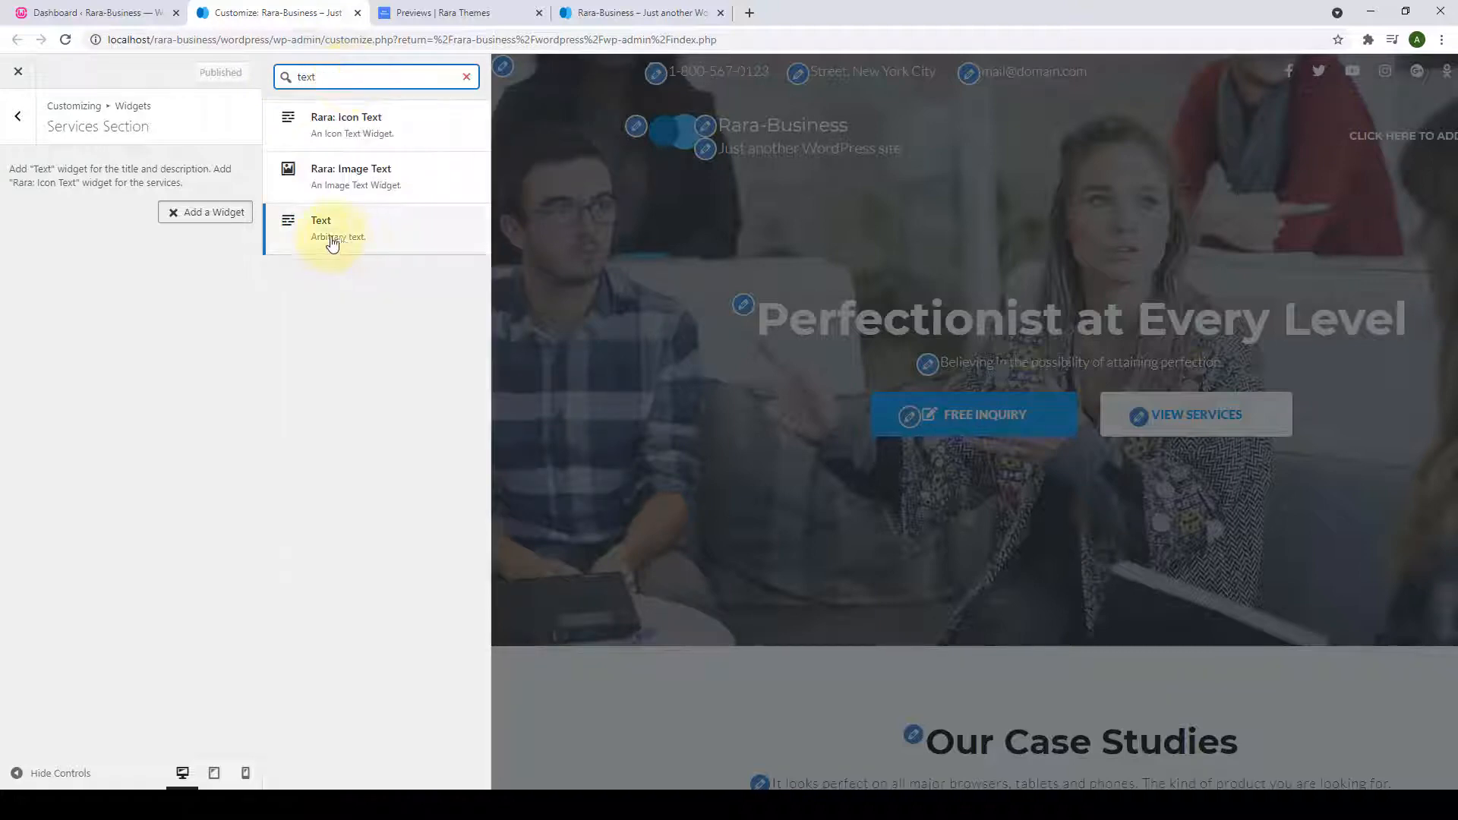
left_click(358, 231)
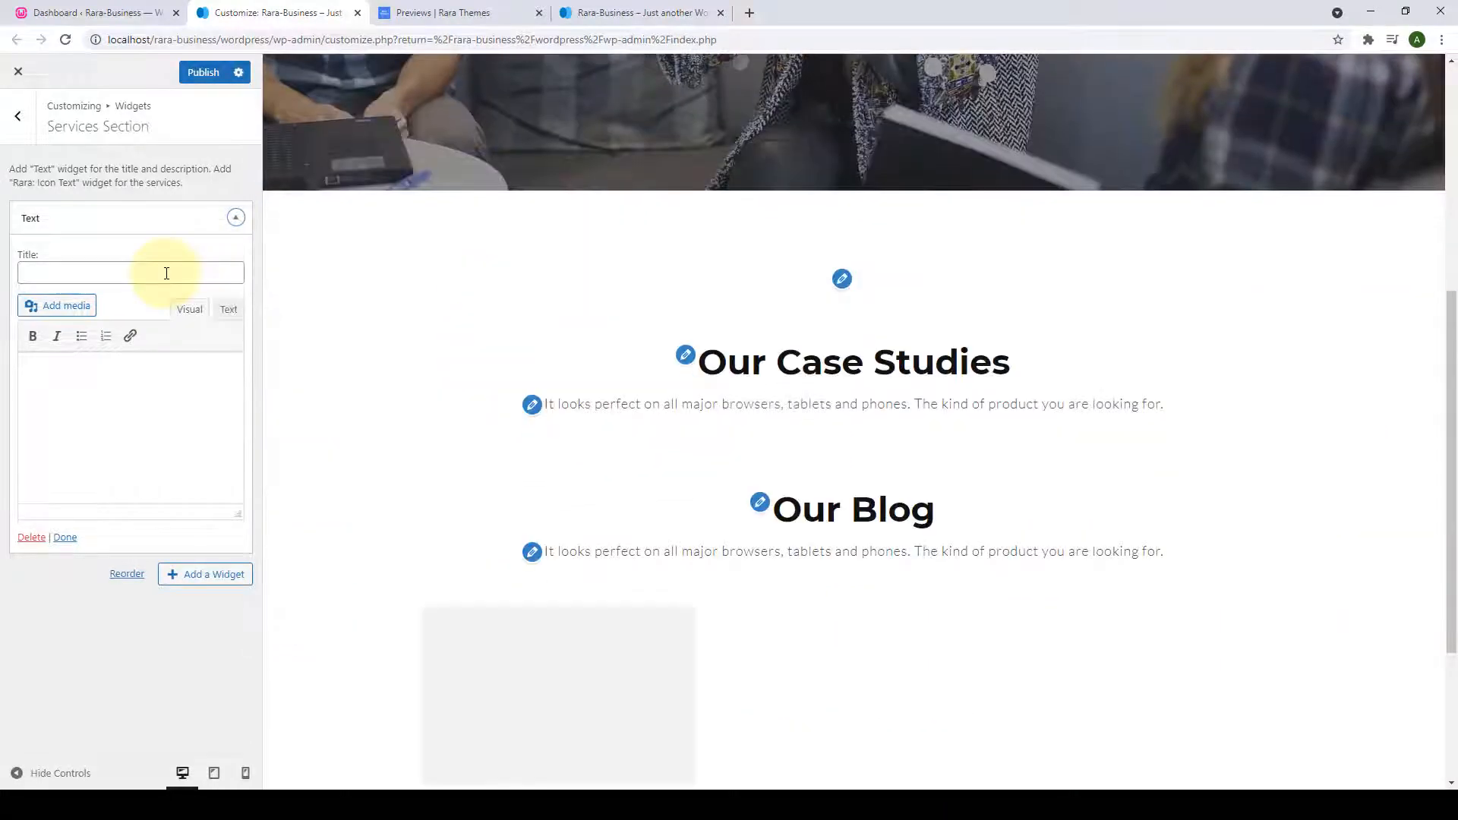
Copy the "Our Services" heading from the Rara Business demo page and paste it as the Text widget's title.
left_click(167, 273)
left_click(124, 401)
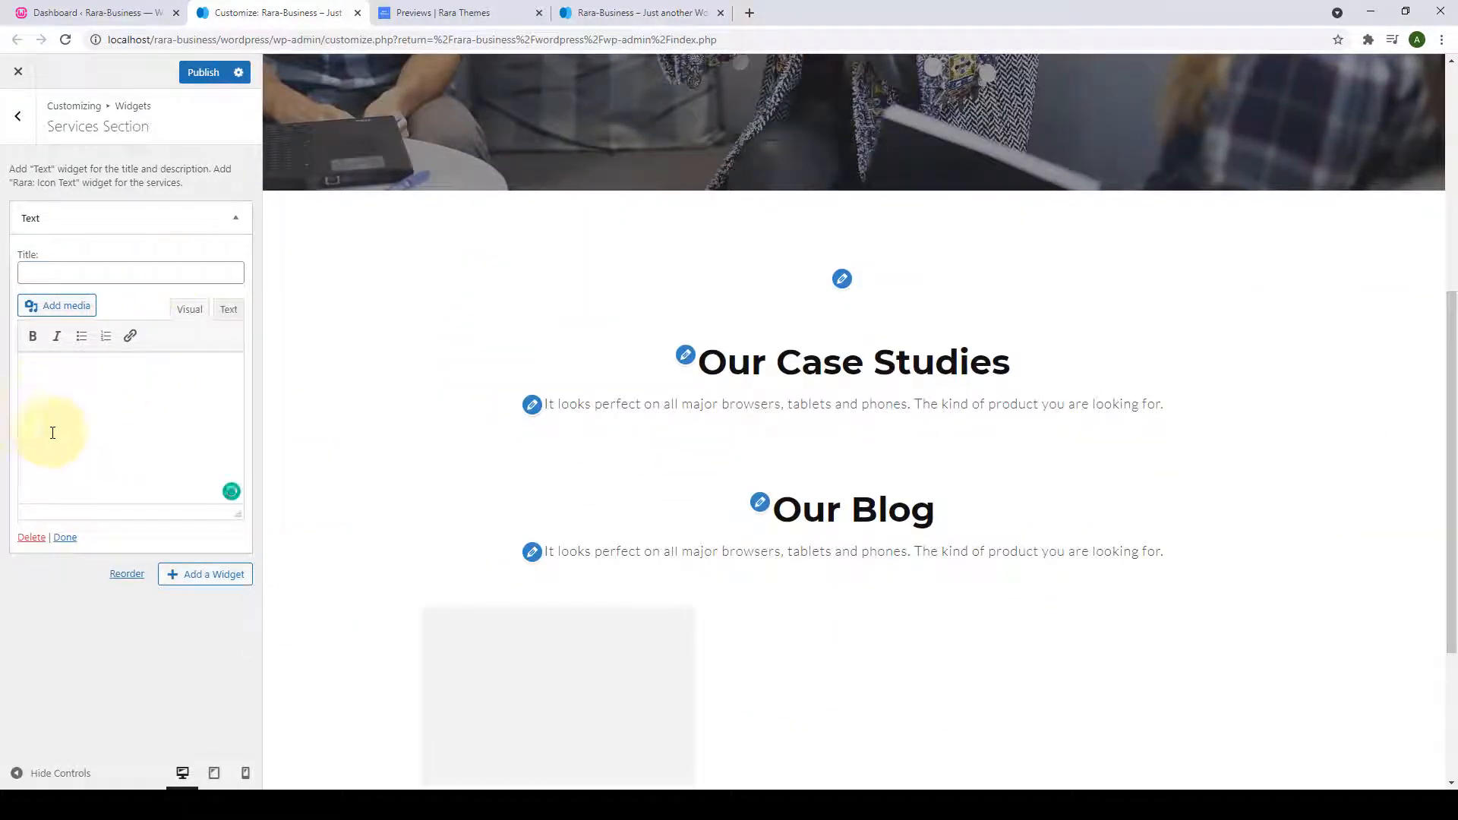
left_click(169, 276)
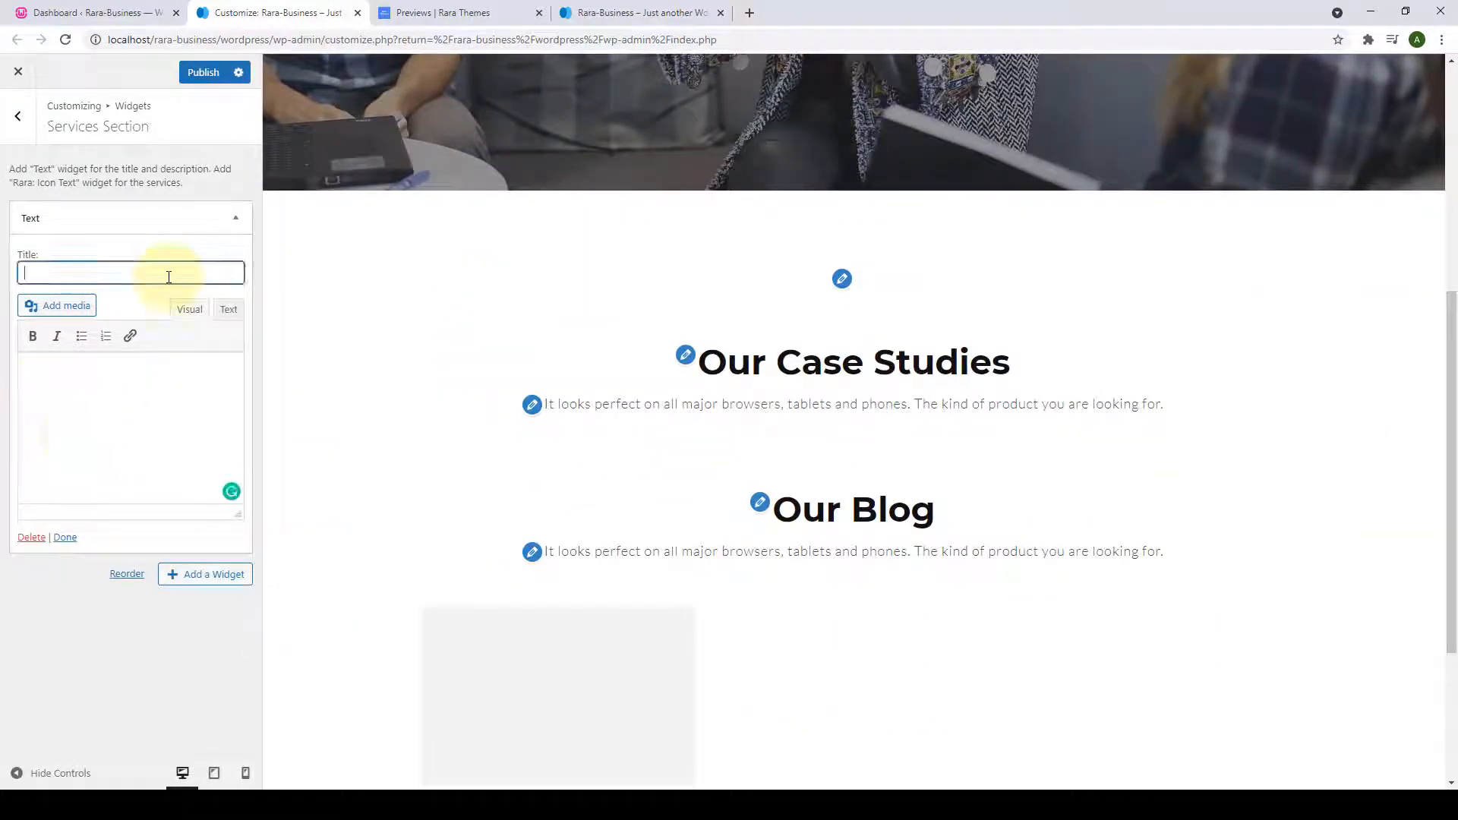
left_click(439, 12)
scroll(574, 196, "up", 7)
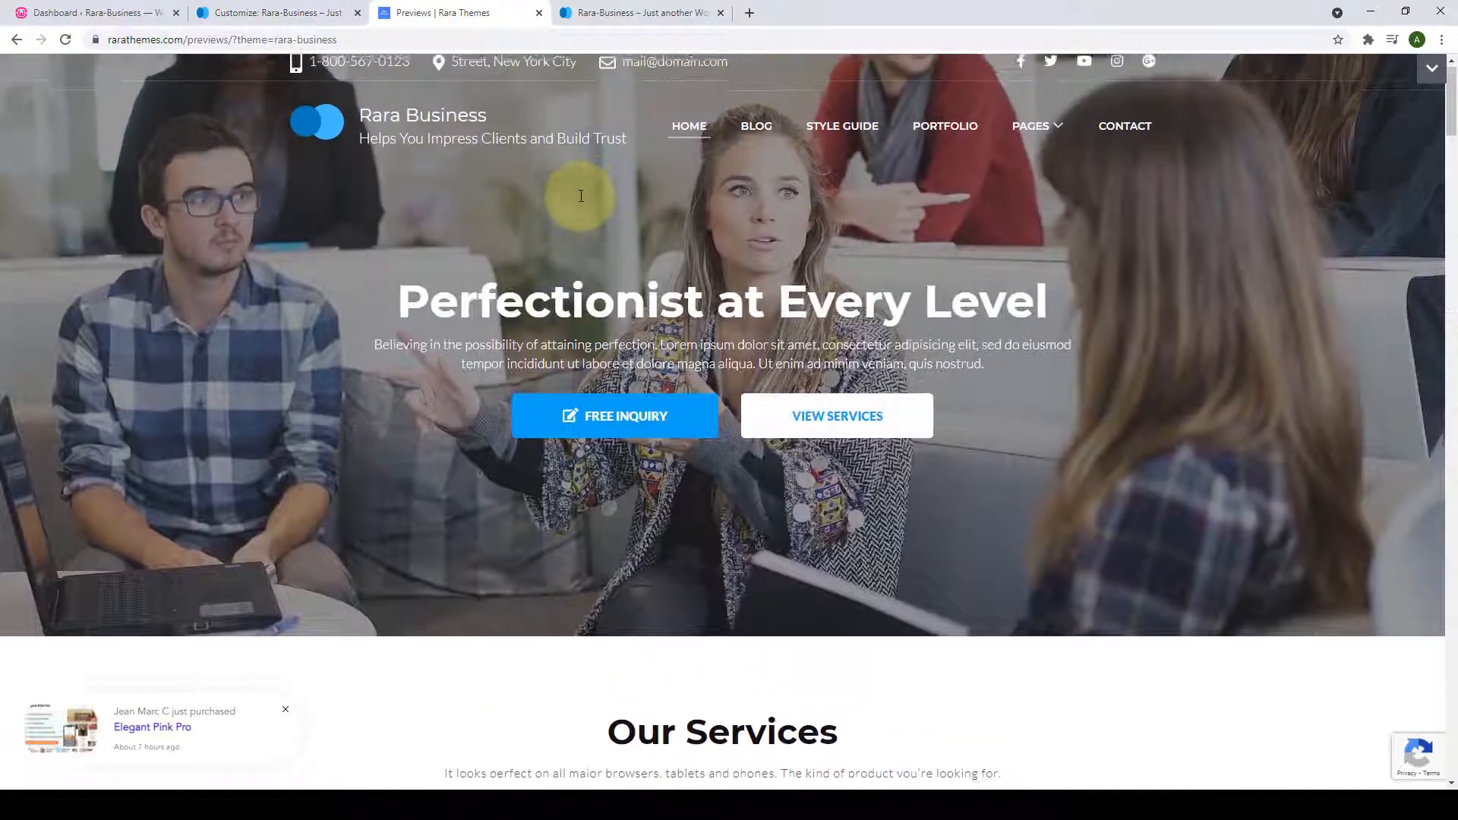
scroll(579, 195, "down", 6)
double_click(701, 202)
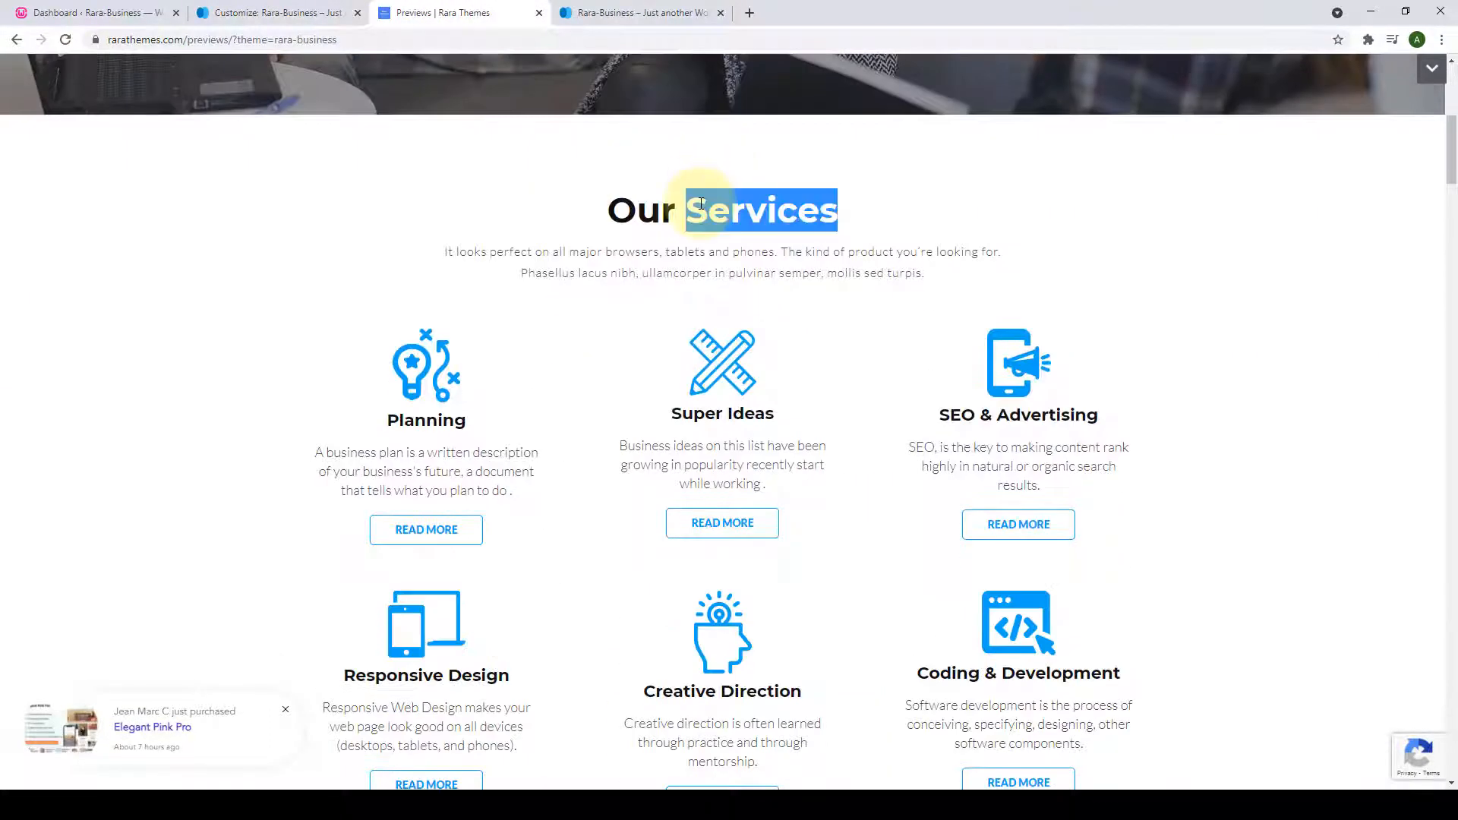
triple_click(701, 202)
right_click(703, 202)
left_click(725, 214)
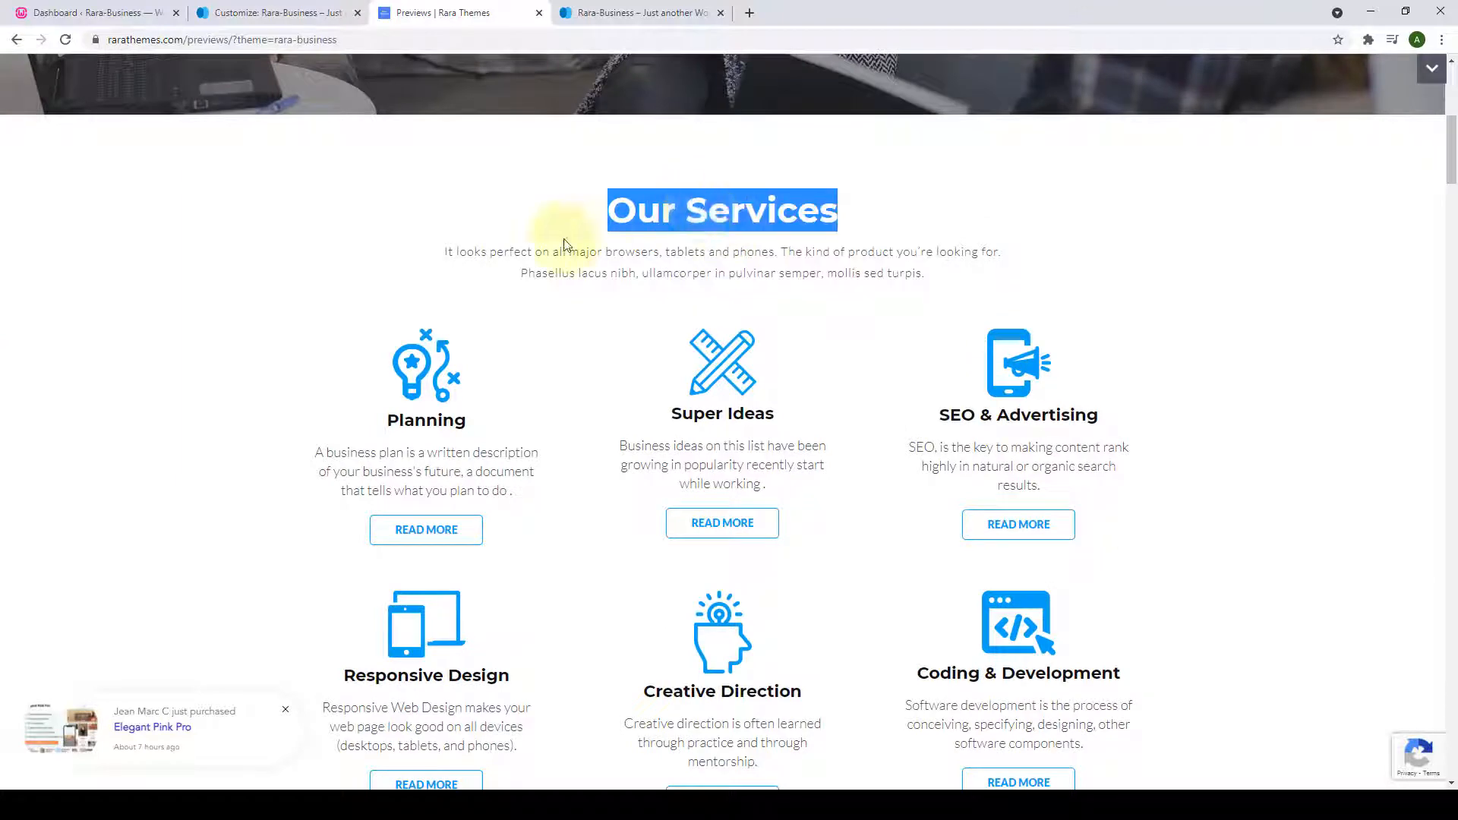
left_click(319, 20)
right_click(120, 278)
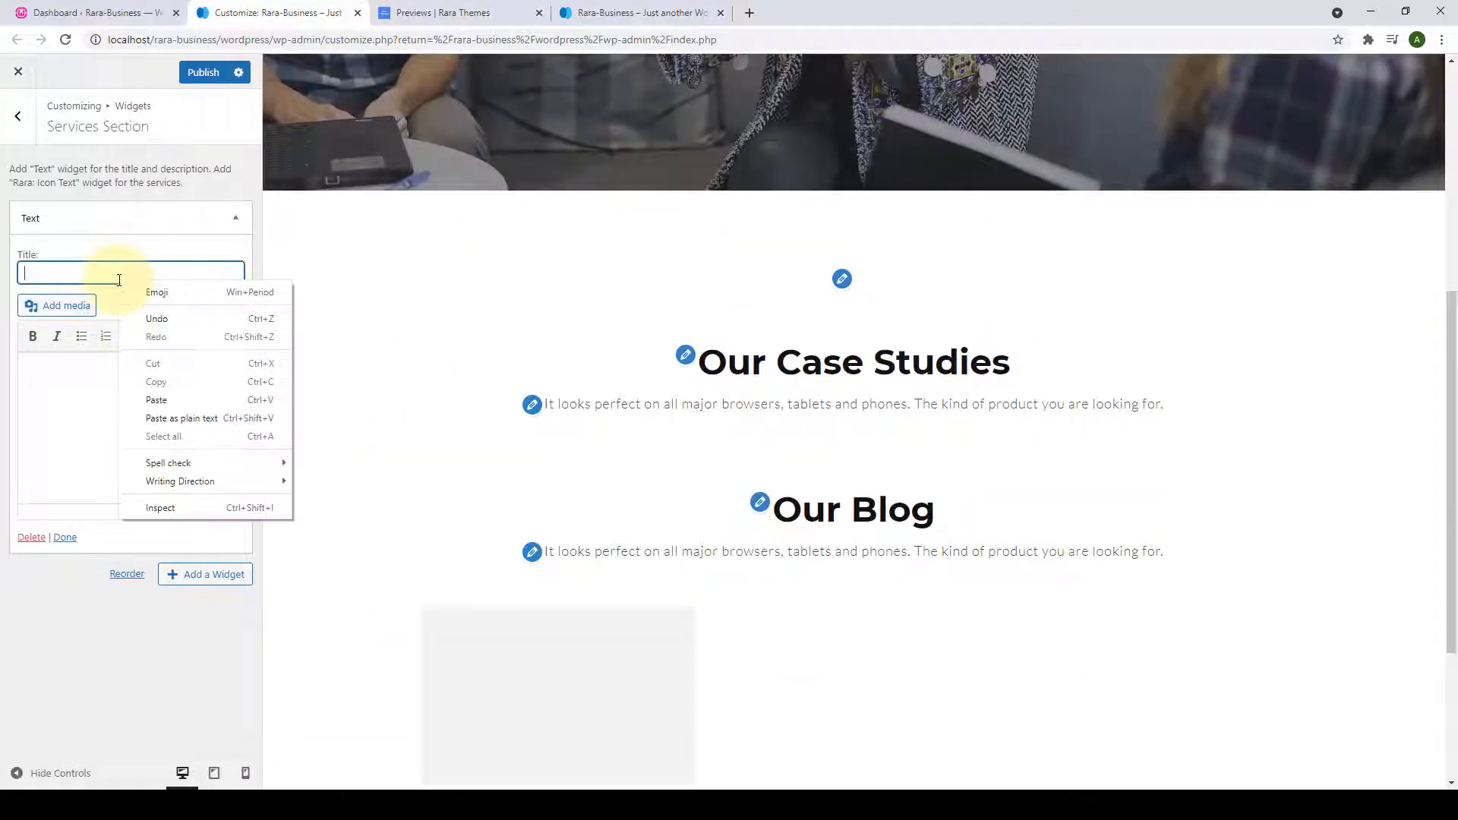
left_click(162, 398)
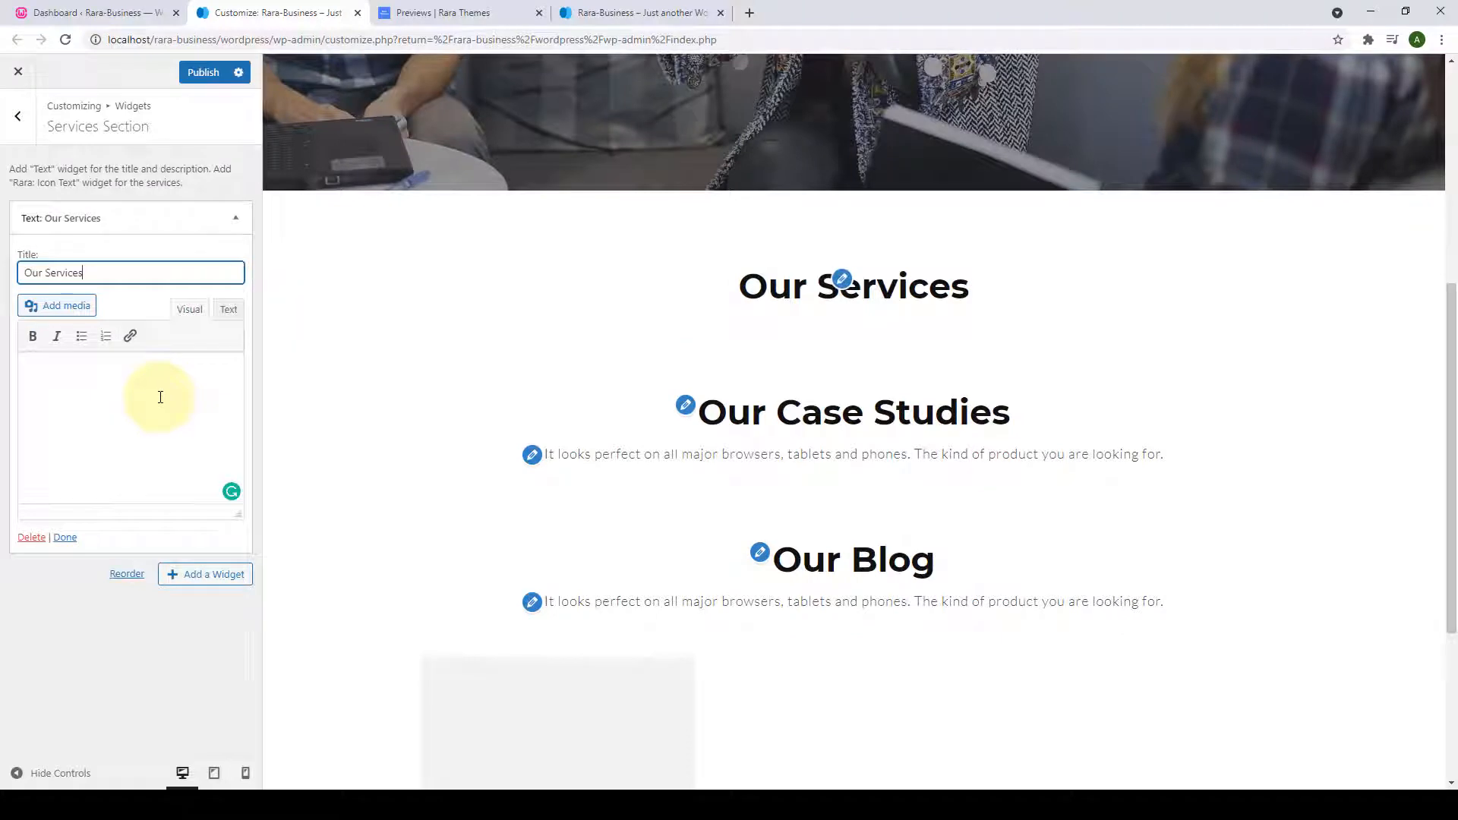
Copy the description under "Our Services" from the demo page, paste it as the Text widget's content, and finish the widget.
left_click(177, 366)
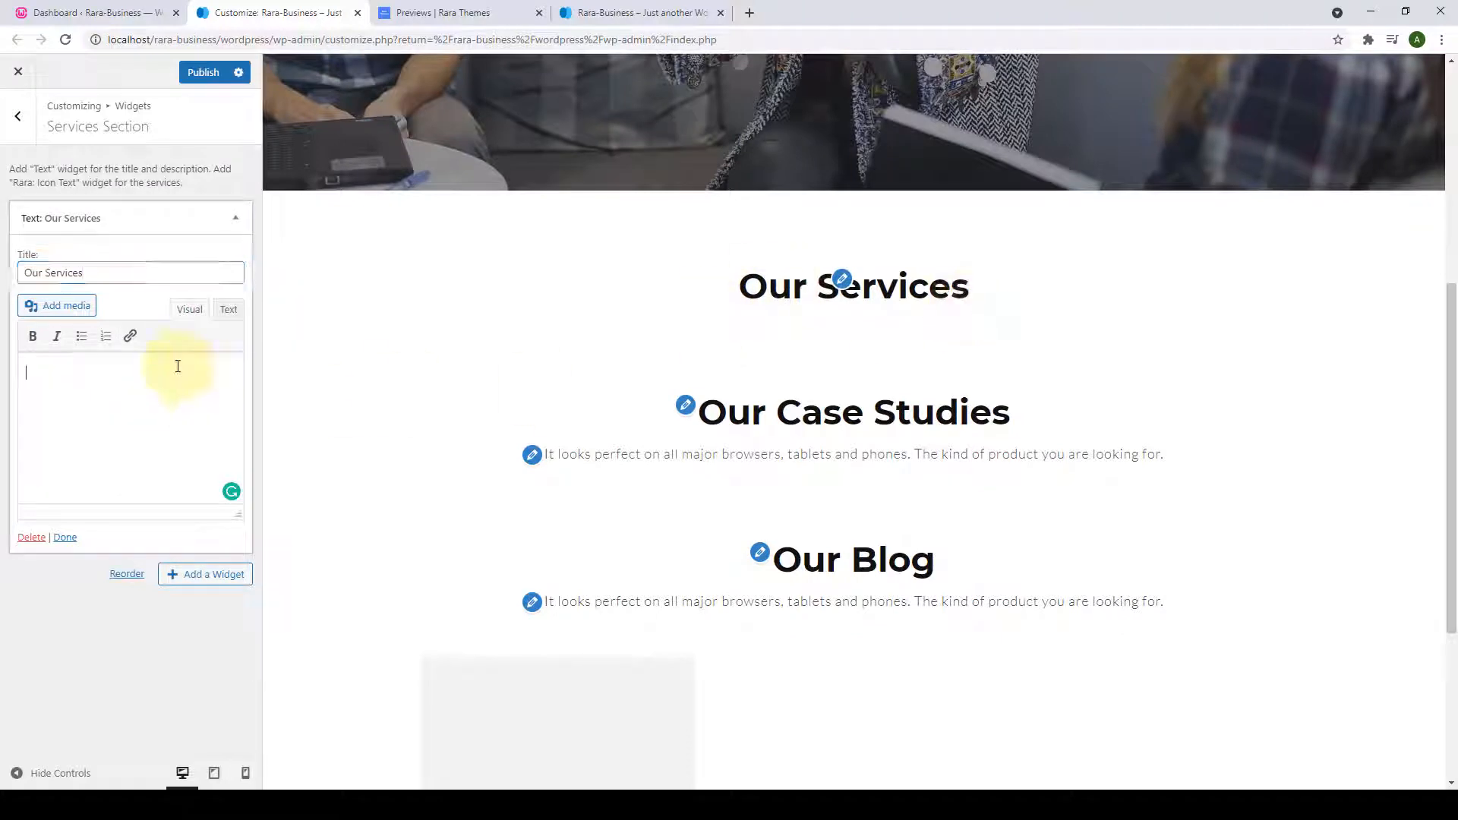
left_click(472, 6)
triple_click(599, 269)
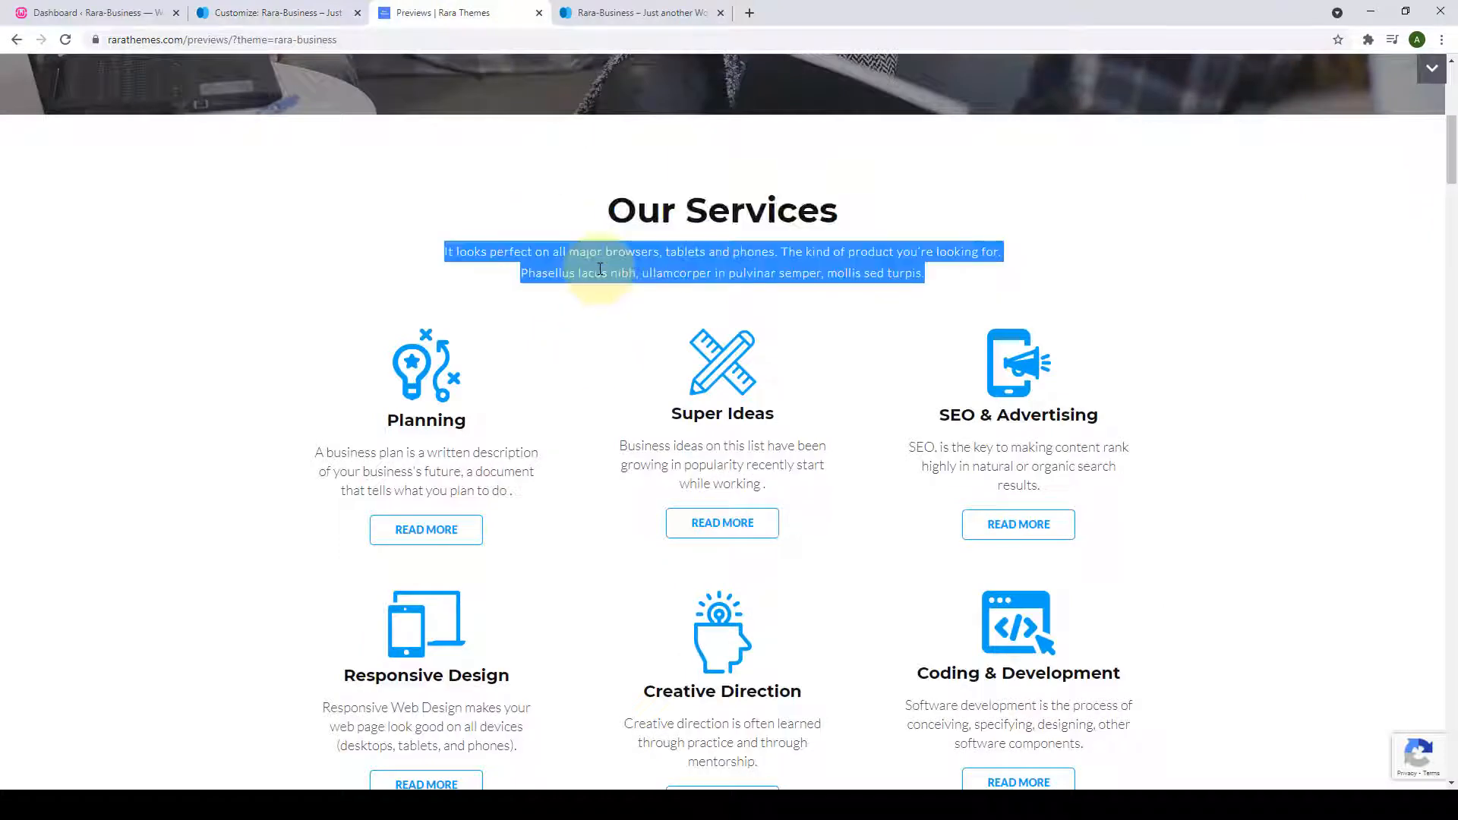
right_click(600, 268)
left_click(611, 277)
left_click(278, 12)
right_click(67, 373)
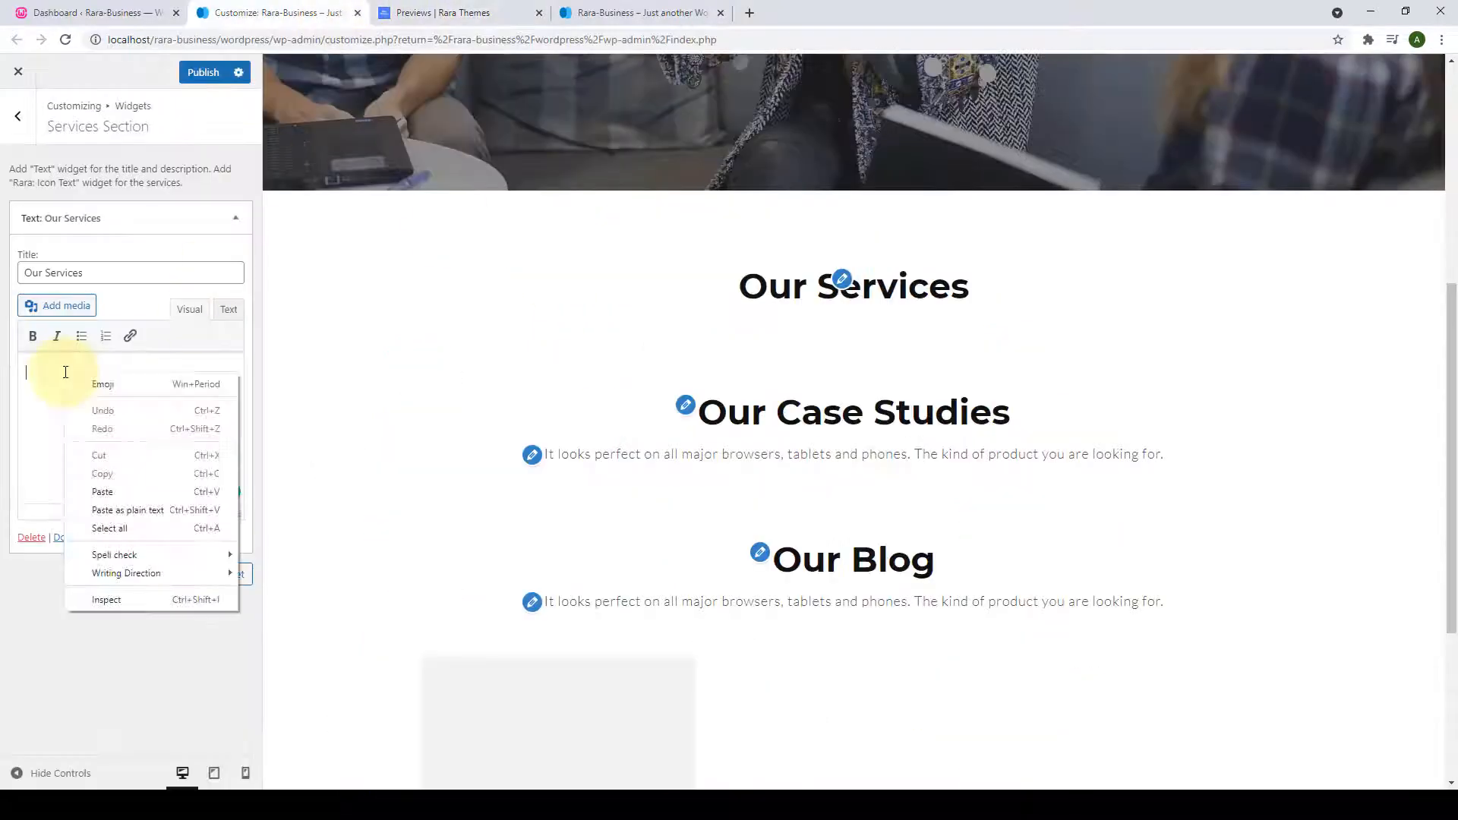
left_click(116, 493)
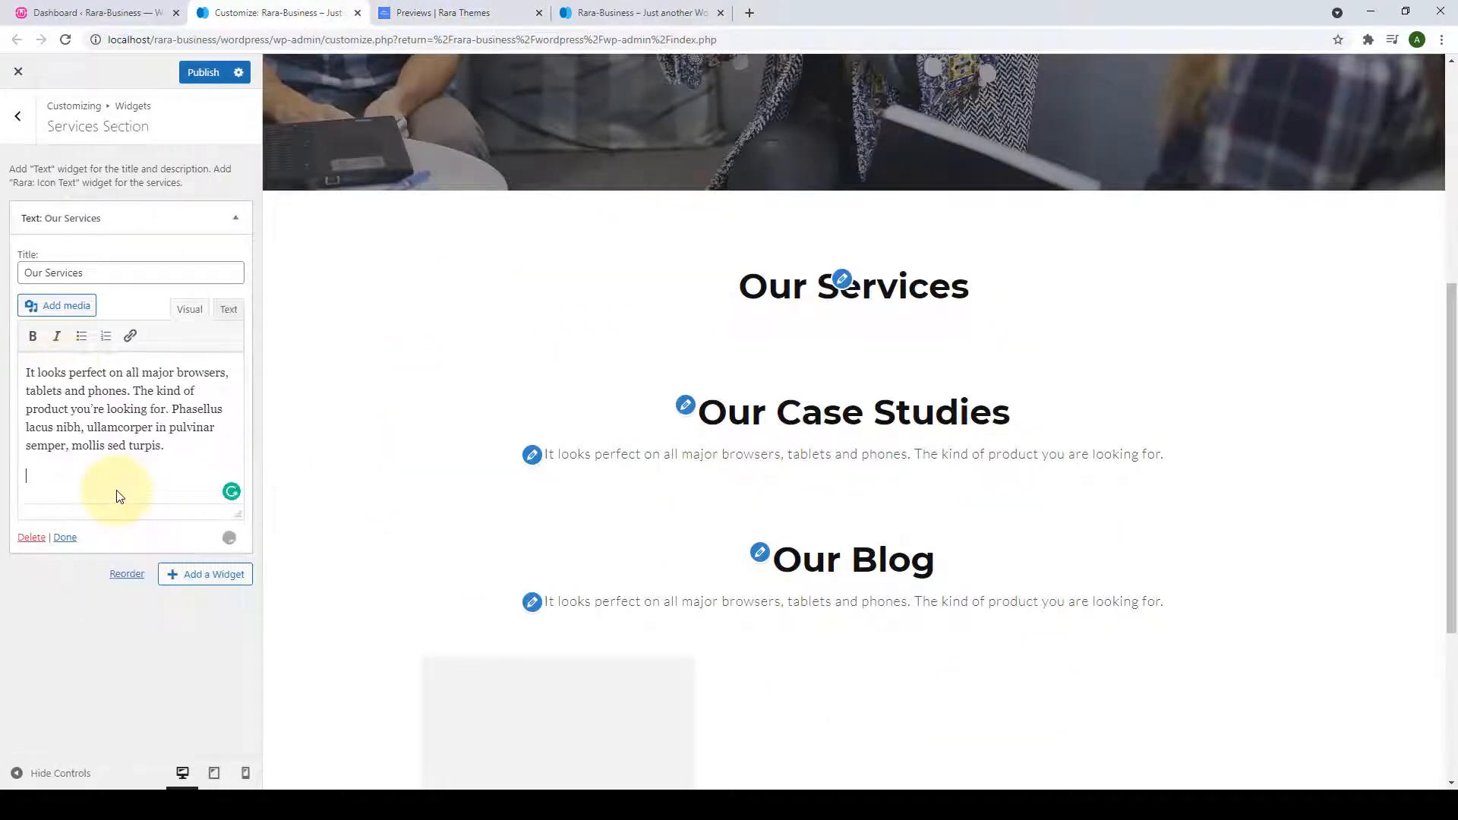
left_click(66, 539)
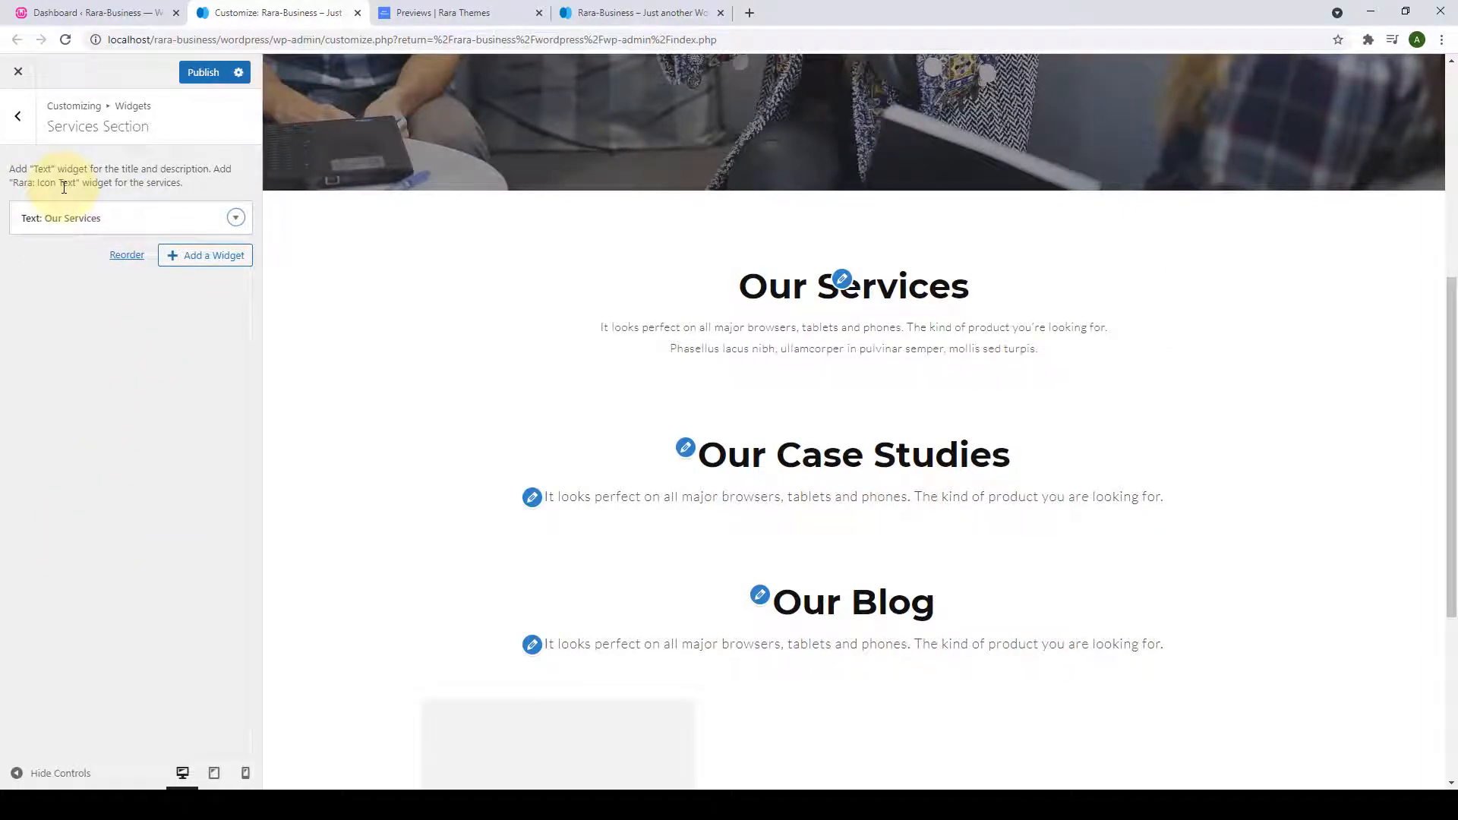
Find the Rara: Icon Text widget by searching "icon text" and add it to the Services Section.
left_click(181, 255)
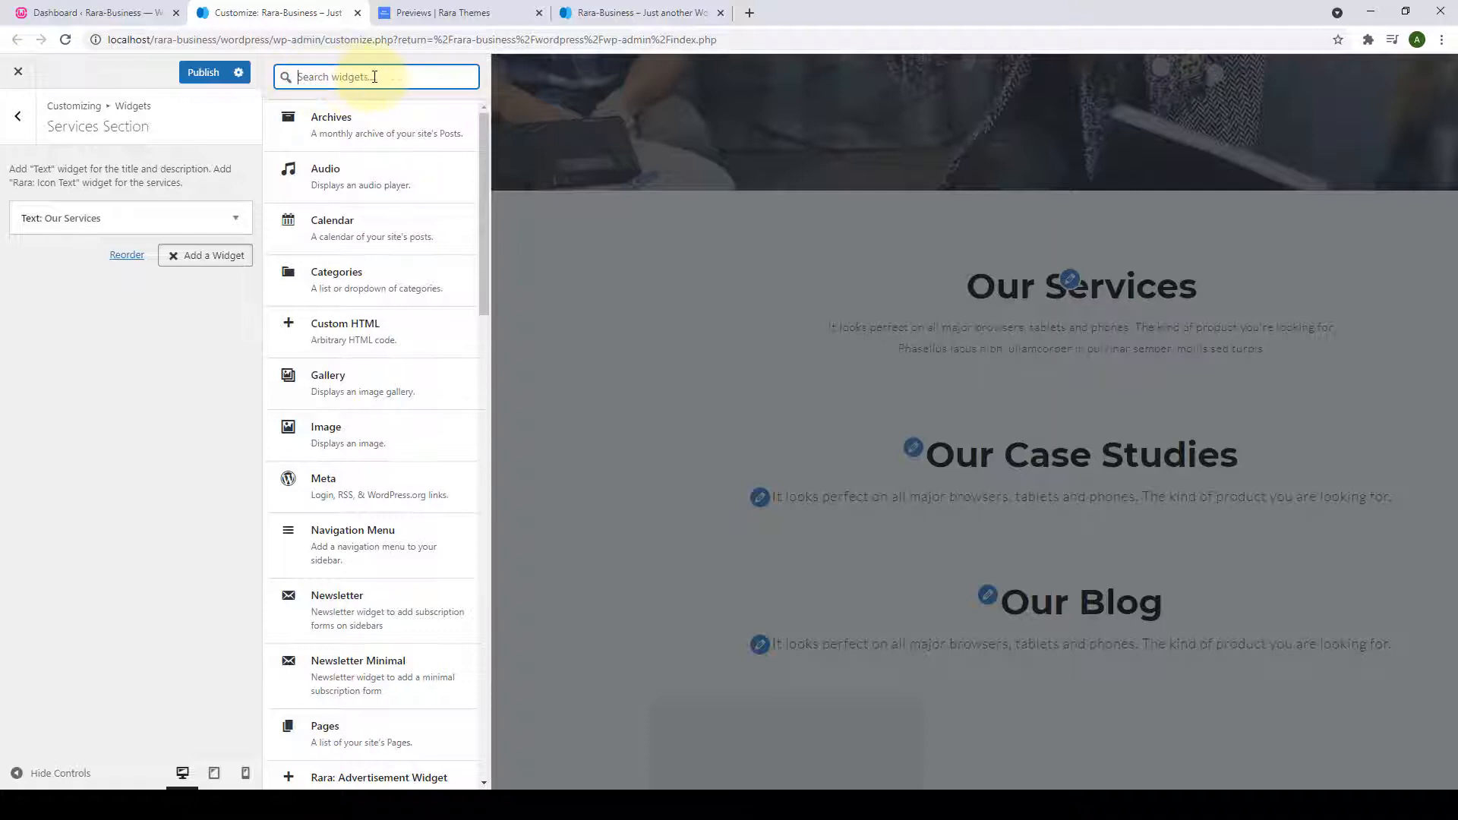
type("icon text")
left_click(362, 141)
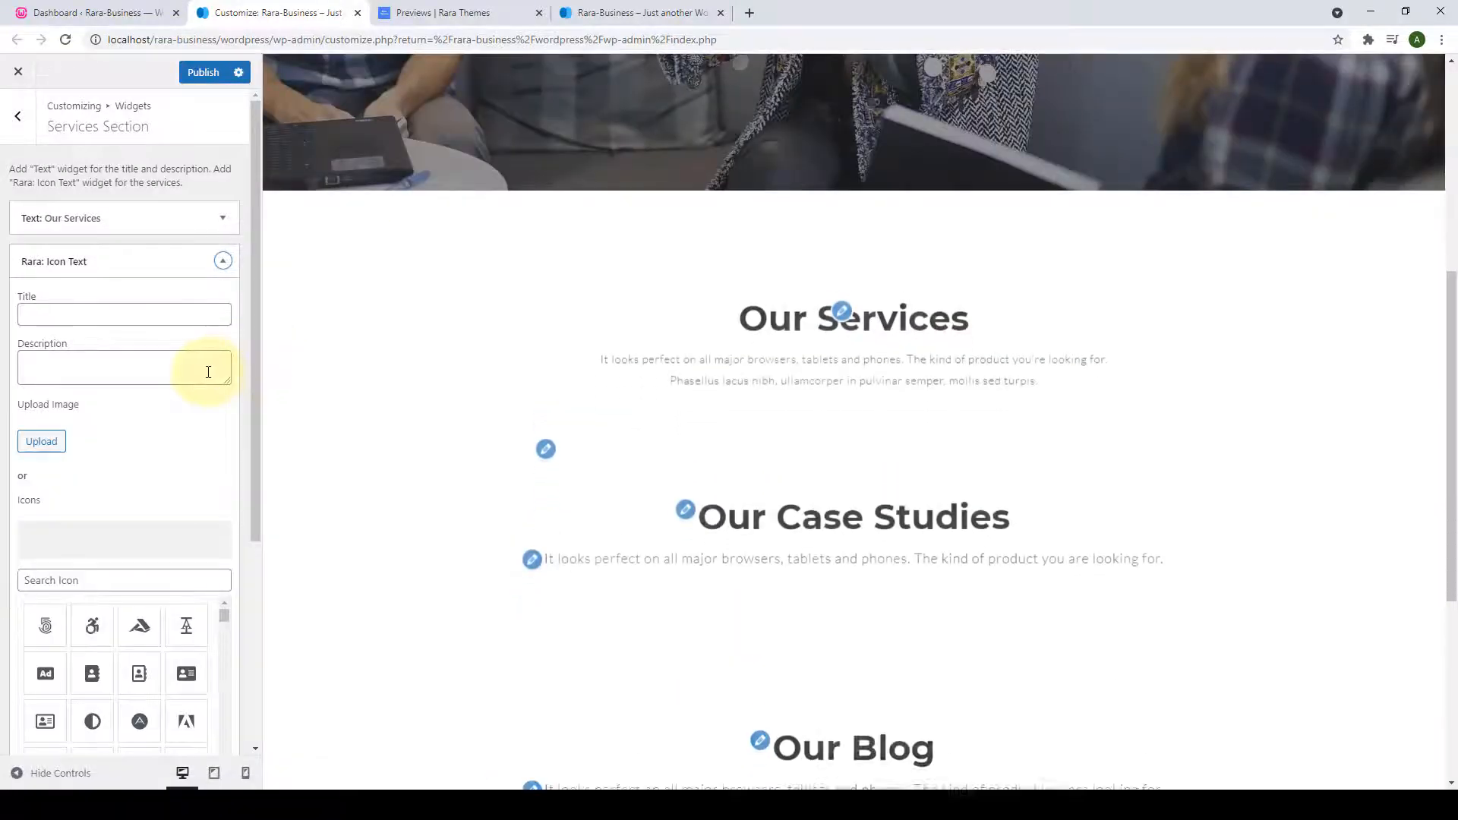
Copy the "Planning" heading from the demo page and paste it as the Icon Text widget's title.
scroll(205, 368, "down", 1)
left_click(196, 241)
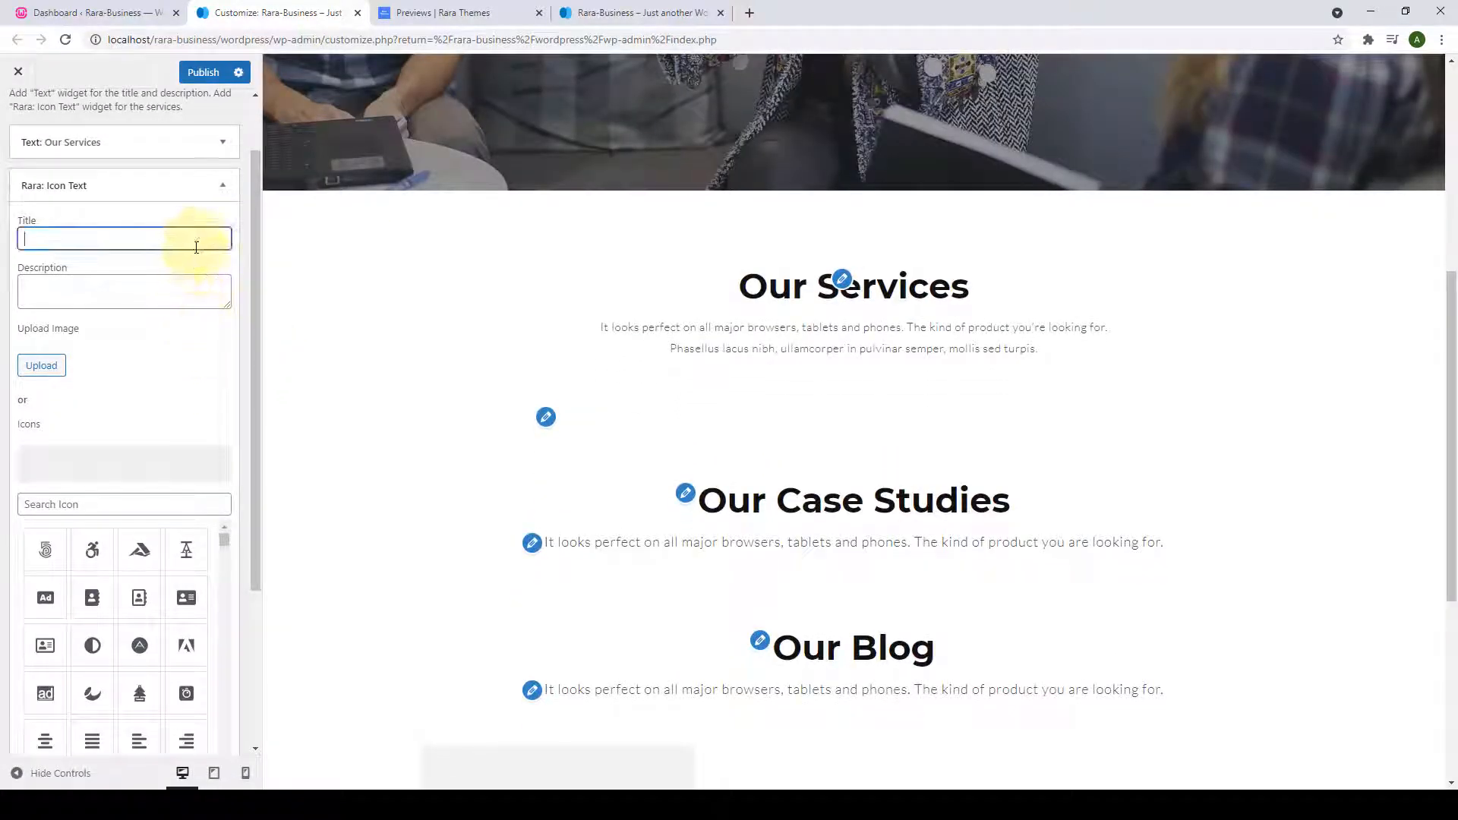
left_click(78, 289)
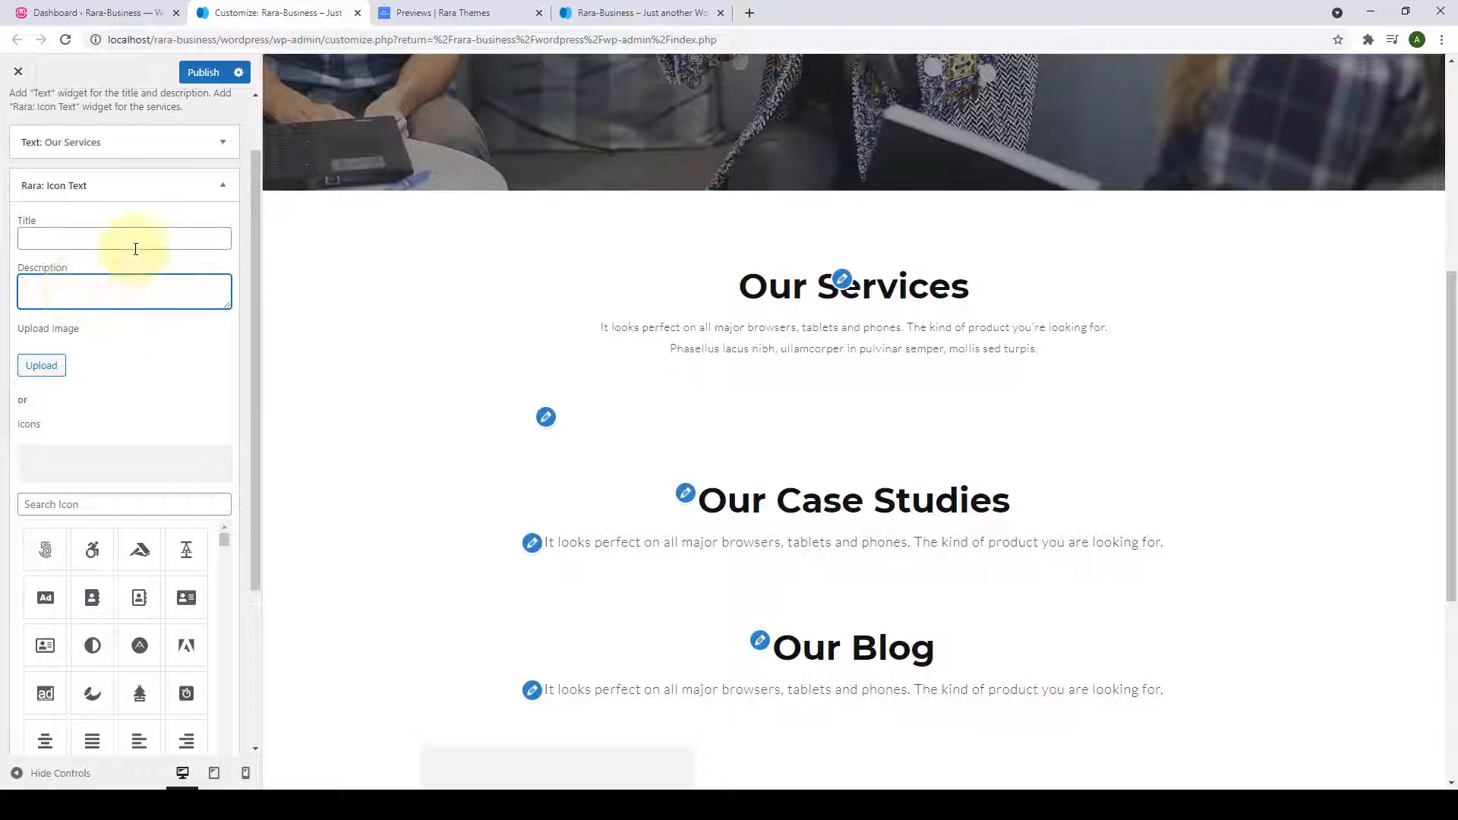
left_click(134, 245)
left_click(494, 13)
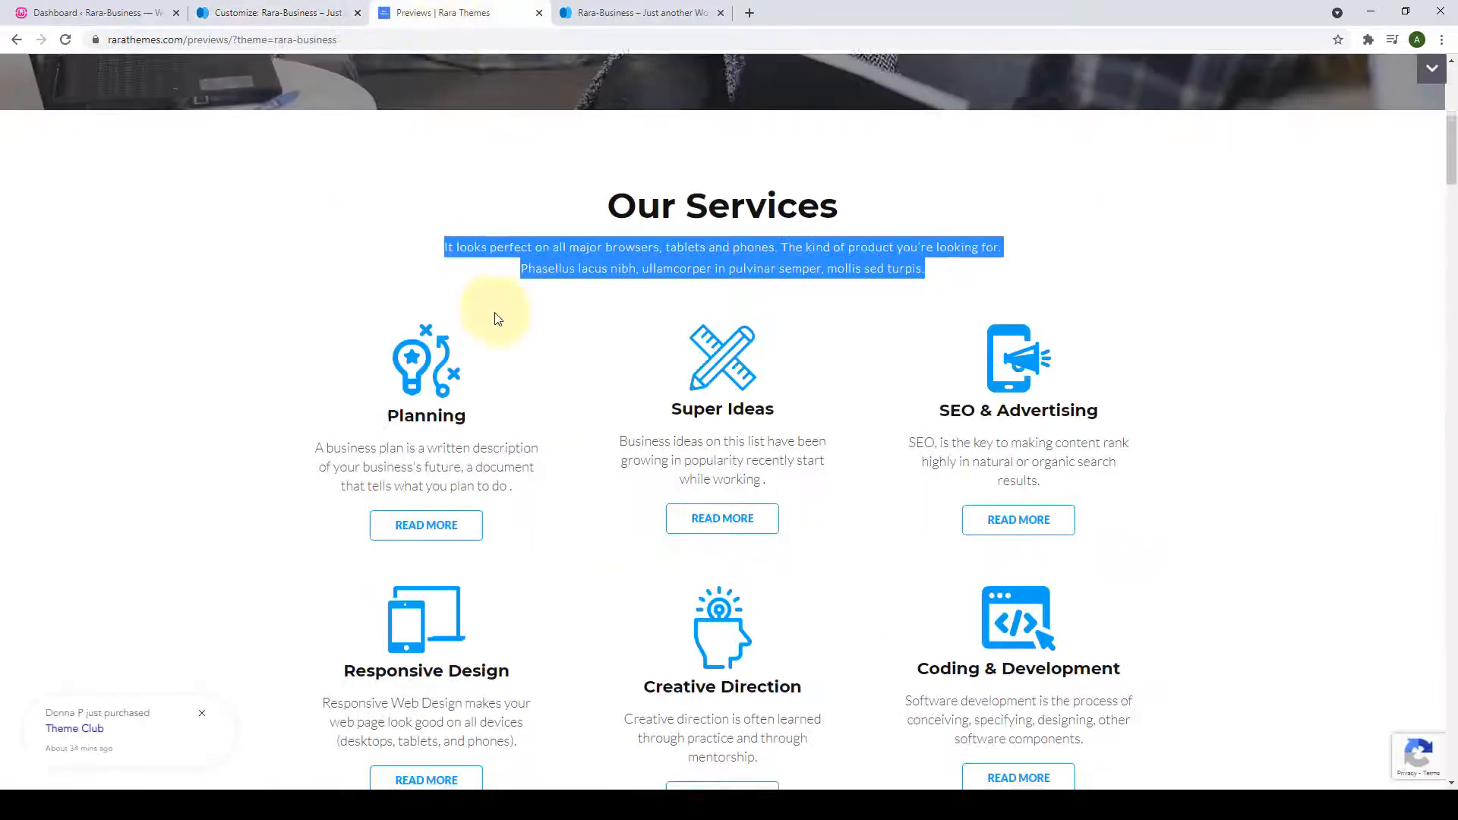
scroll(478, 250, "down", 3)
left_click_drag(473, 199, 388, 194)
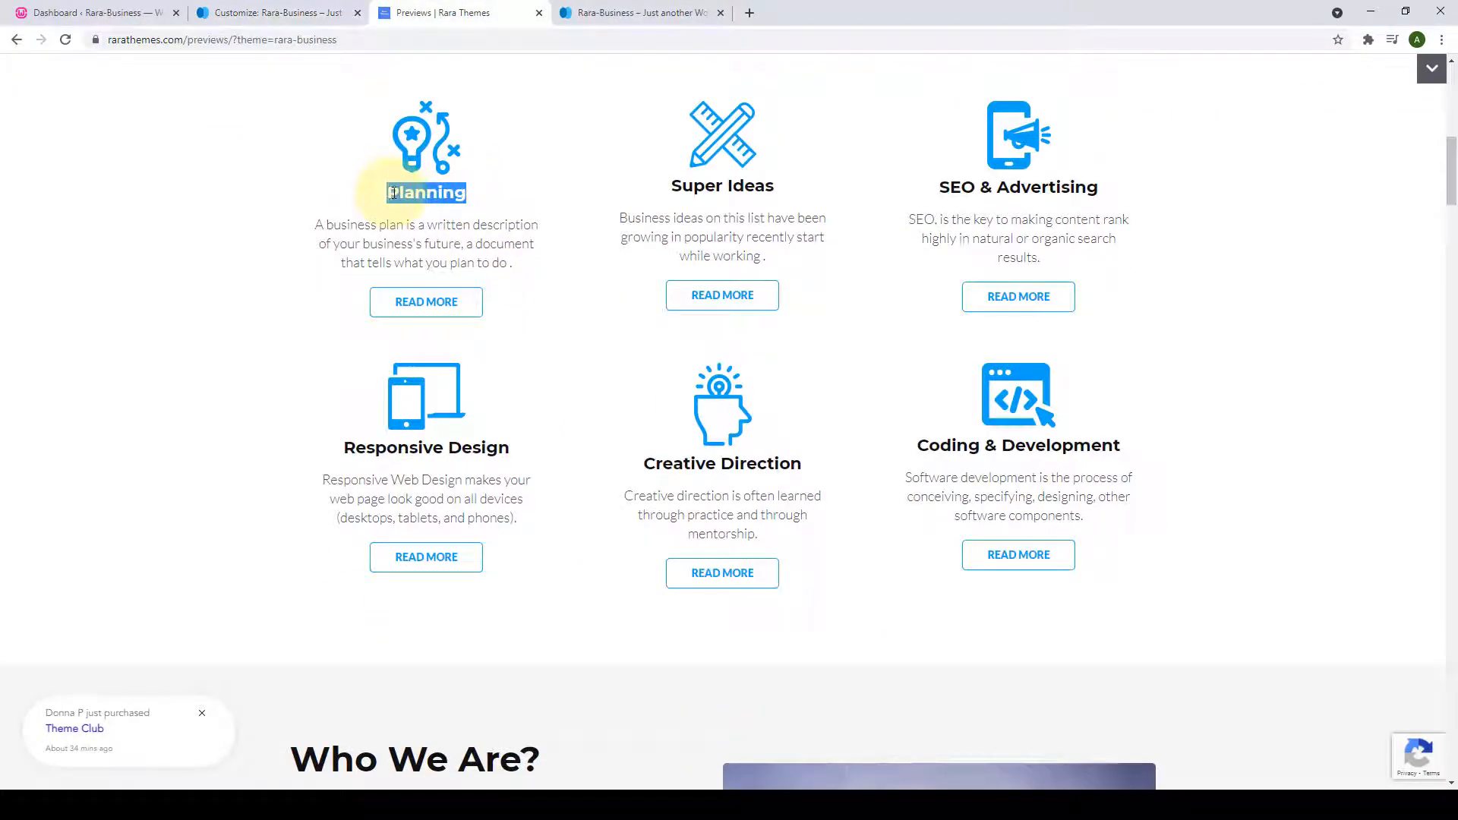
right_click(403, 193)
left_click(431, 208)
left_click(290, 4)
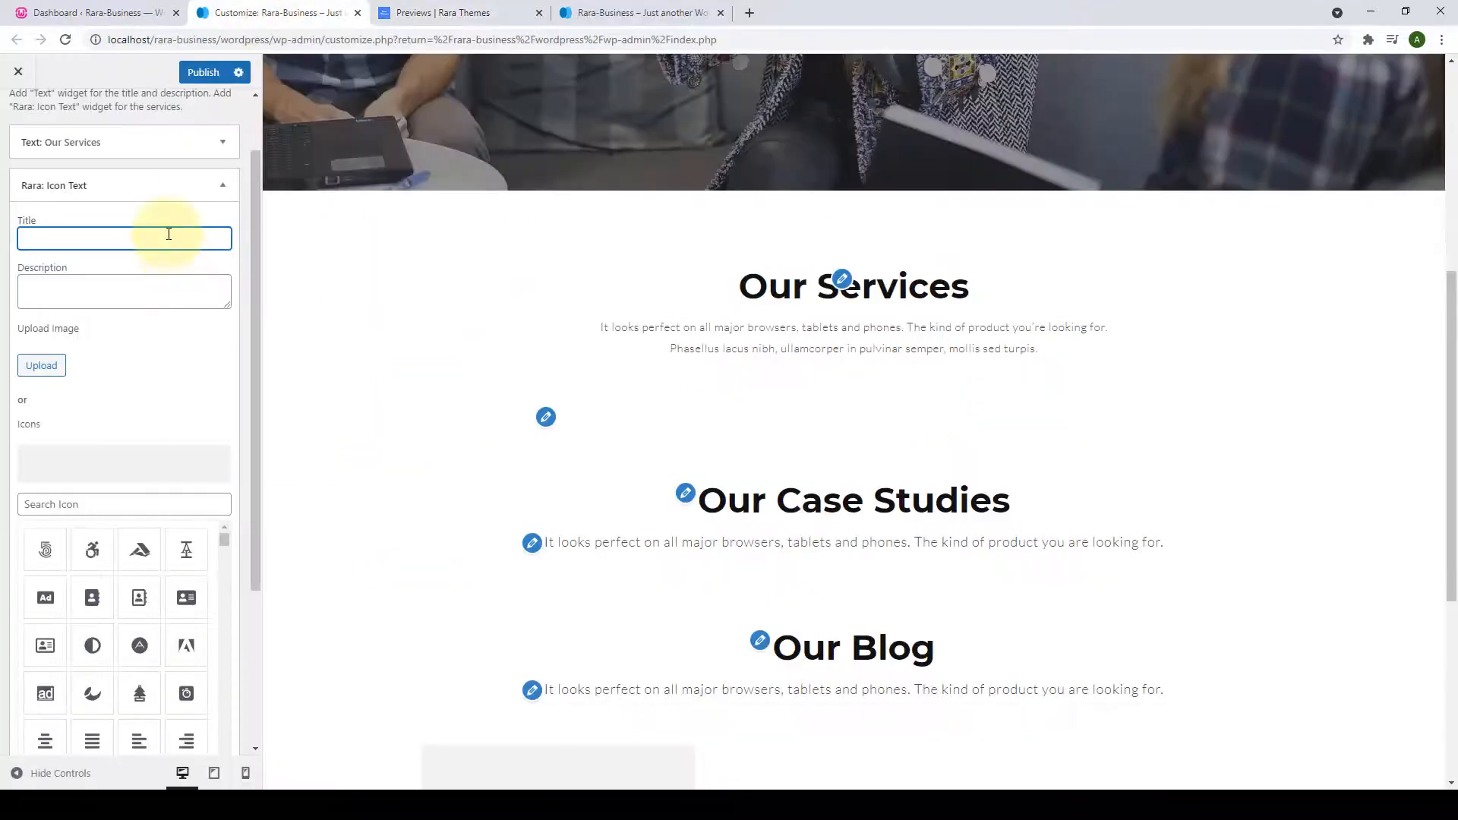
right_click(170, 236)
left_click(214, 347)
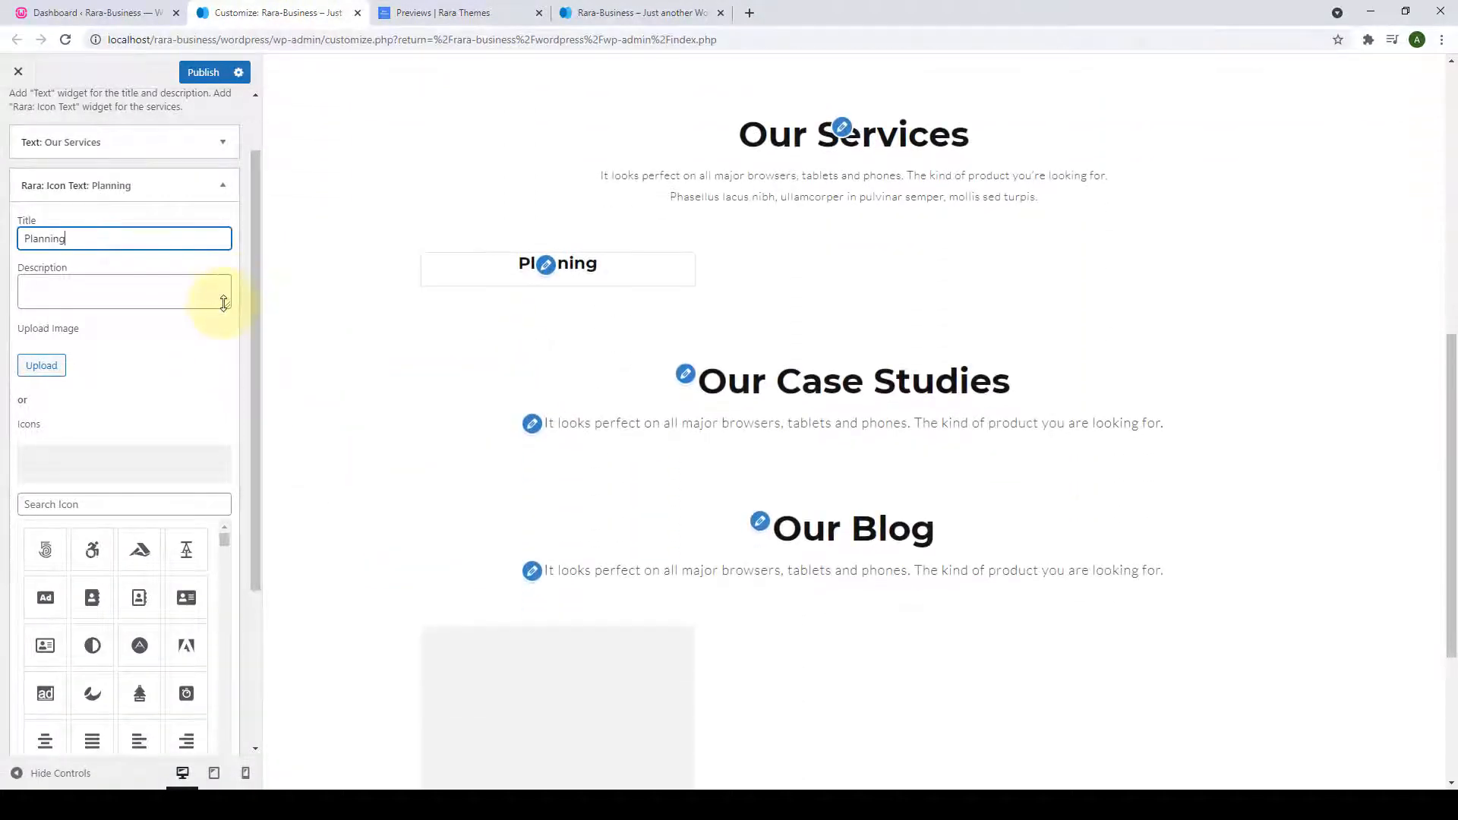
Enlarge the widget's description box and paste the Planning description copied from the demo page into it.
left_click_drag(227, 306, 229, 366)
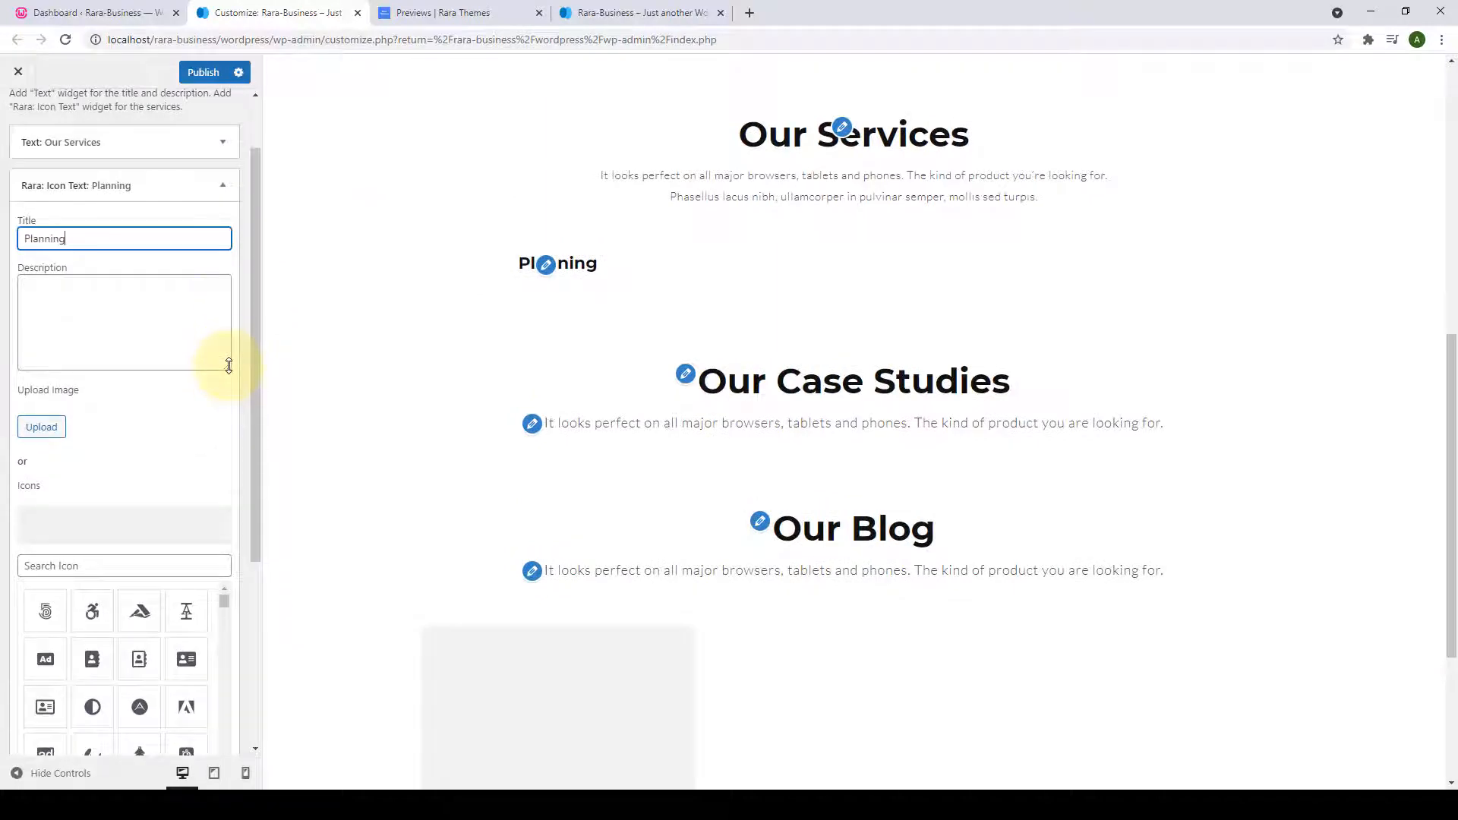
left_click(443, 13)
triple_click(434, 256)
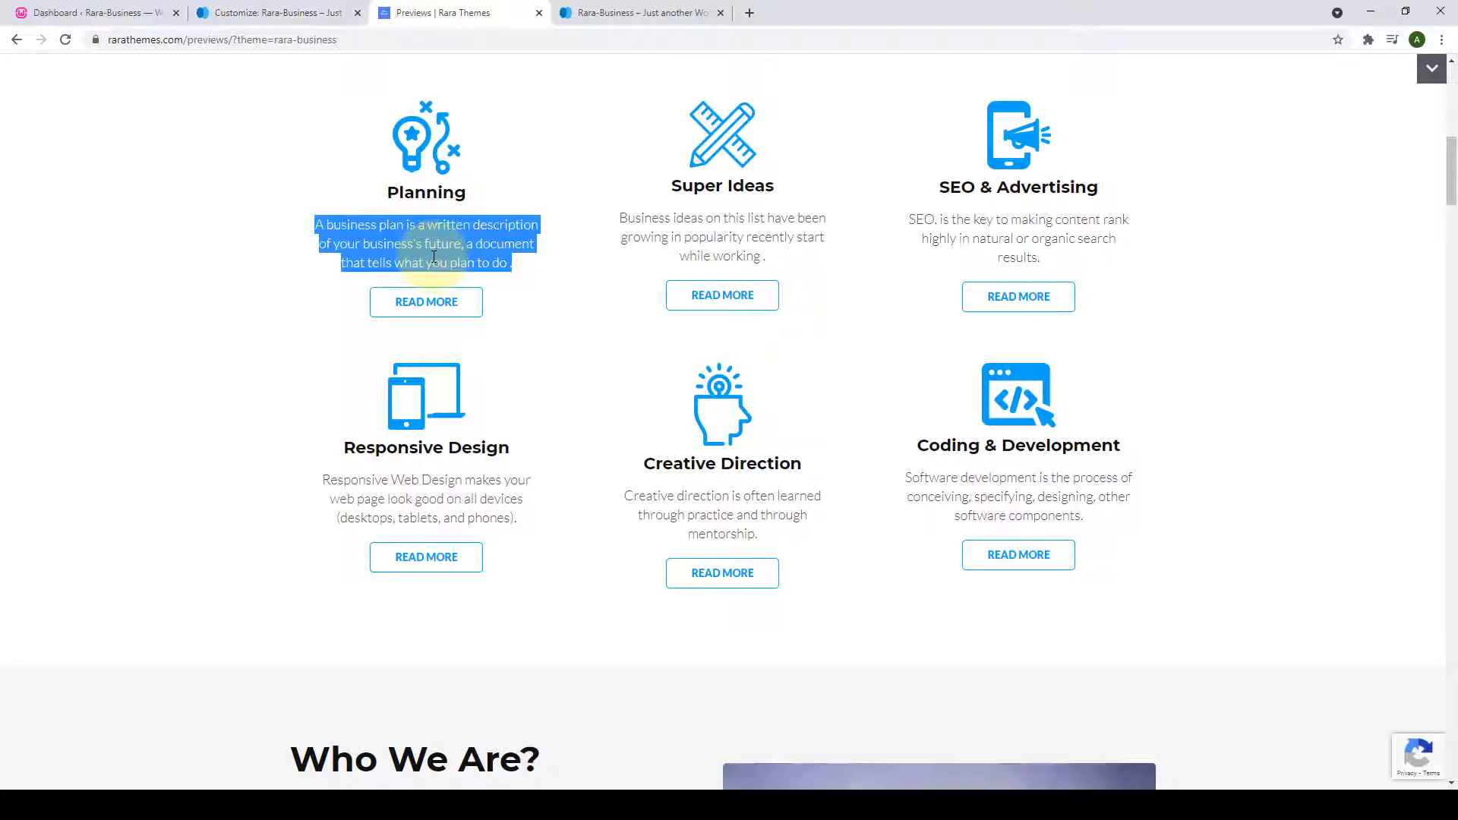
right_click(434, 260)
left_click(455, 270)
left_click(296, 13)
right_click(139, 325)
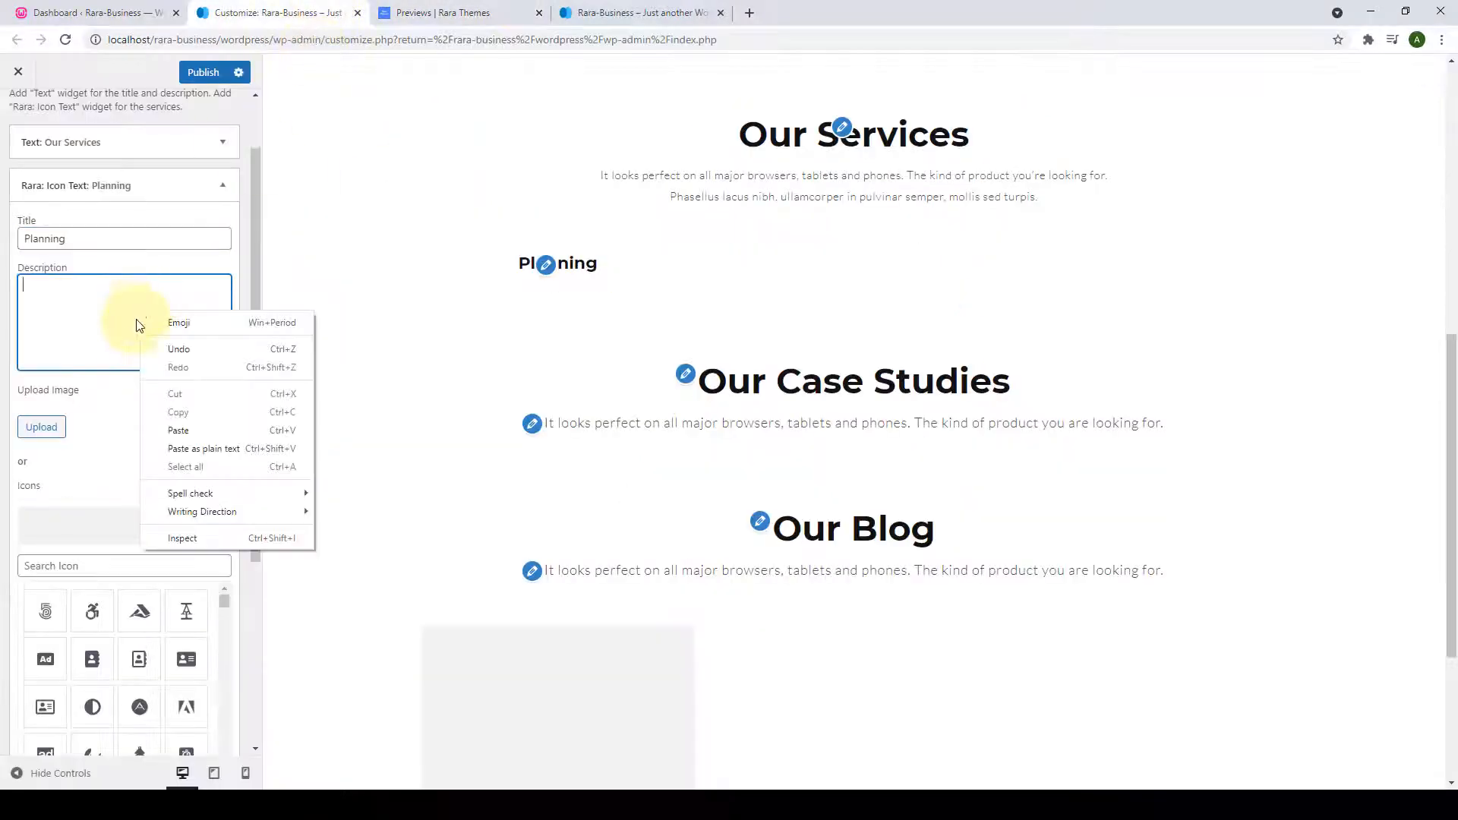
left_click(190, 428)
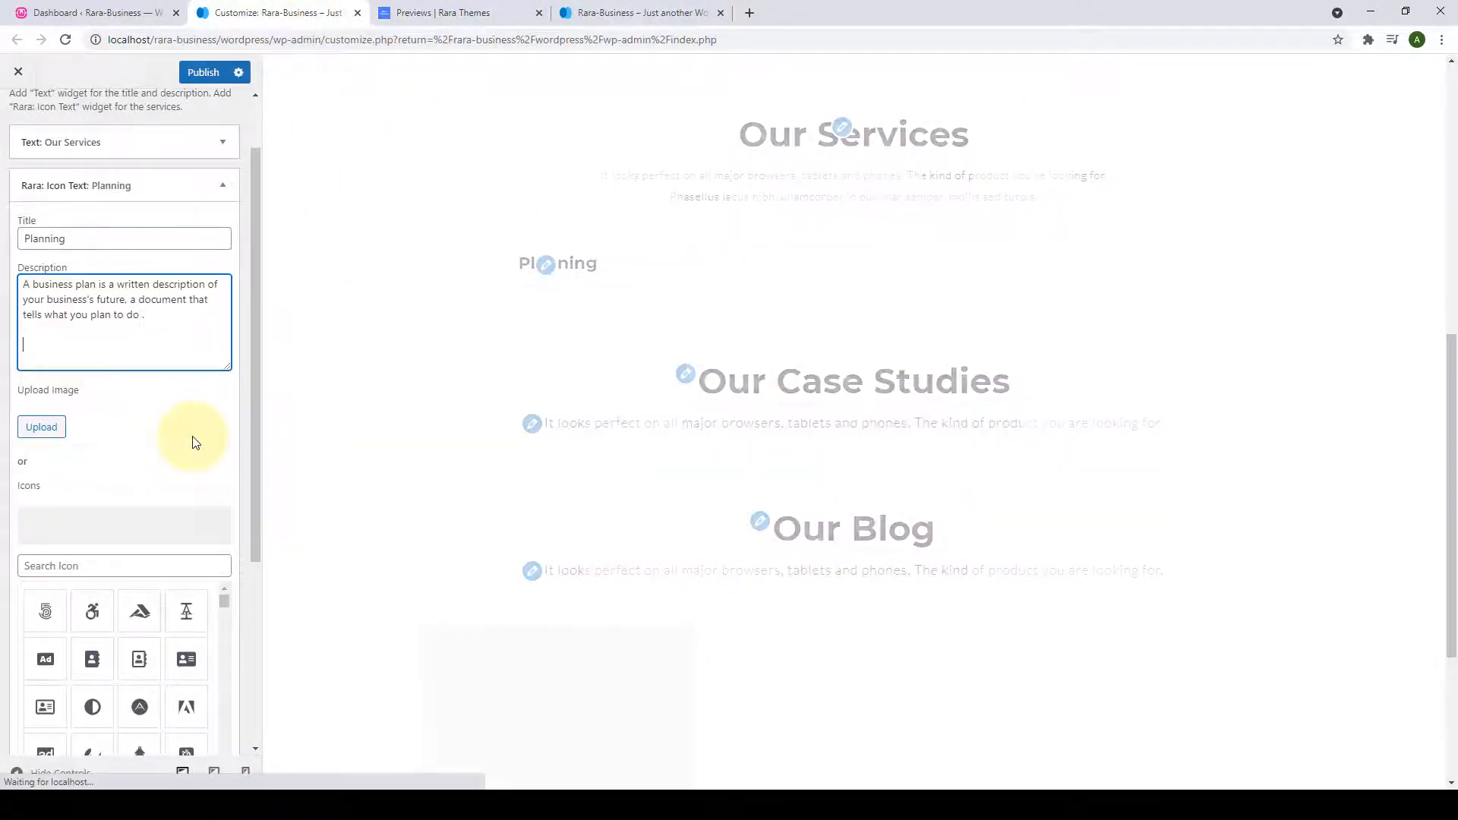
Examine the service icons on the demo page and the built-in icon list of the Planning widget.
left_click(429, 13)
left_click(489, 165)
scroll(488, 165, "up", 2)
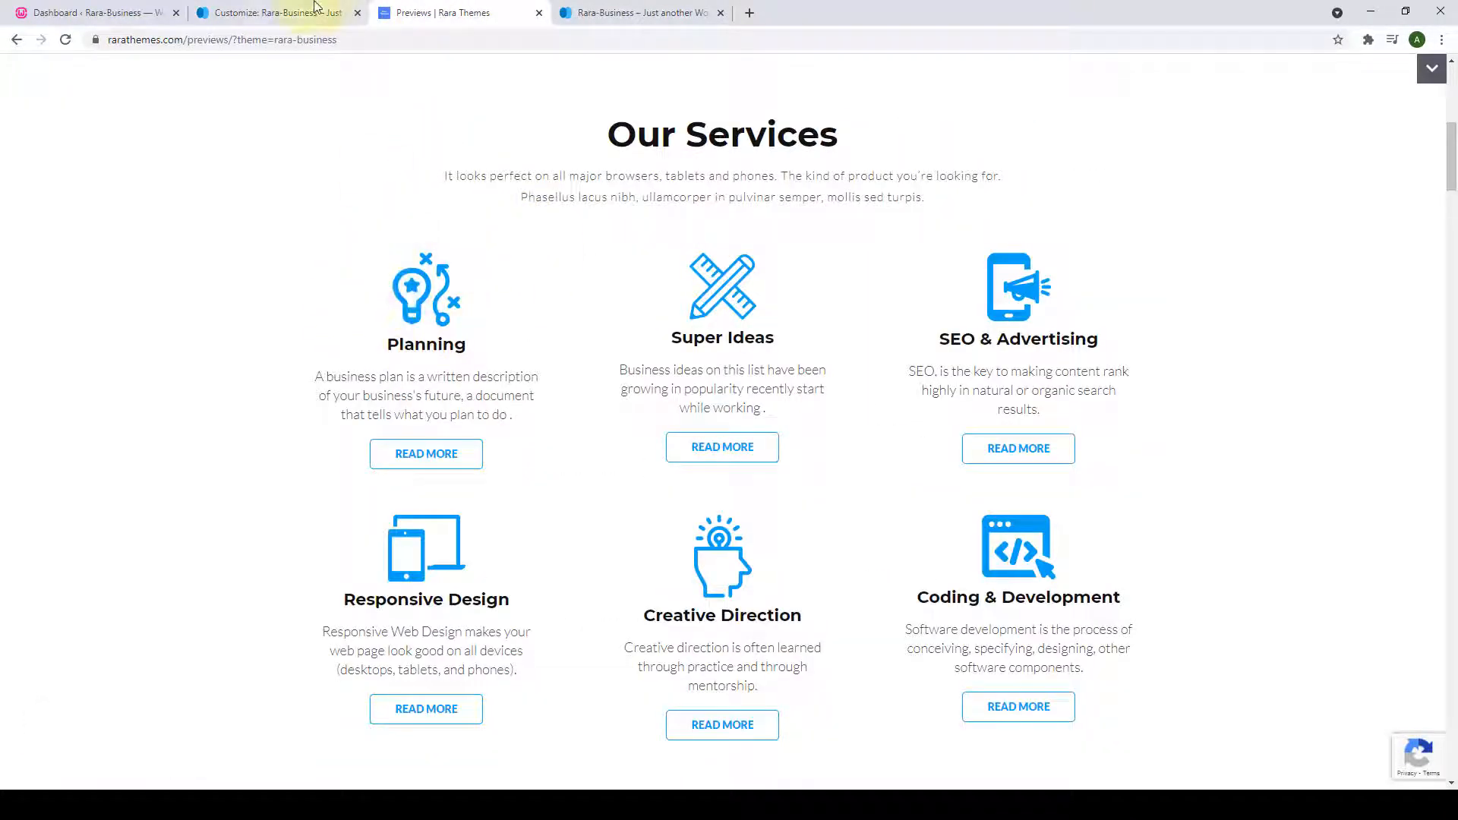
left_click(289, 13)
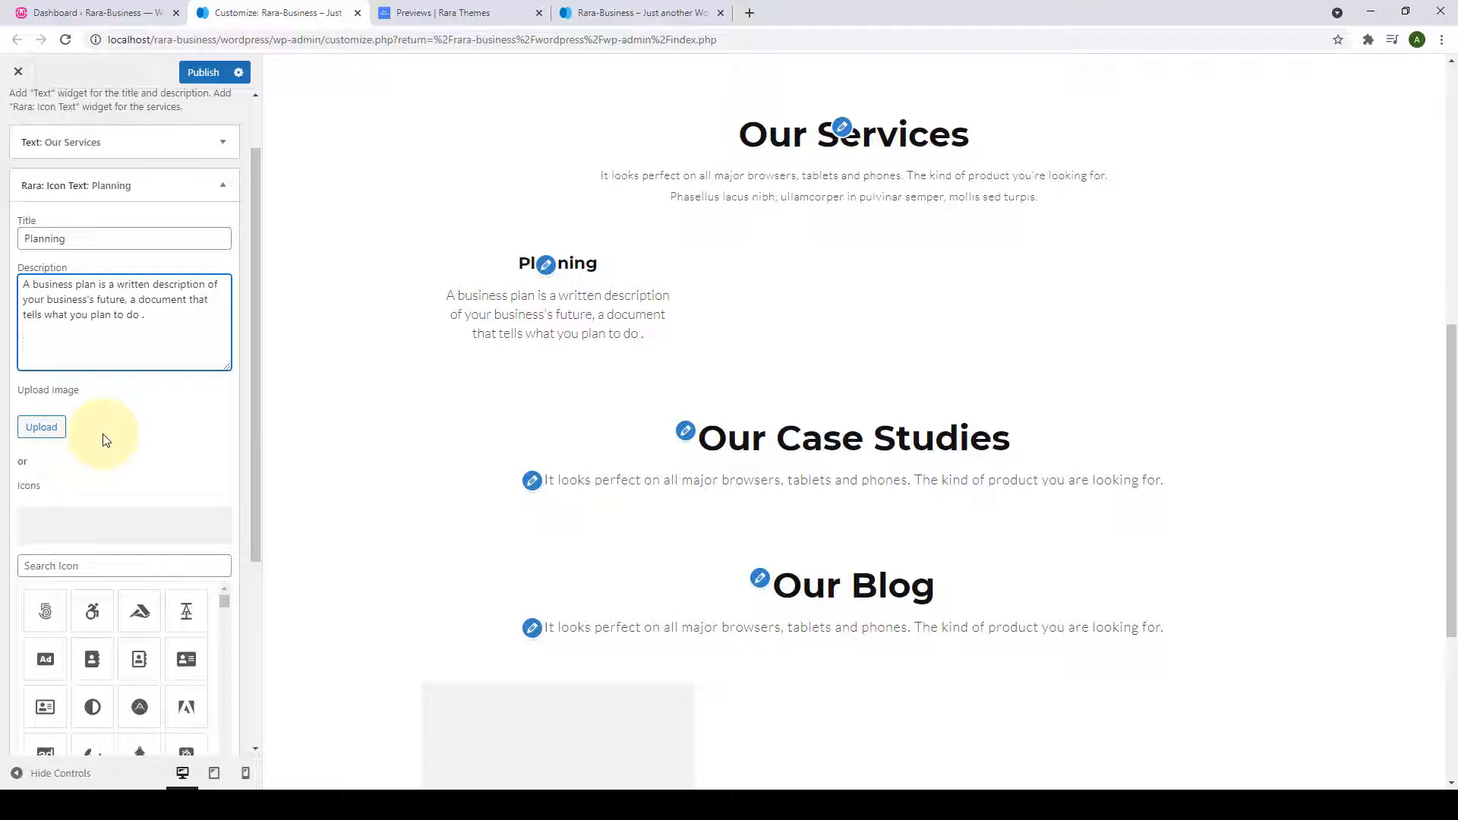
scroll(106, 448, "down", 2)
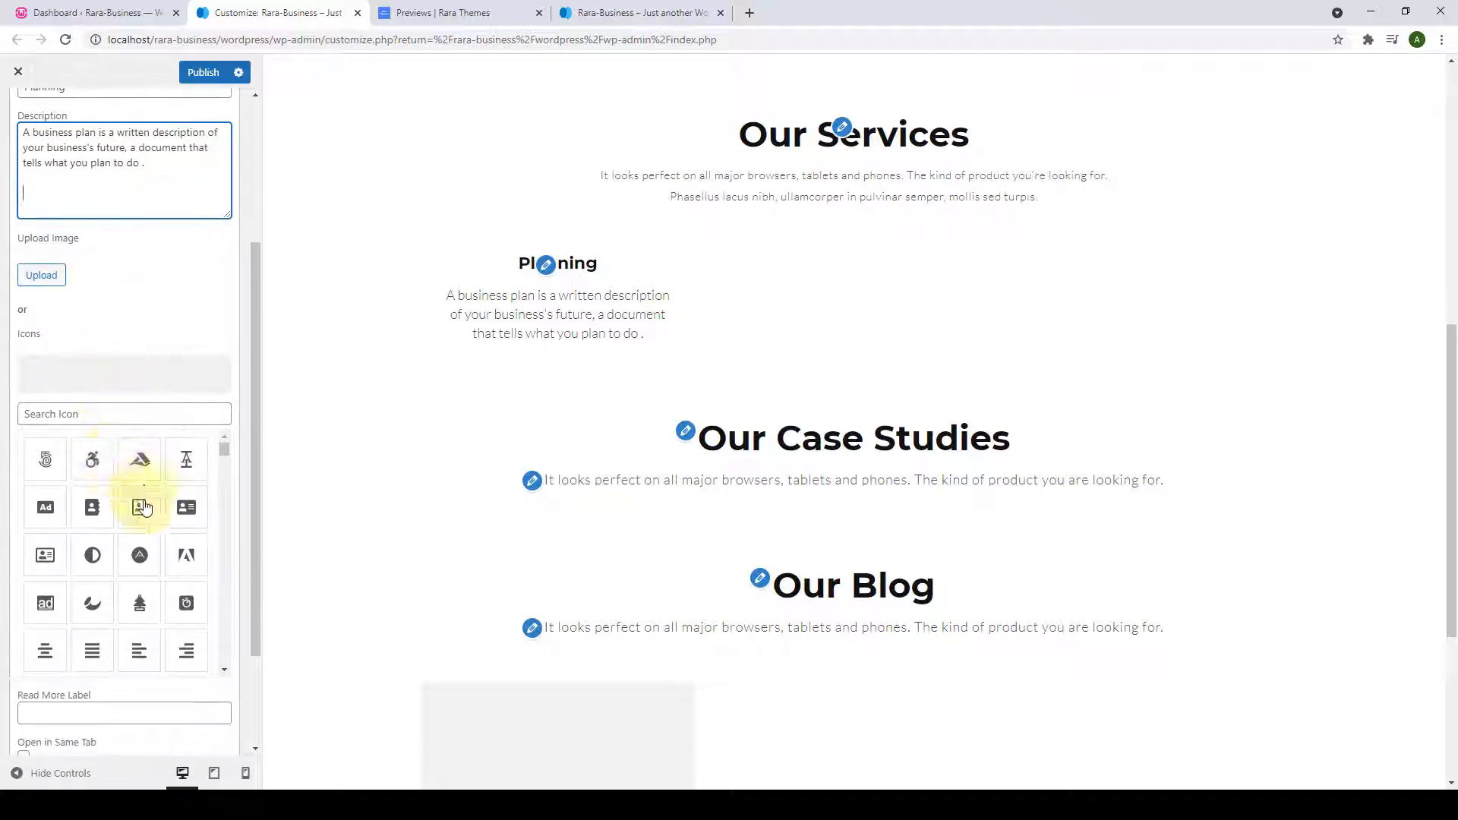
scroll(139, 531, "down", 1)
scroll(139, 574, "down", 5)
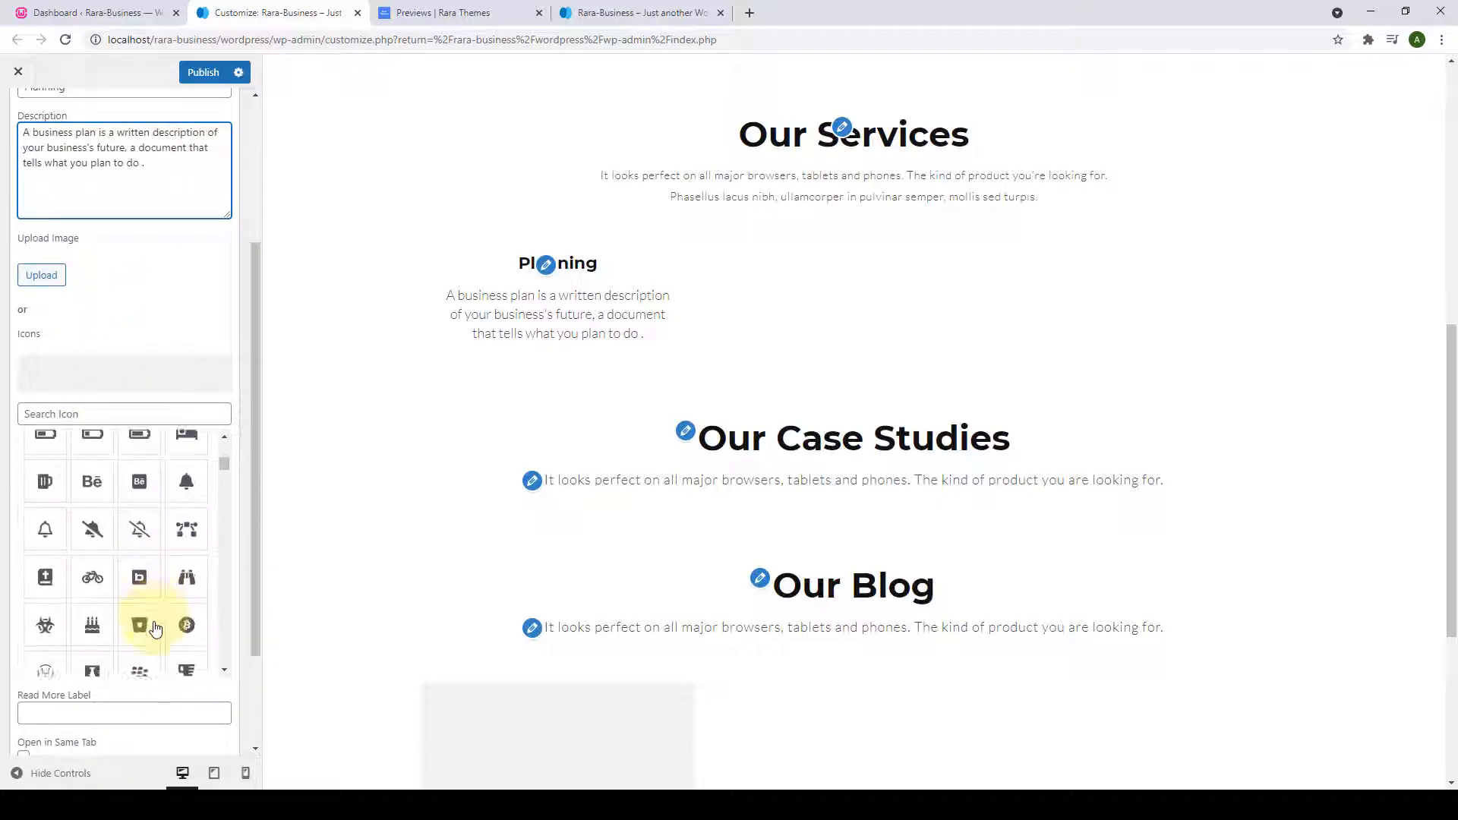
scroll(154, 627, "up", 6)
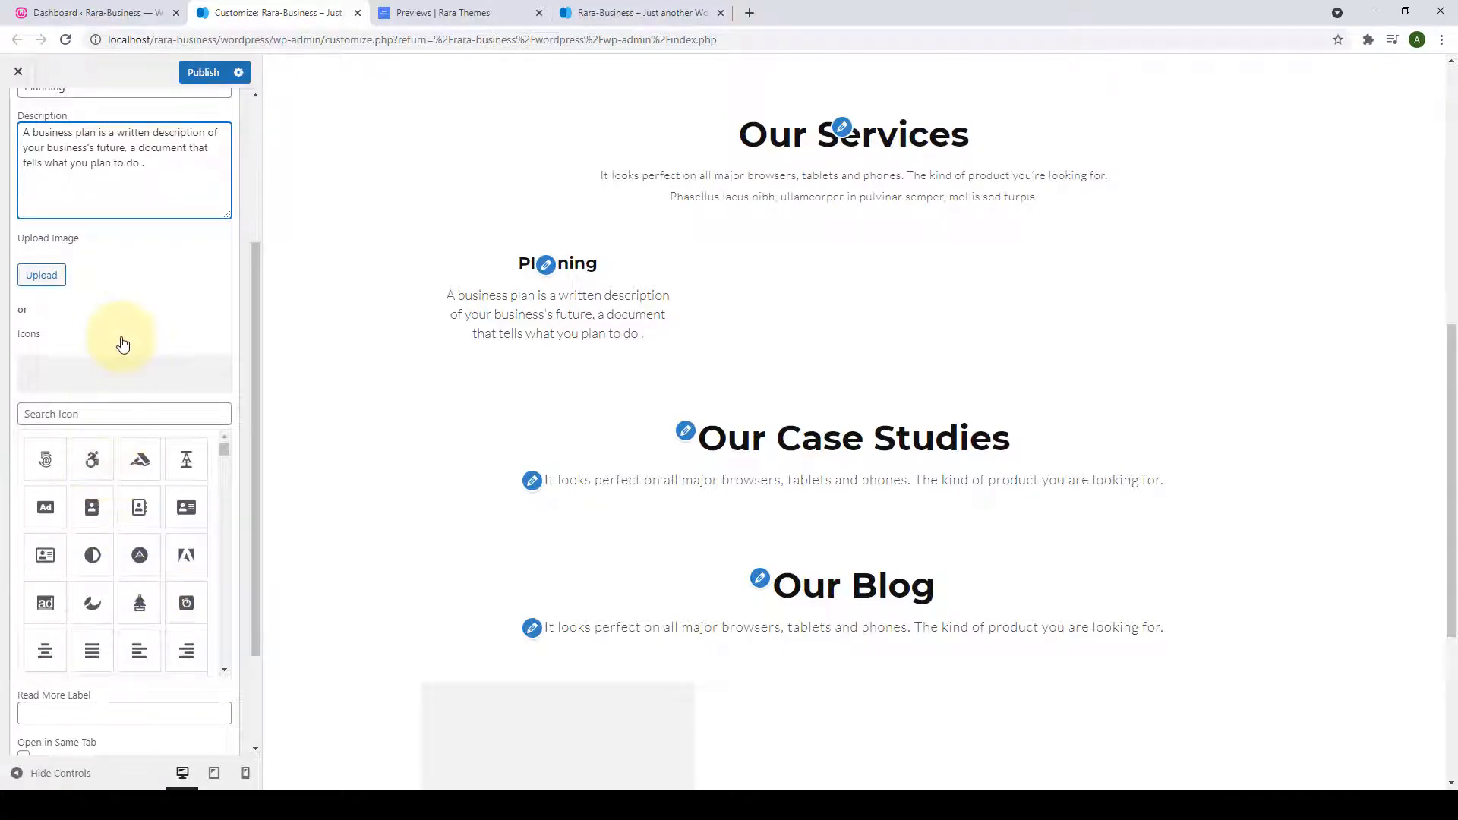
scroll(112, 350, "up", 2)
Set the Planning widget's image to the light bulb icon services-icon1.png from the media library.
left_click(42, 427)
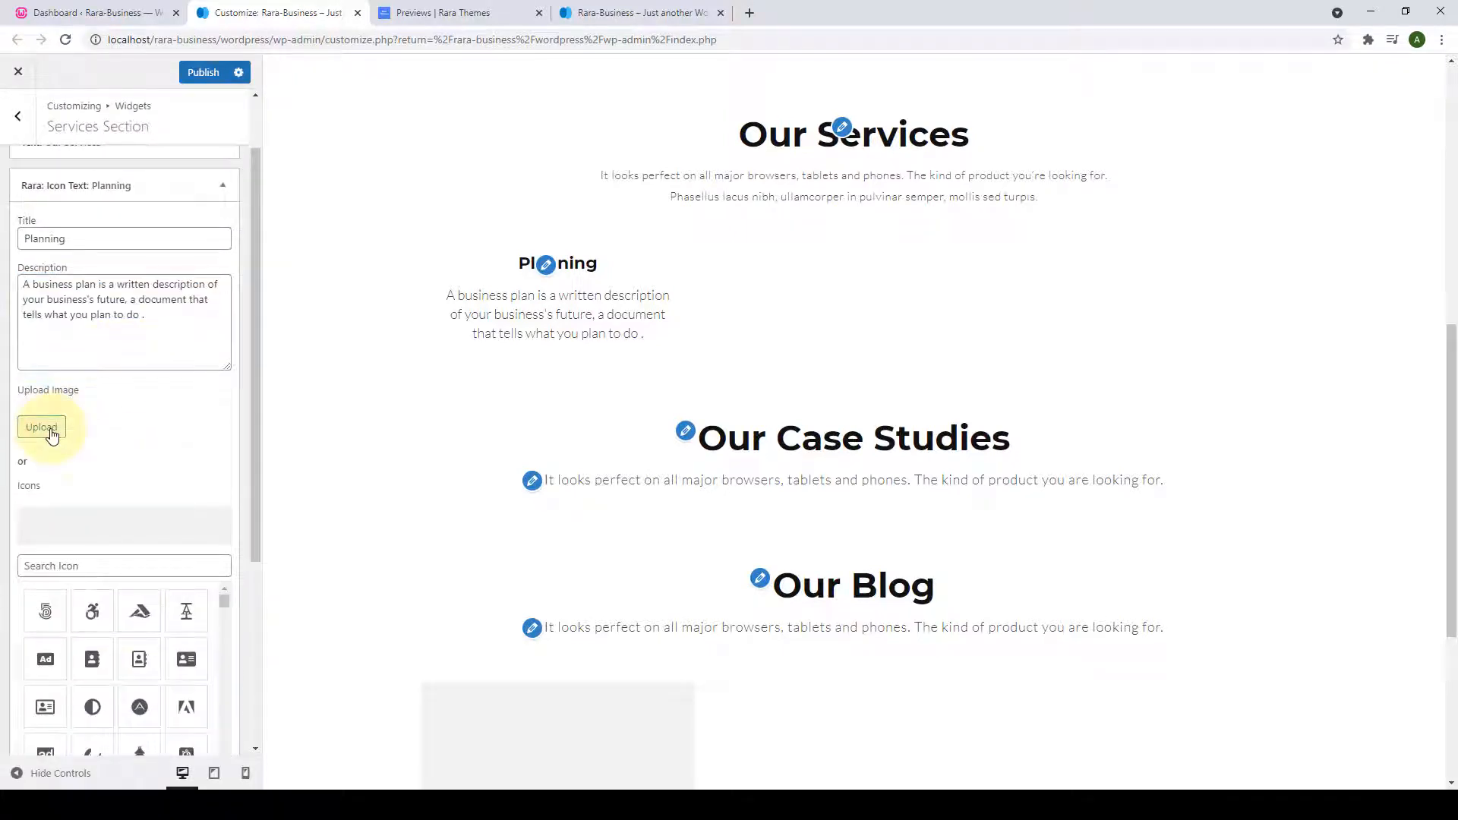
scroll(635, 422, "down", 1)
scroll(634, 422, "down", 1)
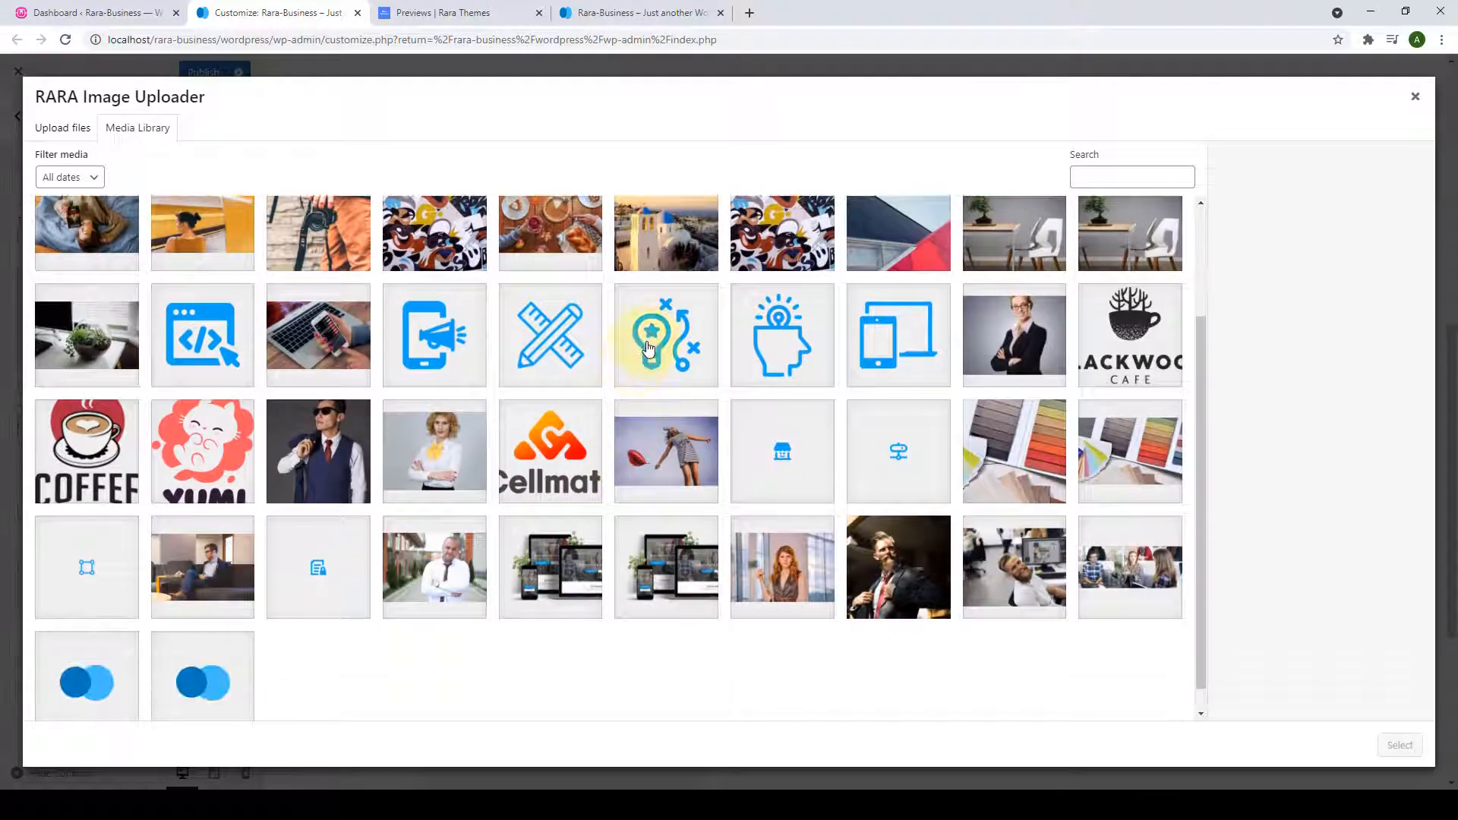
left_click(653, 322)
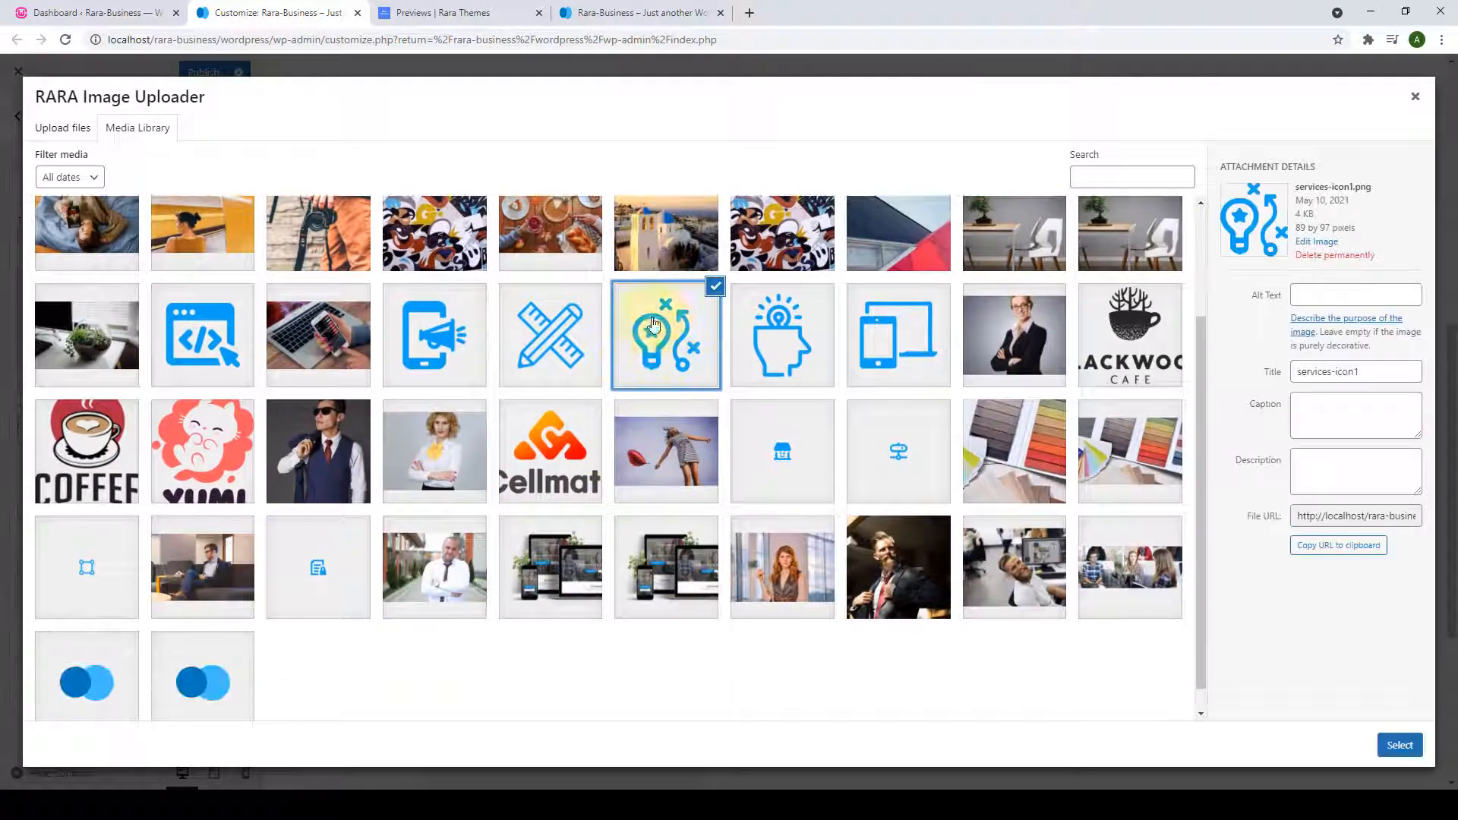
left_click(1399, 745)
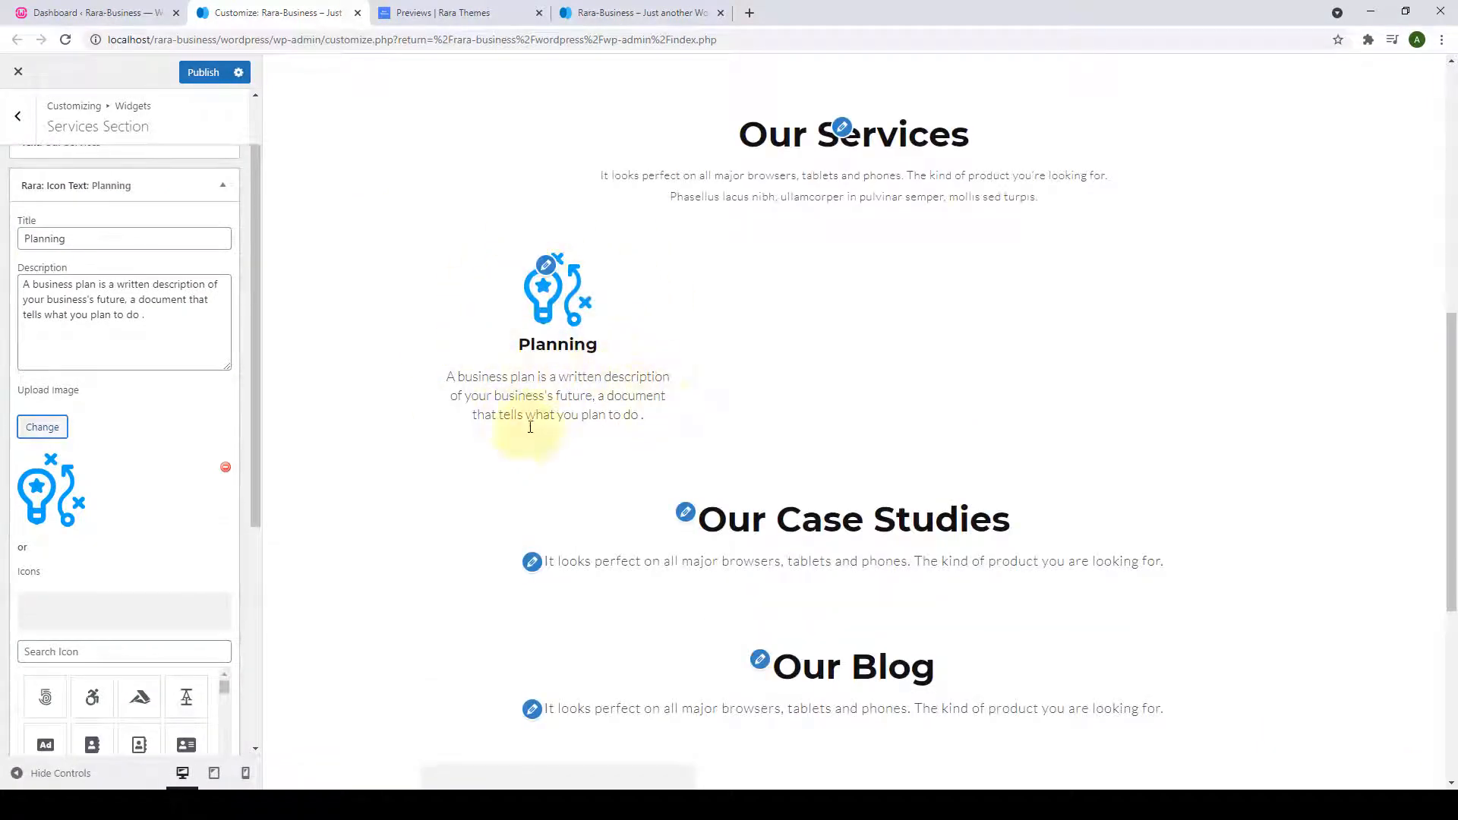
Label the Planning widget's read more button "Read More", paste the customizer page URL as its link, and finish the widget.
left_click_drag(255, 438, 238, 612)
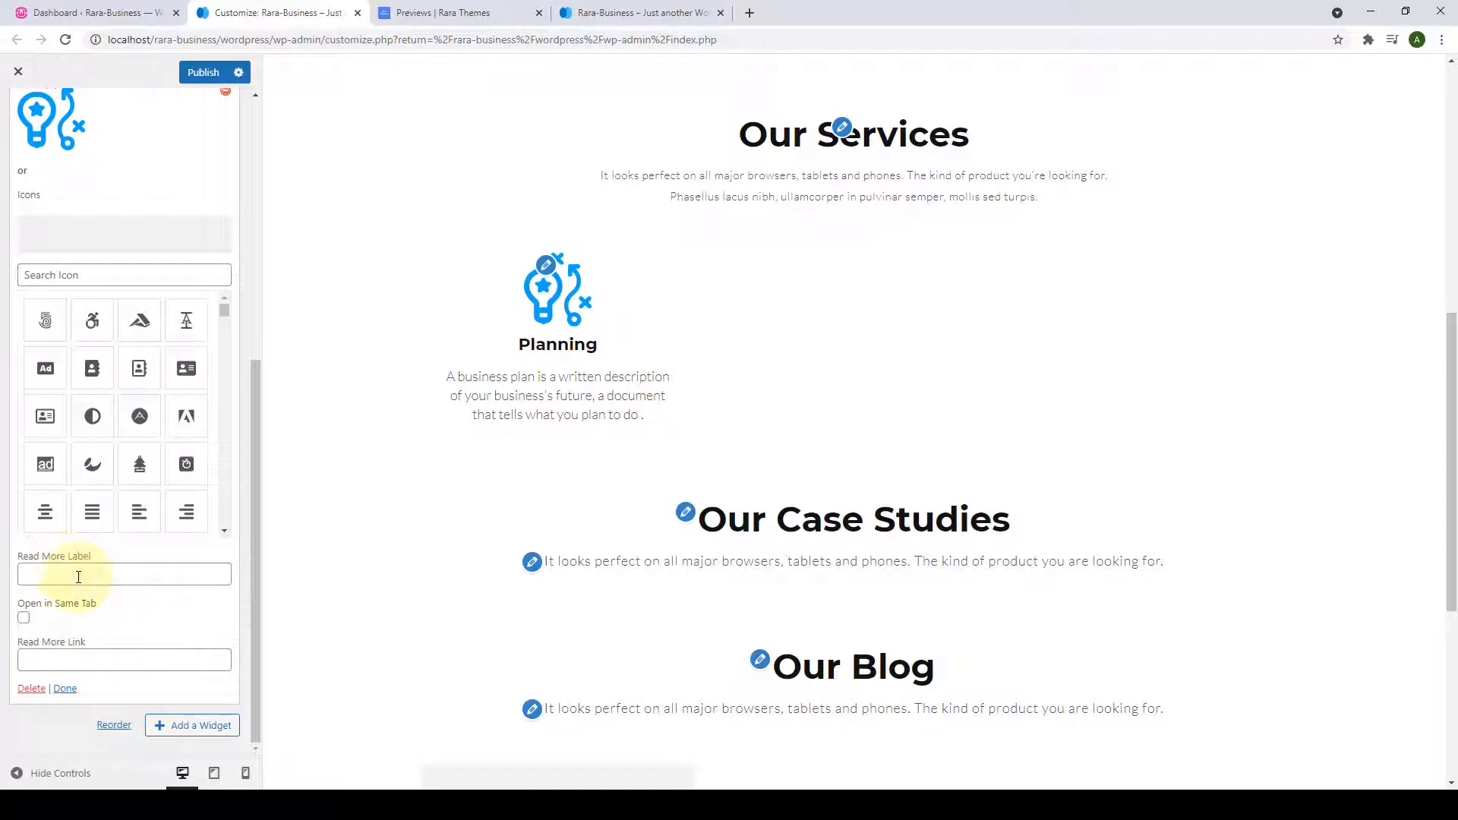
left_click(78, 578)
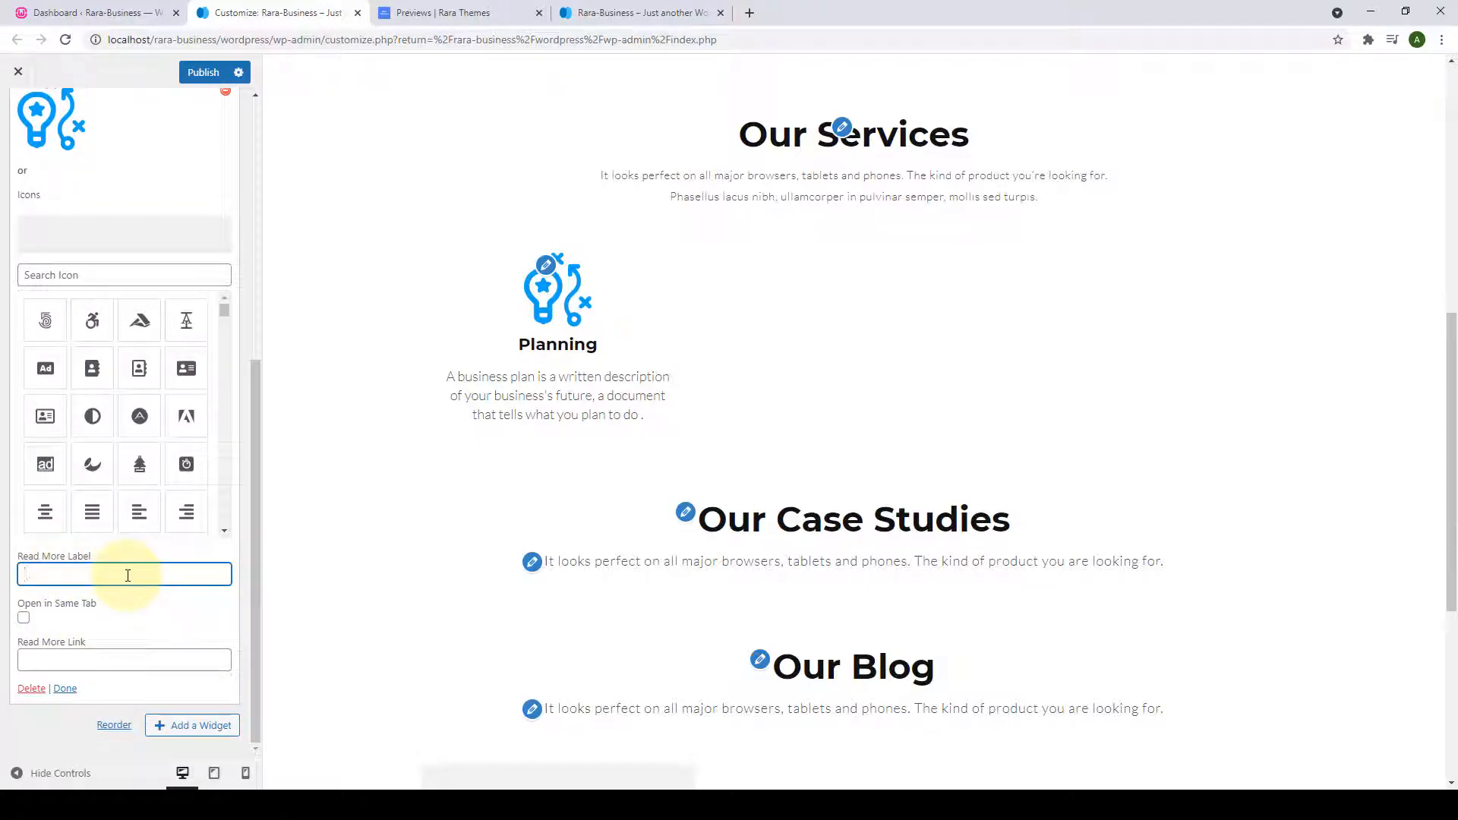
left_click(70, 659)
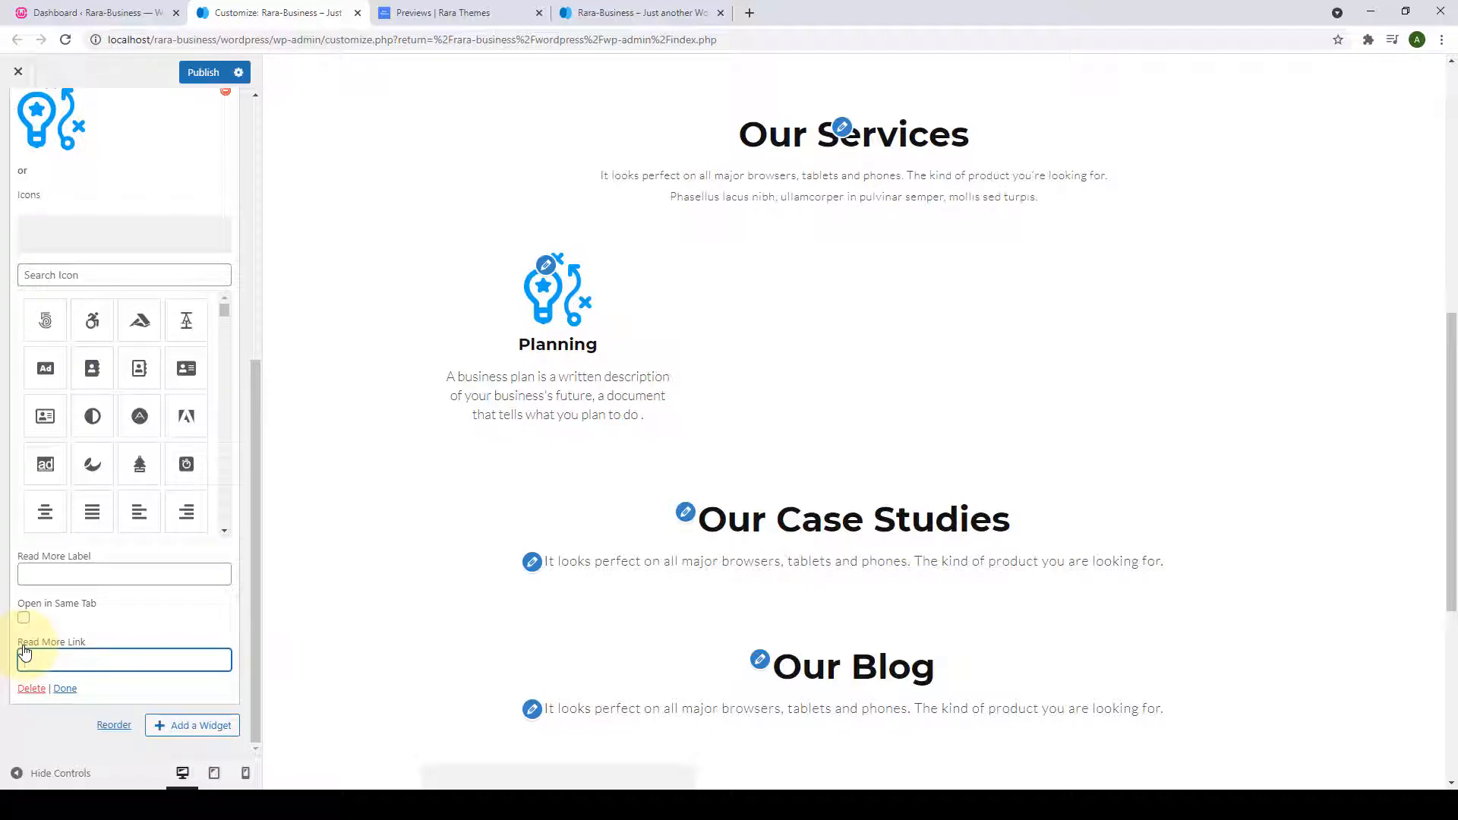
left_click(94, 579)
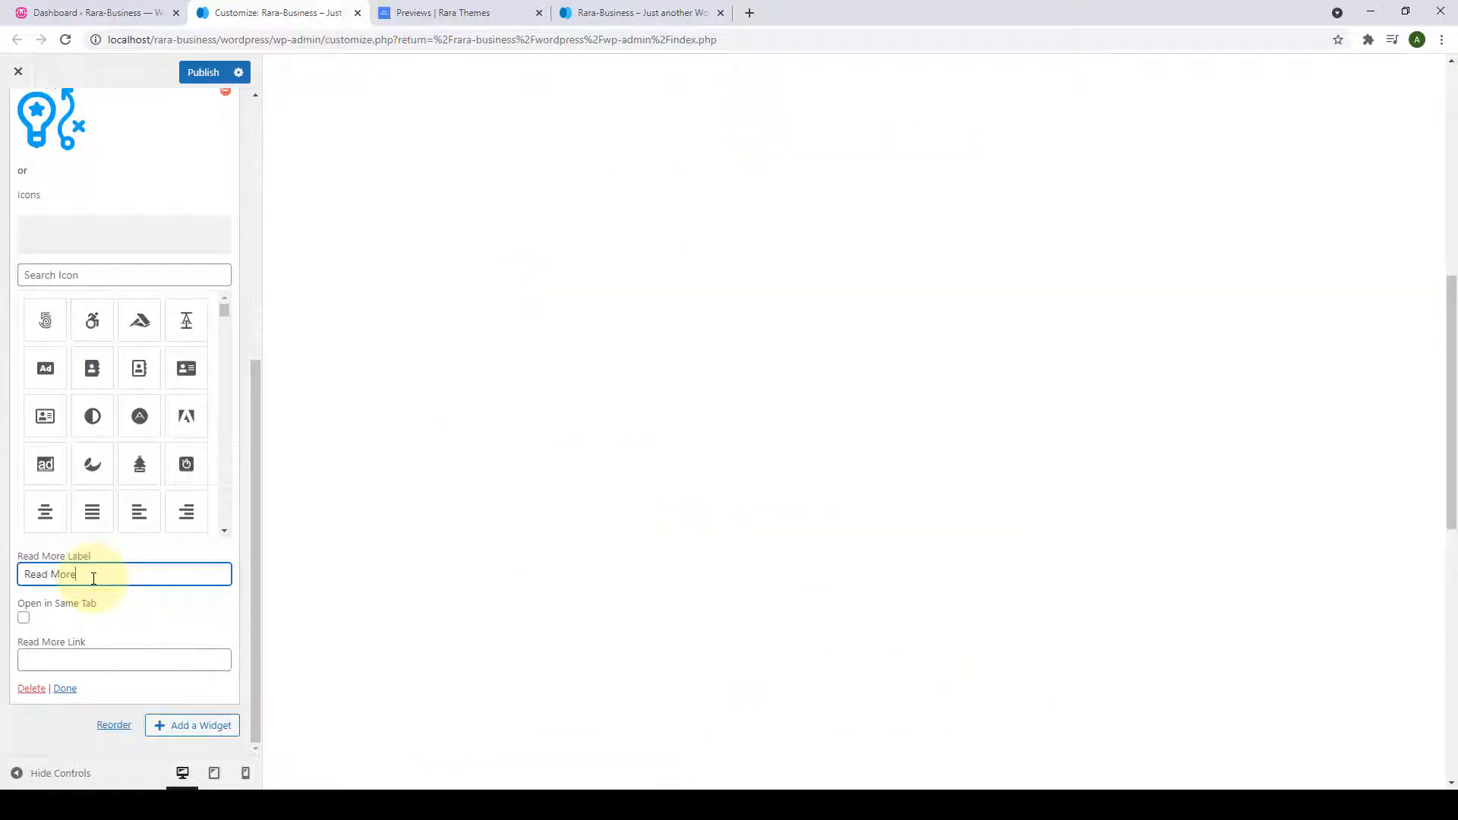
left_click(98, 658)
key("ctrl+v")
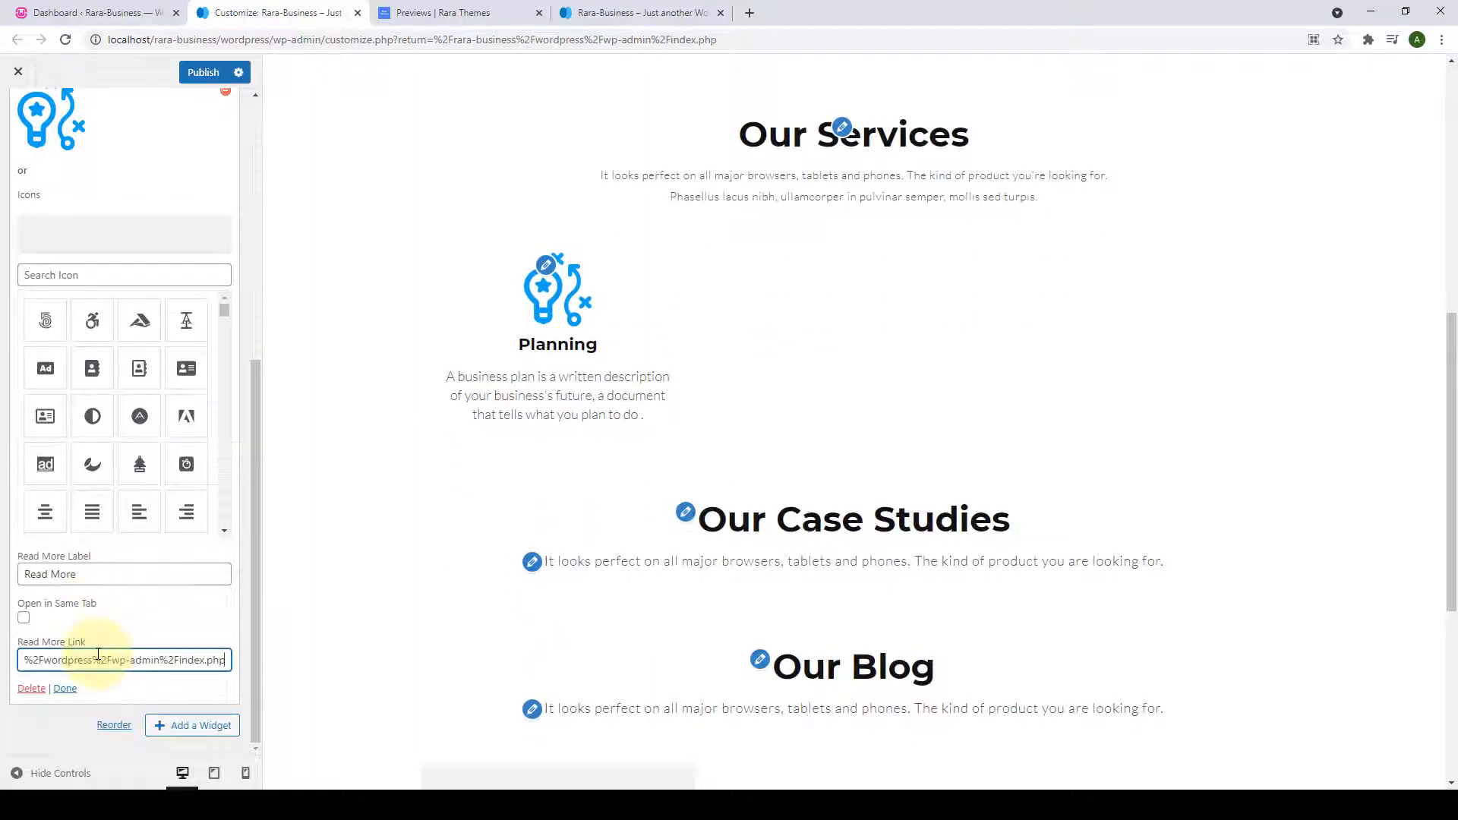
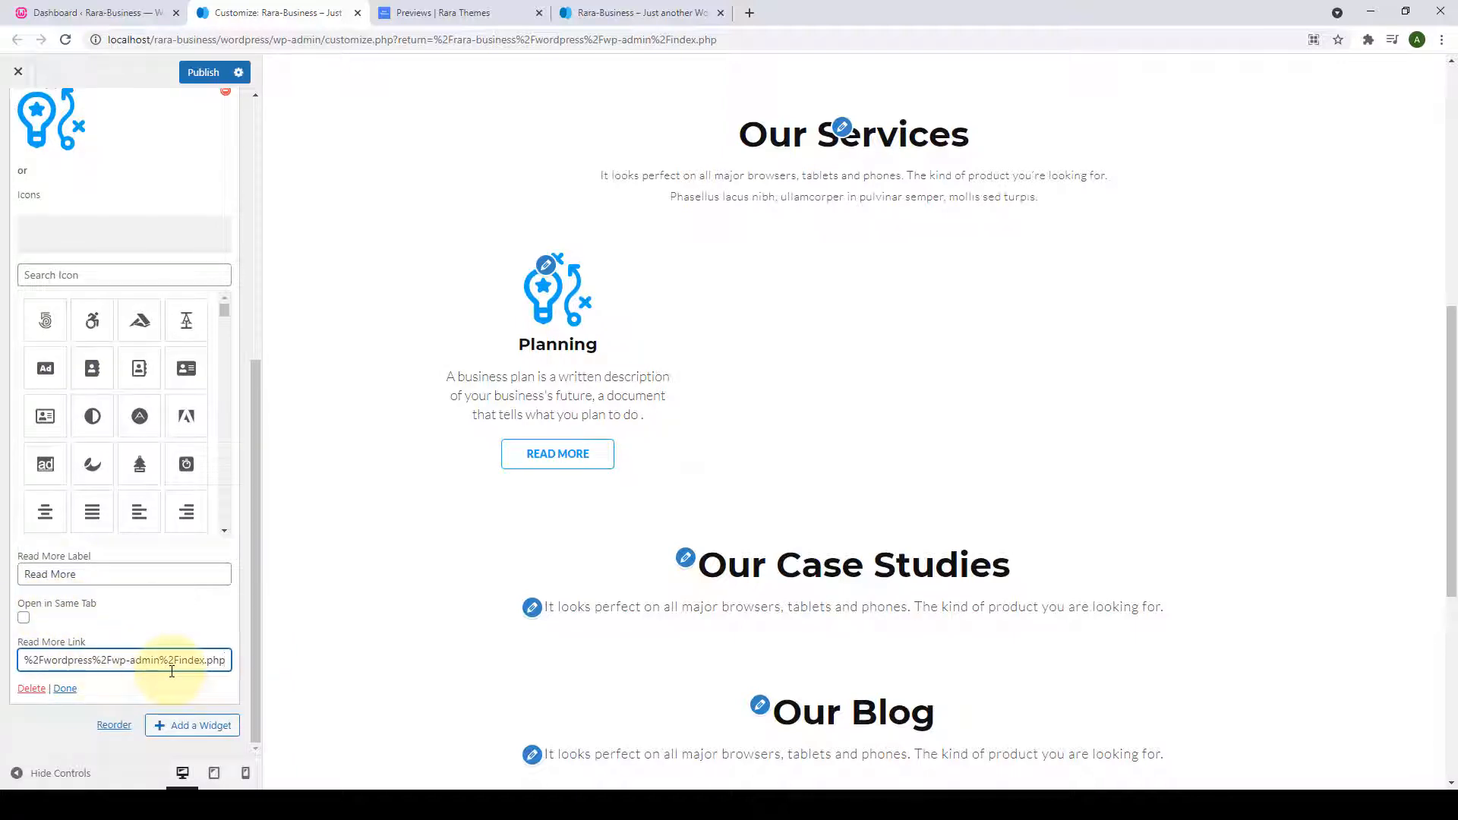
scroll(183, 579, "up", 10)
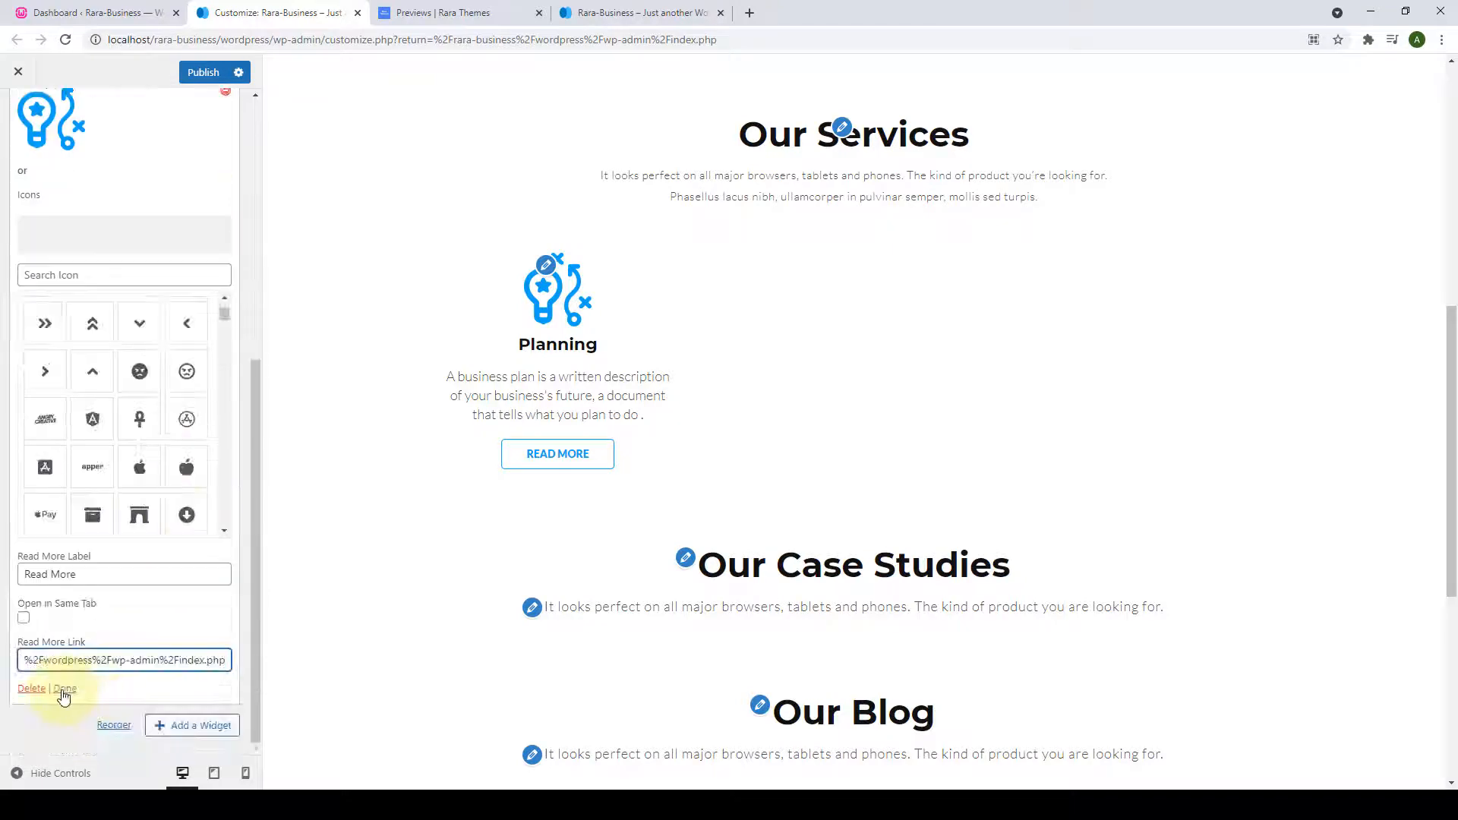
left_click(63, 689)
Search the available widgets for "icon tex" and add a second Rara: Icon Text widget to the Services Section.
left_click(175, 302)
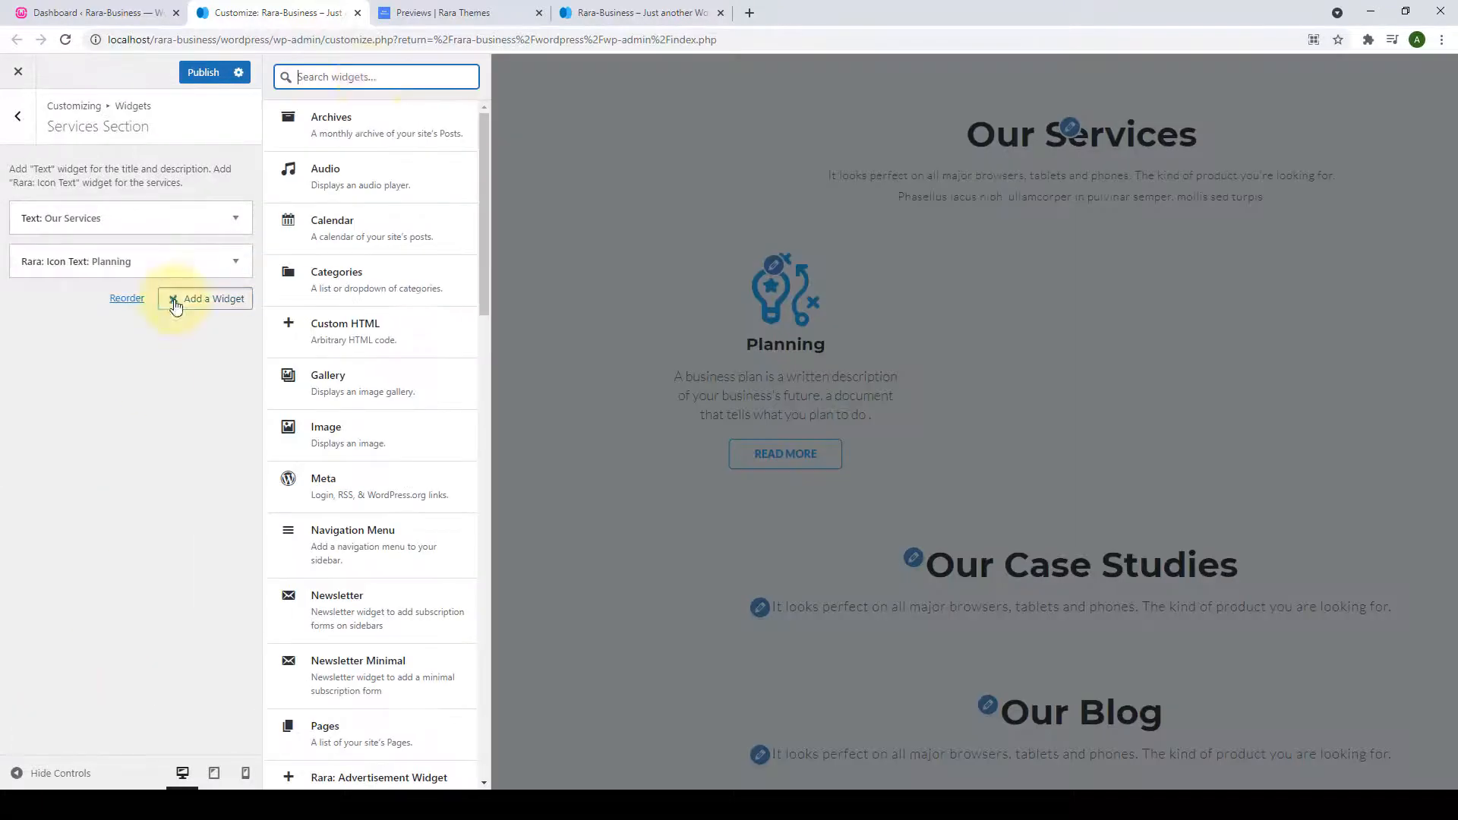
type("icon tex")
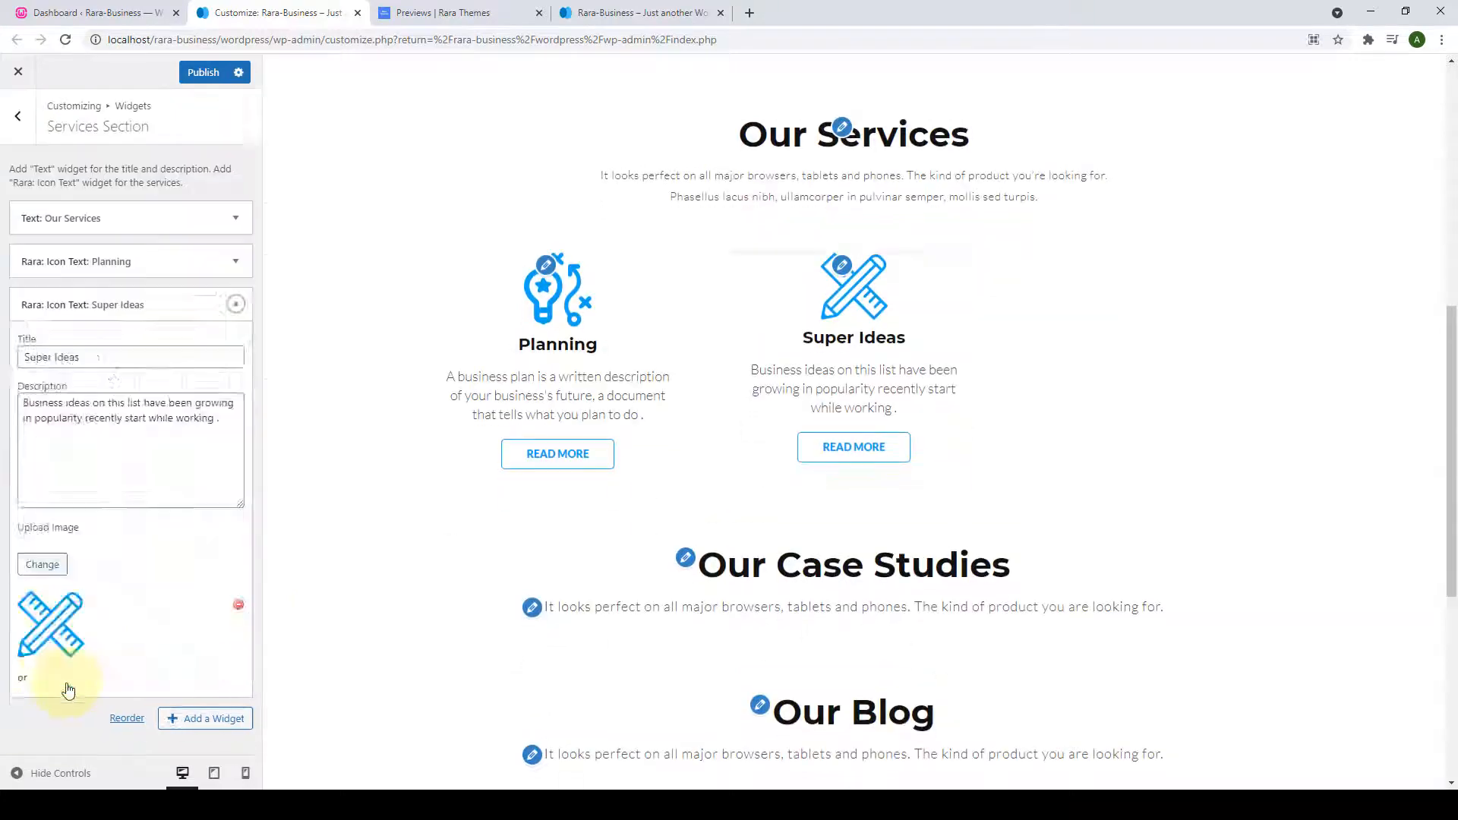
Add further Rara: Icon Text widgets to the Services Section by searching the available widgets for "icon".
left_click(388, 118)
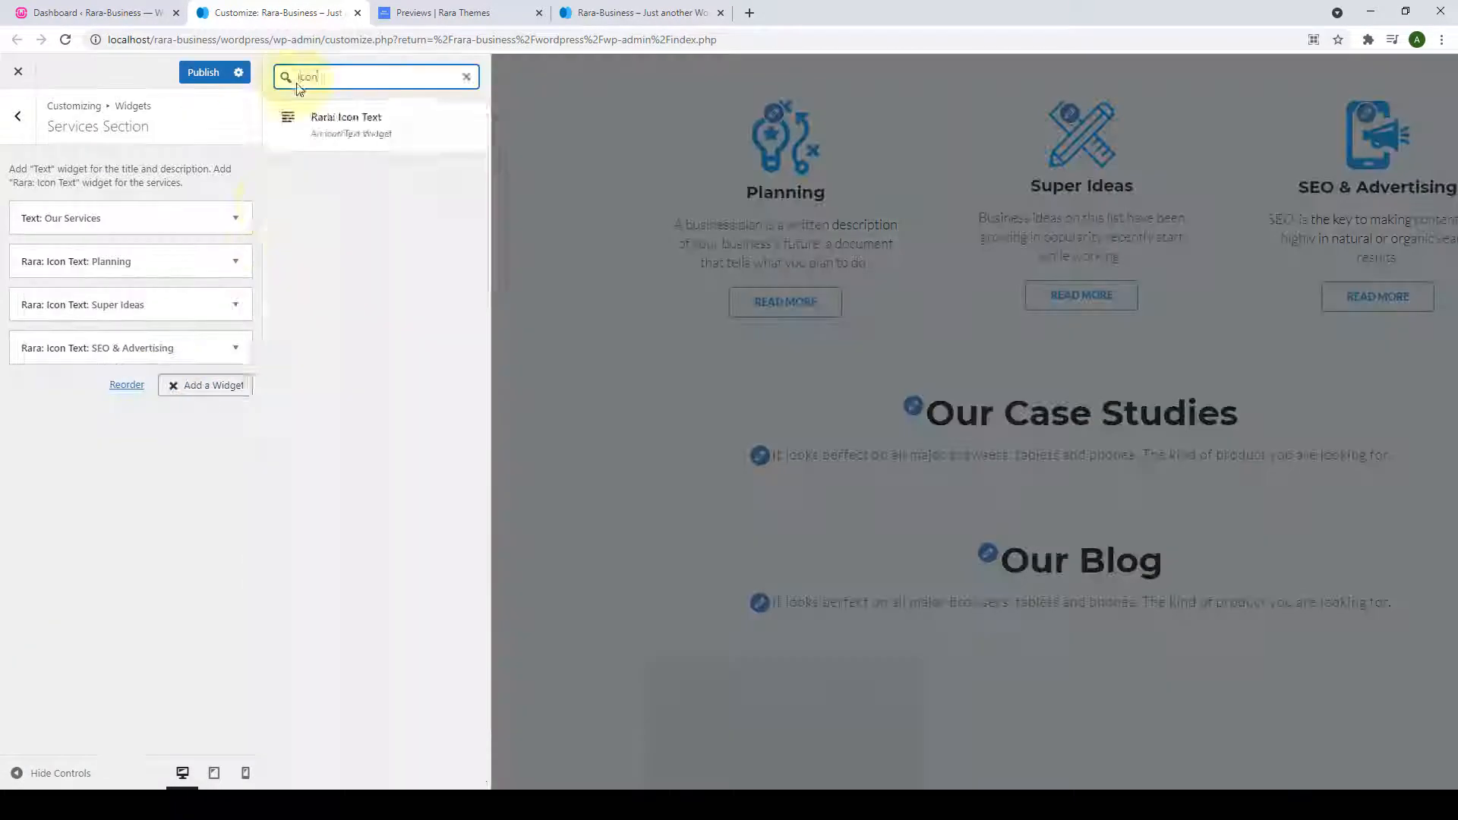
left_click(345, 120)
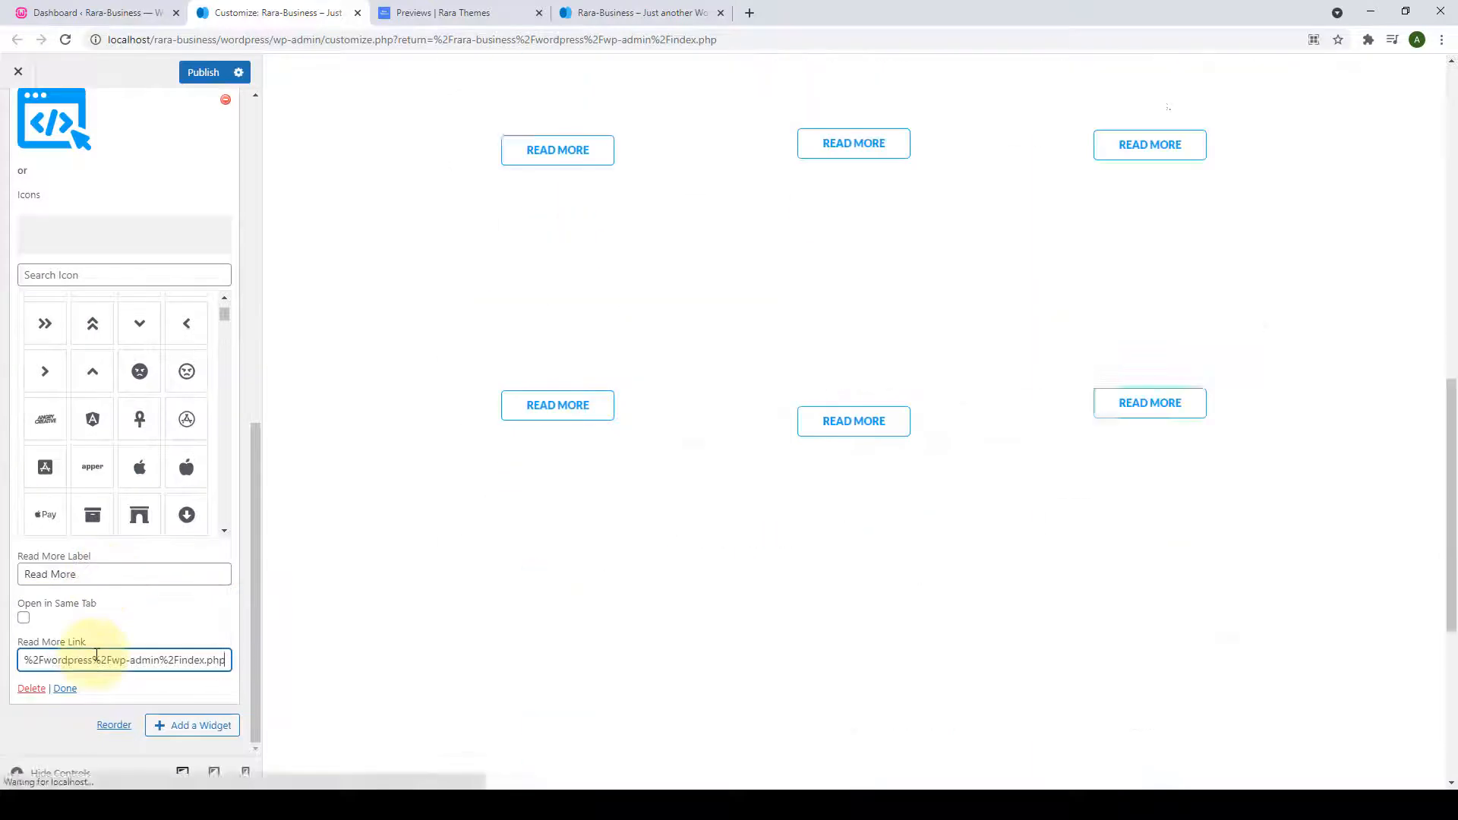
Review the Coding & Development widget and the services preview, finish the widget, and publish the Services Section changes.
scroll(118, 654, "up", 9)
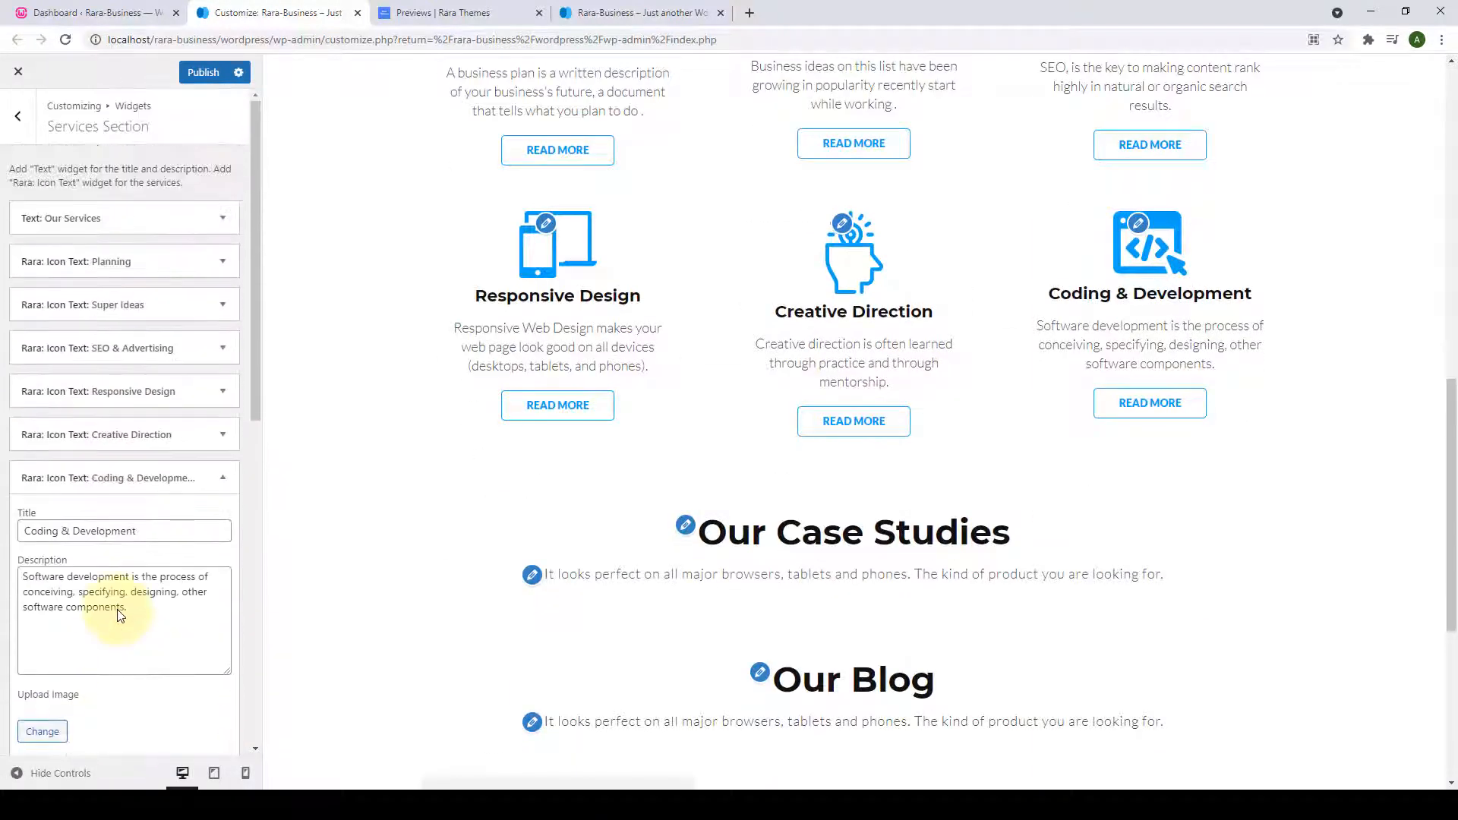
scroll(117, 619, "down", 5)
scroll(117, 619, "down", 5)
scroll(570, 410, "up", 2)
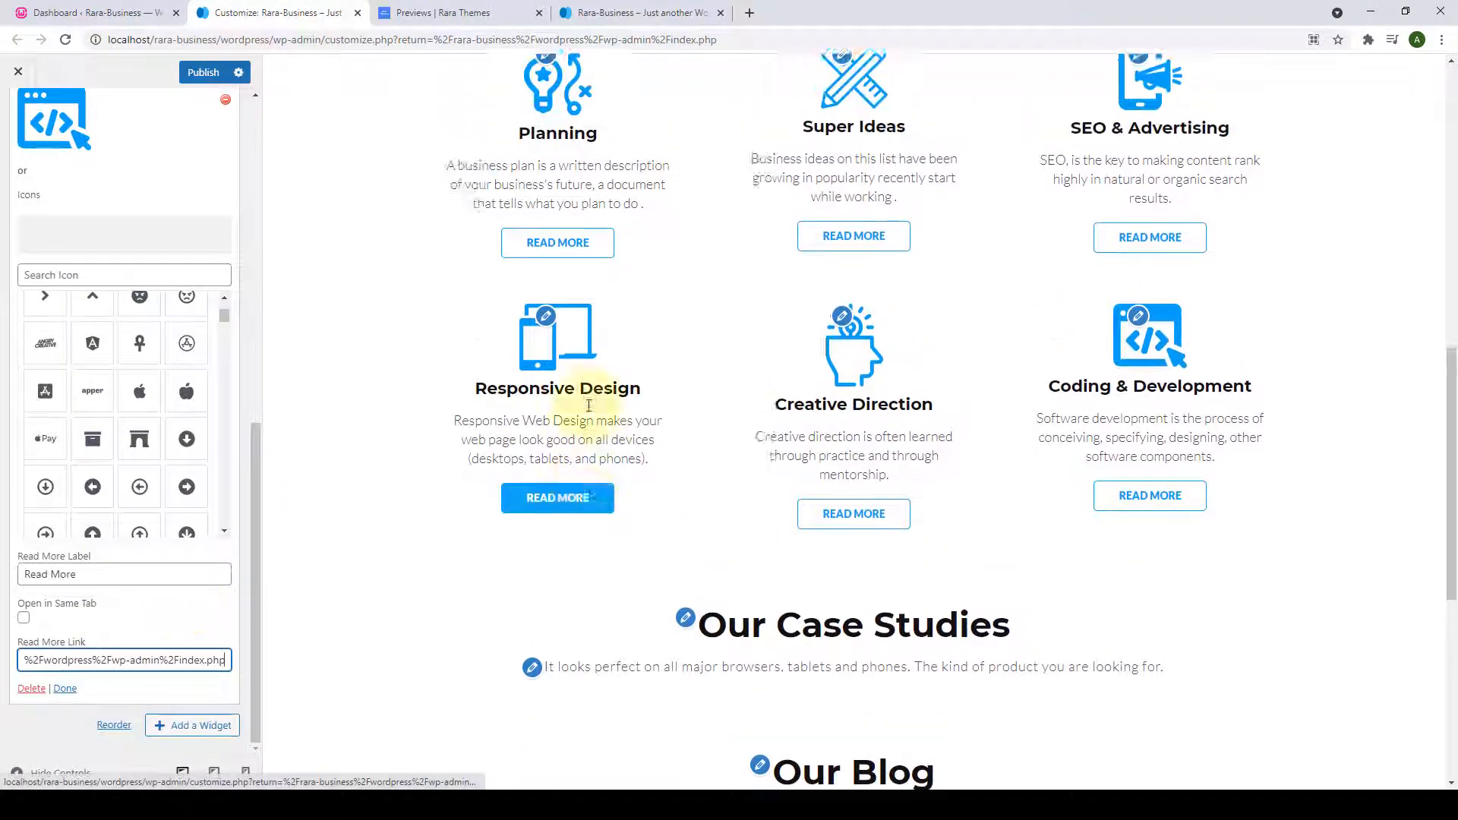
scroll(905, 254, "up", 2)
scroll(907, 255, "down", 4)
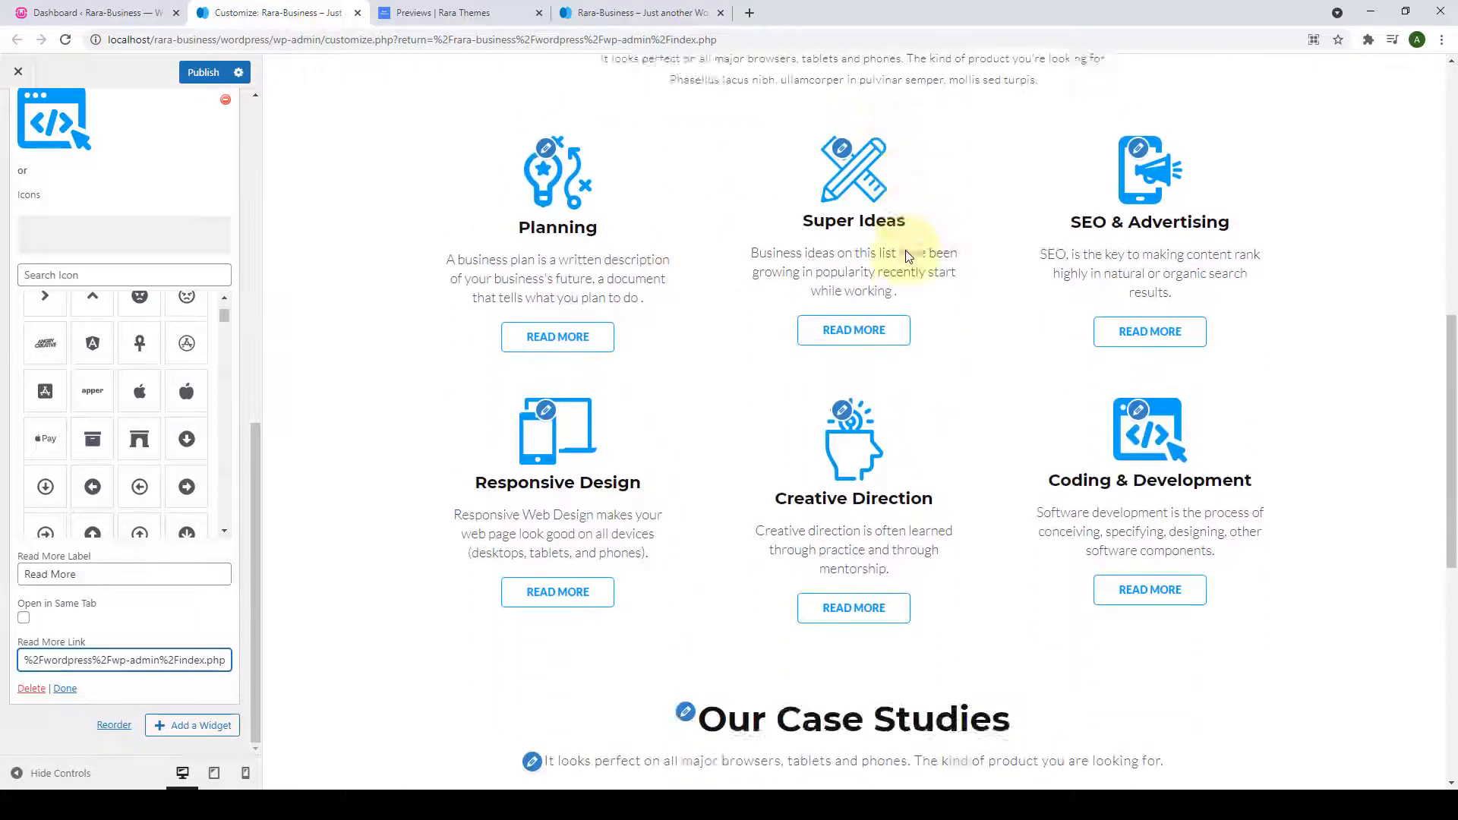
left_click(65, 689)
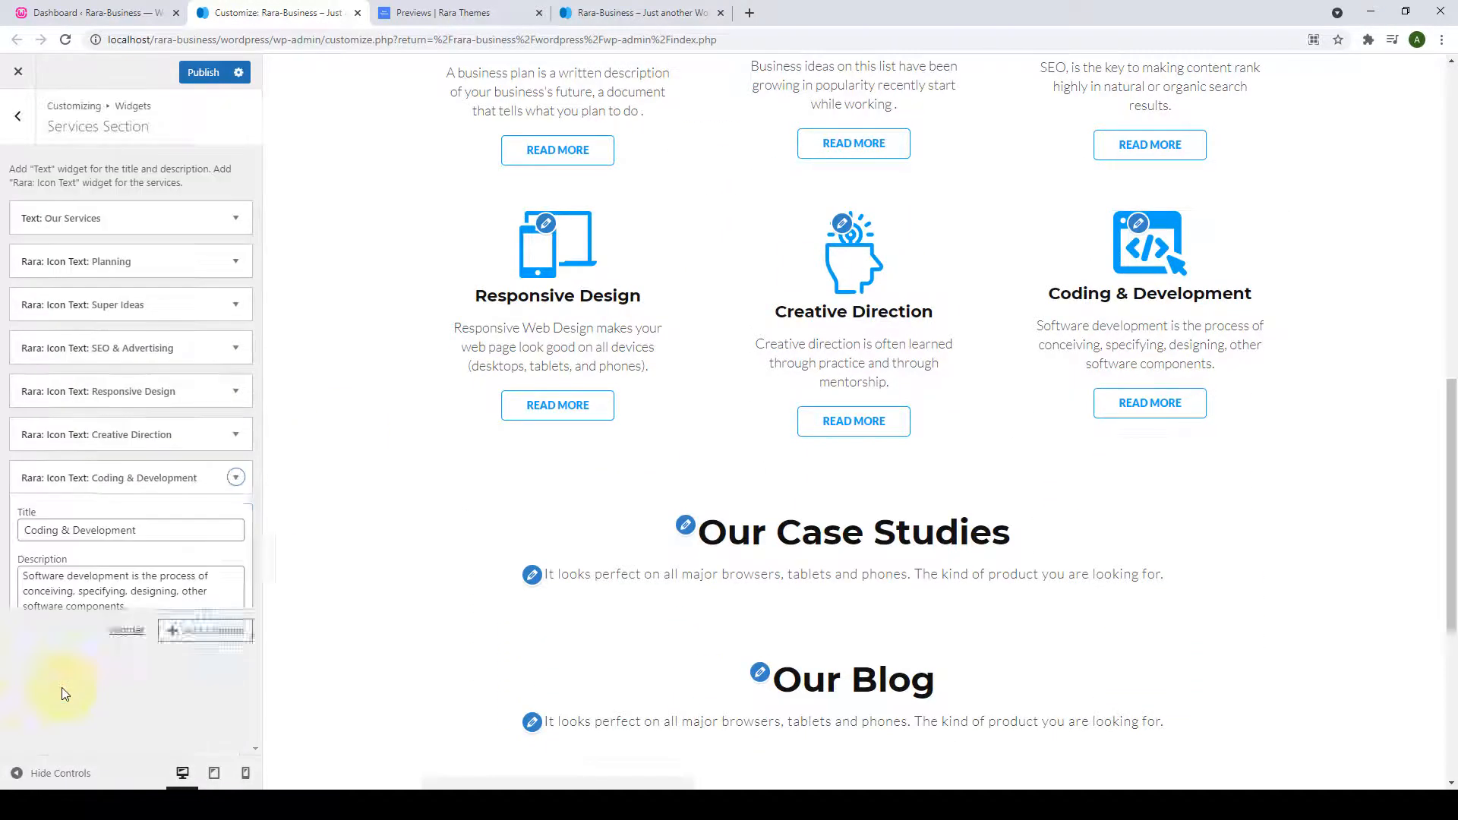
left_click(203, 73)
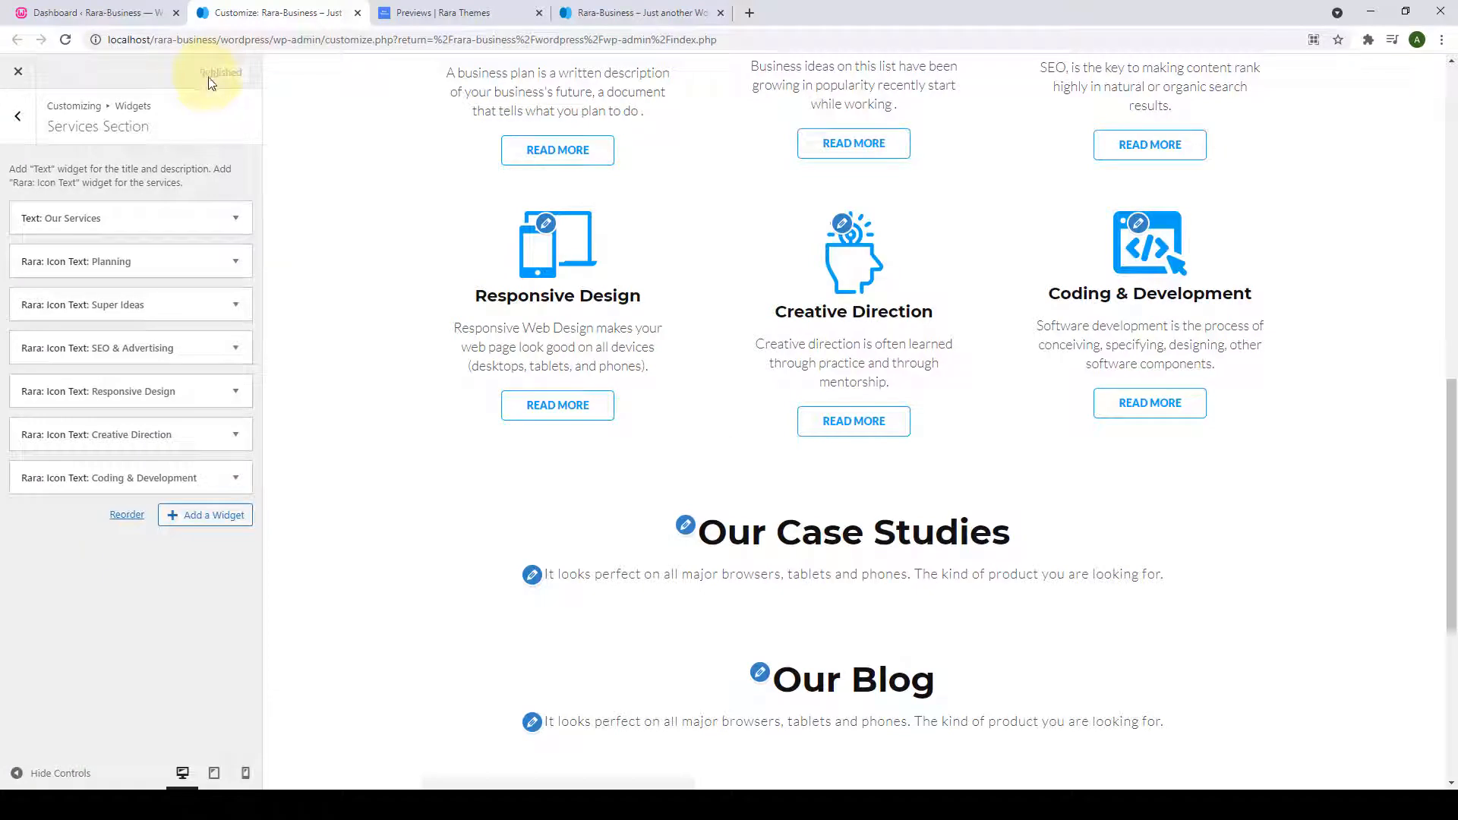
Place the live site's tab beside the customizer tab, reload the site, and examine its Our Services section.
left_click(579, 8)
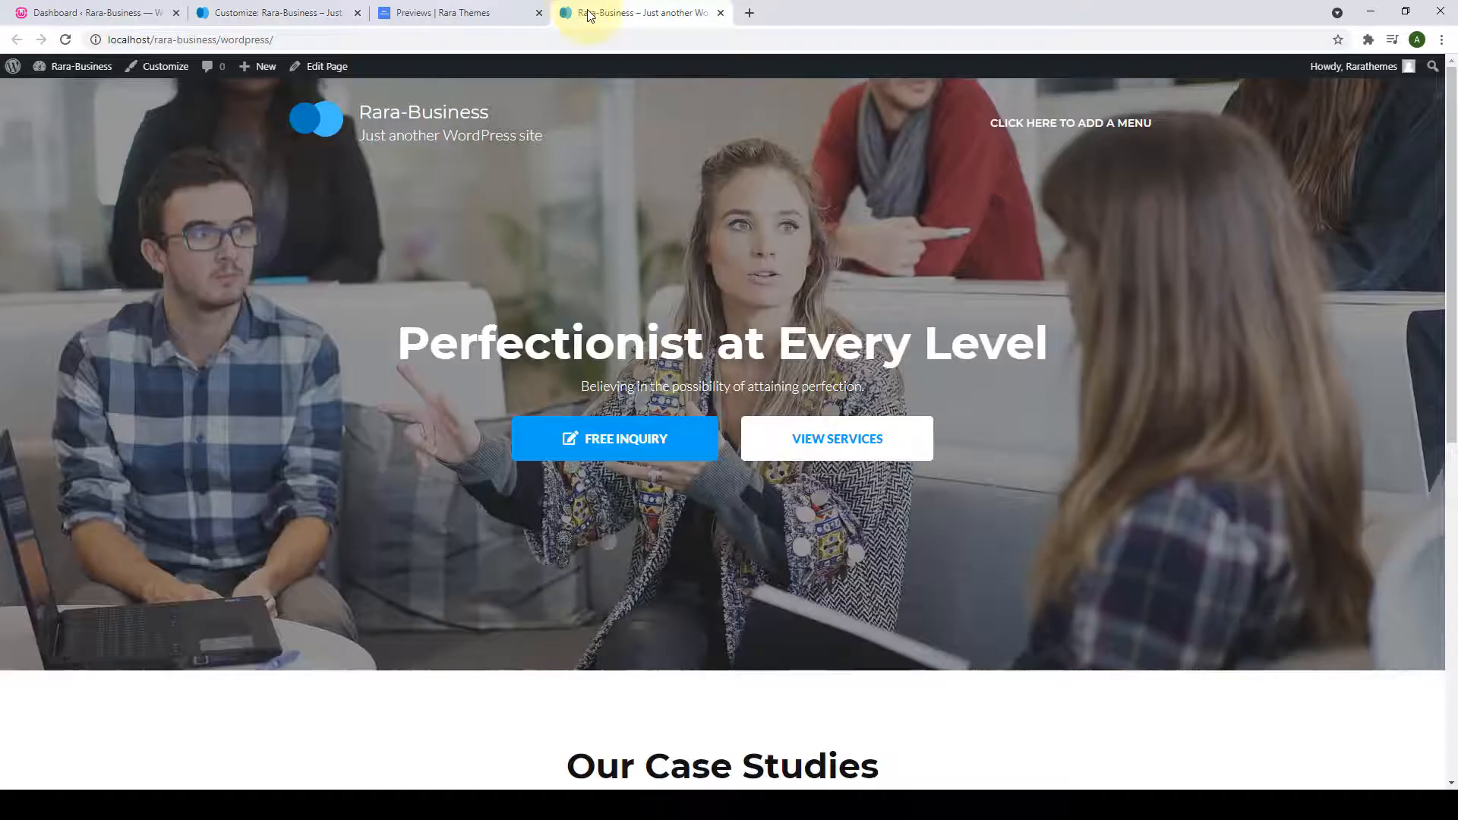
left_click_drag(589, 15, 413, 14)
scroll(568, 298, "down", 7)
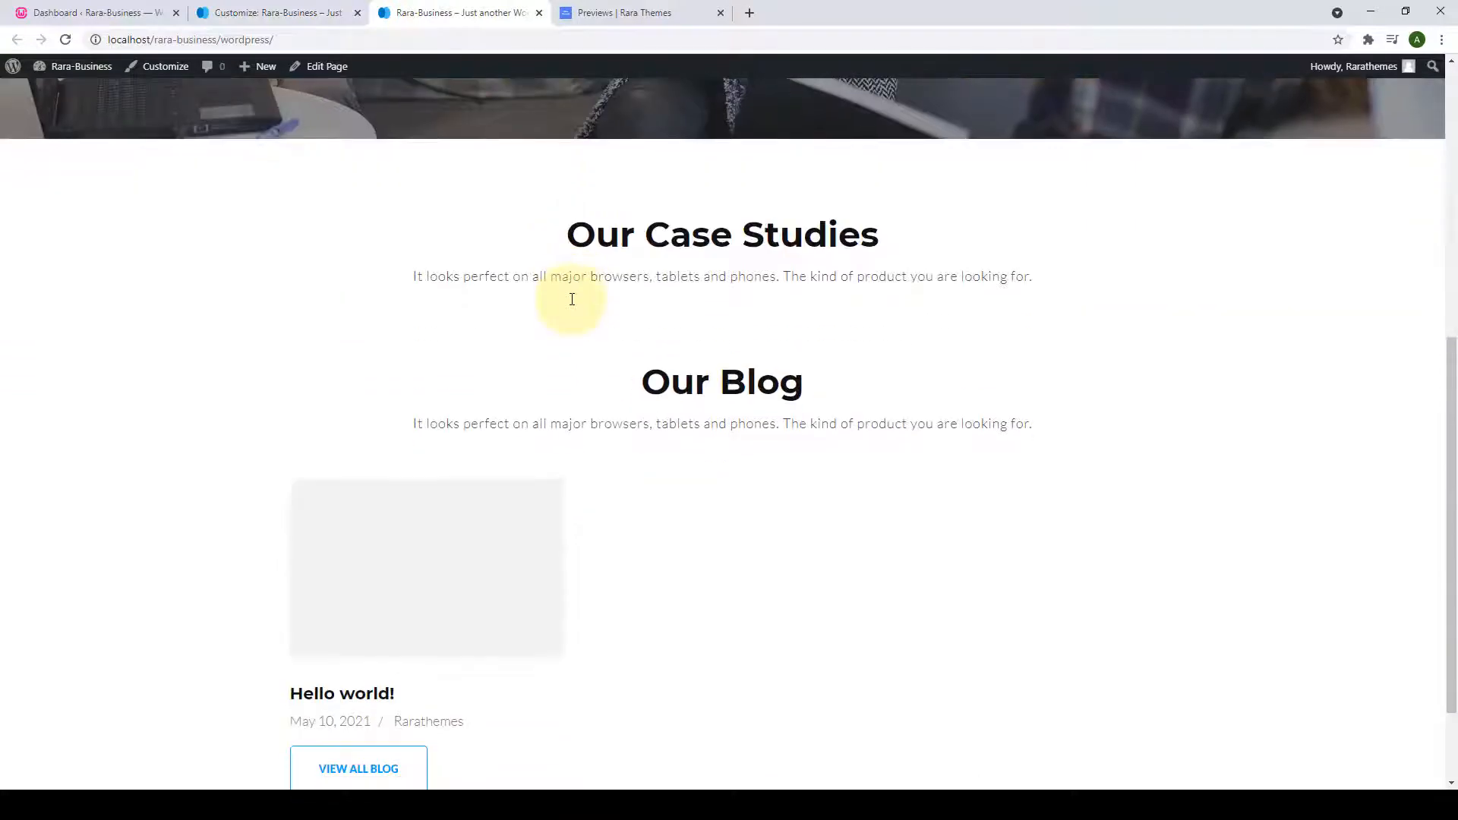
left_click(65, 39)
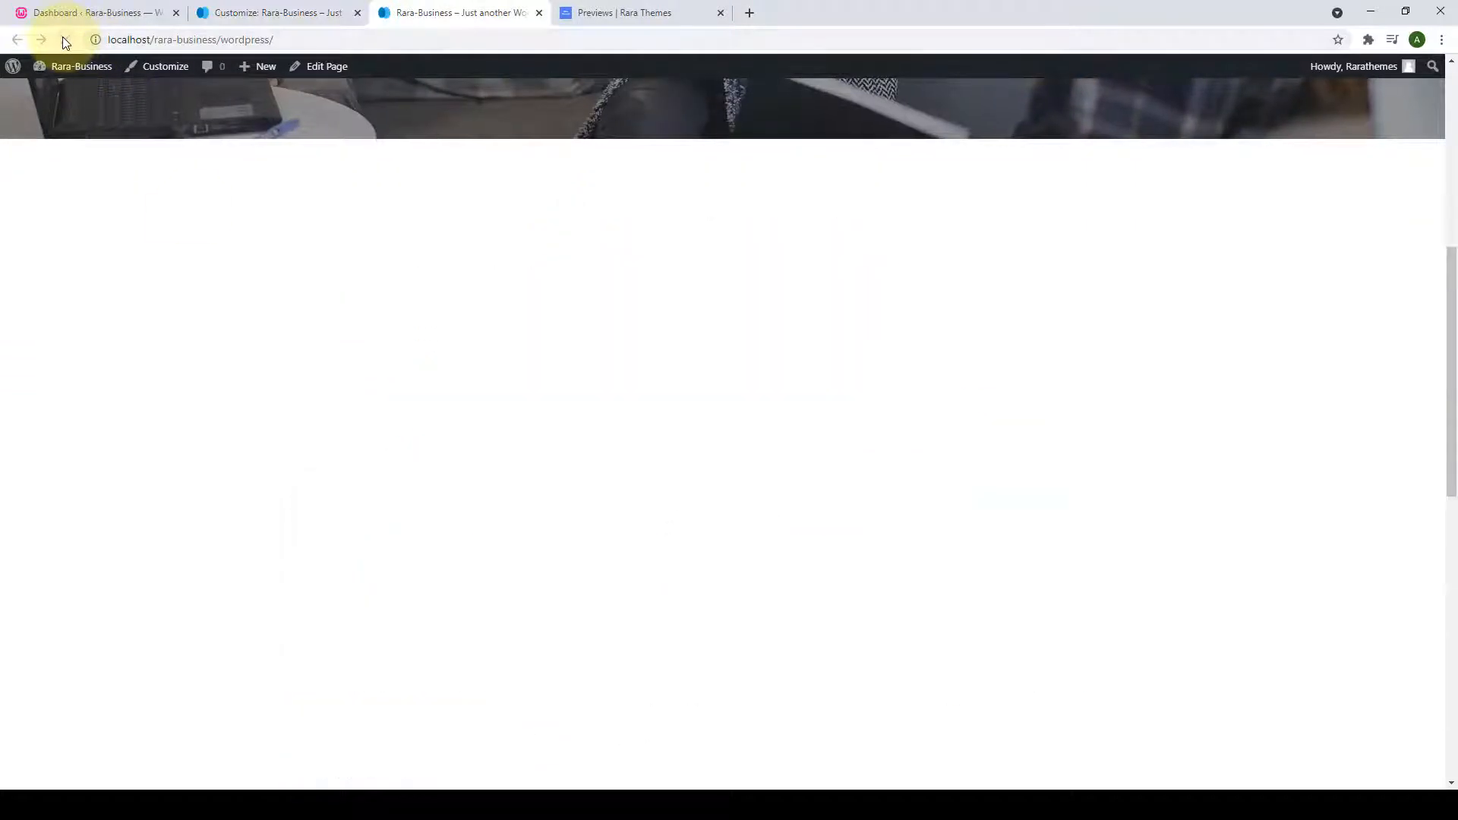
scroll(648, 319, "down", 2)
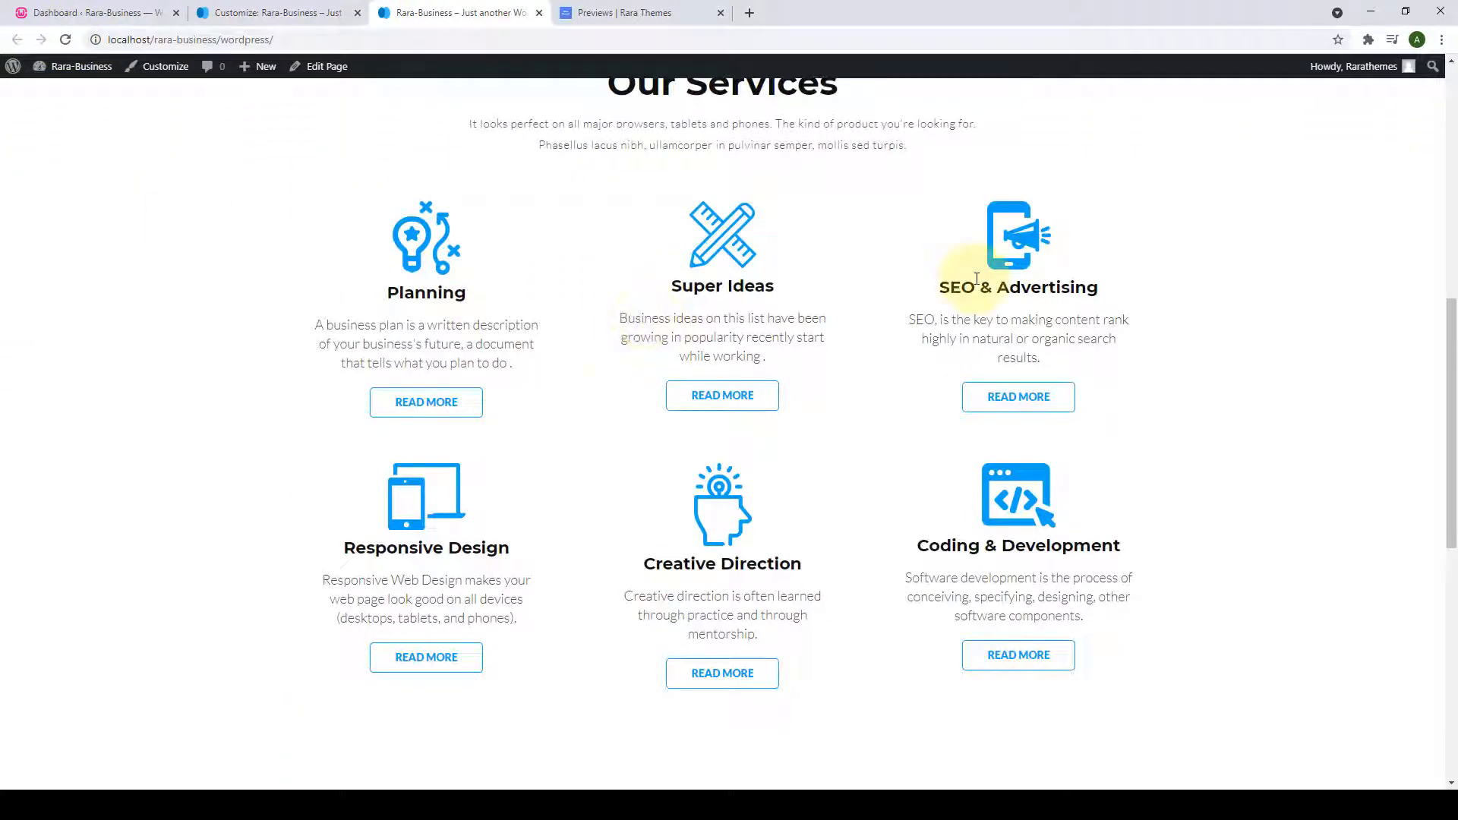
scroll(992, 319, "down", 3)
scroll(991, 353, "up", 4)
scroll(991, 357, "up", 8)
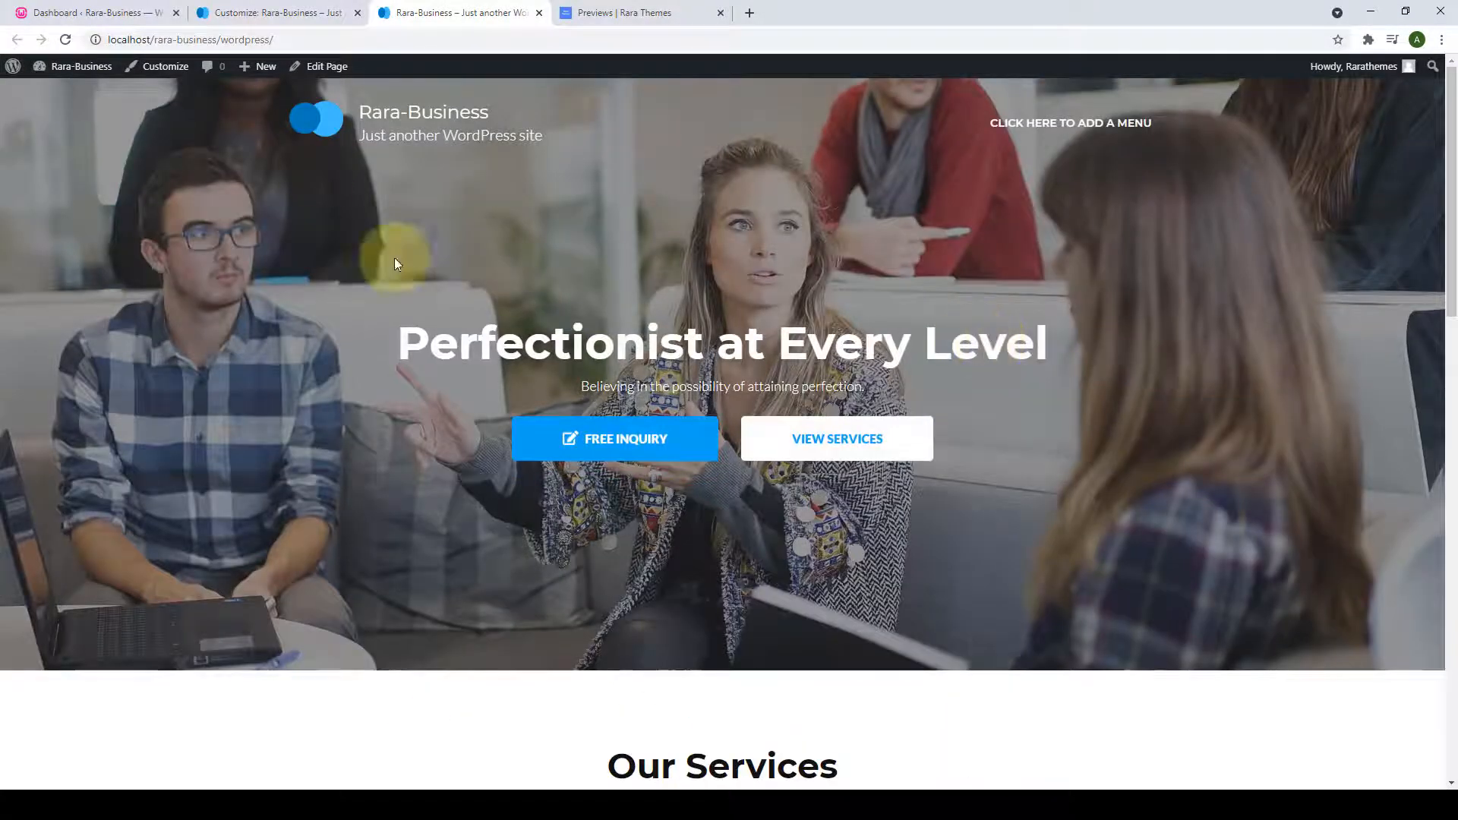
Return to the customizer and open the About Section within Frontpage Settings.
left_click(275, 8)
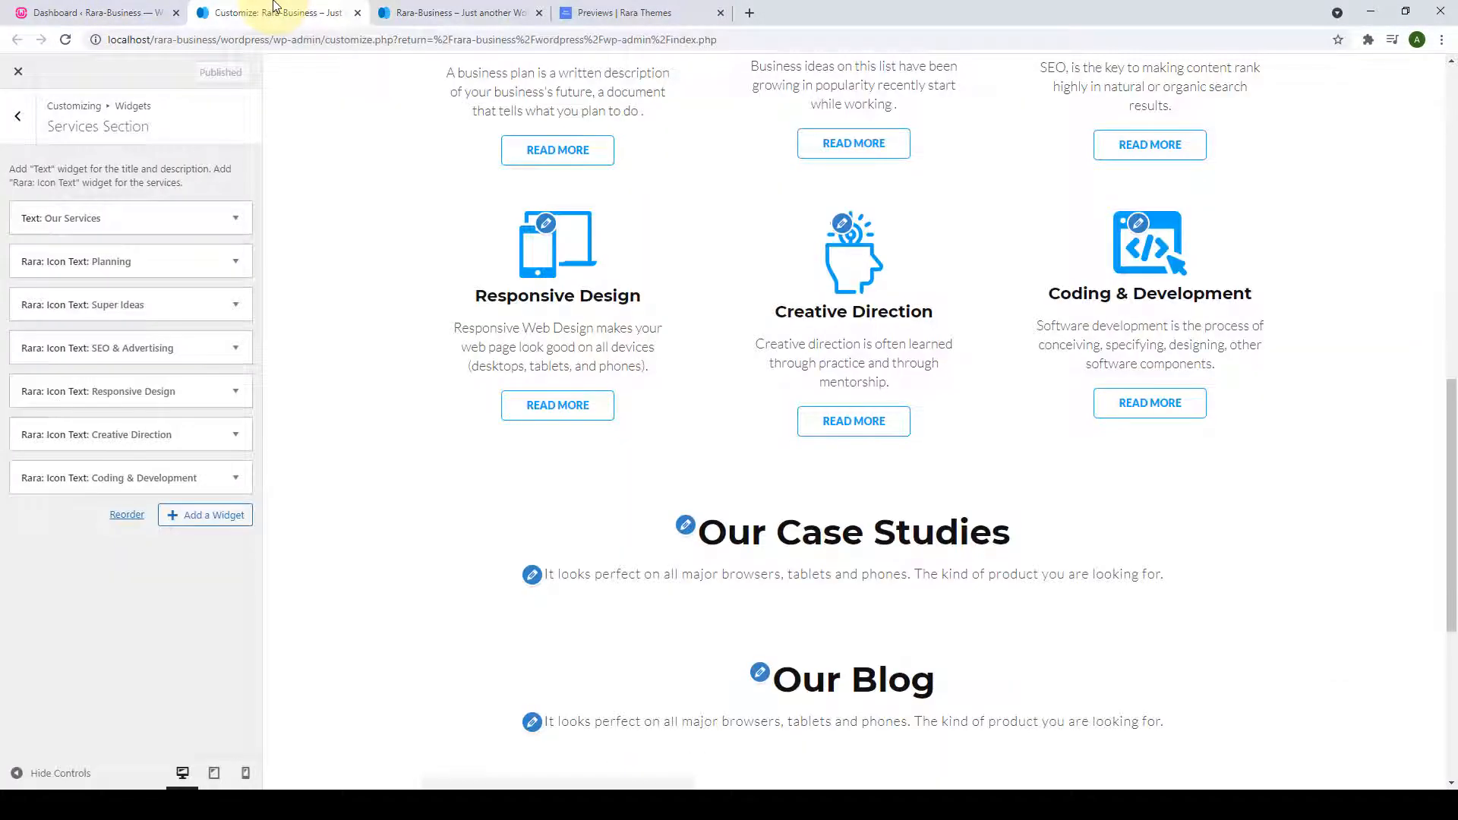
left_click(18, 116)
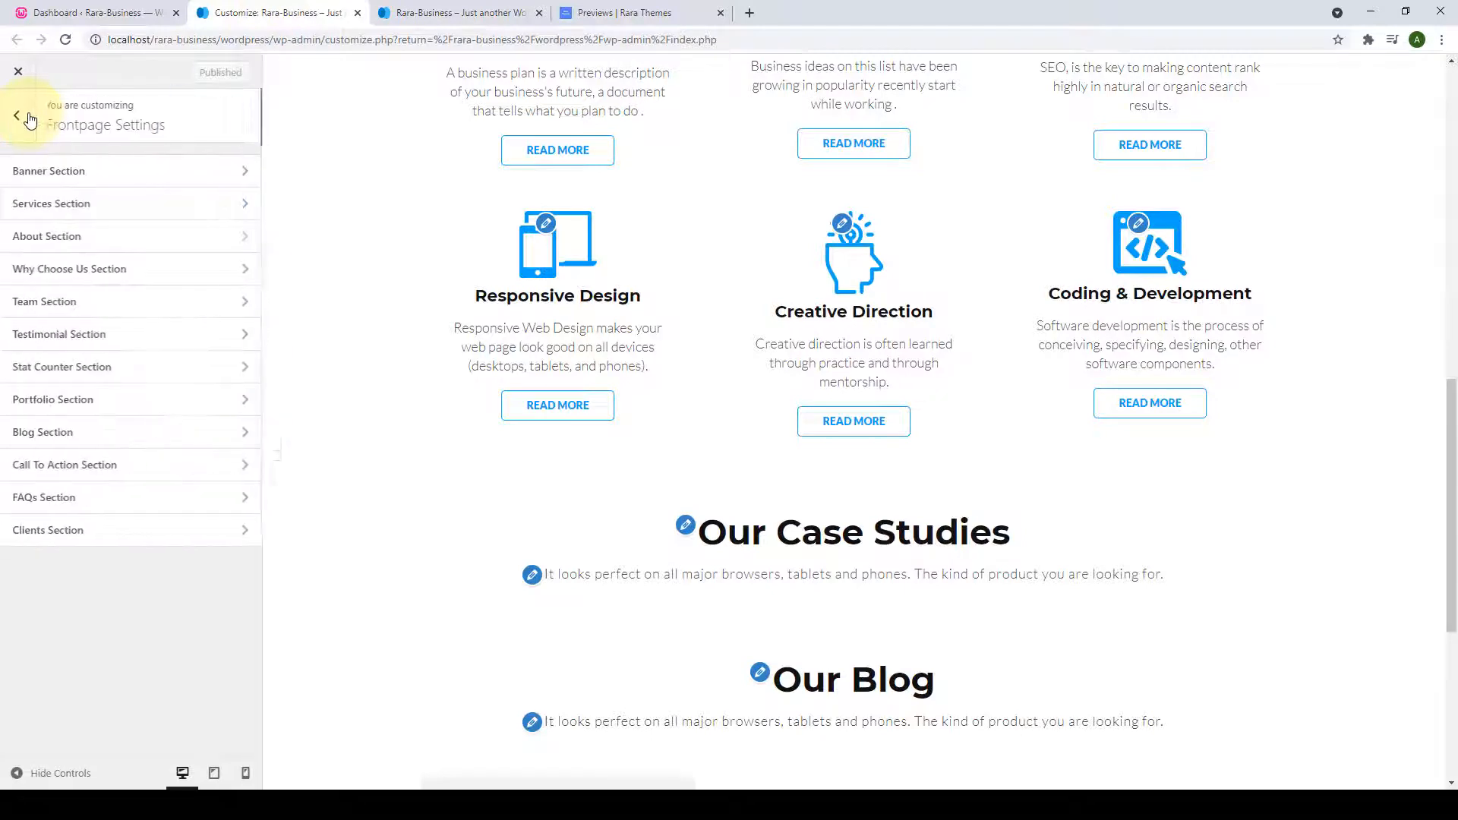
left_click(161, 247)
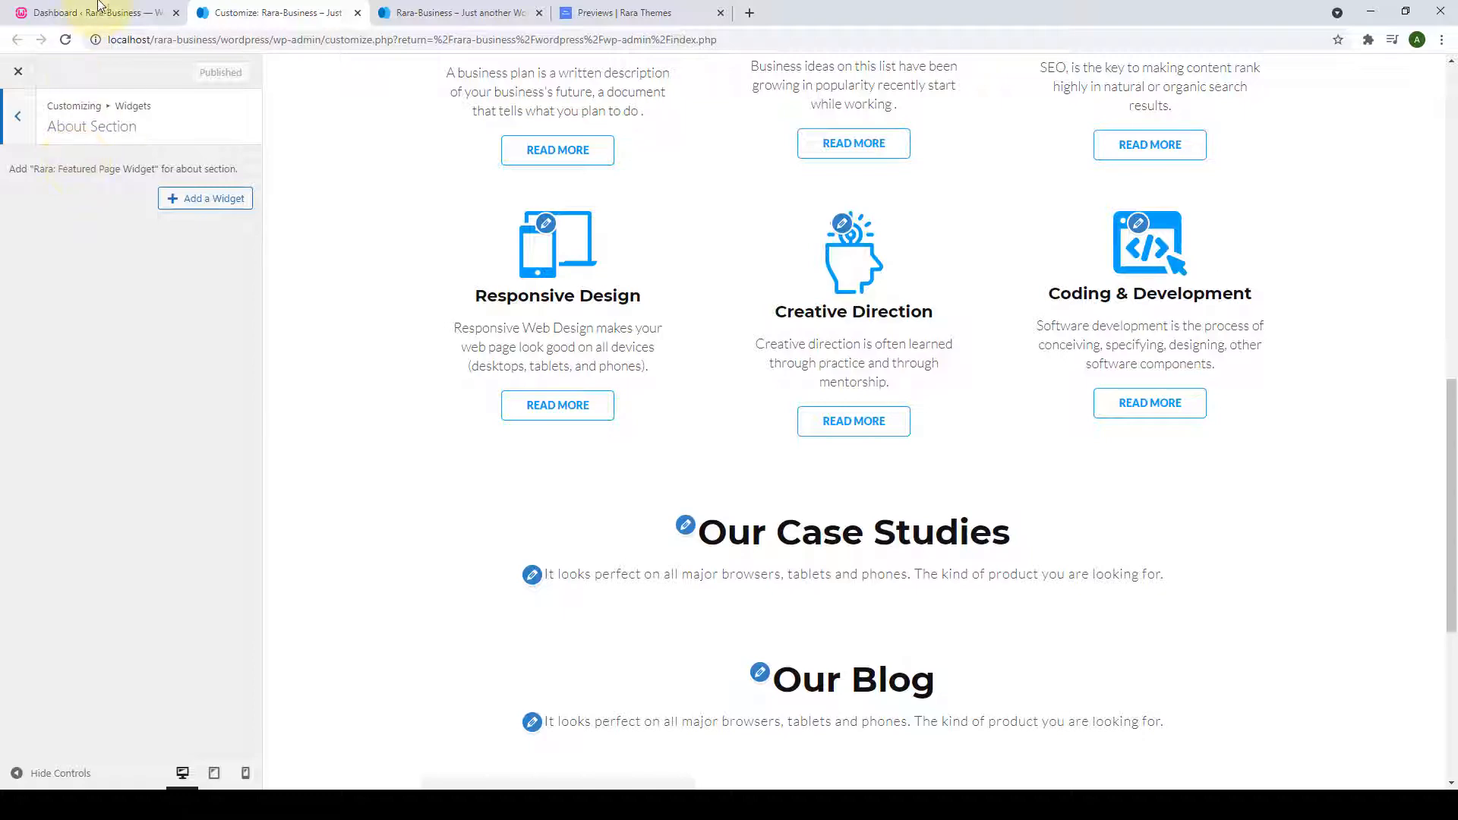
Create a new page from the WordPress dashboard, titled "Who We Are?", and paste in the company description paragraphs.
left_click(99, 11)
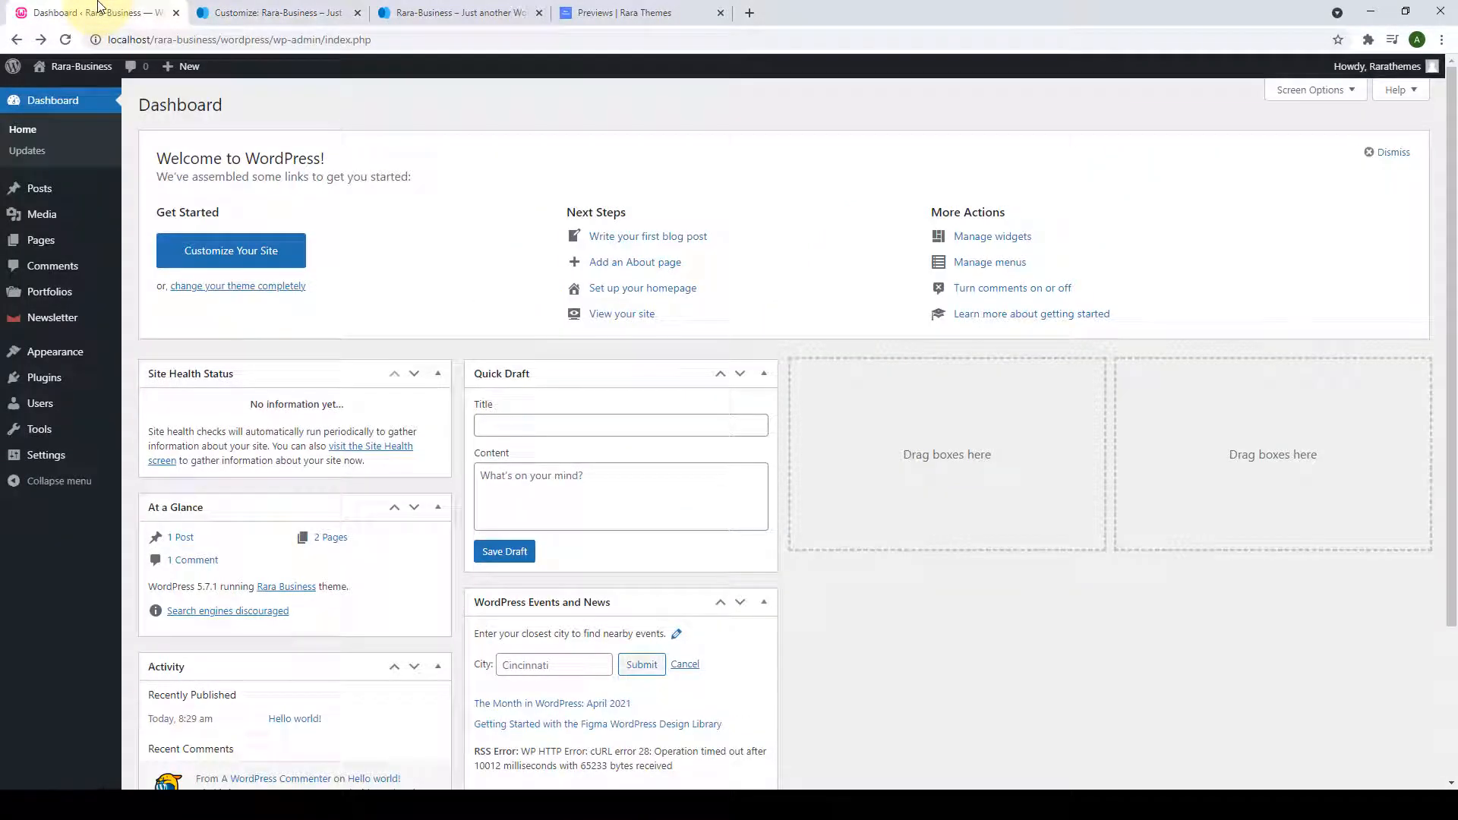
mouse_move(42, 241)
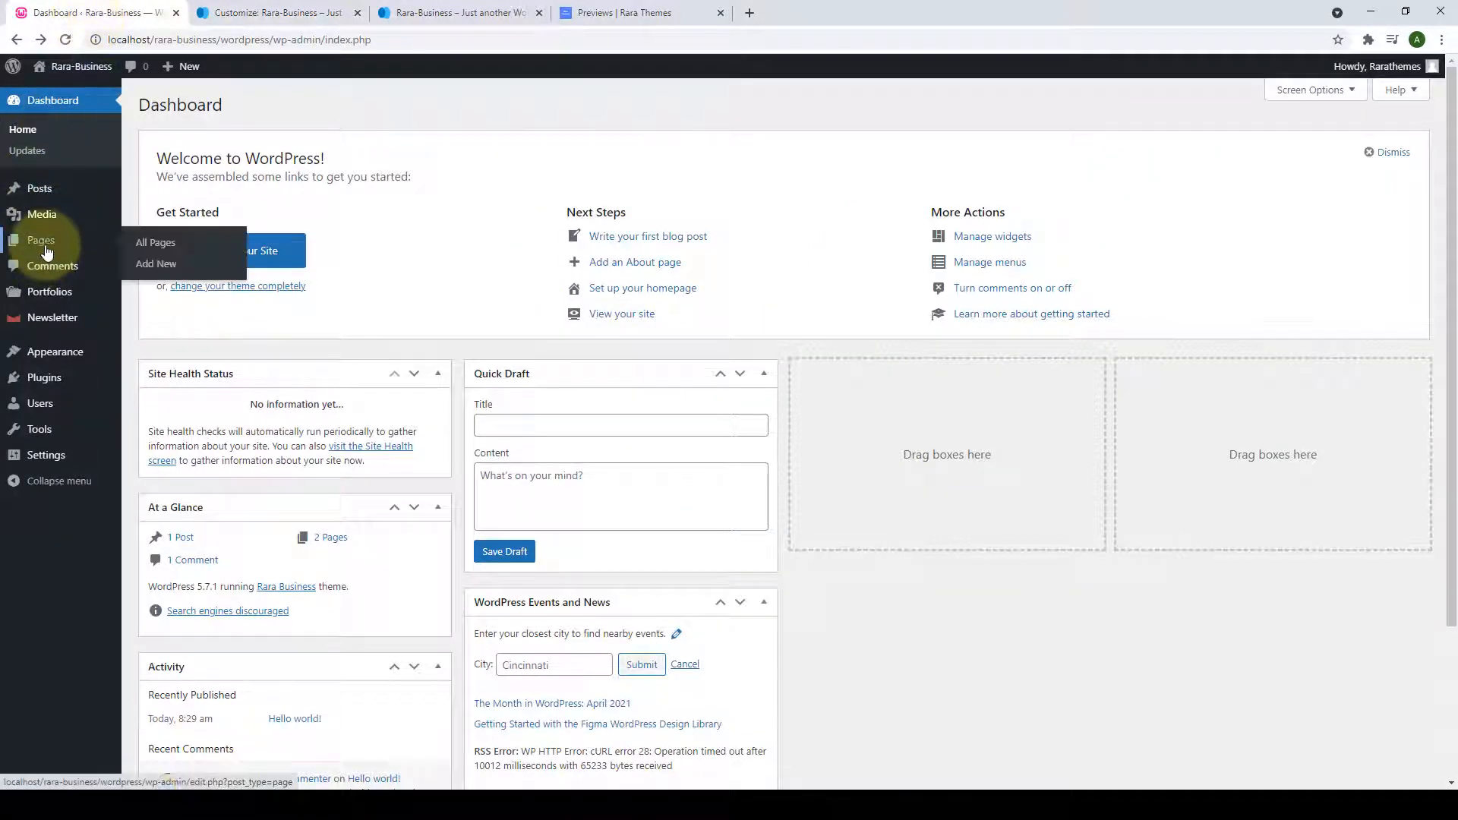
left_click(175, 266)
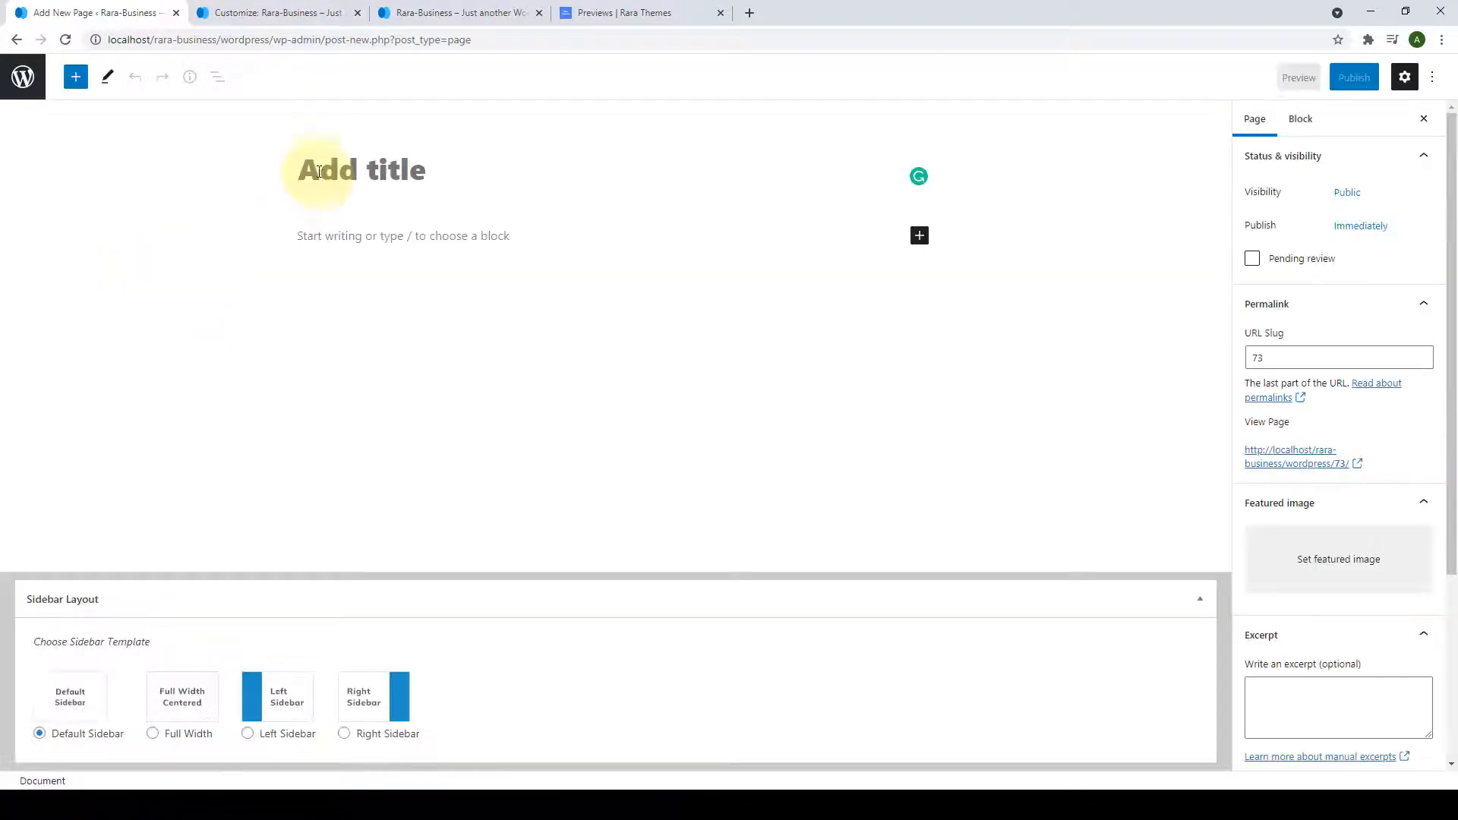
left_click(319, 171)
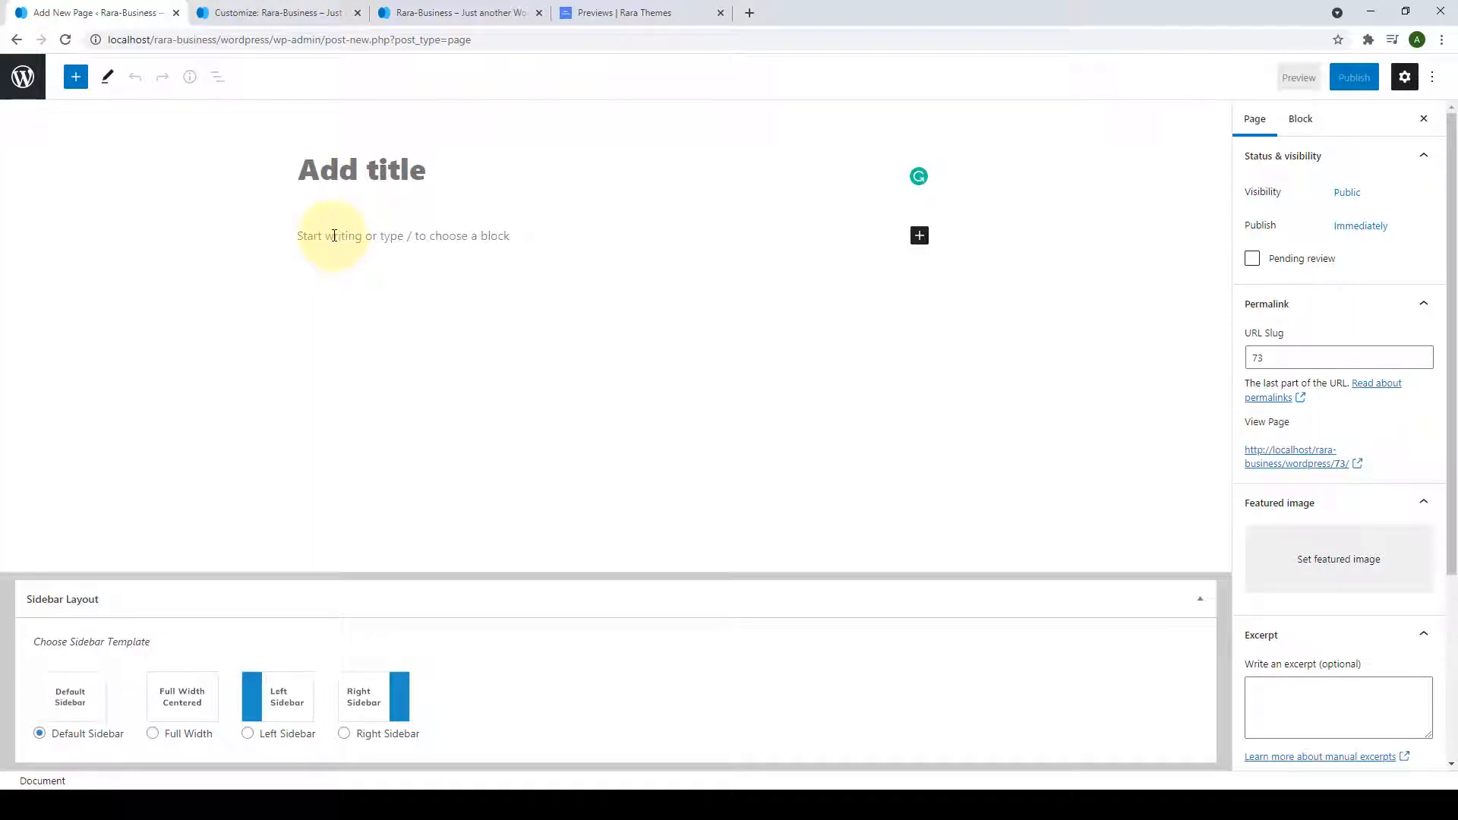
key("ctrl+v")
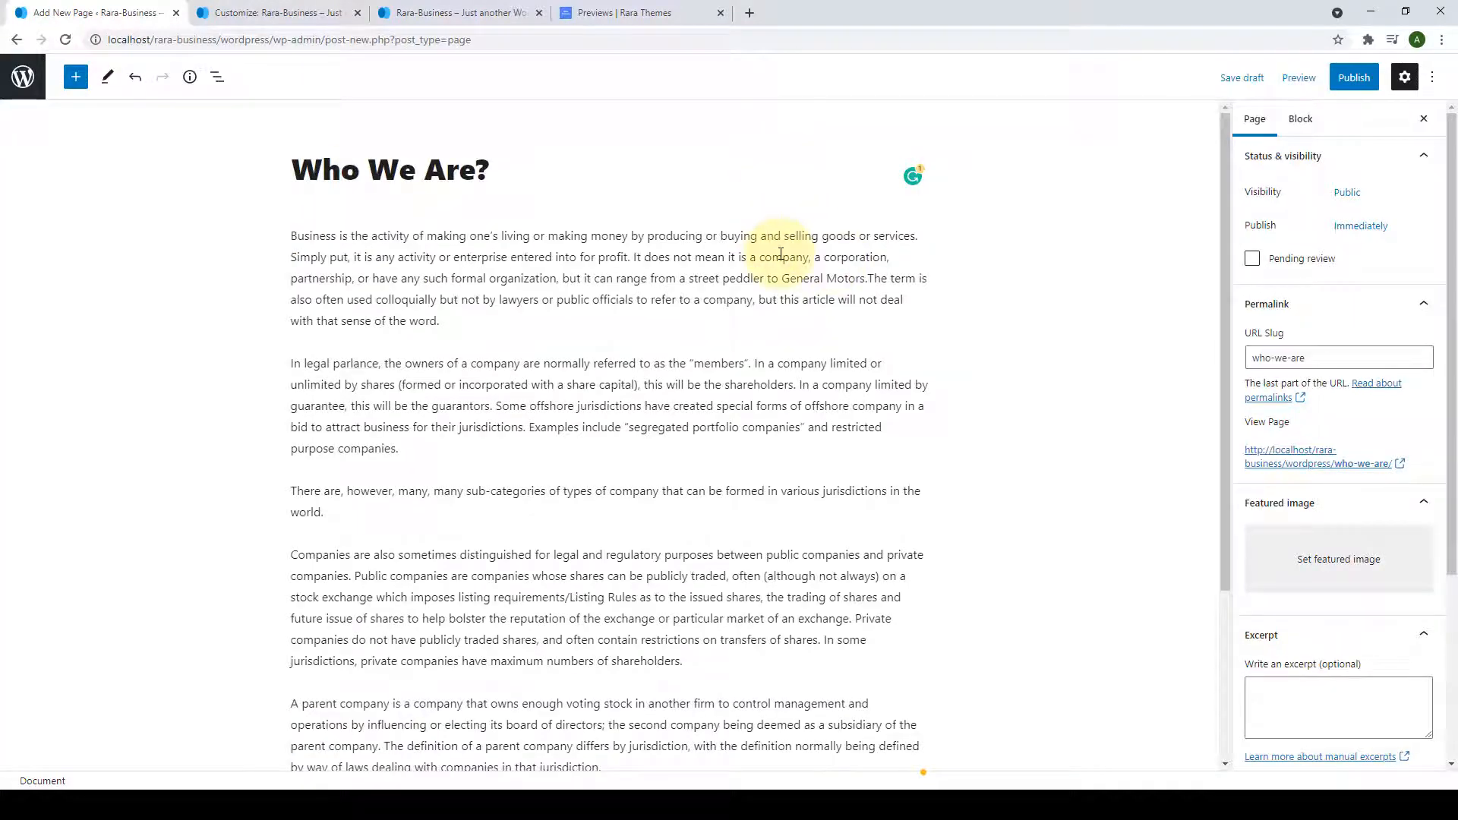
Set the page's featured image to joy-2483926_19201.jpg, the woman with the red balloon, from the media library.
scroll(1275, 235, "down", 2)
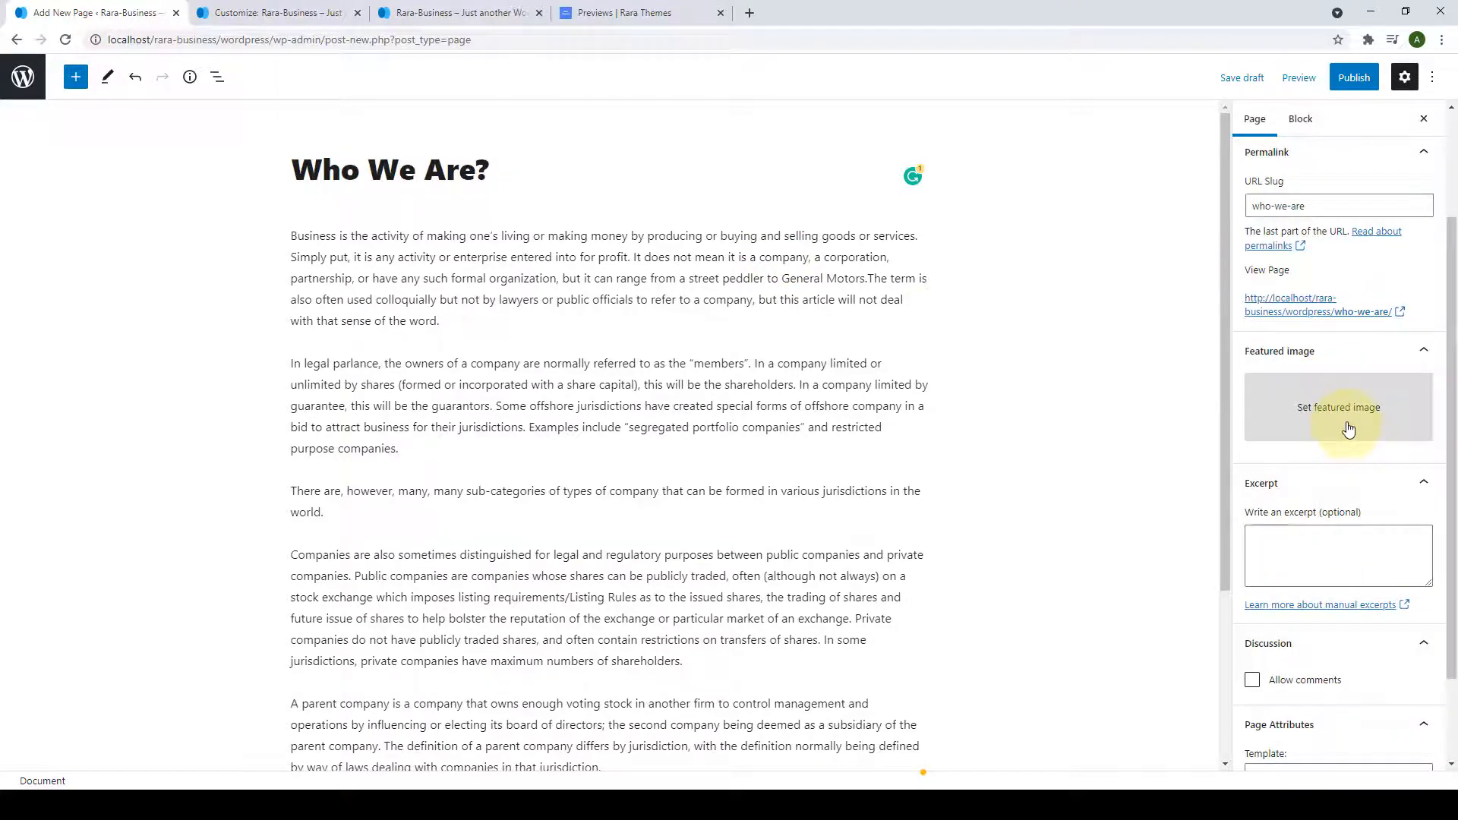
left_click(1348, 430)
scroll(586, 416, "down", 1)
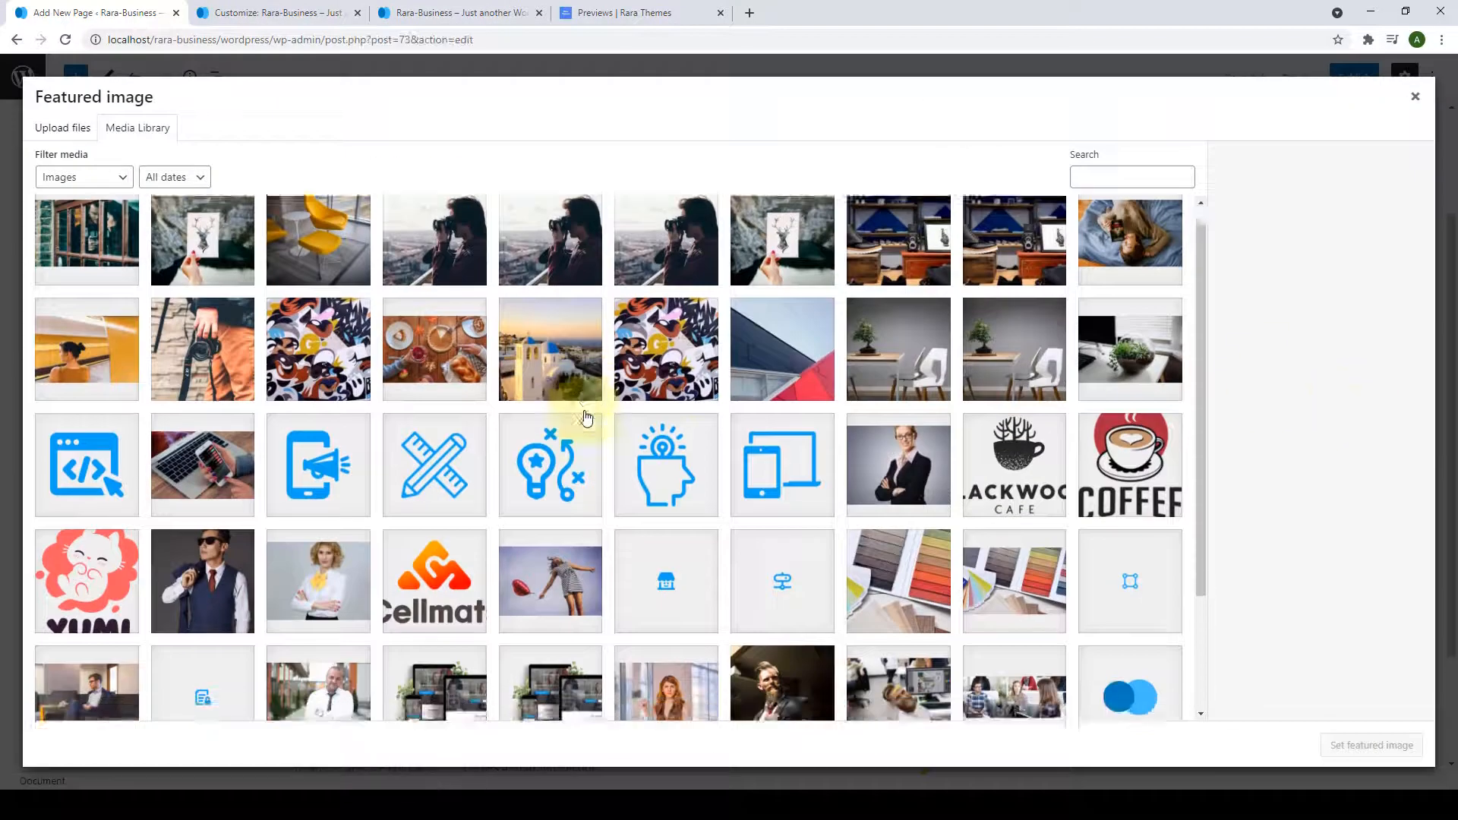
scroll(586, 416, "down", 2)
left_click(541, 427)
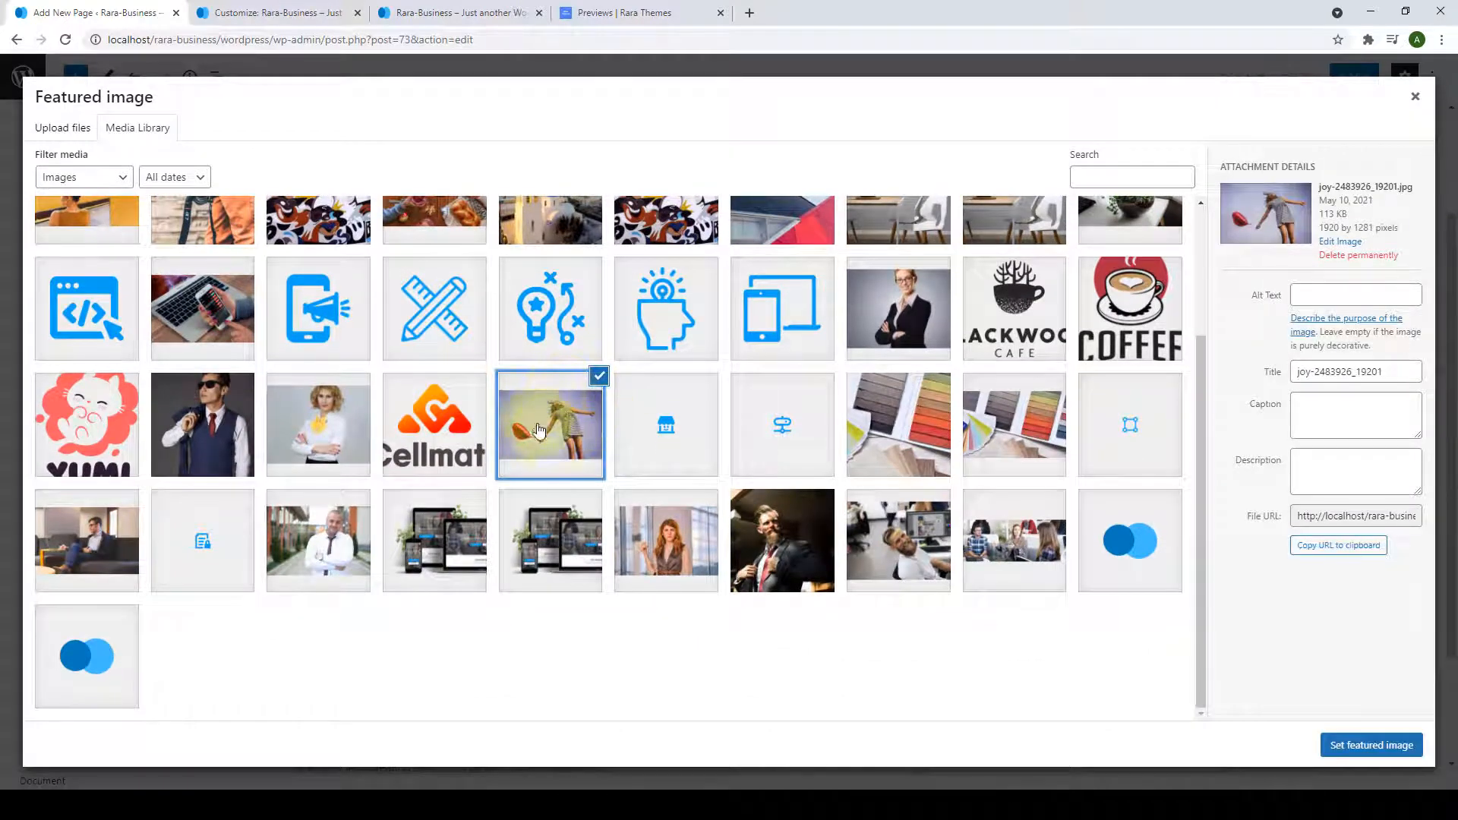
left_click(1402, 748)
Review the page settings and publish the "Who We Are?" page.
scroll(1344, 635, "down", 1)
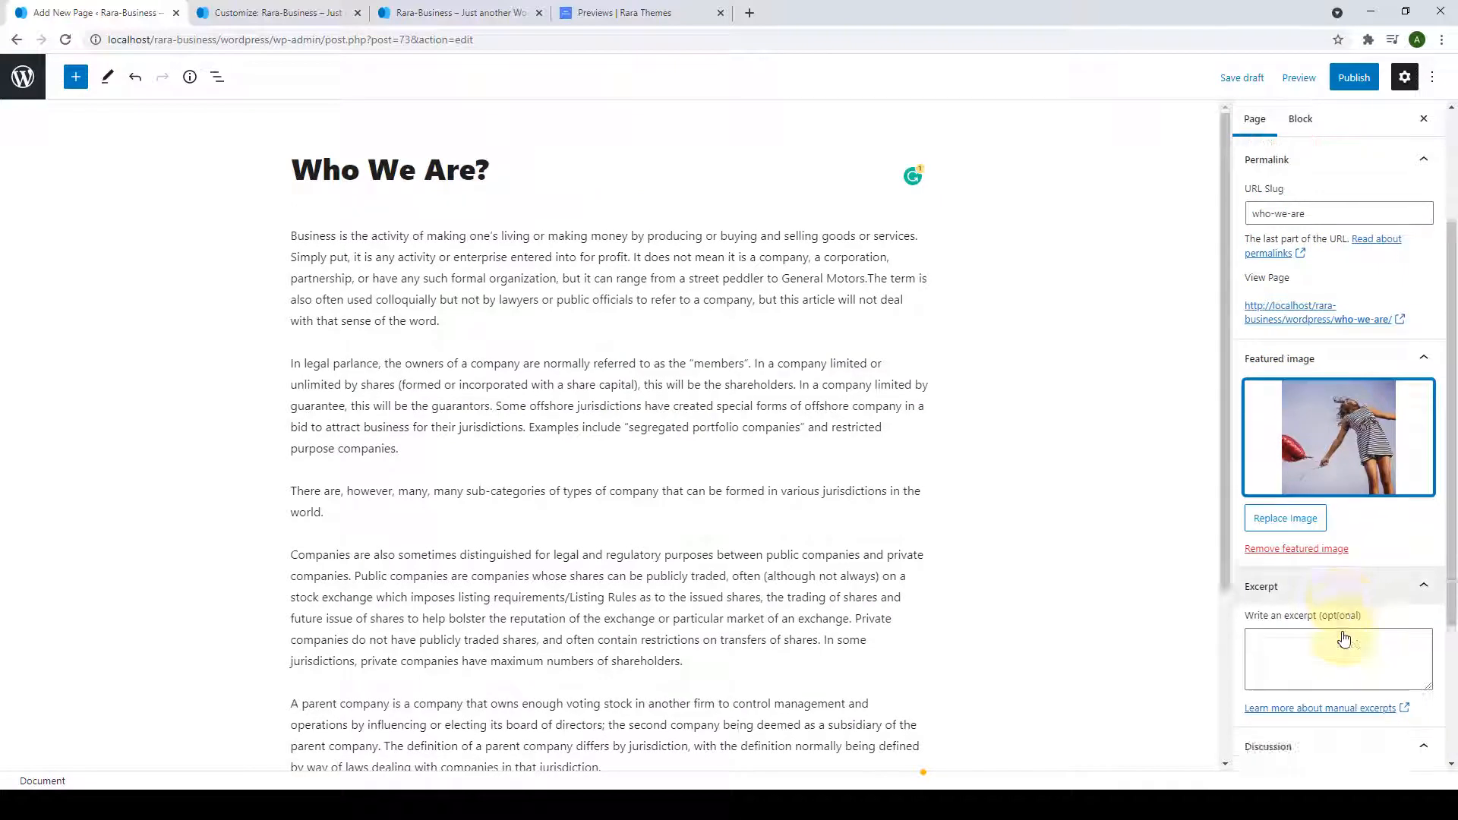
scroll(1334, 495, "up", 3)
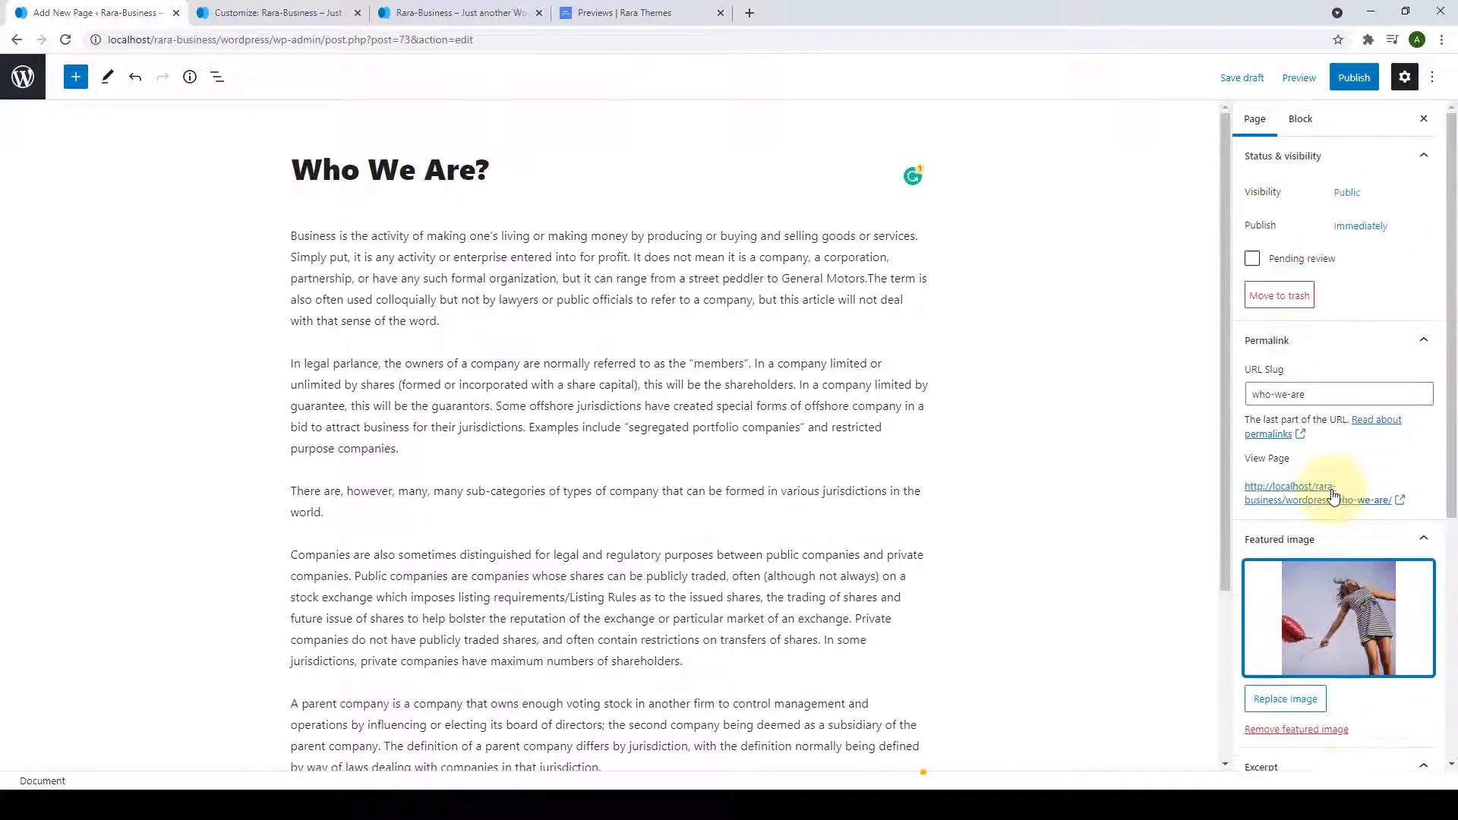
left_click(1355, 78)
left_click(1341, 76)
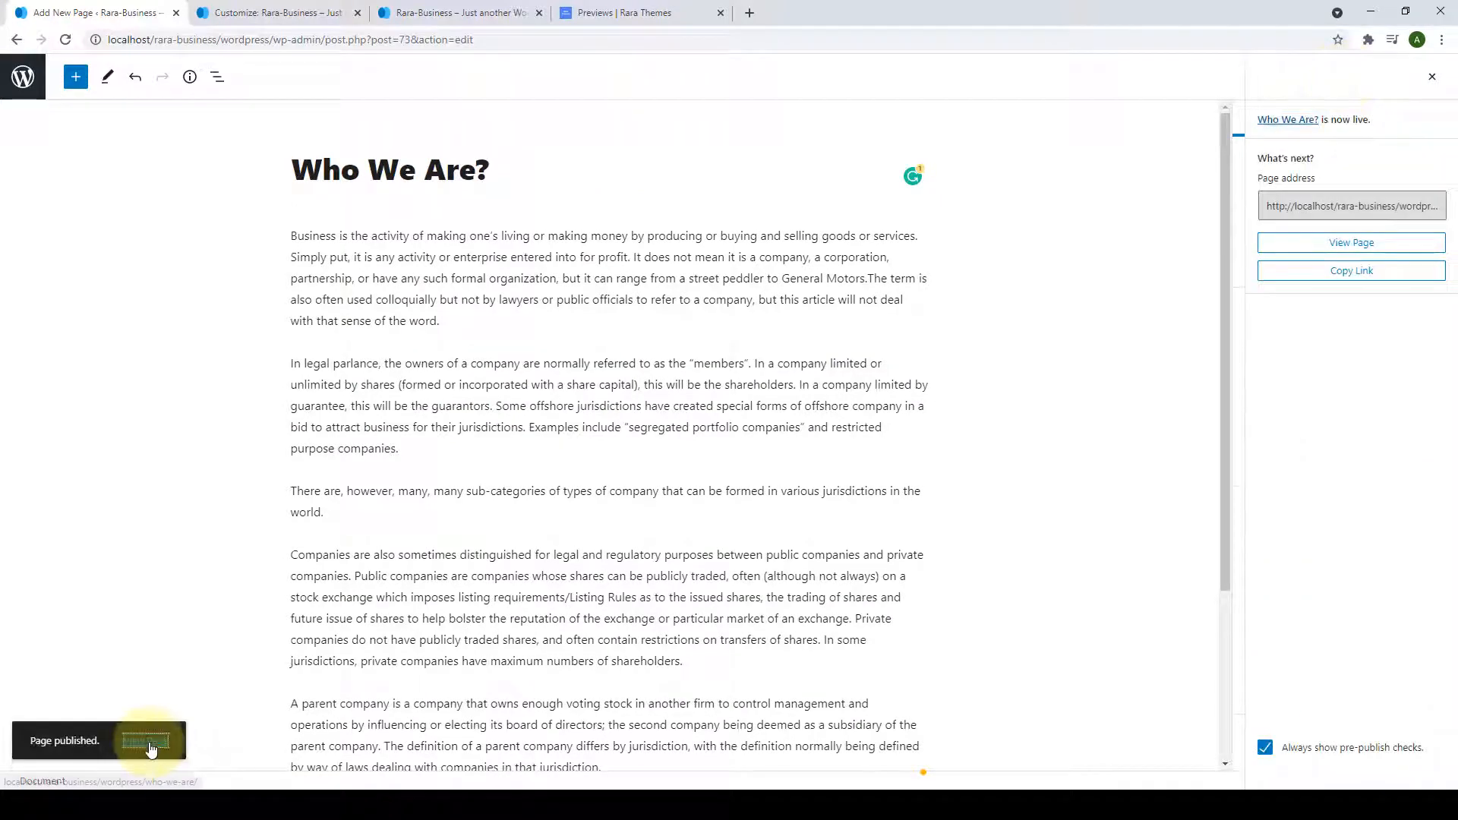
Open the published "Who We Are?" page in a new tab, examine its image and text, and close it.
right_click(146, 742)
left_click(210, 622)
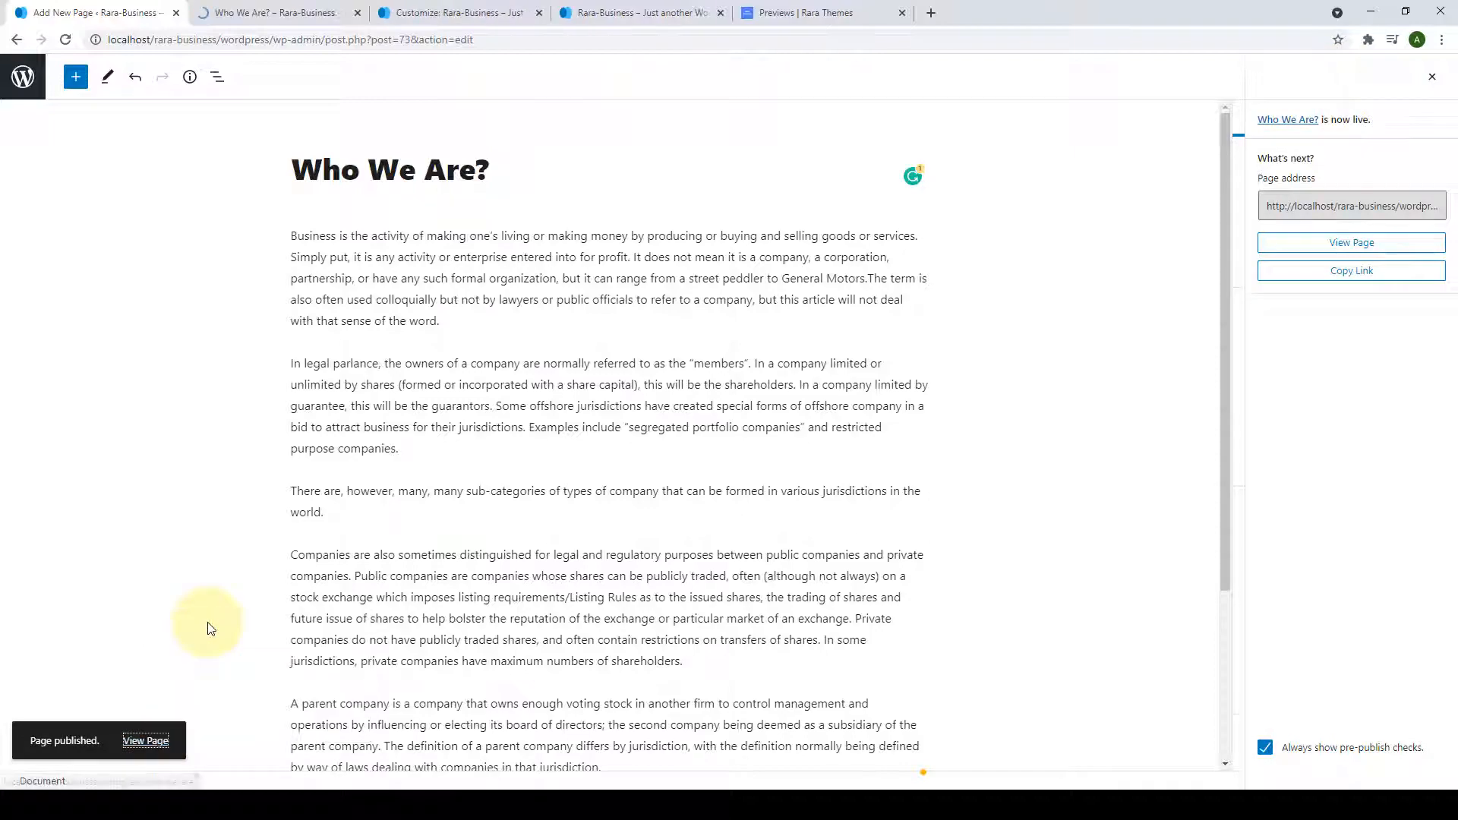
left_click(307, 11)
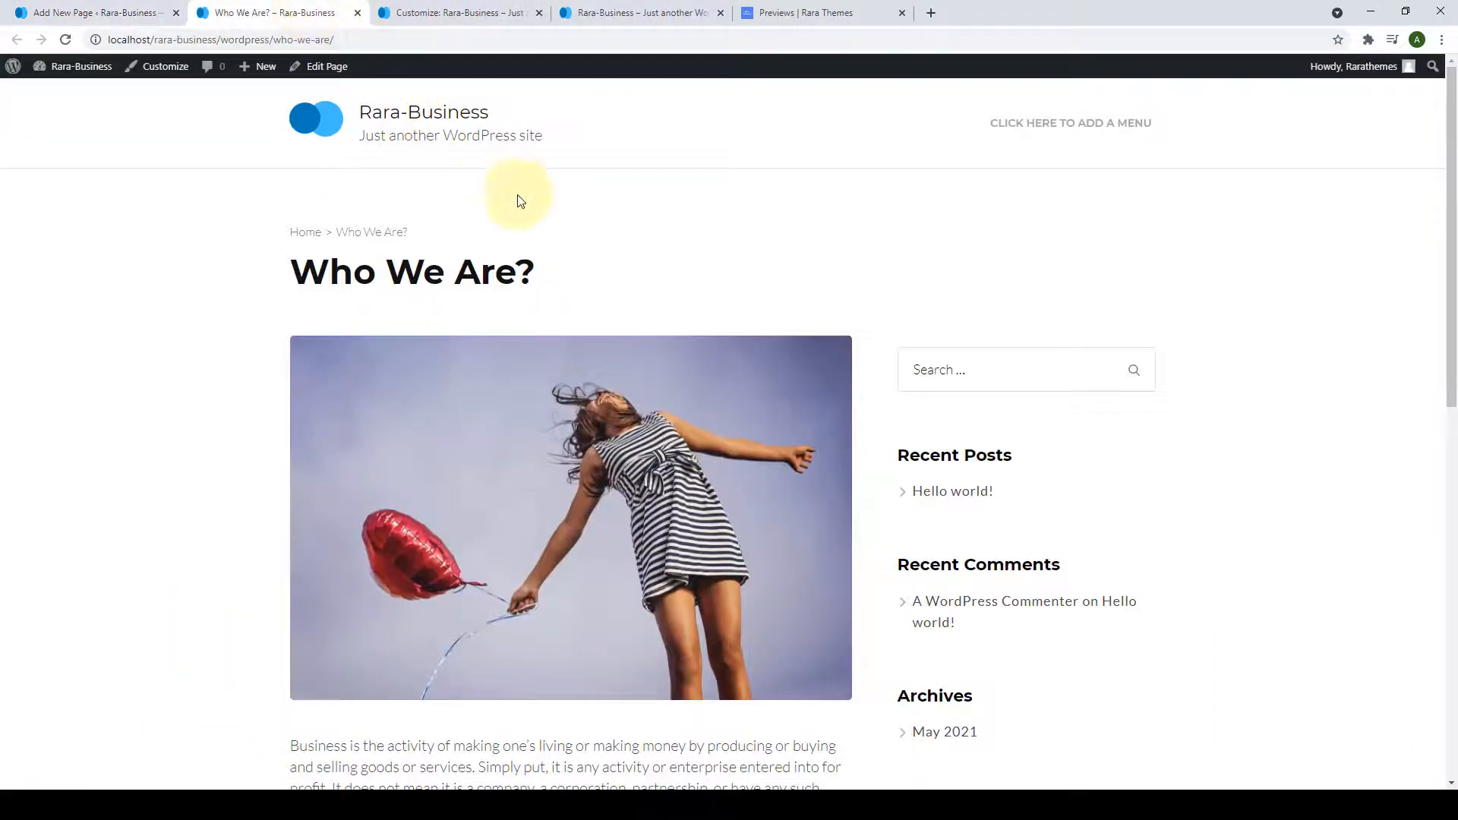
scroll(668, 503, "down", 8)
scroll(668, 504, "down", 2)
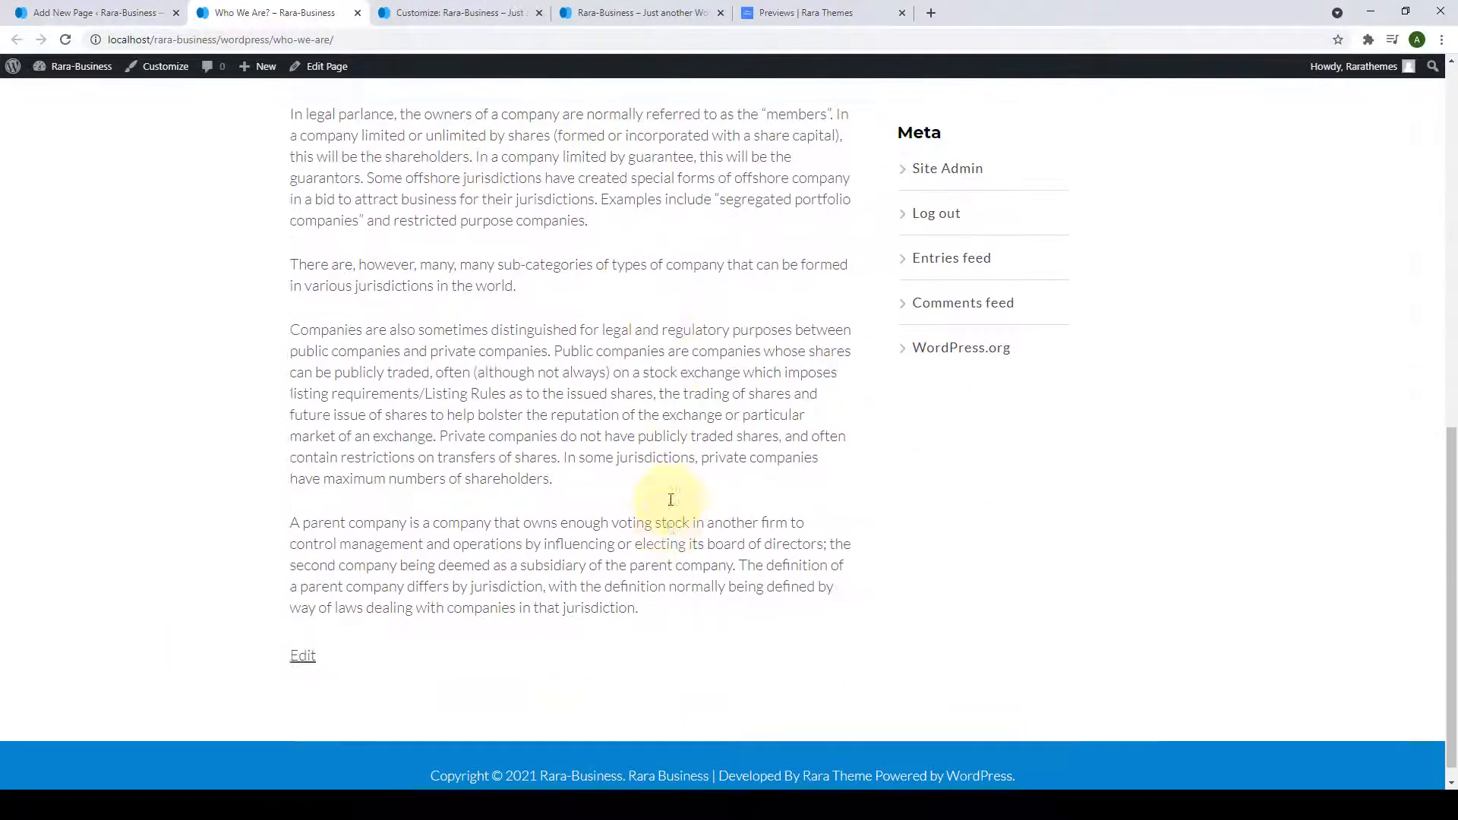
scroll(670, 491, "up", 10)
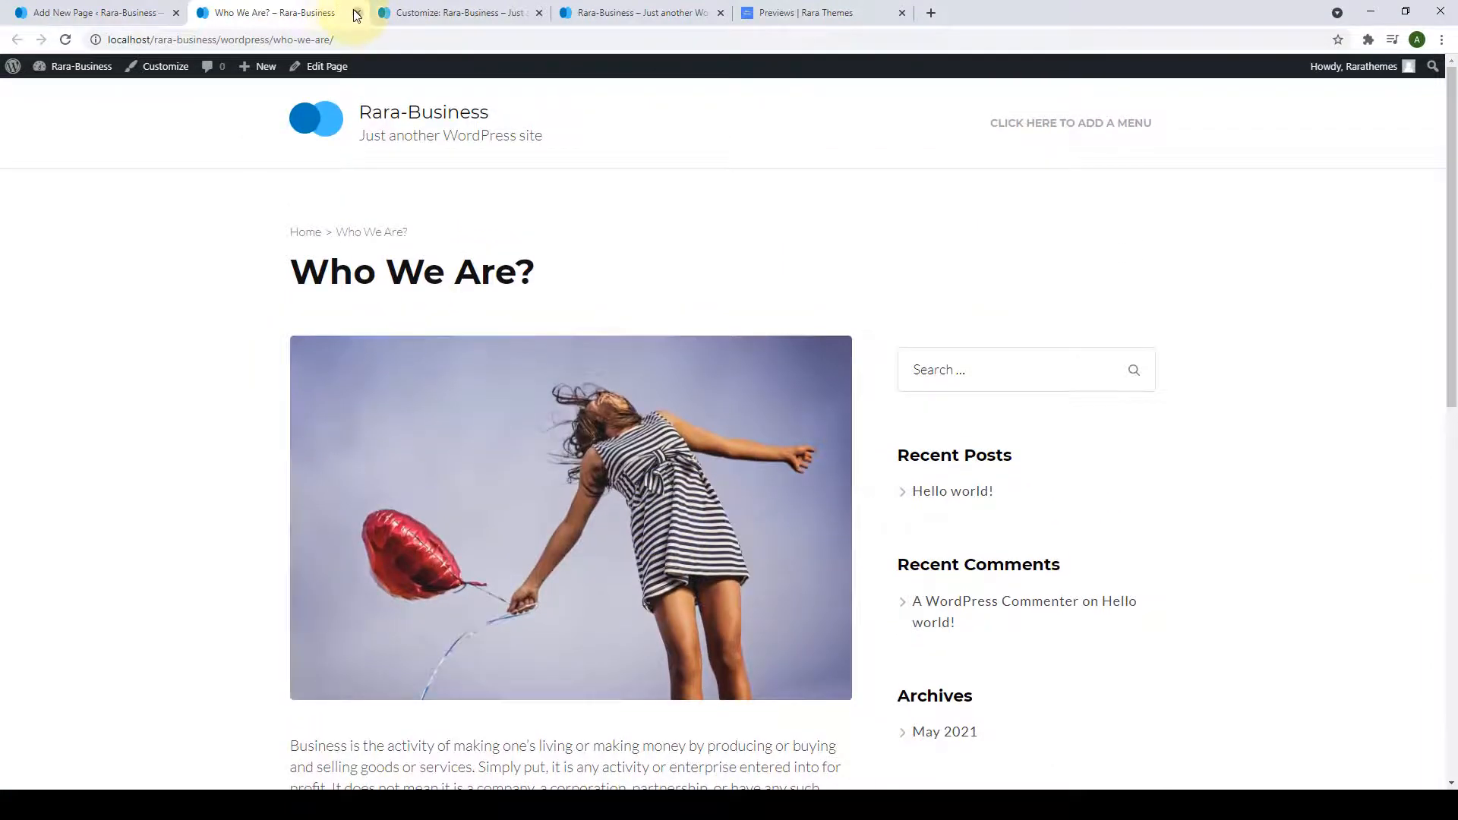
left_click(357, 13)
Leave the page editor for the Pages list, and reload the customizer in its tab.
left_click(25, 79)
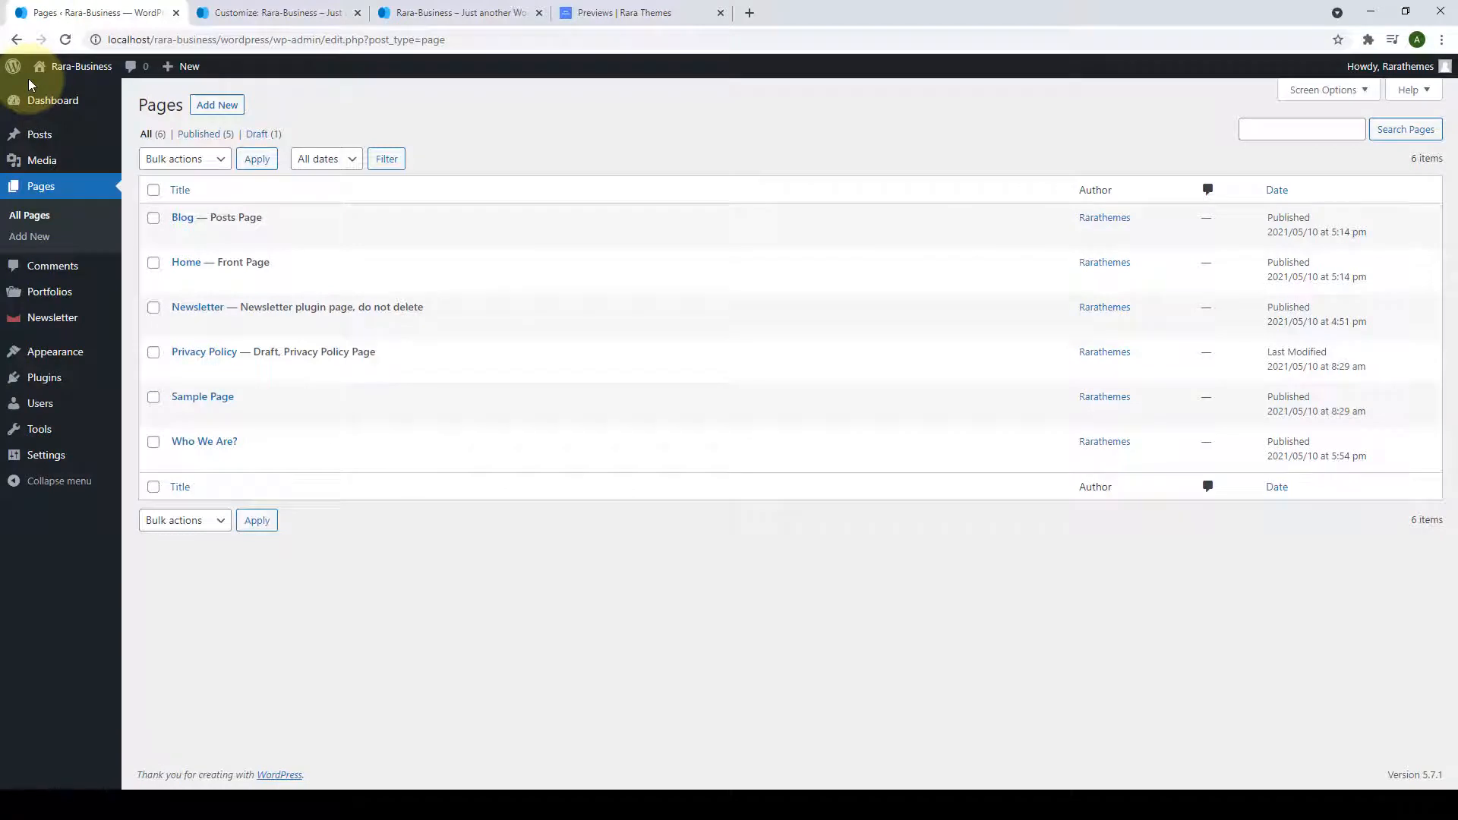
left_click(215, 13)
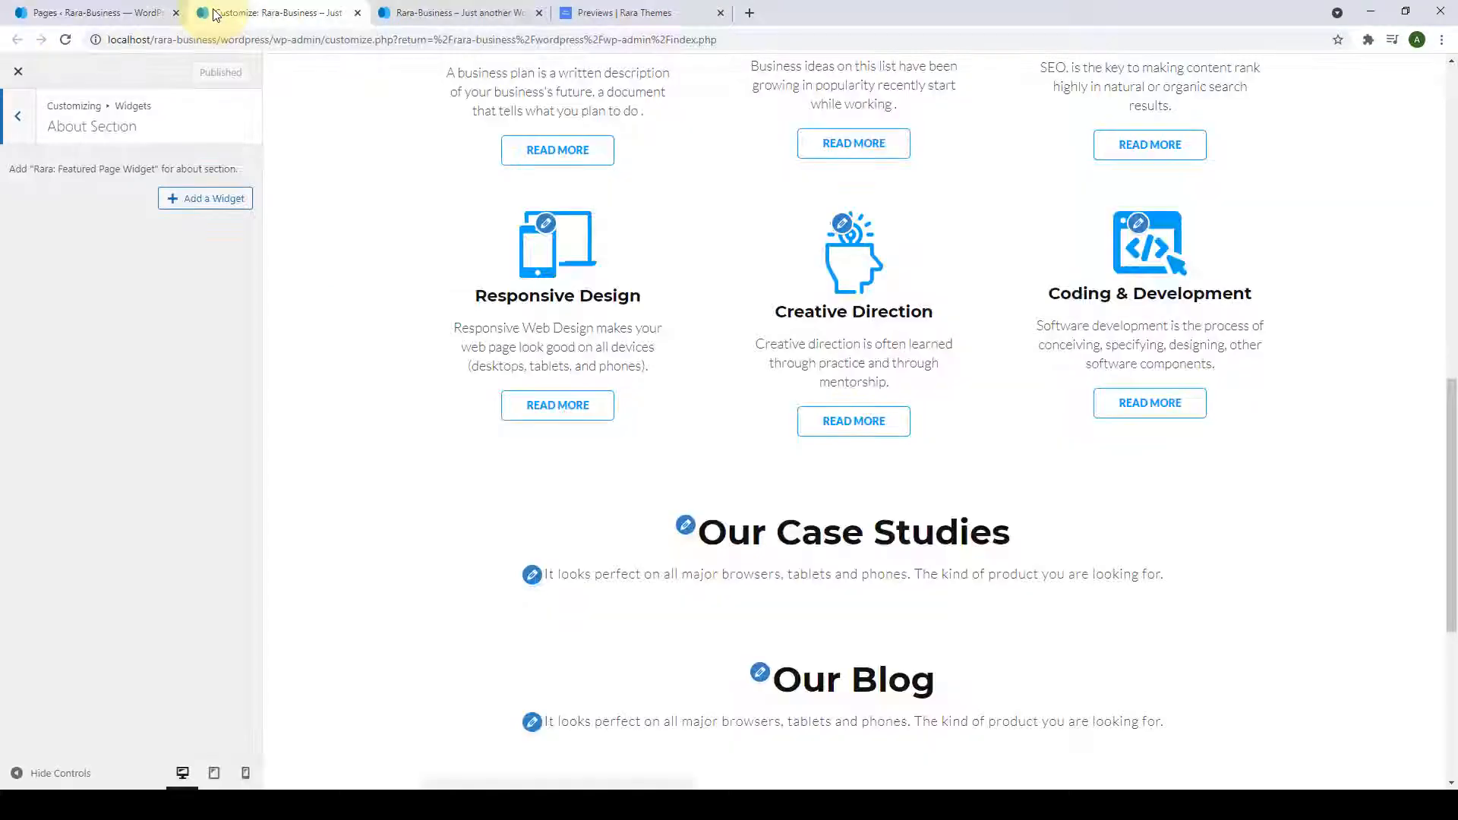
left_click(64, 40)
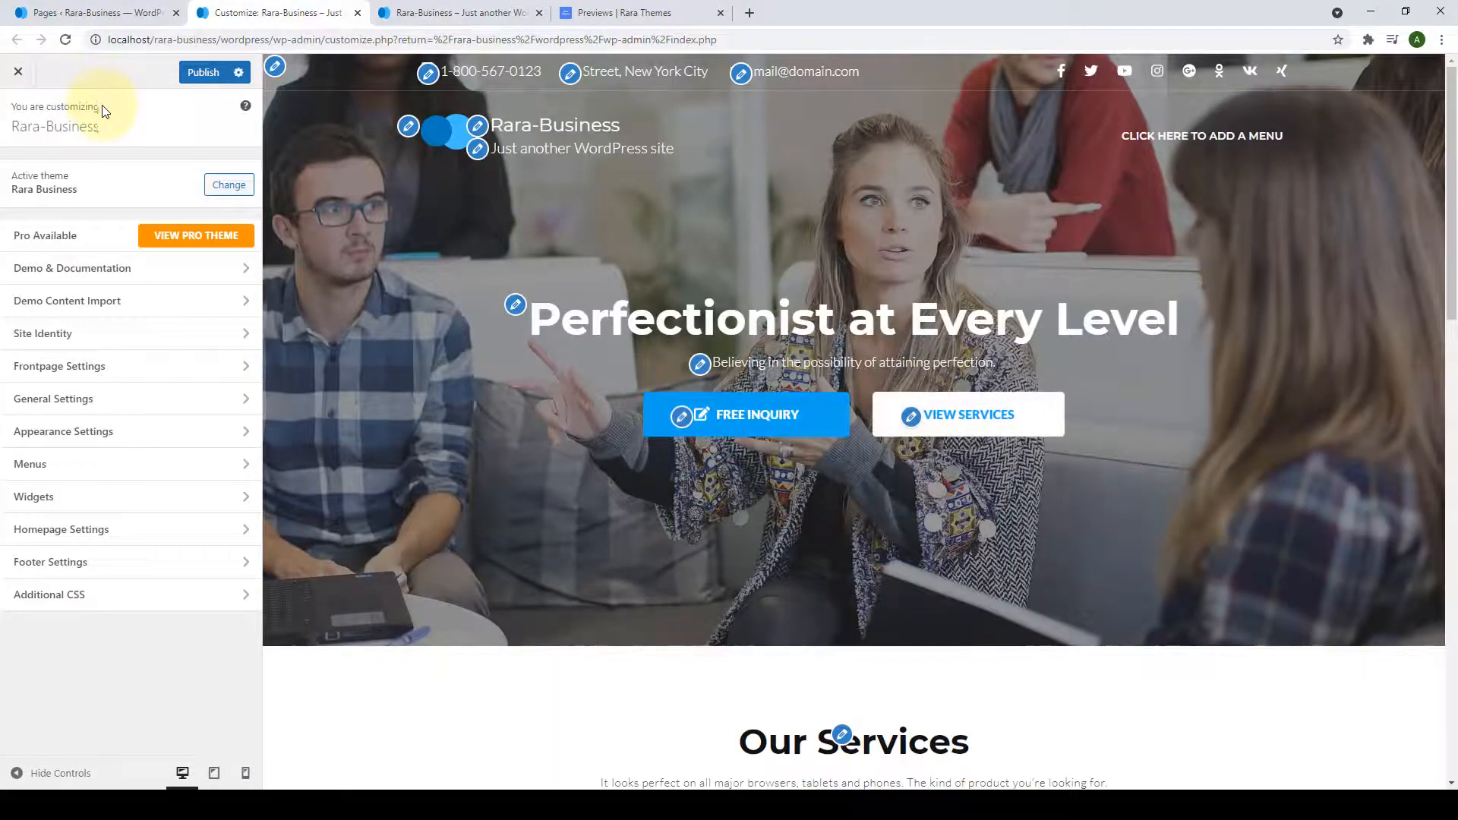
left_click(101, 9)
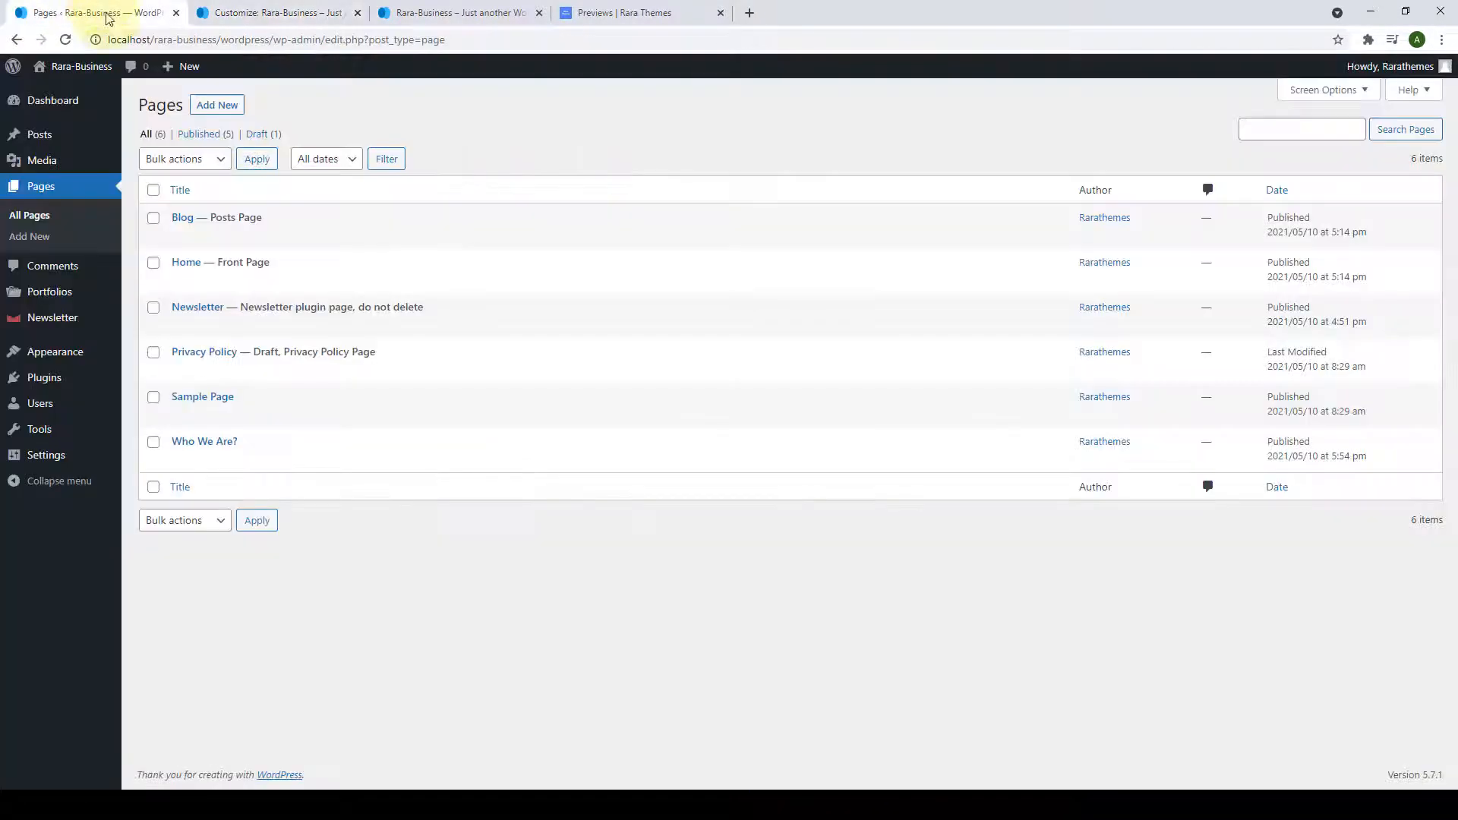
left_click(319, 12)
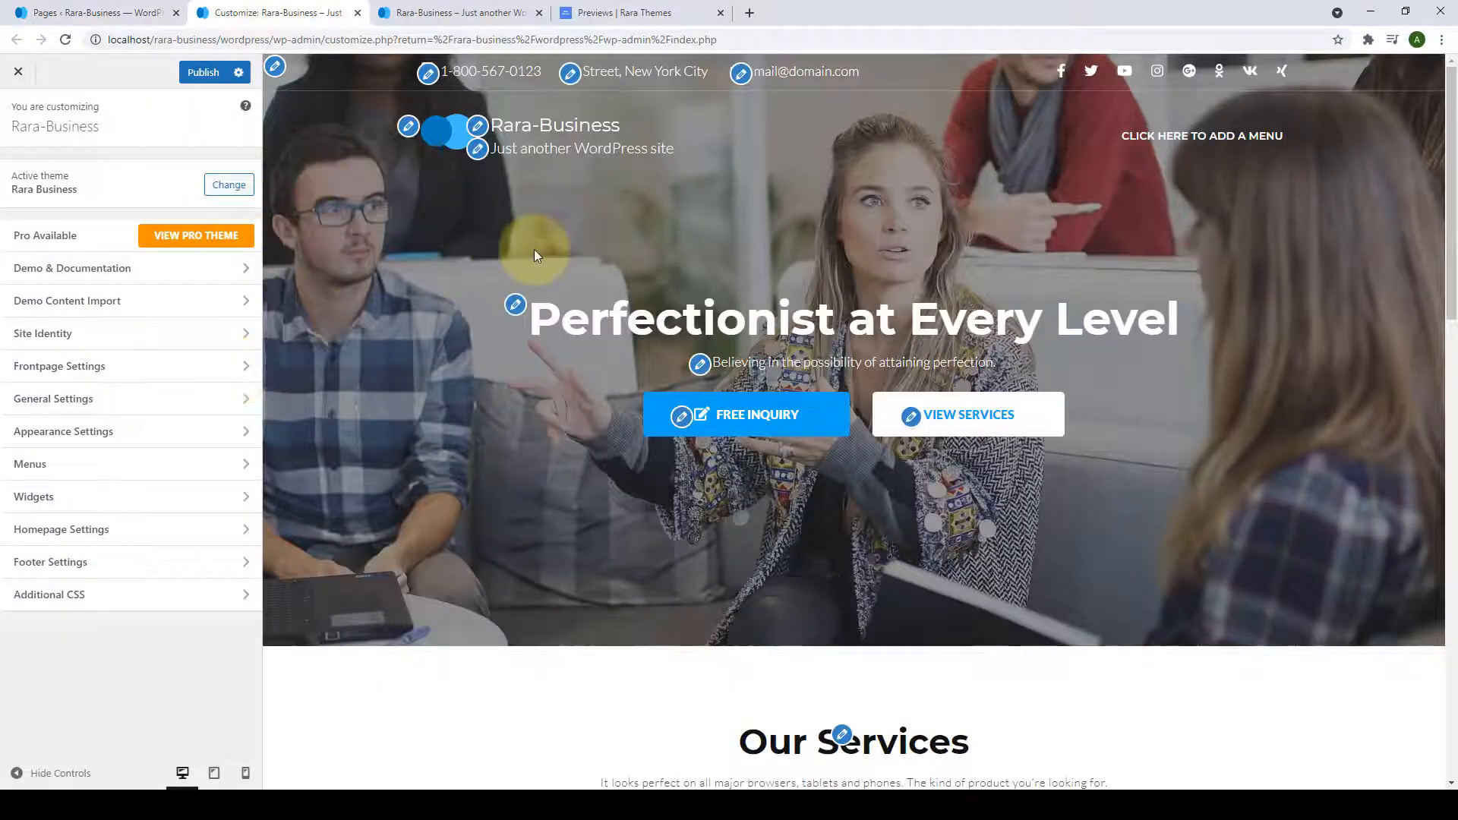
Add the "Rara: A Featured Page Widget" to the About Section in the Frontpage Settings.
scroll(534, 249, "down", 10)
scroll(539, 296, "down", 3)
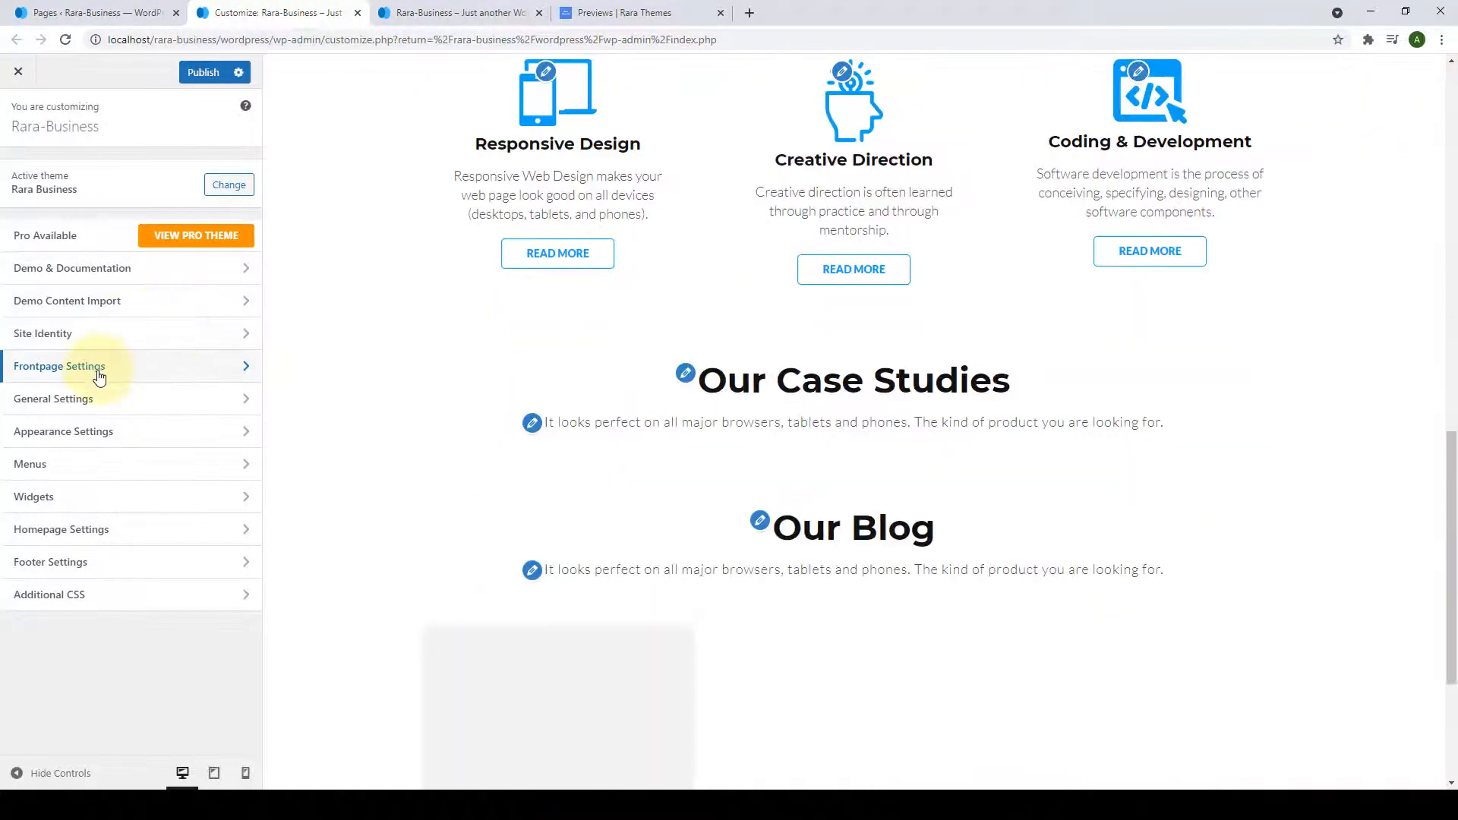
left_click(152, 367)
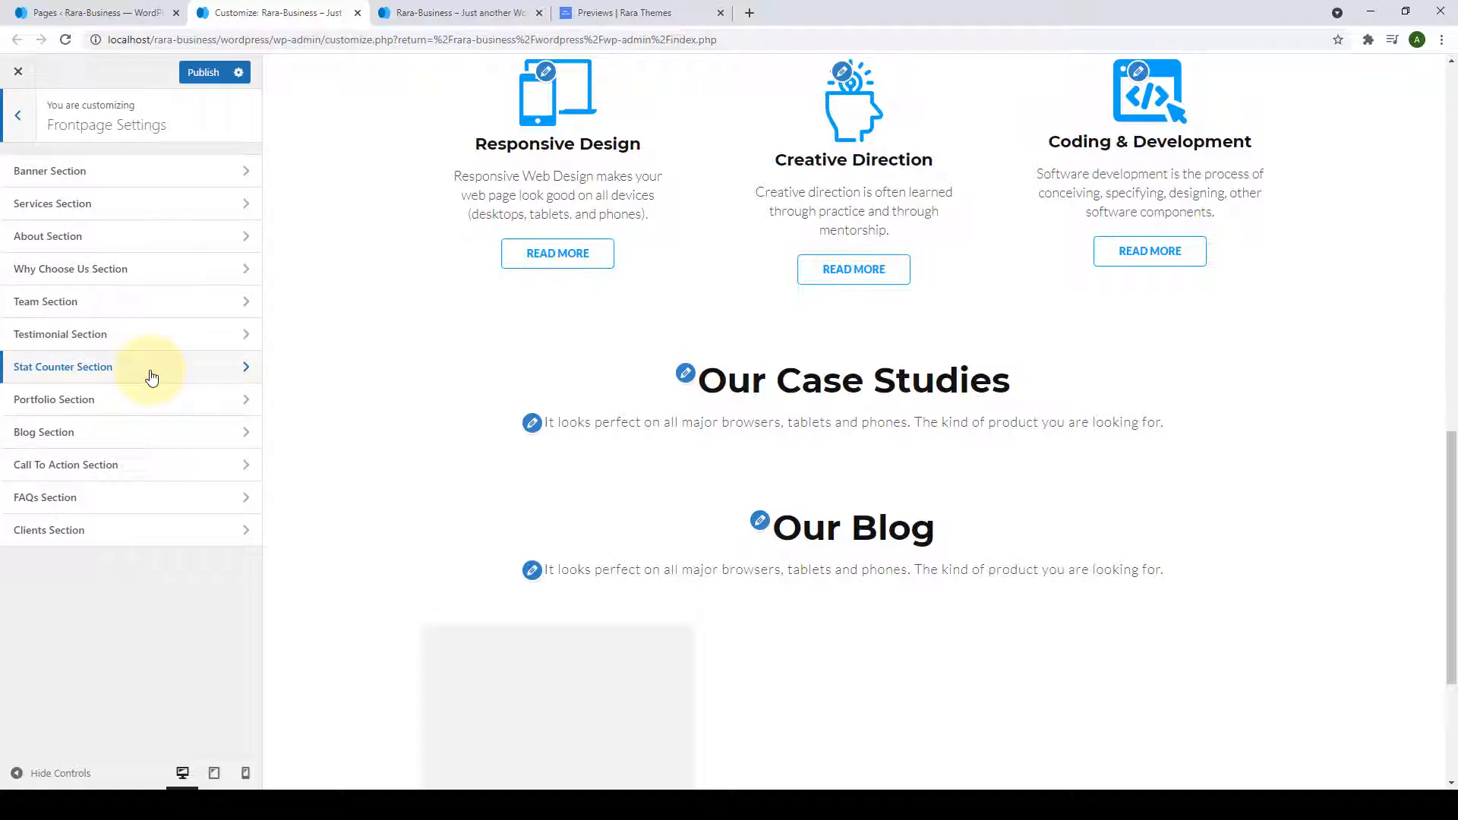
left_click(163, 240)
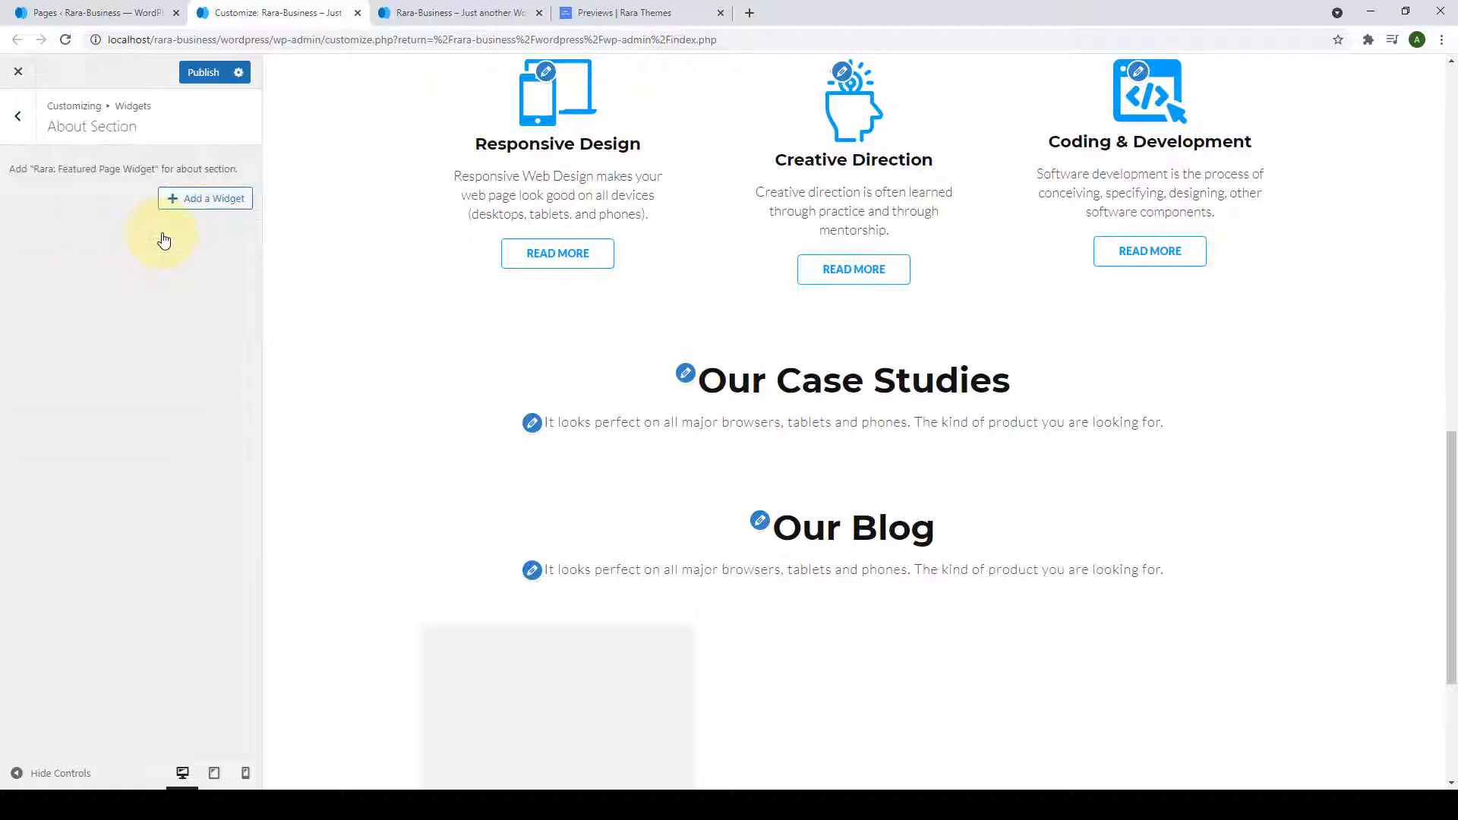
left_click(174, 205)
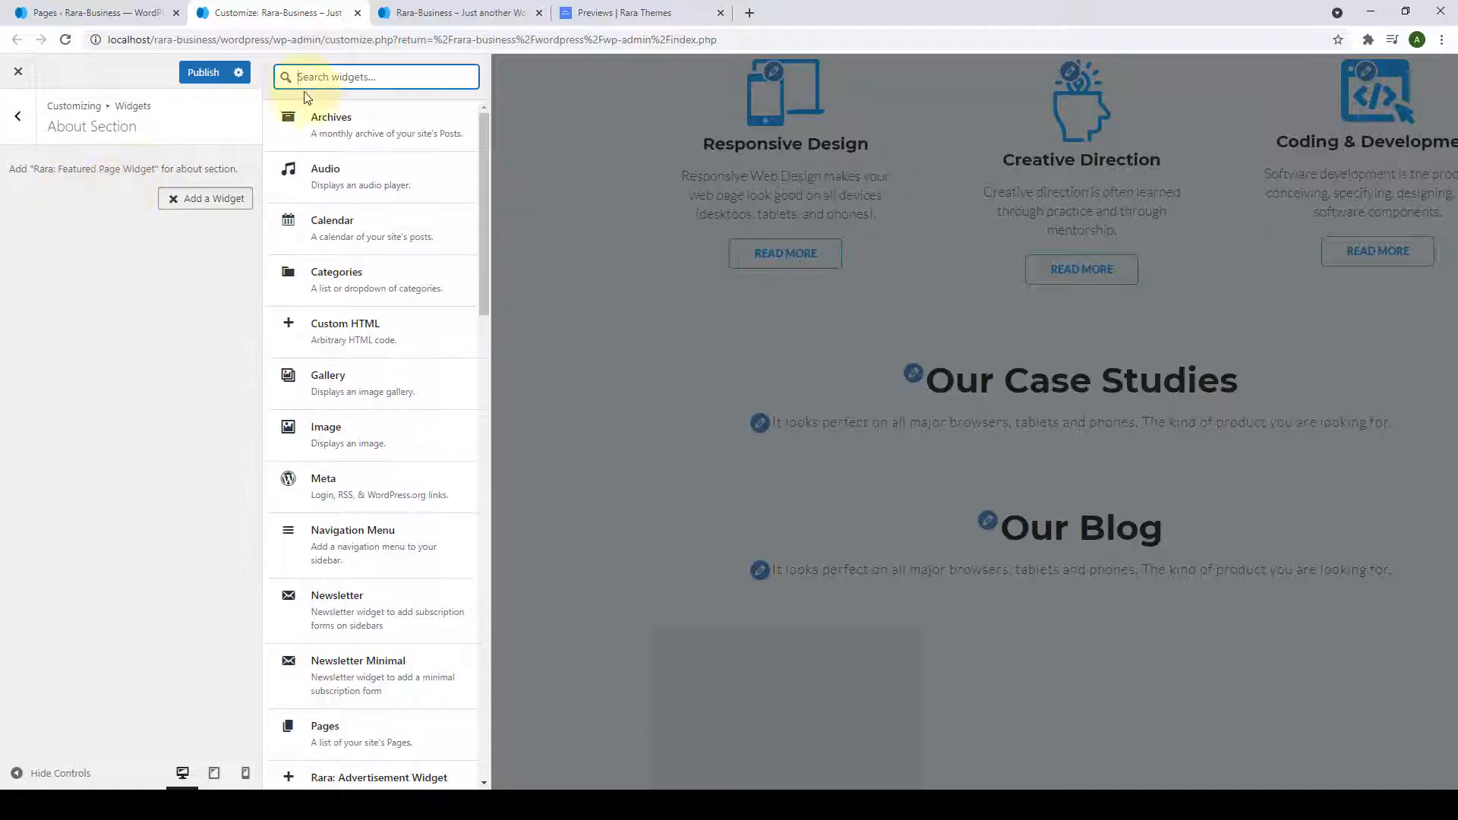
type("fea")
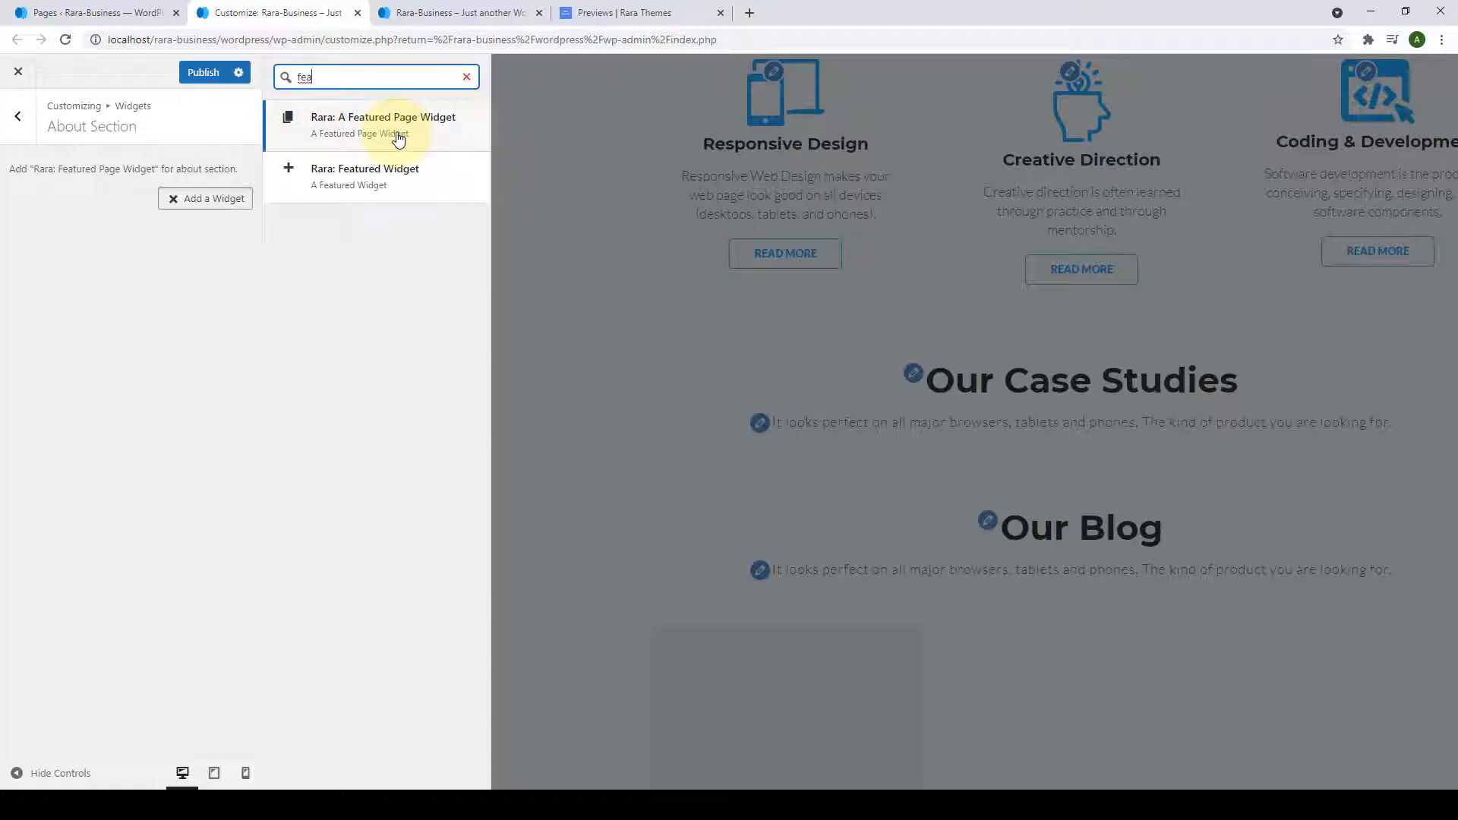
left_click(398, 137)
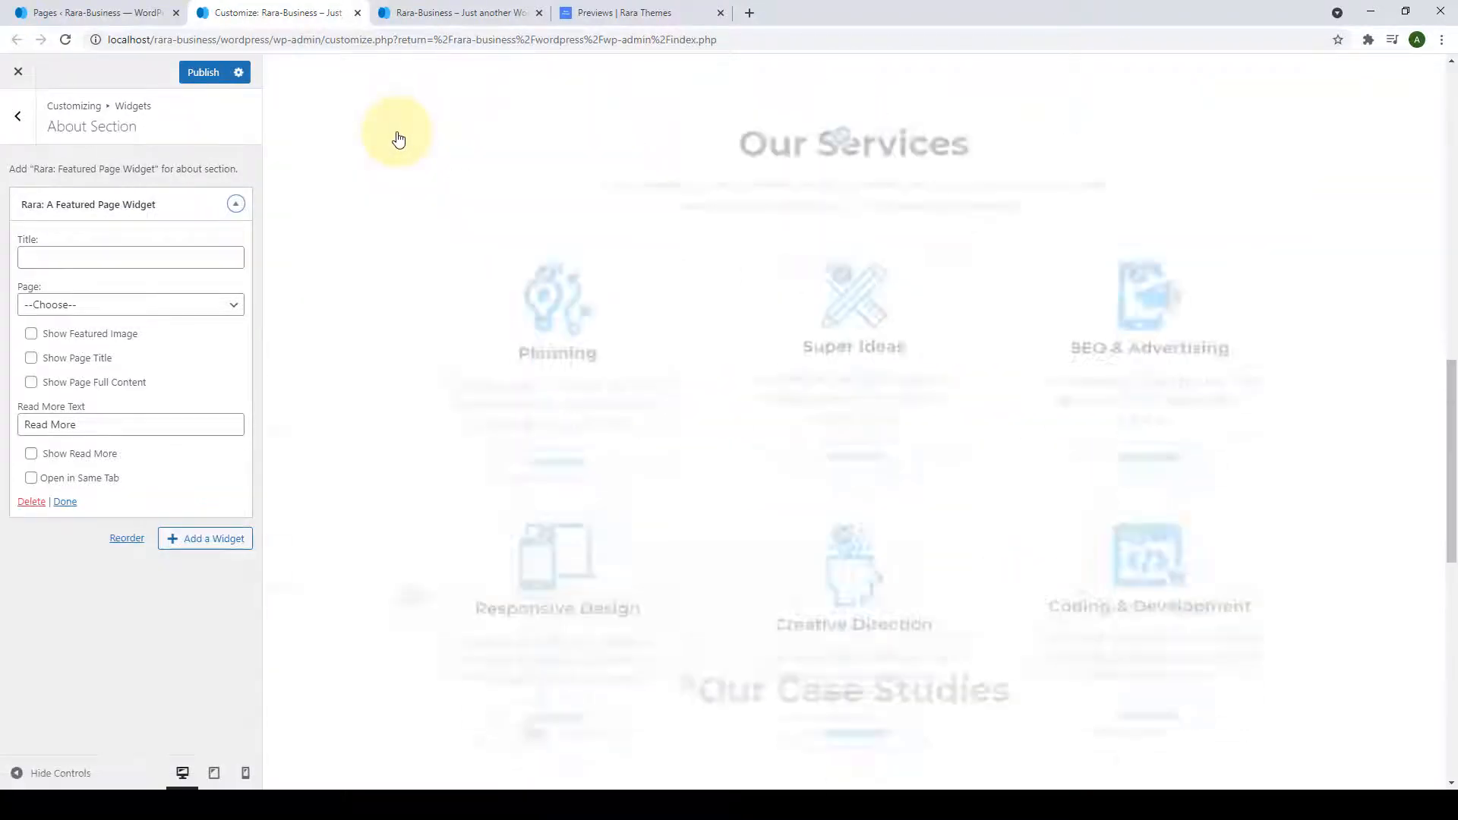
Title the featured page widget "Who We Are?" and link it to the "Who We Are?" page with its featured image shown.
left_click(84, 257)
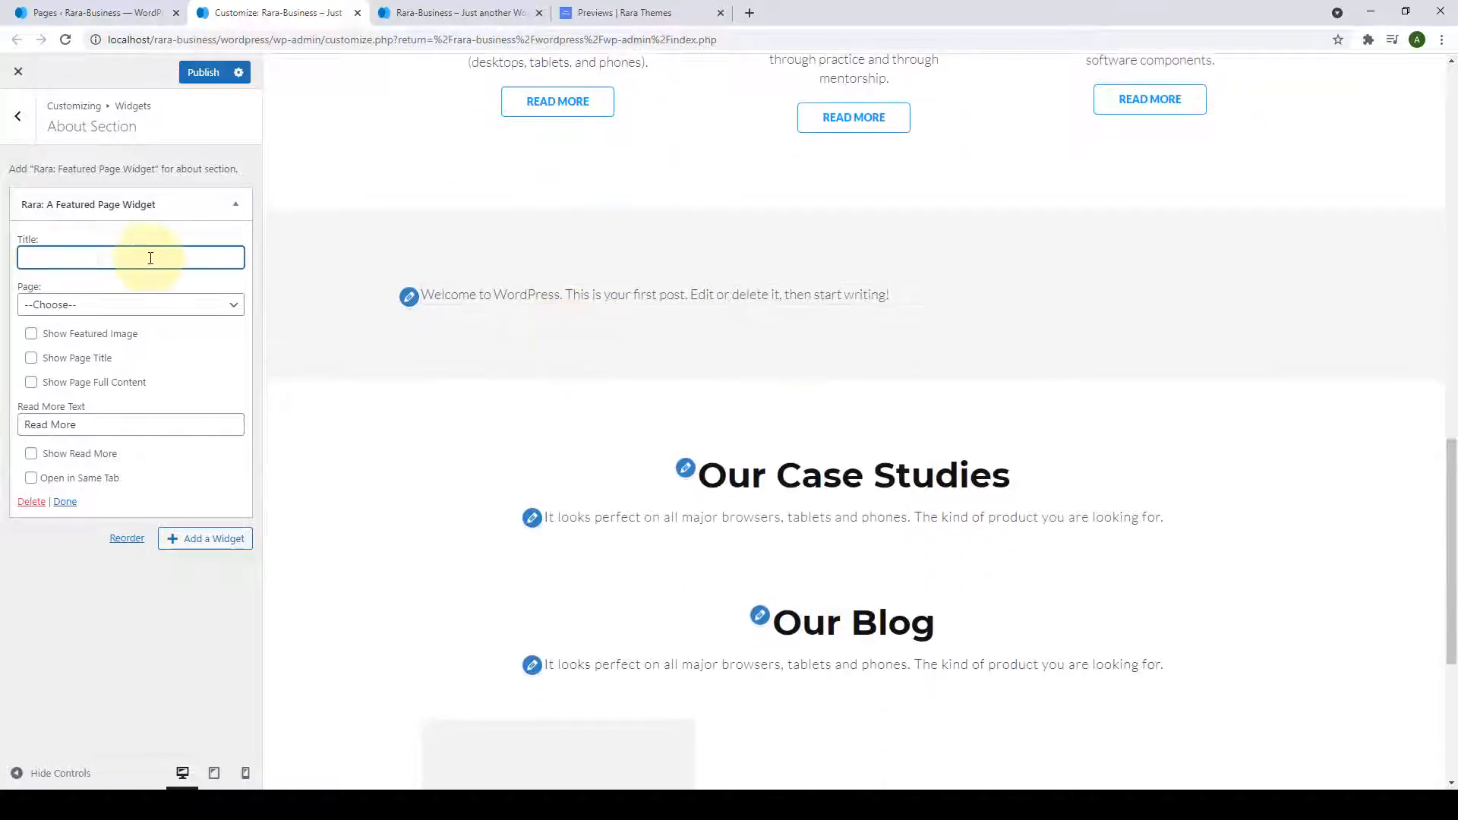
type("Who We Are?")
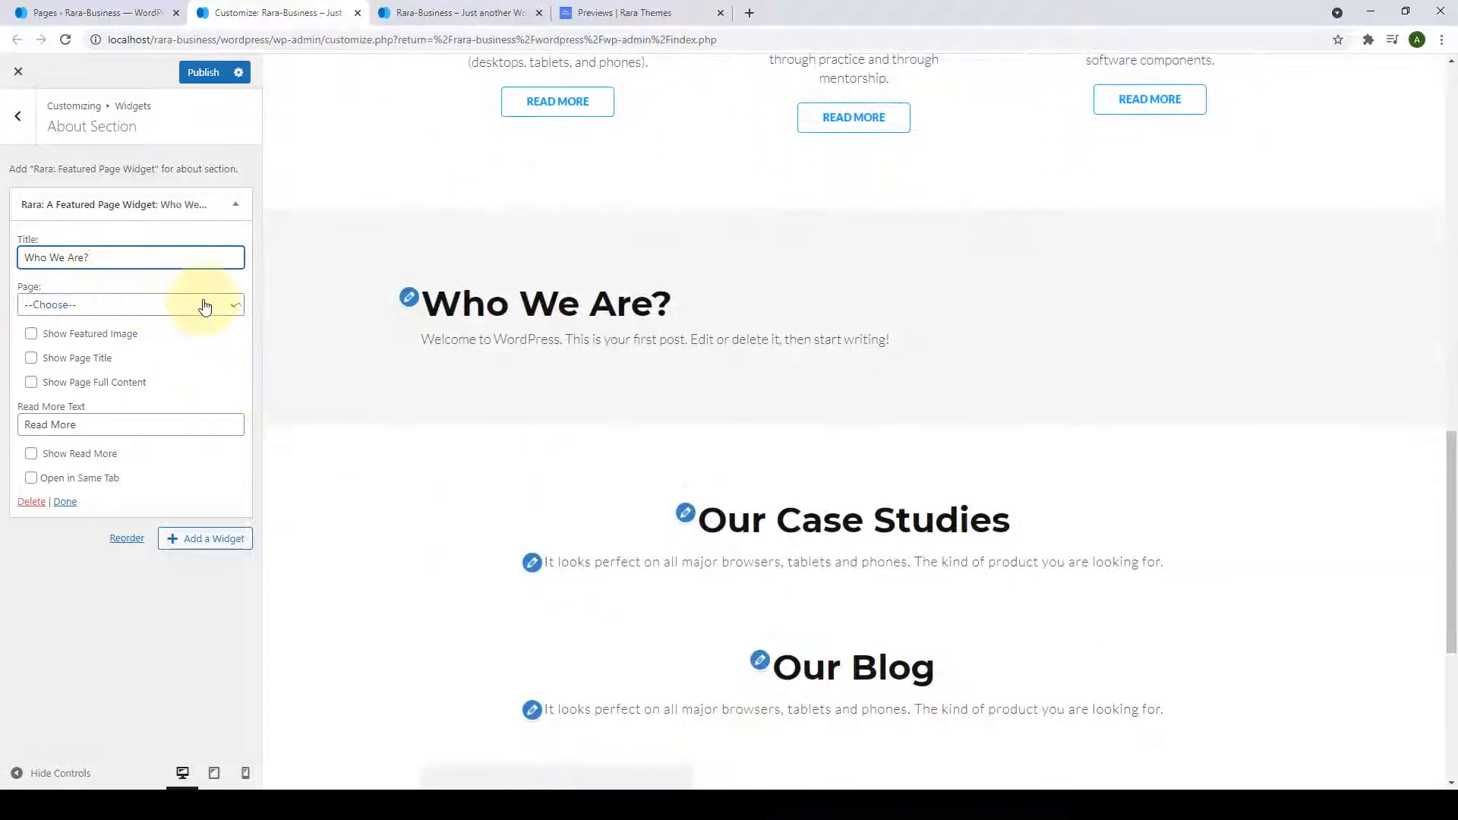
left_click(227, 307)
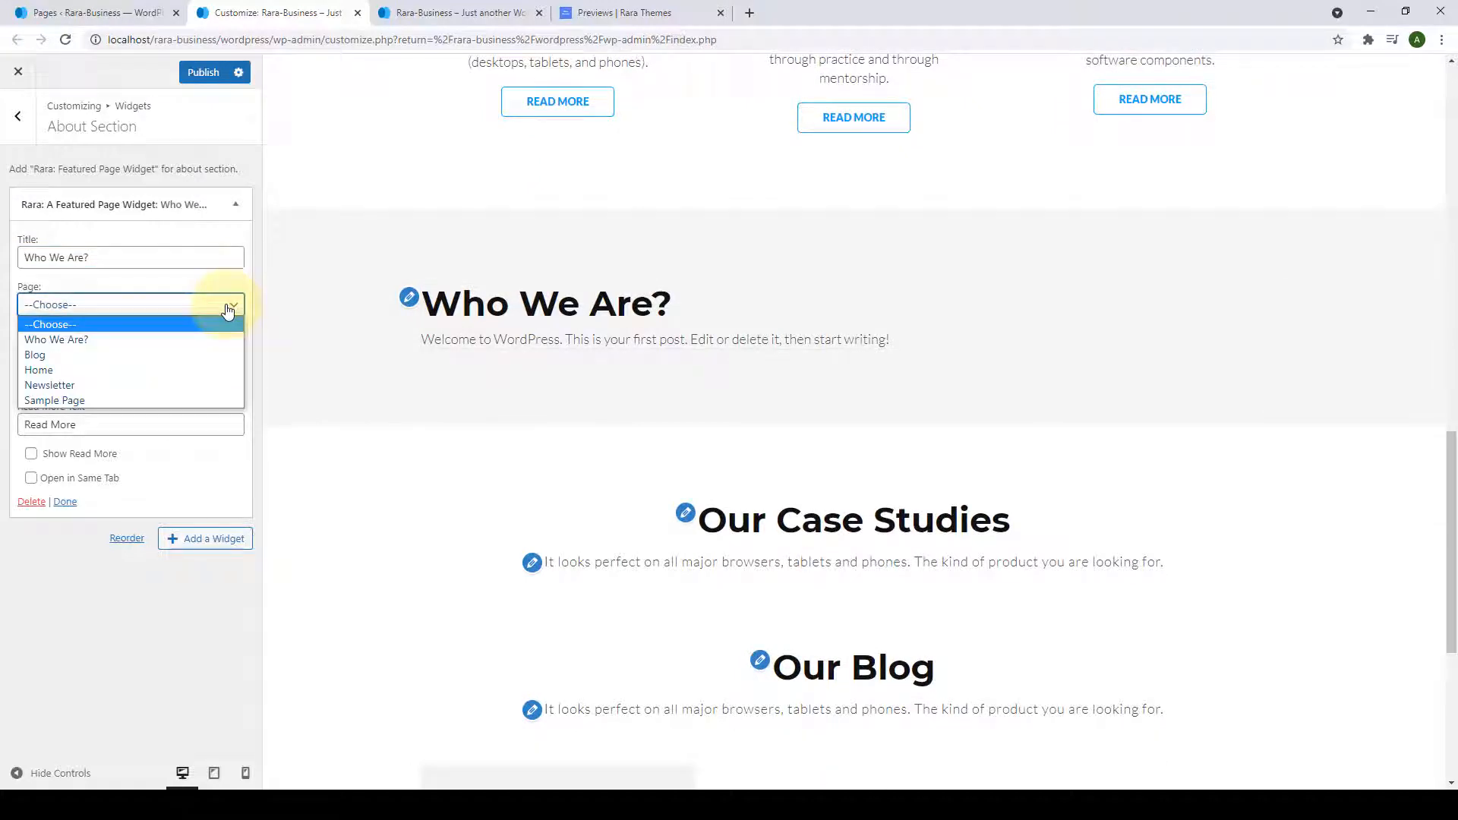
left_click(83, 340)
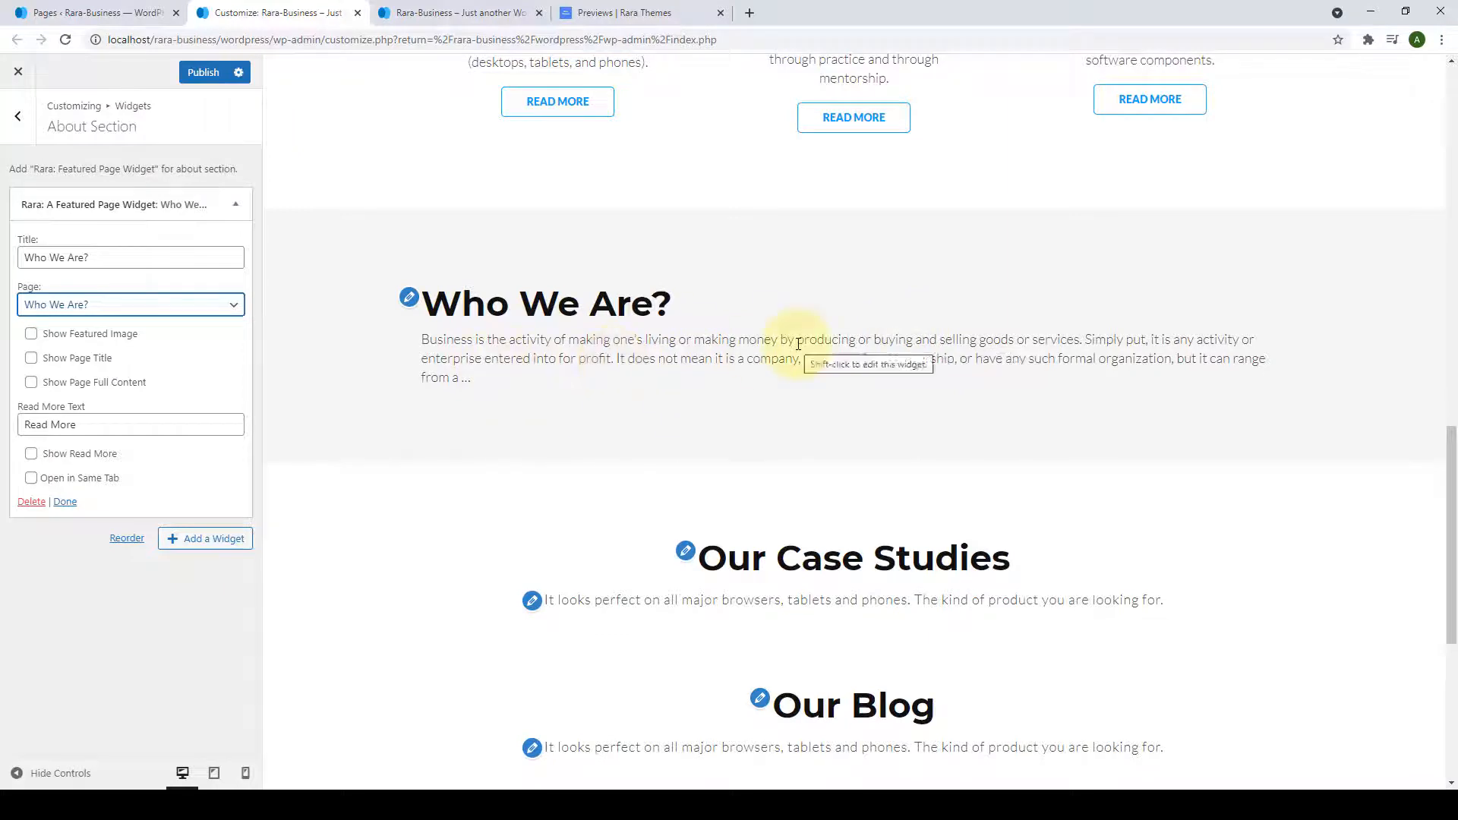
left_click(32, 338)
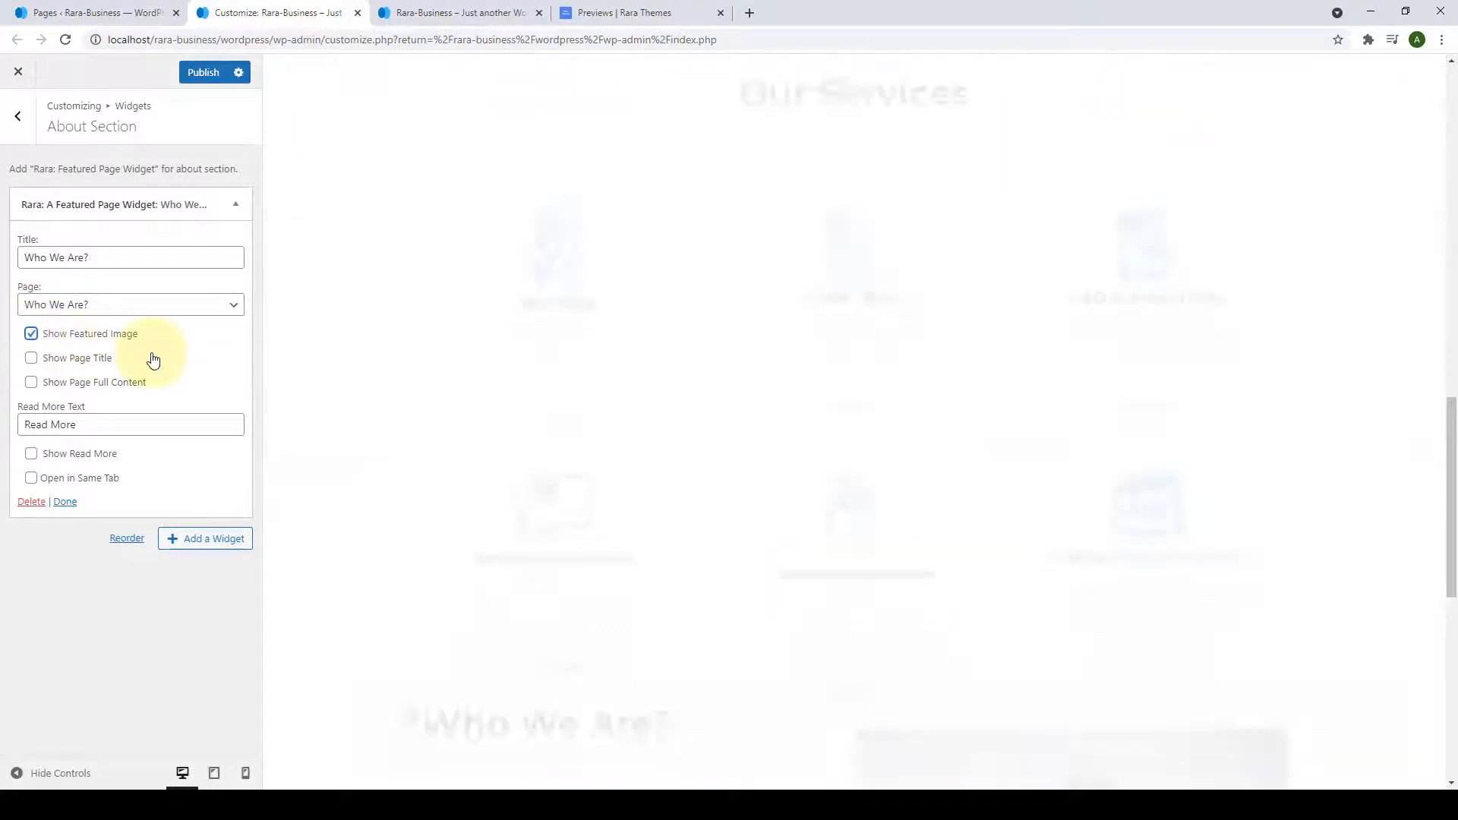
scroll(782, 341, "down", 2)
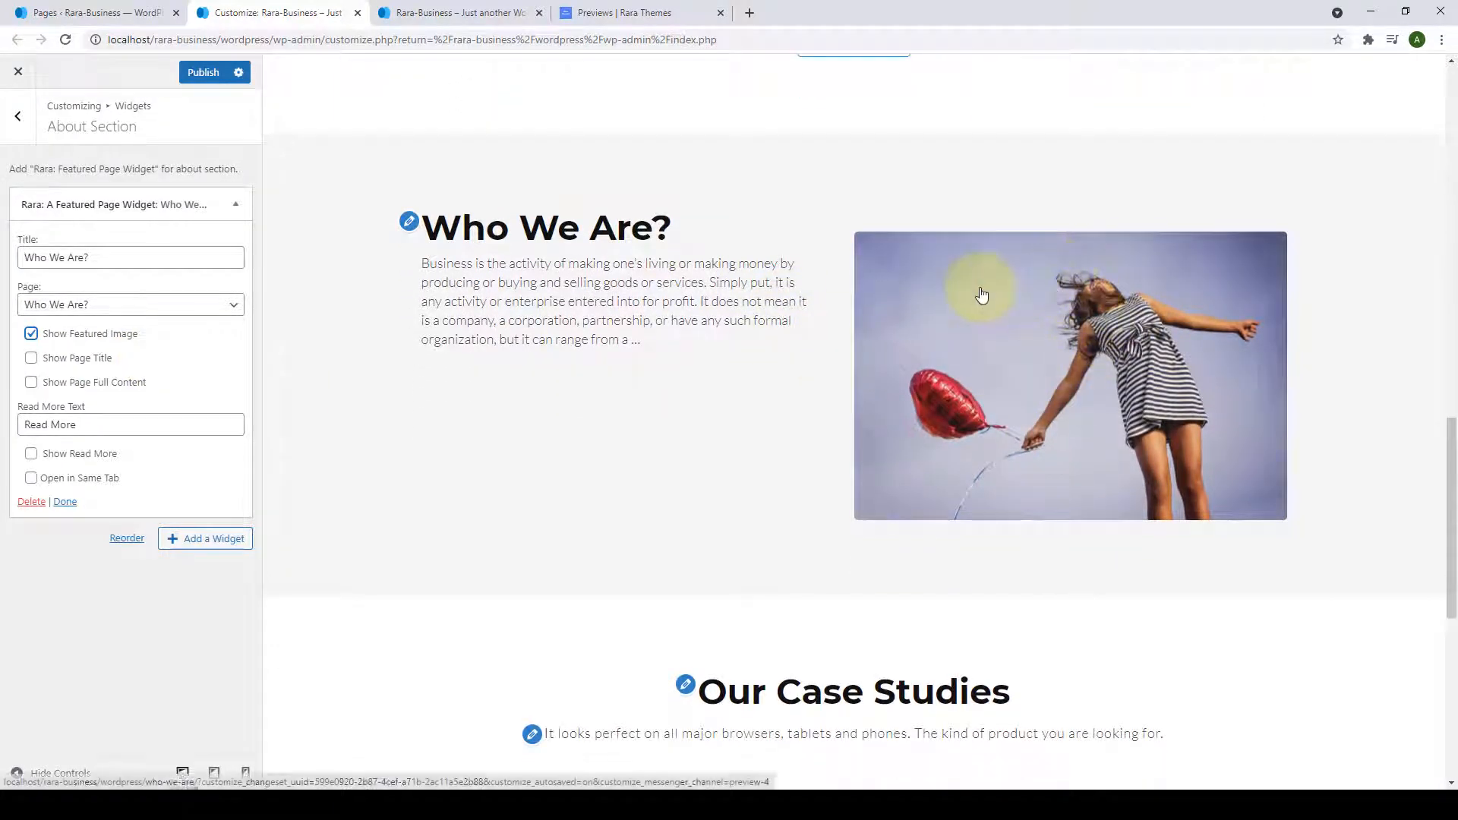
Try showing the page title and the full page content in the widget, switching each option back off.
left_click(31, 359)
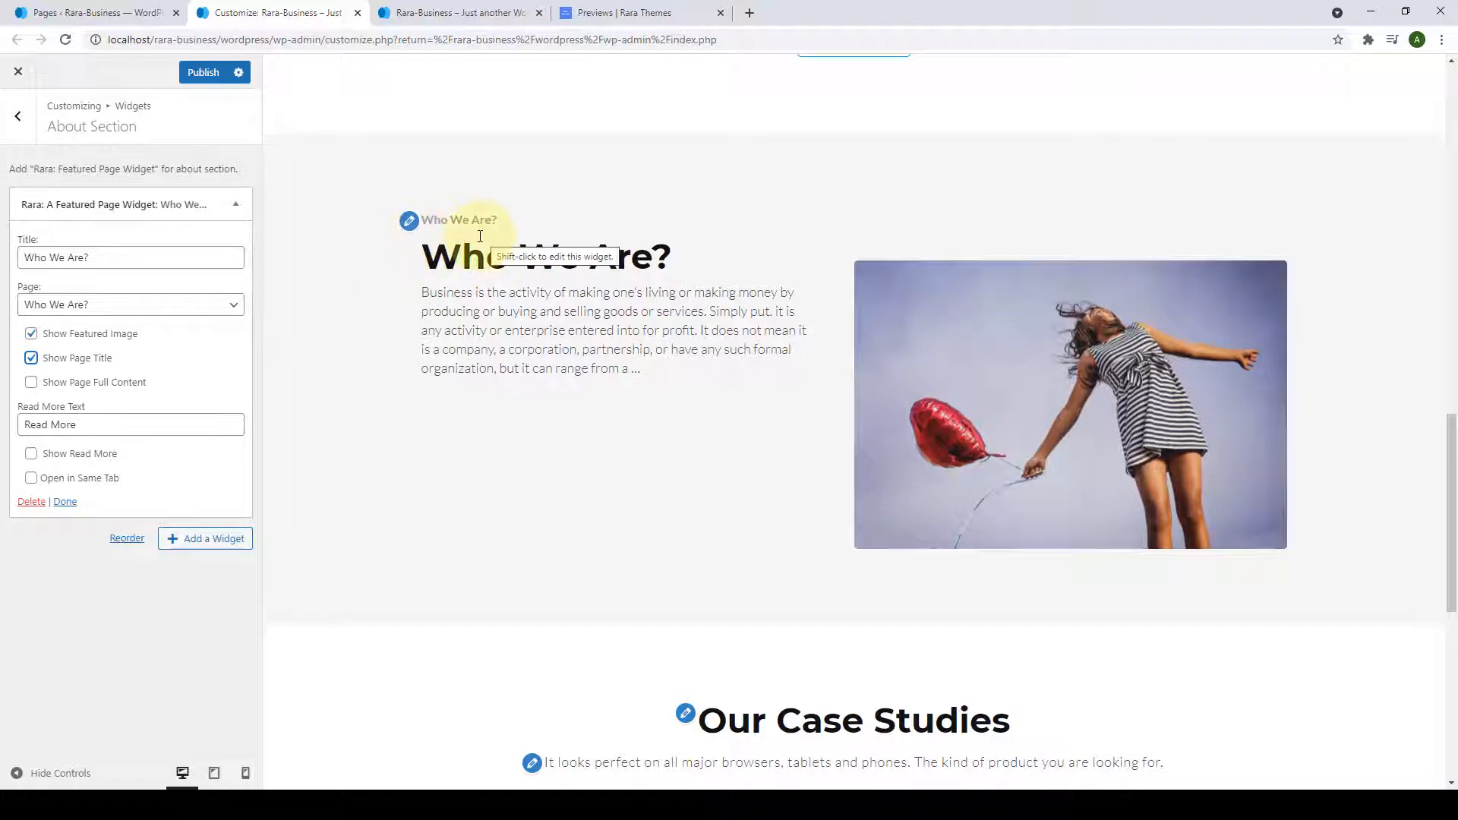
left_click_drag(682, 263, 425, 266)
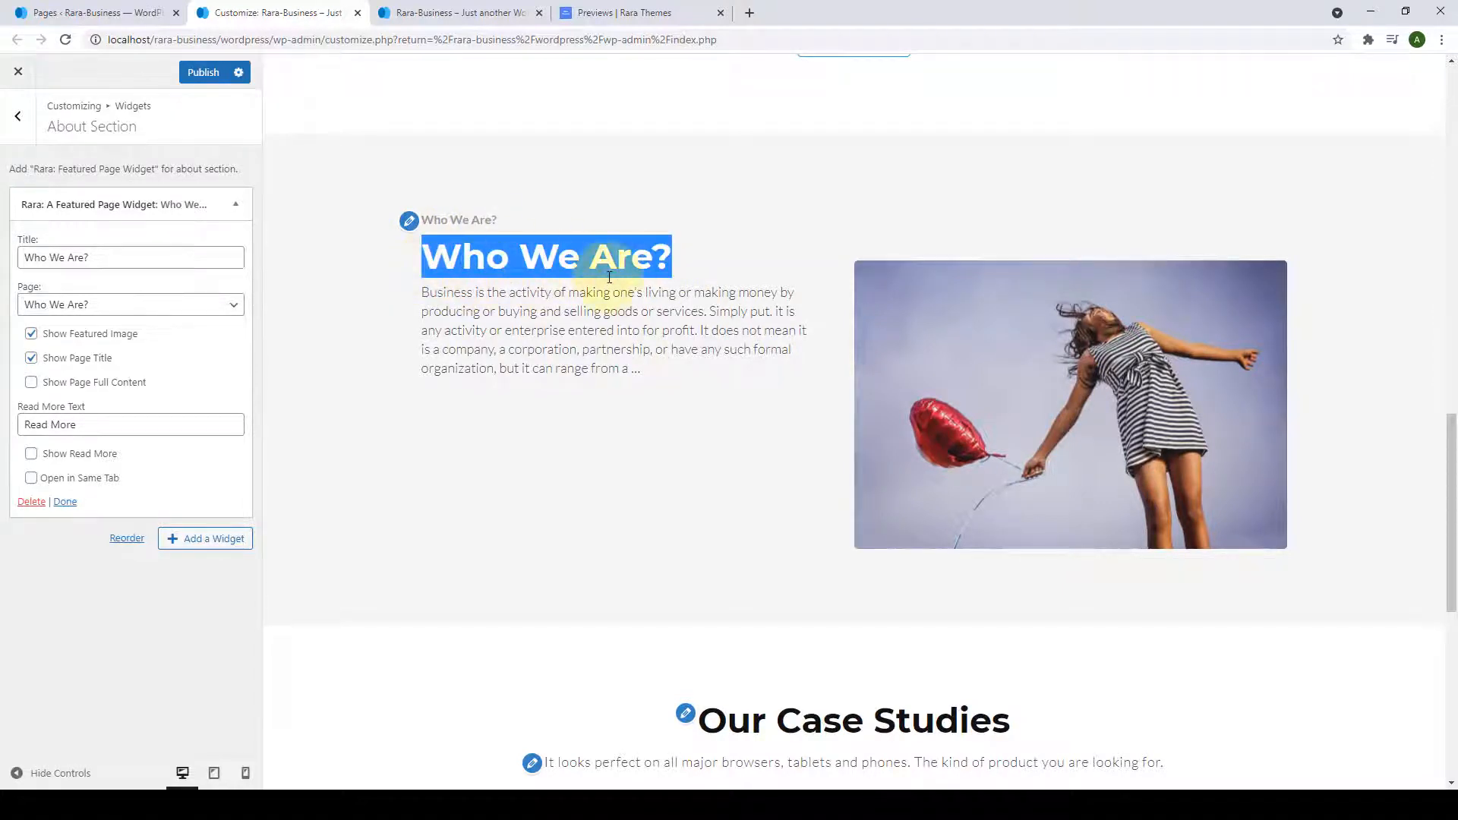
left_click(32, 360)
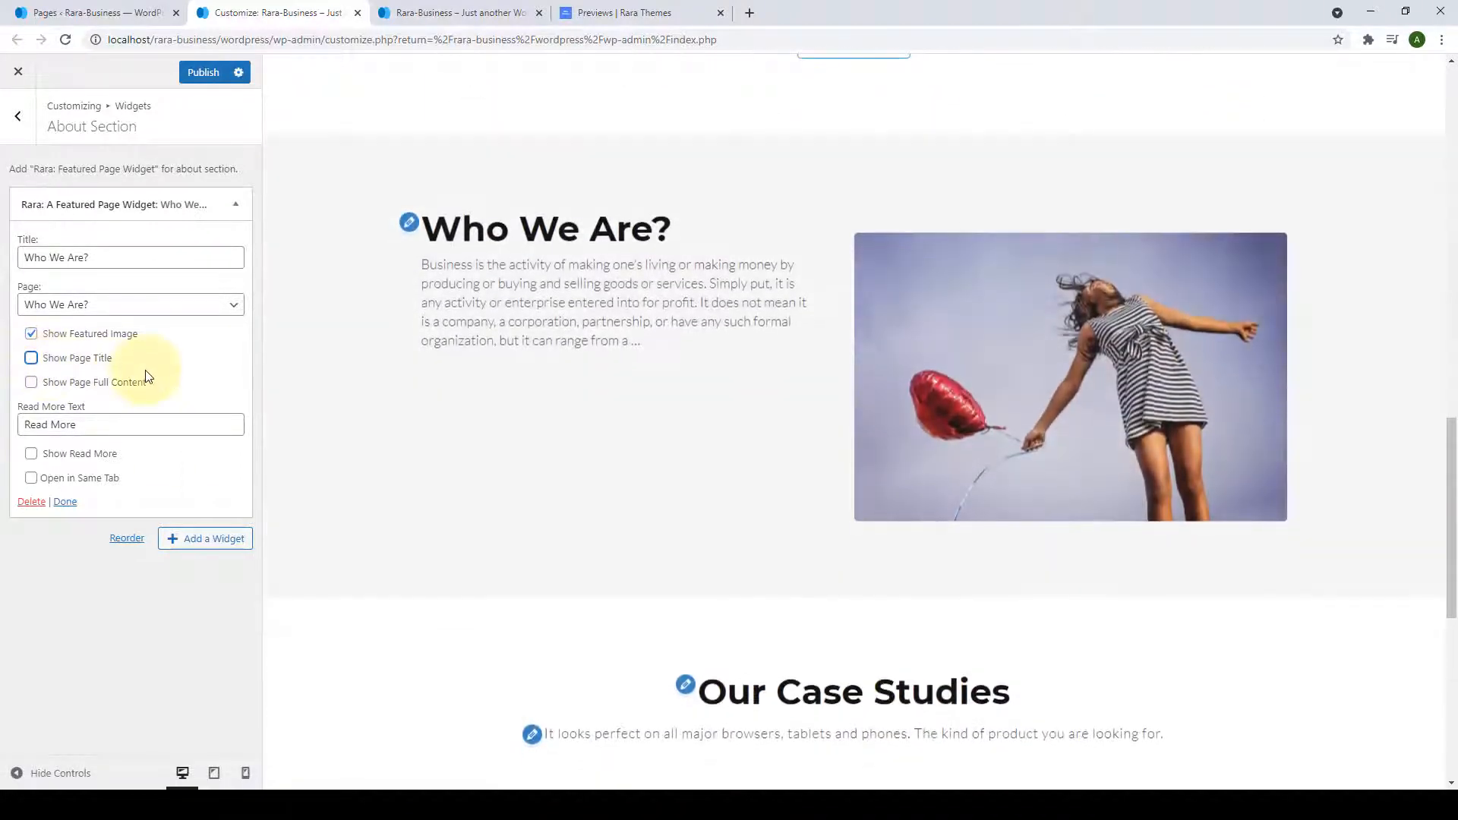
left_click(32, 385)
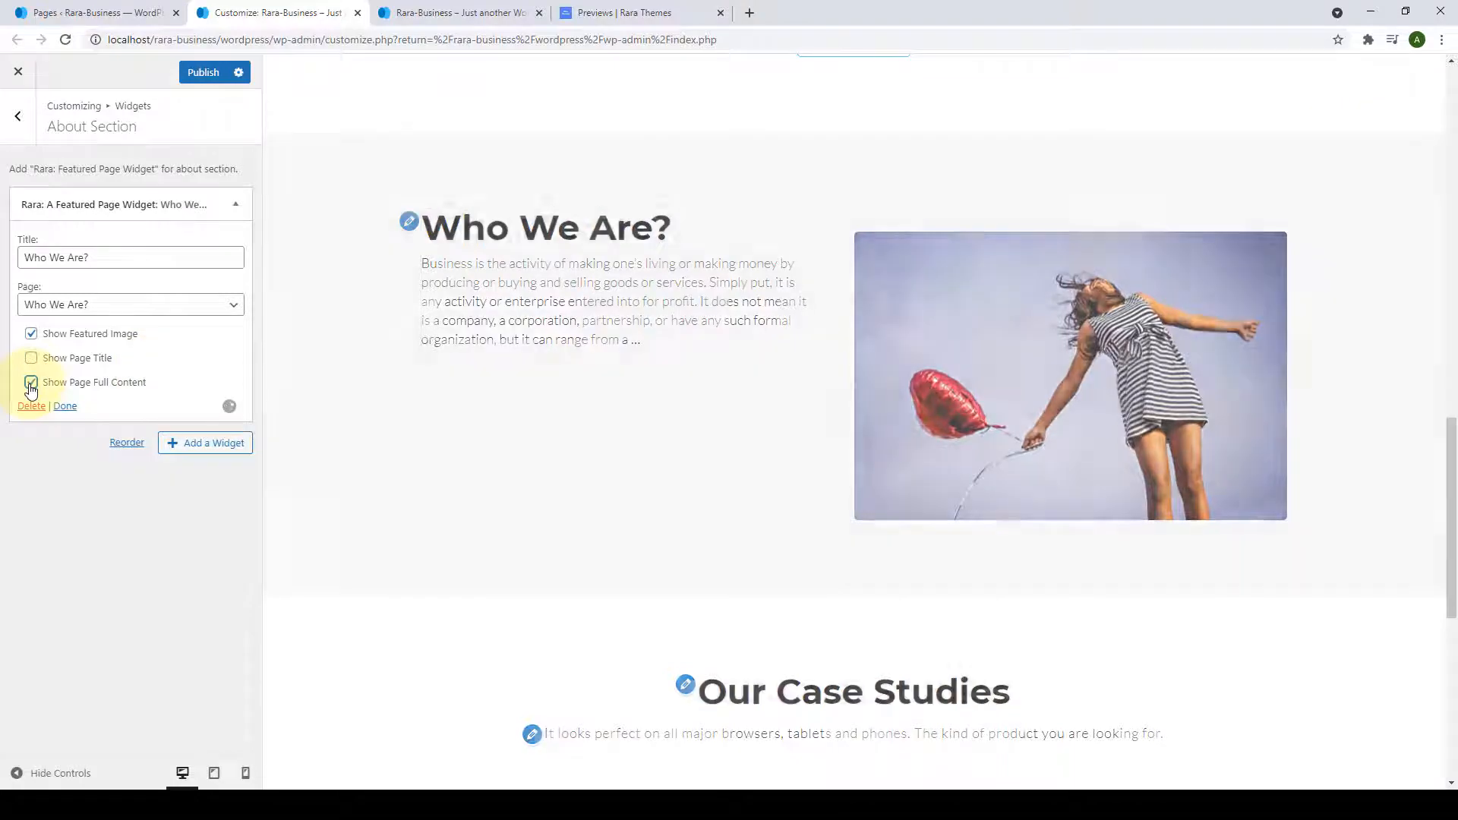
scroll(640, 394, "down", 8)
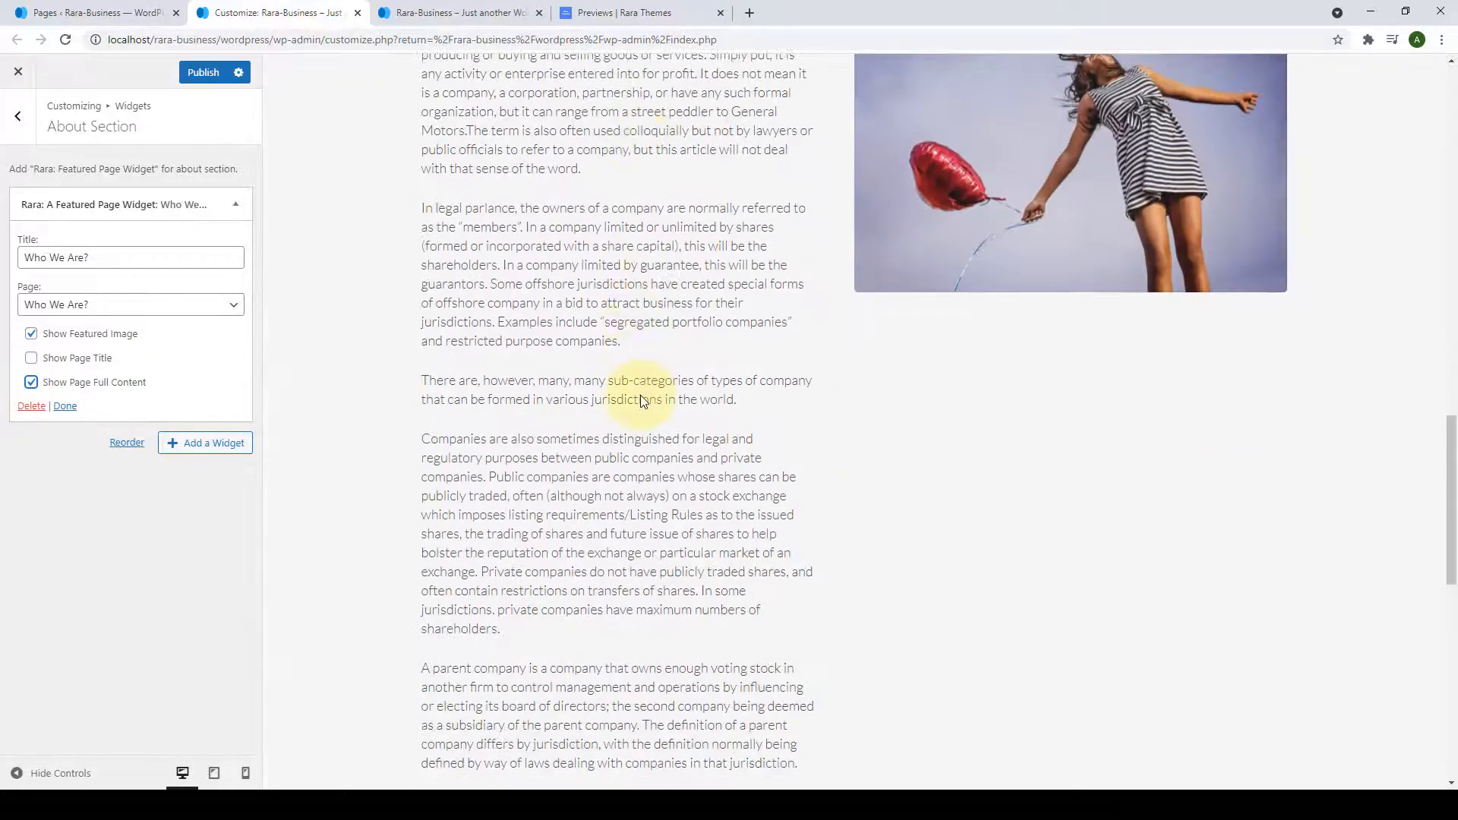
scroll(643, 431, "up", 7)
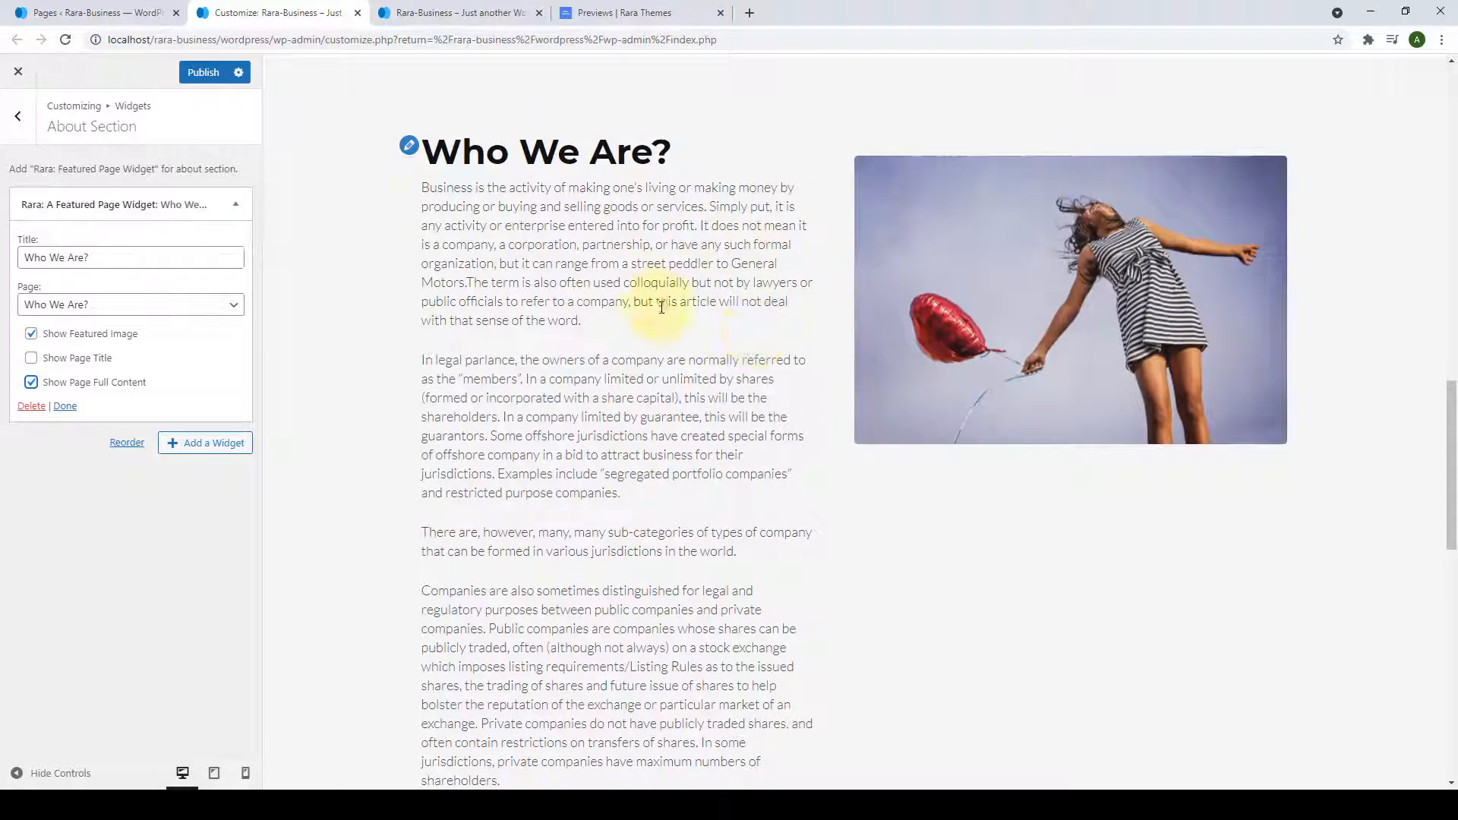
left_click(33, 385)
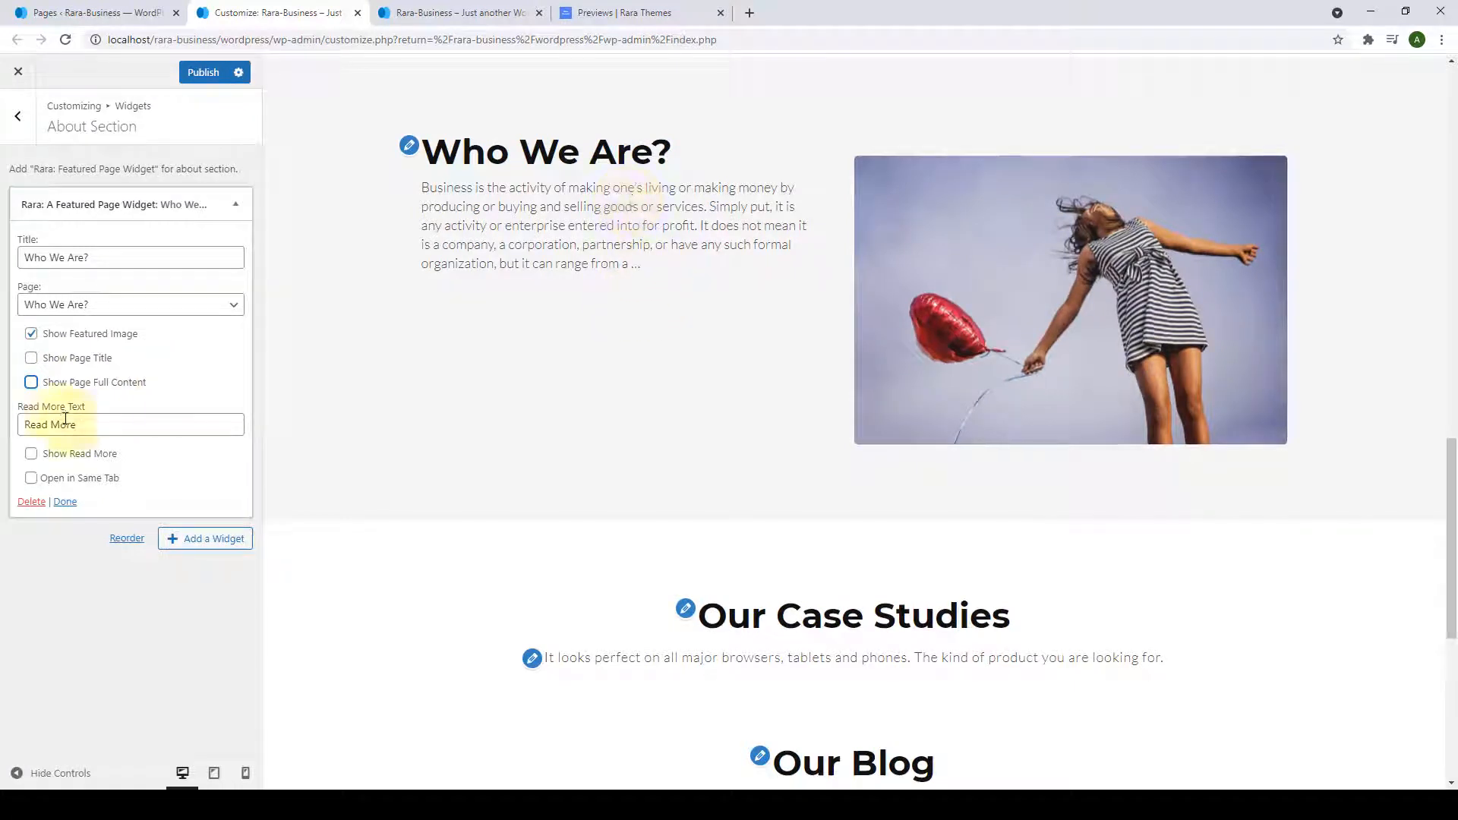
Show the Read More button in the featured page widget, keeping its "Read More" text, and publish the About Section.
left_click(31, 454)
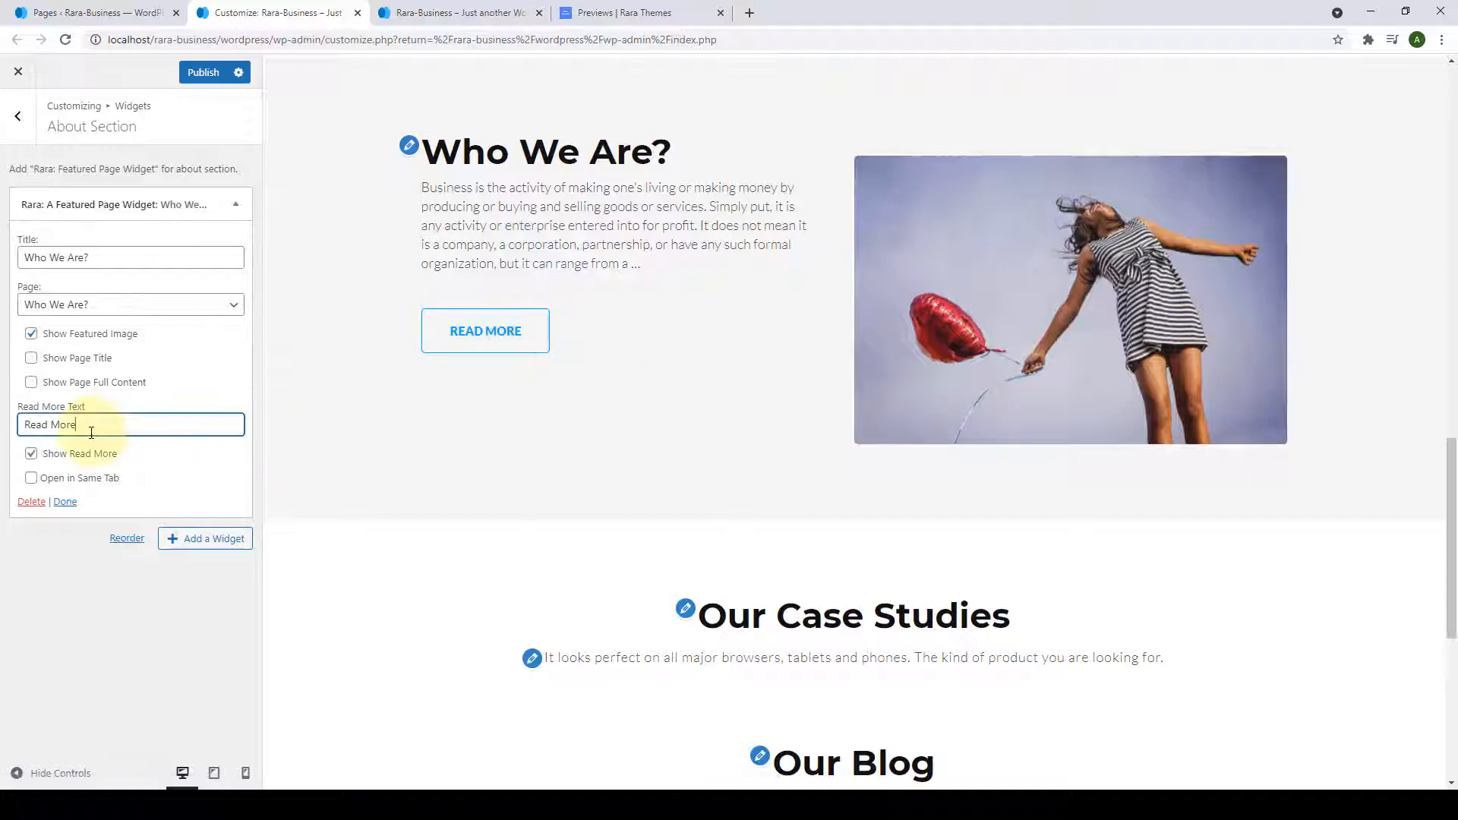
left_click_drag(88, 426, 25, 427)
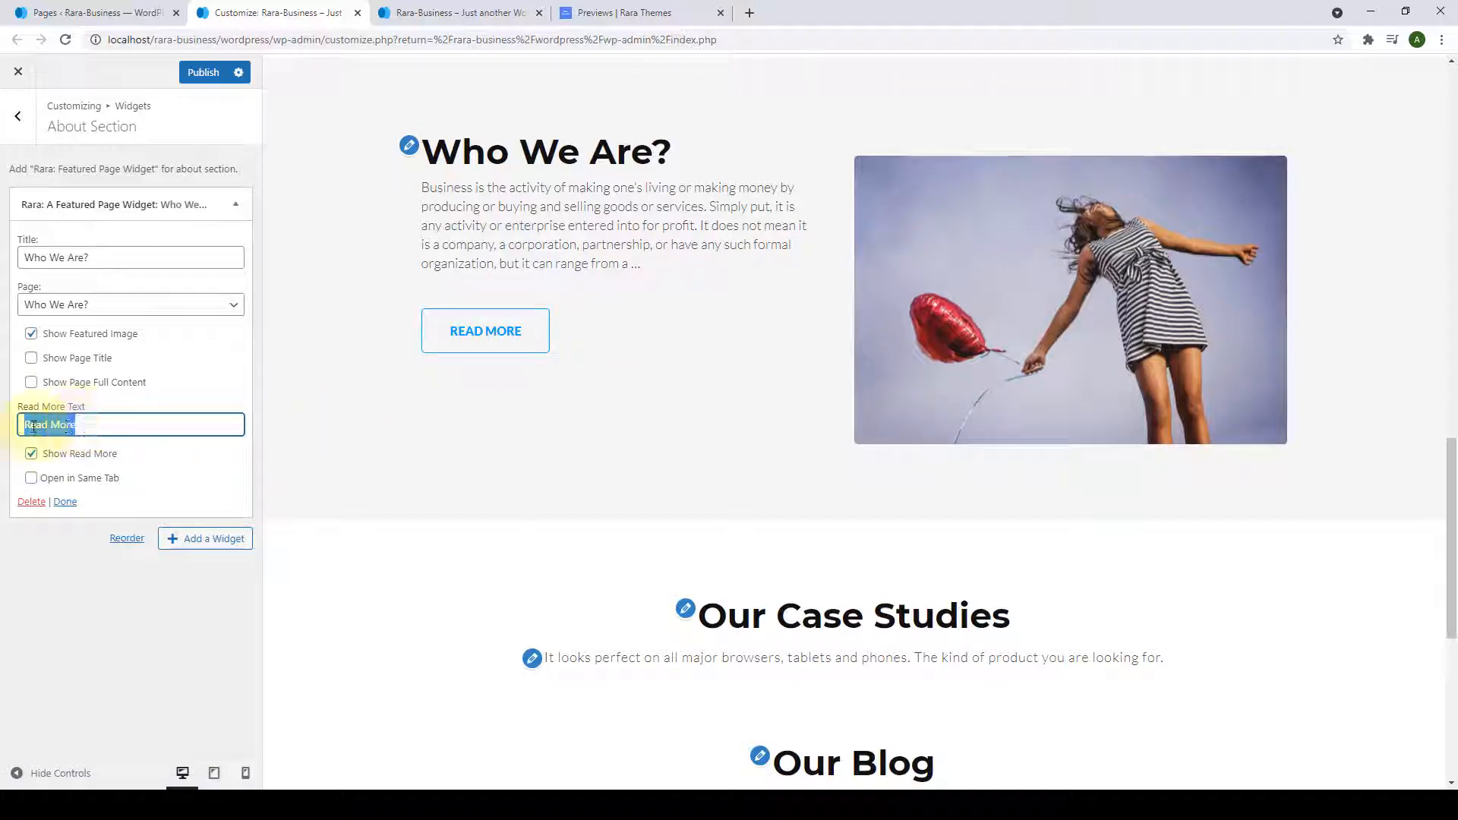
left_click(59, 422)
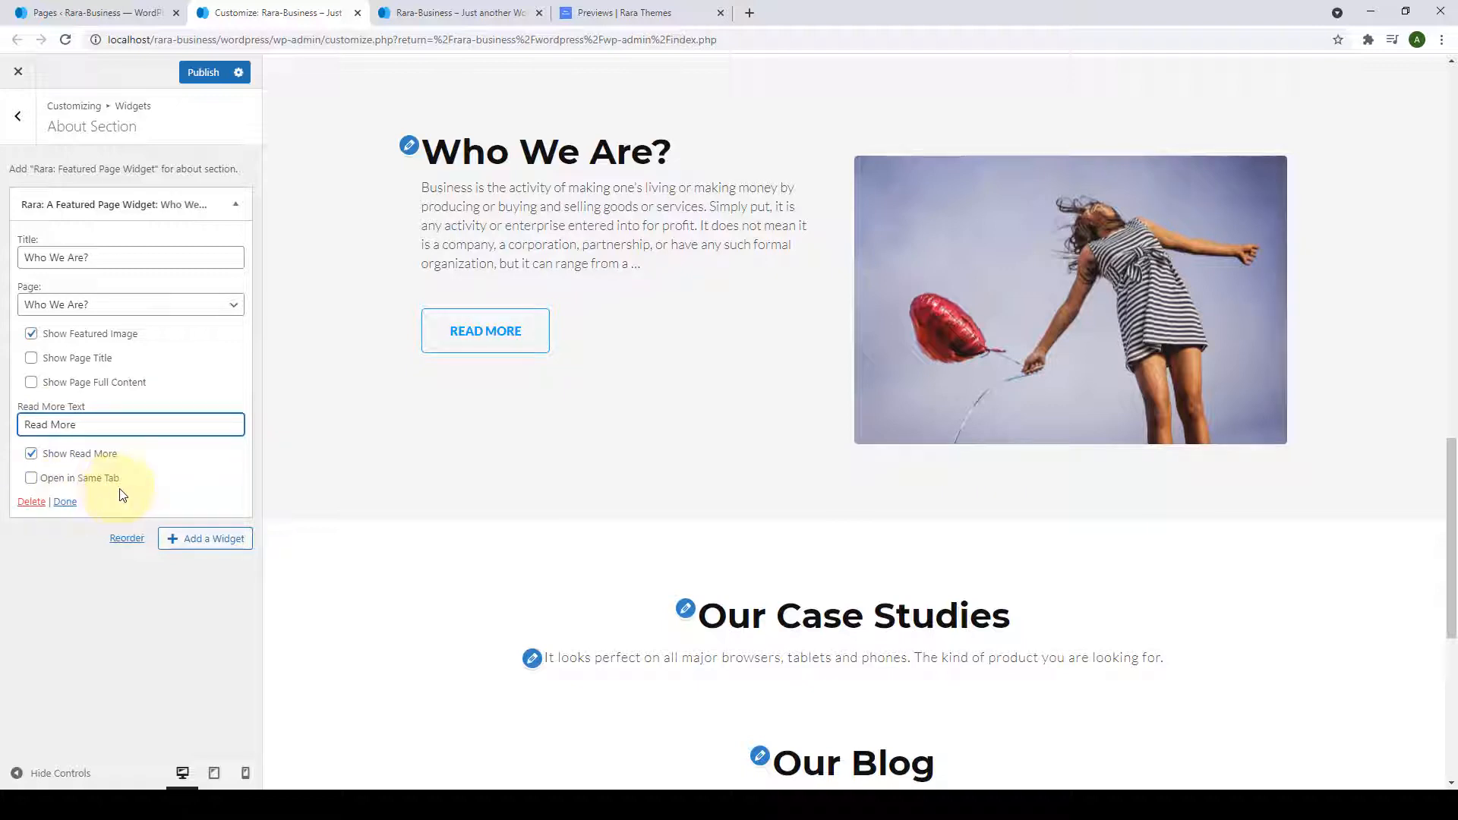
left_click(69, 501)
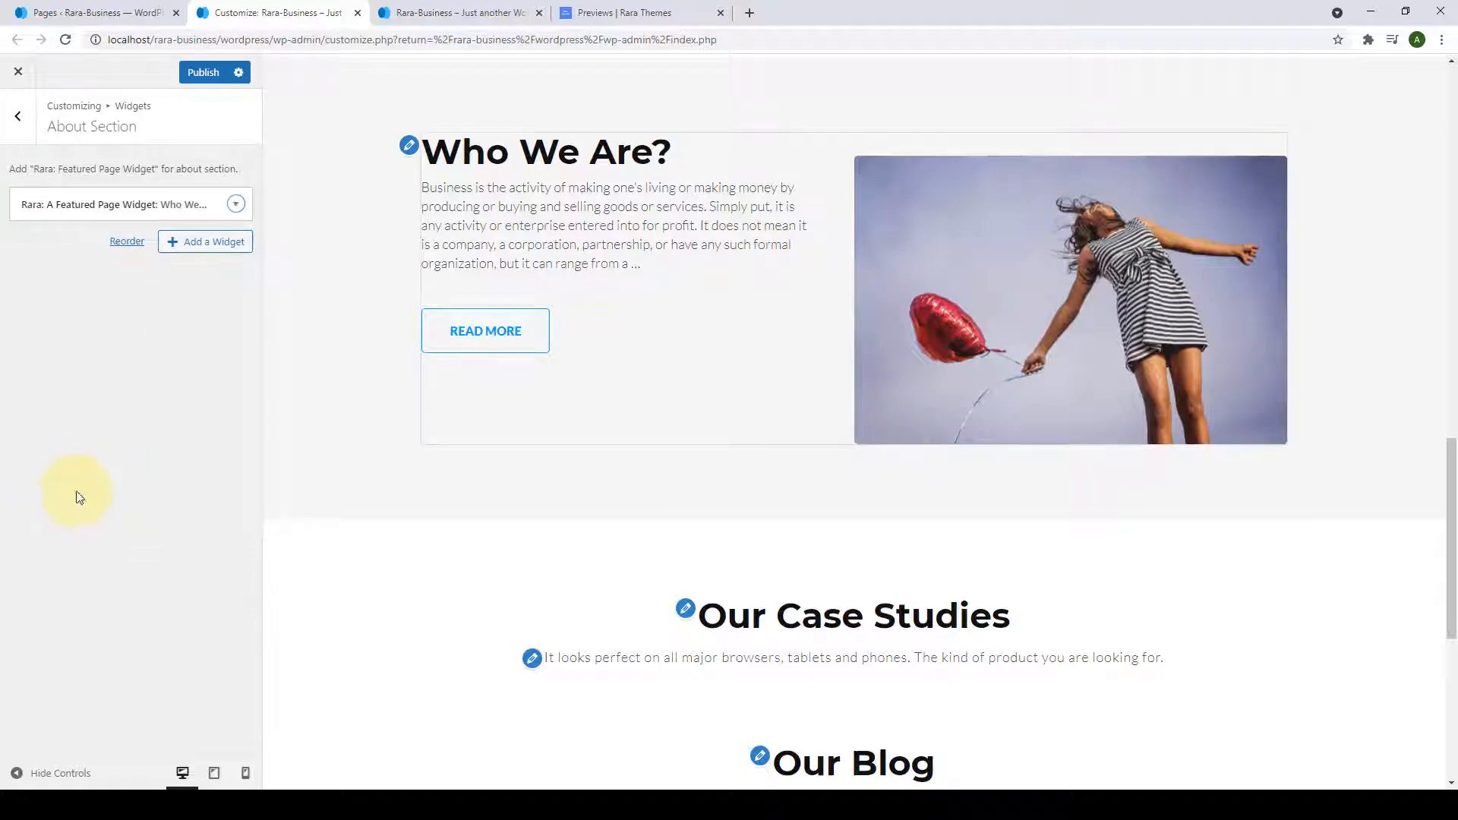
left_click(207, 73)
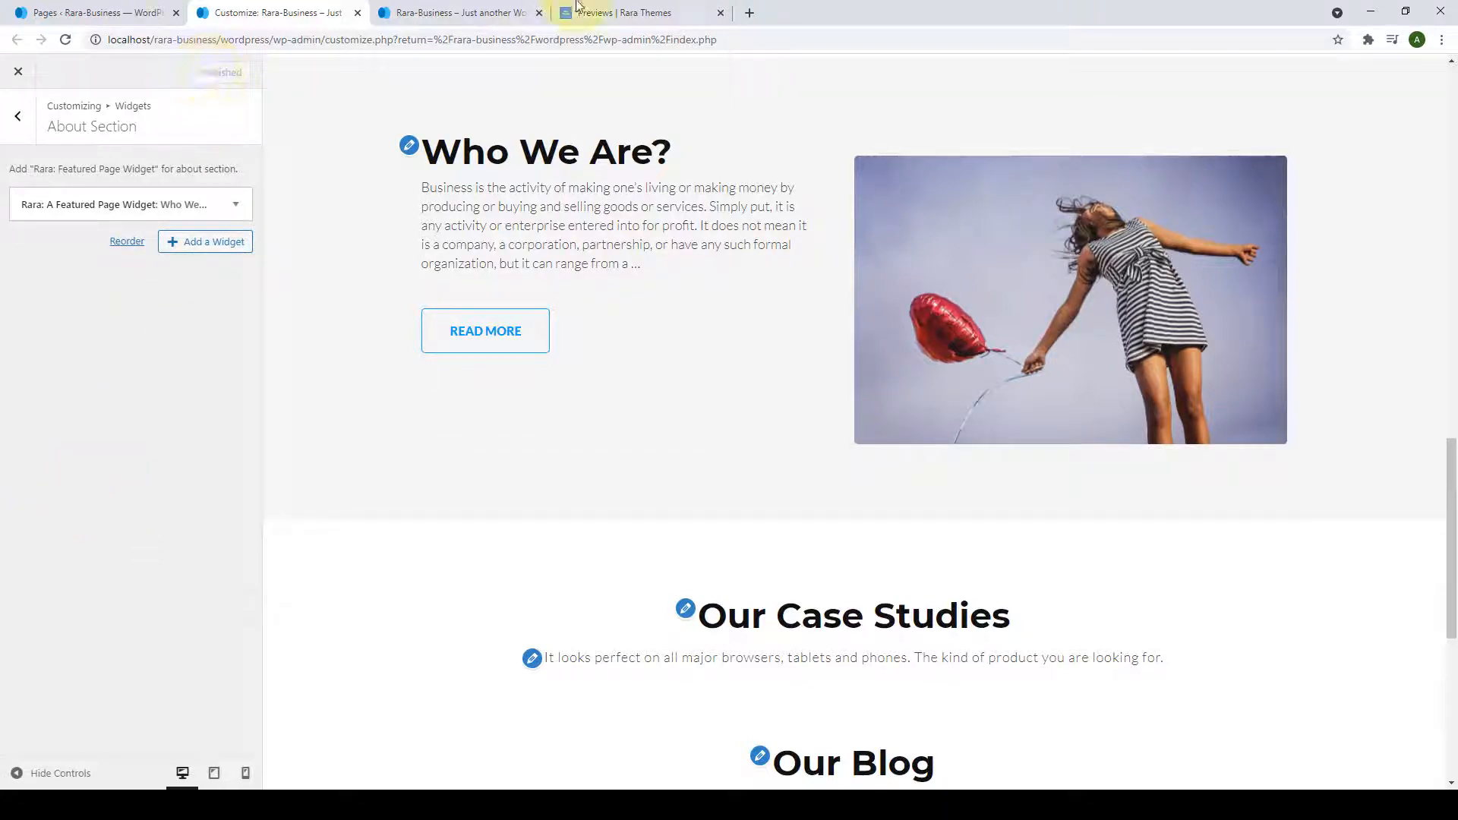
Reload the live homepage in its tab and examine the "Who We Are?" section.
left_click(479, 11)
scroll(566, 281, "down", 12)
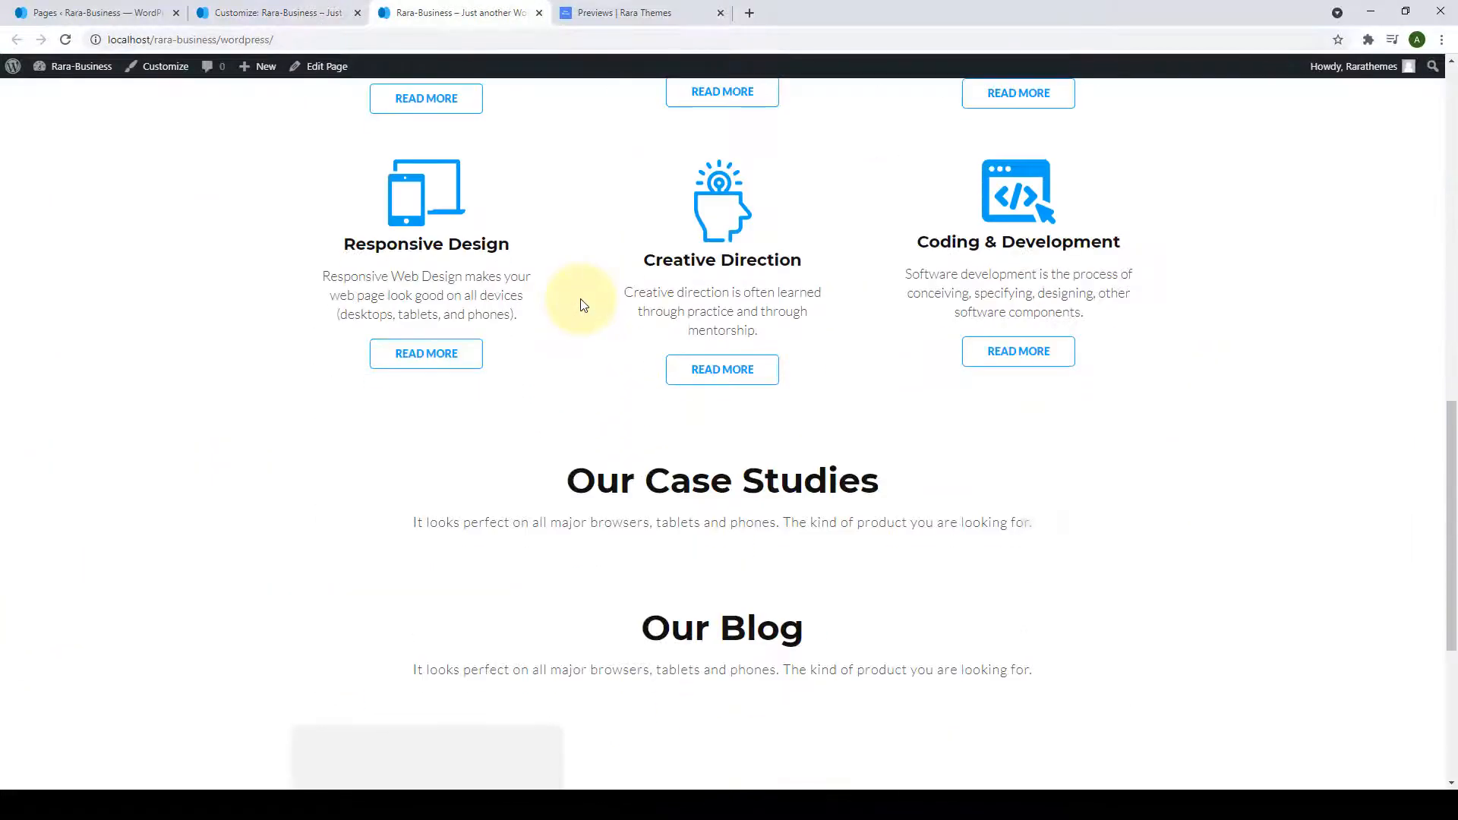
scroll(582, 304, "down", 4)
left_click(63, 41)
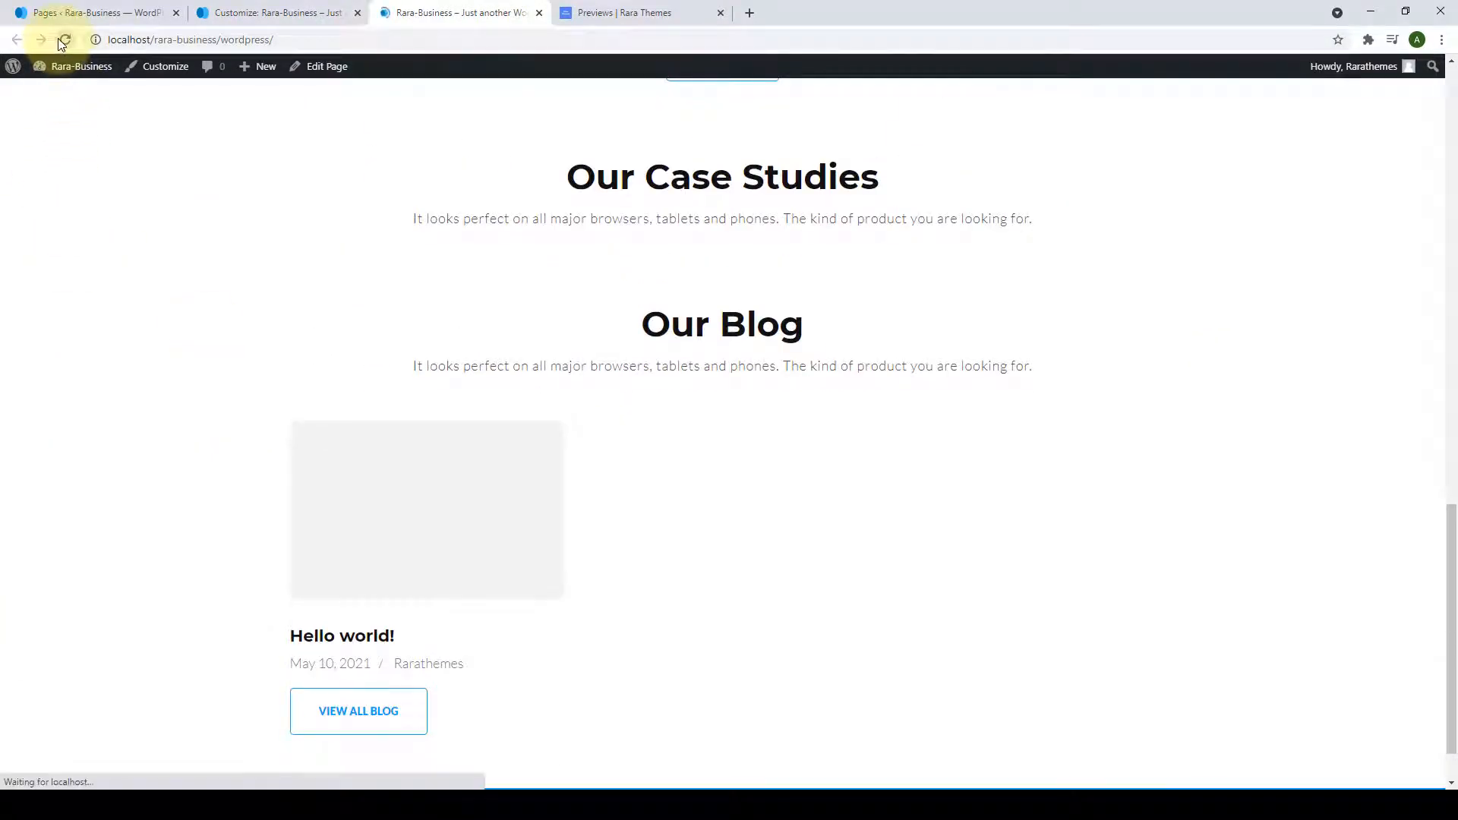
scroll(480, 209, "down", 1)
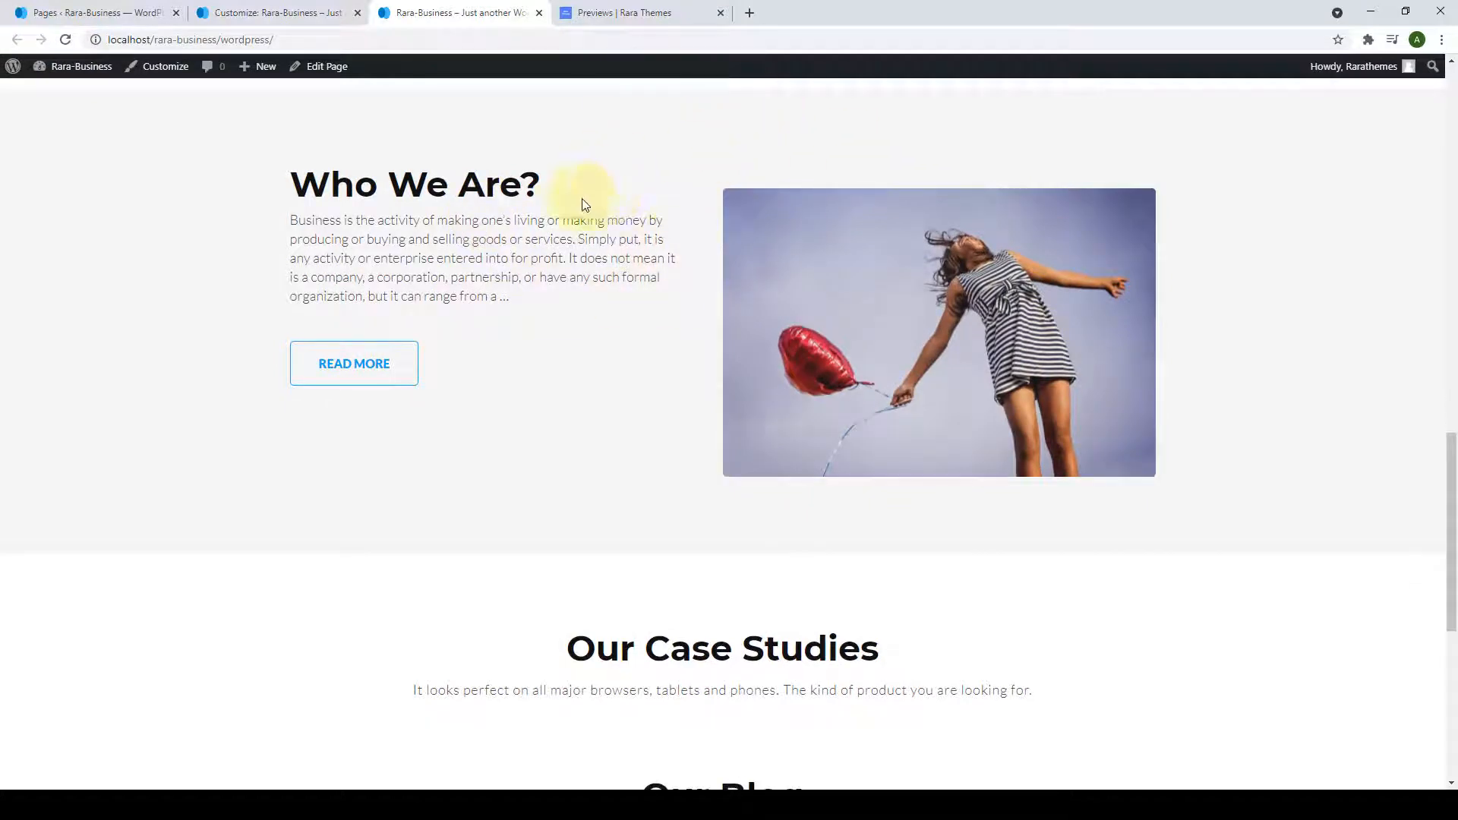
Return to the customizer tab and add a Text widget to the Why Choose Us Section in the Frontpage Settings.
left_click(297, 8)
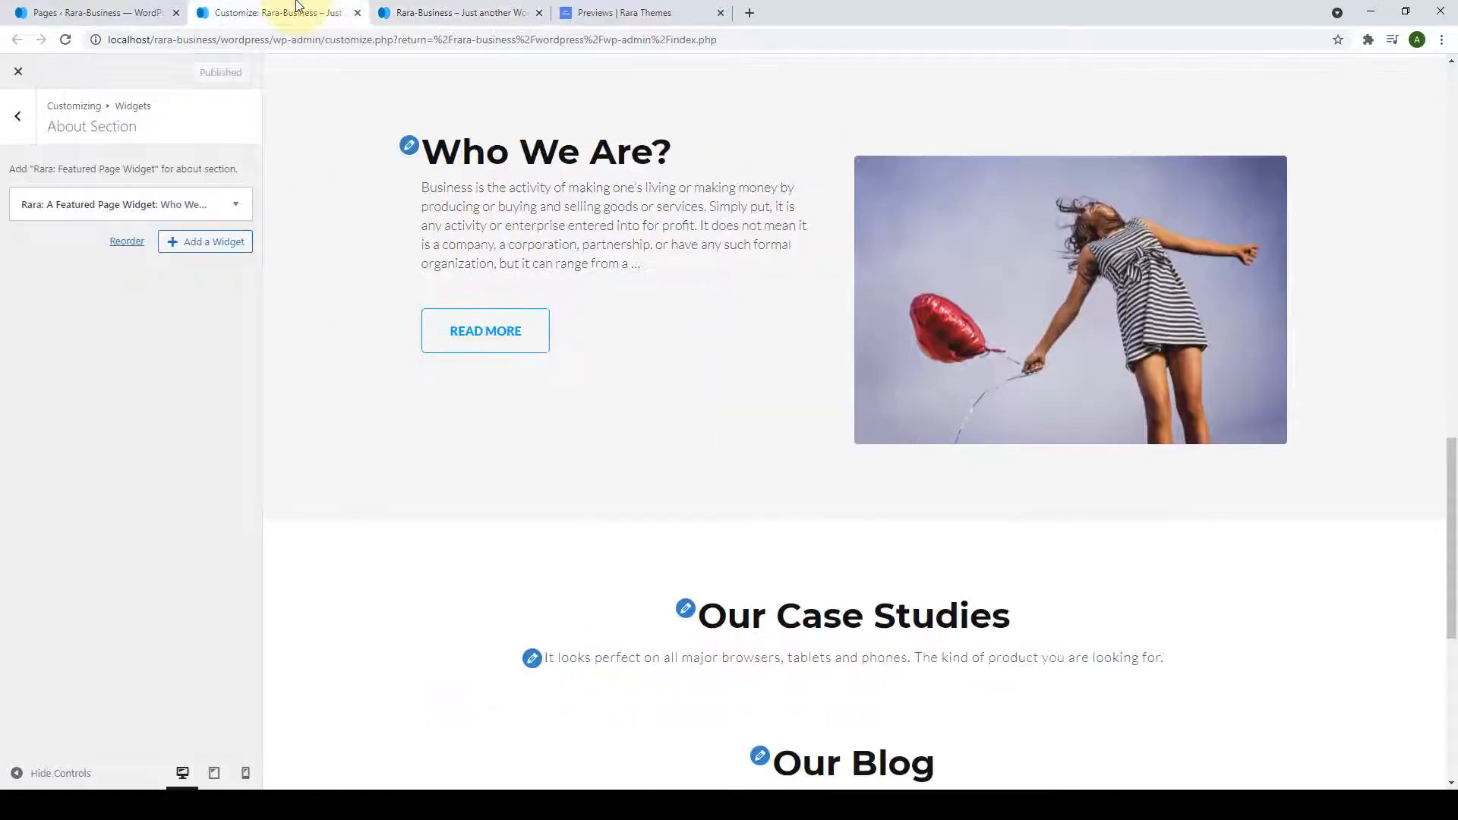
left_click(17, 116)
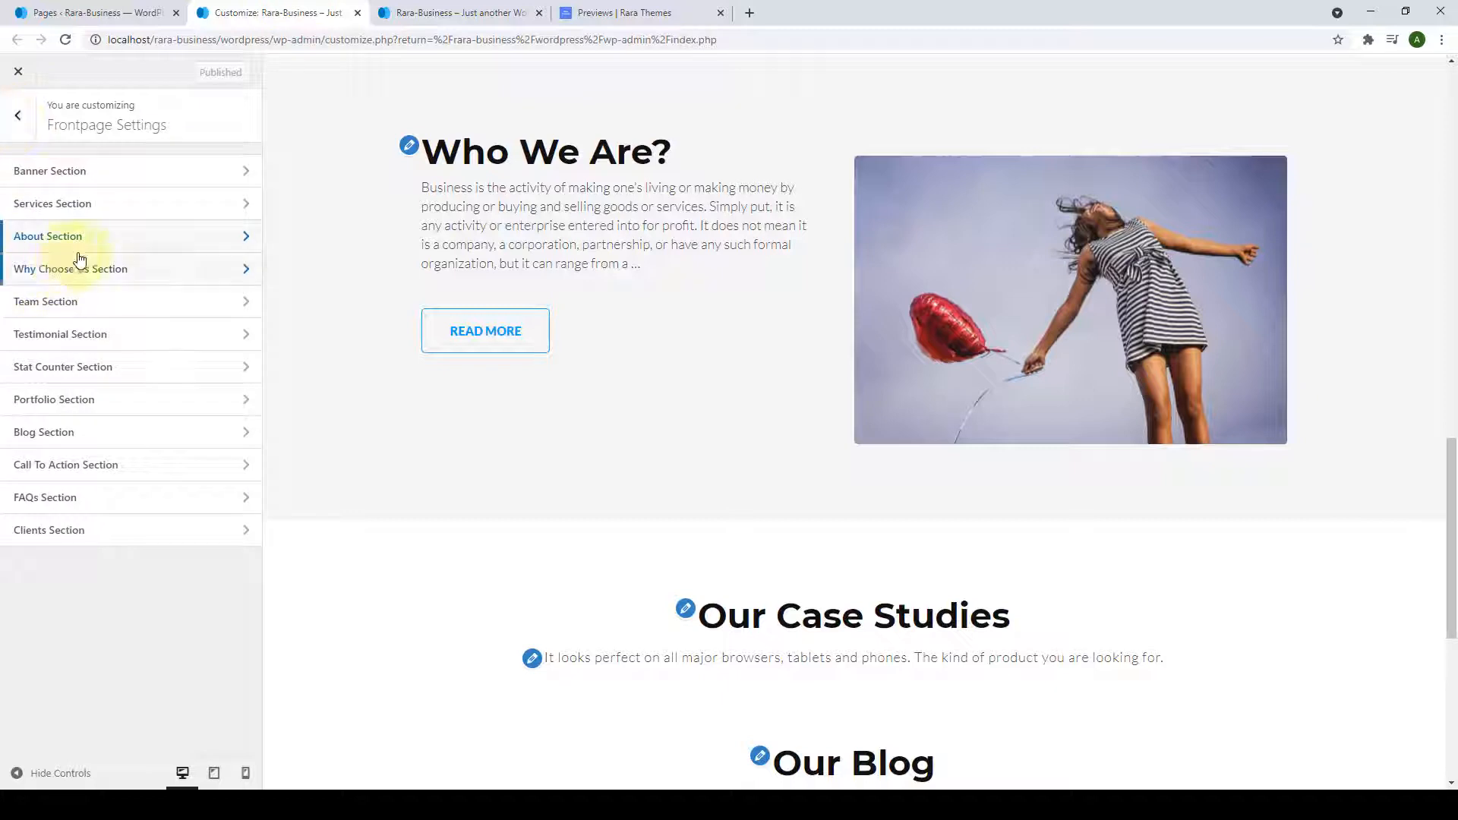
left_click(133, 283)
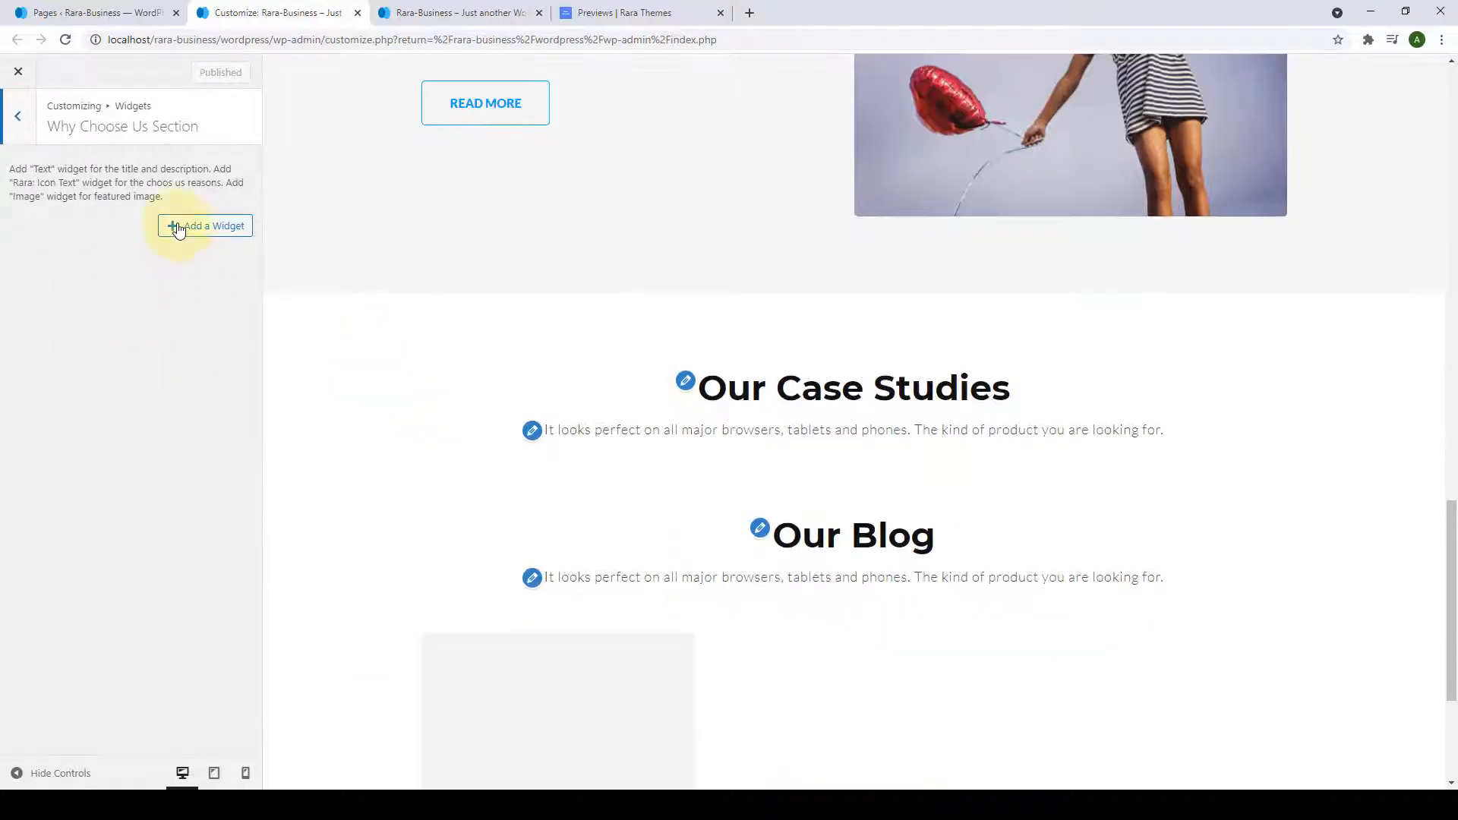
left_click(177, 227)
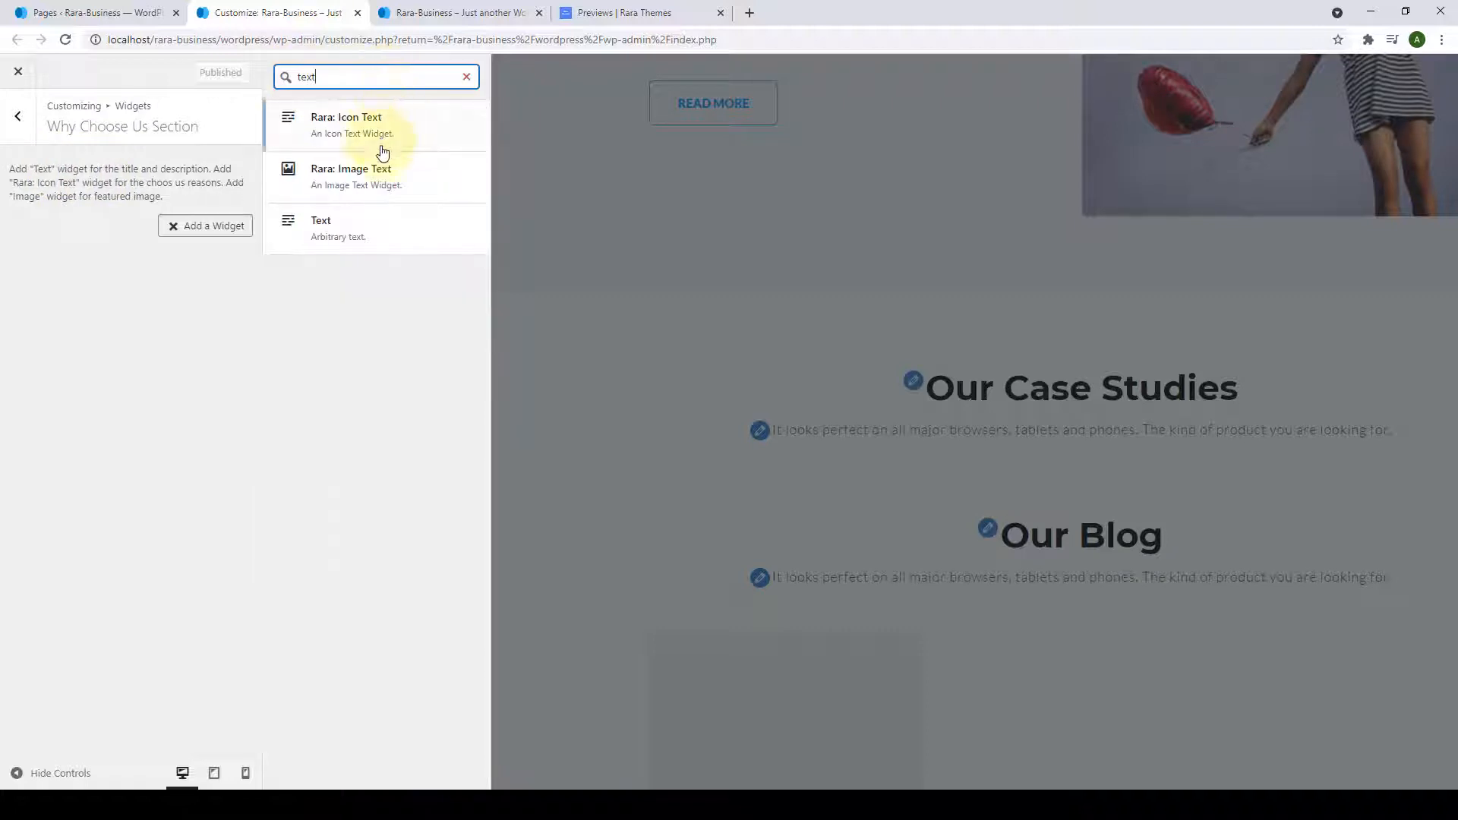
left_click(335, 230)
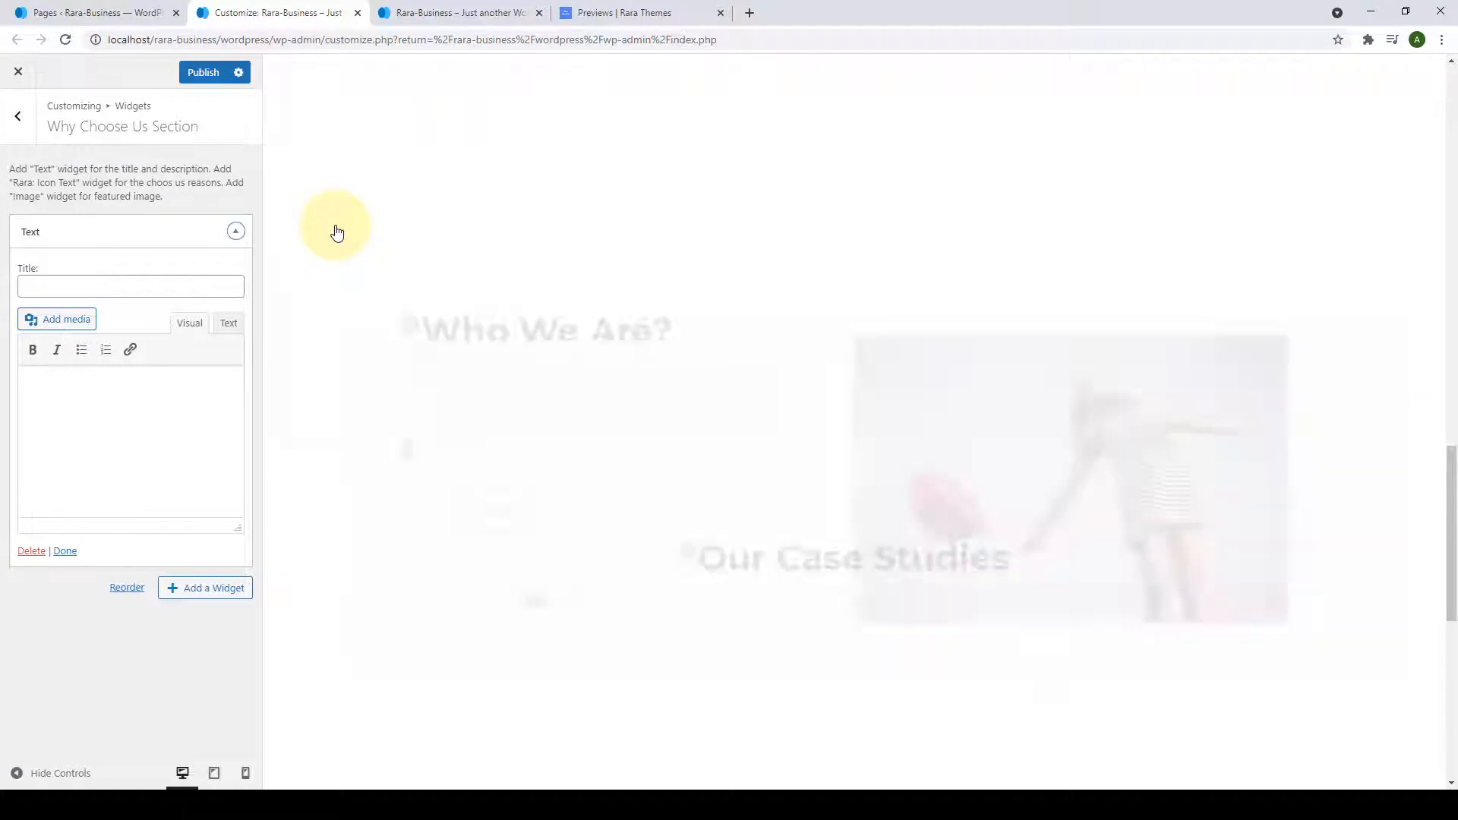
Title the Text widget "Why Choose Us?" and paste the description "You can edit this section via Dashboard > Appearance > Customize > Front Page Settings > Why Choose Us Widget .".
left_click(100, 291)
left_click(84, 394)
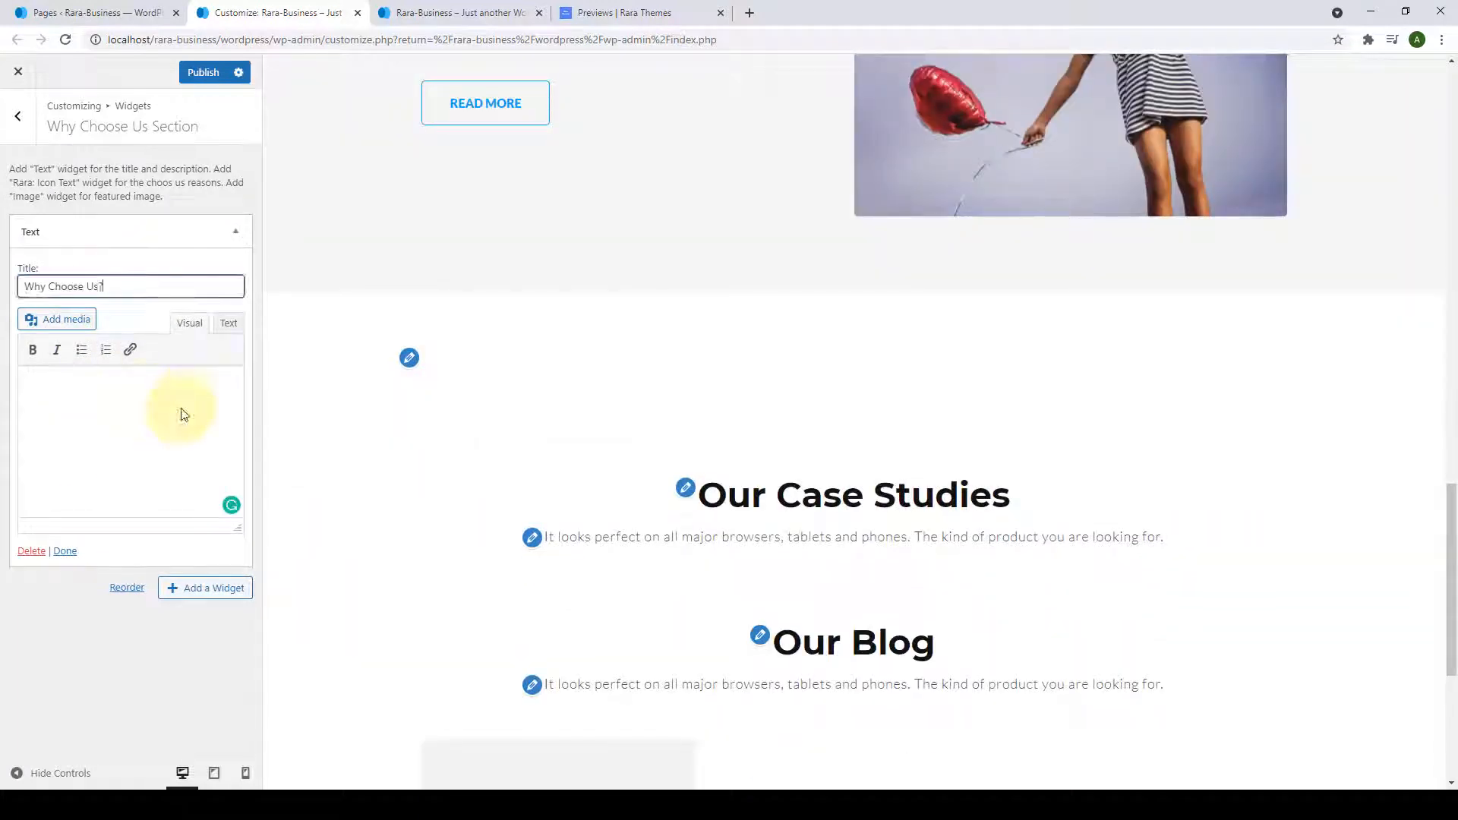
right_click(144, 384)
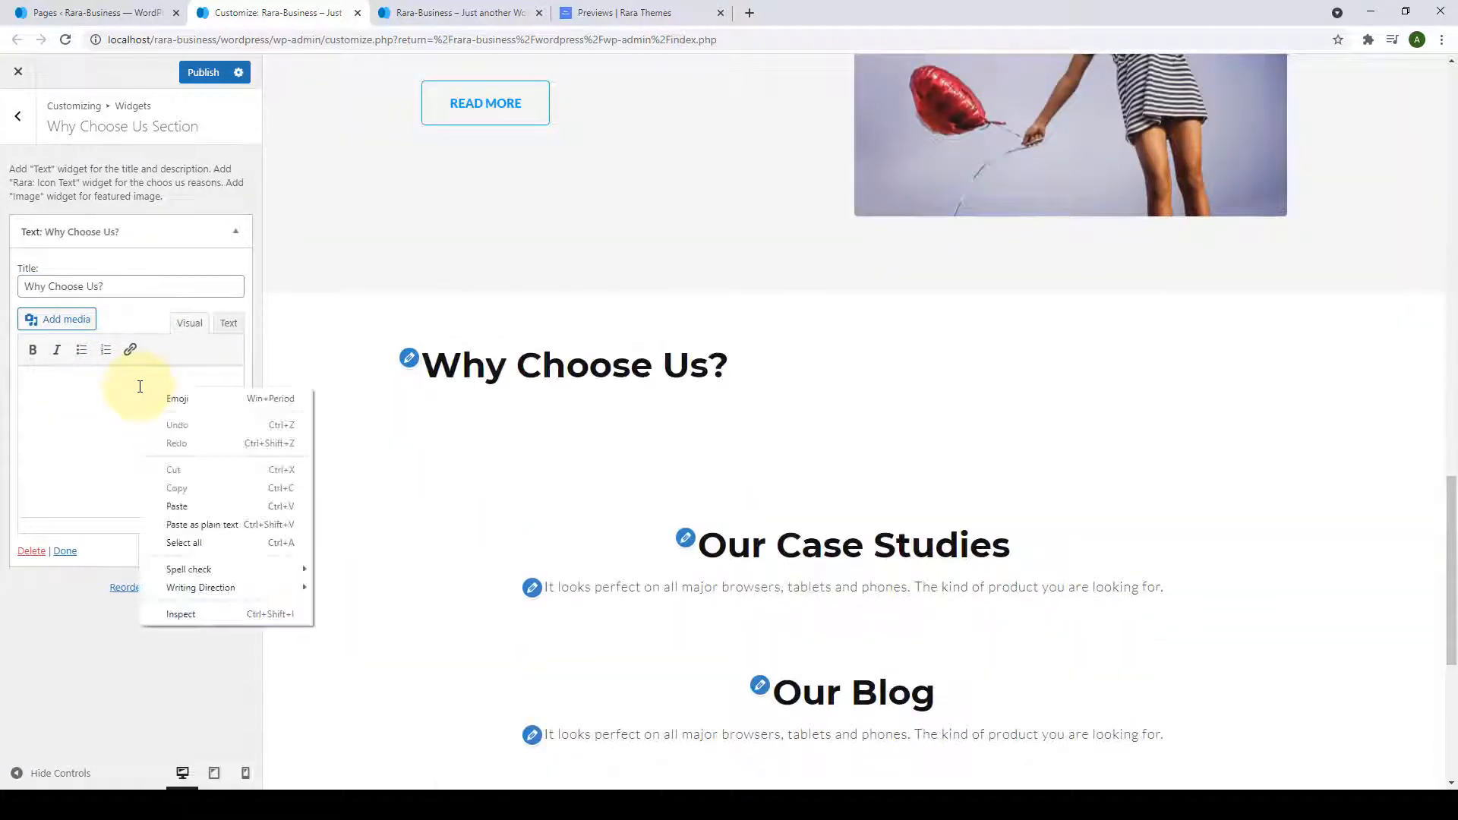
left_click(178, 520)
left_click(61, 552)
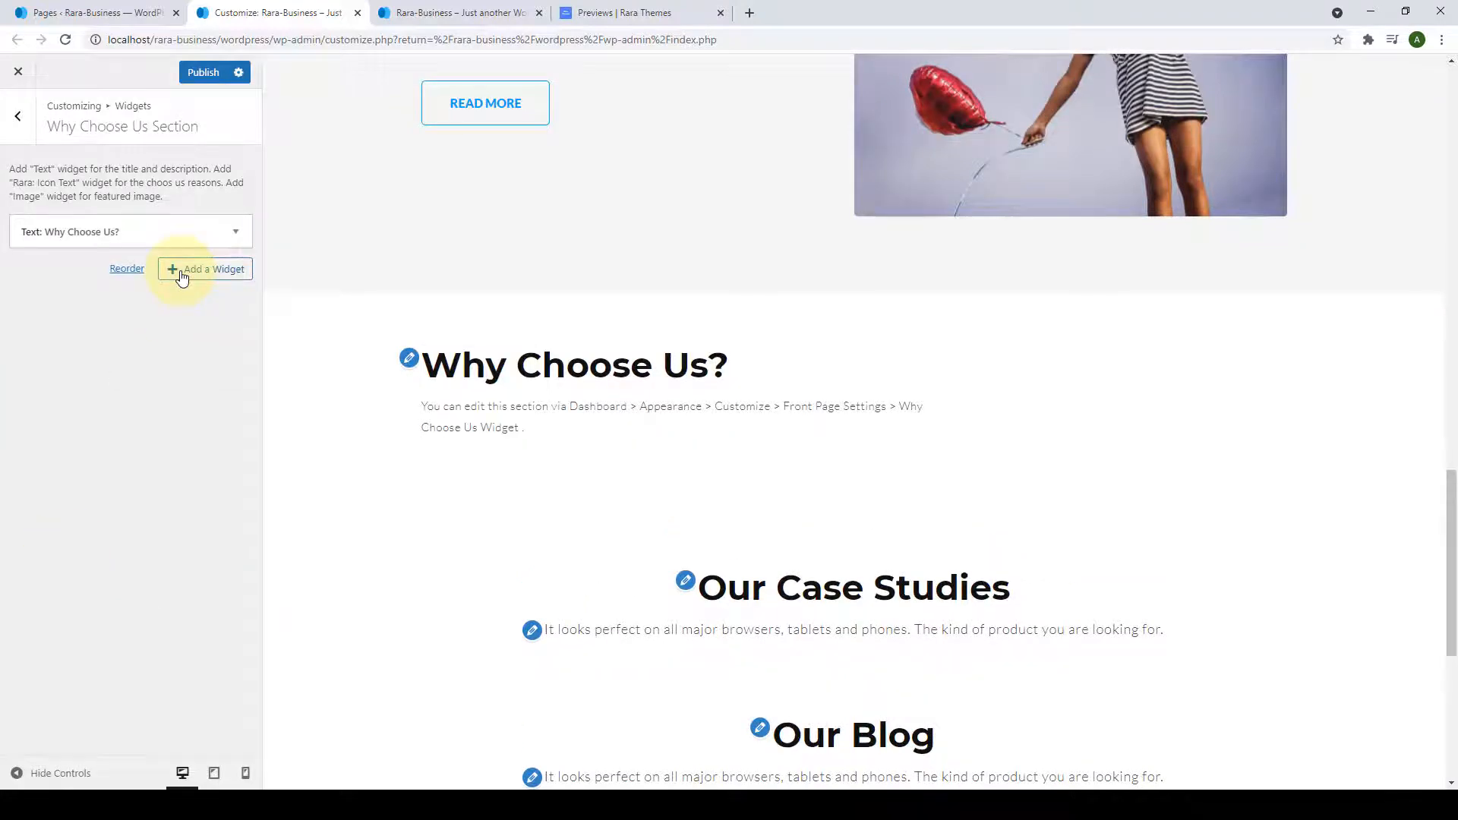
Add a Rara: Icon Text widget to the Why Choose Us Section below the Text widget.
left_click(182, 278)
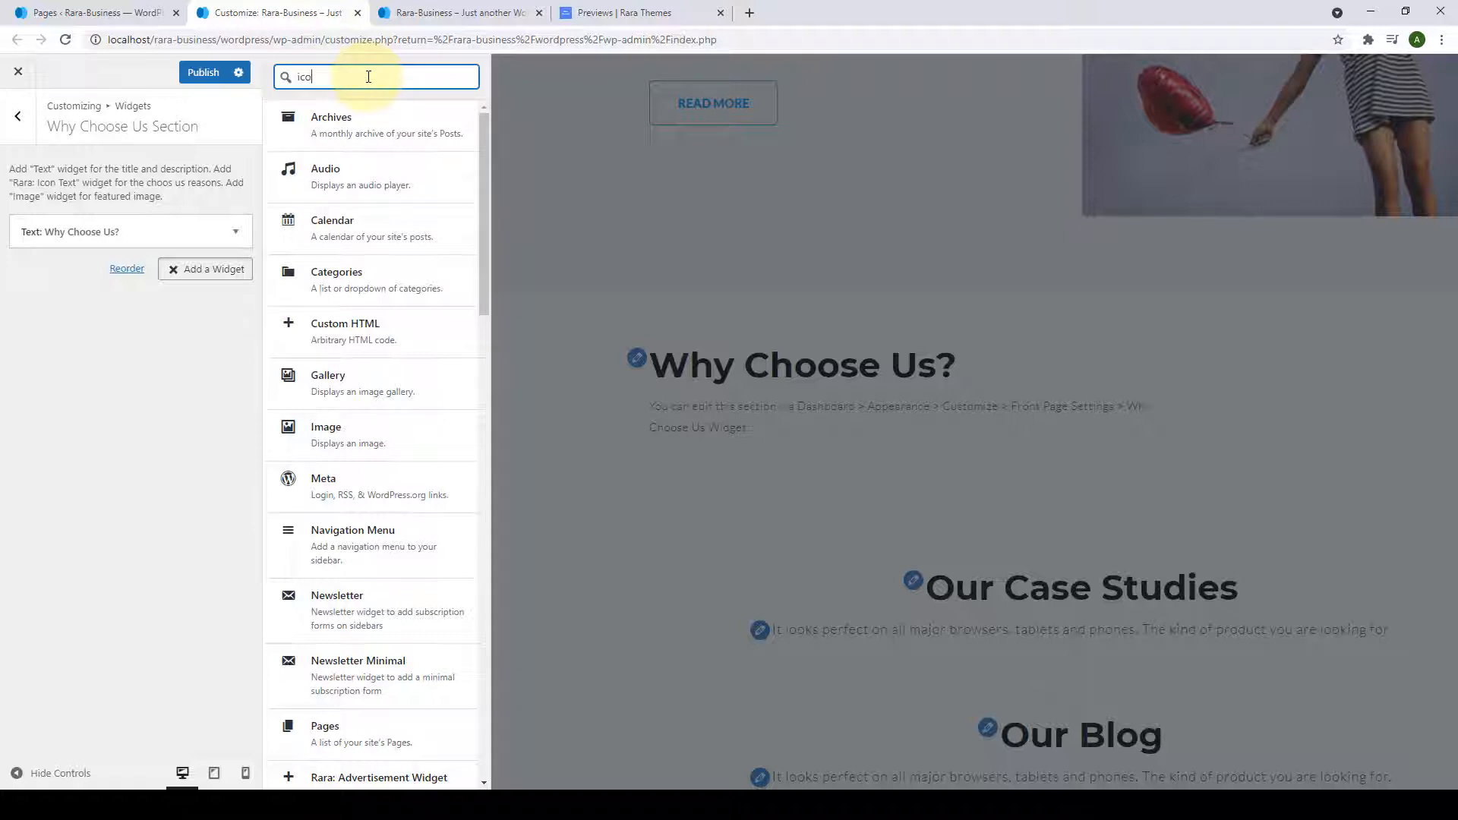
type("xt")
left_click(375, 139)
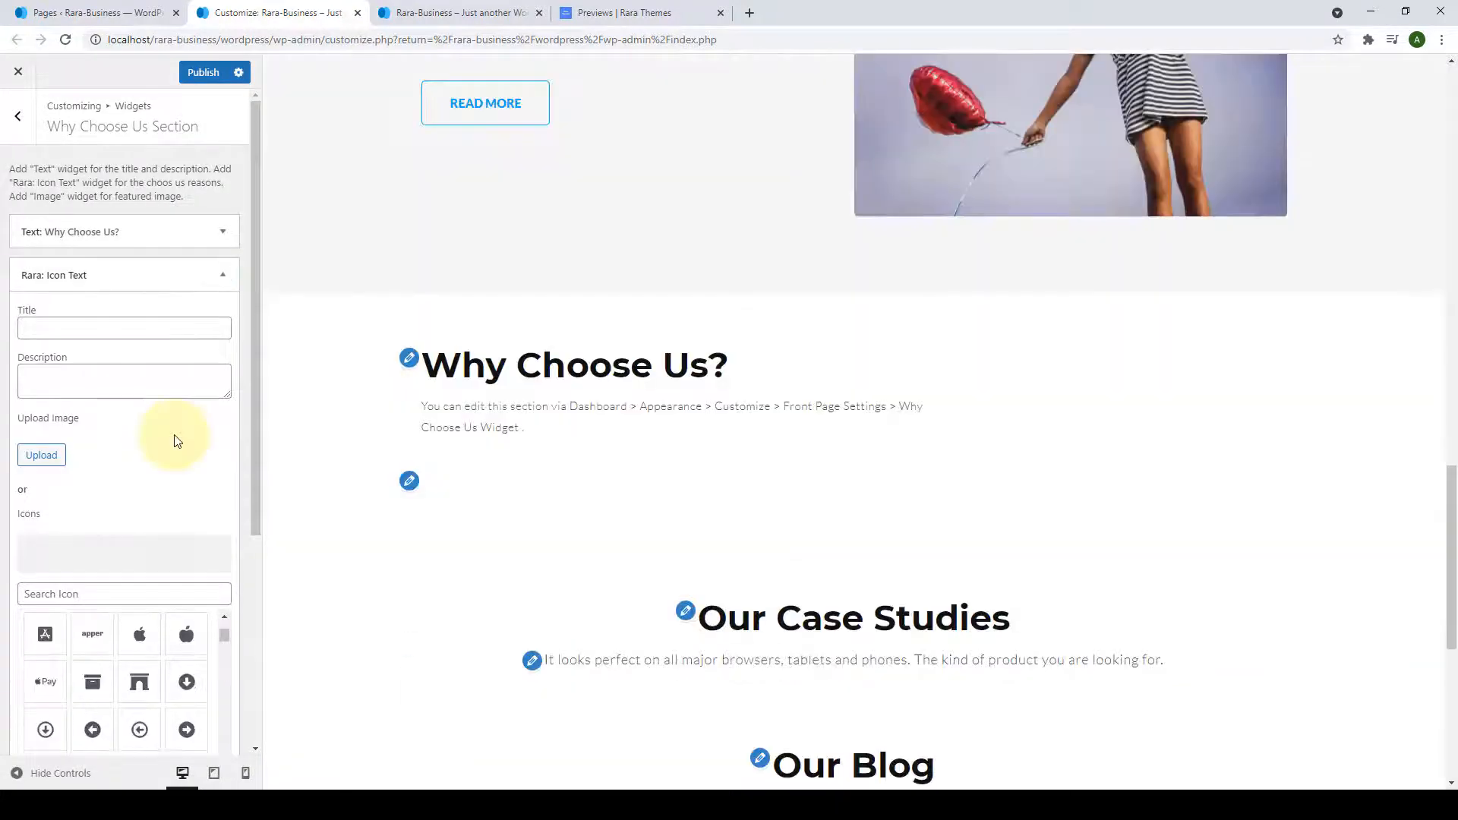
Examine the service widgets in the preview and the Icon Text widget's title, description, image, icon and Read More options.
scroll(369, 446, "up", 10)
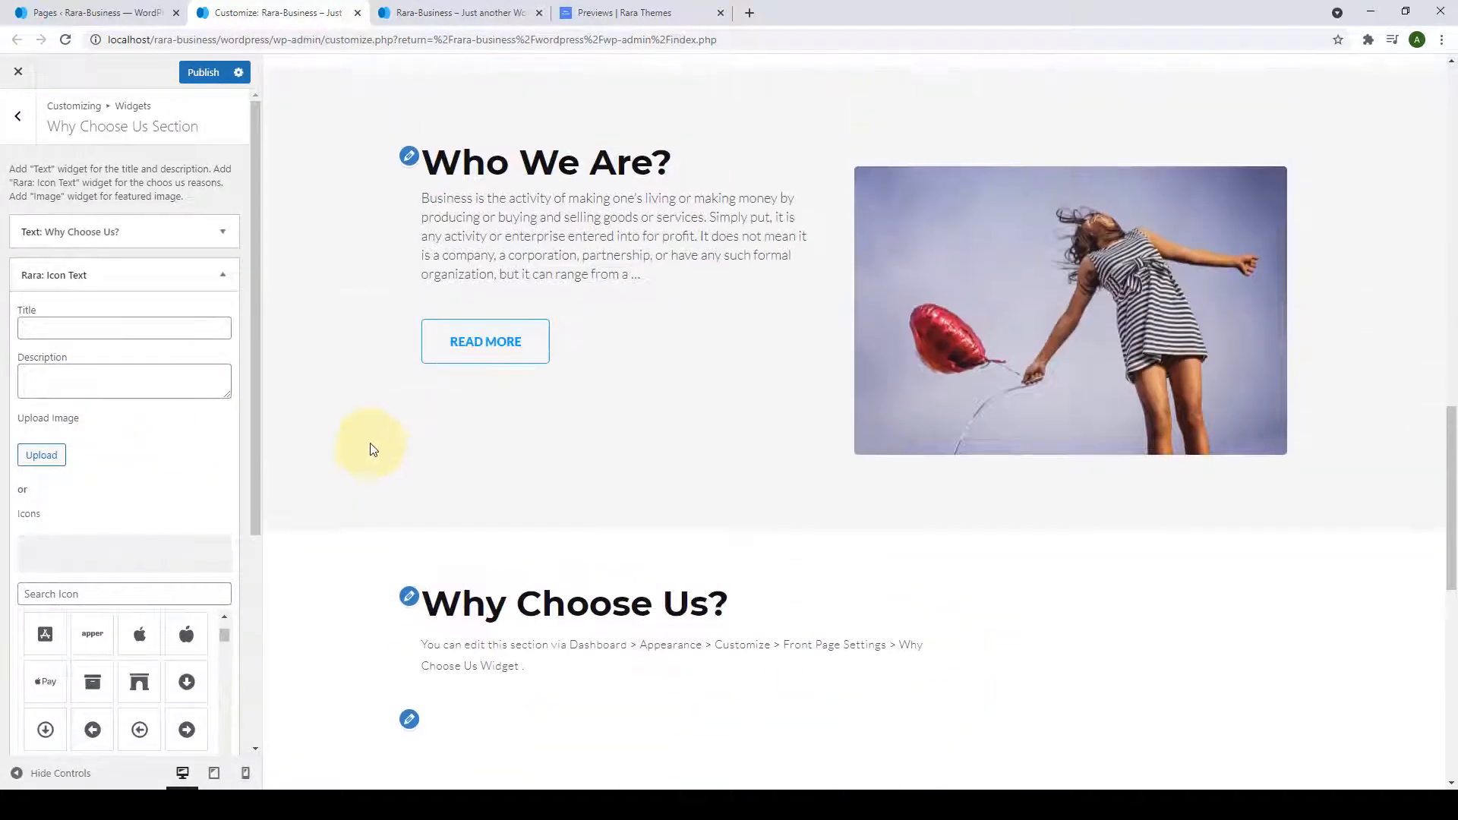
scroll(504, 364, "down", 1)
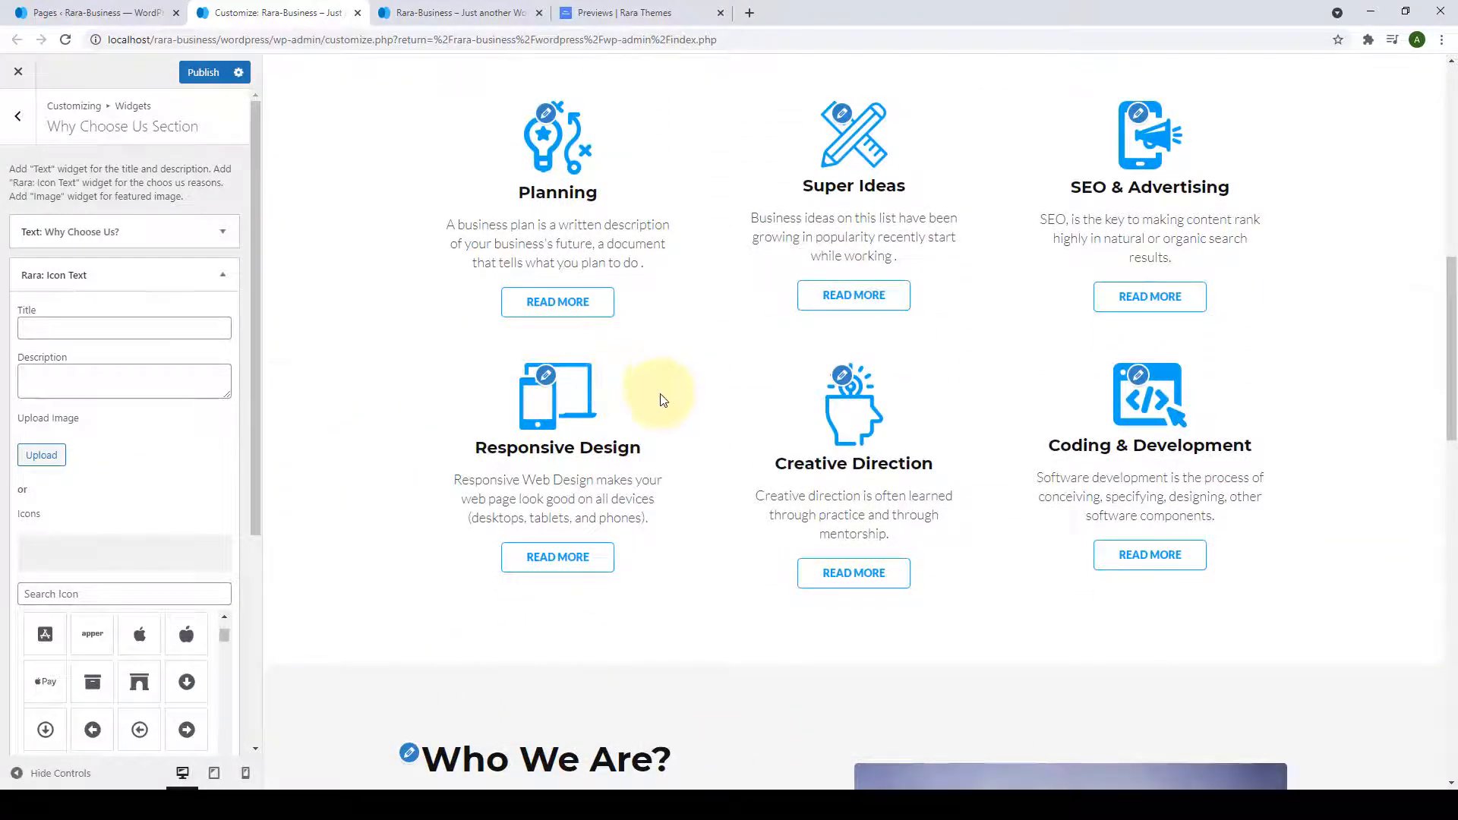
scroll(660, 397, "down", 9)
scroll(661, 435, "down", 2)
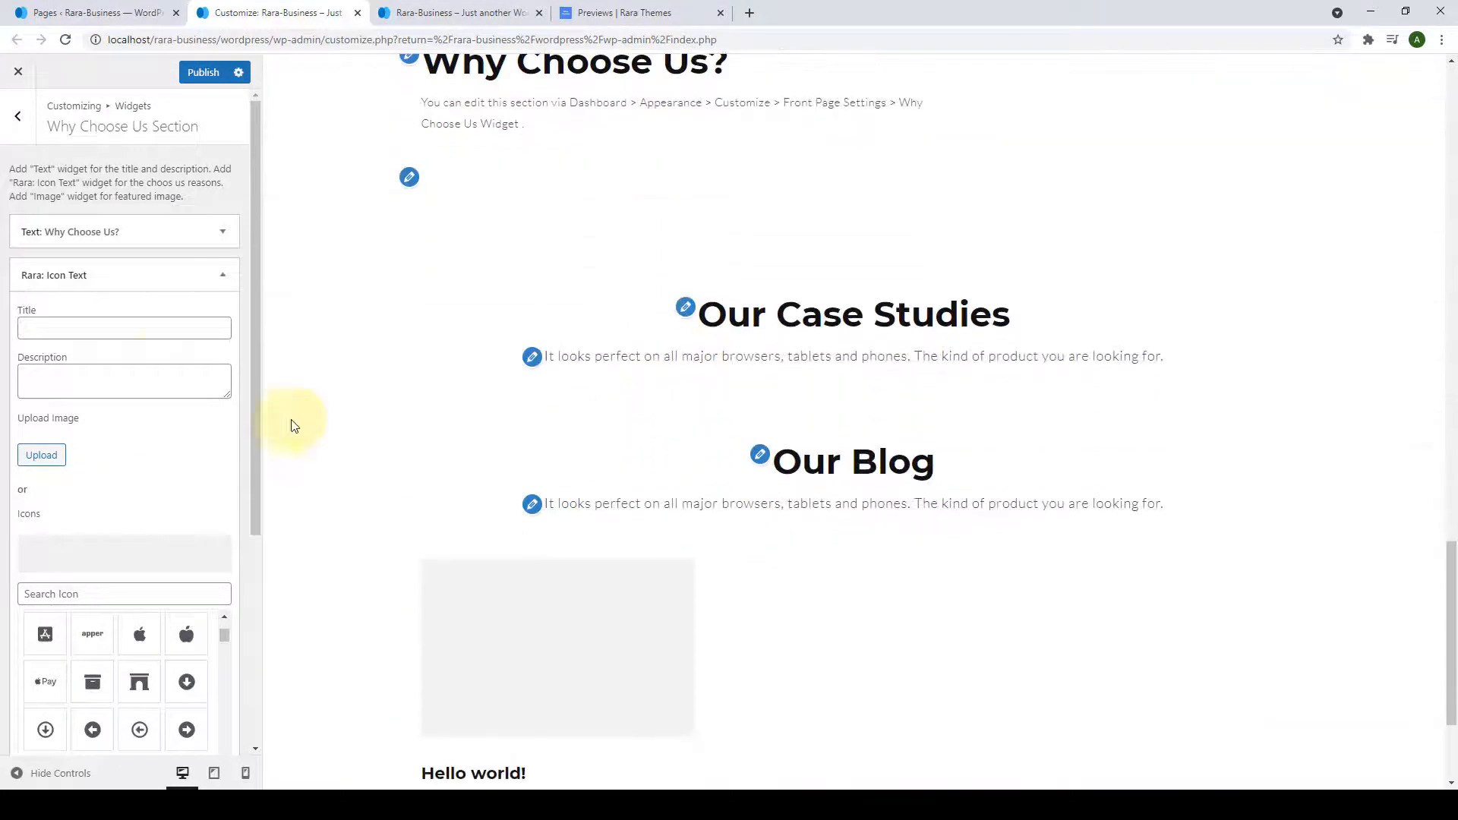
left_click(114, 326)
left_click(98, 373)
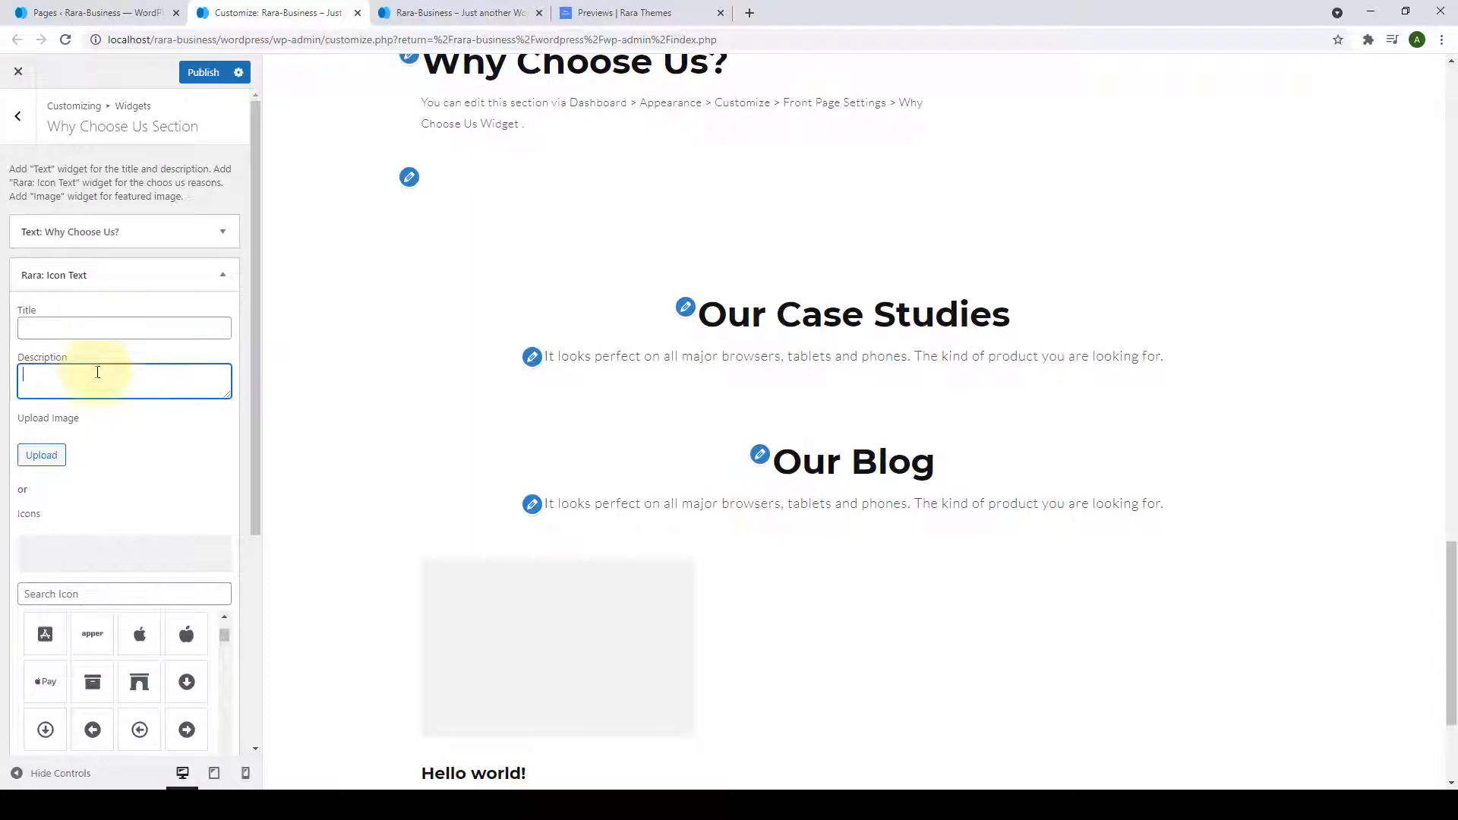
scroll(442, 325, "up", 2)
scroll(128, 431, "down", 2)
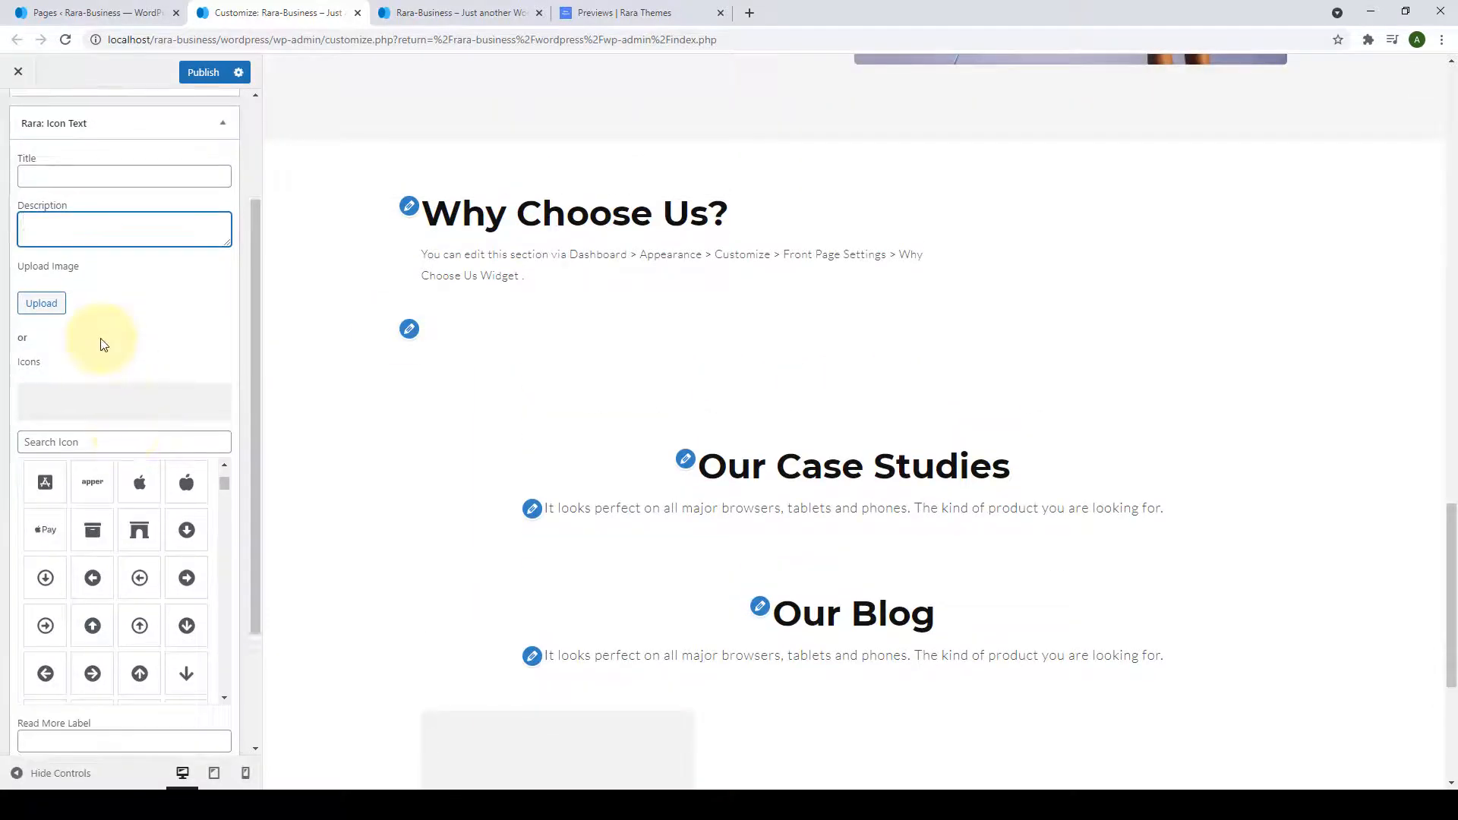
left_click(55, 310)
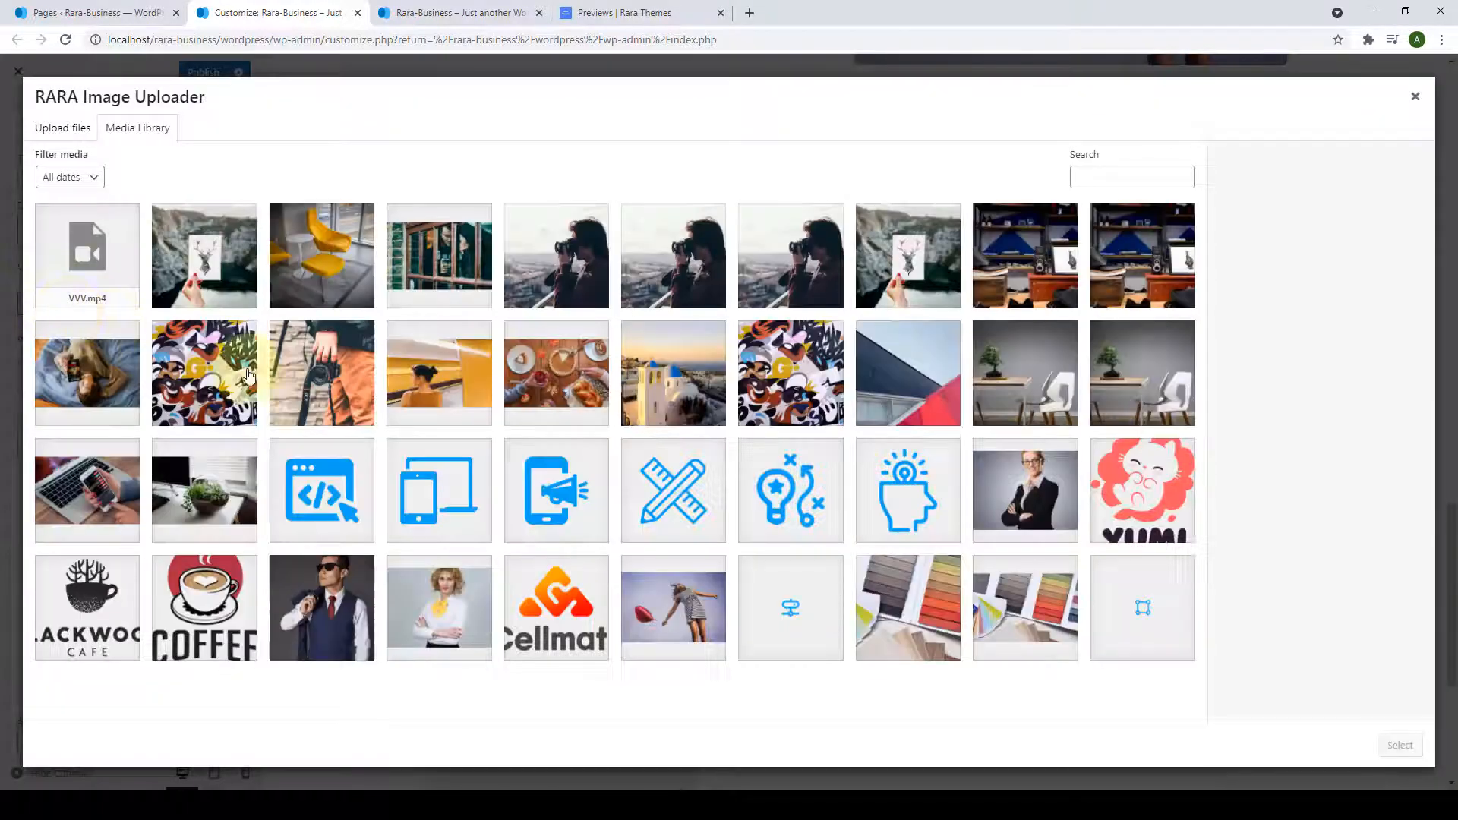
left_click(1411, 101)
scroll(243, 501, "down", 2)
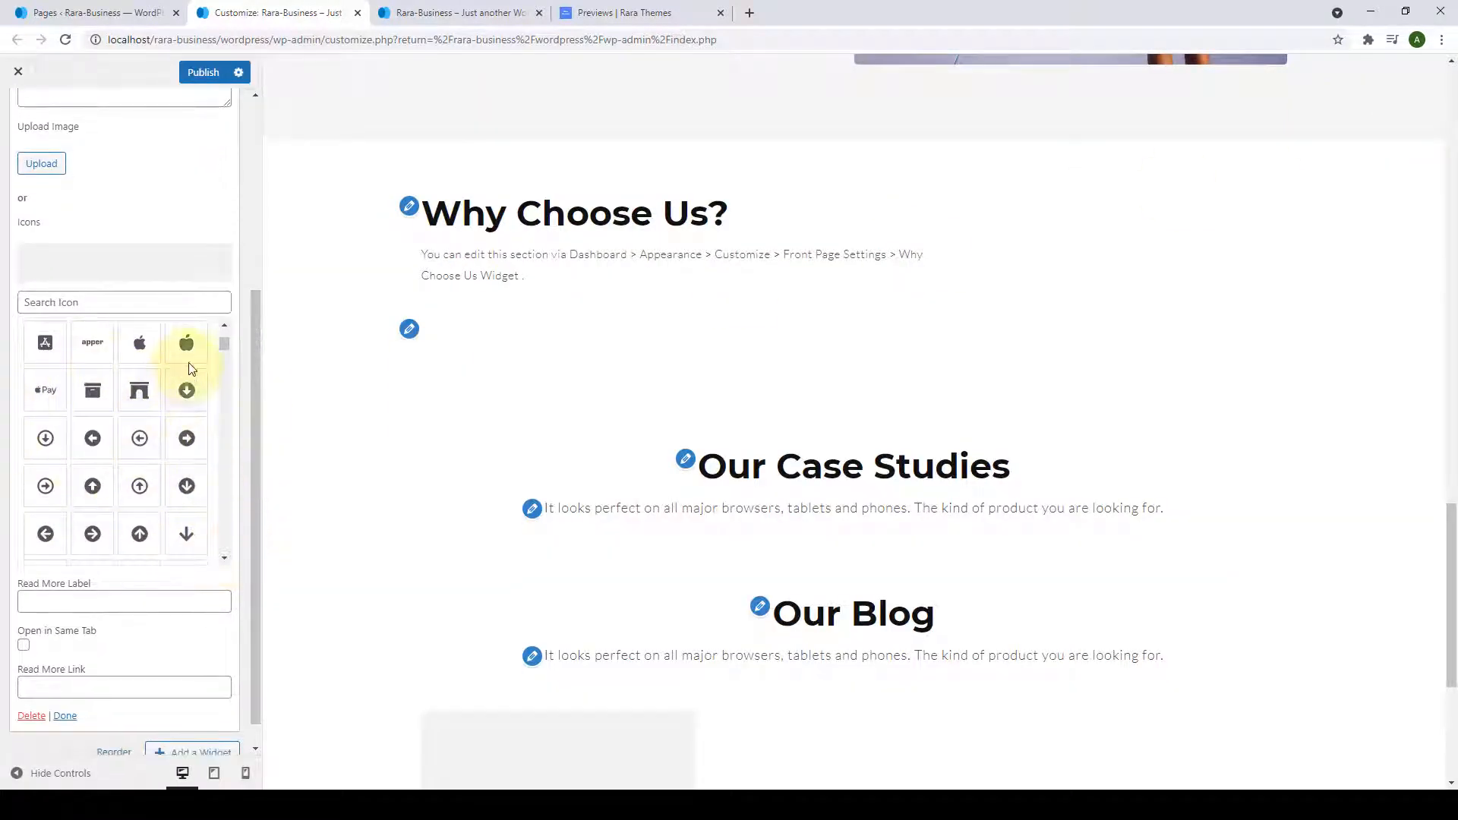
mouse_move(224, 352)
left_mouse_down()
mouse_move(222, 456)
mouse_move(224, 367)
left_mouse_up()
scroll(248, 540, "down", 1)
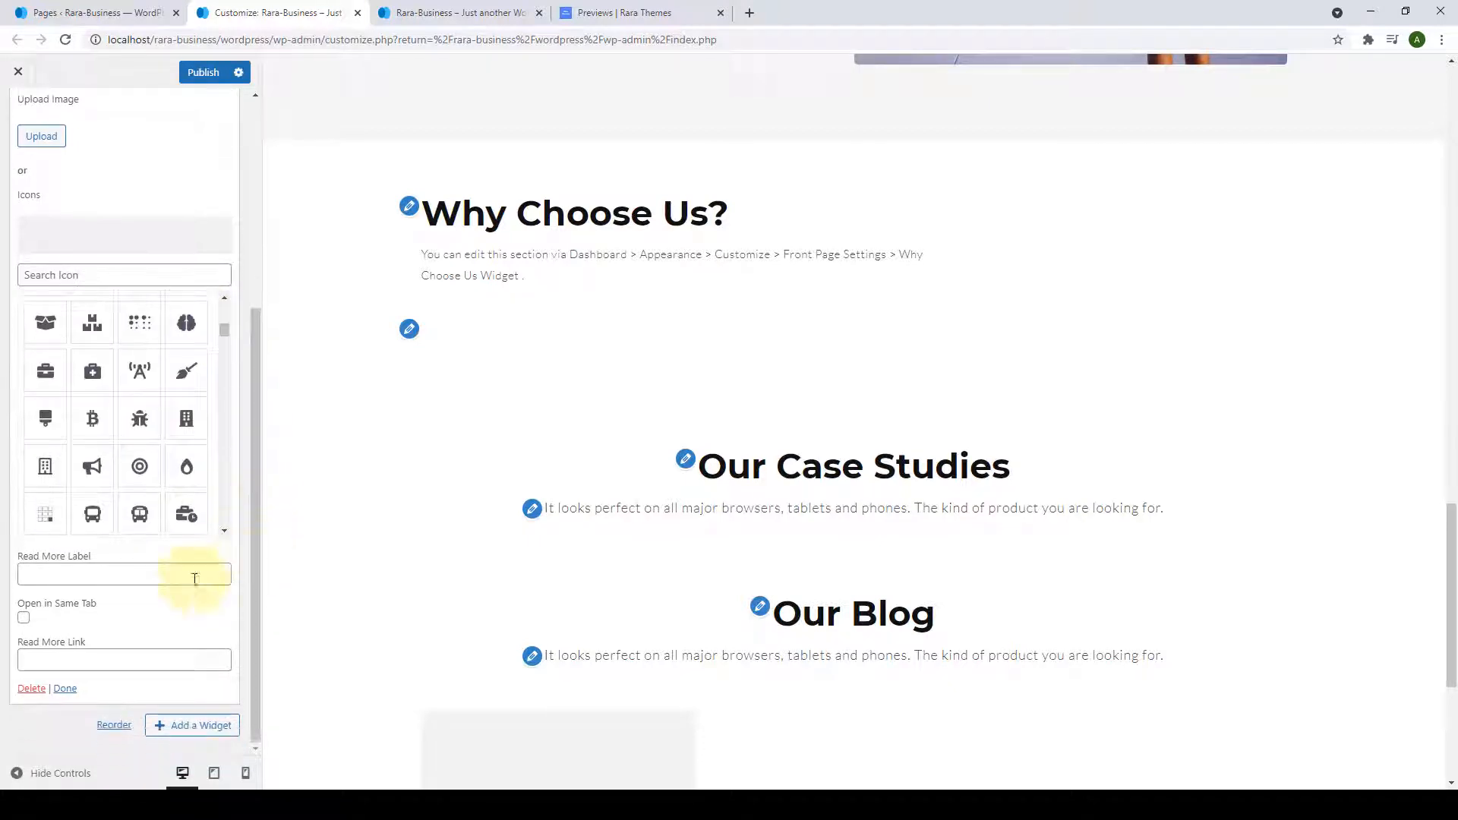
left_click(69, 580)
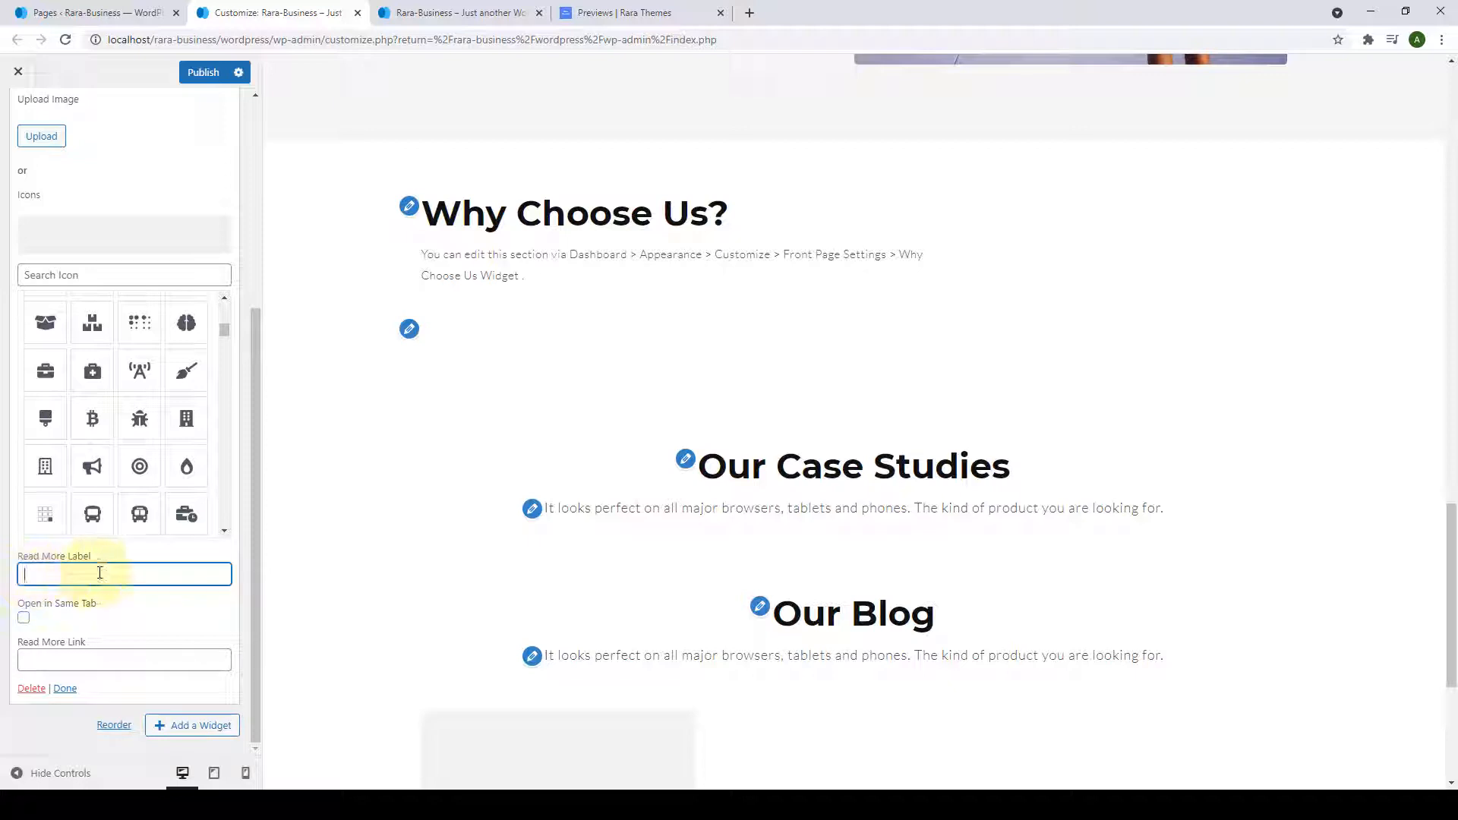
left_click(53, 659)
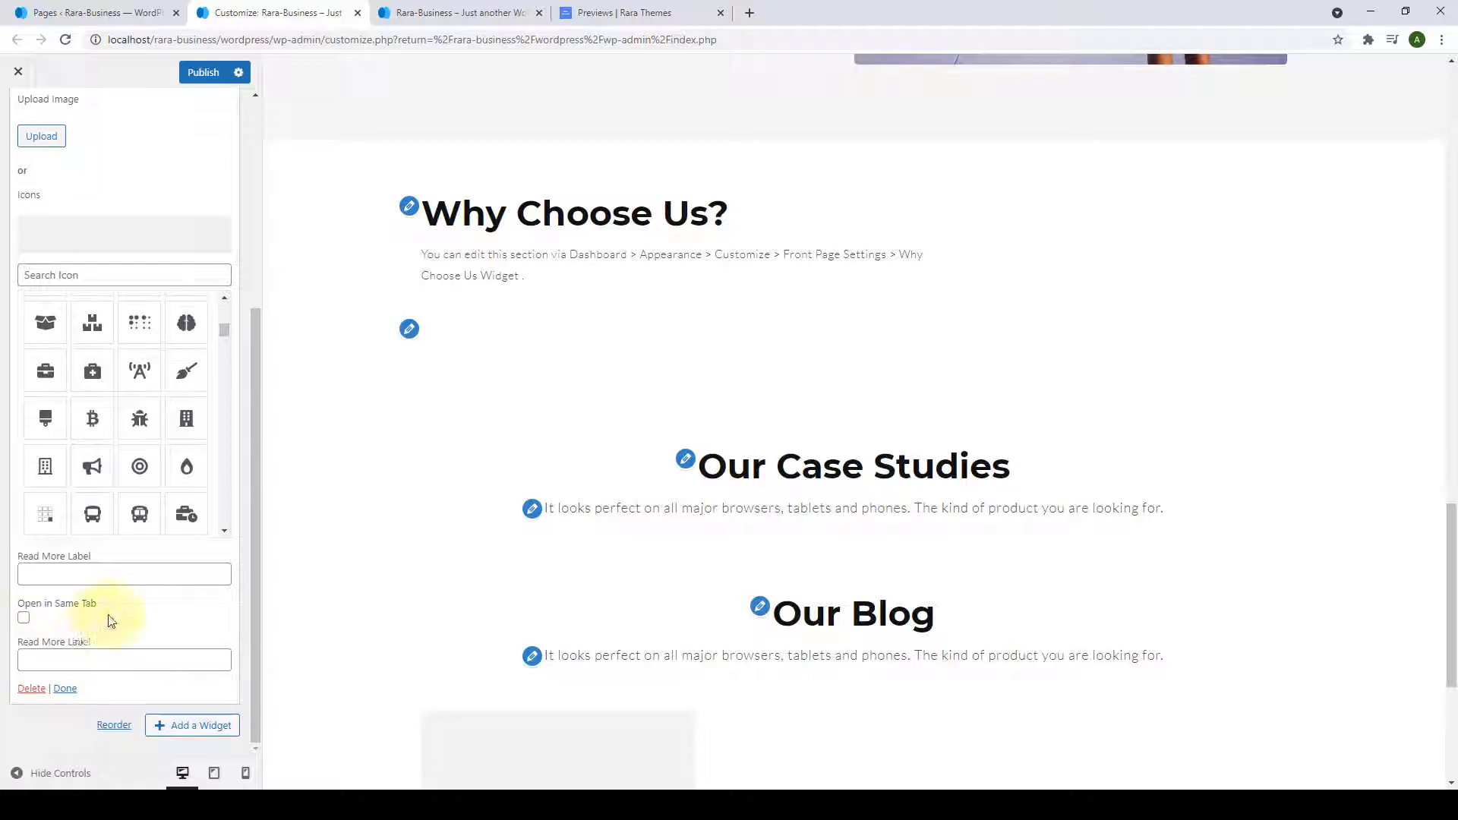
left_click_drag(255, 508, 261, 284)
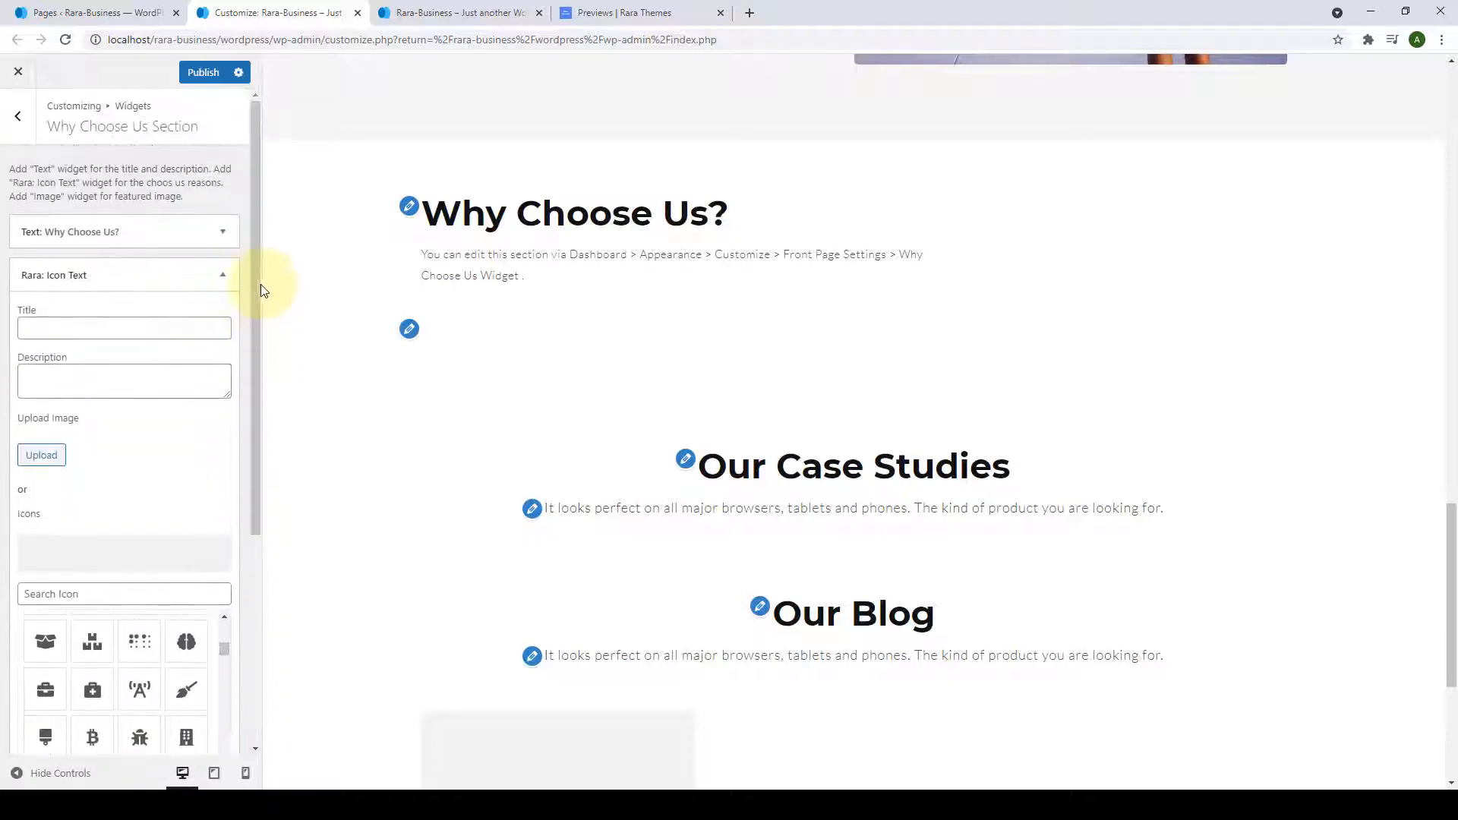
Title the Icon Text widget "Secure Platform" and paste the description "Security is freedom from, or resilience against, potential harm or other unwanted coercive change from external forces.".
left_click(179, 328)
left_click(71, 381)
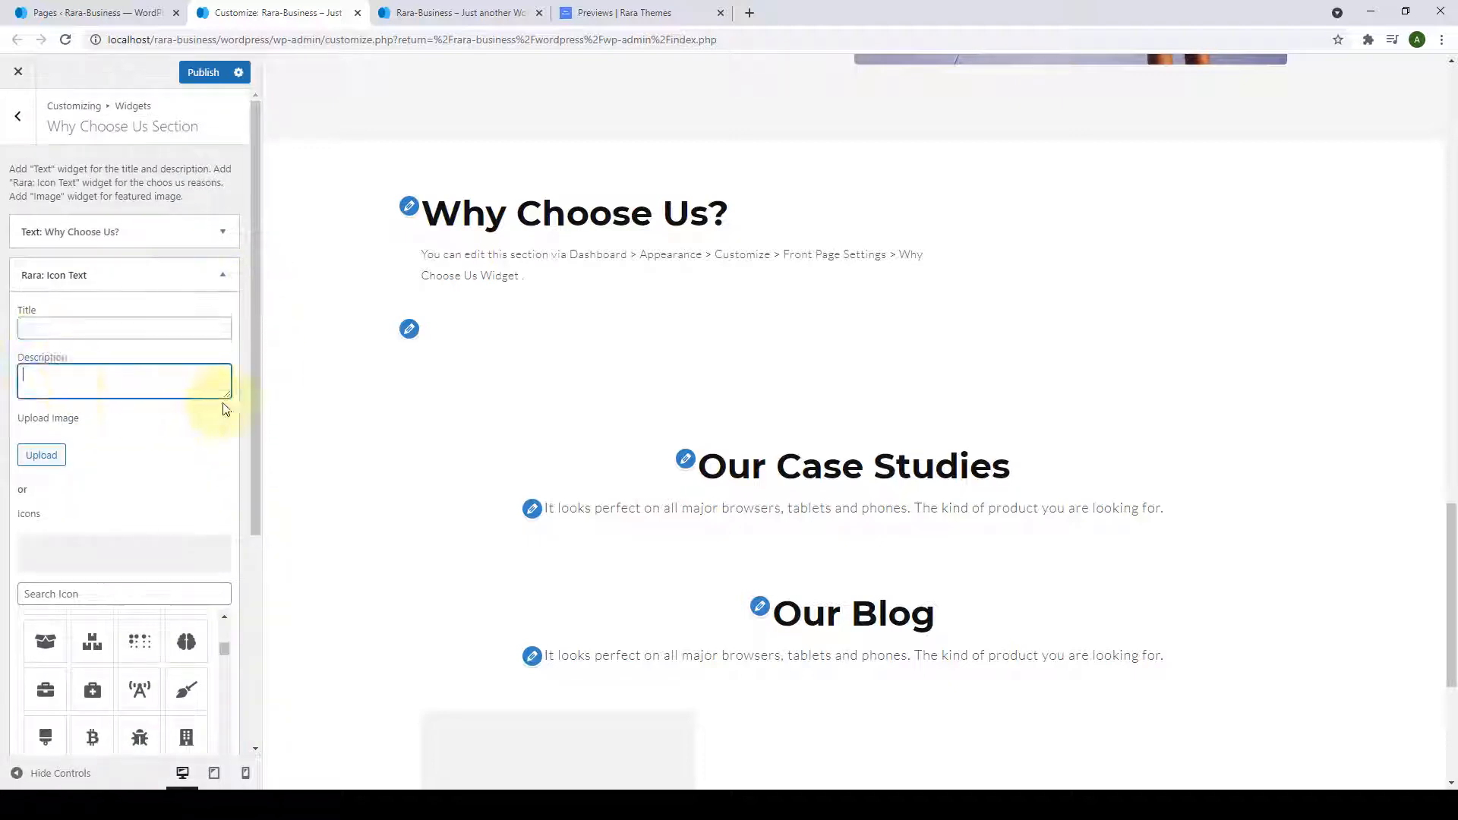
left_click_drag(224, 396, 224, 464)
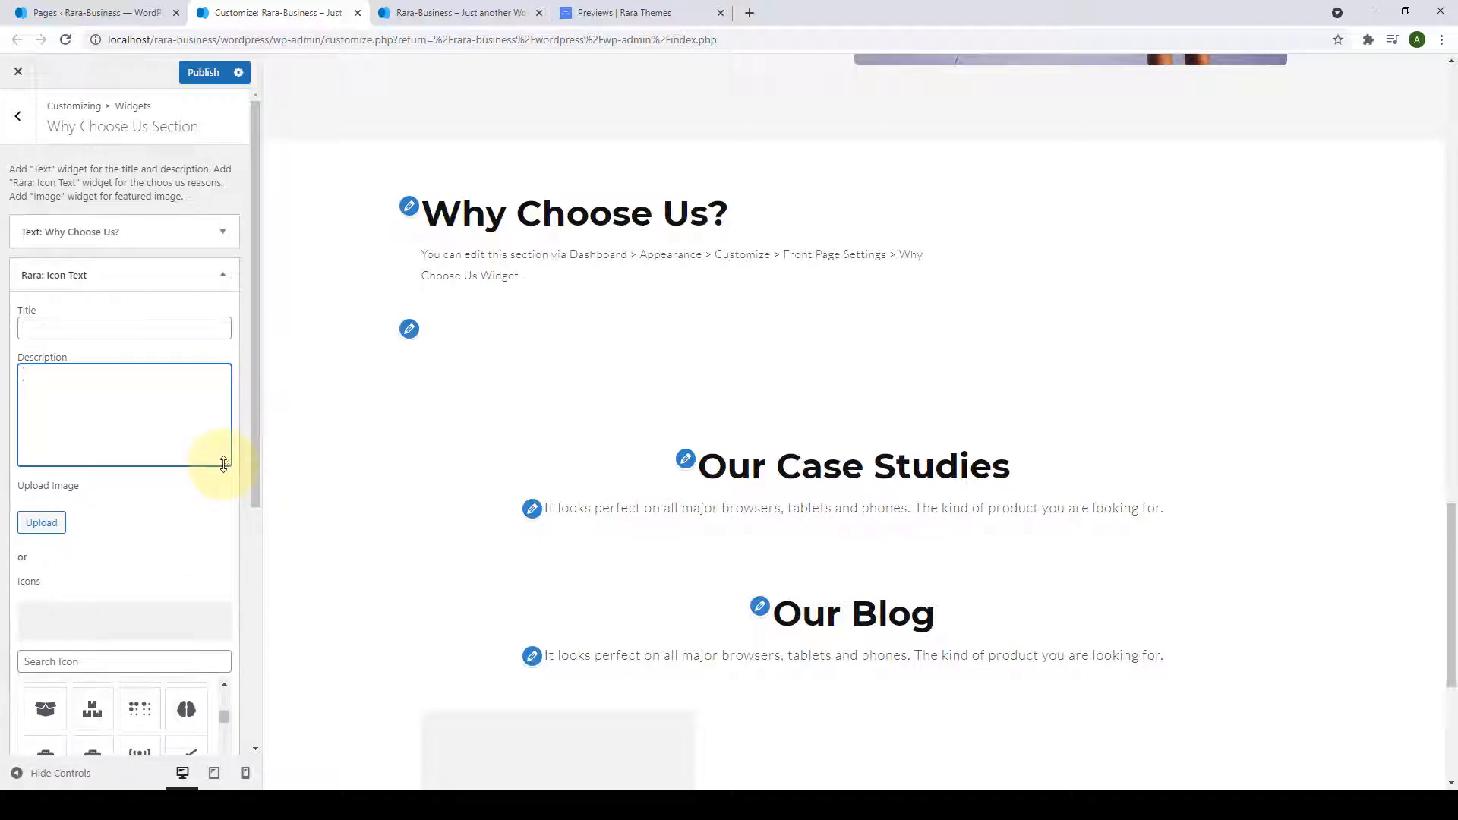
left_click(179, 328)
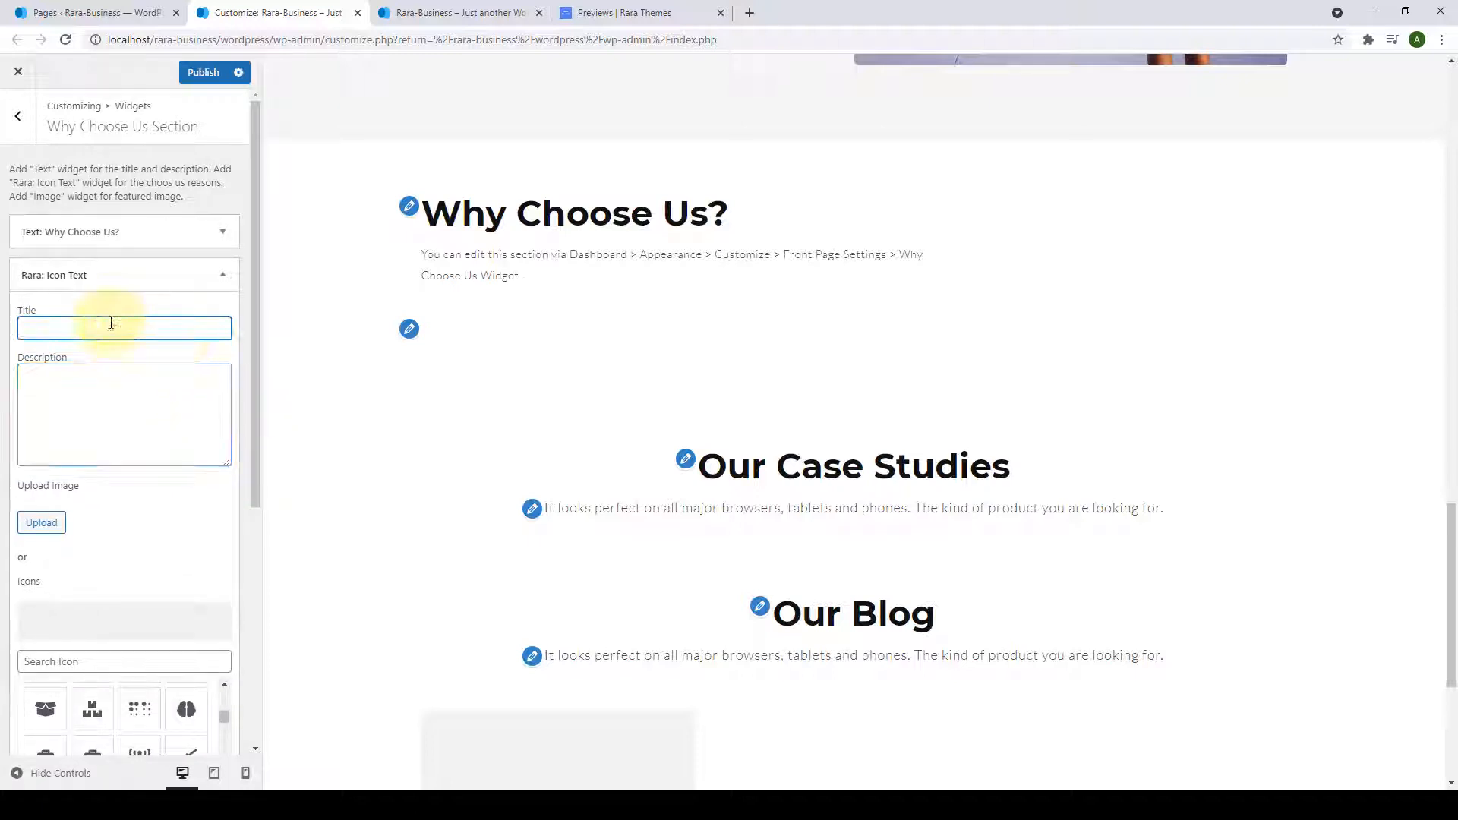
right_click(111, 322)
left_click(125, 447)
left_click(130, 390)
right_click(85, 389)
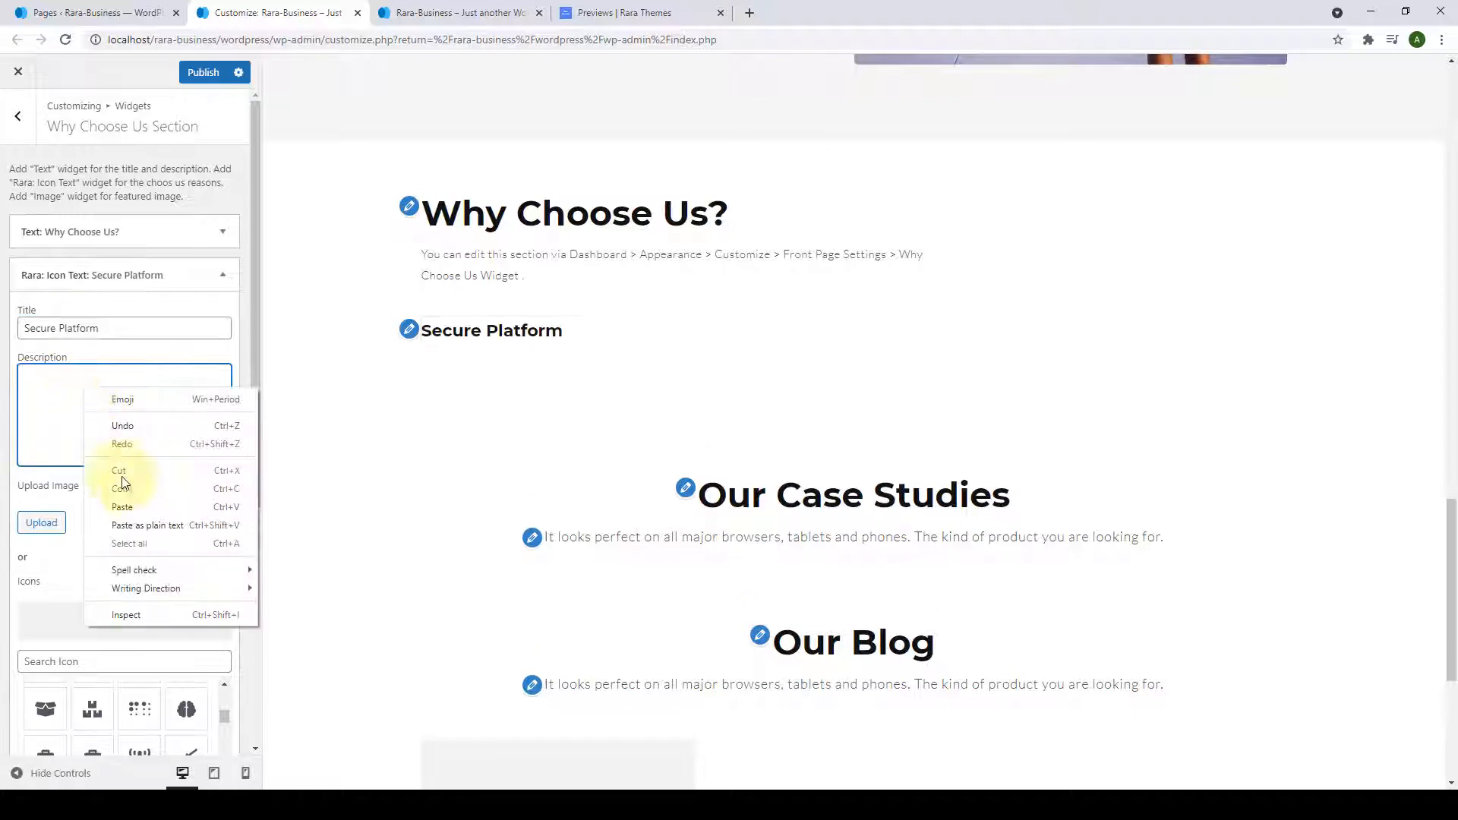
left_click(129, 505)
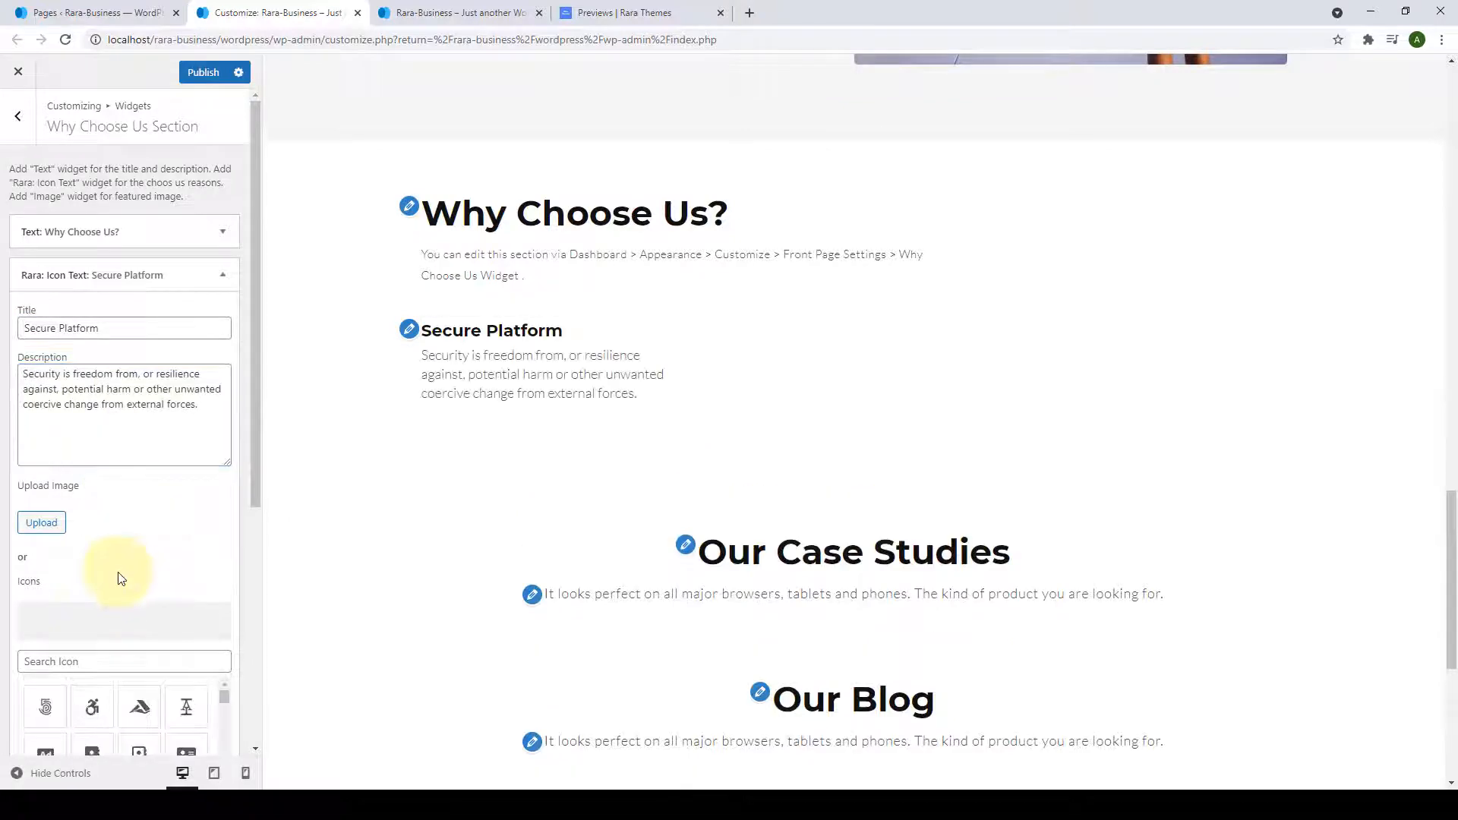
Assign the features-icon1 image from the media library to the Secure Platform widget.
left_click(43, 523)
scroll(303, 517, "down", 2)
left_click(312, 548)
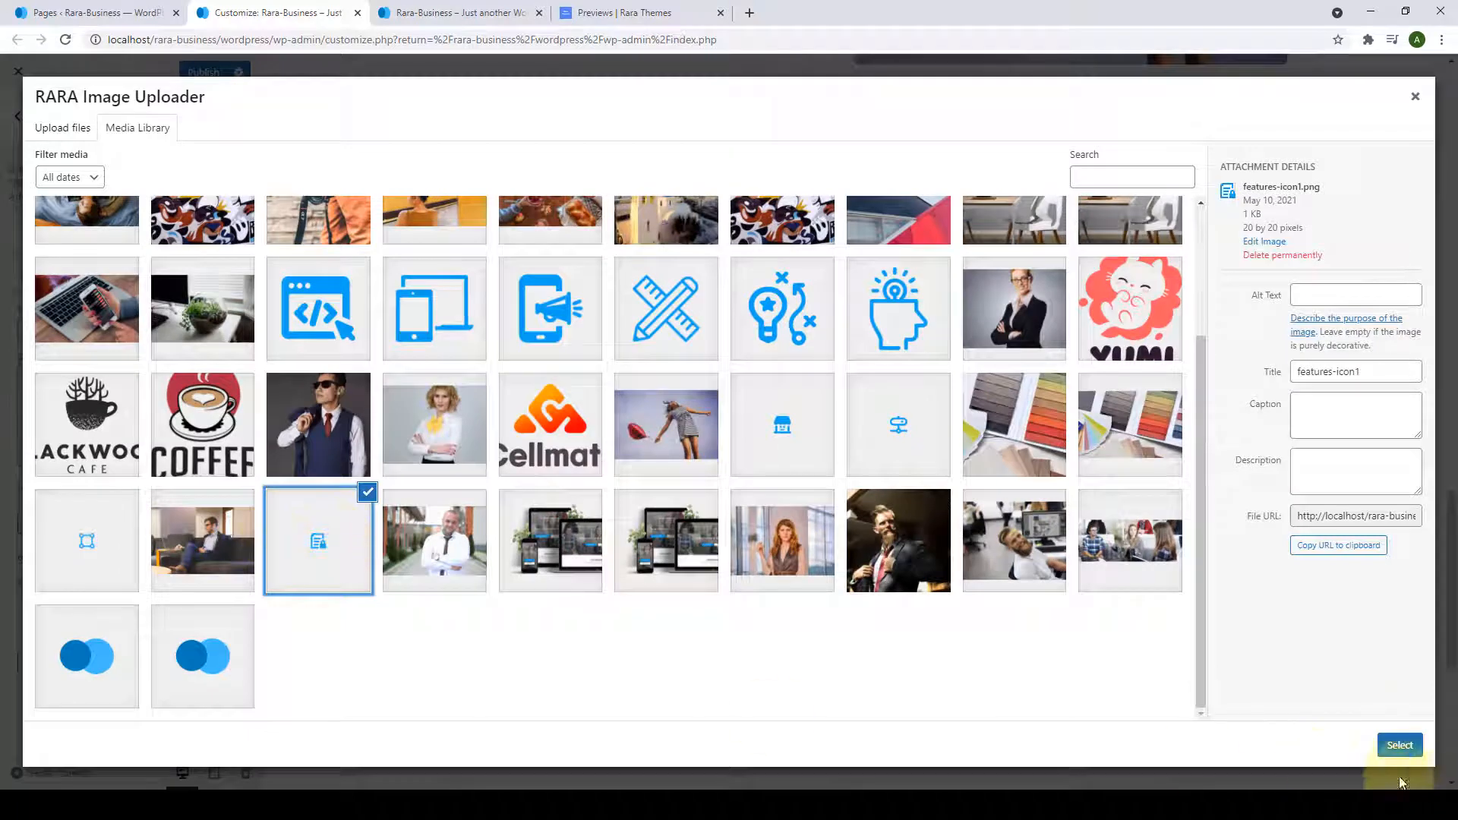
left_click(1395, 745)
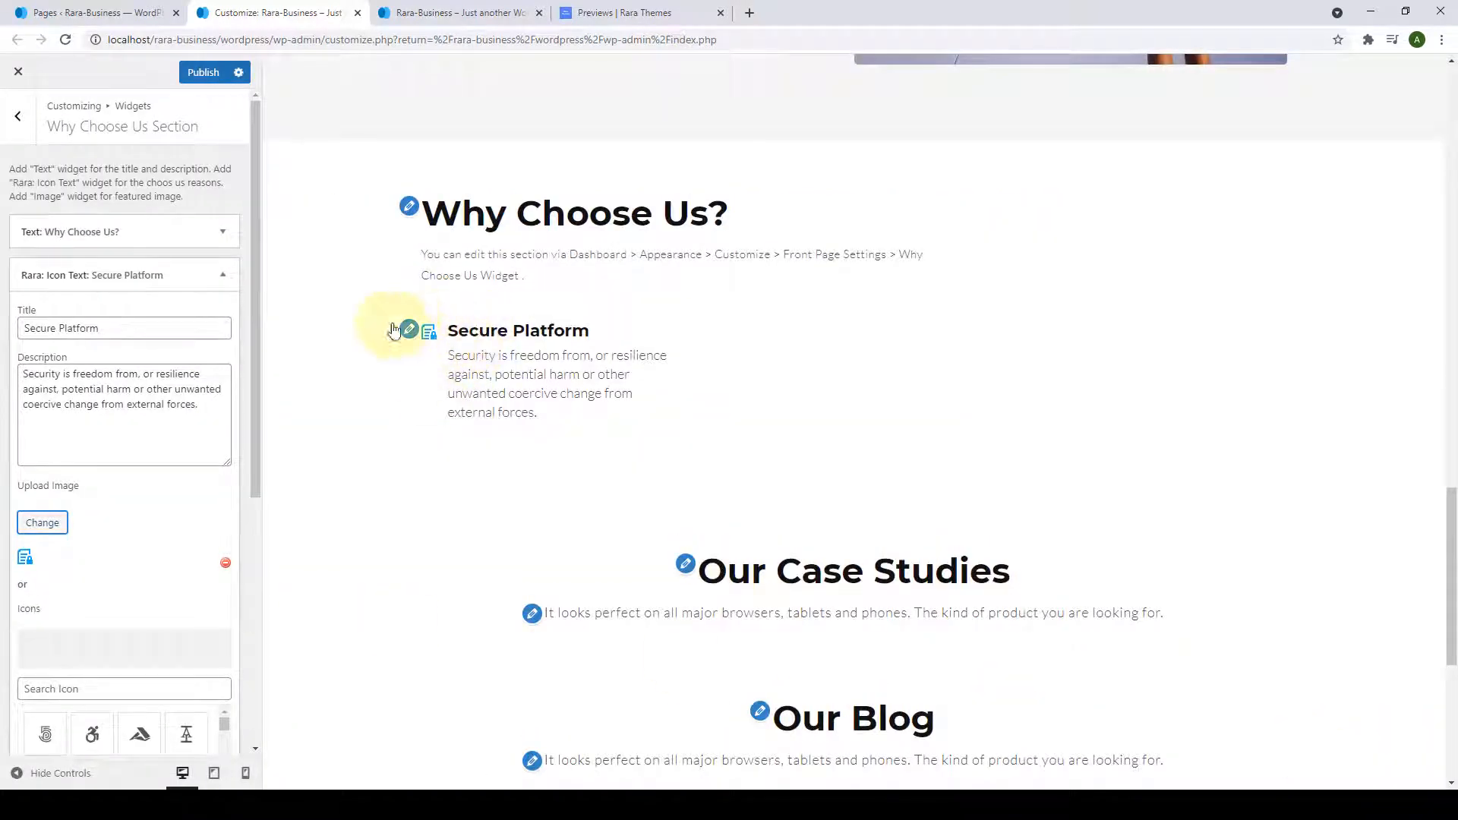
Set the Secure Platform widget's Read More label to "Read More" and paste the customizer page's address as its link.
left_click_drag(257, 421, 243, 681)
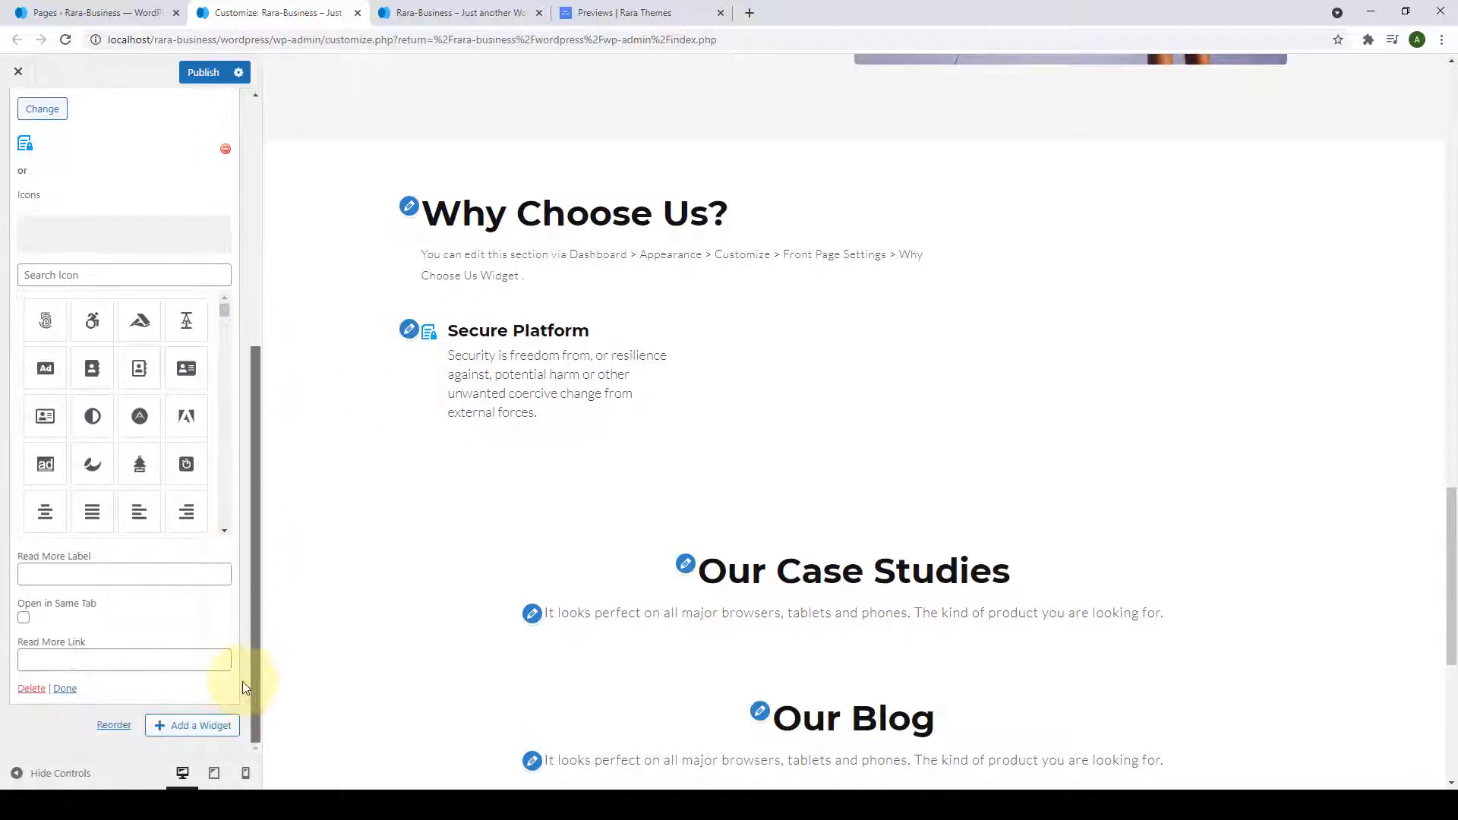
left_click(84, 575)
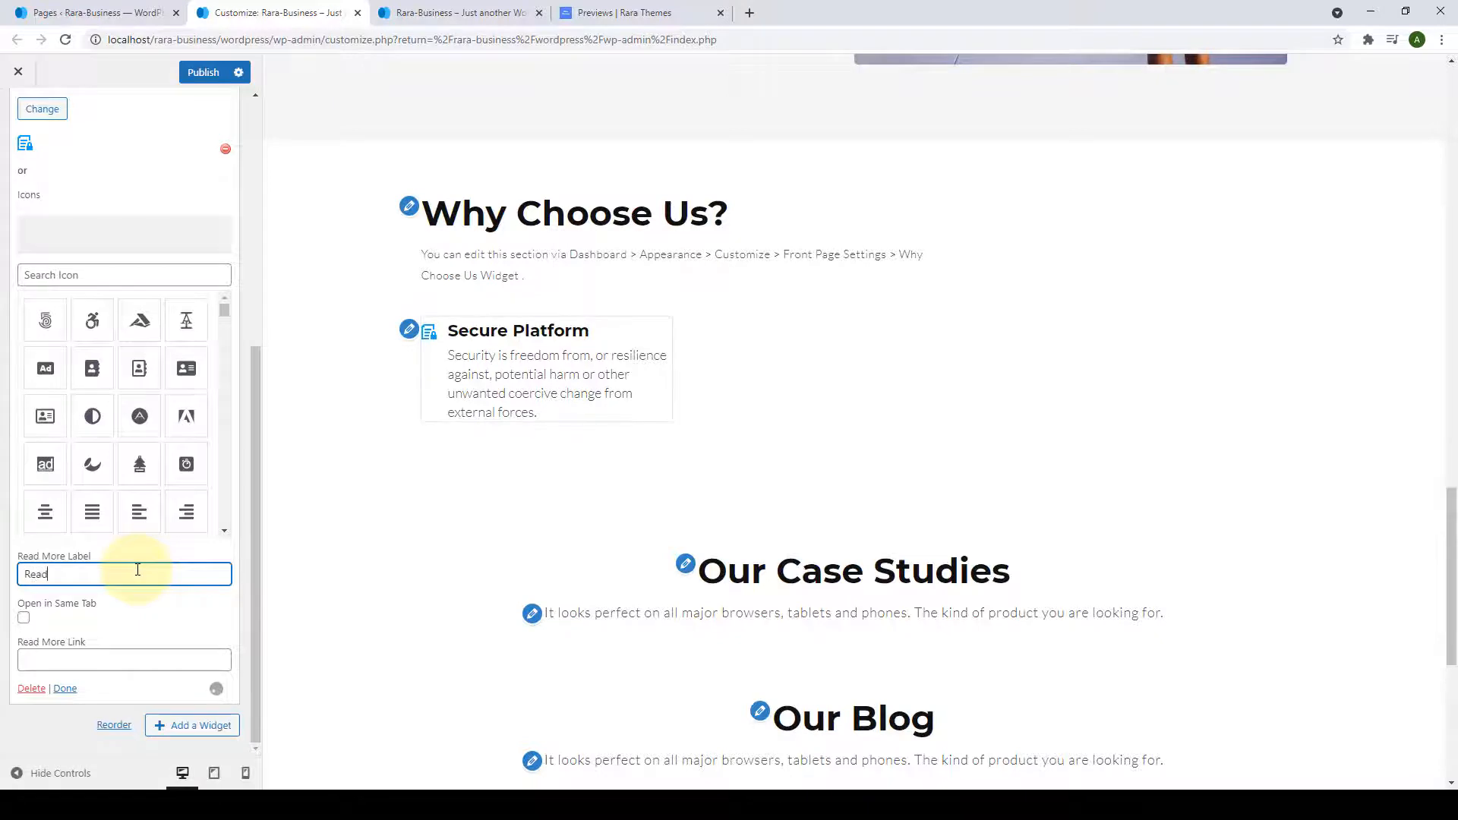
type("More")
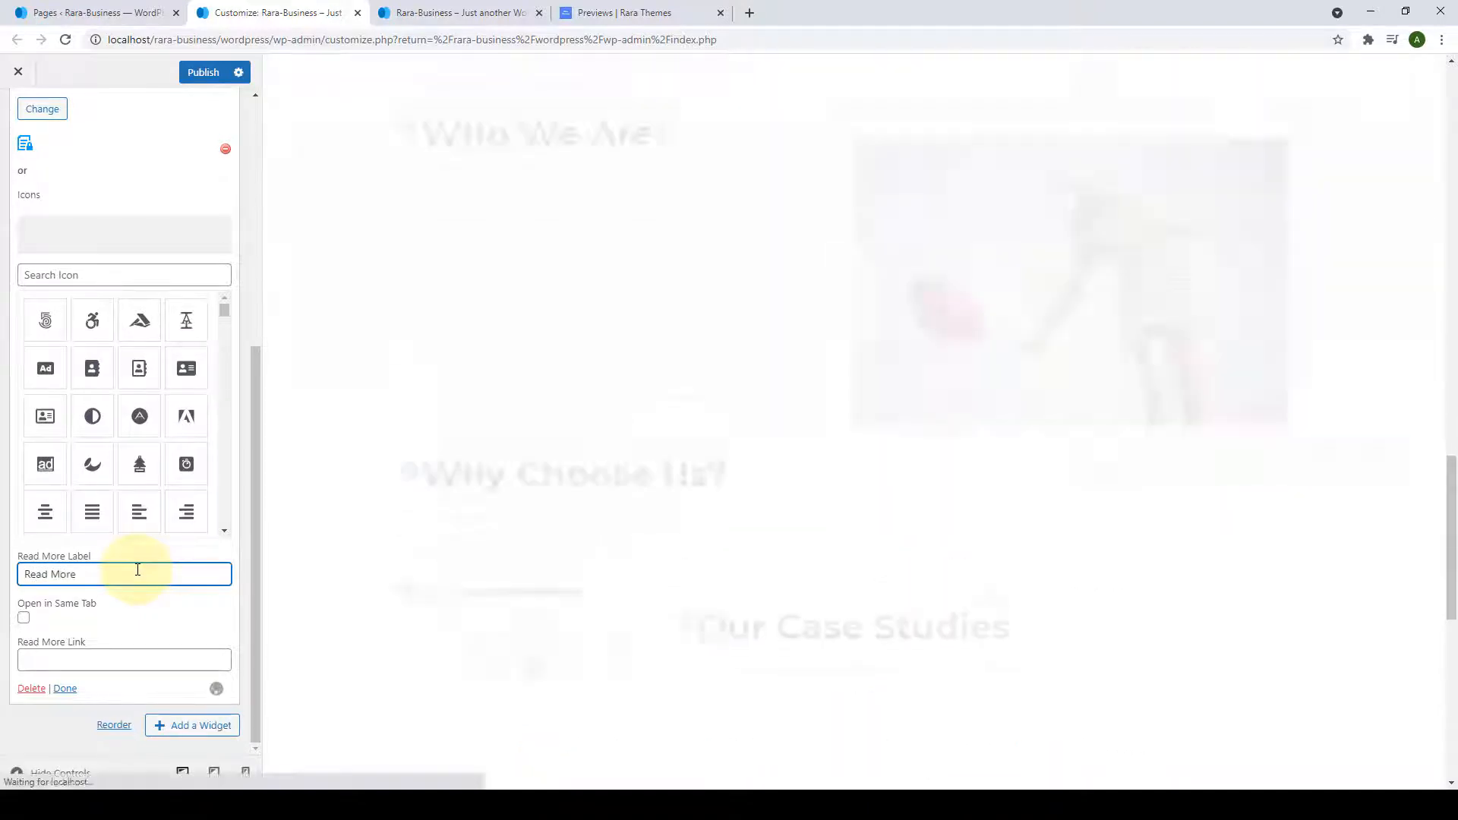
left_click(53, 658)
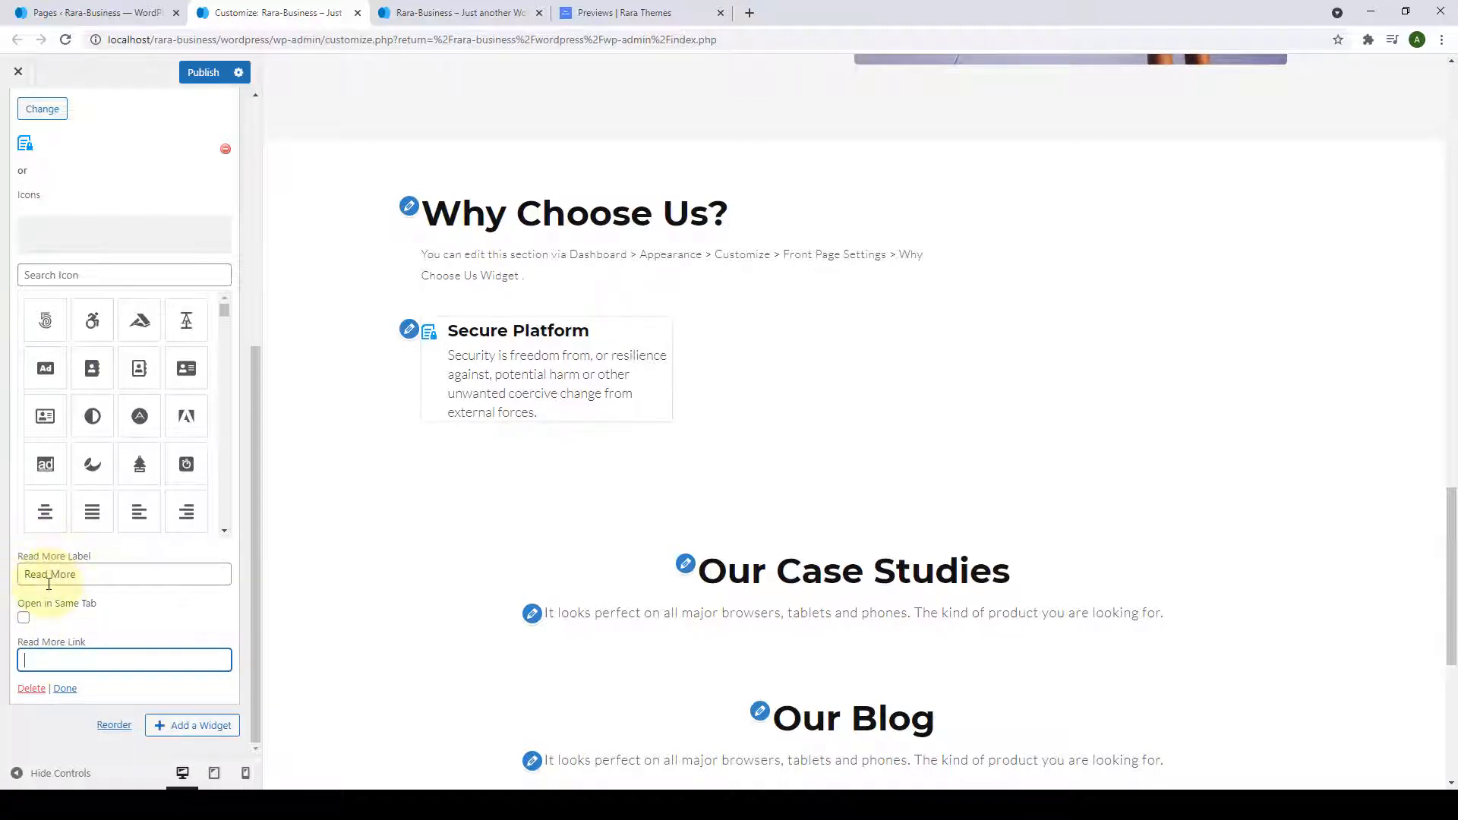
key("ctrl+v")
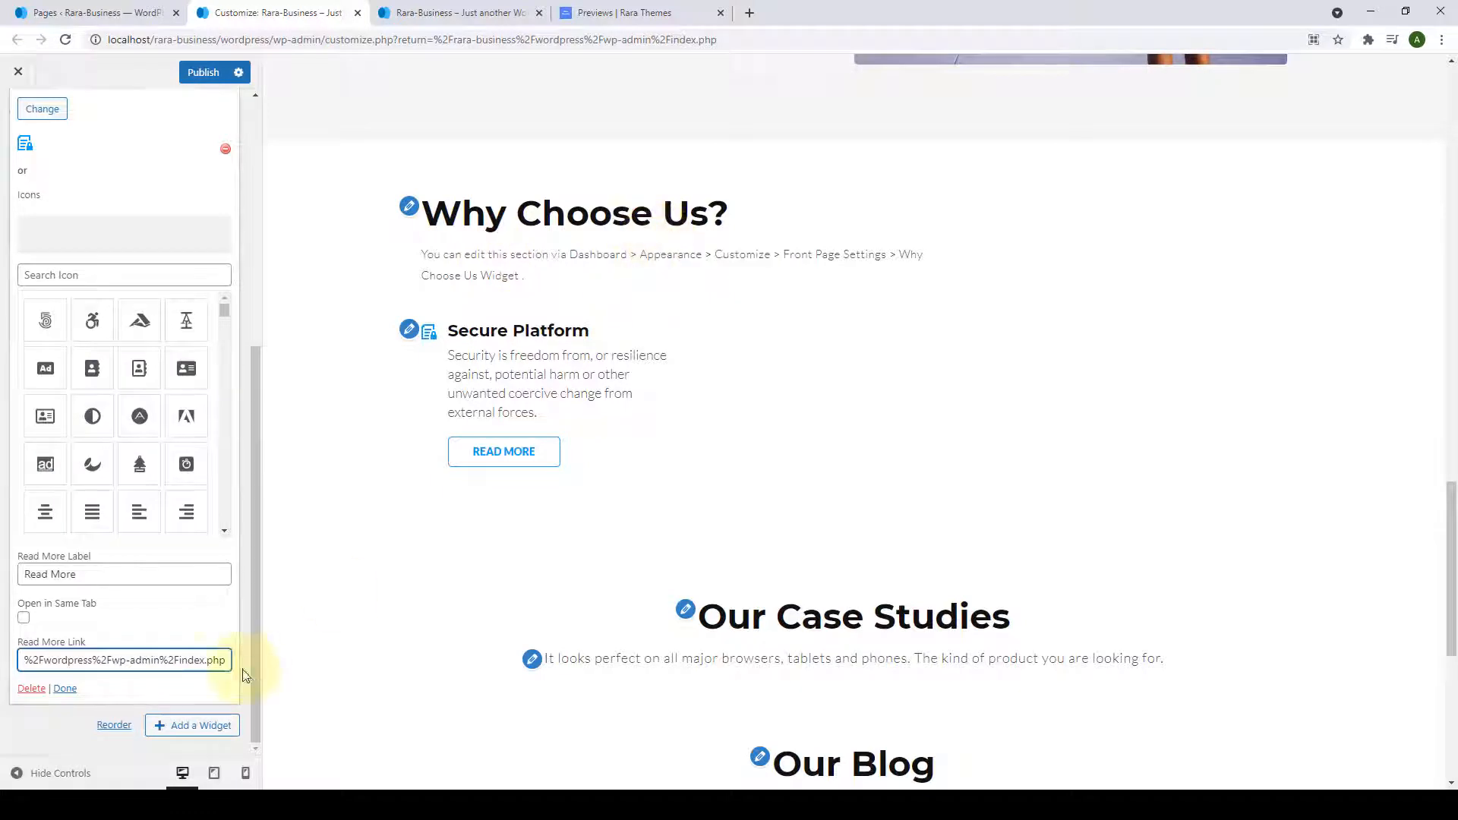
Clear the Read More link and the Read More label of the Secure Platform widget.
triple_click(99, 660)
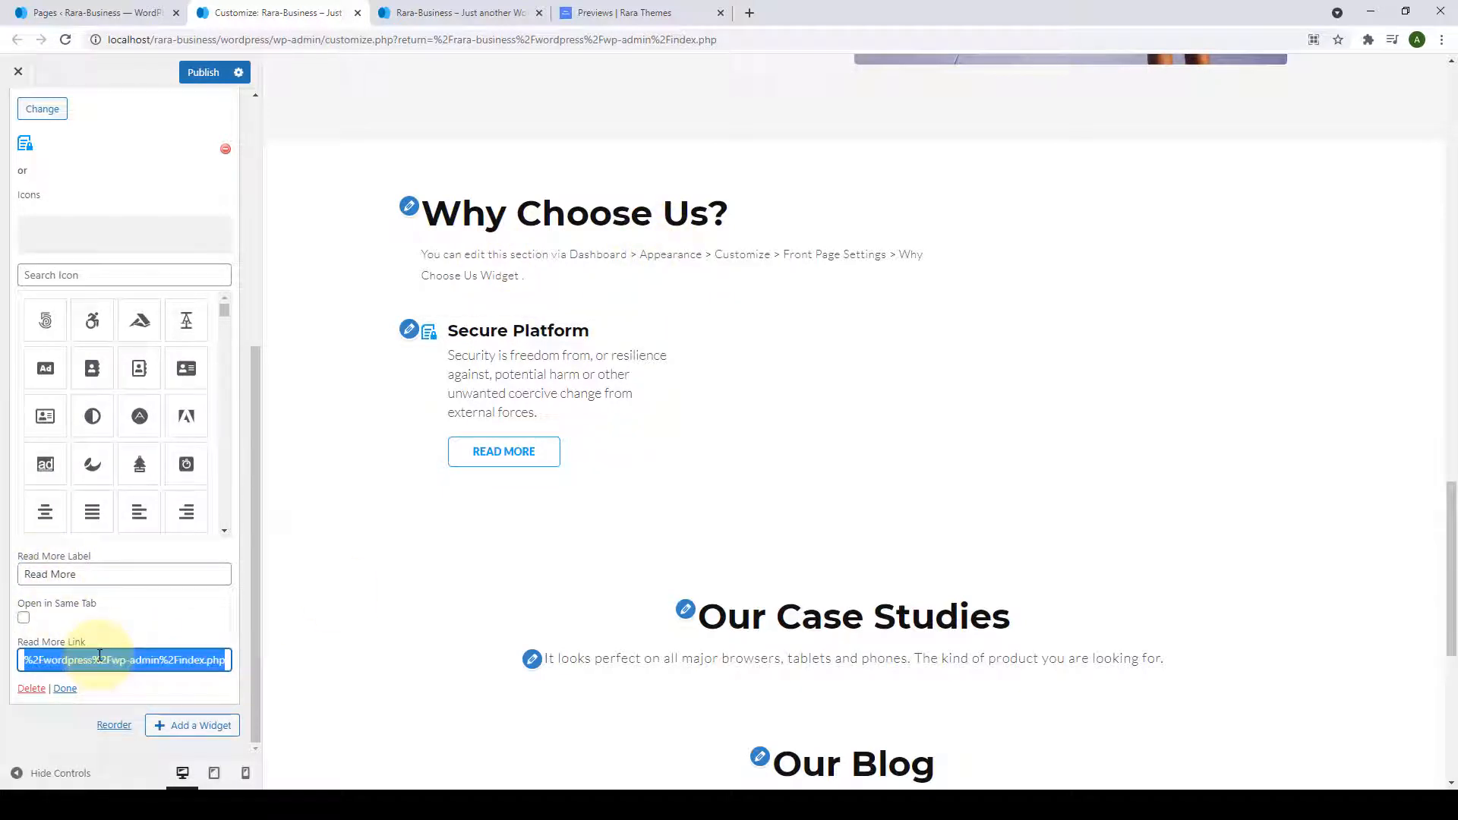
key("BackSpace")
triple_click(75, 573)
key("BackSpace")
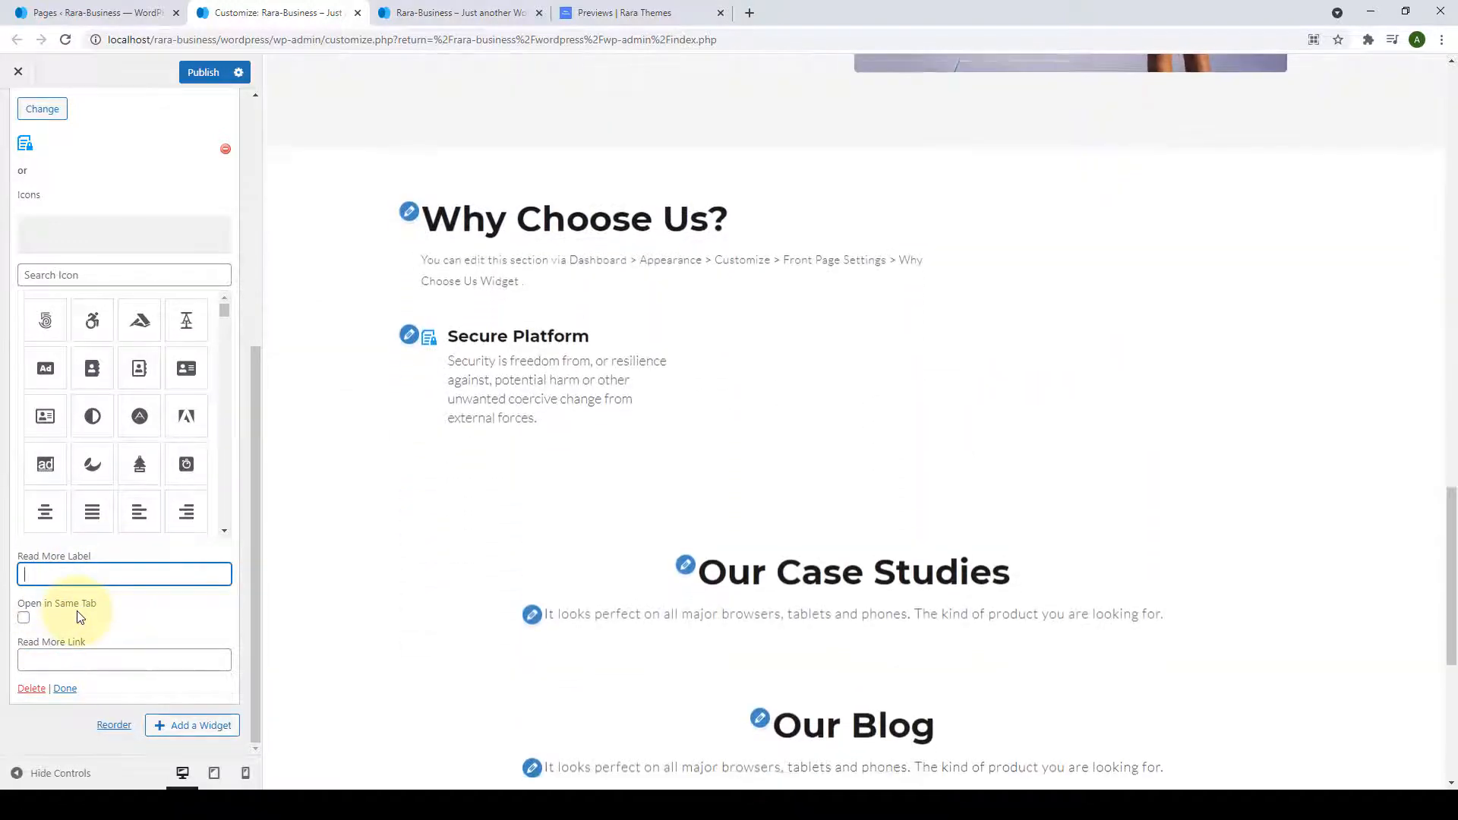
Finish editing the Secure Platform widget and add a second Rara: Icon Text widget titled "Easy to Use".
left_click(65, 688)
left_click(212, 310)
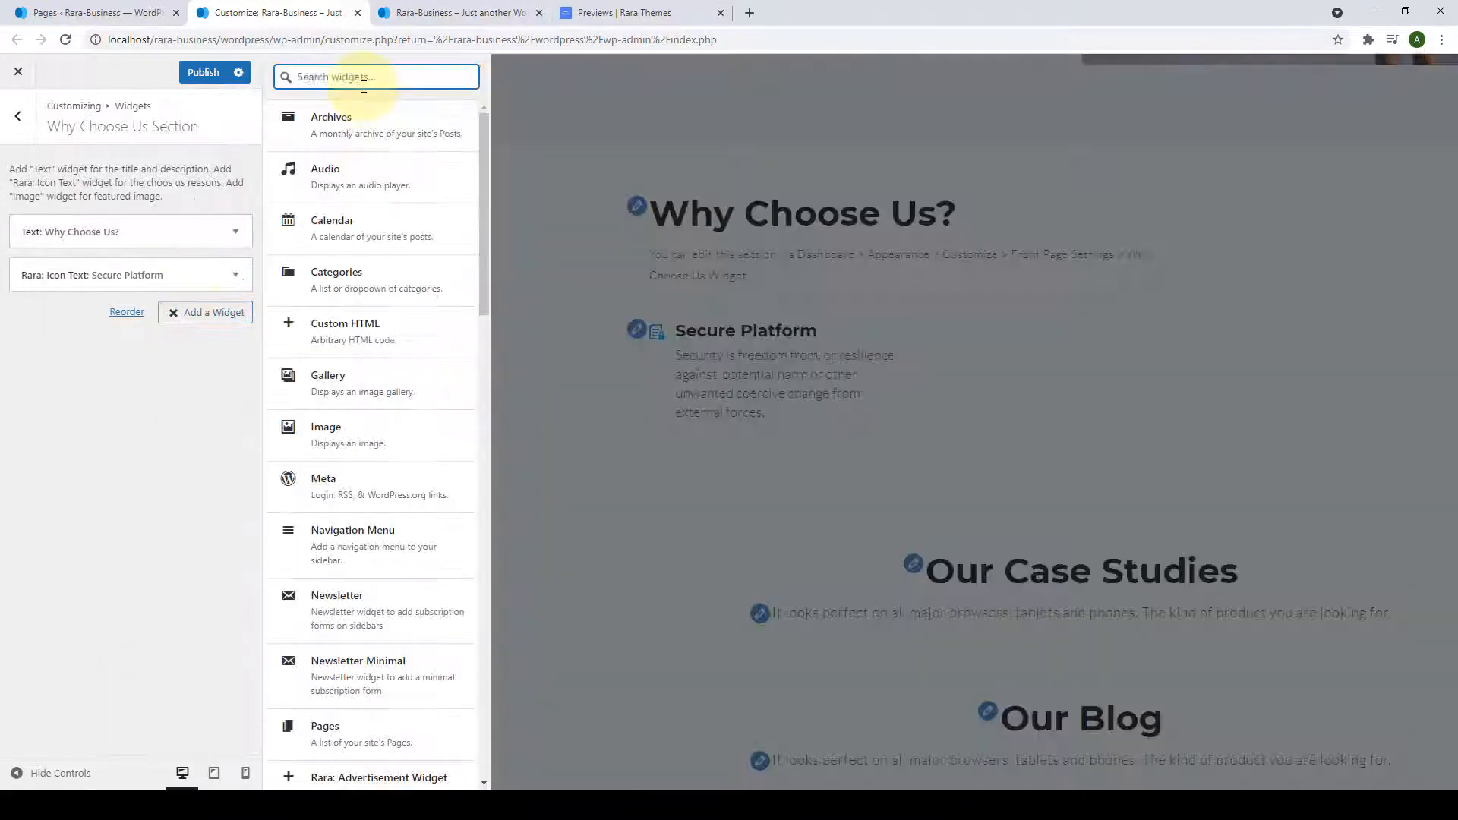
type("icon text")
left_click(338, 115)
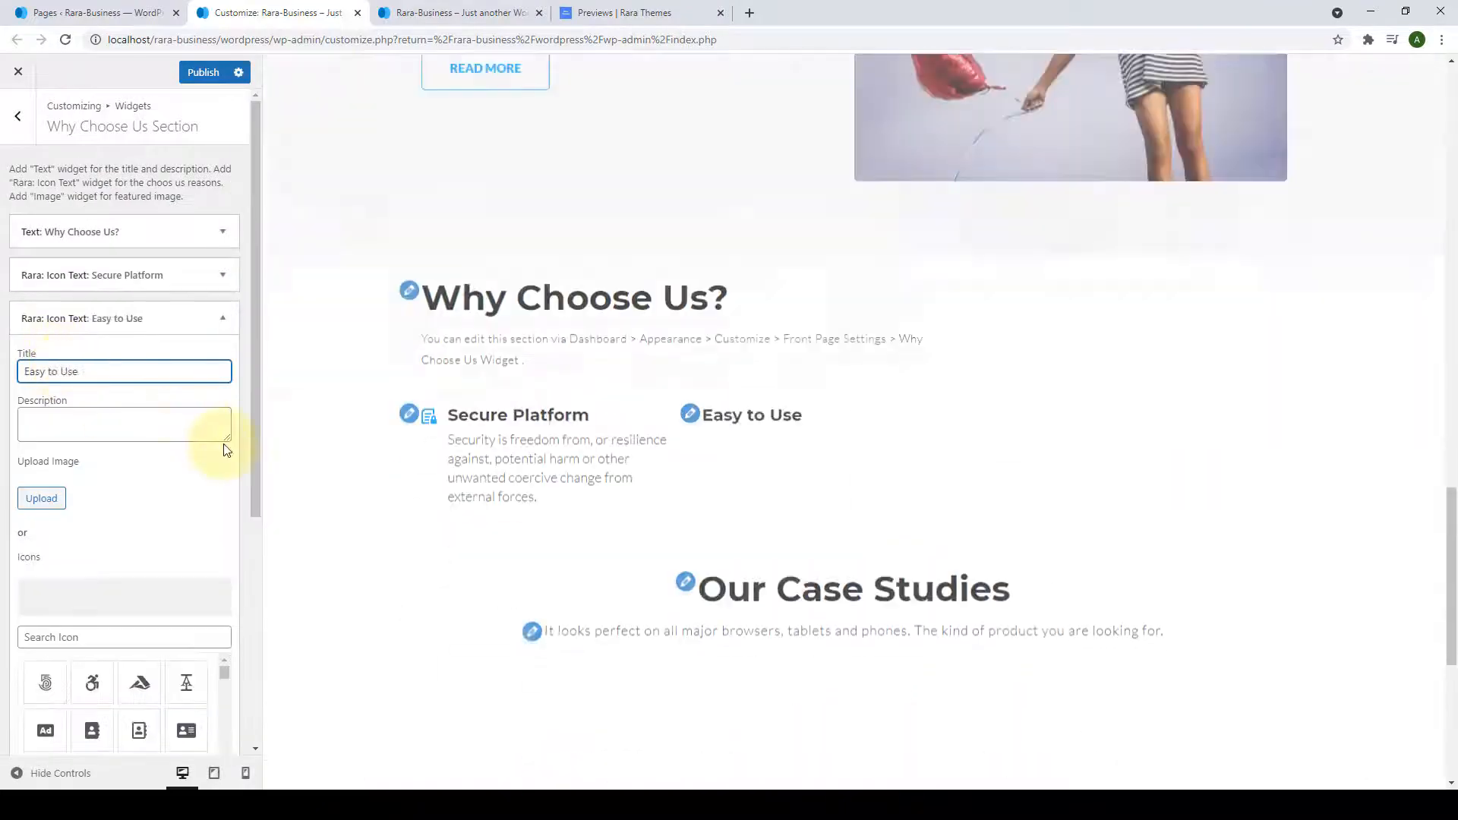
Fill in the Easy to Use widget's description beginning "Simple and very easy to use" and assign it the blue storefront icon from the media library.
left_click(41, 498)
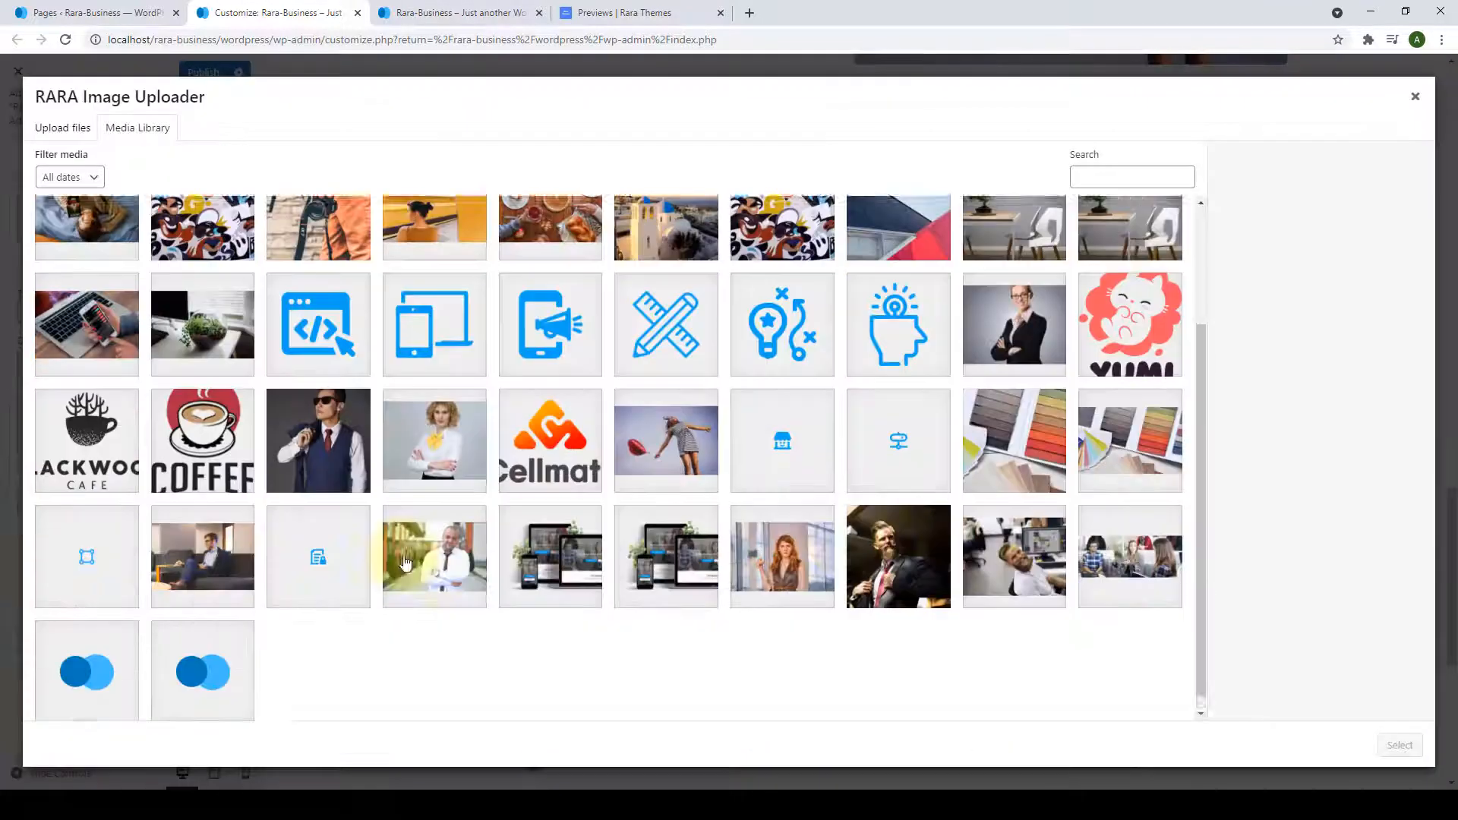
left_click(771, 423)
left_click(1400, 749)
left_click_drag(259, 522, 259, 711)
left_click(65, 689)
Add an Icon Text widget titled "Creative Solutions" with the description beginning "Creative is relating to or involving the use of the imagination" and the square-frame icon.
left_click(184, 355)
type("icon")
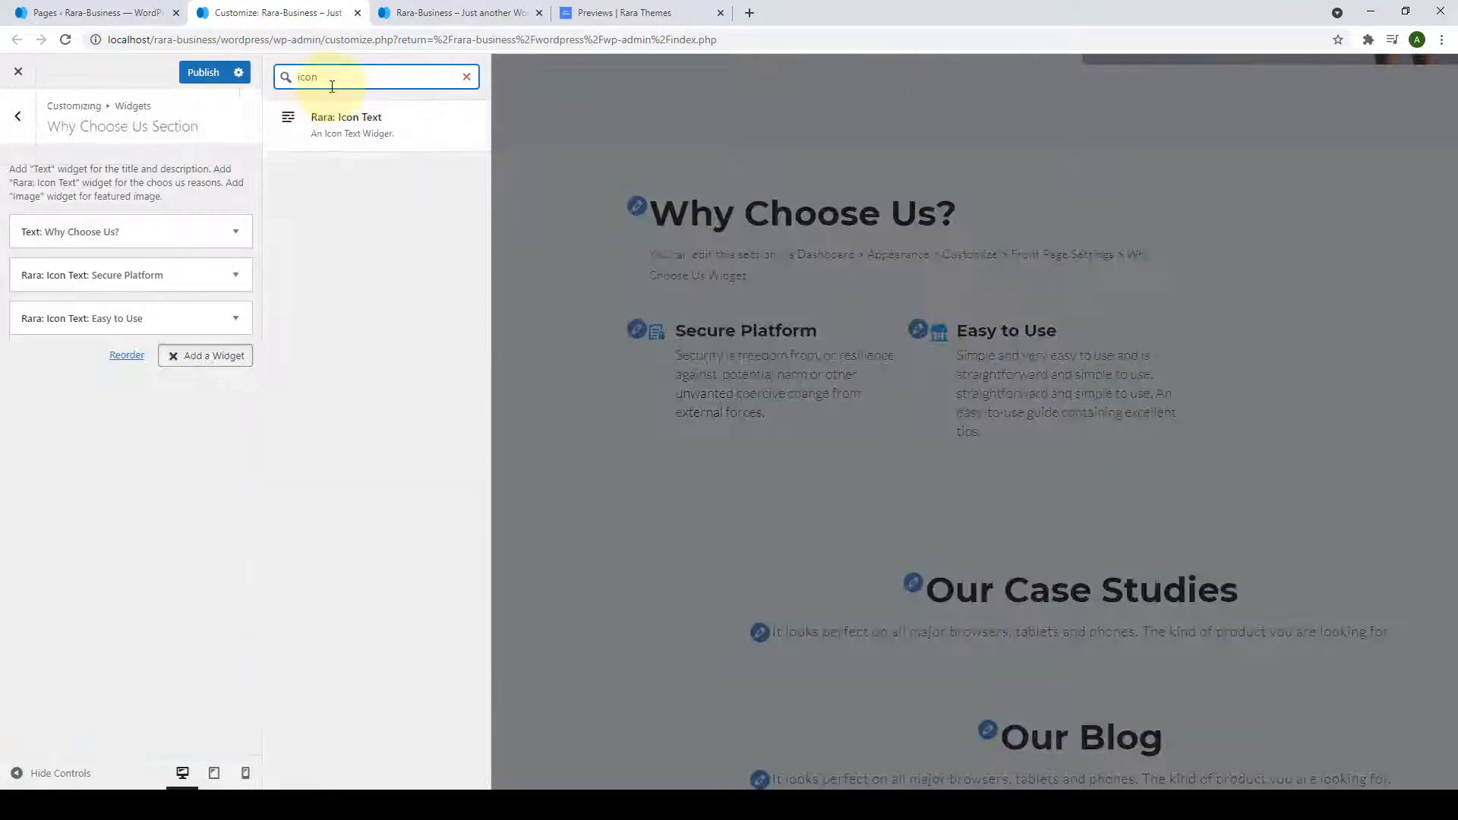
left_click(338, 117)
scroll(26, 412, "down", 1)
right_click(164, 333)
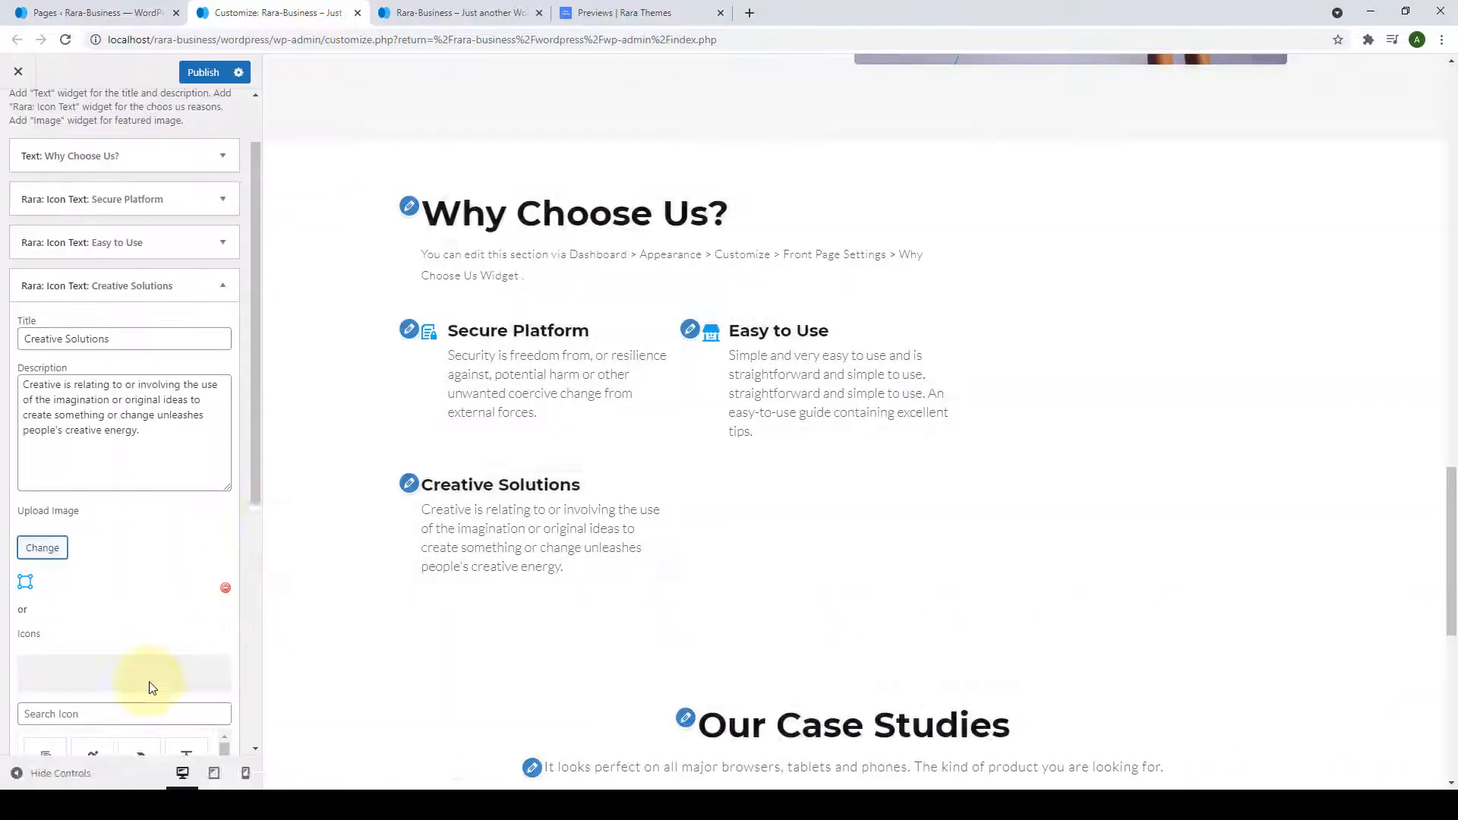
scroll(245, 711, "down", 4)
scroll(245, 710, "down", 1)
left_click(65, 706)
Add an Icon Text widget titled "Unlimited Hosting Space" and paste the description beginning "An Internet hosting service is a service that runs Internet servers".
left_click(207, 398)
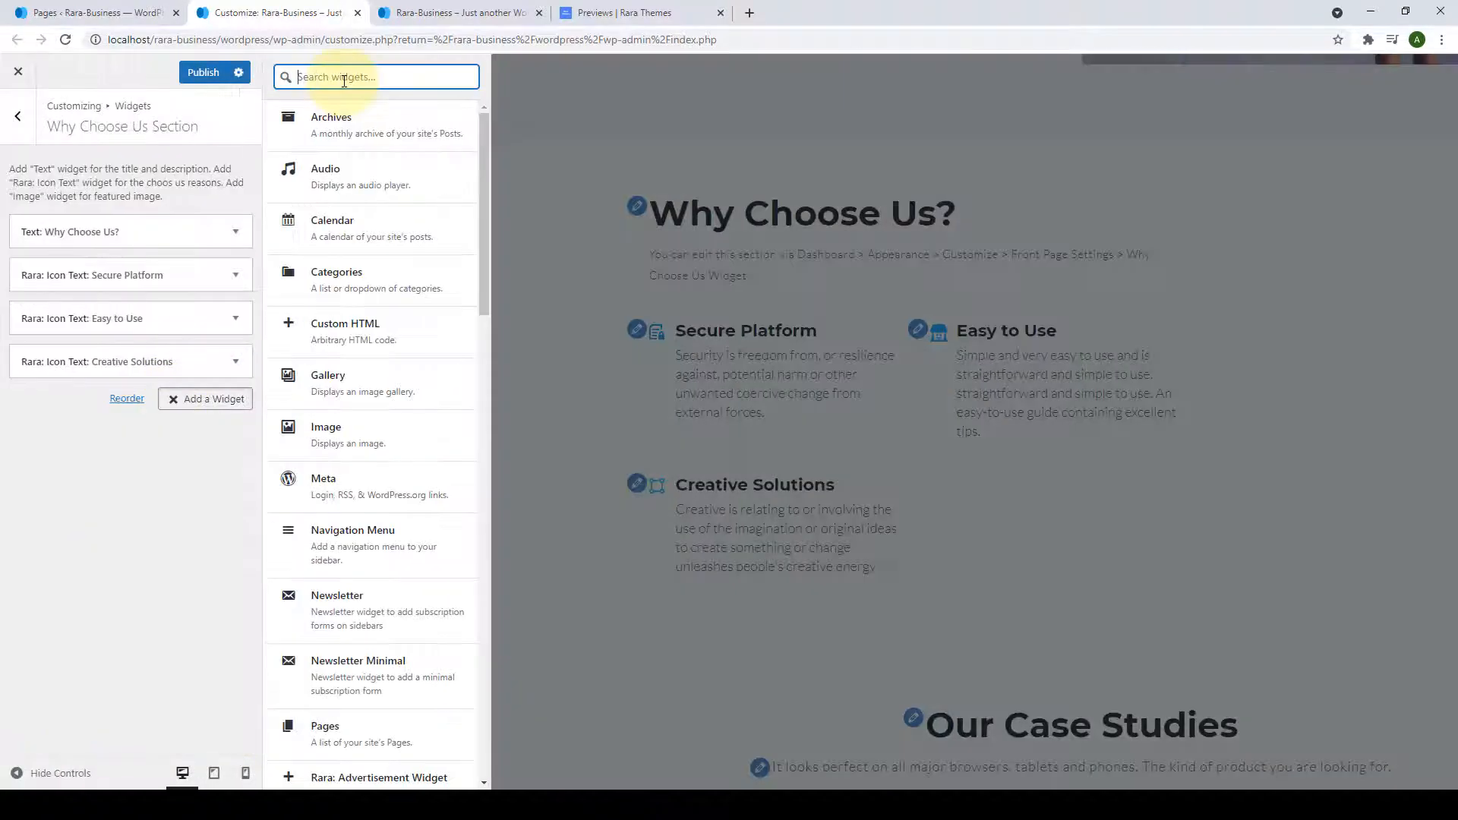
type("icon ted")
key("BackSpace")
left_click(338, 117)
scroll(89, 480, "down", 2)
right_click(159, 303)
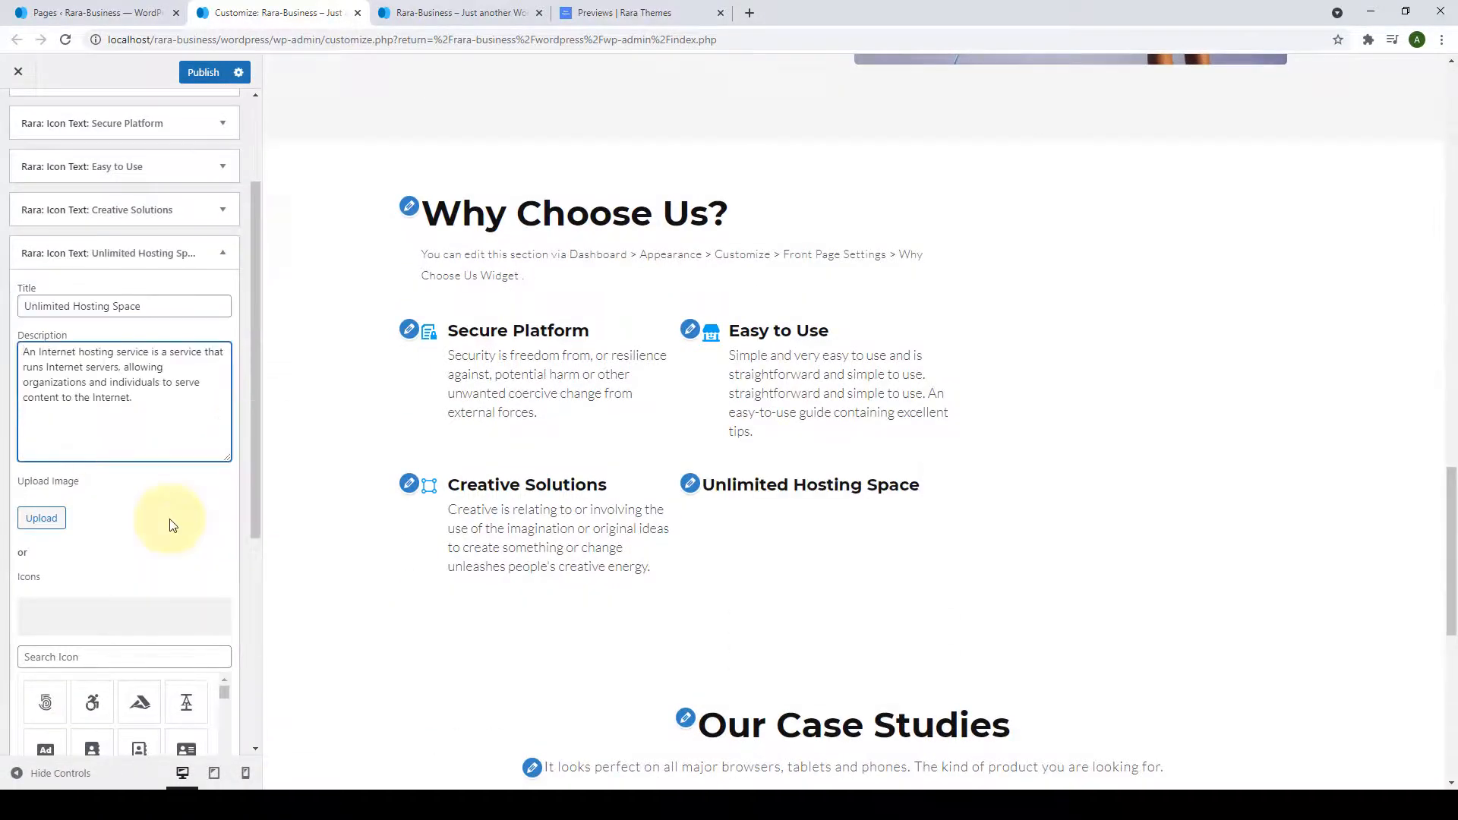
Assign the blue signpost icon from the media library to the Unlimited Hosting Space widget.
left_click(42, 514)
left_click(899, 424)
left_click(1399, 744)
scroll(244, 511, "down", 5)
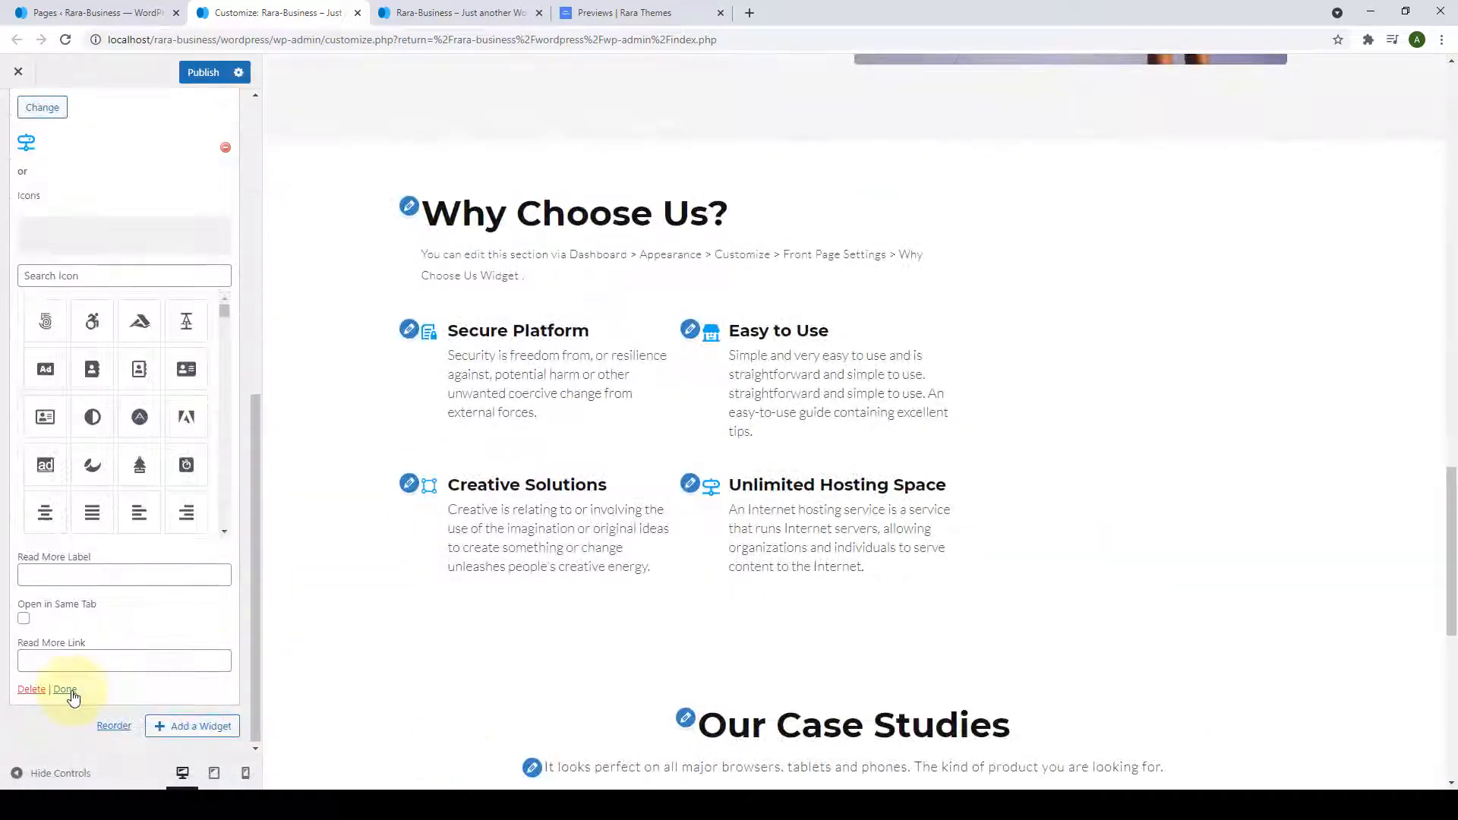
Finish the Unlimited Hosting Space widget, publish the changes and check the Why Choose Us section on the reloaded live site.
left_click(65, 689)
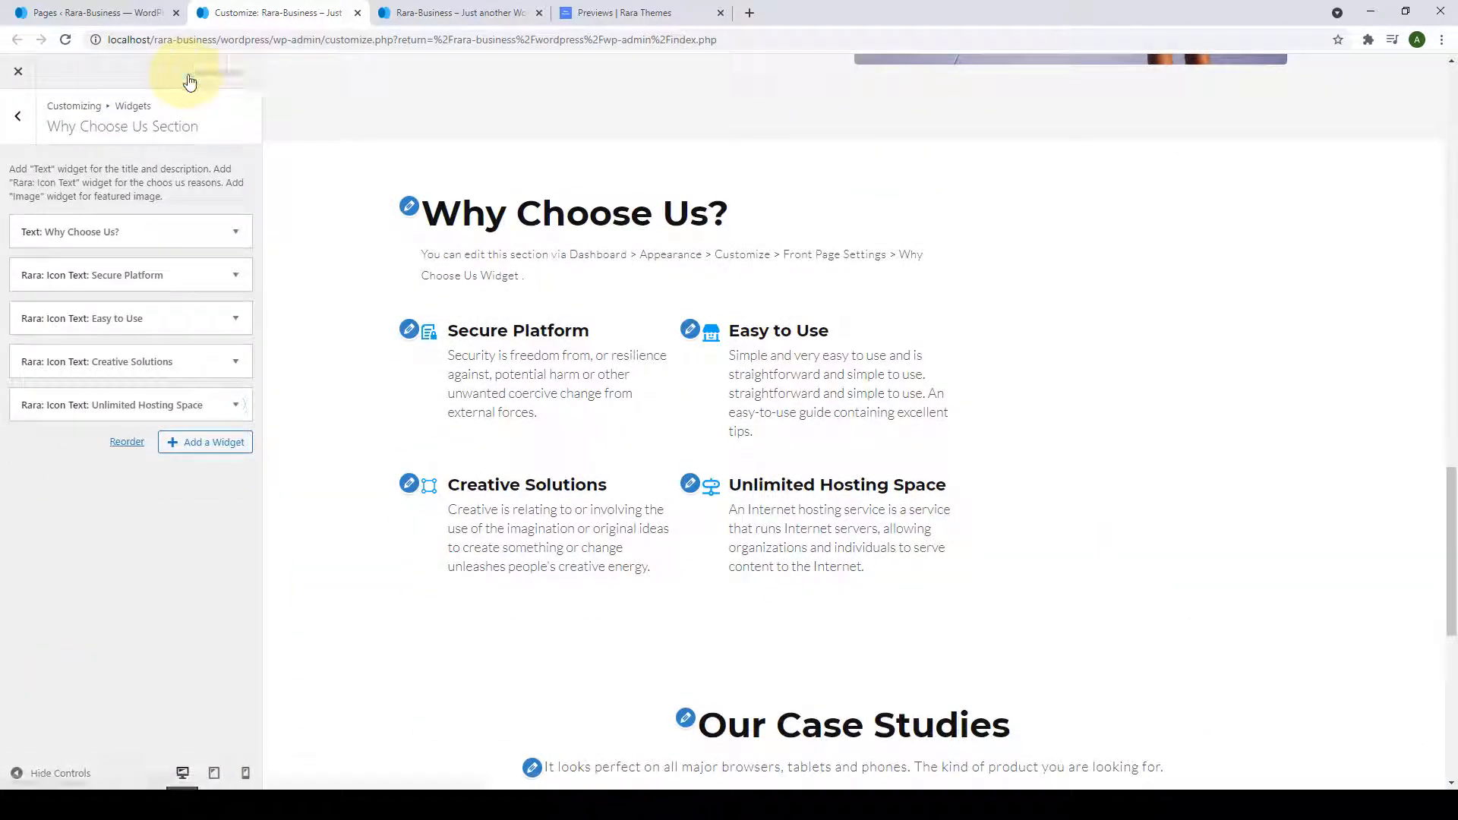
left_click(503, 8)
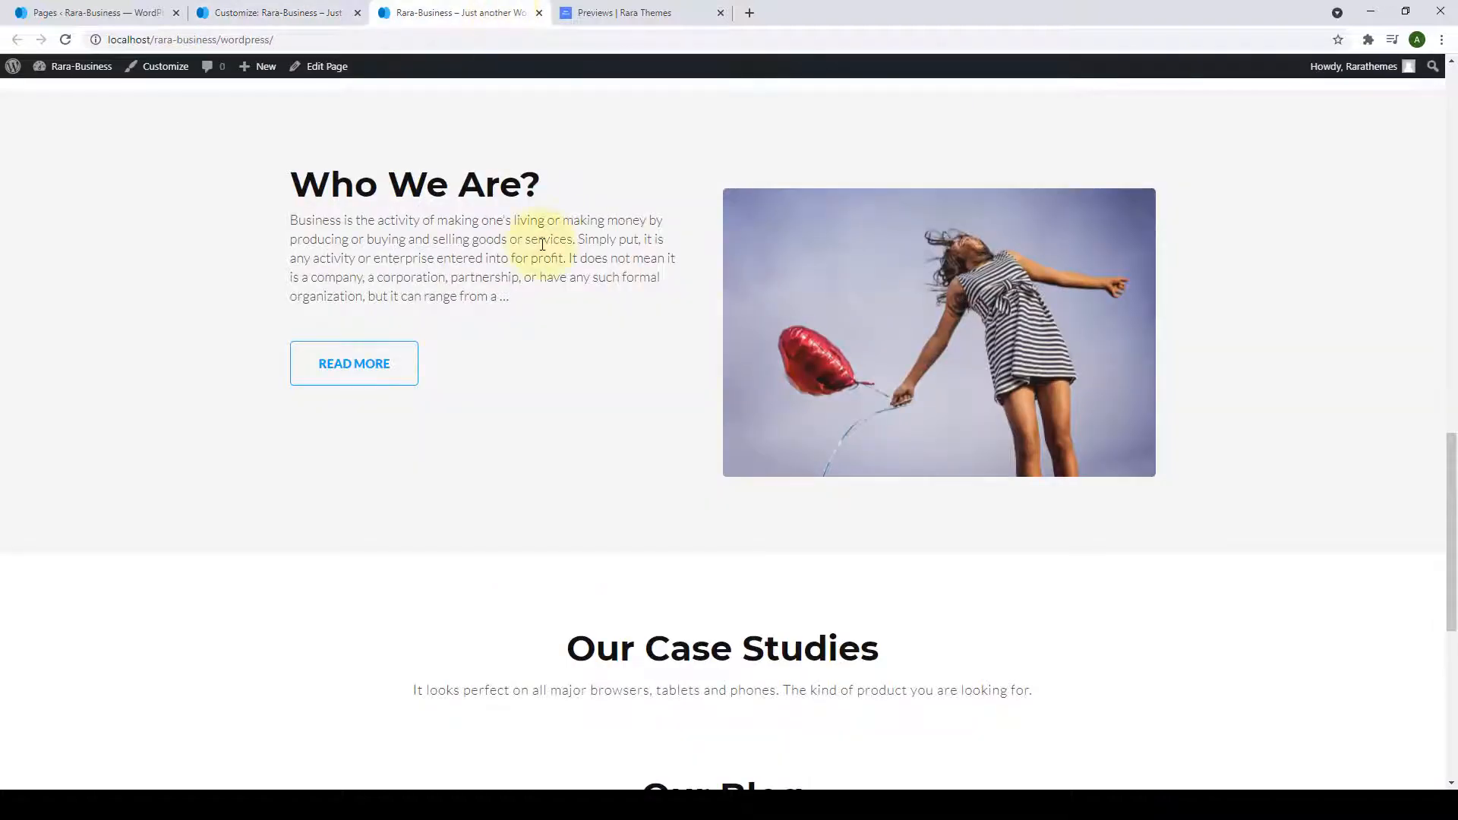
scroll(542, 244, "down", 4)
left_click(65, 41)
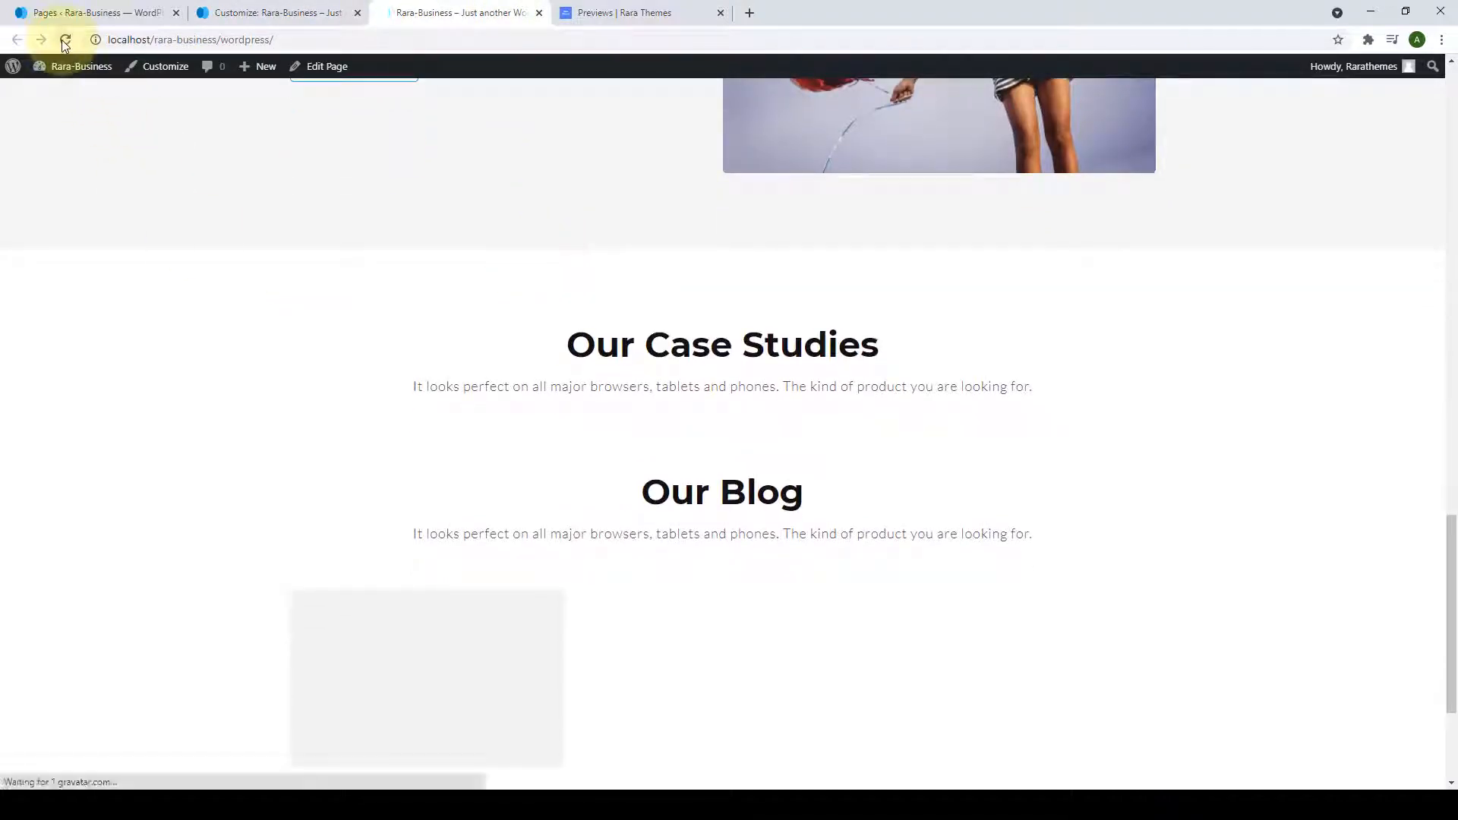
scroll(345, 157, "down", 3)
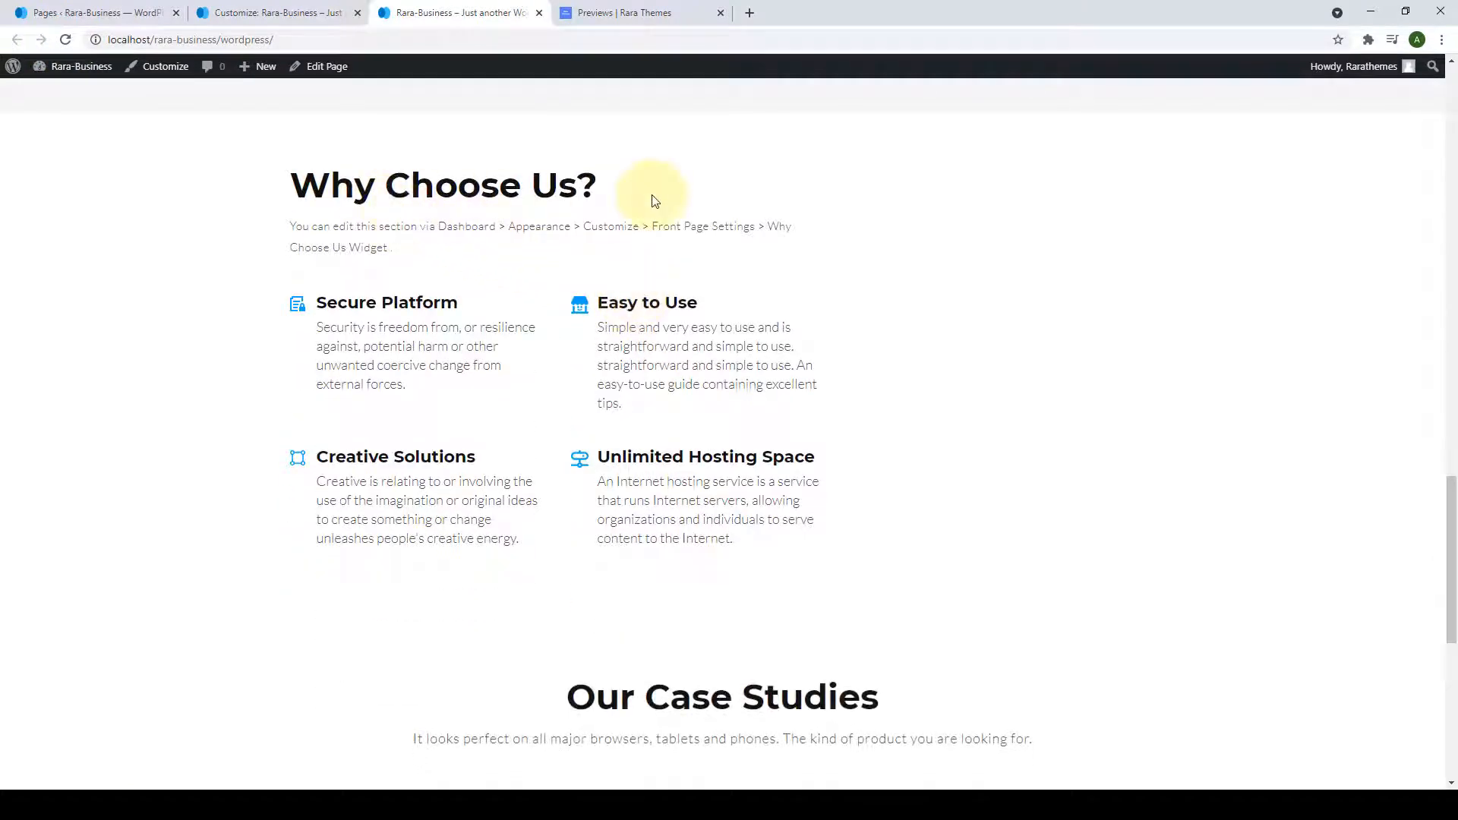
scroll(713, 210, "down", 1)
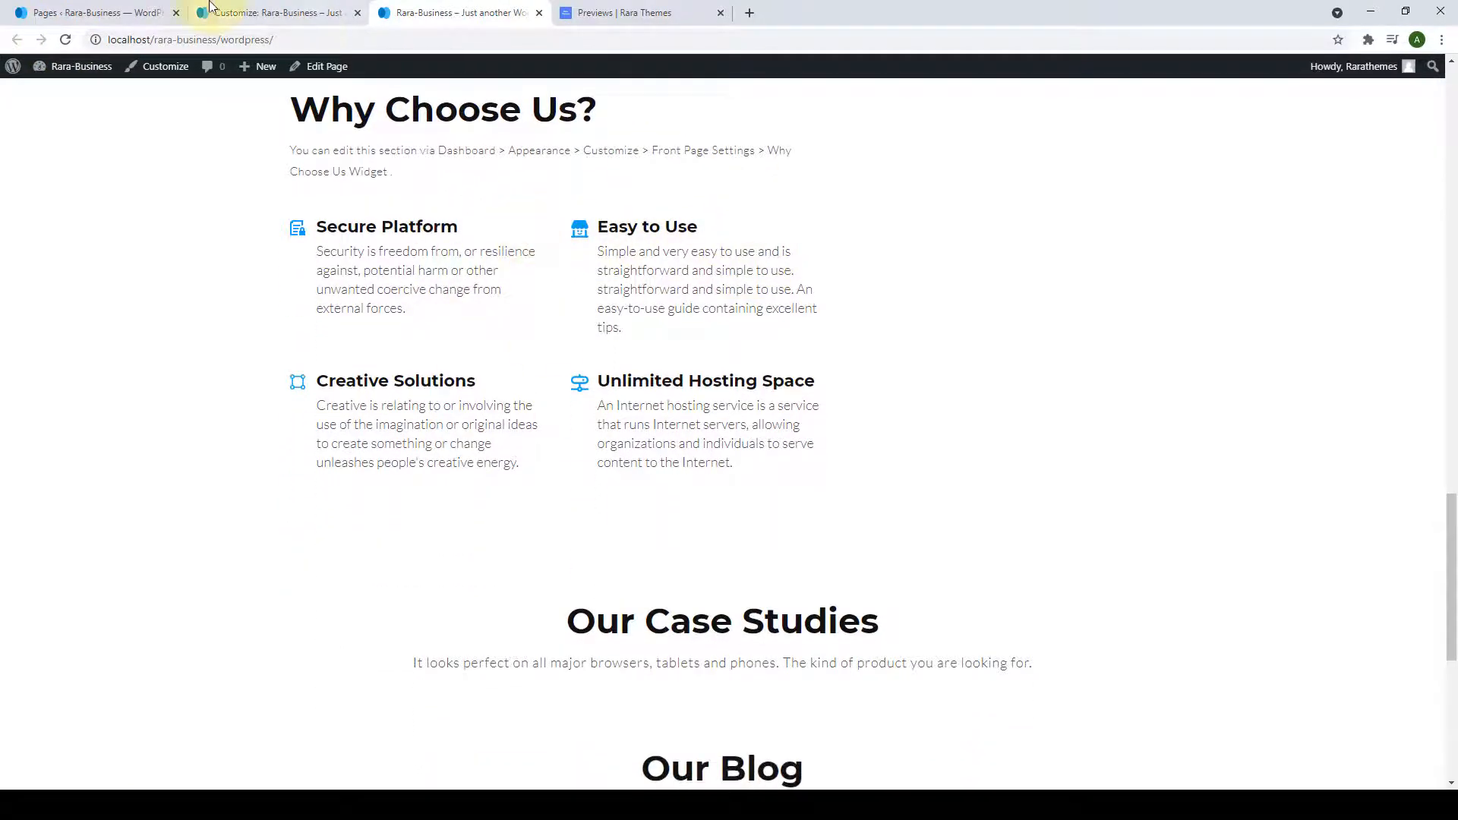
Return to the frontpage settings in the customizer and add a Text widget to the Team Section.
left_click(205, 13)
left_click(8, 125)
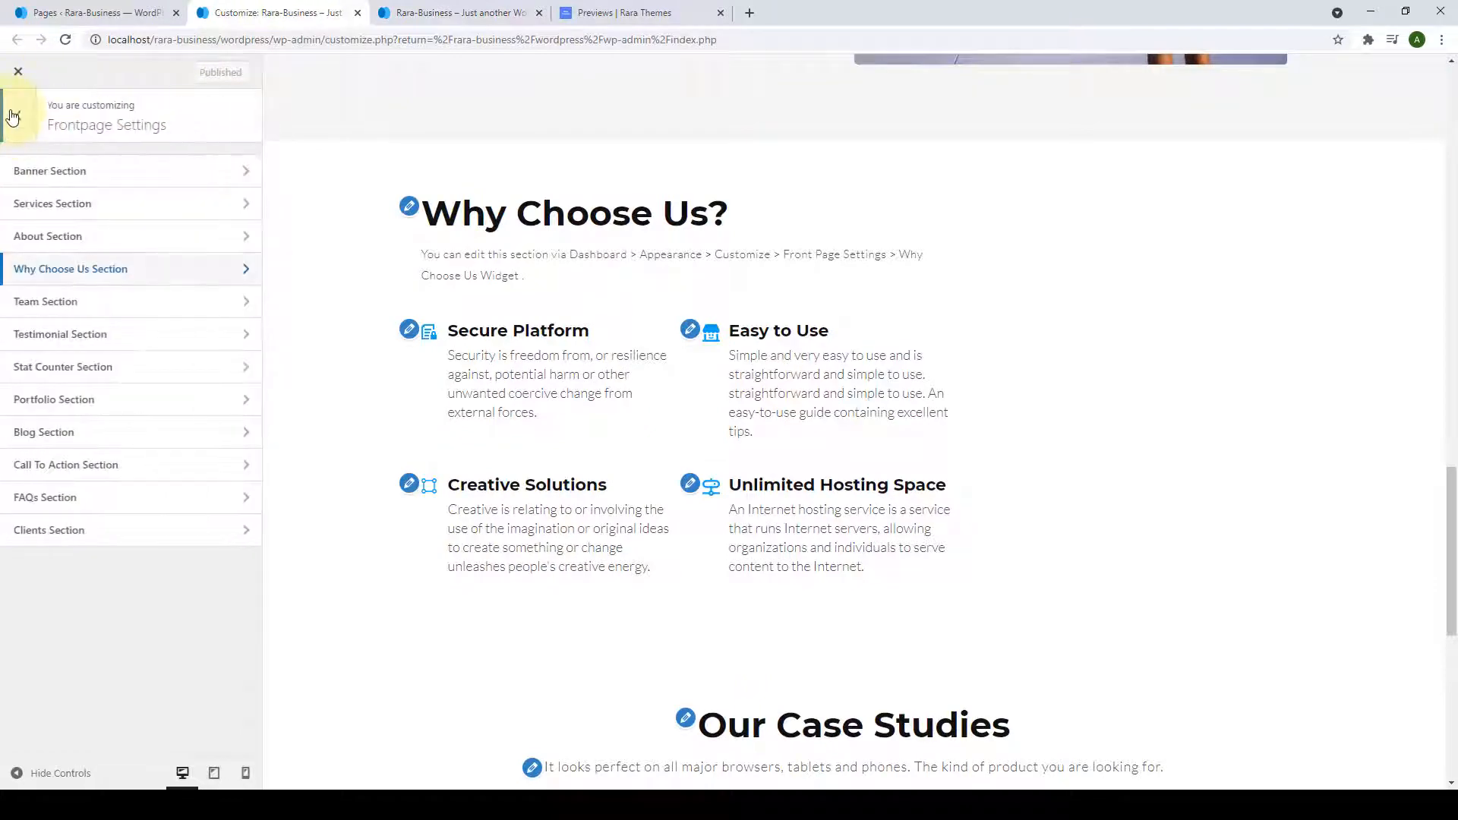
left_click(156, 304)
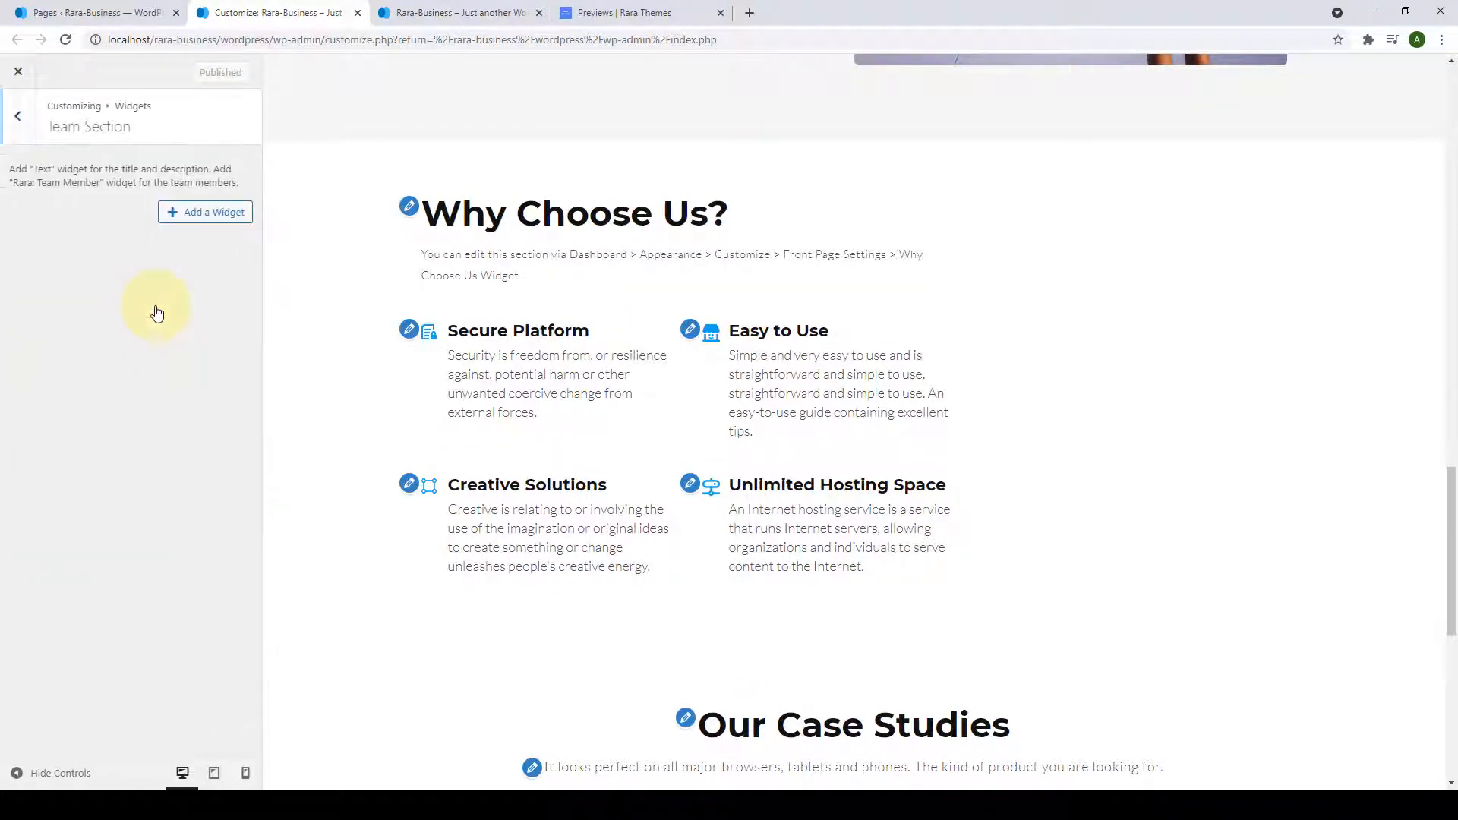
left_click(179, 216)
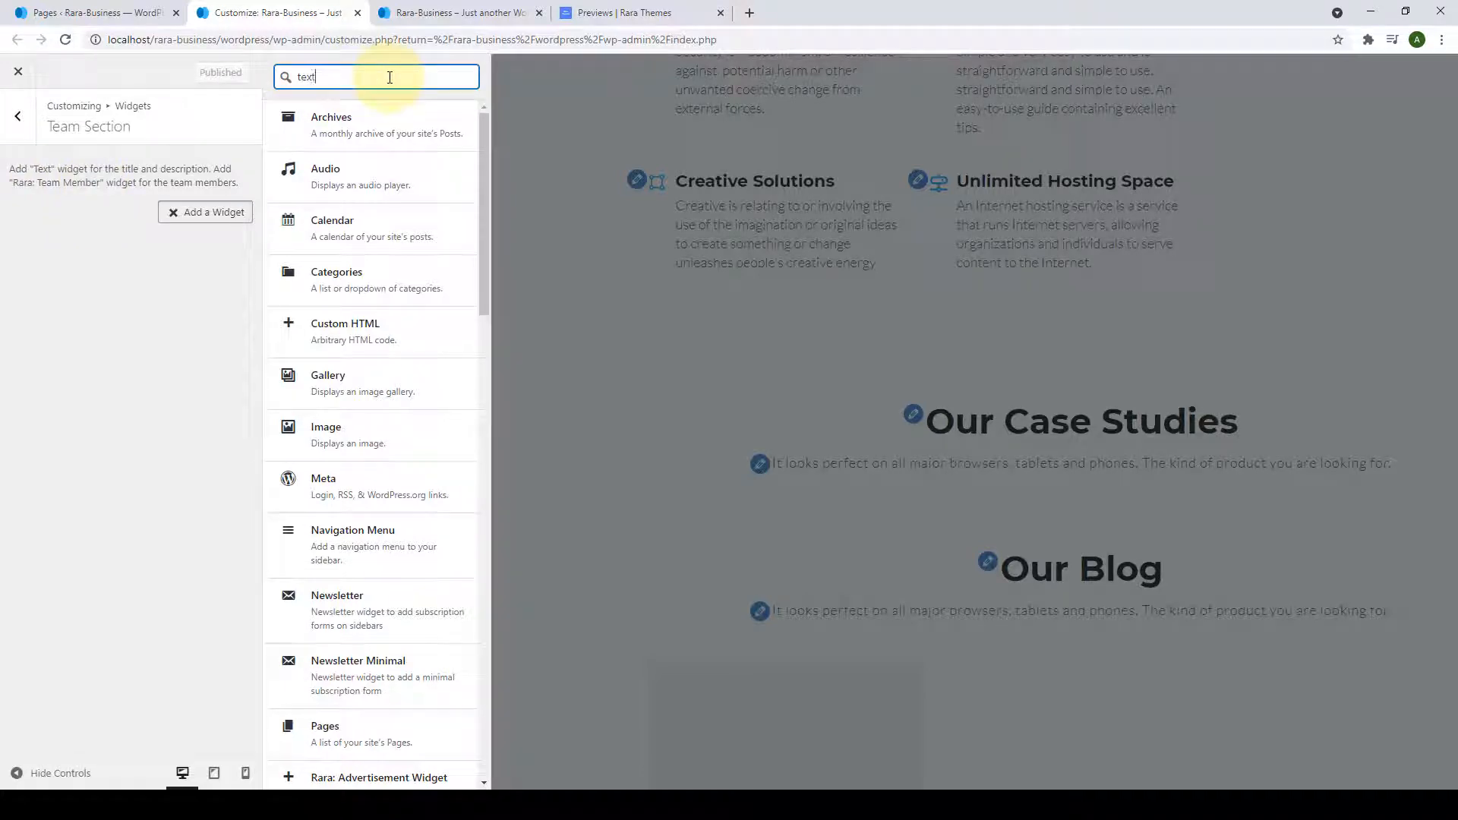
left_click(339, 233)
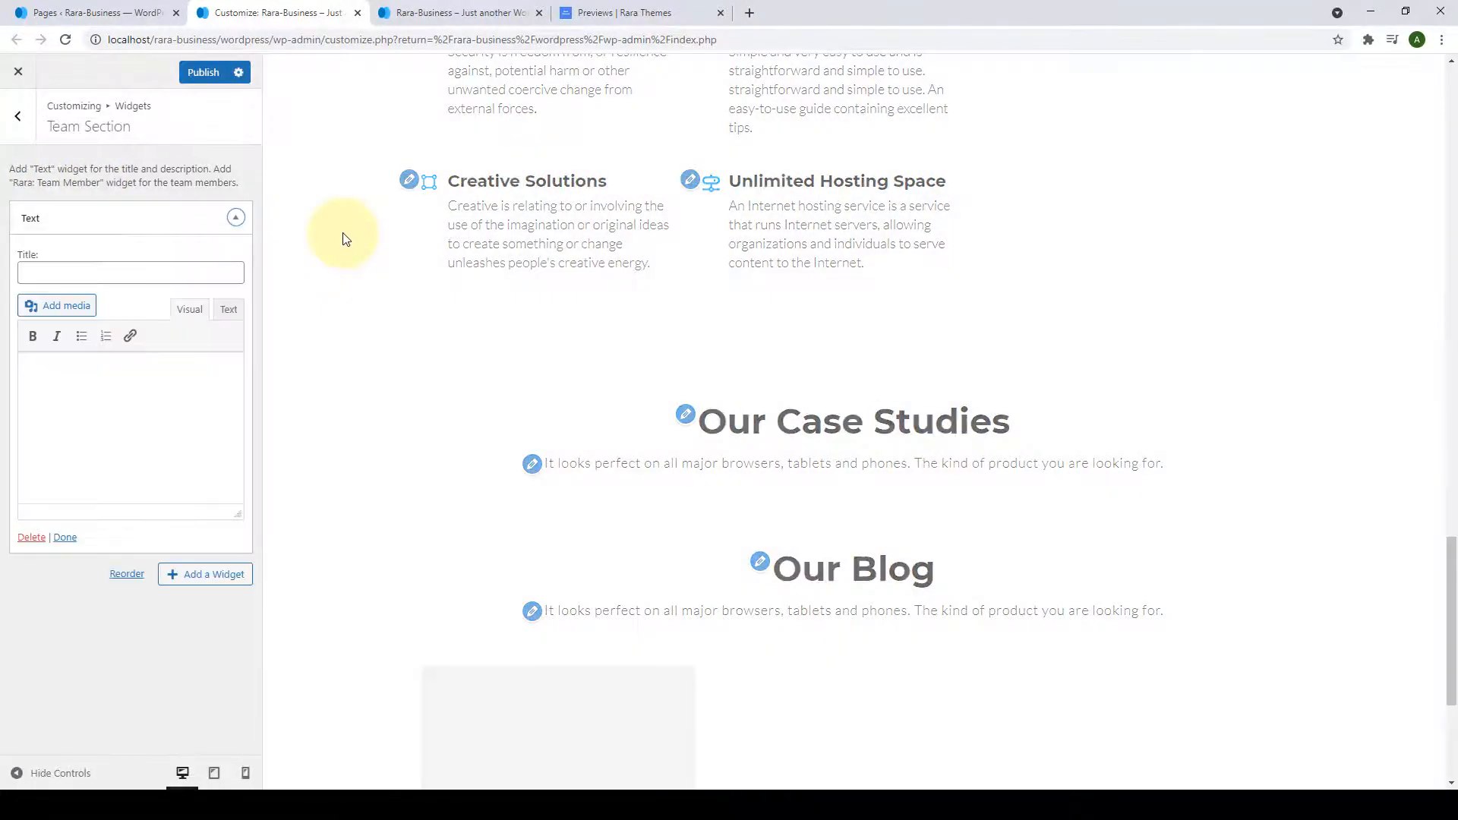
left_click(115, 275)
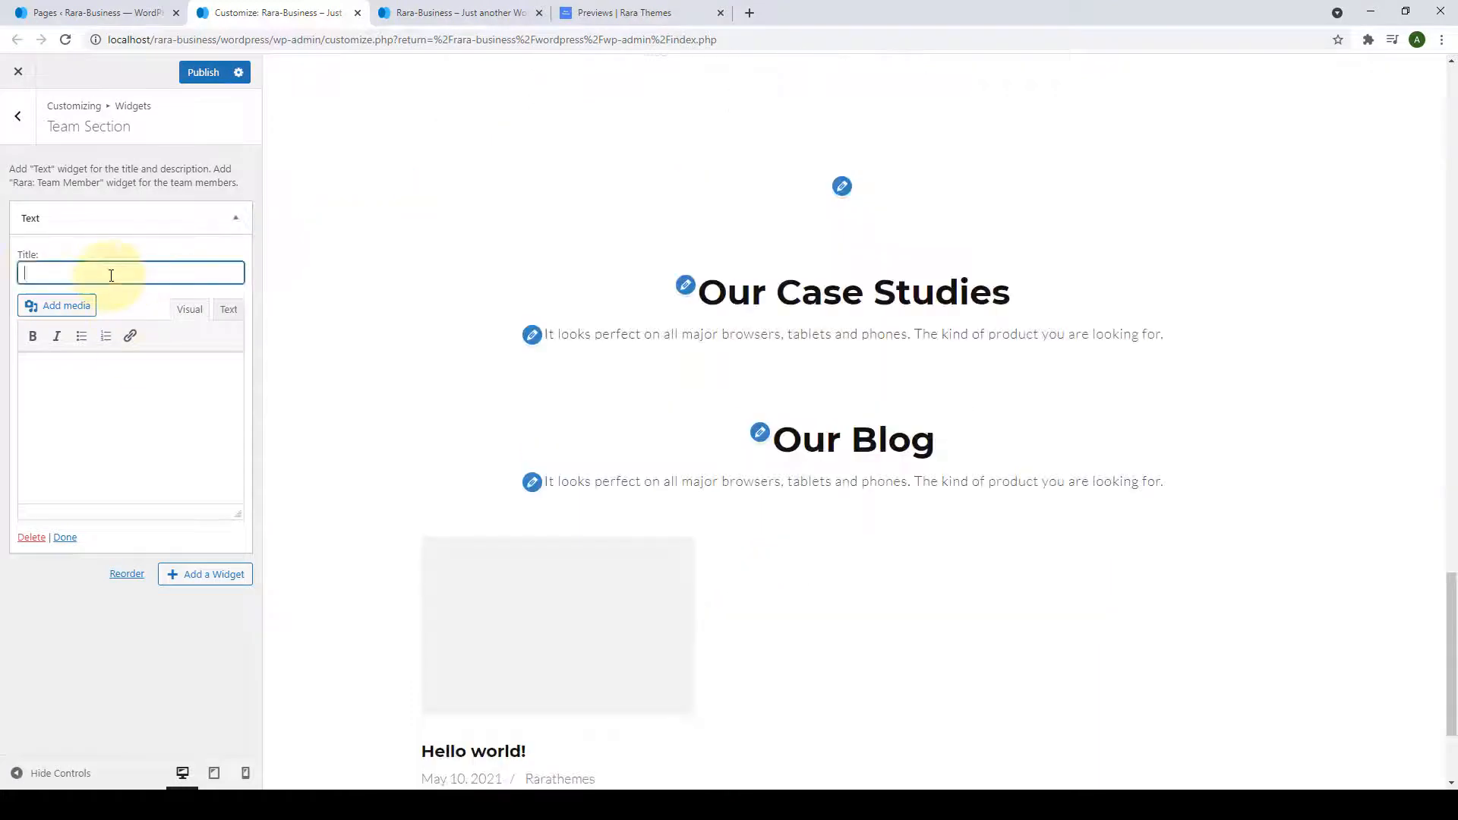
left_click(131, 398)
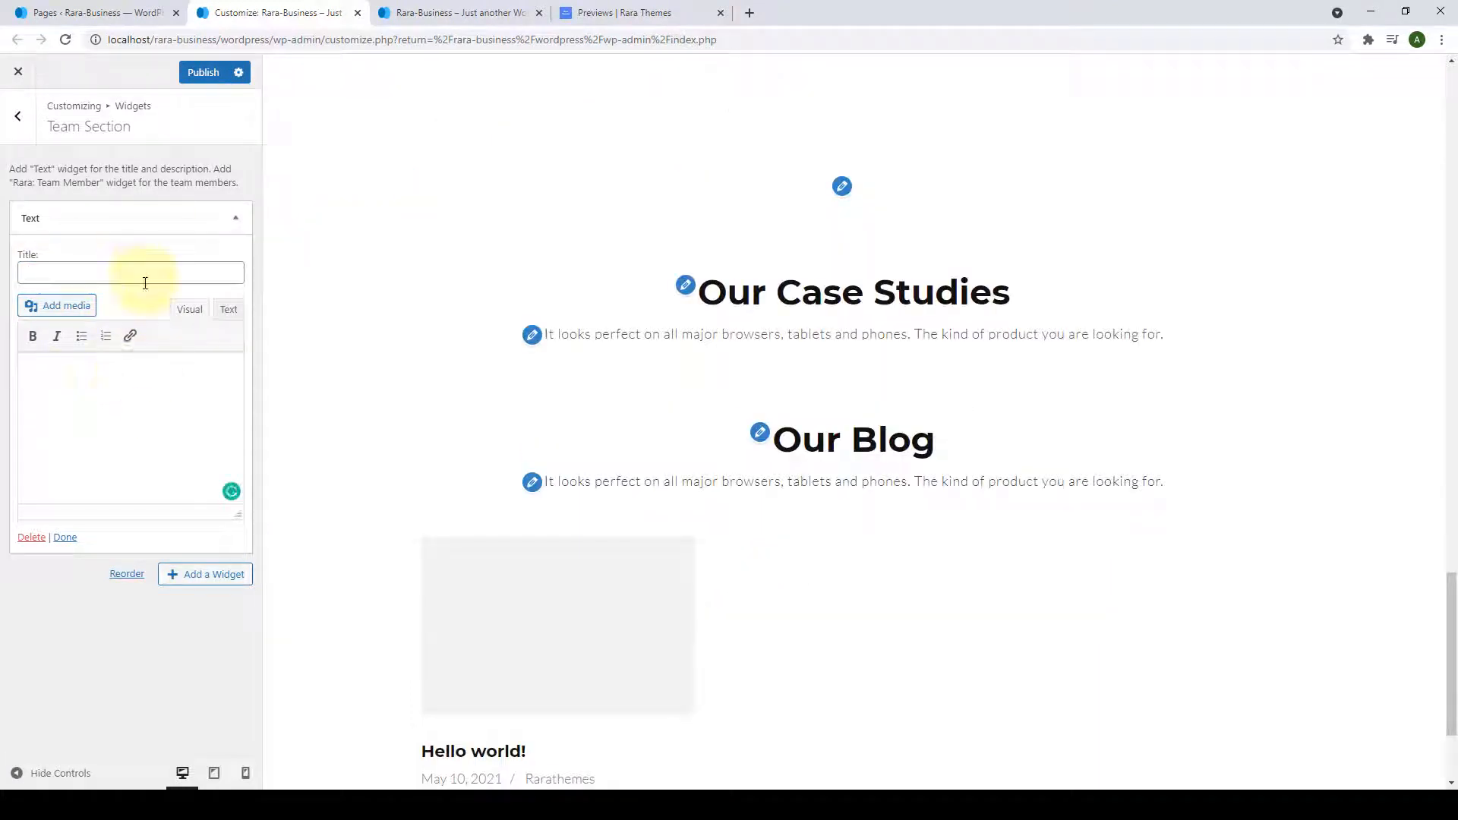
Copy the heading "Creative Leaders" from the theme demo and paste it as the Team Section Text widget's title.
left_click(617, 12)
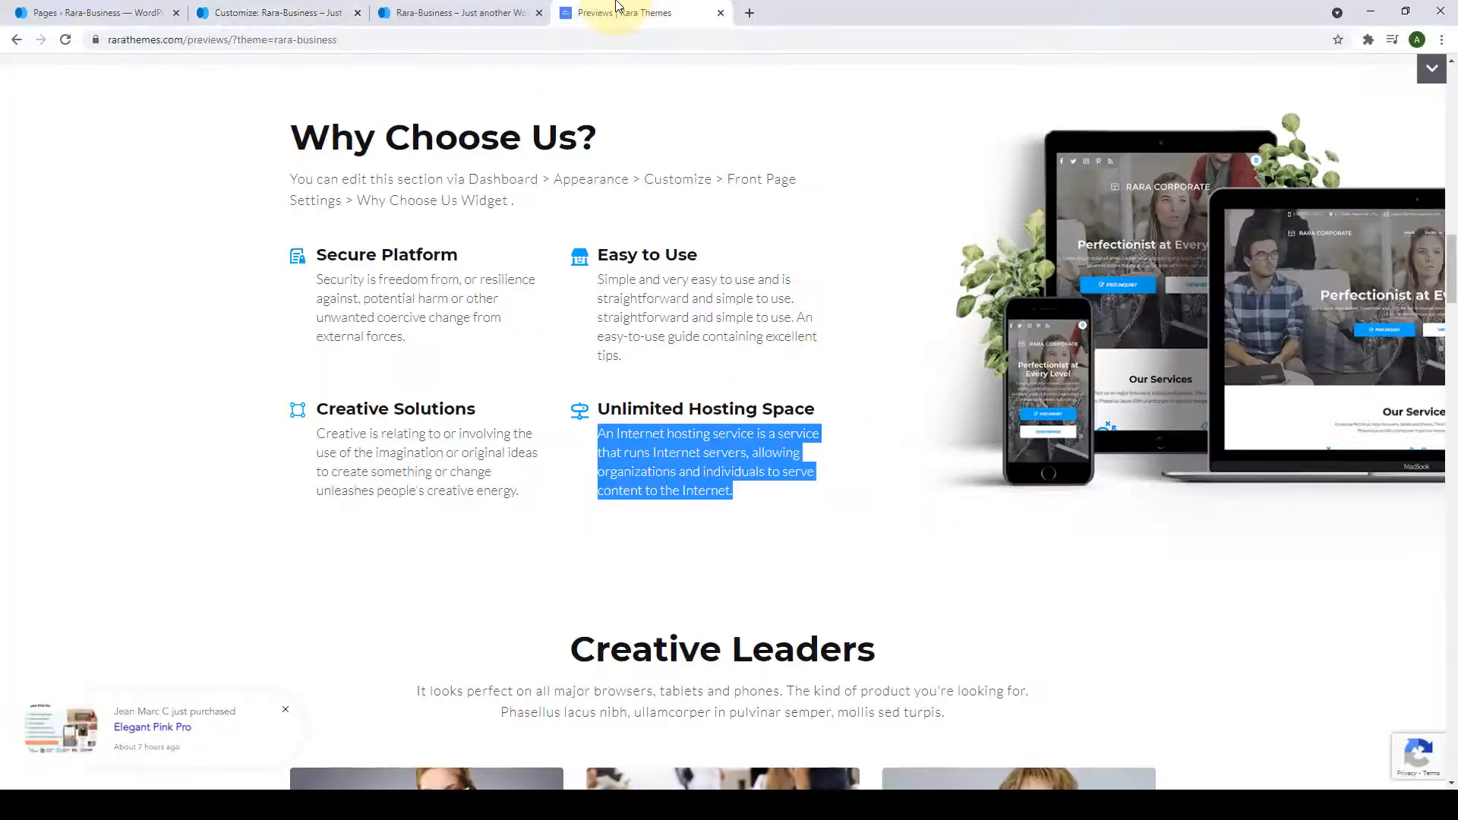
scroll(665, 314, "down", 4)
left_click(768, 276)
scroll(767, 276, "down", 2)
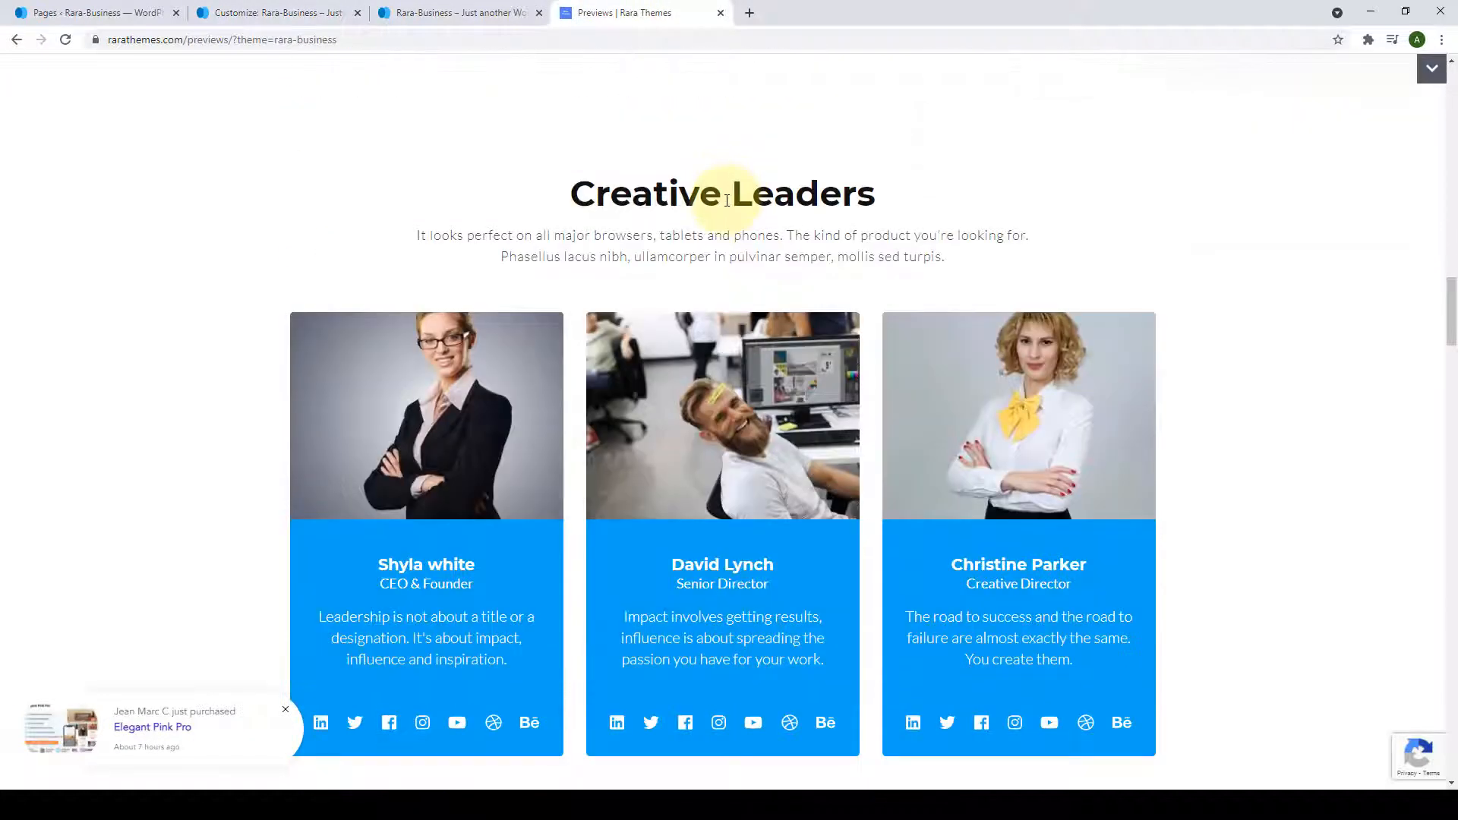
triple_click(725, 200)
right_click(726, 200)
left_click(759, 212)
left_click(273, 12)
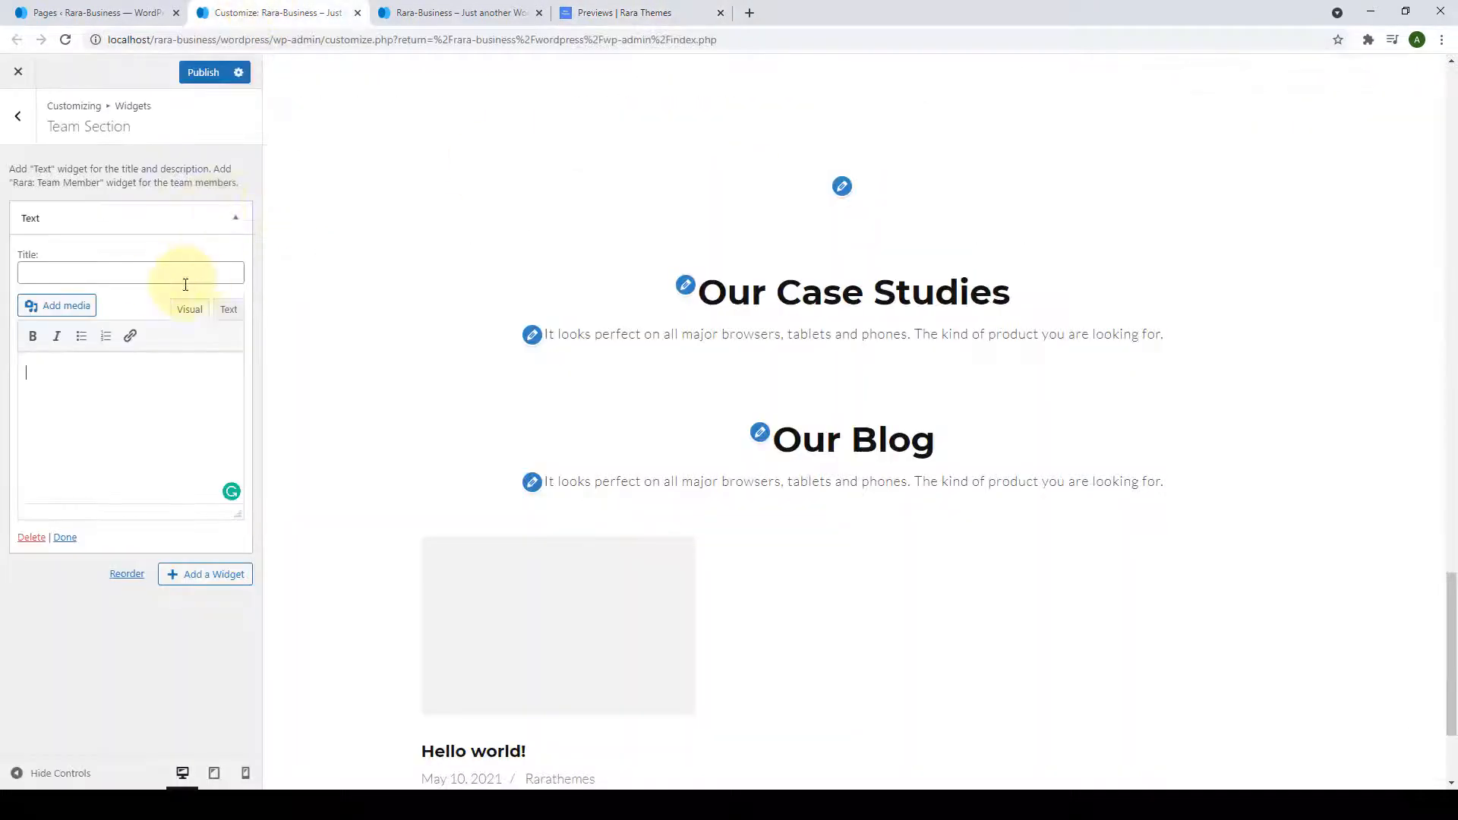
right_click(165, 271)
left_click(204, 377)
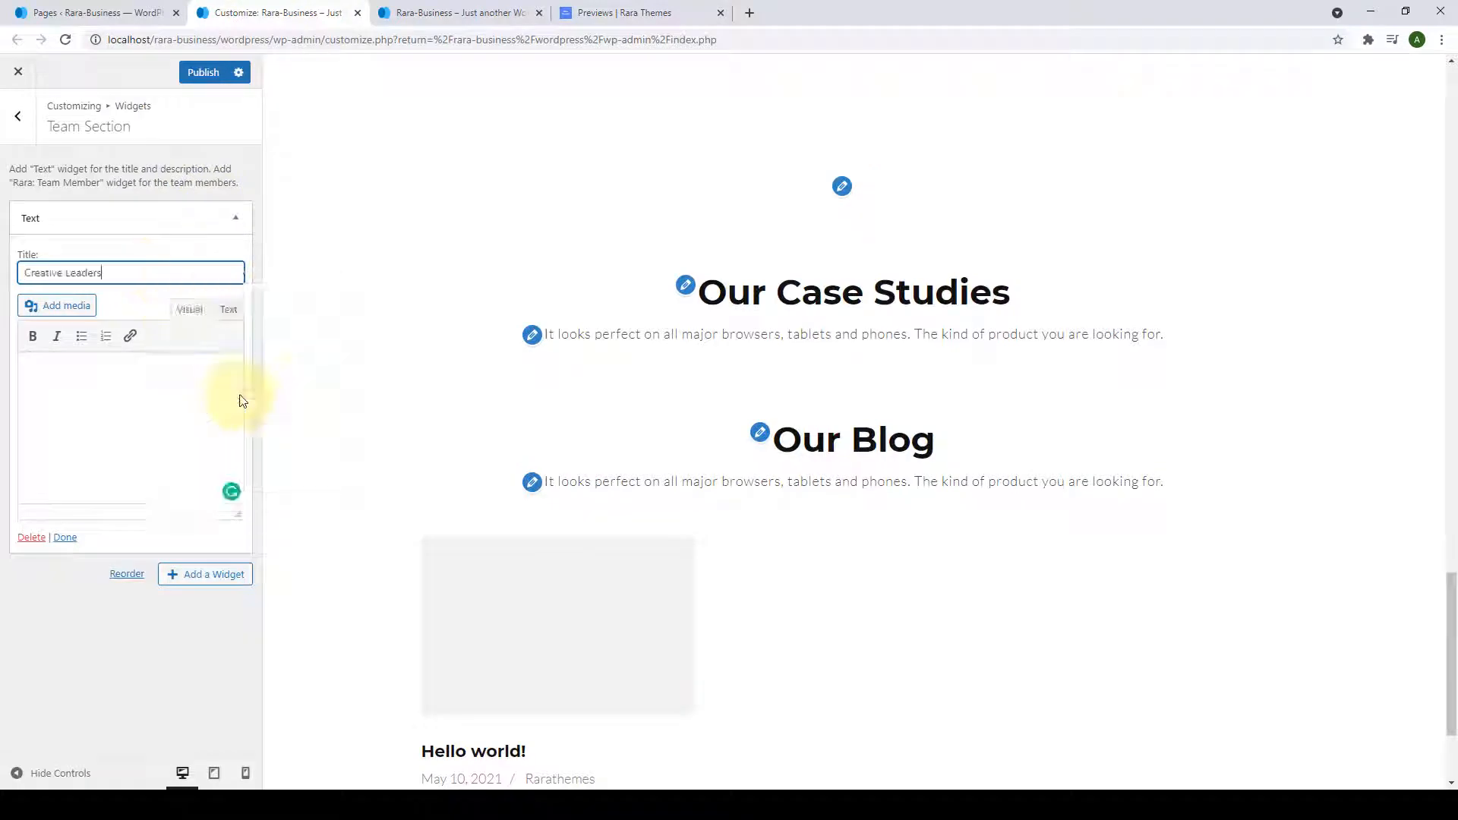
Copy the demo's description beginning "It looks perfect on all major browsers" into the Creative Leaders widget's body and finish the widget.
left_click(192, 386)
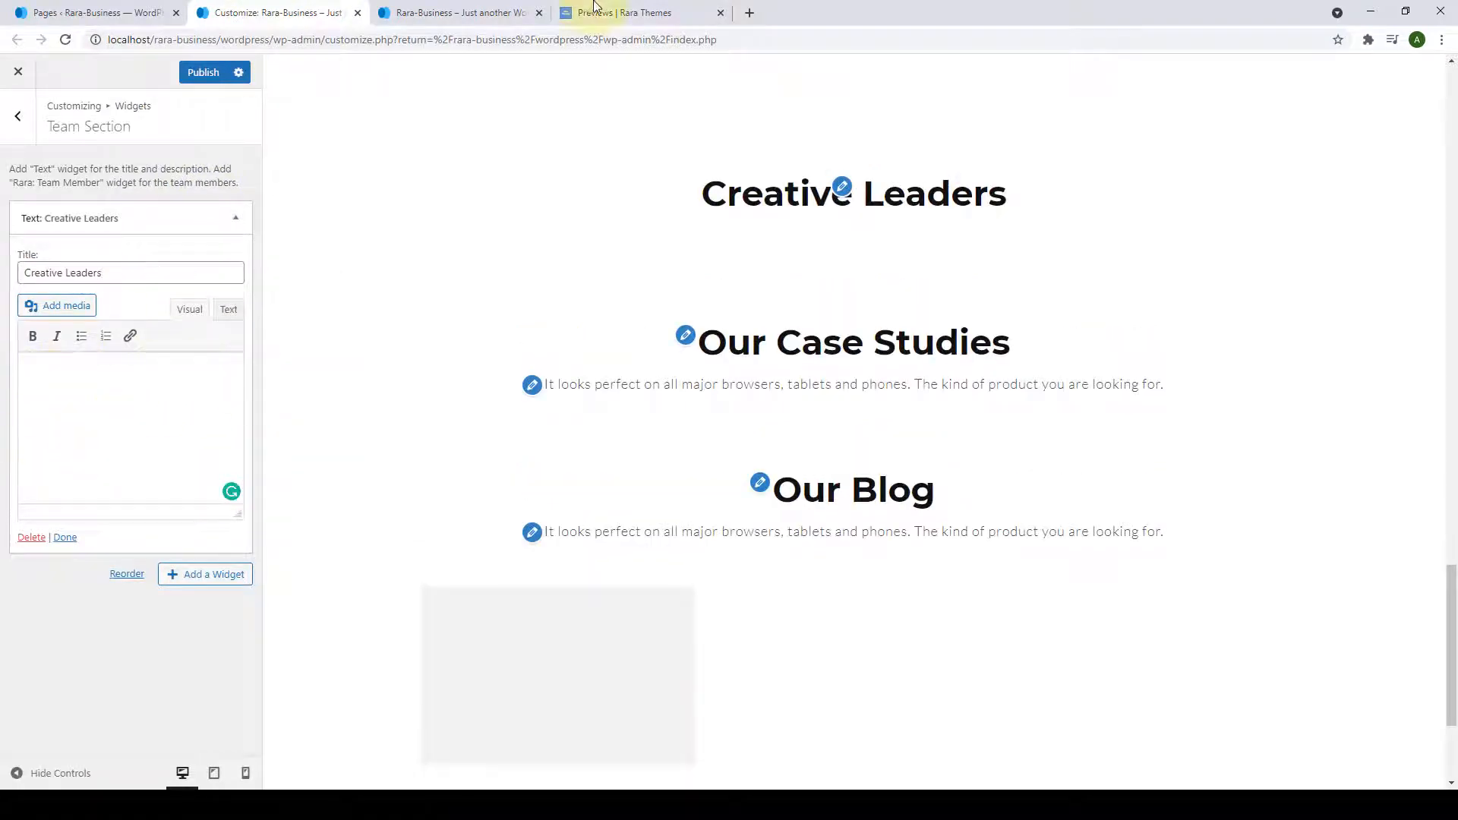
left_click(623, 12)
triple_click(671, 242)
right_click(688, 242)
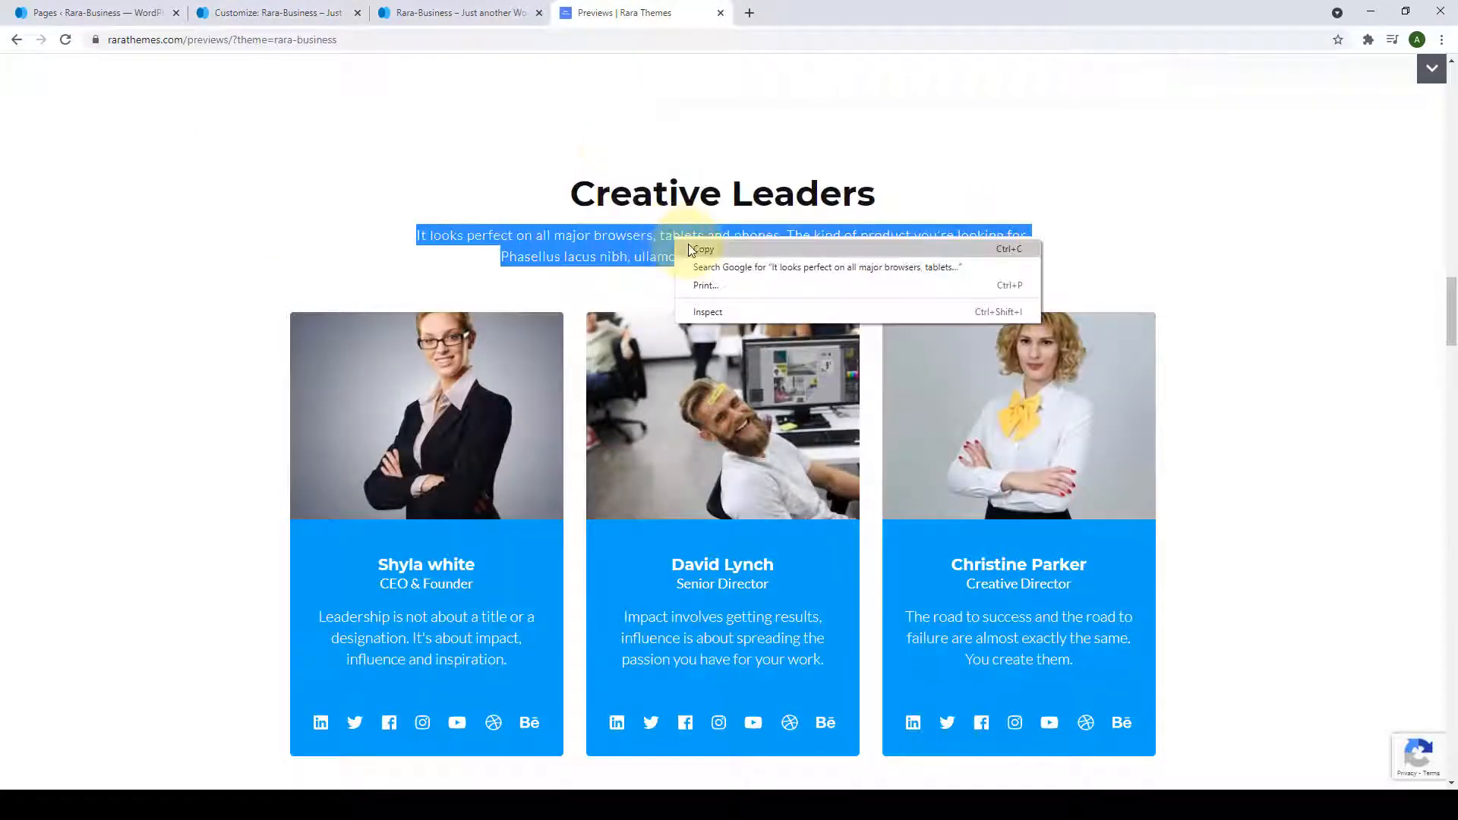
left_click(703, 248)
left_click(273, 12)
right_click(147, 398)
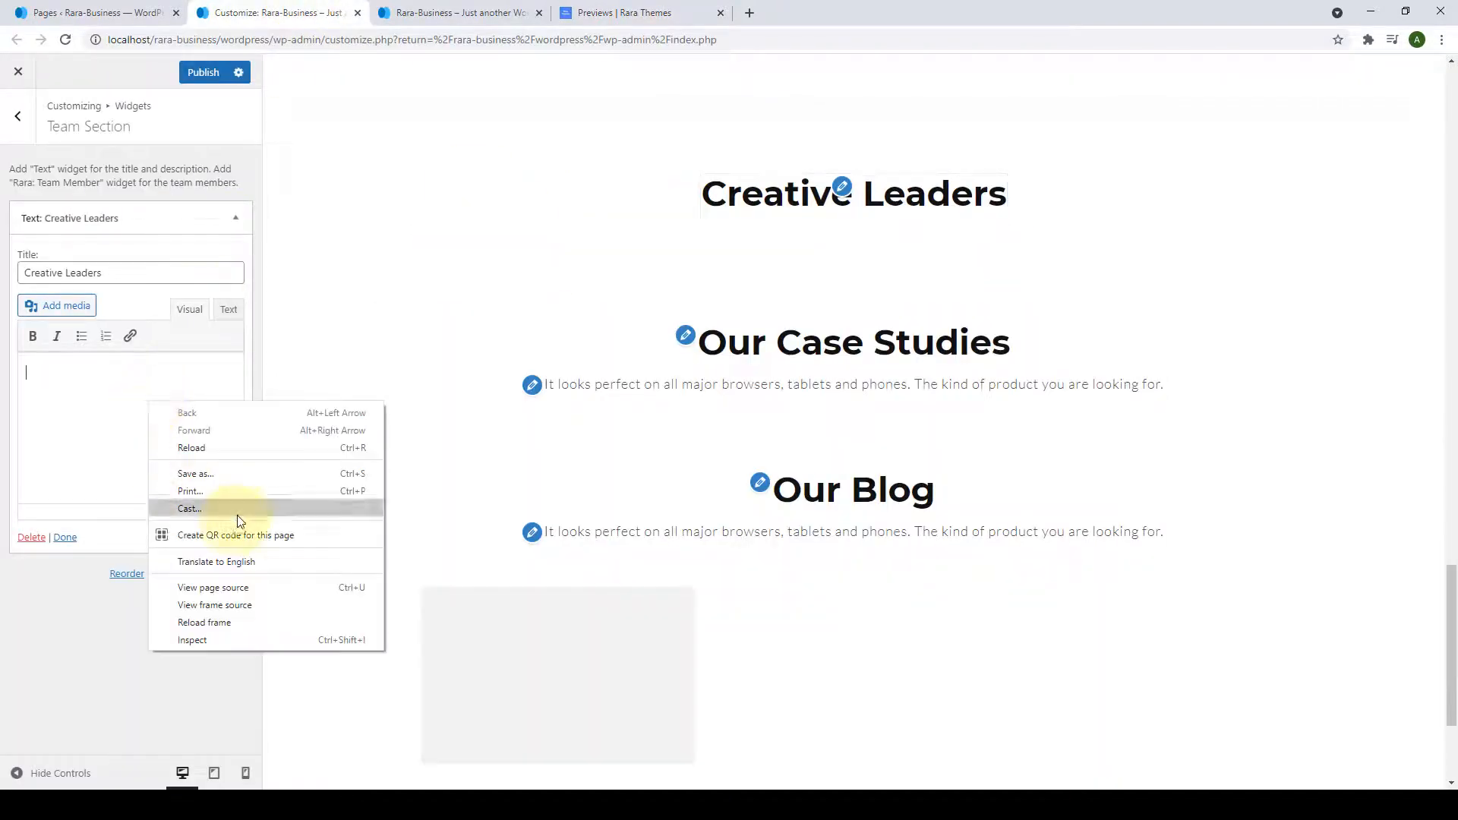
right_click(34, 369)
left_click(83, 487)
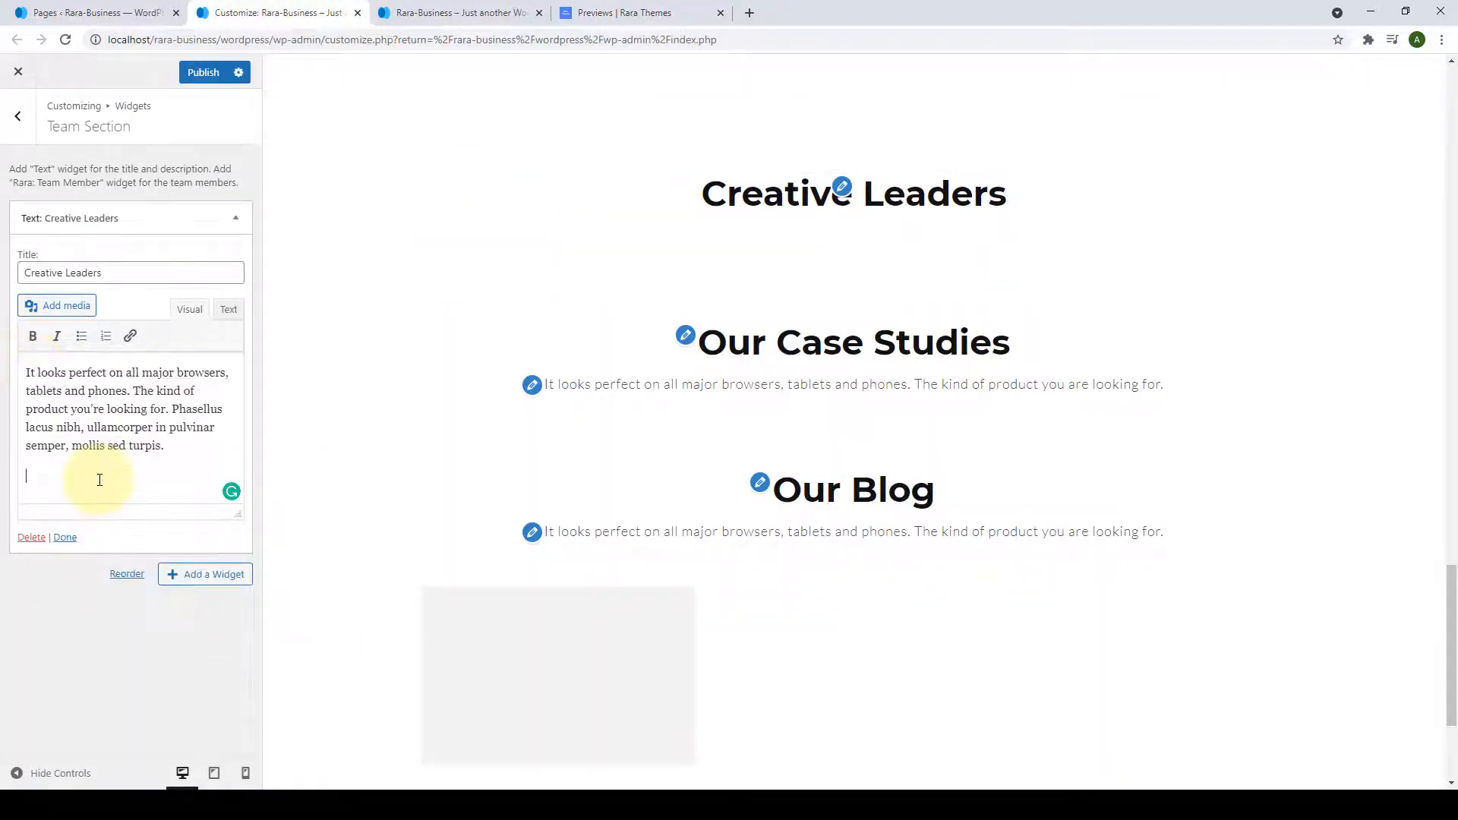
left_click(62, 538)
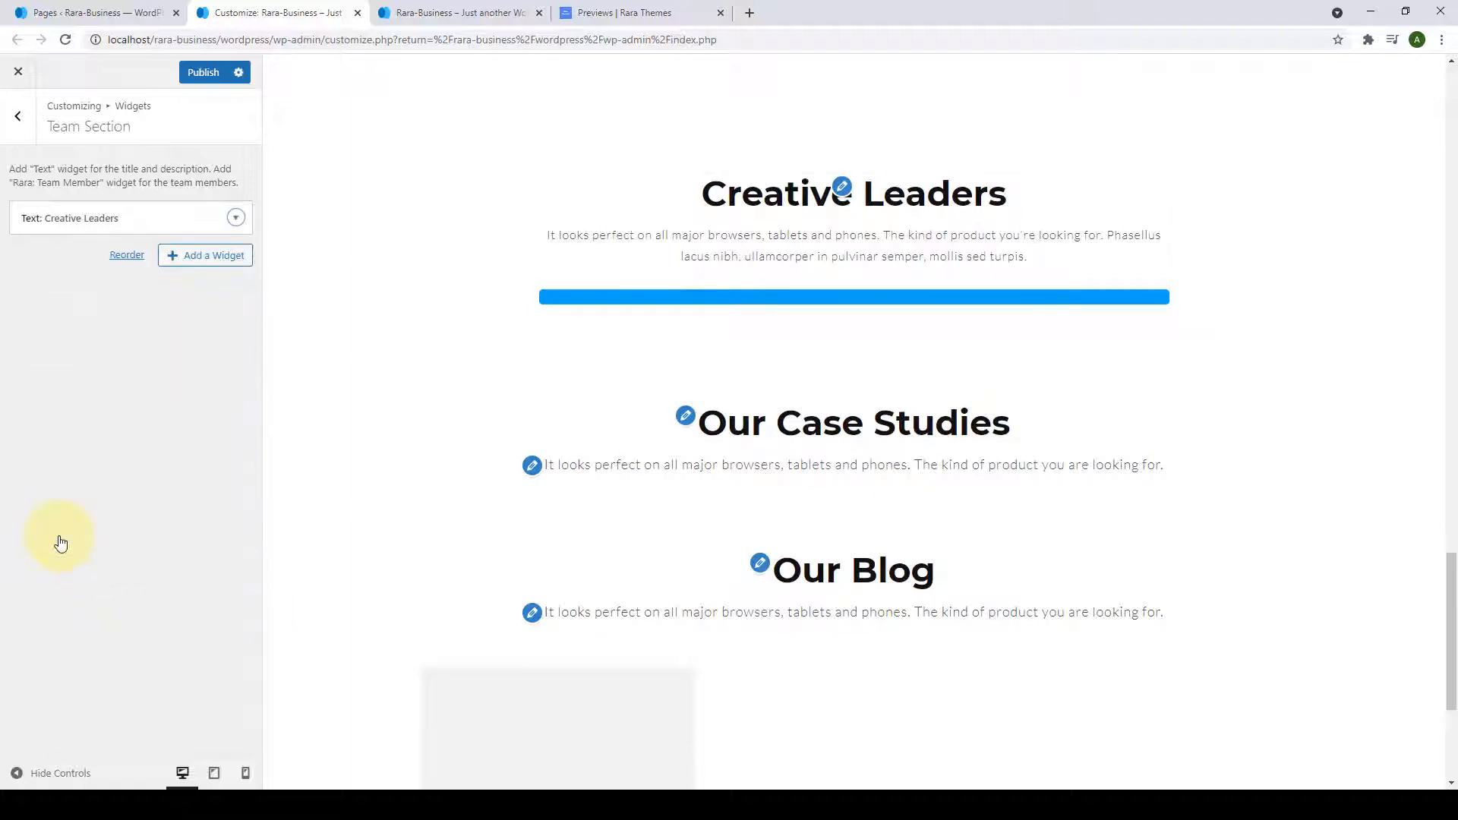
Add a Rara: Team Member widget to the Team Section below the Creative Leaders text widget.
left_click(177, 263)
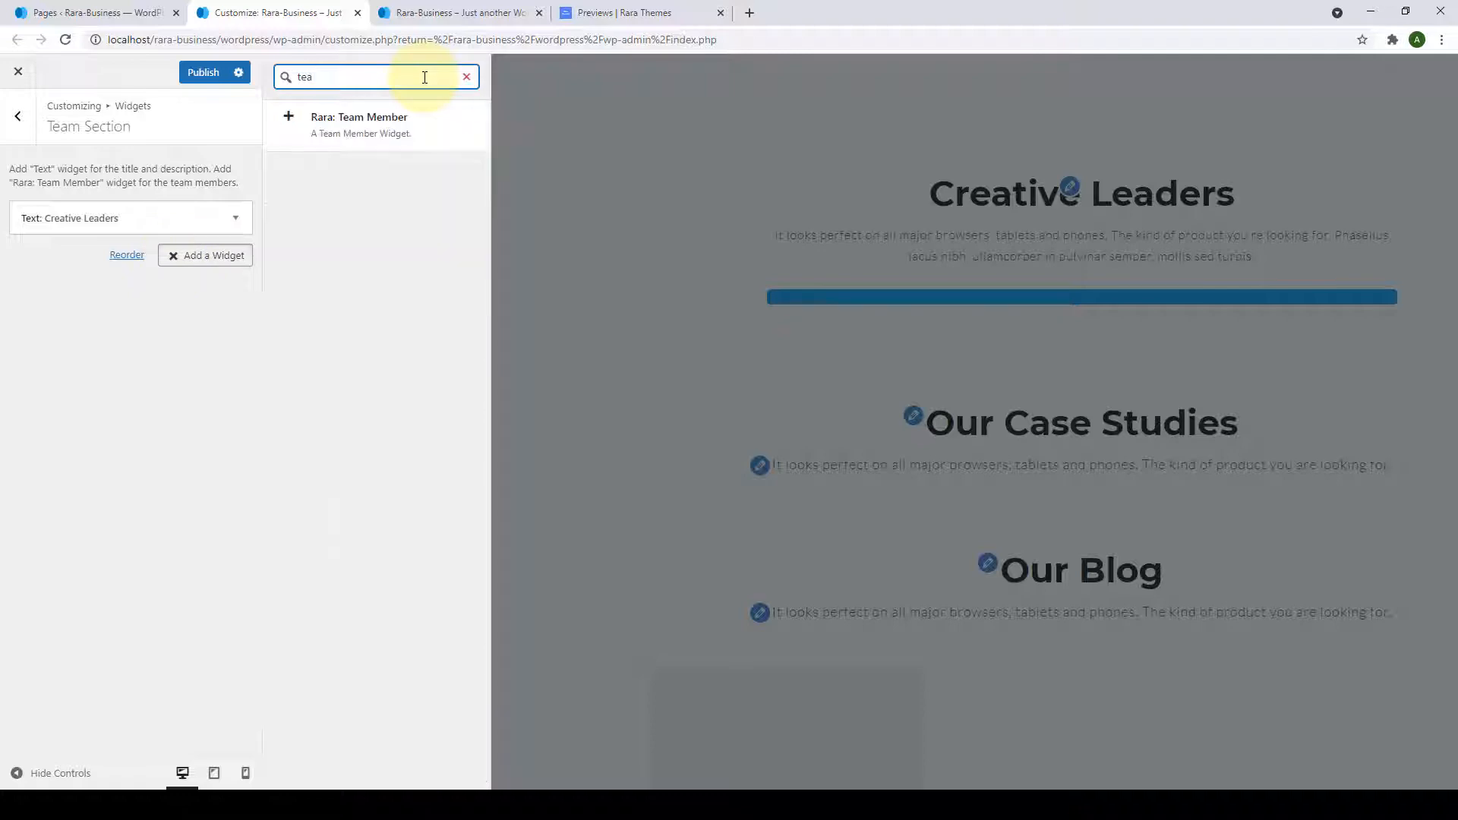
left_click(382, 141)
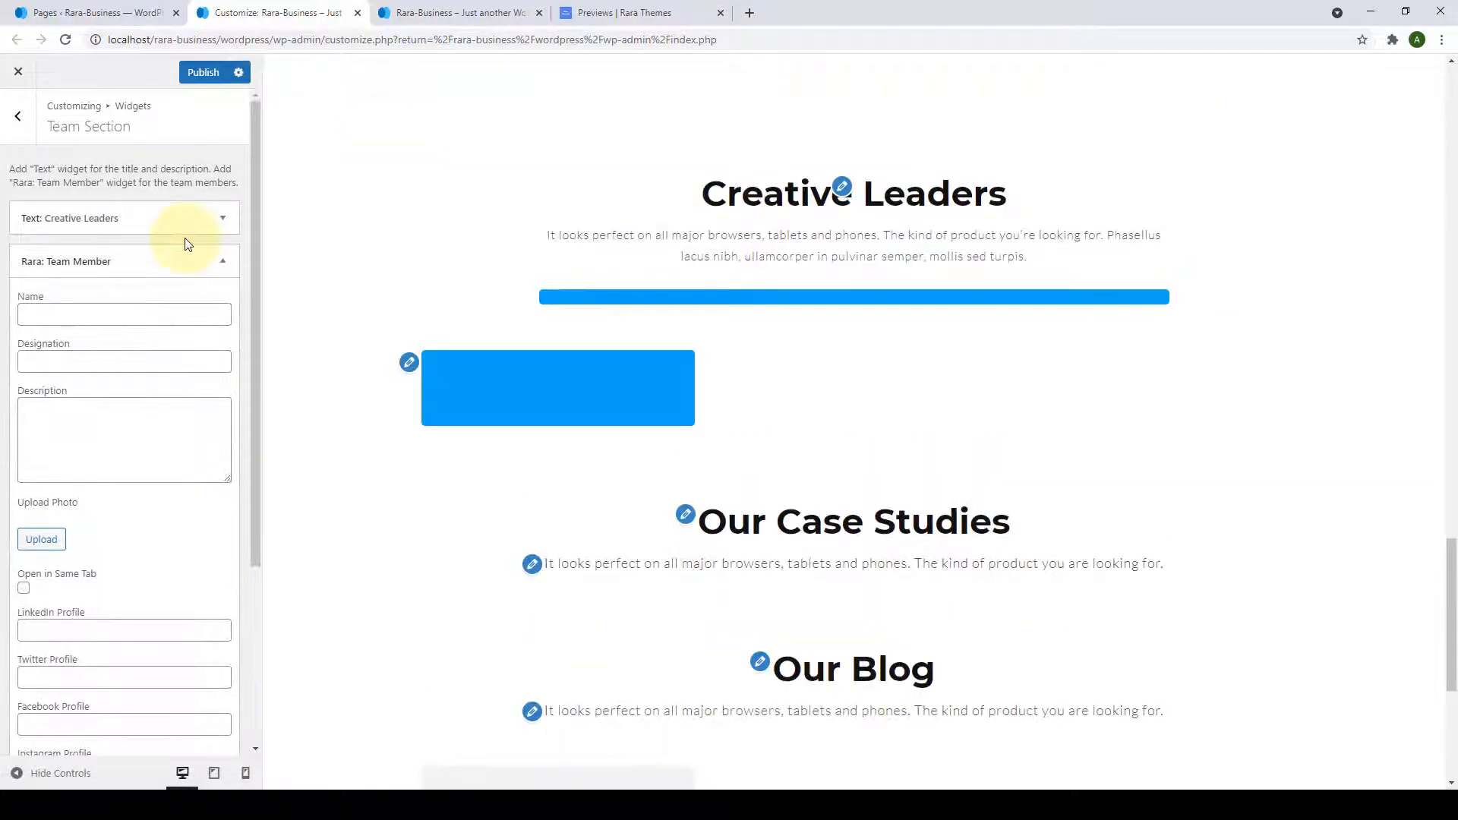
left_click(156, 317)
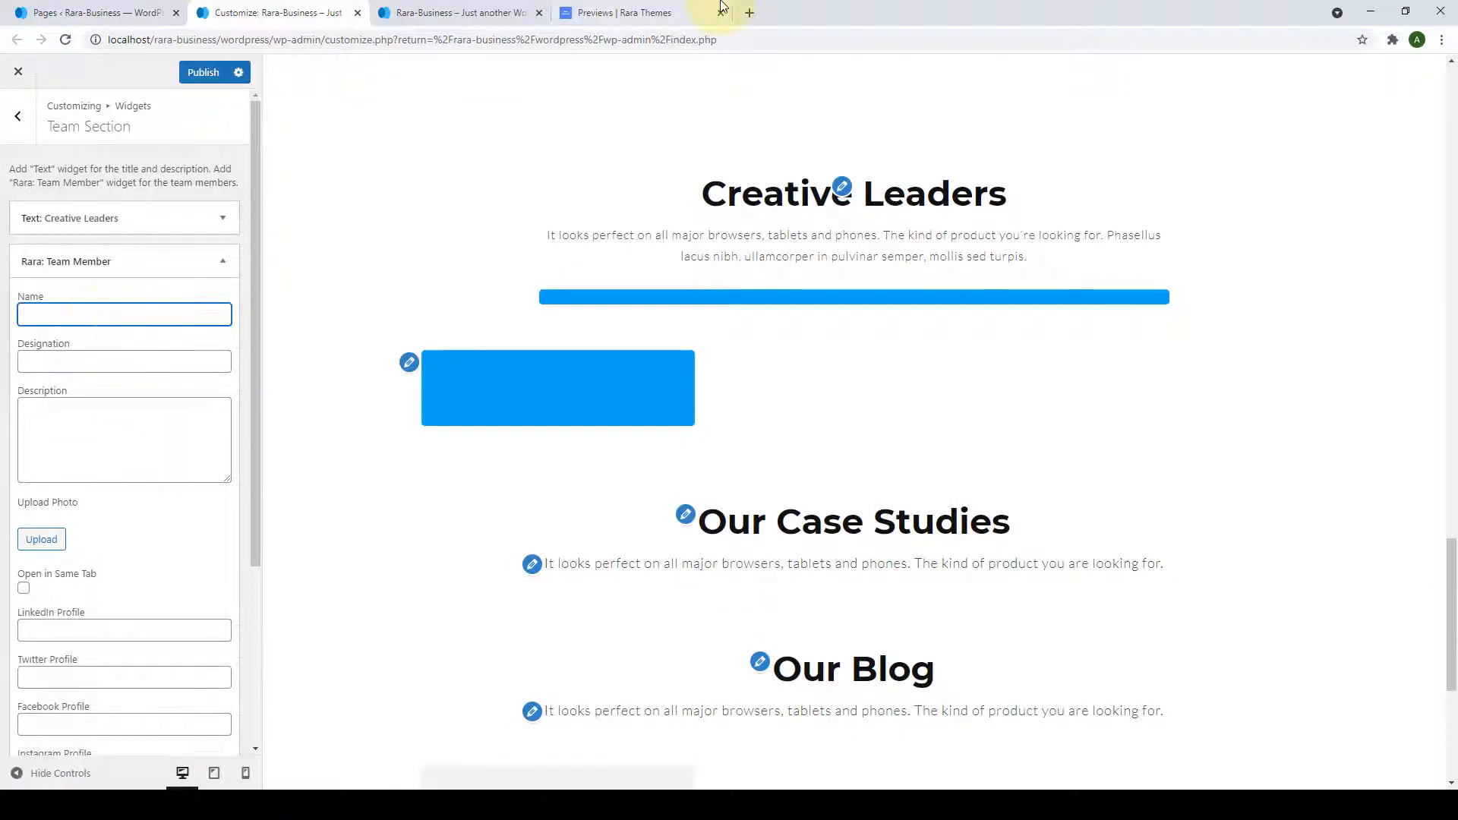
Copy the first team member's name from the theme preview page into the widget and set the designation to CEO & Founder.
left_click(664, 6)
scroll(445, 351, "down", 2)
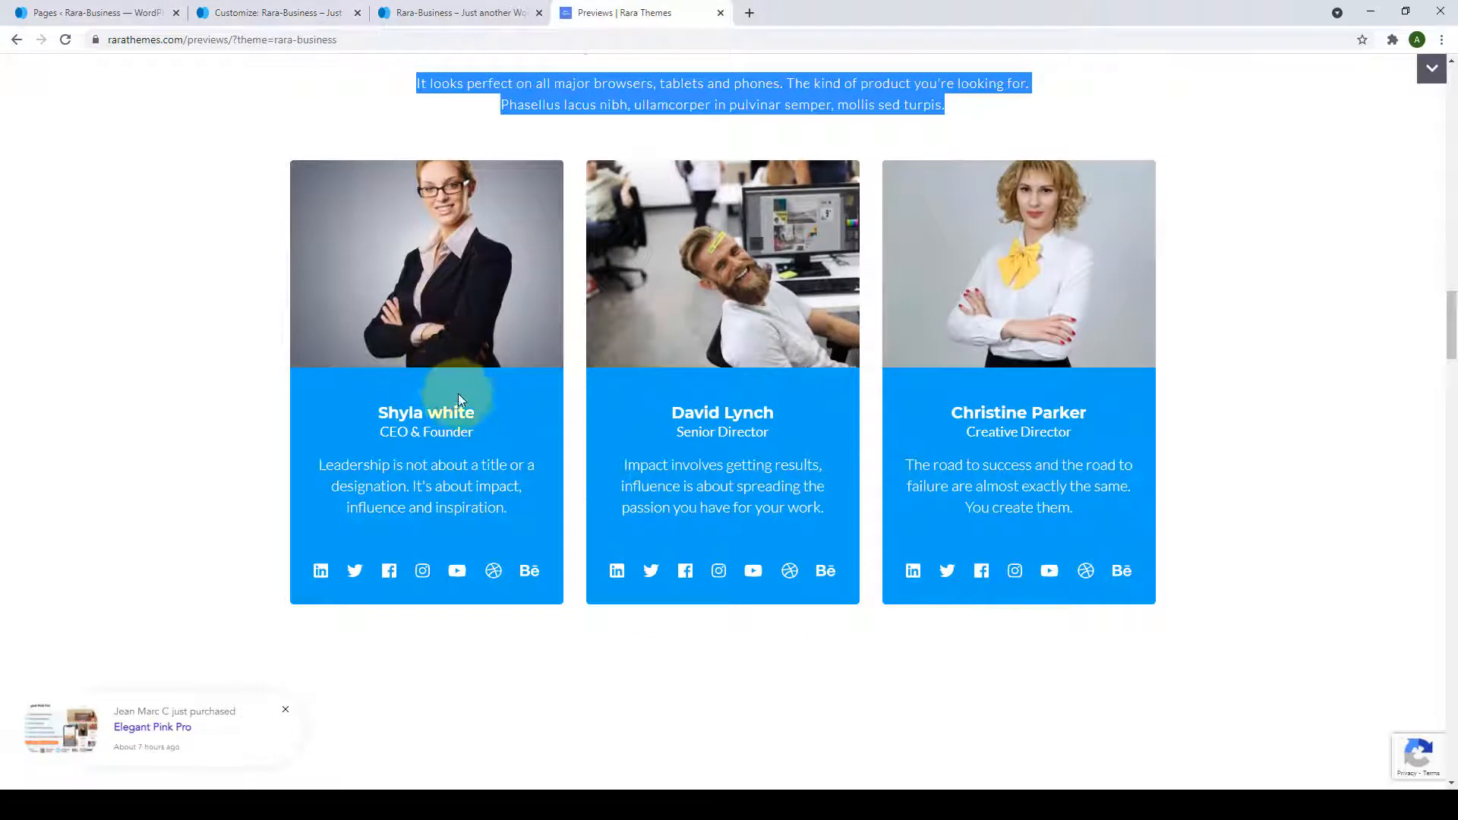
left_click_drag(484, 410, 386, 417)
right_click(388, 411)
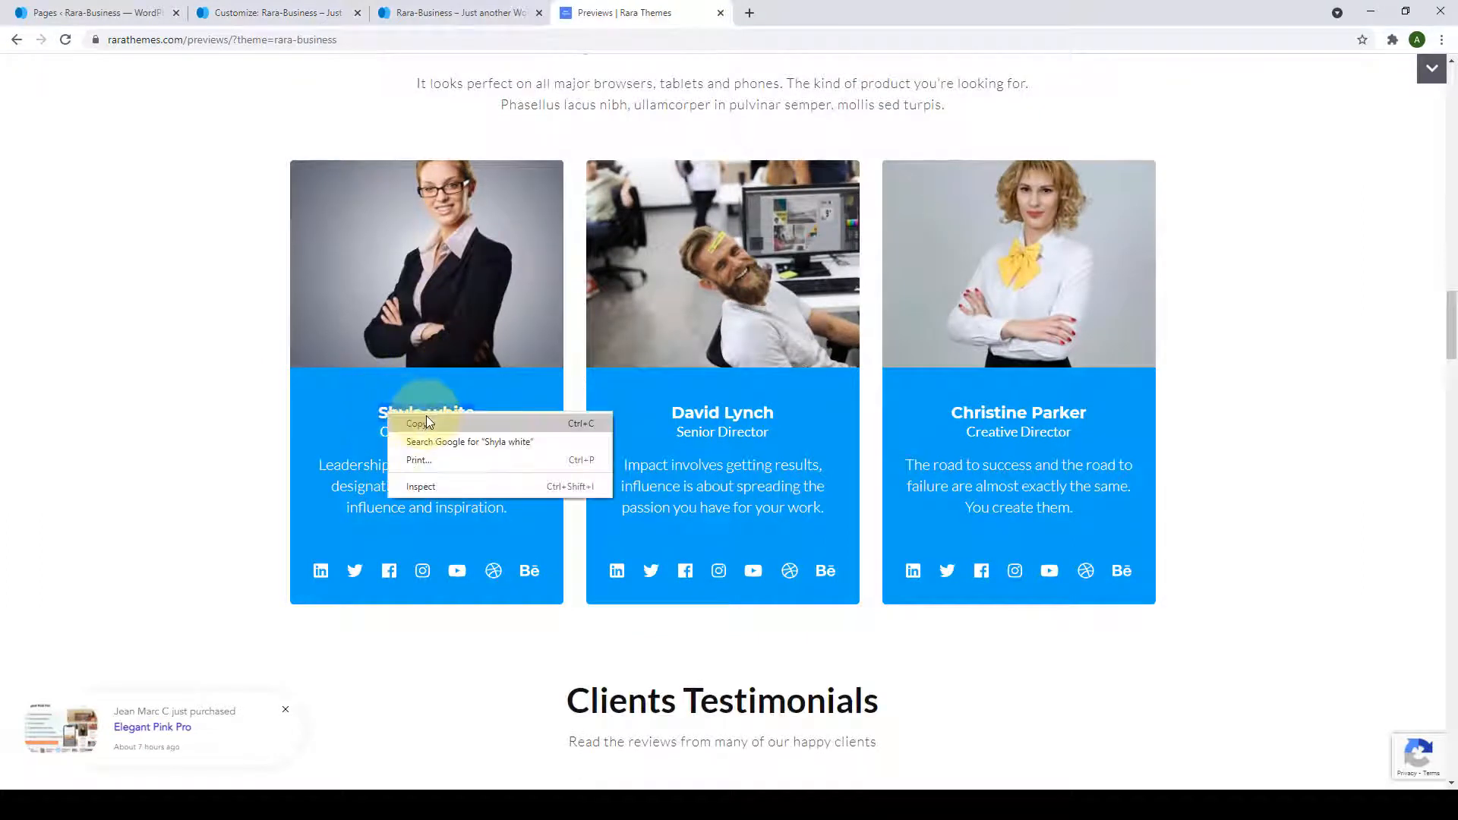
left_click(430, 423)
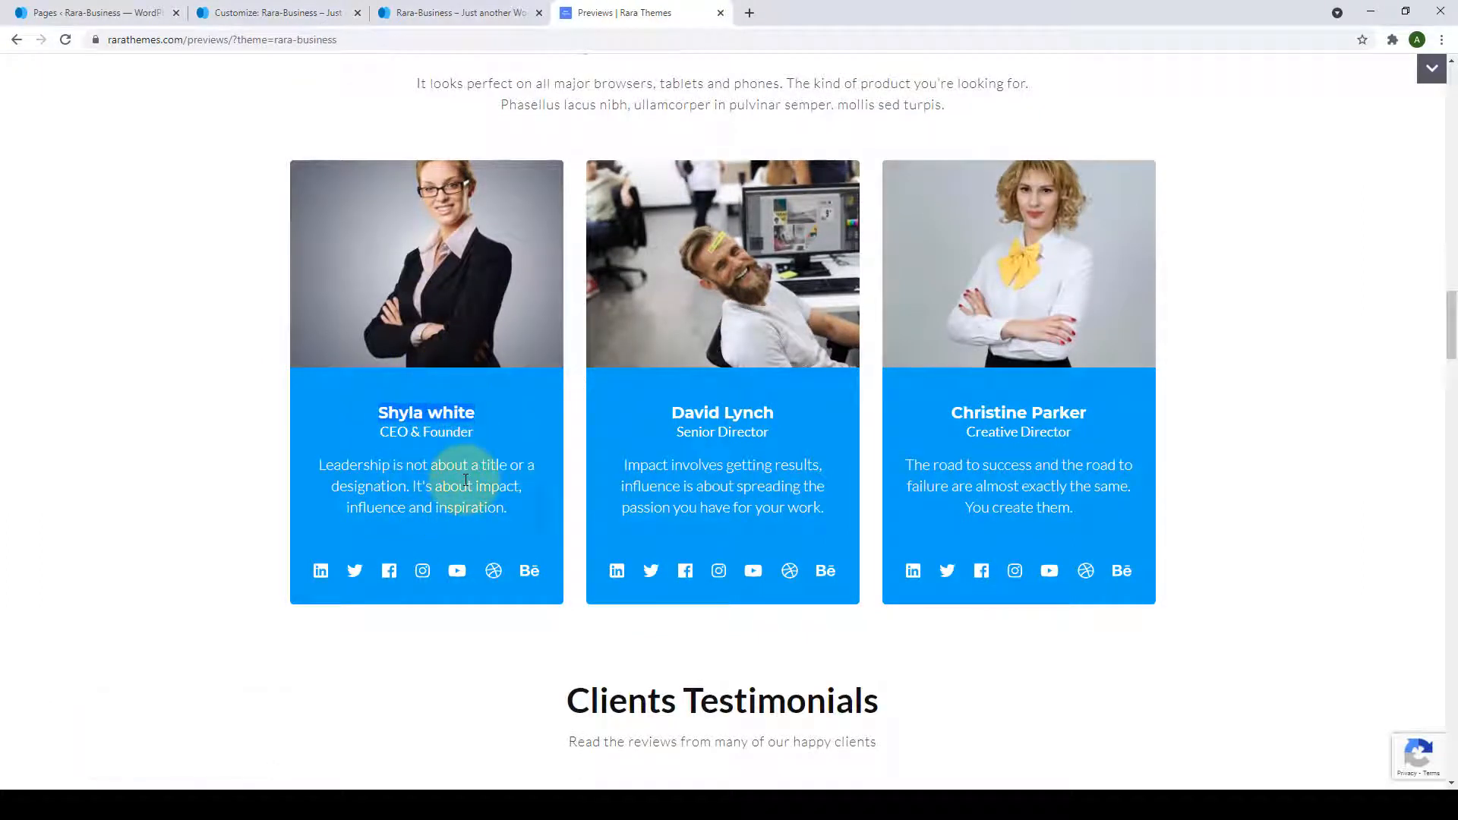
left_click(236, 12)
right_click(127, 316)
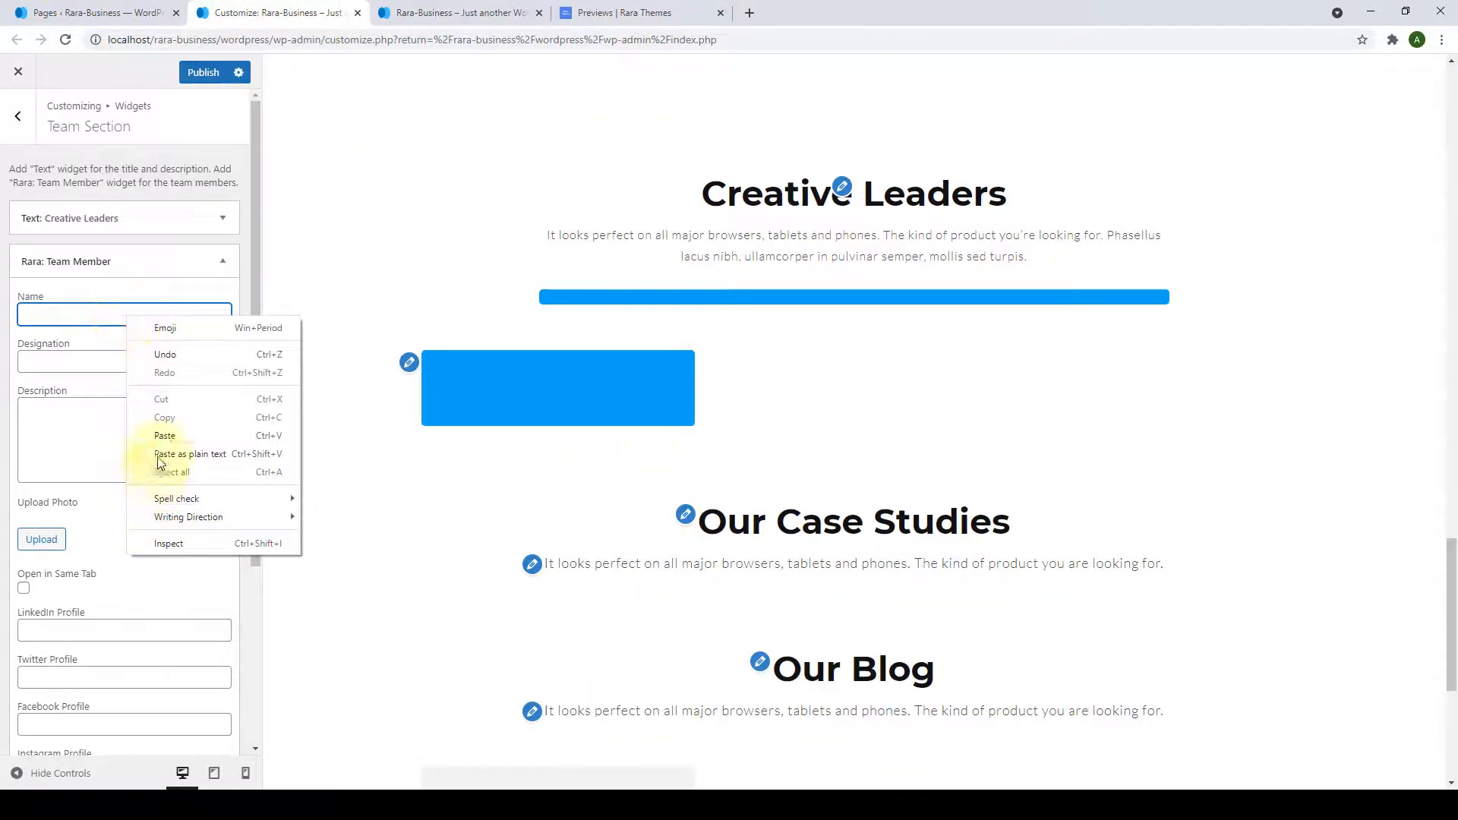
left_click(159, 452)
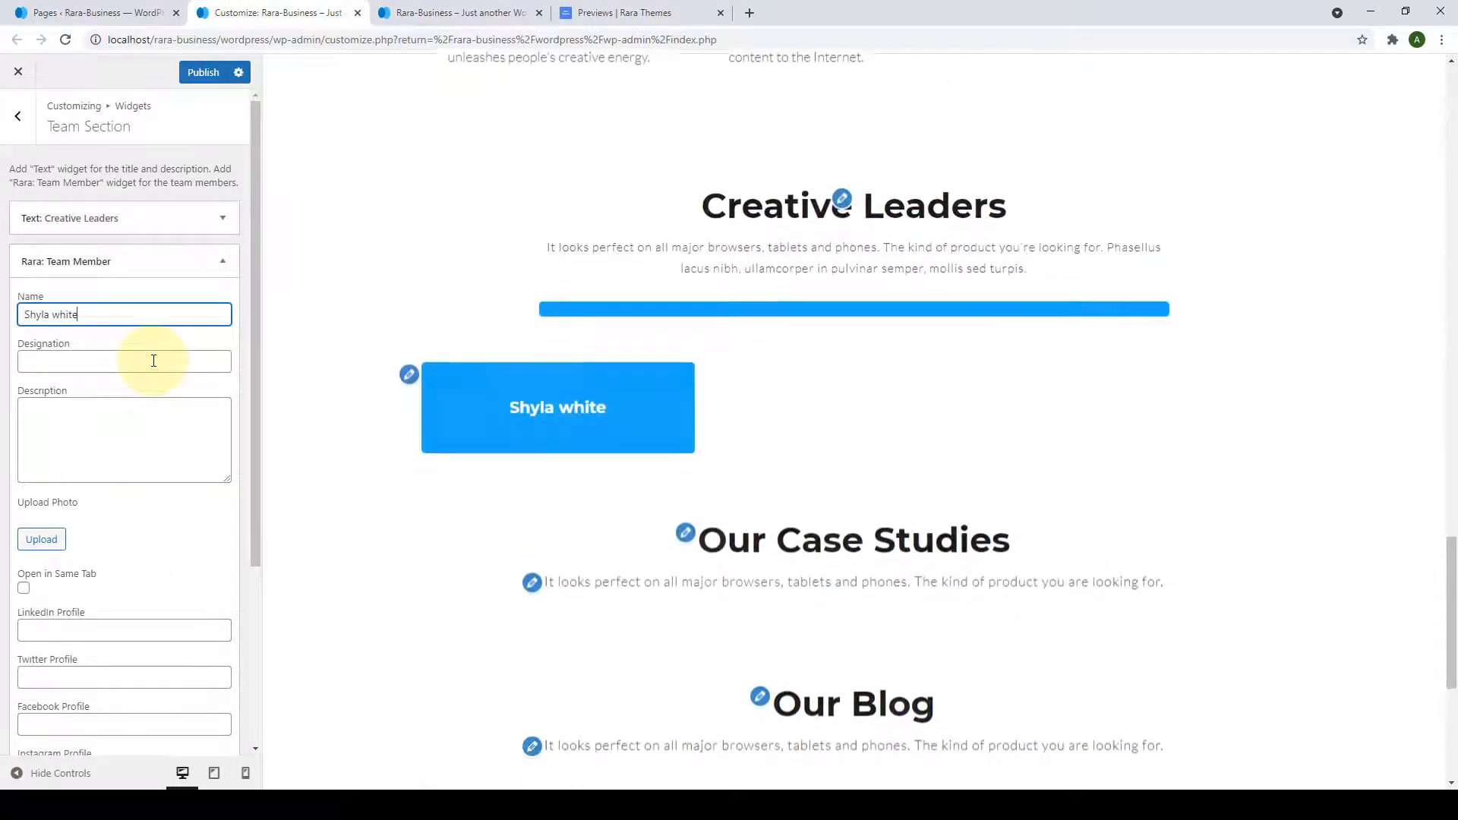
right_click(154, 361)
left_click(178, 482)
Copy the first member's "Leadership is not about a title or a designation" text from the preview page into the widget's description.
left_click(181, 460)
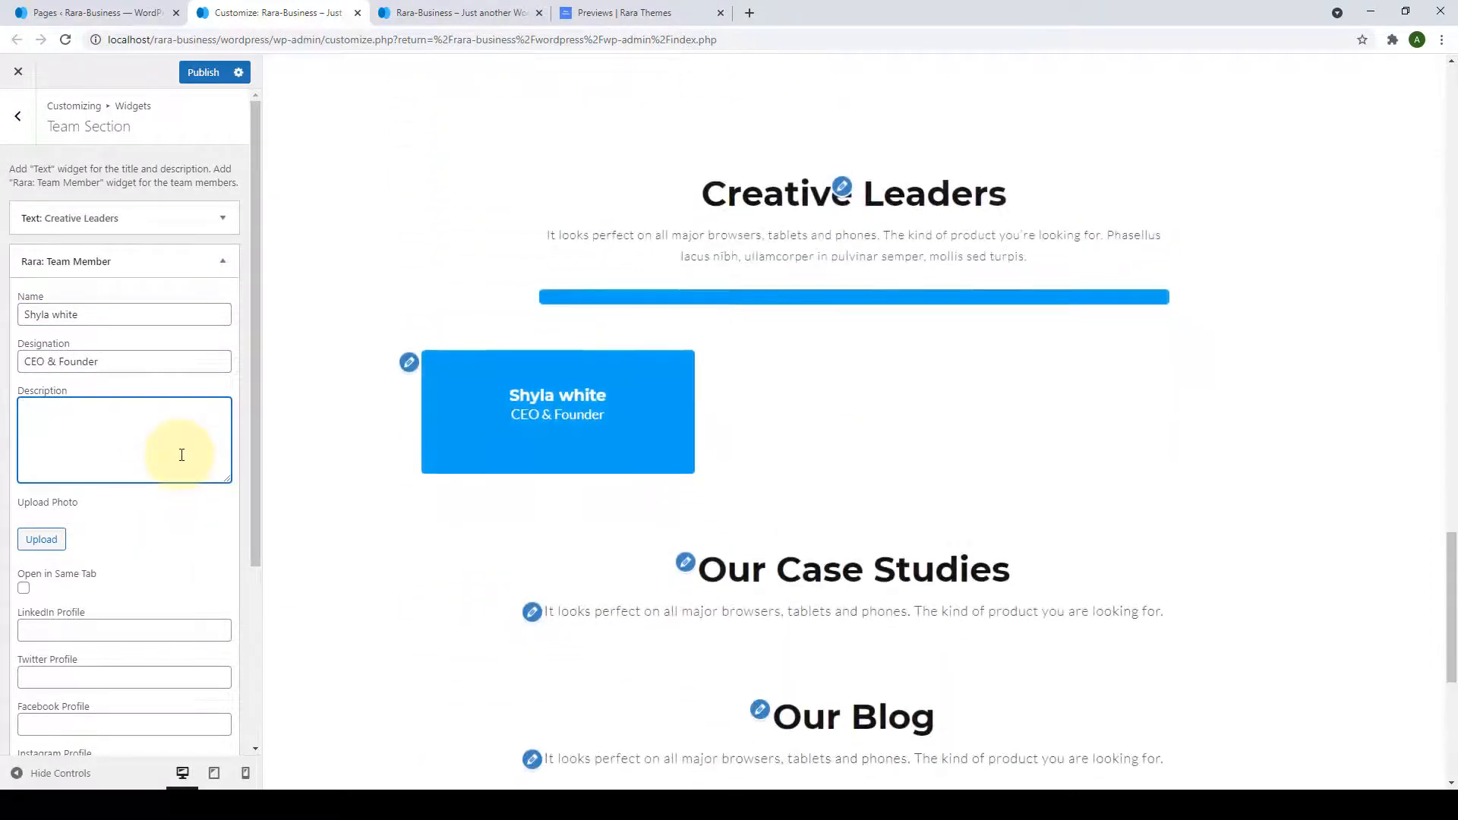
left_click(623, 13)
triple_click(429, 467)
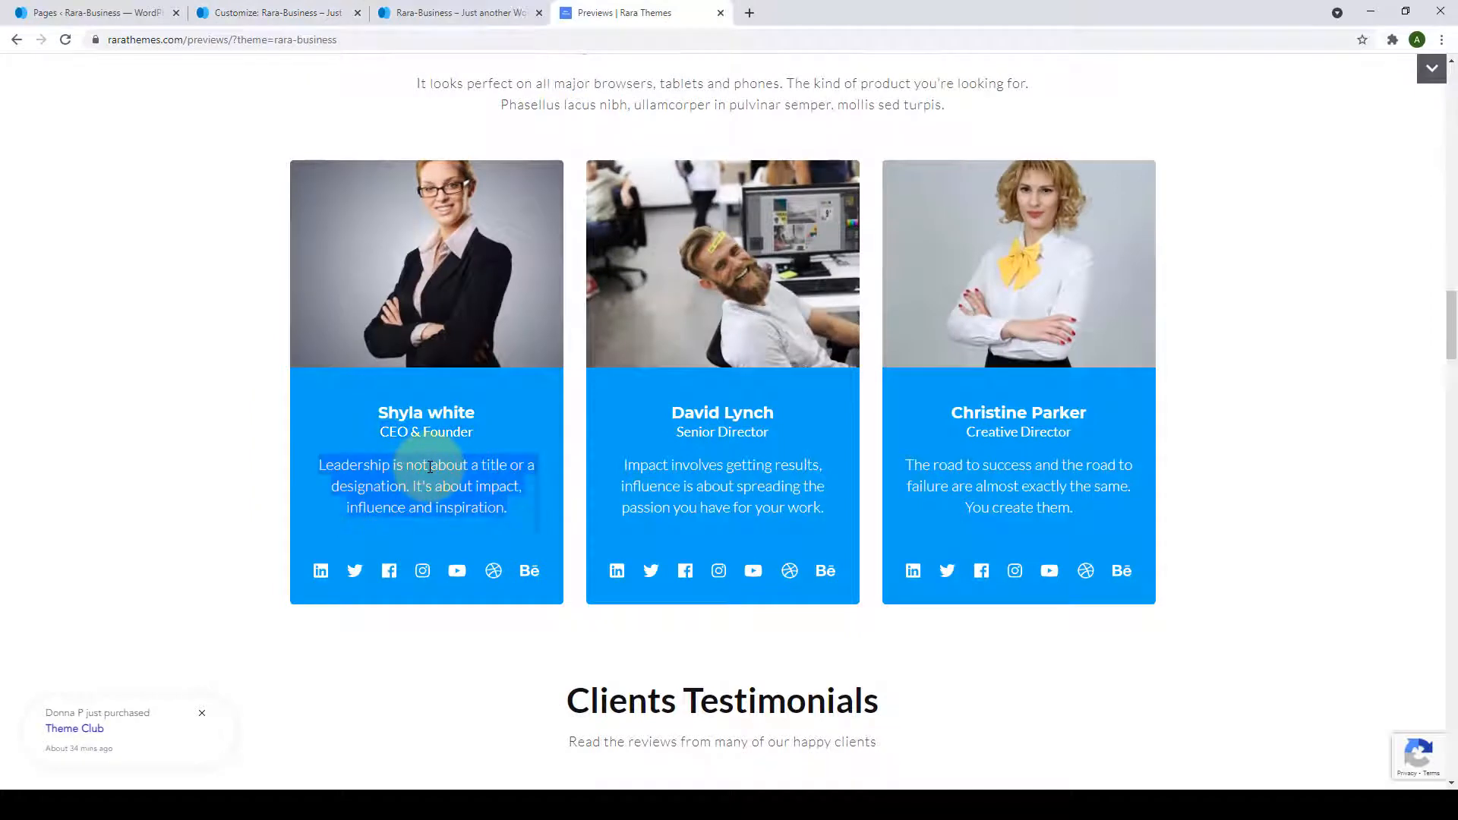
right_click(450, 481)
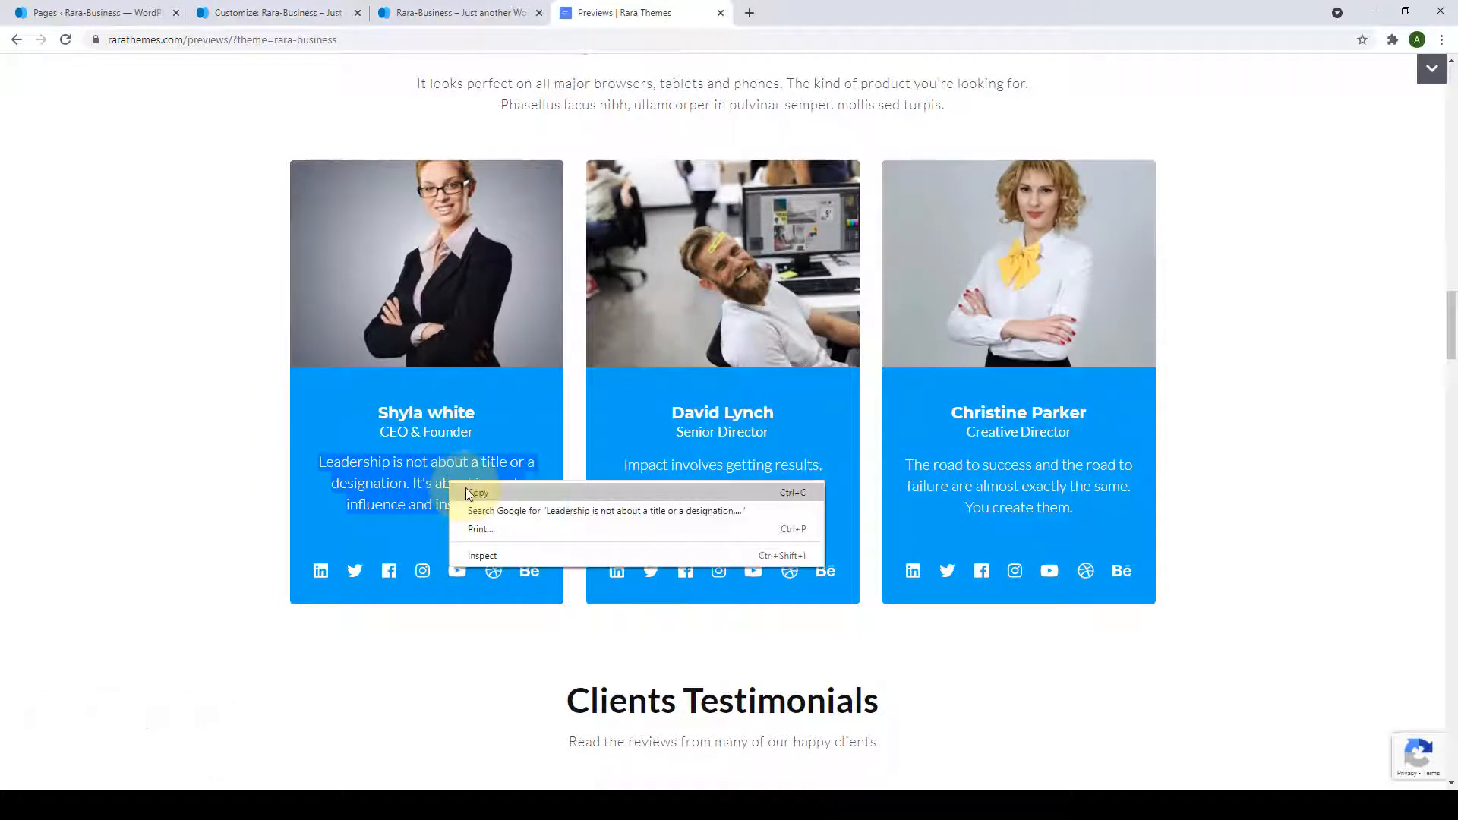
left_click(478, 494)
left_click(288, 13)
key("ctrl+v")
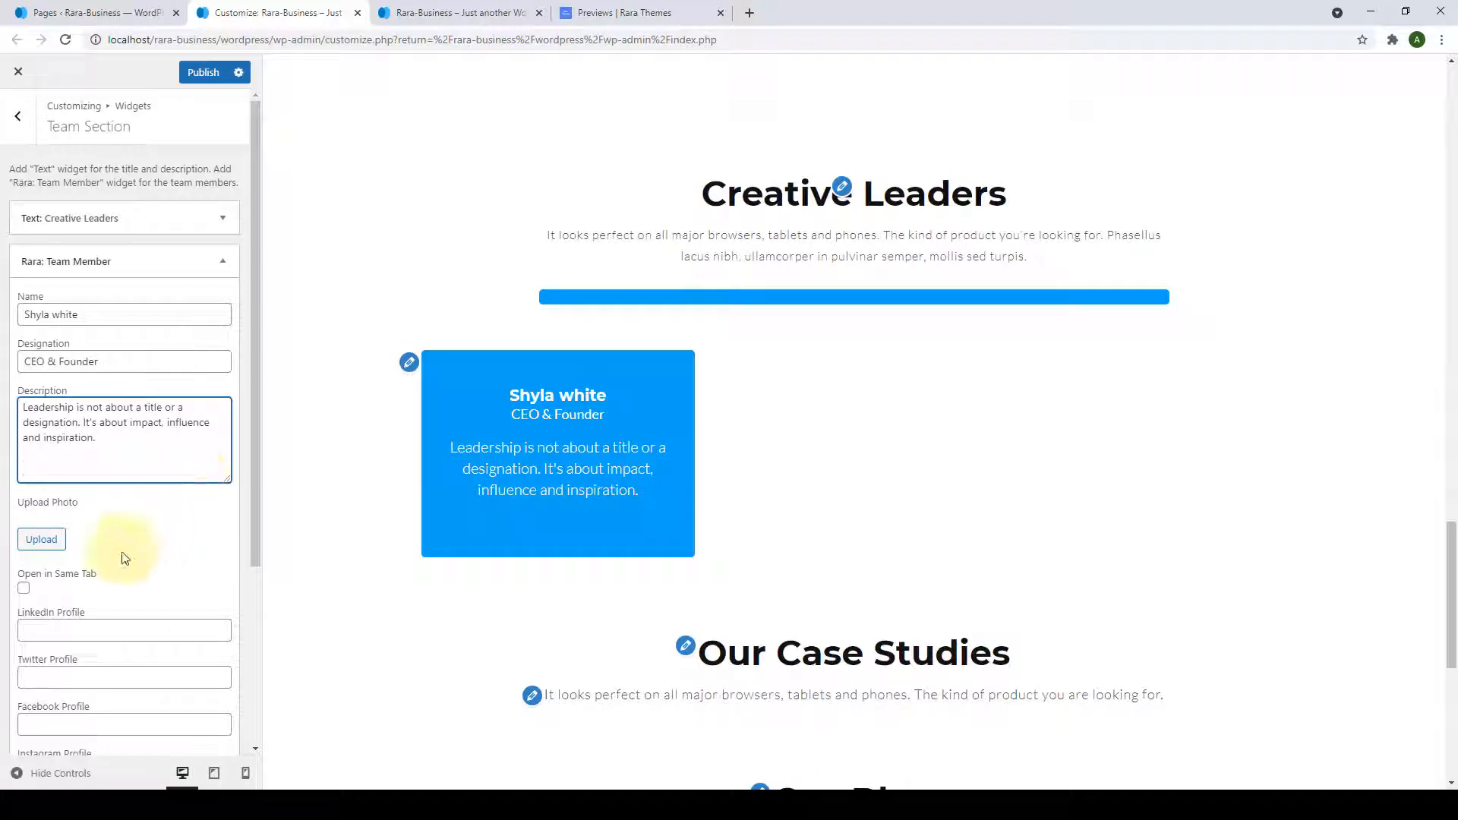
Set the first member's photo to real-2697954_19201-370x280-1.jpg from the media library and check the card in the preview.
left_click(58, 542)
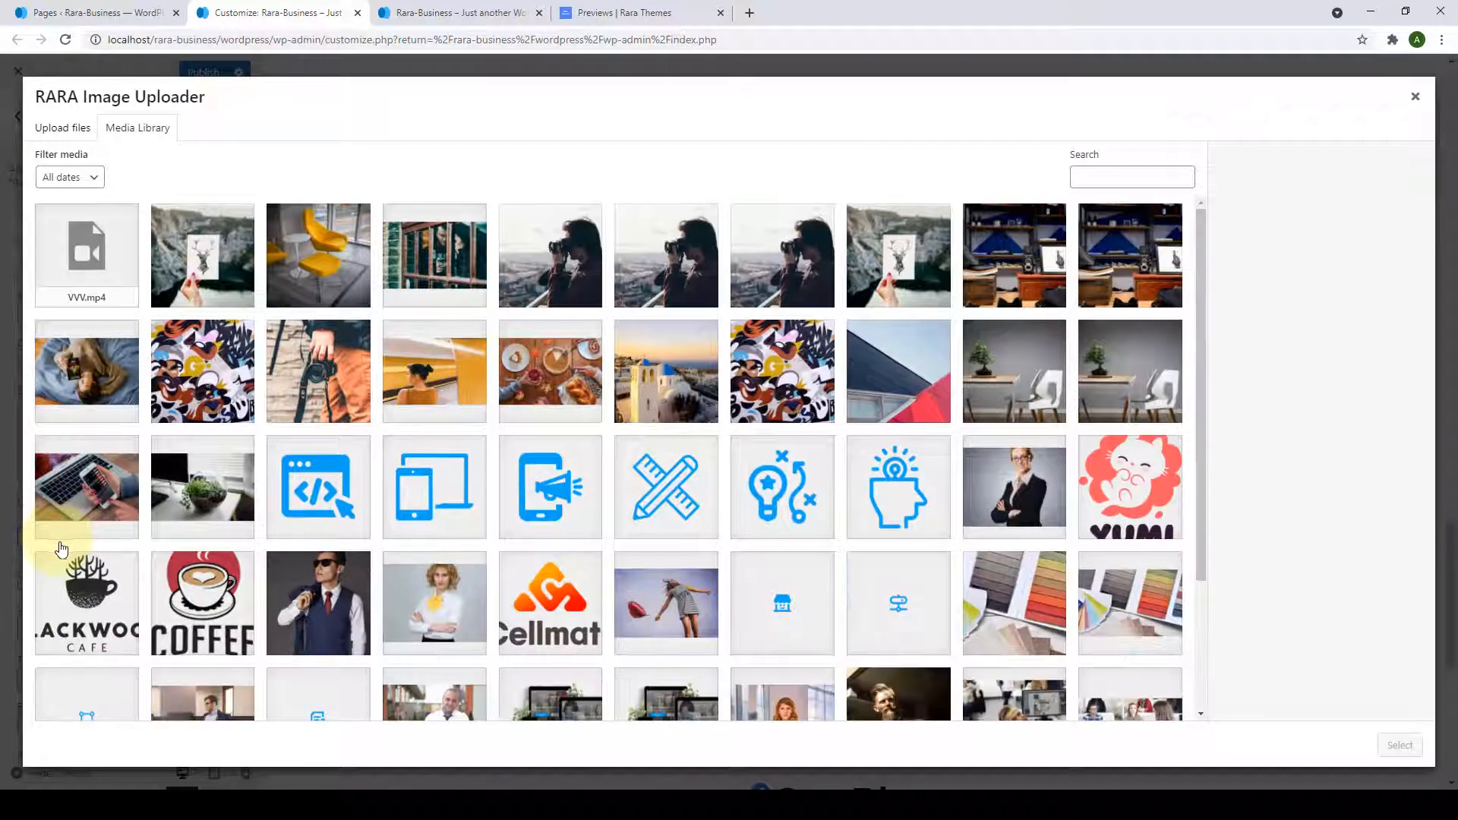
scroll(58, 547, "down", 2)
left_click(1014, 349)
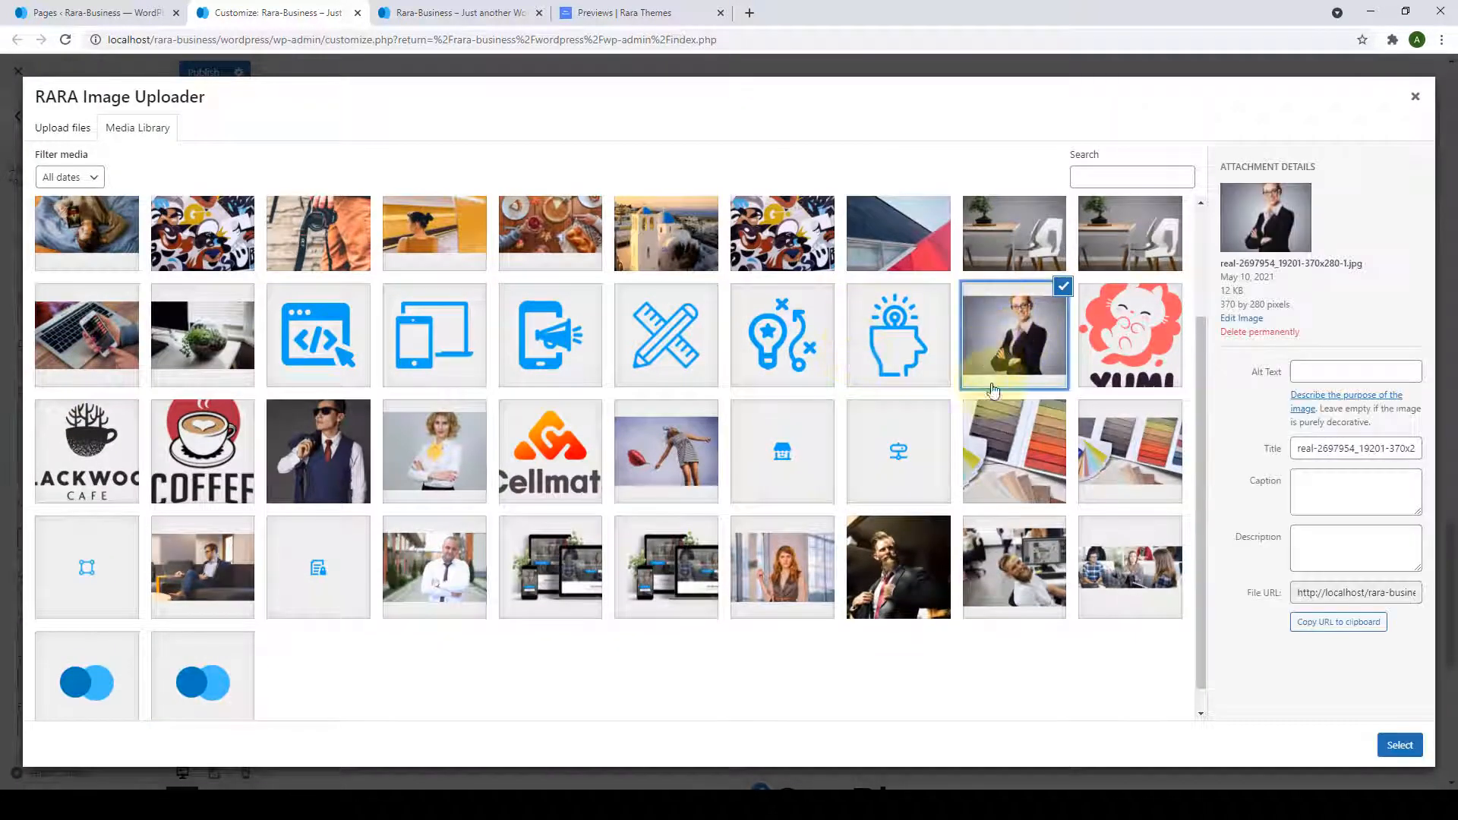
left_click(1399, 748)
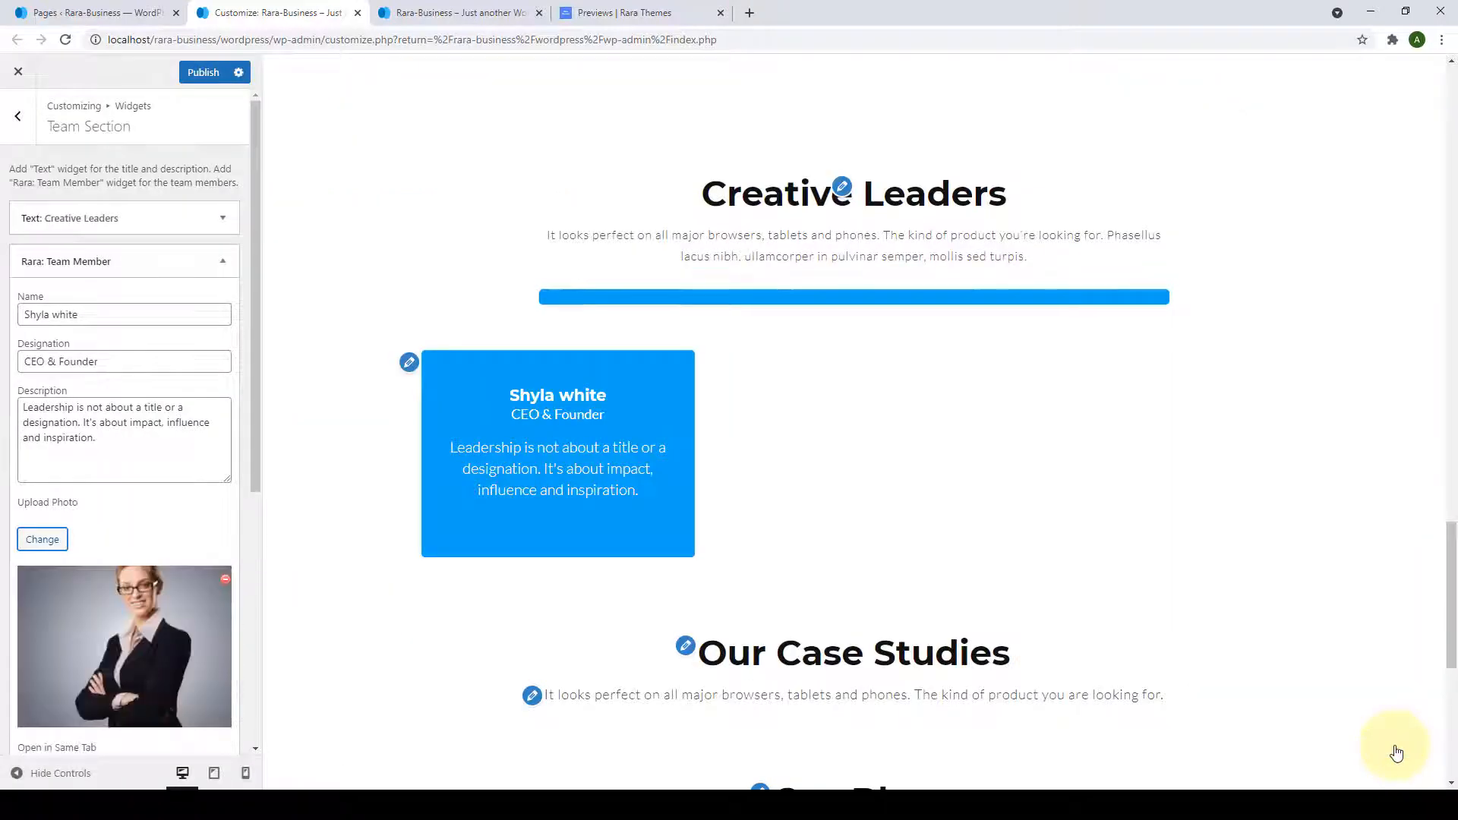
scroll(536, 512, "down", 2)
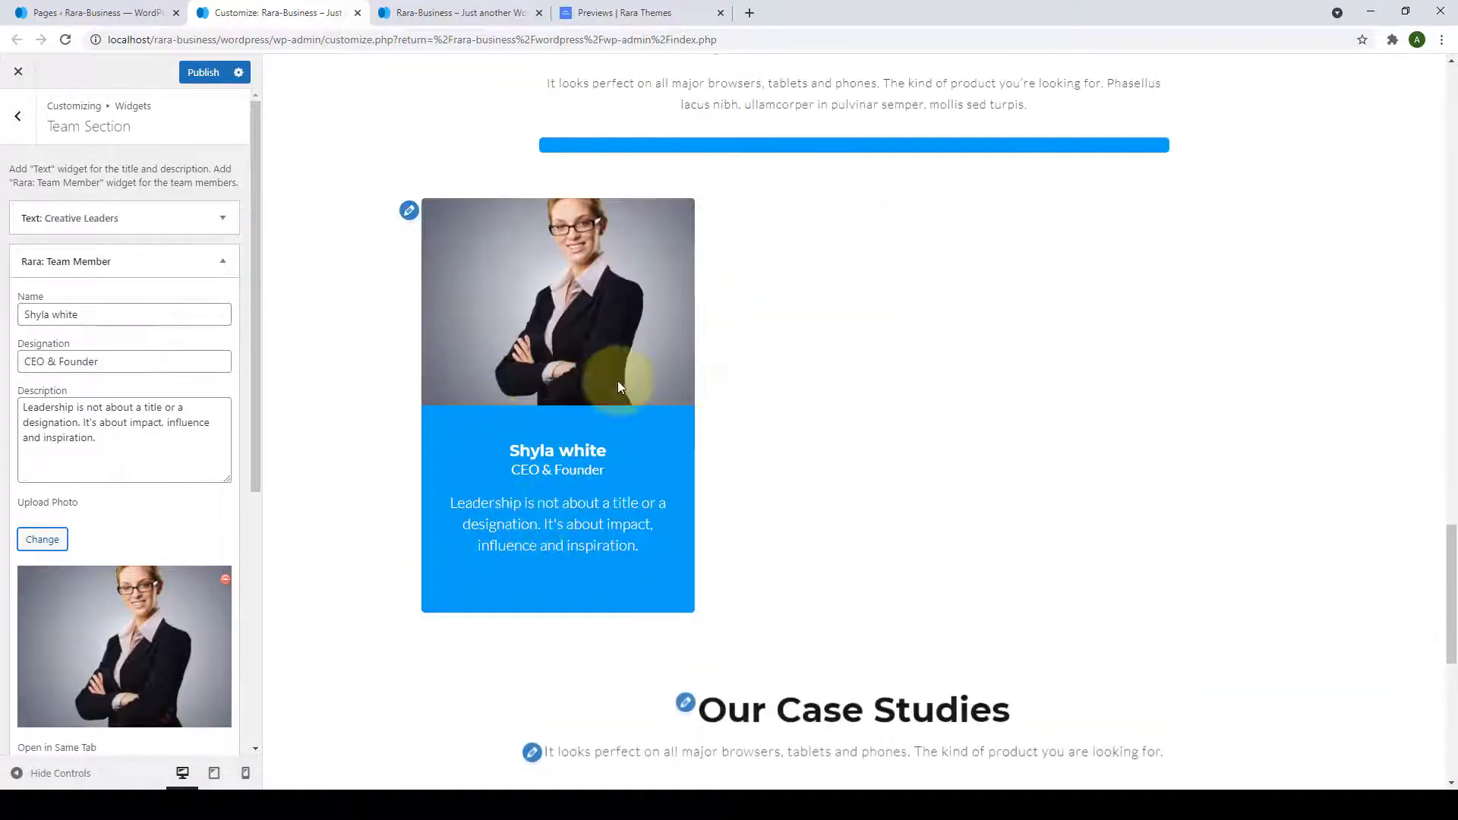
Examine the team member widget's social profile fields, from LinkedIn through Behance.
left_click_drag(260, 439, 280, 668)
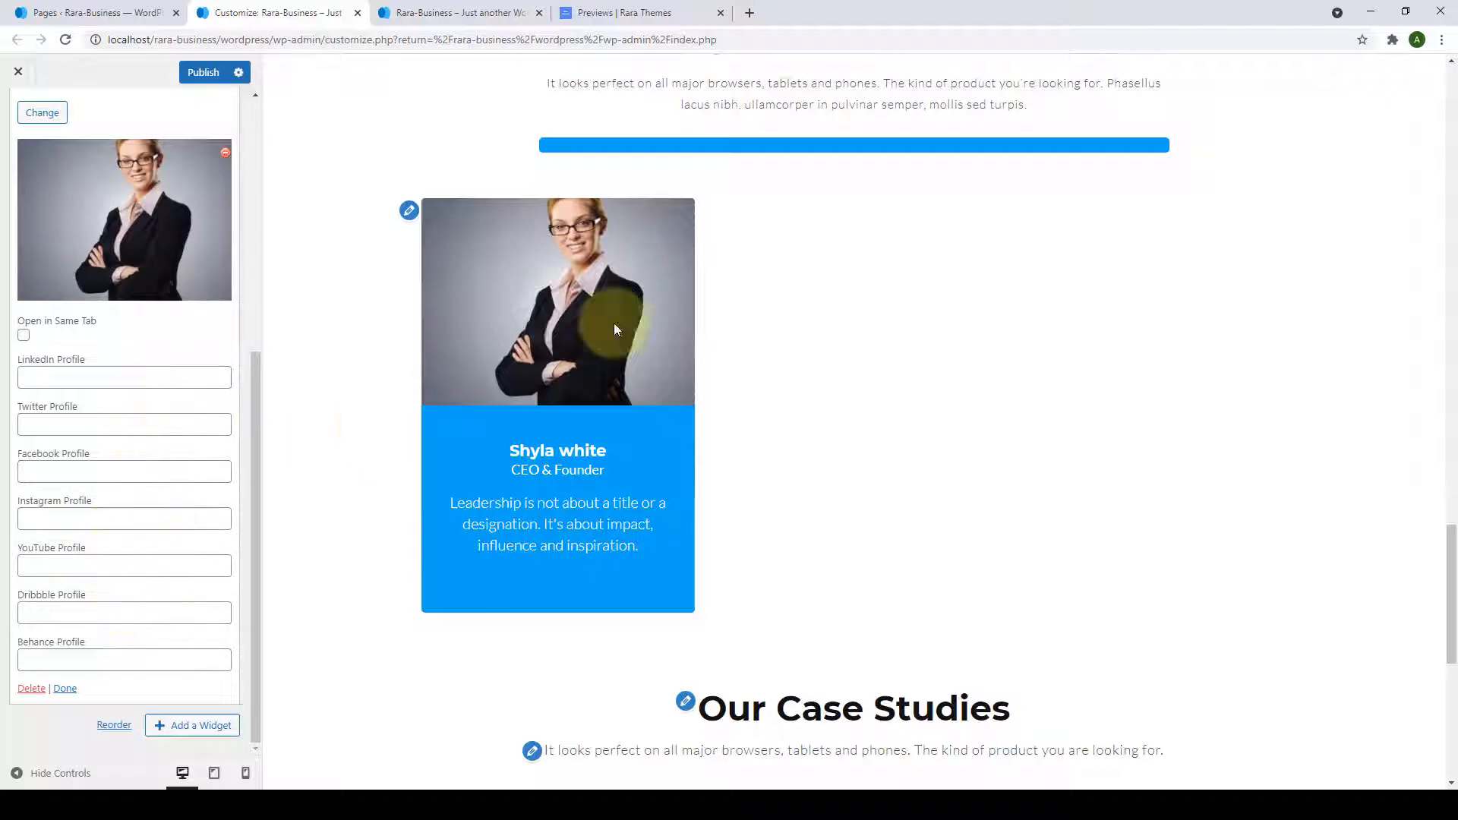
left_click(120, 378)
left_click(114, 426)
left_click(114, 471)
left_click(114, 519)
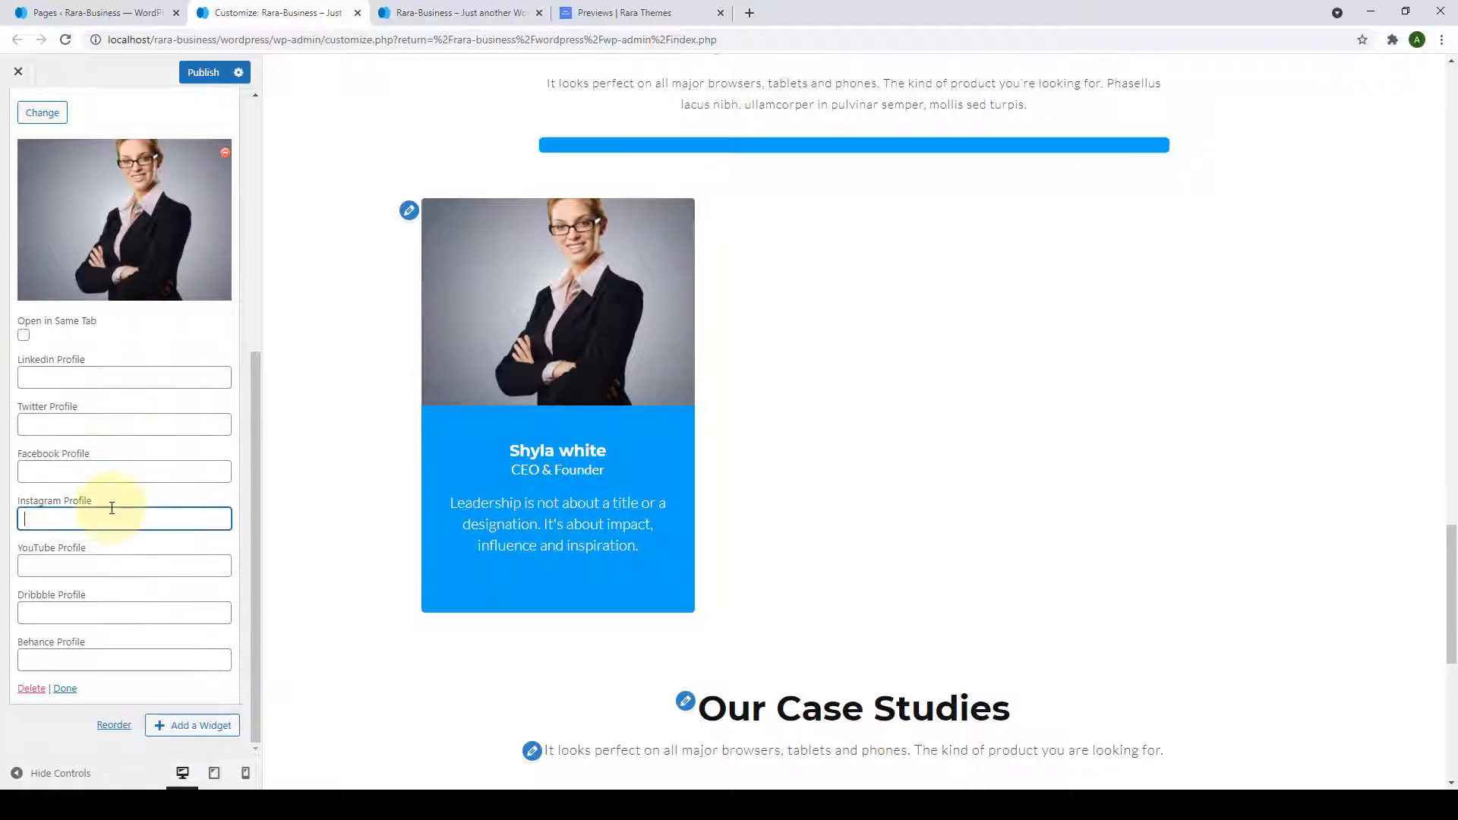
left_click(113, 565)
left_click(122, 613)
left_click(123, 662)
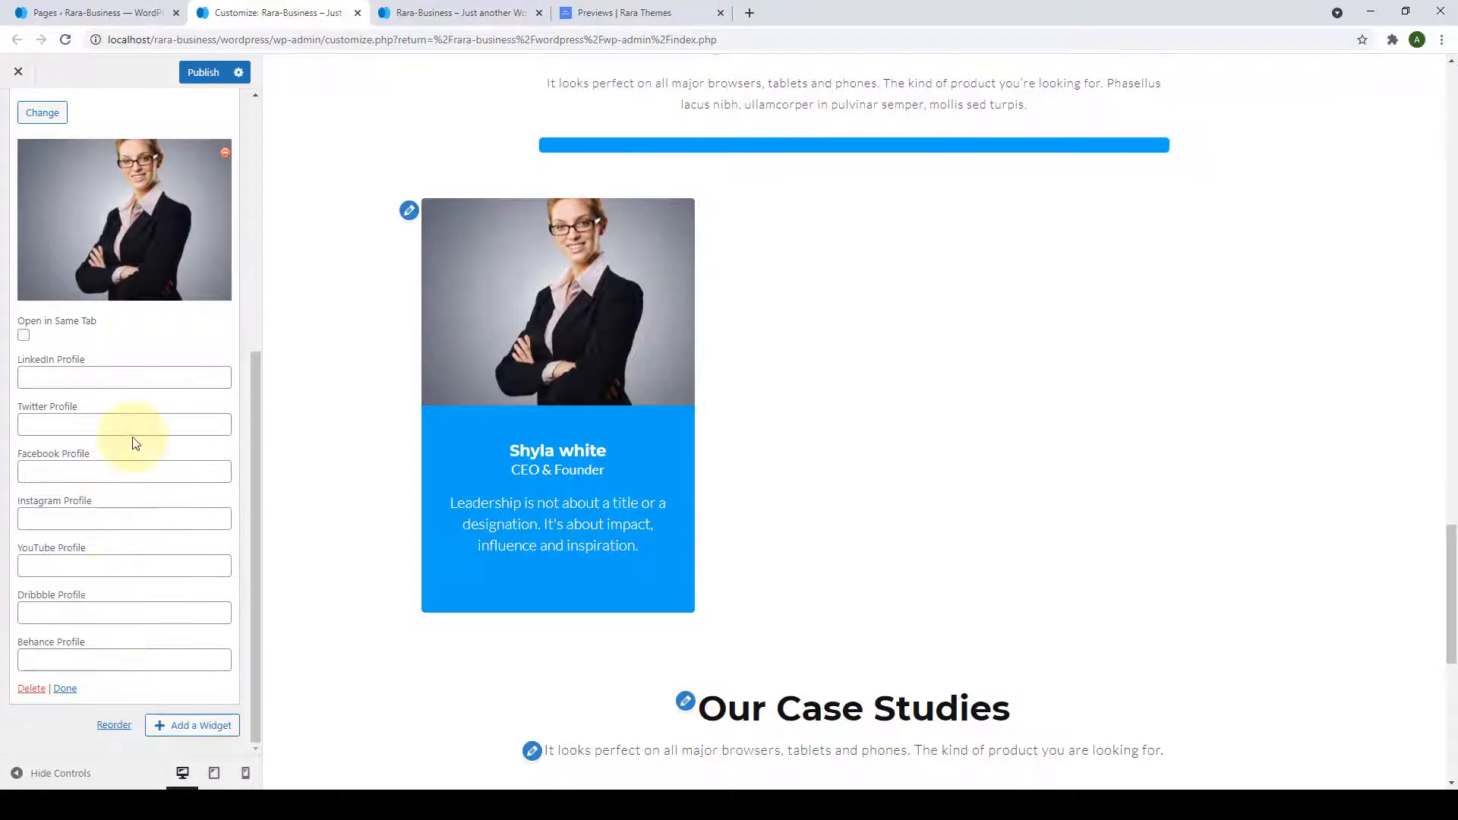
left_click(83, 660)
key("ctrl+v")
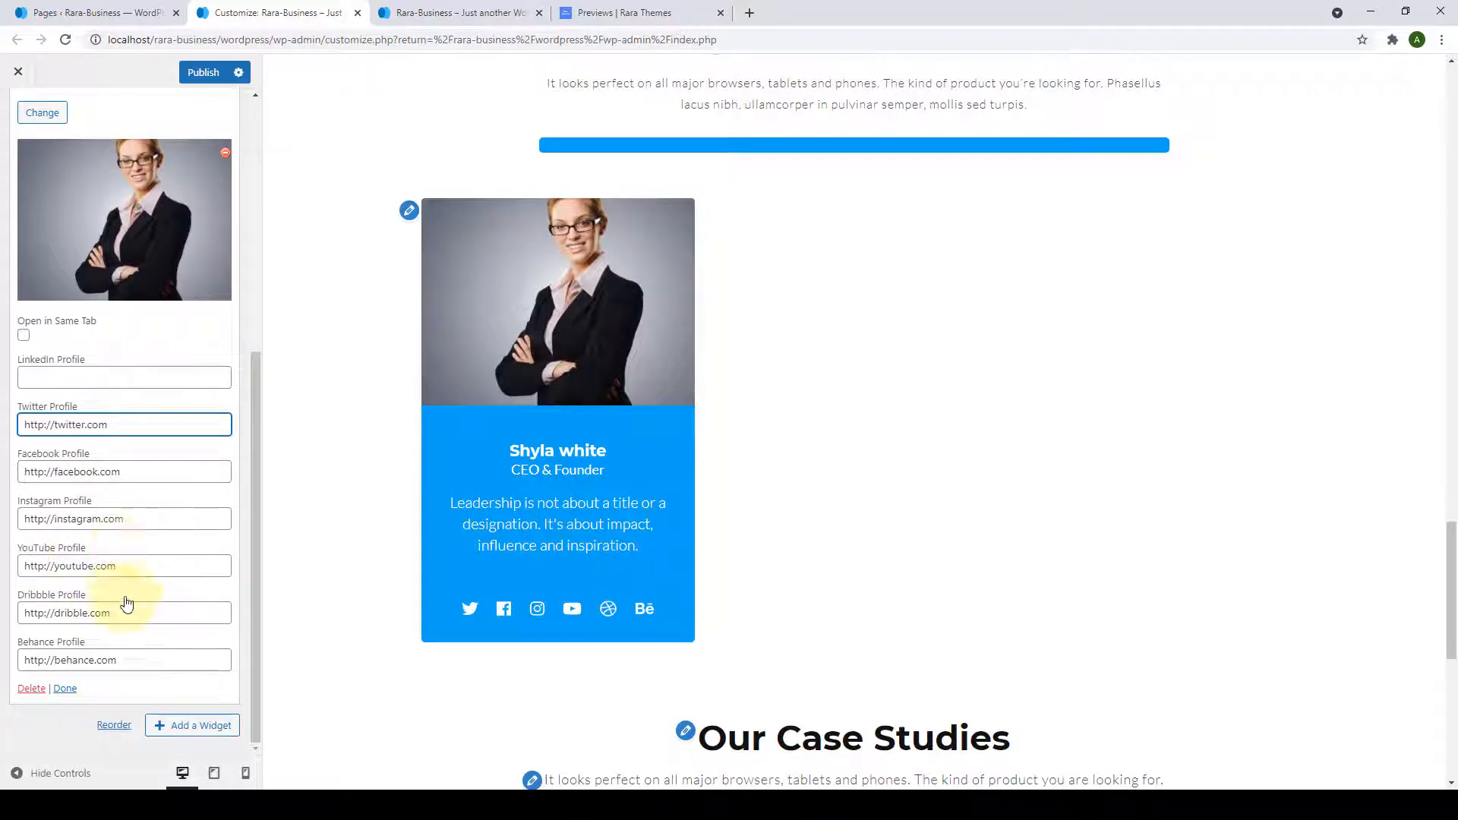
left_click(174, 599)
scroll(178, 581, "up", 6)
scroll(170, 543, "down", 5)
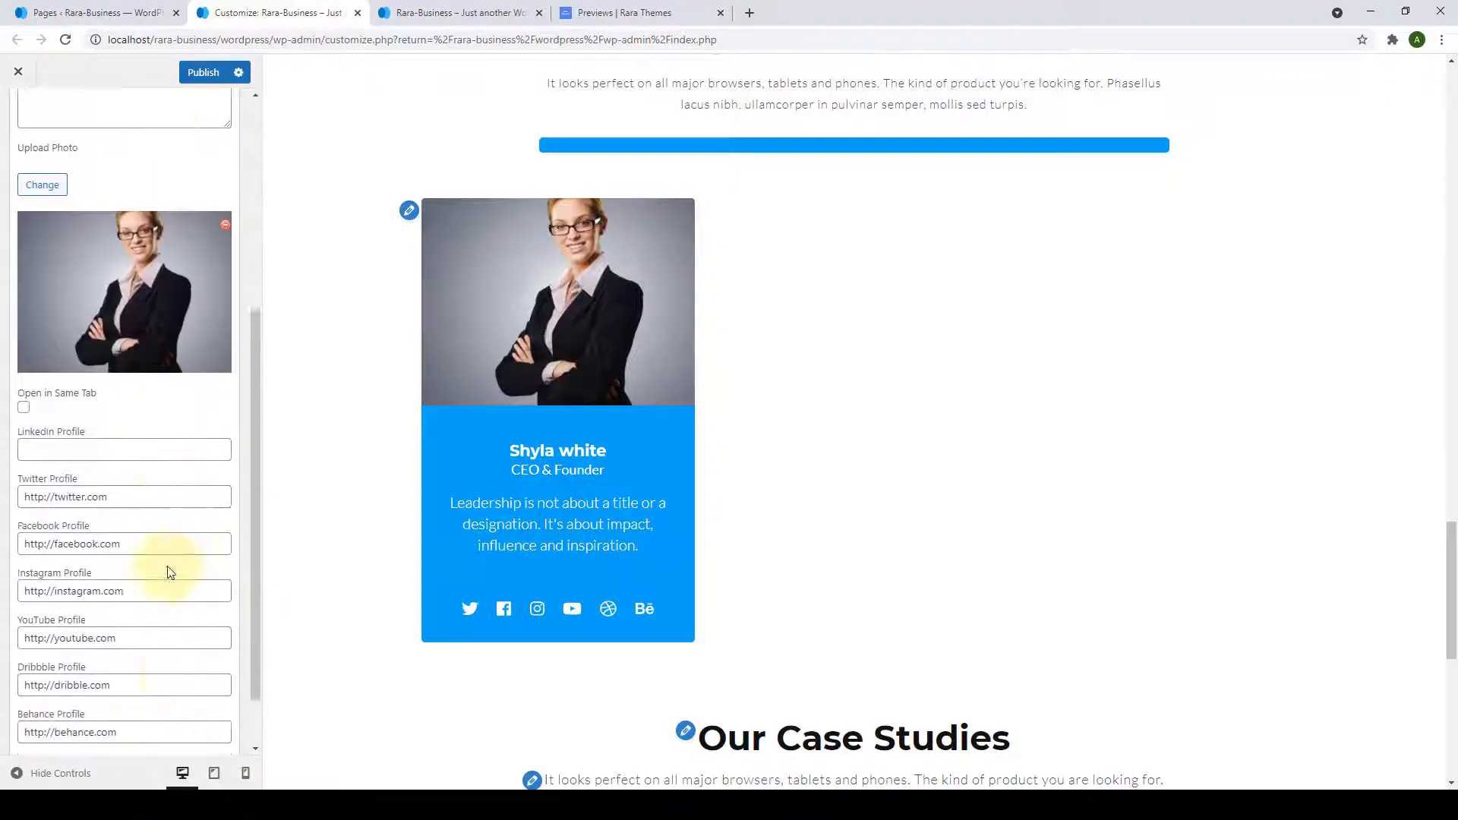
scroll(171, 585, "down", 1)
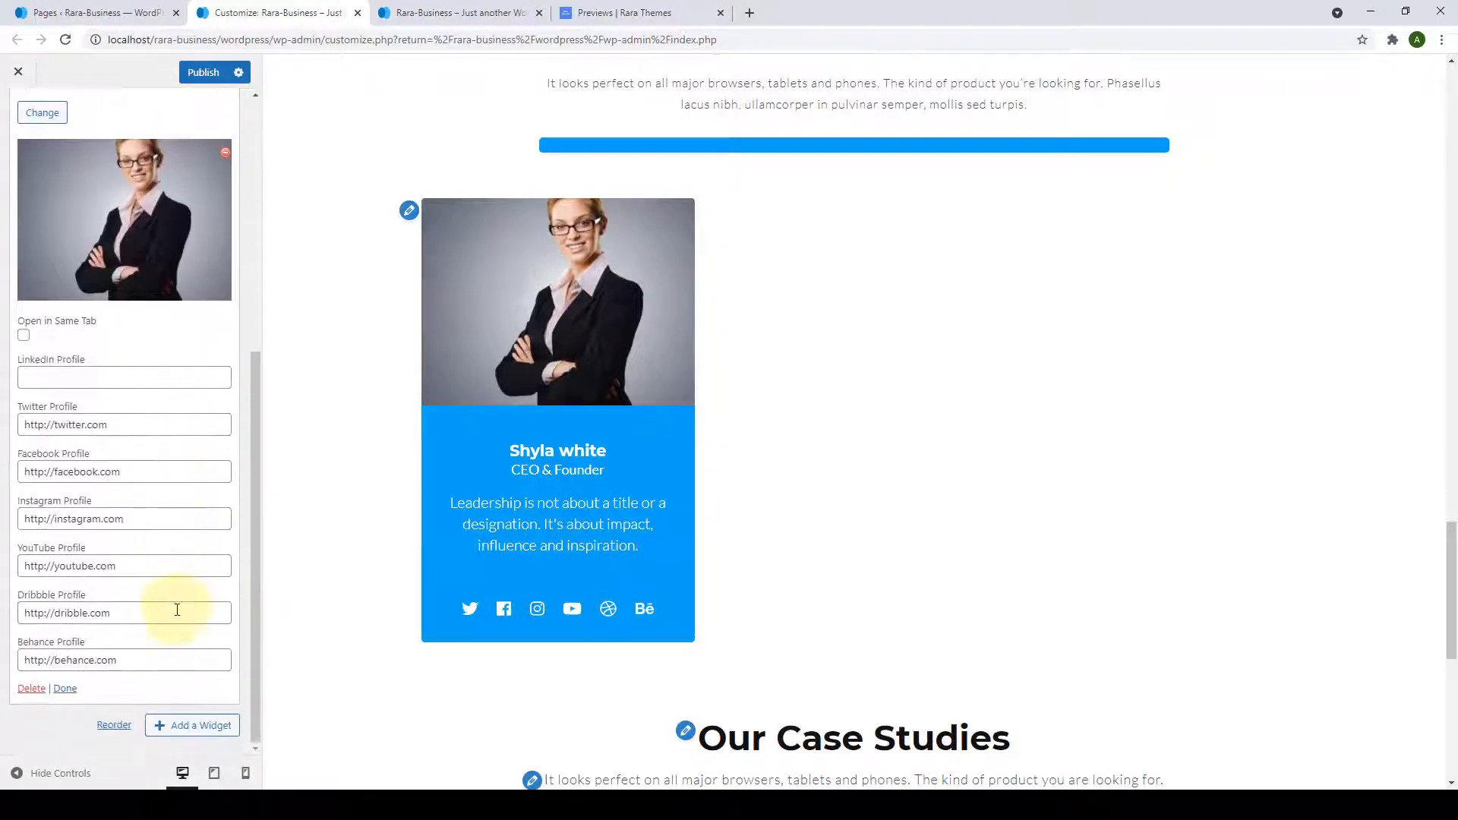
left_click(65, 689)
Add a second Rara: Team Member widget with the member's name, designation Senior Director and the "Impact involves getting results" description.
left_click(169, 299)
left_click(375, 138)
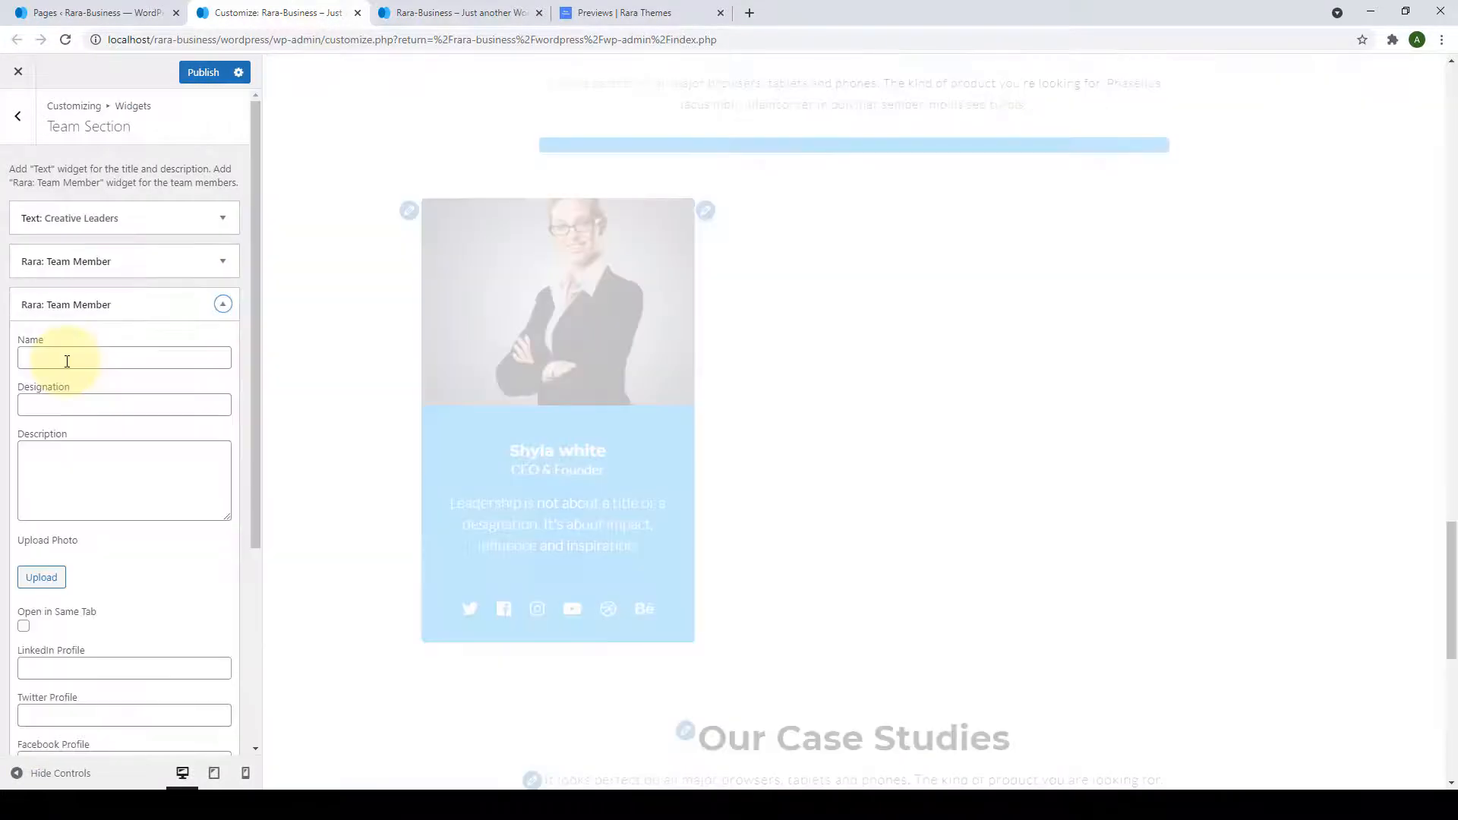
left_click(66, 361)
type("David Lynch")
left_click(149, 406)
type("Senior Director")
left_click(196, 494)
Set the second member's photo to adult-2449725_19201-370x280-1.jpg, fill in the YouTube, Dribbble and Behance profiles, and finish the widget.
left_click(42, 578)
scroll(550, 498, "down", 3)
left_click(1014, 541)
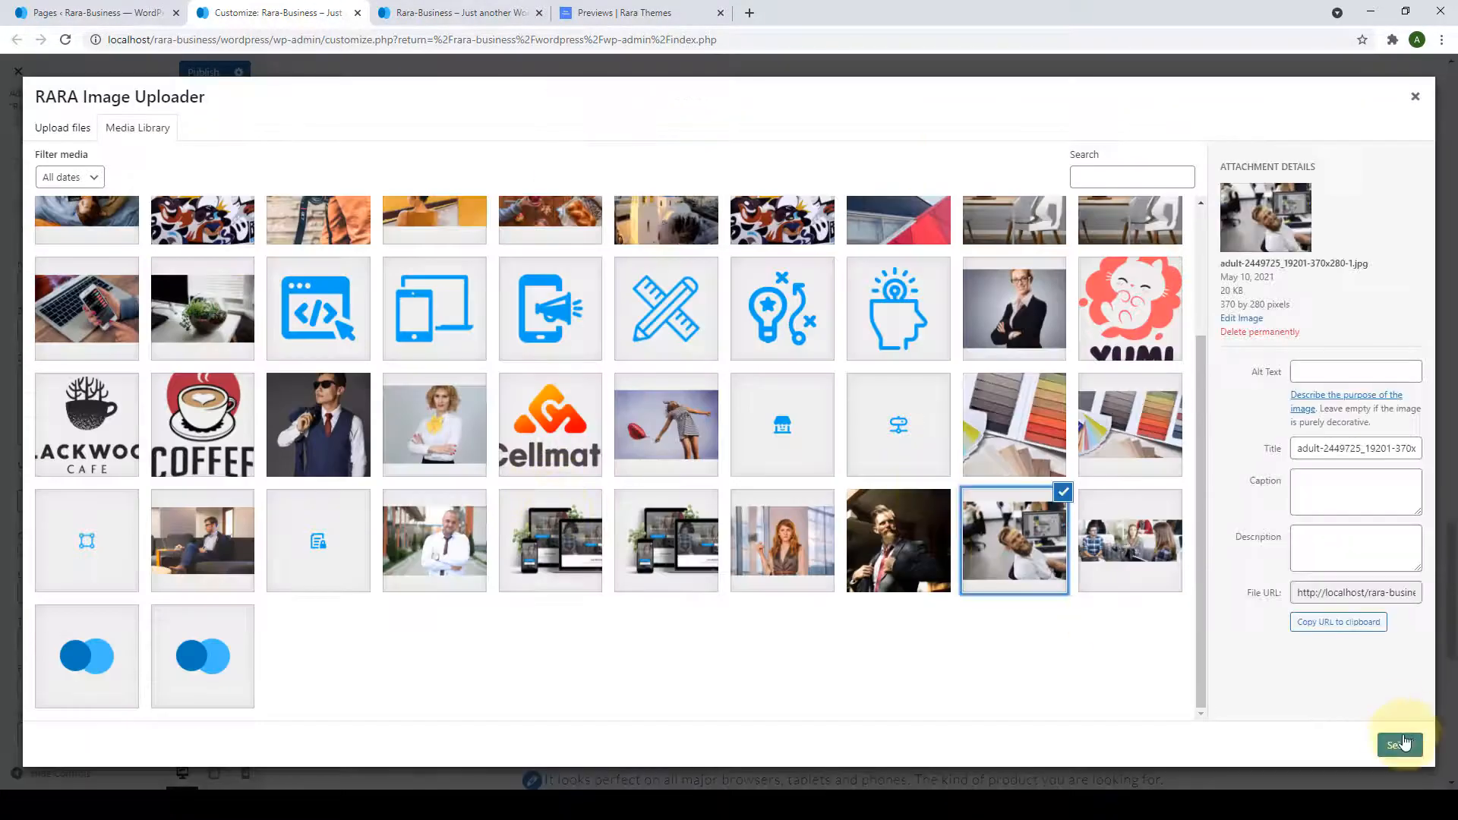
left_click(1405, 744)
left_click(65, 689)
Add a third team member with name, designation Creative Director and description "The road to success and the road to failure are almost exactly the same. You create them.".
left_click(207, 342)
type("tea")
left_click(358, 118)
type("Christine Parker")
left_click(147, 443)
type("Creative Director")
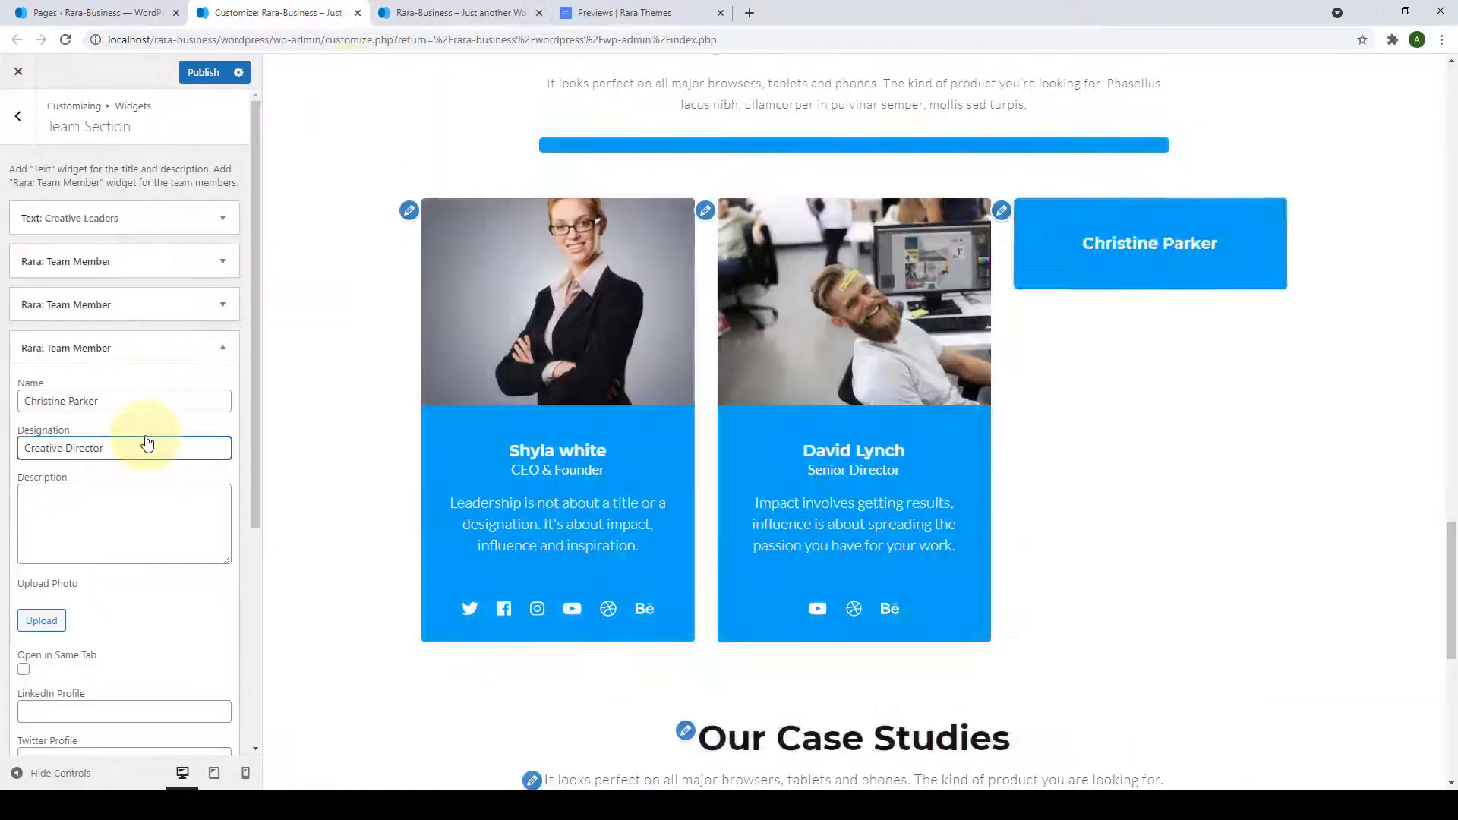
left_click(166, 532)
type("The road to success and the road to failure are almost exactly the same. You create them.")
Set the third member's photo to the media library image of the woman in a white shirt with a yellow bow.
left_click(42, 620)
left_click(436, 600)
left_click(1401, 744)
scroll(175, 570, "down", 6)
left_click(167, 735)
type("http://behance.com")
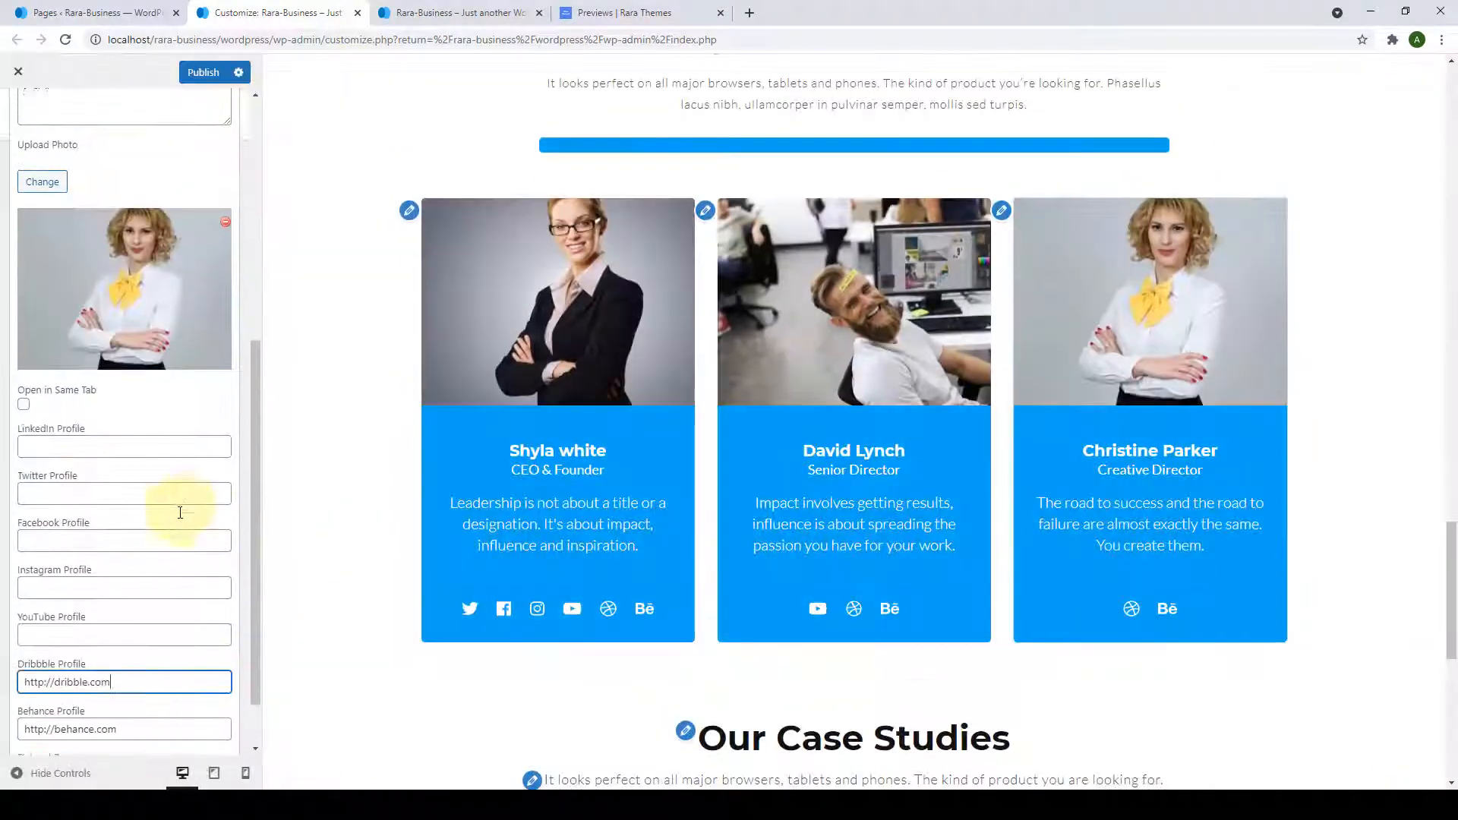
scroll(186, 560, "down", 1)
scroll(138, 577, "up", 5)
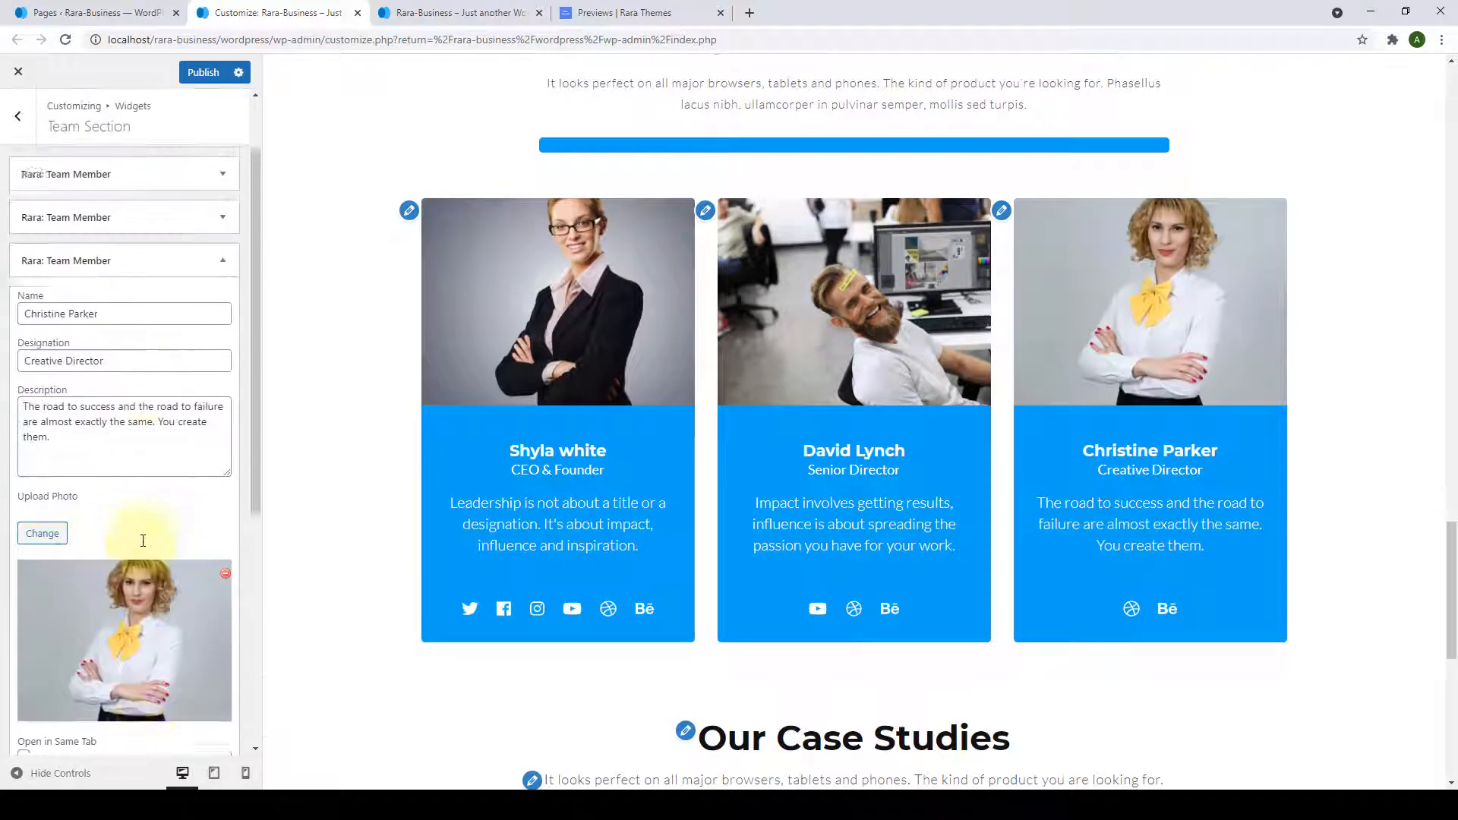
scroll(141, 539, "up", 1)
scroll(140, 537, "down", 7)
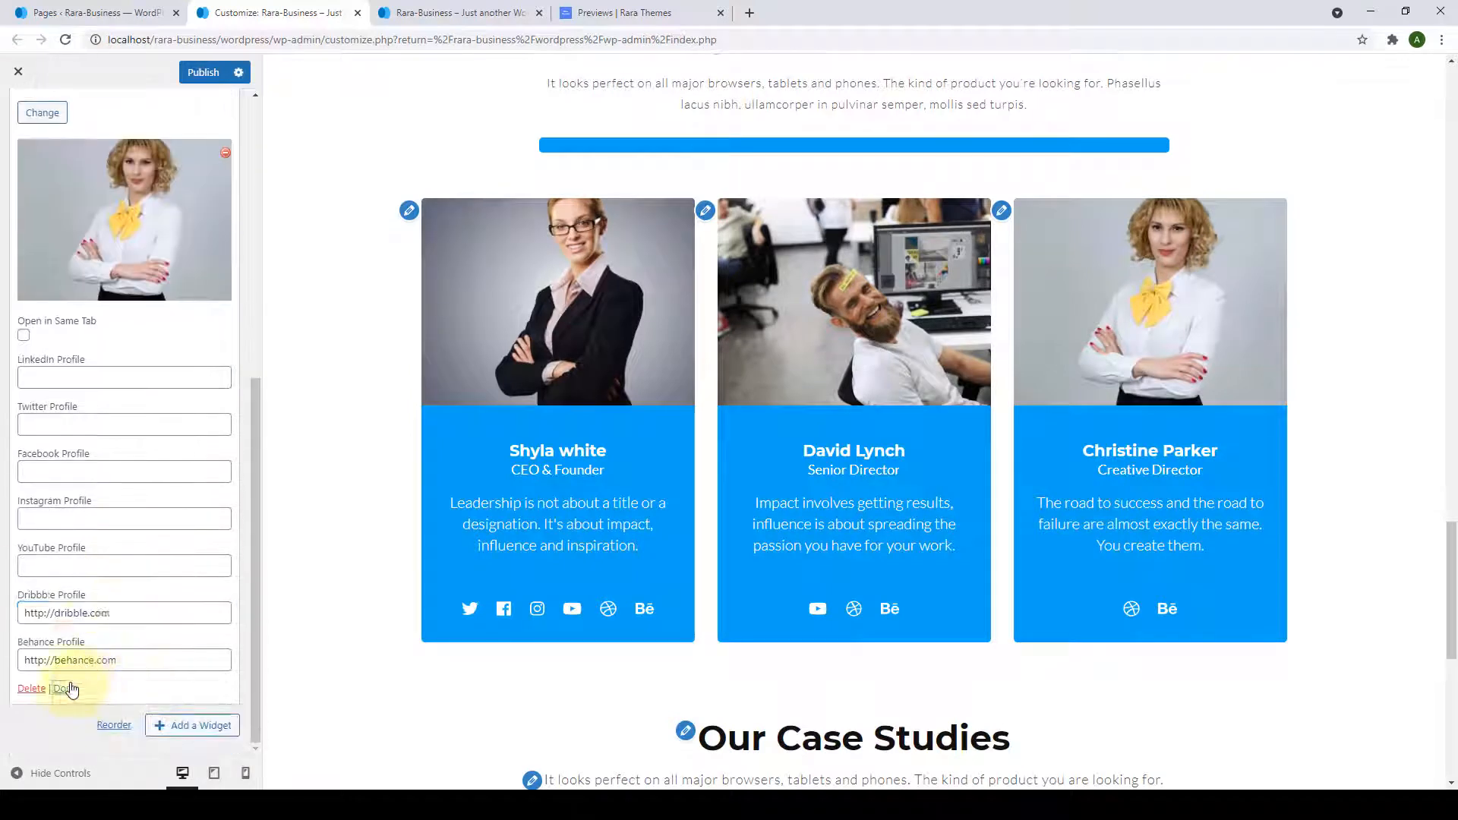
left_click(67, 689)
Publish the team section changes and check the three member cards on the reloaded live homepage.
left_click(203, 72)
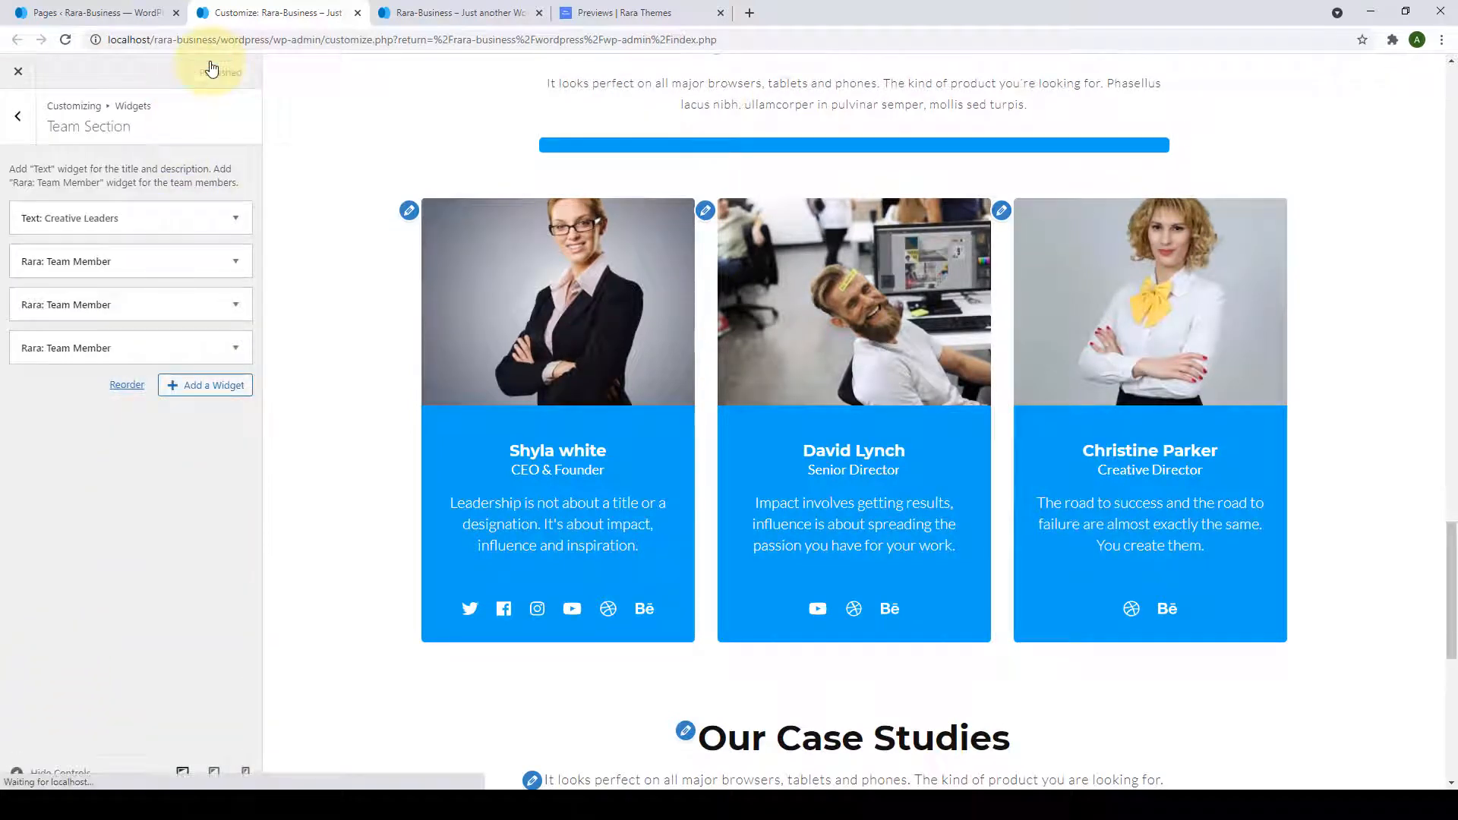
left_click(463, 12)
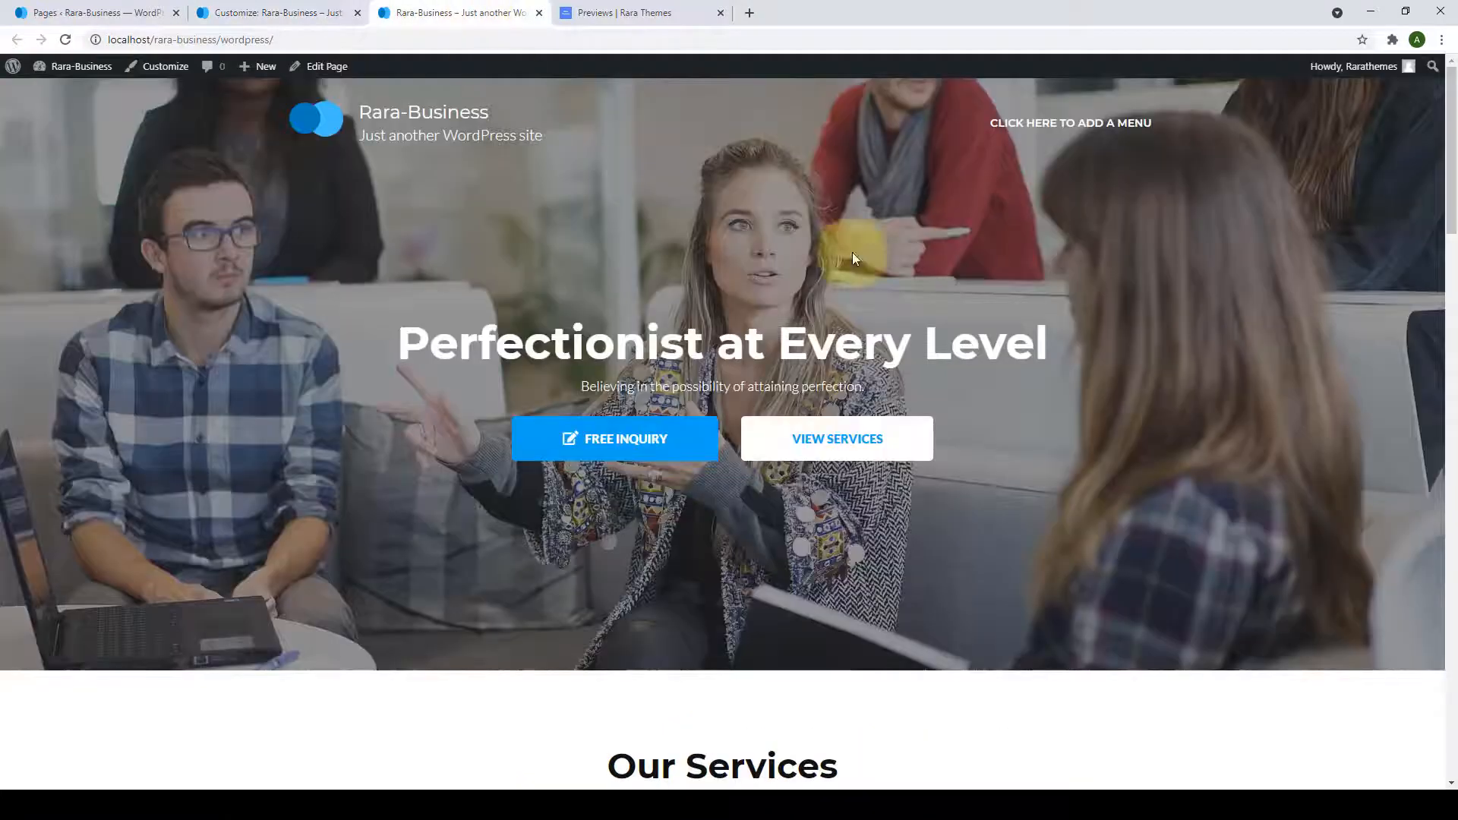
scroll(972, 258, "down", 15)
scroll(972, 262, "down", 6)
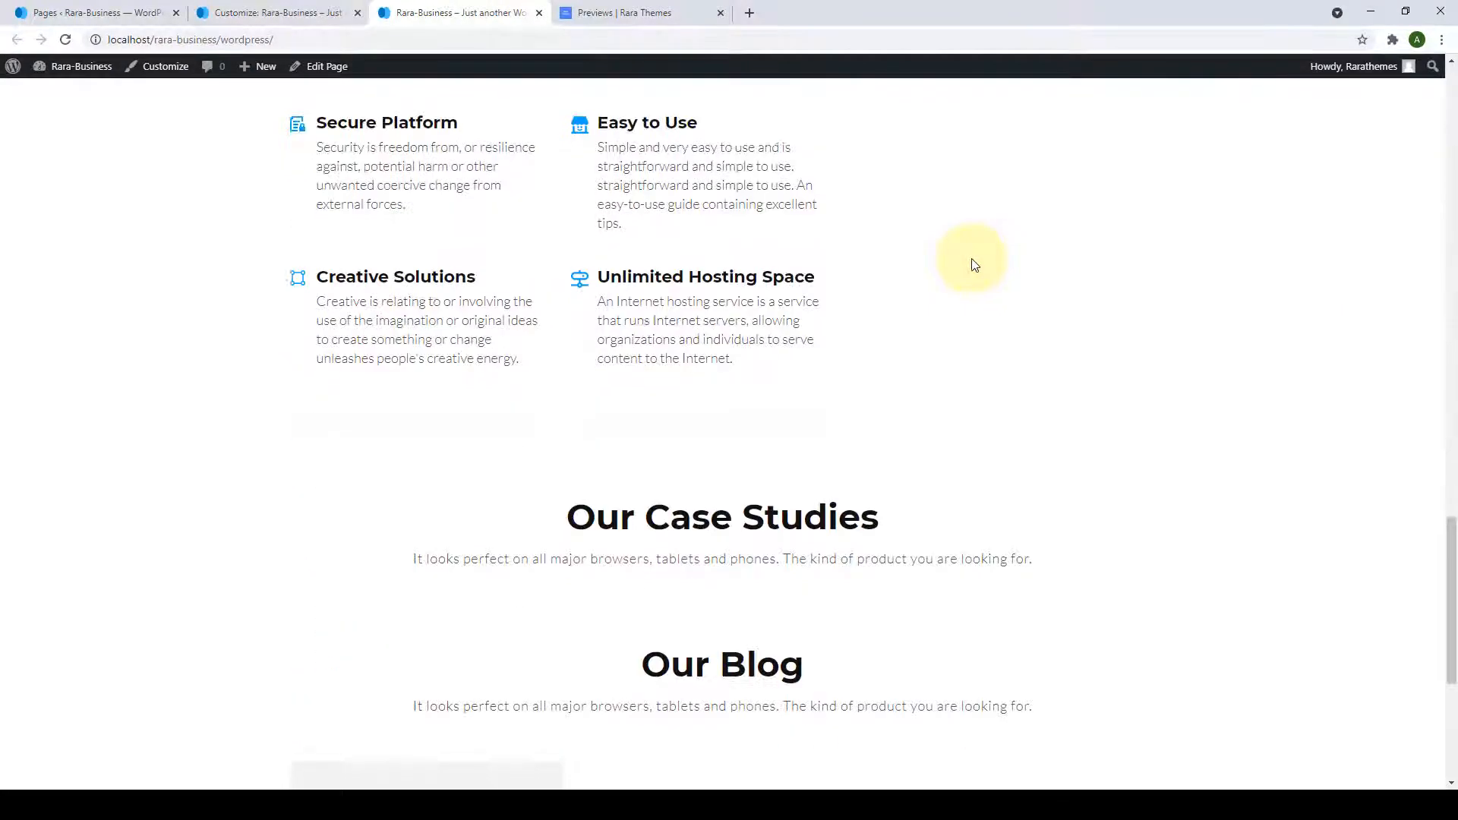
left_click(65, 39)
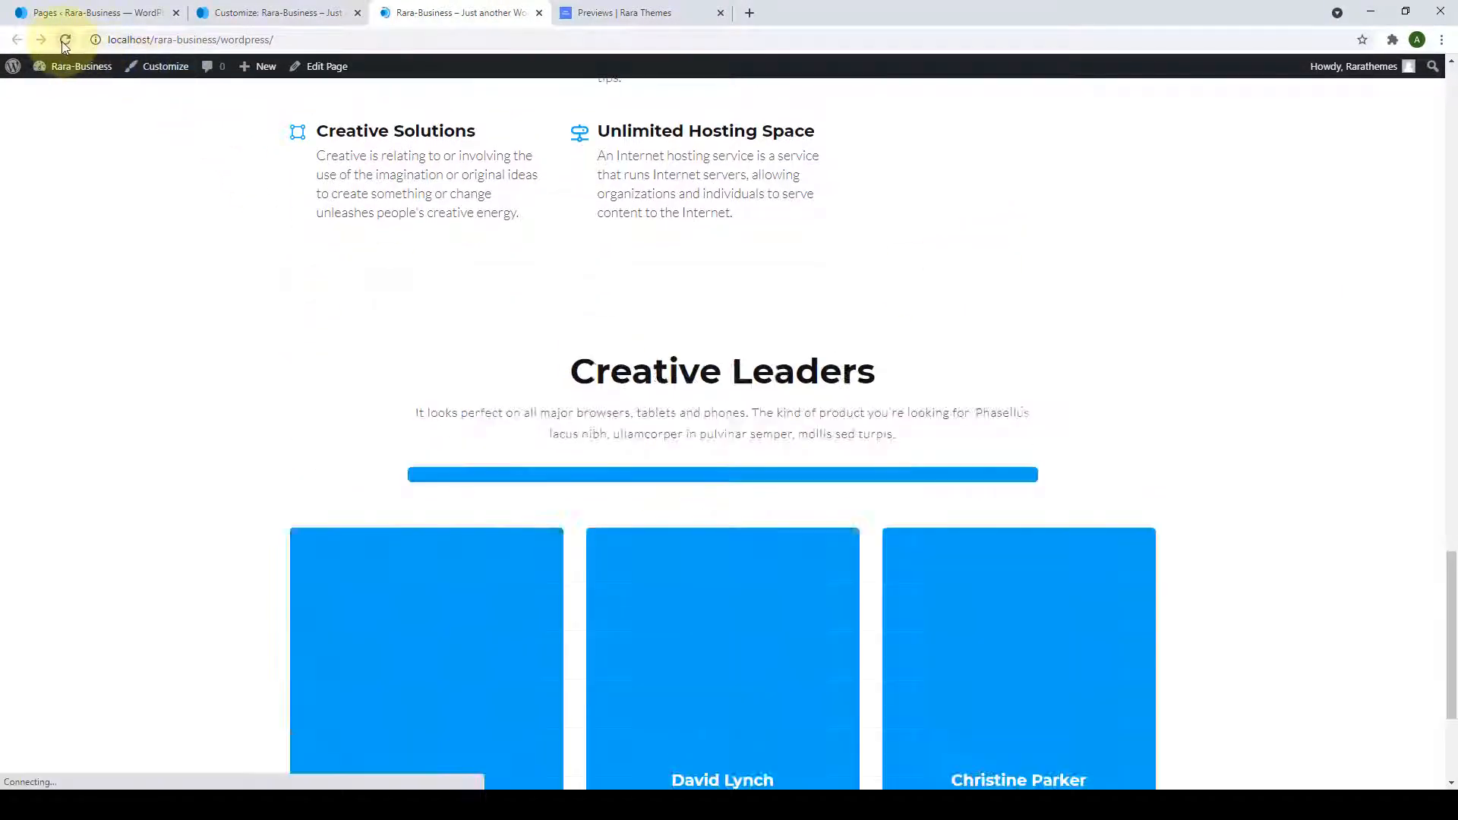
scroll(607, 202, "down", 4)
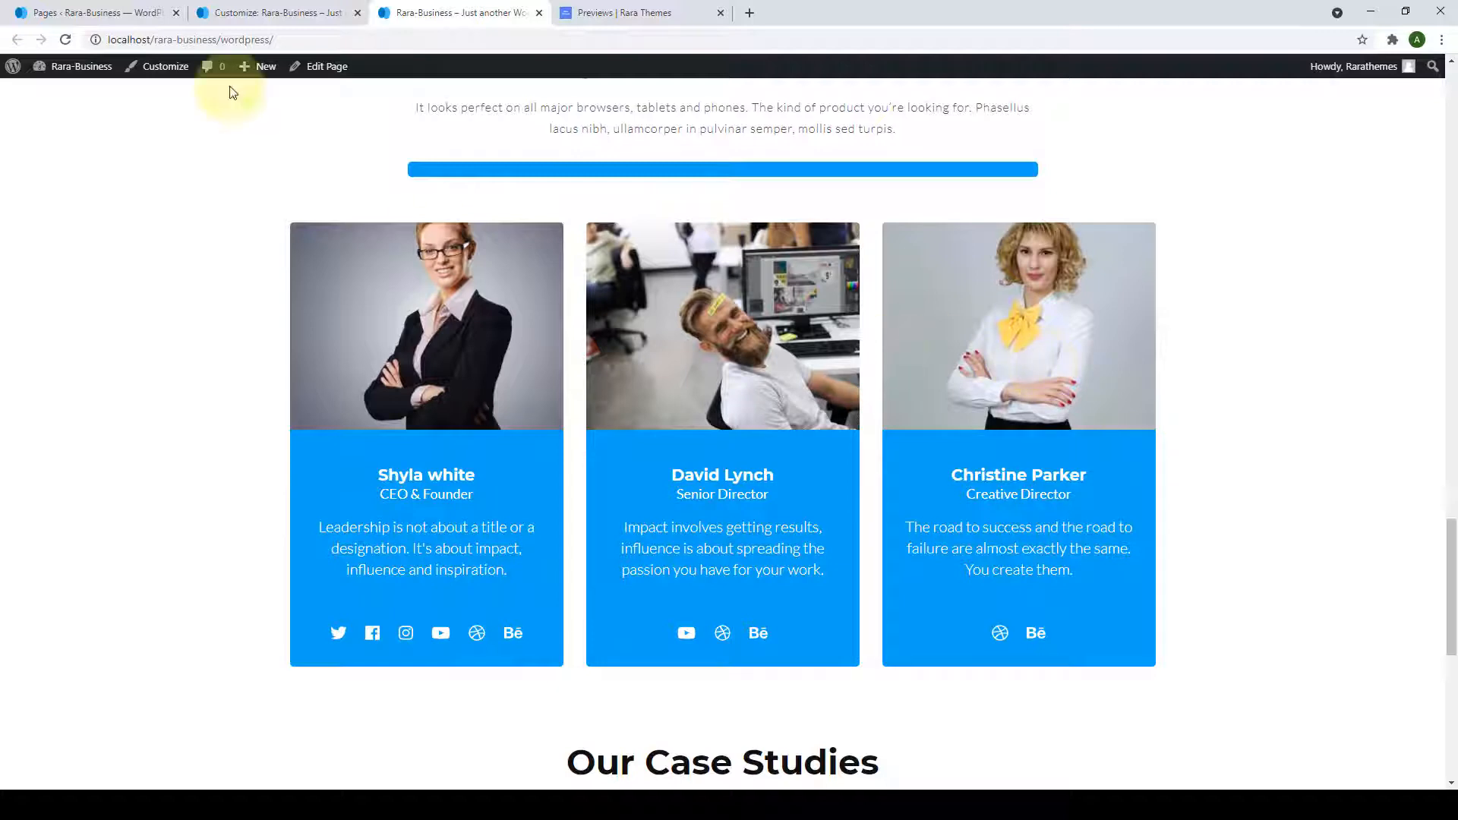
Return to the Customizer's Frontpage Settings and open the Testimonial Section.
left_click(235, 13)
left_click(17, 116)
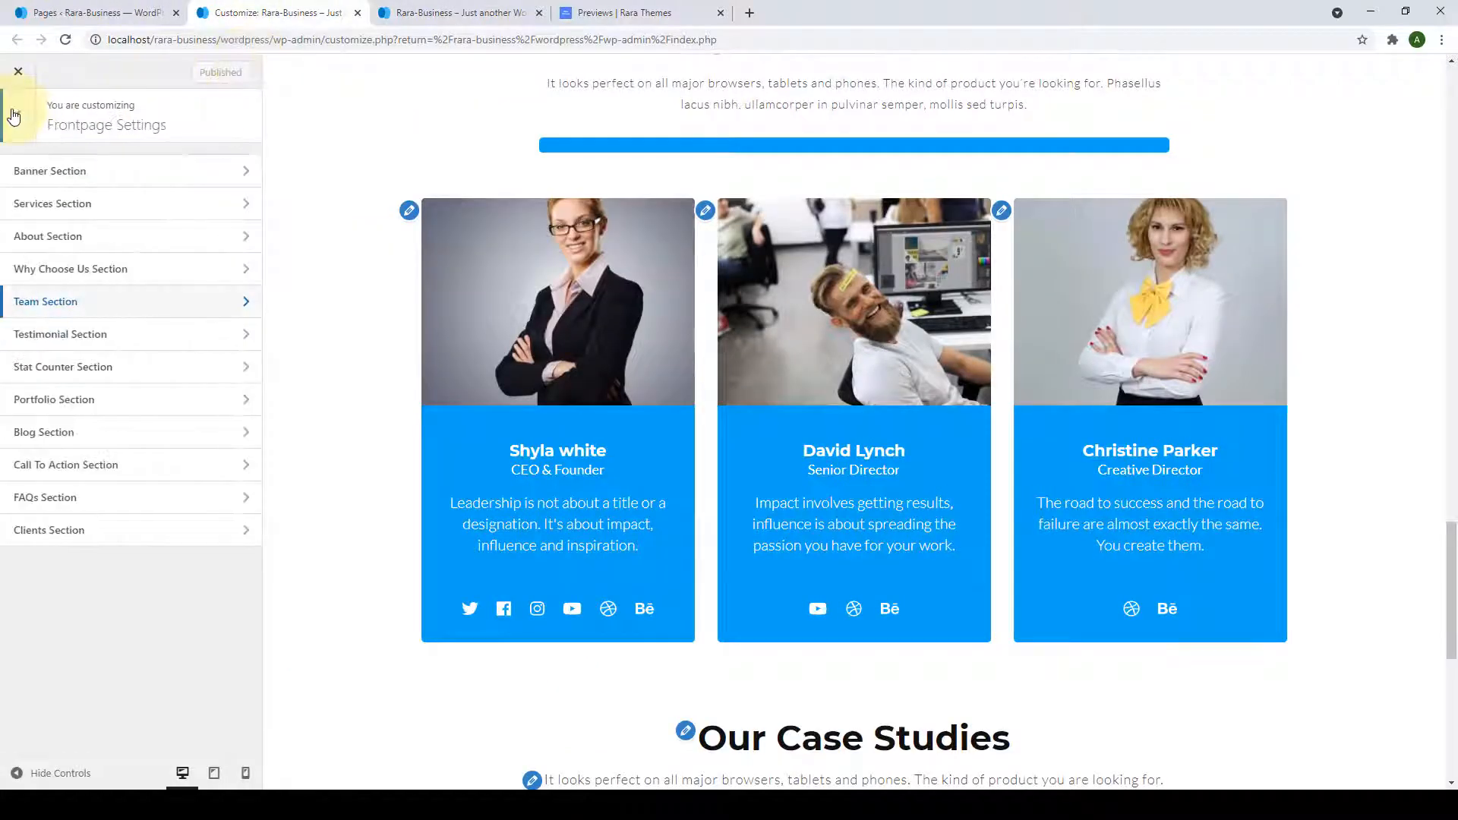
left_click(151, 336)
scroll(563, 325, "down", 6)
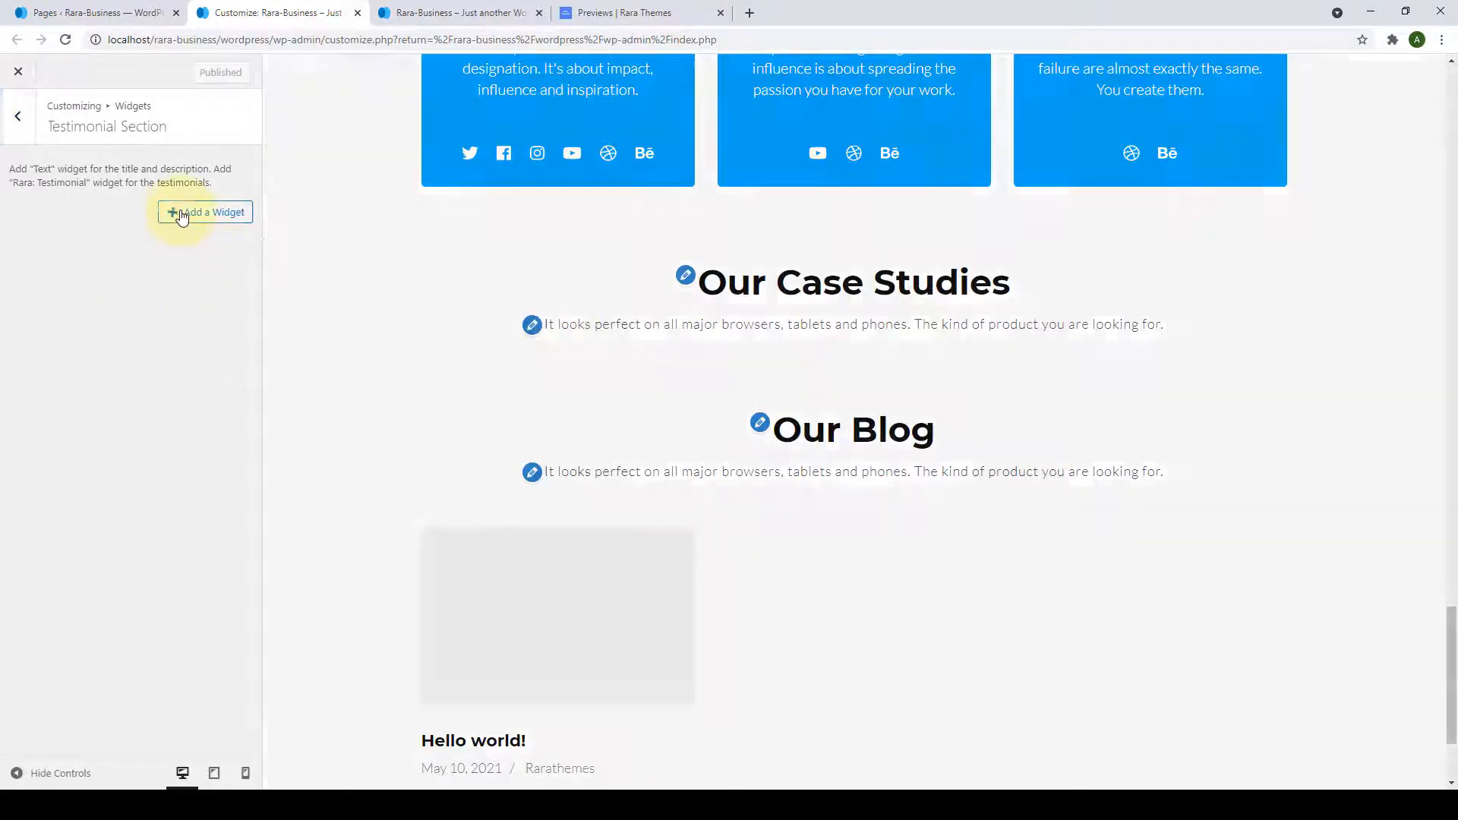
Add a Text widget to the Testimonial Section for its title and description.
left_click(182, 215)
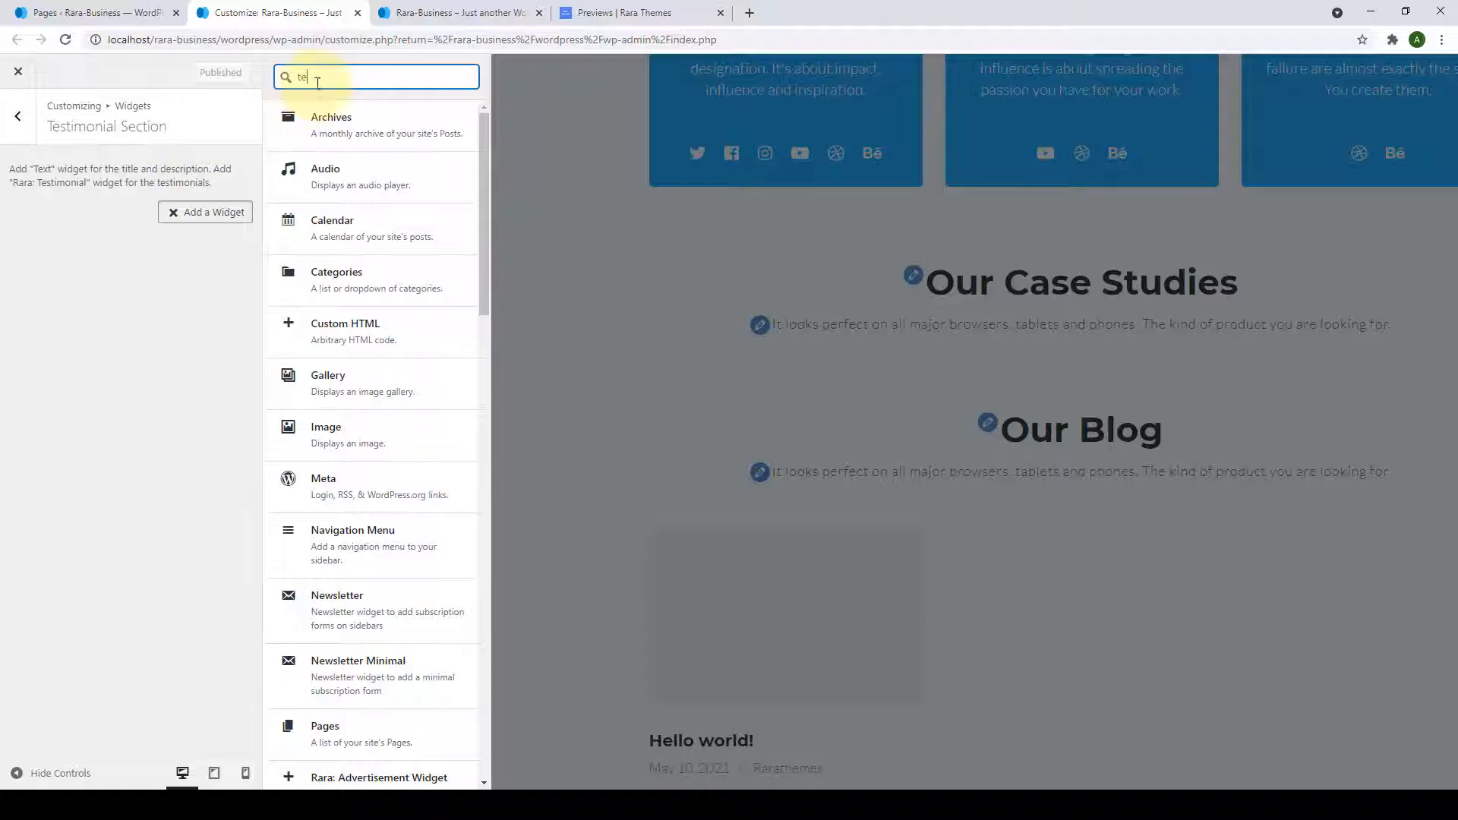
left_click(327, 225)
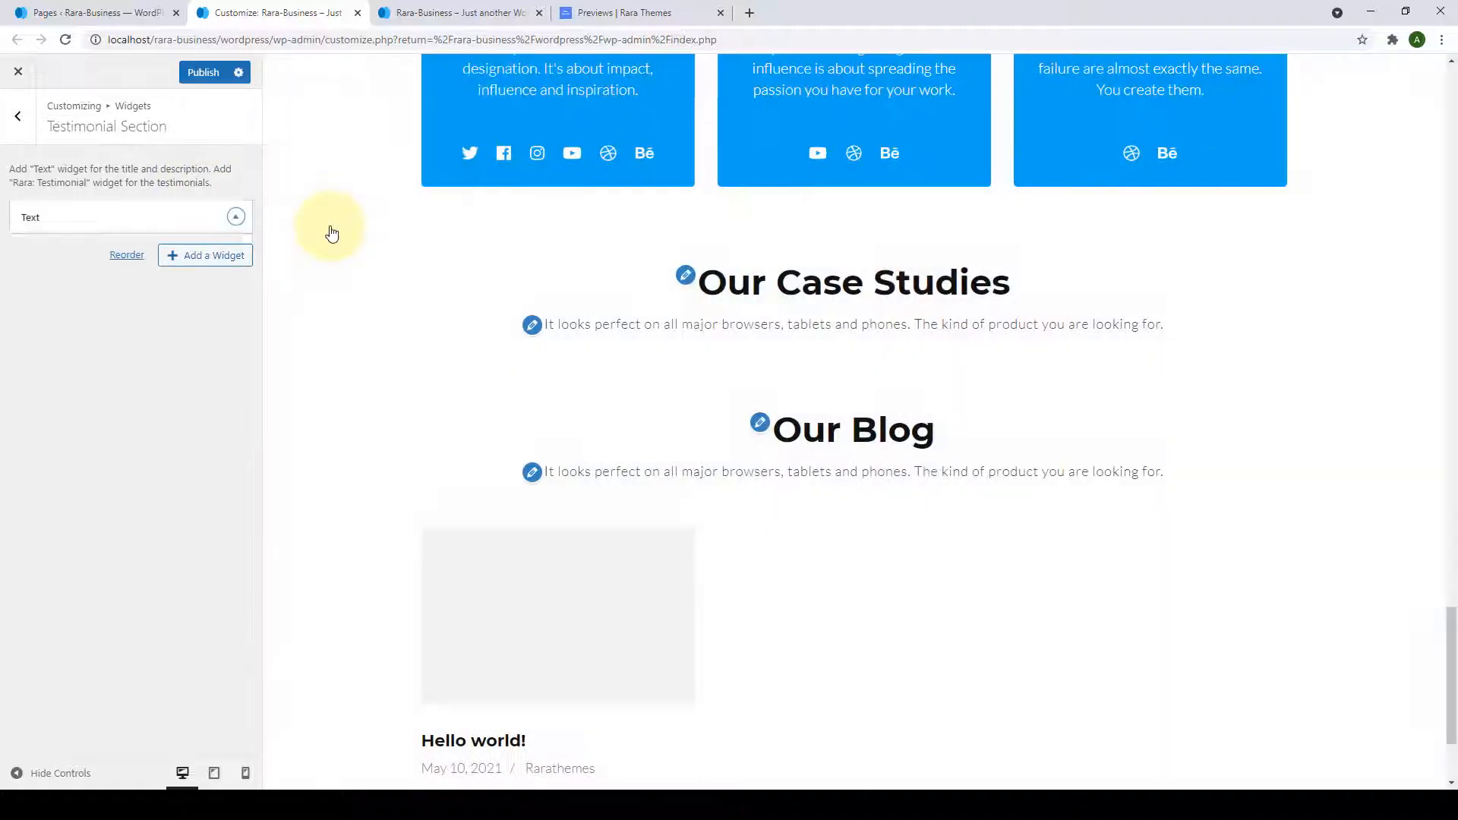
left_click(156, 275)
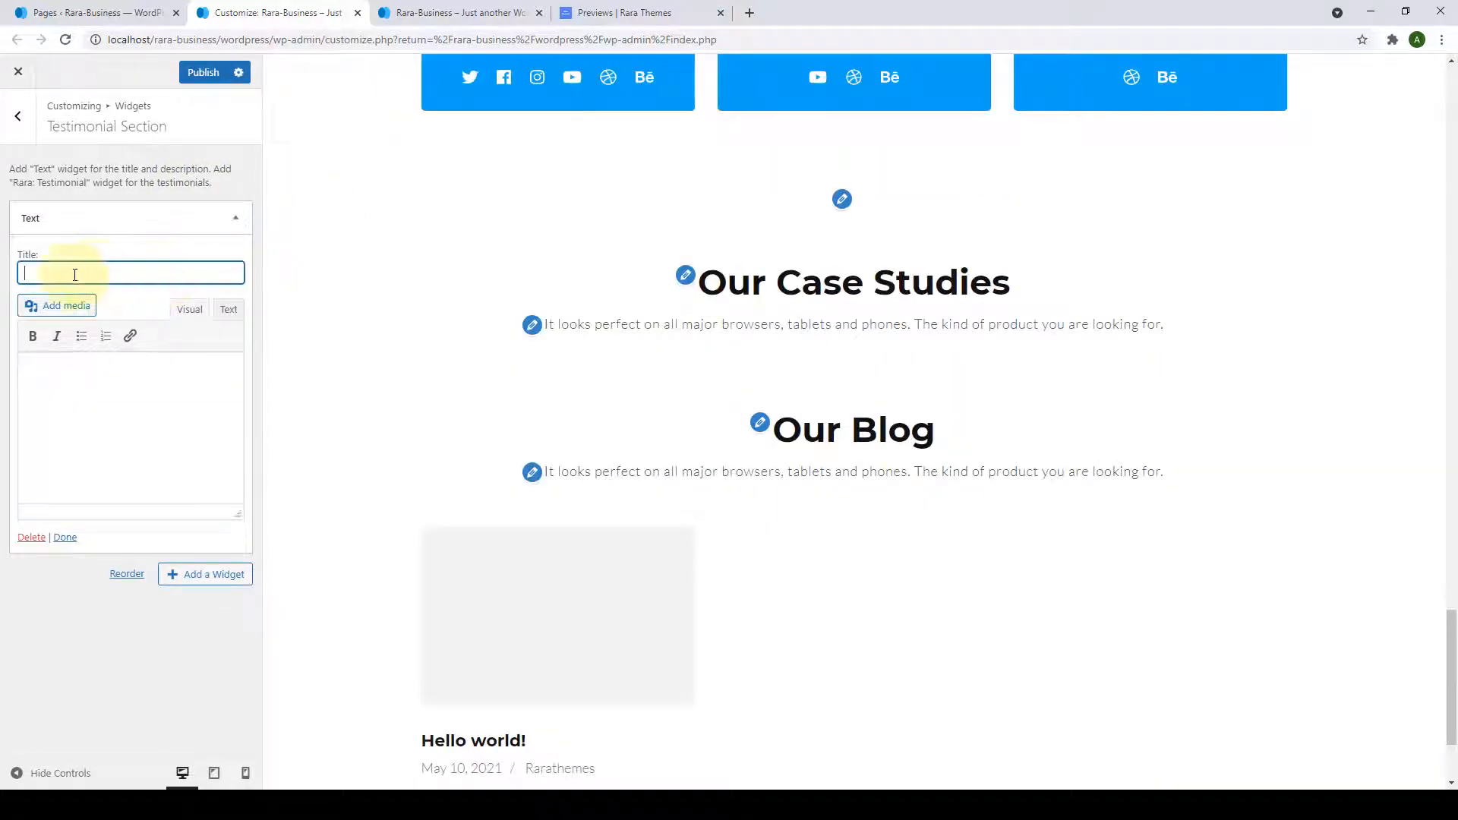
left_click(79, 389)
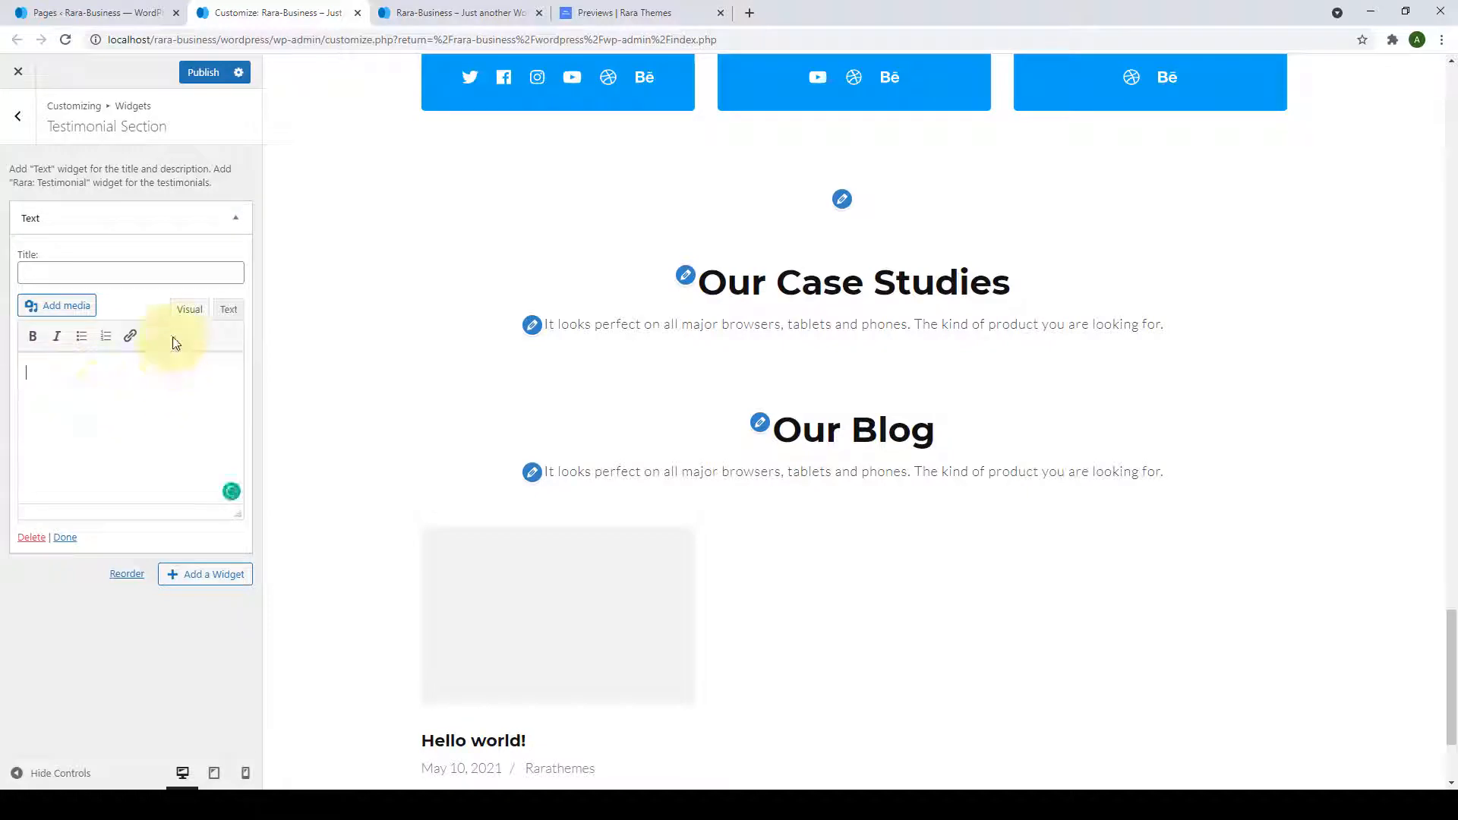
left_click(199, 275)
Copy the heading "Clients Testimonials" from the Rara Themes demo page into the Text widget's title.
left_click(566, 12)
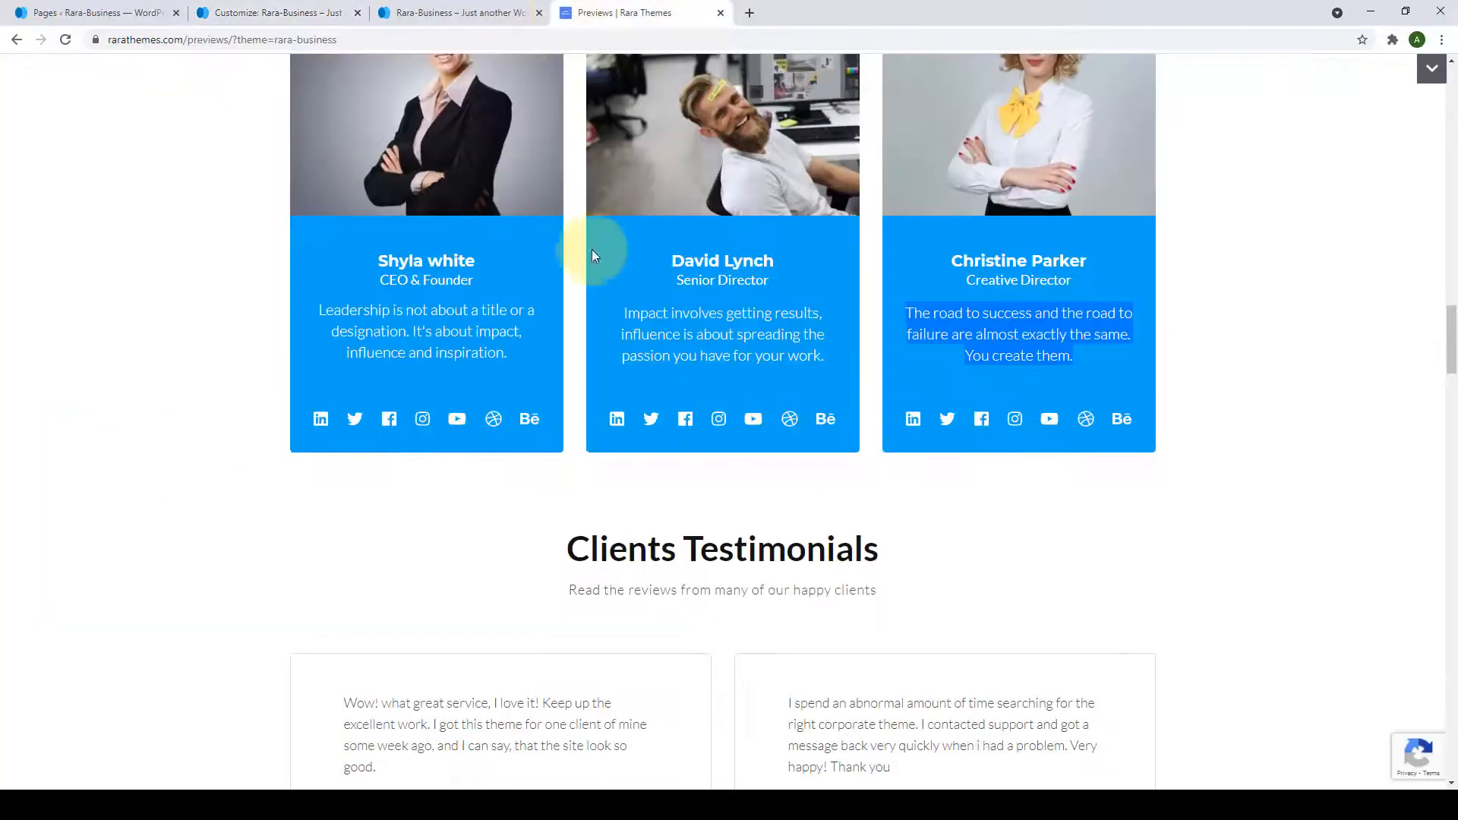
scroll(600, 274, "down", 5)
double_click(666, 176)
triple_click(666, 176)
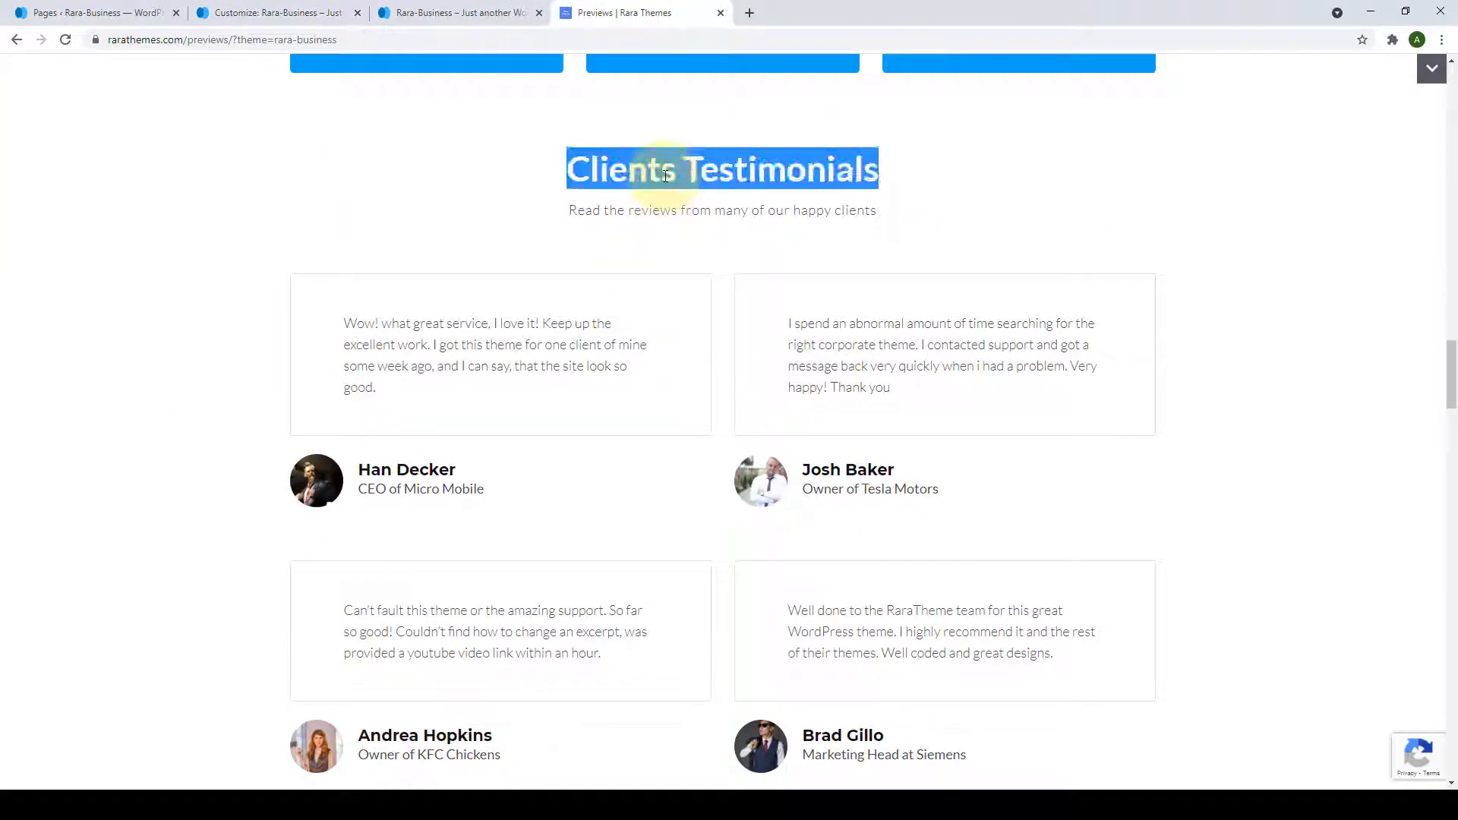
right_click(673, 180)
left_click(690, 186)
left_click(530, 199)
left_click(227, 8)
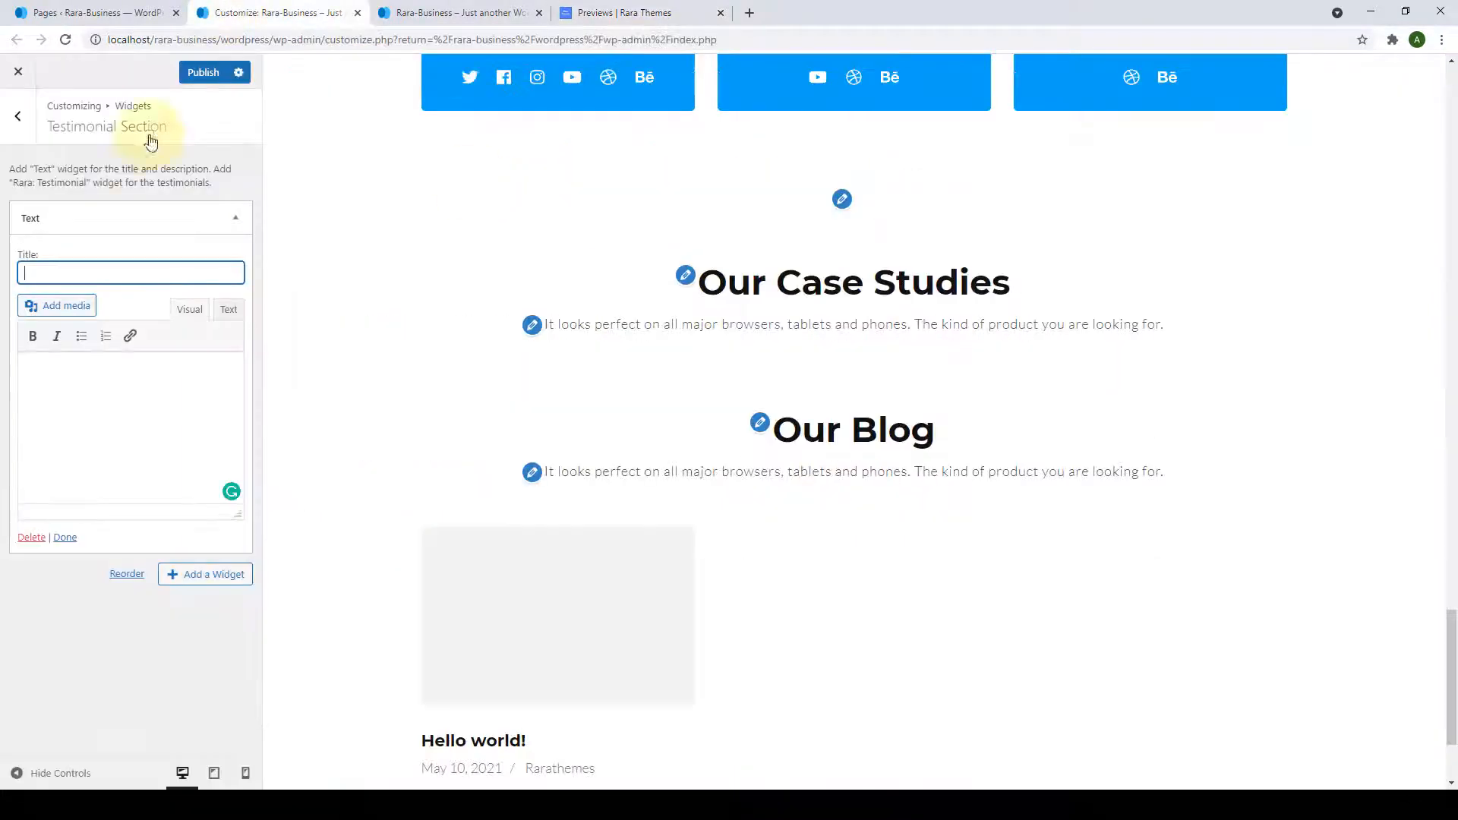
right_click(94, 272)
left_click(151, 390)
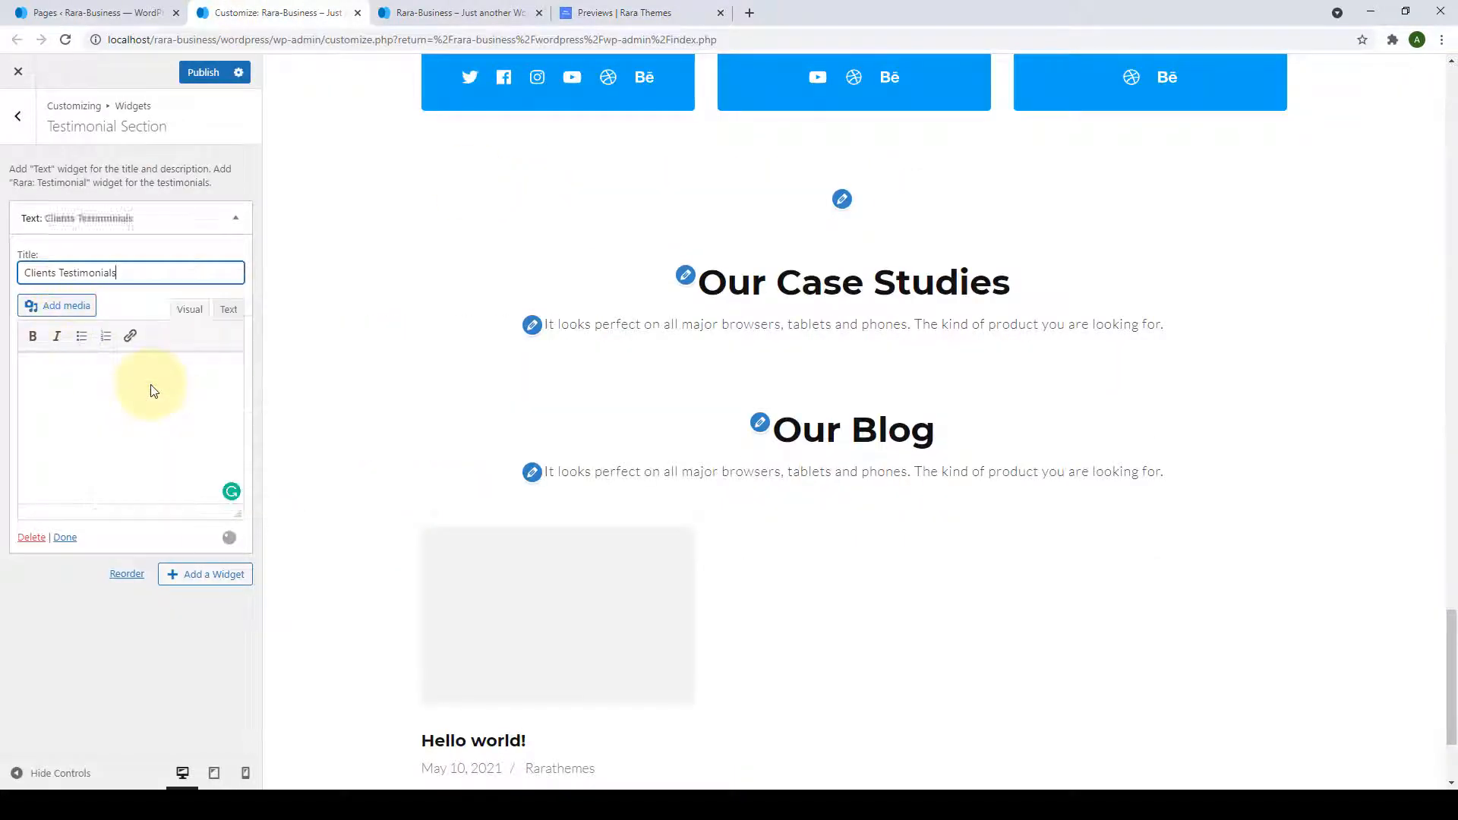
Copy the demo's line "Read the reviews from many of our happy clients" into the Text widget's content and finish the widget.
left_click(152, 385)
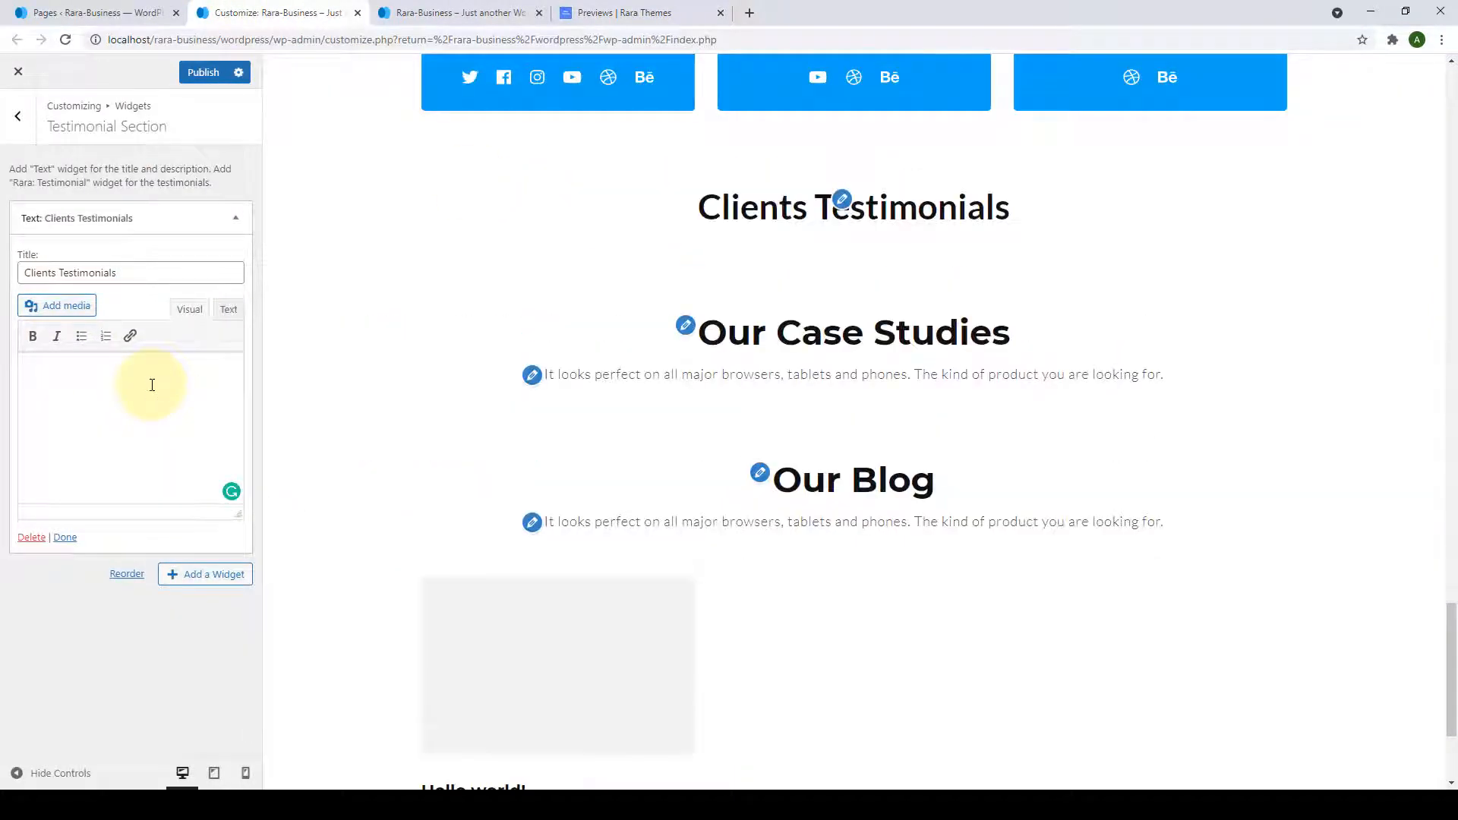
left_click(579, 11)
triple_click(618, 215)
right_click(618, 215)
left_click(631, 229)
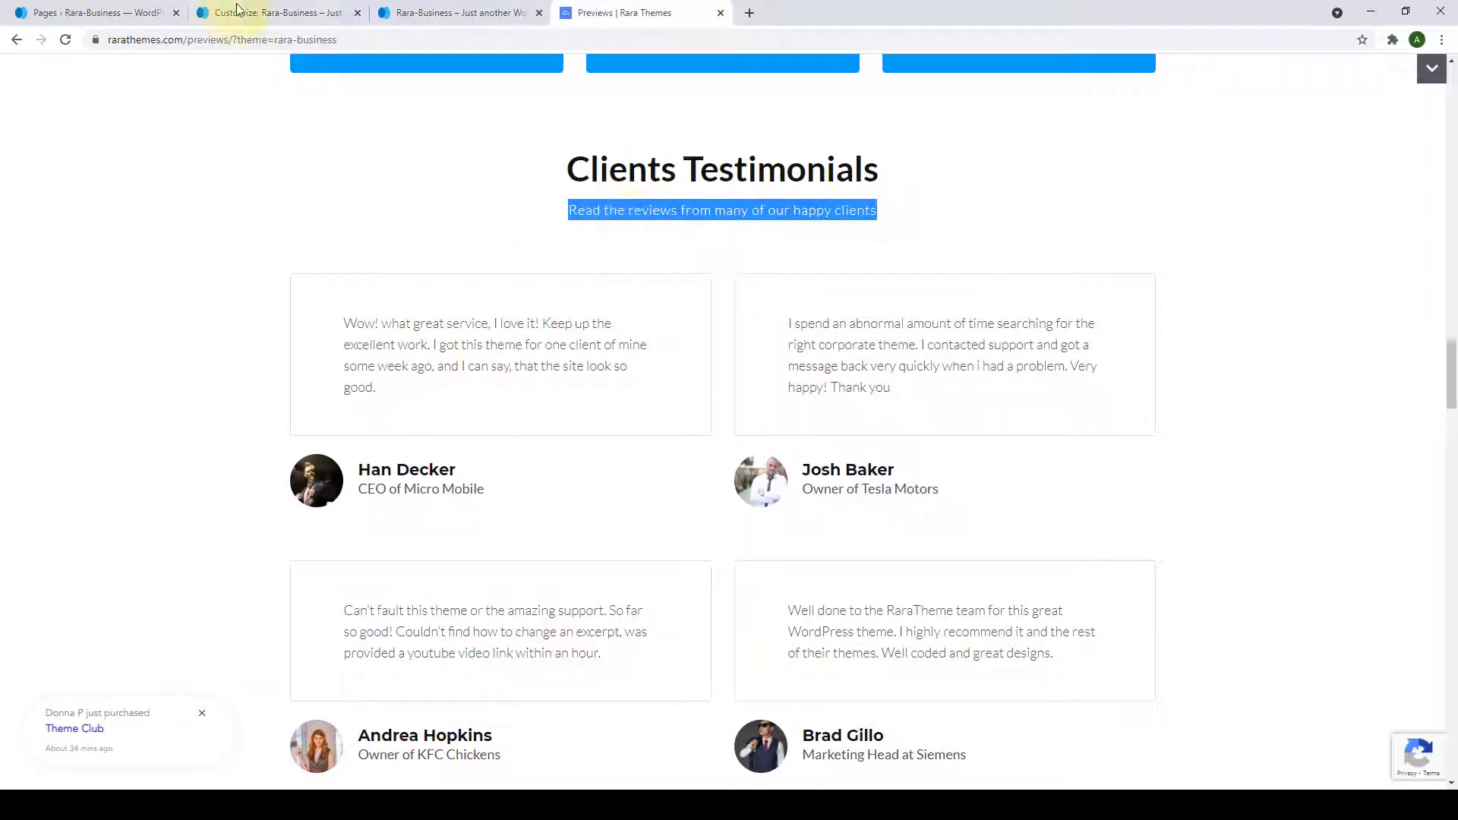
left_click(266, 12)
right_click(93, 384)
left_click(145, 501)
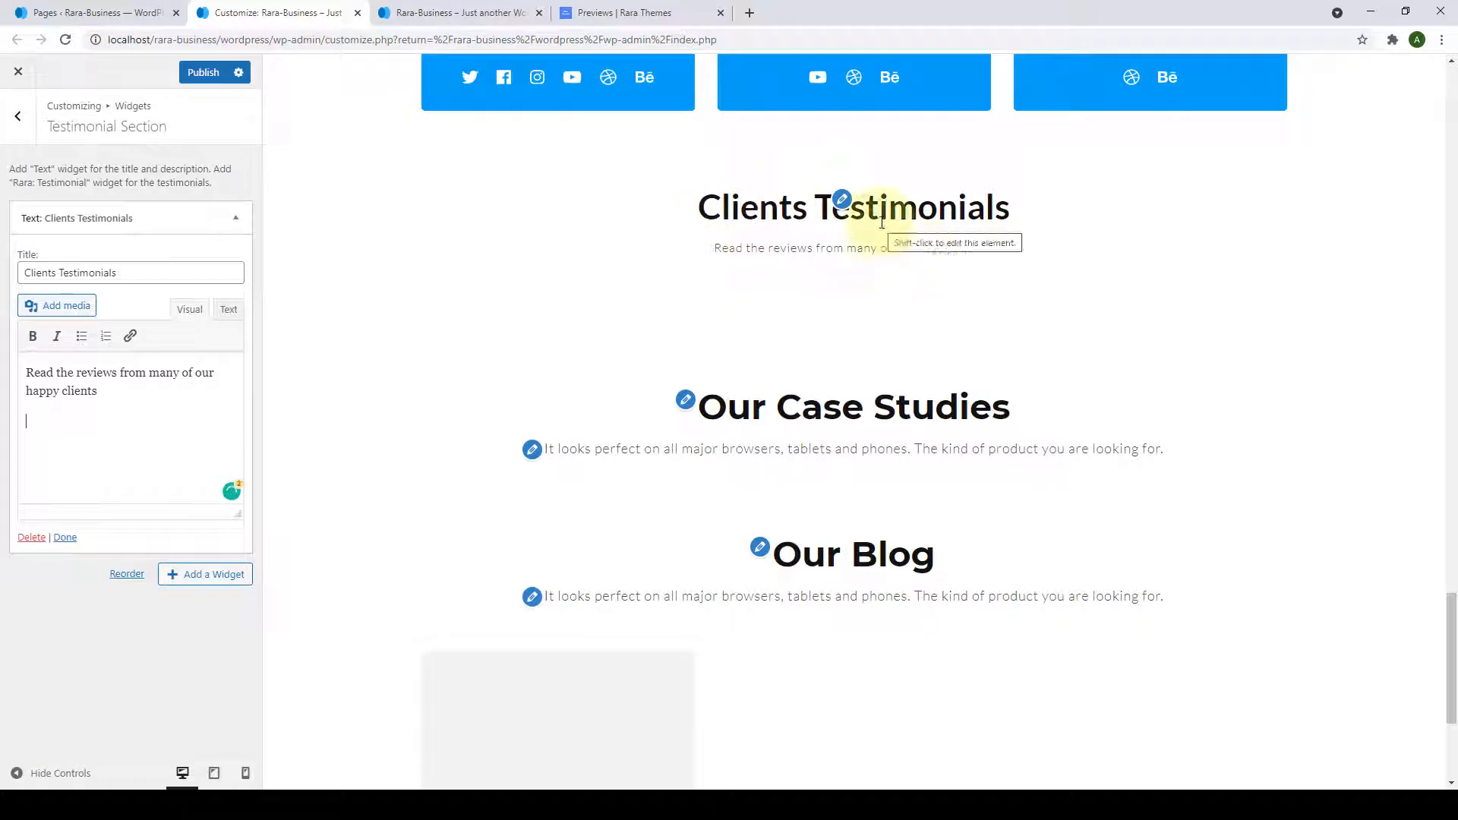
left_click(65, 538)
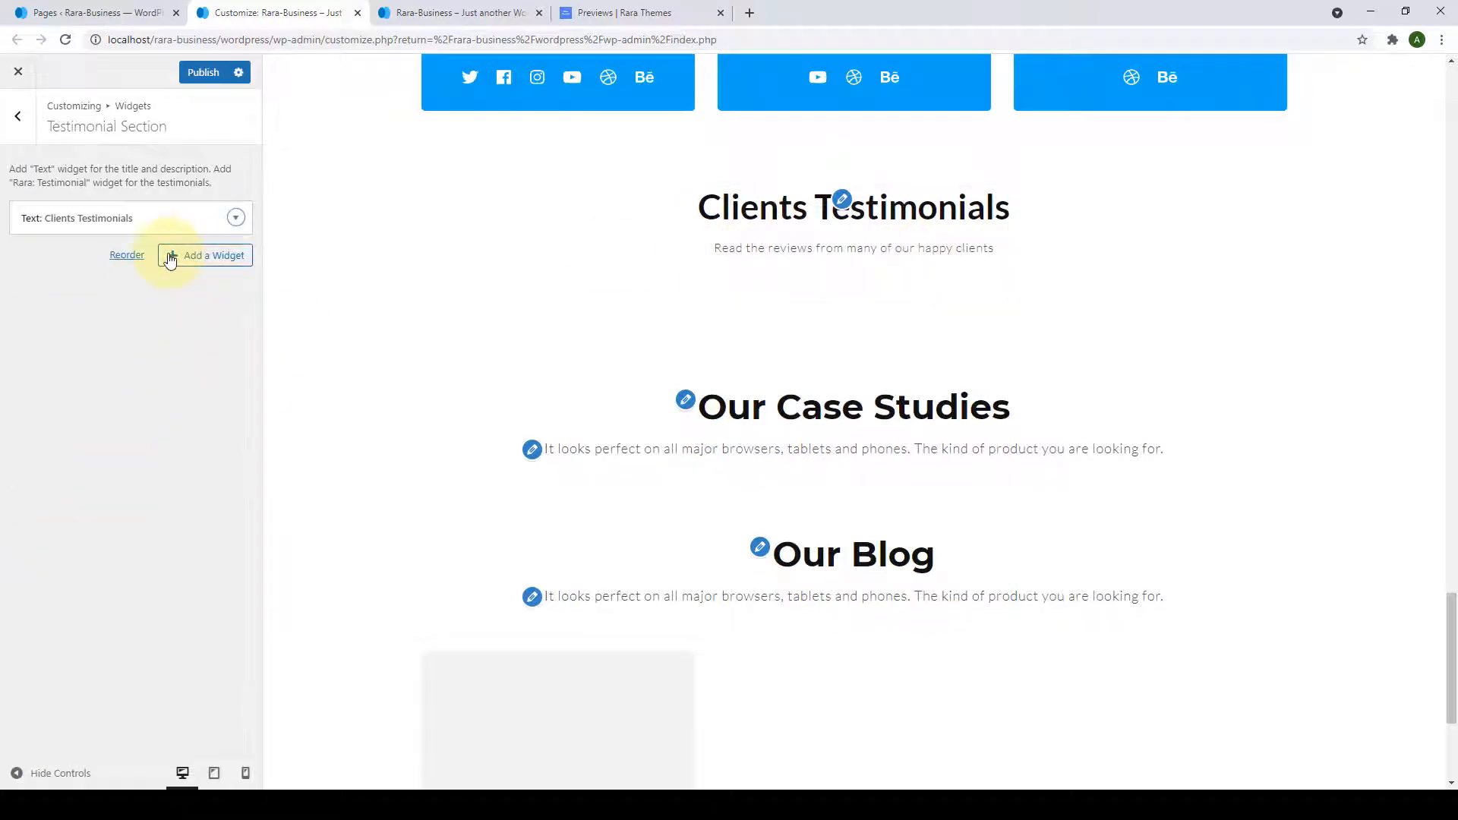
Add a Rara: Testimonial widget below the Text widget and enlarge its testimonial text box.
left_click(170, 260)
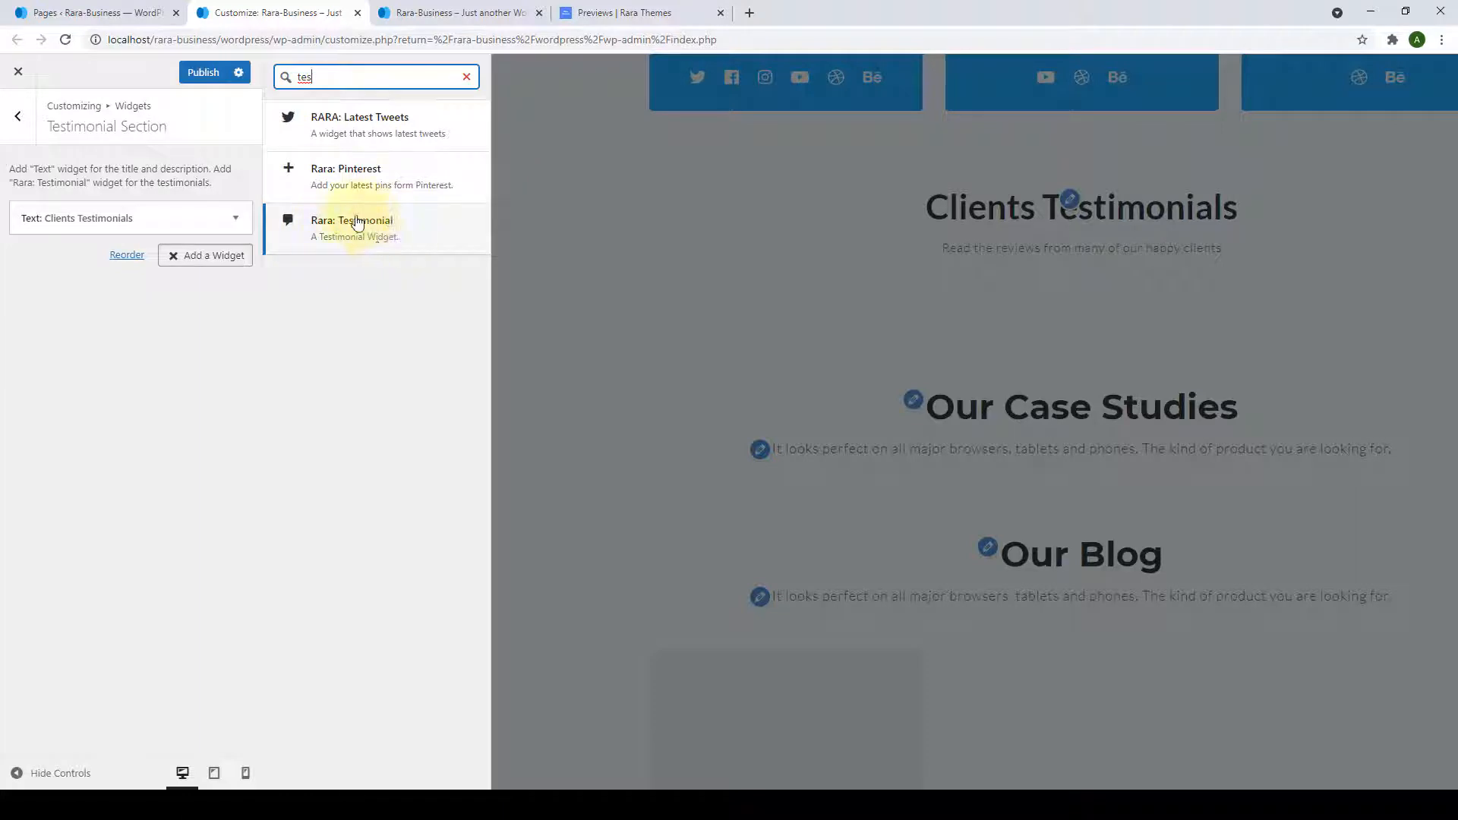
left_click(383, 242)
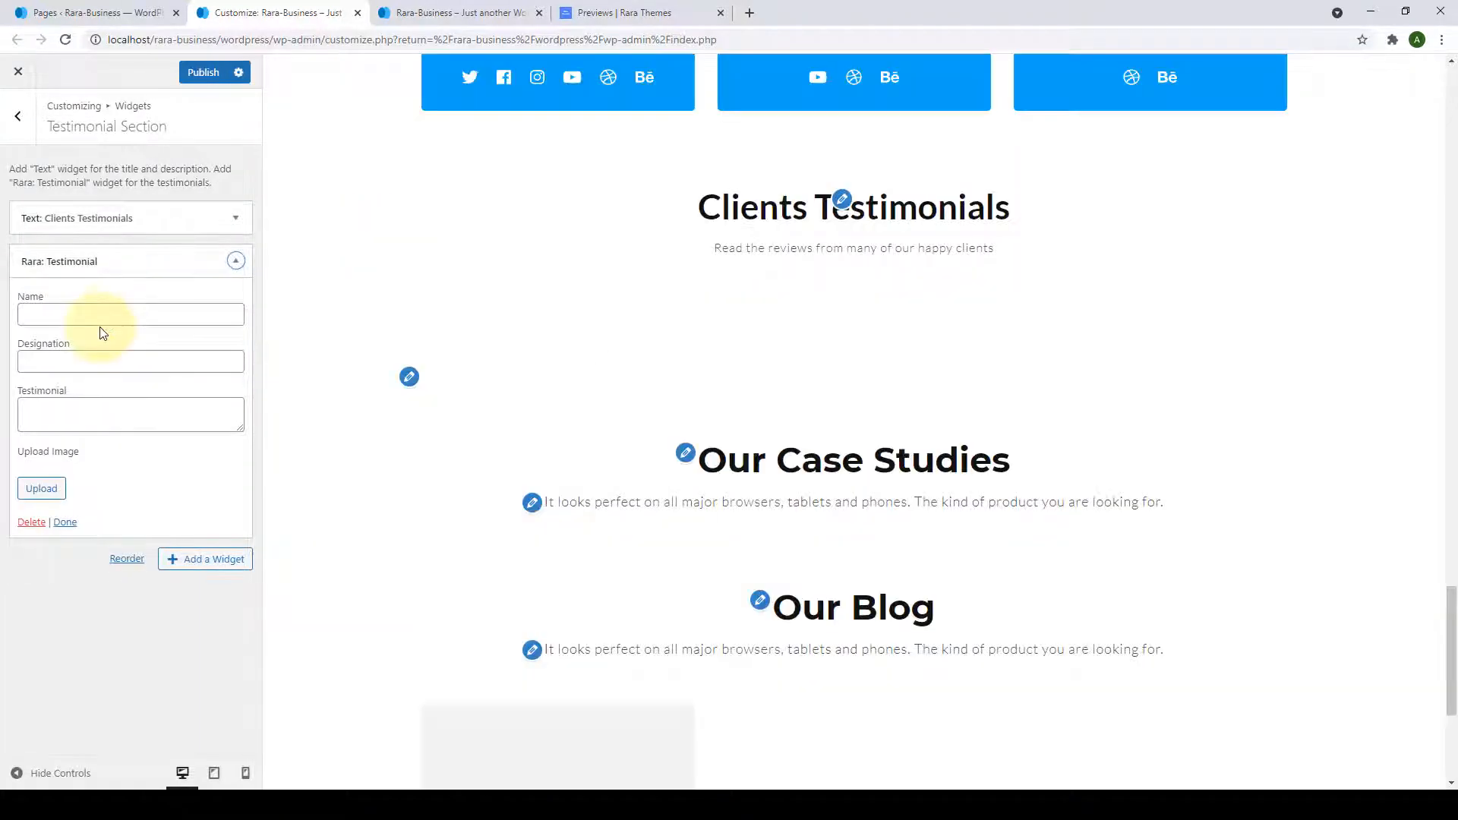
left_click(91, 315)
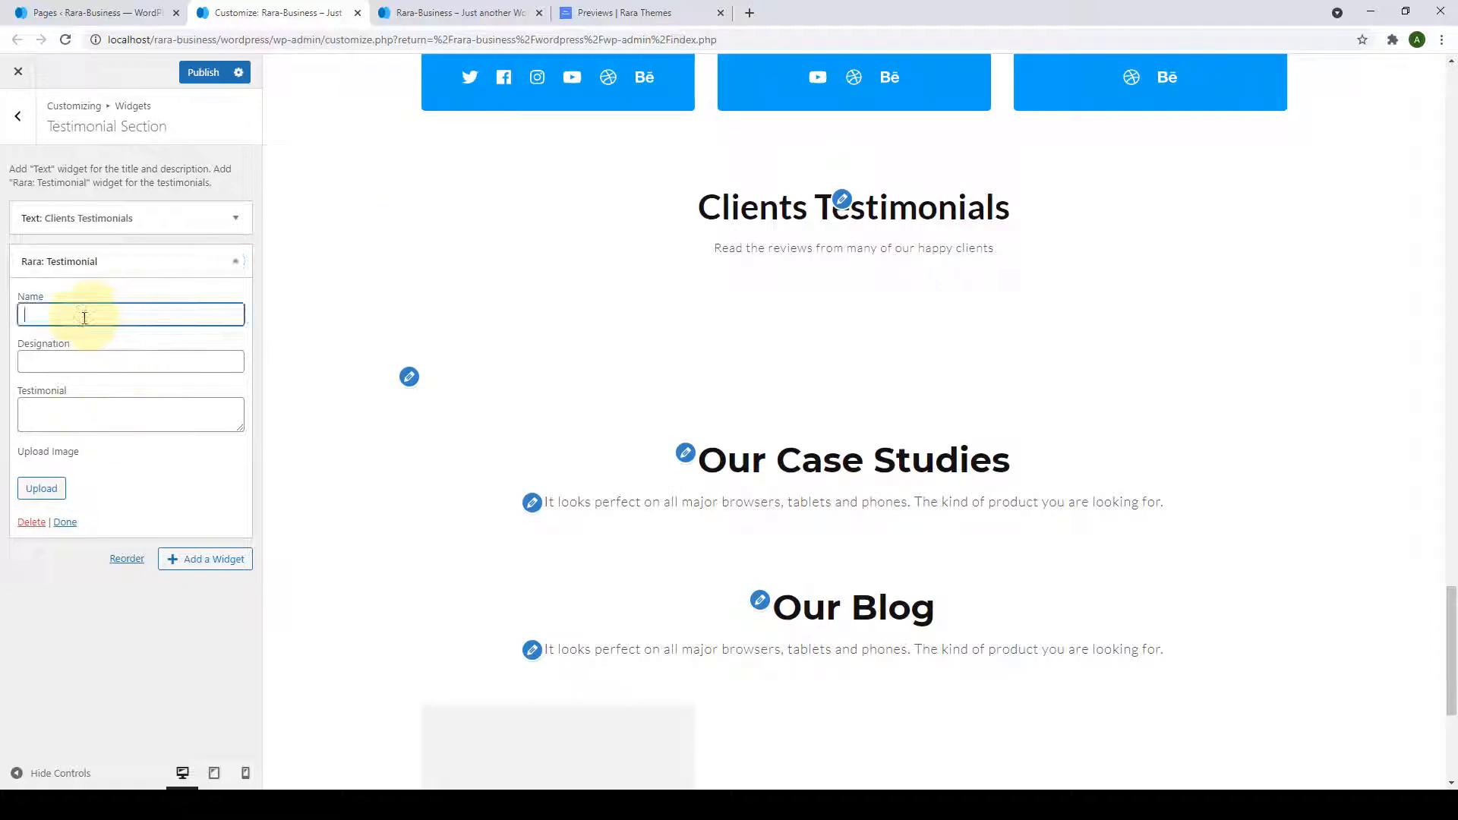
left_click(144, 356)
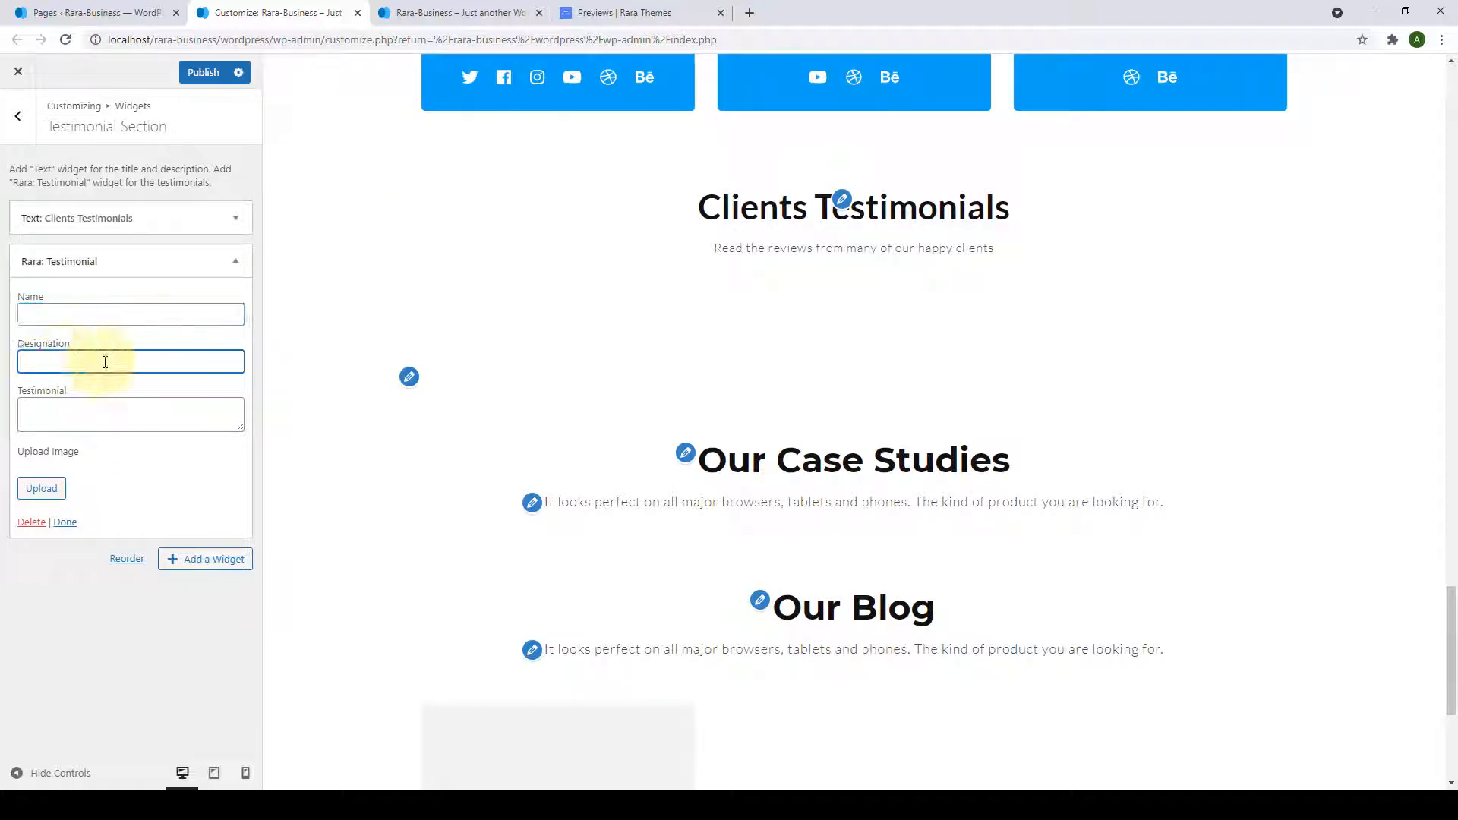
left_click_drag(243, 431, 252, 481)
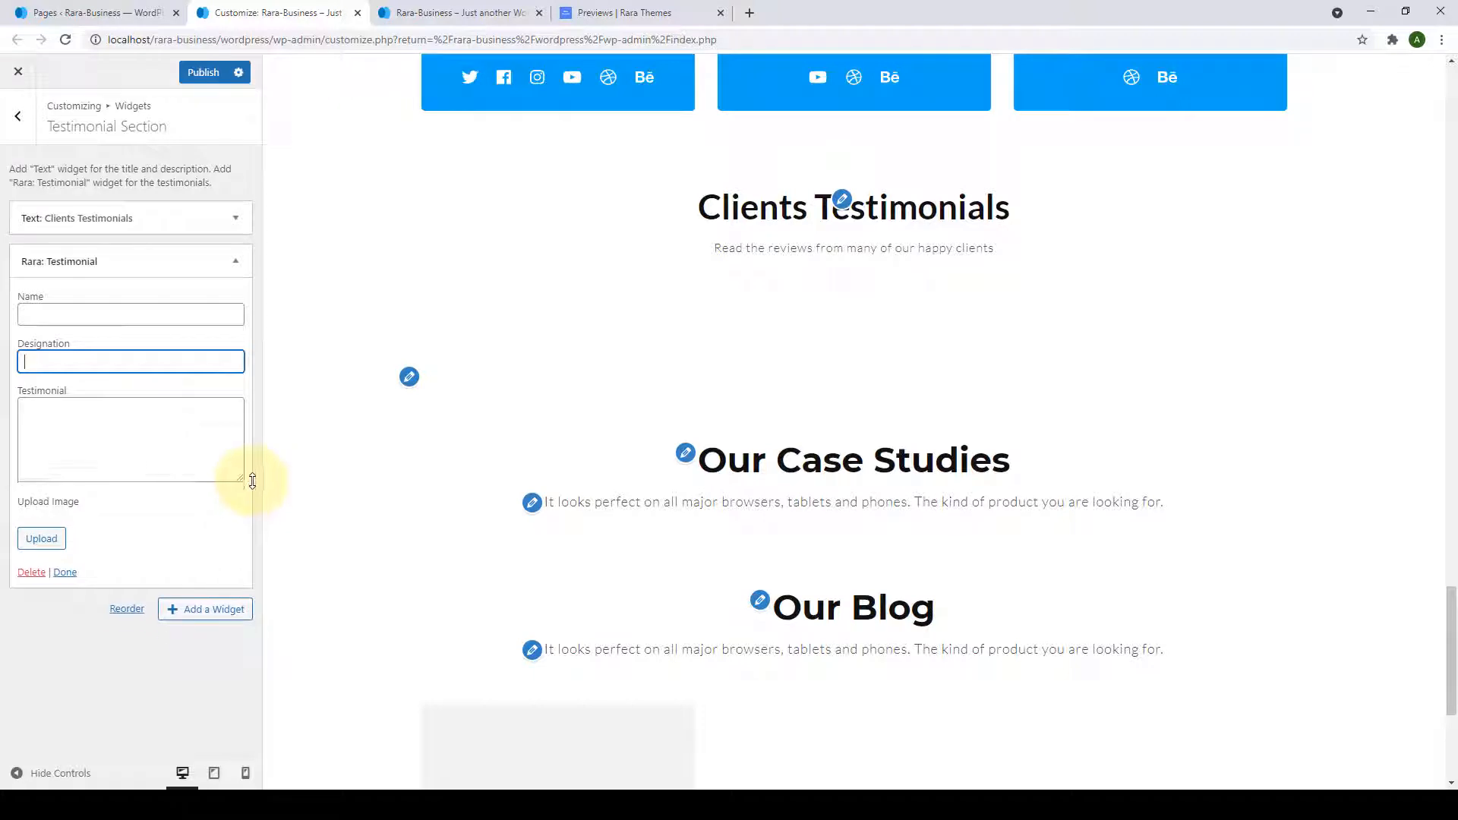
left_click(49, 313)
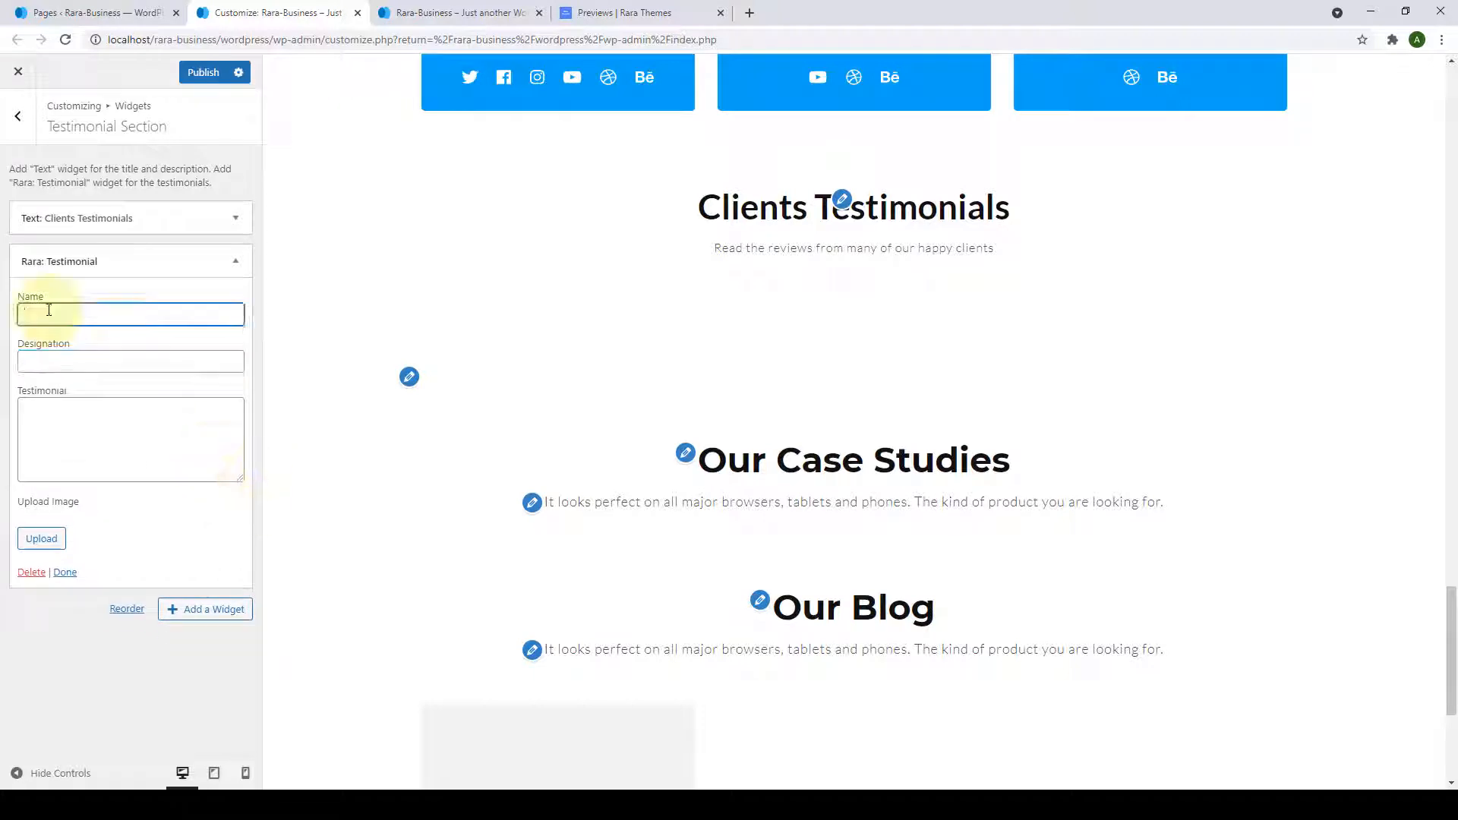
Copy the first client's name from the demo's testimonials into the new testimonial widget's name field.
left_click(617, 12)
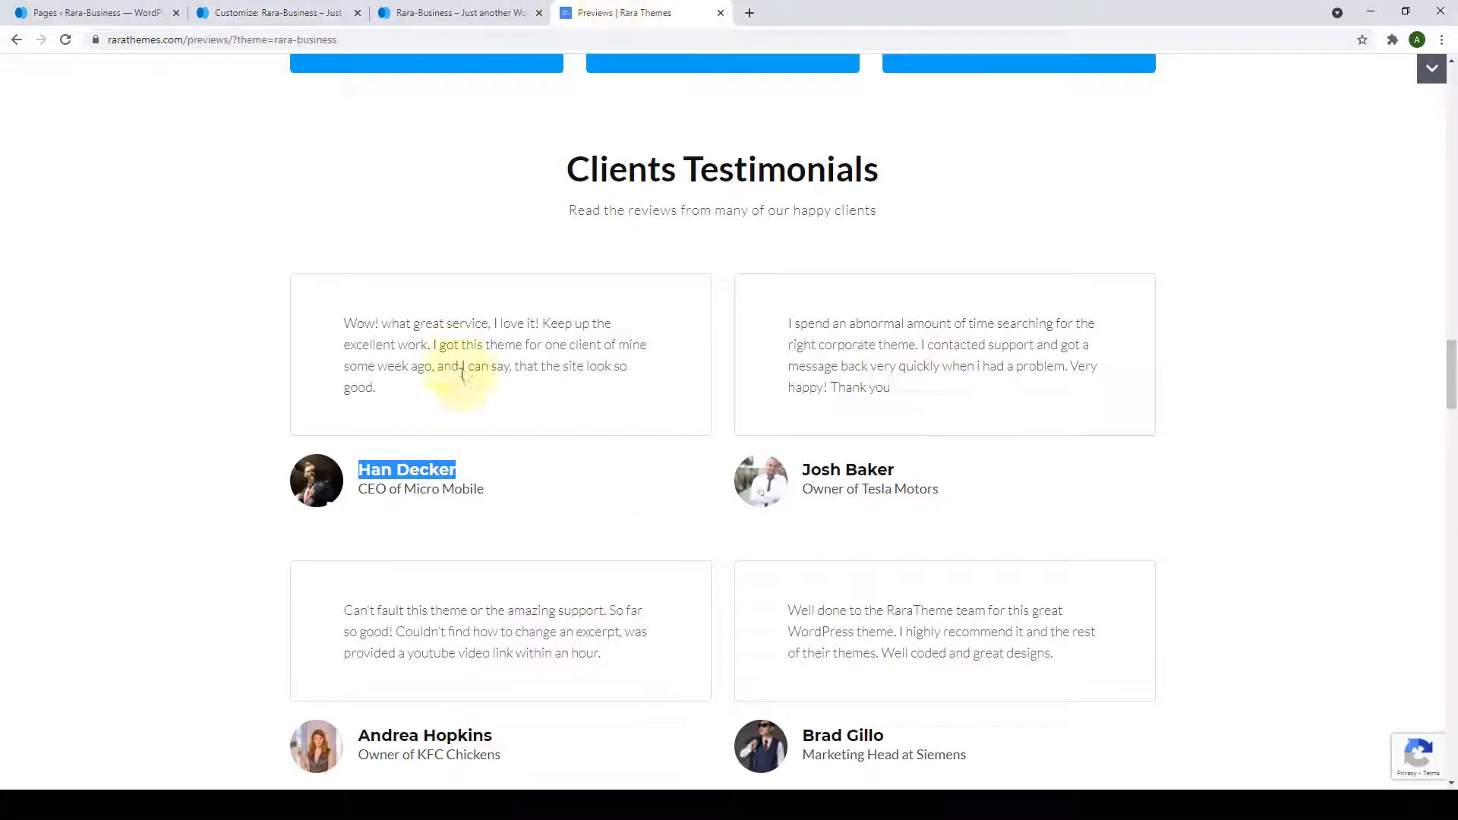
left_click(427, 464)
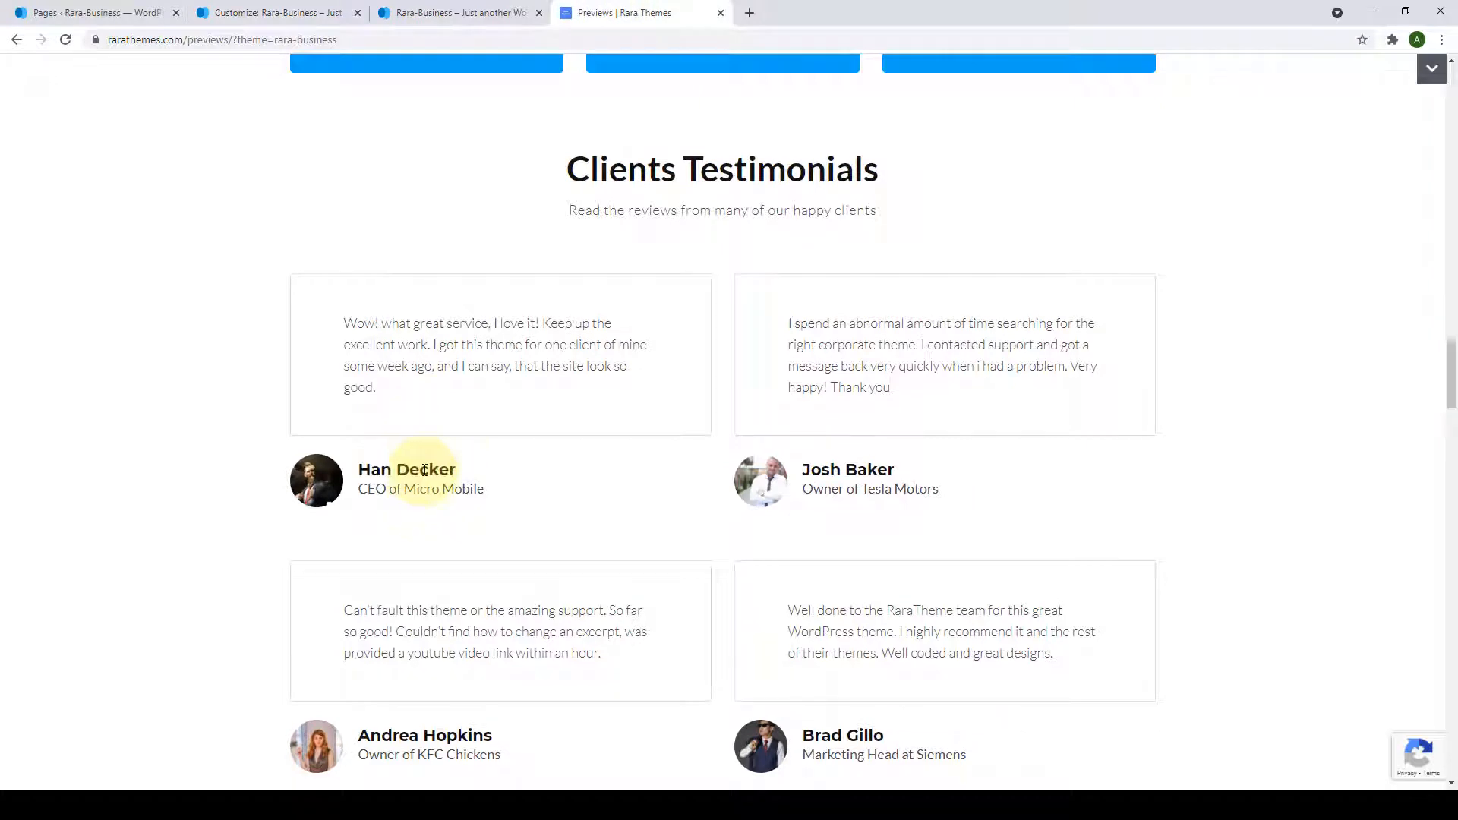
triple_click(424, 469)
right_click(444, 468)
left_click(471, 478)
left_click(273, 13)
left_click(196, 314)
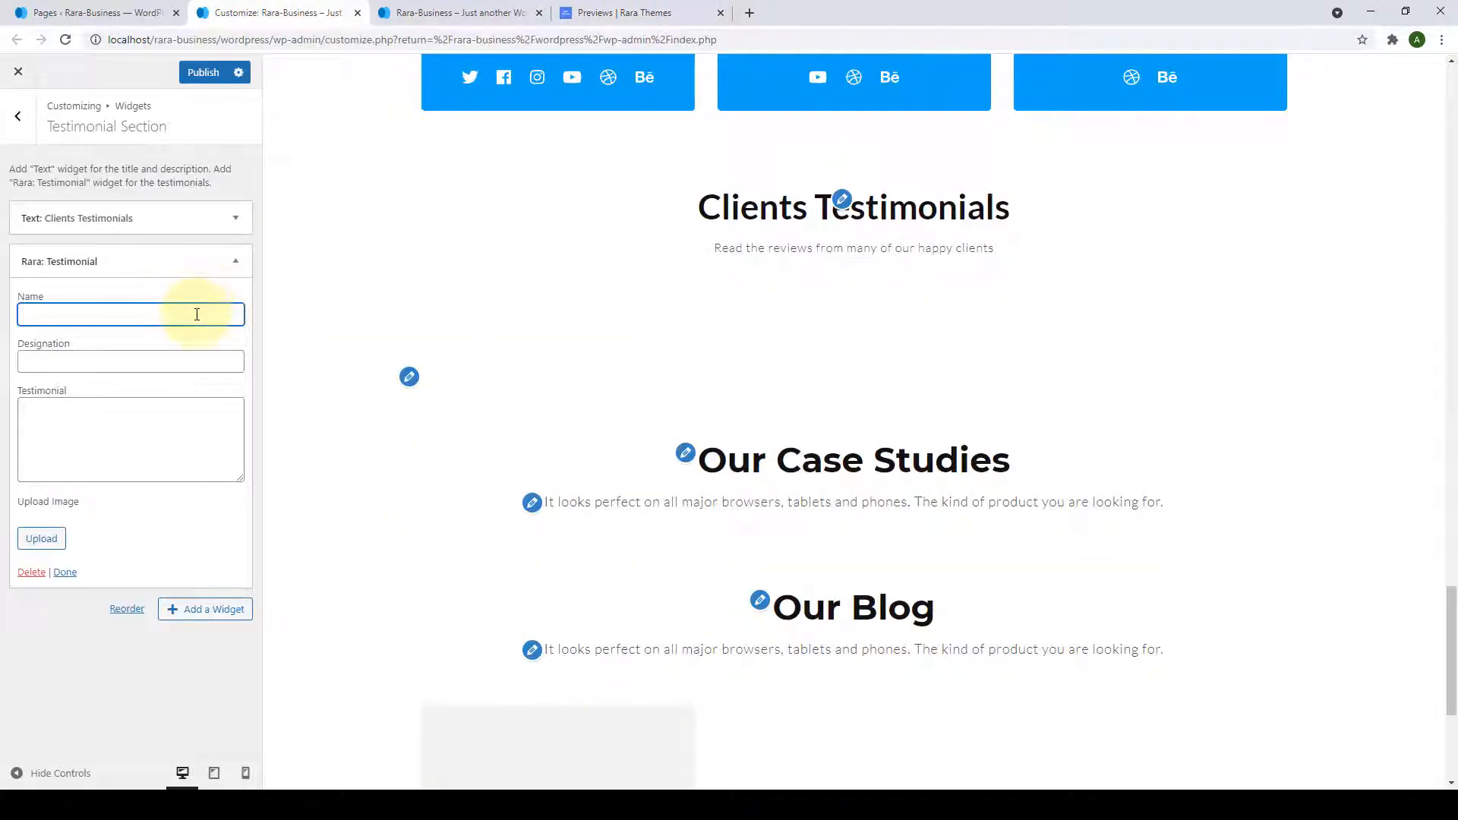
right_click(197, 314)
left_click(245, 426)
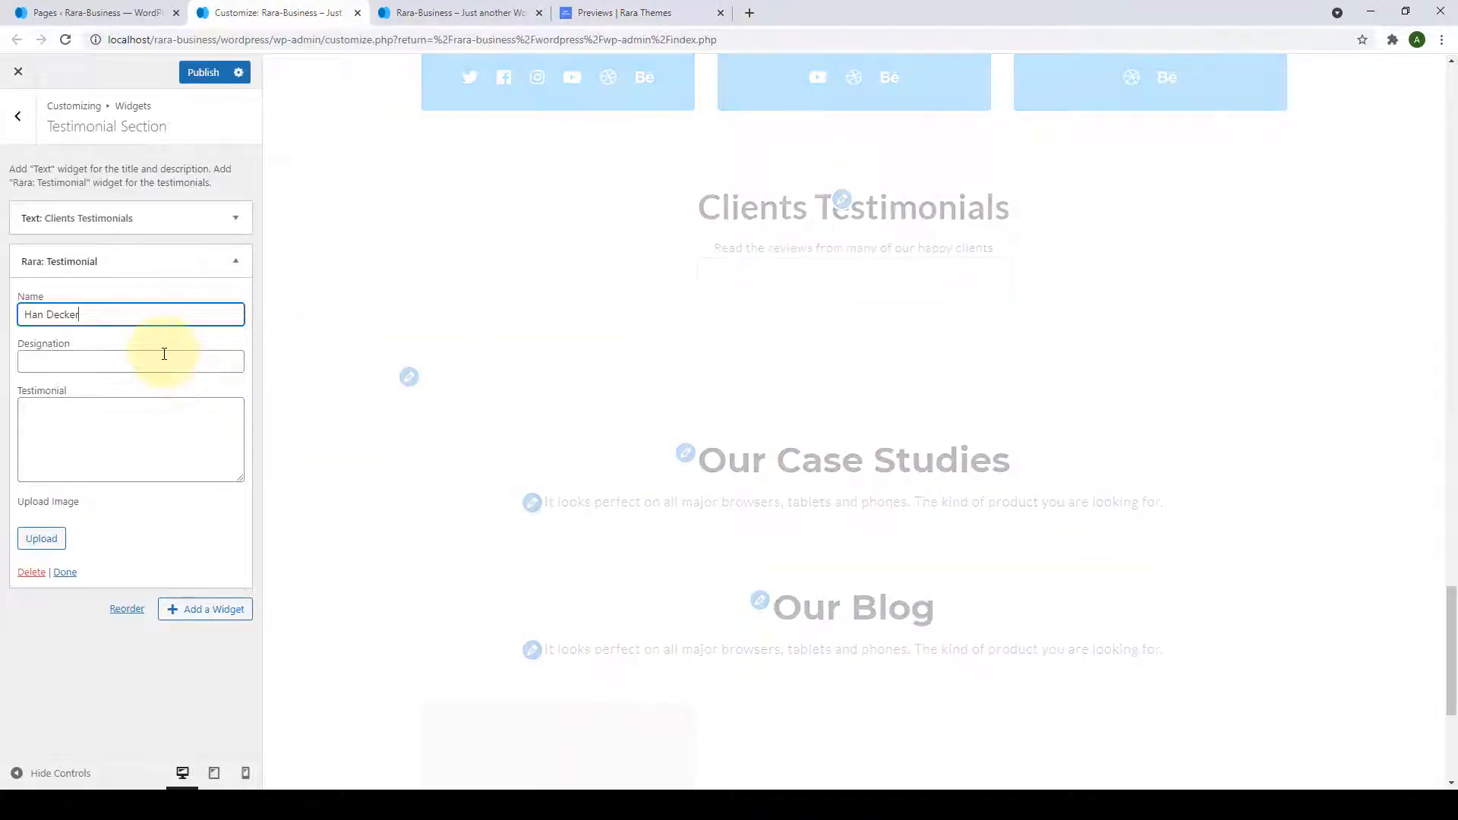
Fill in the designation "CEO of Micro Mobile" and paste the demo's first testimonial, starting "Wow! what great service, I love it!".
left_click(204, 356)
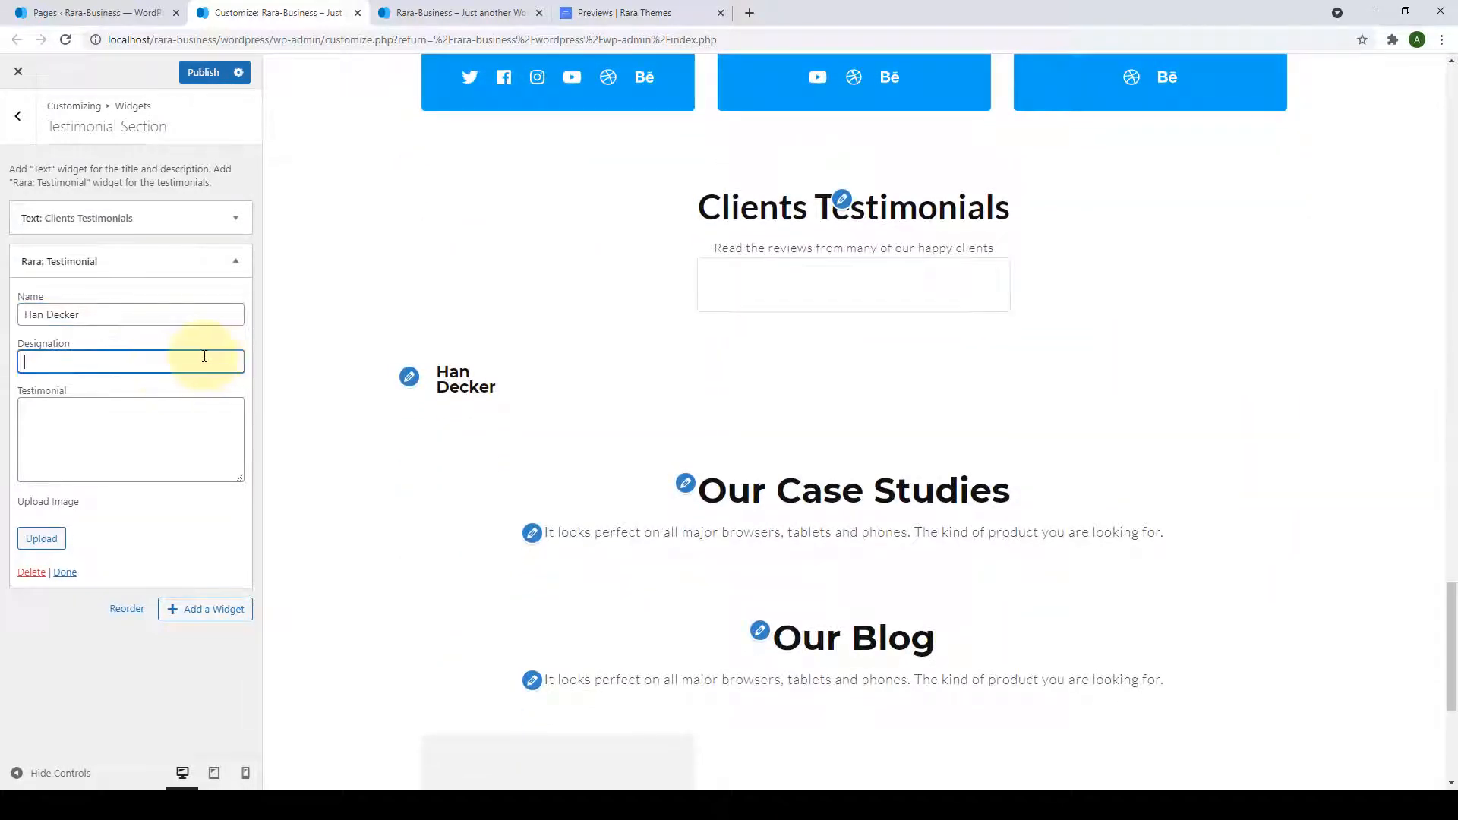
right_click(183, 367)
left_click(228, 487)
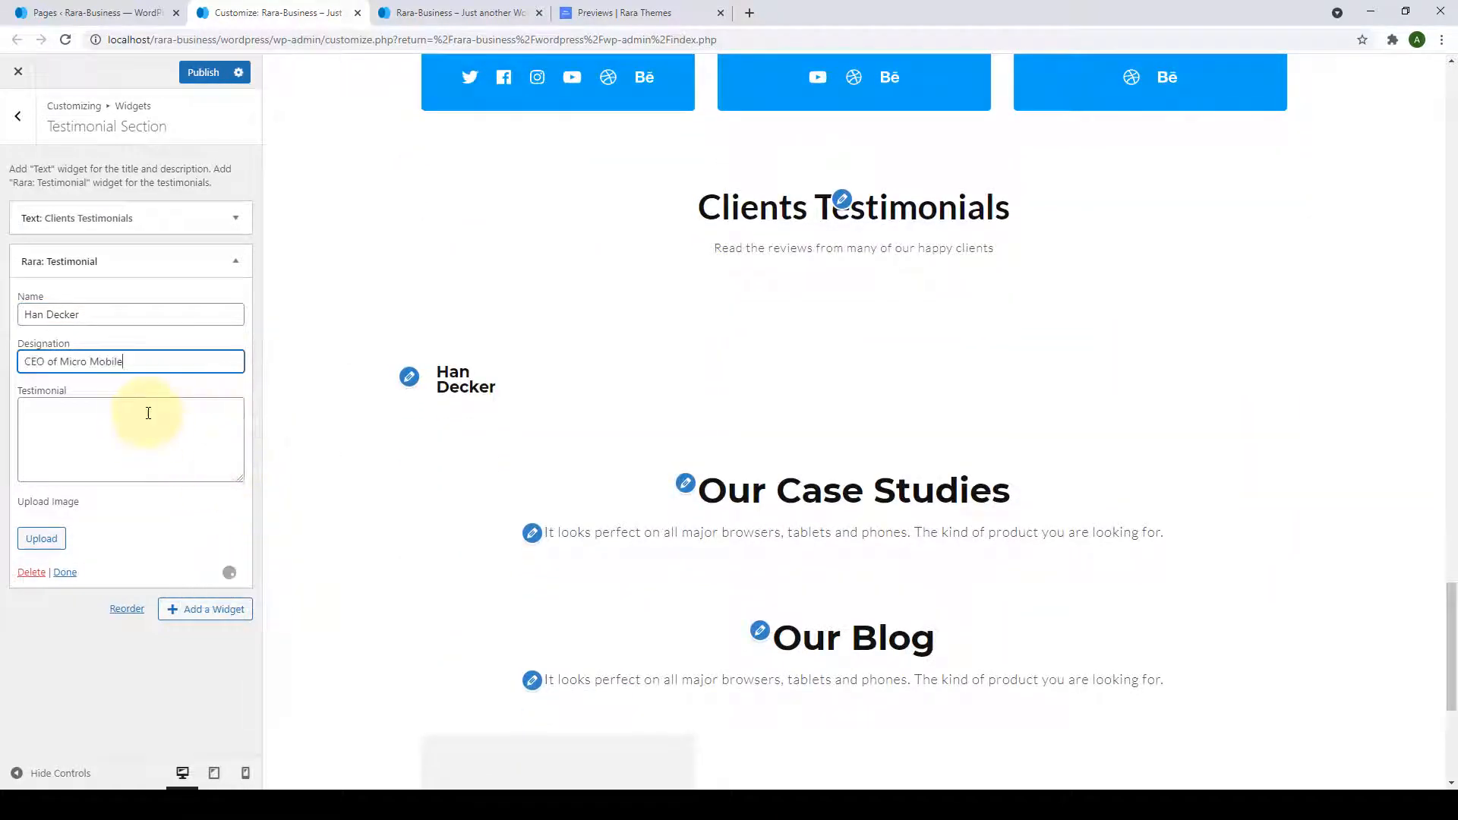
left_click(146, 413)
key("ctrl+v")
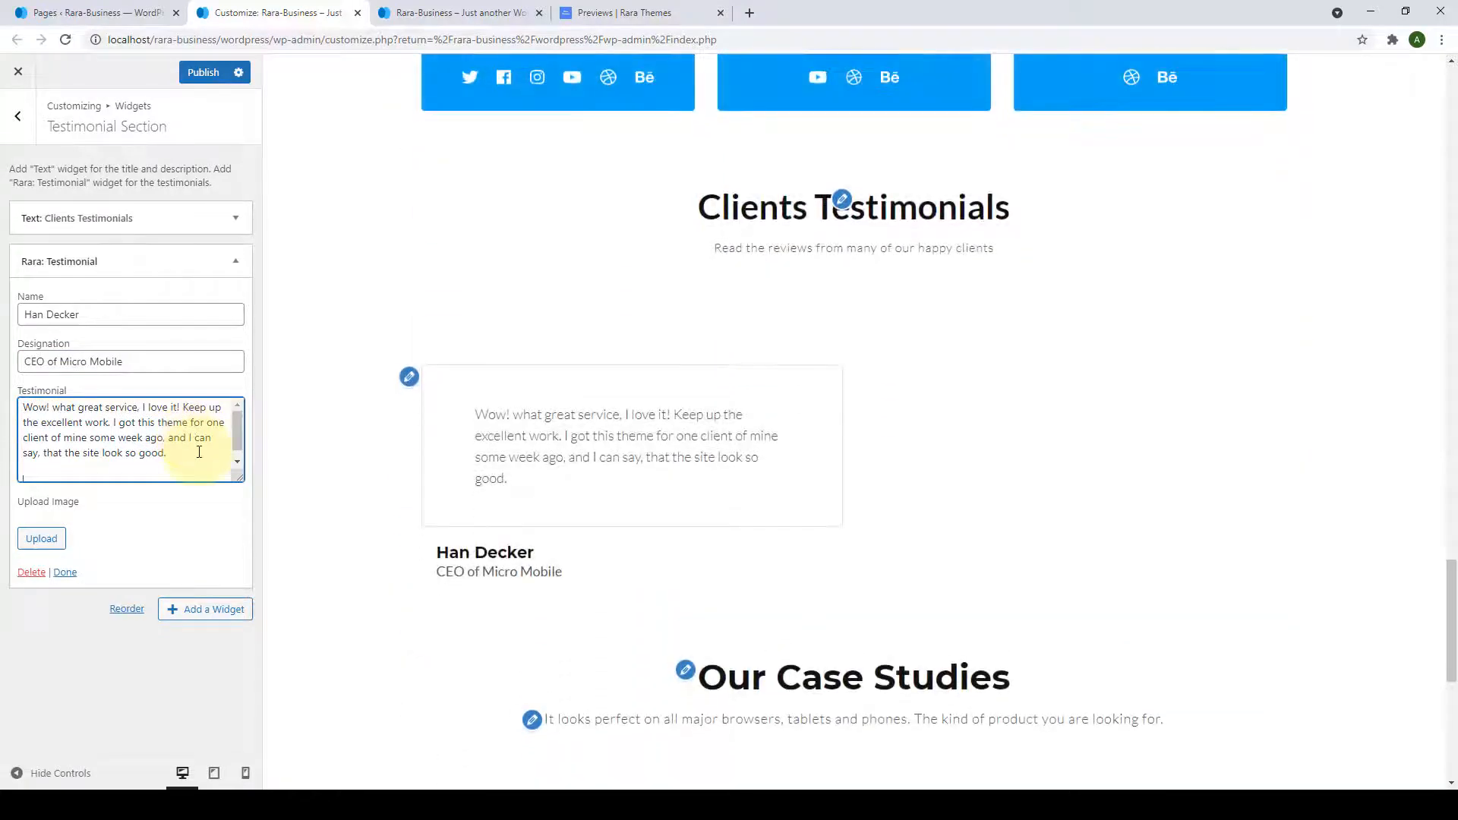
Set the first testimonial's image to beard-2345810_19201.jpg, the bearded man in a suit, from the media library.
left_click(60, 540)
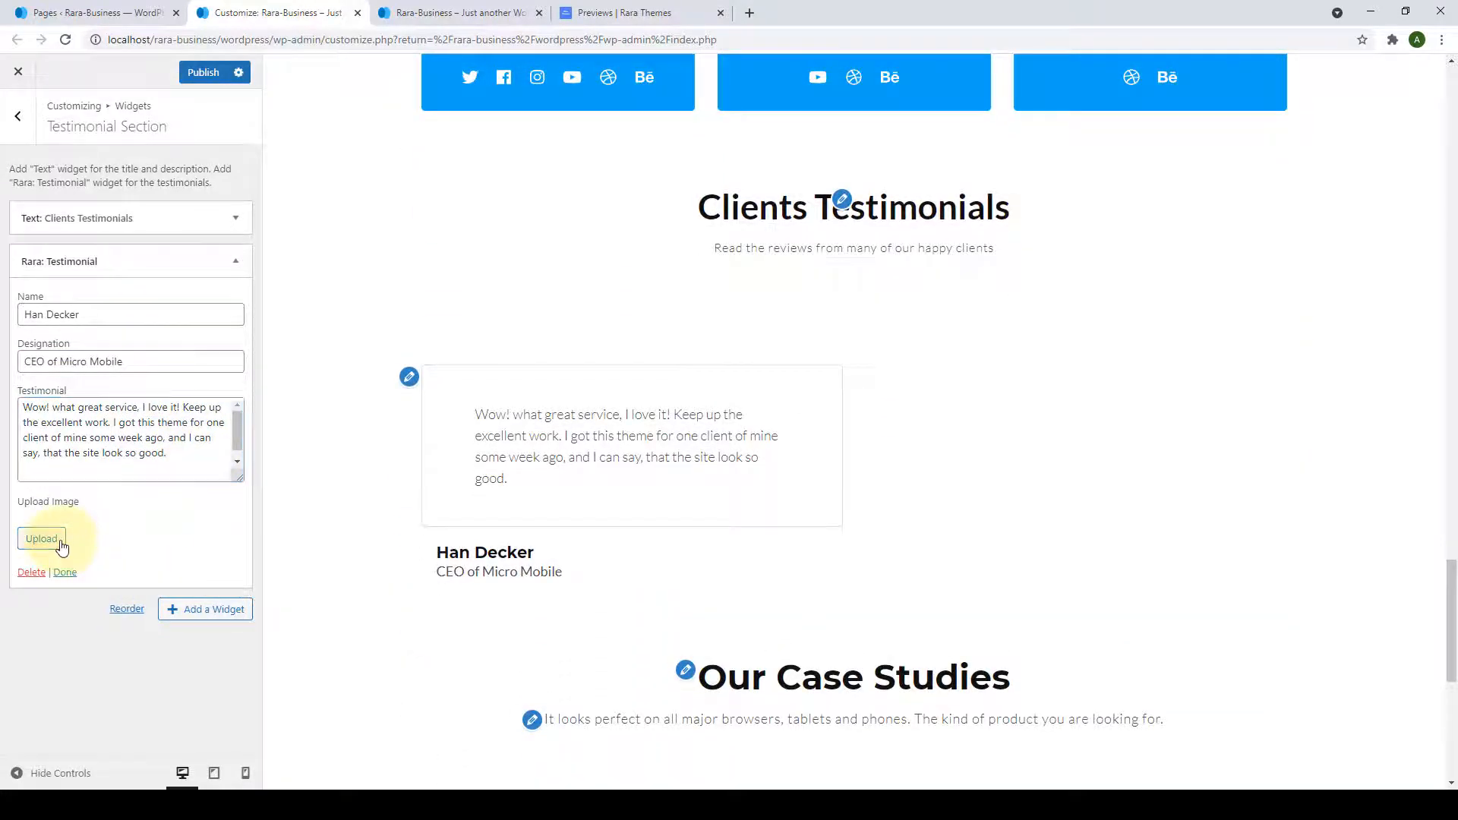
scroll(539, 501, "down", 1)
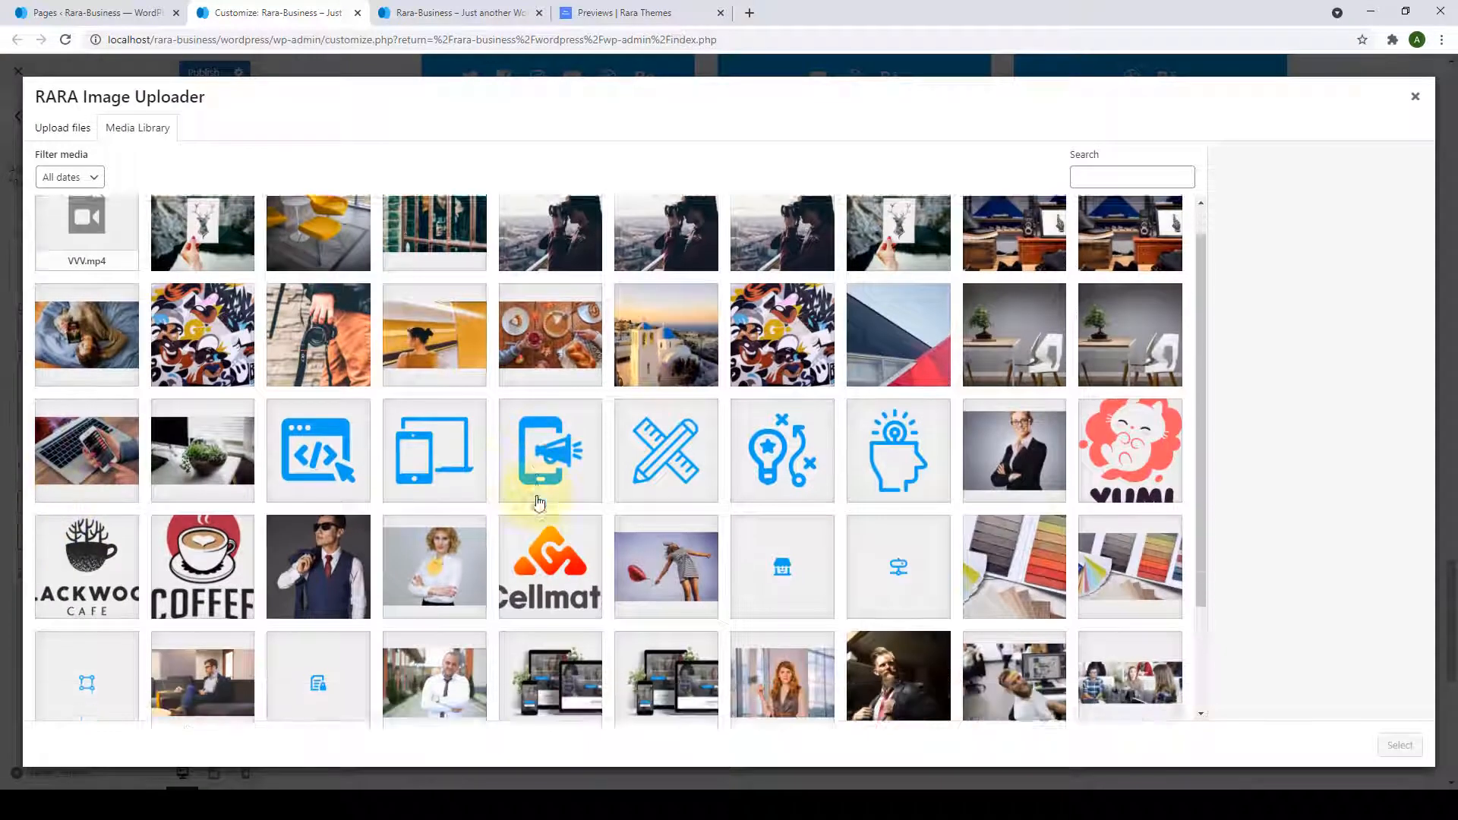
scroll(540, 501, "down", 2)
left_click(890, 556)
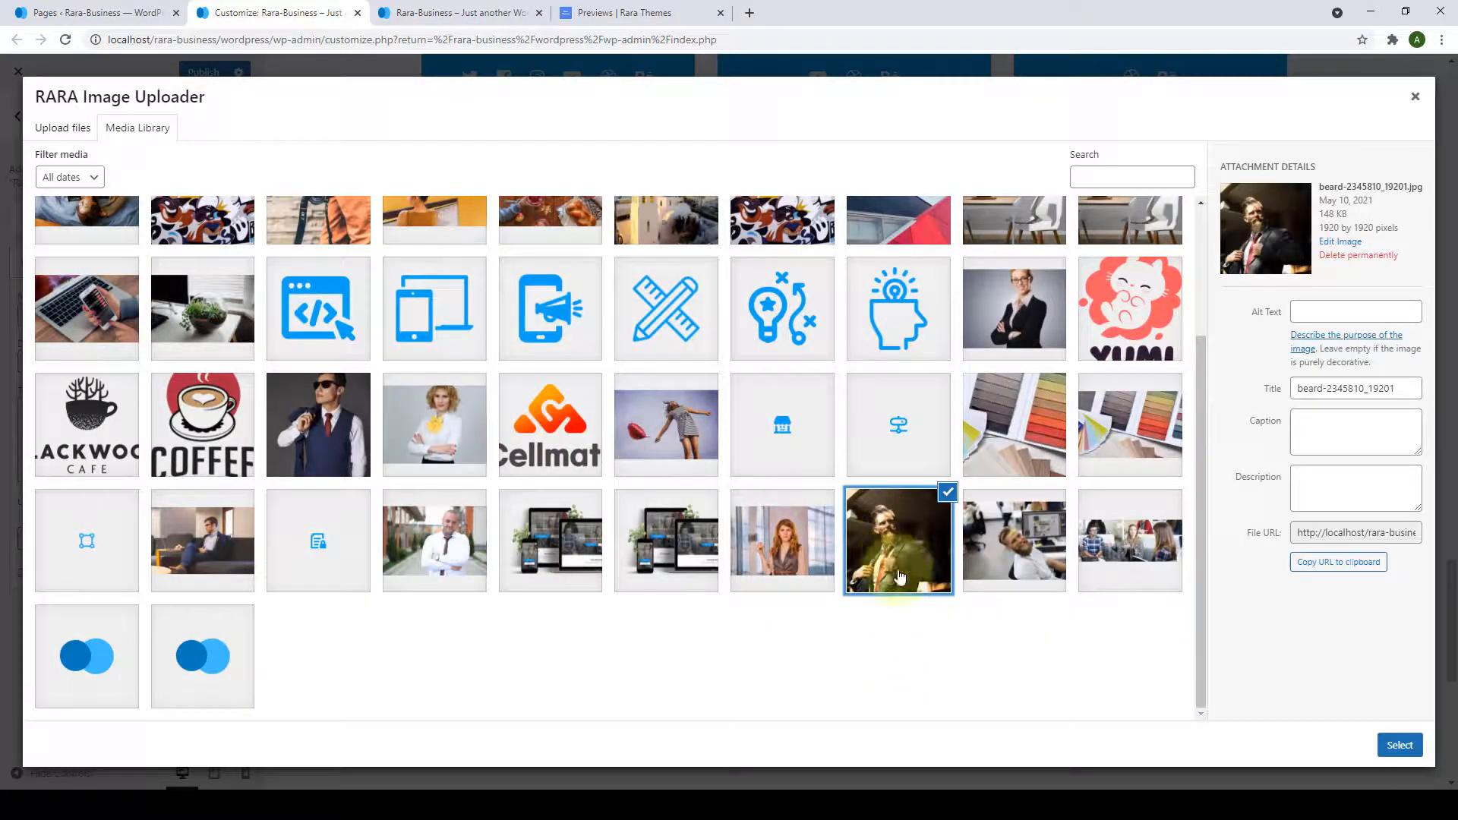
left_click(1400, 745)
scroll(210, 595, "down", 2)
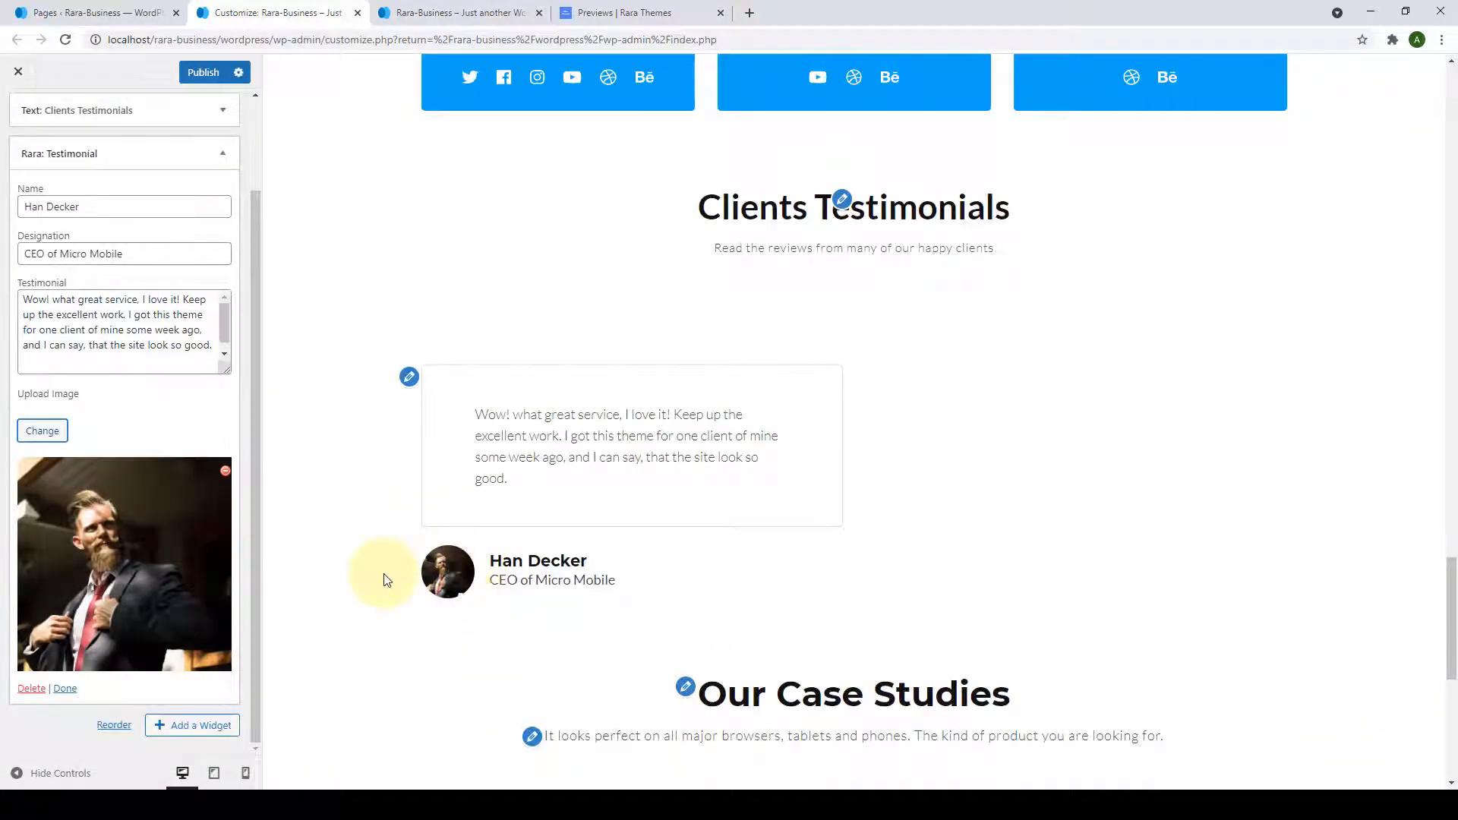
Finish the first testimonial and add another Rara: Testimonial widget to the section.
left_click(65, 688)
left_click(205, 298)
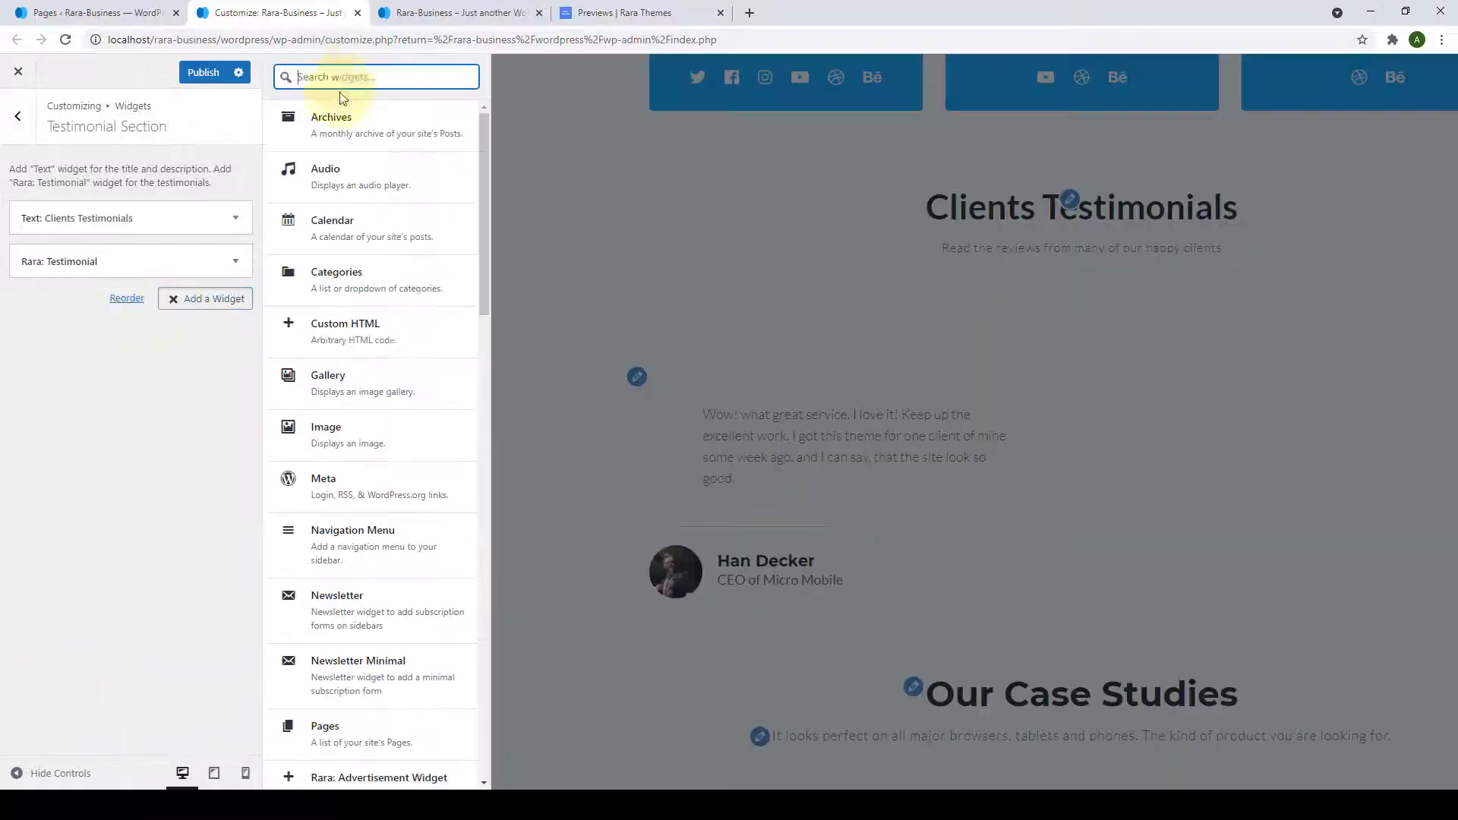
left_click(361, 156)
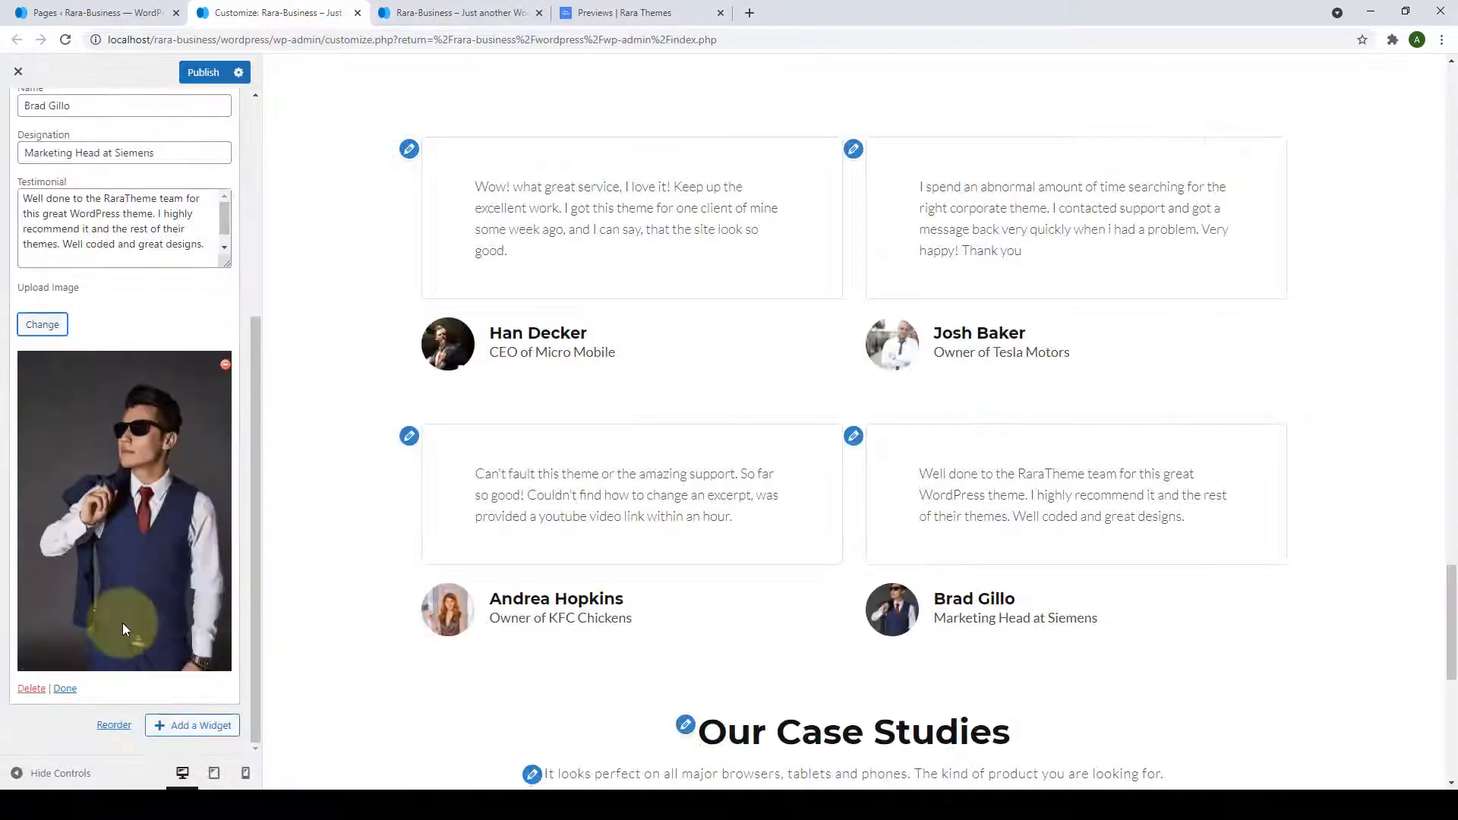
Review the fourth testimonial's entries, finish its widget and publish the Testimonial Section changes.
scroll(127, 619, "up", 5)
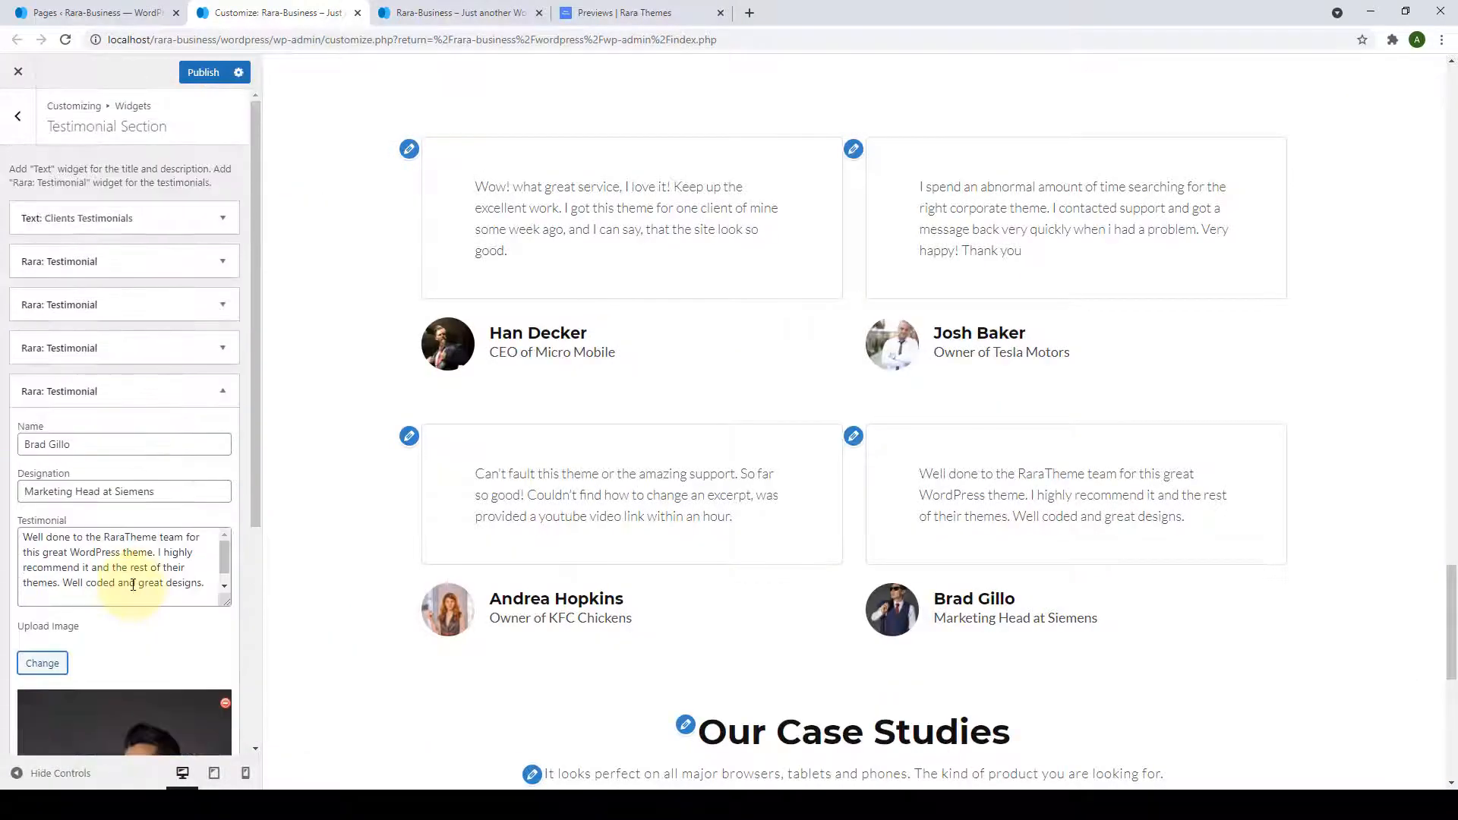
scroll(131, 636, "down", 5)
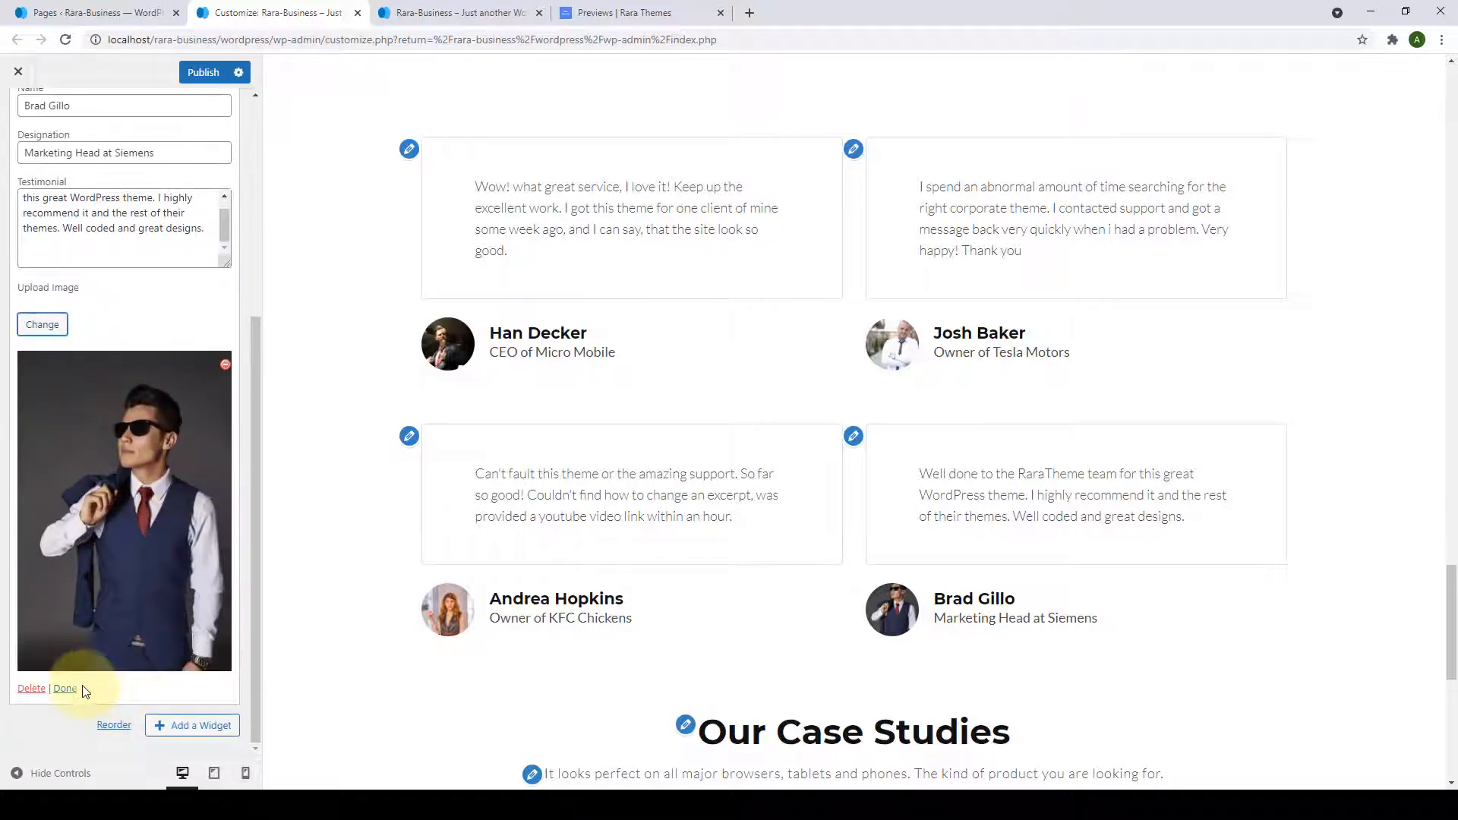
left_click(71, 692)
left_click(204, 71)
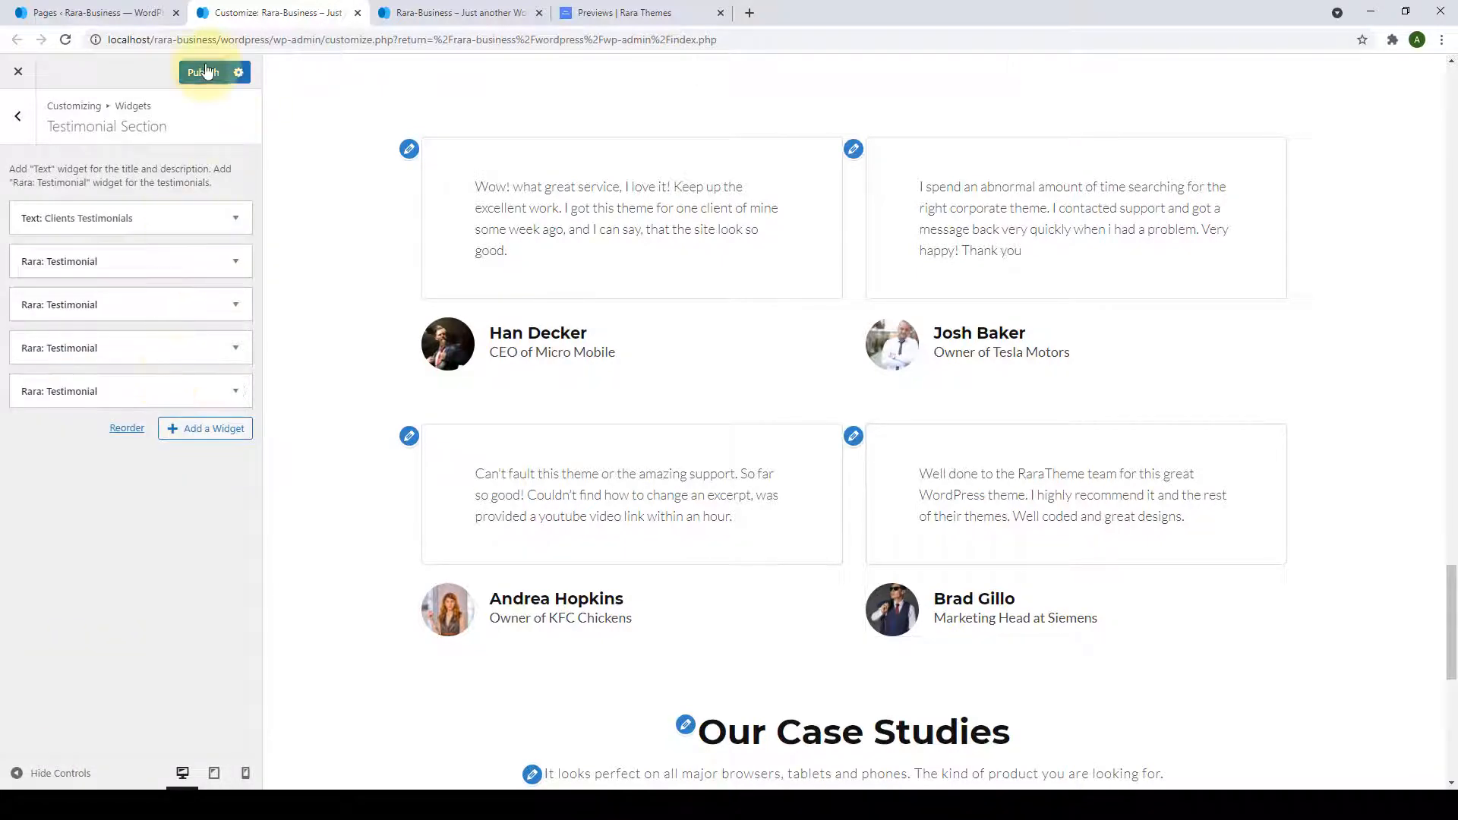
Reload the live site's front page and check the Clients Testimonials section with its four testimonials.
left_click(467, 13)
scroll(586, 367, "down", 3)
scroll(585, 367, "down", 3)
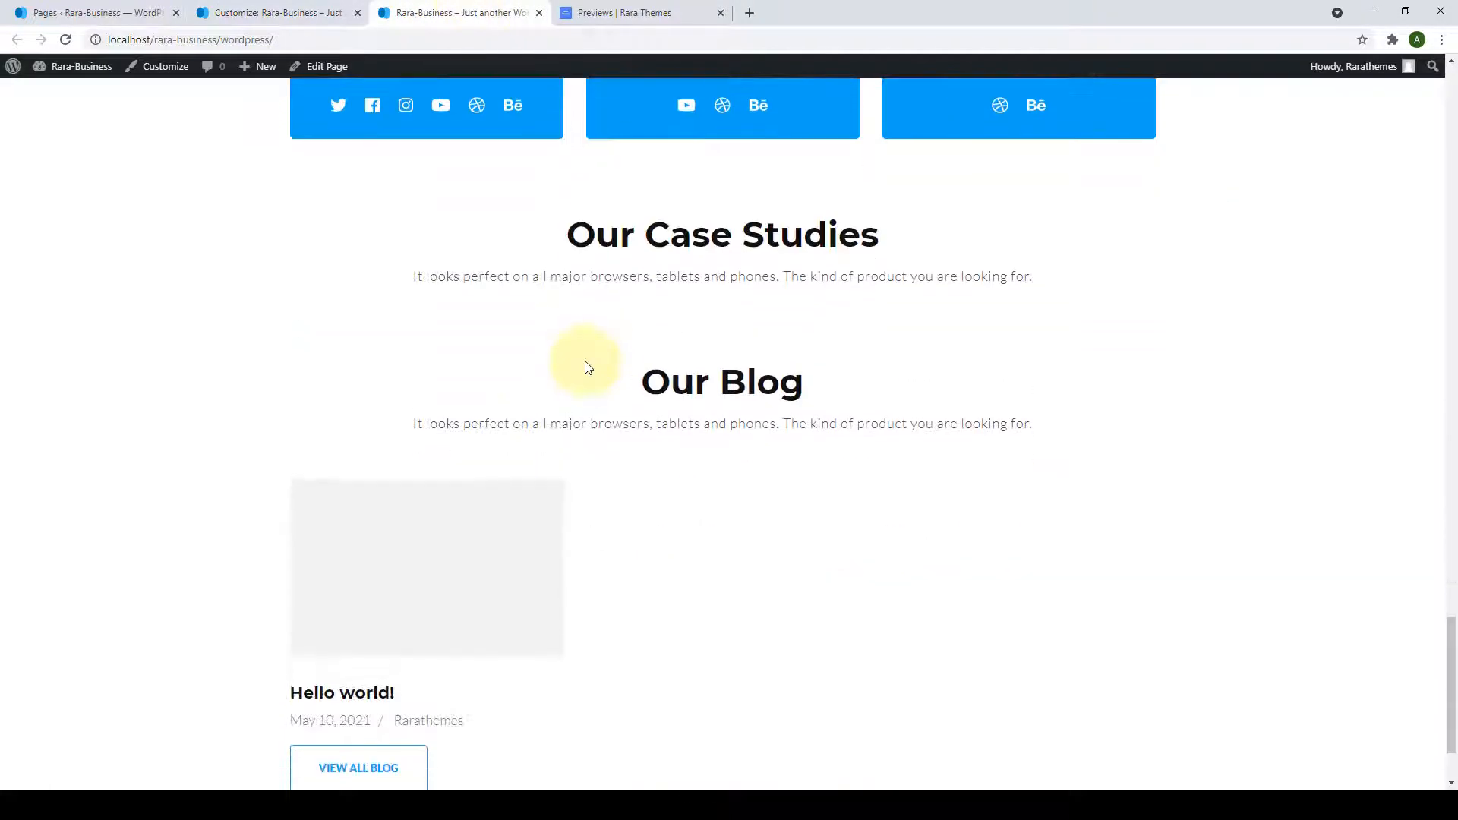
left_click(63, 44)
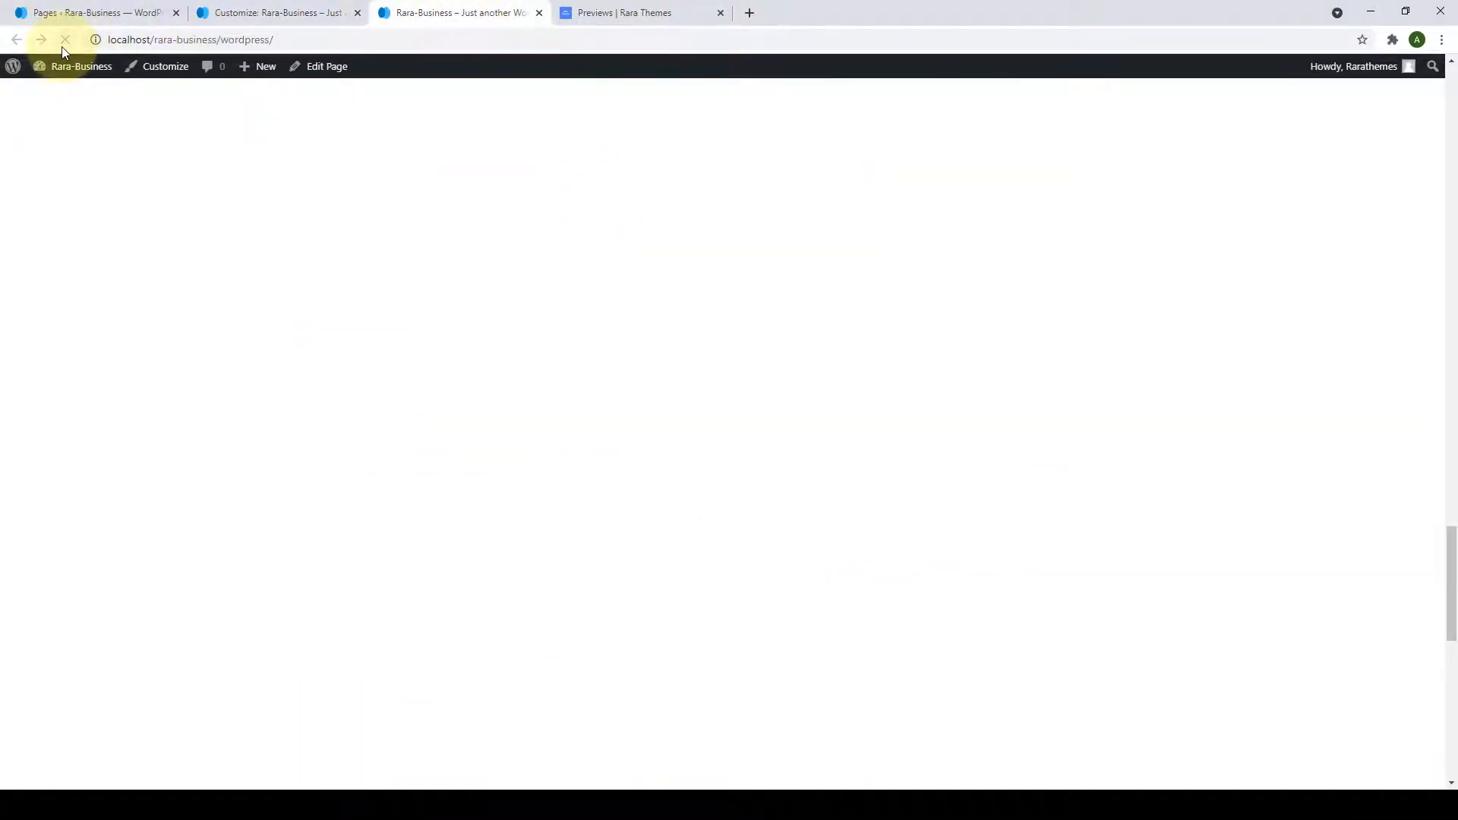
scroll(529, 289, "down", 1)
scroll(529, 289, "down", 1)
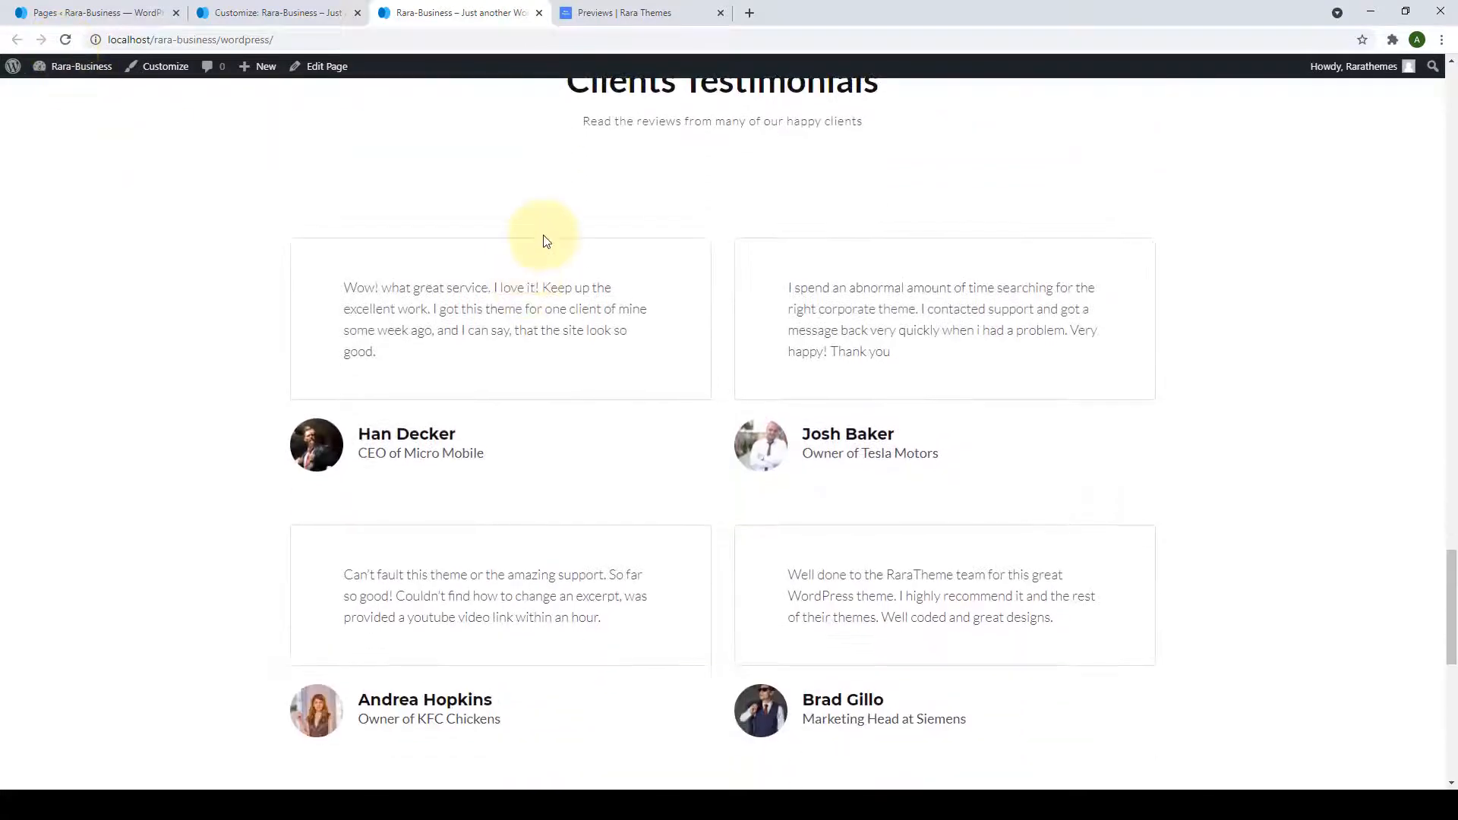
scroll(545, 242, "up", 1)
scroll(966, 200, "down", 6)
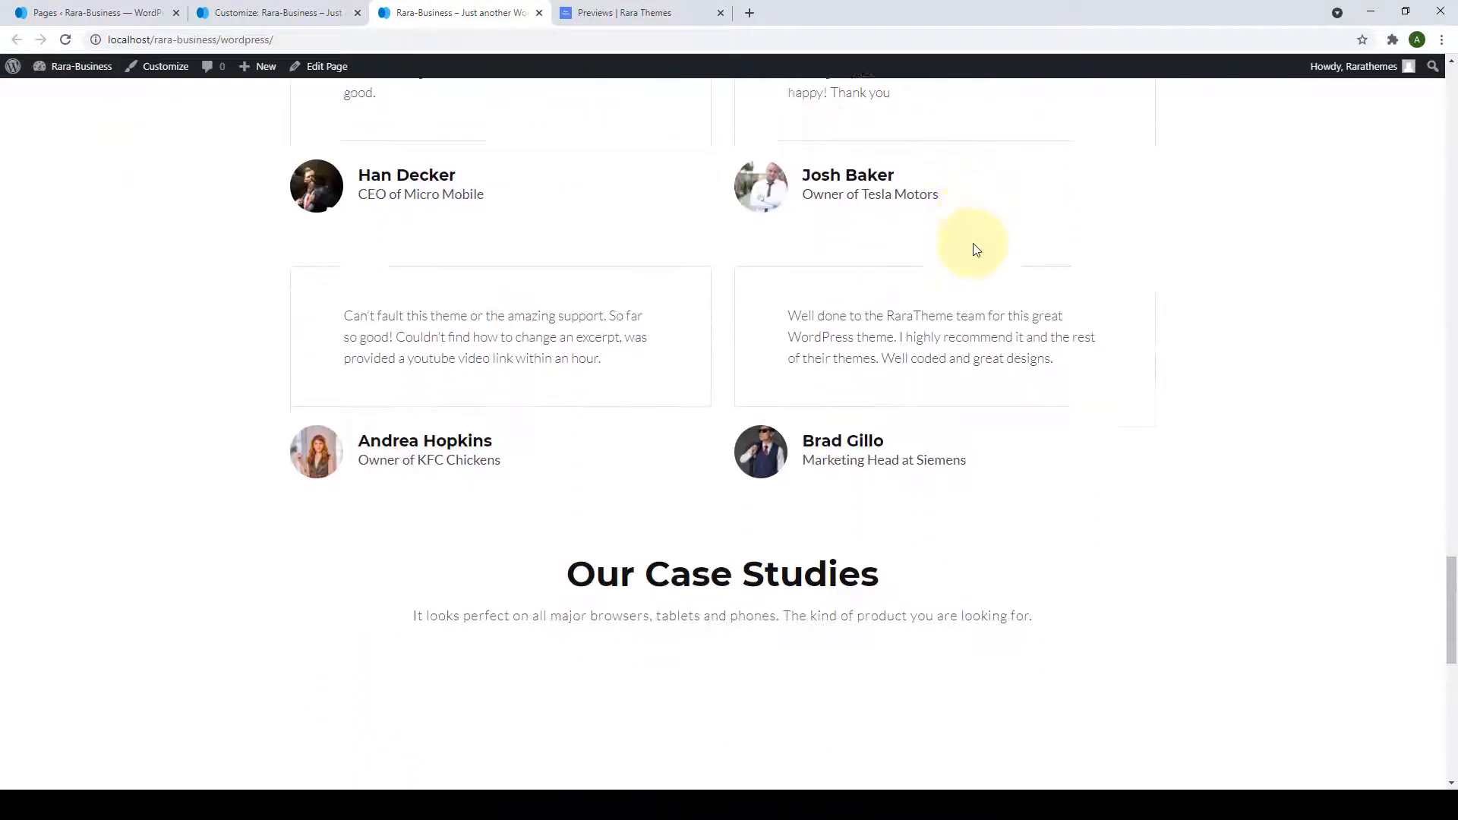
scroll(702, 296, "up", 1)
scroll(702, 296, "up", 3)
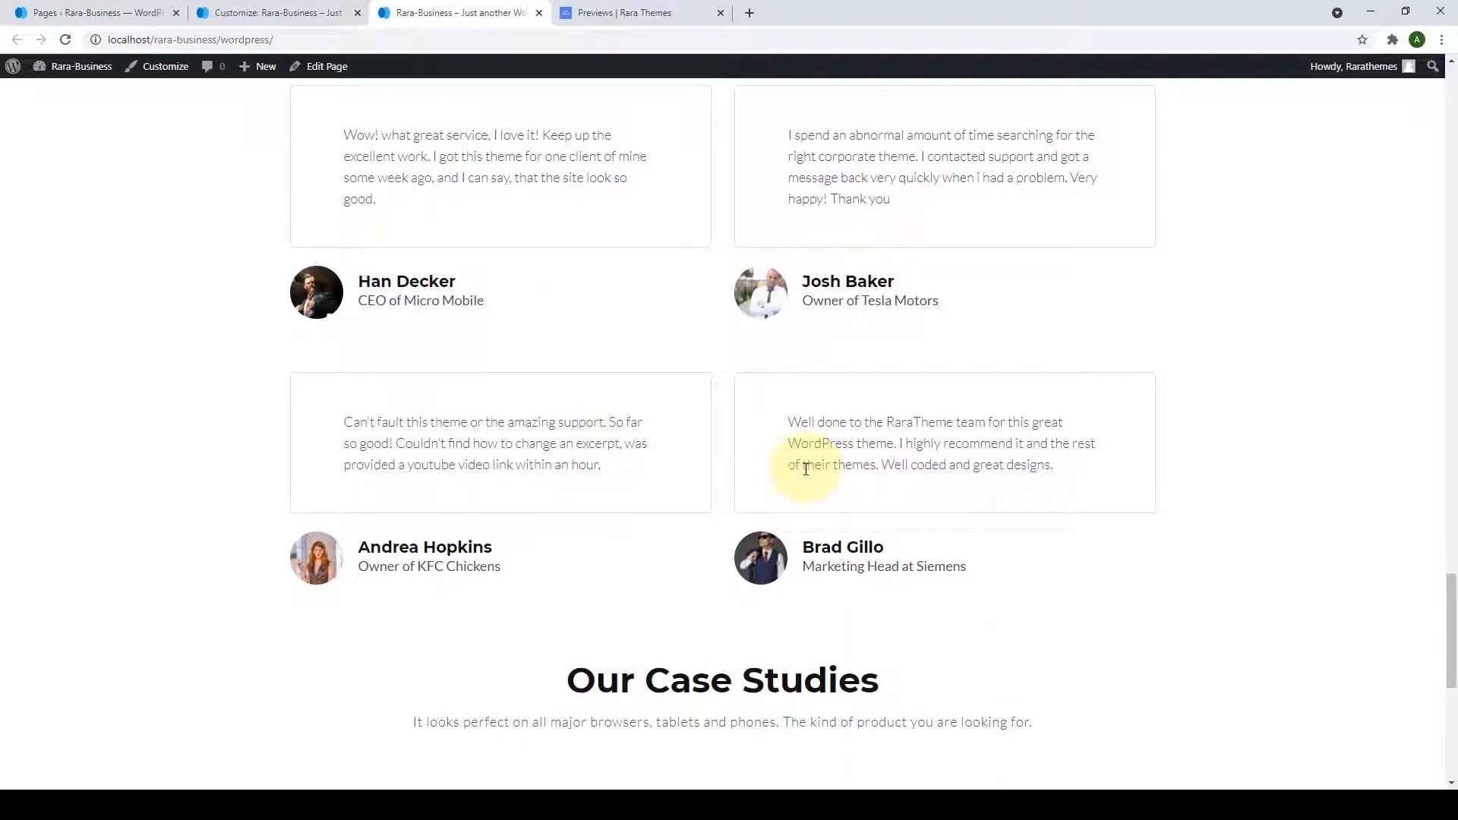
Return to the Customizer and add a Text widget to the Stat Counter Section of the Frontpage Settings.
left_click(201, 13)
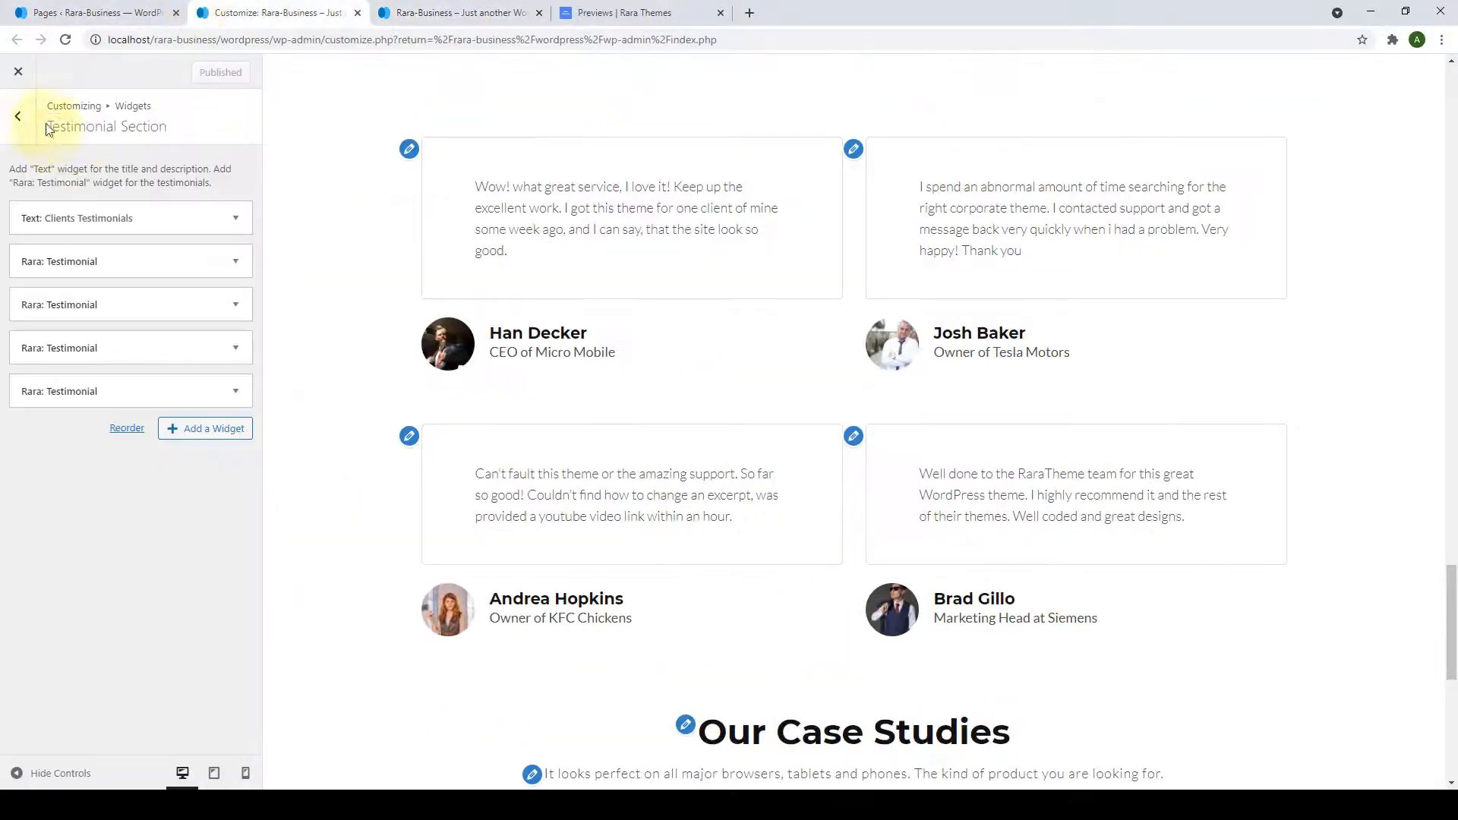
left_click(24, 122)
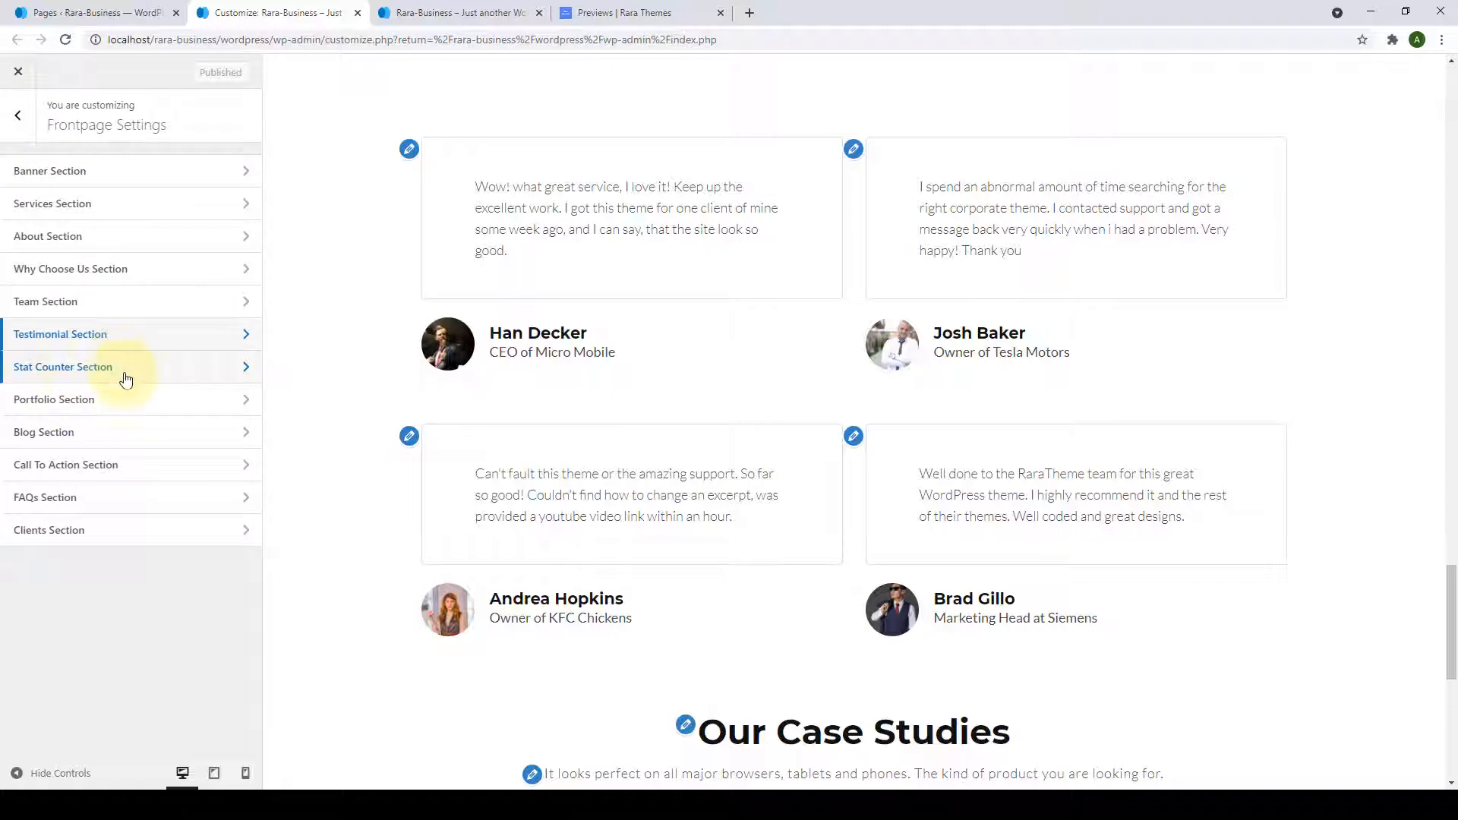
left_click(154, 380)
scroll(587, 384, "down", 5)
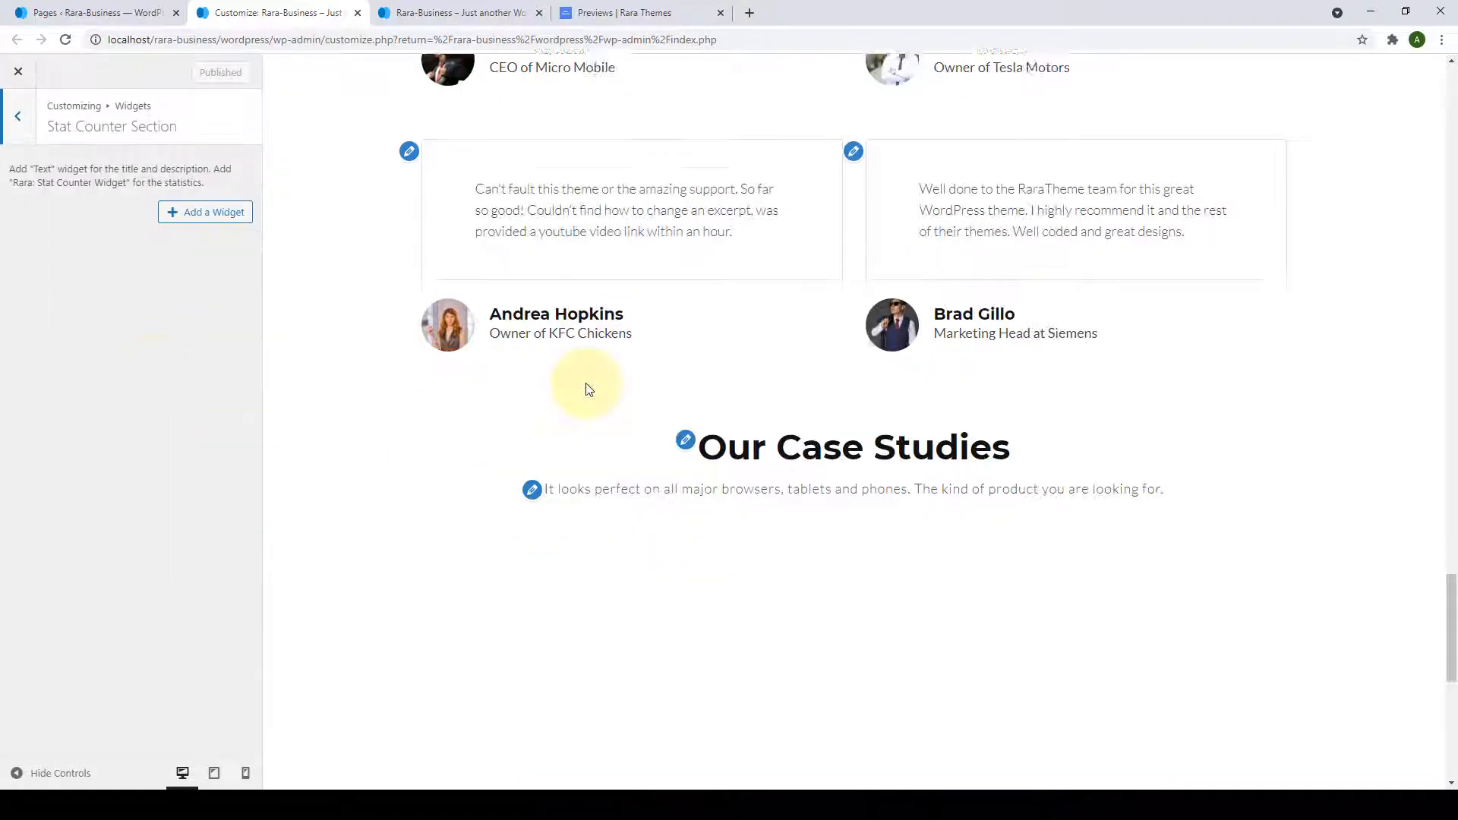
left_click(170, 217)
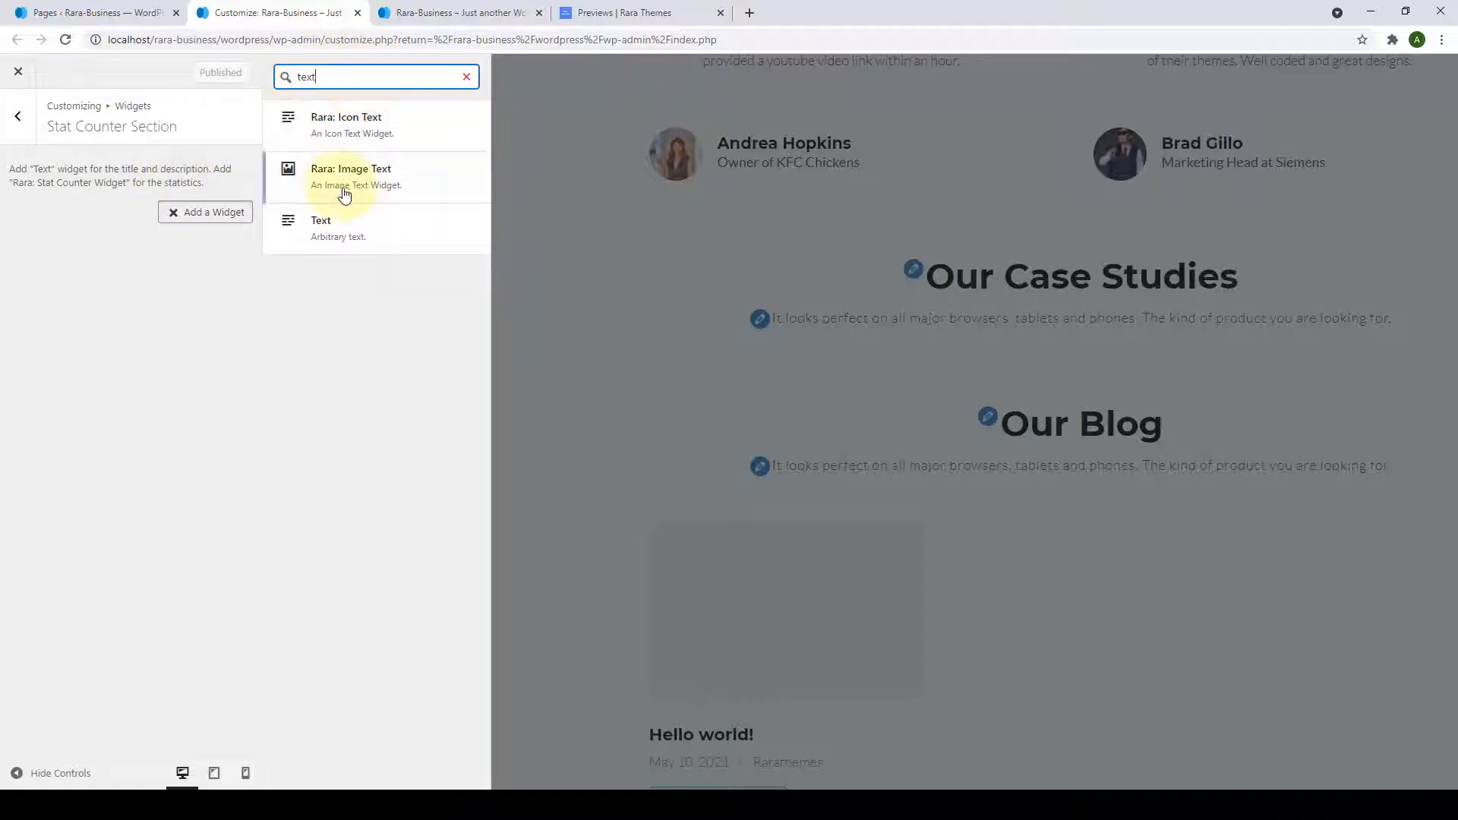
left_click(386, 232)
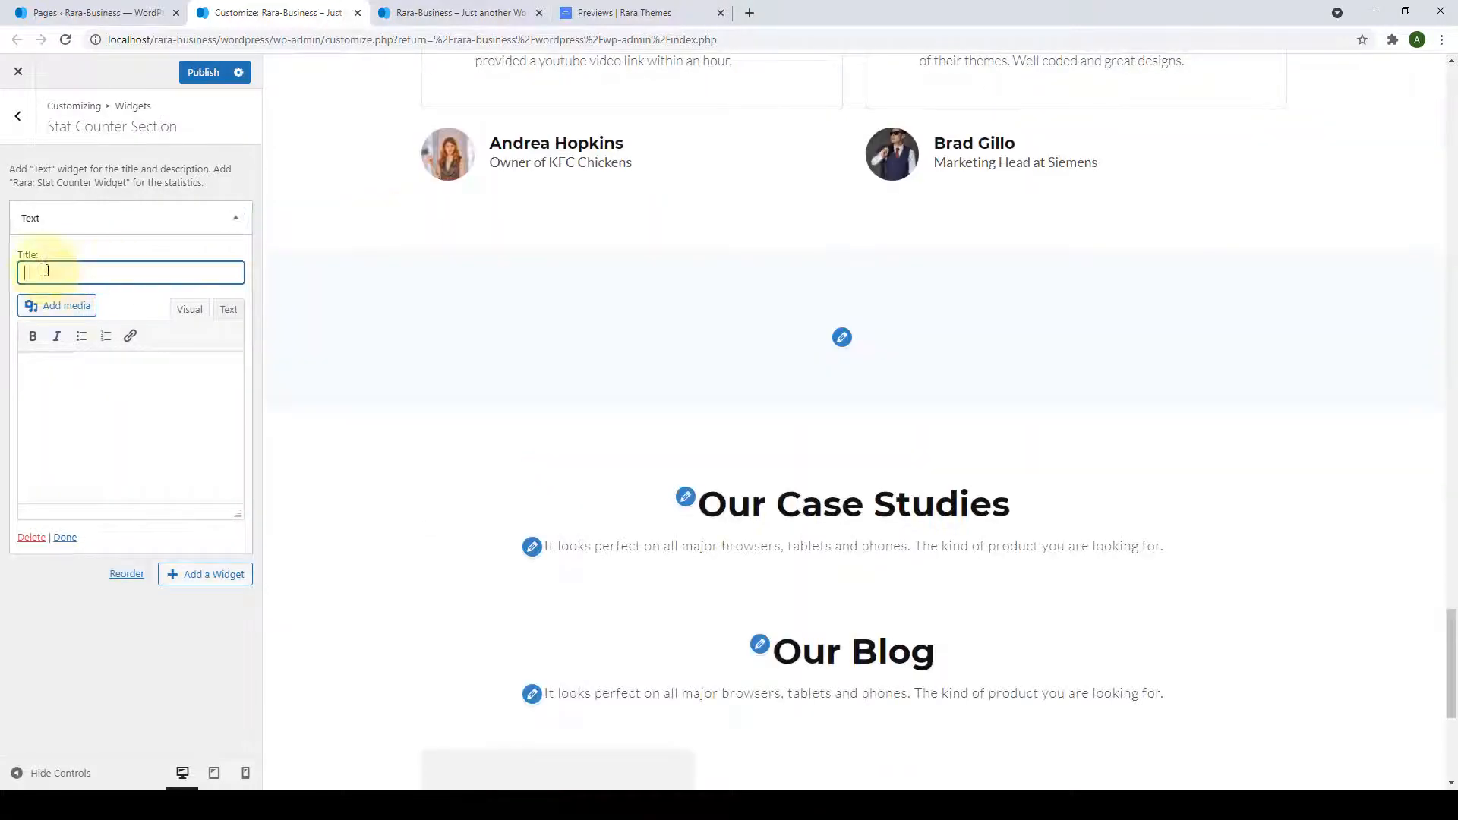
Copy the heading "Our Stats" from the Rara Themes demo into the Text widget's title.
left_click(92, 374)
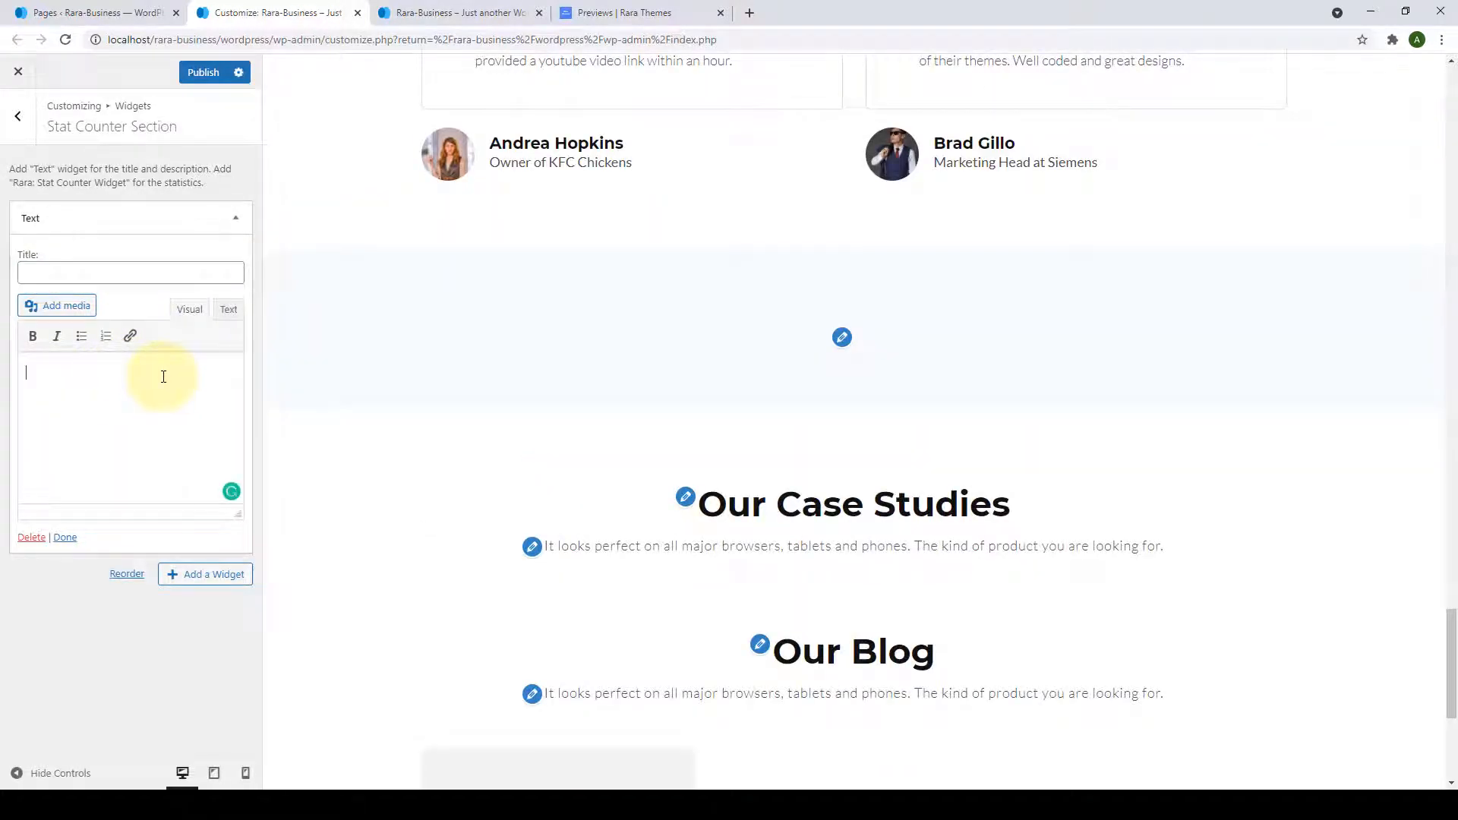
left_click(577, 13)
scroll(606, 244, "down", 4)
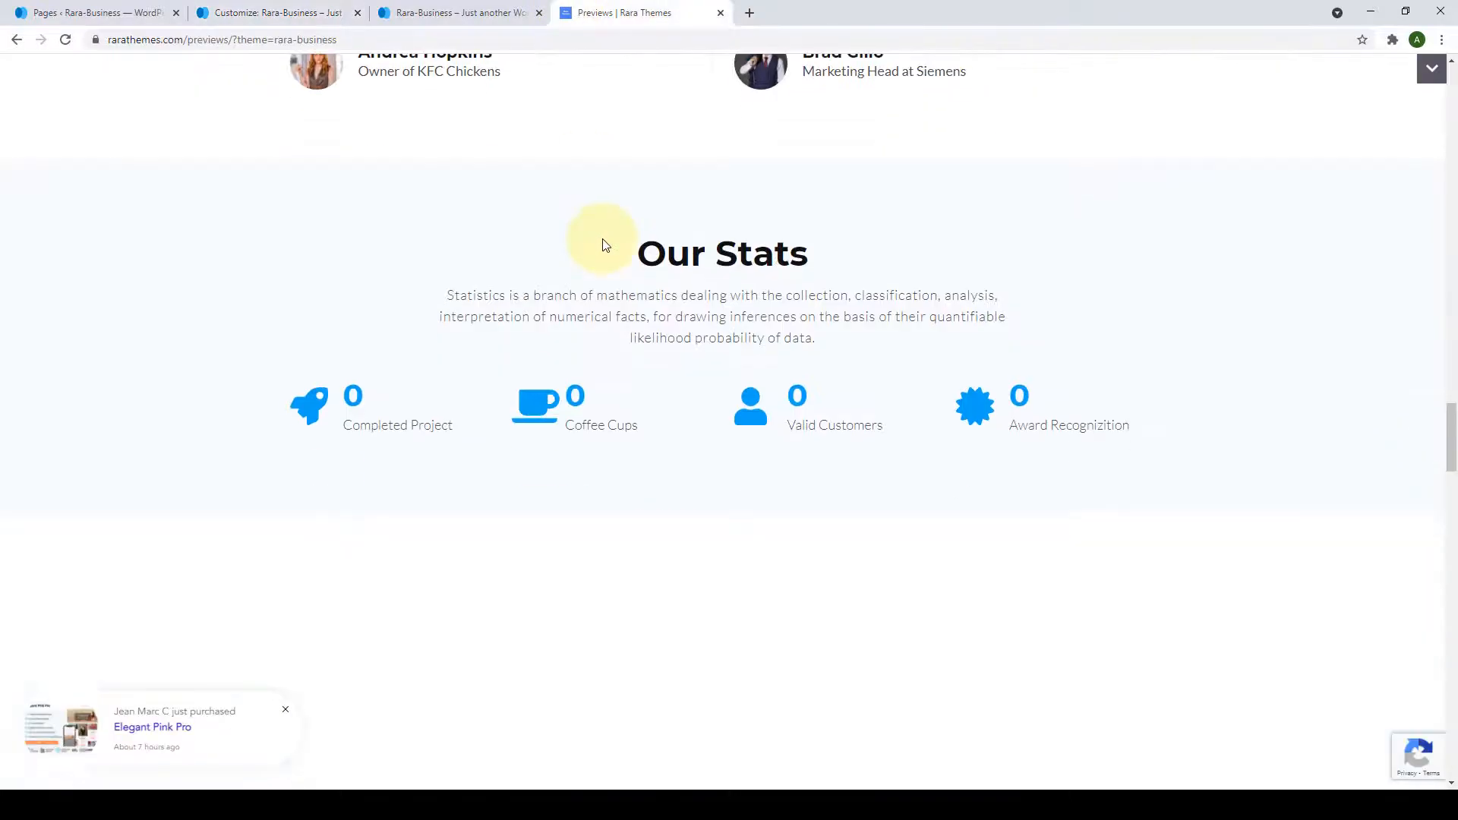
scroll(606, 245, "down", 1)
triple_click(736, 168)
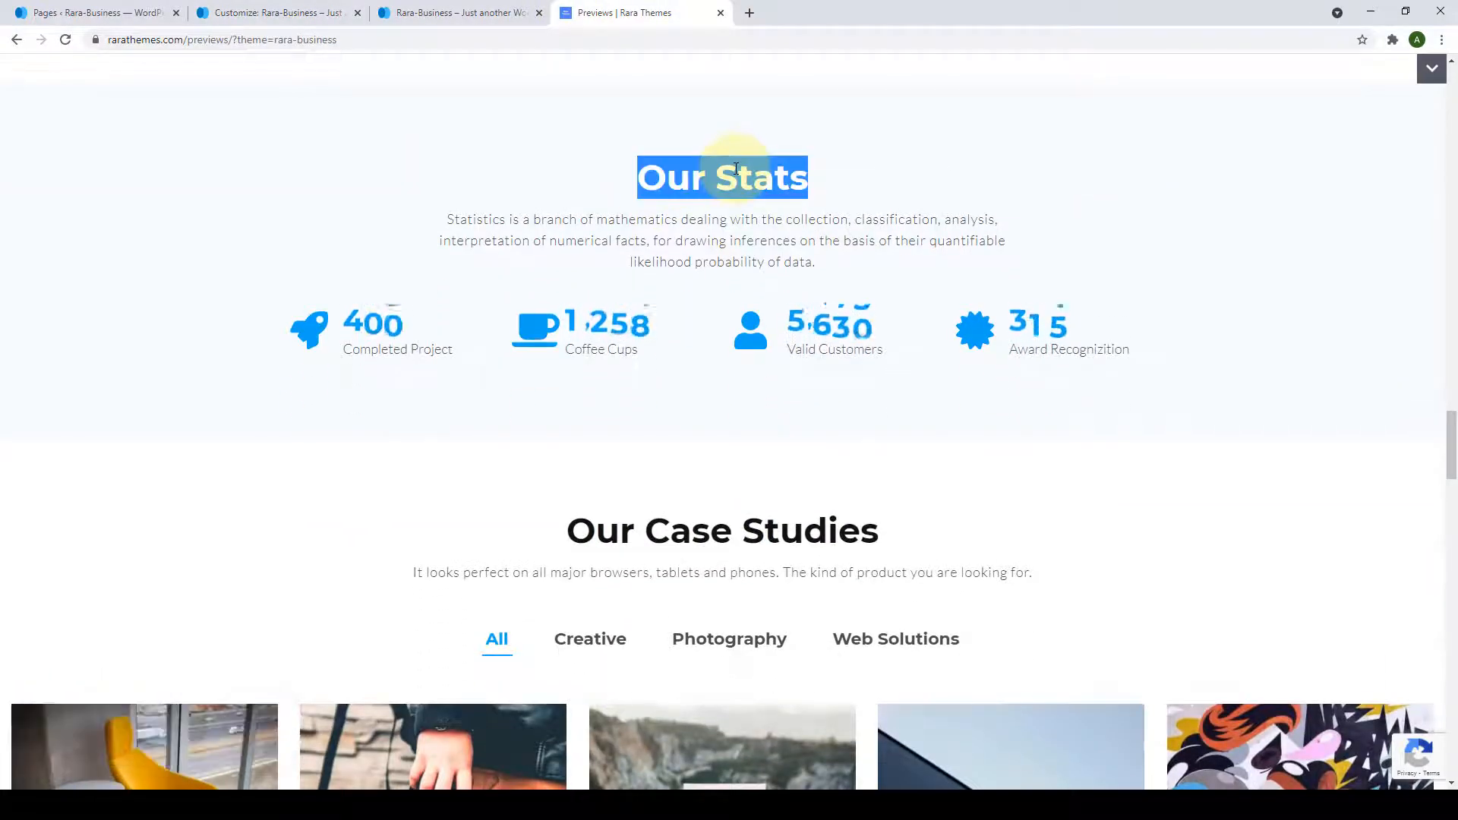
right_click(749, 176)
left_click(767, 188)
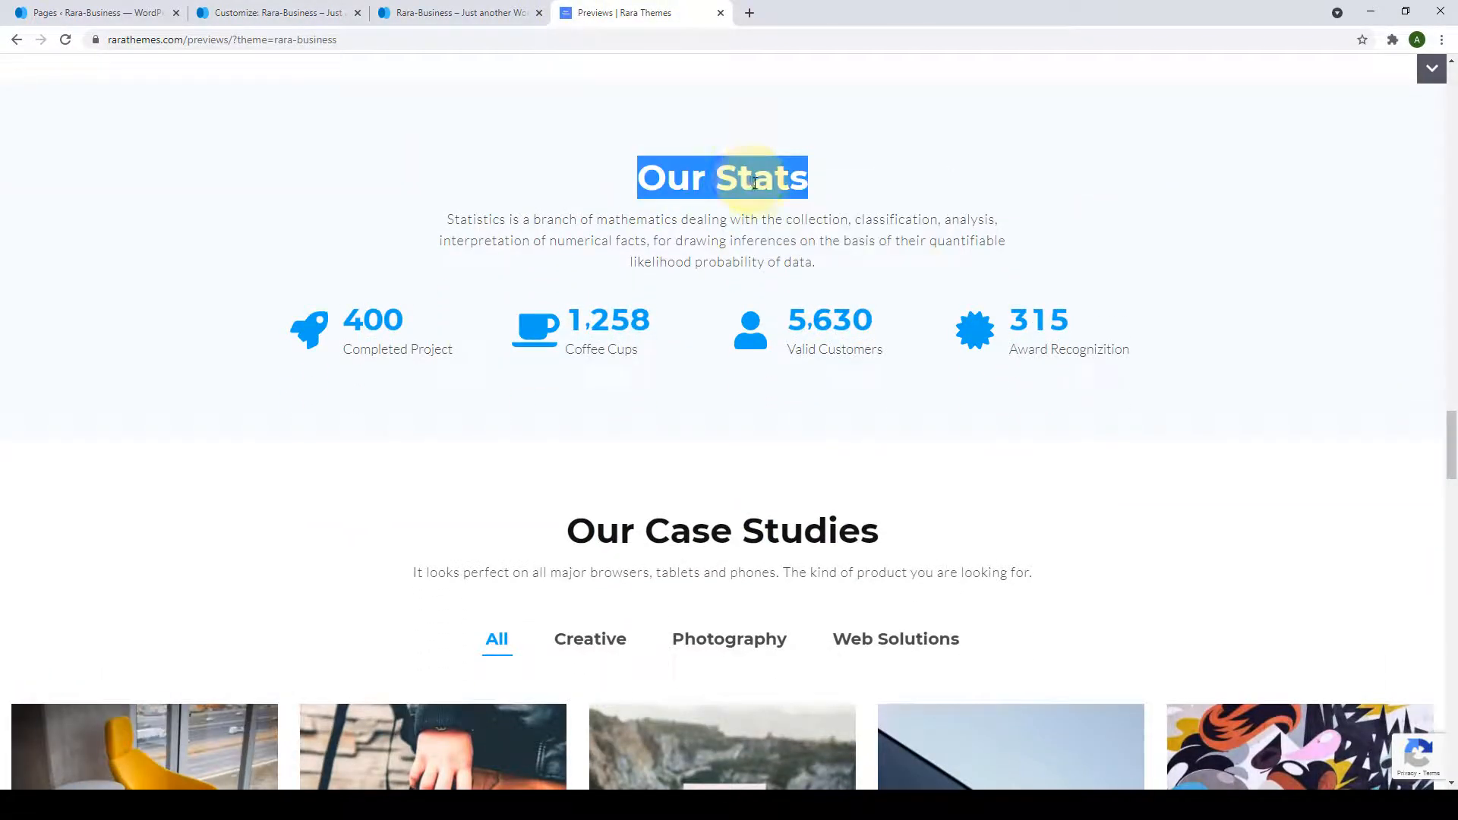
left_click(253, 11)
left_click(114, 272)
right_click(136, 273)
left_click(179, 402)
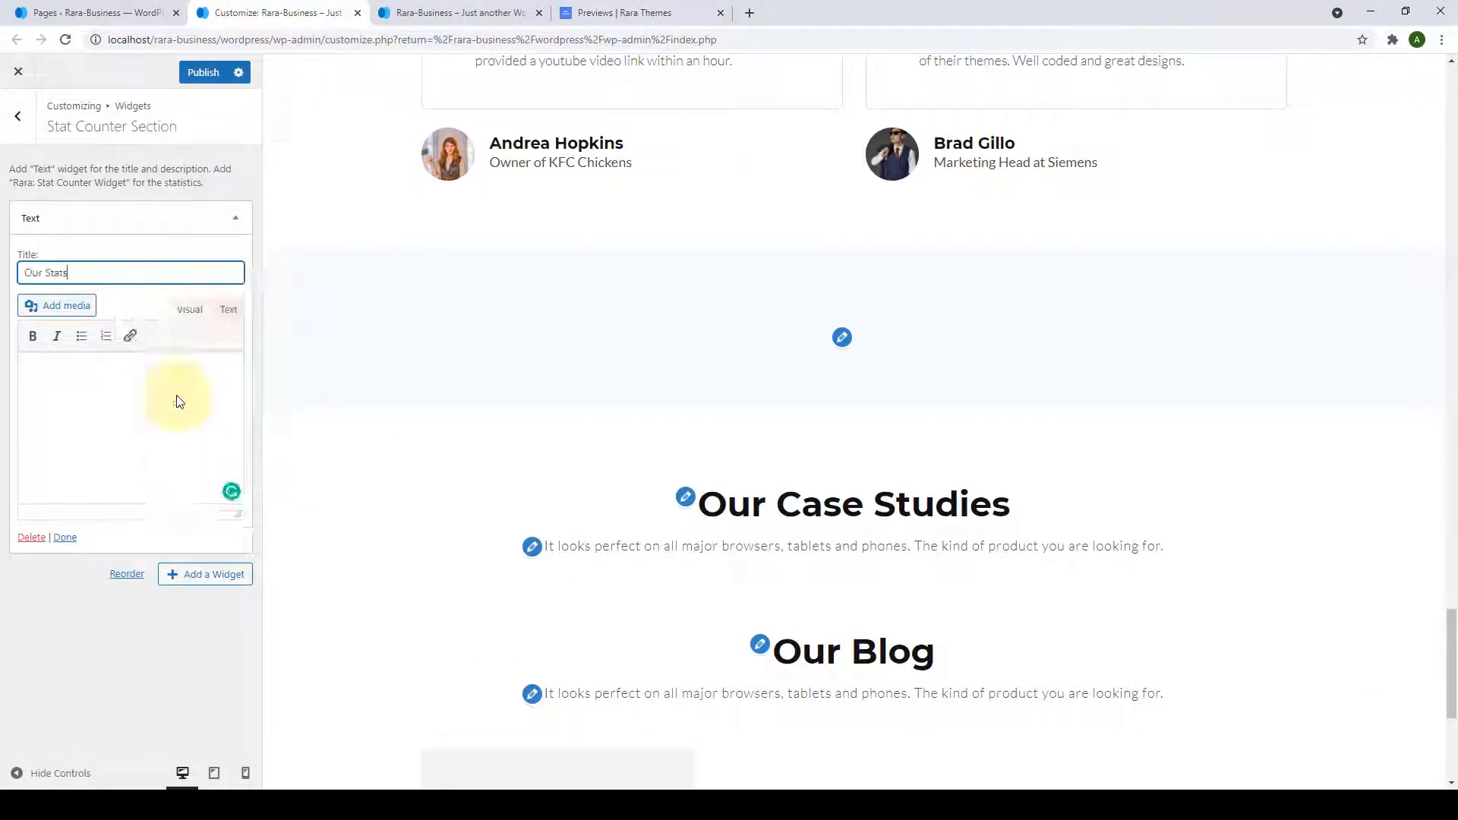
Paste the demo's description starting "Statistics is a branch of mathematics" into the Our Stats widget and finish it.
left_click(152, 371)
left_click(622, 17)
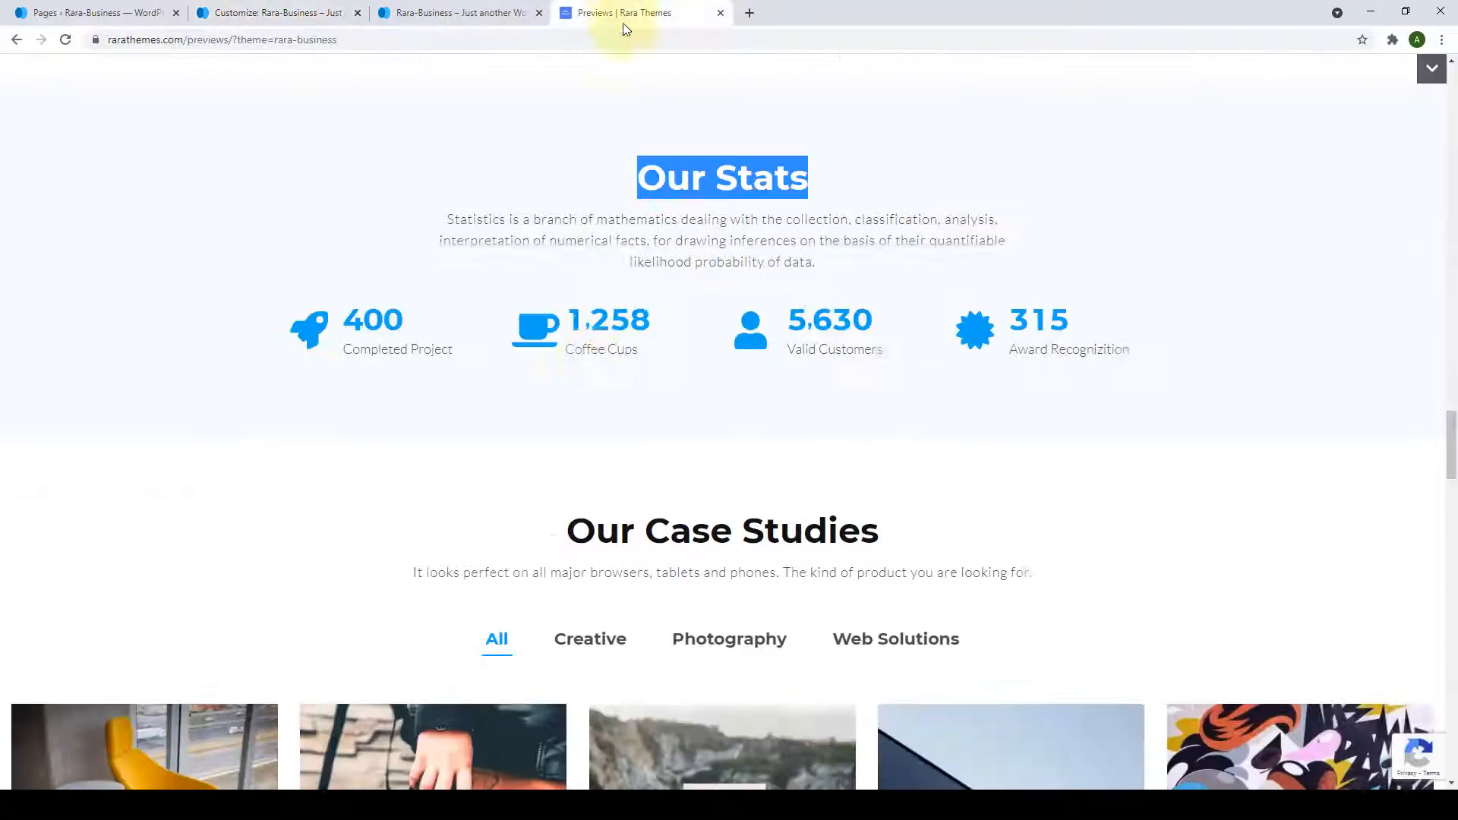
left_click(666, 215)
triple_click(662, 229)
right_click(663, 232)
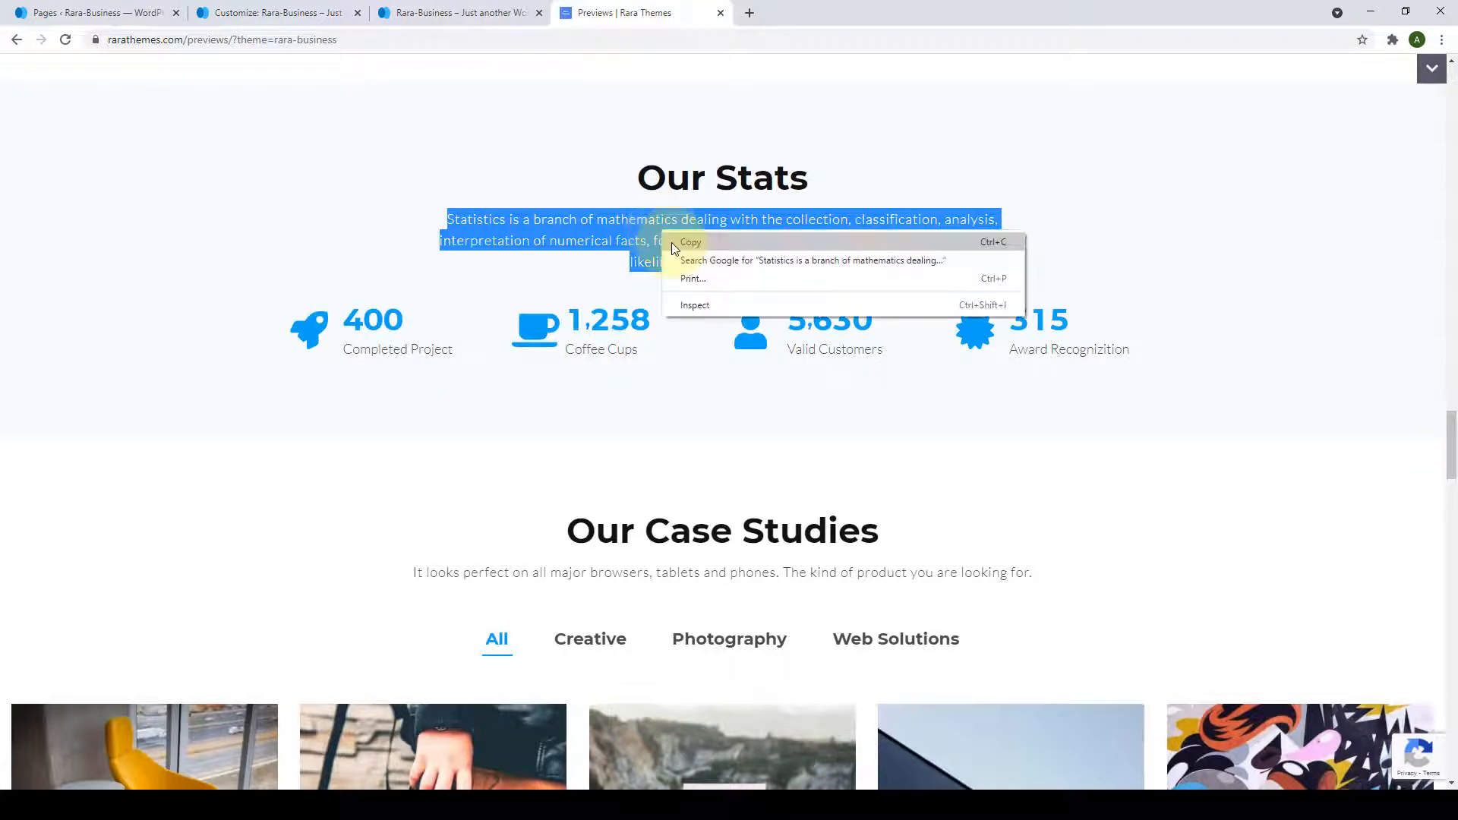
left_click(673, 248)
left_click(297, 11)
right_click(171, 380)
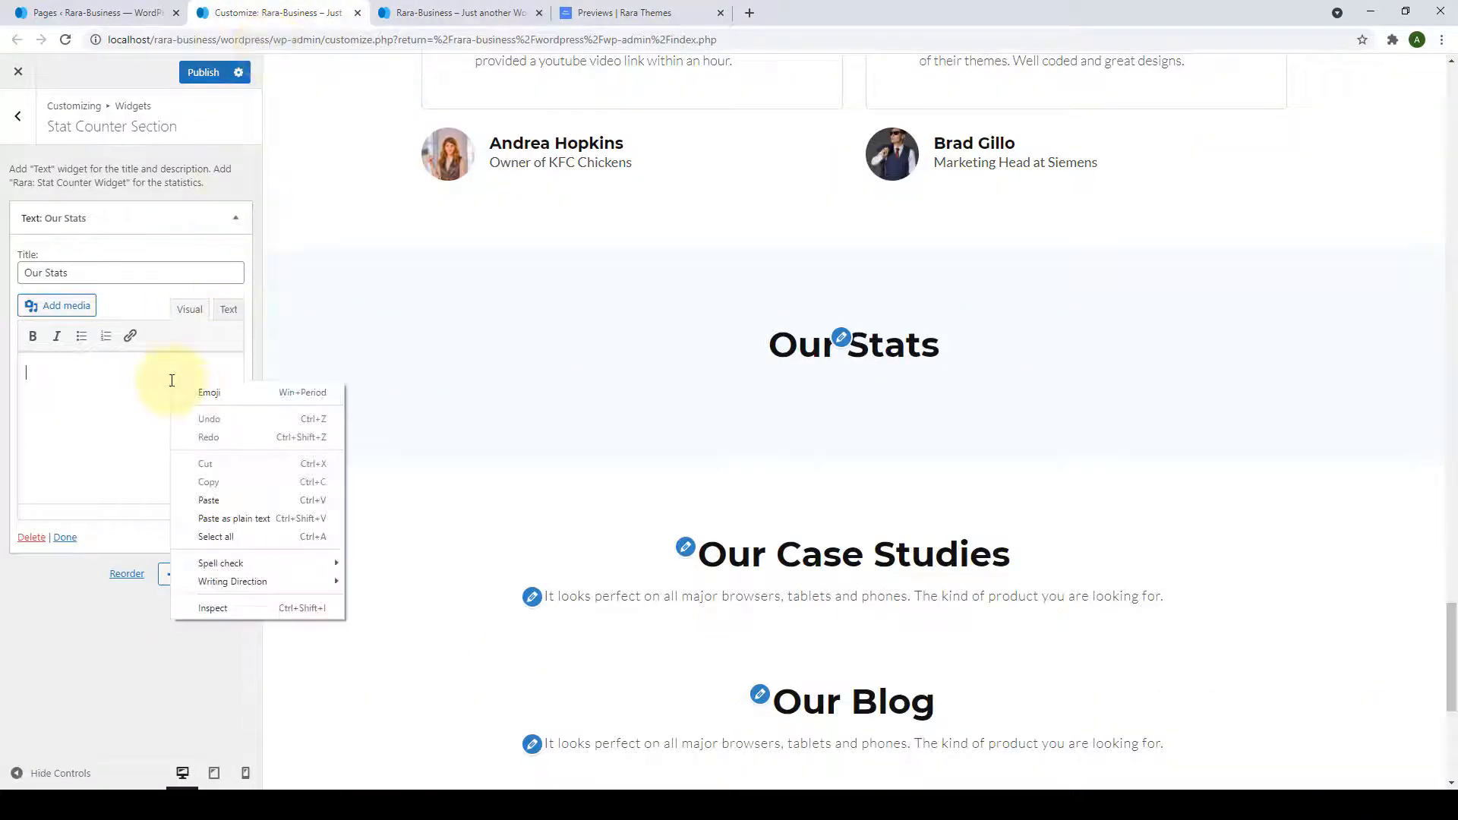
left_click(232, 500)
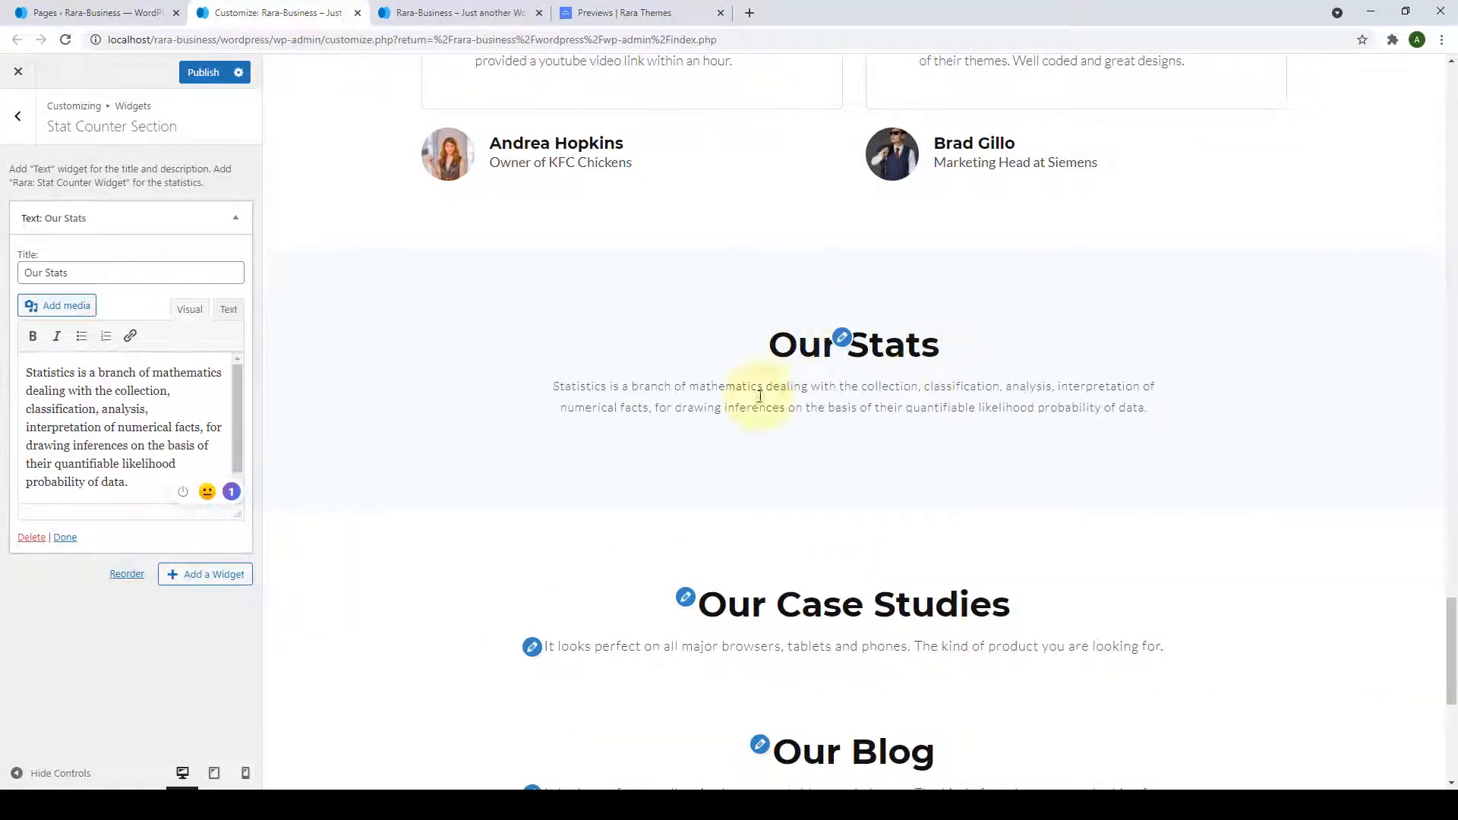
left_click(66, 537)
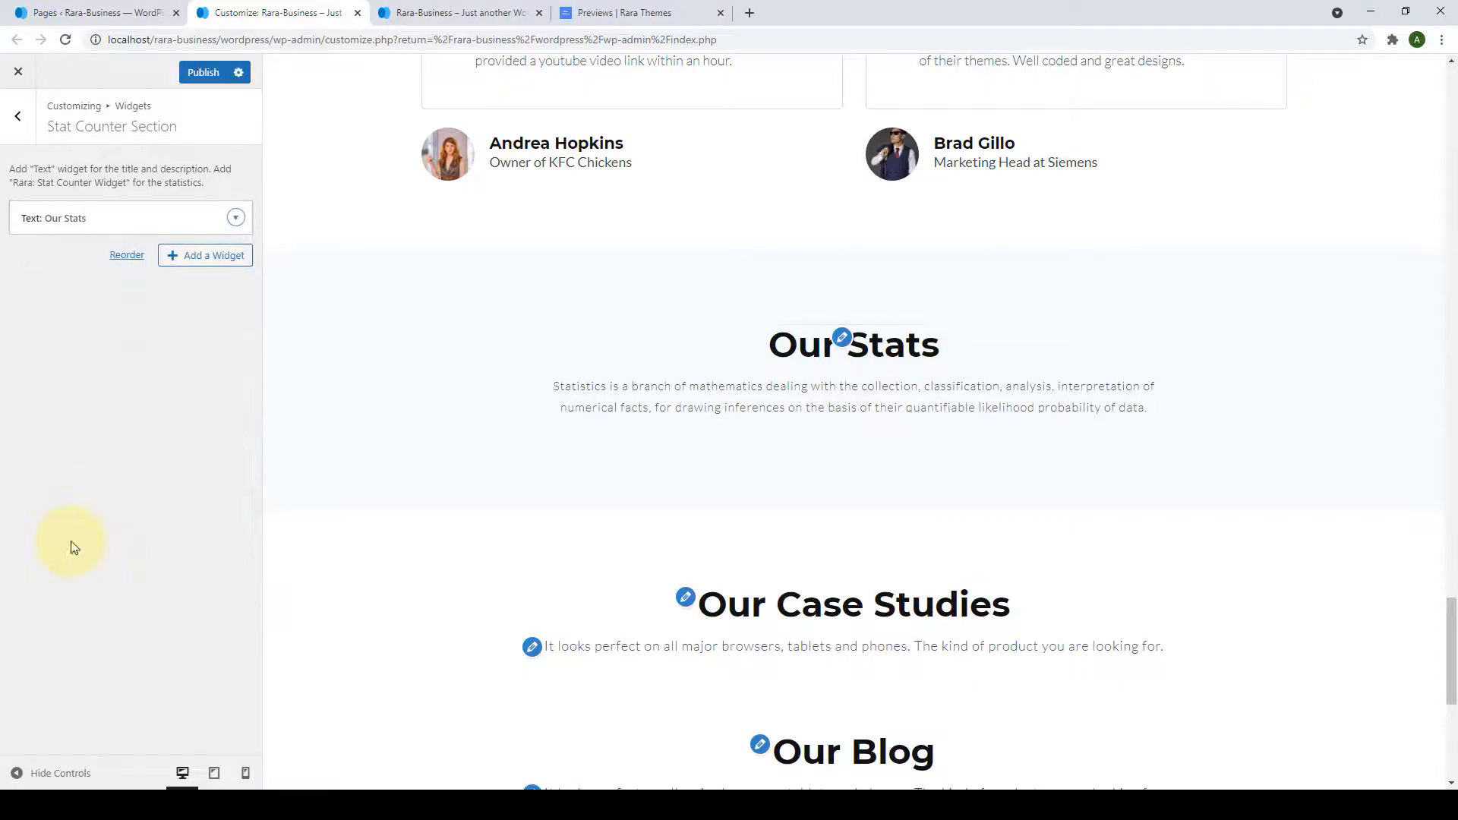
Search the widgets for "stat" and add a Rara: Stat Counter Widget to the Stat Counter Section.
left_click(169, 260)
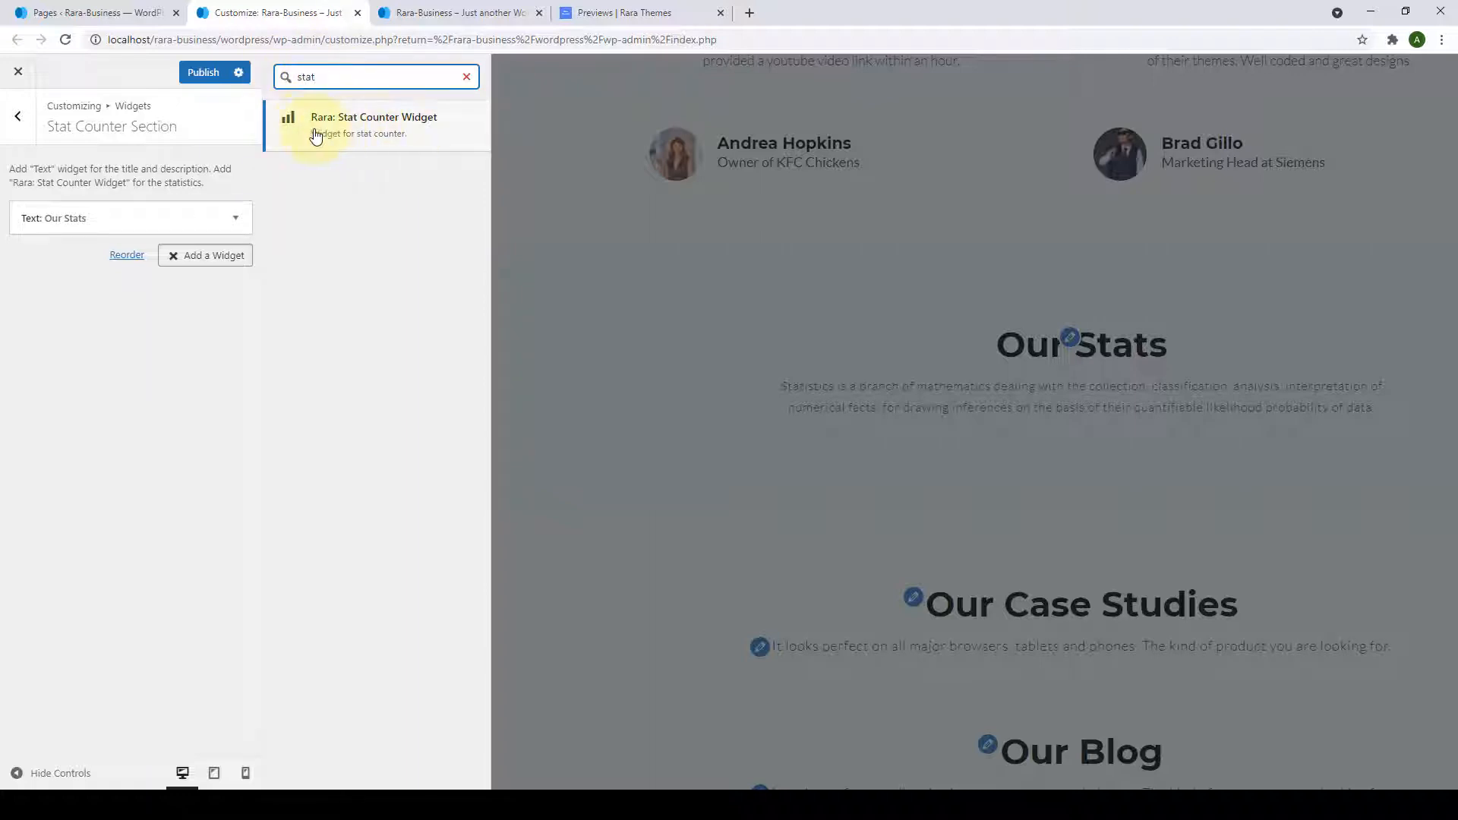
left_click(386, 135)
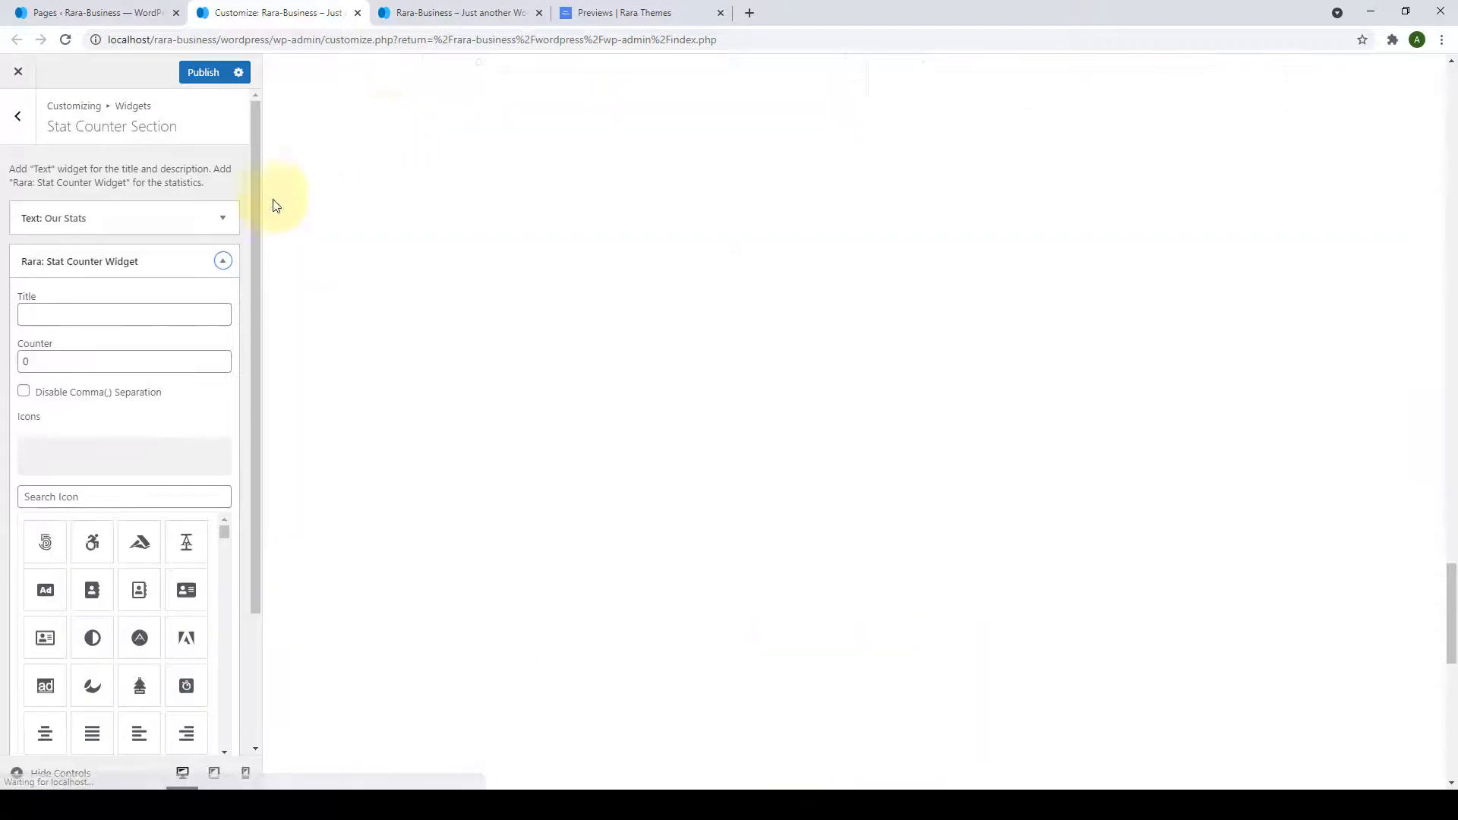
scroll(173, 319, "down", 1)
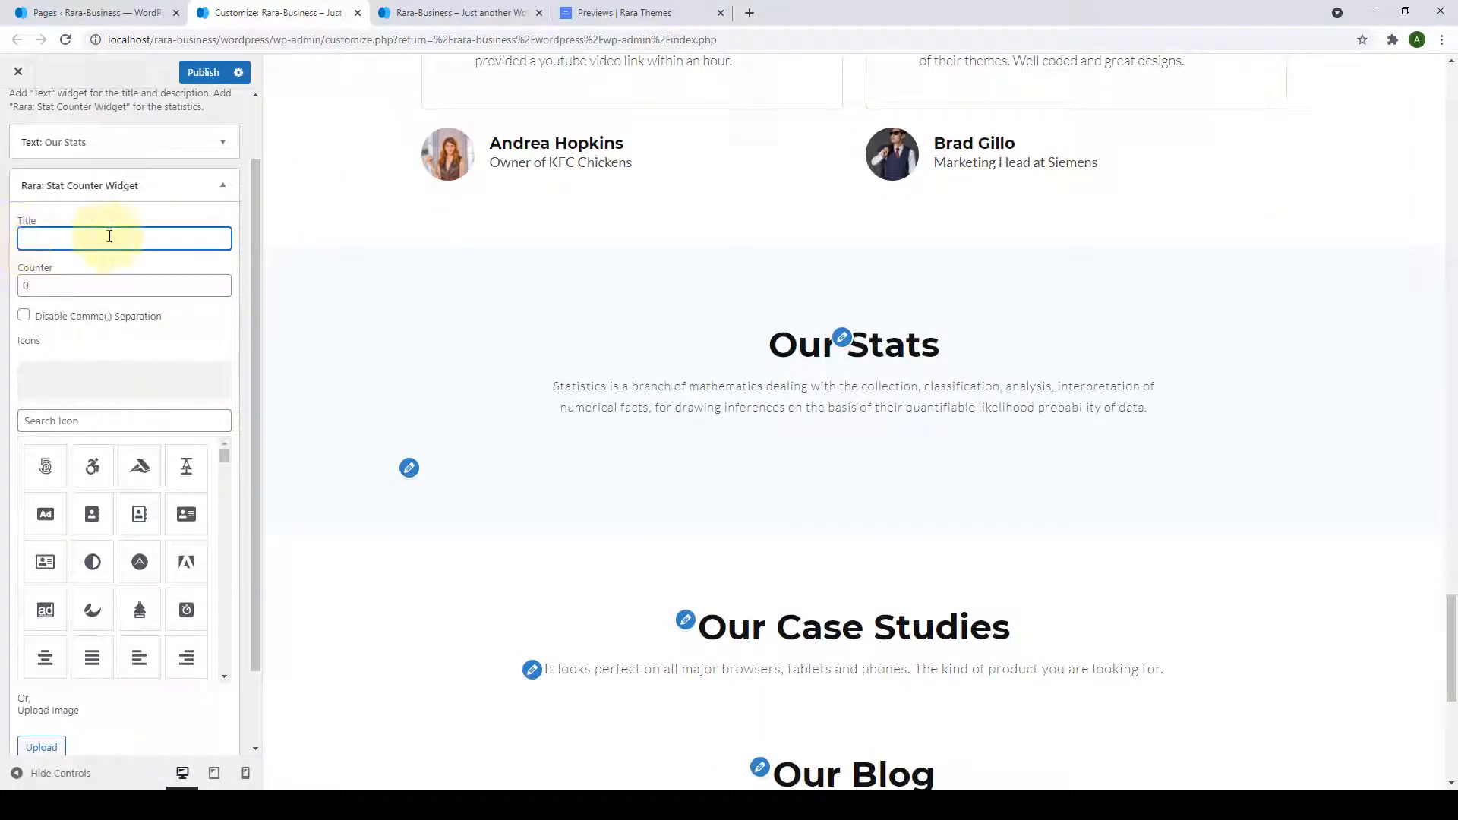
Copy the label "Completed Project" from the demo into the stat counter widget's title.
left_click(593, 7)
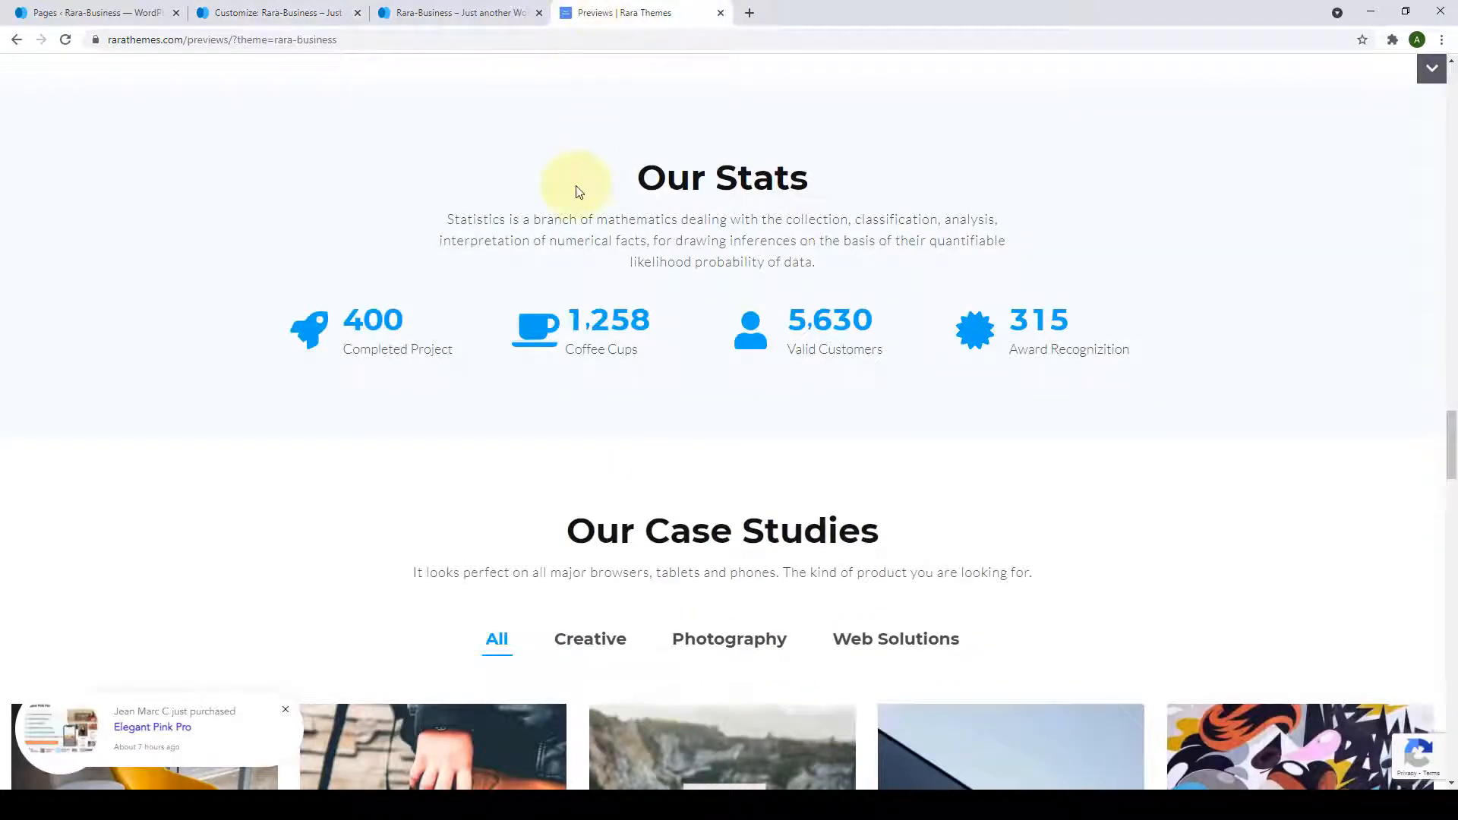
triple_click(440, 272)
right_click(454, 275)
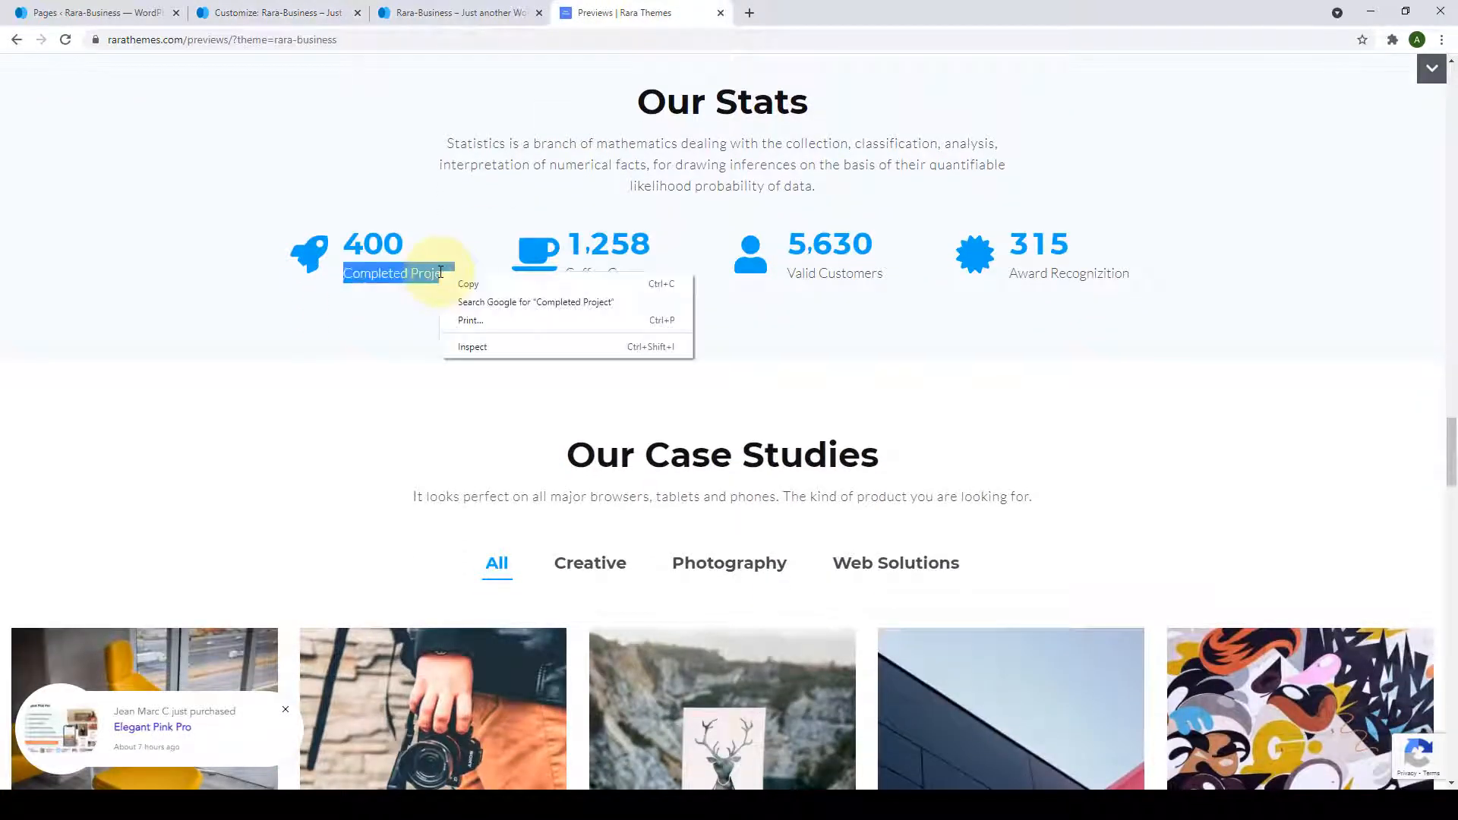
left_click(460, 286)
left_click(296, 6)
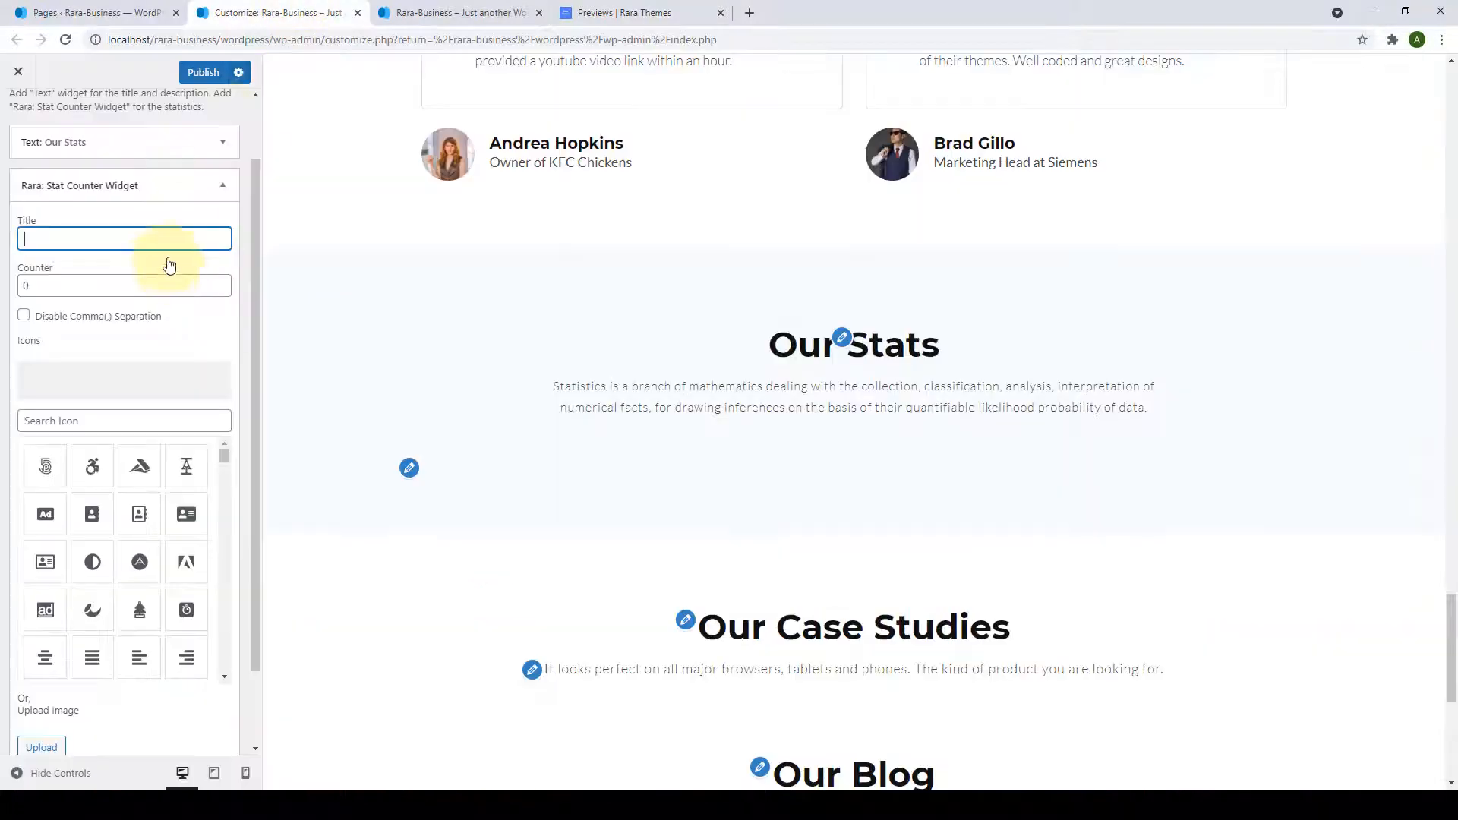
right_click(161, 237)
left_click(205, 359)
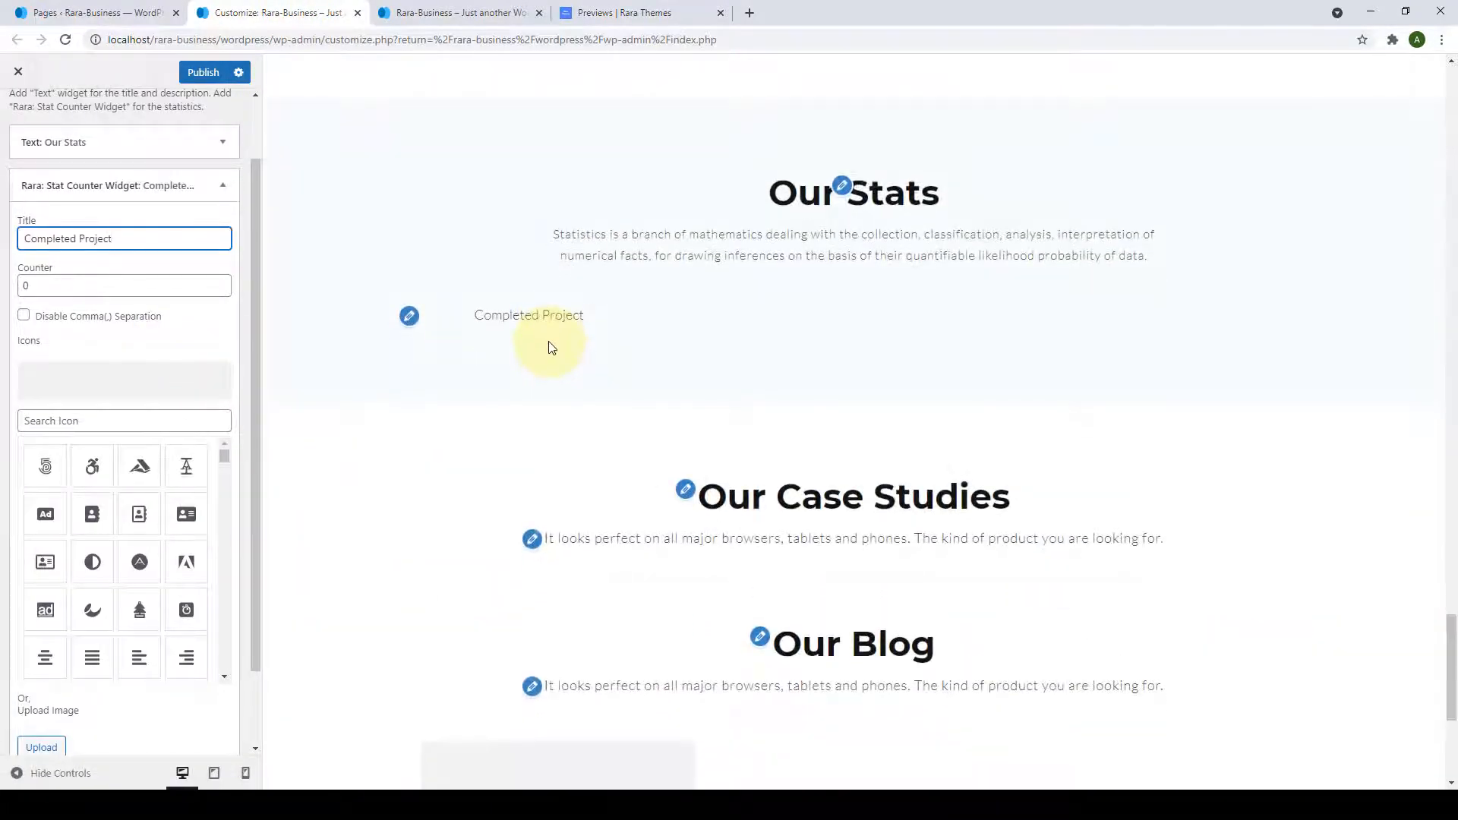
Set the Completed Project counter to 4000 and try disabling its comma separation before enabling it again.
left_click(108, 287)
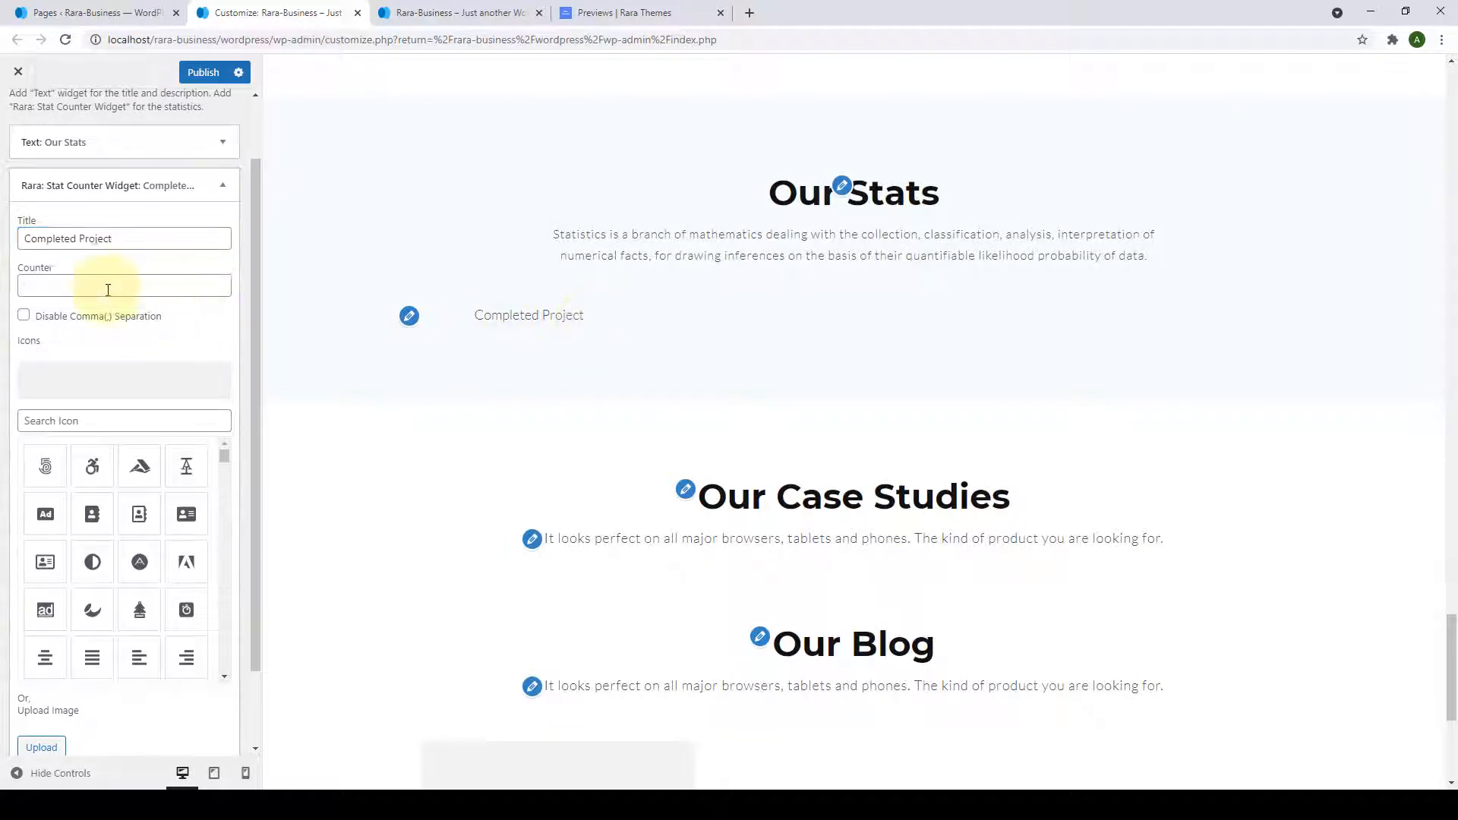
left_click(107, 290)
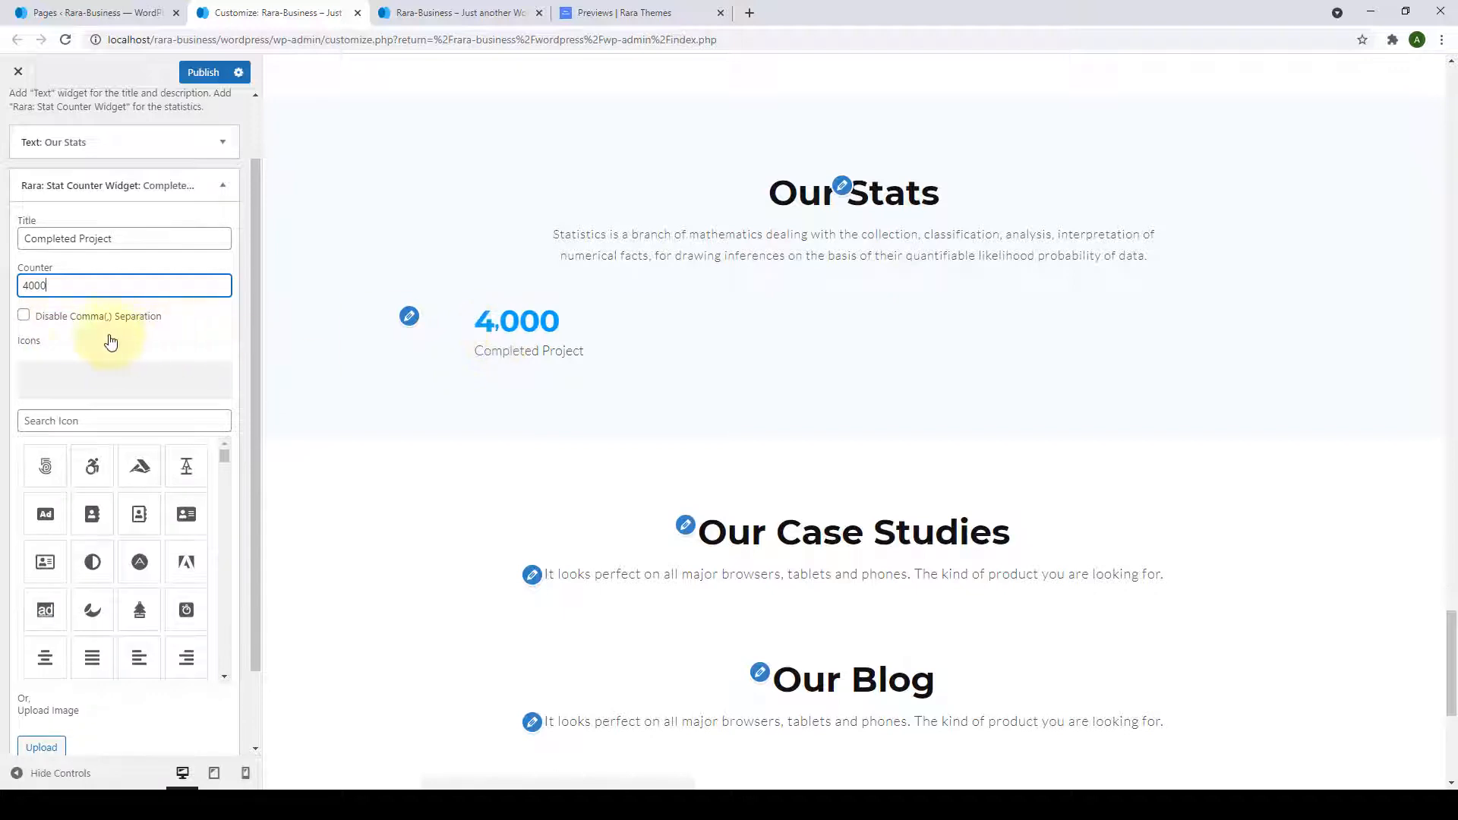
left_click(24, 316)
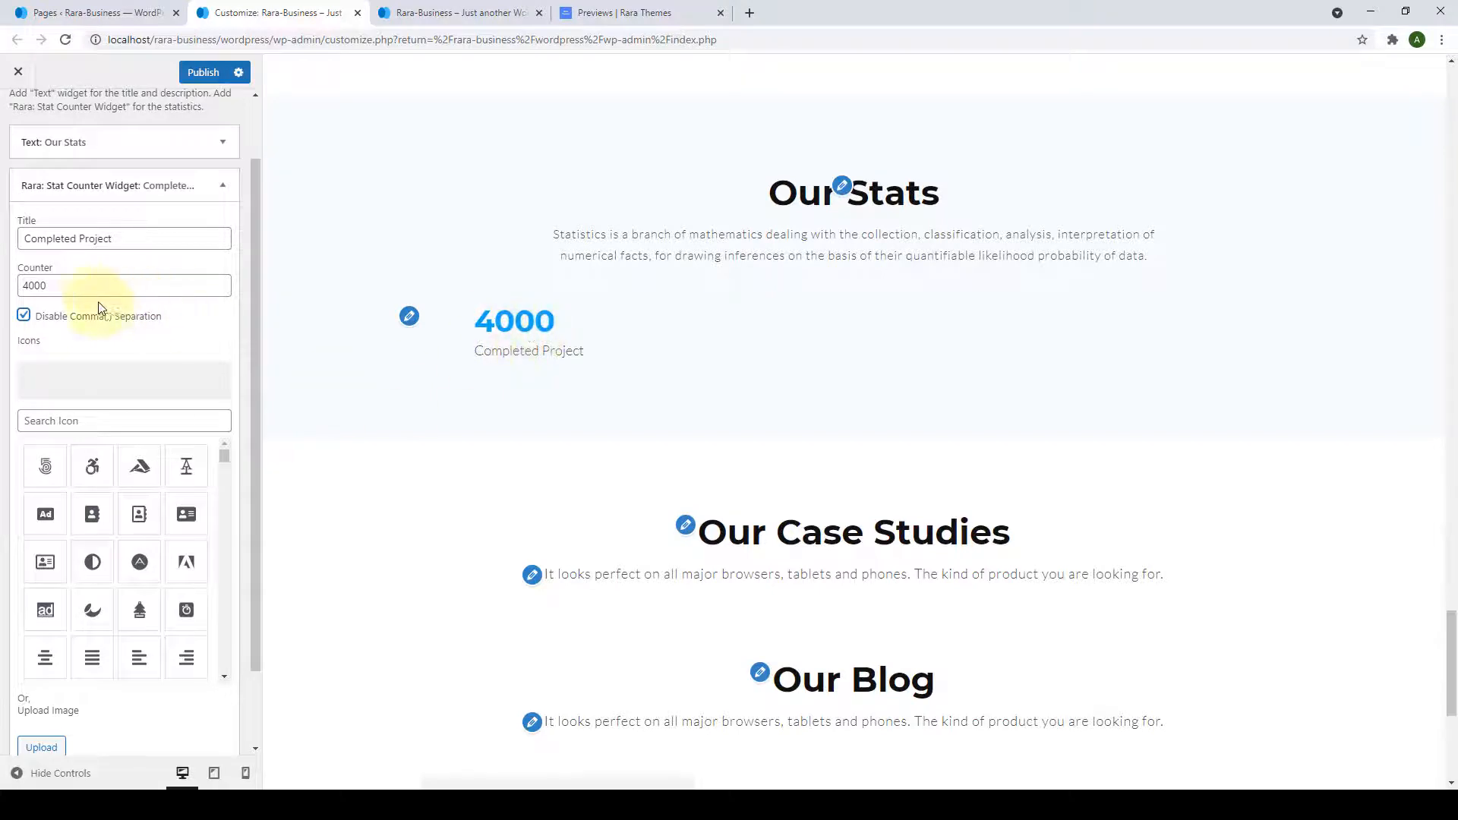
left_click(24, 316)
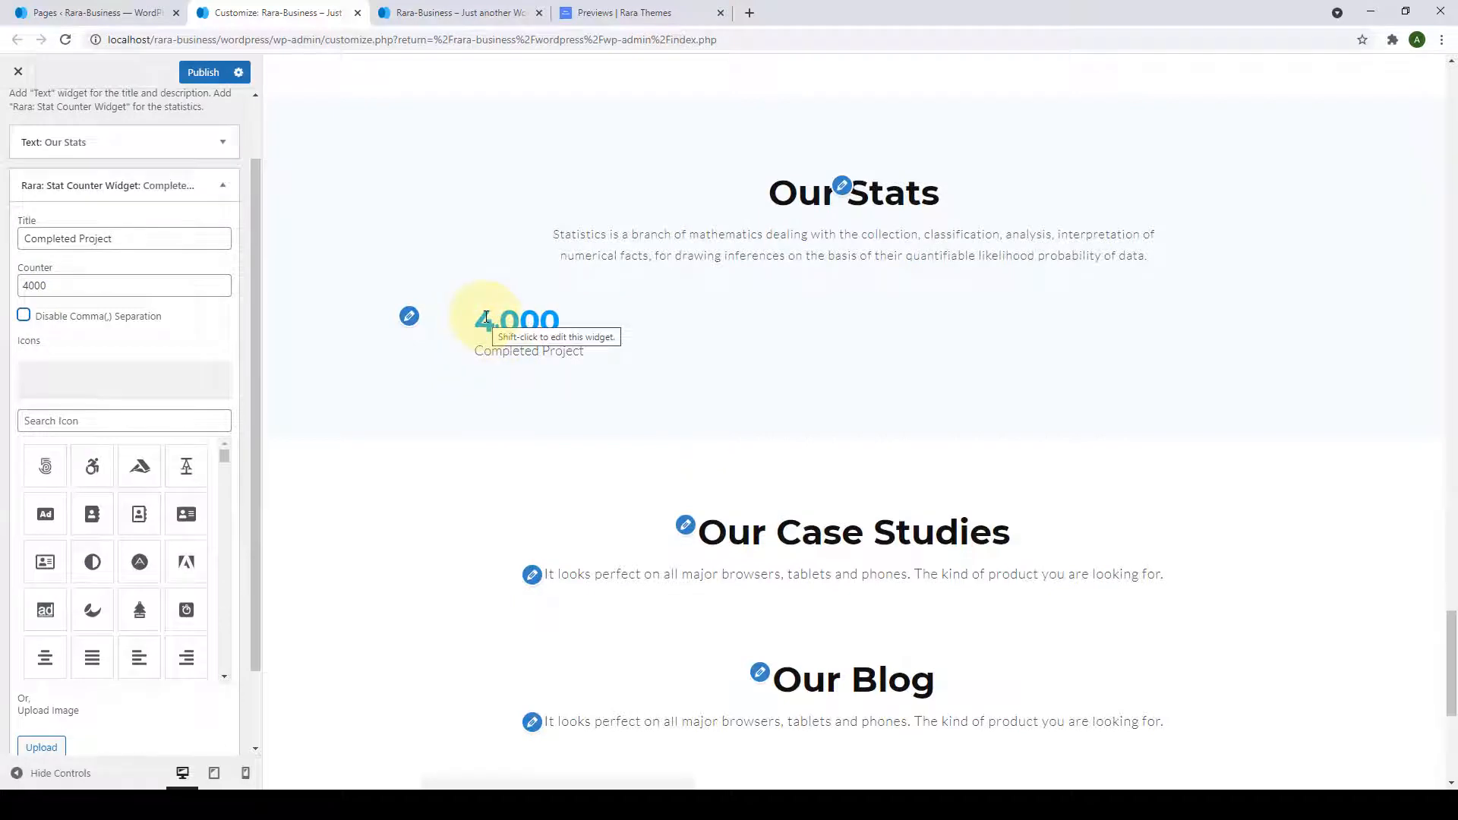
Examine the icon choices and the image upload option of the Completed Project stat counter widget.
left_click_drag(253, 362, 253, 443)
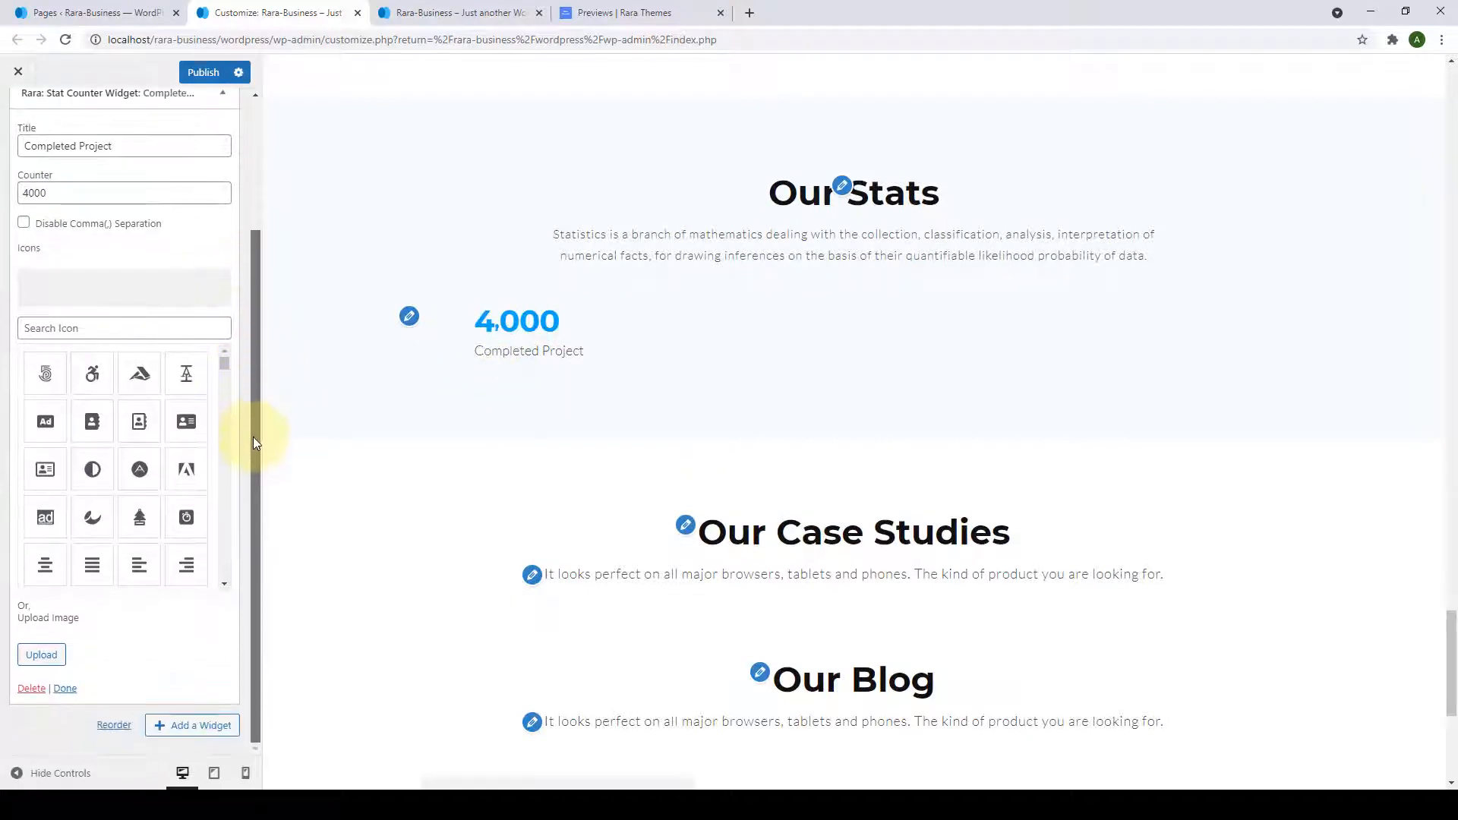
scroll(185, 453, "down", 3)
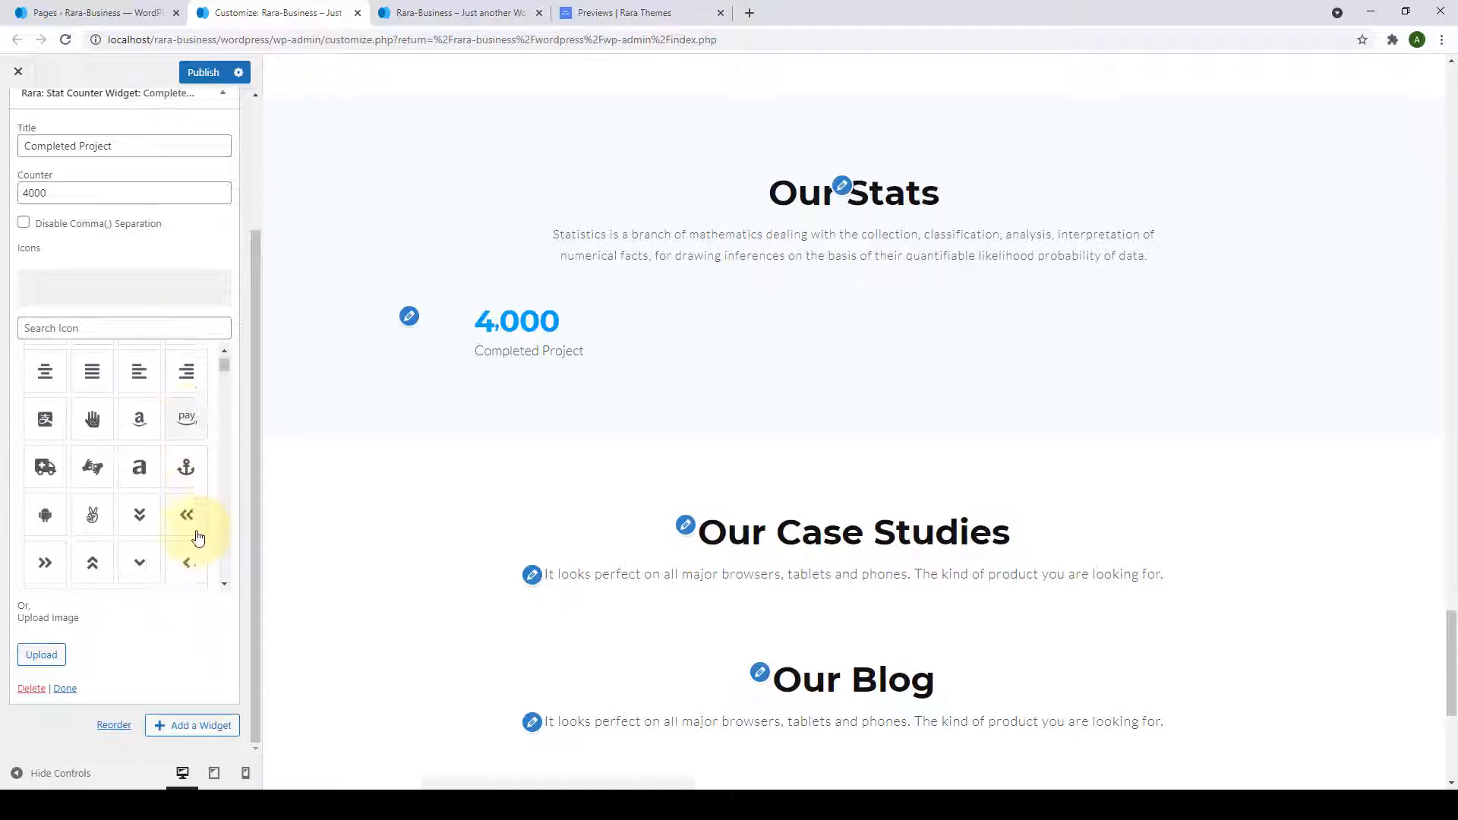
scroll(199, 537, "down", 10)
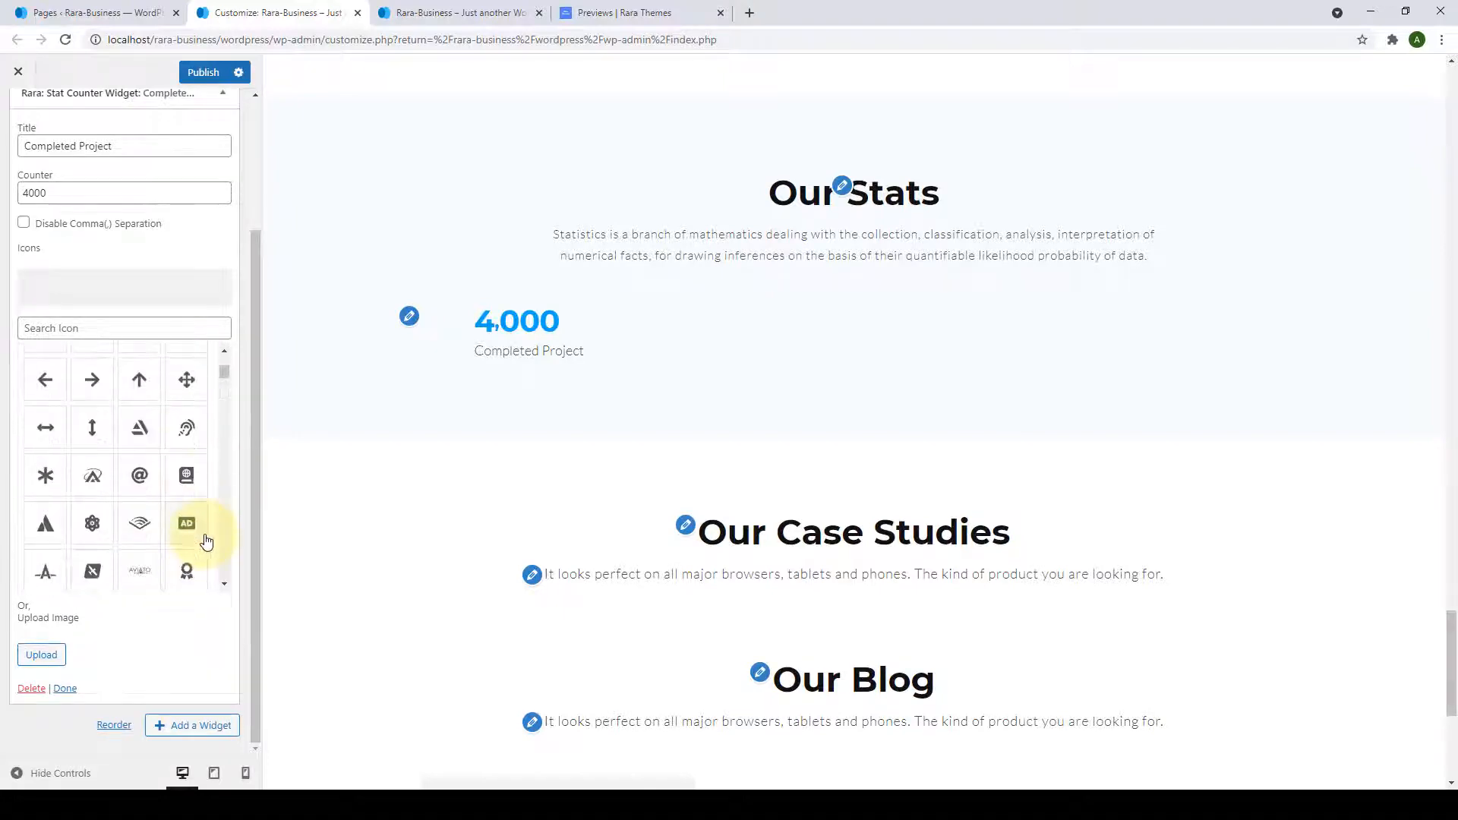
scroll(203, 539, "up", 15)
left_click(41, 658)
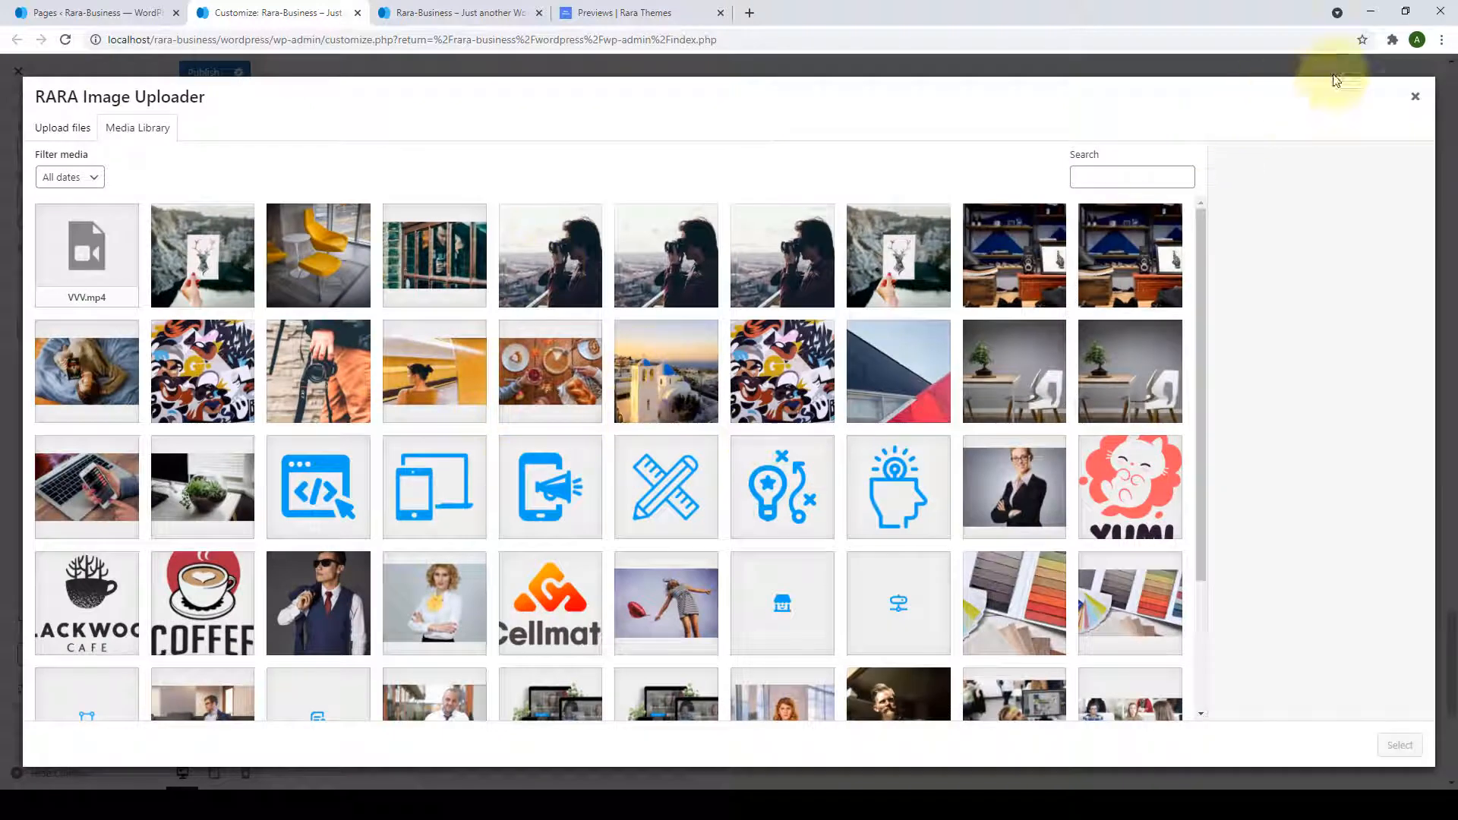
left_click(1414, 97)
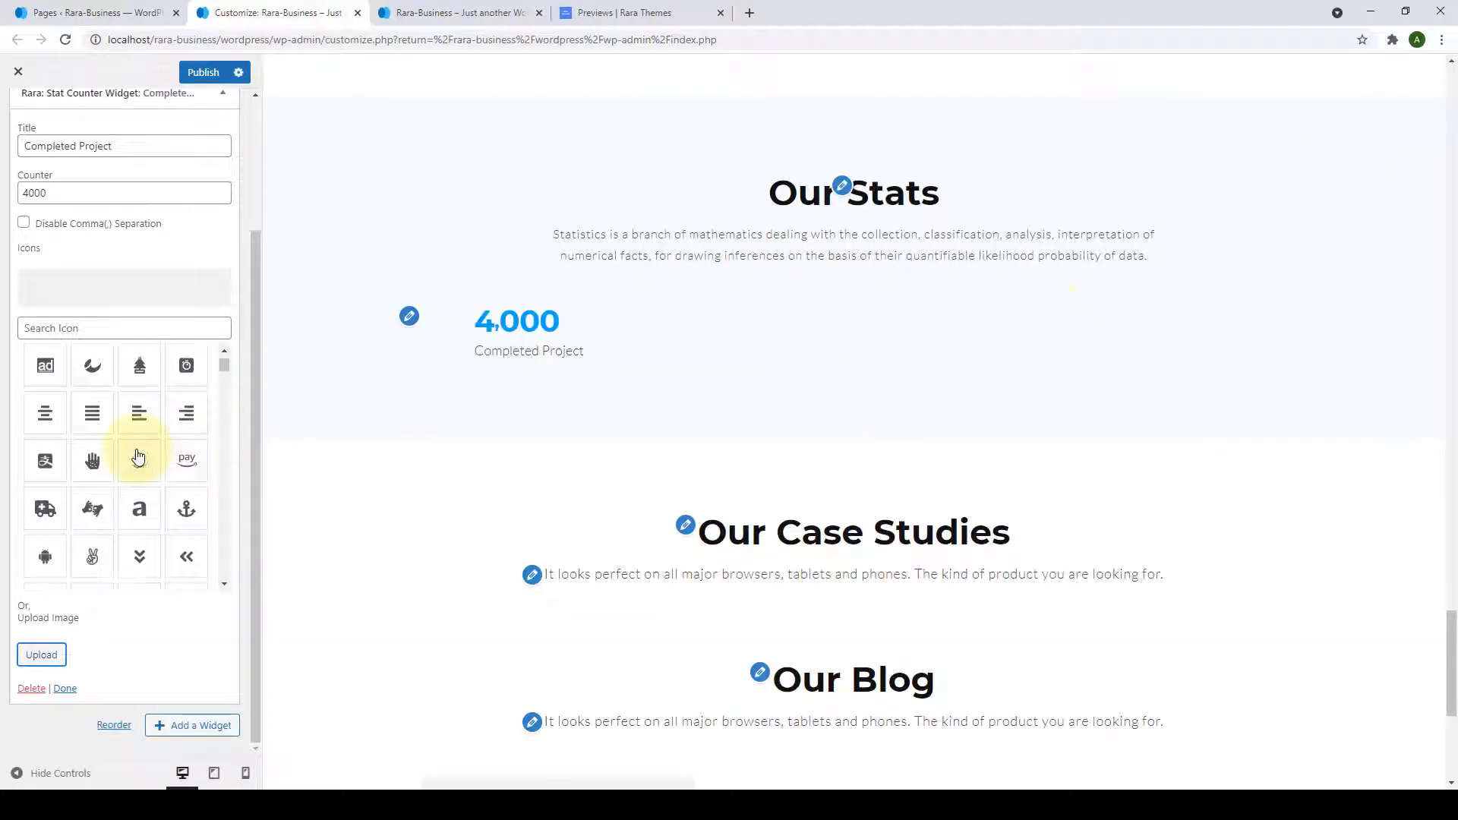
scroll(140, 463, "up", 5)
scroll(161, 547, "down", 3)
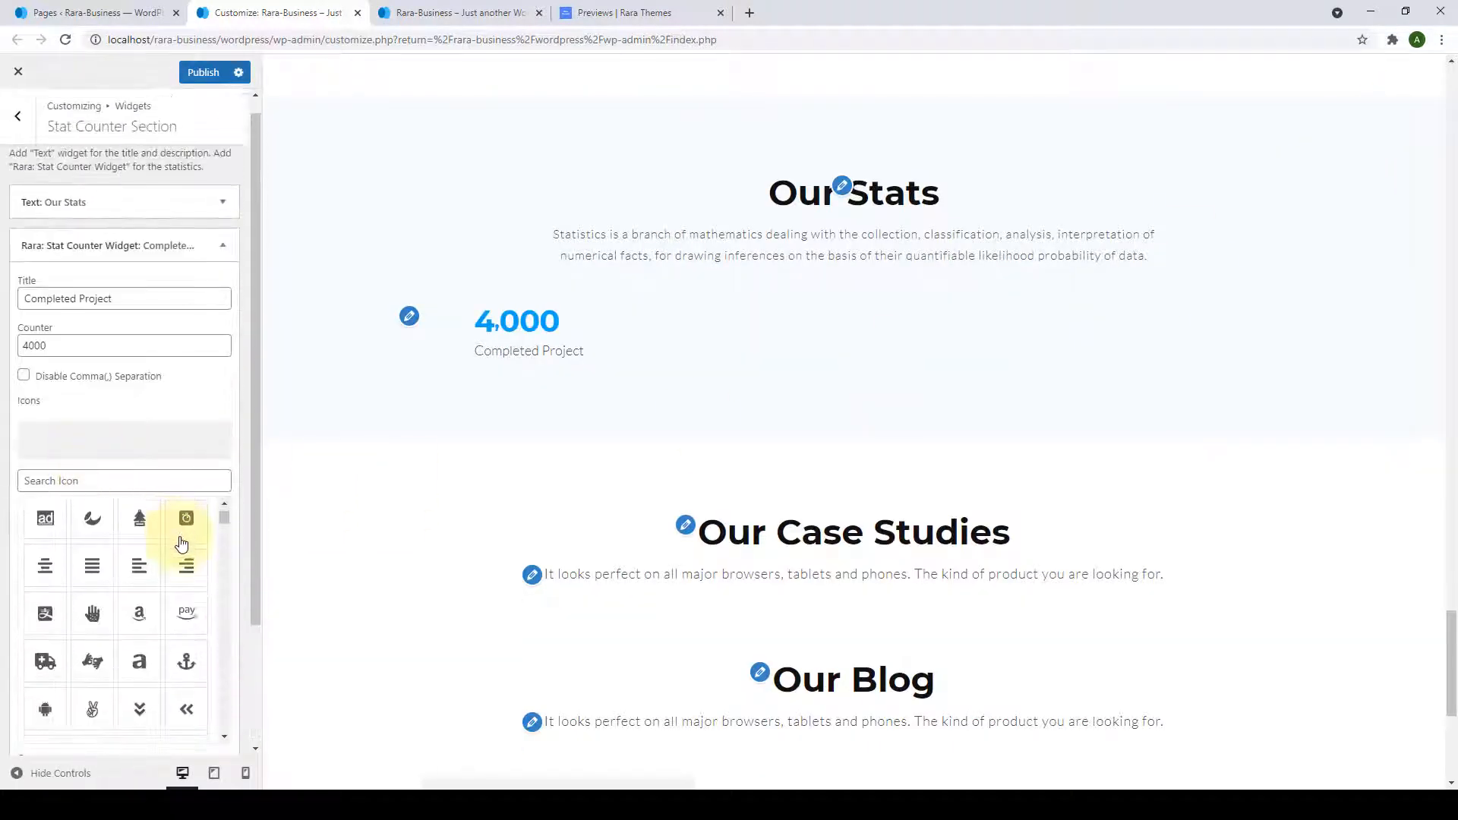
scroll(252, 529, "down", 1)
scroll(252, 529, "down", 2)
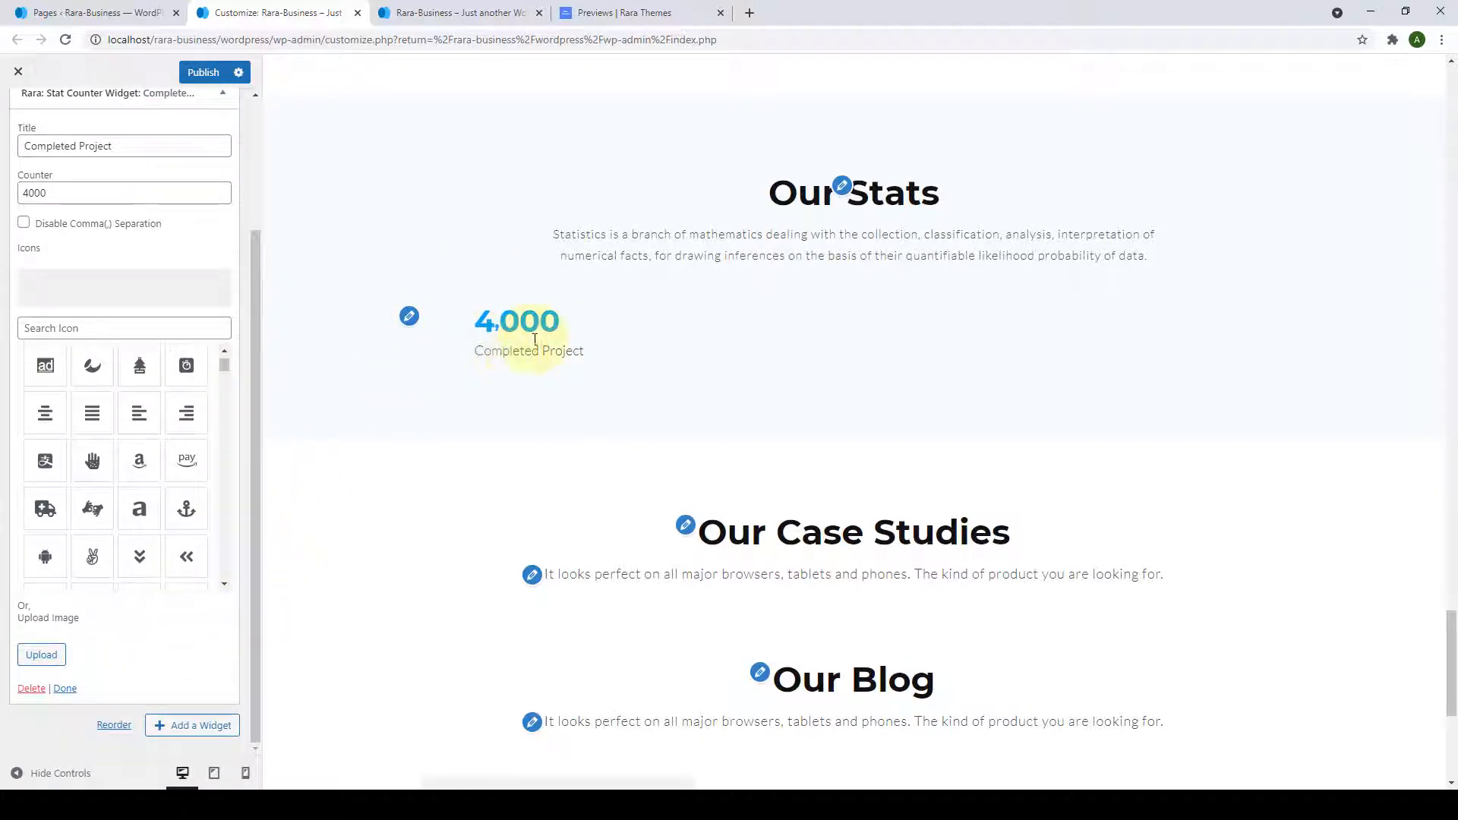
Check the demo's Completed Project icon, search the icons for "rocket", assign the rocket and finish the widget.
left_click(714, 6)
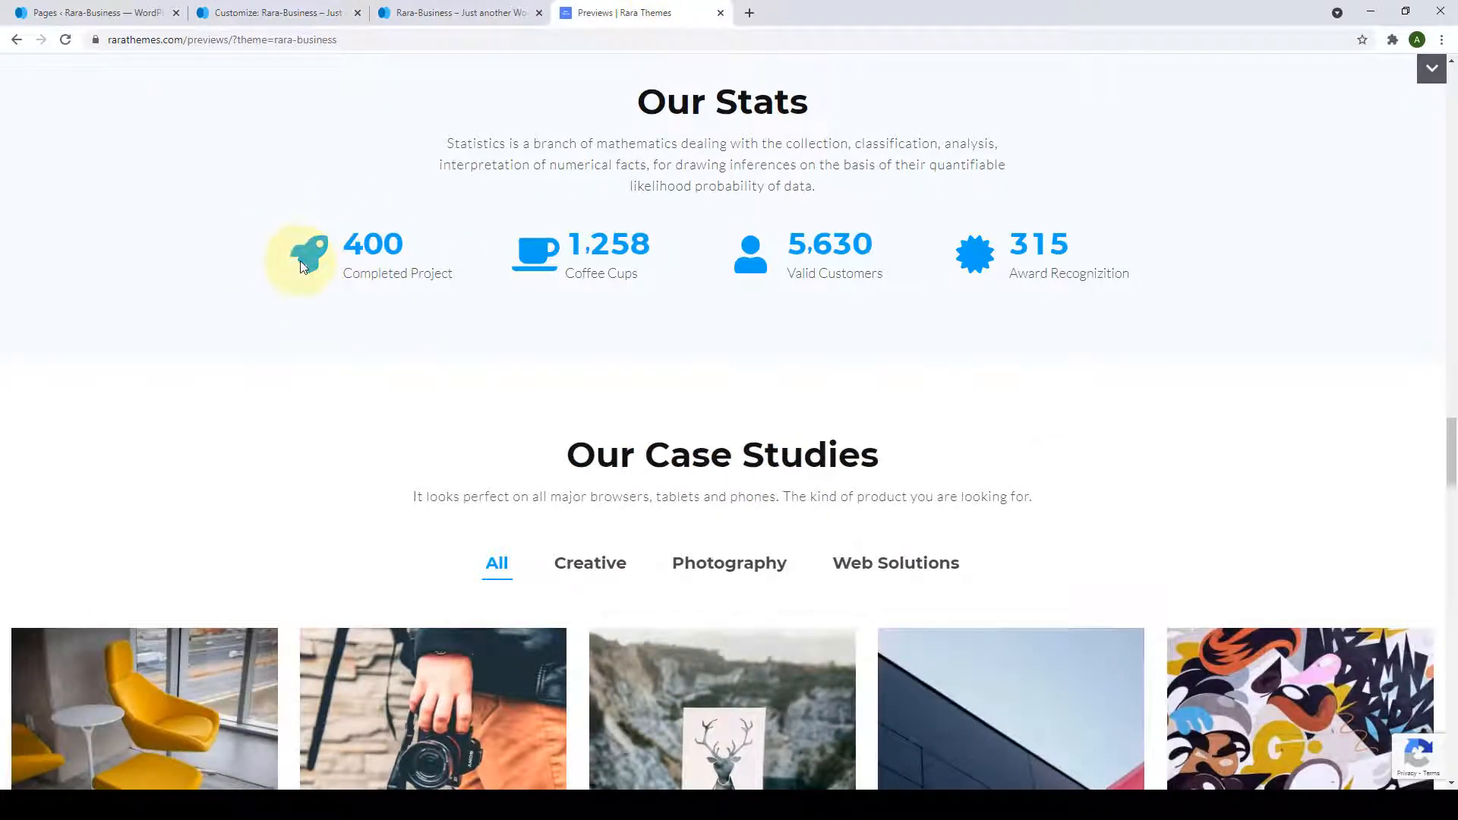
left_click(312, 9)
left_click(49, 327)
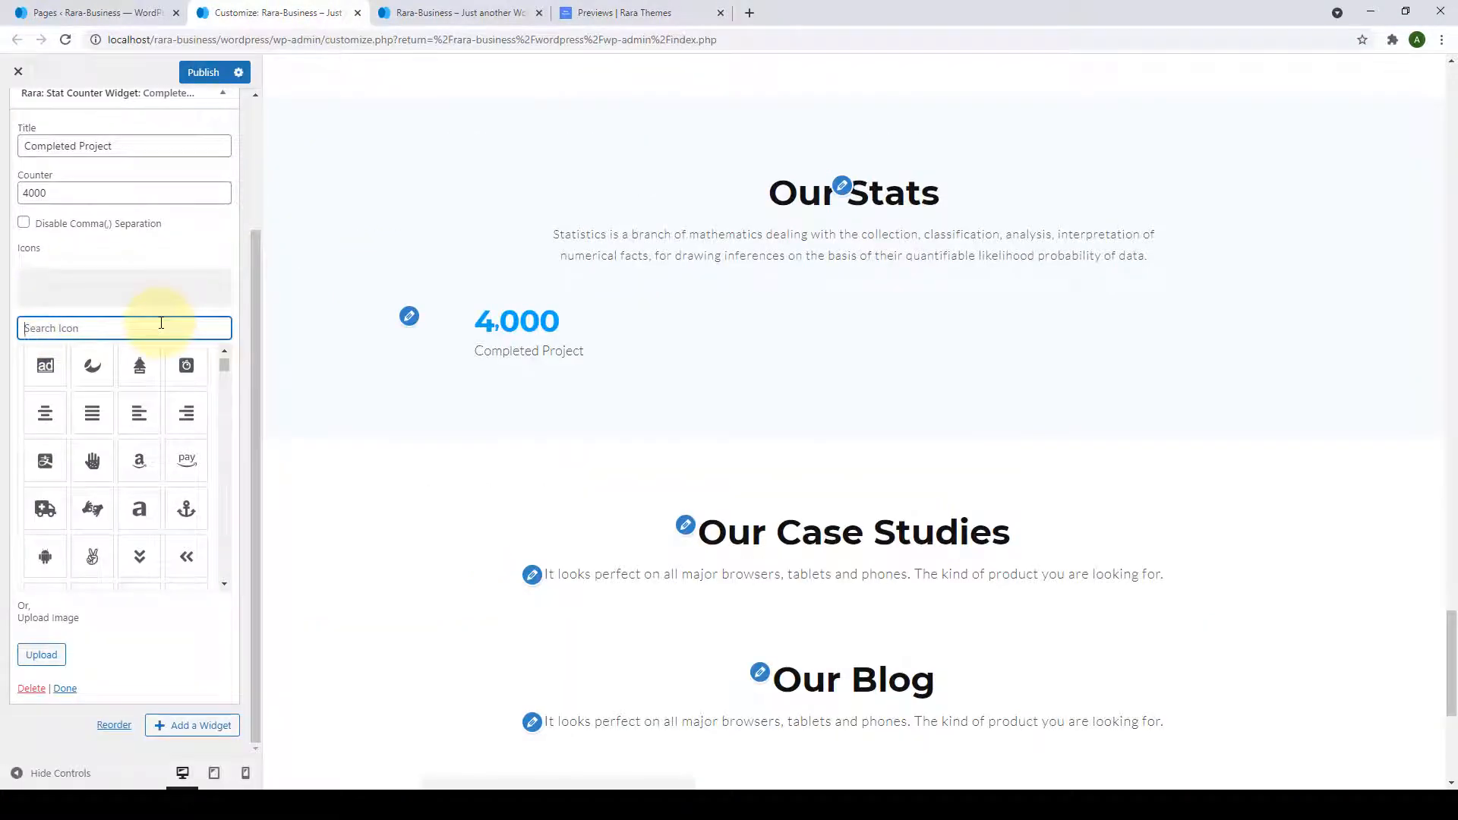
scroll(197, 486, "down", 15)
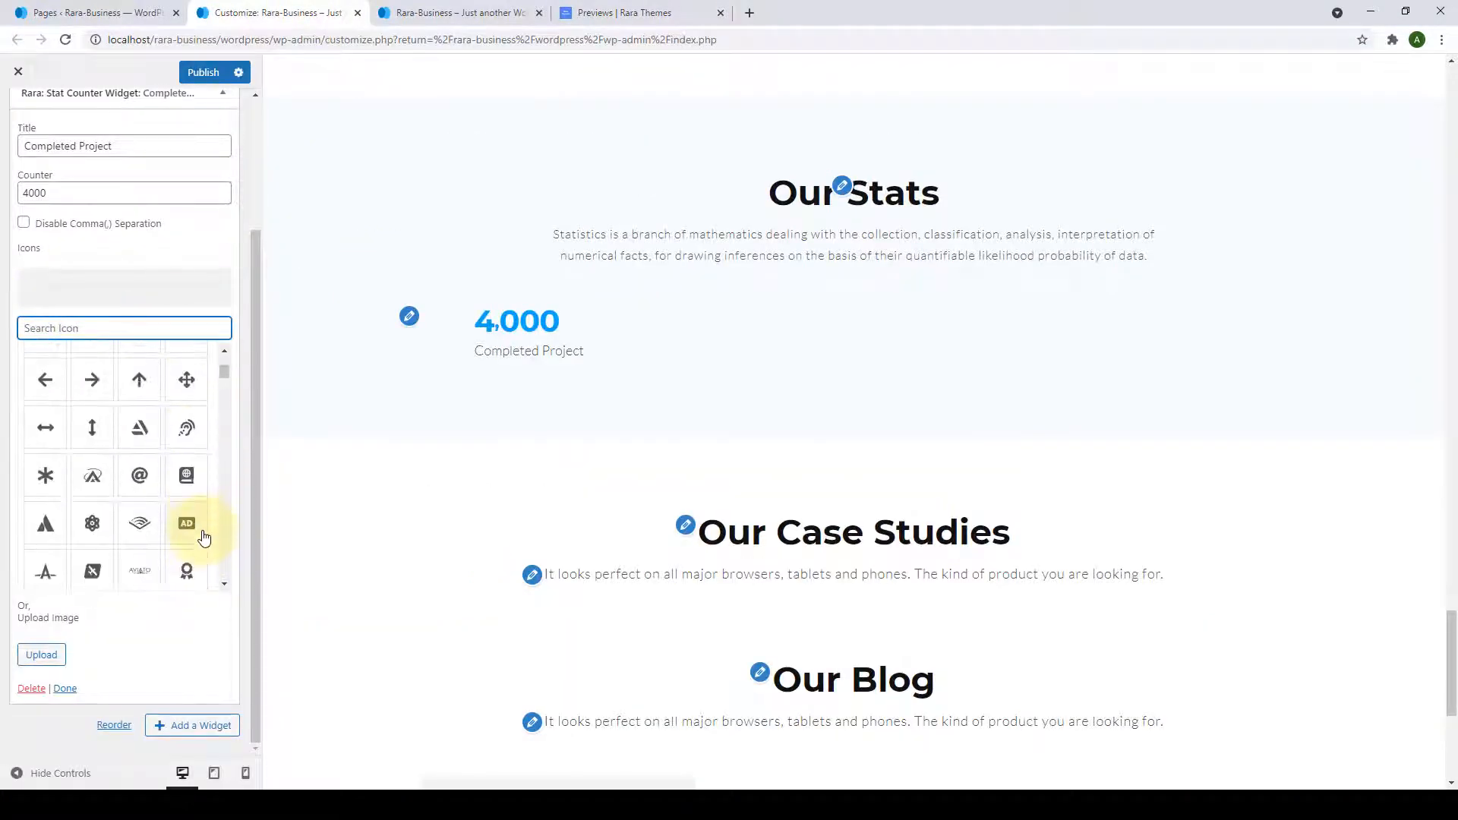
scroll(201, 530, "up", 15)
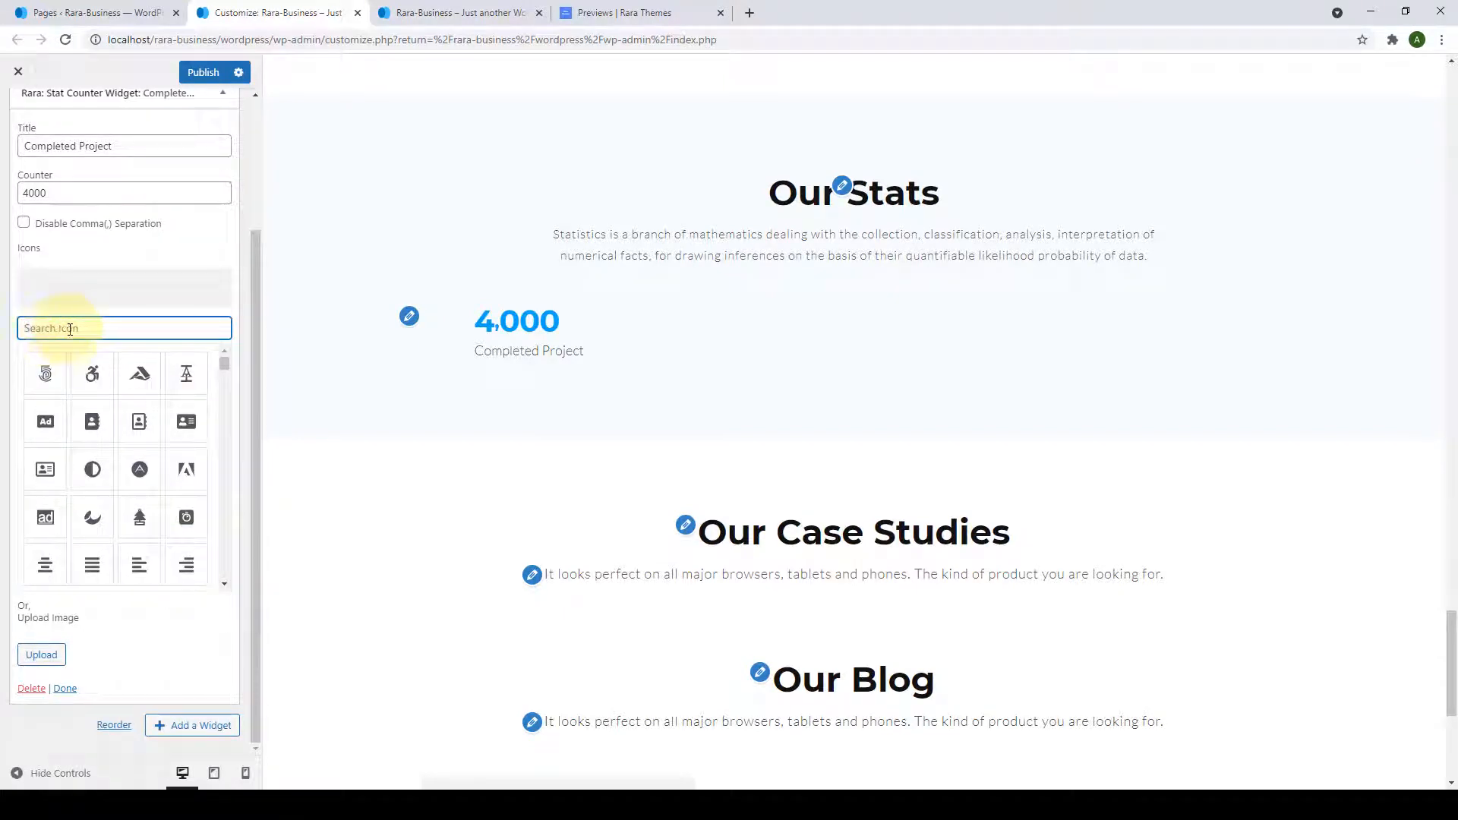
type("l")
type("oc")
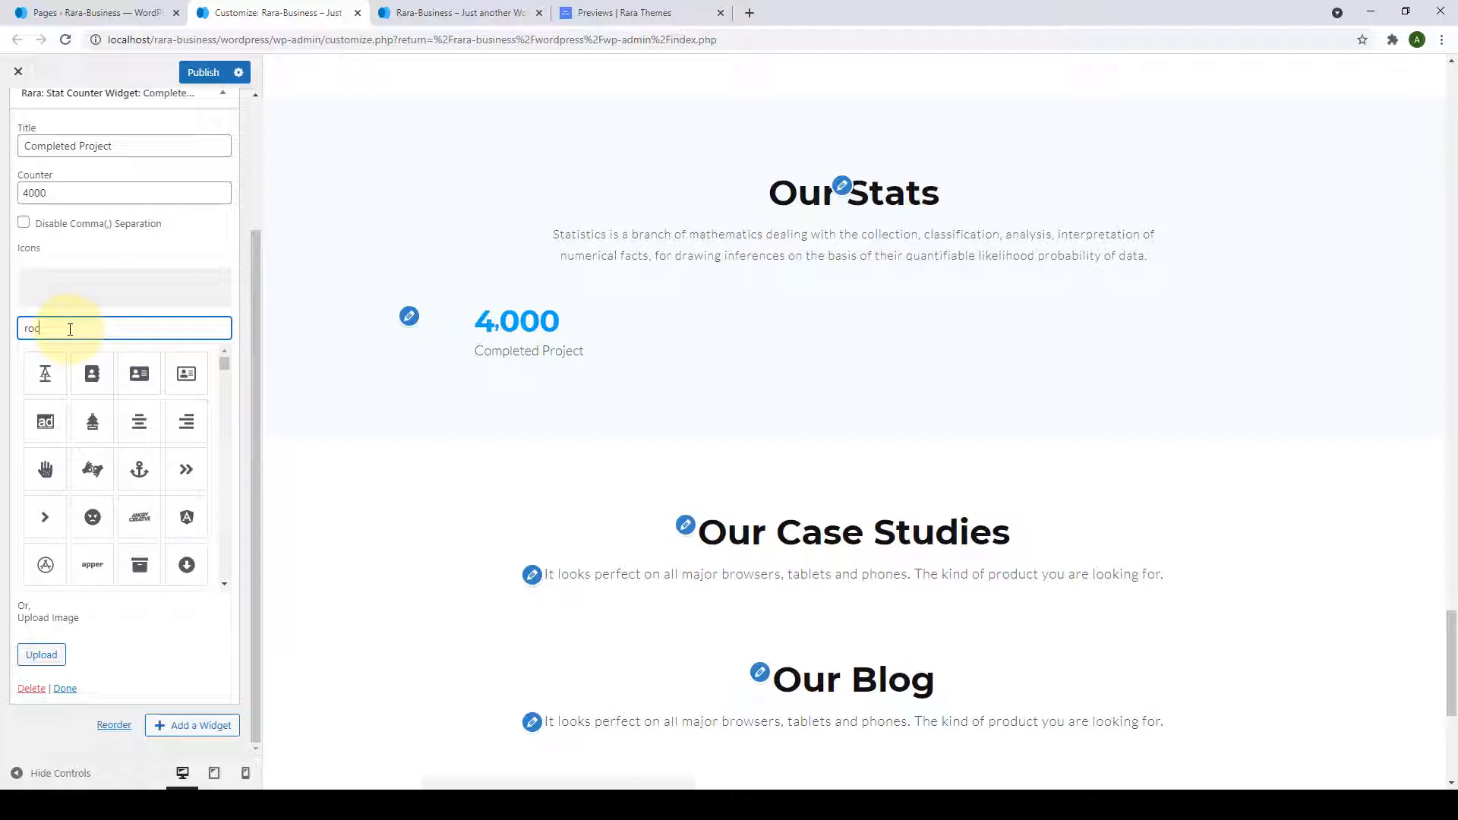
type("ket")
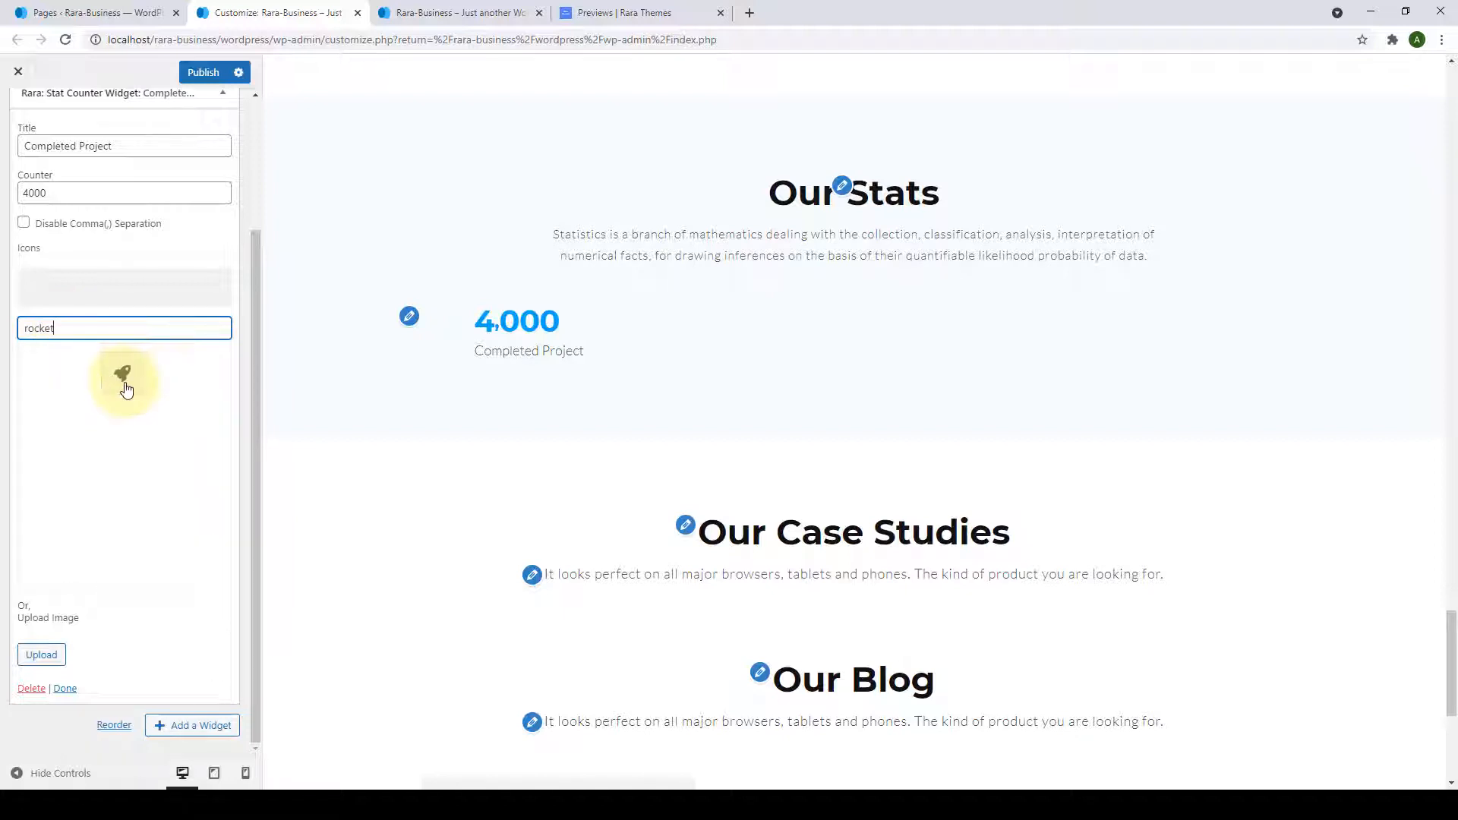
left_click(124, 376)
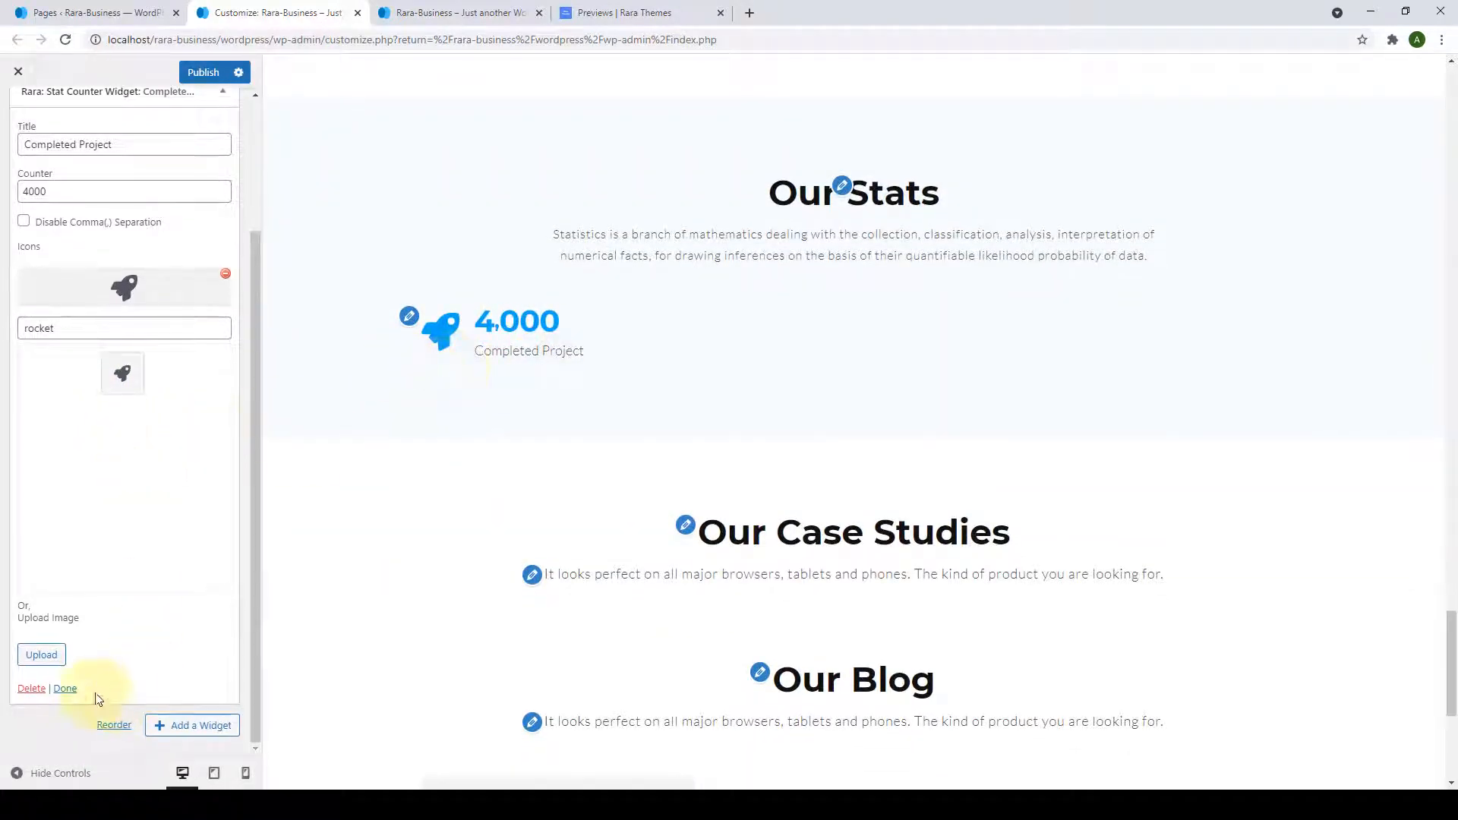
left_click(67, 690)
Add a second stat counter widget titled "Coffee Cups" with its counter set to 1258.
left_click(205, 298)
left_click(364, 156)
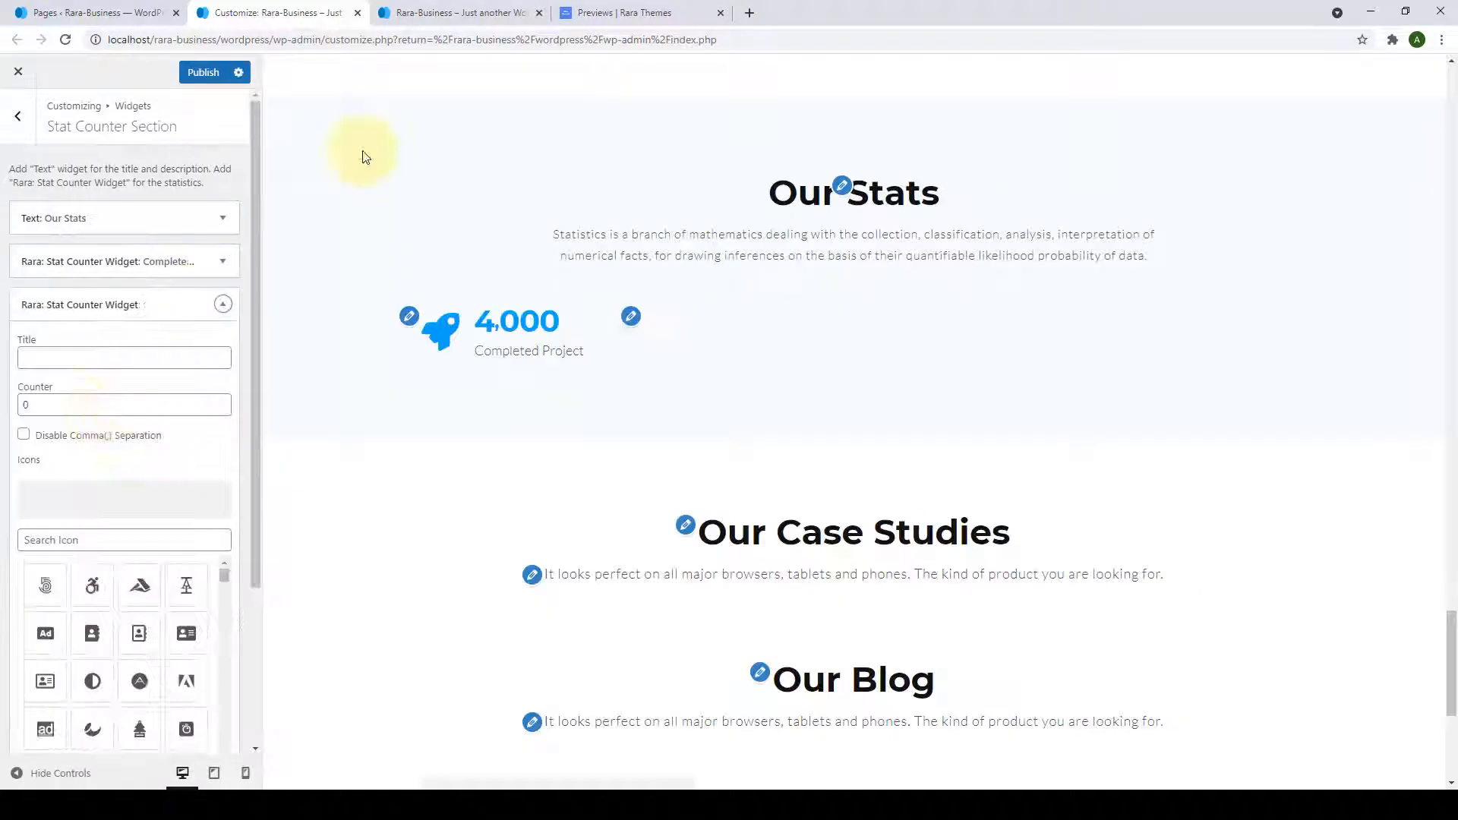
scroll(154, 303, "down", 1)
left_click(154, 283)
type("Coffee Cups")
double_click(107, 329)
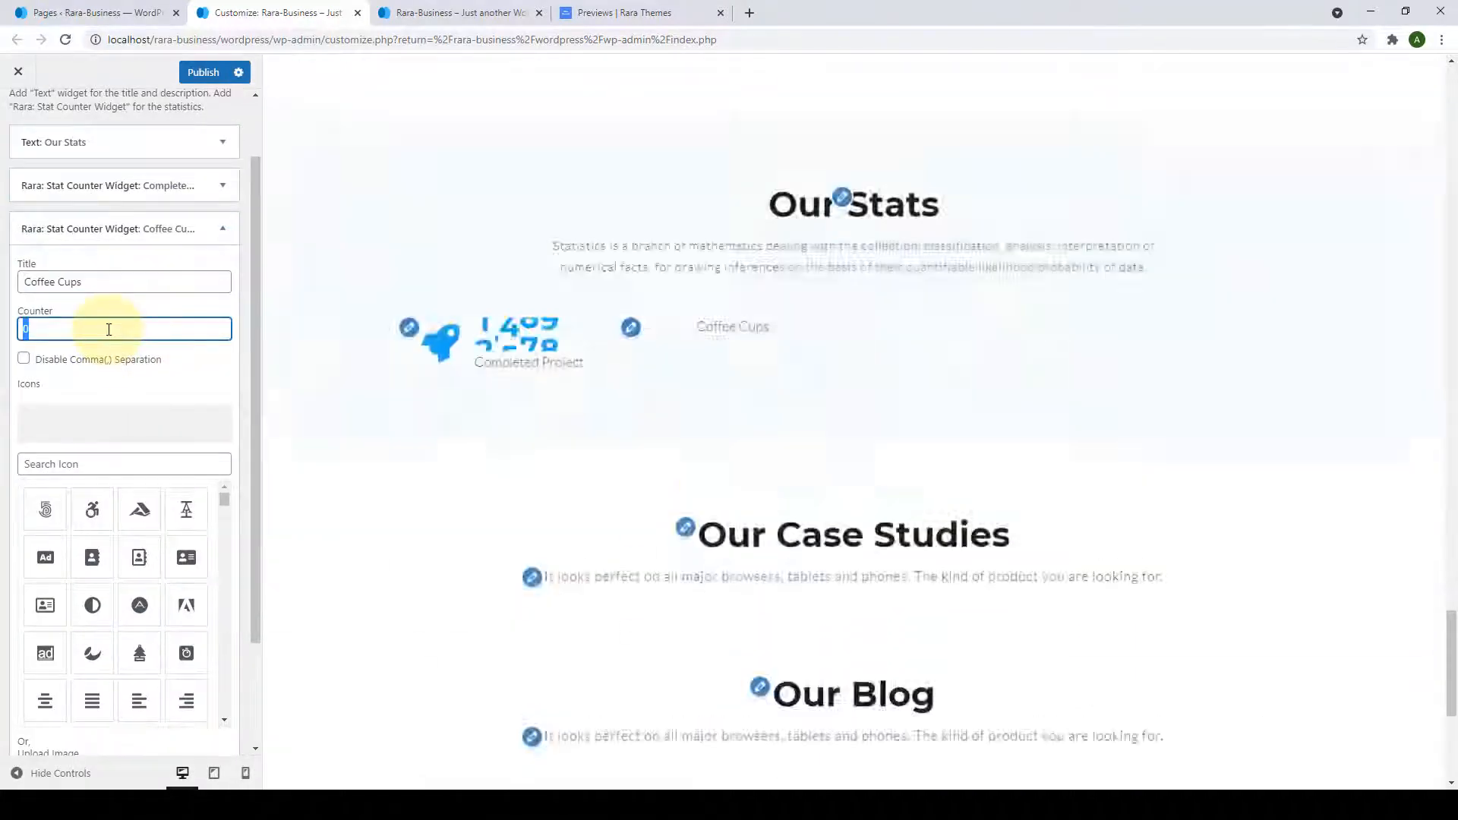
type("1258")
Search the icons for "coffee", assign the coffee cup to the Coffee Cups widget and finish it.
left_click(152, 387)
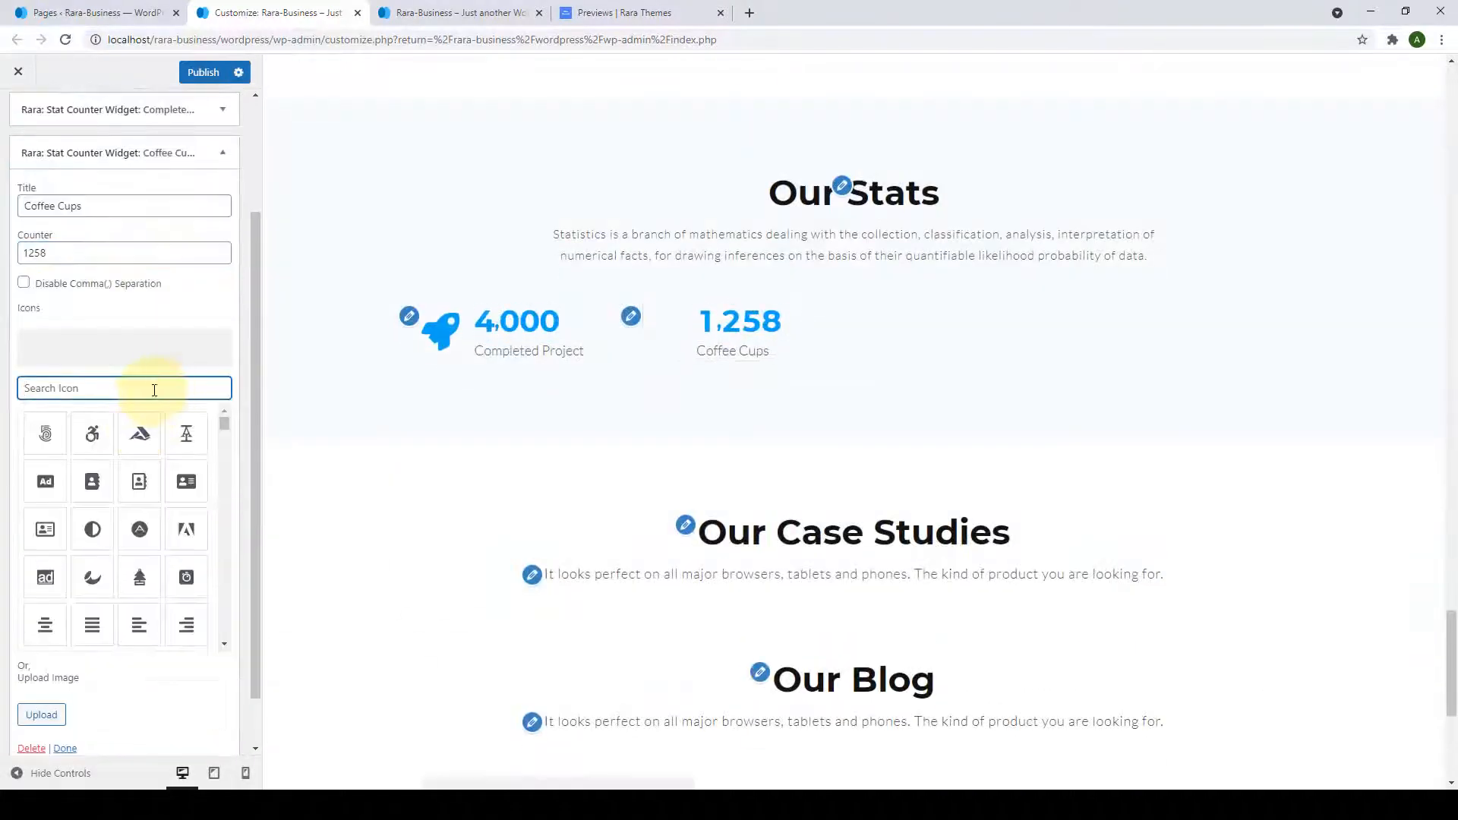
type("coffee")
left_click(130, 439)
left_click(74, 695)
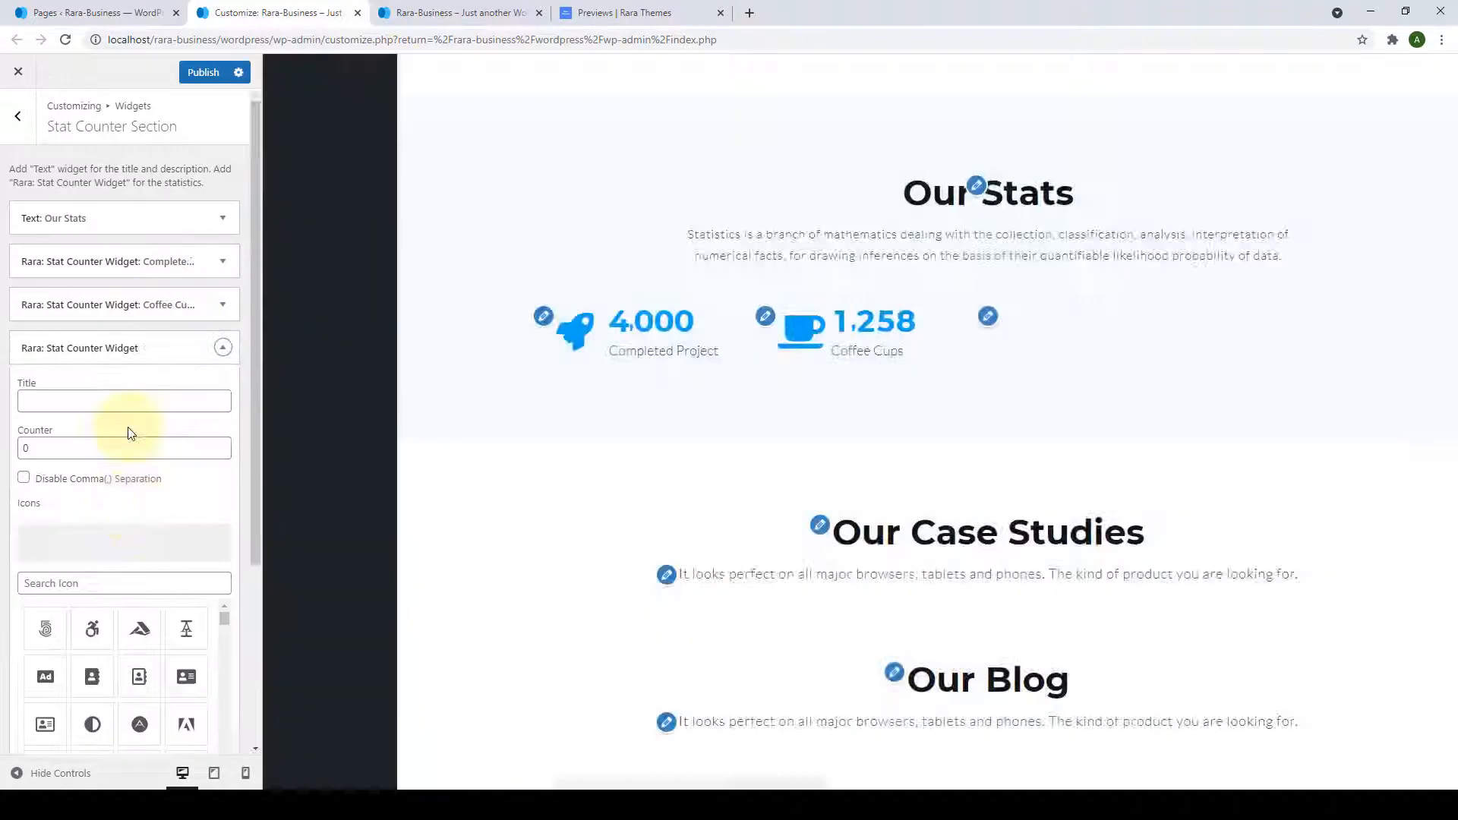
Title the third stat counter widget "Valid Customers", set its counter to 5630 and give it the user icon.
left_click(137, 319)
type("Valid Customers")
double_click(174, 372)
type("56")
type("30")
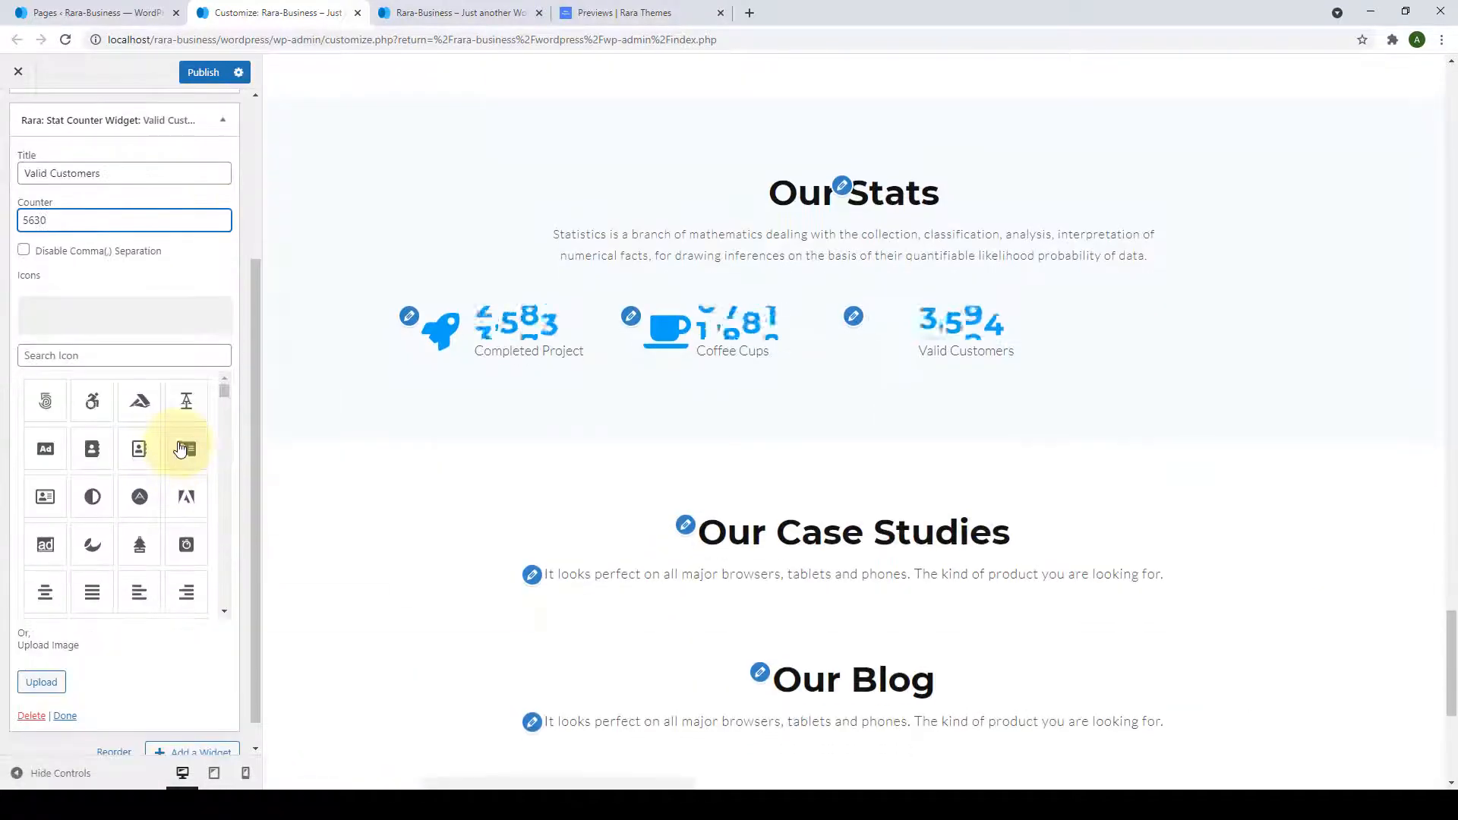
left_click(46, 439)
left_click(46, 685)
Add a fourth stat counter widget titled "Award Recognitions".
left_click(189, 389)
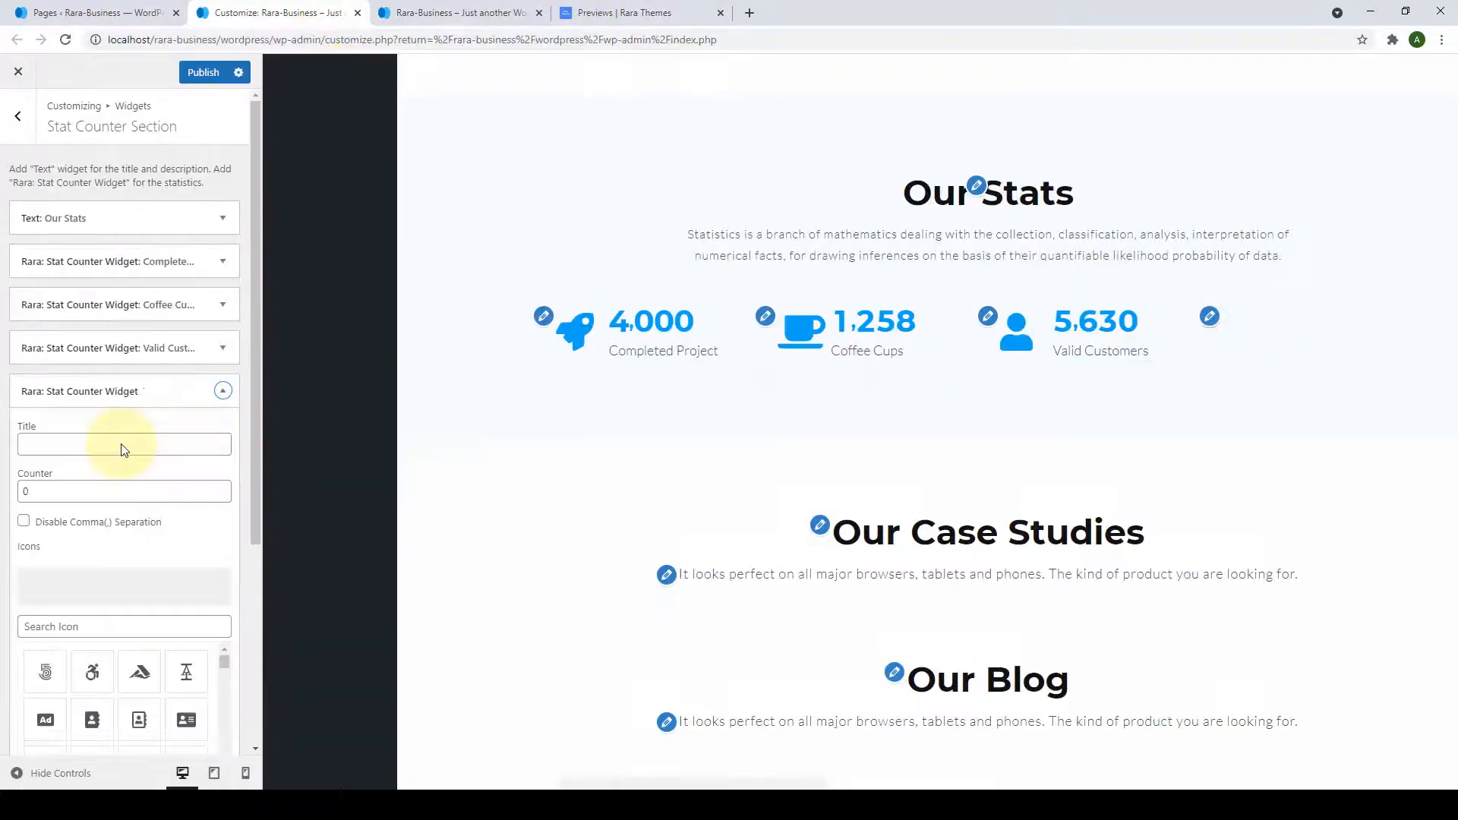
scroll(123, 449, "down", 1)
left_click(150, 371)
type("Award Recognizition")
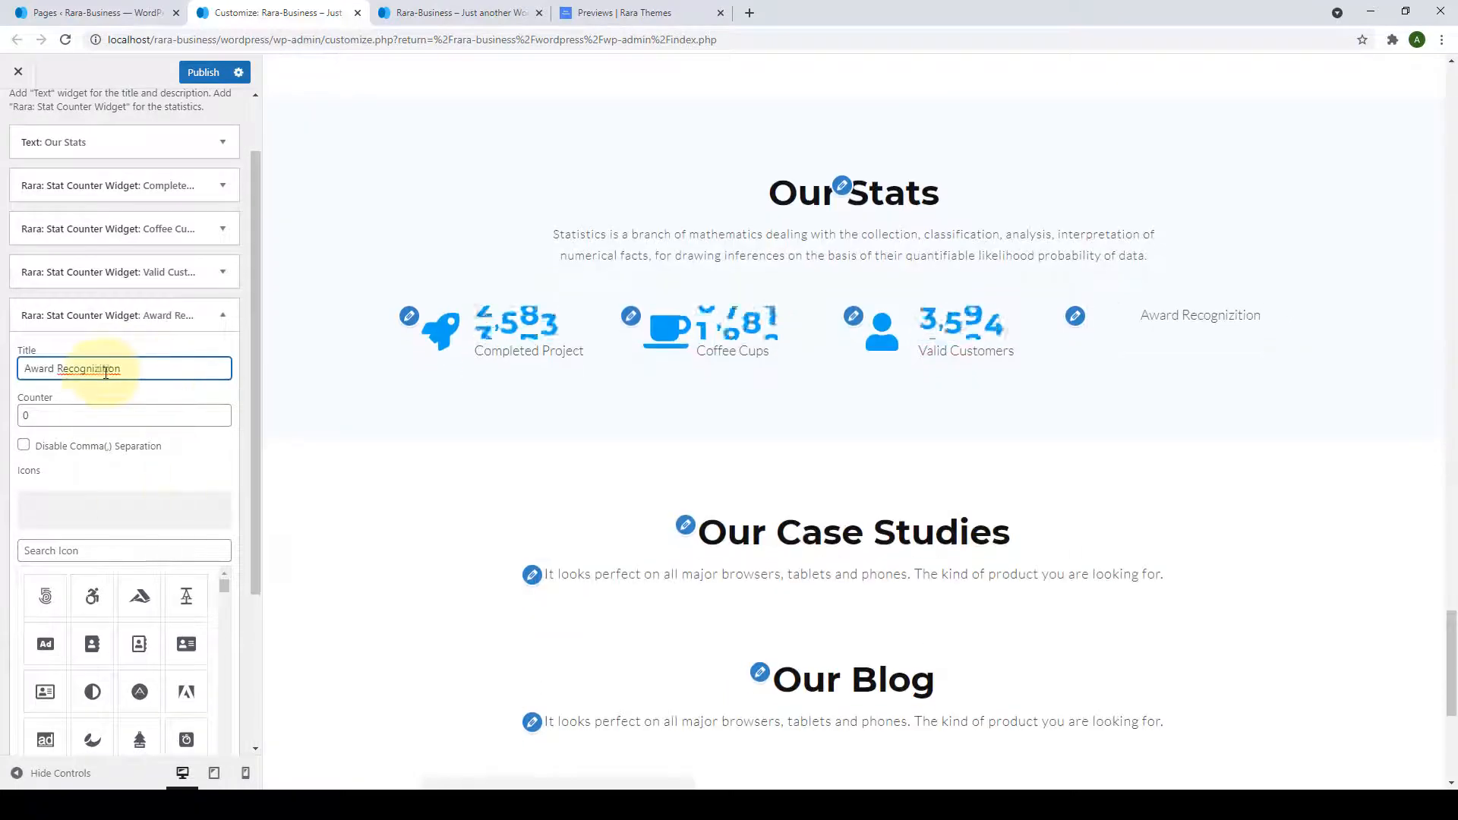
left_click(101, 370)
key("BackSpace")
key("BackSpace")
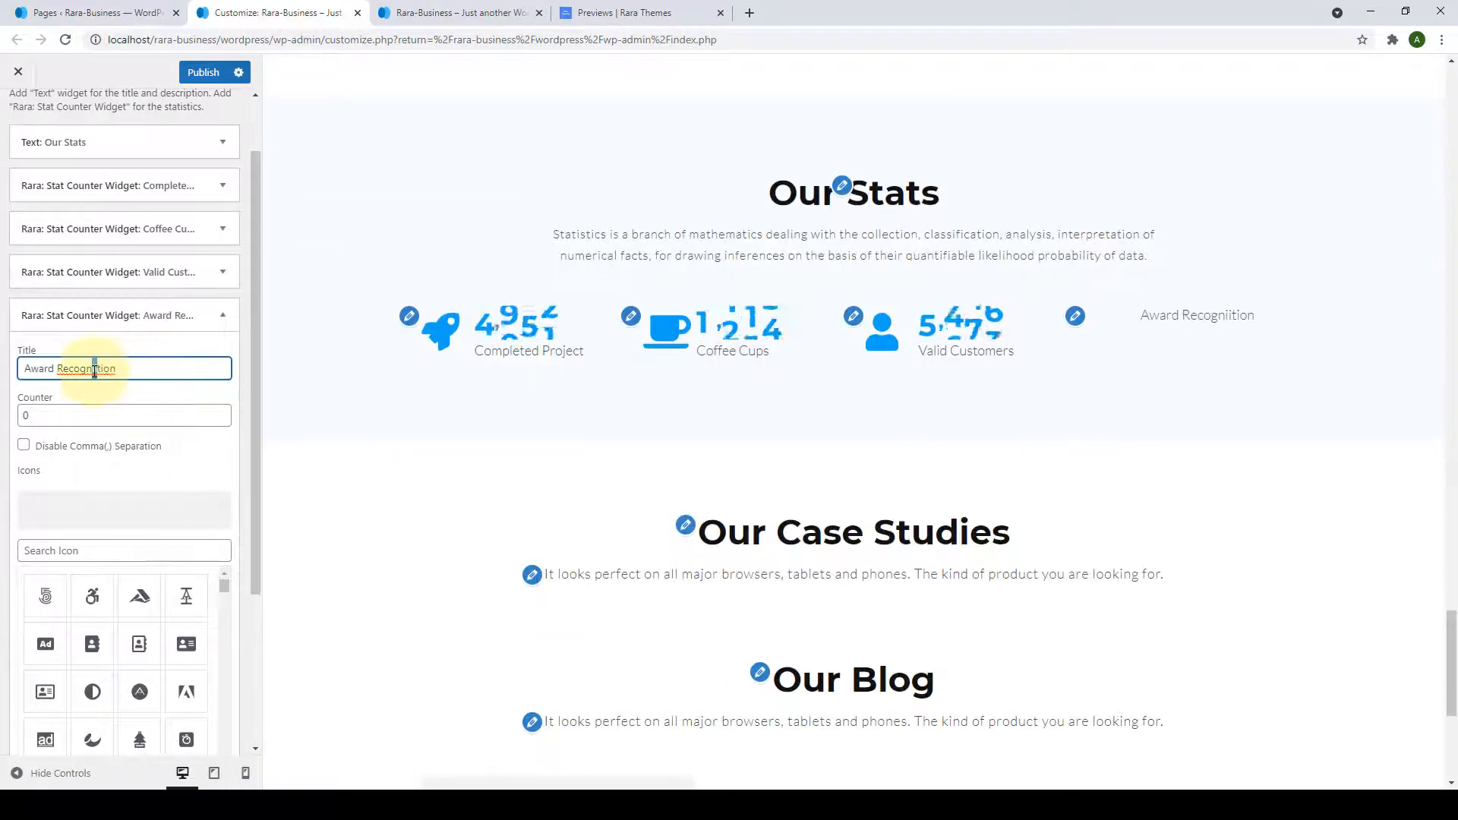
left_click(124, 371)
type("s")
Set the Award Recognitions counter to 3150 and assign the icon found by searching "award".
double_click(129, 415)
type("3150")
scroll(130, 415, "down", 3)
left_click(147, 326)
type("award")
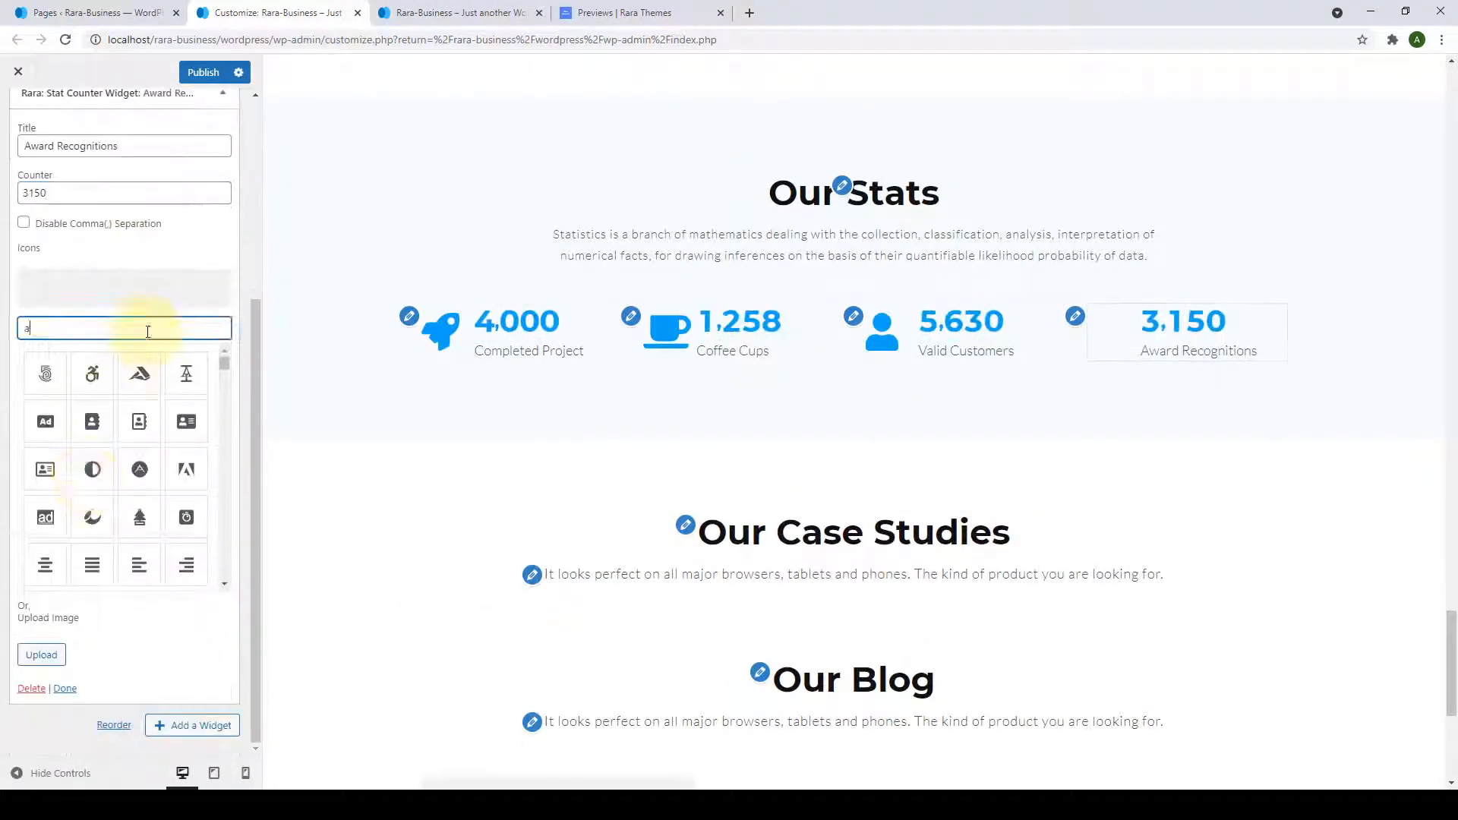
left_click(117, 380)
Finish the Award Recognitions widget and publish the Stat Counter Section changes.
scroll(98, 641, "up", 2)
scroll(147, 368, "up", 2)
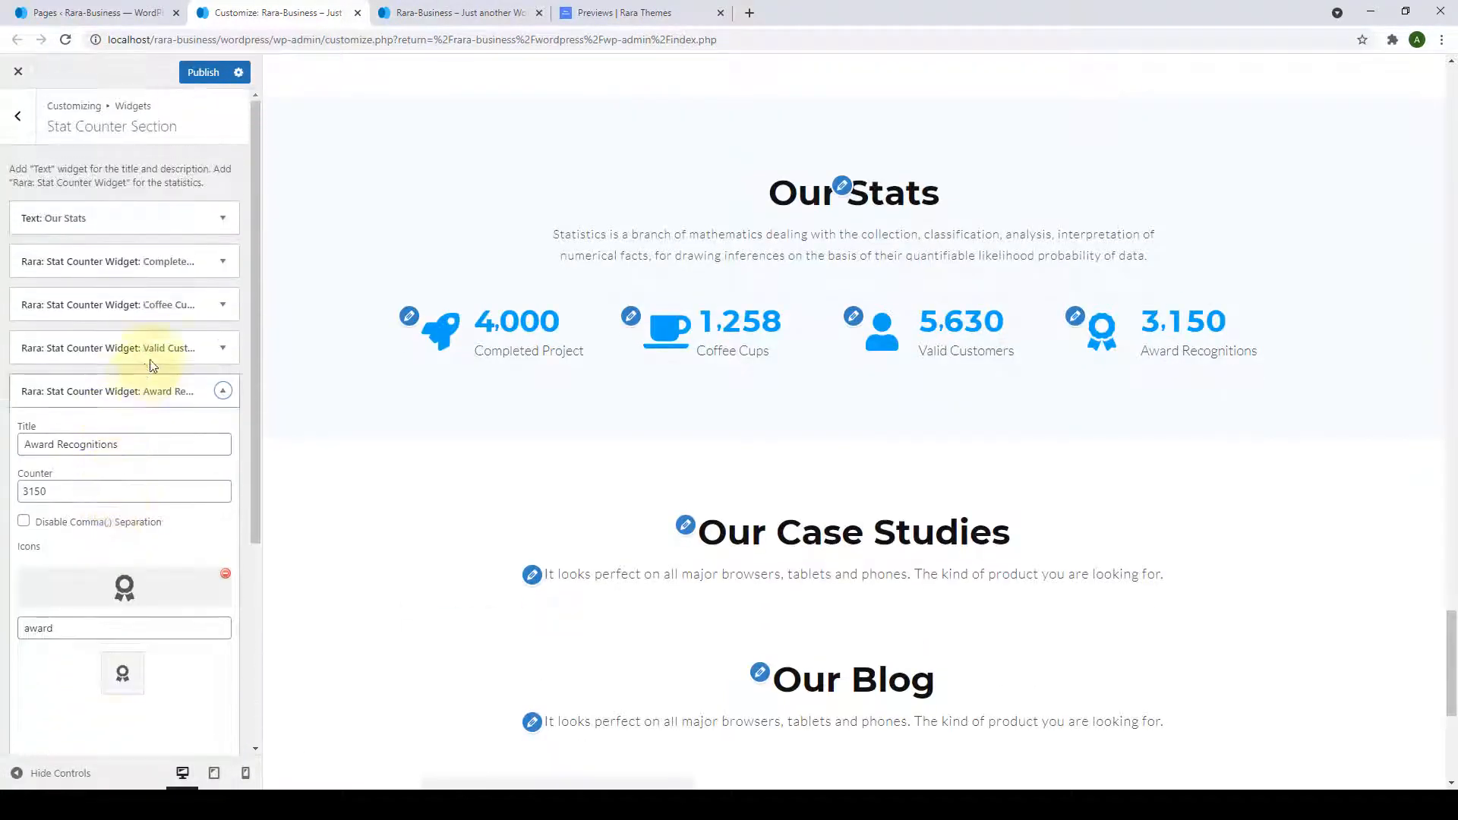
scroll(148, 380, "down", 2)
scroll(147, 414, "down", 2)
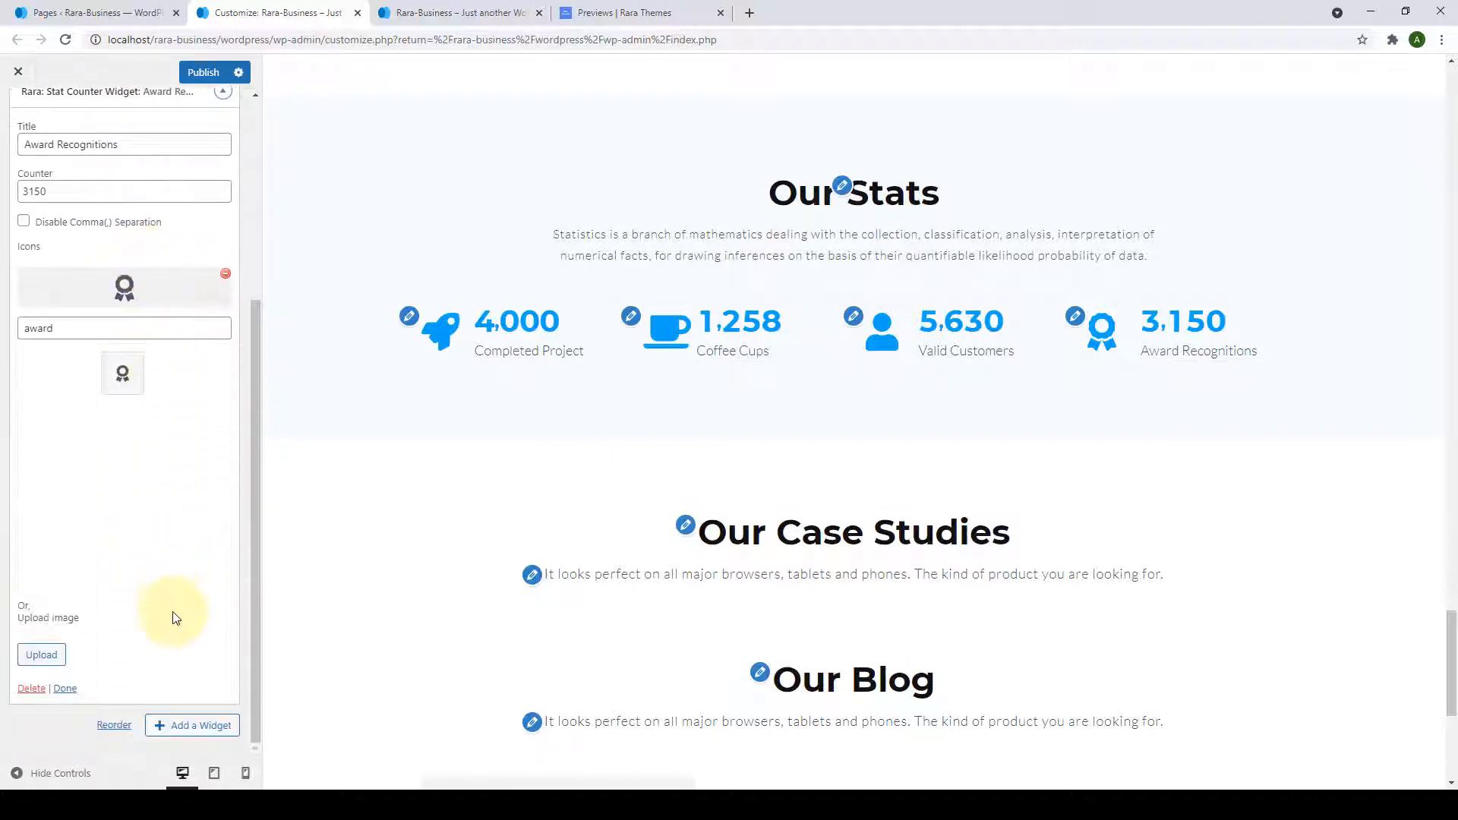
left_click(65, 689)
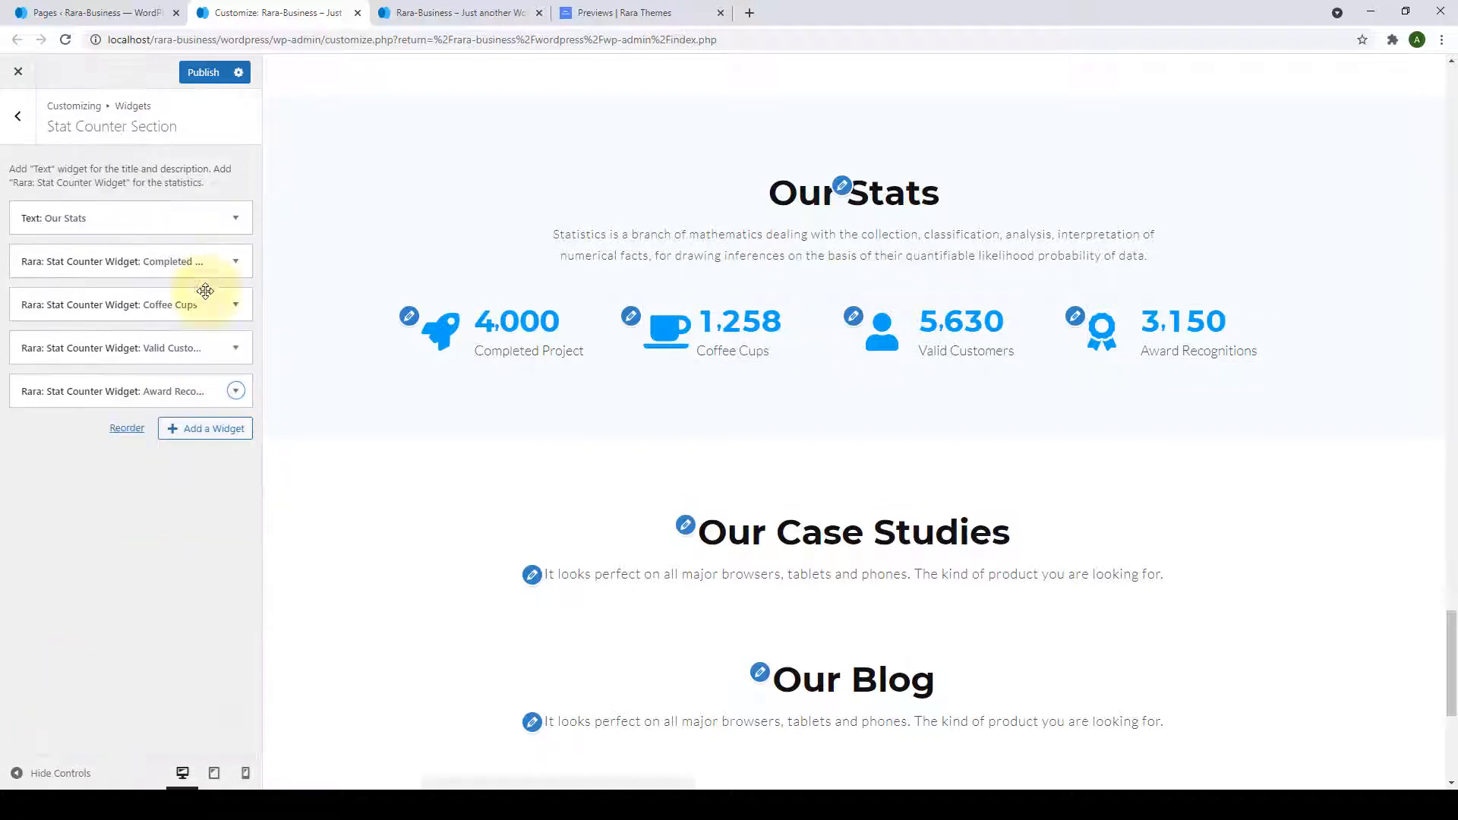
left_click(204, 73)
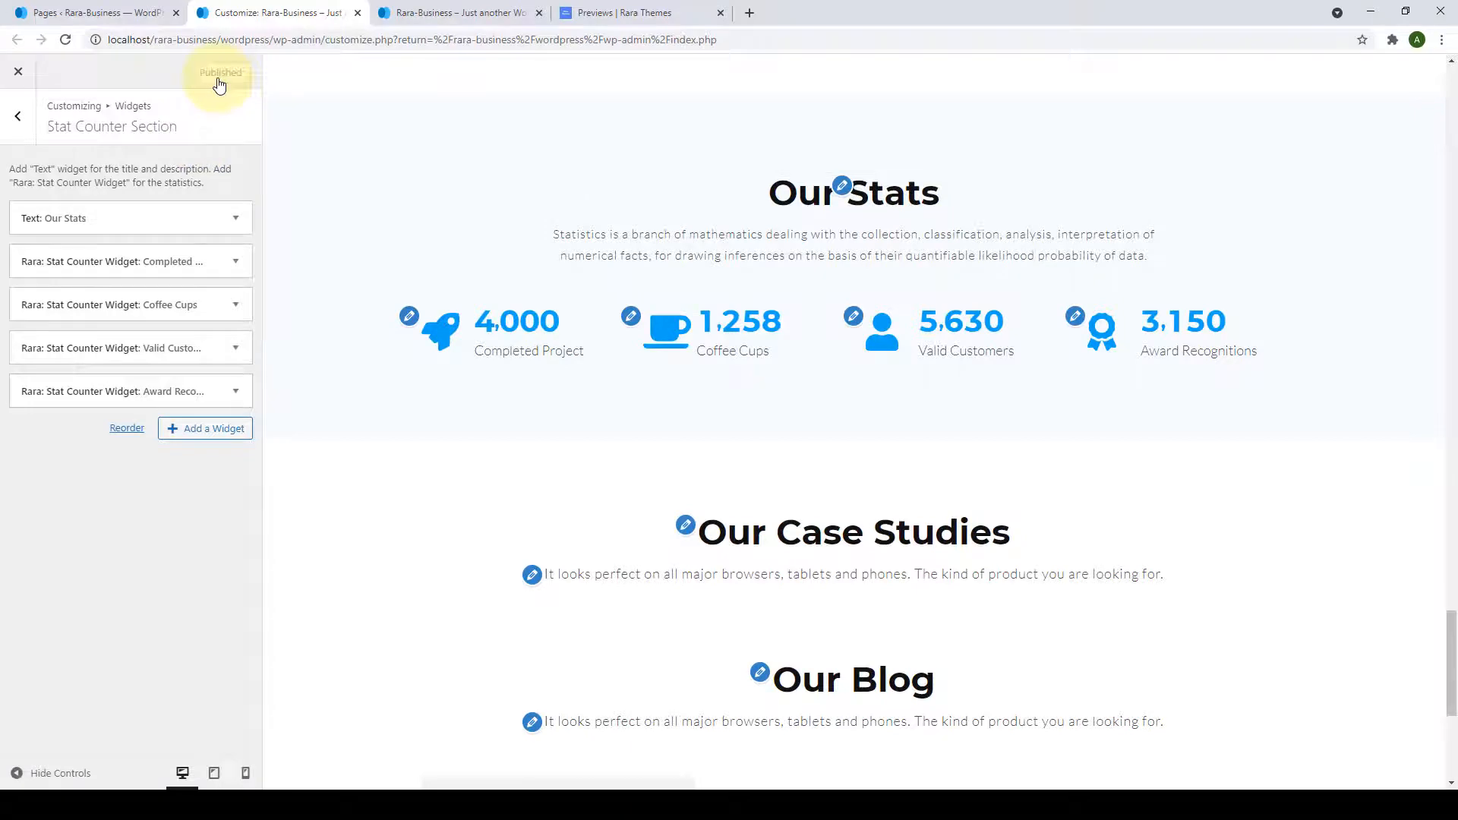
Reload the live front page and check the Our Stats section with its four counters.
left_click(425, 13)
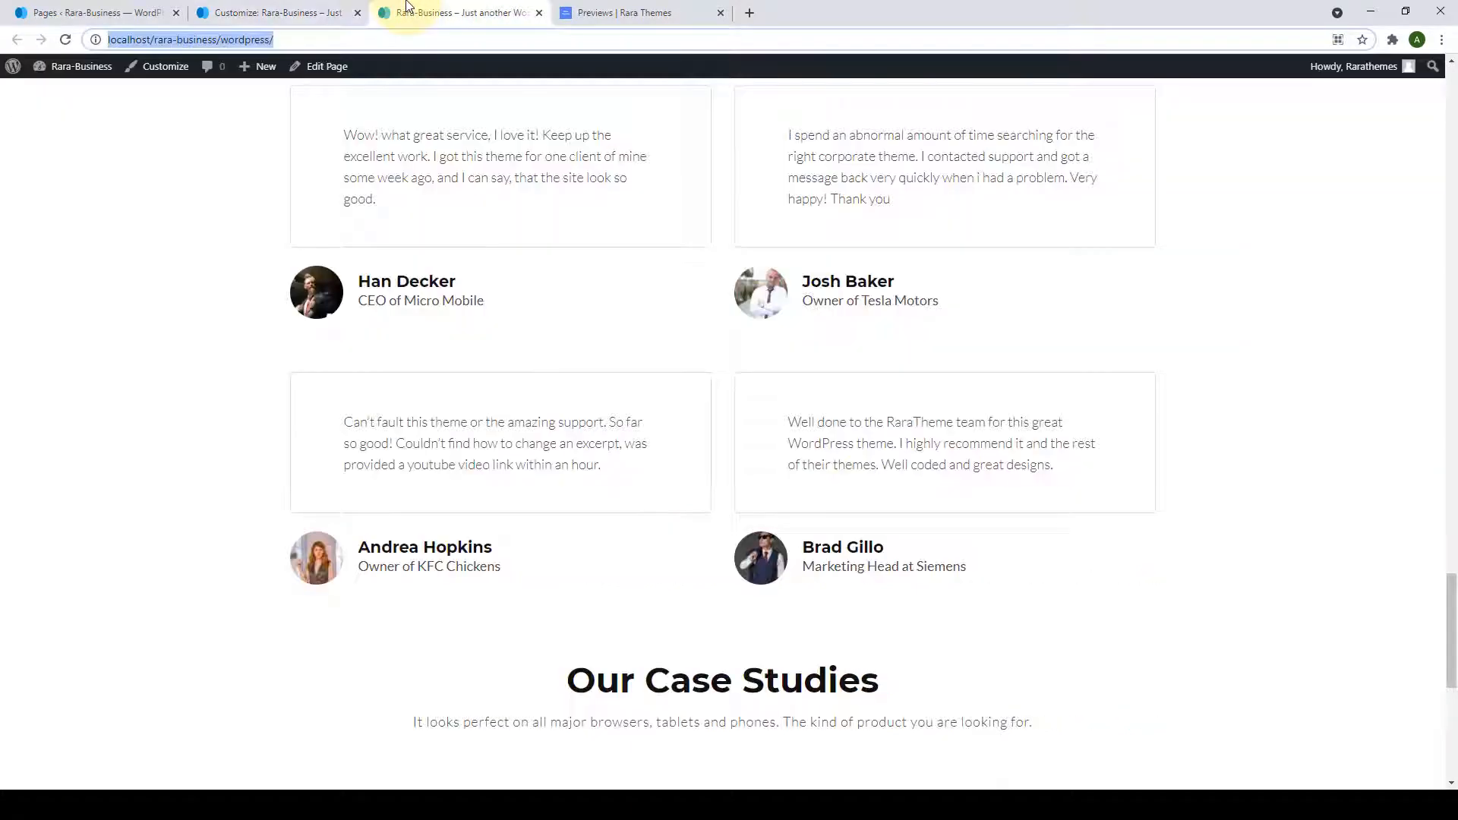
left_click(218, 308)
scroll(527, 345, "down", 6)
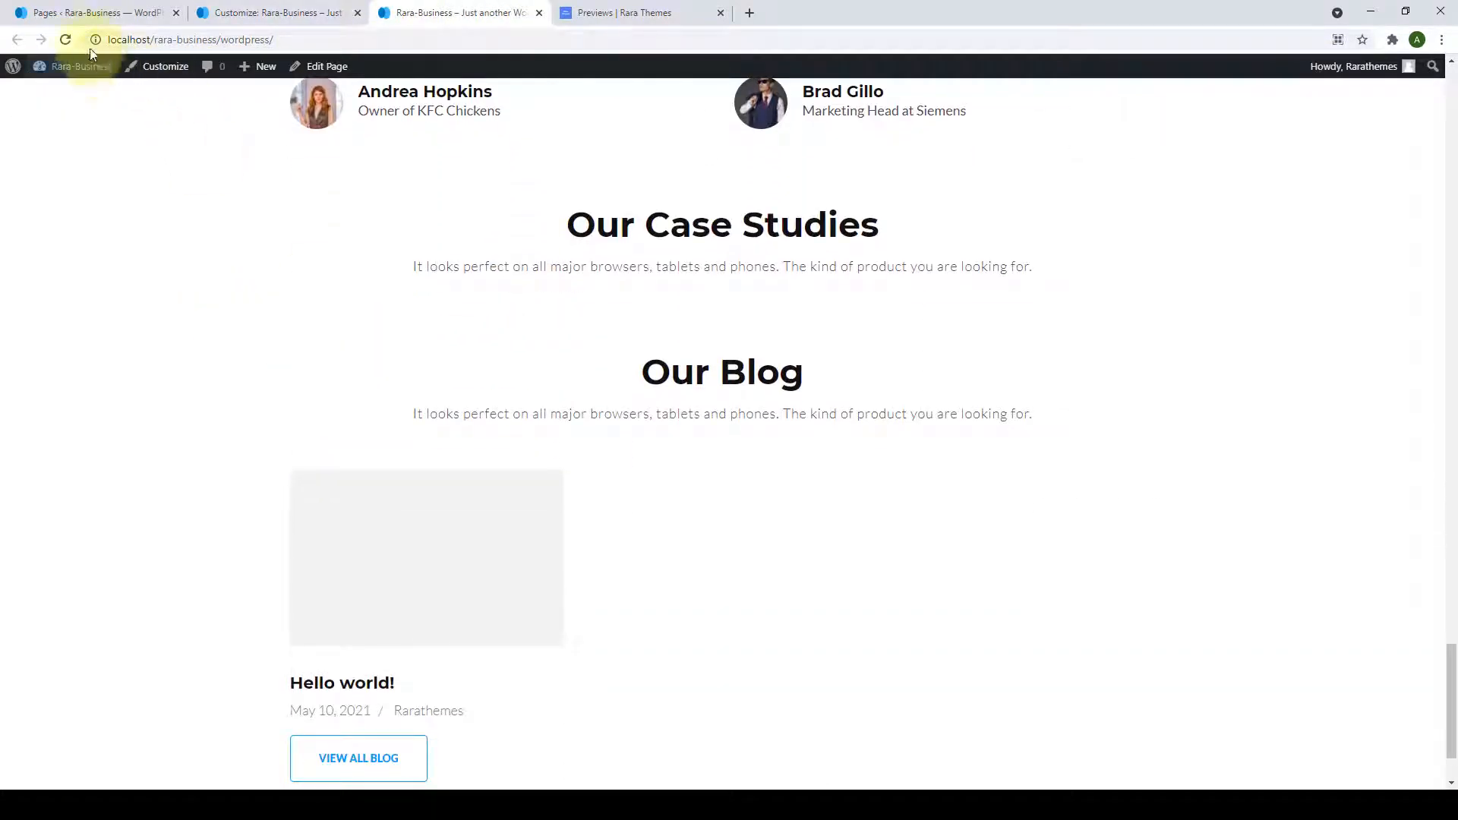
left_click(57, 39)
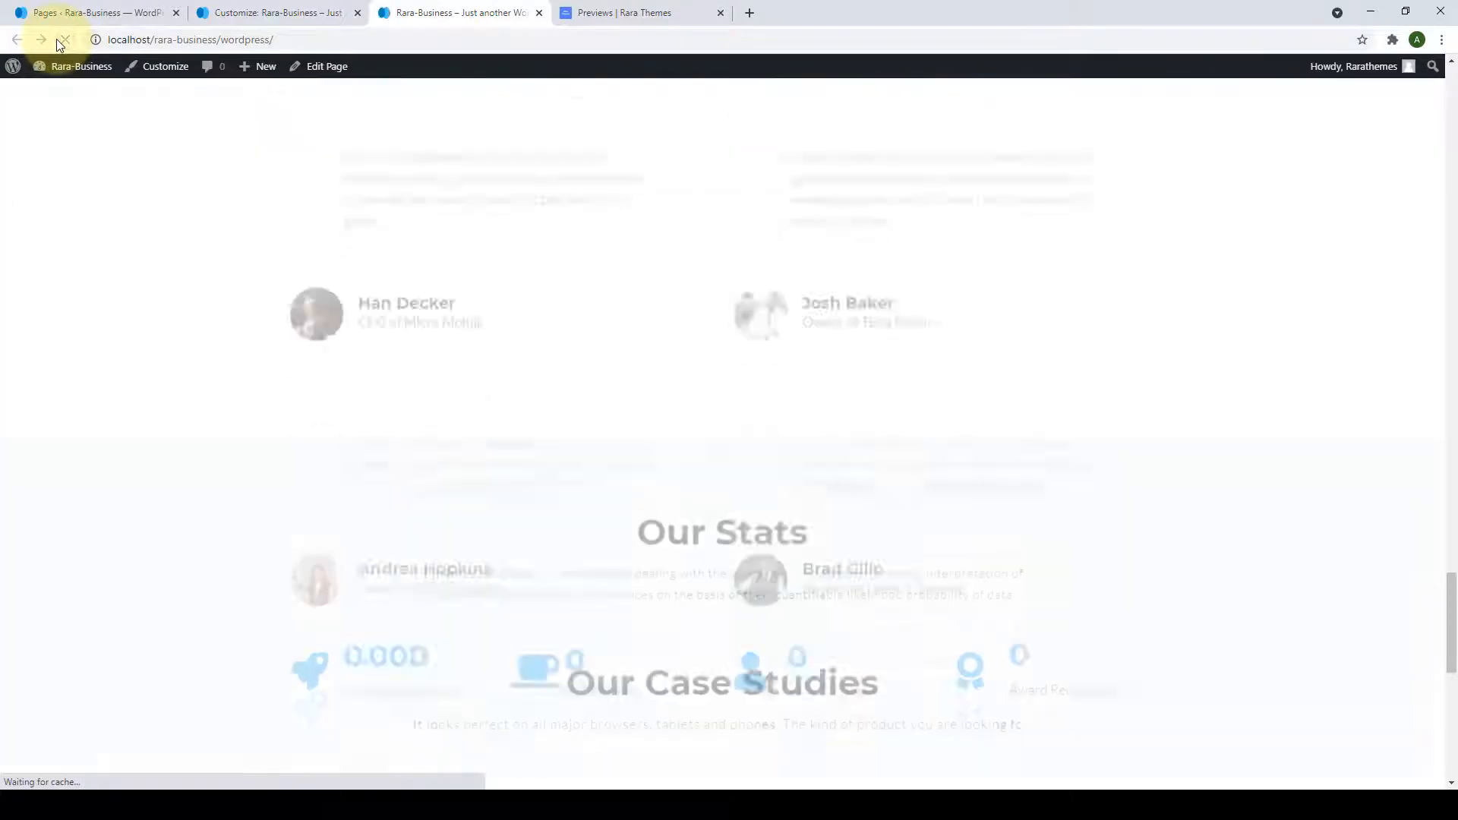
scroll(935, 231, "down", 2)
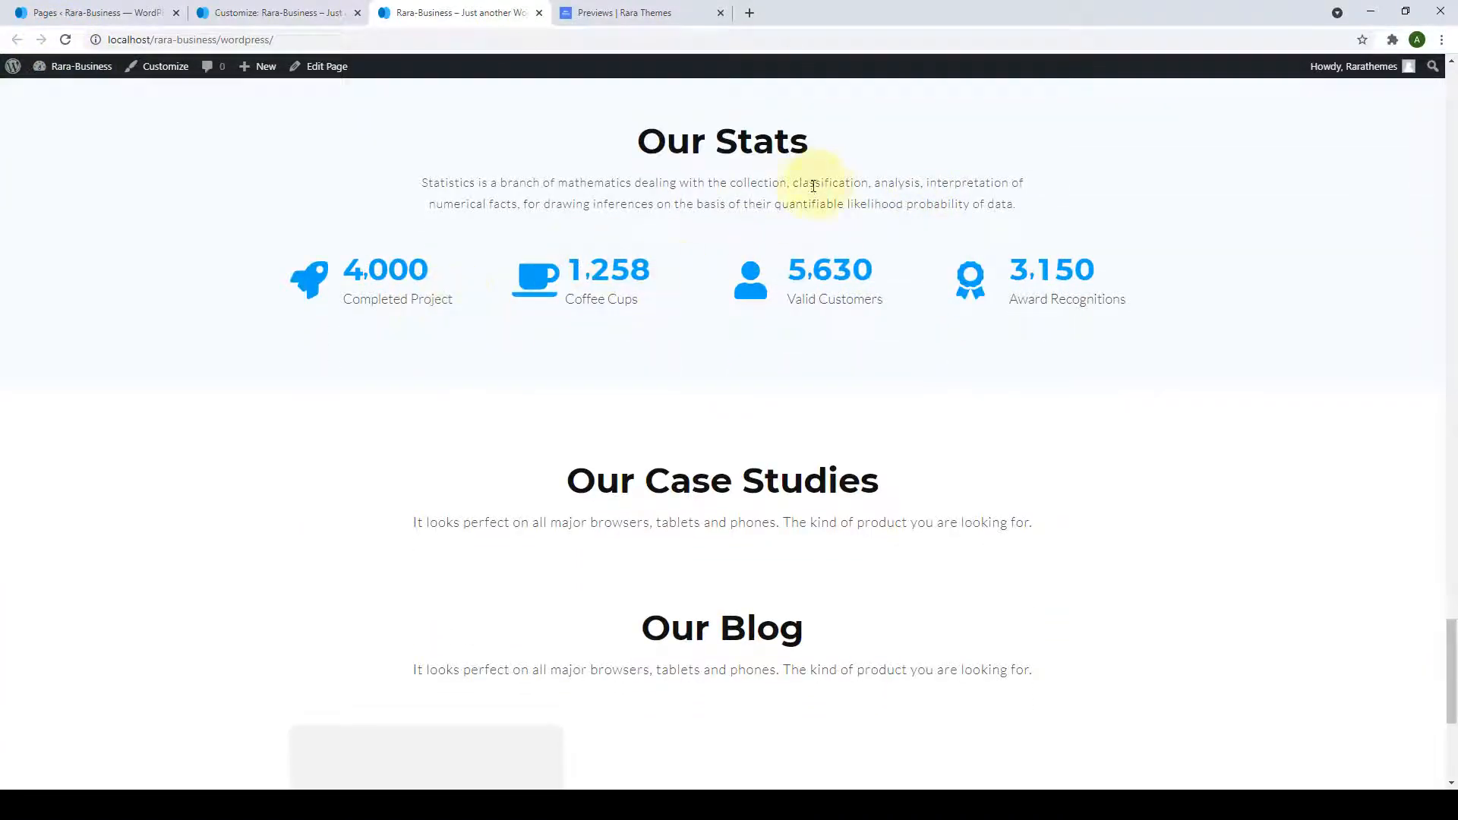
View the Portfolio Section's options in the Customizer's Frontpage Settings and switch to the WordPress dashboard.
left_click(287, 9)
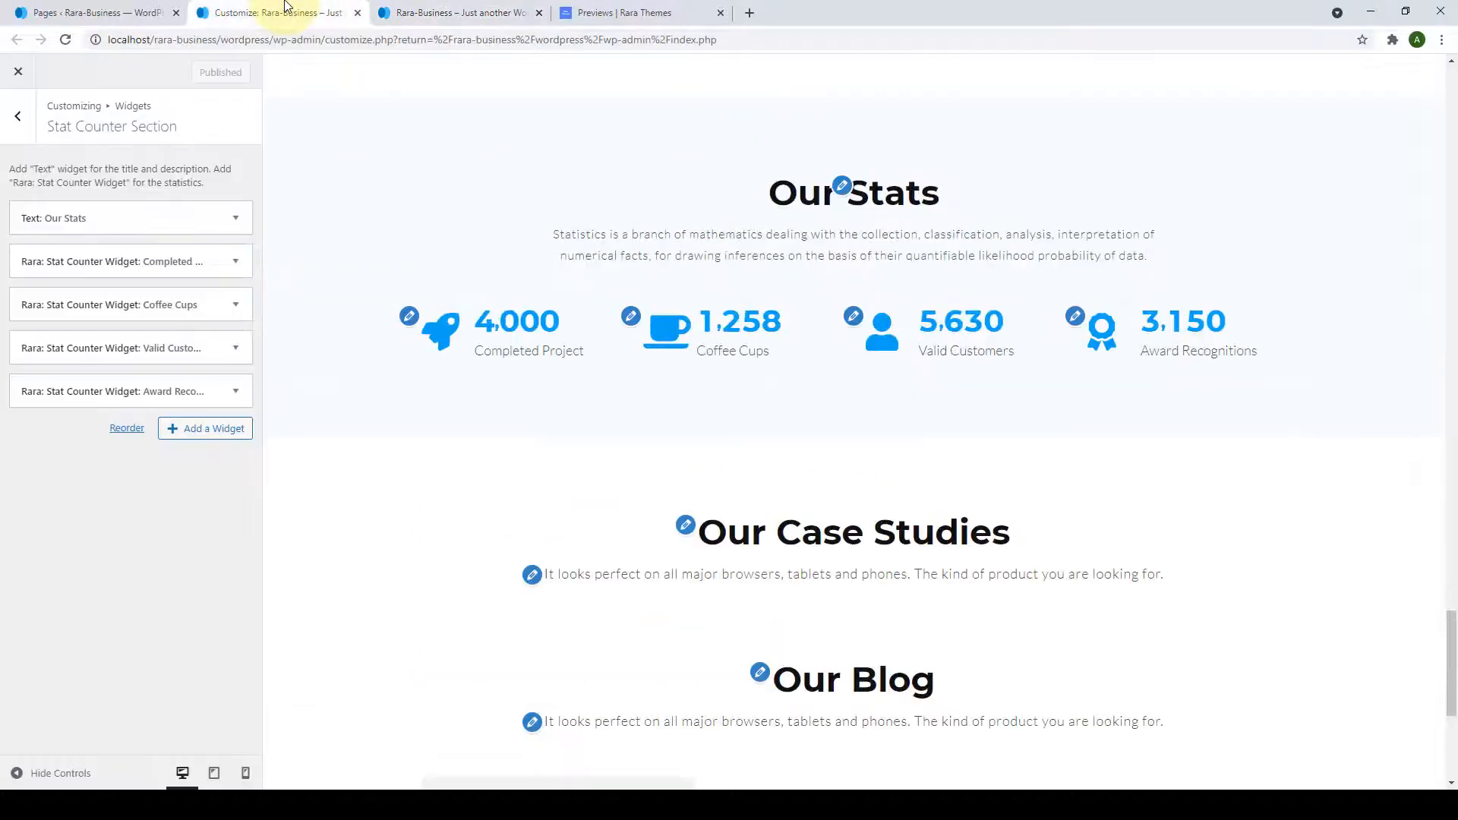
left_click(18, 116)
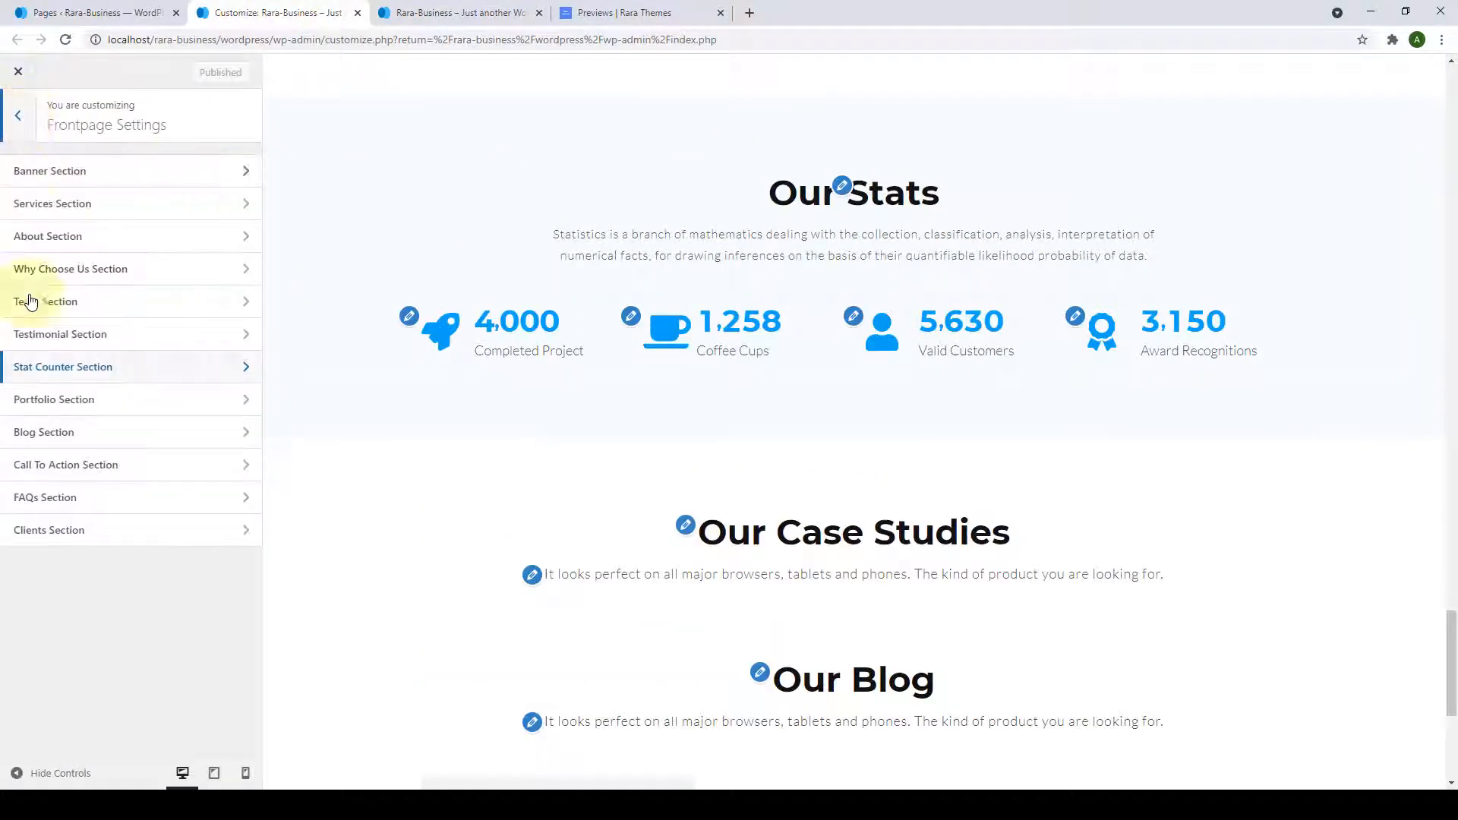
left_click(86, 416)
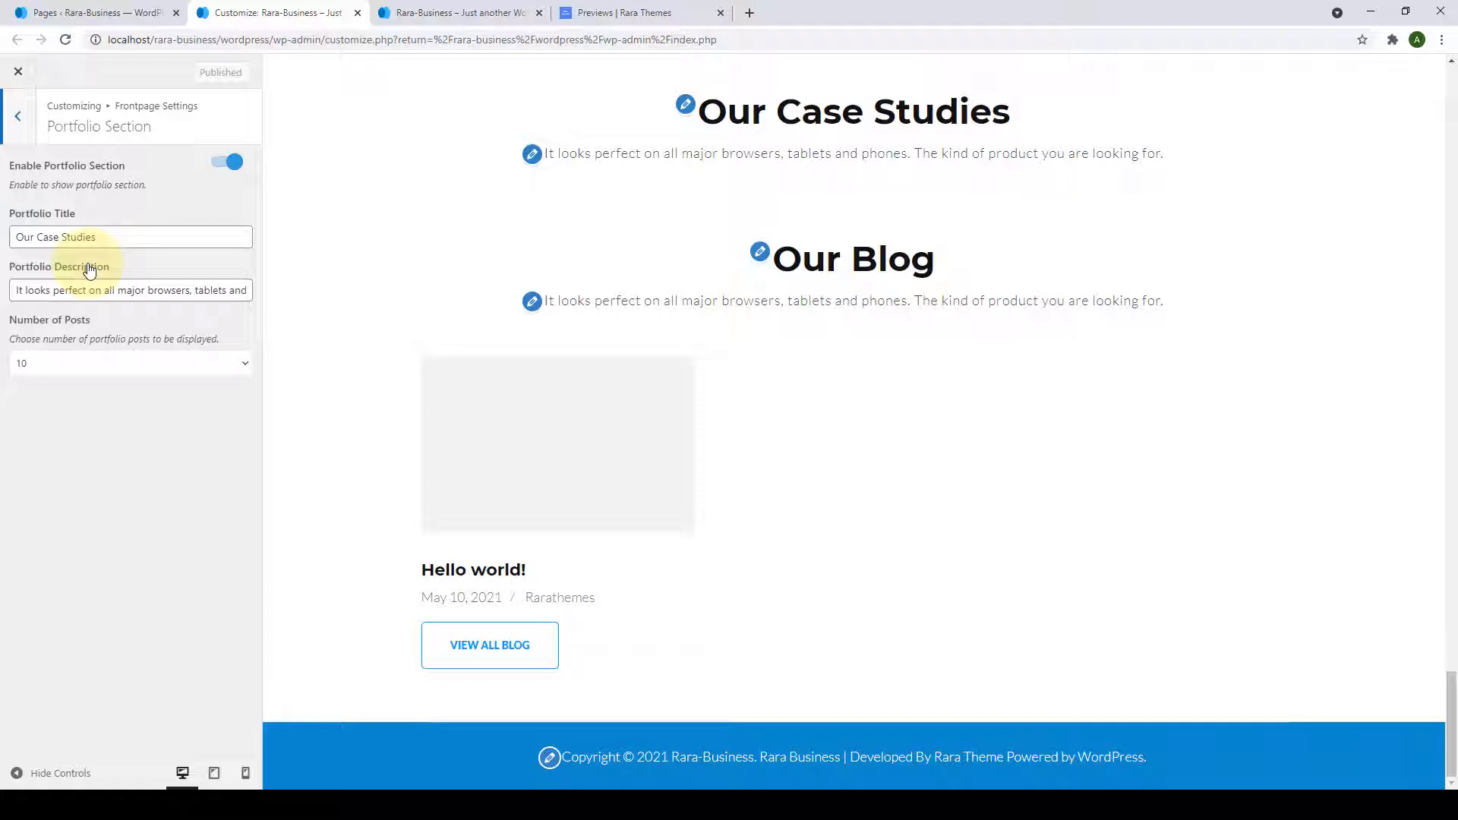
left_click(85, 15)
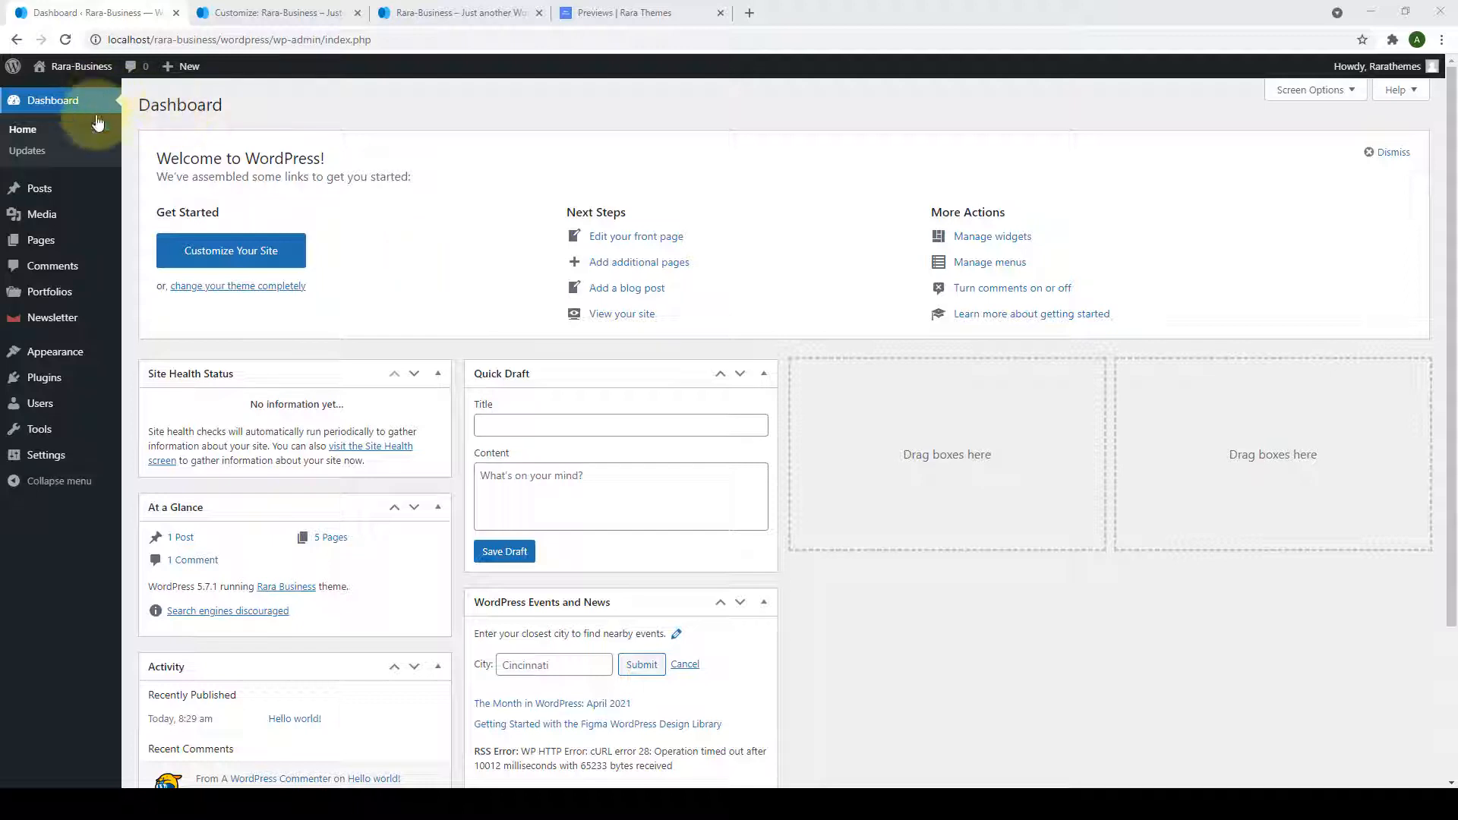
Add a new page titled "Portfolio".
mouse_move(71, 238)
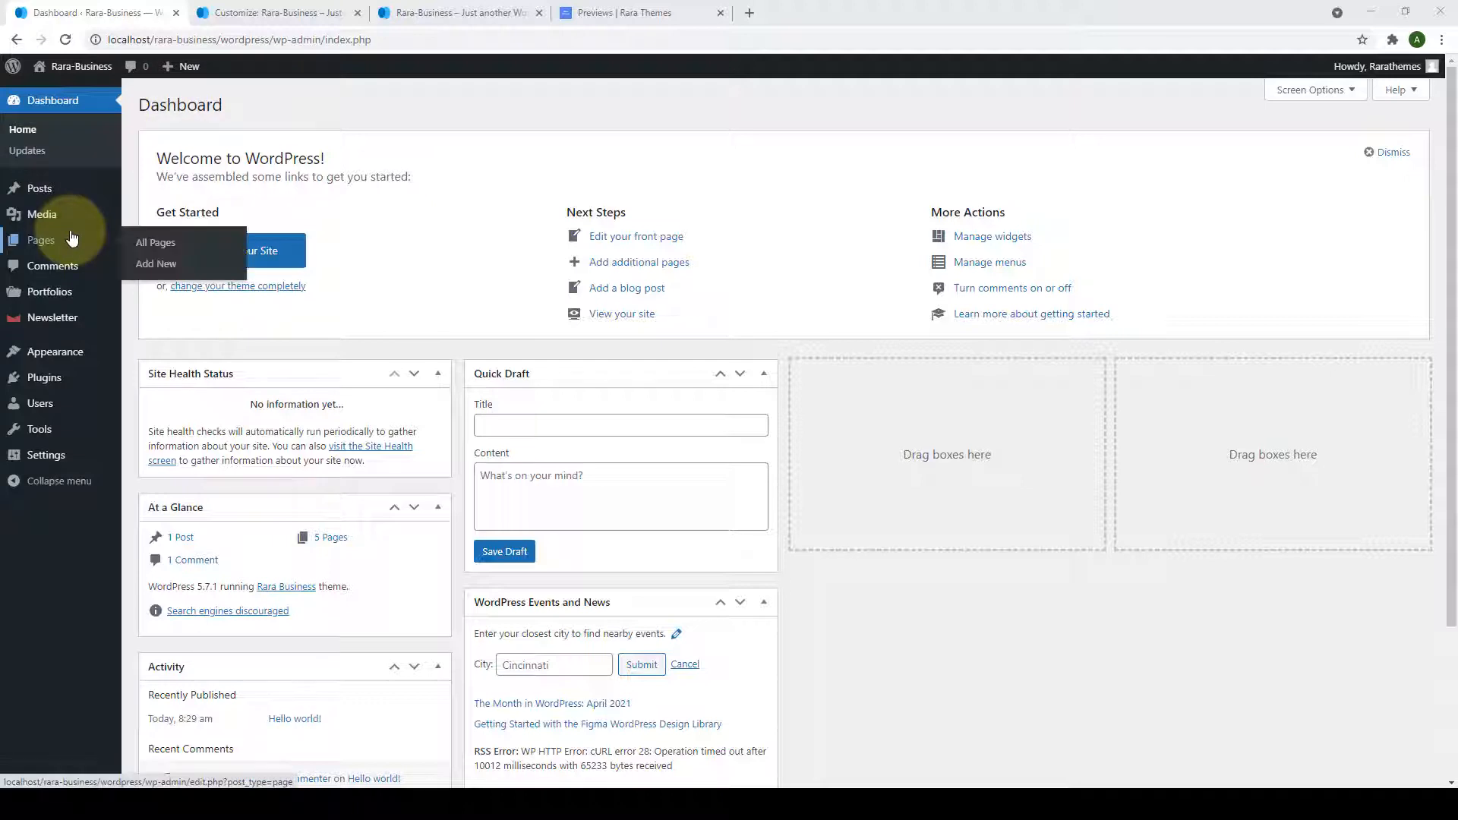
left_click(173, 269)
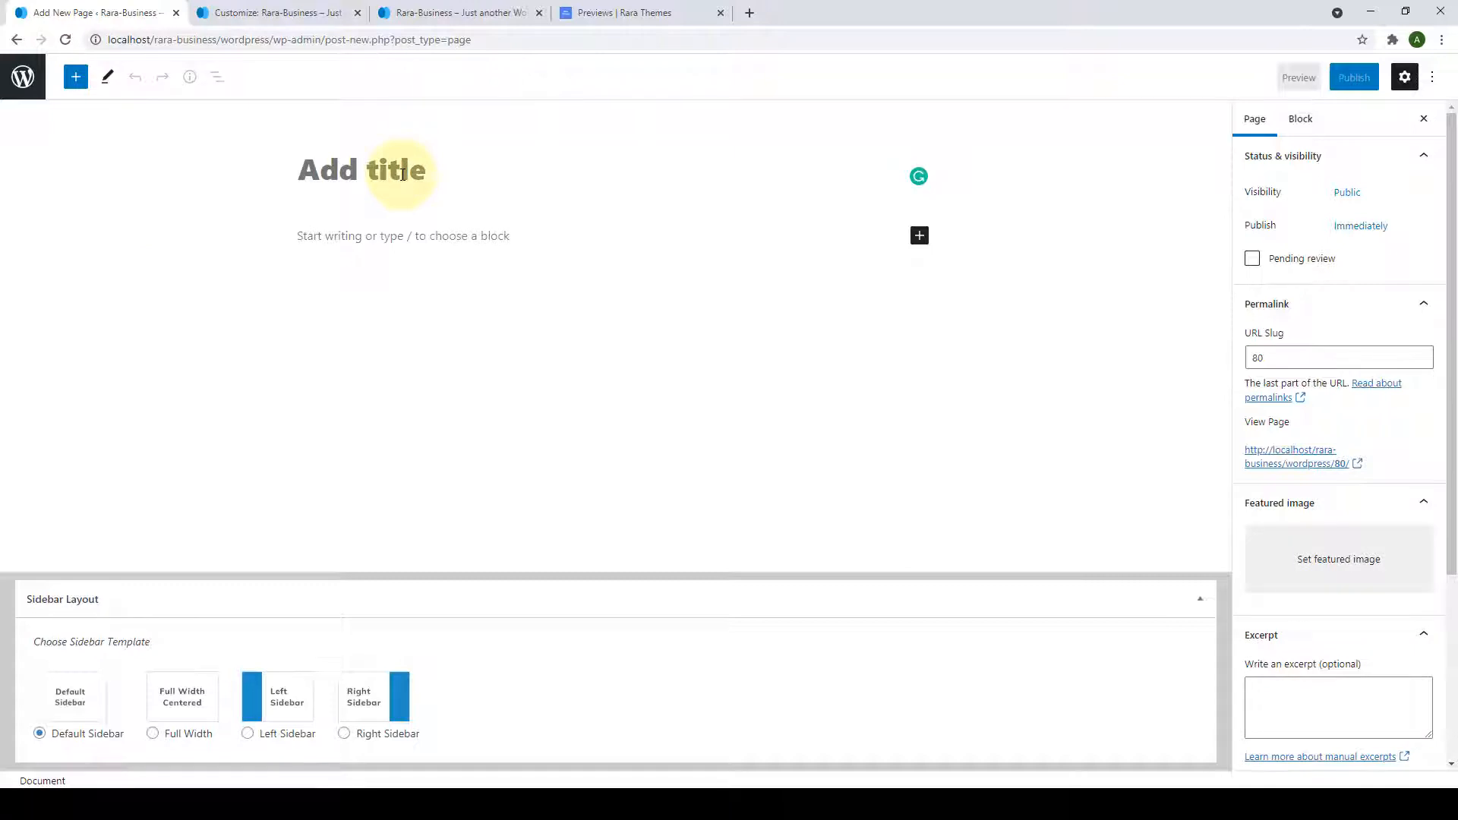
type("Portfo")
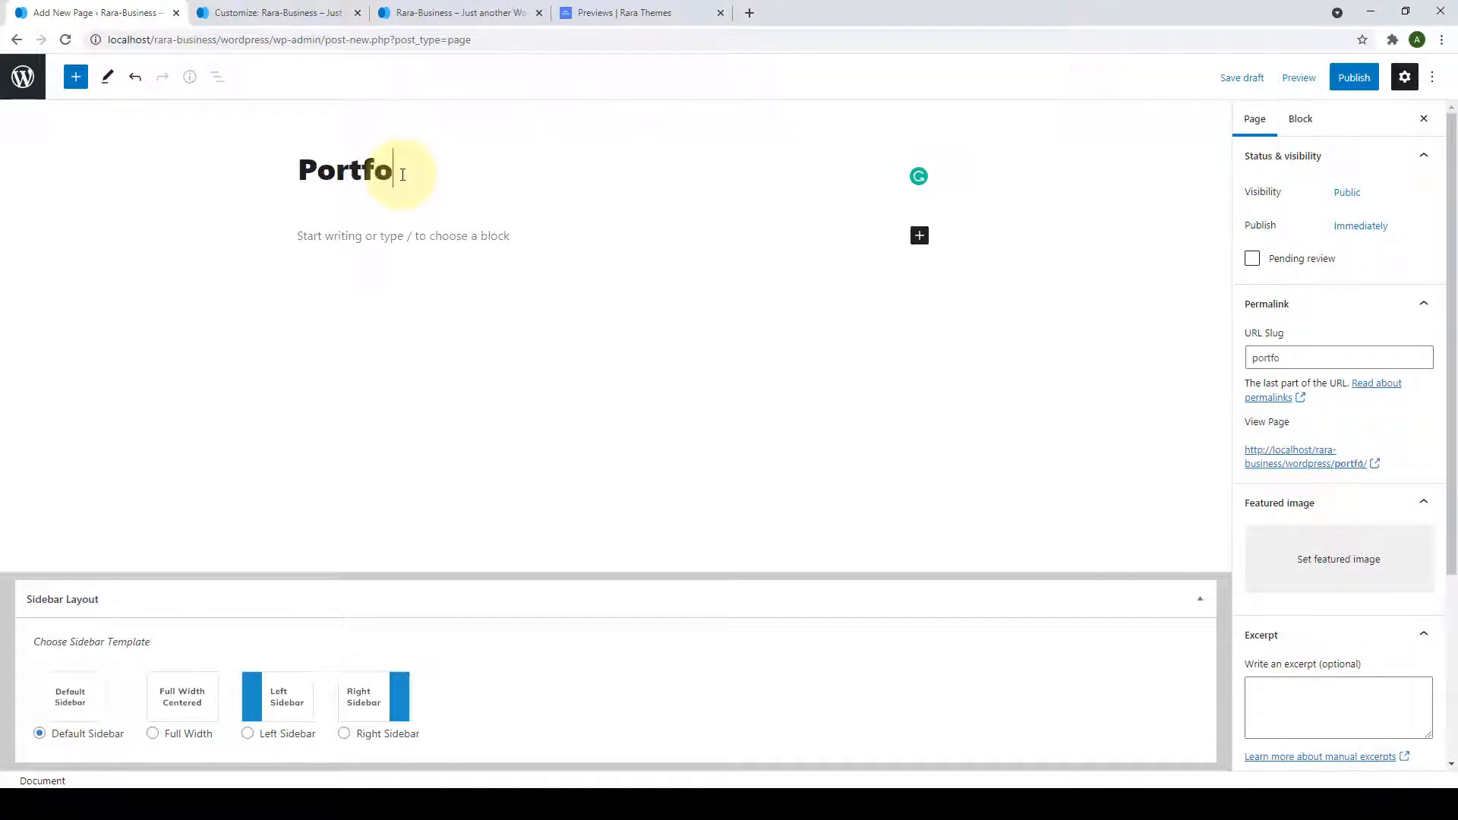
type("lio")
Assign the Portfolio Template to the Portfolio page in its page attributes and publish the page.
scroll(1313, 328, "down", 4)
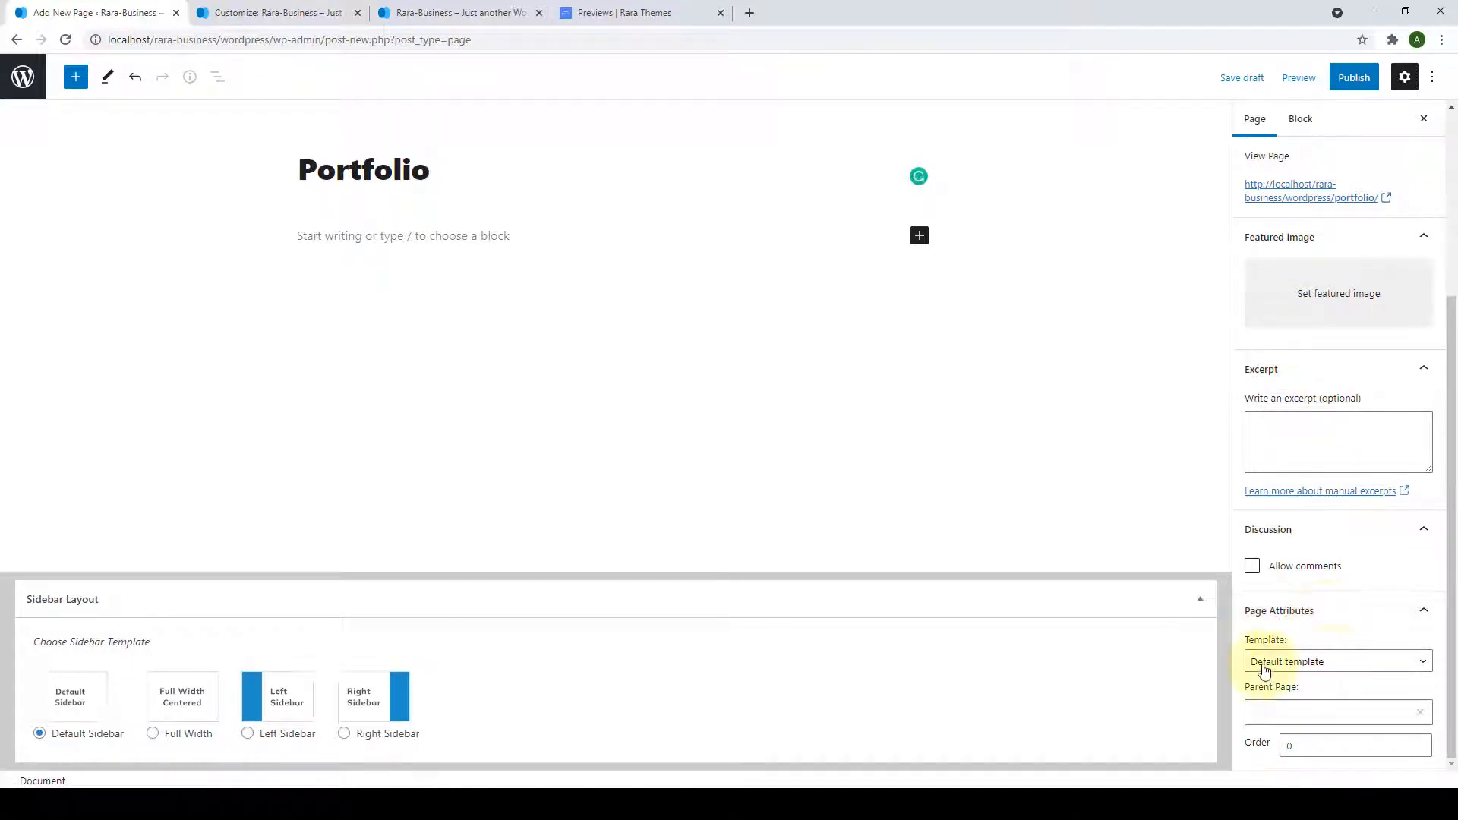
left_click(1338, 666)
left_click(1338, 666)
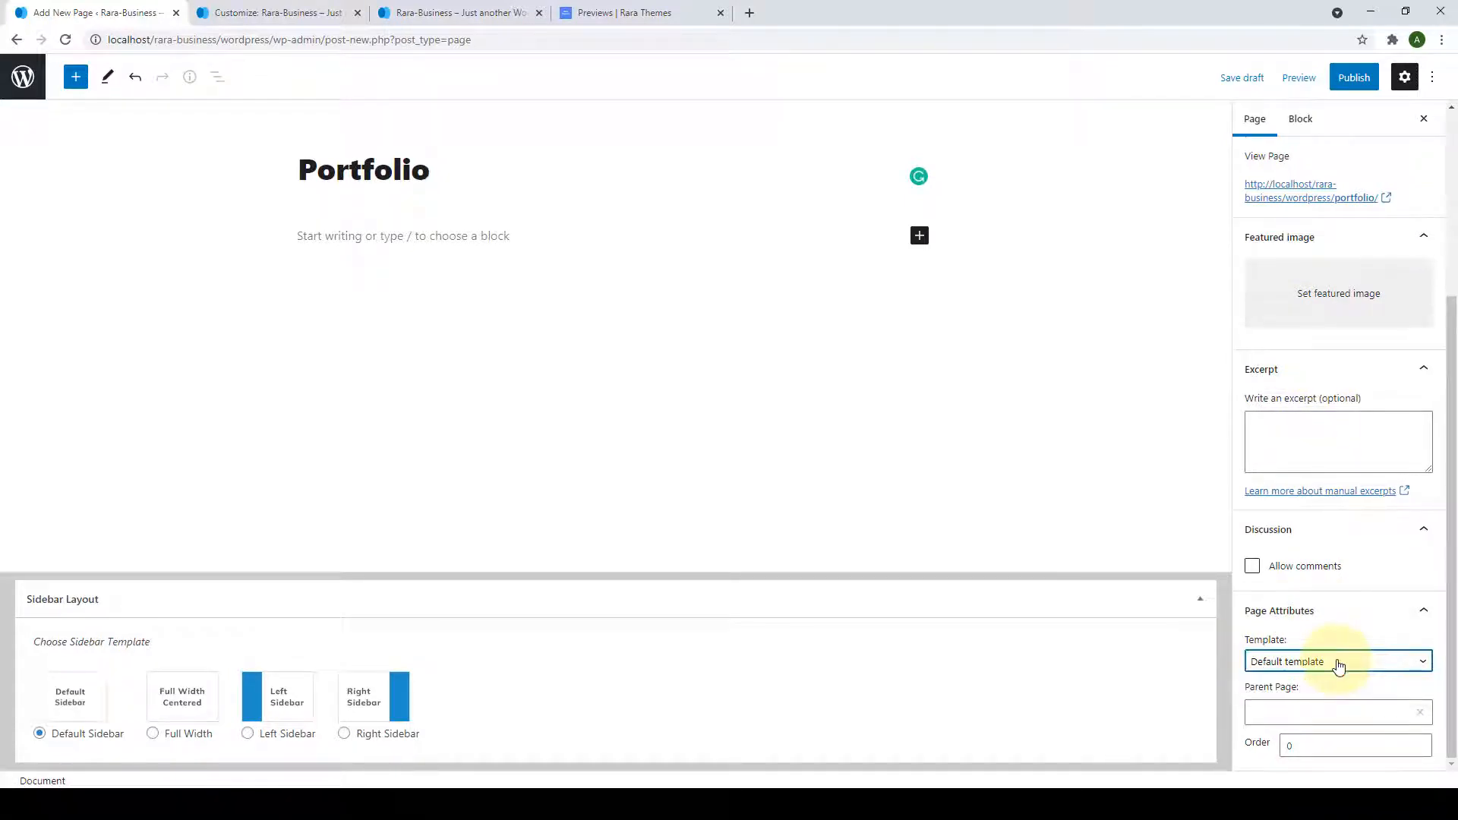
left_click(1348, 666)
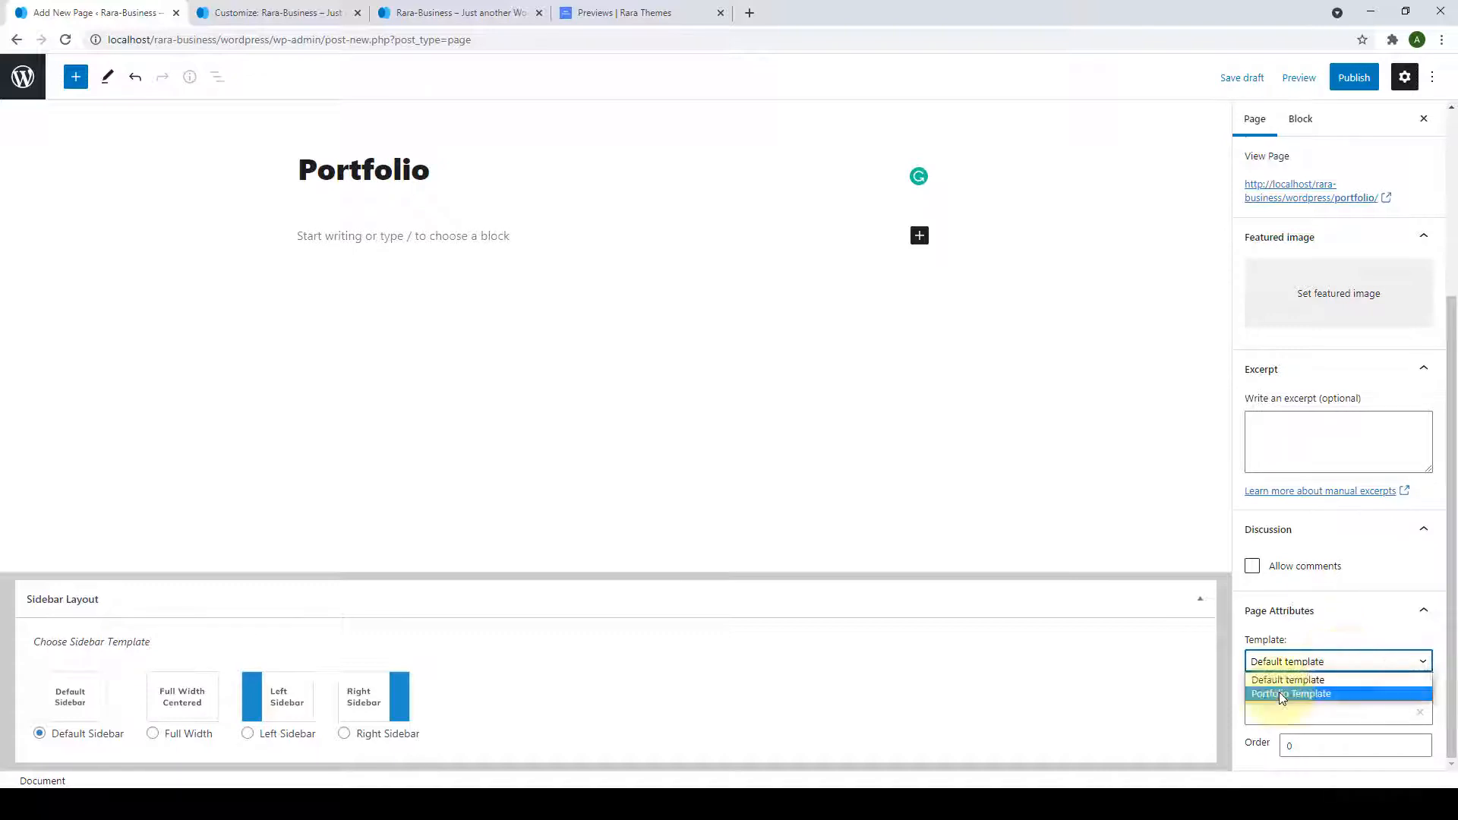
left_click(1318, 695)
scroll(1322, 455, "up", 2)
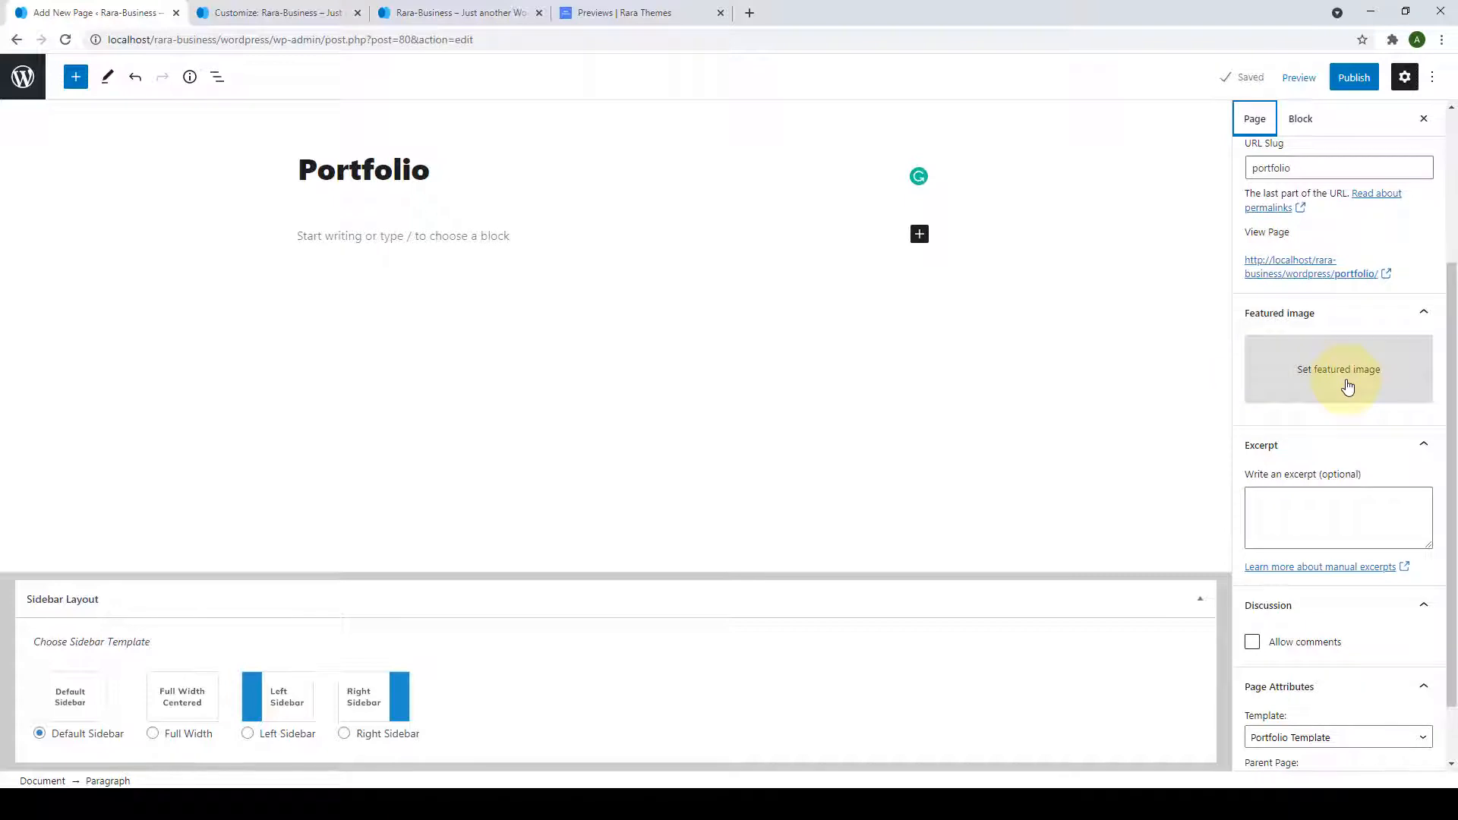
scroll(1322, 380, "up", 3)
left_click(1354, 76)
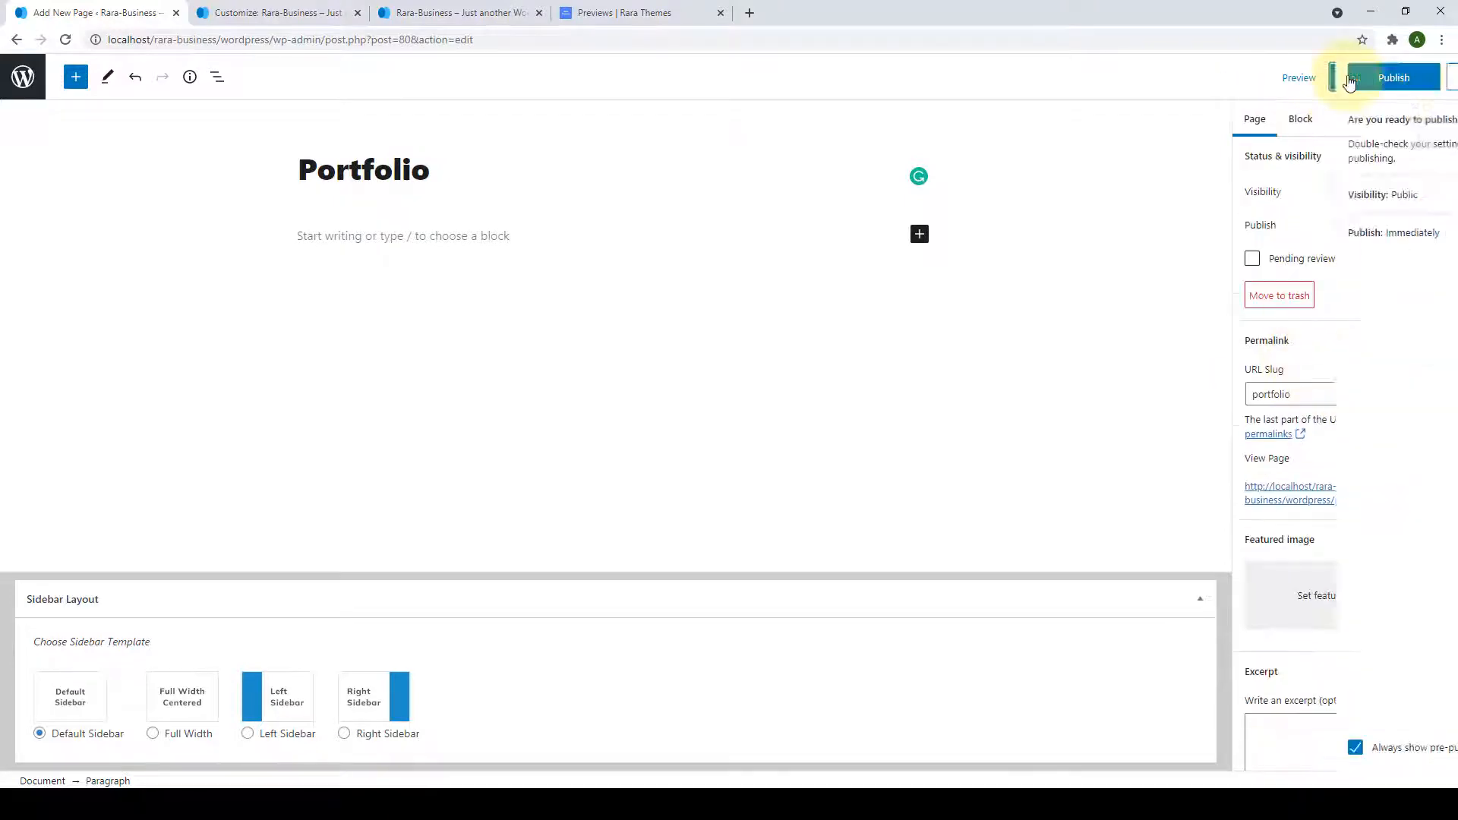
left_click(1313, 76)
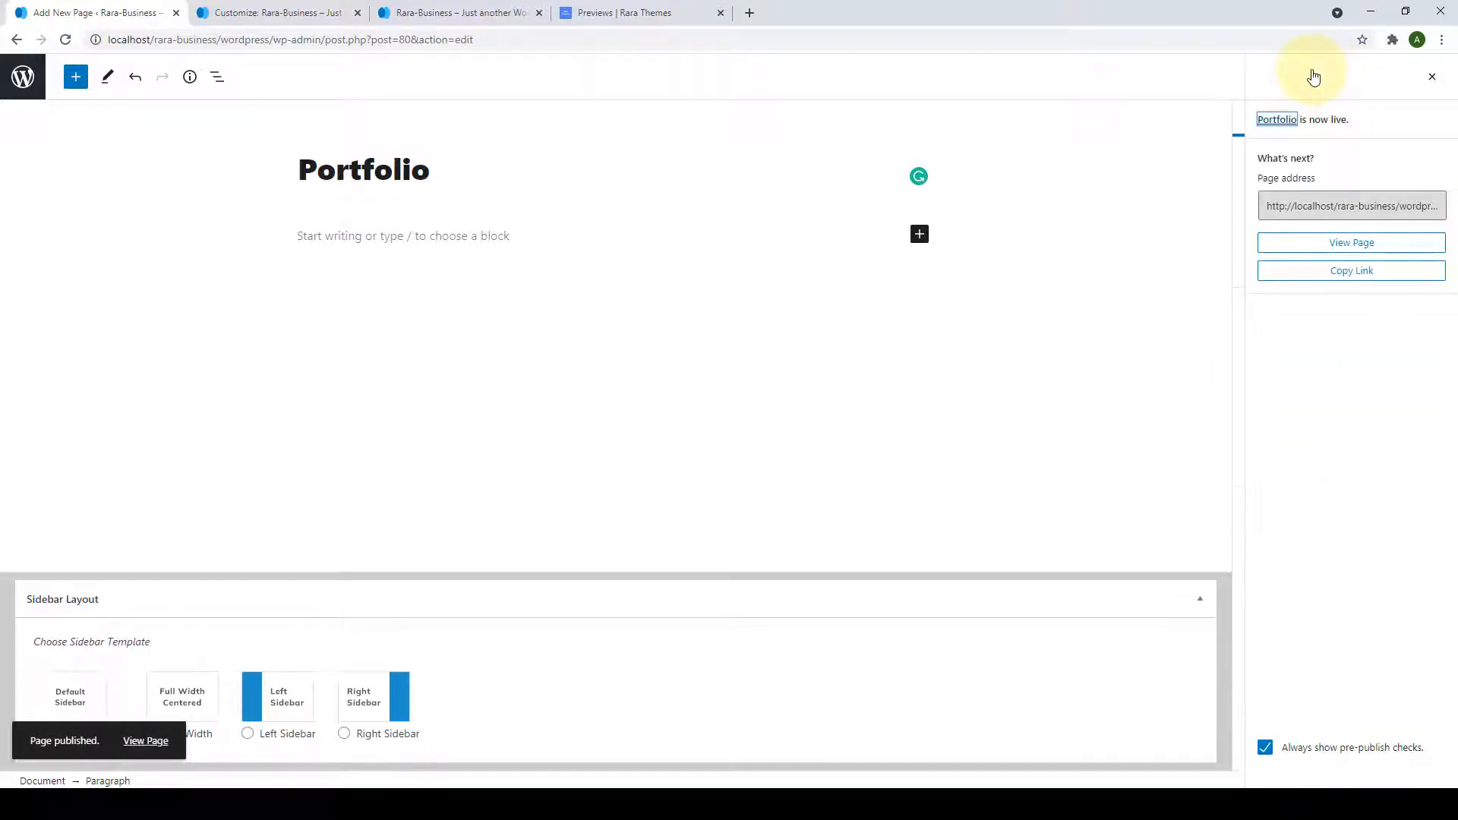
Open the published Portfolio page in a new browser tab and view it.
right_click(163, 741)
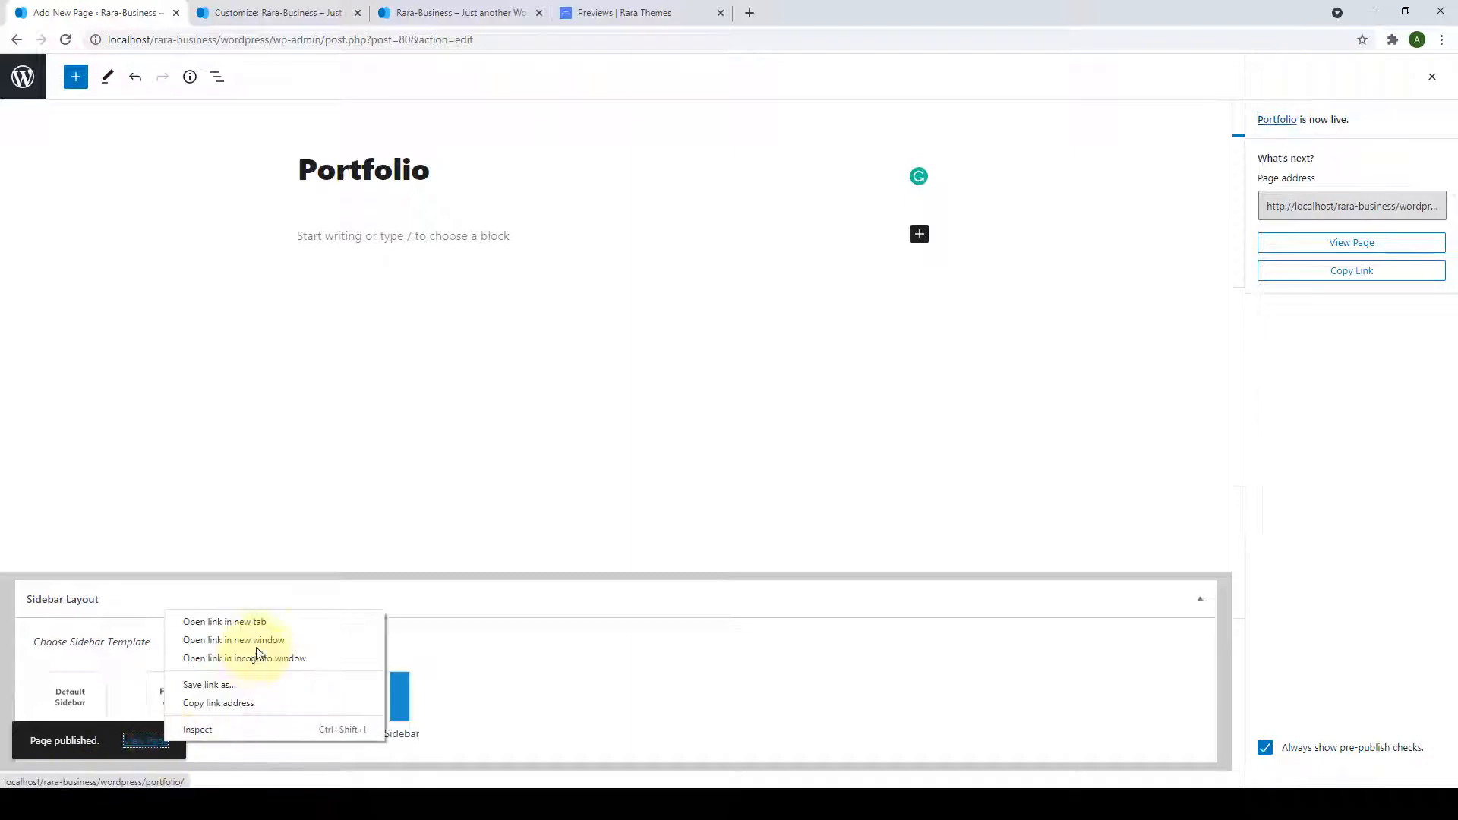
left_click(265, 623)
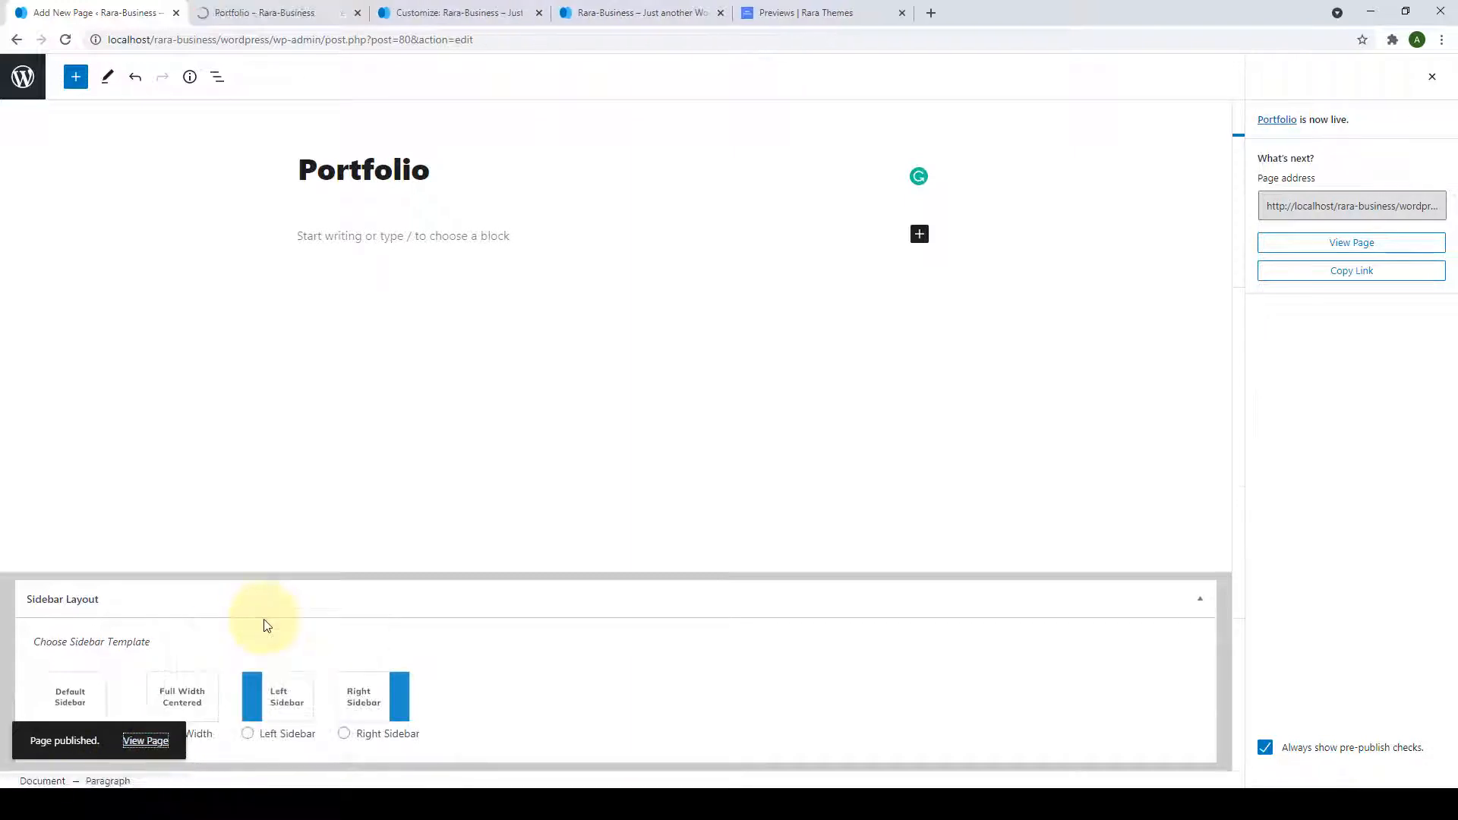
left_click(248, 7)
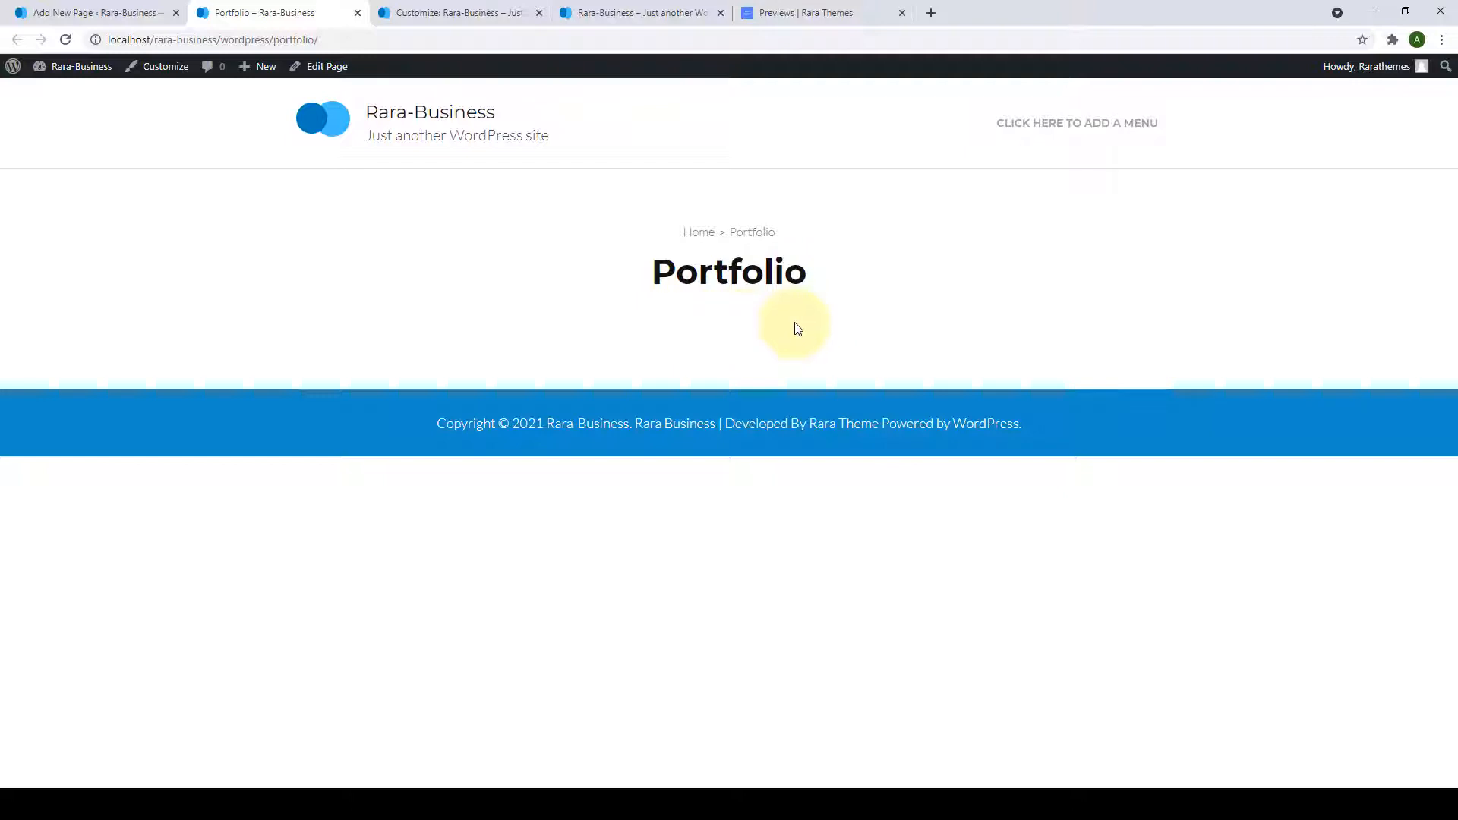
Return to the page editor, leave it for the Portfolios list, and add a portfolio item titled "MIA Poster" with the business-types article as body text.
left_click(128, 14)
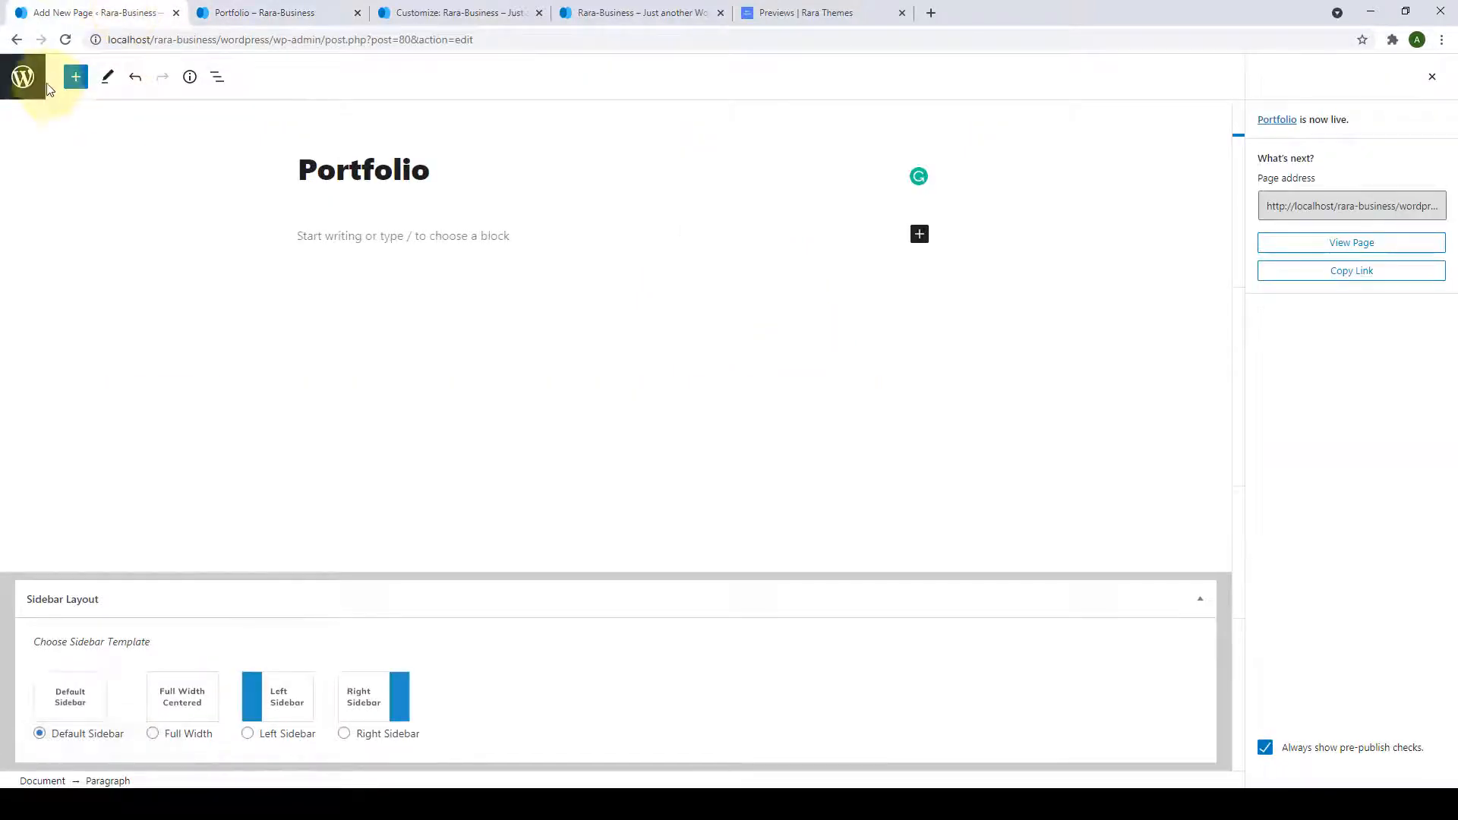
left_click(23, 76)
mouse_move(42, 300)
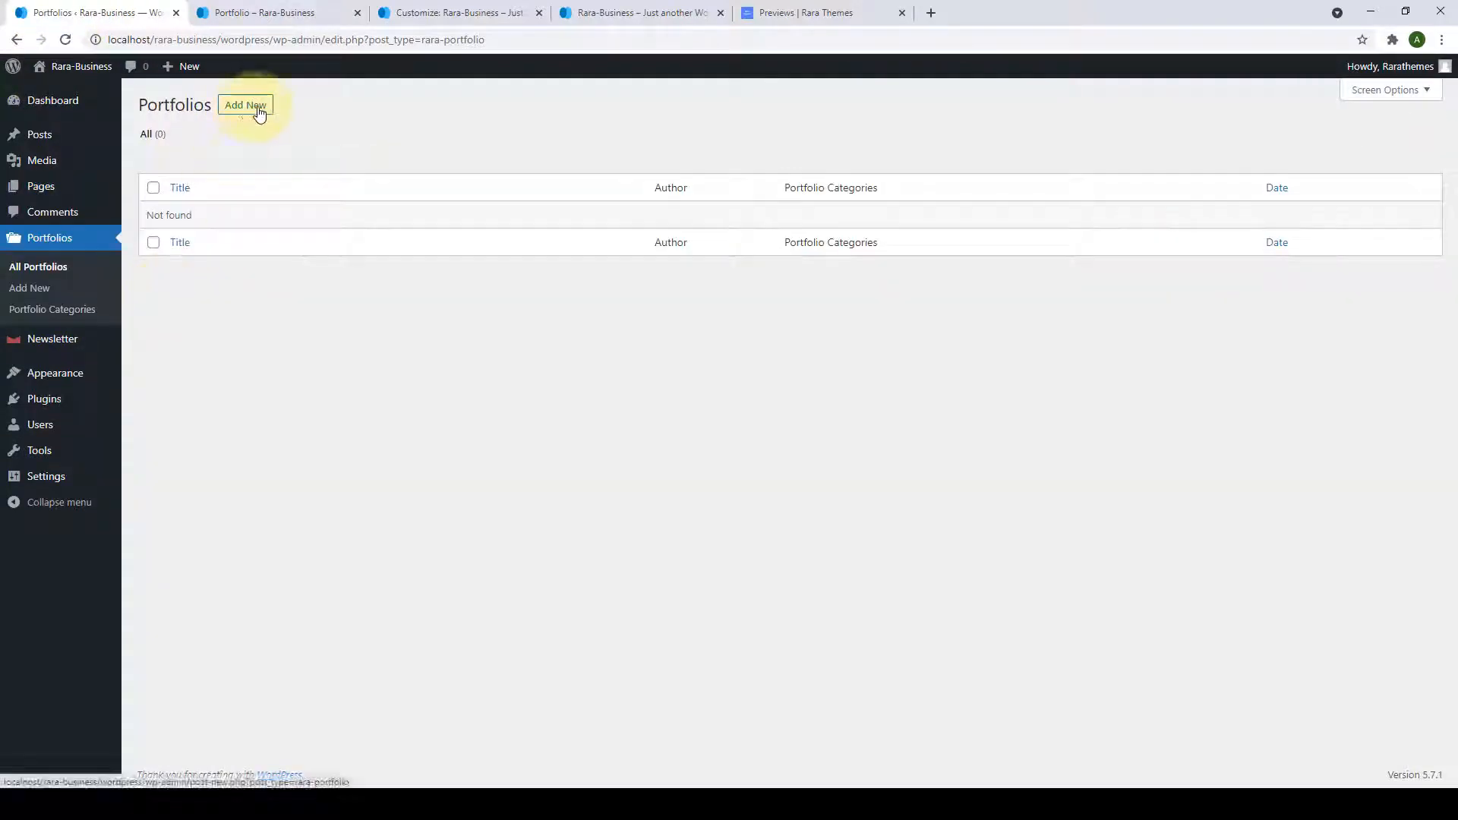
left_click(256, 111)
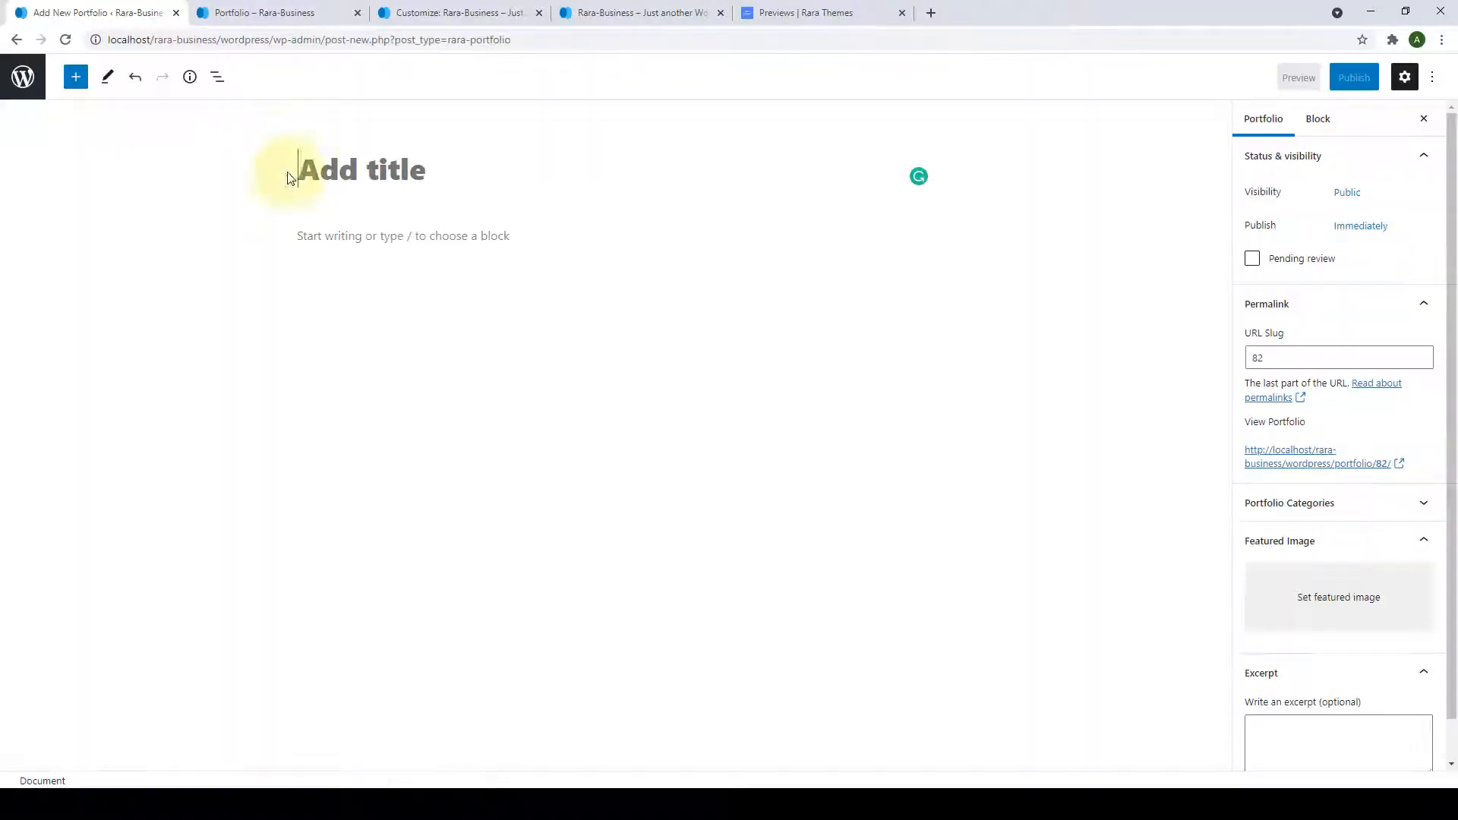
left_click(364, 243)
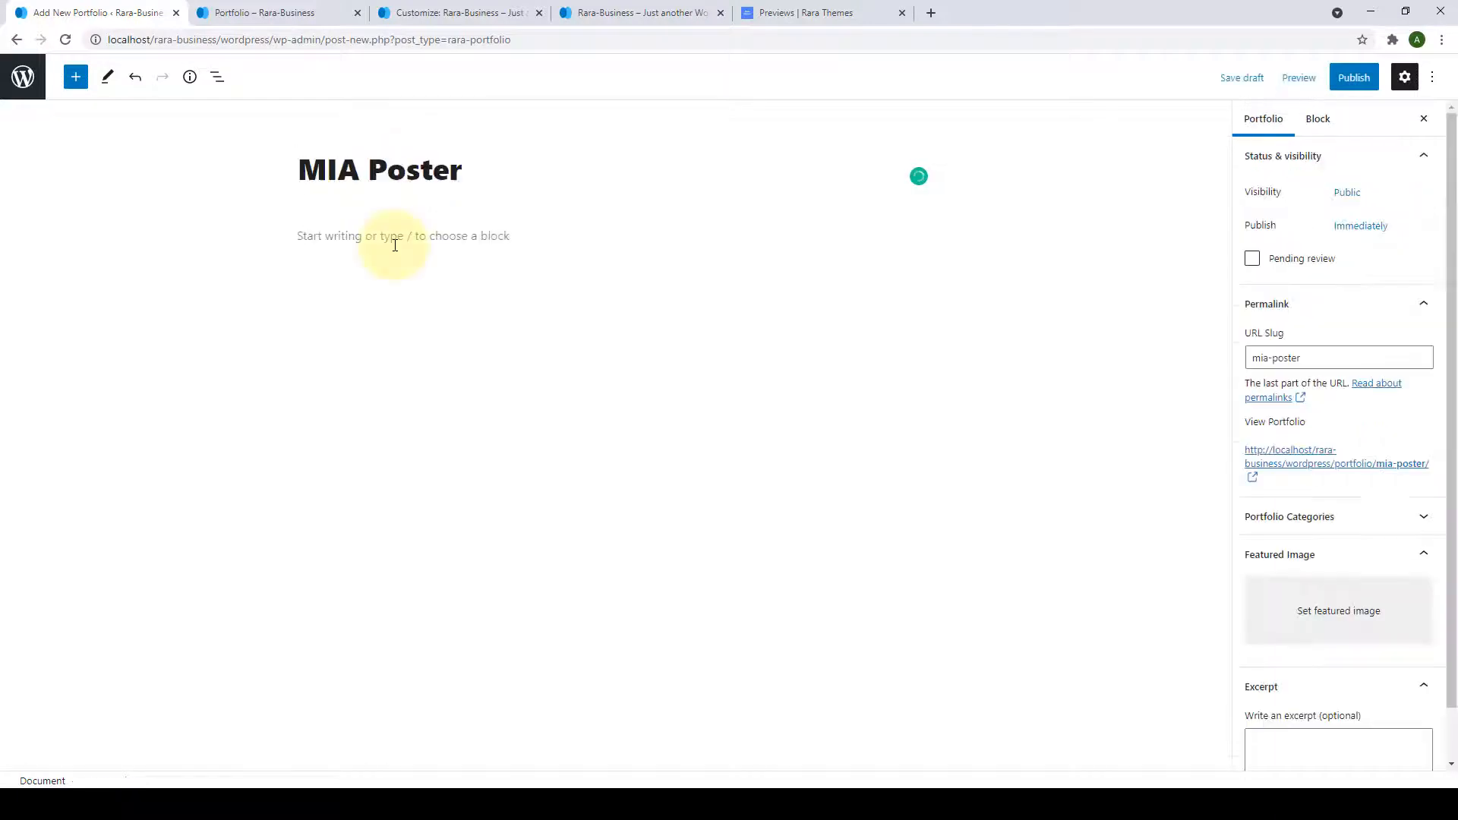
left_click(395, 248)
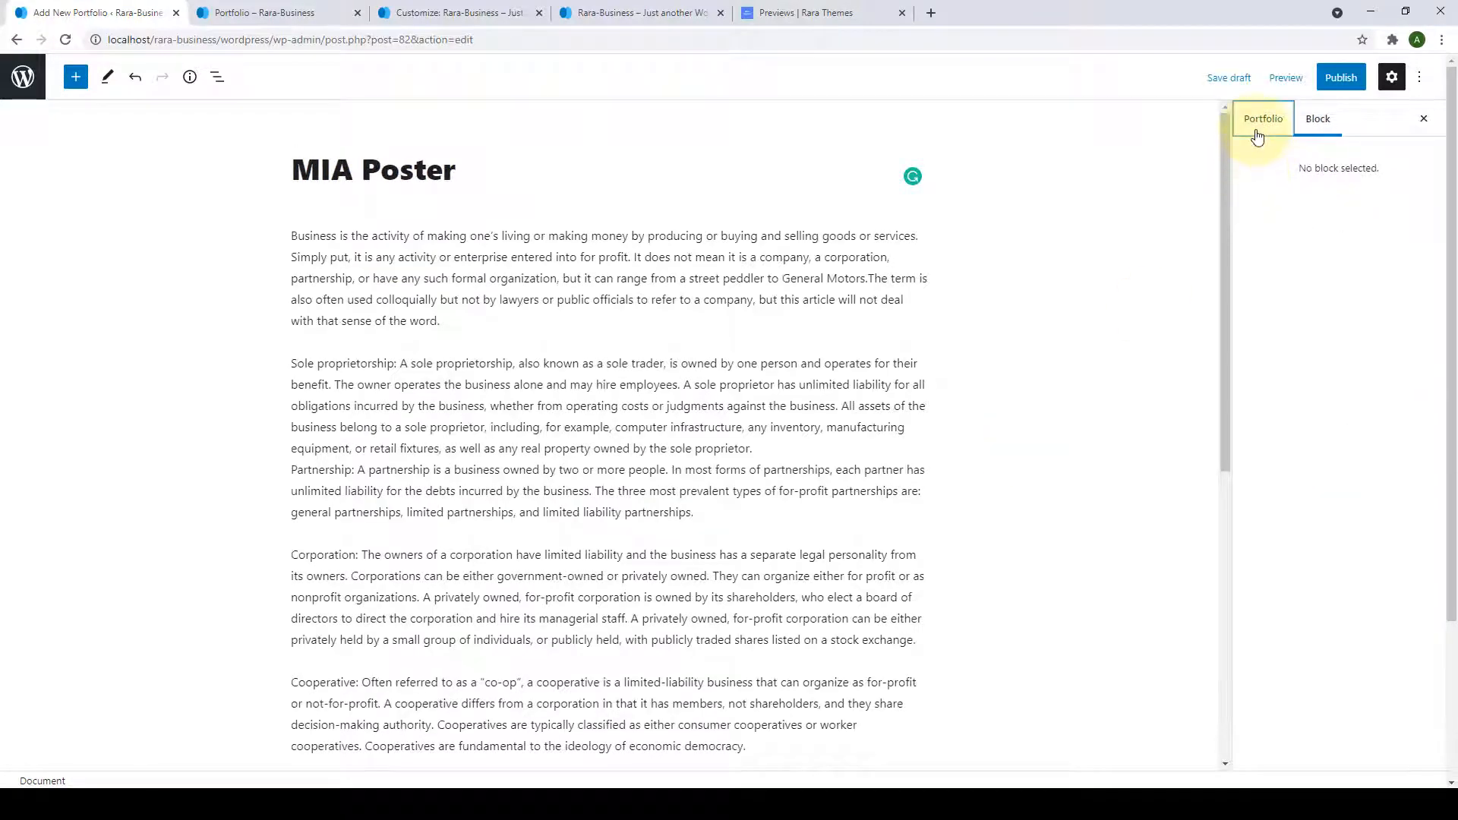
Add a new portfolio category named "All" in the MIA Poster item's settings.
left_click(1261, 119)
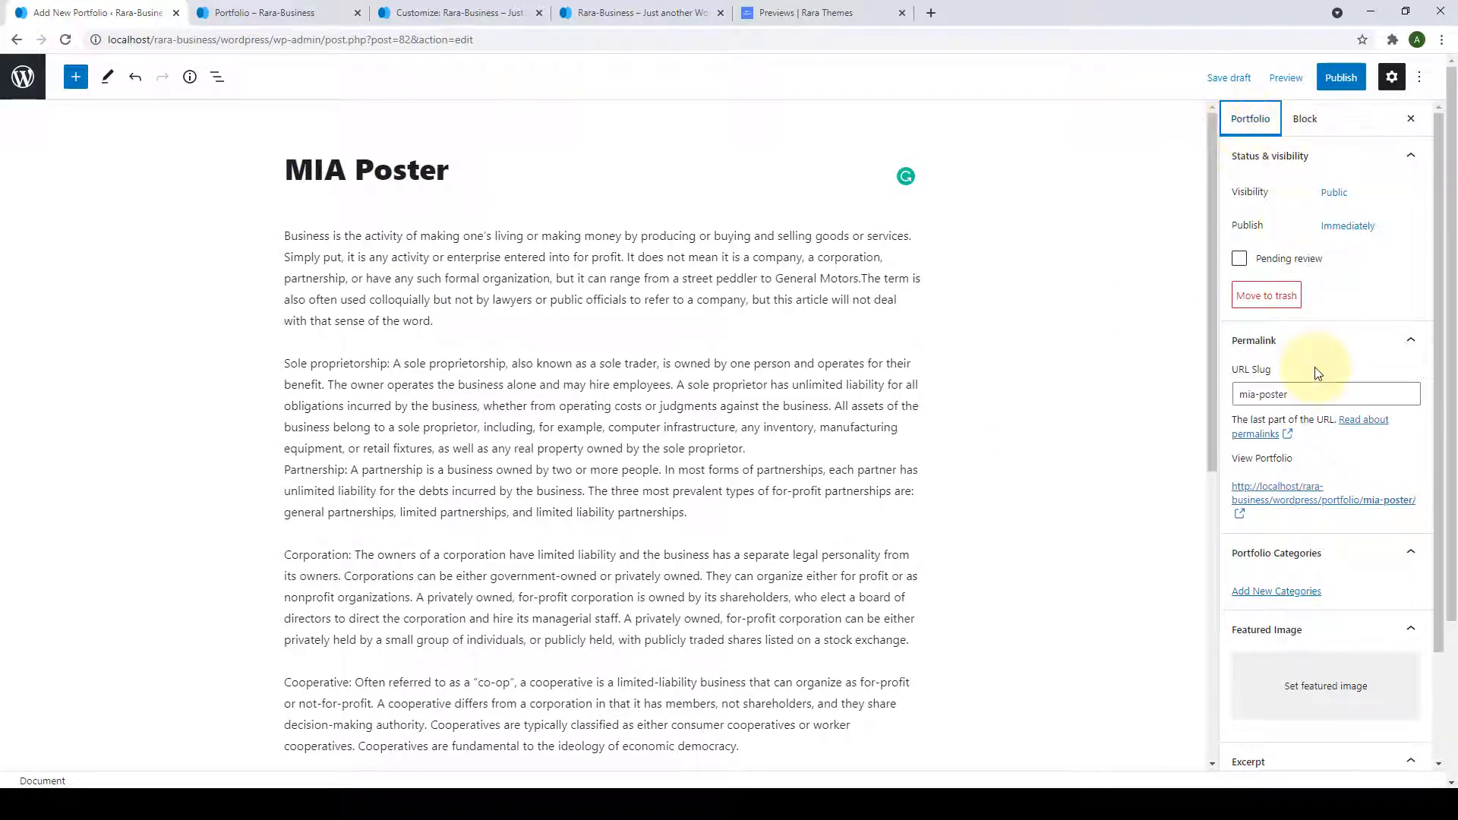
scroll(1315, 367, "down", 2)
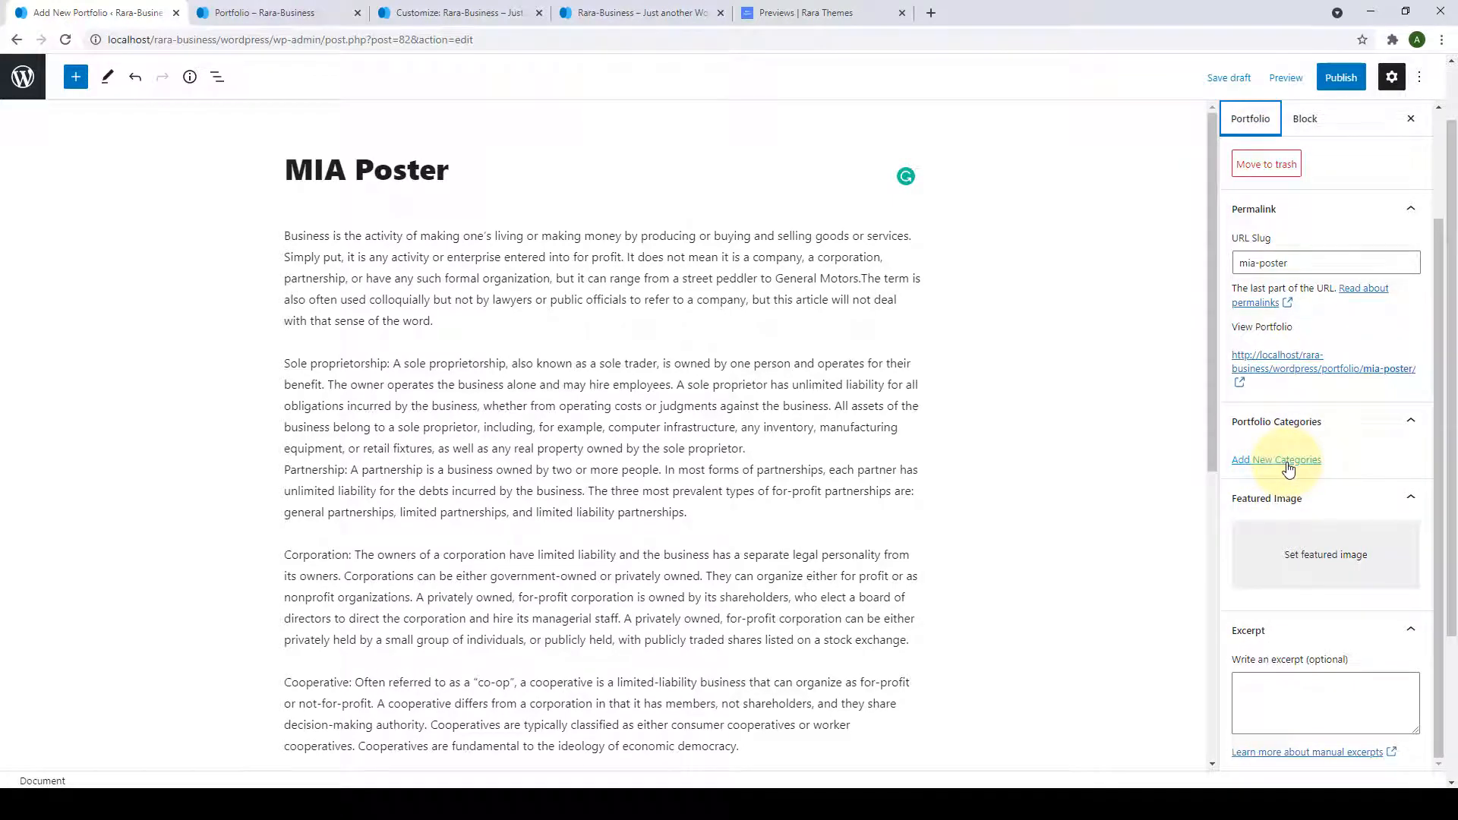
left_click(1295, 461)
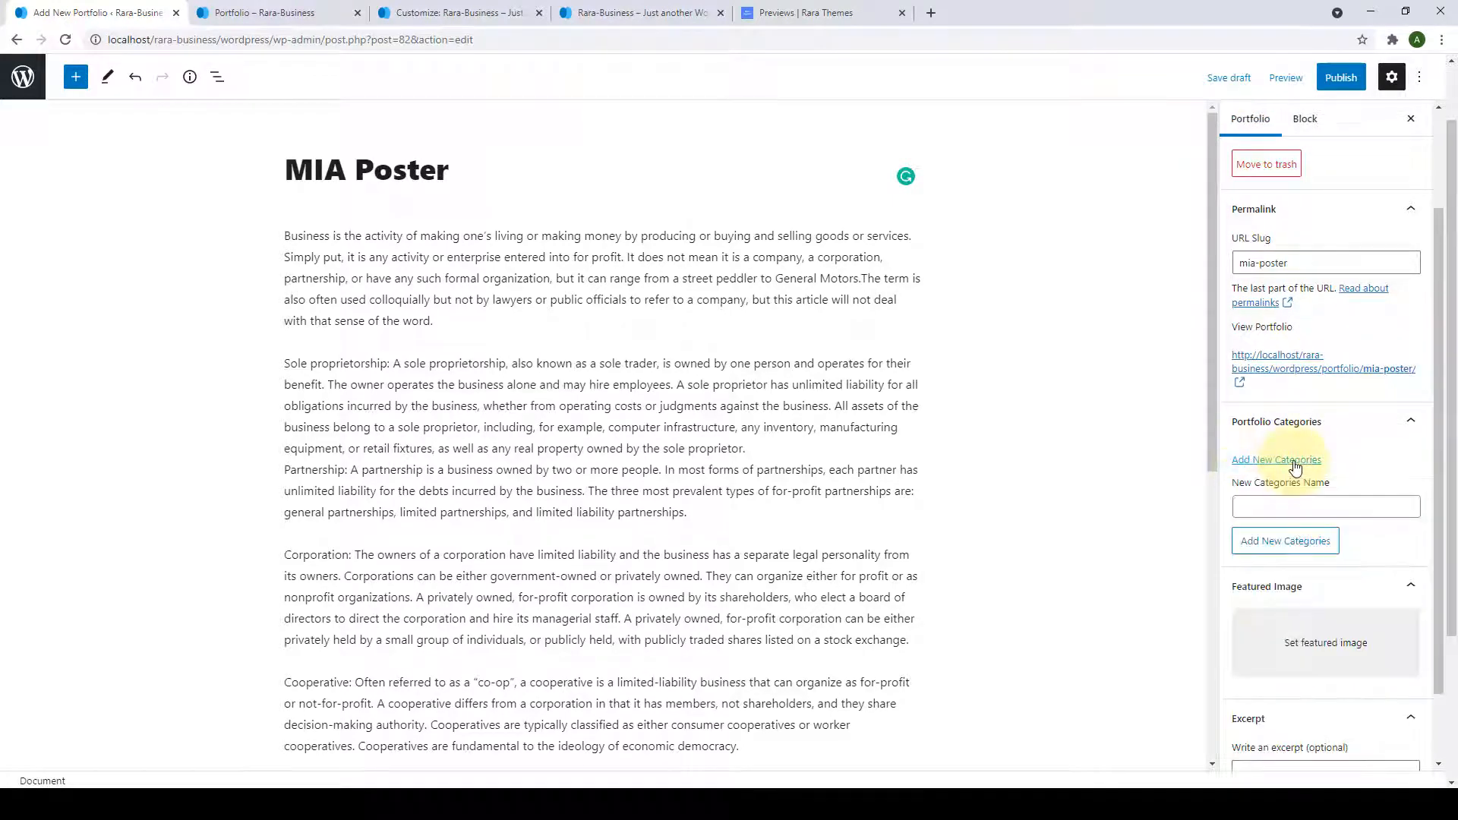
scroll(1291, 448, "down", 1)
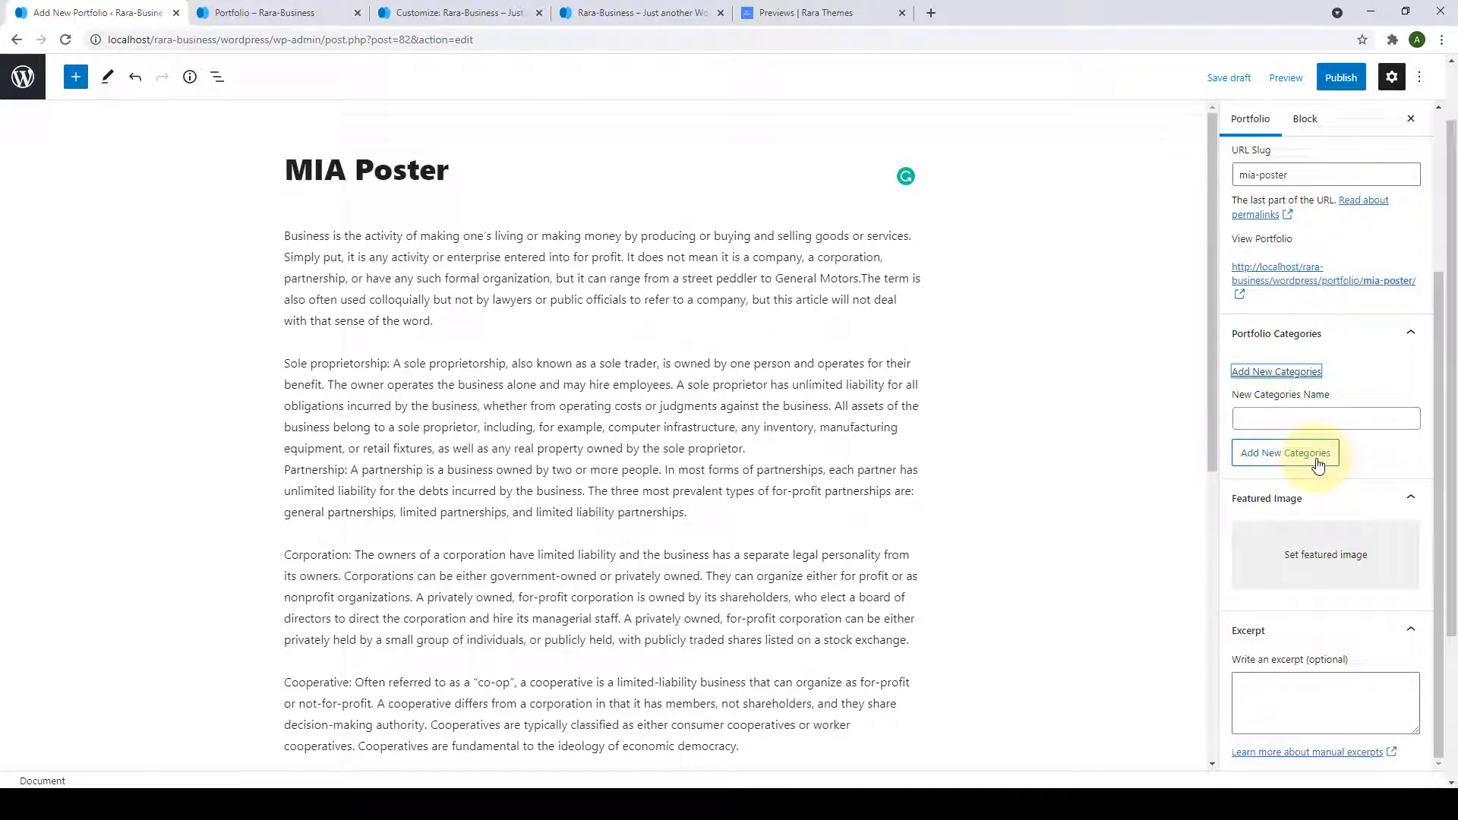
left_click(1289, 418)
type("All")
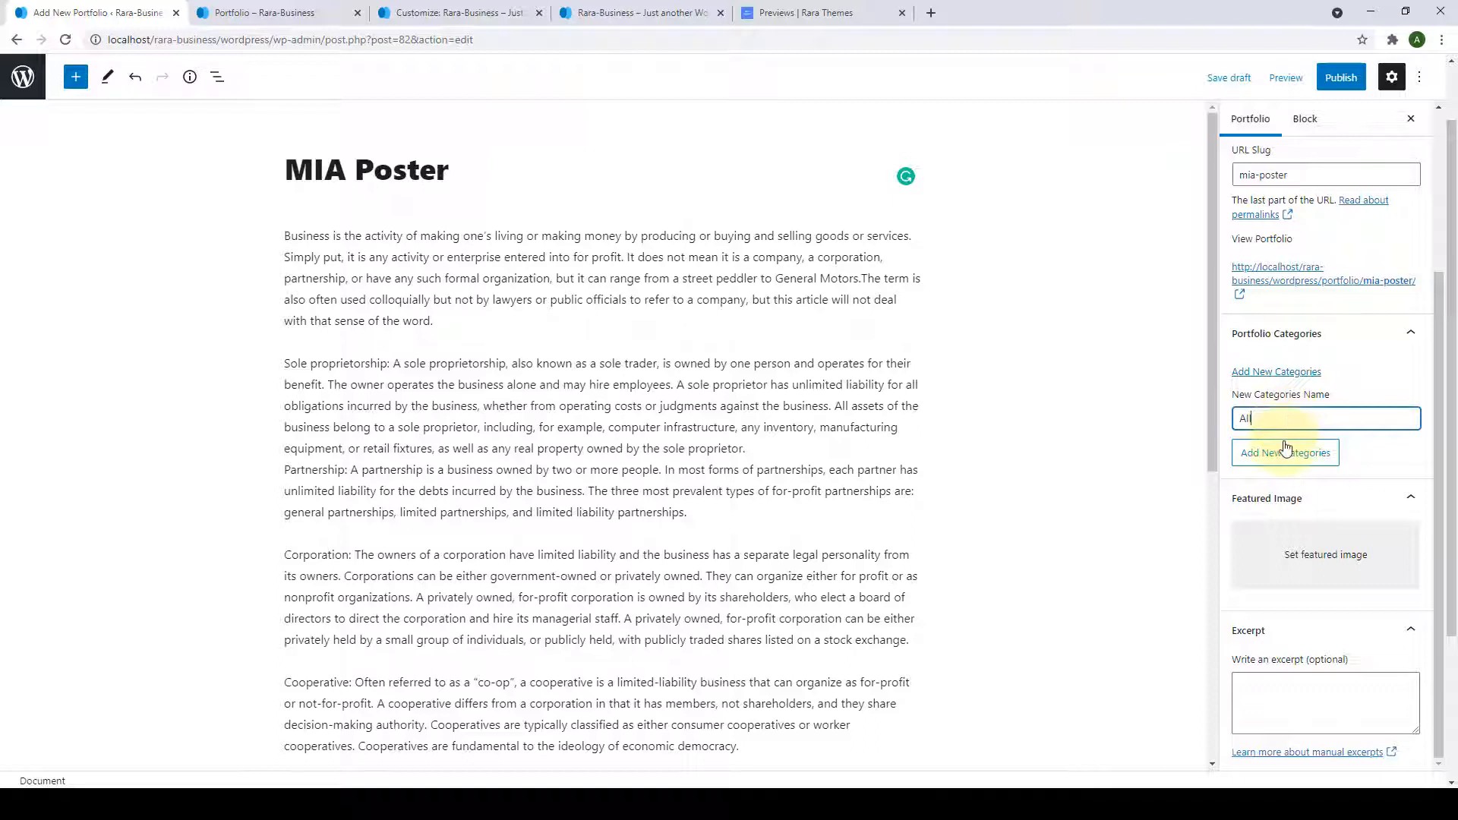
left_click(1286, 450)
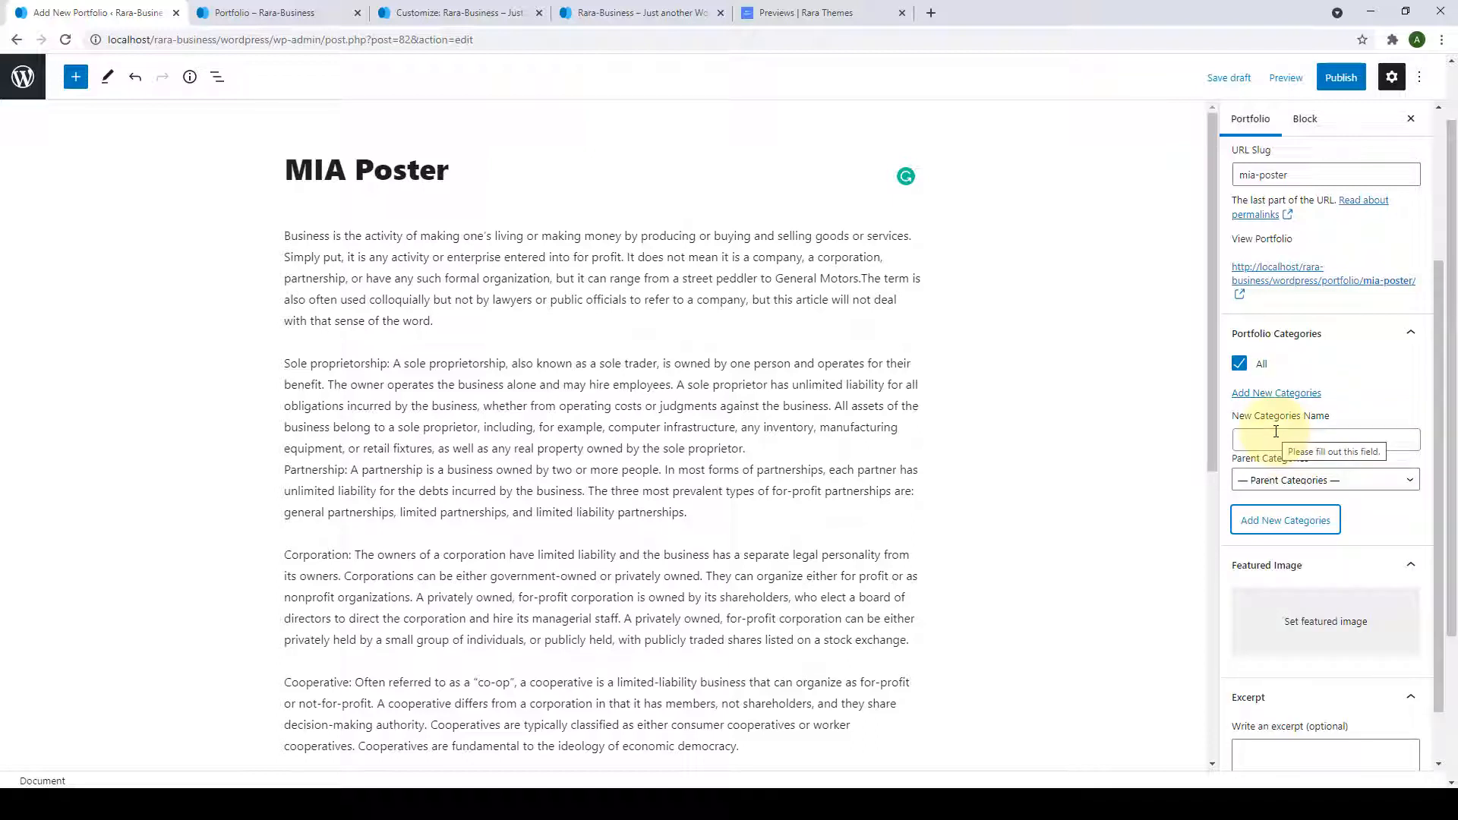
Add three more portfolio categories named "Creative", "Photography" and "Web Solutions".
left_click(1276, 432)
type("Creativ")
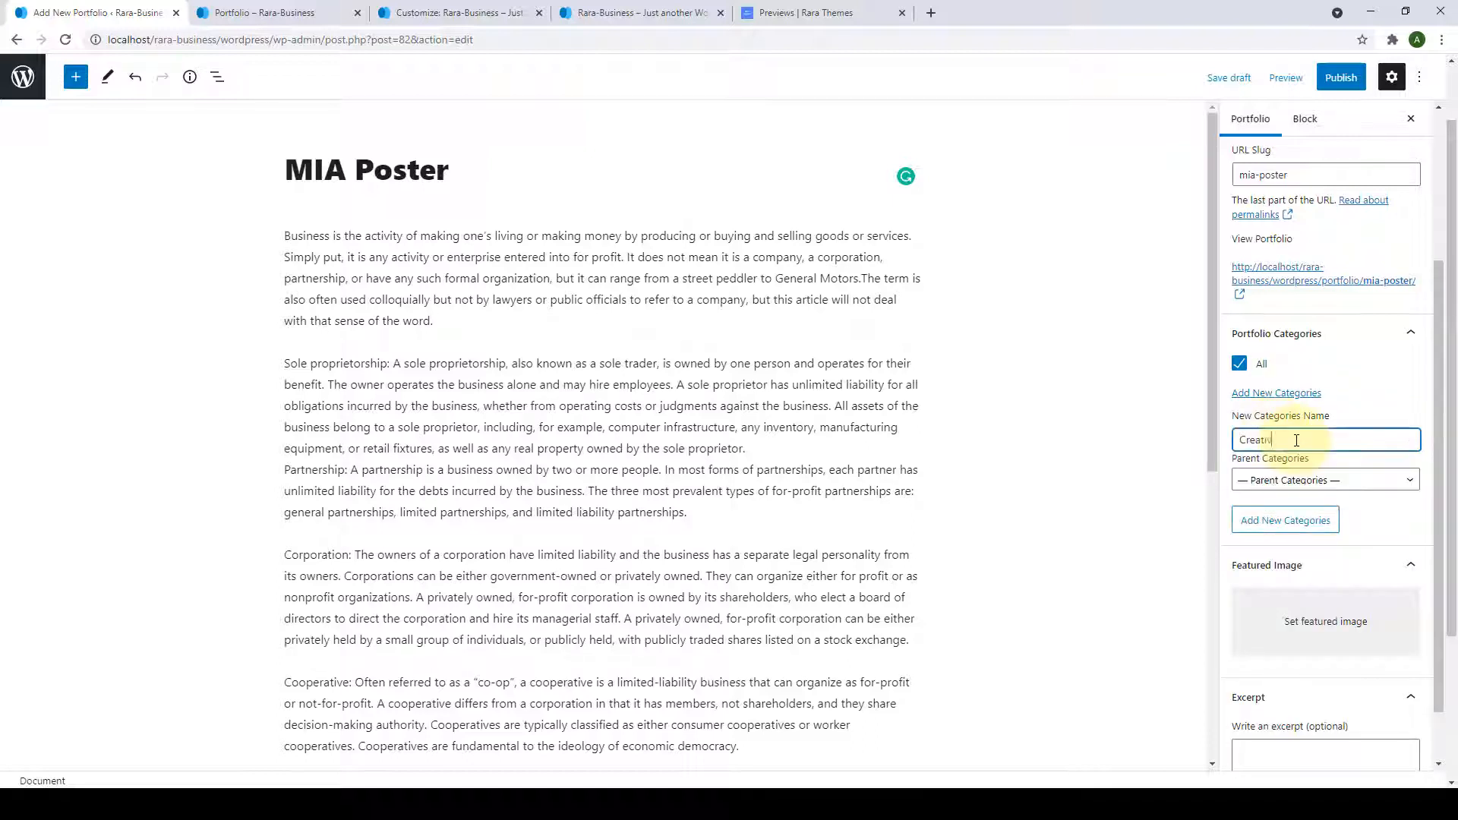
type("e")
key("Return")
type("Photography")
key("Return")
type("Web")
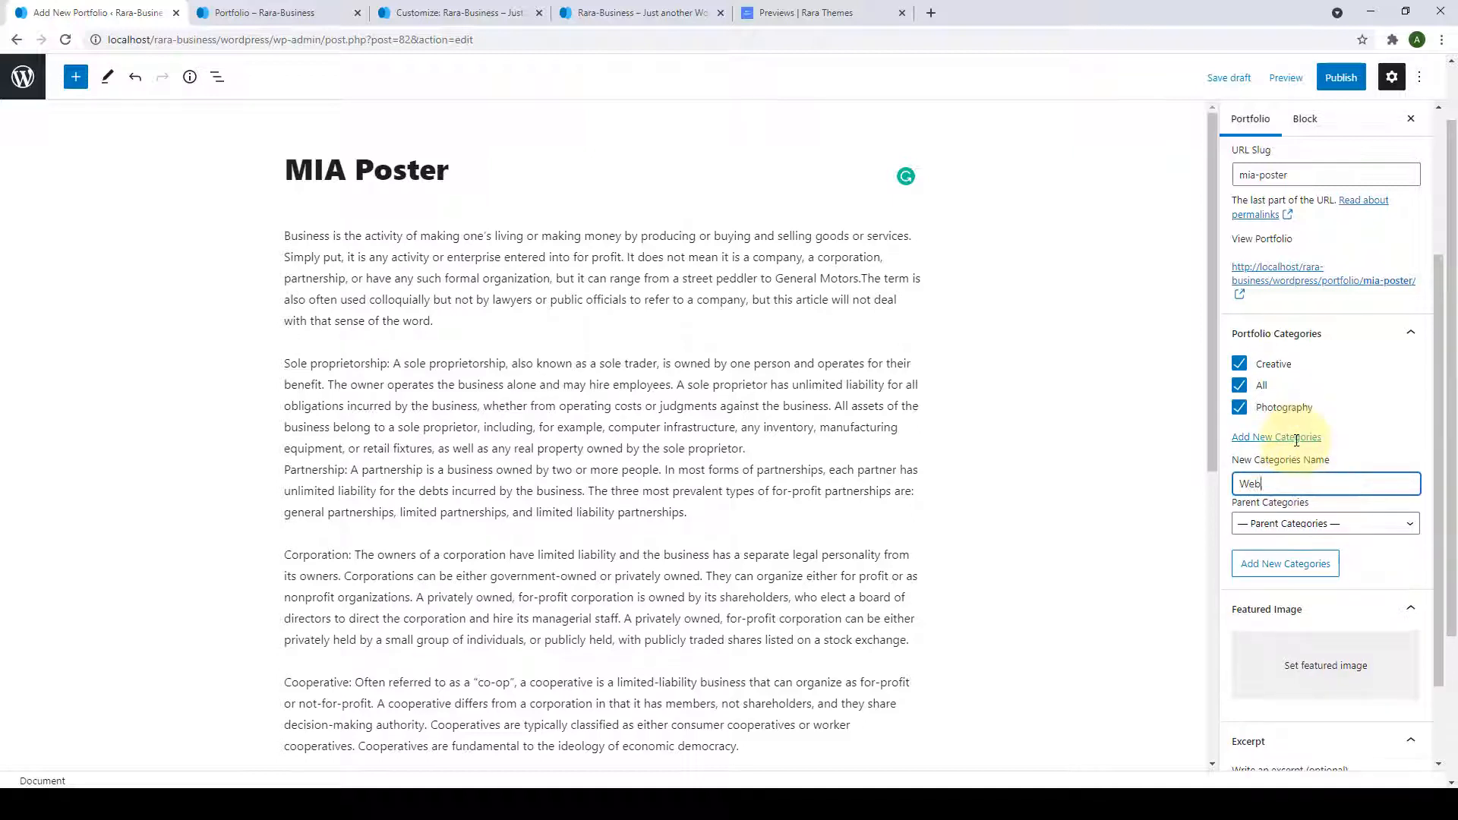
key("Return")
left_click(1291, 458)
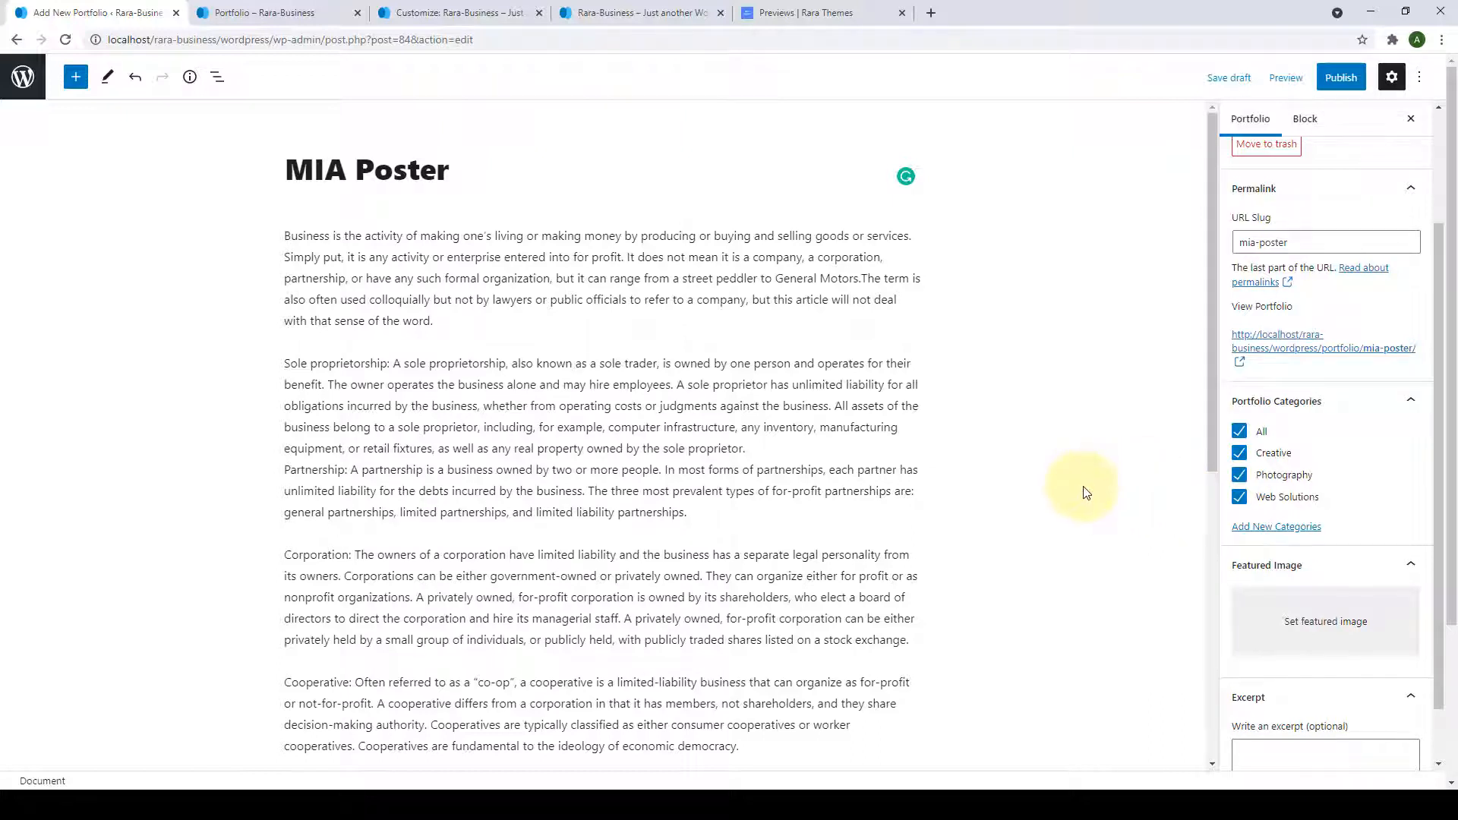
Keep only the Web Solutions category assigned to MIA Poster and set the yellow chair photo as its featured image.
left_click(1249, 477)
left_click(1244, 454)
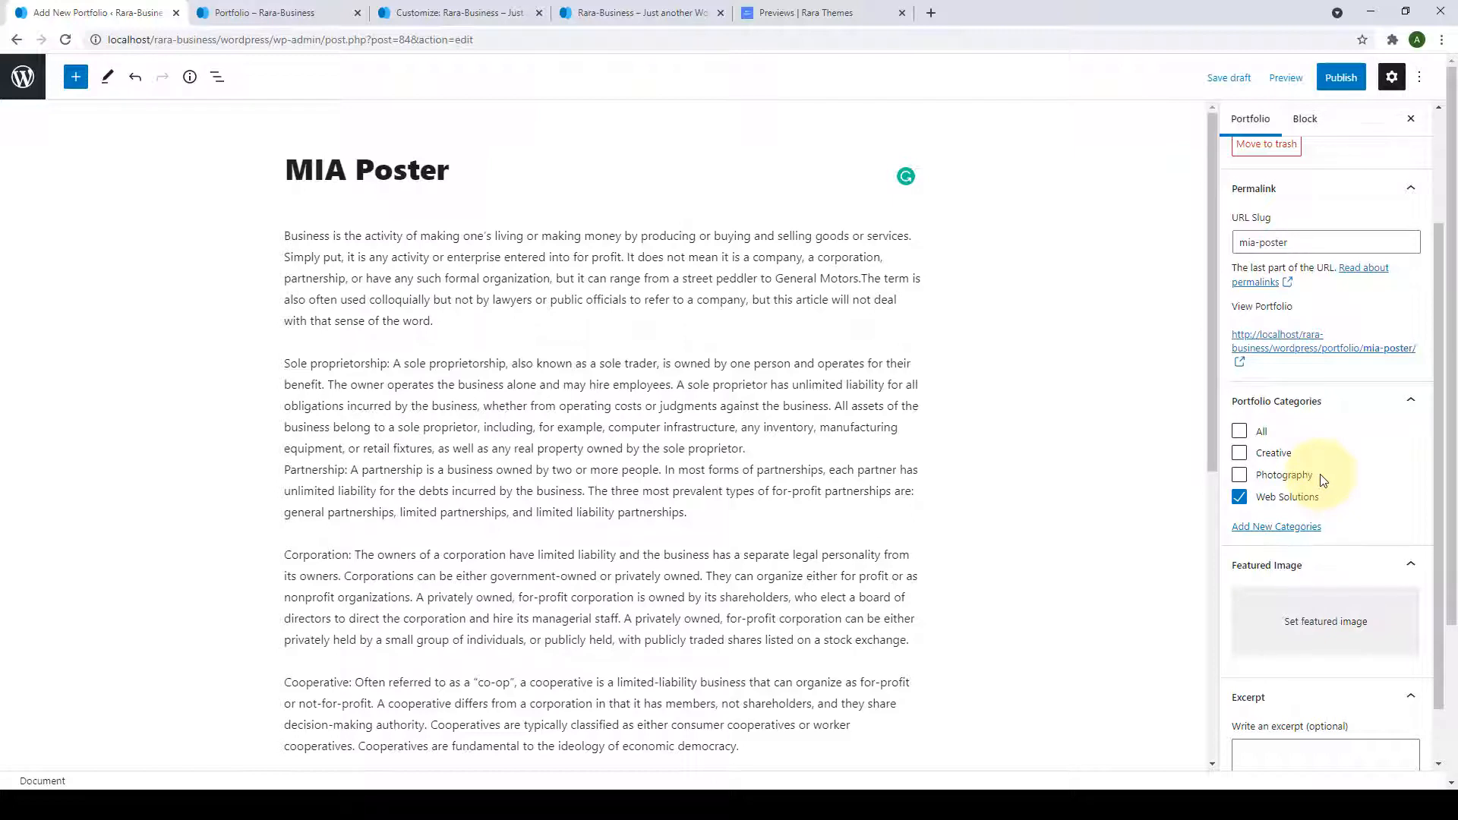
scroll(1325, 524, "down", 1)
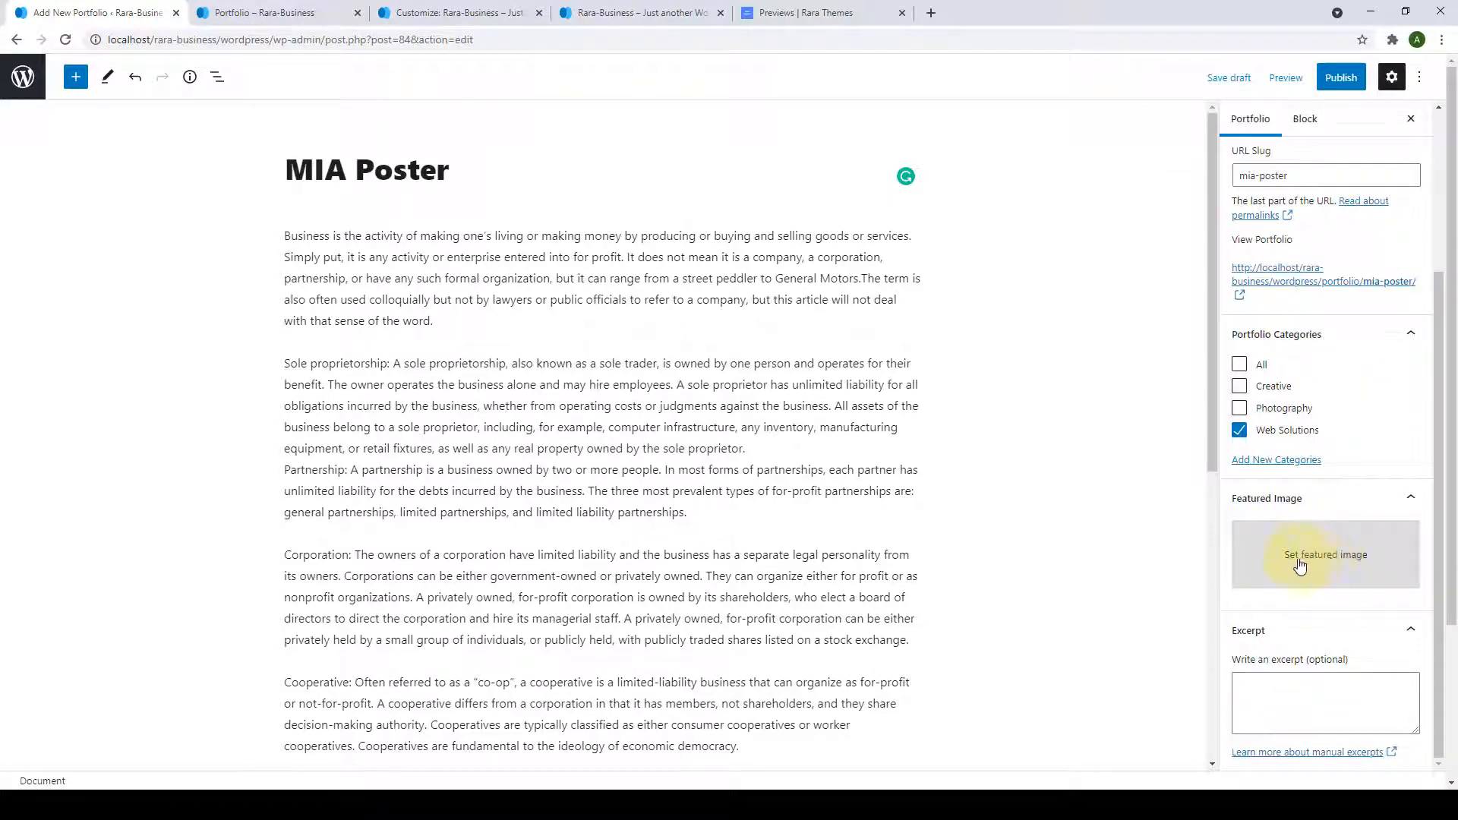
left_click(1332, 565)
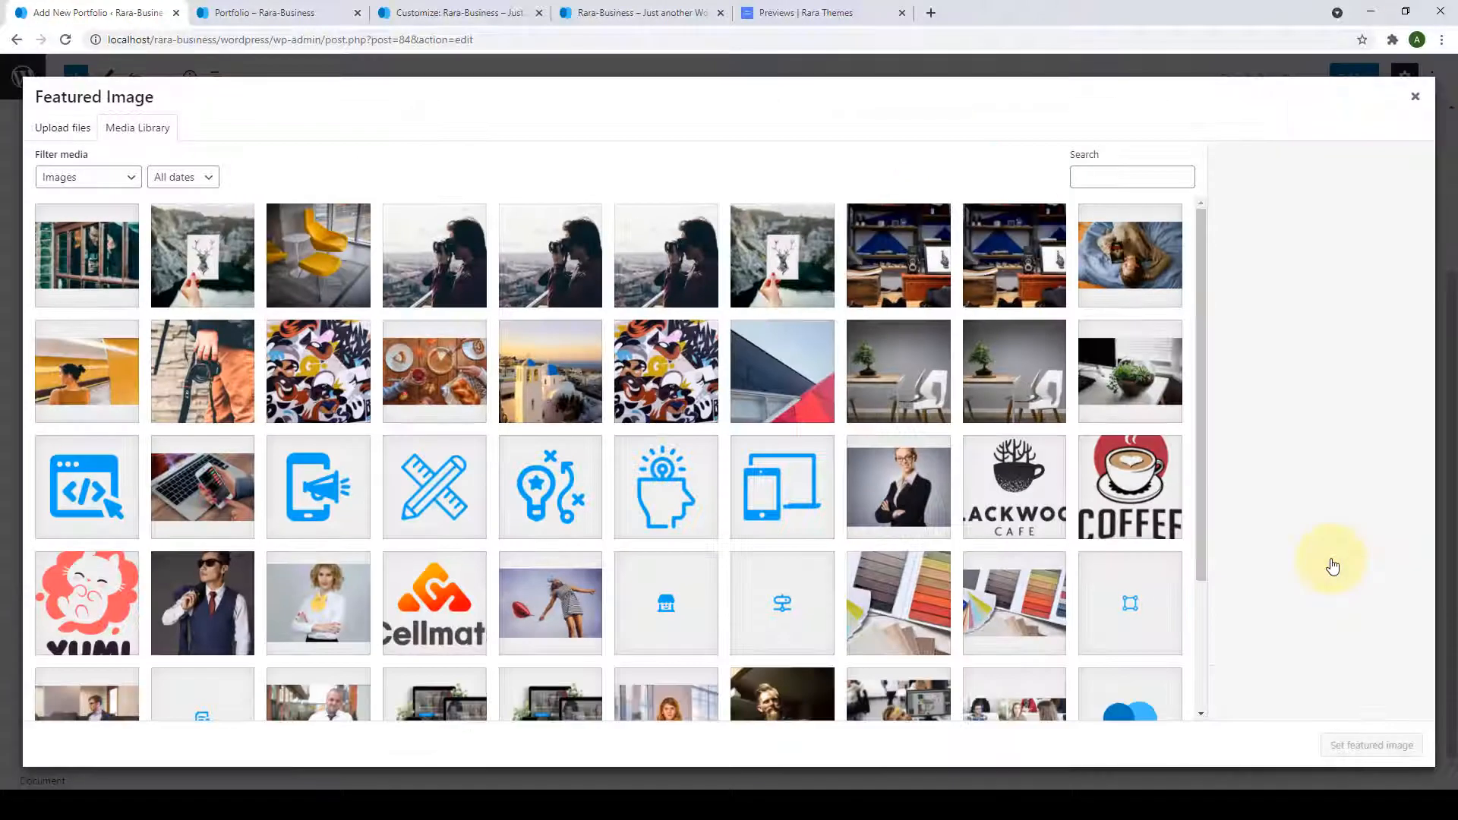
left_click(319, 230)
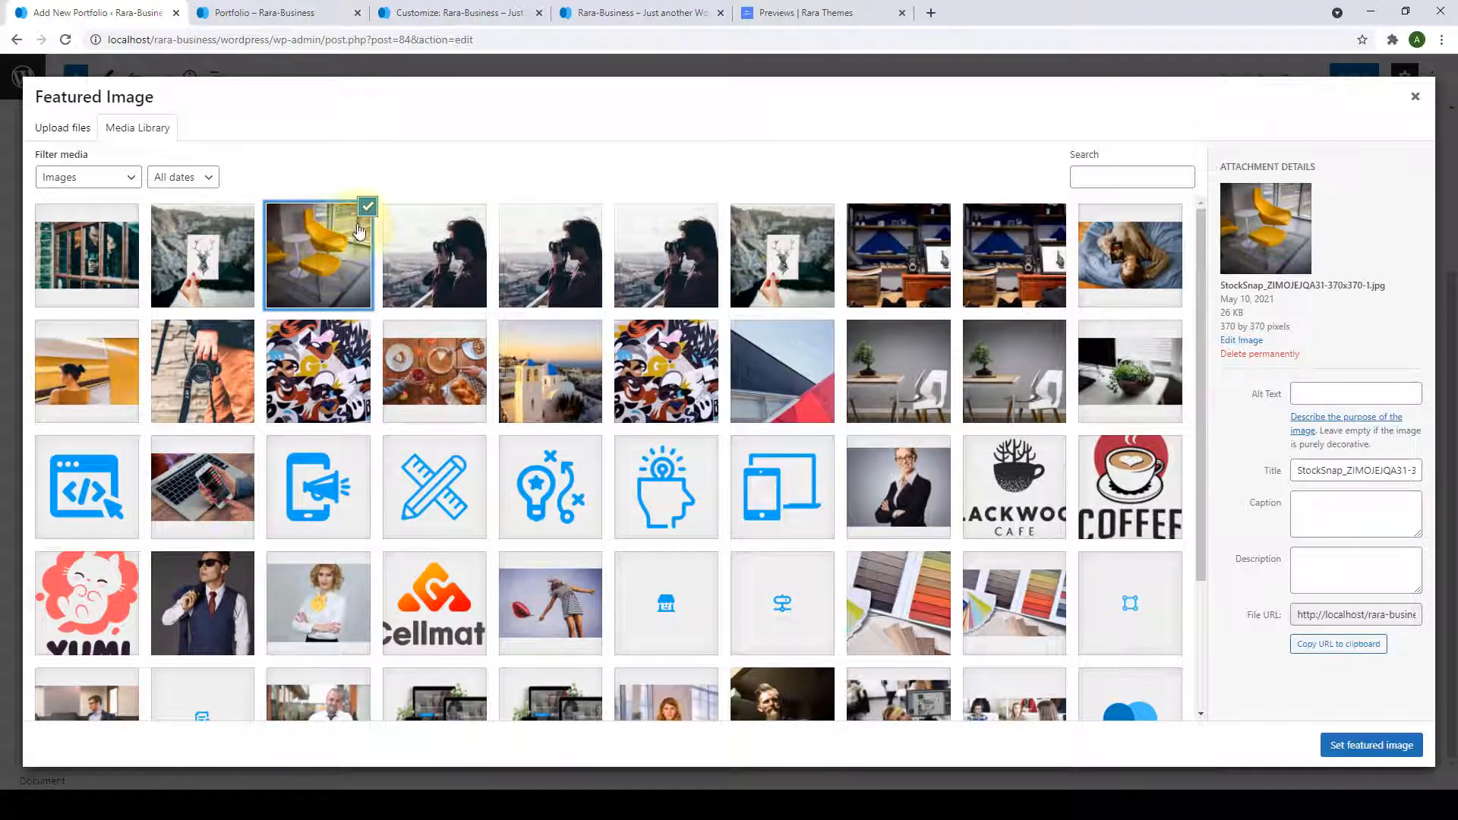
left_click(1394, 748)
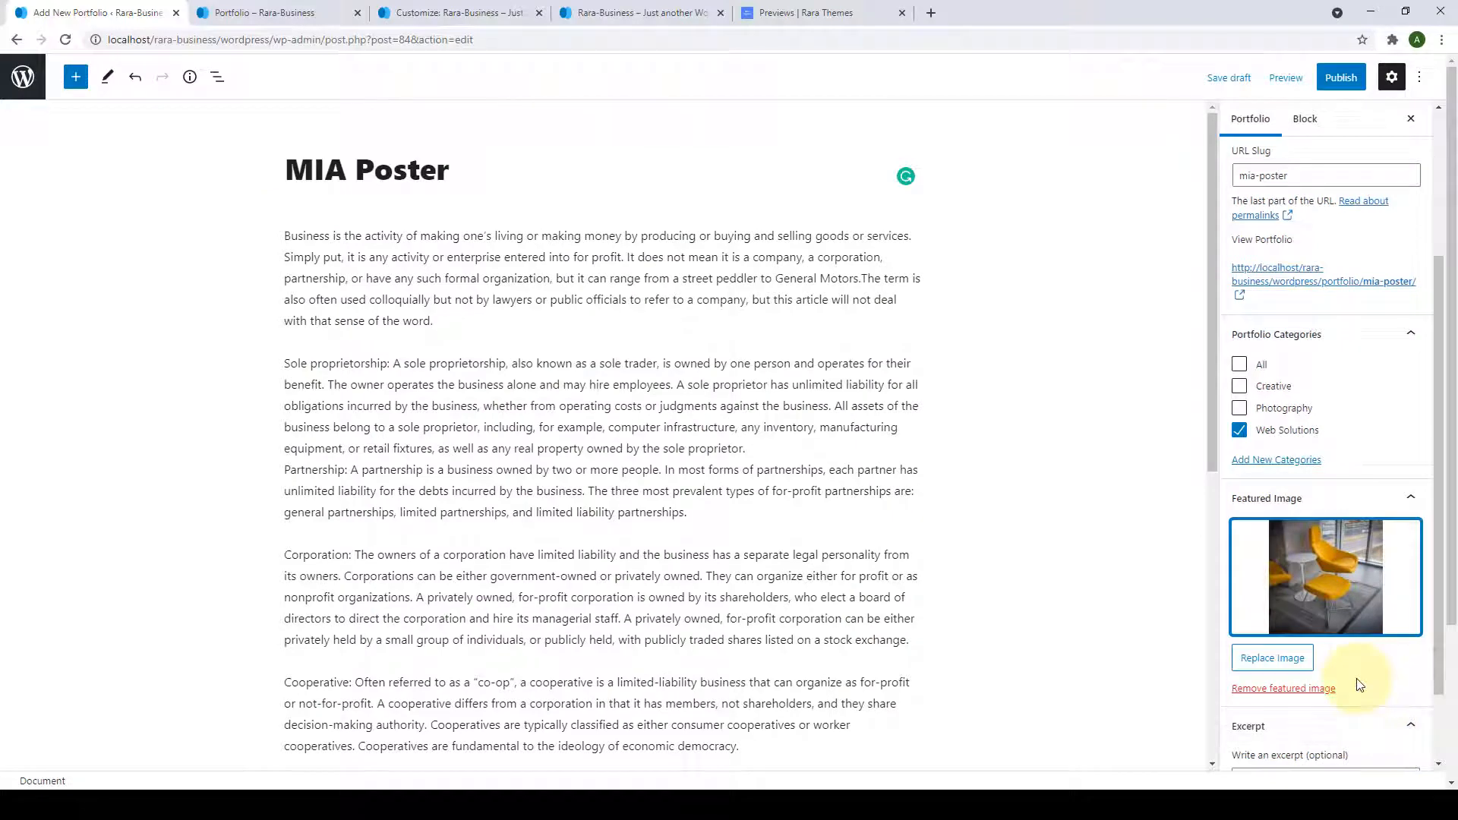
Publish the MIA Poster portfolio item and reload the live Portfolio page to check it.
scroll(1359, 668, "up", 3)
left_click(1341, 77)
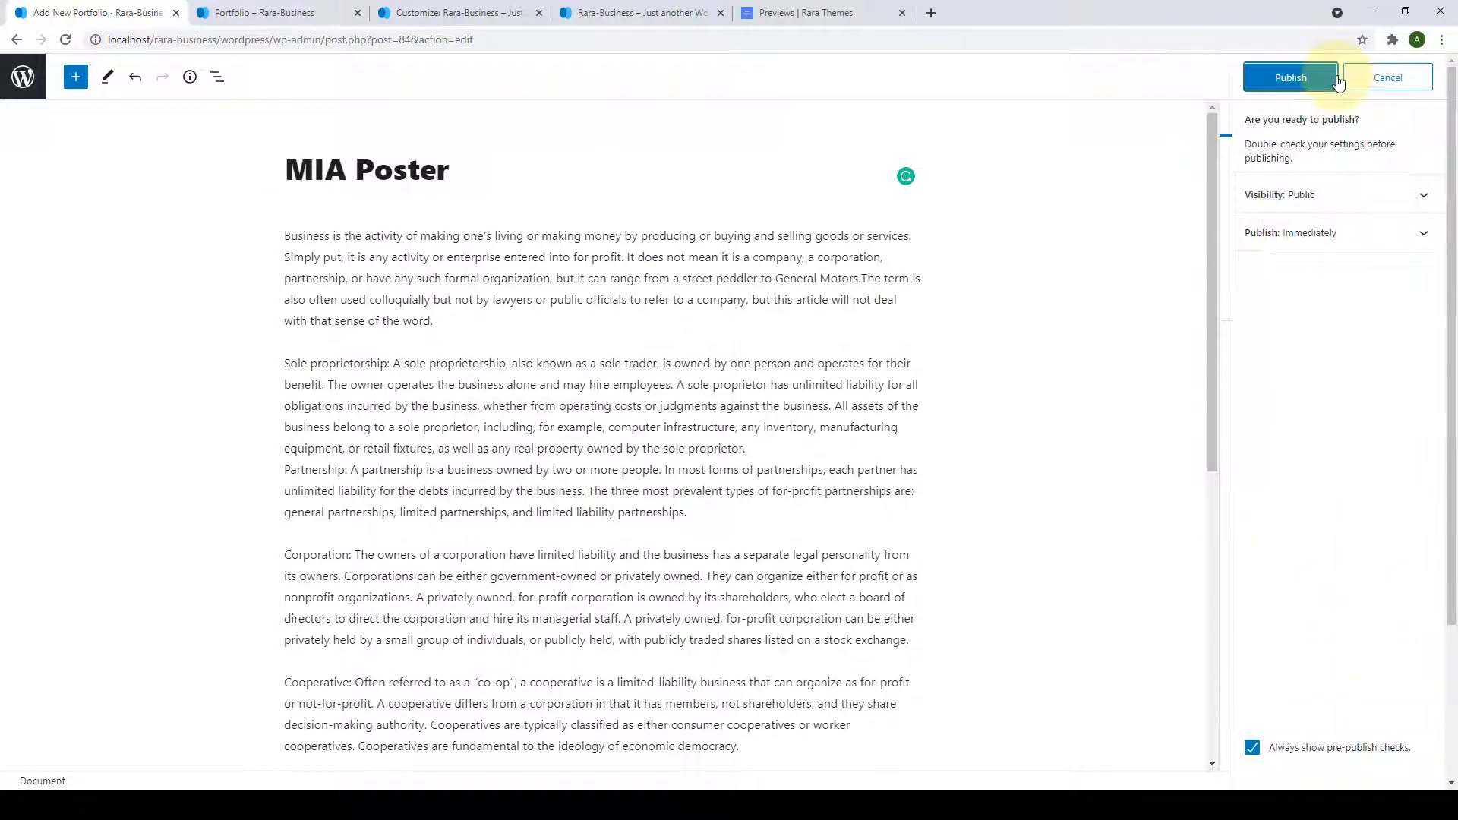
left_click(1303, 79)
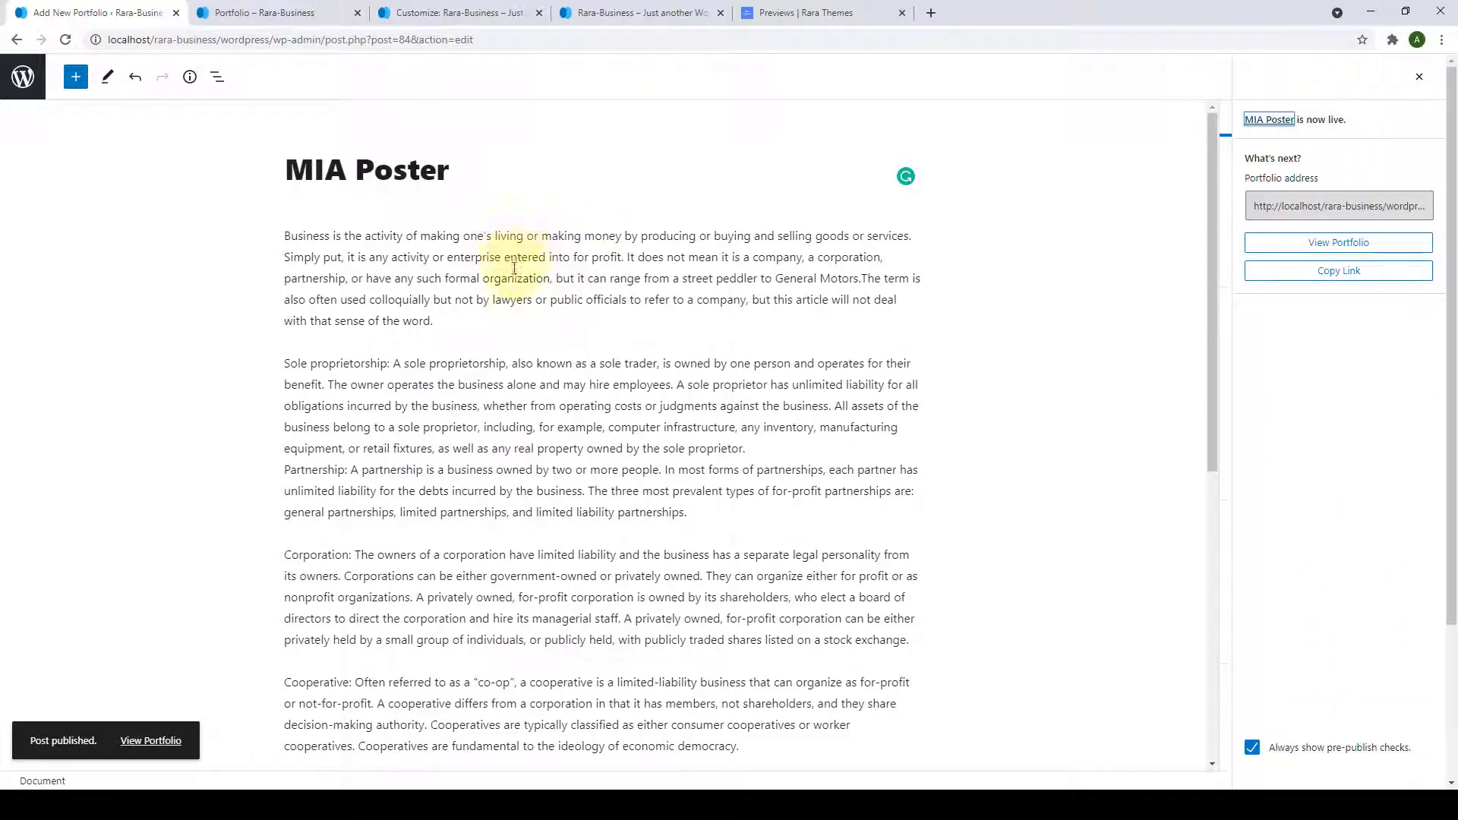
left_click(330, 6)
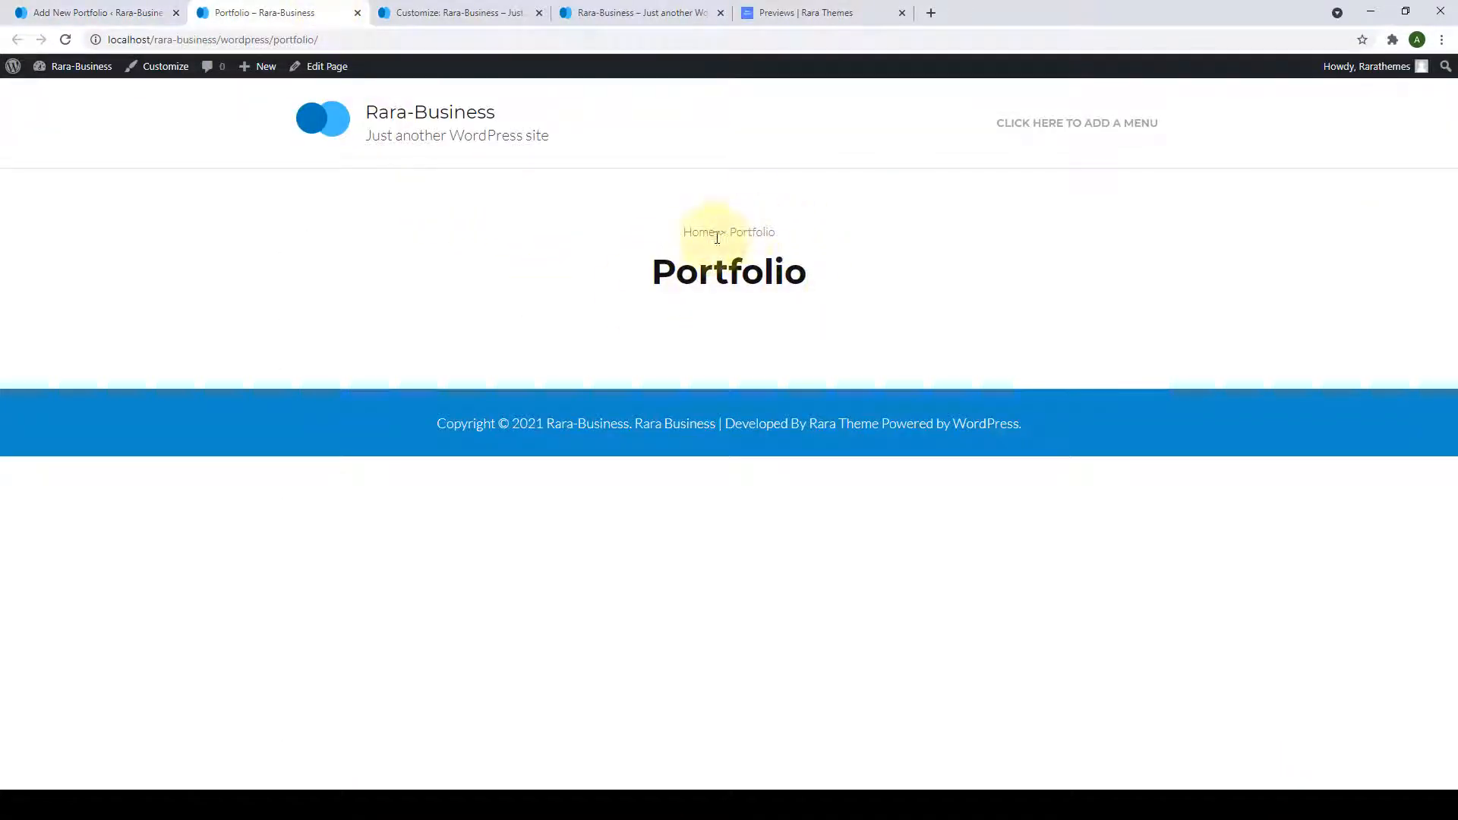
left_click(66, 39)
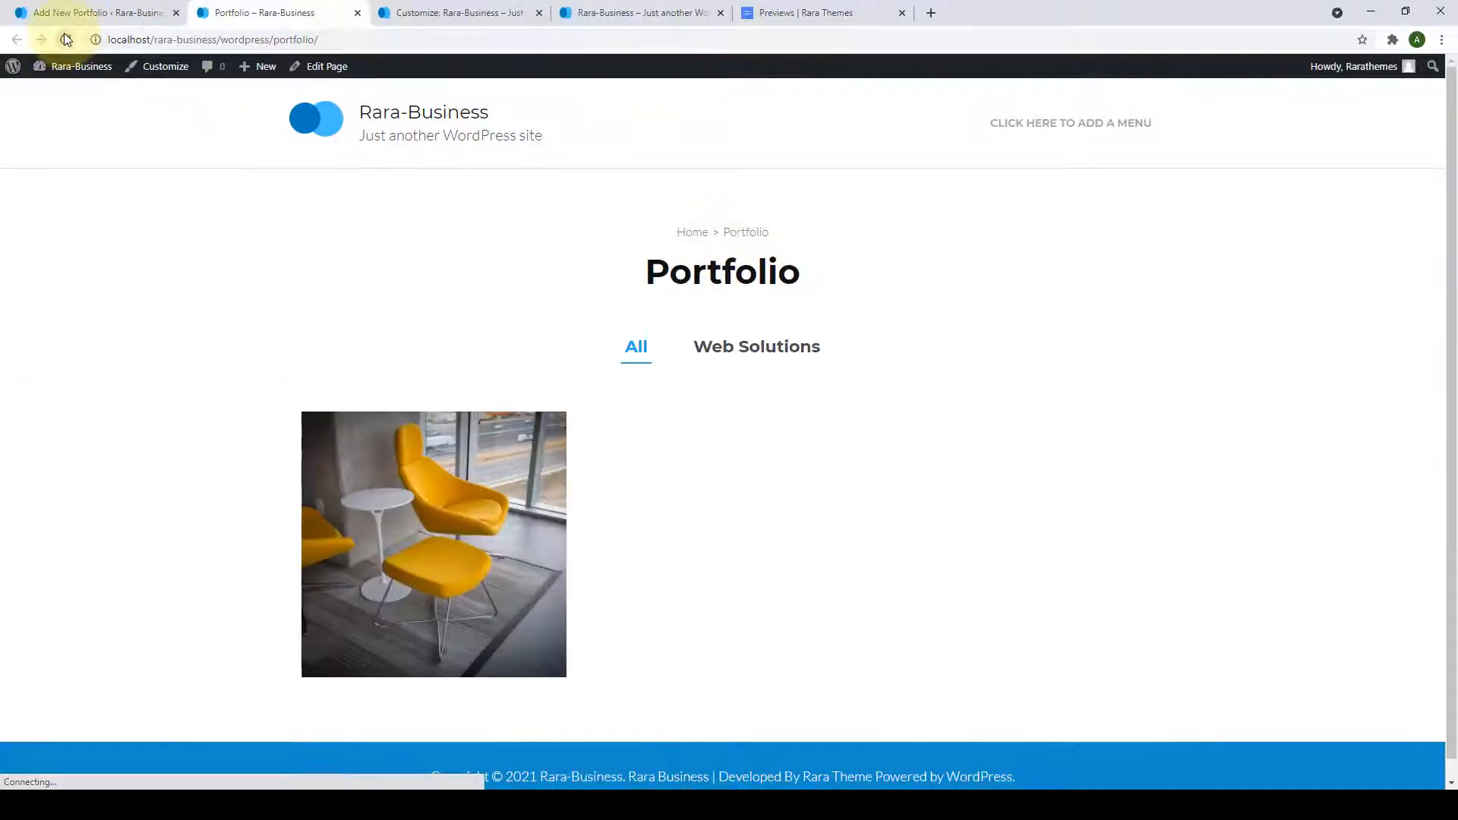
Leave the live Portfolio page and the MIA Poster editor, and go to the list of all portfolio items.
scroll(493, 425, "down", 1)
mouse_move(491, 448)
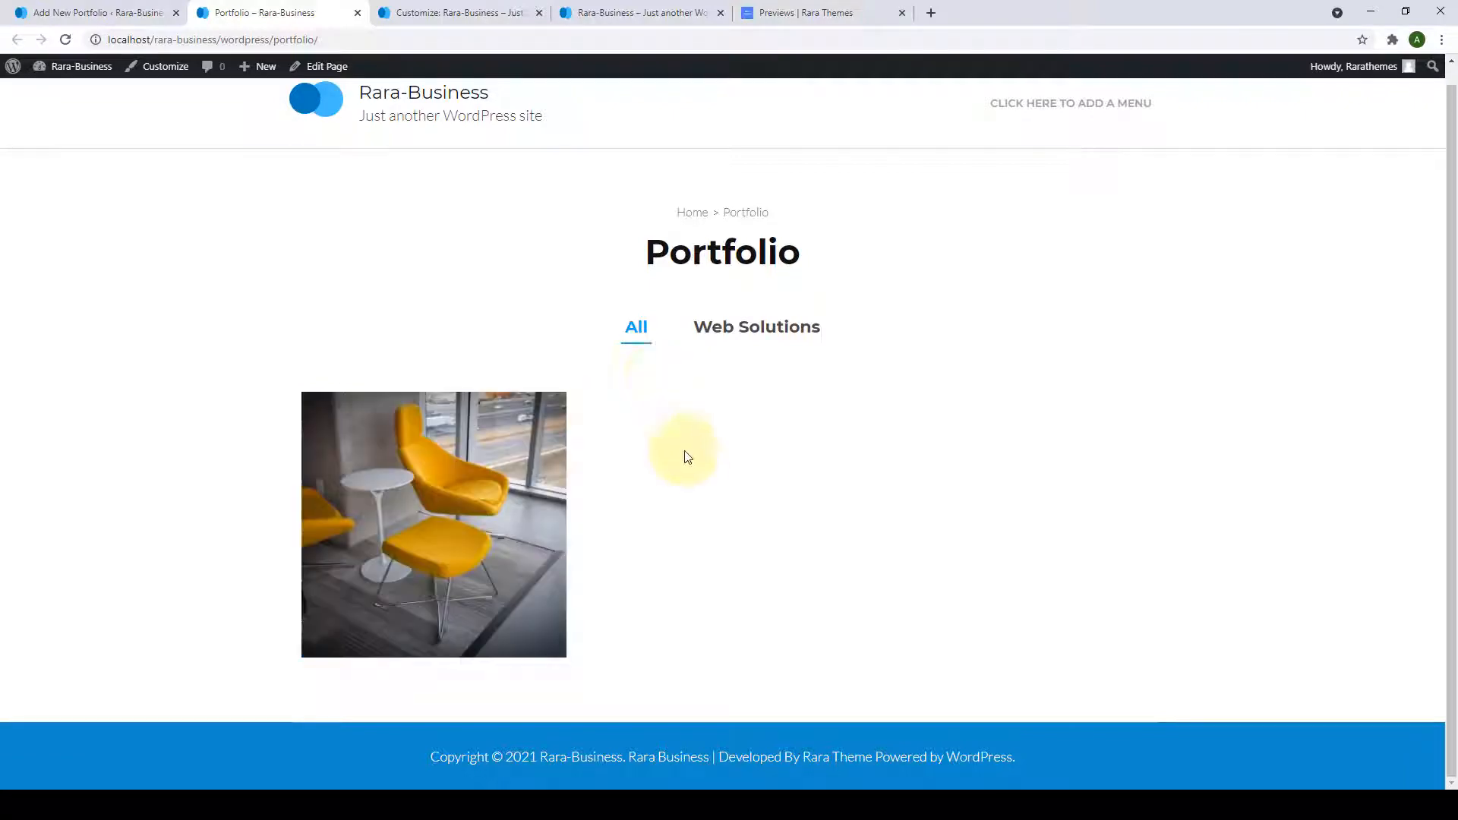
left_click(106, 12)
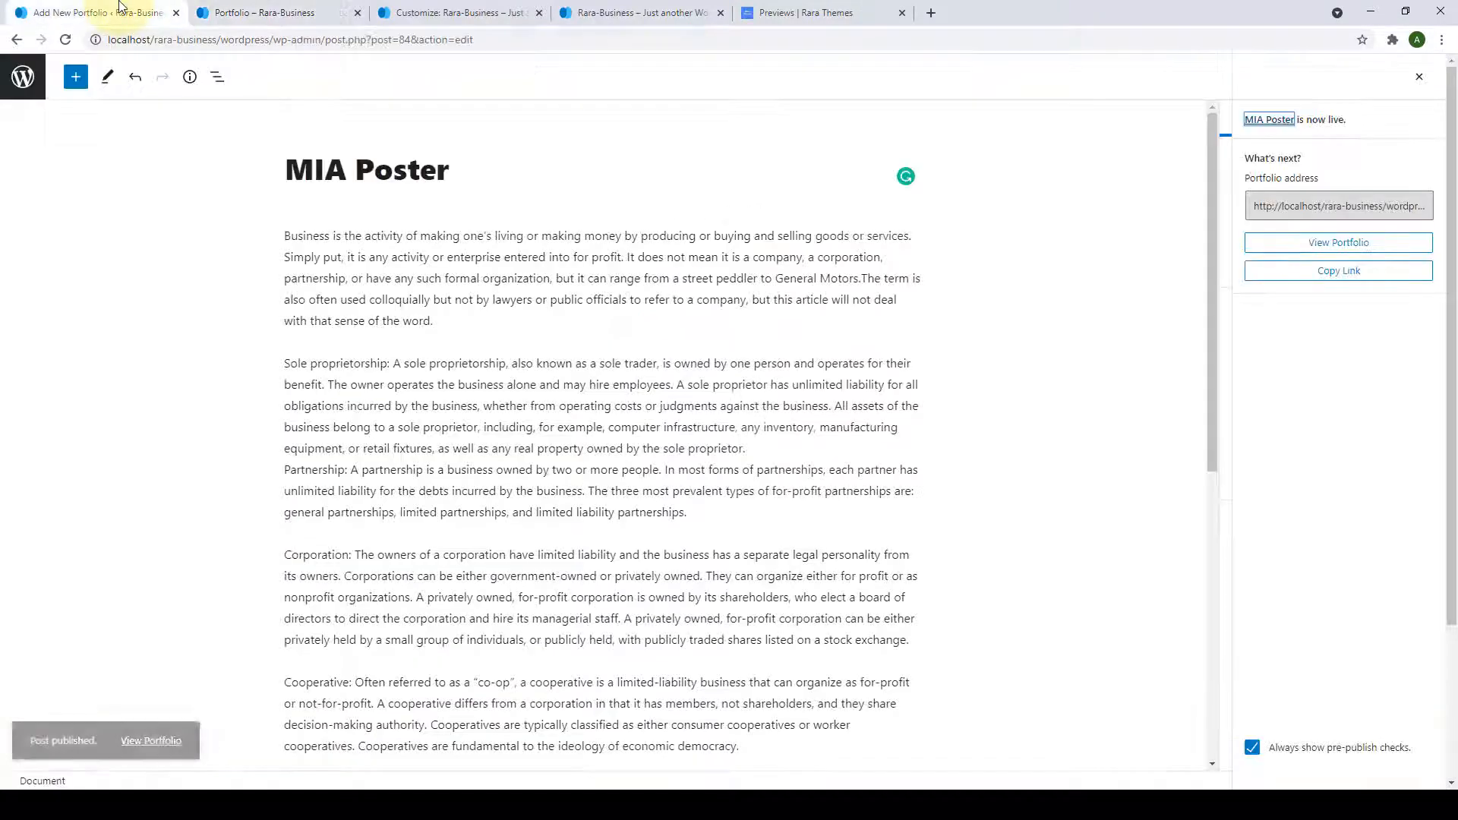
left_click(23, 76)
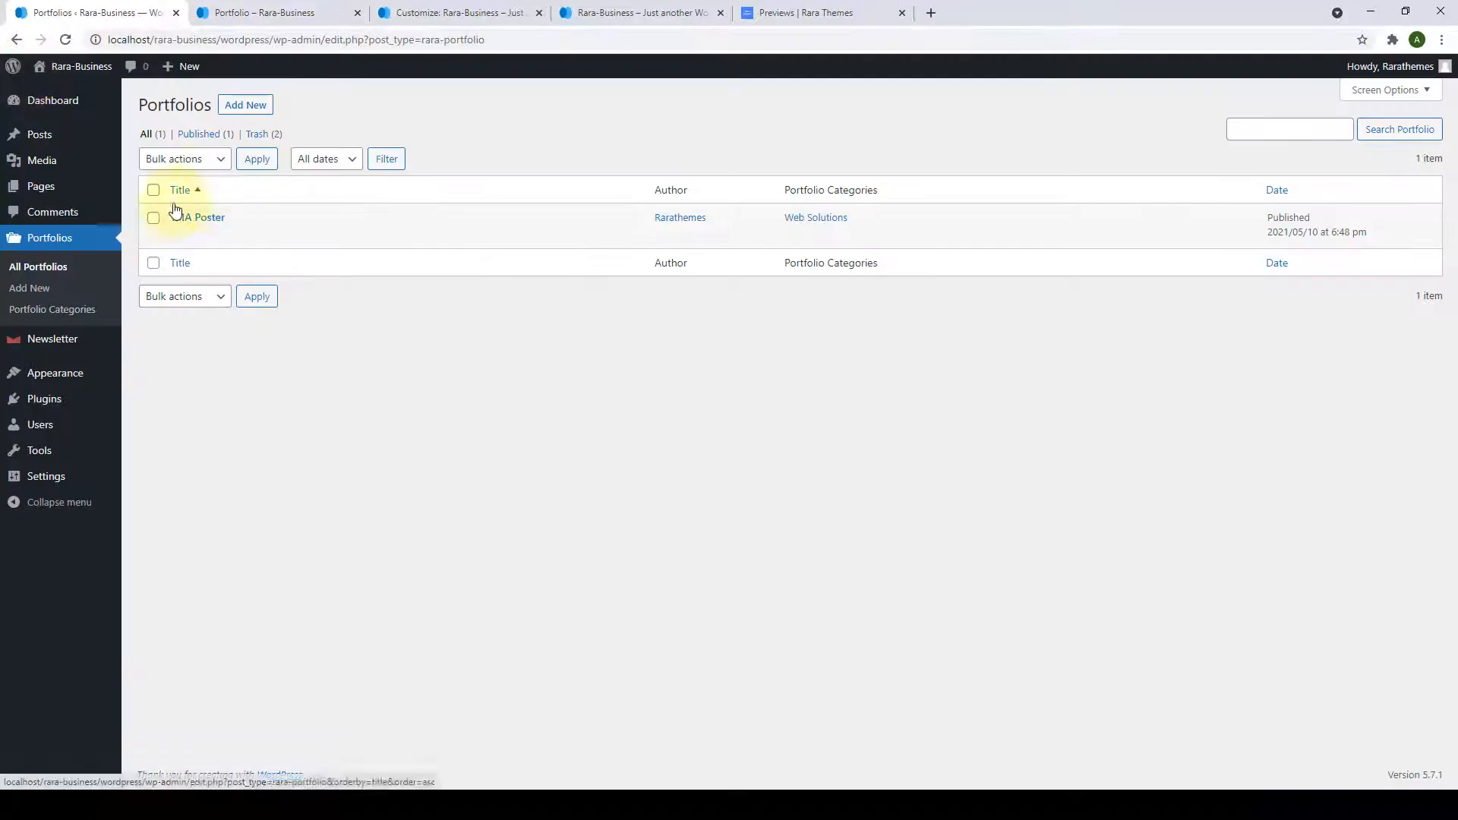
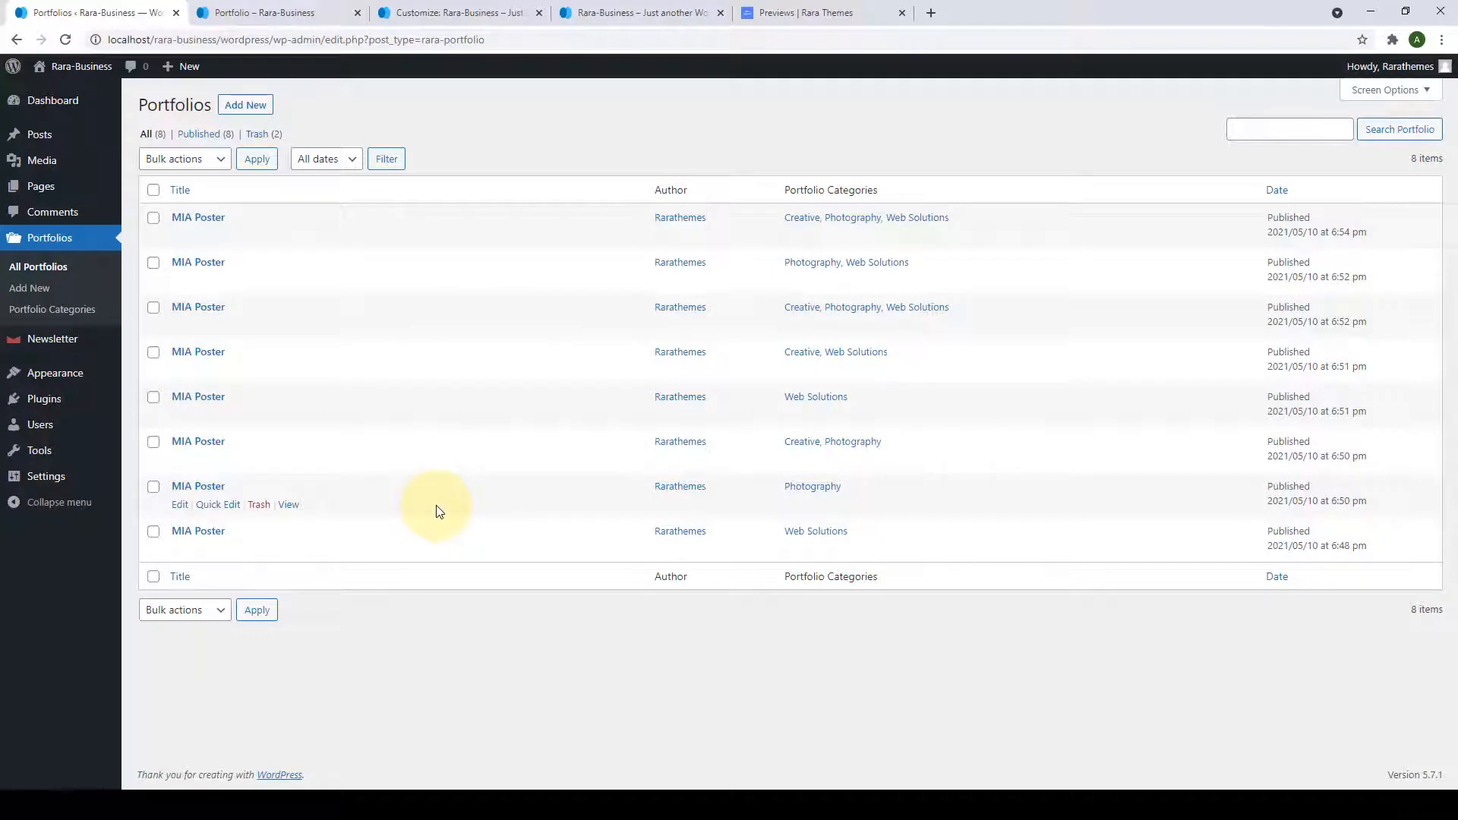
Reload the live Portfolio page, look through all its portfolio items and close the page.
left_click(296, 13)
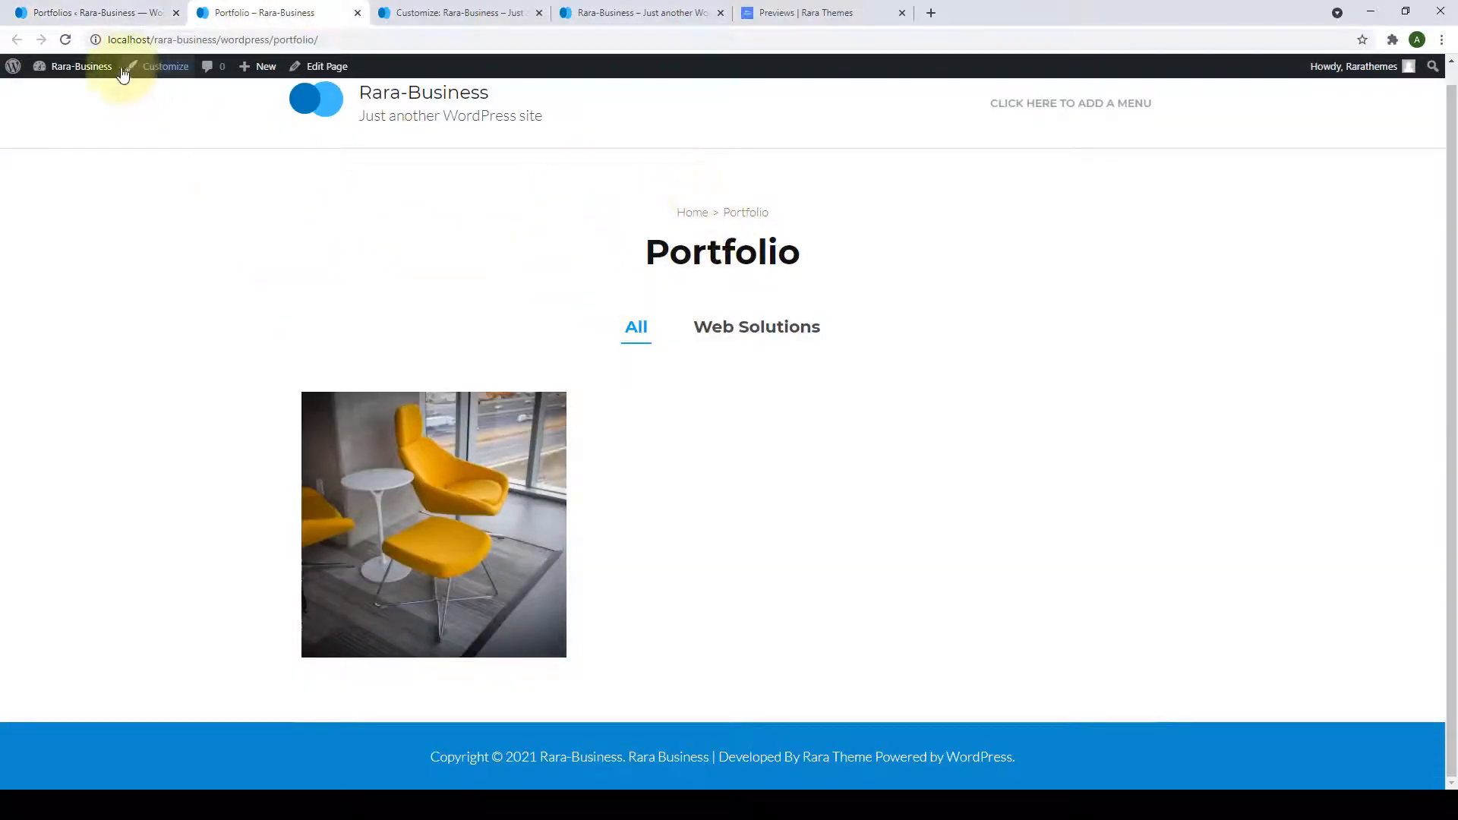
left_click(66, 38)
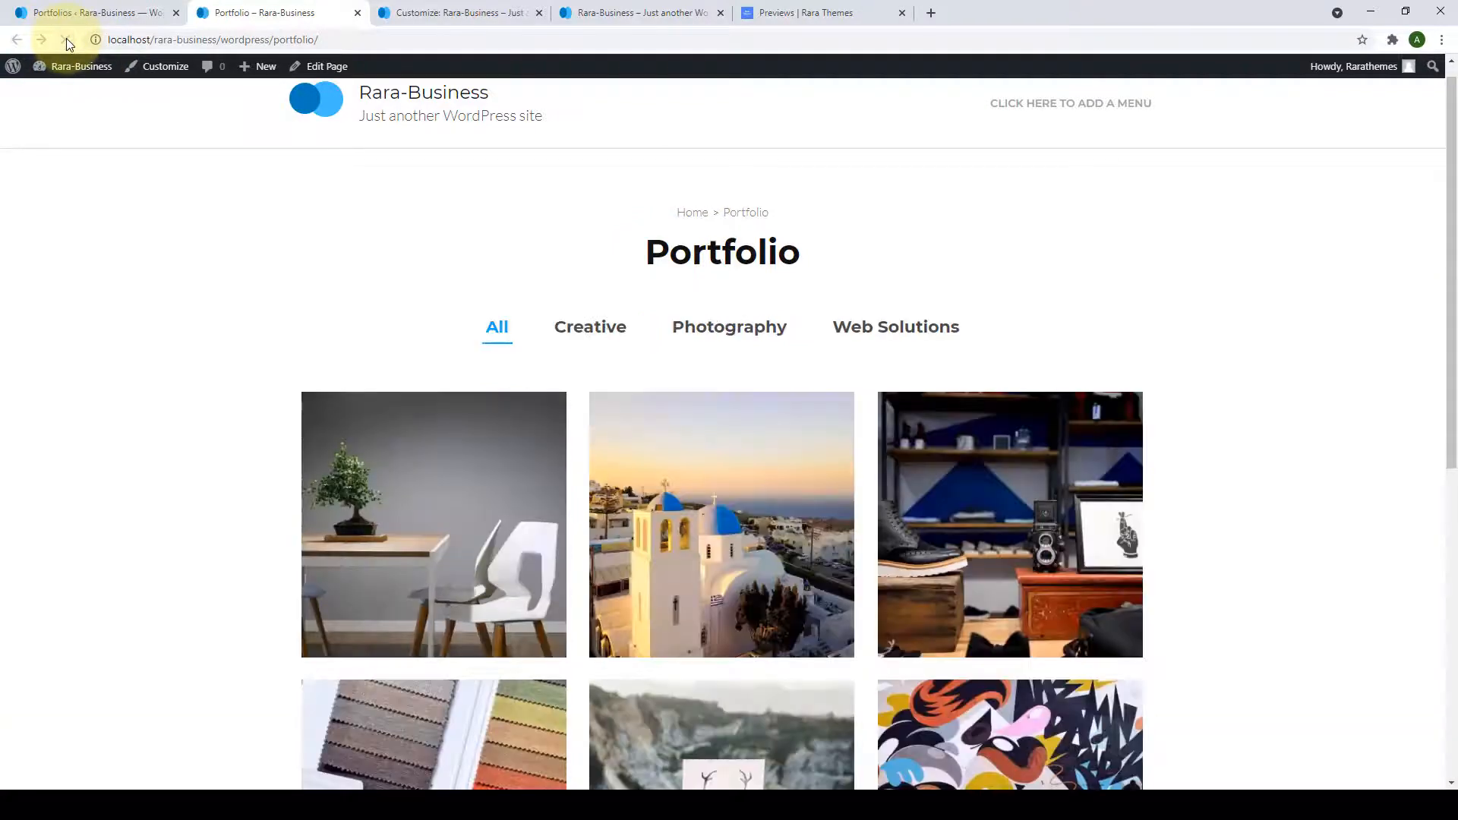
scroll(527, 433, "down", 5)
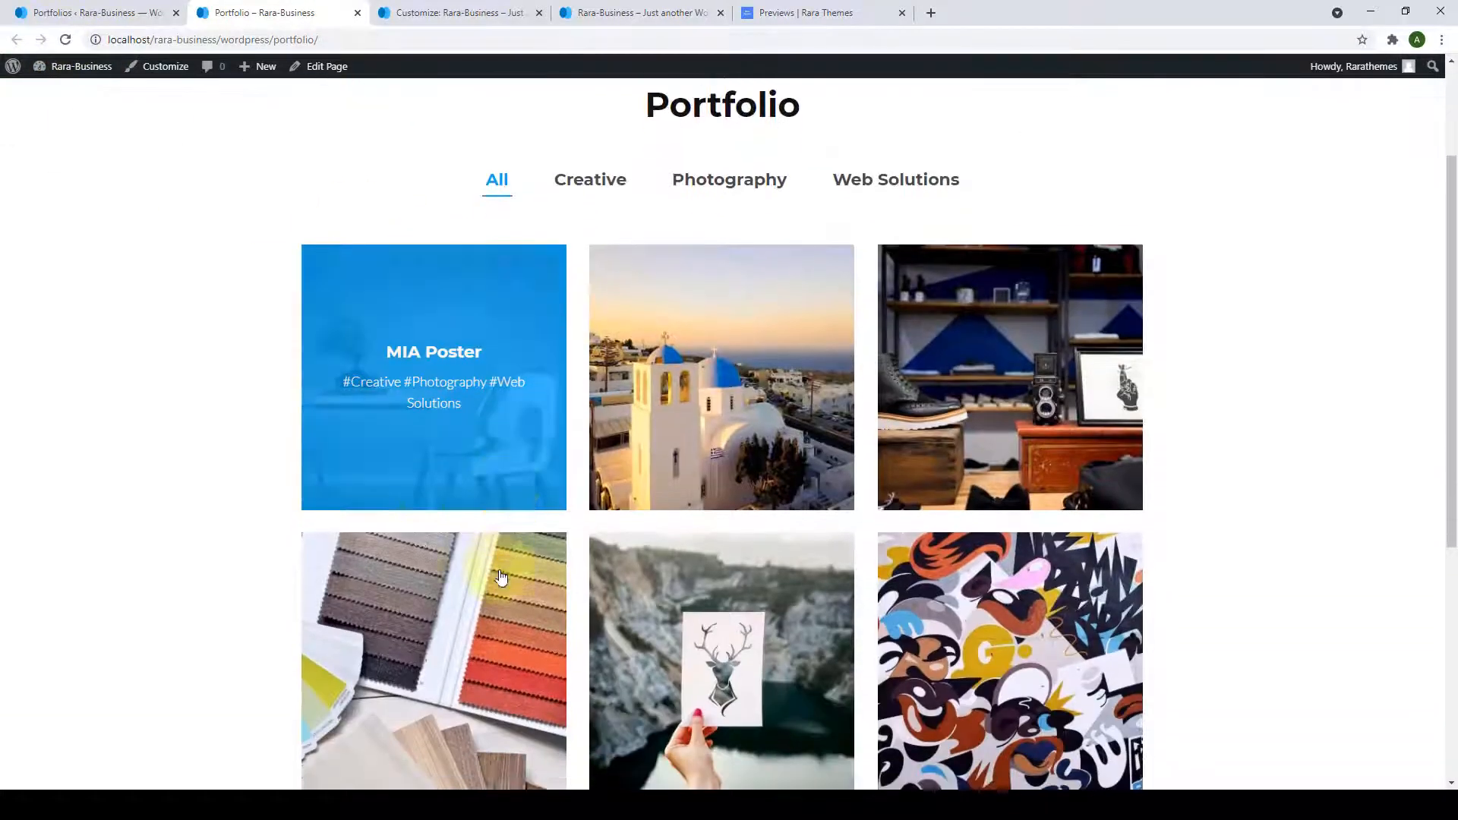
scroll(964, 547, "up", 4)
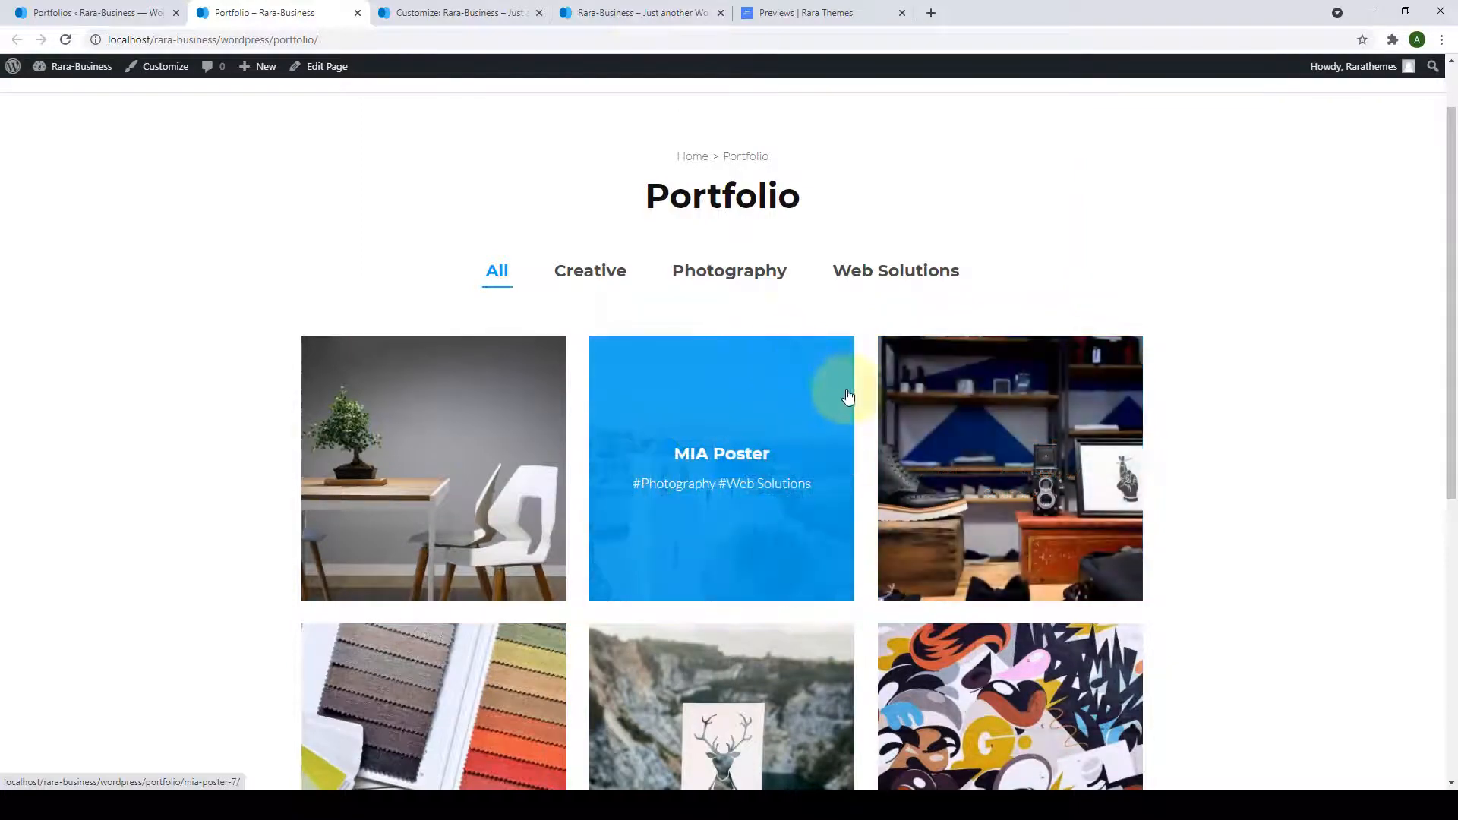
scroll(915, 486, "down", 2)
scroll(917, 492, "down", 4)
scroll(915, 486, "up", 7)
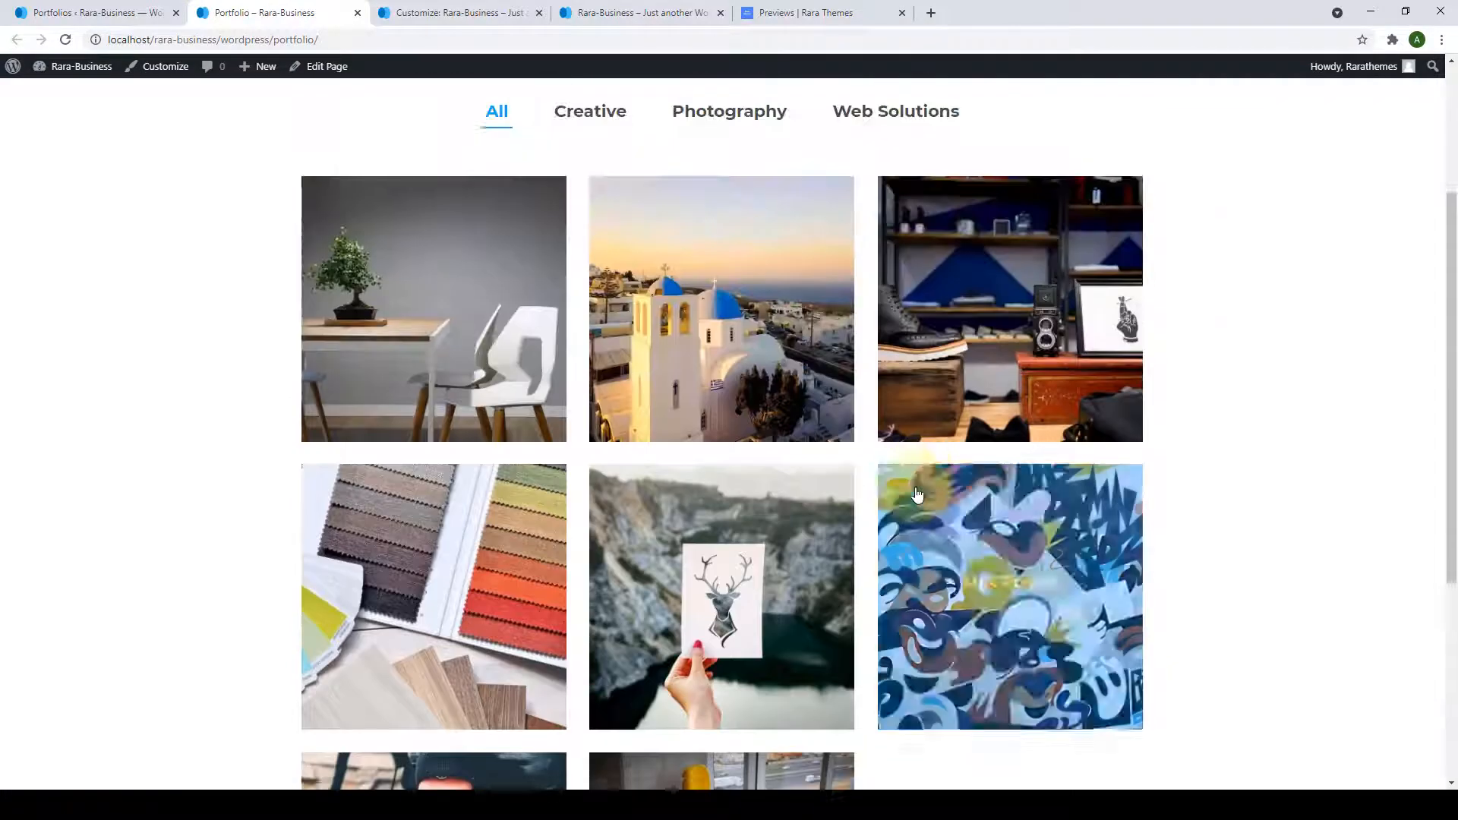
left_click(133, 9)
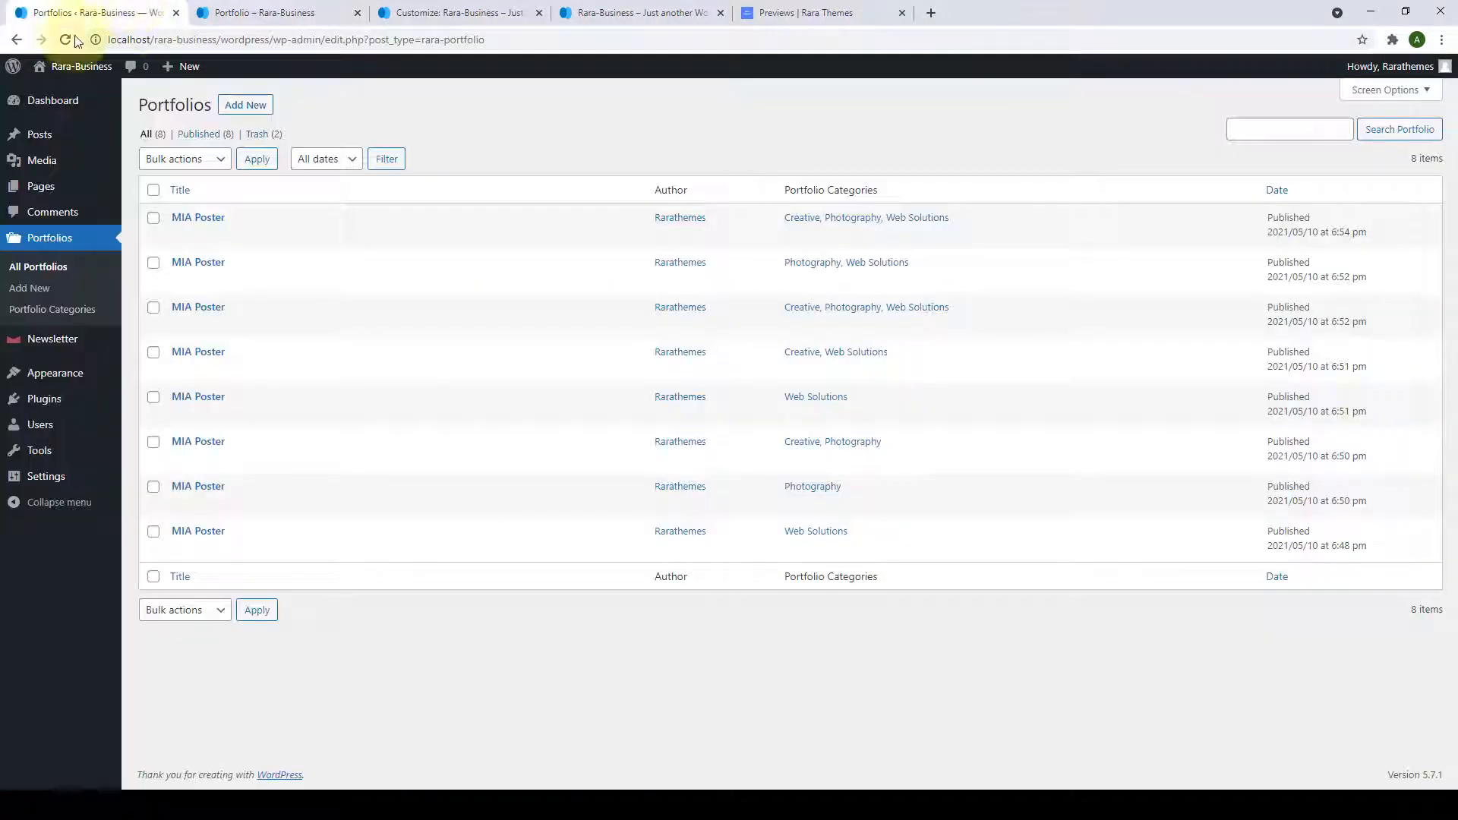
left_click(357, 13)
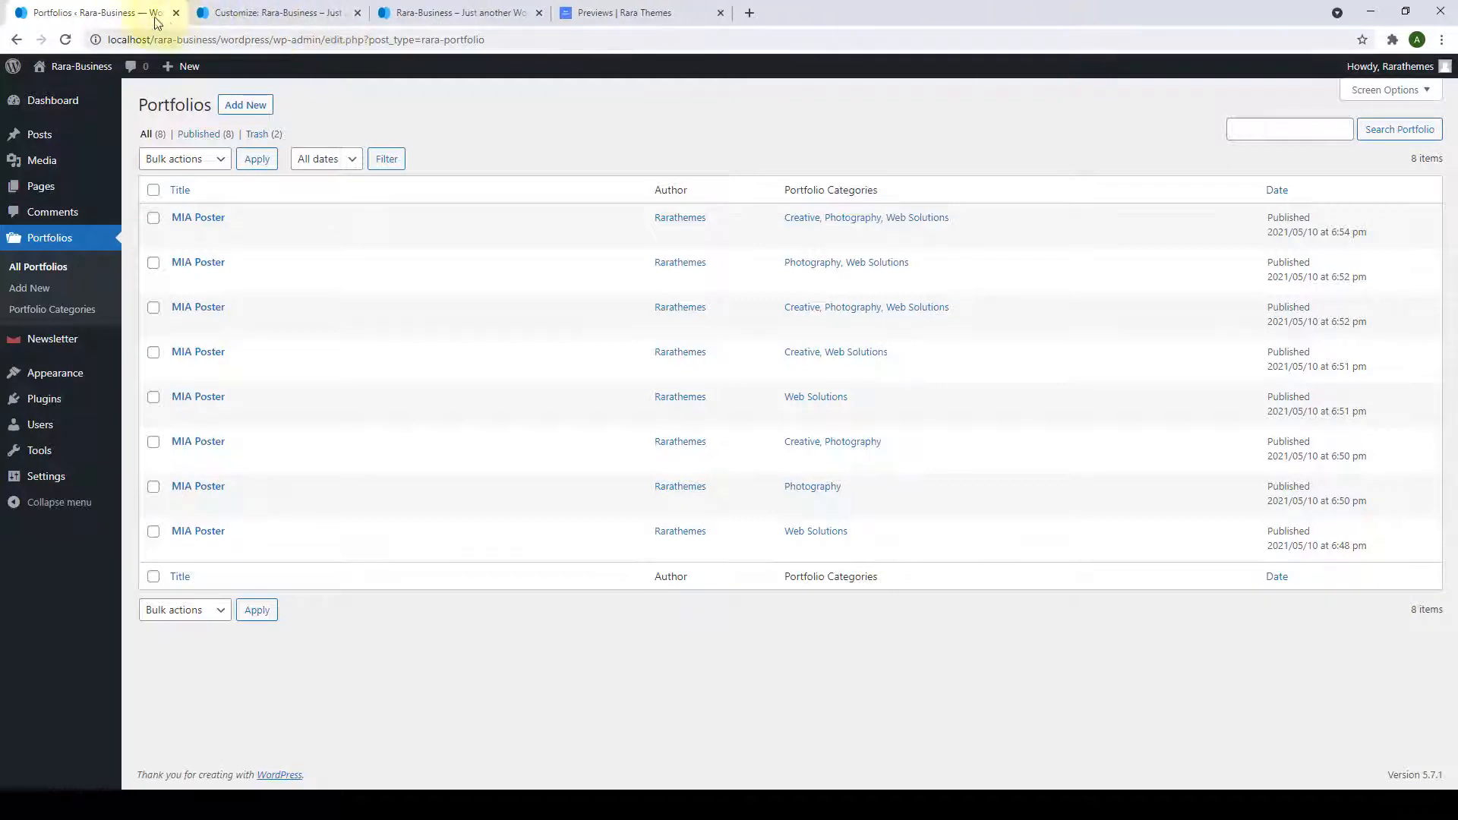
Open the Customizer in a new tab, close the old Customizer tab and go to the Portfolio Section under Frontpage Settings.
mouse_move(107, 377)
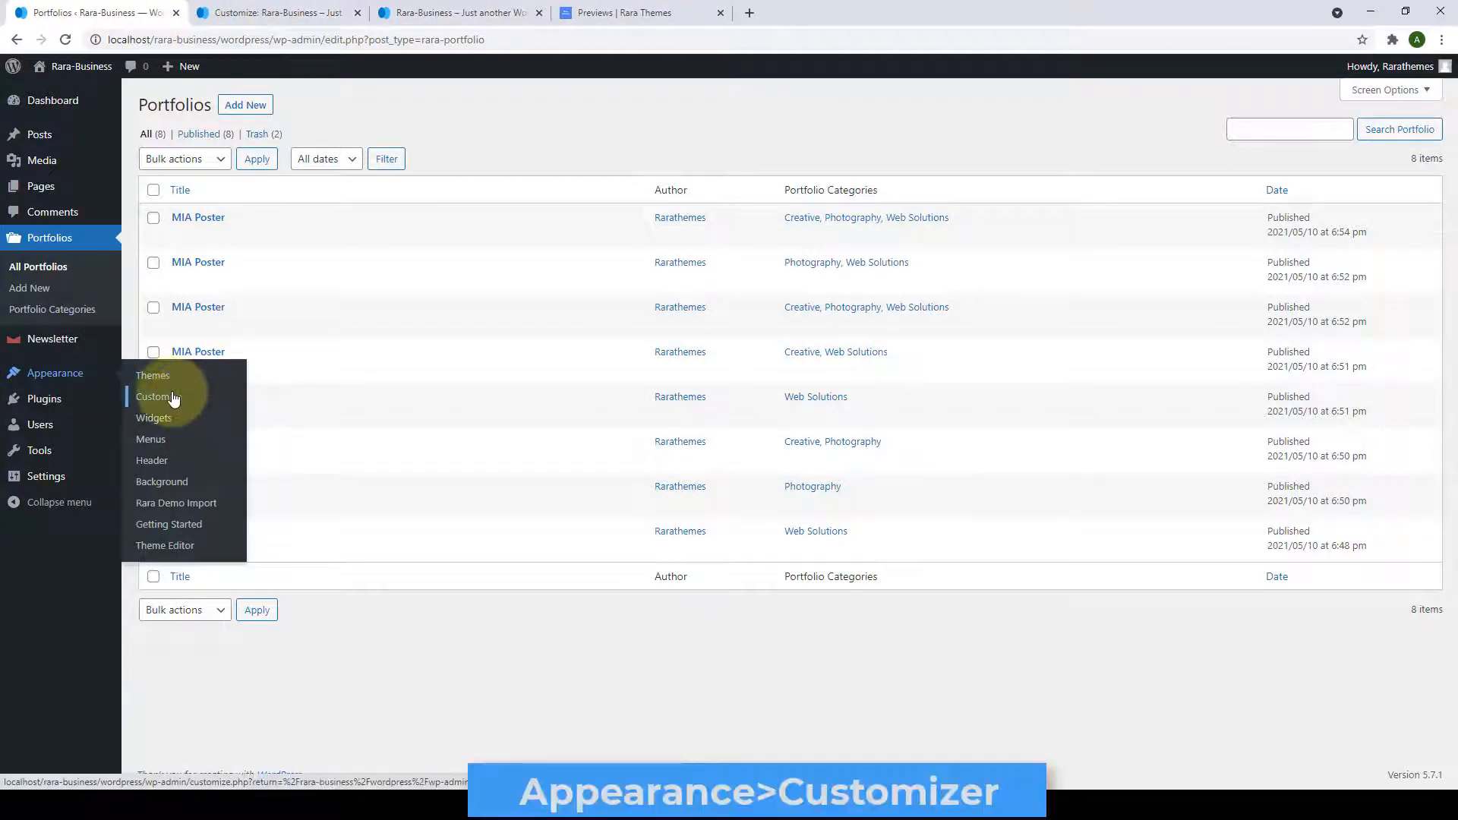
right_click(173, 396)
left_click(205, 405)
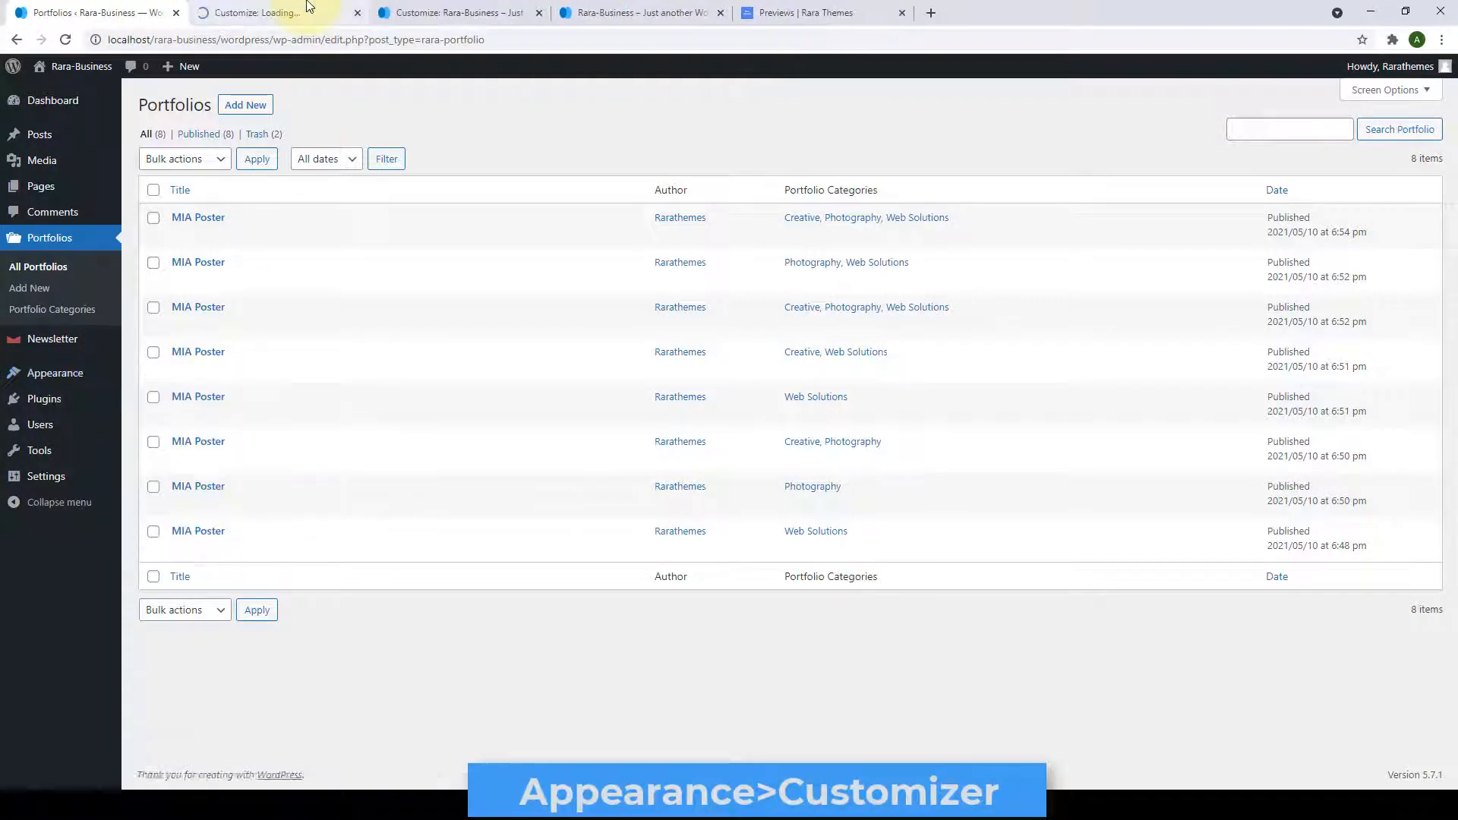
left_click(308, 13)
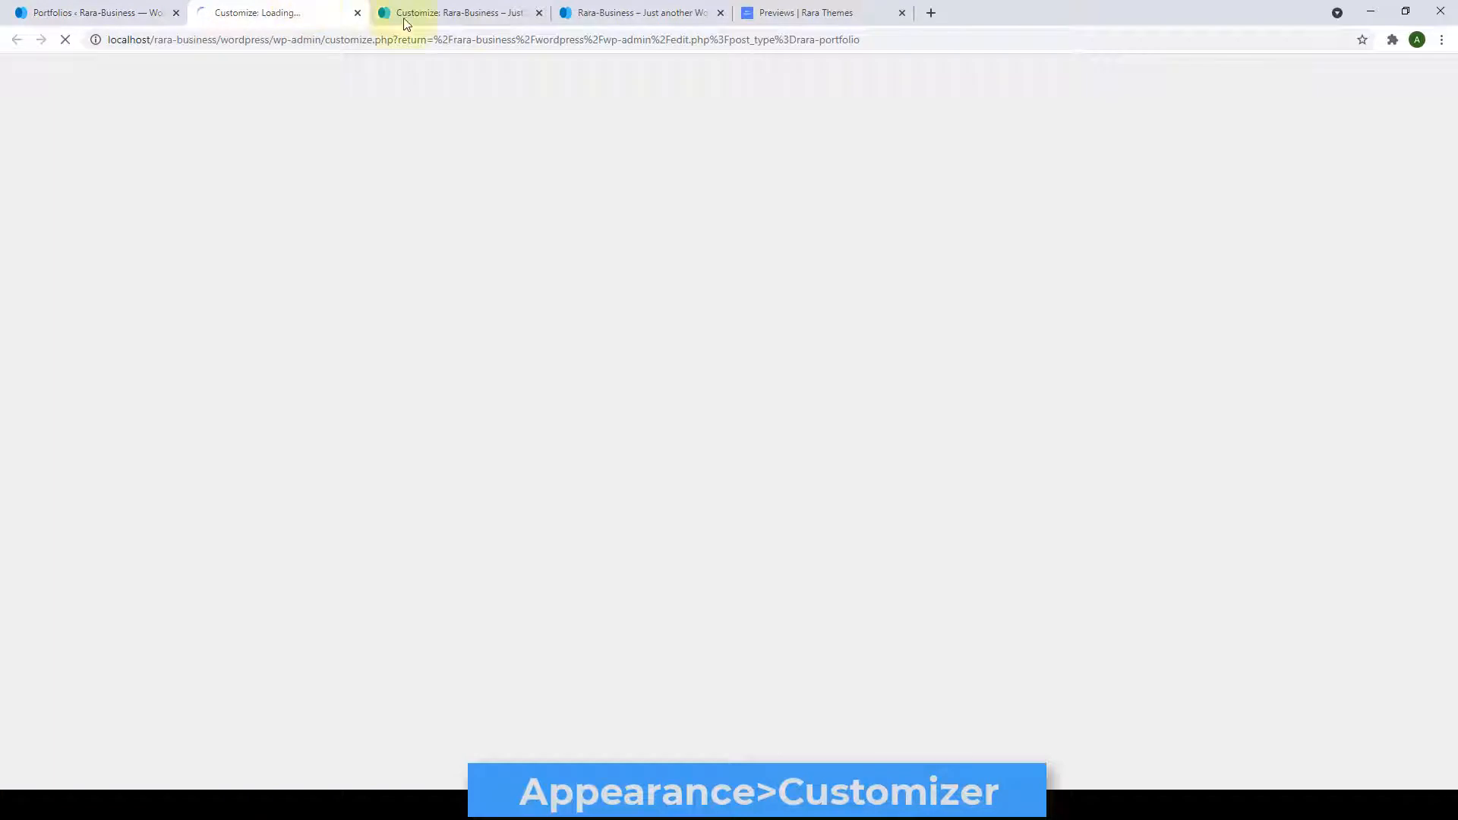
left_click(539, 13)
left_click(143, 376)
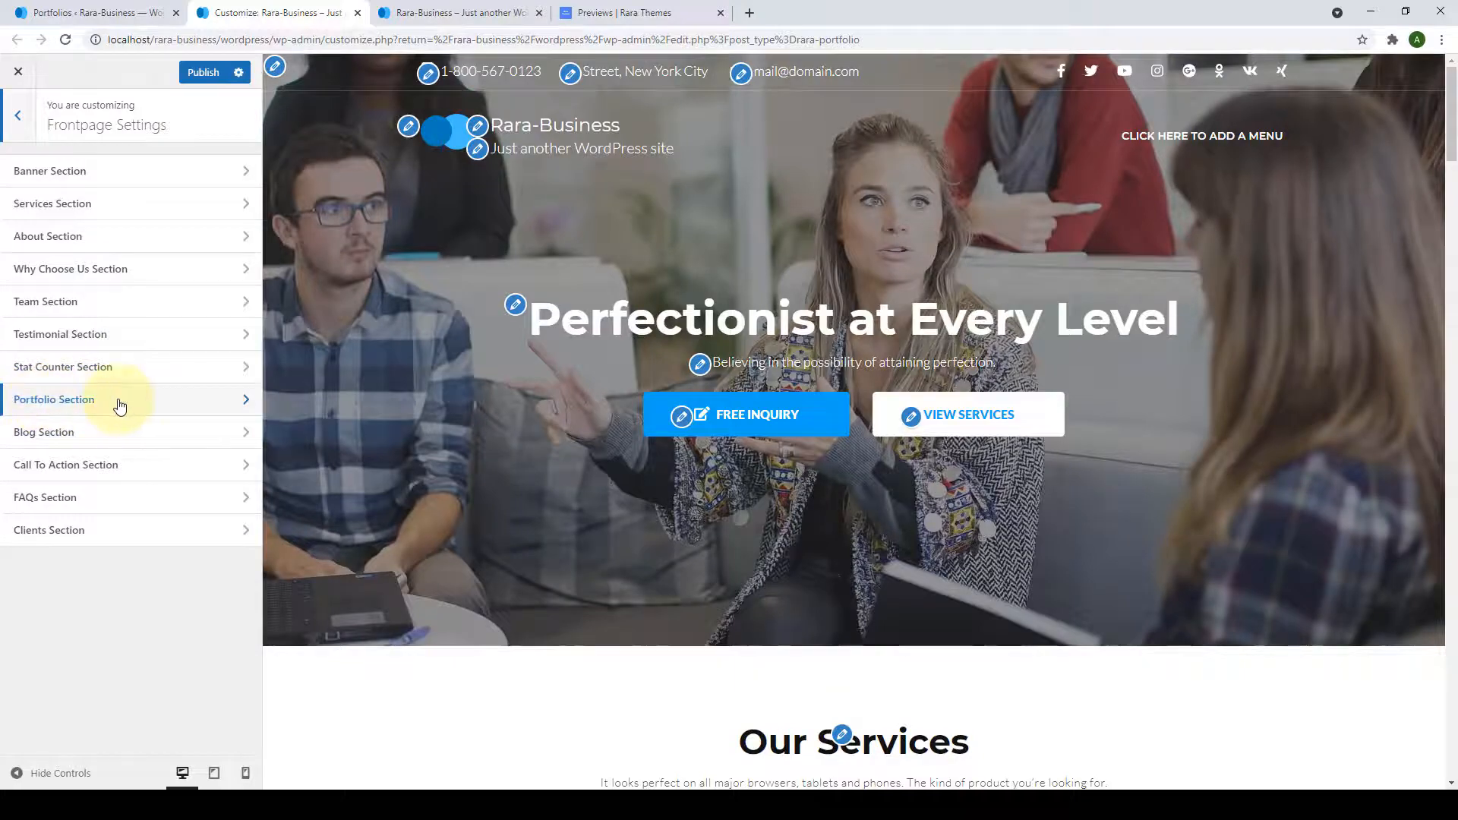
left_click(118, 401)
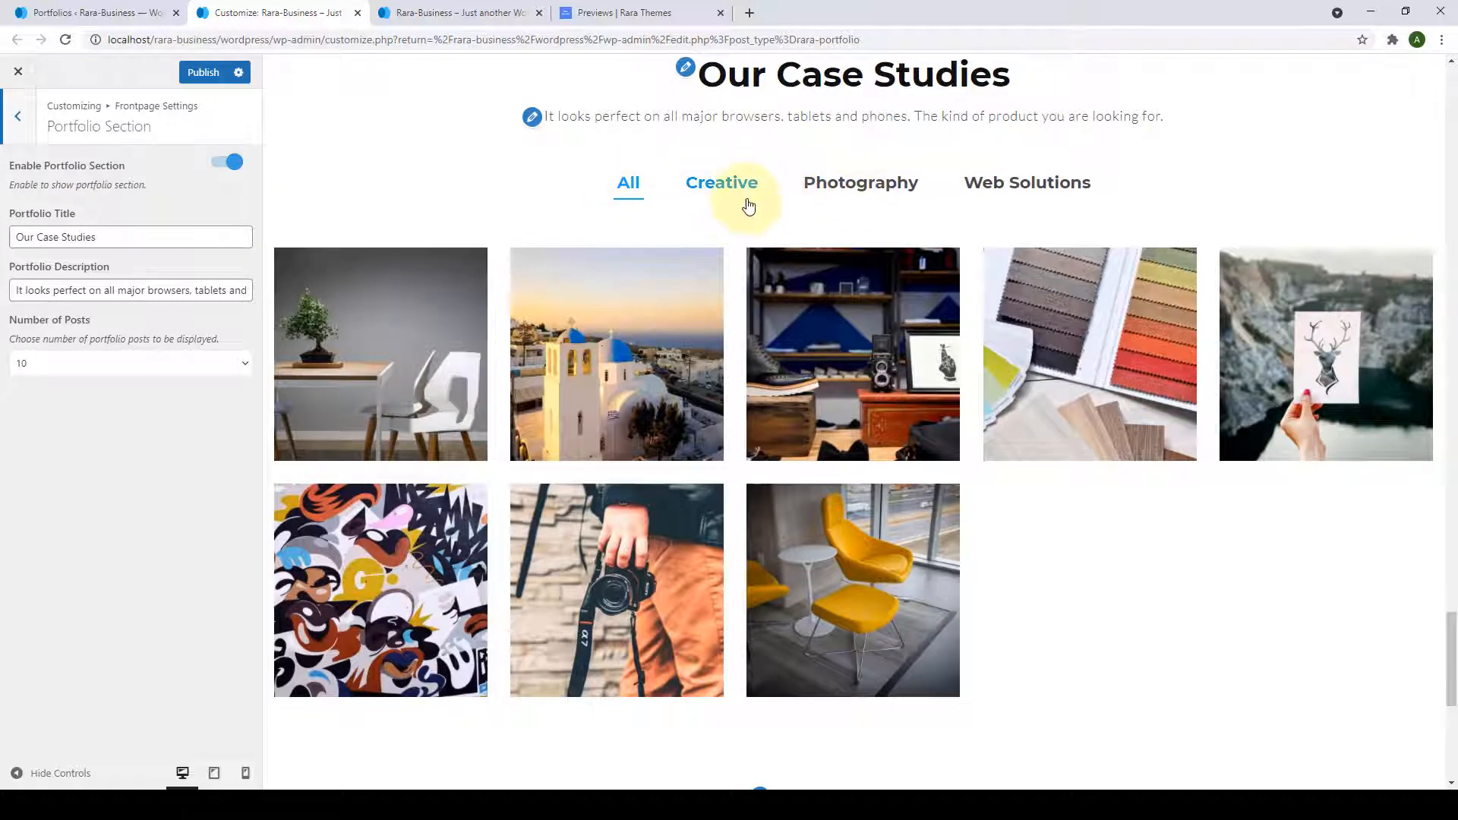
Disable and re-enable the Portfolio Section in the preview, and review its title and description fields.
left_click(220, 161)
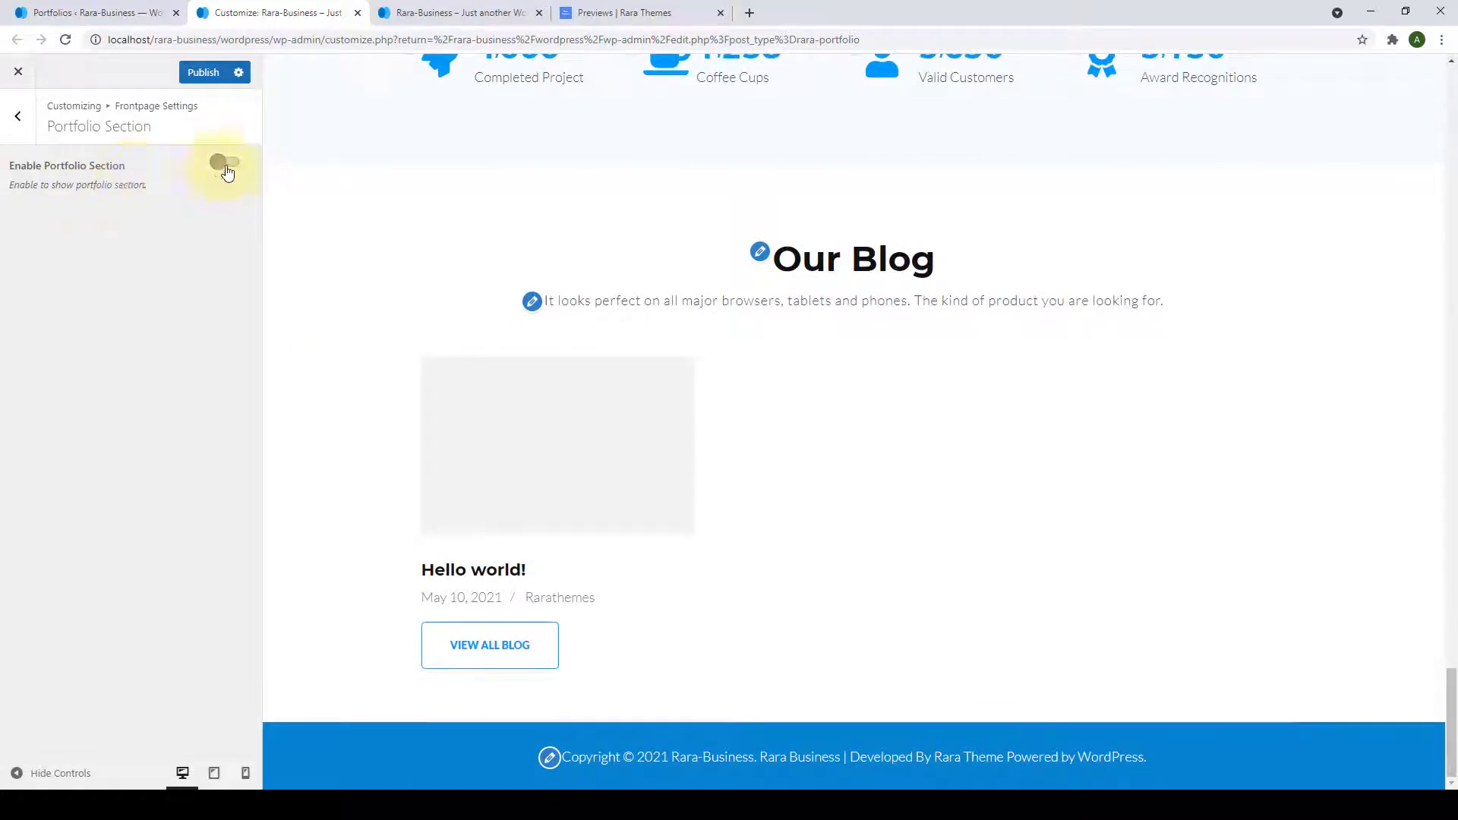
left_click(226, 167)
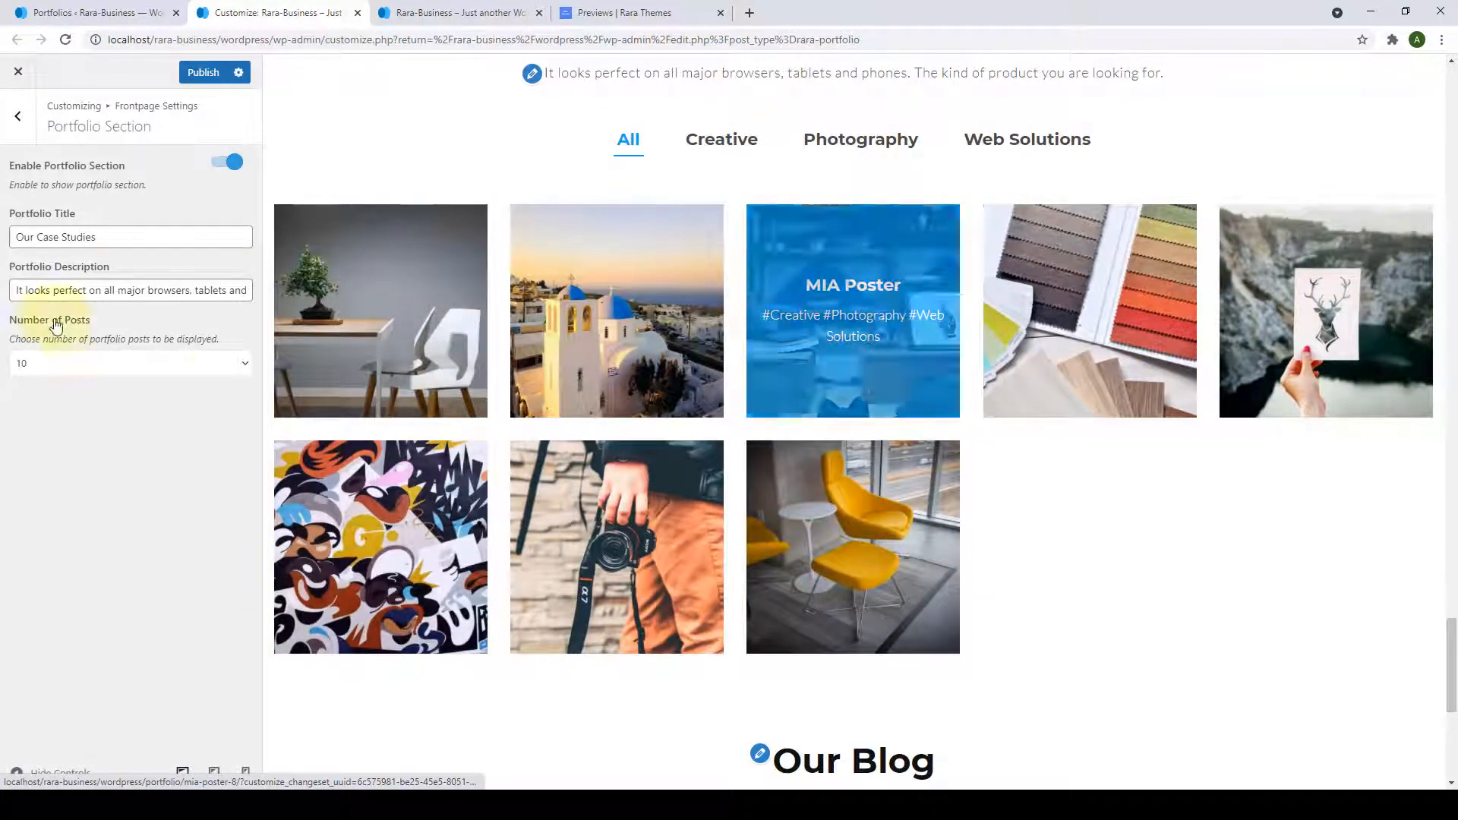
triple_click(73, 237)
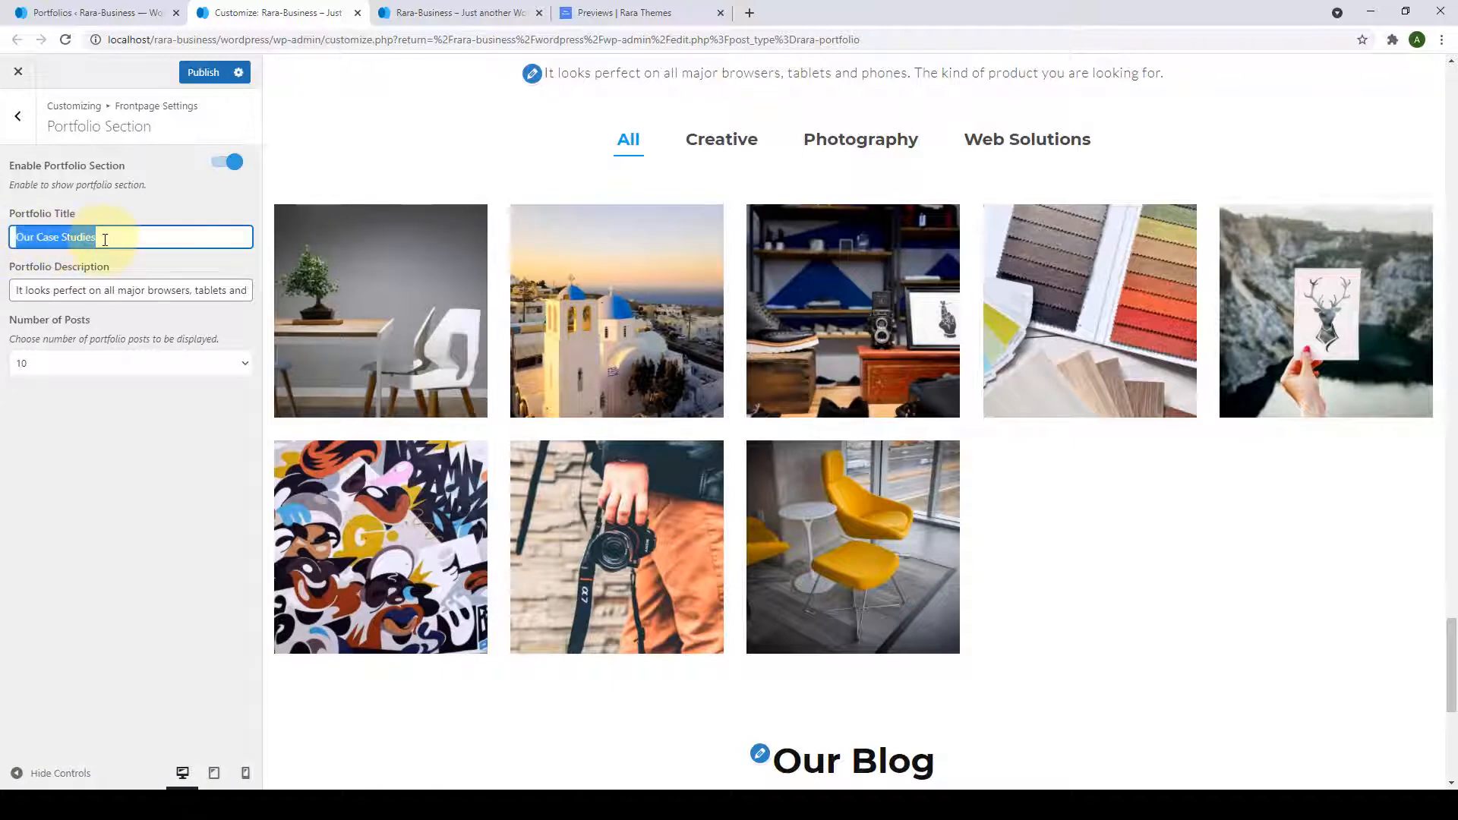
scroll(531, 266, "up", 3)
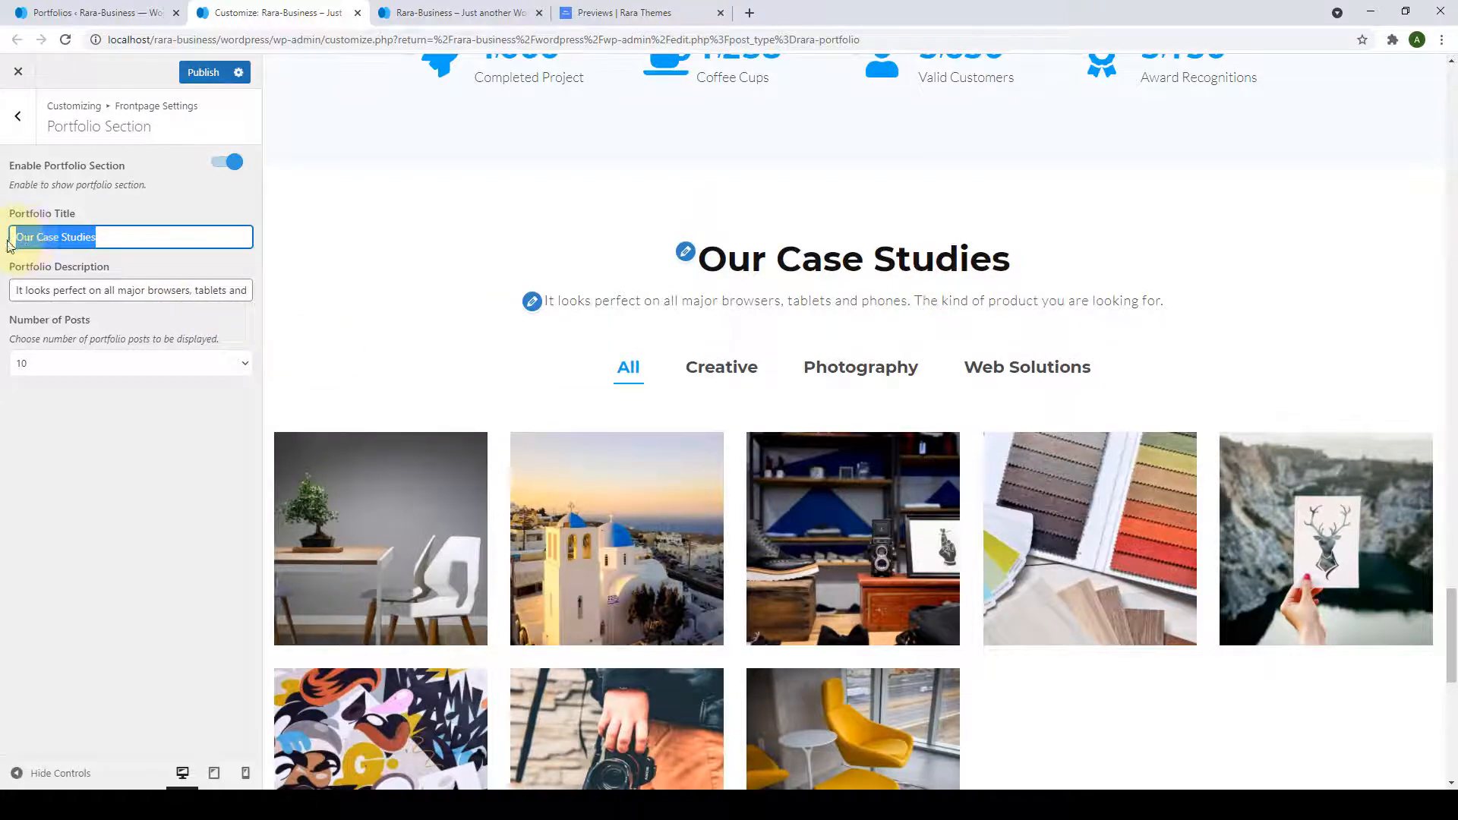
left_click_drag(8, 245, 120, 246)
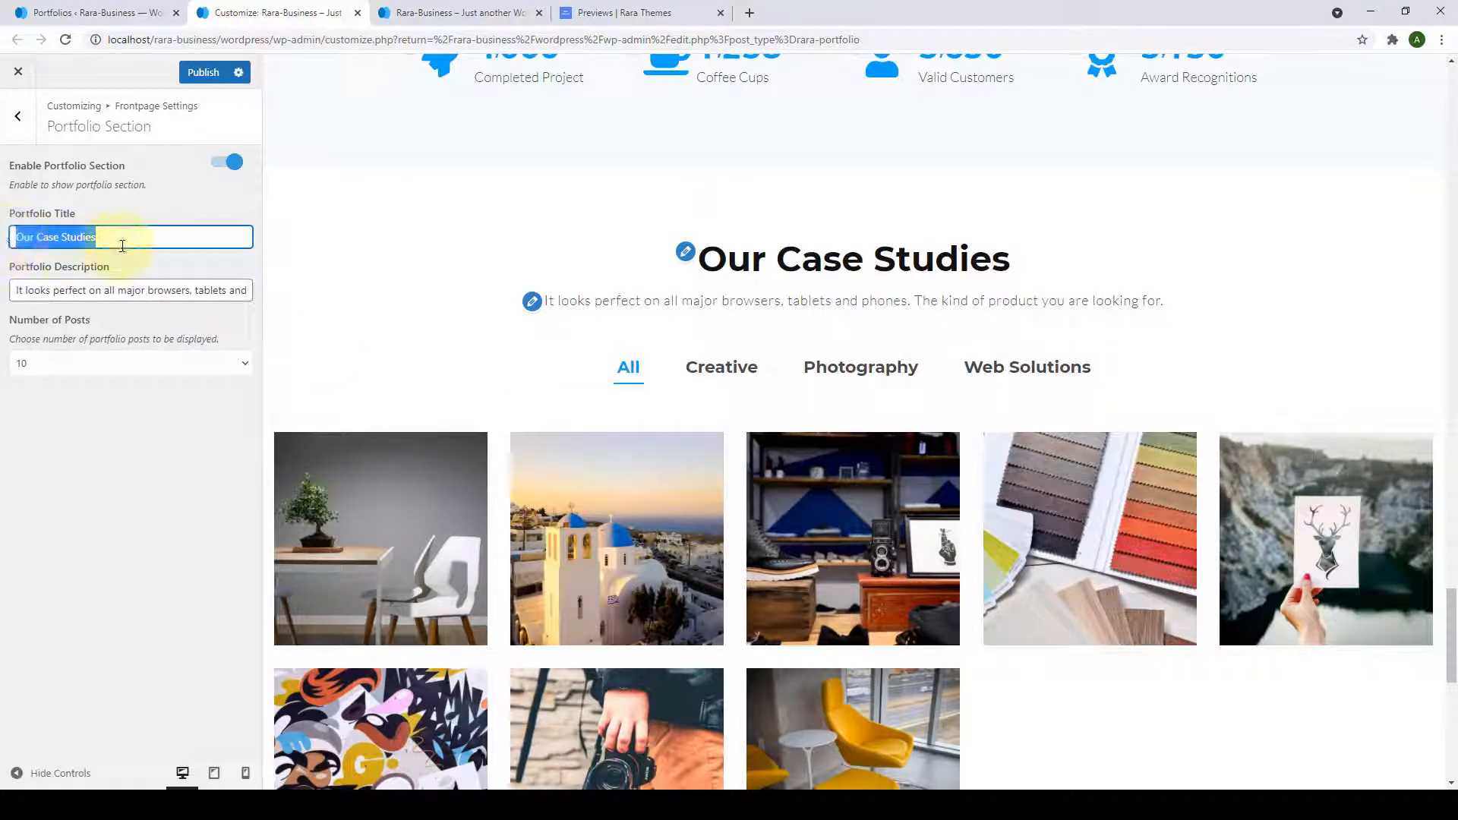
triple_click(139, 291)
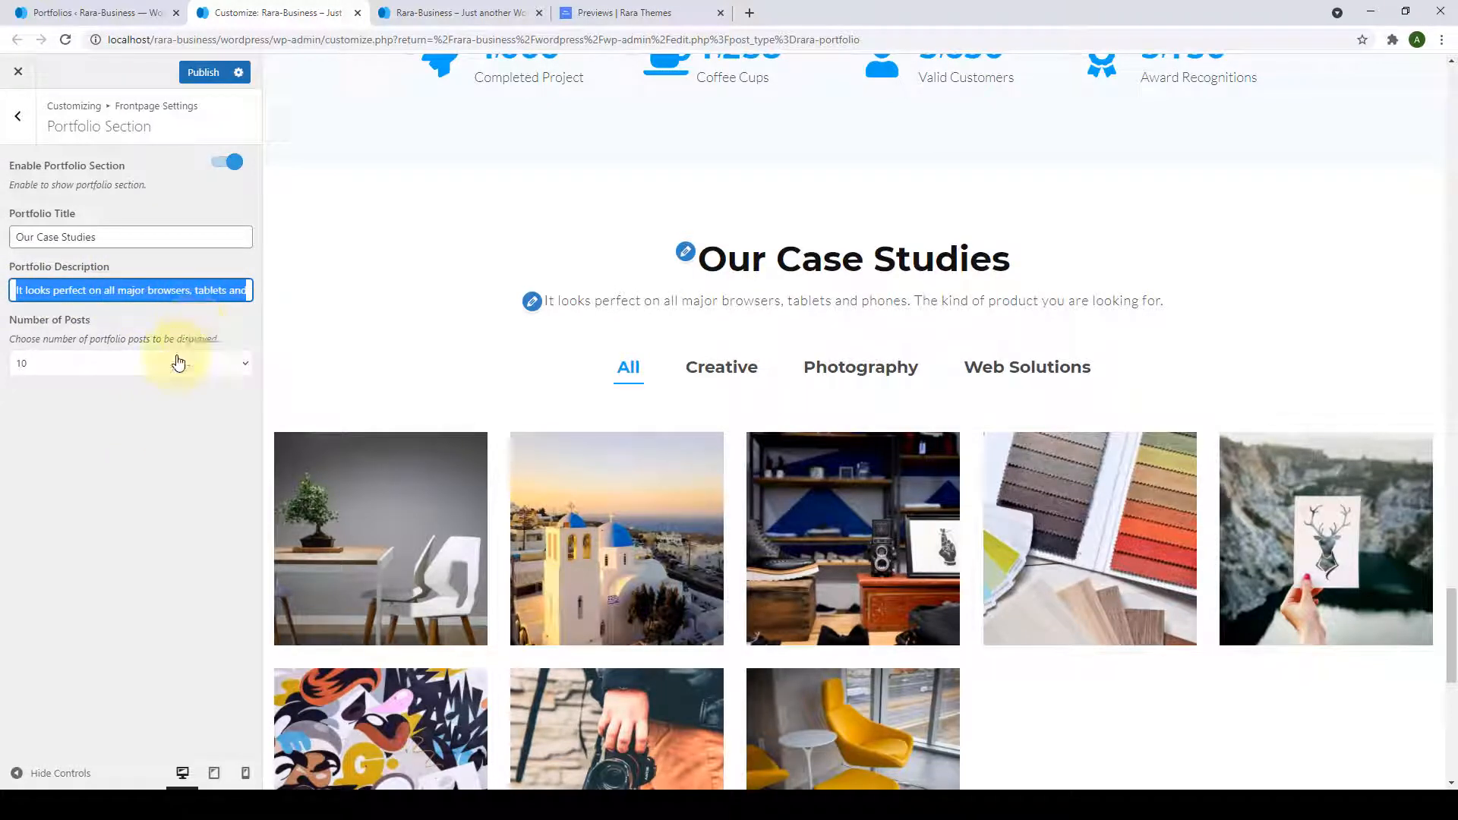
left_click(134, 441)
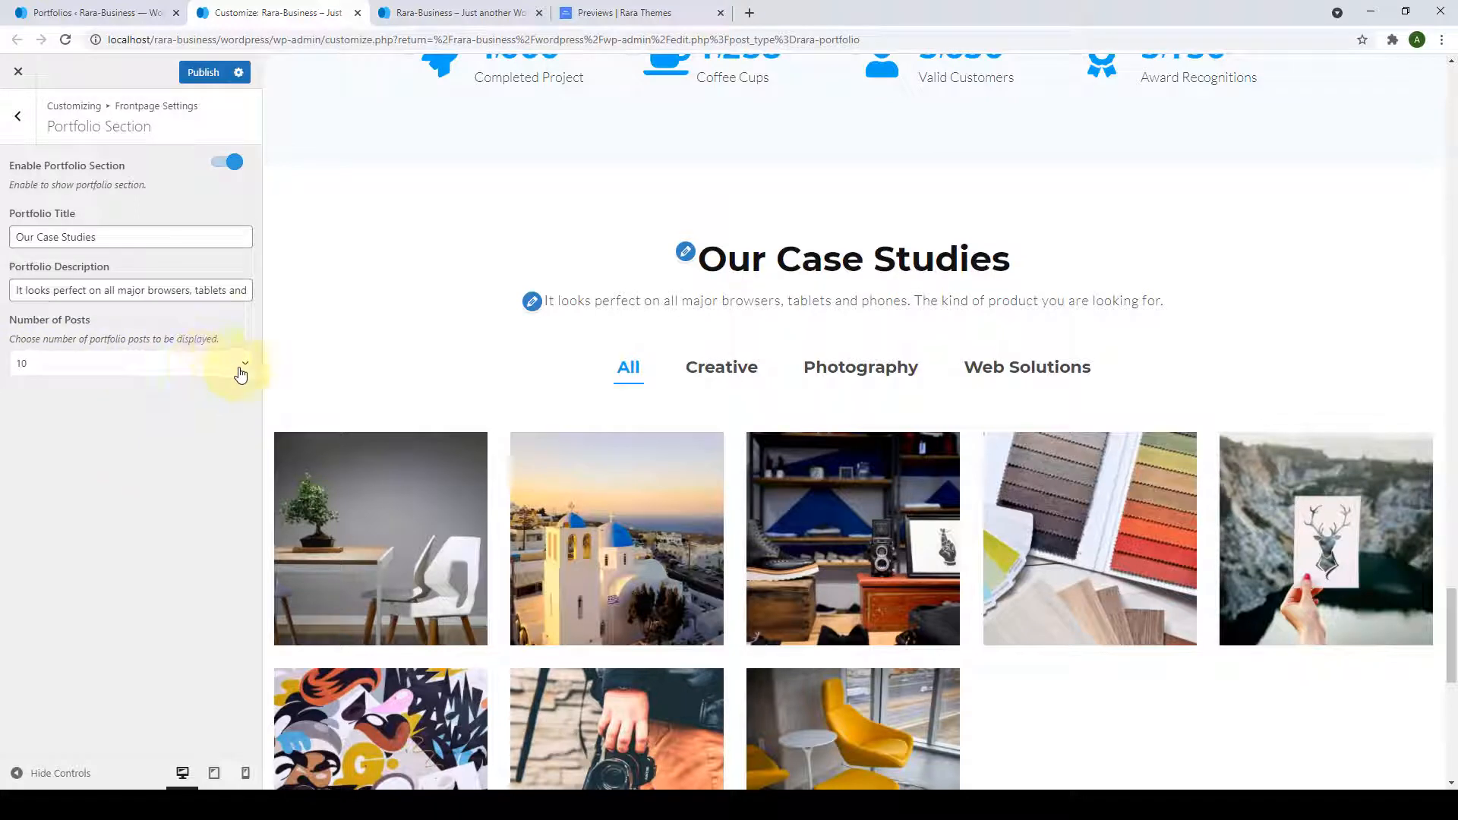
Set the Portfolio Section's number of posts to 5 and publish the change.
scroll(400, 398, "down", 3)
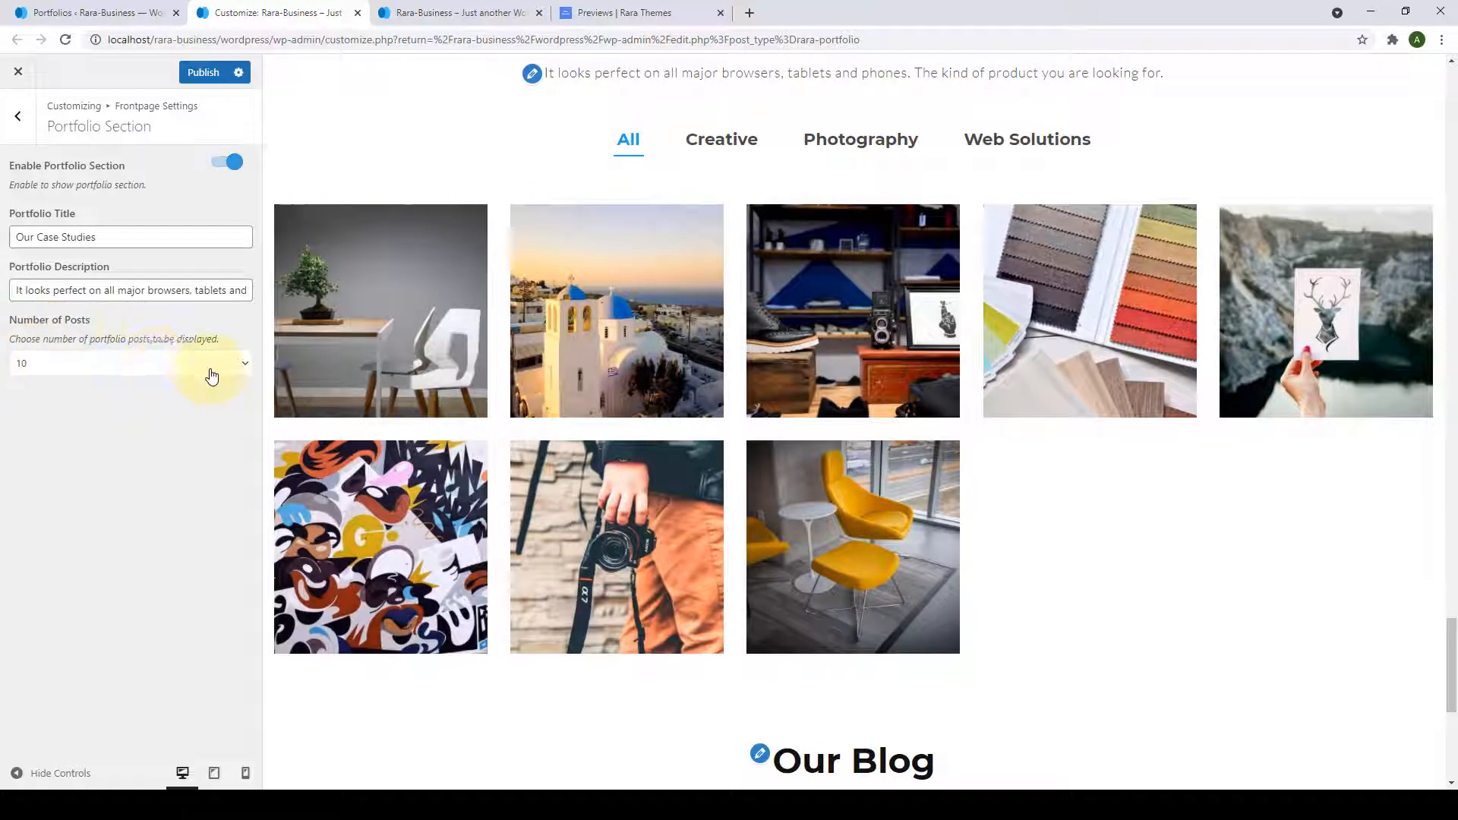
left_click(247, 369)
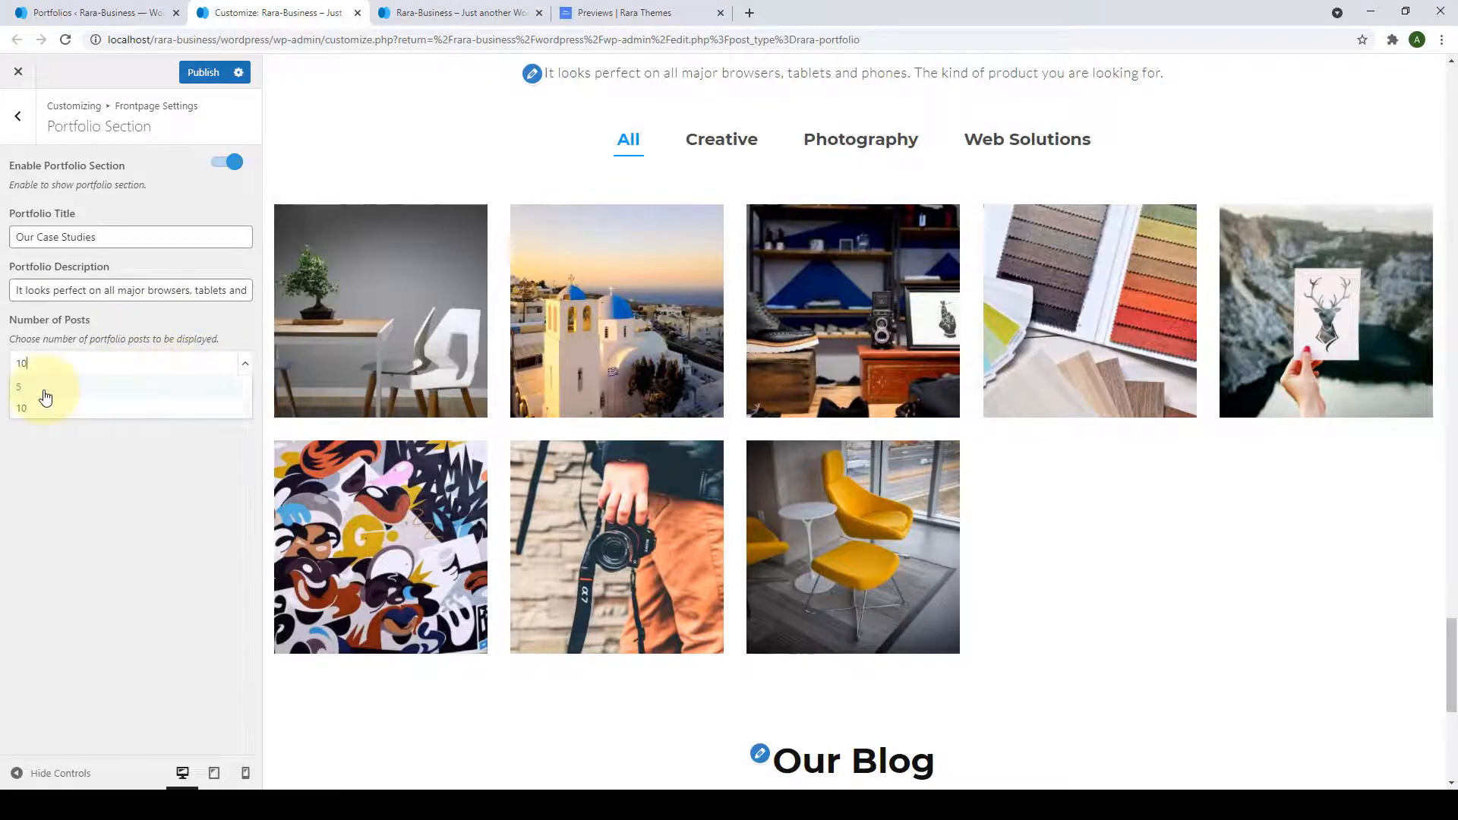
left_click(23, 387)
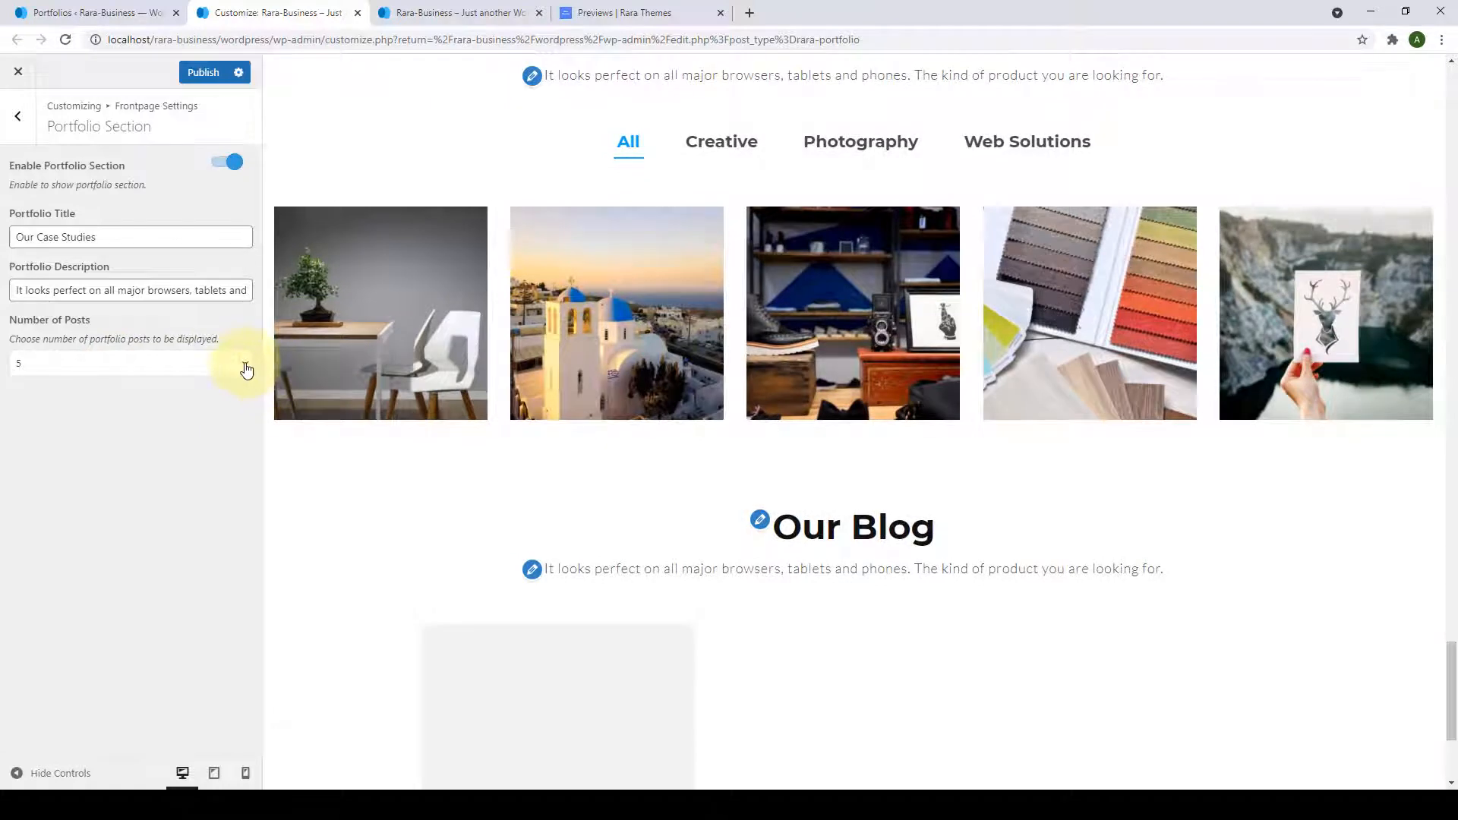
left_click(244, 367)
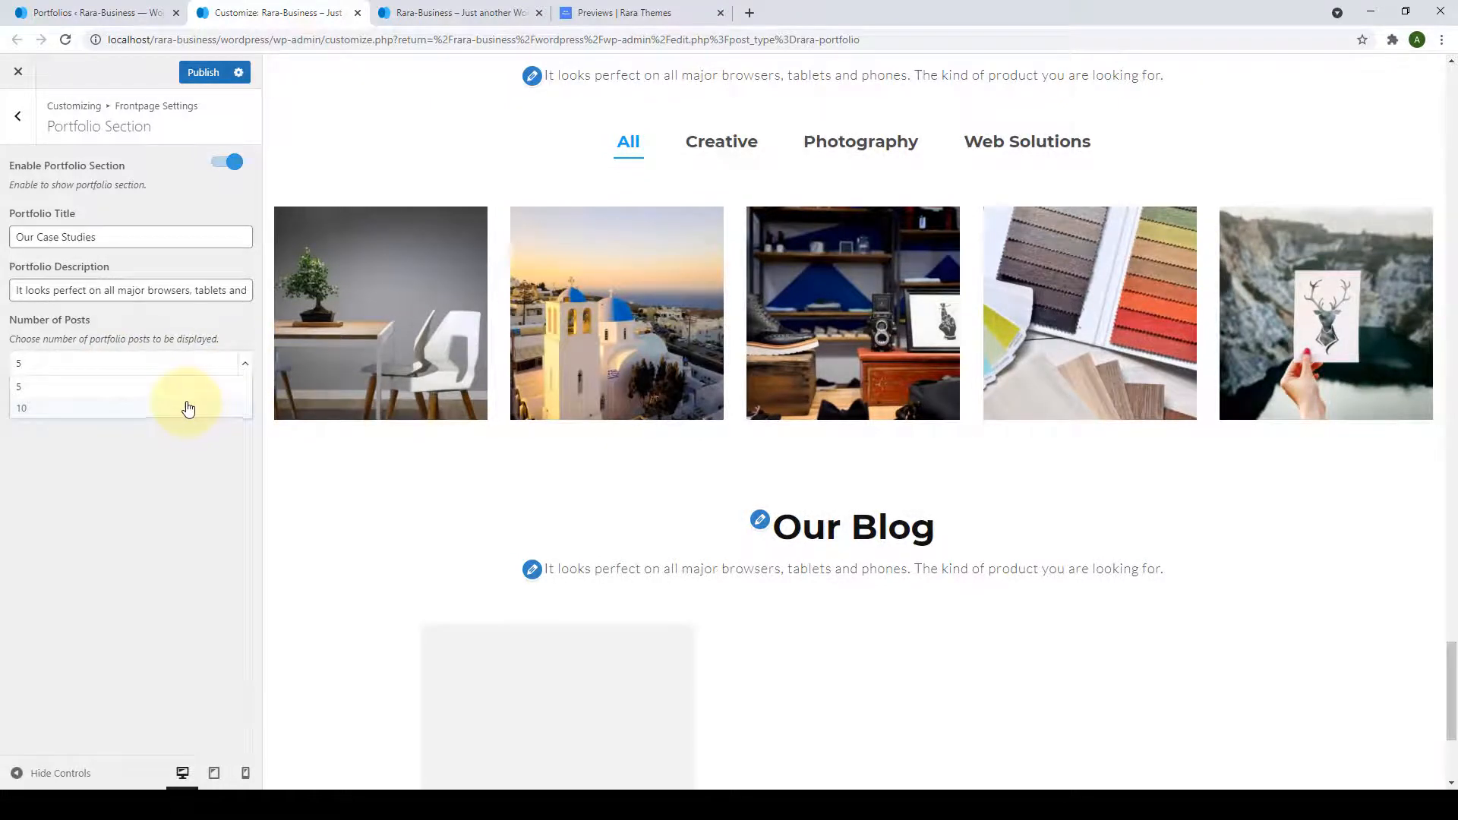
left_click(131, 387)
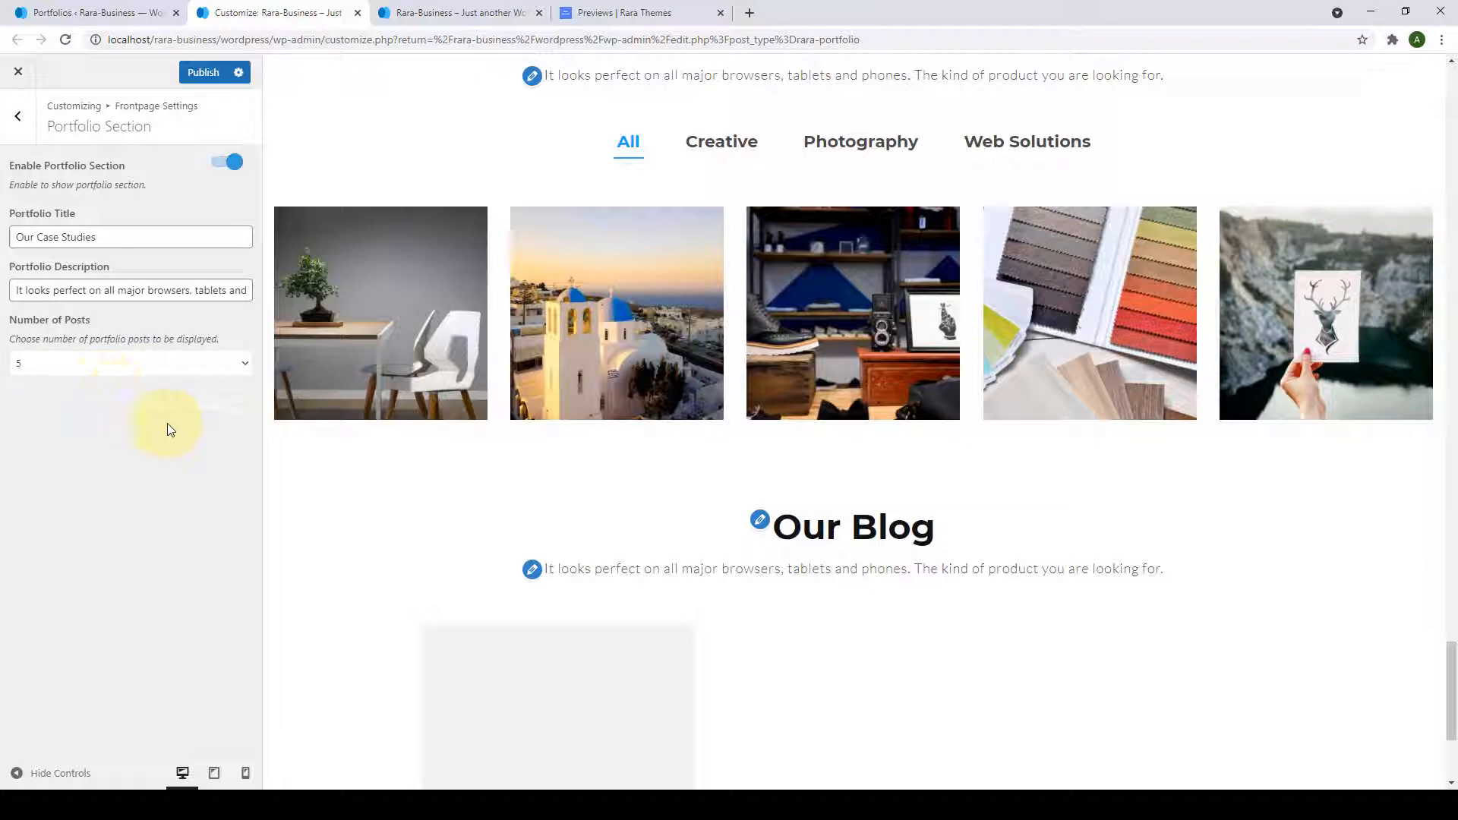
left_click(201, 72)
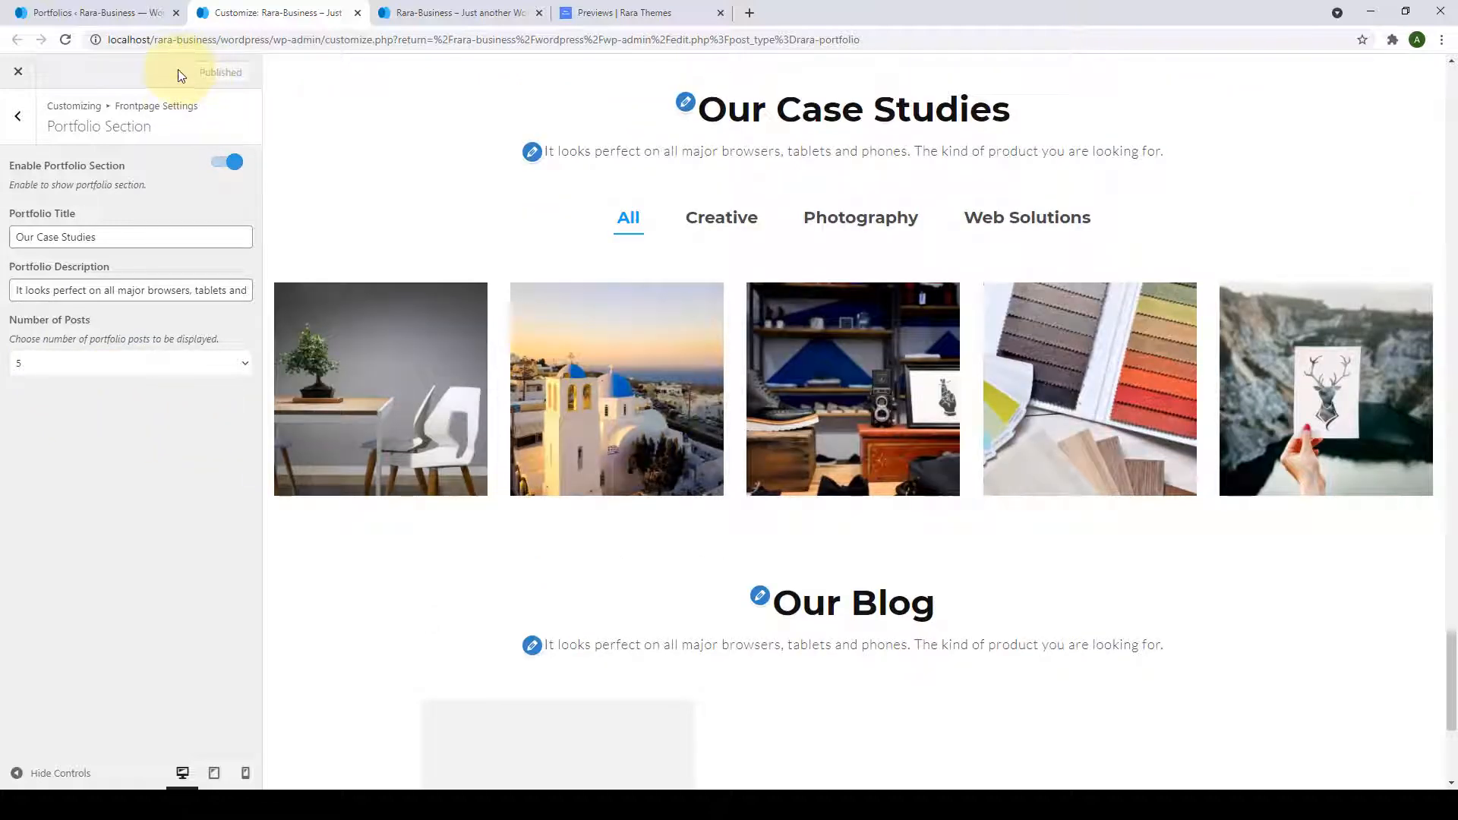
Reload the live front page, try the Web Solutions, Photography, Creative and All filters under Our Case Studies, and return to the Customizer.
left_click(465, 11)
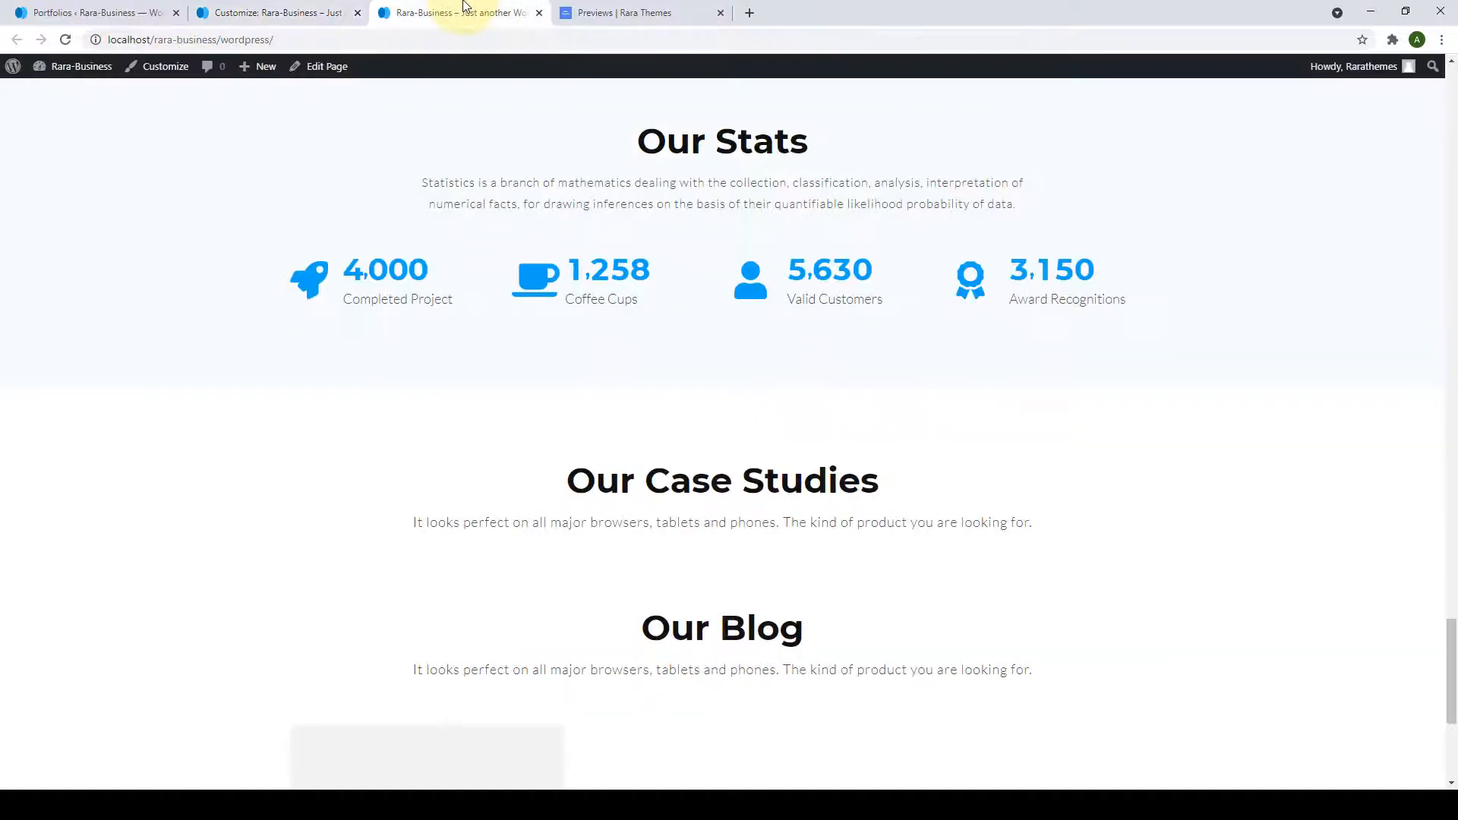
scroll(902, 283, "up", 3)
scroll(903, 284, "down", 6)
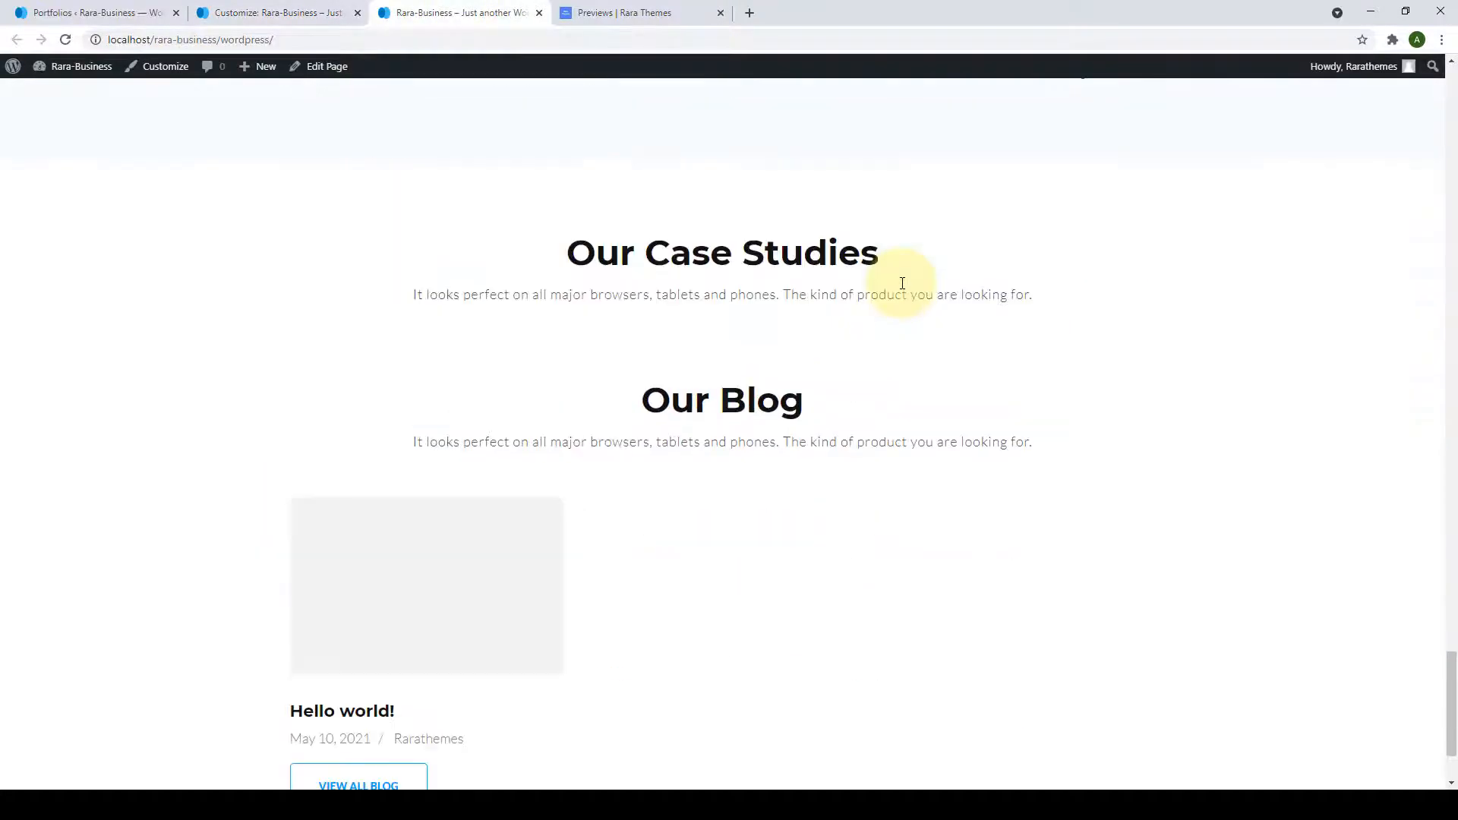
left_click(65, 42)
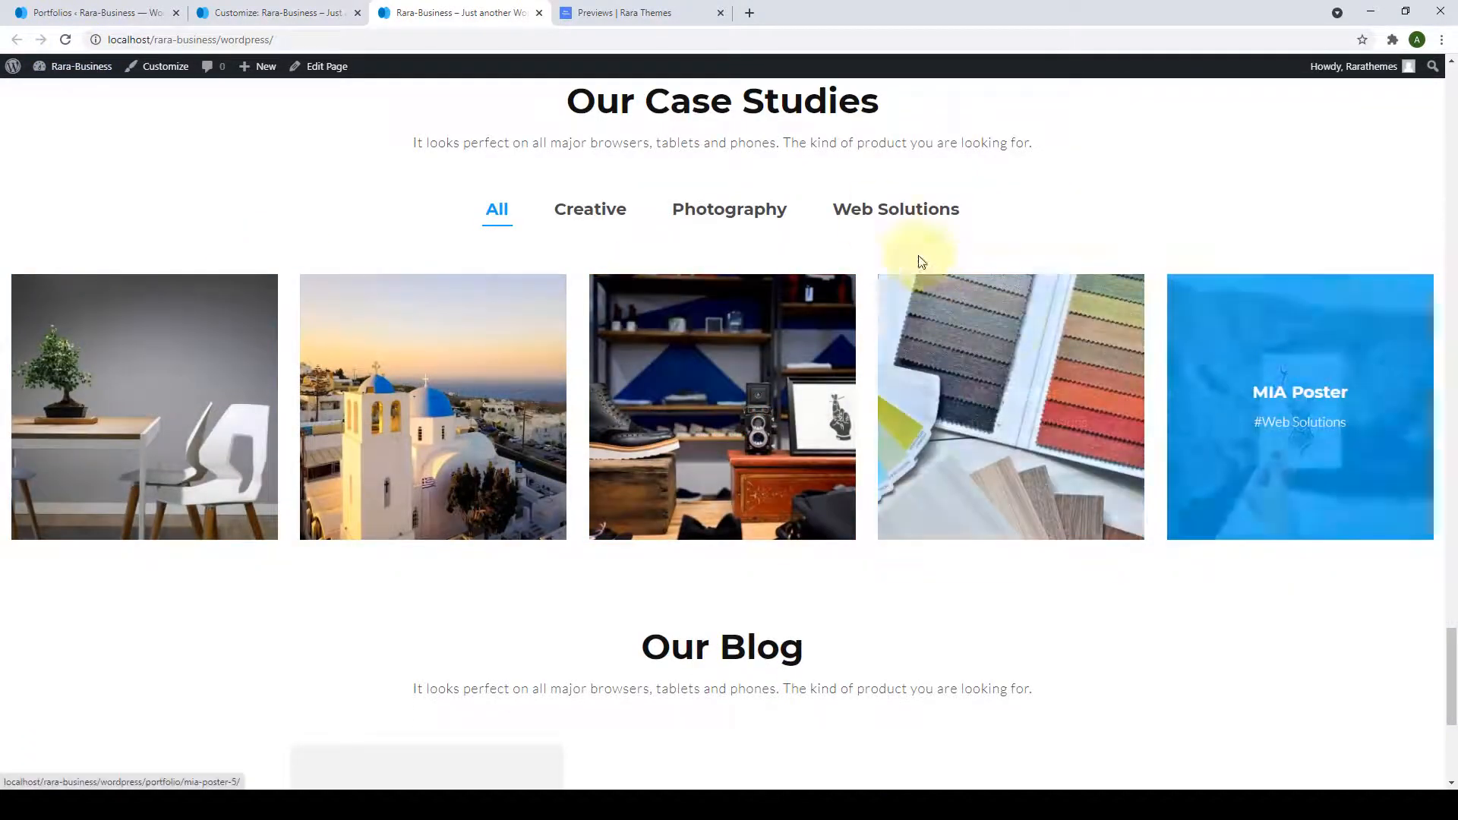
left_click(873, 215)
left_click(763, 222)
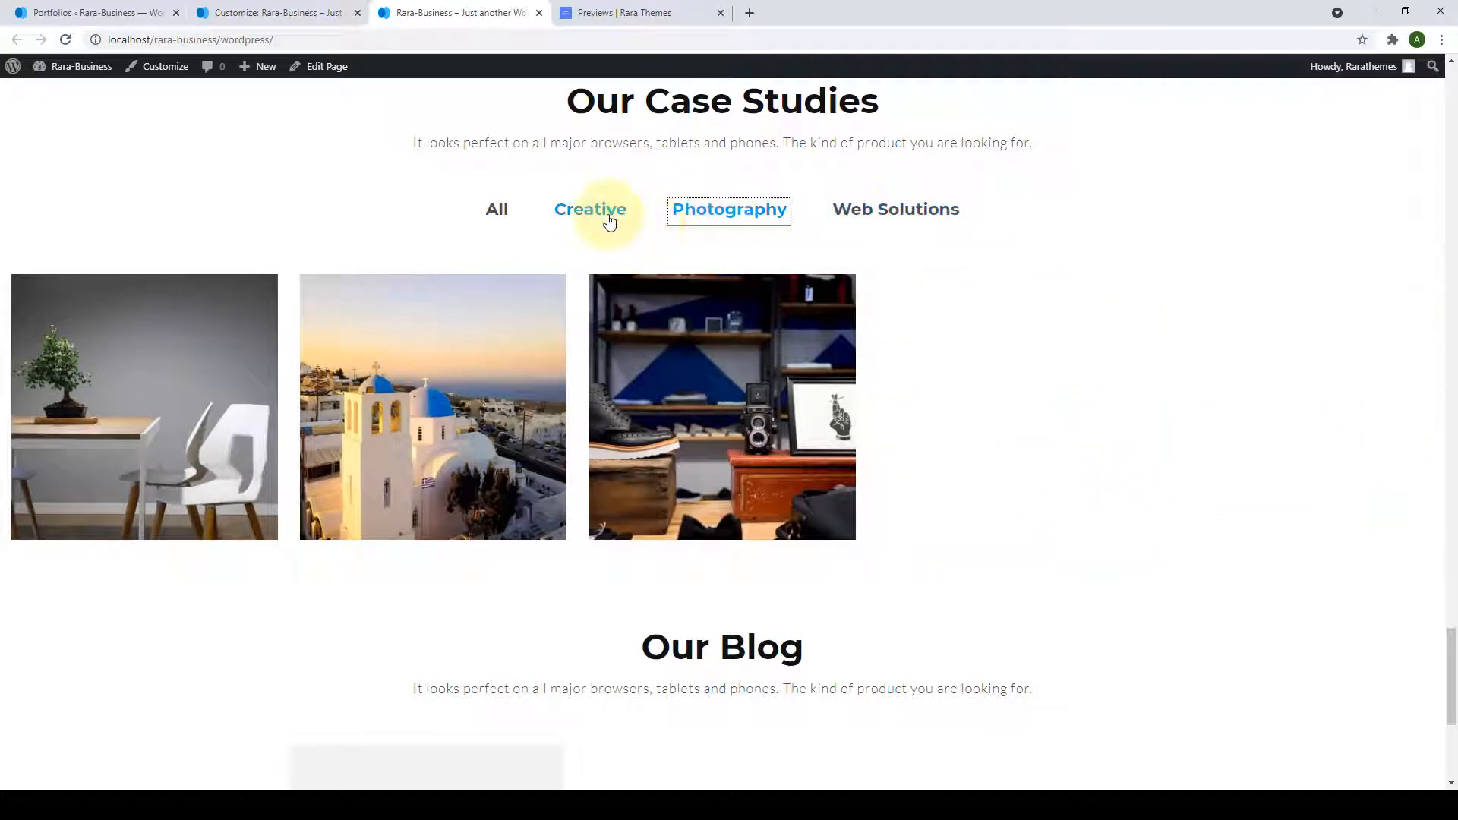
left_click(604, 218)
left_click(499, 218)
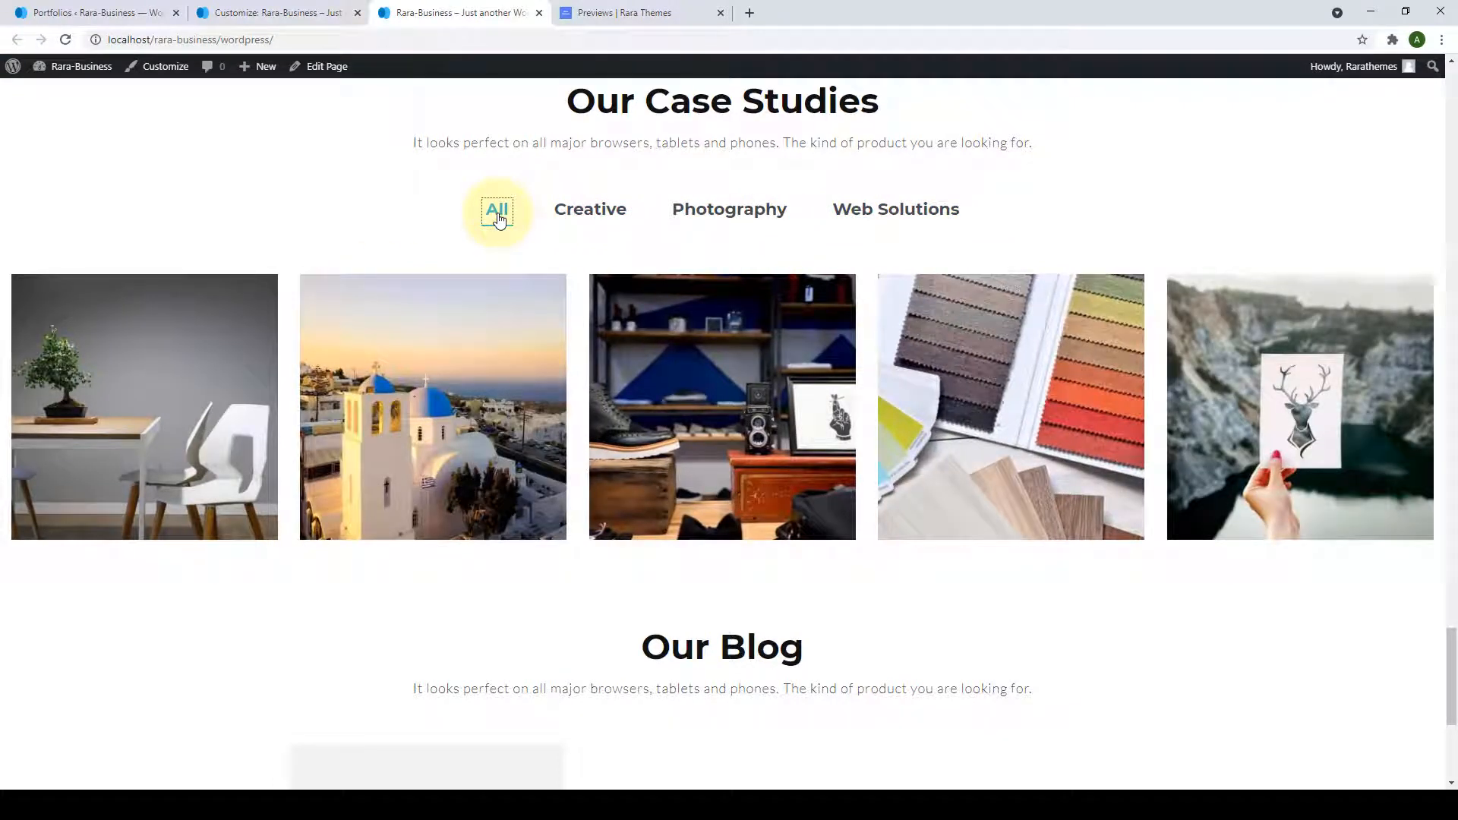
scroll(448, 238, "down", 2)
left_click(221, 12)
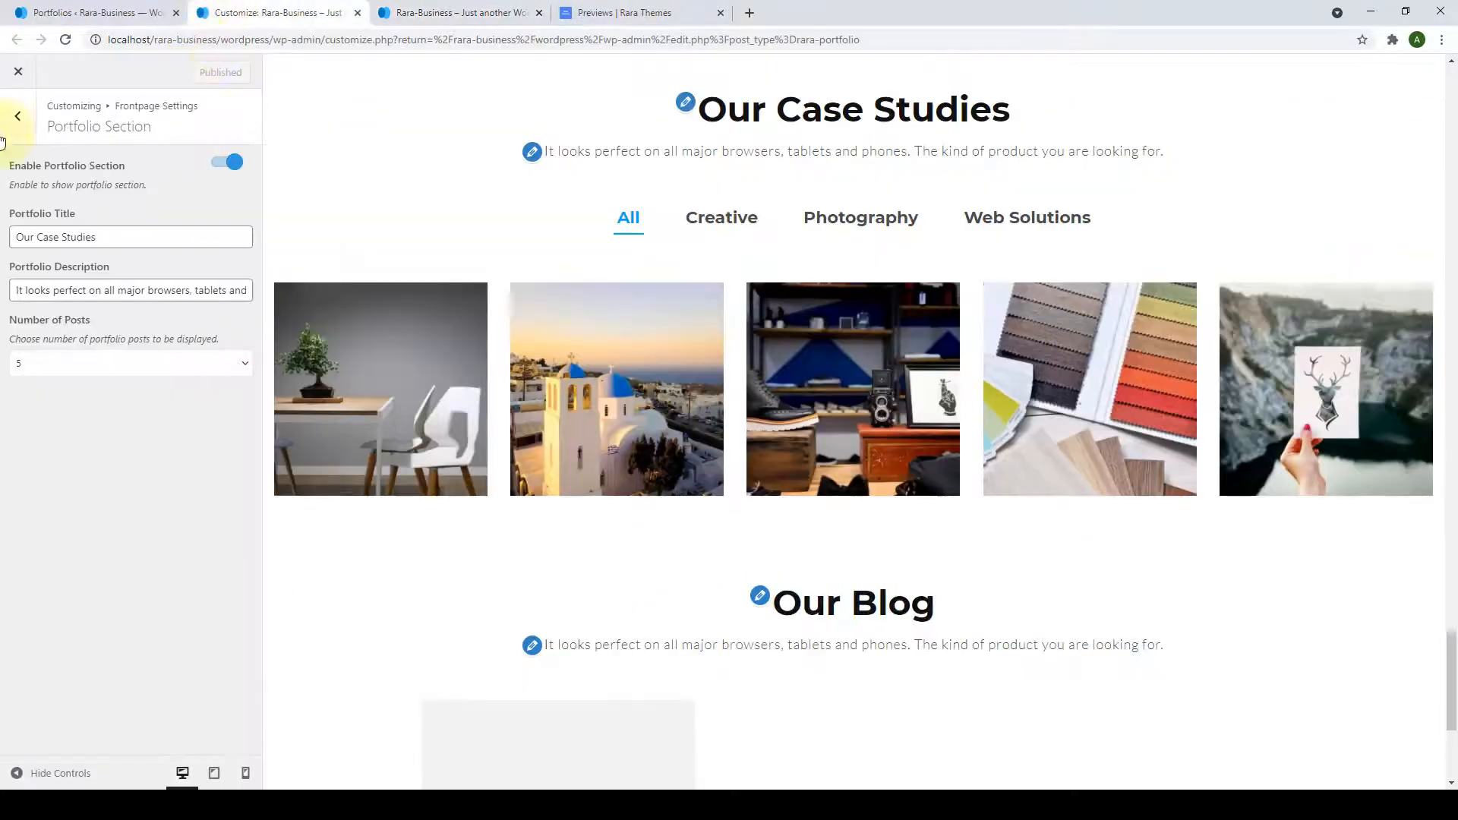
Open the Blog Section under Frontpage Settings, then go to the WordPress dashboard and start a new post.
left_click(3, 120)
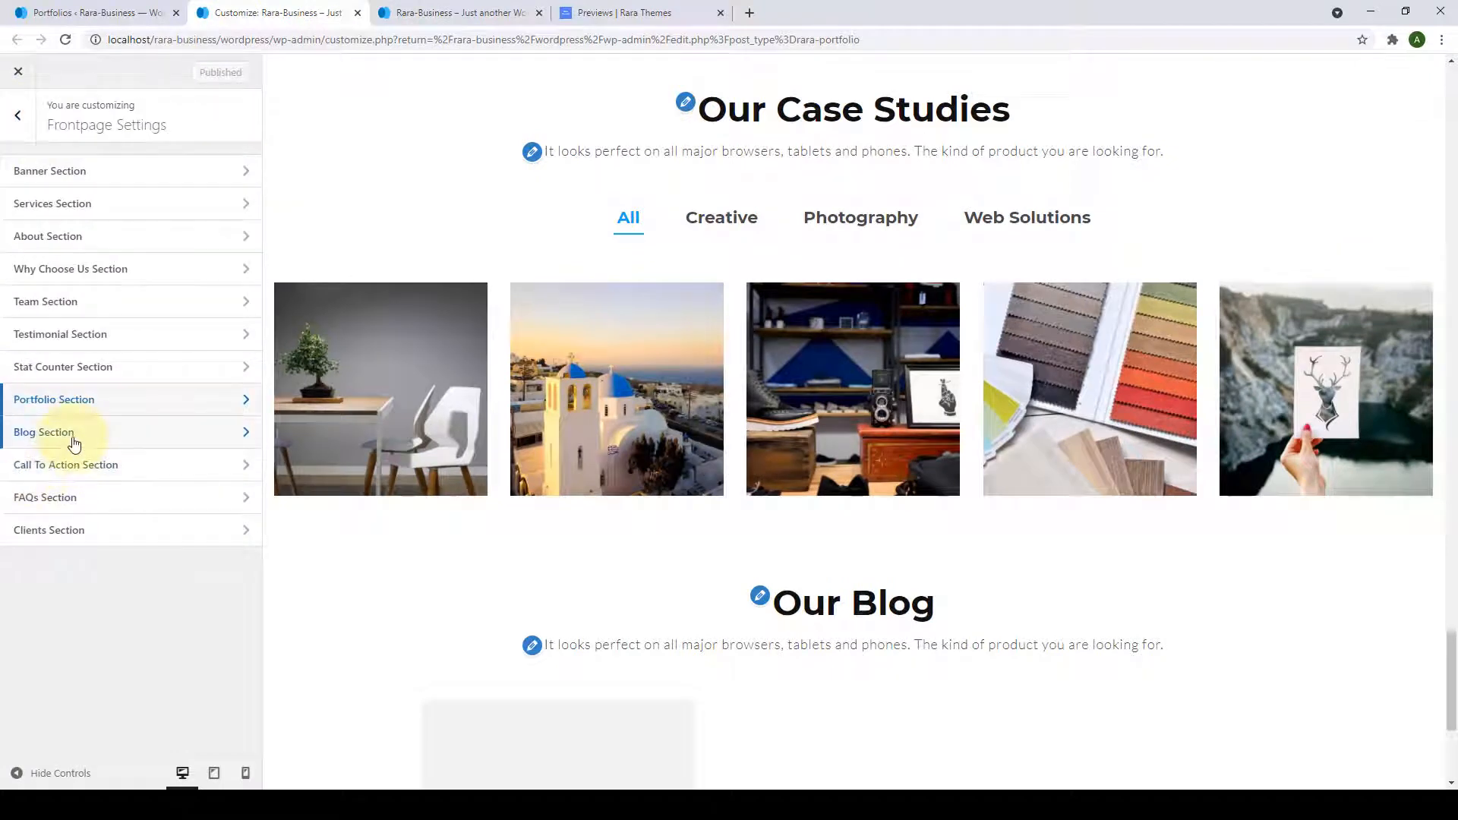
left_click(46, 430)
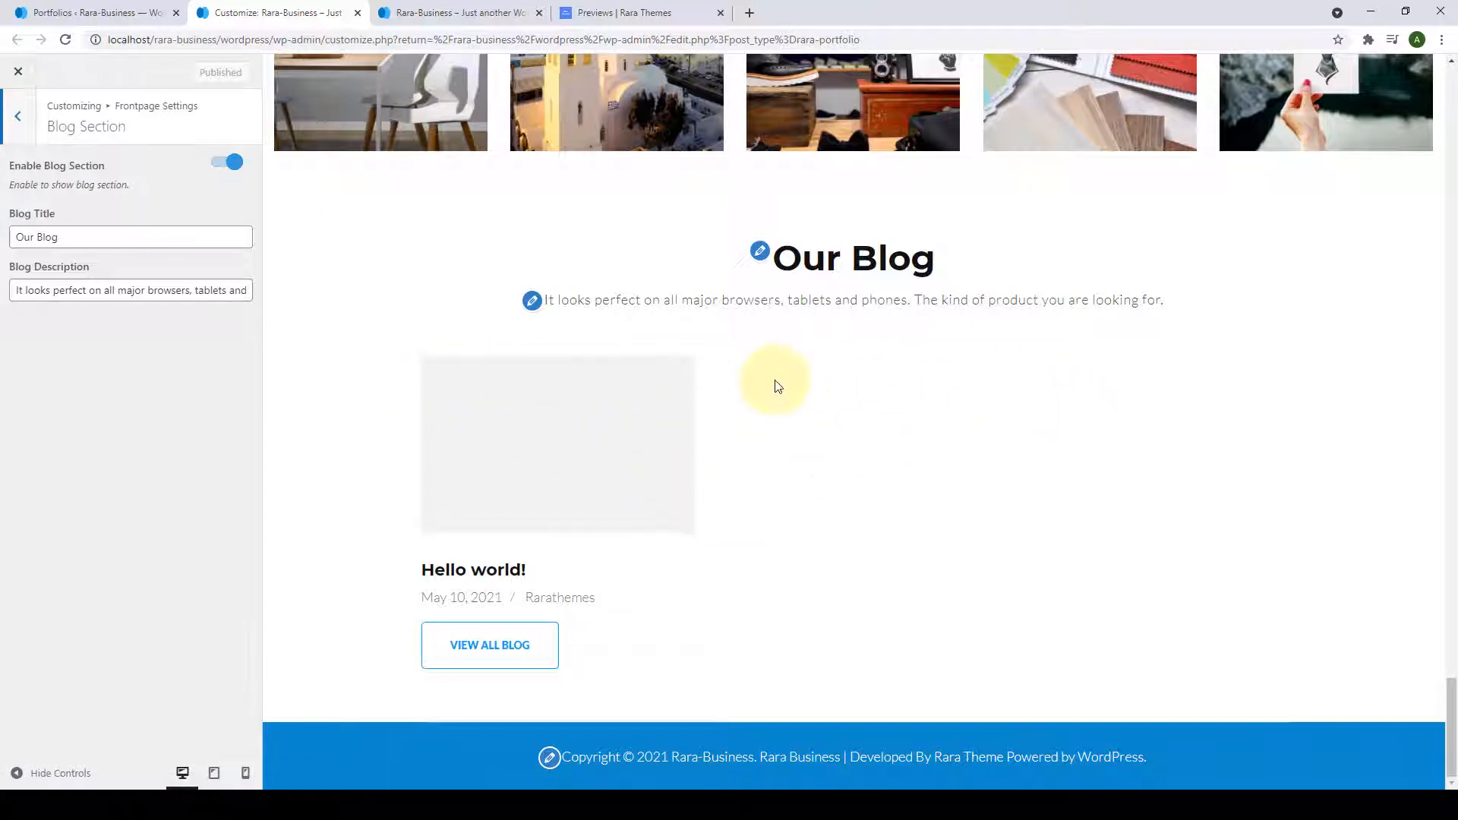
left_click(95, 12)
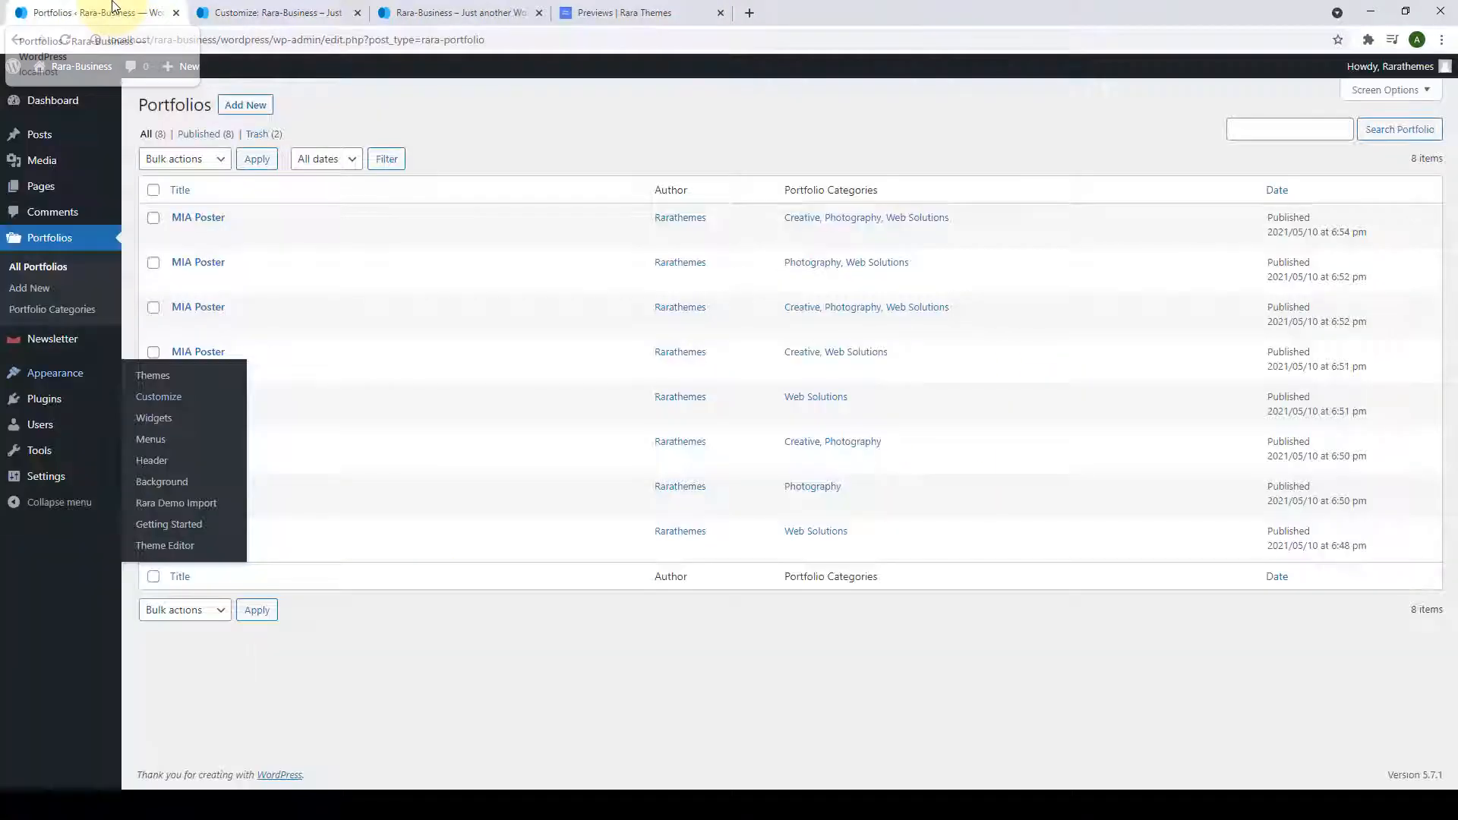
left_click(79, 106)
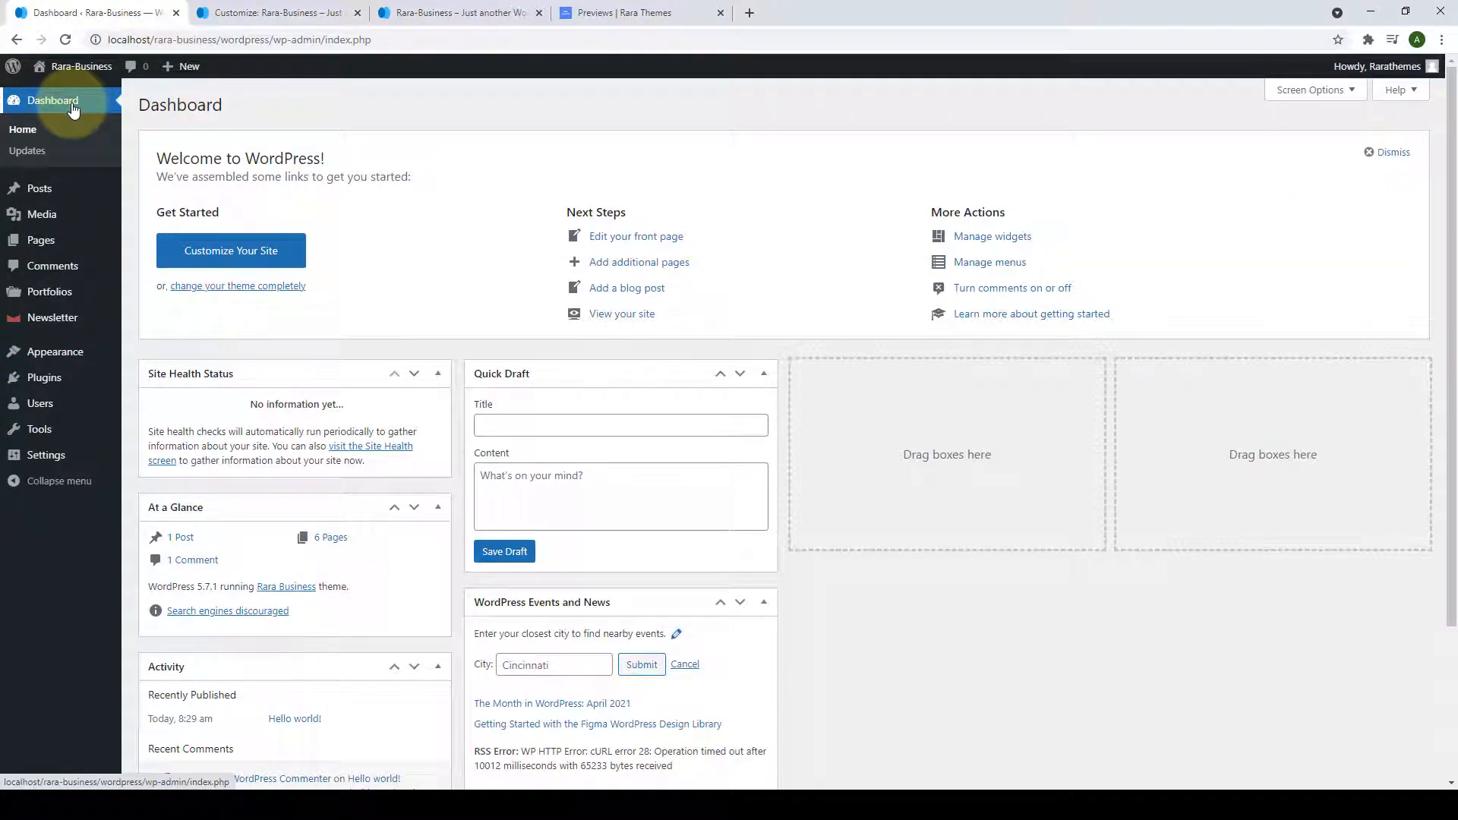
mouse_move(67, 198)
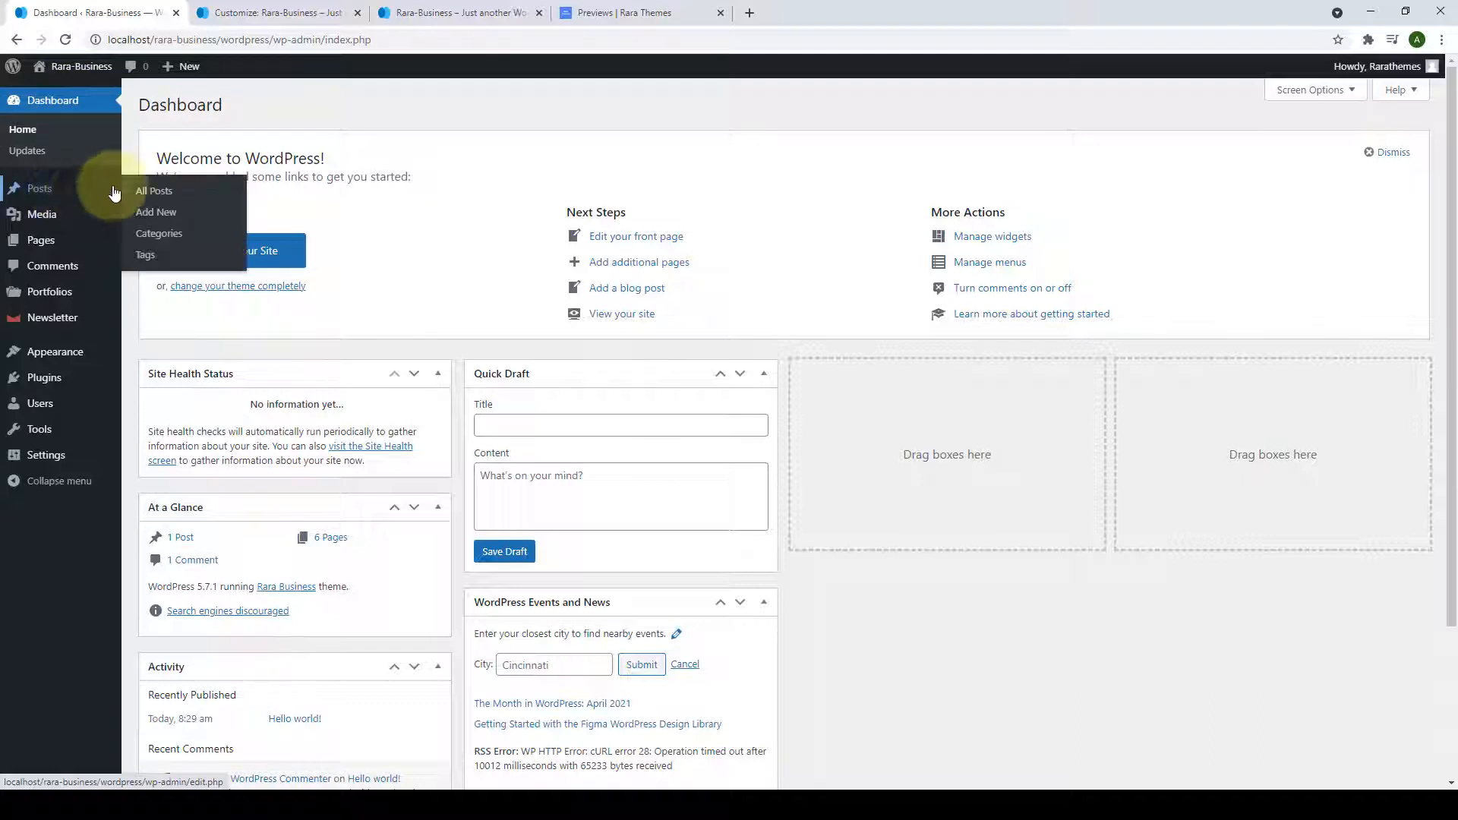
left_click(174, 218)
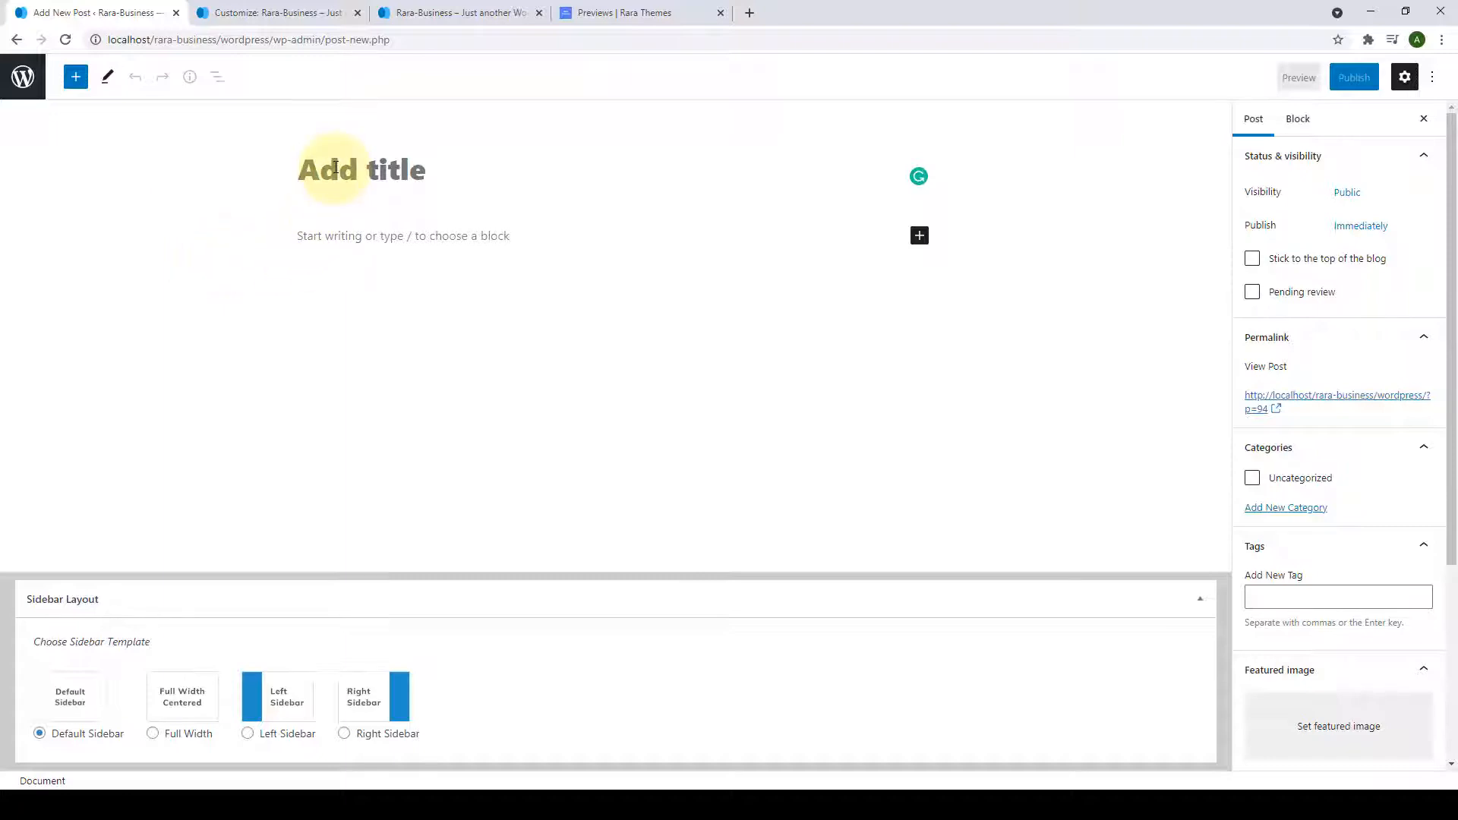
Title the post "A company limited by guarantee." and paste the copied business article into its body.
type("A company limited by guarantee.")
left_click(465, 243)
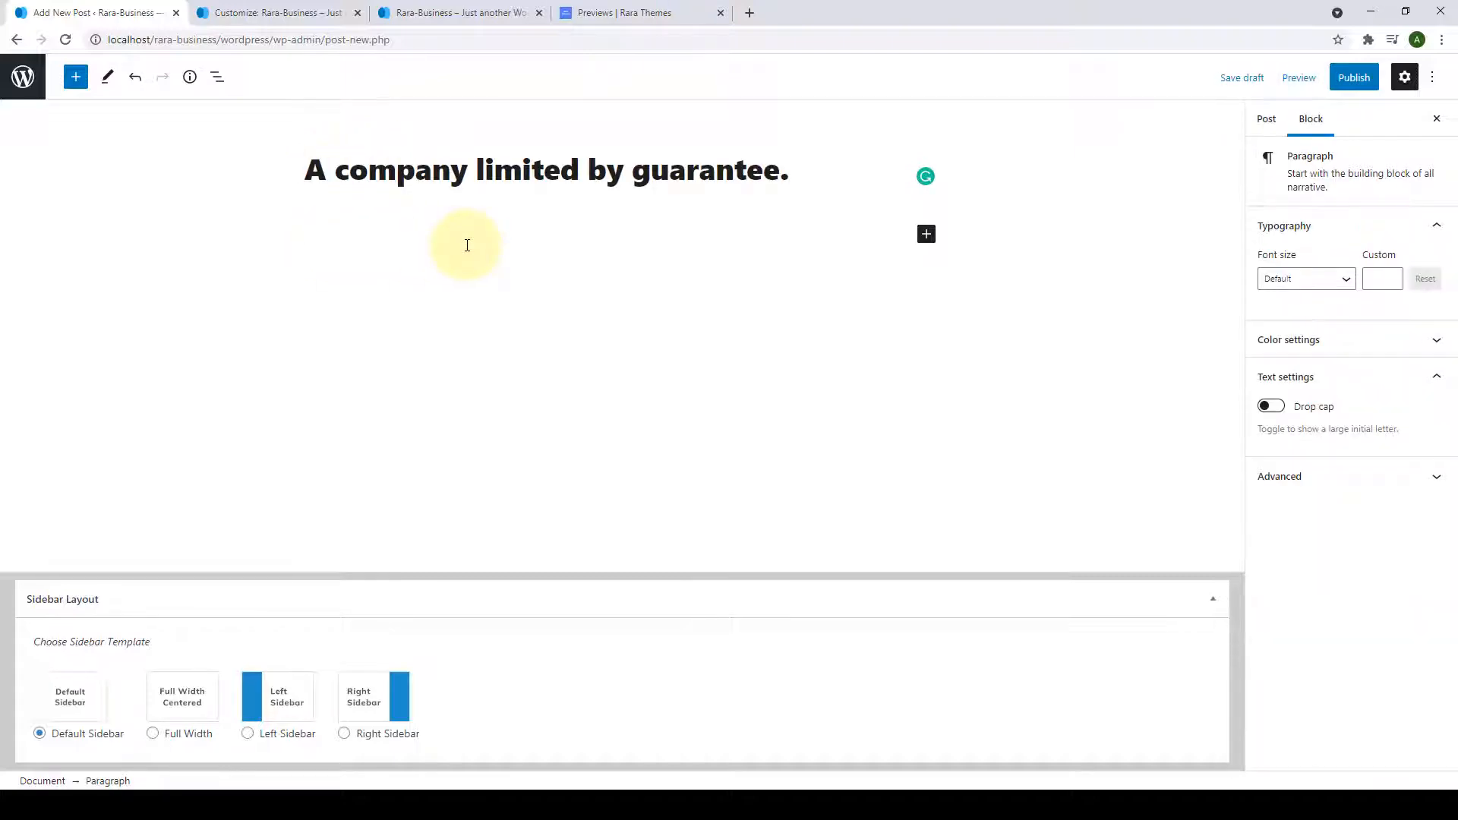
key("ctrl+v")
scroll(961, 414, "down", 2)
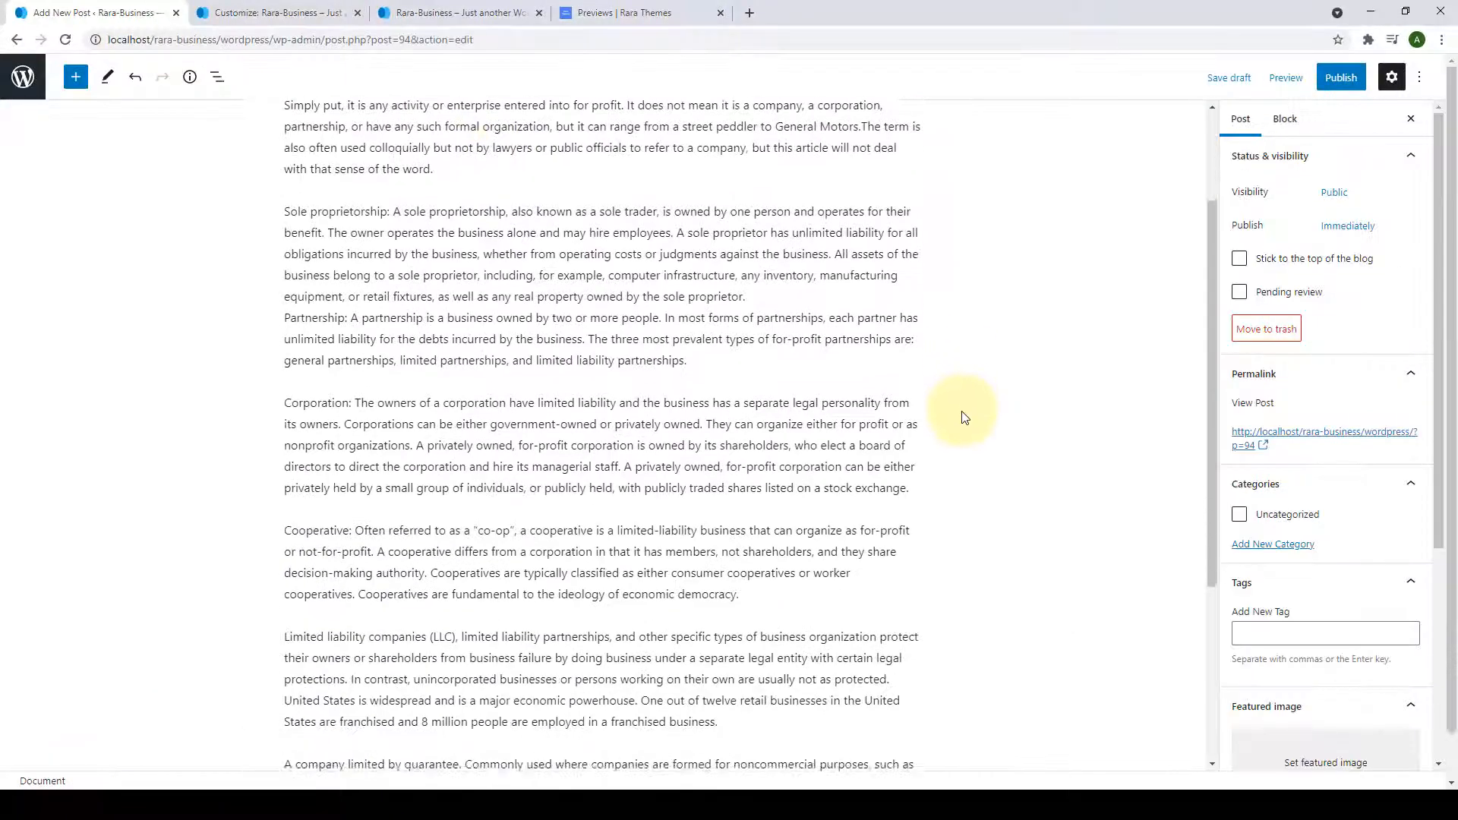
scroll(963, 395, "up", 2)
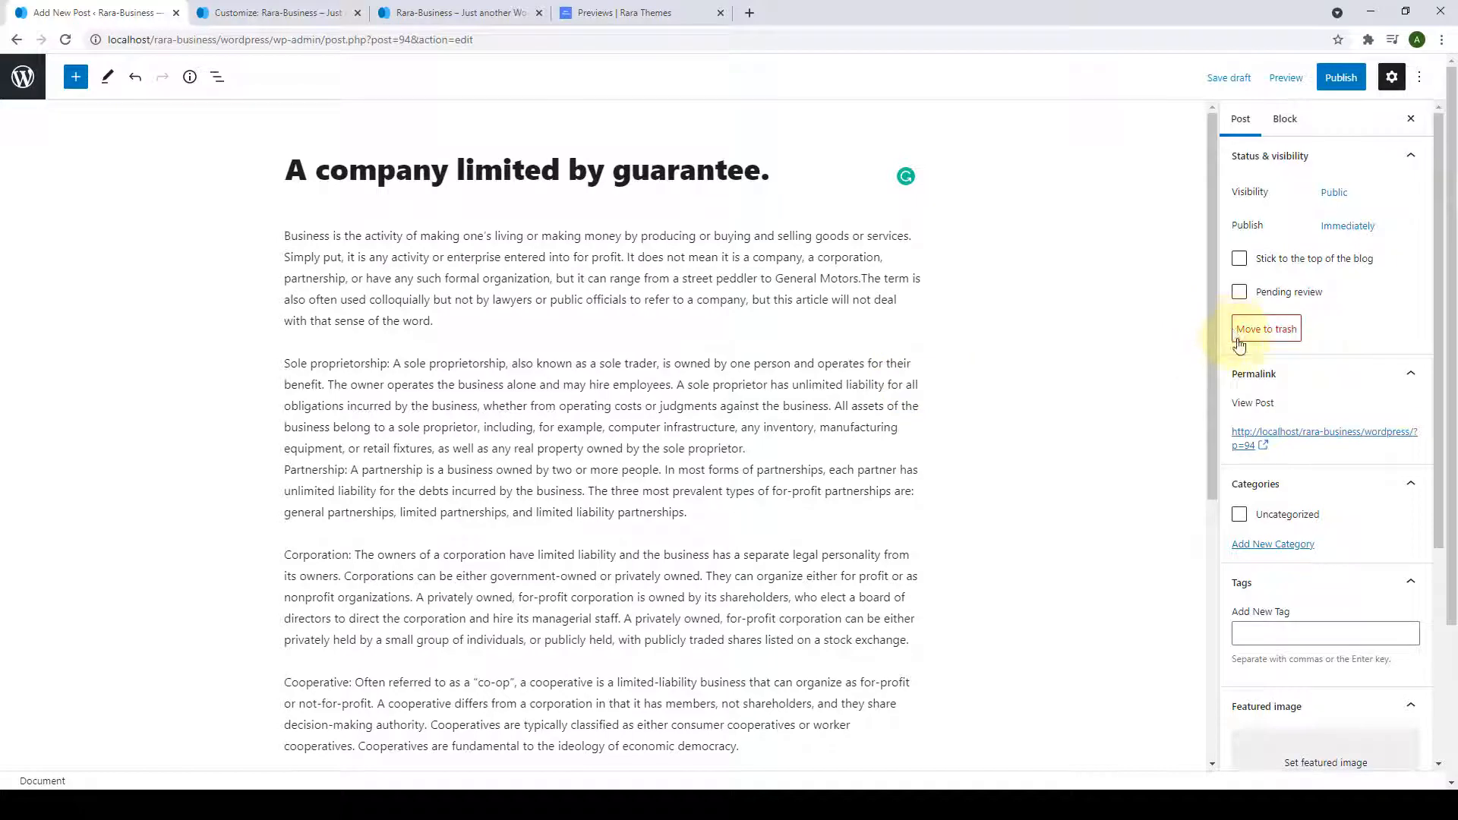
Add the new categories "work" and "design" to the post.
scroll(1242, 349, "down", 2)
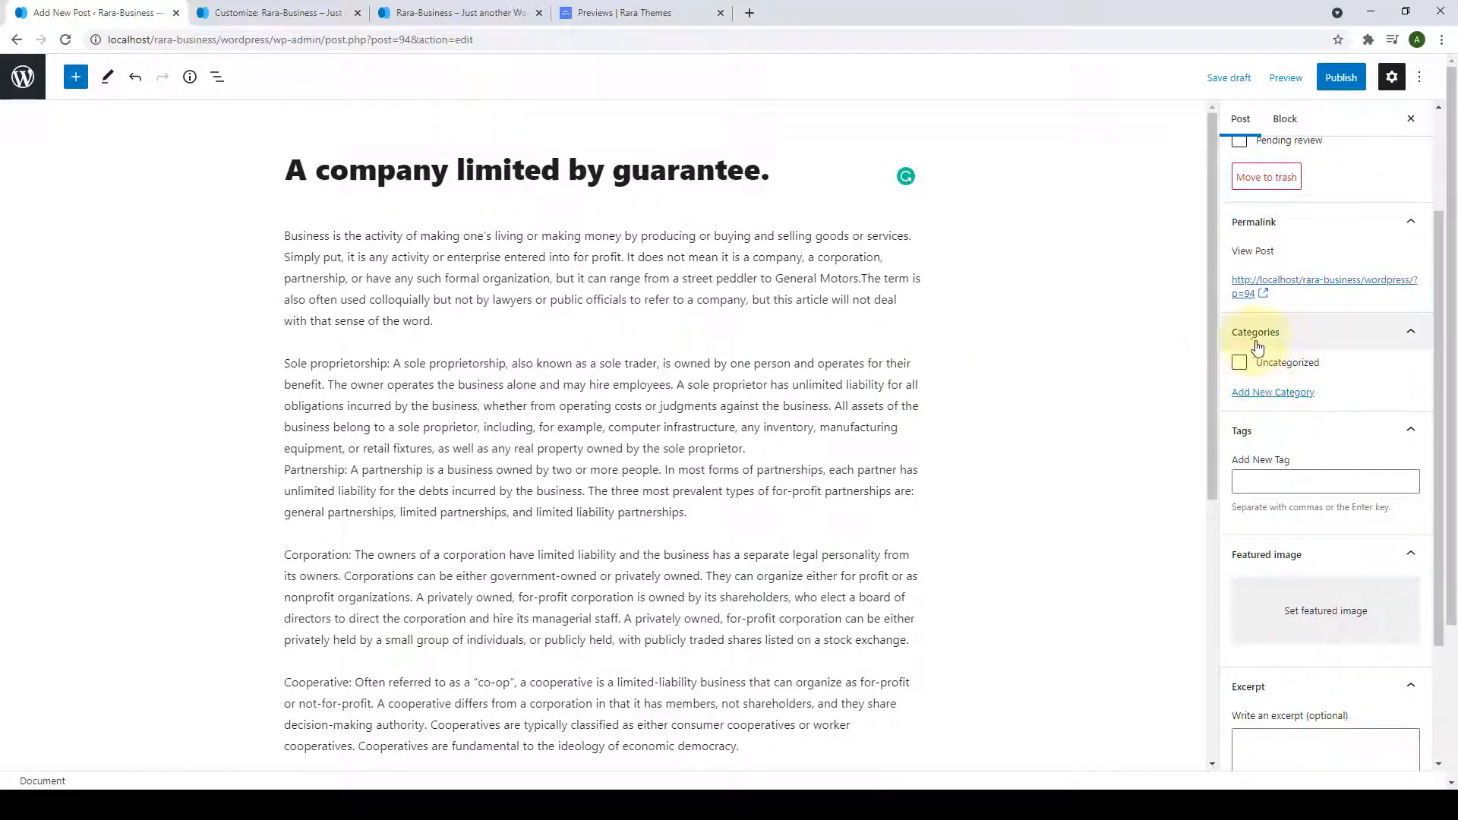
left_click(1283, 394)
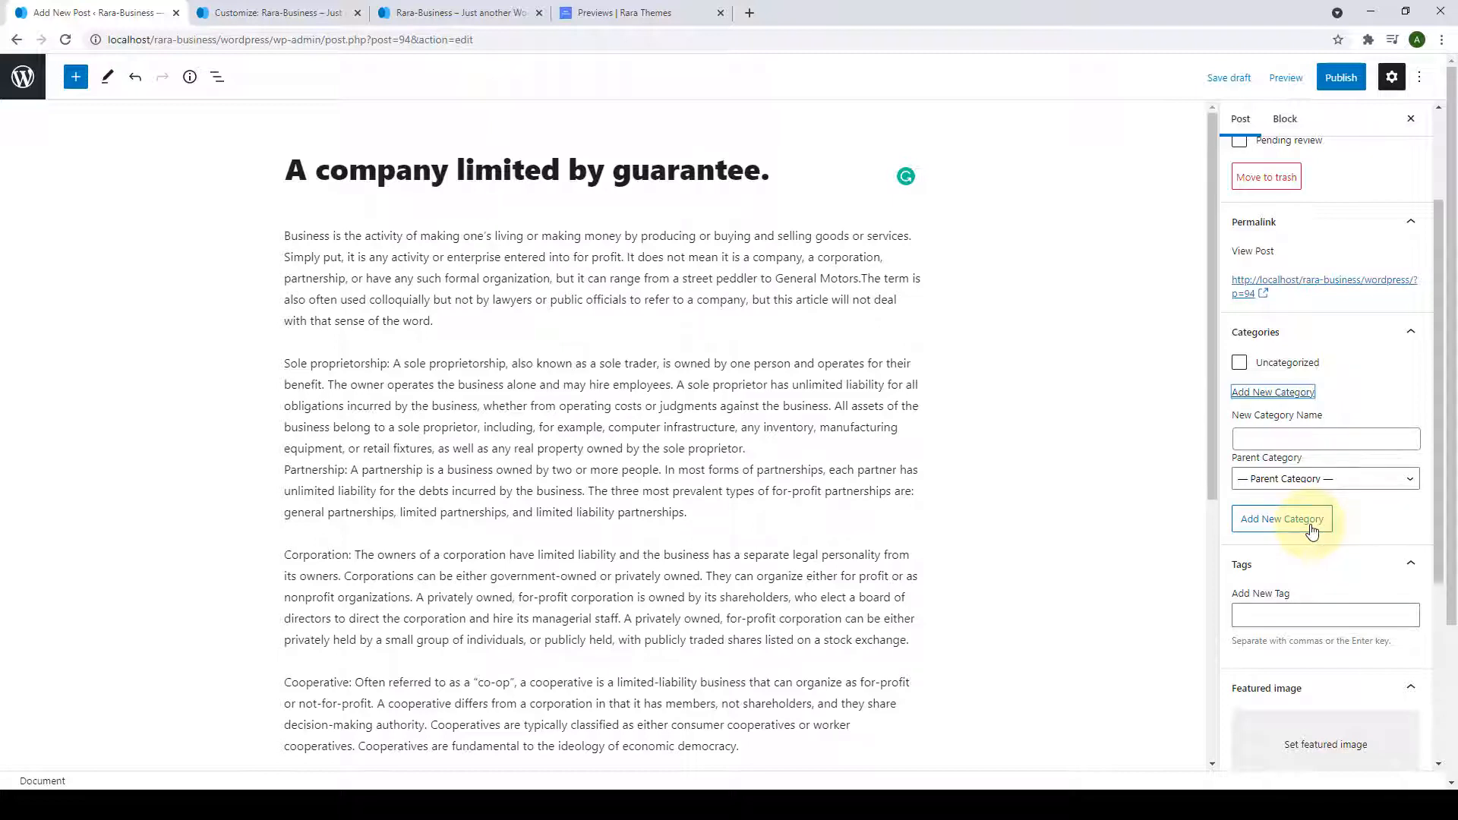
left_click(1282, 438)
type("work")
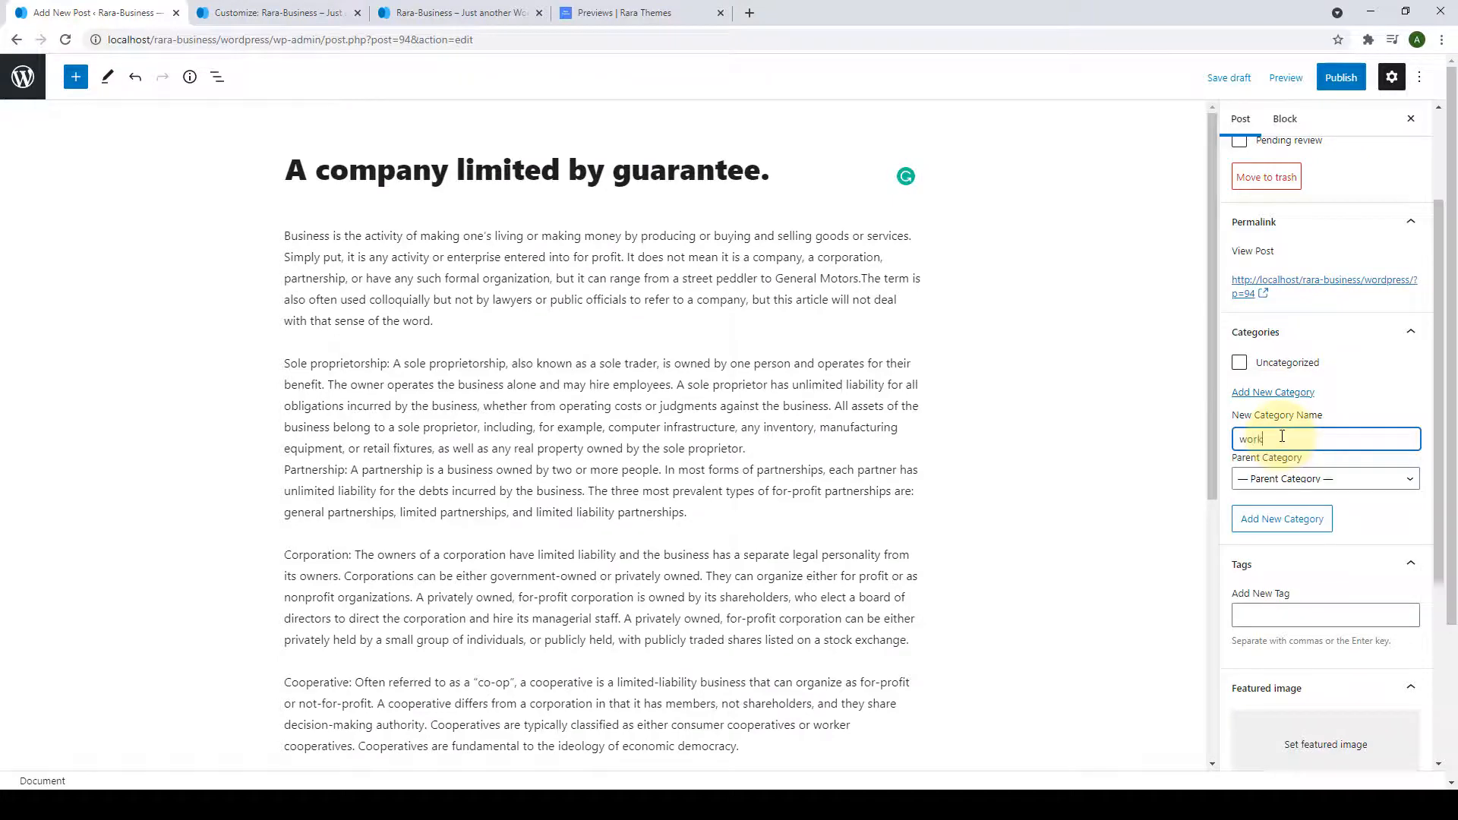
key("Return")
type("design")
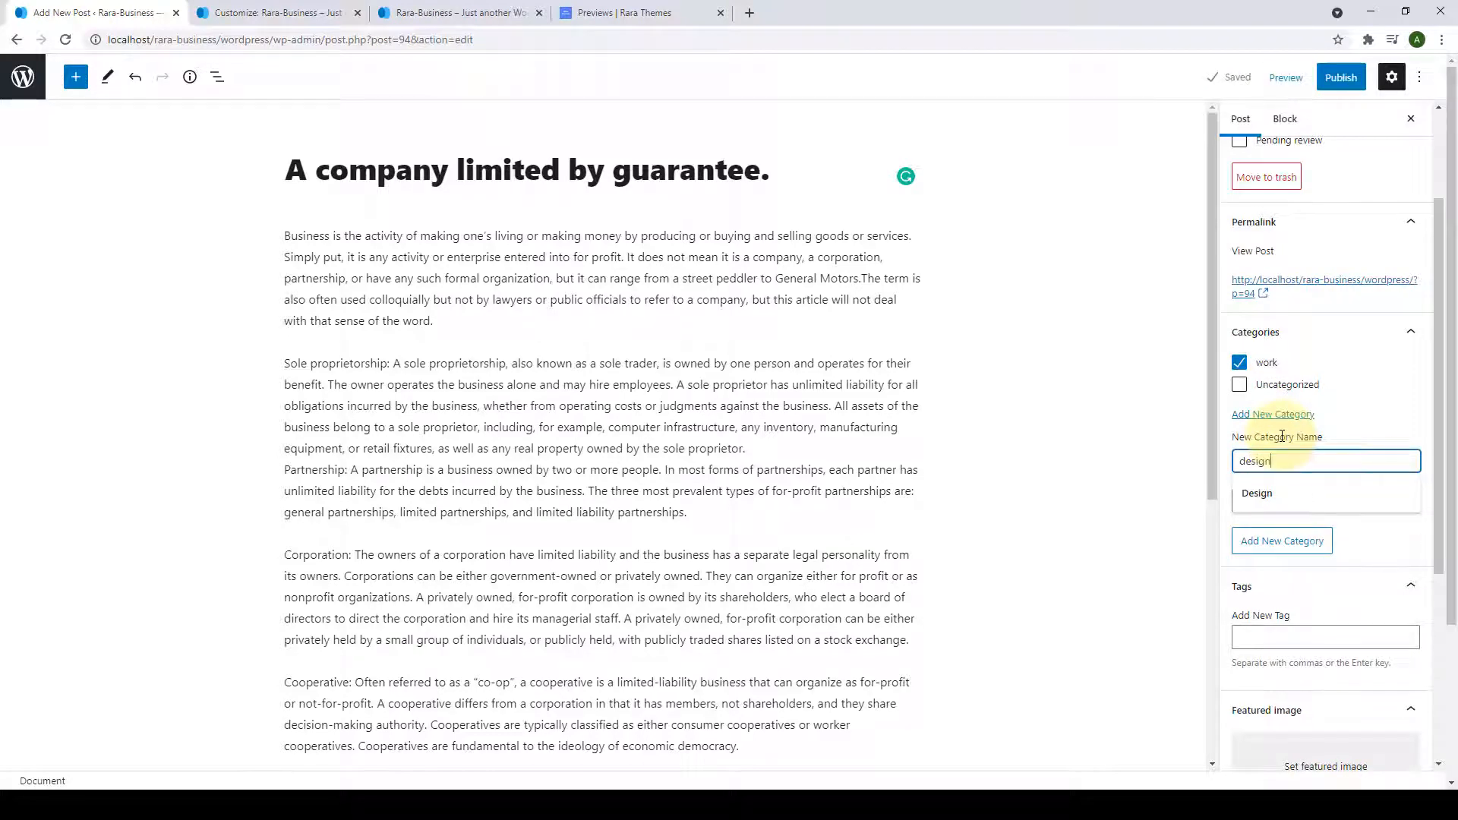
key("Return")
Set the square colour-swatch image interior-design-1508276_19201-370x370-1.jpg from the media library as the post's featured image.
scroll(1302, 410, "down", 2)
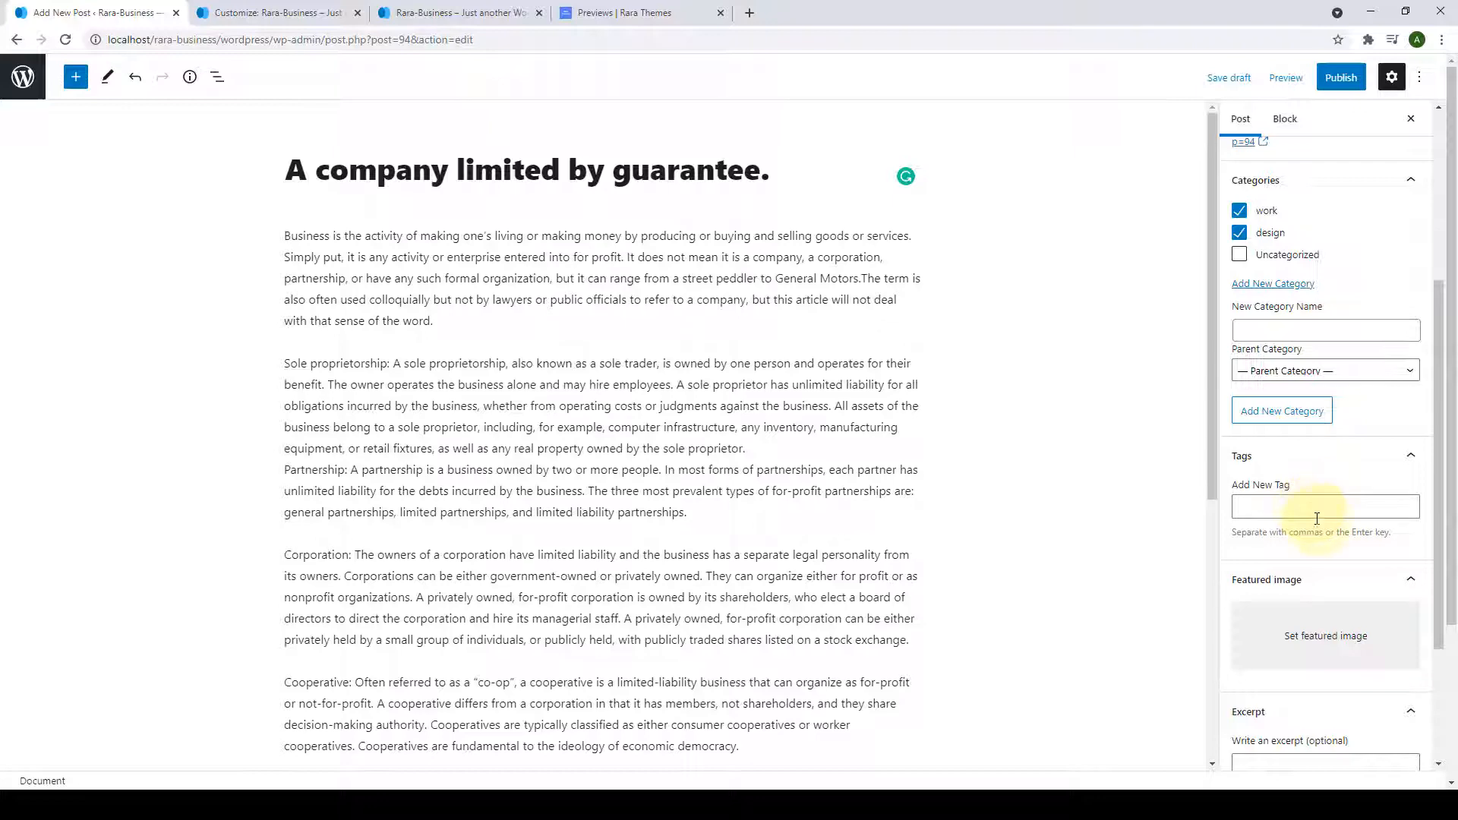
scroll(1319, 527, "down", 2)
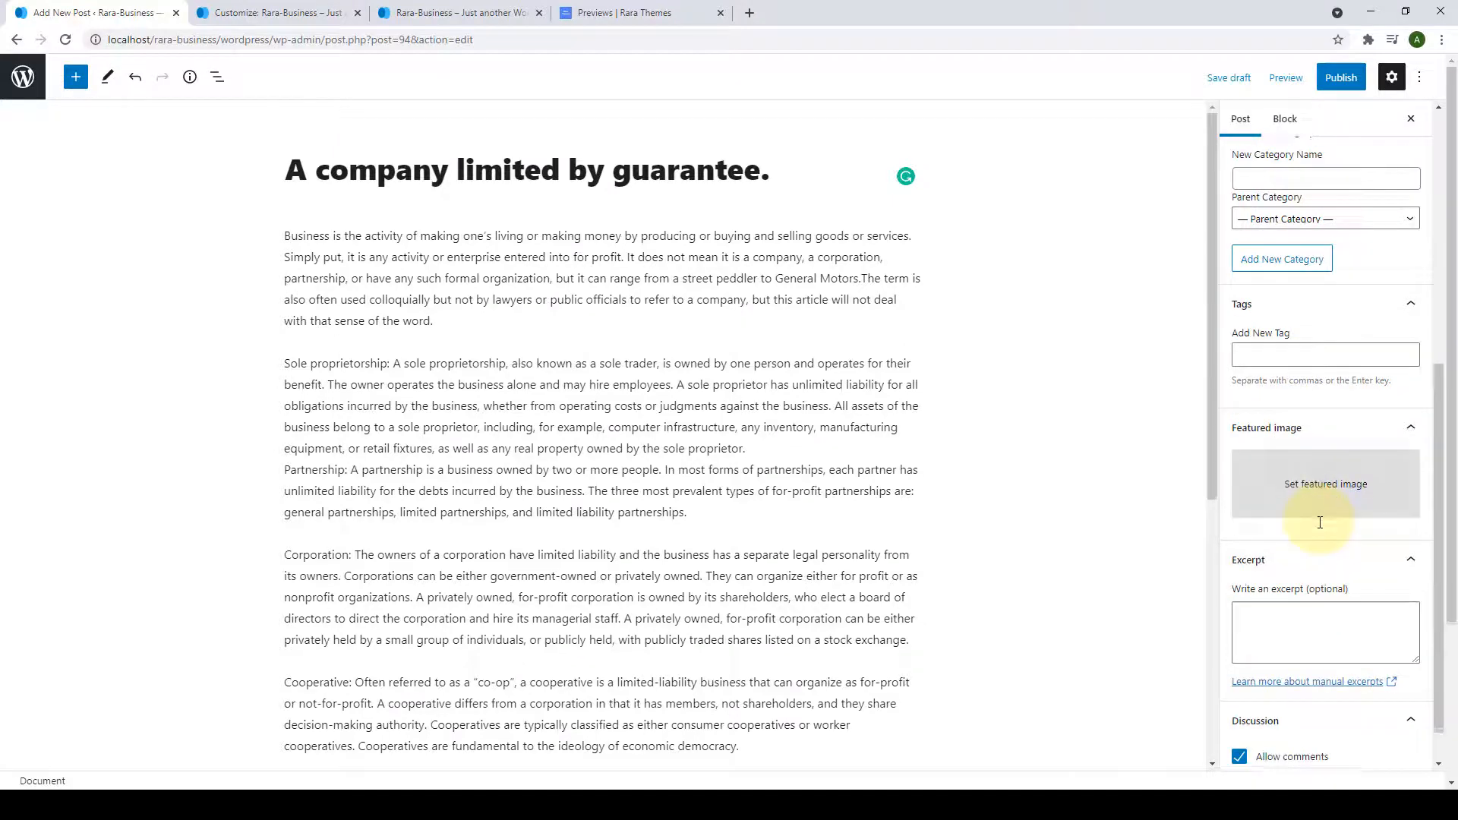
left_click(1360, 493)
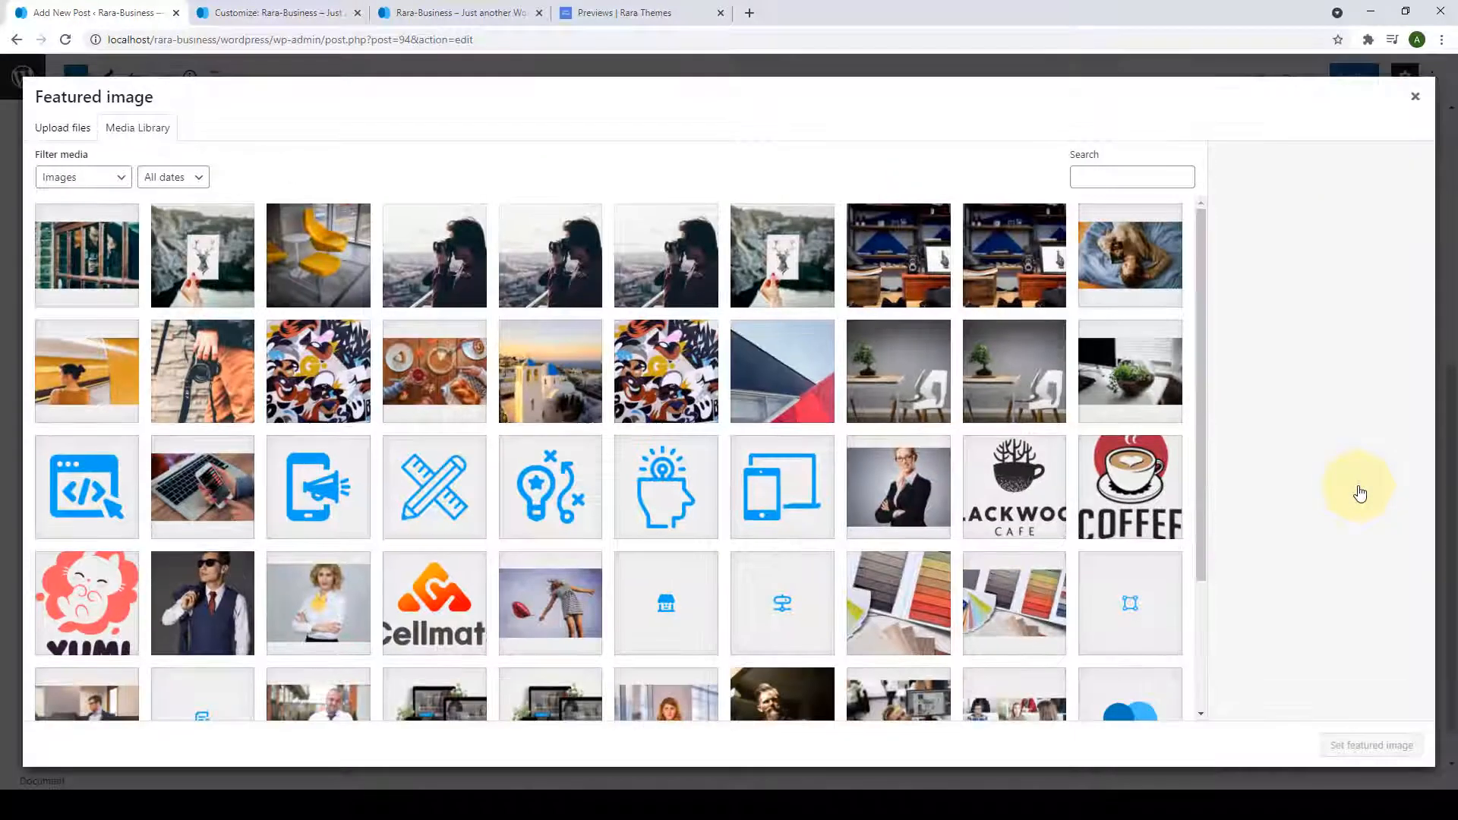
scroll(1048, 536, "down", 3)
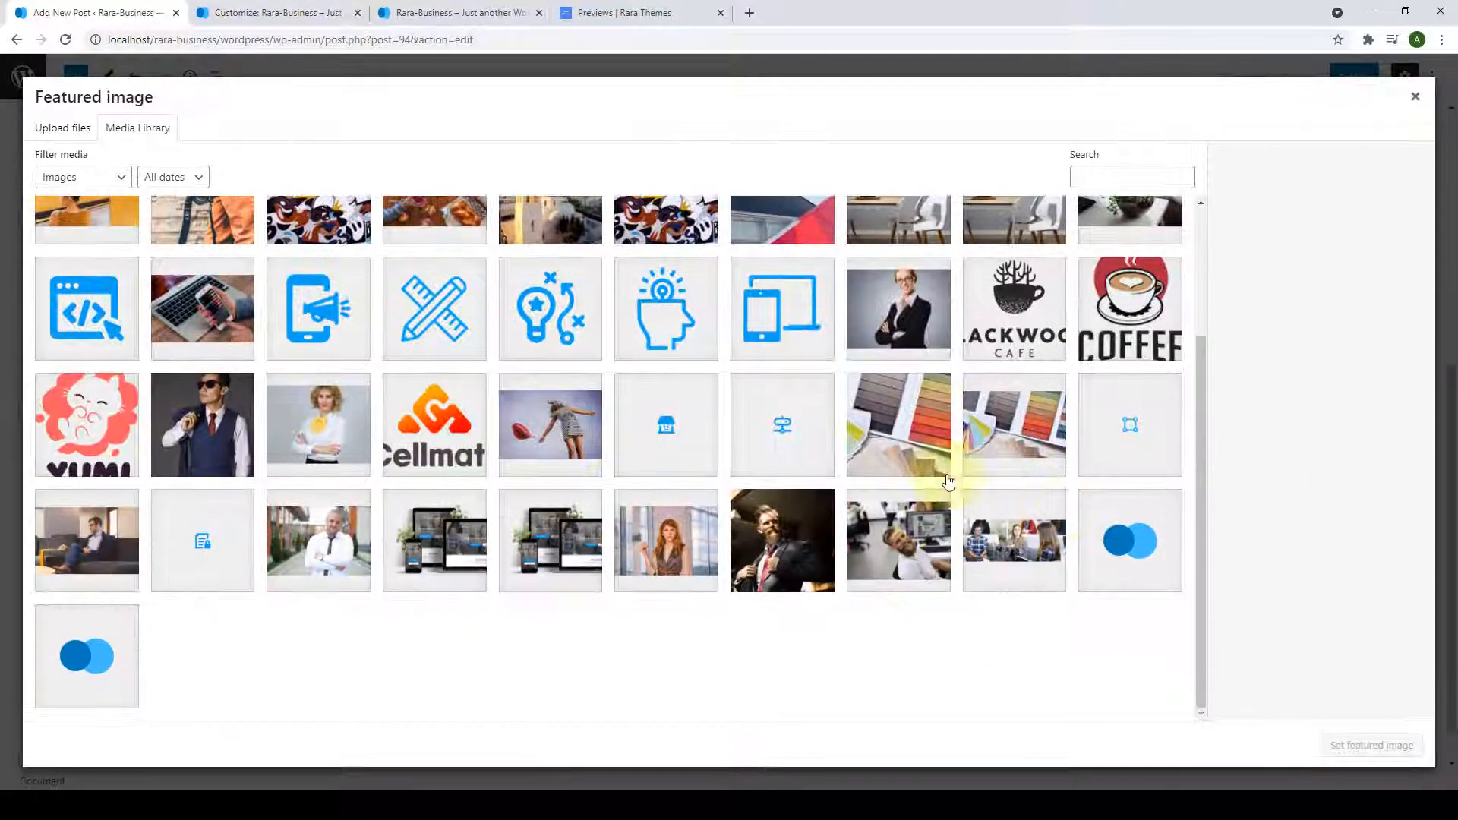
left_click(905, 453)
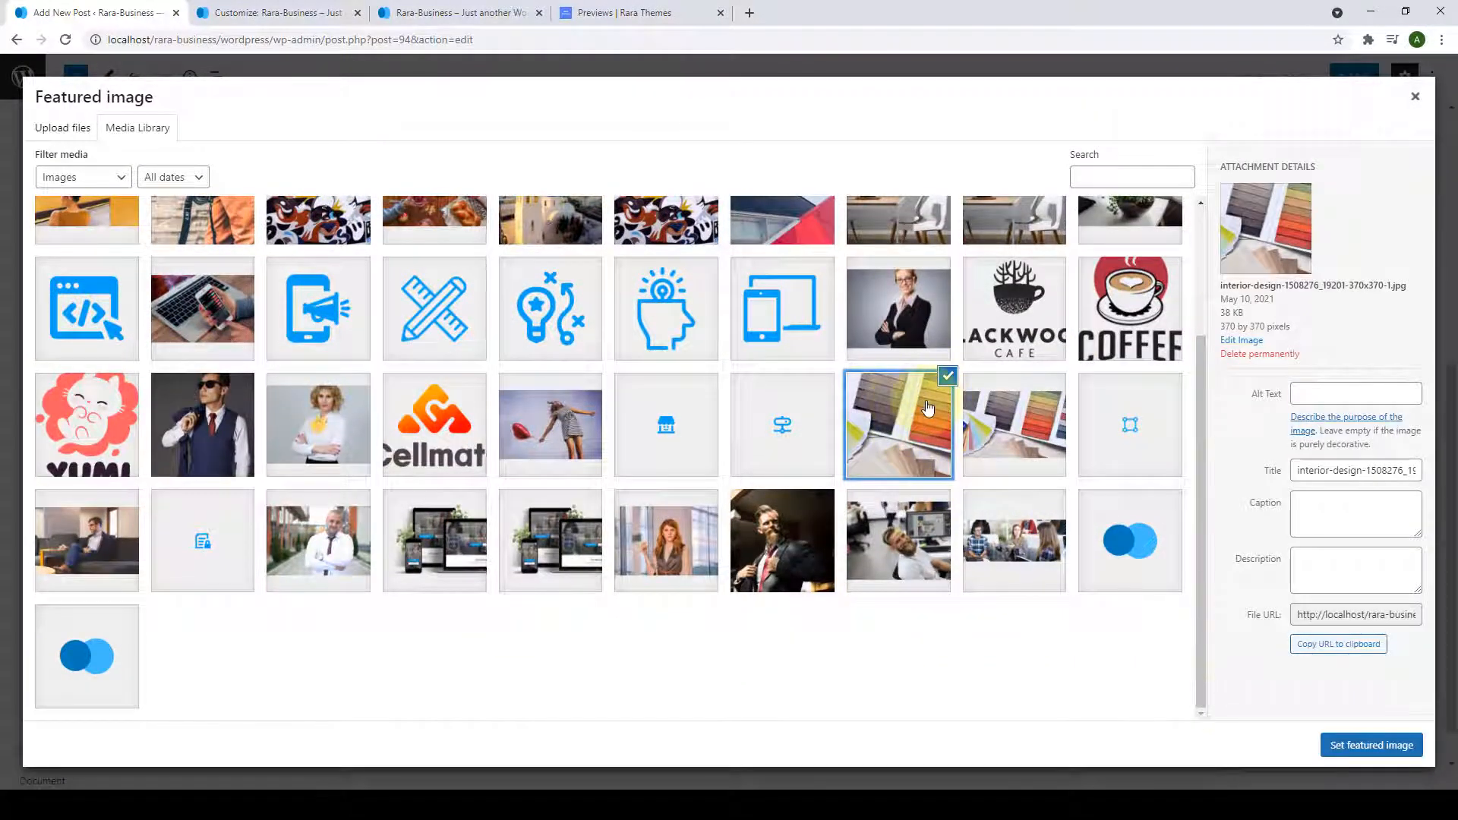
left_click(1363, 744)
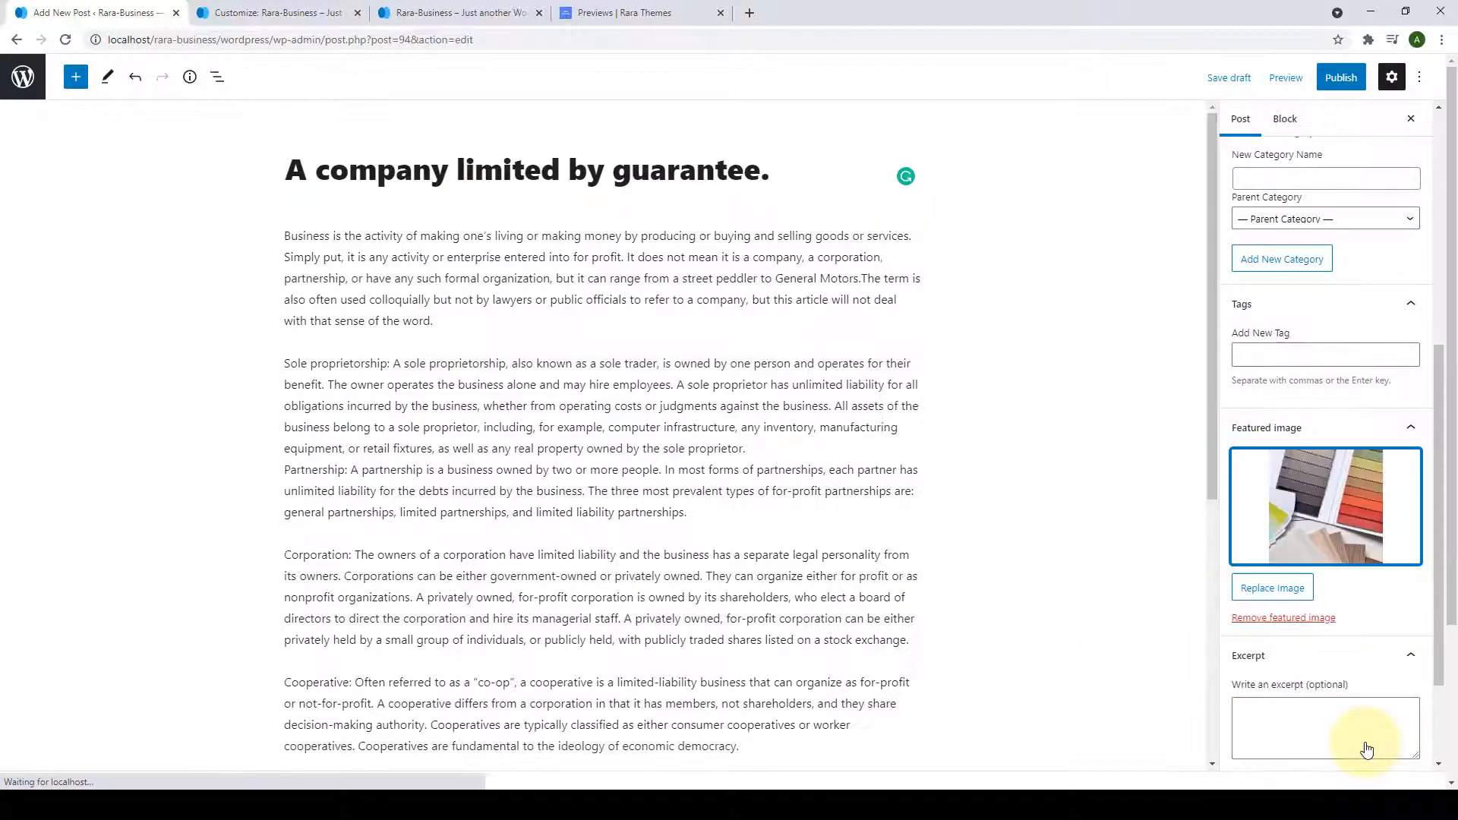
Publish the post and close the publishing panel.
scroll(1340, 697, "down", 1)
scroll(1337, 455, "up", 6)
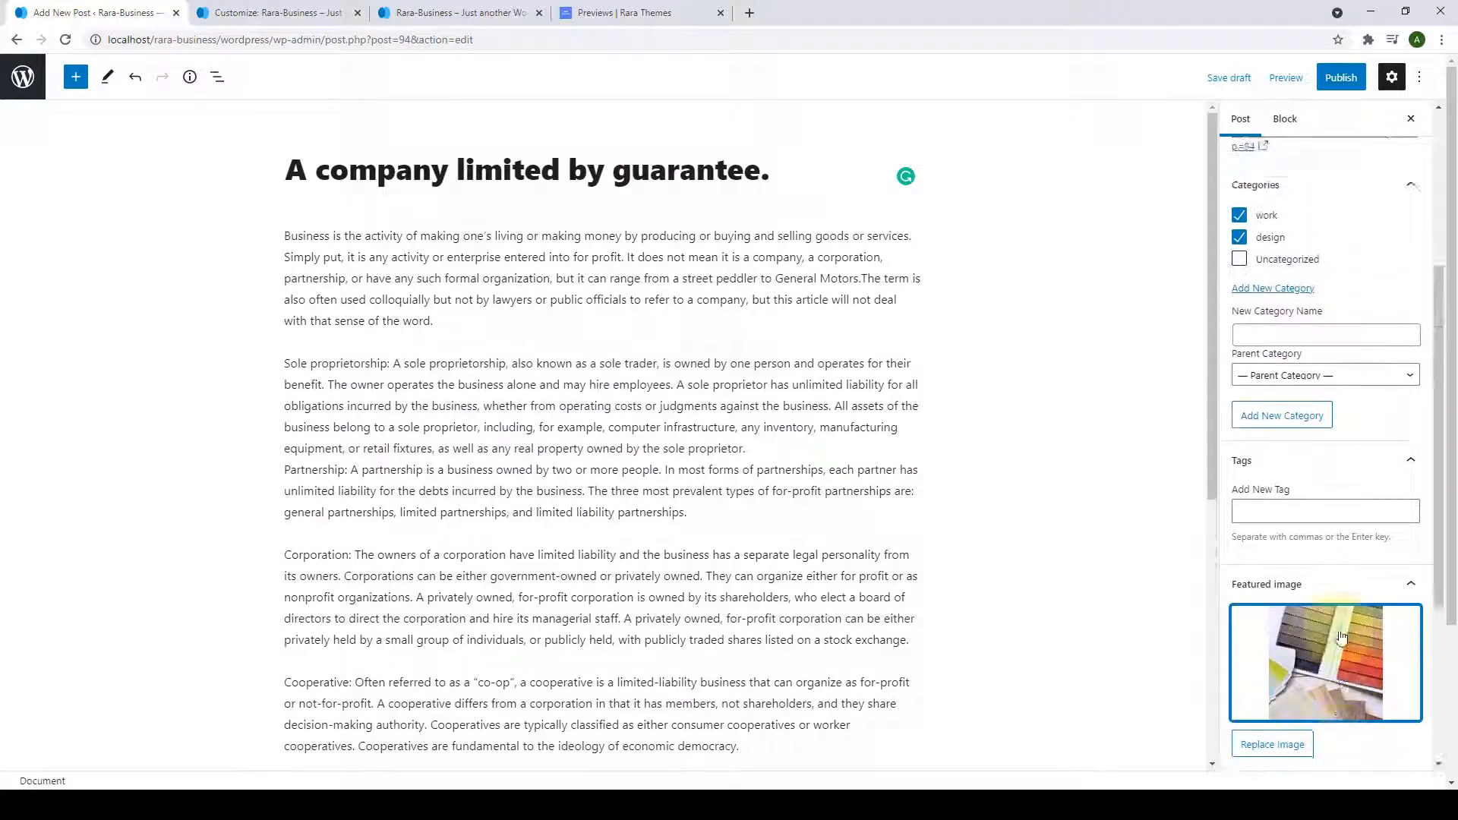
left_click(1341, 76)
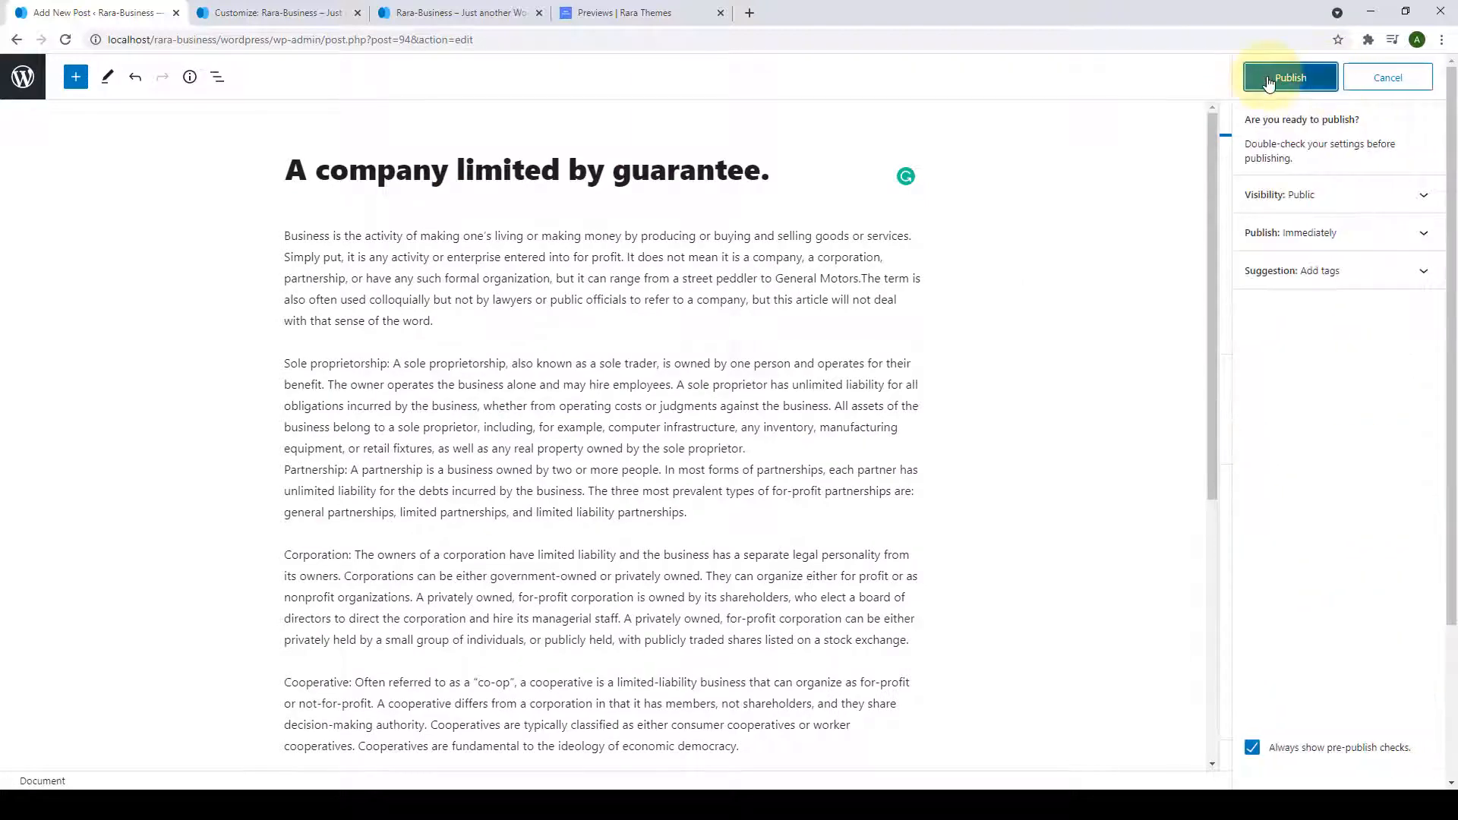
left_click(1270, 79)
left_click(1419, 73)
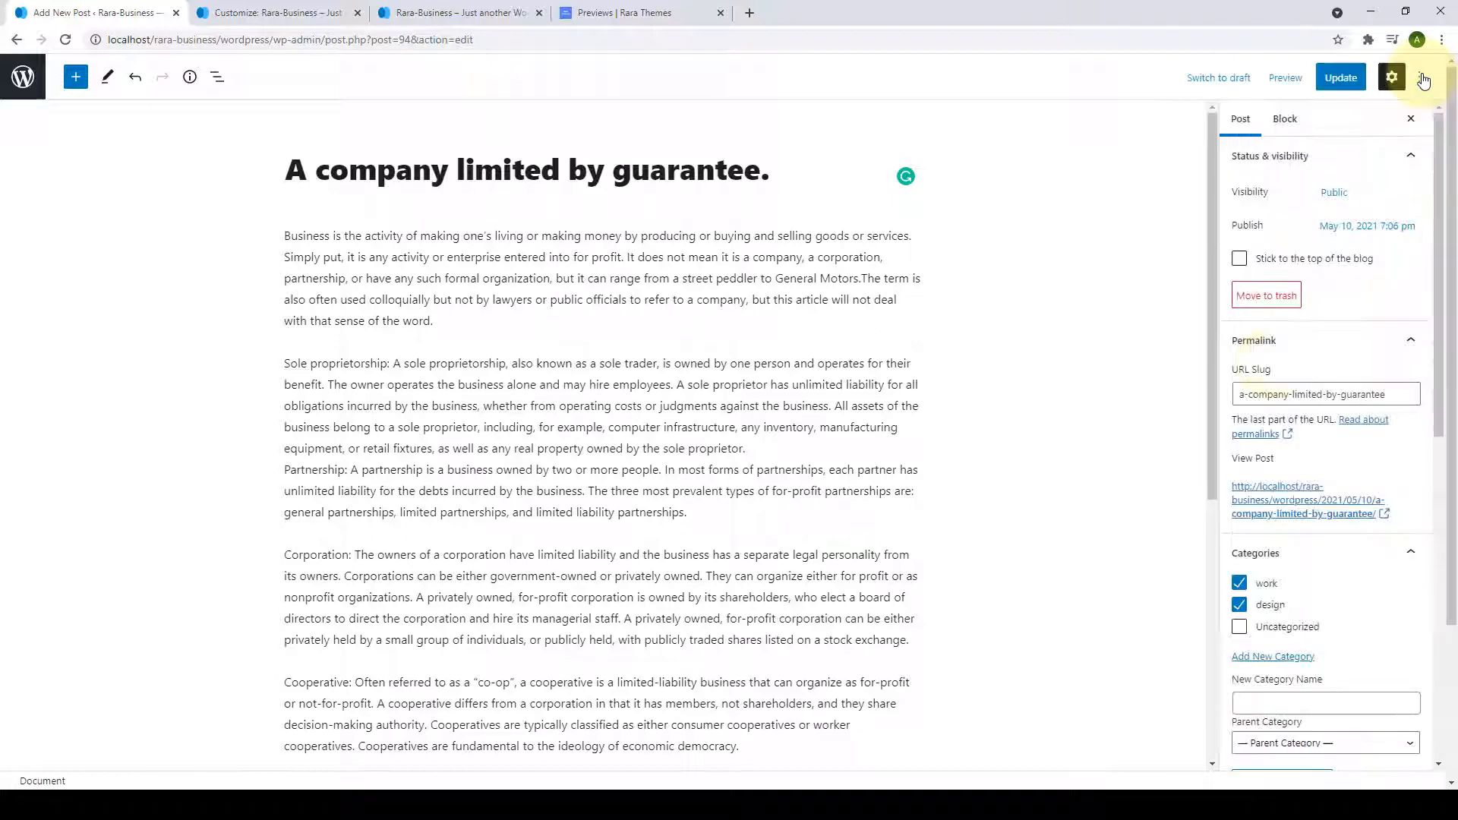
View the published post from its permalink, and examine its image, categories, text and URL structure.
scroll(1267, 377, "down", 1)
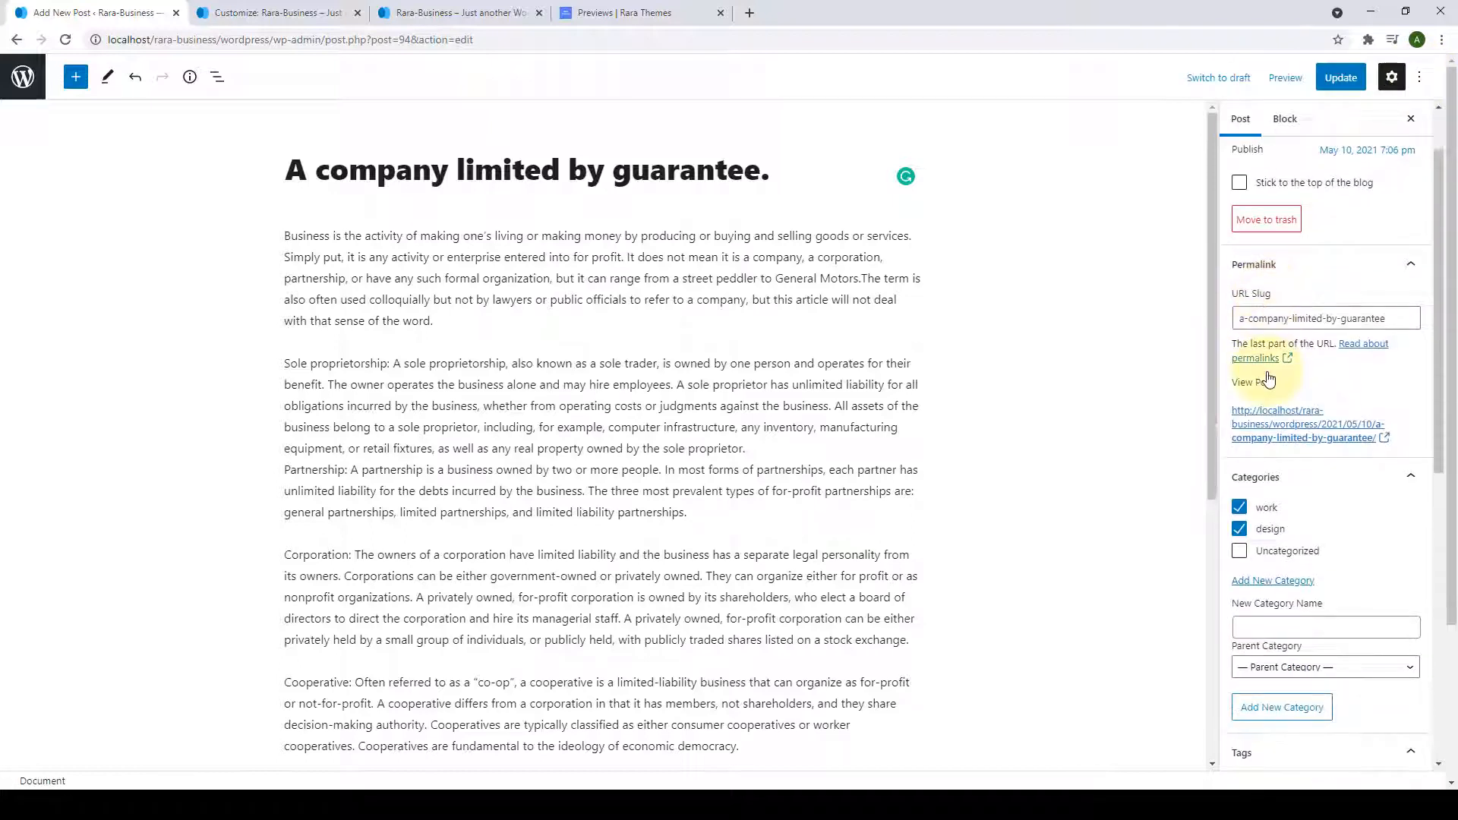
scroll(1267, 378, "down", 1)
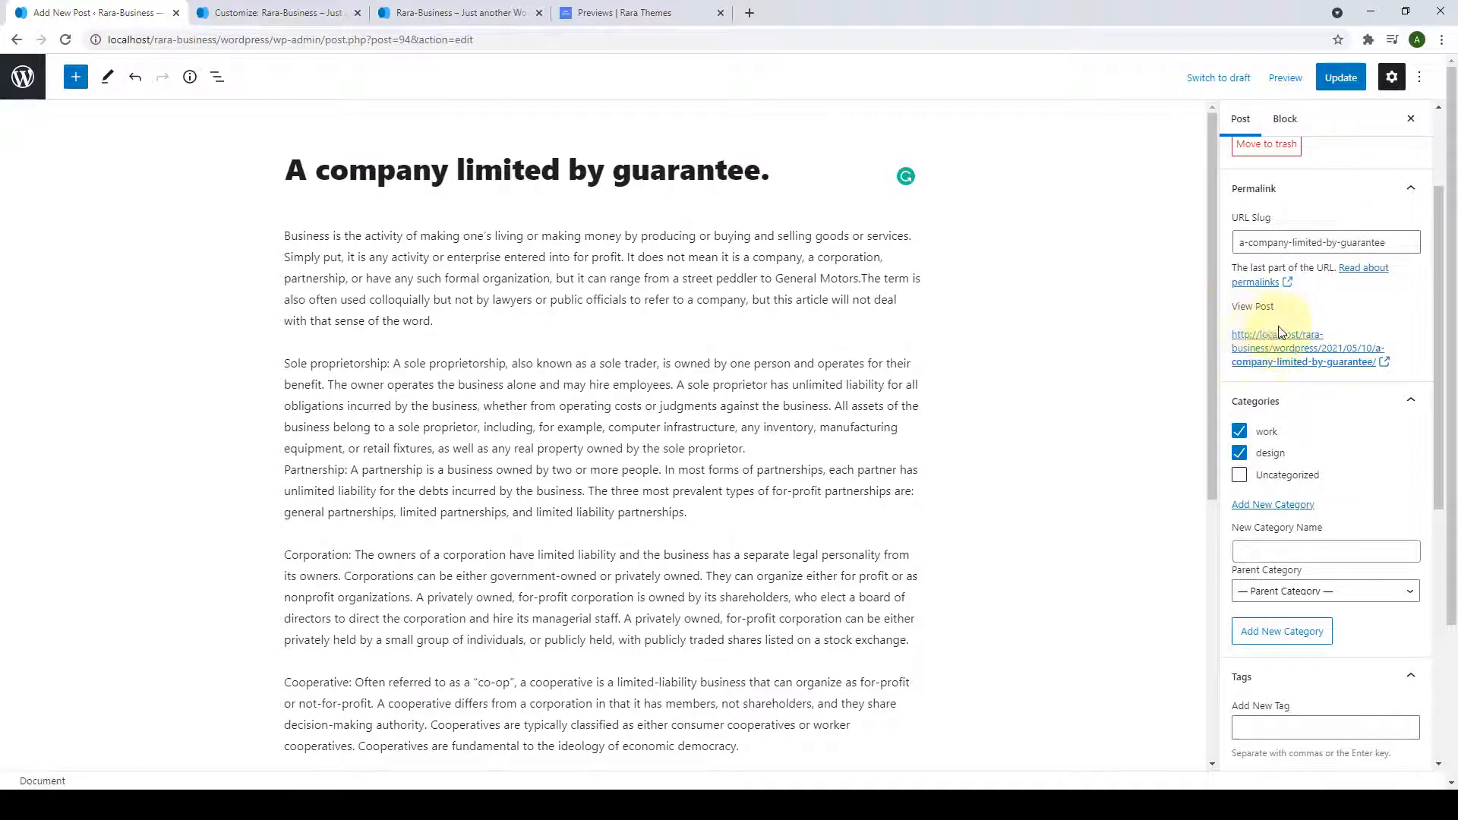
left_click(1279, 339)
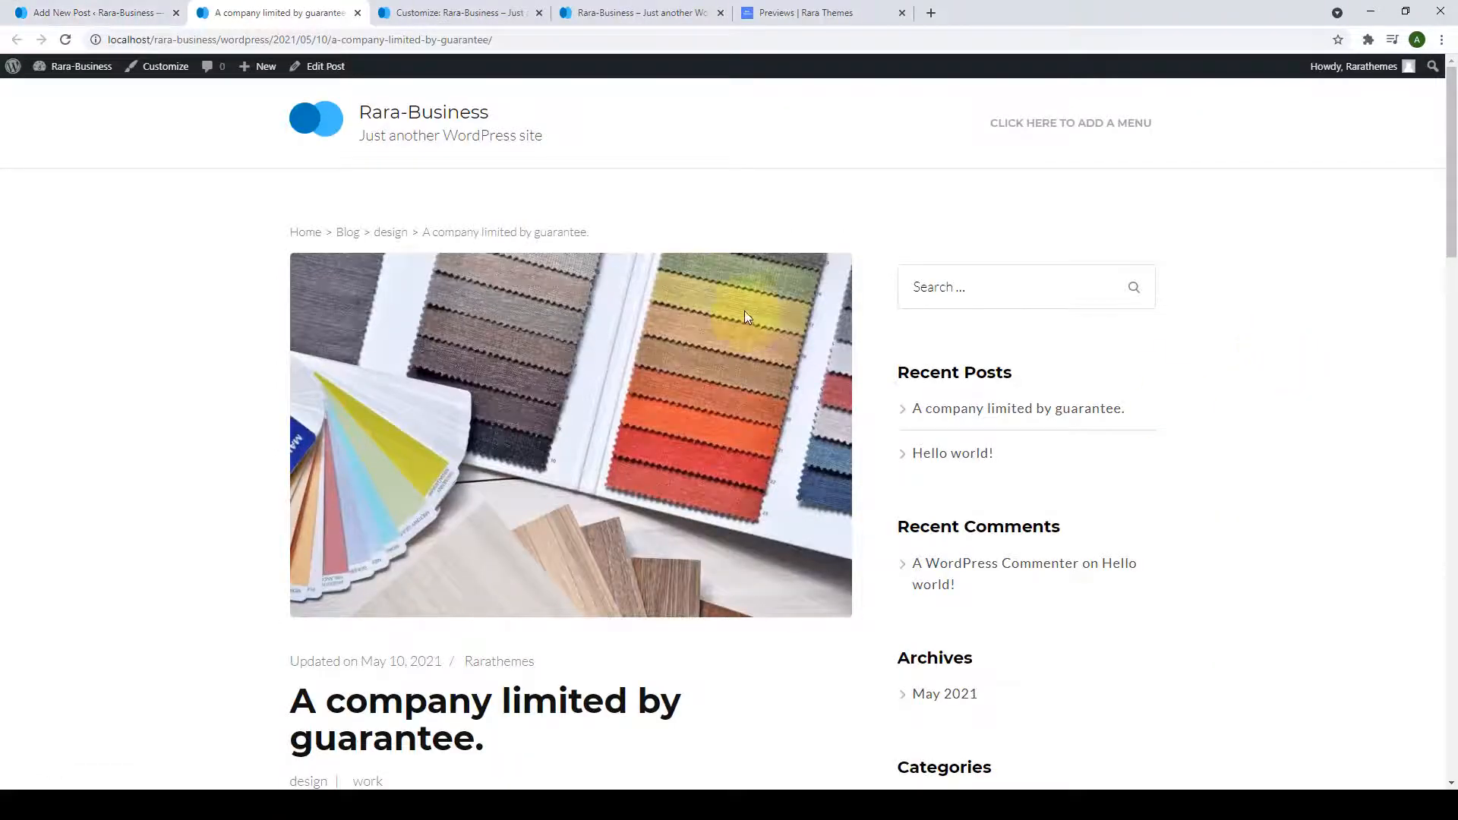
scroll(745, 316, "down", 7)
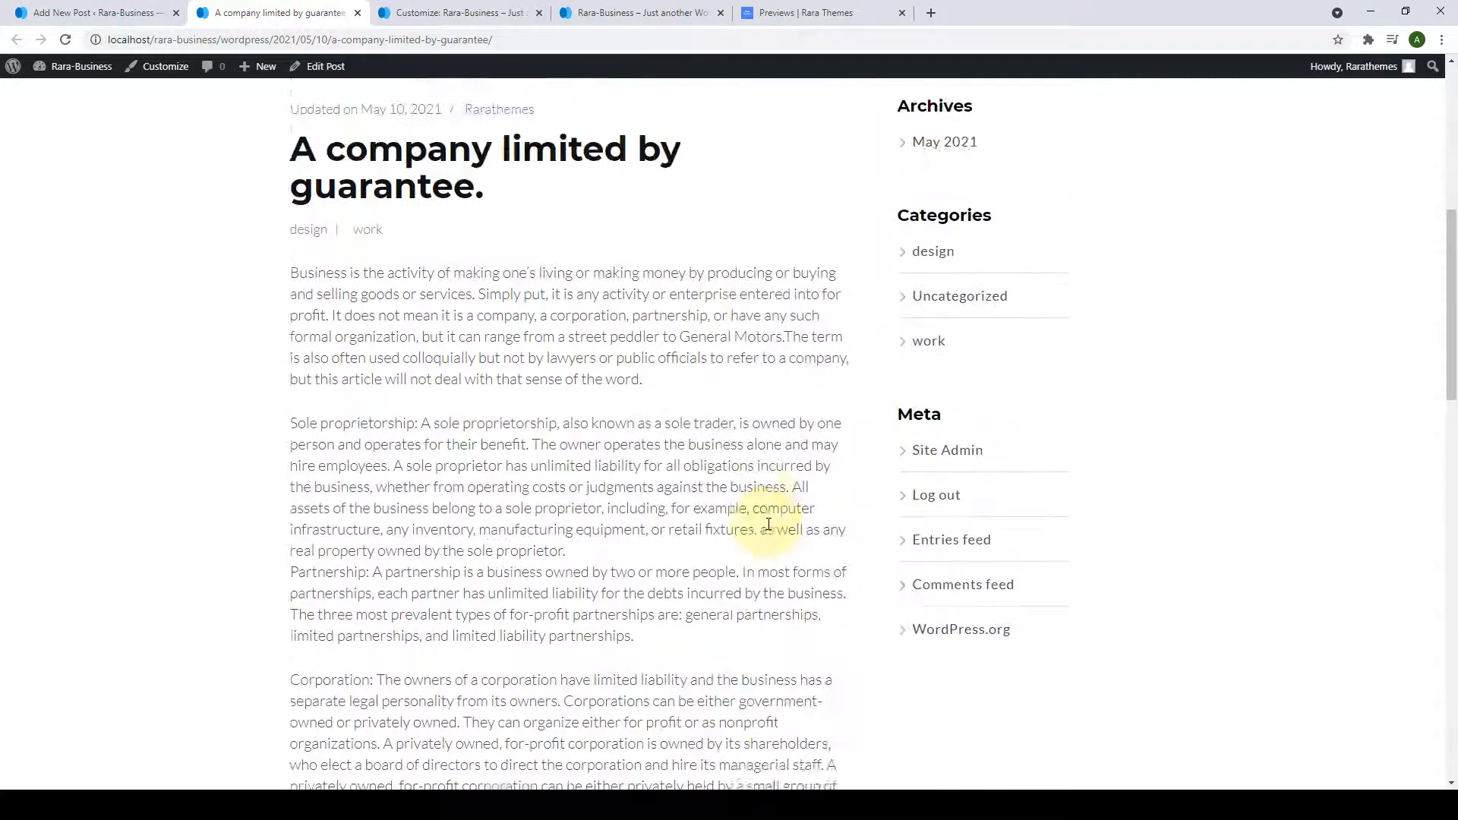
scroll(769, 524, "up", 7)
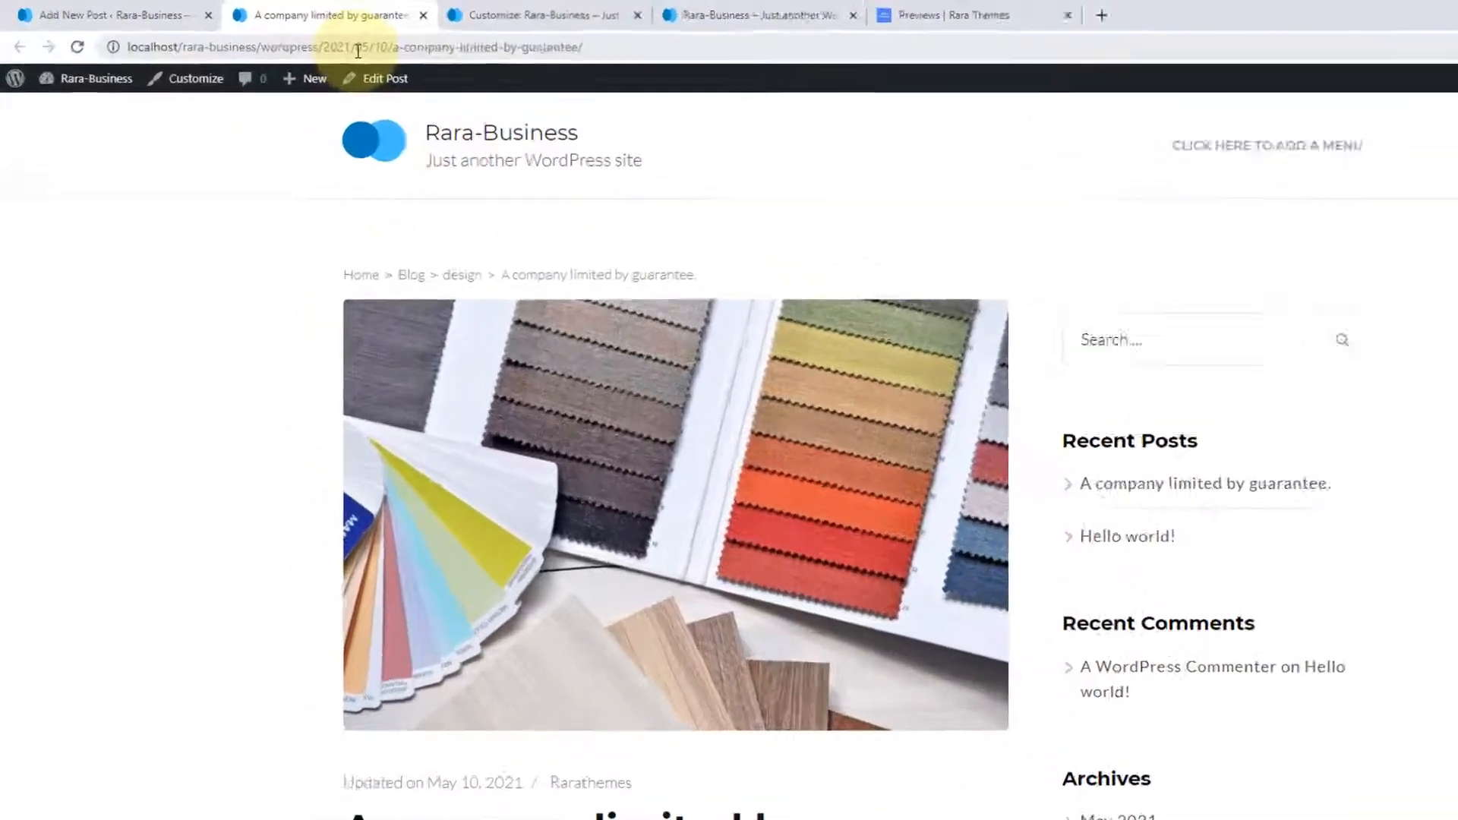
left_click(358, 48)
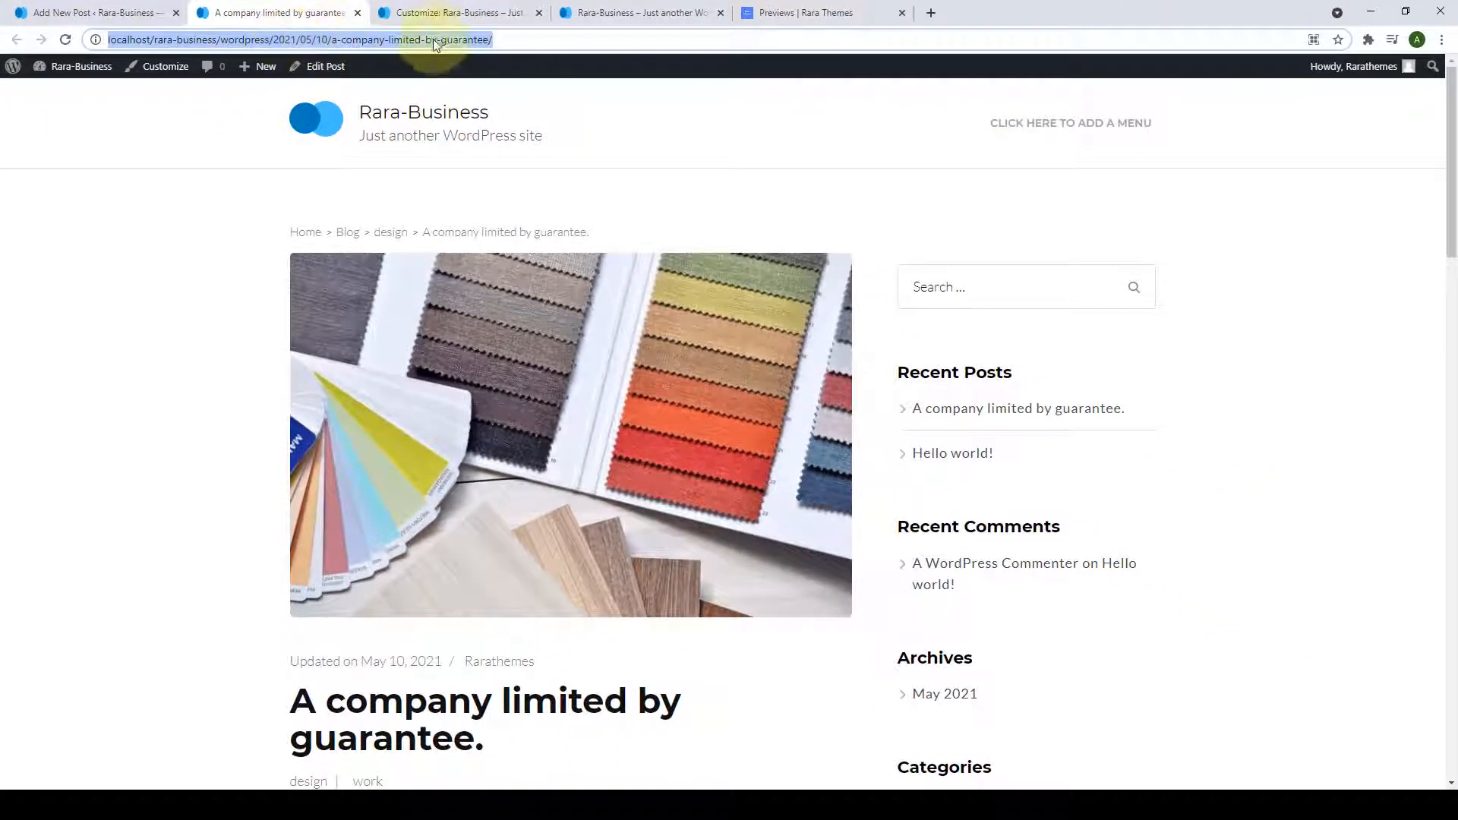
left_click(511, 40)
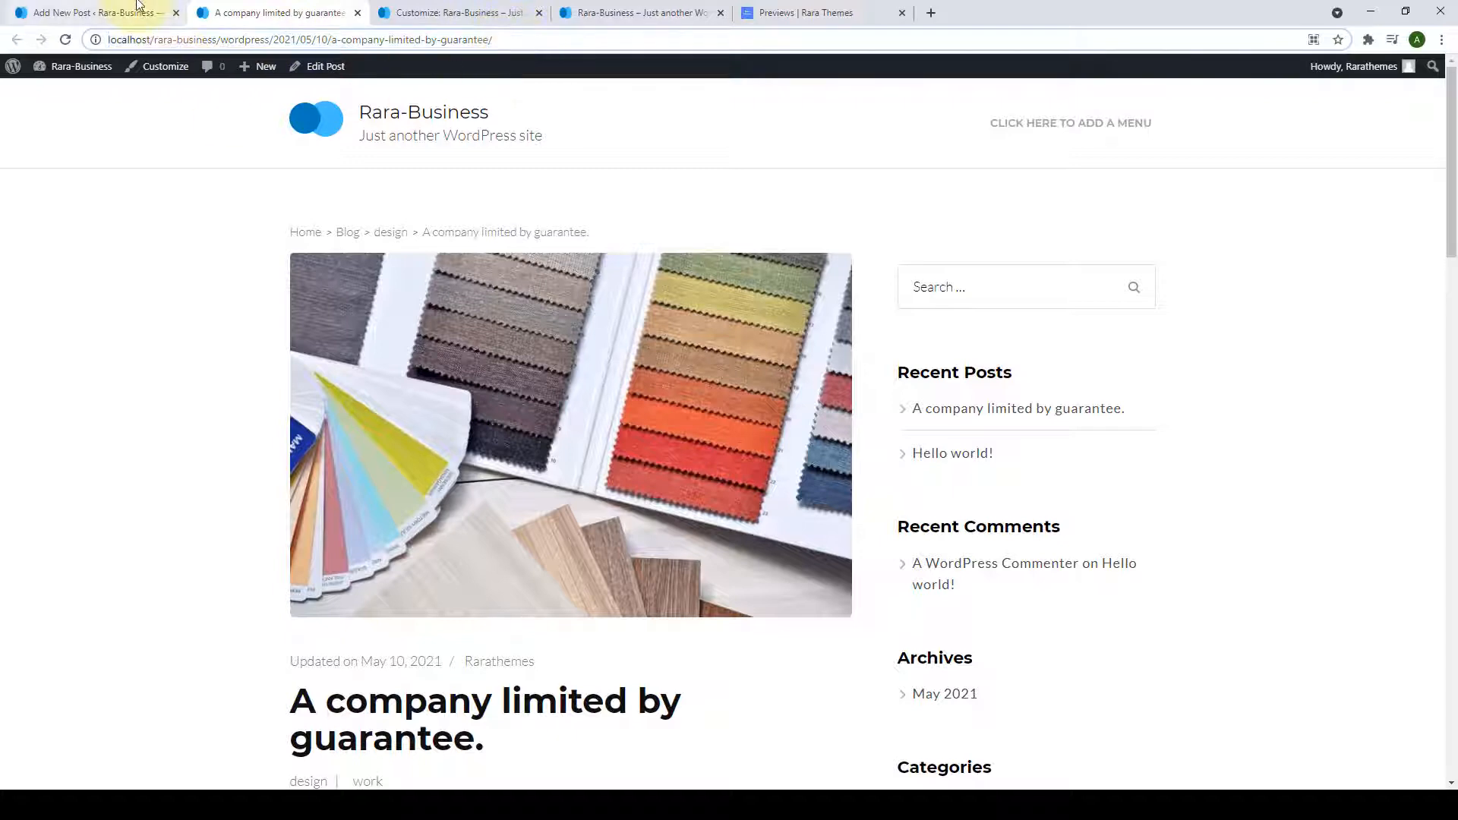
Leave the post editor, set the site's permalink structure to Post name and save the change.
left_click(139, 9)
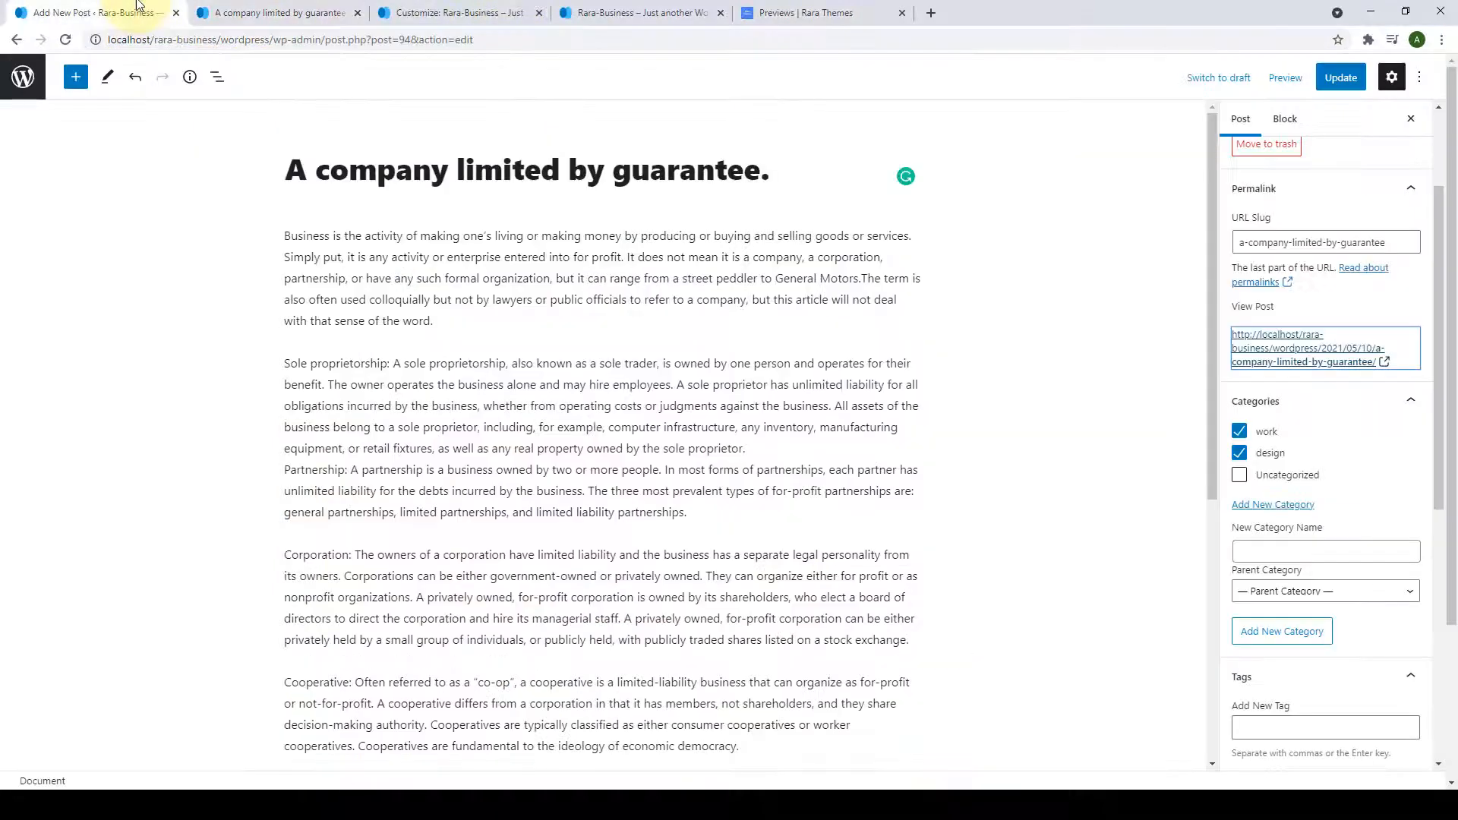
left_click(23, 76)
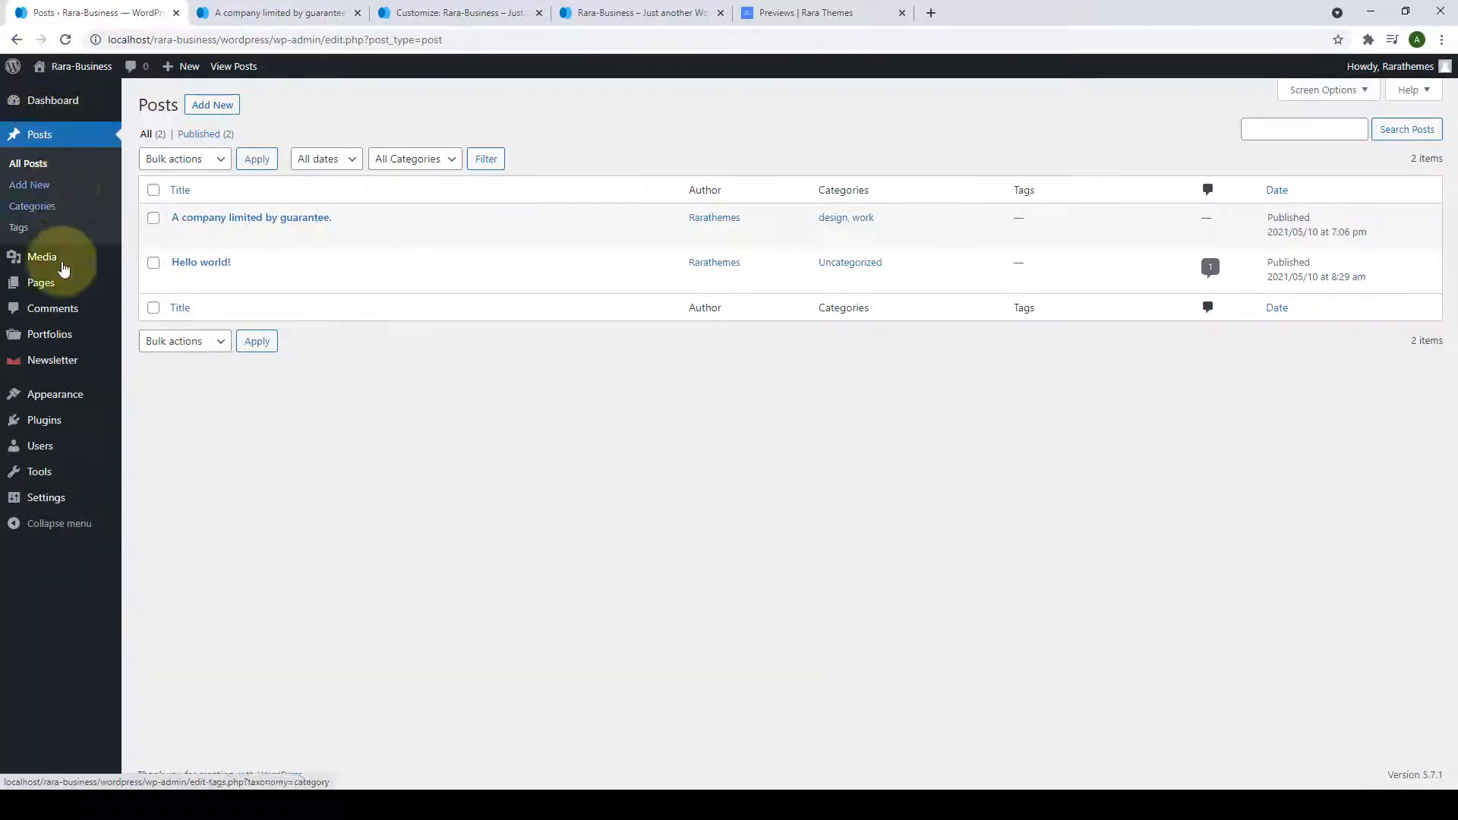
mouse_move(58, 502)
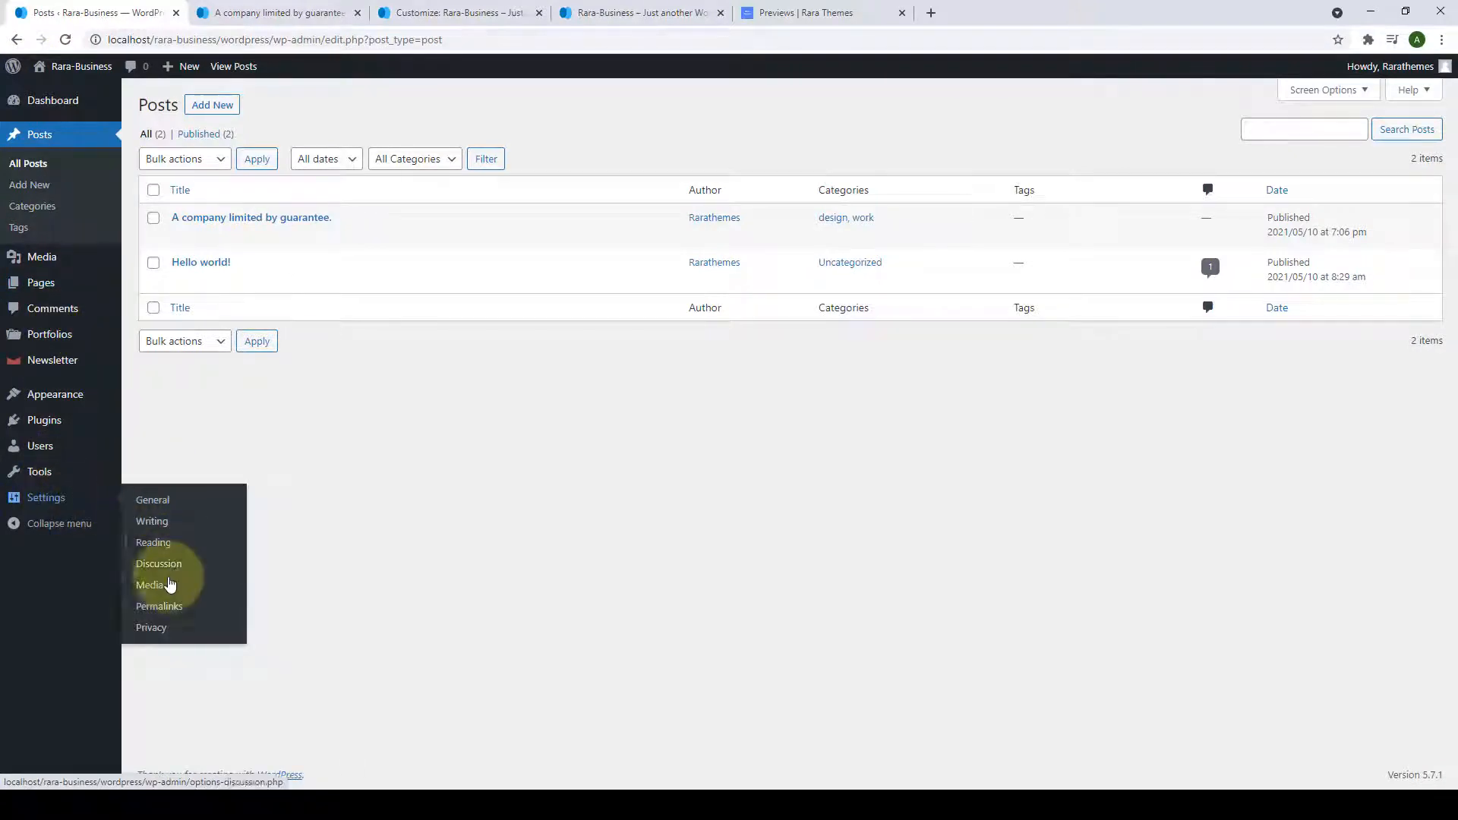
left_click(166, 607)
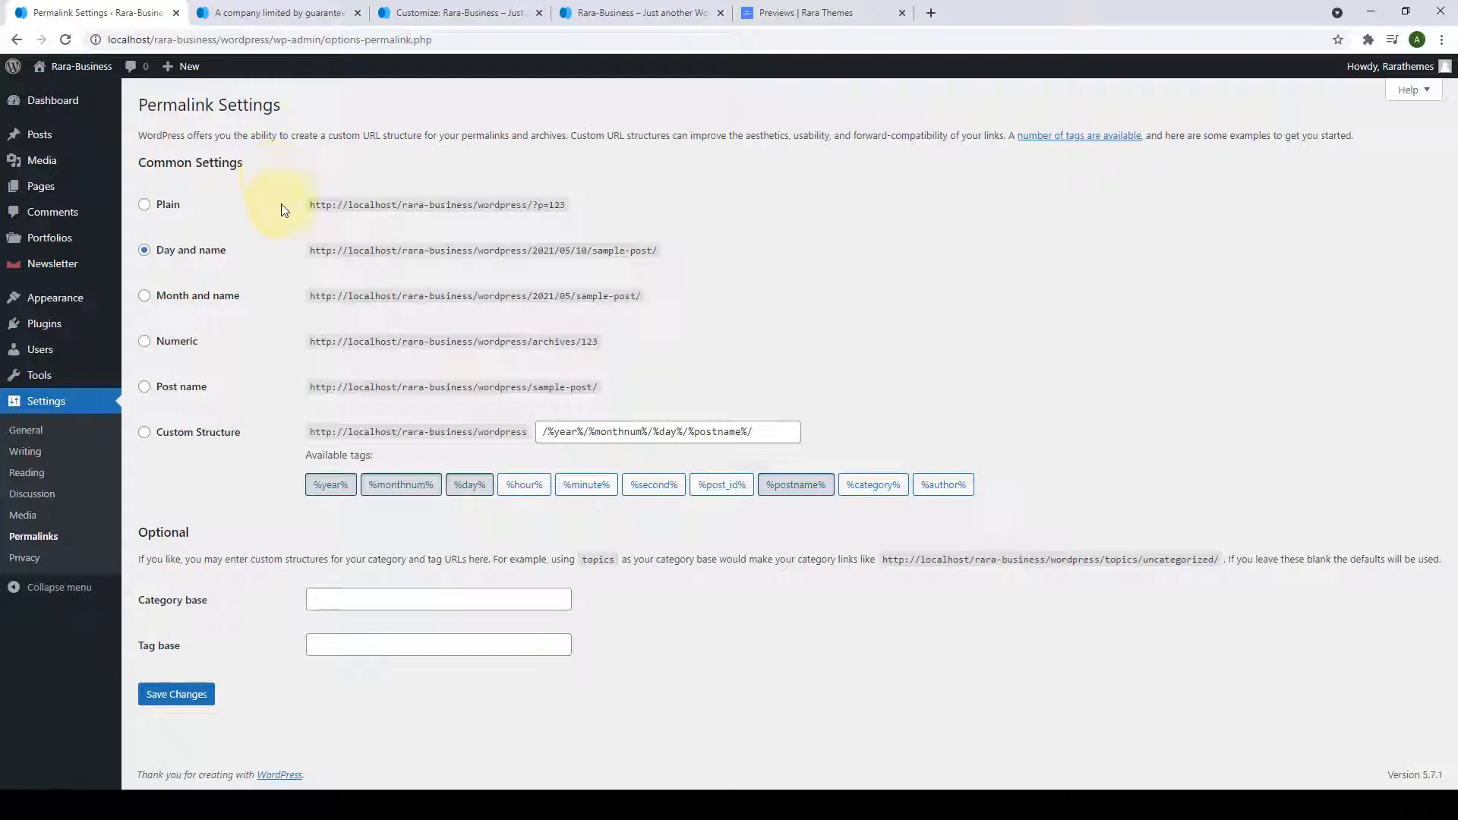
left_click(146, 387)
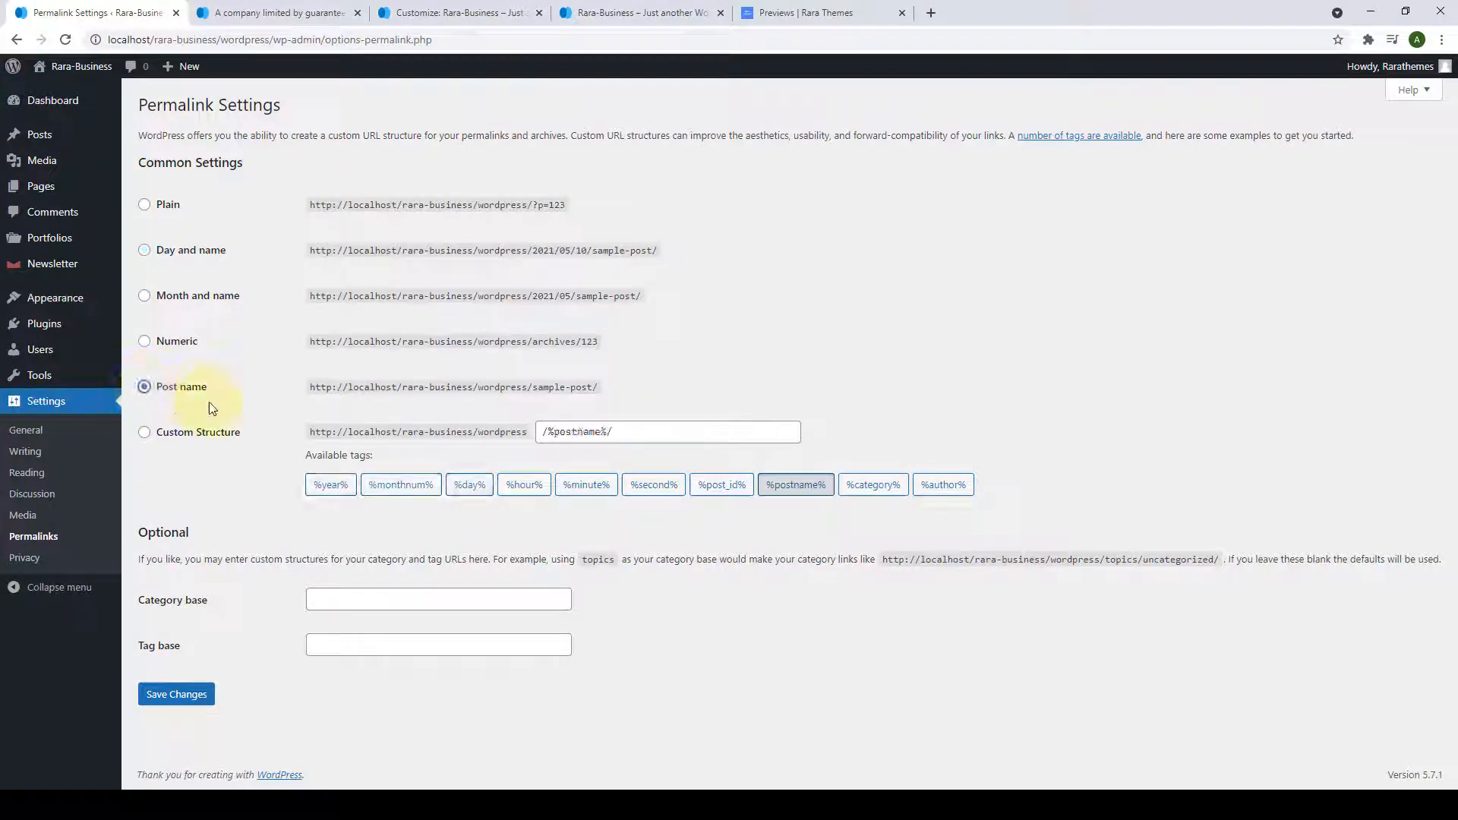
left_click(174, 695)
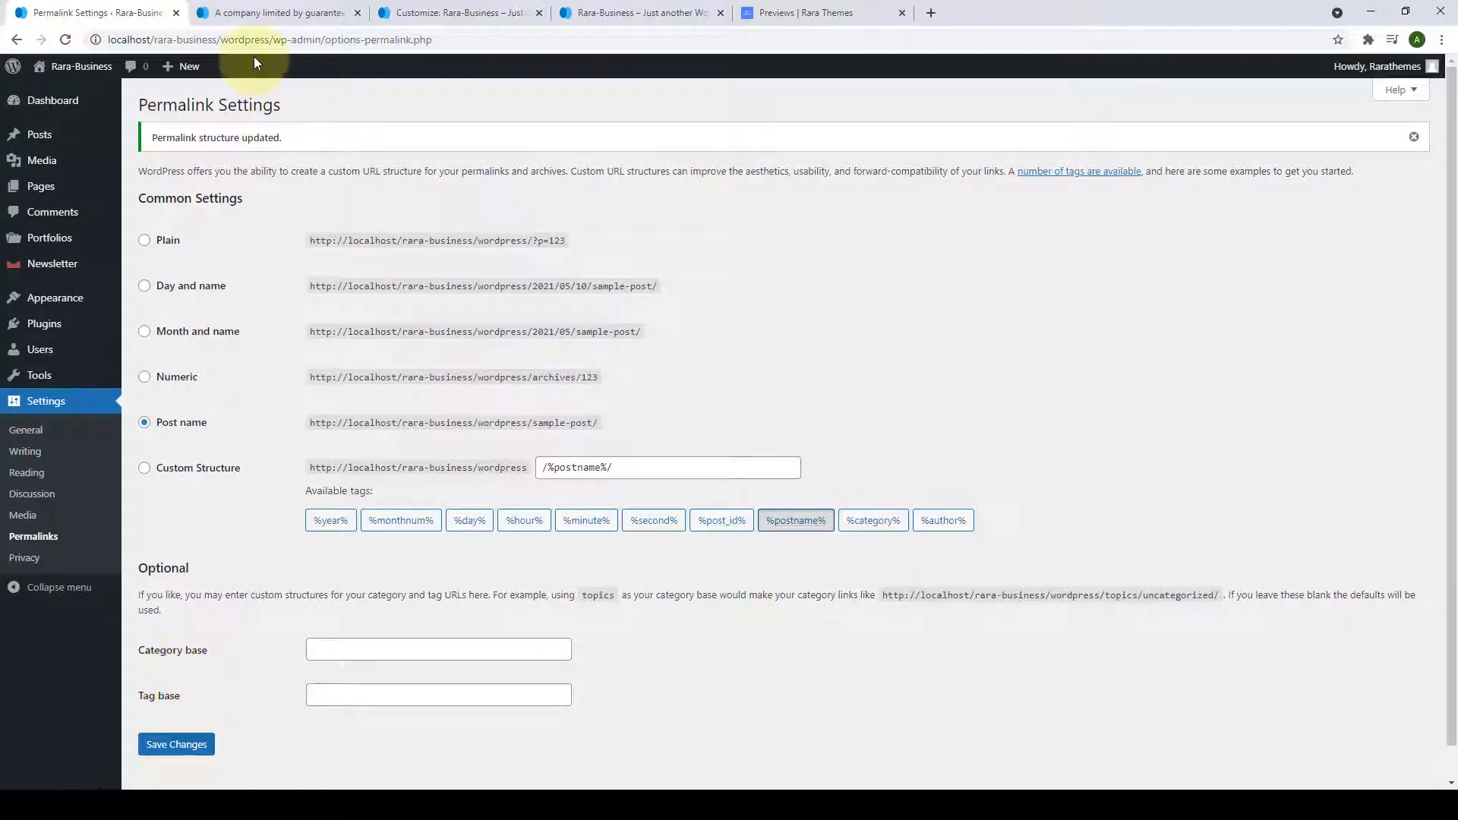
Reload the published post at its old dated address to check whether that URL still works.
left_click(243, 13)
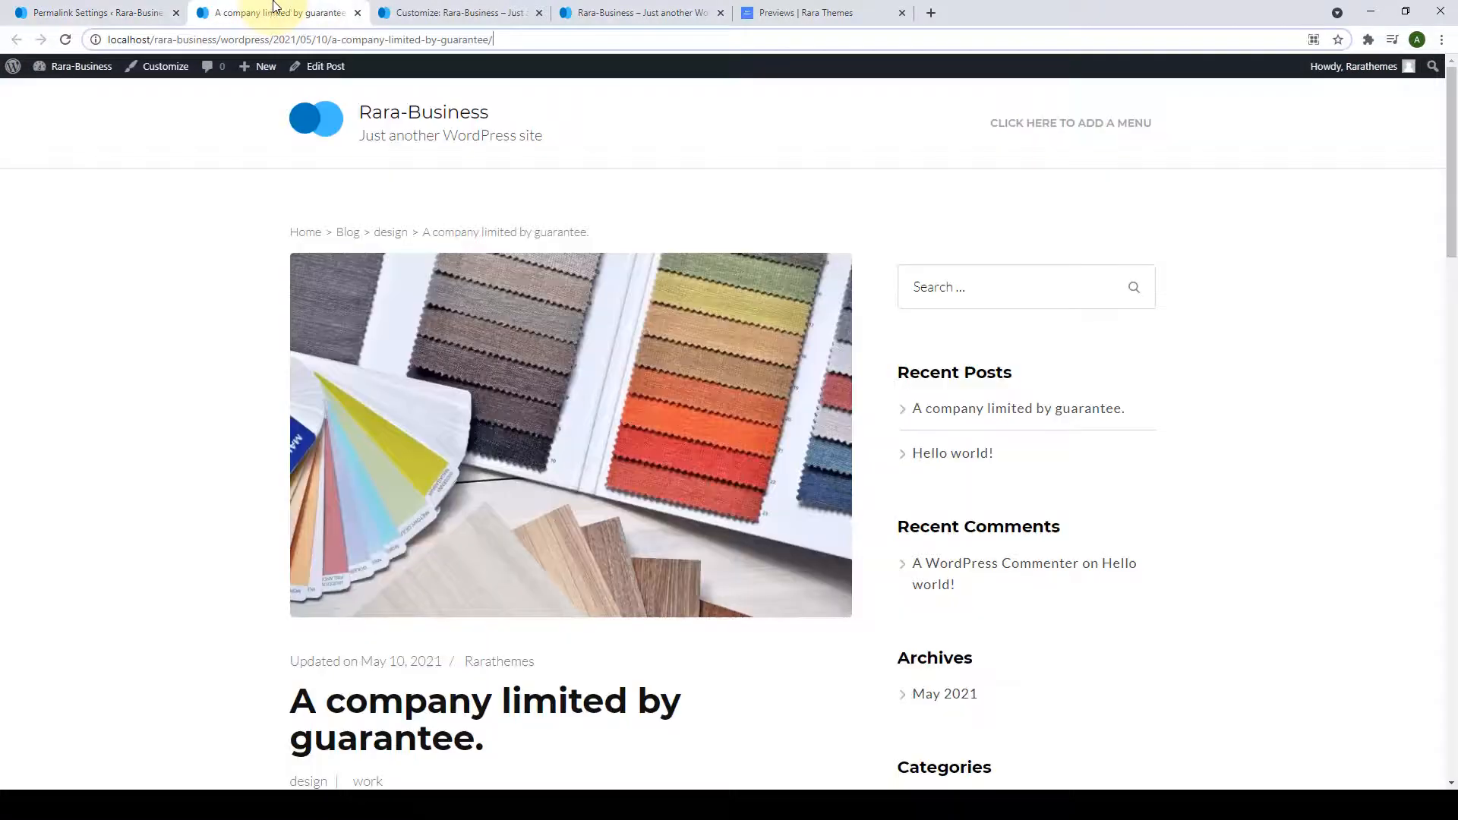
left_click(65, 39)
scroll(559, 266, "down", 2)
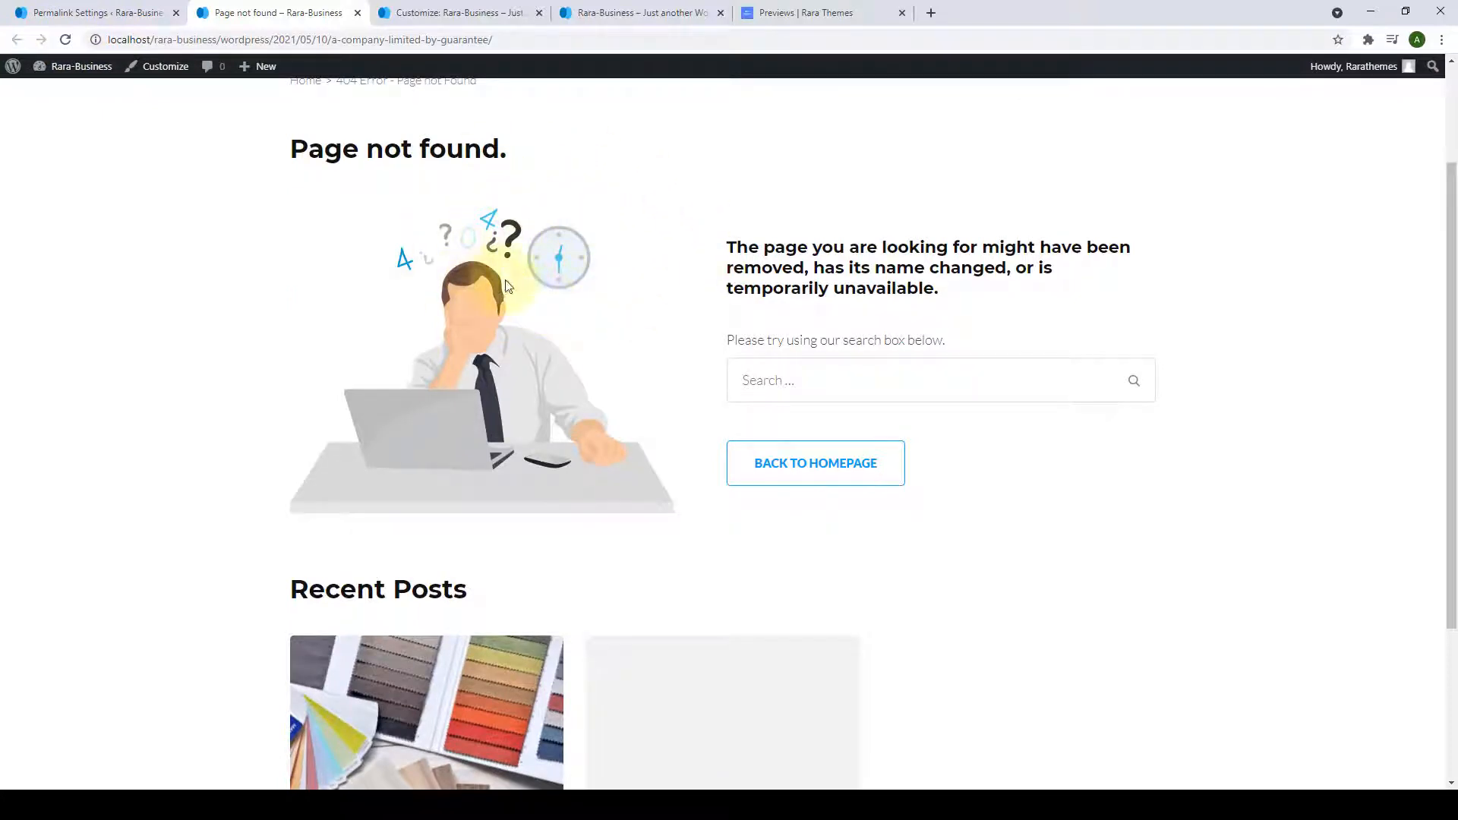
scroll(519, 244, "up", 2)
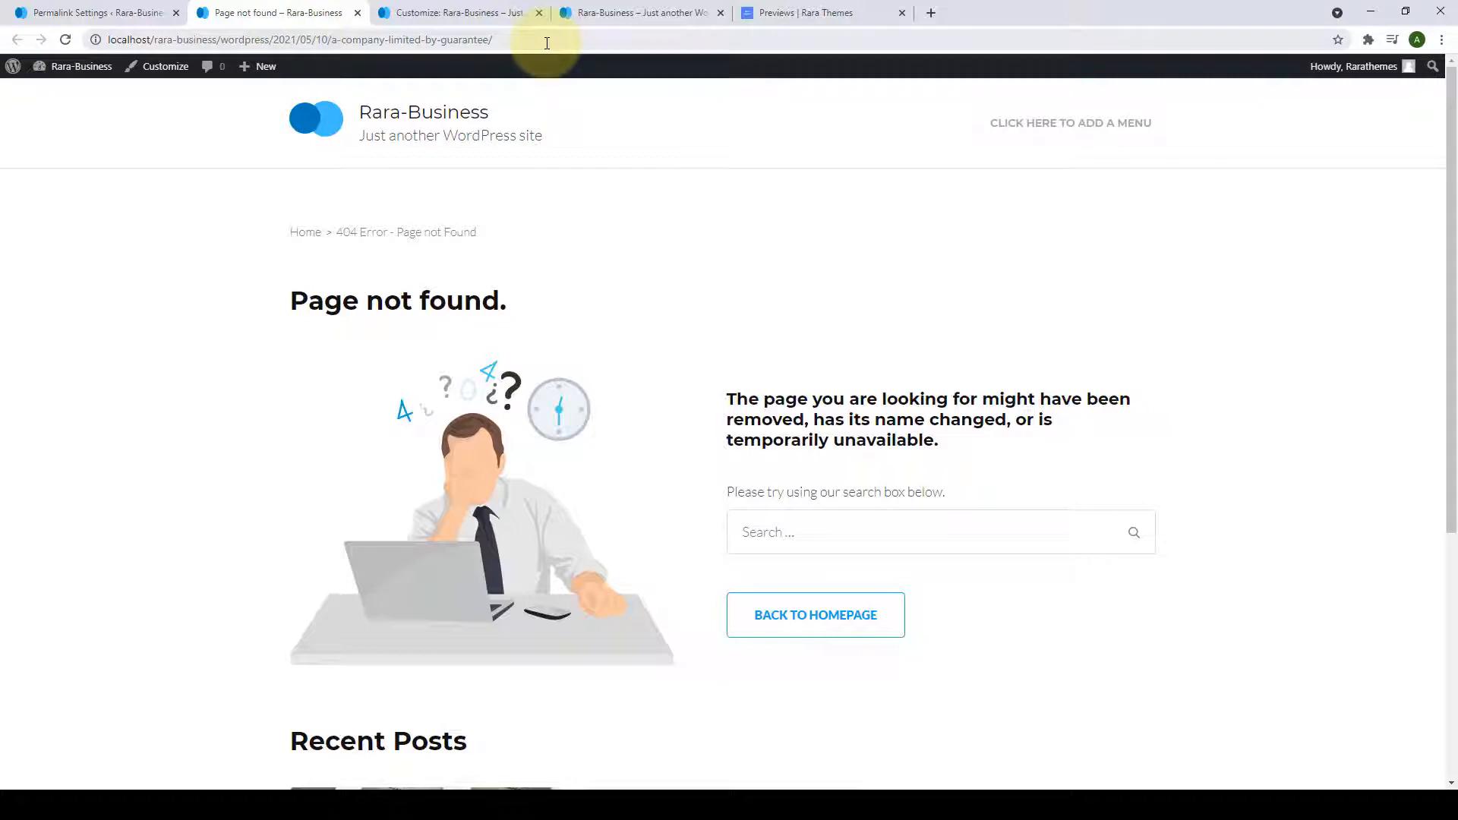
Open the post "A company limited by guarantee." from the site's front page and examine its URL structure.
left_click(374, 115)
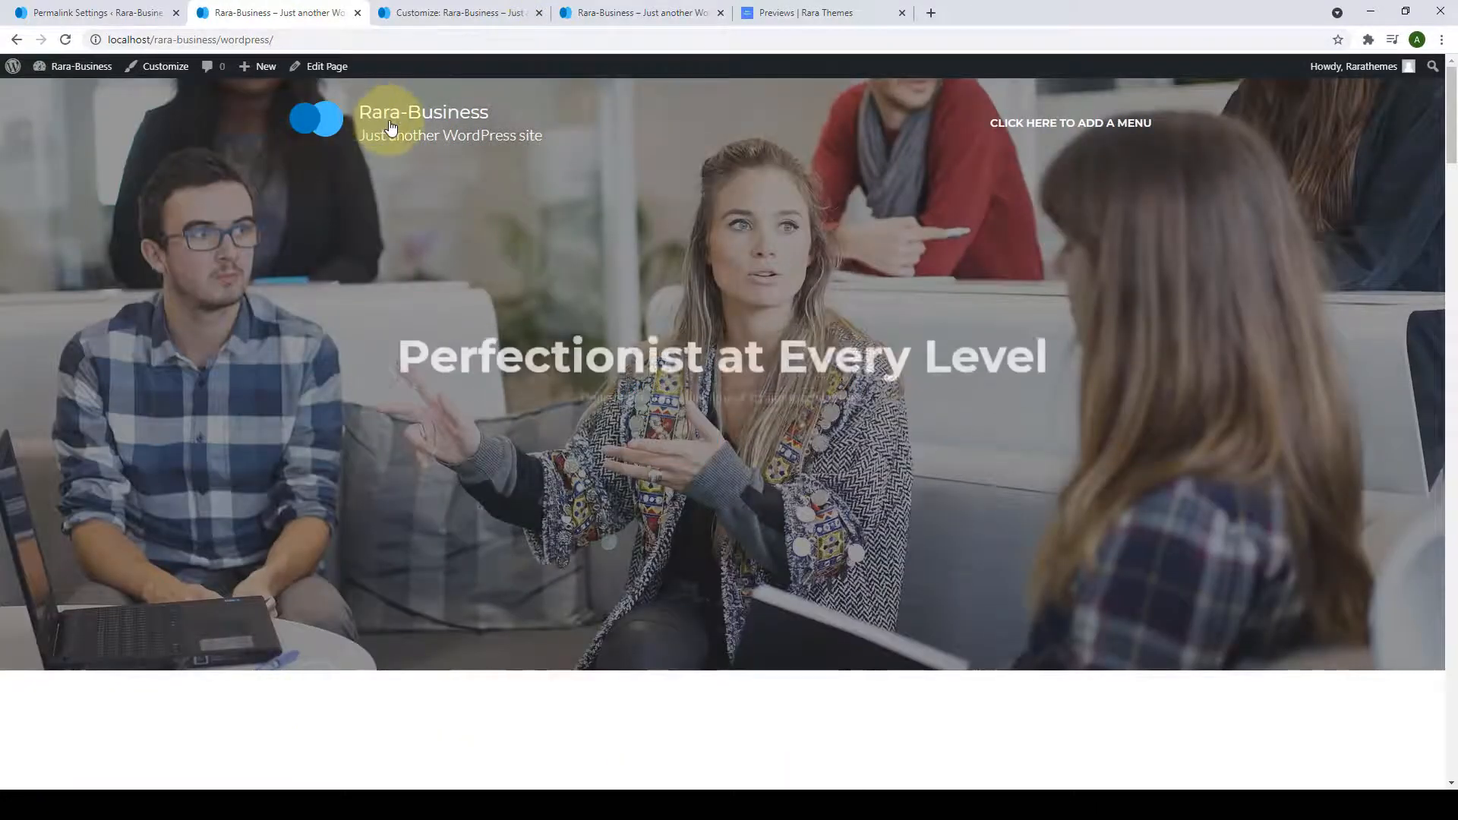
left_click_drag(1450, 127, 1450, 691)
left_click(360, 564)
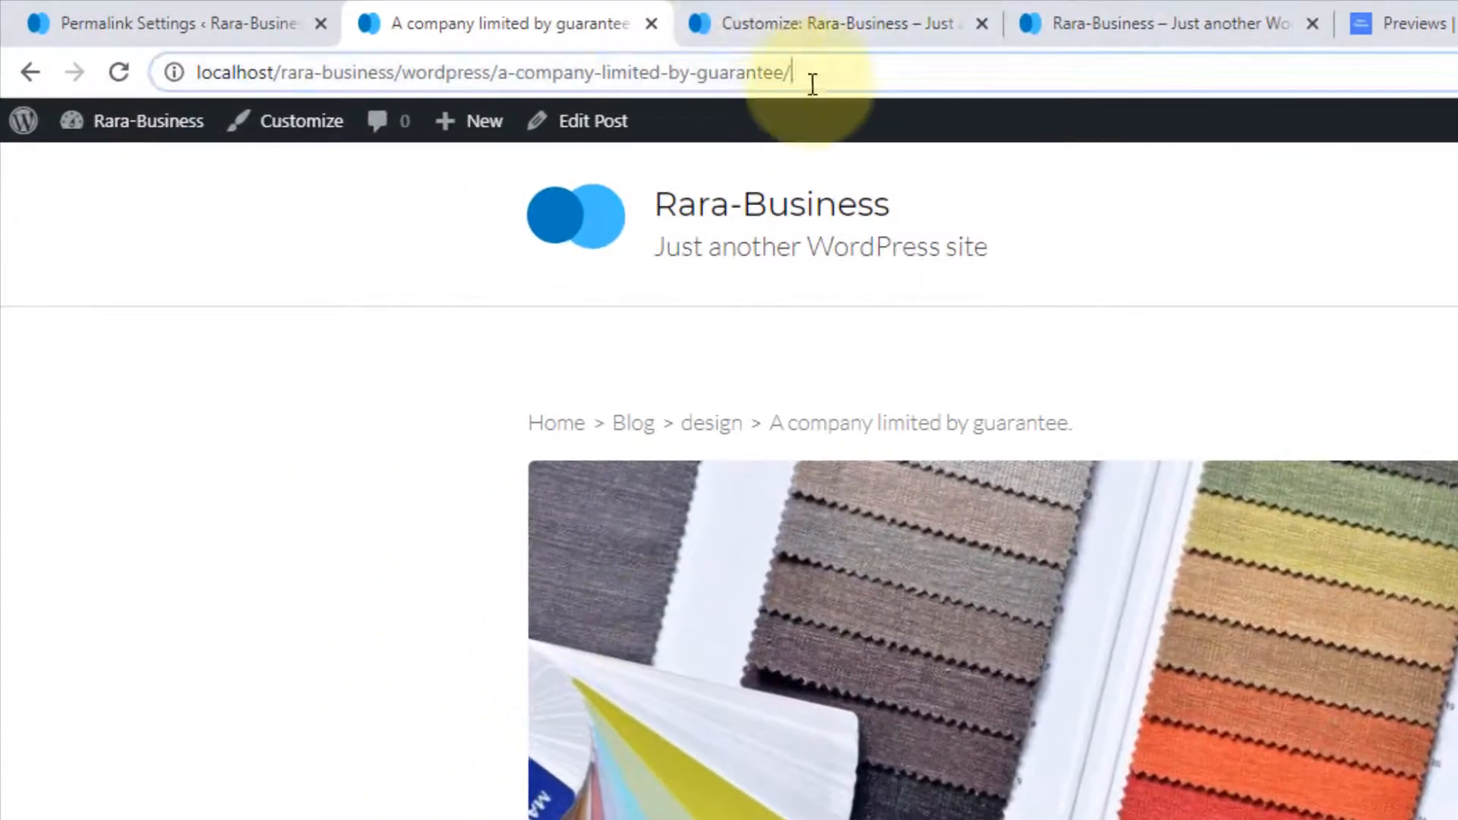
left_click_drag(670, 65, 403, 65)
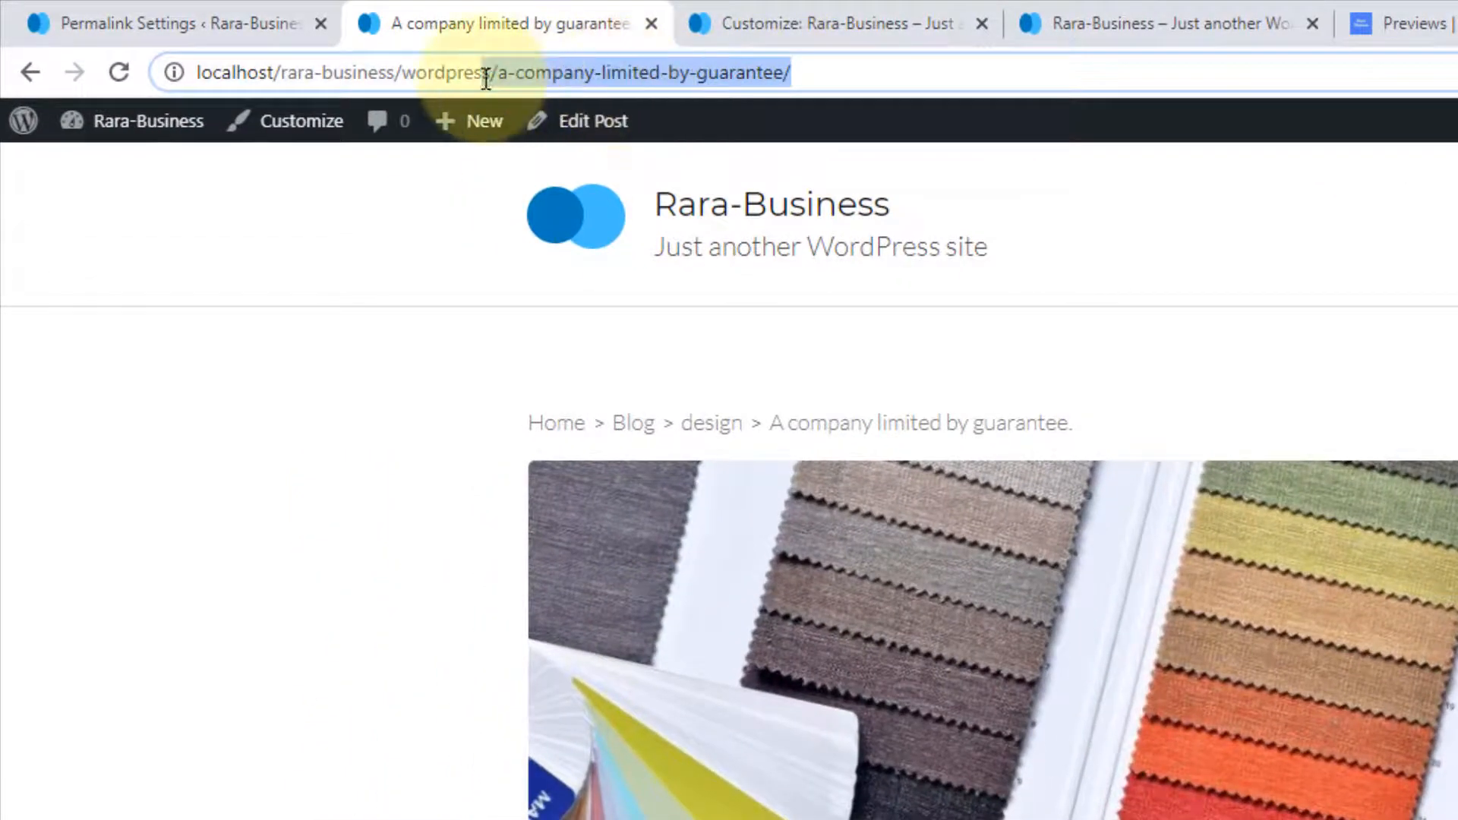
left_click(831, 68)
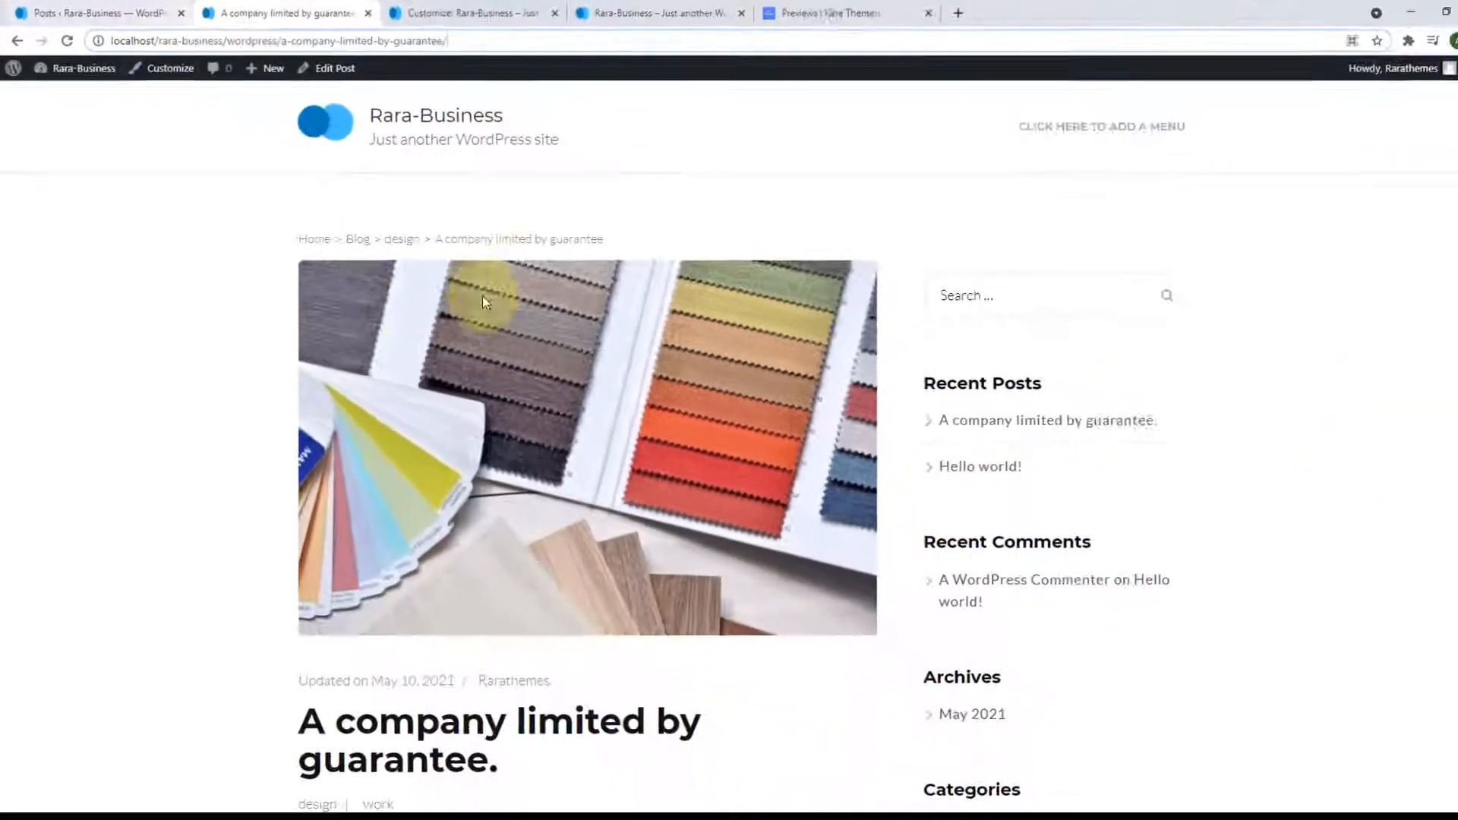
Return to the posts list and move the "Hello world!" post to the trash.
left_click(144, 13)
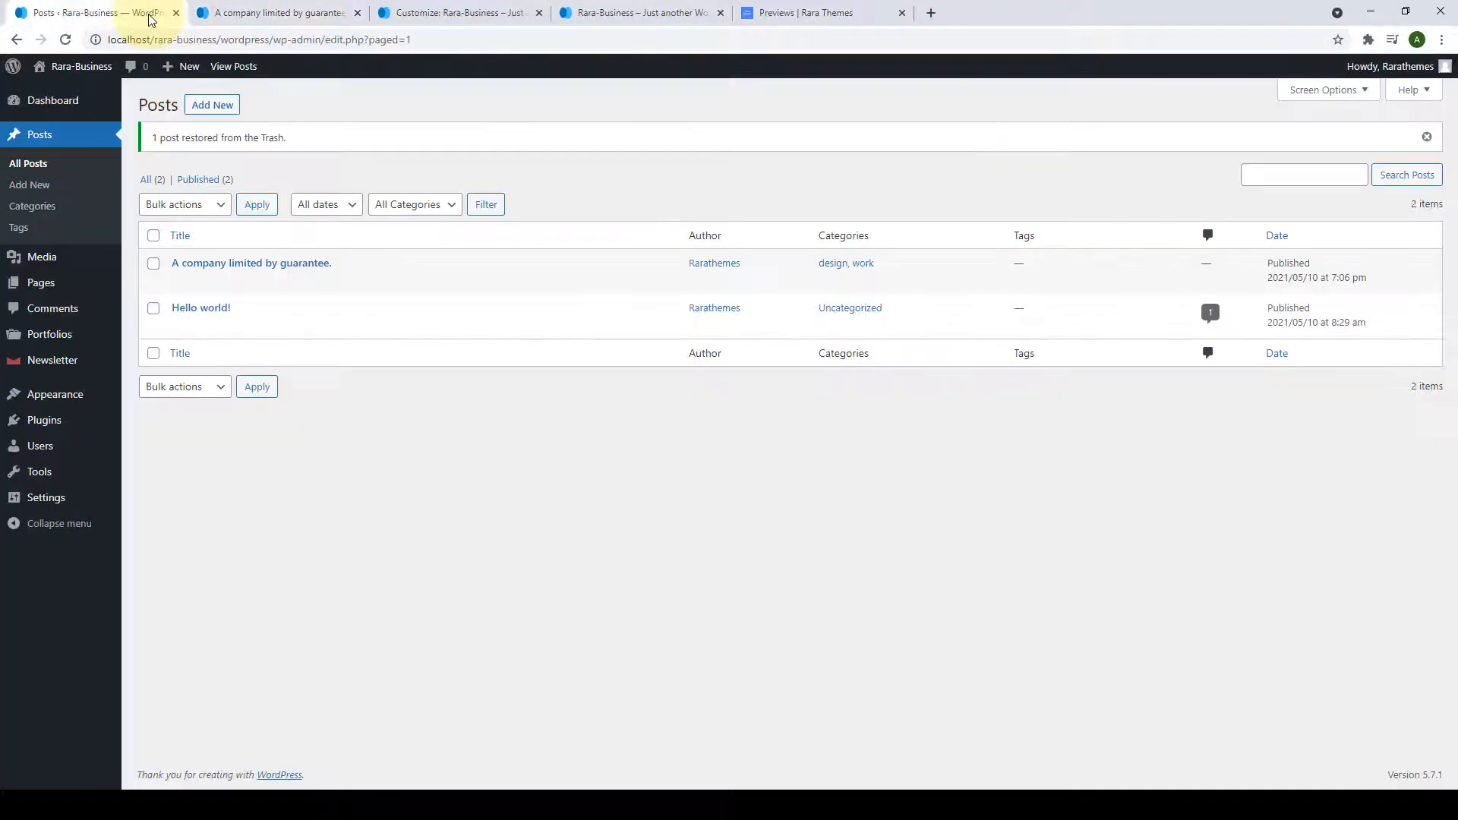
left_click(259, 325)
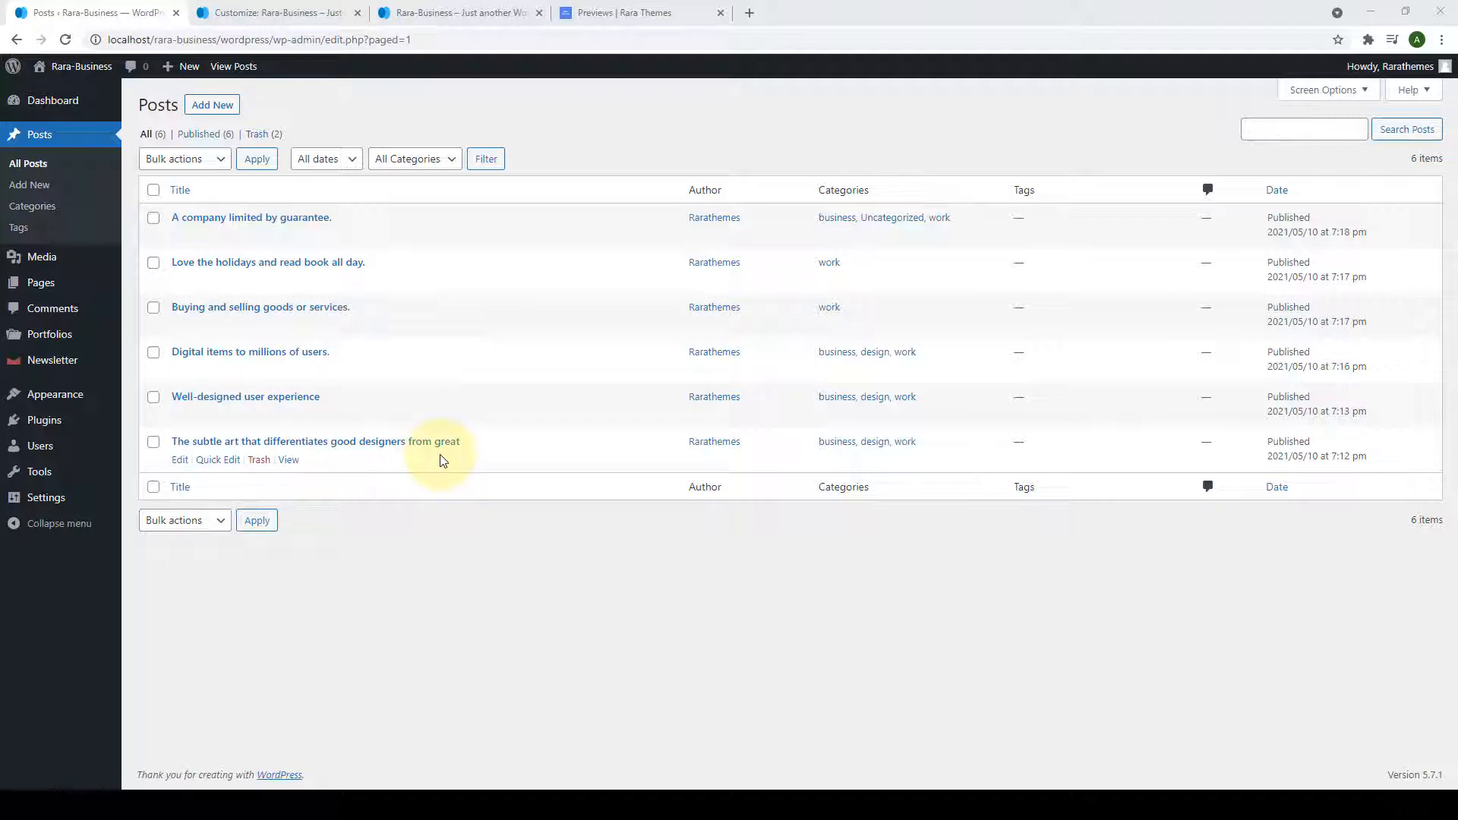
In the Customizer, switch the Blog Section off and on to refresh its preview, and review the listed posts.
left_click(307, 13)
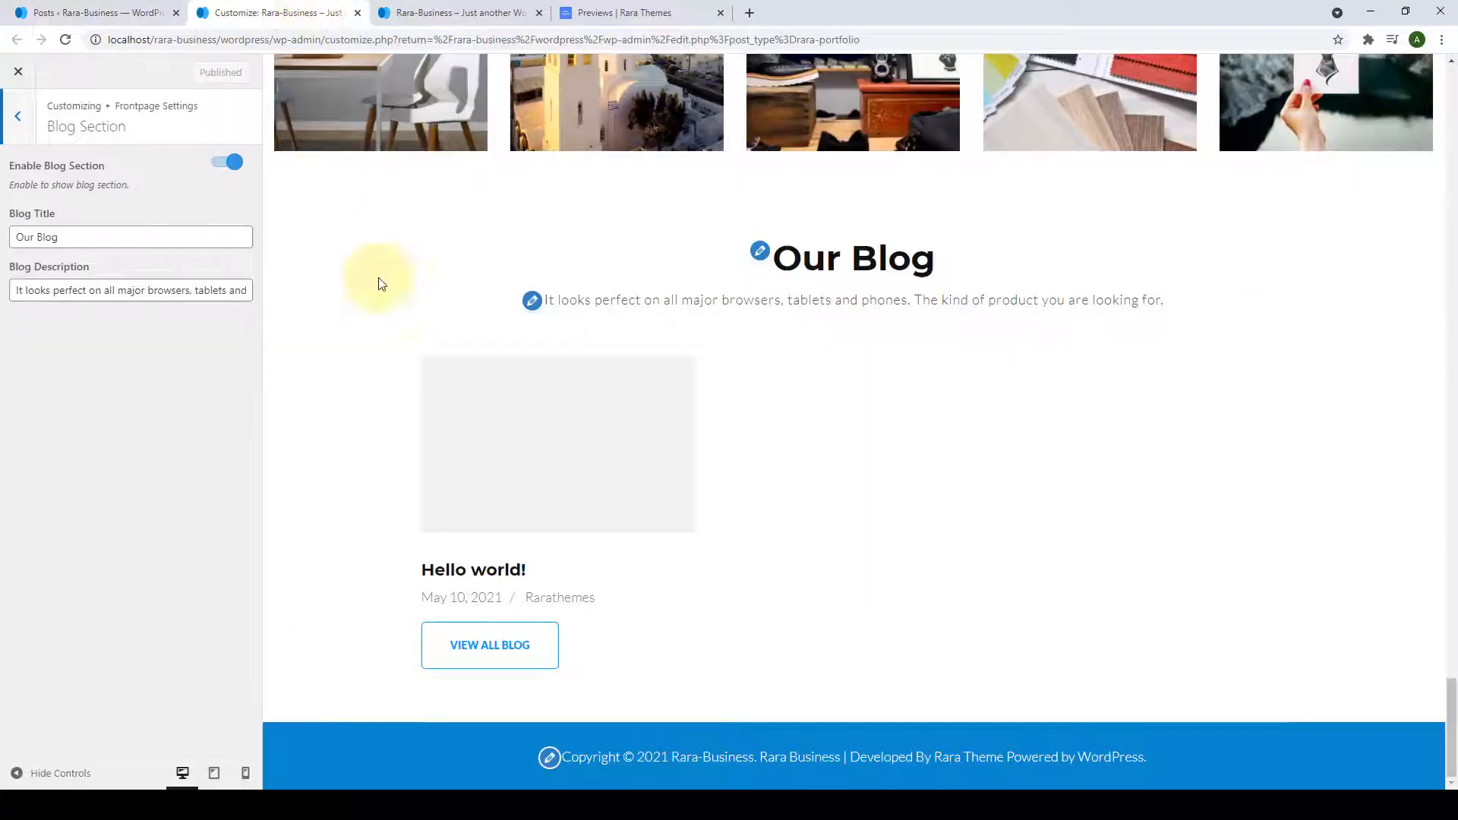
left_click(213, 176)
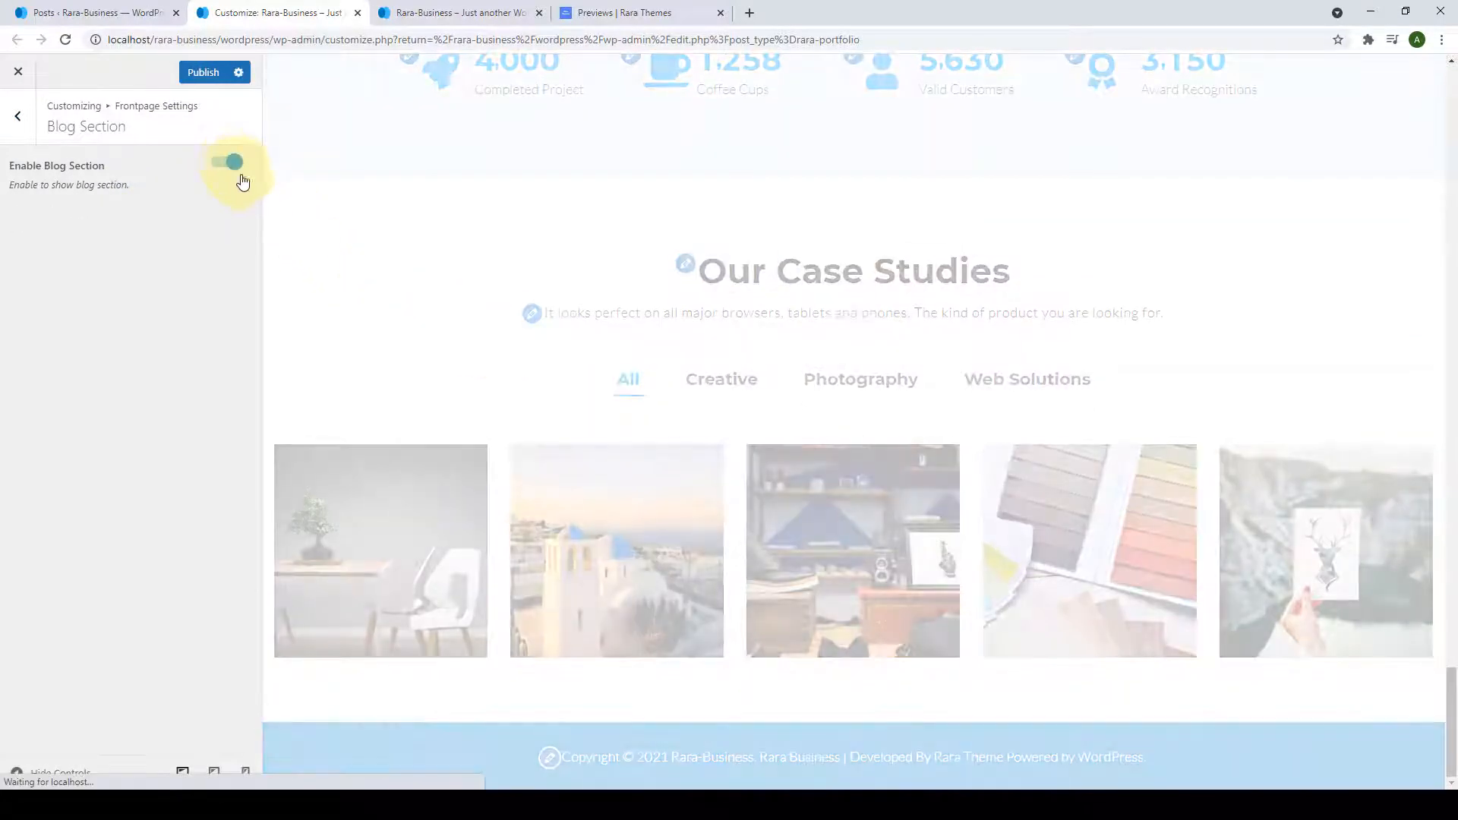
scroll(525, 335, "down", 10)
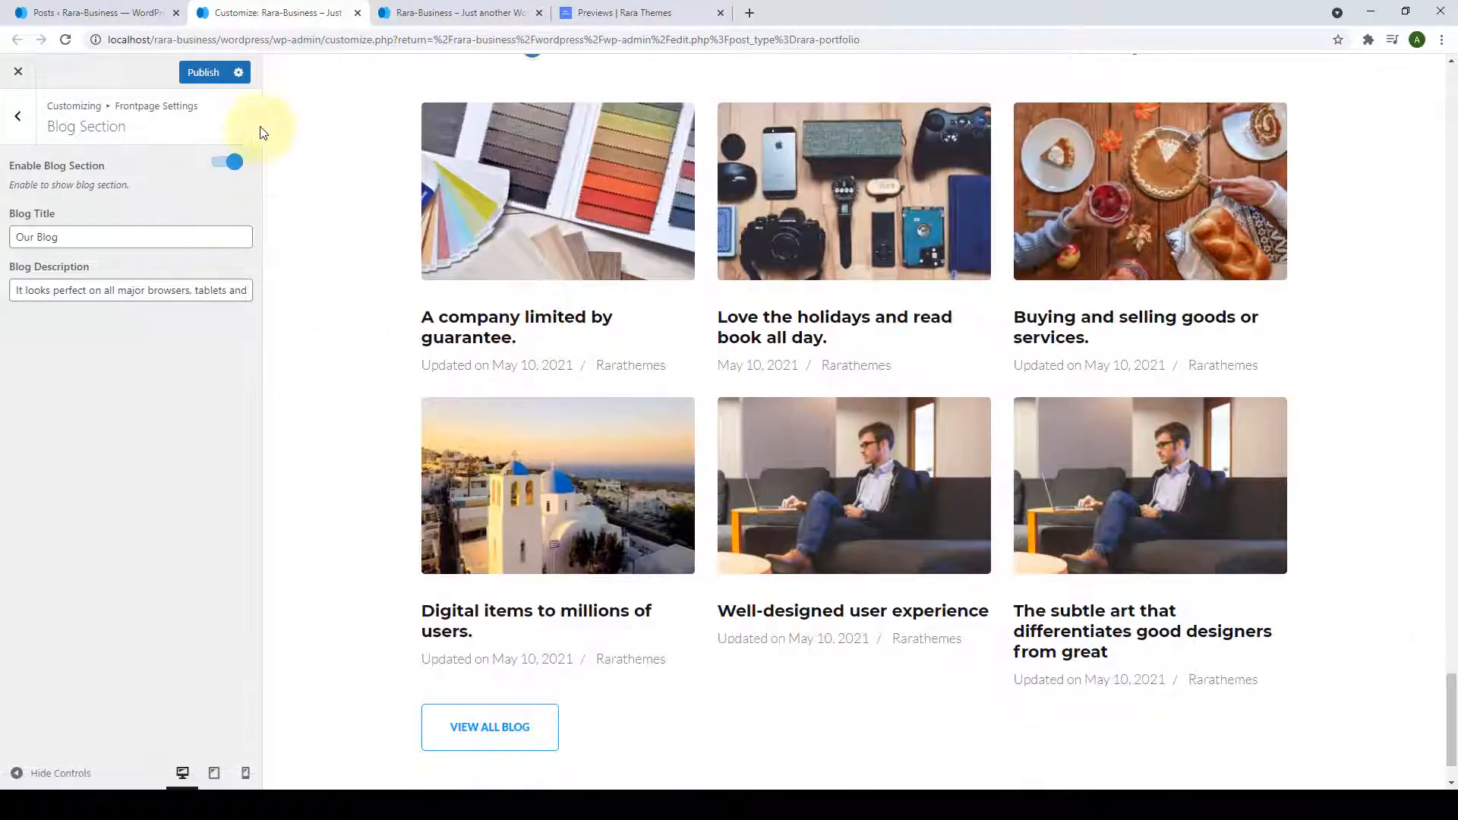
scroll(495, 236, "up", 3)
scroll(496, 236, "down", 3)
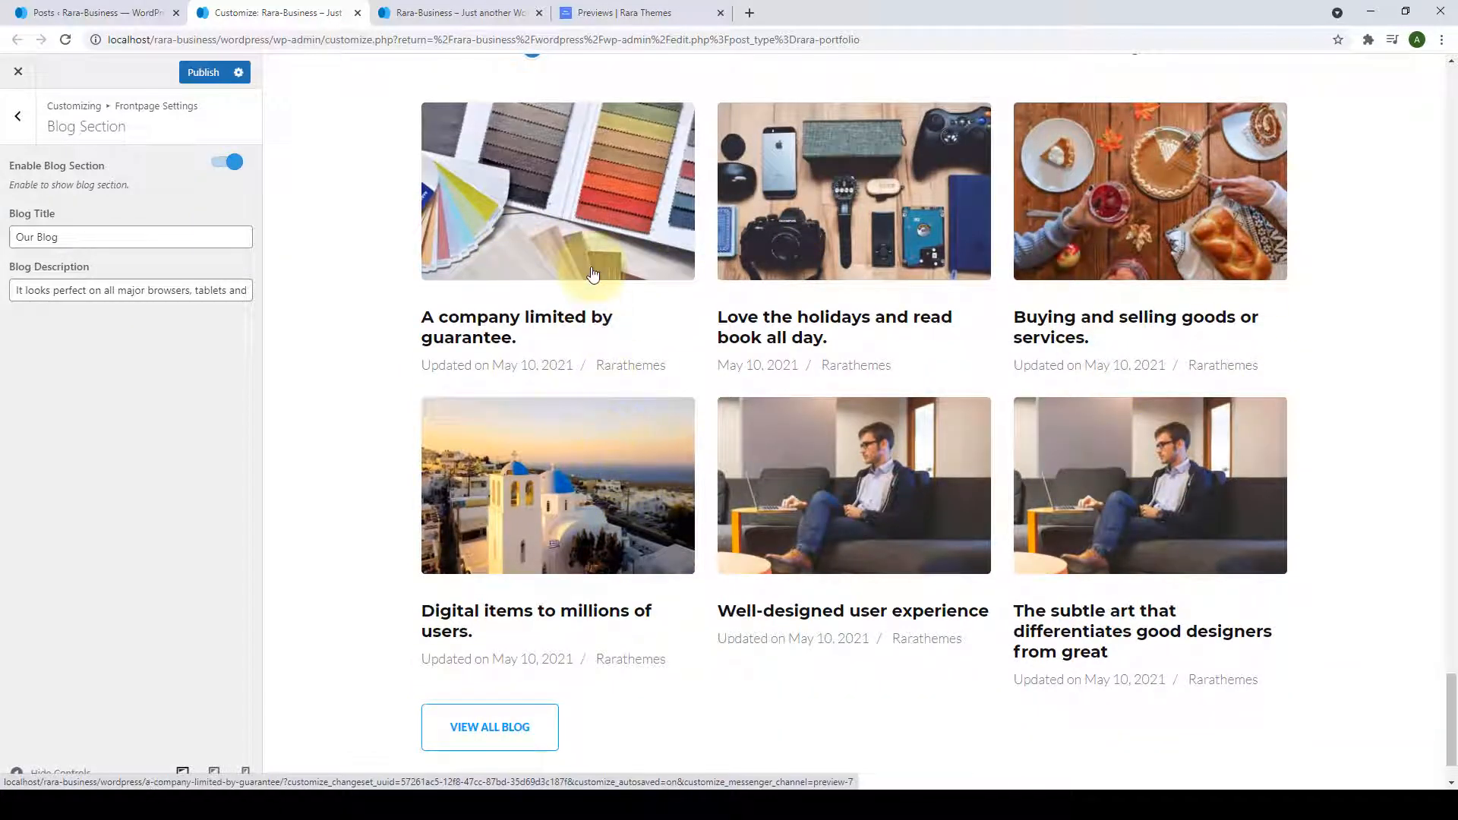
left_click(151, 11)
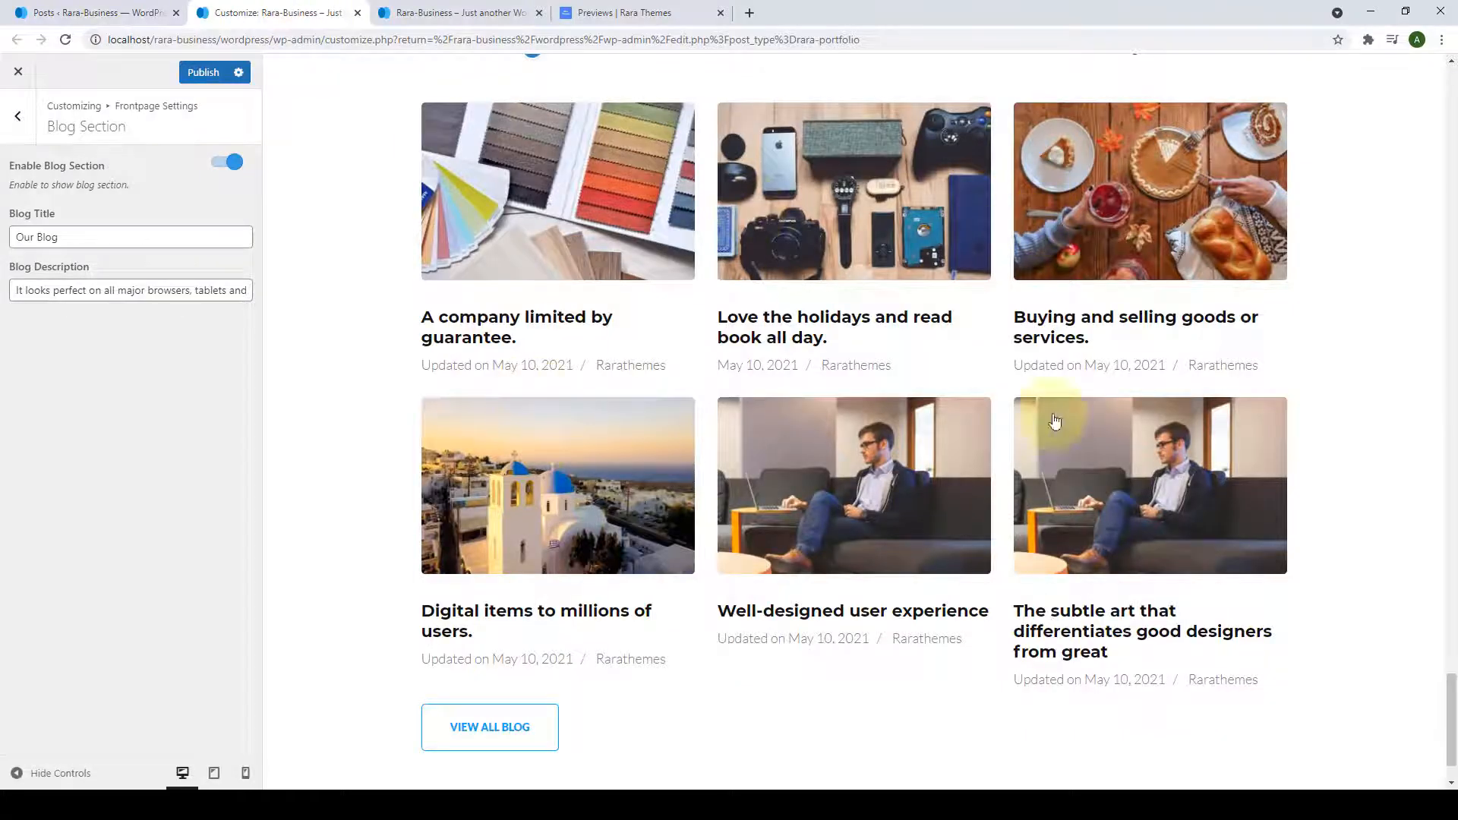
left_click(141, 291)
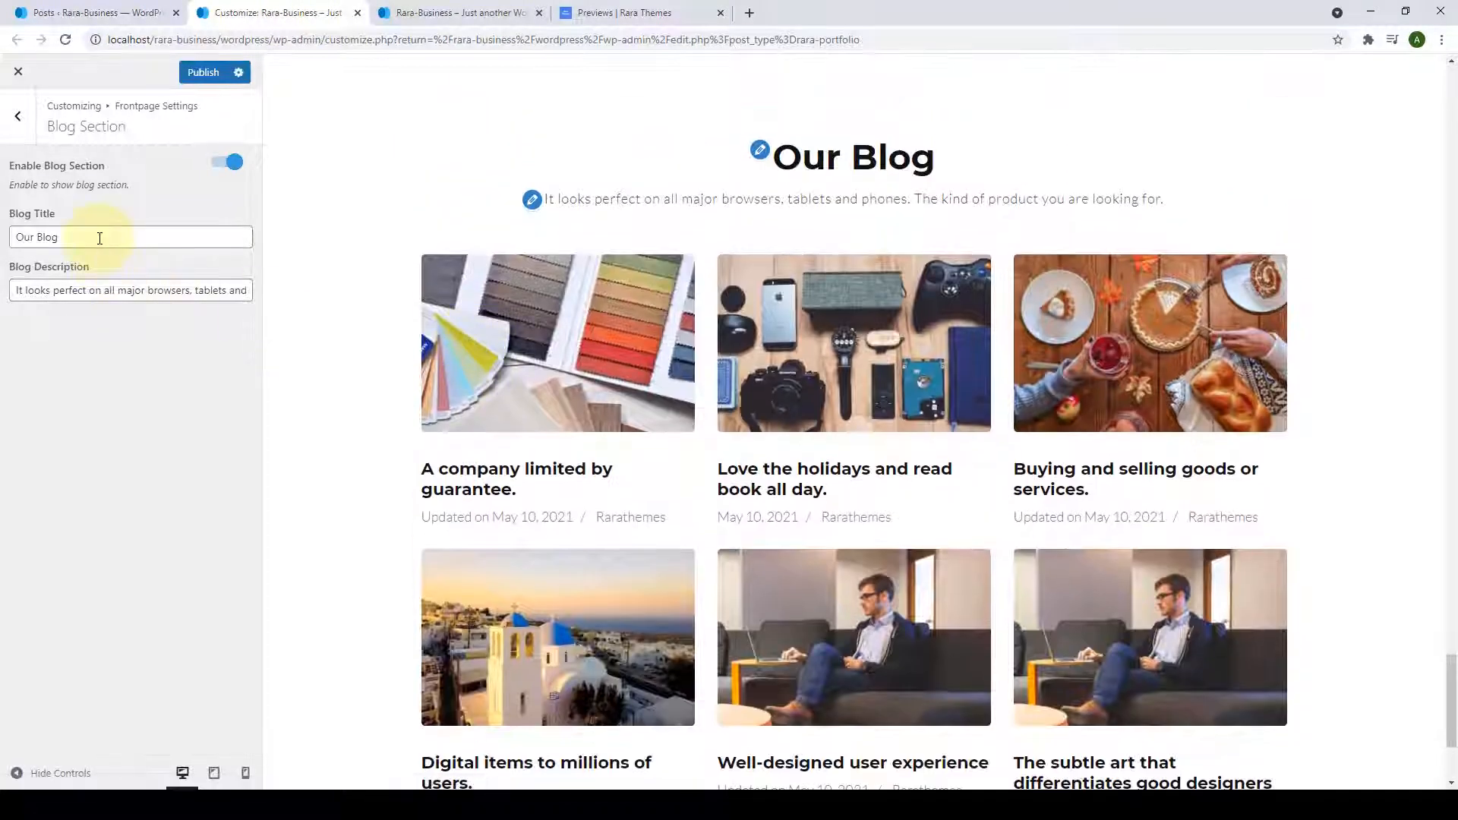
Change the Blog Section's title to "Latest Articles" and publish the change.
left_click_drag(101, 237, 15, 237)
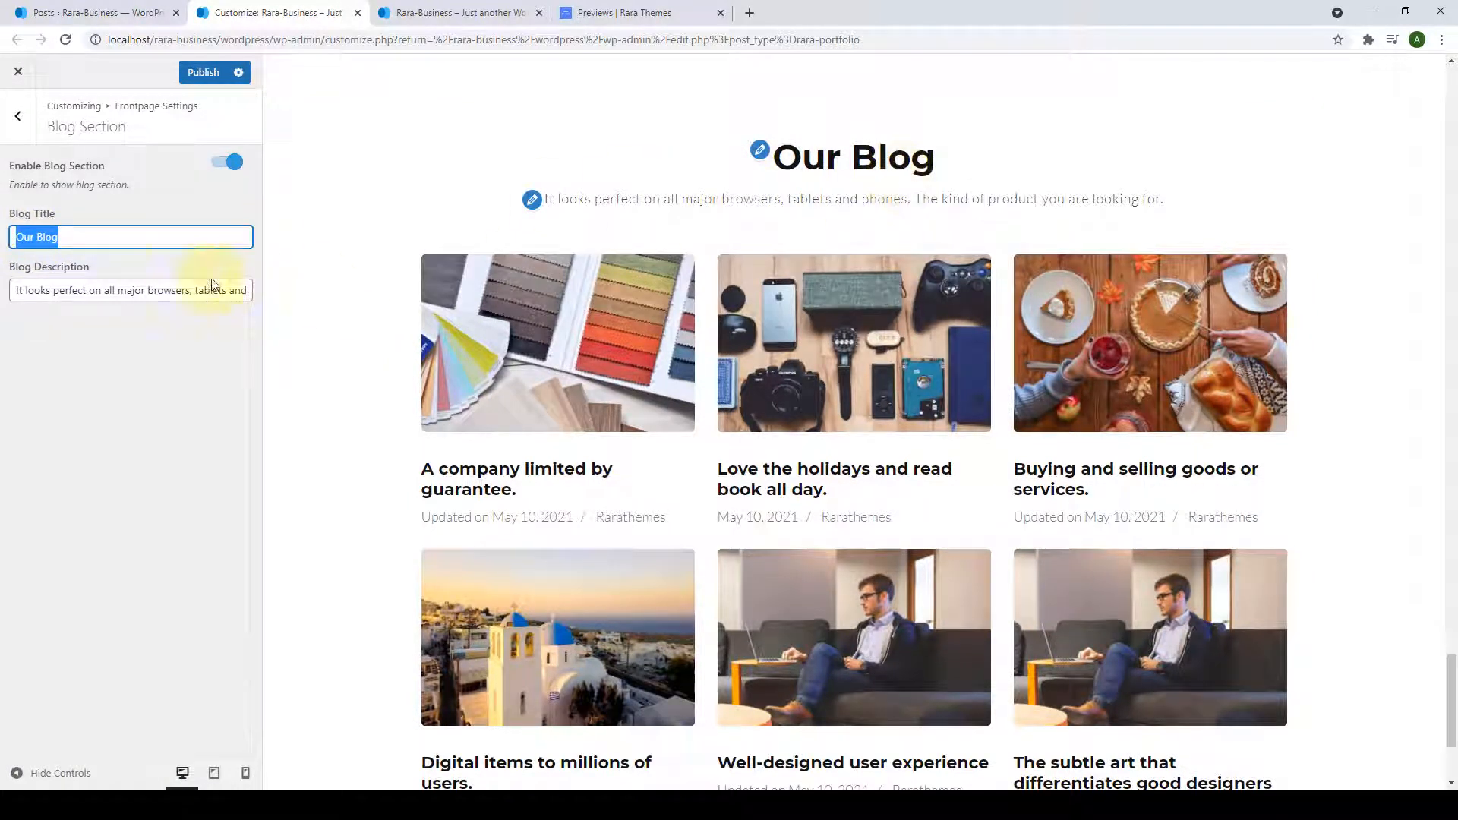
triple_click(128, 288)
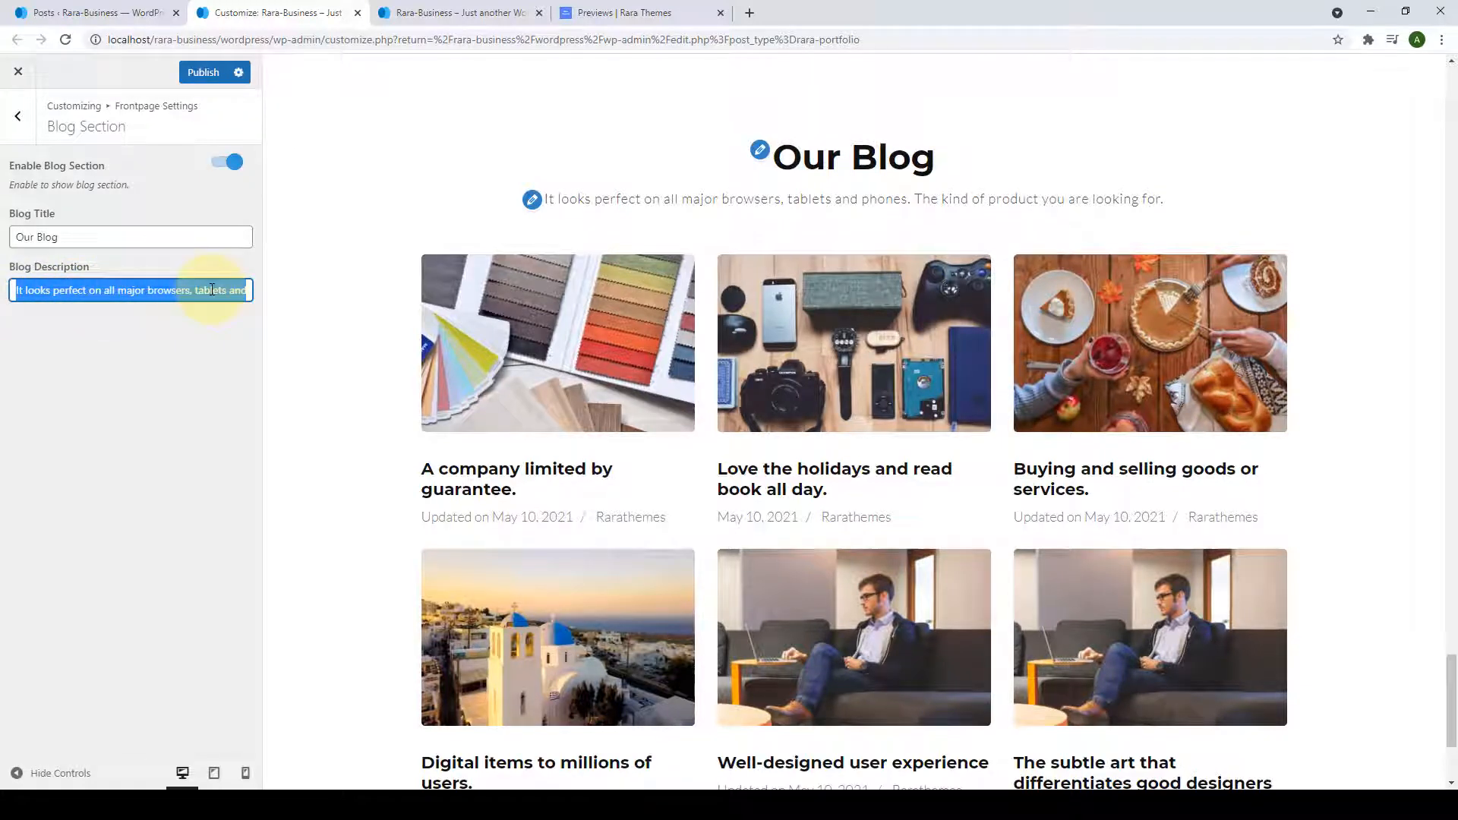
triple_click(101, 234)
key("BackSpace")
type("Lates")
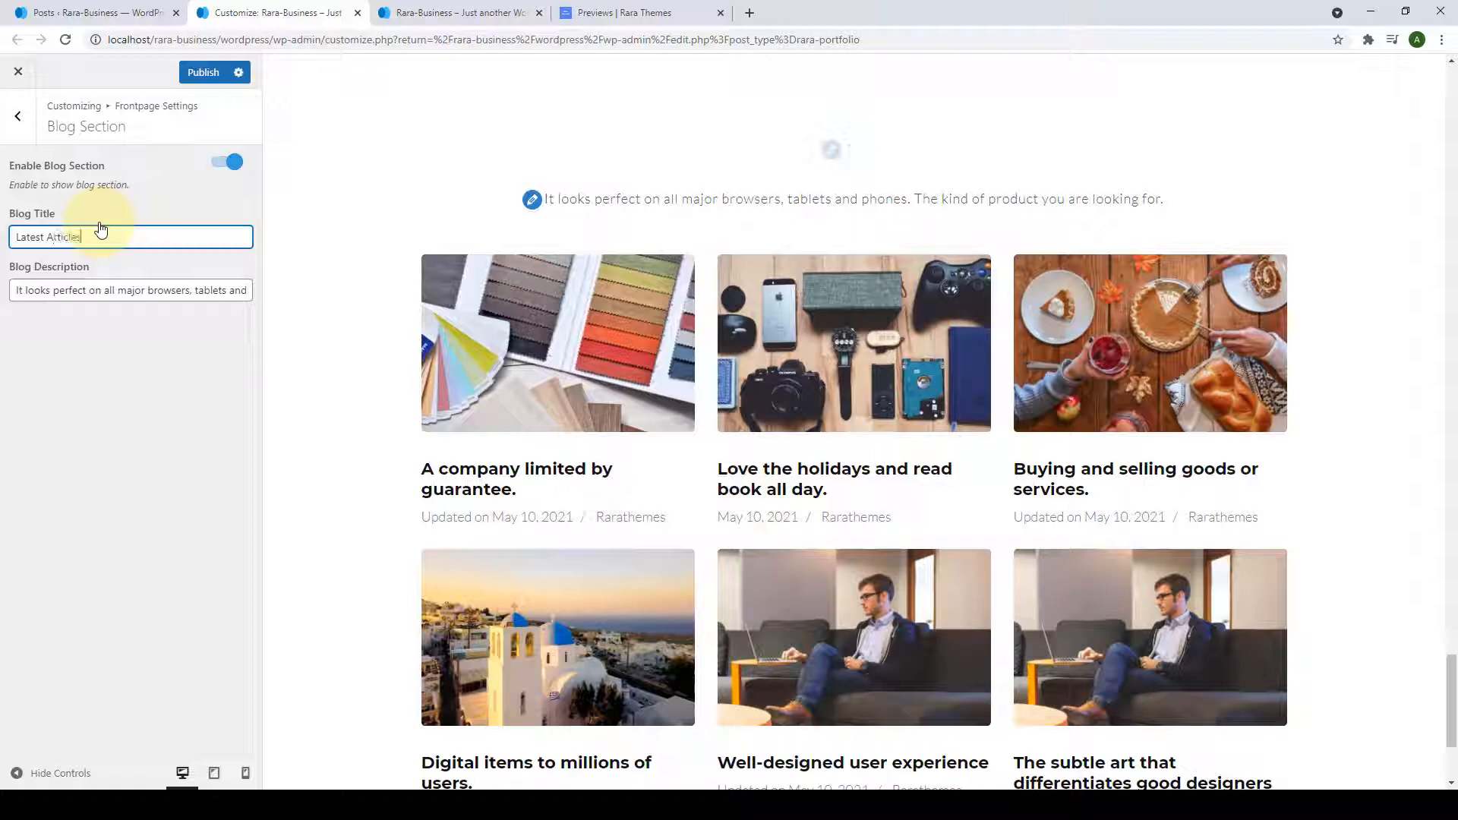
type("t Articles")
scroll(472, 414, "down", 2)
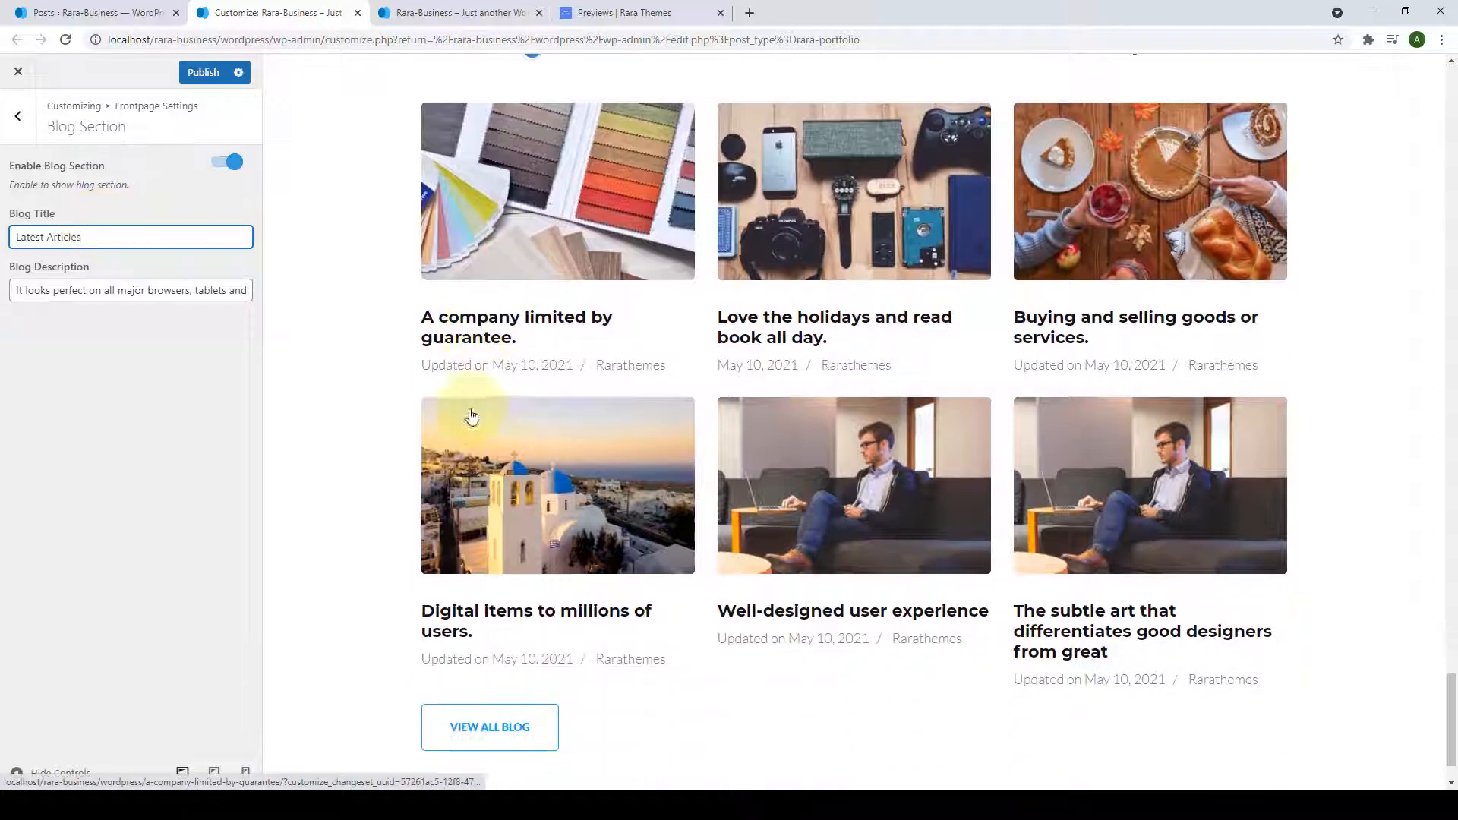
left_click(213, 71)
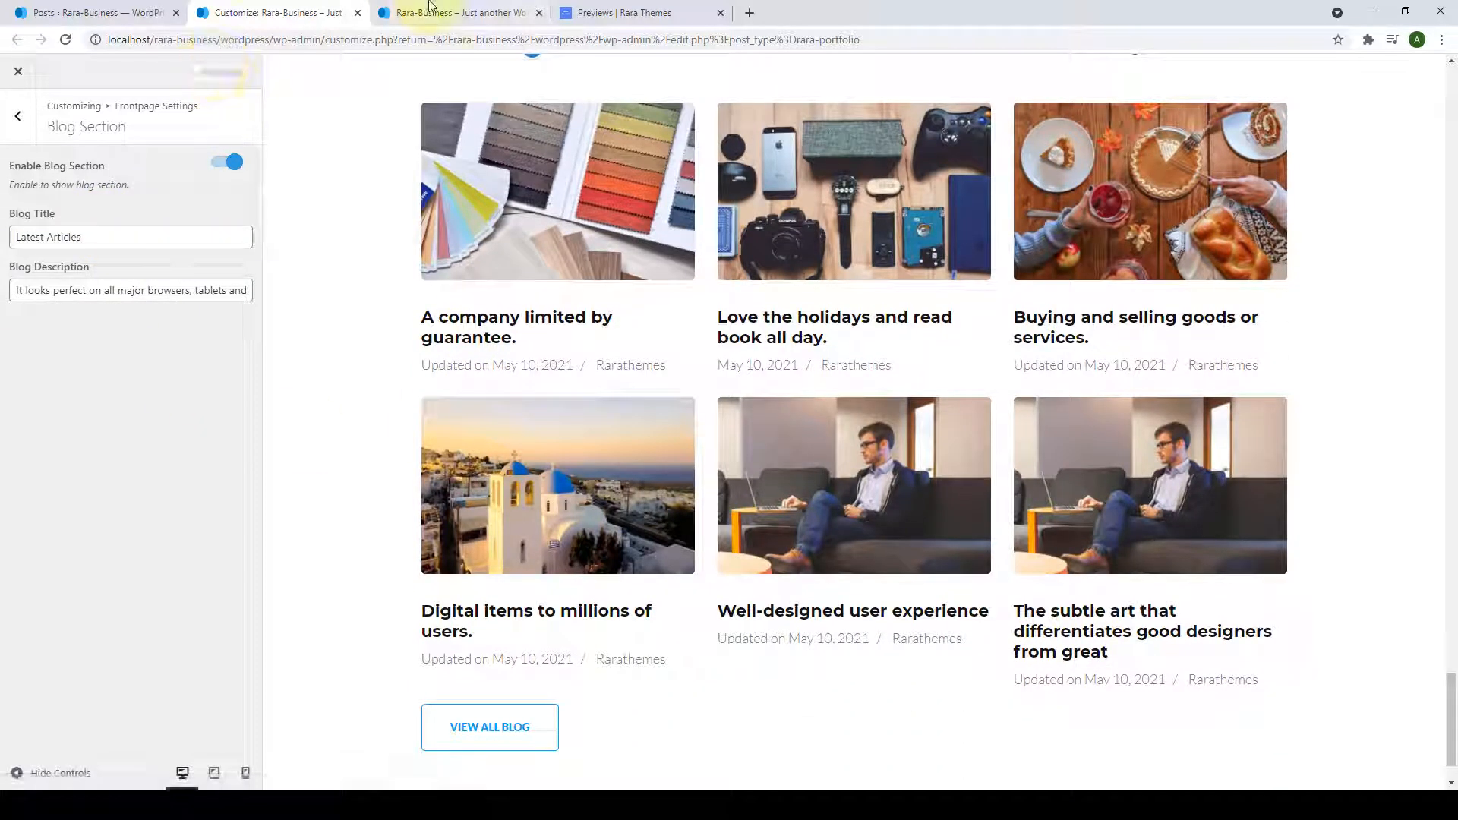
Reload the live front page and examine the blog section's title, posts and images.
left_click(429, 9)
scroll(706, 307, "down", 3)
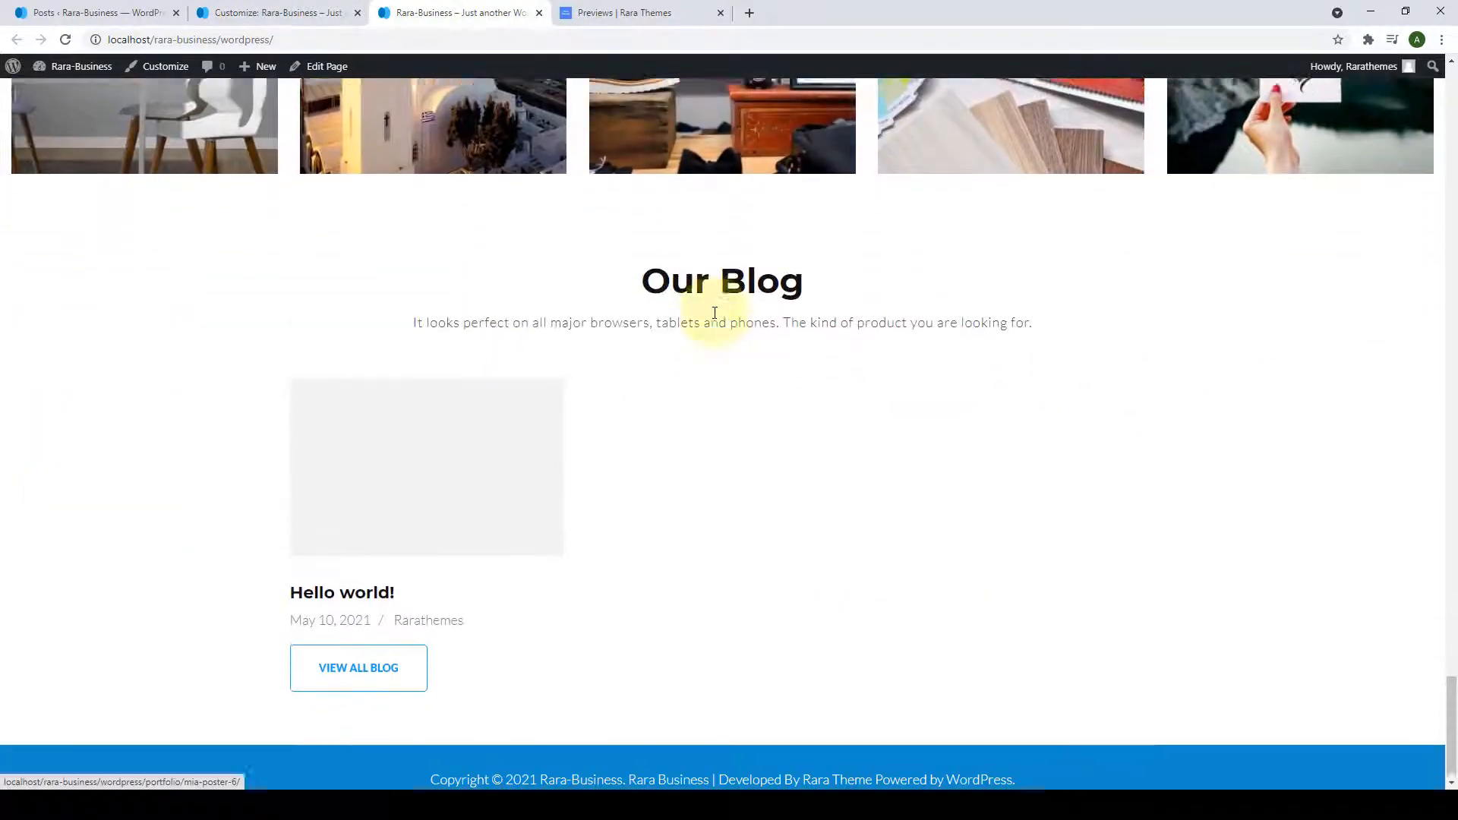
left_click(67, 41)
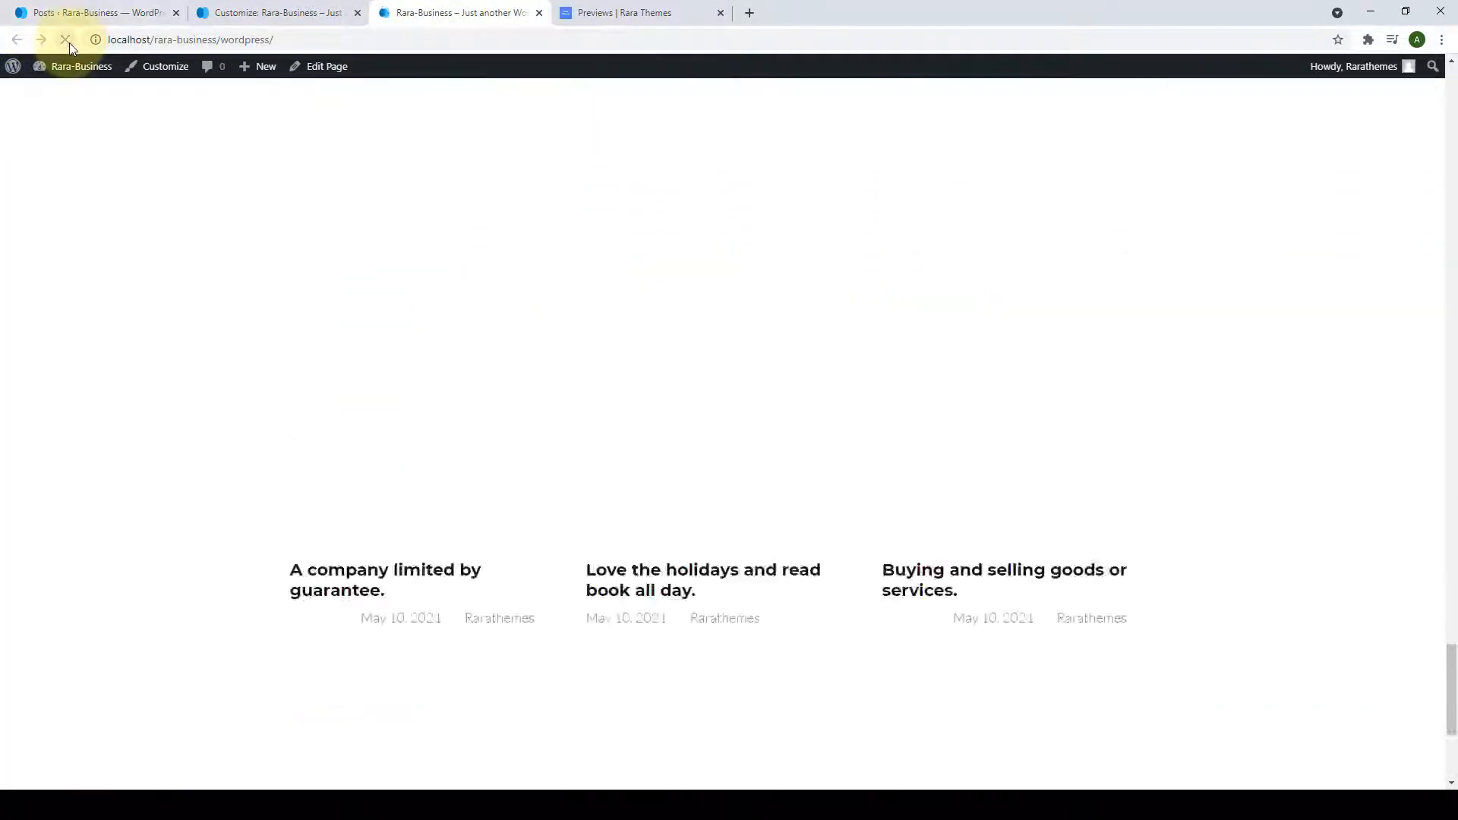
scroll(619, 254, "down", 3)
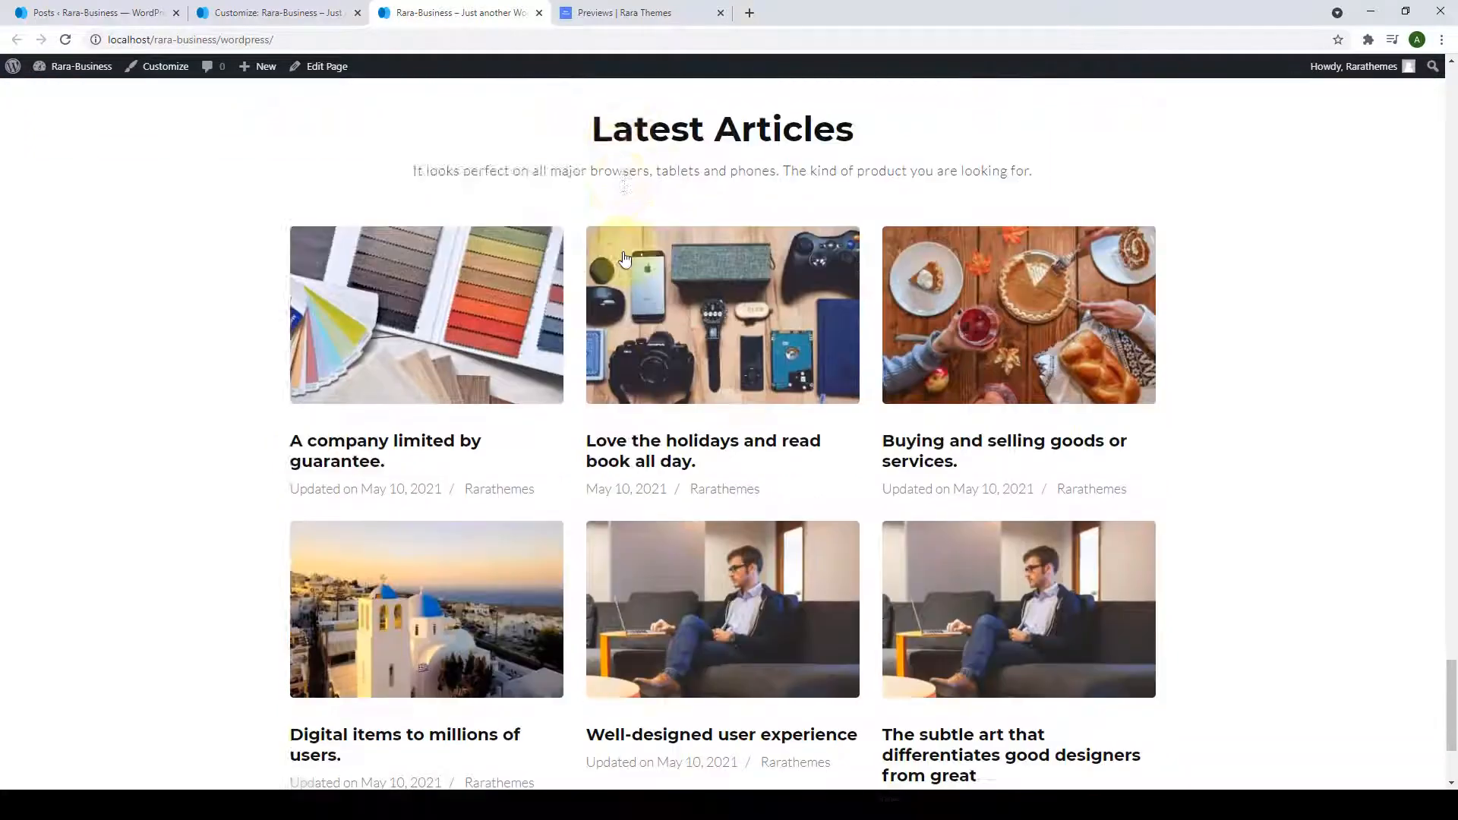
scroll(624, 259, "down", 2)
scroll(843, 259, "down", 1)
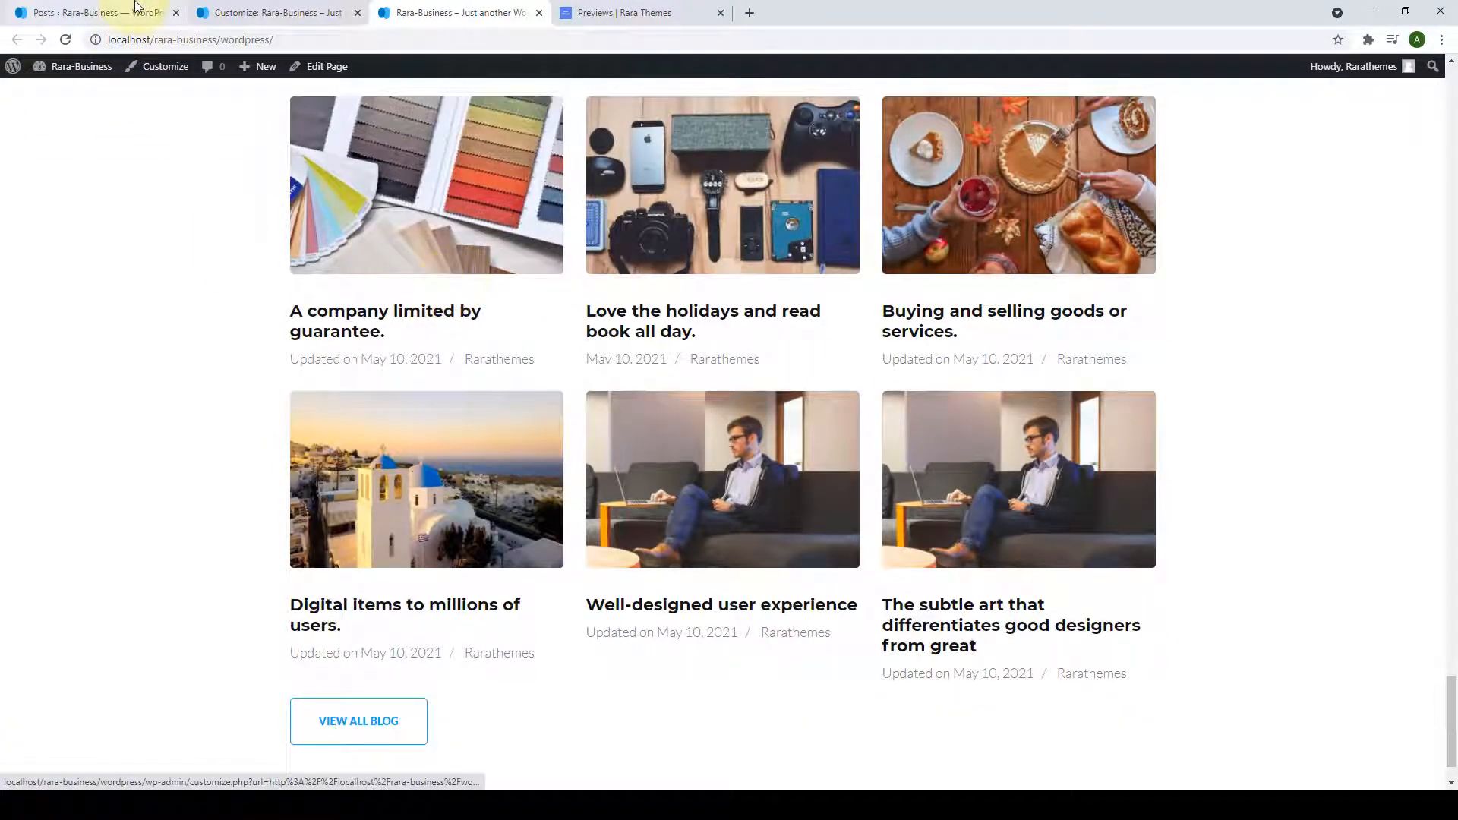
Add a Rara: Call To Action widget to the front page's Call To Action Section in the Customizer.
left_click(259, 10)
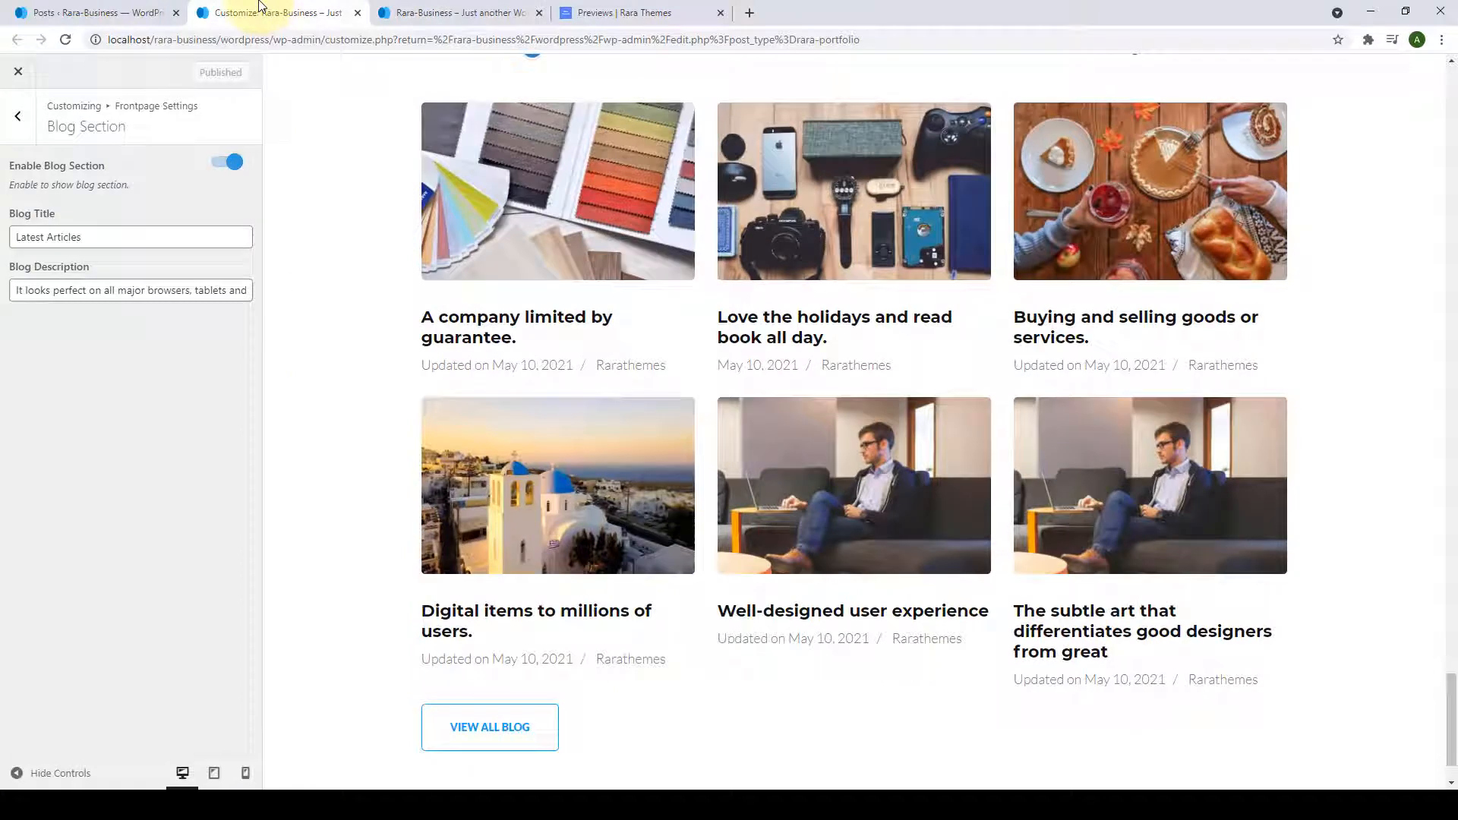
left_click(16, 118)
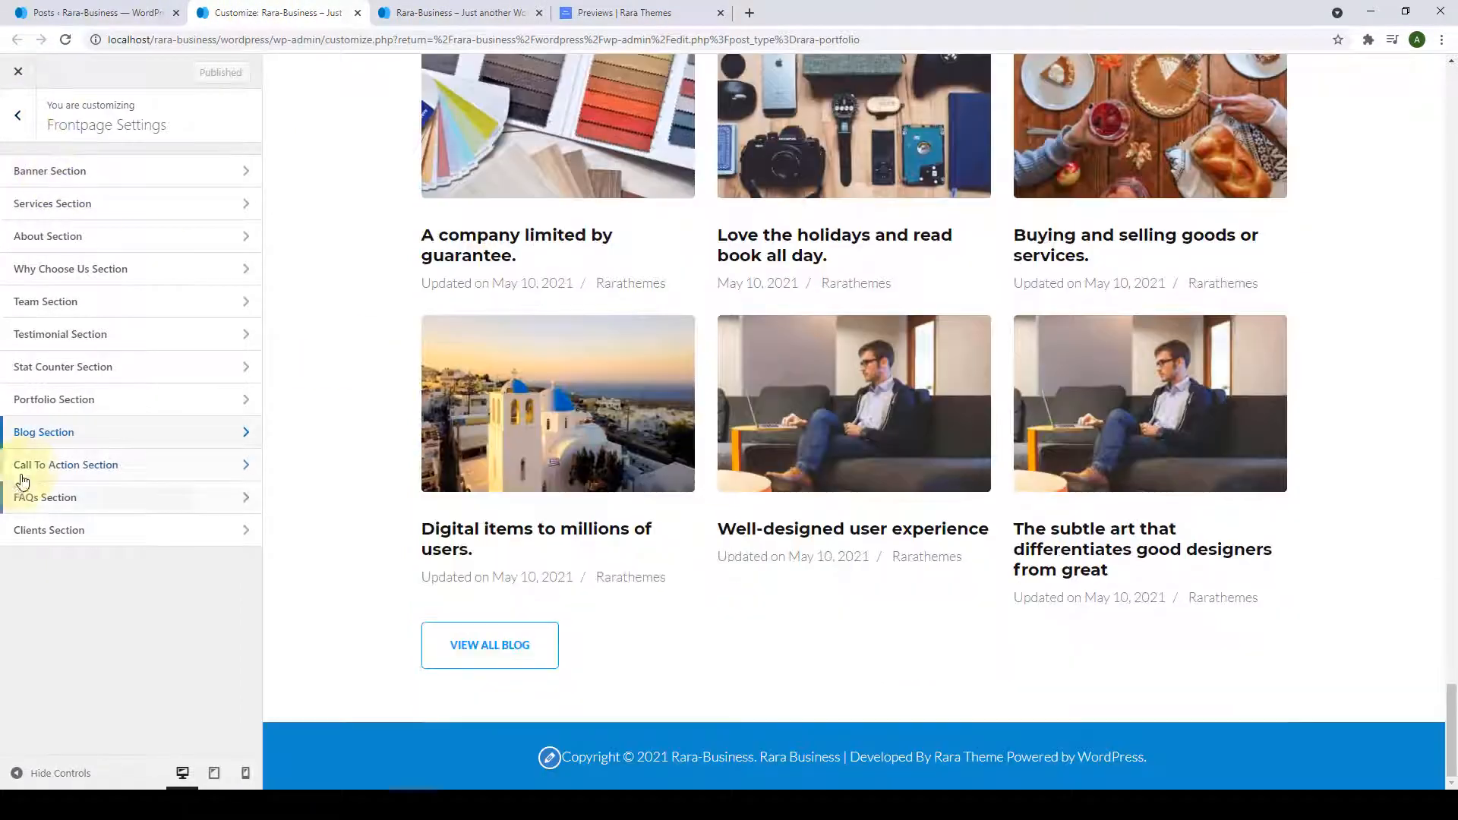
left_click(139, 474)
left_click(173, 215)
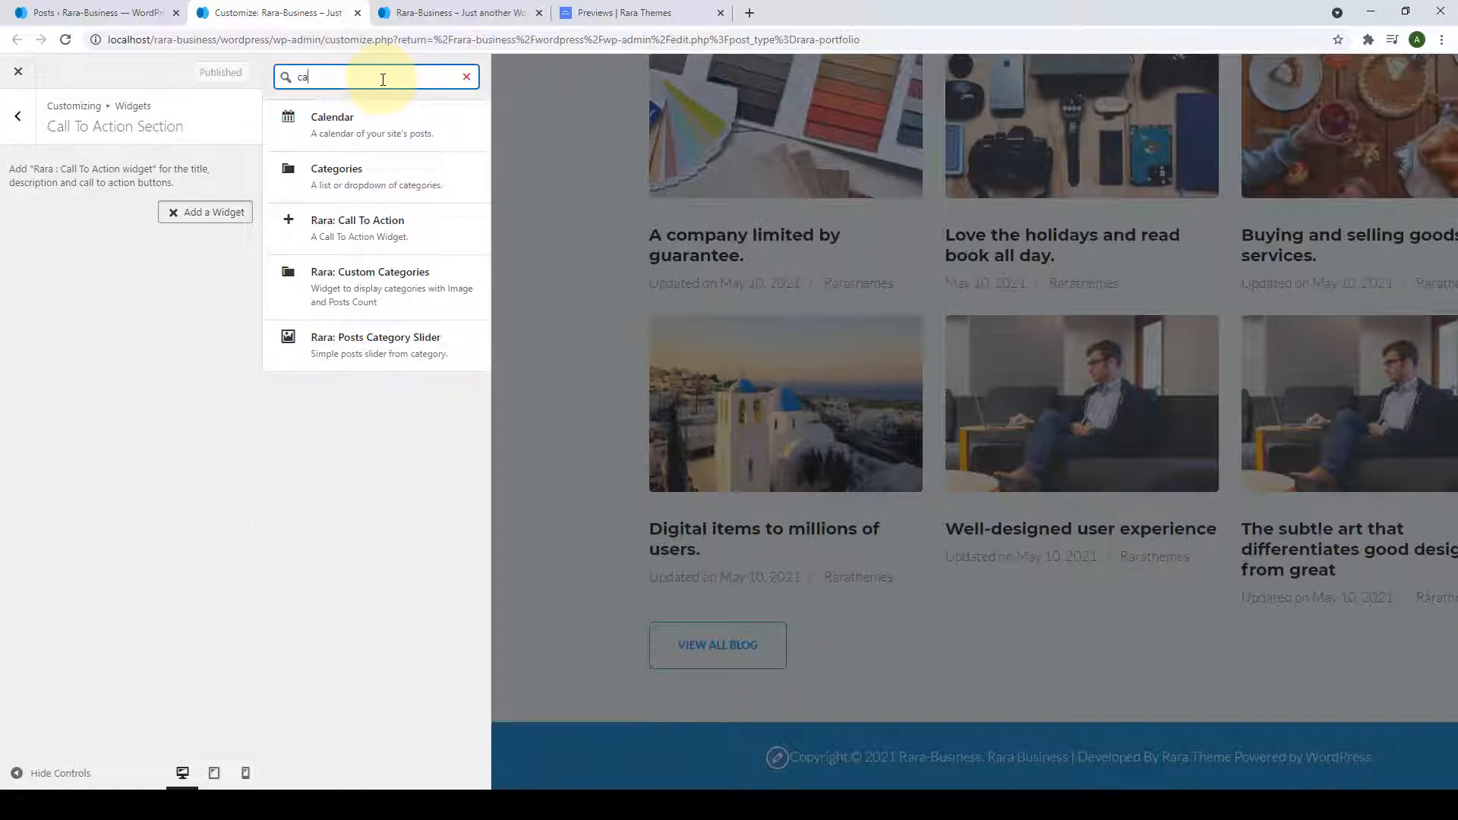
left_click(418, 237)
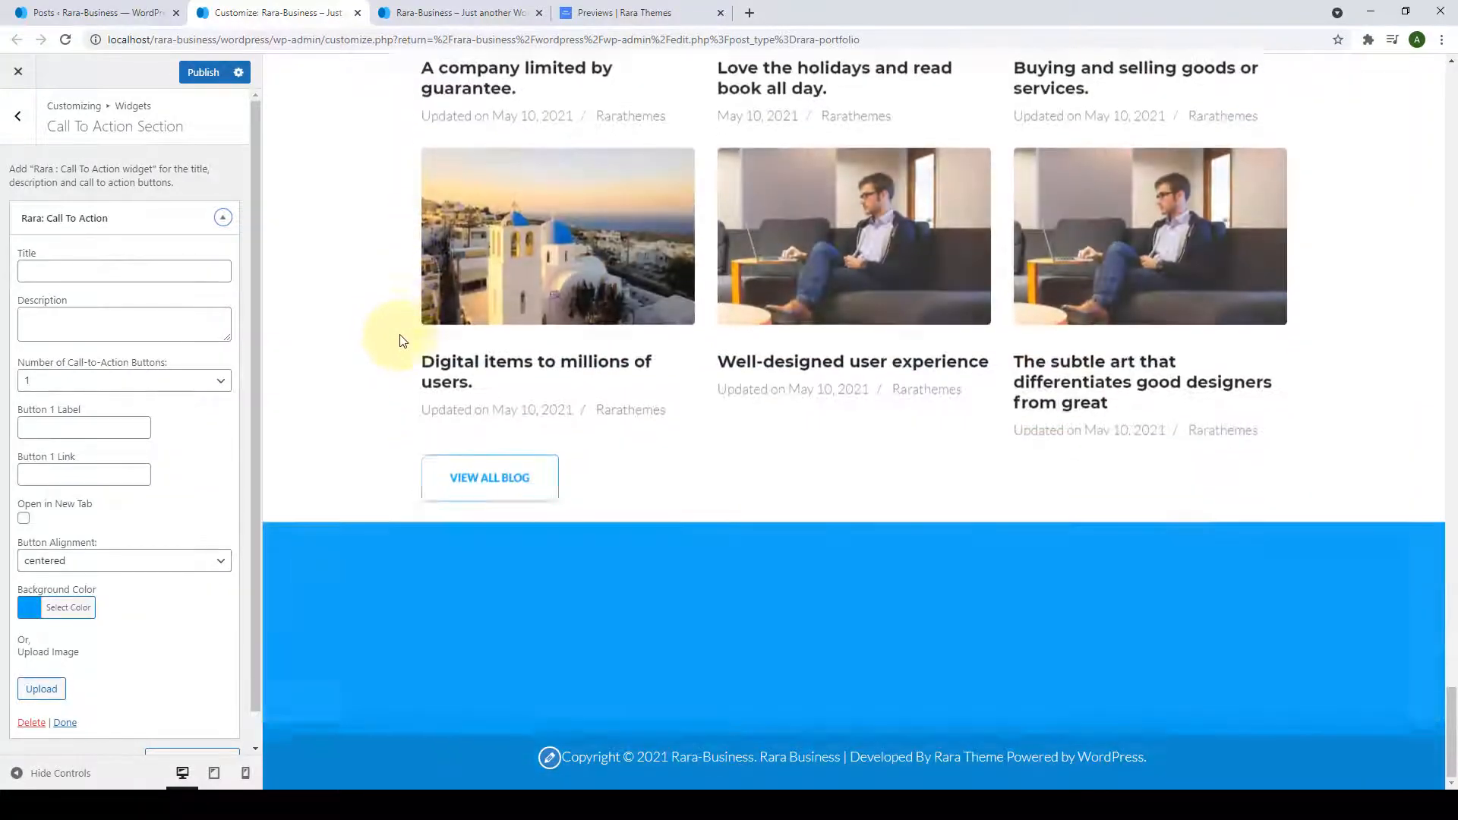
scroll(148, 257, "down", 1)
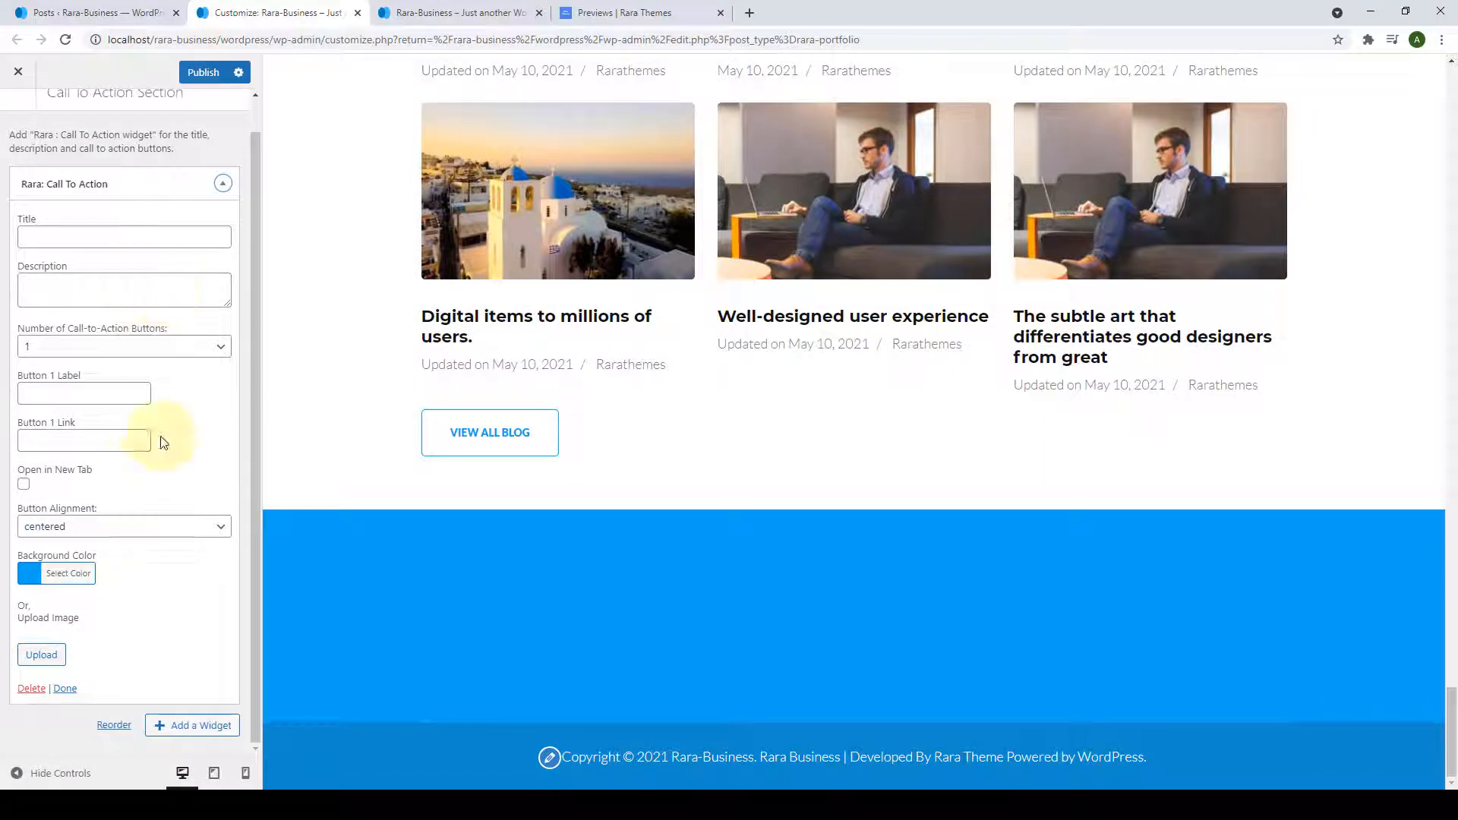
Title the call-to-action widget "Try Premium for free" and describe it as "We provide 15 days trial to all the users willing to try Rara permium services.".
left_click(145, 239)
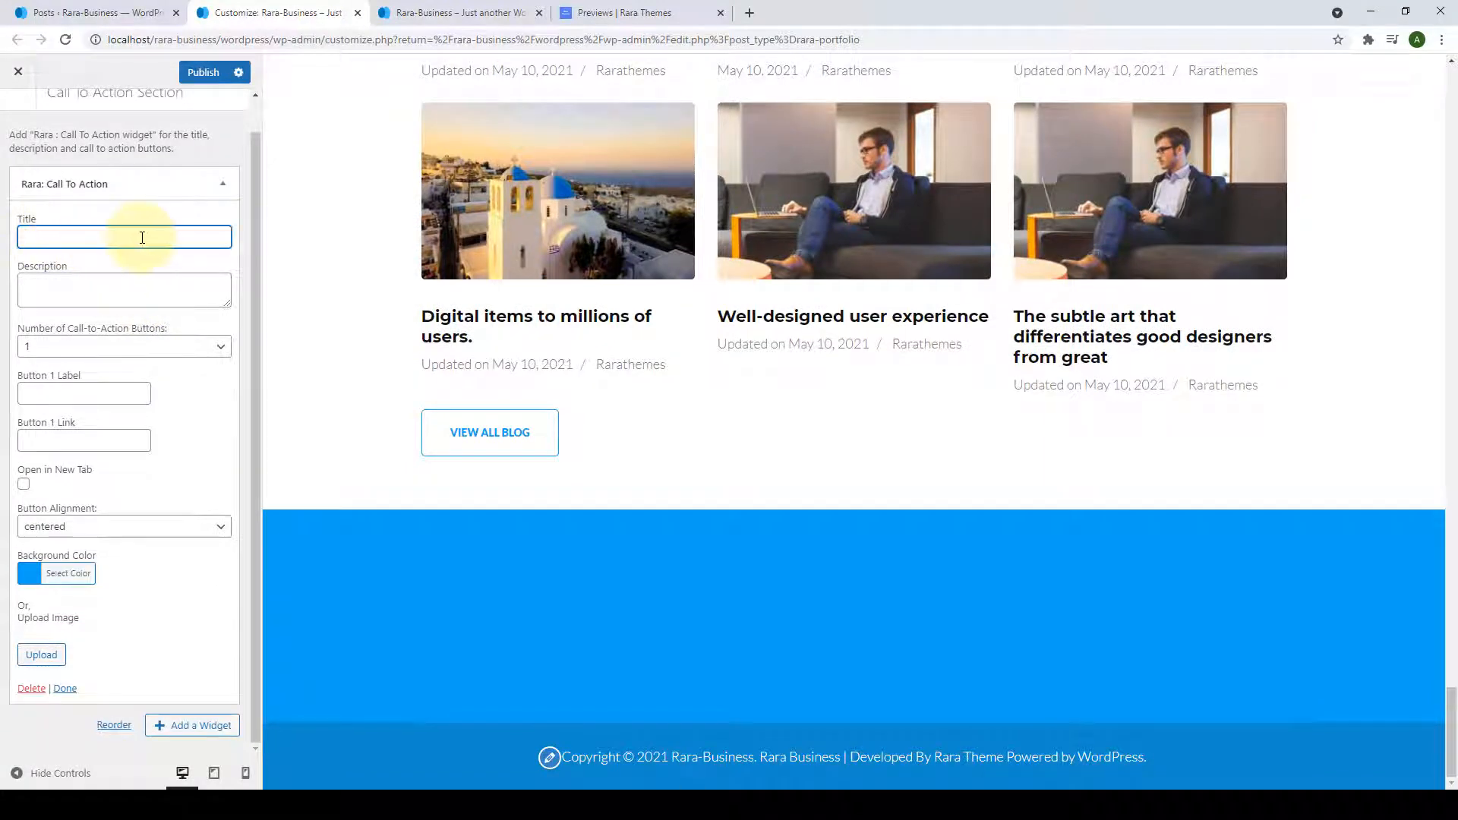
type("Try Premium for free")
left_click(194, 292)
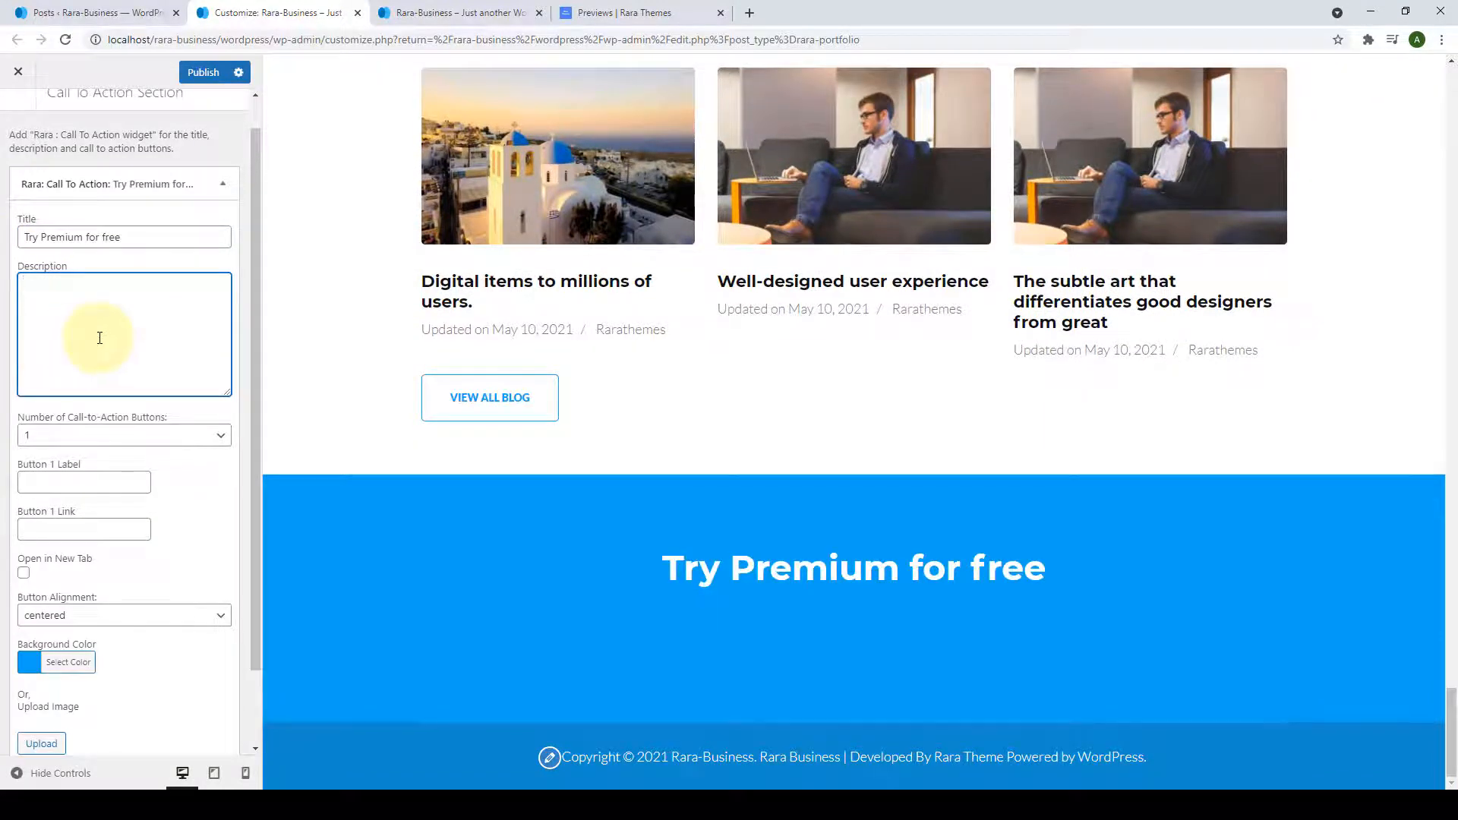
type("We provide 15 days trial to all the users willing to try Rara permium services.")
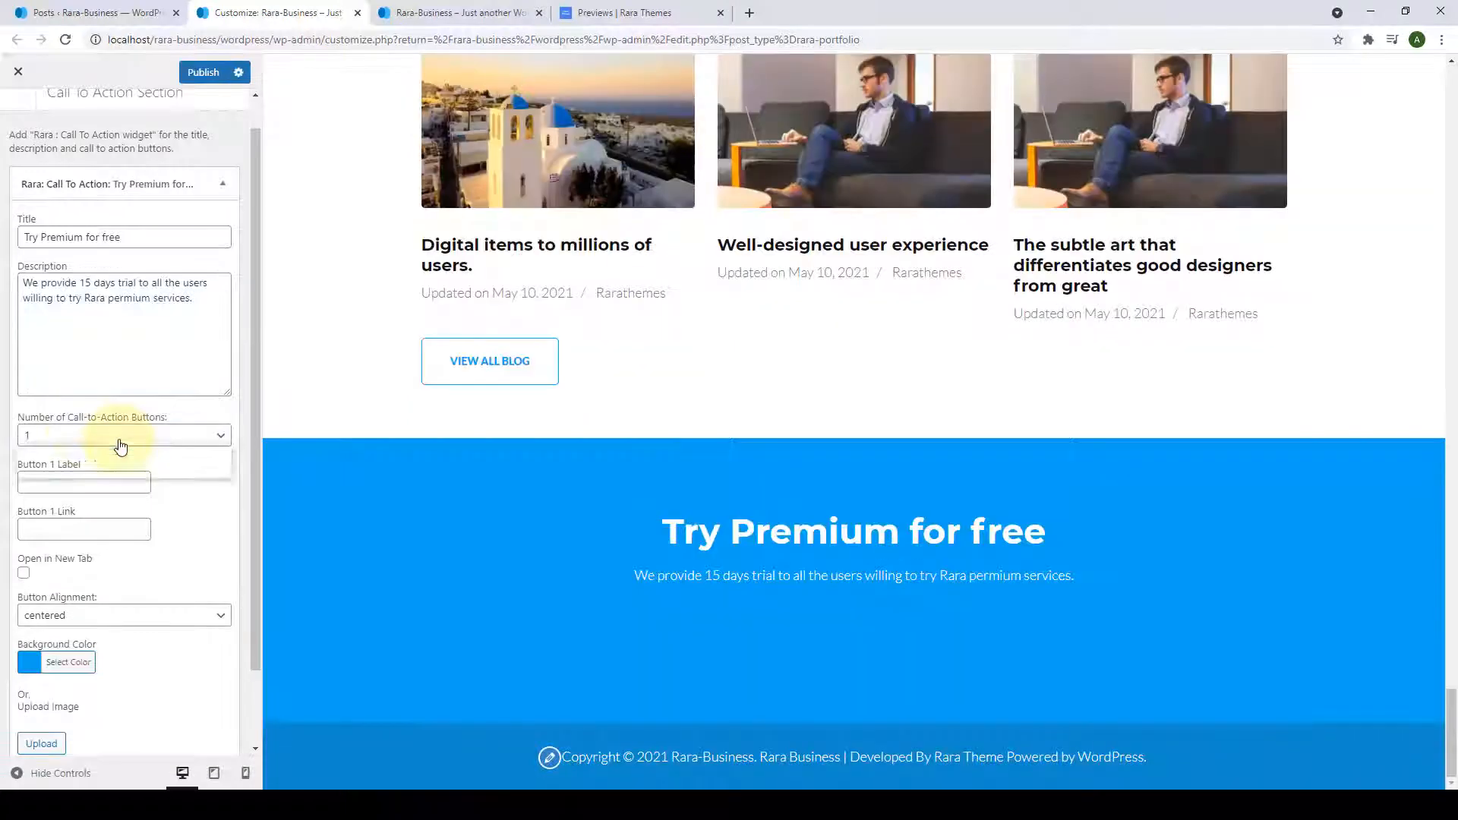
Give the call-to-action widget one button labelled "Try Now" and paste the local Rara-Business Customizer URL as its link.
left_click(36, 434)
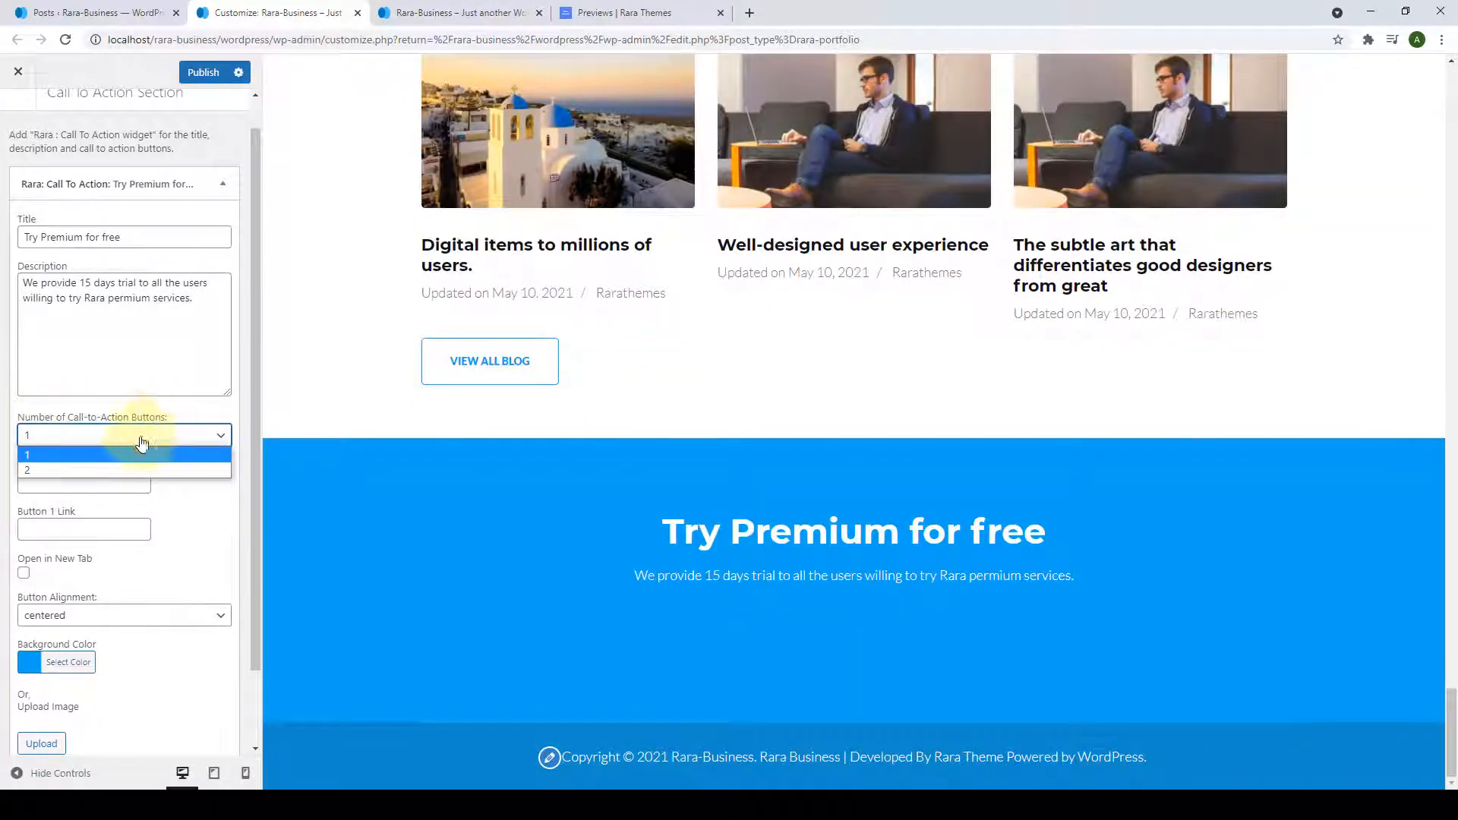
left_click(50, 455)
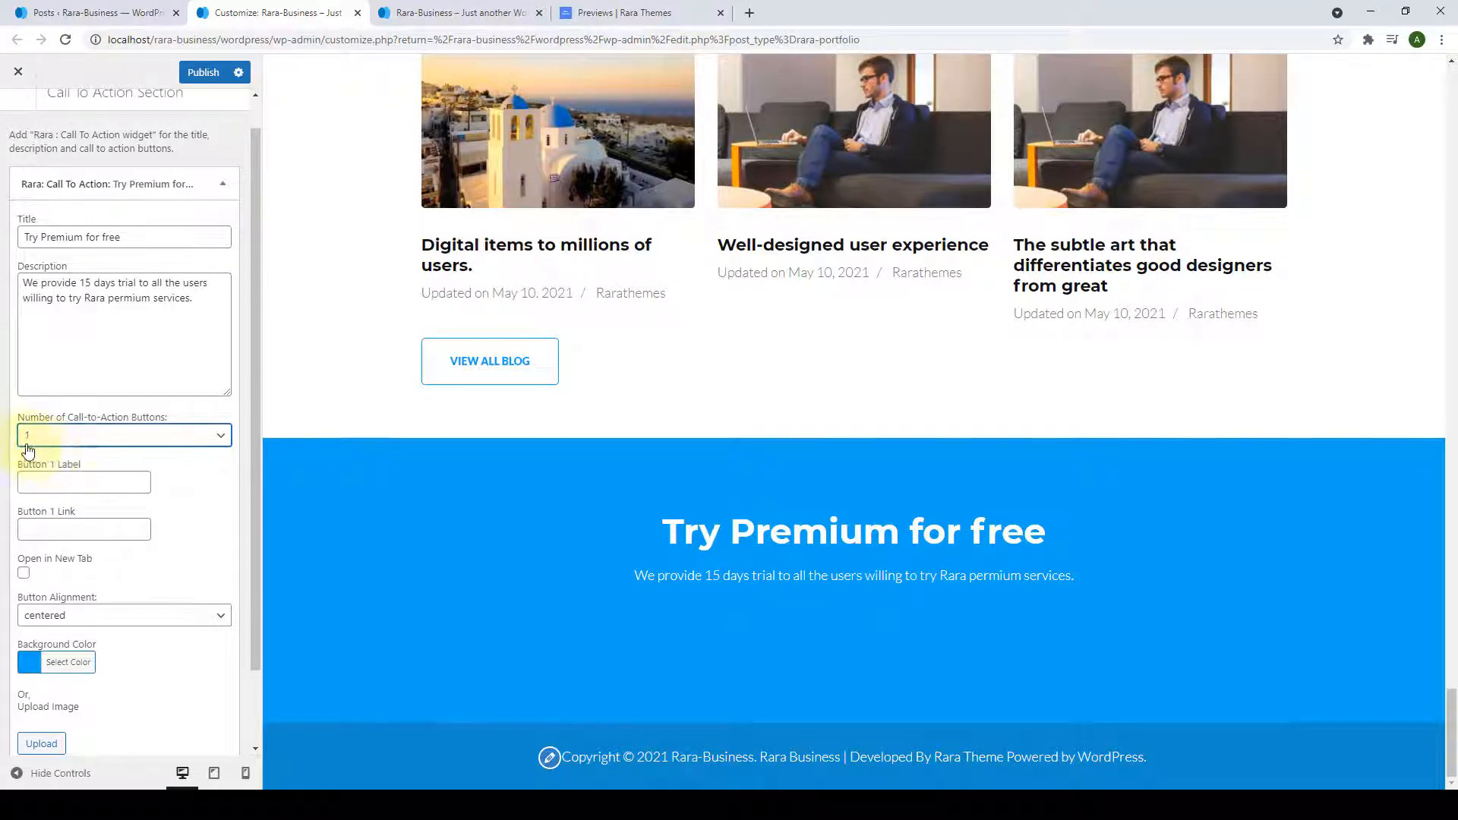
left_click(99, 487)
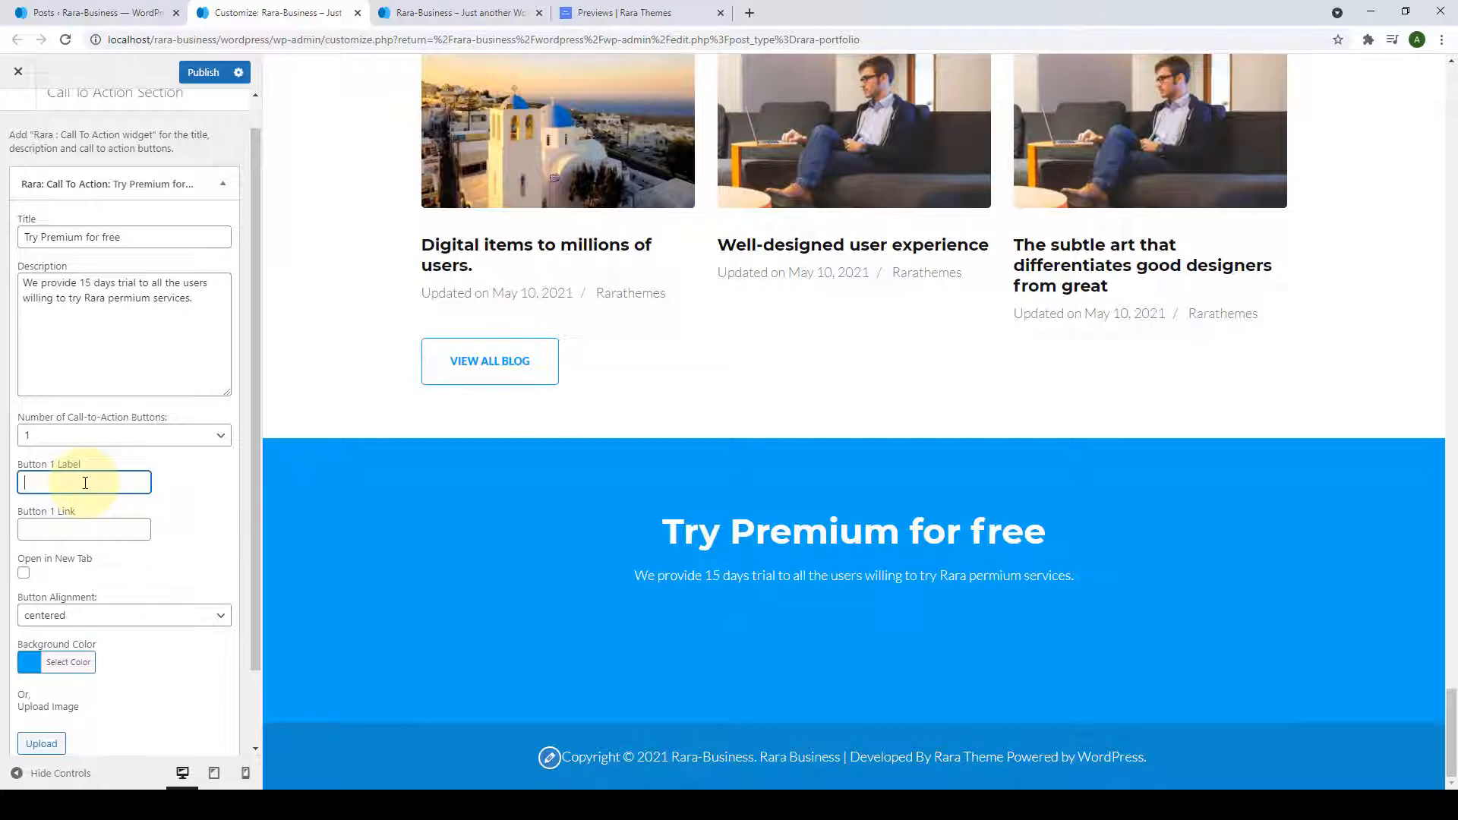
type("Try Now")
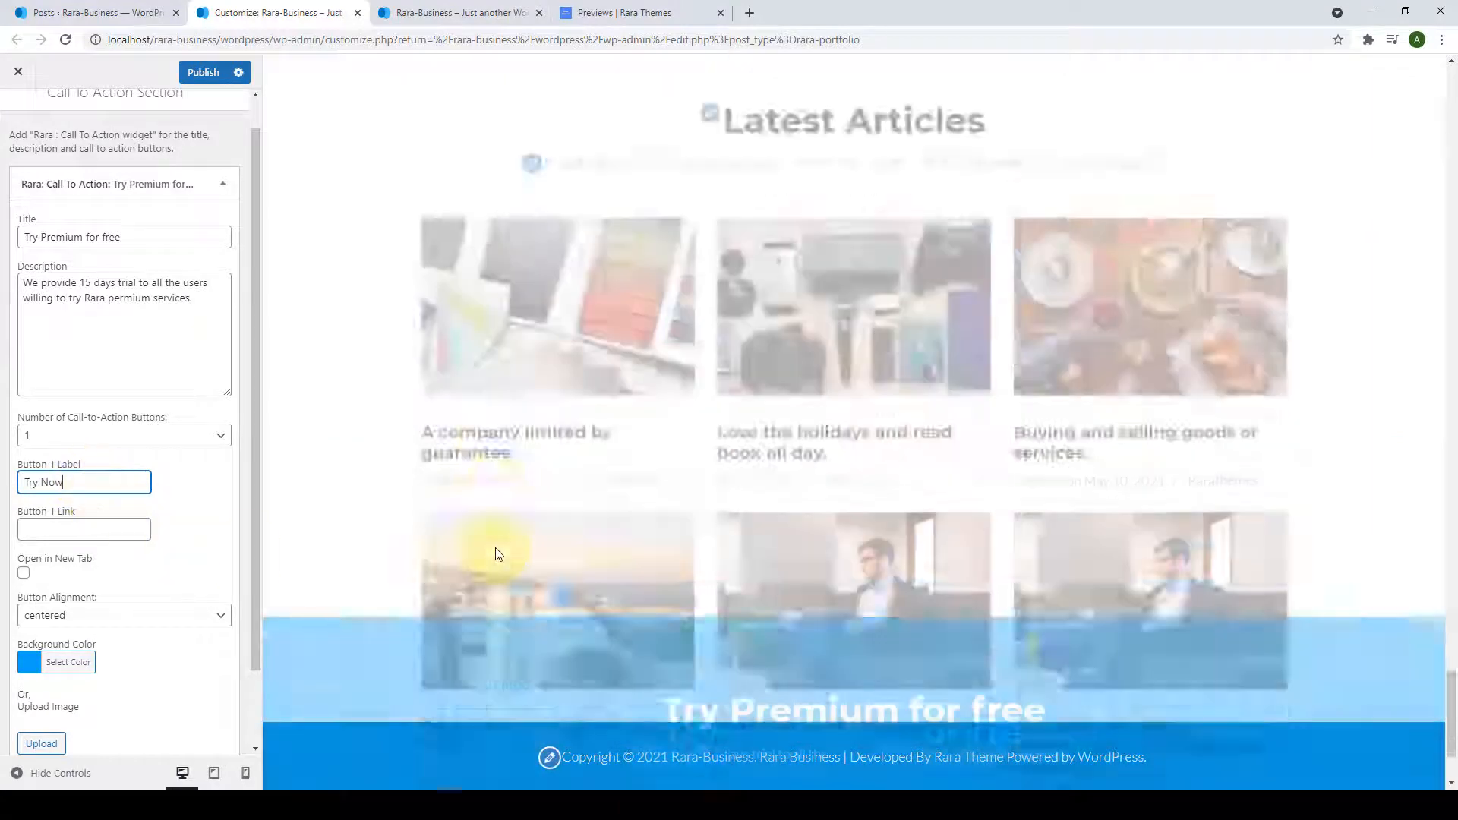
left_click(92, 531)
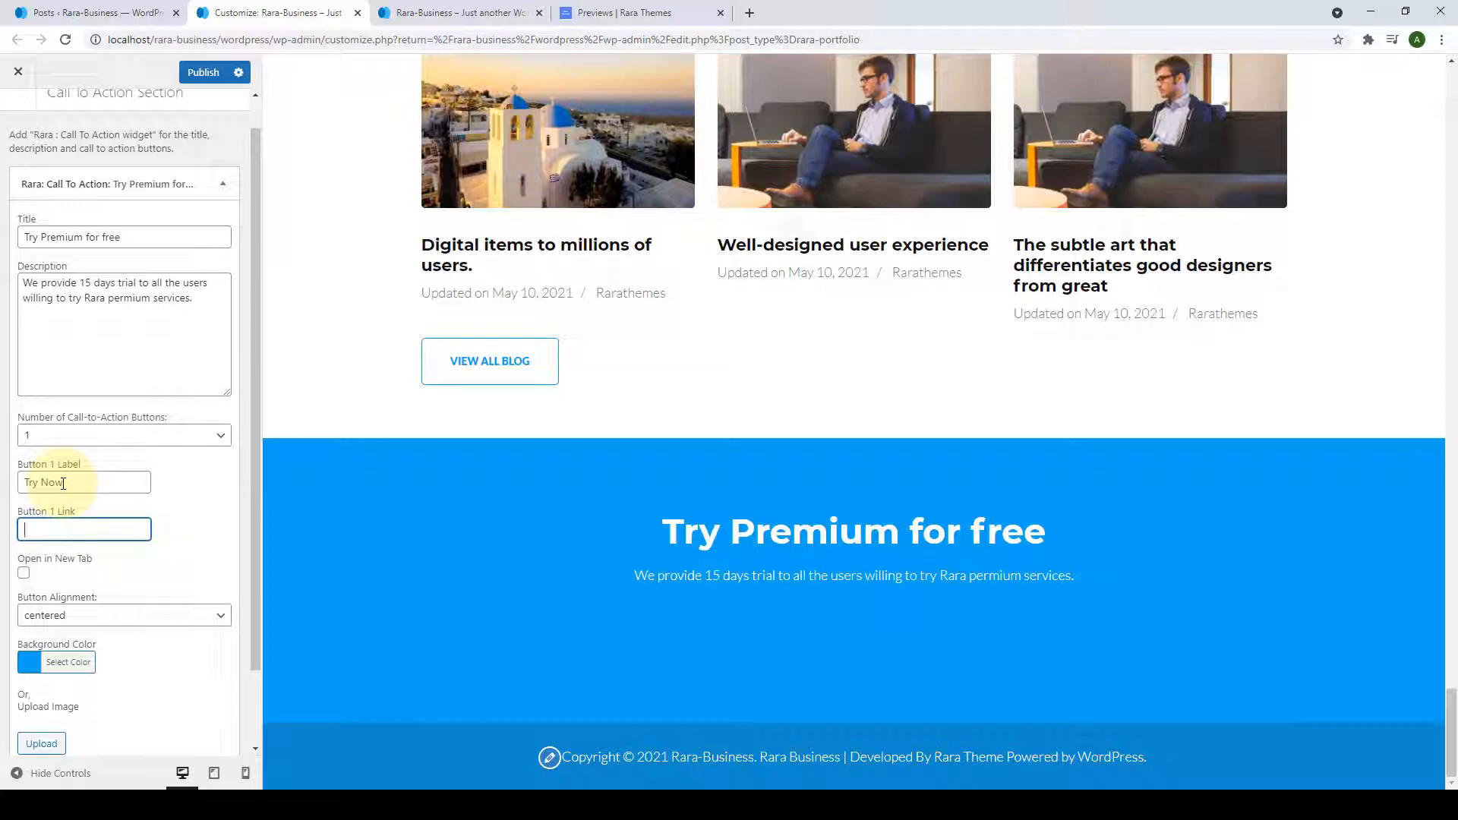
key("ctrl+v")
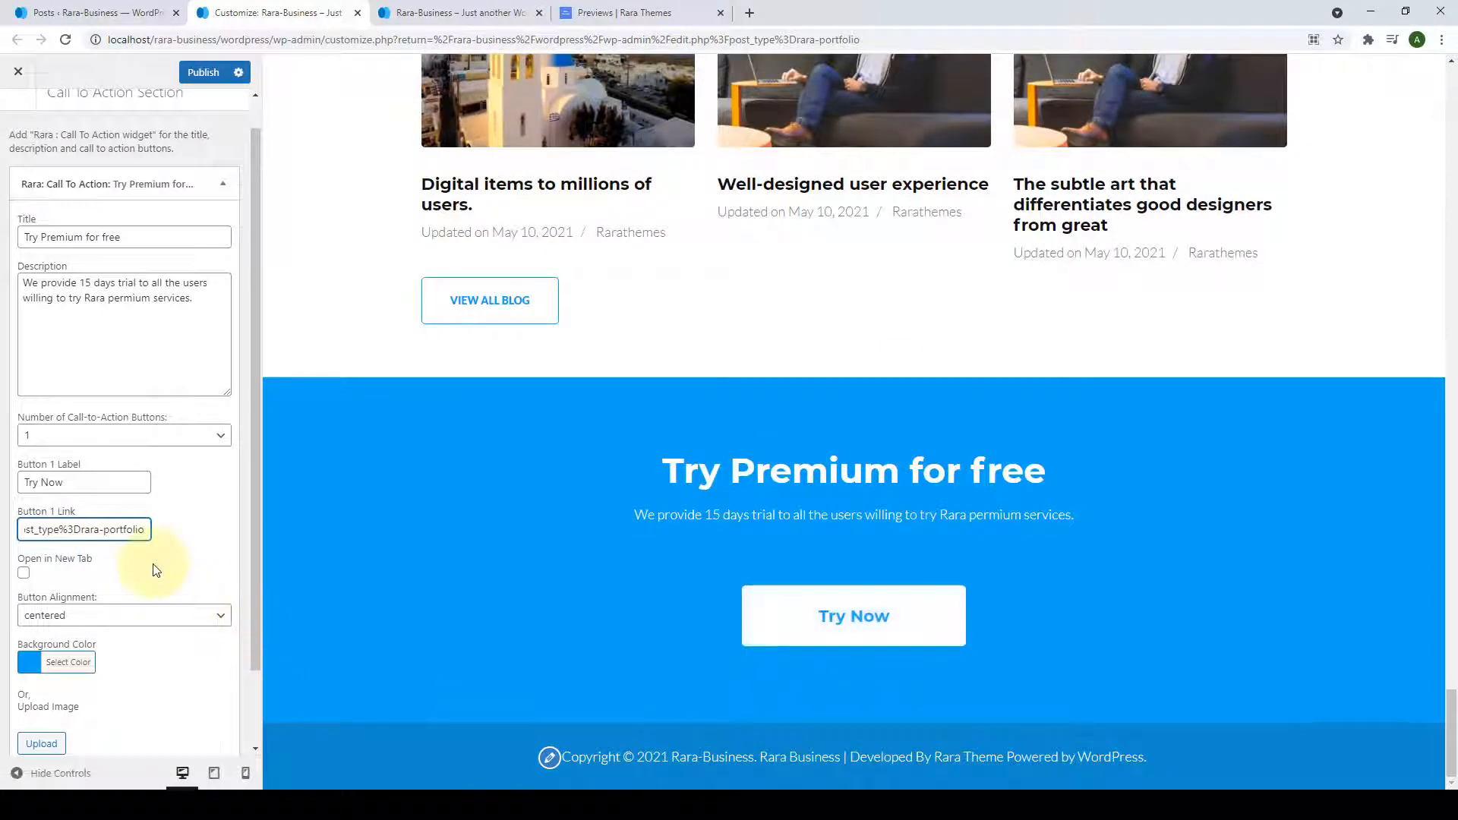
Try the right alignment for the call-to-action button and set it back to centered.
scroll(129, 547, "down", 2)
left_click(113, 527)
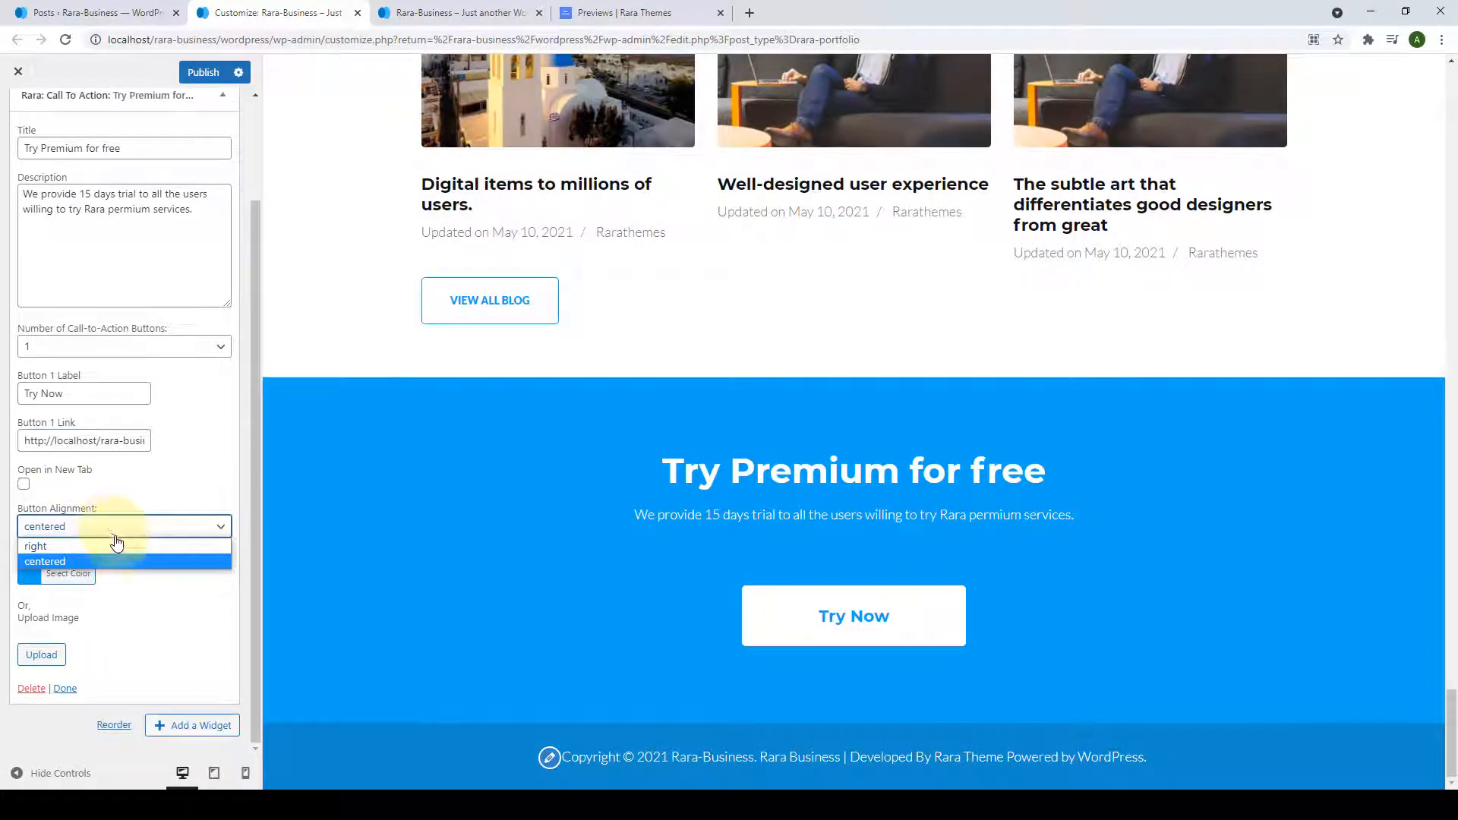
left_click(106, 547)
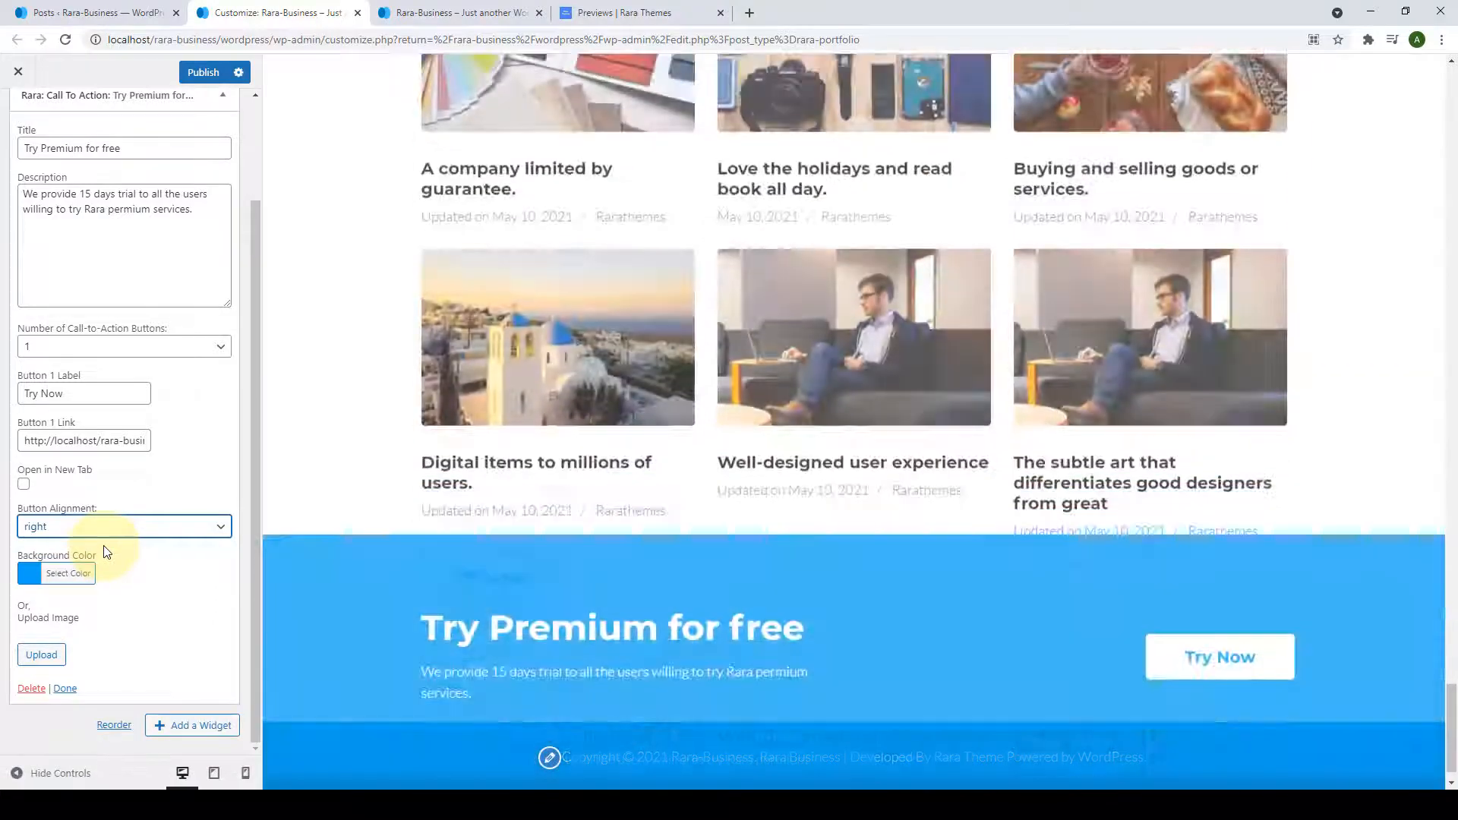
left_click(157, 527)
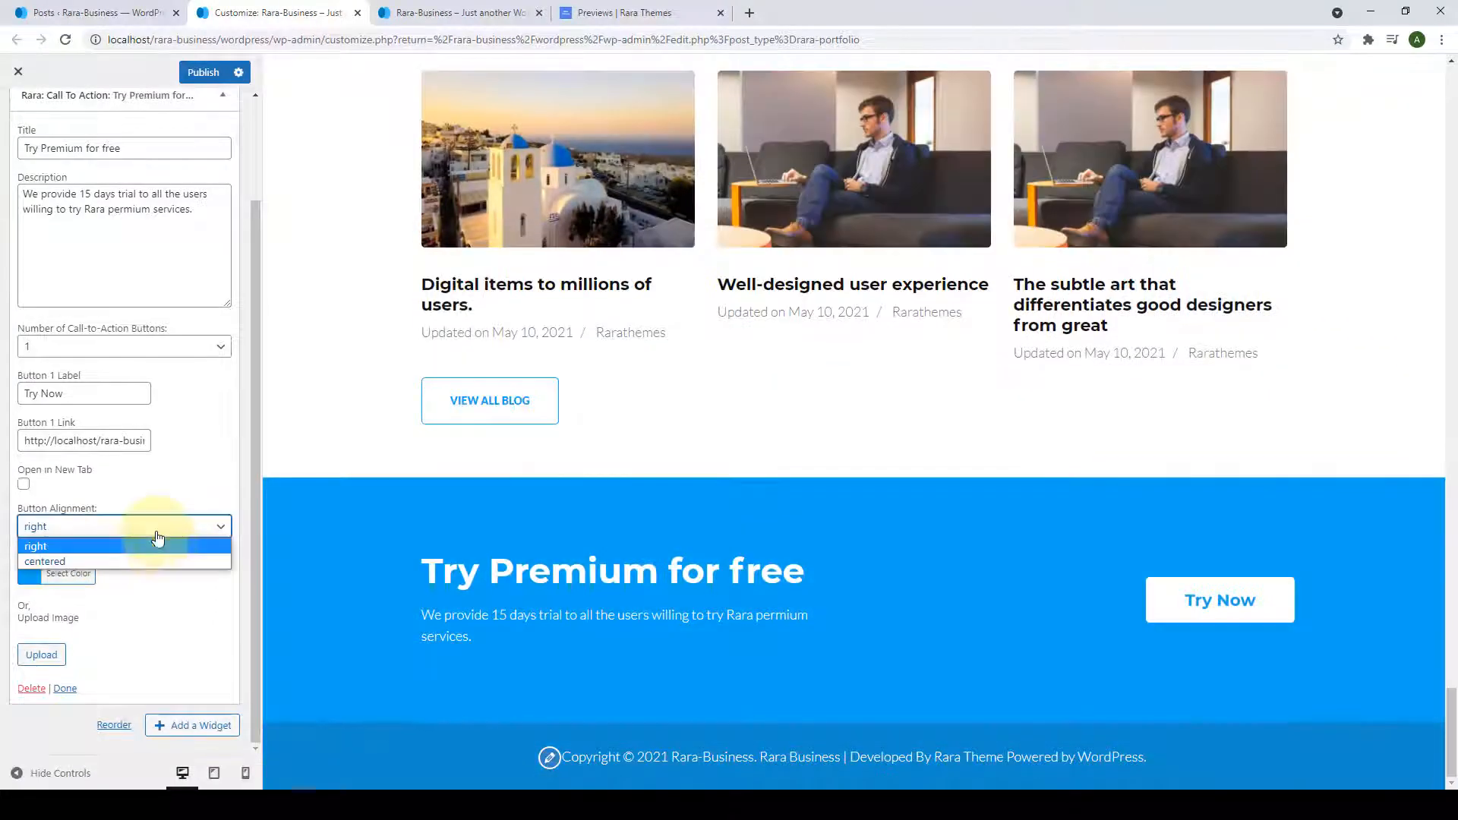
left_click(154, 562)
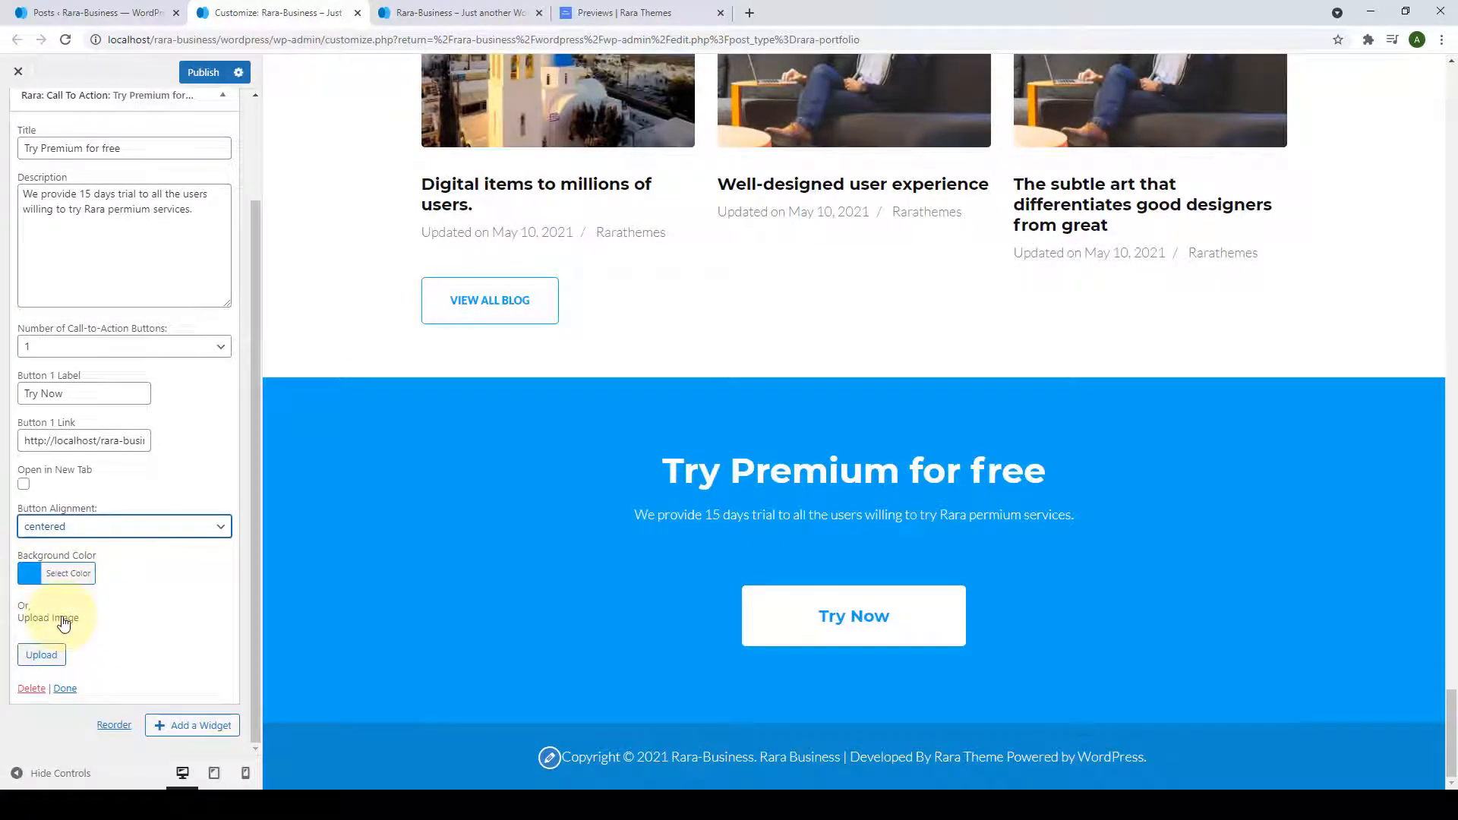
View the widget's image library without choosing a picture, try green and other background colors, and restore #0aa3f3.
left_click(58, 656)
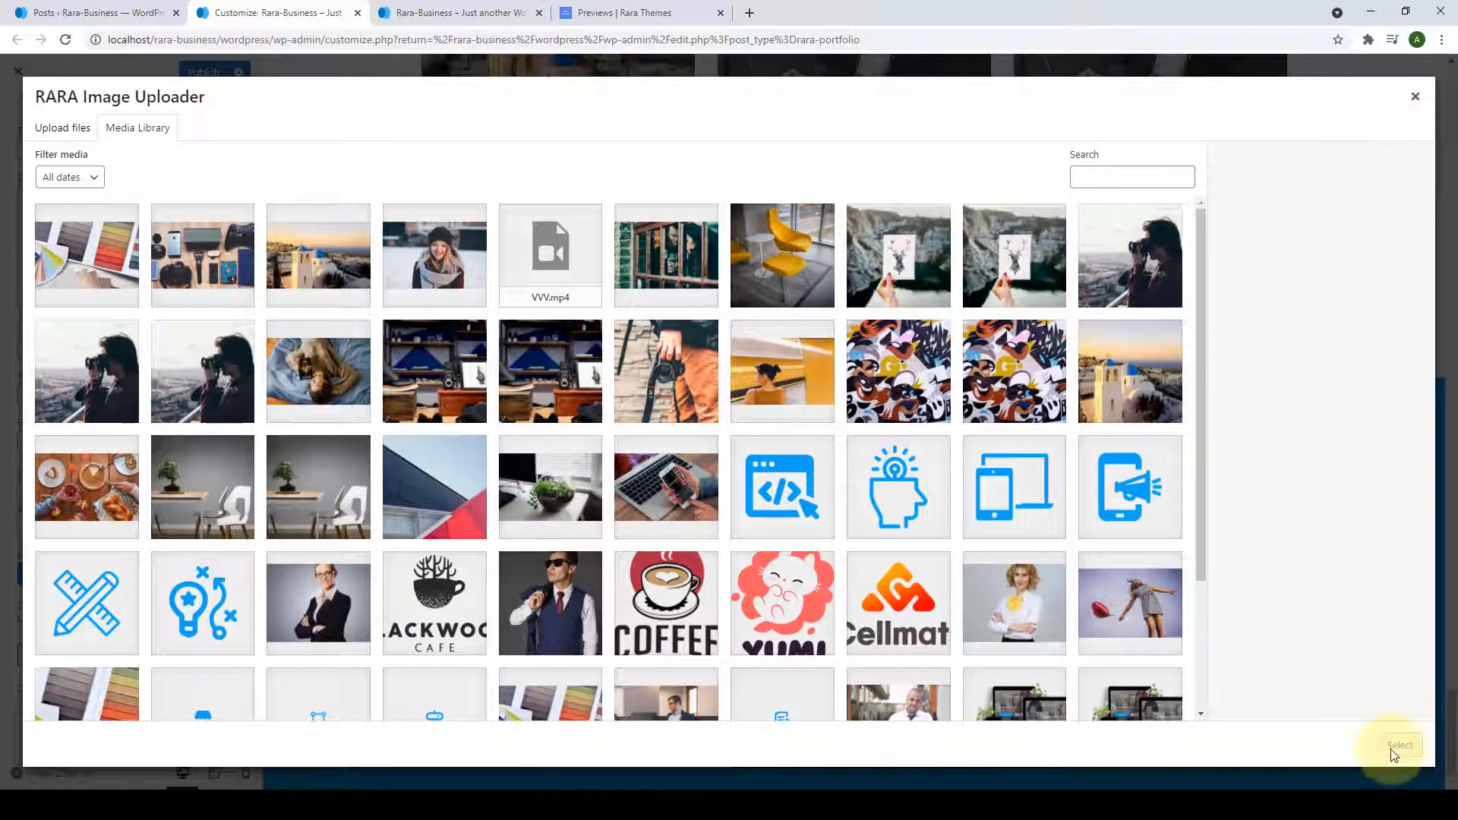
left_click(1413, 99)
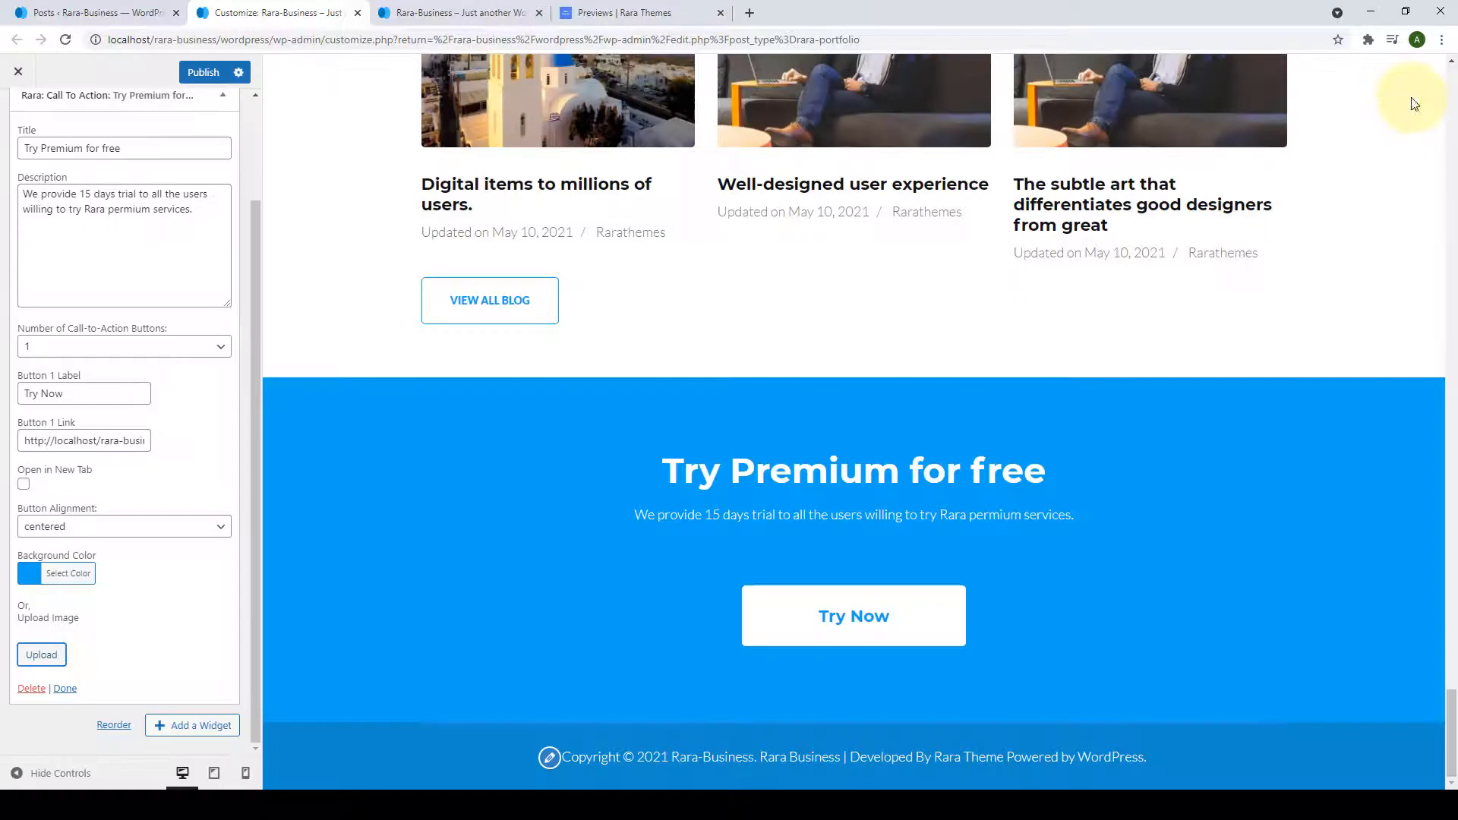
left_click(74, 585)
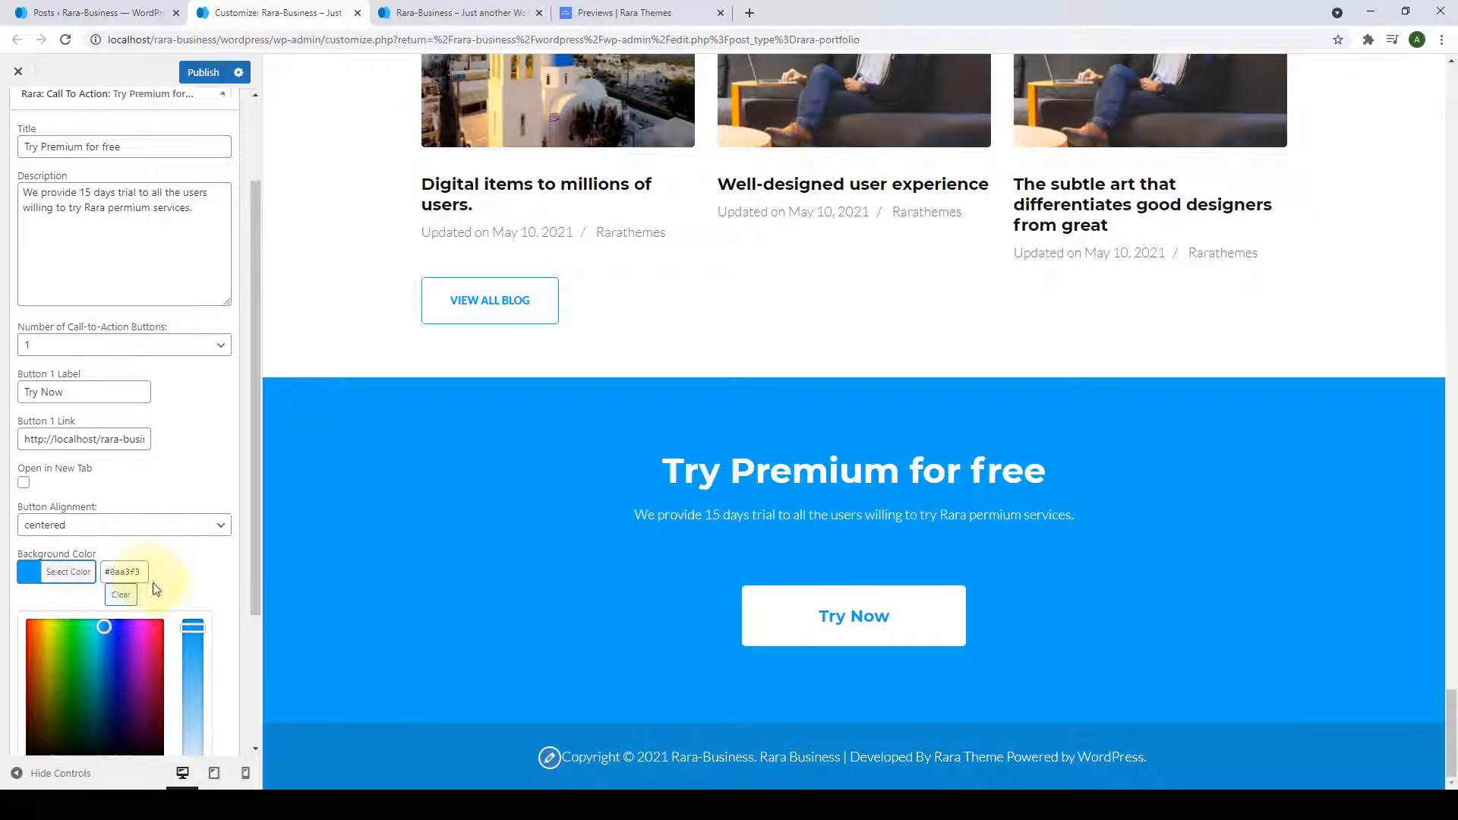
scroll(155, 590, "down", 3)
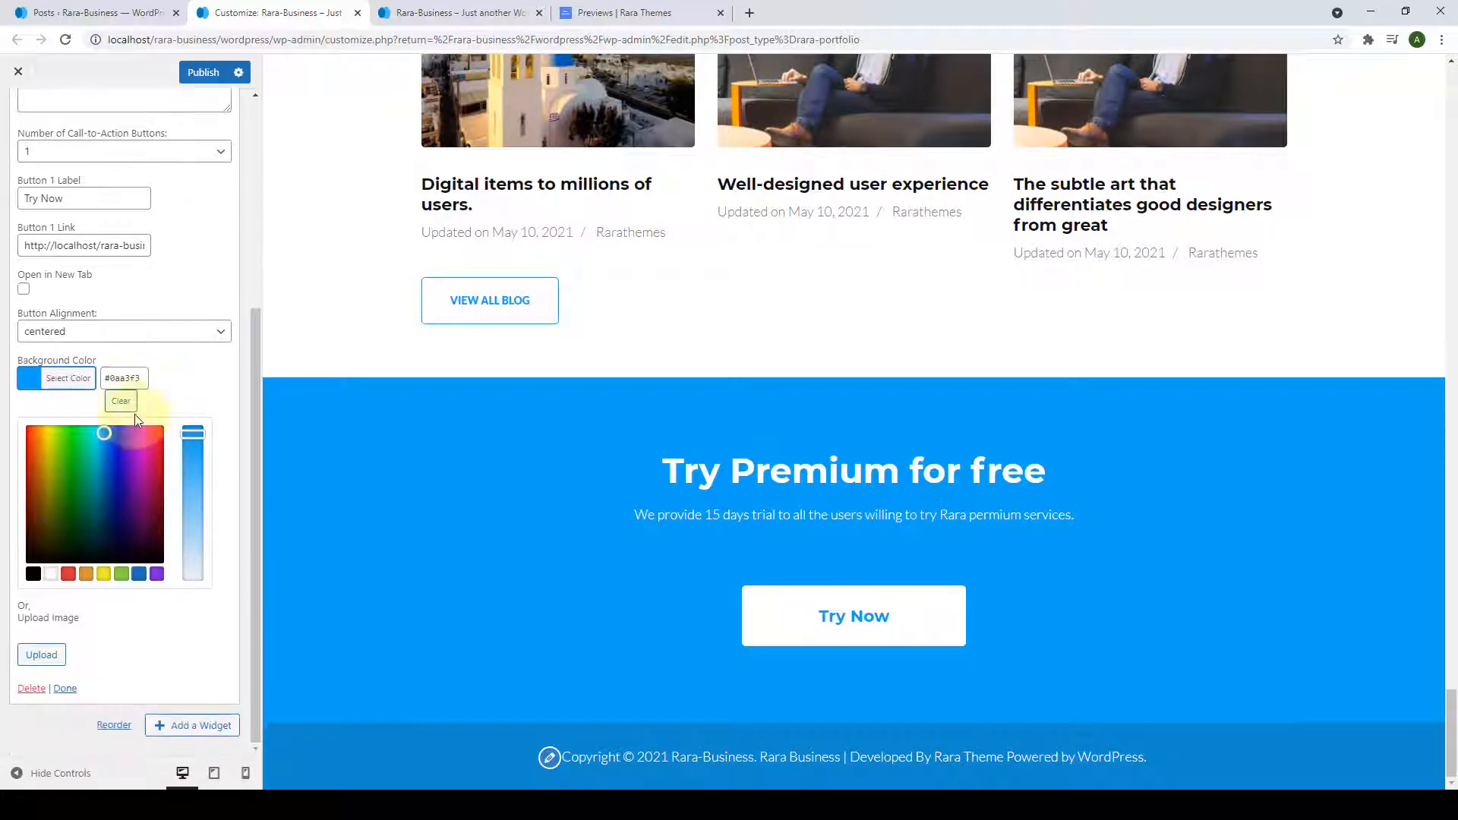
left_click(122, 574)
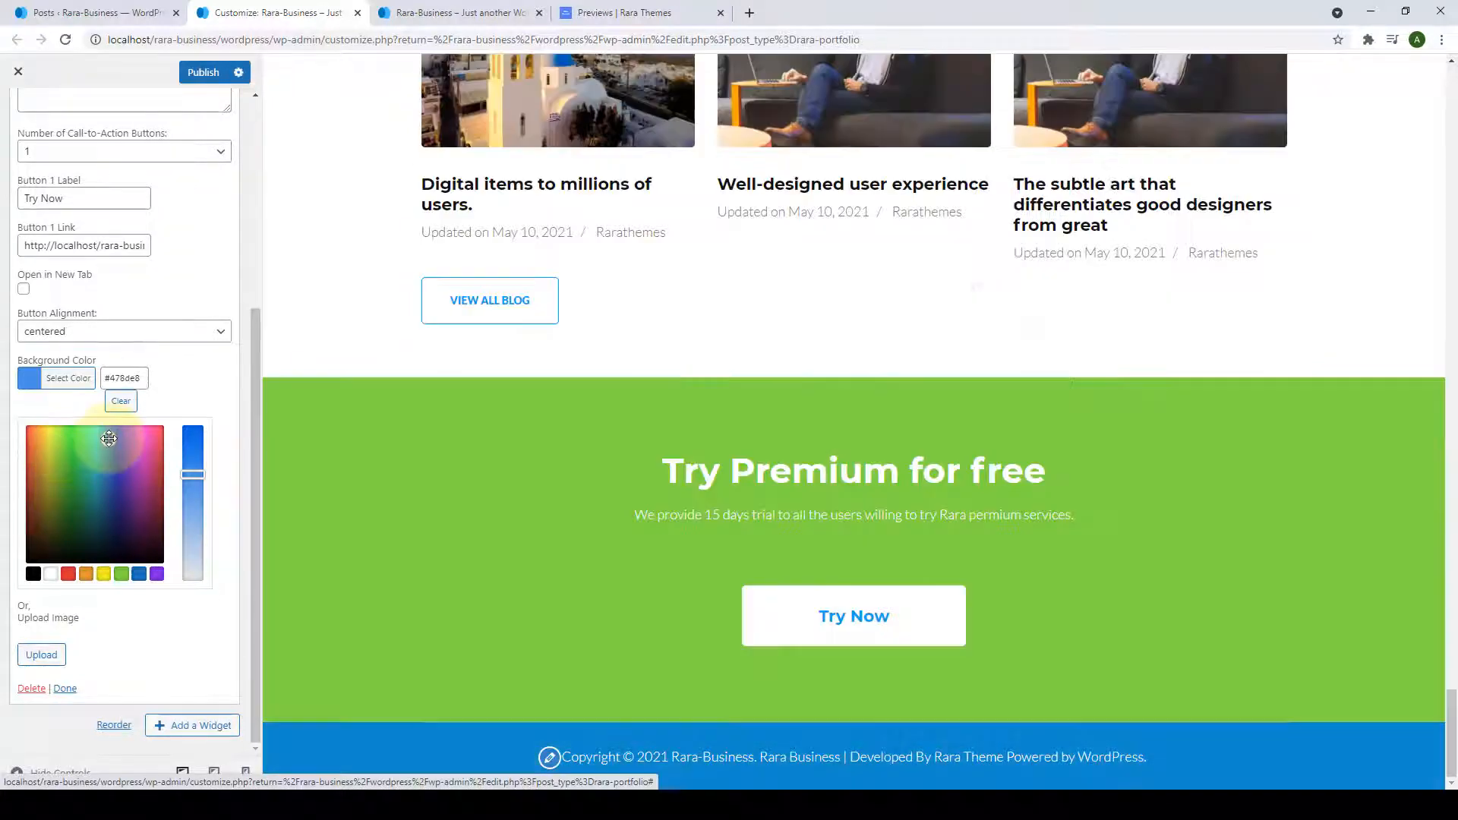
left_click(94, 437)
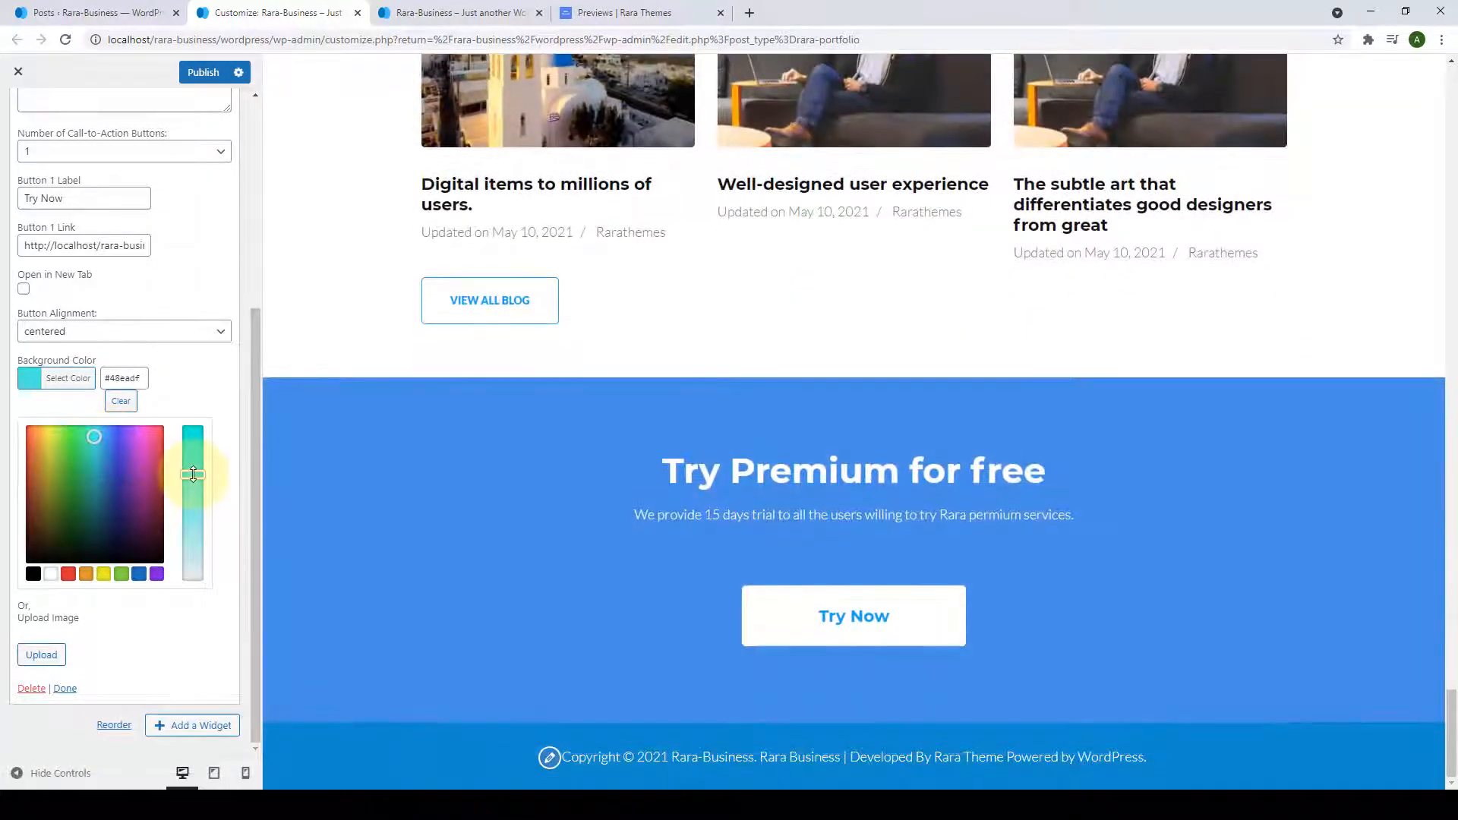
left_click_drag(193, 475, 194, 556)
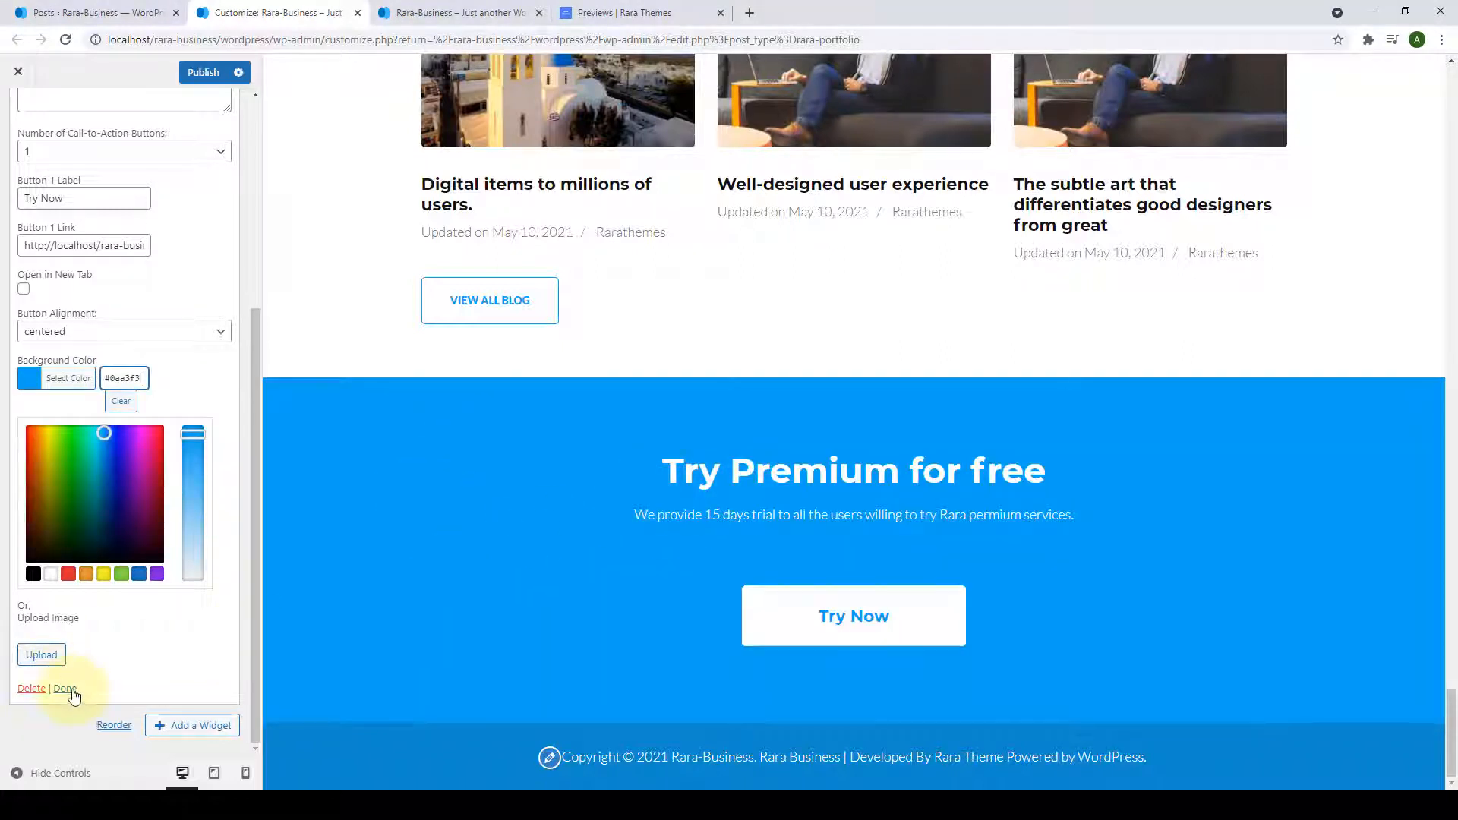
Publish the finished call-to-action widget and reload the live front page to check the section.
left_click(66, 688)
left_click(204, 73)
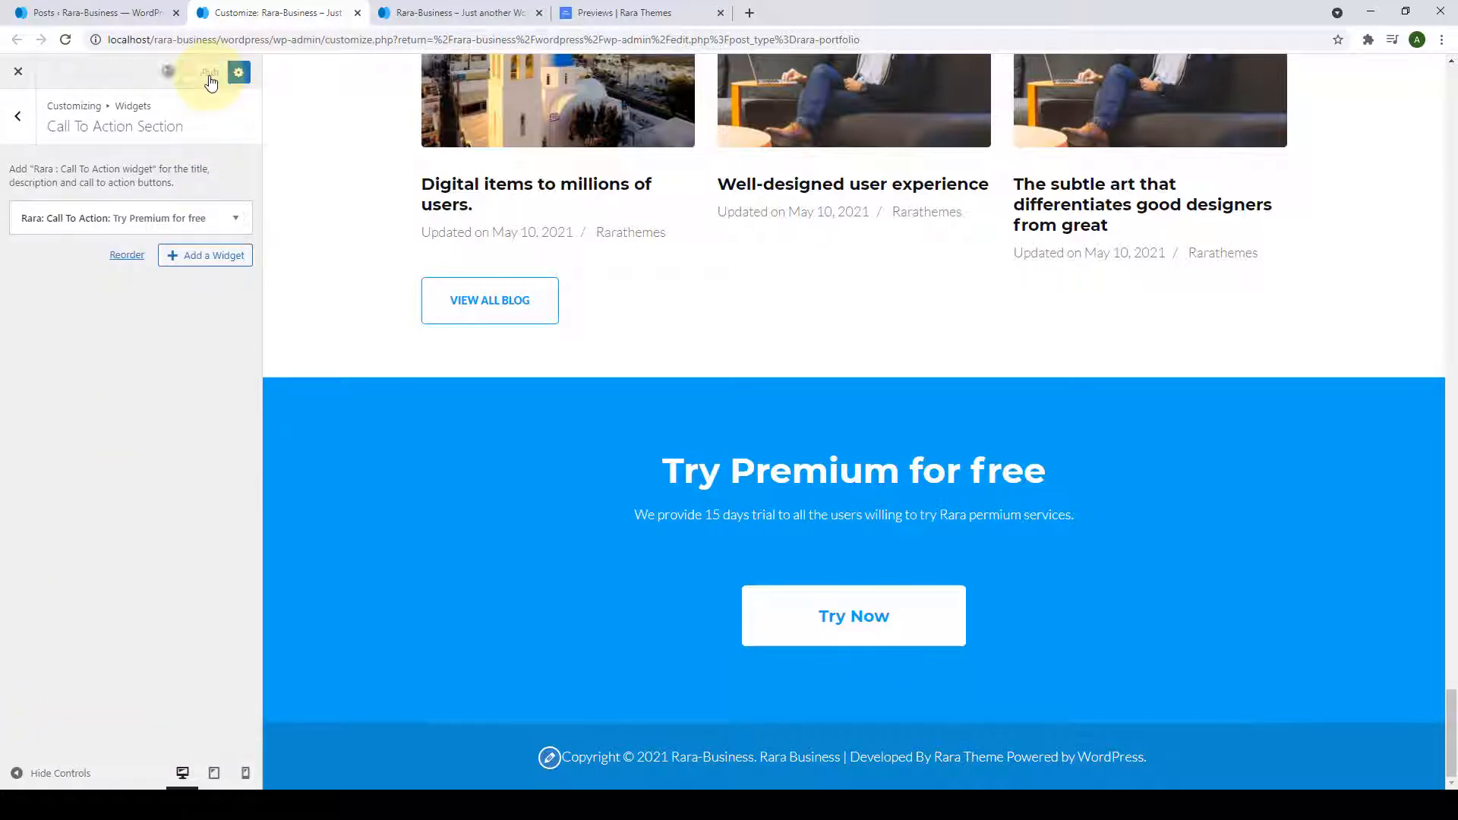
left_click(430, 10)
scroll(791, 299, "down", 1)
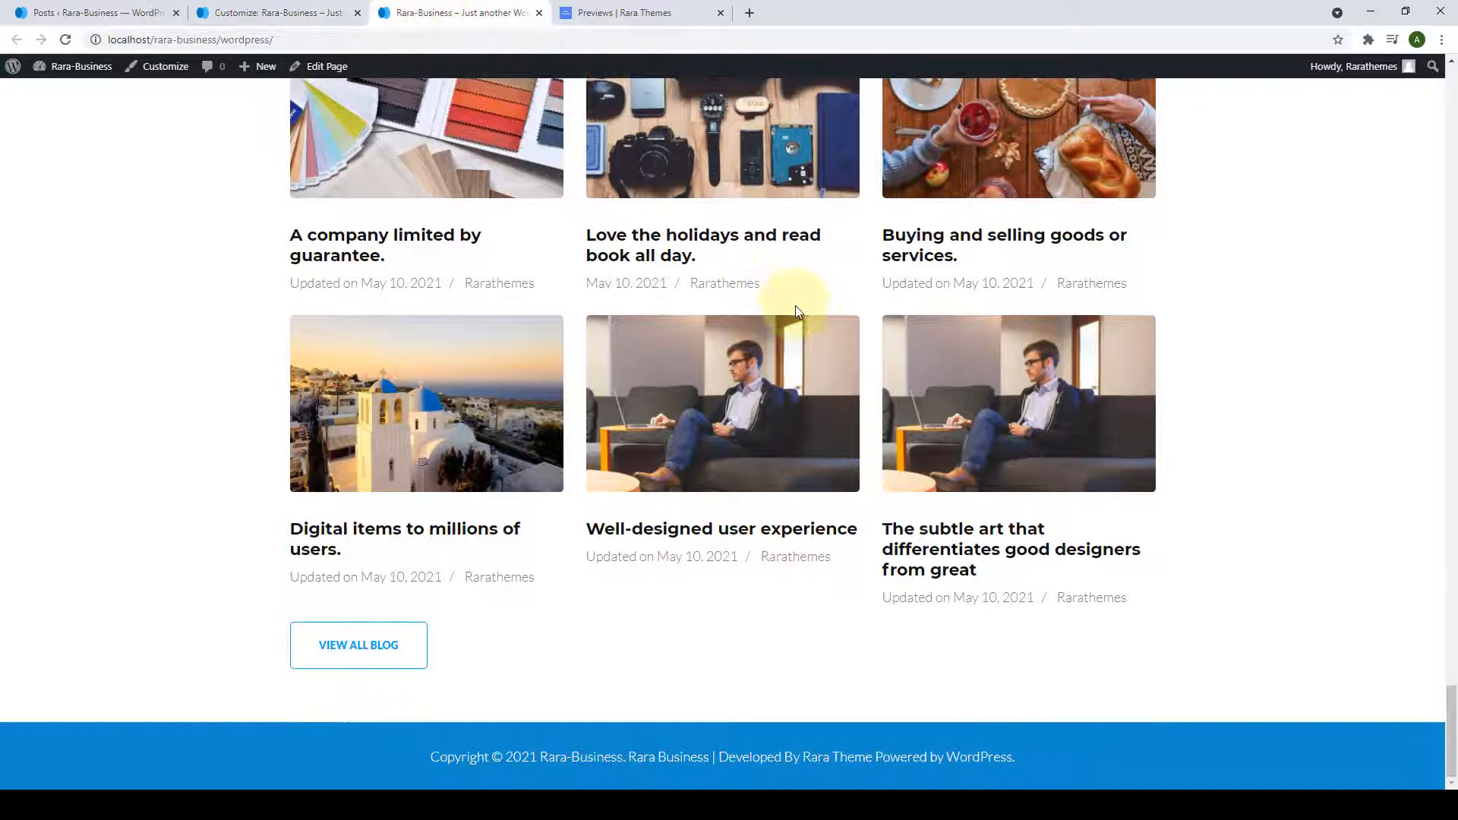
left_click(61, 39)
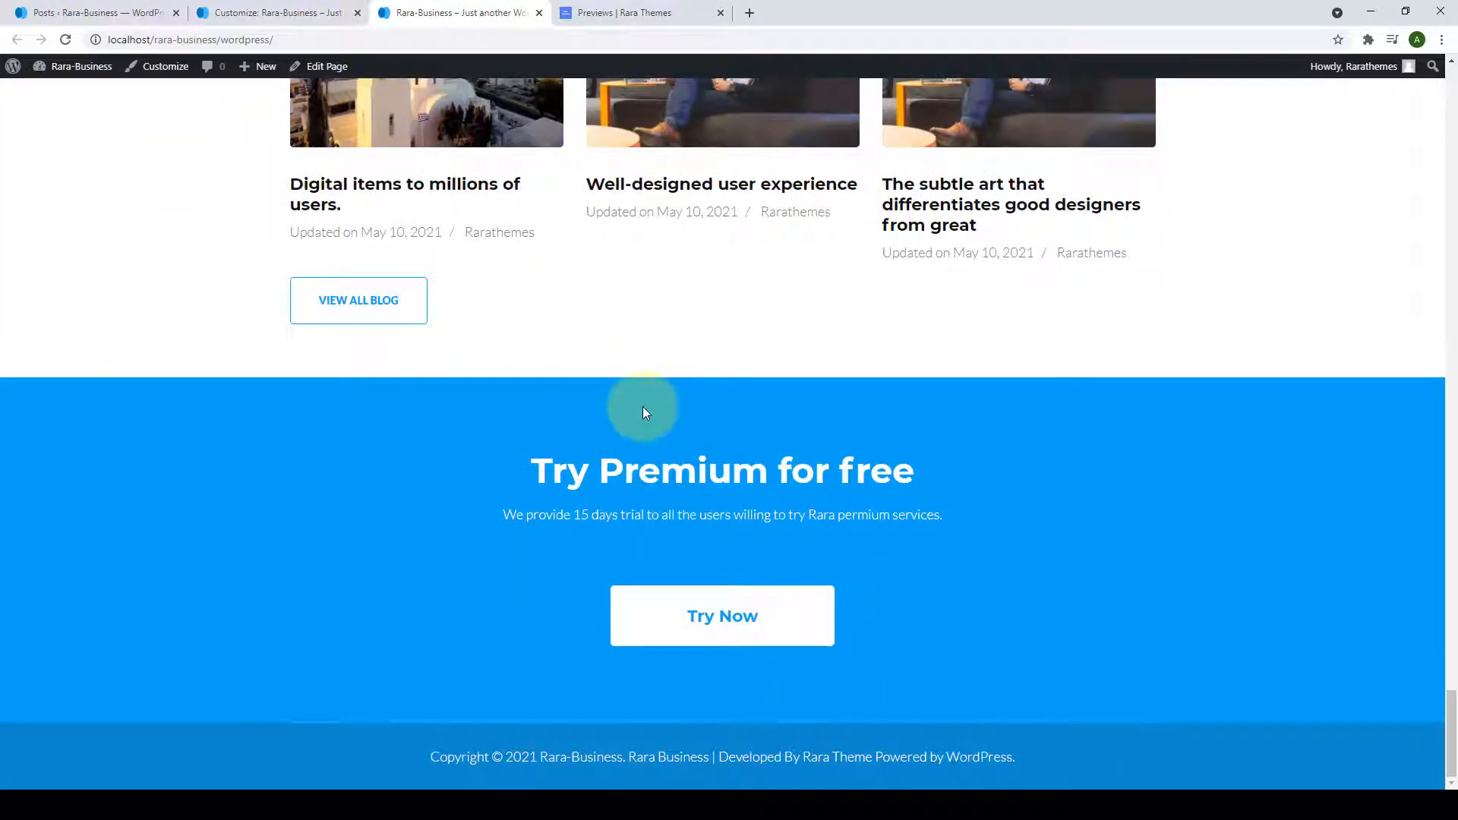
Return to the Customizer and add a Text widget to the front page's FAQs Section.
left_click(328, 12)
left_click(15, 123)
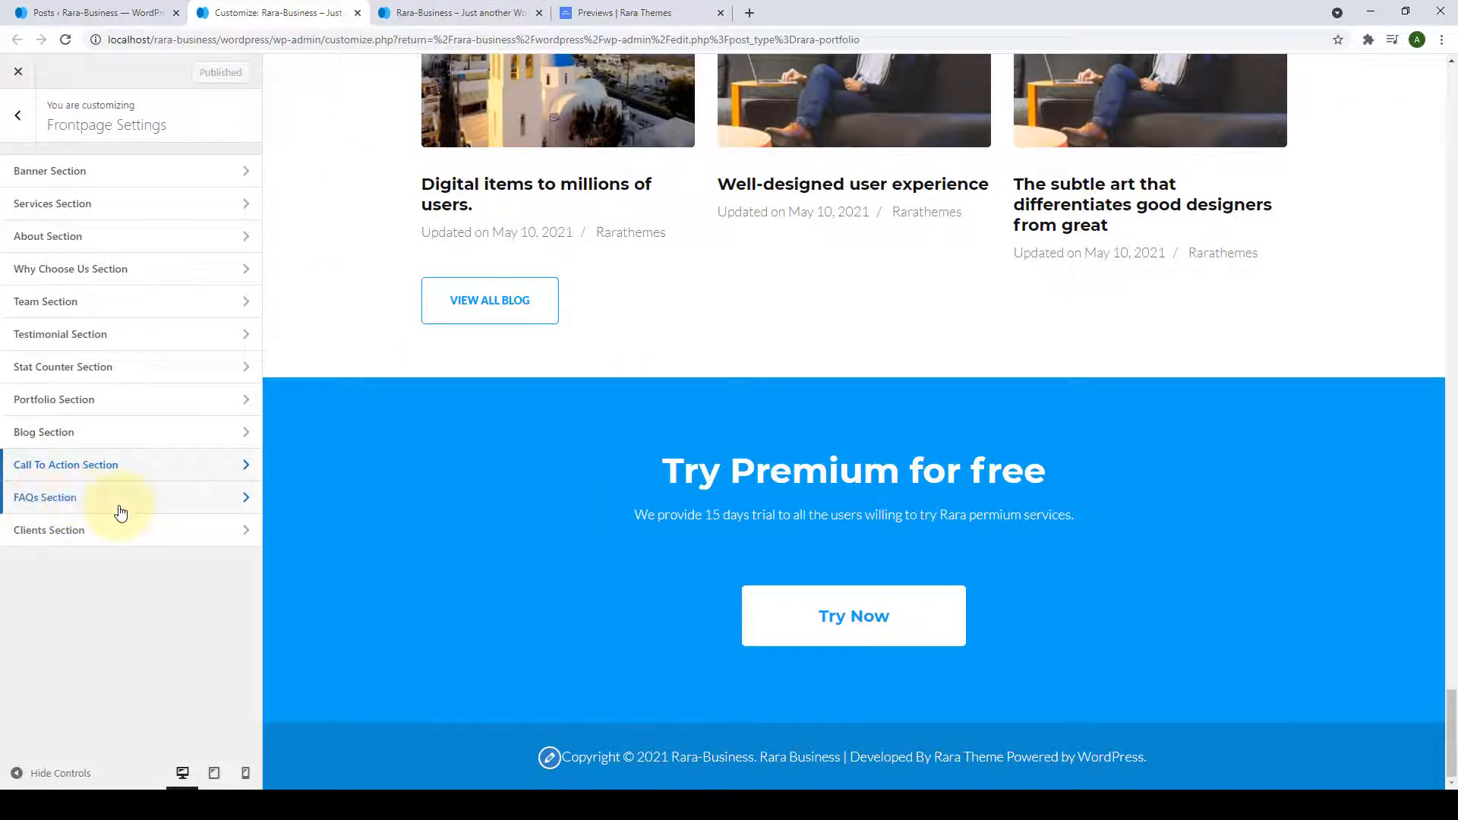
left_click(163, 510)
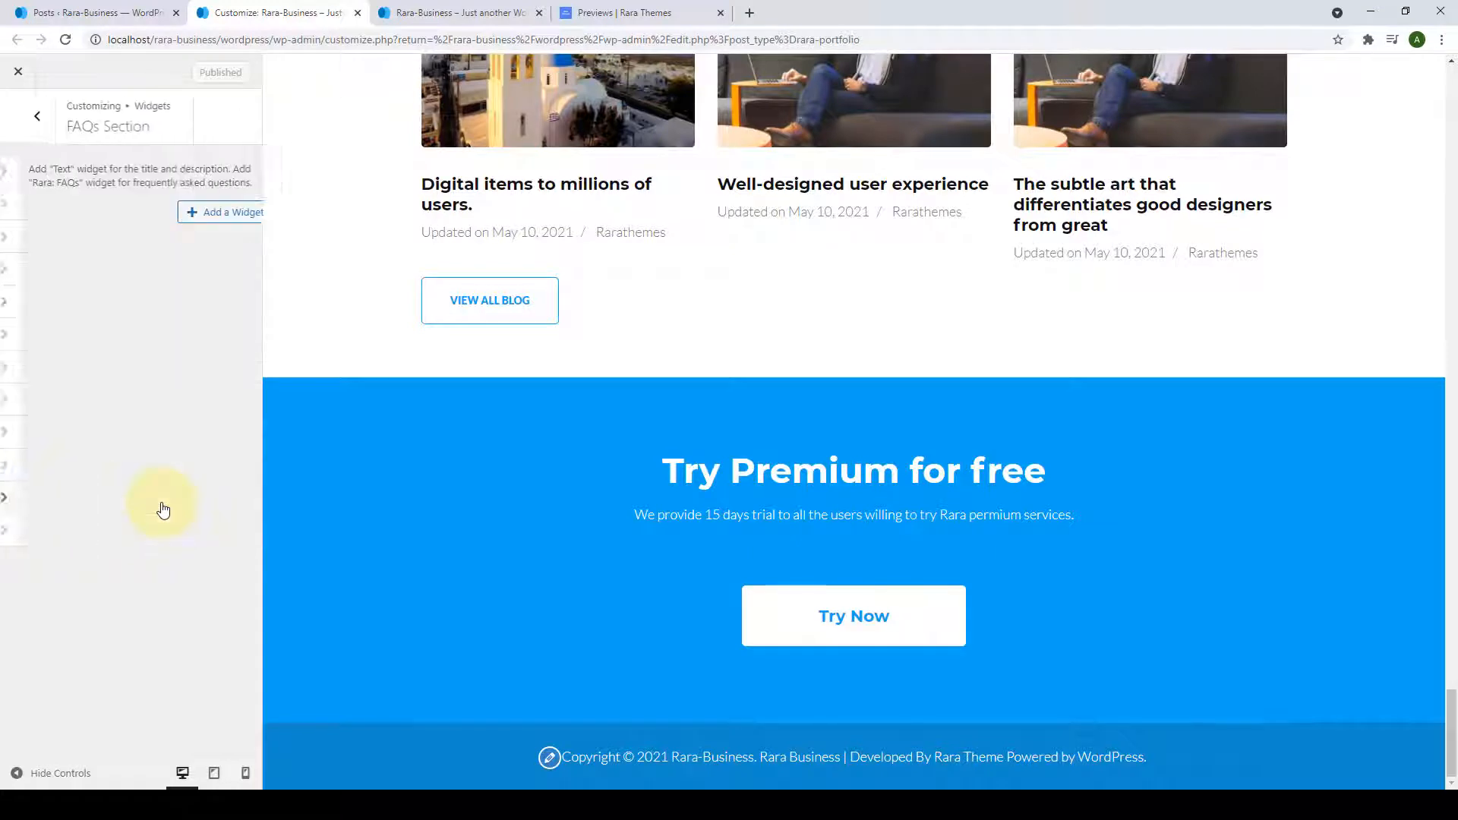
left_click(171, 216)
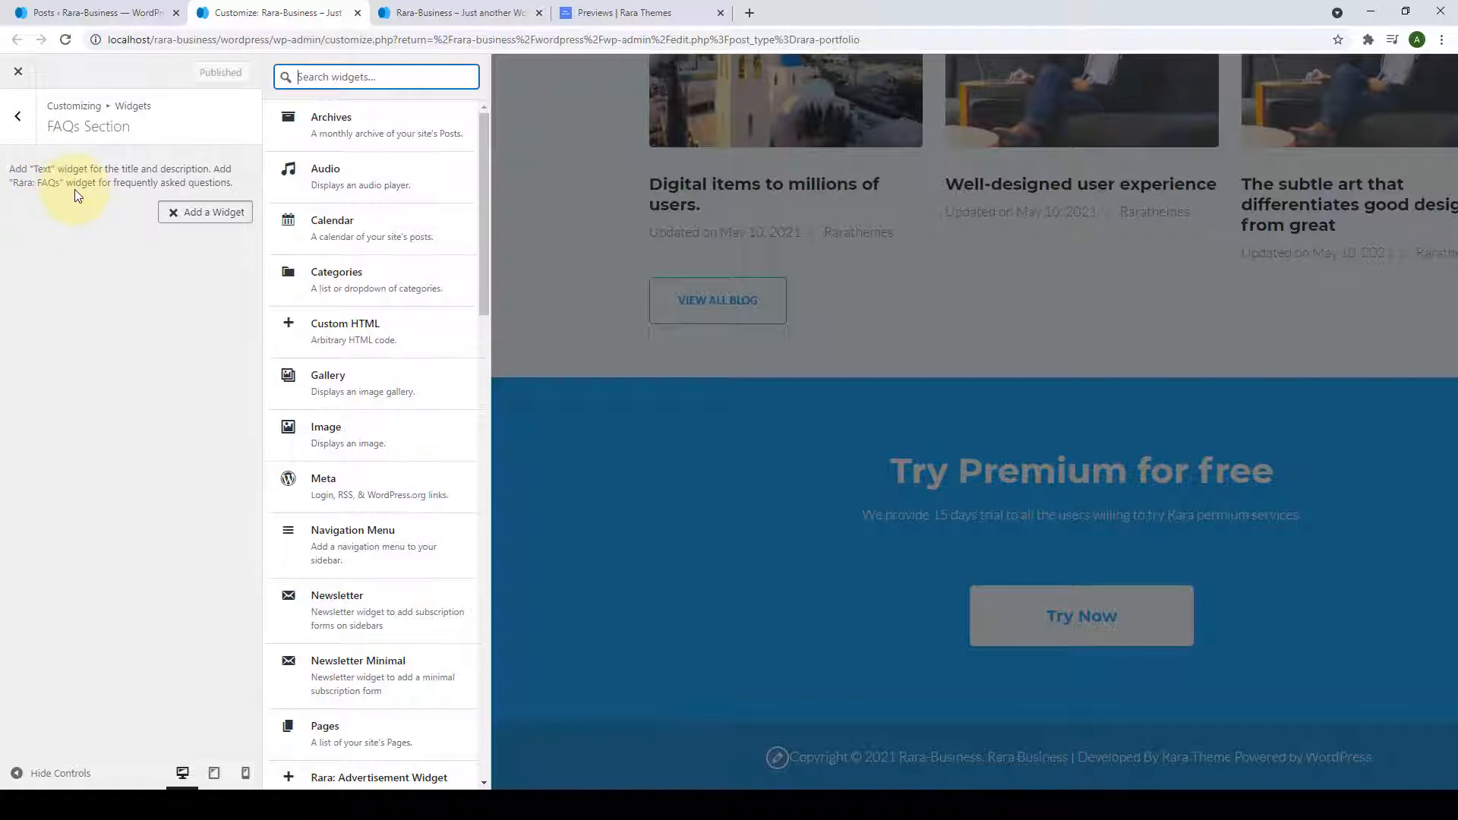
type("text")
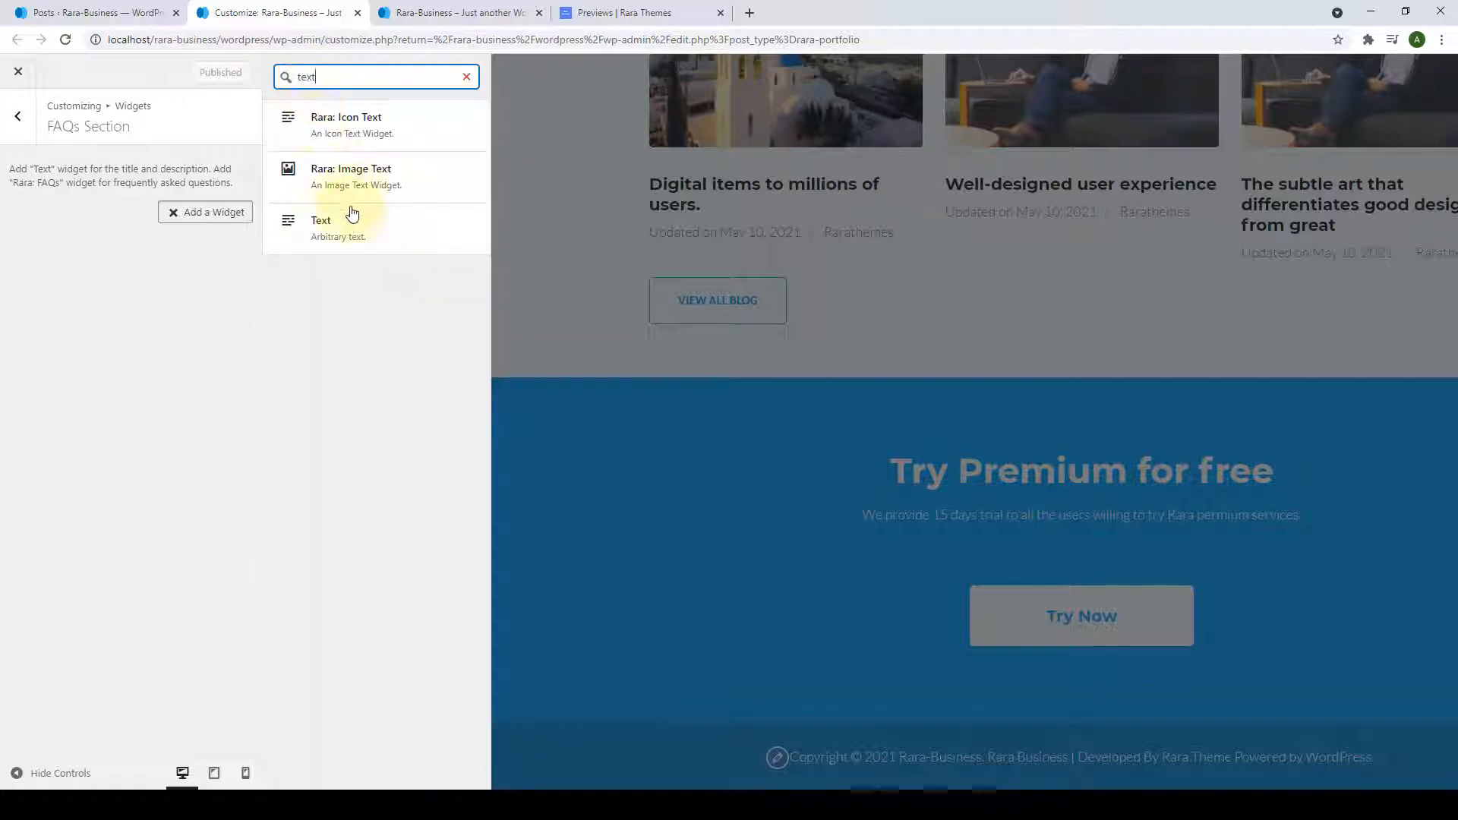
left_click(352, 220)
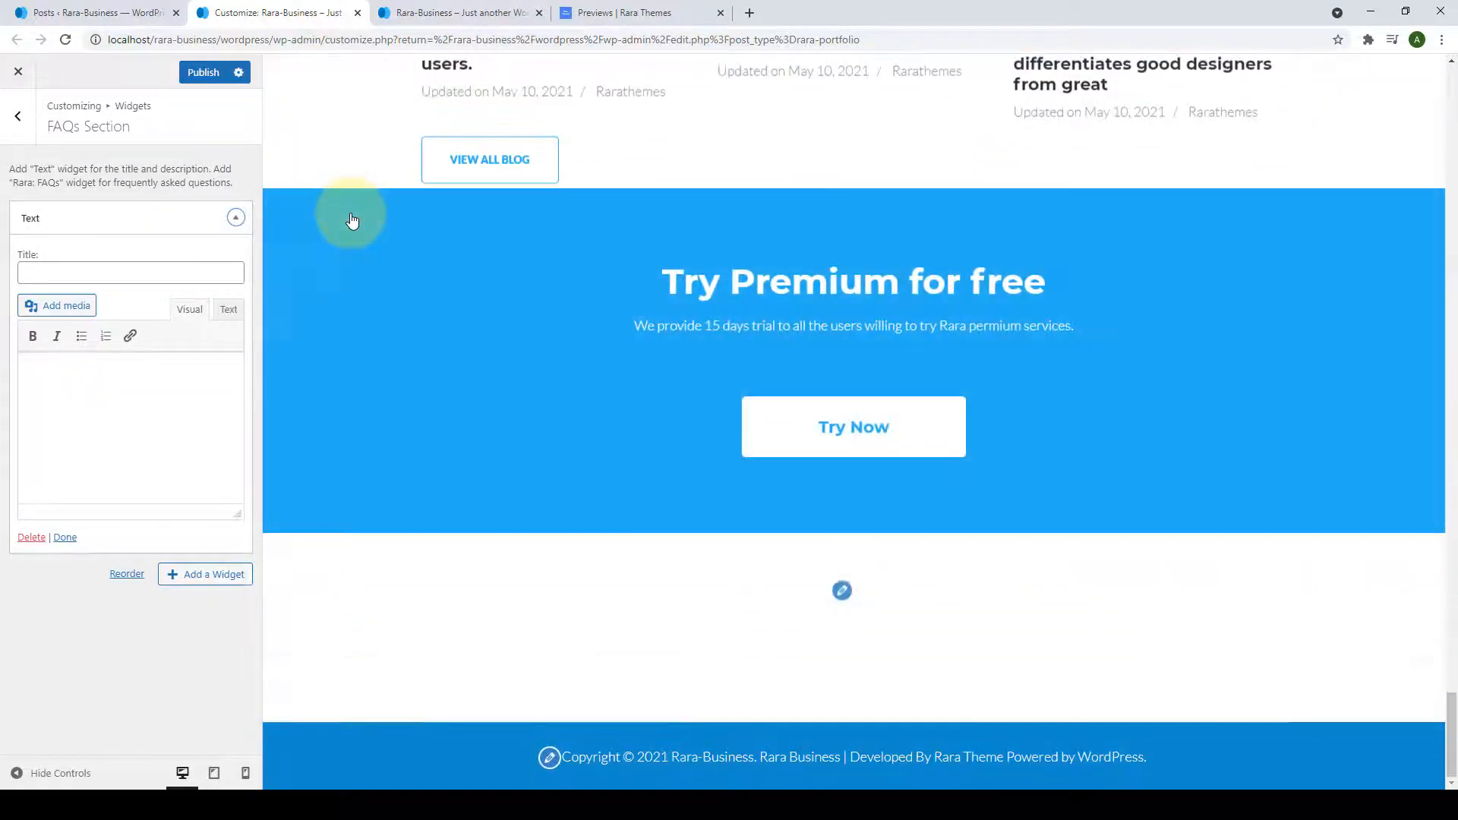
Title the Text widget "FAQs" and paste the description beginning "Frequently asked questions or Questions and Answers are listed questions and answers".
left_click(139, 281)
type("FAQs")
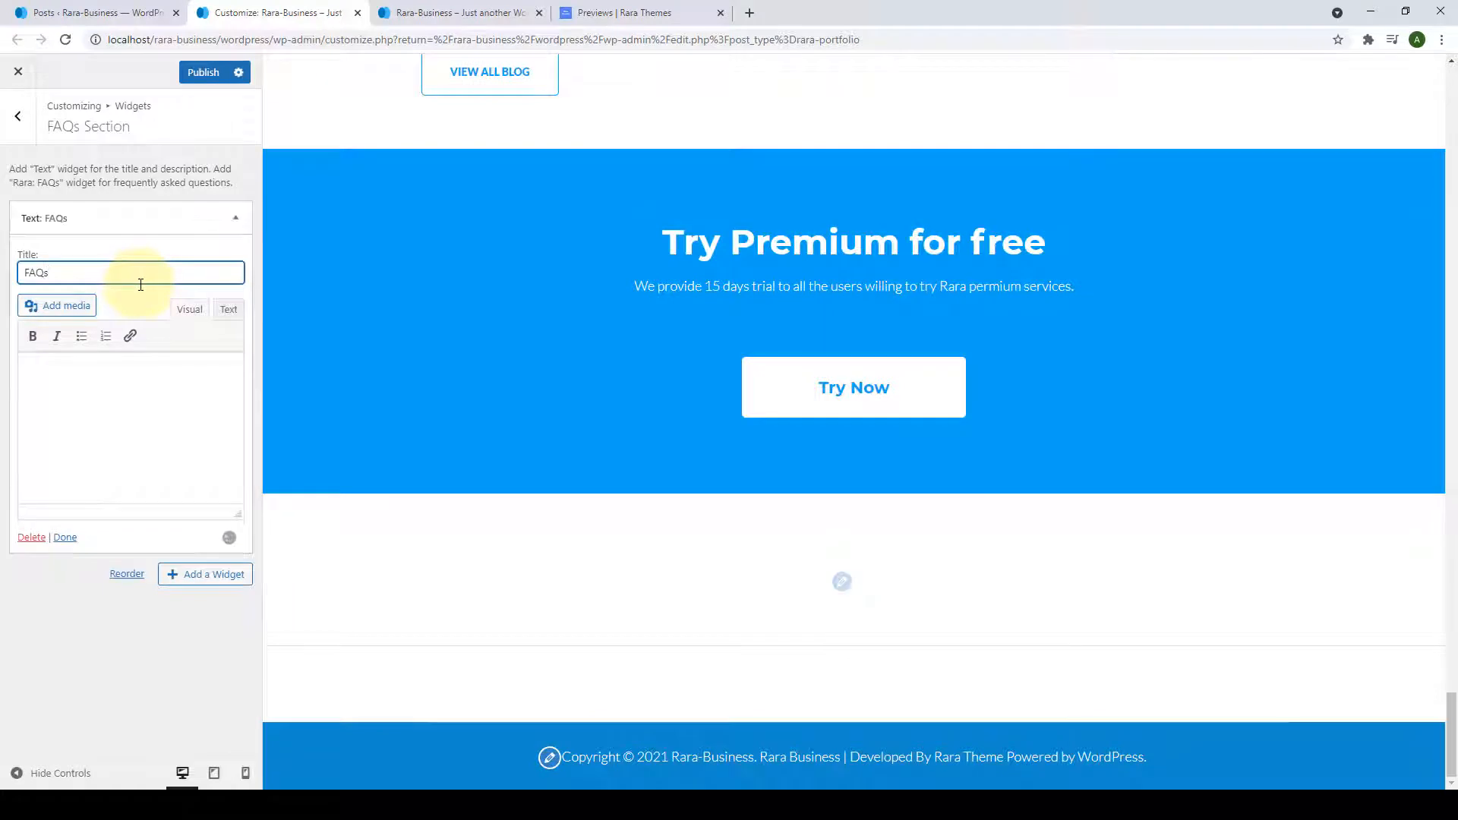
left_click(160, 406)
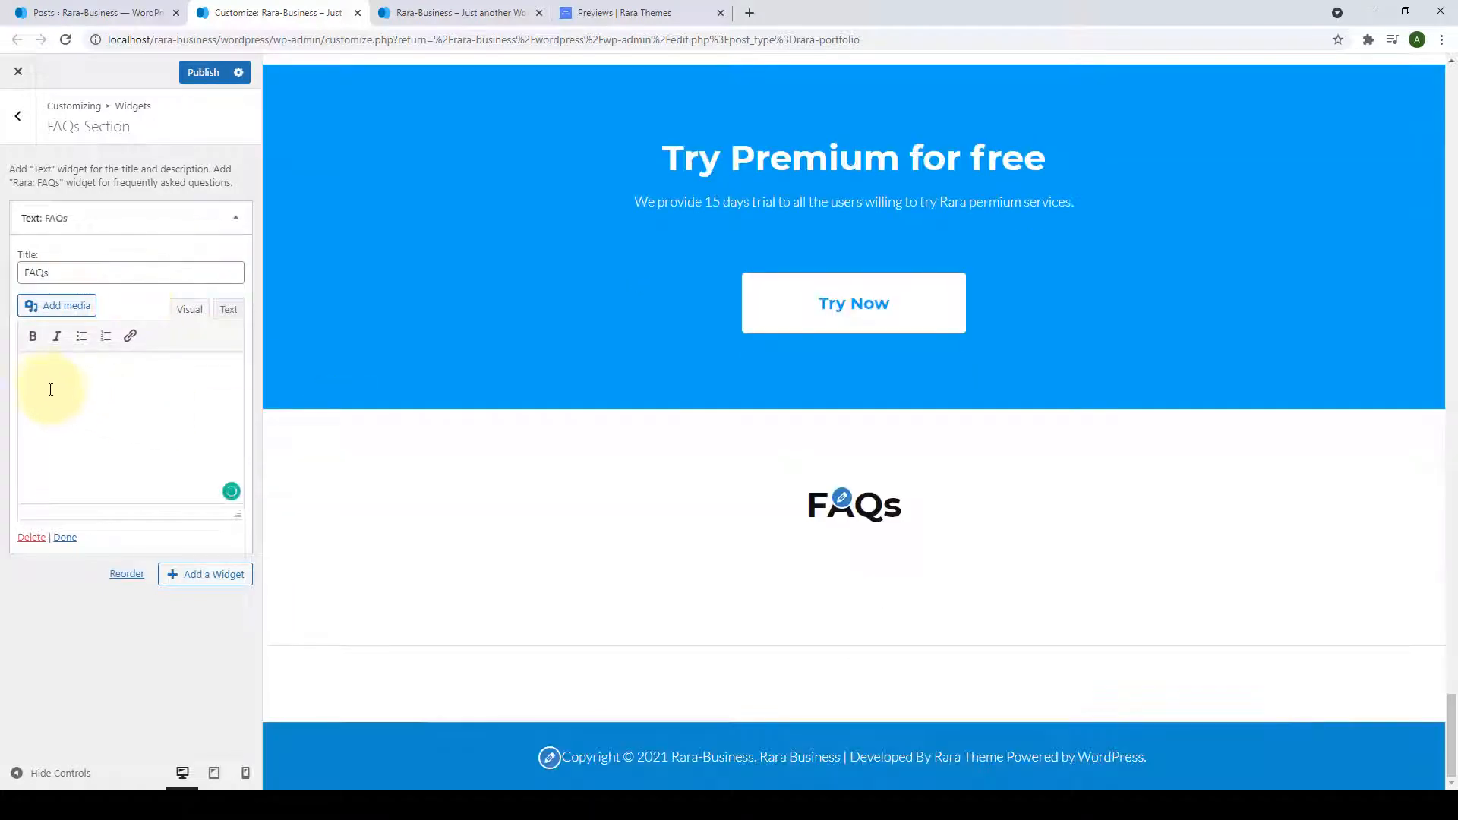
key("ctrl+v")
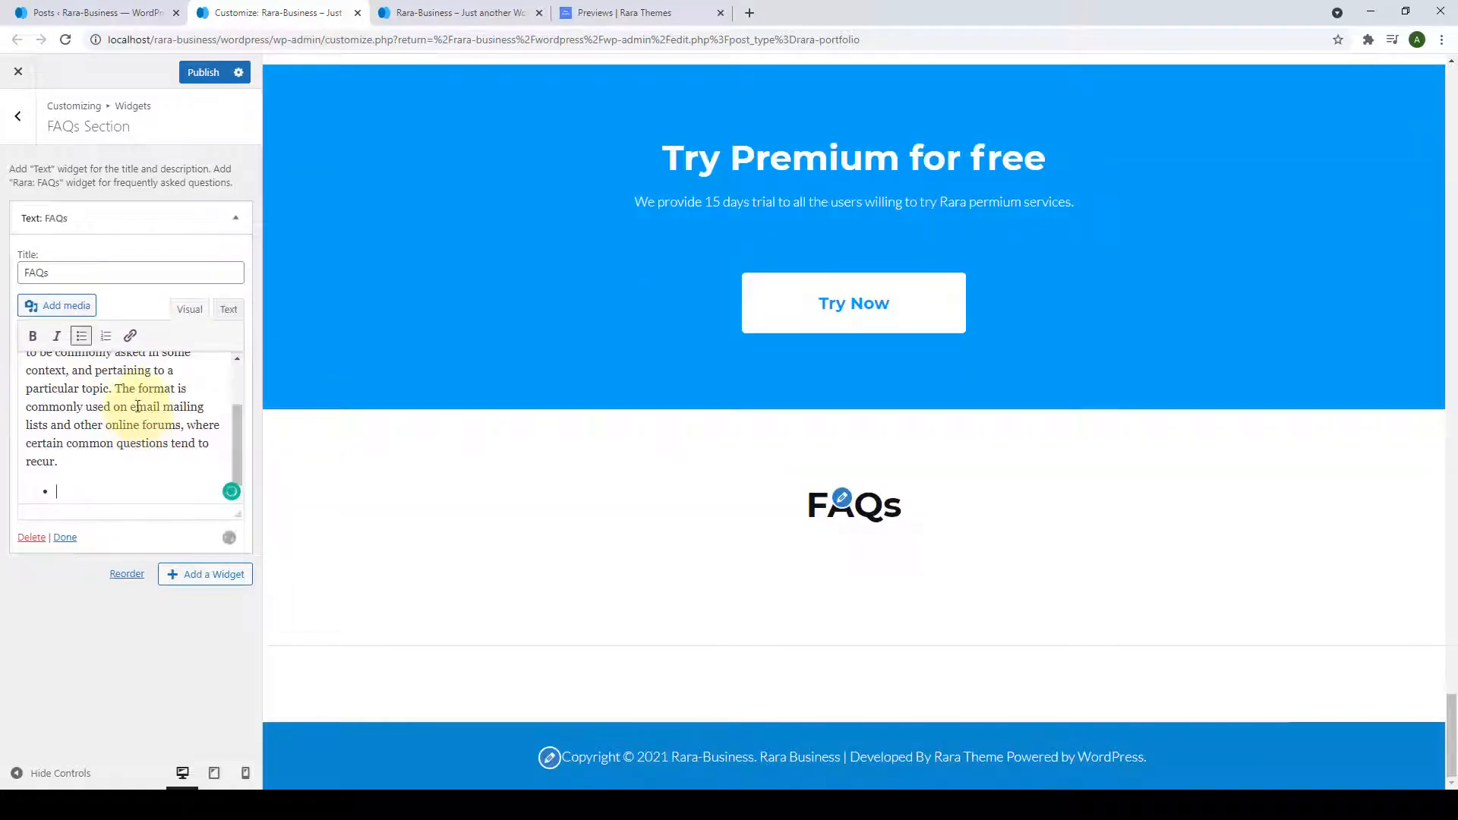
scroll(137, 406, "up", 2)
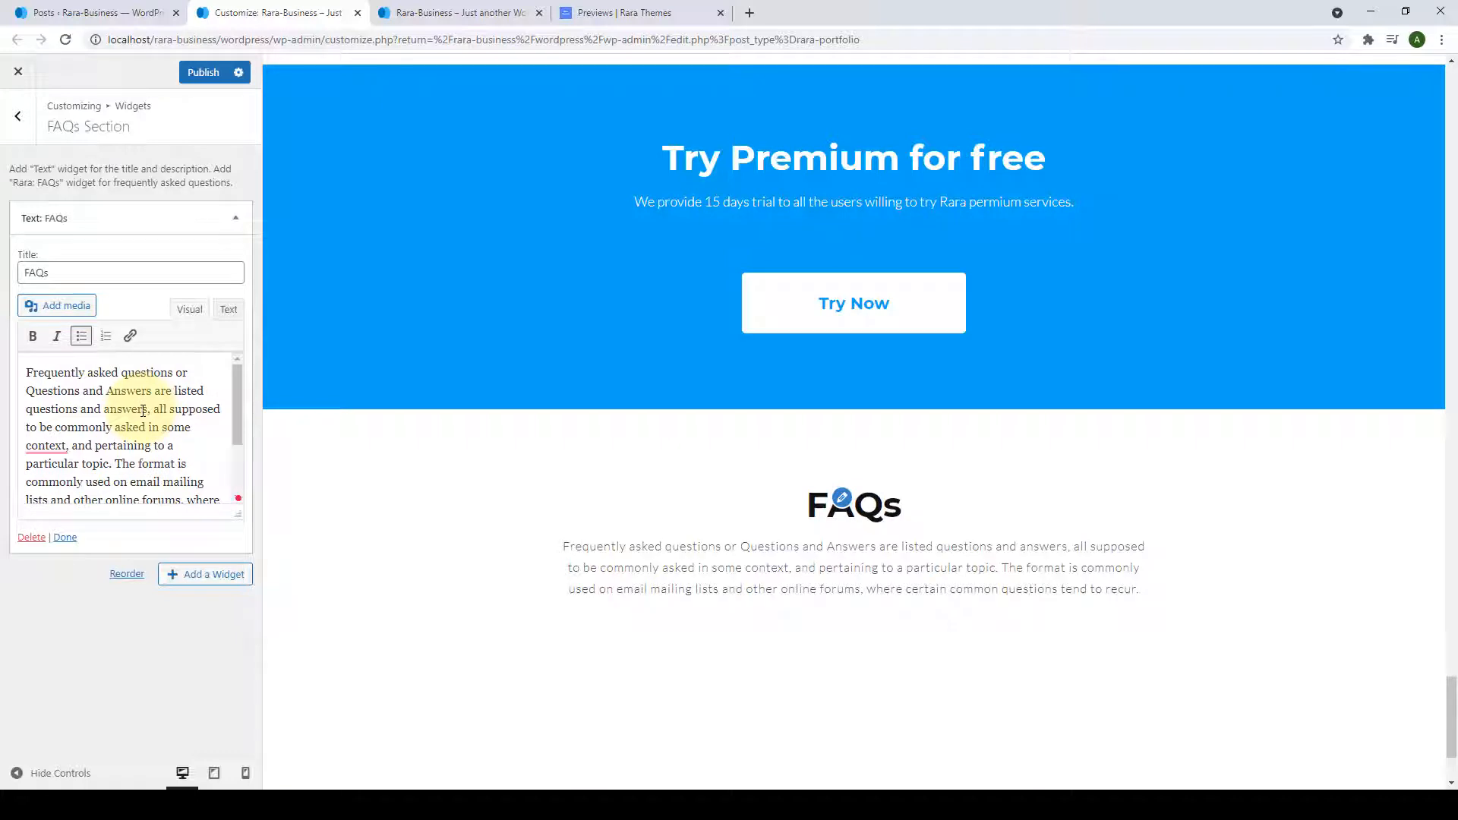
scroll(143, 411, "down", 3)
left_click(65, 537)
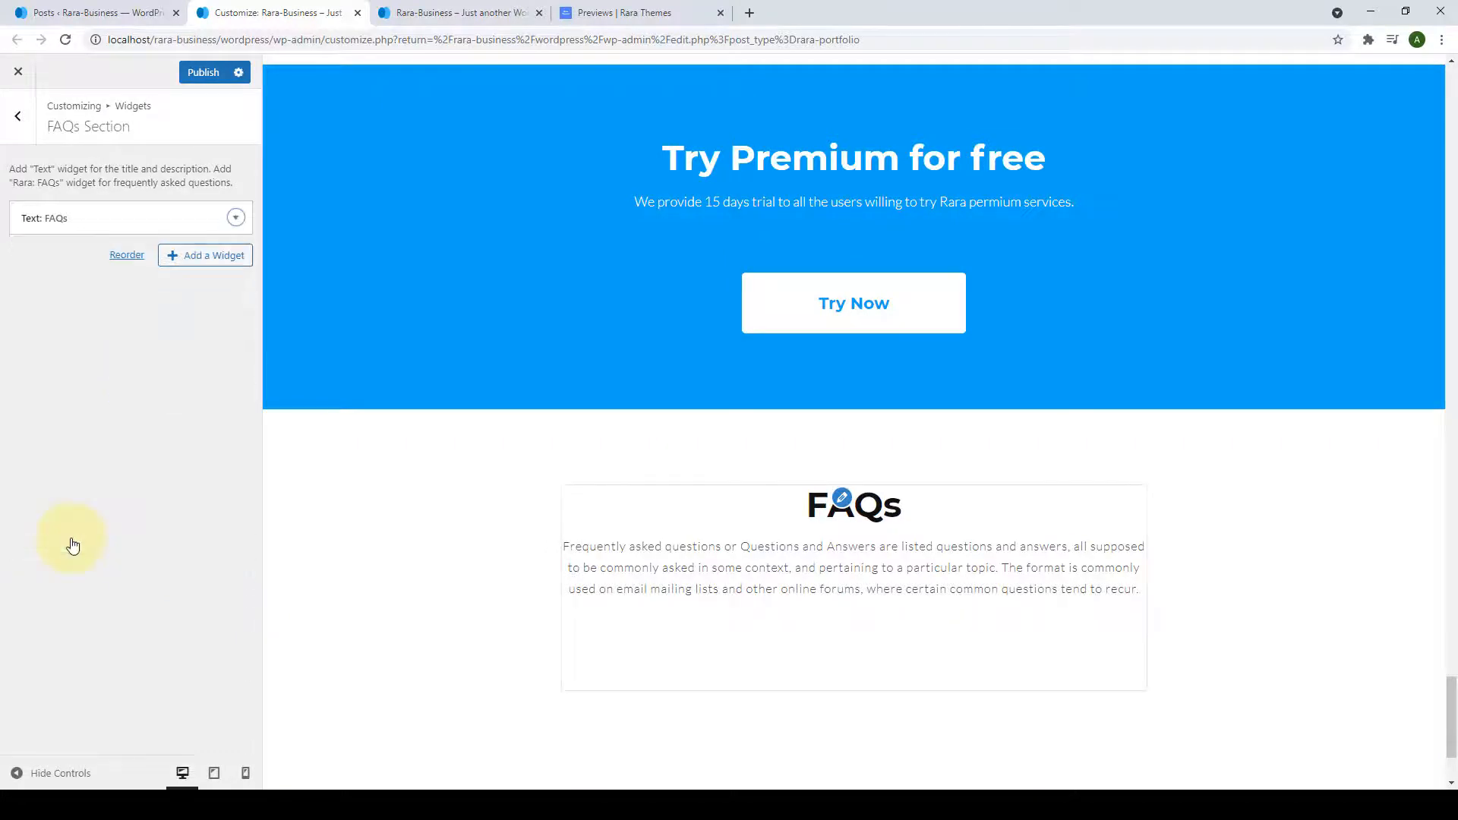
Add a Rara: FAQs widget to the FAQs Section below the Text widget.
left_click(179, 258)
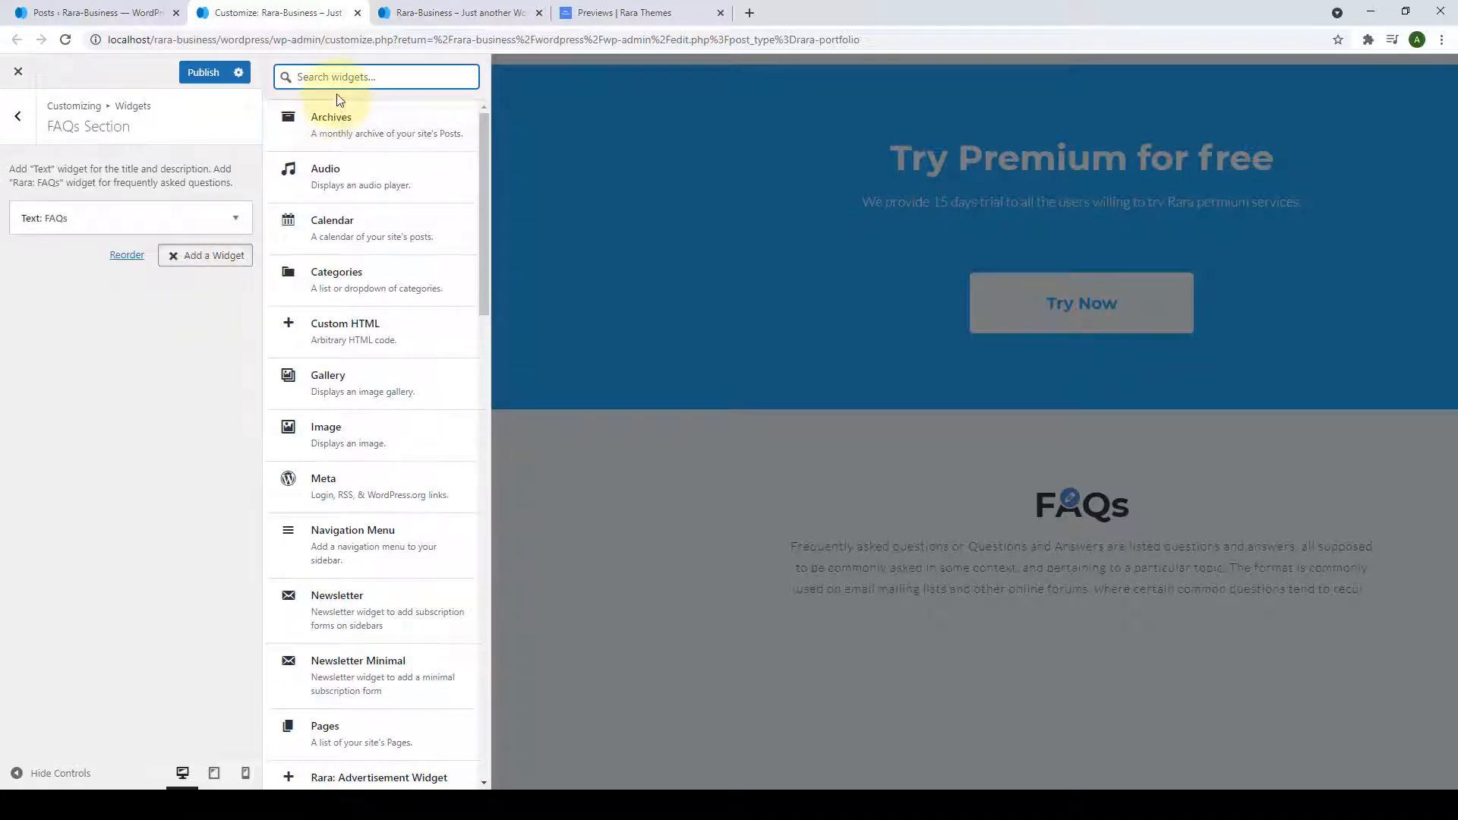
type("FAQ")
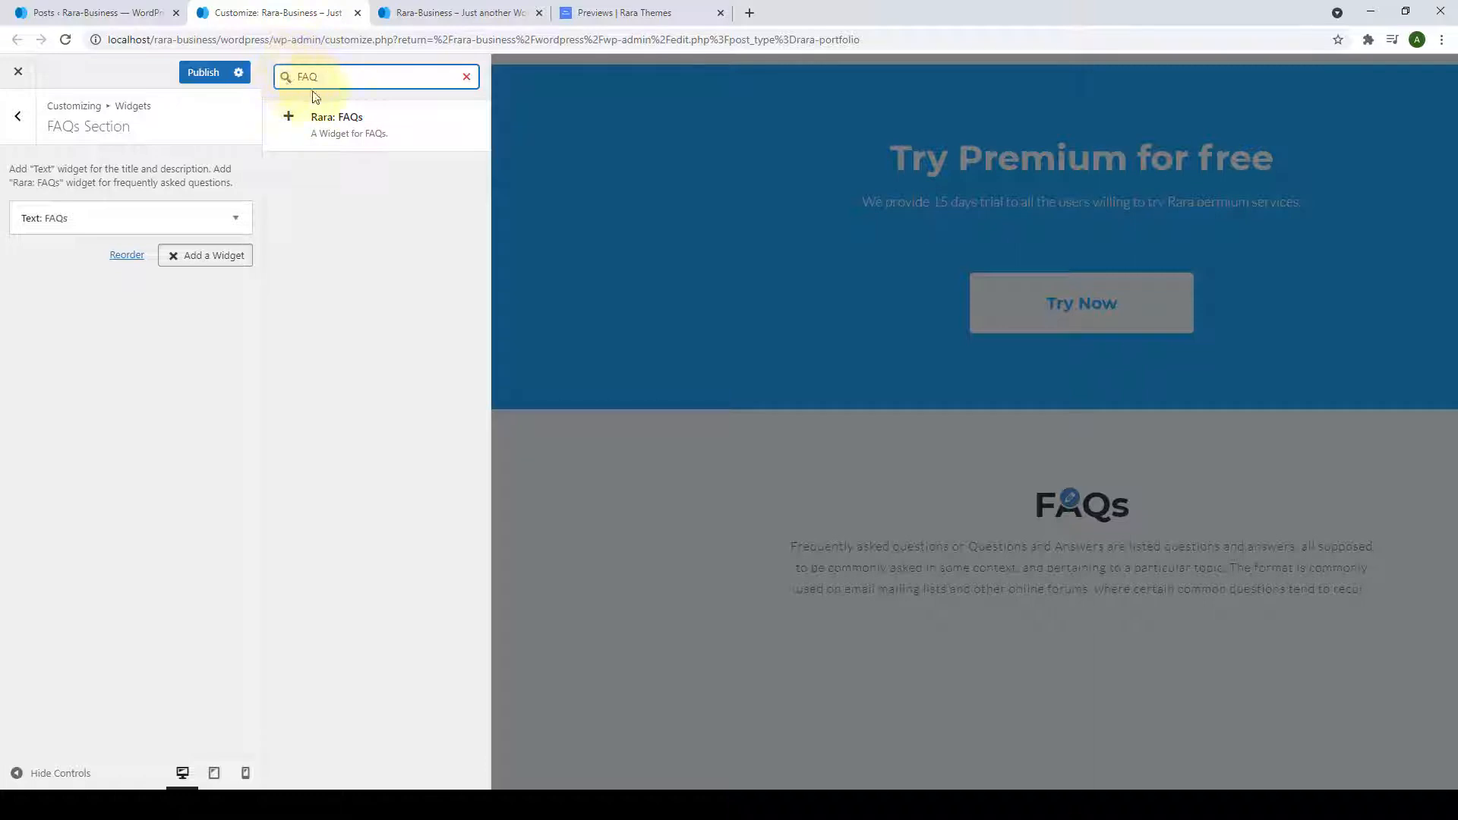
left_click(385, 129)
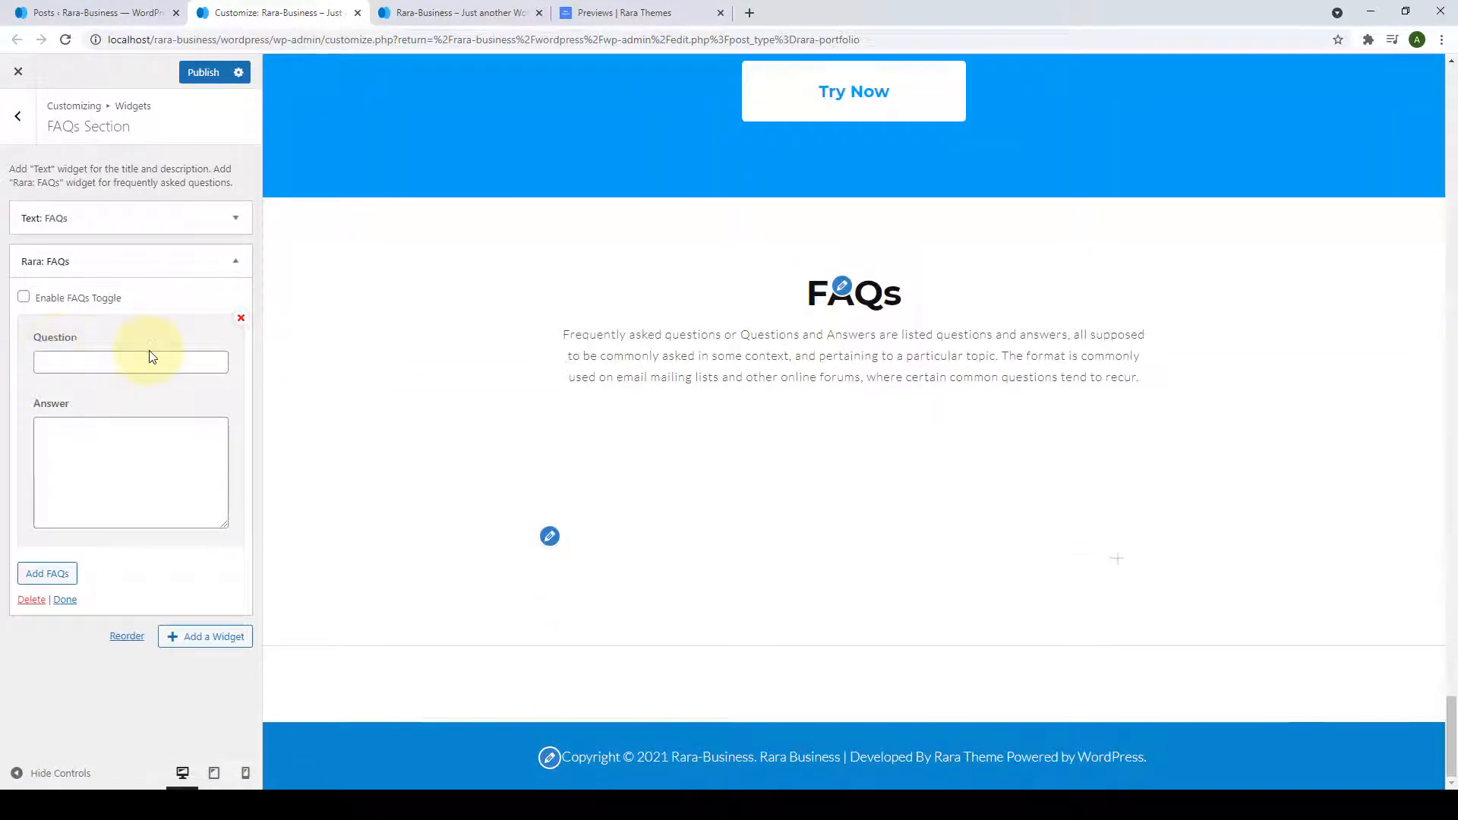
Enter the first question "What is Rara Corporate?" and paste its answer beginning "A corporation is a company or group of people".
left_click(93, 368)
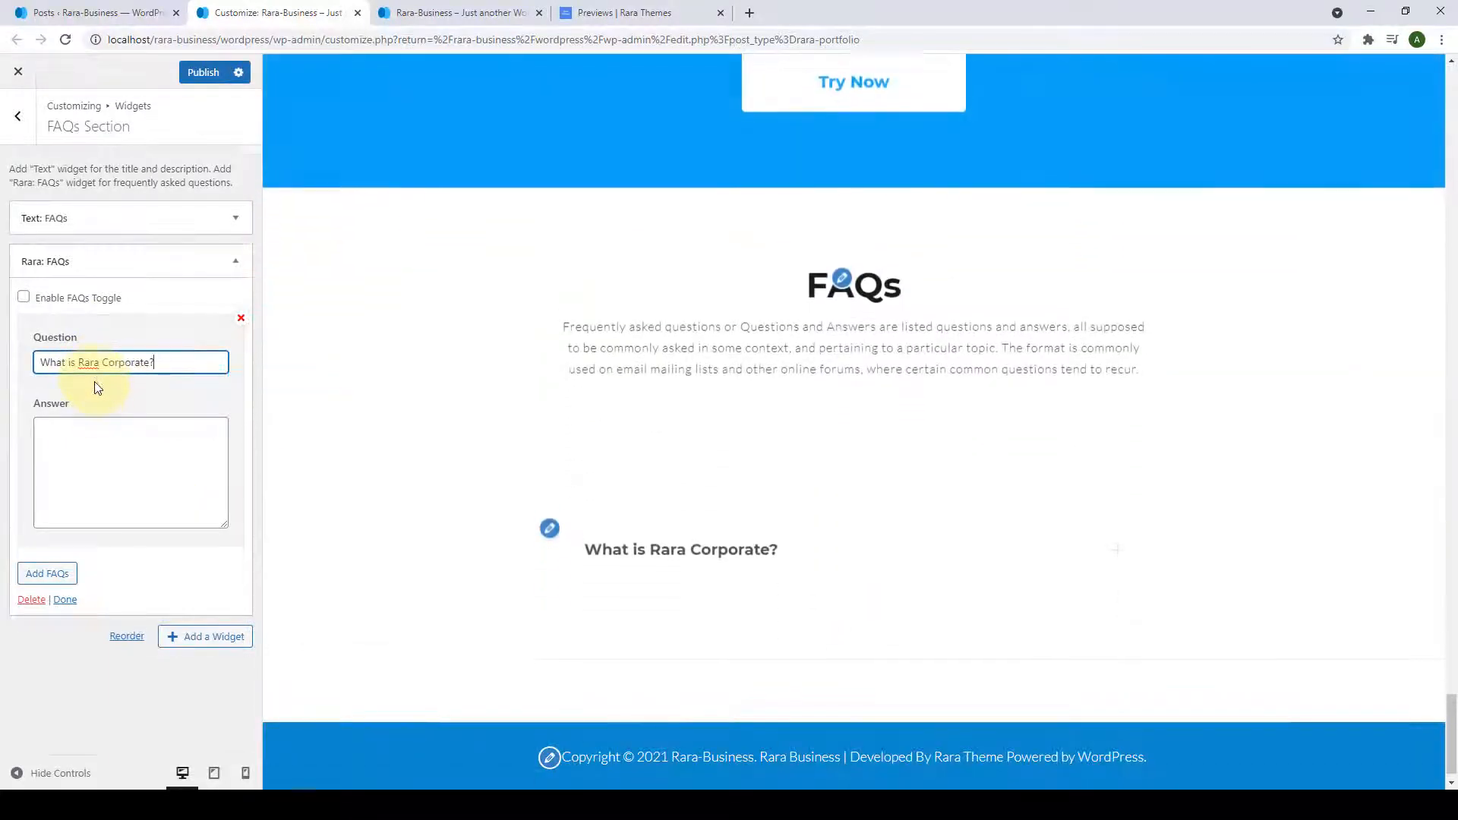
left_click(173, 449)
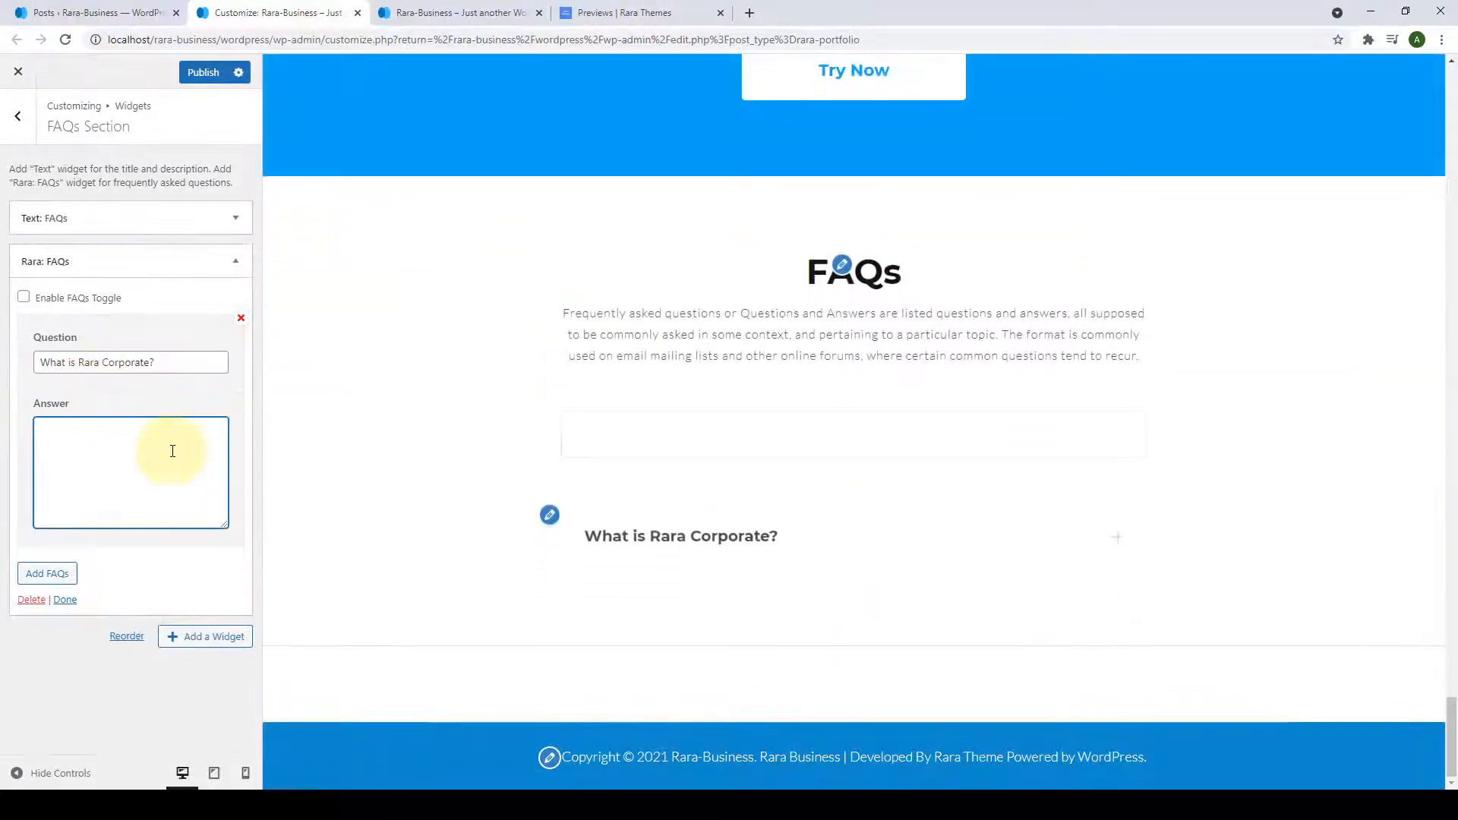
key("ctrl+v")
scroll(185, 462, "up", 3)
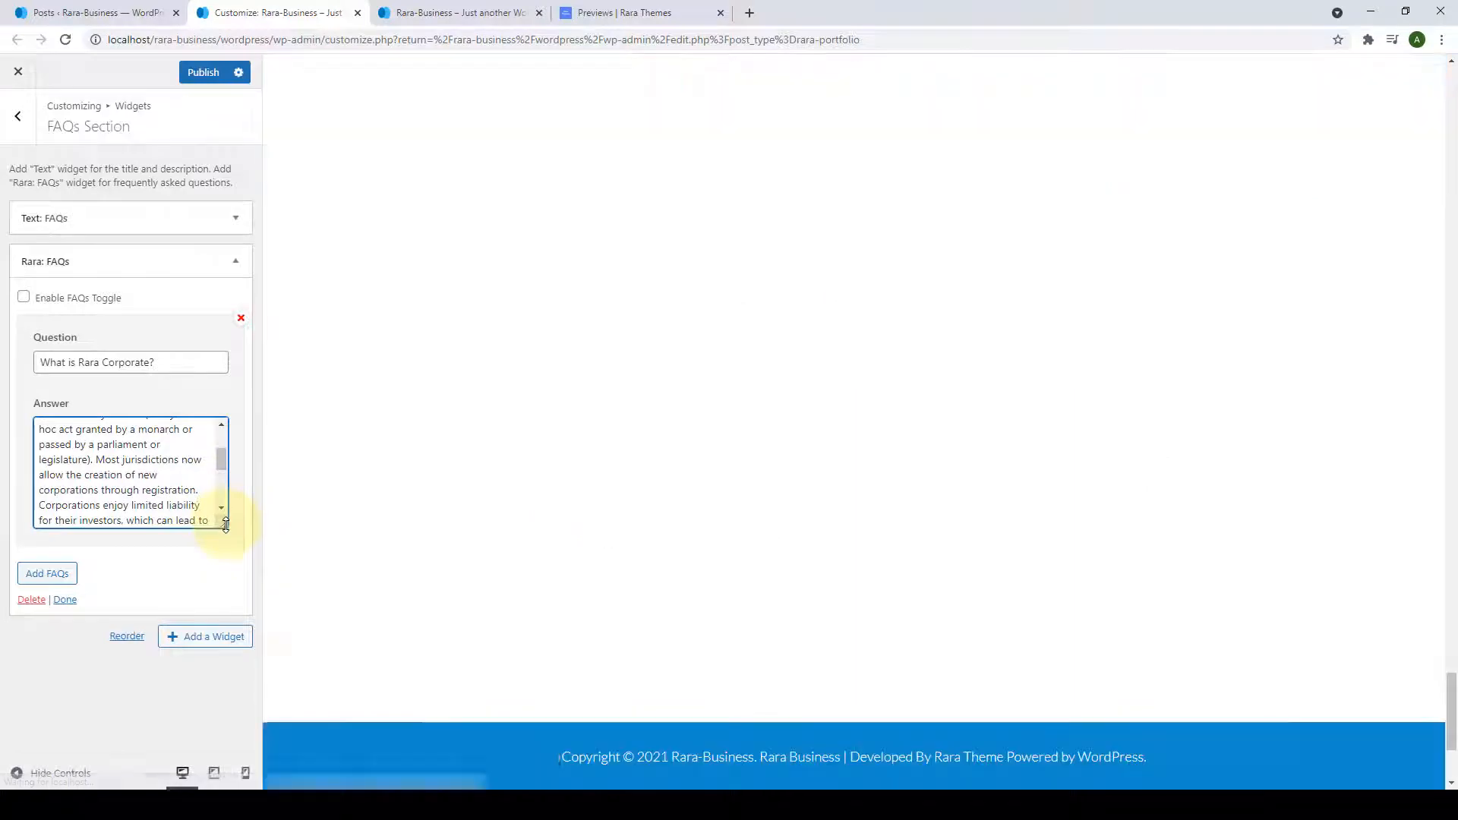
left_click_drag(224, 525, 224, 697)
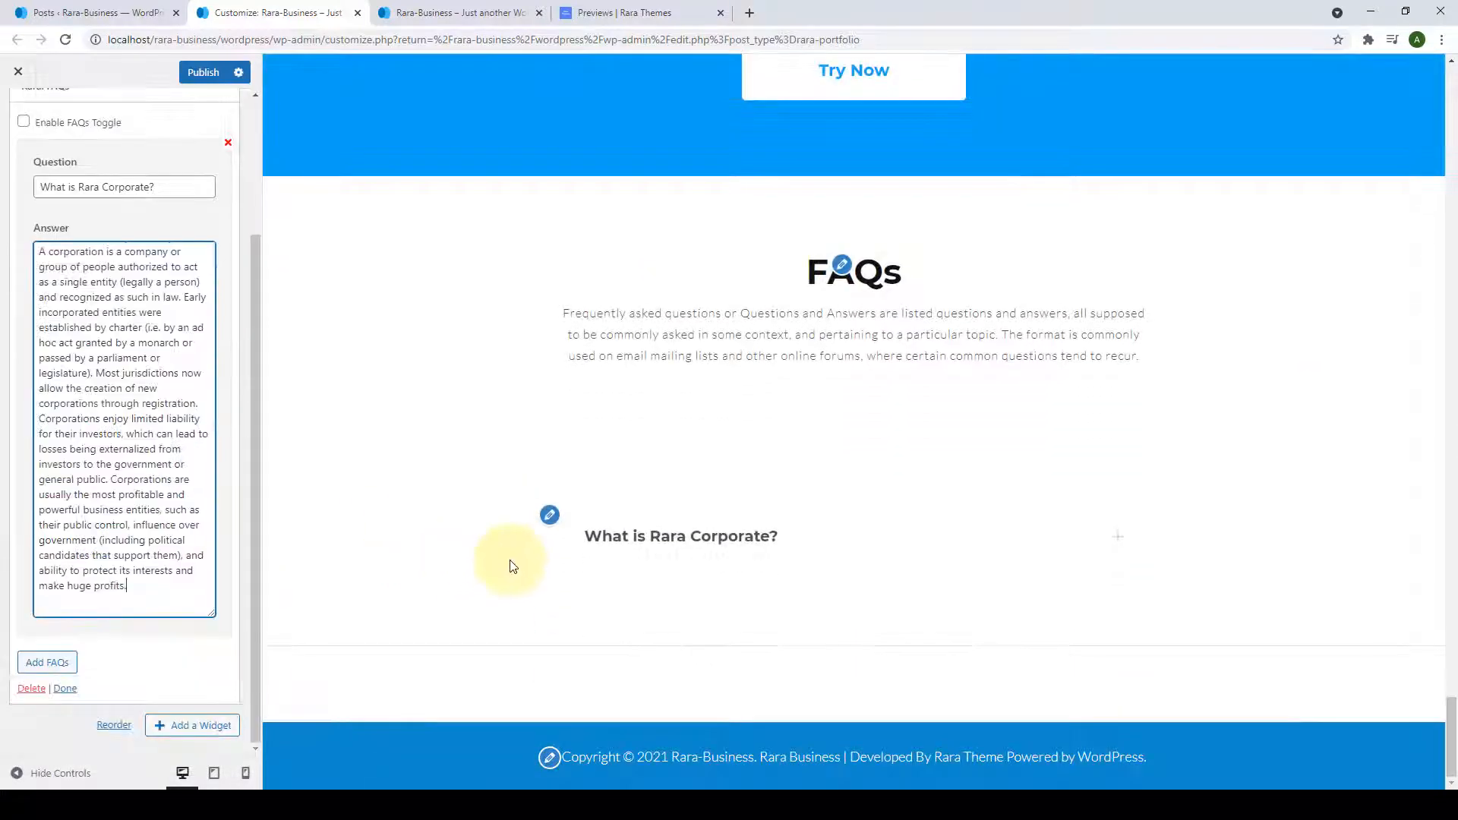
Expand and collapse the "What is Rara Corporate?" question in the preview to check its answer.
left_click(1028, 545)
scroll(1017, 532, "down", 3)
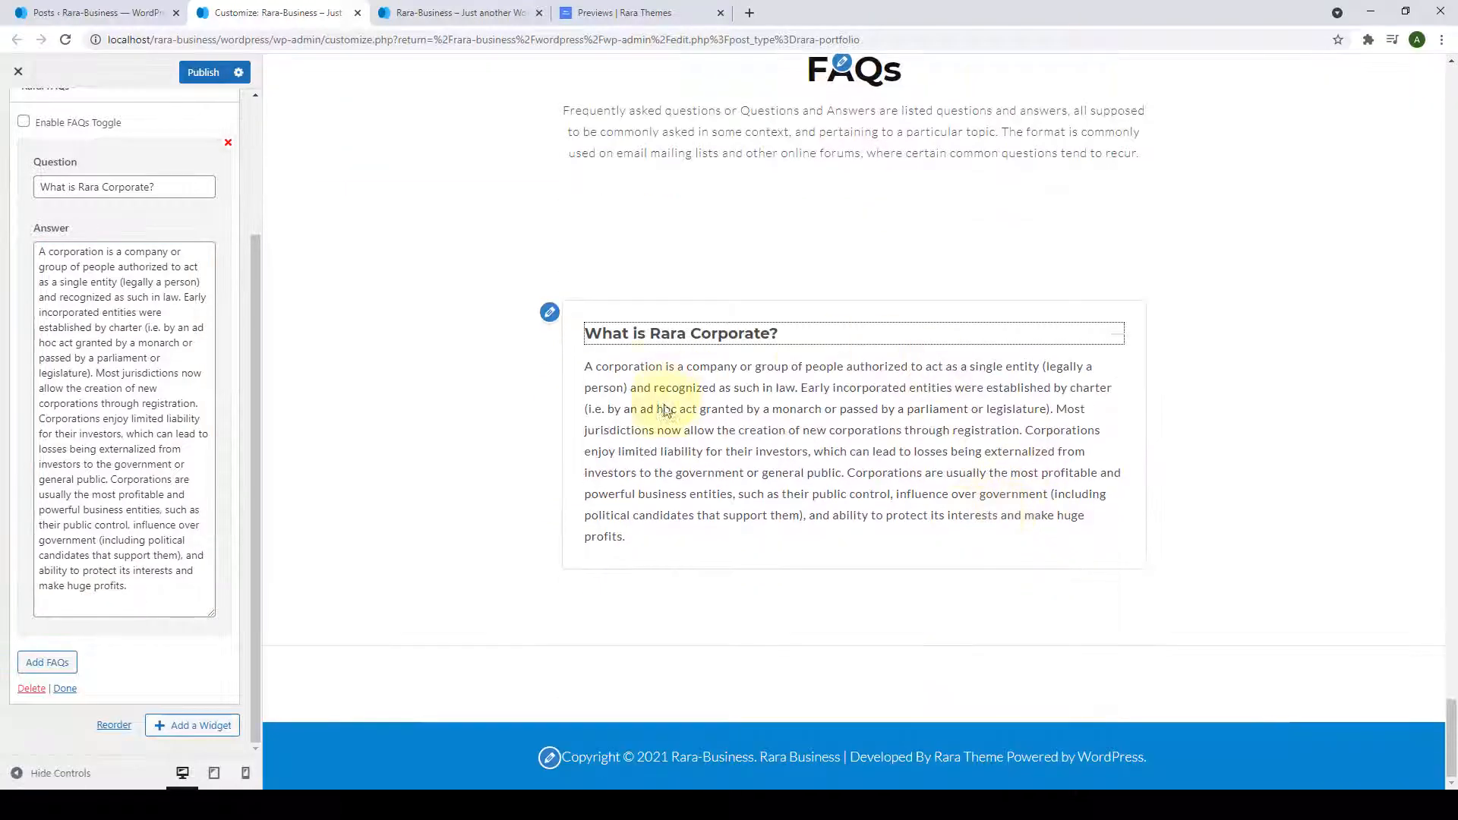
left_click(1117, 334)
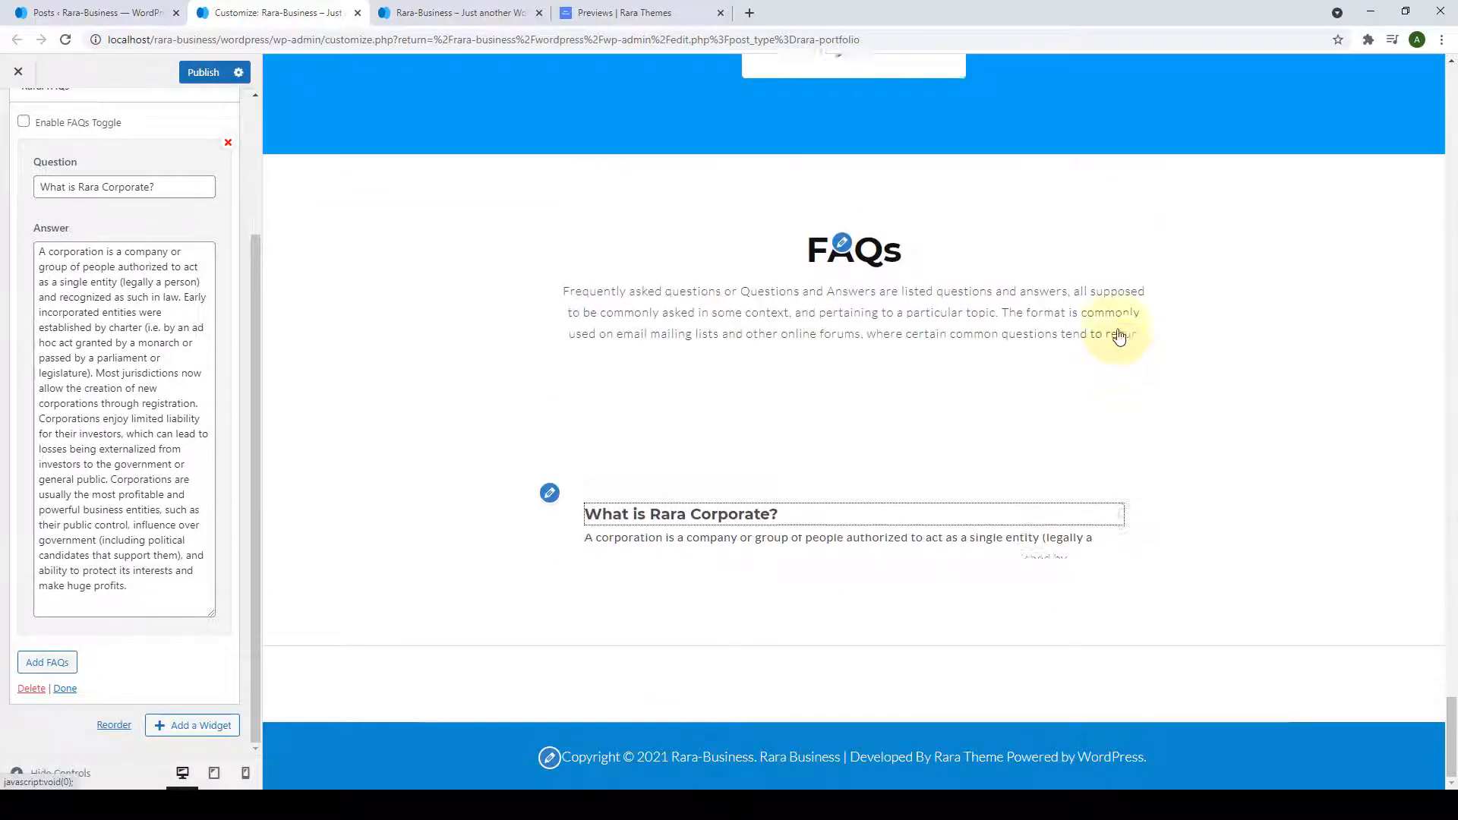
Add a second FAQ, "Can I use a RaraTheme theme on more than one website?", with the answer beginning "Yes, you can use the theme on unlimited domains".
left_click(47, 663)
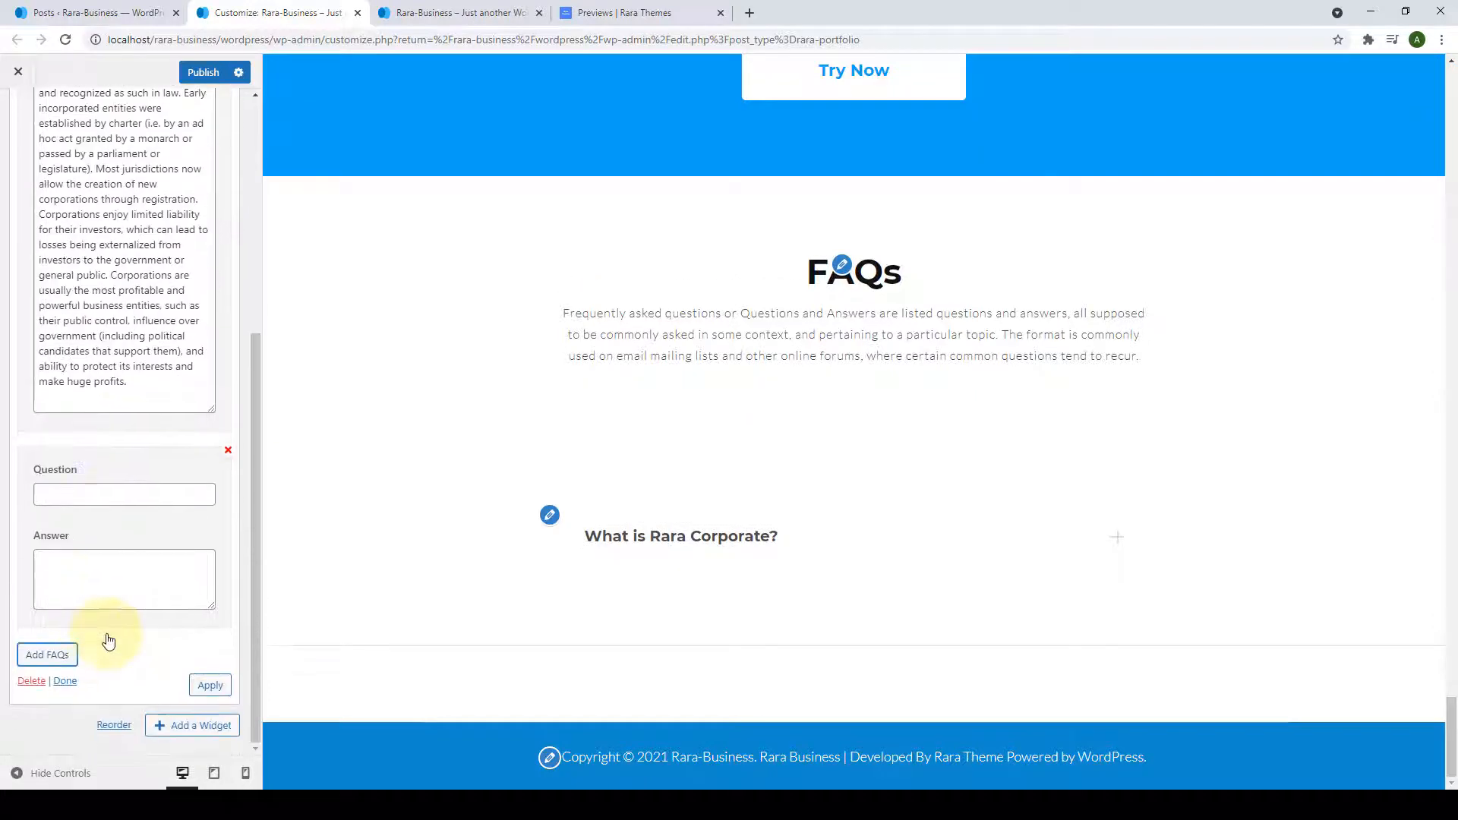
left_click(109, 496)
left_click(91, 579)
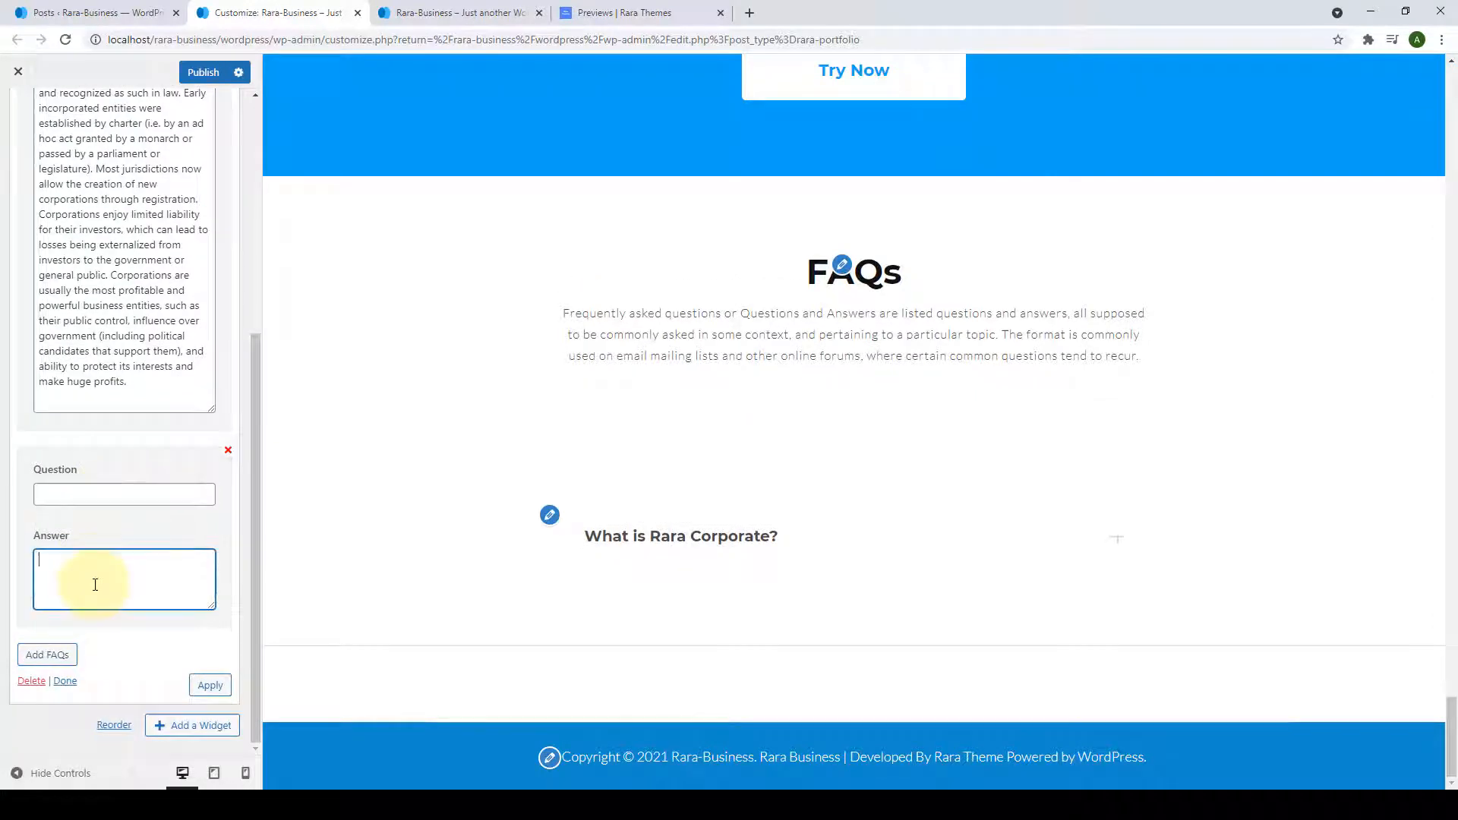
left_click(100, 495)
type("Can I use a RaraTheme theme on more than one website?")
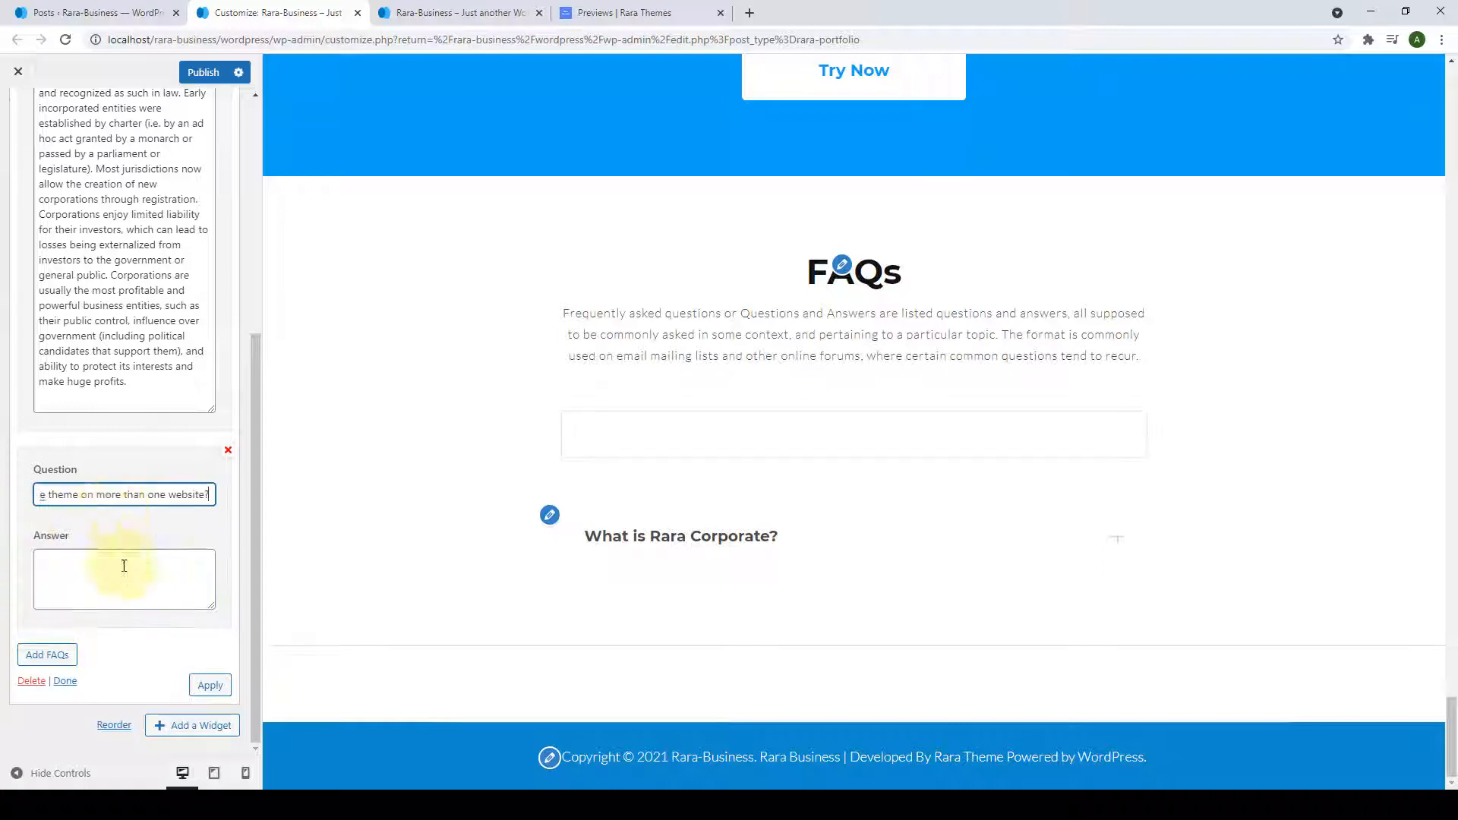
left_click(124, 570)
key("ctrl+v")
Add a third FAQ, "It is a one time payment or do I have to purchase every year?", with the "Yes, it is a one time purchase" answer.
left_click(64, 659)
left_click(139, 494)
key("ctrl+v")
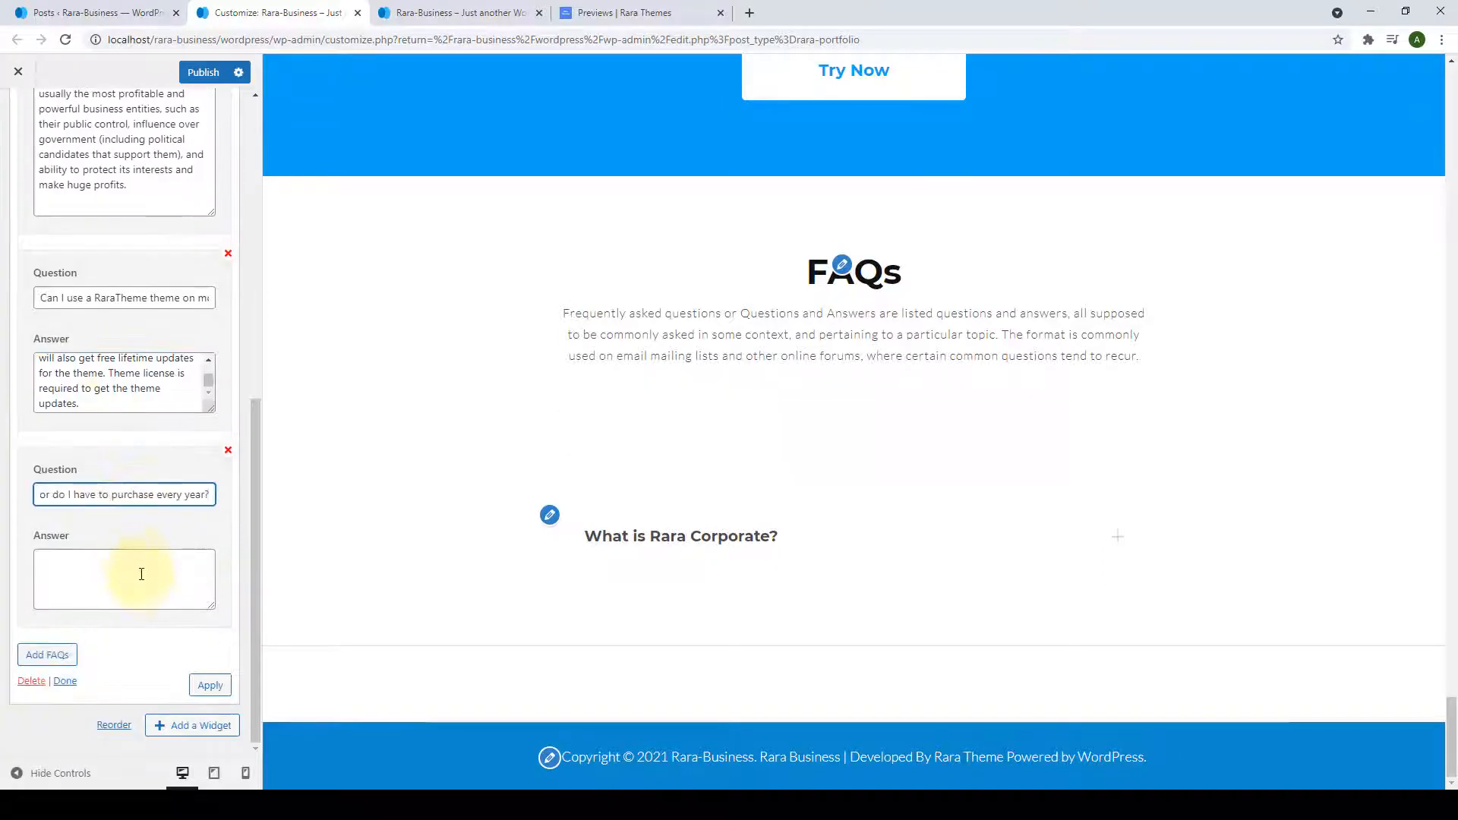
left_click(140, 577)
key("ctrl+v")
Add a fourth FAQ, "Does RaraTheme offer refund?", with its answer about refunds within 15 days, and apply the widget's entries.
left_click(67, 653)
left_click(131, 494)
type("Does RaraTheme offer refund?")
left_click(140, 581)
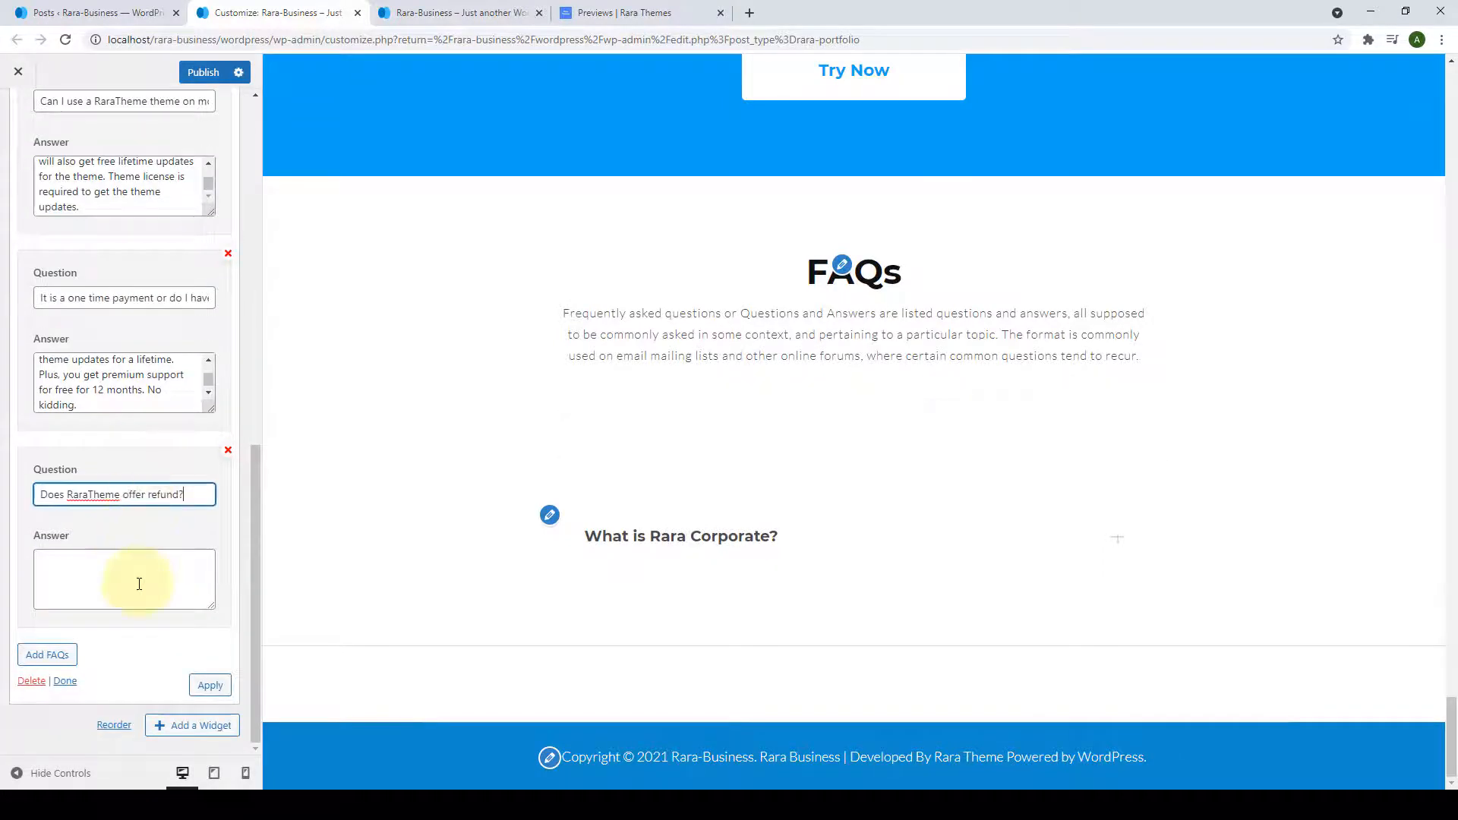
key("ctrl+v")
scroll(192, 571, "up", 10)
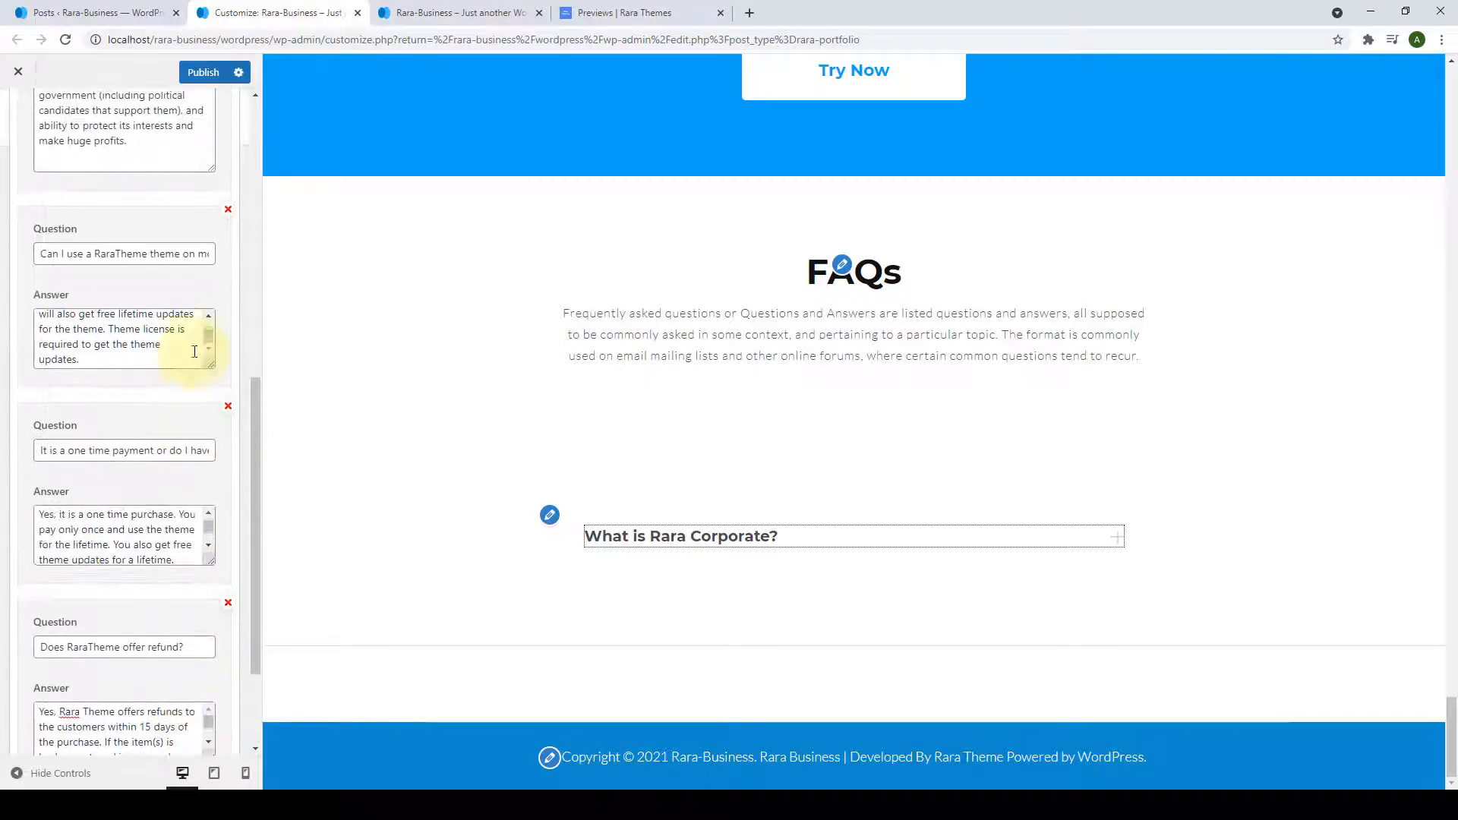
scroll(186, 342, "down", 8)
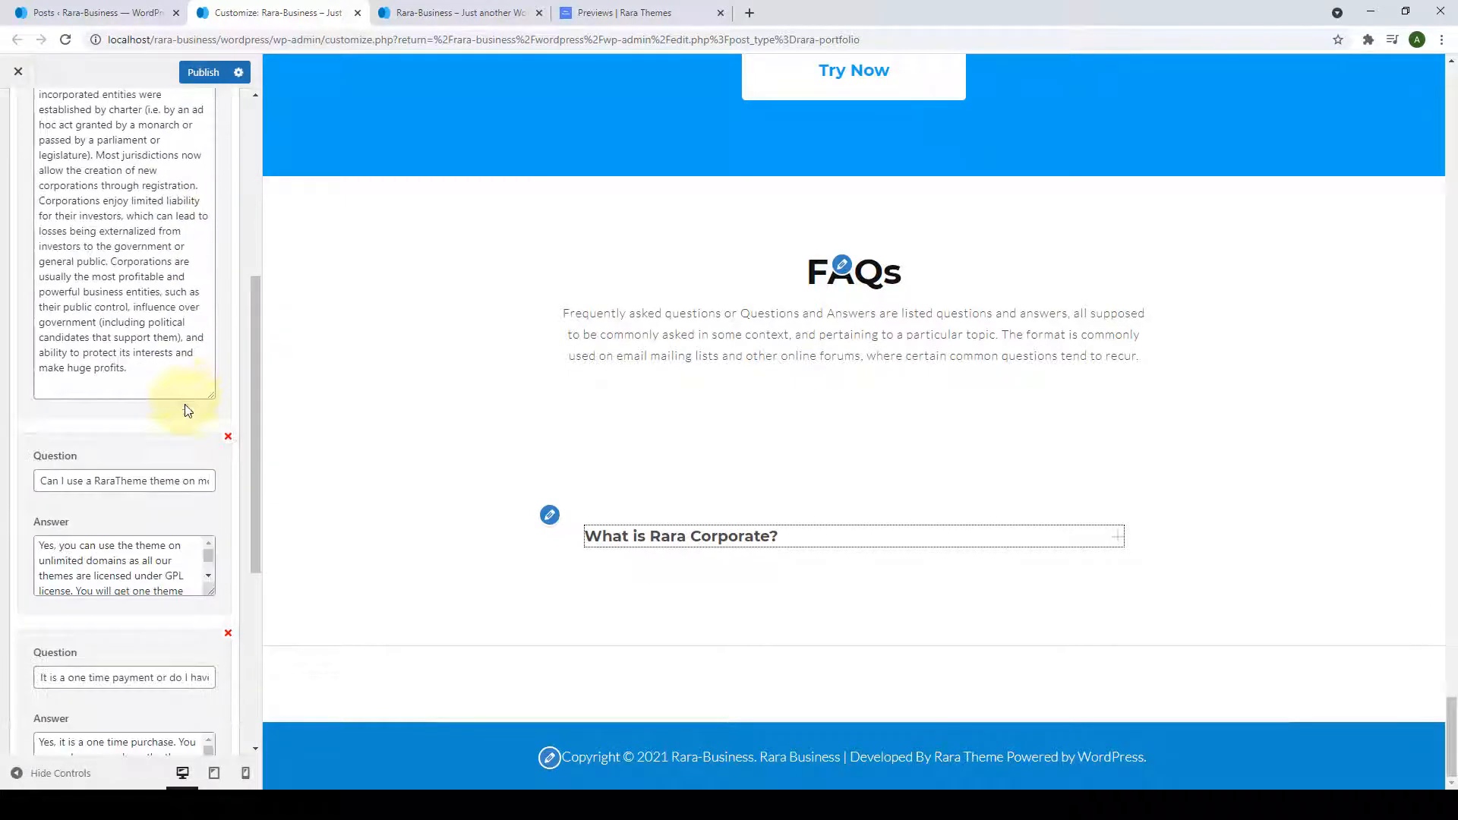
left_click(210, 685)
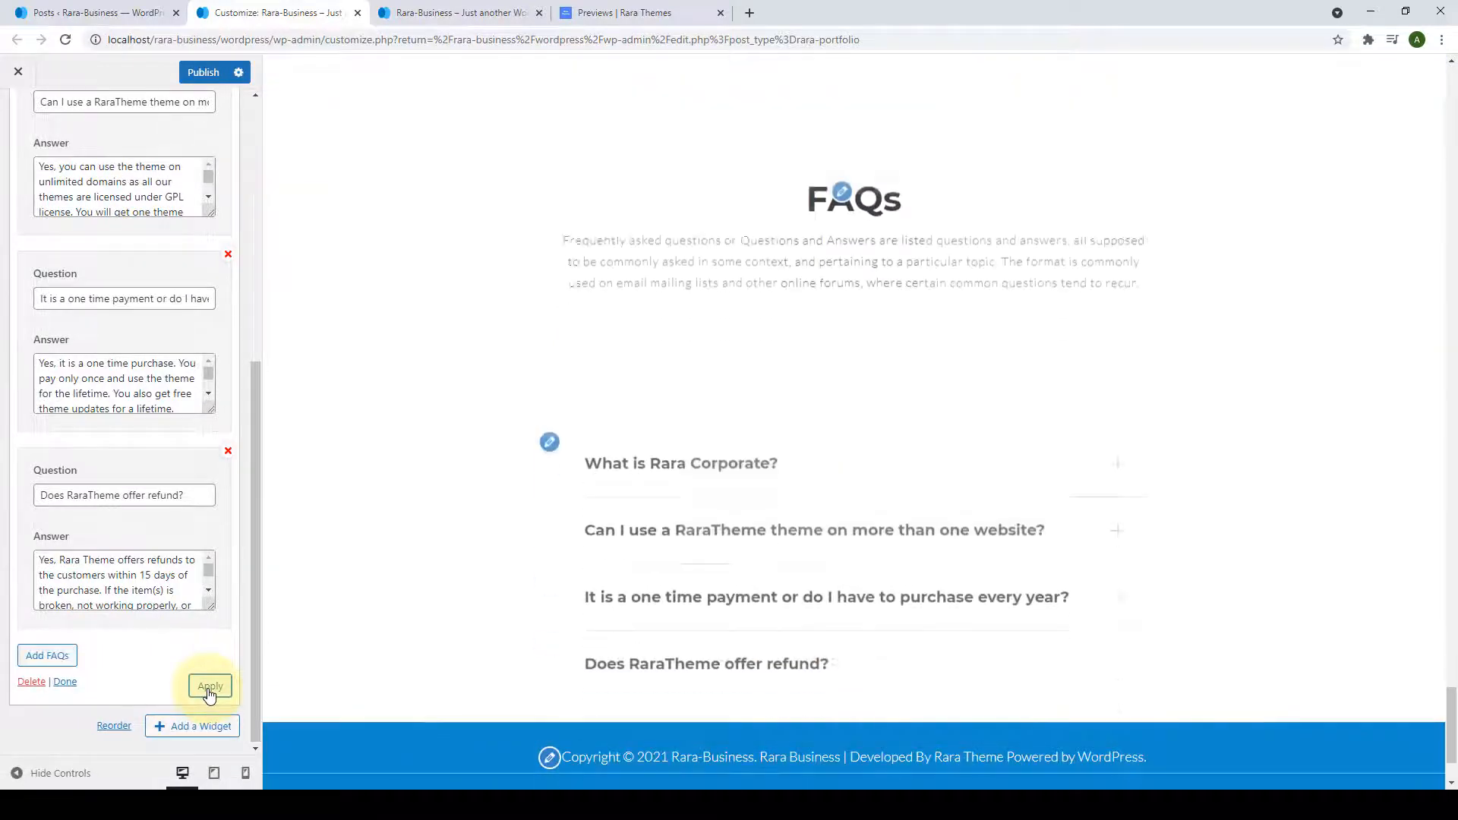
Expand and collapse the question about using a theme on more than one website in the preview.
scroll(175, 590, "up", 6)
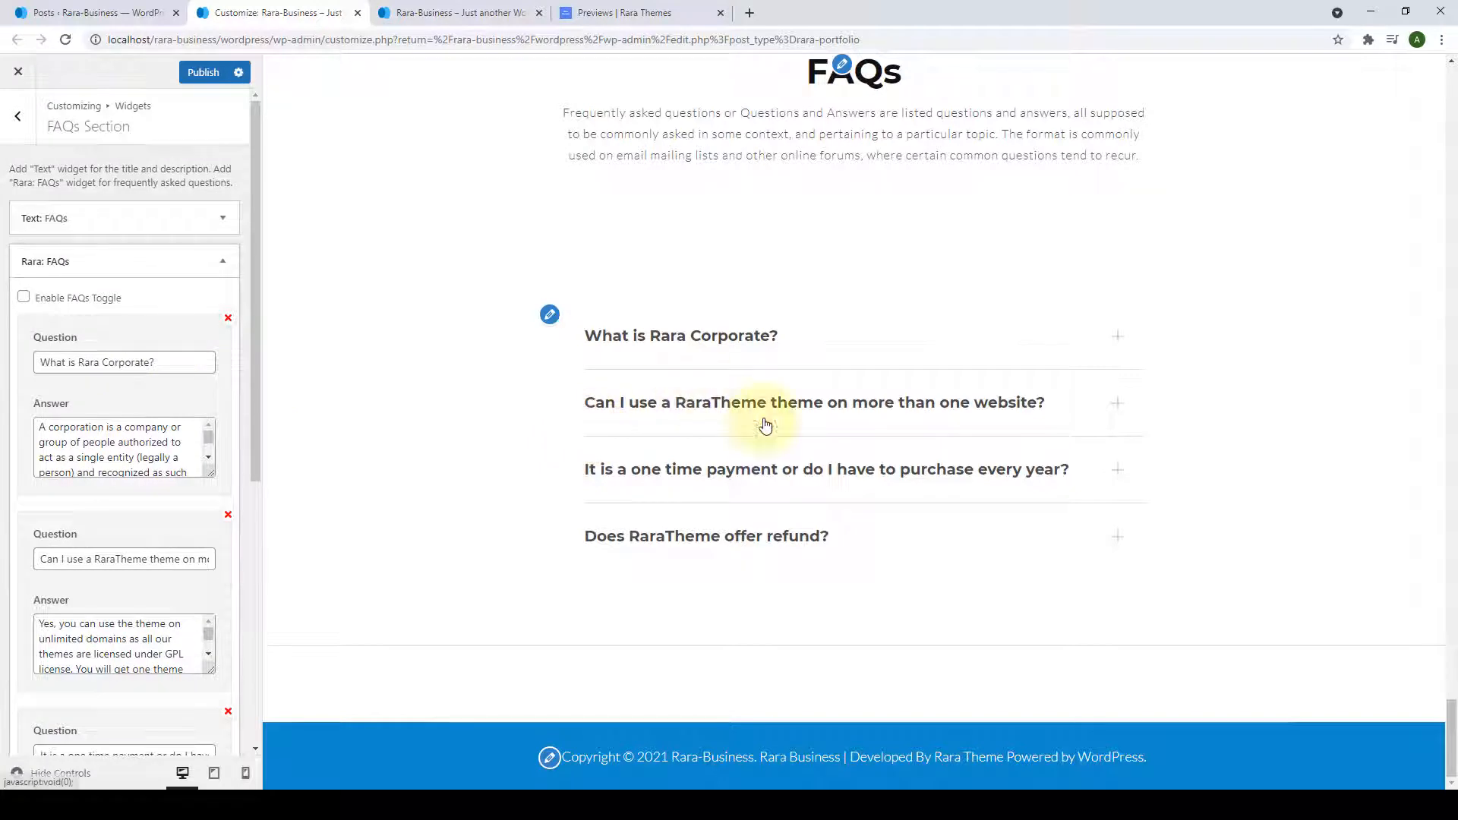
left_click(1120, 403)
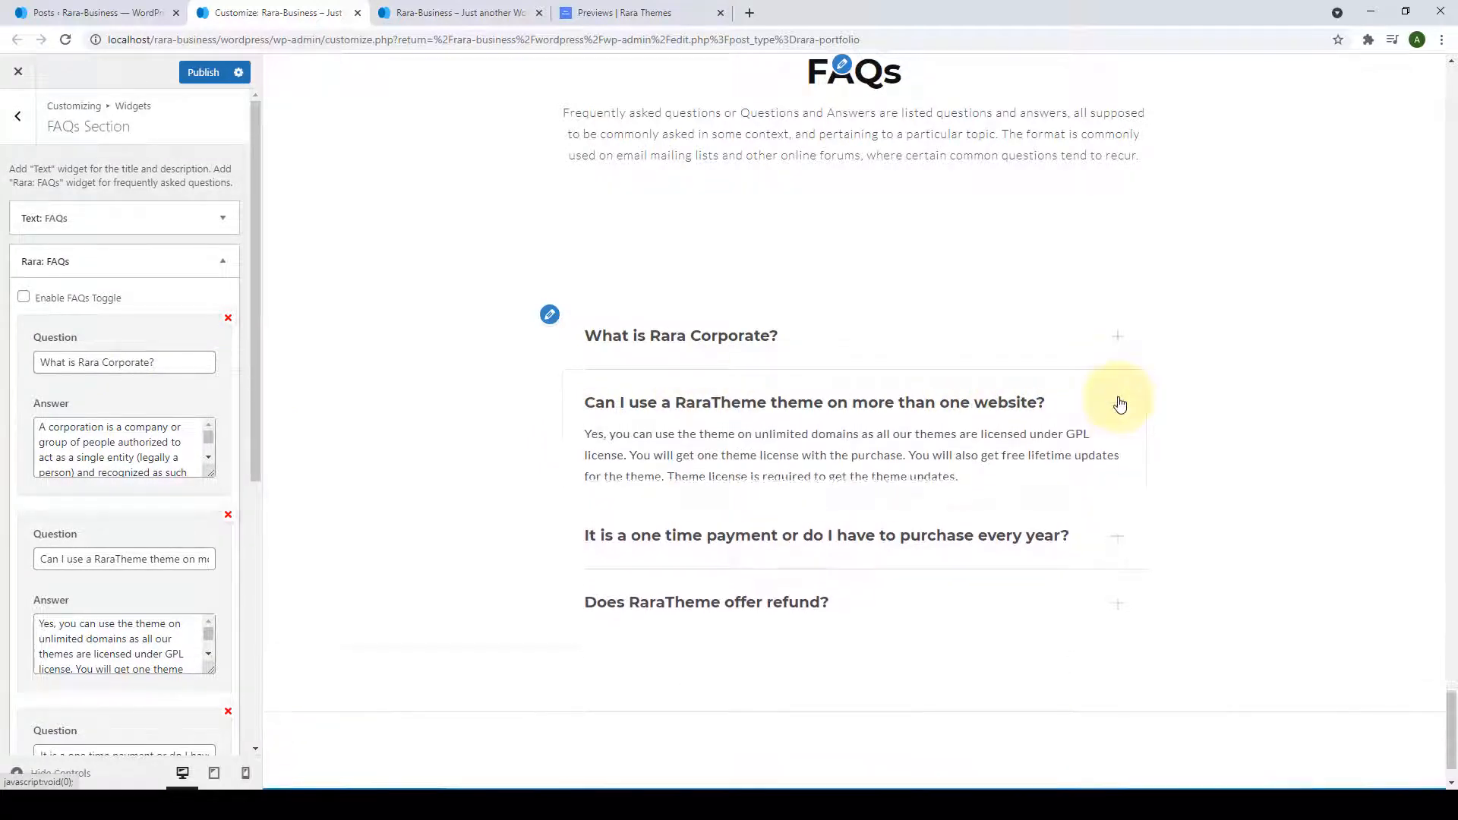
left_click(1117, 403)
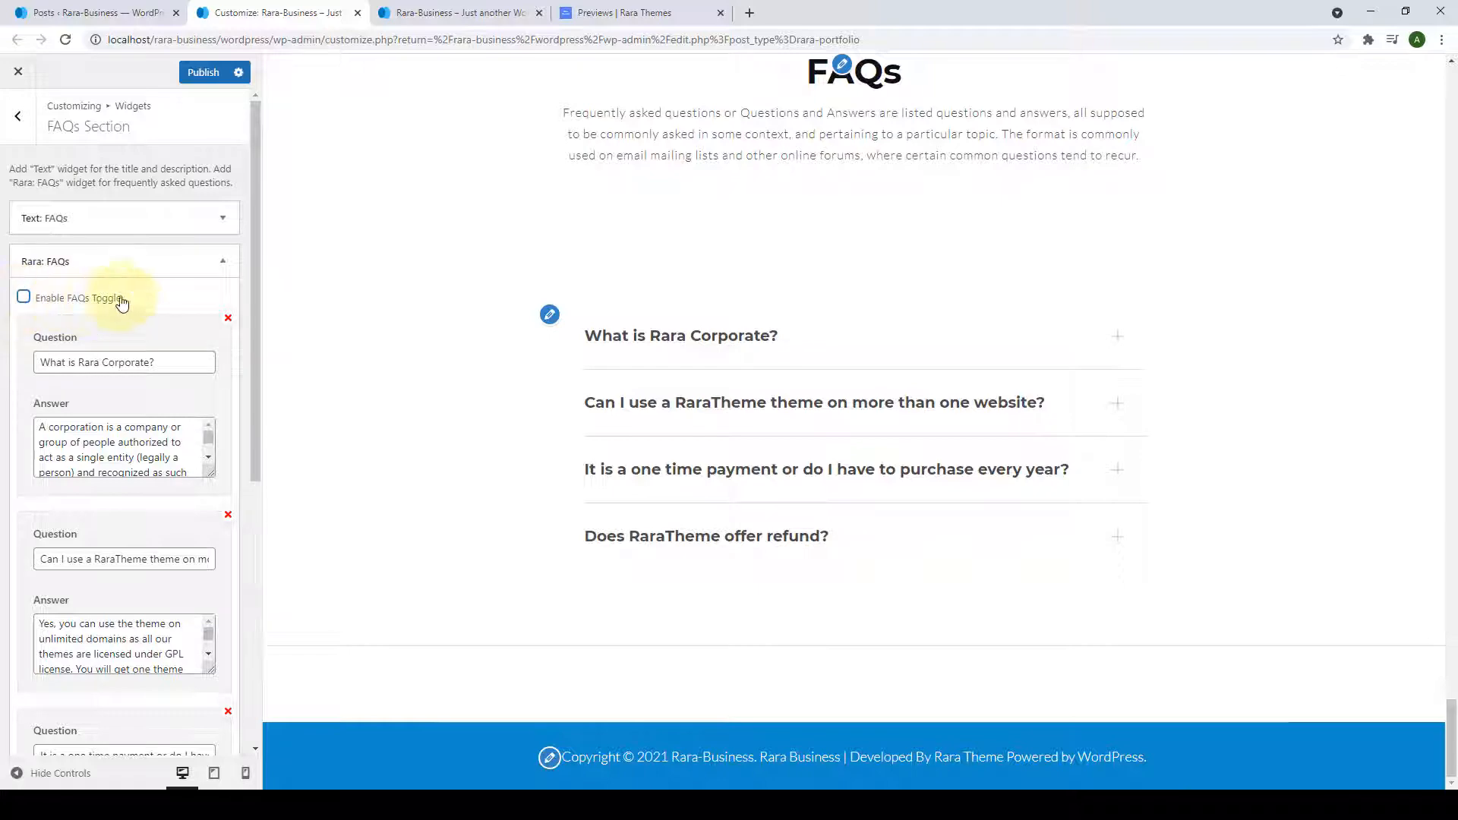
Finish editing the Rara: FAQs widget and publish the changes.
scroll(185, 479, "down", 6)
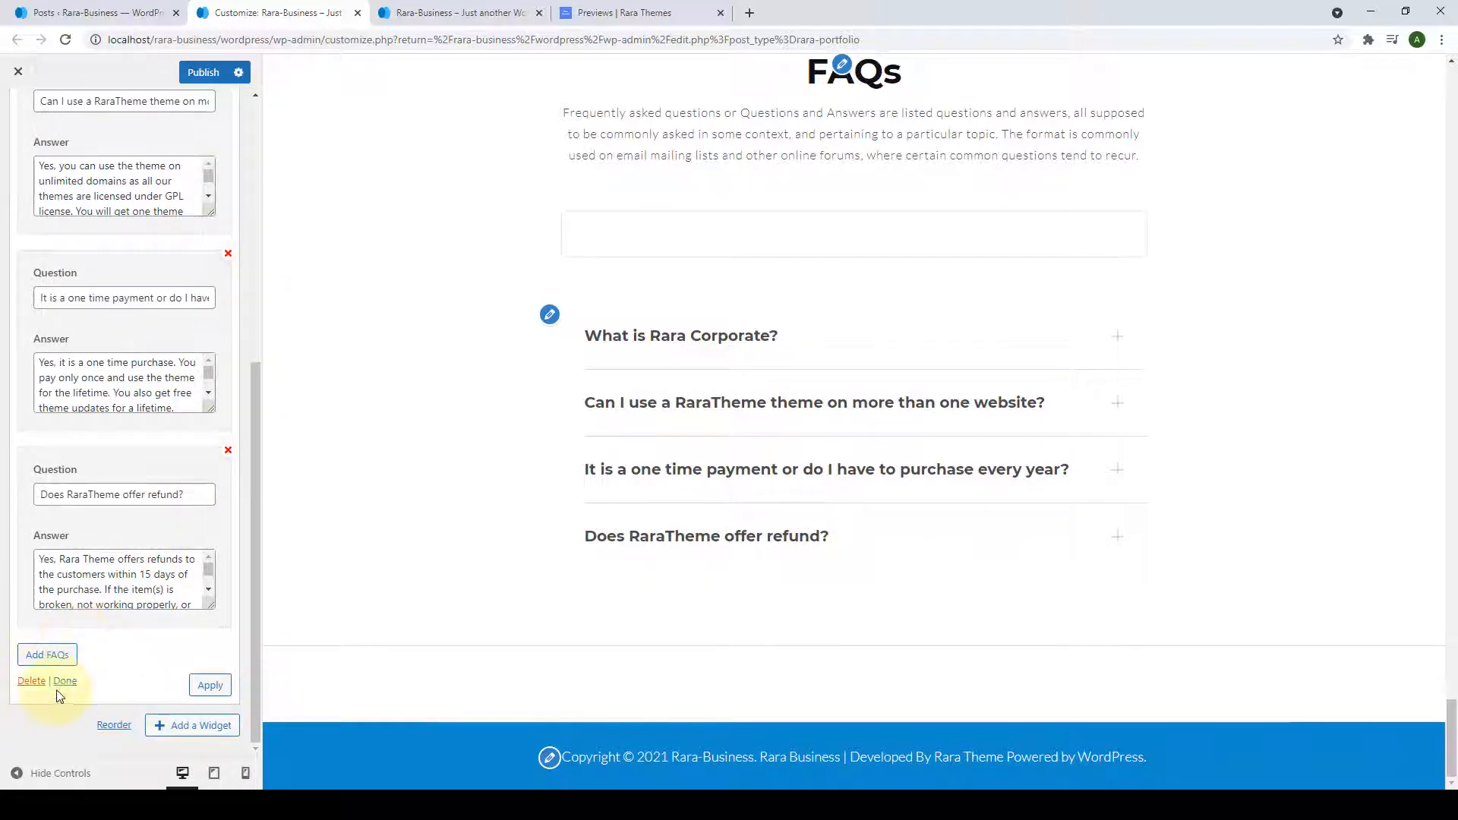
left_click(63, 682)
left_click(205, 75)
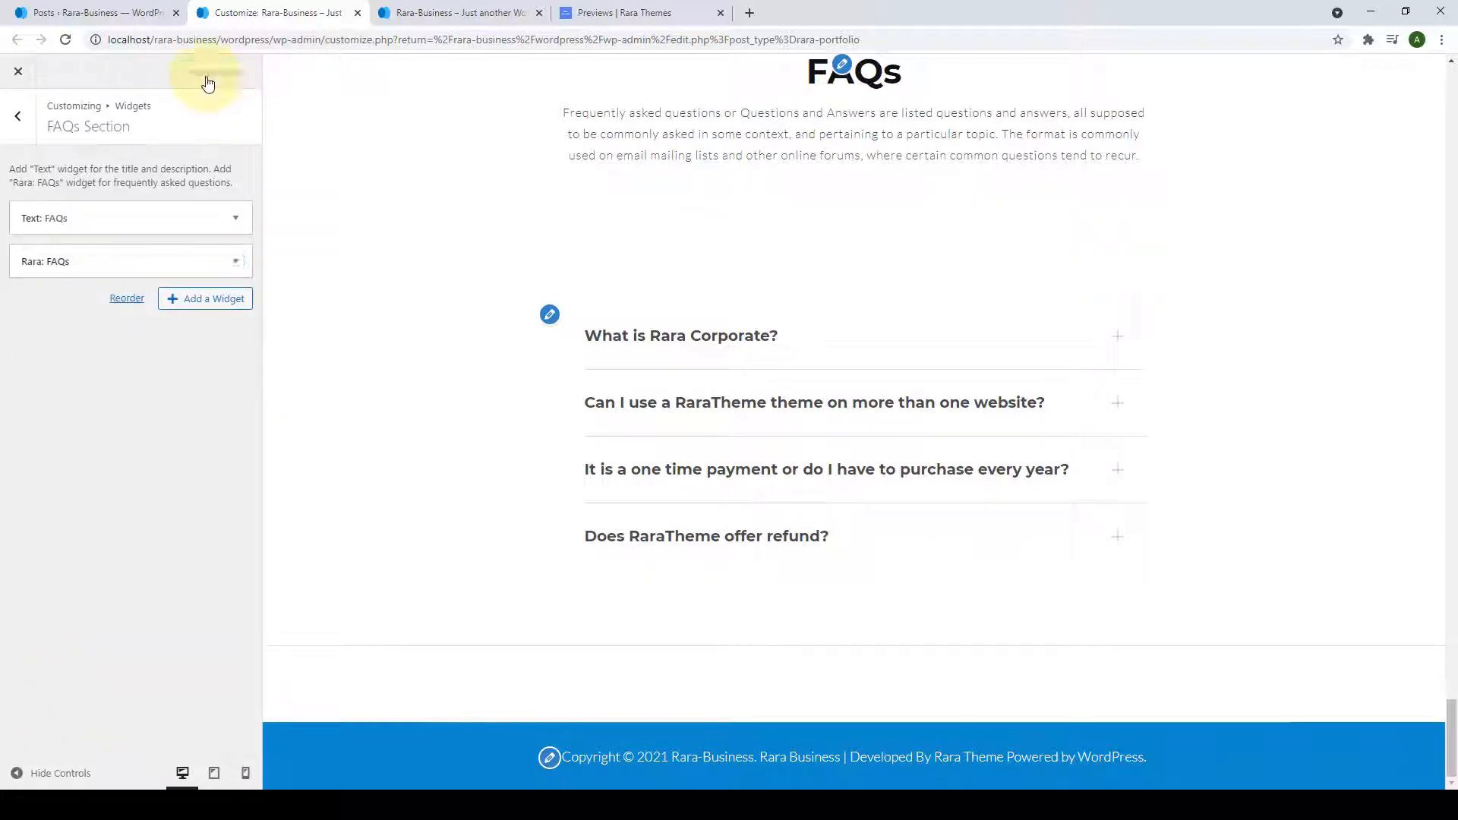
Check the FAQs section on the live front page by expanding and collapsing the second, third and fourth questions.
left_click(455, 13)
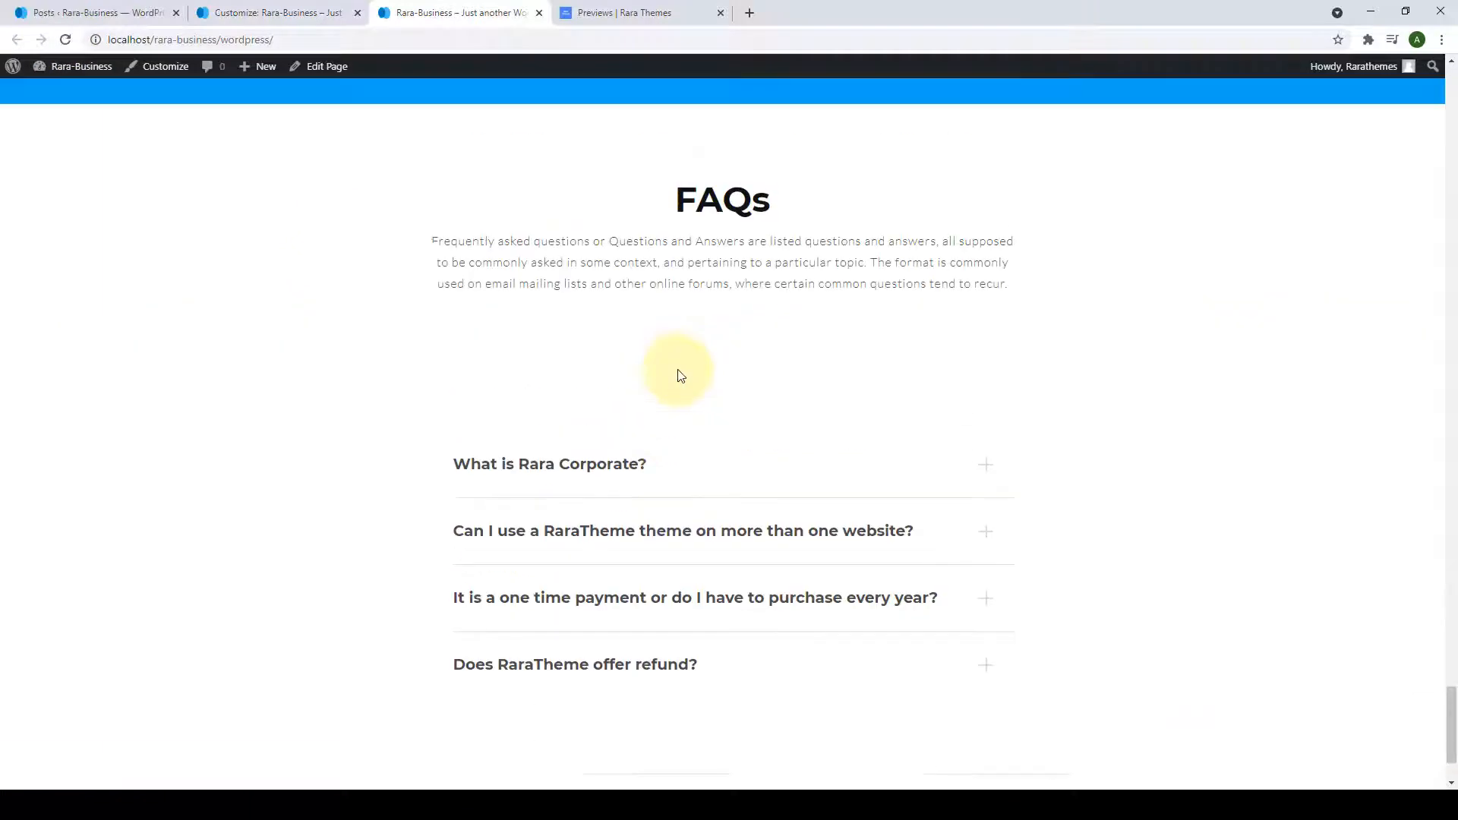
scroll(831, 323, "down", 2)
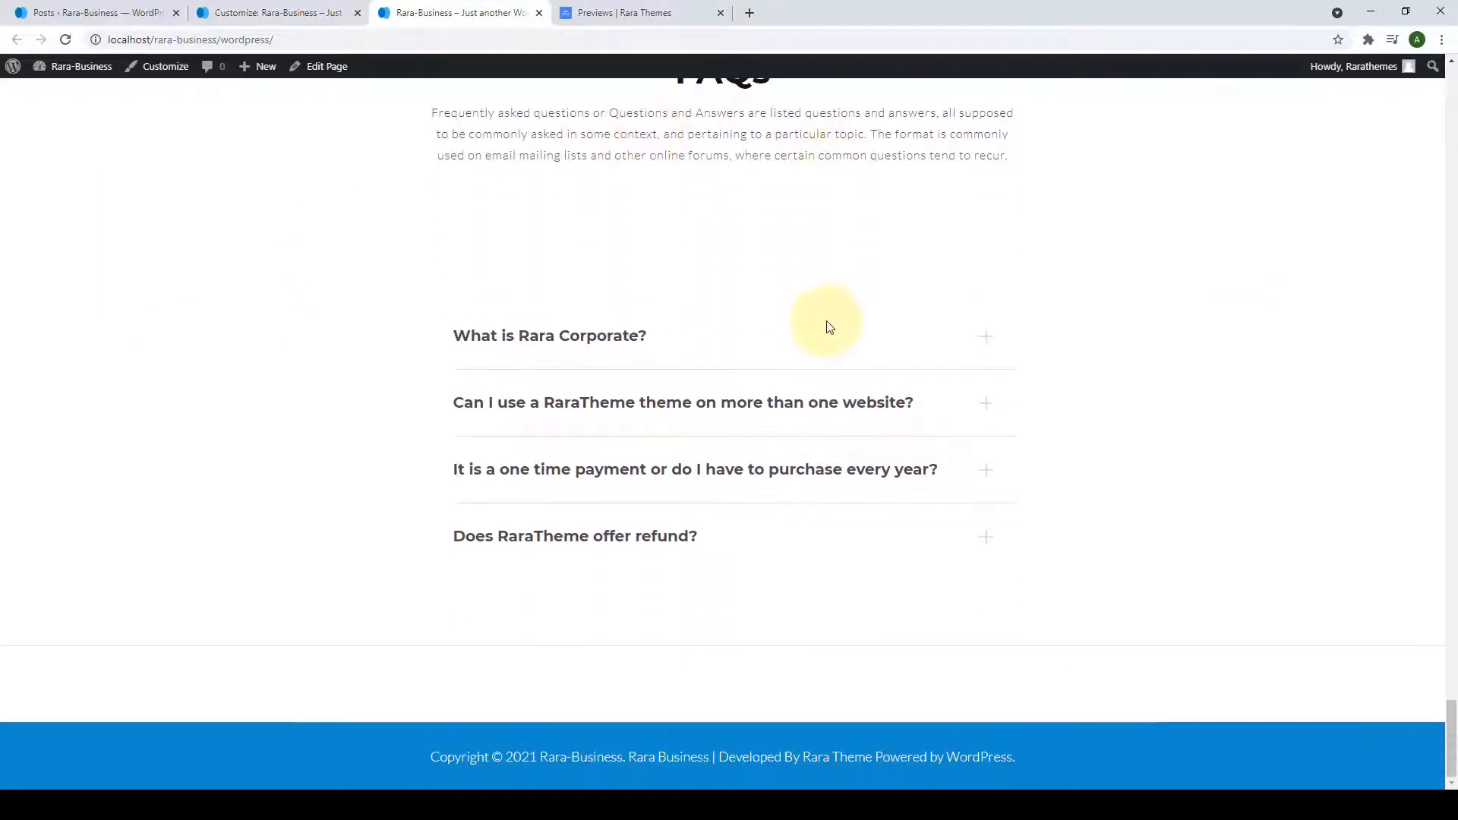
left_click(827, 413)
left_click(828, 414)
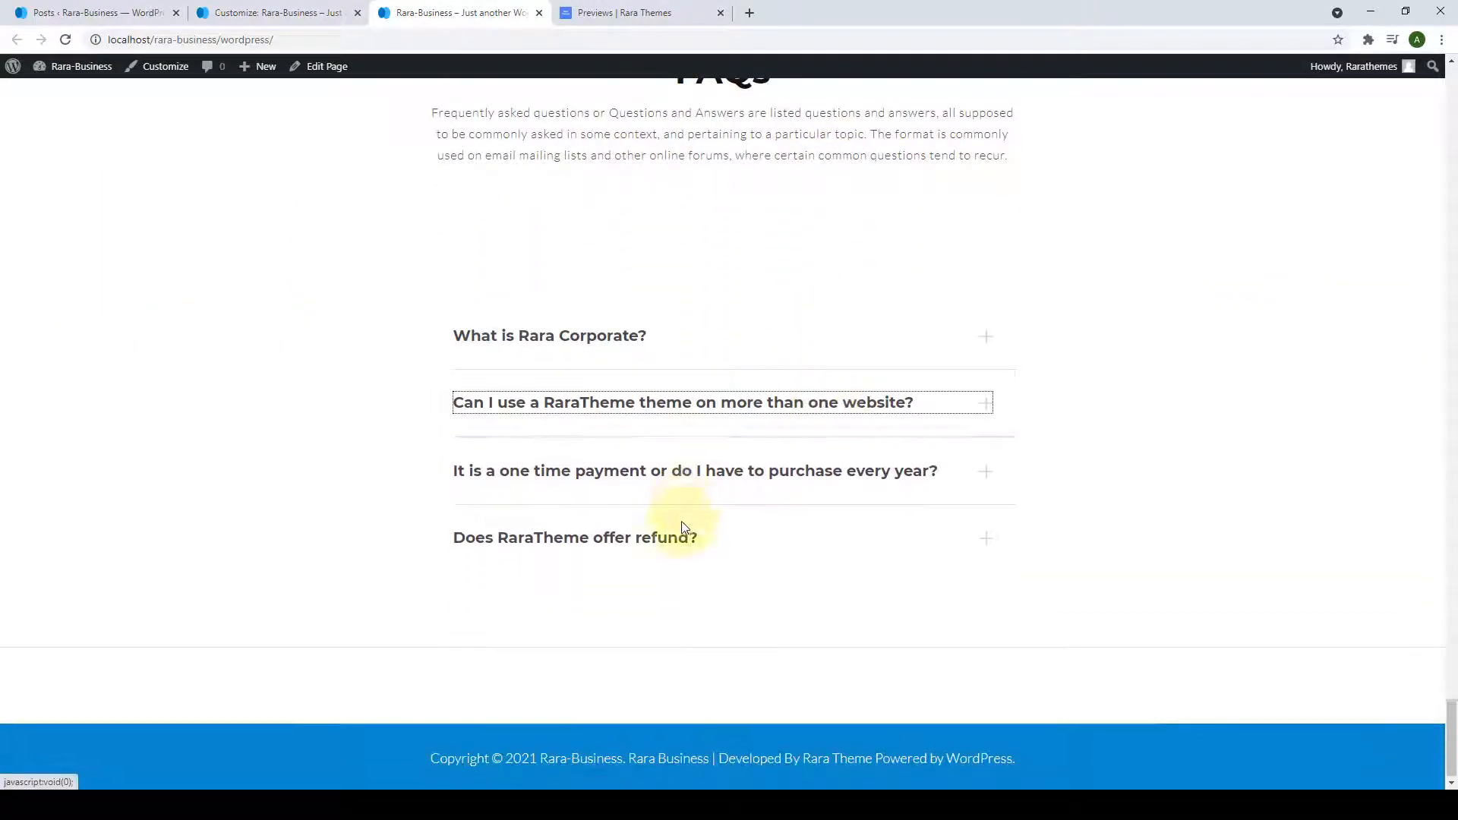
left_click(685, 481)
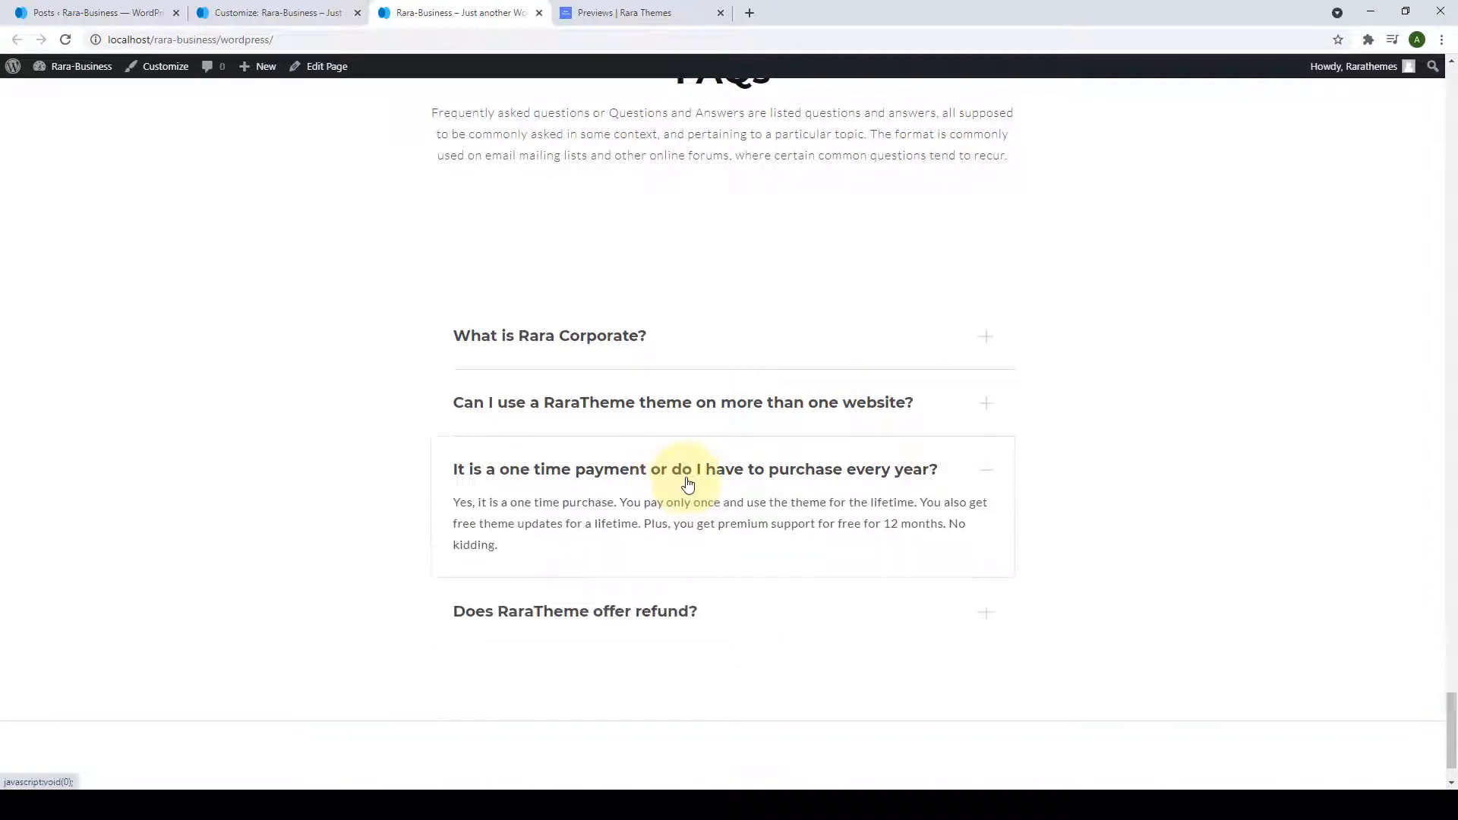
left_click(686, 481)
left_click(616, 541)
left_click(616, 541)
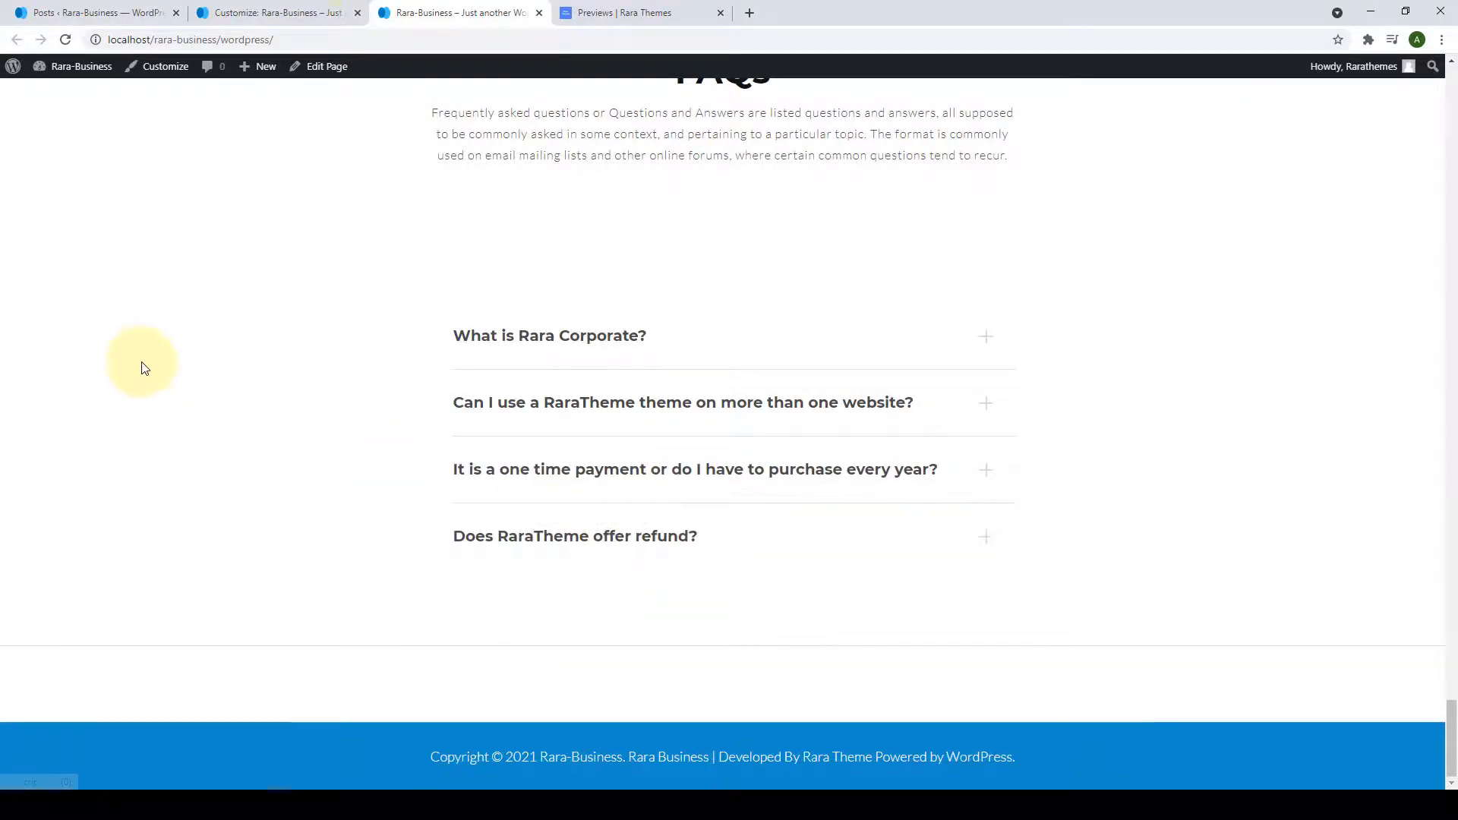
Return to the Customizer and add a Rara: Client Logo widget to the front page's Clients Section.
left_click(275, 12)
left_click(17, 117)
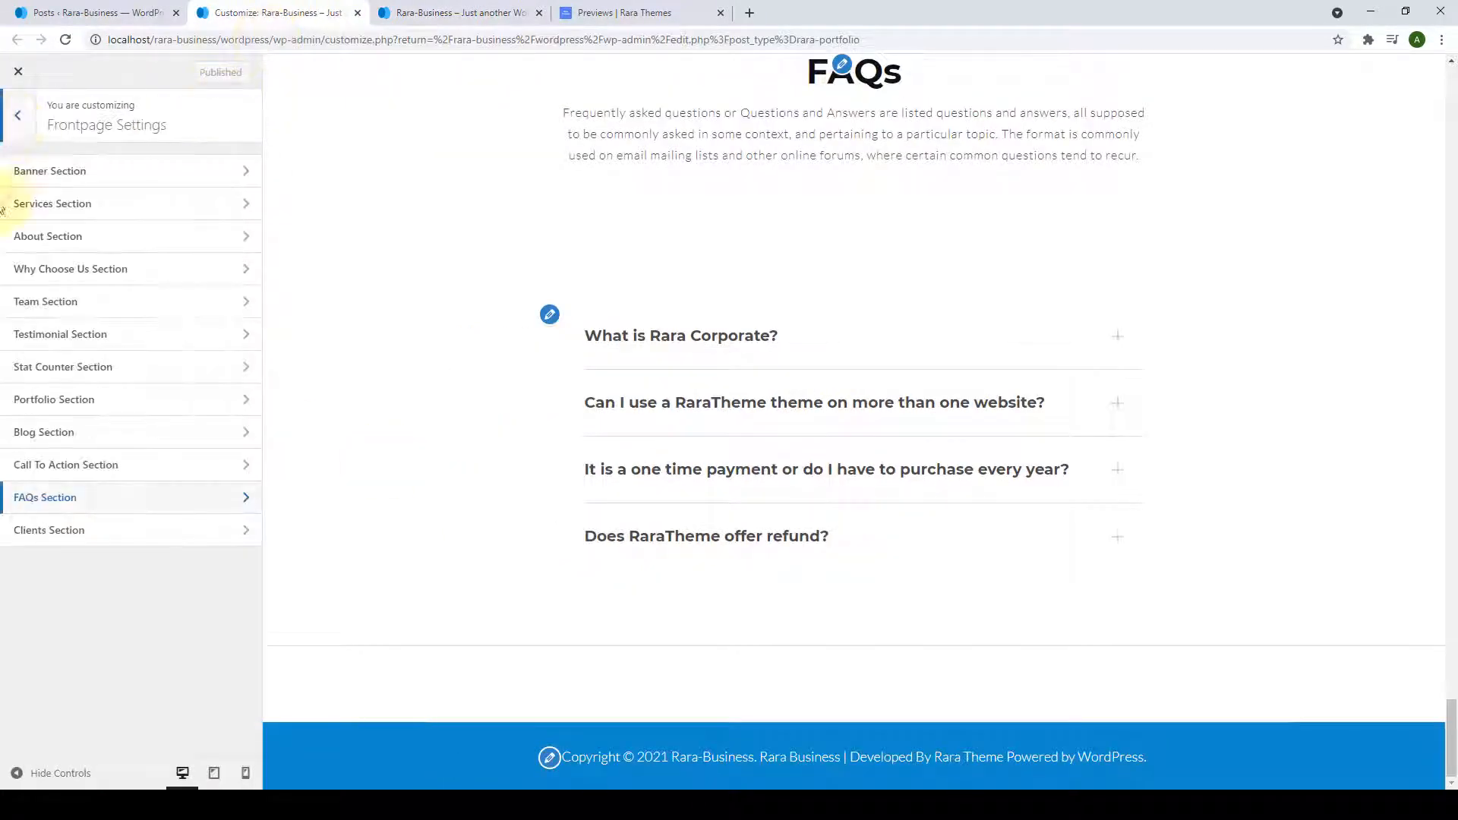
left_click(104, 538)
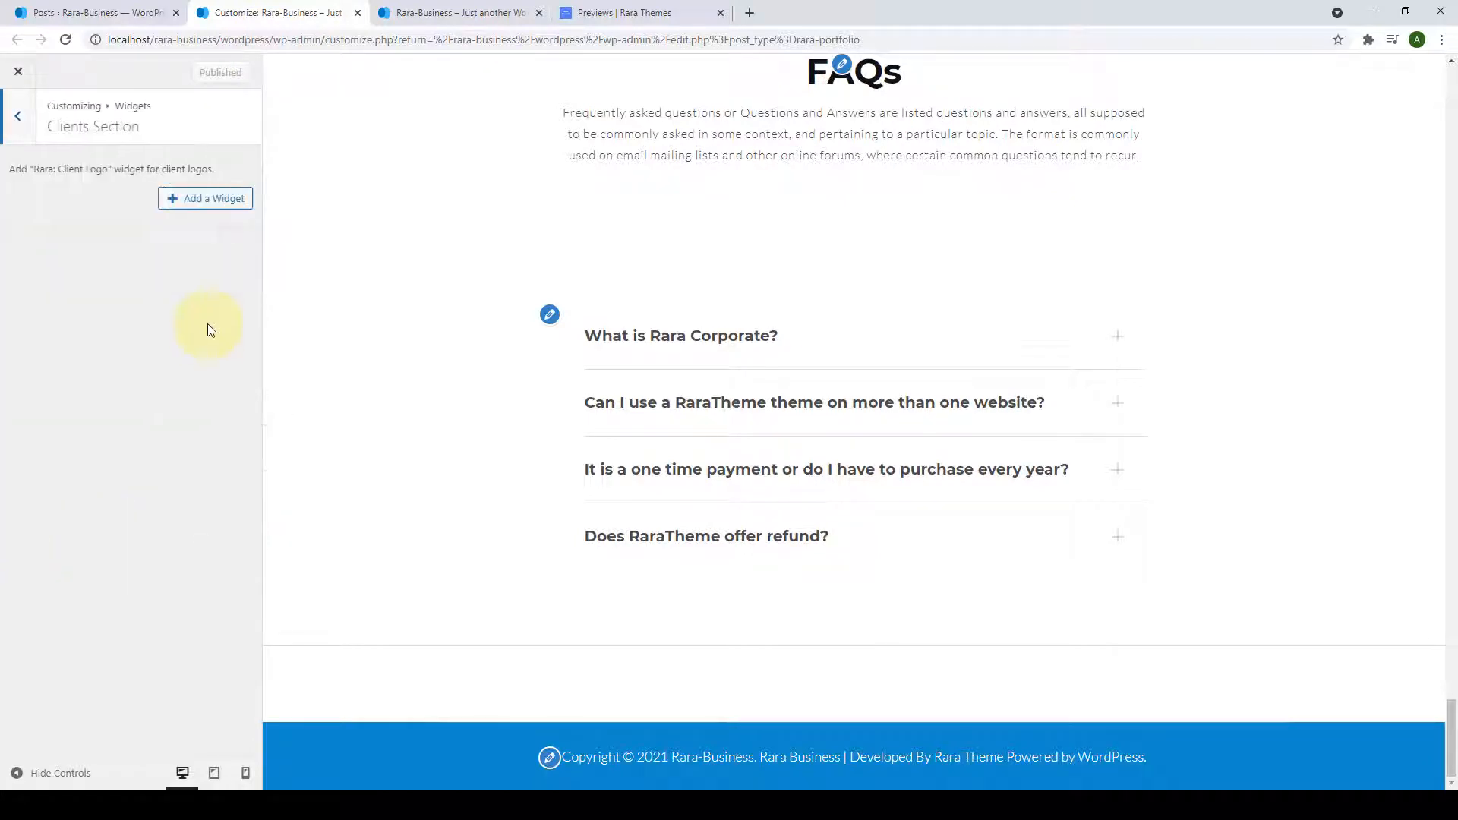
left_click(176, 209)
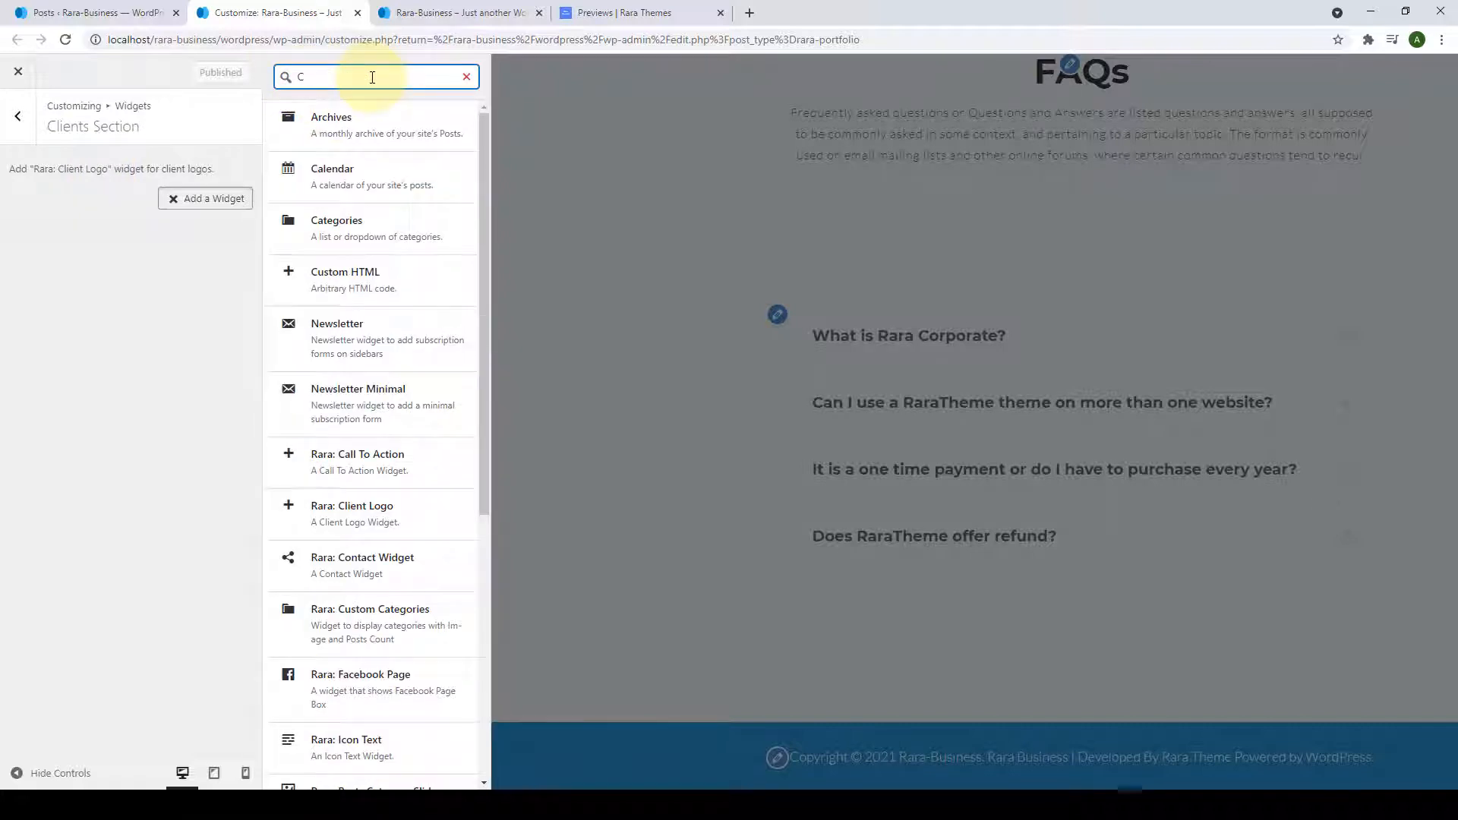
type("log")
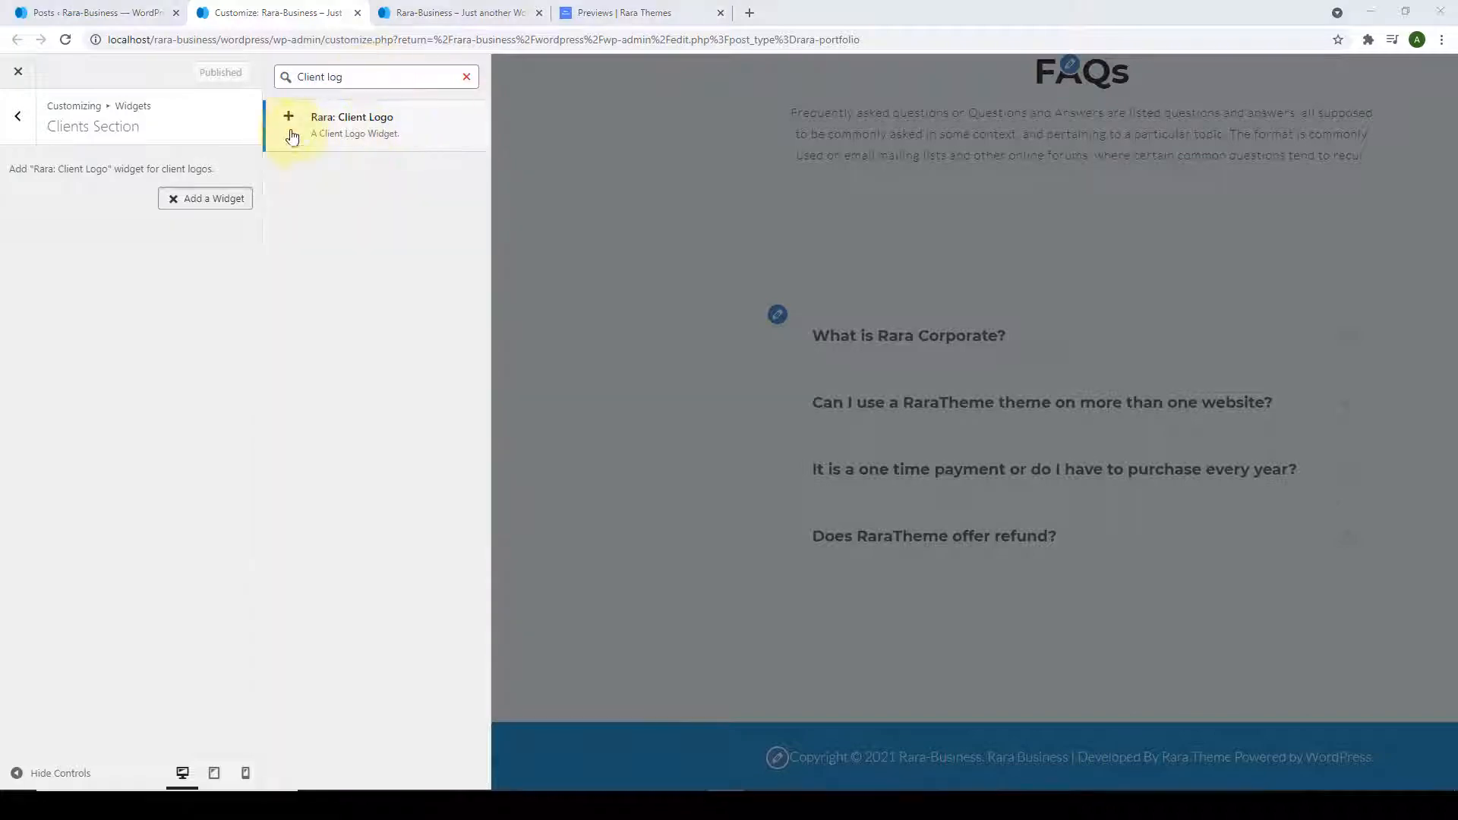
left_click(380, 133)
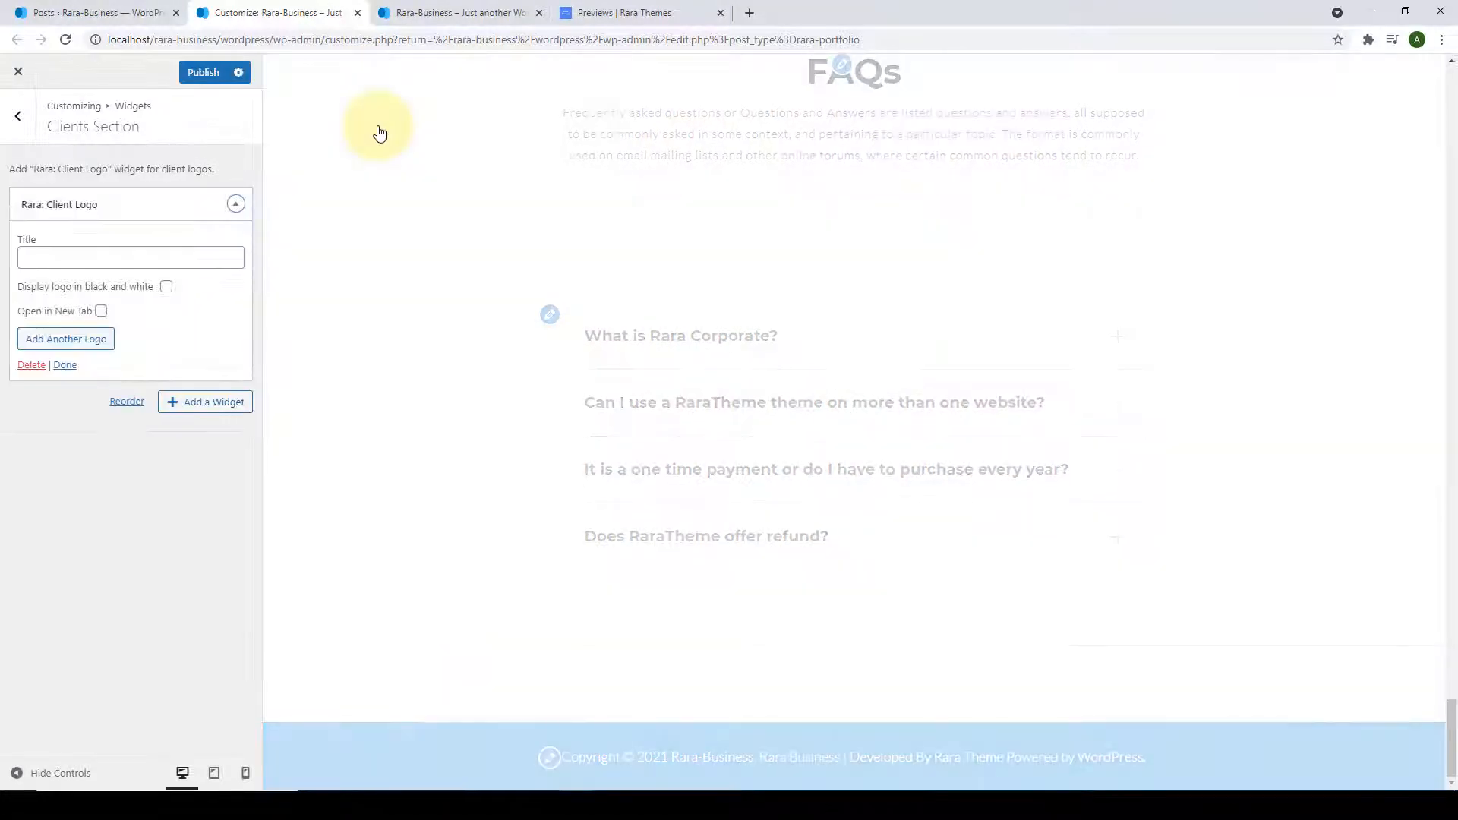
Title the widget "Client's Logo Section" and add the Coffee Tour logo (logo4.png) with the copied Customizer page URL as its featured link.
left_click(61, 258)
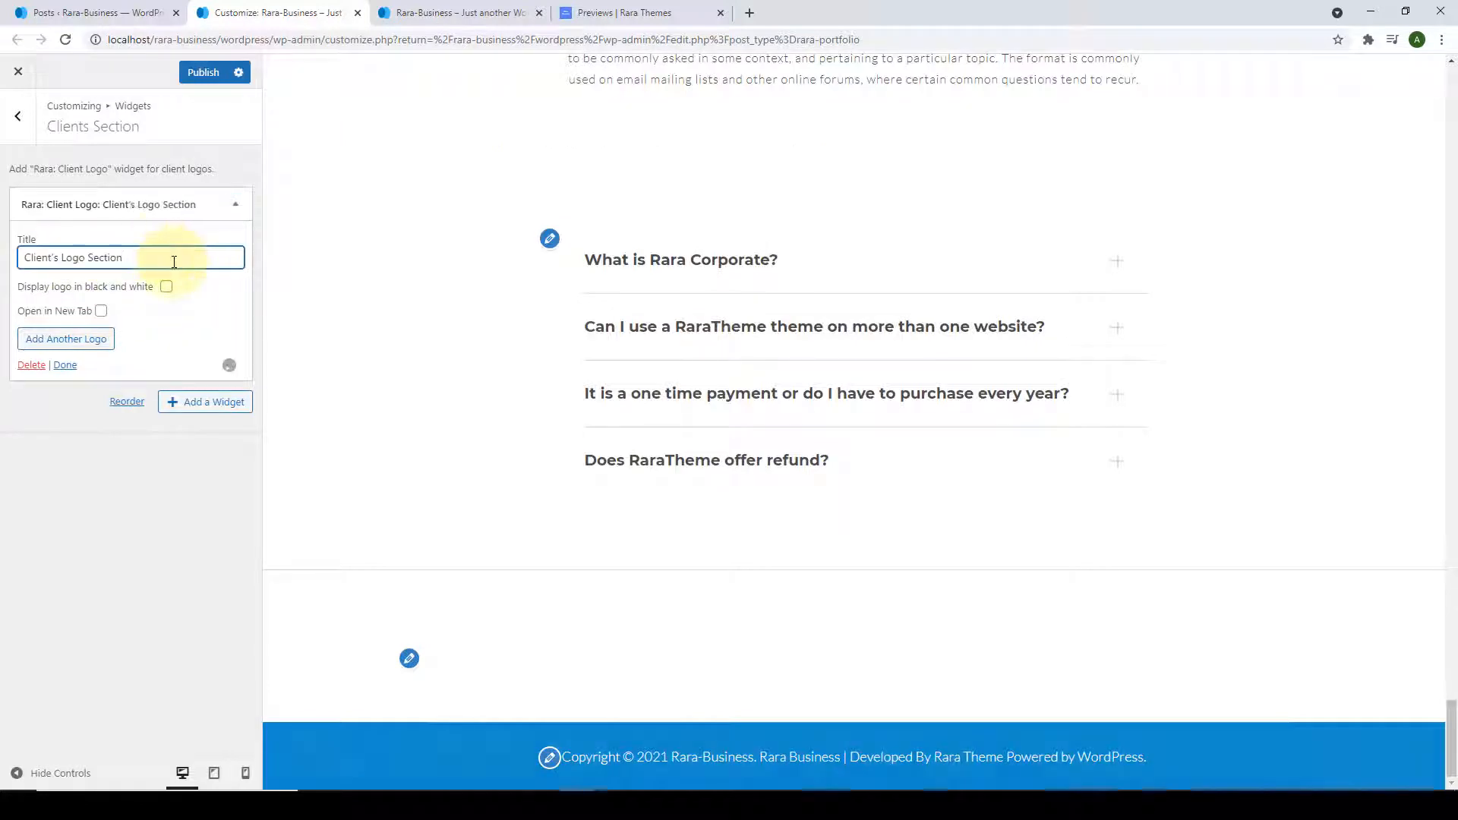
left_click(92, 350)
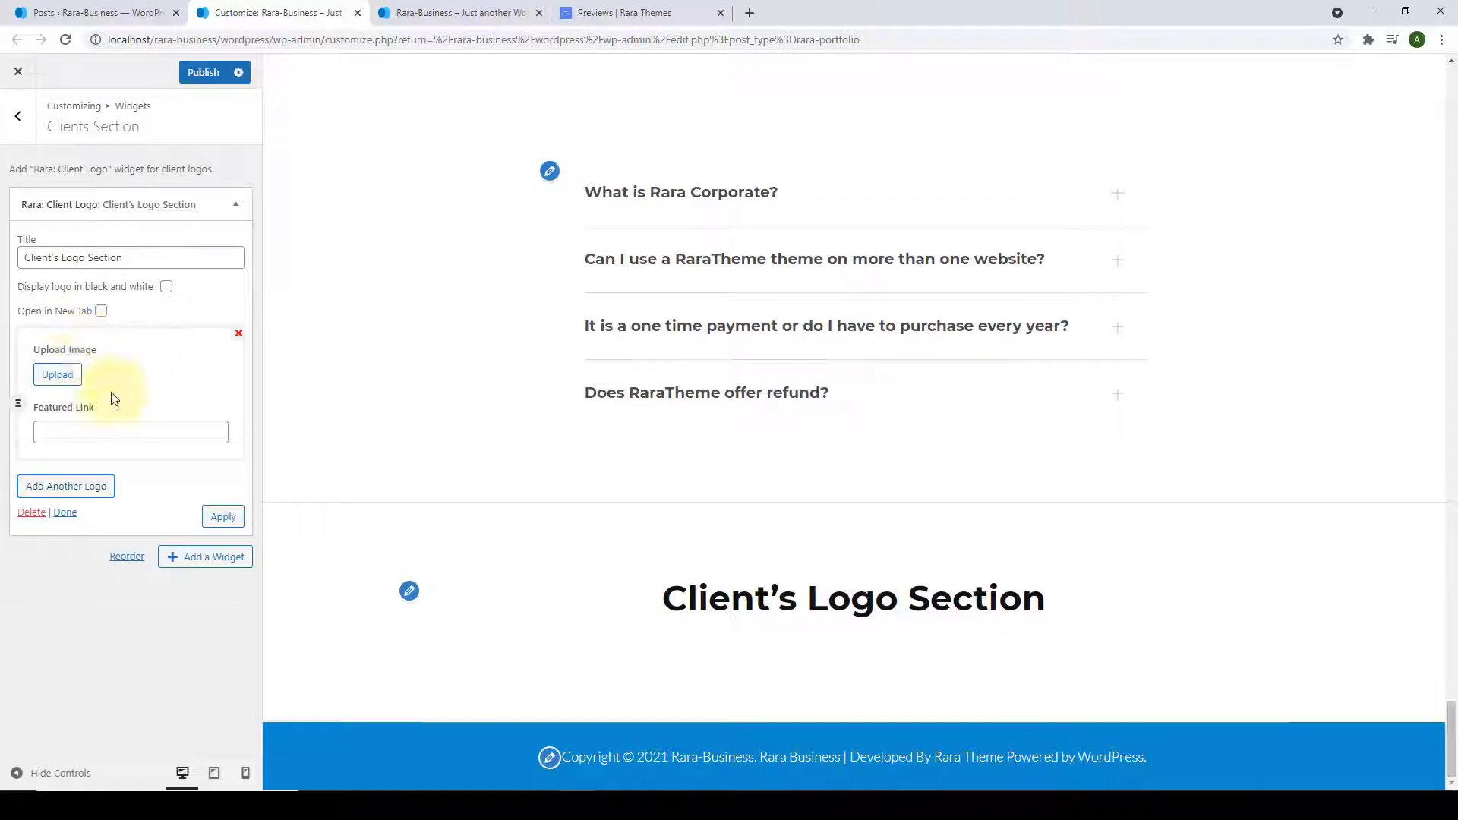
left_click(57, 374)
scroll(277, 429, "down", 3)
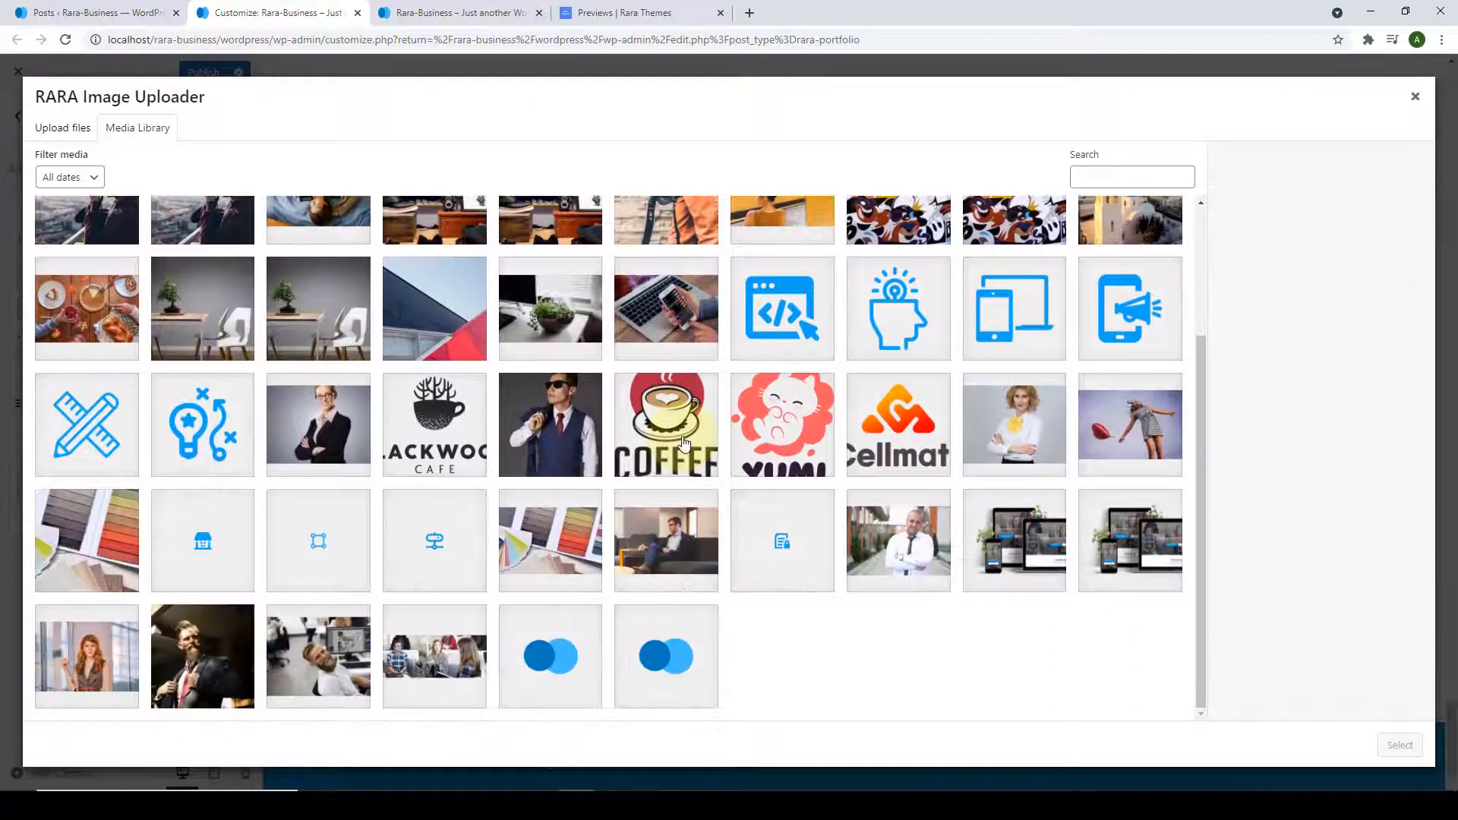
left_click(666, 426)
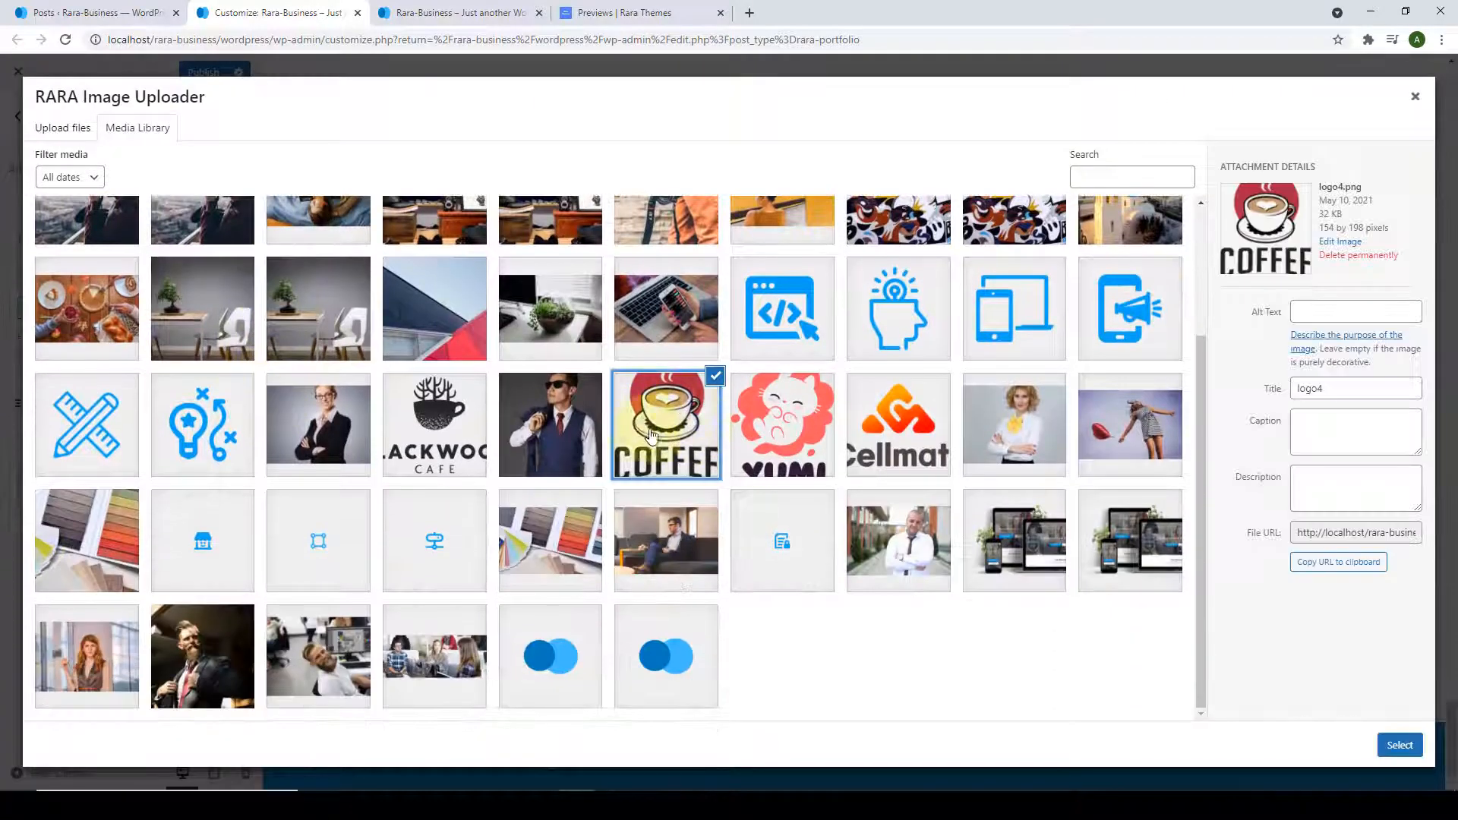
left_click(1400, 746)
left_click(42, 579)
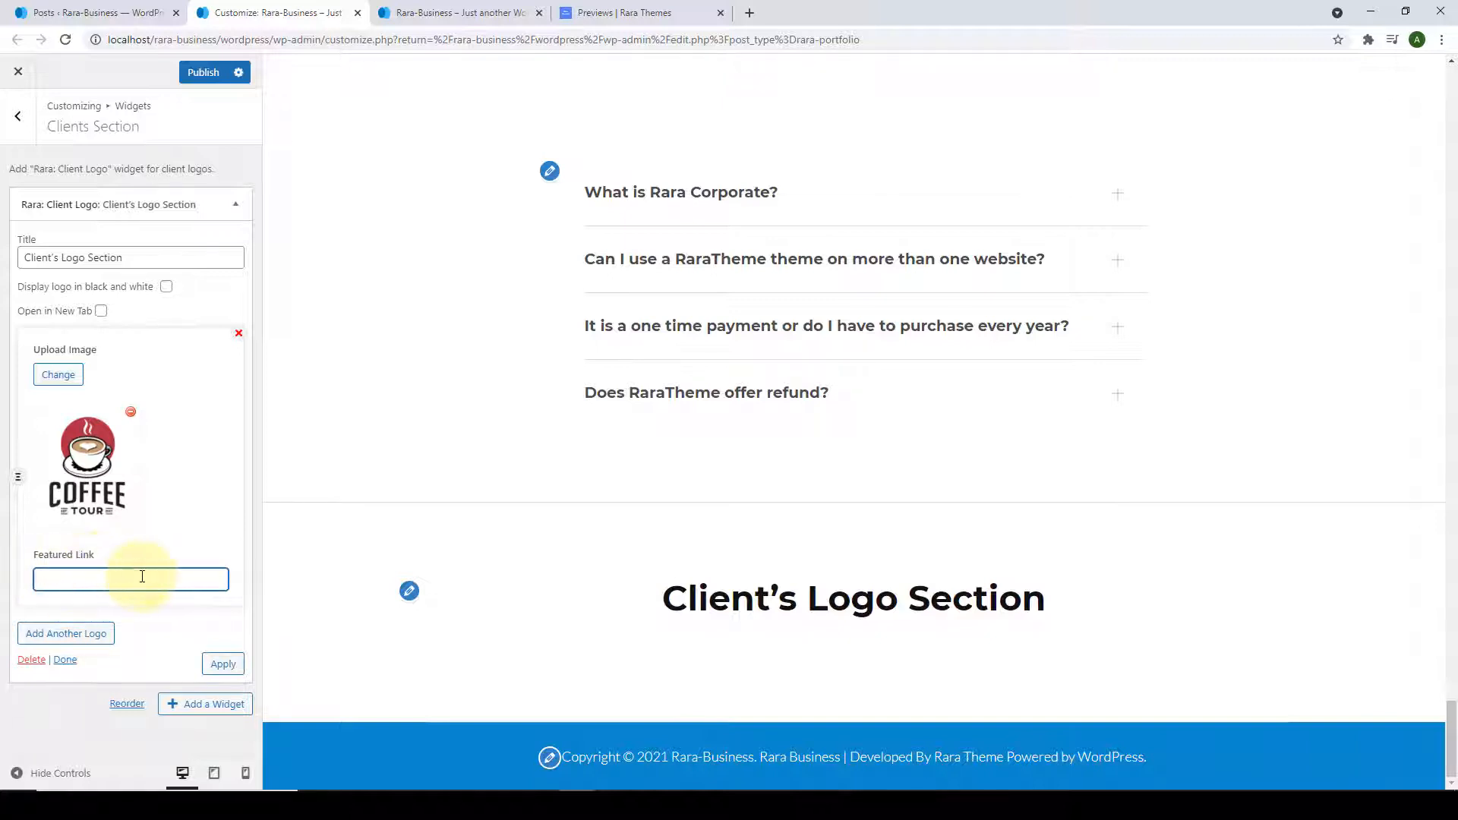
key("ctrl+v")
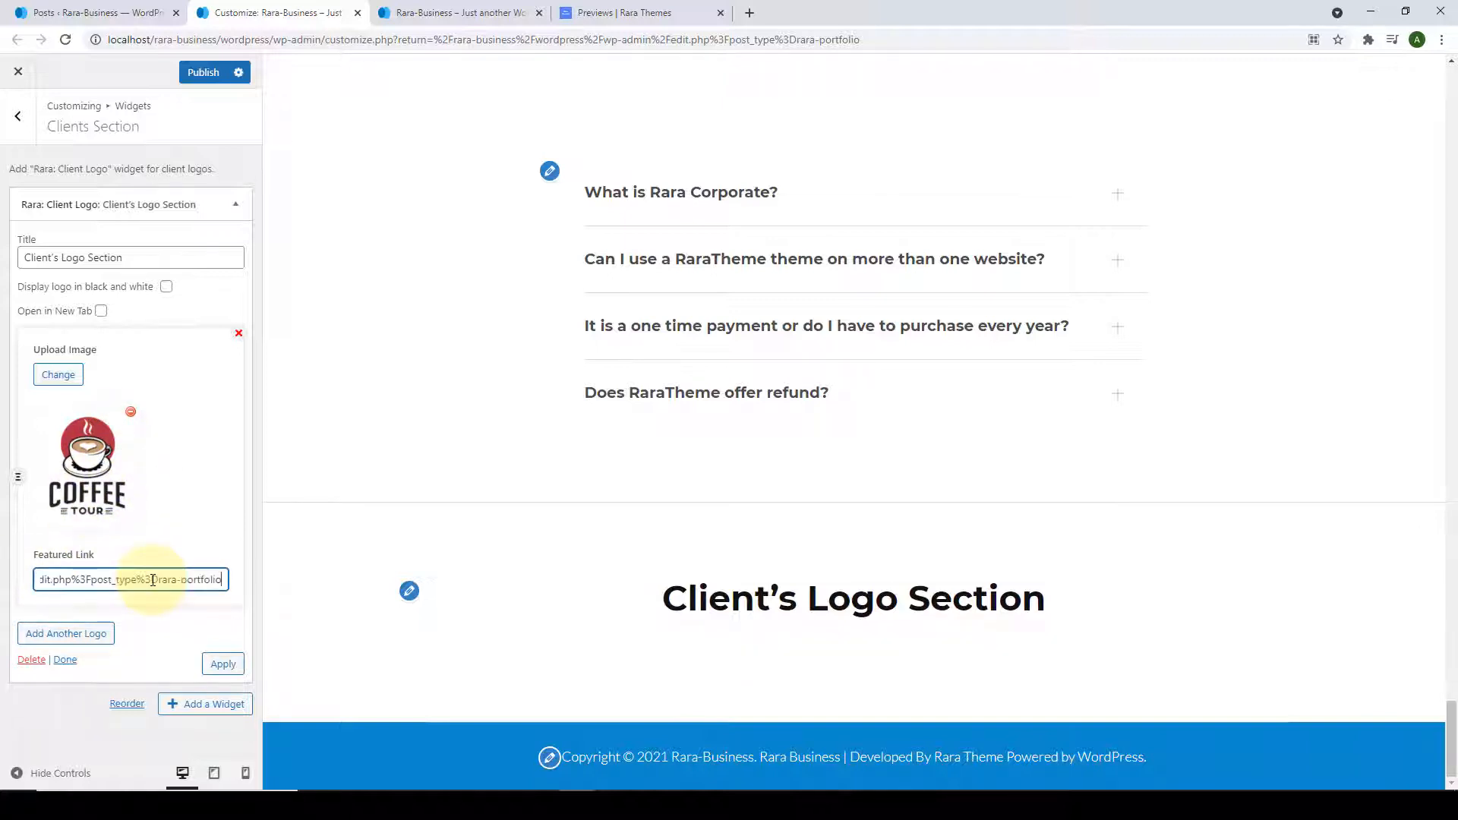
Add the Yumi logo (logo2.png) as the second client logo, with the same copied URL as its featured link.
left_click(65, 637)
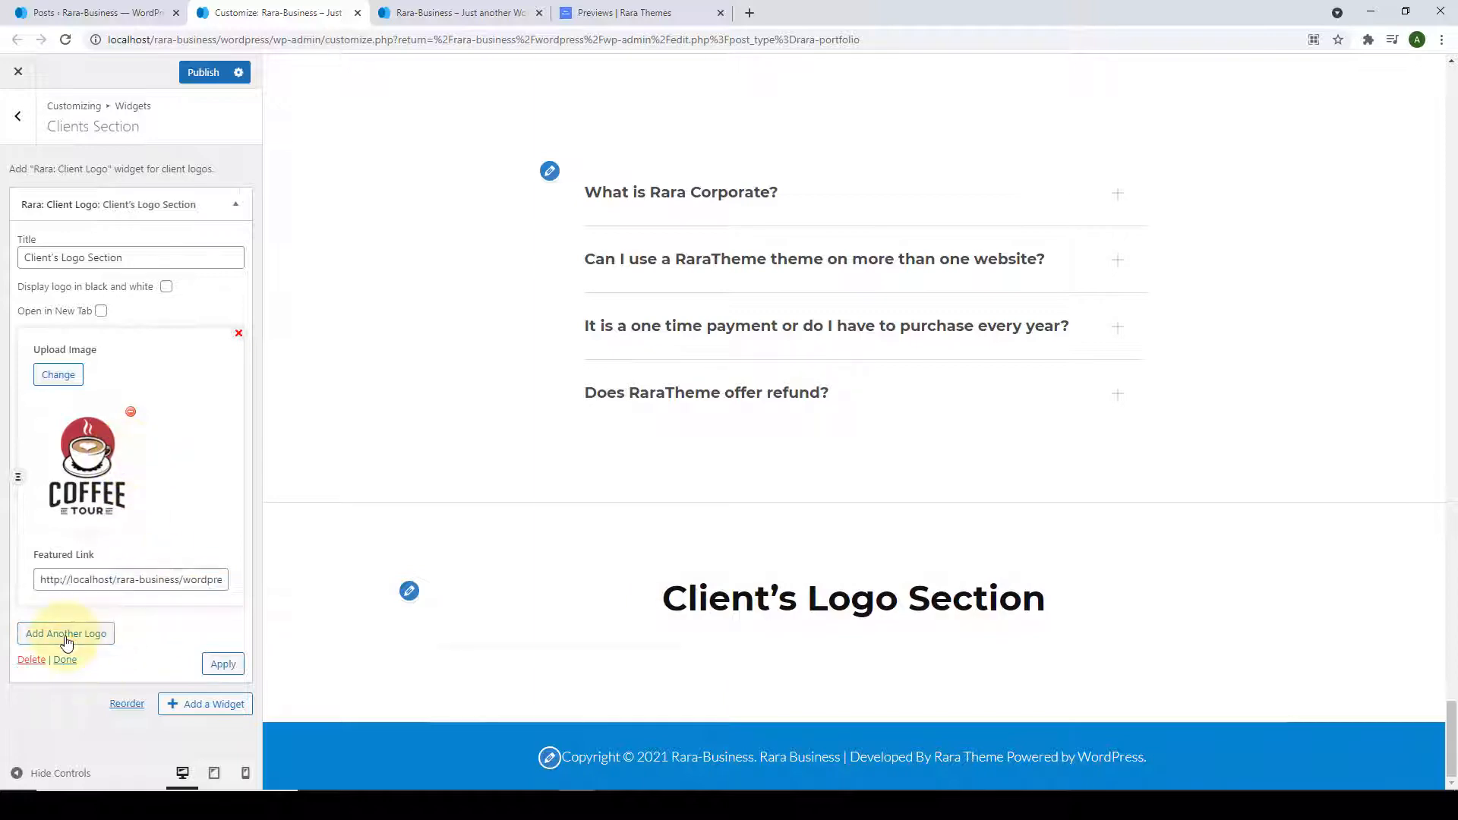
scroll(89, 615, "down", 3)
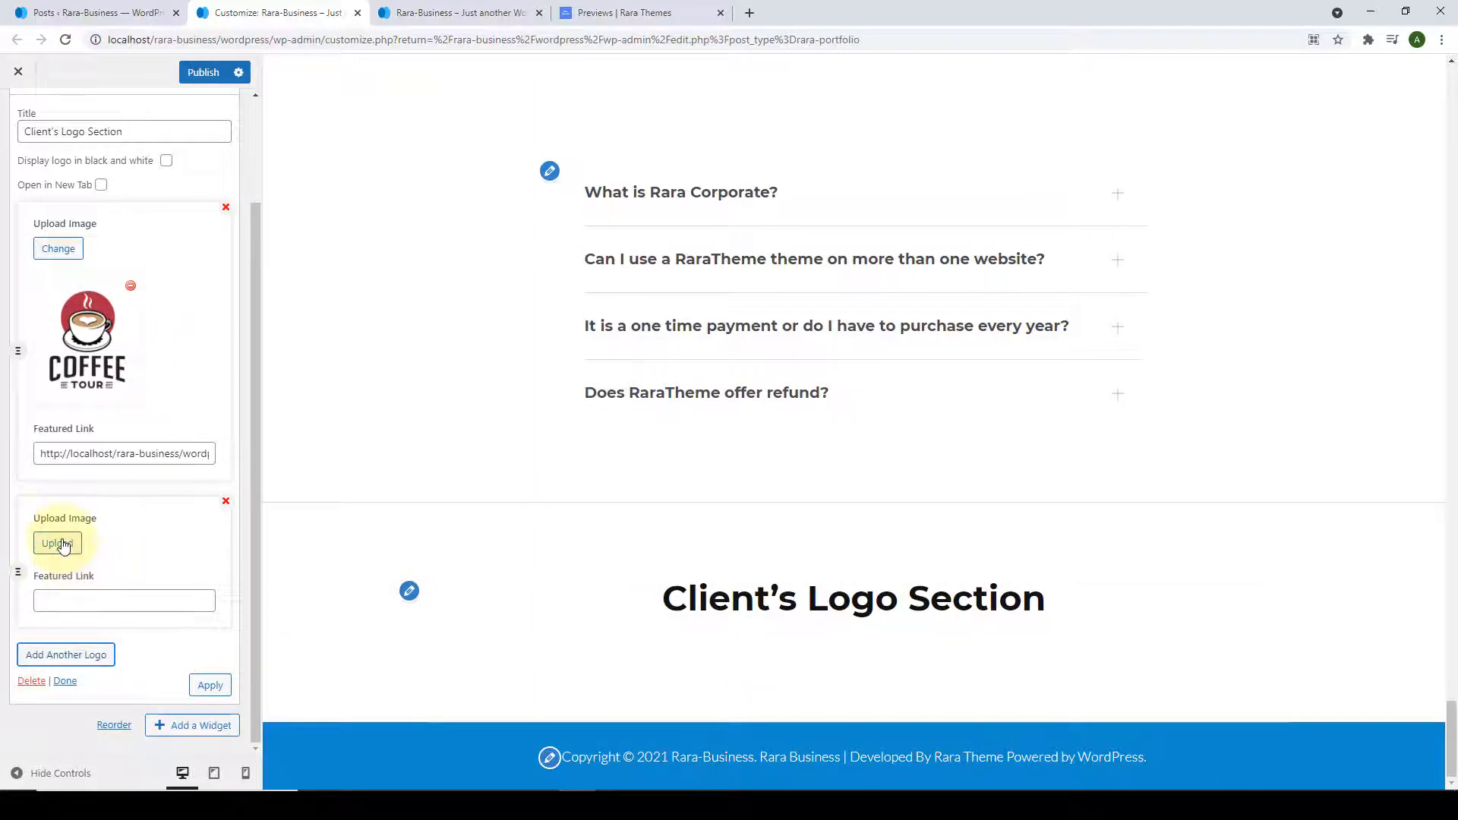
left_click(58, 543)
left_click(804, 585)
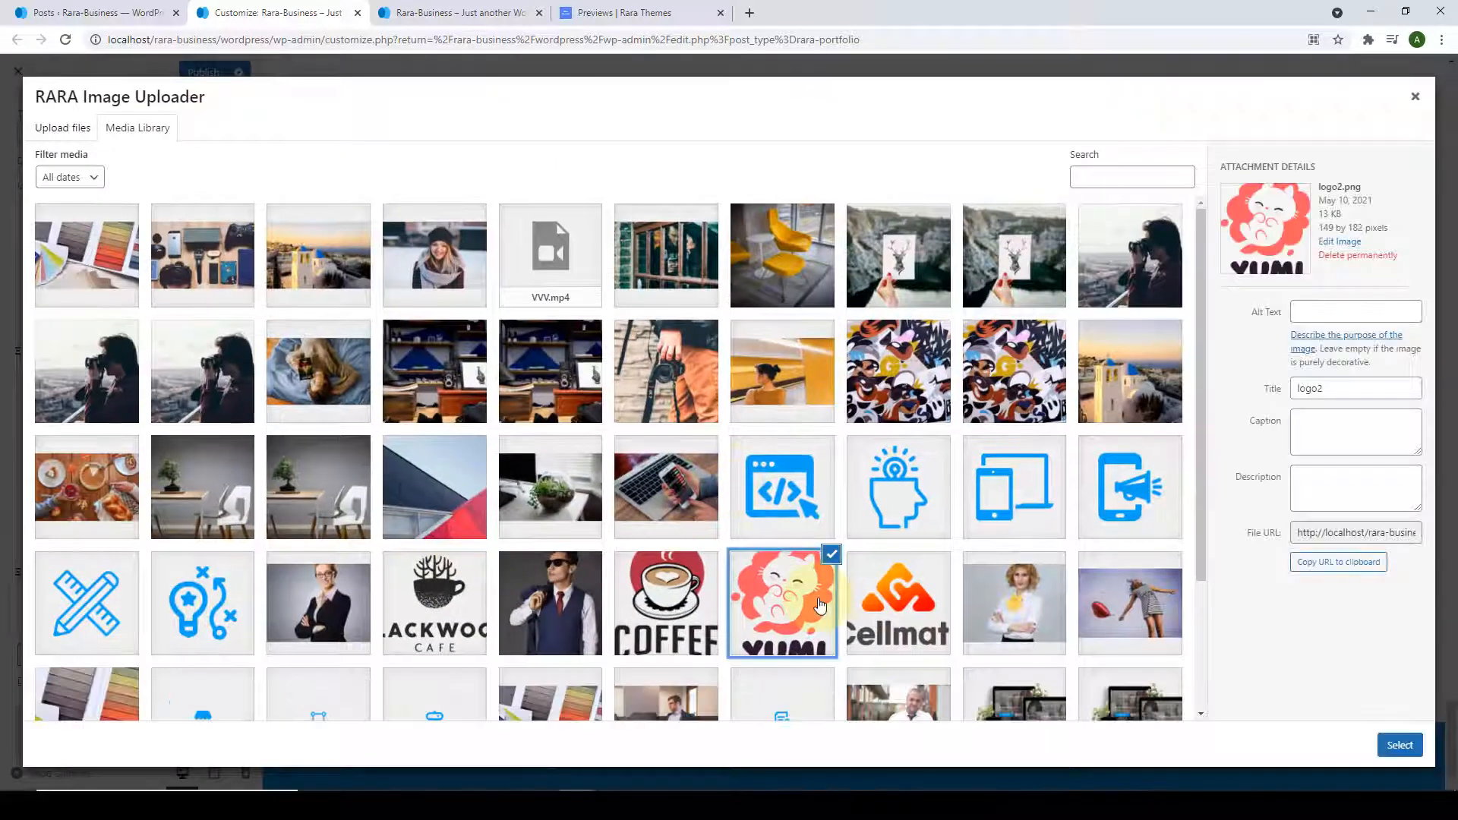
left_click(1397, 746)
scroll(174, 634, "down", 3)
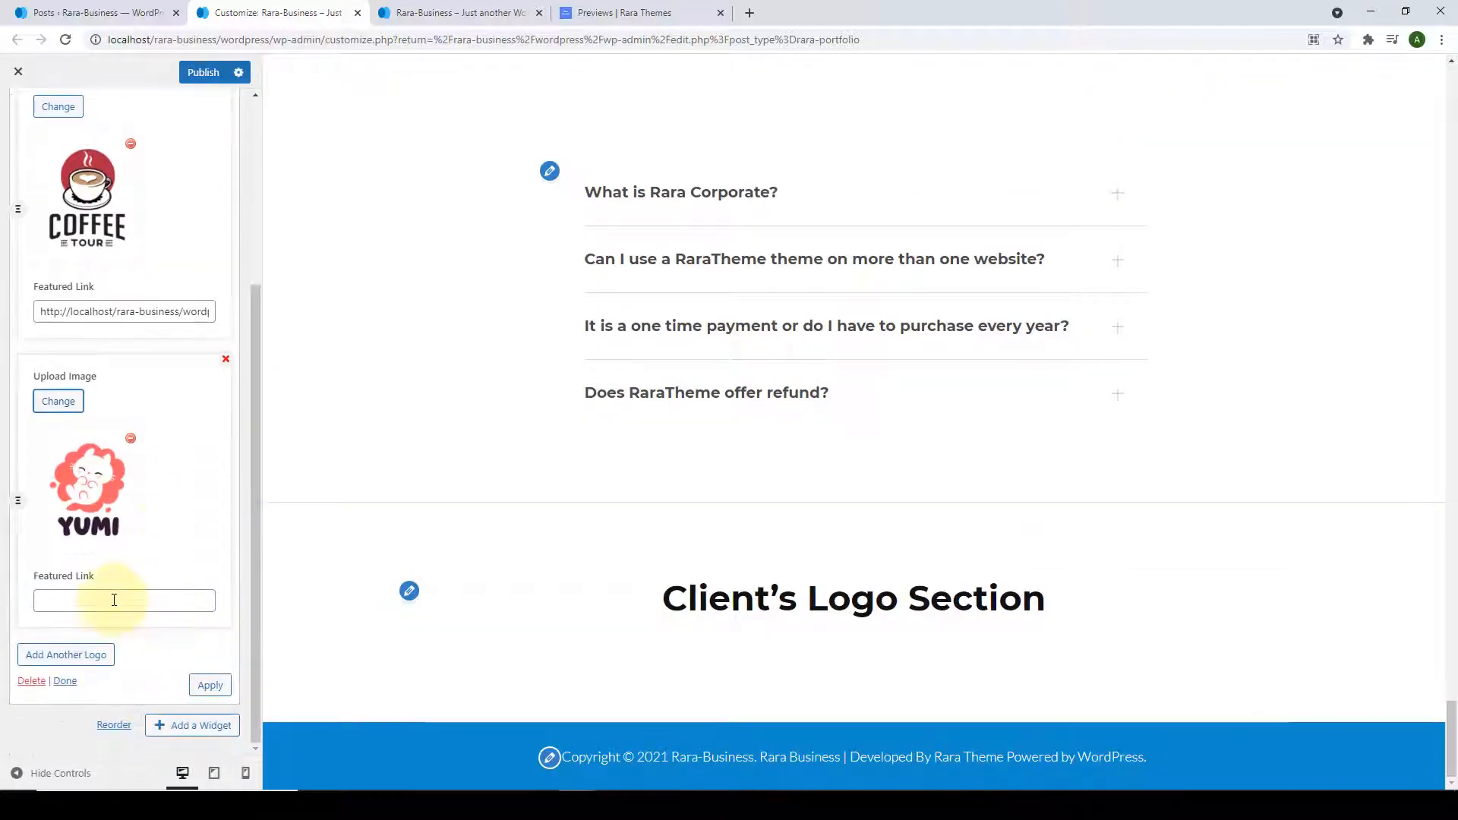
left_click(38, 606)
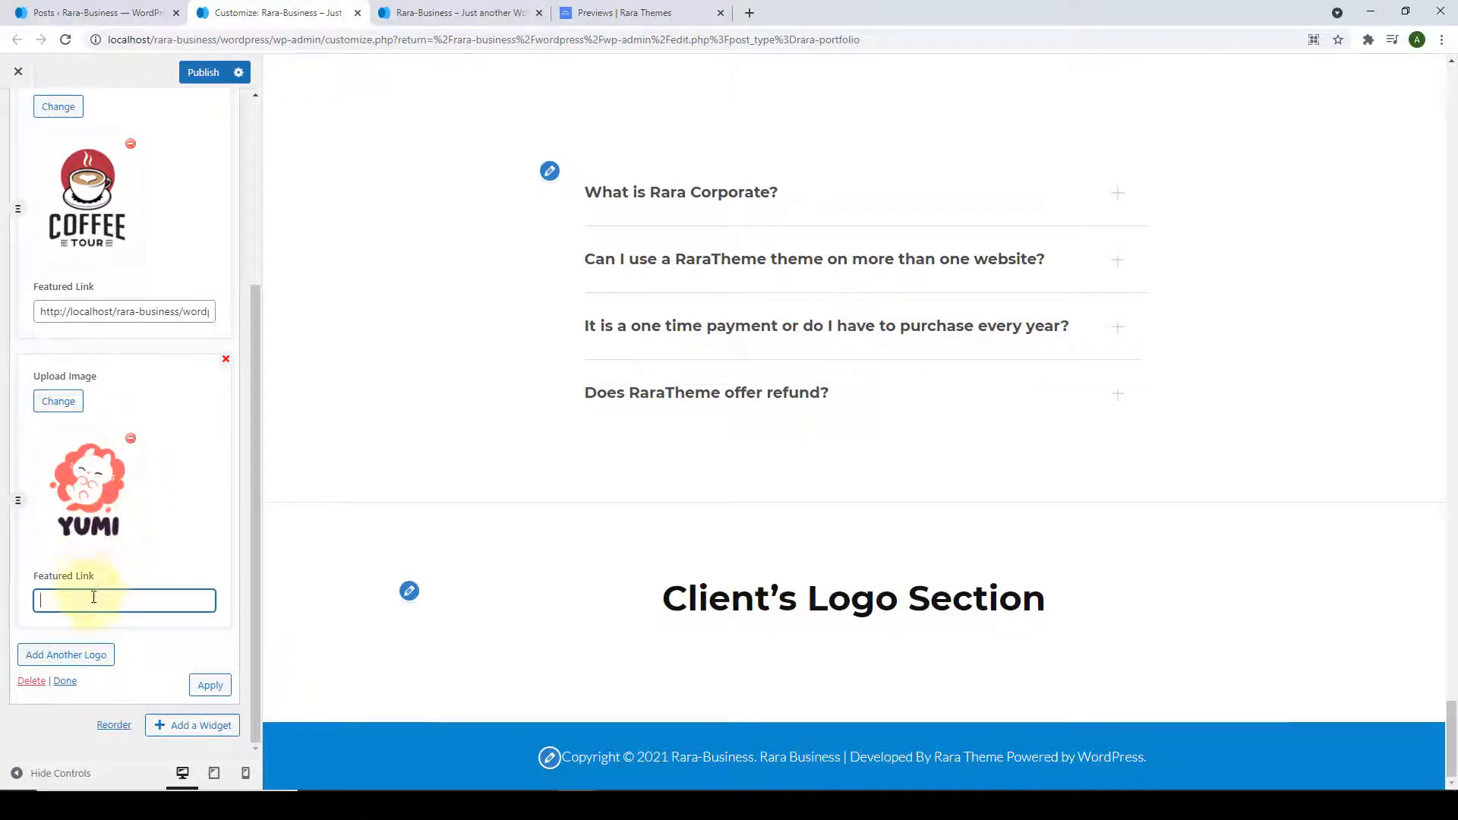
Add the Cellmats logo as the third client logo, using the same copied URL as its featured link.
left_click(66, 654)
left_click(58, 685)
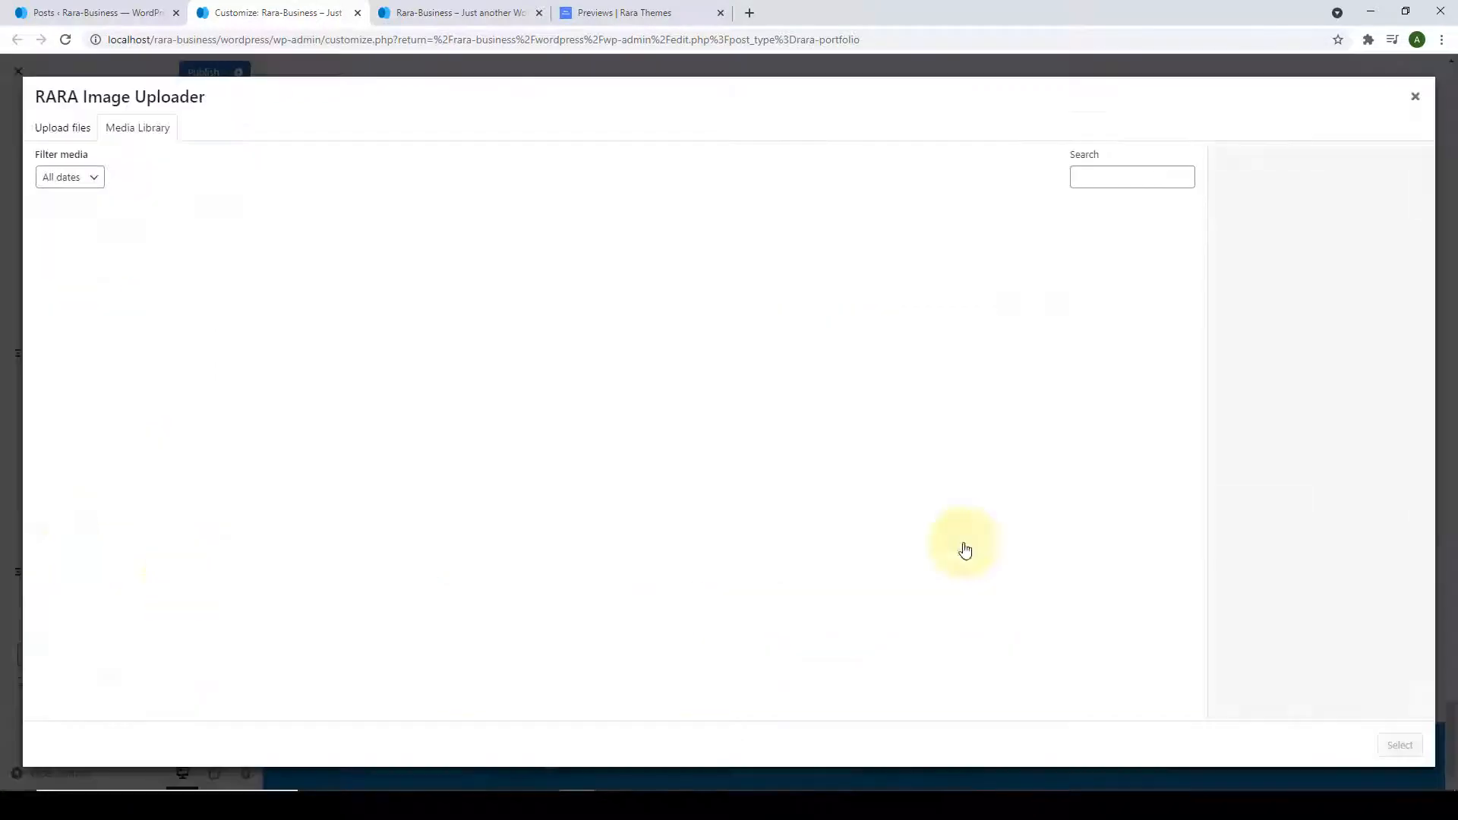
key("Escape")
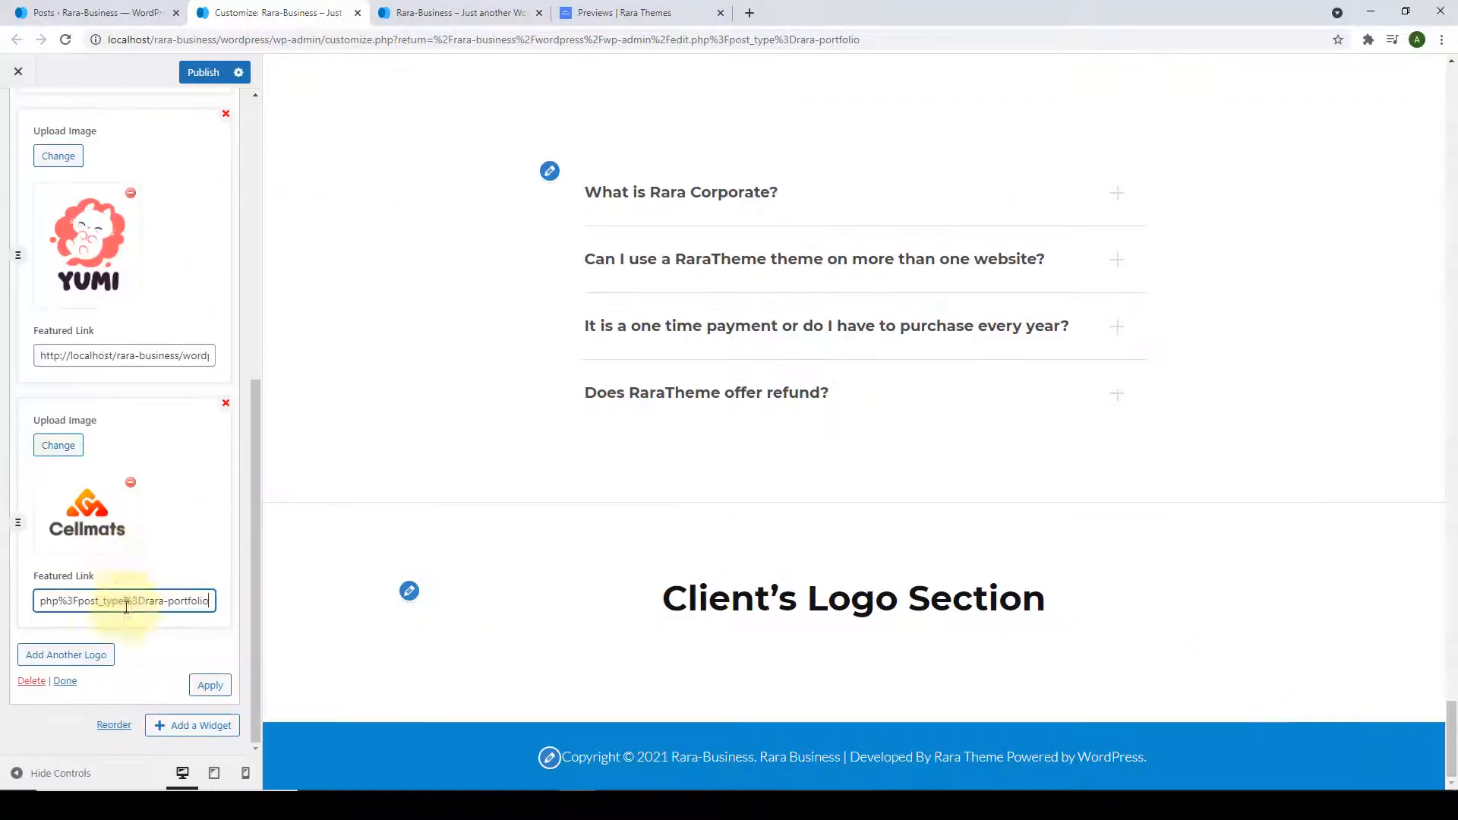
Add the Blackwood Cafe logo as the fourth client logo, with the same copied URL as its featured link.
left_click(66, 654)
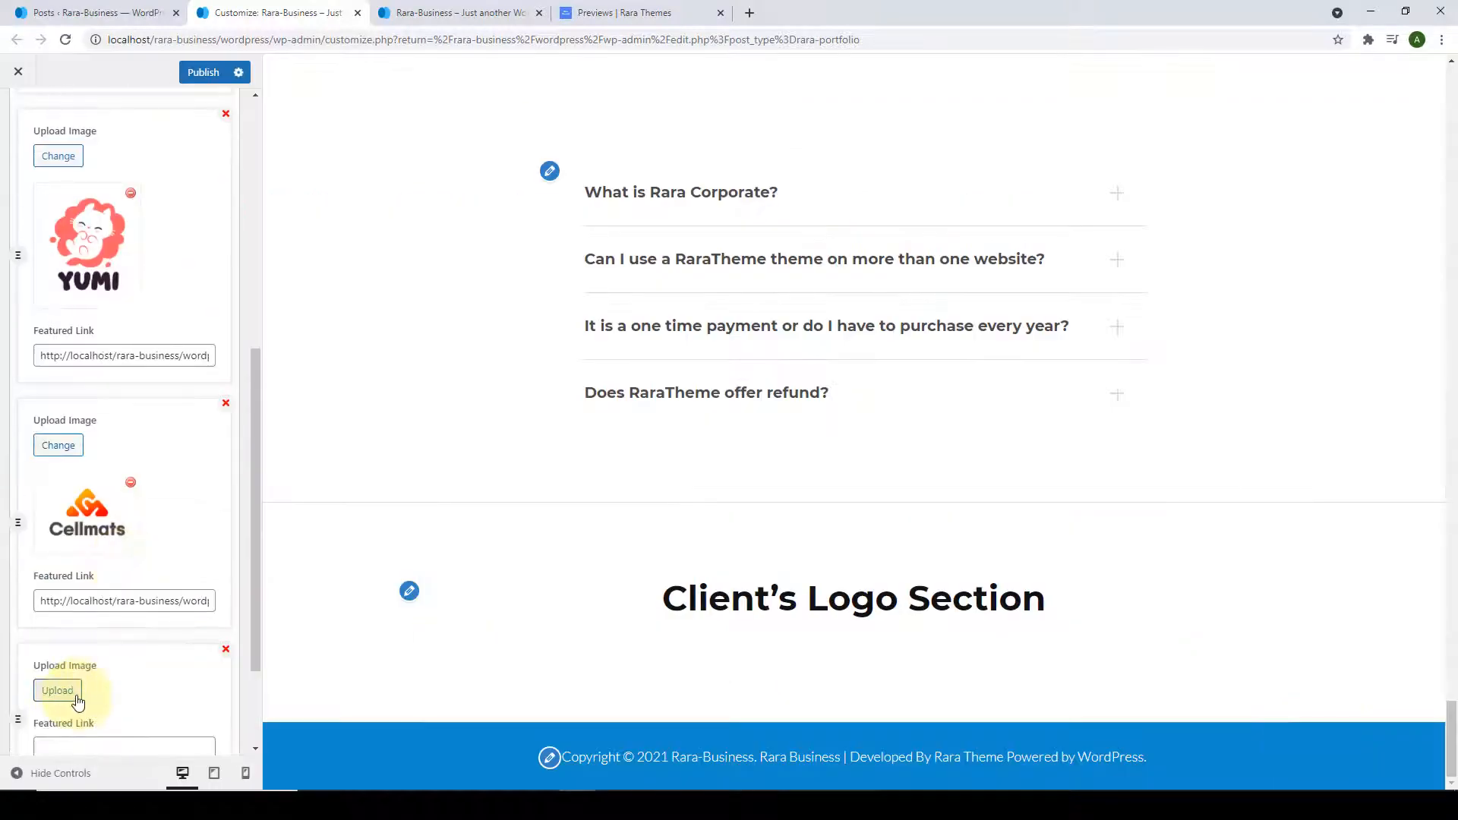
left_click(66, 688)
left_click(434, 604)
left_click(1400, 745)
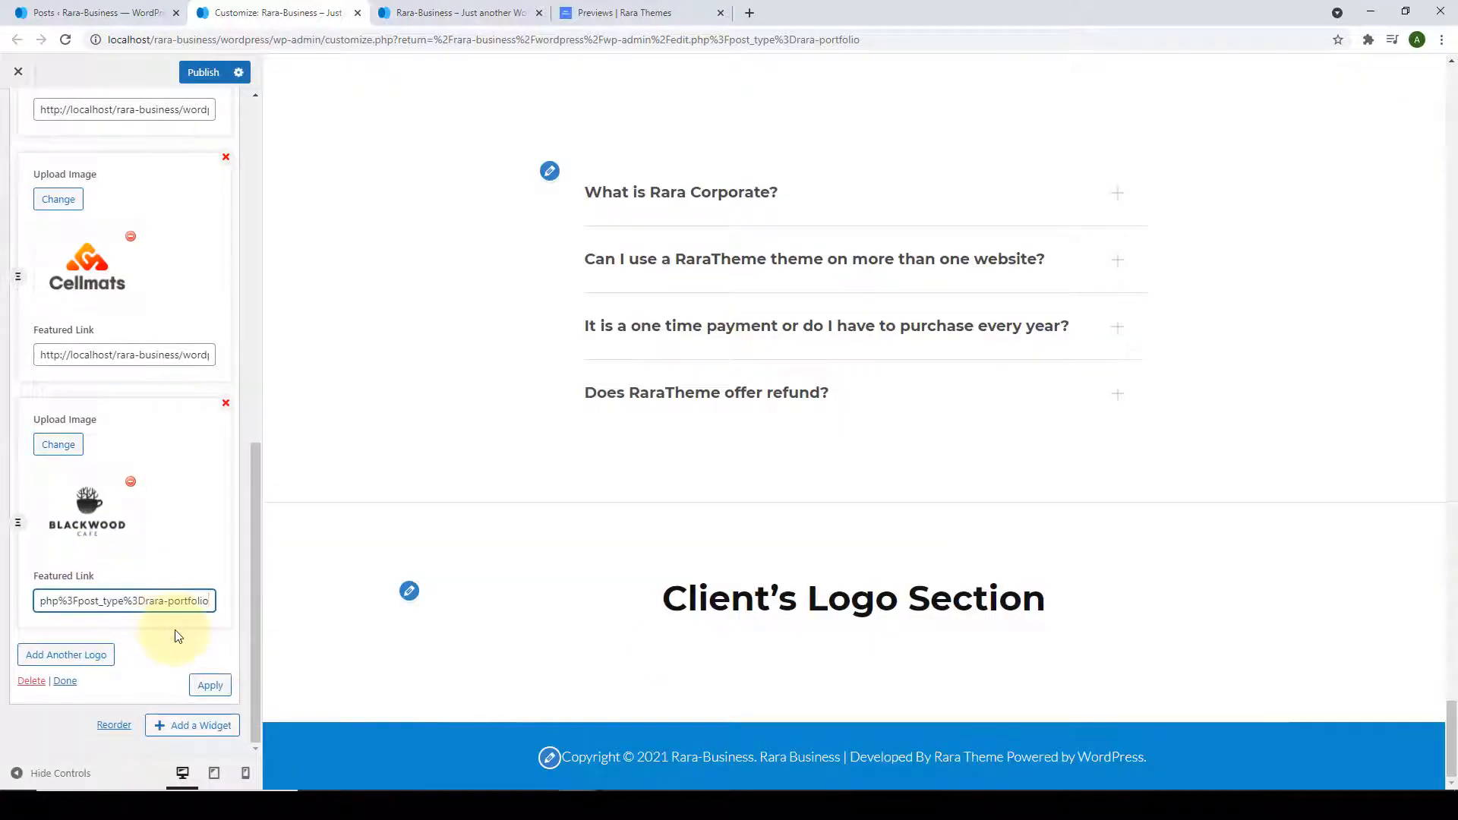
Review the client logo entries and apply them to the front page preview.
scroll(178, 586, "up", 5)
scroll(163, 495, "up", 4)
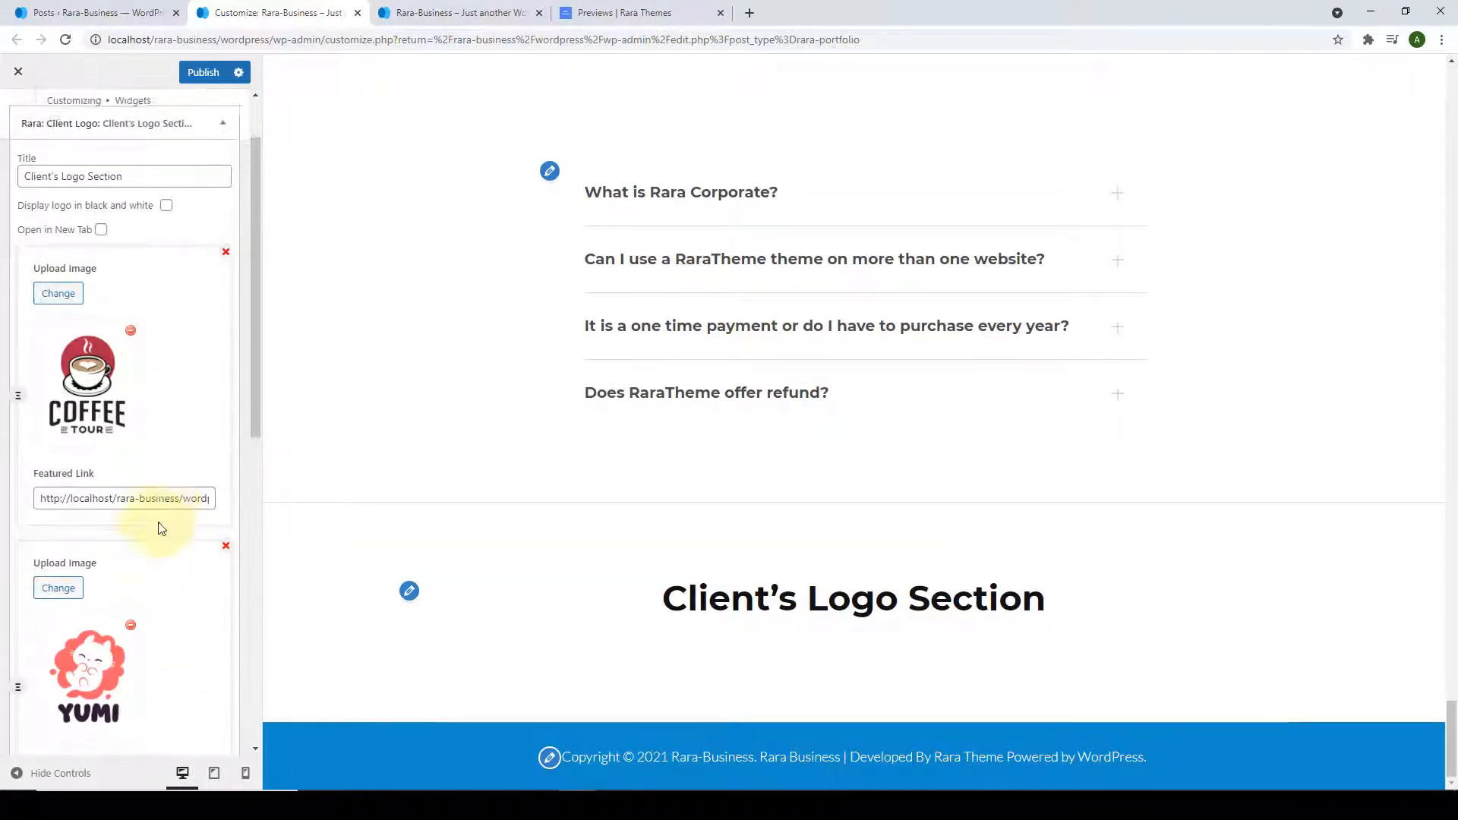
scroll(152, 547, "down", 10)
left_click(210, 686)
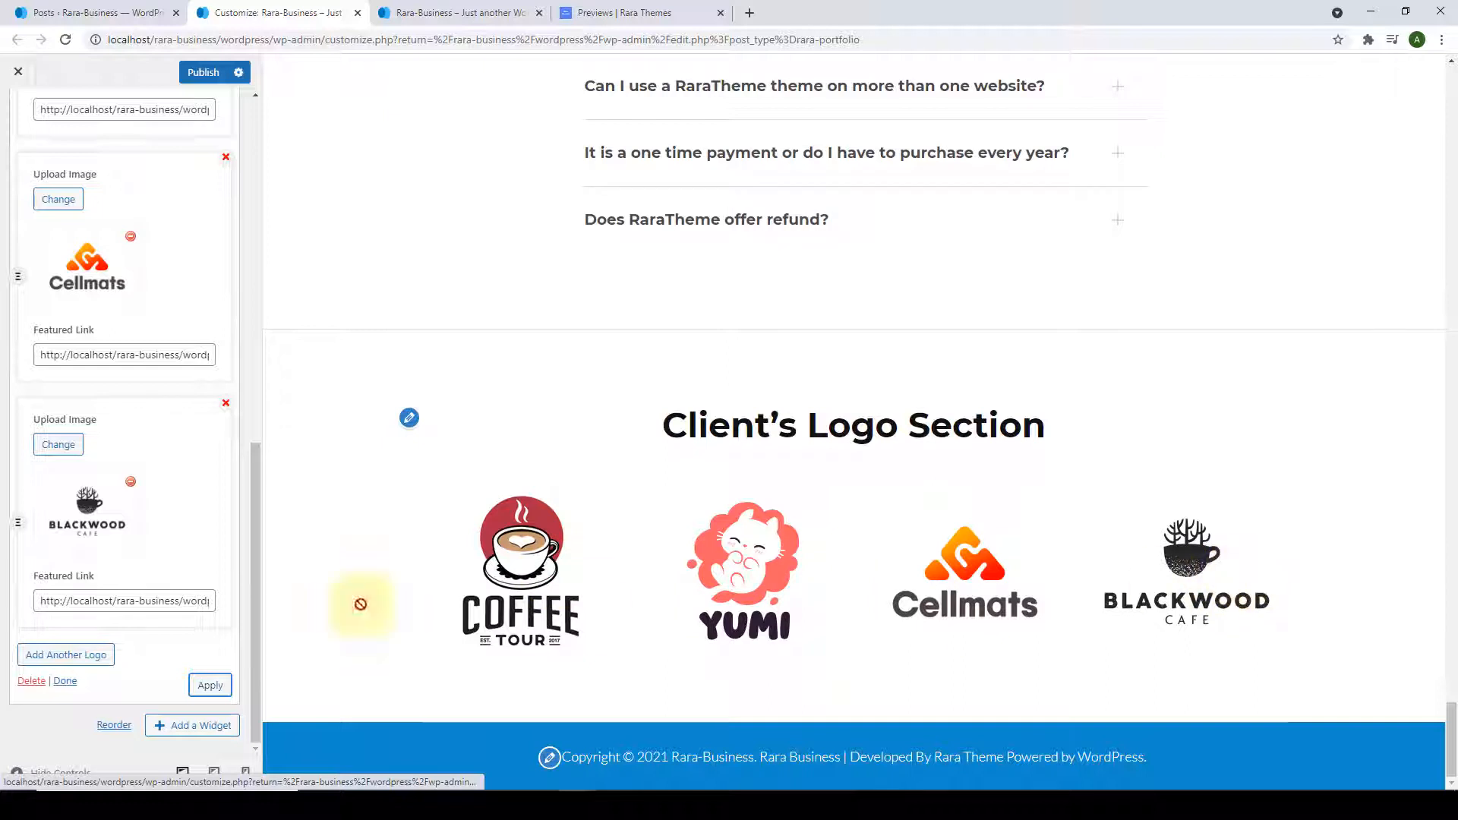
Review the logo display options, finish editing the Rara: Client Logo widget and publish the changes.
scroll(174, 586, "up", 4)
scroll(173, 586, "up", 6)
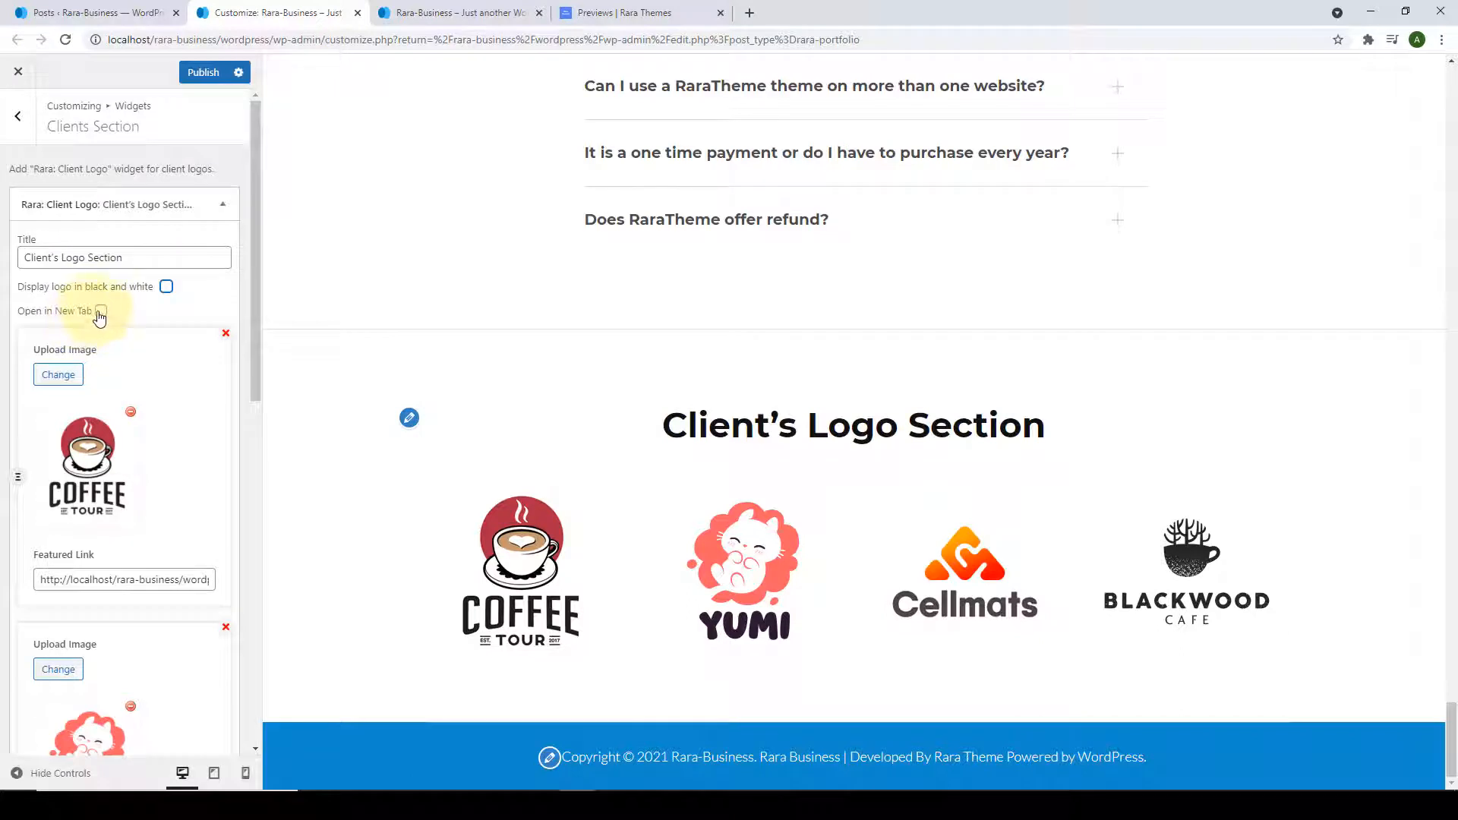
scroll(129, 559, "down", 8)
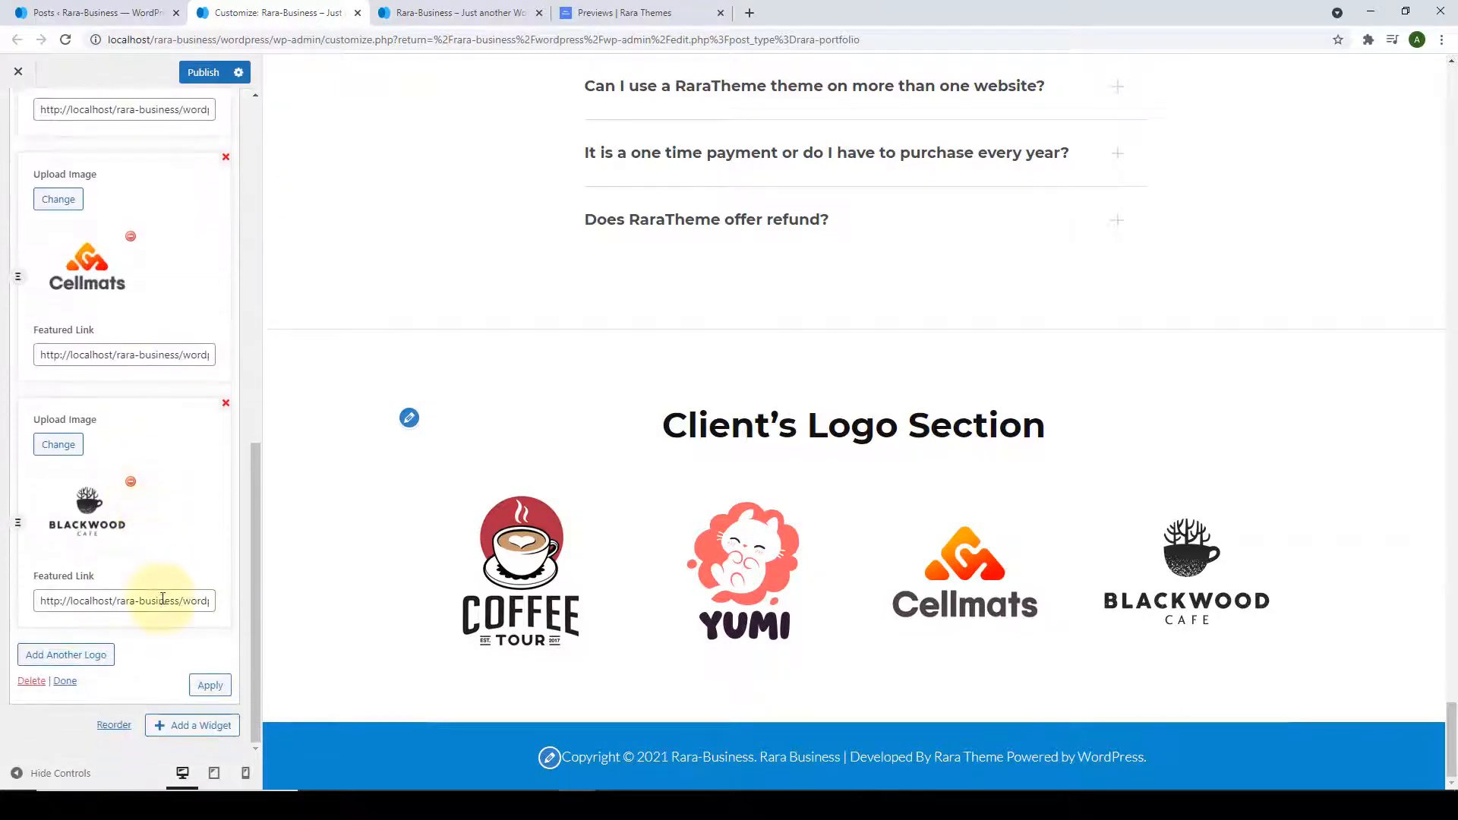
scroll(166, 602, "down", 3)
left_click(55, 687)
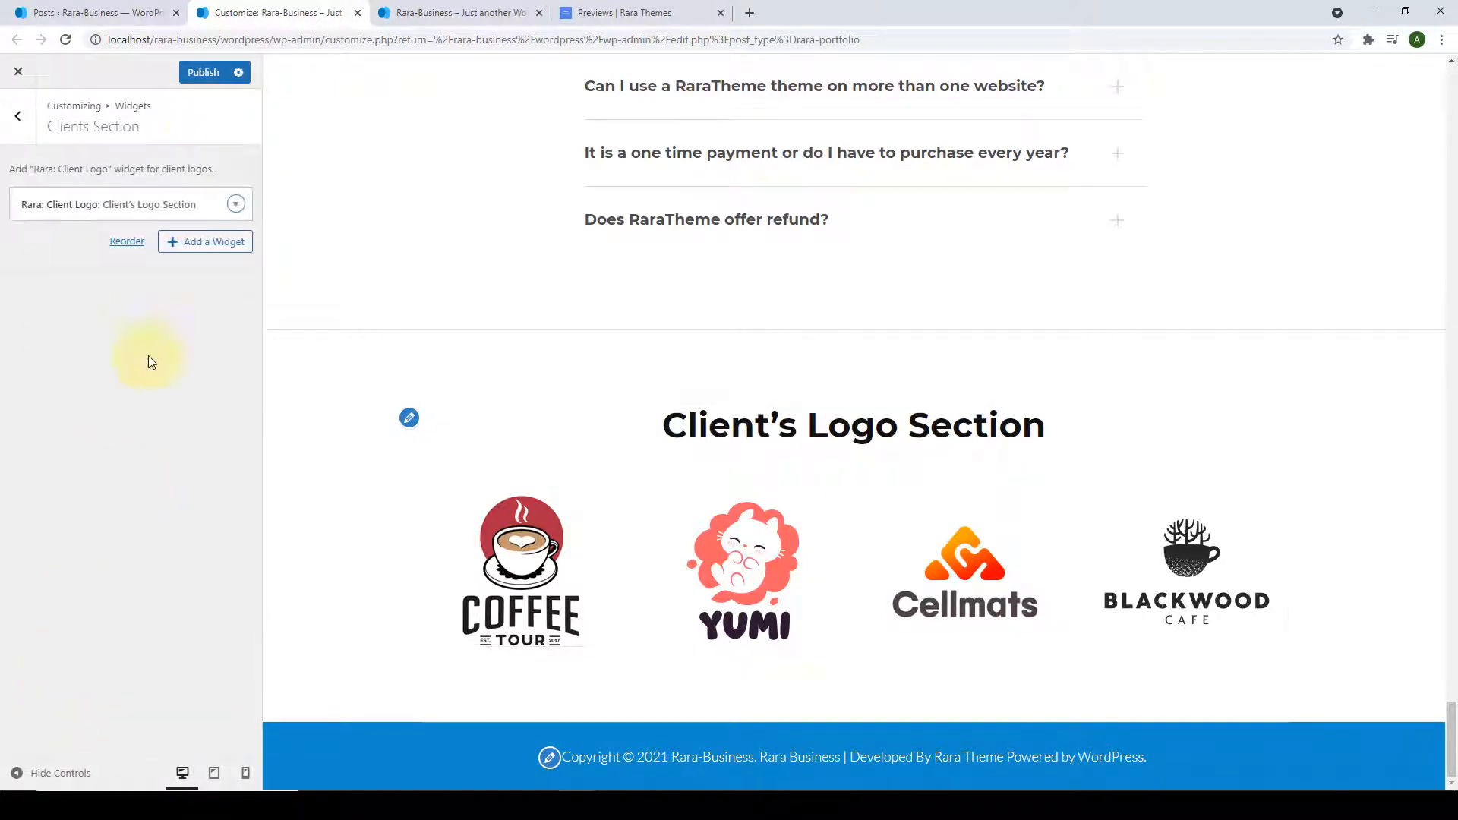
left_click(203, 72)
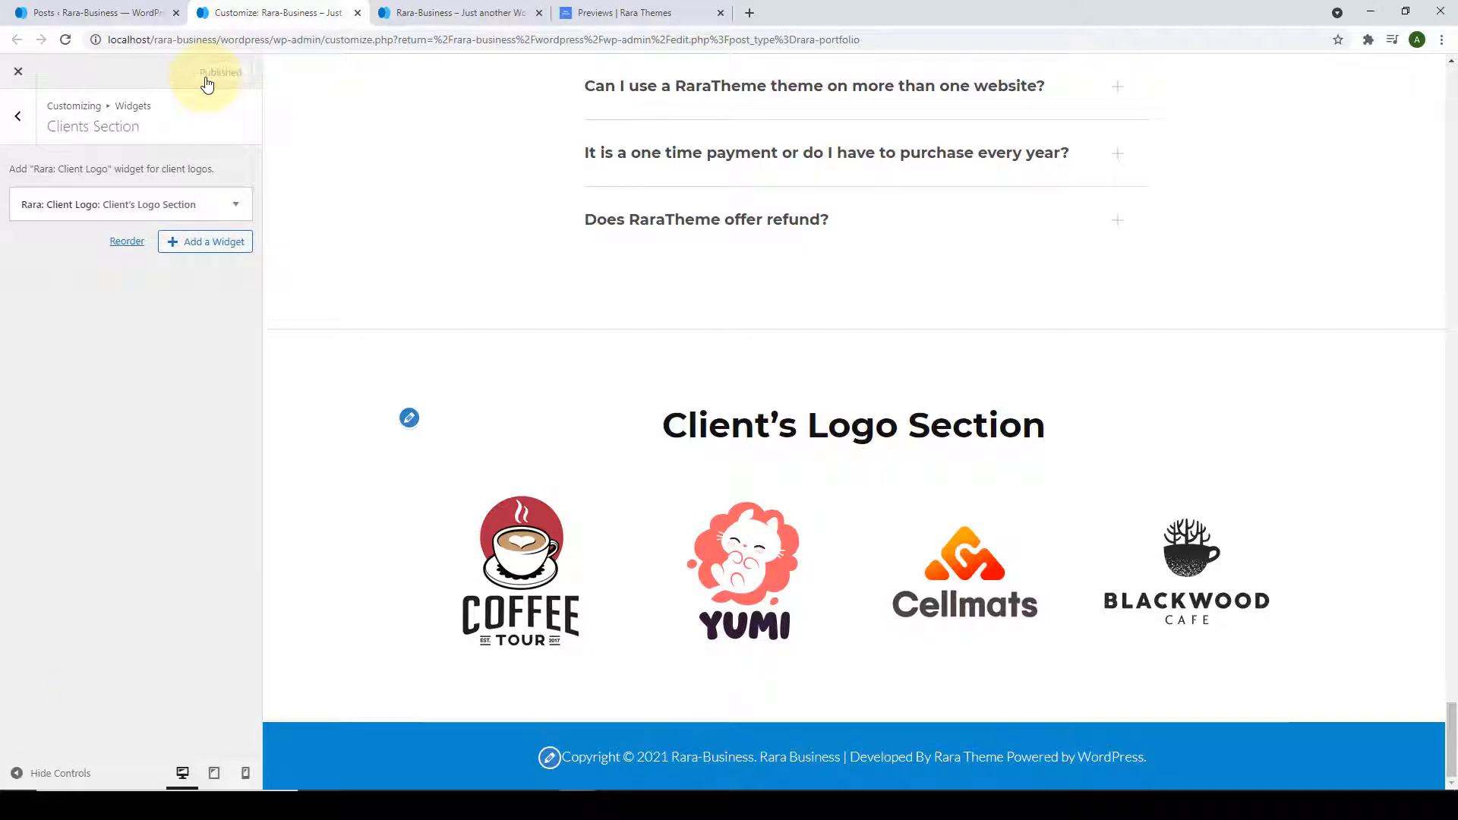
Reload the live front page and check the client logos and their links.
left_click(475, 12)
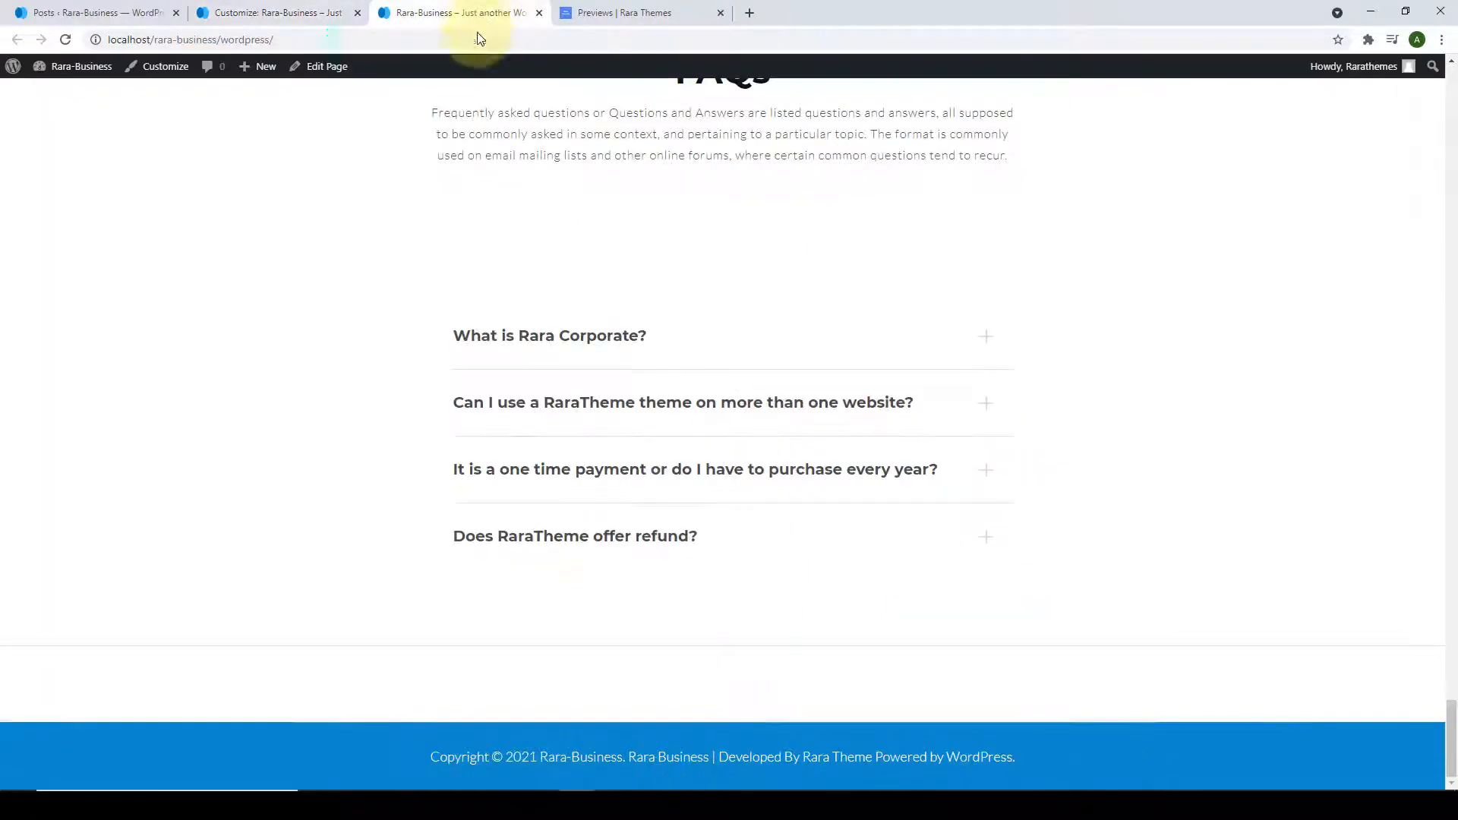
left_click(66, 40)
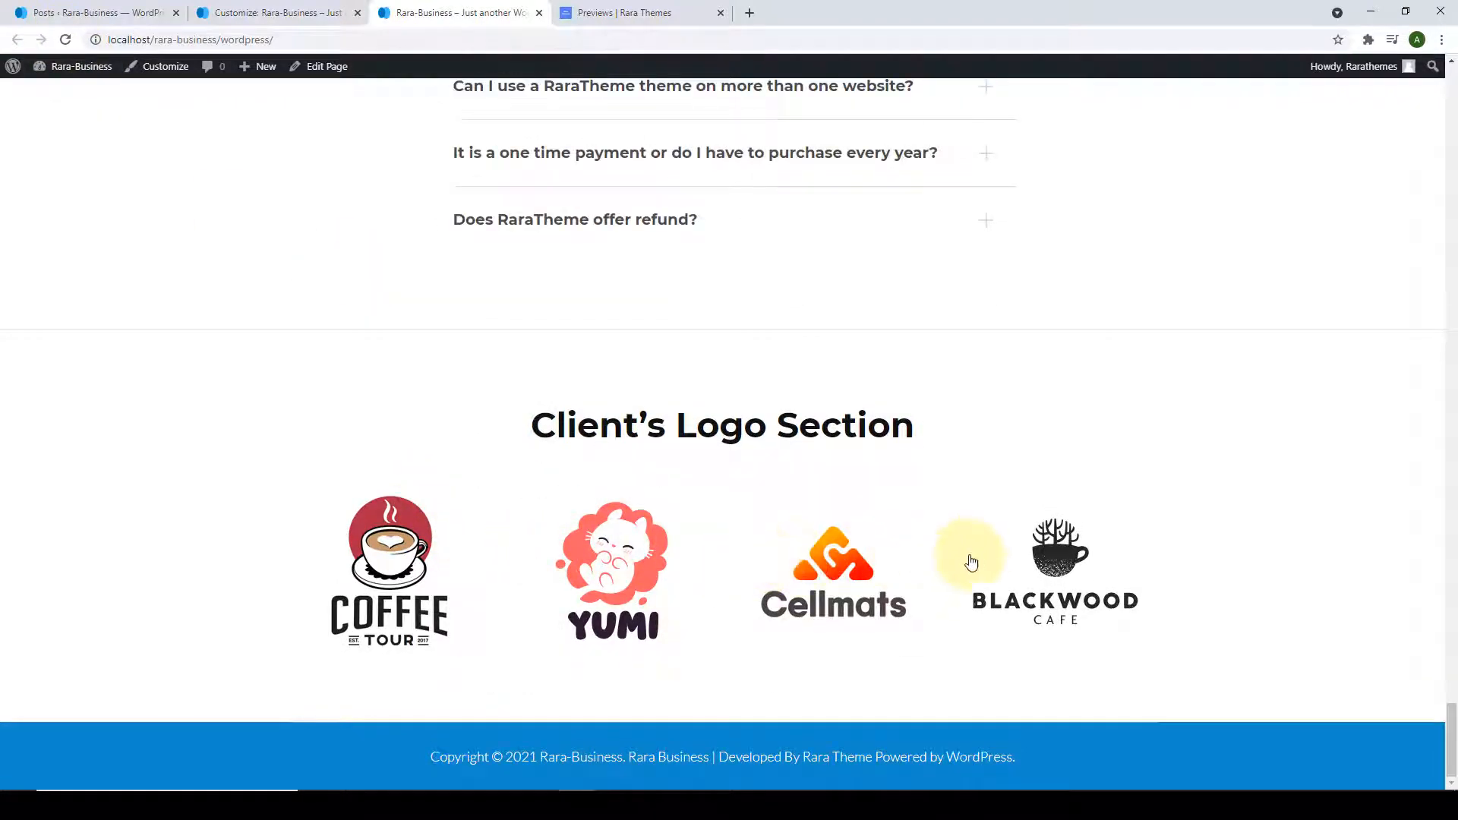
left_click(534, 595)
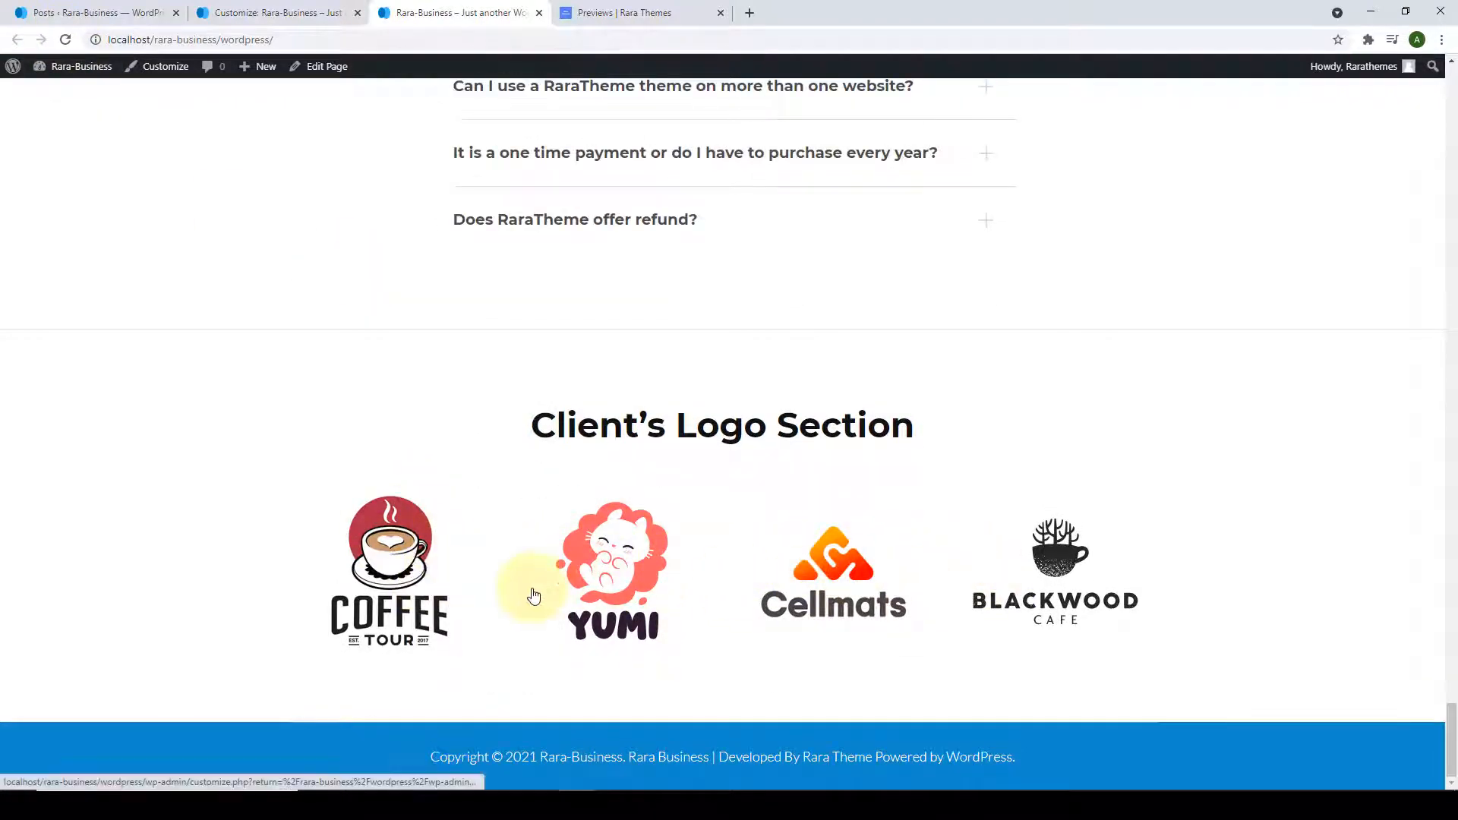
Return to the Customizer, leave the Frontpage Settings and open the Header Section of the General Settings.
left_click(250, 12)
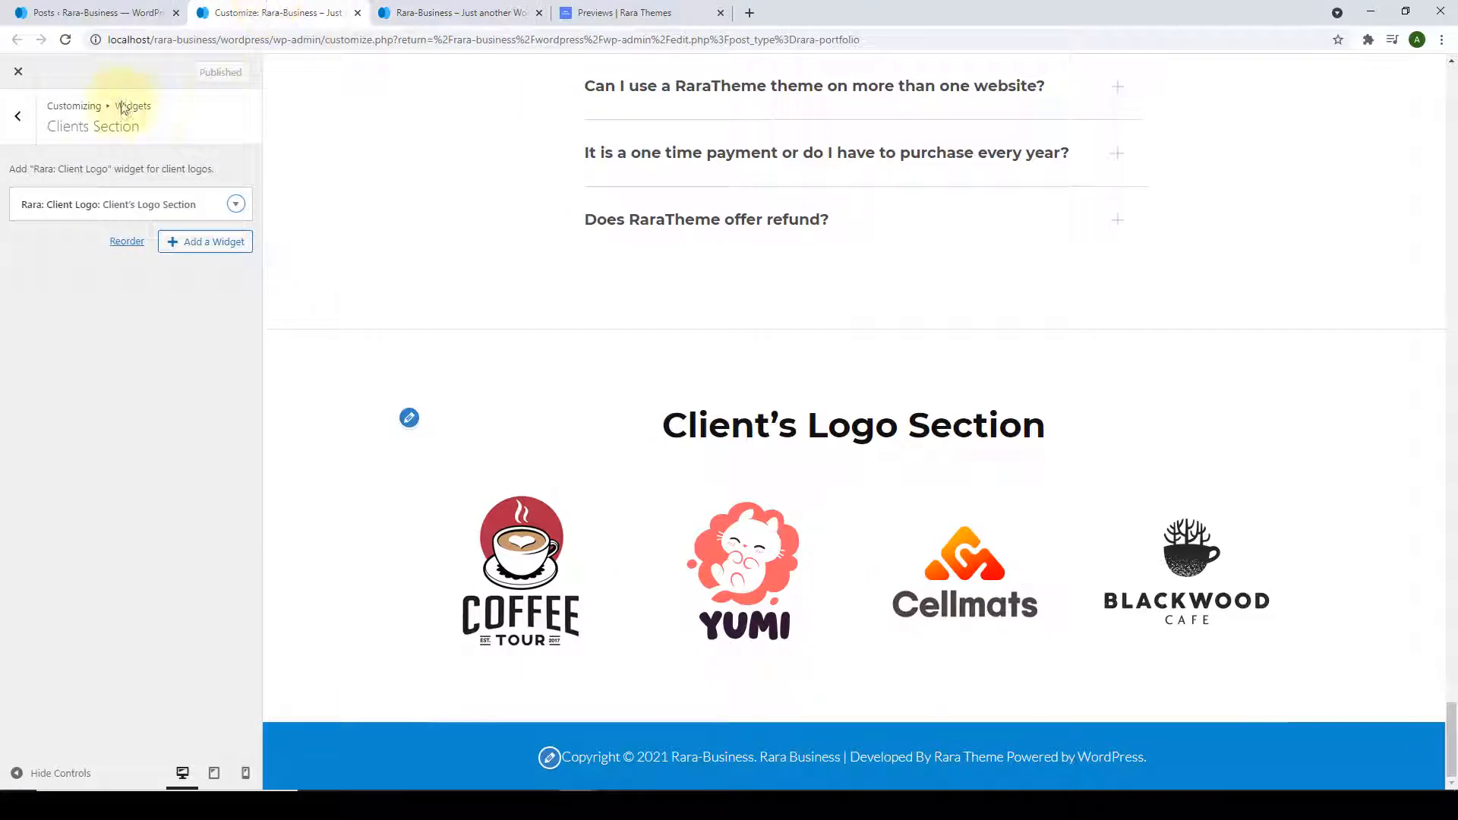
left_click(6, 125)
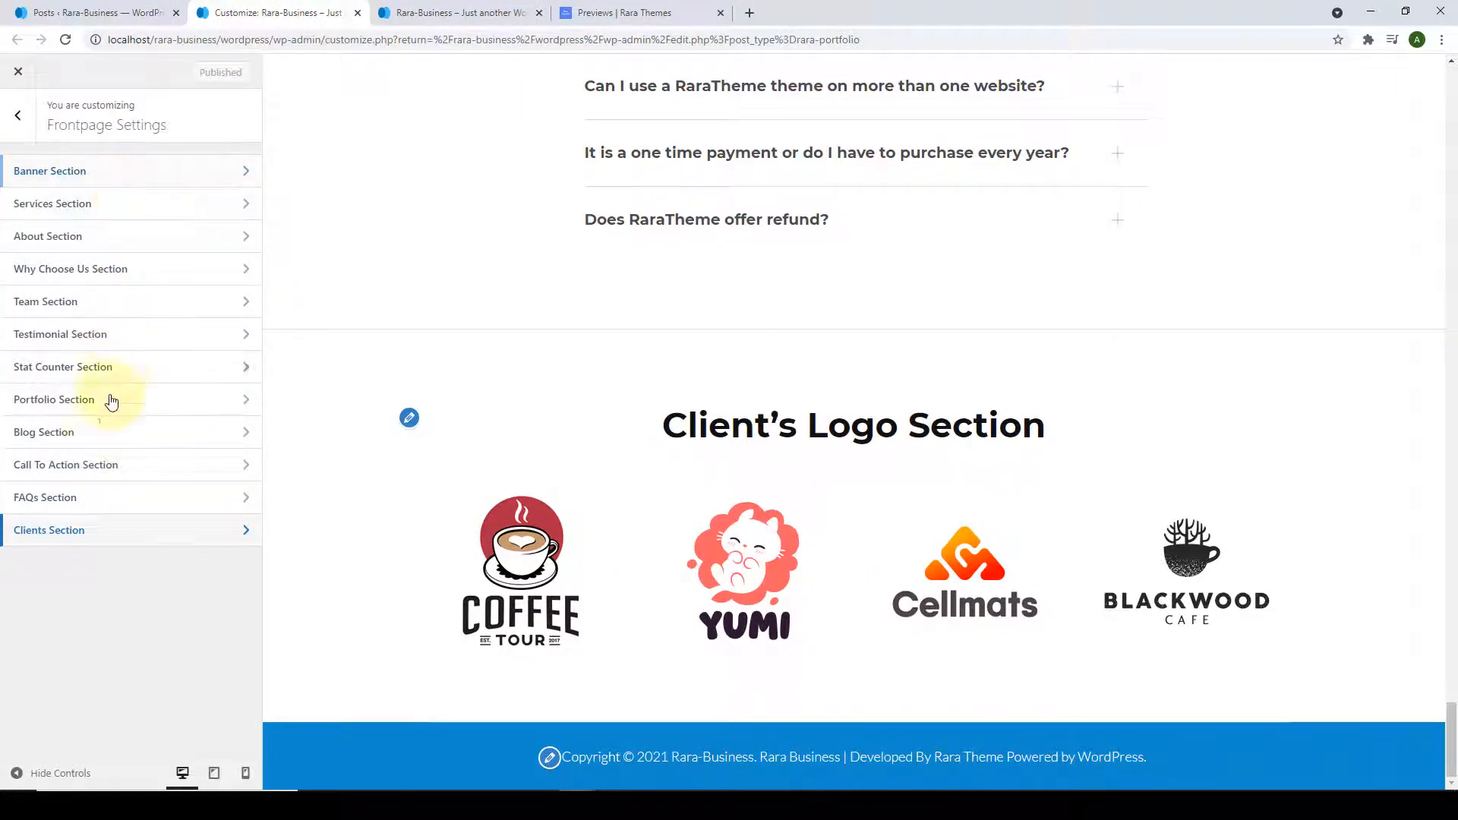
left_click(19, 118)
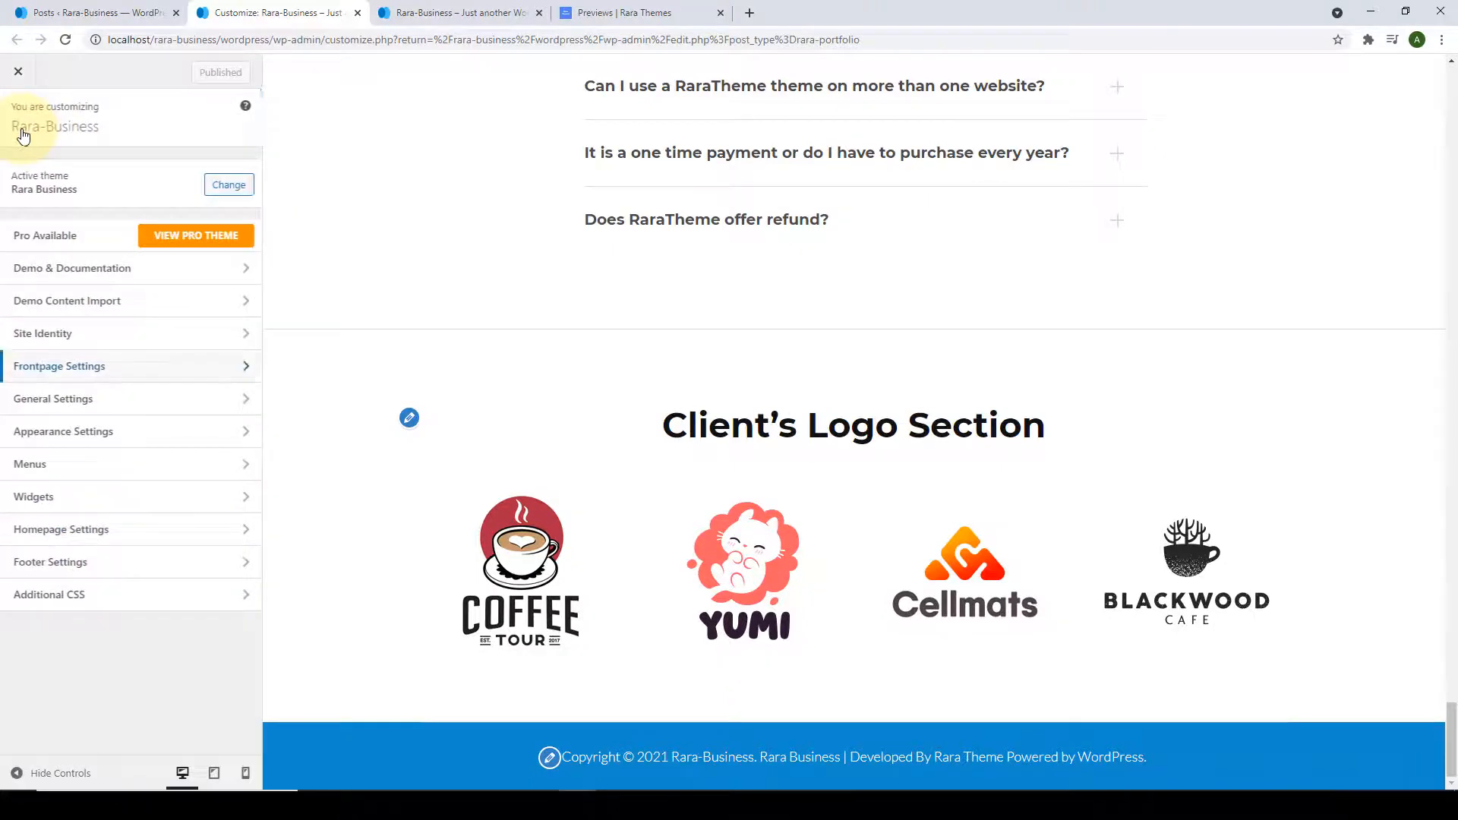
left_click(149, 403)
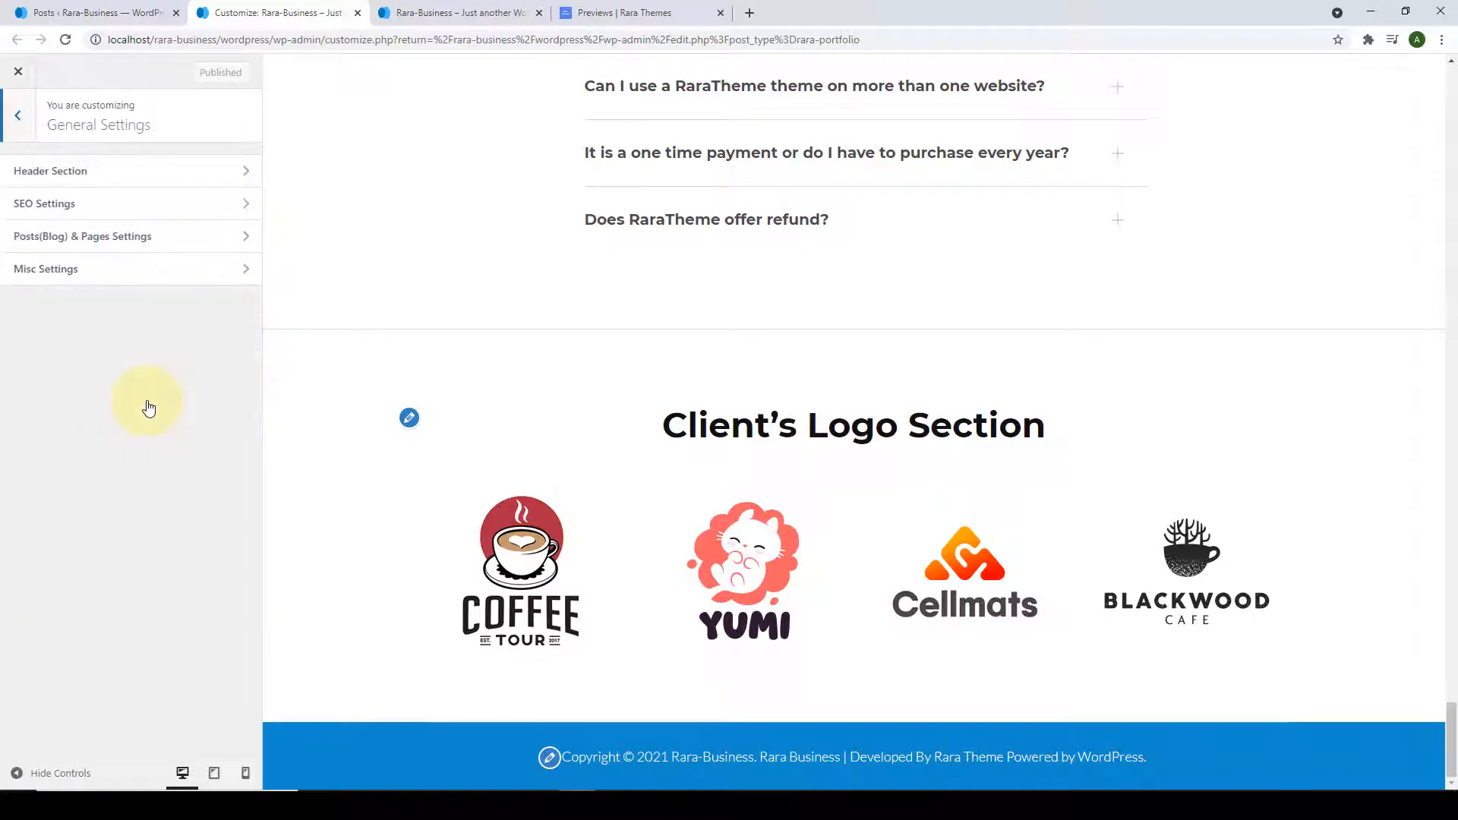
left_click(110, 171)
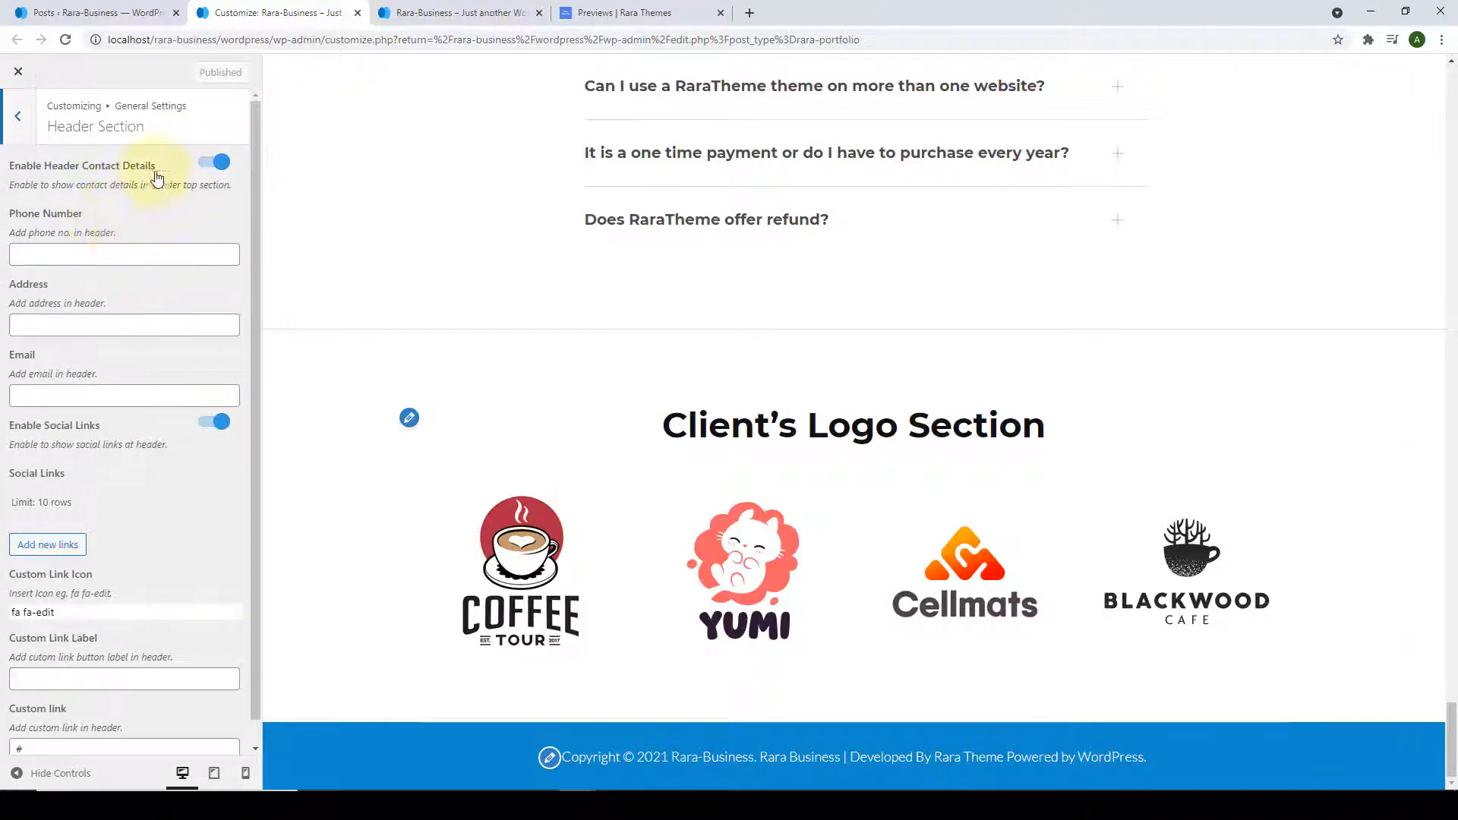
Preview the page header with the header contact details disabled, and enable them again.
left_click_drag(1451, 738, 1435, 171)
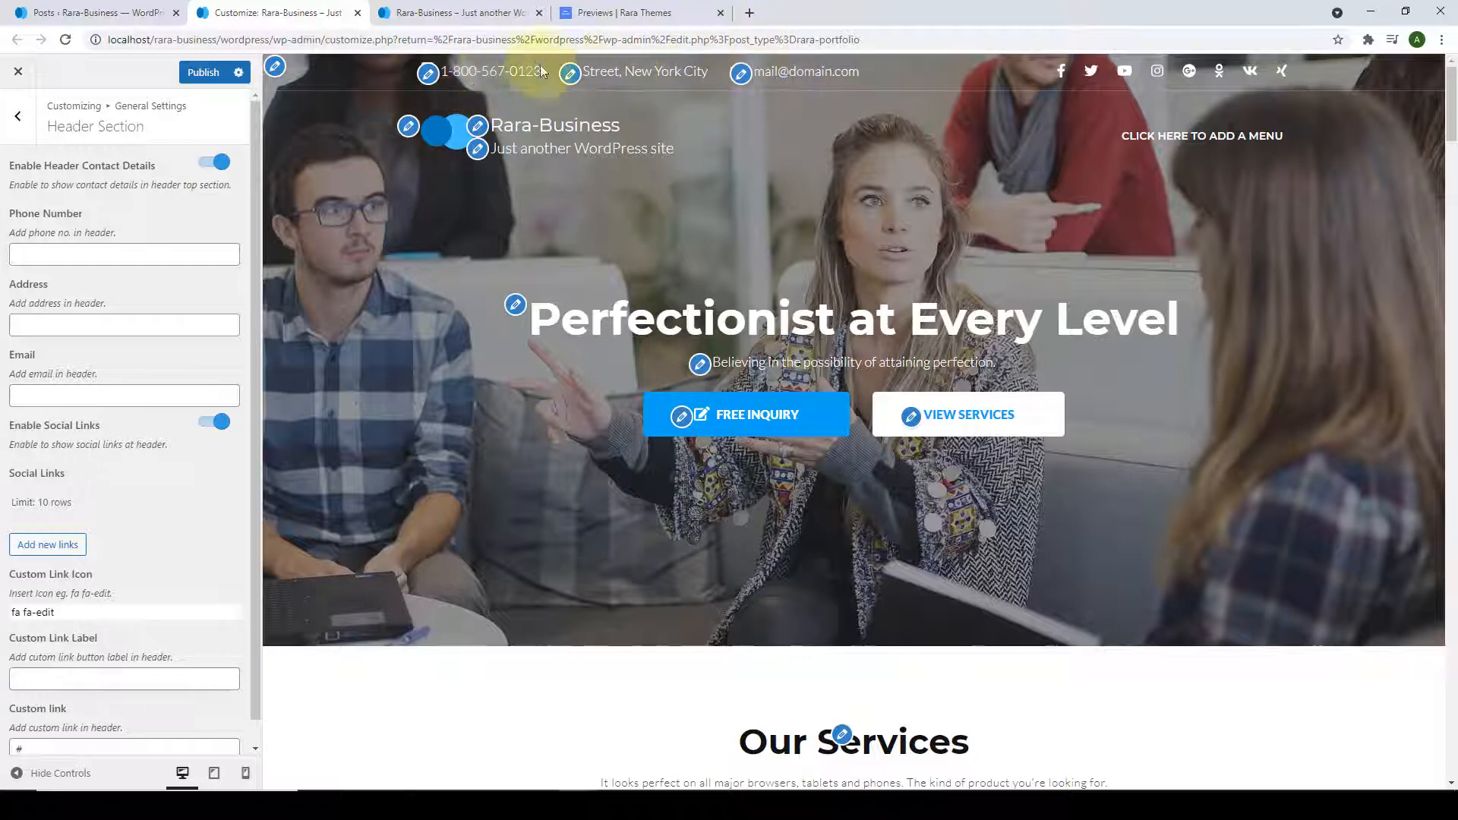
left_click(210, 163)
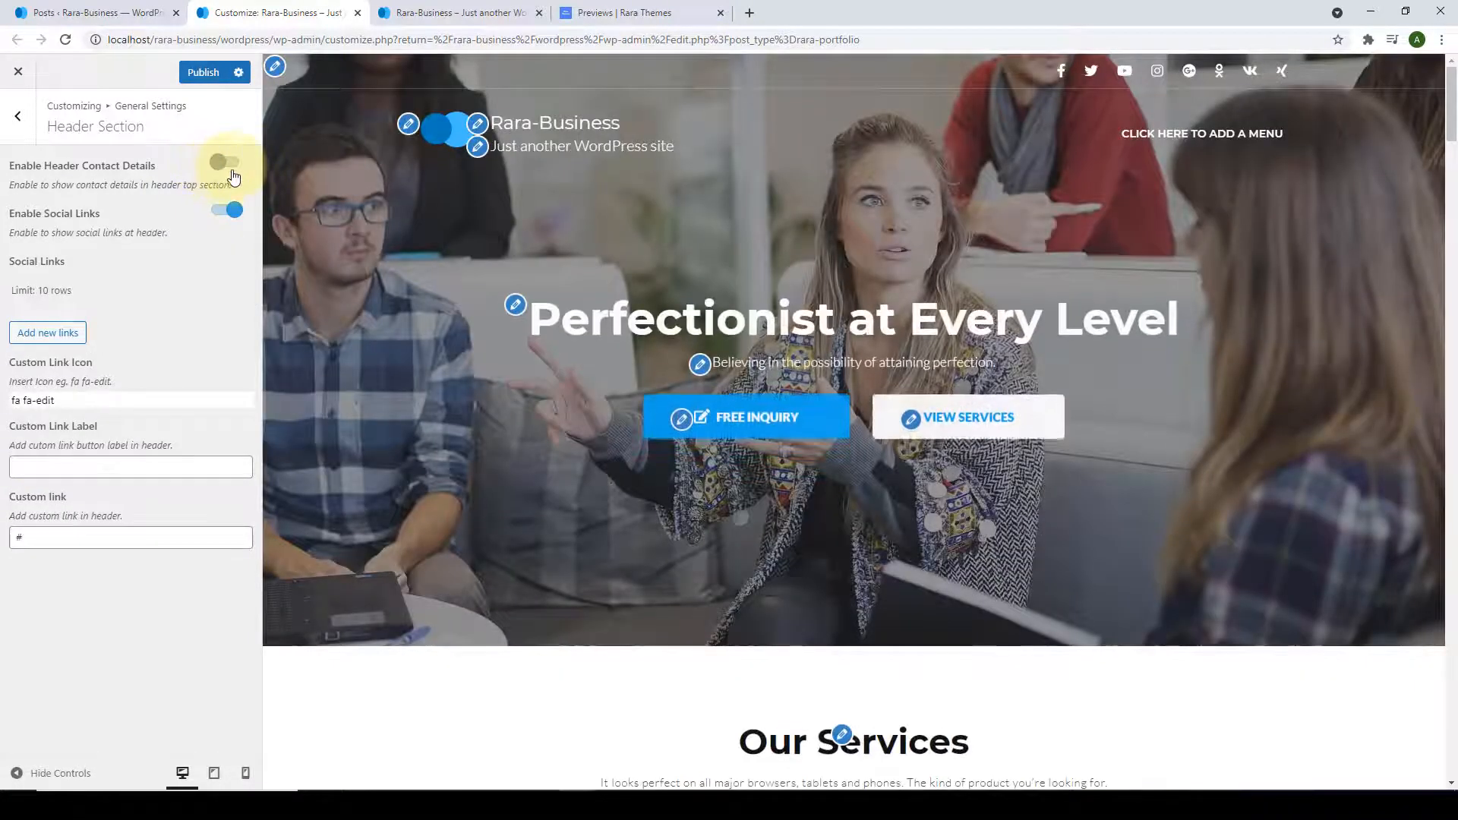
left_click(213, 163)
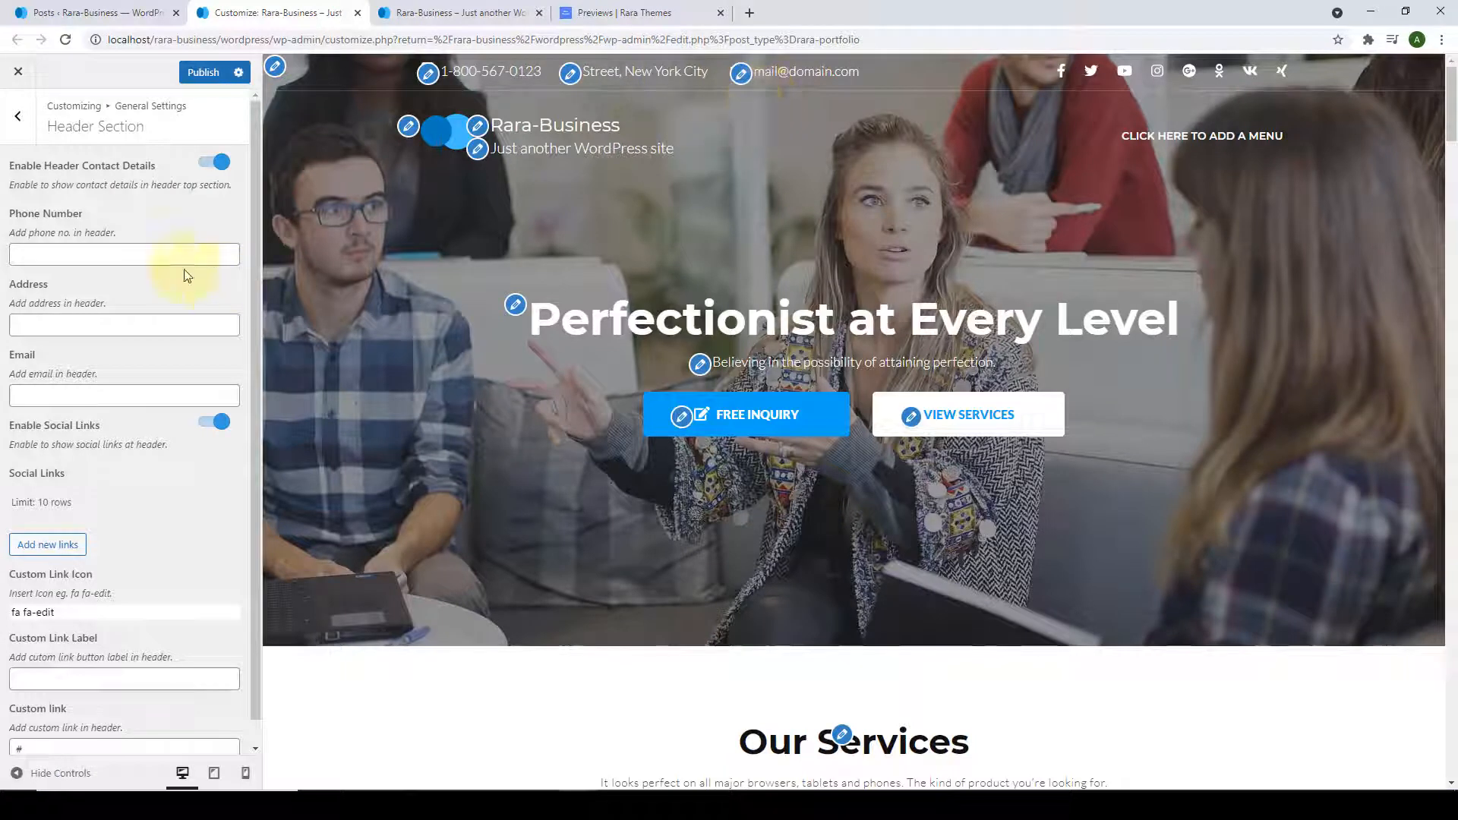
Try out a phone number in the header contact details and clear the field again.
left_click(139, 255)
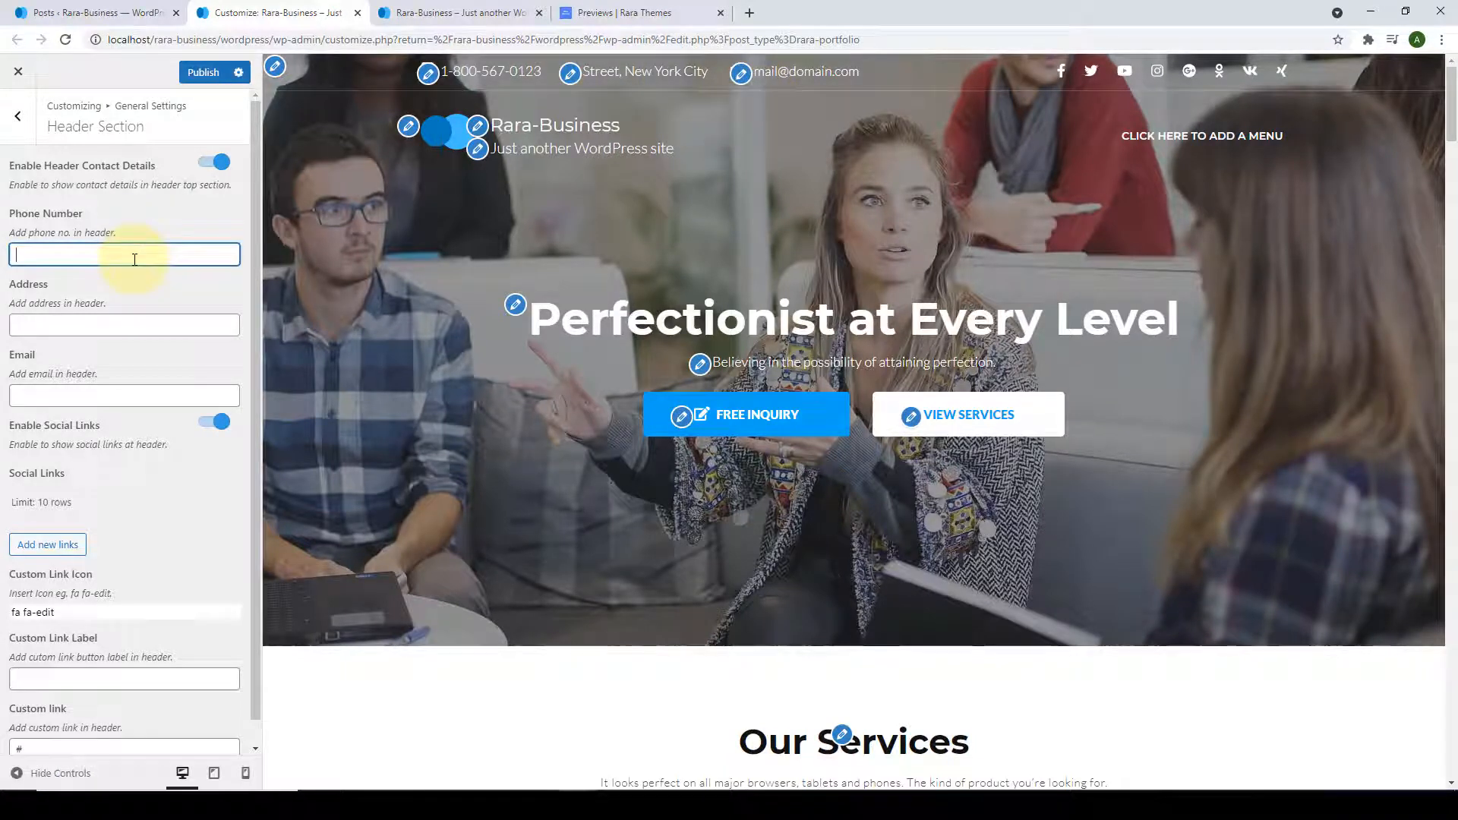
left_click(104, 323)
left_click(23, 392)
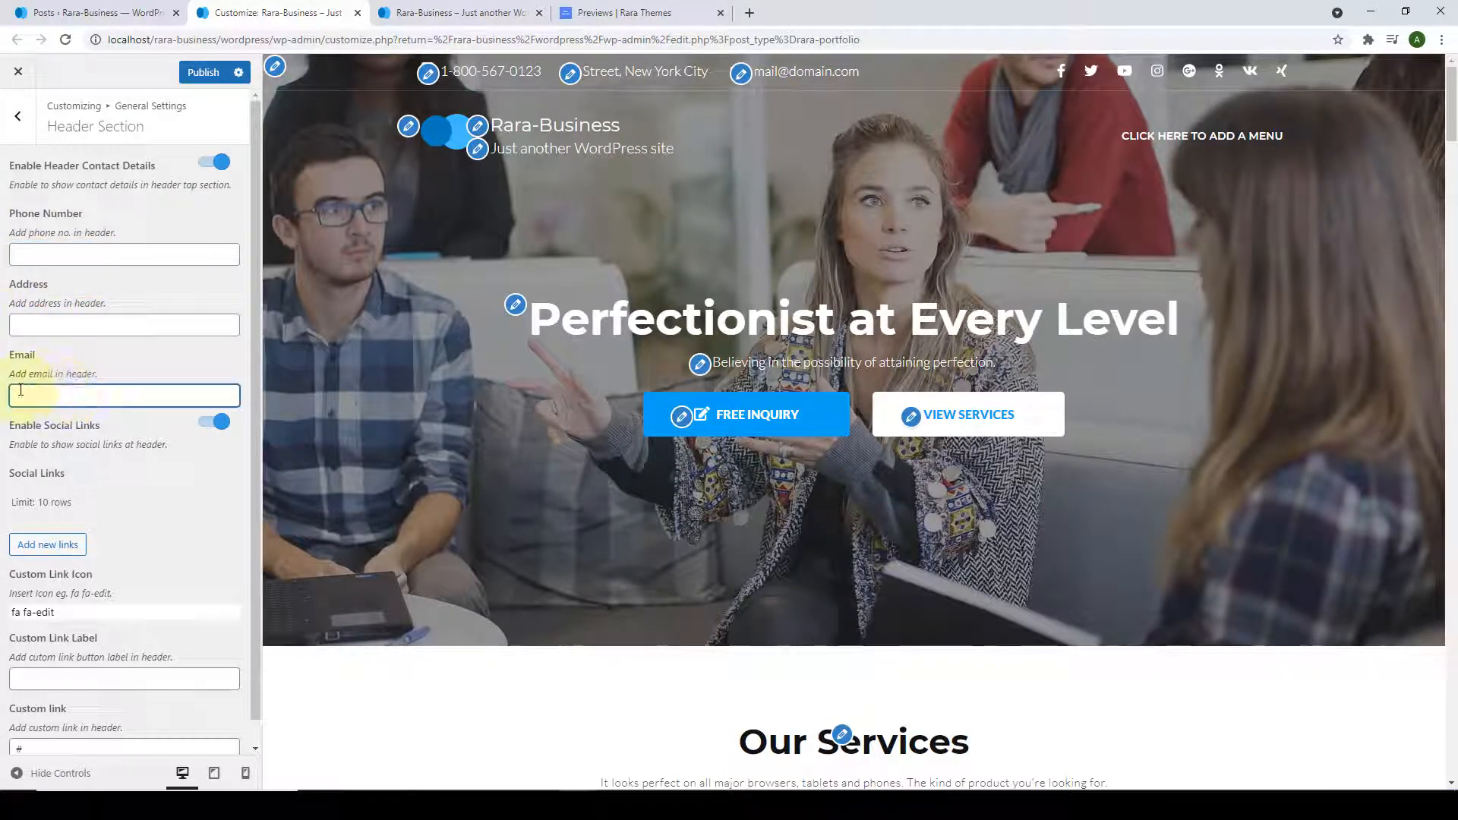
left_click(30, 254)
left_click(68, 325)
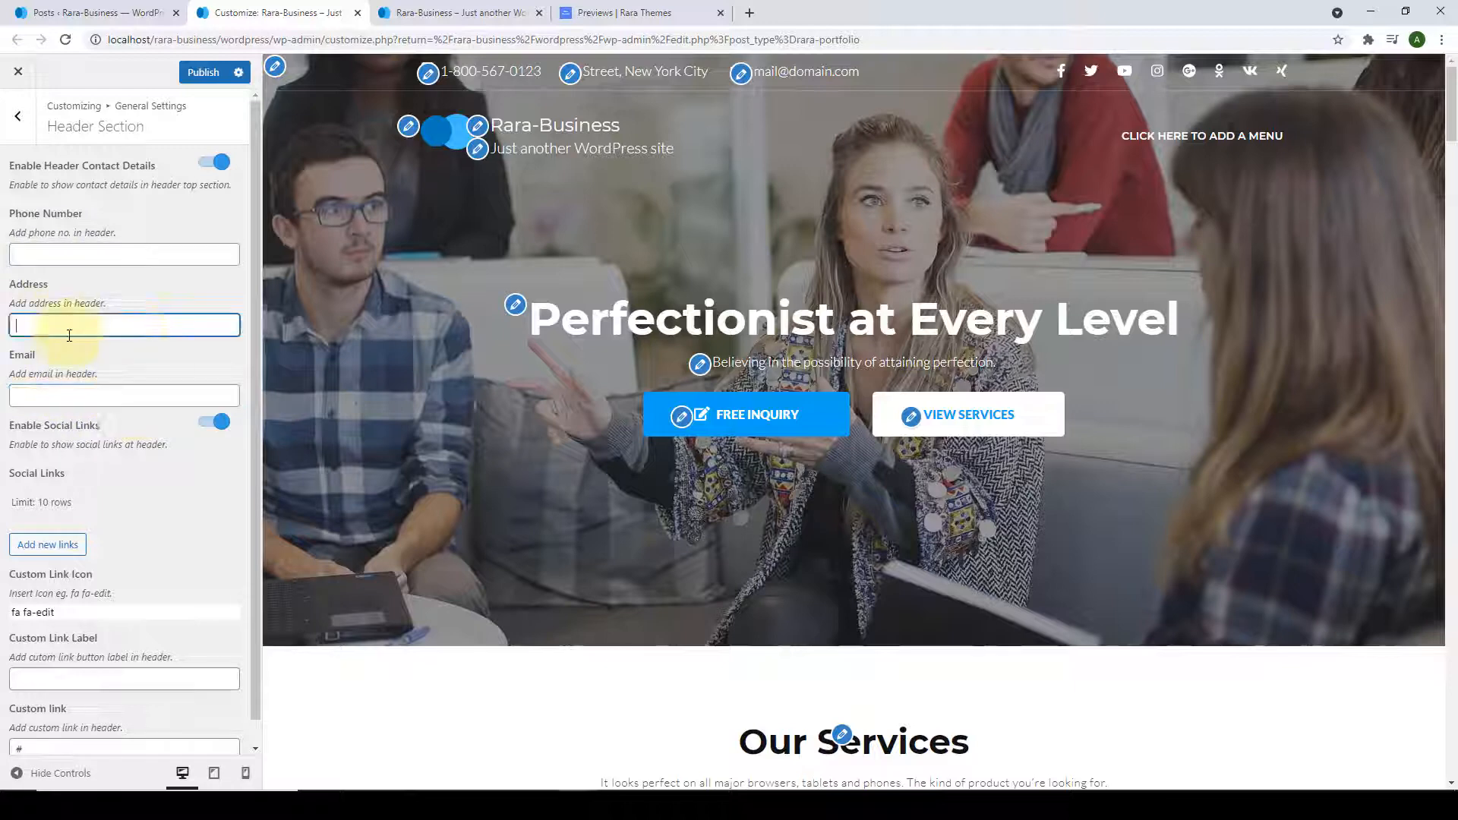
left_click(66, 355)
left_click(68, 254)
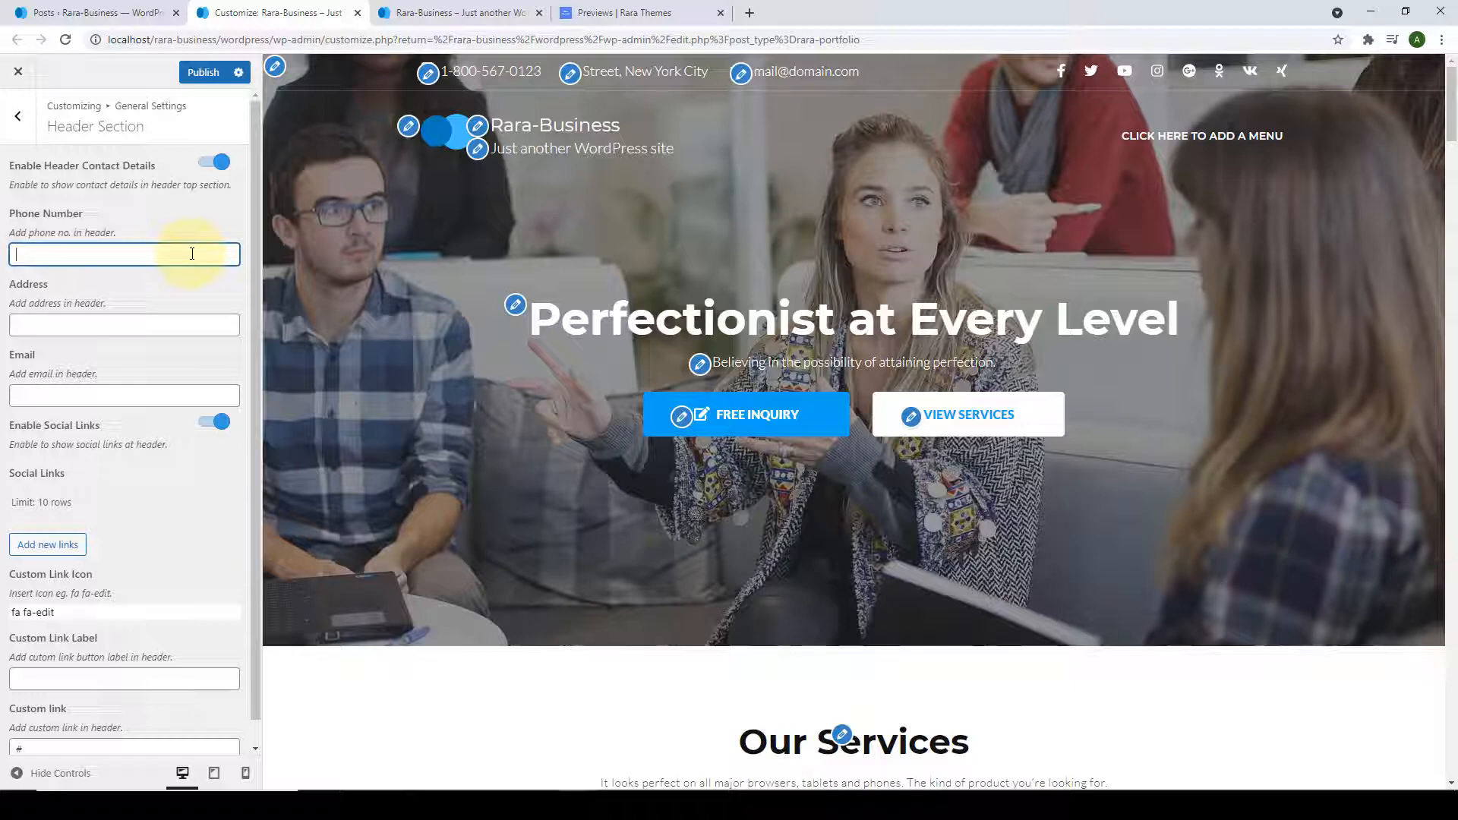
type("4546464")
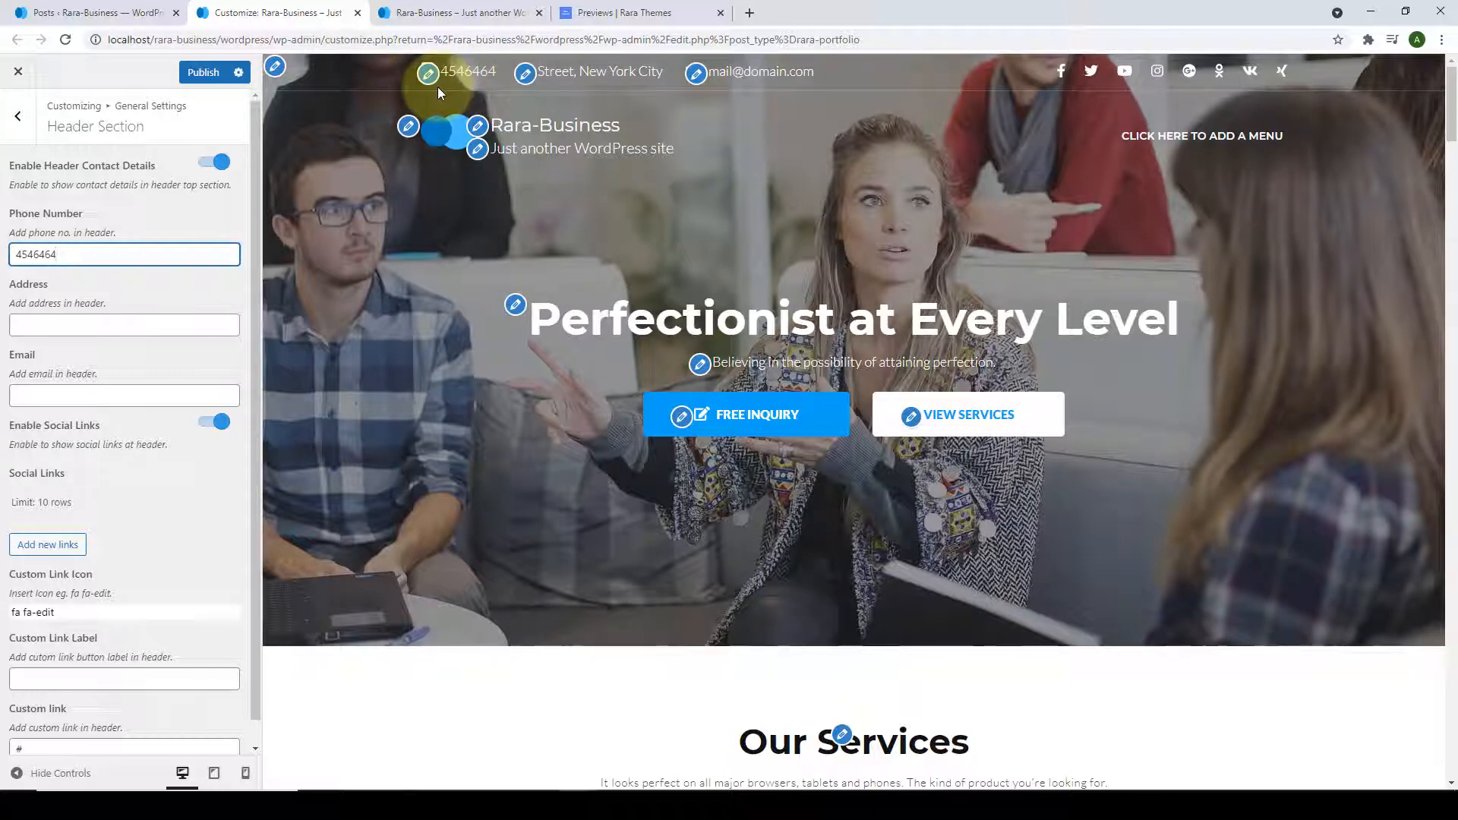
double_click(132, 255)
key("BackSpace")
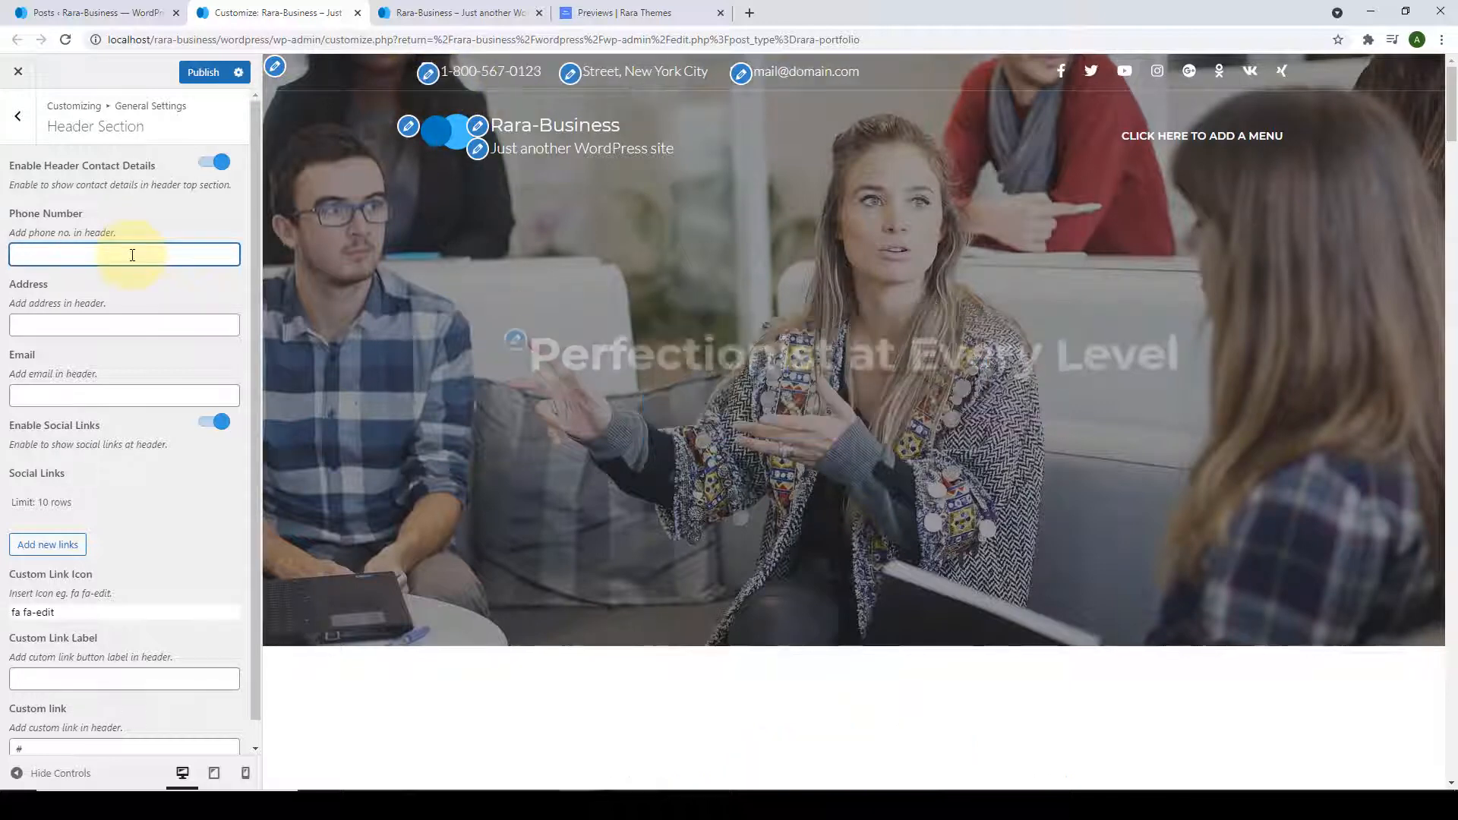
Preview the header settings with the social links disabled, and enable them again.
scroll(113, 319, "down", 1)
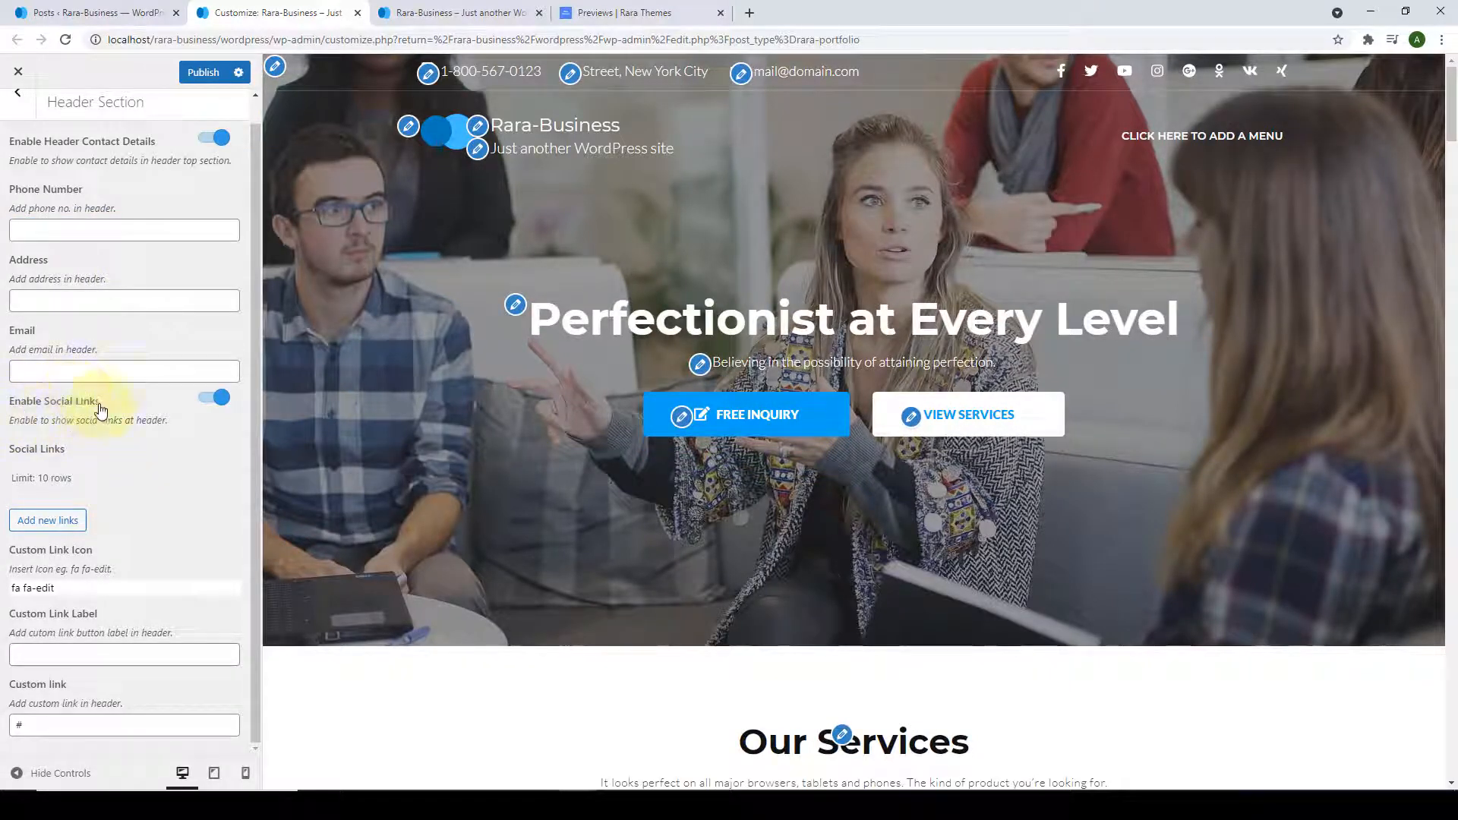
left_click(209, 403)
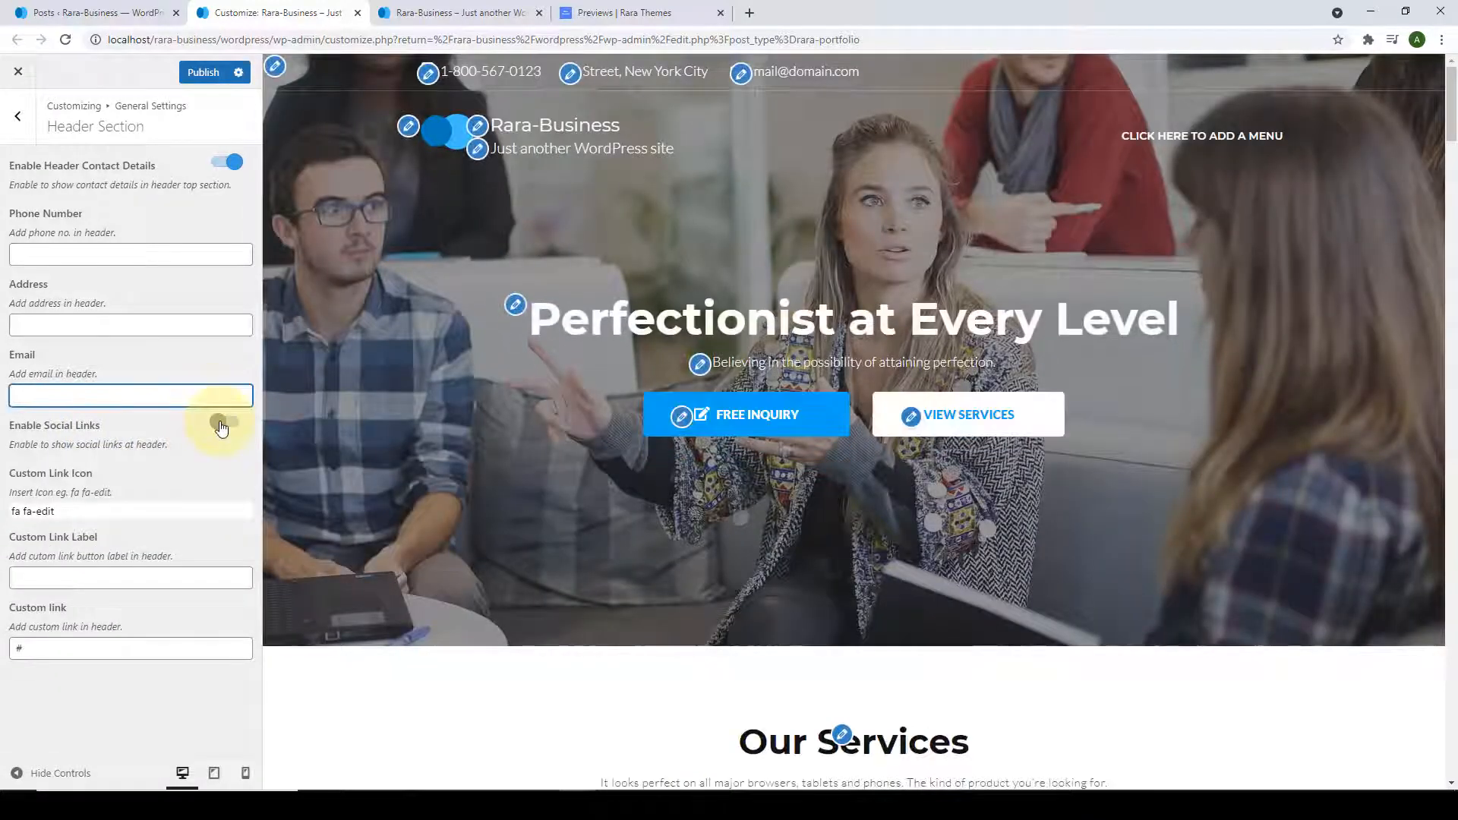
left_click(220, 422)
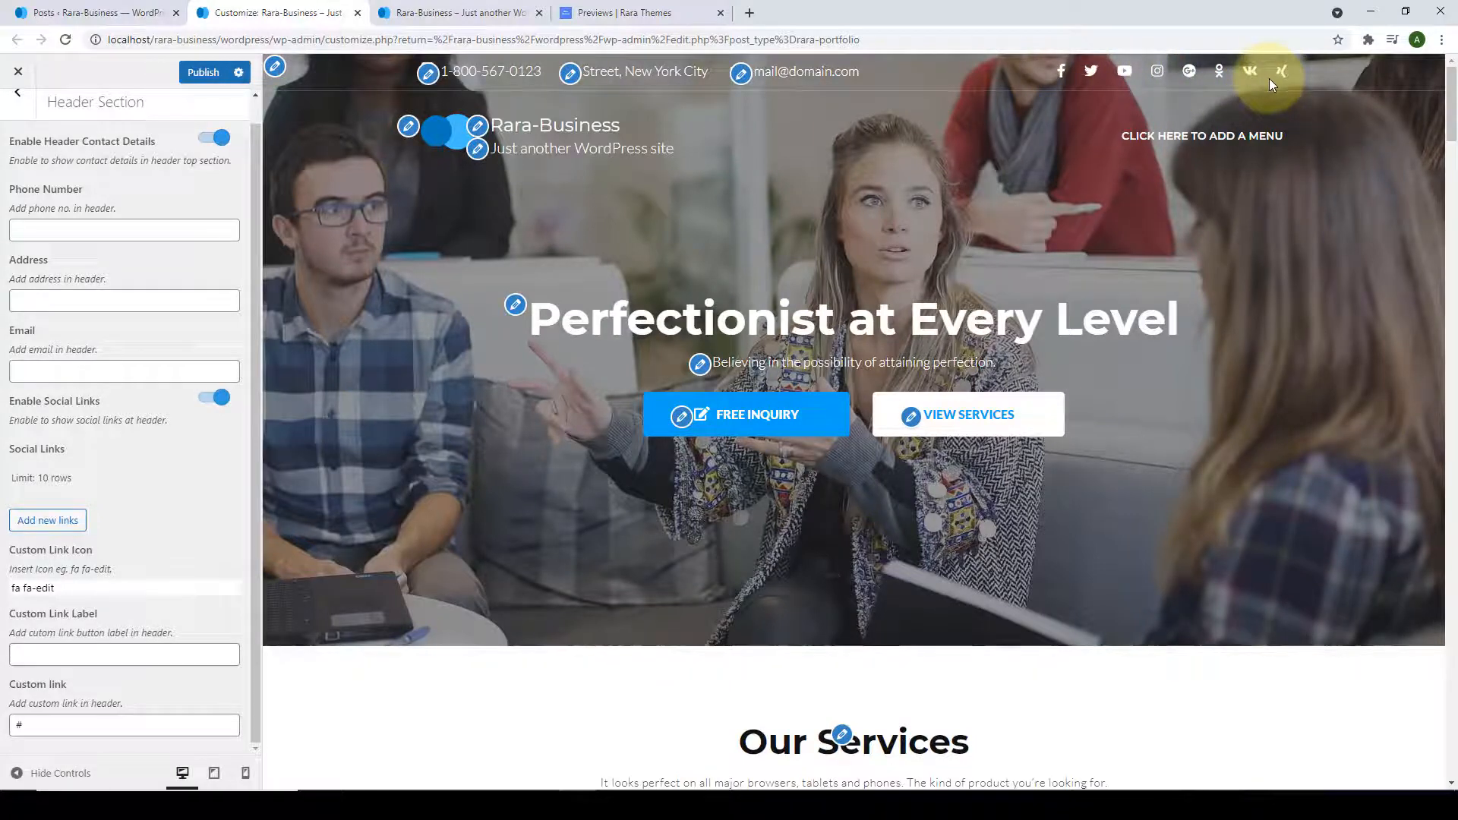
Add a first header social link with the fab fa-facebook icon and the link facebook.com.
left_click(72, 521)
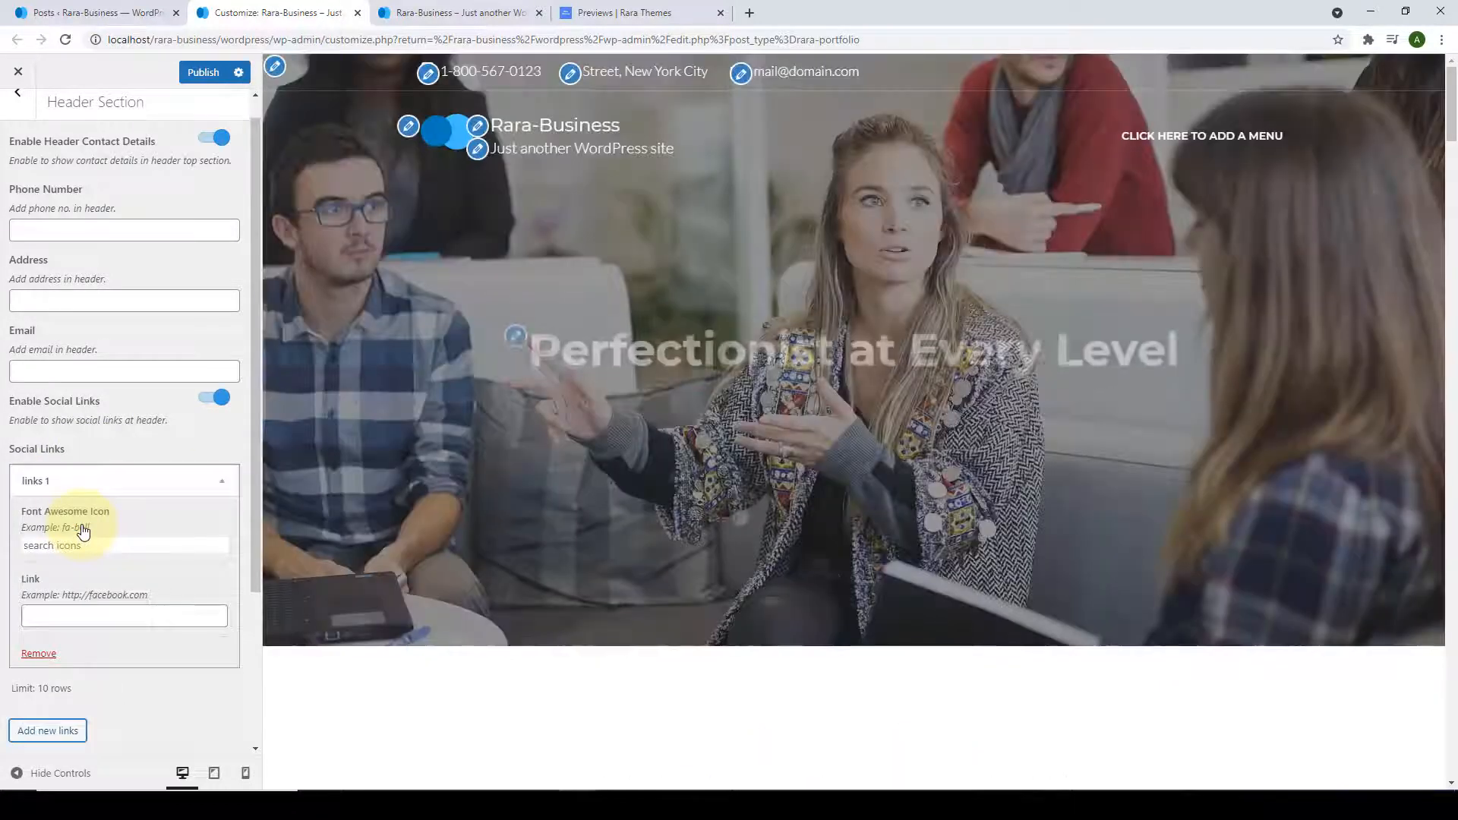
scroll(88, 562, "down", 2)
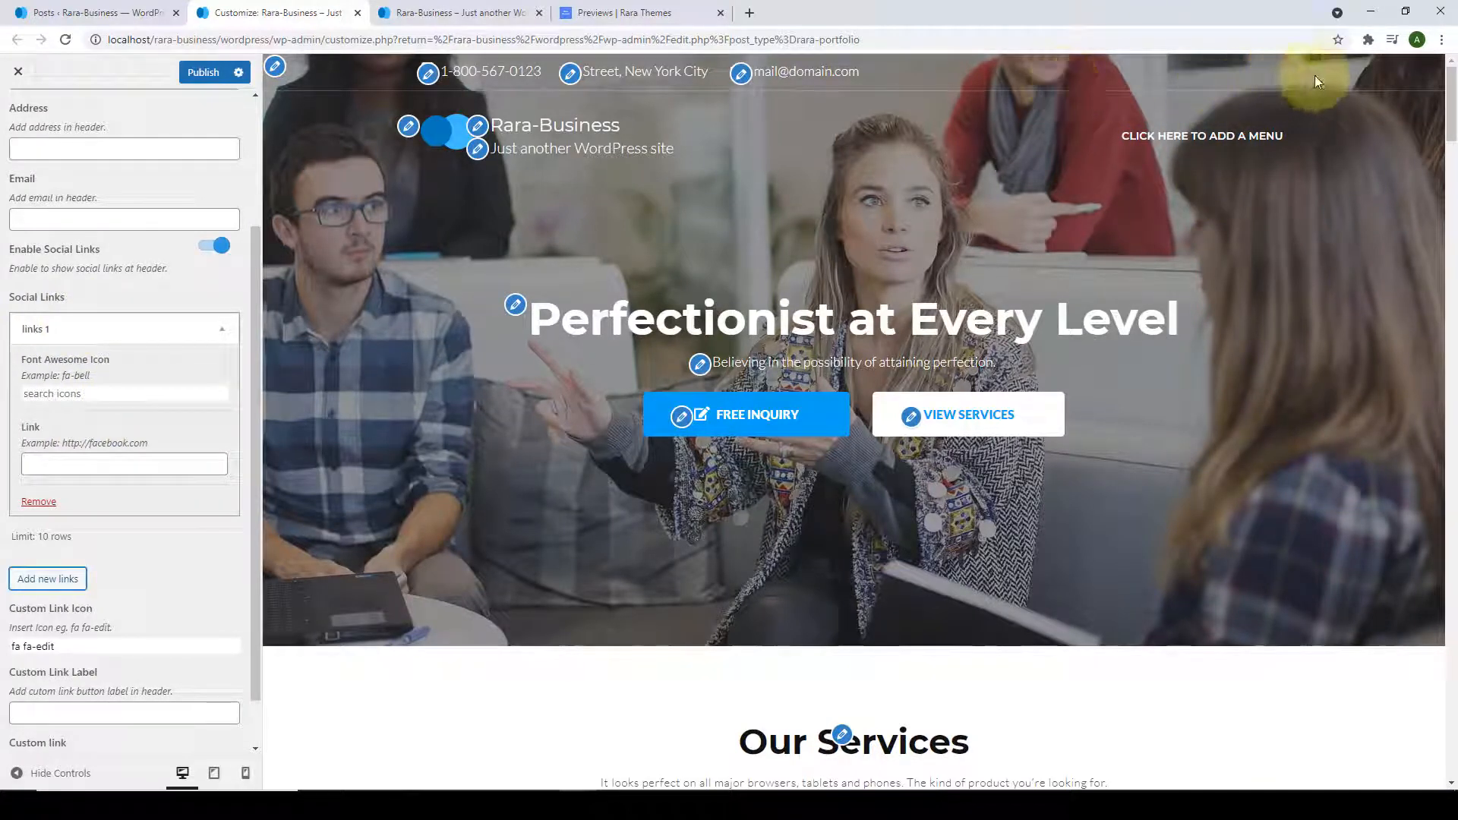
left_click(73, 396)
left_click(125, 394)
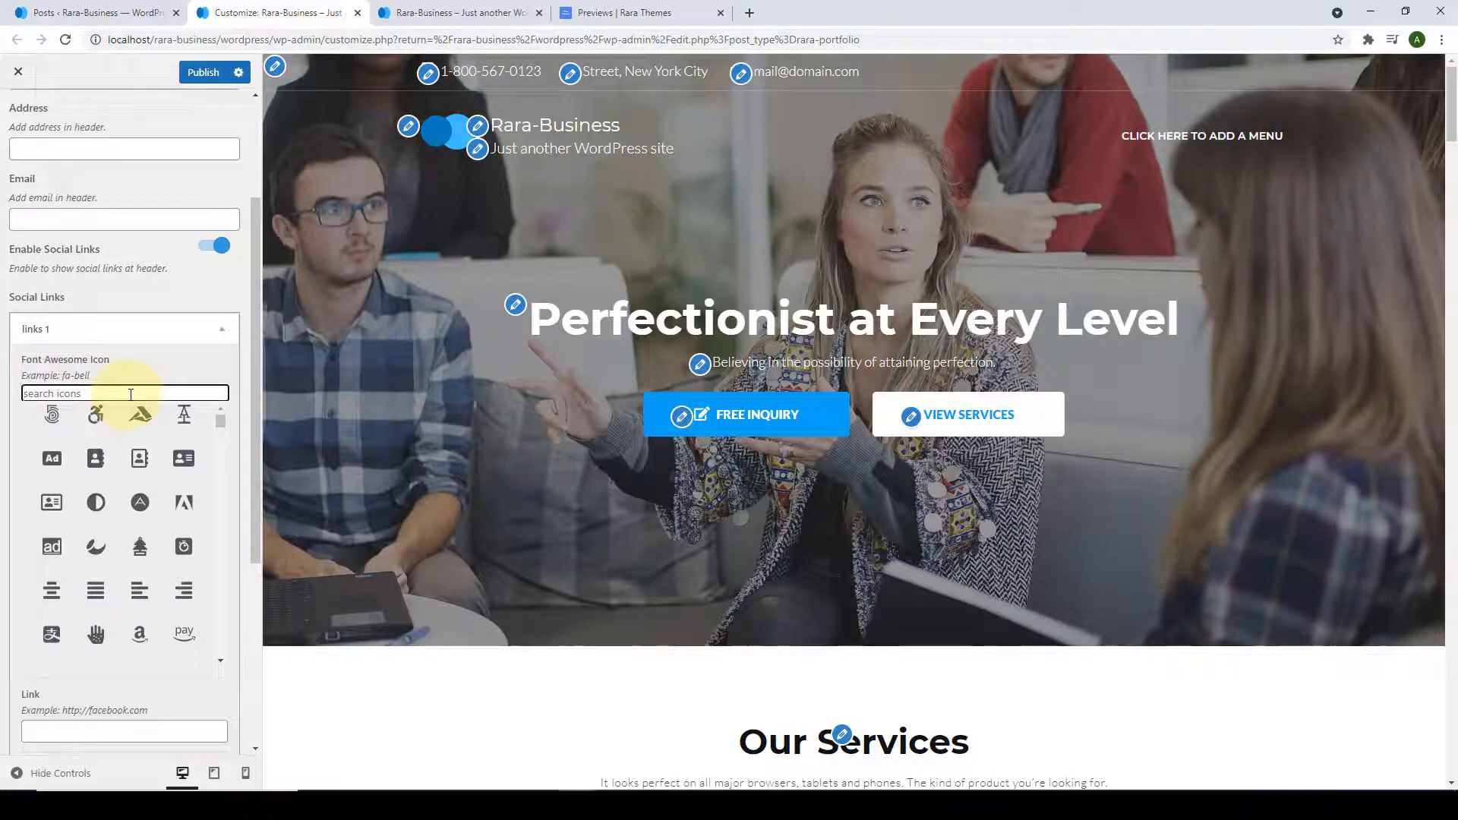
type("face")
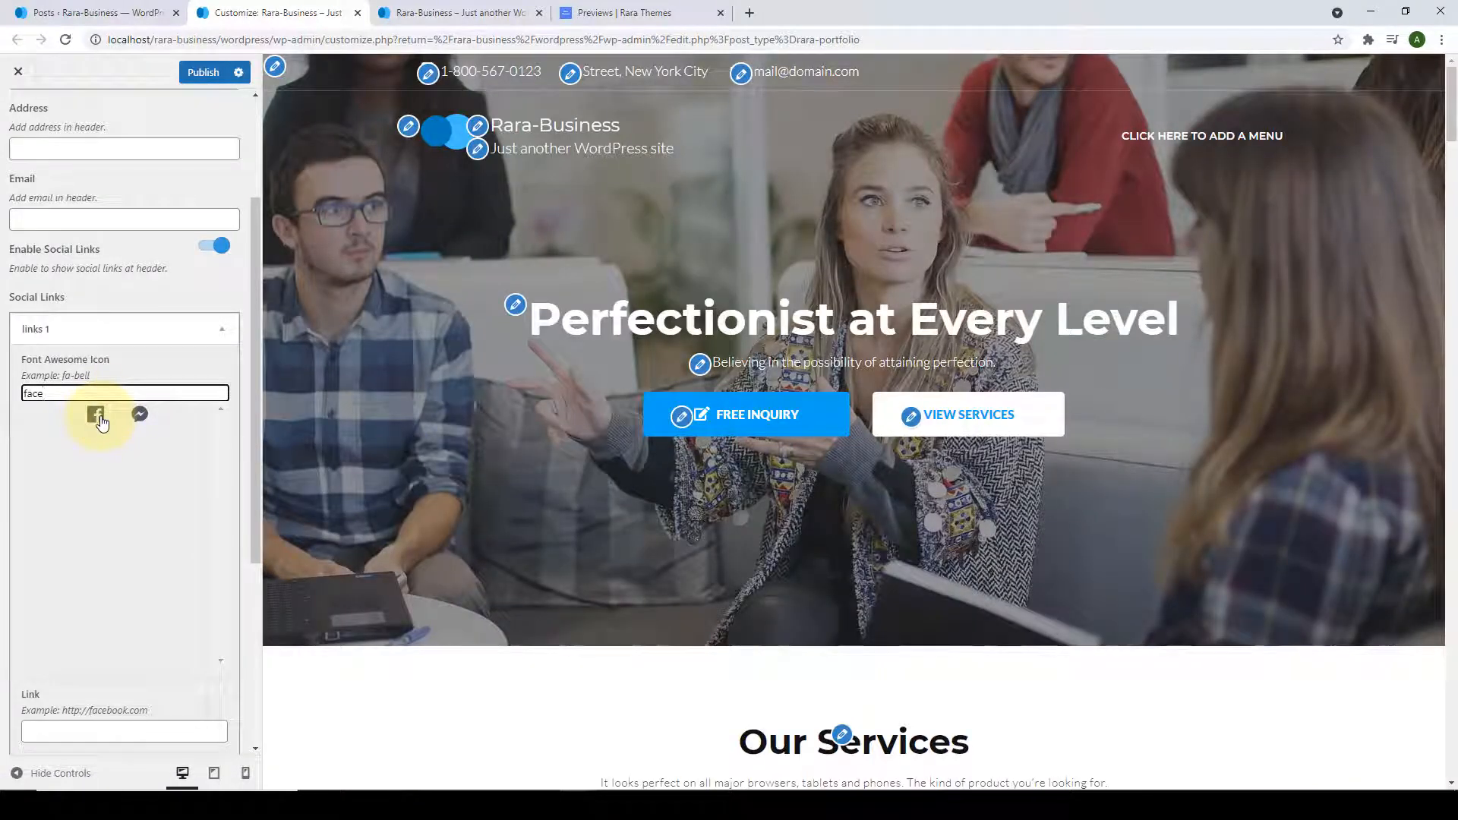
left_click(99, 417)
left_click(54, 462)
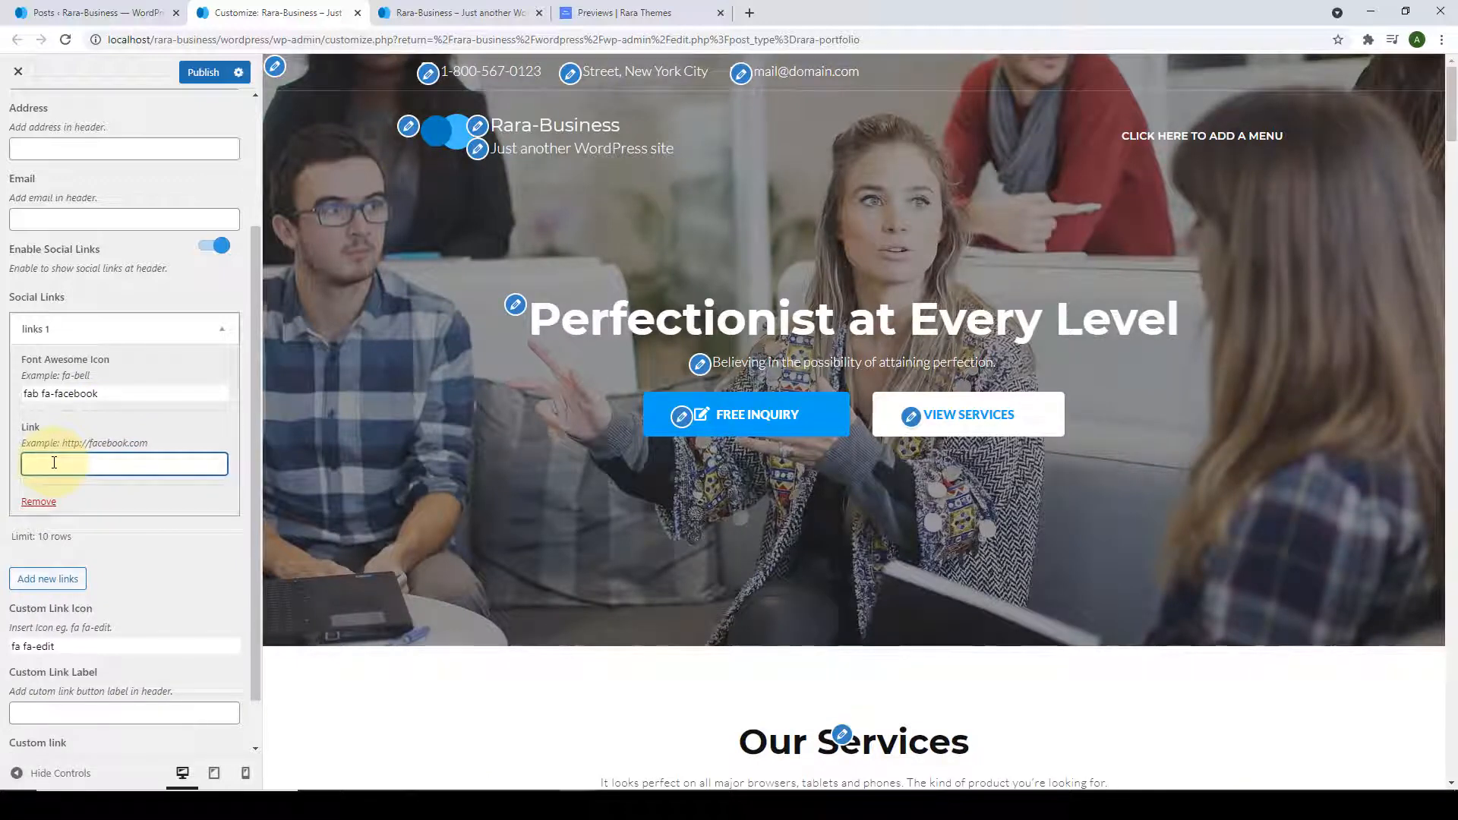
type("facebook.com")
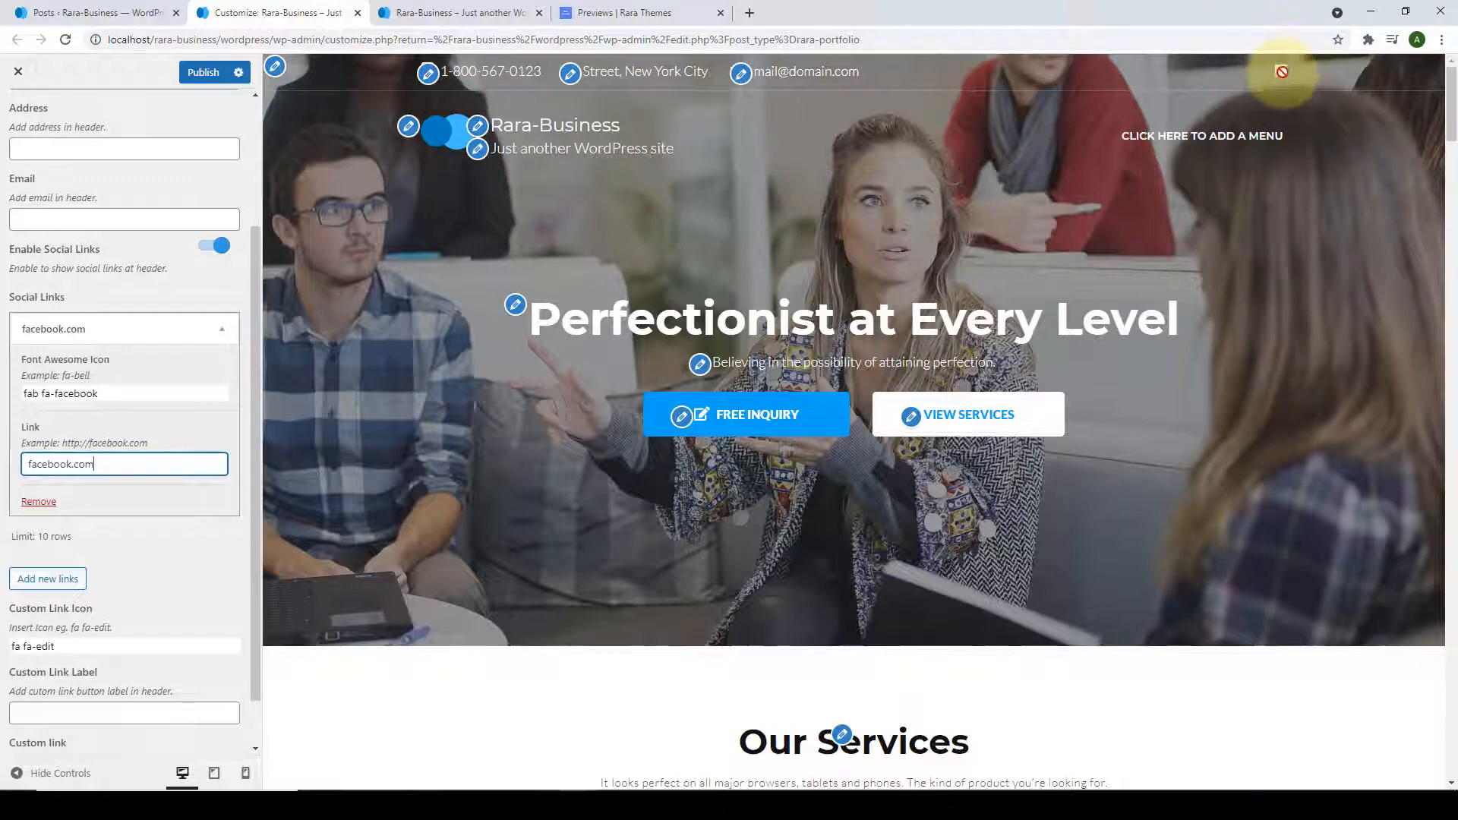
Add a second header social link with the fab fa-instagram icon and the link instagram.com.
left_click(67, 579)
scroll(79, 531, "down", 3)
left_click(80, 394)
type("ins")
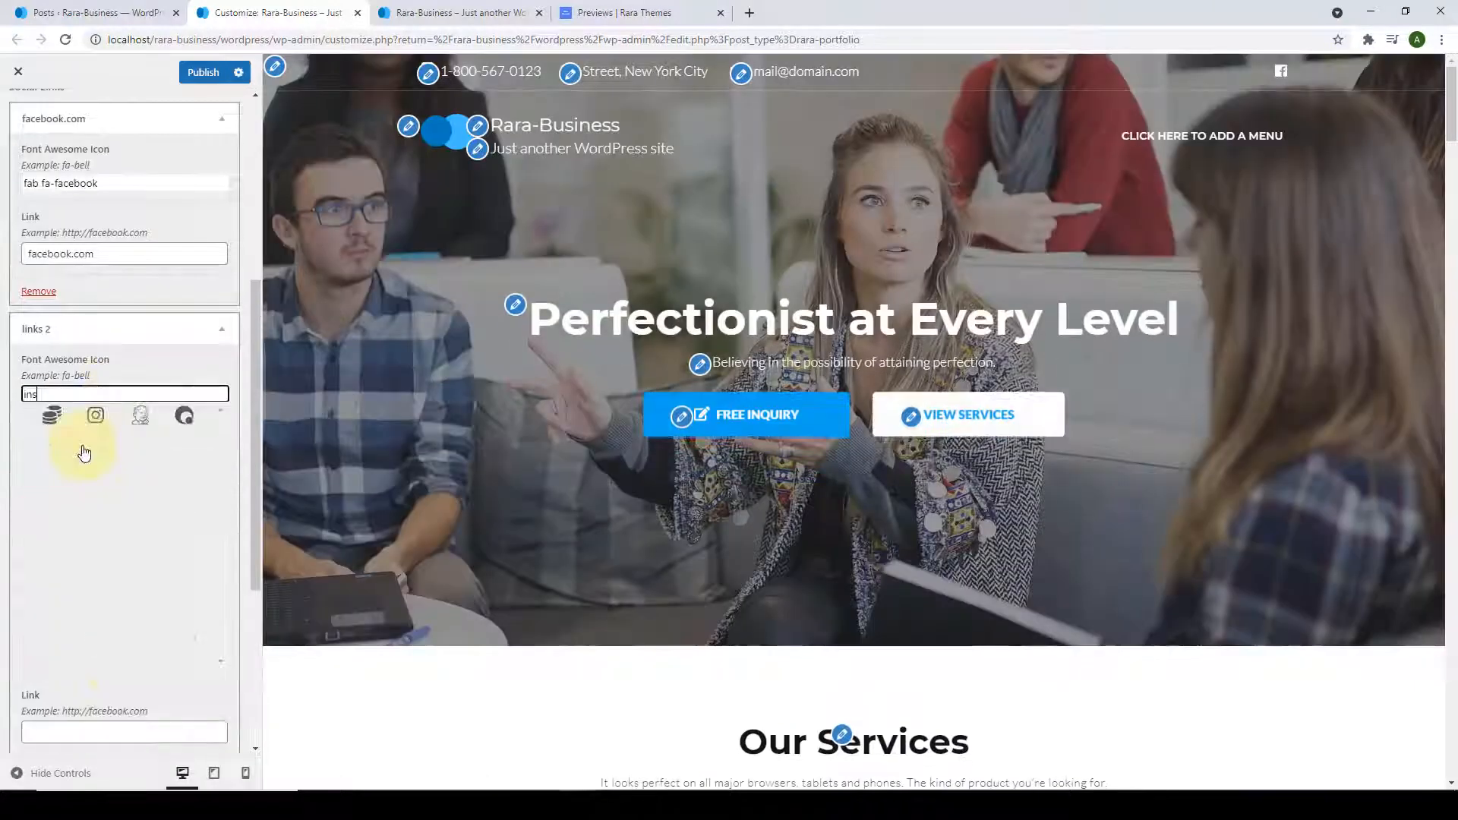
left_click(51, 417)
left_click(107, 465)
type("instagram.com")
Add a third header social link with the fab fa-linkedin icon and the link linkedin.com.
left_click(75, 584)
scroll(76, 590, "down", 3)
left_click(132, 376)
left_click(52, 400)
left_click(79, 446)
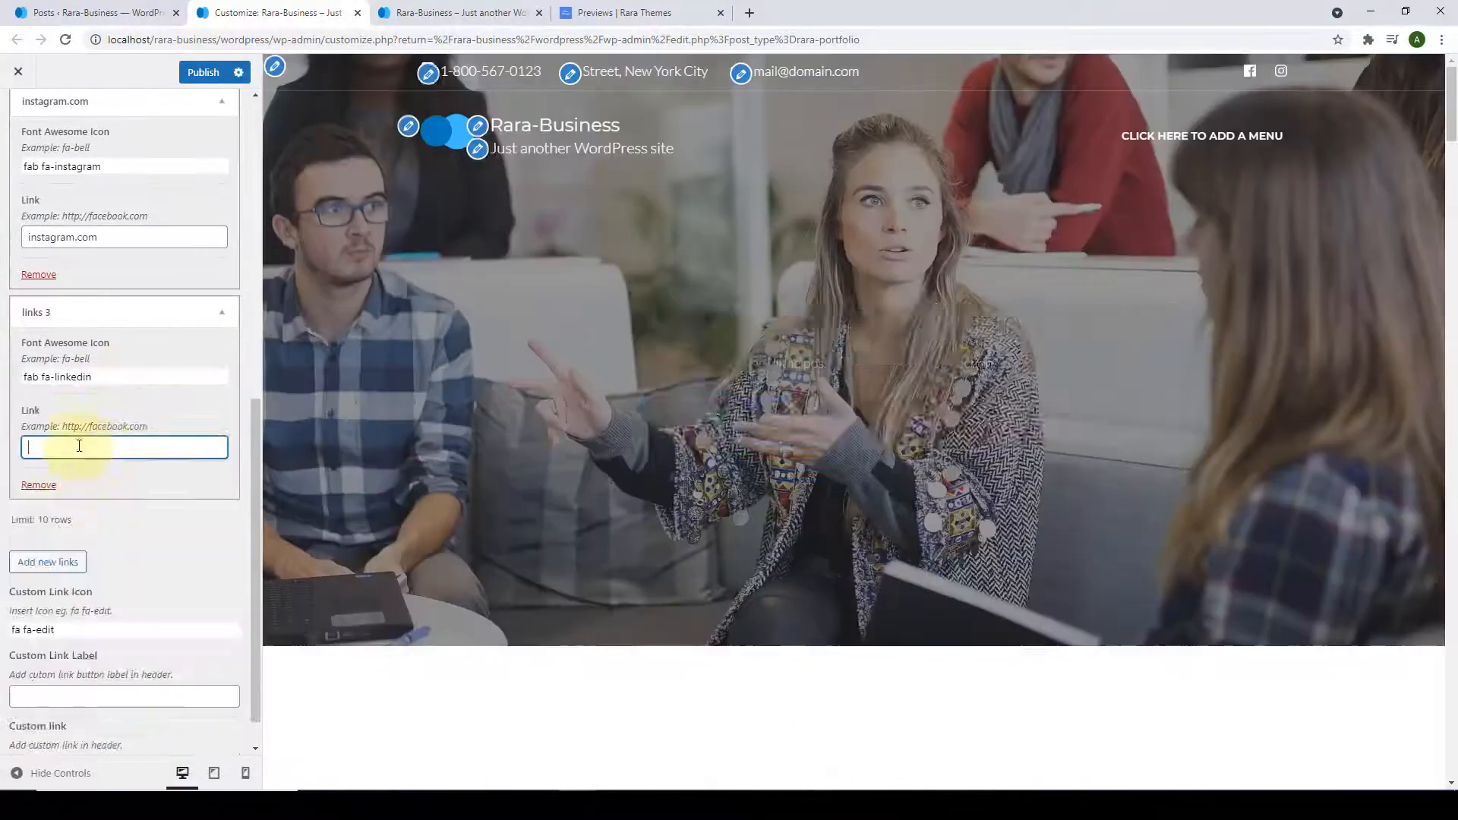
type("linkedin.com")
Add a fourth header social link with the fab fa-youtube icon and the link youtube.com.
left_click(48, 562)
scroll(76, 563, "down", 1)
left_click(114, 512)
type("you")
left_click(52, 534)
left_click(130, 427)
type("youtube.com")
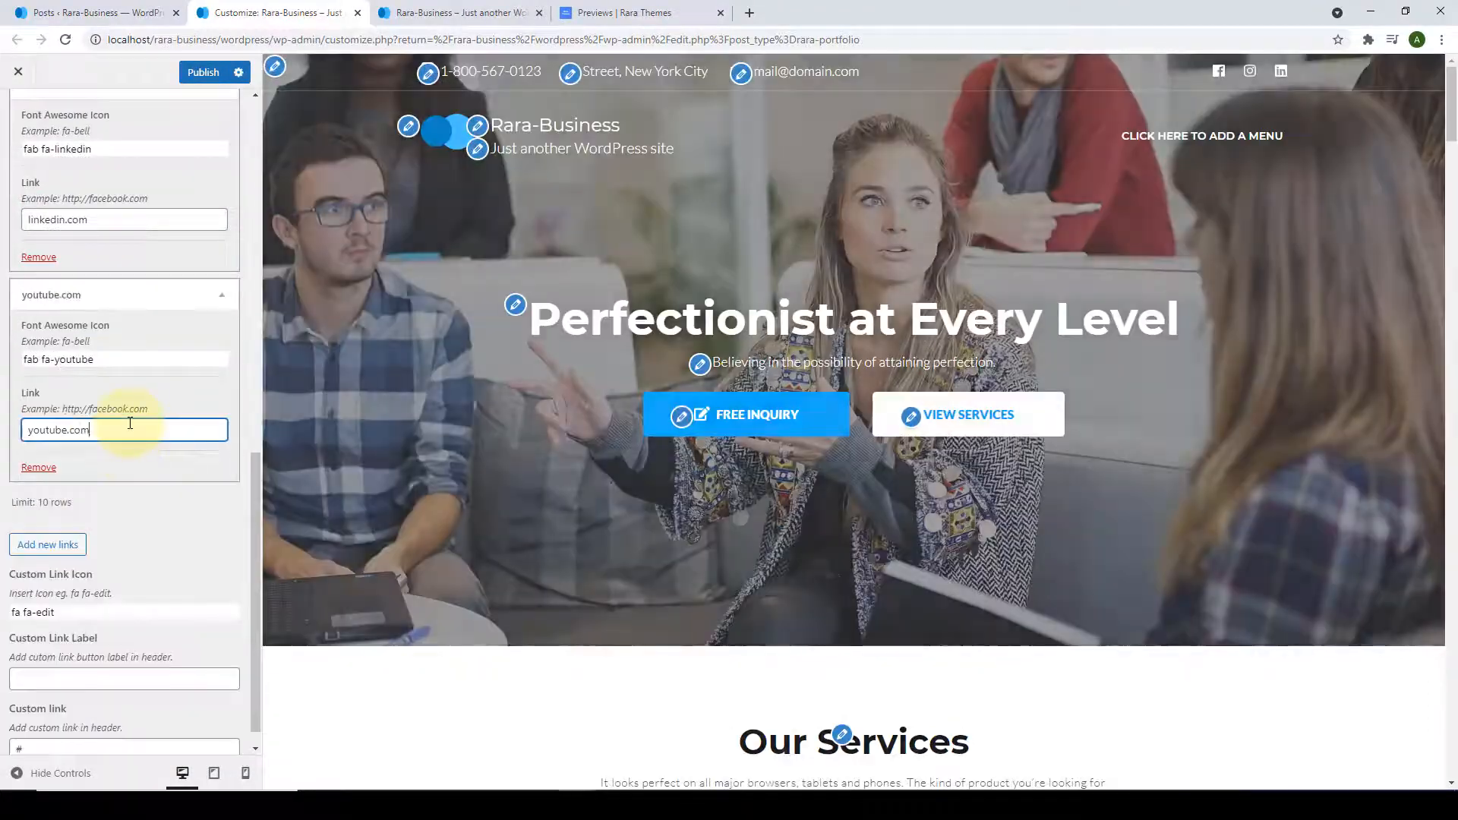
Add a fifth header social link with the fab fa-twitter icon and the link twitter.com.
left_click(48, 544)
scroll(91, 502, "down", 3)
left_click(134, 340)
type("tw")
left_click(95, 363)
left_click(128, 414)
type("twitter.com")
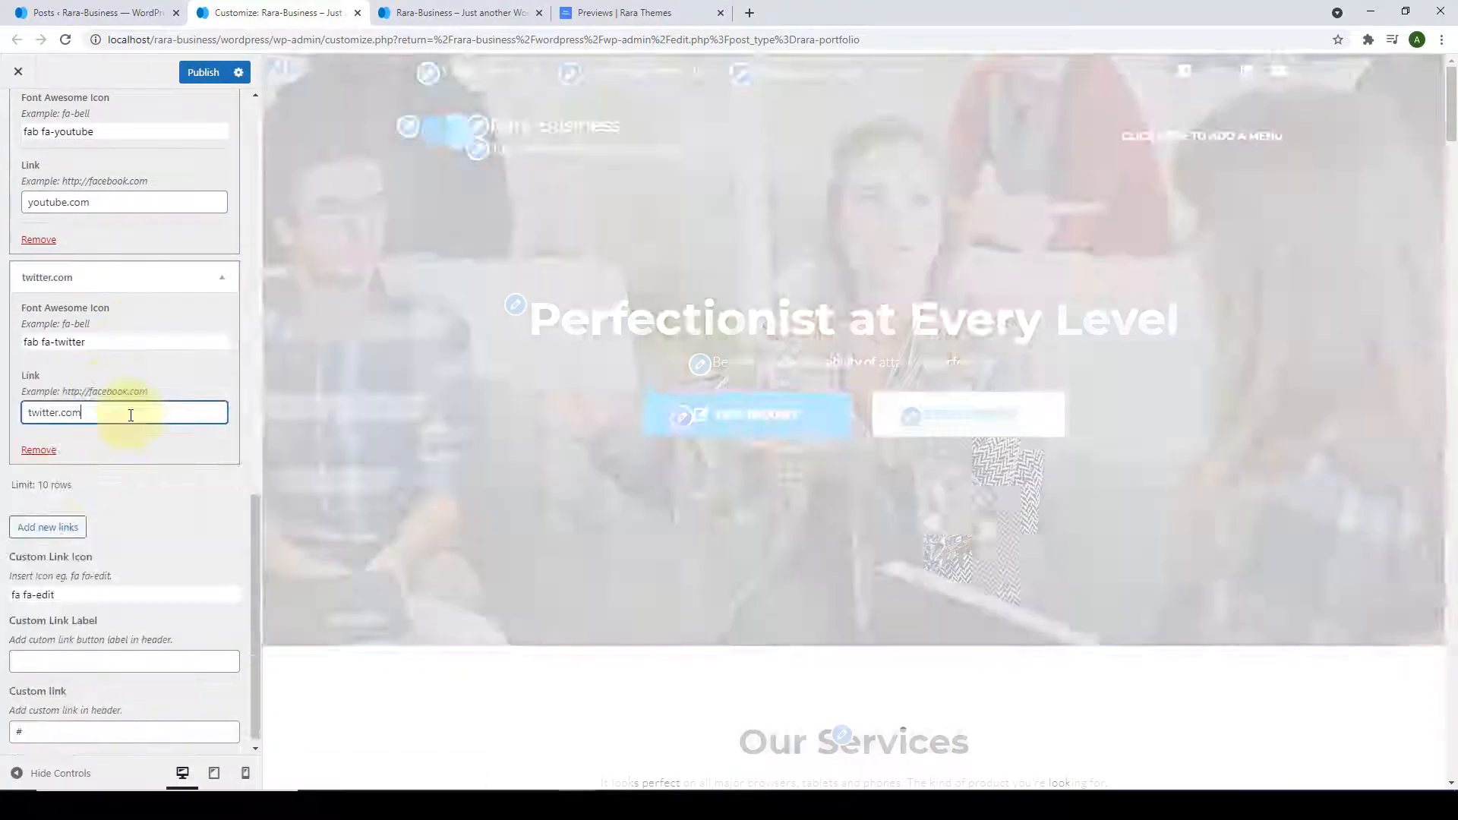
Add a sixth header social link with the fab fa-pinterest icon and the link pinterest.com.
left_click(48, 527)
scroll(91, 494, "down", 3)
left_click(133, 335)
type("pin")
left_click(95, 356)
left_click(133, 409)
type("pinterest.com")
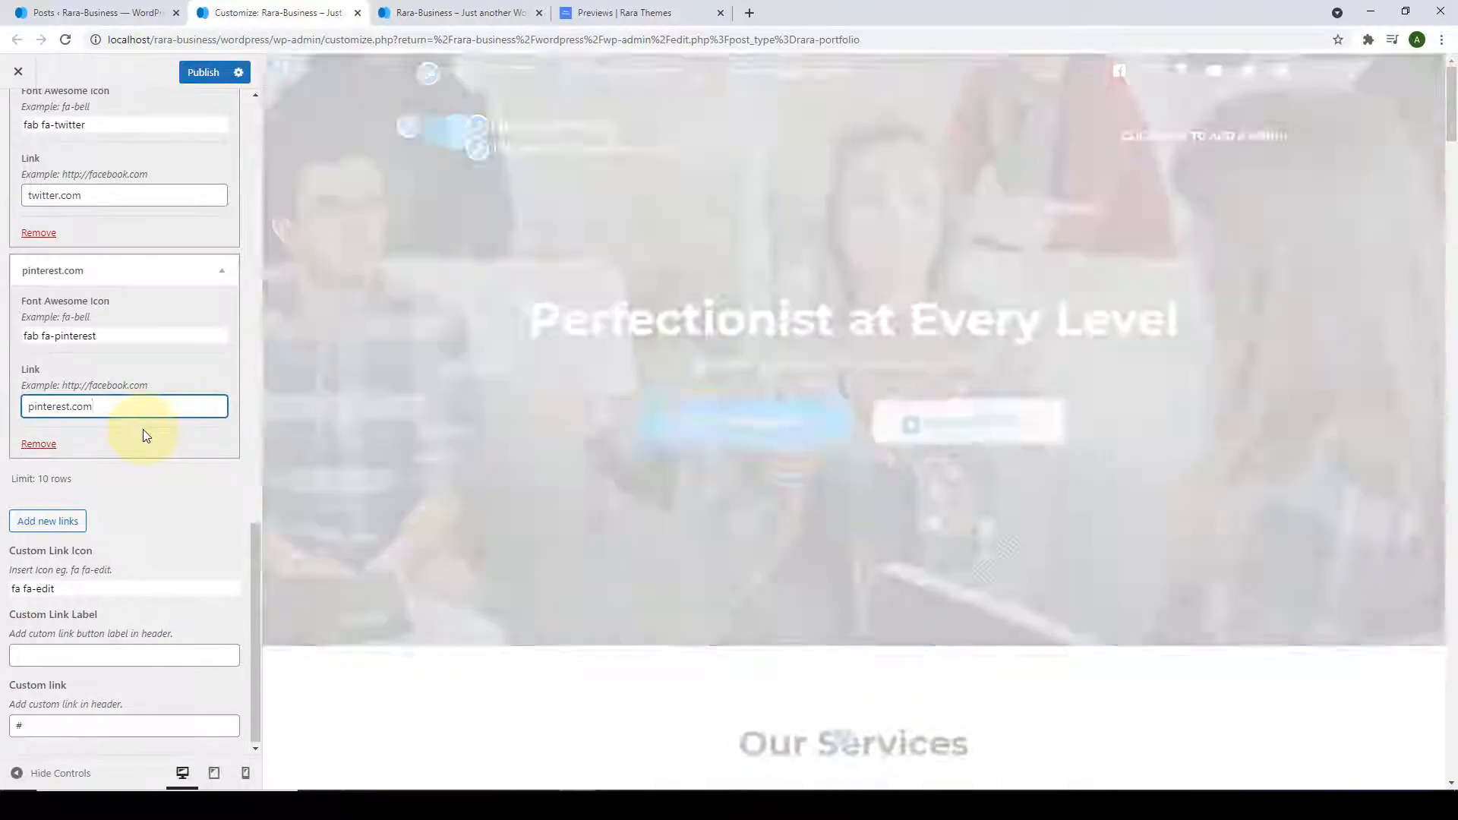
Review the whole list of social links added to the header.
scroll(156, 624, "up", 3)
scroll(158, 625, "up", 10)
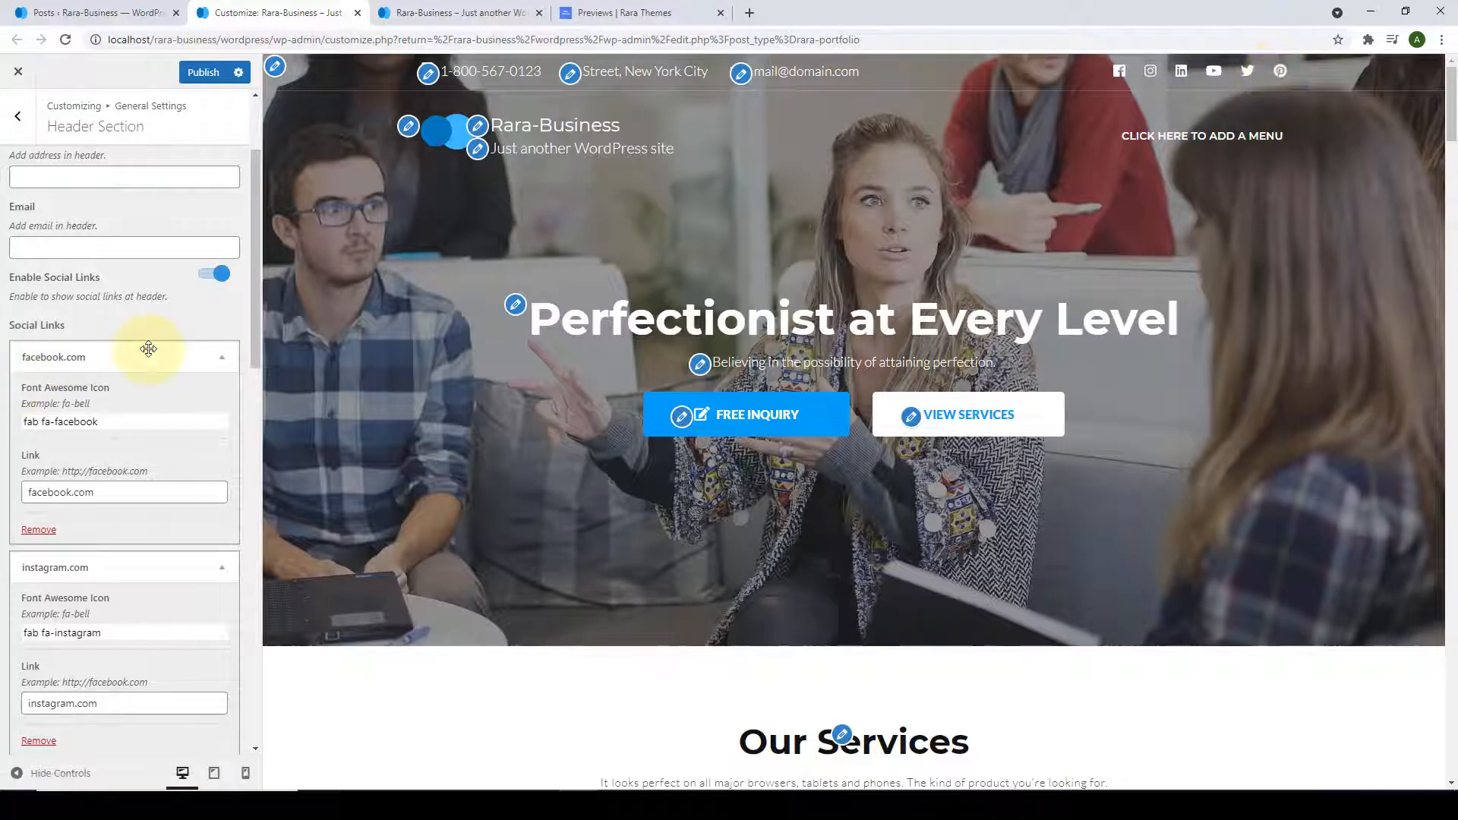
scroll(148, 349, "down", 15)
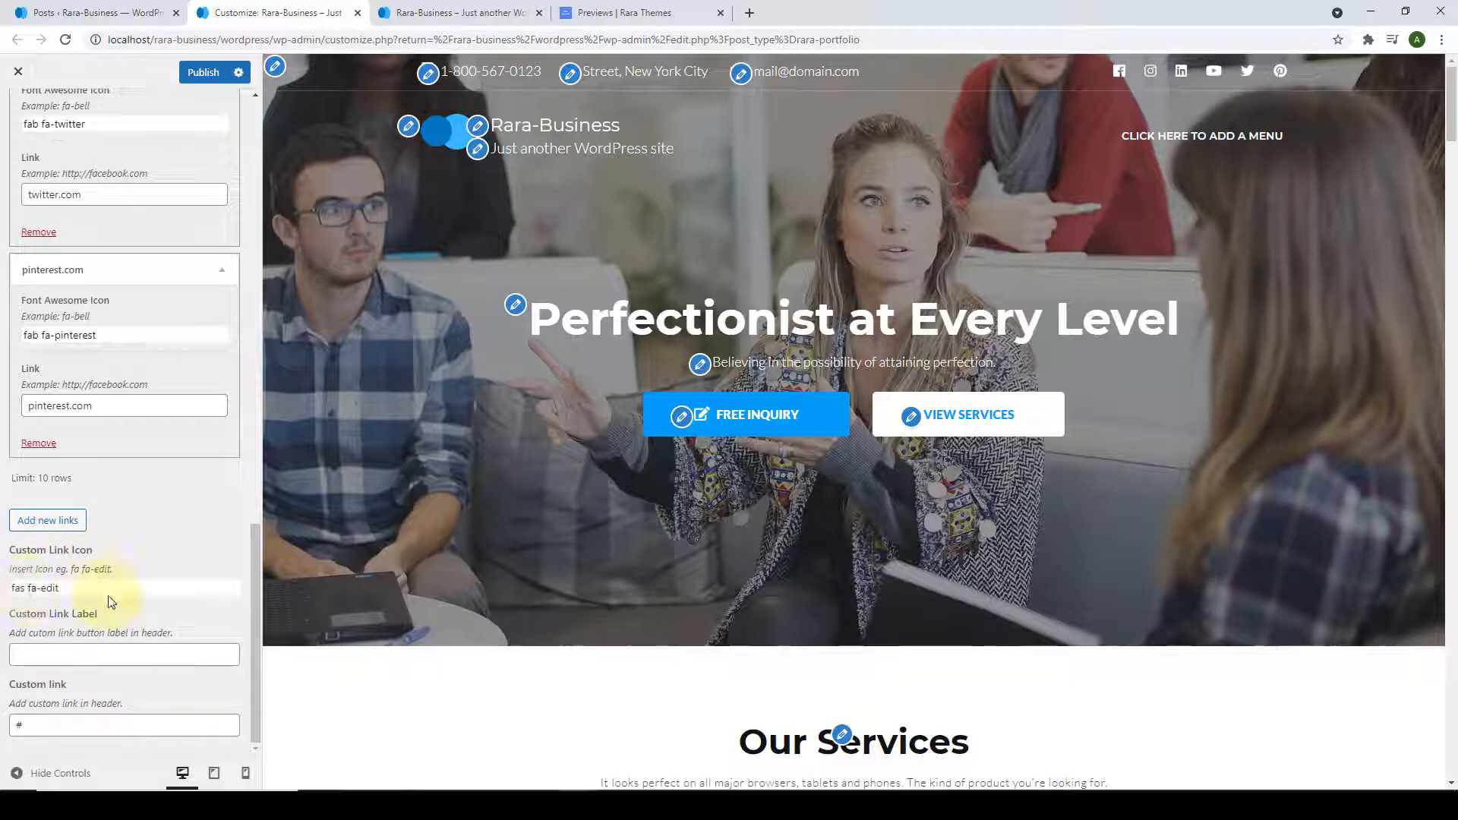
Examine the header's custom link and label fields and browse the icons available for the custom link.
left_click(88, 718)
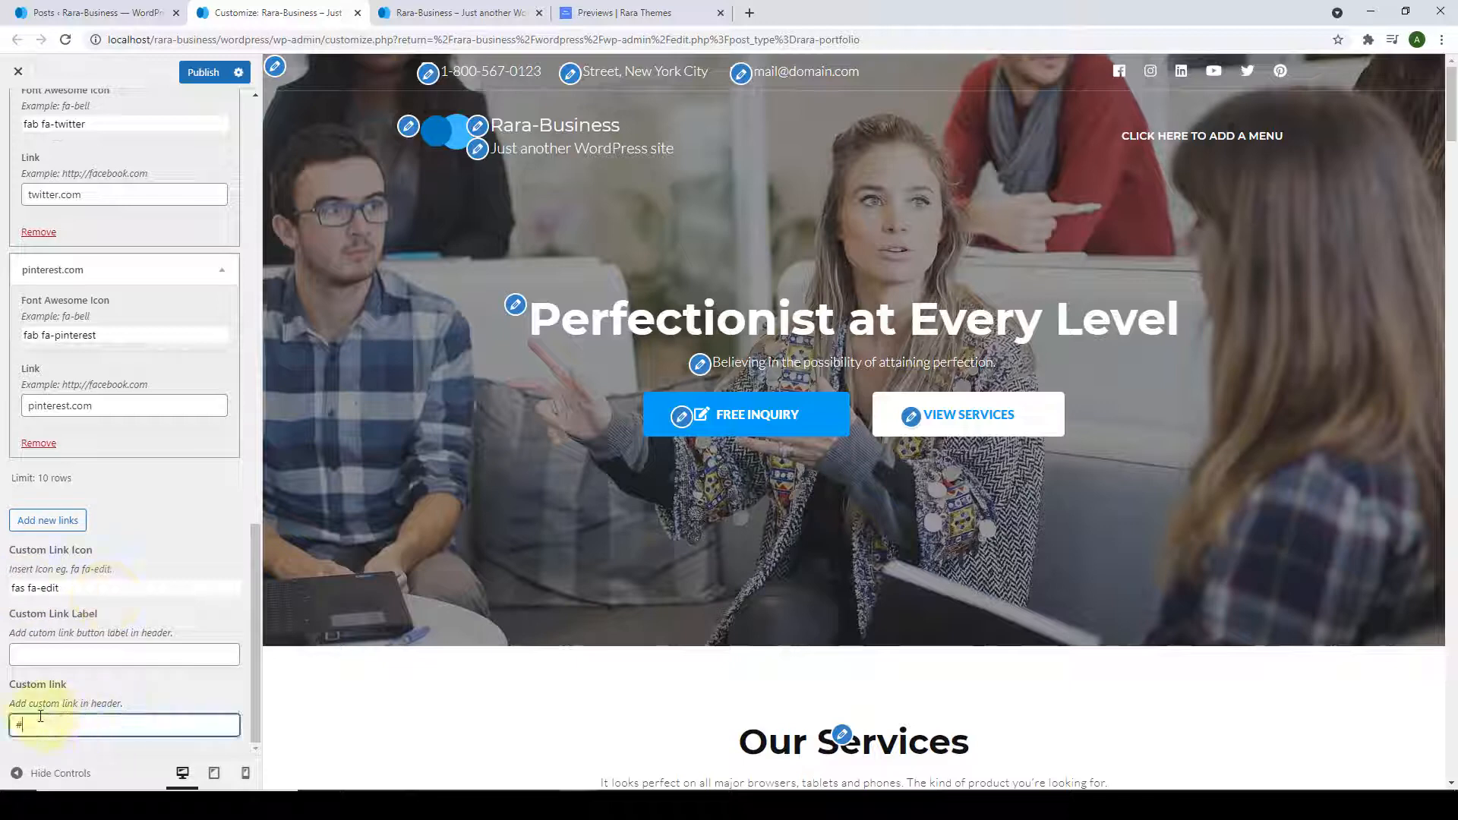
left_click(56, 658)
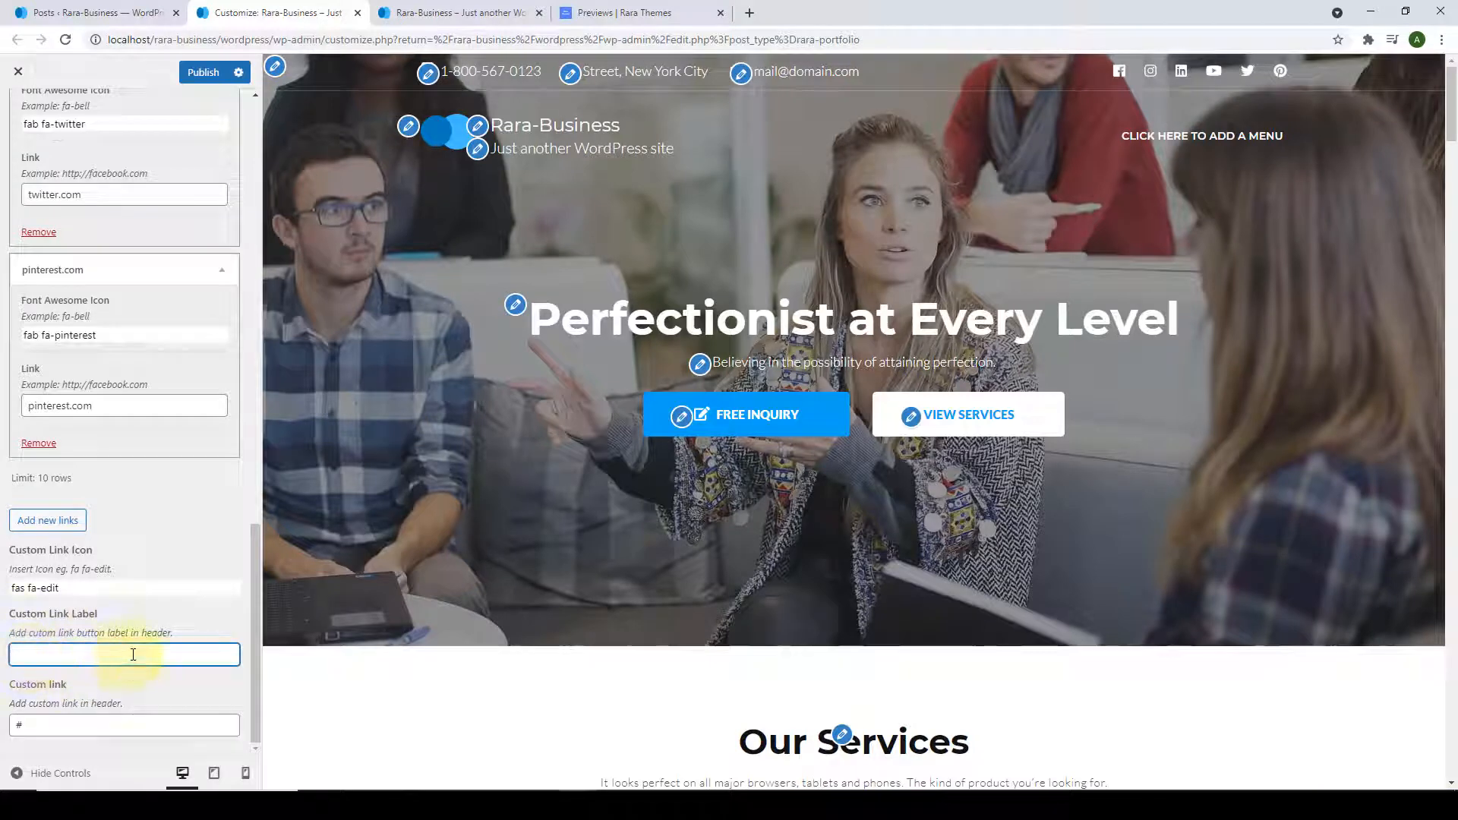
left_click(84, 589)
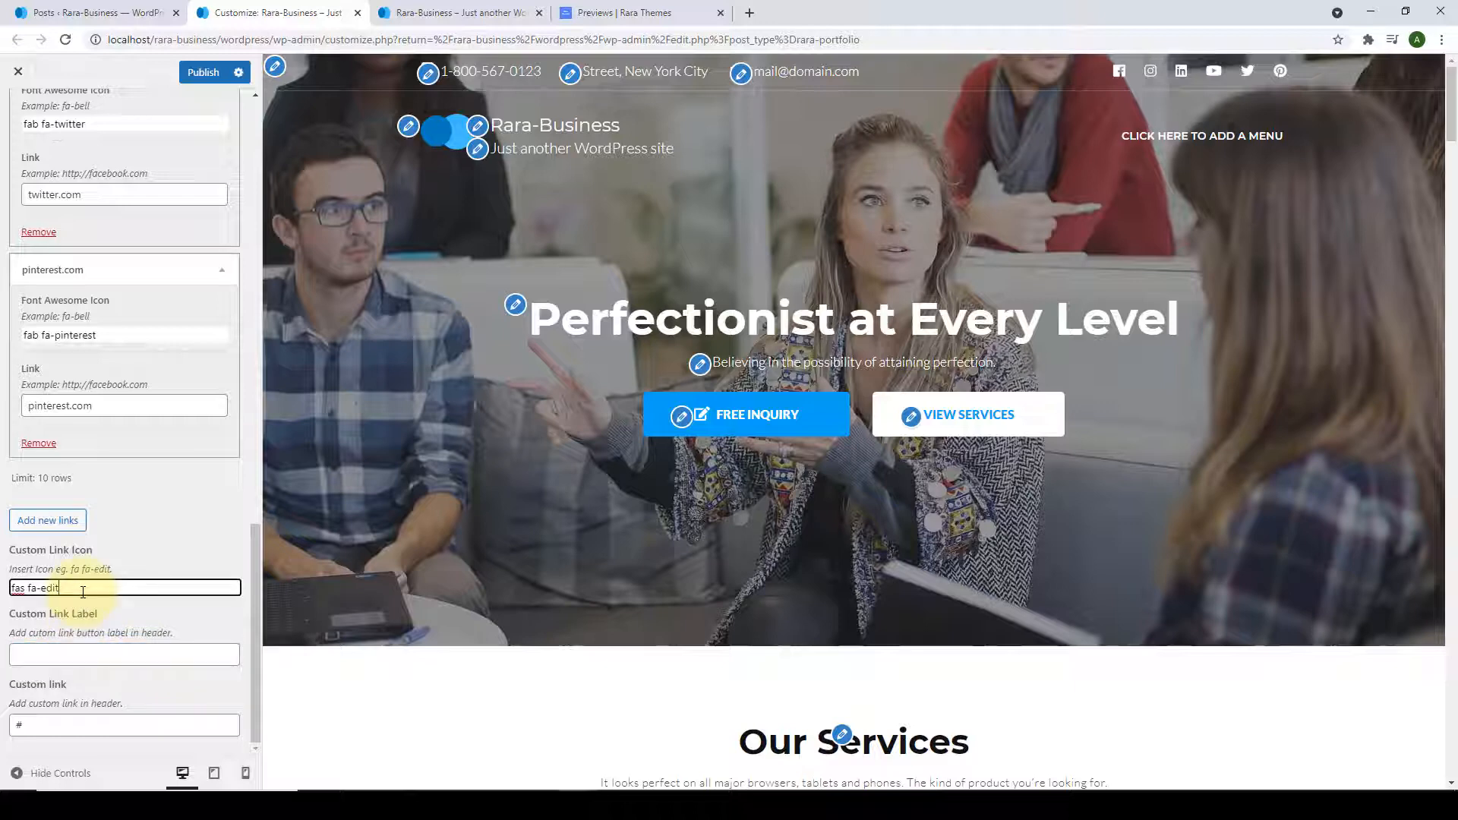
double_click(83, 589)
scroll(114, 630, "down", 8)
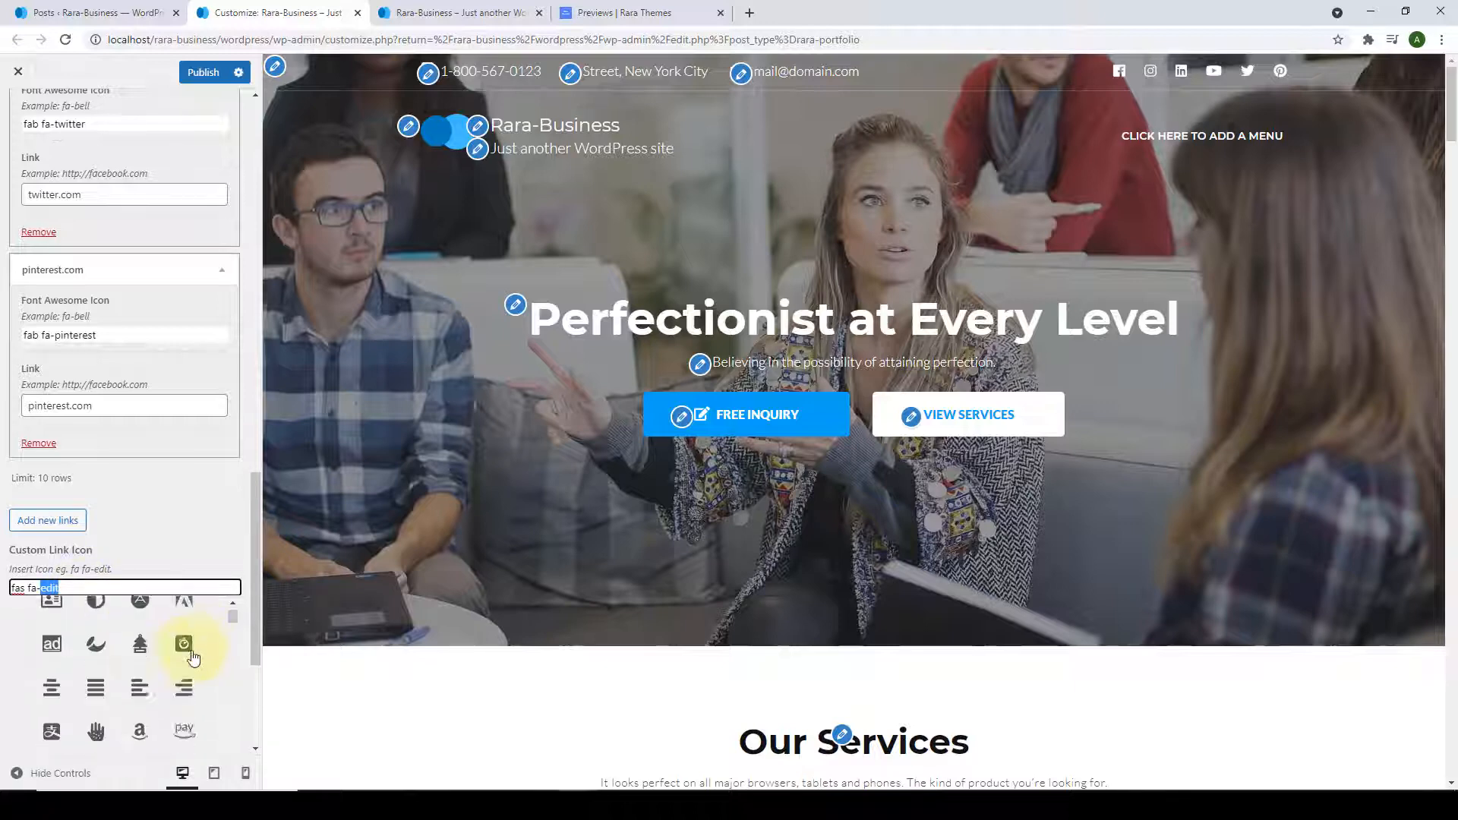
scroll(186, 686, "up", 8)
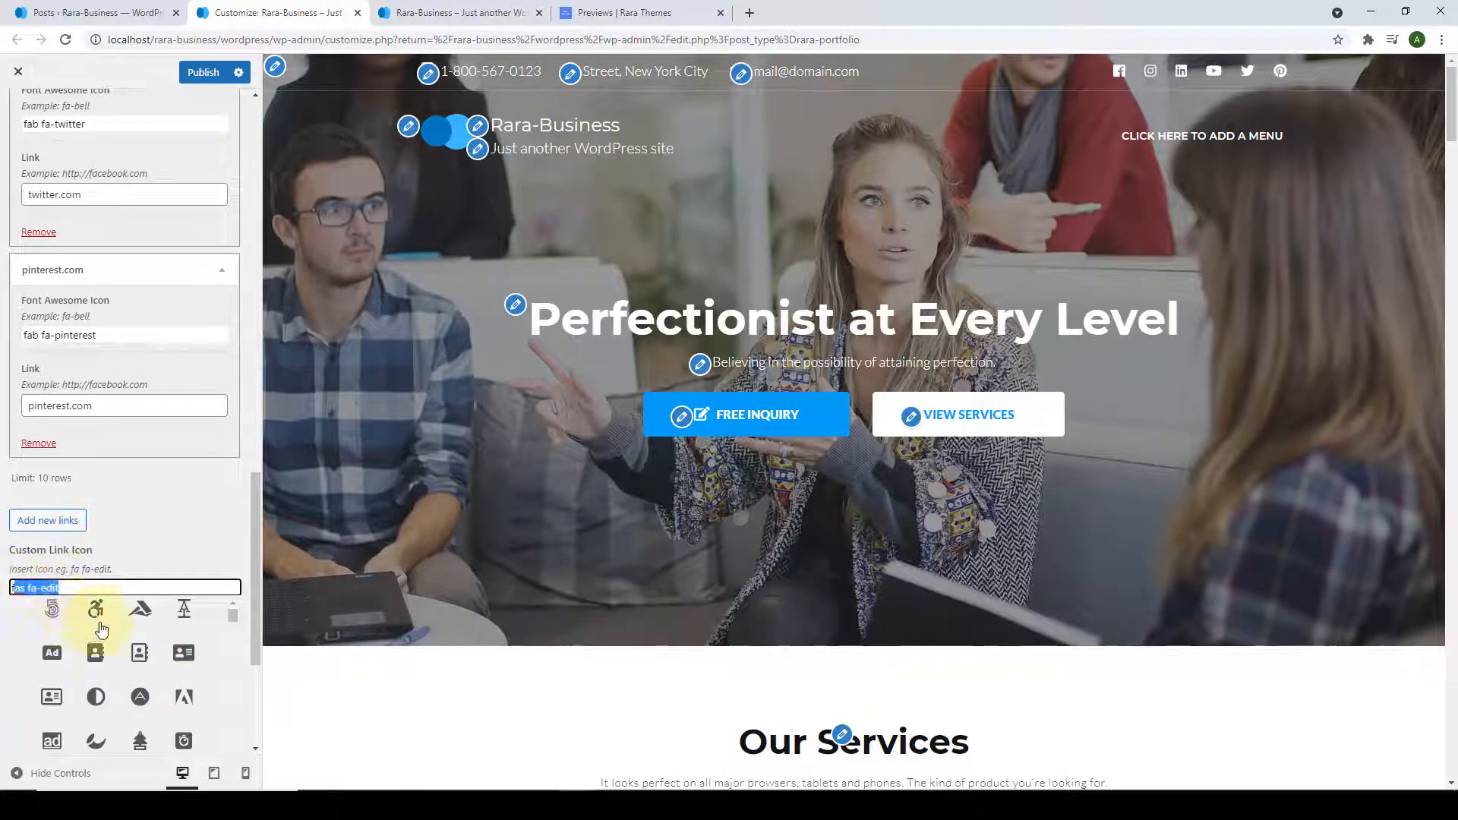
scroll(69, 623, "down", 1)
left_click(145, 550)
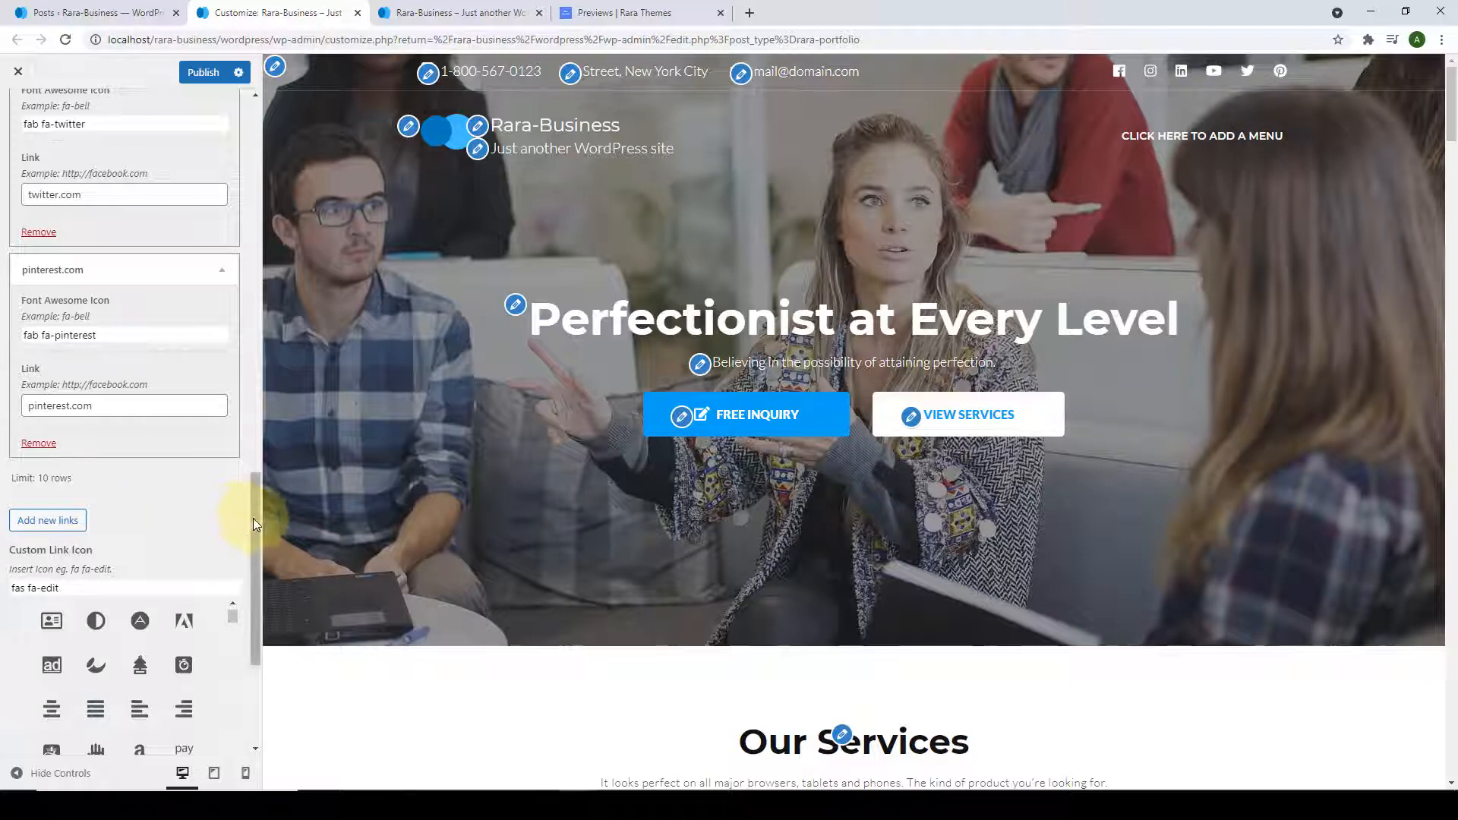
Fill in the header section's email, its address as a city and country, and its phone number, and publish the changes.
scroll(252, 518, "down", 3)
left_click_drag(252, 698, 253, 125)
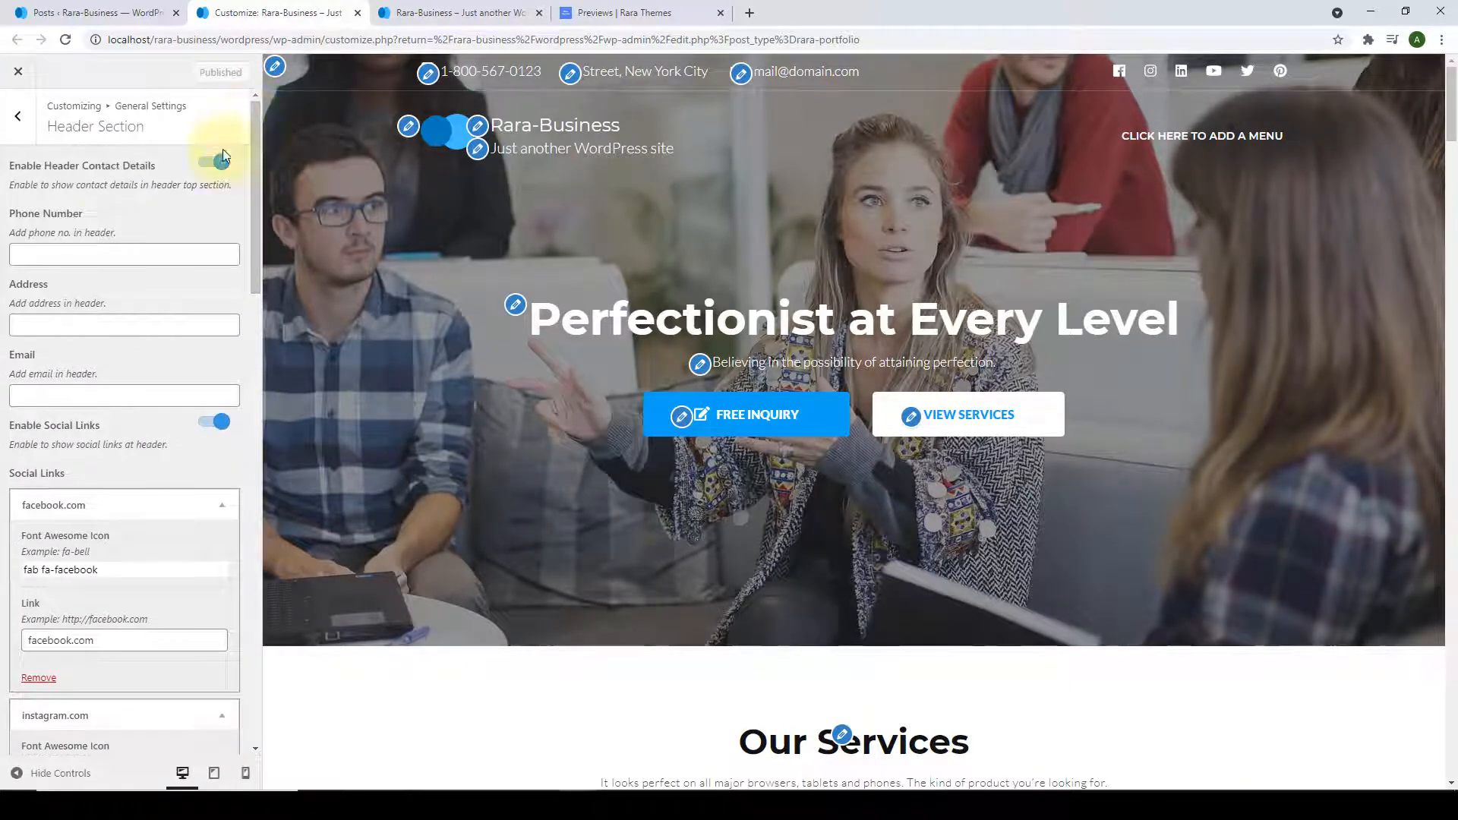
left_click(65, 256)
left_click(66, 325)
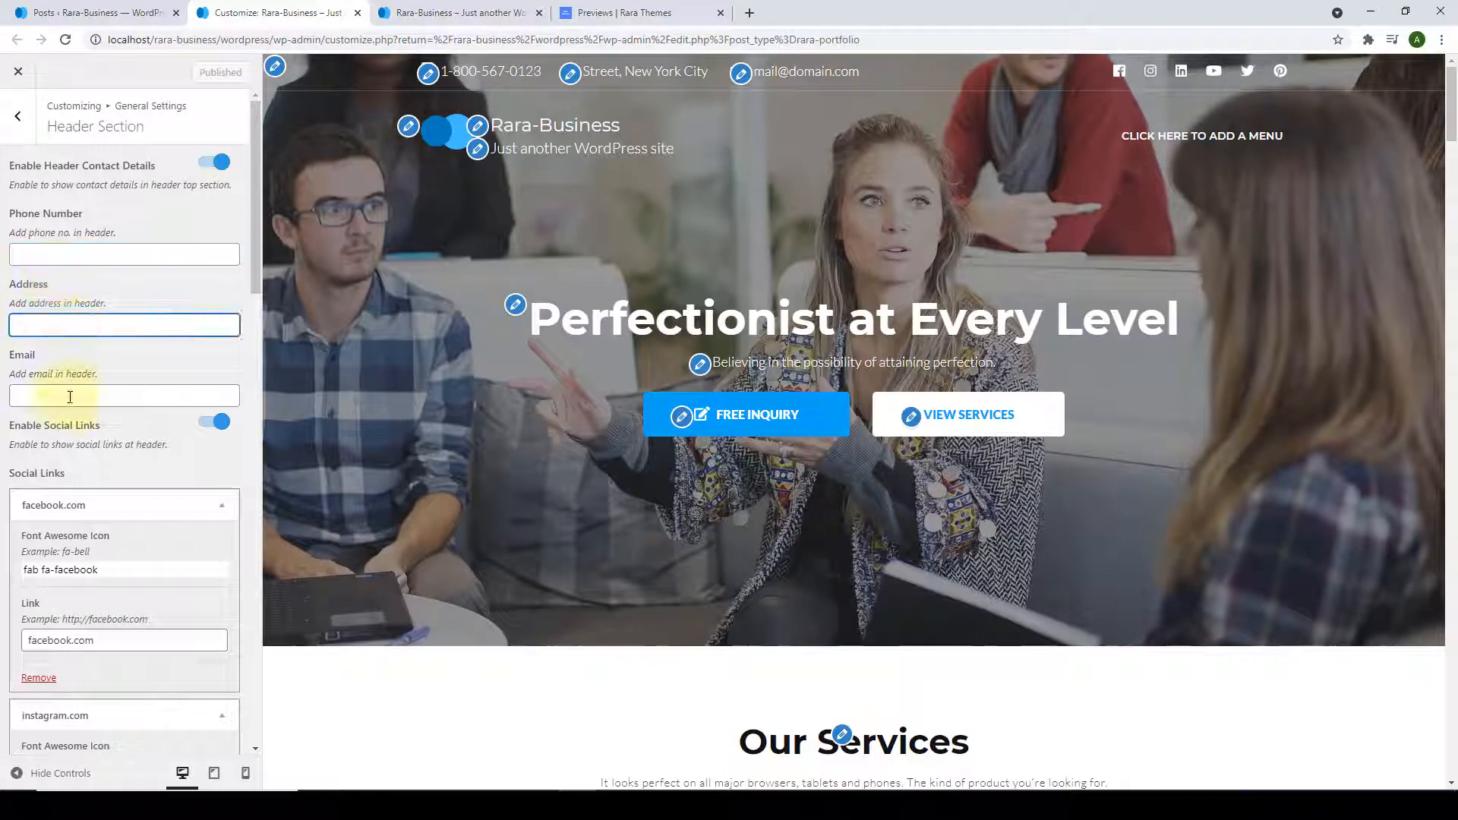
left_click(34, 395)
left_click(113, 324)
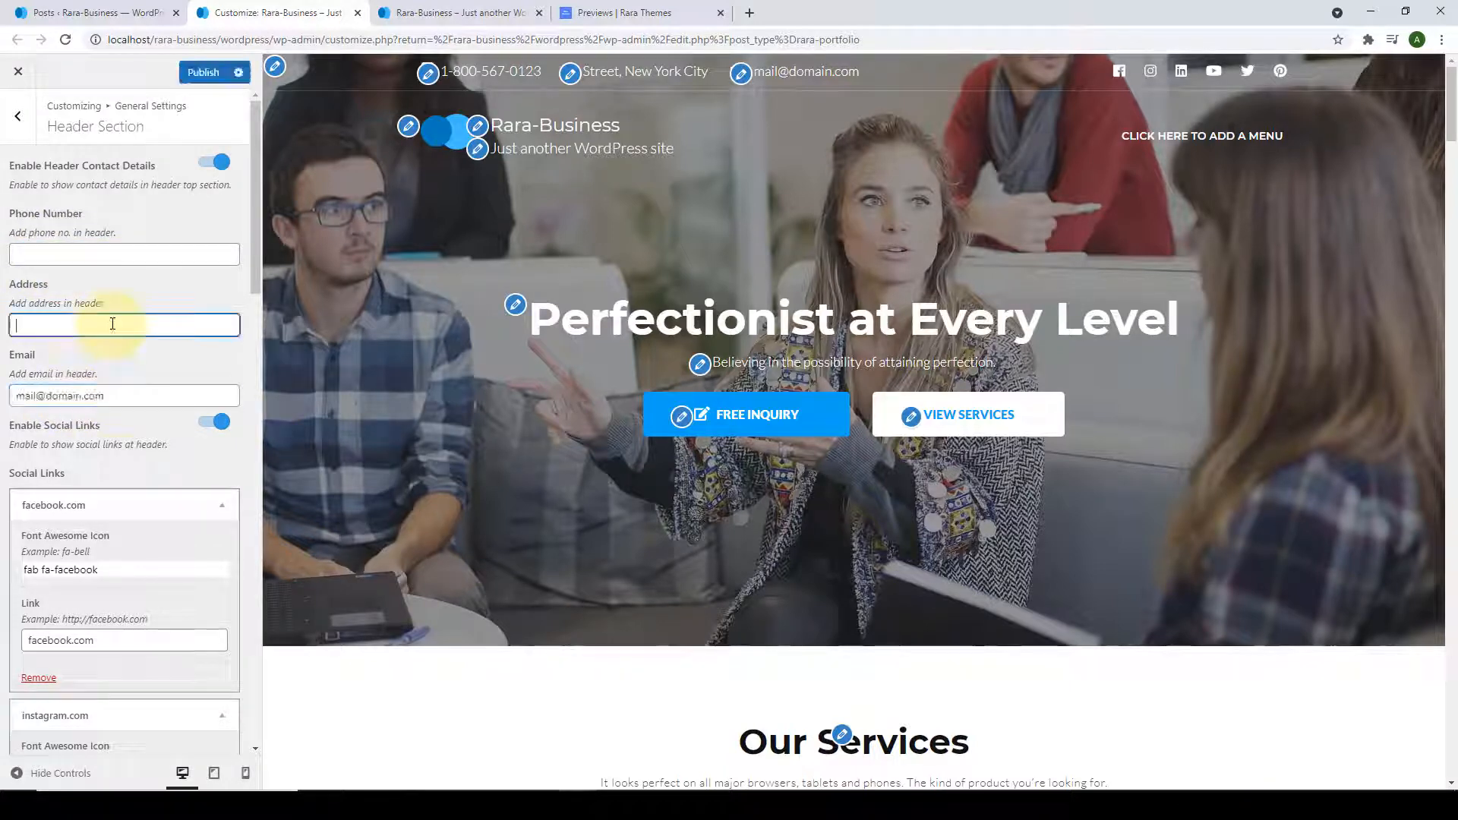
type("Paris, France")
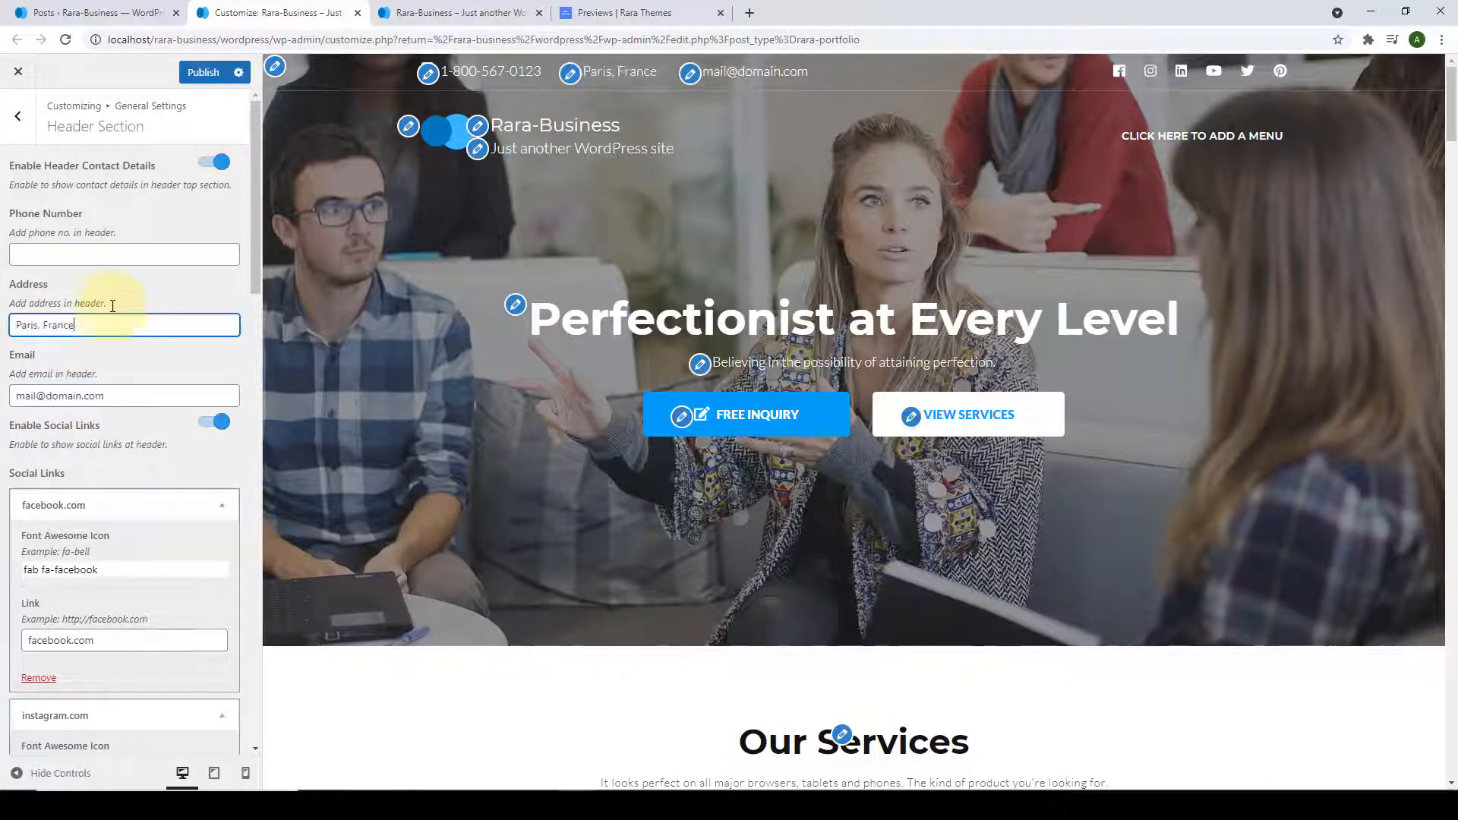
left_click(114, 254)
key("ctrl+v")
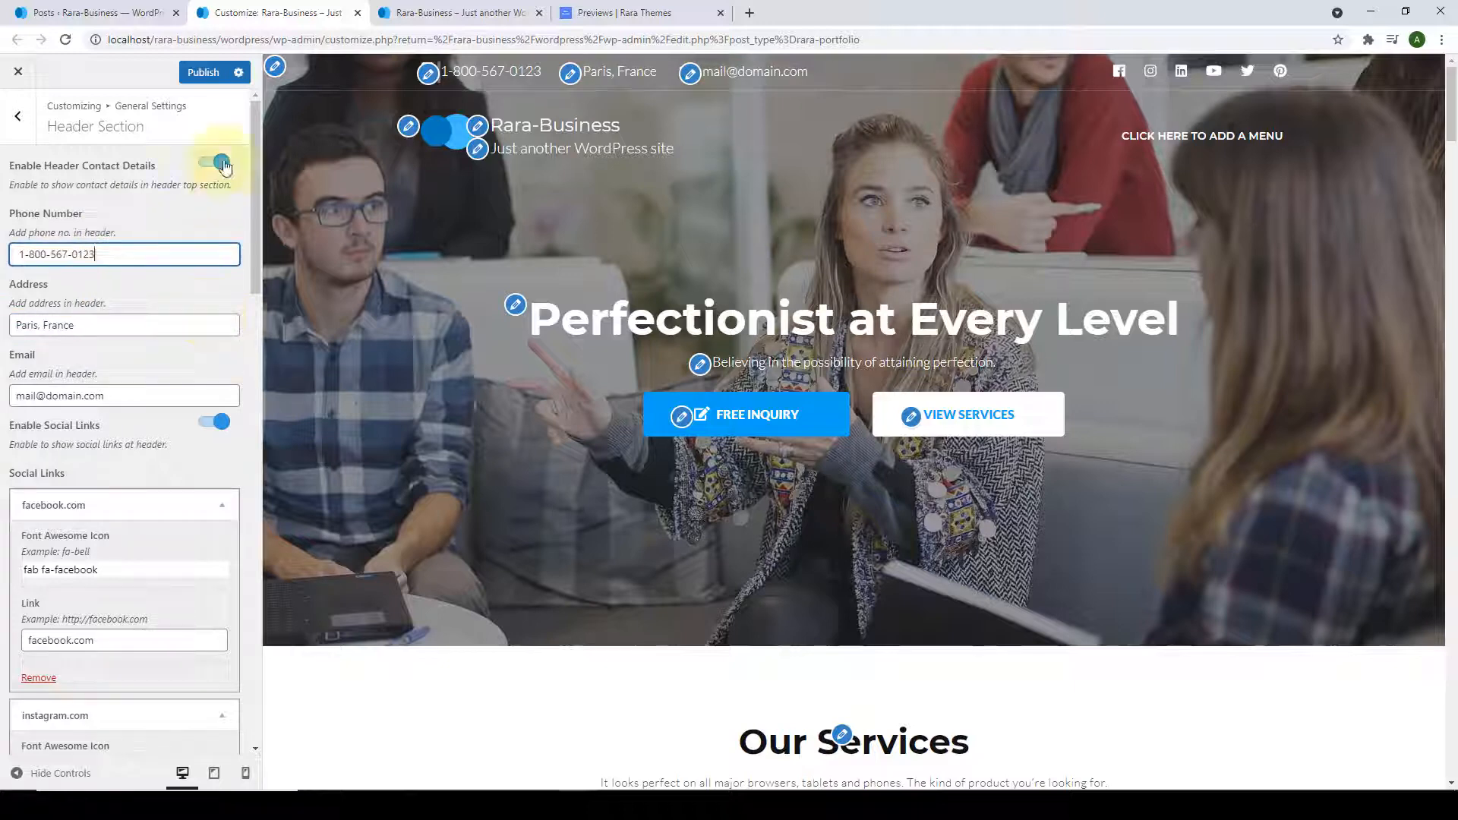
left_click(203, 74)
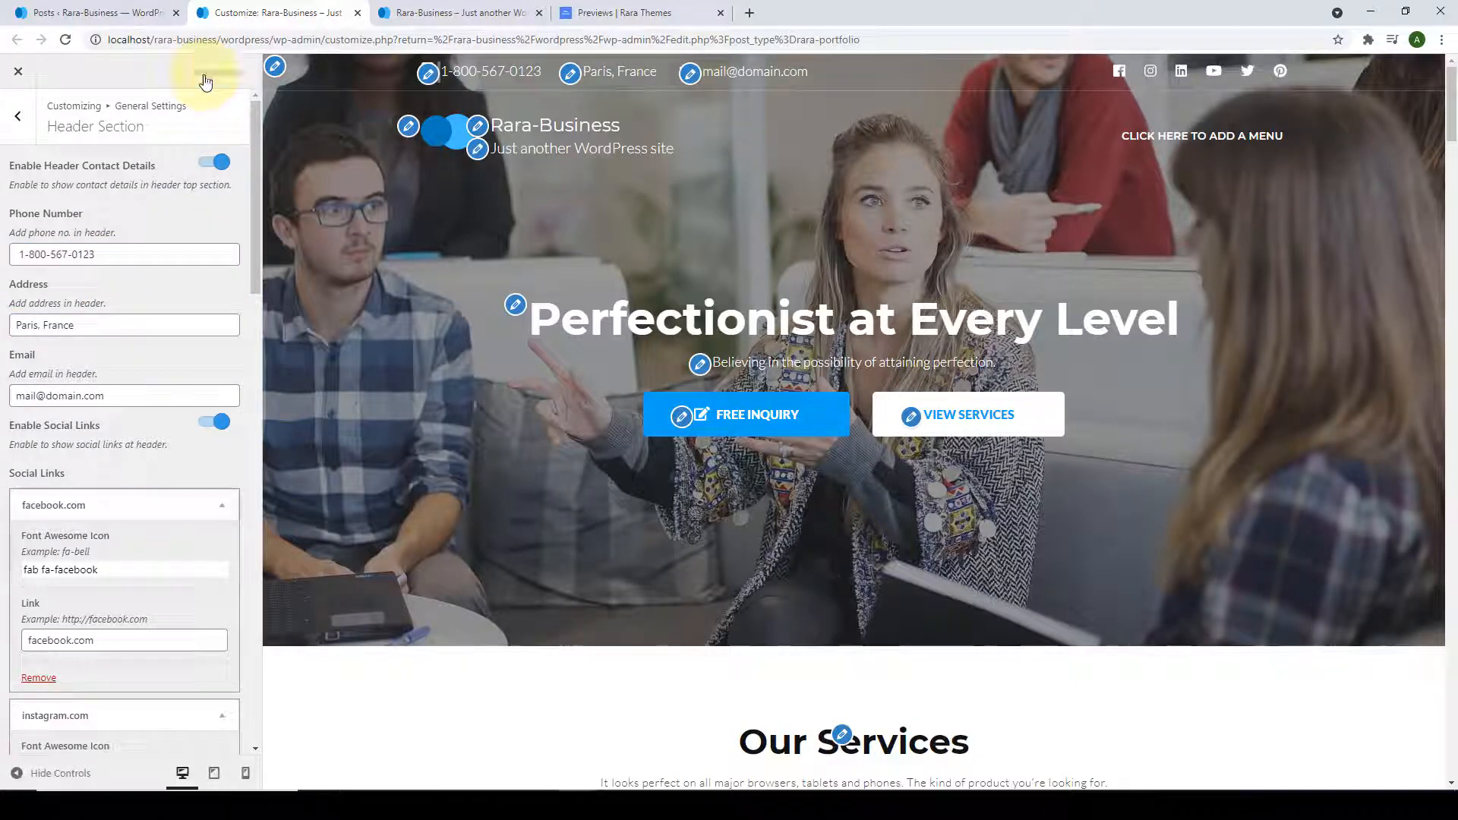
Reload the live site's home page and check the contact details in its header.
left_click(471, 9)
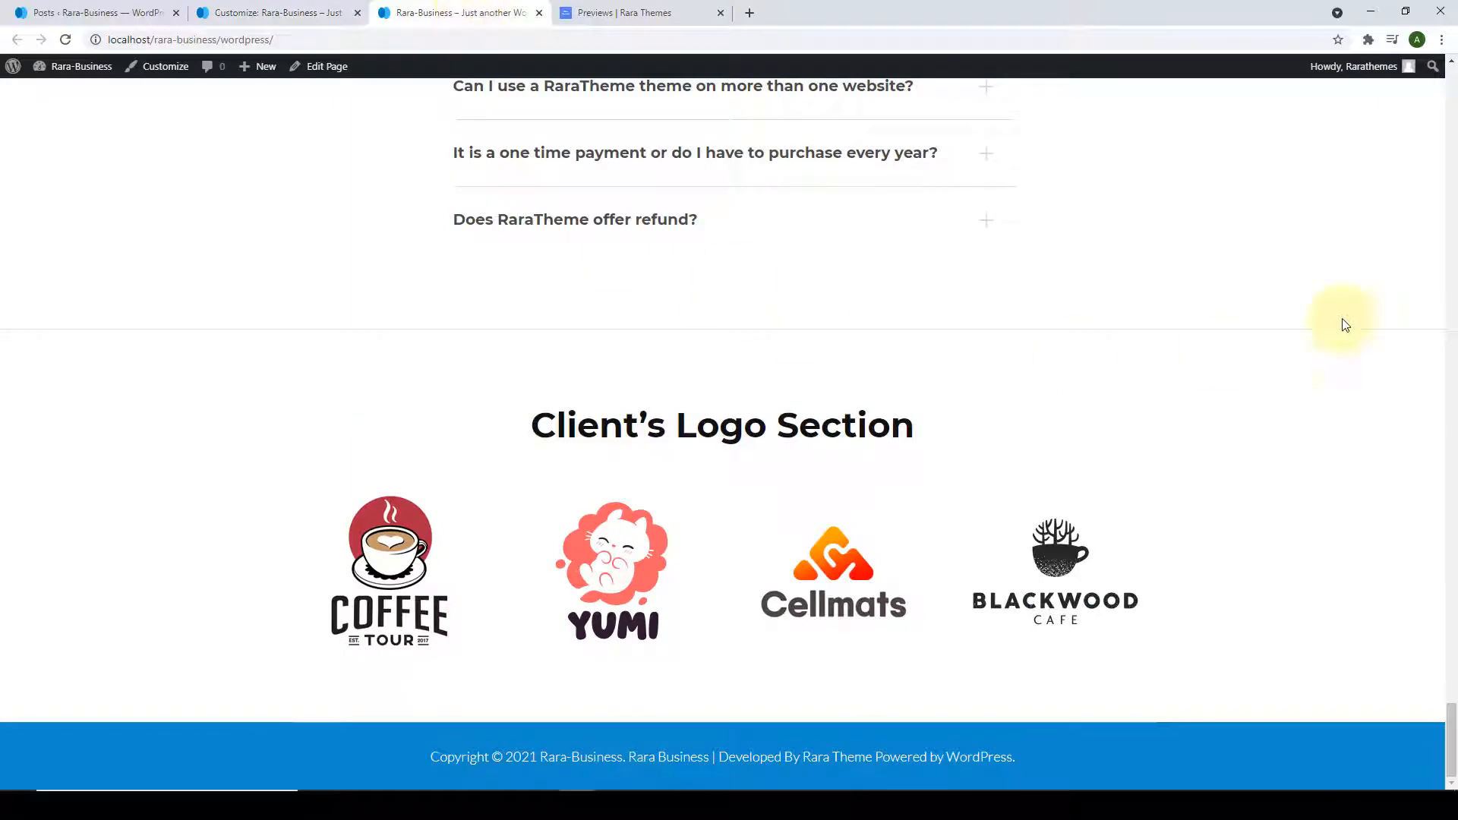
left_click_drag(1451, 729, 1453, 93)
left_click(69, 40)
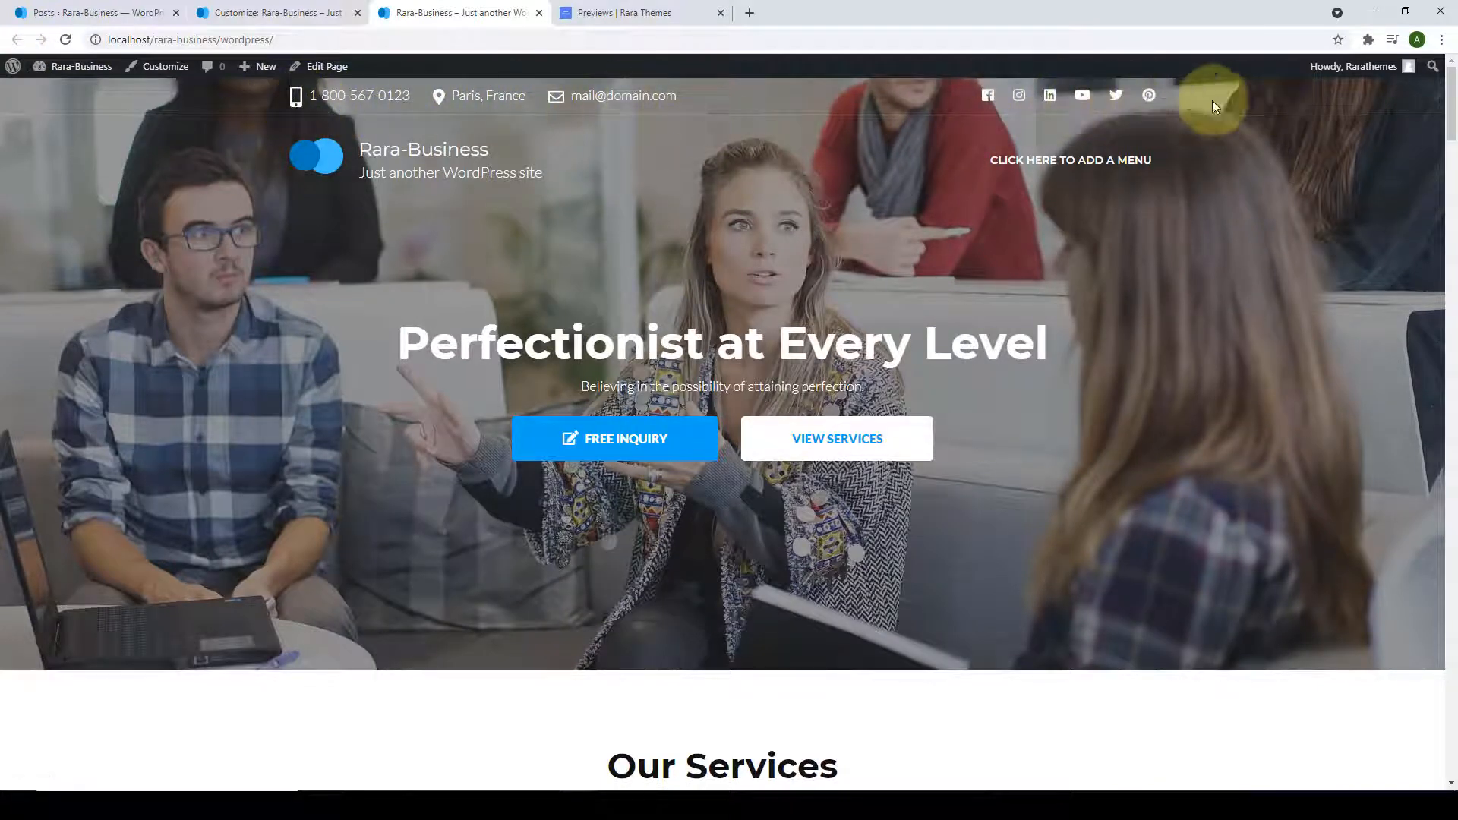
Return to the customizer, open the SEO Settings and load the post "A company limited by guarantee." in the preview.
left_click(319, 12)
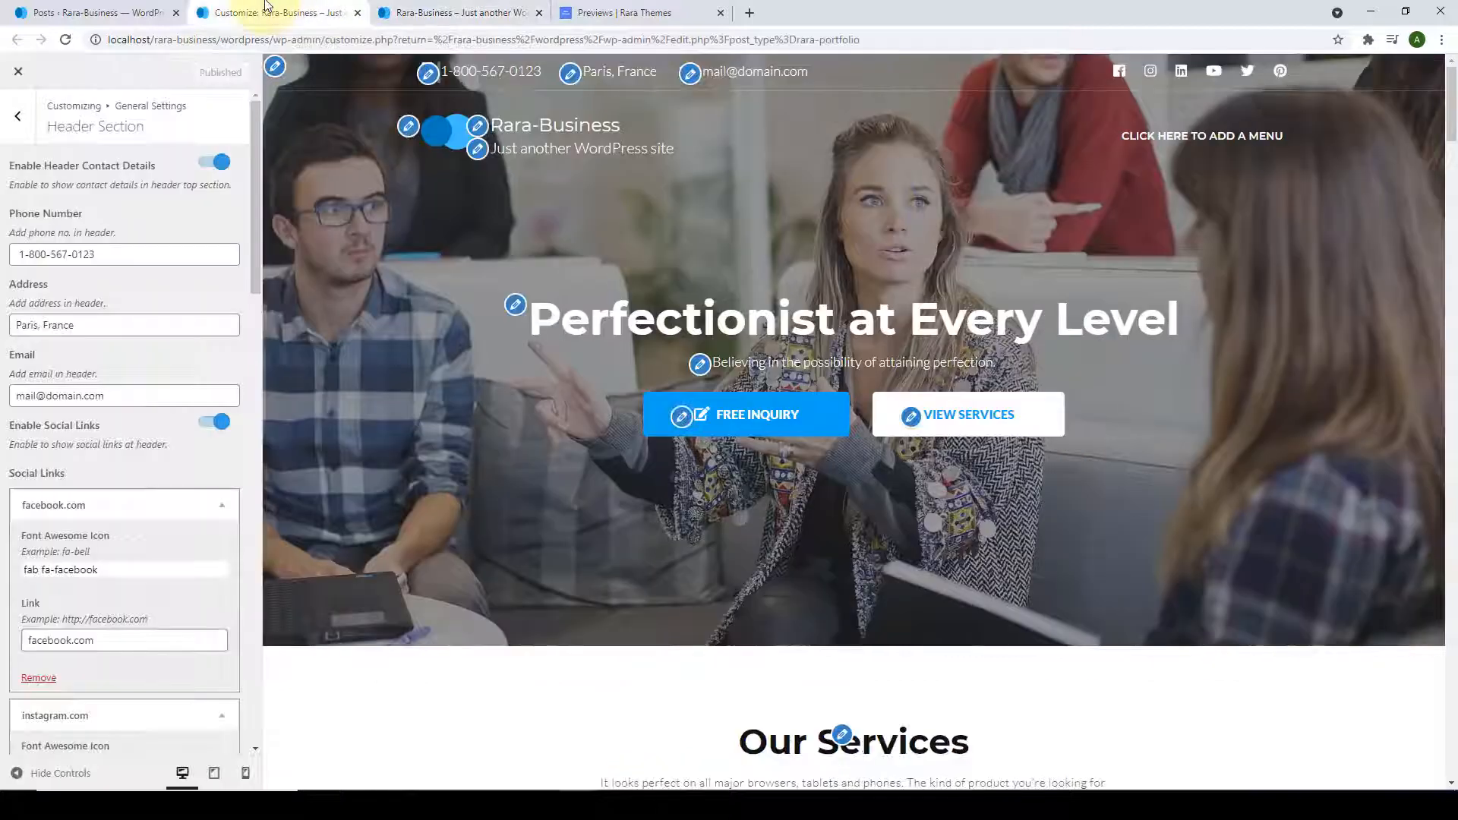
left_click(3, 122)
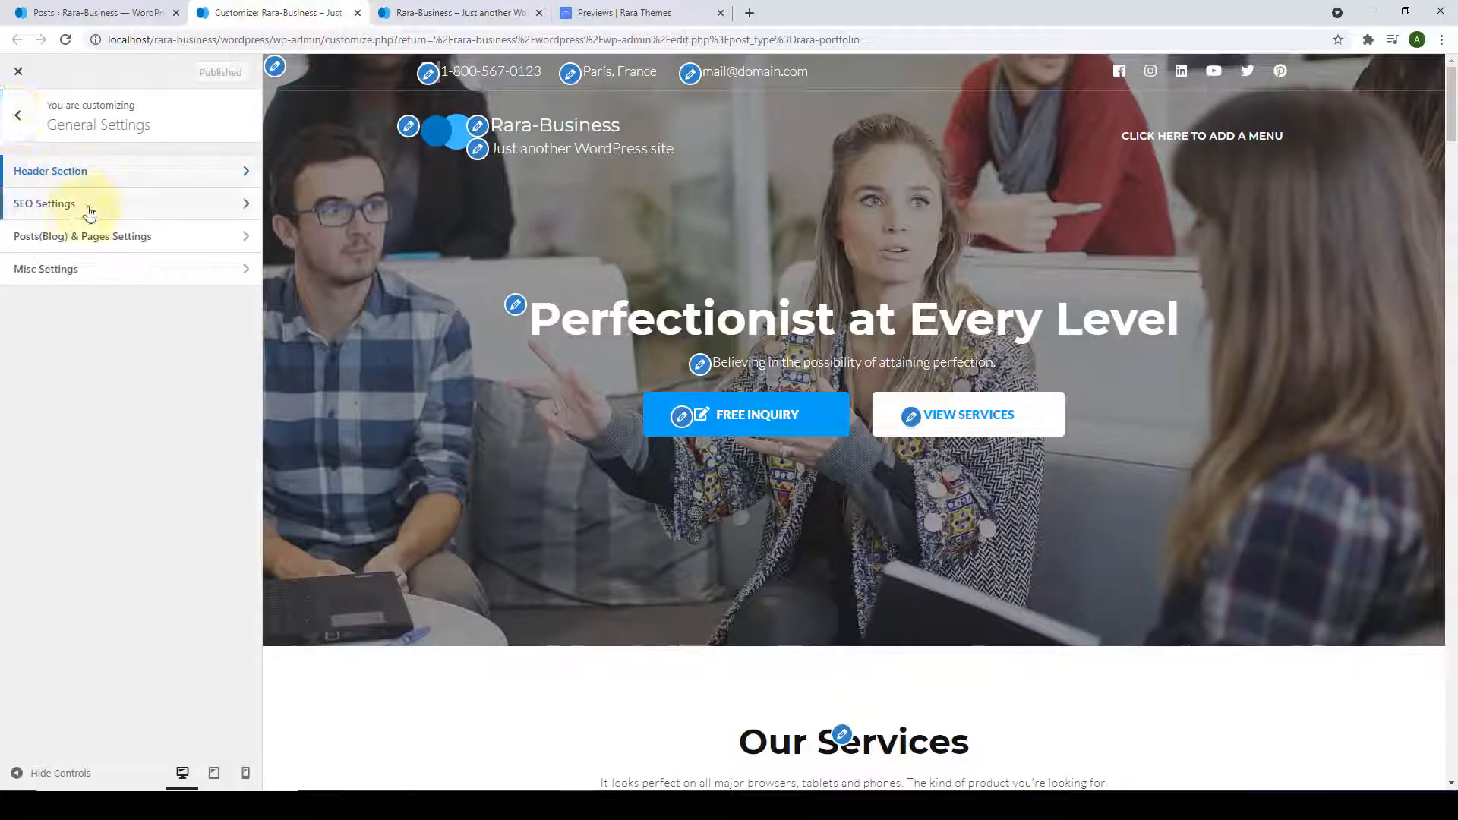
left_click(89, 214)
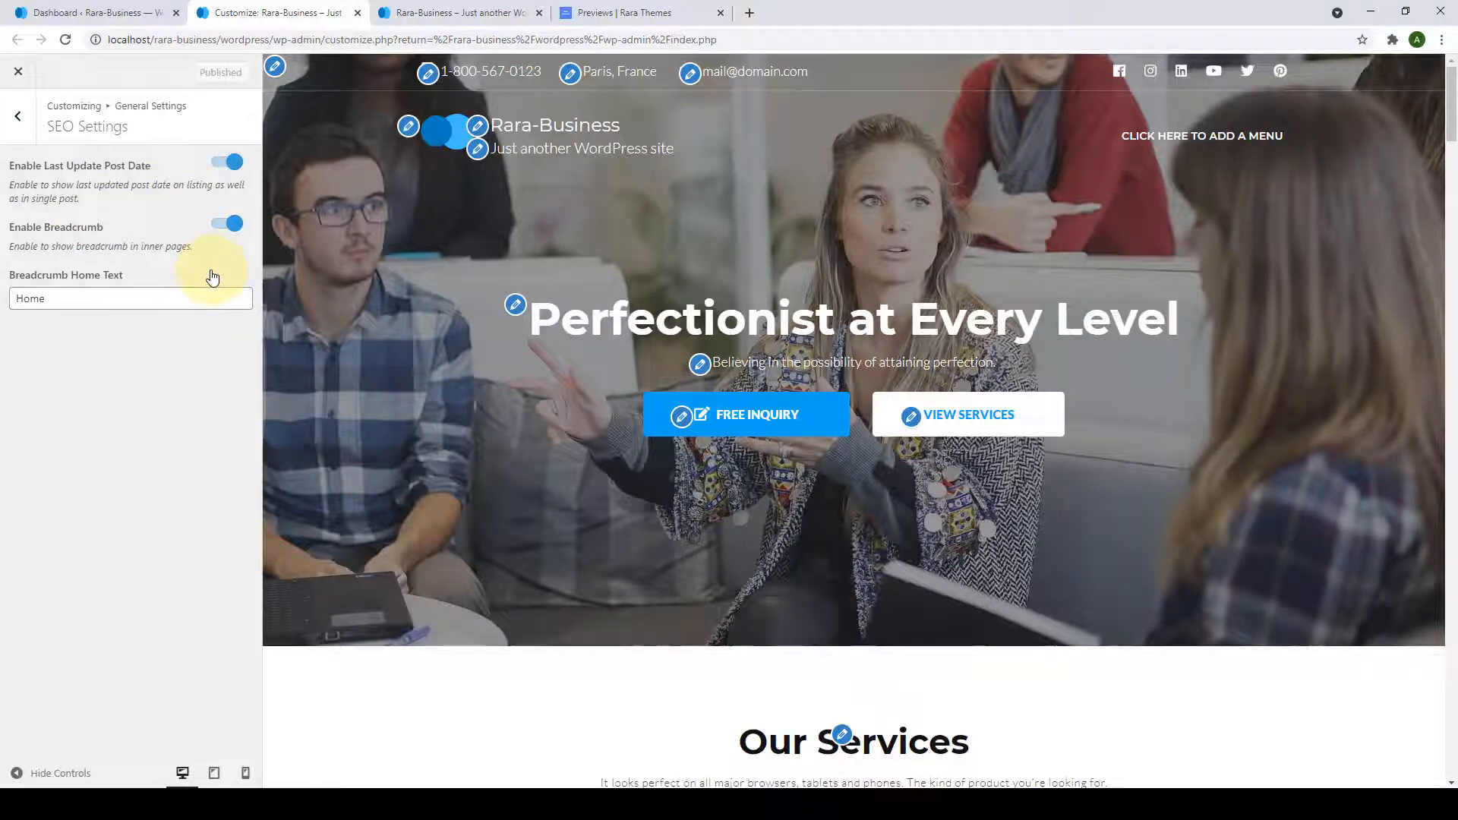
left_click_drag(1450, 99, 1412, 586)
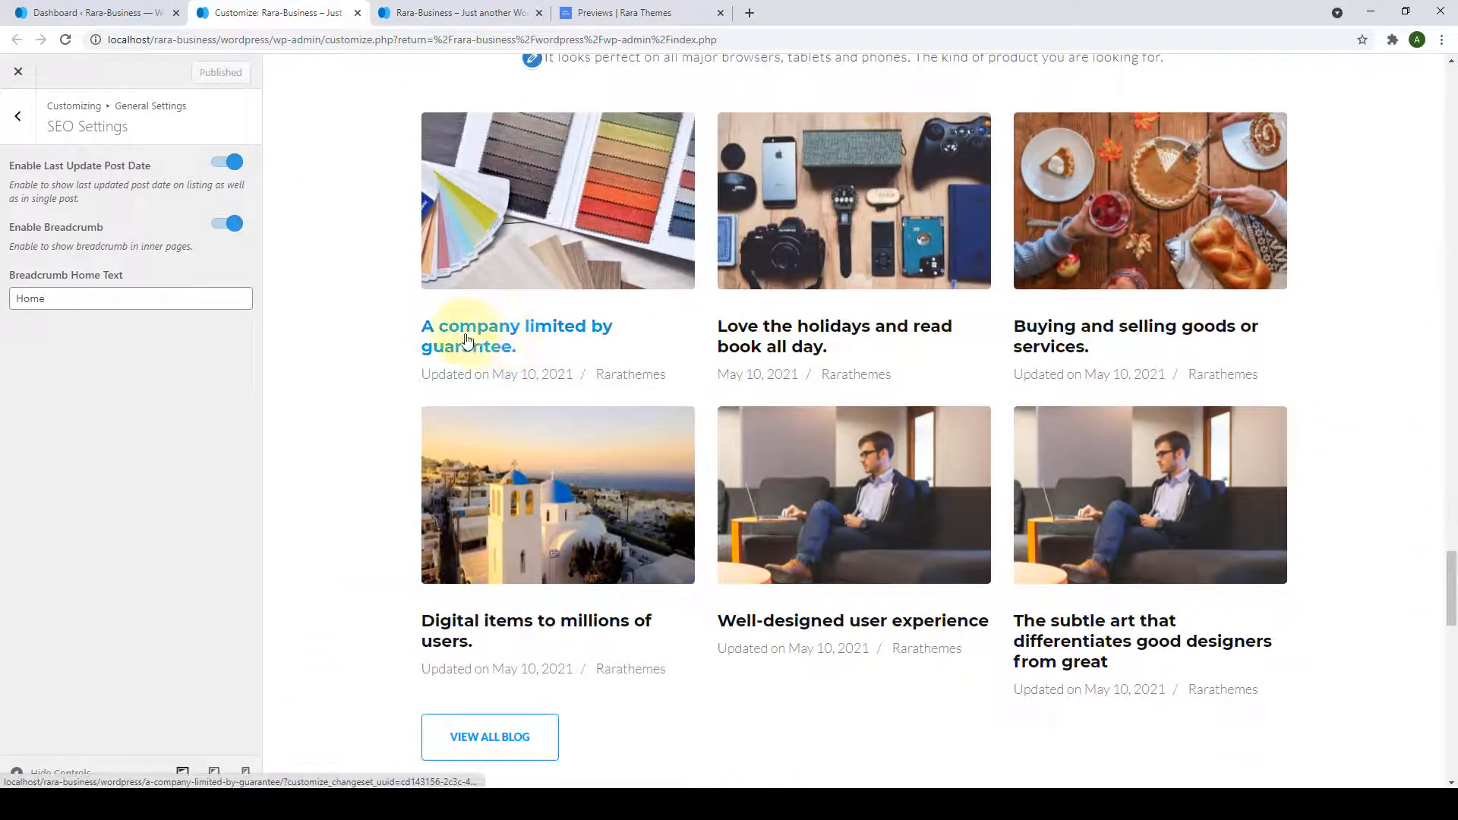
left_click(561, 334)
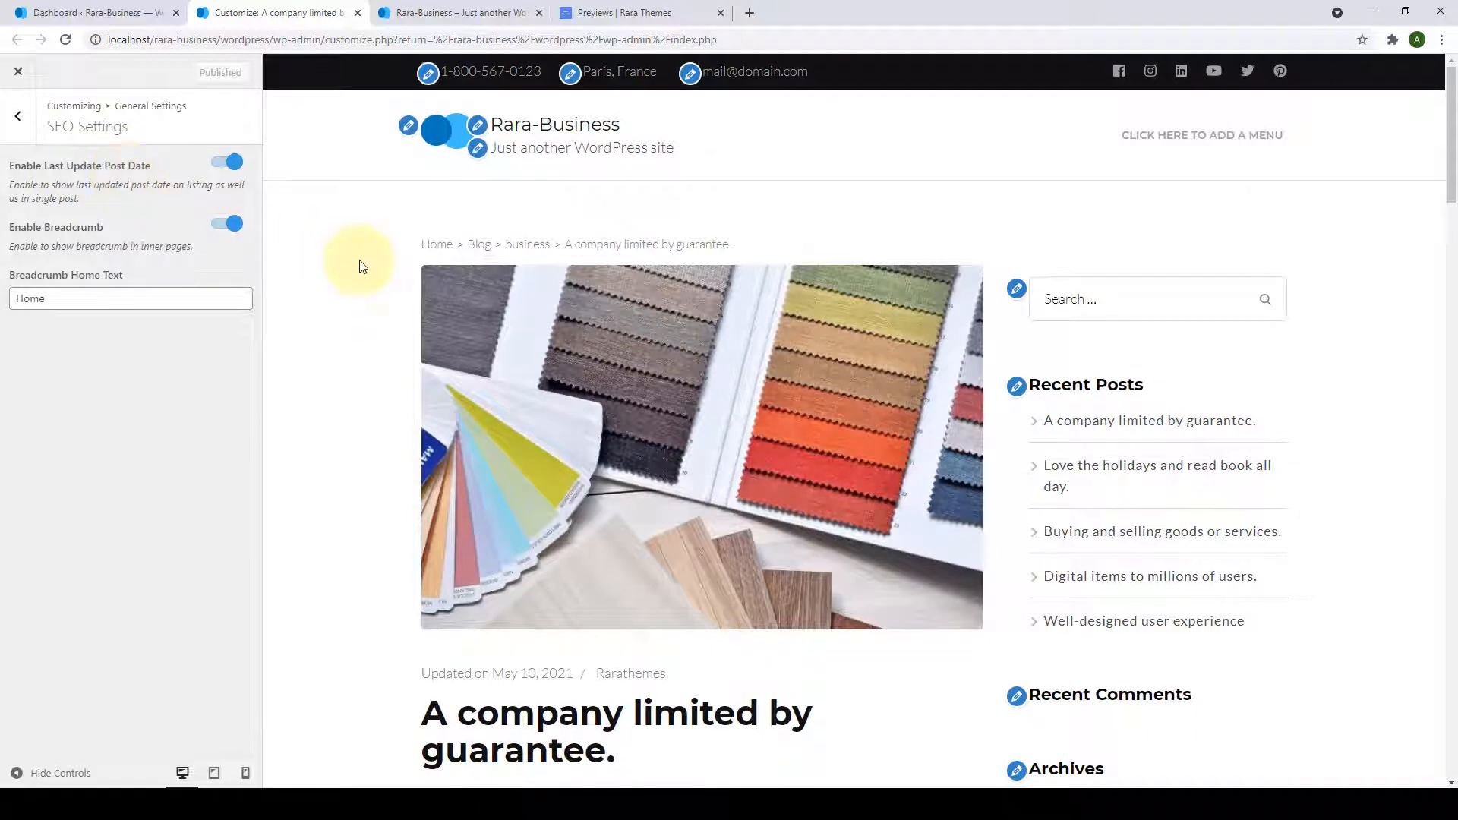
Disable the last update post date, compare the date line above the post title, and enable it again.
scroll(358, 261, "down", 5)
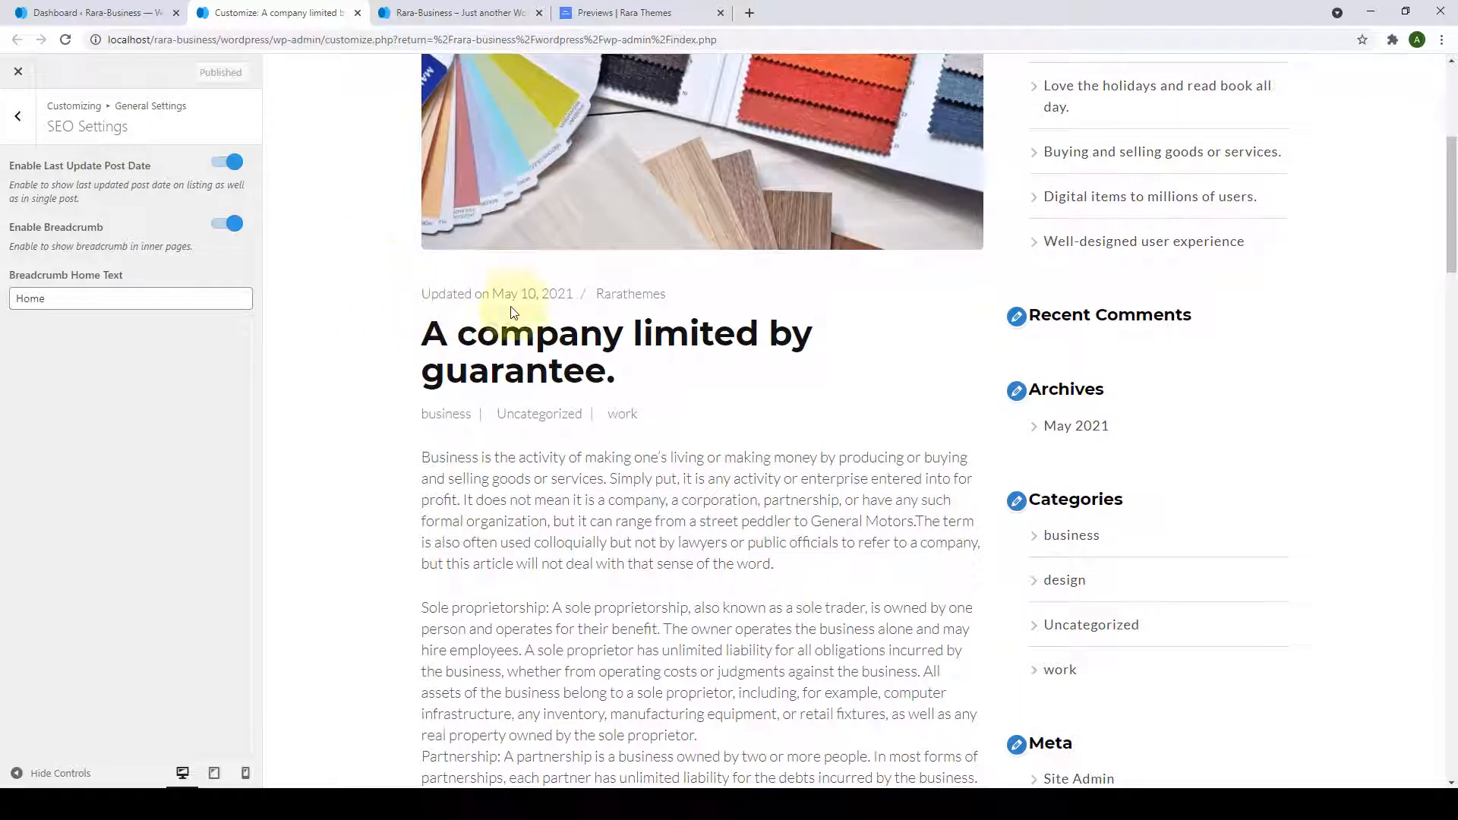
left_click(225, 164)
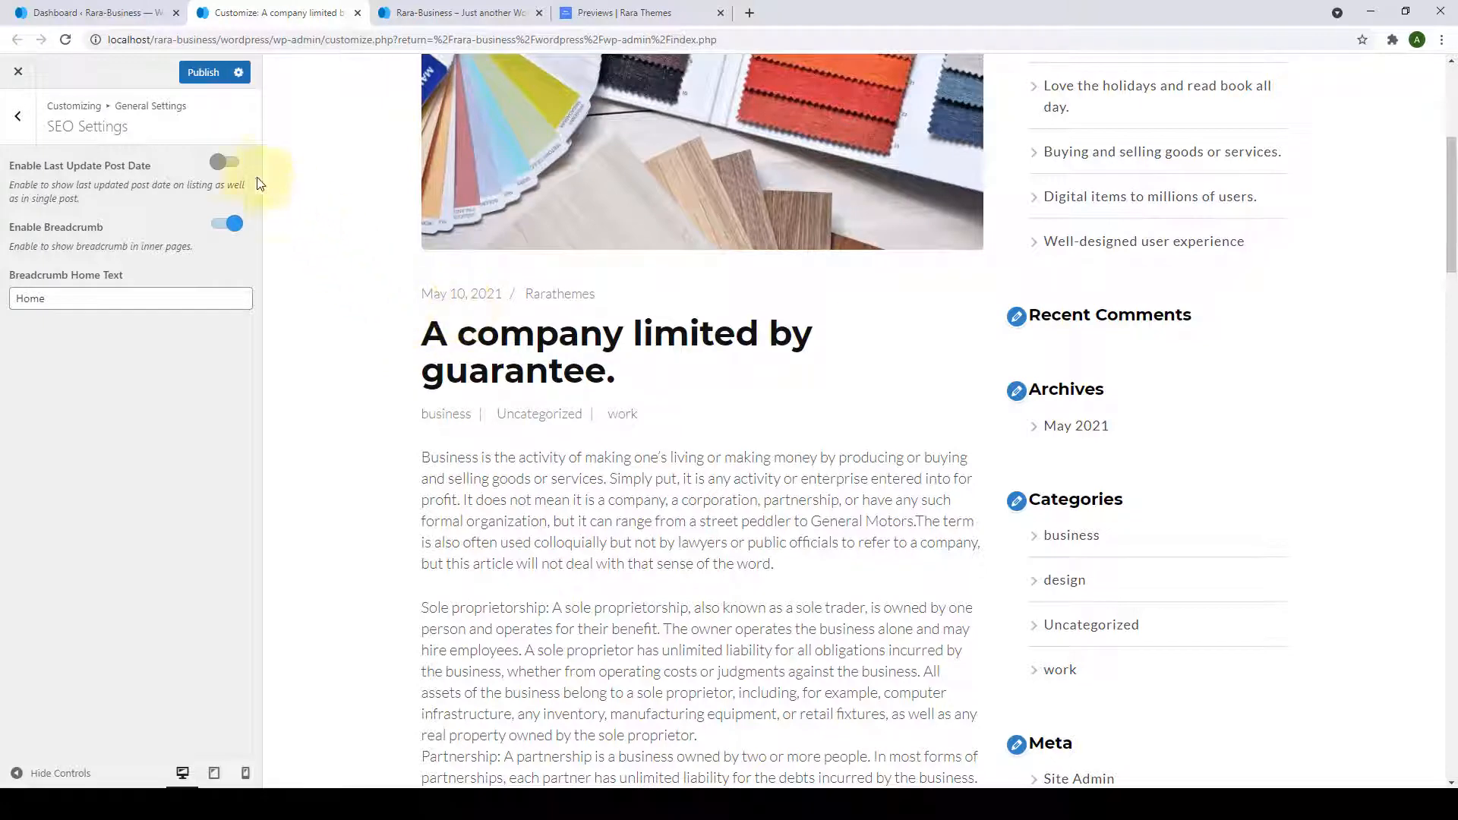
left_click(228, 162)
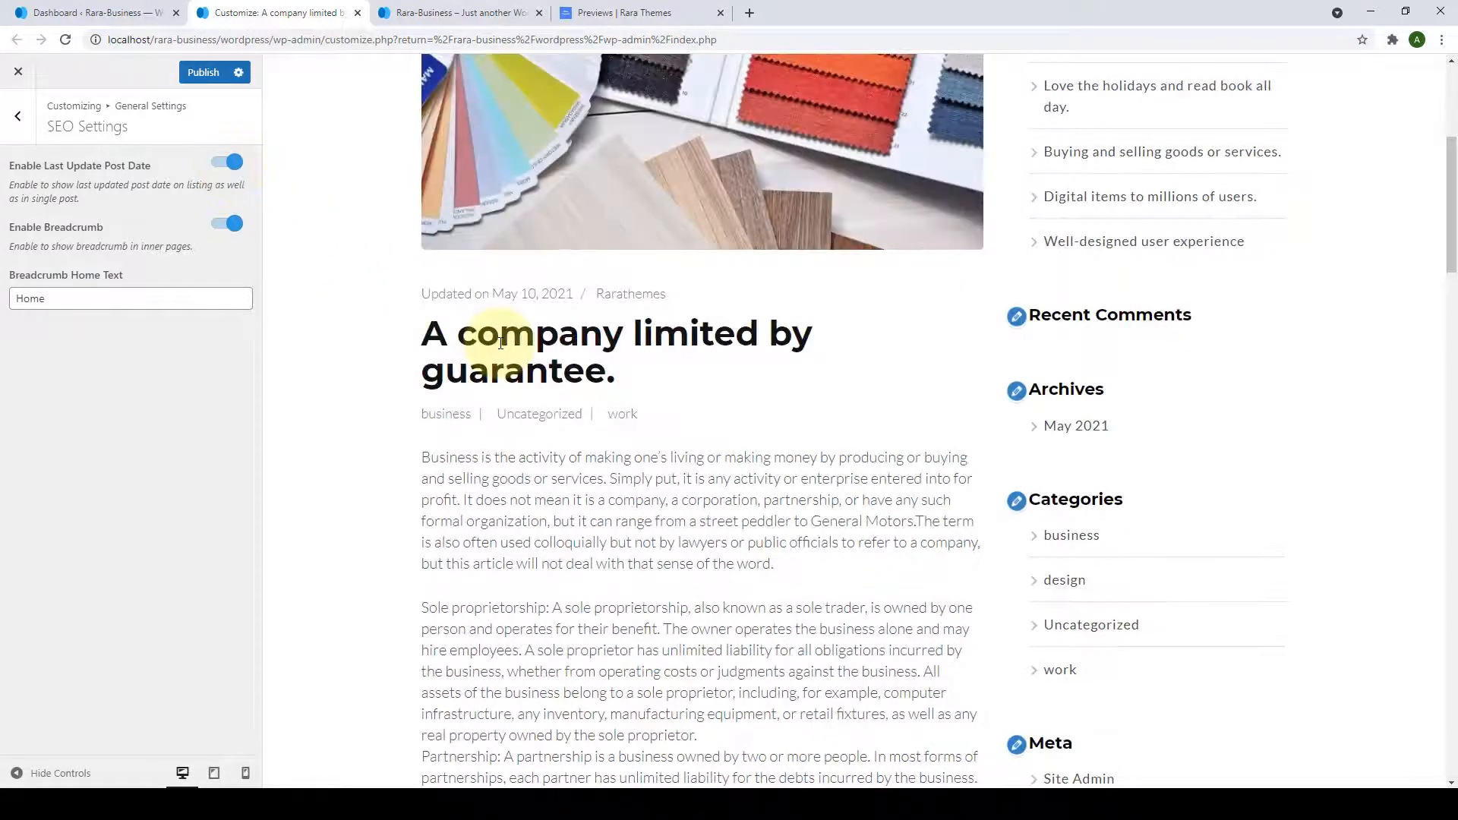
Examine the breadcrumb trail above the post image, disable the breadcrumb and enable it again.
scroll(501, 343, "up", 4)
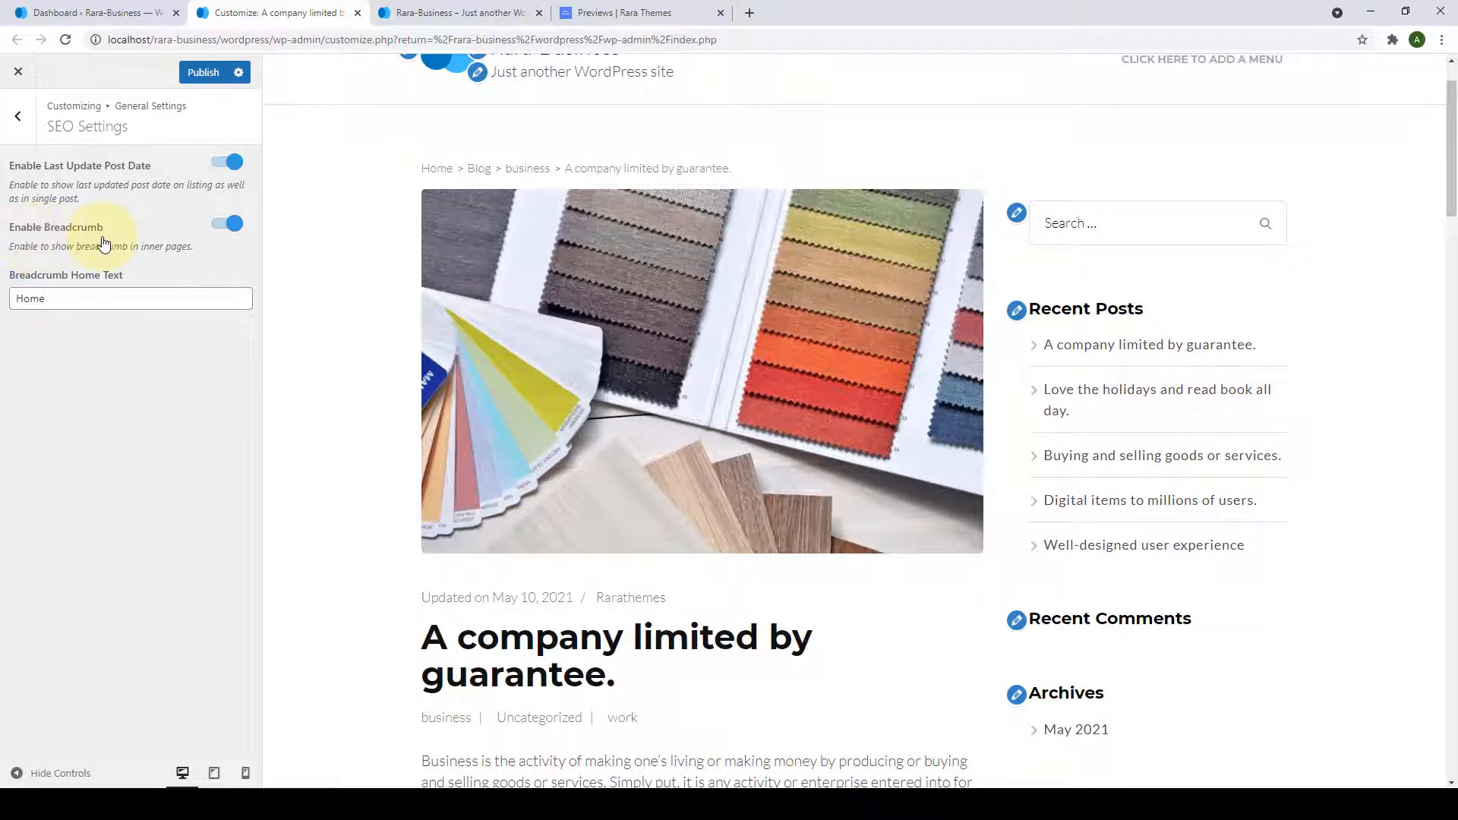
left_click_drag(738, 170, 408, 178)
scroll(475, 294, "up", 1)
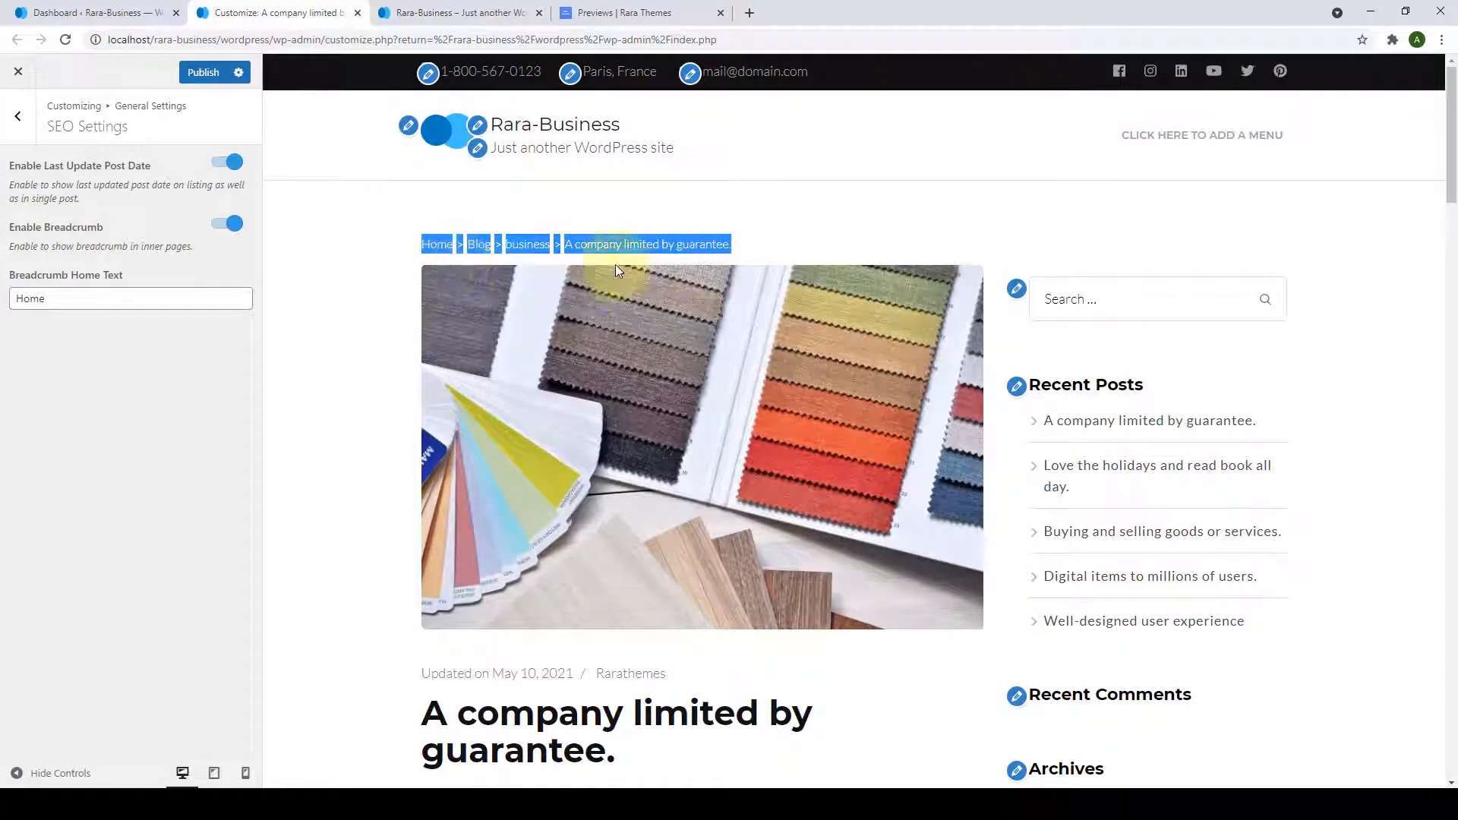
left_click(220, 232)
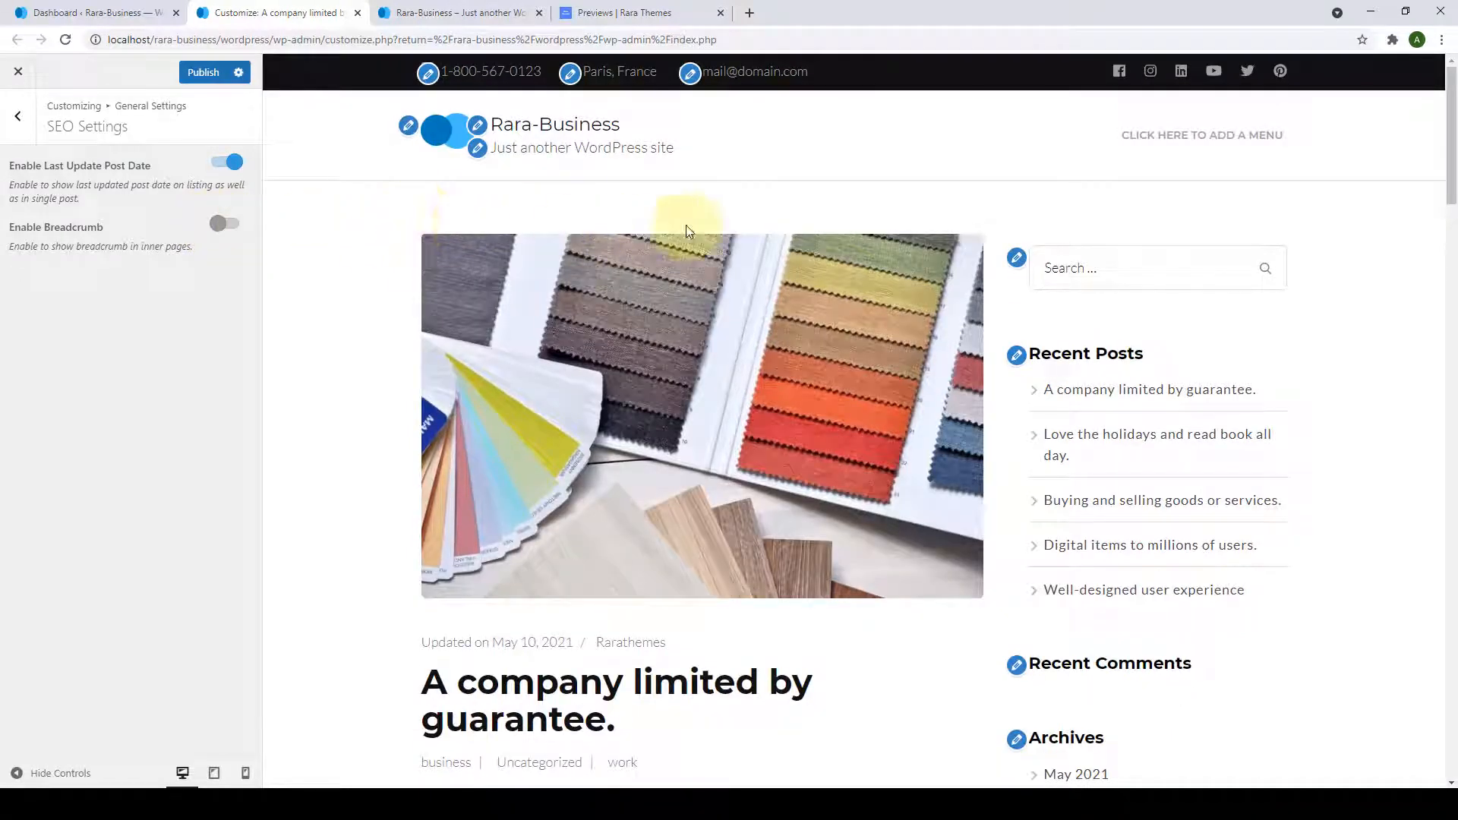
left_click(226, 224)
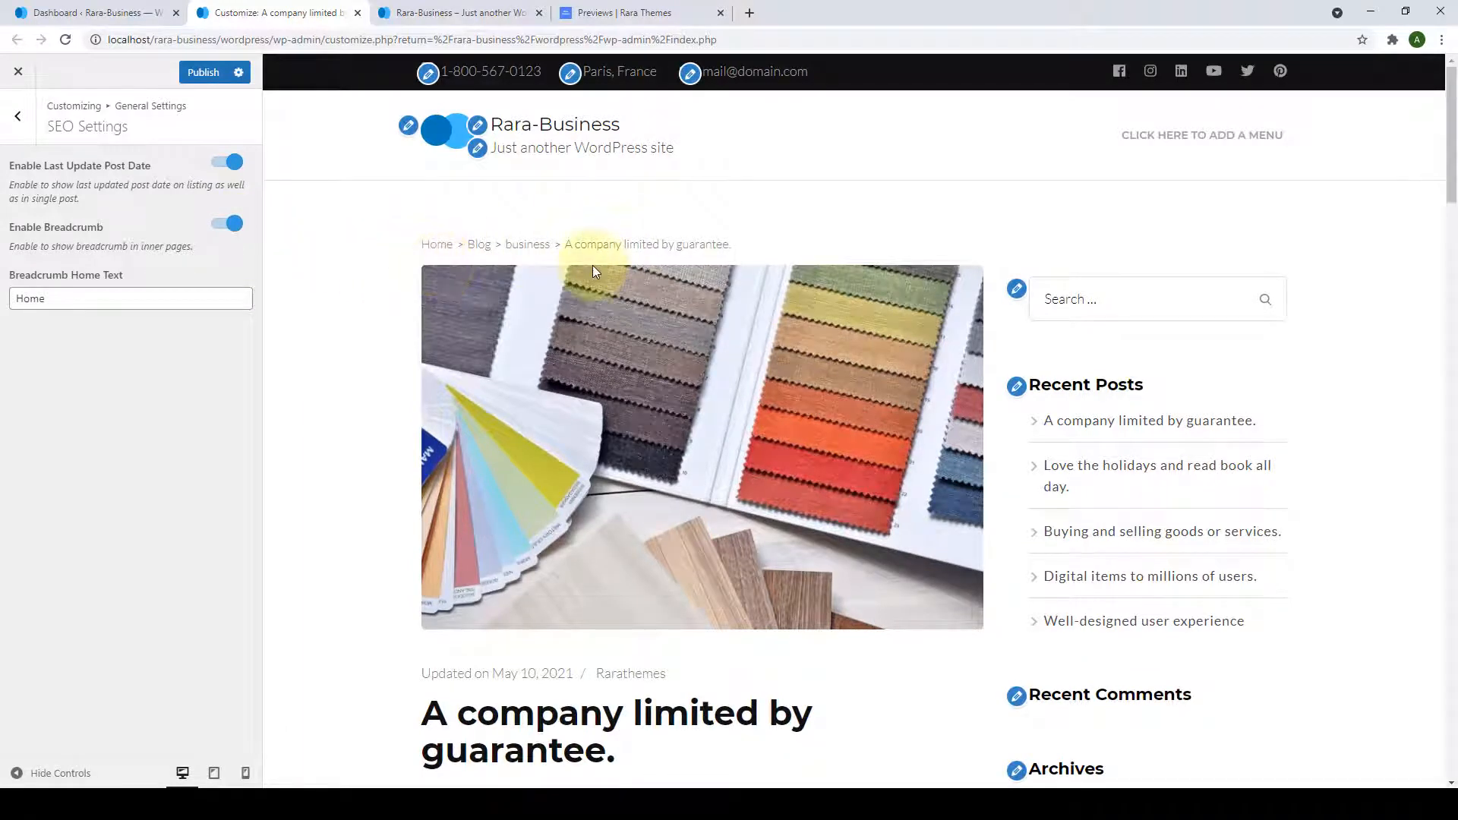
Try "Rara" as the breadcrumb home text and undo the change.
left_click_drag(126, 302, 16, 299)
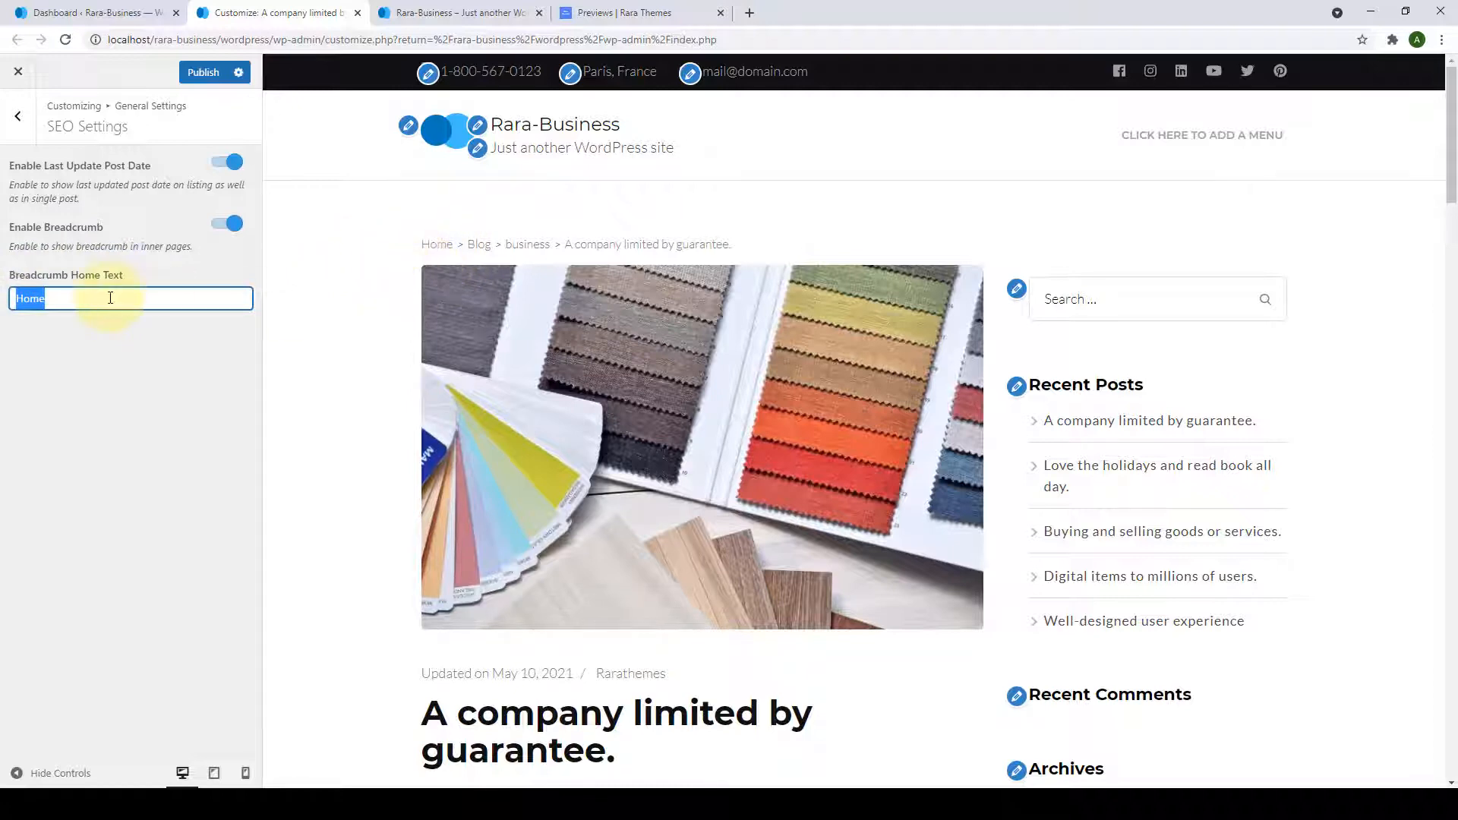
type("Rara")
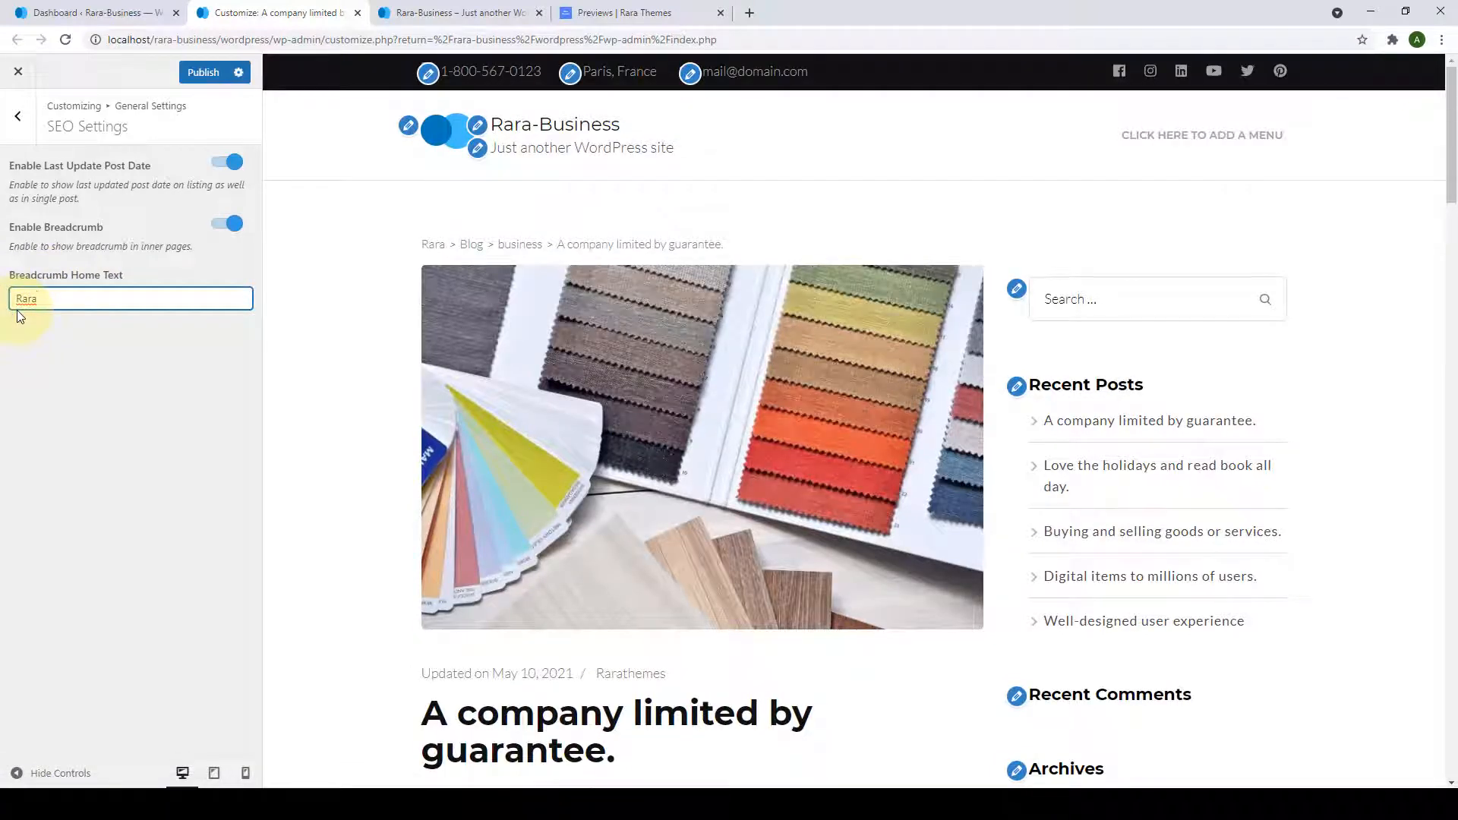
key("ctrl+z")
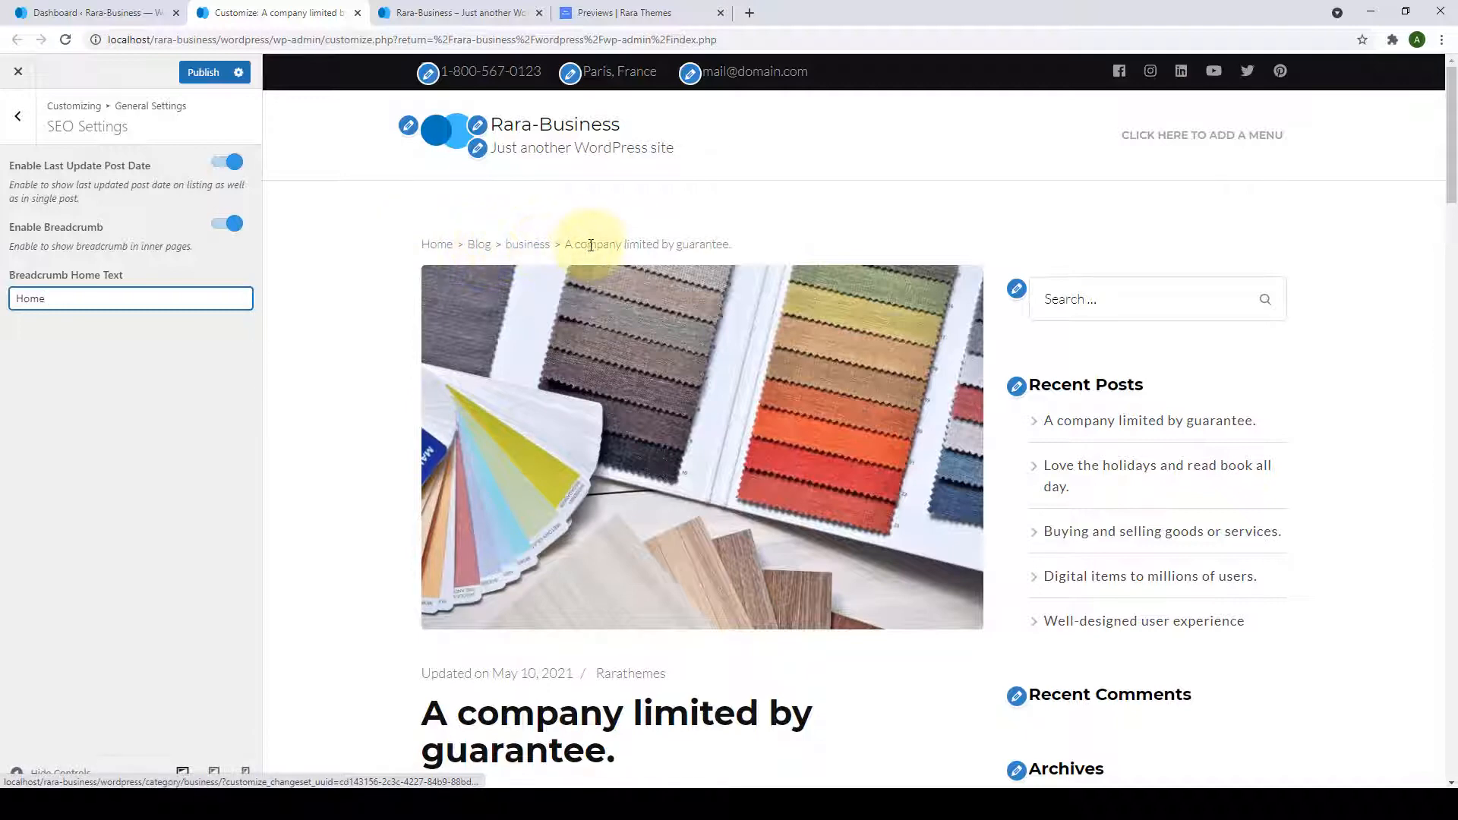
Check the previewed post's breadcrumb trail and publish the SEO settings.
left_click_drag(735, 250, 403, 258)
left_click(383, 260)
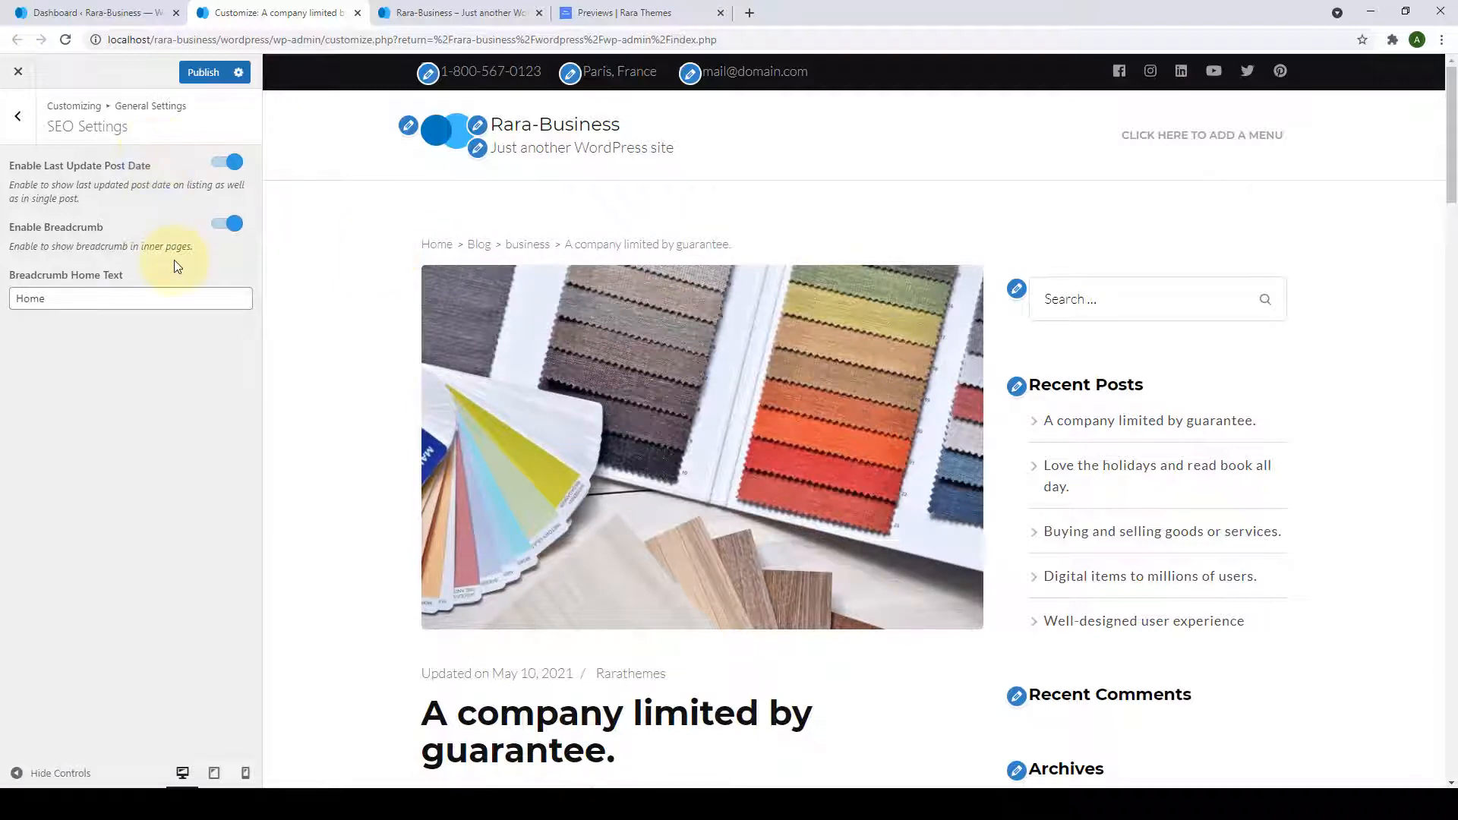
left_click(199, 73)
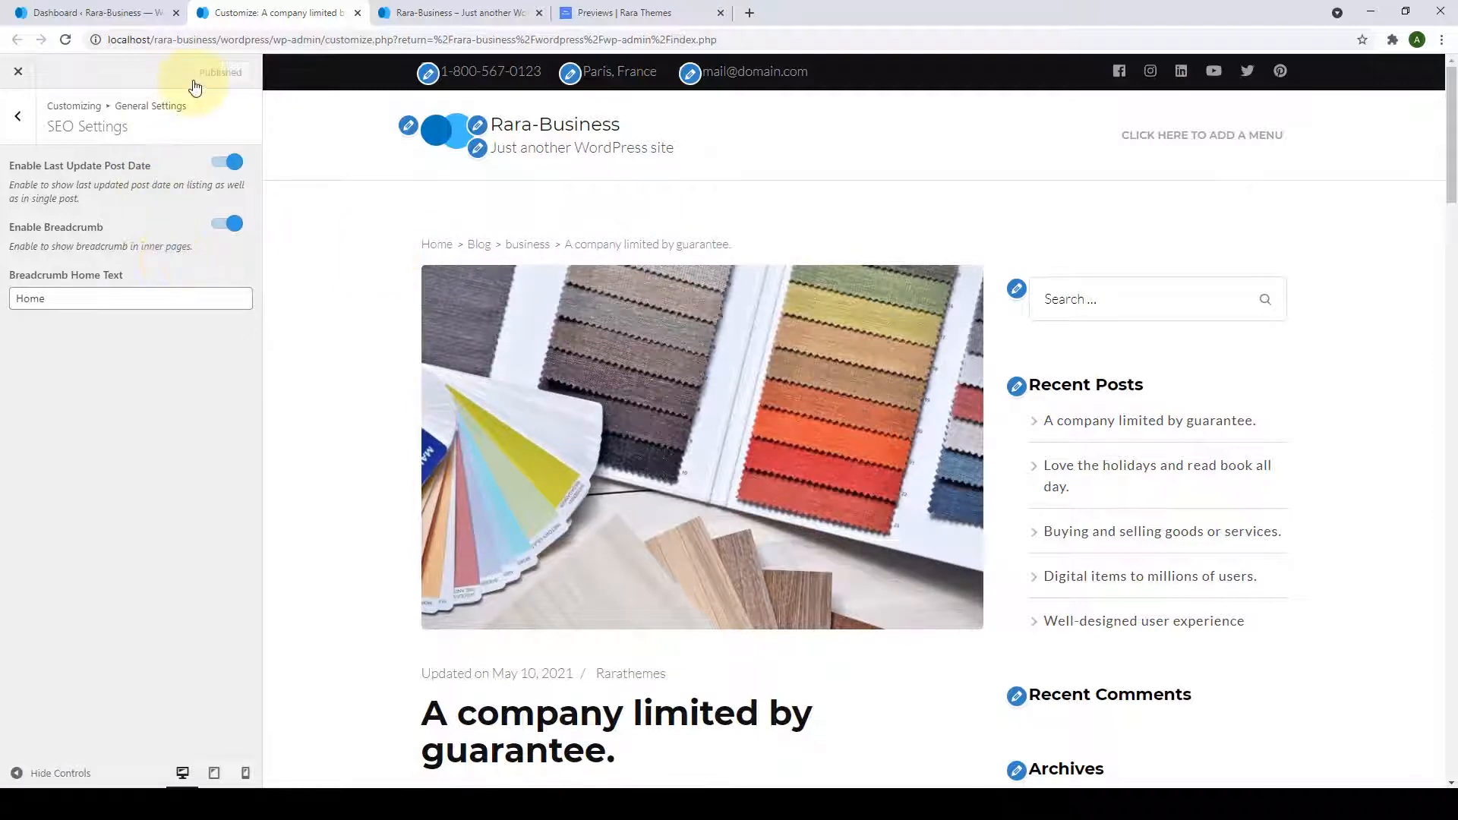
Open the Posts(Blog) & Pages Settings and examine the sidebar beside the previewed post.
left_click(18, 121)
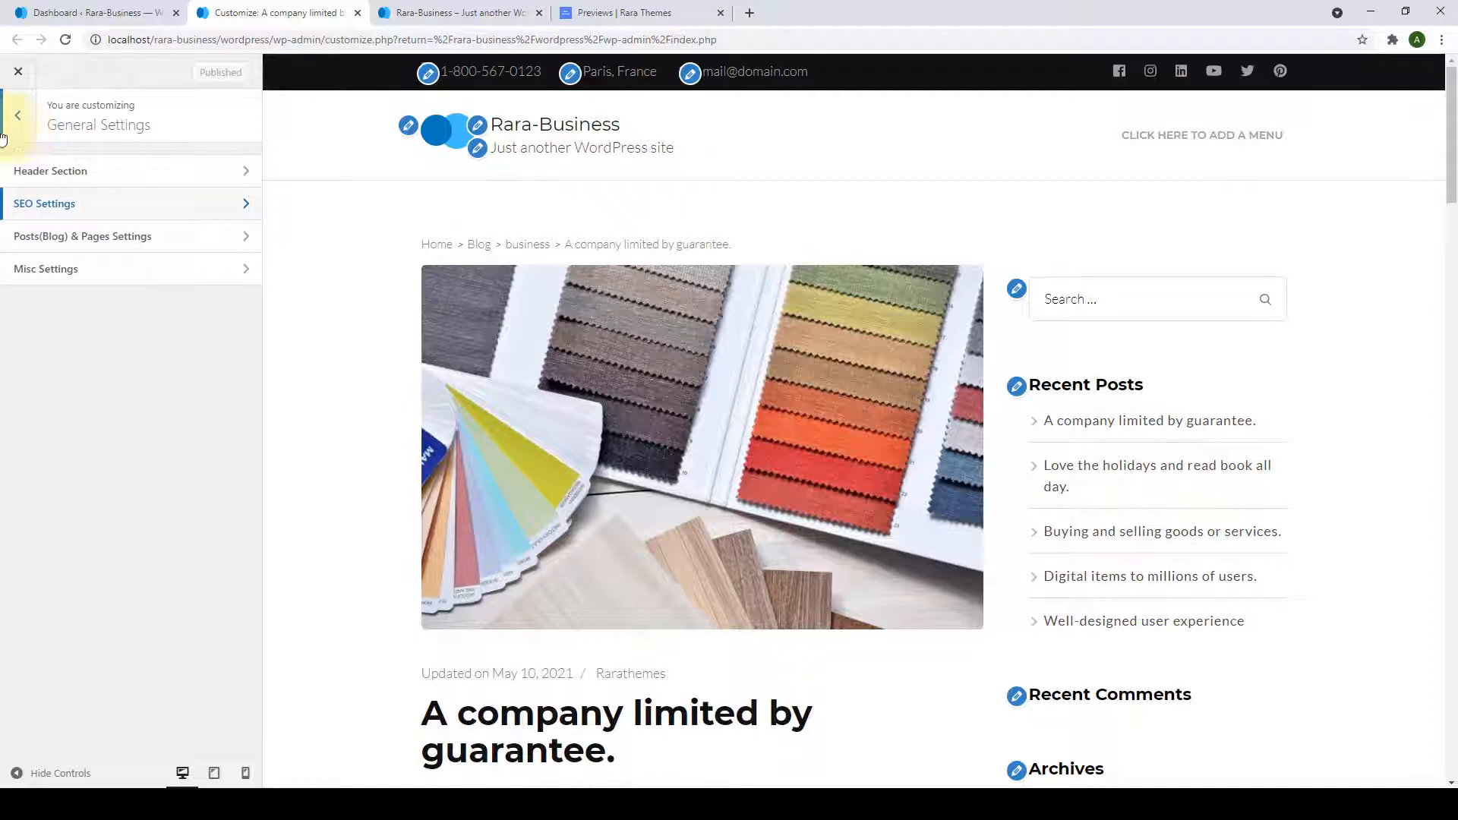
left_click(109, 241)
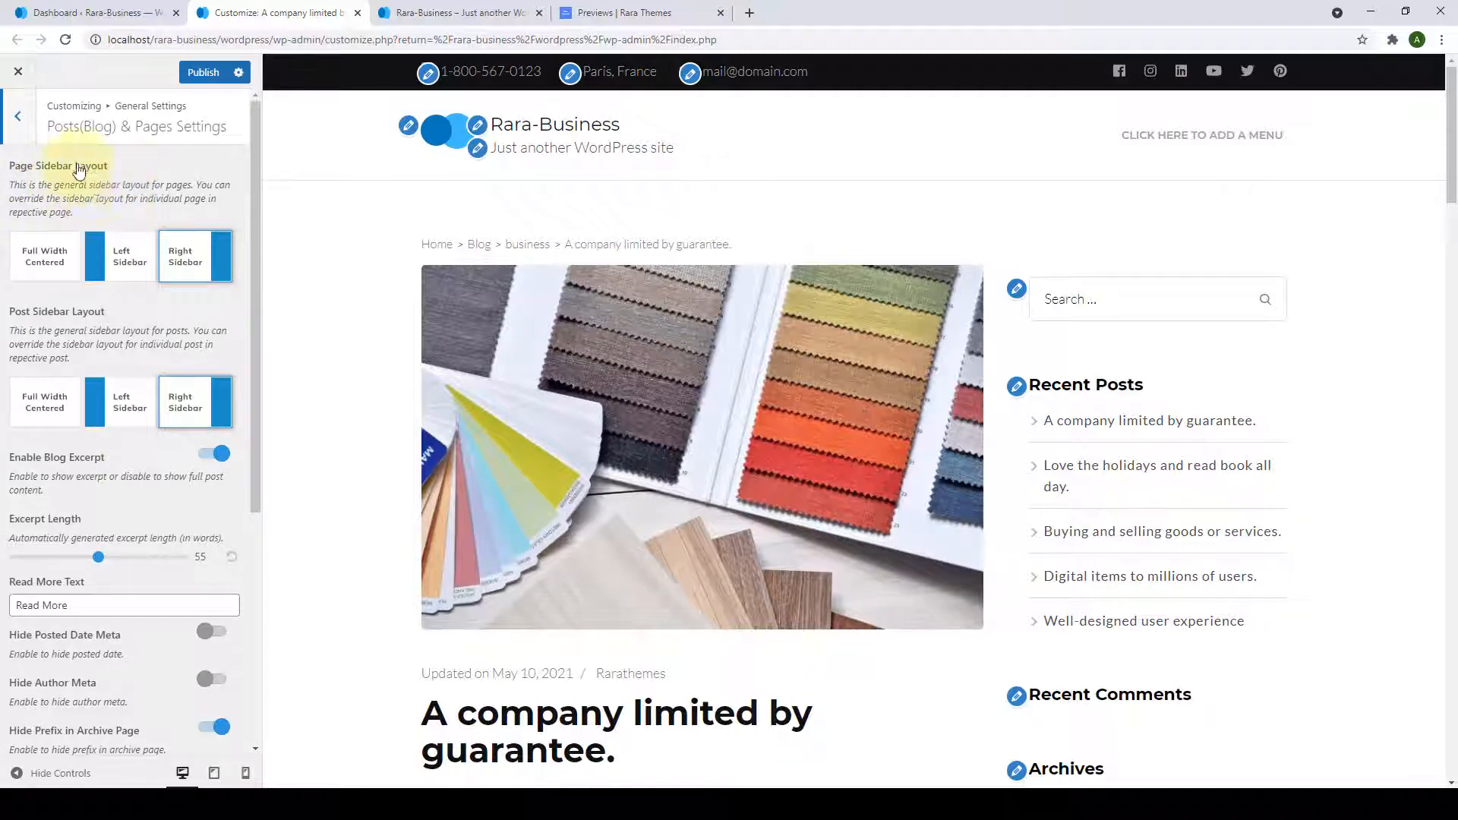
scroll(69, 175, "down", 2)
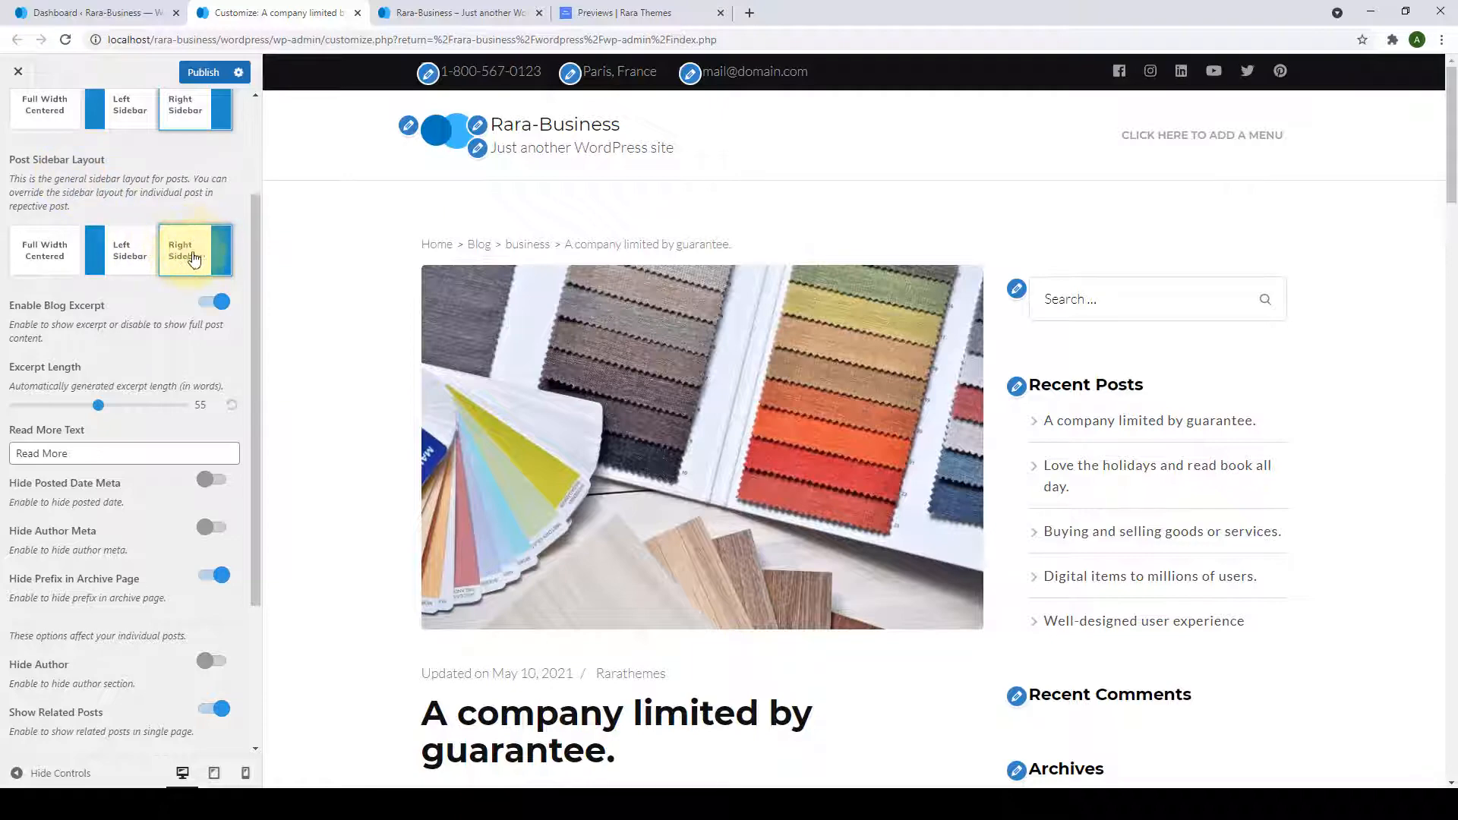
scroll(1090, 409, "down", 4)
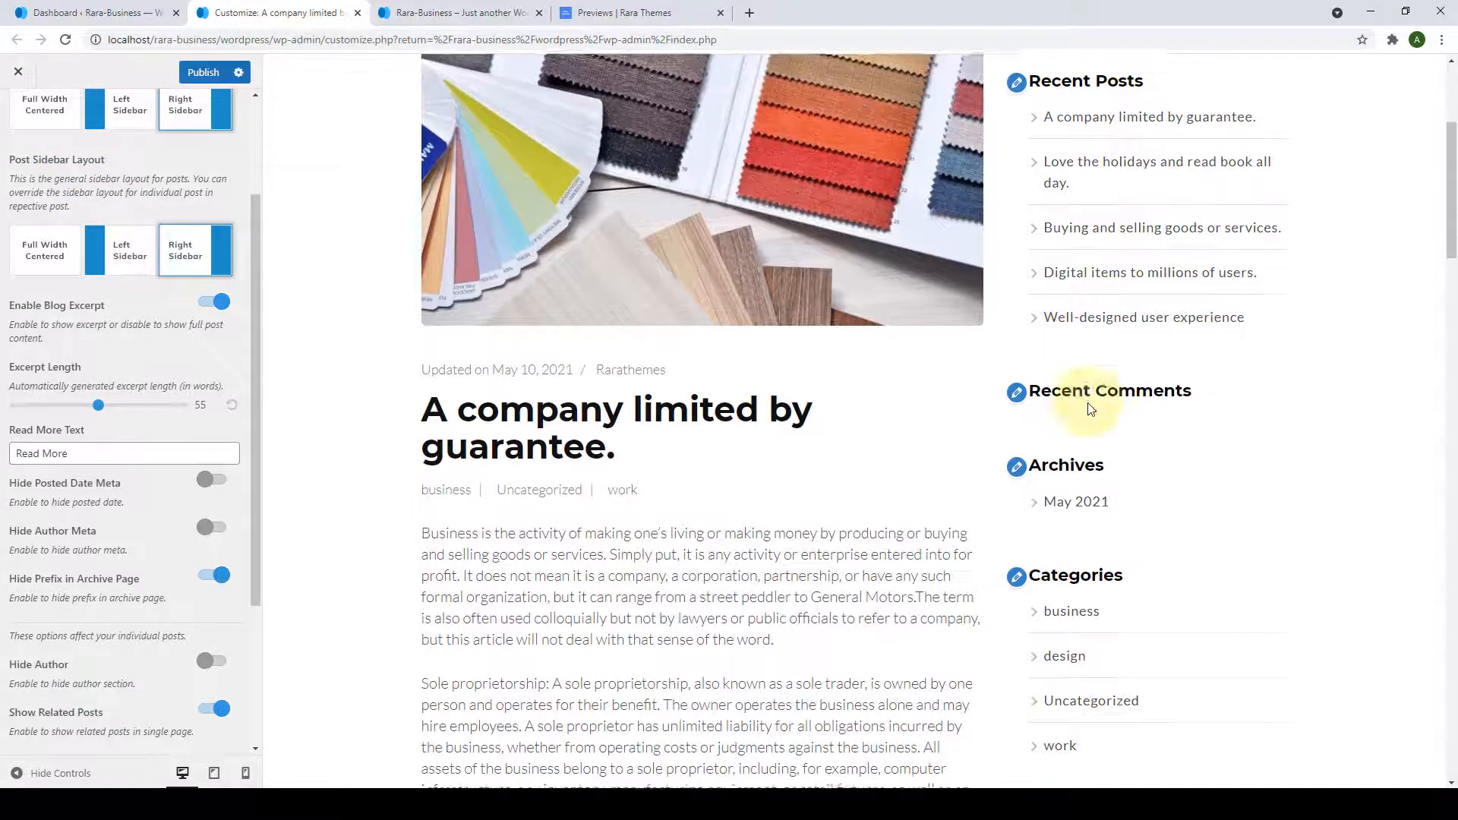
scroll(1094, 425, "down", 4)
scroll(1094, 407, "up", 8)
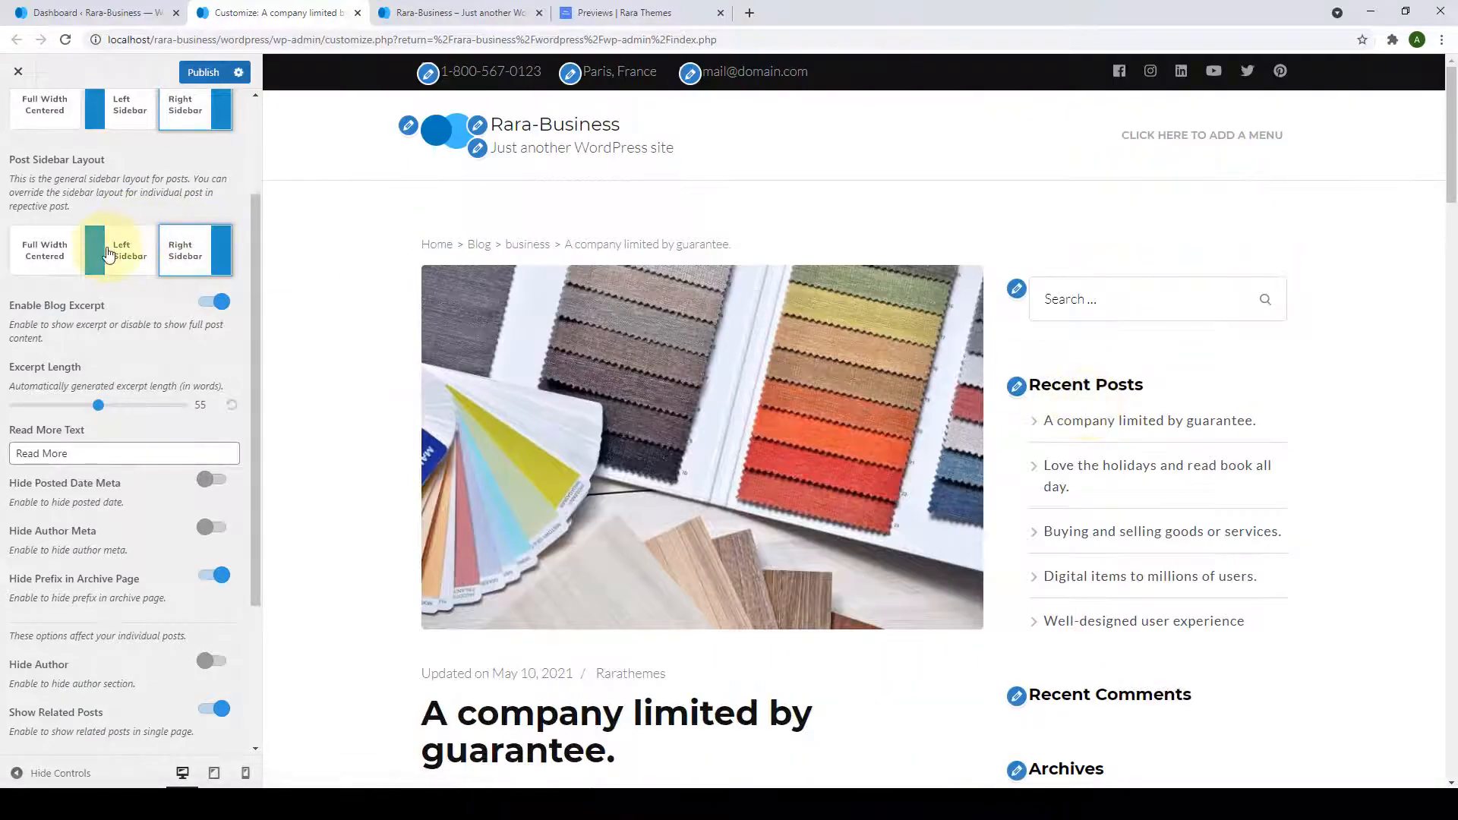
Set the post sidebar layout to Left Sidebar and look over the post in the preview.
left_click(109, 254)
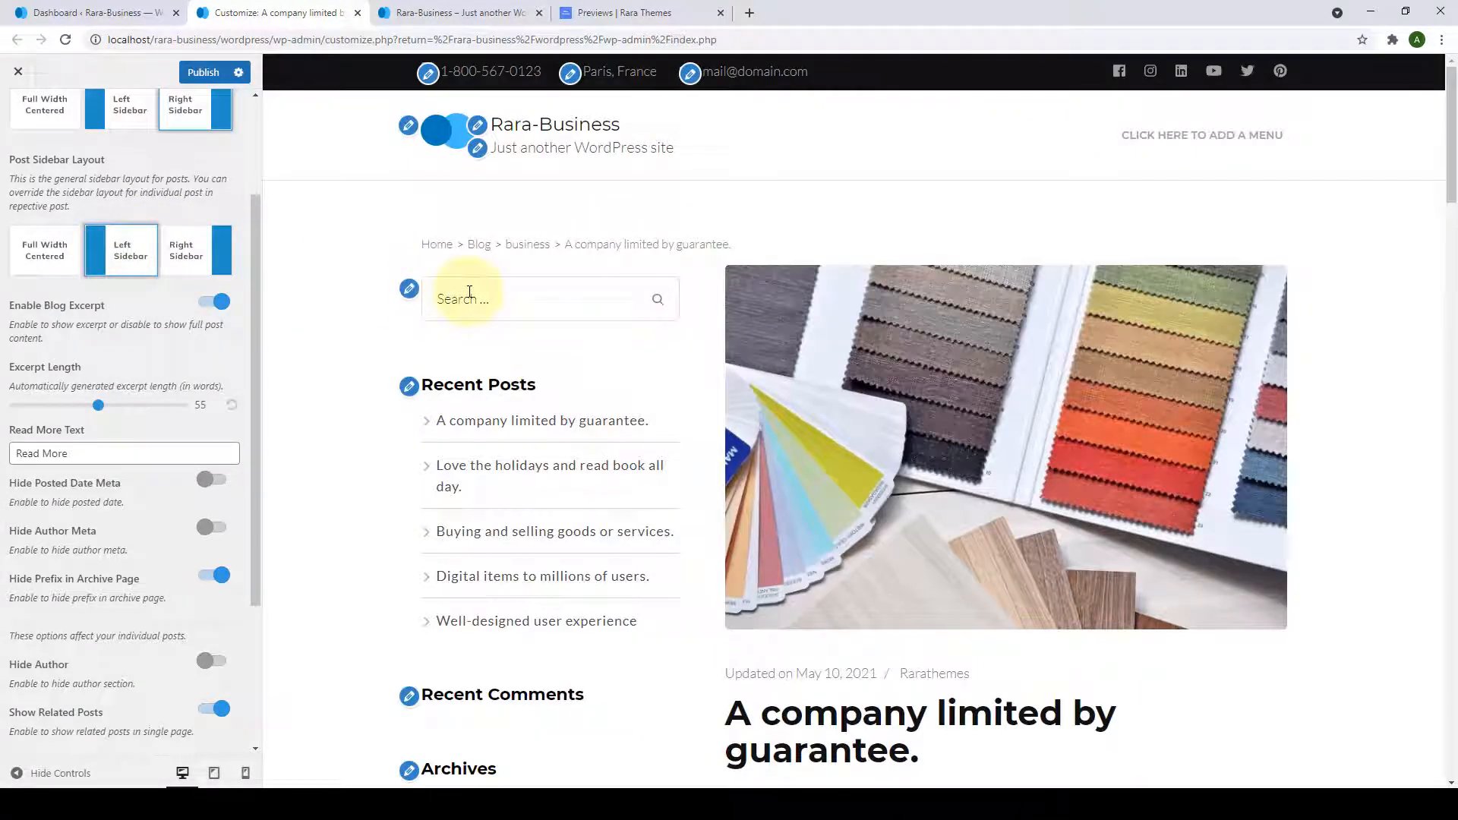
scroll(469, 292, "down", 7)
scroll(486, 471, "up", 3)
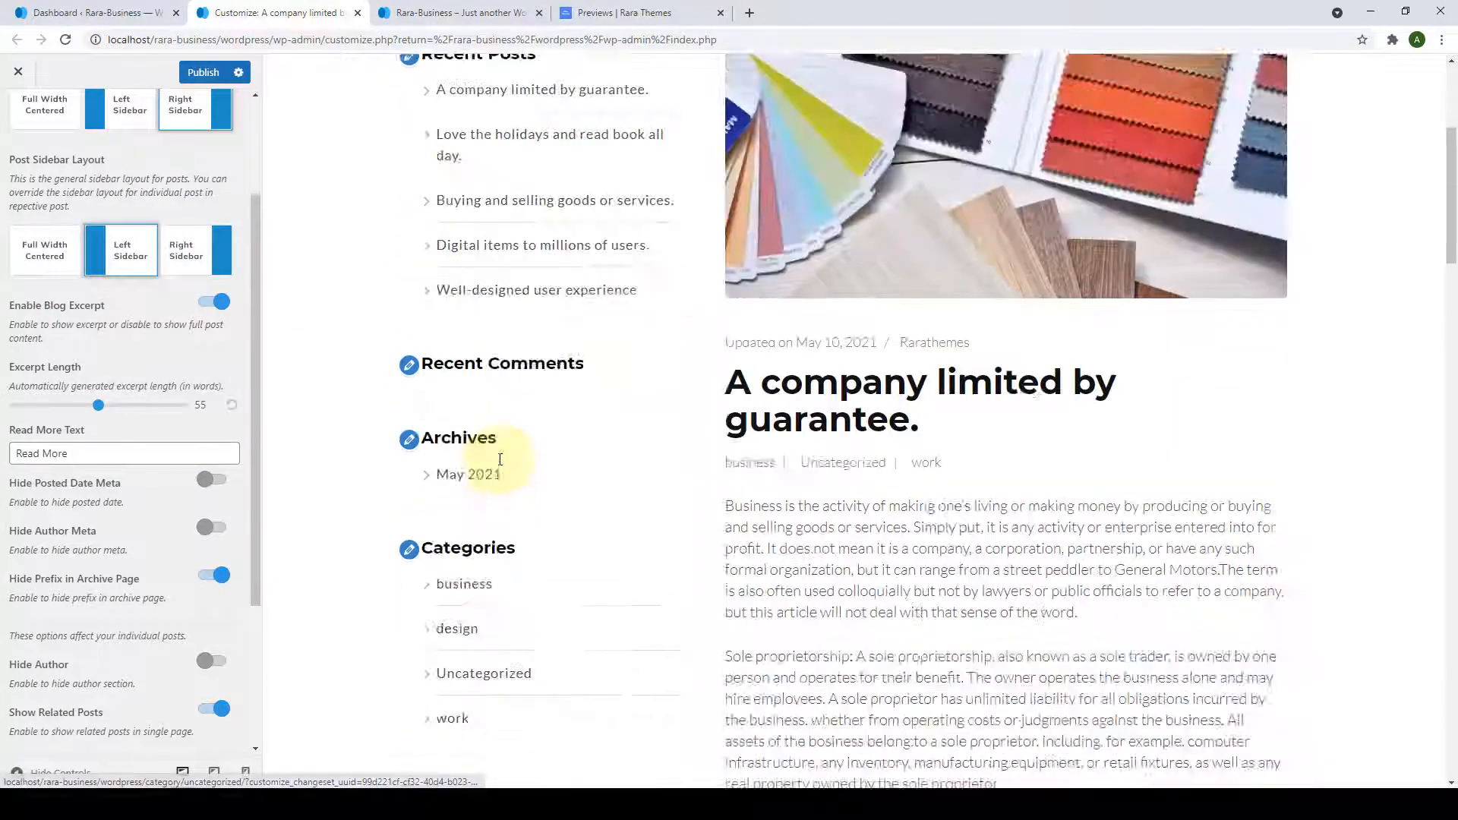
scroll(500, 459, "up", 3)
Set the post sidebar layout to Full Width Centered and review the whole post in the preview.
left_click(36, 249)
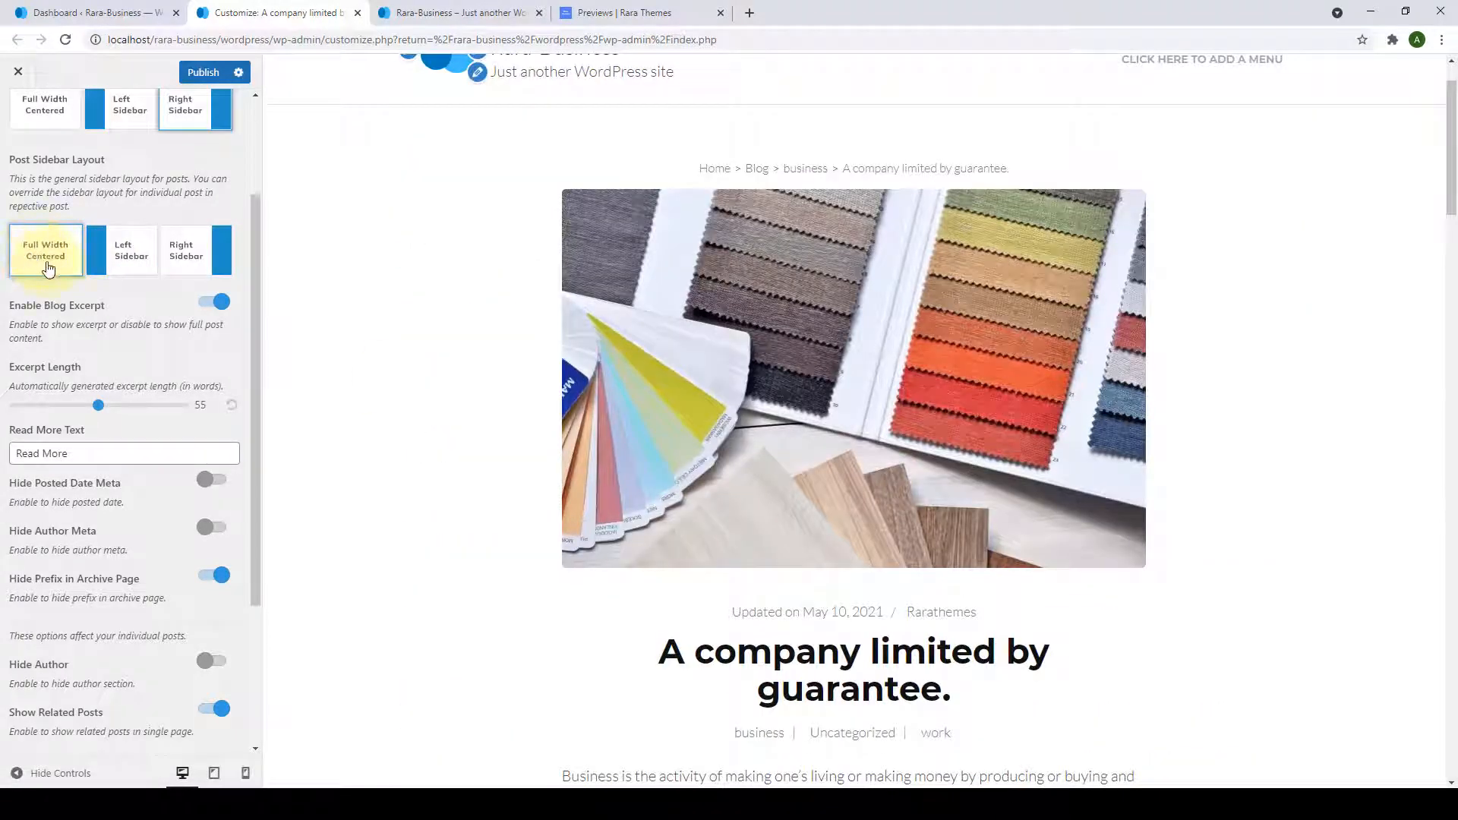
scroll(702, 303, "down", 12)
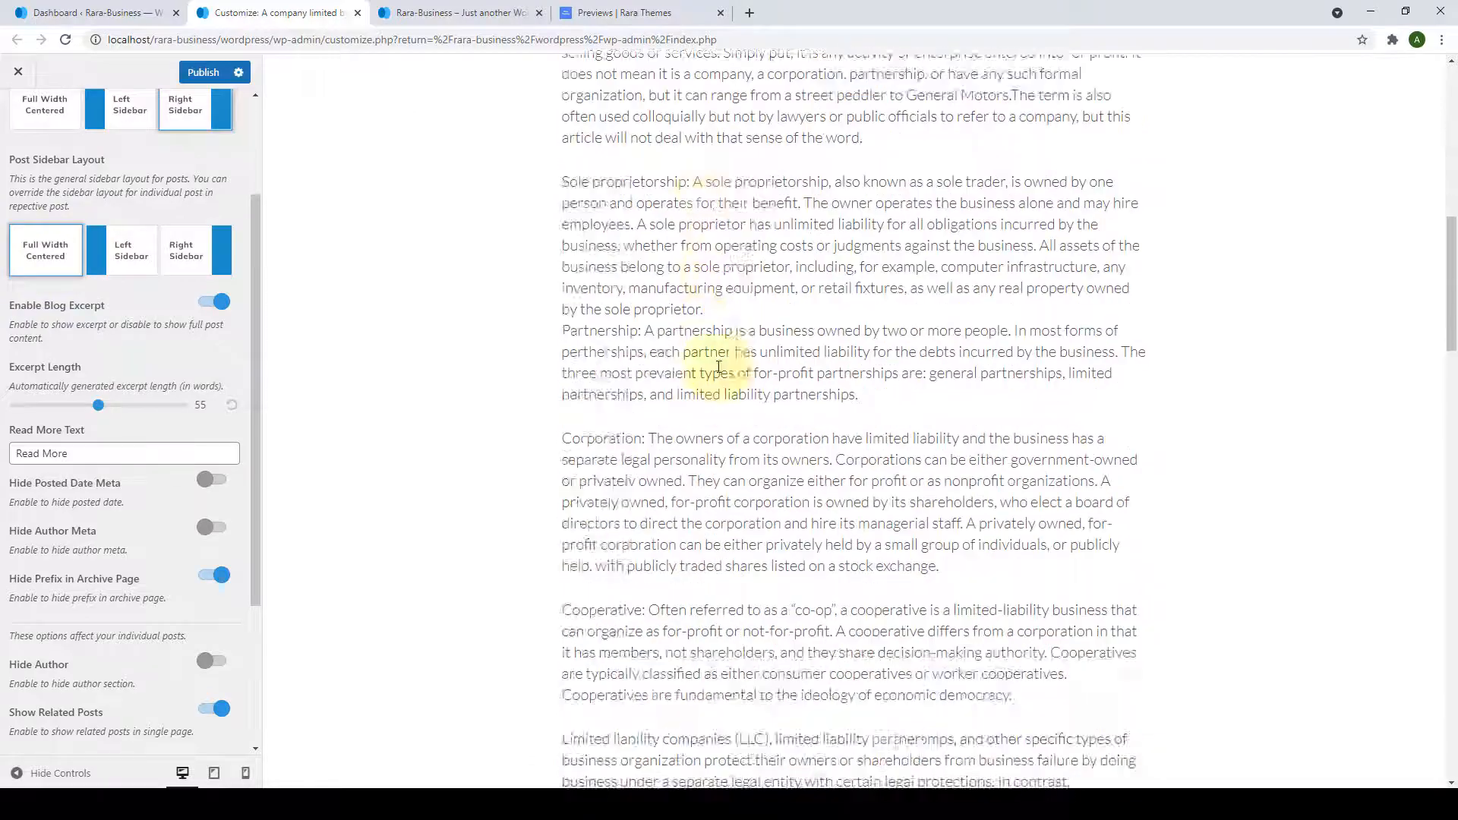
scroll(725, 393, "down", 5)
scroll(729, 380, "up", 15)
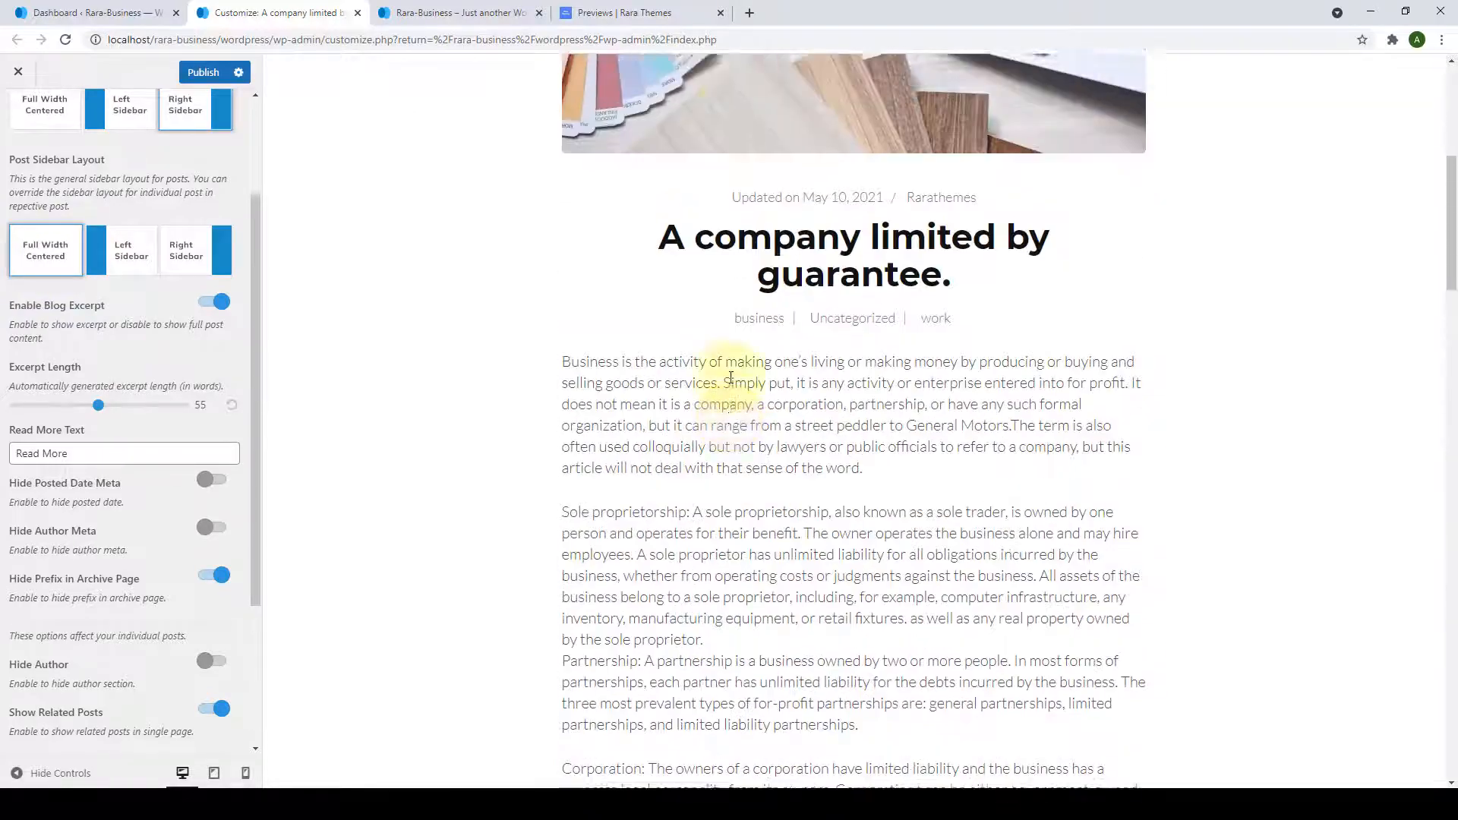
Set the post sidebar layout to Right Sidebar and check the sidebar beside the previewed post.
scroll(729, 380, "up", 2)
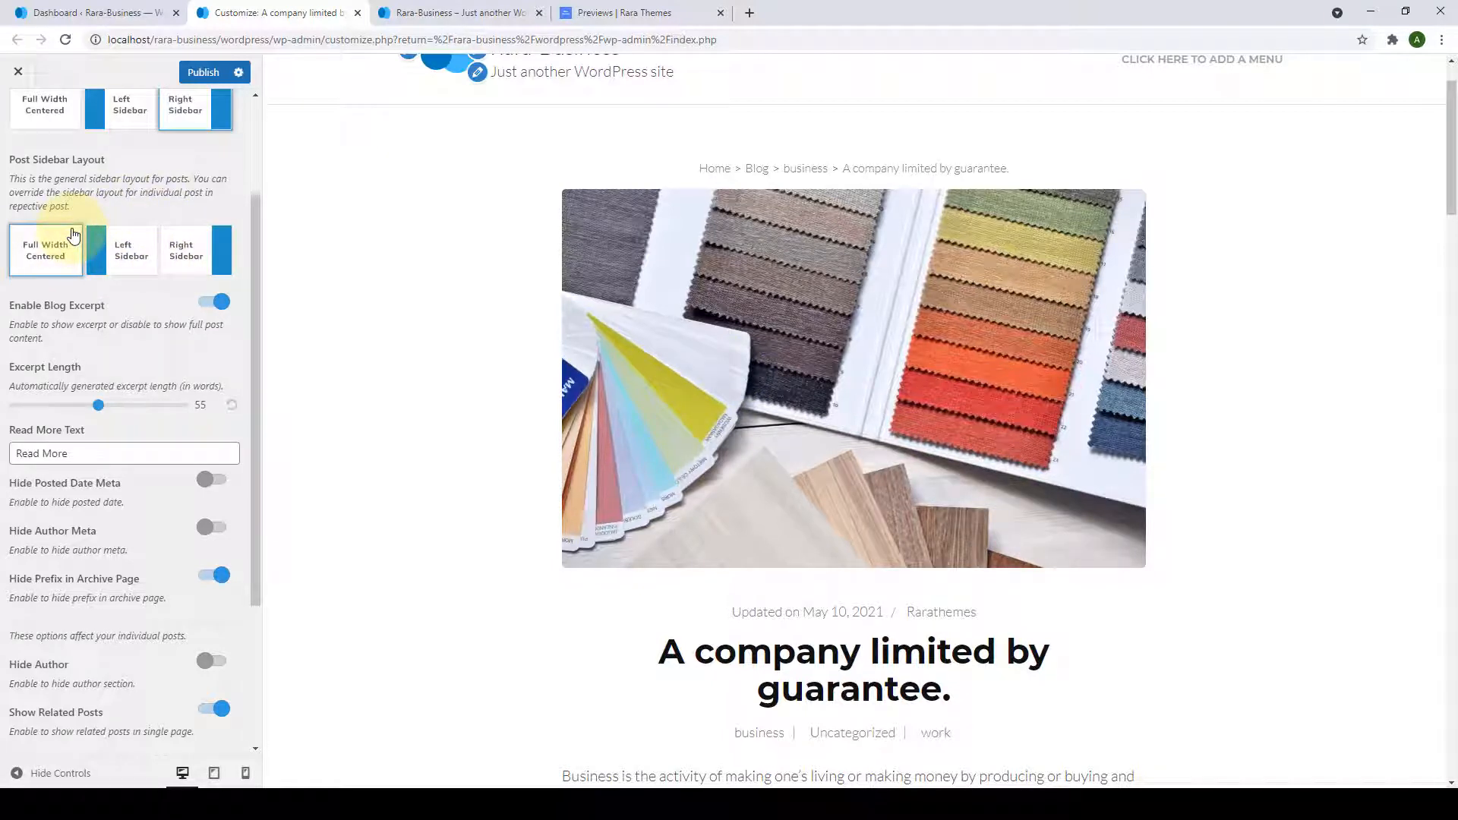
left_click(169, 247)
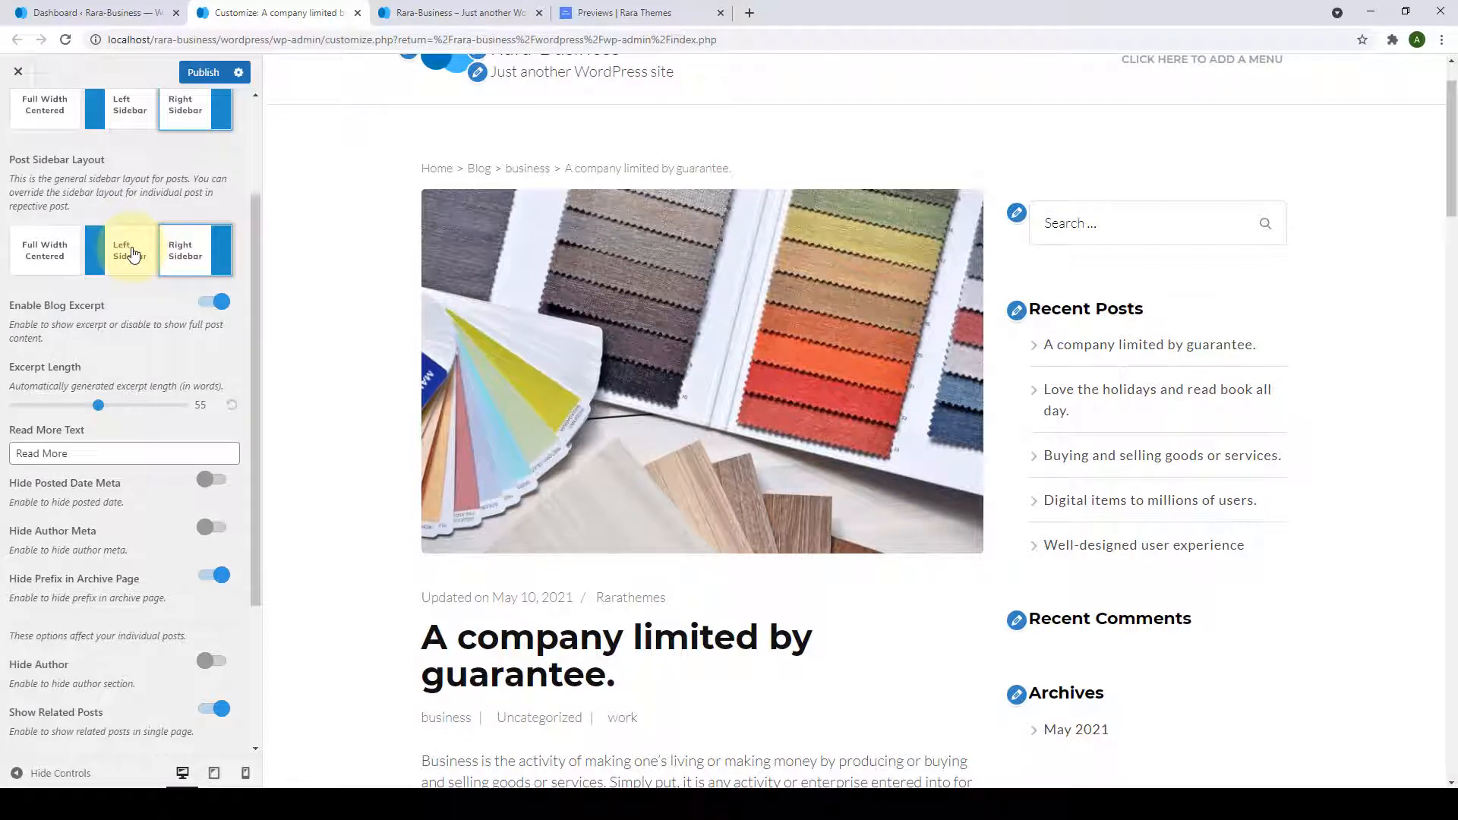
scroll(125, 190, "up", 2)
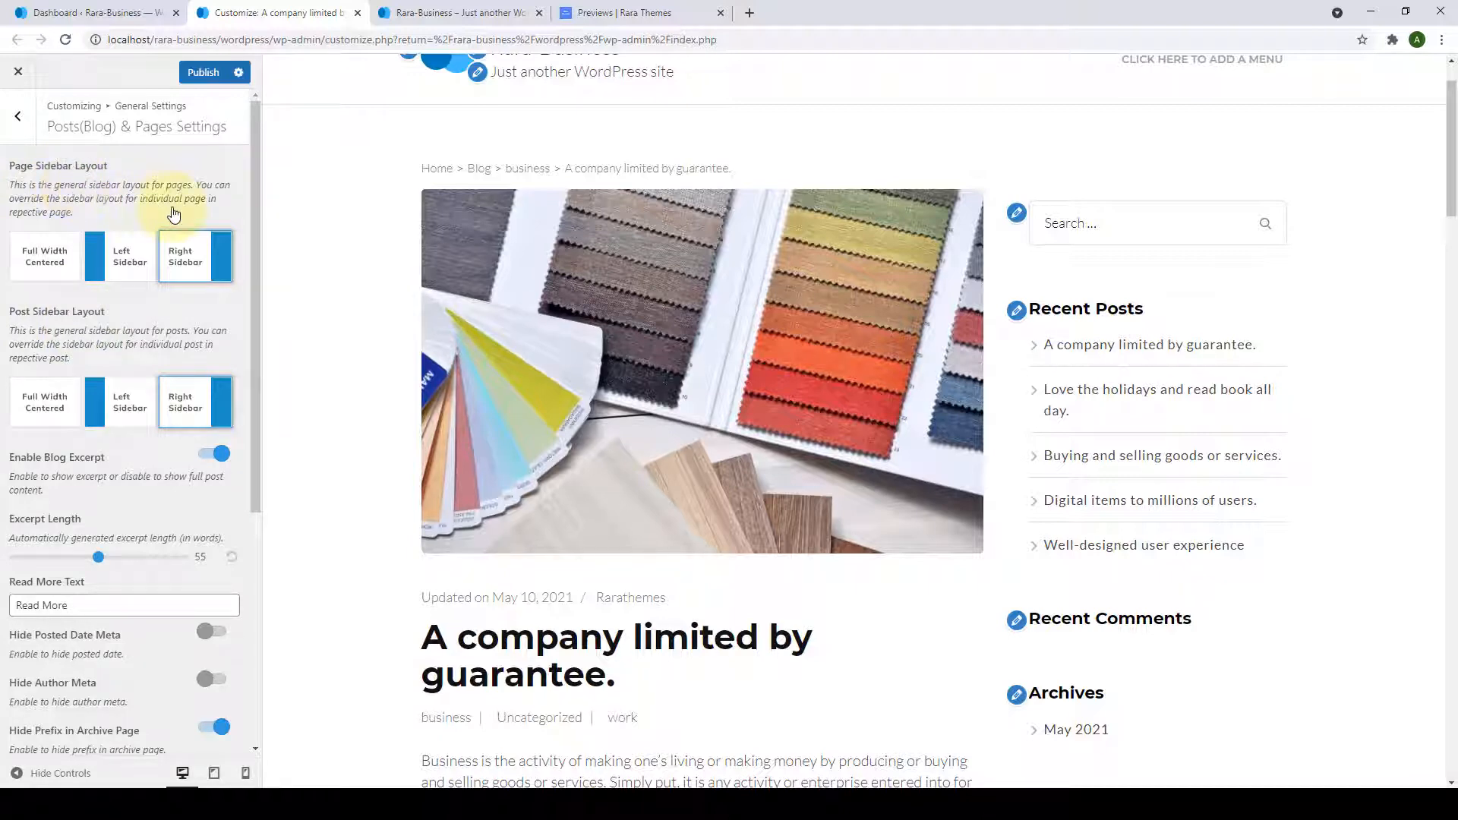
Open the Blog page in the preview and examine the excerpts shown under its posts.
scroll(68, 185, "down", 4)
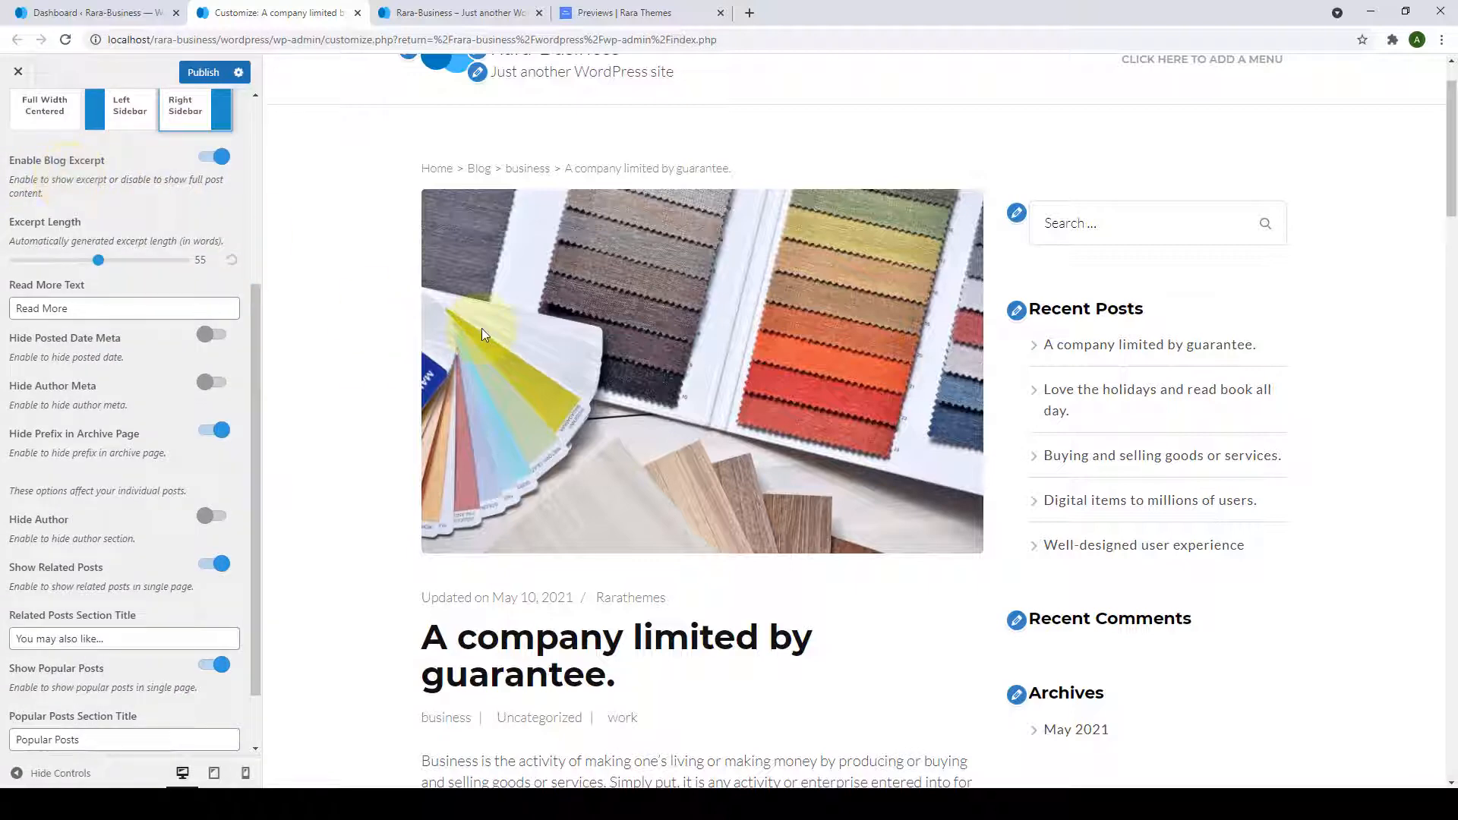
left_click(479, 169)
scroll(489, 179, "down", 4)
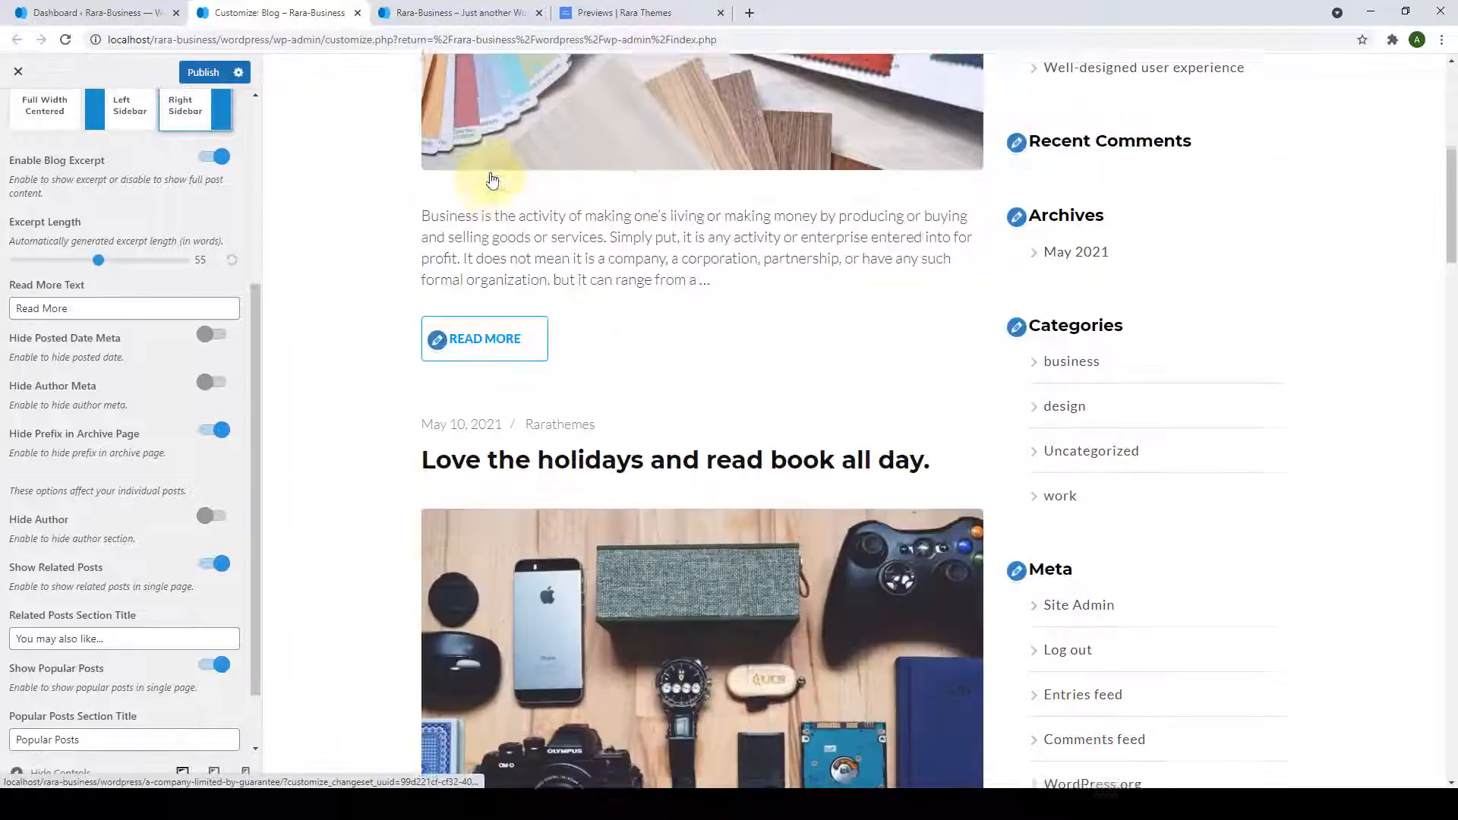
scroll(661, 232, "down", 10)
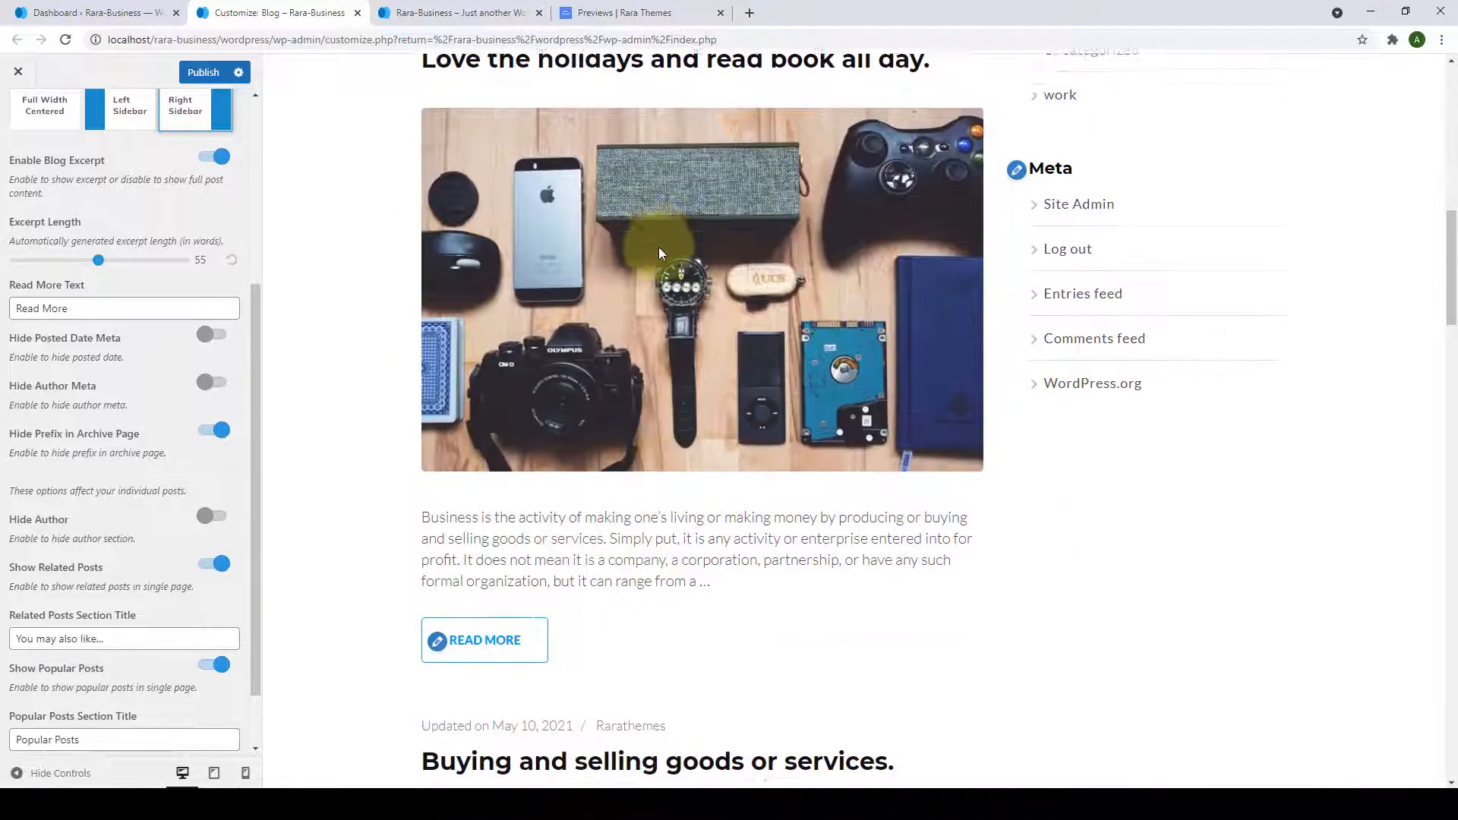
scroll(673, 253, "down", 9)
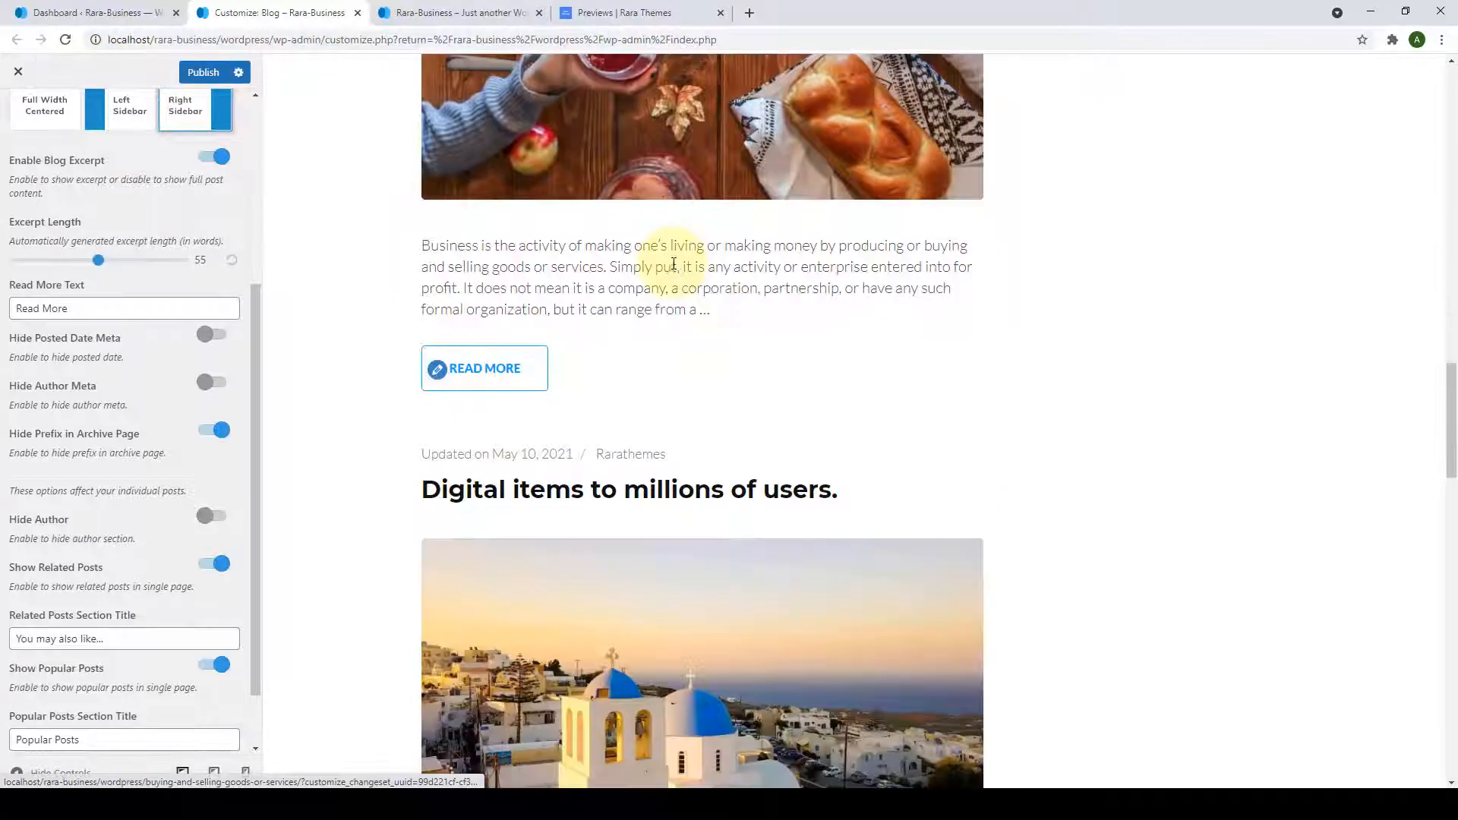
left_click_drag(712, 310, 422, 245)
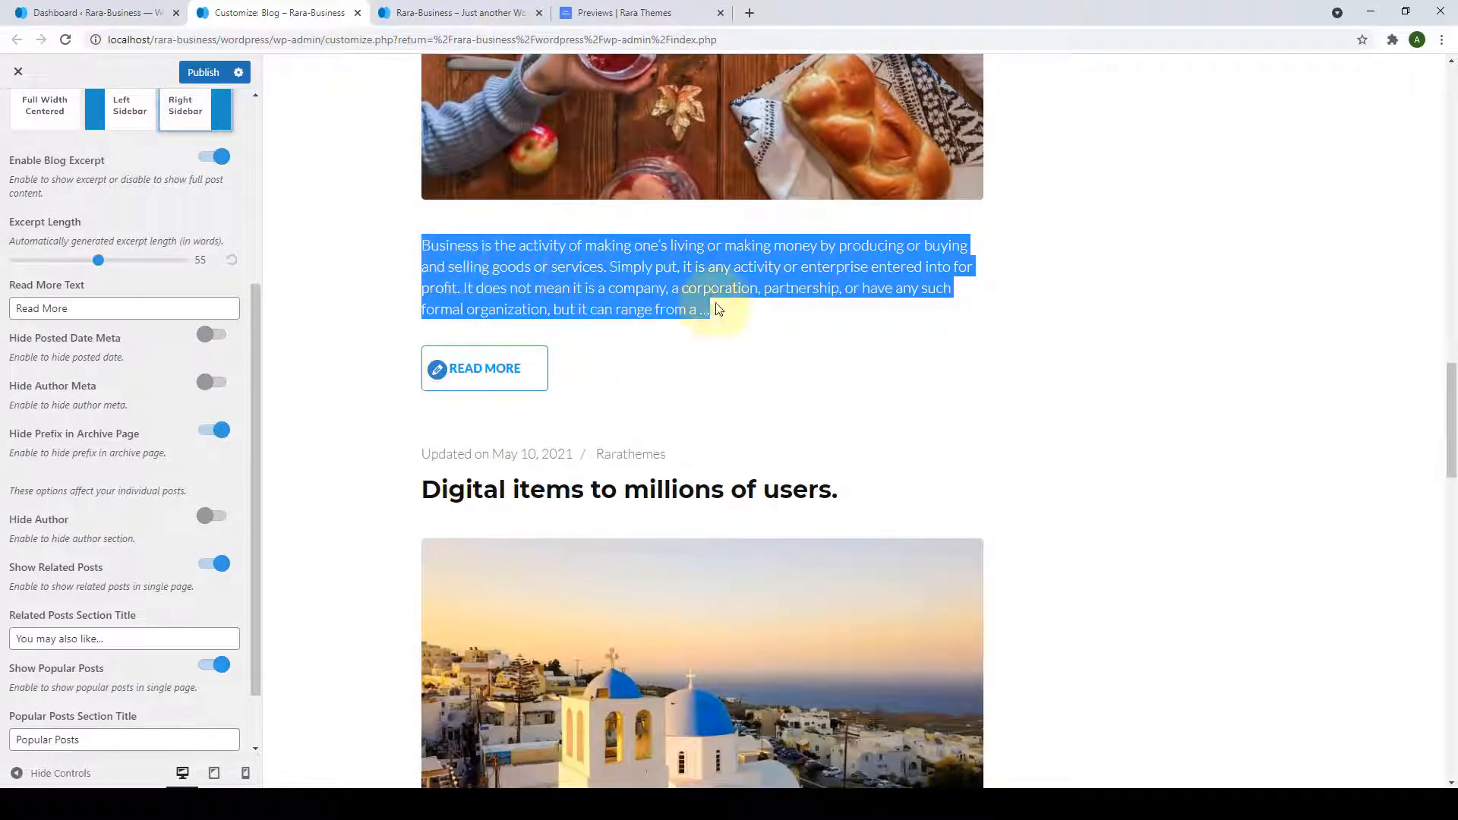
Disable the blog excerpt and look through the full post content on the previewed blog page.
left_click(210, 164)
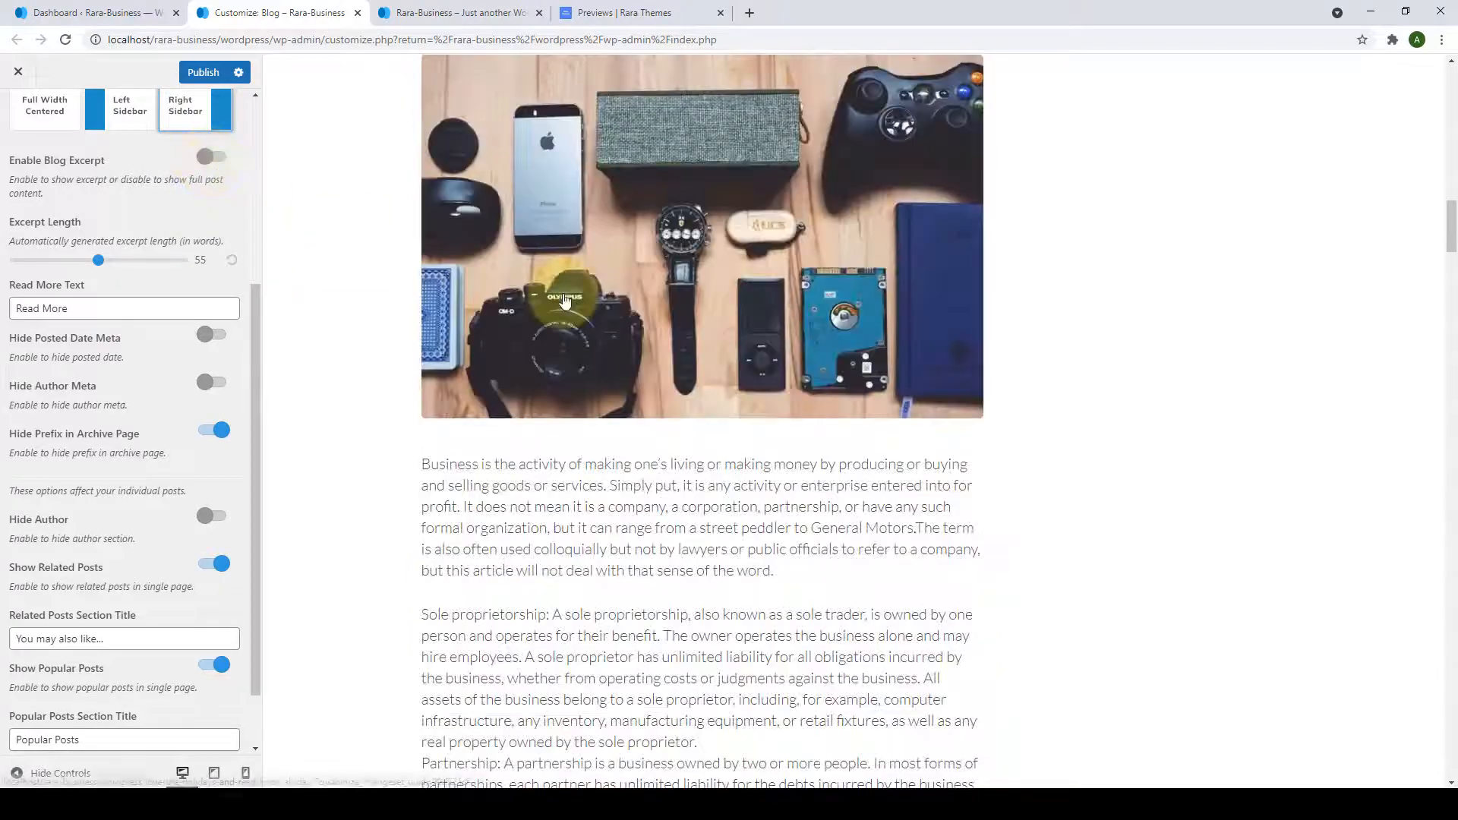
scroll(567, 301, "down", 1)
scroll(567, 302, "down", 20)
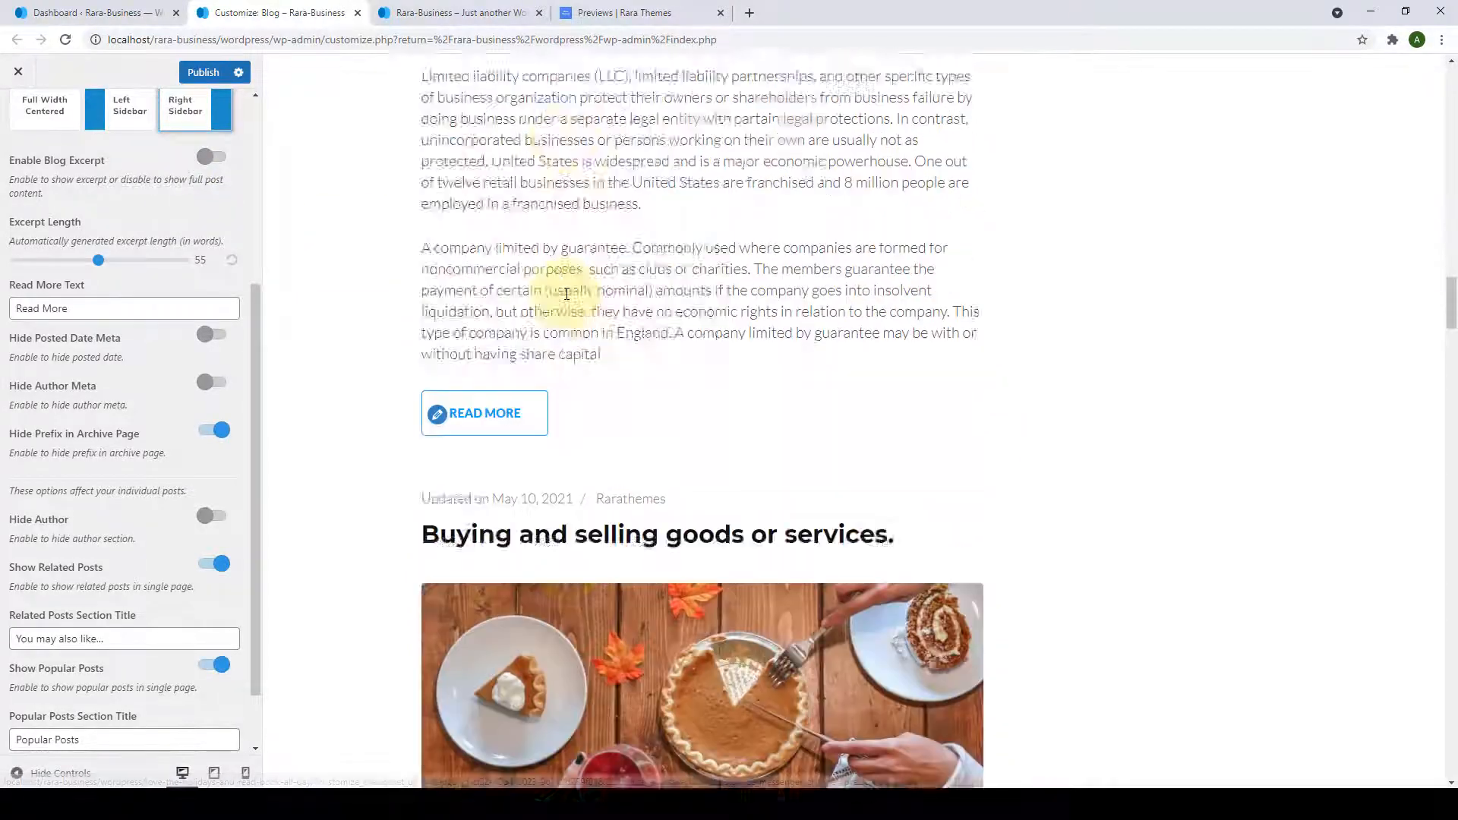
scroll(566, 295, "down", 20)
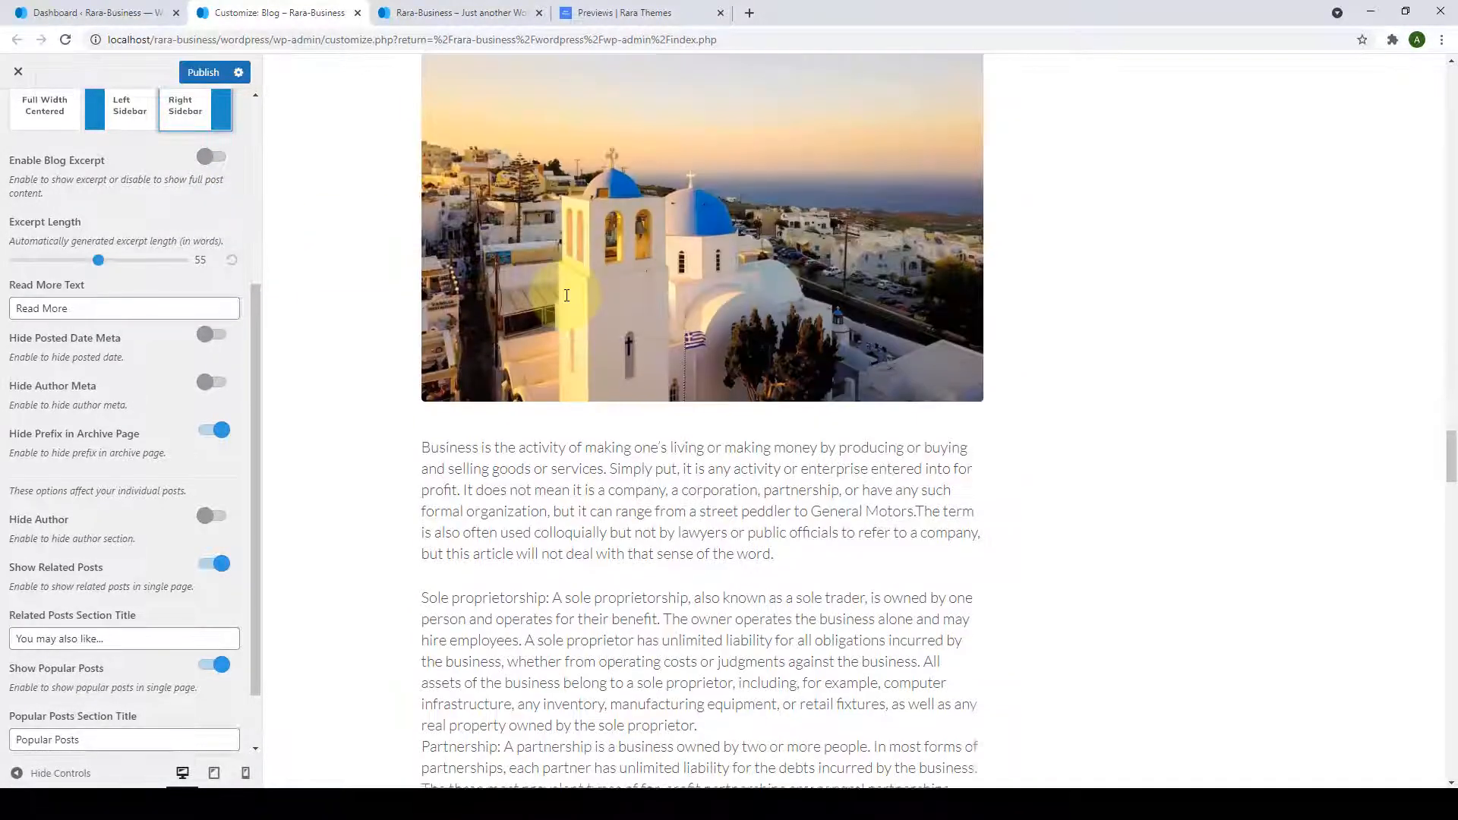
Enable the blog excerpt again and return to the first post in the blog preview.
left_click(211, 156)
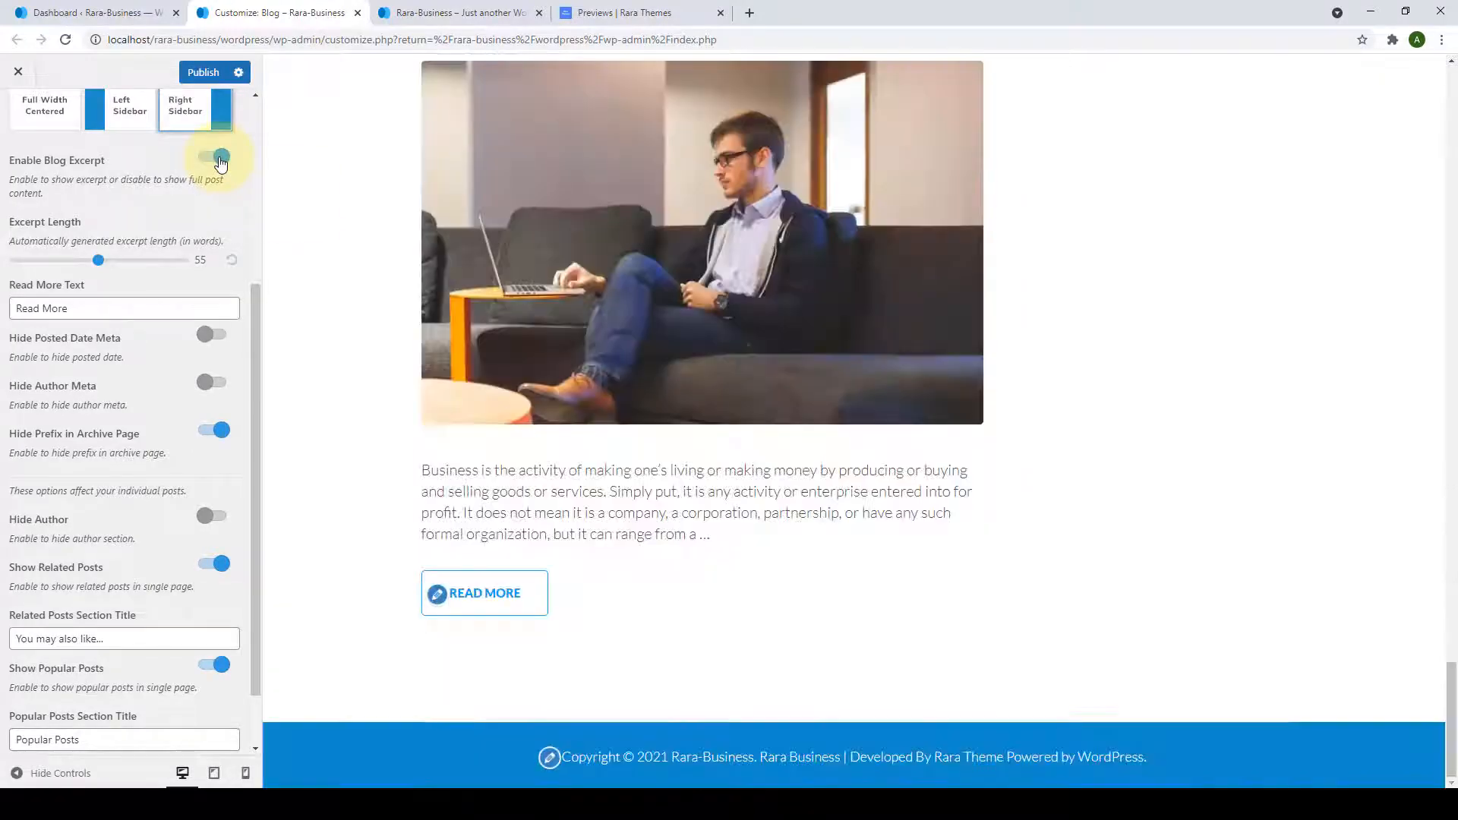
scroll(685, 492, "up", 20)
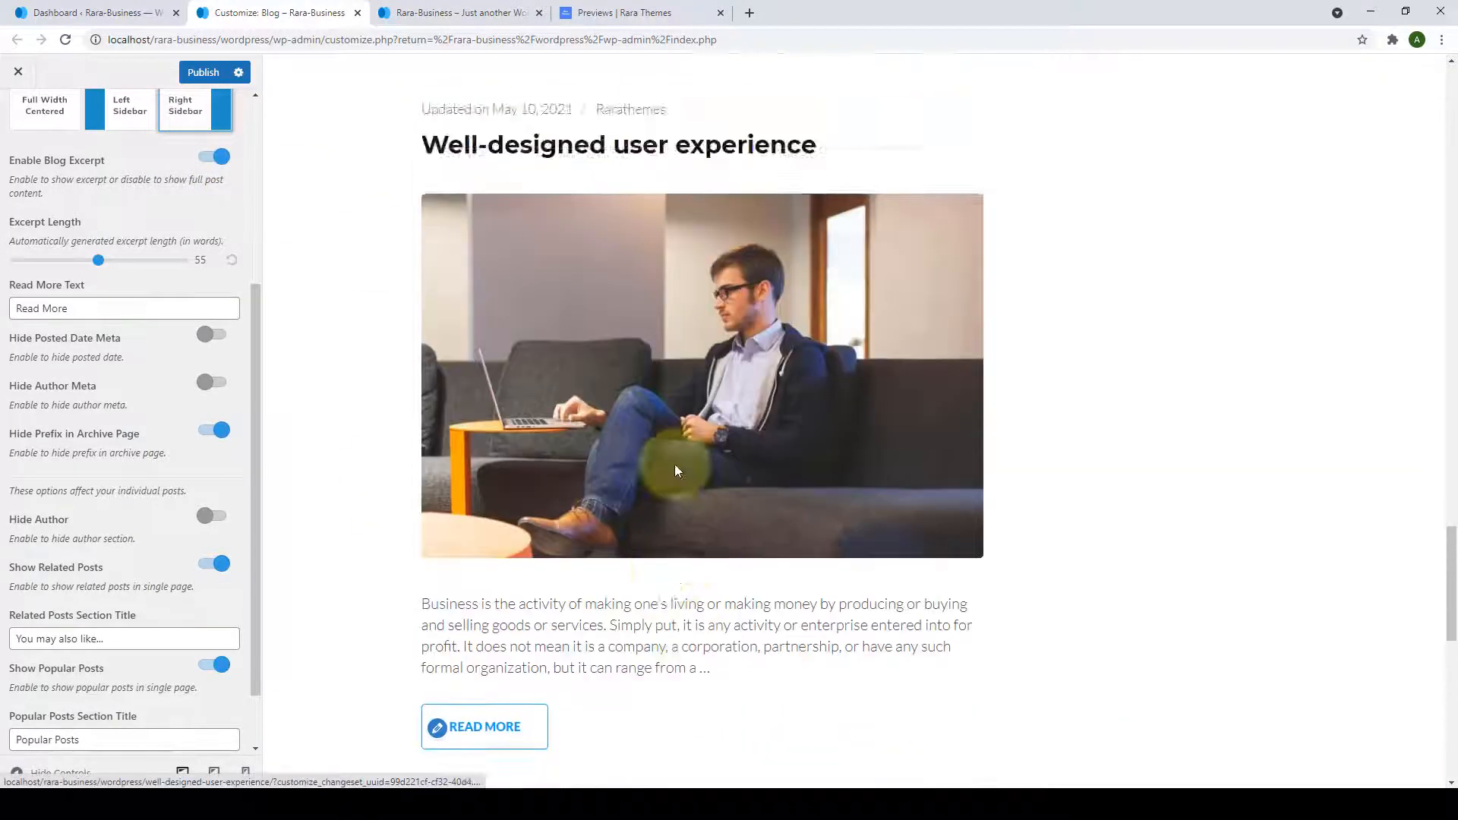
scroll(675, 472, "up", 15)
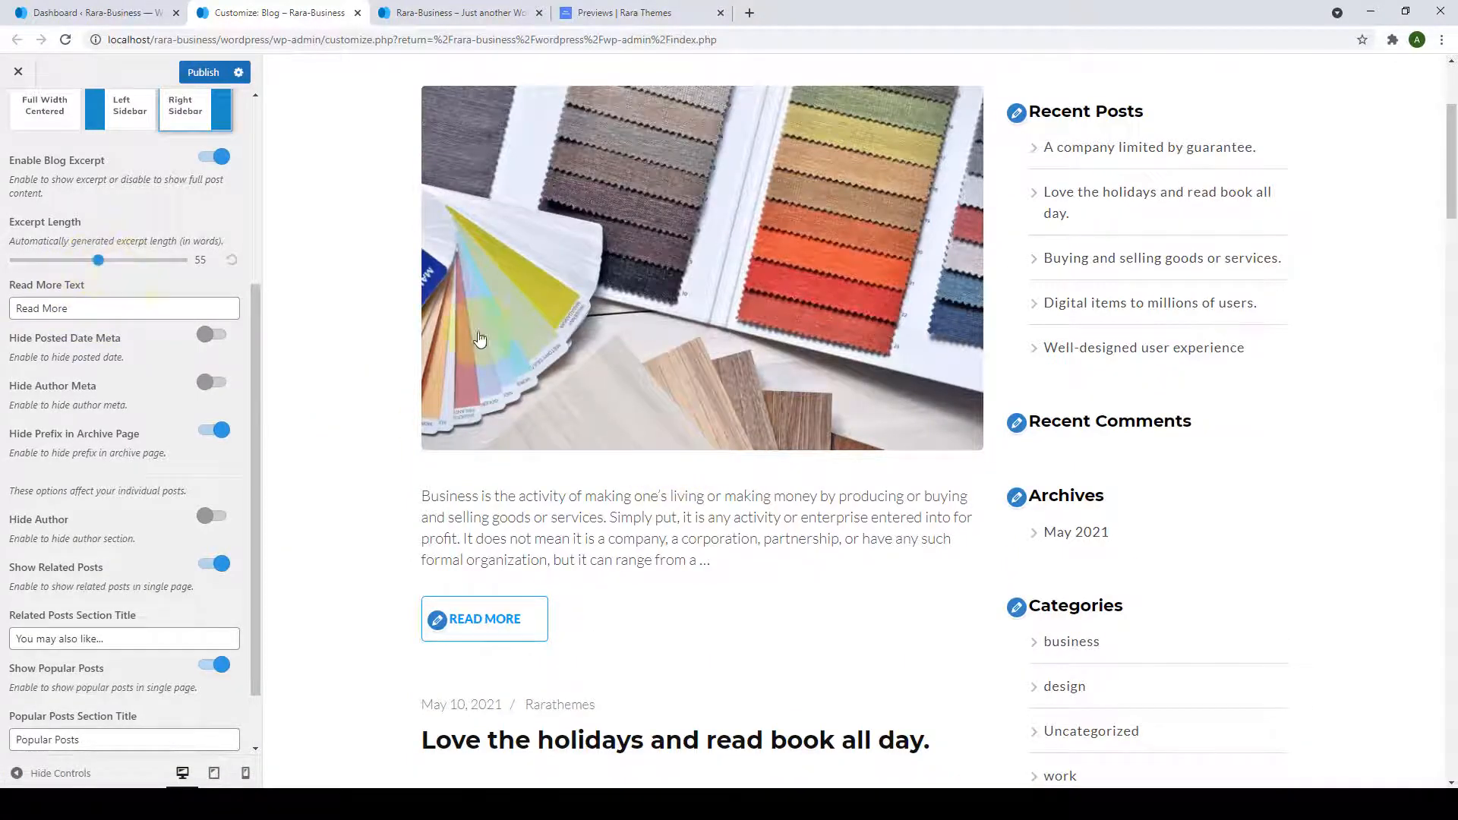
Try excerpt lengths of 80 and 45 words and compare the first post's excerpt in the preview.
scroll(562, 326, "down", 2)
triple_click(674, 388)
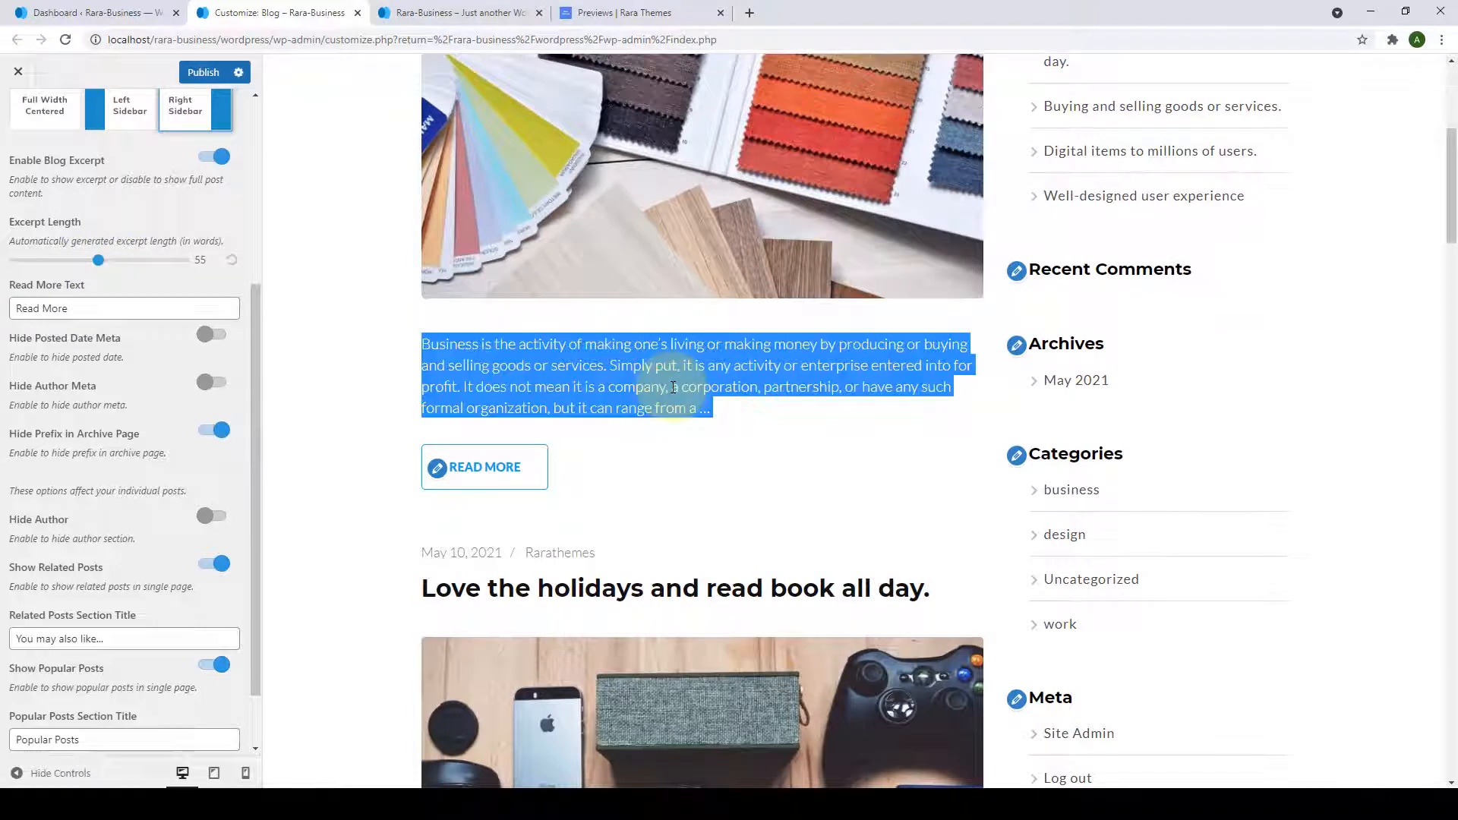
left_click(372, 334)
left_click_drag(99, 259, 145, 262)
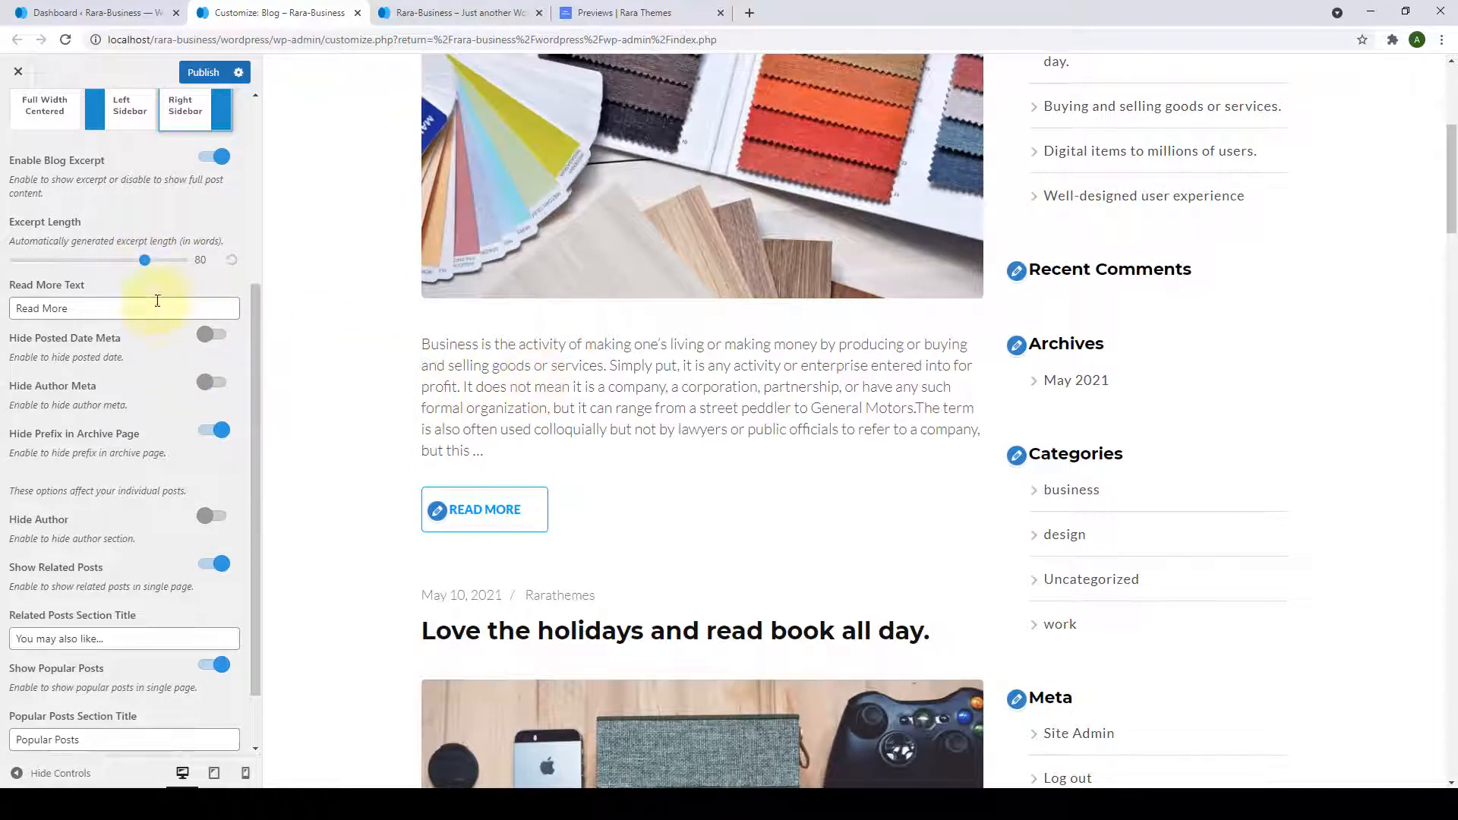
left_click_drag(147, 262, 81, 266)
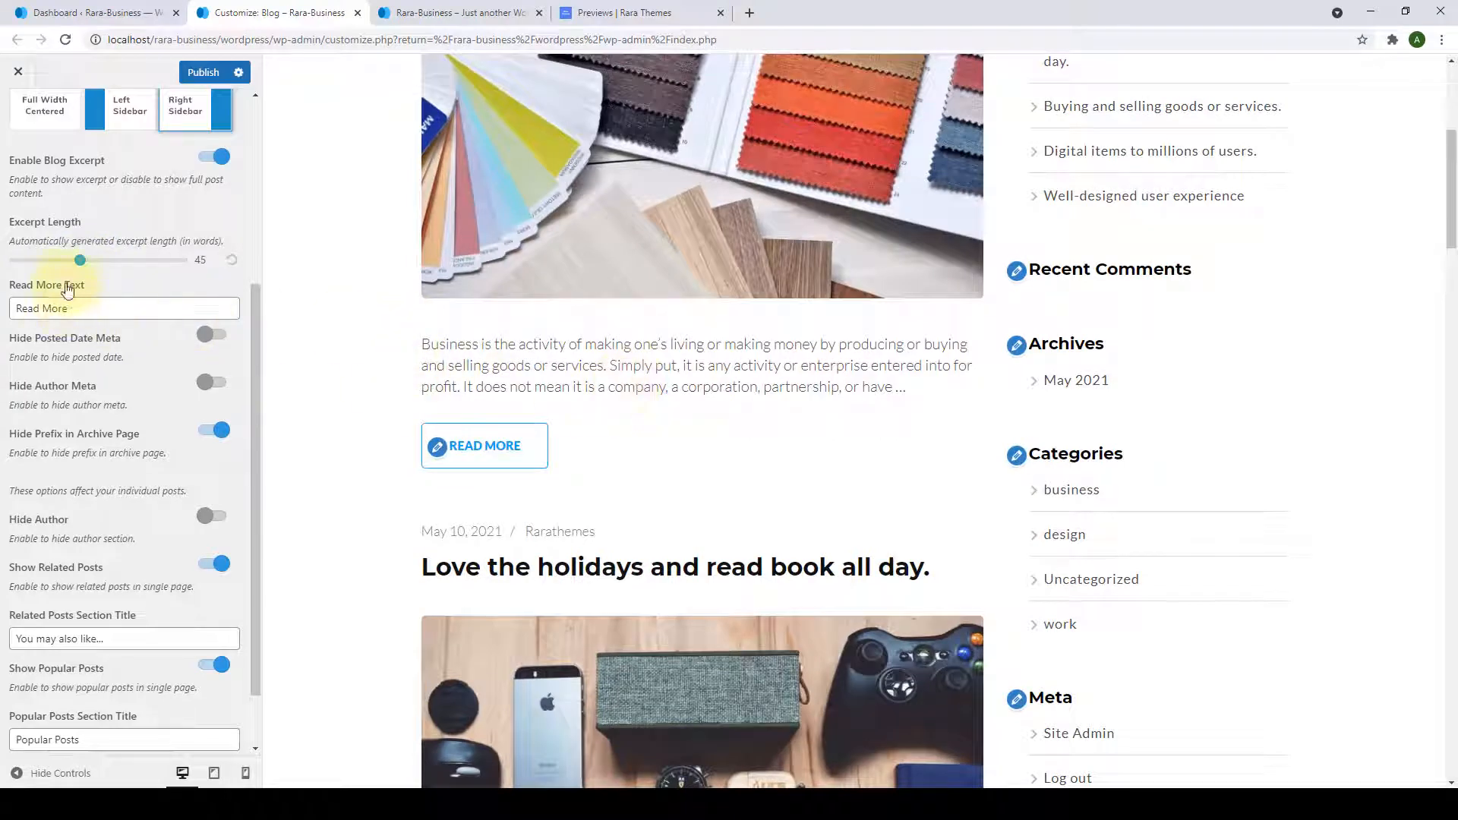
Set the excerpt length to 95 words and review the excerpts across the blog page.
left_click_drag(81, 267, 171, 272)
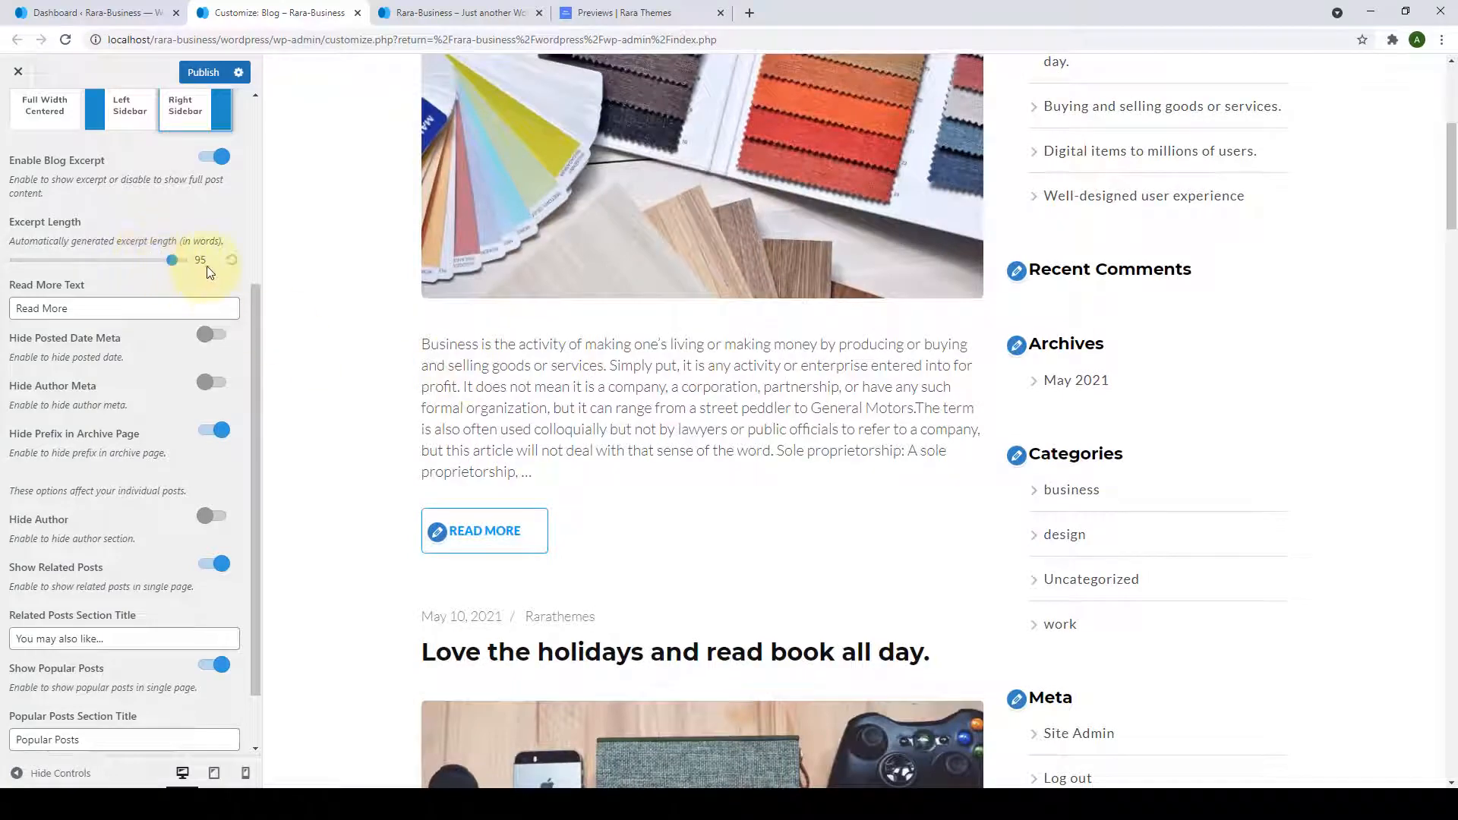
scroll(660, 388, "down", 14)
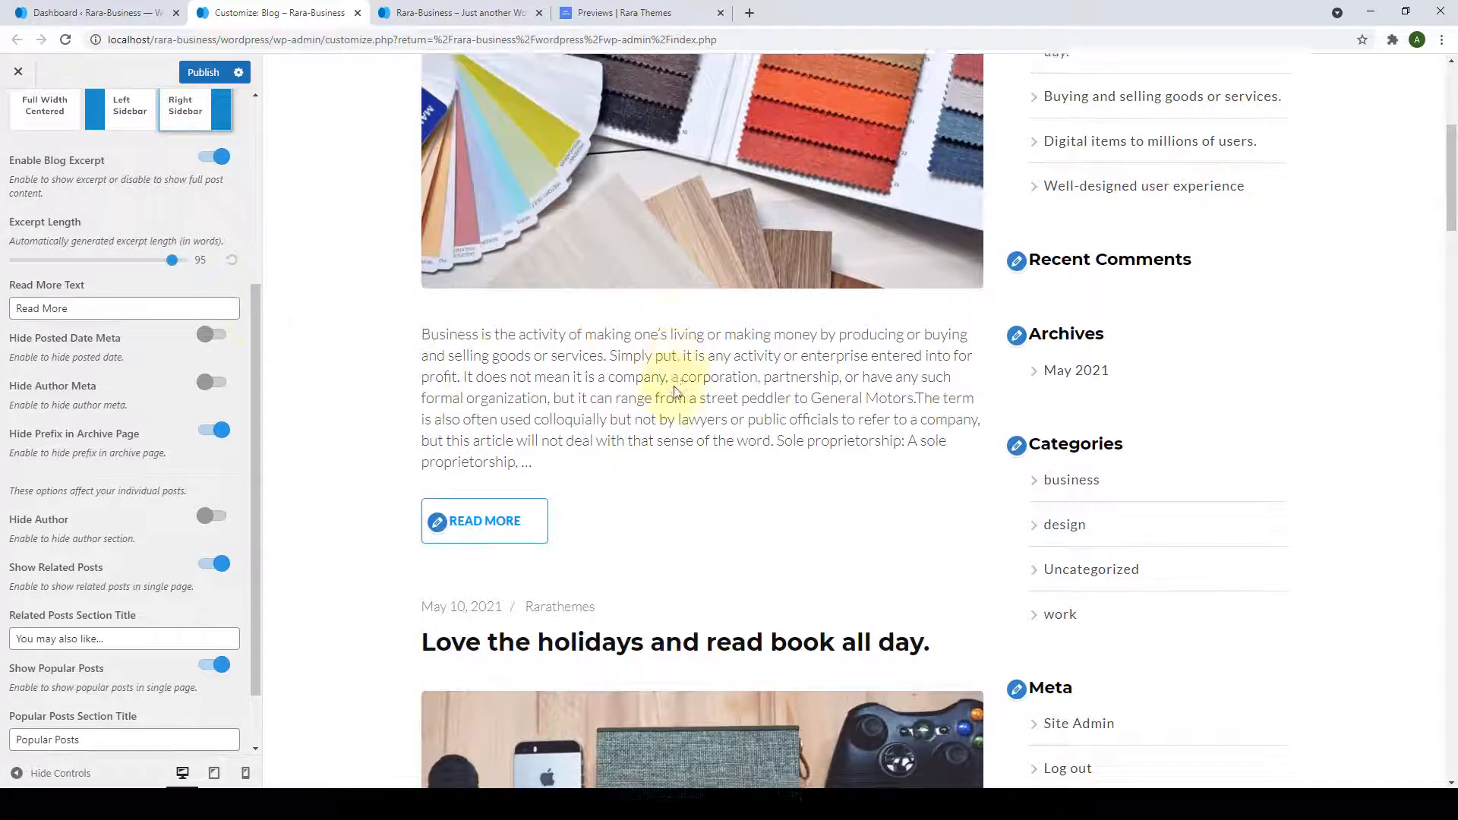
scroll(678, 395, "down", 15)
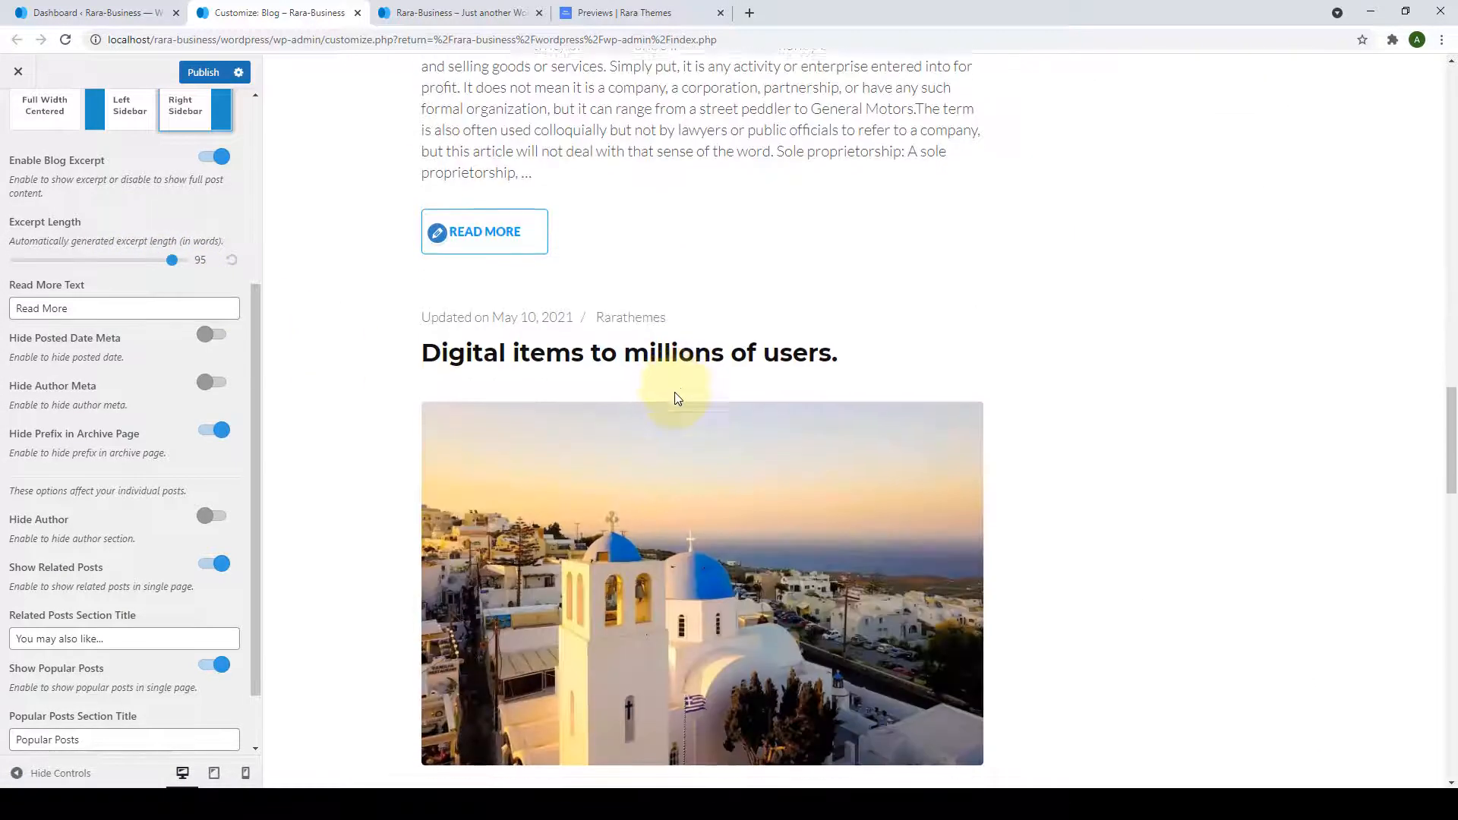
scroll(676, 419, "up", 20)
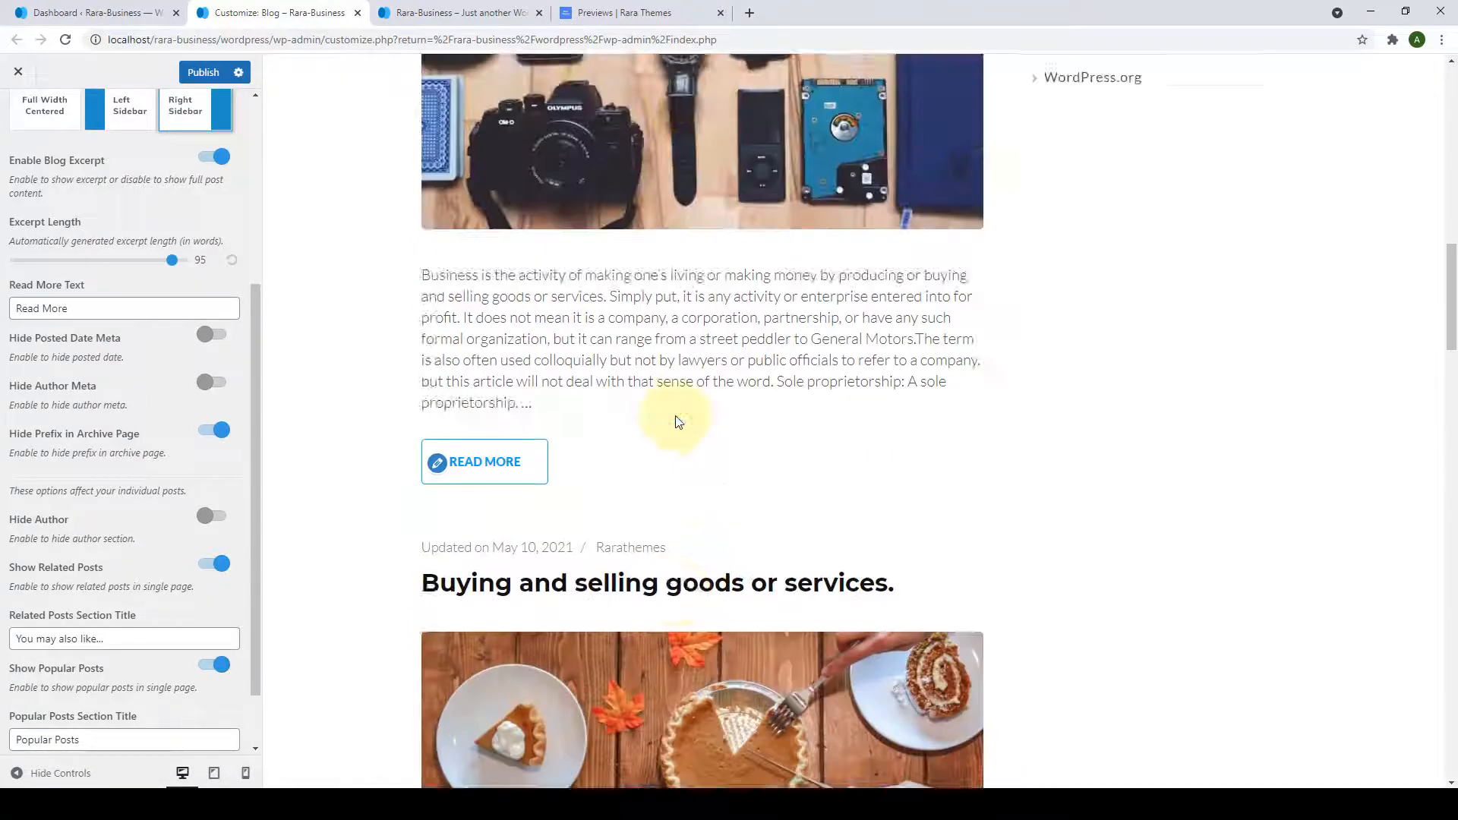
scroll(676, 419, "up", 3)
scroll(616, 423, "down", 5)
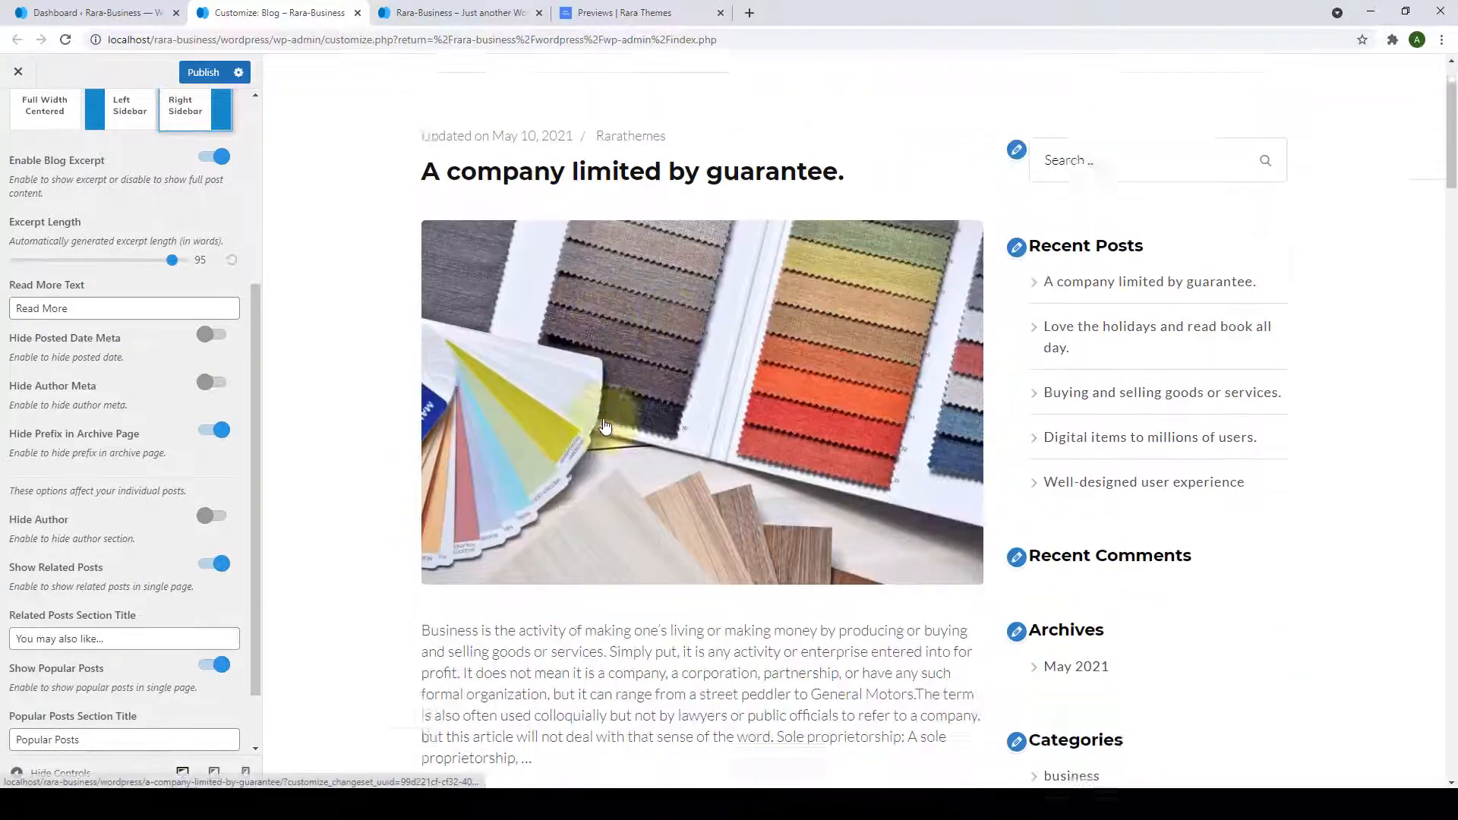
Examine the Read More text setting and the matching button under the first blog post.
left_click_drag(72, 308, 22, 309)
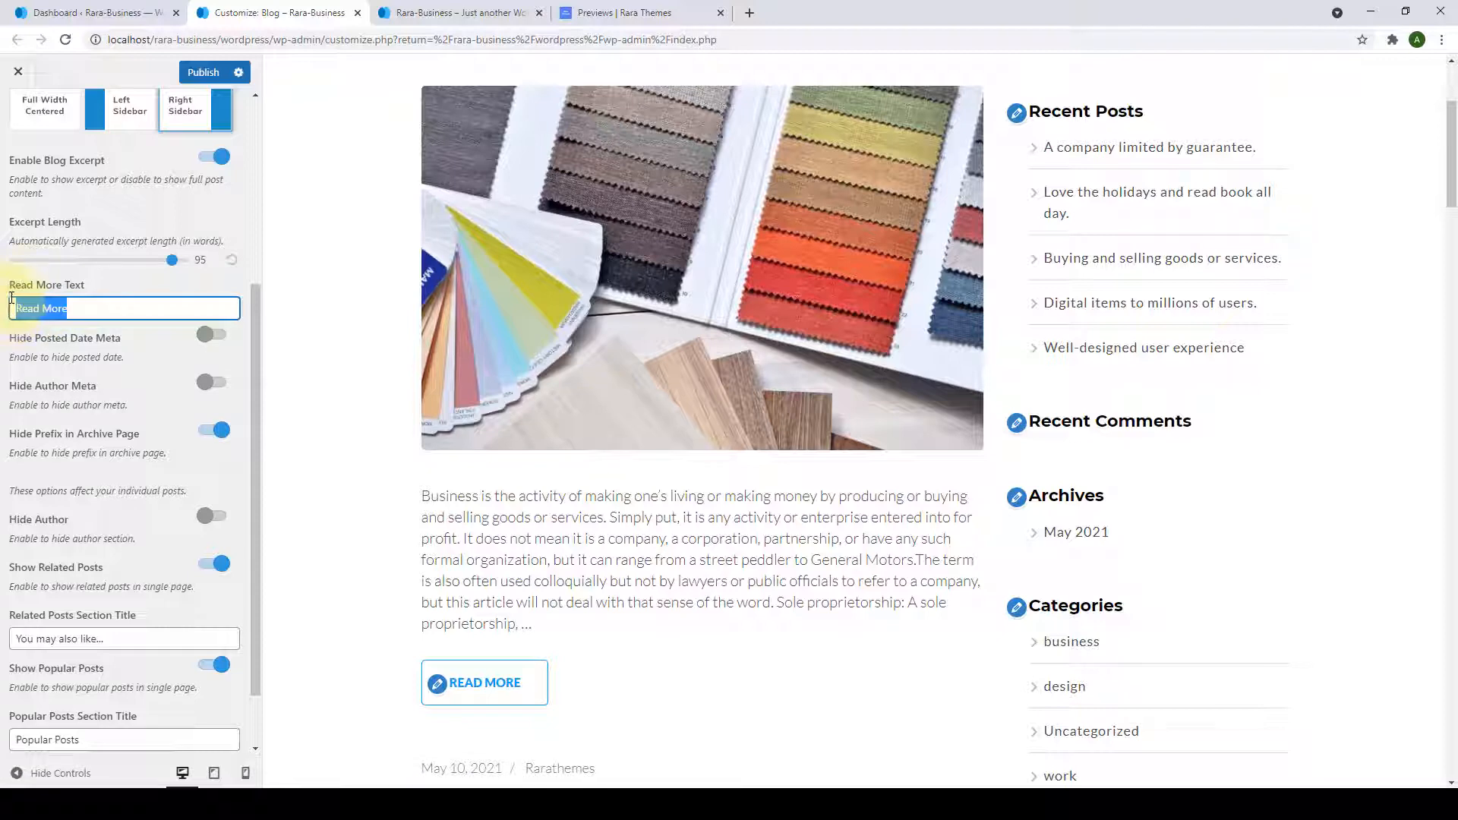
scroll(397, 319, "down", 3)
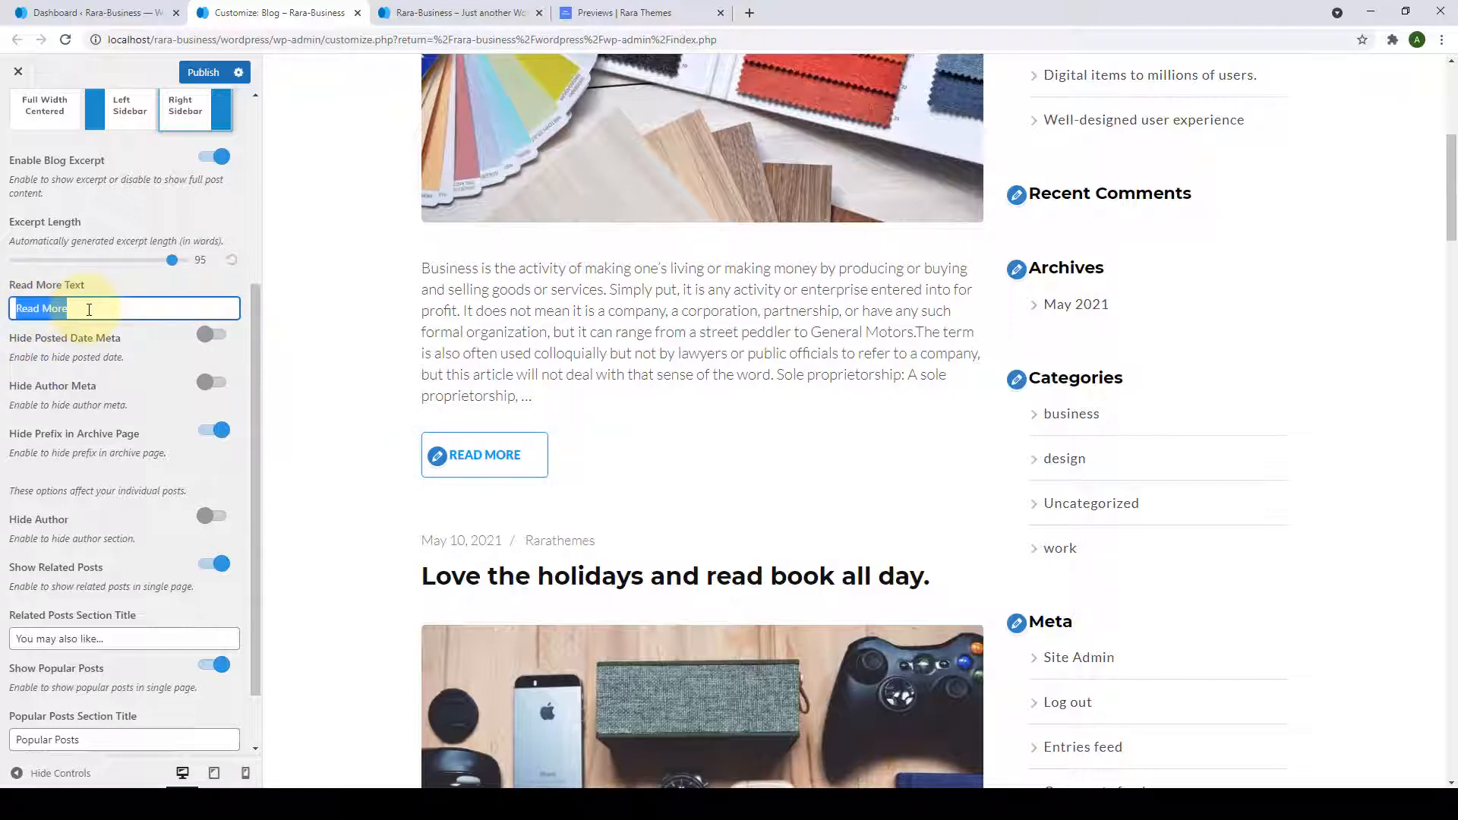
left_click(410, 403)
Temporarily hide the posted date meta, check the blog posts in the preview, and show the date again.
scroll(410, 404, "up", 4)
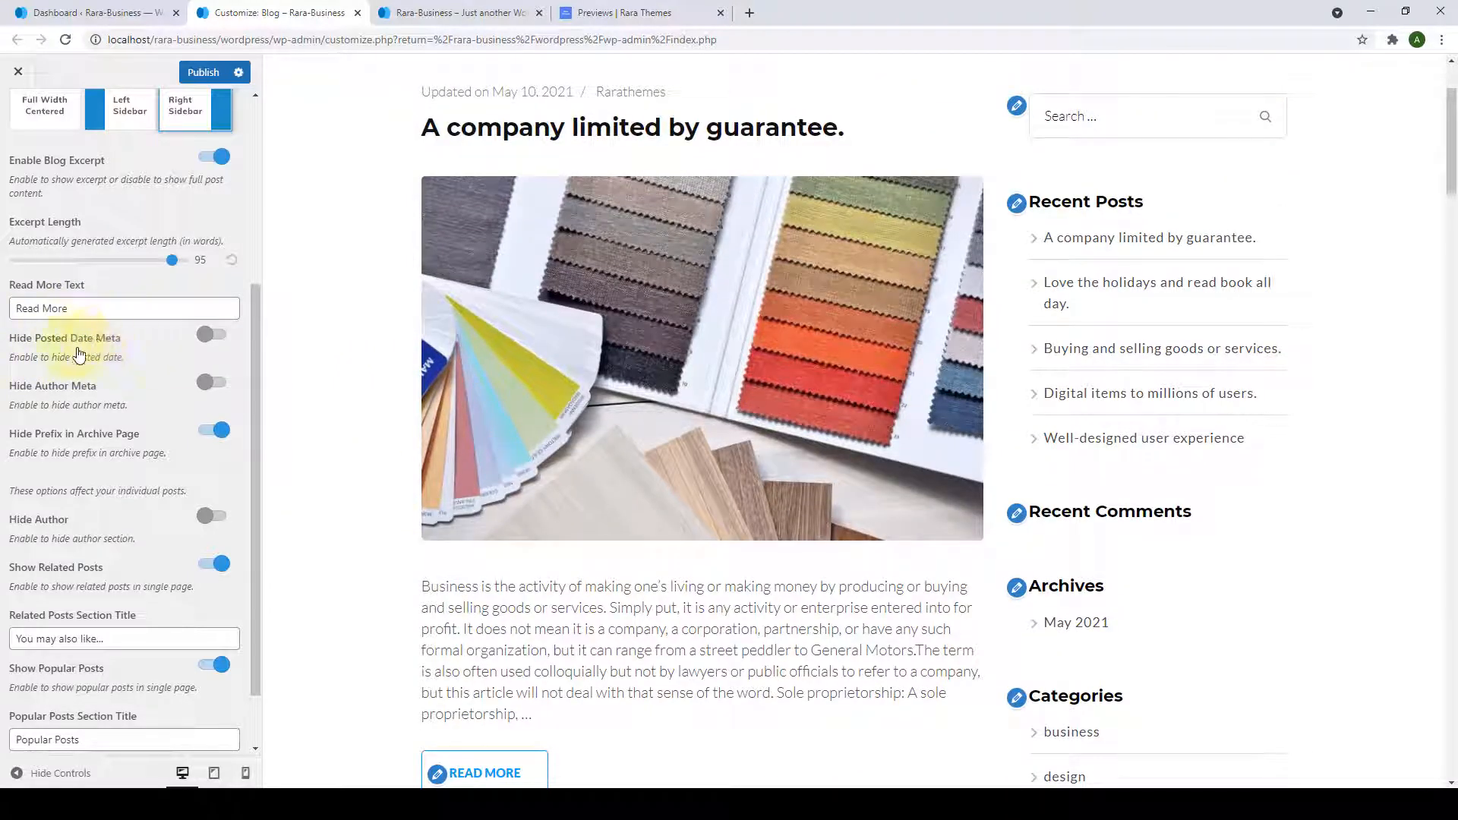
scroll(552, 199, "down", 8)
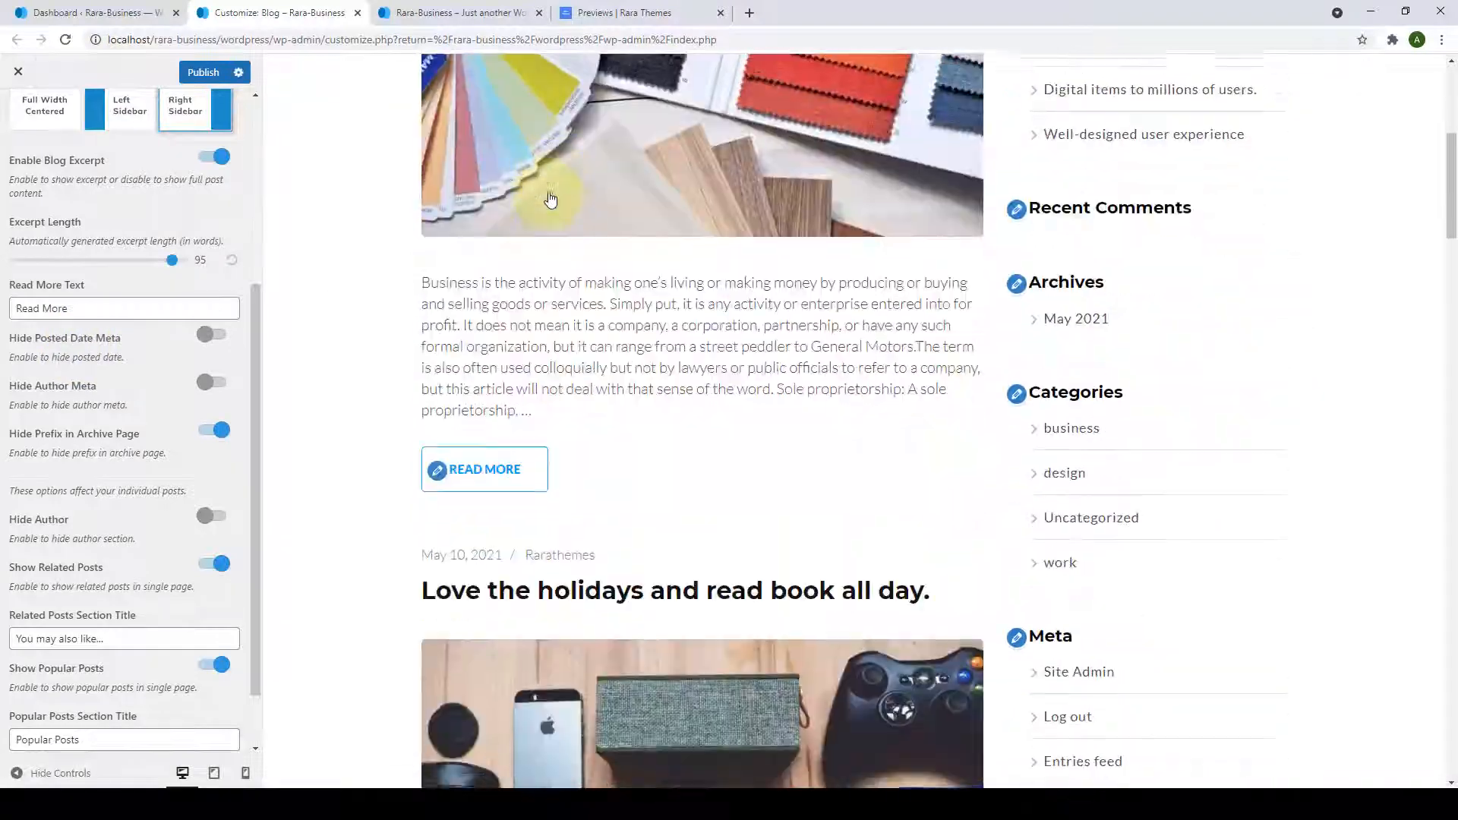
scroll(494, 277, "down", 8)
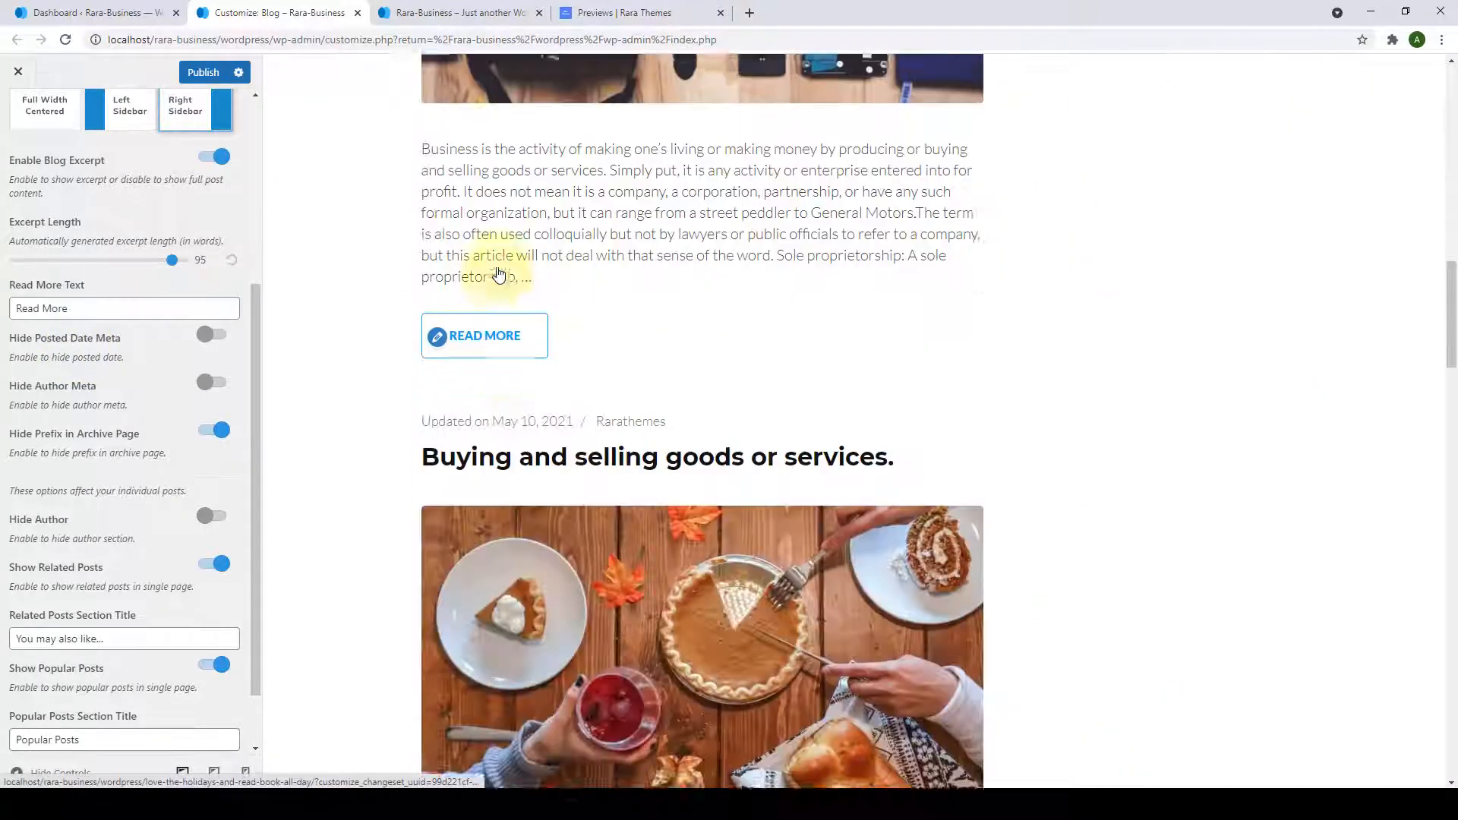
scroll(464, 351, "down", 2)
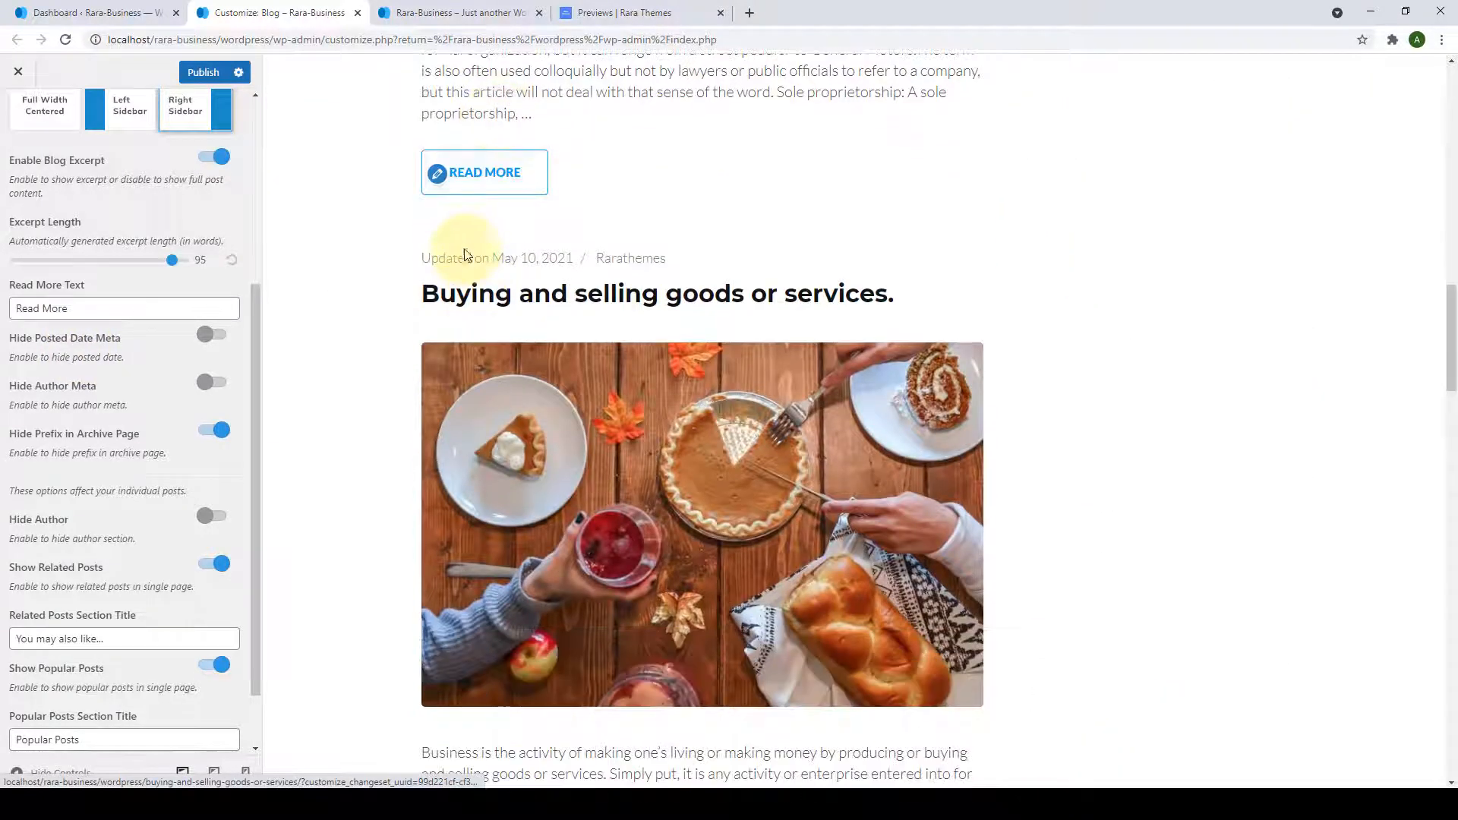
left_click(219, 337)
scroll(345, 341, "up", 1)
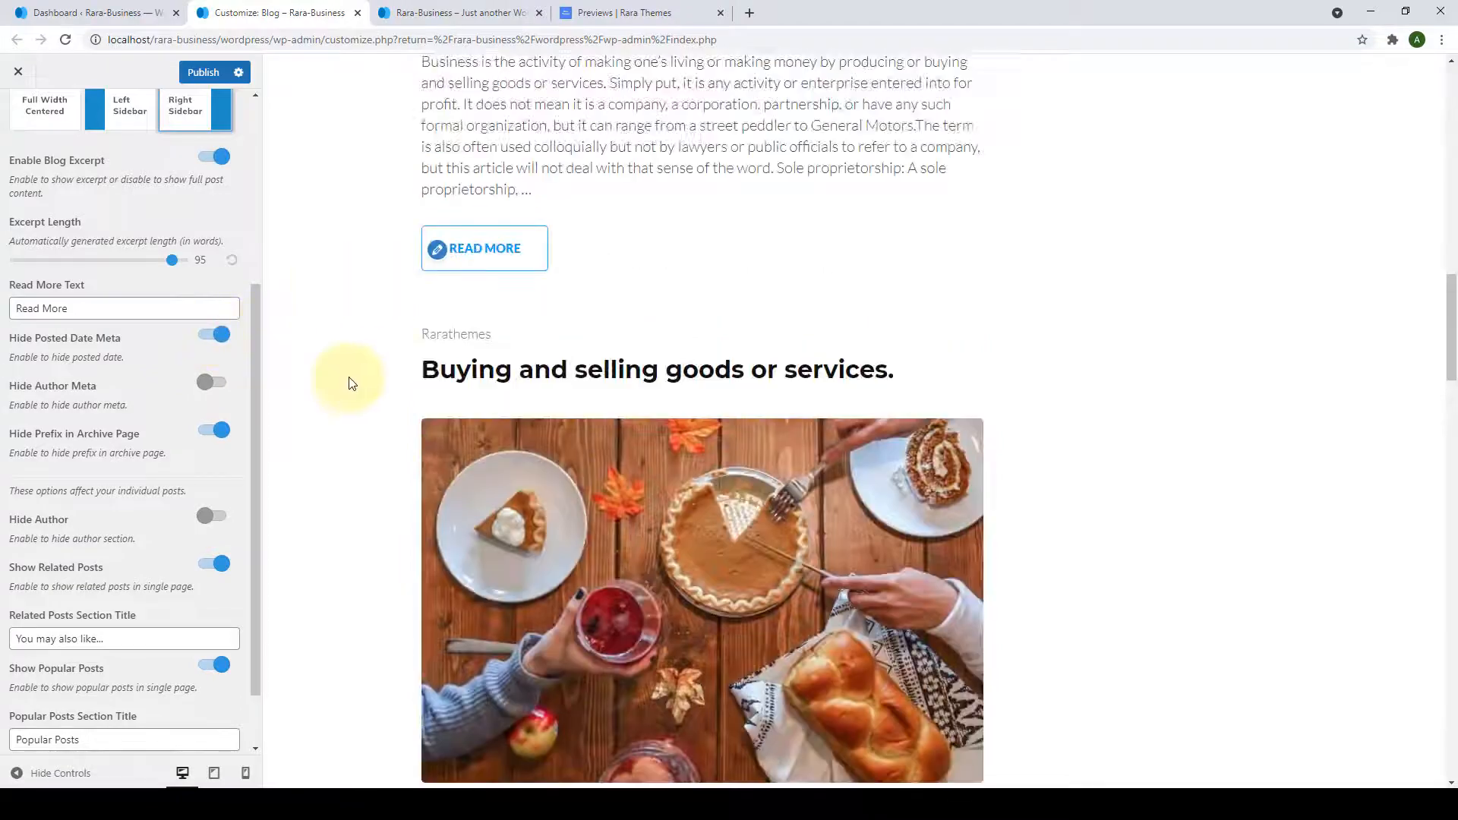
scroll(488, 358, "up", 9)
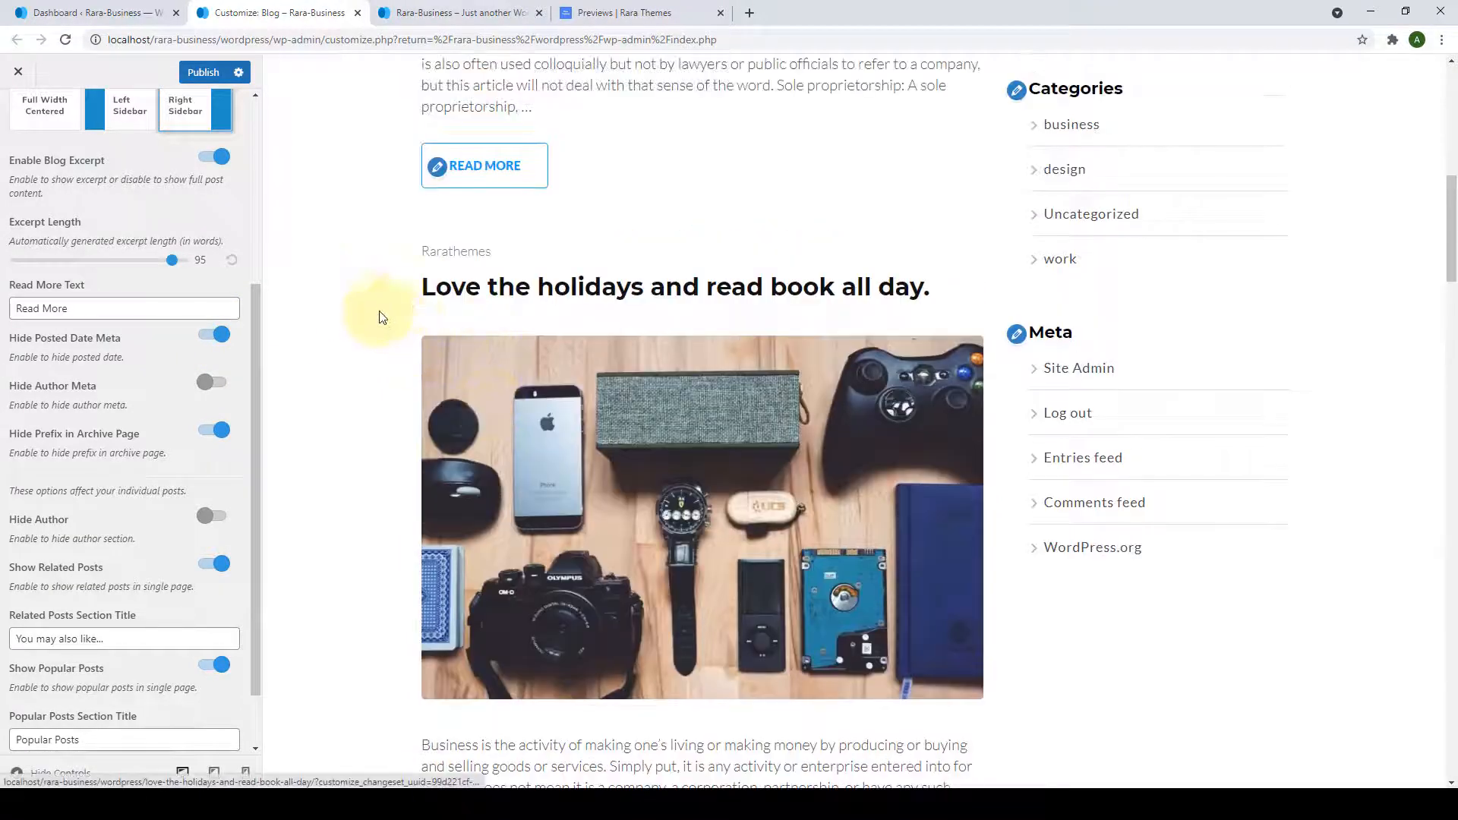
scroll(403, 309, "up", 8)
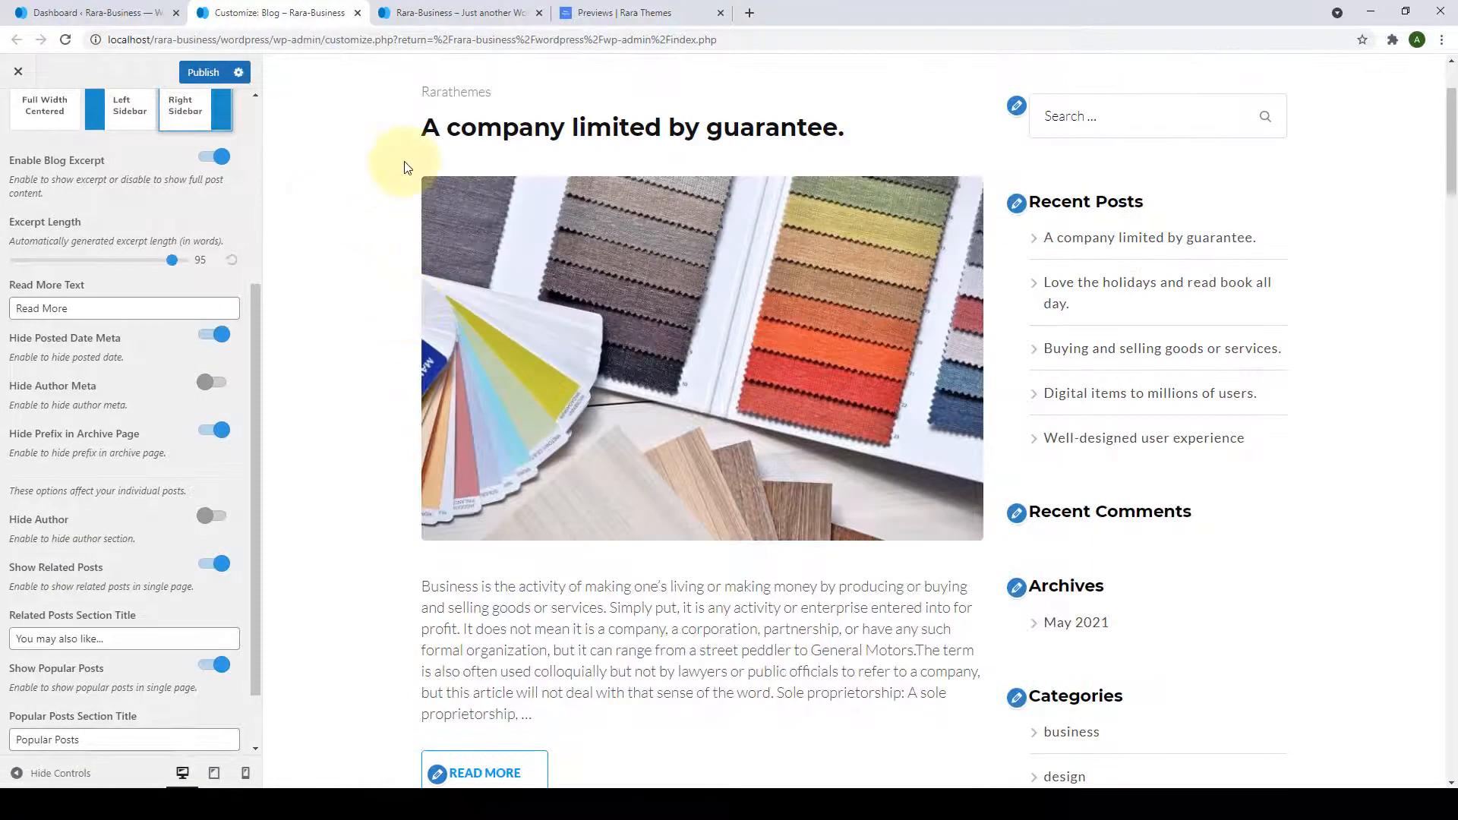
left_click(212, 335)
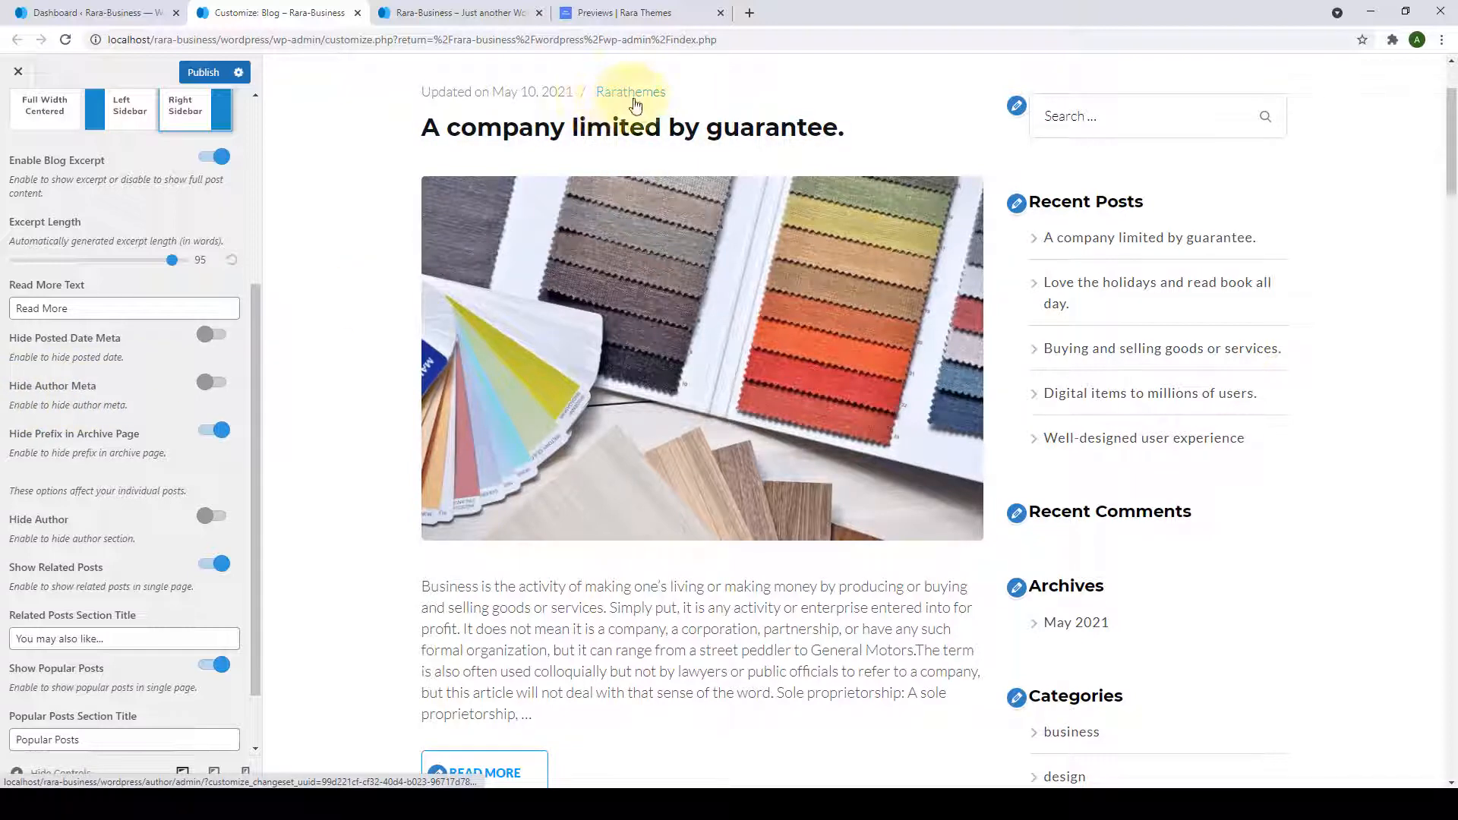
Hide the author meta and review the meta lines of the posts on the previewed blog page.
left_click(212, 384)
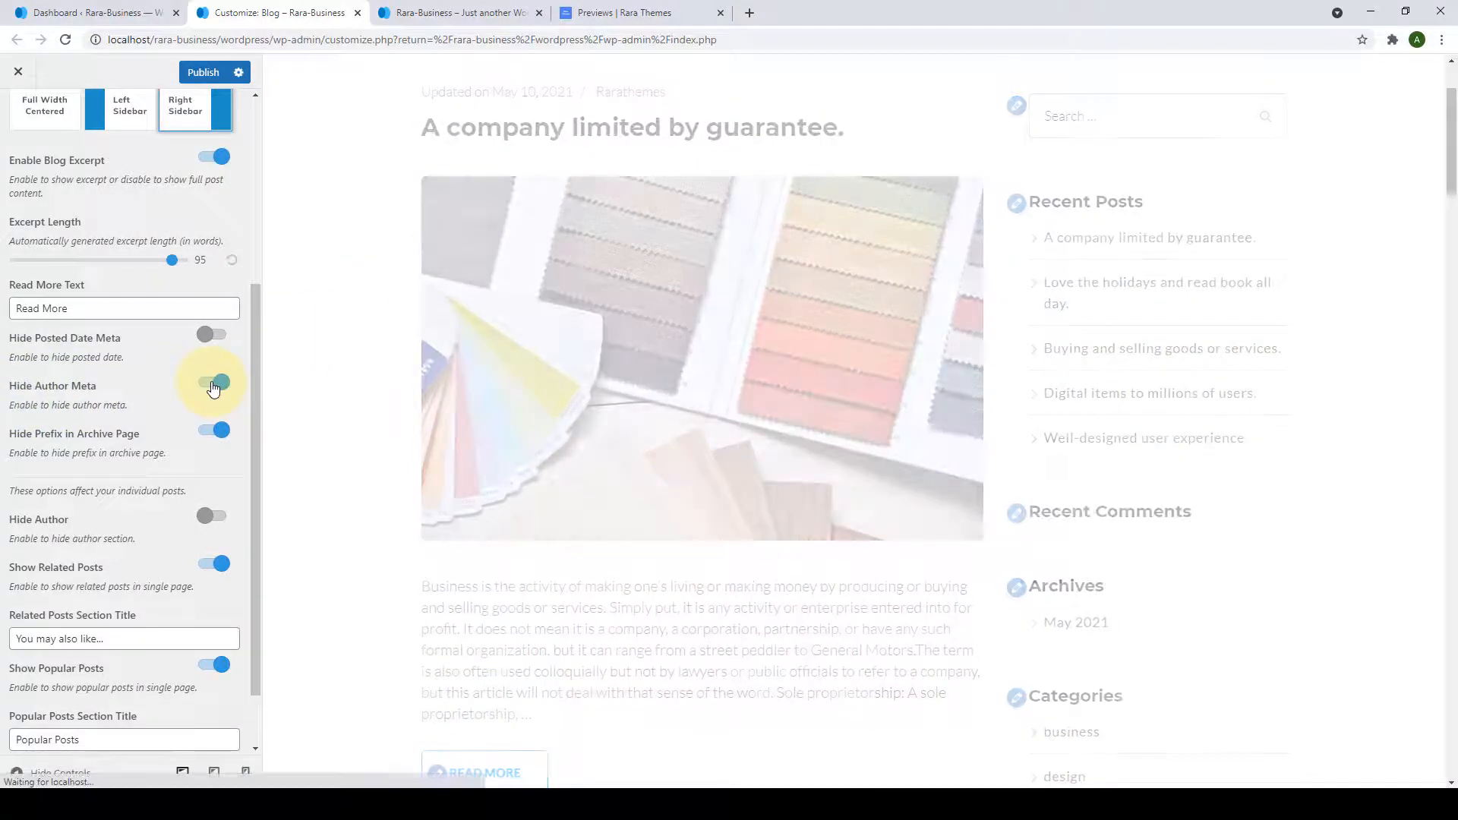
scroll(650, 166, "down", 3)
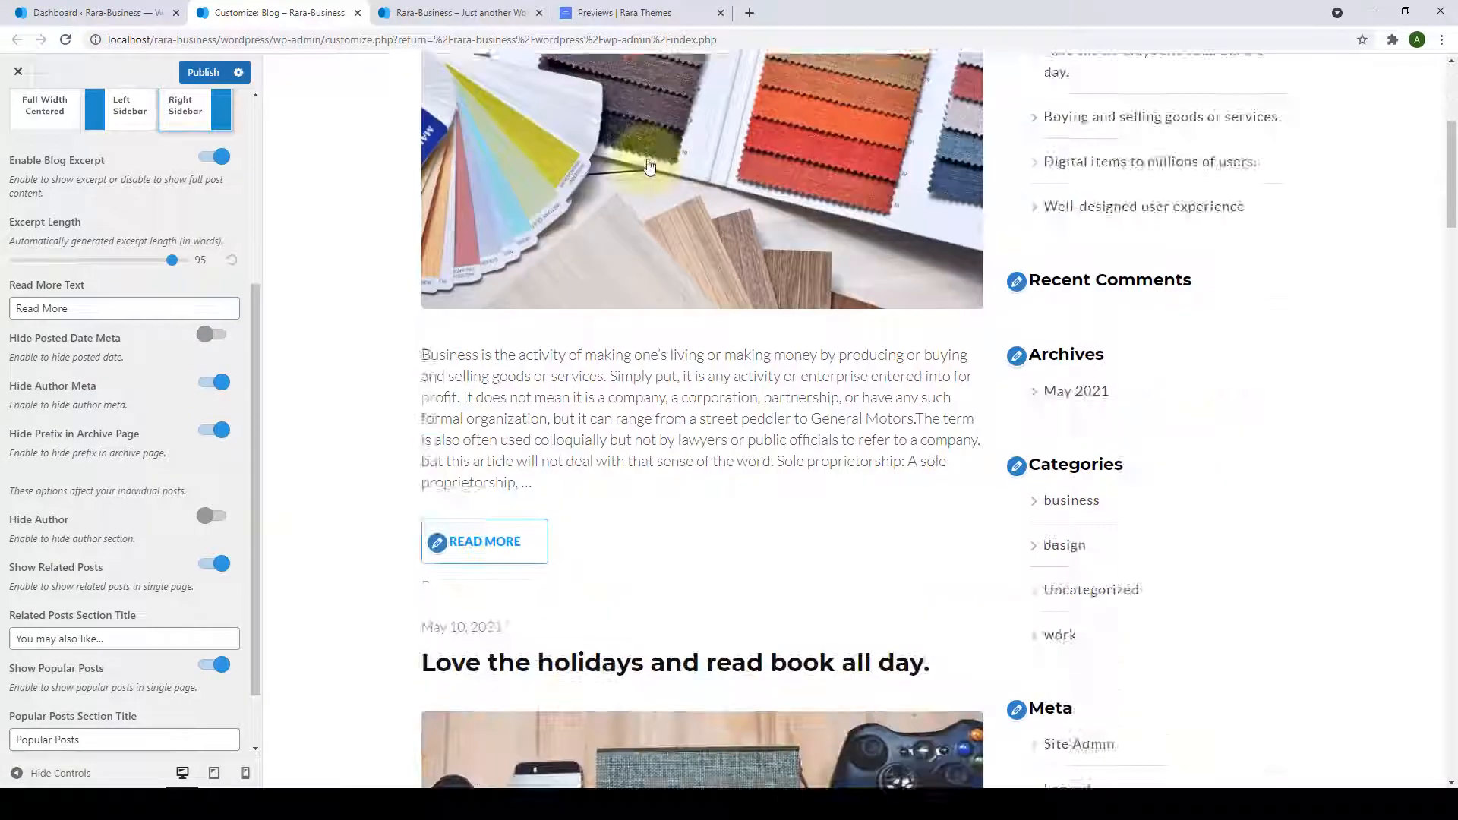
scroll(649, 166, "down", 5)
scroll(655, 260, "down", 9)
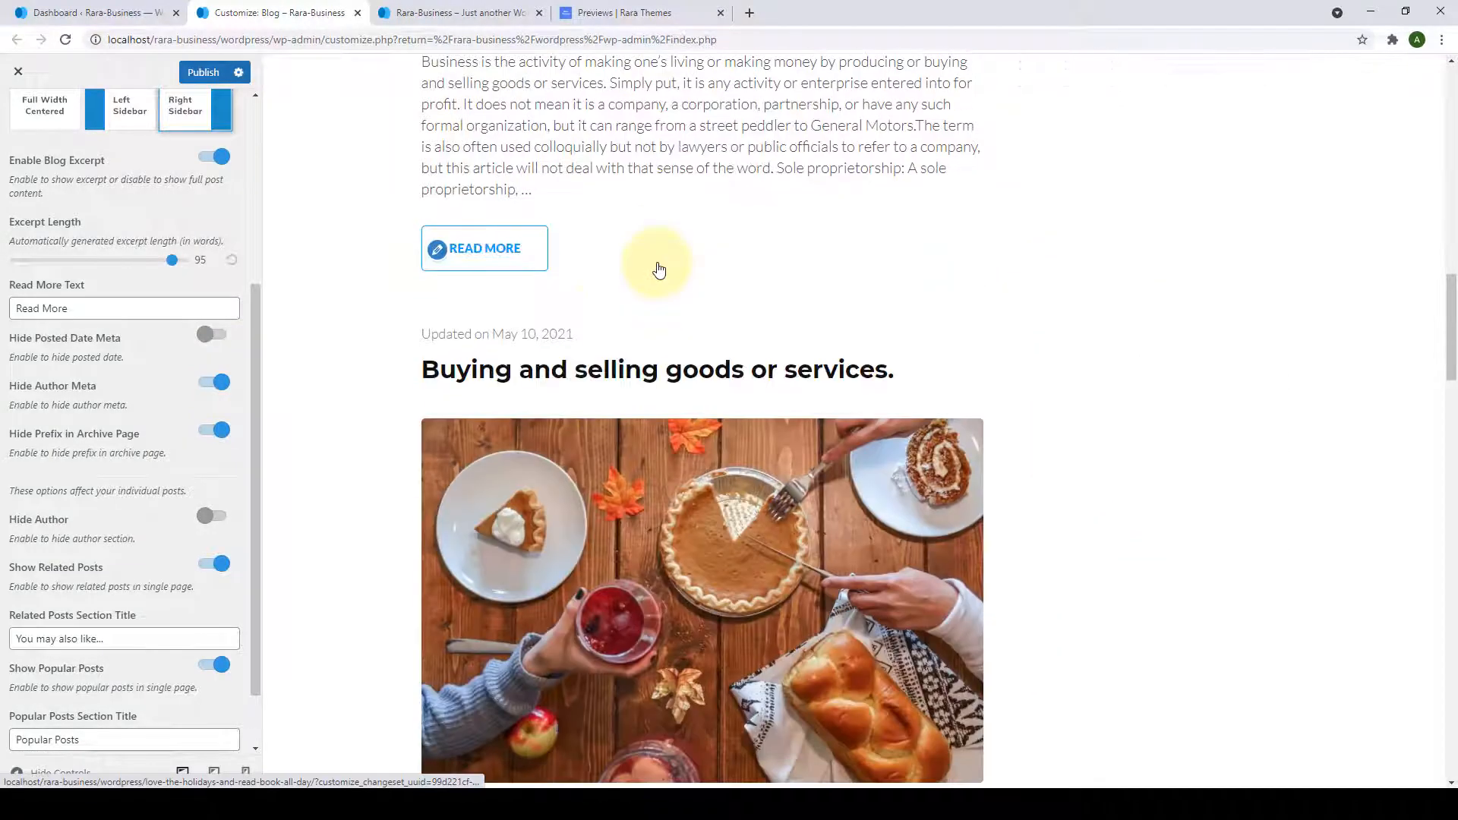
Review the remaining blog posts without author meta in the preview and show the author meta again.
scroll(662, 289, "down", 15)
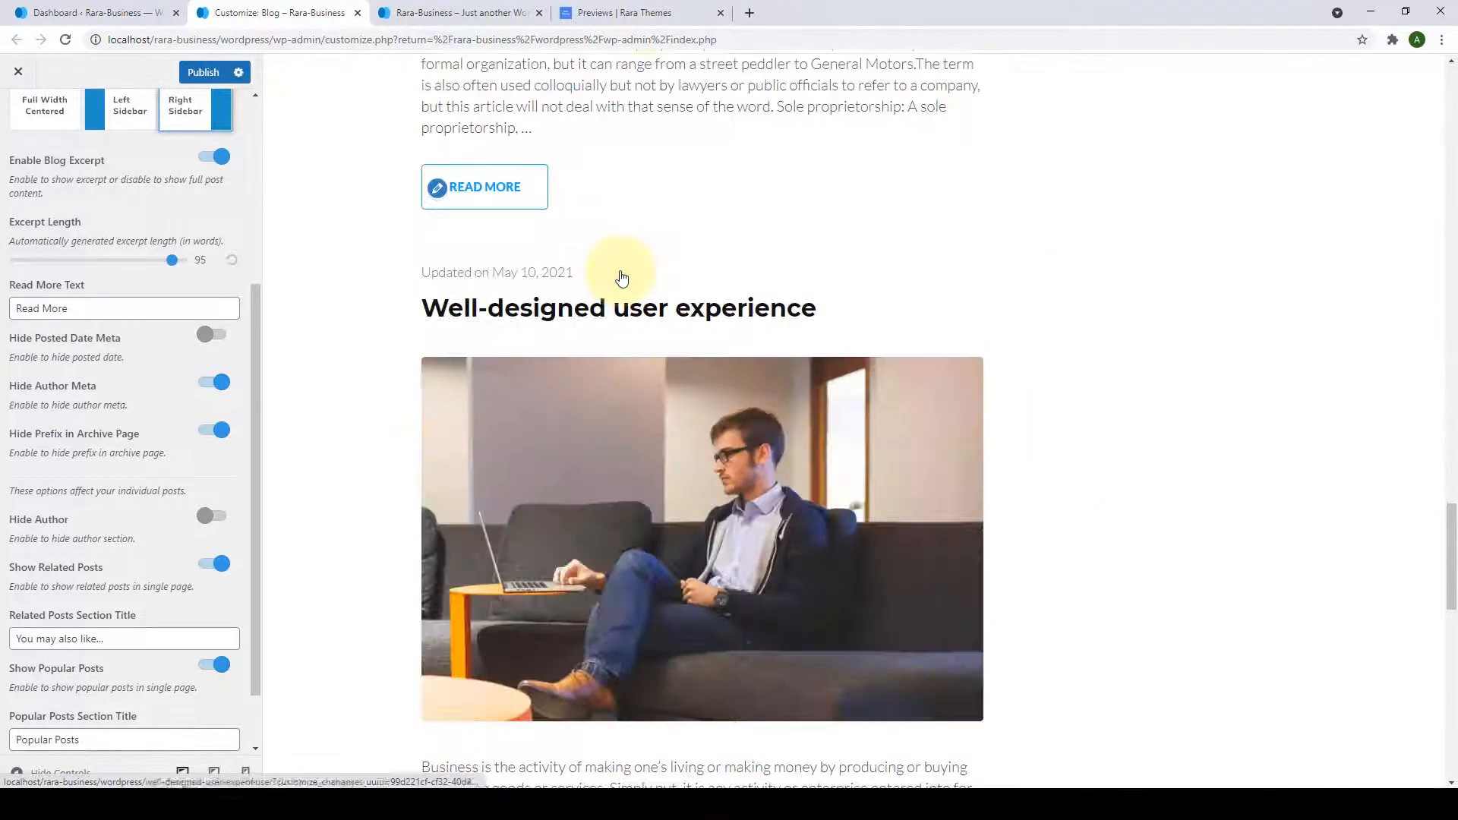
scroll(621, 277, "up", 15)
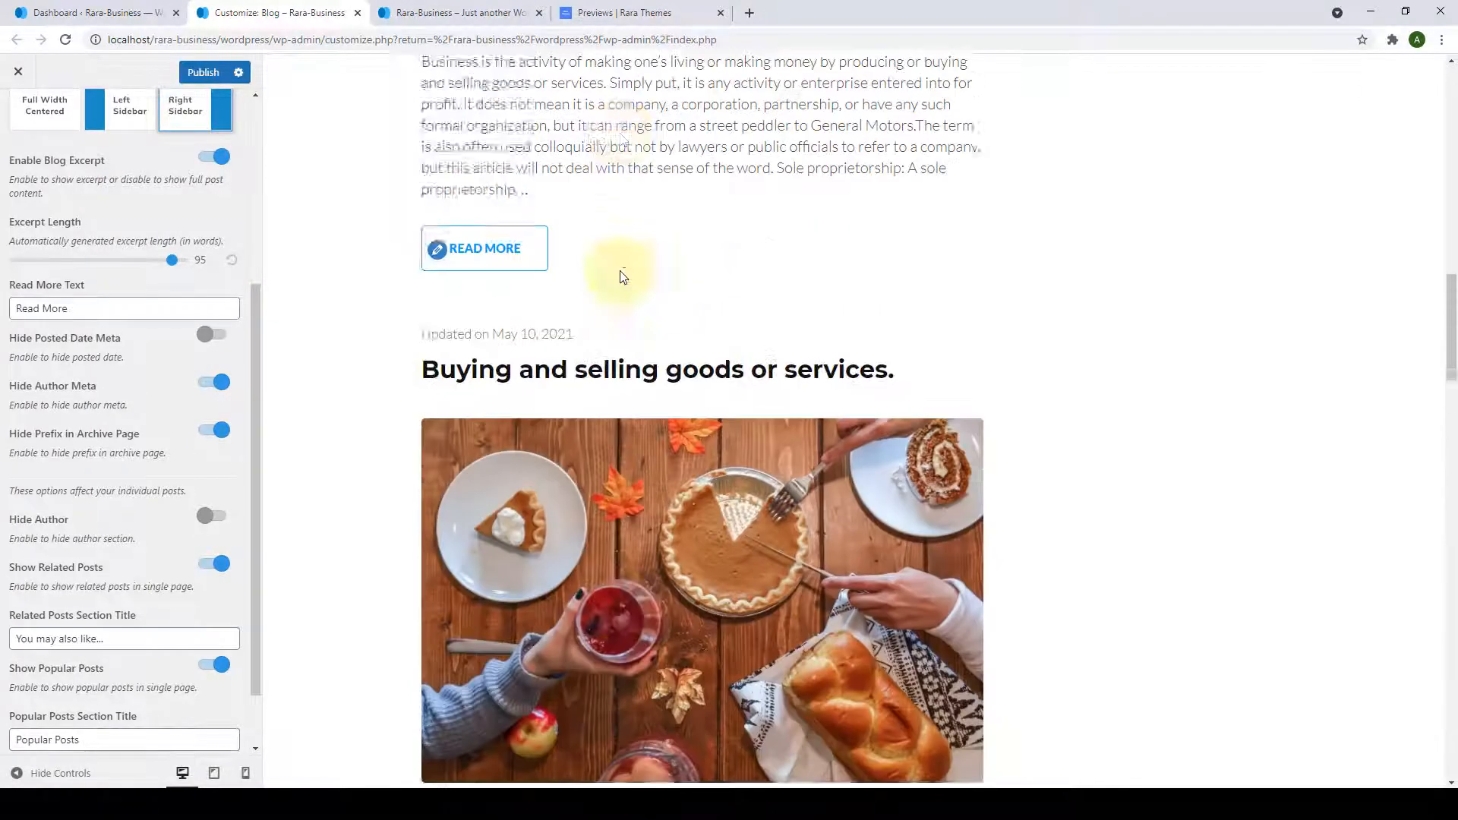
scroll(620, 276, "up", 15)
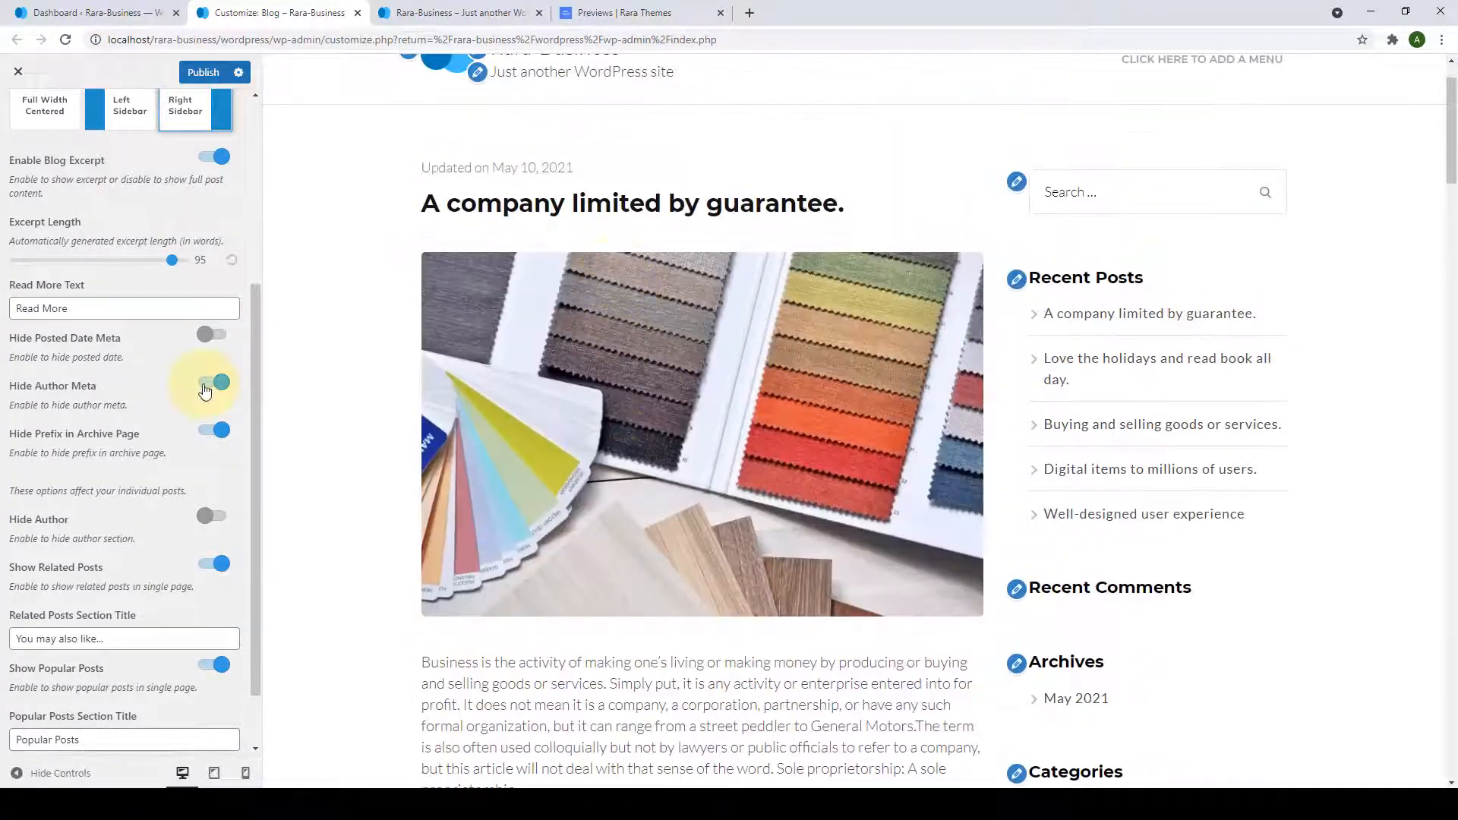
left_click(207, 384)
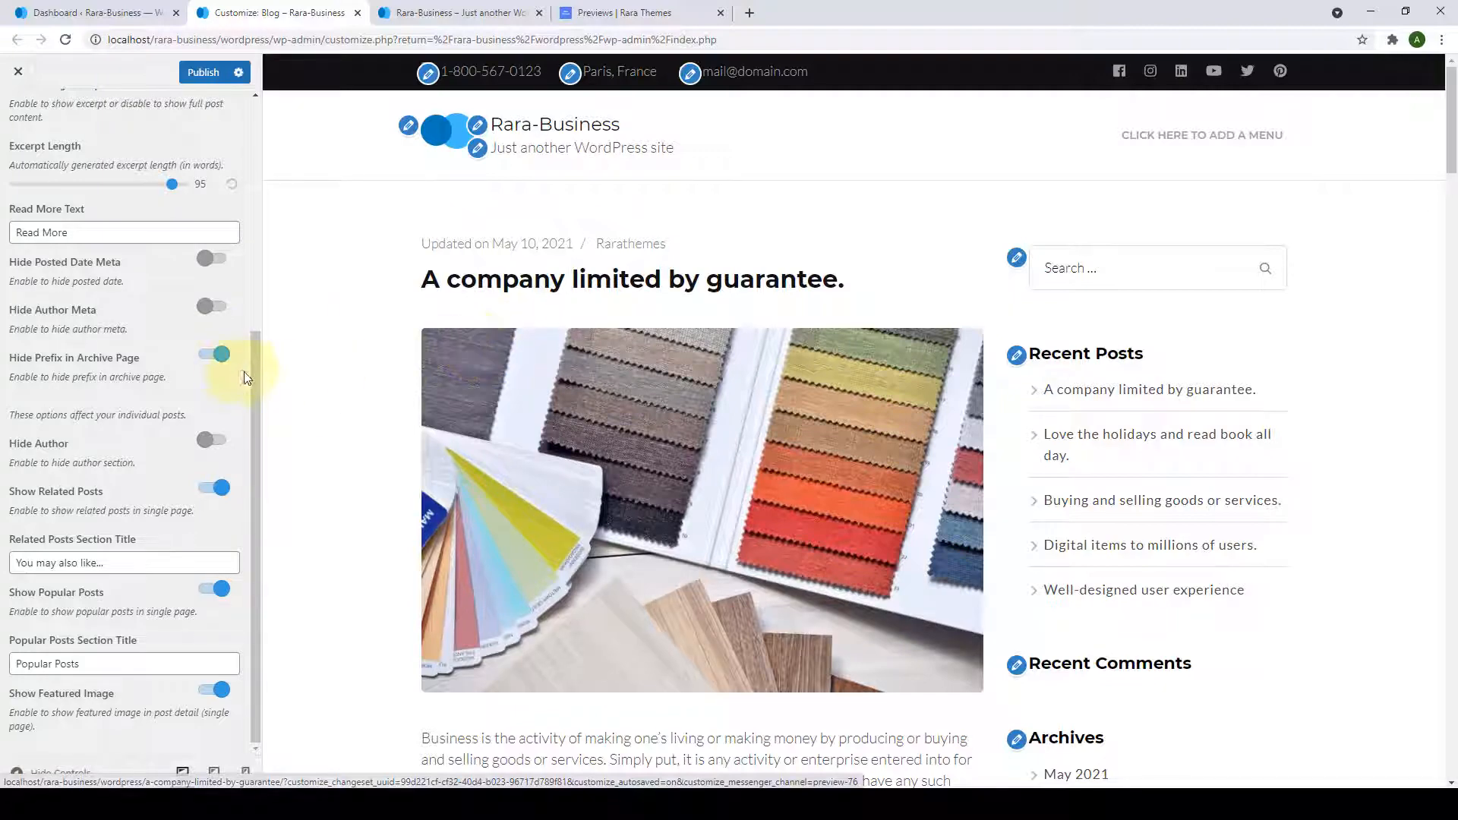
Check the meta lines on the blog page, open the post "A company limited by guarantee." and go to its business category archive.
scroll(566, 391, "down", 7)
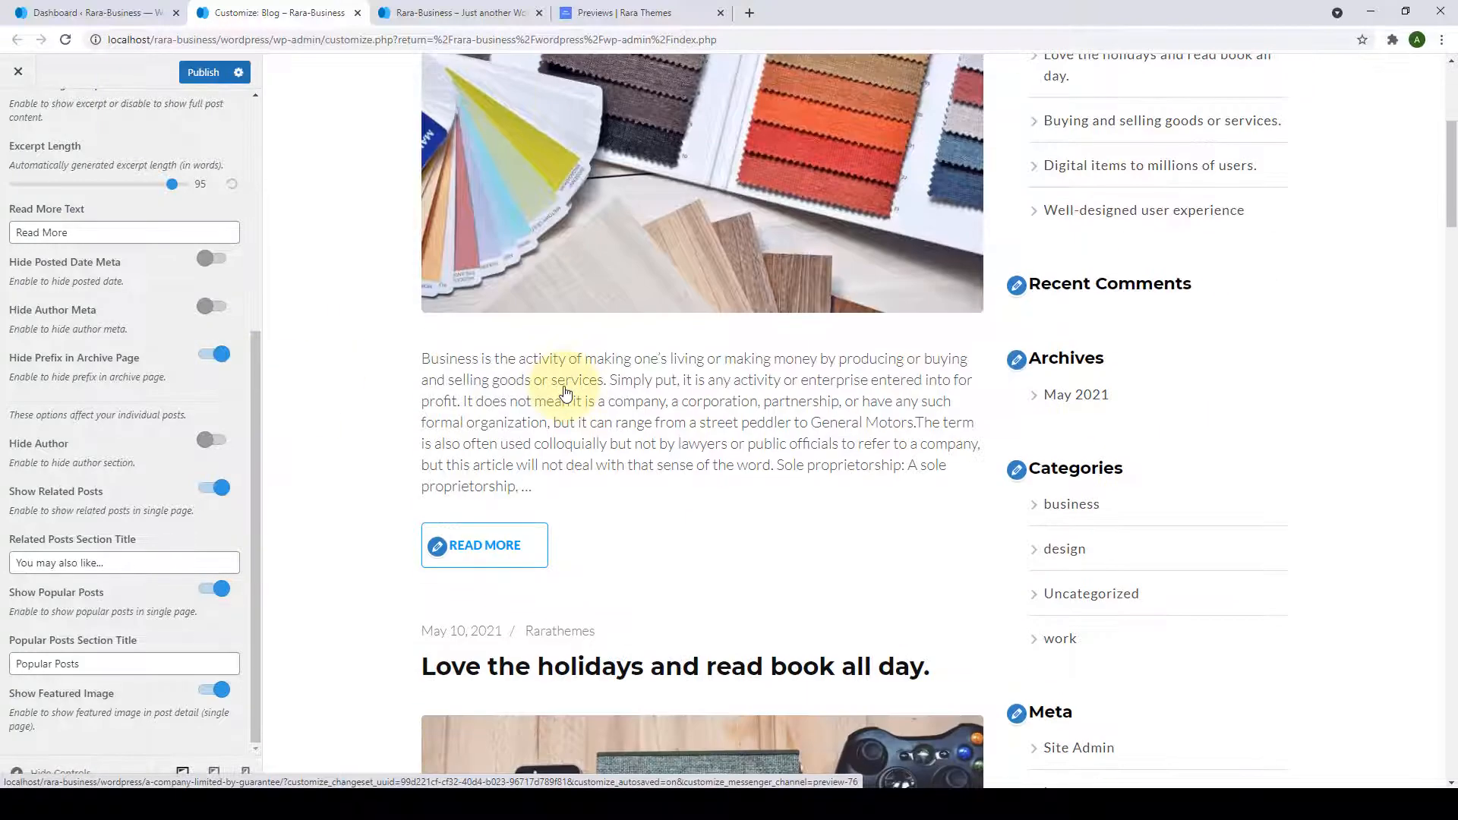
scroll(562, 384, "up", 6)
left_click(552, 202)
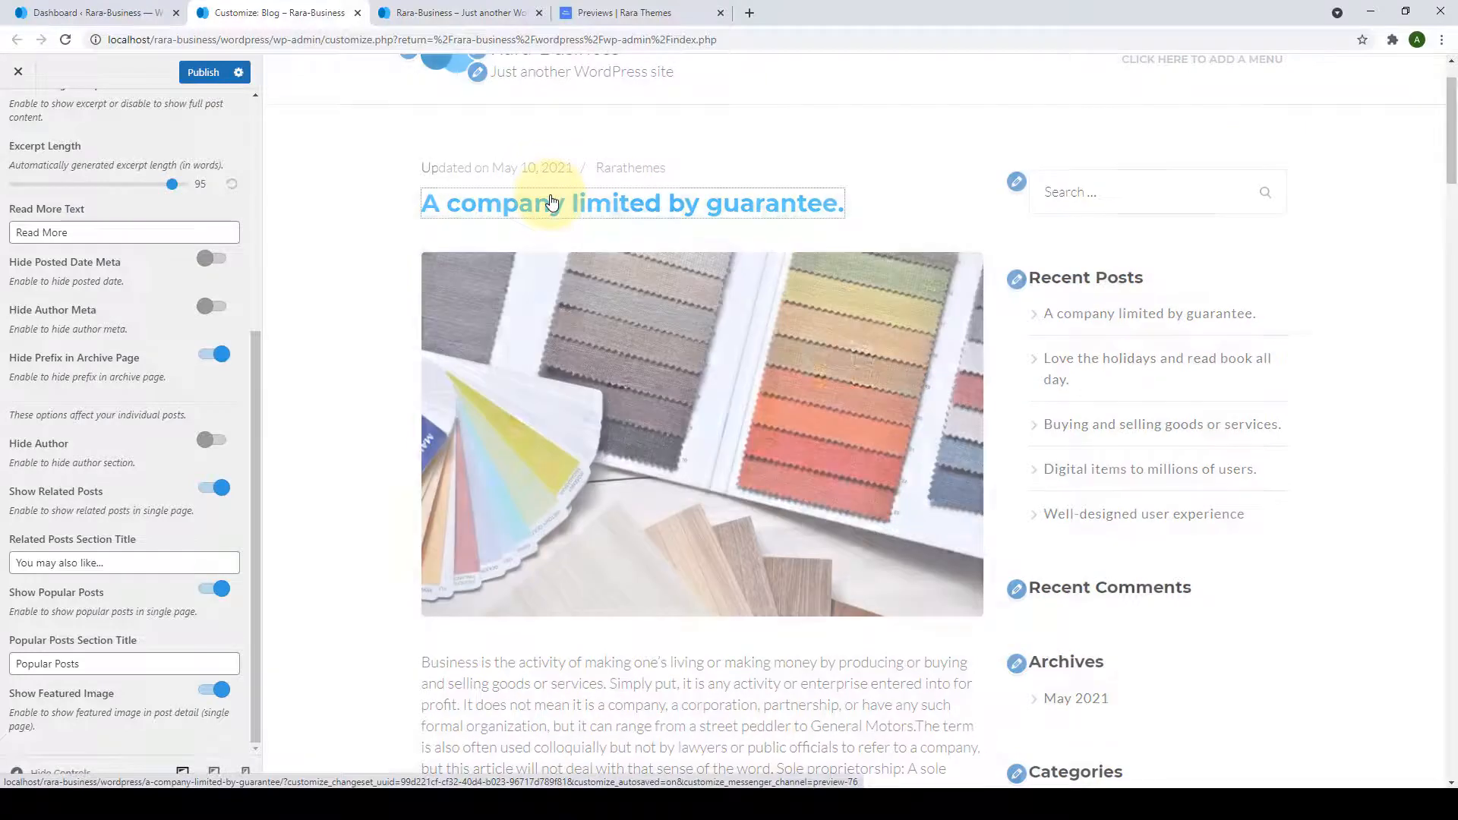
scroll(563, 253, "down", 4)
scroll(566, 253, "down", 2)
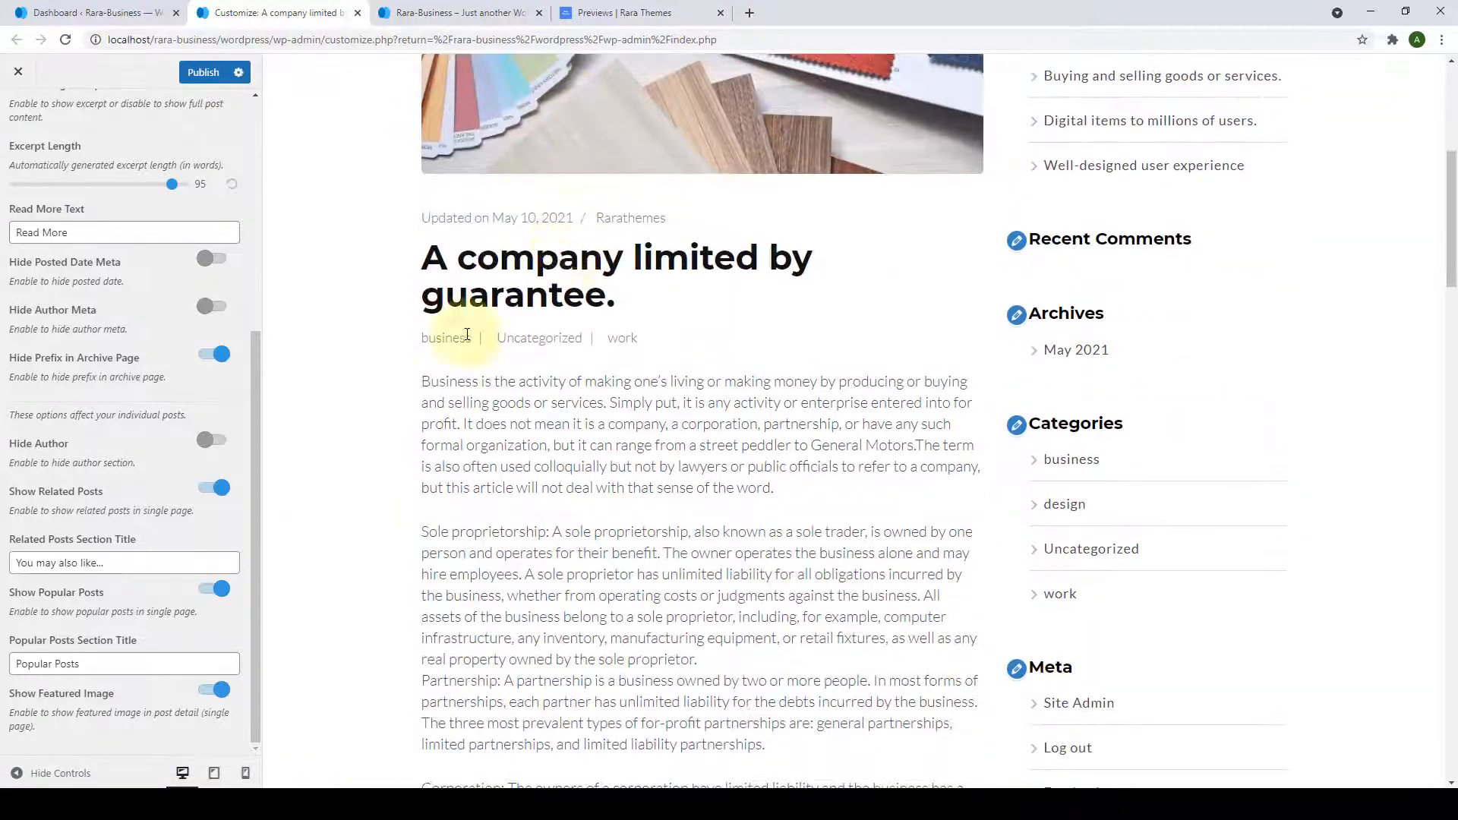
left_click(465, 342)
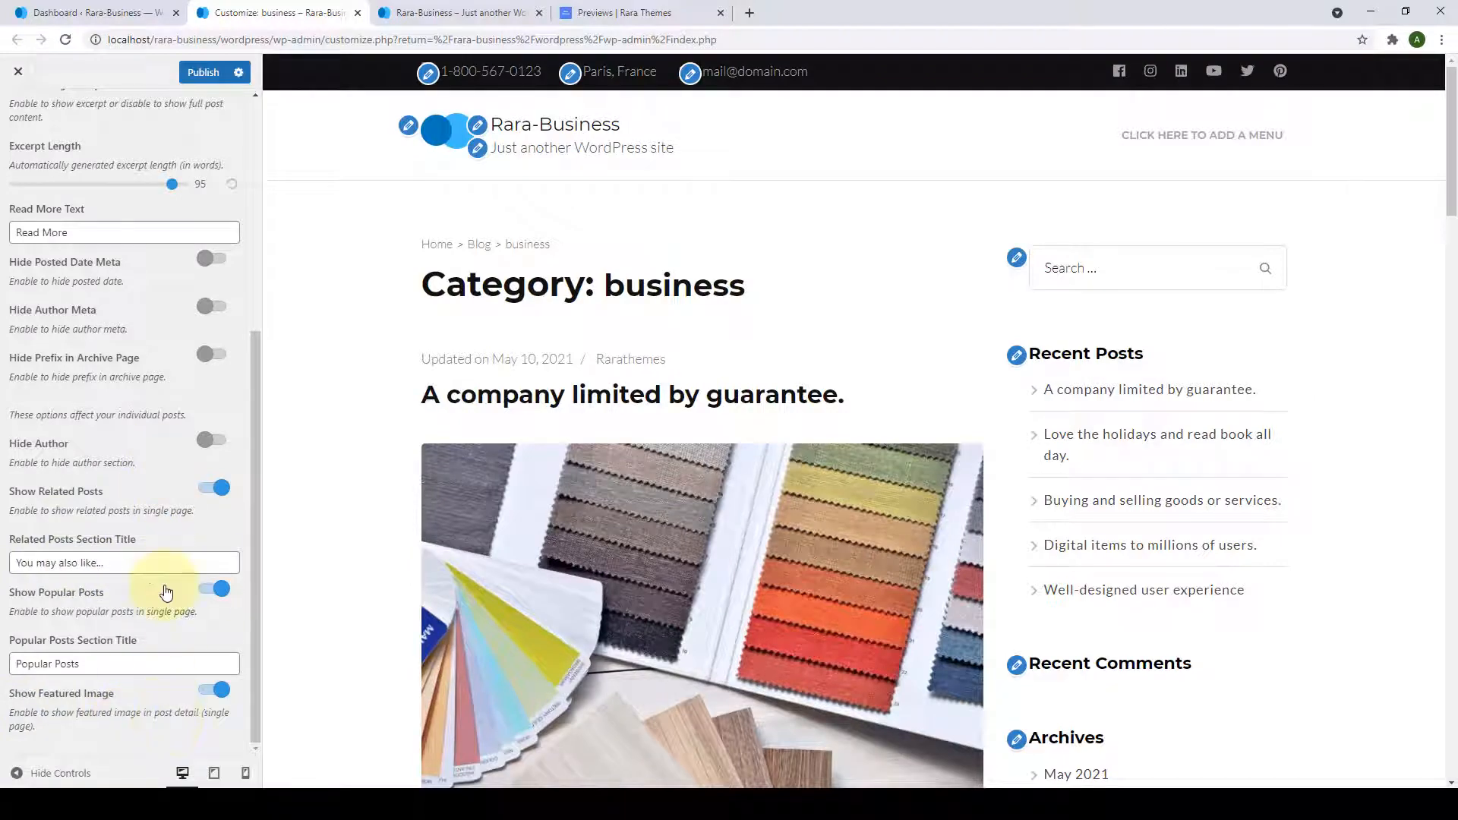
Open the first post from the business archive, temporarily hide its author section and show it again.
scroll(503, 439, "down", 8)
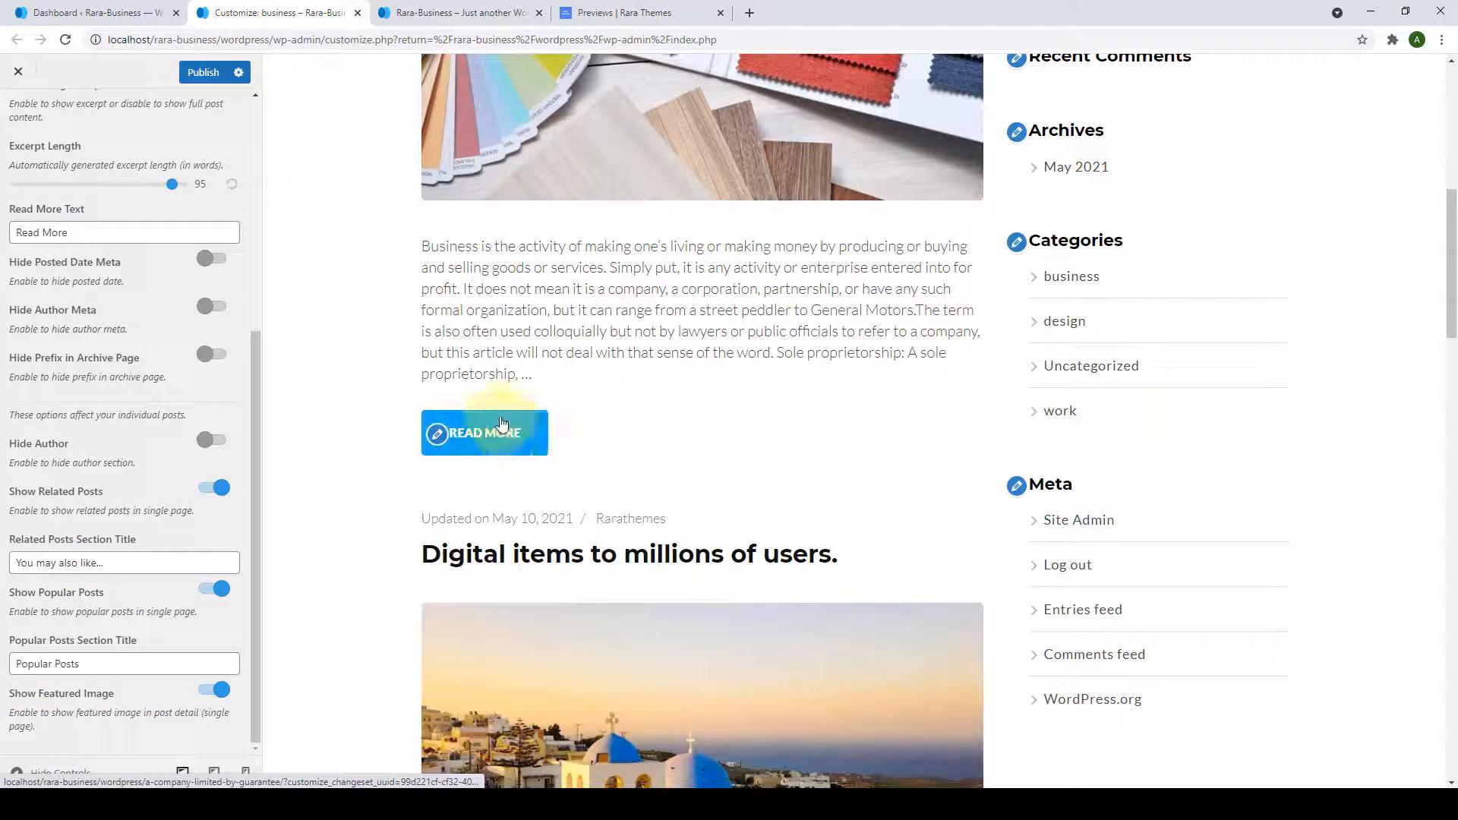
left_click(503, 437)
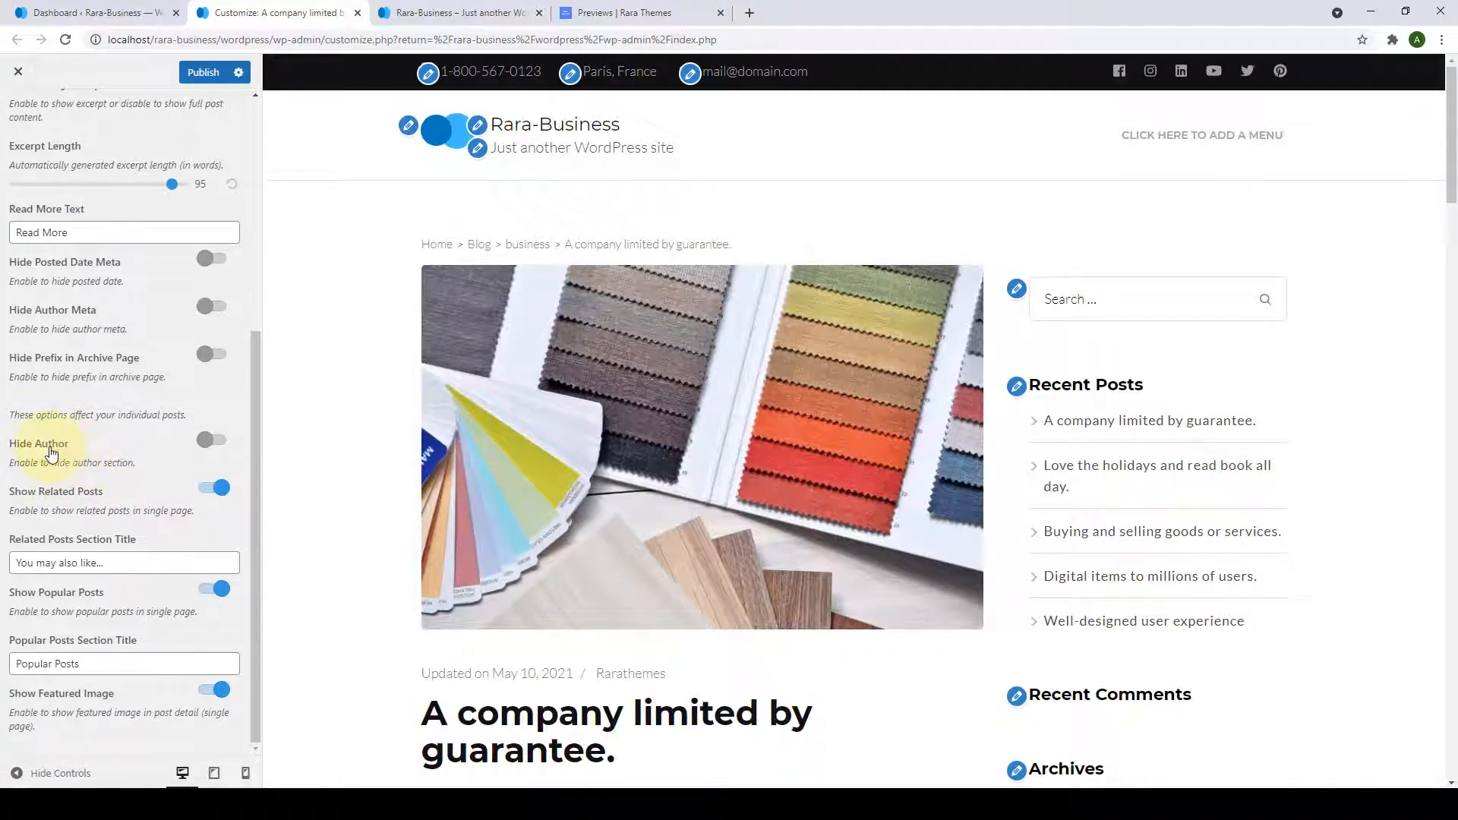
scroll(786, 246, "down", 15)
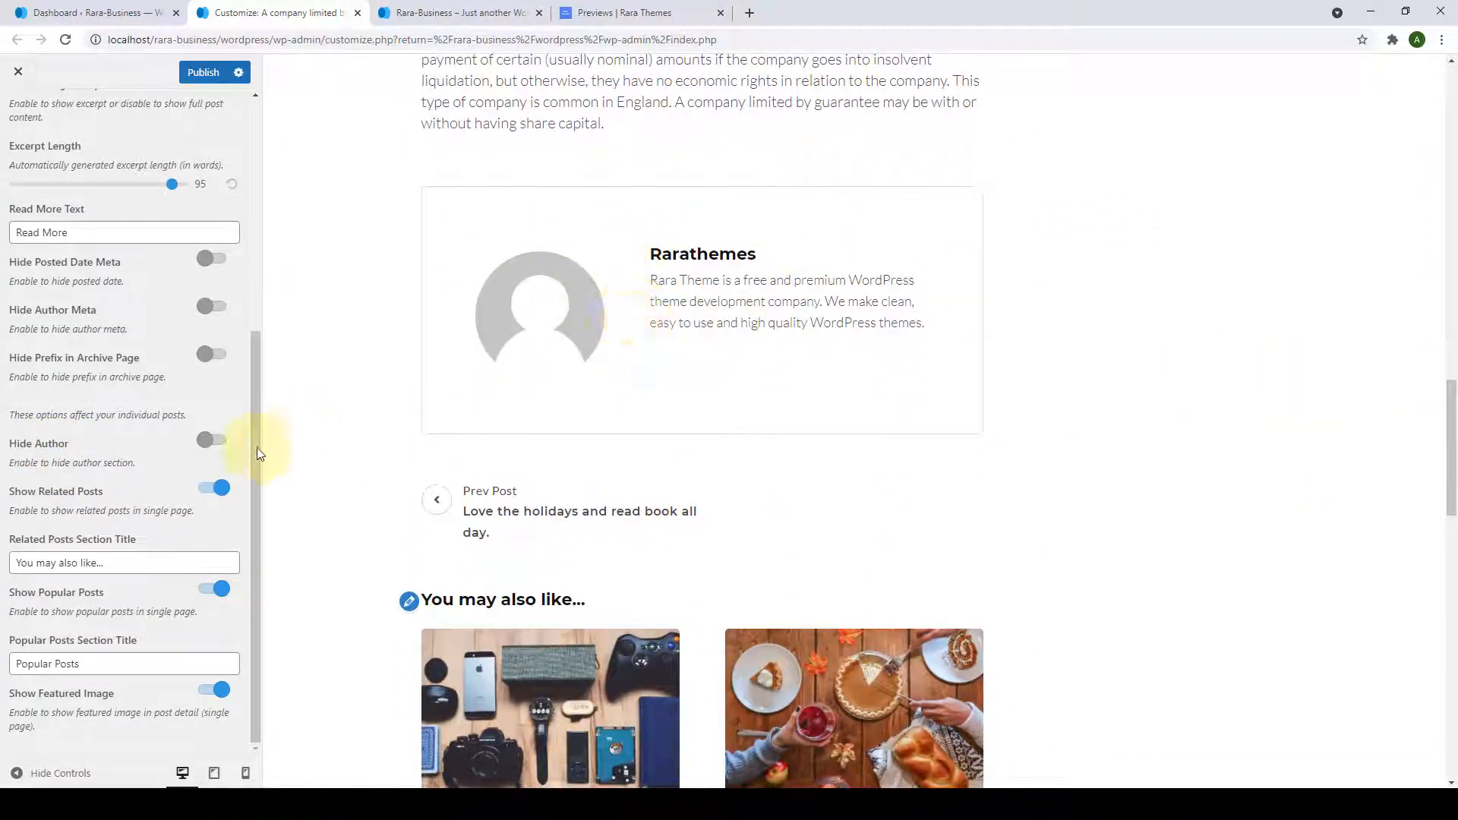
left_click(219, 441)
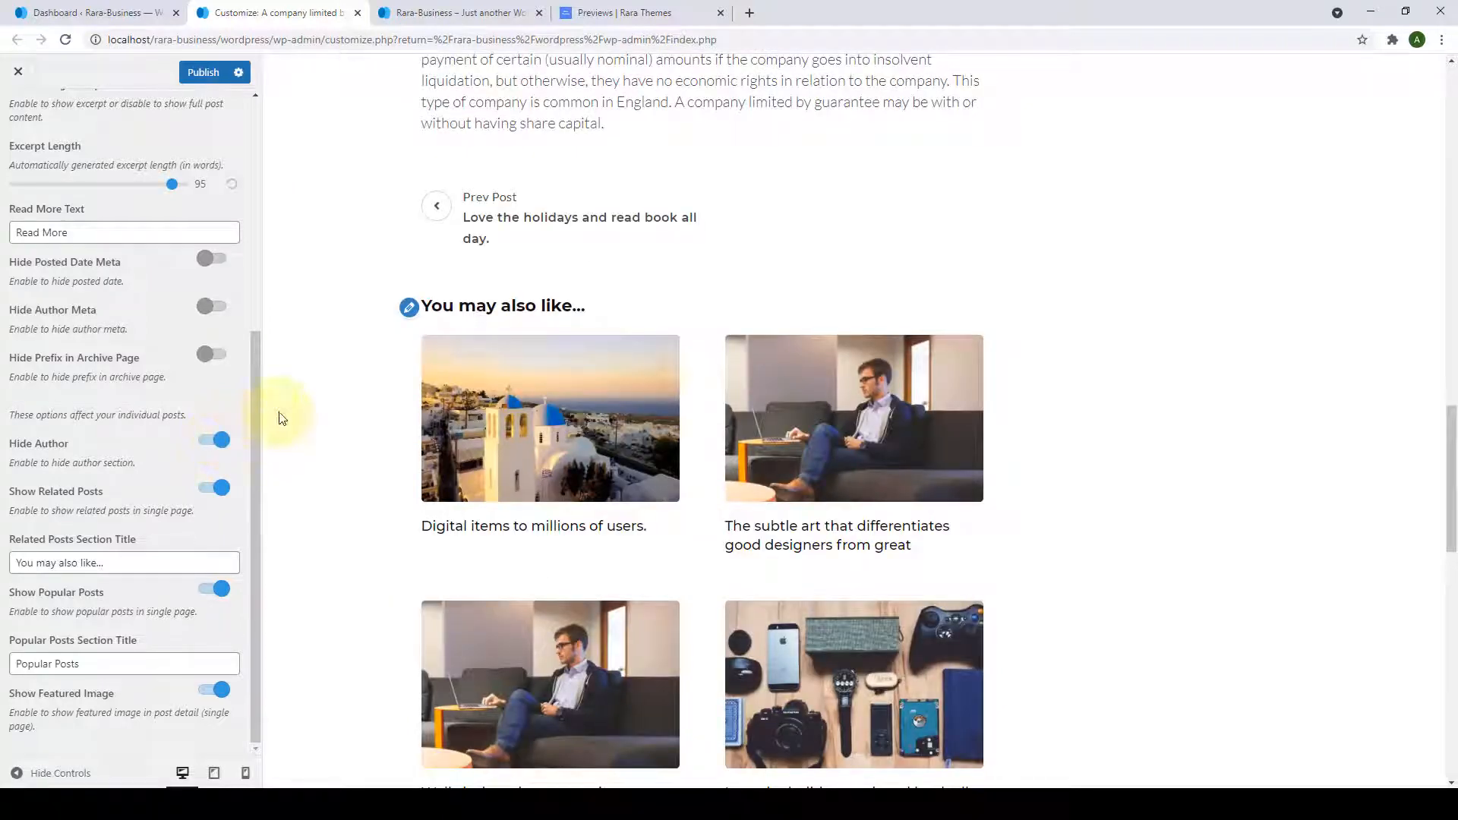
left_click(213, 443)
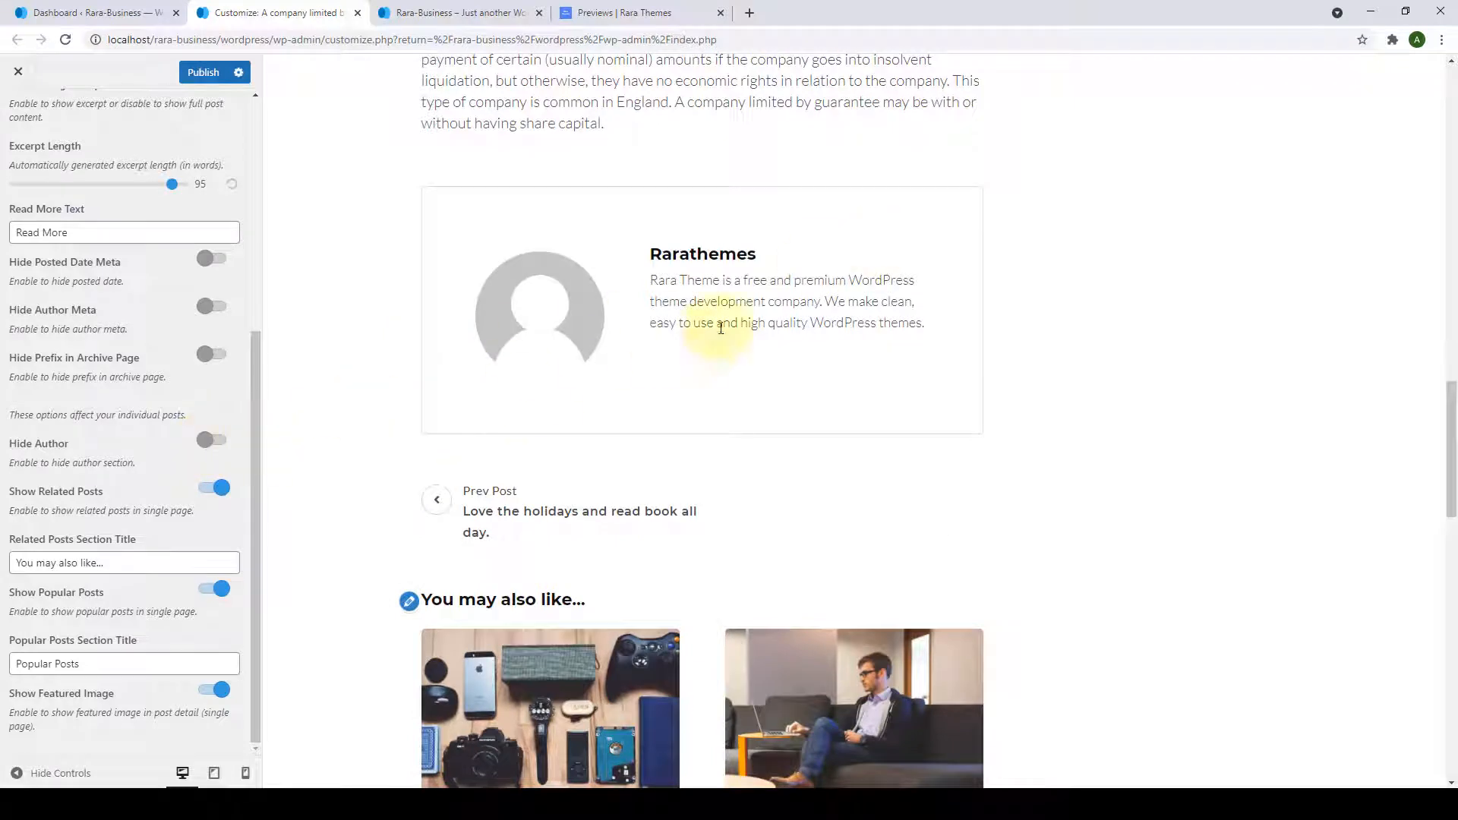
Temporarily hide the related posts and popular posts under the previewed post, and show both sections again.
scroll(723, 331, "down", 4)
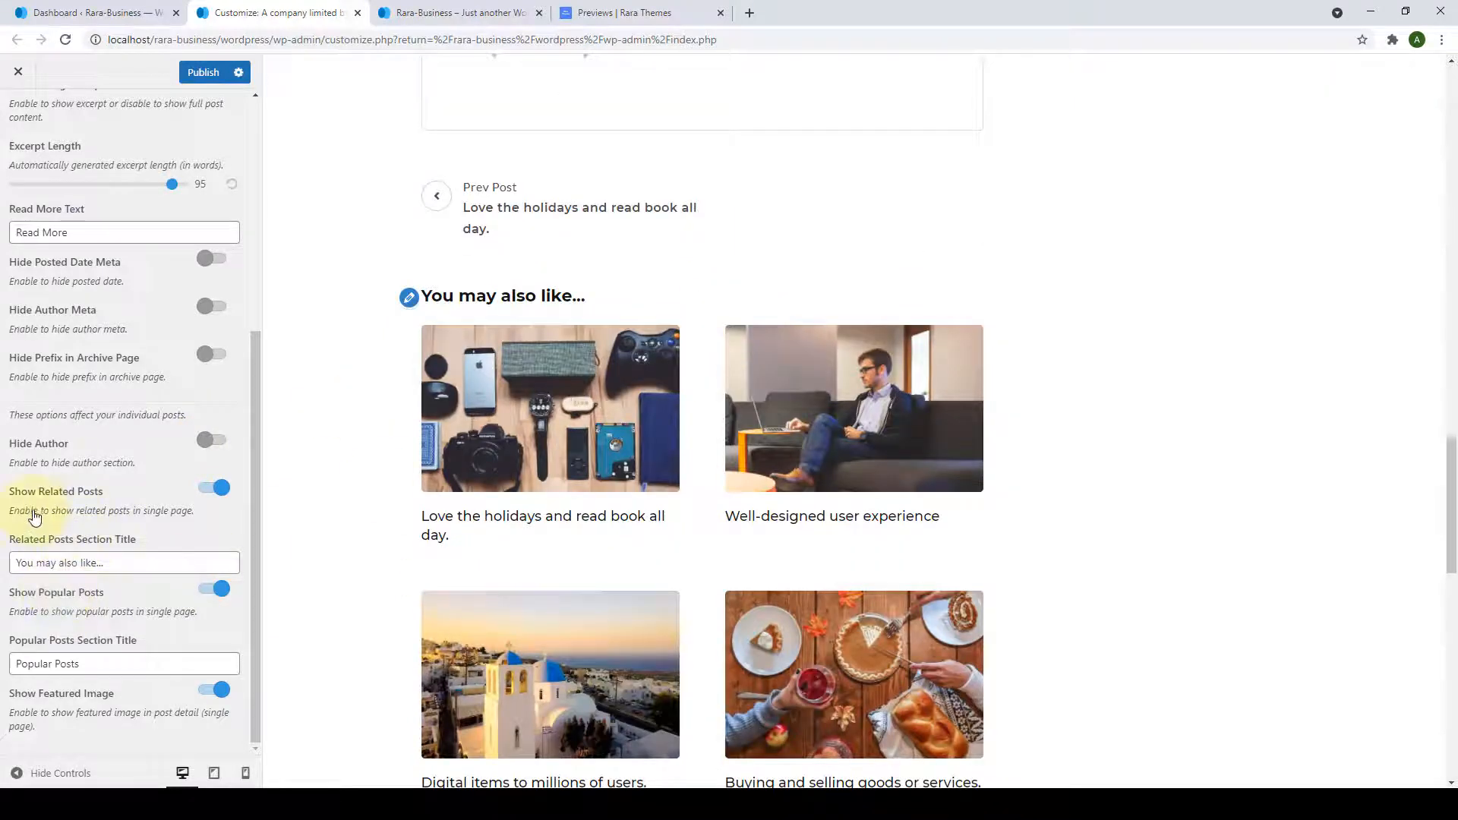
scroll(456, 448, "down", 1)
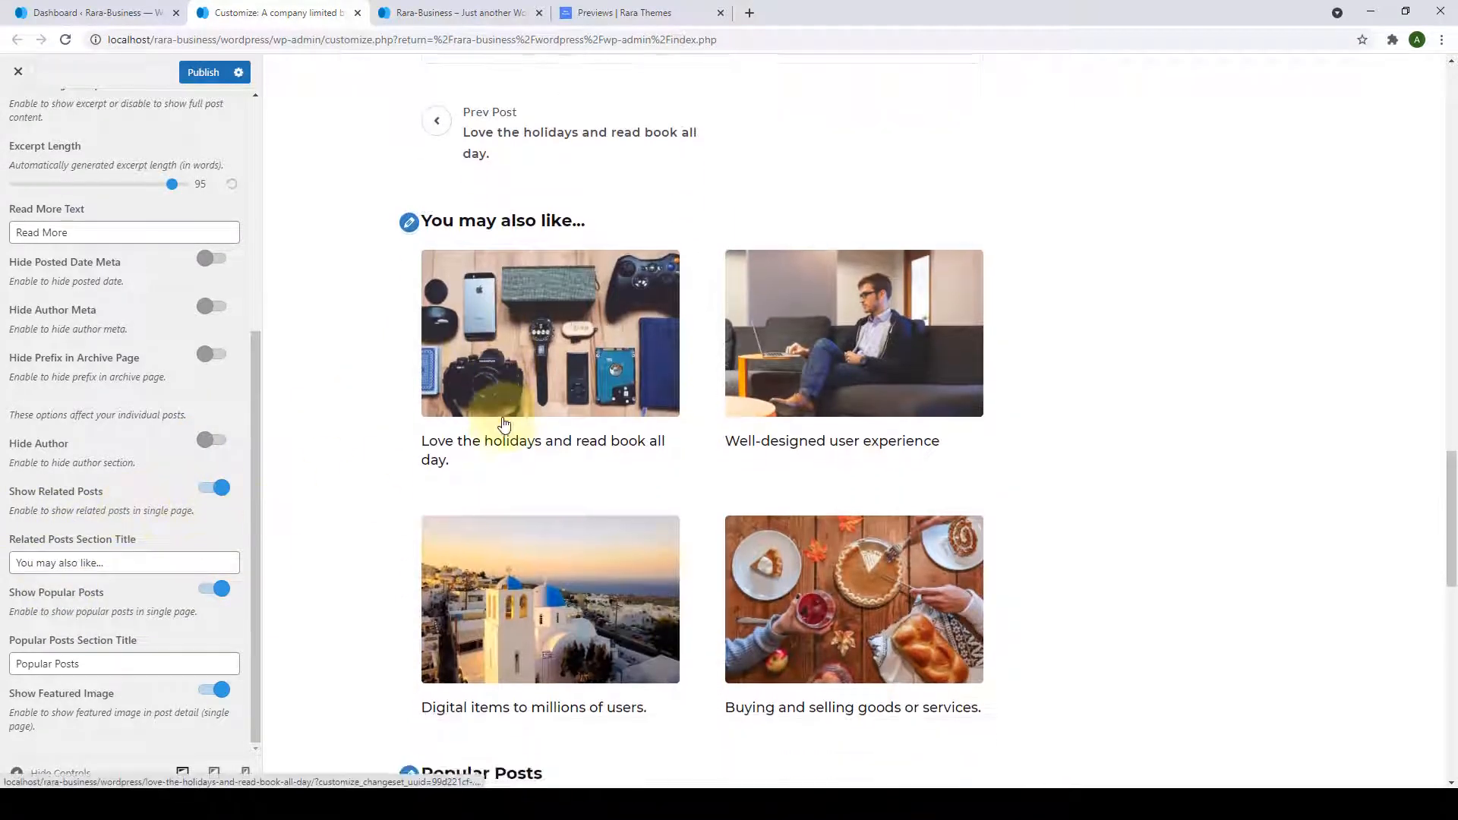
left_click(218, 490)
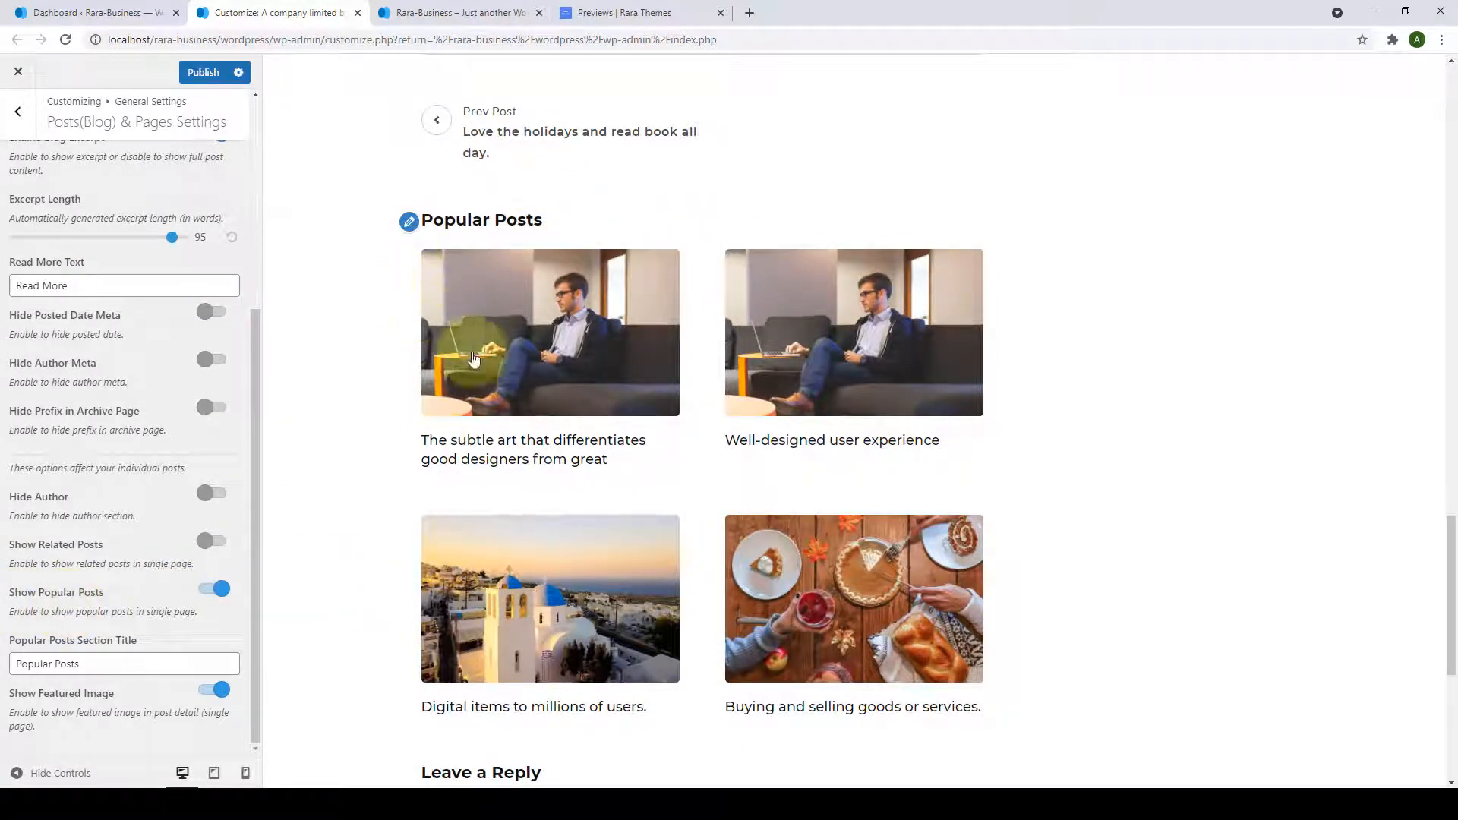
left_click(215, 589)
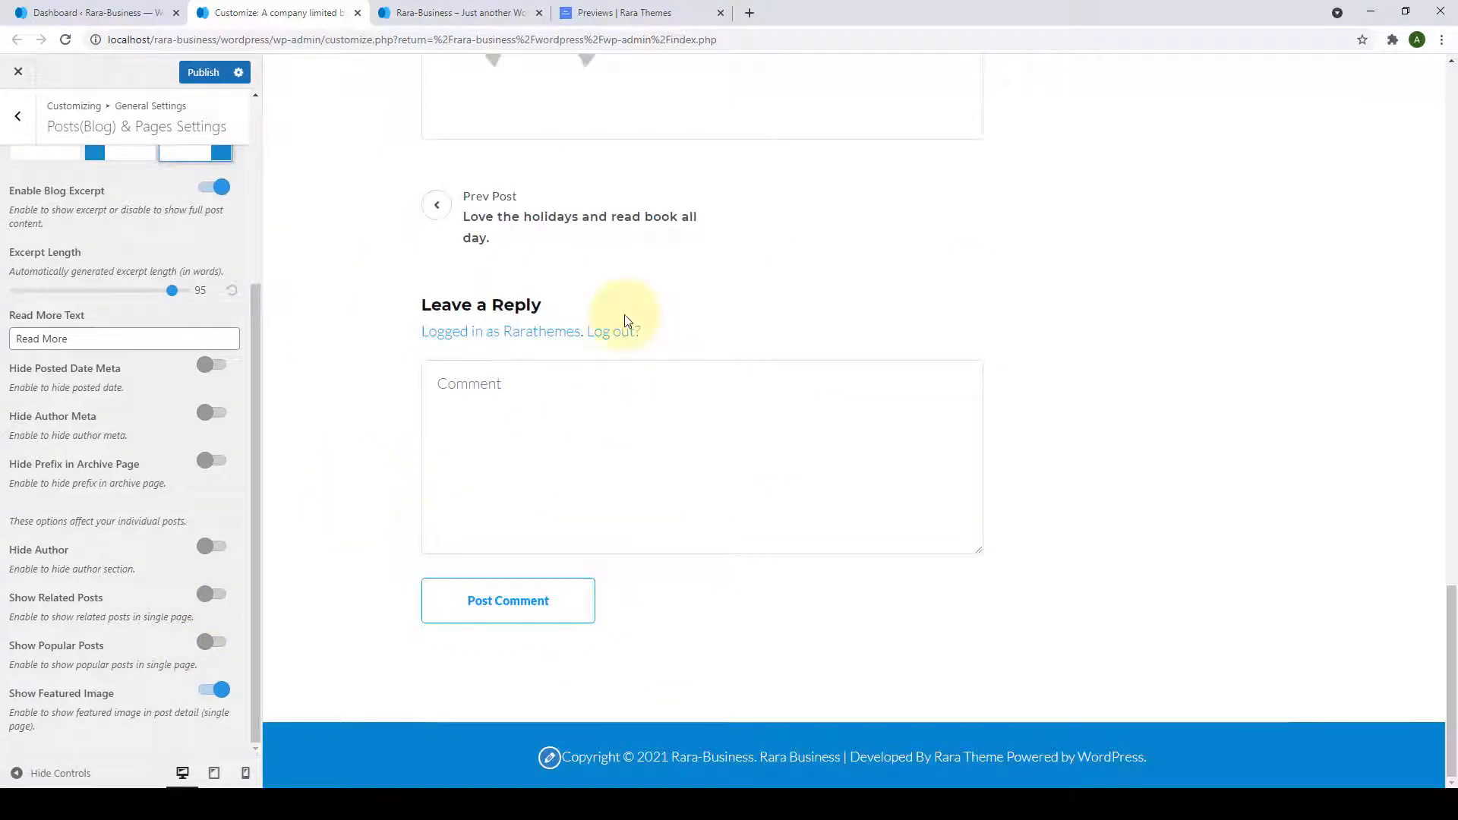
left_click(214, 652)
left_click(215, 594)
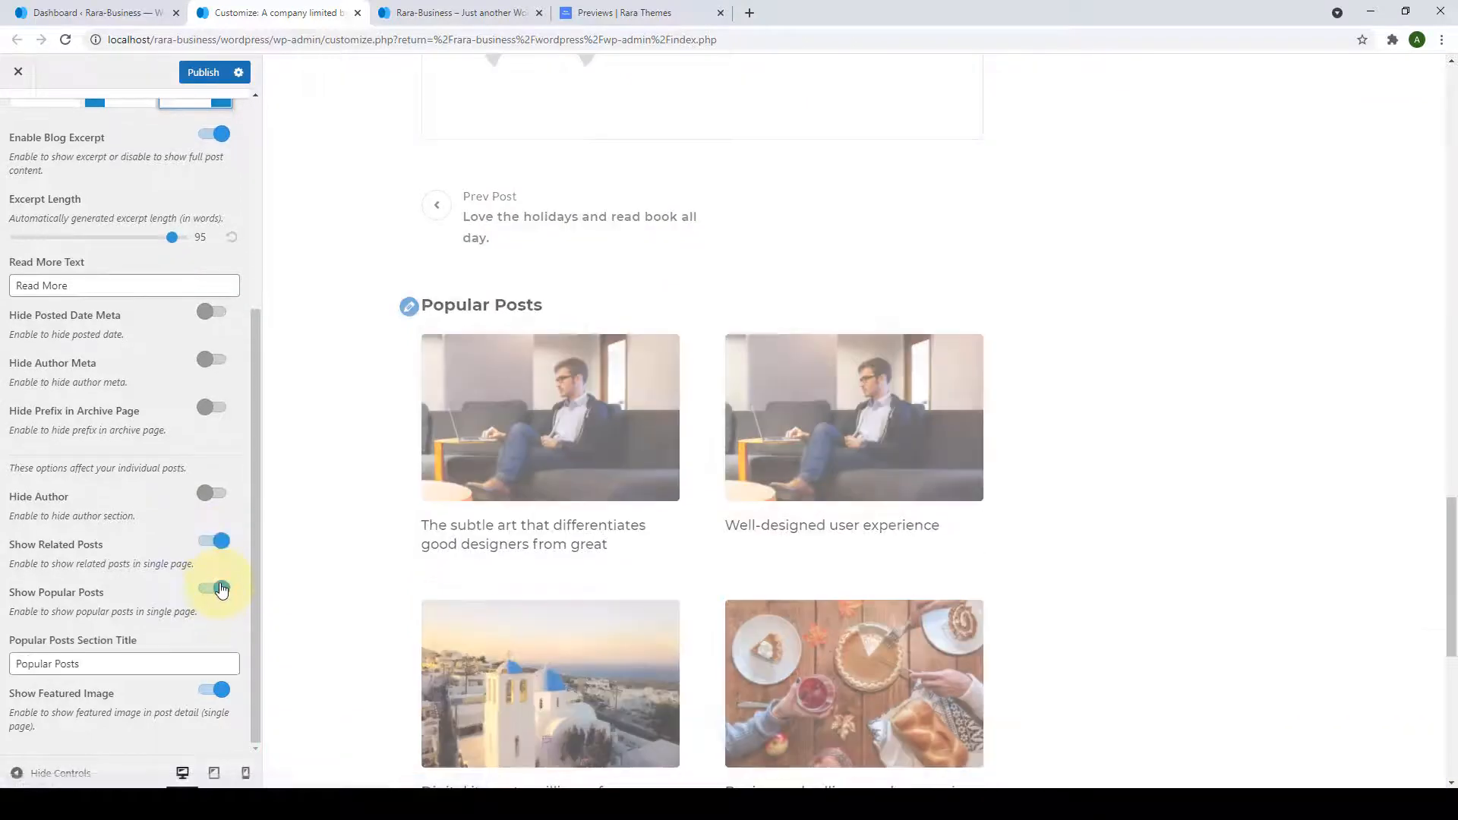
scroll(129, 555, "down", 1)
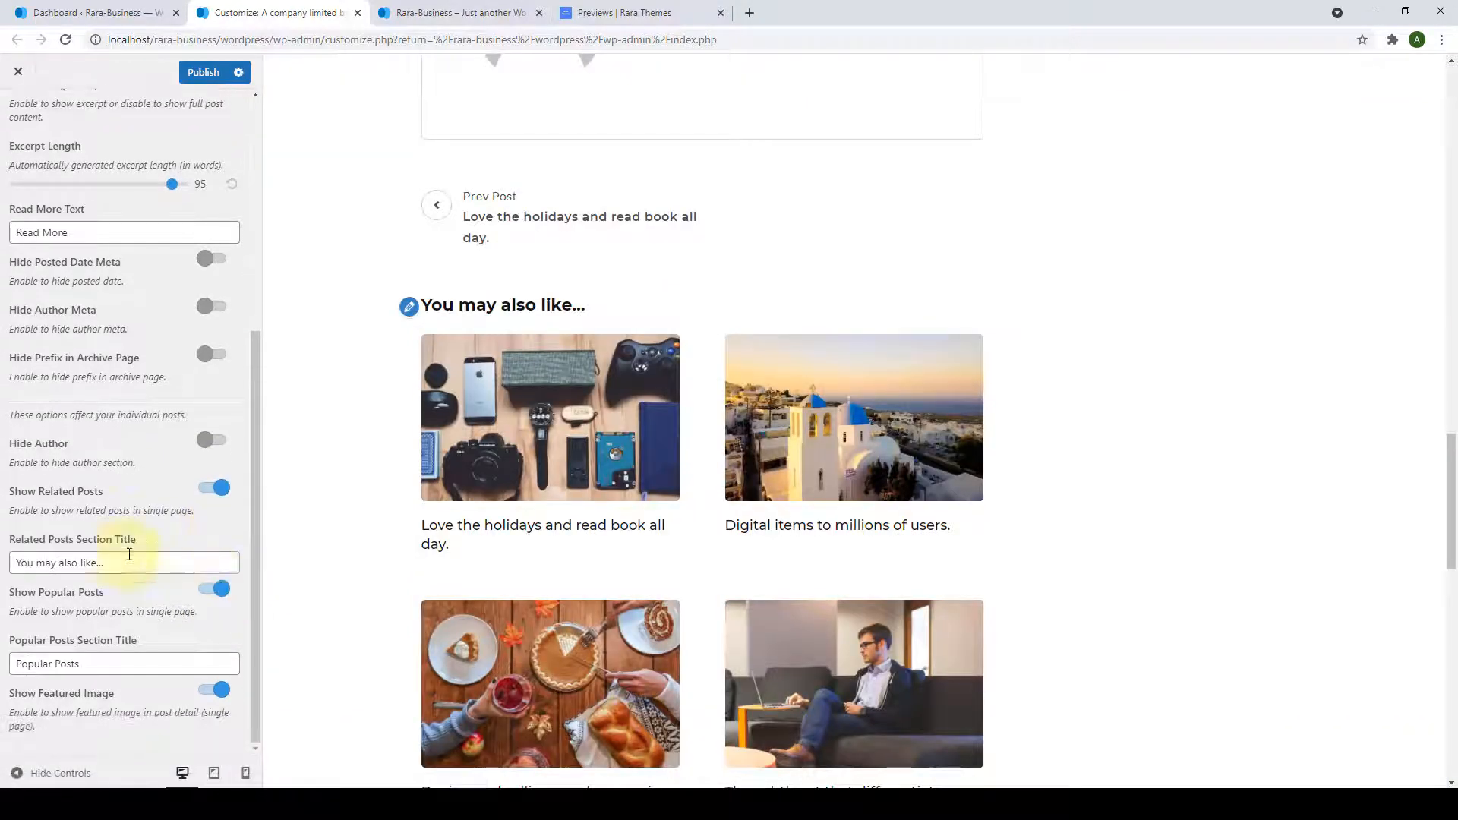
Examine the related posts and popular posts section title settings and the matching headings under the previewed post.
left_click_drag(118, 569, 13, 566)
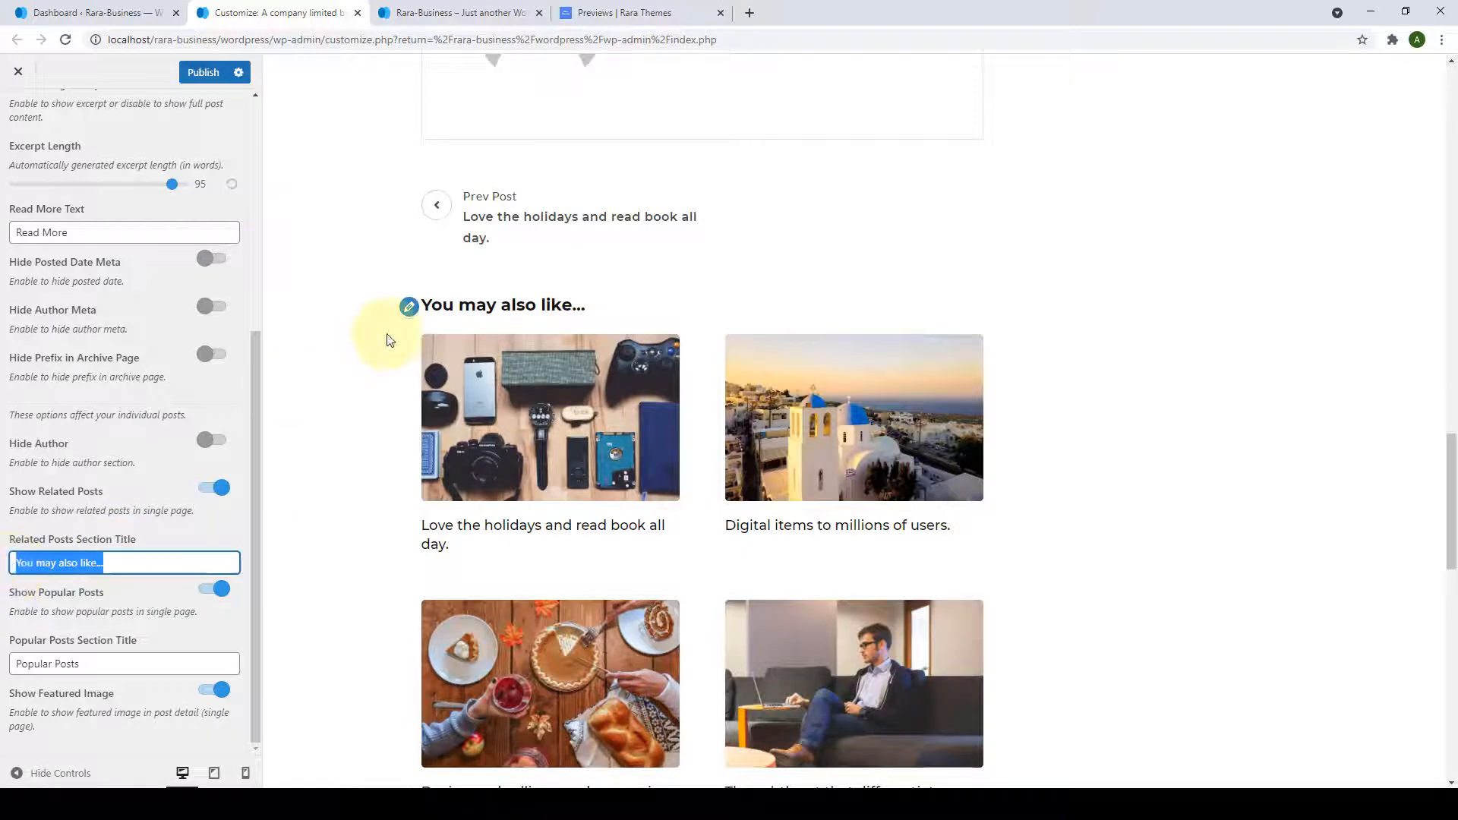
scroll(397, 343, "up", 3)
scroll(394, 343, "down", 3)
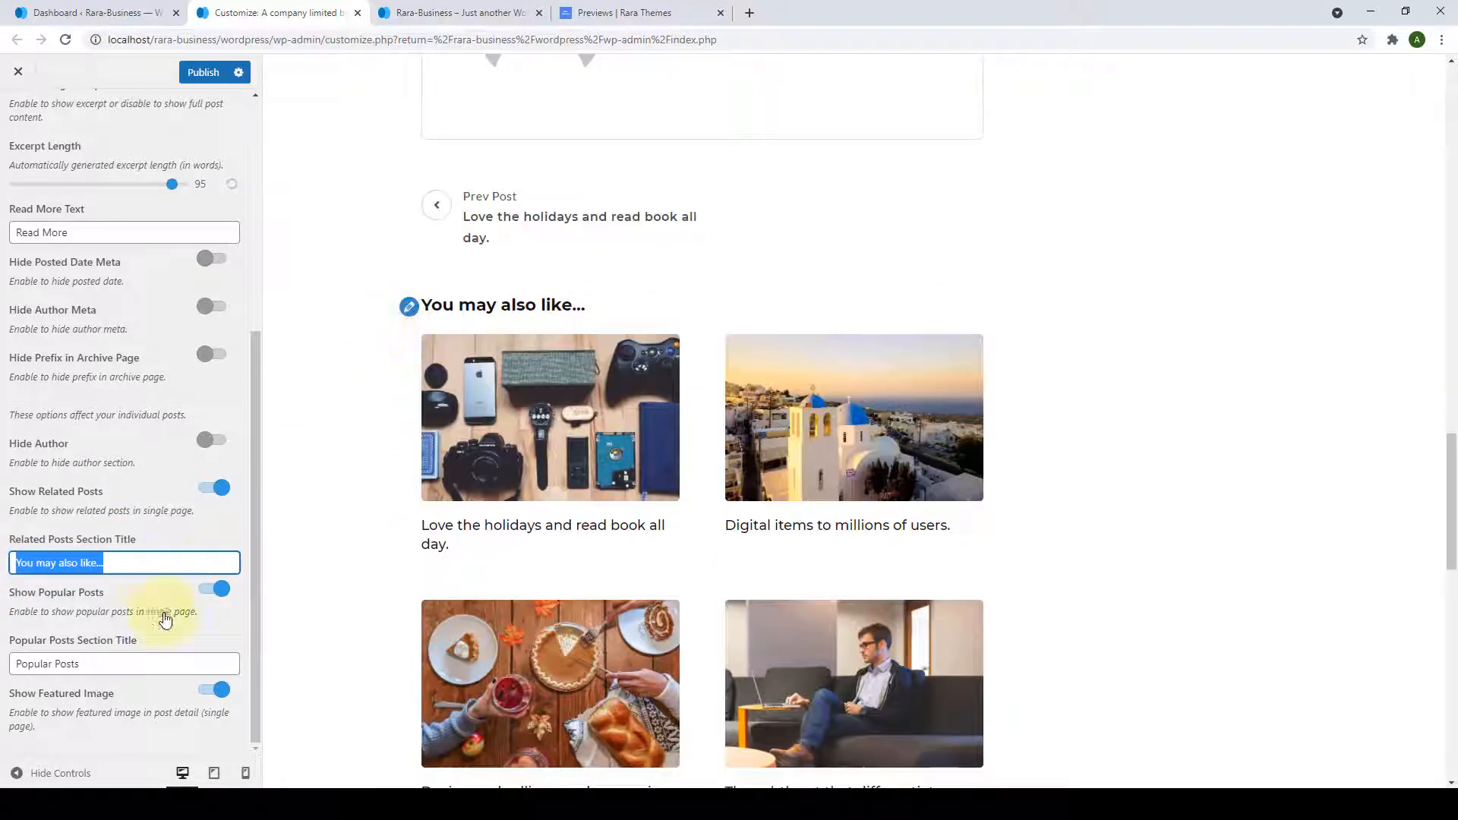
left_click(159, 558)
scroll(374, 573, "down", 3)
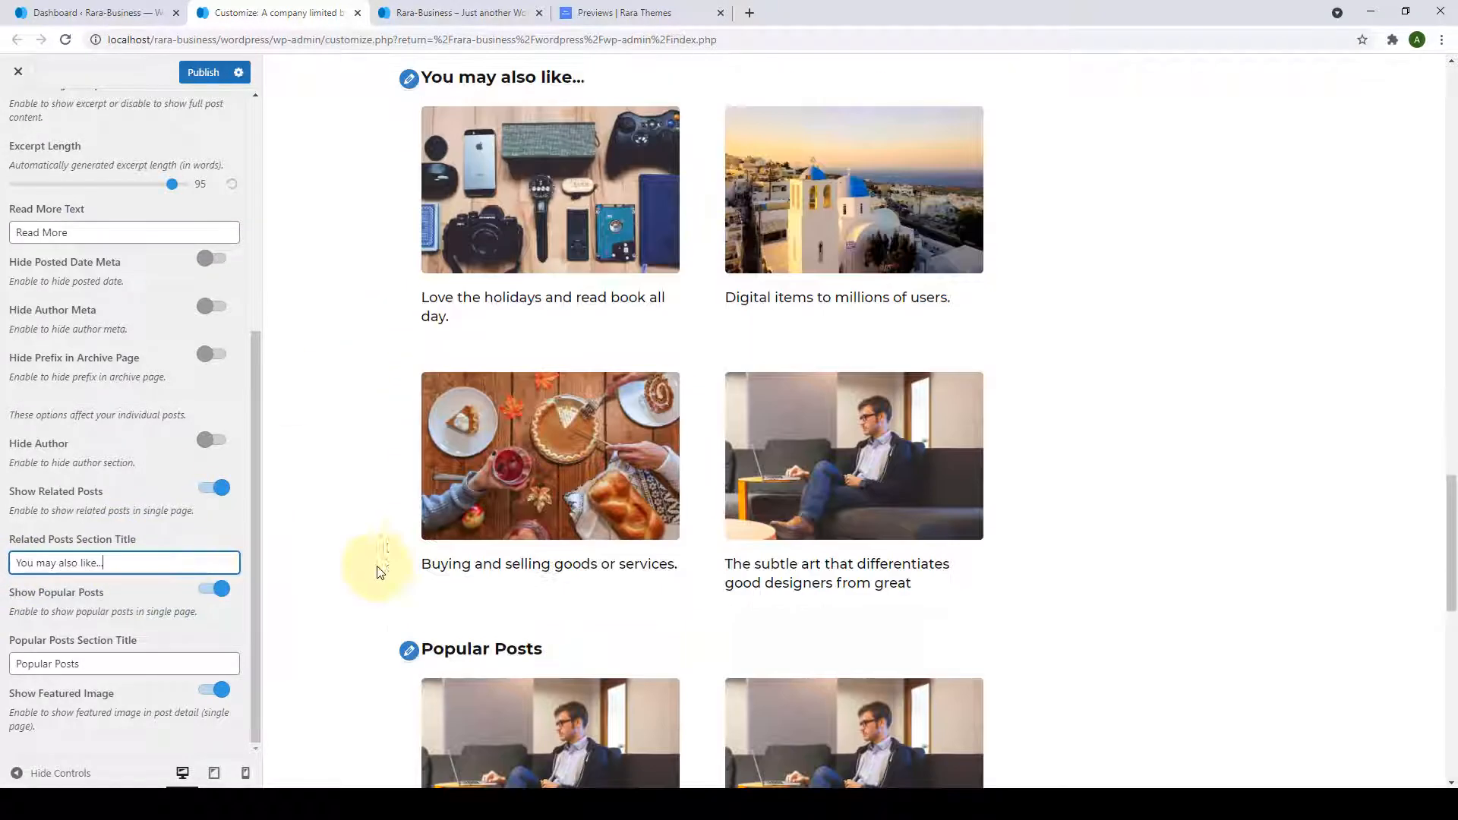
scroll(407, 362, "down", 5)
scroll(408, 363, "down", 1)
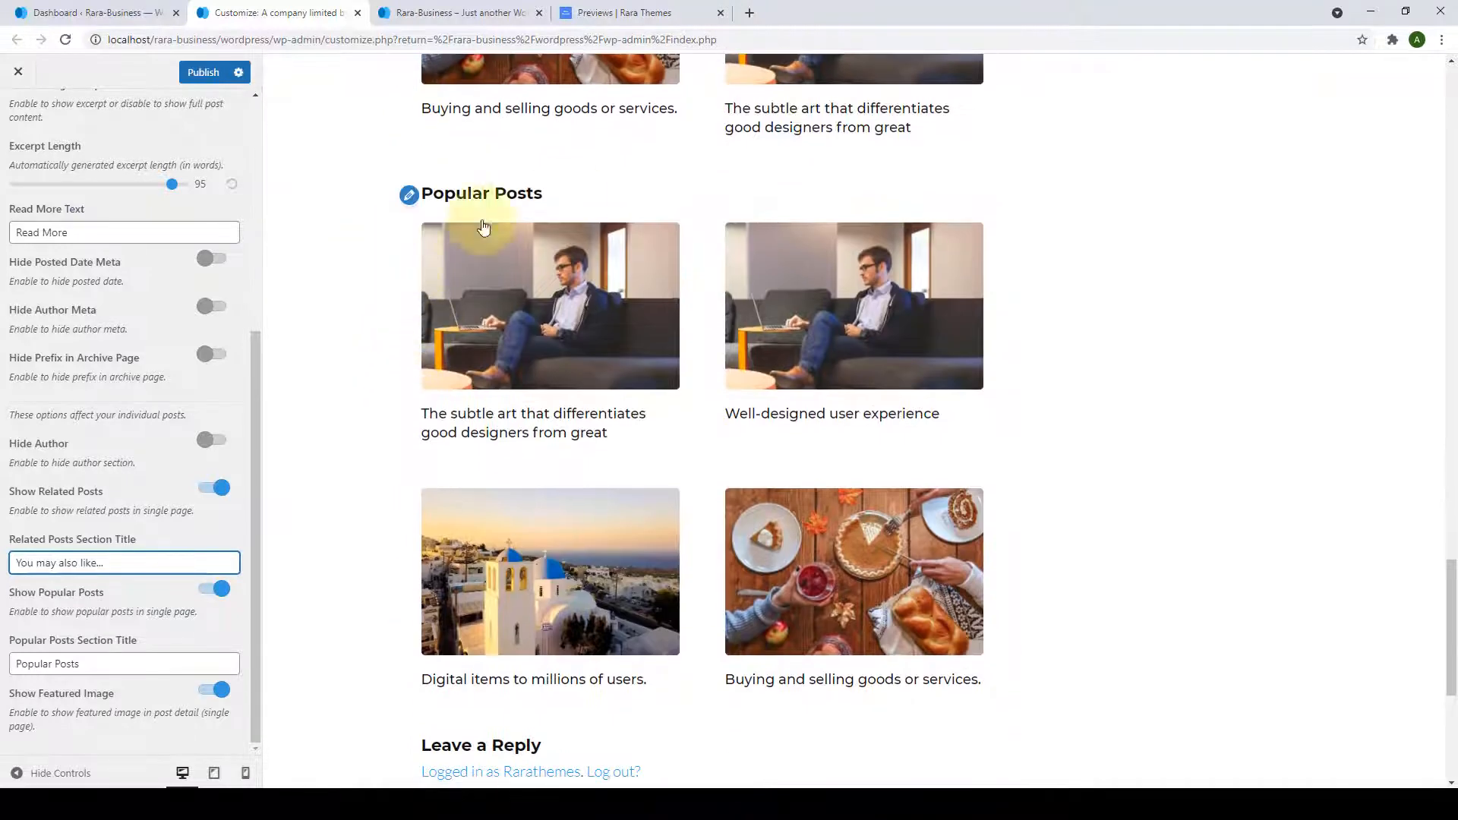
triple_click(121, 666)
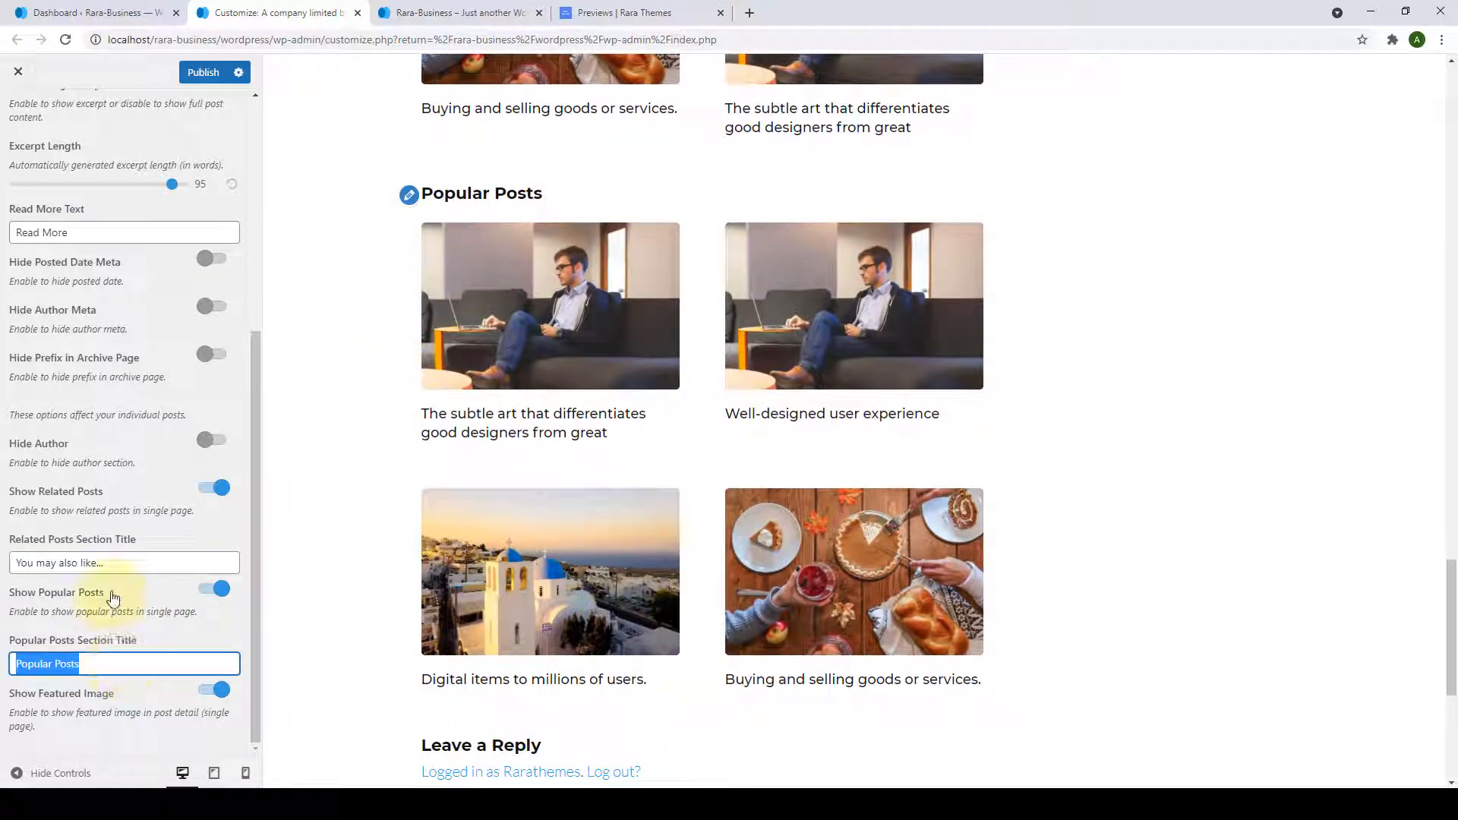
triple_click(111, 564)
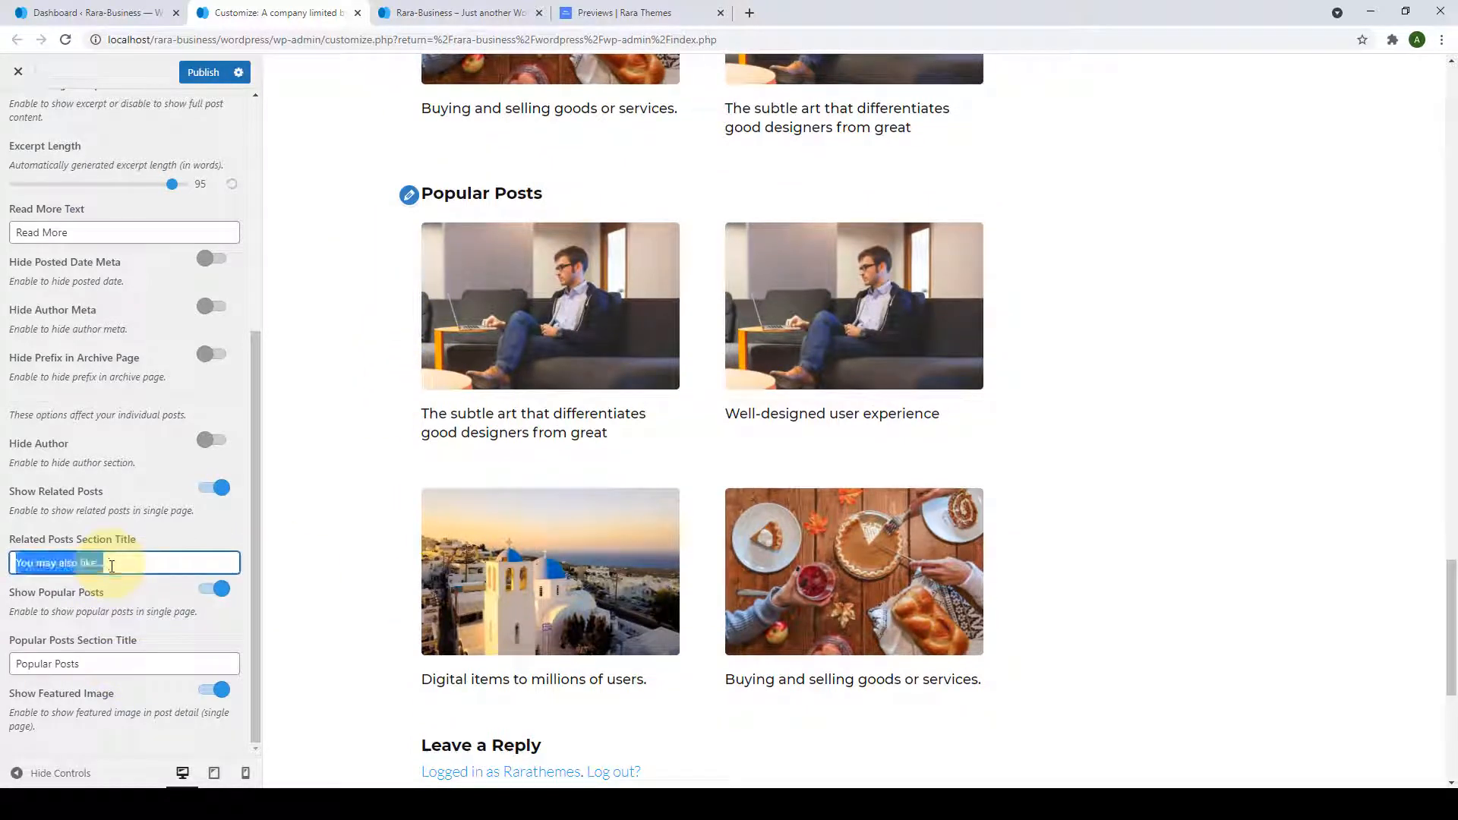
triple_click(112, 565)
left_click(295, 489)
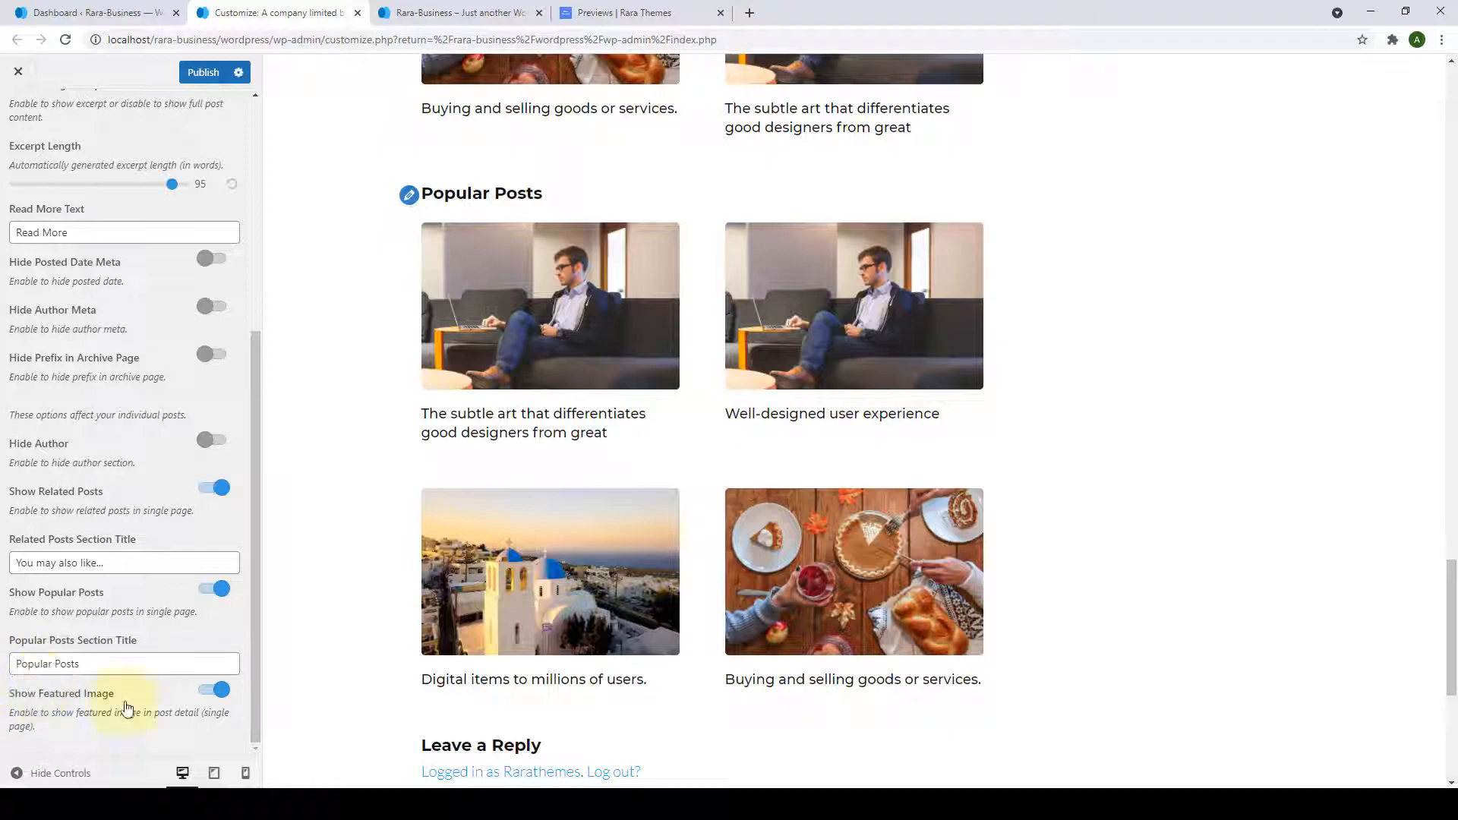
Try the featured image toggle on the previewed post, and publish the reviewed Posts(Blog) & Pages settings.
left_click_drag(1450, 574, 1452, 106)
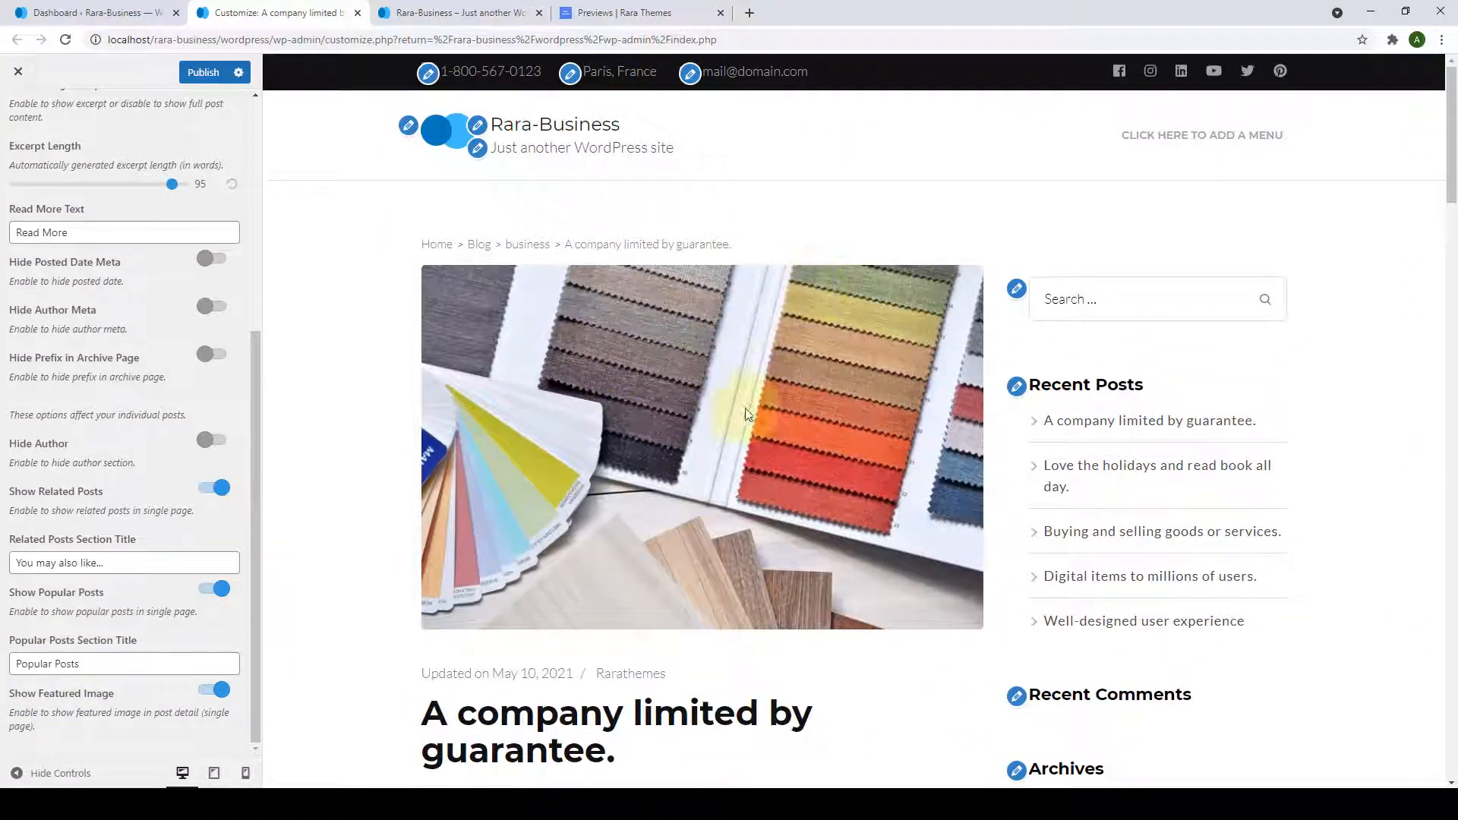
left_click(207, 700)
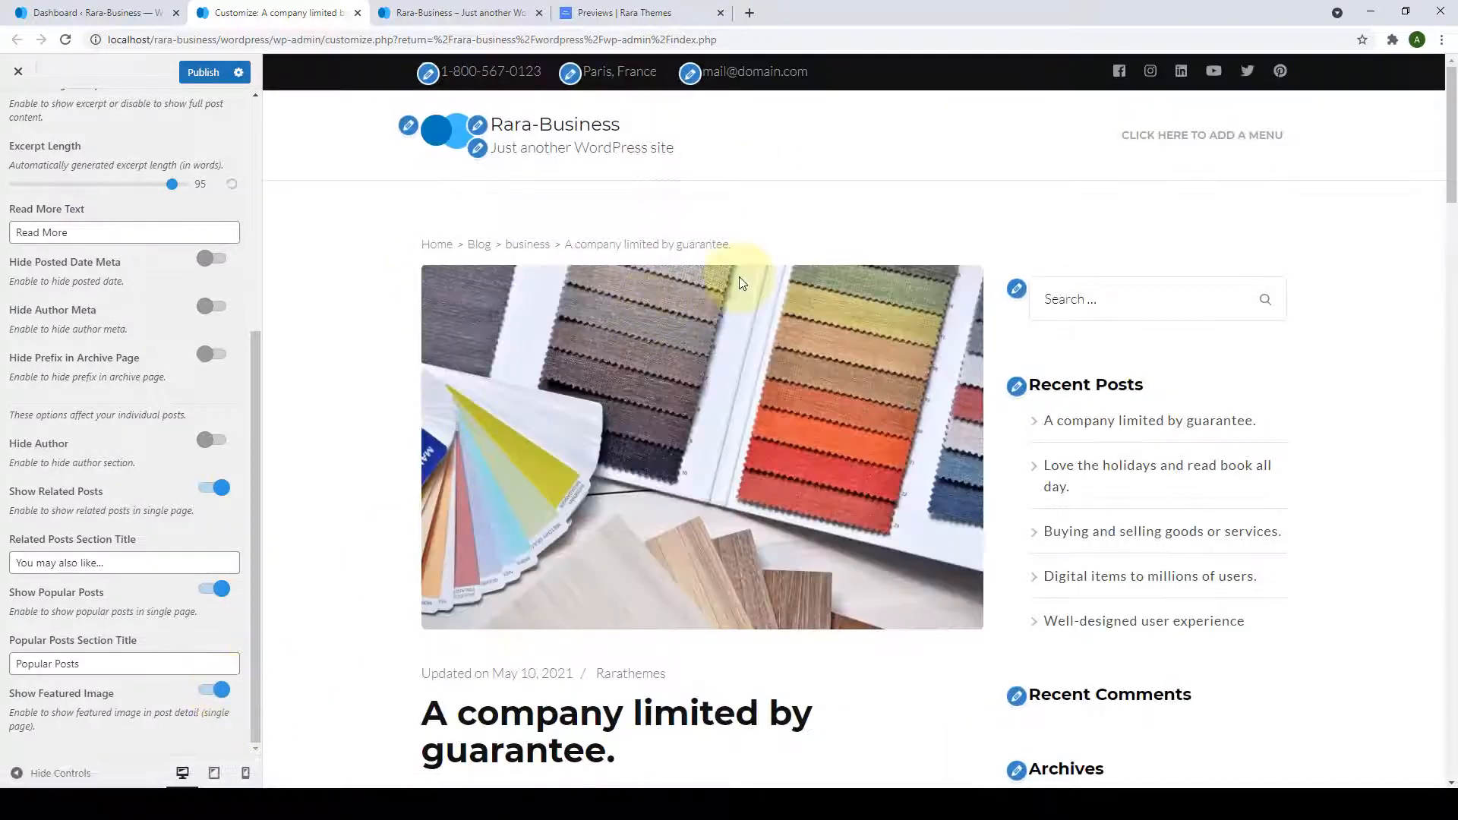
scroll(194, 630, "up", 5)
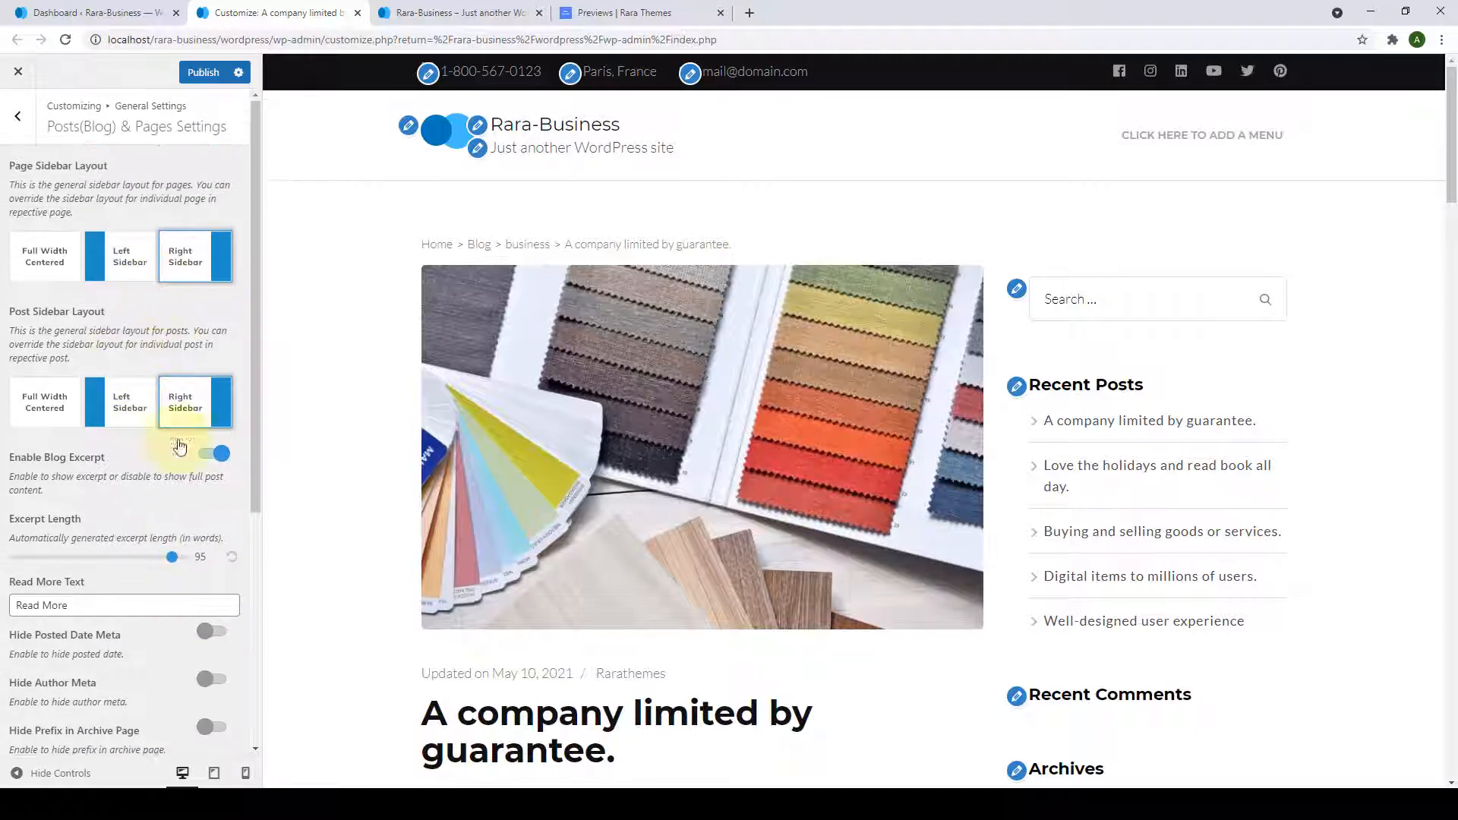
scroll(195, 581, "down", 5)
scroll(192, 595, "up", 5)
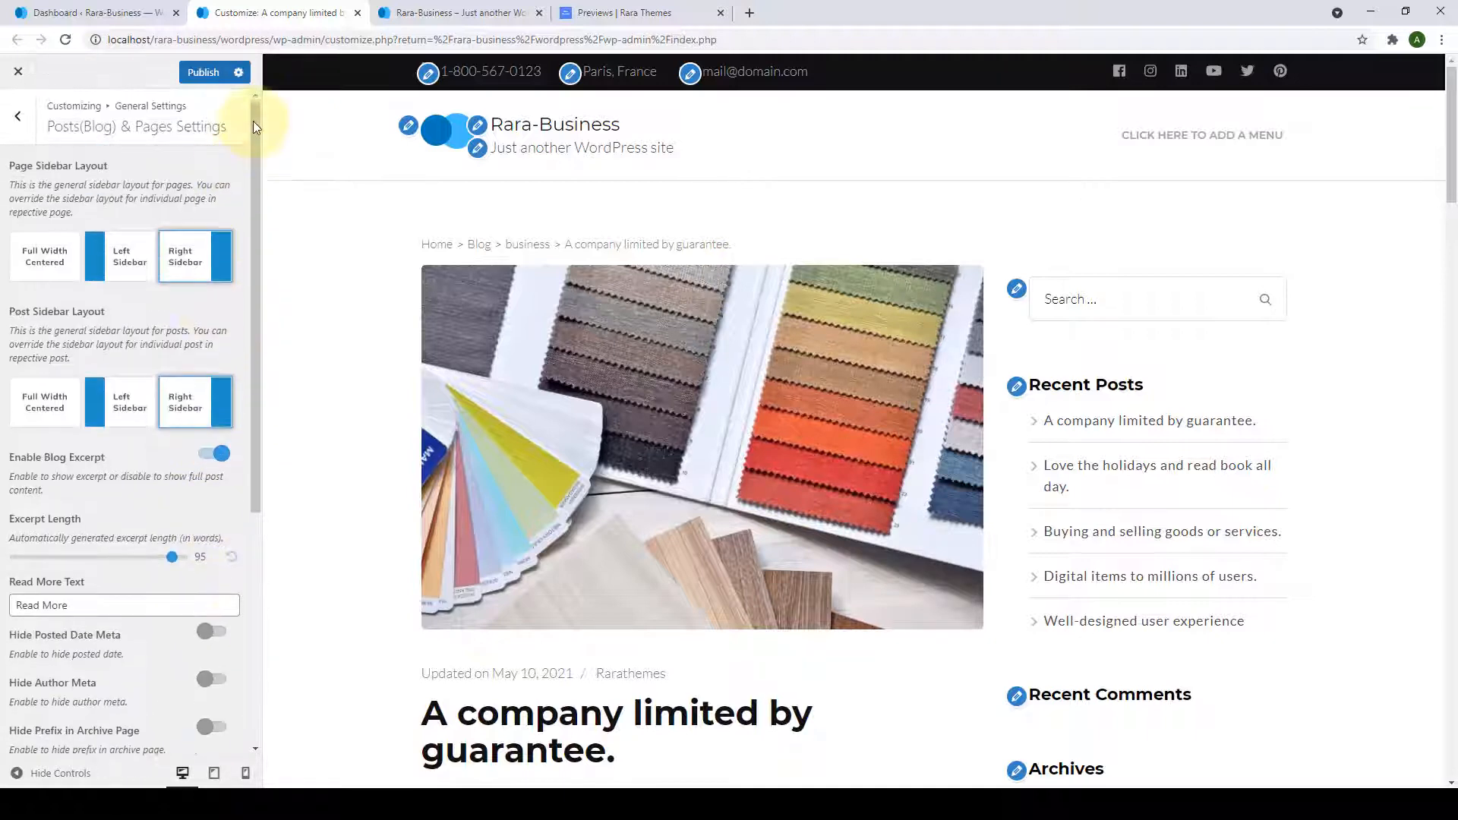
left_click(203, 72)
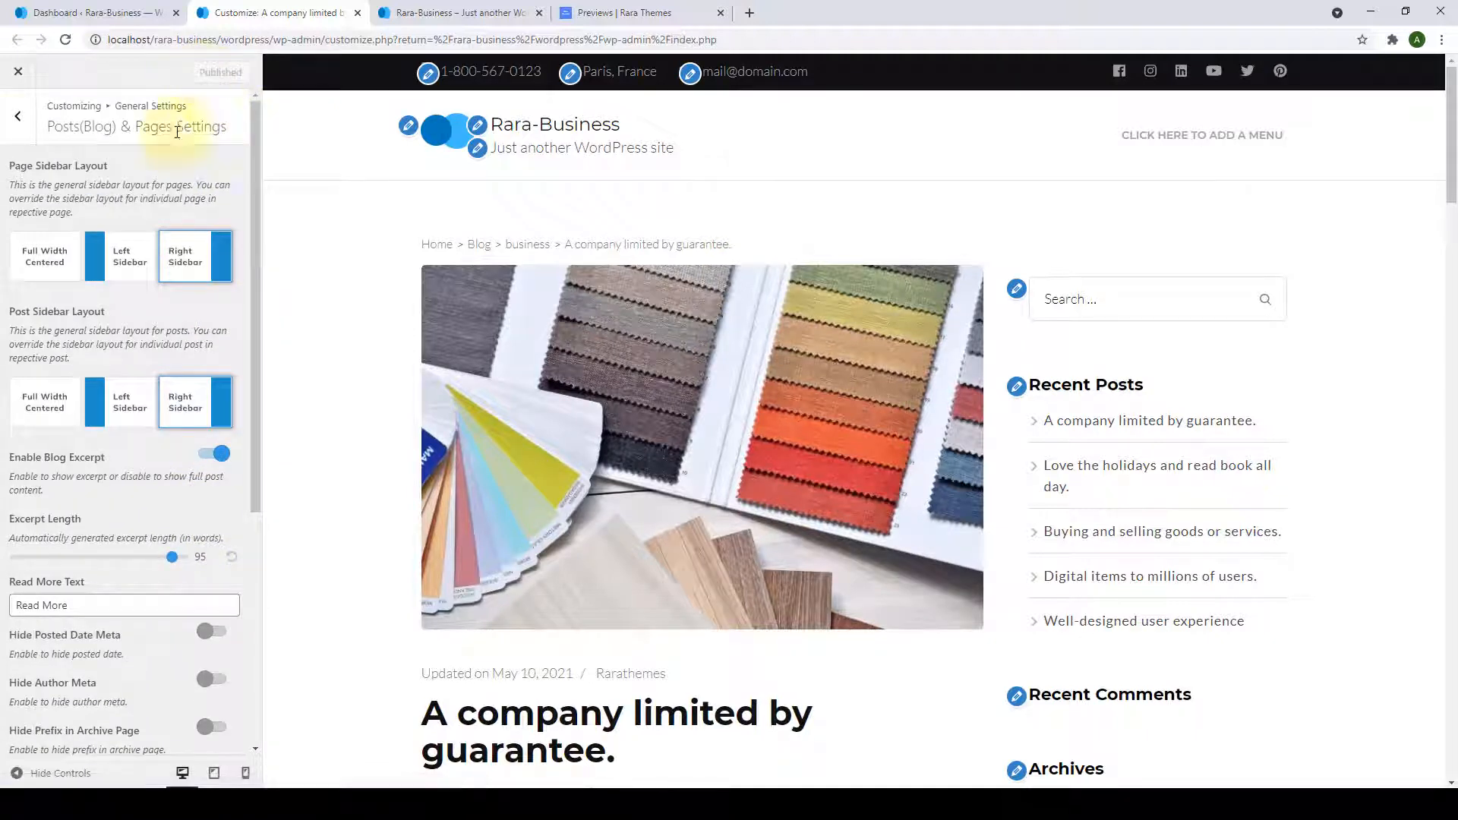
Open Misc Settings, load the homepage in the preview and examine how its sections animate.
left_click(14, 121)
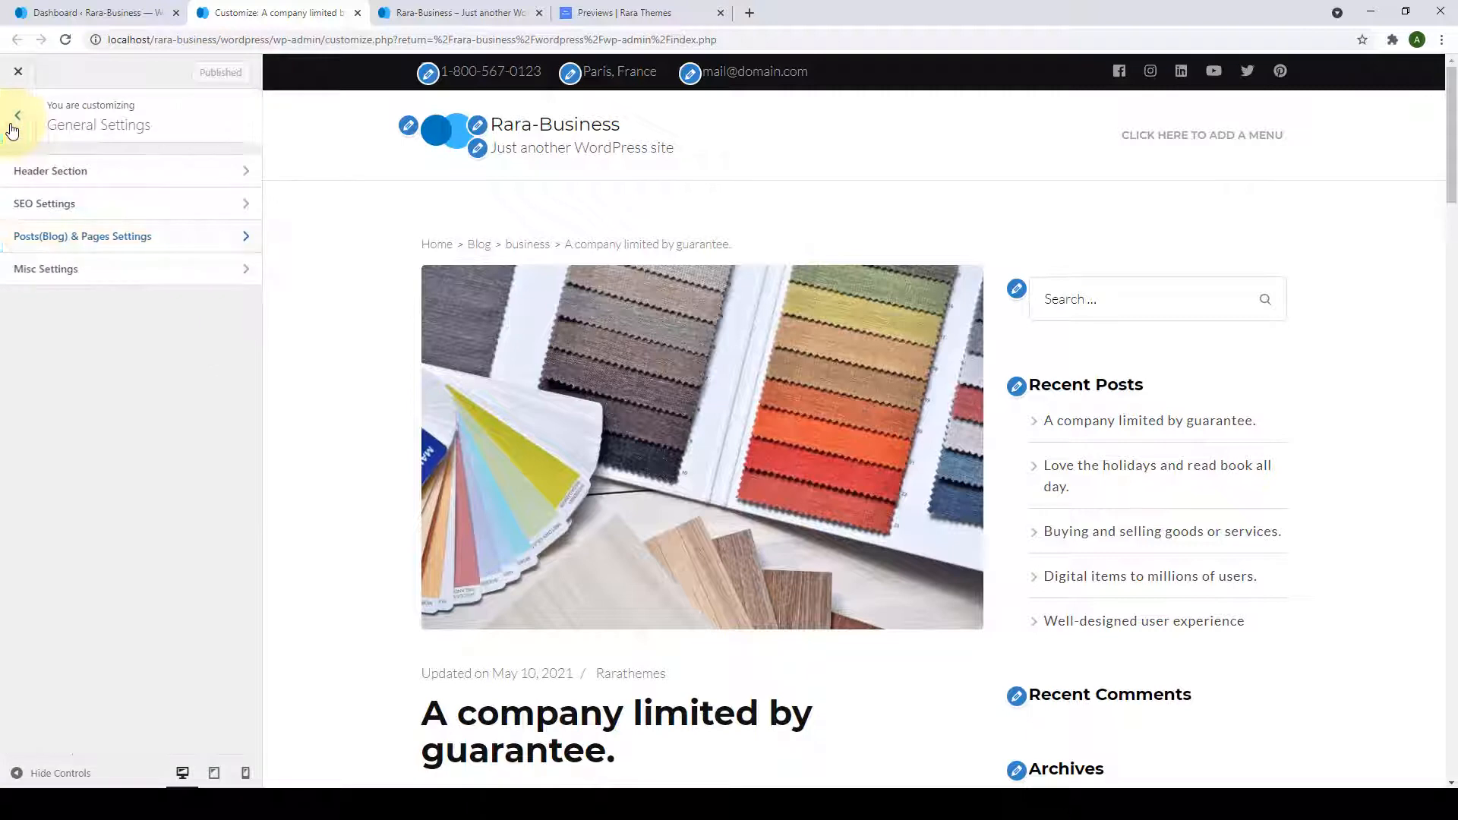
left_click(60, 275)
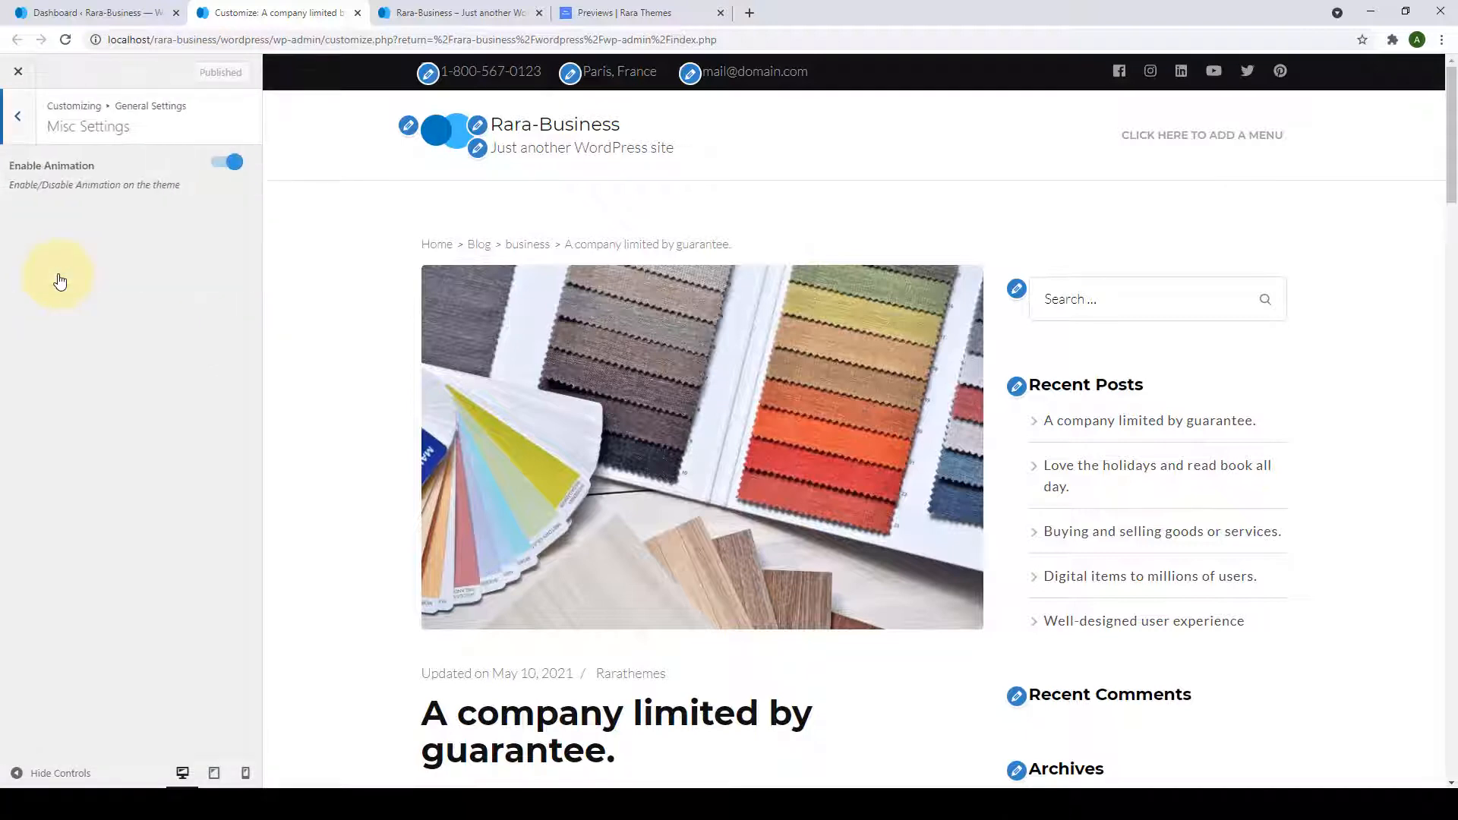
left_click(531, 138)
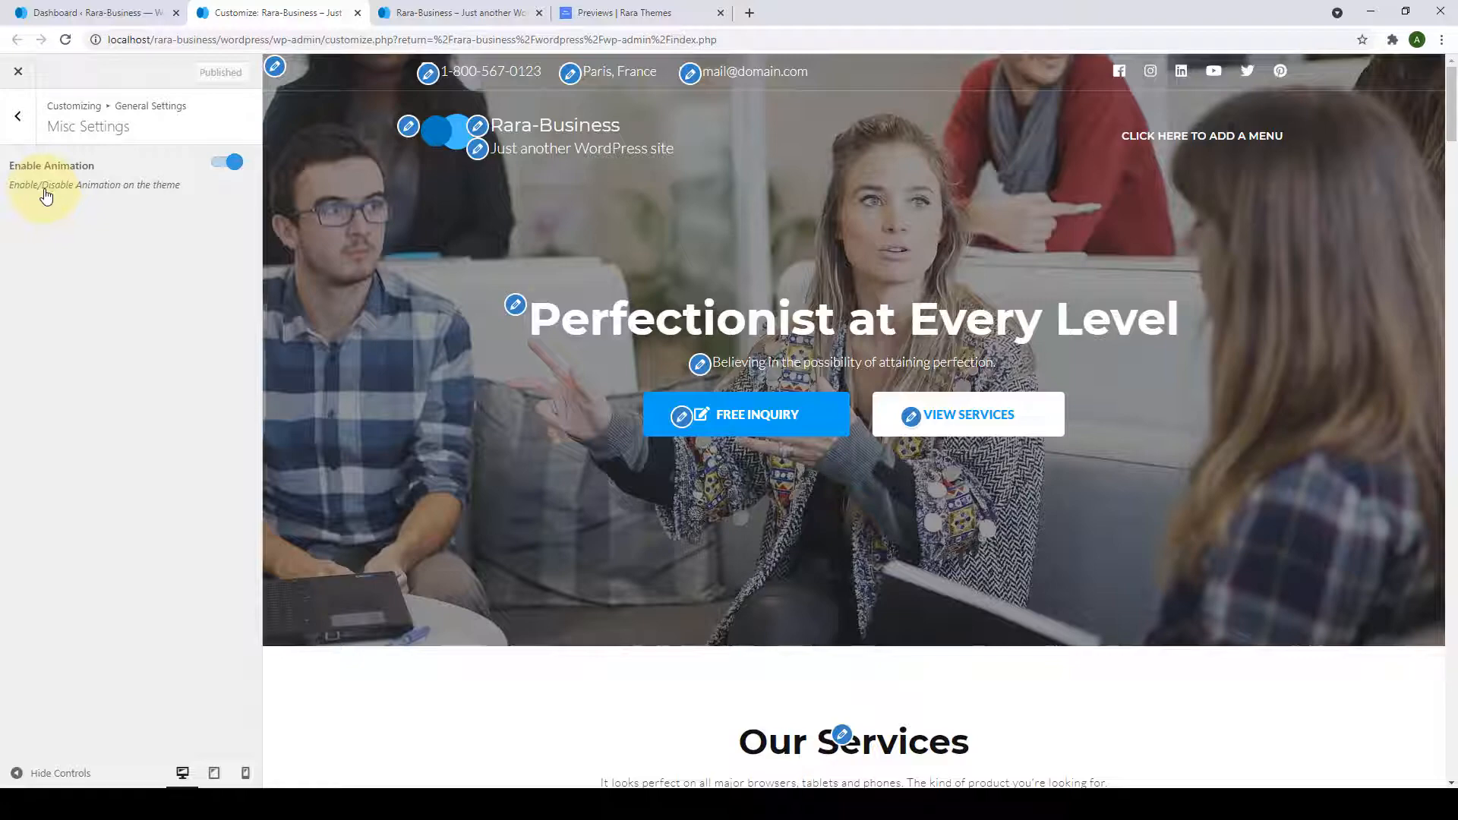
scroll(570, 327, "down", 15)
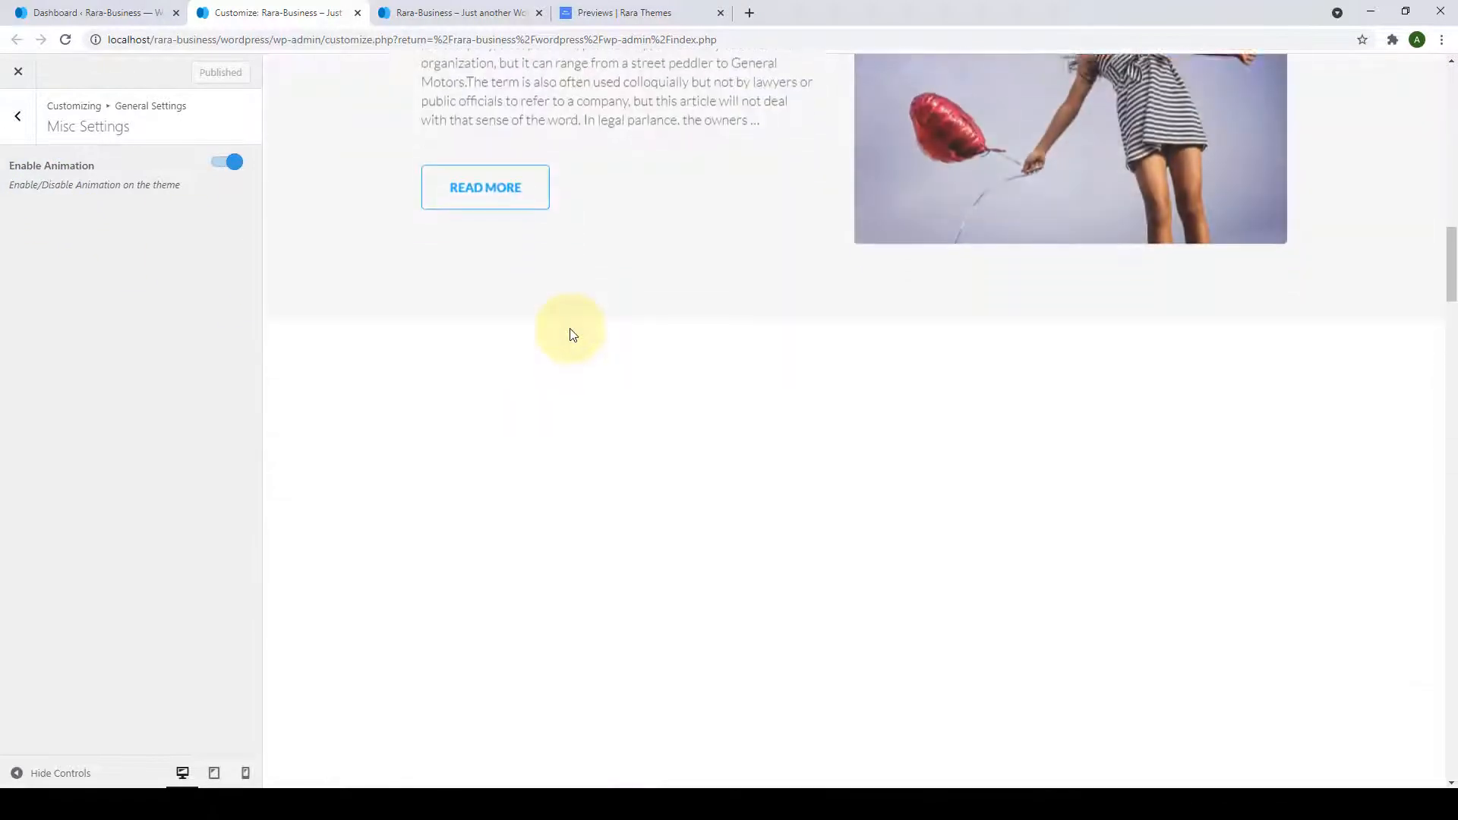
scroll(572, 334, "down", 12)
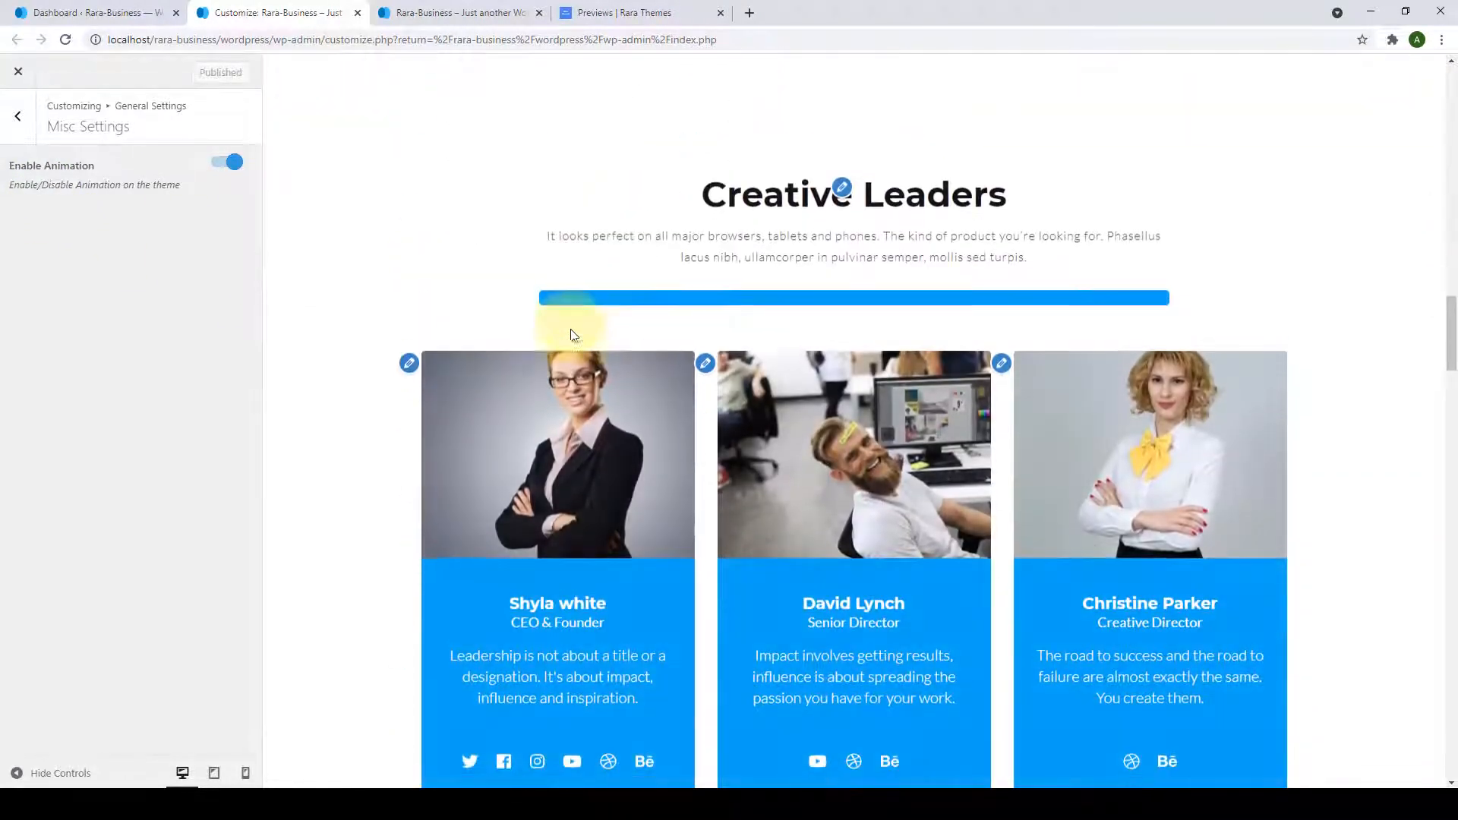
scroll(571, 334, "down", 10)
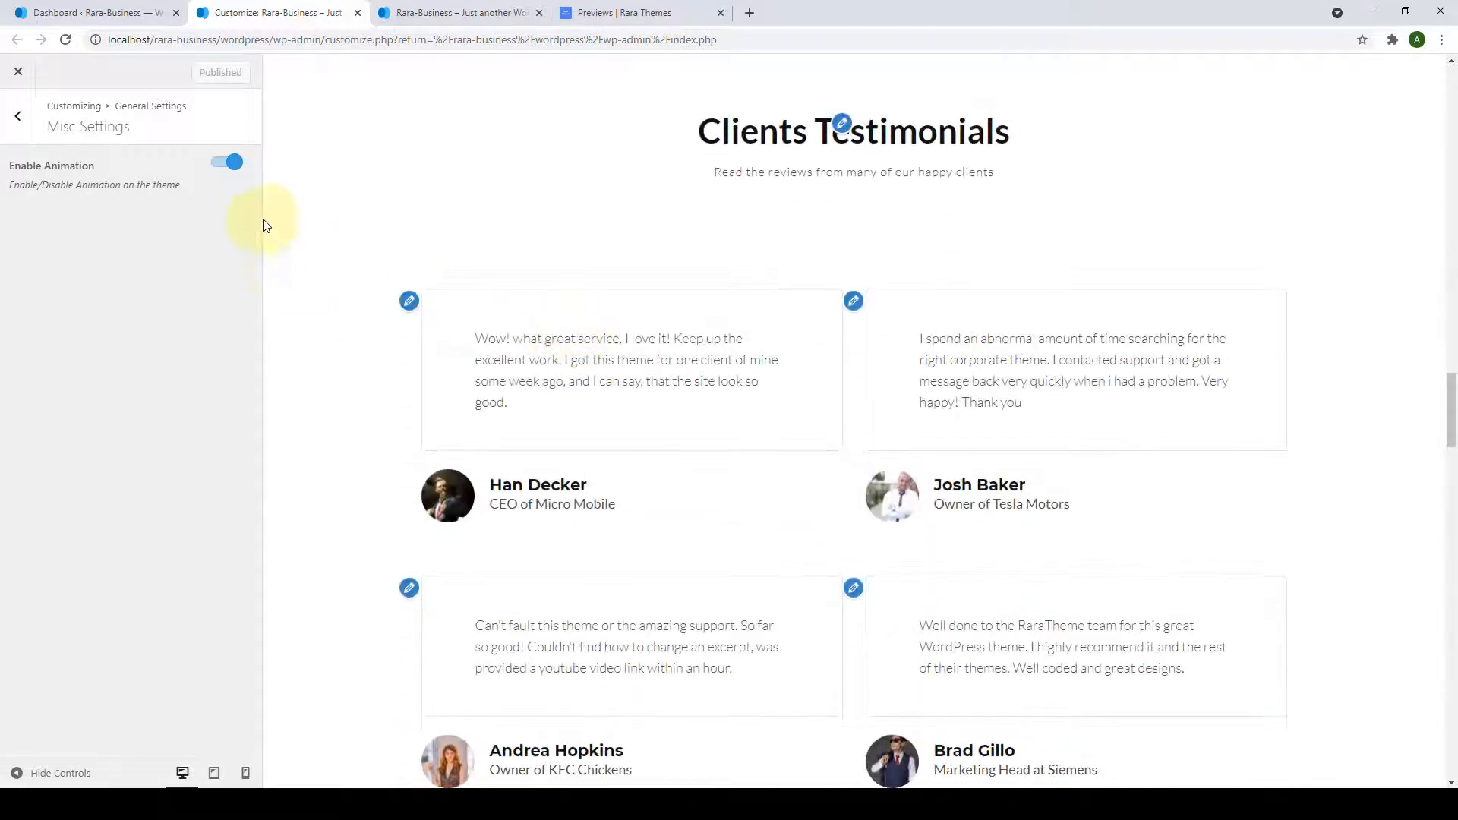
Disable the theme animation in Misc Settings, check the homepage sections in the preview, and publish the change.
left_click(220, 163)
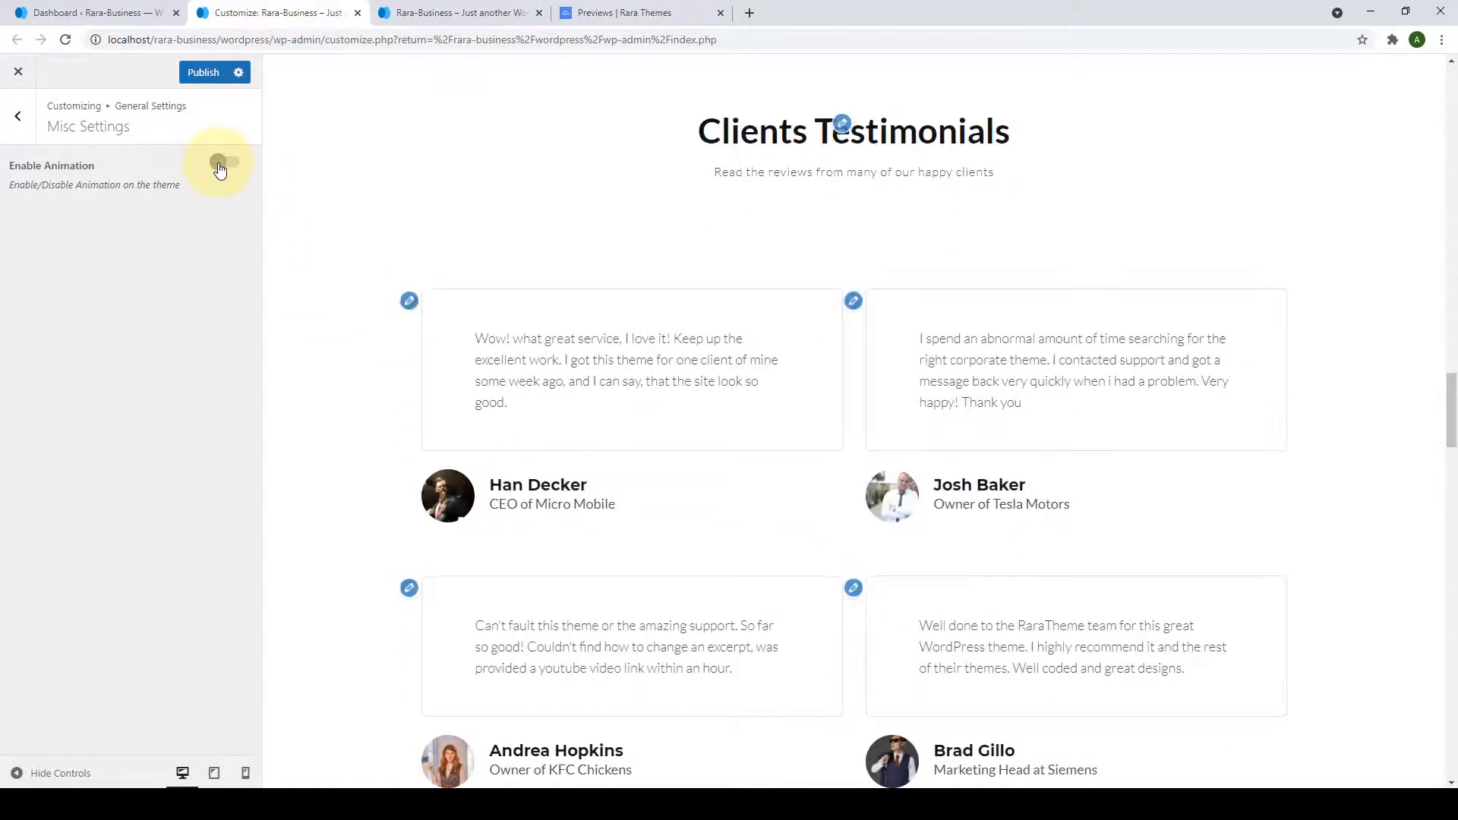
scroll(635, 380, "up", 20)
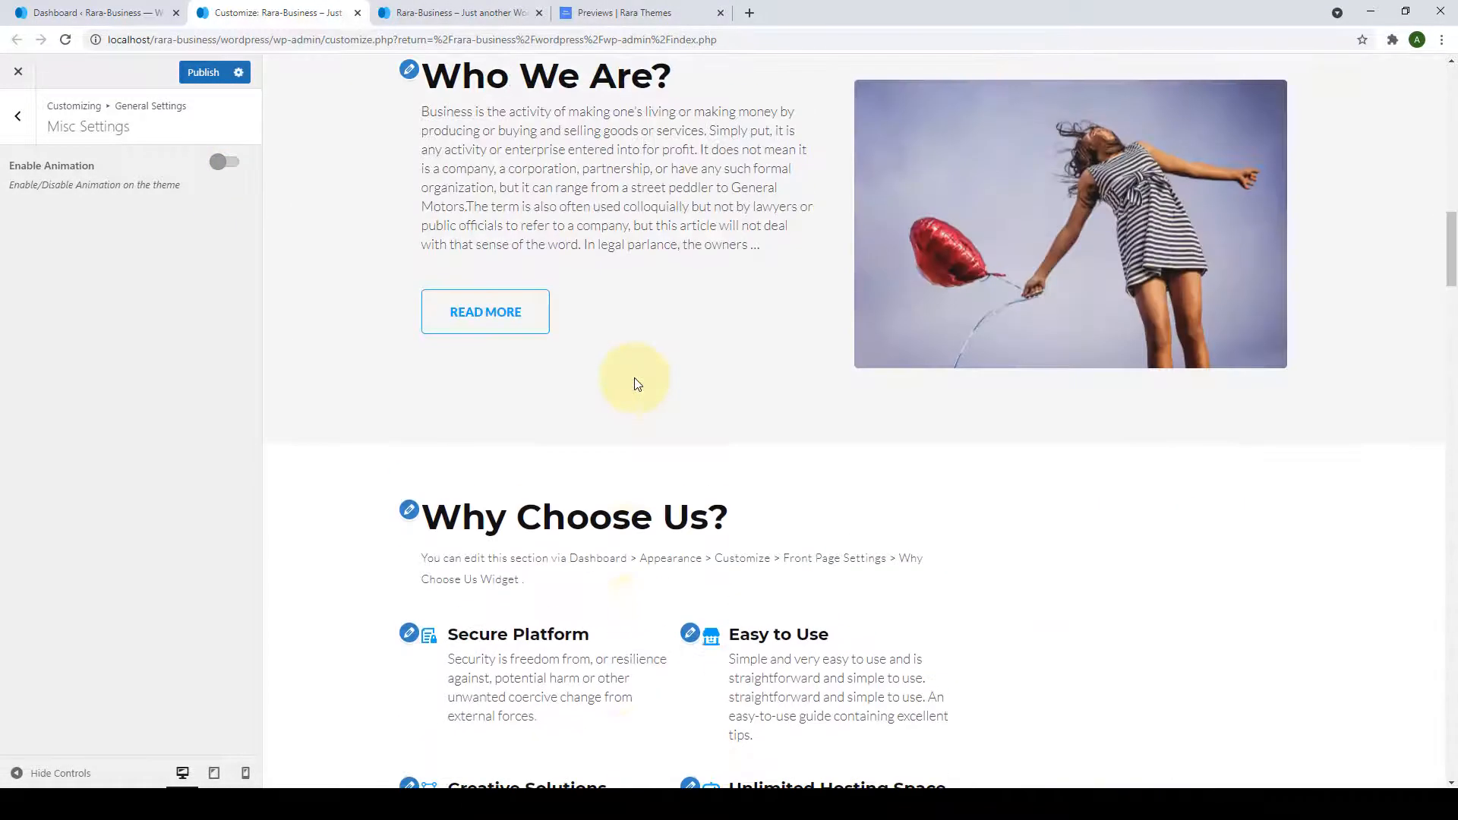
scroll(635, 376, "down", 20)
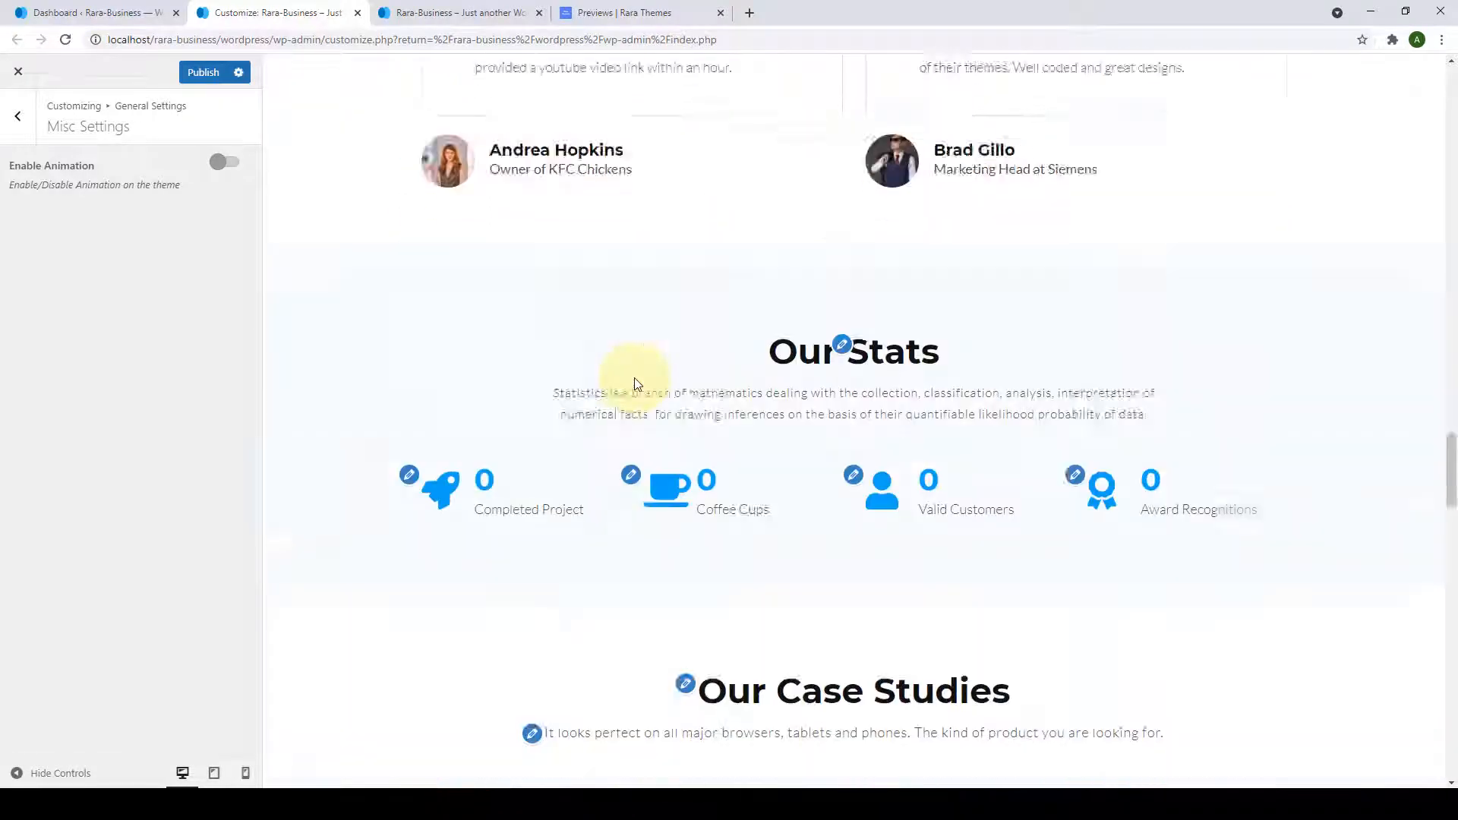
scroll(635, 377, "down", 6)
scroll(635, 376, "up", 10)
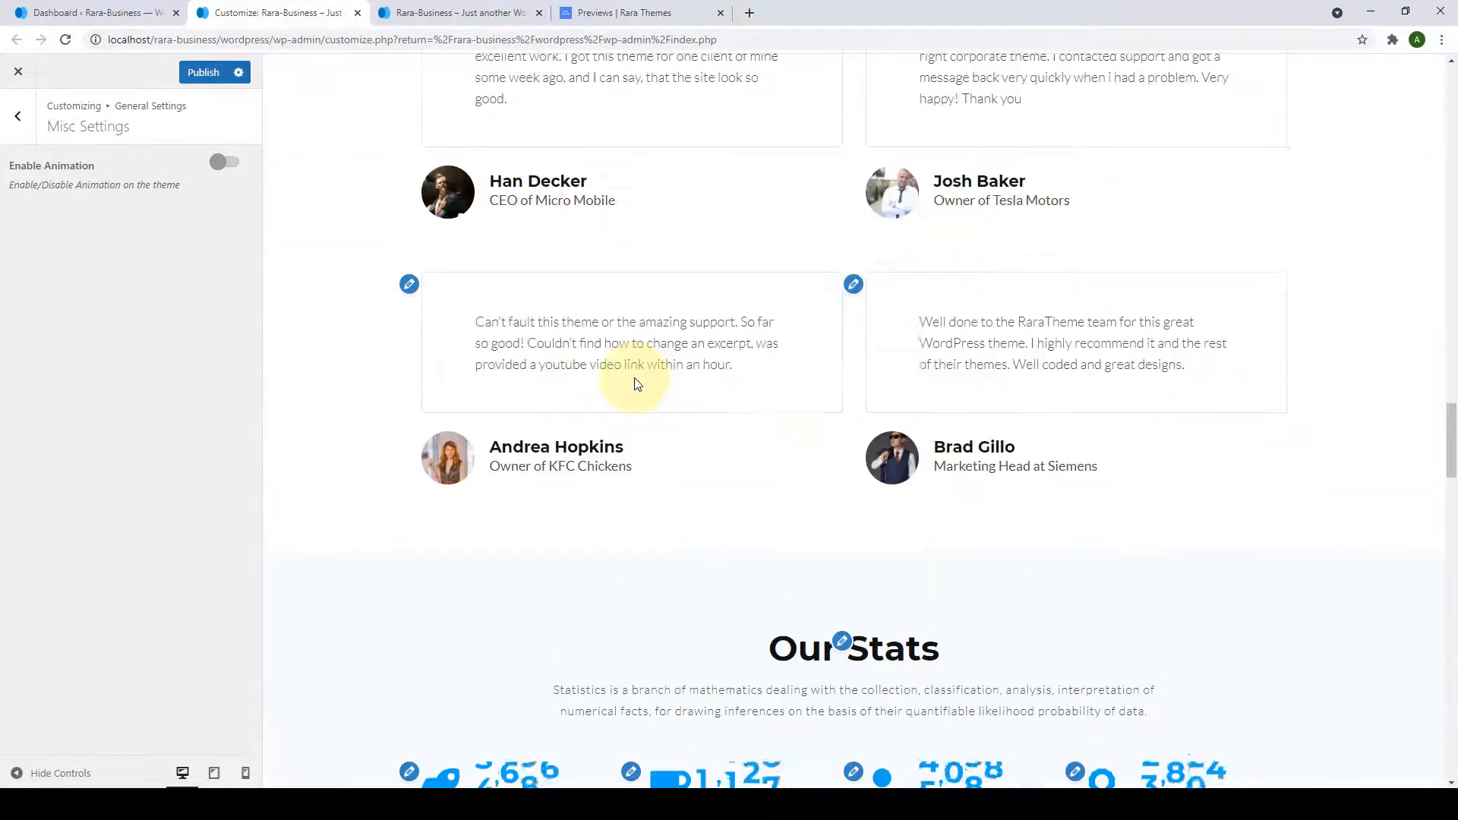
scroll(636, 384, "up", 15)
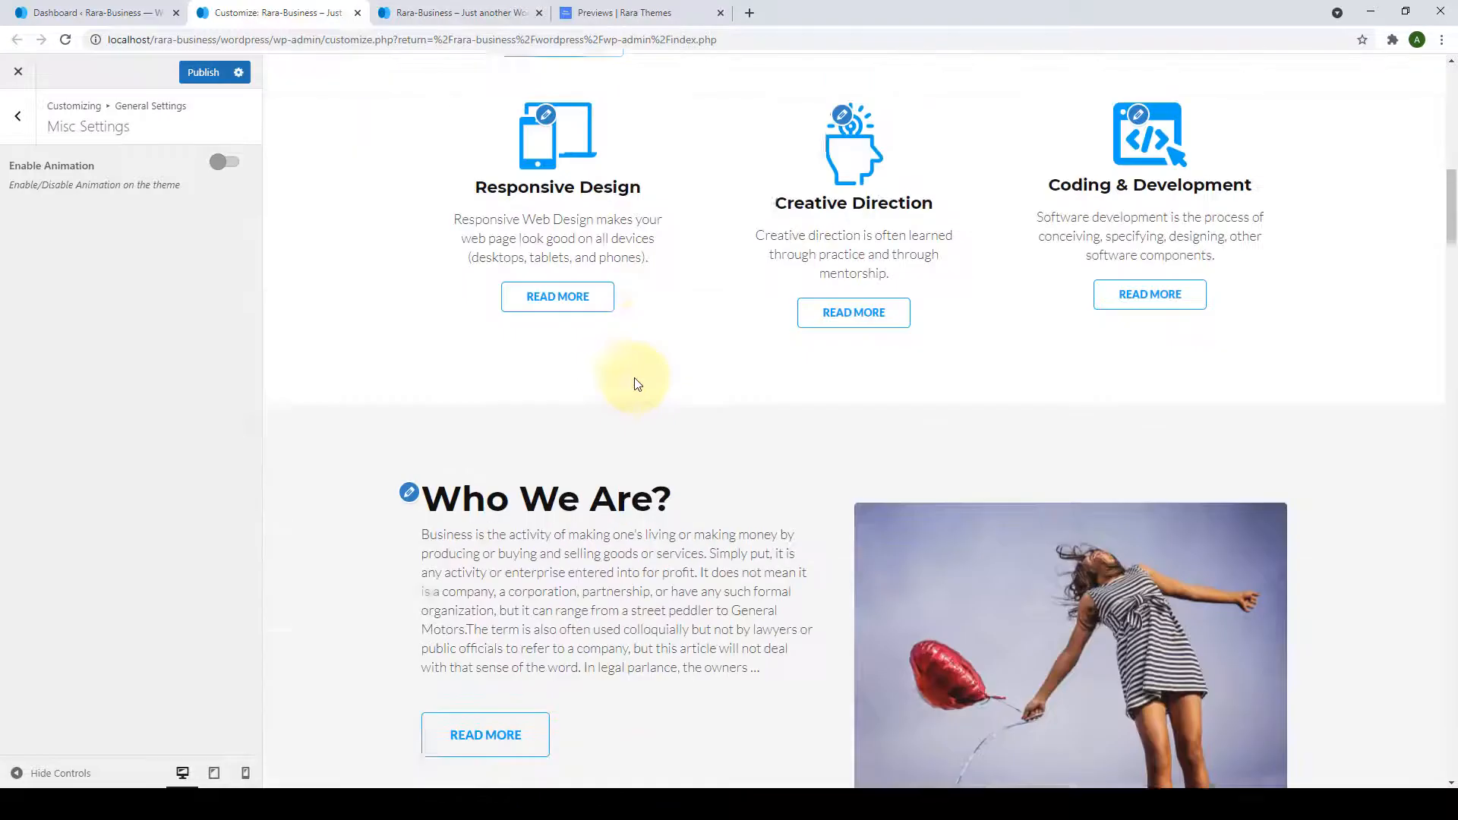
scroll(637, 384, "up", 13)
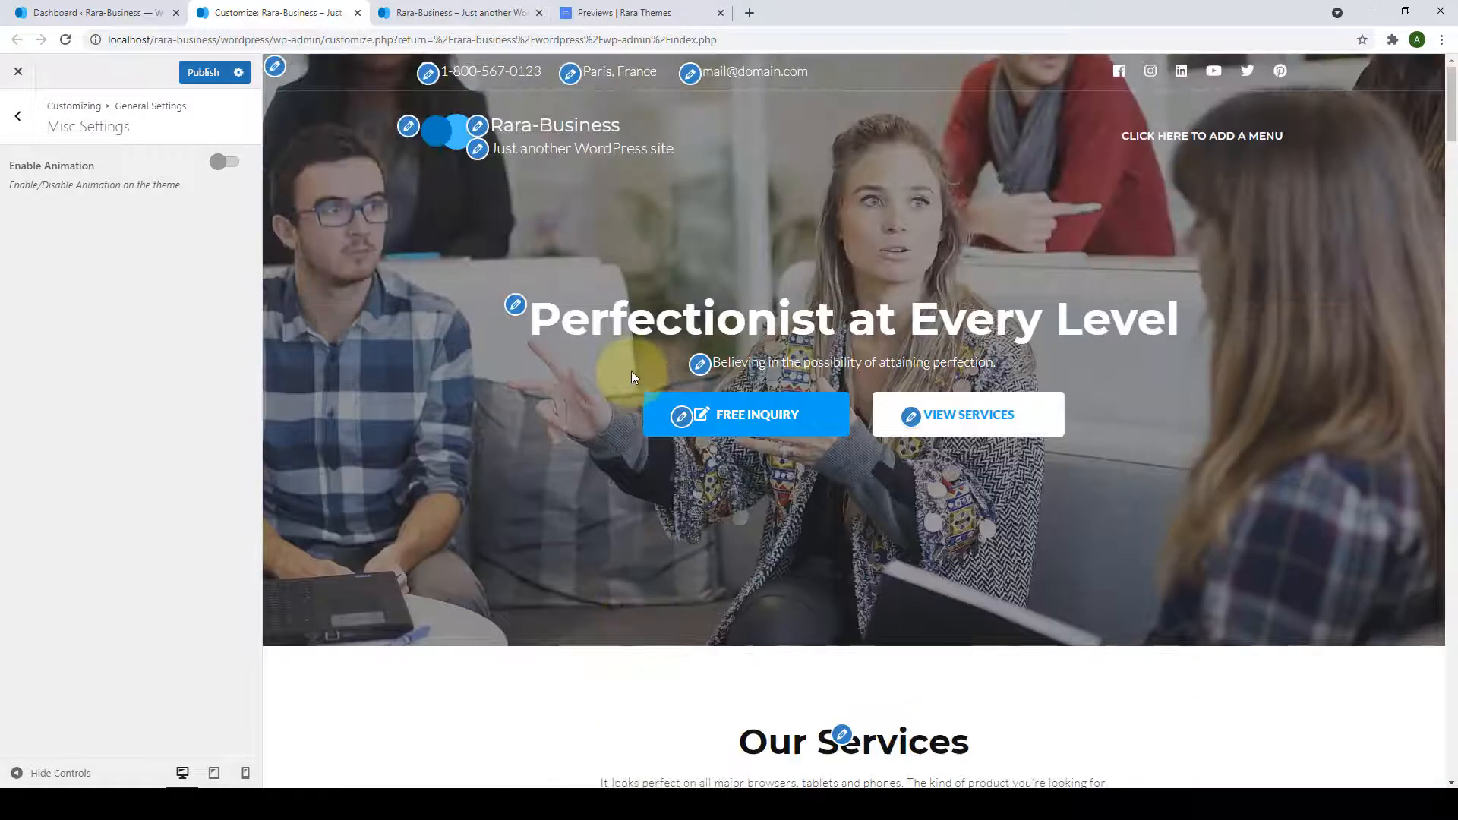
left_click(202, 73)
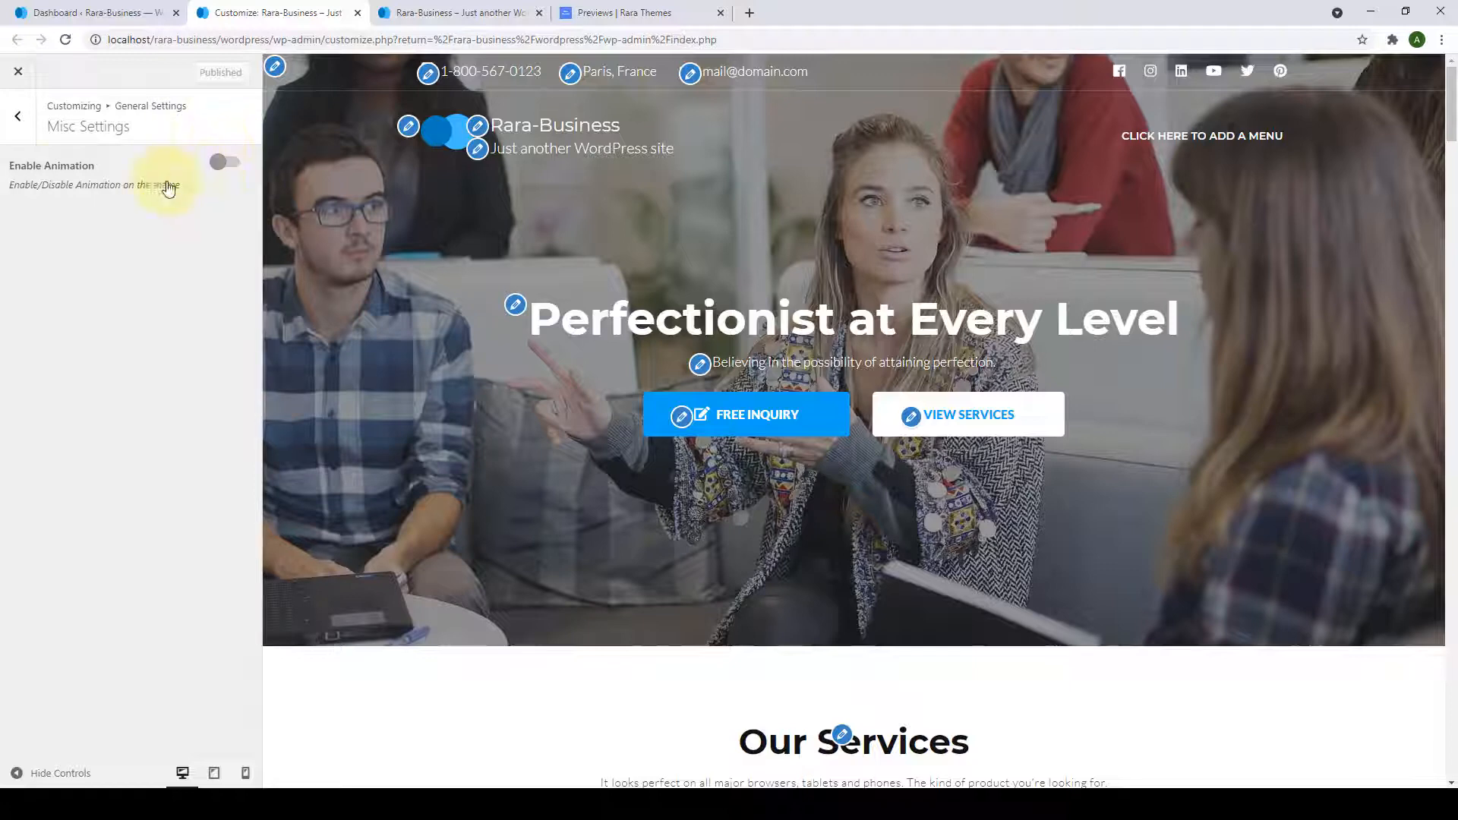
Leave General Settings and open the Colors section of Appearance Settings.
left_click(17, 115)
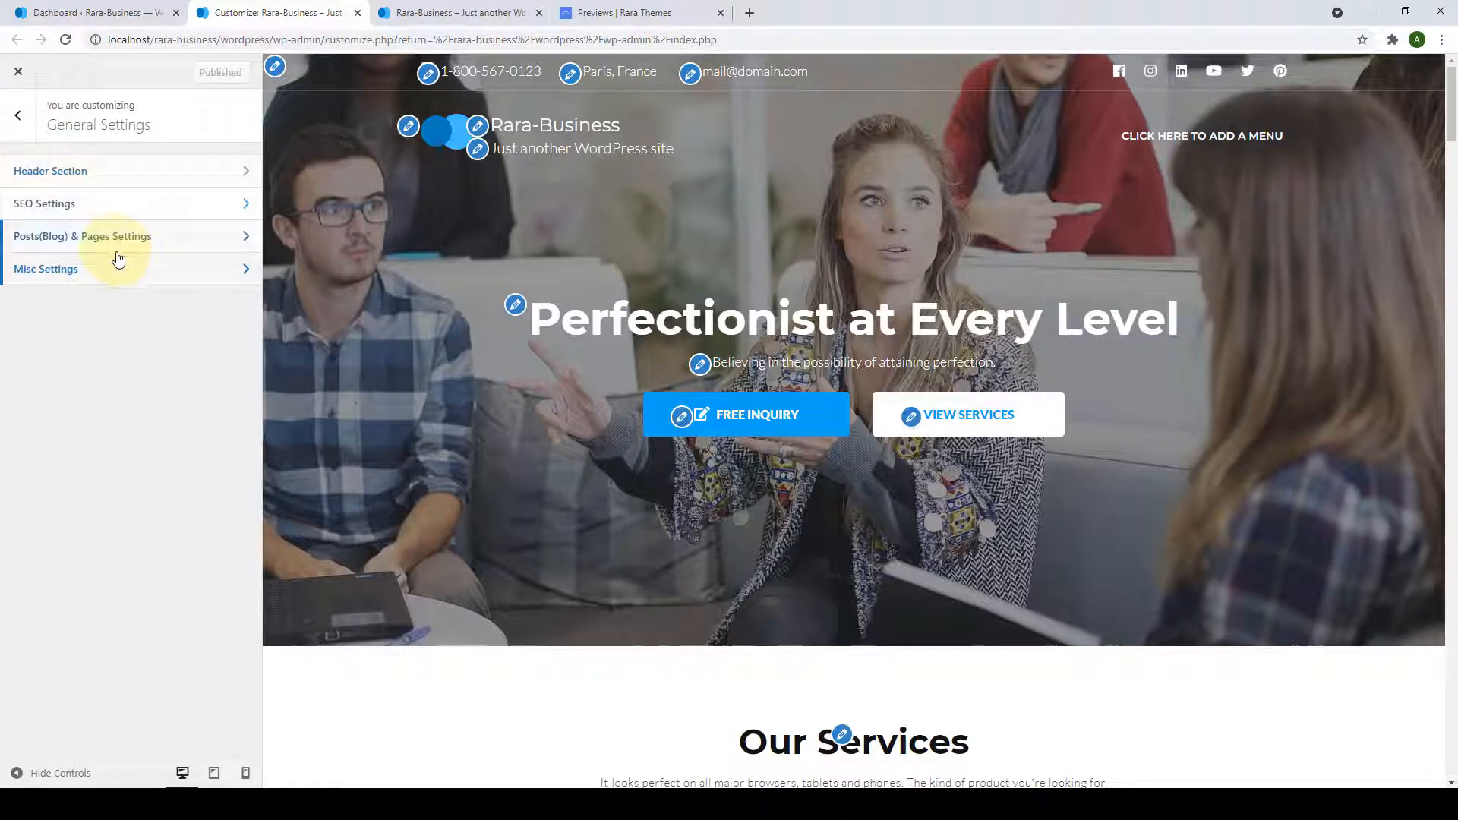
left_click(28, 130)
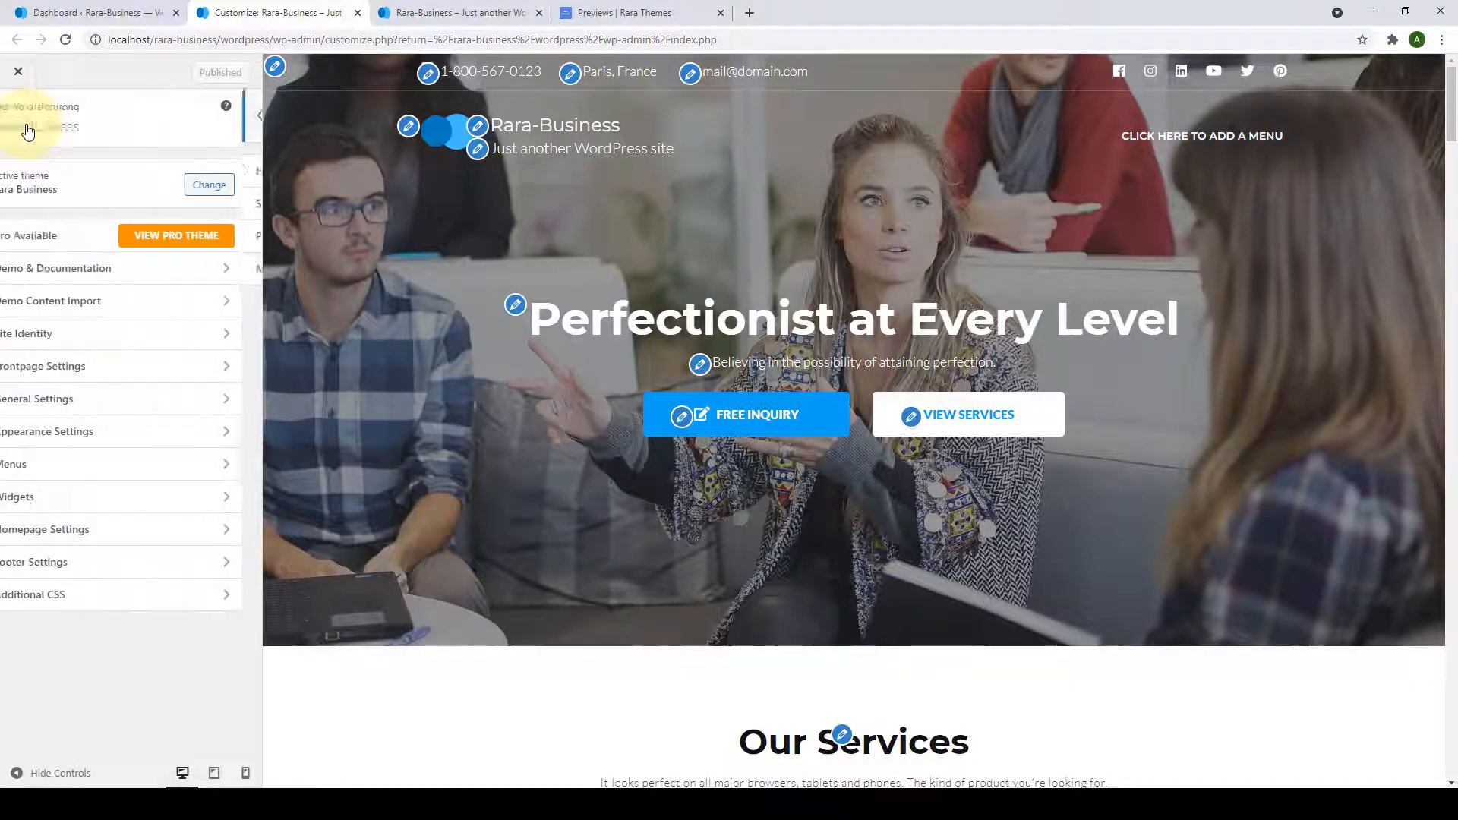
left_click(112, 443)
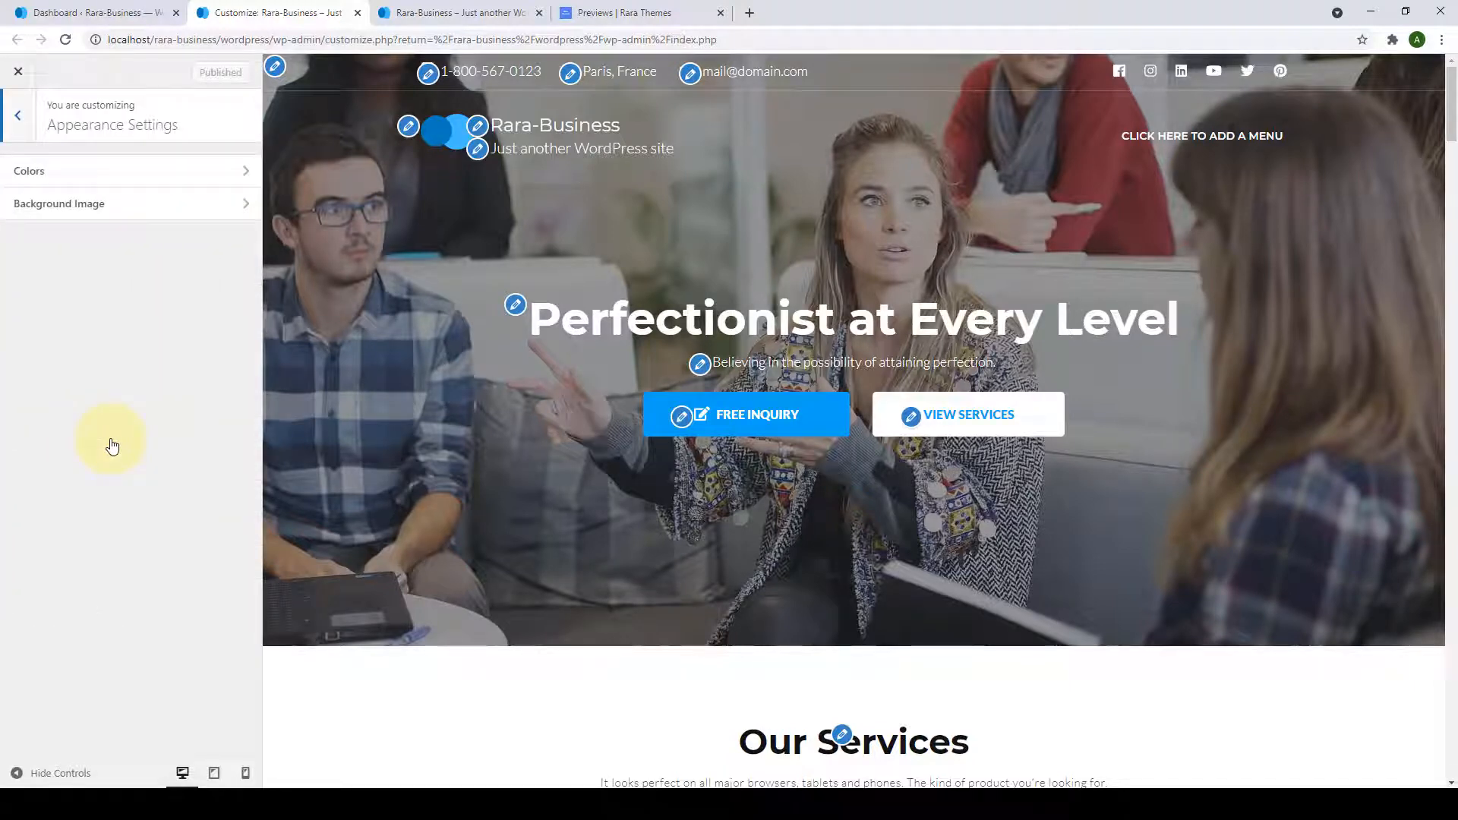
left_click(189, 183)
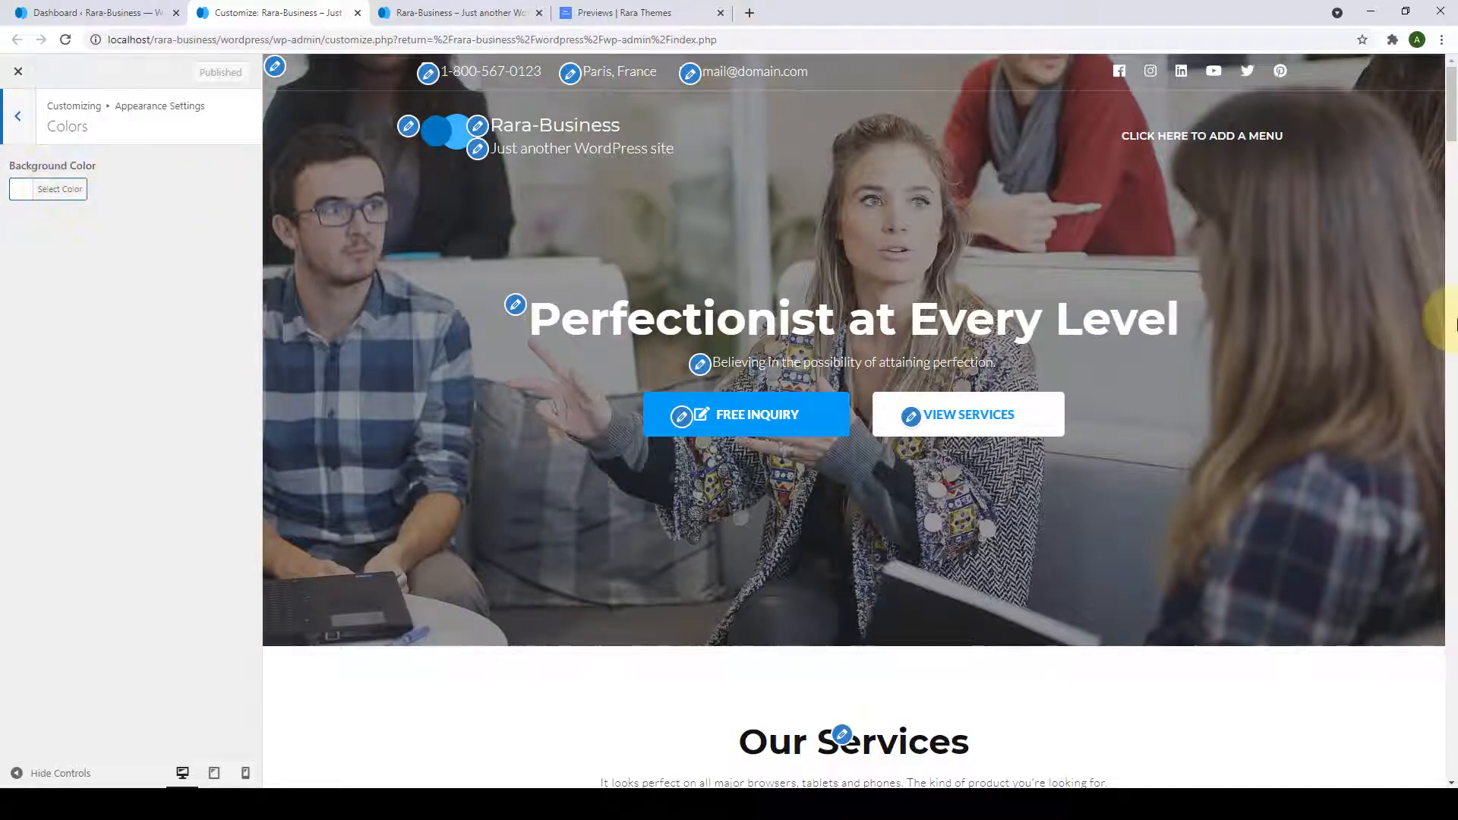
Try the preset blue as the site background color, soften it to #86a7d8, and check it beside the homepage sections.
scroll(1454, 332, "down", 4)
scroll(1454, 331, "down", 4)
left_click(55, 195)
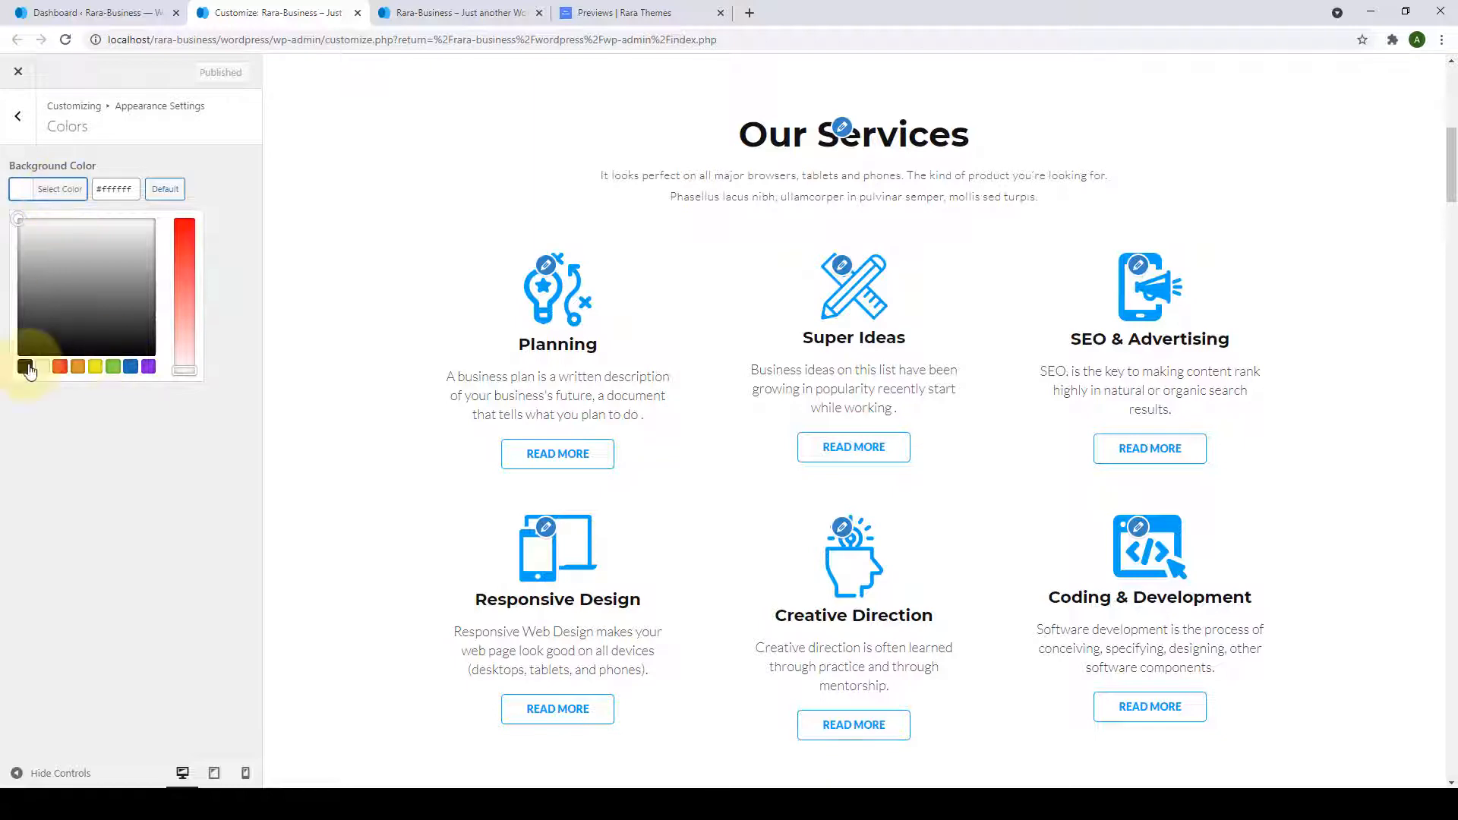
left_click(130, 368)
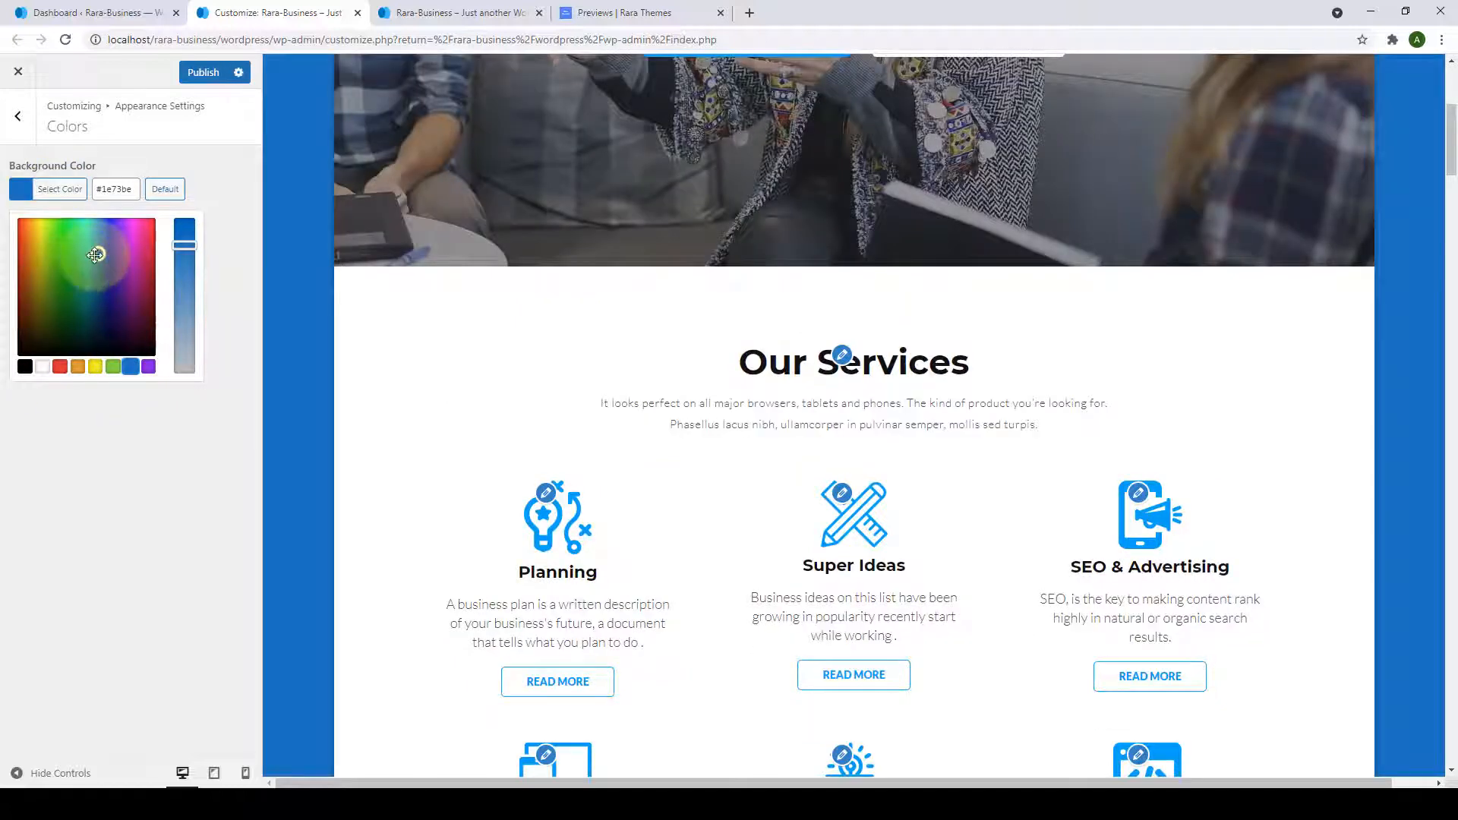
left_click_drag(184, 246, 183, 313)
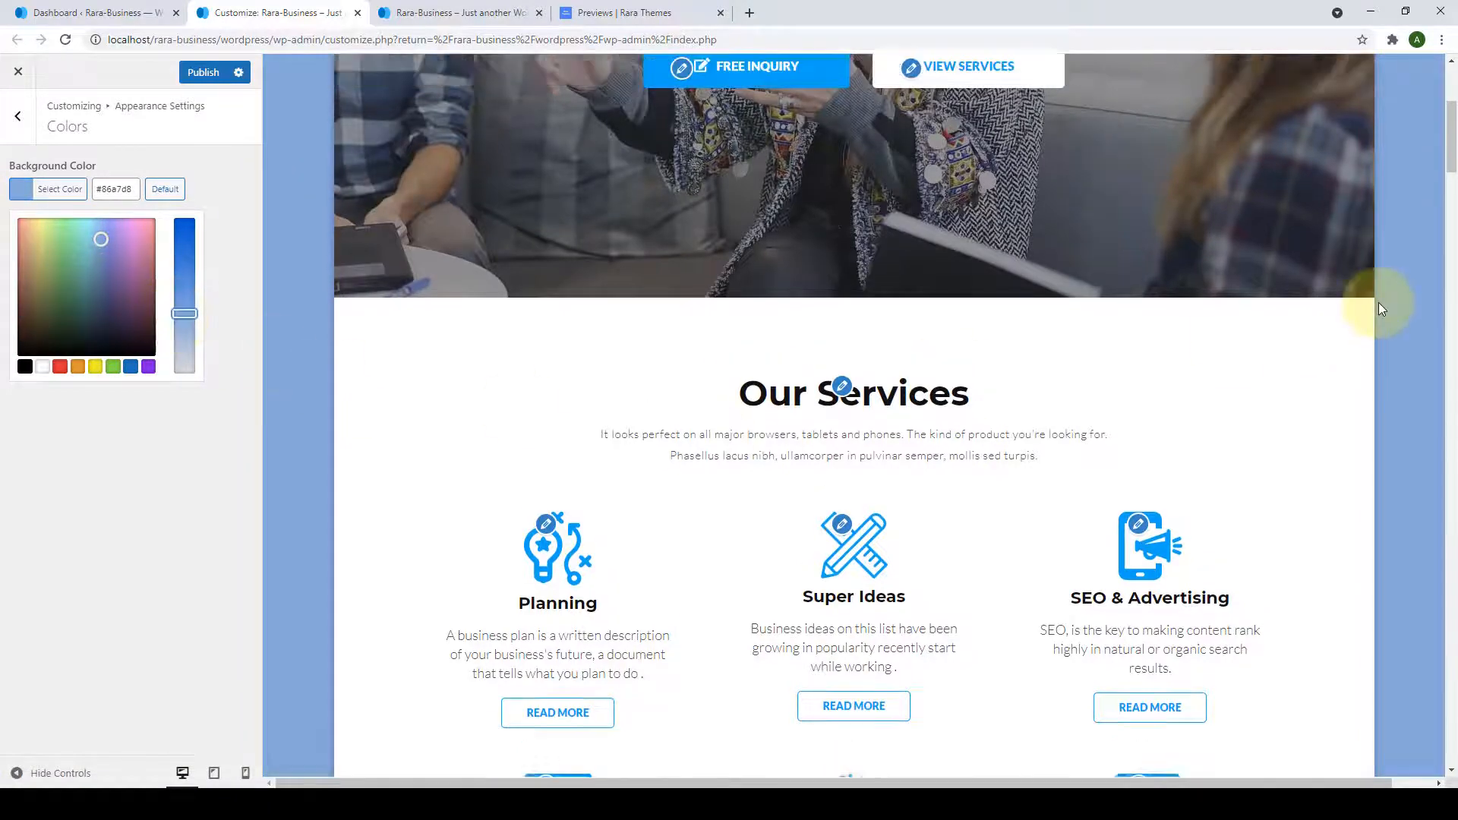
scroll(1379, 296, "down", 15)
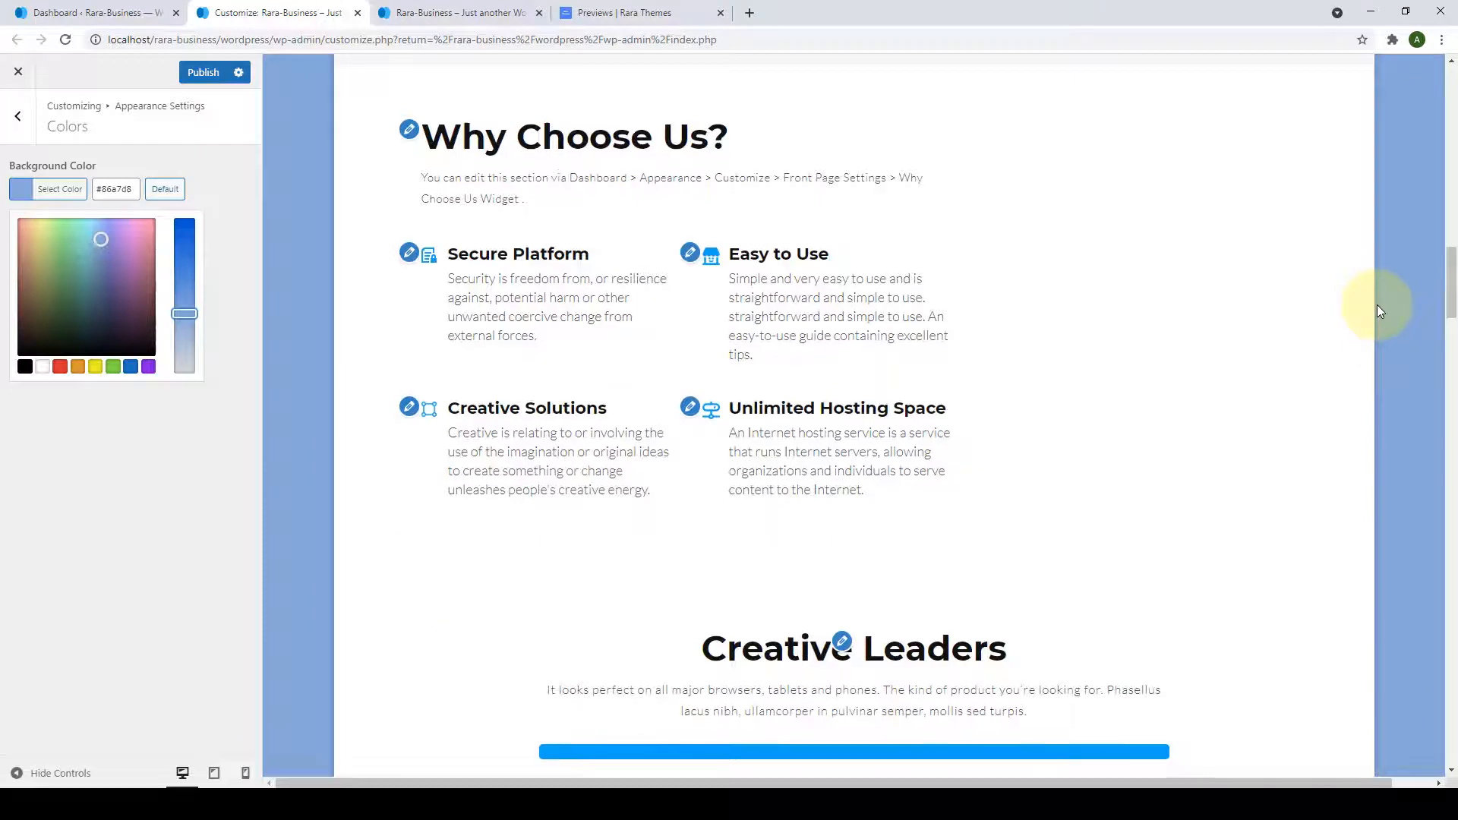
scroll(1379, 311, "down", 4)
Try purple, pink and turquoise background colors, finishing with the pale blue #c7e8e8.
left_click(91, 242)
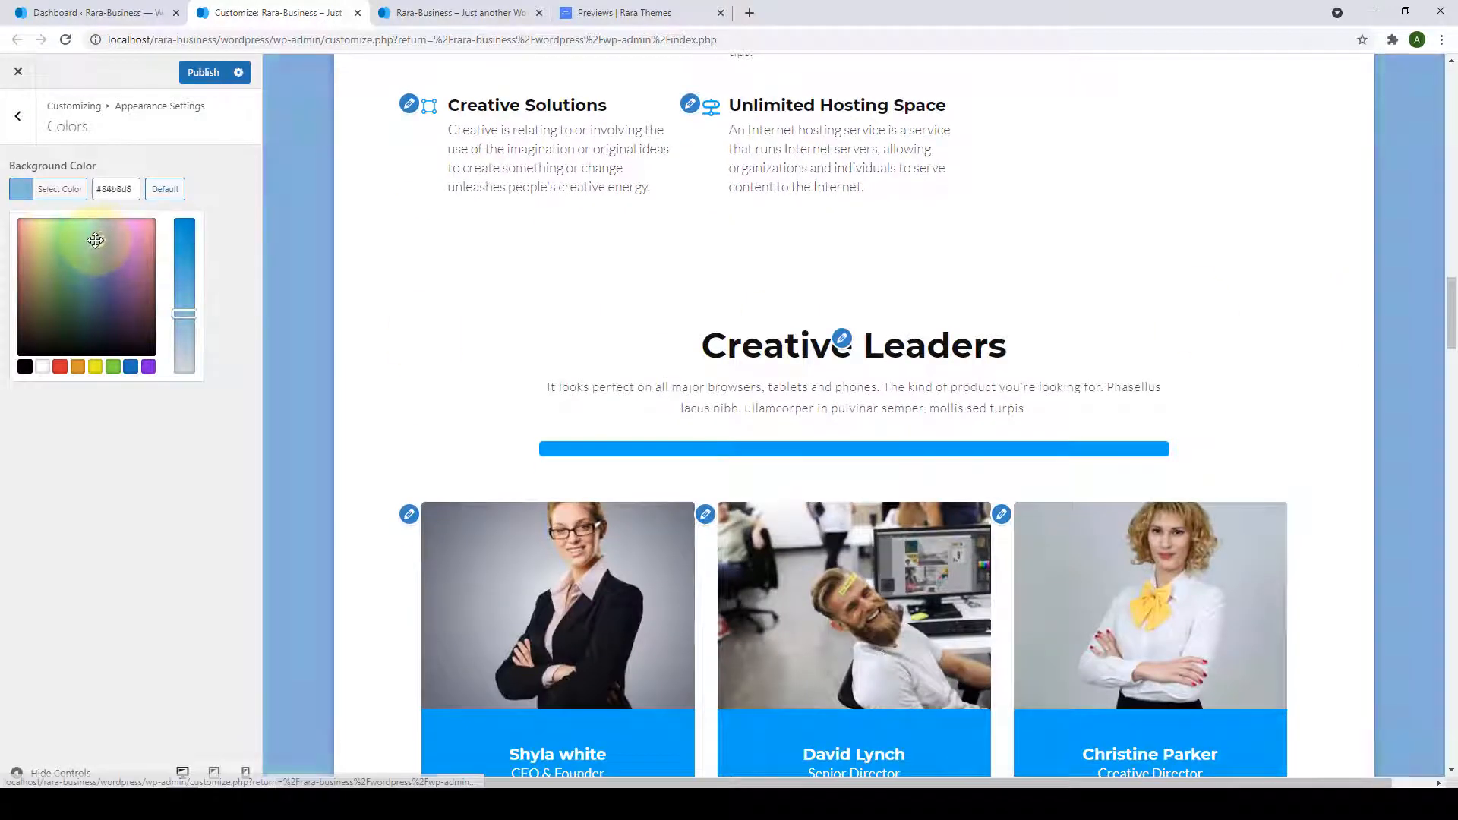
left_click(126, 231)
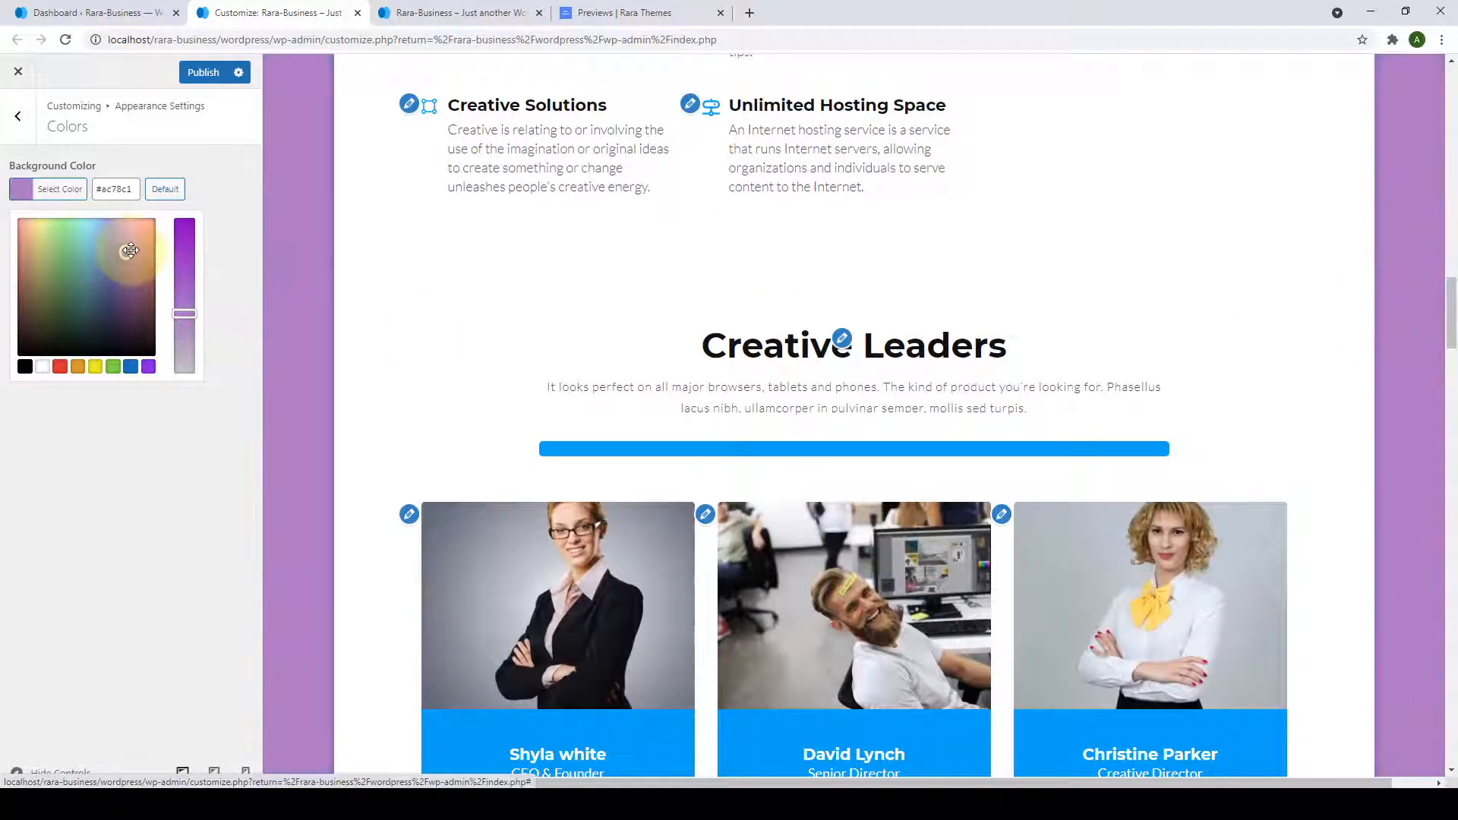
left_click(133, 229)
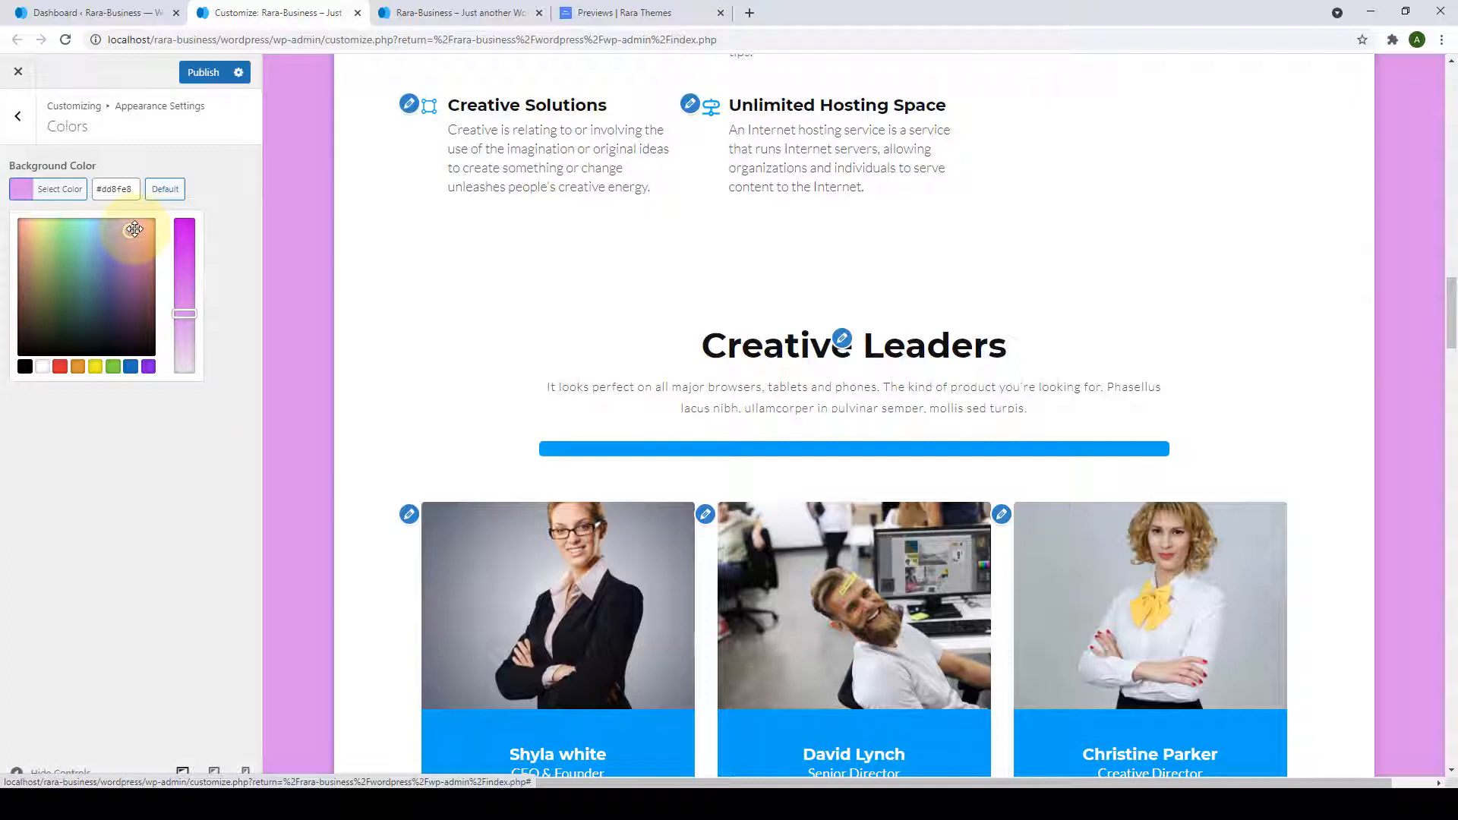
left_click_drag(135, 229, 86, 231)
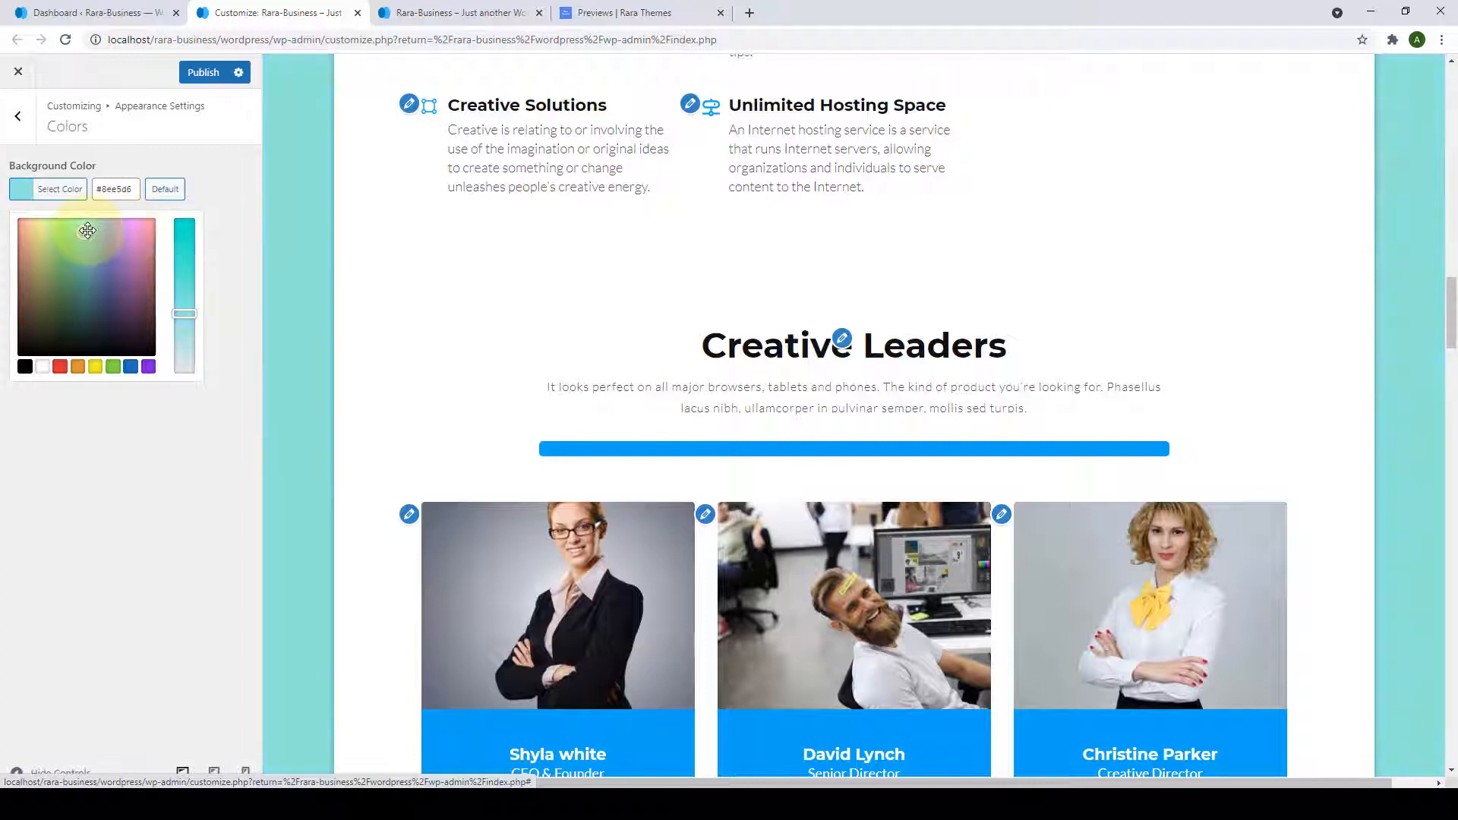
left_click_drag(190, 331, 186, 349)
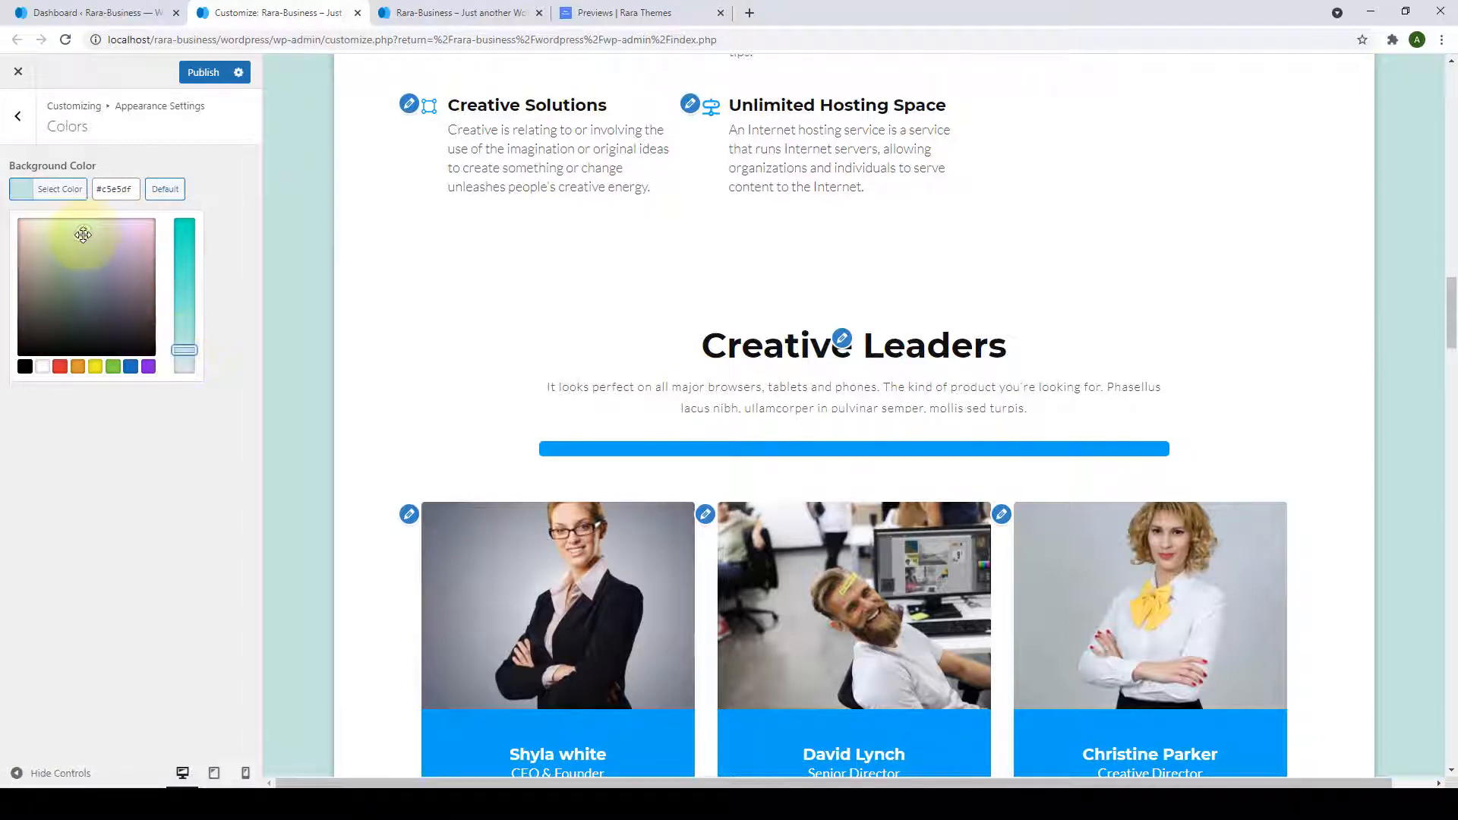
left_click_drag(89, 232, 91, 231)
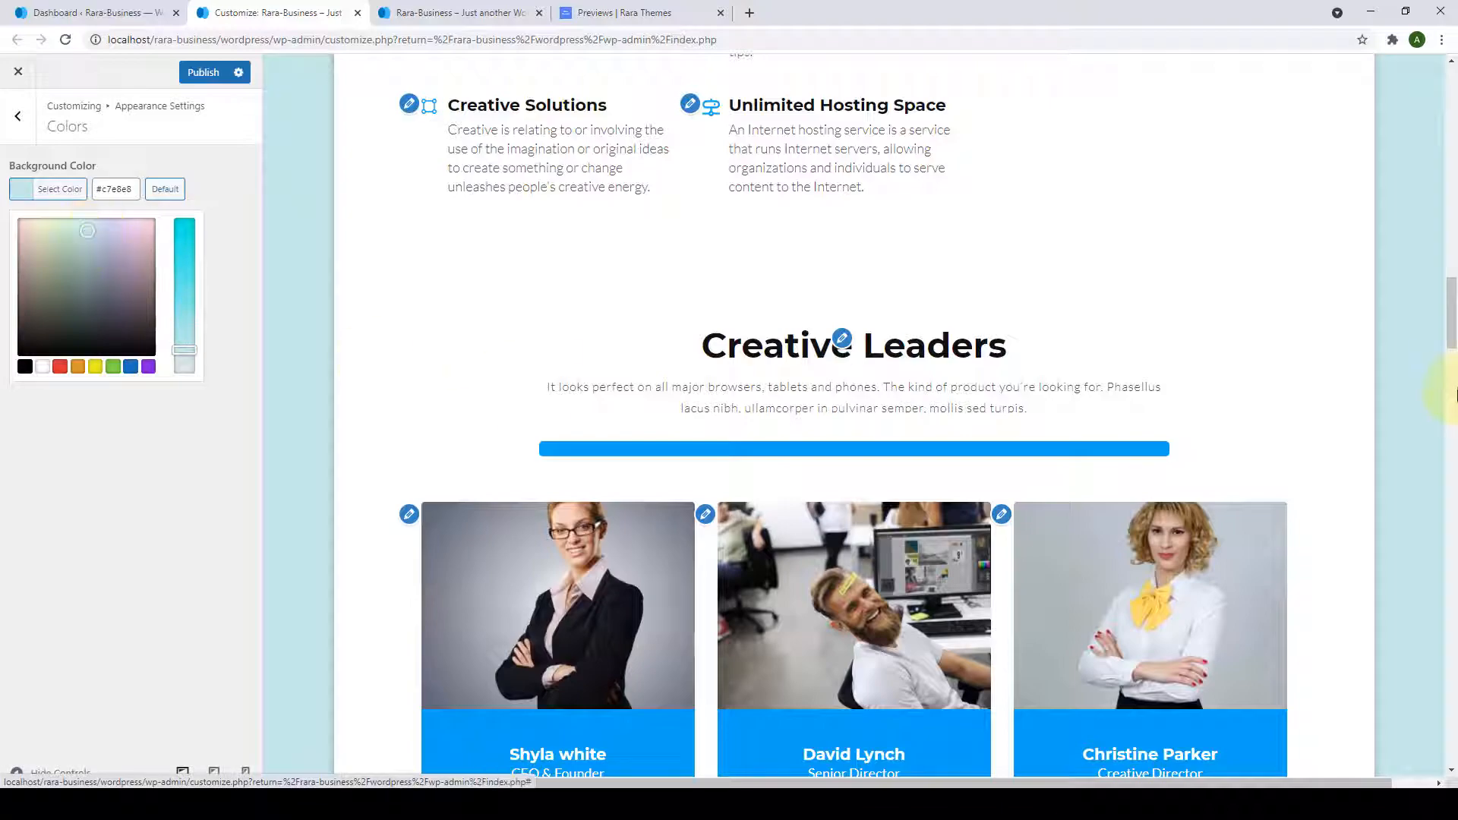
Check the homepage header with the trial background color, reset the color to its default, and close the color picker.
left_click_drag(1451, 292, 1450, 84)
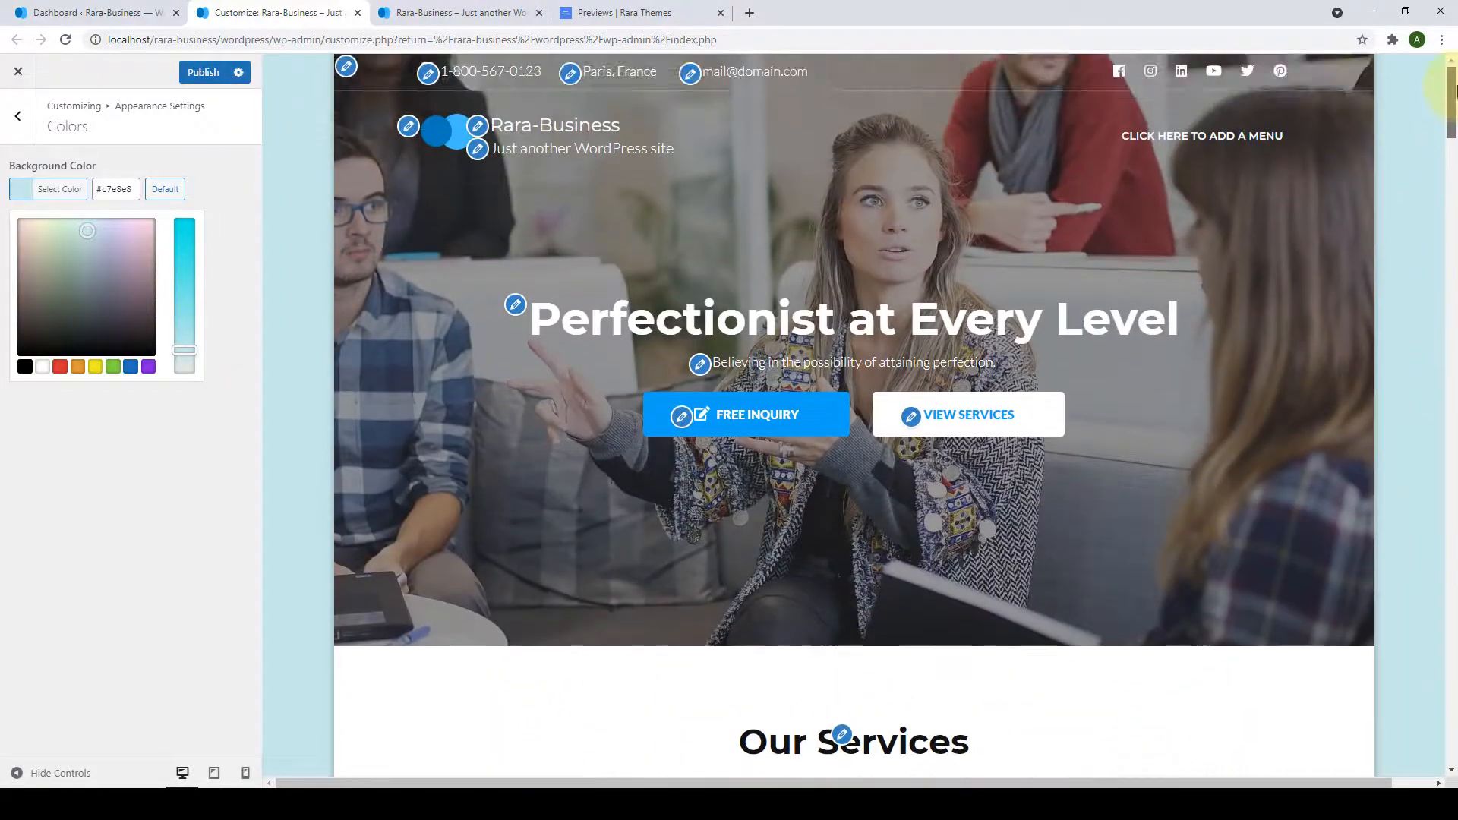
left_click(176, 196)
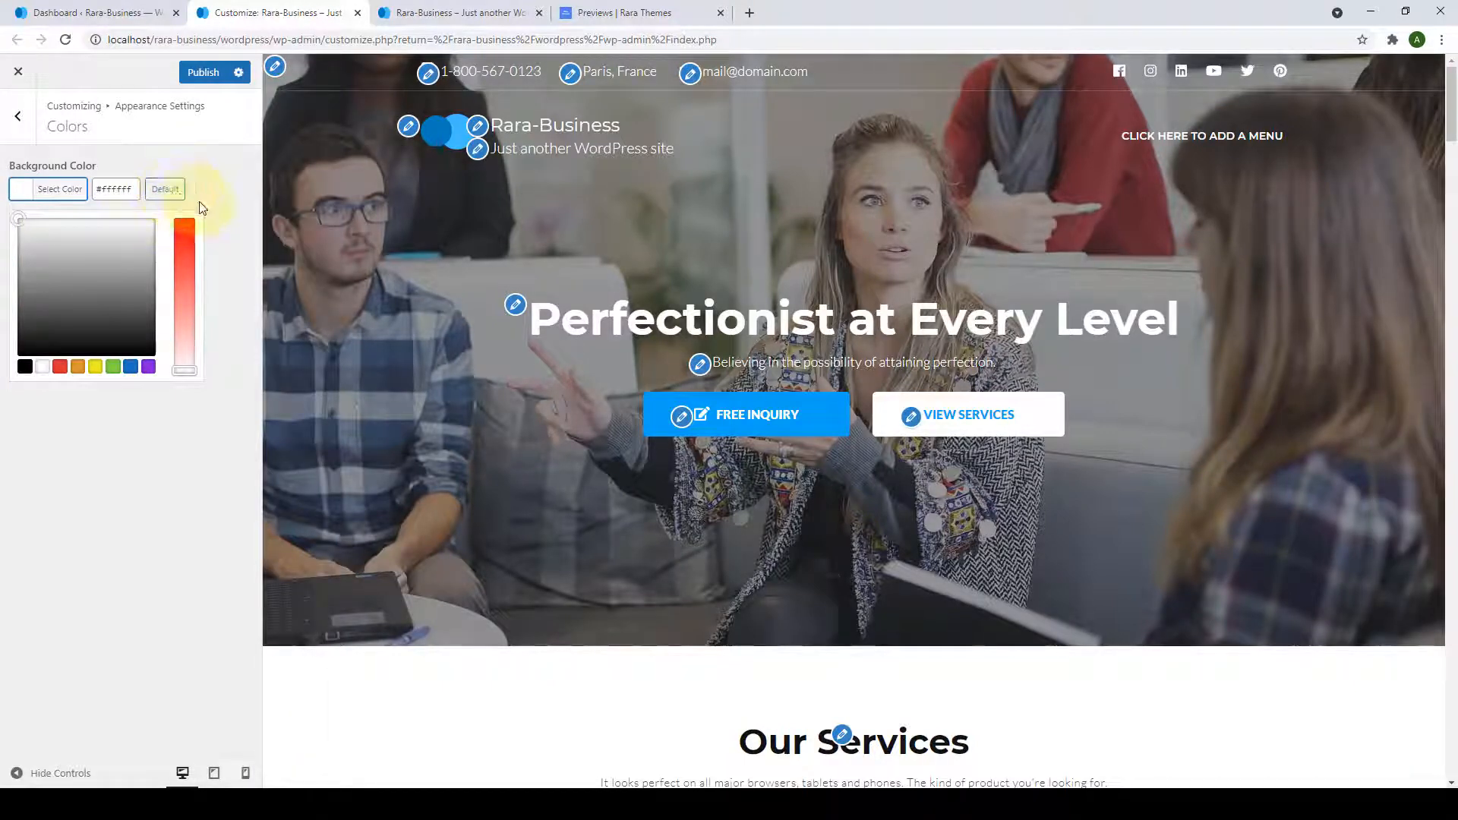
left_click(184, 156)
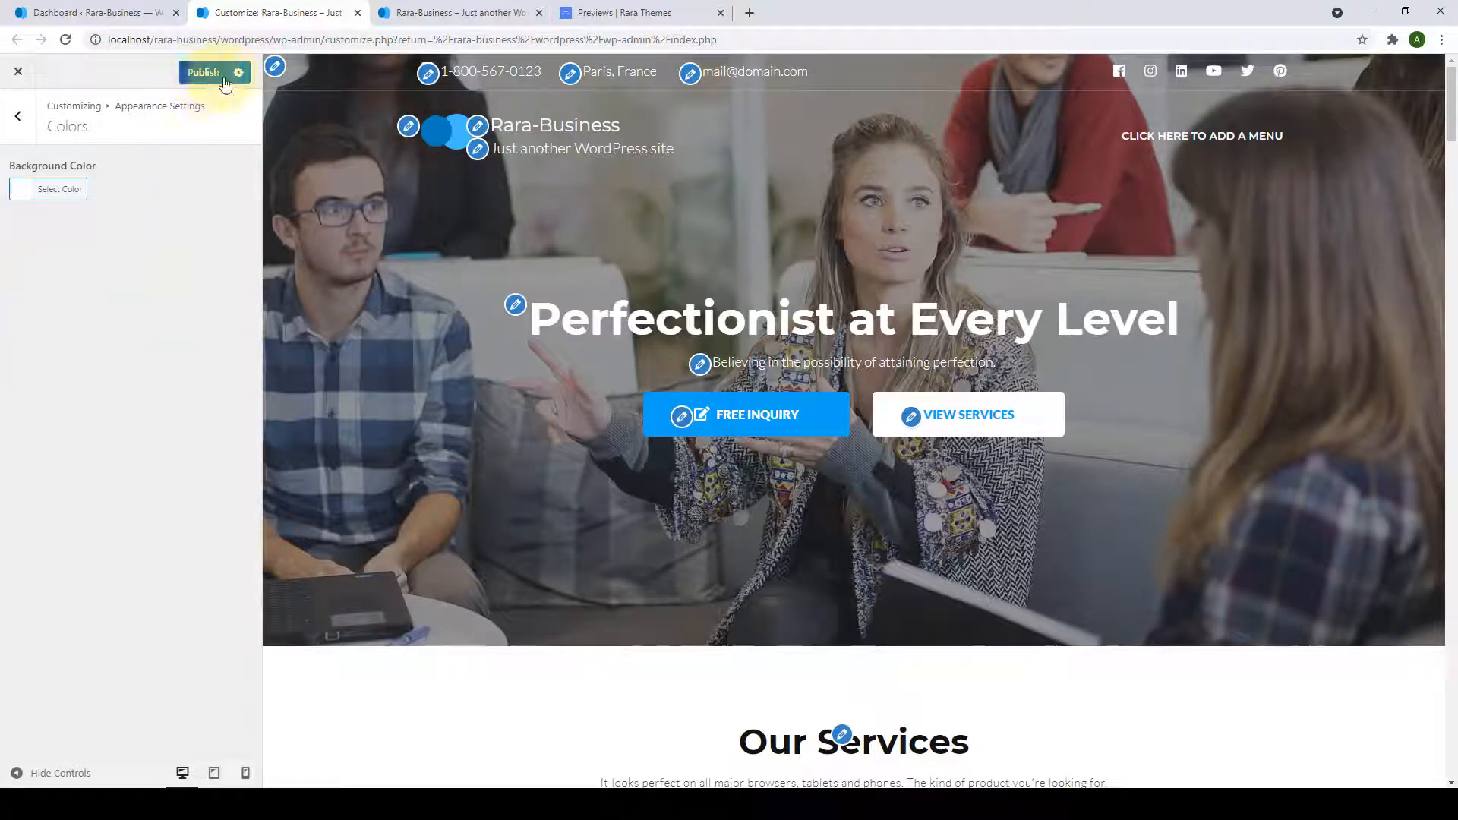
Open the Background Image section and choose StockSnap_I0CYW7MWNV1-370x370-2.jpg, the colorful mural of faces, as the site background.
left_click(19, 118)
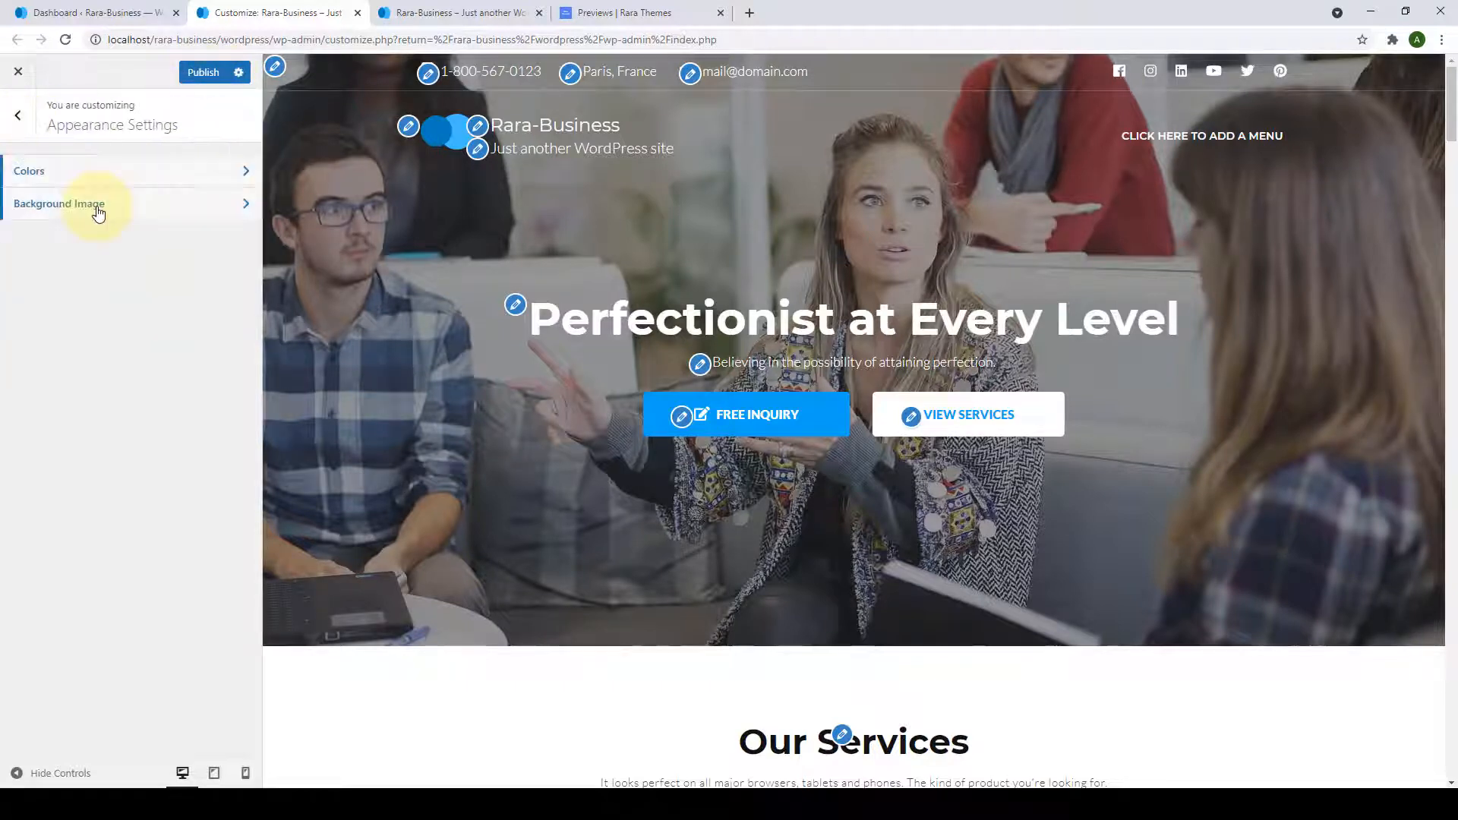
left_click(98, 205)
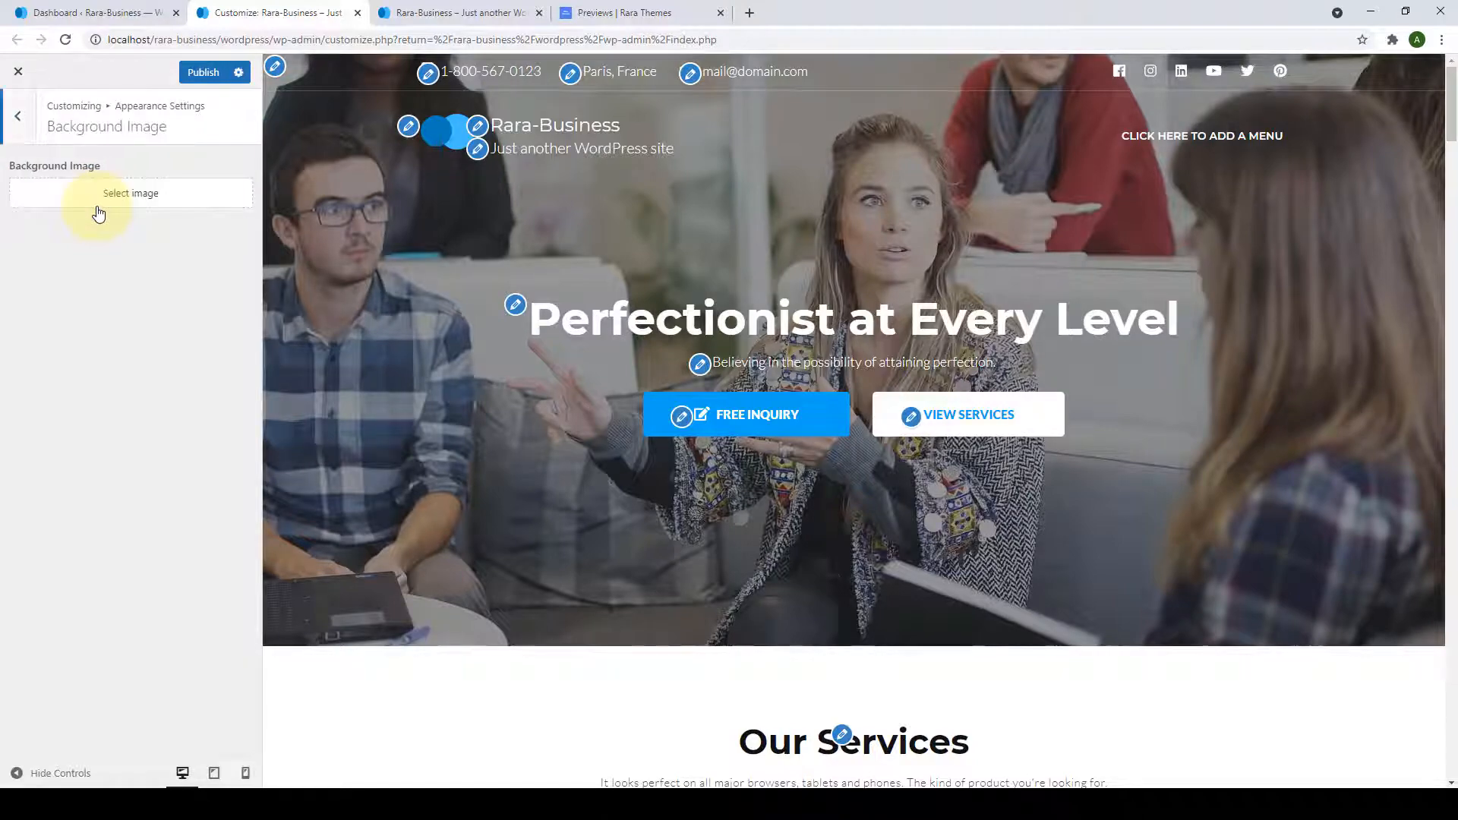
scroll(1091, 248, "down", 9)
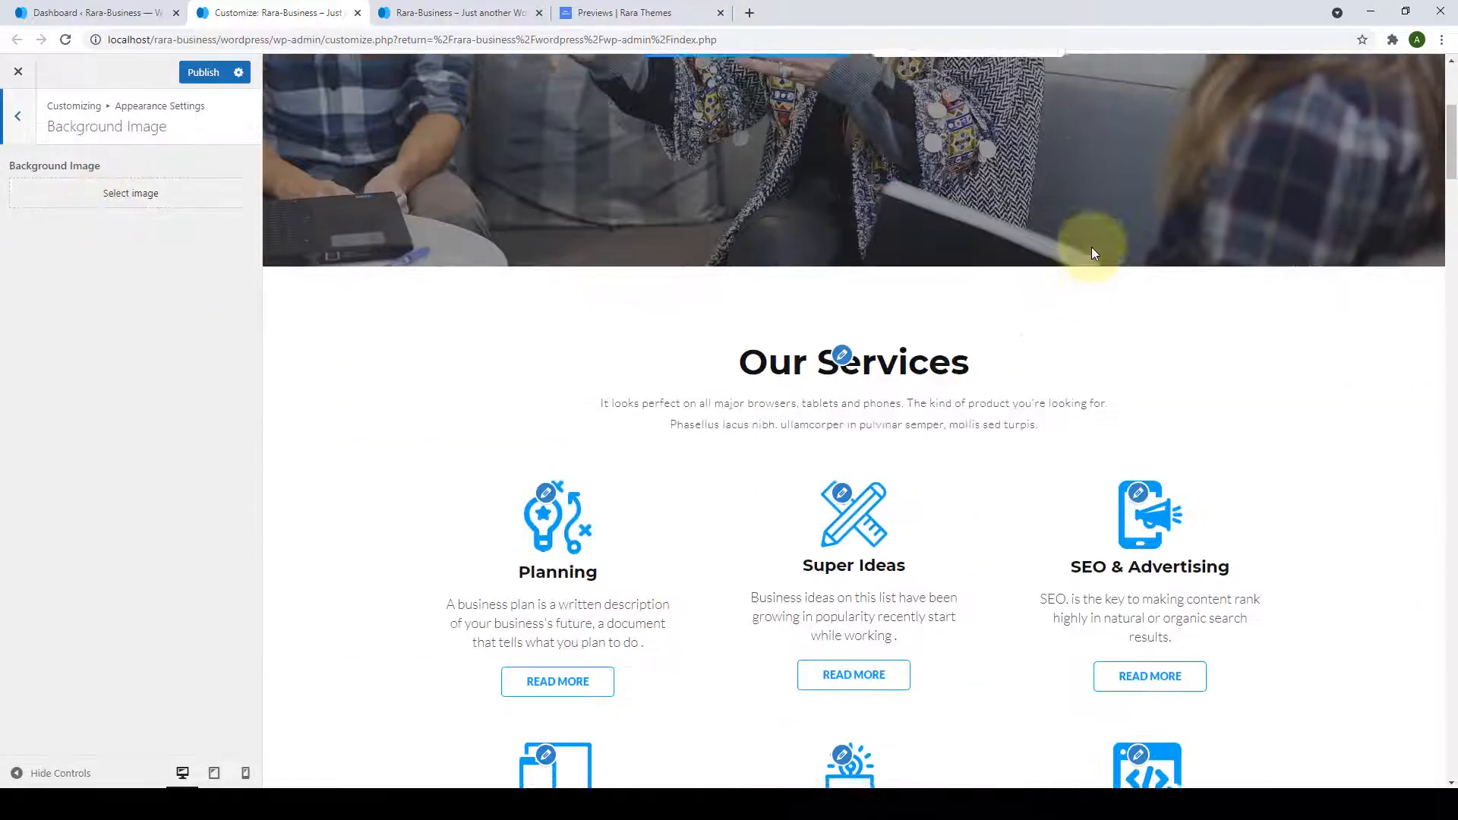
scroll(1094, 254, "up", 2)
left_click(139, 199)
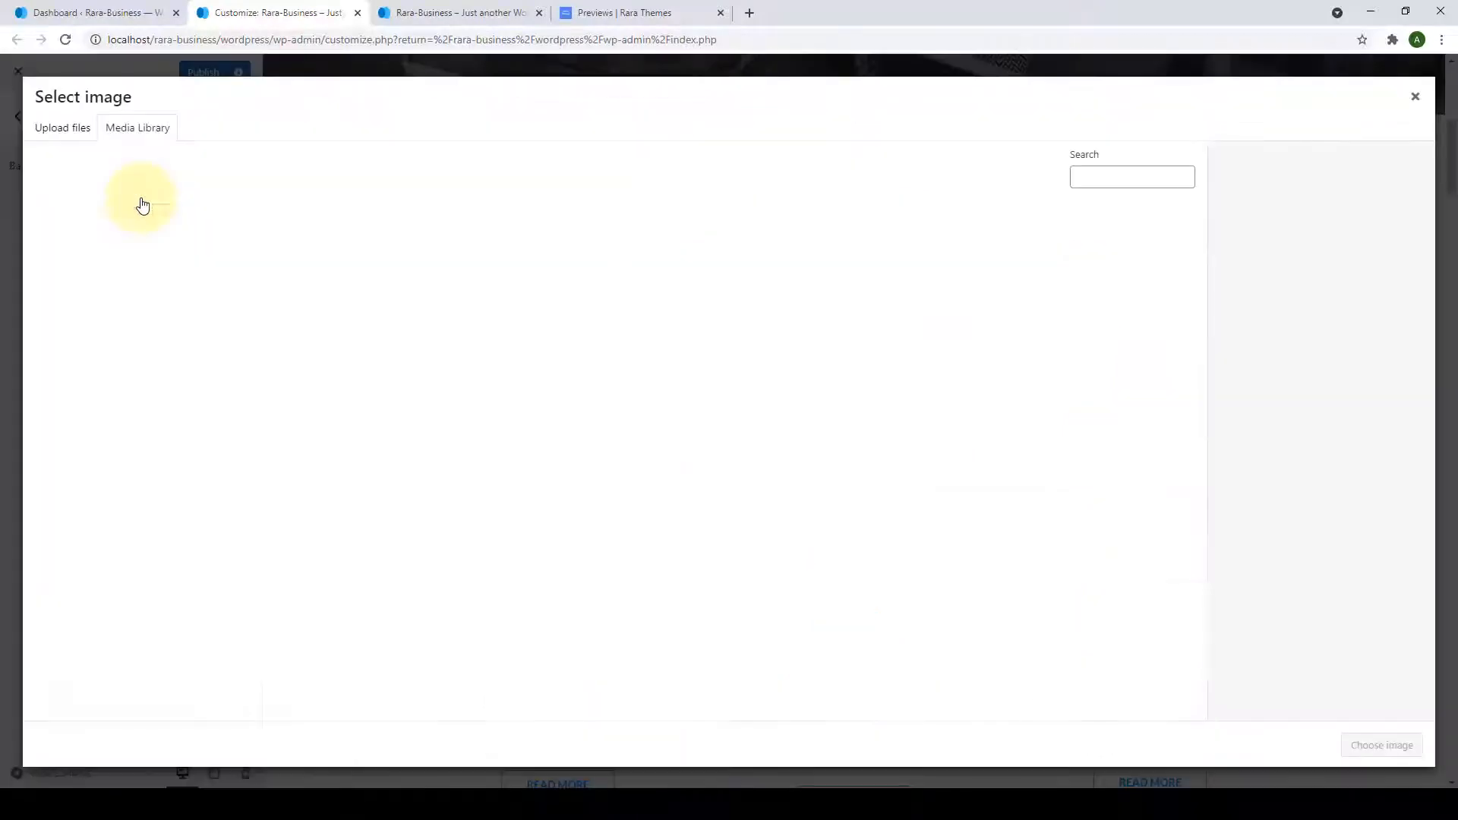
left_click(666, 372)
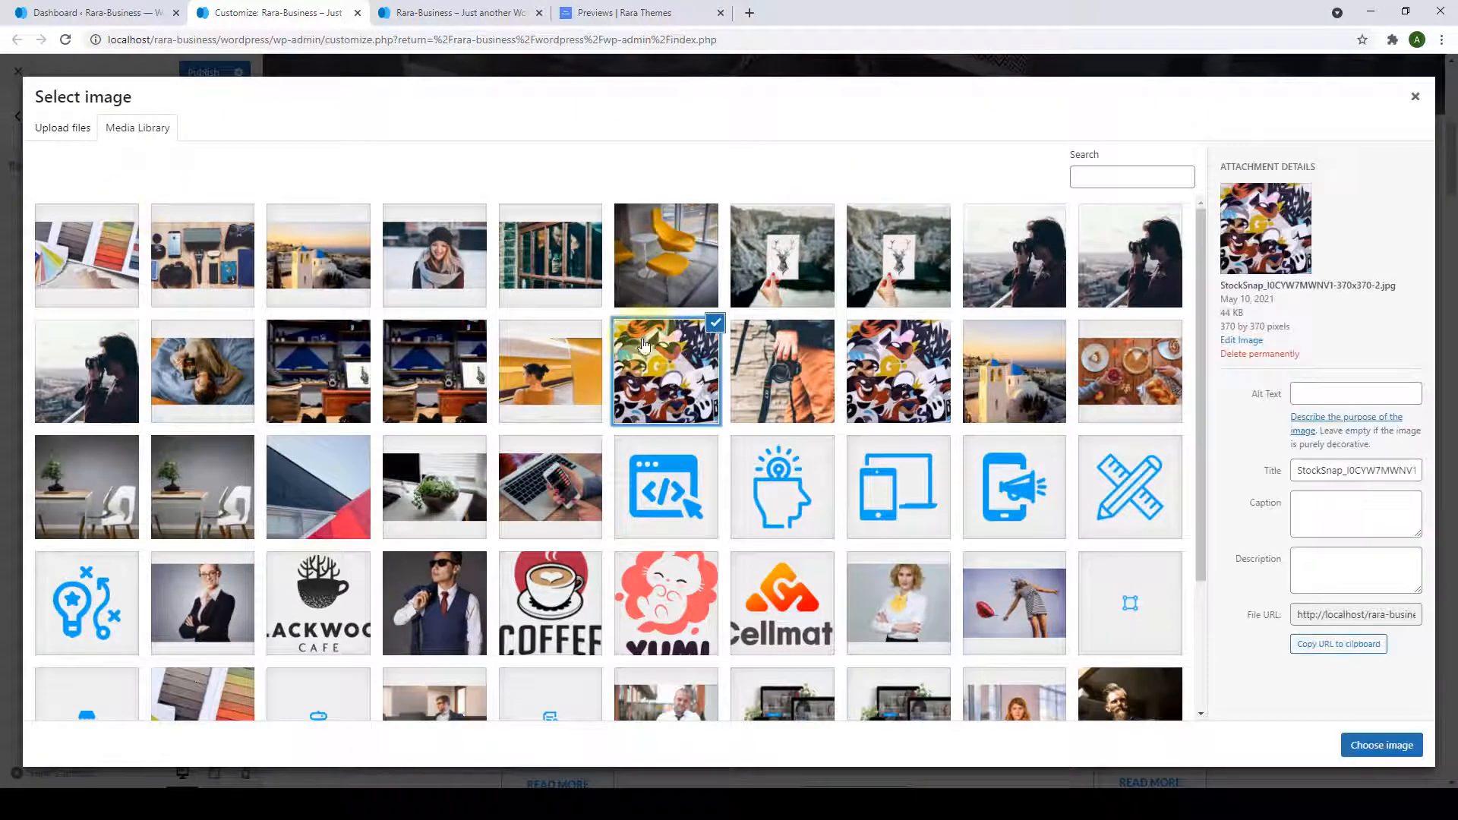
left_click(1387, 744)
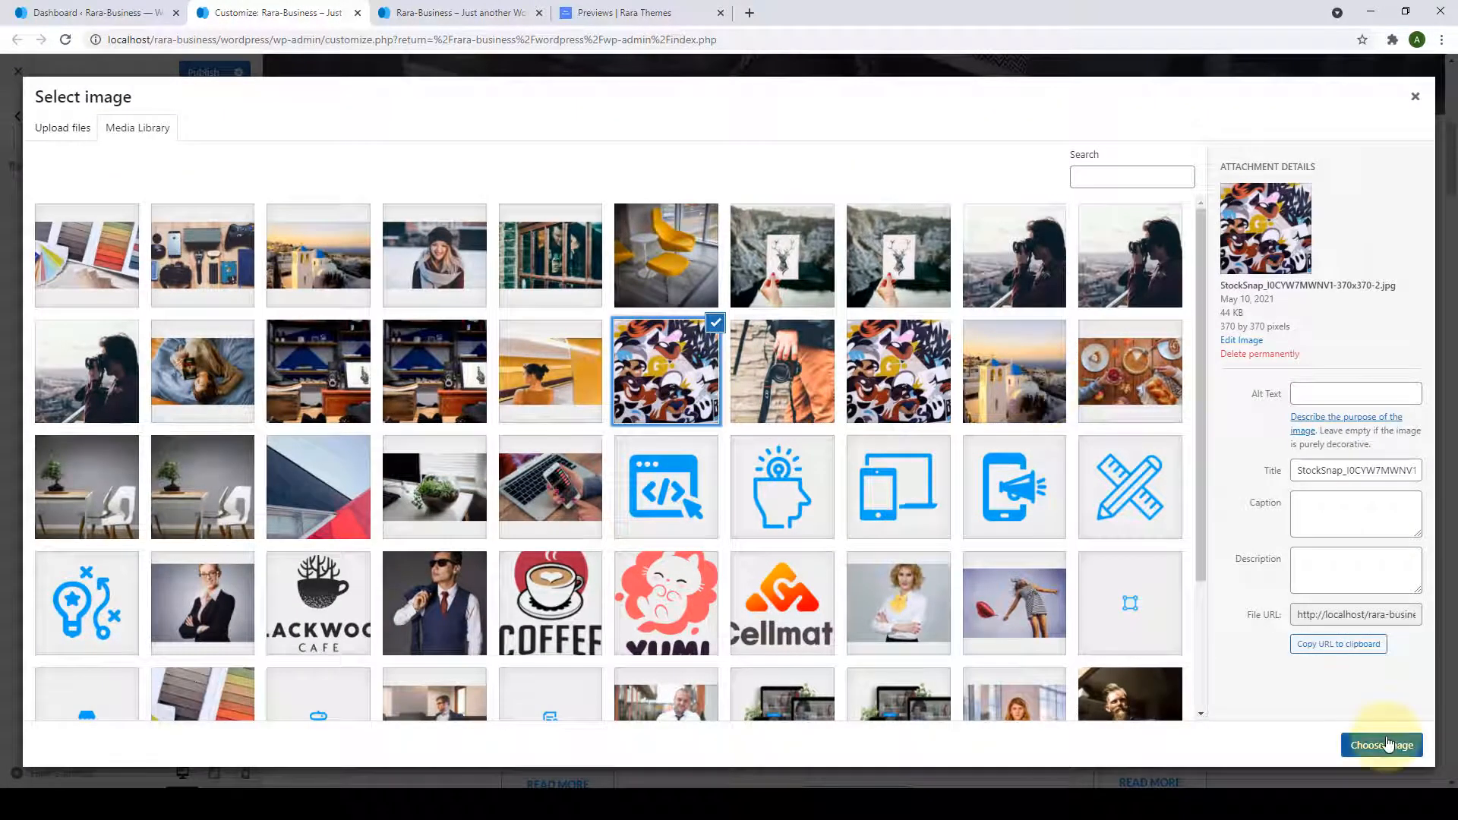
Examine how the repeated mural background looks beside the homepage sections from the banner down to Creative Leaders.
scroll(1400, 517, "up", 5)
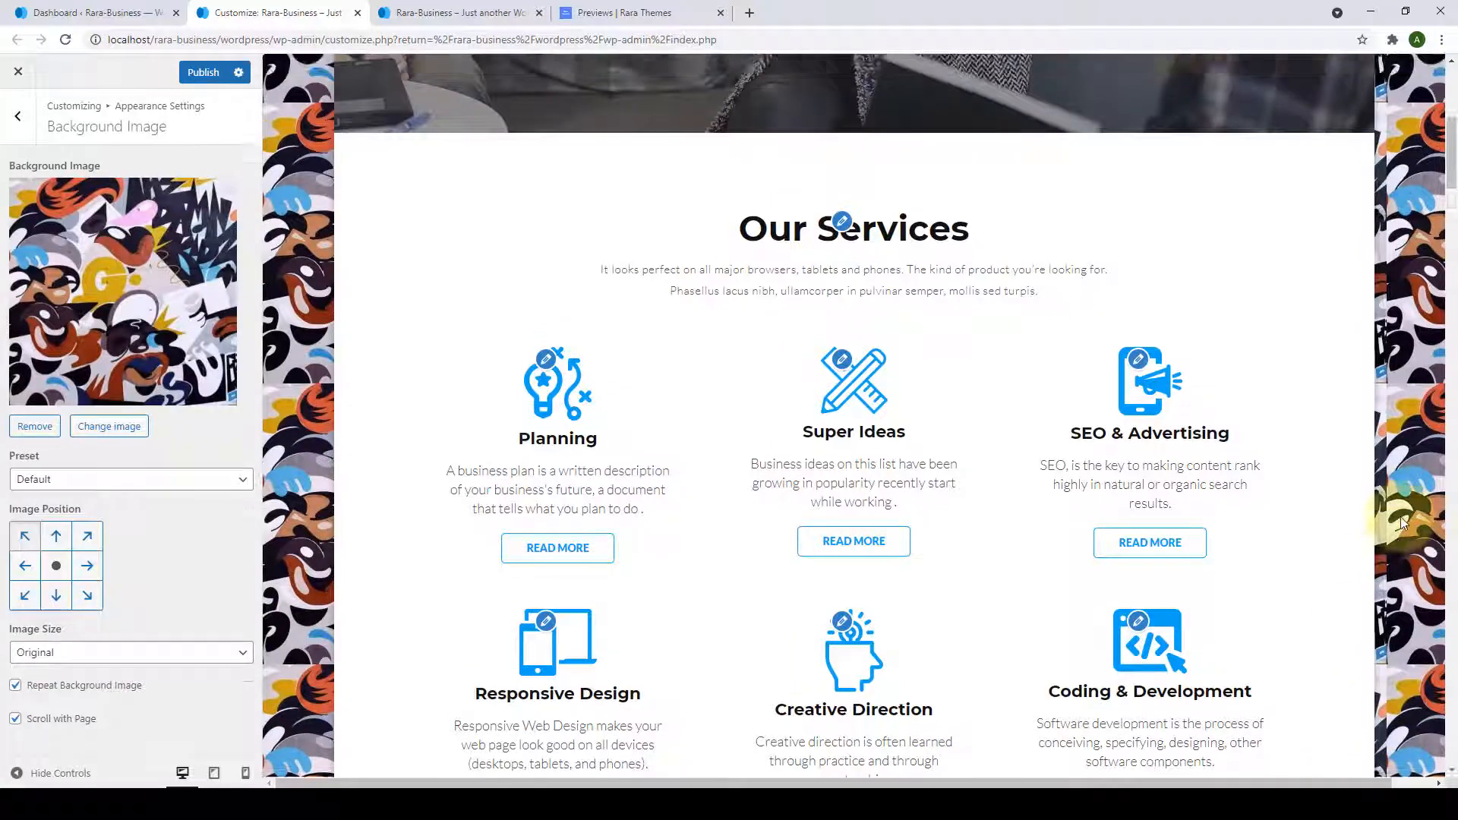
scroll(1402, 499, "up", 2)
scroll(1397, 480, "down", 10)
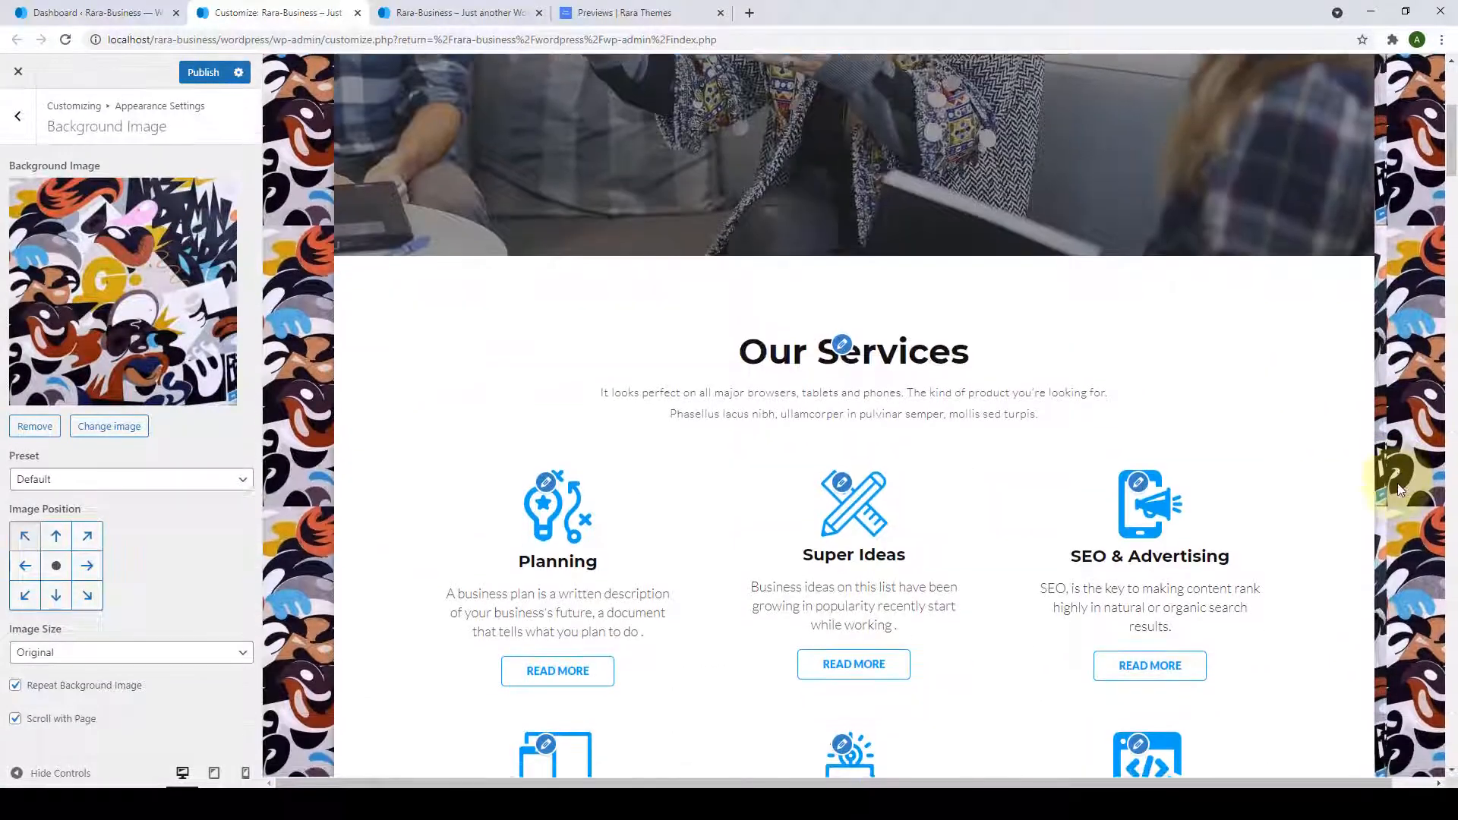
scroll(1397, 483, "down", 15)
scroll(1397, 483, "up", 13)
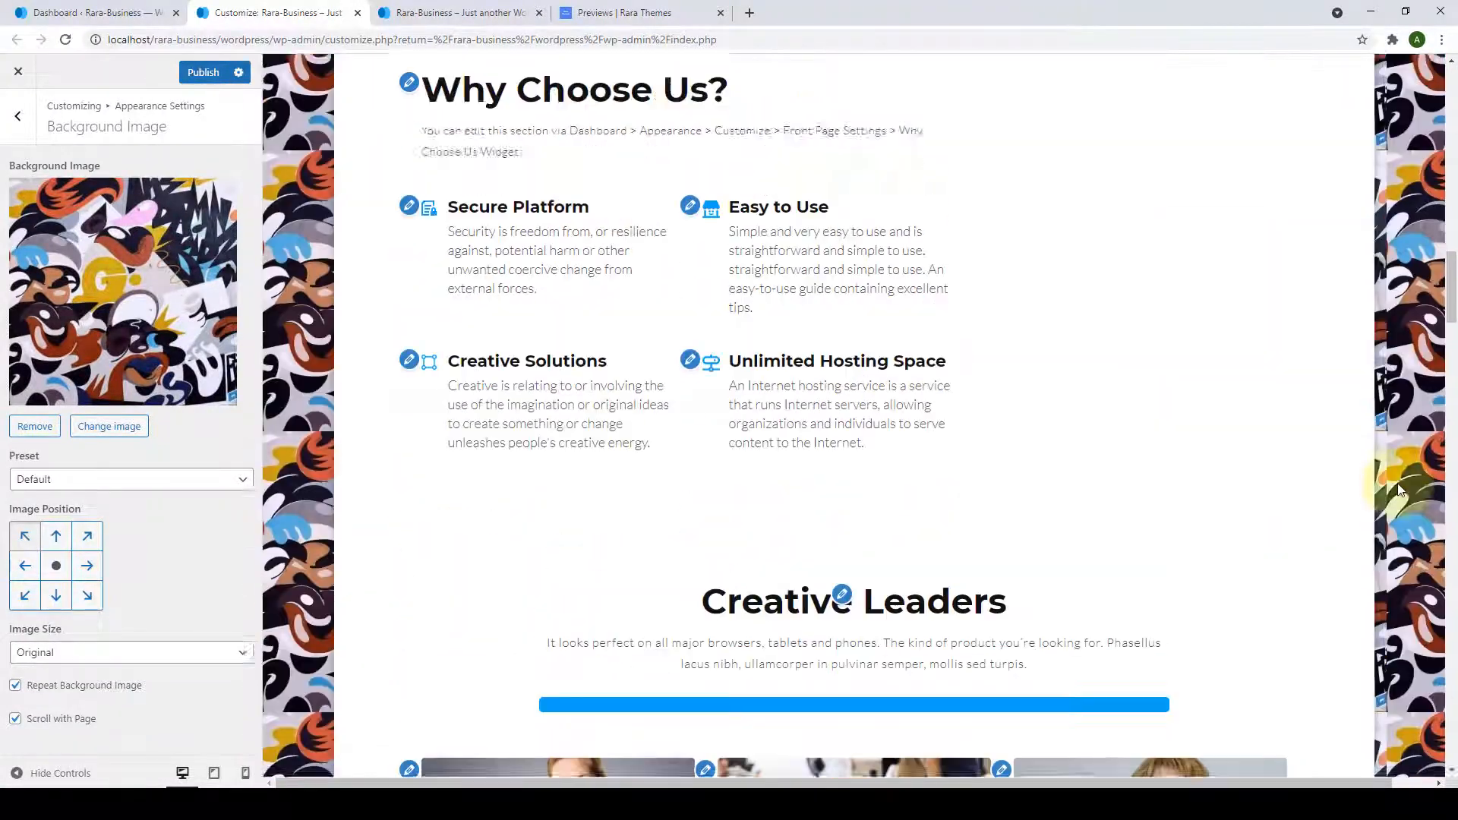
scroll(1396, 483, "up", 10)
scroll(436, 509, "down", 1)
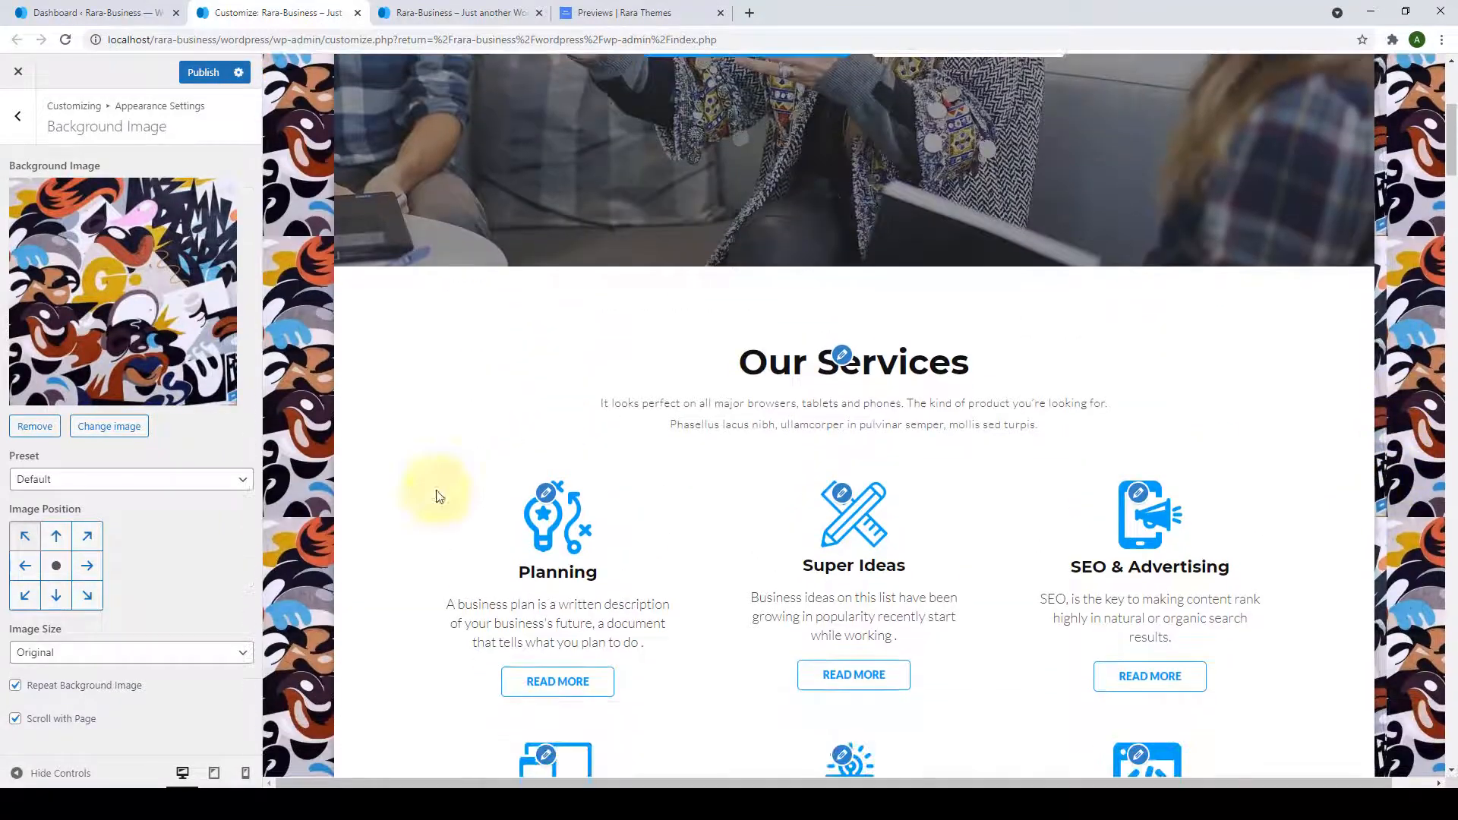
View the background presets and try the image positions around all edges and corners, finishing with the upper-left position.
left_click(142, 491)
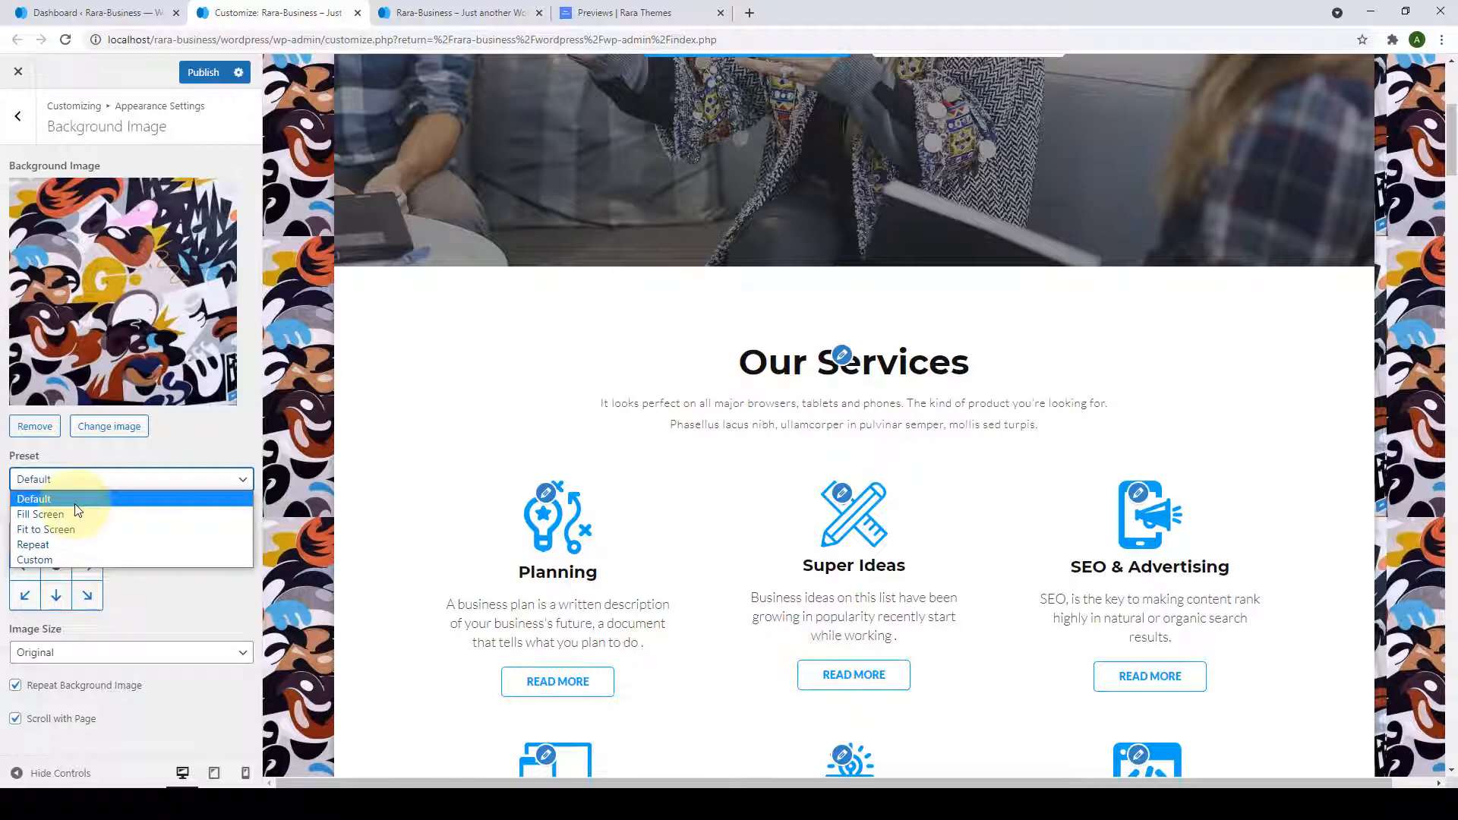
left_click(134, 464)
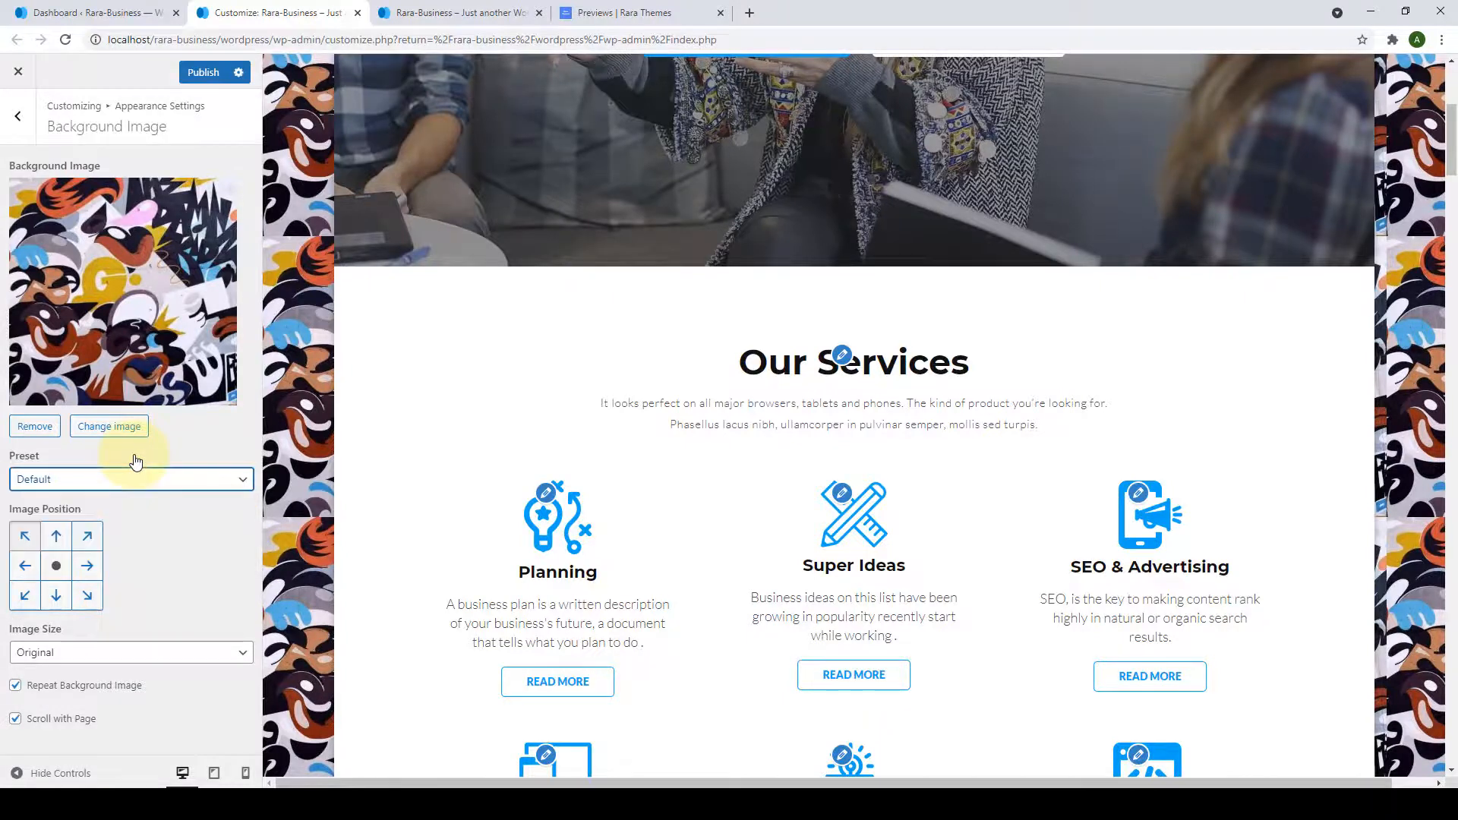
left_click(50, 546)
left_click(88, 540)
left_click(88, 567)
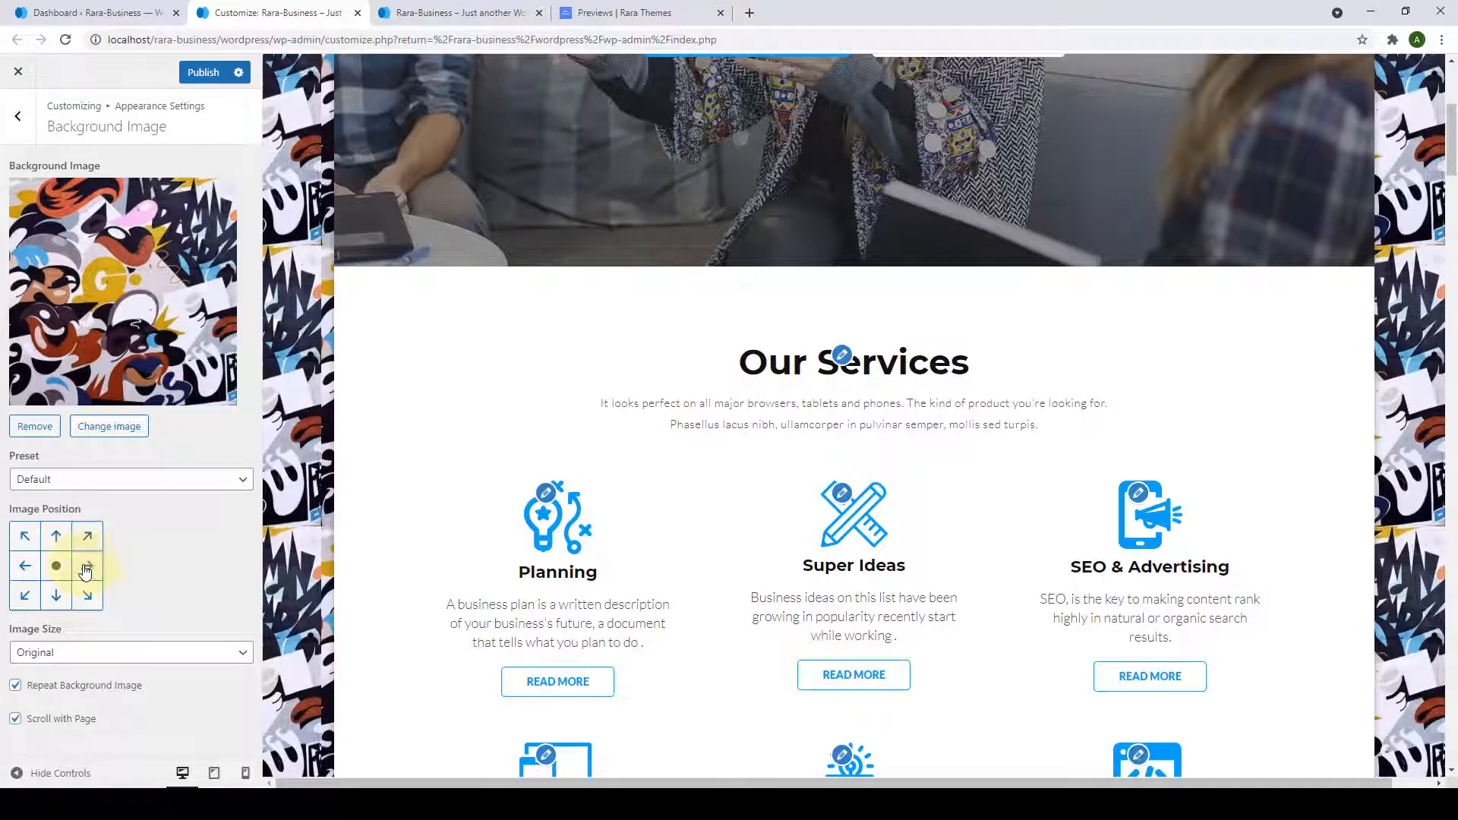
left_click(89, 596)
left_click(56, 595)
left_click(25, 594)
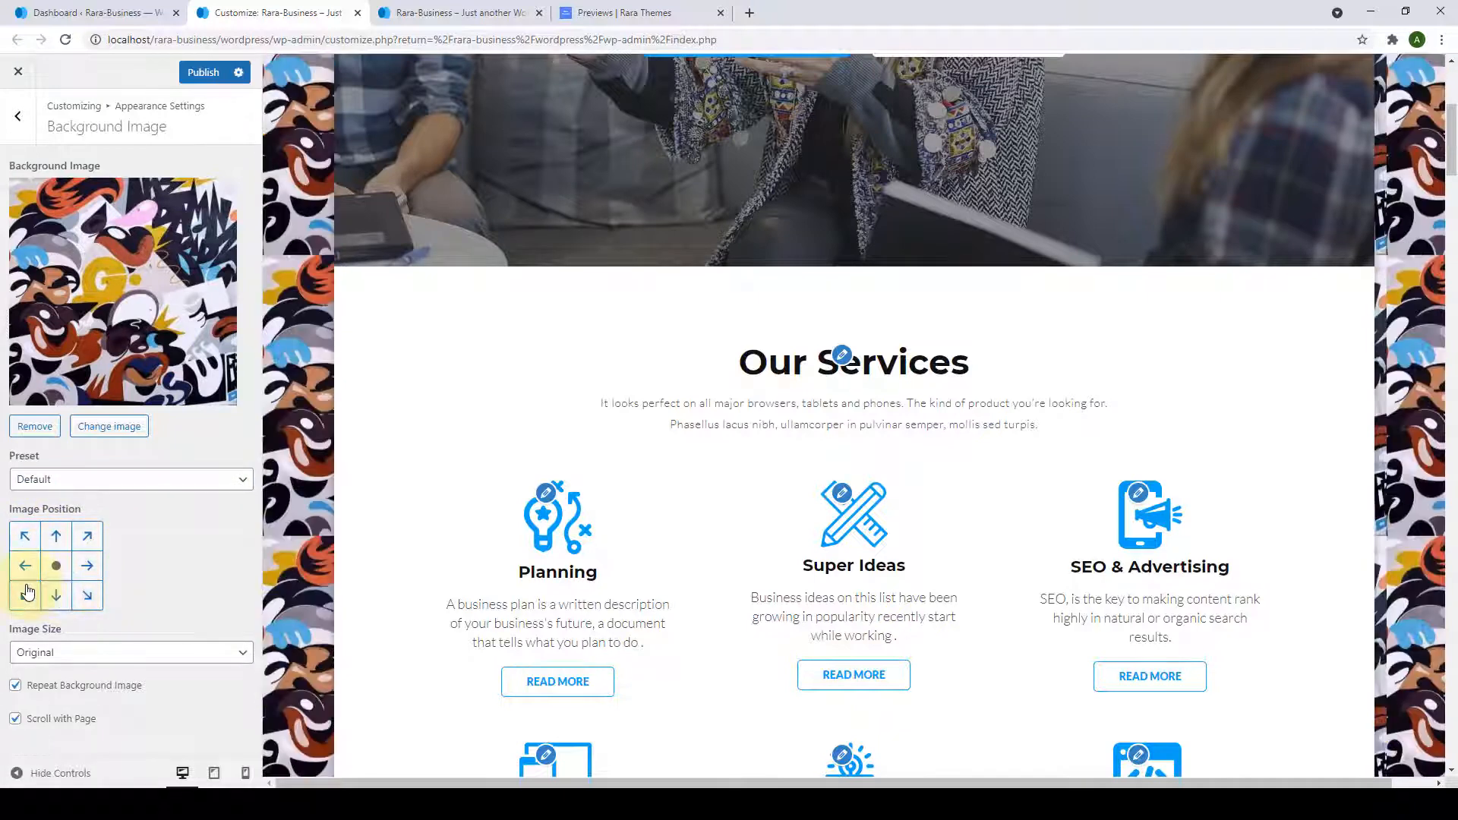
left_click(27, 564)
left_click(28, 542)
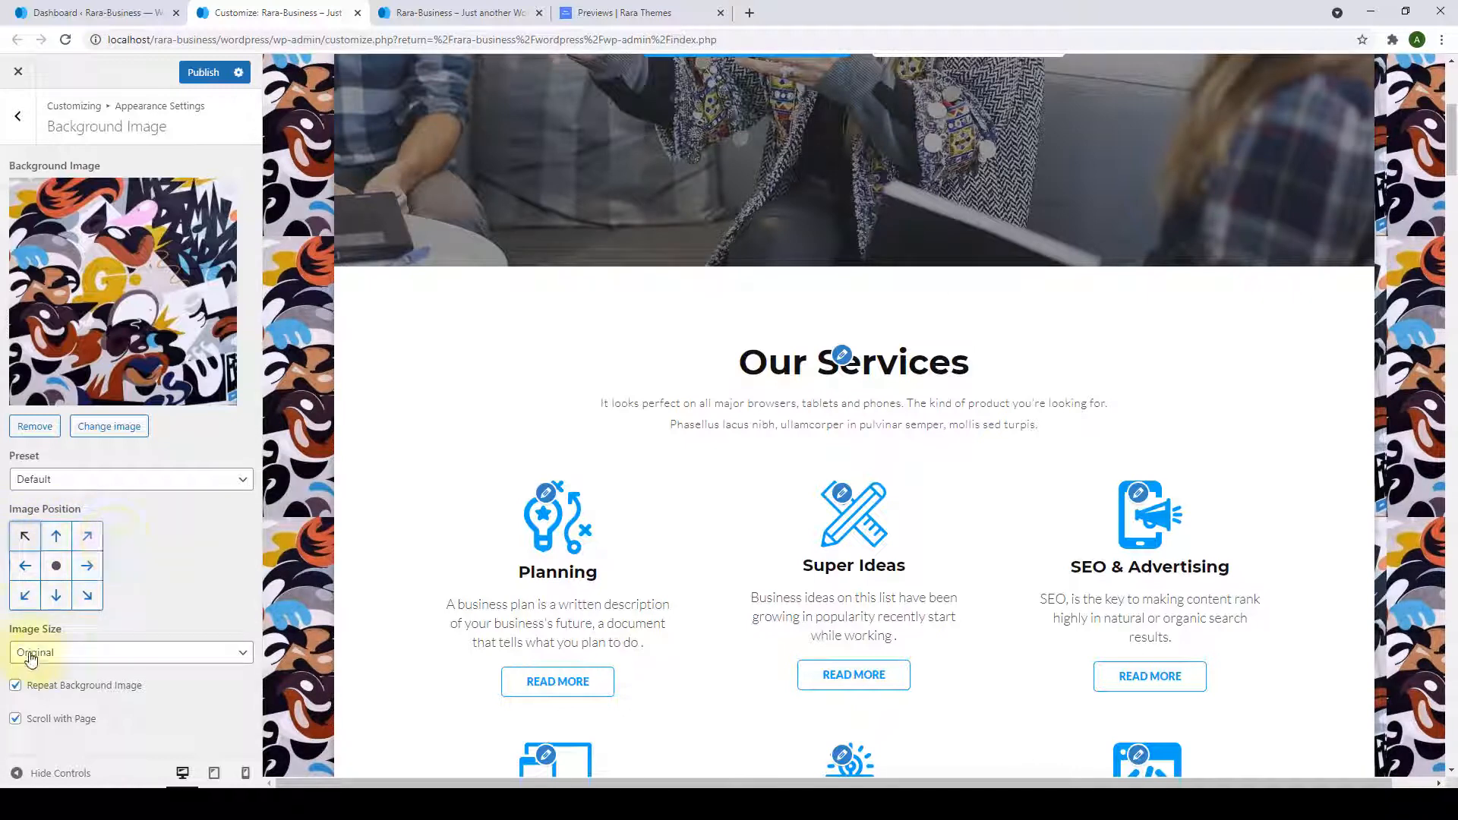
View the image size options, try the background with Scroll with Page disabled, and enable it again, comparing both on the homepage.
left_click(107, 655)
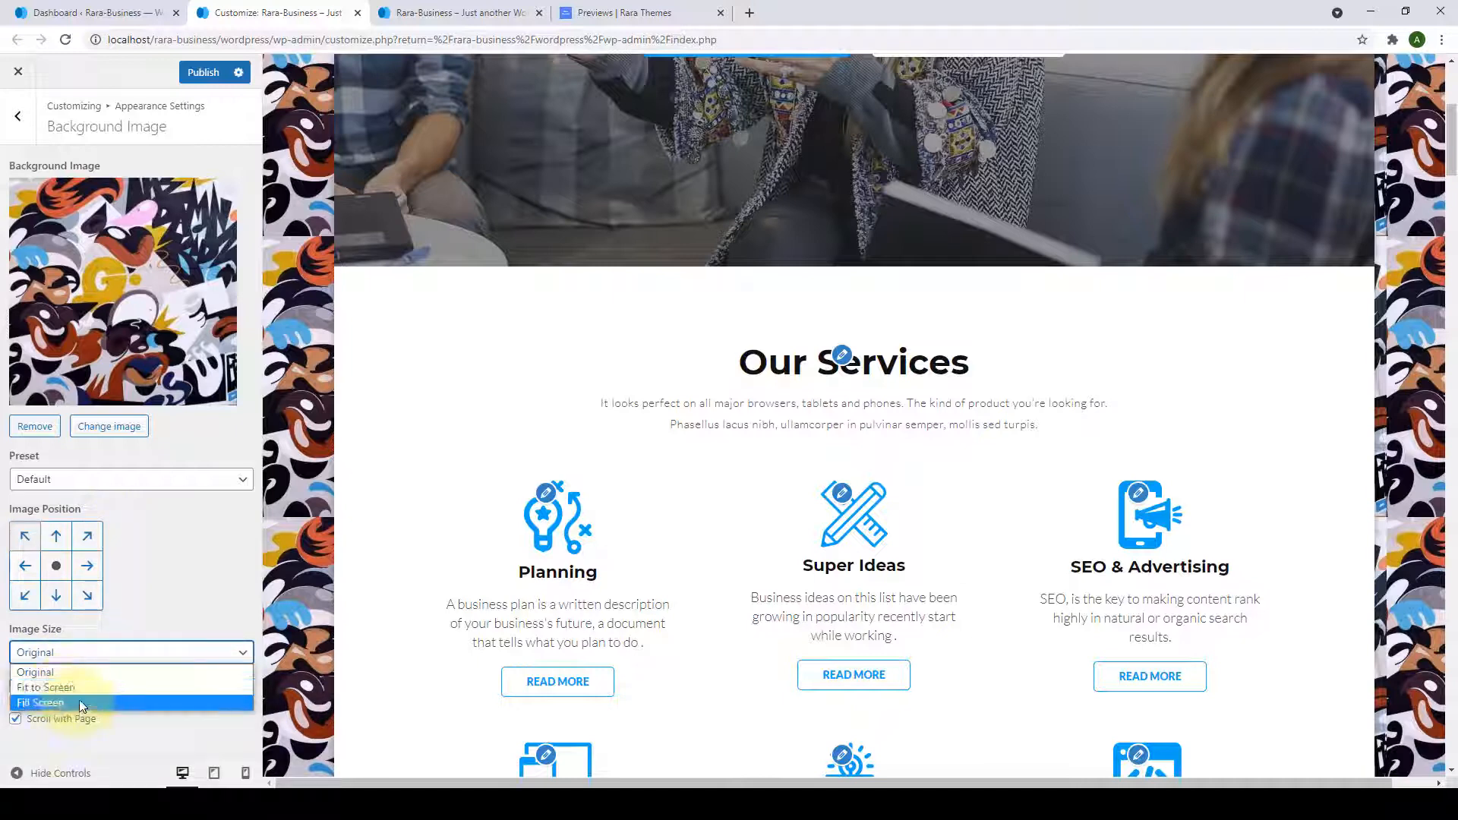
left_click(188, 625)
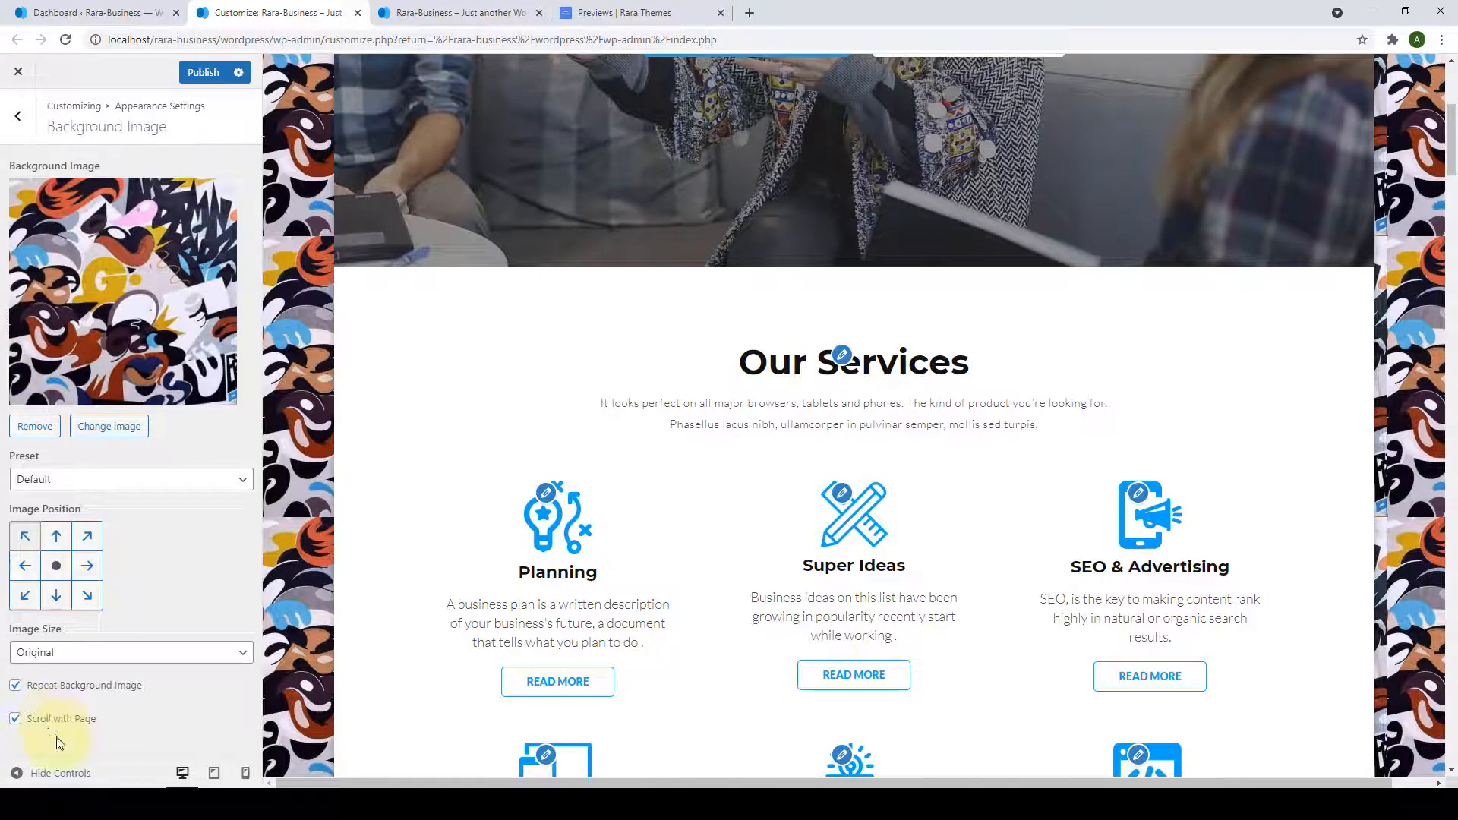
left_click(16, 720)
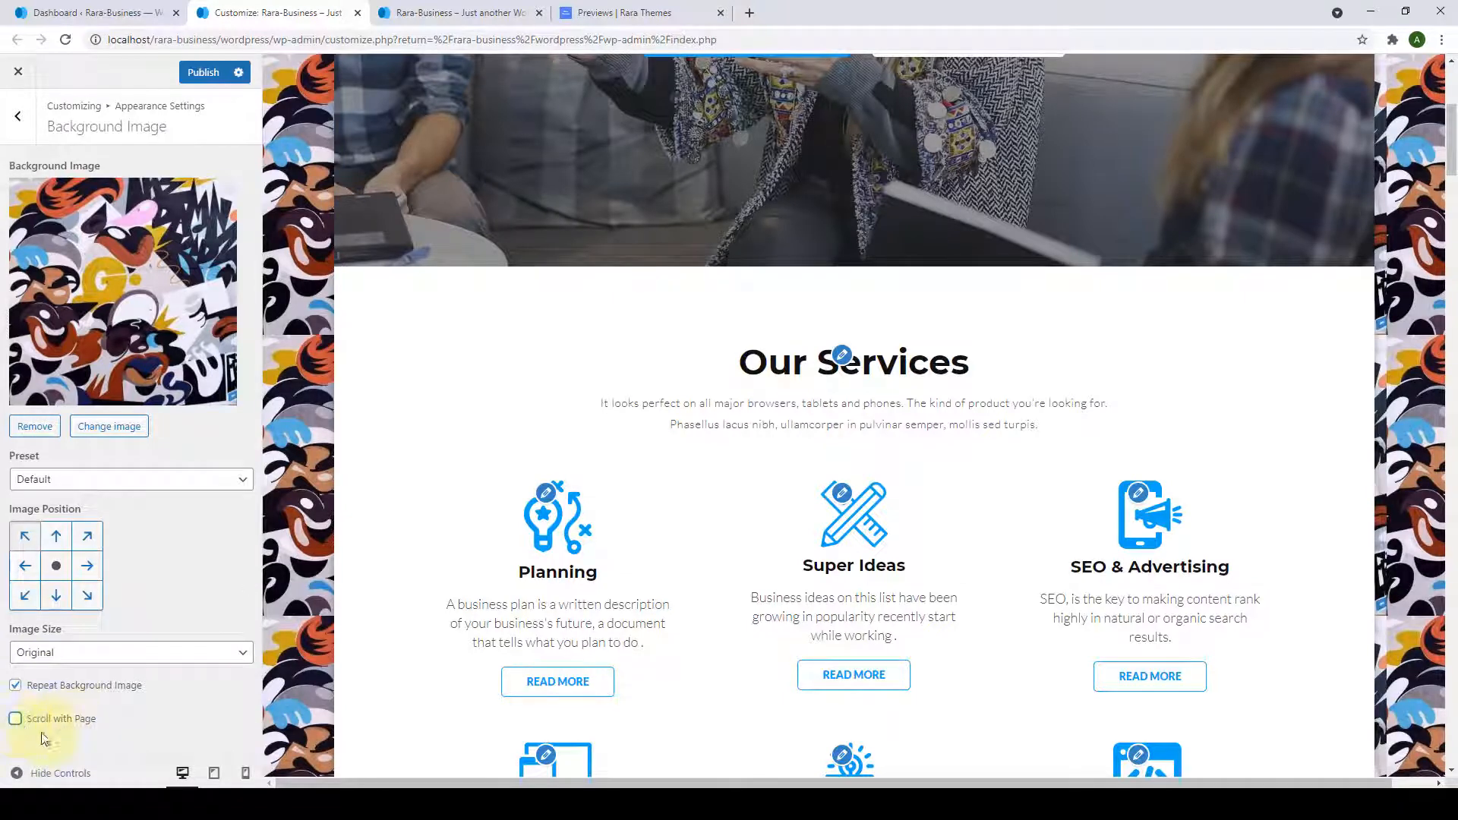
scroll(623, 676, "down", 15)
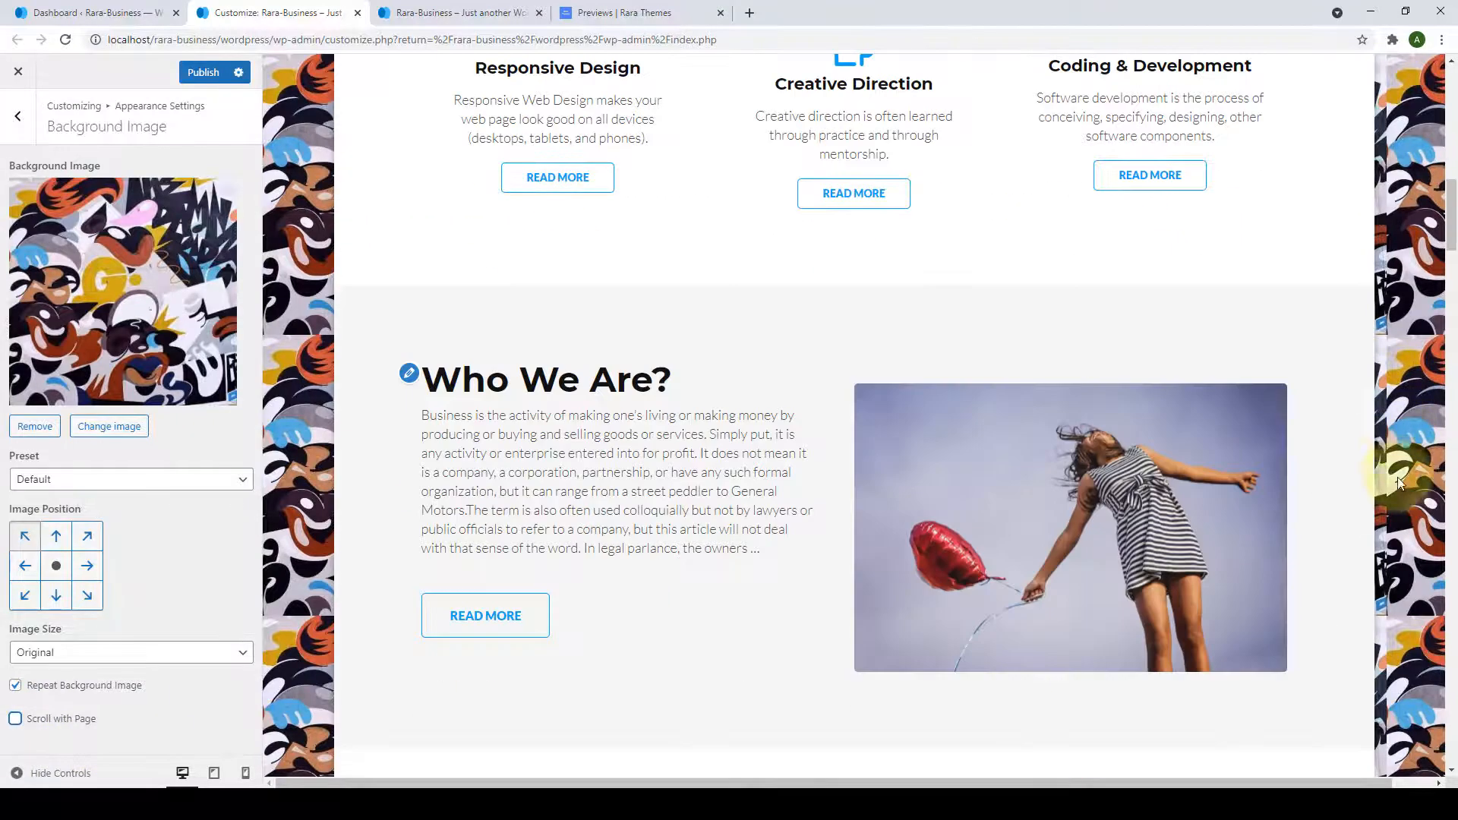
scroll(1398, 508, "down", 7)
scroll(1393, 509, "up", 17)
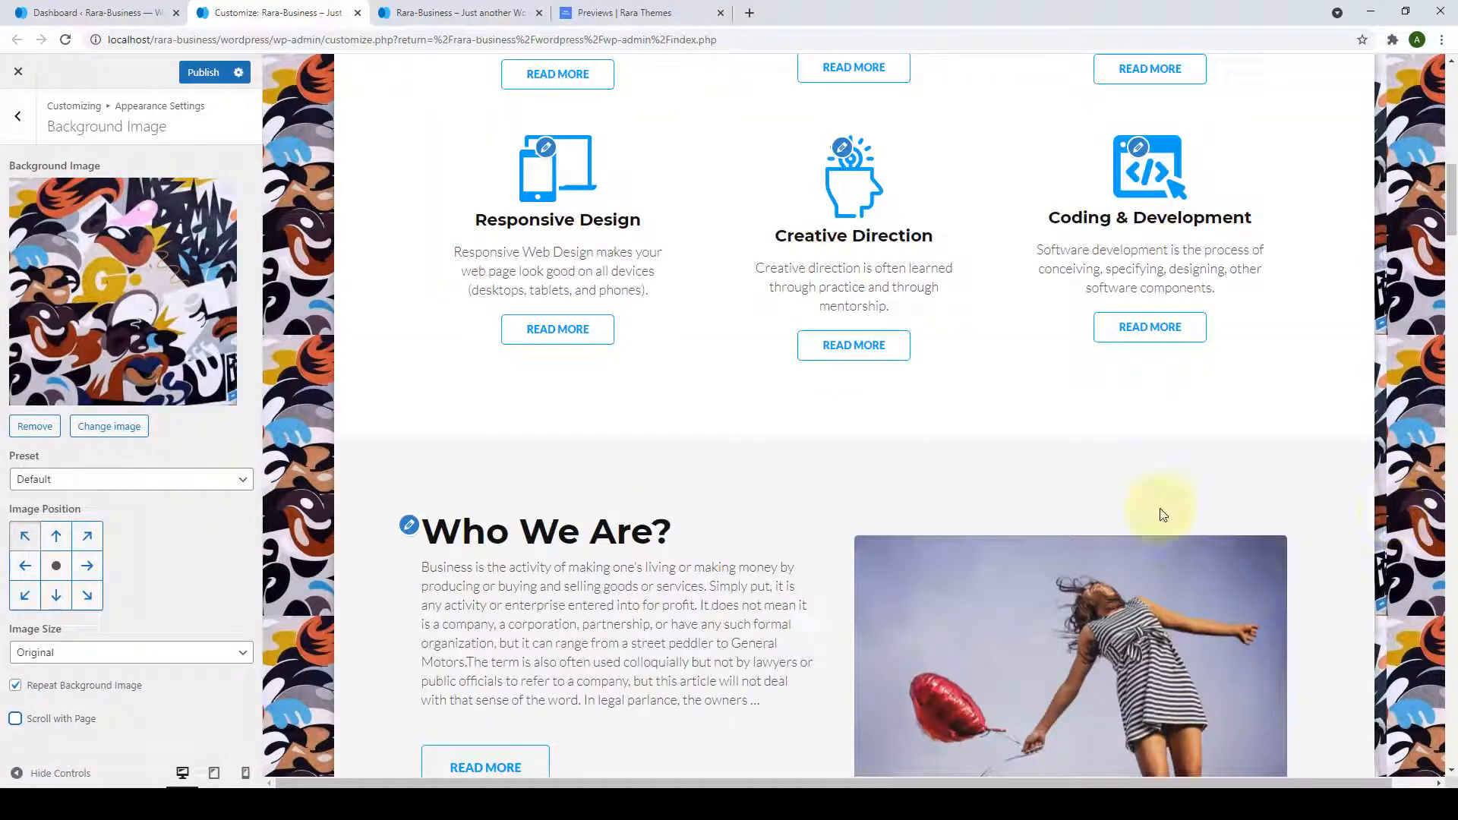
left_click(16, 719)
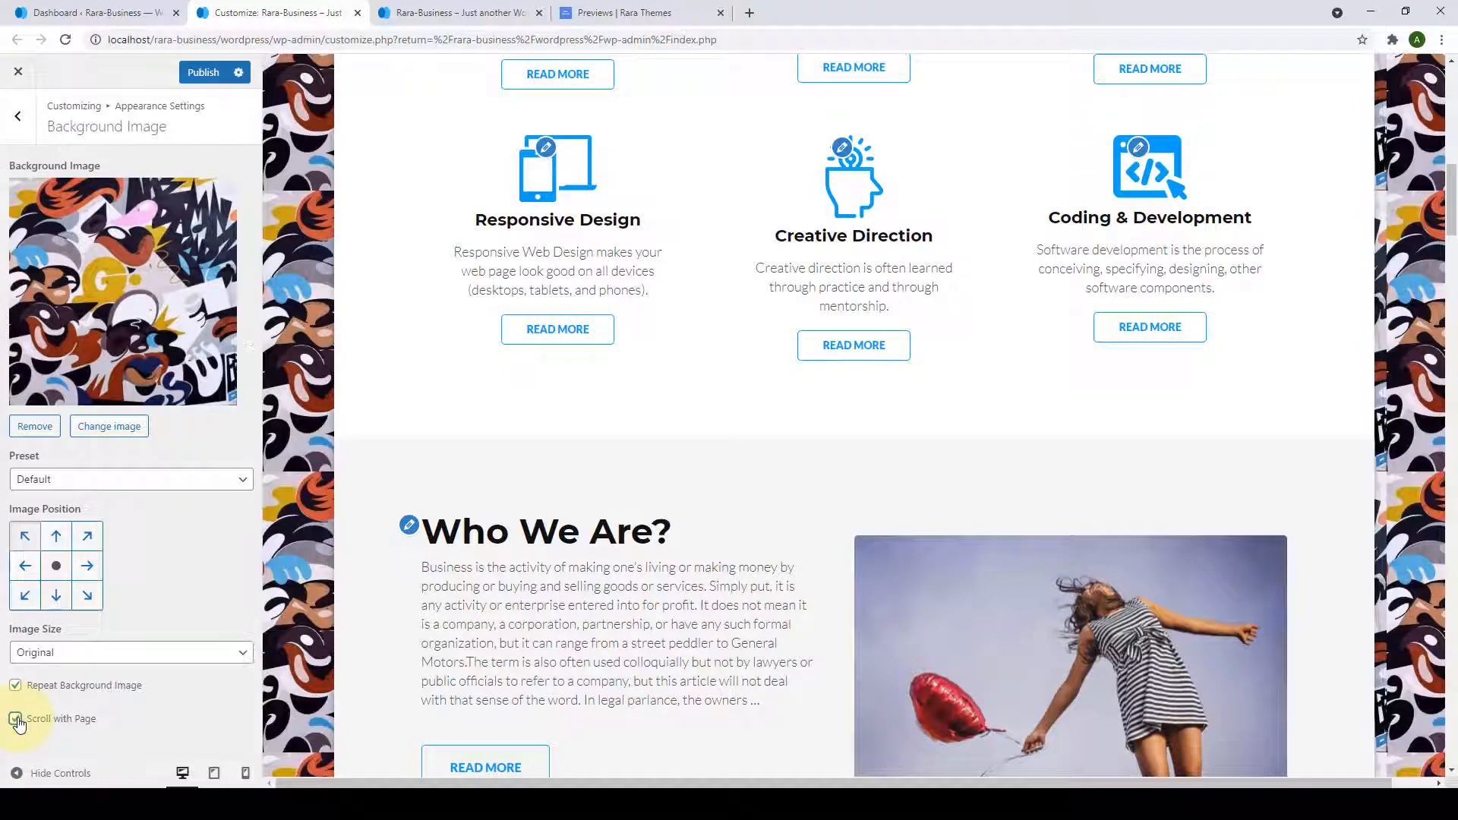
scroll(1401, 454, "down", 8)
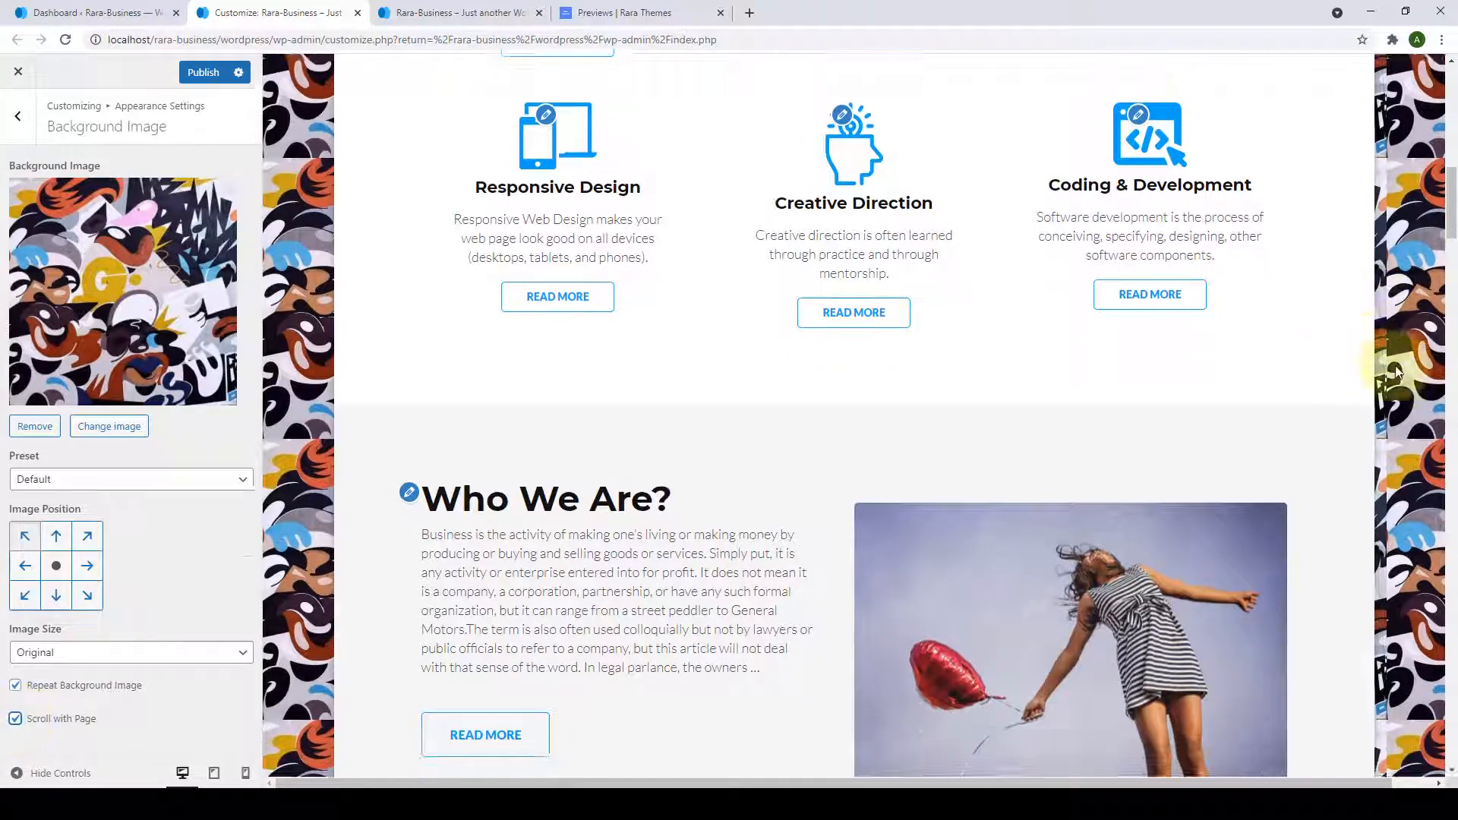
scroll(1401, 453, "up", 10)
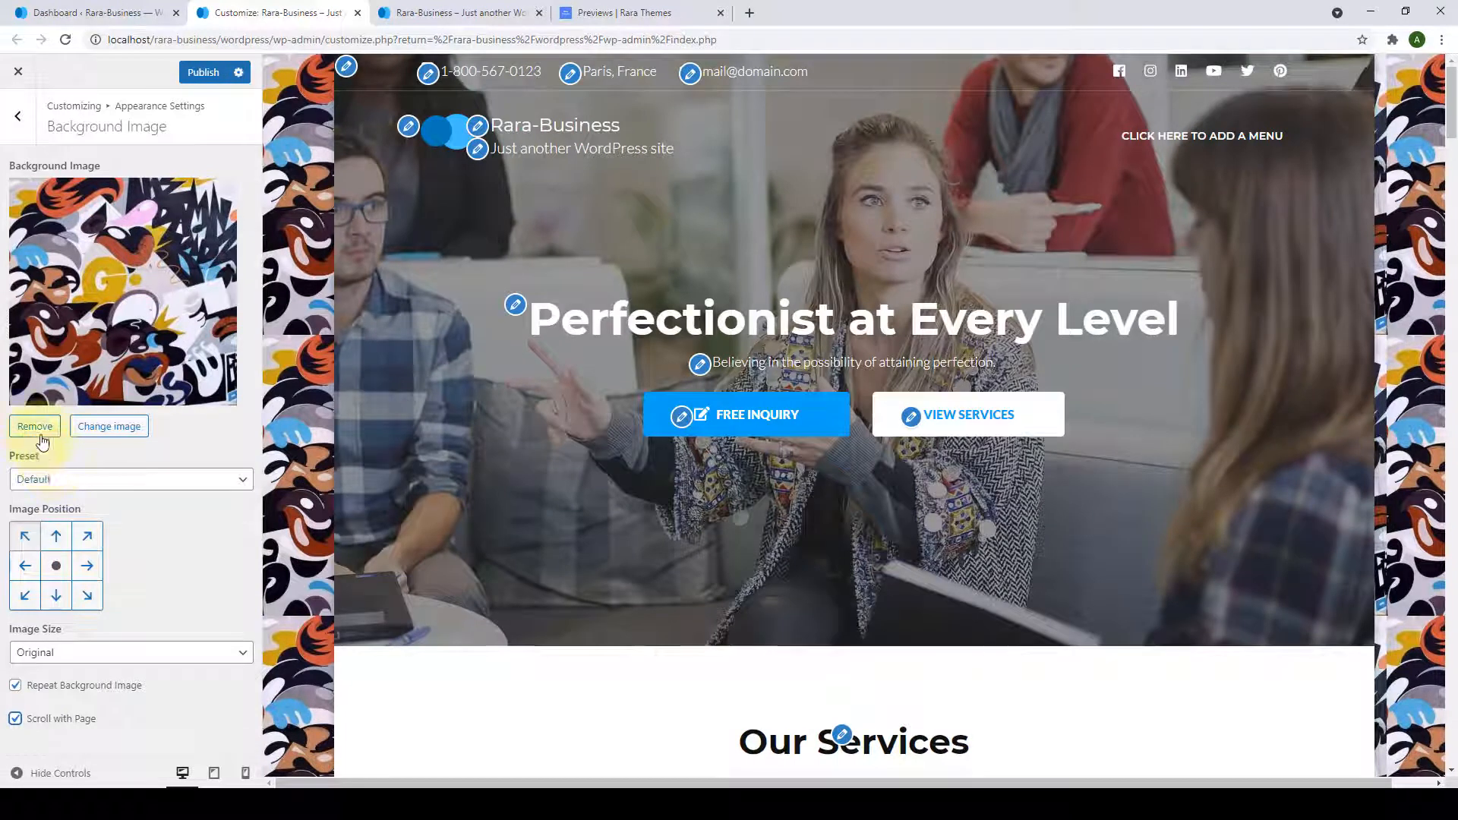
Remove the background image and leave Appearance Settings for the main customizer overview.
left_click(38, 430)
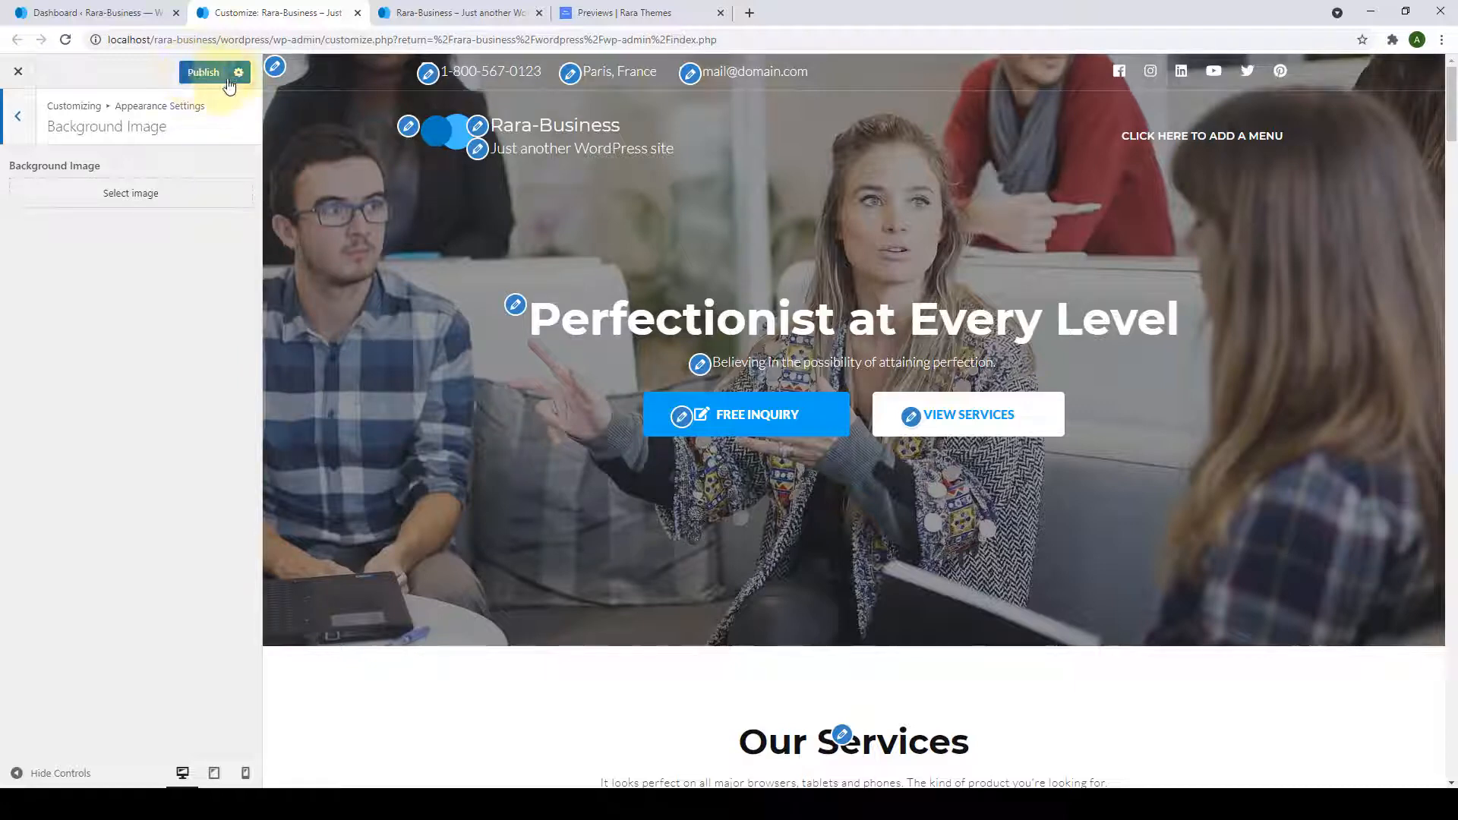
left_click(17, 115)
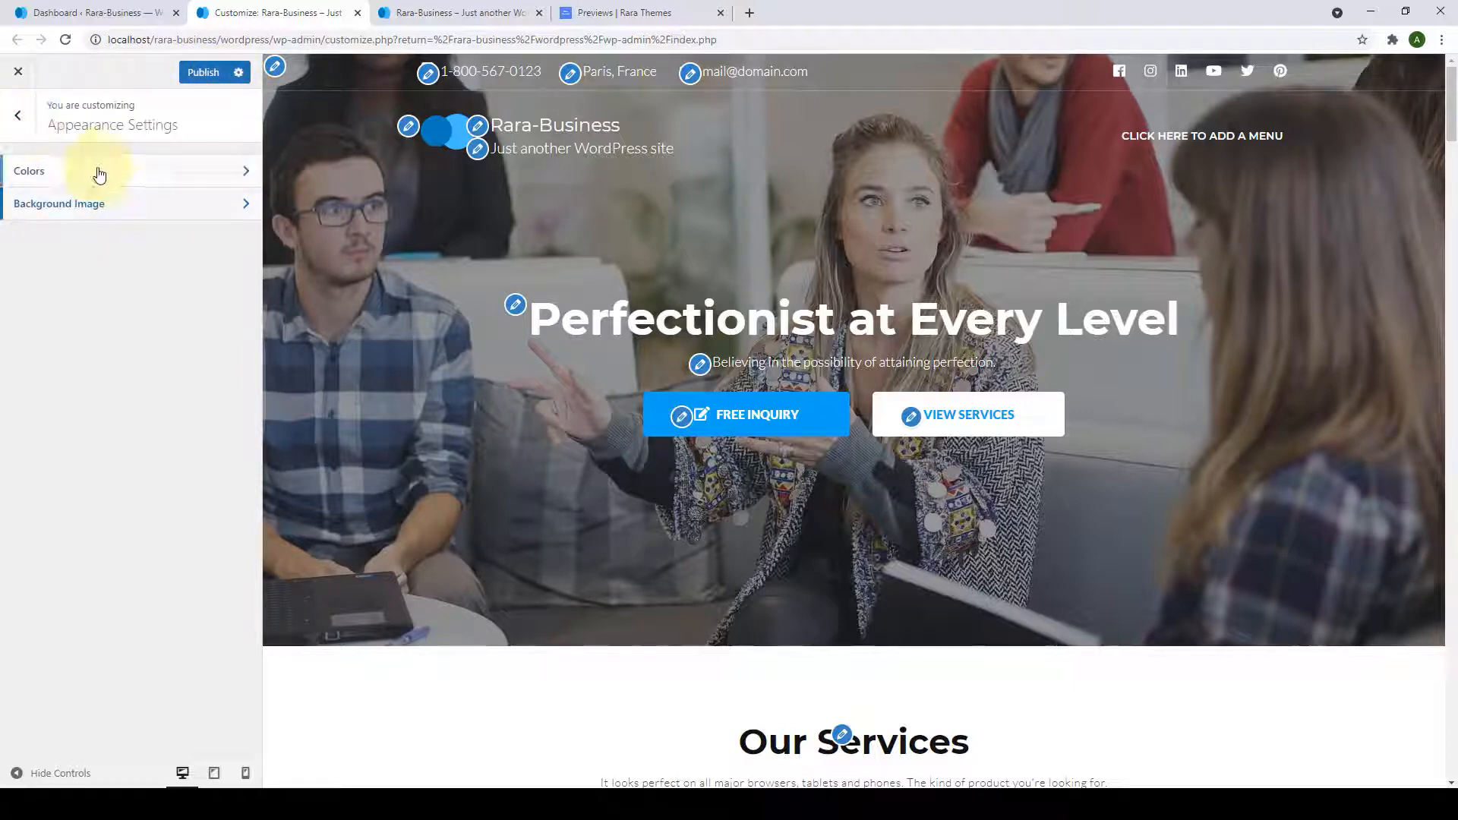
left_click(17, 116)
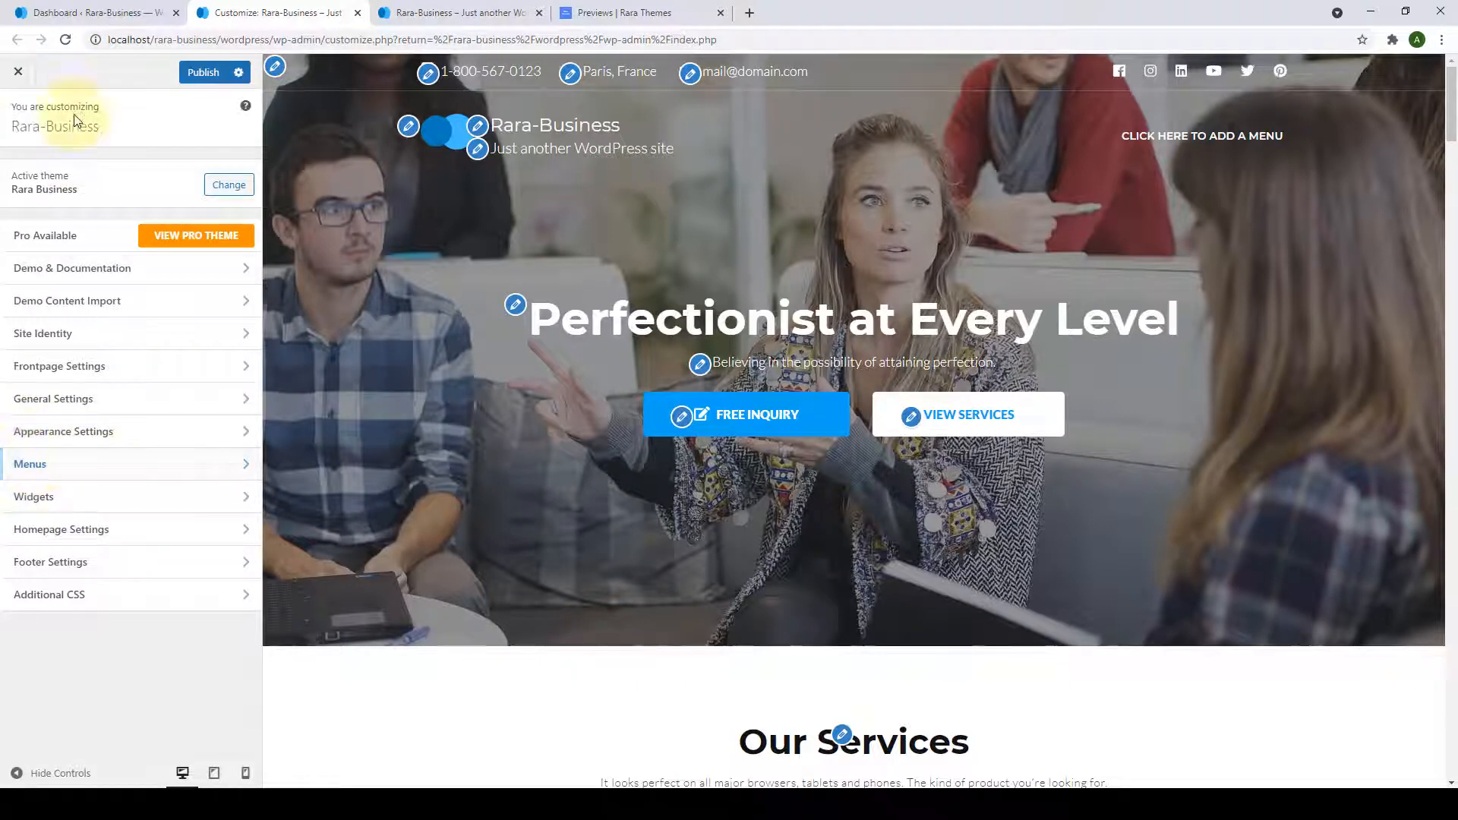
Switch to the WordPress dashboard and search the available plugins to add for "contact form 7".
left_click(90, 14)
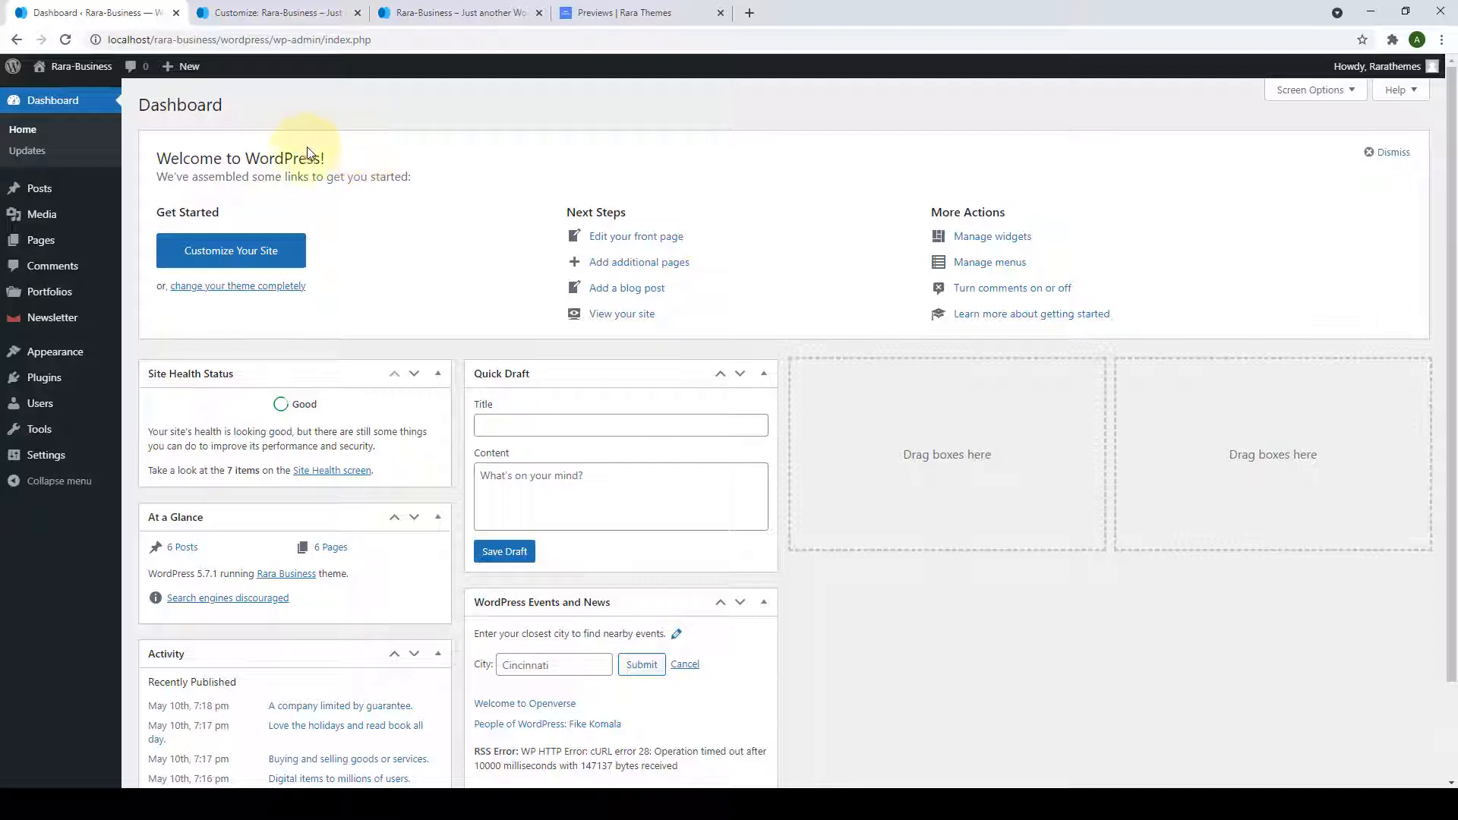
mouse_move(40, 383)
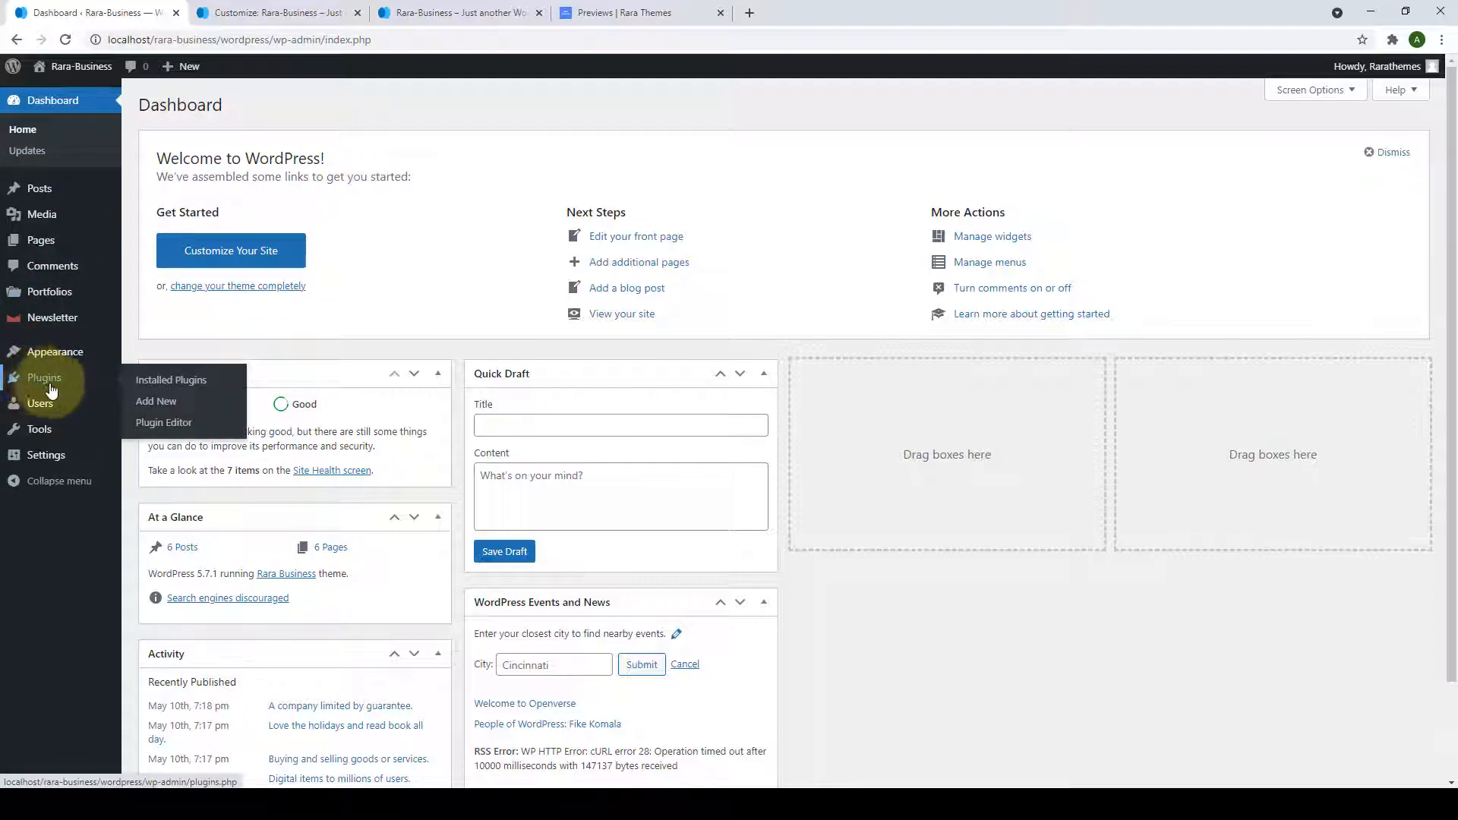
left_click(173, 410)
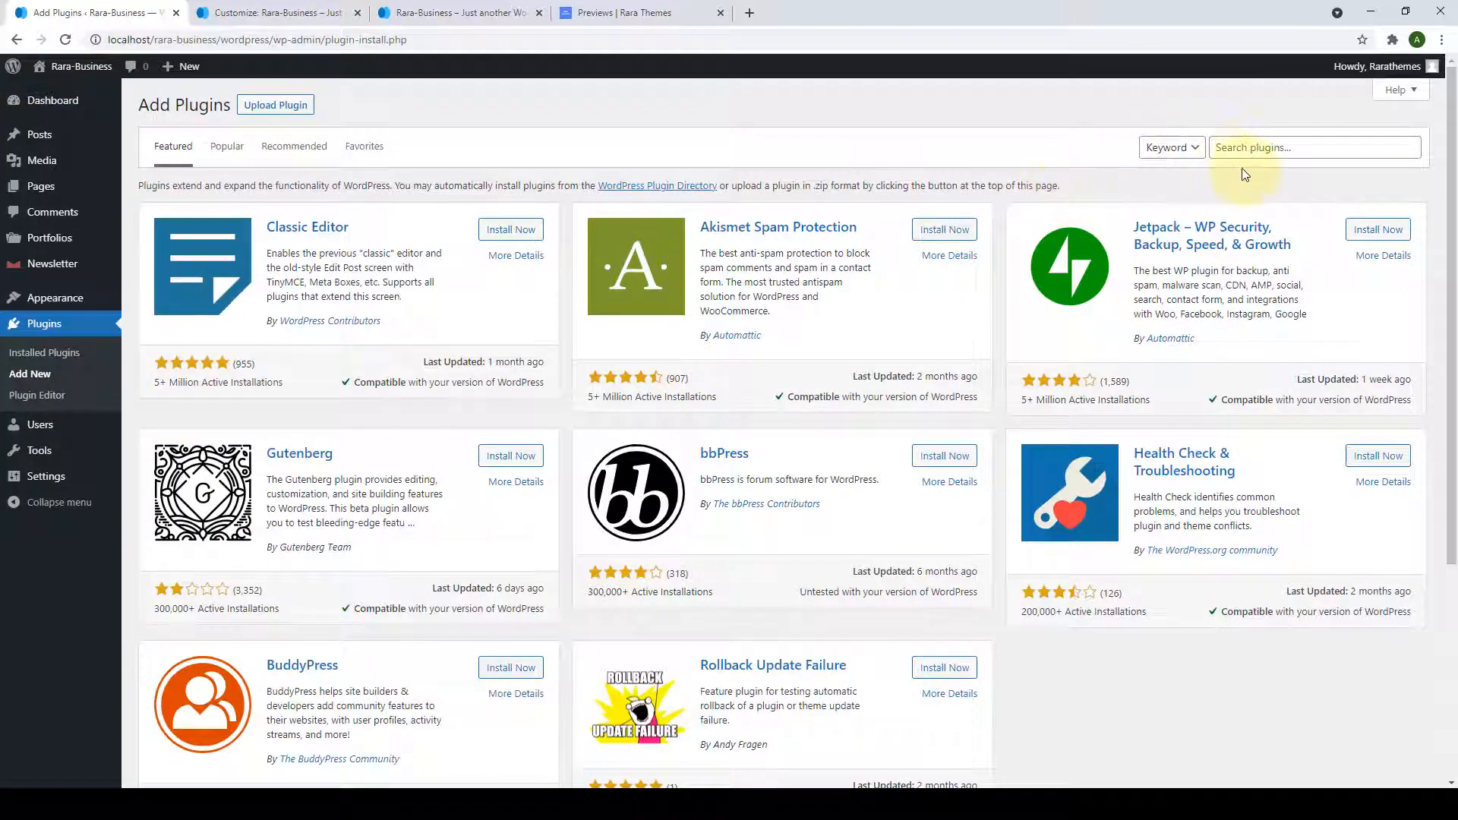
left_click(1303, 154)
type("contact form 78")
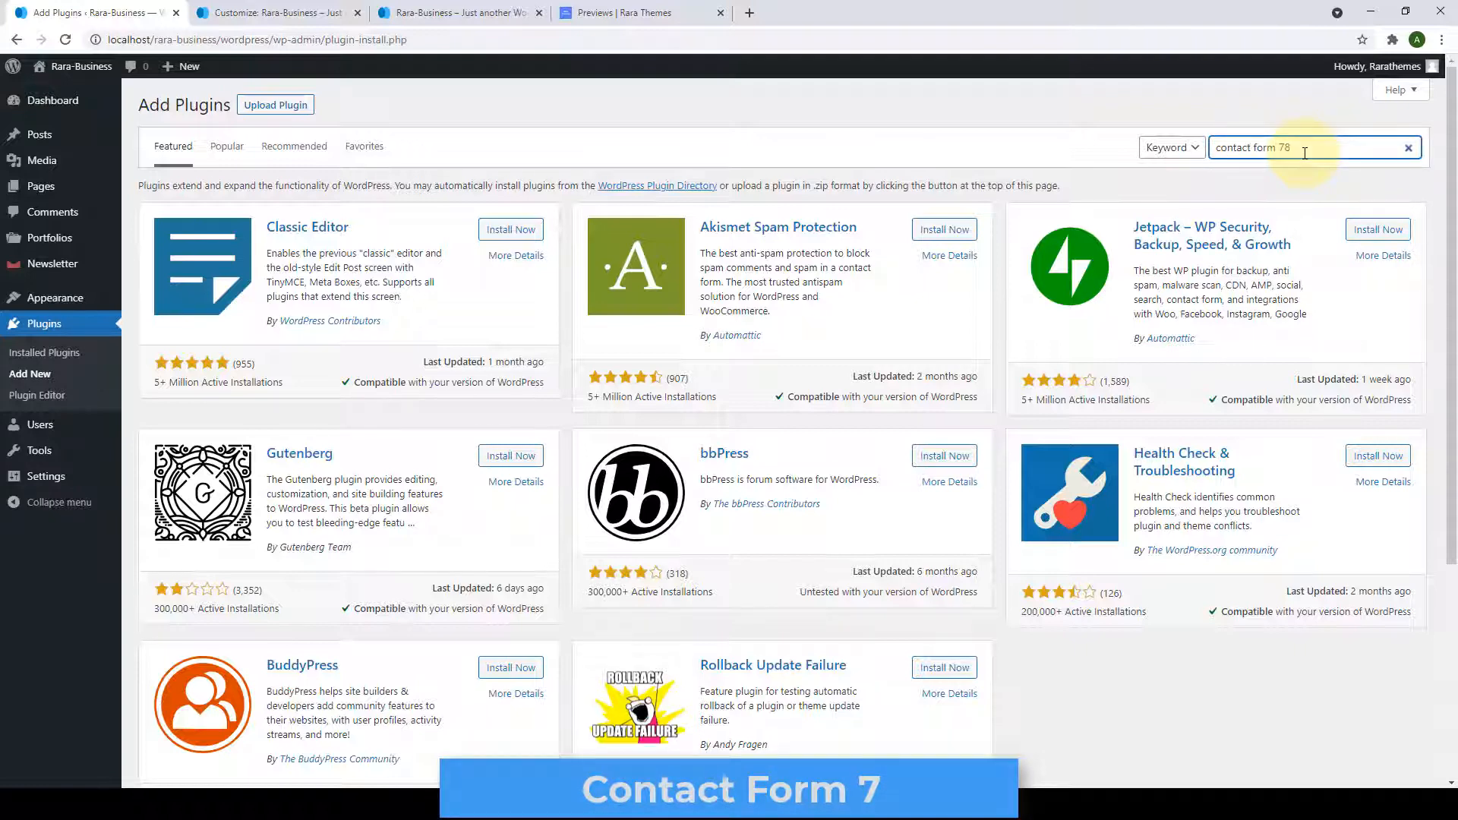
key("BackSpace")
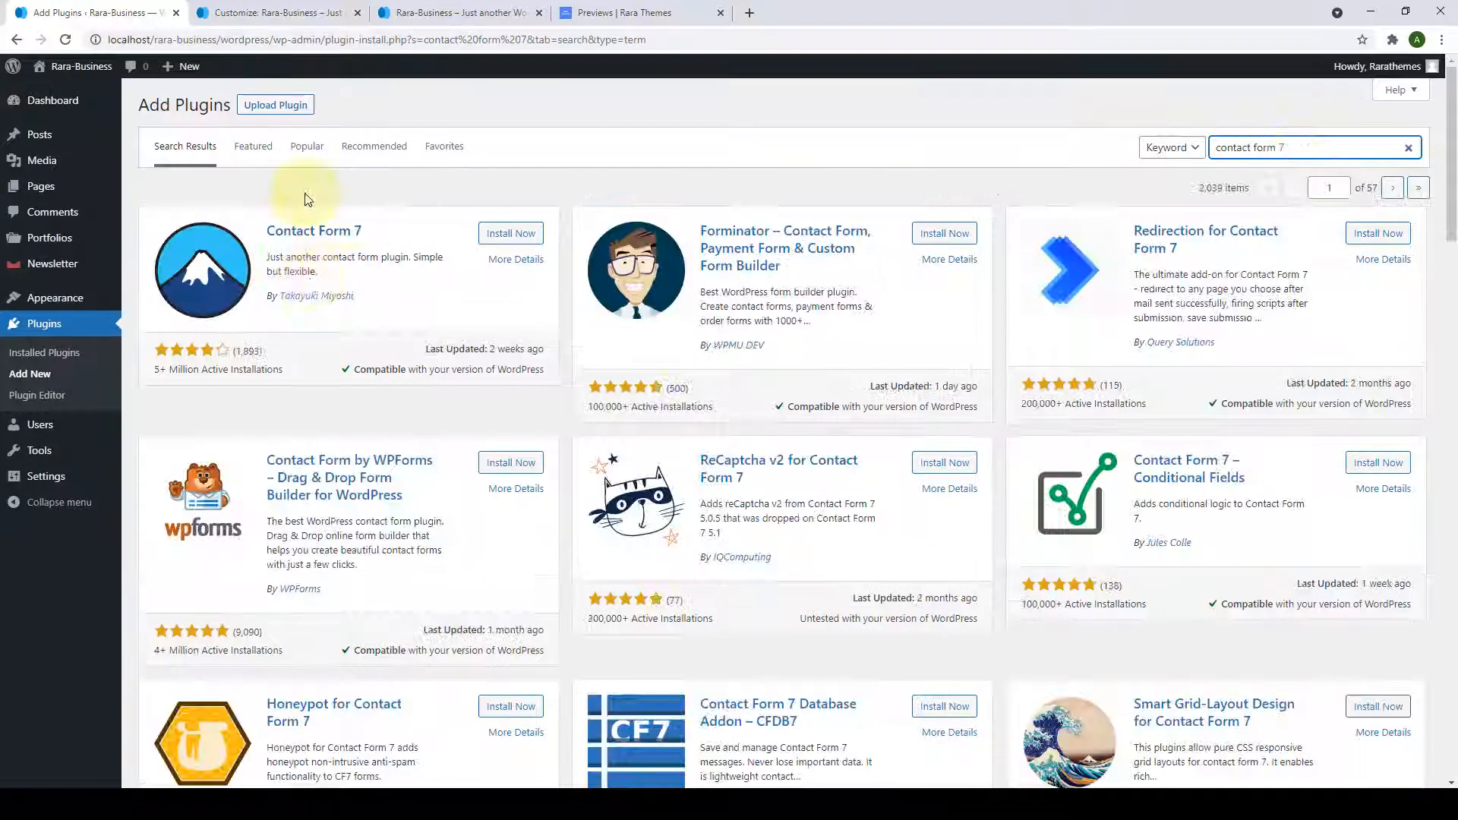
Install and activate the Contact Form 7 plugin, and open its list of contact forms.
left_click(528, 235)
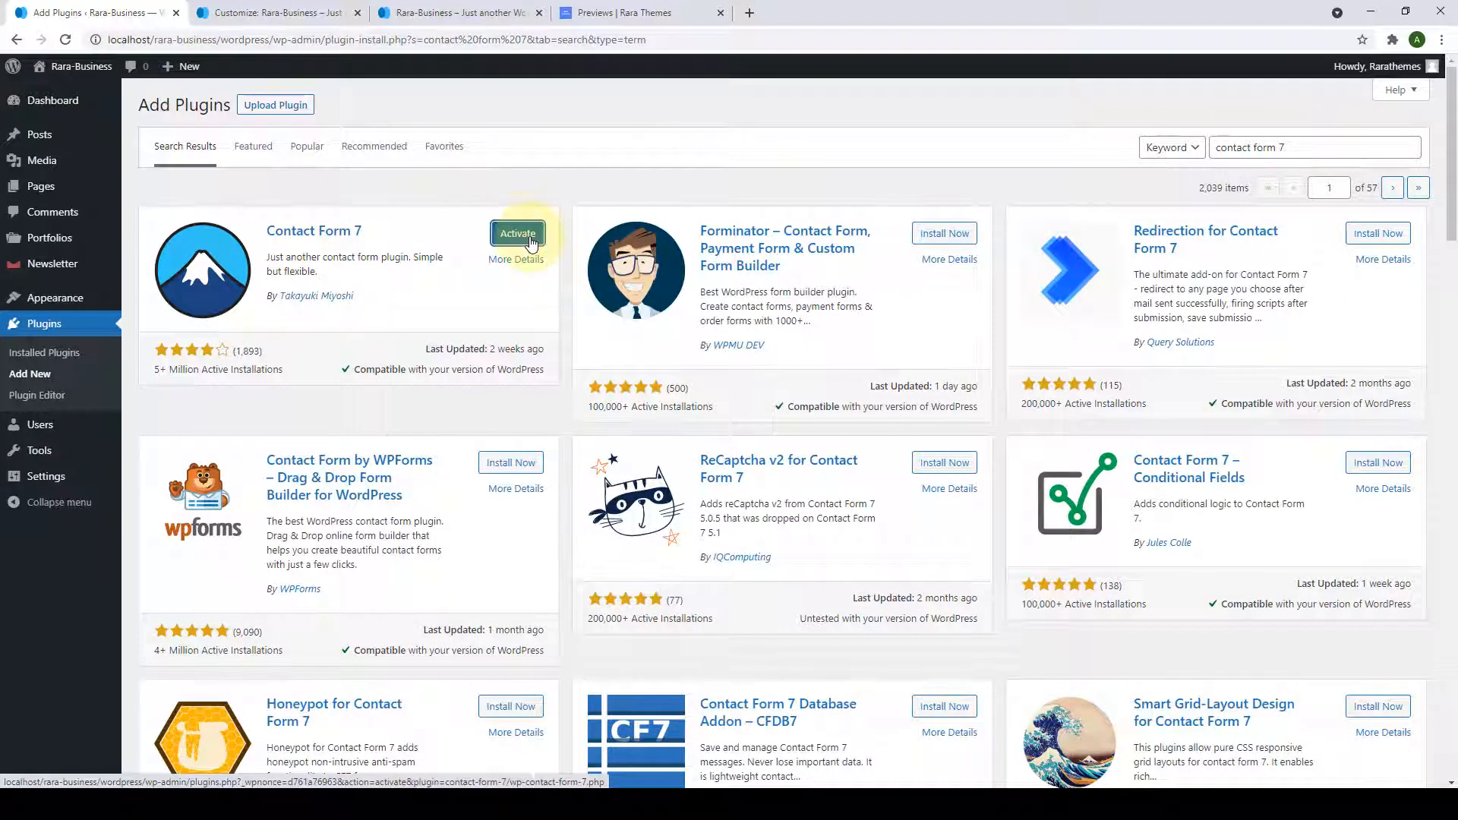
left_click(532, 241)
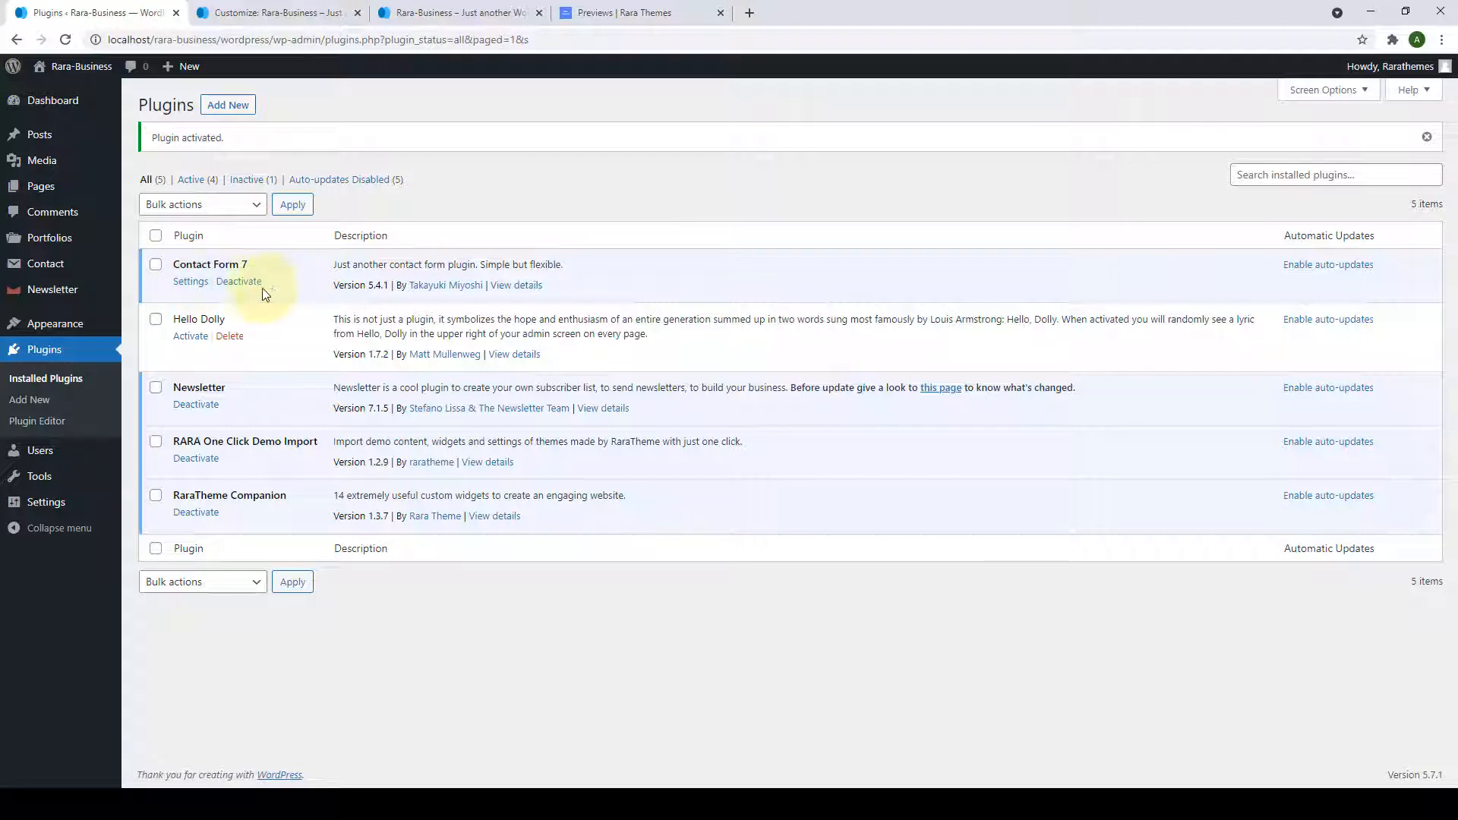
mouse_move(53, 270)
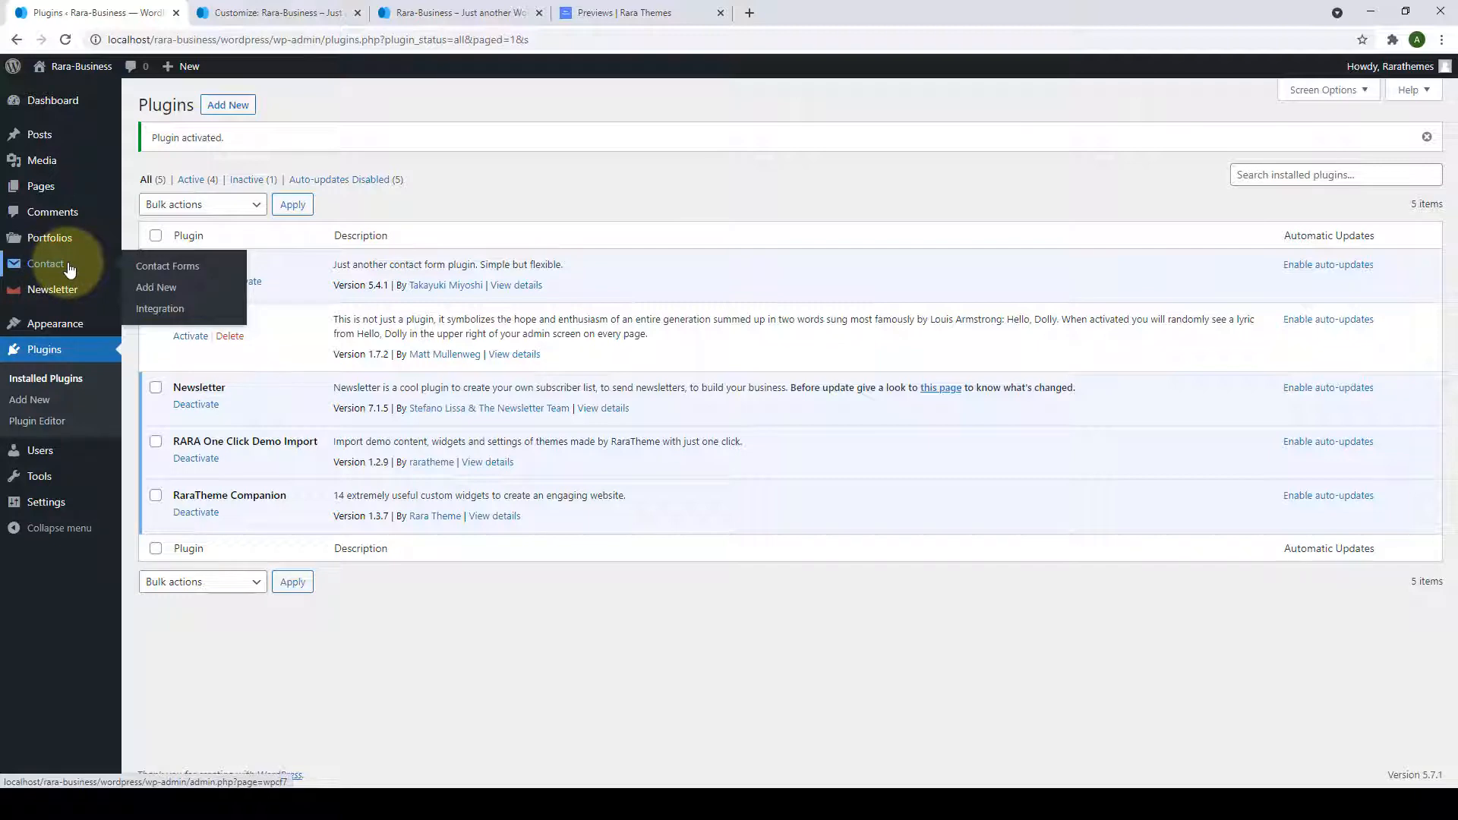
left_click(70, 270)
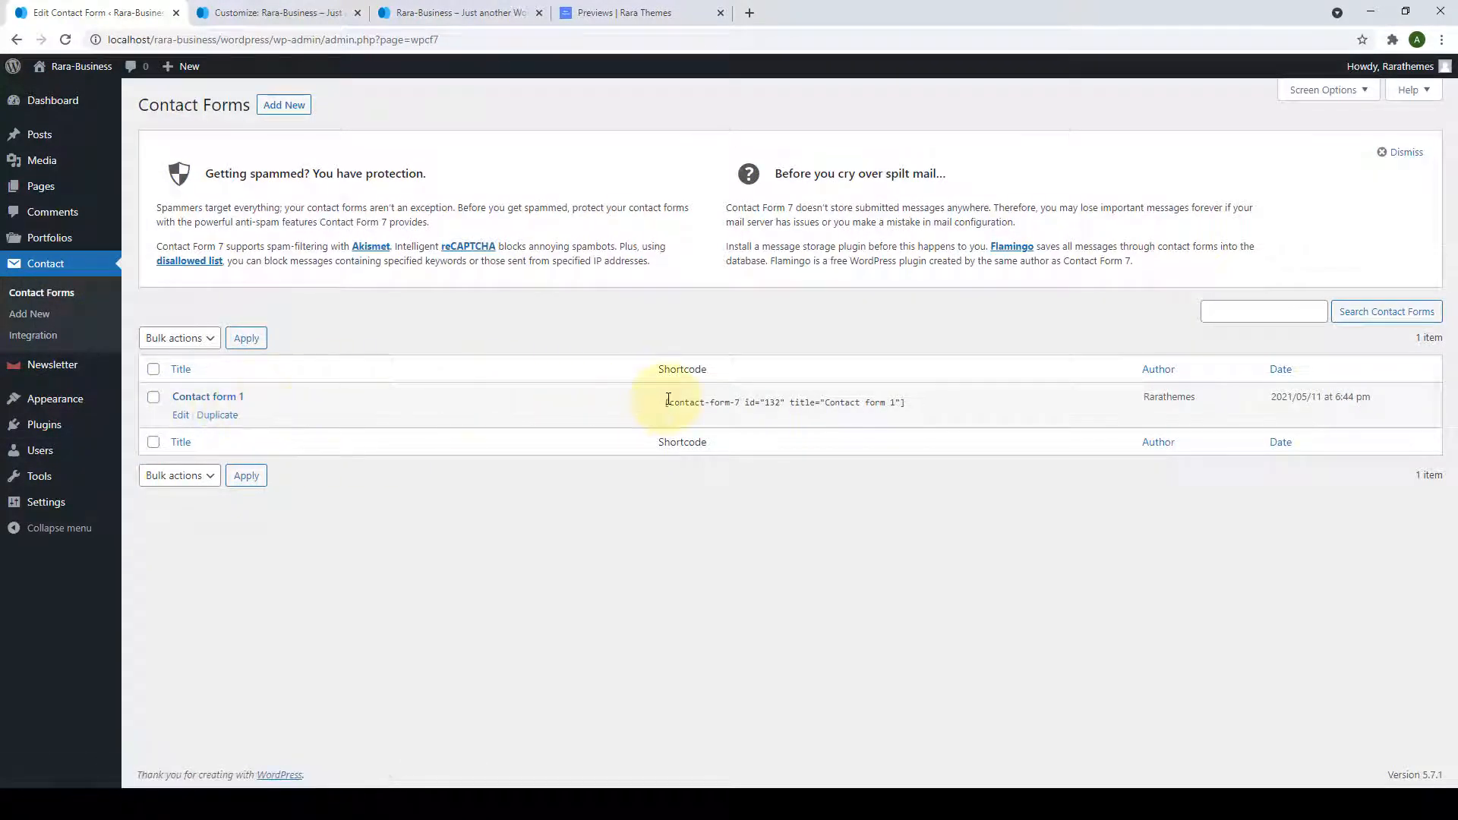
Copy the shortcode of Contact form 1 and open the form for editing to review its template.
left_click(723, 400)
right_click(723, 400)
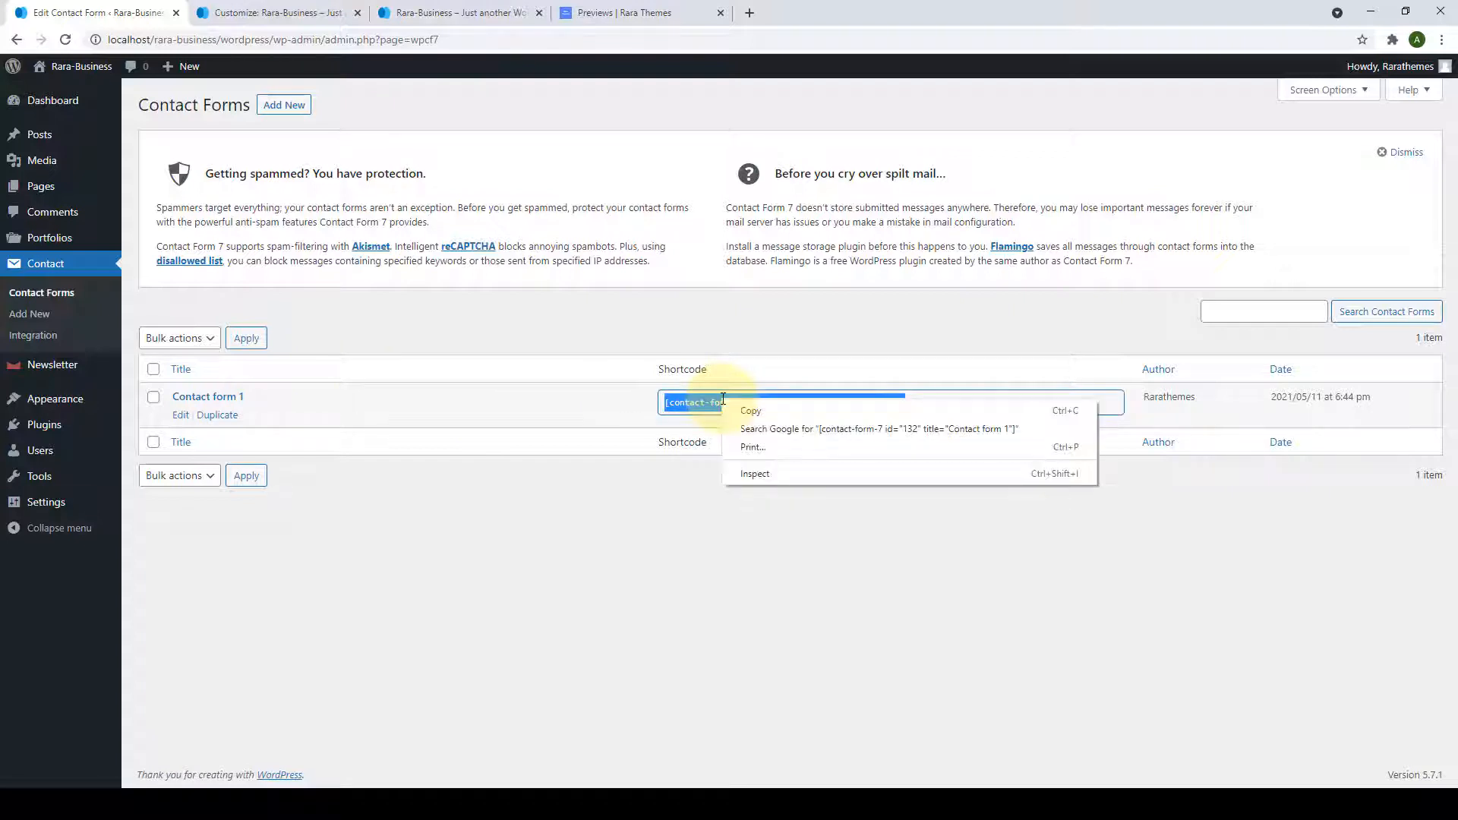
left_click(782, 410)
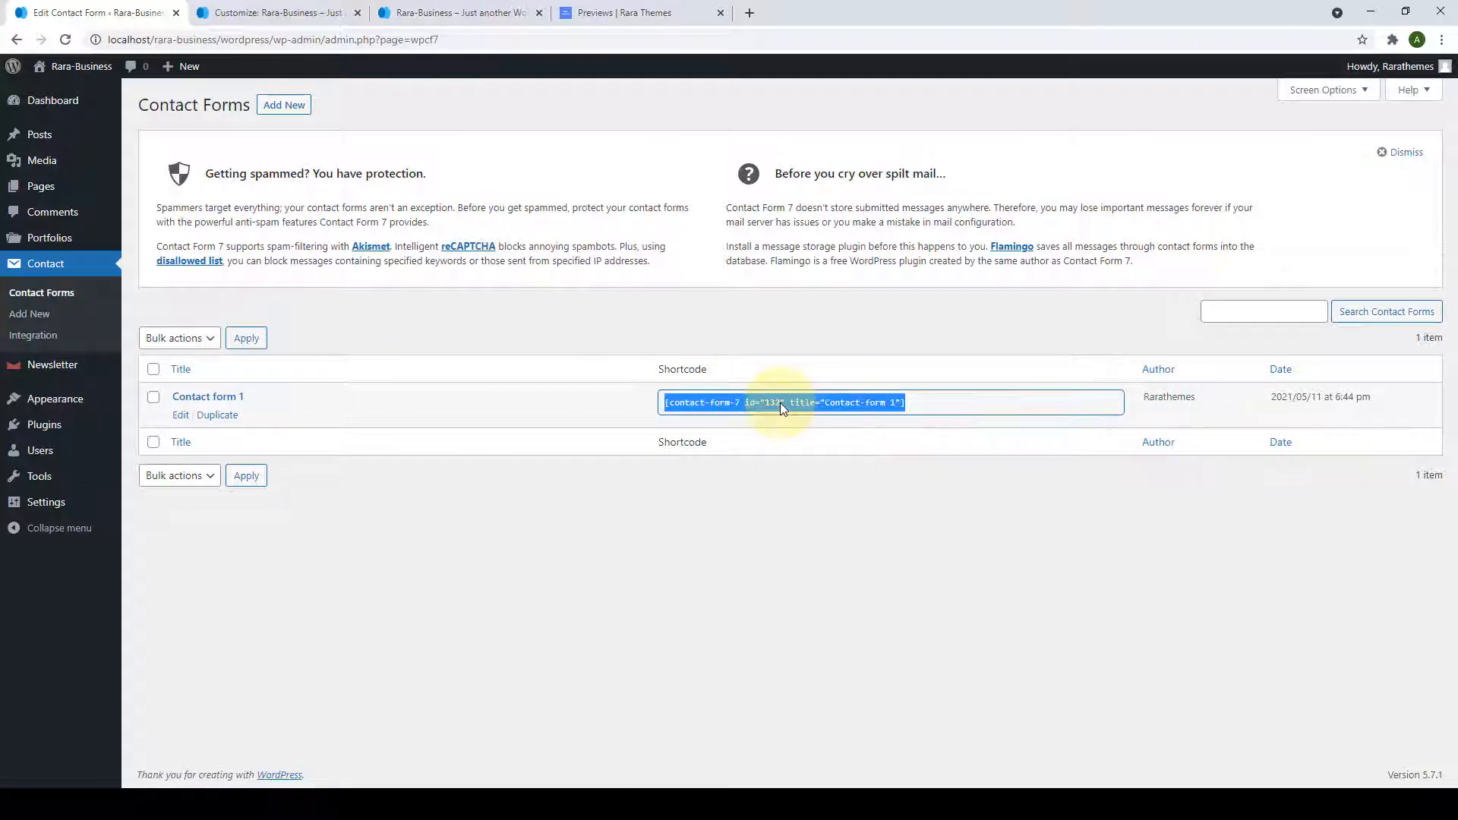
left_click(180, 414)
scroll(198, 417, "down", 1)
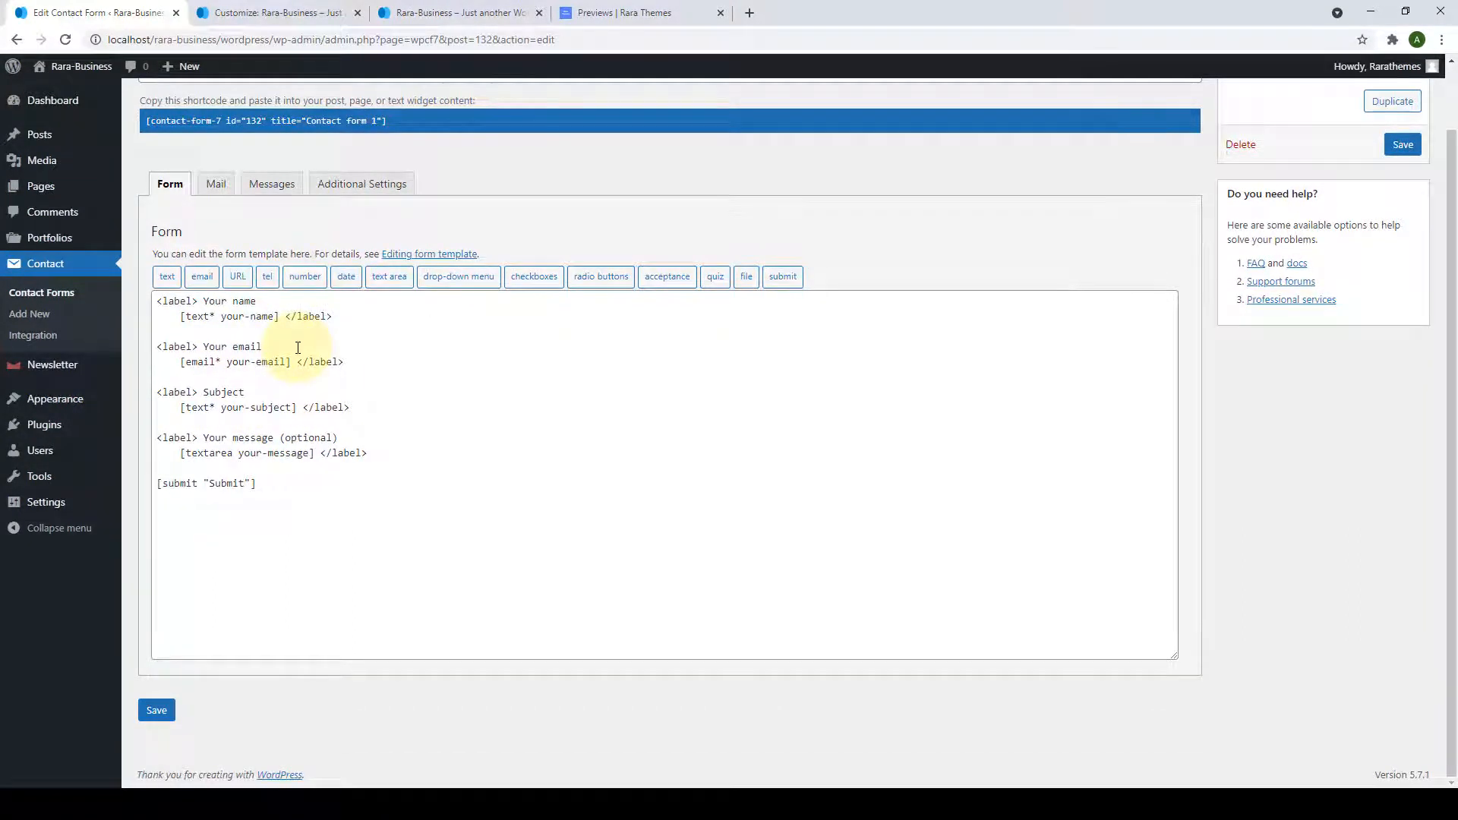
scroll(298, 347, "up", 1)
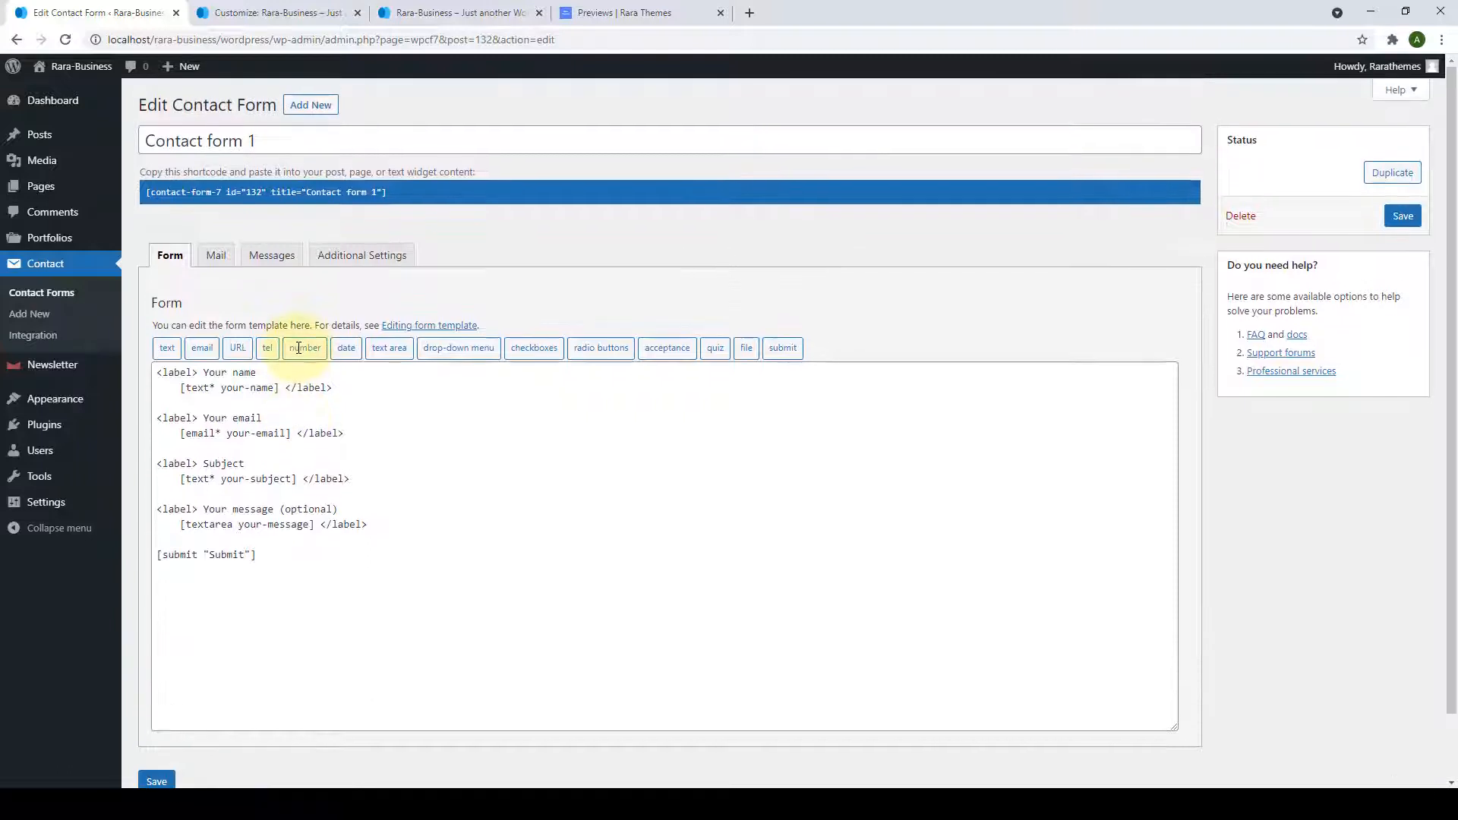
Add a new WordPress page titled "Contact".
mouse_move(117, 191)
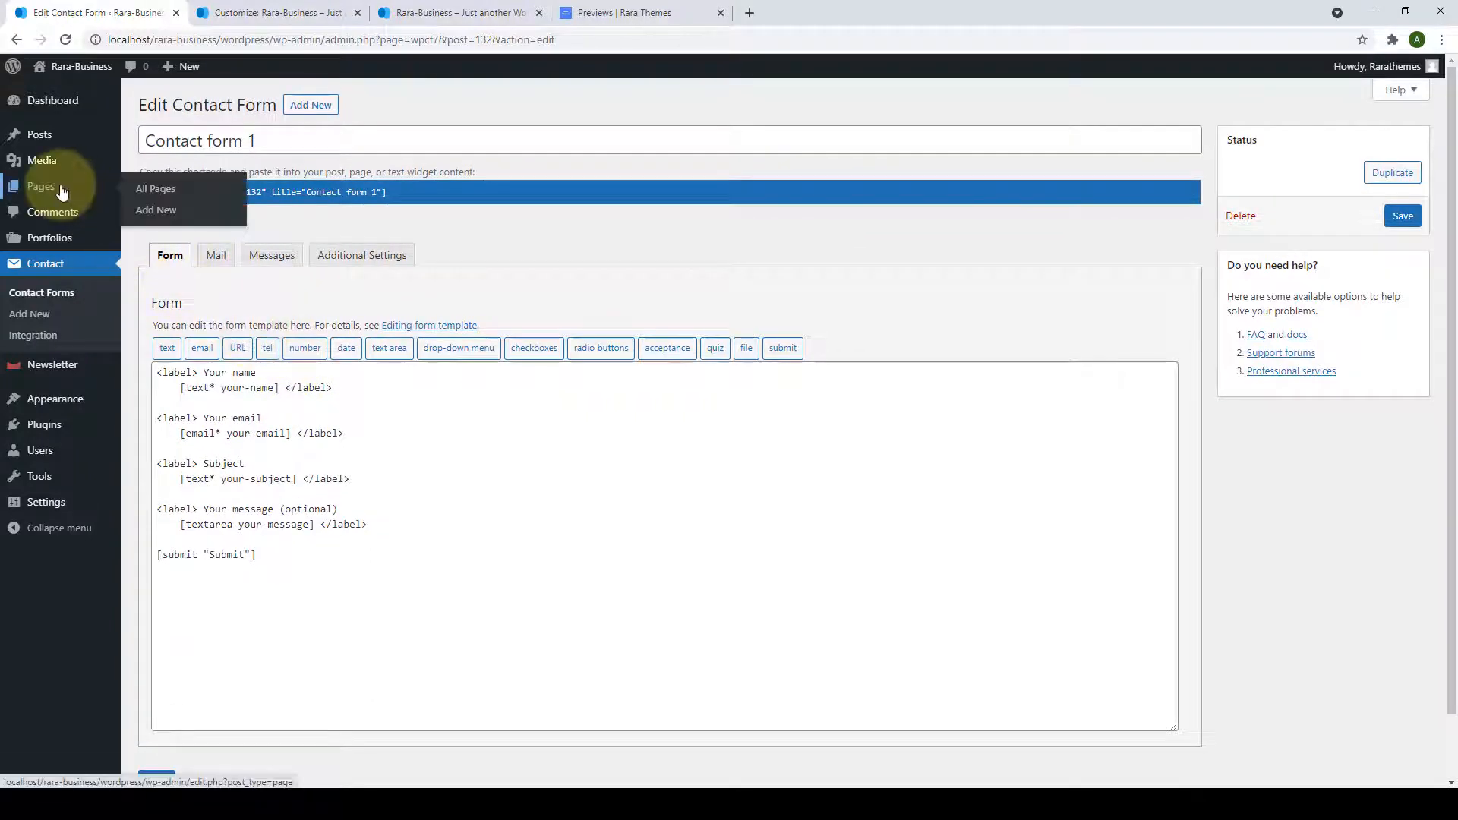
left_click(169, 212)
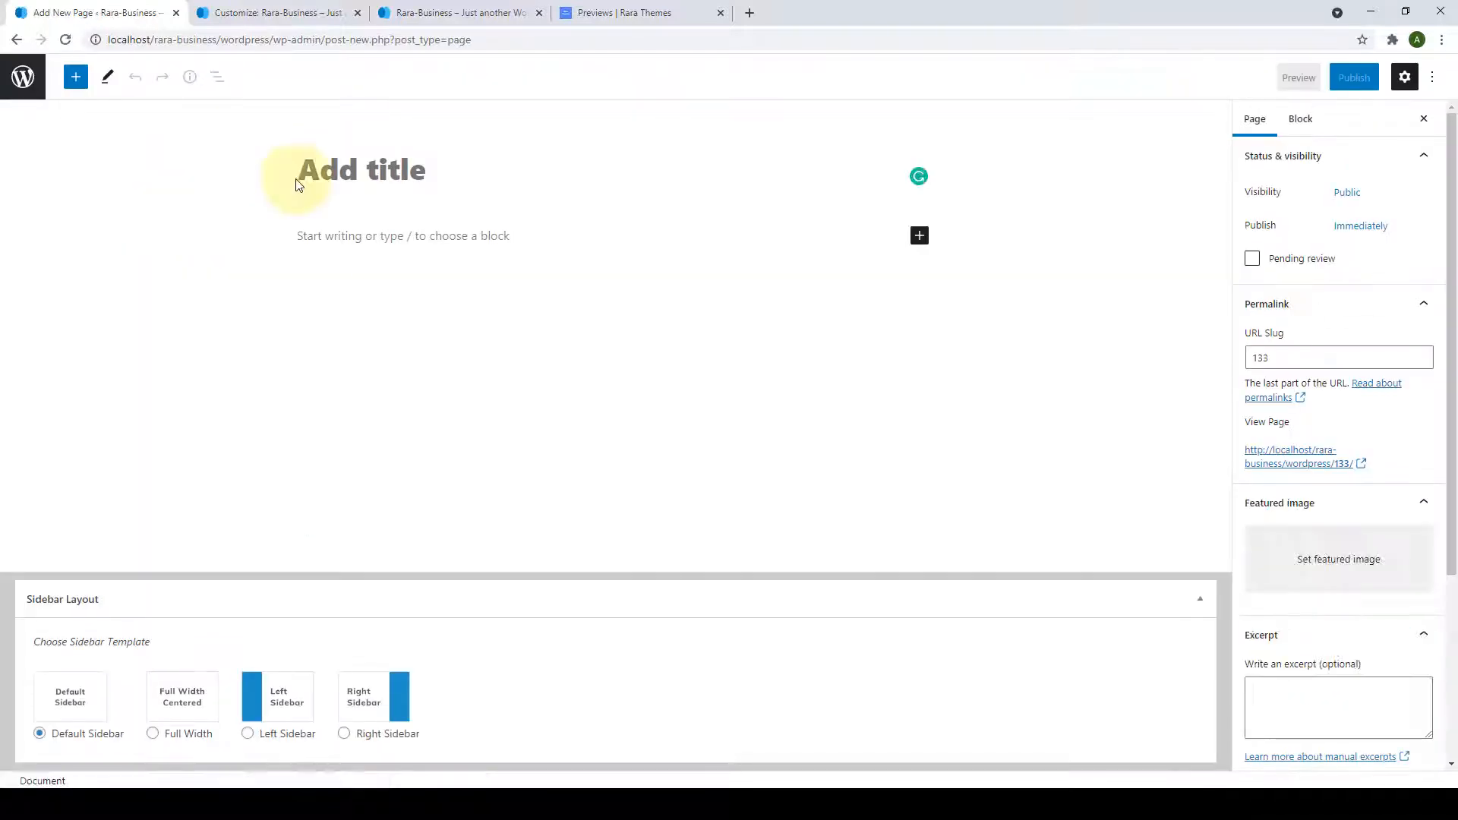
left_click(388, 182)
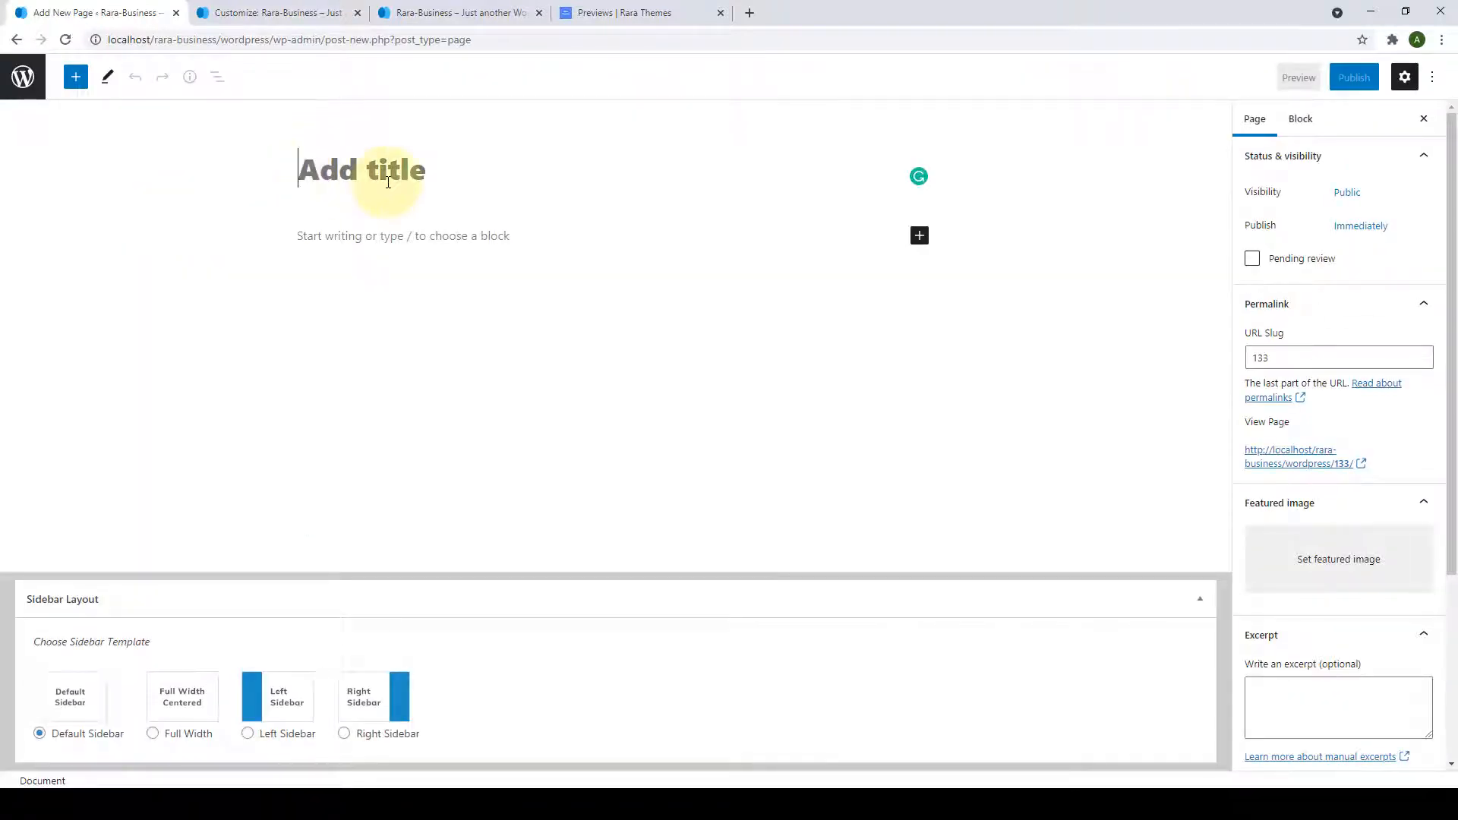
type("c")
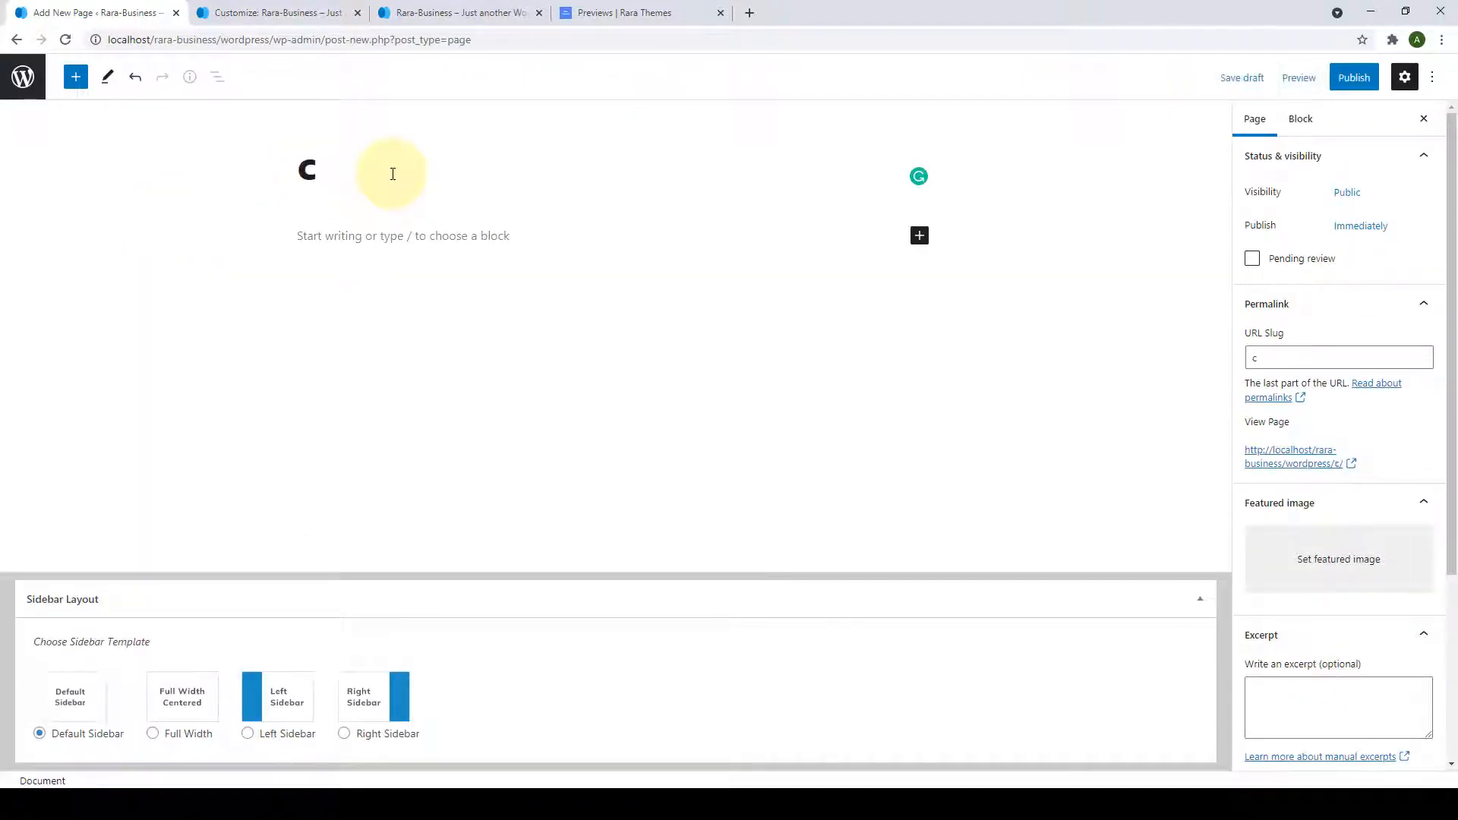
type("ontact")
Paste the copied contact form shortcode into the Contact page's body and publish the page.
left_click(309, 240)
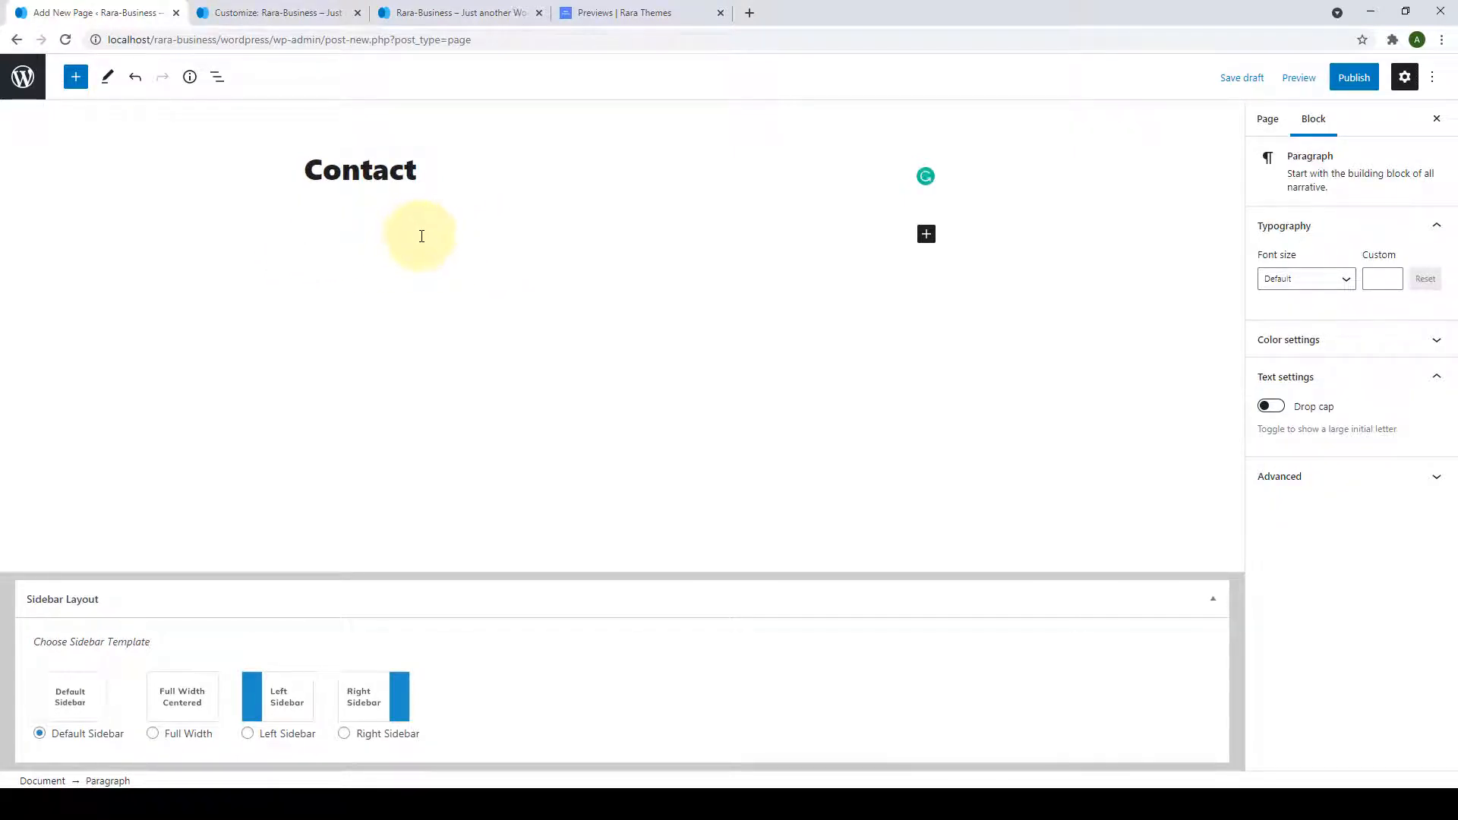
right_click(334, 236)
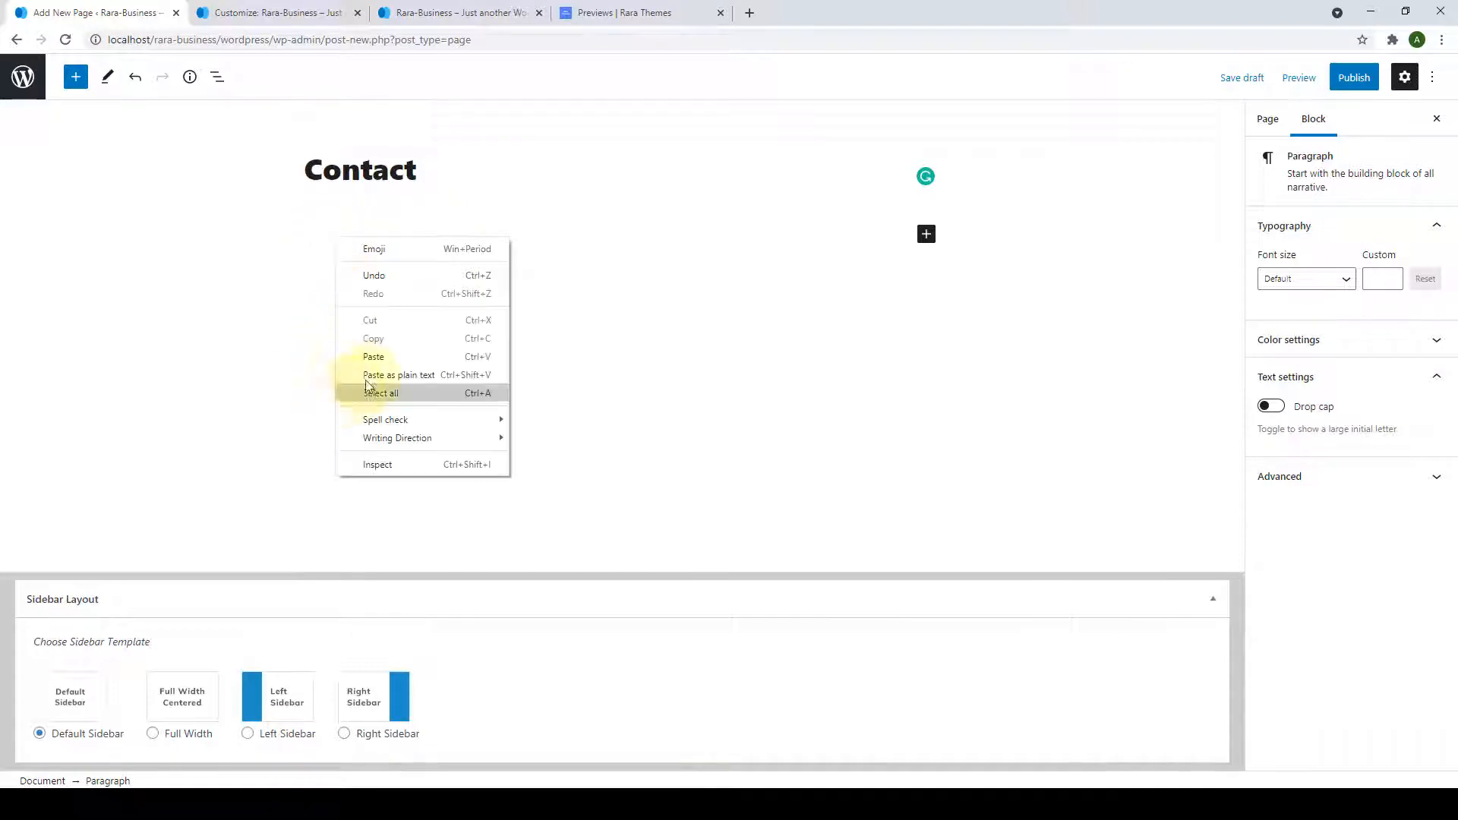
left_click(375, 359)
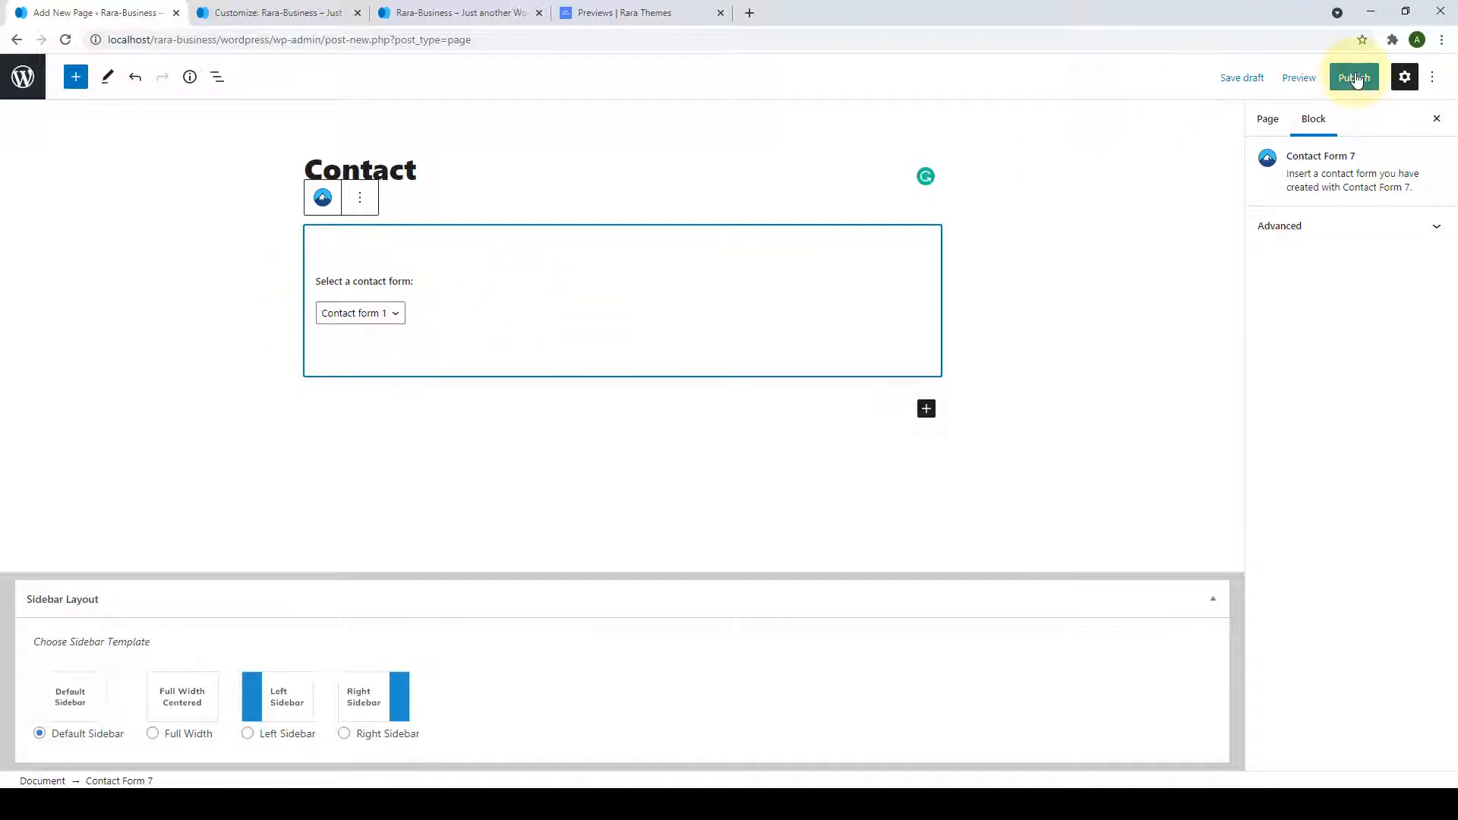
left_click(1355, 79)
left_click(1332, 80)
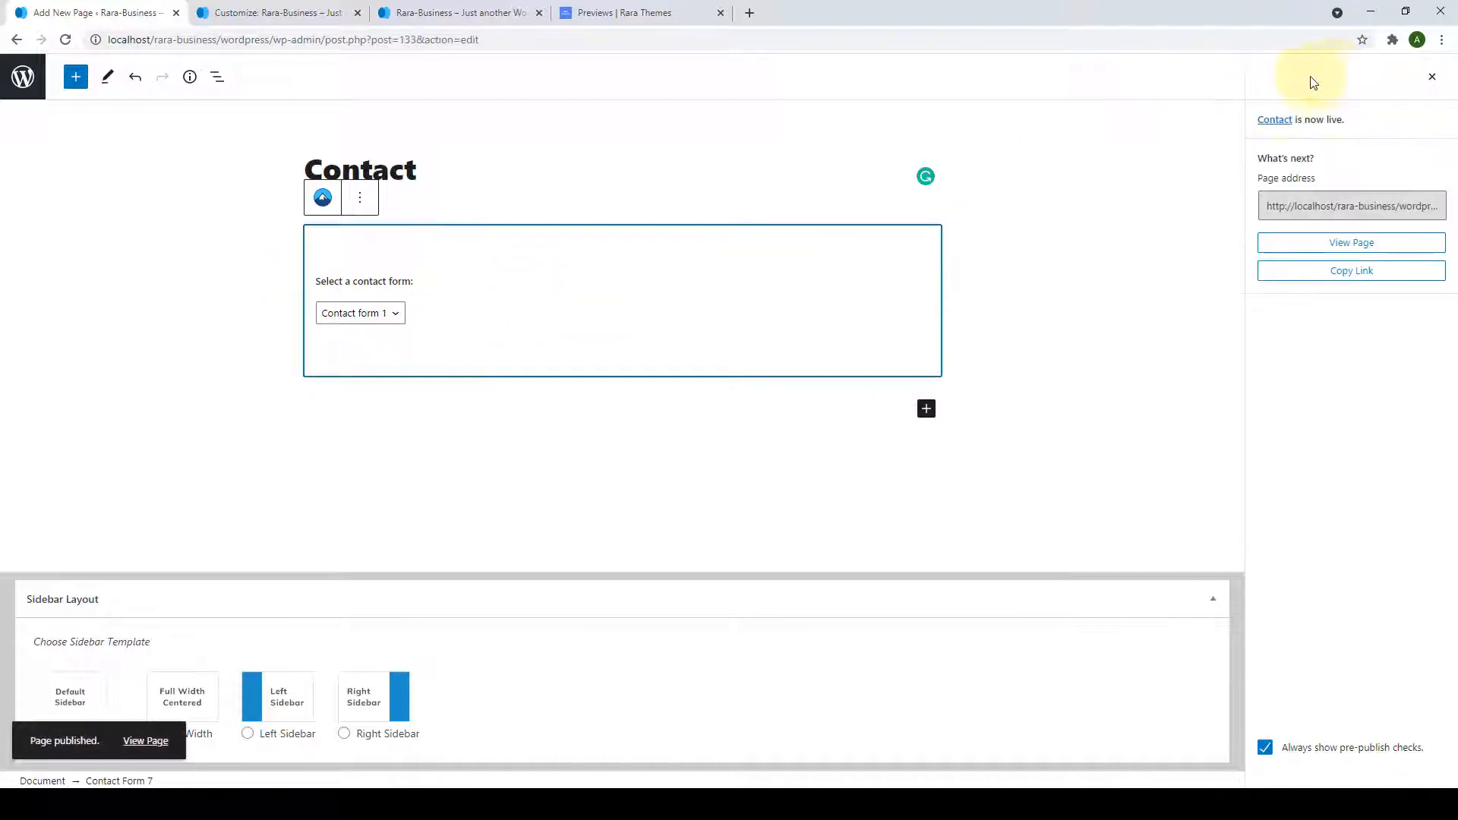
View the published Contact page in a separate browser tab, look over its contact form, and close that tab.
right_click(156, 742)
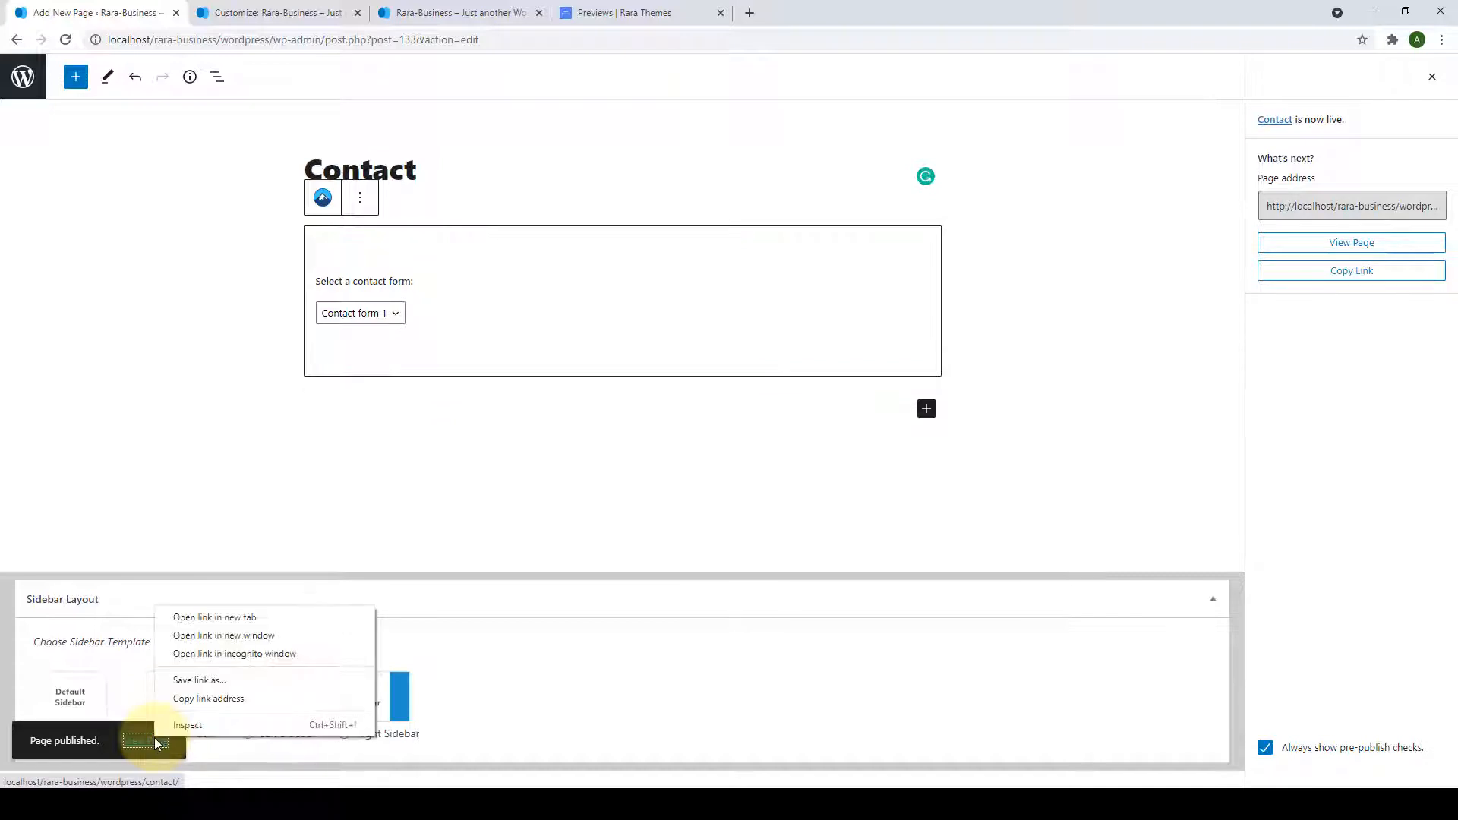
left_click(219, 621)
left_click(294, 7)
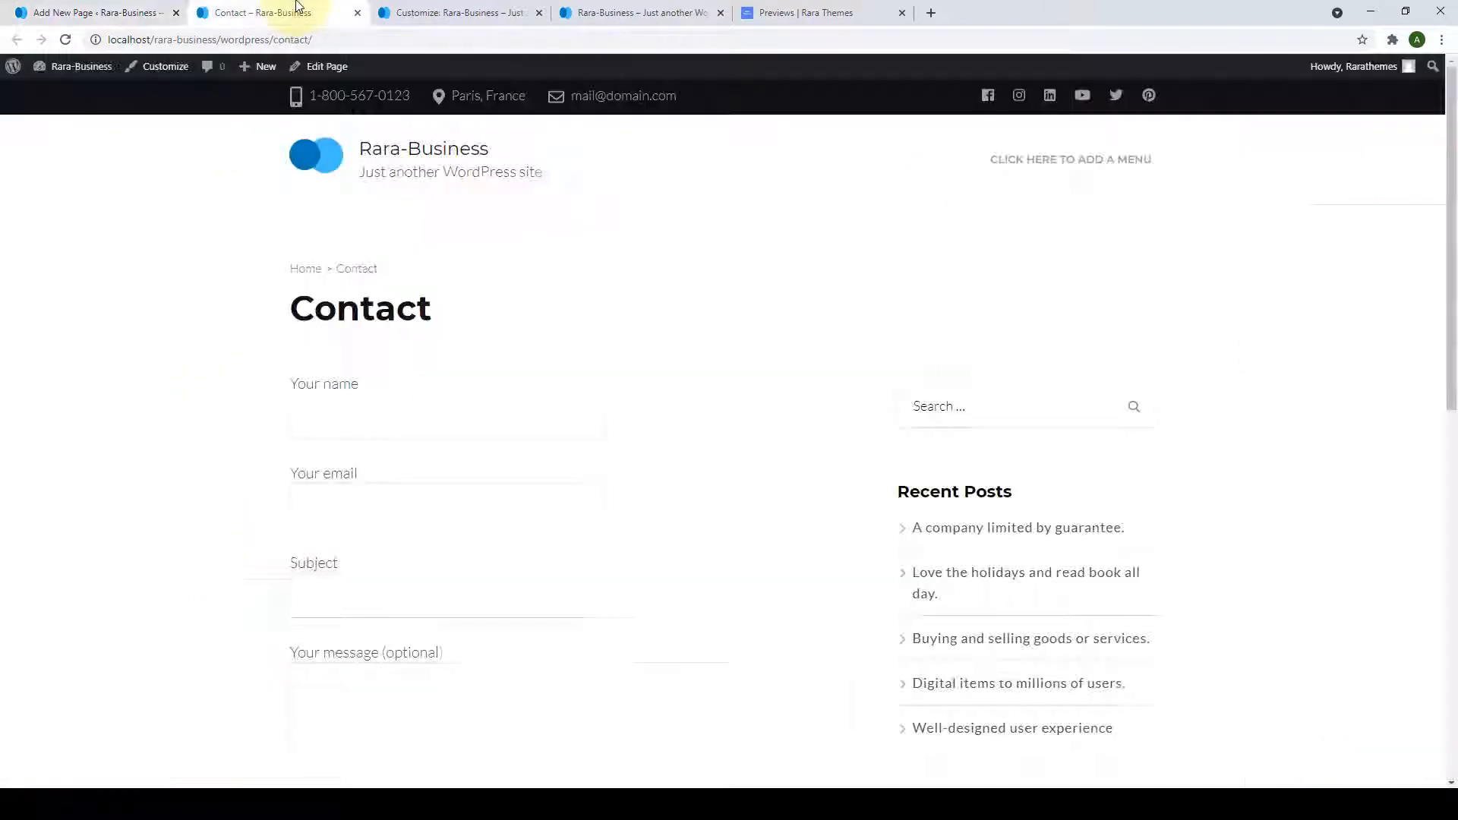
scroll(573, 332, "down", 2)
scroll(575, 334, "down", 1)
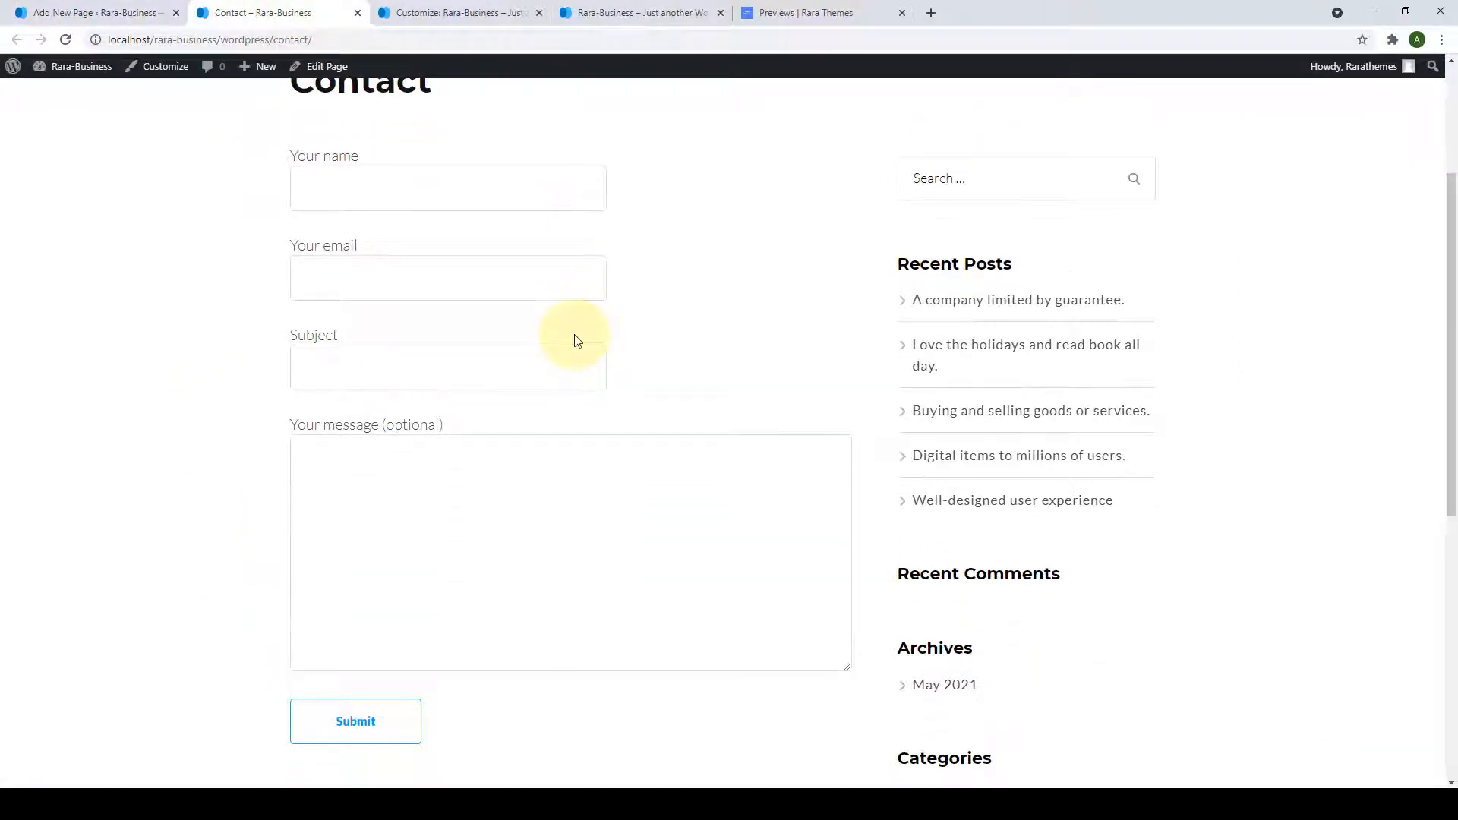
scroll(575, 339, "up", 3)
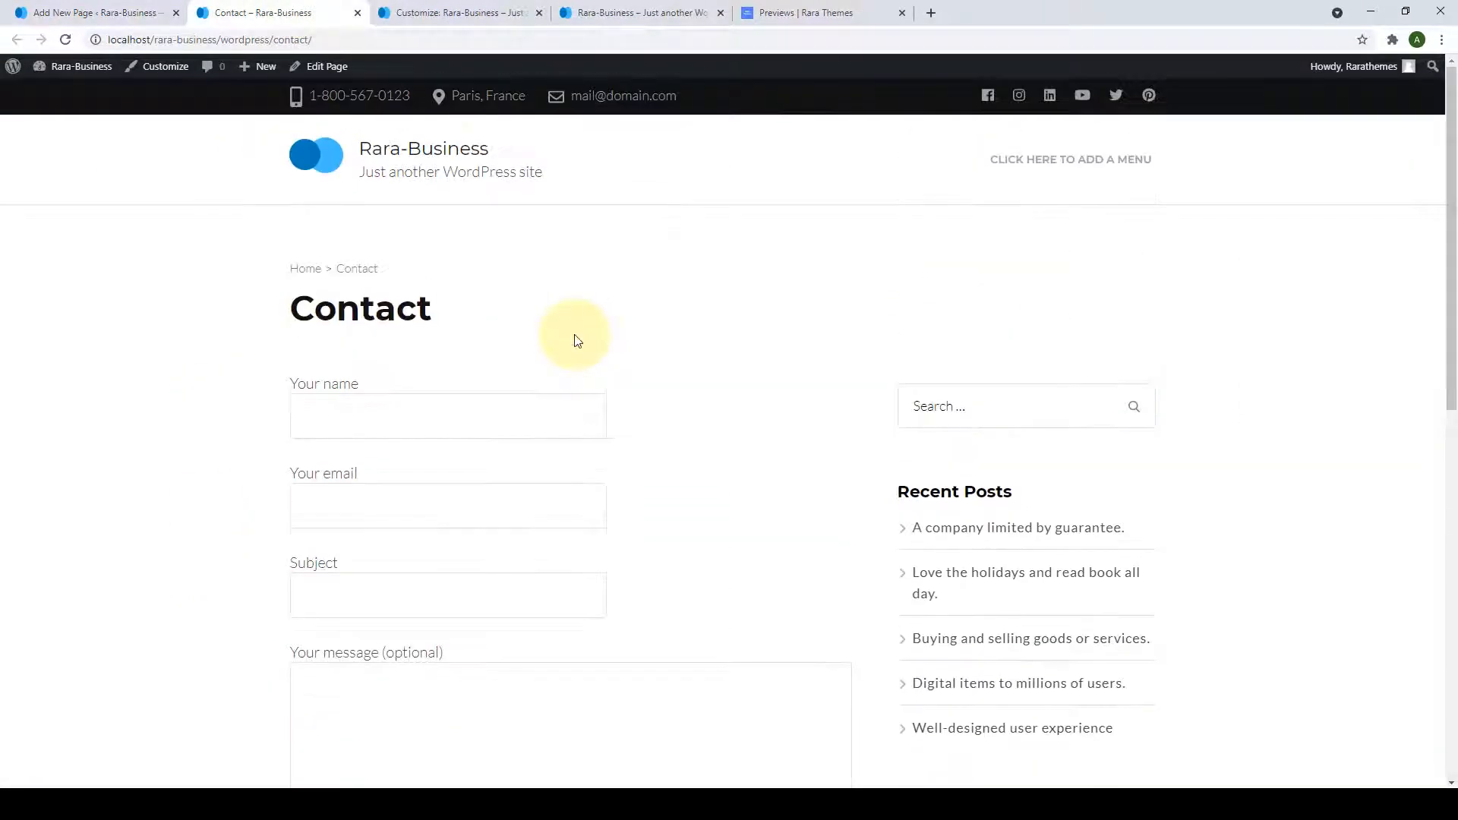
left_click(357, 13)
Leave the page editor, return to the theme customizer, and create a menu named "Primary Menu" assigned to the Primary location.
left_click(26, 80)
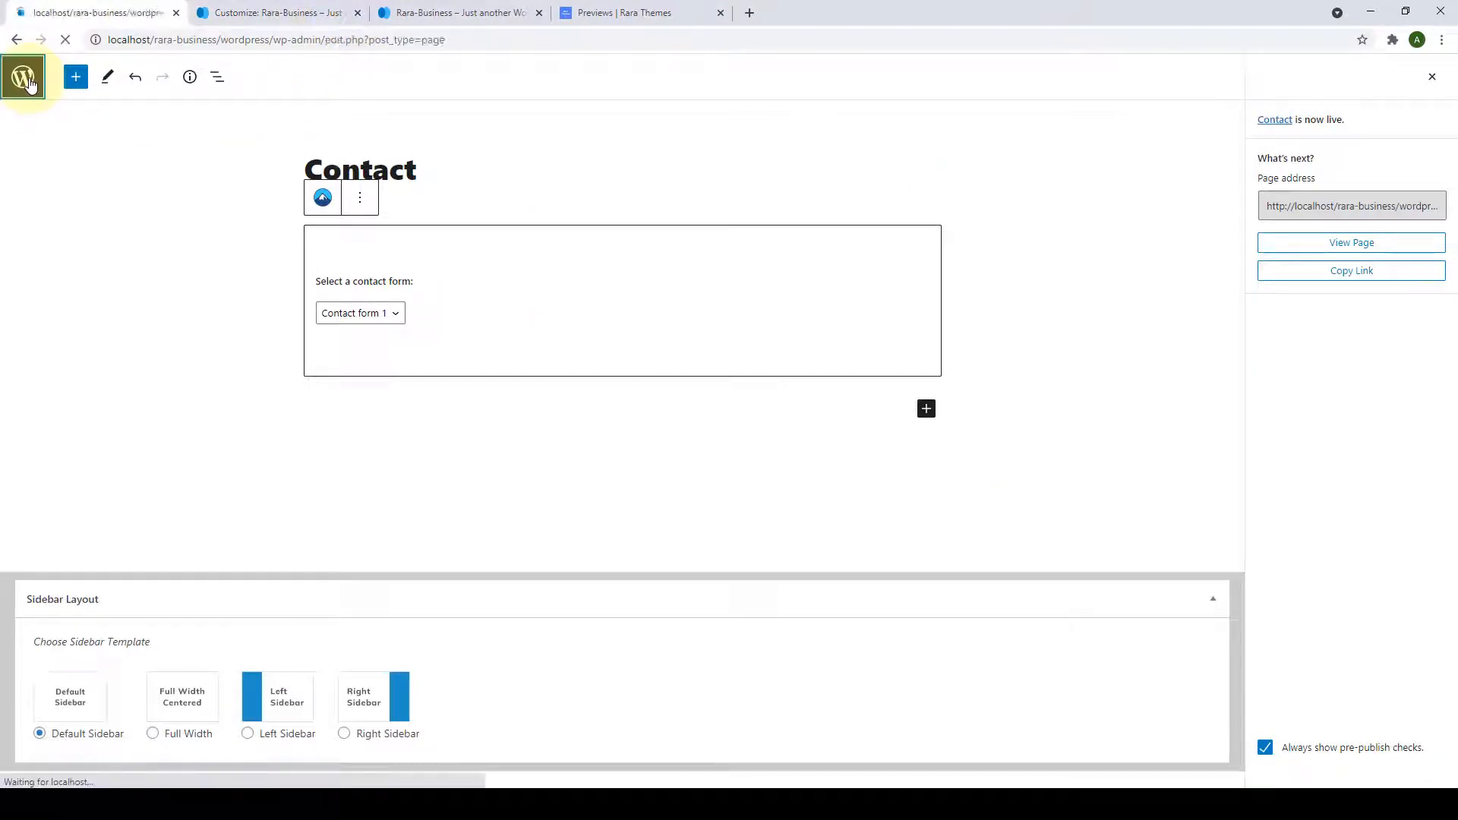
left_click(251, 15)
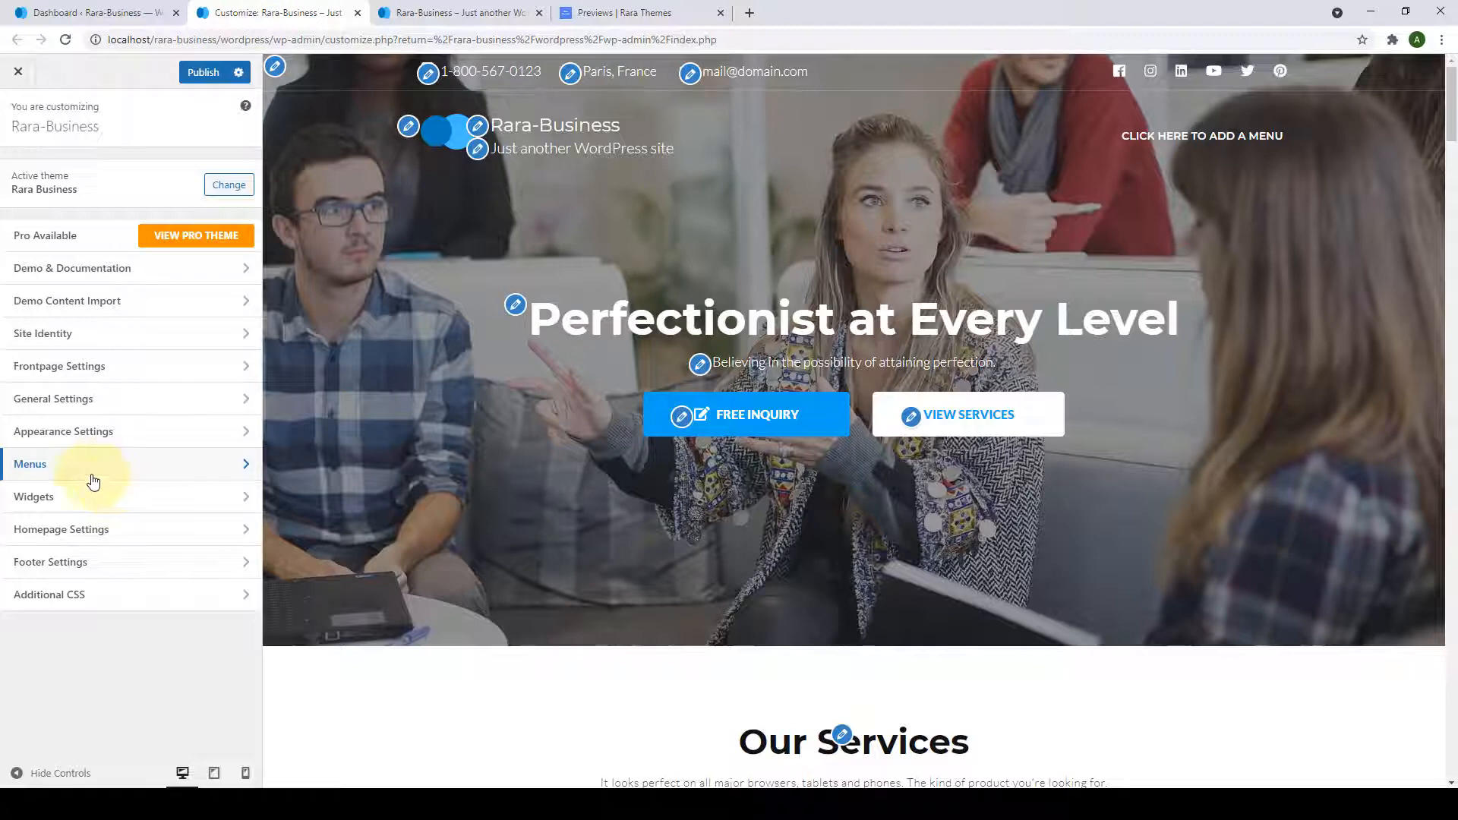
left_click(148, 477)
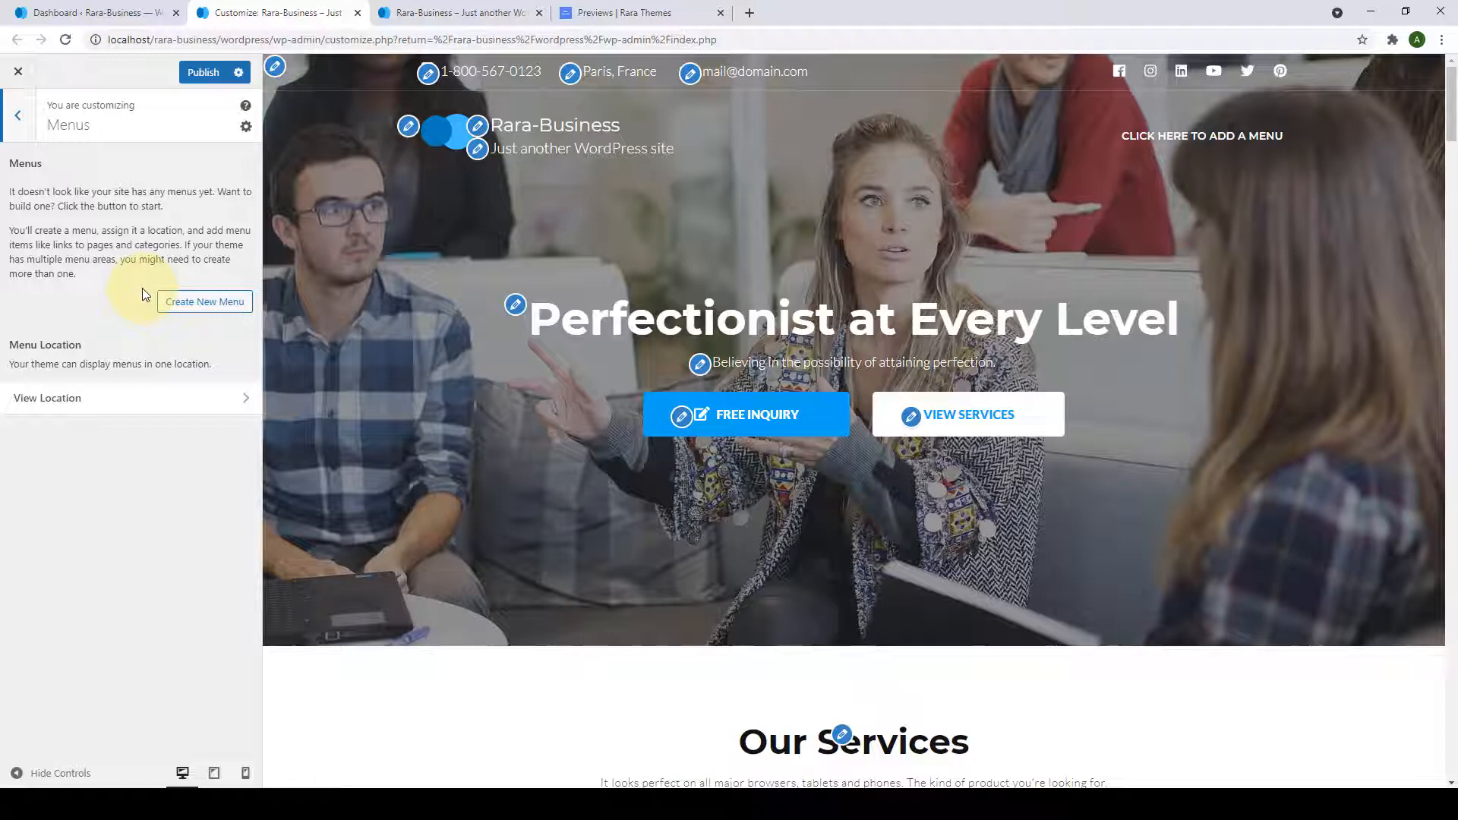
left_click(223, 304)
left_click(118, 192)
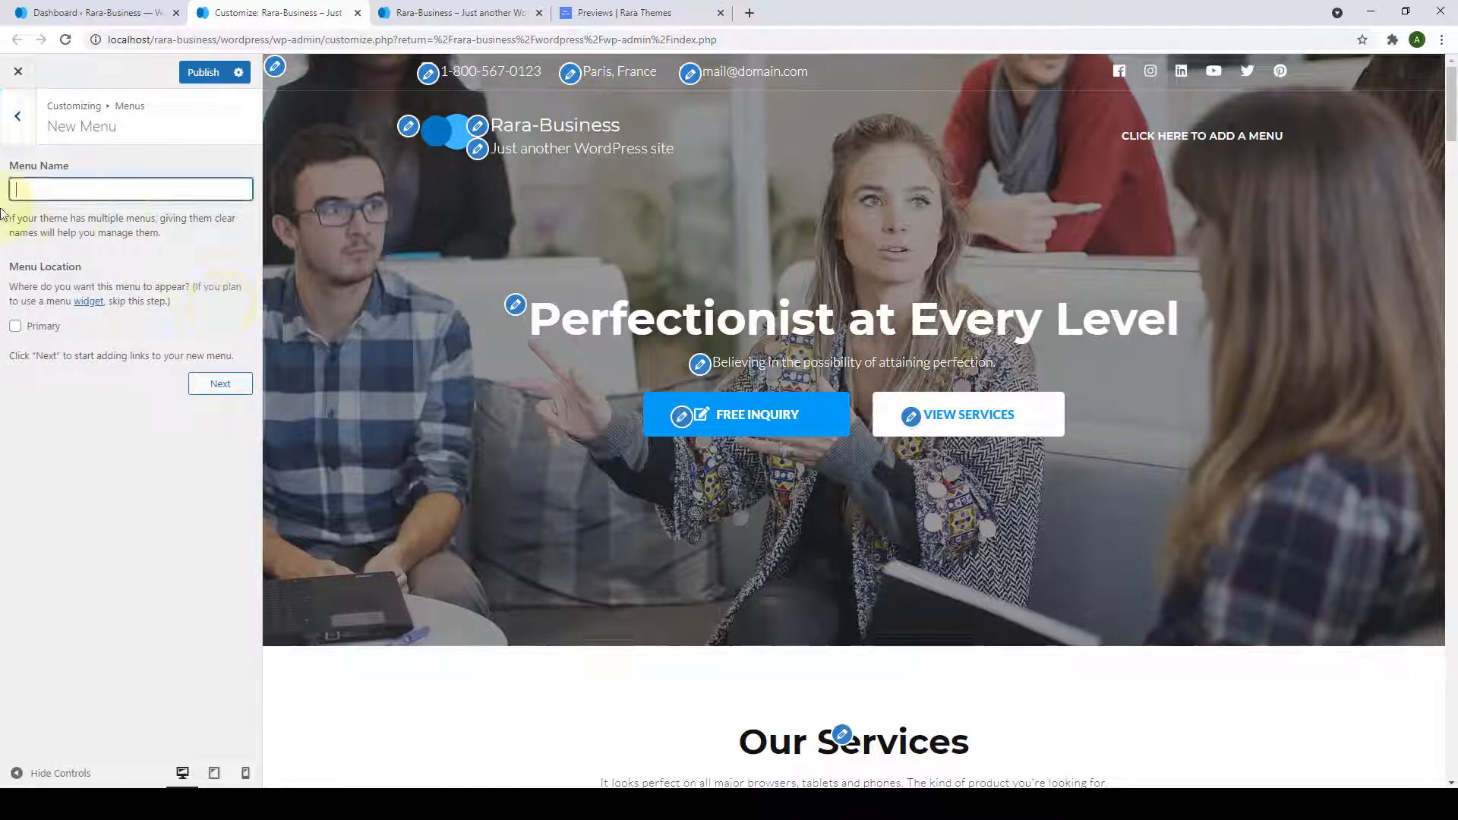
type("Primary Menu")
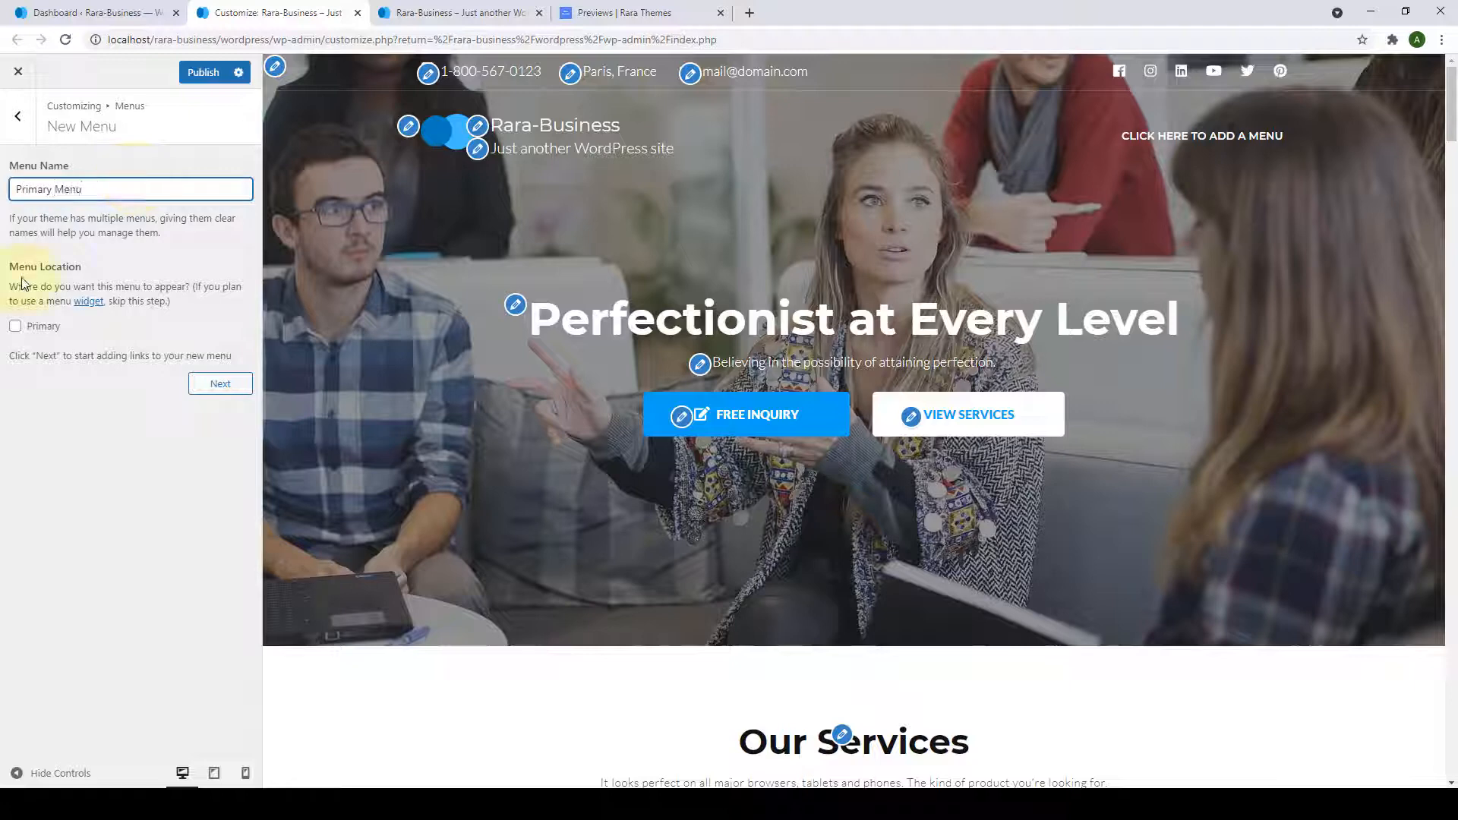
left_click(15, 326)
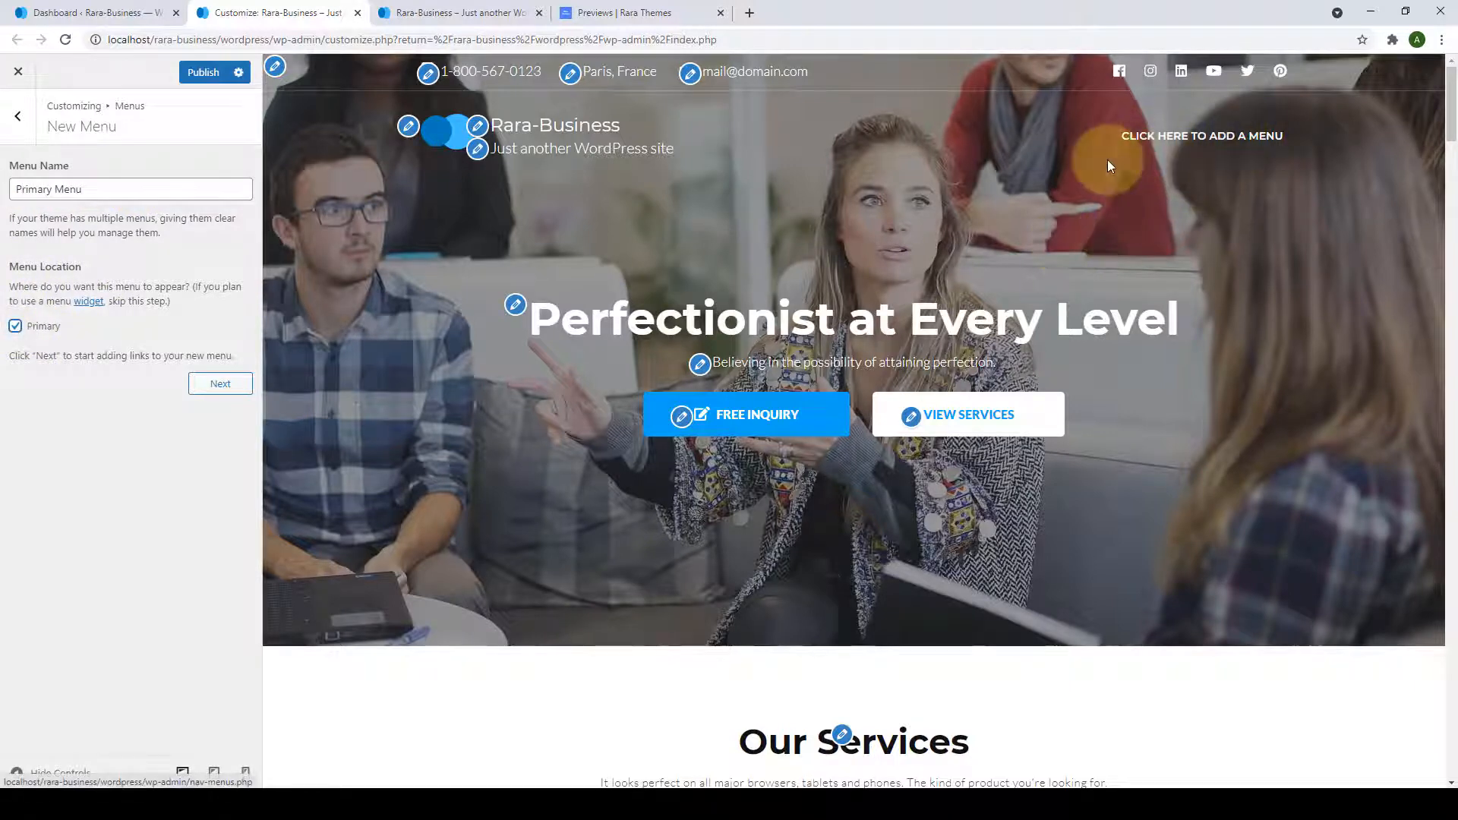
left_click(226, 385)
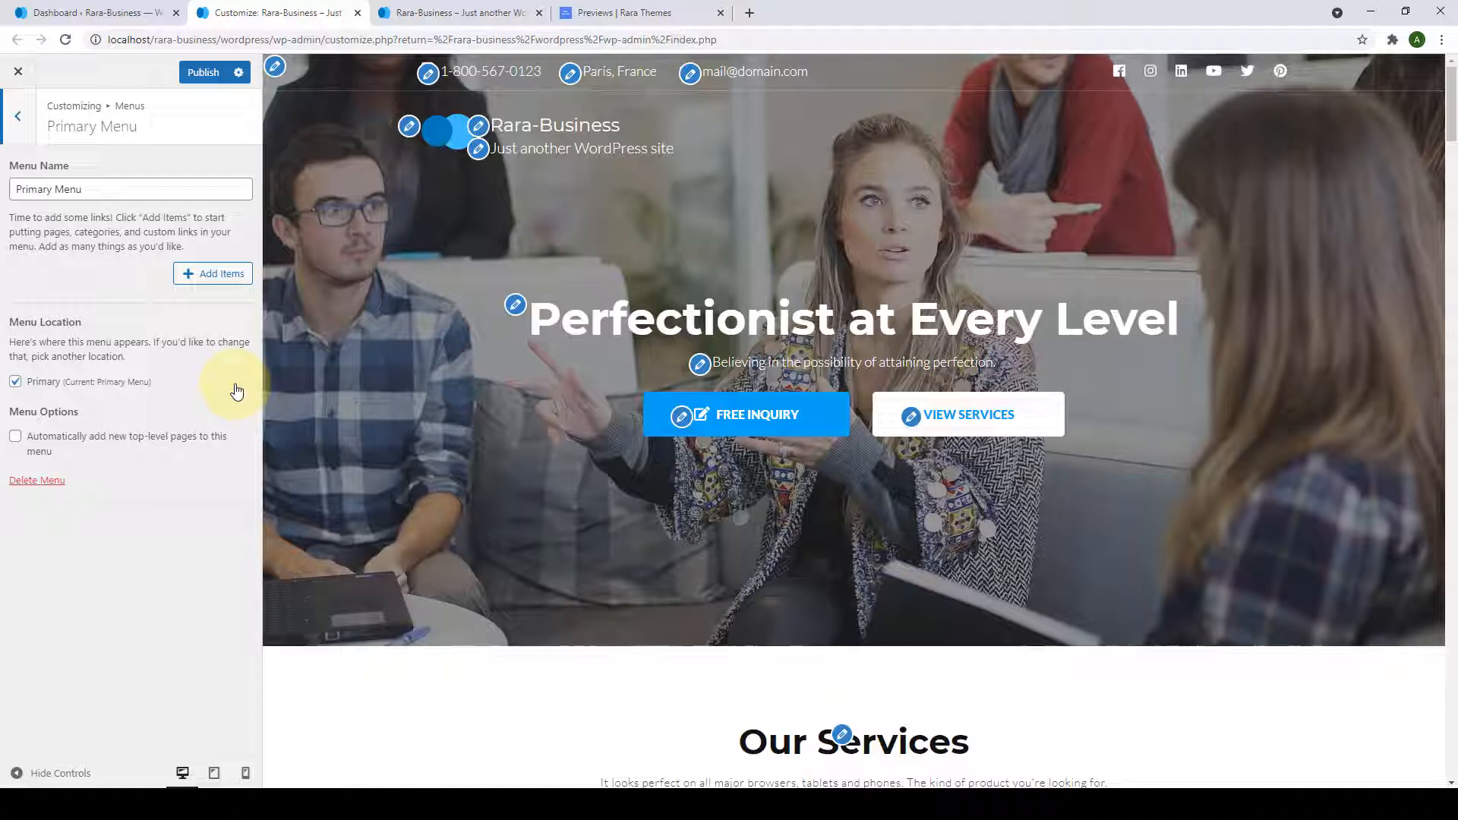
Look through the posts, portfolios, categories, tags and portfolio categories available as items for the Primary Menu.
left_click(187, 275)
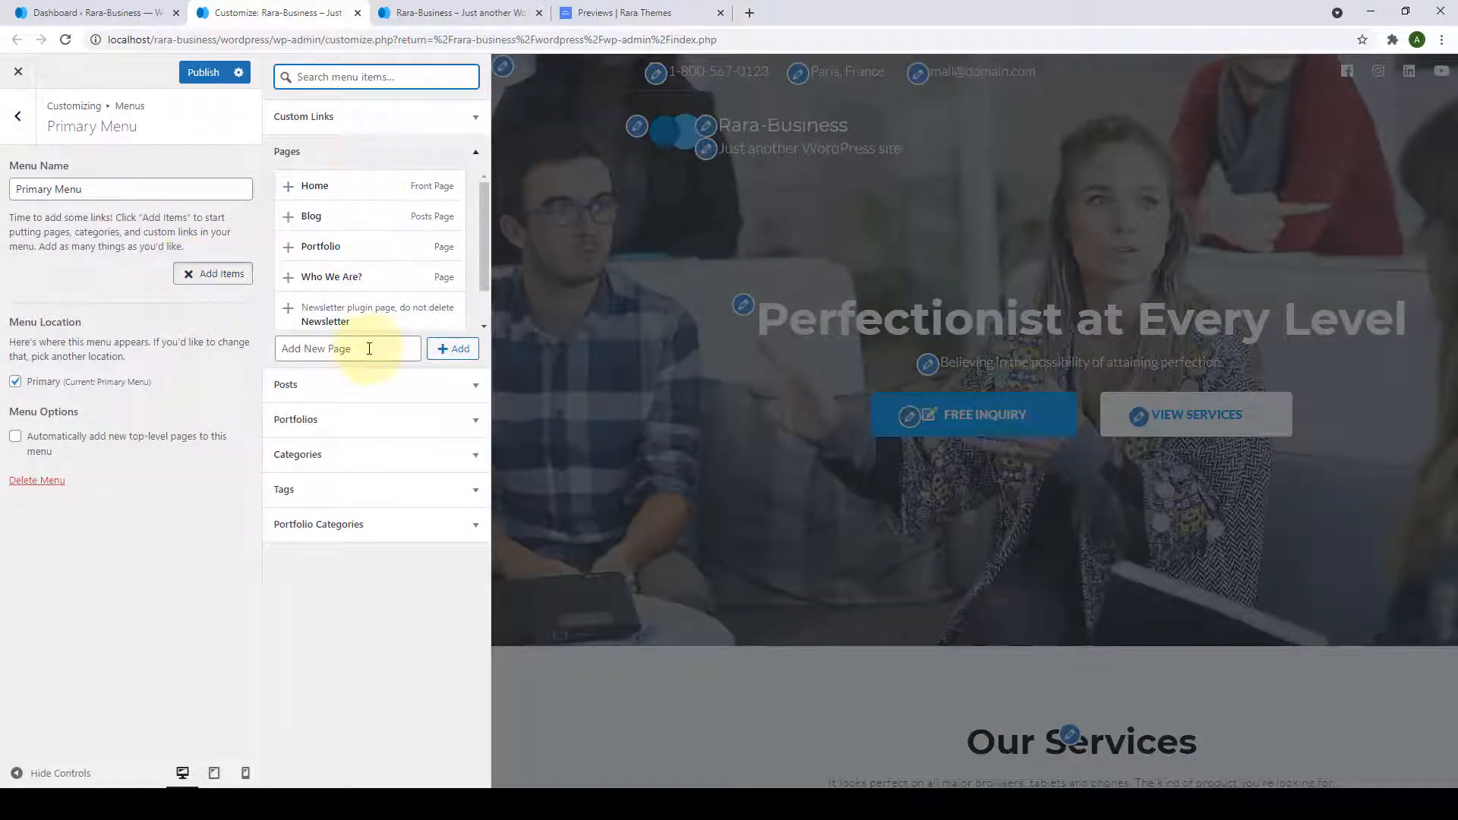
left_click(293, 391)
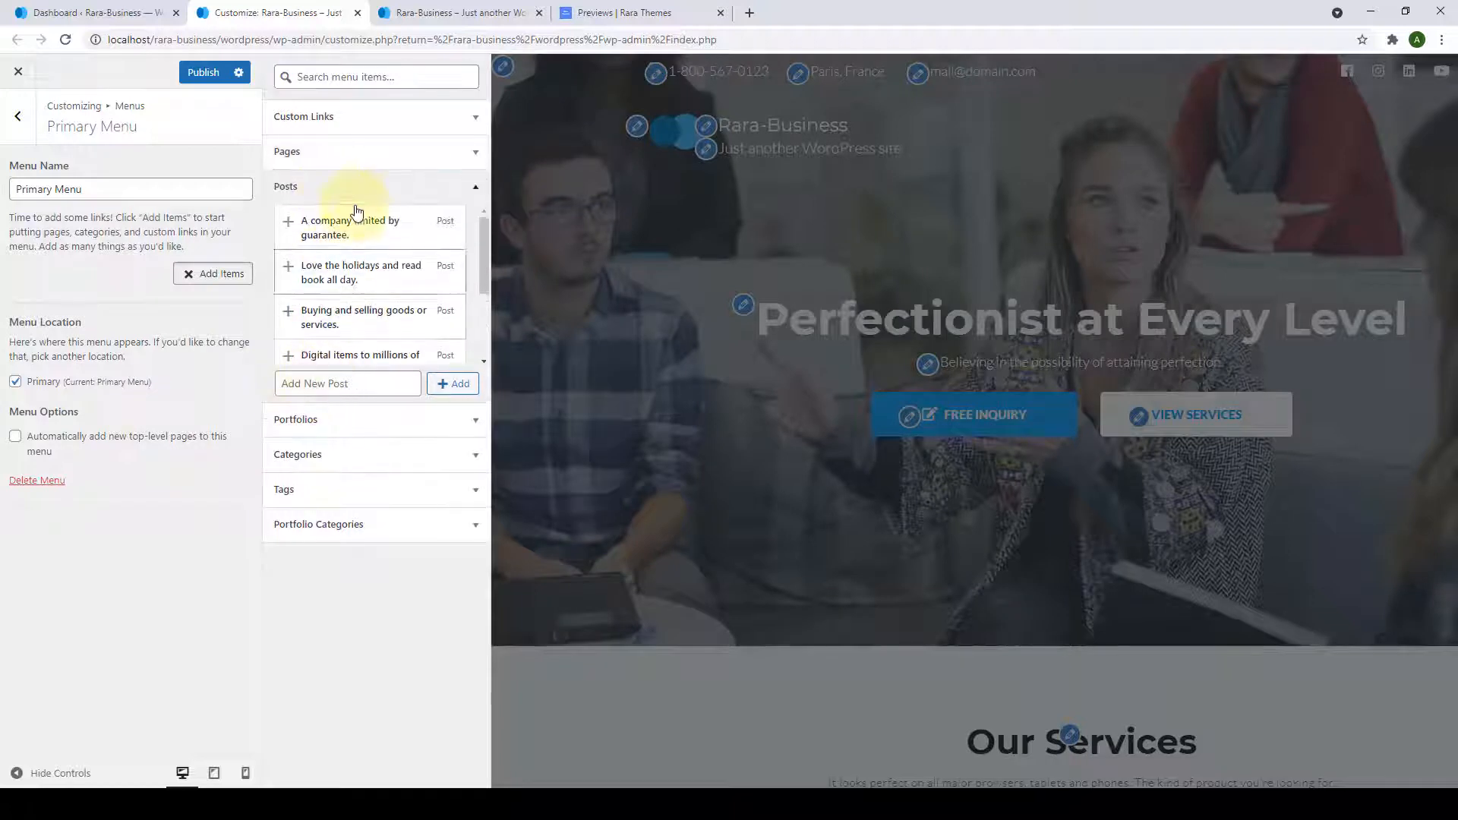
left_click(322, 424)
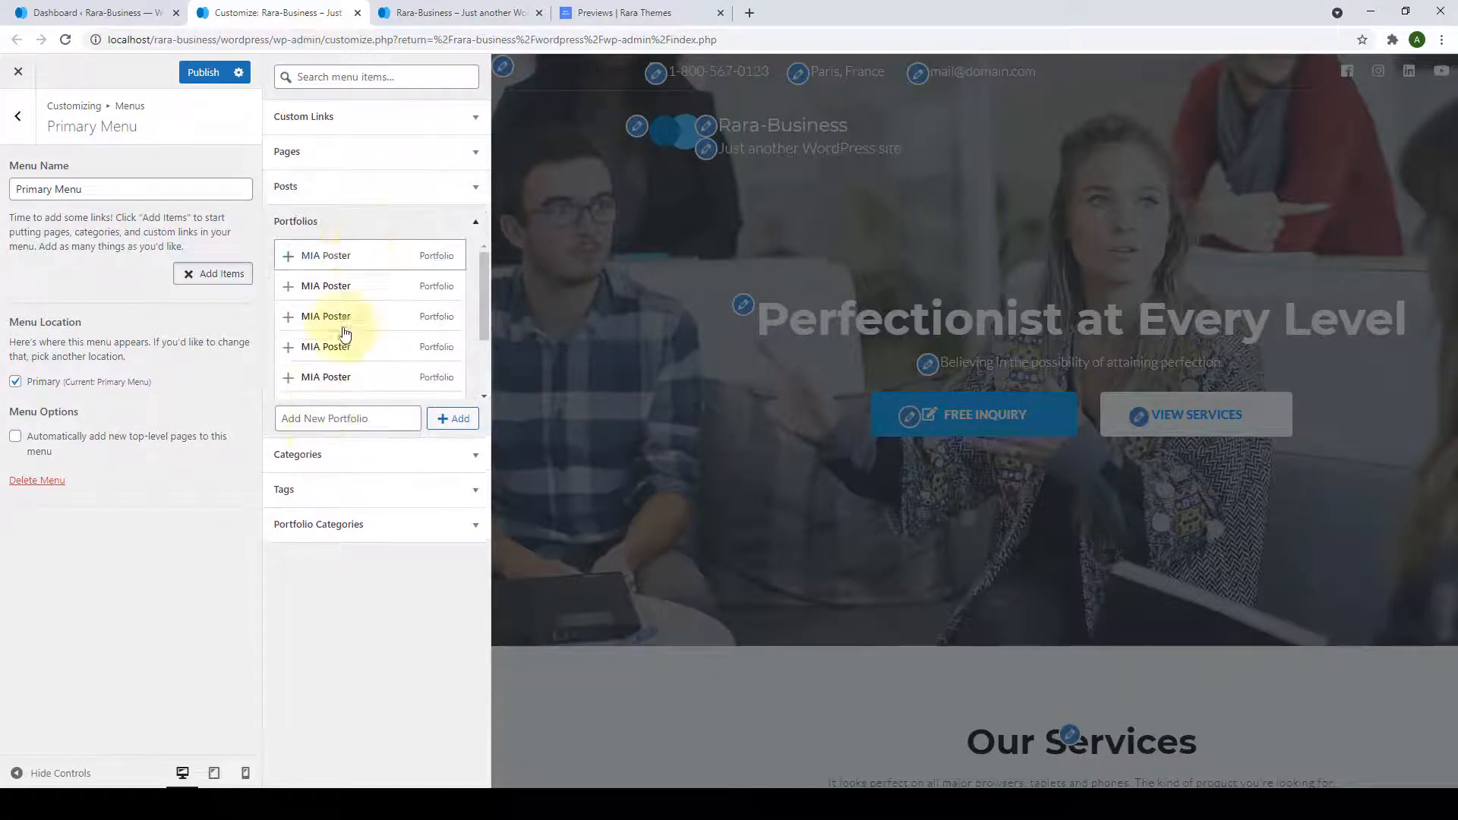
left_click(313, 468)
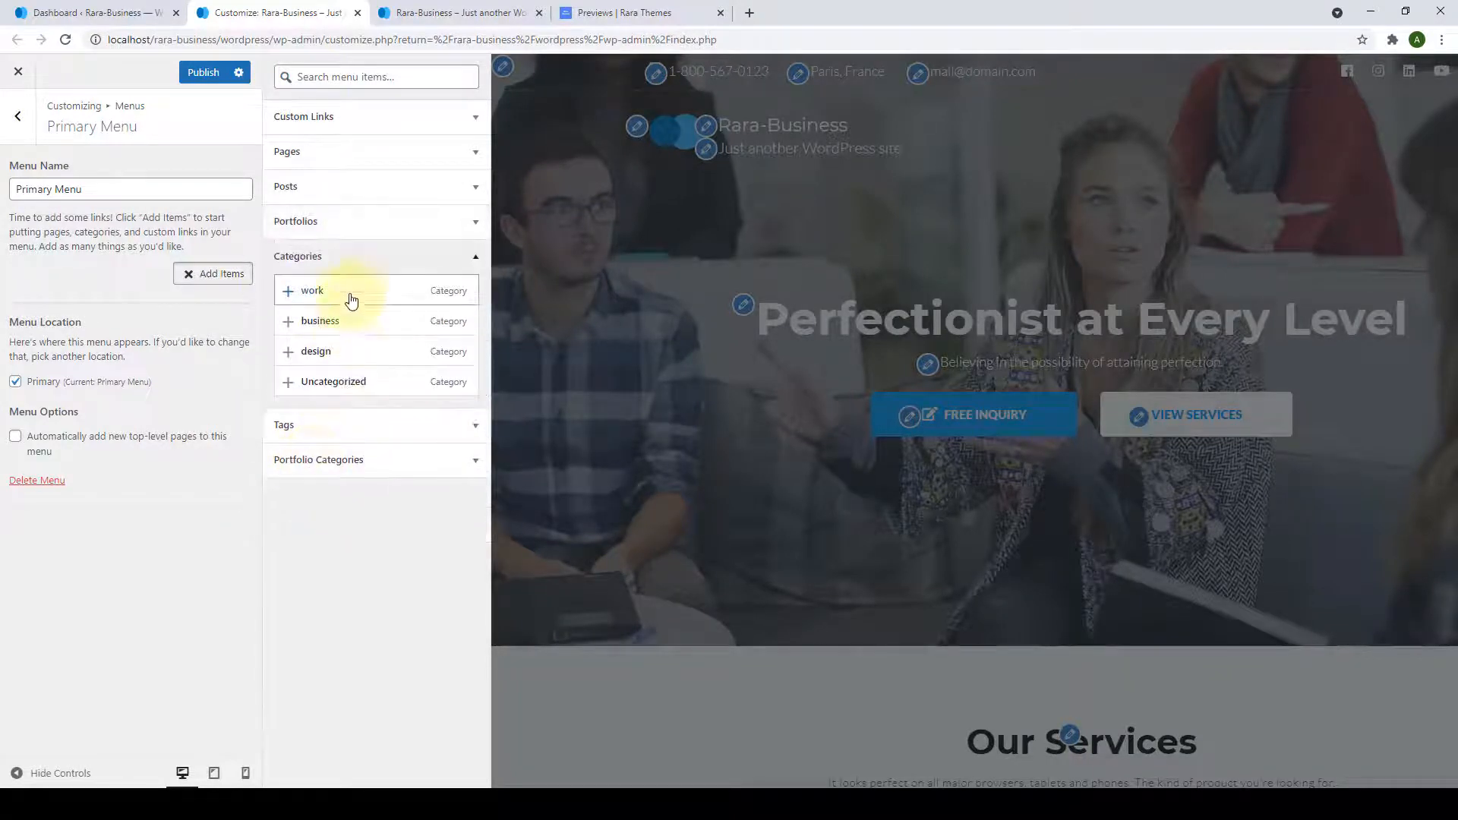
left_click(325, 428)
left_click(343, 343)
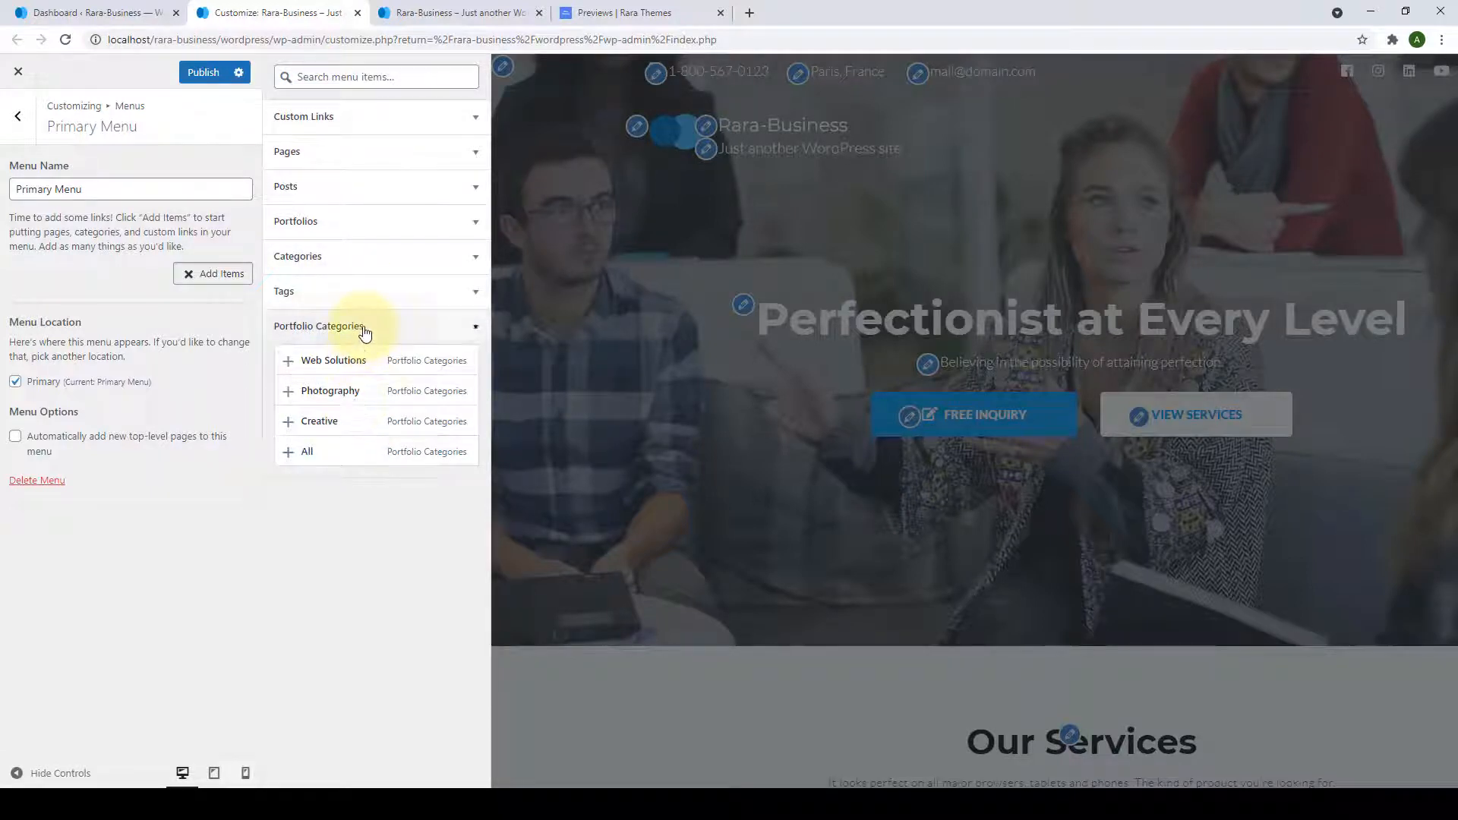
left_click(364, 332)
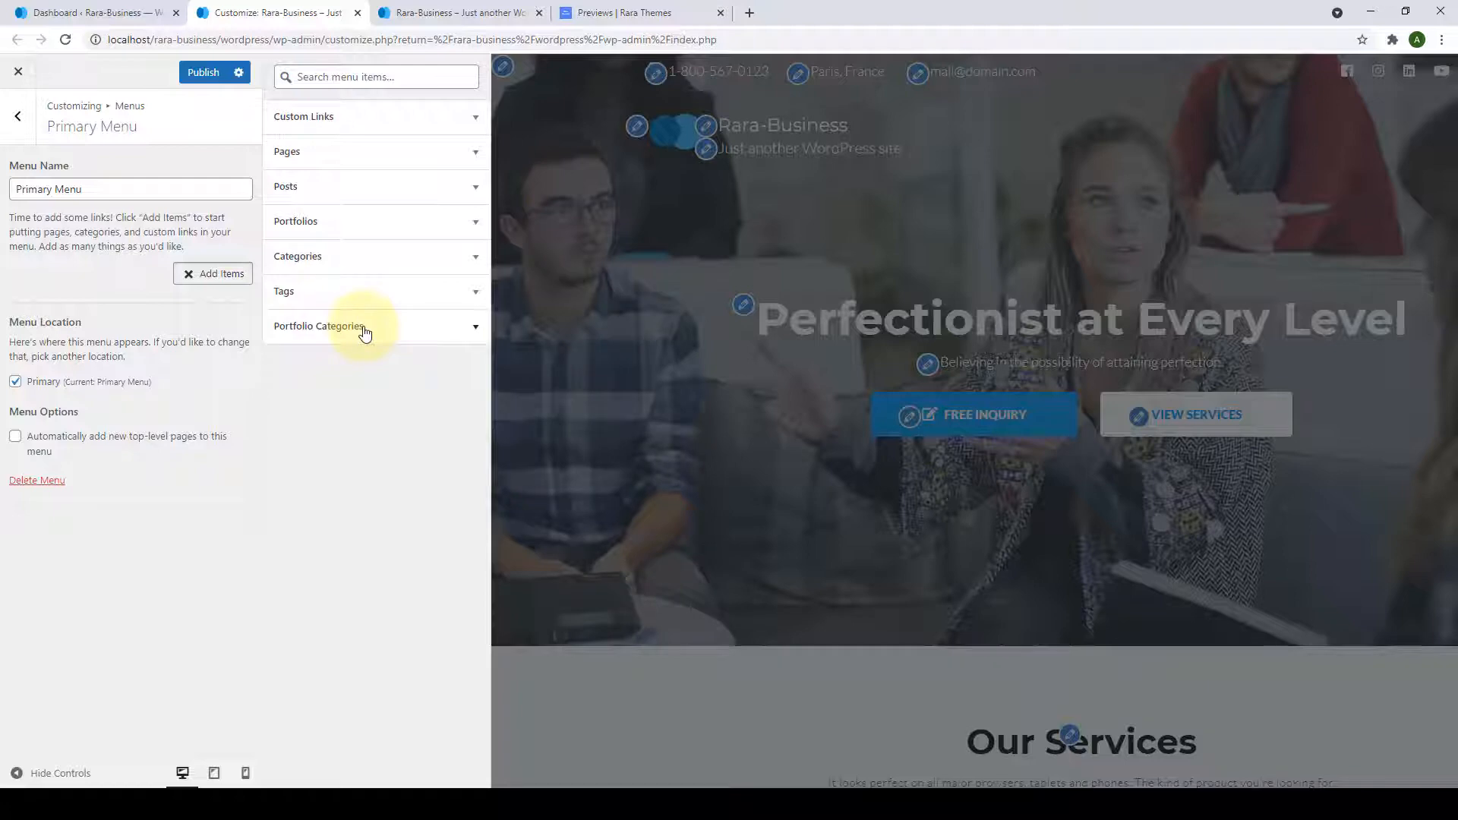
Add the pages Home, Blog, Contact, Portfolio and Who We Are? to the Primary Menu.
left_click(350, 158)
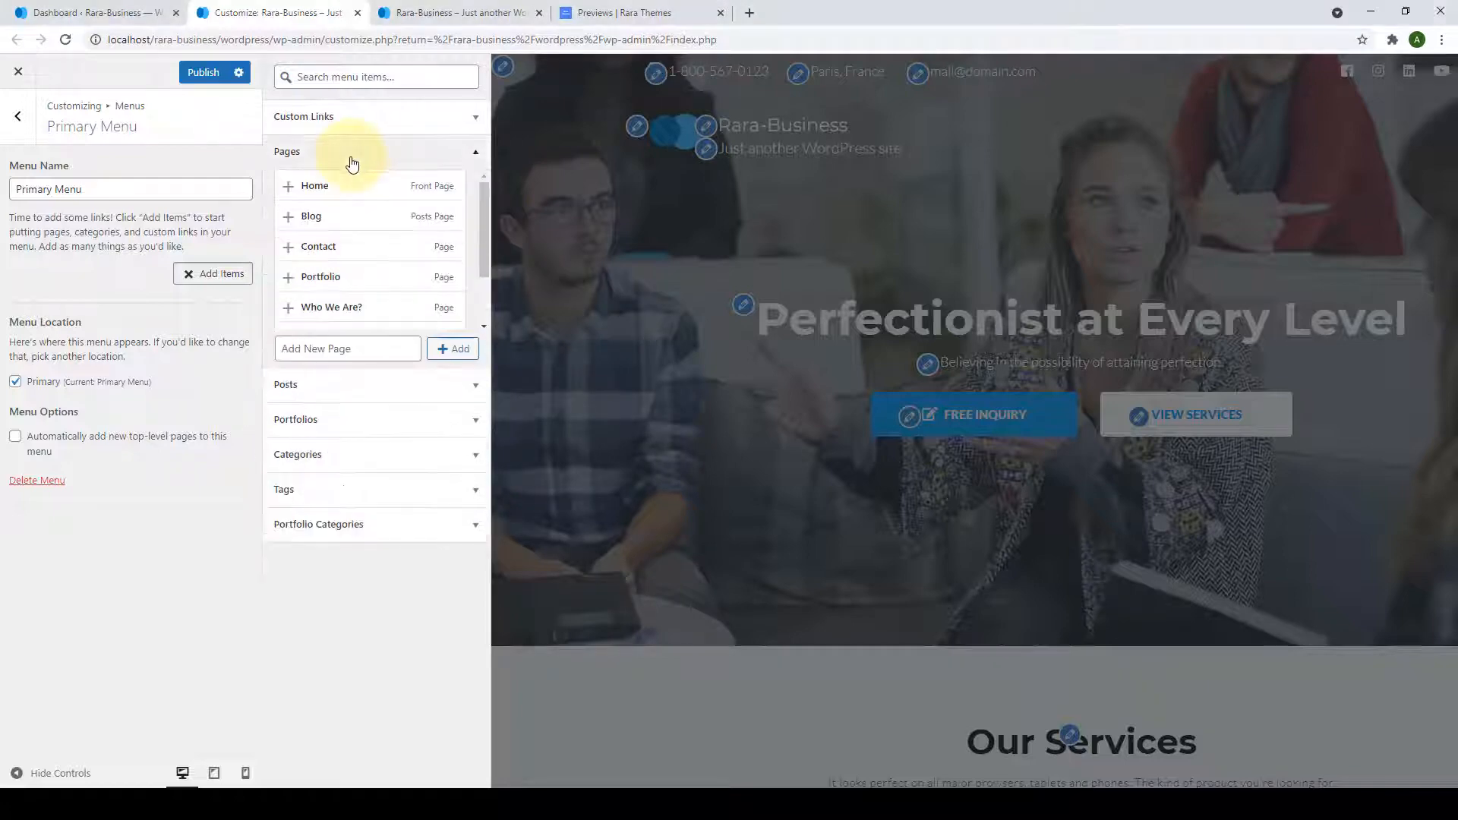
left_click(289, 188)
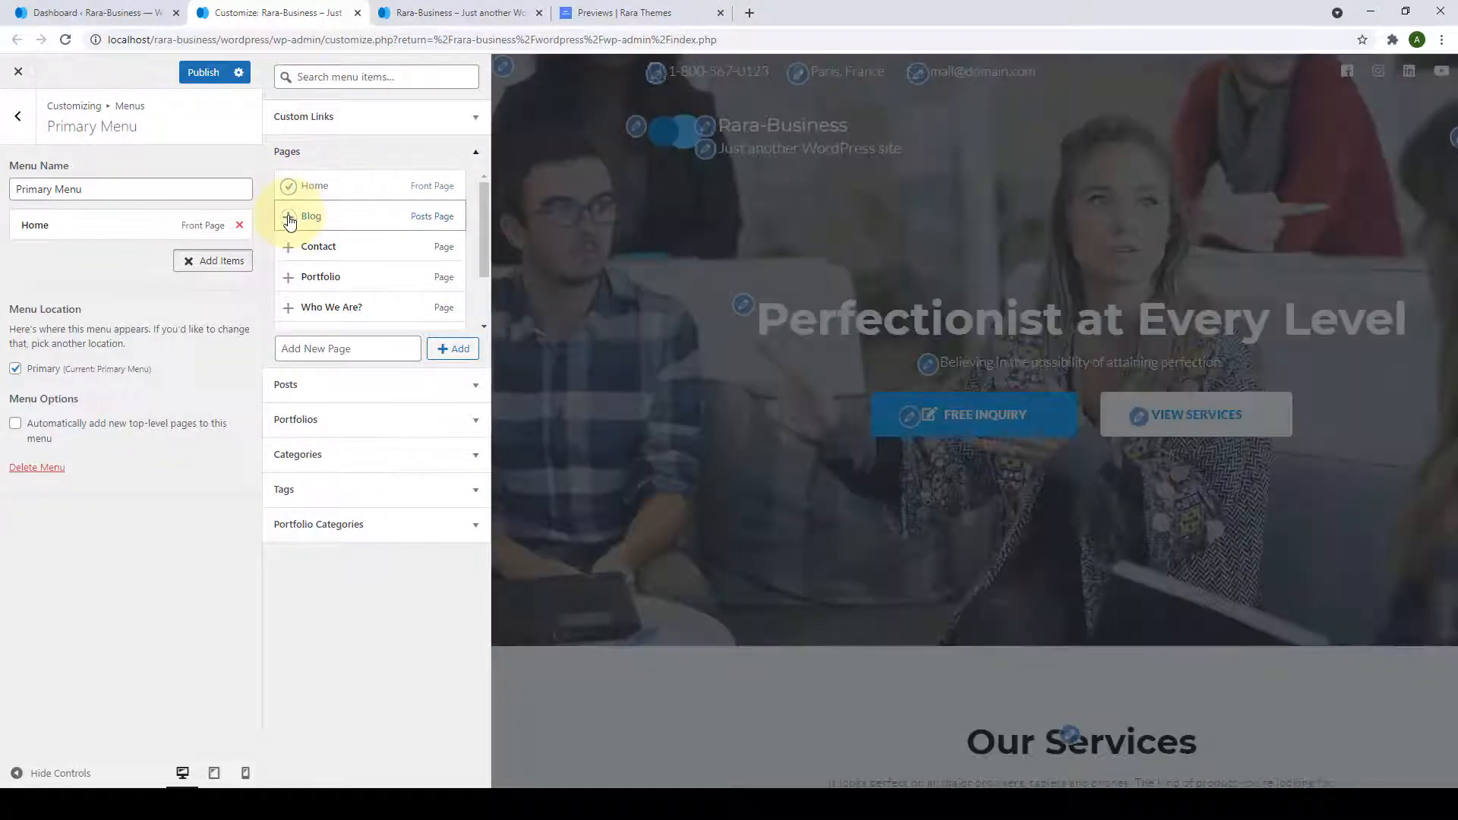
left_click(290, 218)
left_click(293, 249)
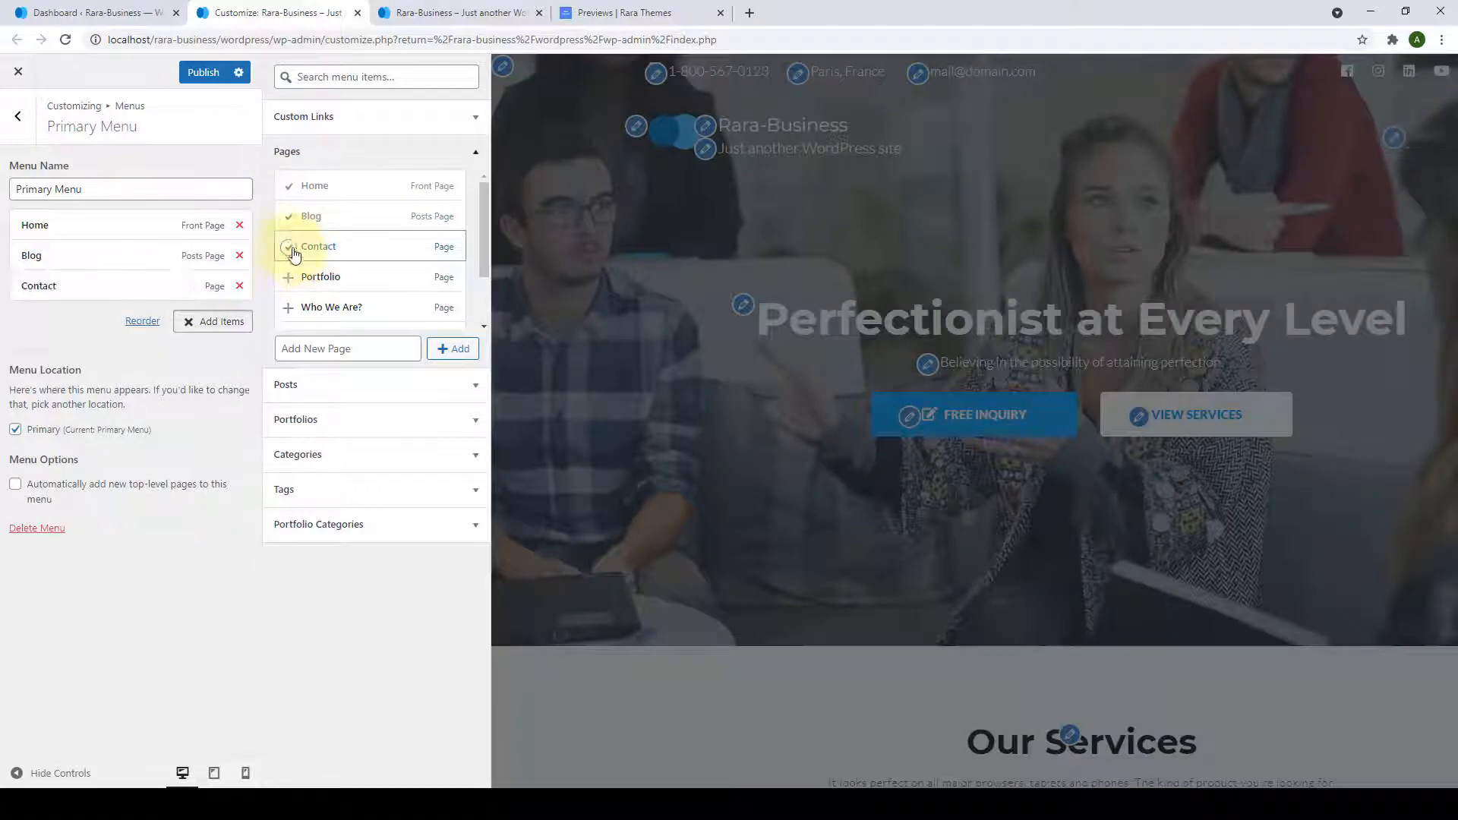
left_click(290, 309)
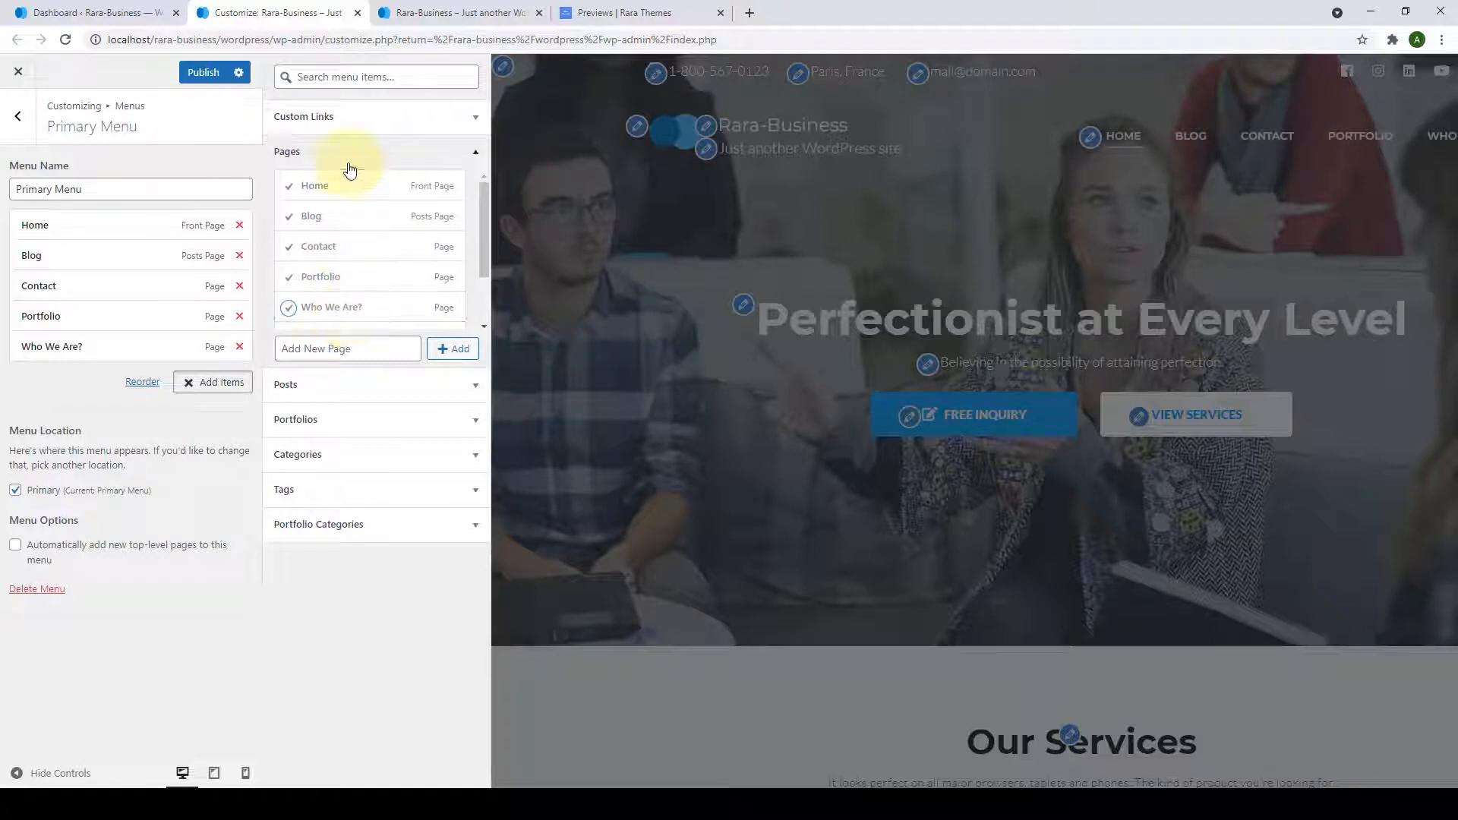
left_click(423, 153)
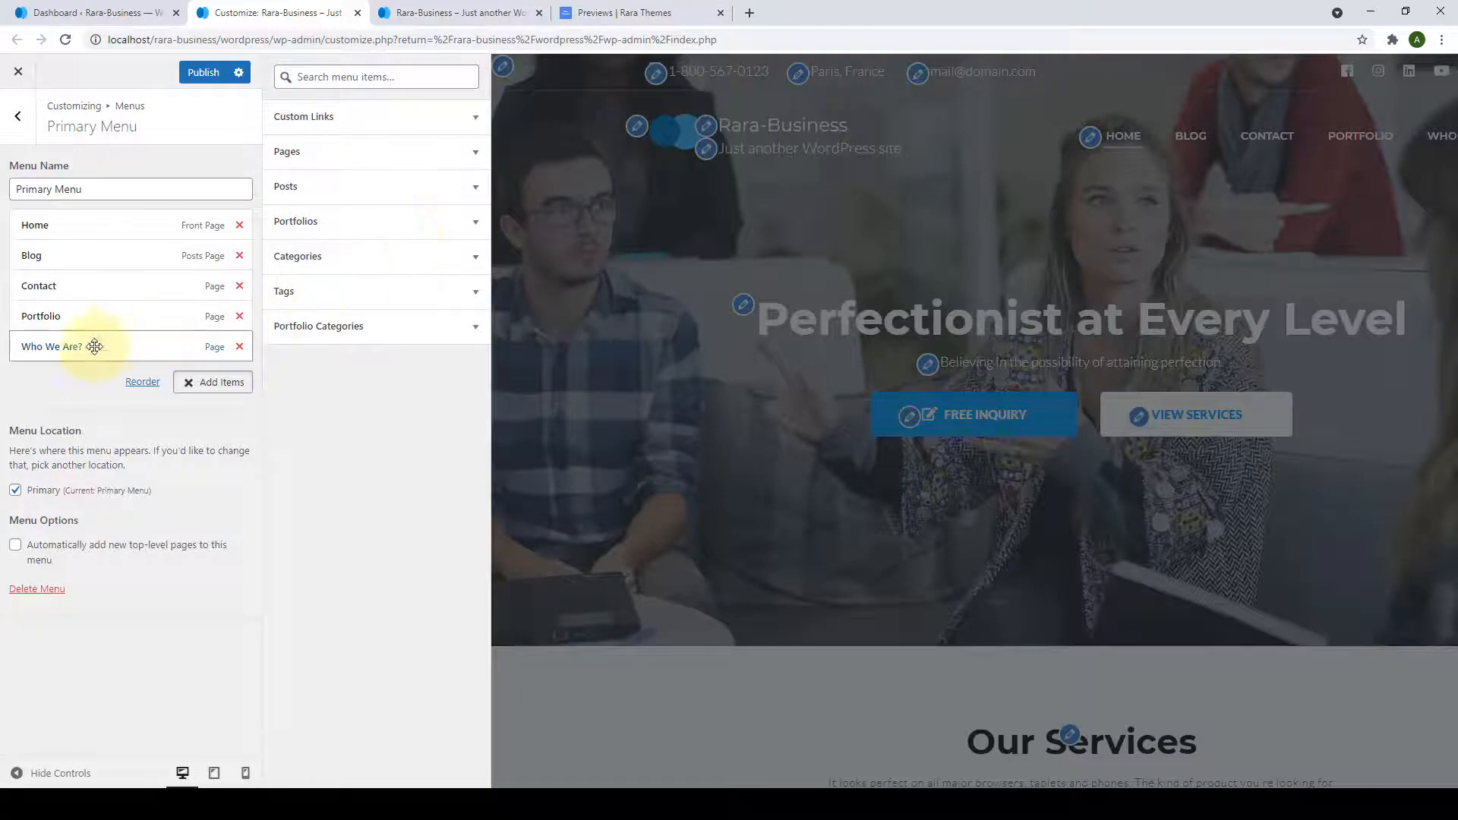
Change the navigation label of the "Who We Are?" menu item to "About".
left_click(66, 355)
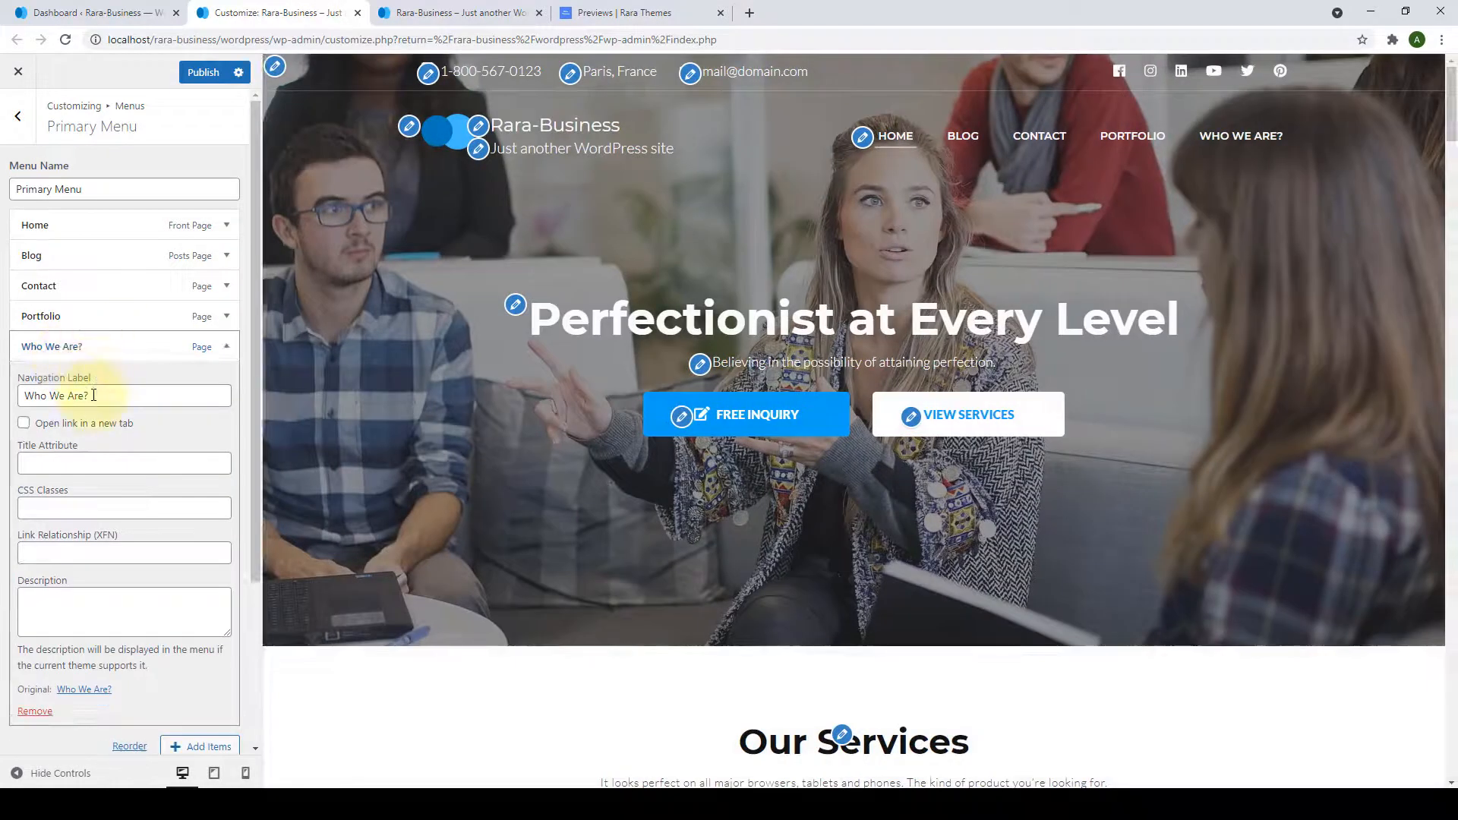
left_click_drag(94, 398, 27, 402)
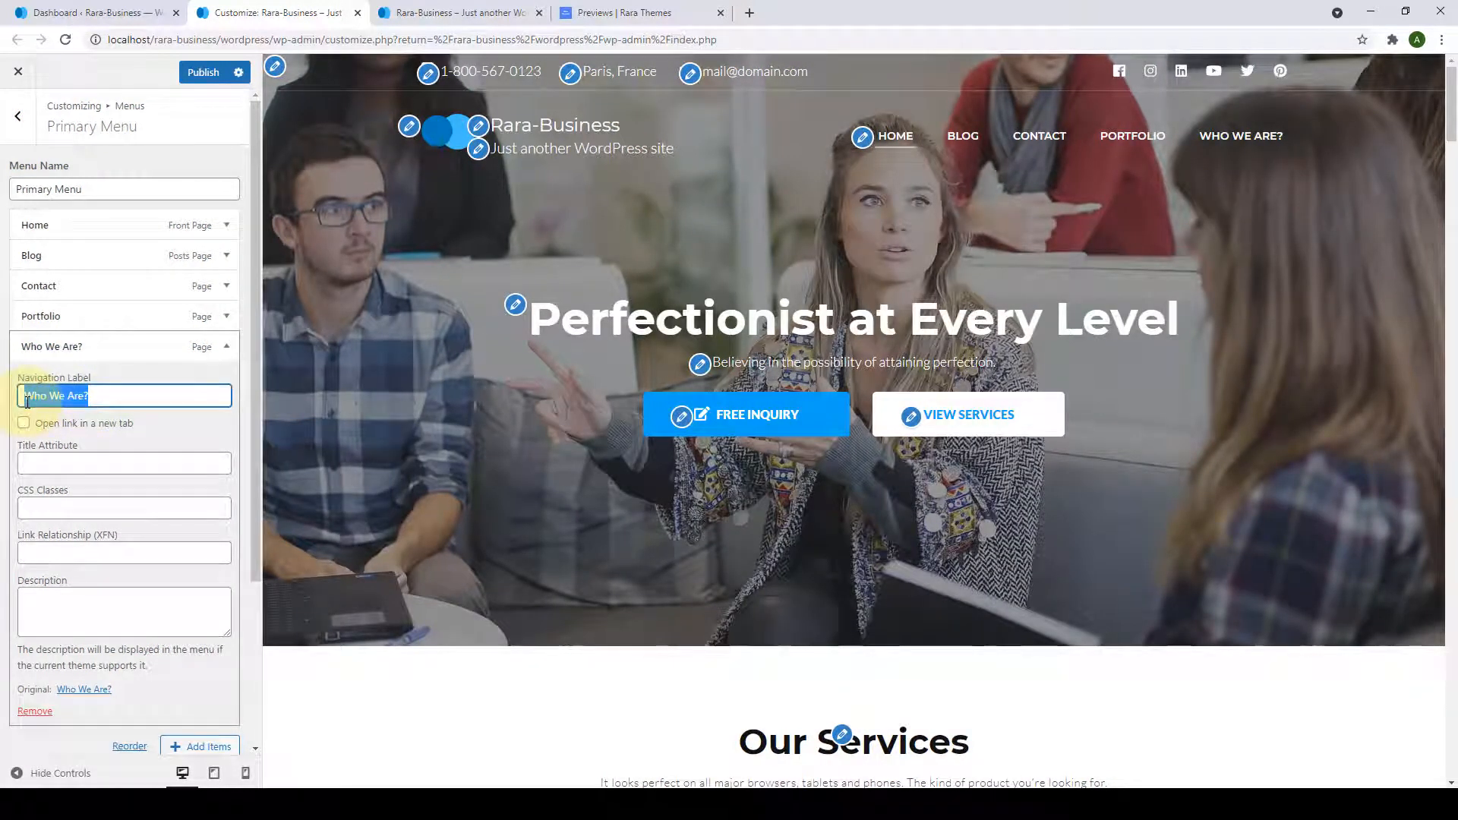
type("A")
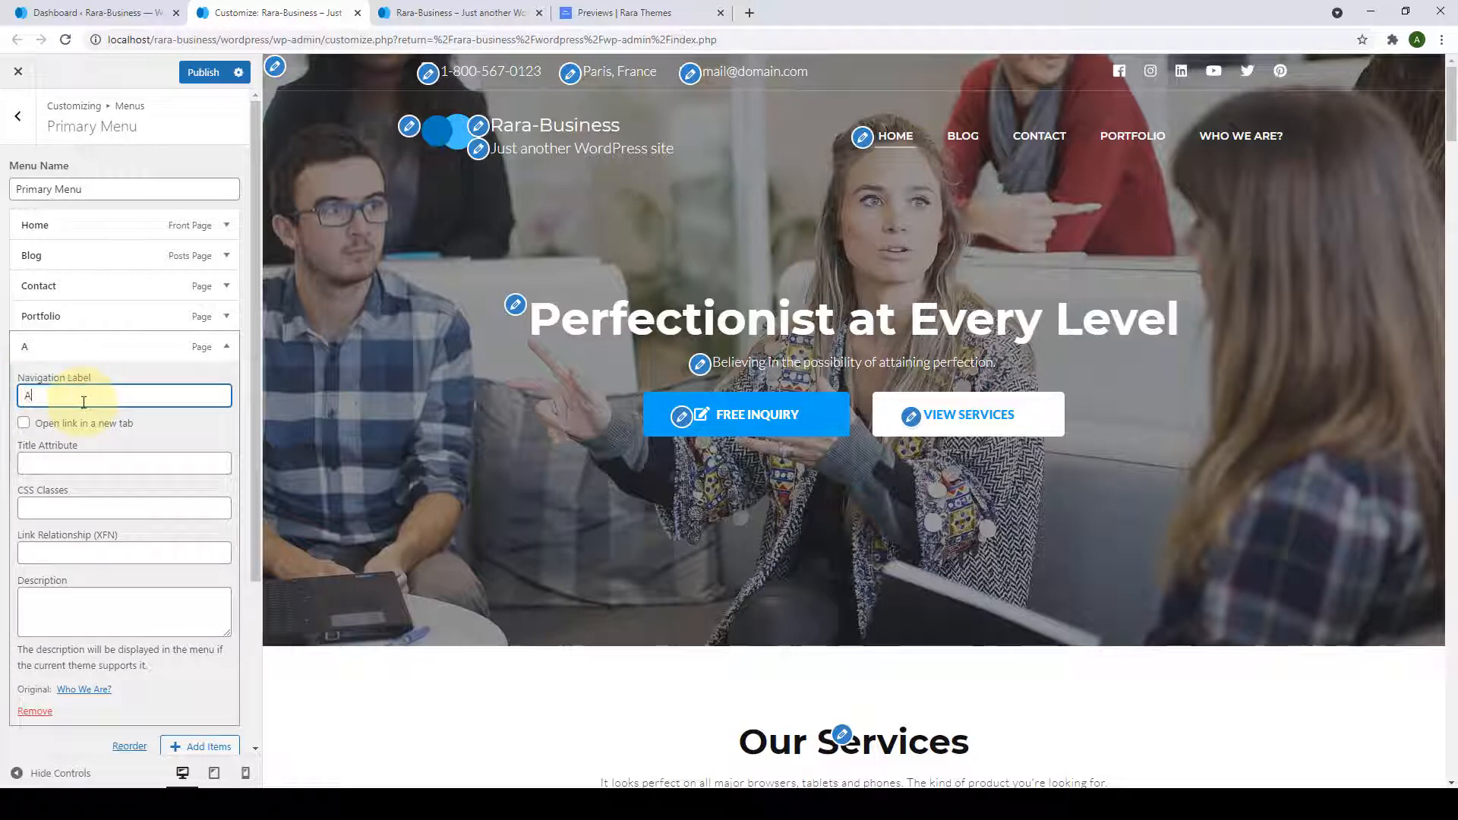
type("bout")
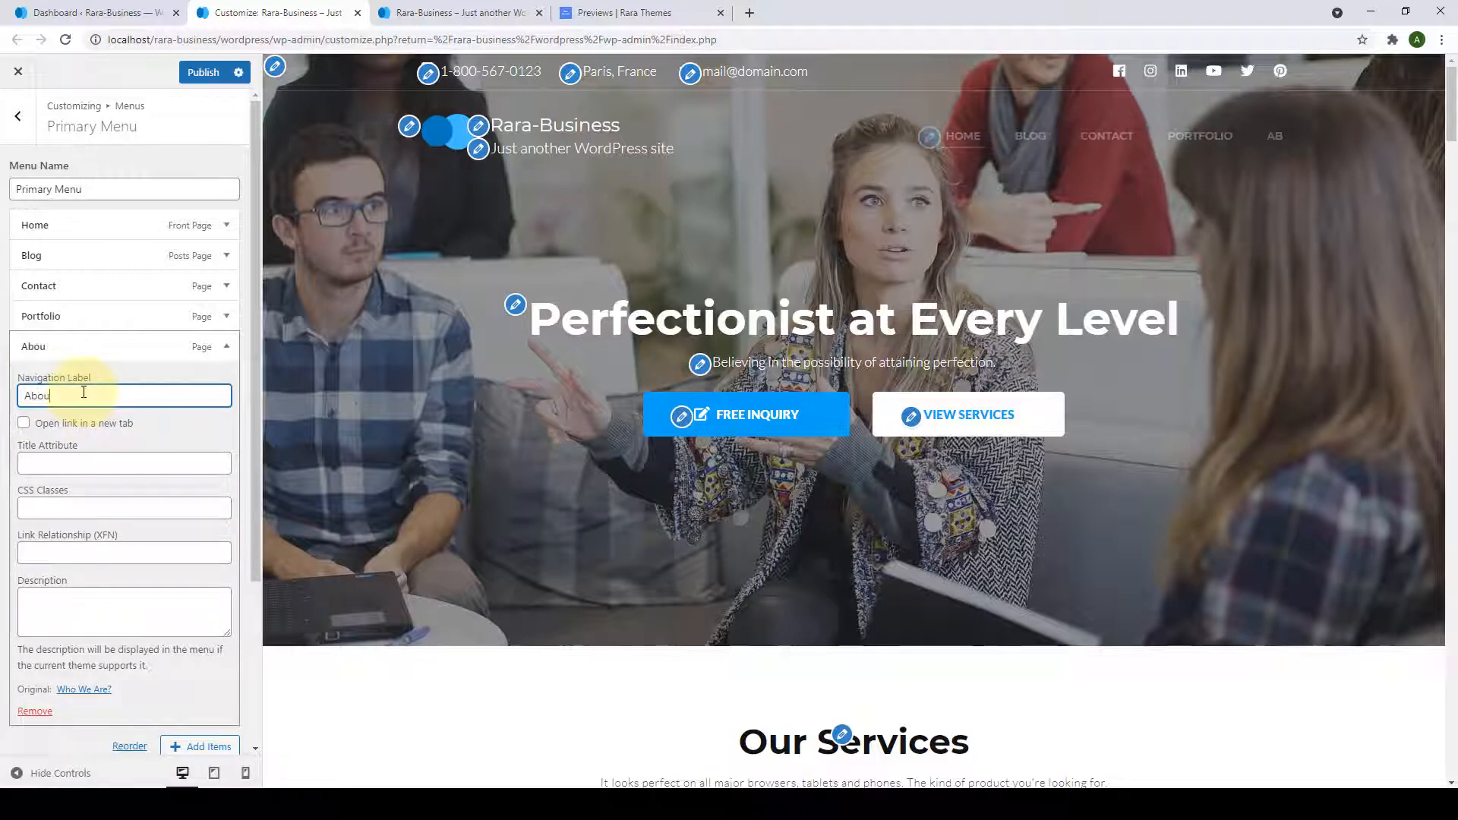
left_click(89, 347)
Reorder the Primary Menu as Home, Blog, About, Portfolio, Contact and publish the changes.
left_click_drag(89, 346, 64, 258)
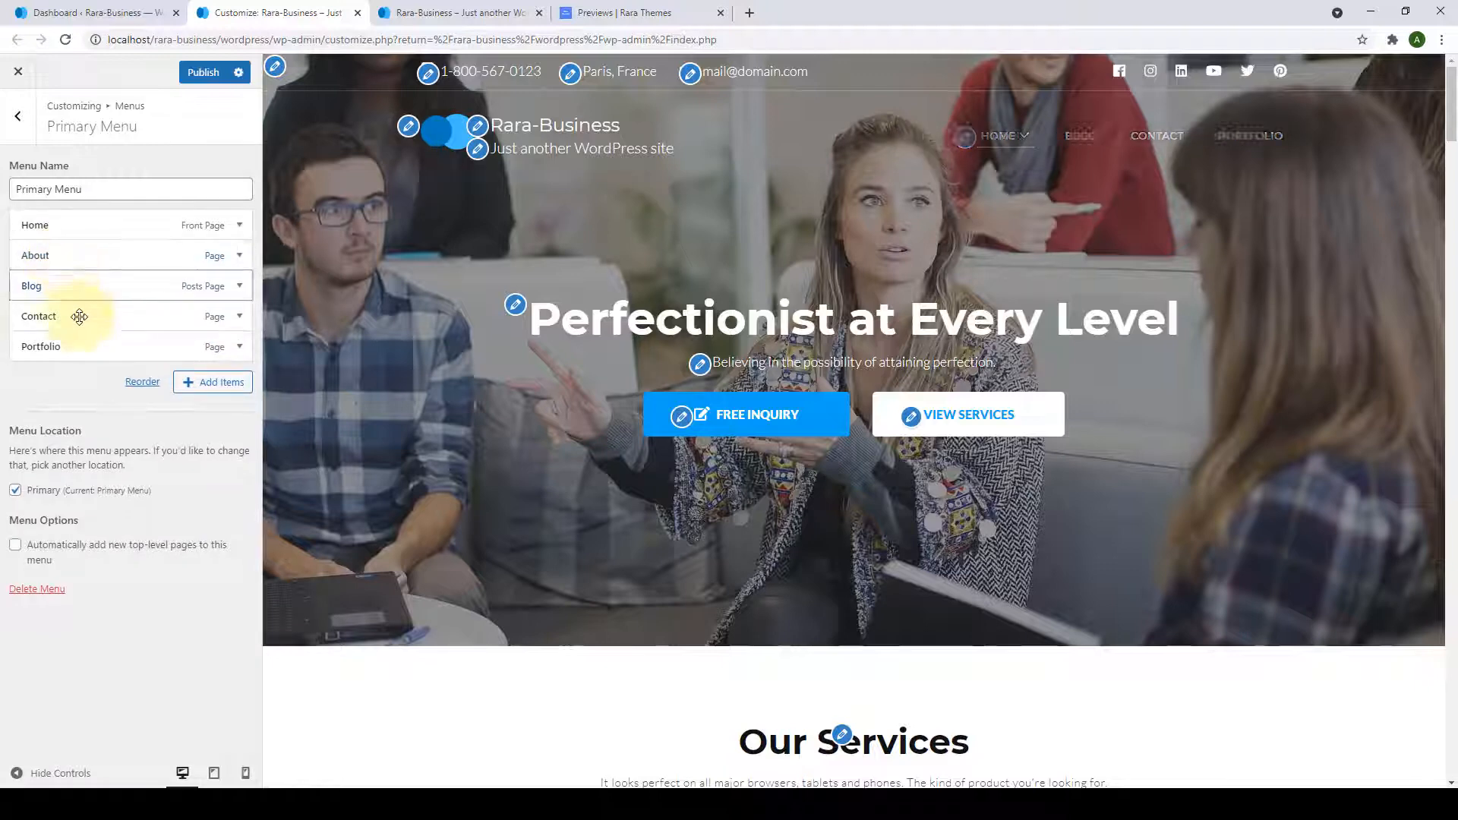
left_click_drag(78, 315, 69, 254)
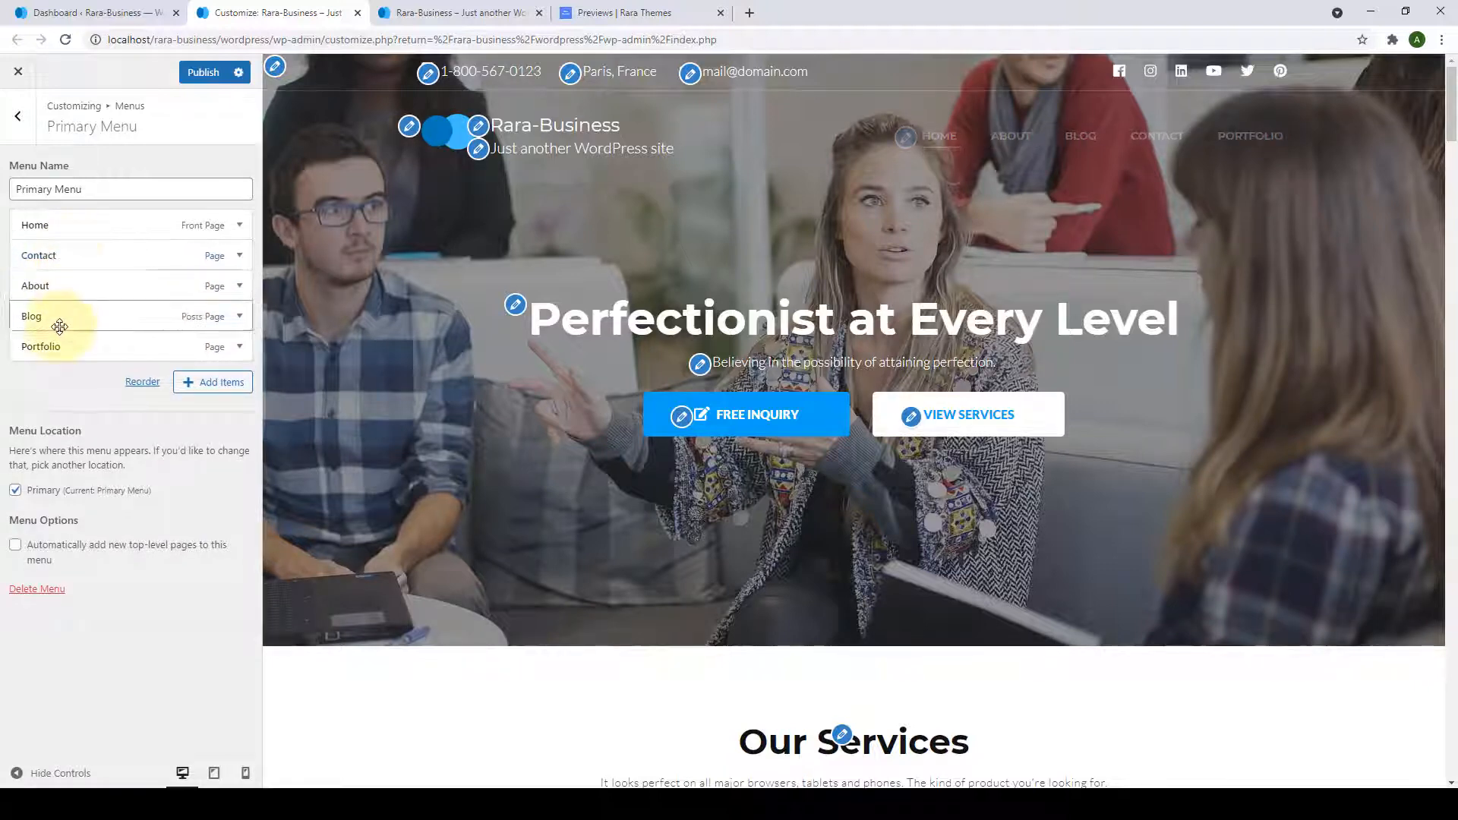
left_click_drag(65, 347, 51, 286)
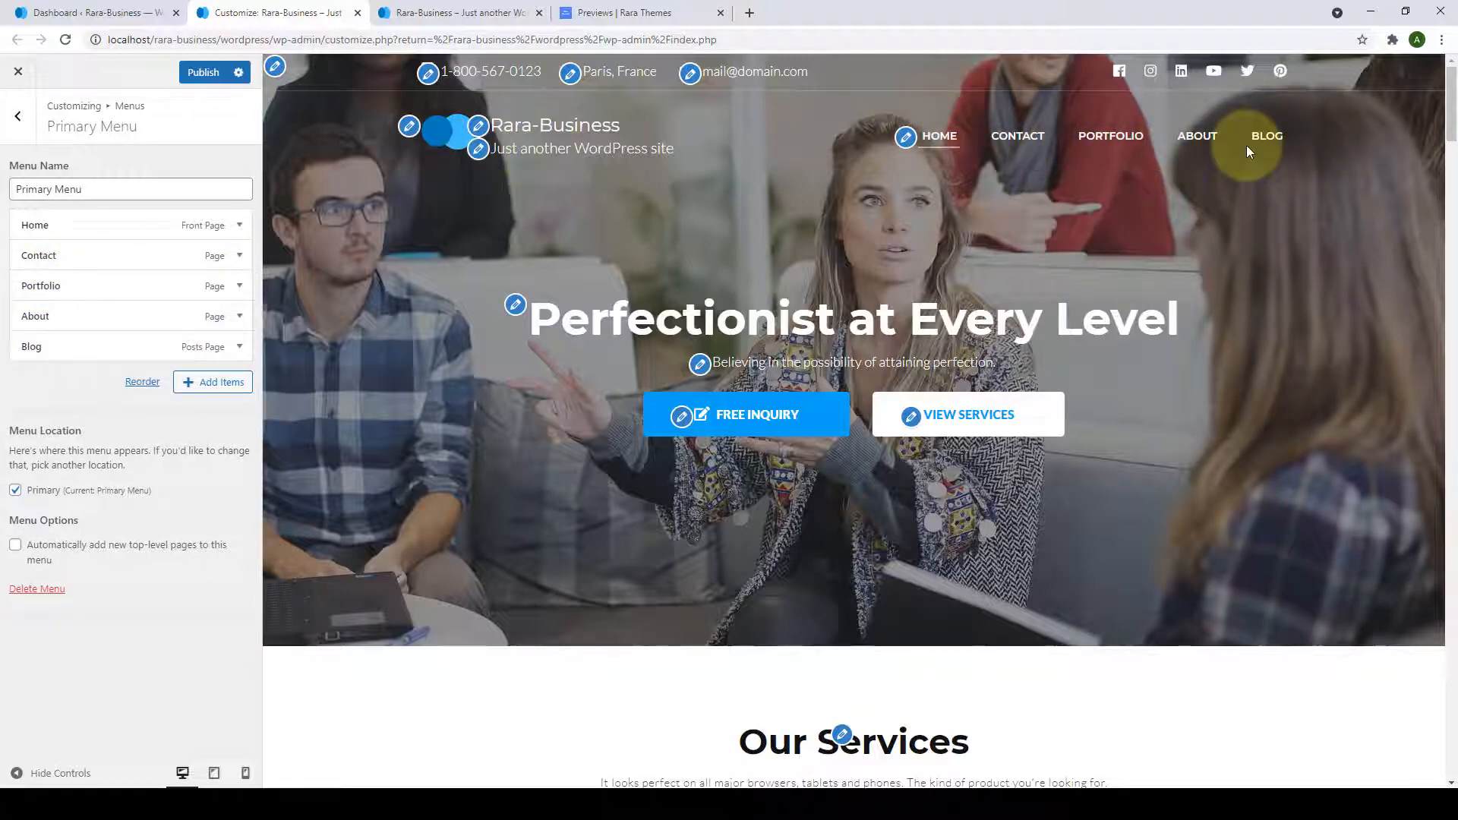
mouse_move(47, 339)
left_mouse_down()
mouse_move(49, 252)
mouse_move(61, 316)
left_mouse_up()
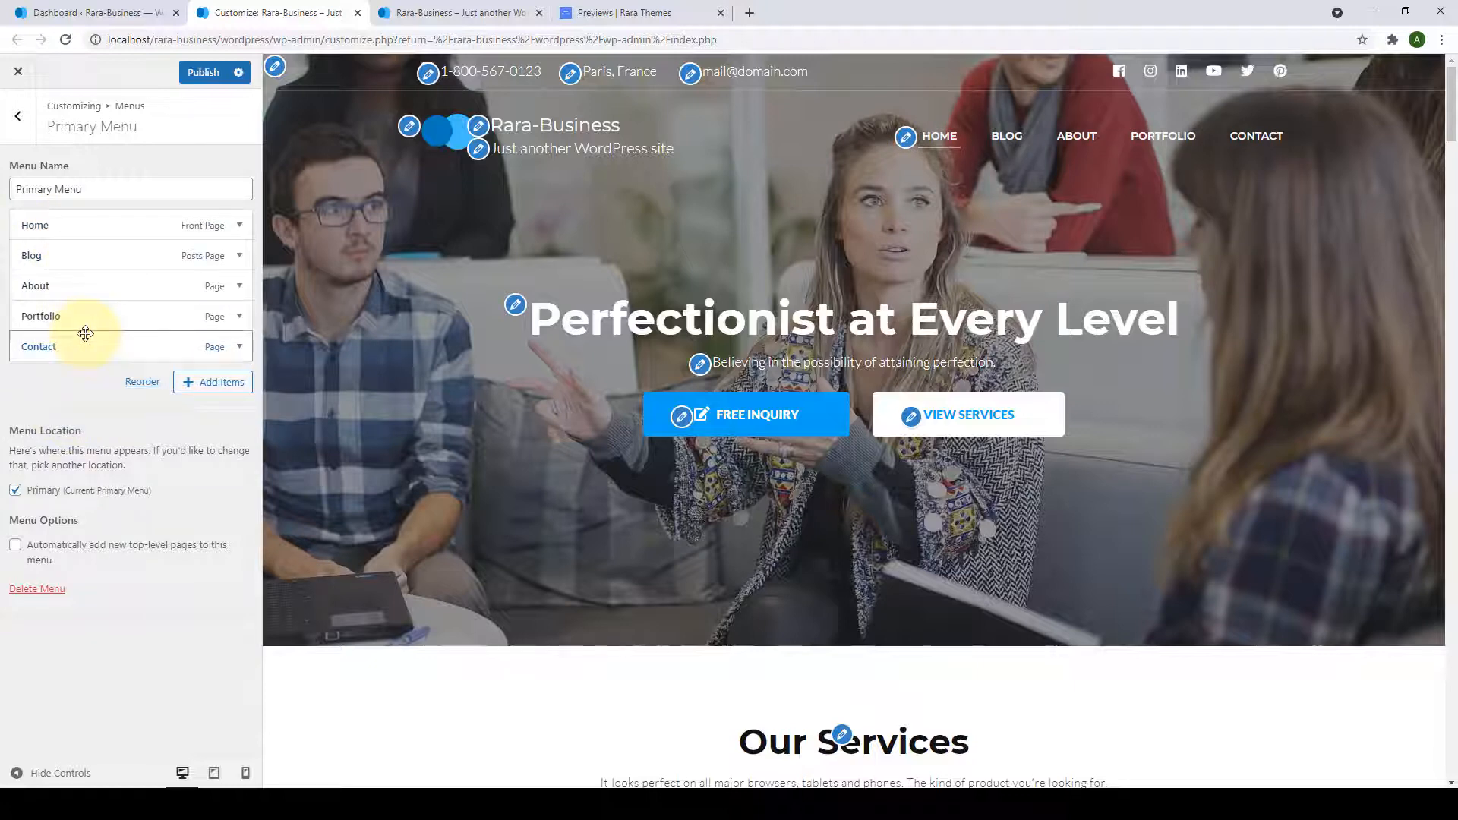
left_click(207, 74)
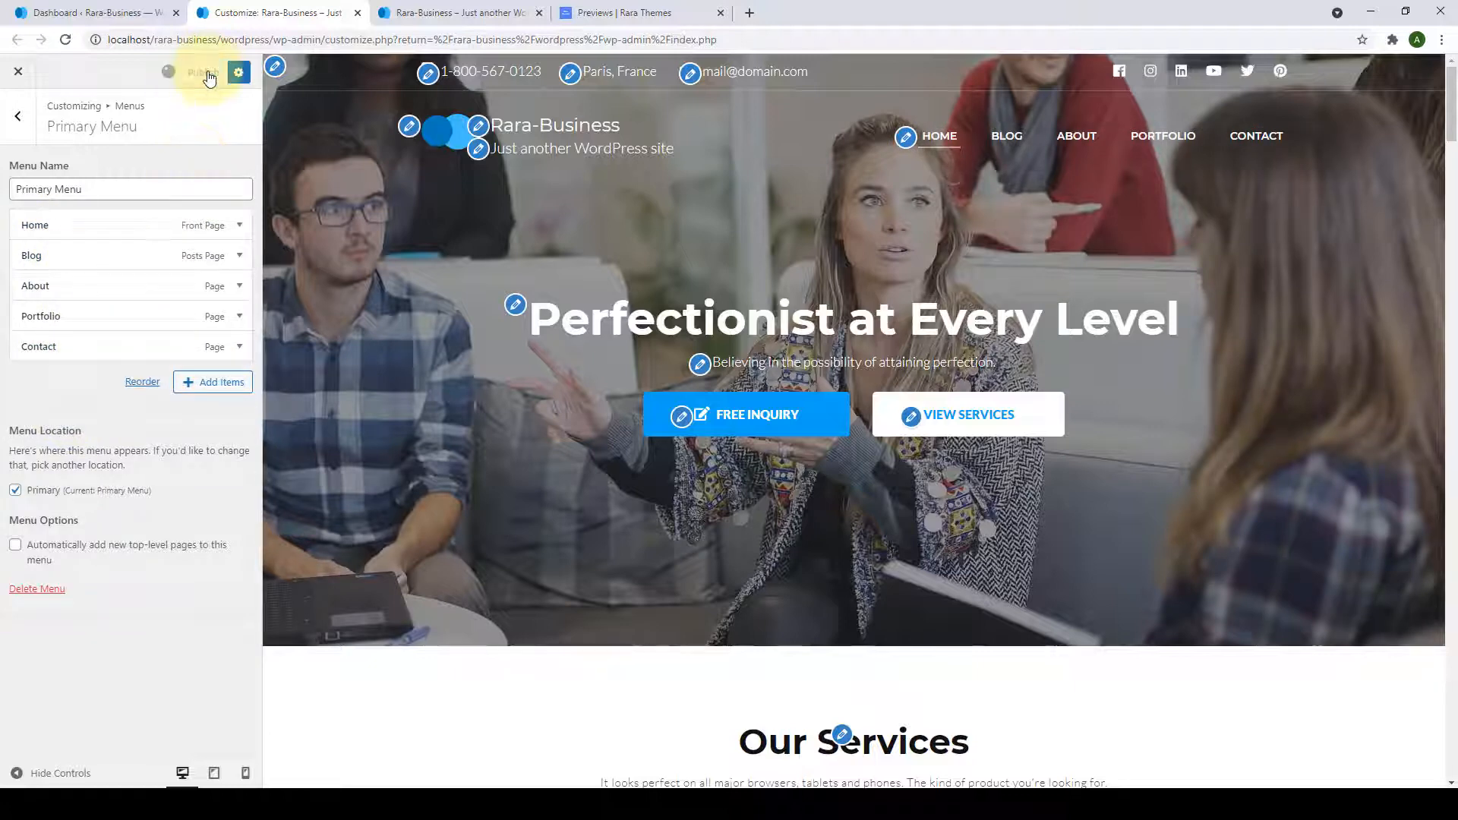
Leave the menu settings, open the Sidebar widget area, and show the Blog page in the preview.
left_click(25, 128)
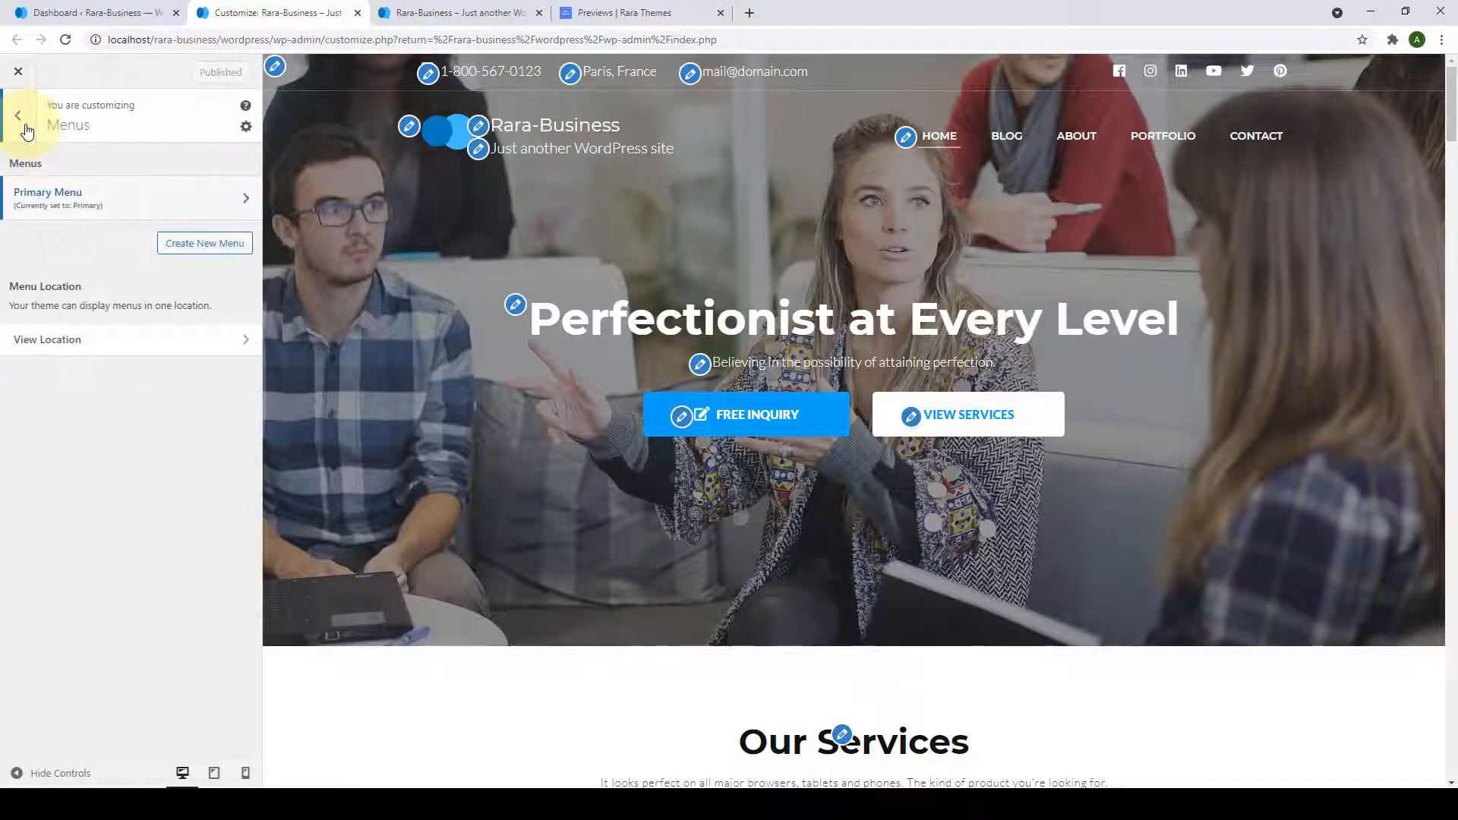
left_click(25, 127)
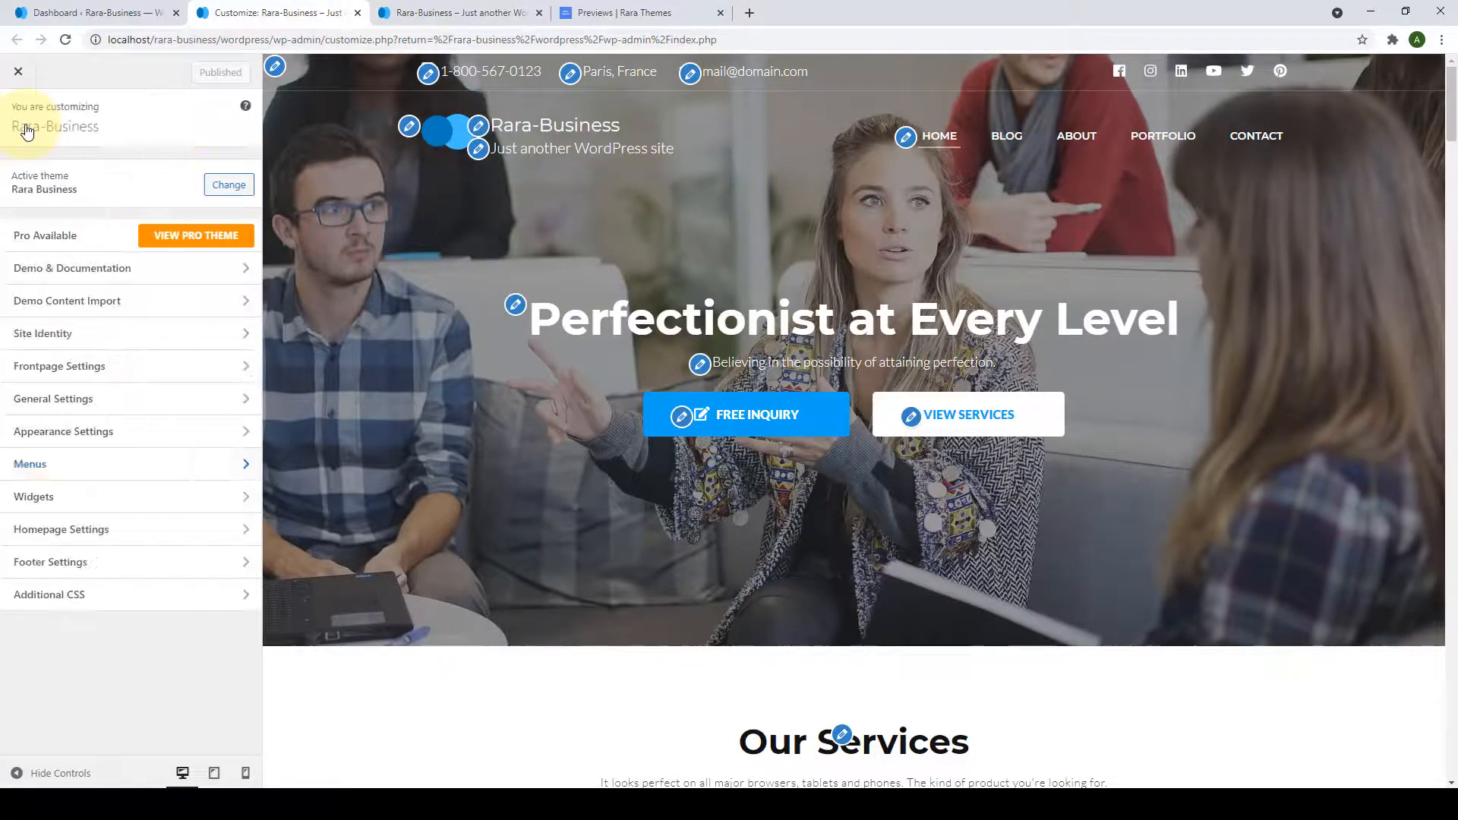
left_click(49, 508)
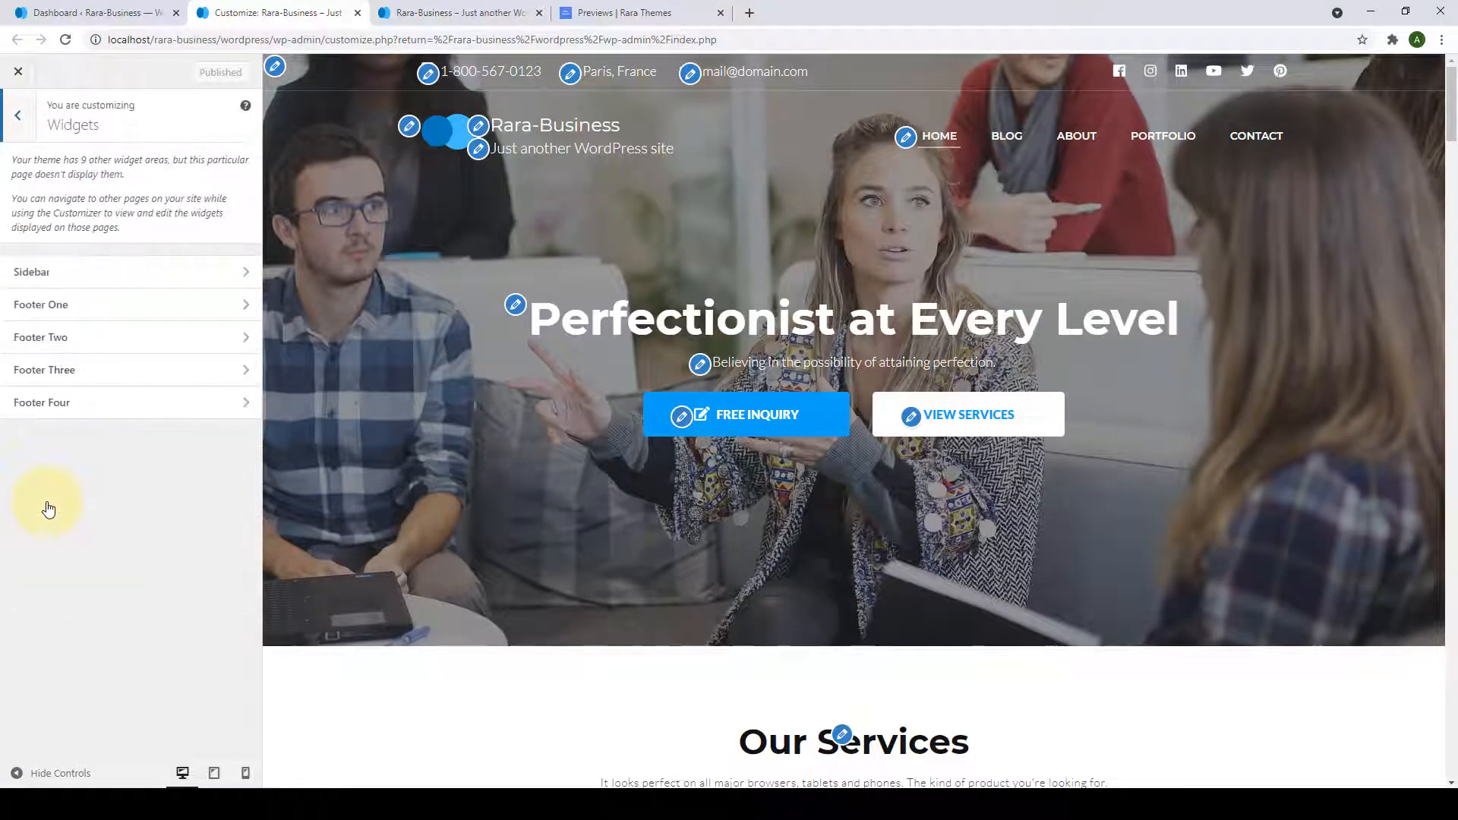
left_click(77, 284)
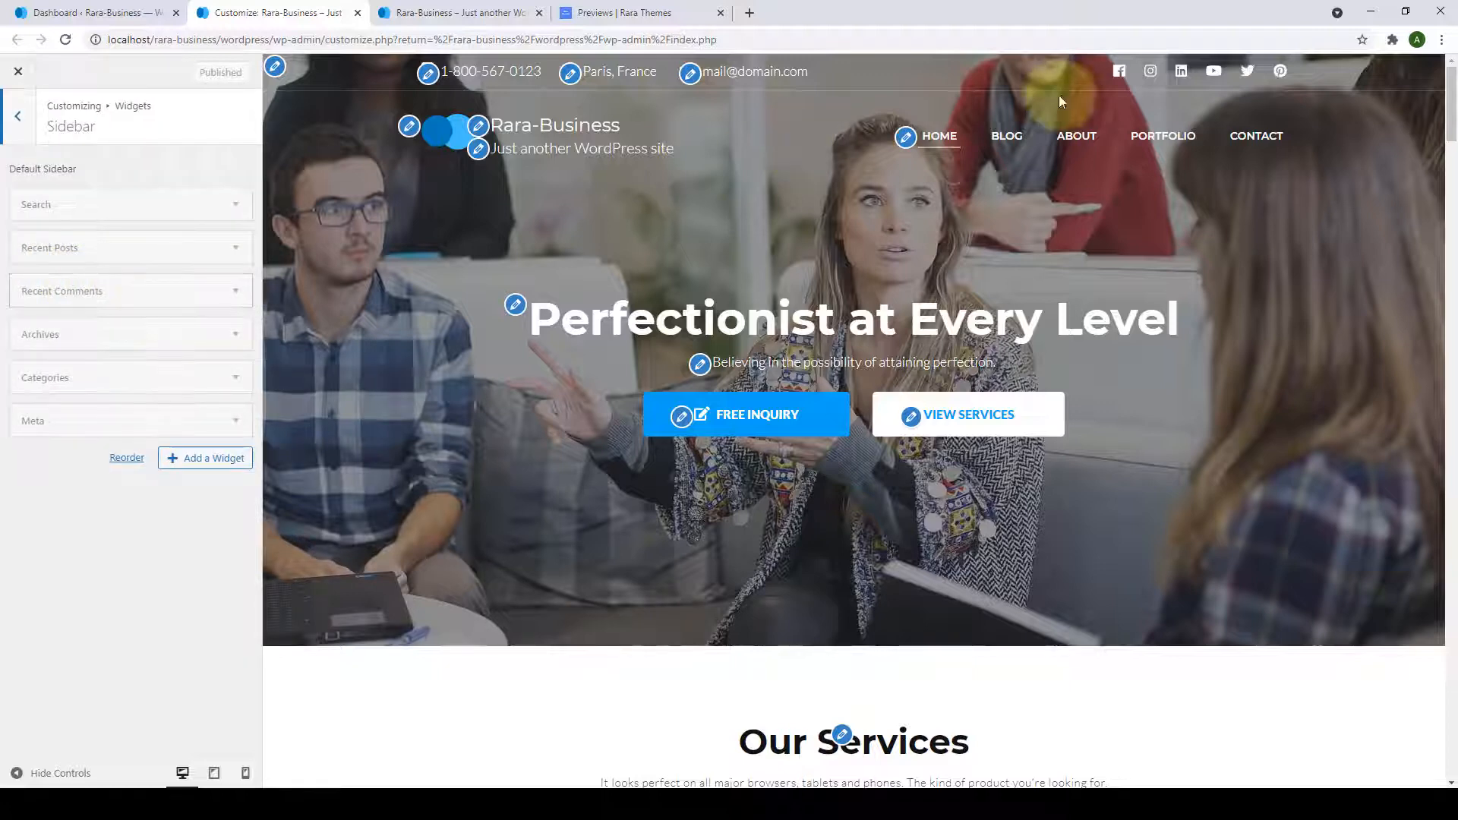
left_click(1012, 146)
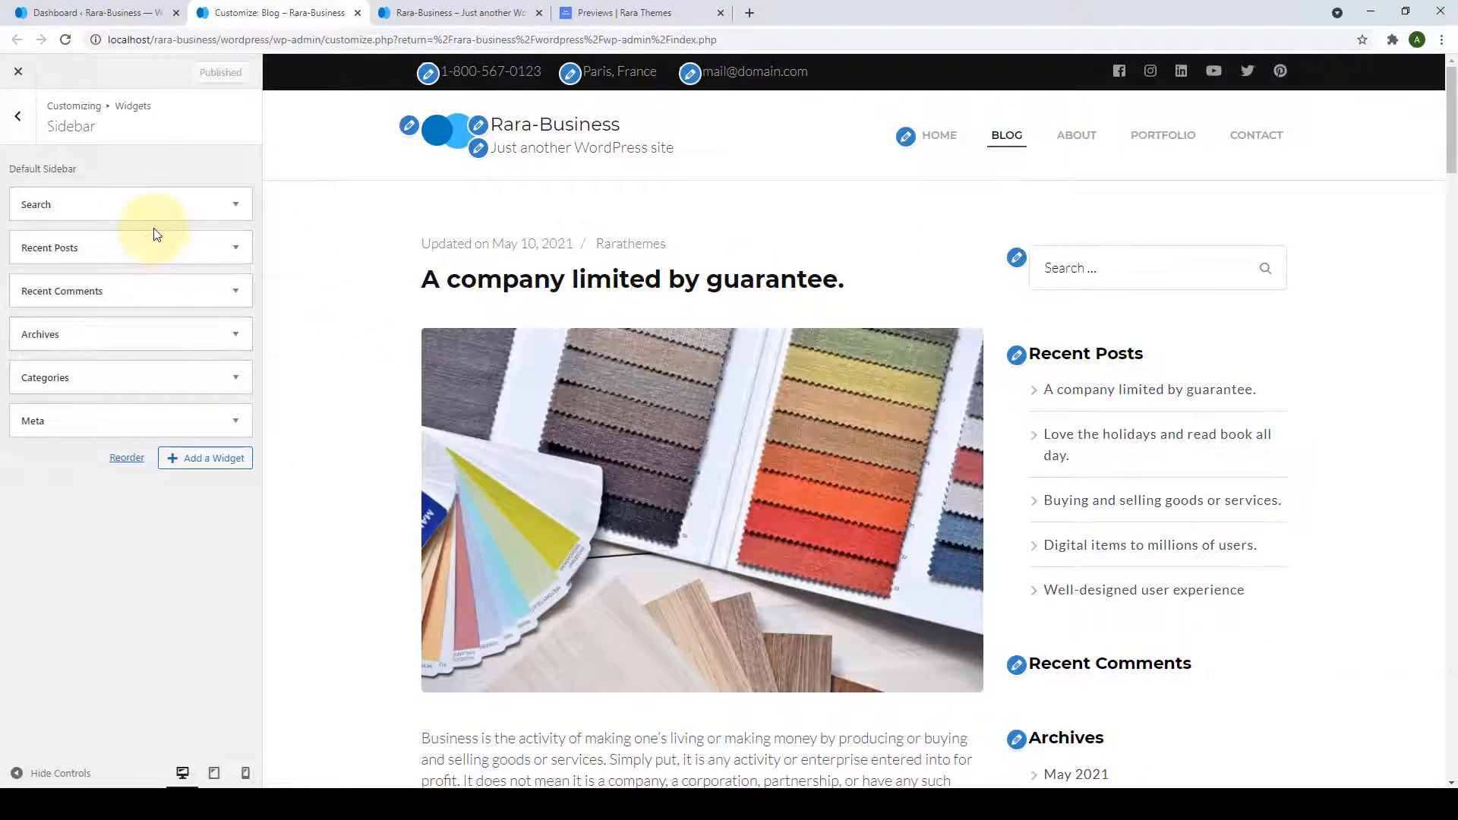
Remove the Meta, Categories, Archives, Recent Comments, Recent Posts and Search widgets from the default sidebar.
scroll(856, 388, "down", 9)
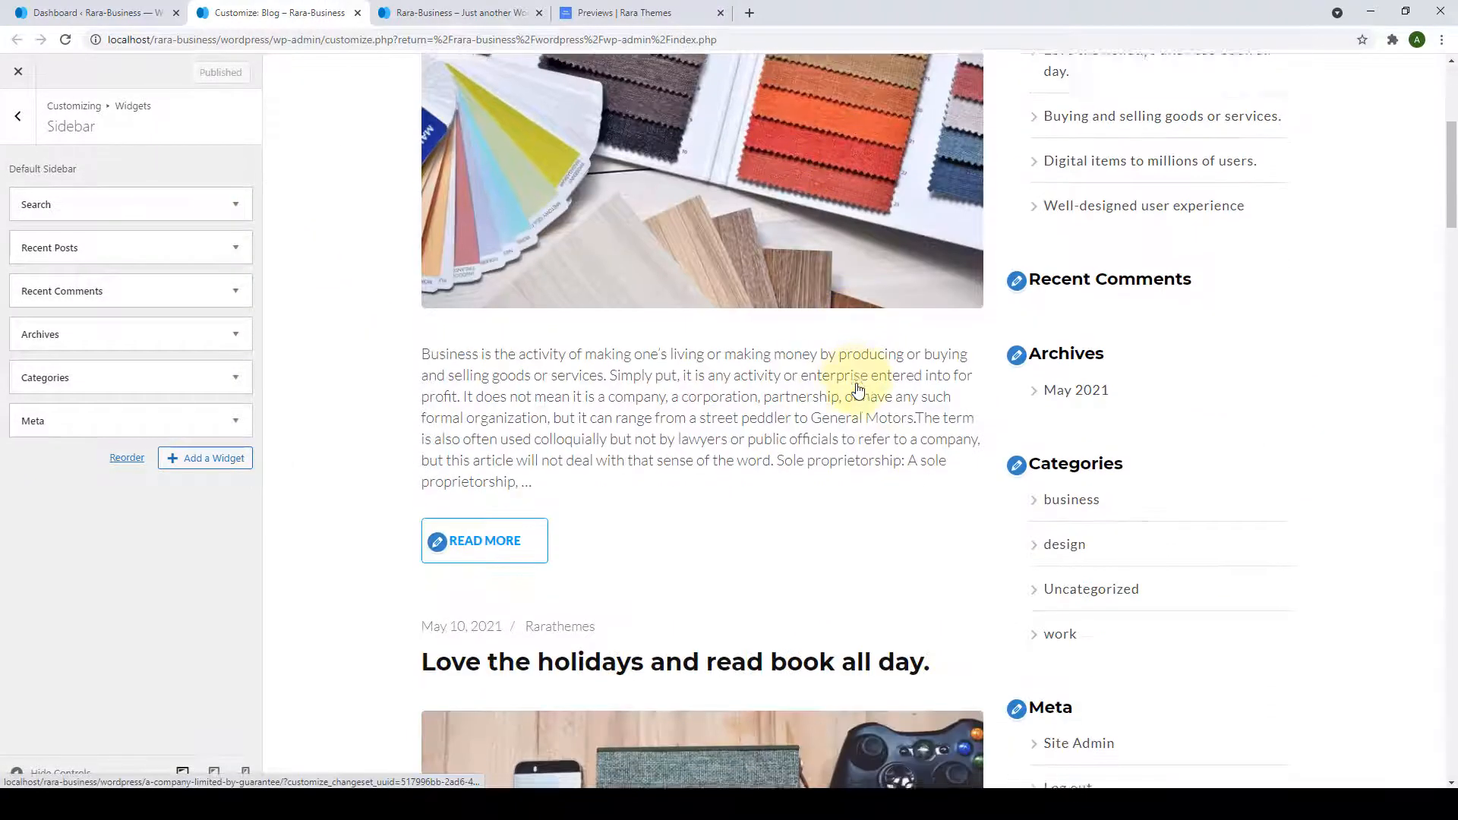
scroll(1187, 491, "down", 3)
scroll(1187, 492, "up", 12)
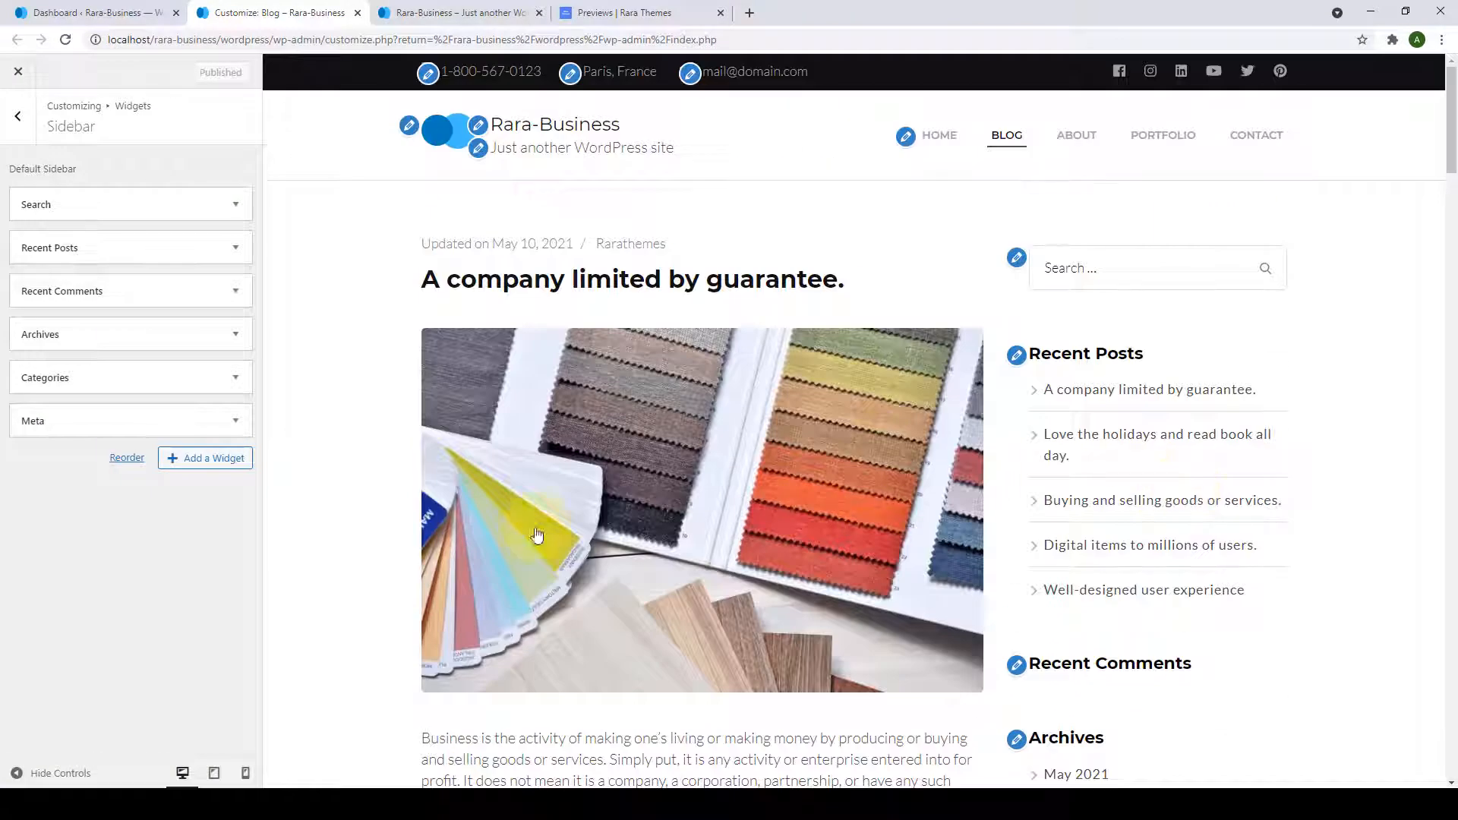
left_click(37, 432)
left_click(42, 505)
left_click(30, 524)
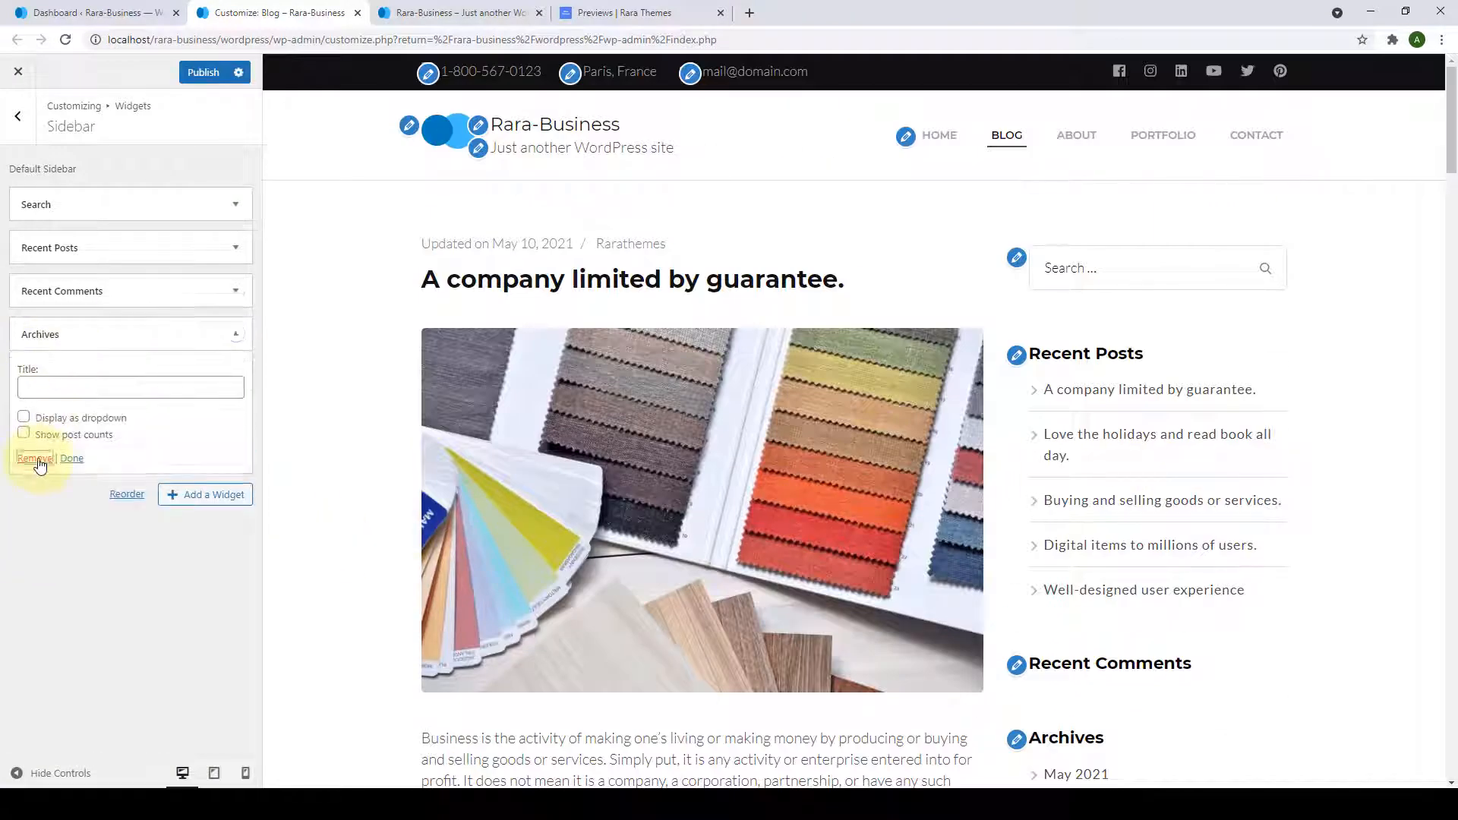
left_click(32, 459)
left_click(33, 416)
left_click(33, 407)
left_click(34, 287)
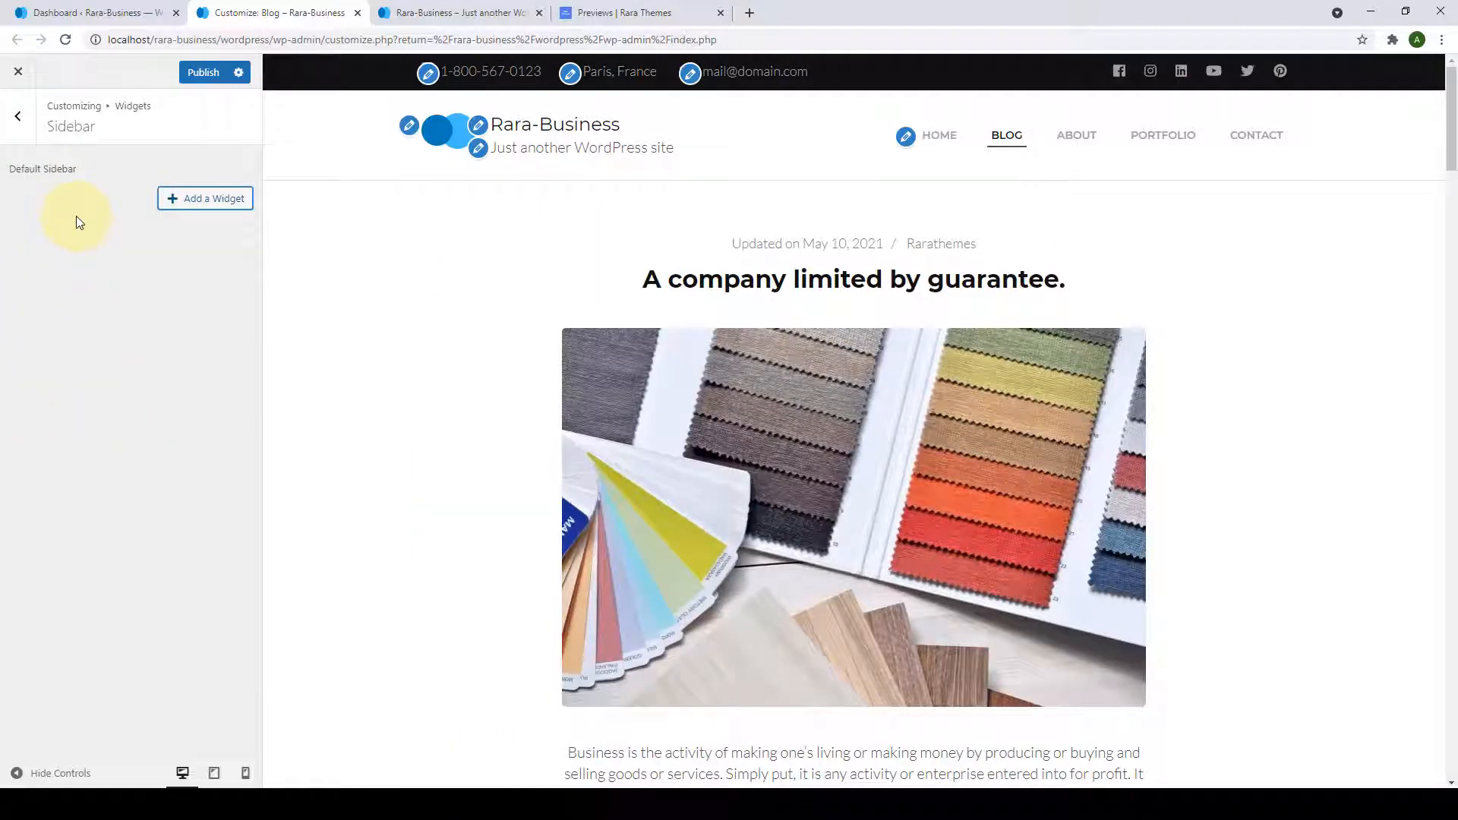
Add a "Rara: Author Bio" widget to the sidebar, title it "About", and enter the author's name.
left_click(171, 202)
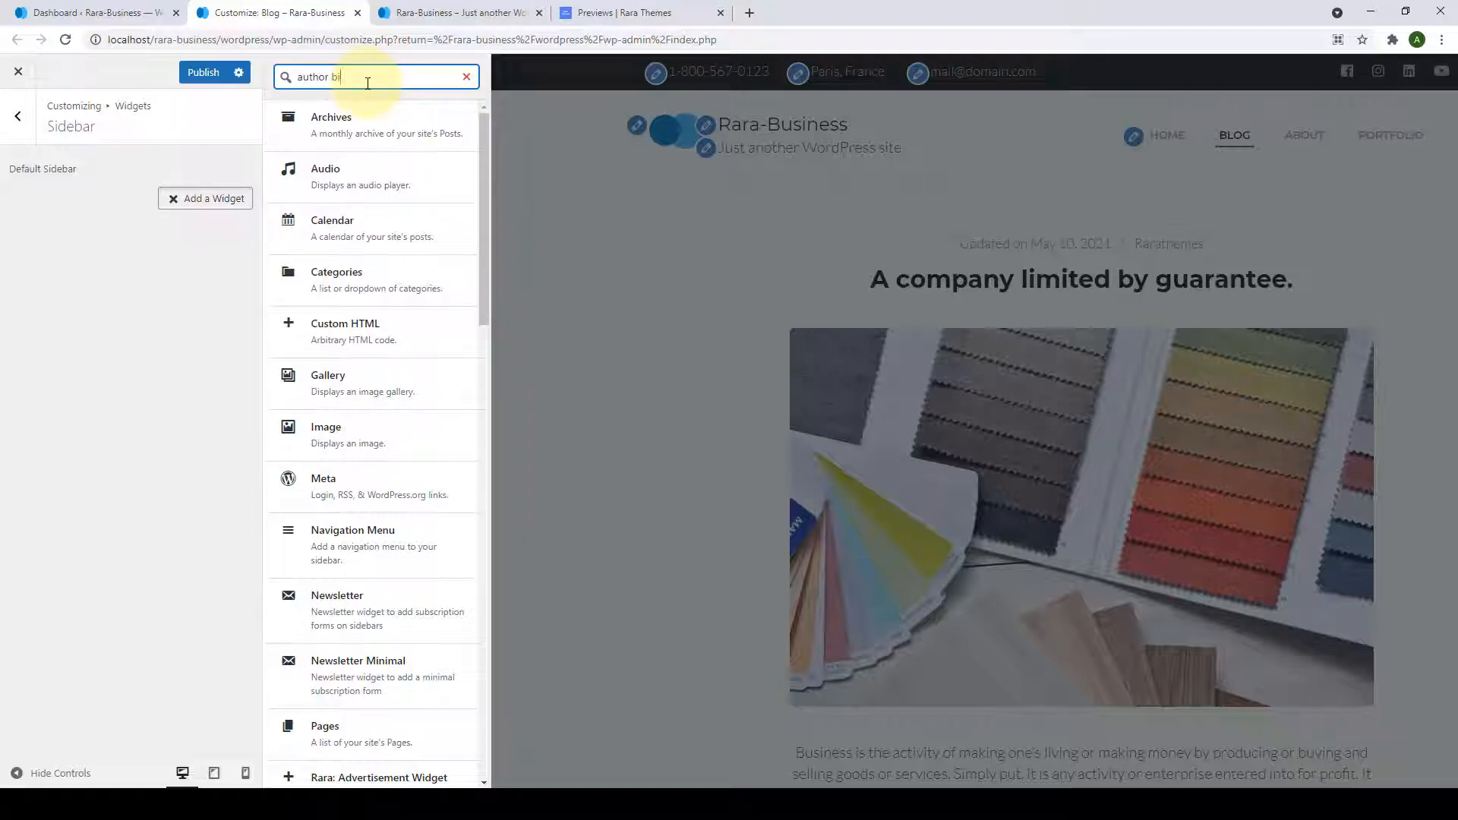
left_click(335, 118)
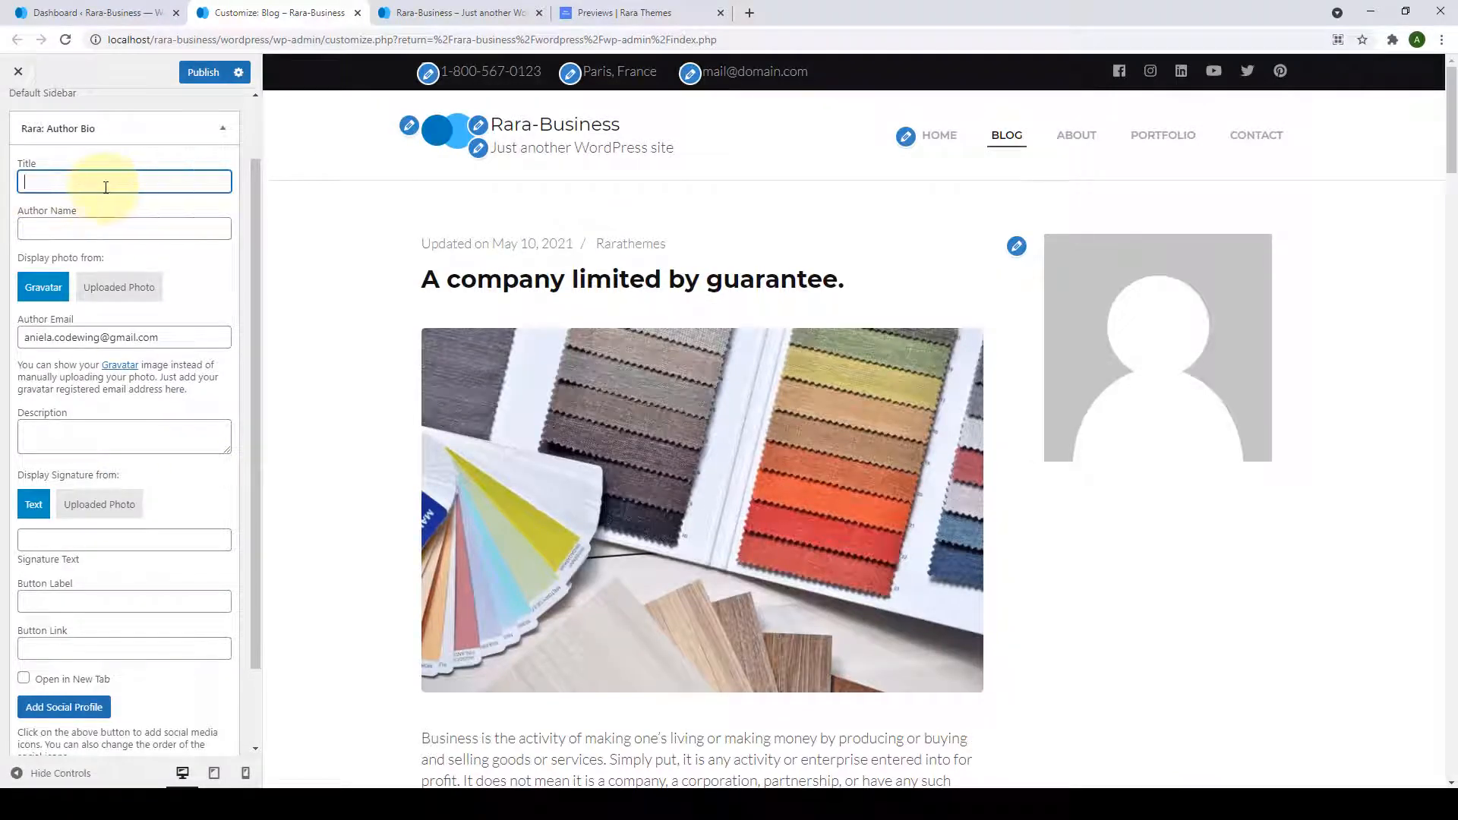
type("About")
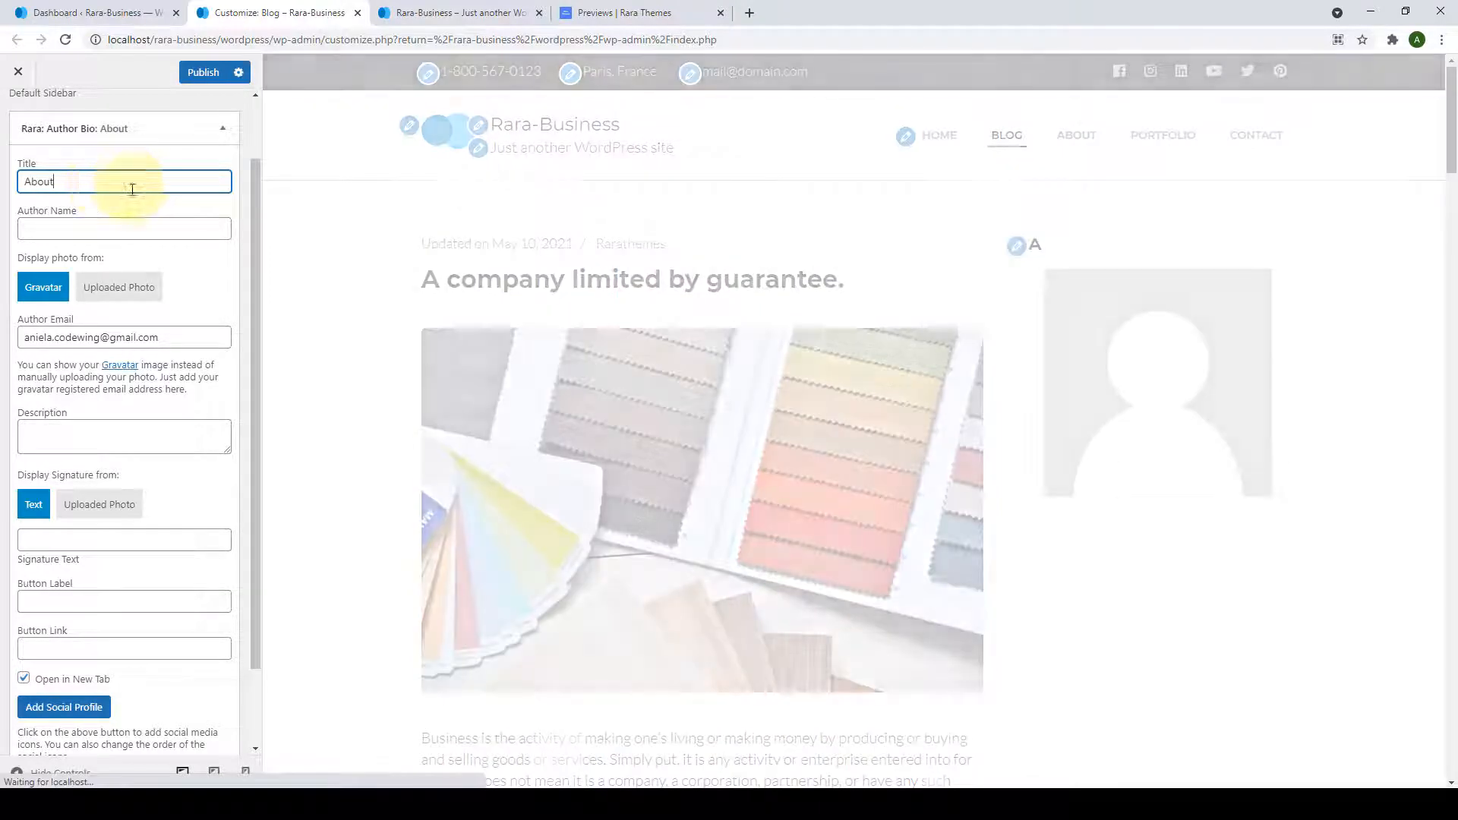
left_click(81, 229)
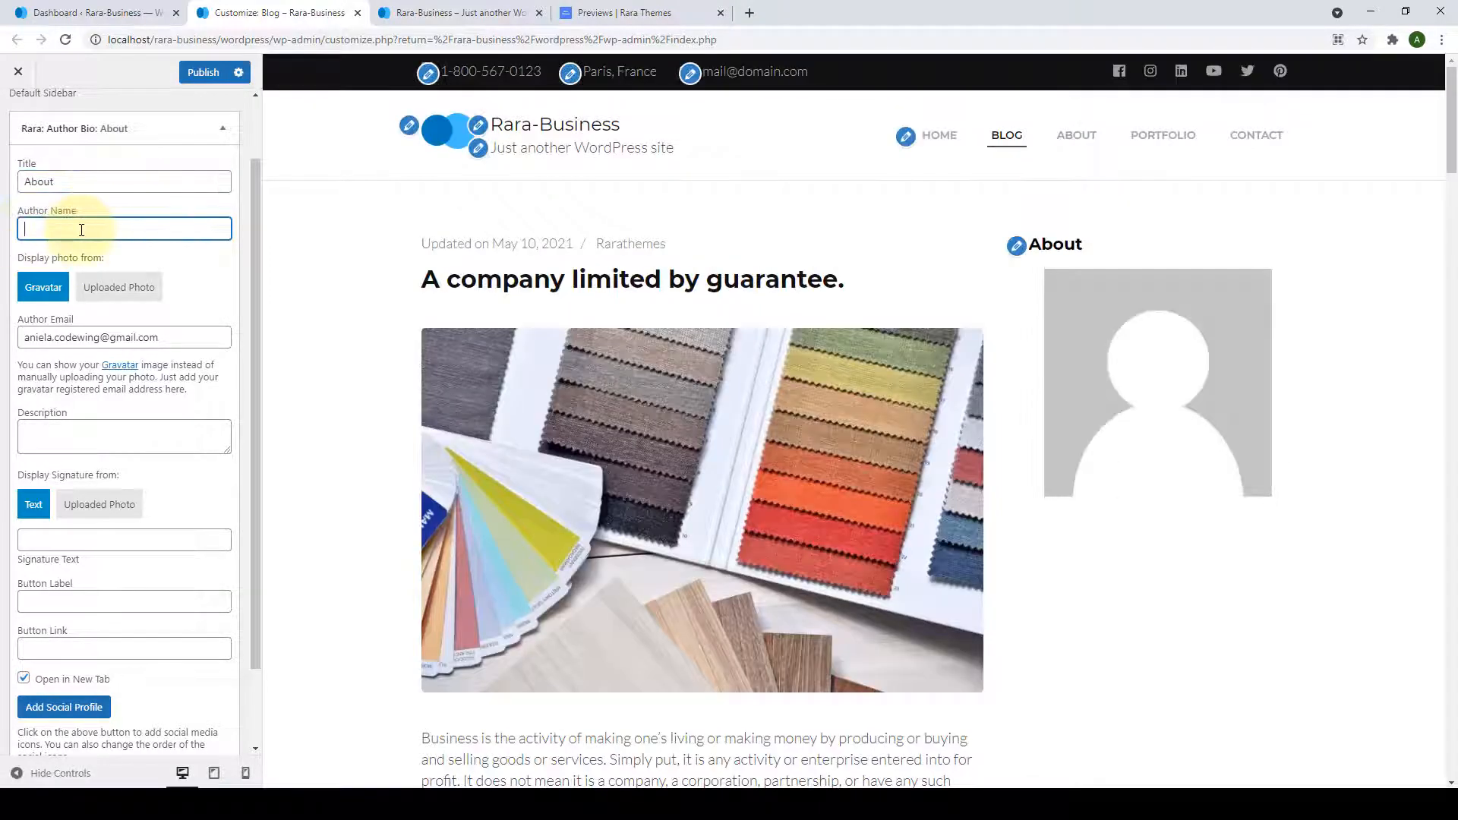
type("Merissa Lohan")
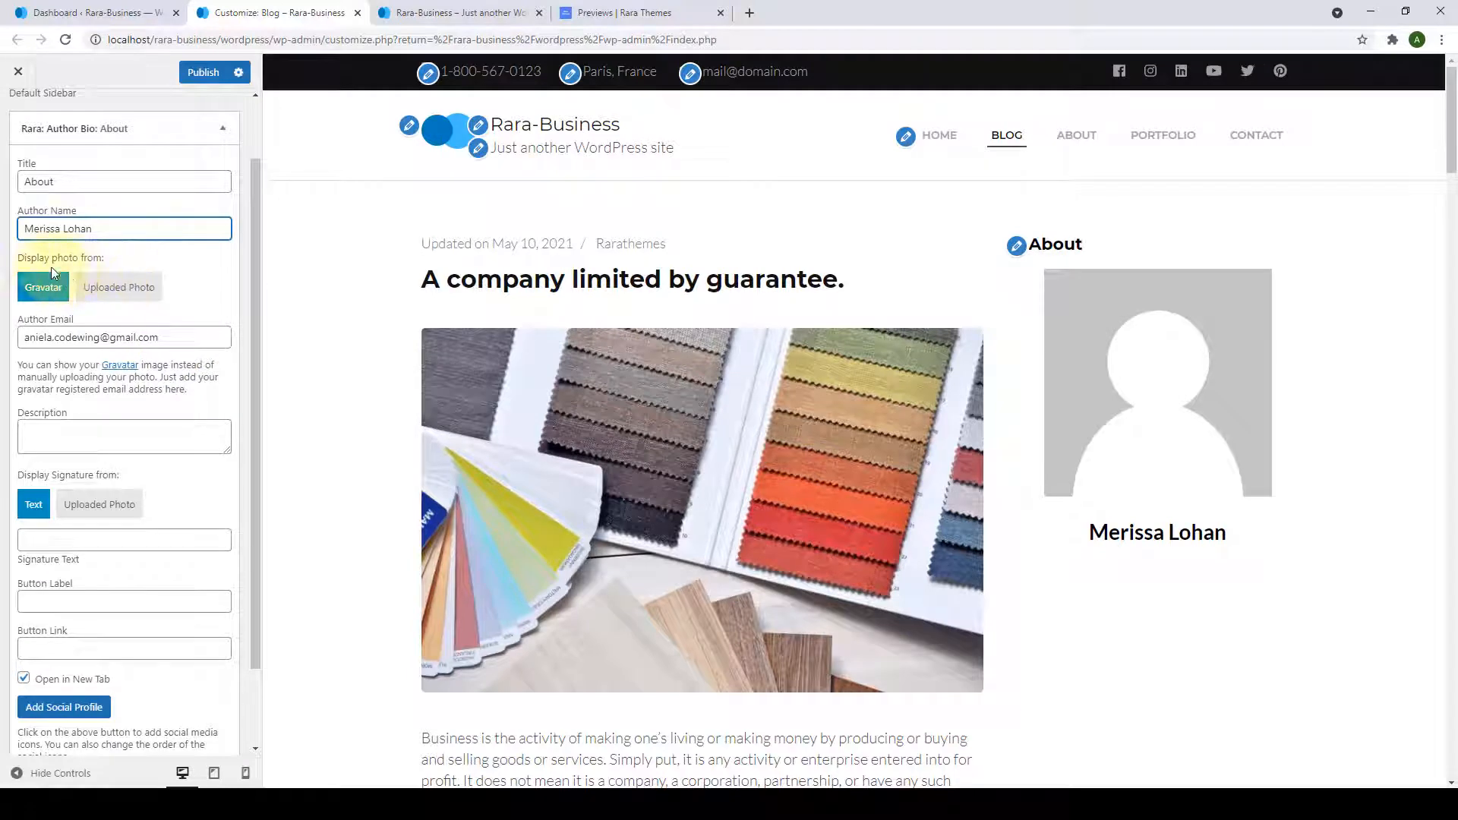
Set the author photo to an uploaded image, choosing beautiful-2910260_19201.jpg from the media library.
left_click(134, 301)
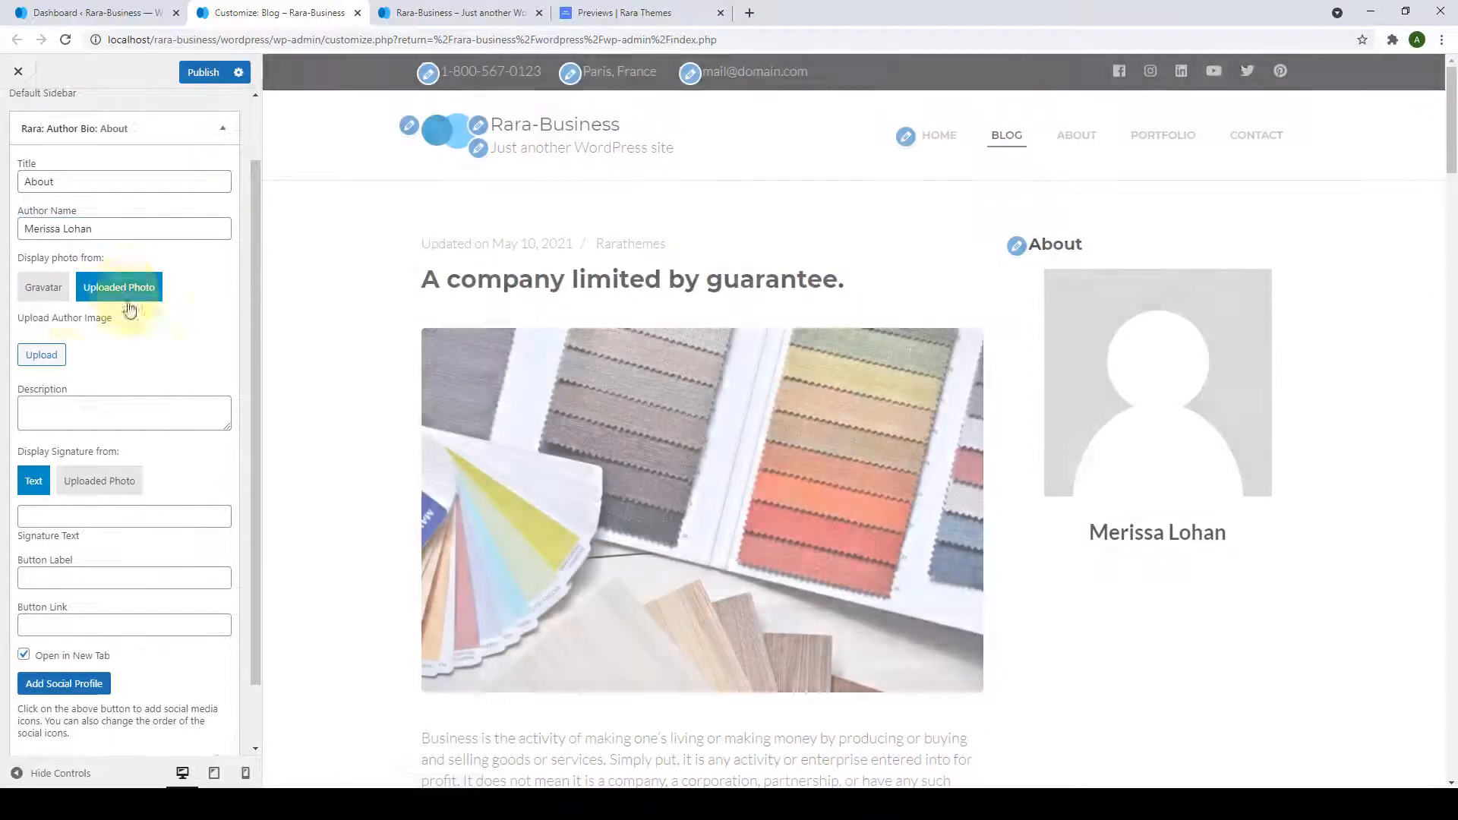
left_click(56, 362)
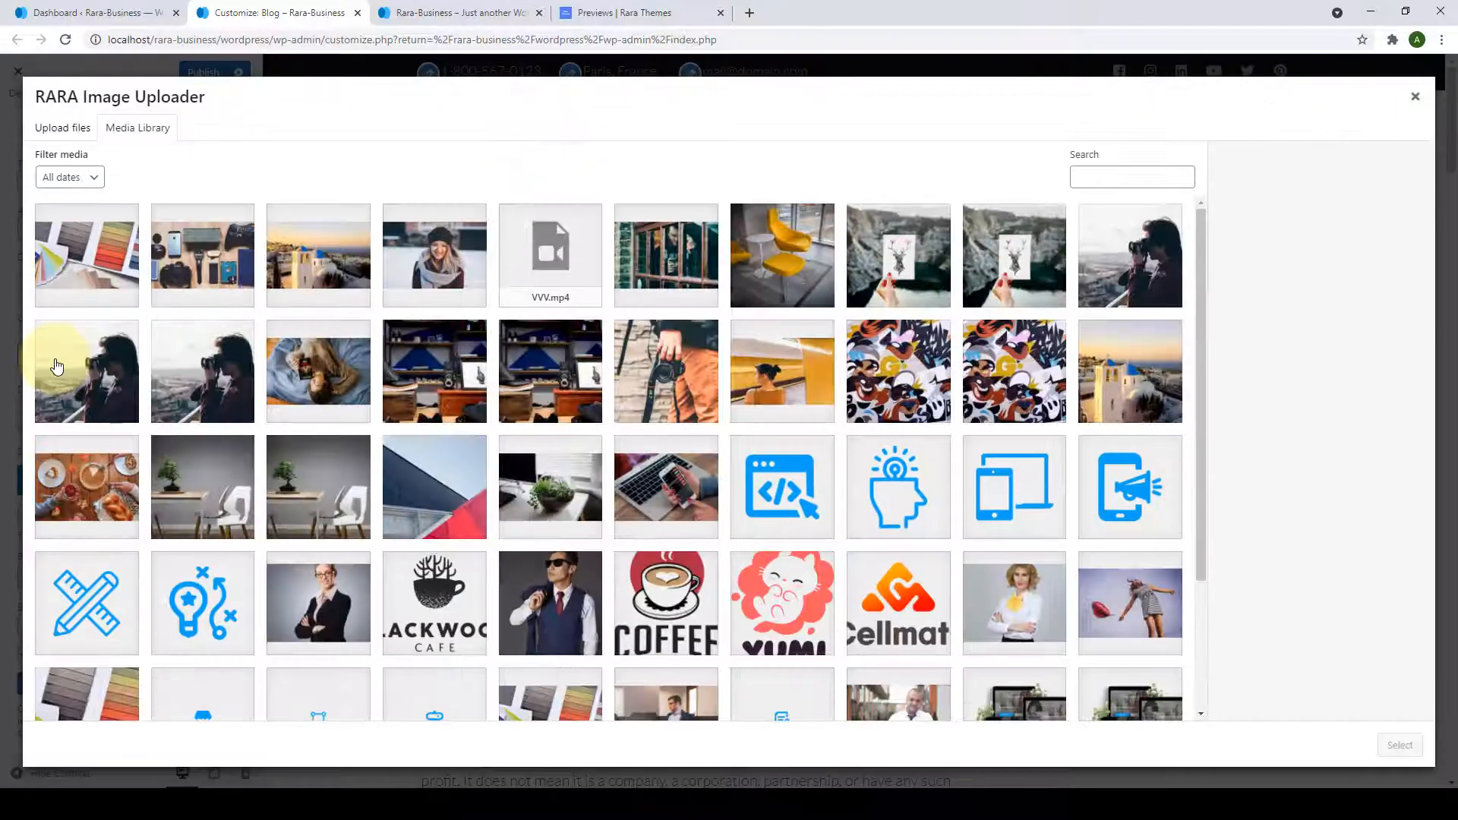
scroll(57, 367, "down", 3)
left_click(89, 647)
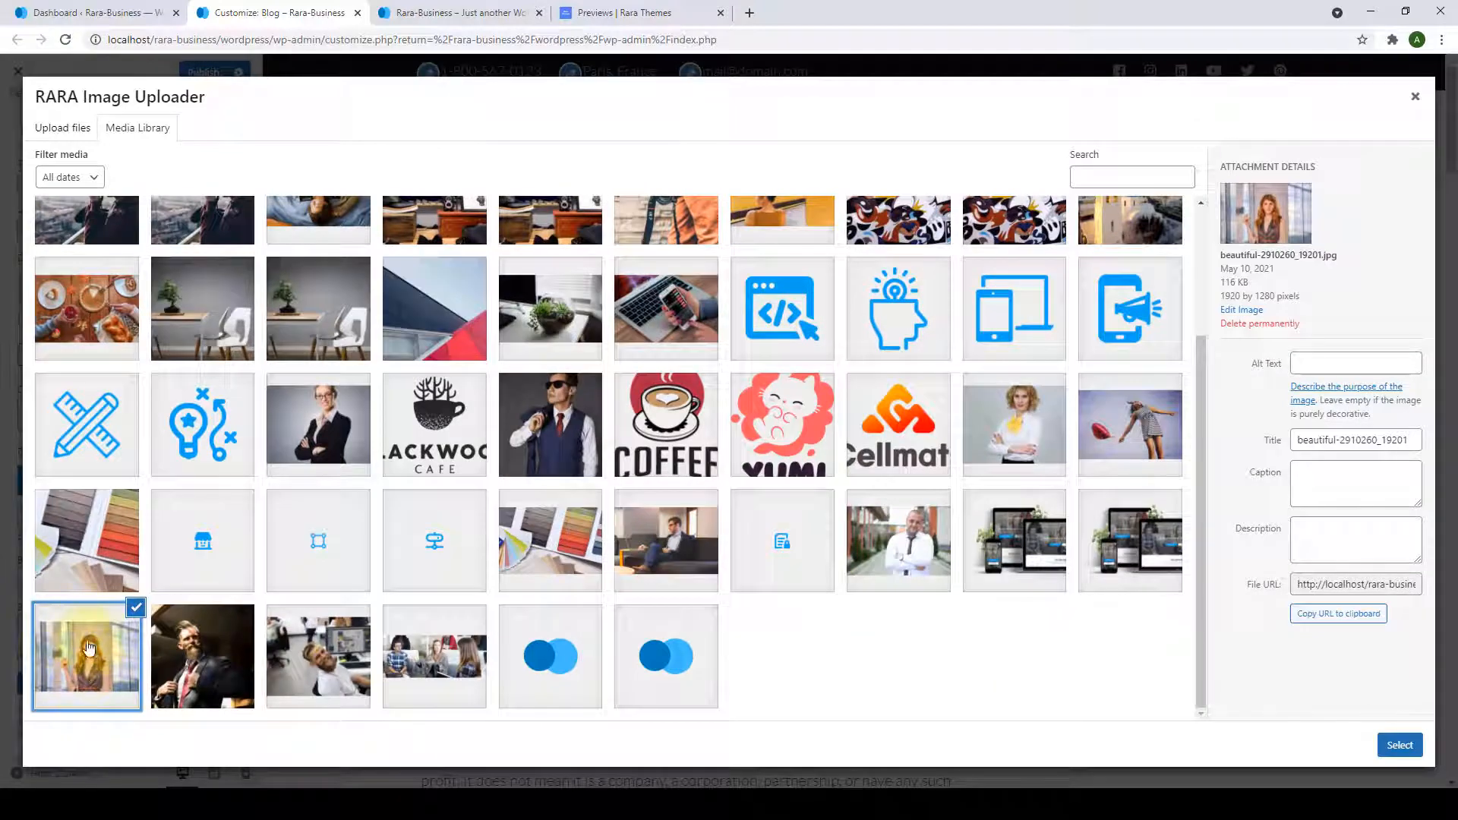
left_click(1411, 750)
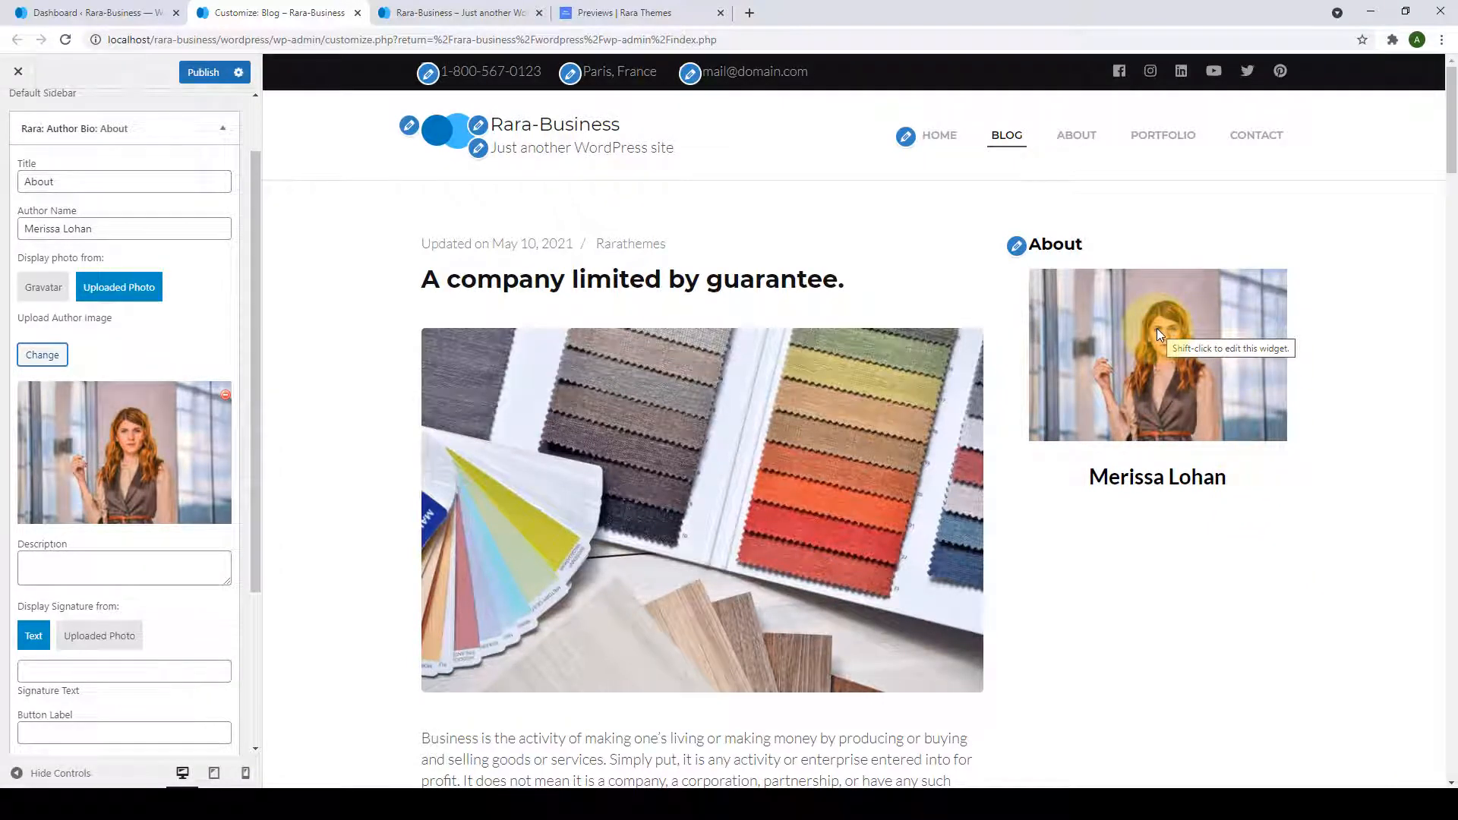
Enter the description "Business is the activity of making one’s living or making money by producing or buying and selling goods or services.".
scroll(220, 509, "down", 1)
left_click_drag(226, 505, 223, 598)
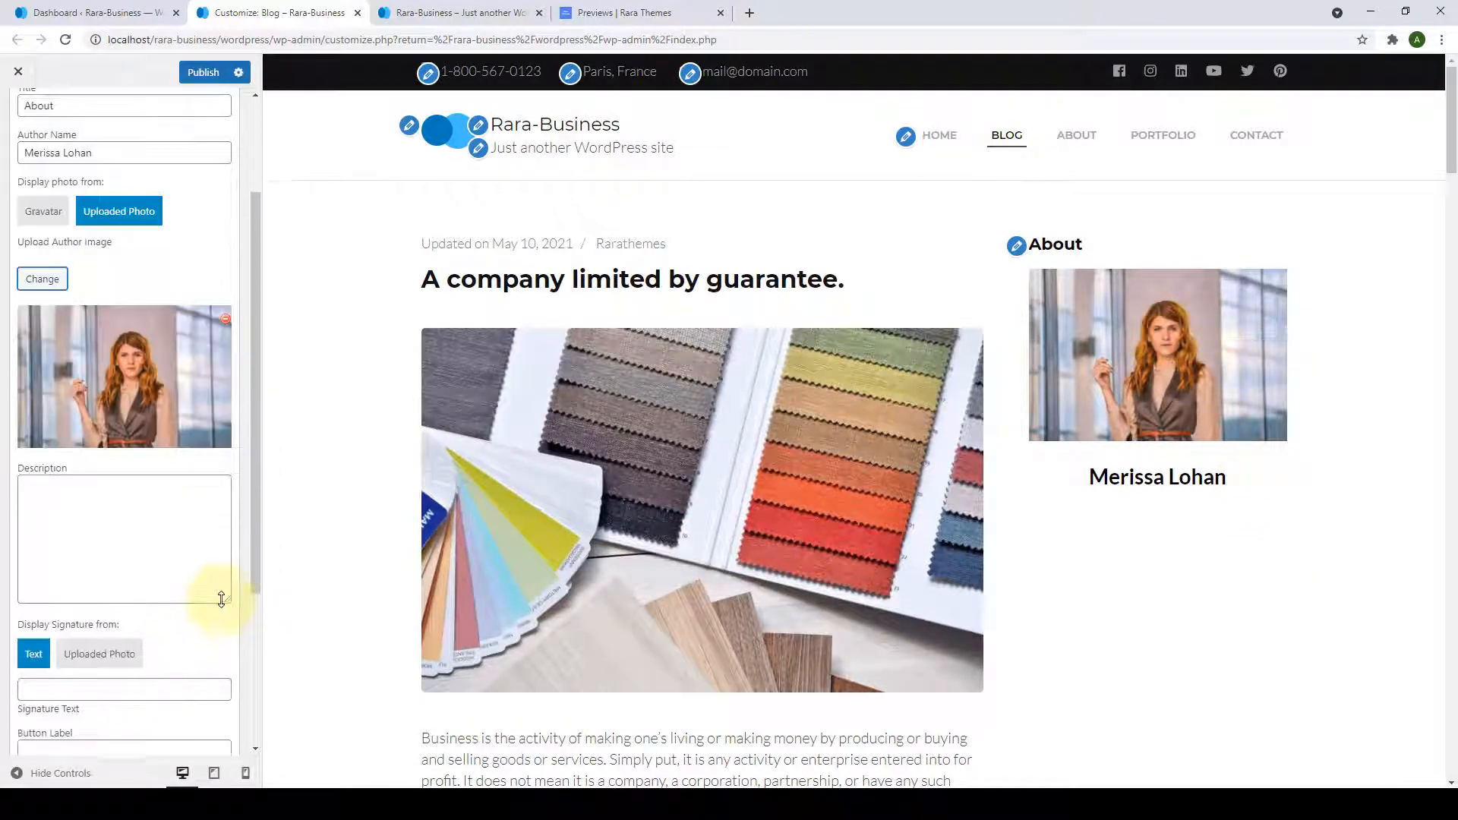
left_click(56, 514)
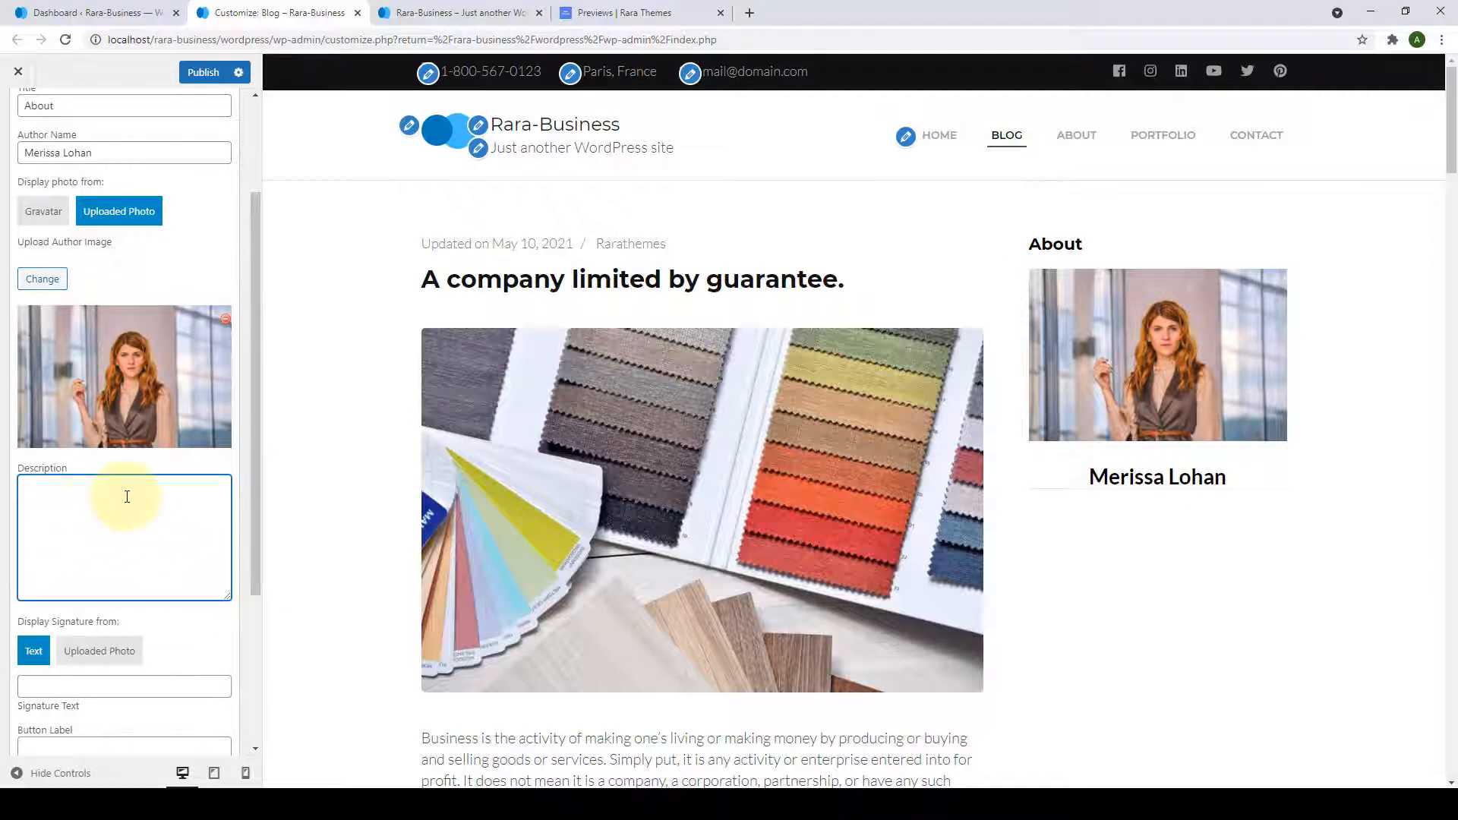
type("Business is the activity of making one’s living or making money by producing or buying and selling goods or services.")
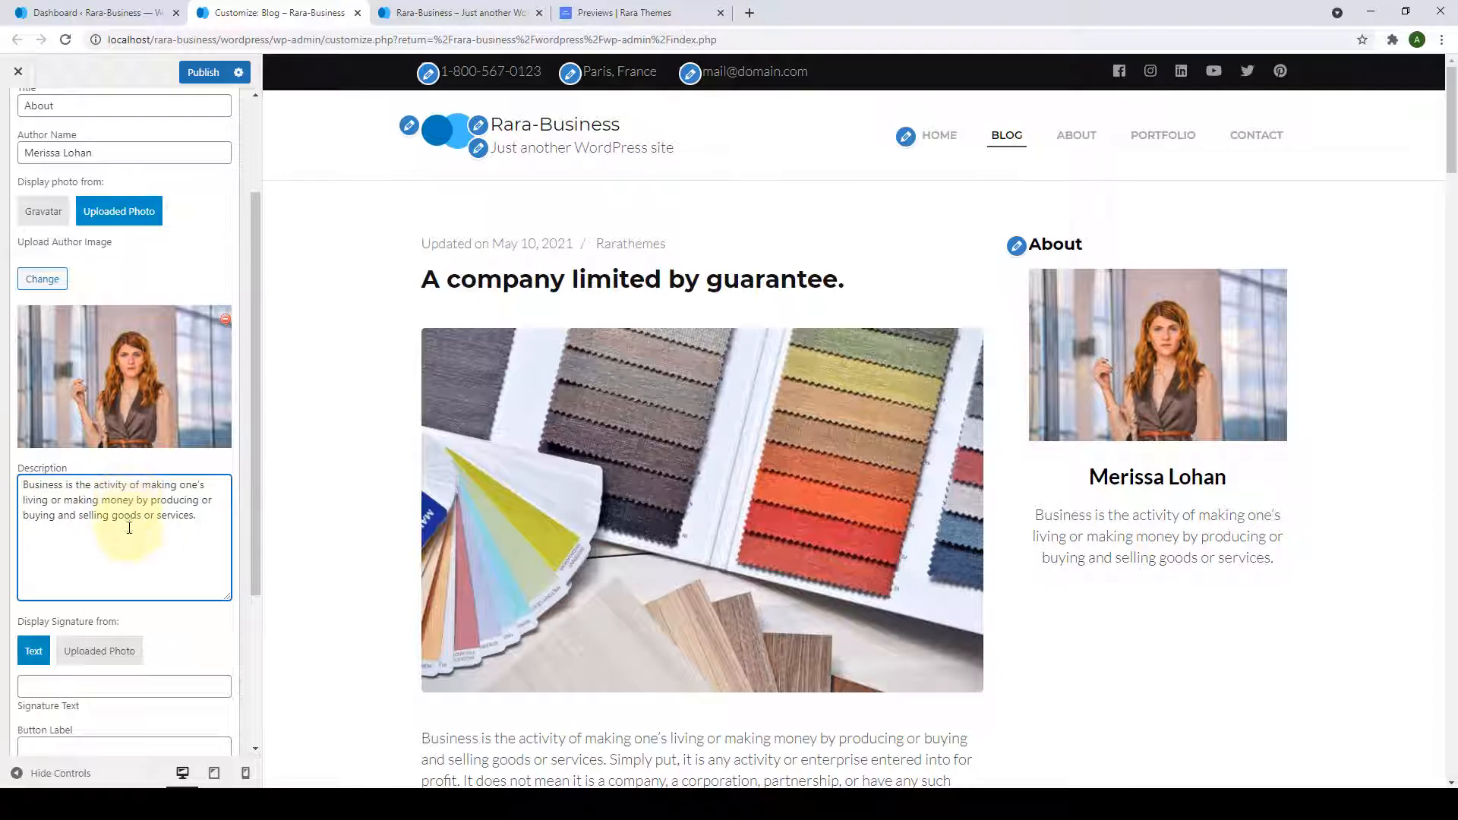
scroll(129, 539, "down", 2)
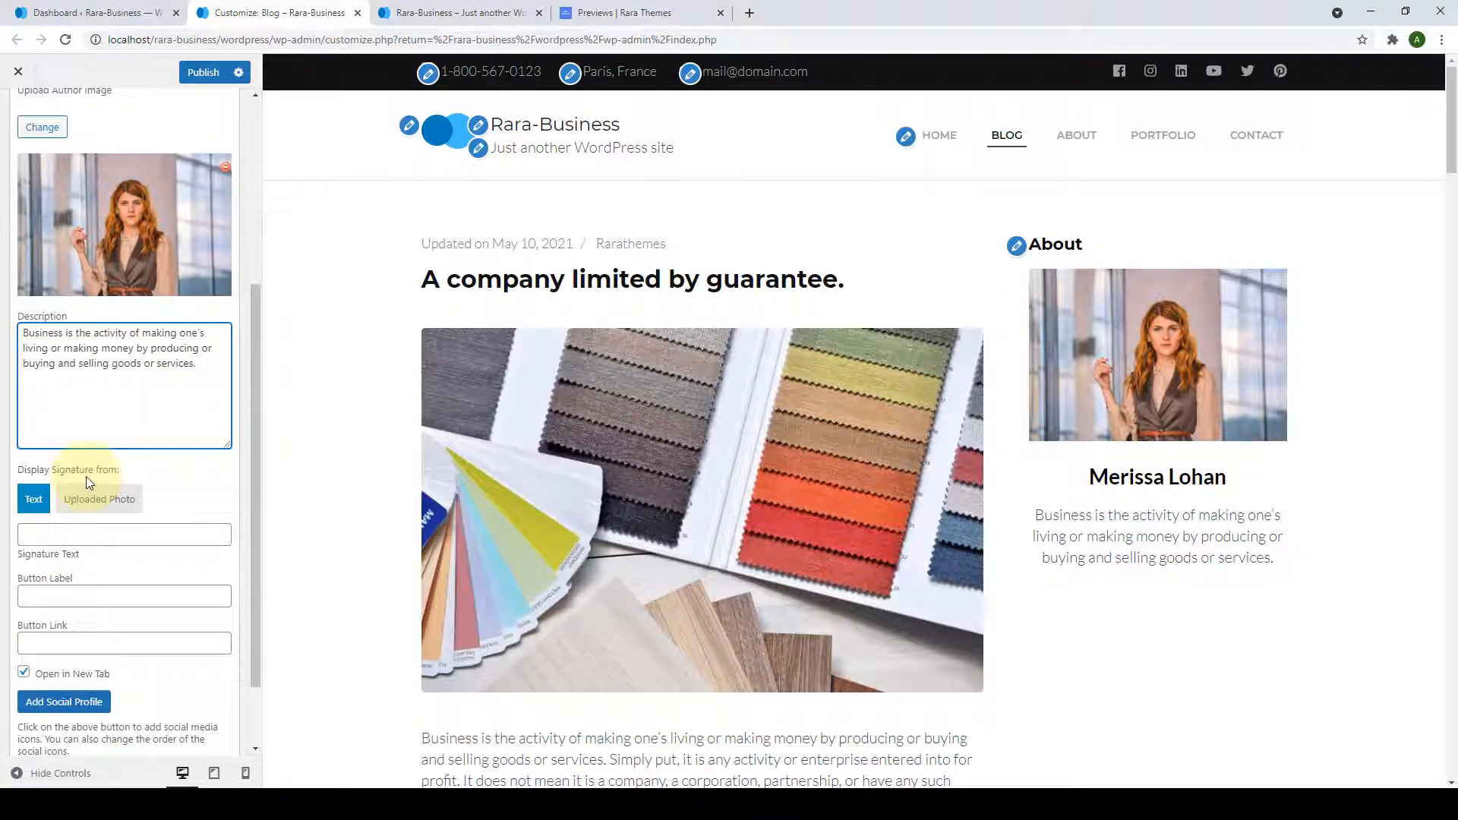
left_click(110, 503)
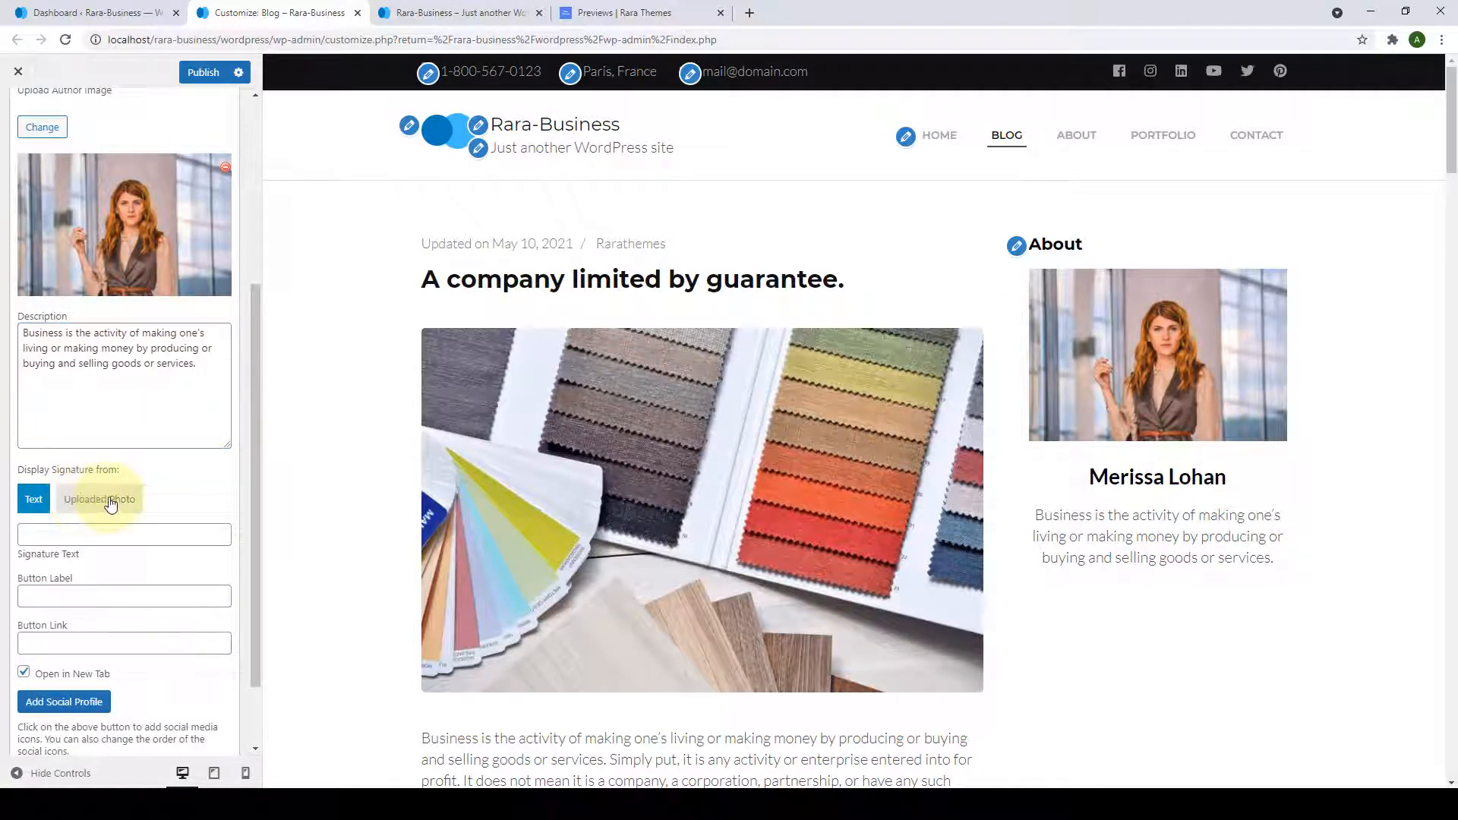
left_click(45, 566)
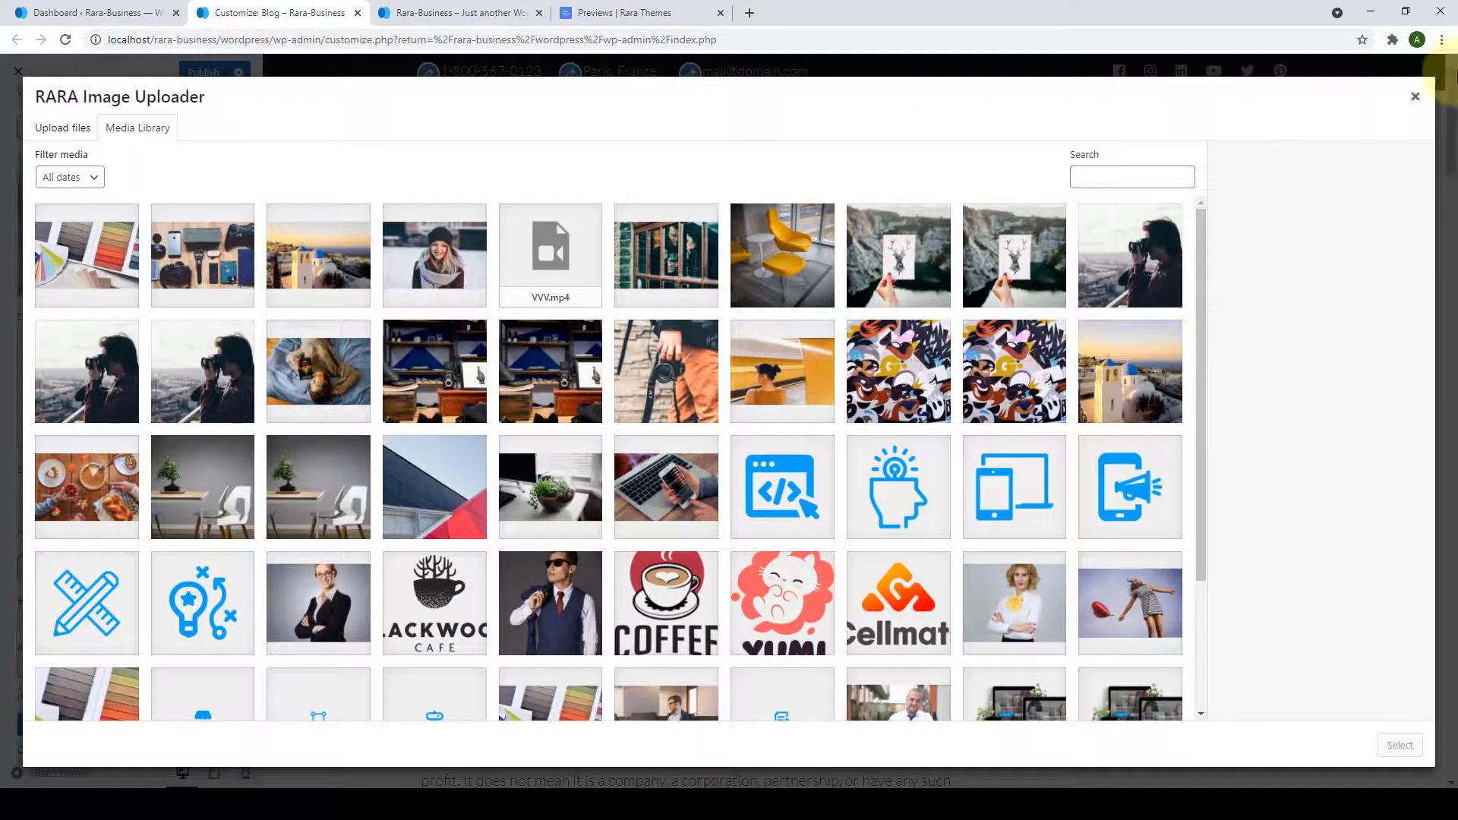
left_click(1413, 100)
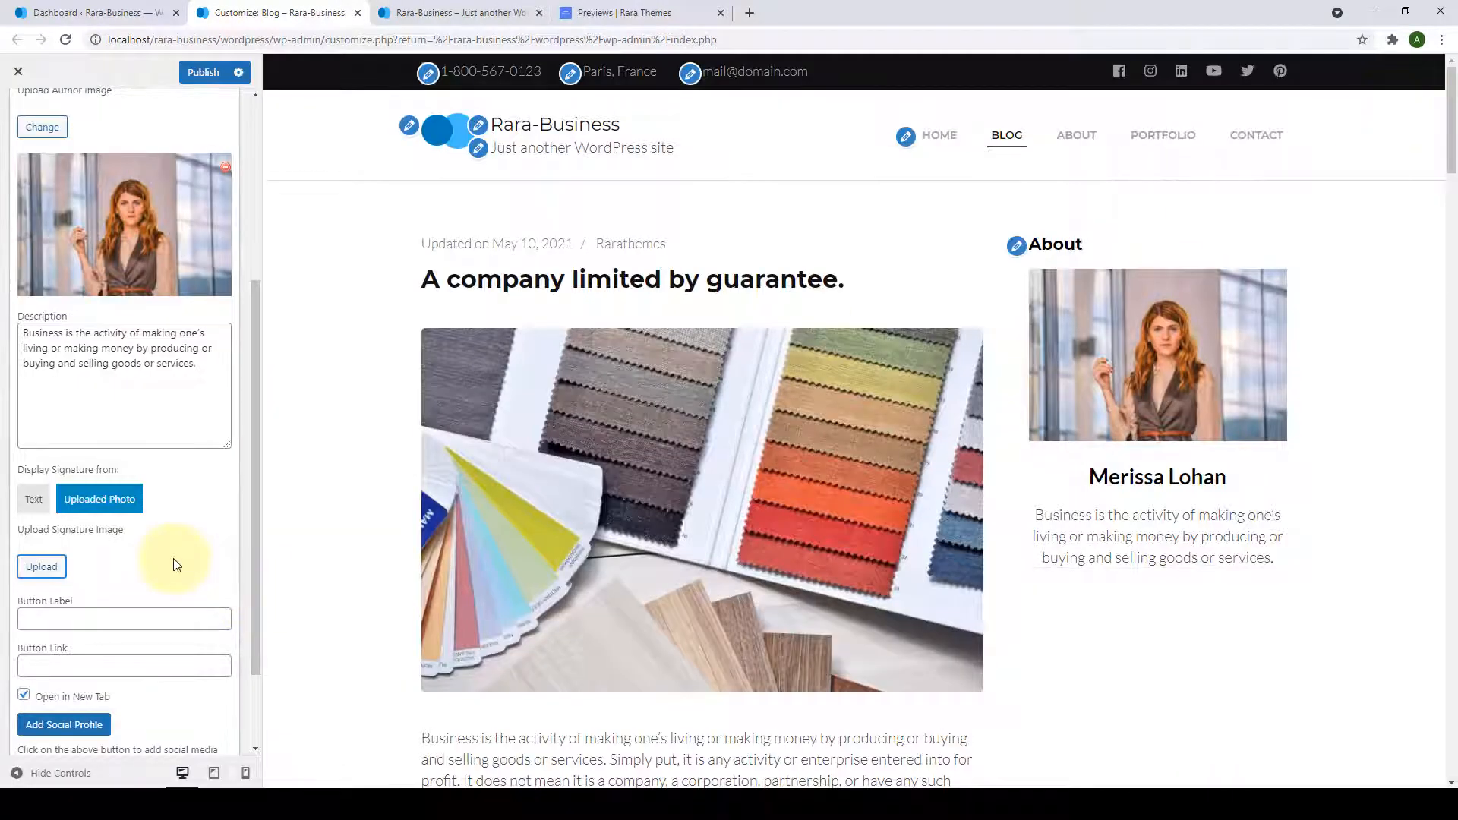
left_click(33, 499)
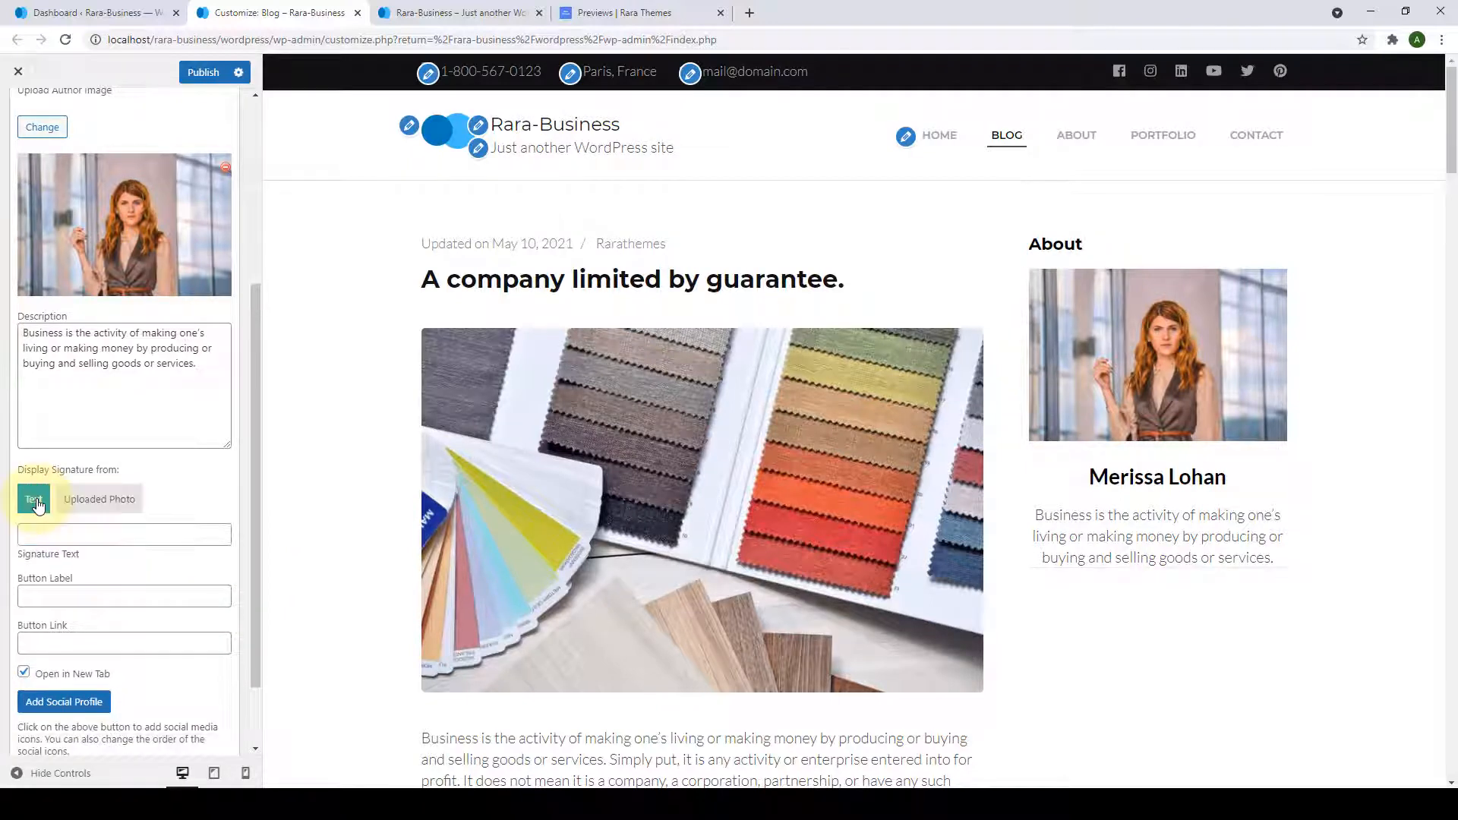
Set the Author Bio signature to display from text and enter the author's name as the signature.
left_click(42, 534)
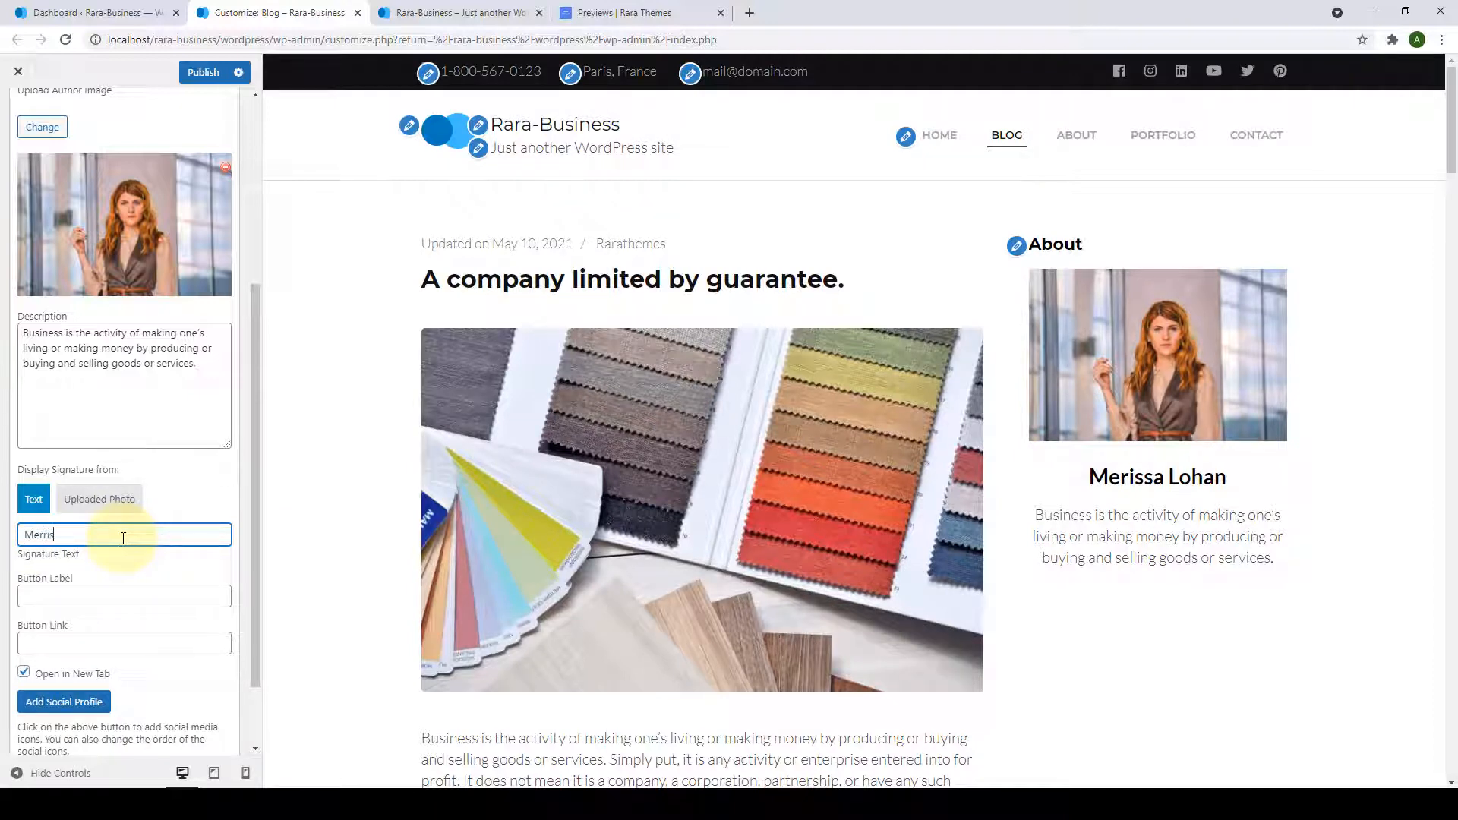
type("Merrisa Lohan")
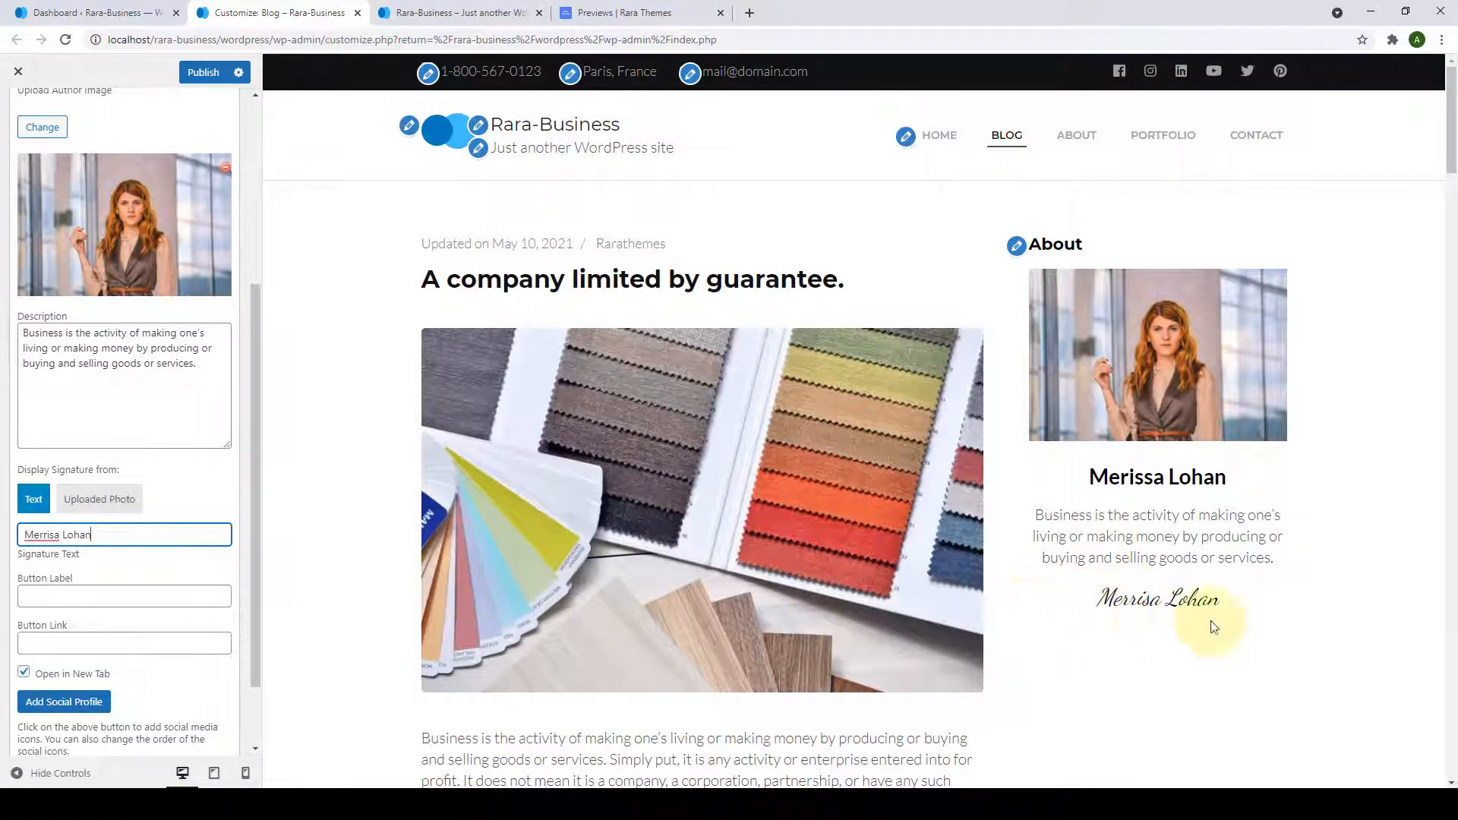
scroll(120, 525, "down", 2)
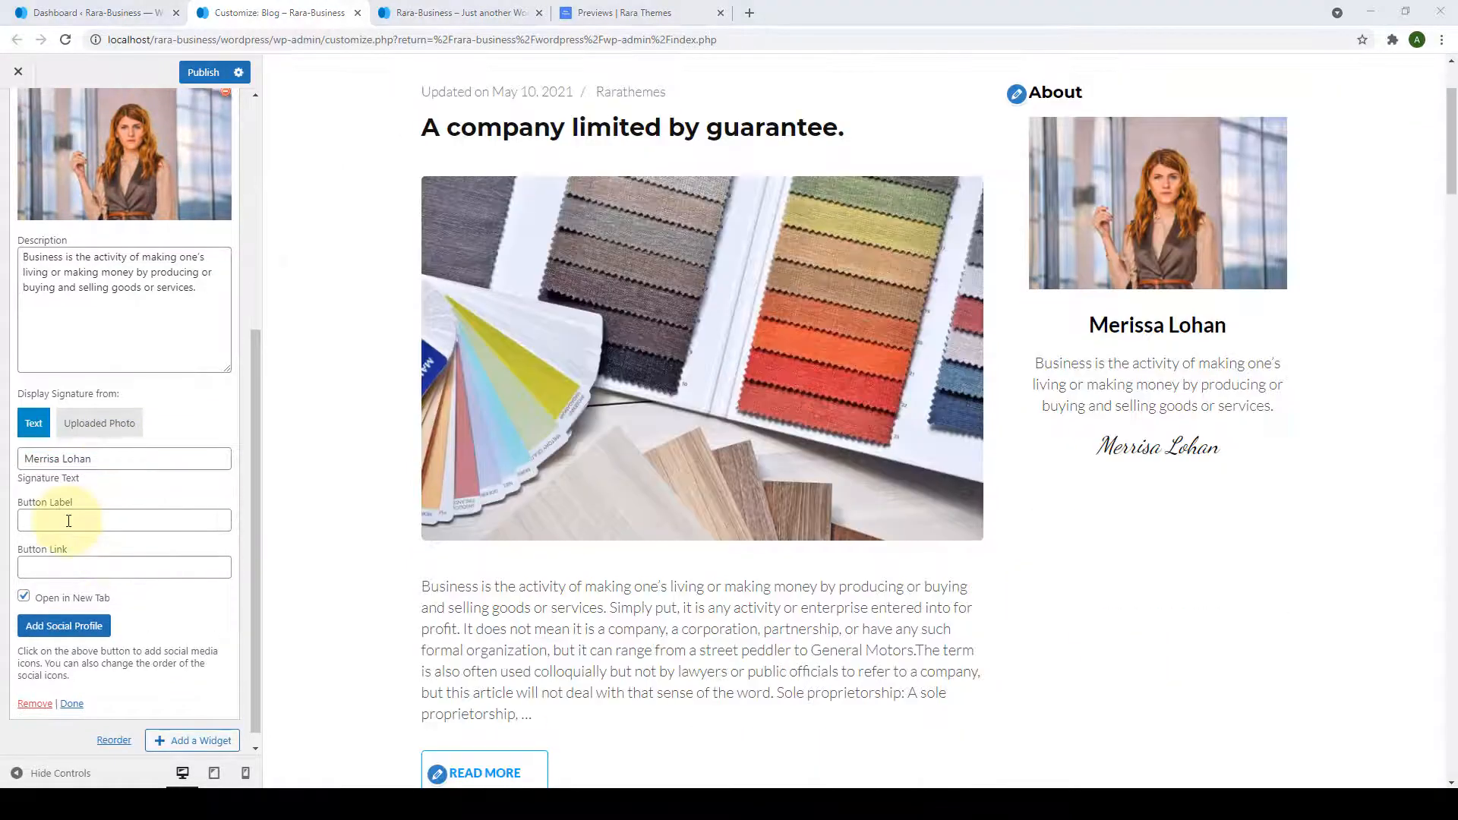
Open the About page on the live site and copy its URL for the Author Bio button.
left_click(69, 521)
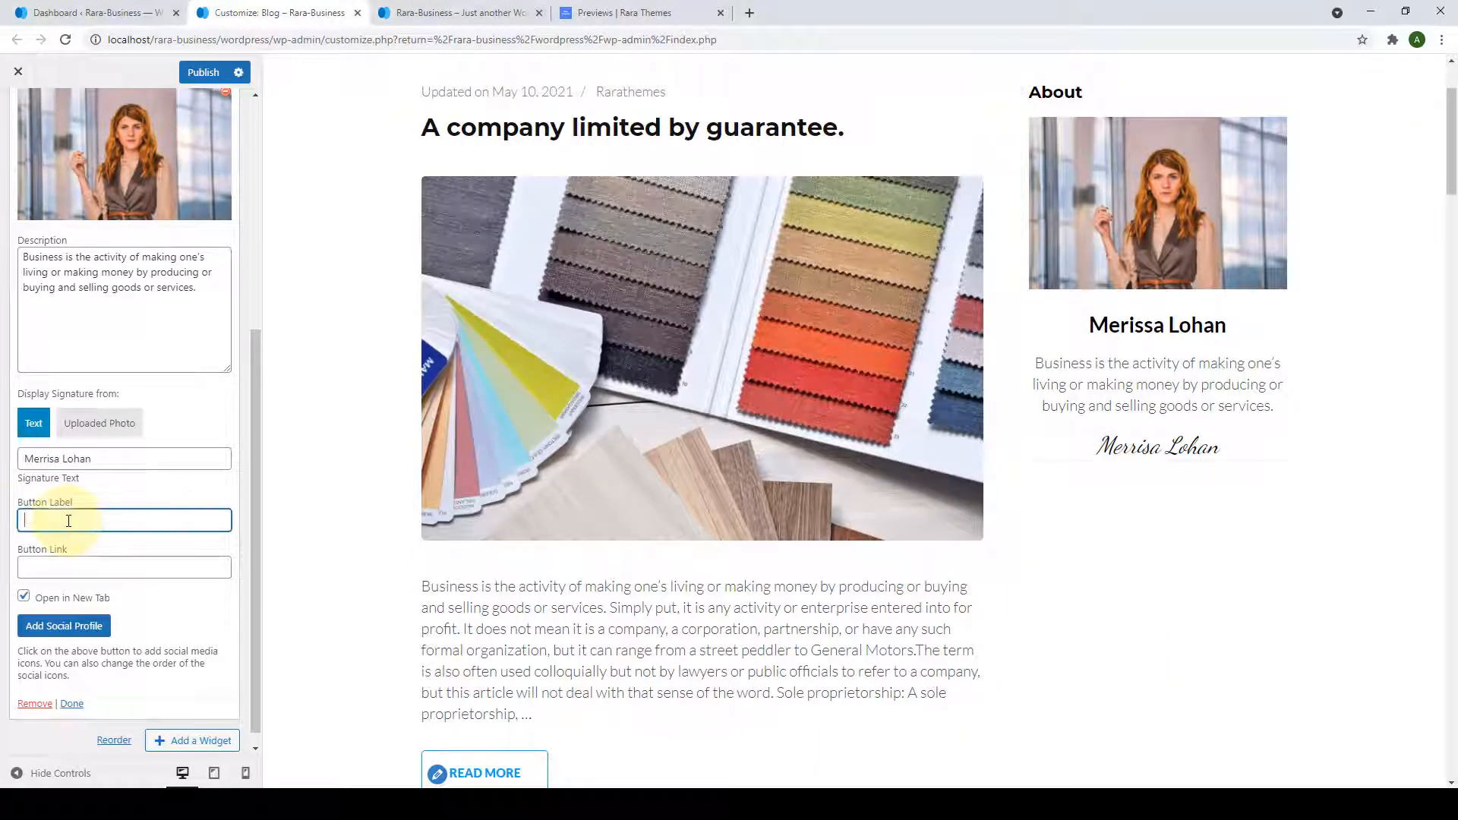
left_click(78, 575)
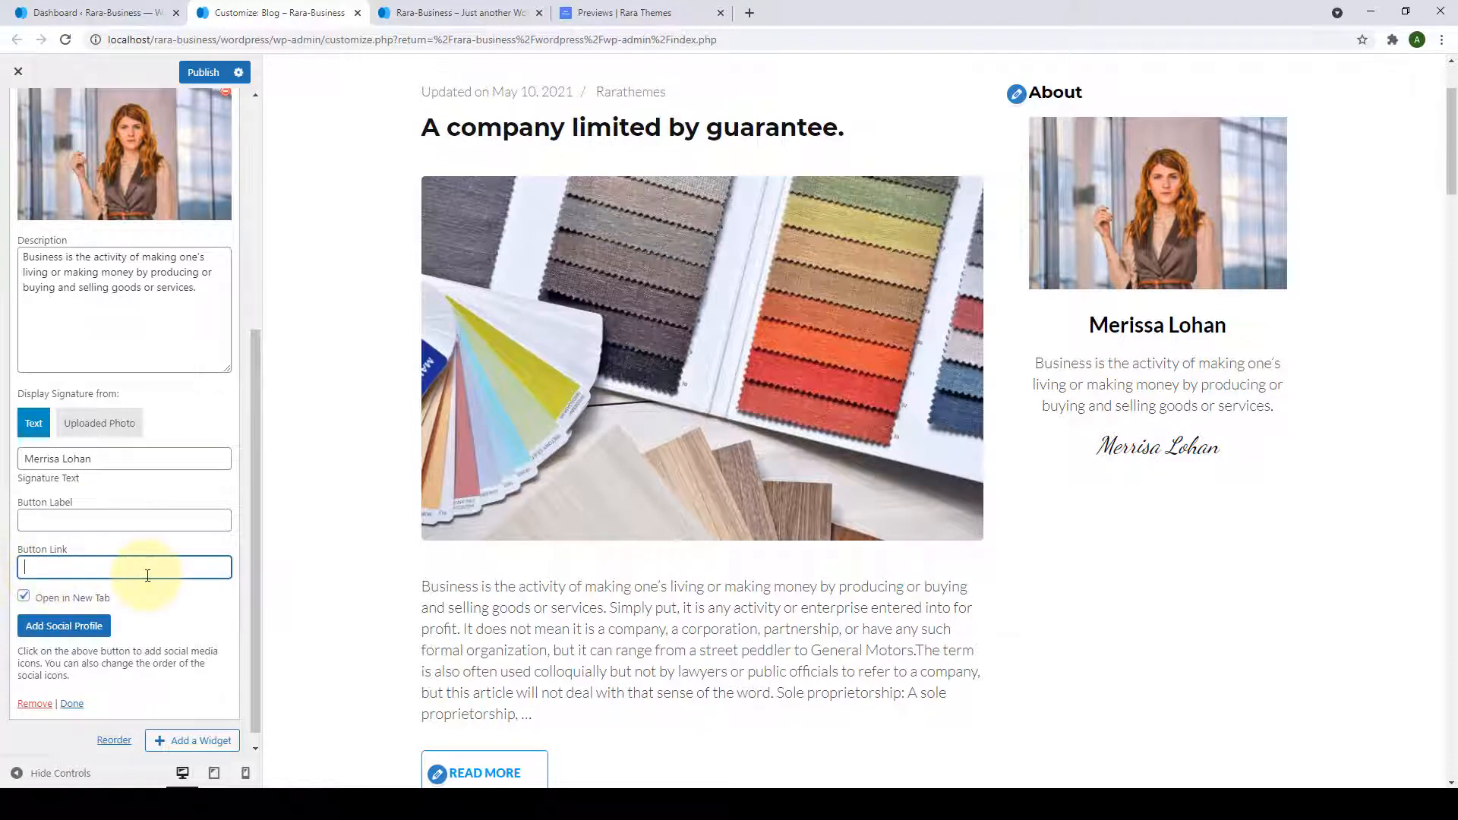
left_click(390, 13)
left_click(945, 160)
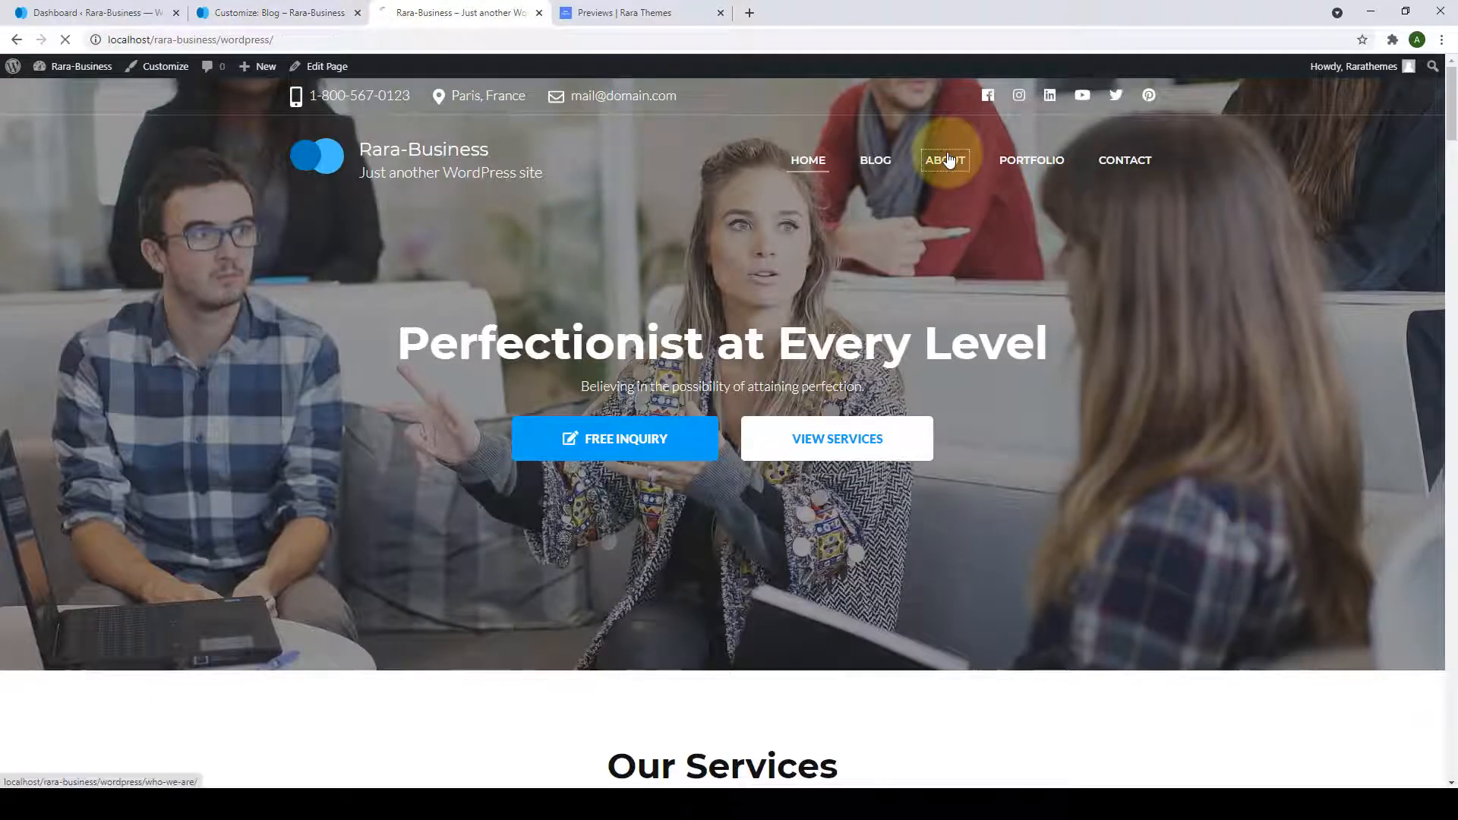
left_click(385, 40)
right_click(381, 41)
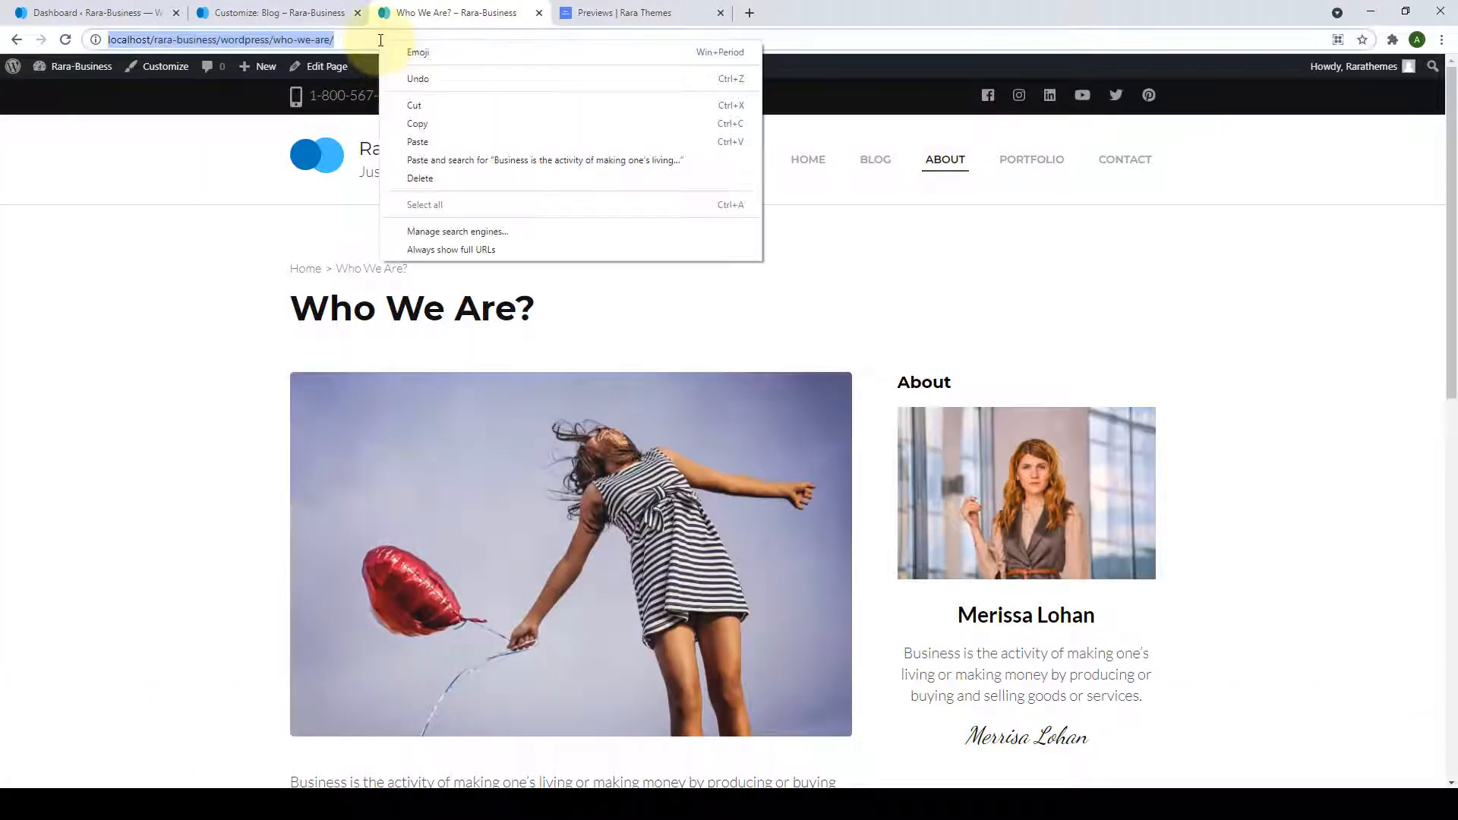
left_click(436, 118)
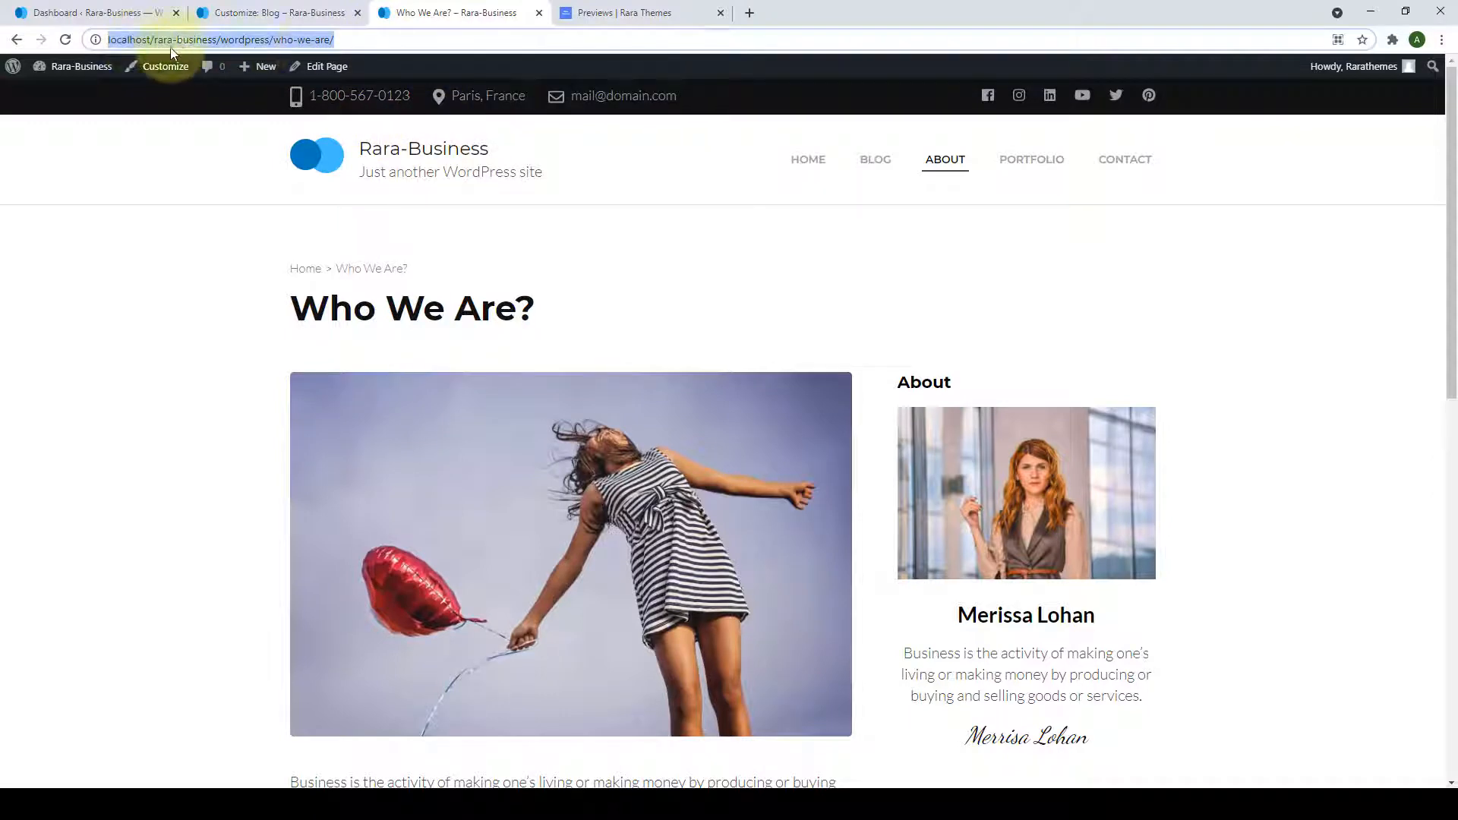
Paste the copied who-we-are page URL as the Author Bio button link and label the button "Read More".
left_click(274, 9)
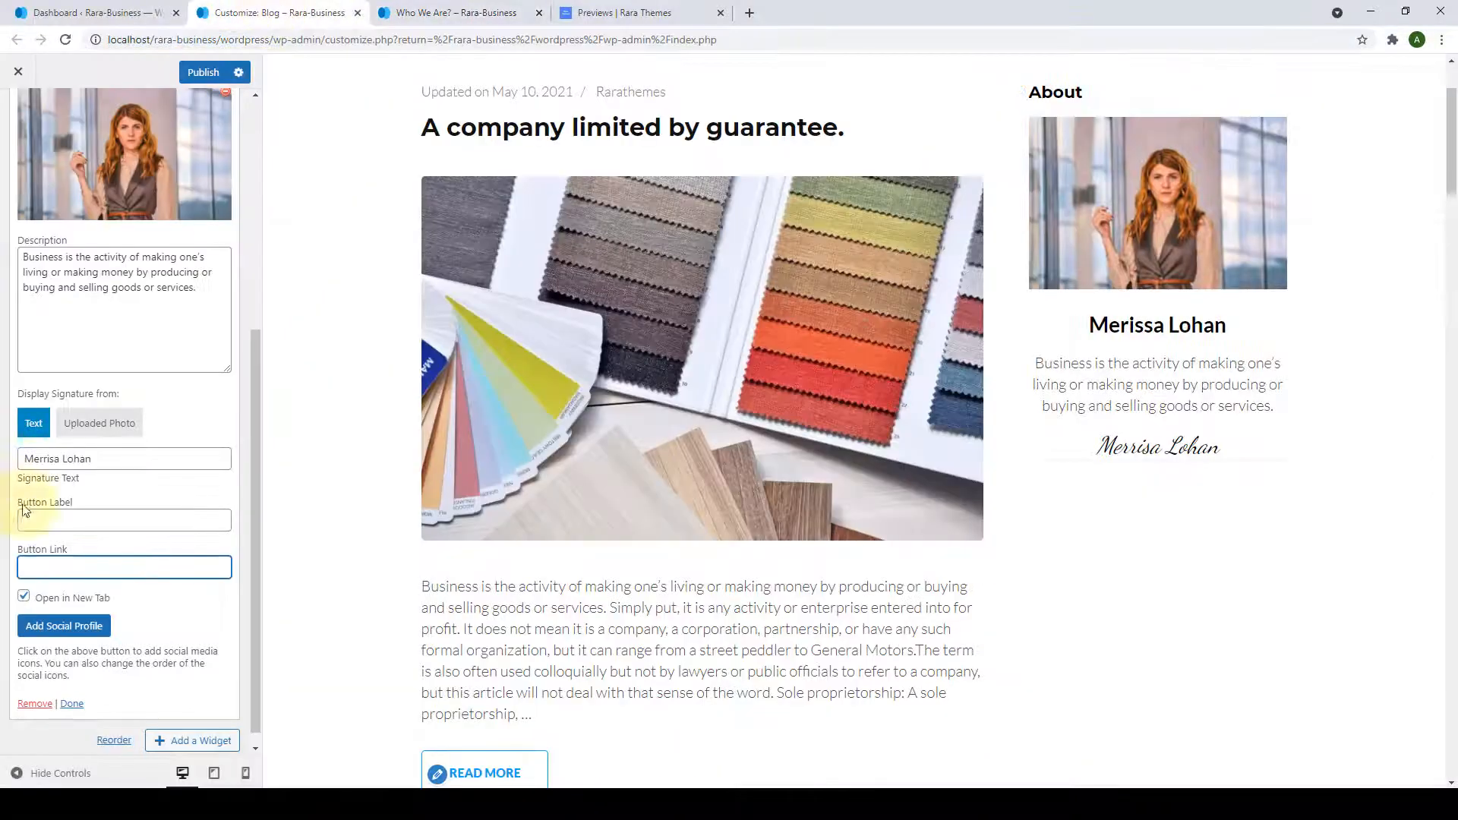
right_click(80, 568)
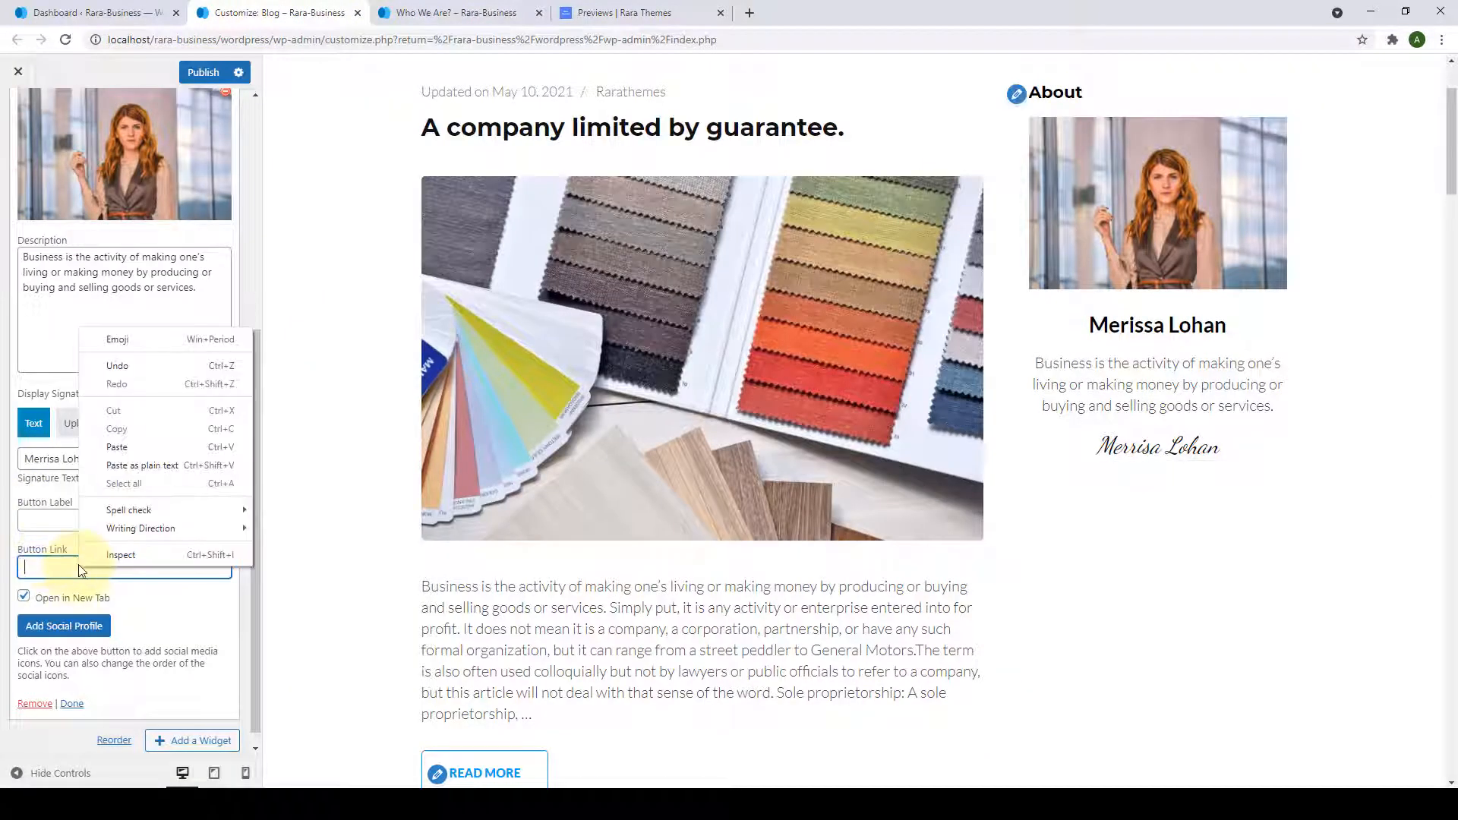
left_click(130, 447)
left_click(101, 514)
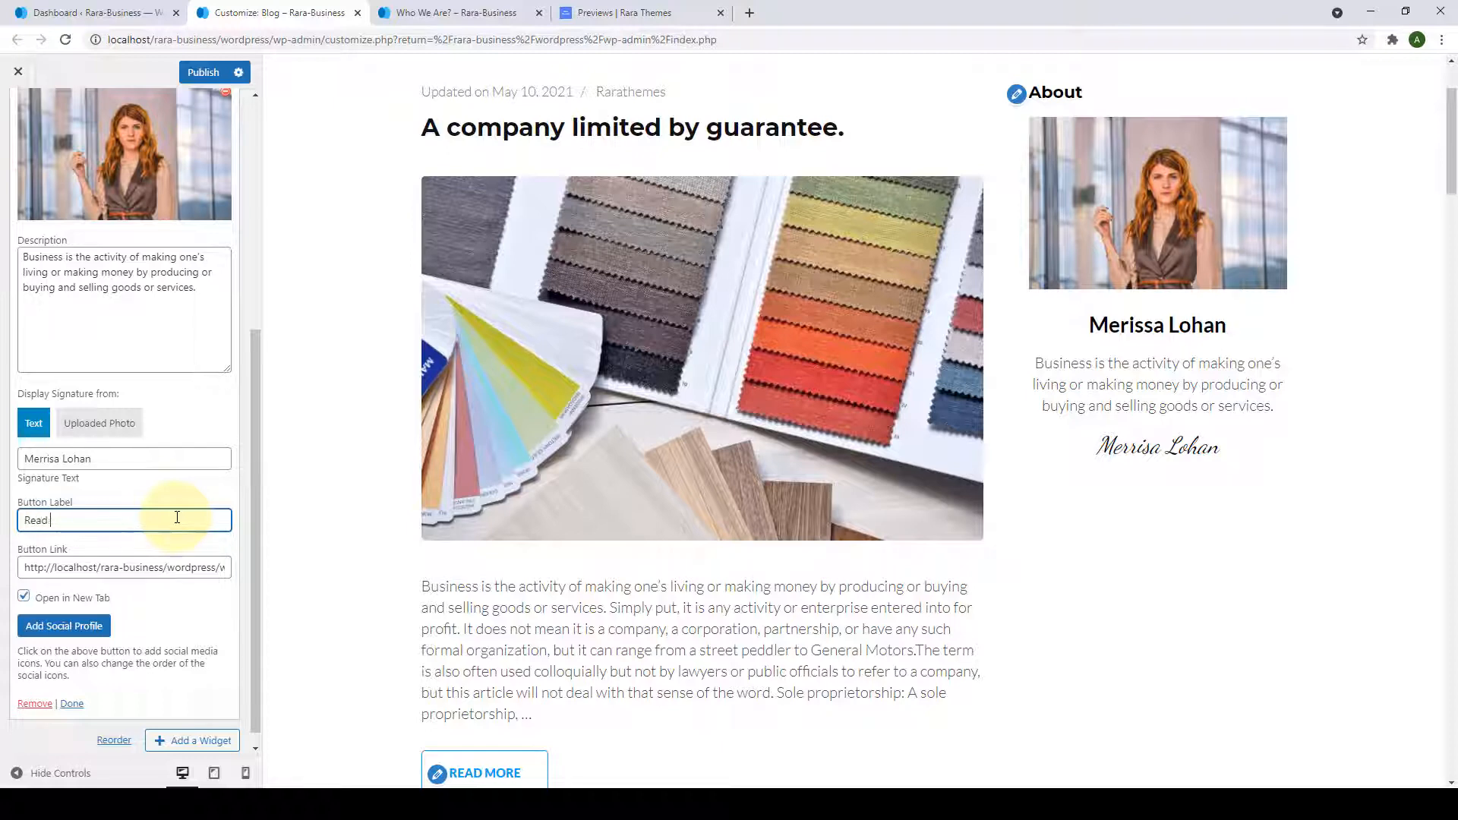
type("Read More")
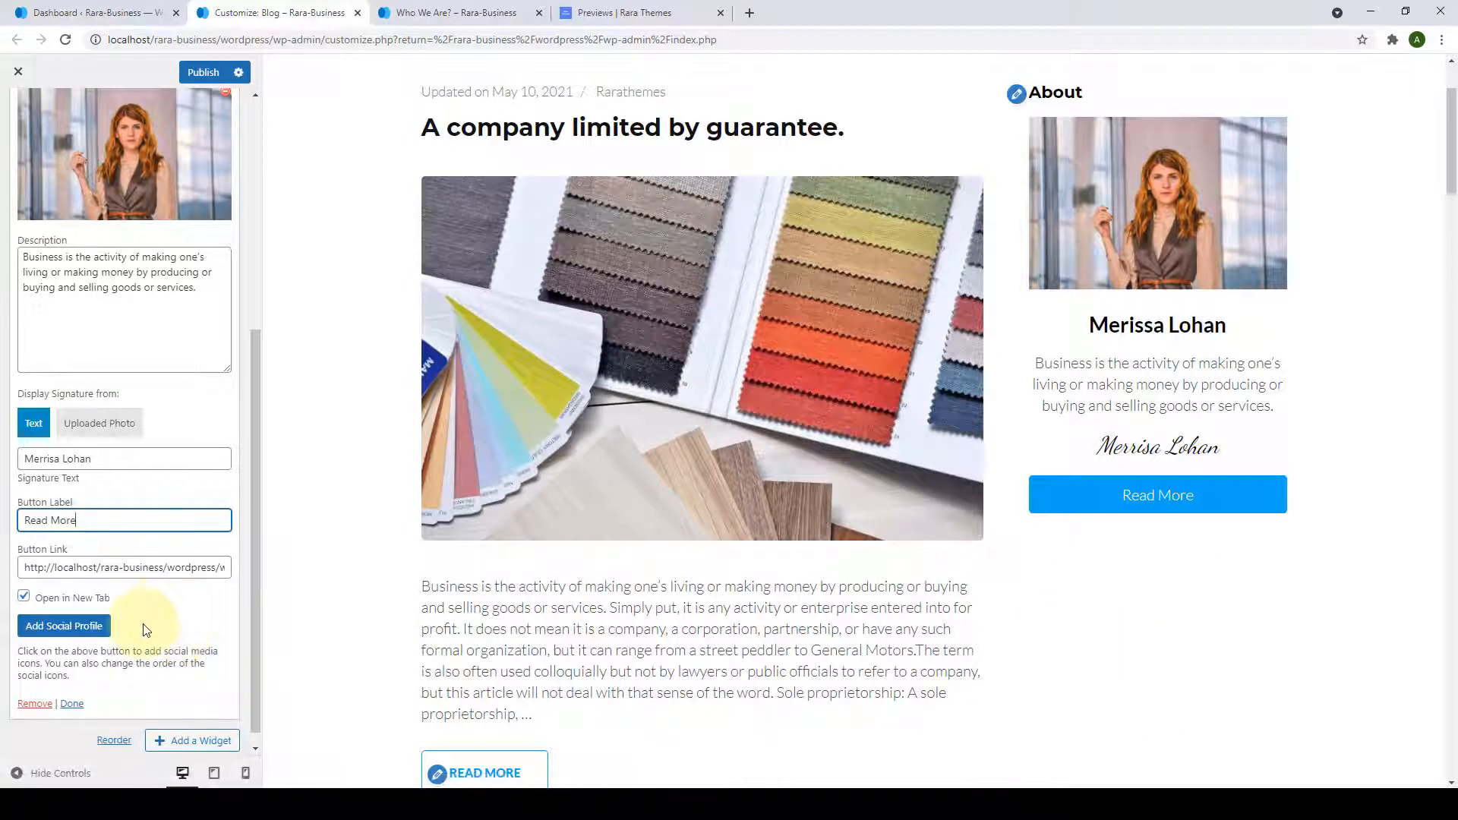
left_click(89, 628)
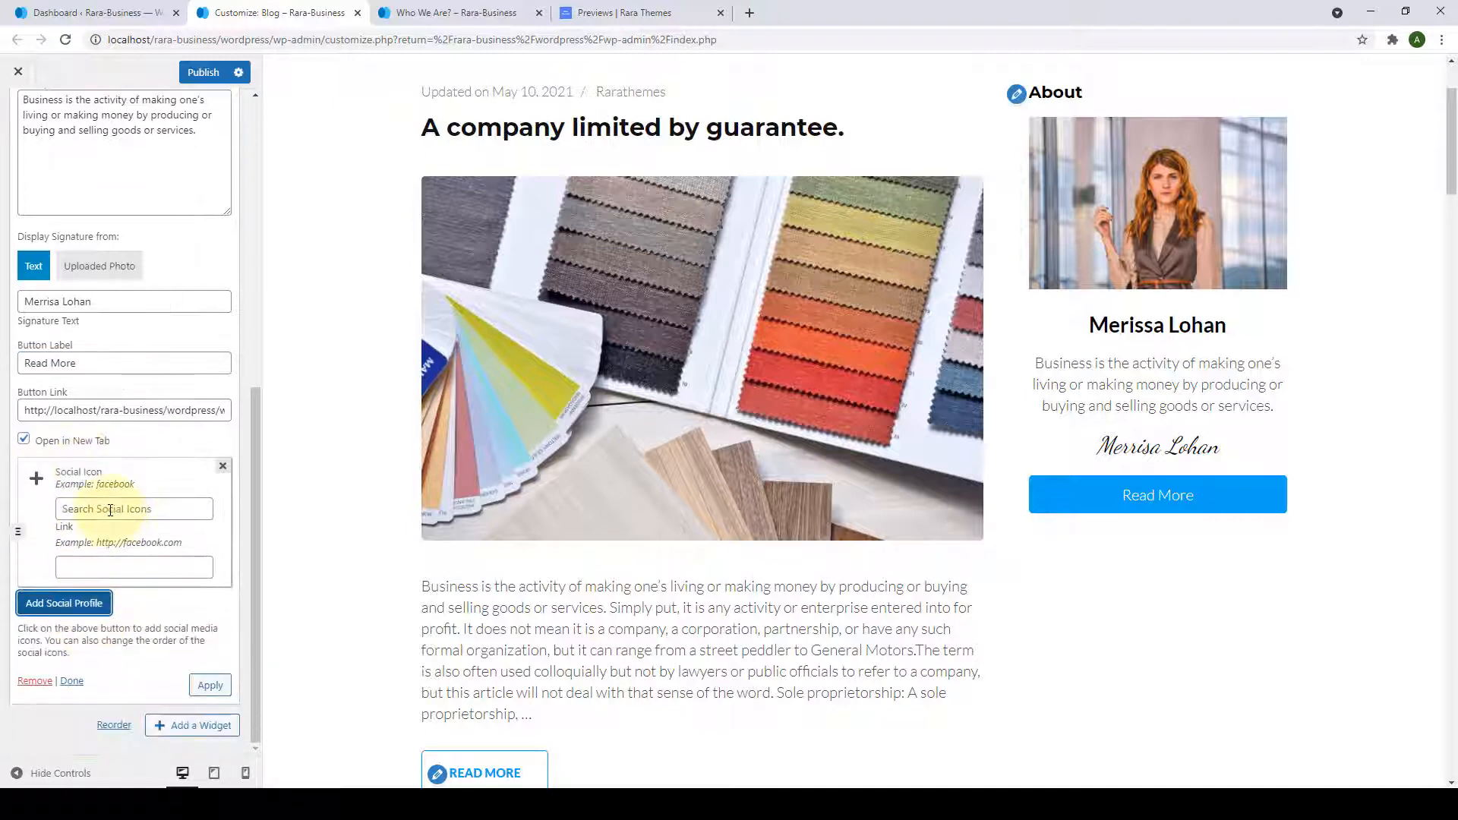
left_click(110, 511)
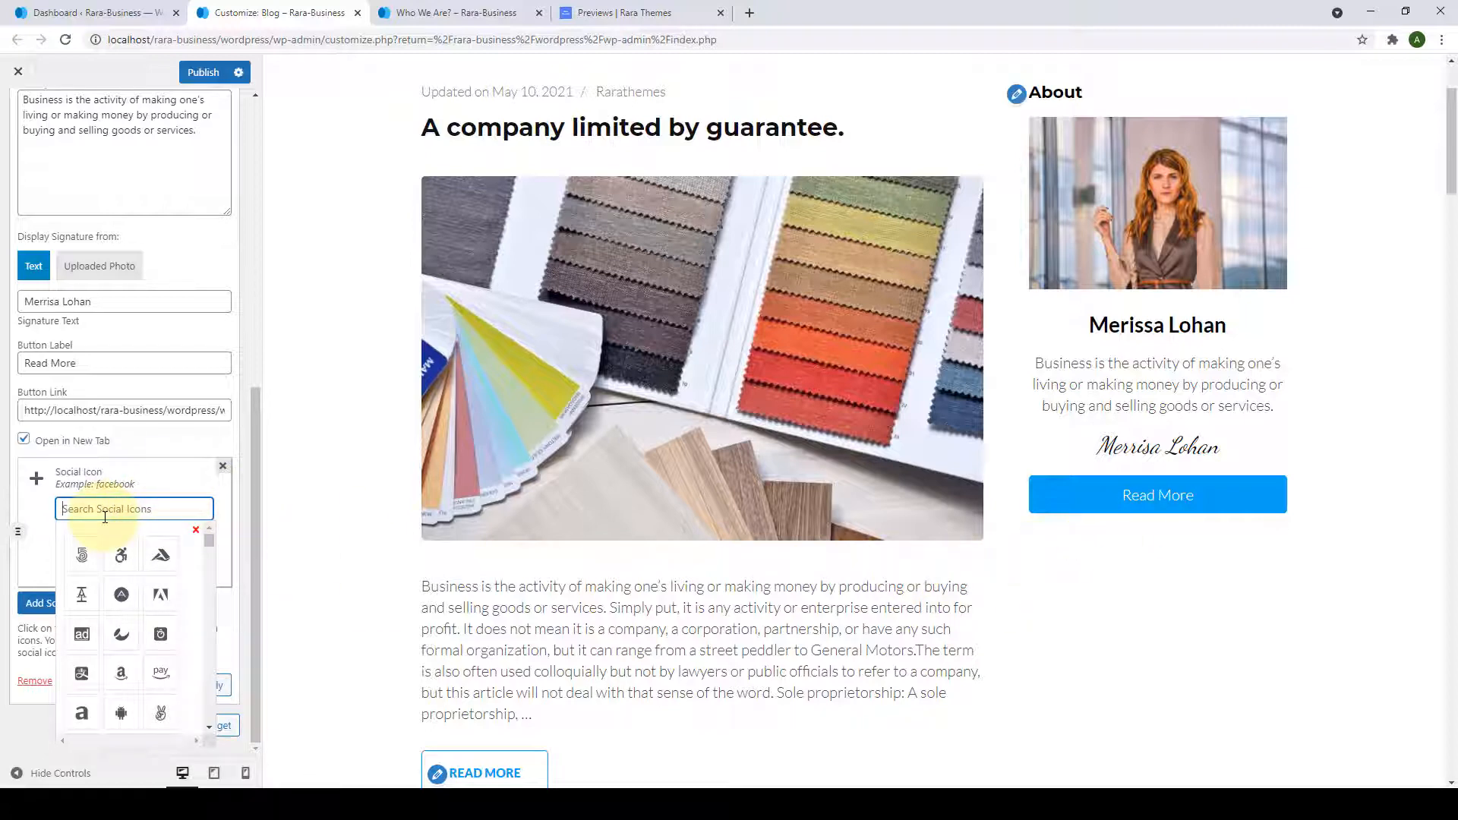
type("face")
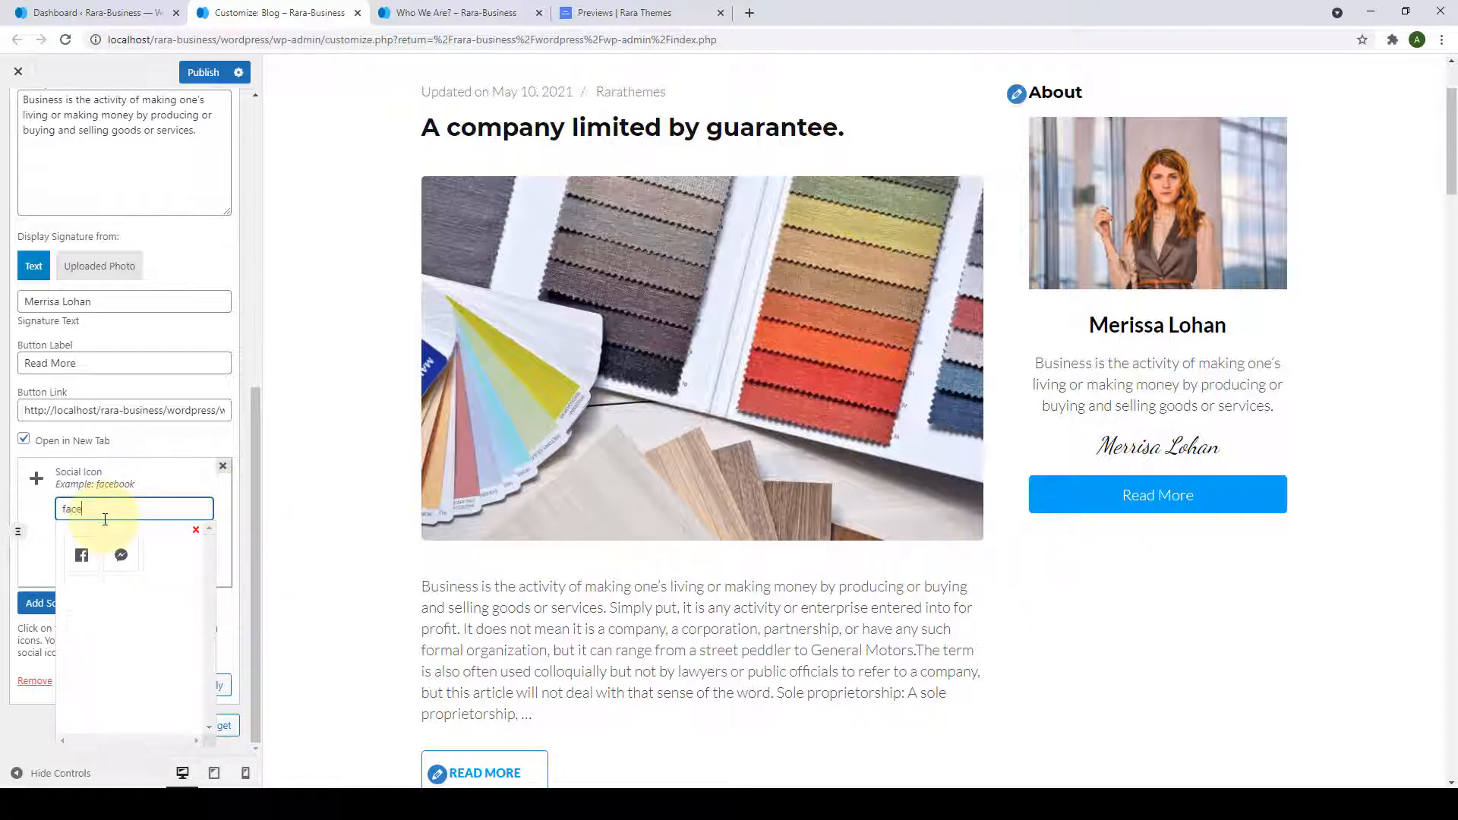
left_click(82, 557)
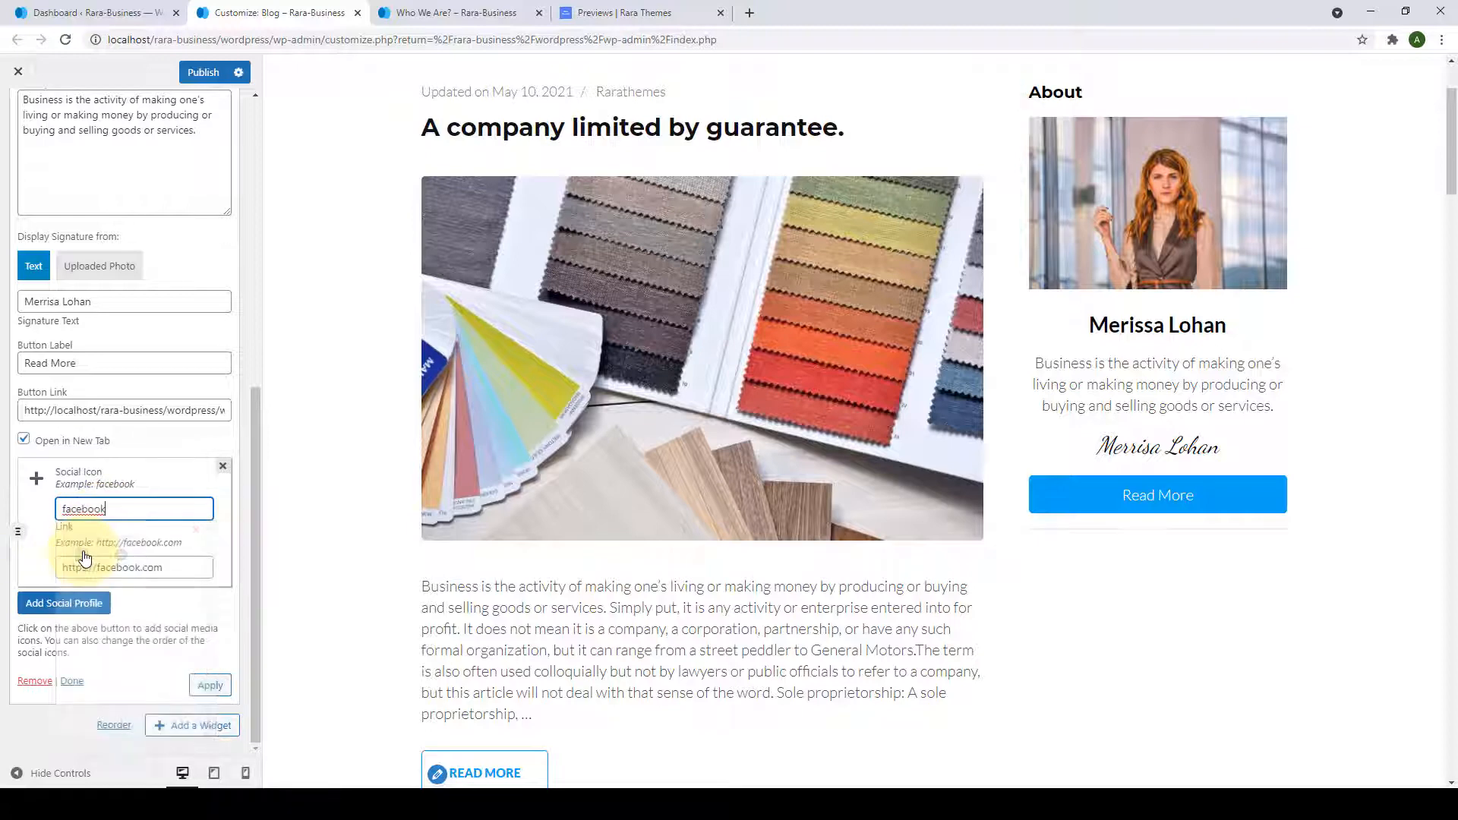
left_click_drag(163, 568, 59, 571)
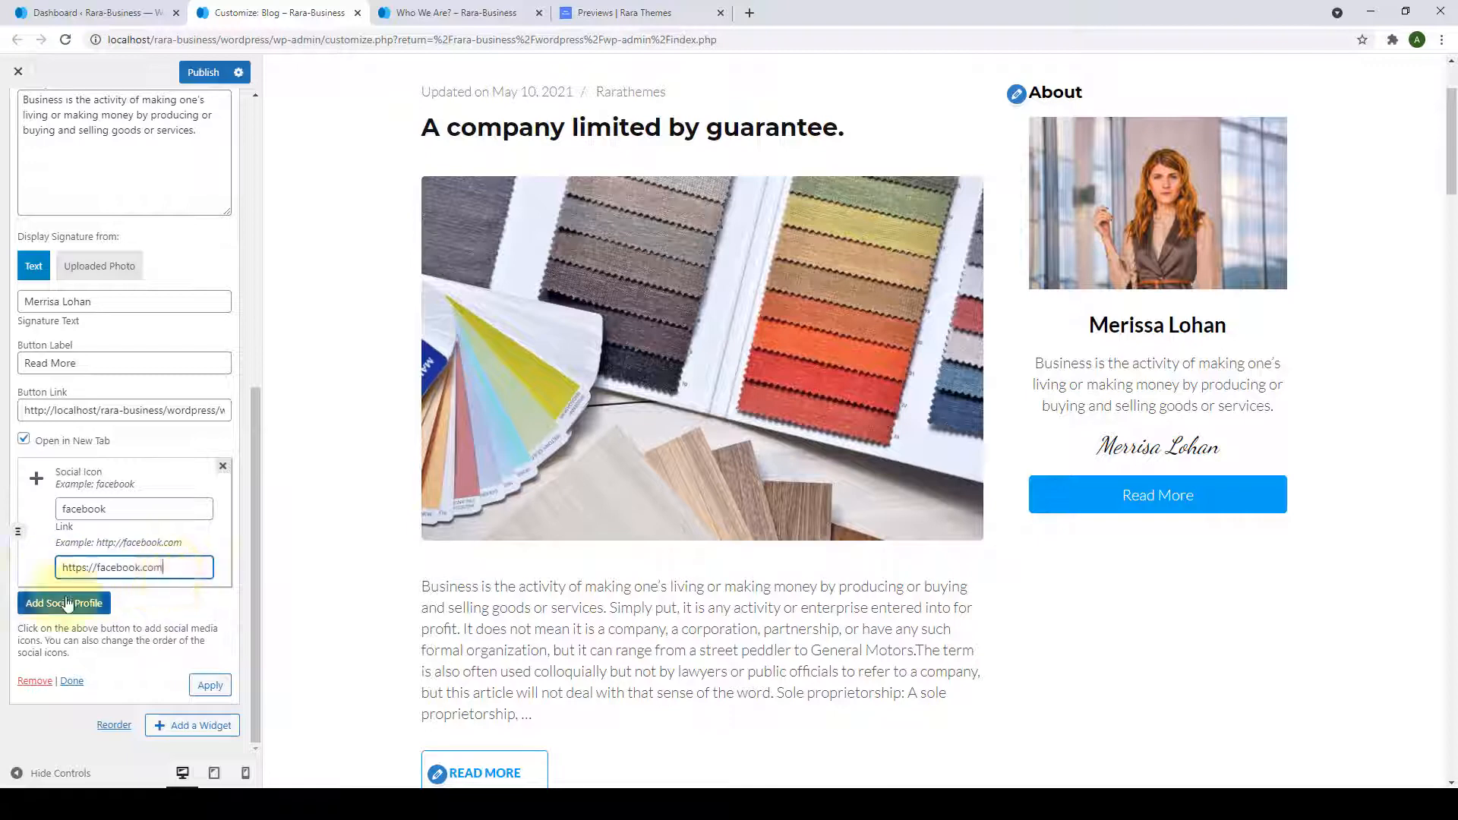
Add instagram and linkedin social profiles to the Author Bio widget.
left_click(65, 602)
left_click(99, 510)
type("ins")
left_click(82, 557)
left_click(65, 603)
left_click(109, 510)
type("link")
left_click(85, 564)
Add youtube and twitter-square social profiles to the Author Bio widget.
left_click(67, 603)
left_click(98, 509)
type("yo")
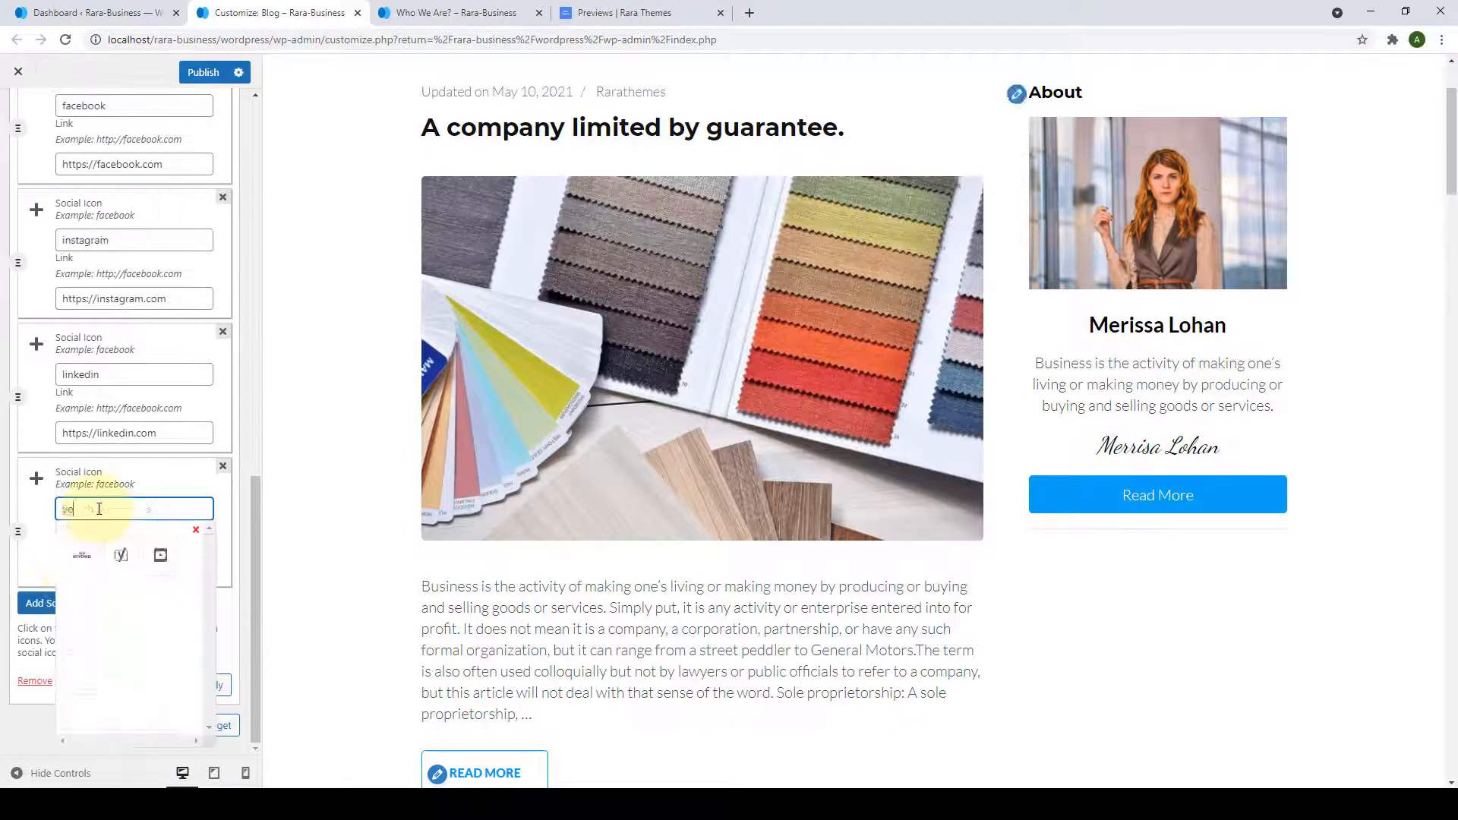
left_click(80, 557)
left_click(74, 603)
left_click(101, 510)
type("twit")
left_click(121, 556)
Add a pinterest social profile to the Author Bio widget and review the list of added profiles.
left_click(65, 603)
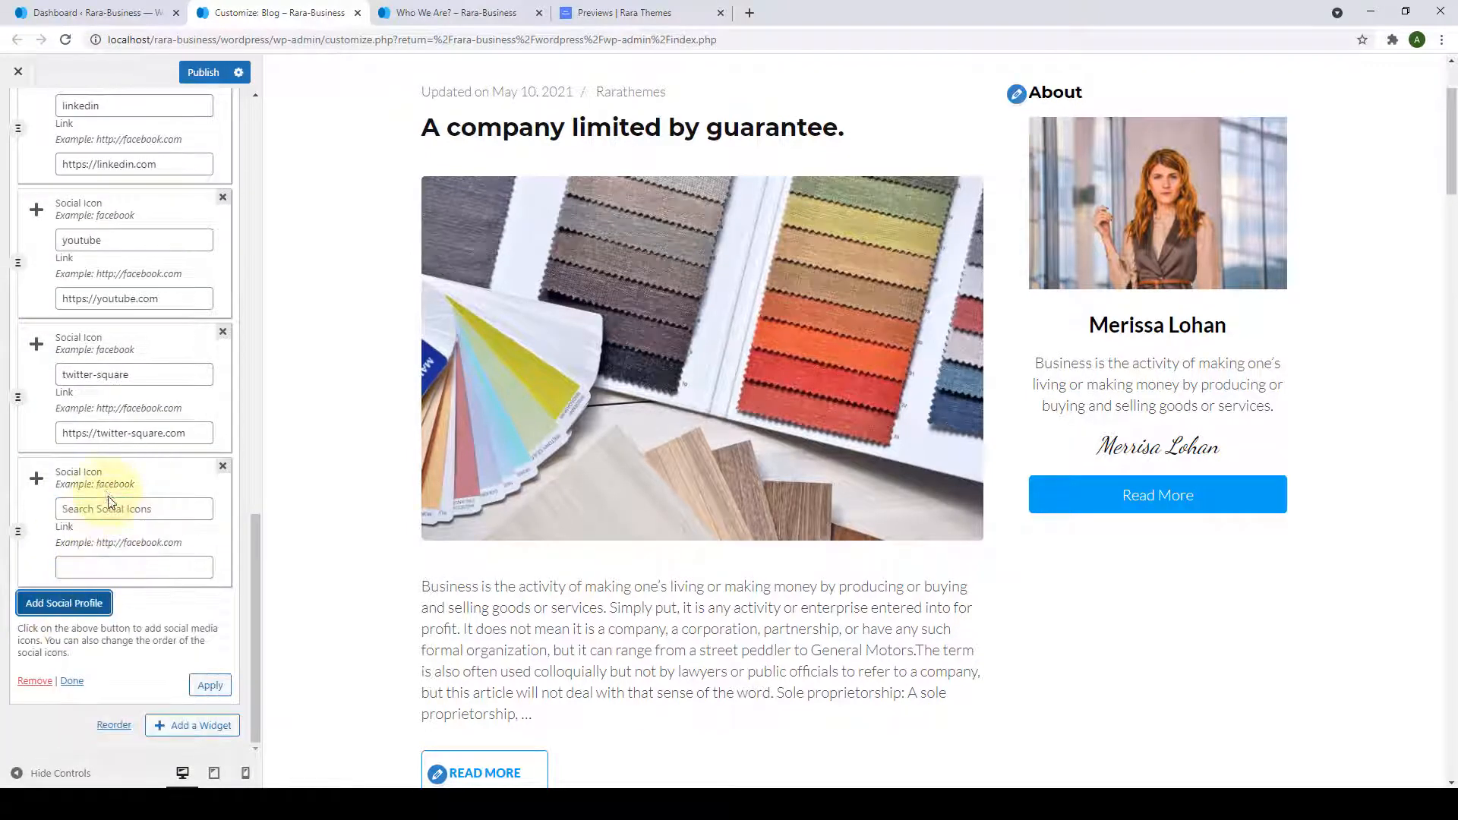
left_click(109, 508)
type("pinterest")
left_click(81, 557)
scroll(168, 680, "up", 3)
scroll(169, 681, "up", 5)
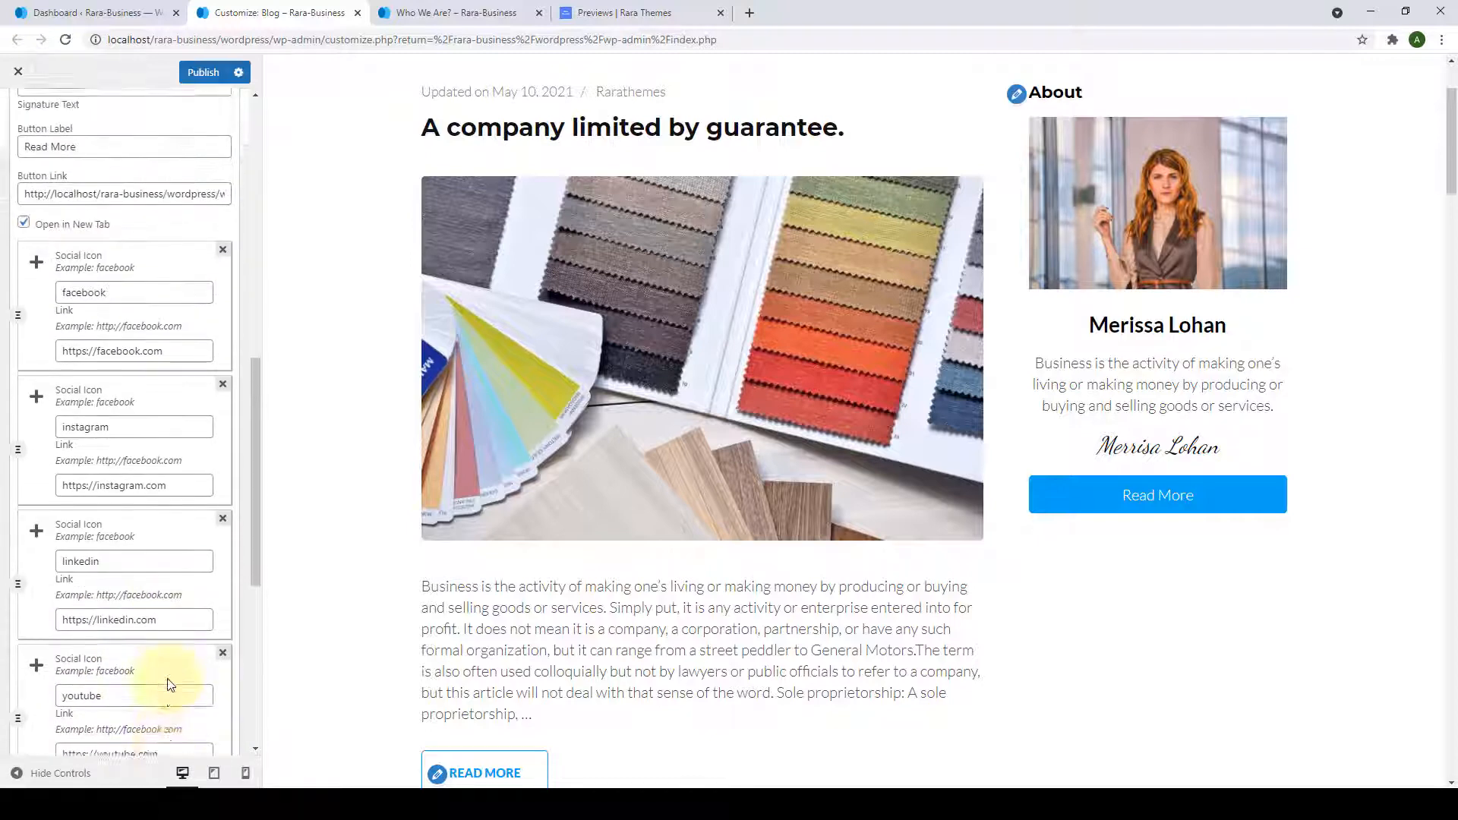
scroll(169, 678, "down", 9)
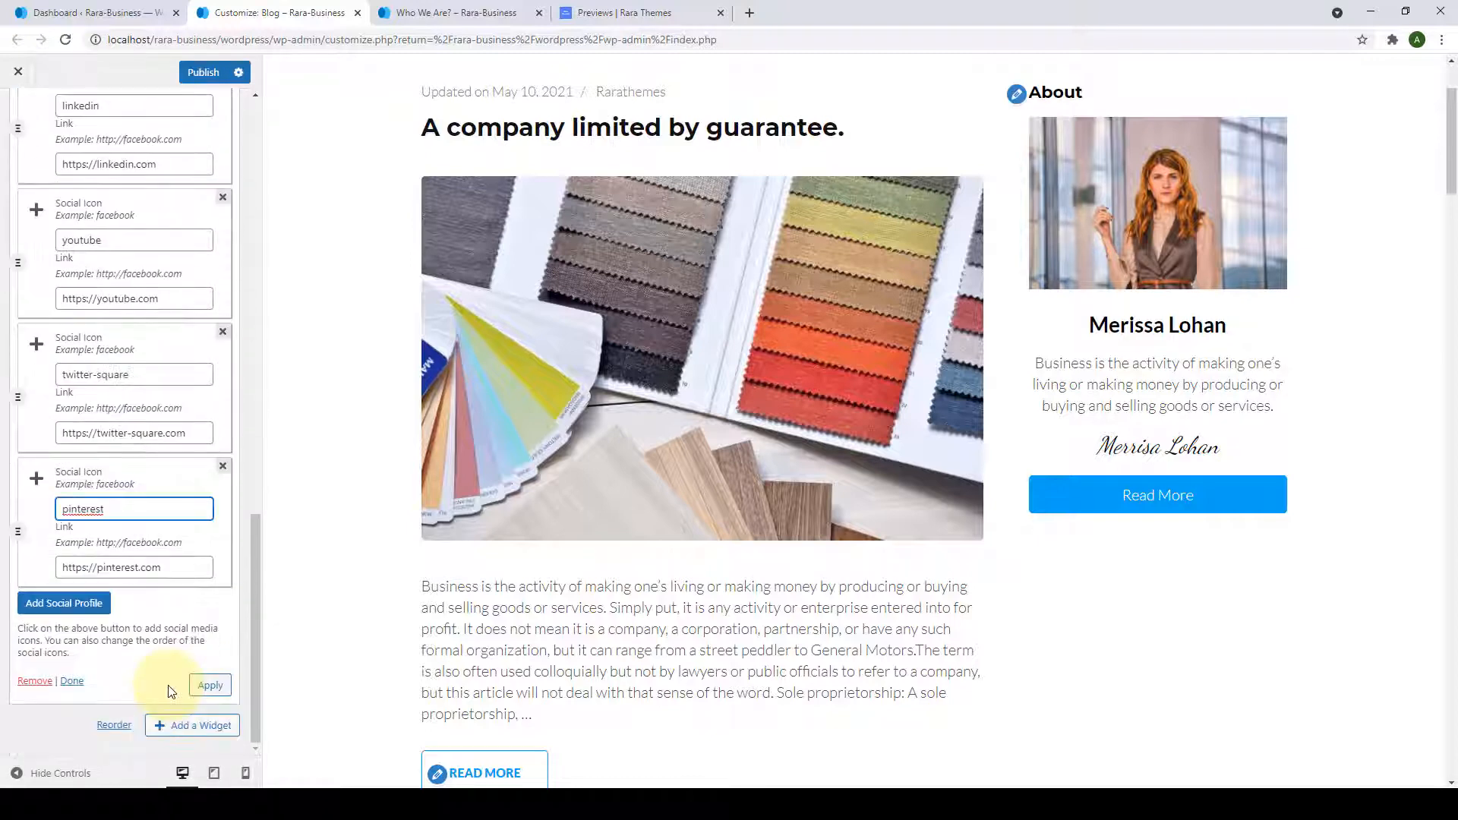
Apply the social profiles, close the Author Bio widget settings and publish the changes.
left_click(211, 686)
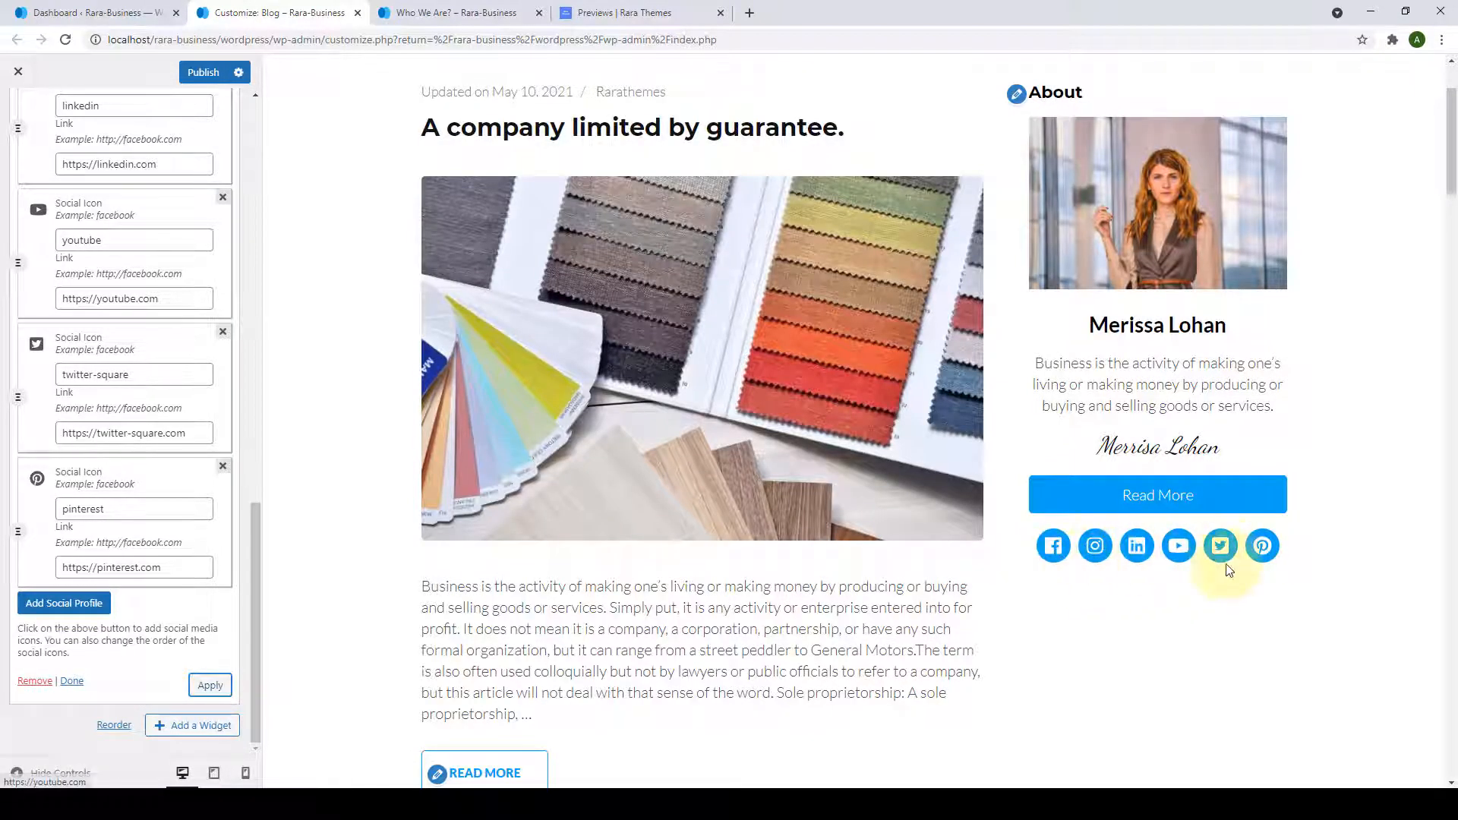
left_click(72, 682)
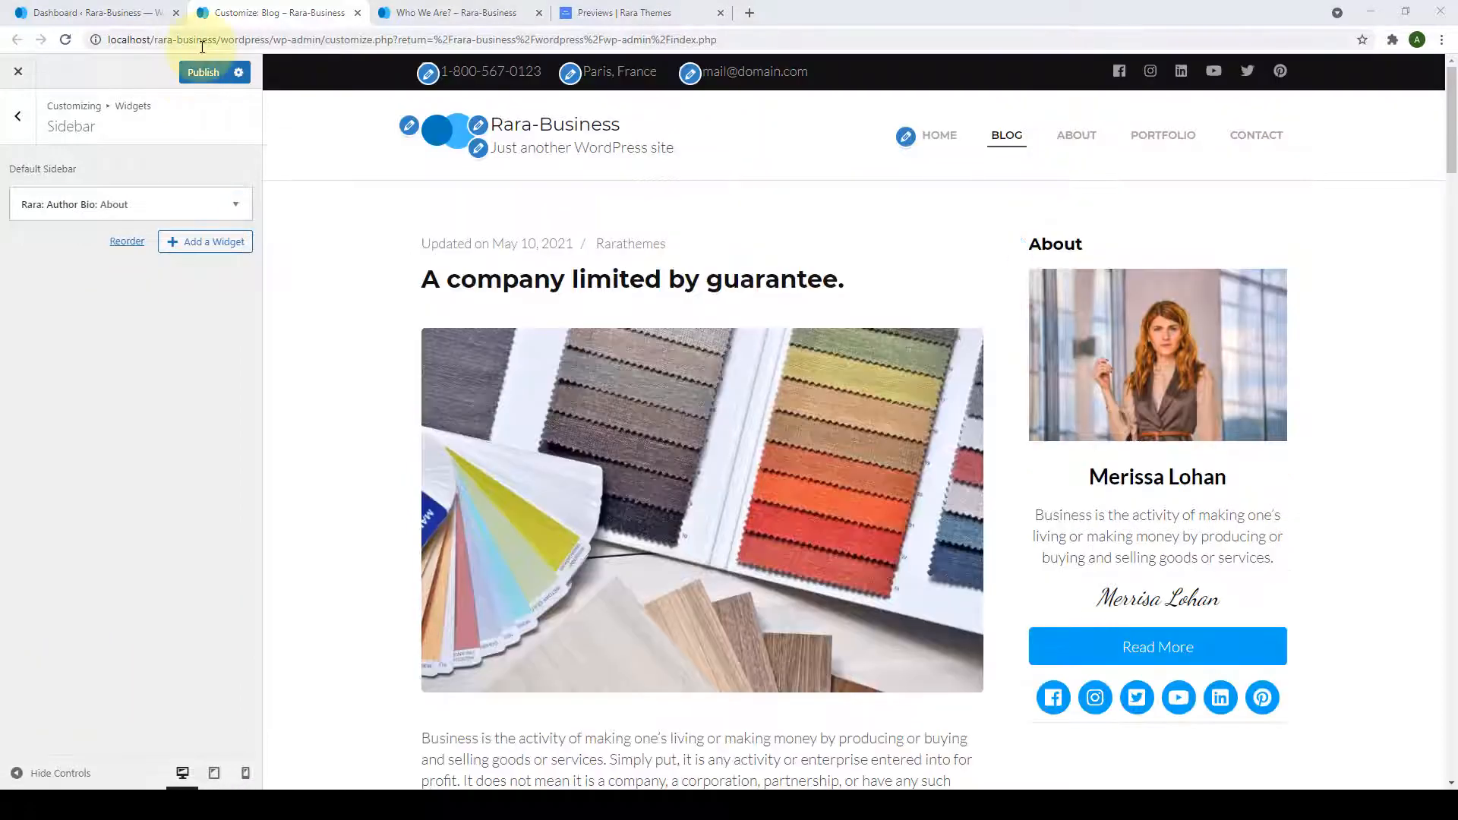
left_click(204, 75)
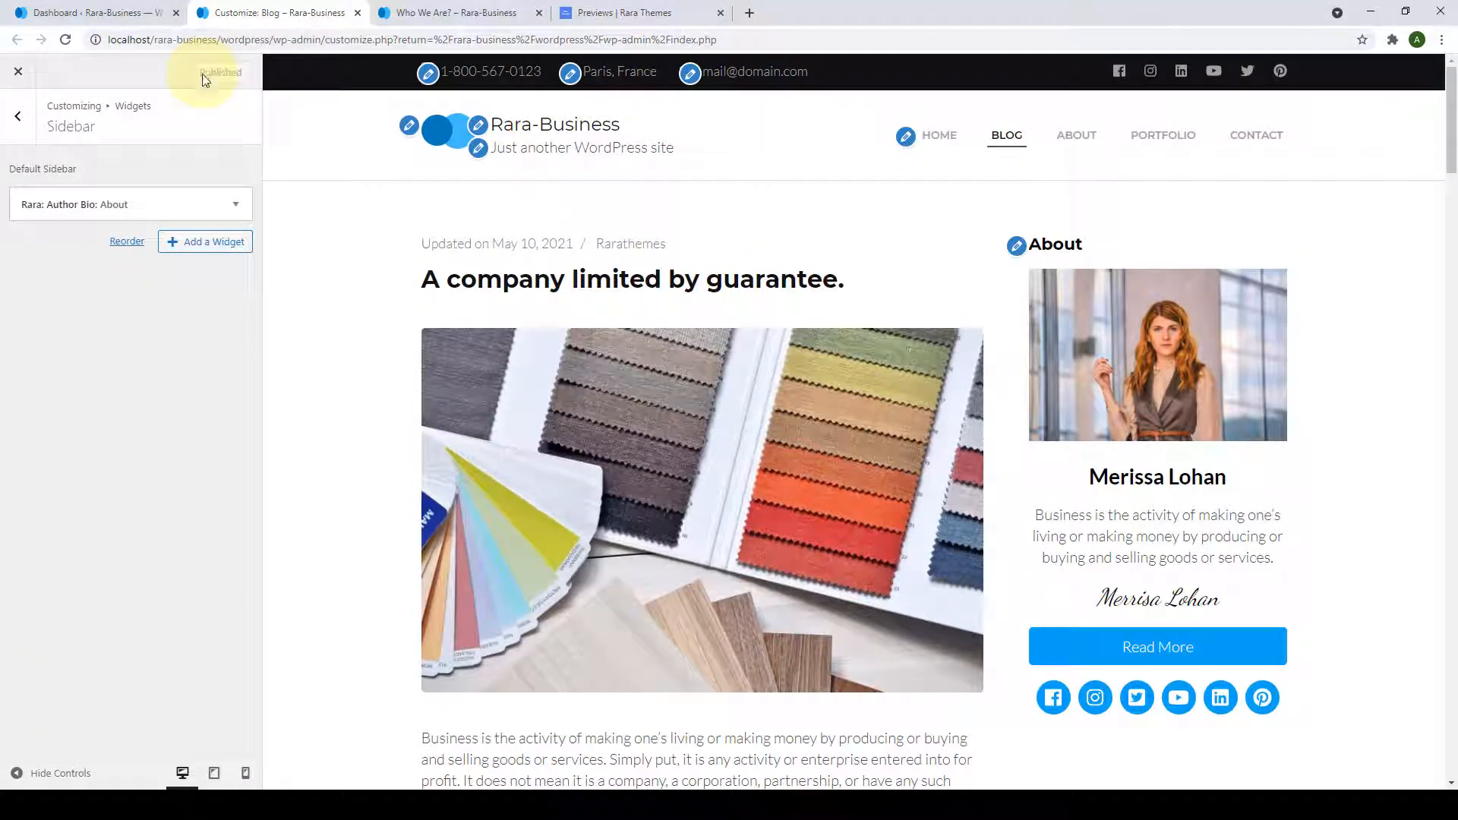
Add a "Rara: Popular Post" widget to the default sidebar below the Author Bio.
left_click(179, 254)
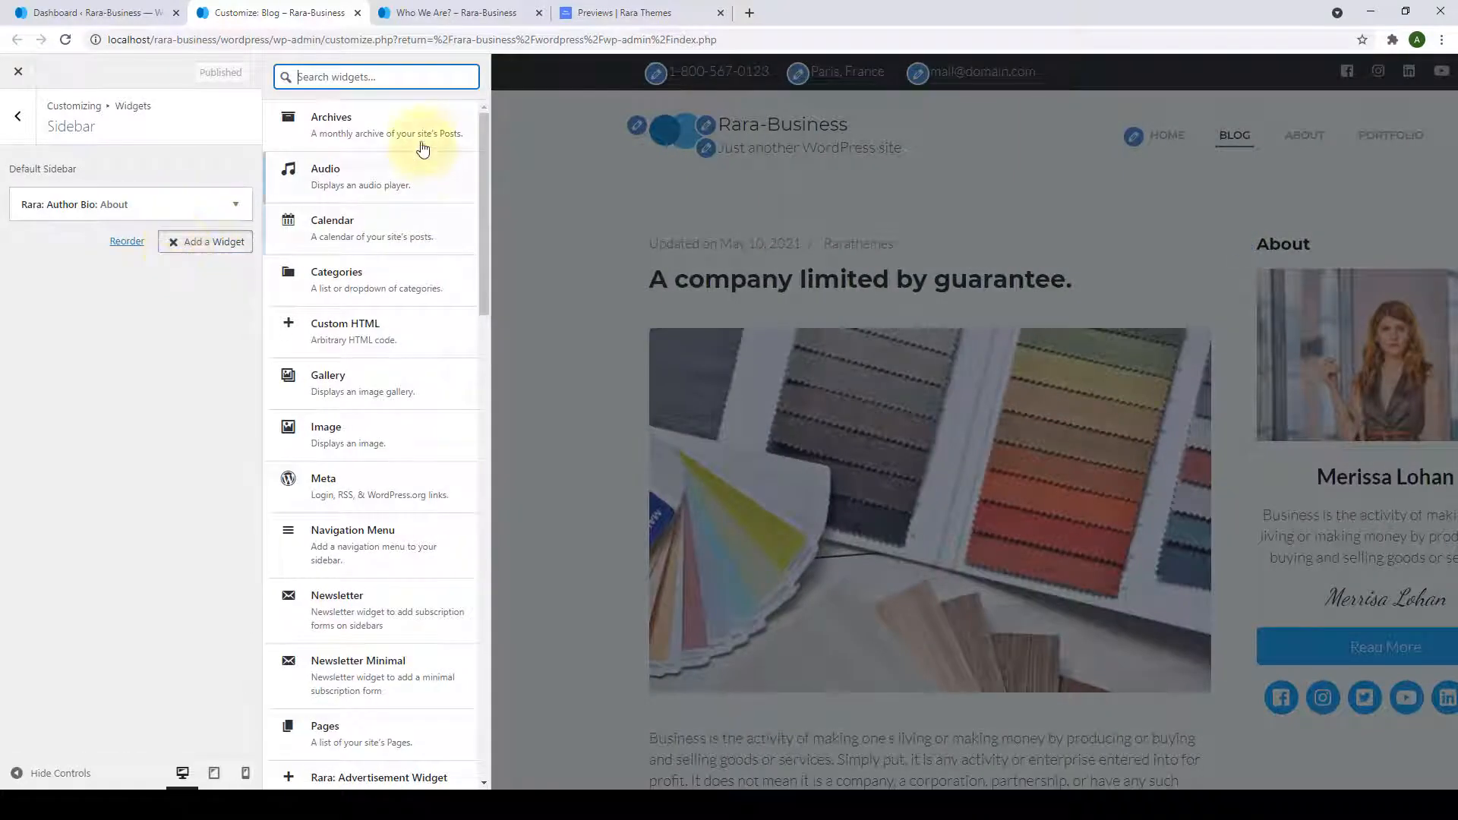
scroll(405, 176, "down", 18)
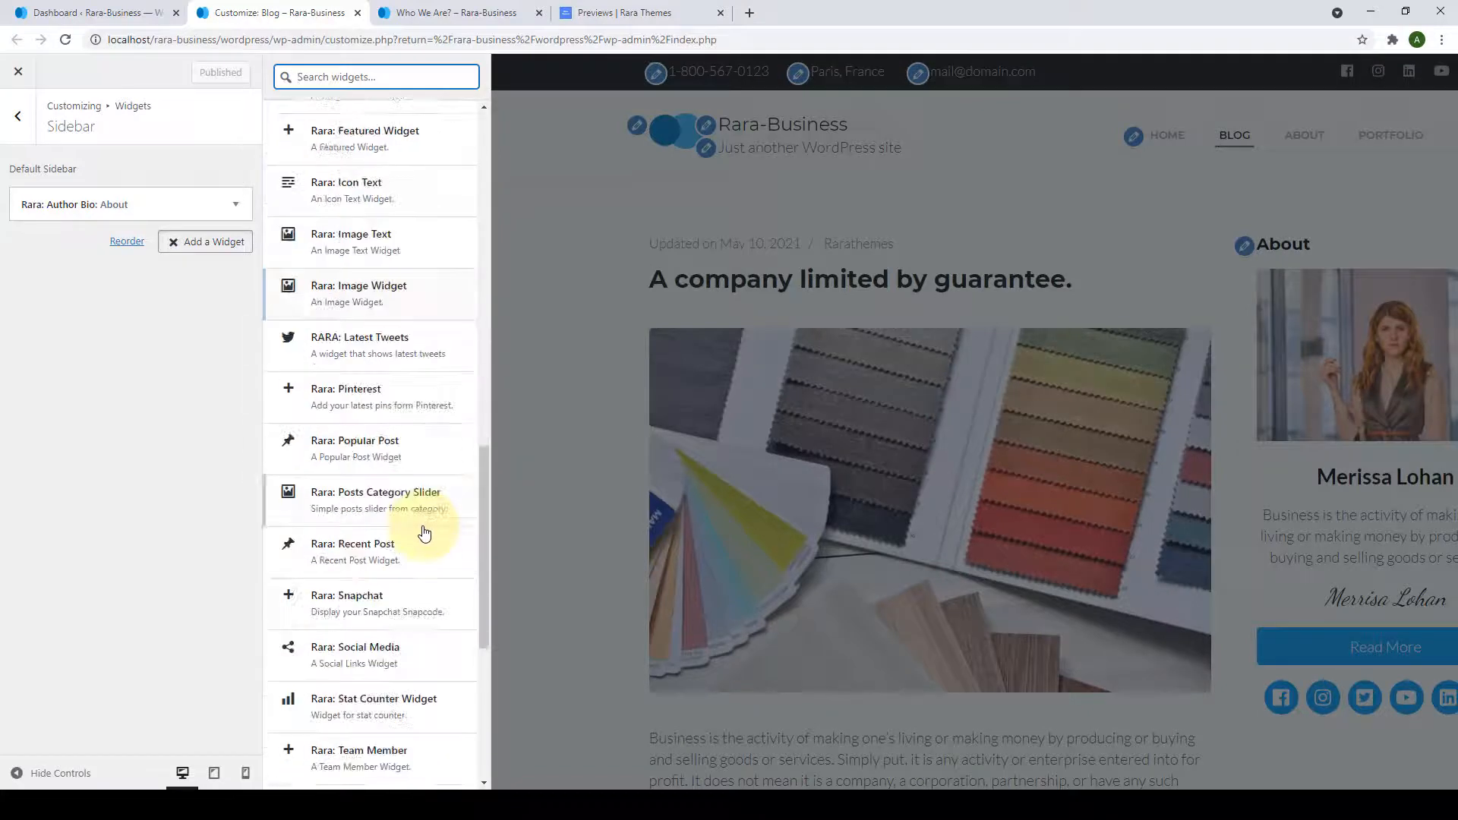
scroll(423, 603, "down", 2)
scroll(425, 605, "up", 3)
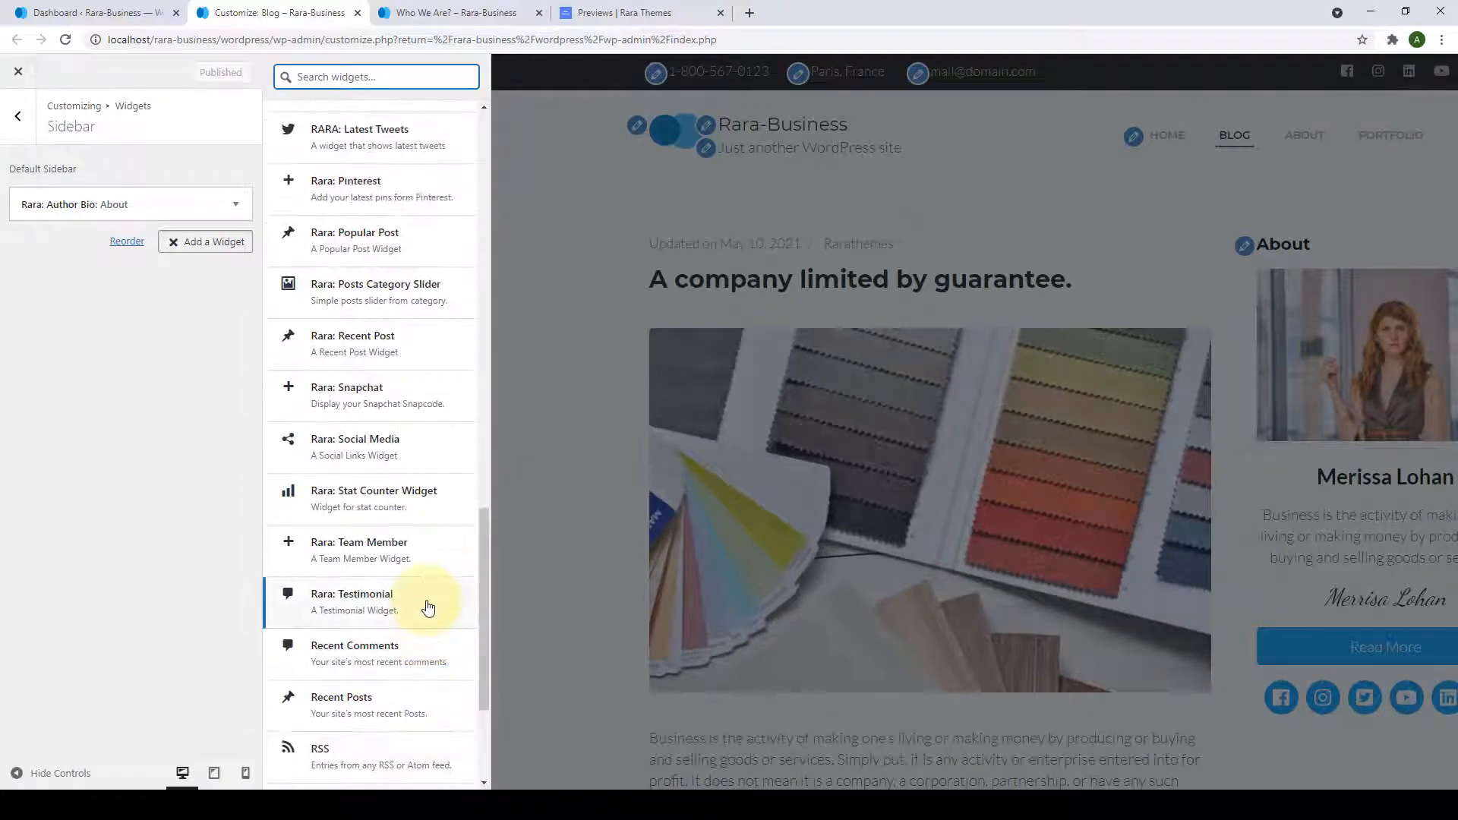
scroll(428, 607, "down", 3)
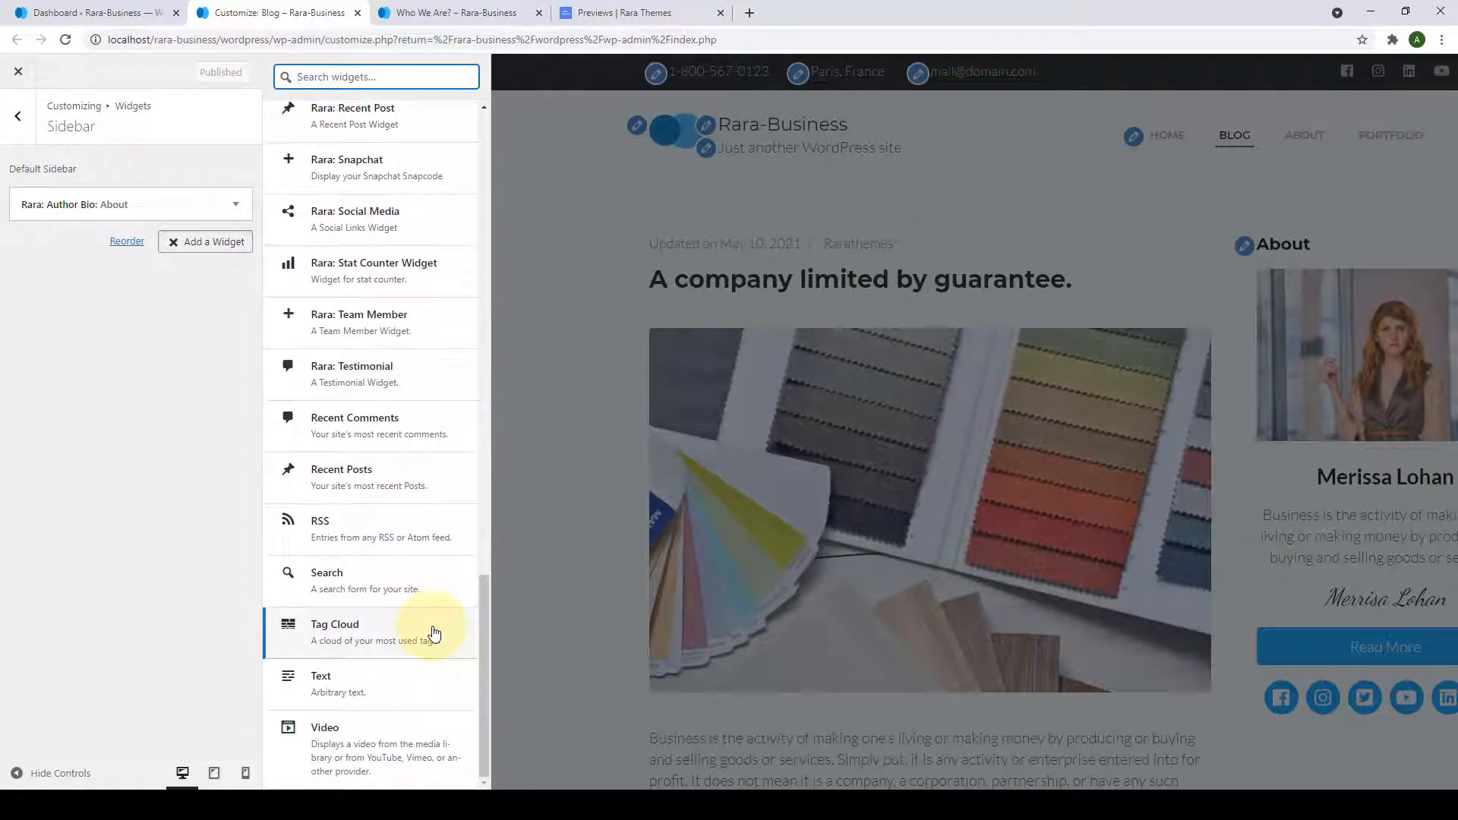
scroll(435, 632, "up", 2)
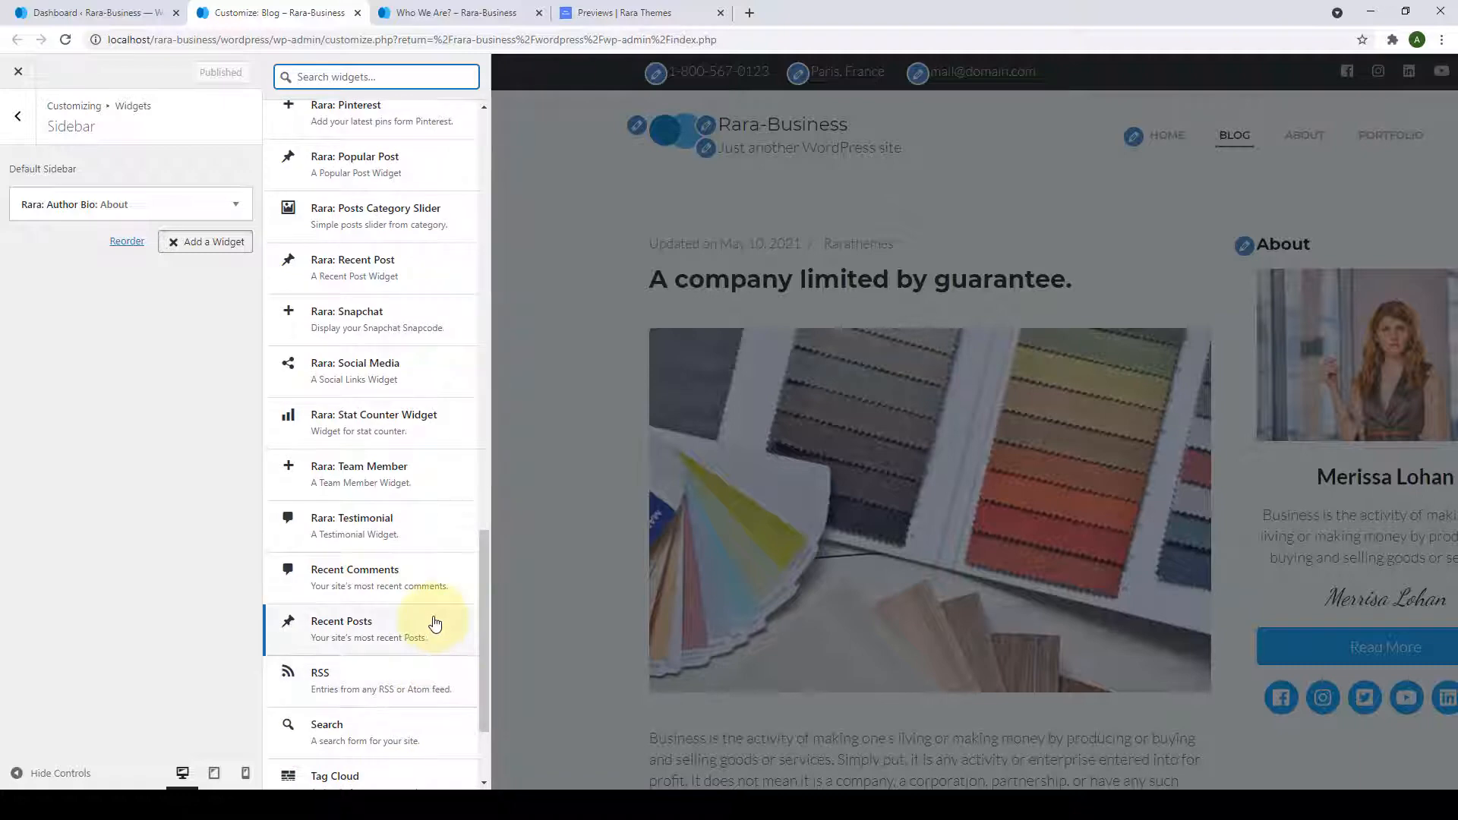
scroll(433, 622, "up", 3)
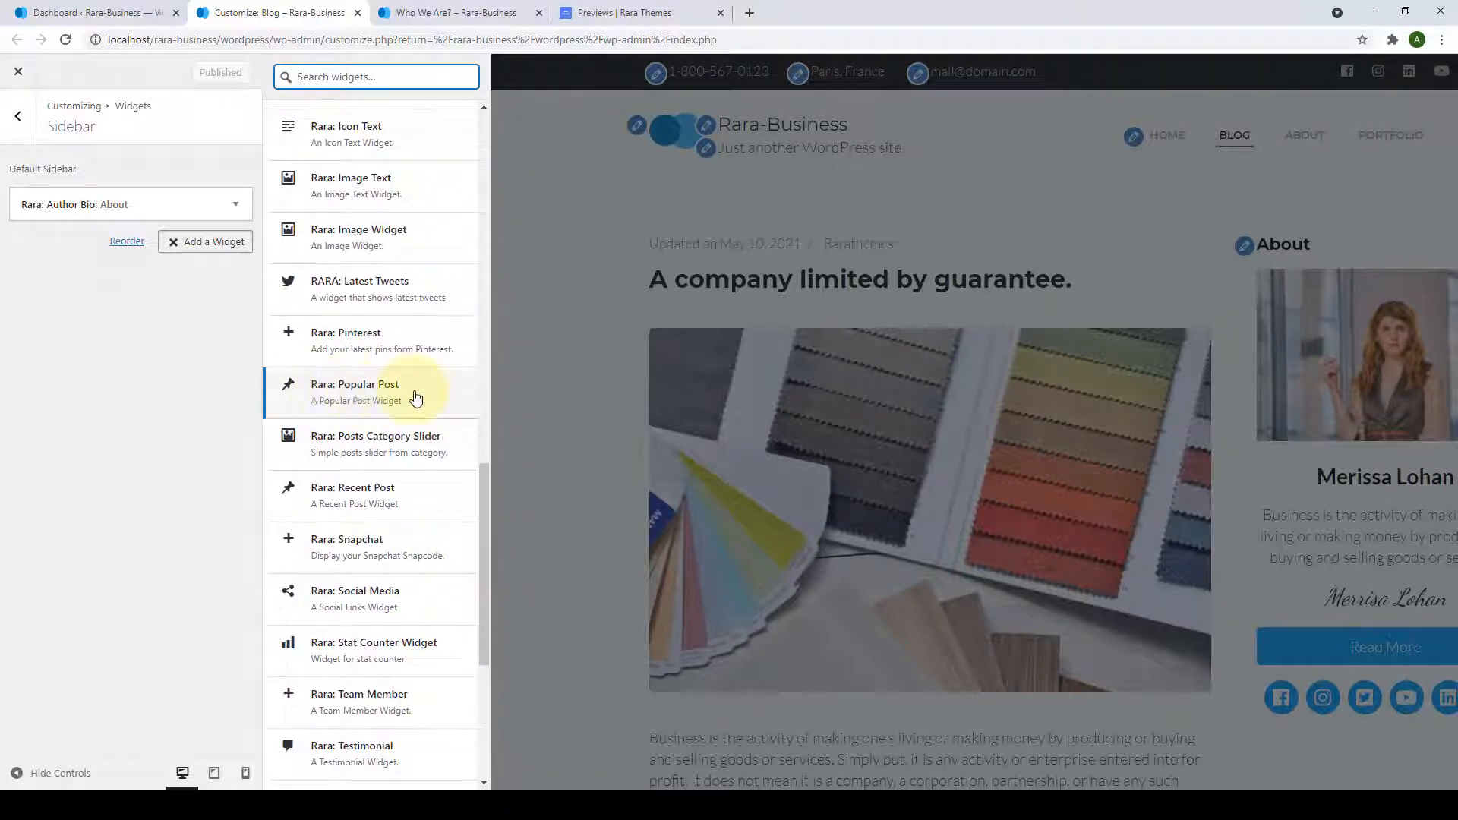
left_click(416, 398)
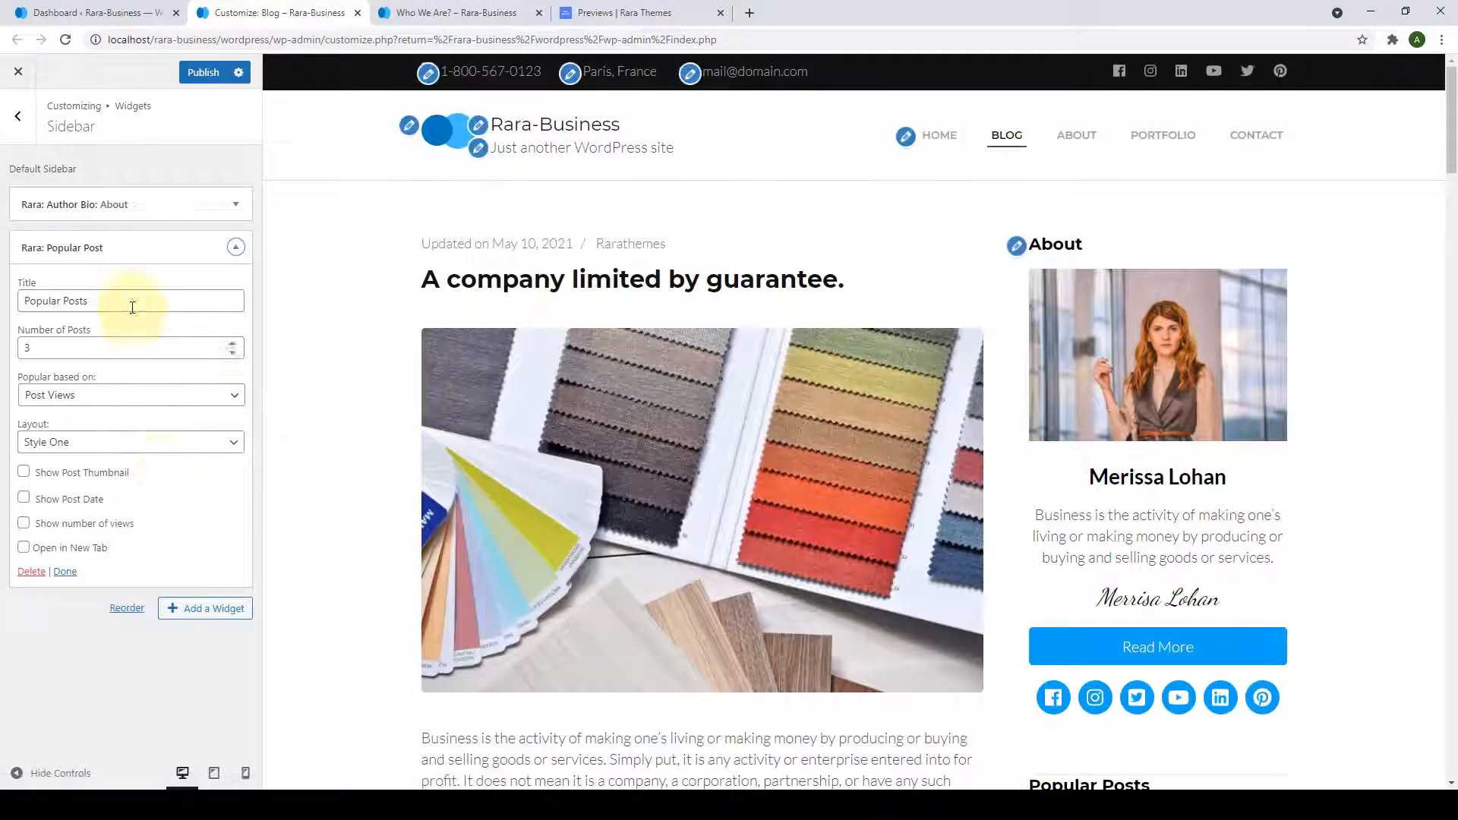
Check the Popular Posts widget in the preview and the options for what its popularity is based on.
scroll(1010, 448, "down", 4)
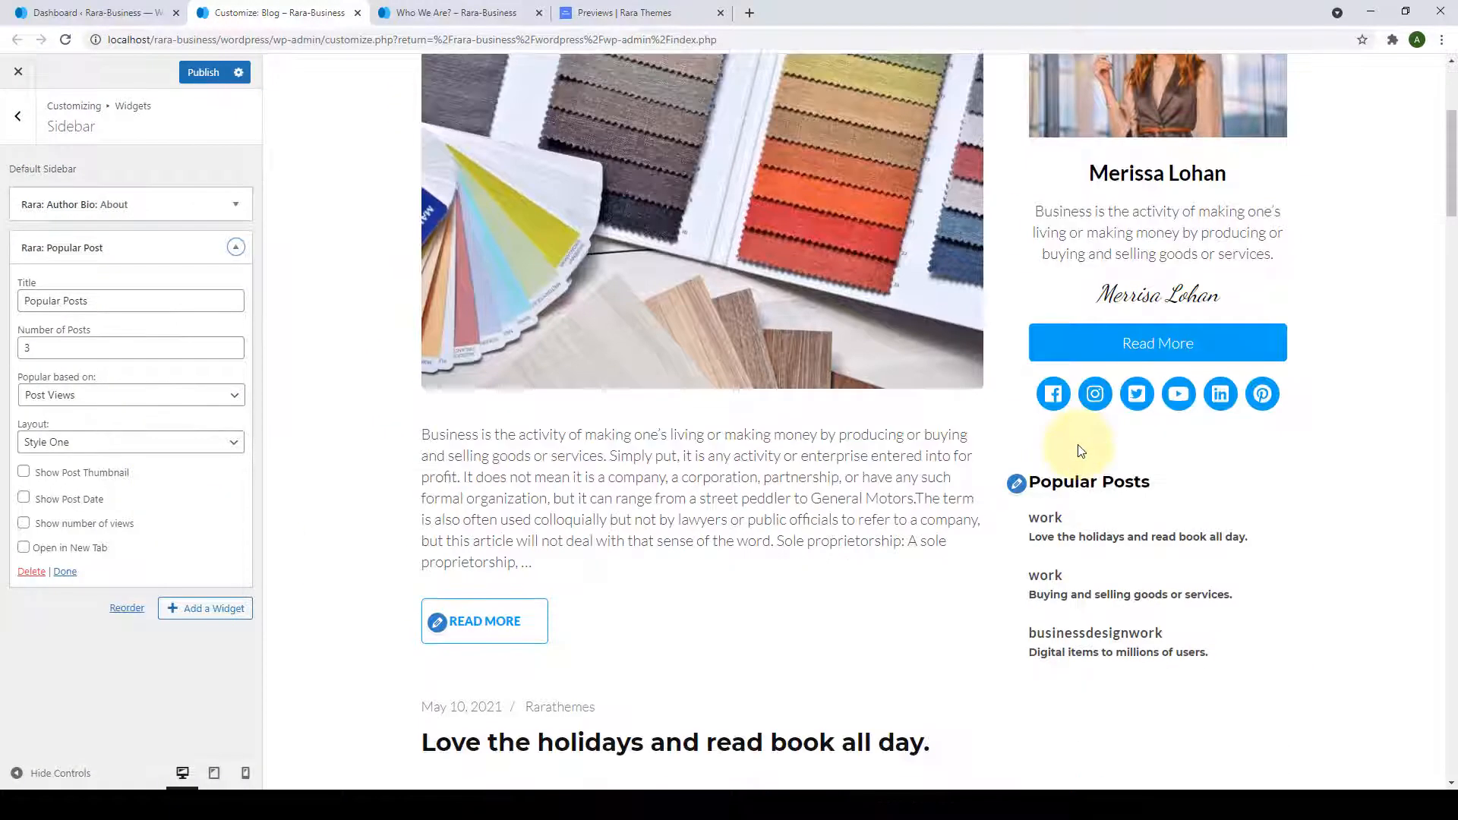
scroll(1081, 450, "down", 2)
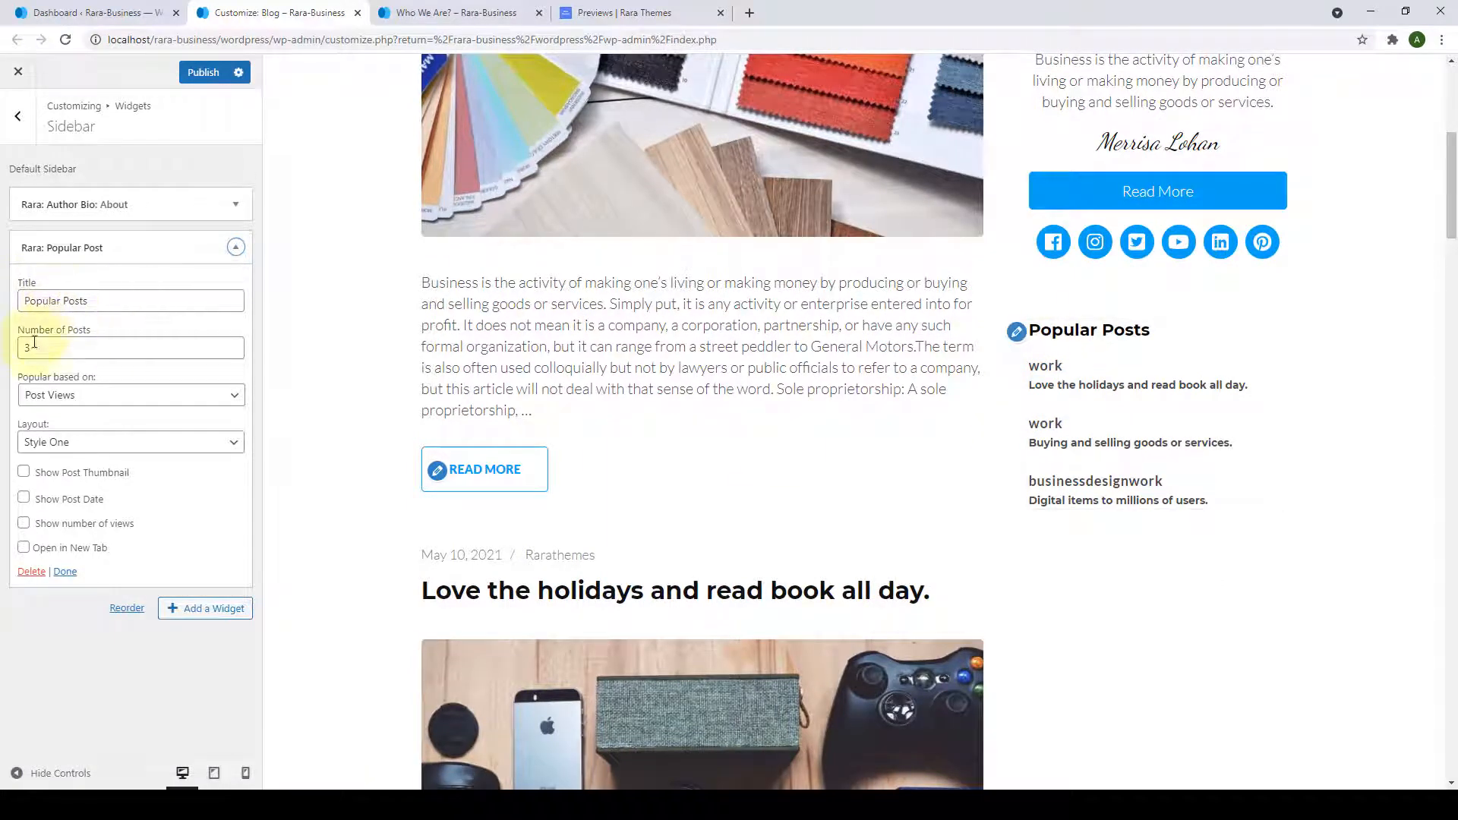
left_click(85, 395)
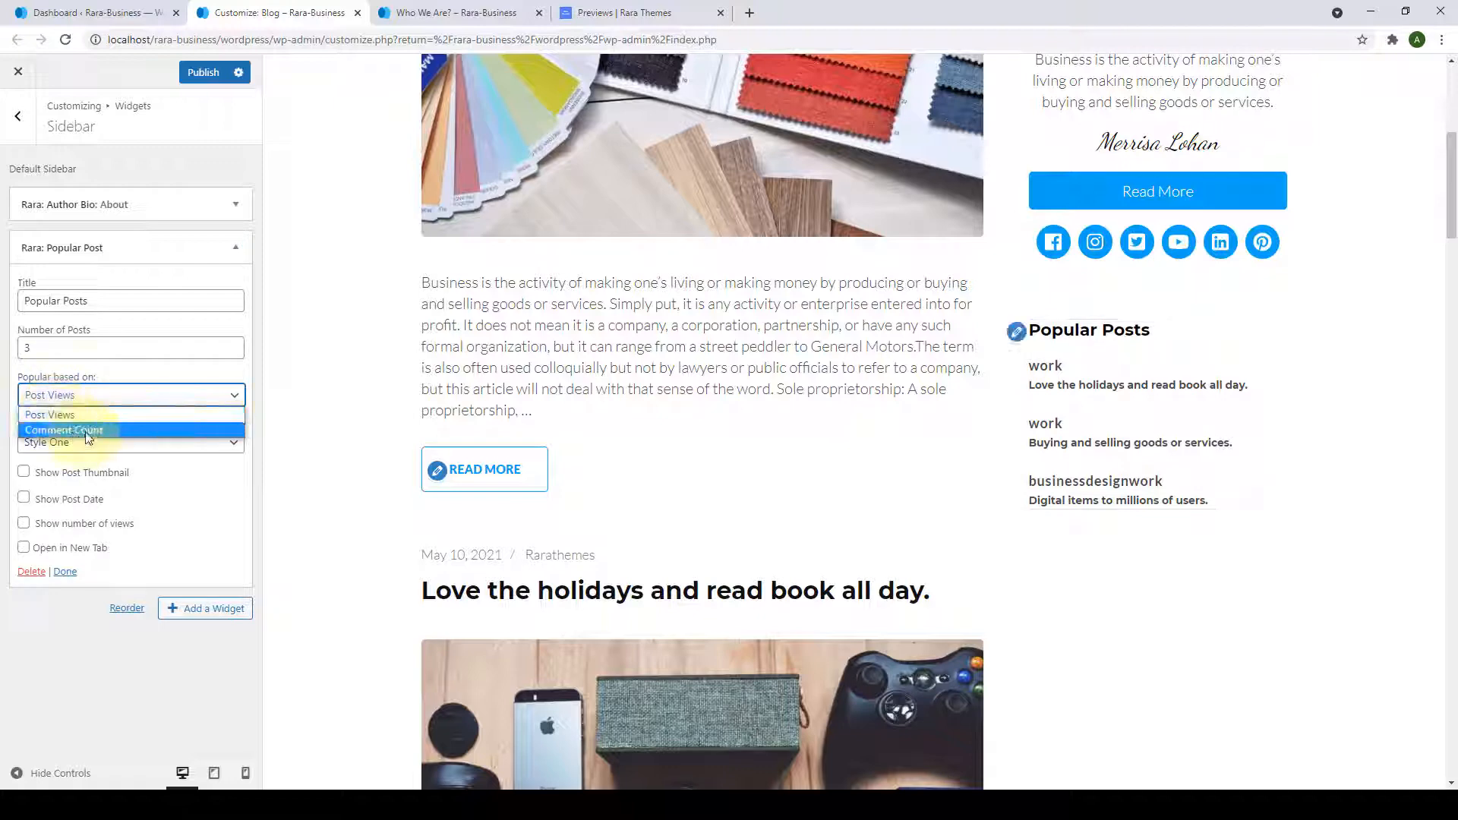
left_click(113, 377)
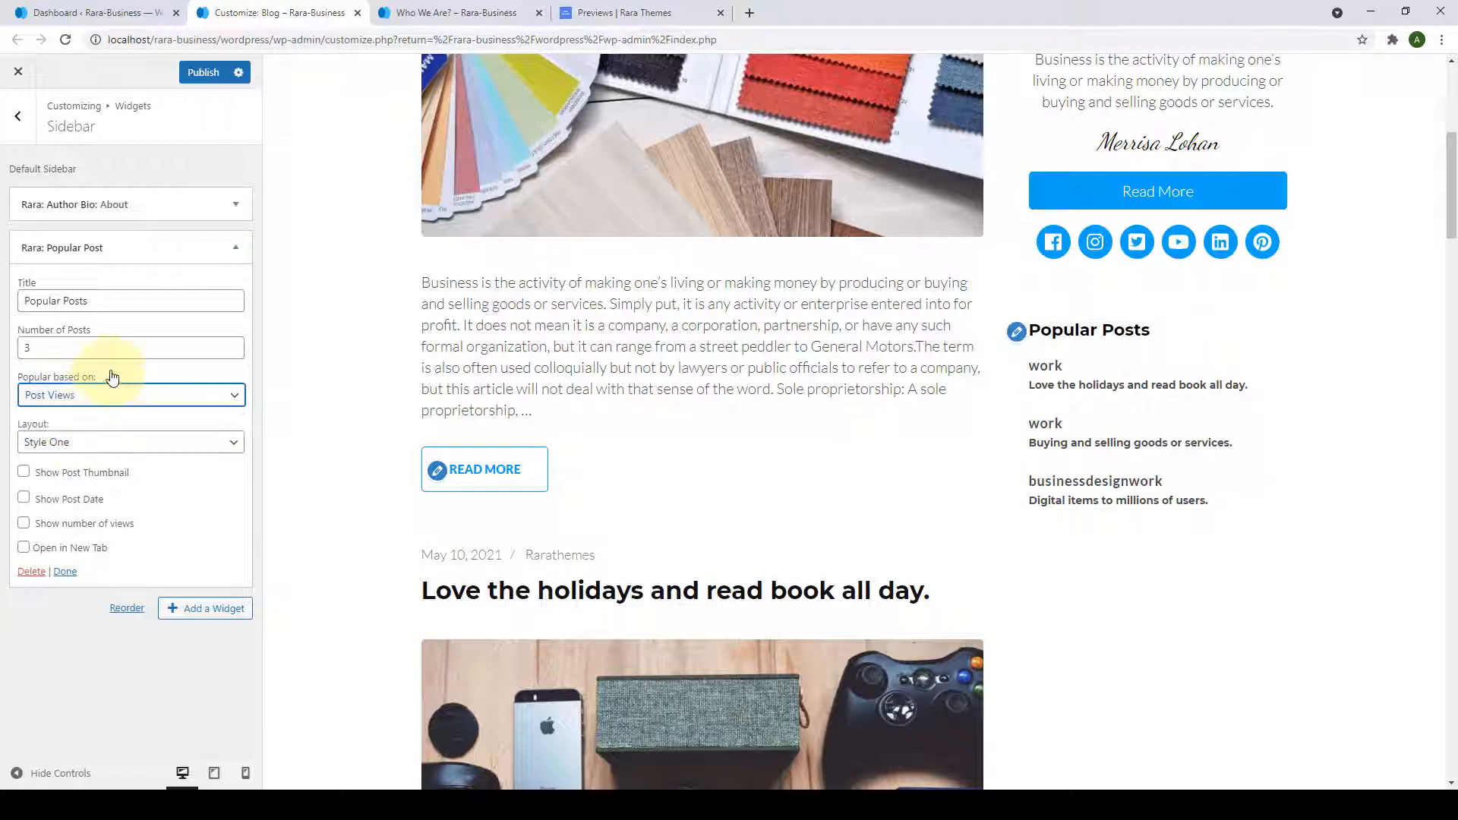
Keep the Popular Post widget's layout at Style One, show post thumbnails, then close its settings and publish.
left_click(67, 444)
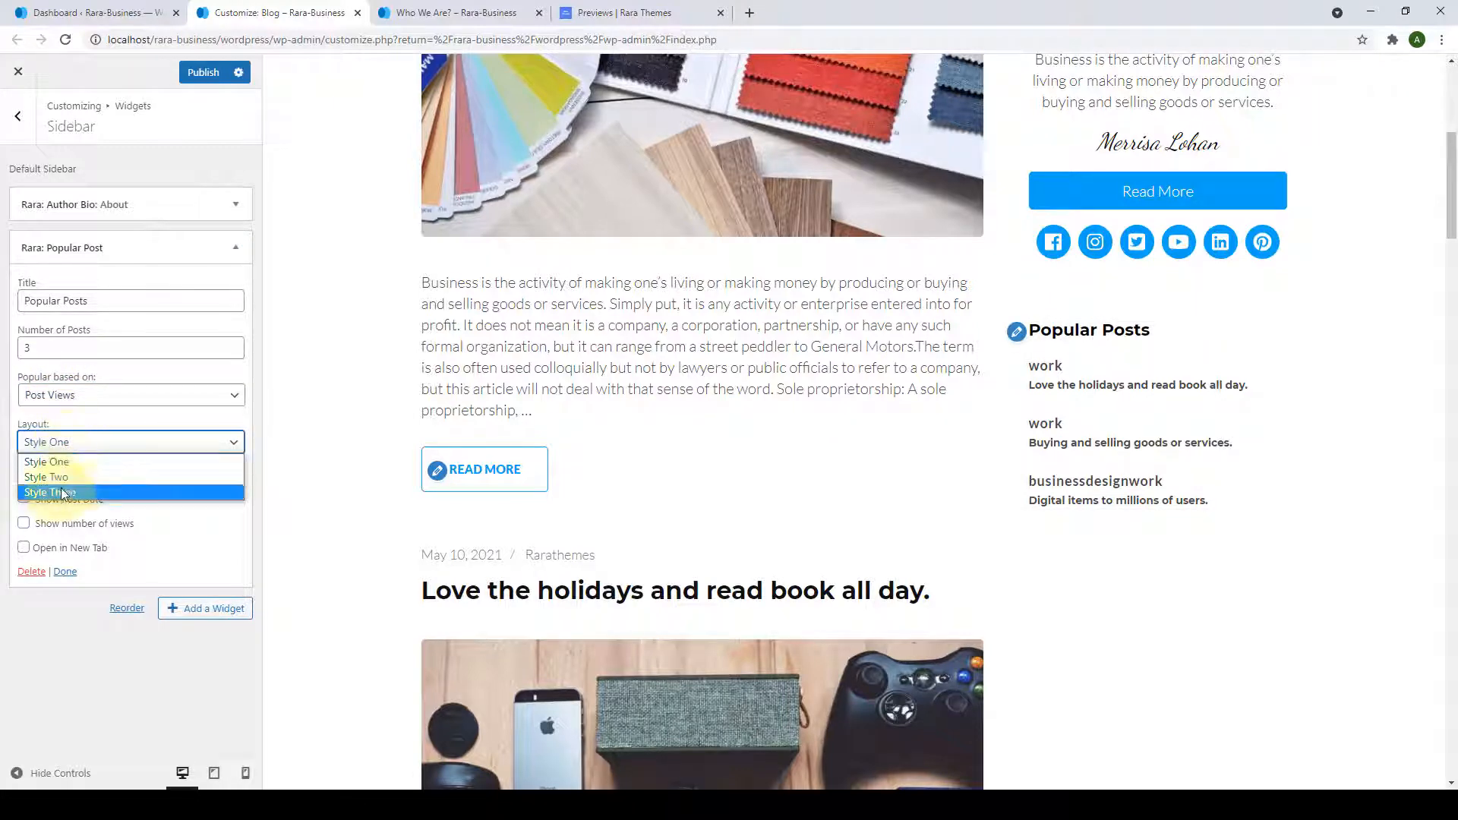
left_click(93, 423)
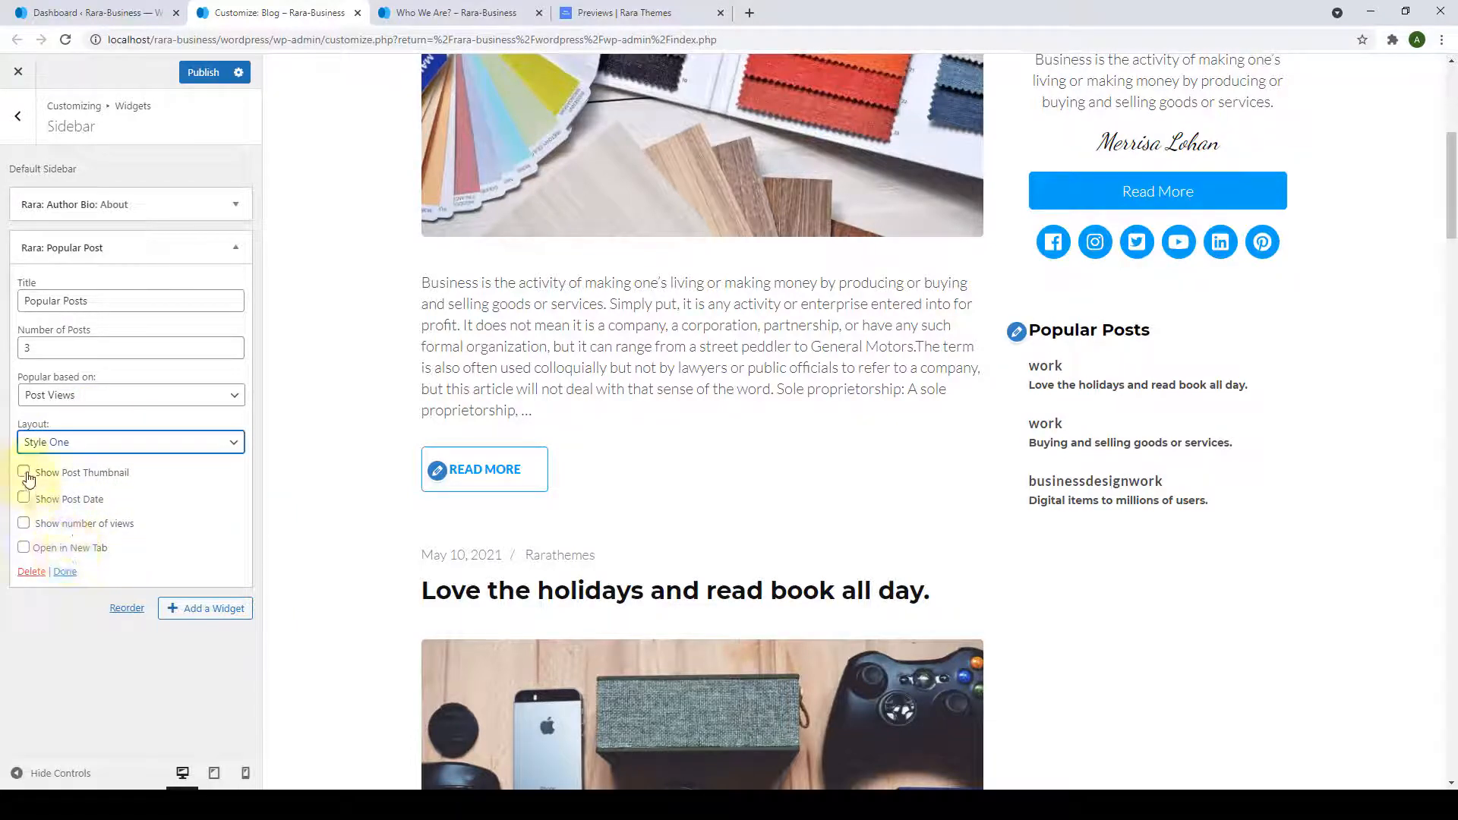
left_click(25, 474)
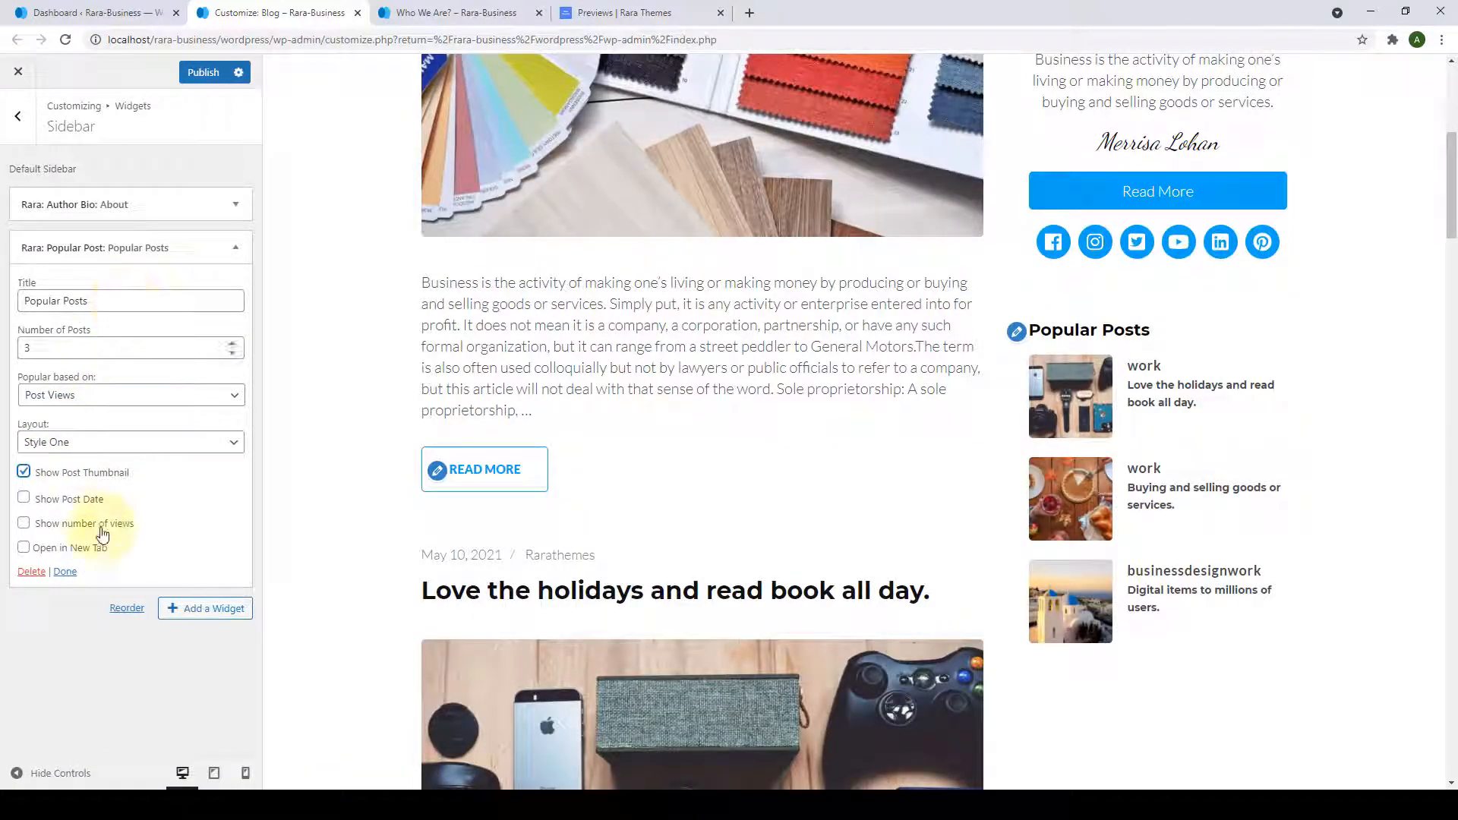
left_click(64, 571)
left_click(193, 78)
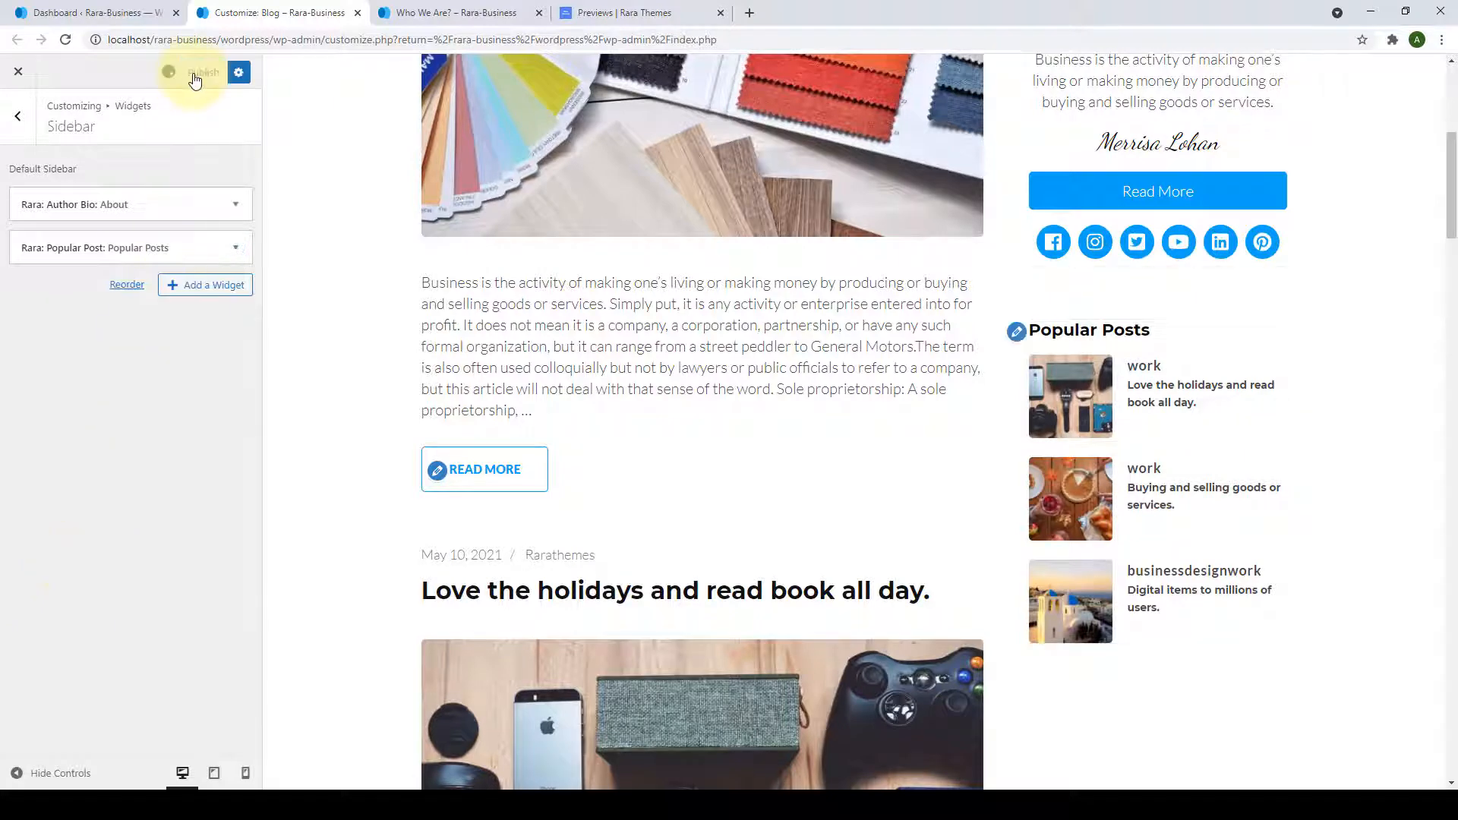
Add a "Rara: Posts Category Slider" widget to the default sidebar and title it "Categories".
left_click(173, 285)
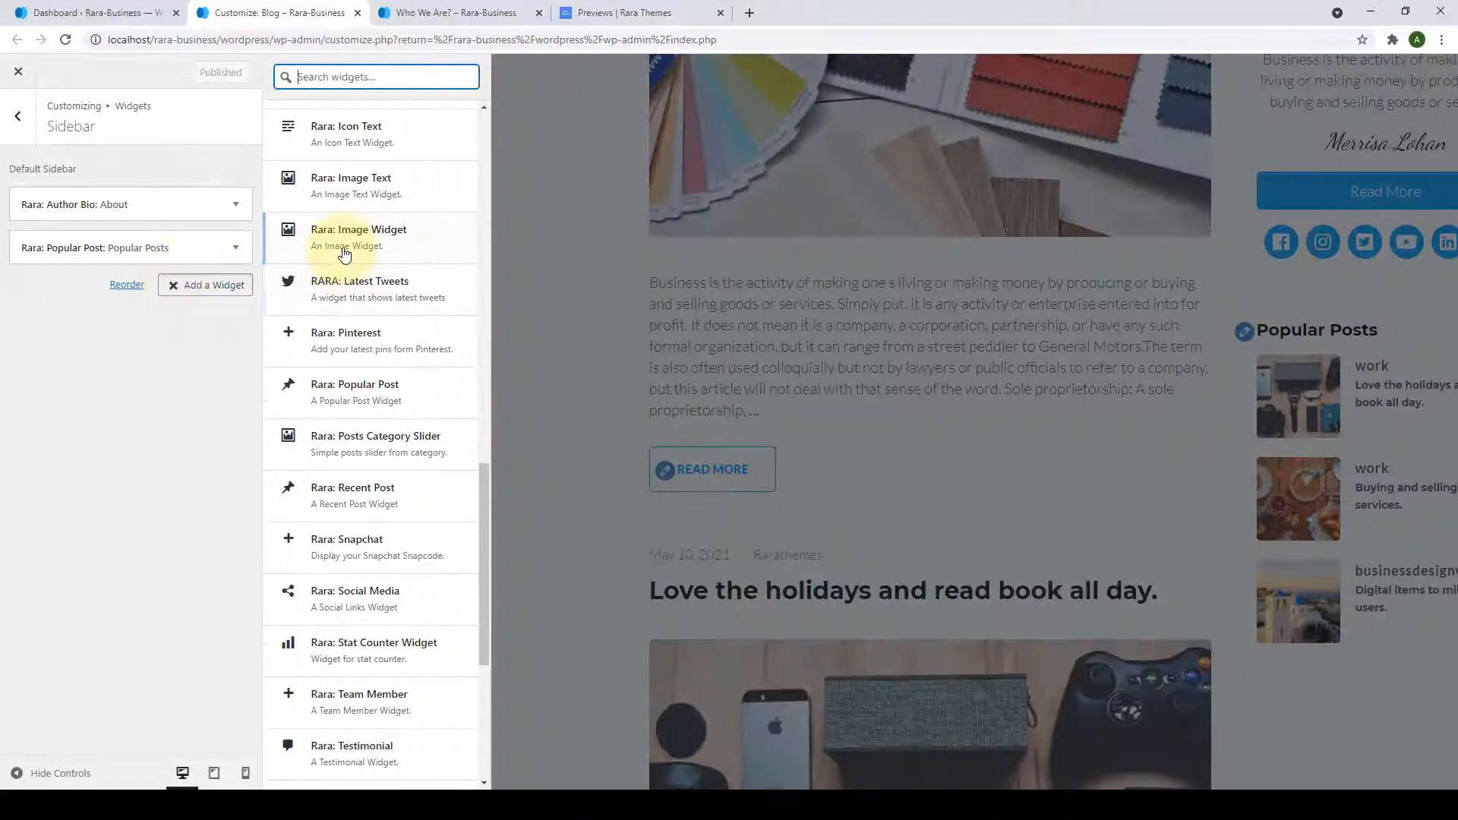
scroll(368, 460, "down", 2)
scroll(370, 479, "up", 2)
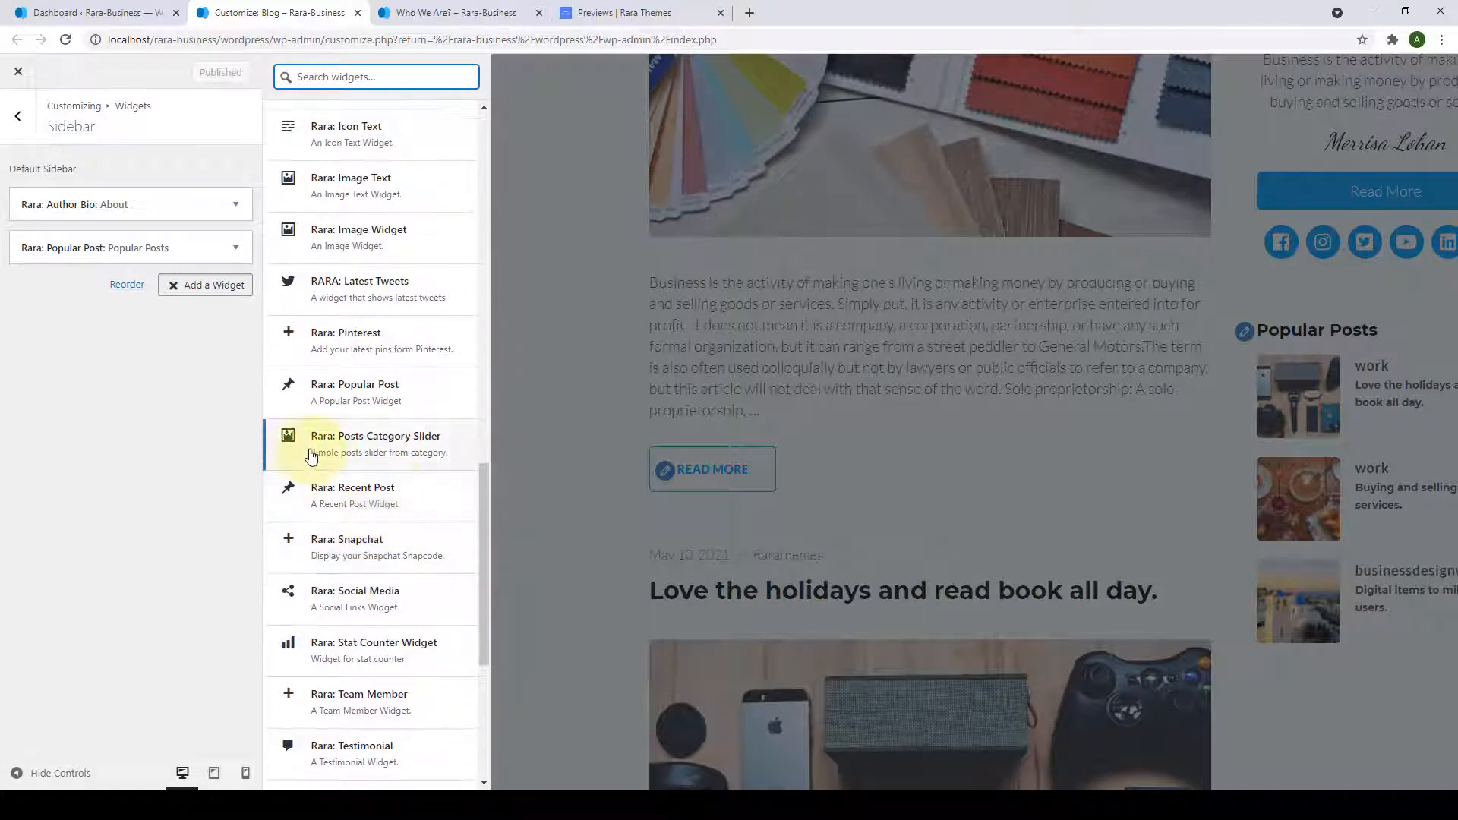
left_click(407, 448)
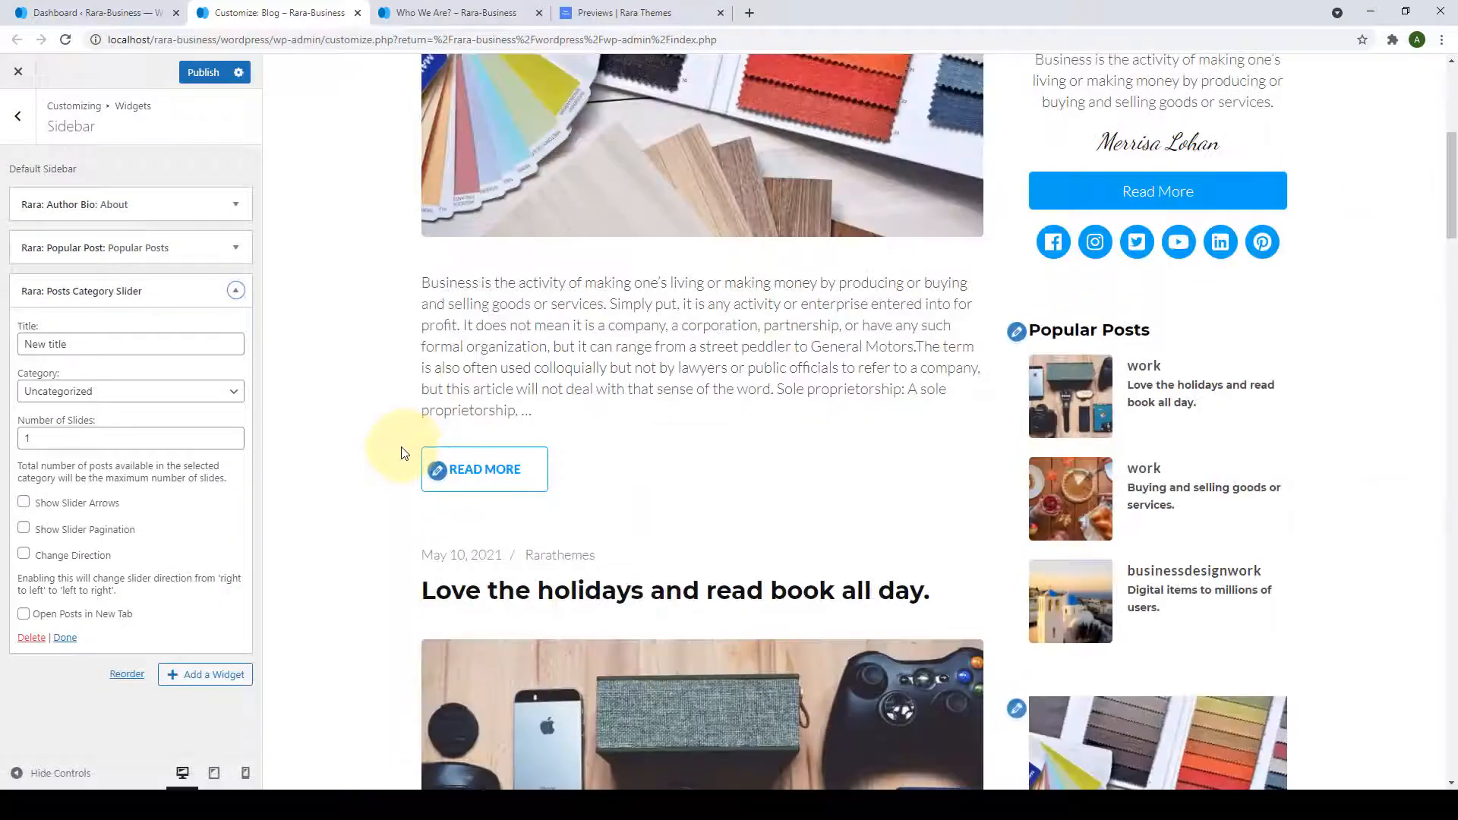
scroll(1147, 428, "down", 4)
left_click_drag(89, 346, 18, 350)
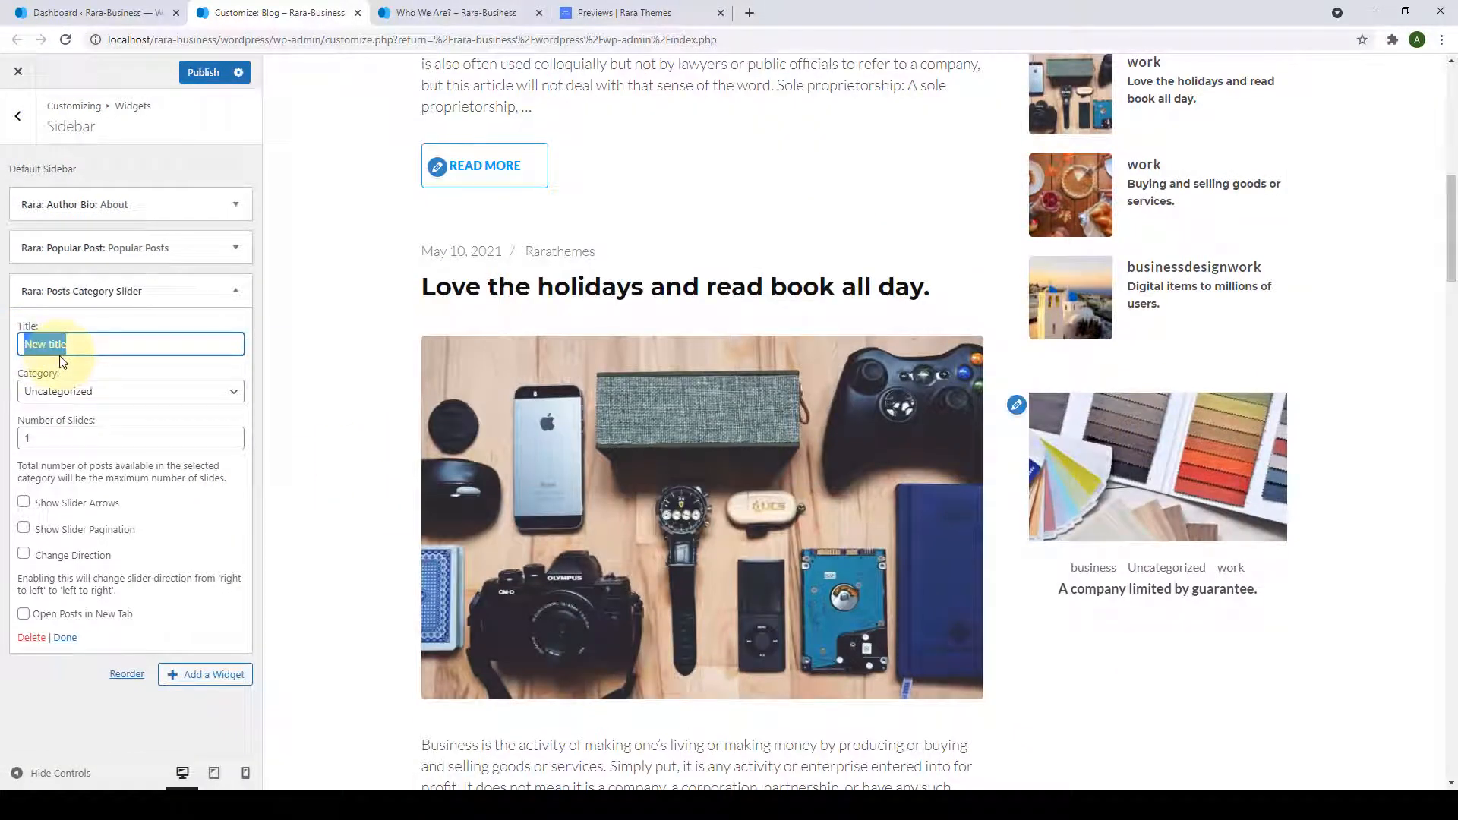
type("Categories")
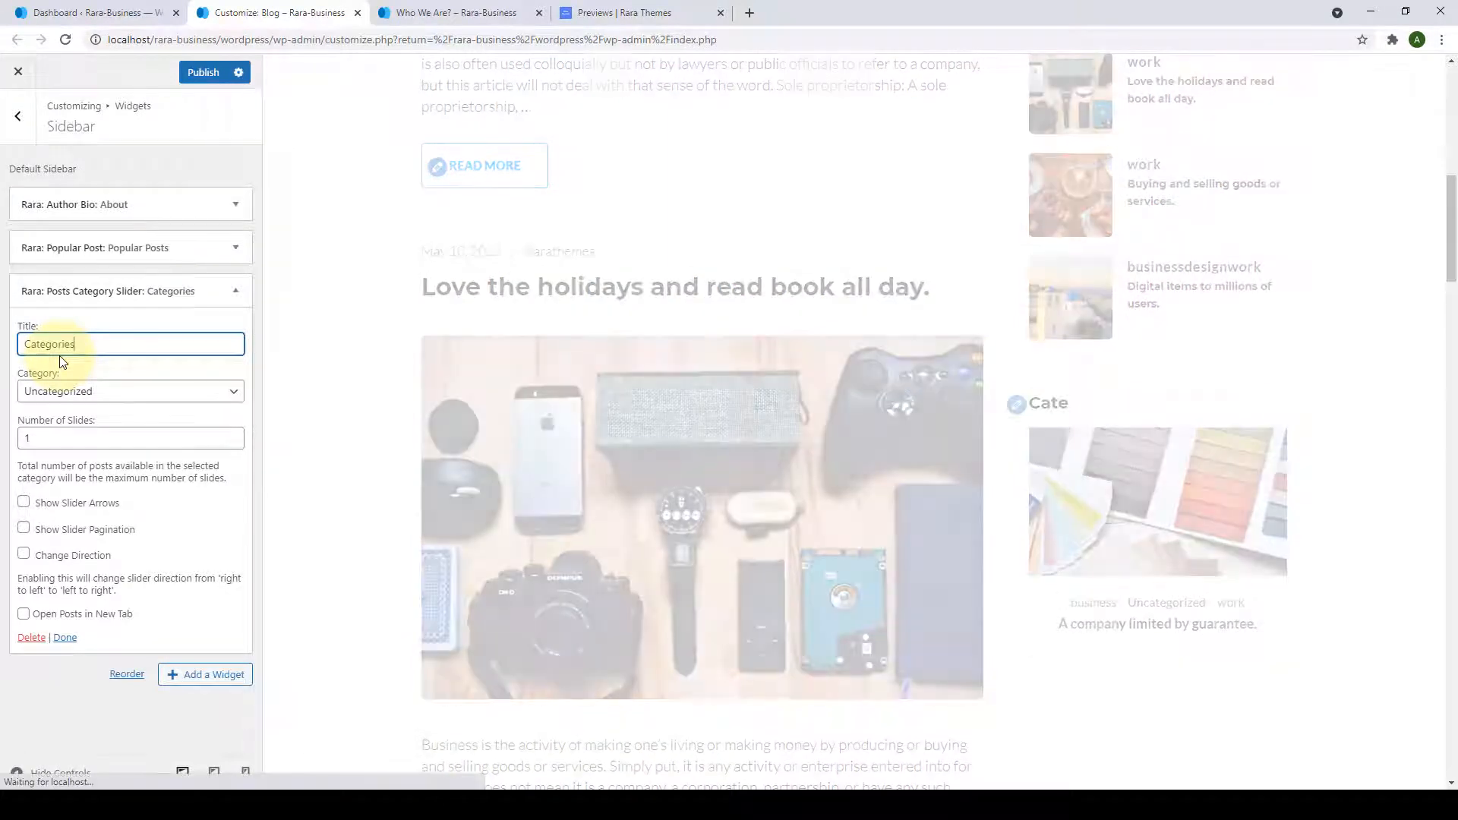
Set the Categories slider to show the design category with 3 slides.
left_click(111, 395)
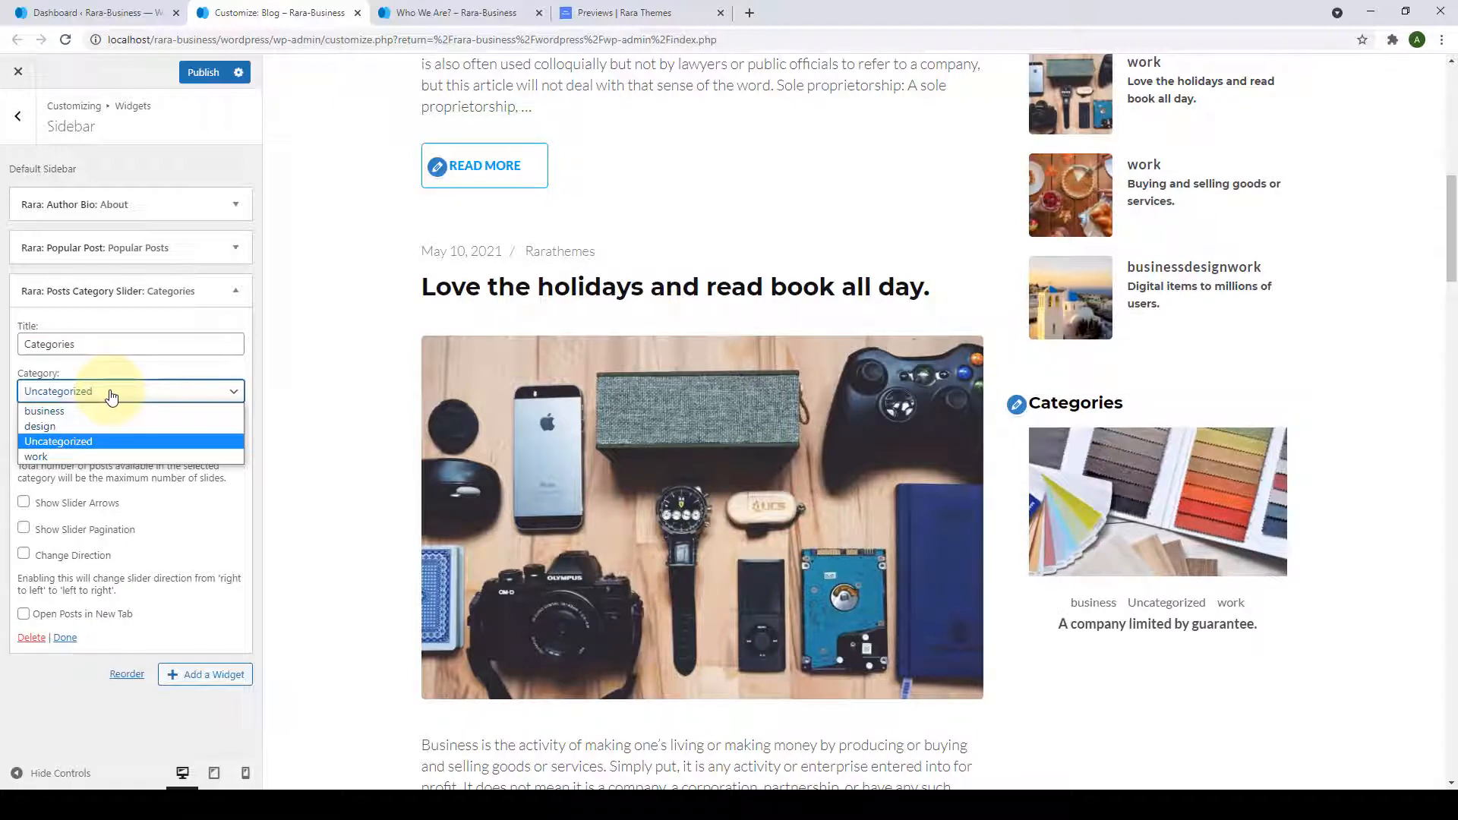
left_click(72, 426)
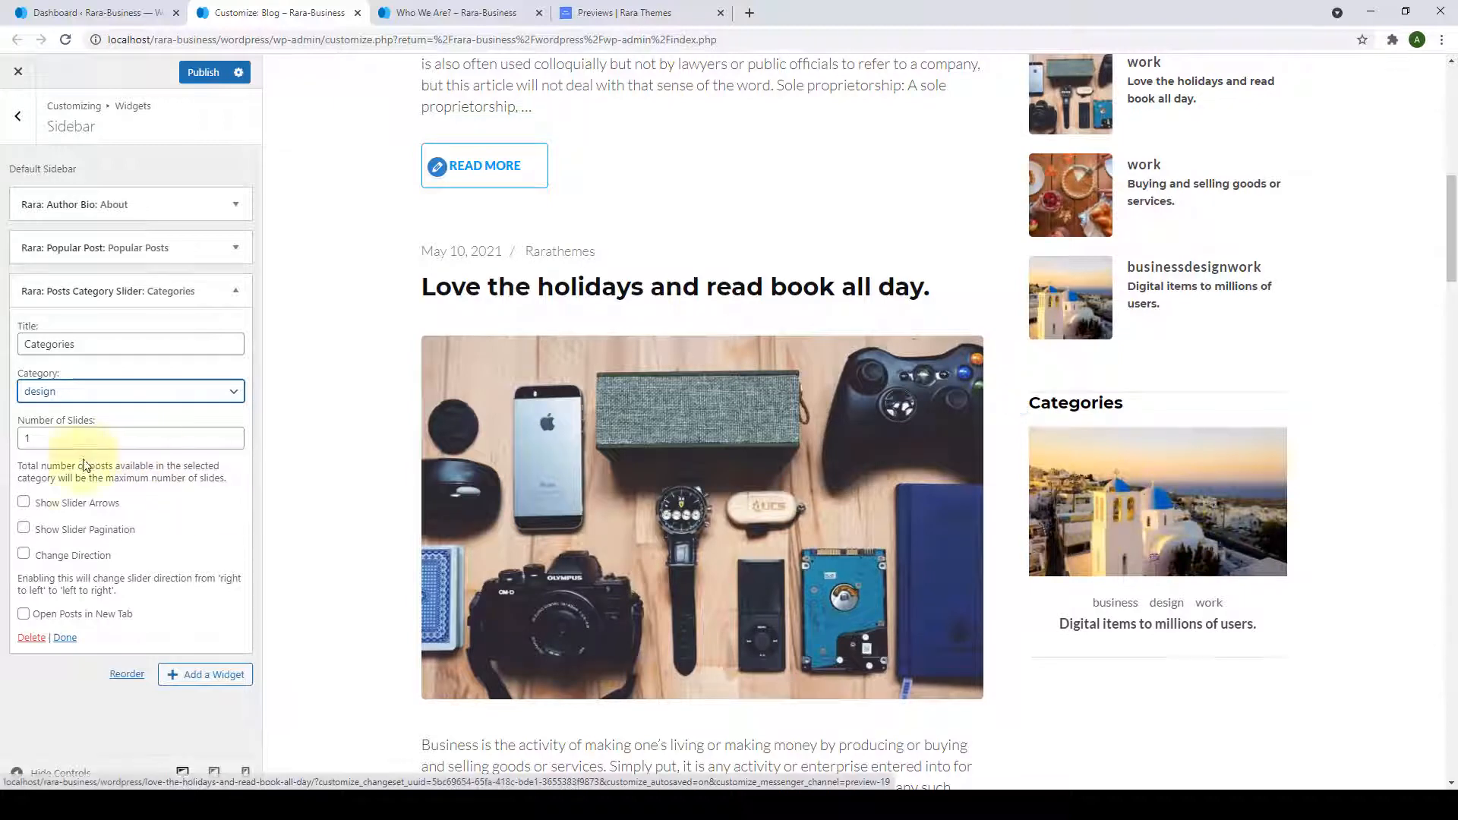
left_click(40, 439)
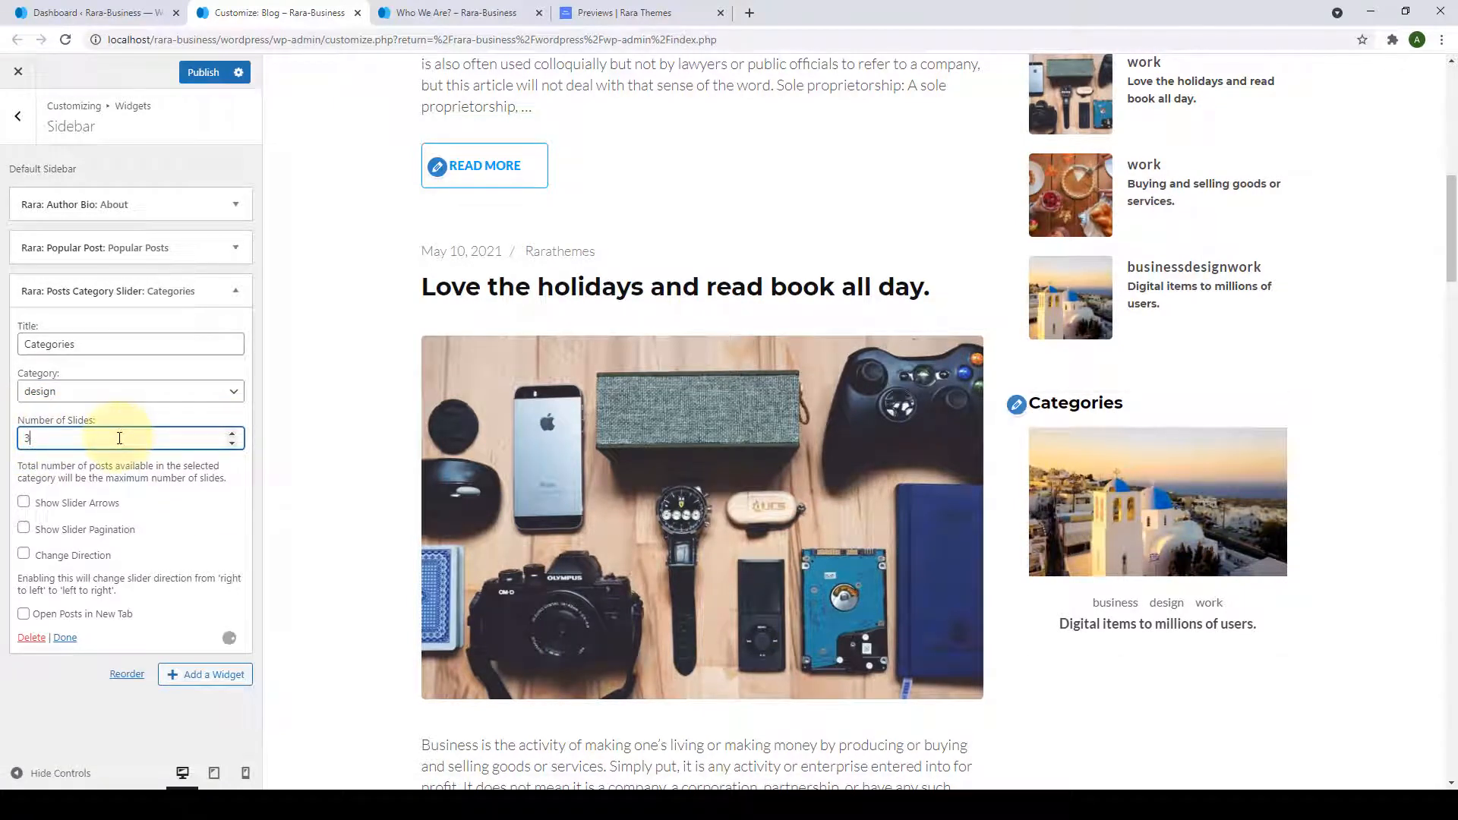
Enable slider arrows, slider pagination and the changed direction for the Categories slider.
left_click(25, 503)
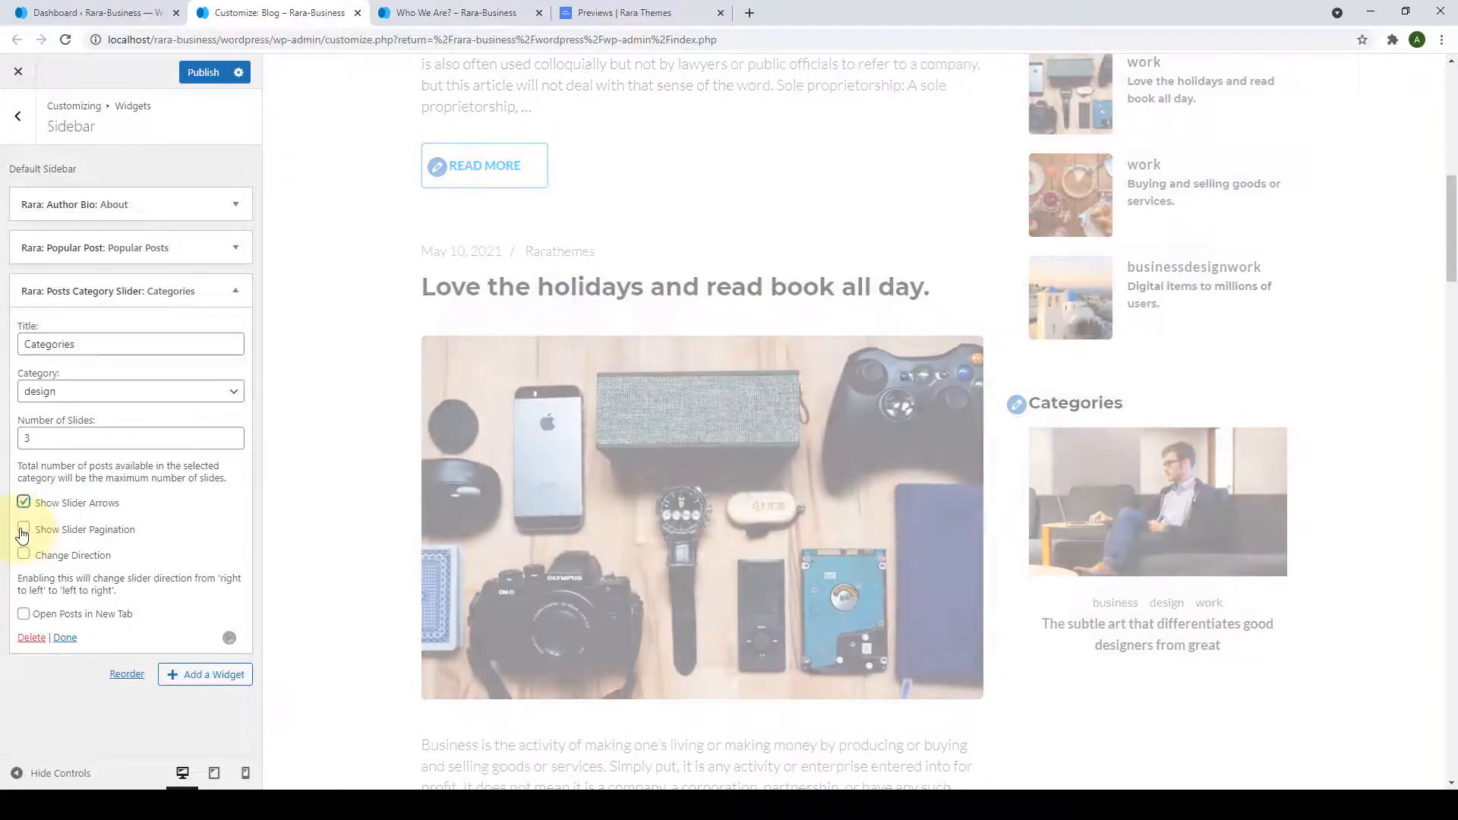
left_click(24, 529)
left_click(23, 555)
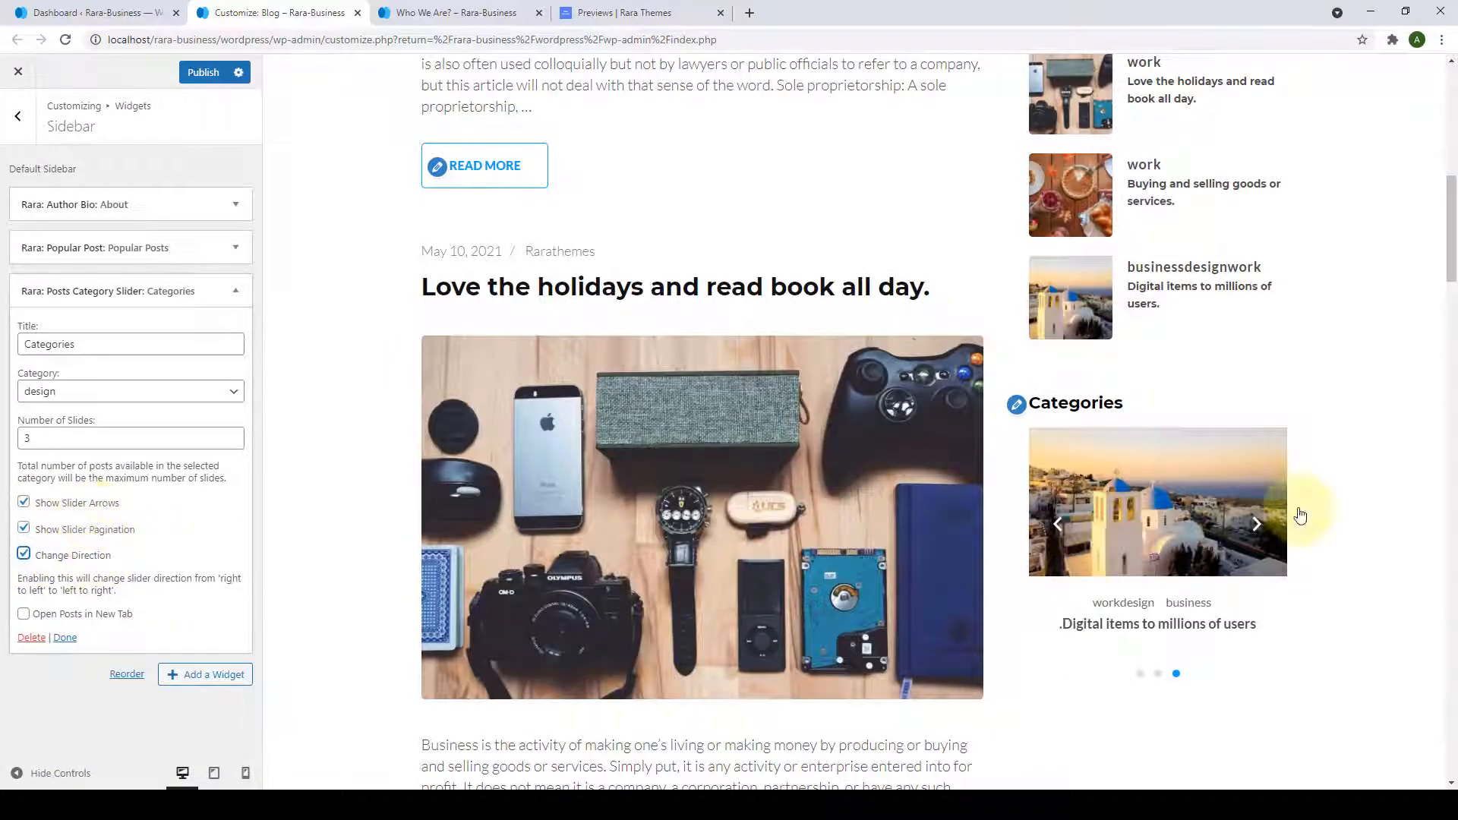
Try the Categories slider's forward arrow in the preview, then close the widget settings and publish the changes.
left_click(1256, 525)
left_click(1257, 525)
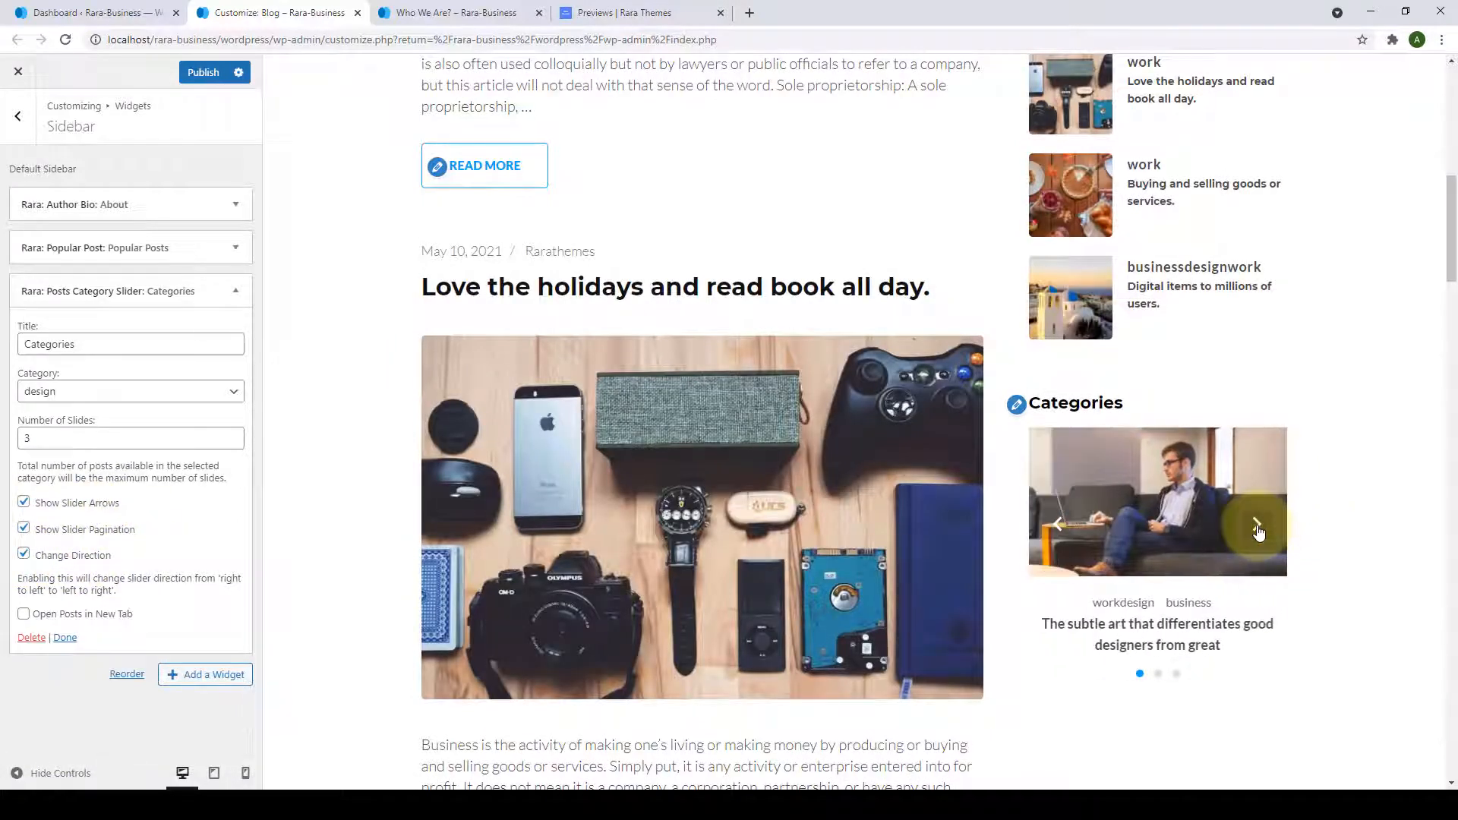
left_click(1256, 525)
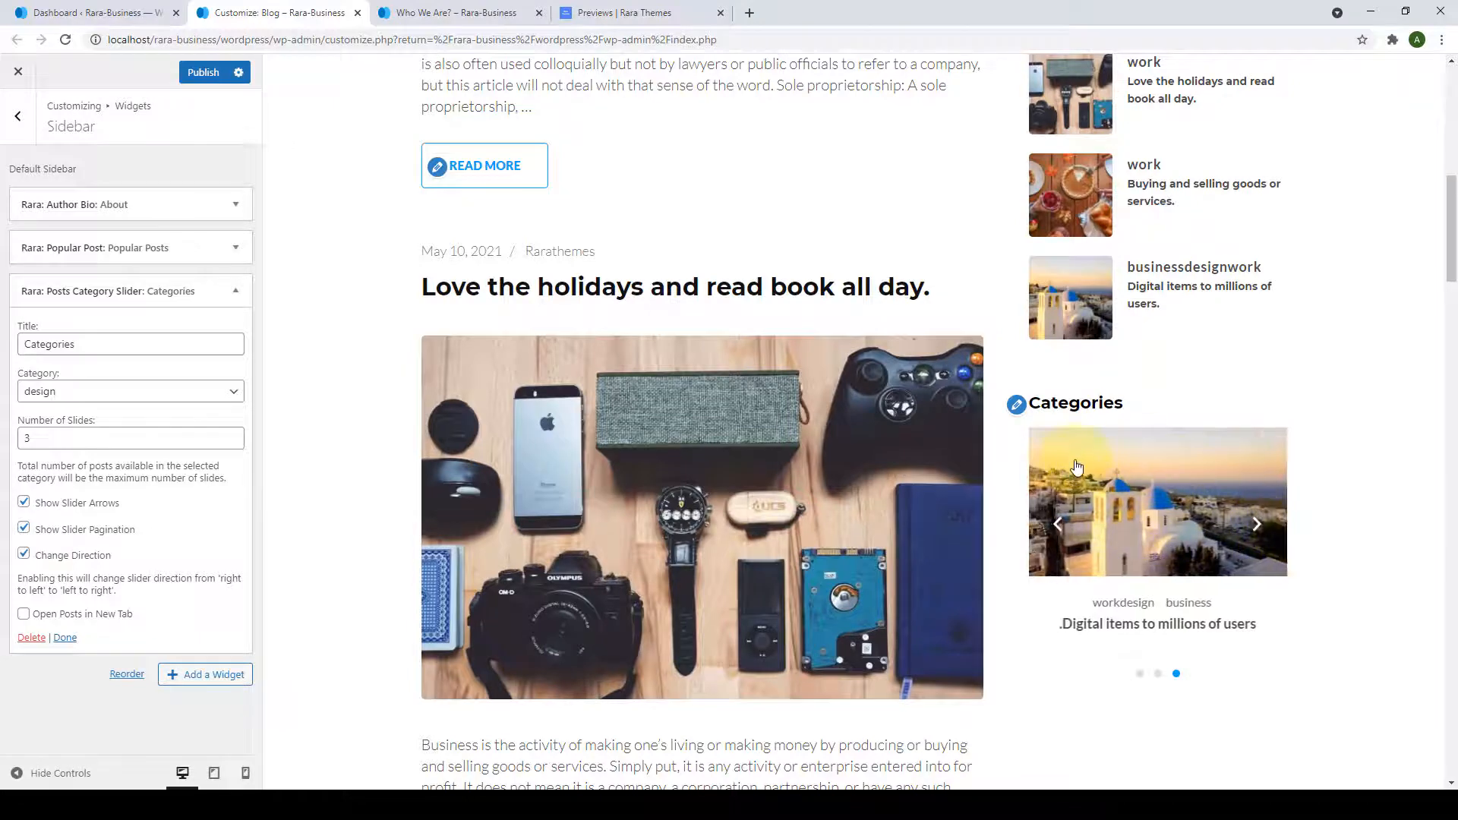
left_click(72, 637)
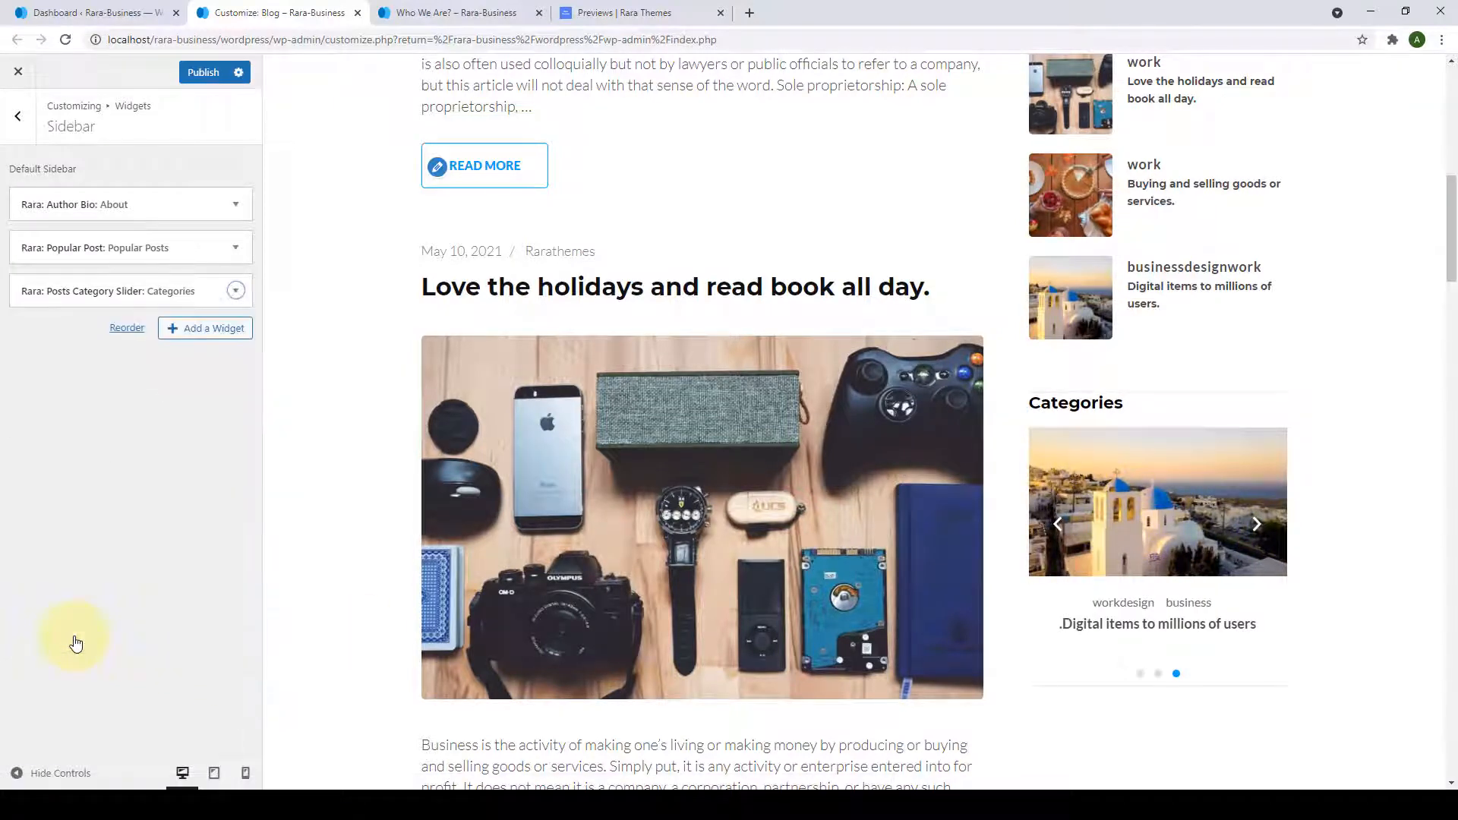
left_click(202, 72)
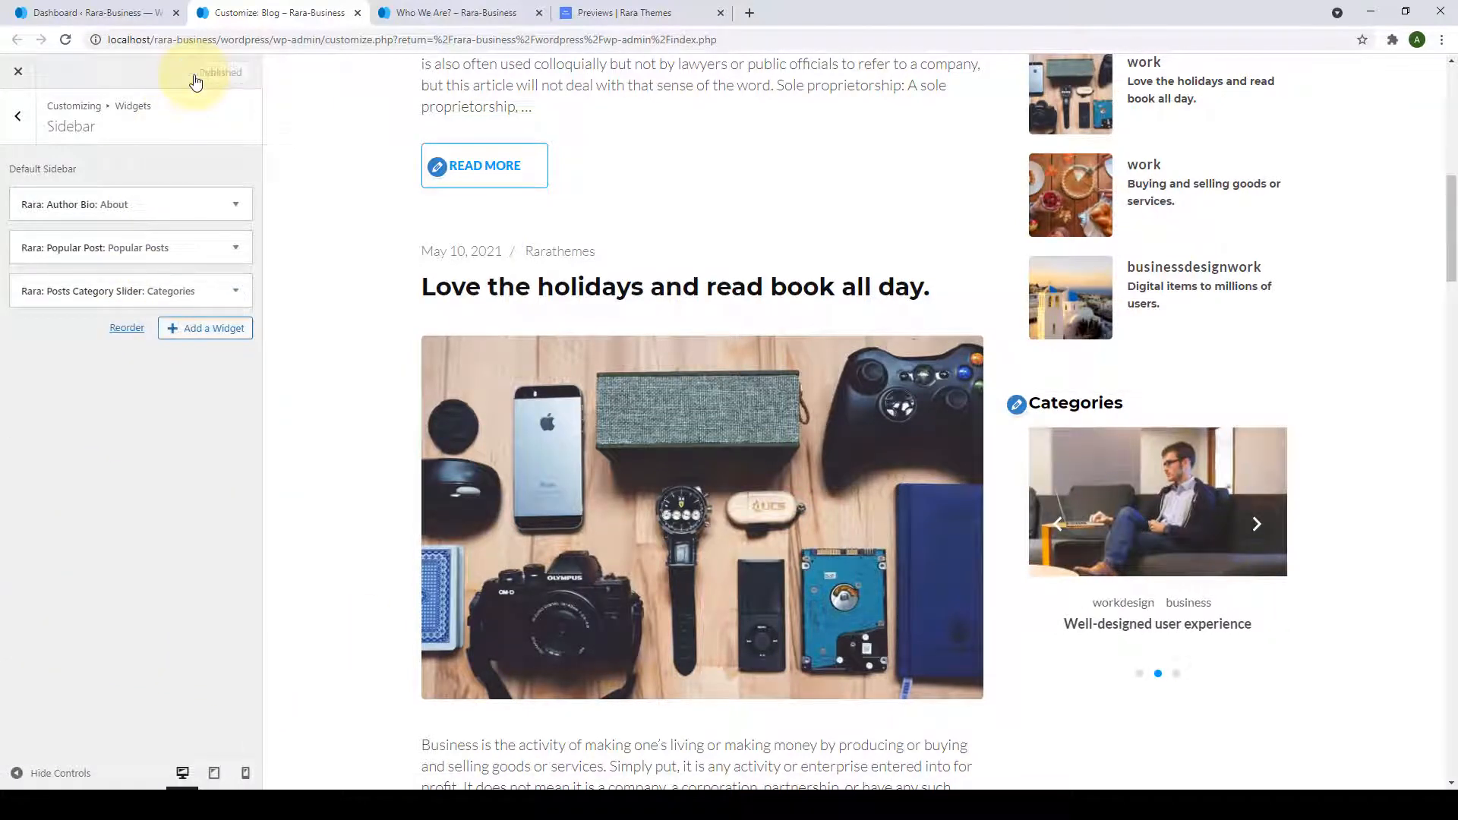
Find the "Rara: Social Media" widget by searching for "social media" and add it to the default sidebar.
left_click(174, 332)
scroll(415, 420, "up", 2)
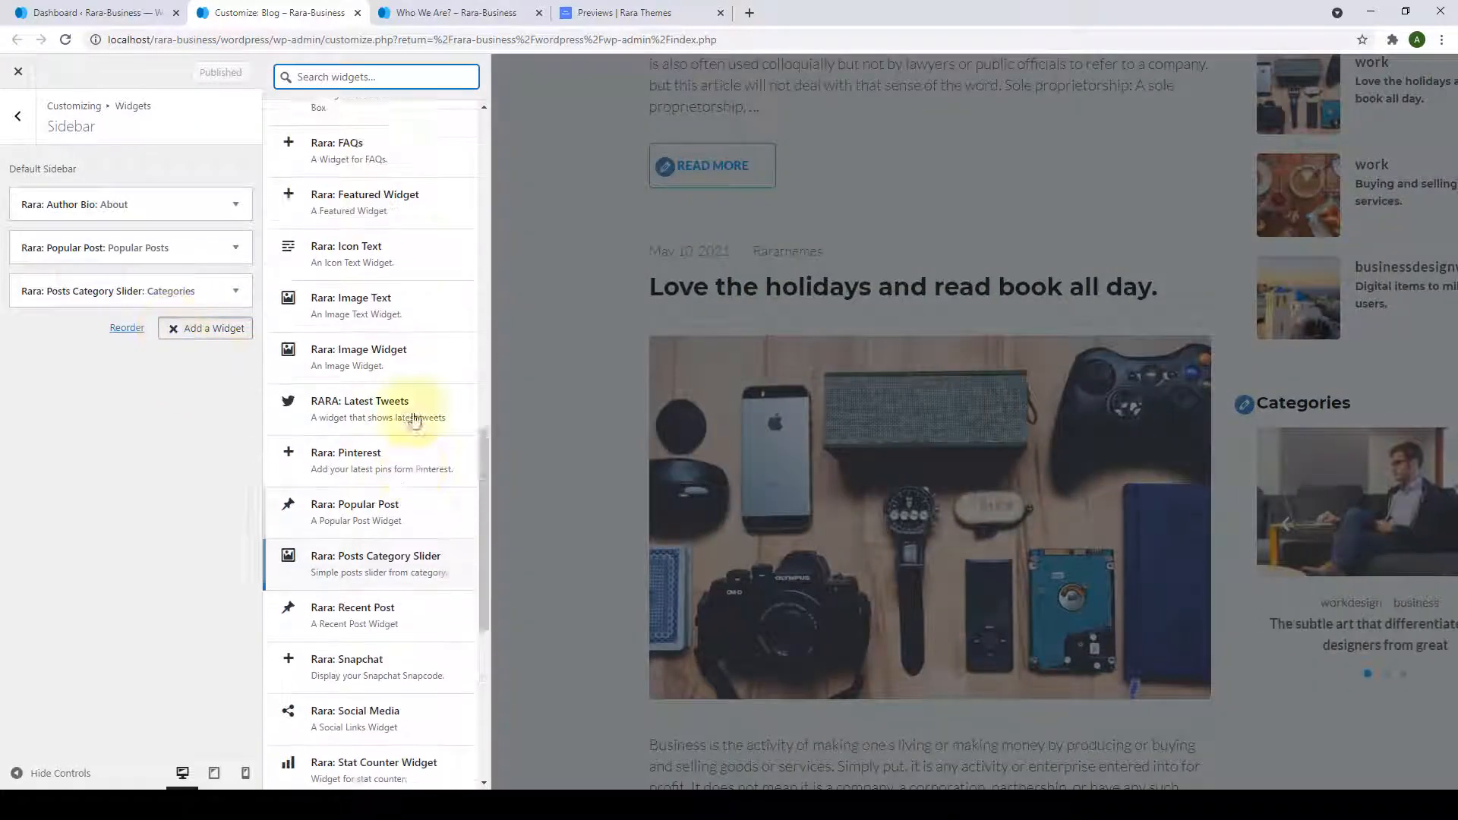
scroll(407, 316, "up", 1)
scroll(407, 560, "down", 3)
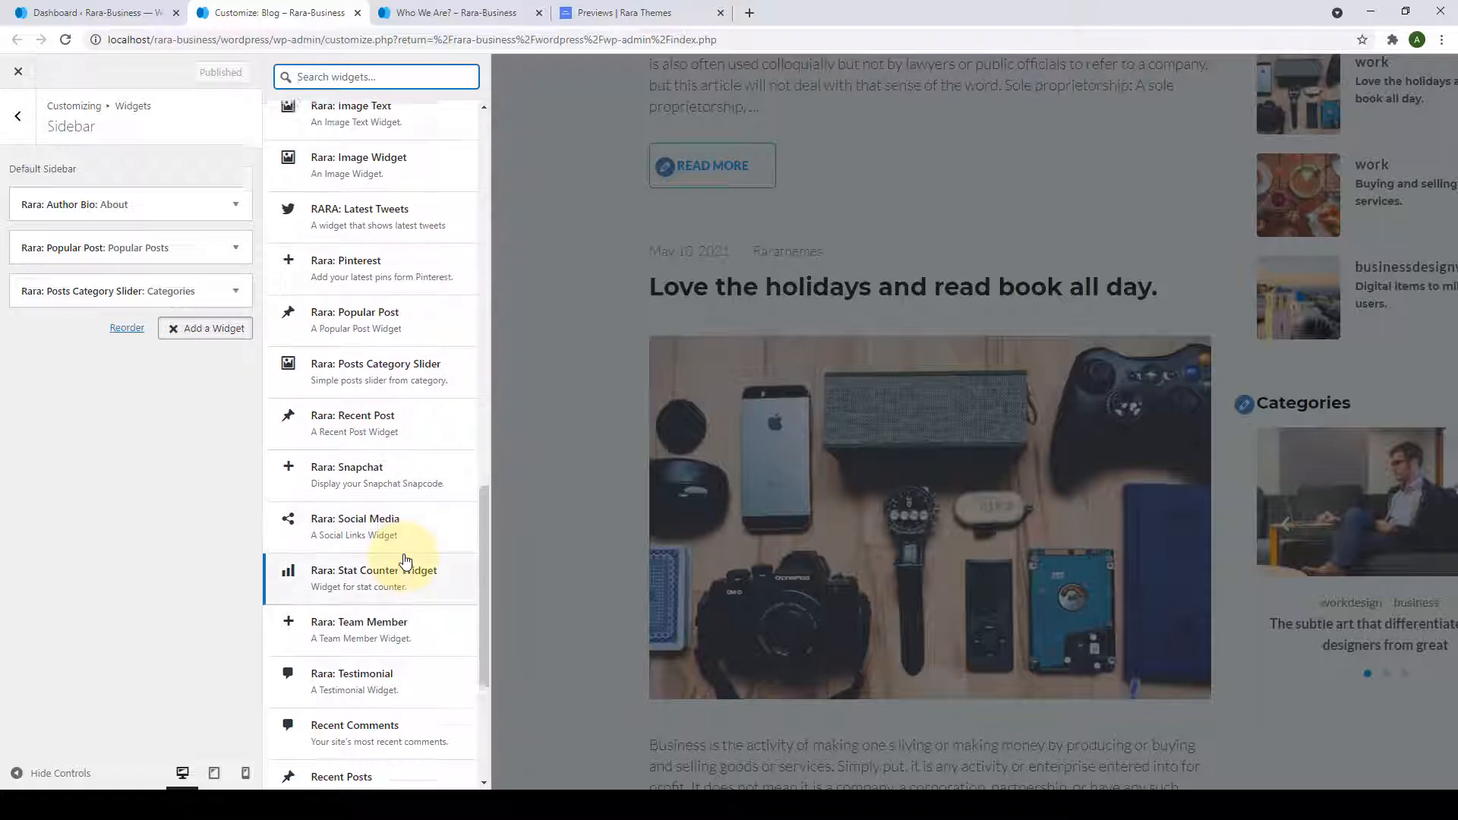
scroll(406, 559, "down", 3)
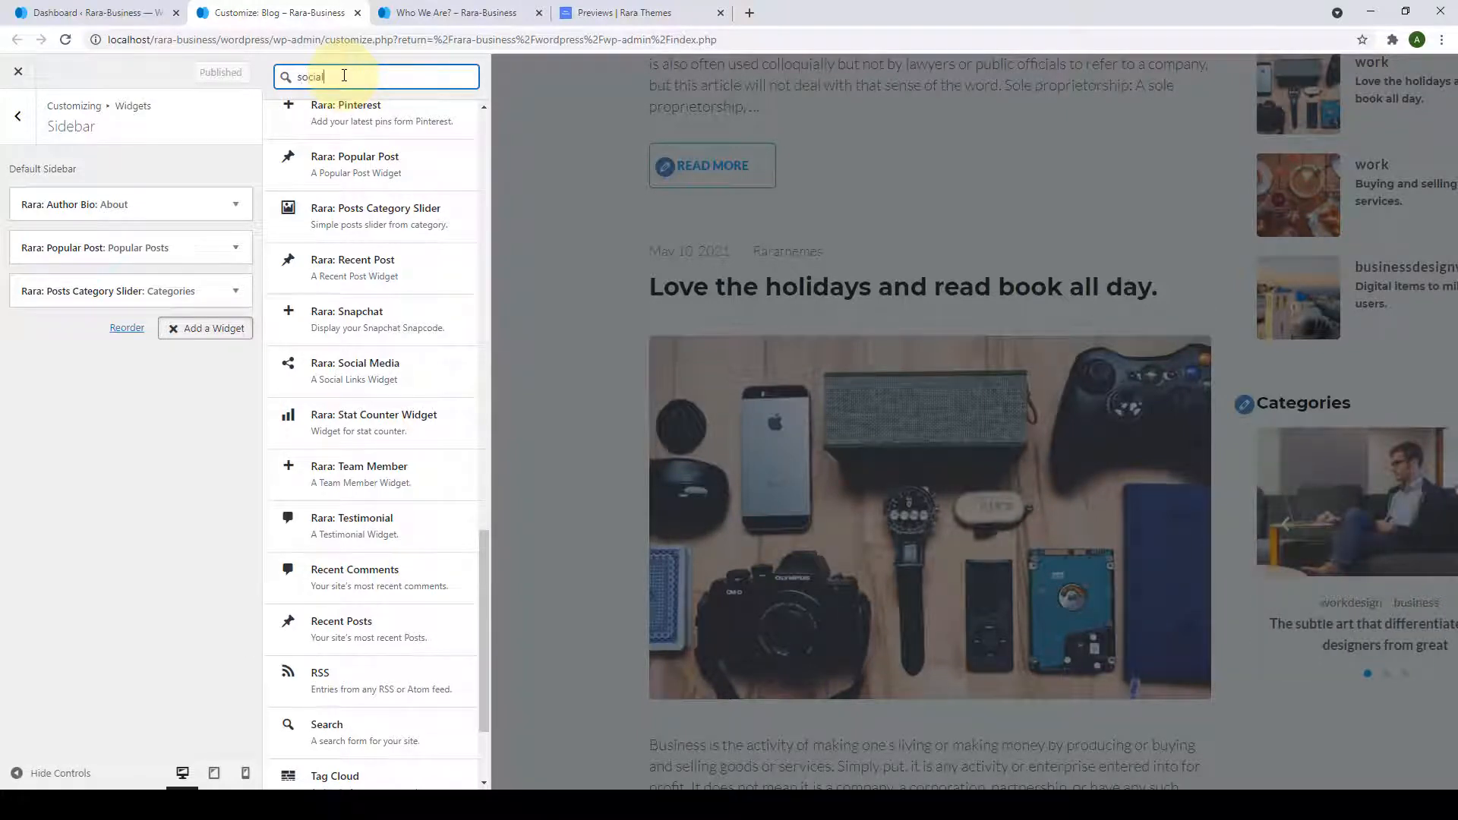
type("media")
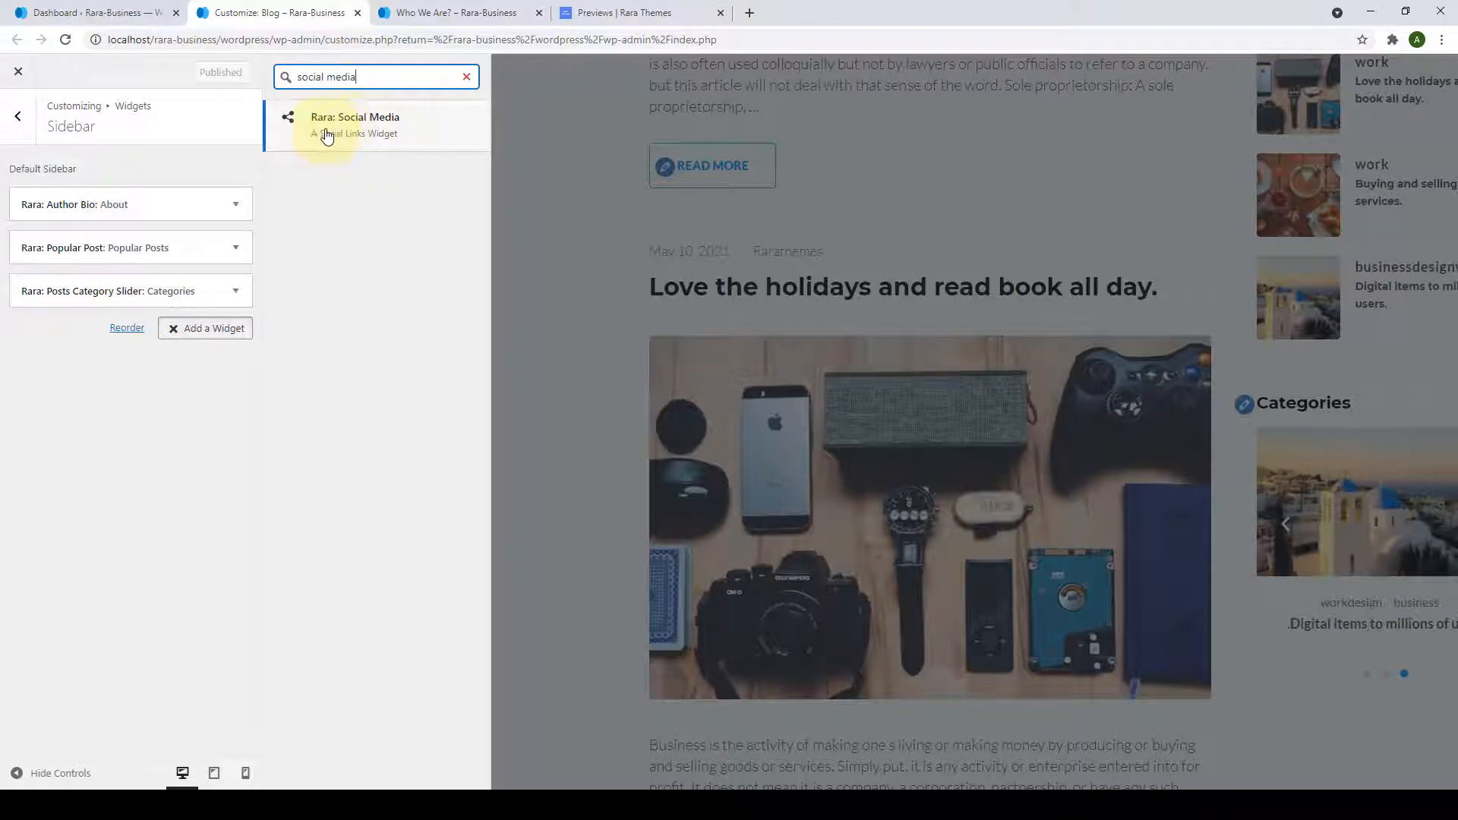
left_click(352, 135)
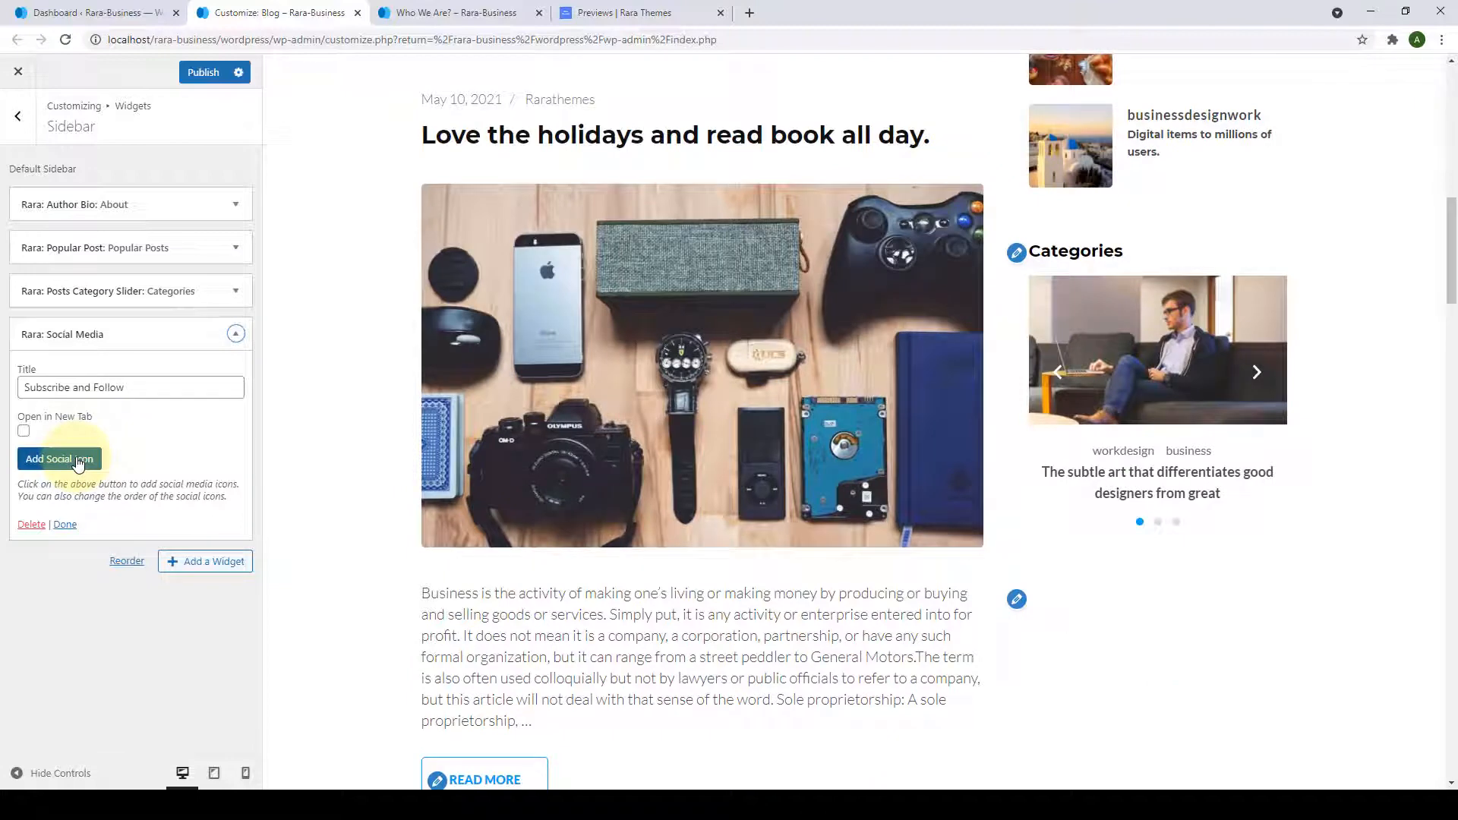
left_click(60, 458)
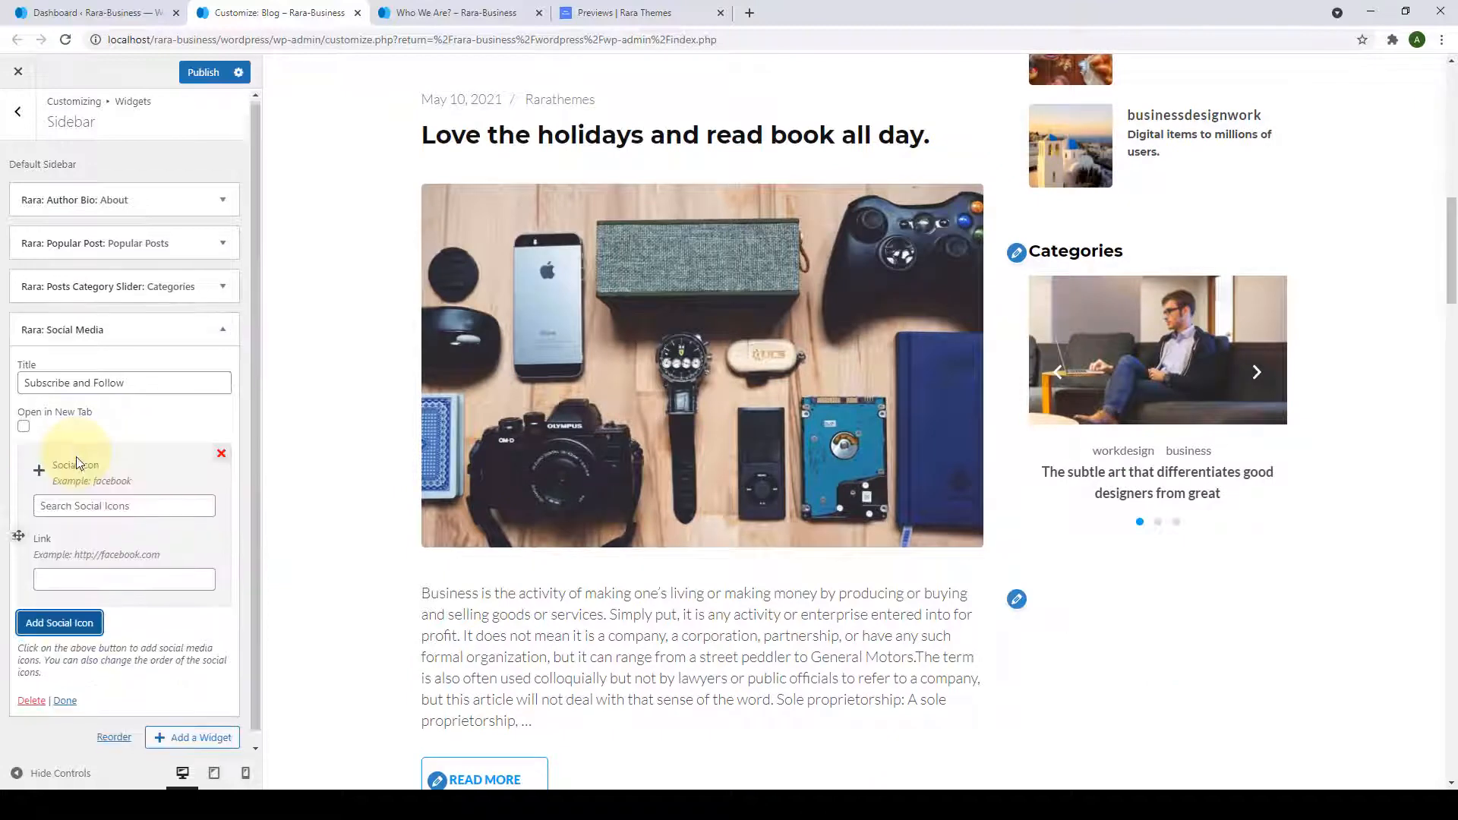
left_click(133, 505)
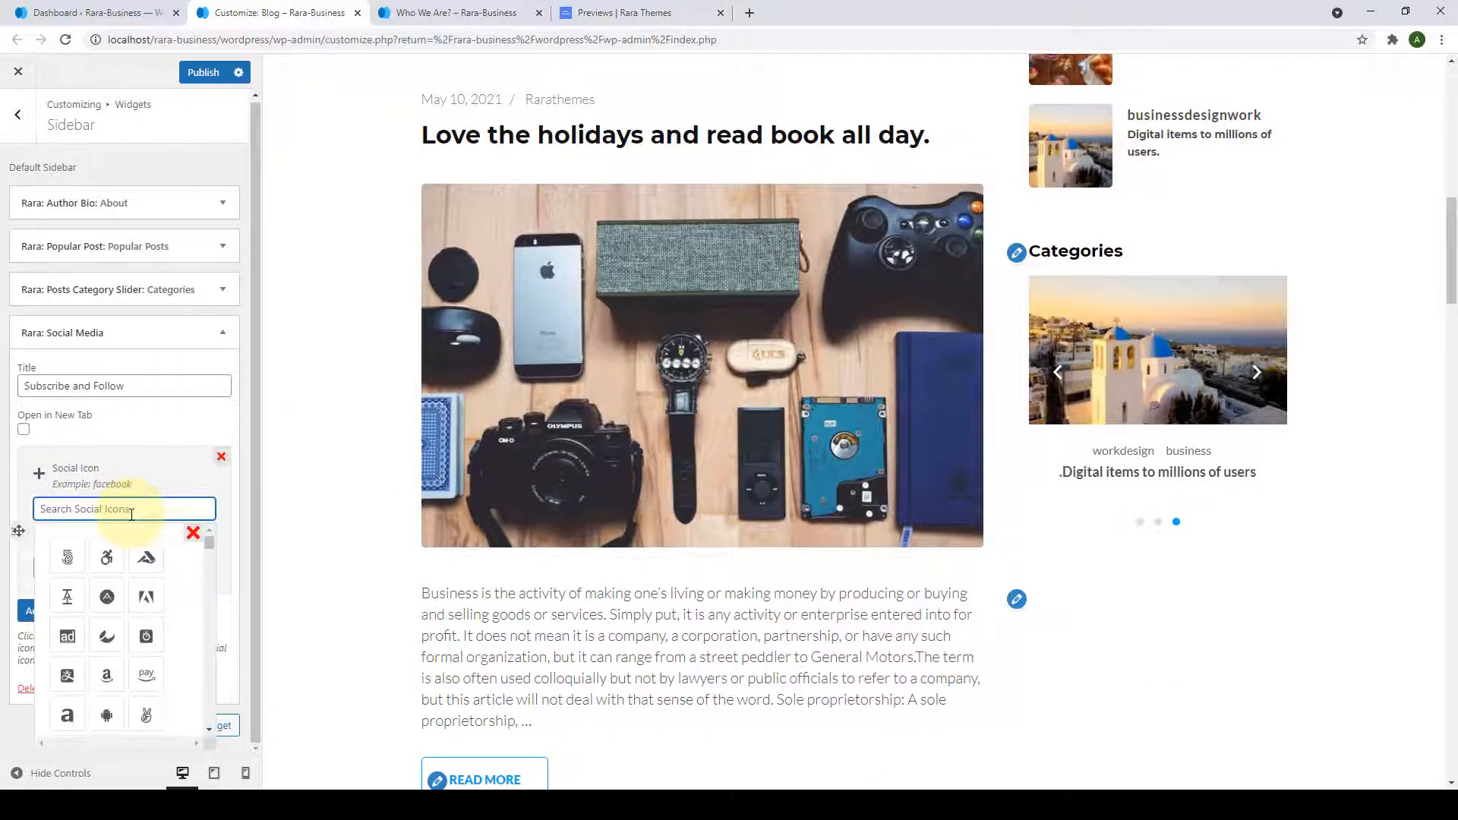
type("face")
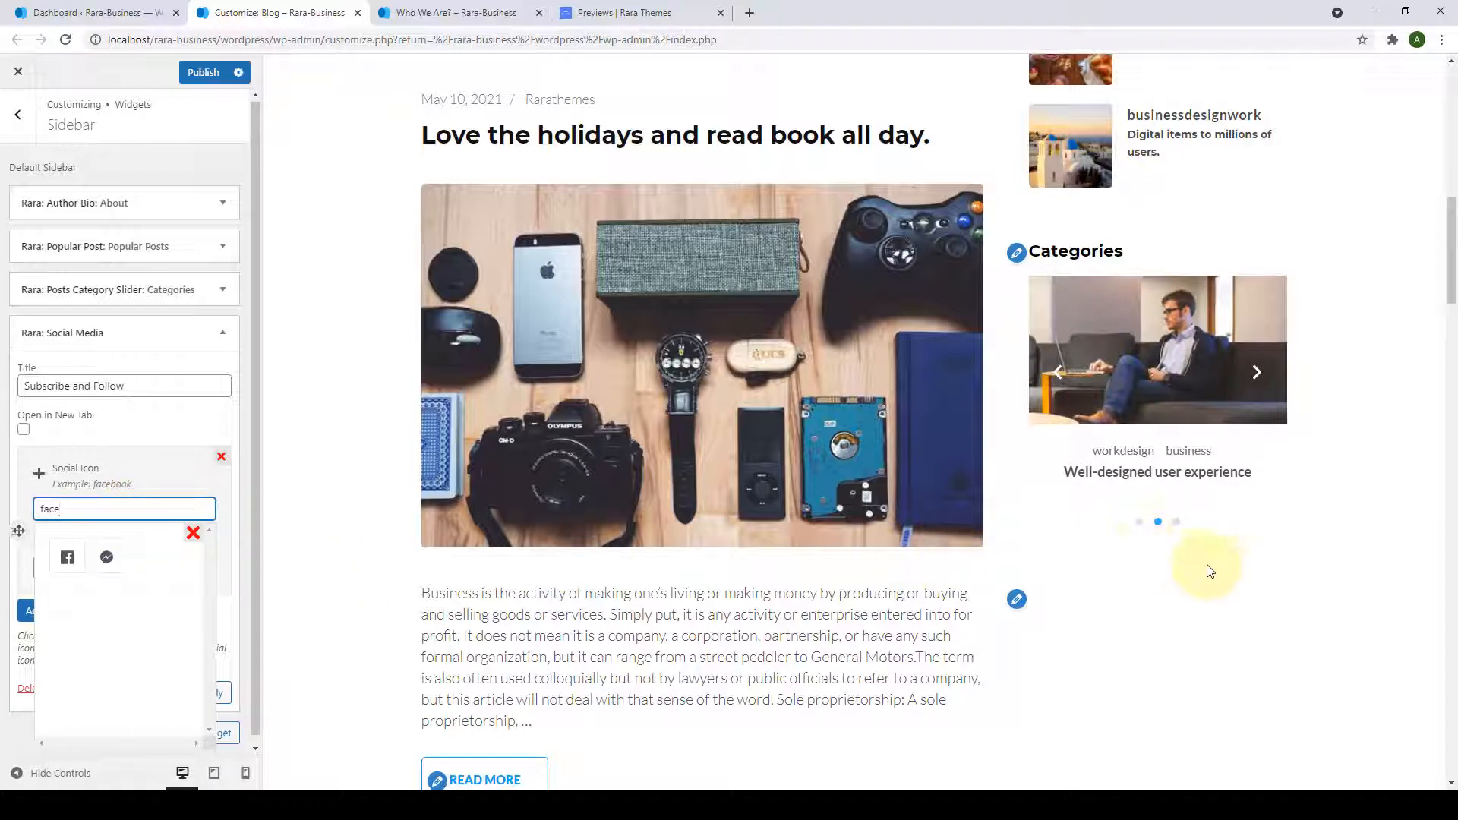
left_click(68, 561)
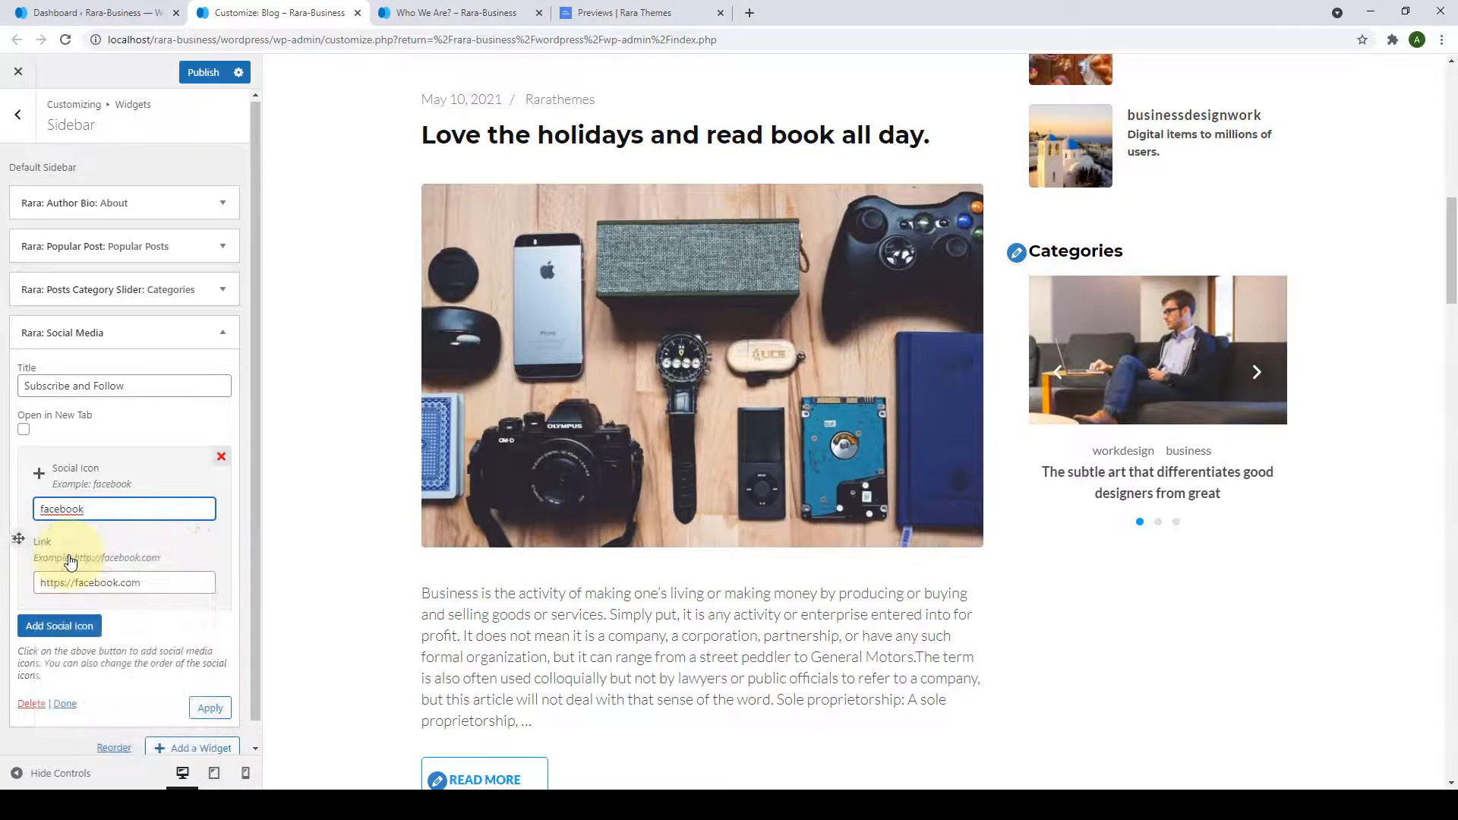
left_click_drag(143, 562, 38, 563)
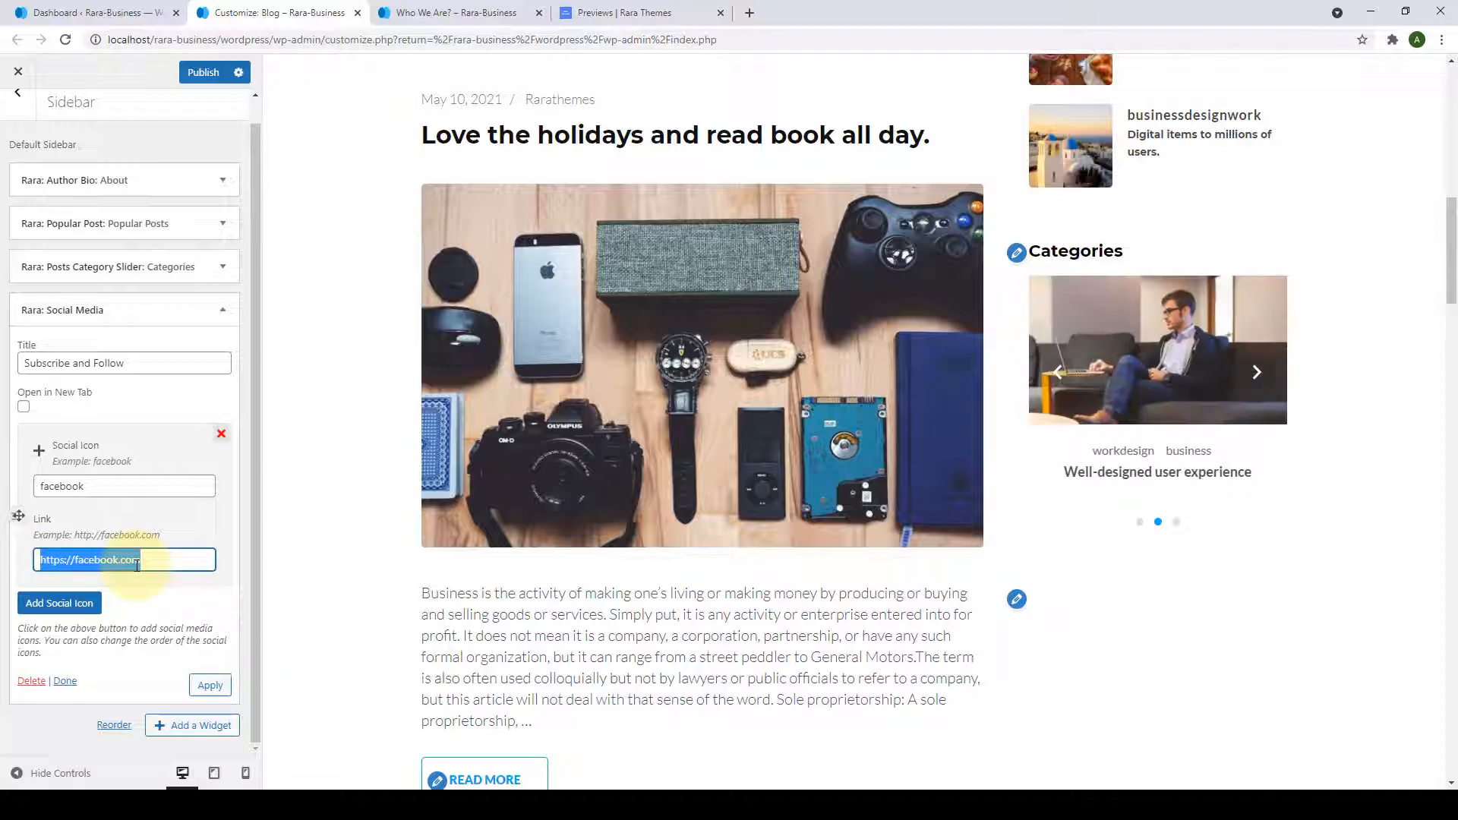
Add instagram and linkedin social icons with their default links to the Social Media widget.
left_click(60, 603)
type("instagram")
left_click(64, 619)
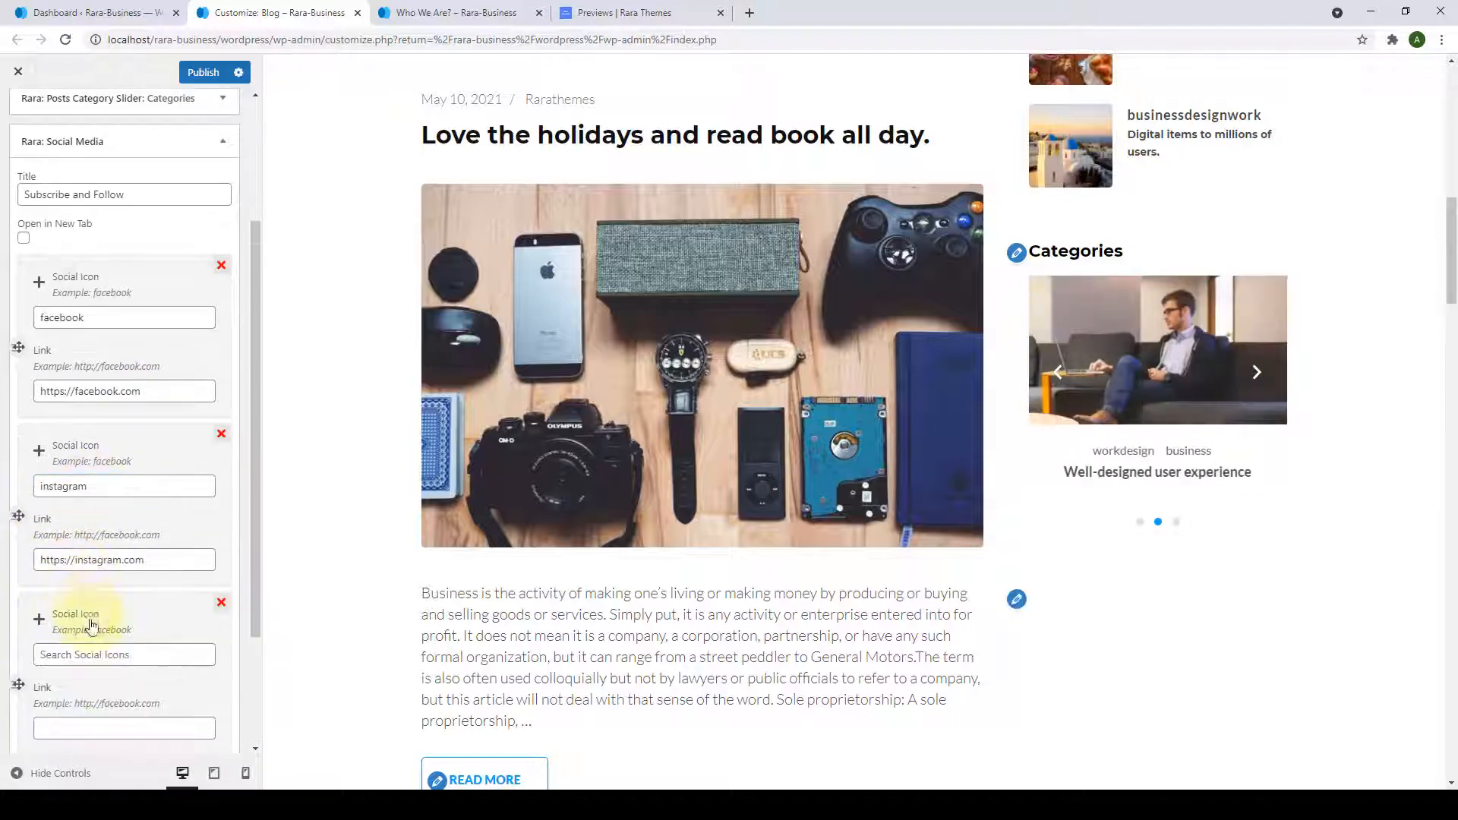
type("linkedin")
left_click(67, 551)
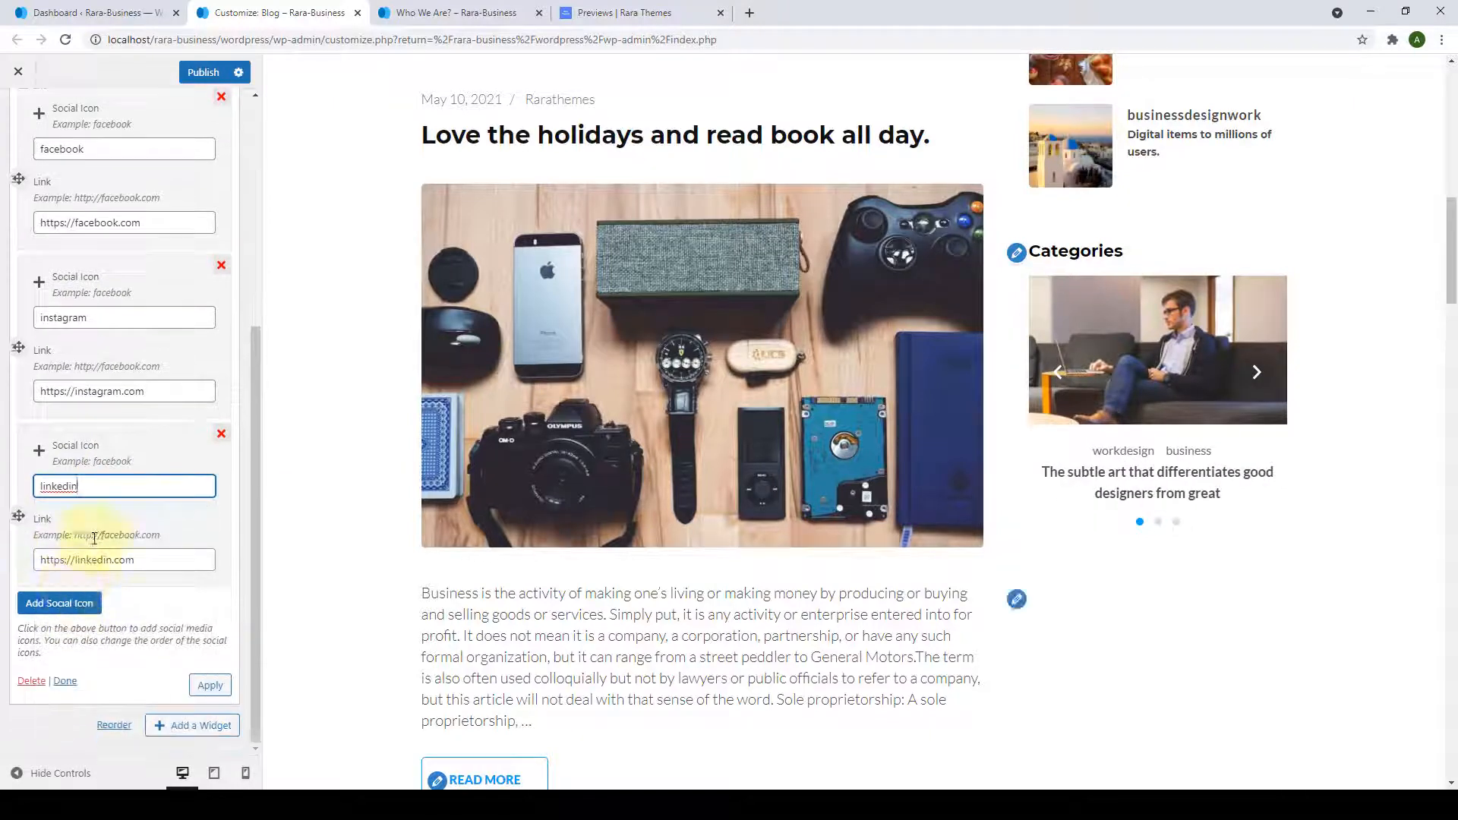
Add youtube and twitter social icons with their default links to the Social Media widget.
left_click(63, 601)
type("youtube")
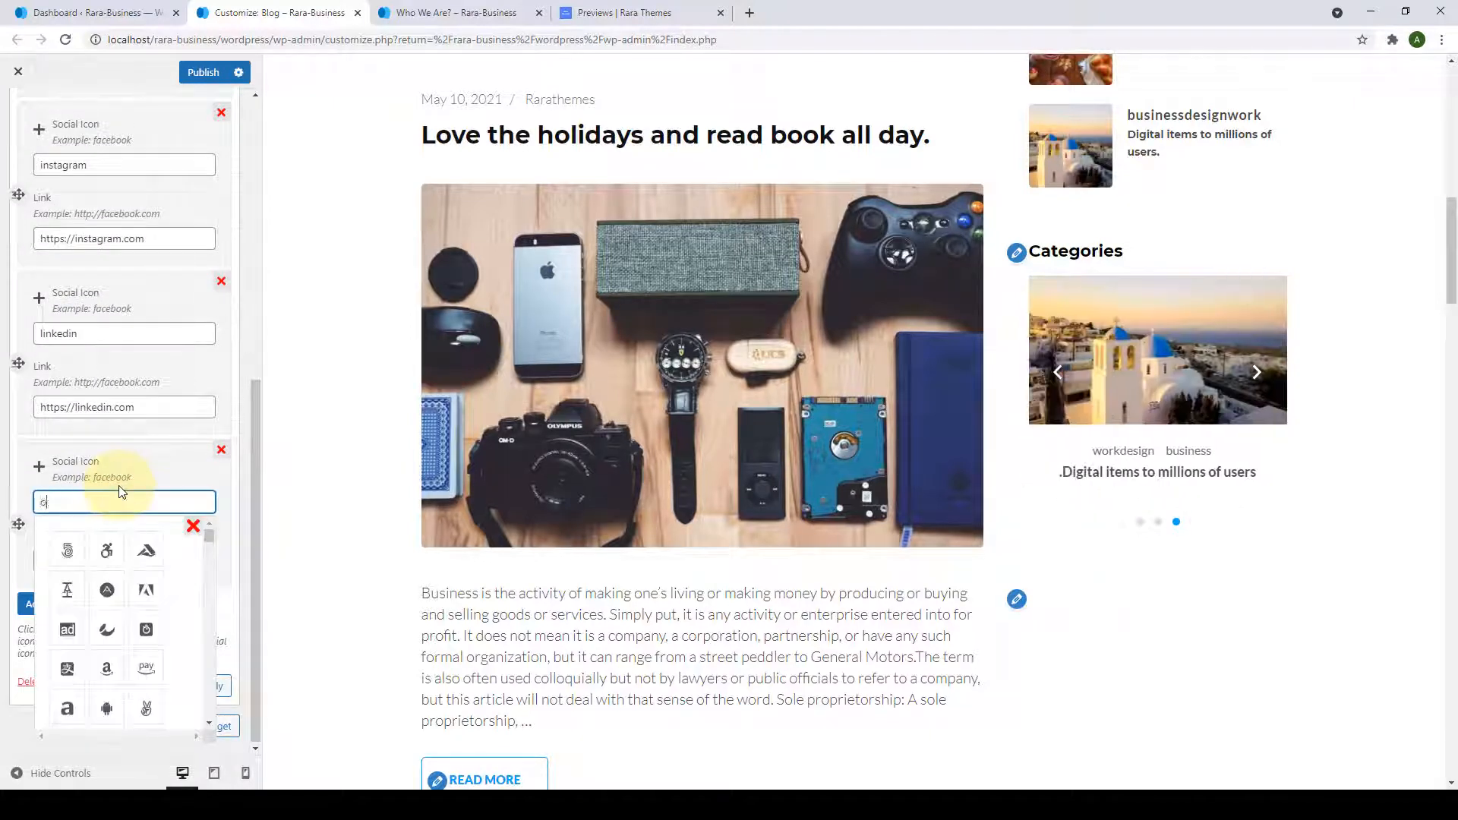
left_click(67, 551)
left_click(83, 619)
type("twitter")
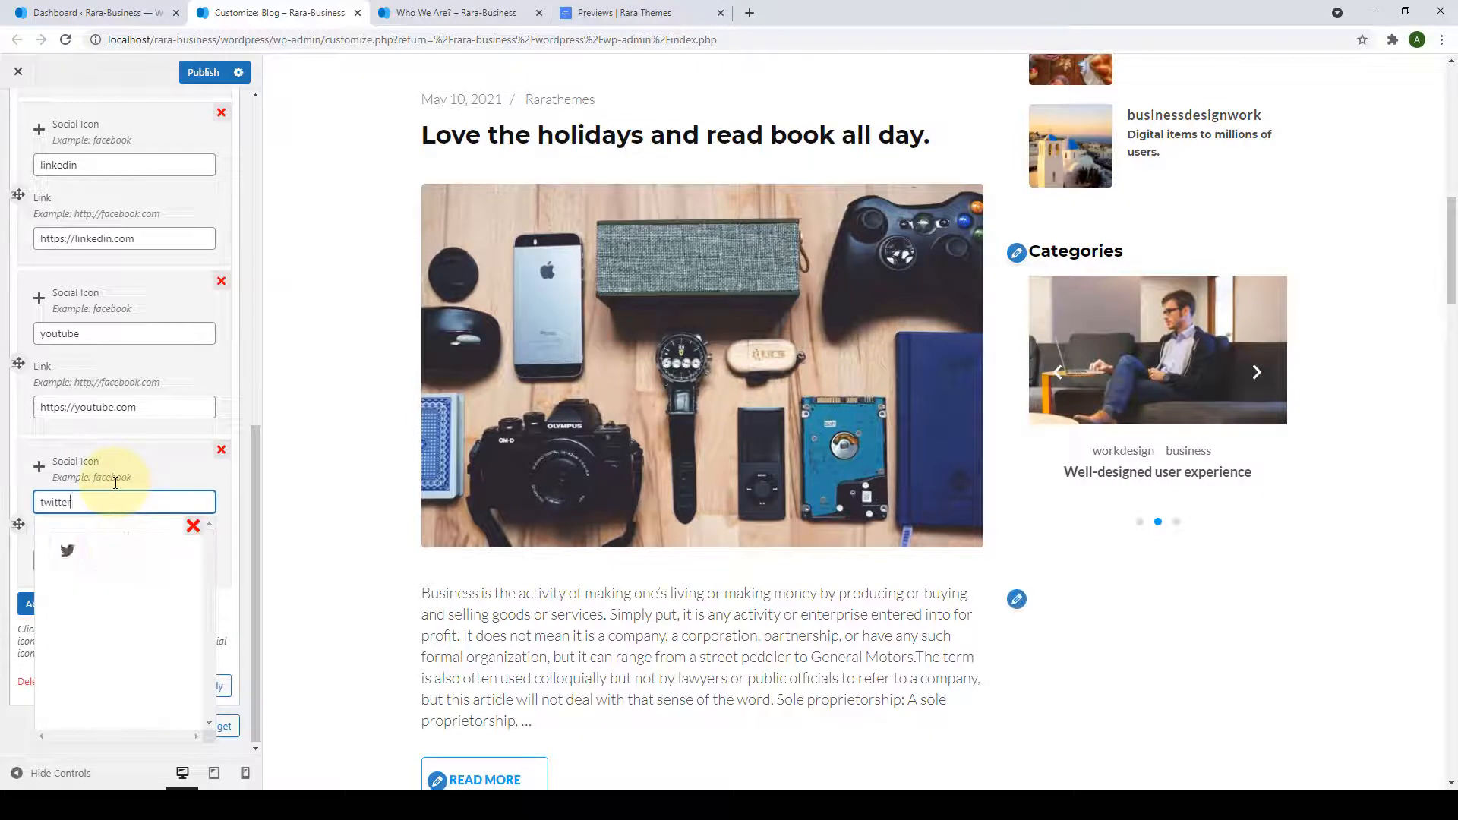
left_click(68, 550)
Add a pinterest social icon to the Social Media widget and review the list of added icons.
left_click(64, 617)
type("pinterest")
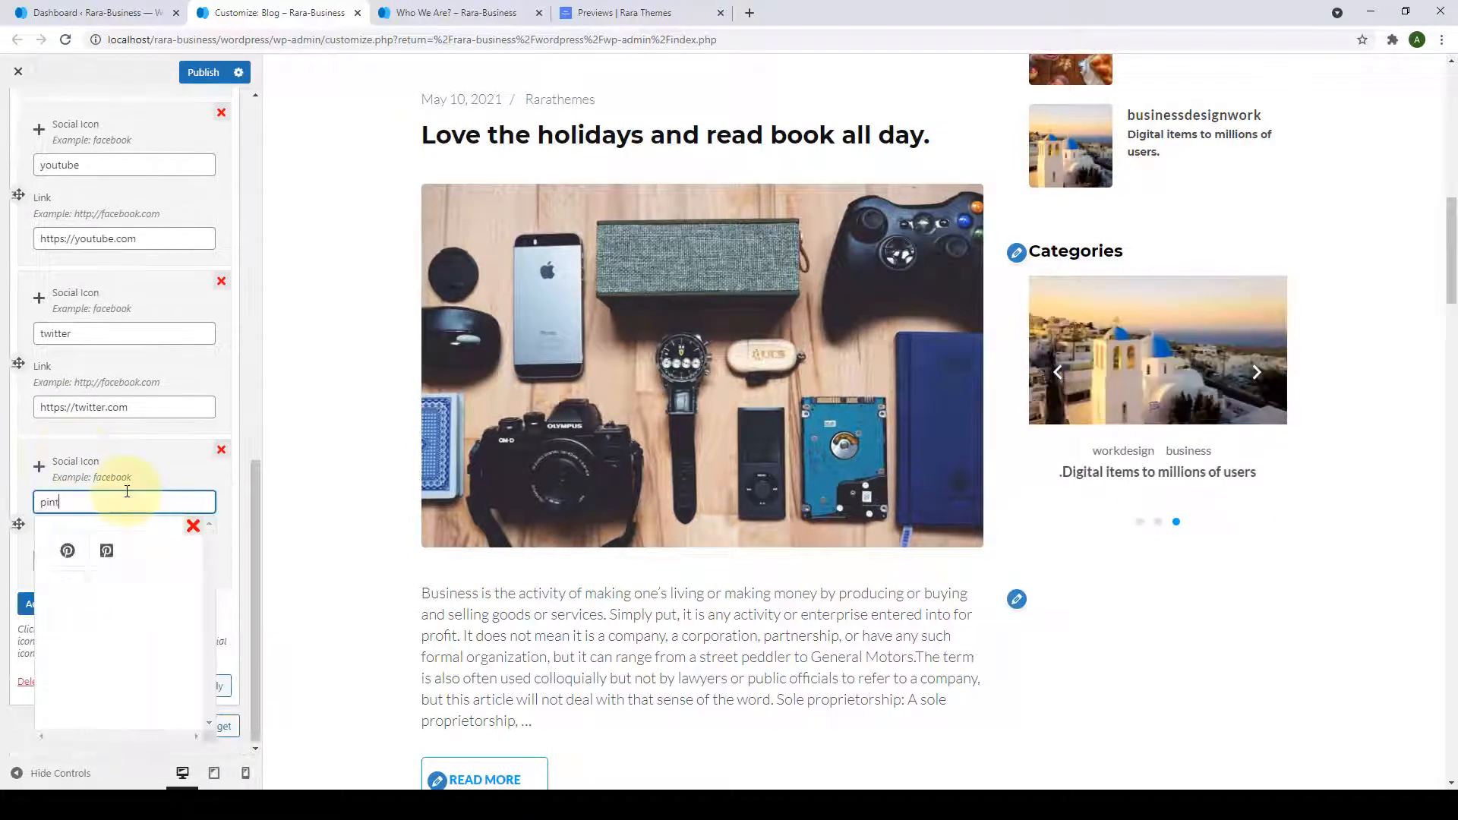
left_click(66, 552)
scroll(171, 608, "up", 6)
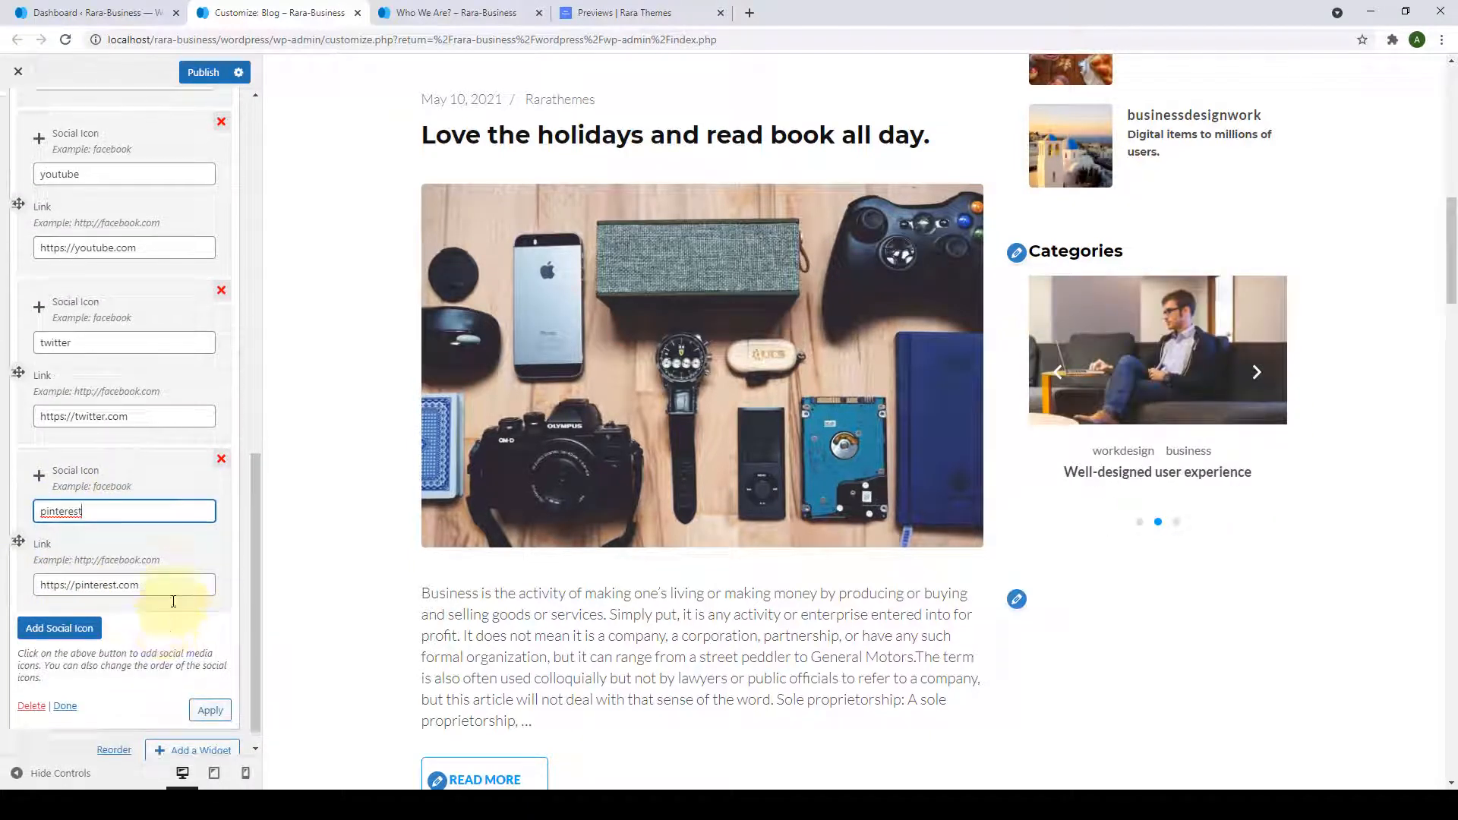
scroll(186, 494, "down", 4)
scroll(190, 608, "down", 3)
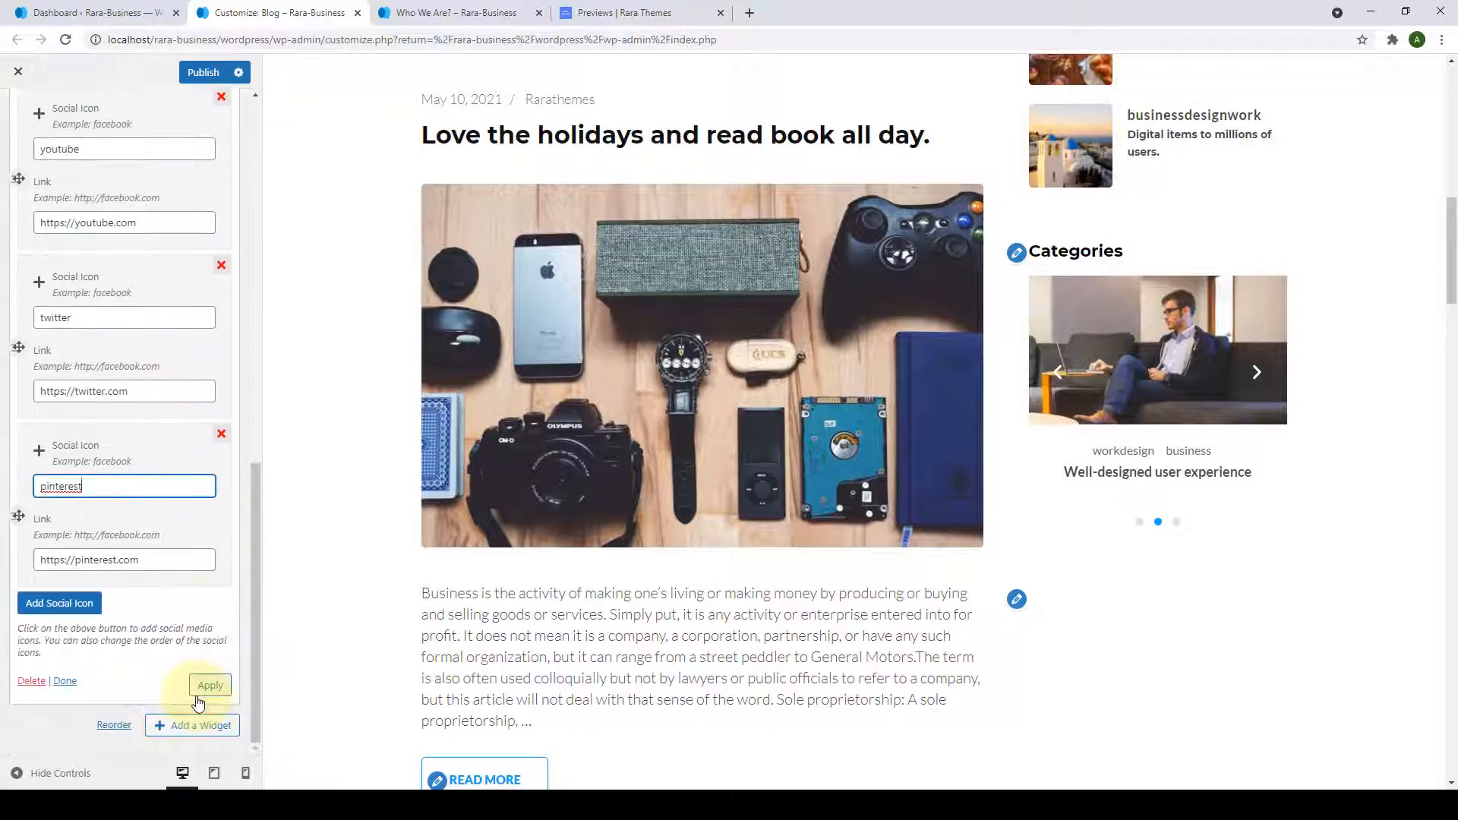
Apply the added social icons in the Social Media widget titled Subscribe and Follow, and publish the sidebar.
left_click(204, 688)
scroll(189, 575, "up", 4)
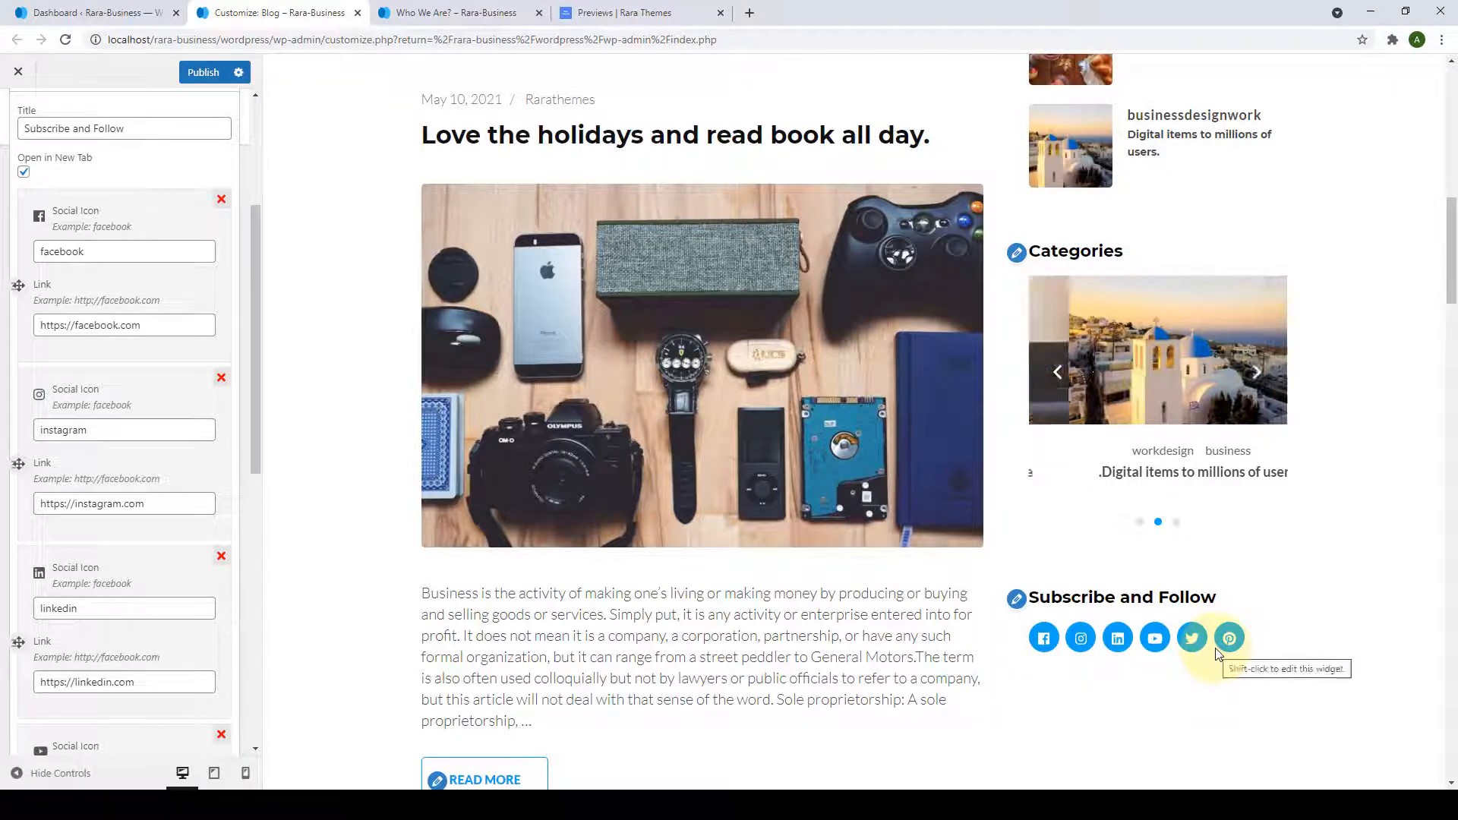
scroll(133, 579, "up", 3)
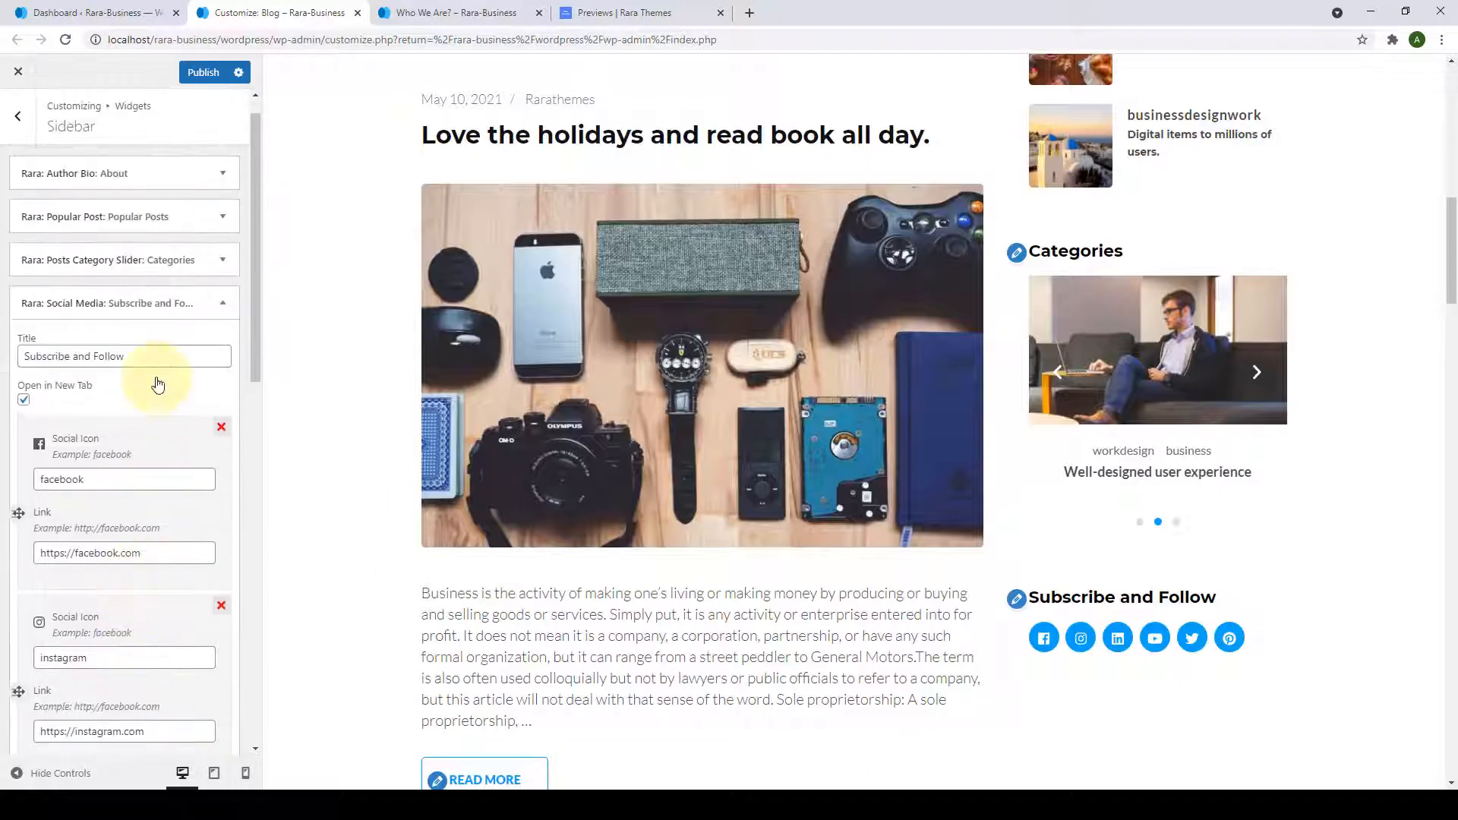
left_click_drag(130, 358, 24, 358)
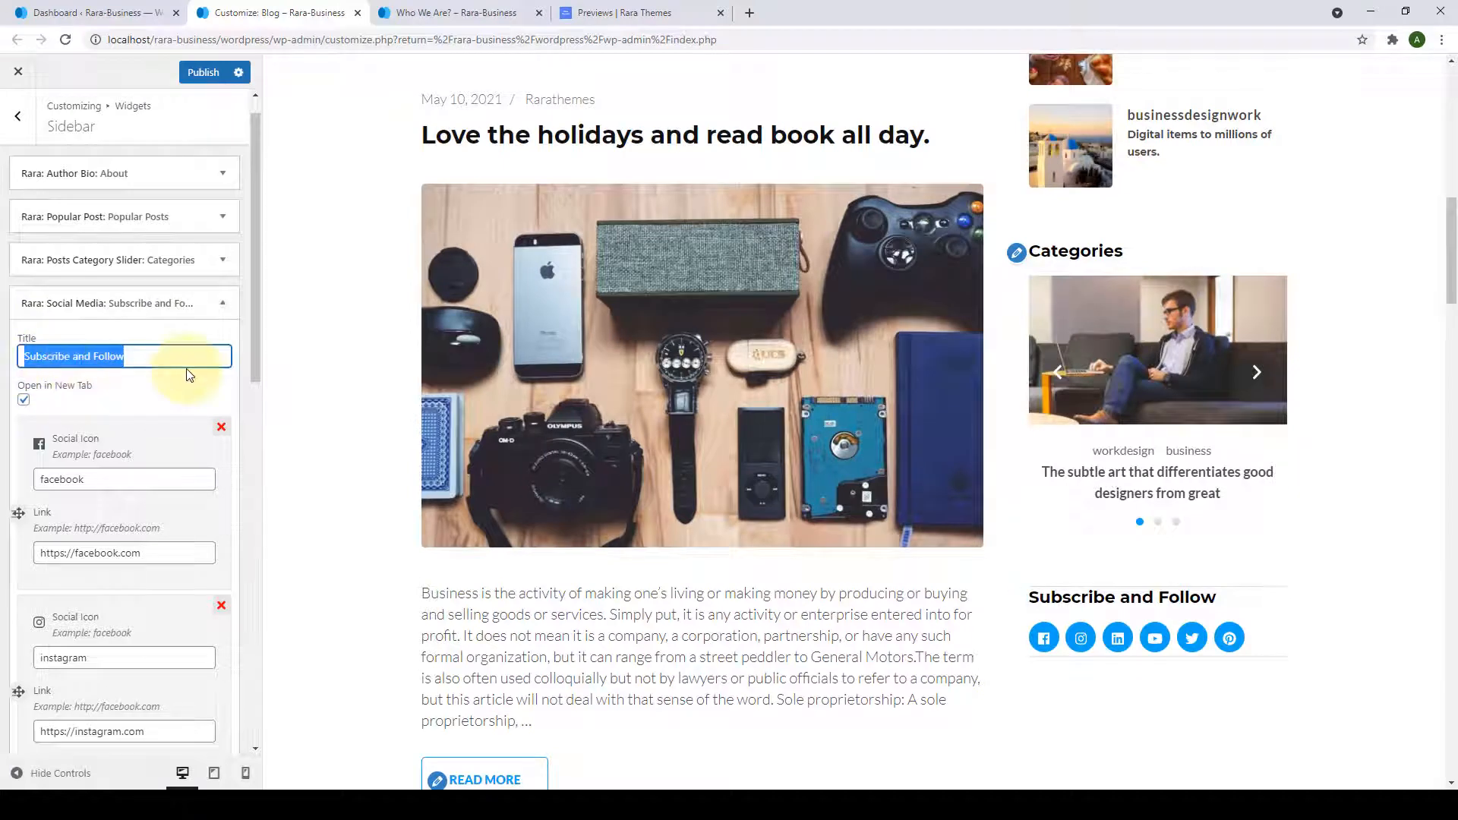
left_click(210, 349)
scroll(204, 449, "down", 10)
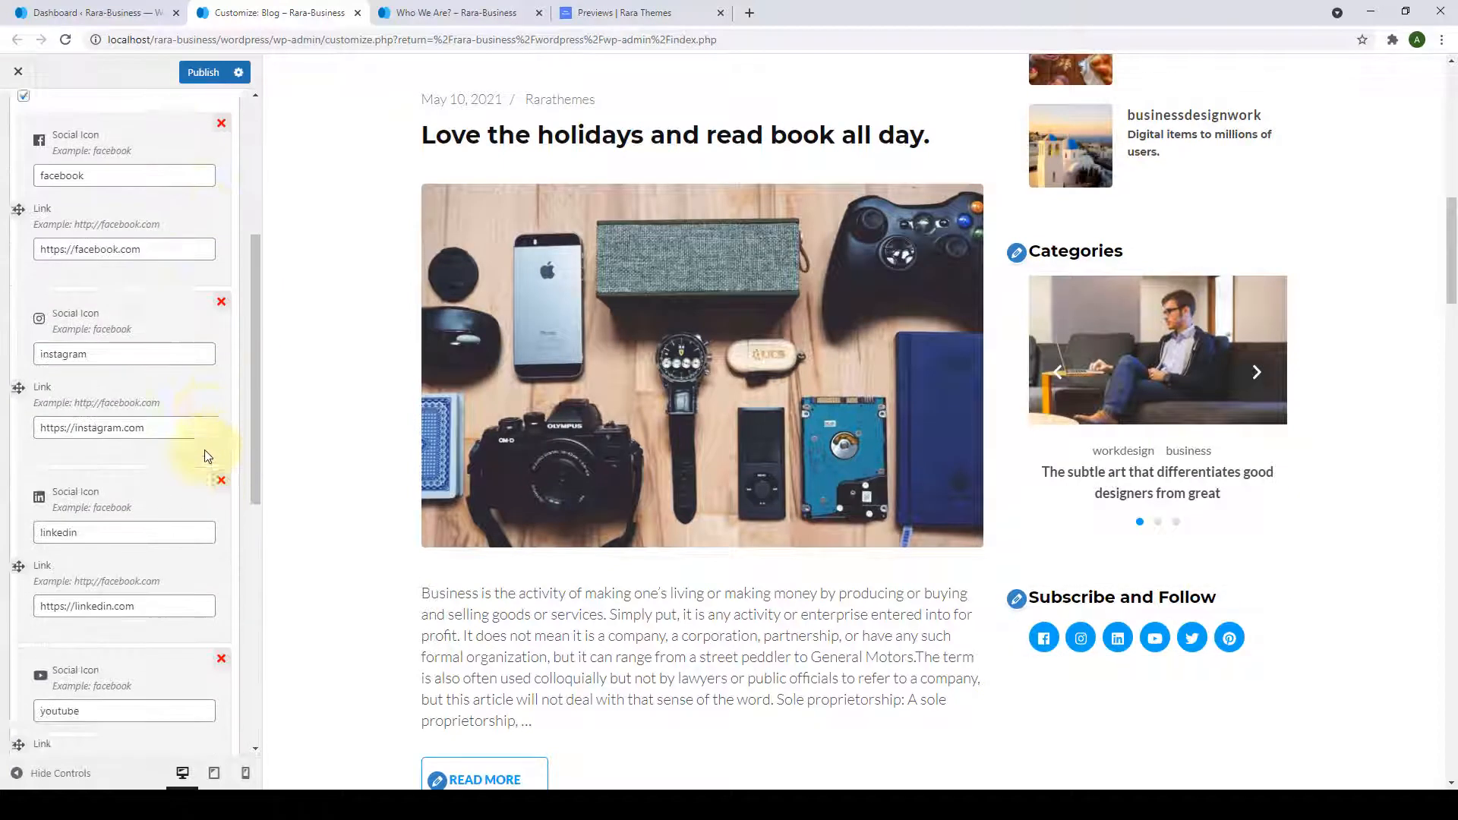
left_click(60, 741)
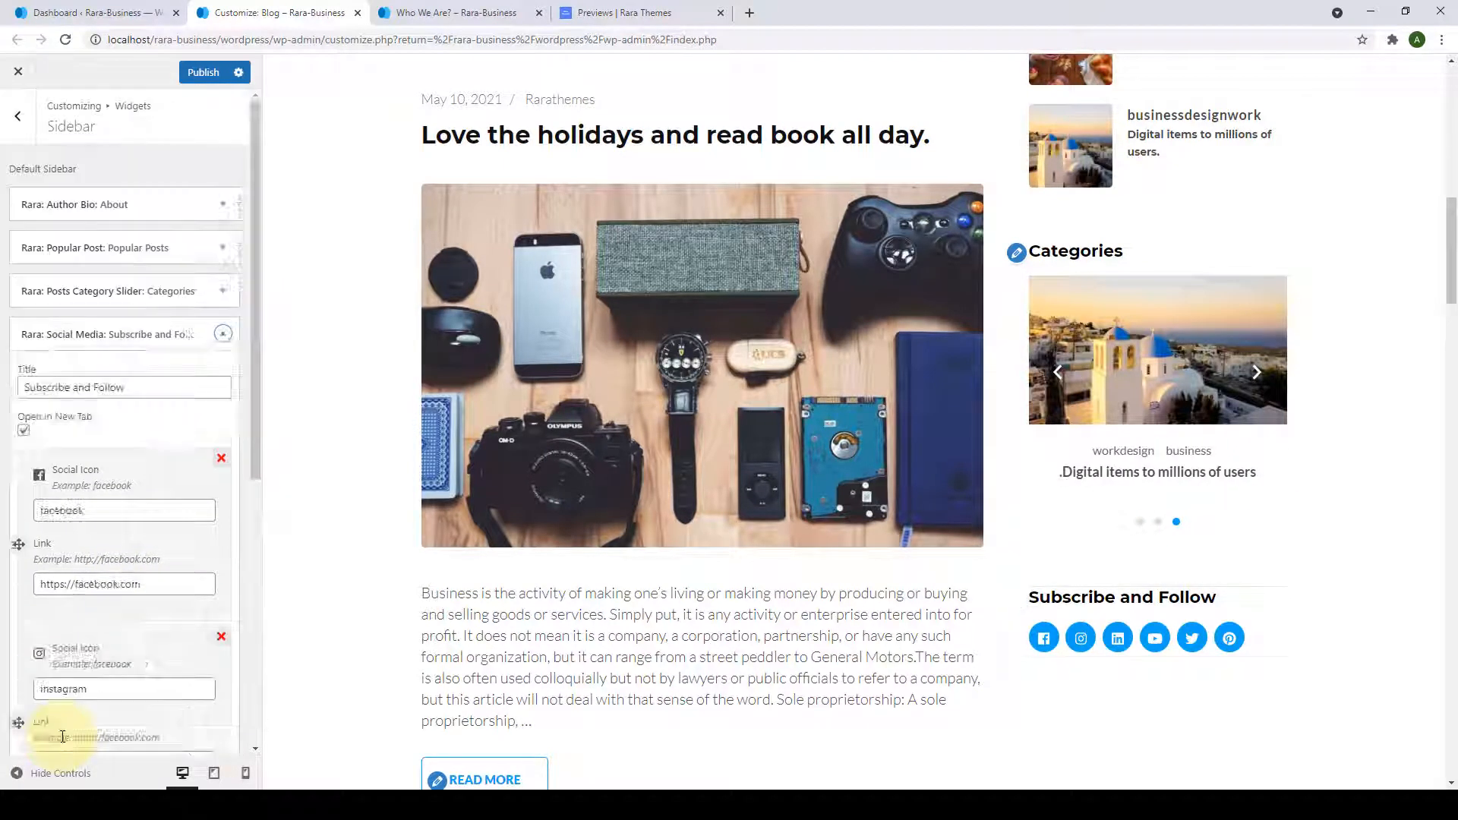
left_click(204, 73)
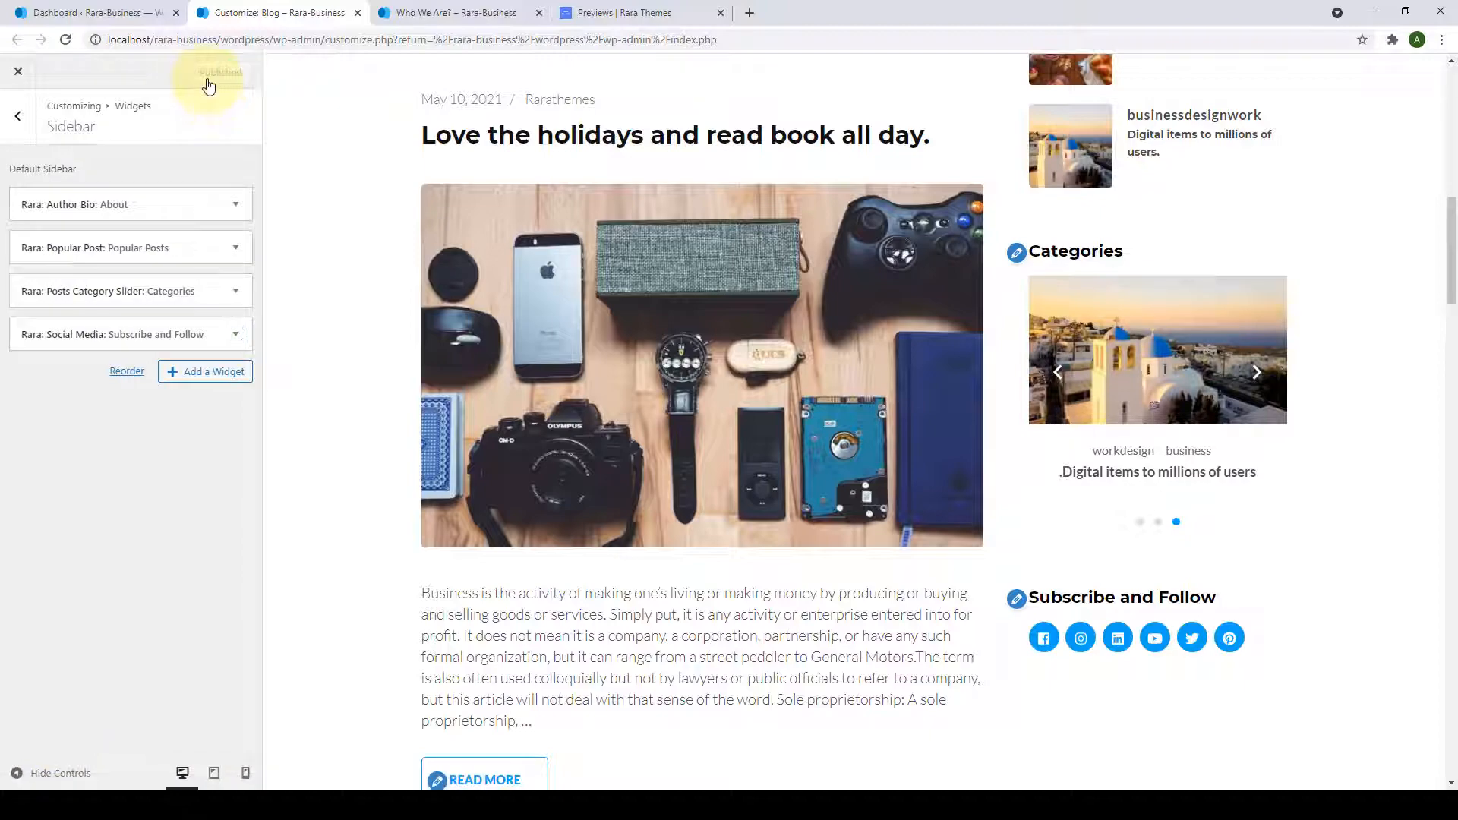
Review the blog sidebar widgets in the customizer preview and on the live site's Blog page, returning to the homepage.
scroll(1181, 478, "up", 10)
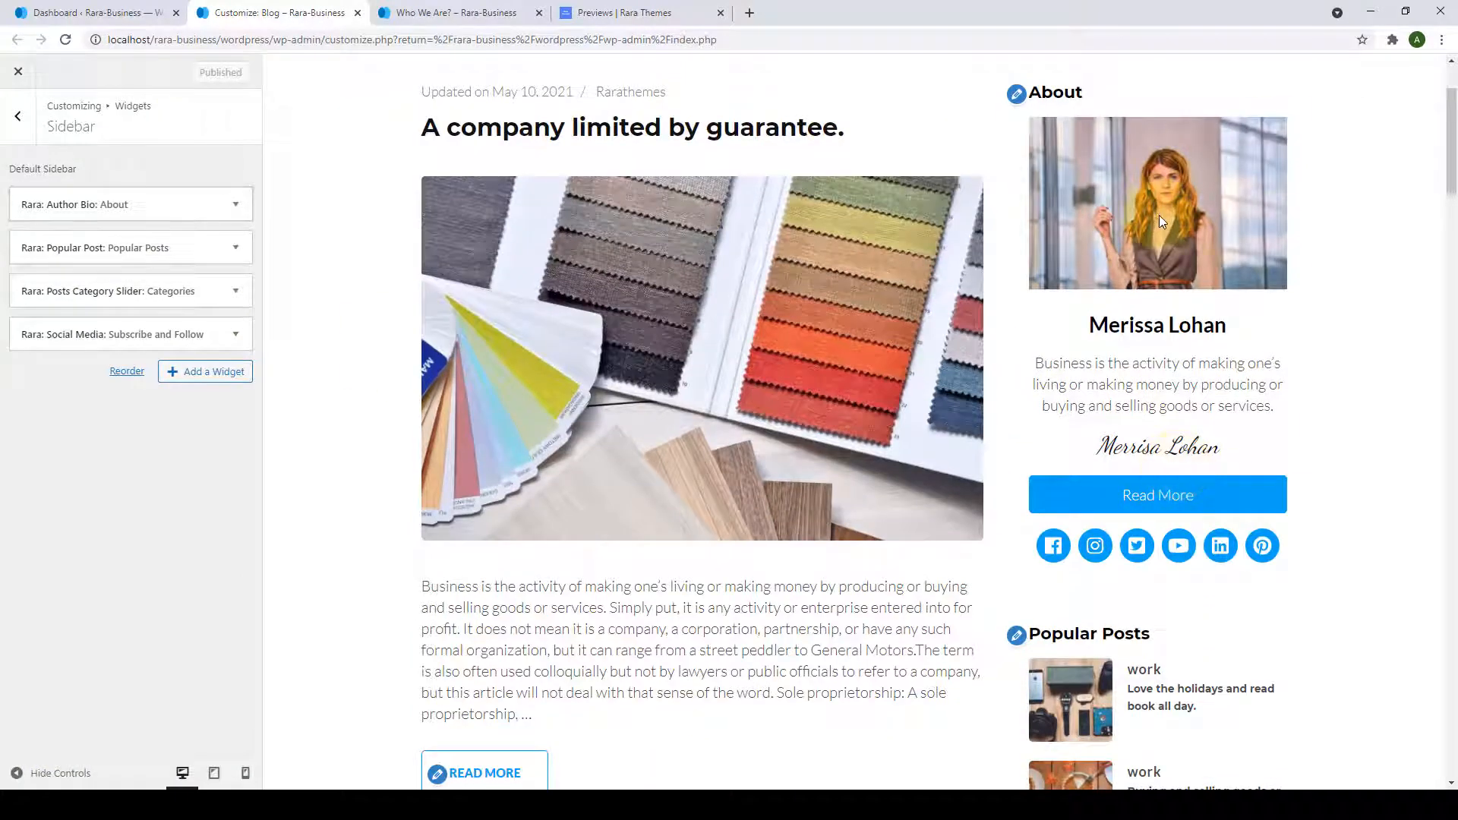
scroll(1159, 216, "up", 2)
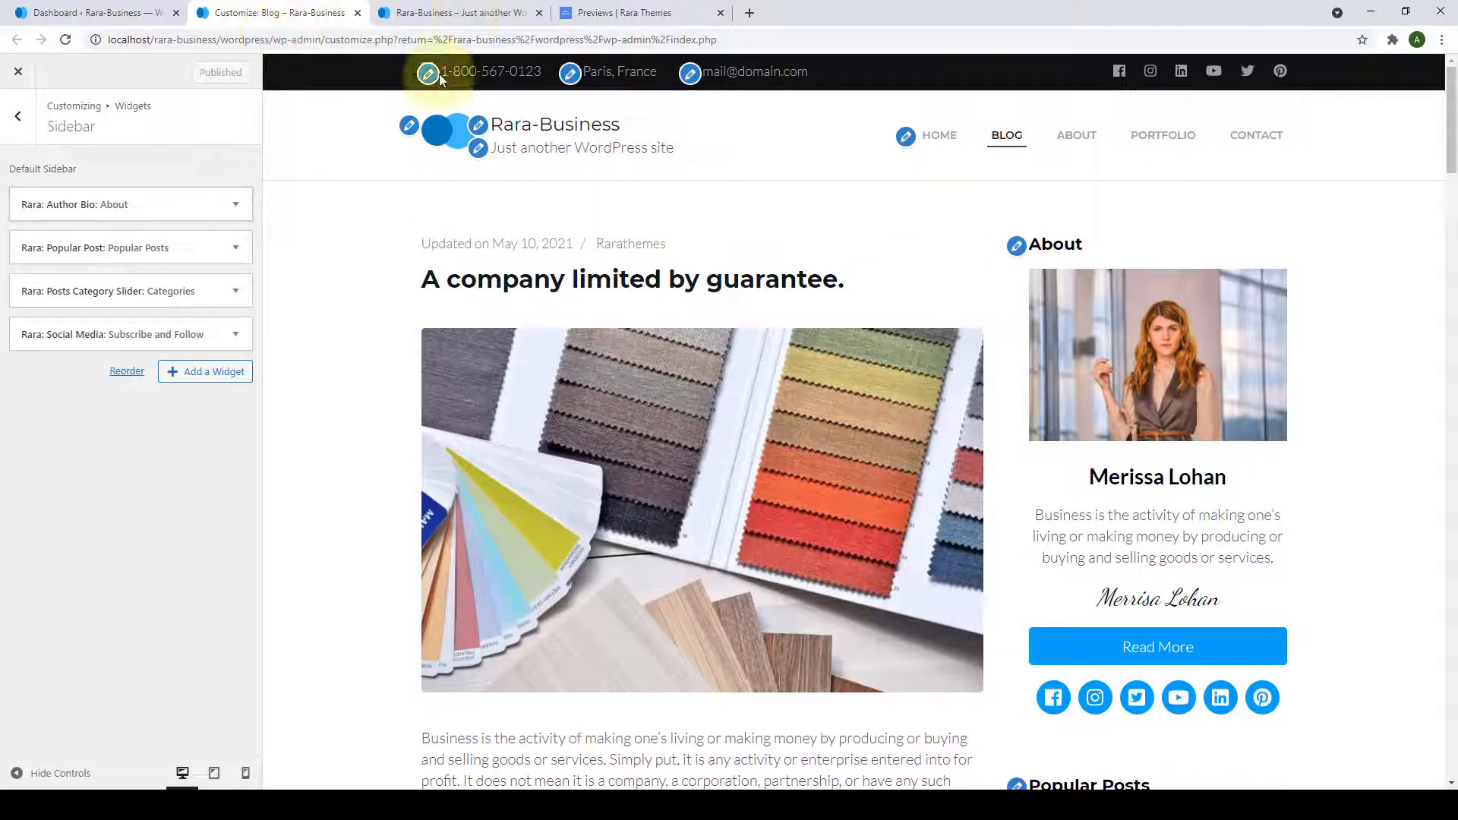
left_click(466, 15)
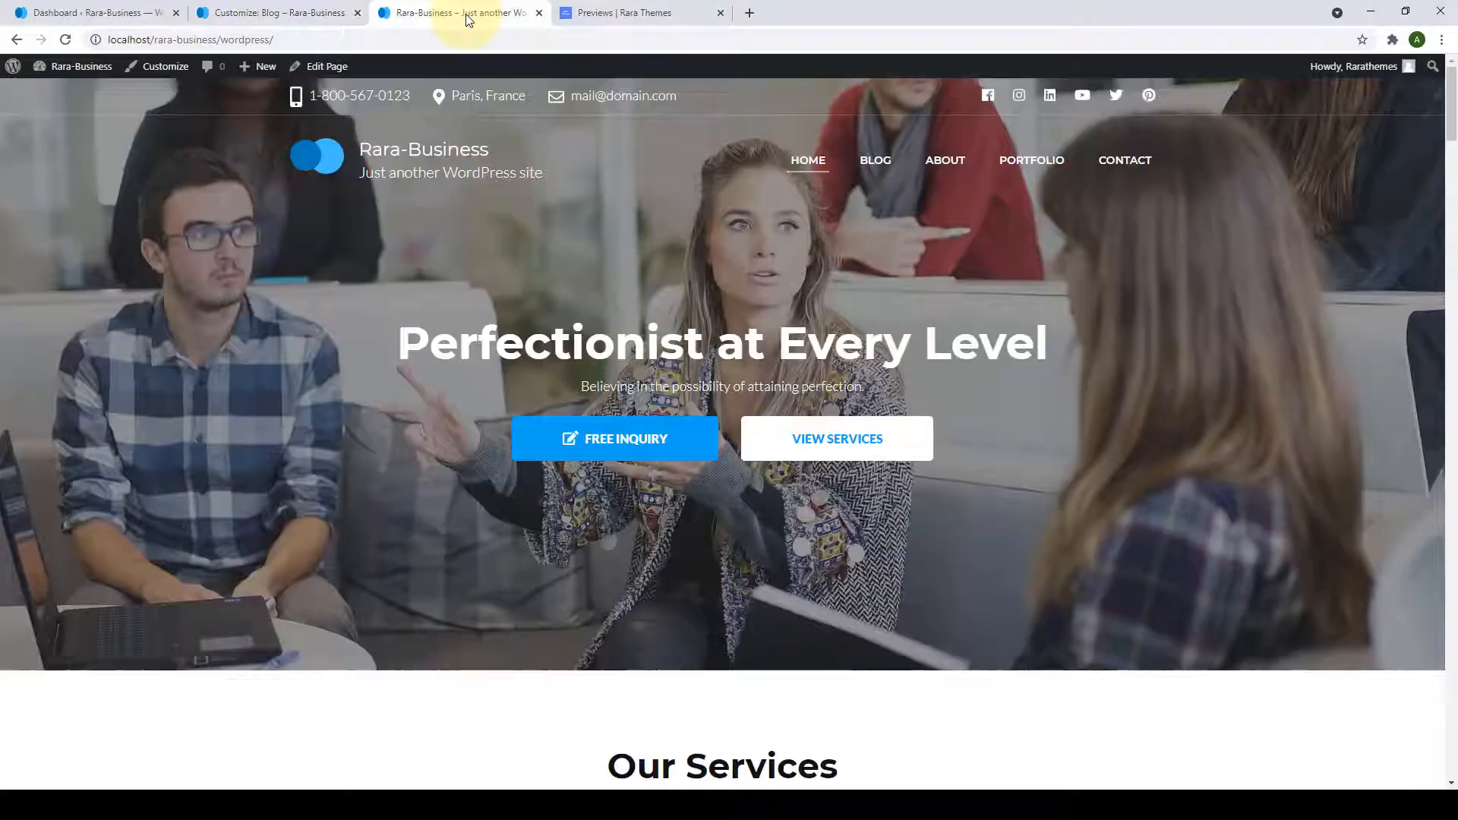
left_click(882, 161)
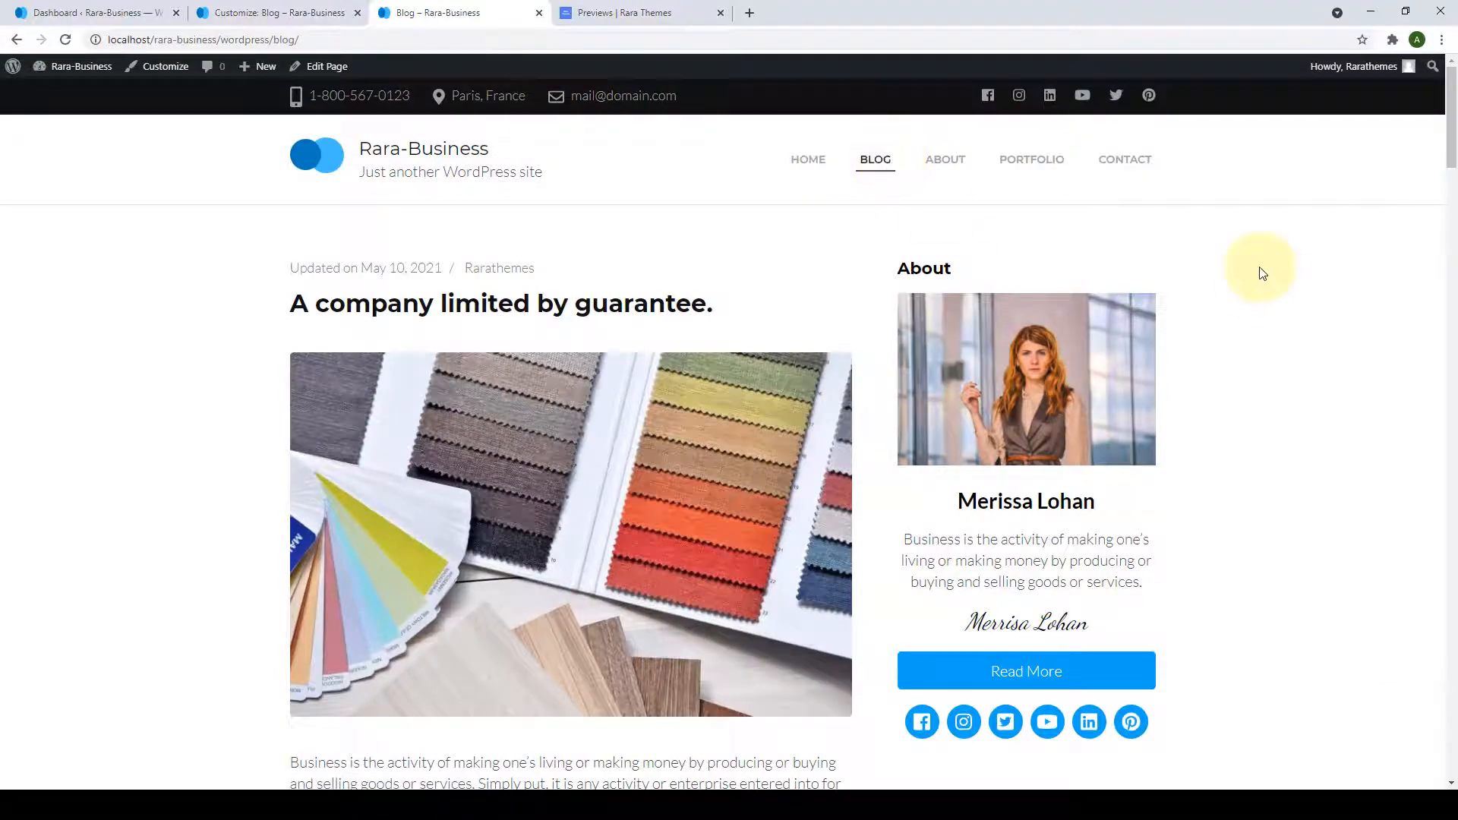
scroll(1255, 274, "down", 12)
scroll(1255, 321, "down", 5)
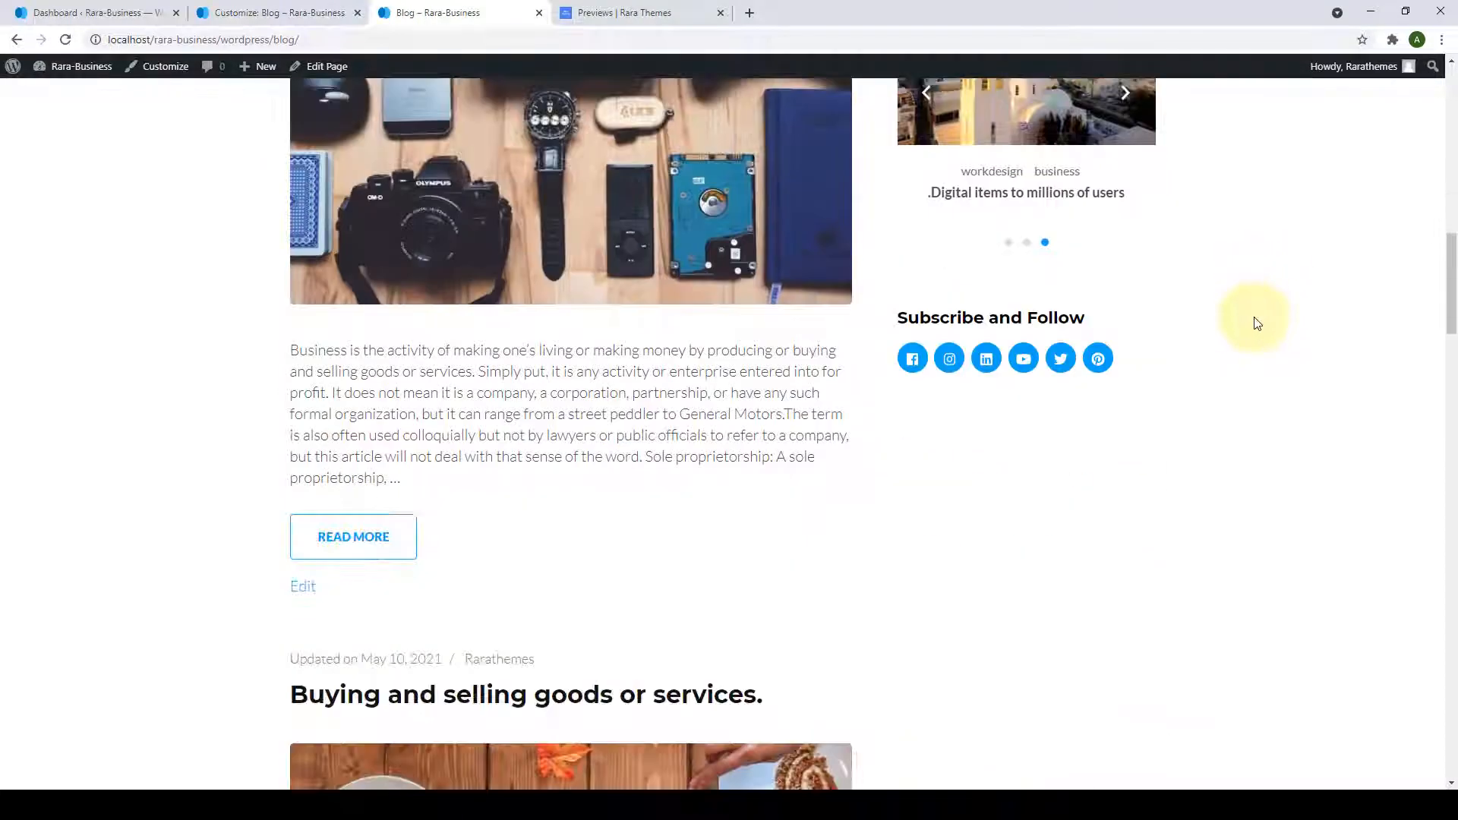
scroll(1216, 528, "up", 8)
scroll(1220, 507, "up", 10)
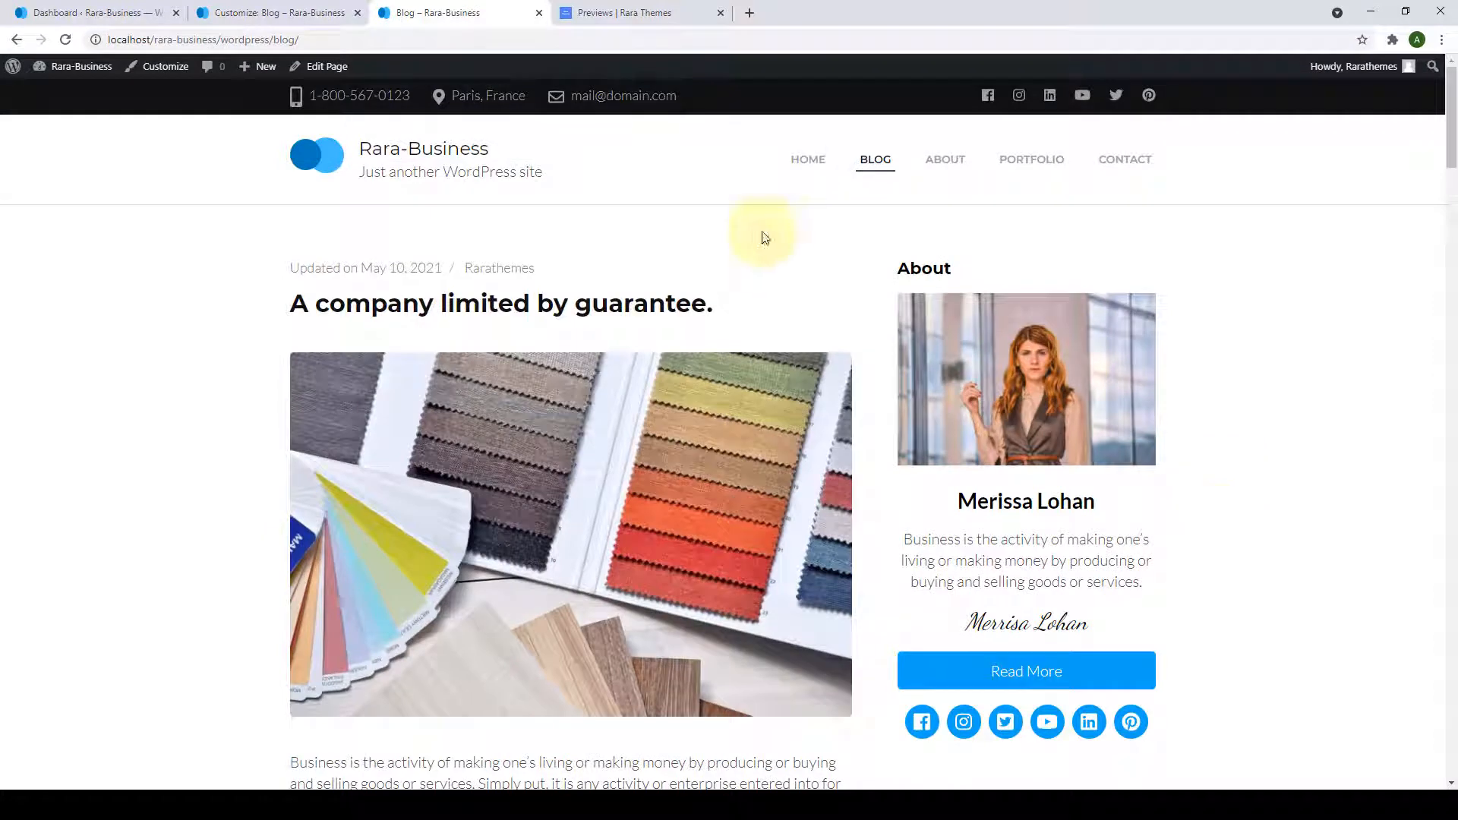
left_click(333, 153)
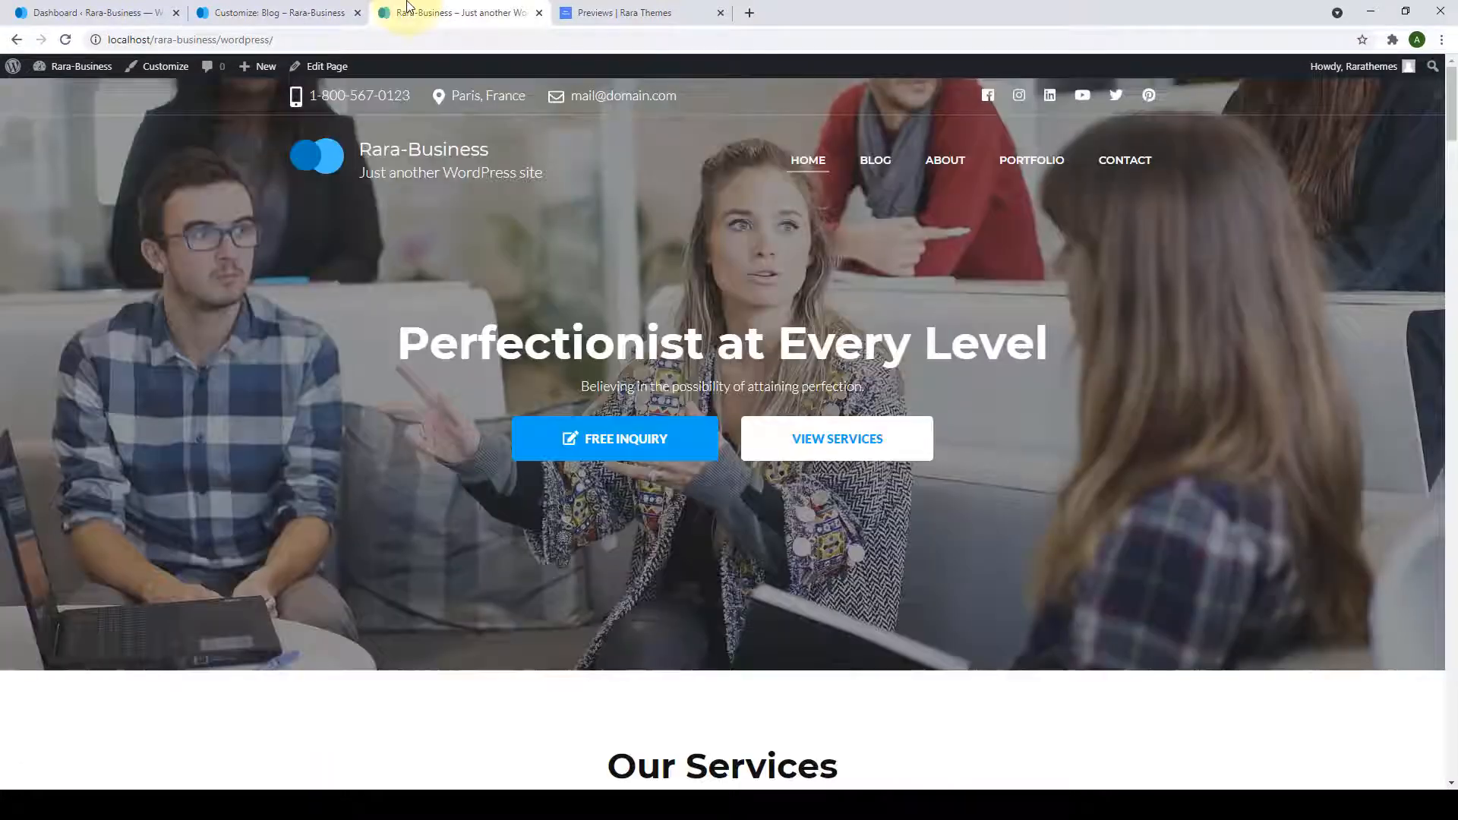
Back in the customizer, search the widgets for "text" and add a Text widget to the Footer One area.
left_click(286, 12)
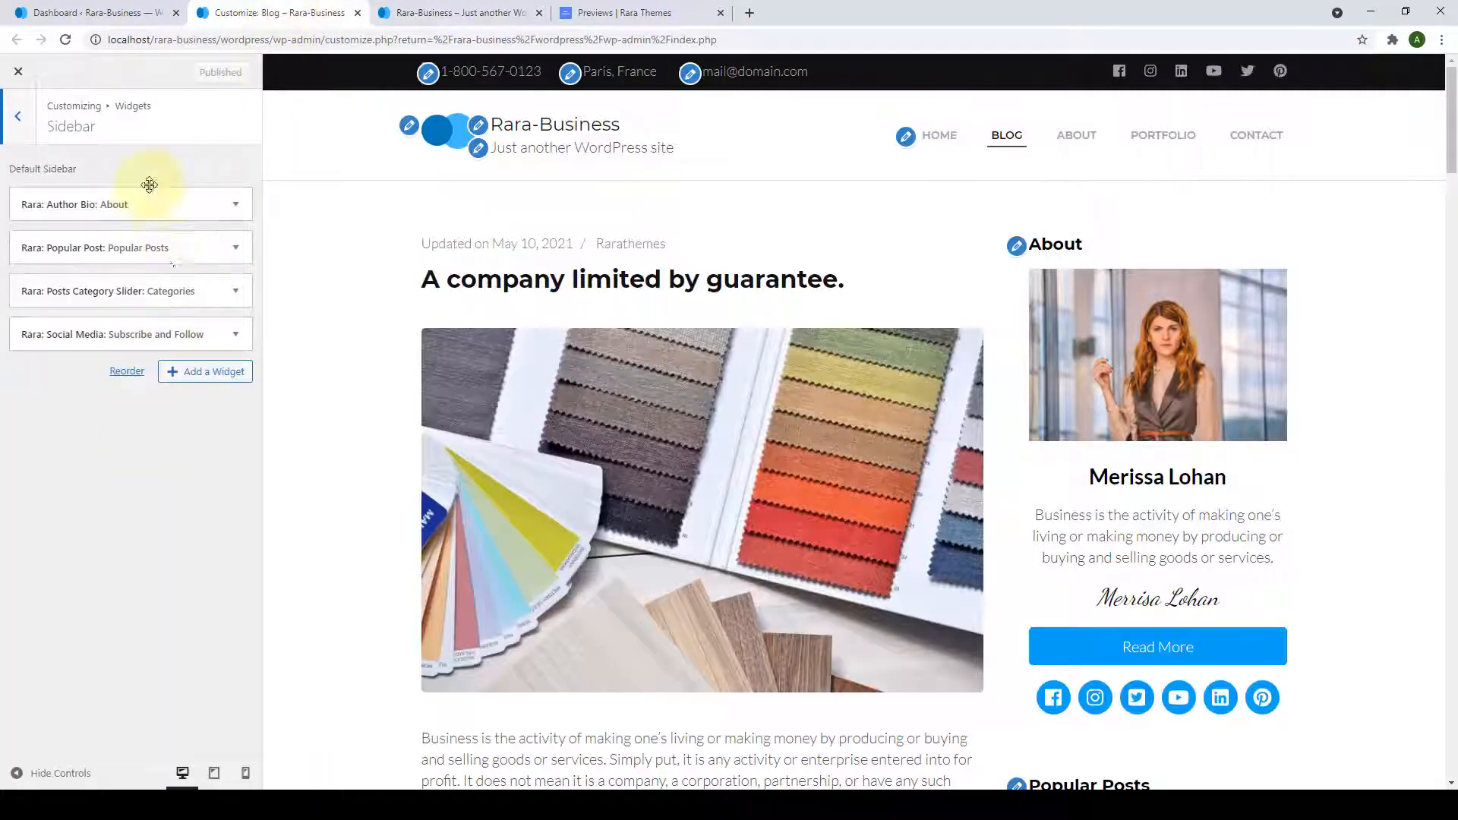
left_click(18, 116)
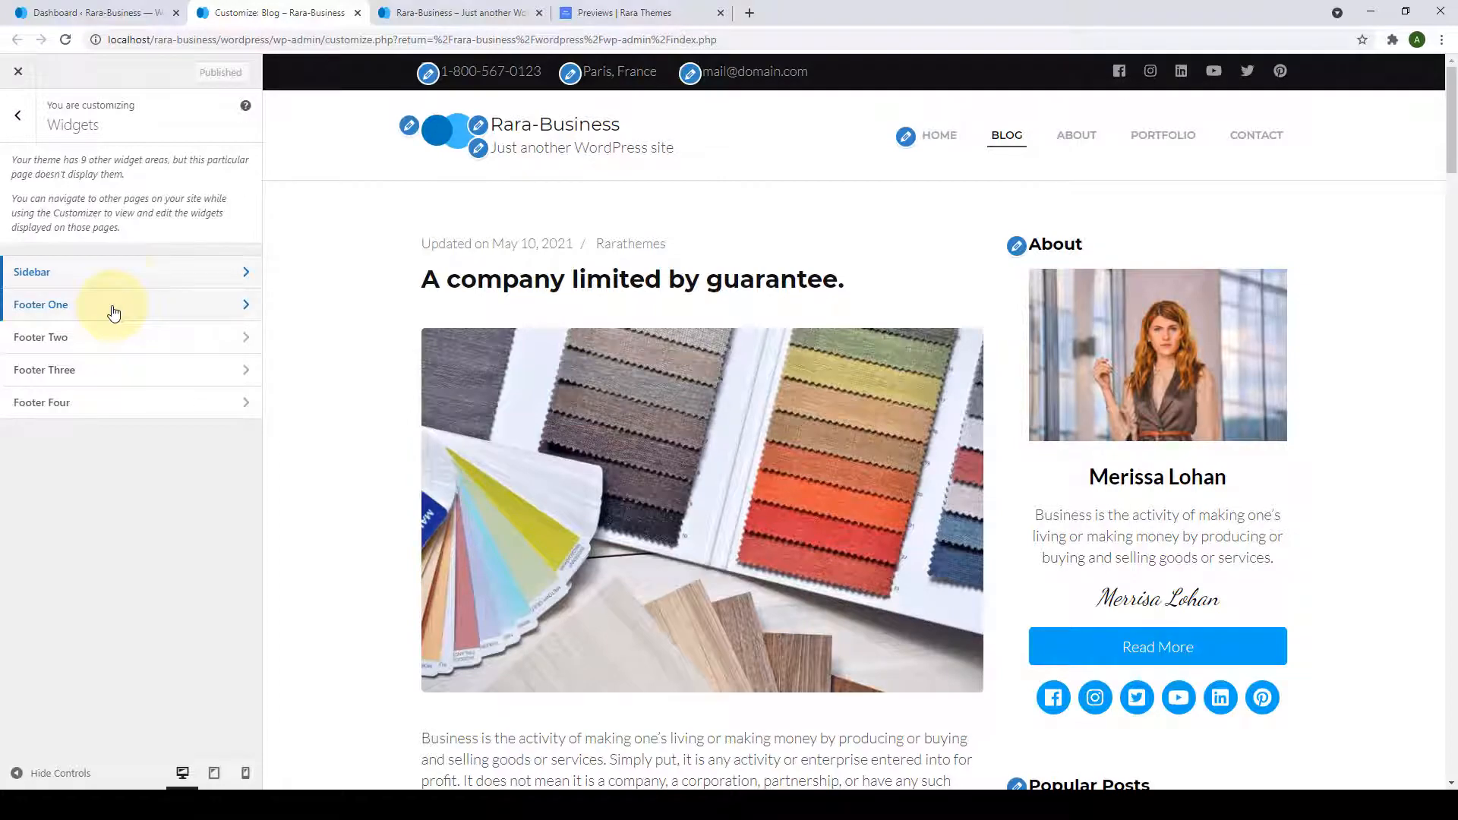
left_click_drag(1451, 114, 1454, 729)
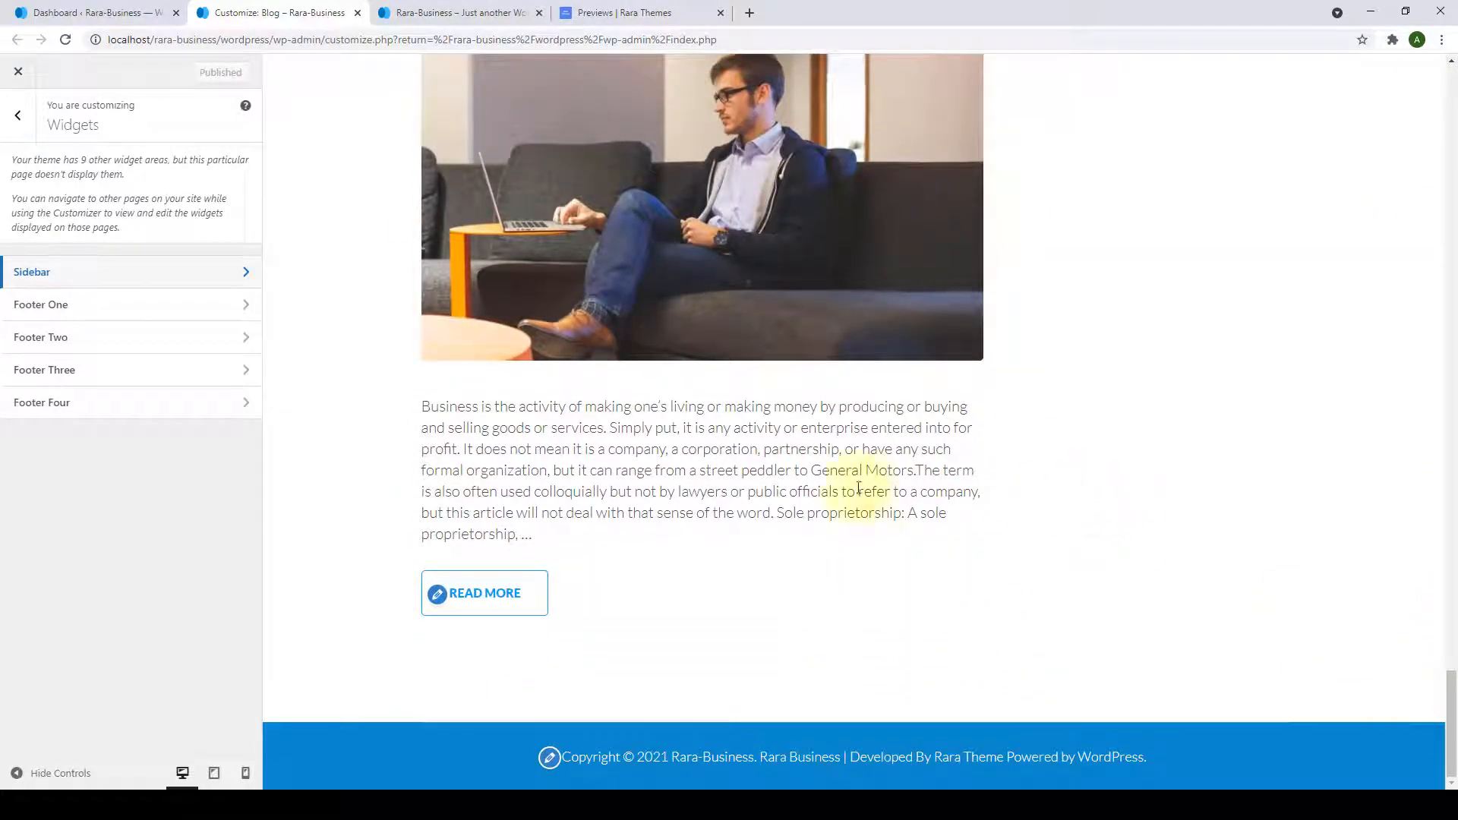
left_click(88, 306)
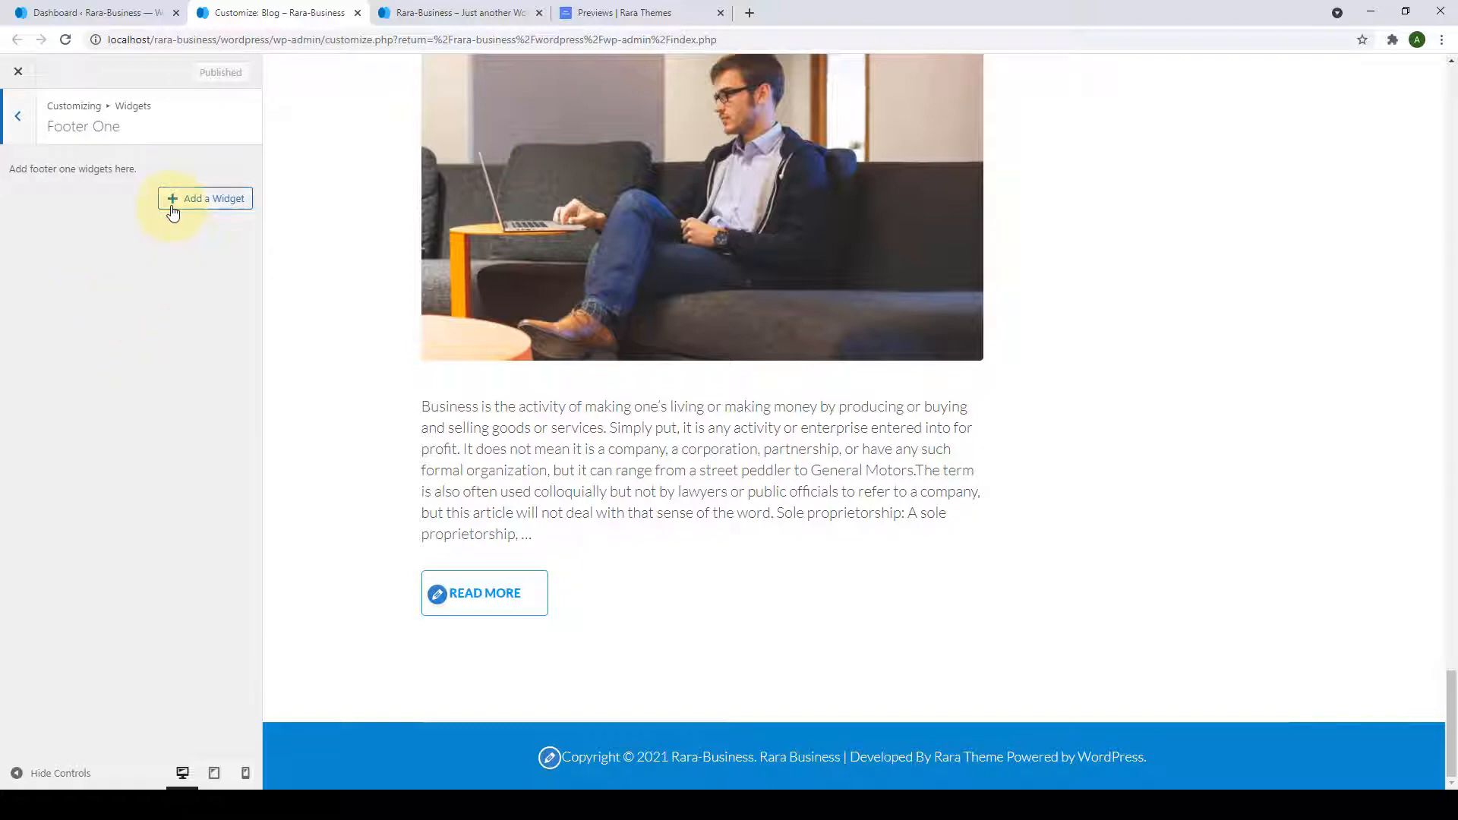
left_click(173, 208)
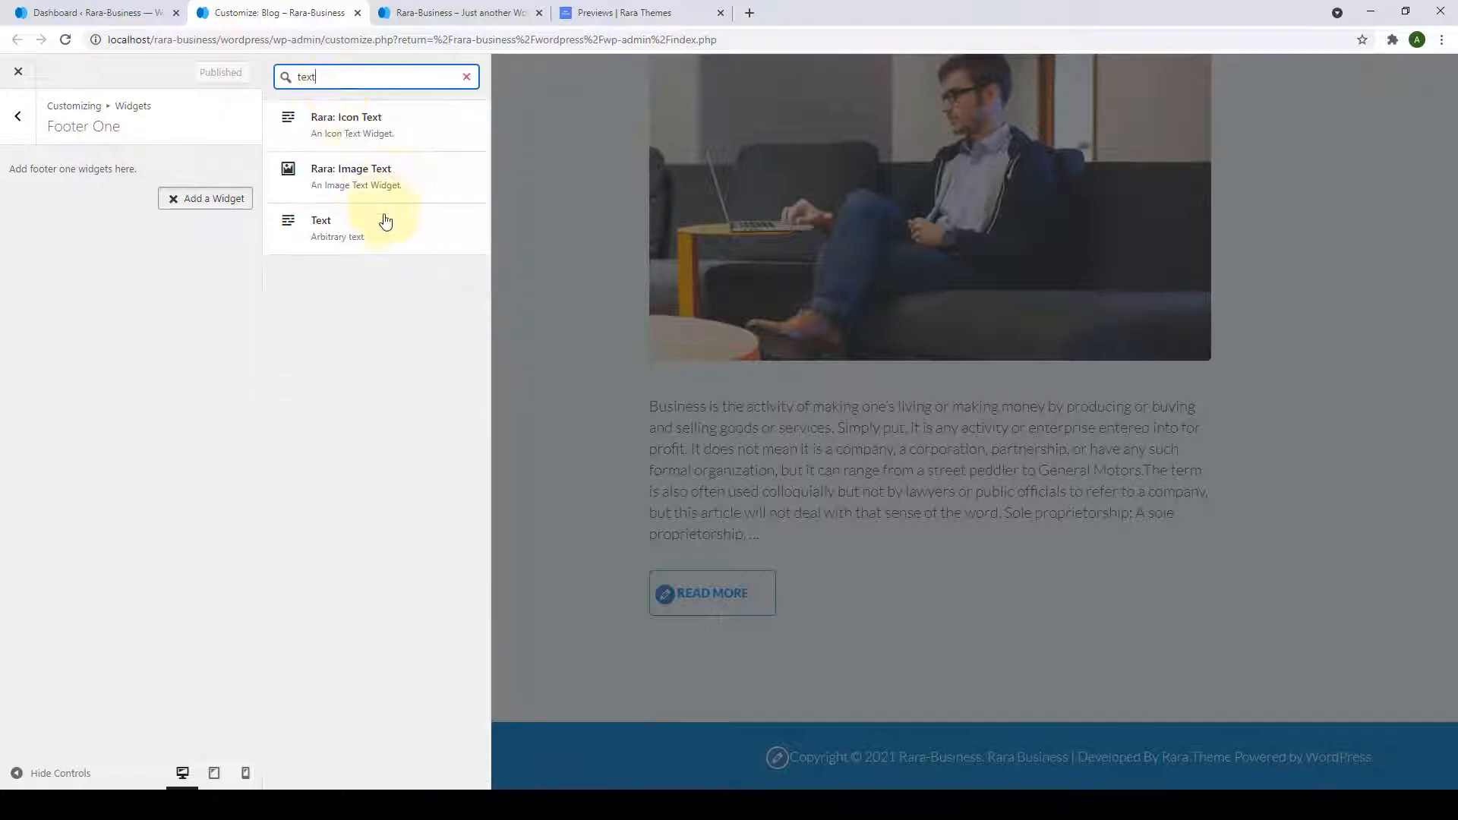
left_click(380, 221)
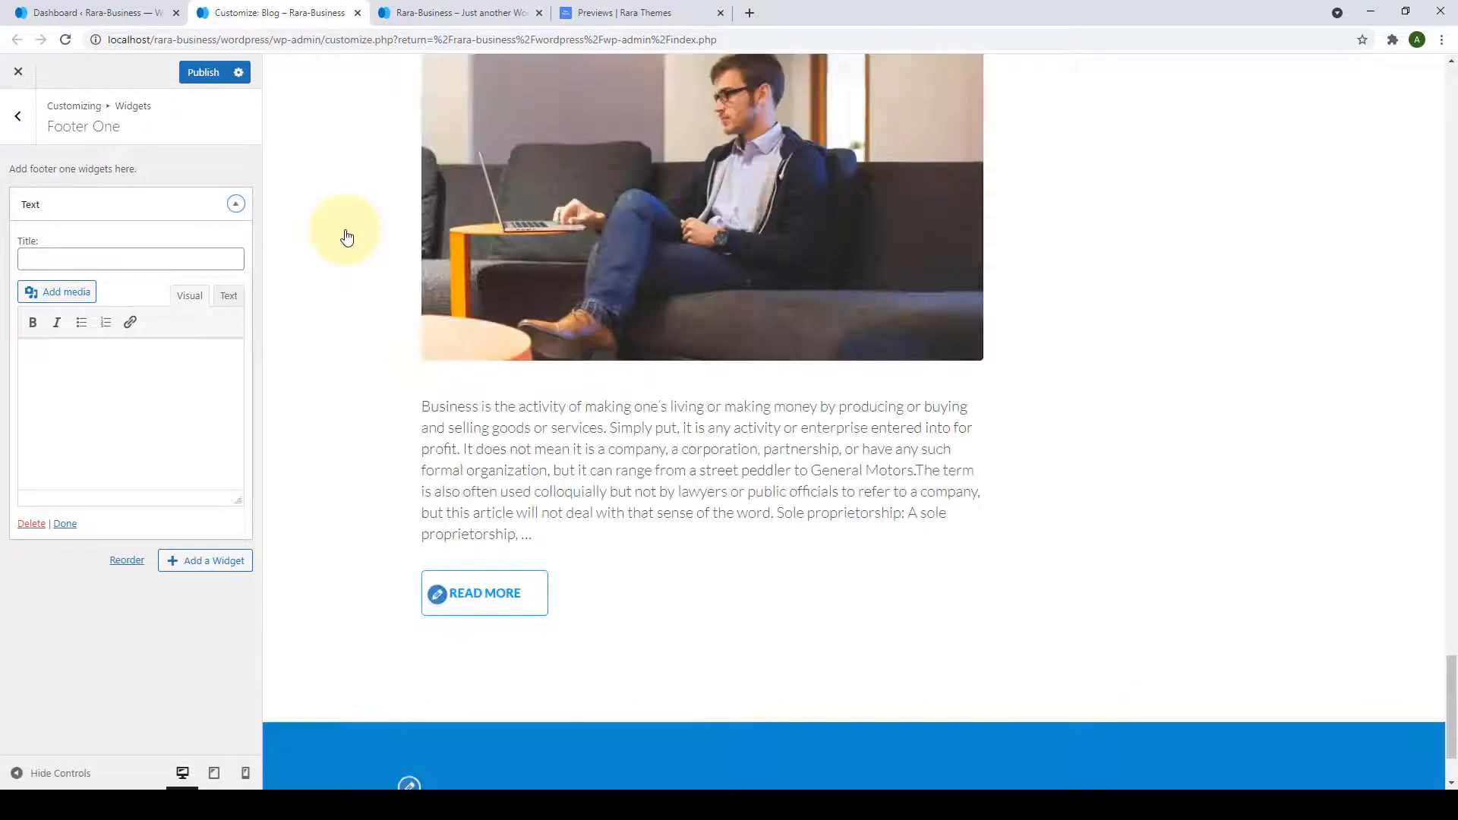
Set the title of the Footer One Text widget to Rara Corporate.
left_click(45, 260)
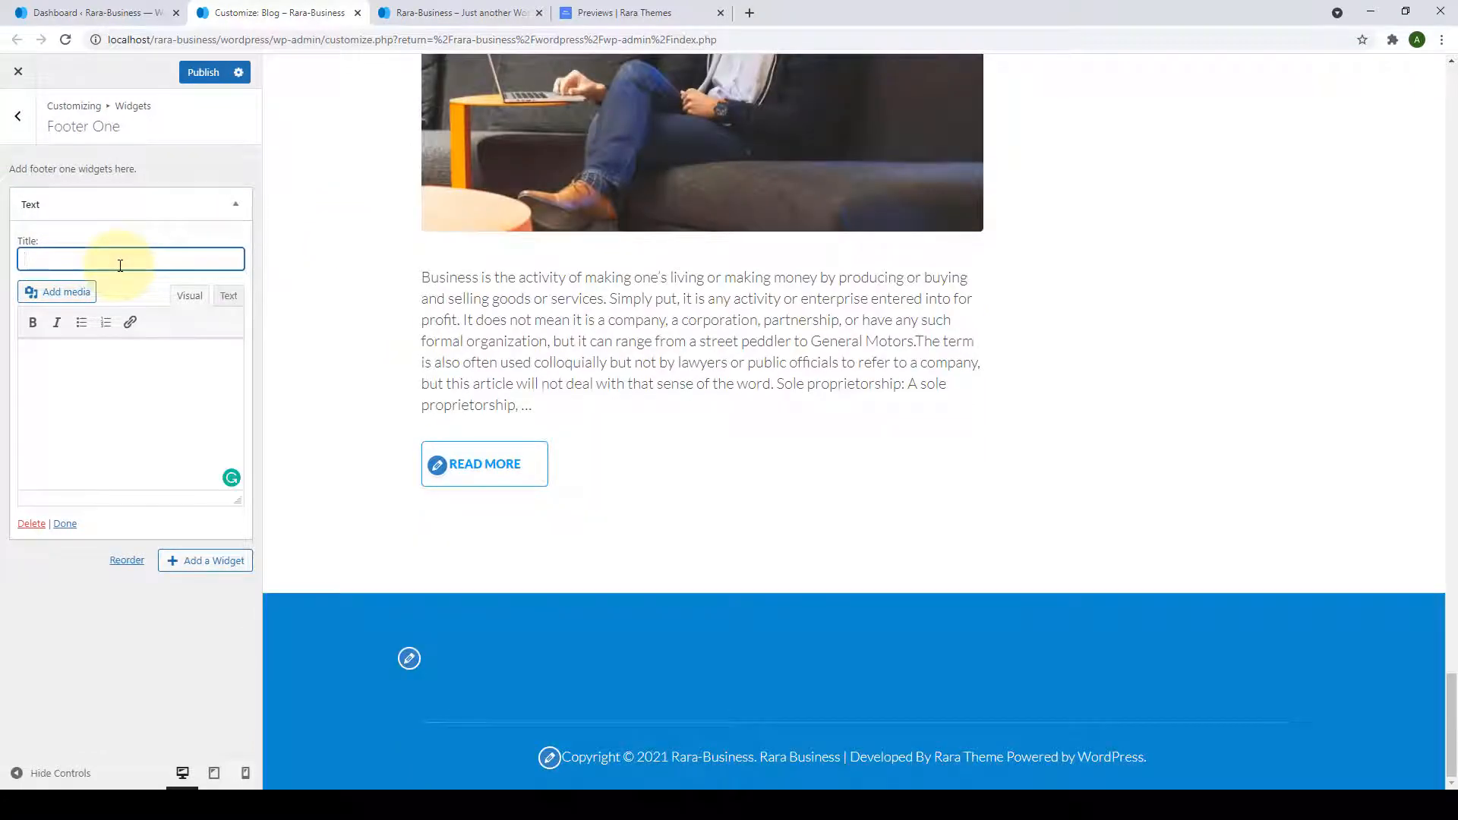
type("Rara ")
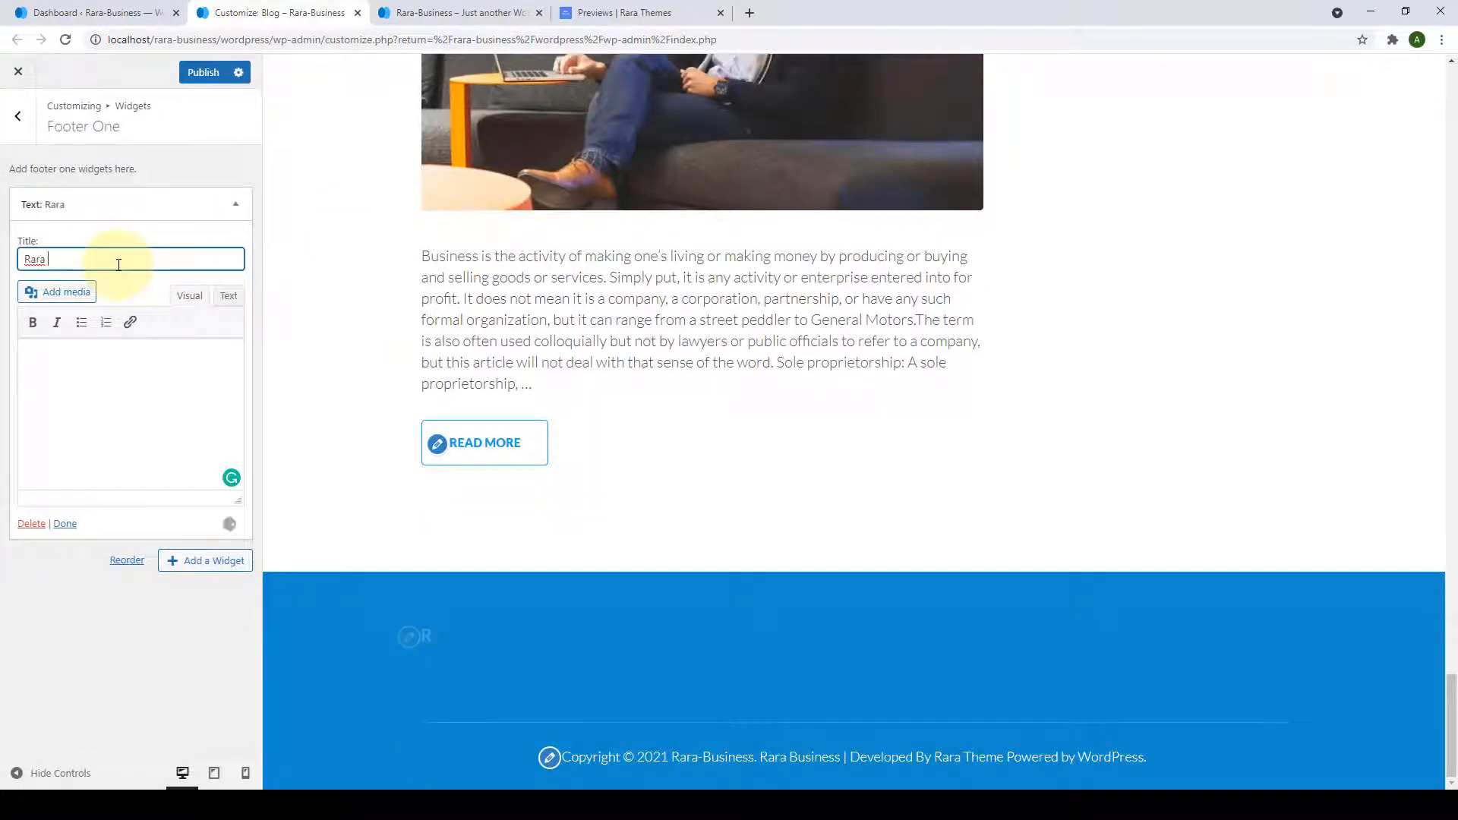
type("Corporate")
Fill the widget body with the description beginning "Rara Corporate is a beautiful WordPress Magazine theme" and publish Footer One.
left_click(56, 367)
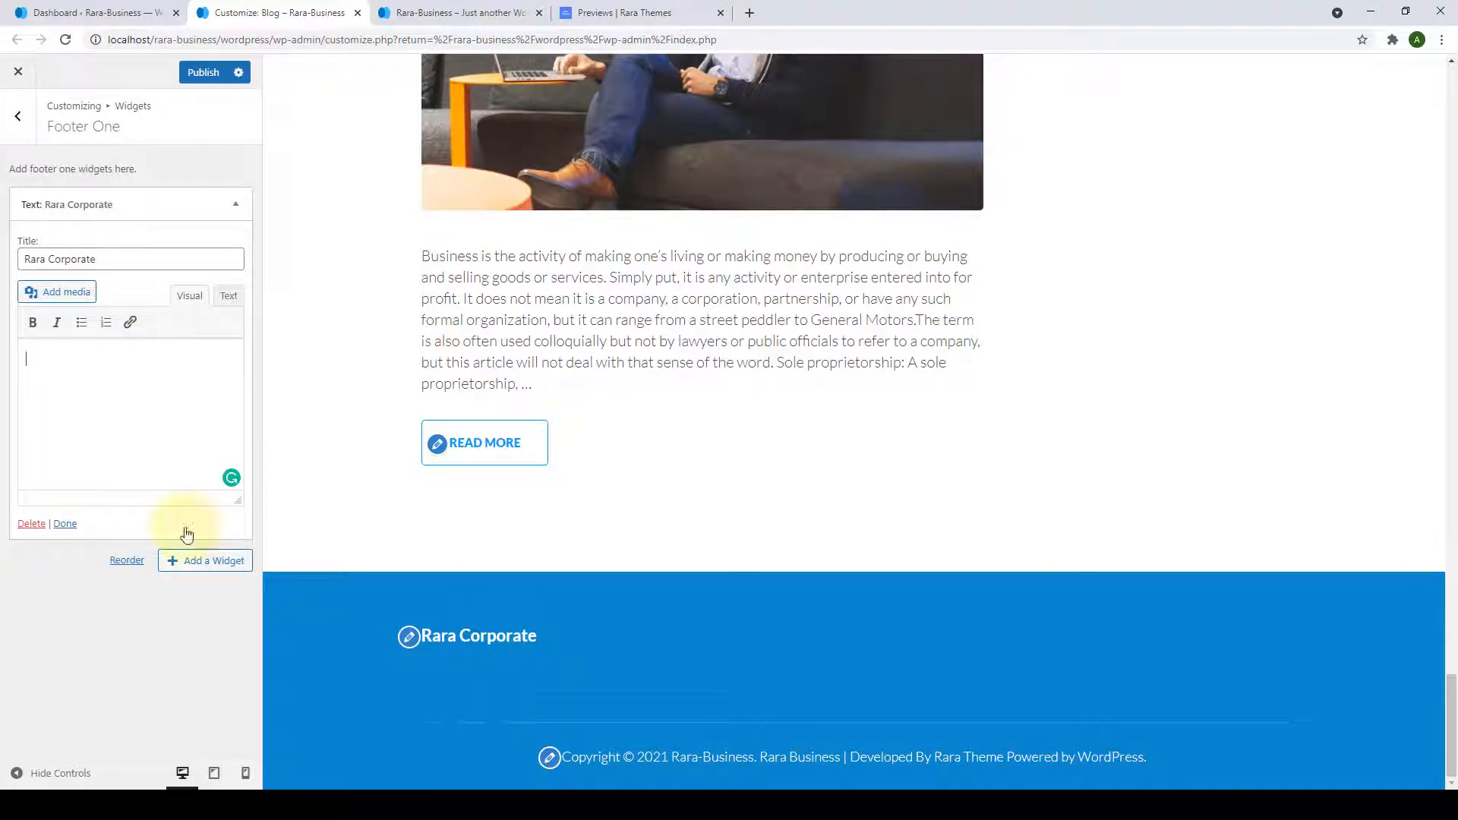
left_click(104, 393)
type("Rara Corporate is a beautiful WordPress Magazine theme built to provide supreme user experience to the visitors. The theme’s responsive design adapts to the various screen sizes of devices.")
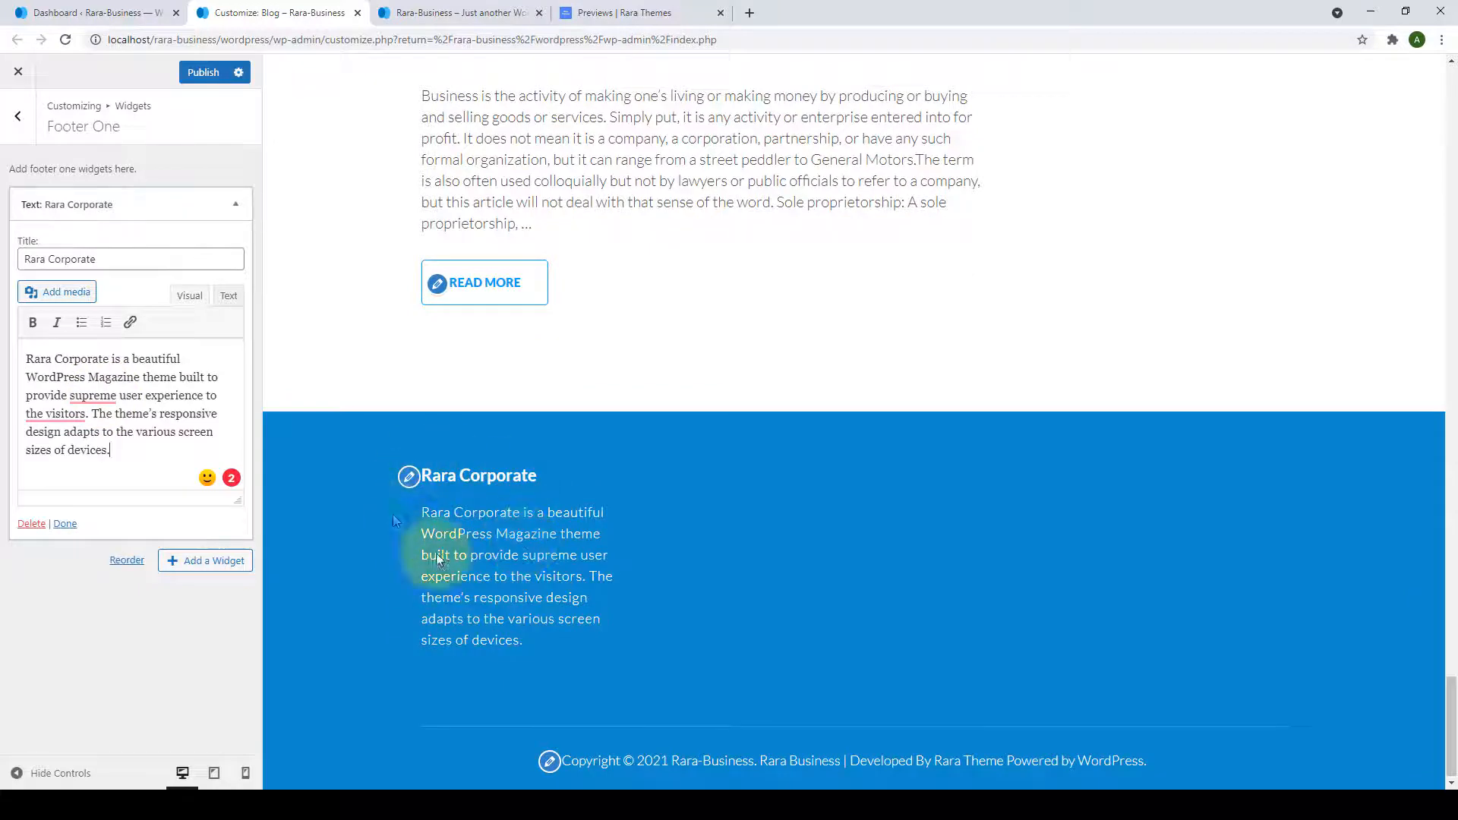
left_click(73, 524)
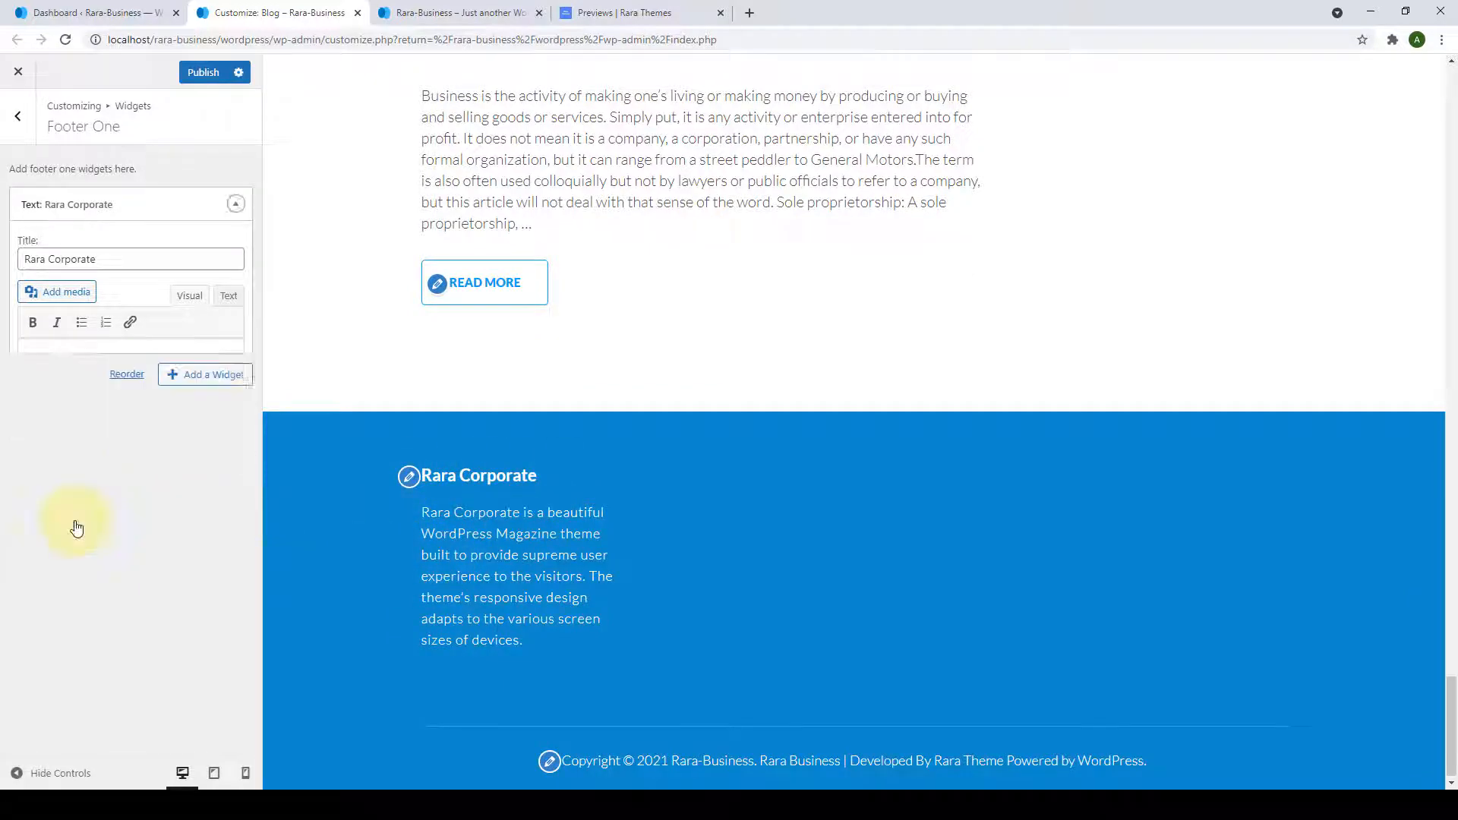
left_click(206, 69)
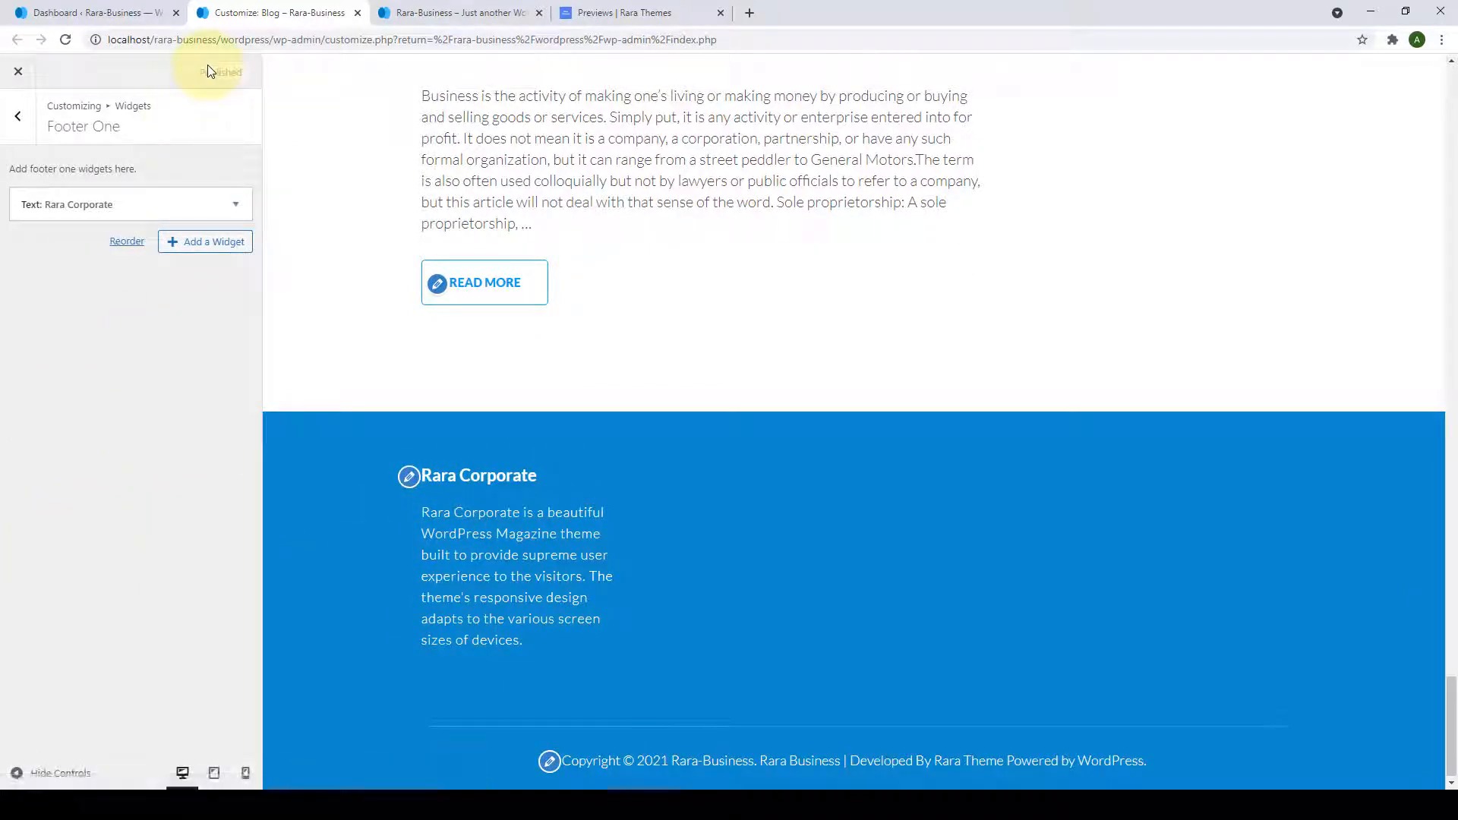
Search the widgets for "newsletter" and add a Newsletter Minimal widget to the Footer Two area.
left_click(19, 118)
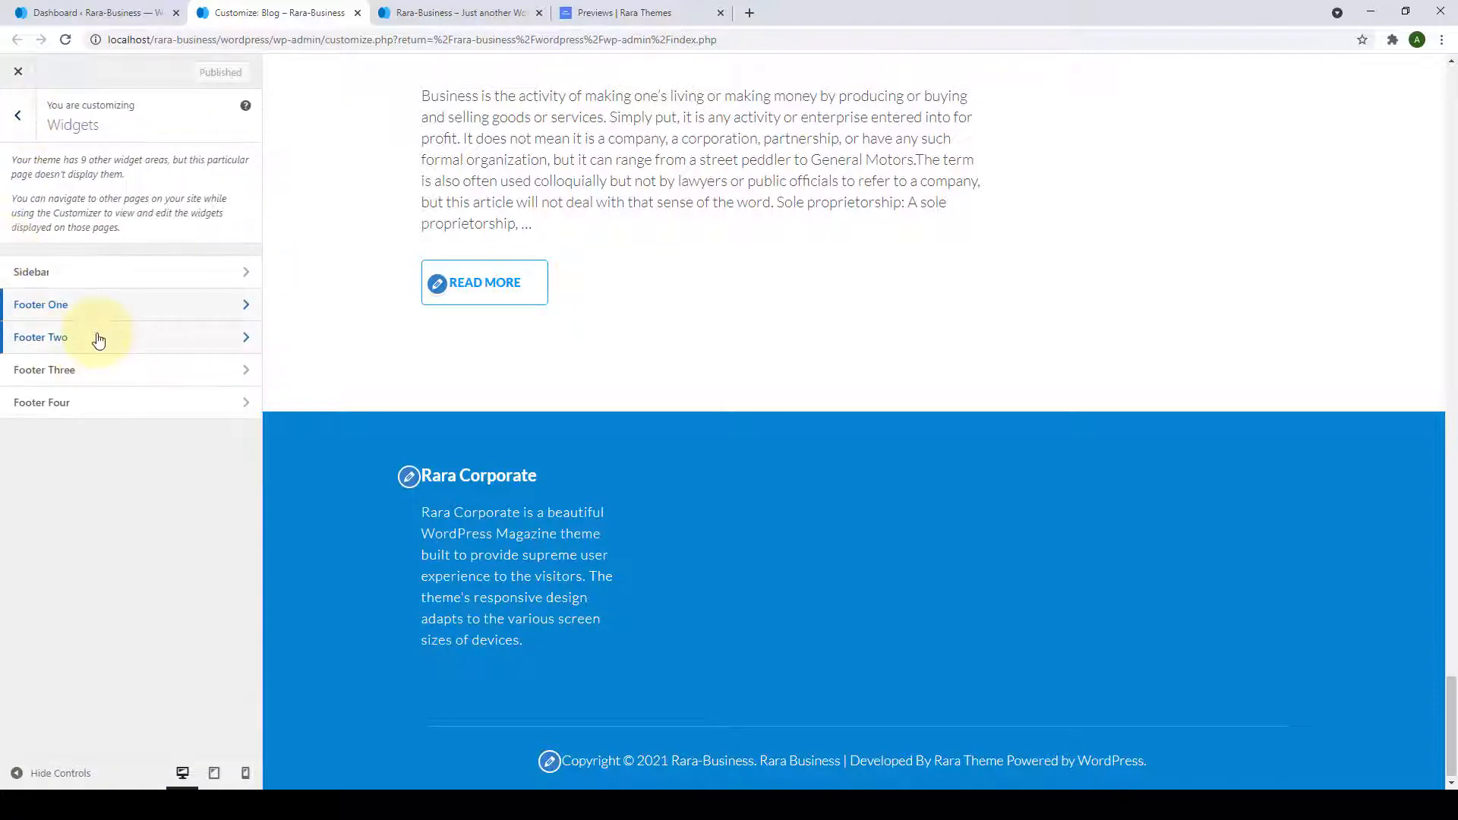
left_click(98, 339)
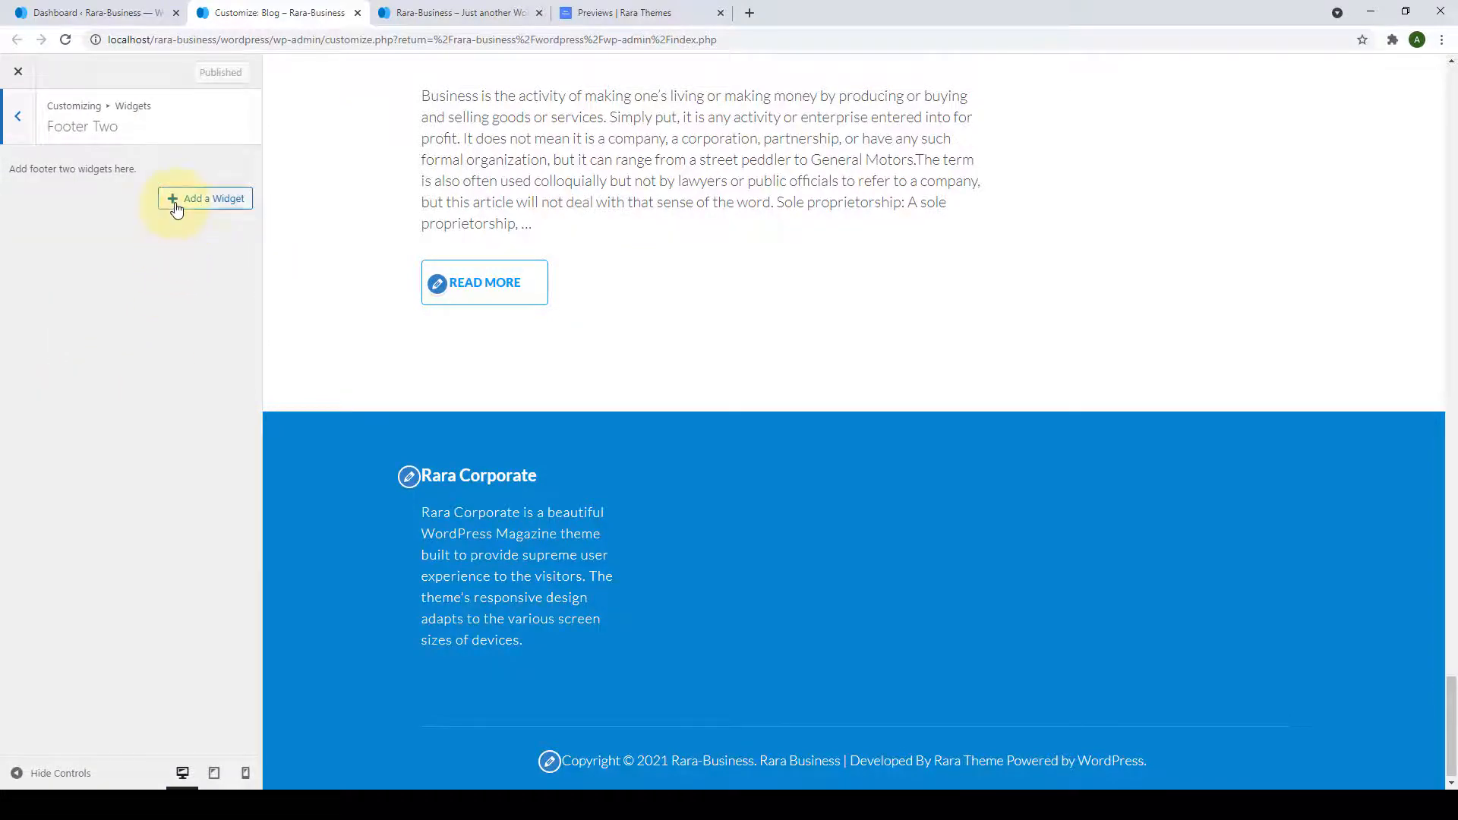
left_click(176, 202)
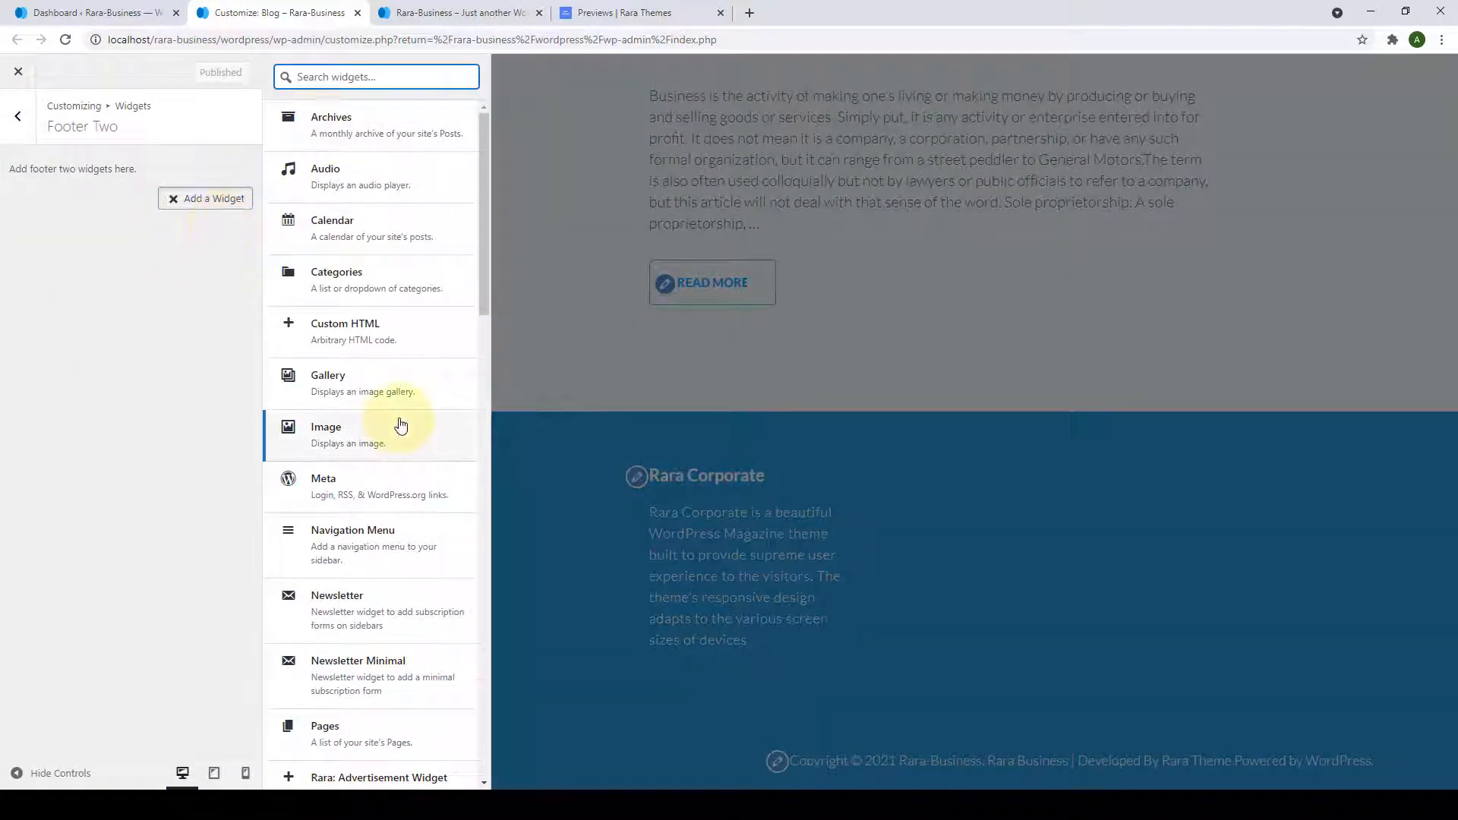
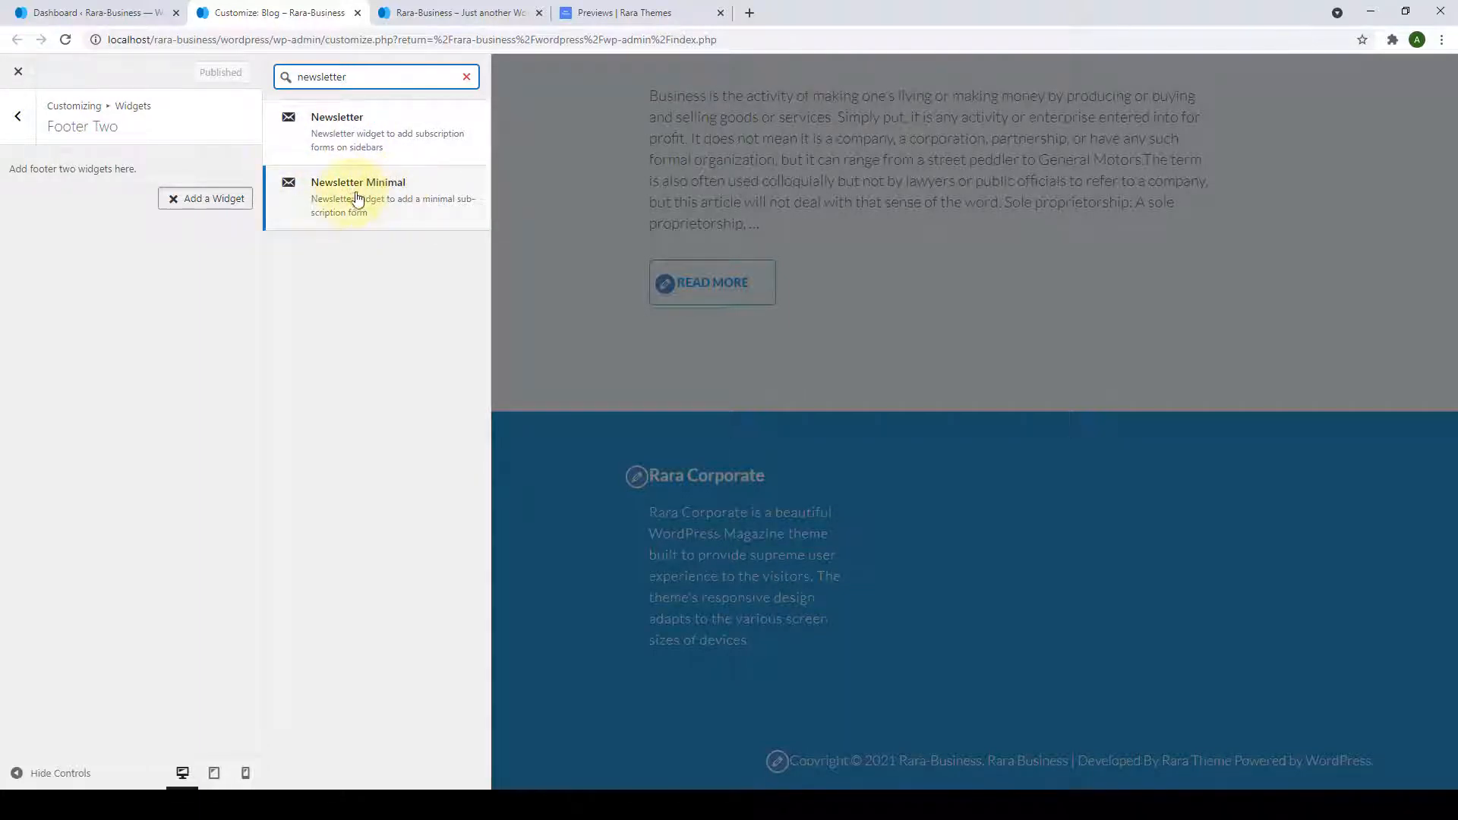
left_click(374, 194)
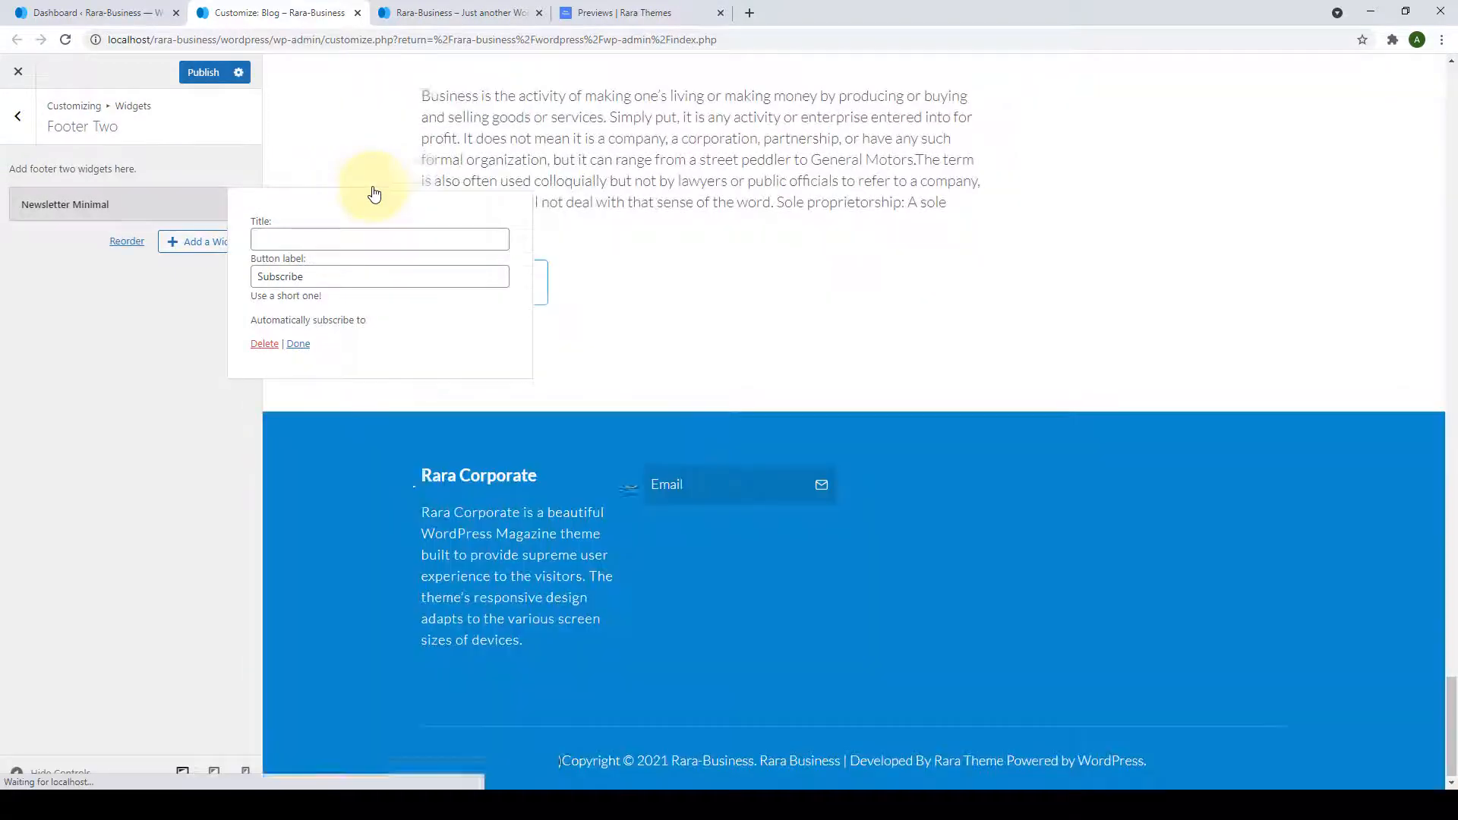
Title the Newsletter Minimal widget "Subscribe To Our Newsletter" and publish Footer Two.
left_click(271, 240)
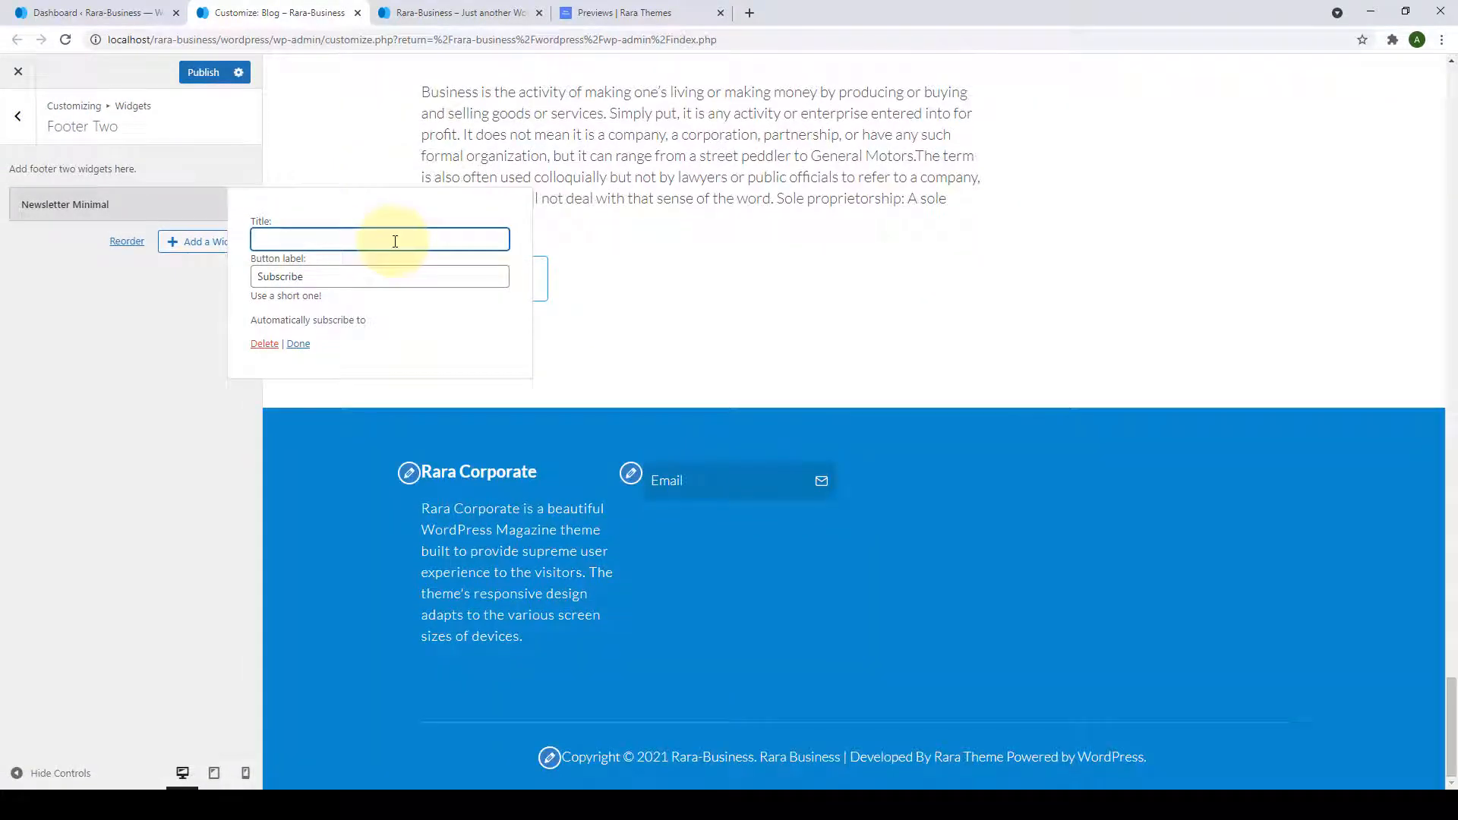
type("Subscrib")
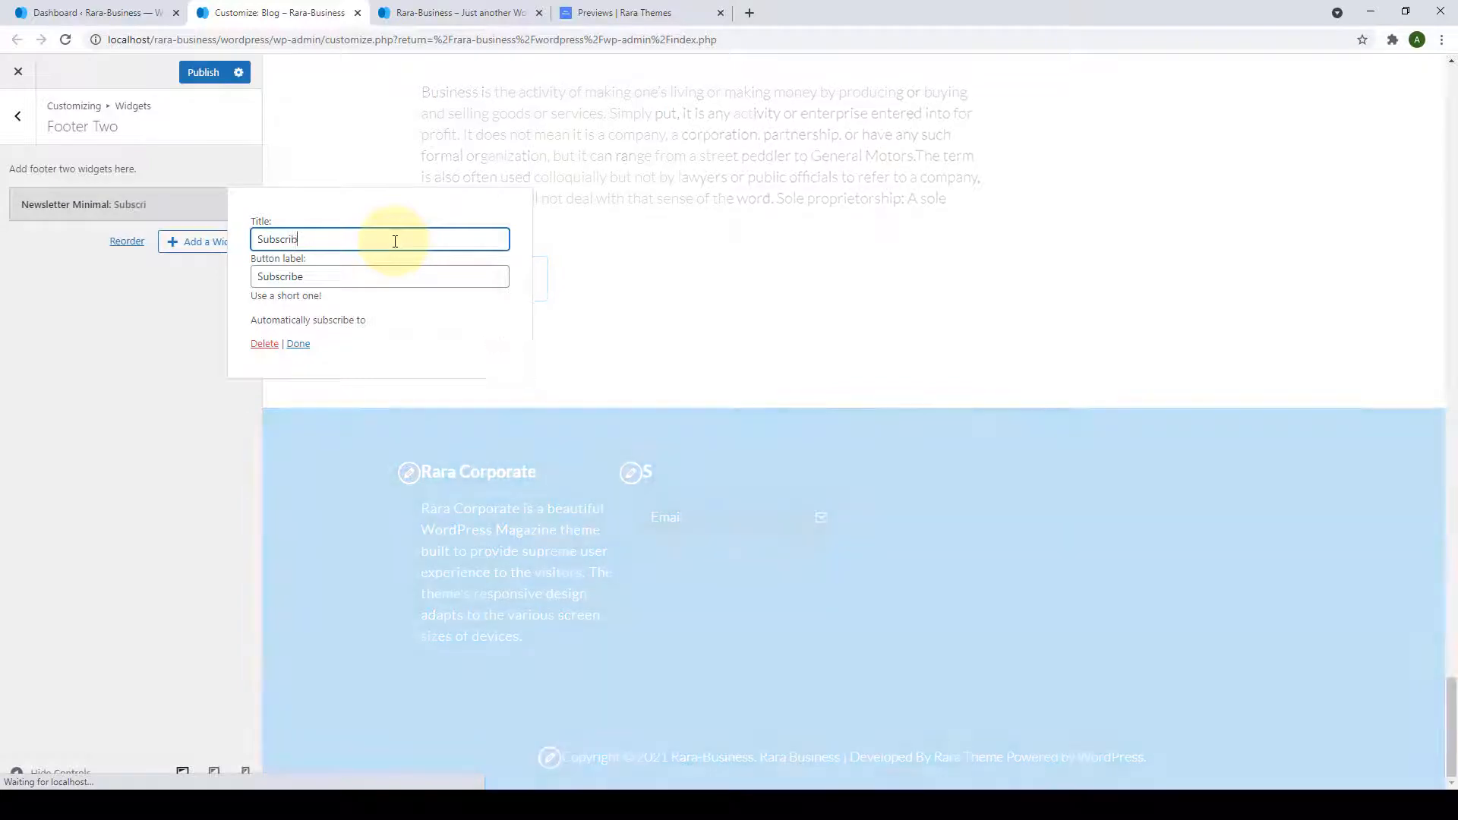
type("e To Our N")
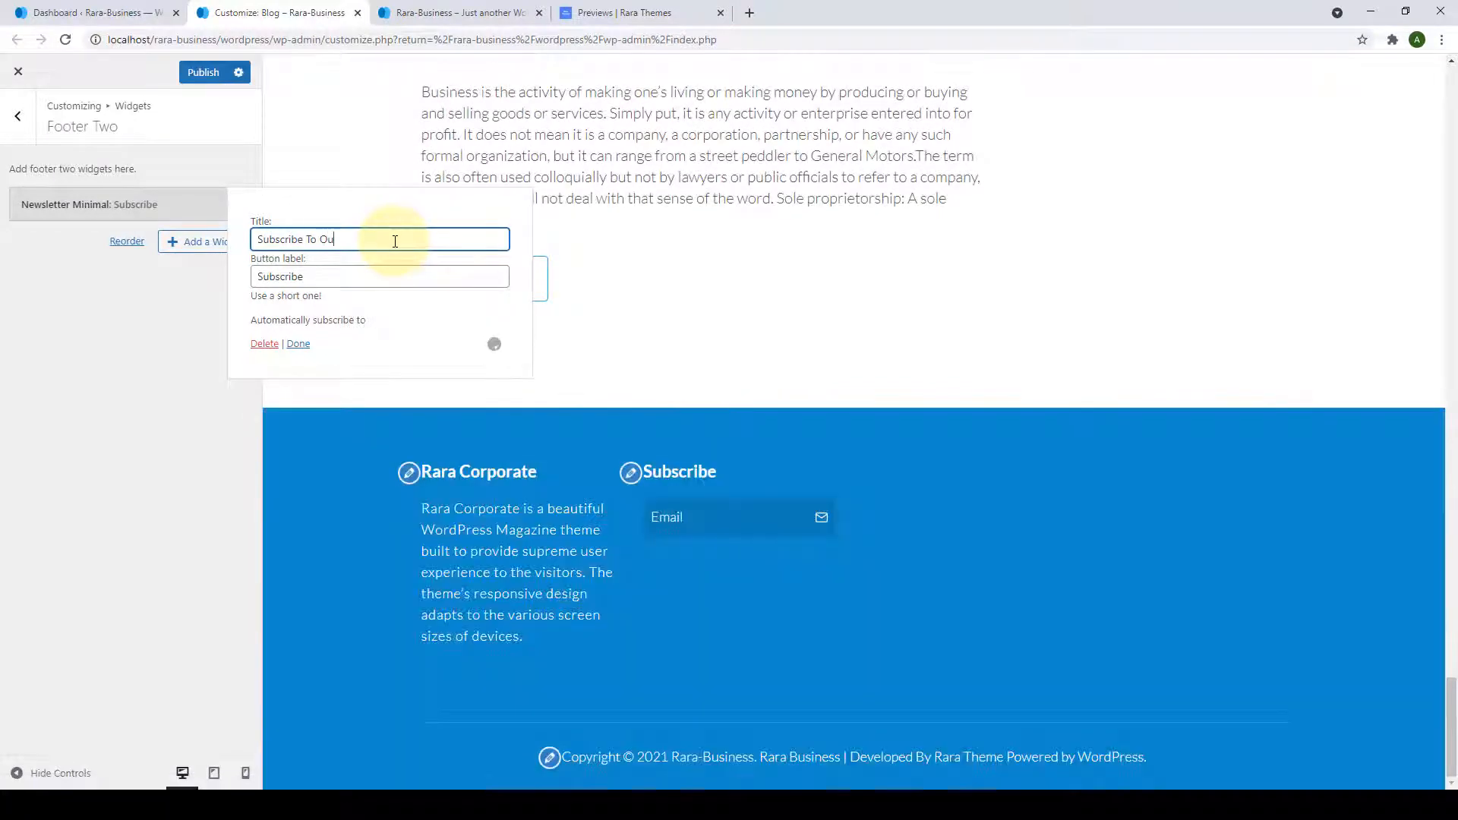
type("ewsletter")
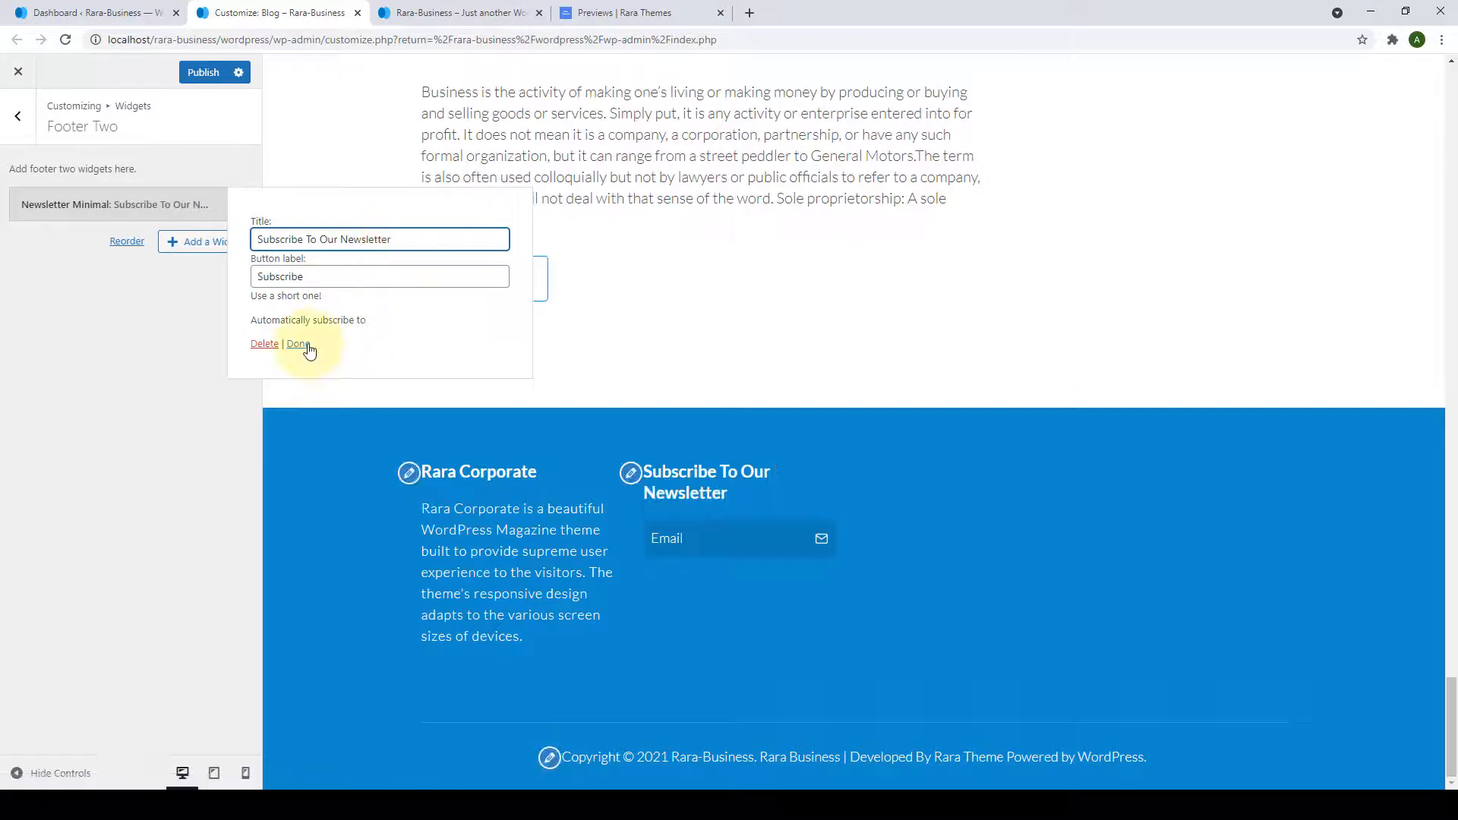
left_click(298, 345)
left_click(207, 74)
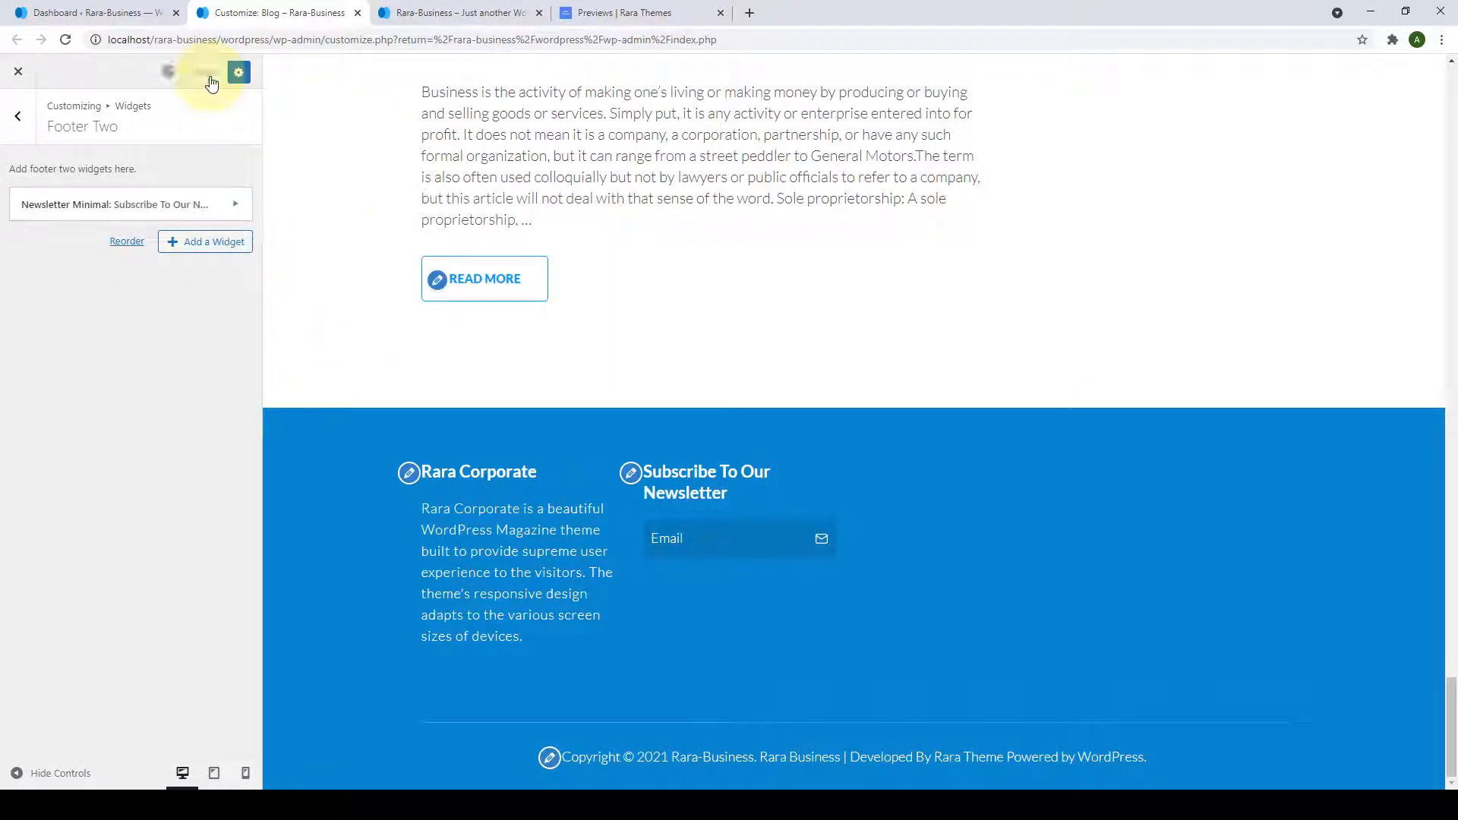
Add a Rara: Contact Widget to the Footer Three widget area.
left_click(23, 132)
left_click(104, 376)
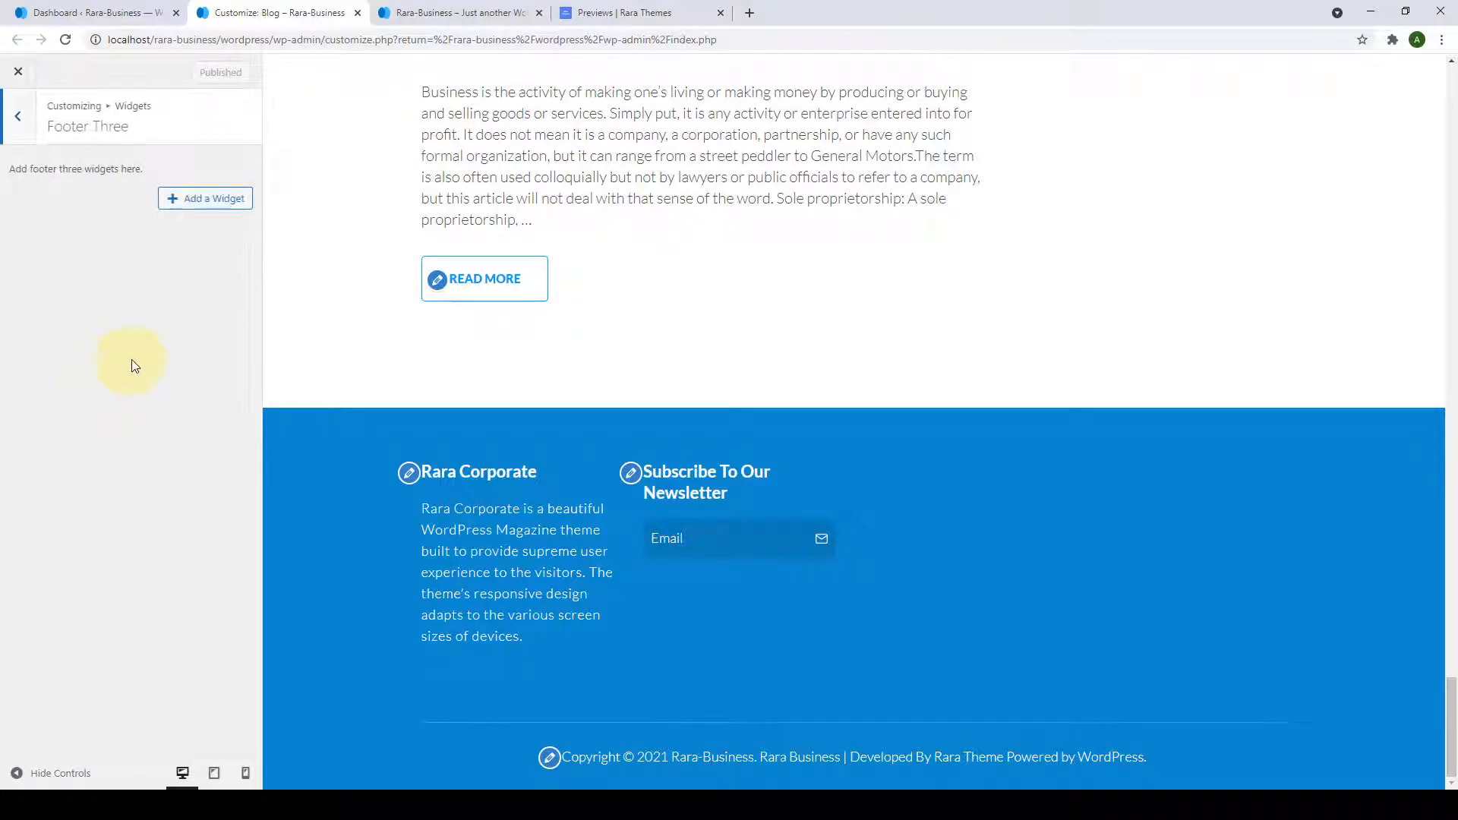
left_click(174, 200)
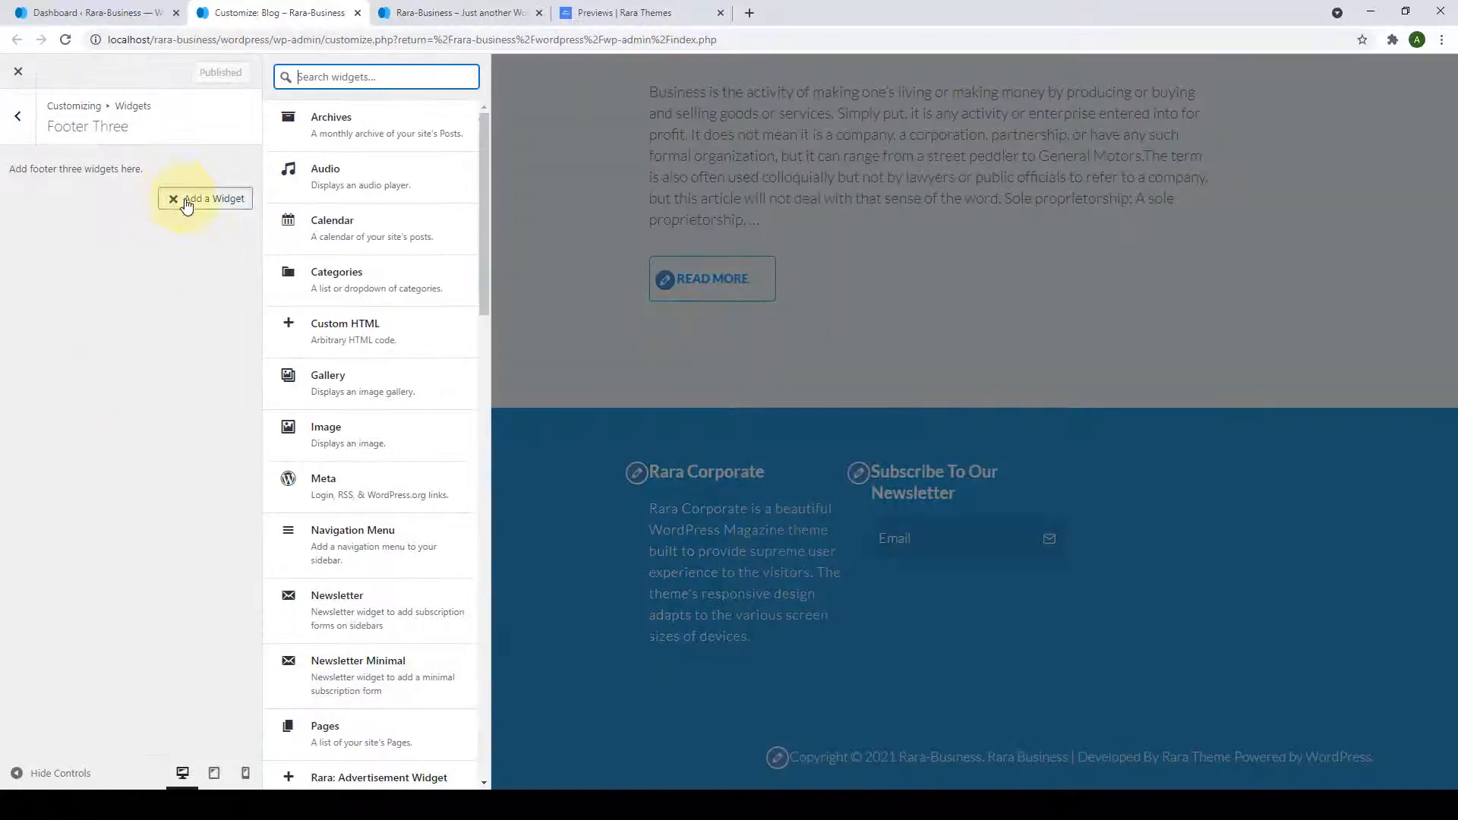
scroll(348, 244, "down", 9)
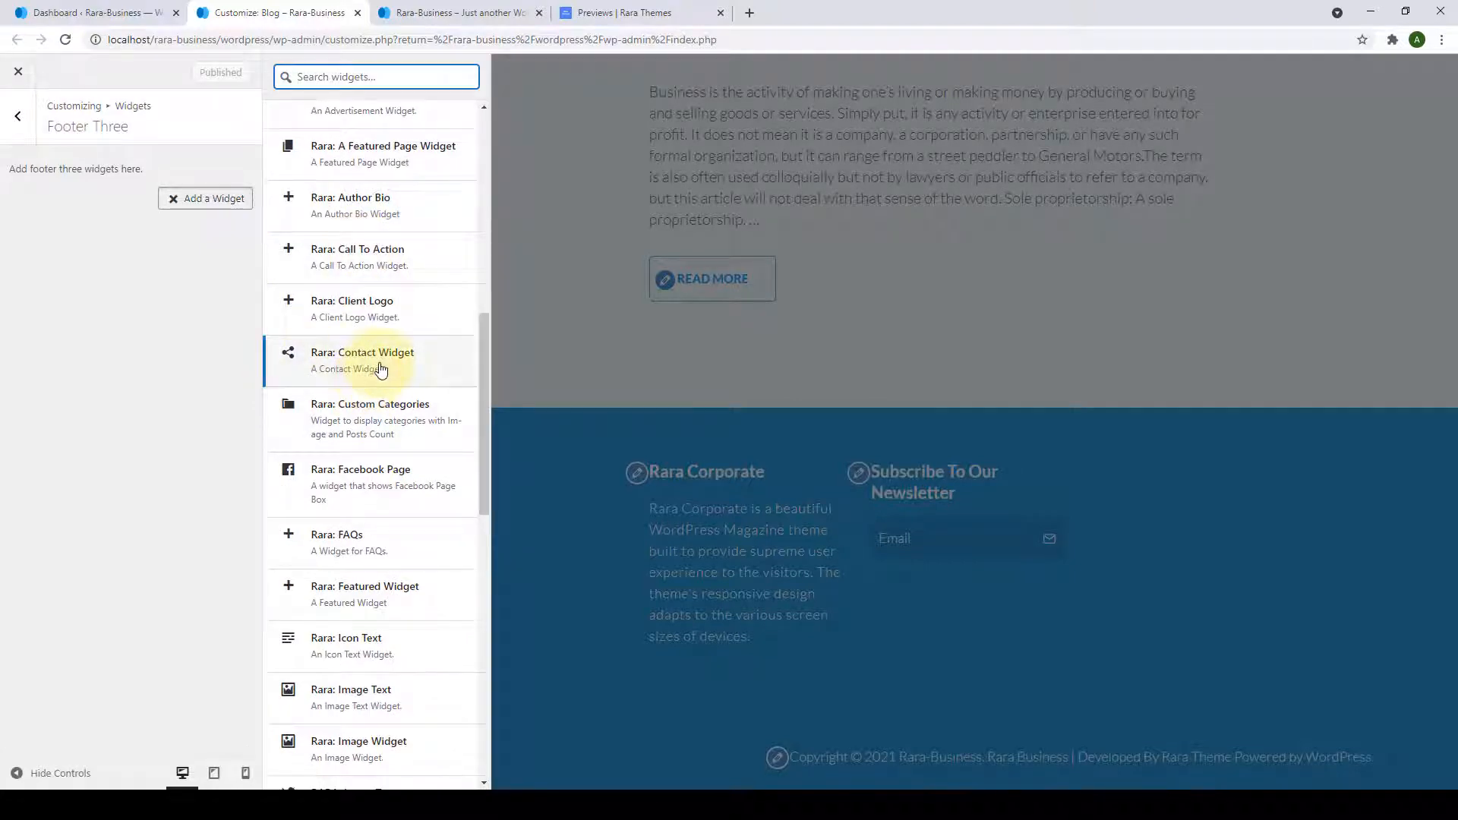
left_click(380, 370)
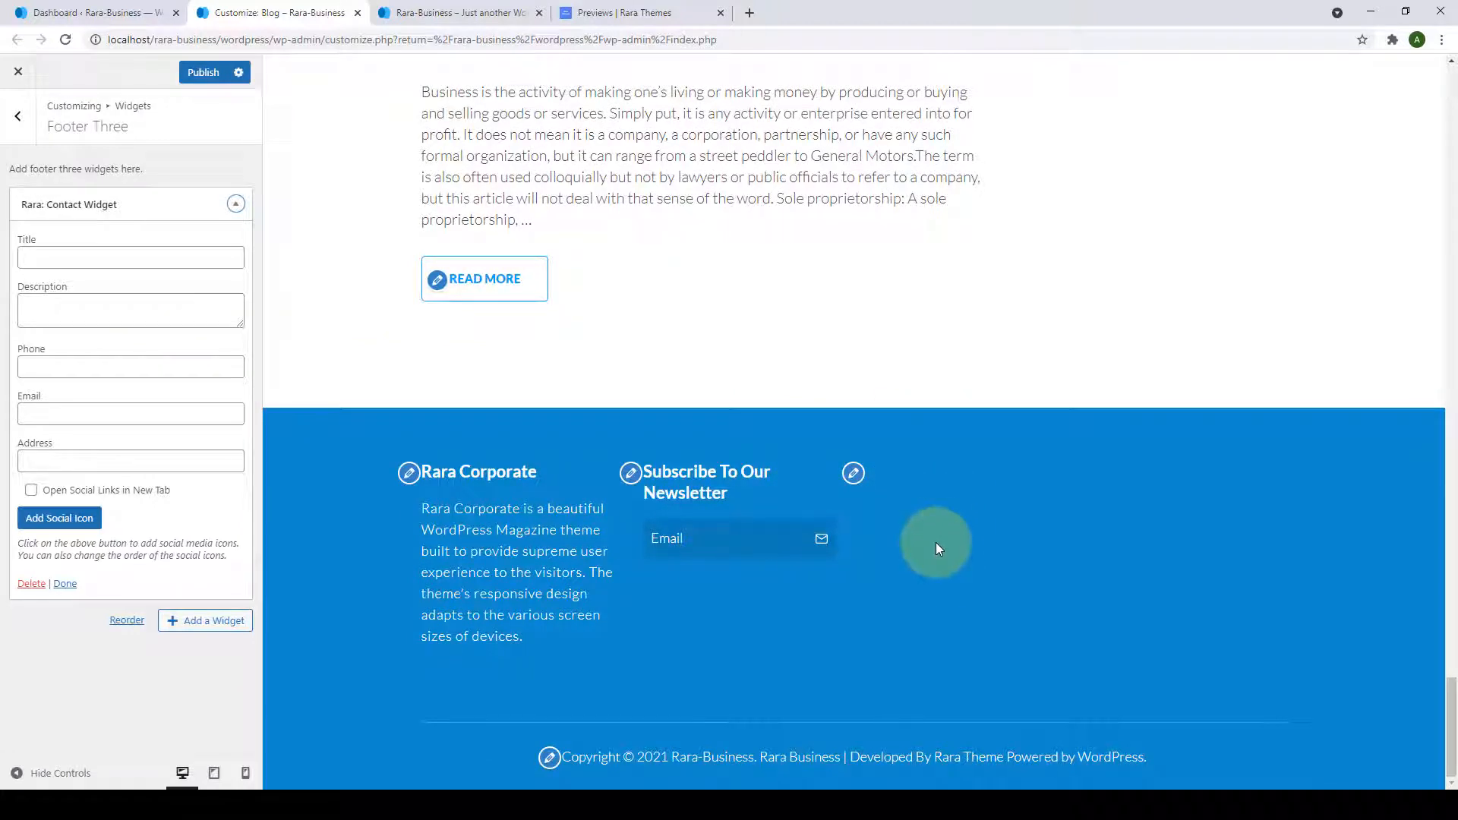
Title the contact widget "Contact Us" and fill in the business phone number, e-mail and address.
left_click(99, 256)
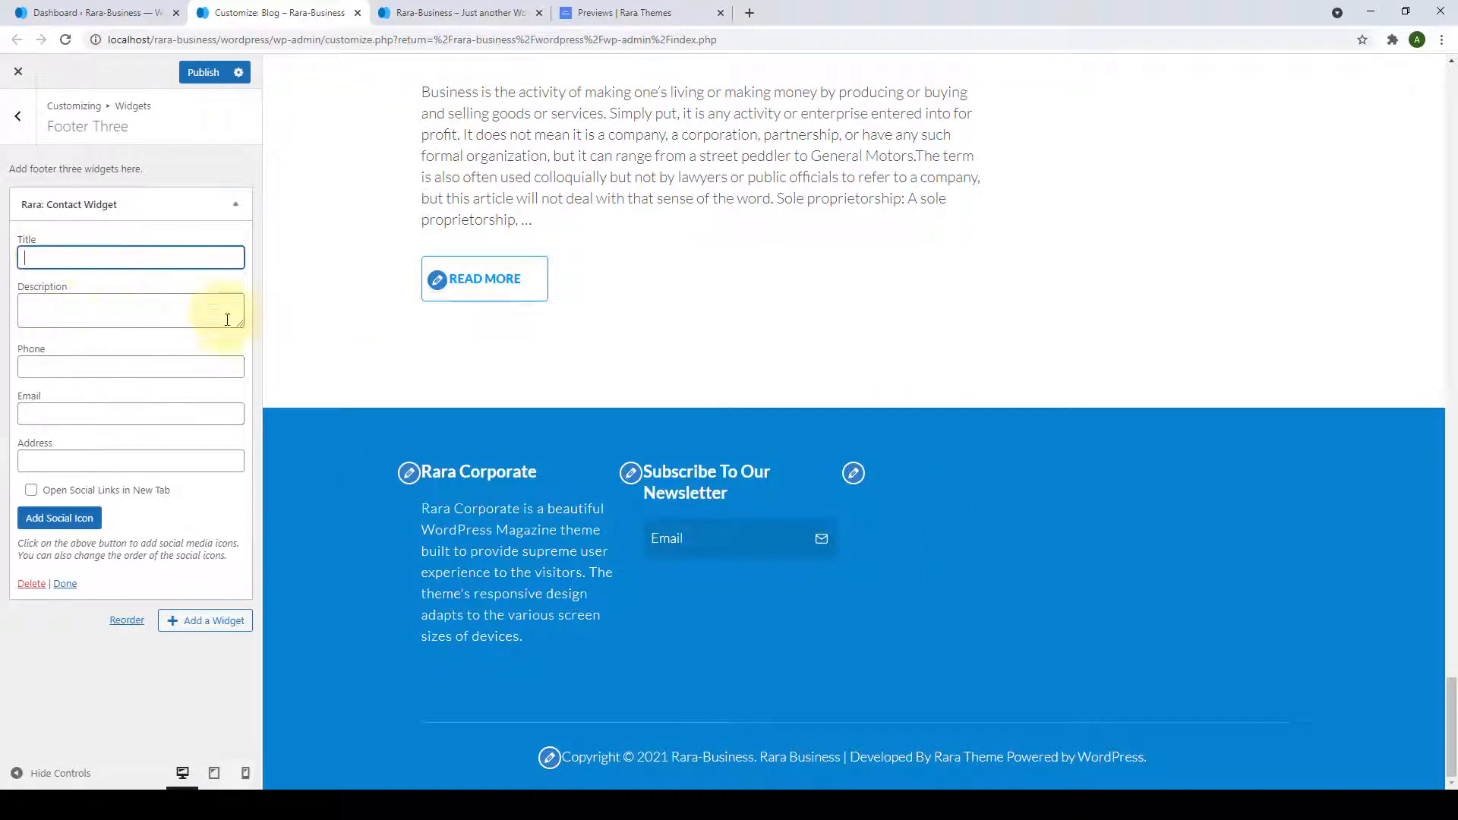
type("C")
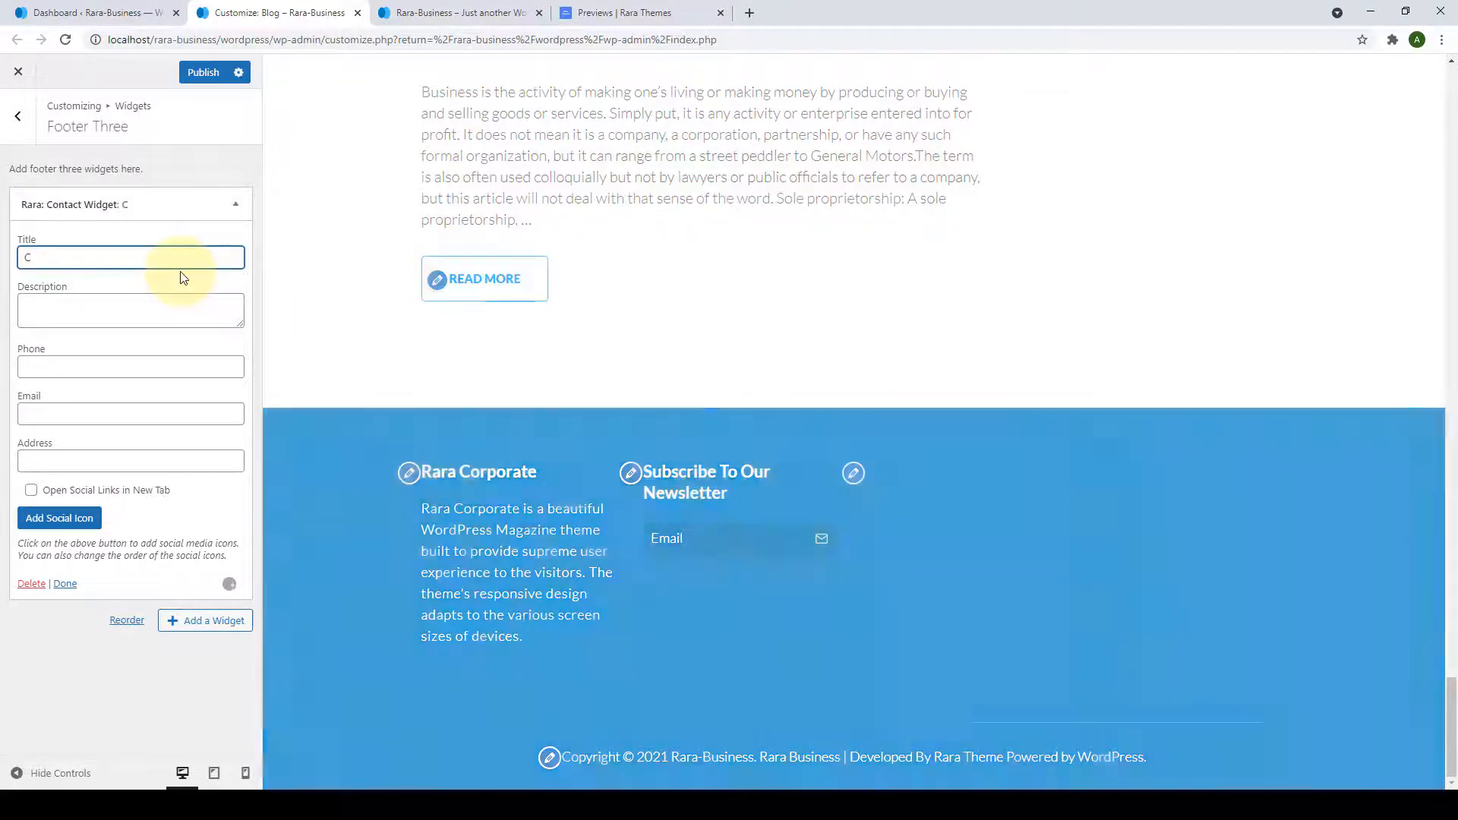
type("ontact")
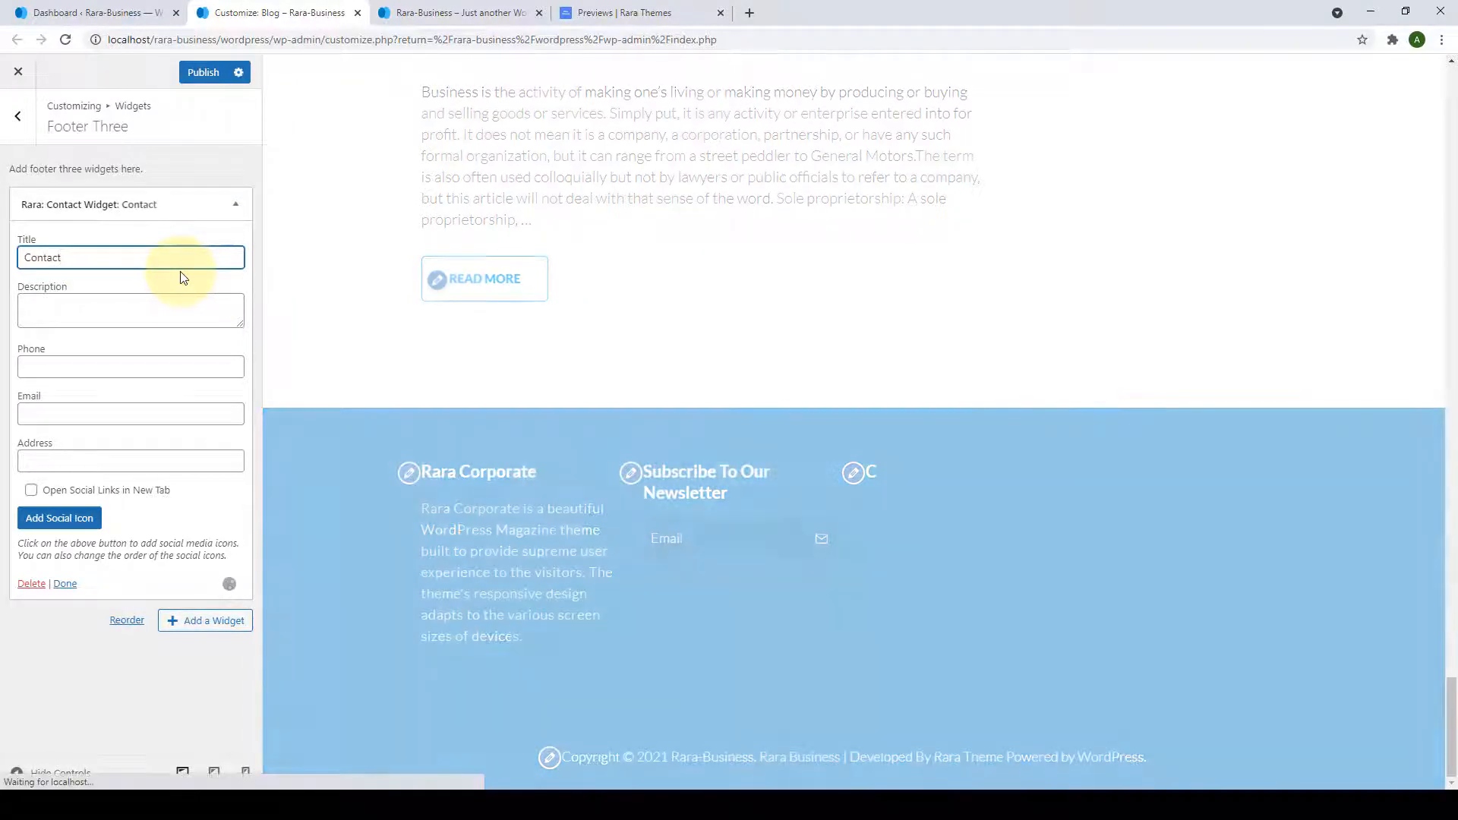
type(" Us")
left_click(109, 317)
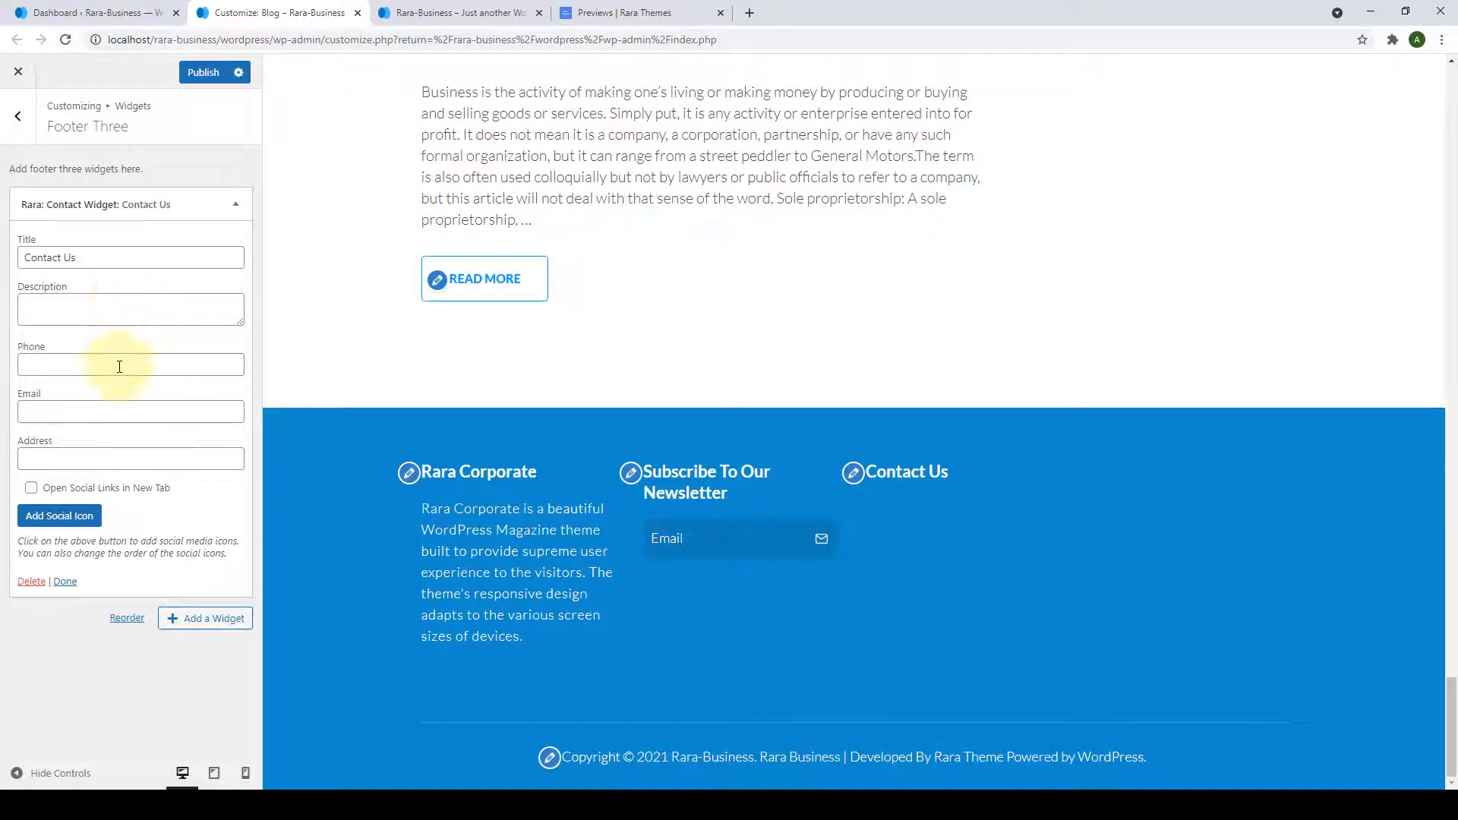
left_click(73, 361)
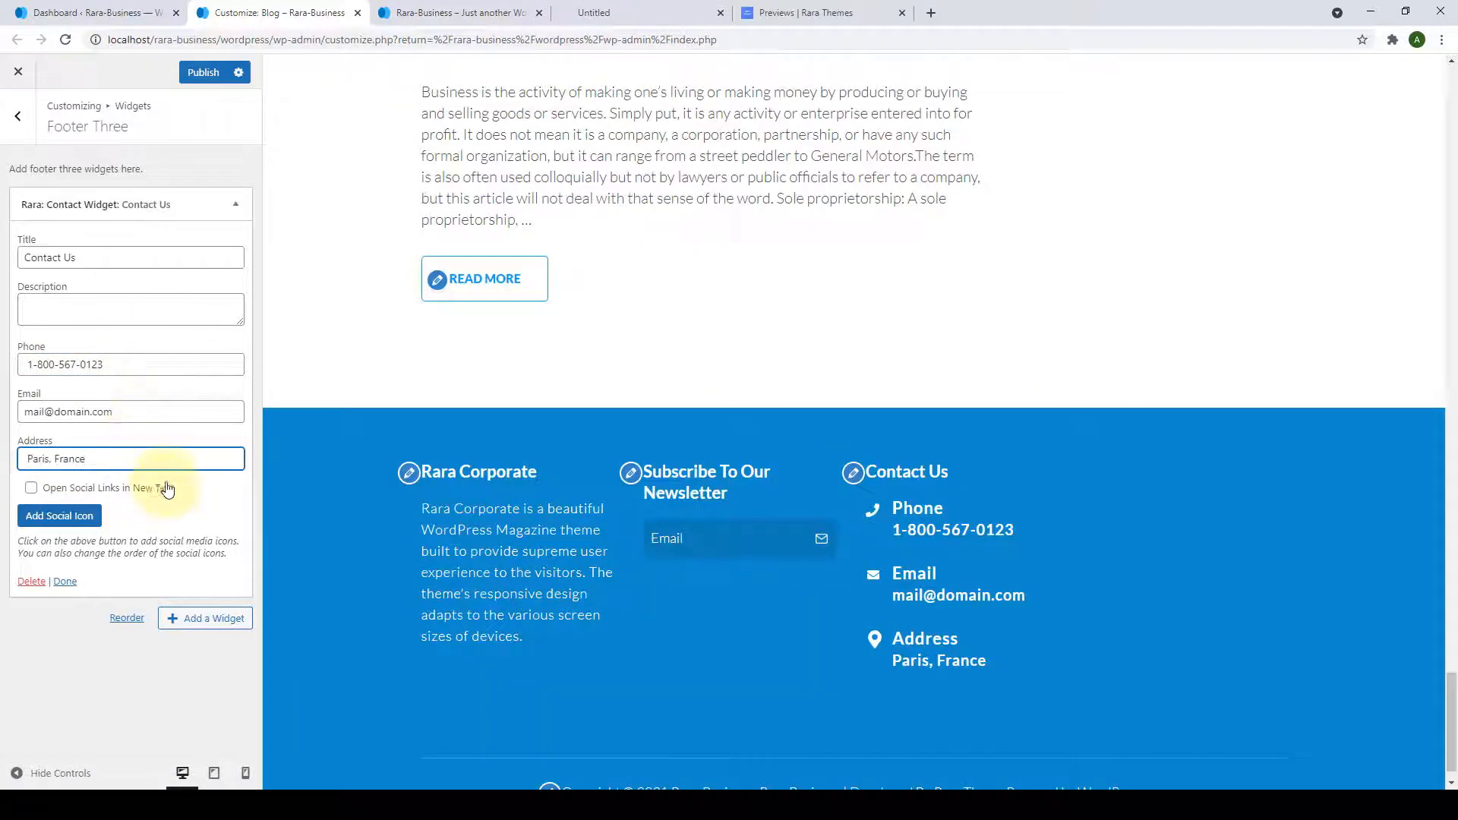
left_click(69, 518)
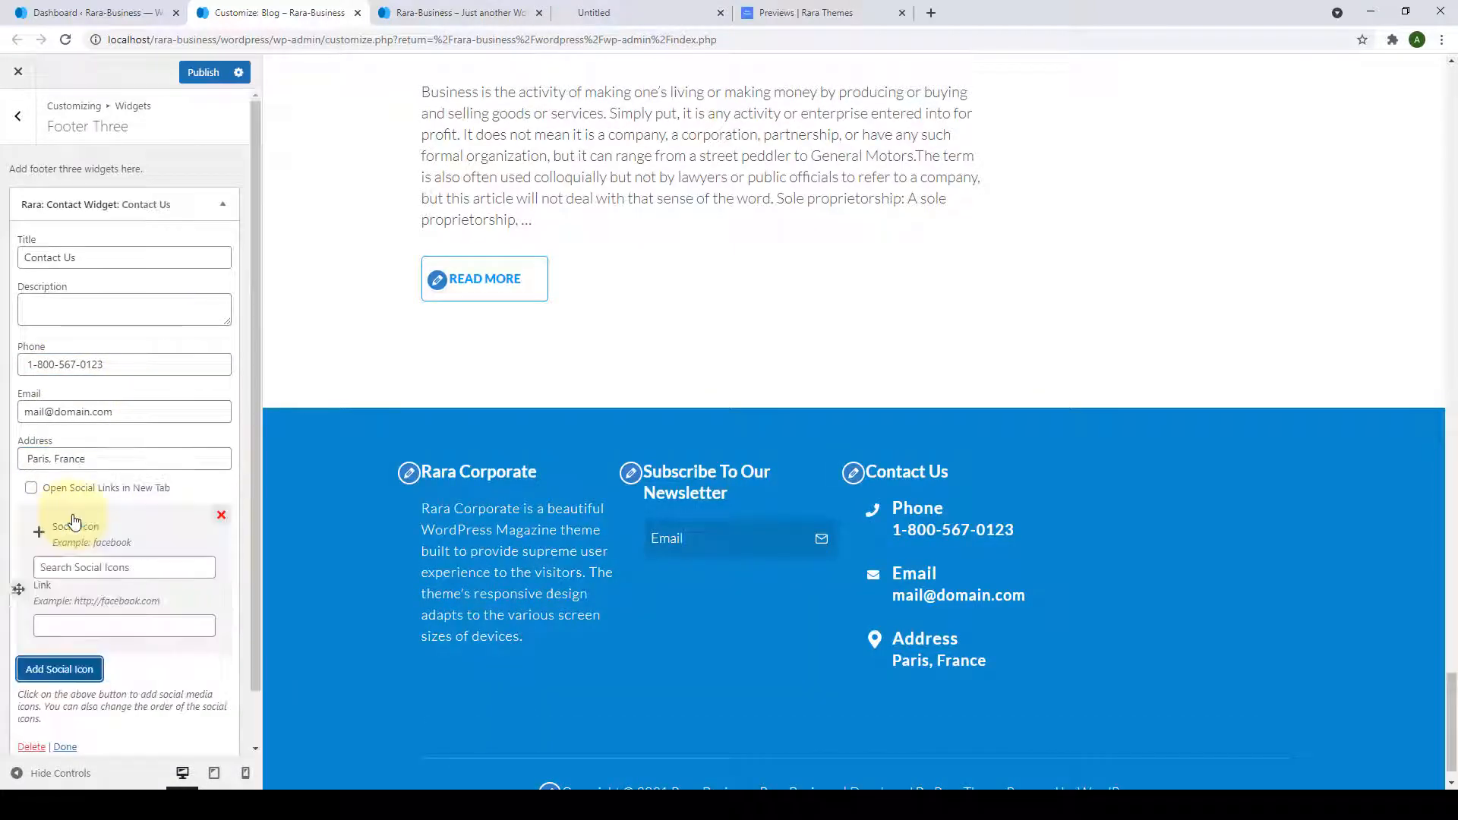
scroll(97, 530, "down", 1)
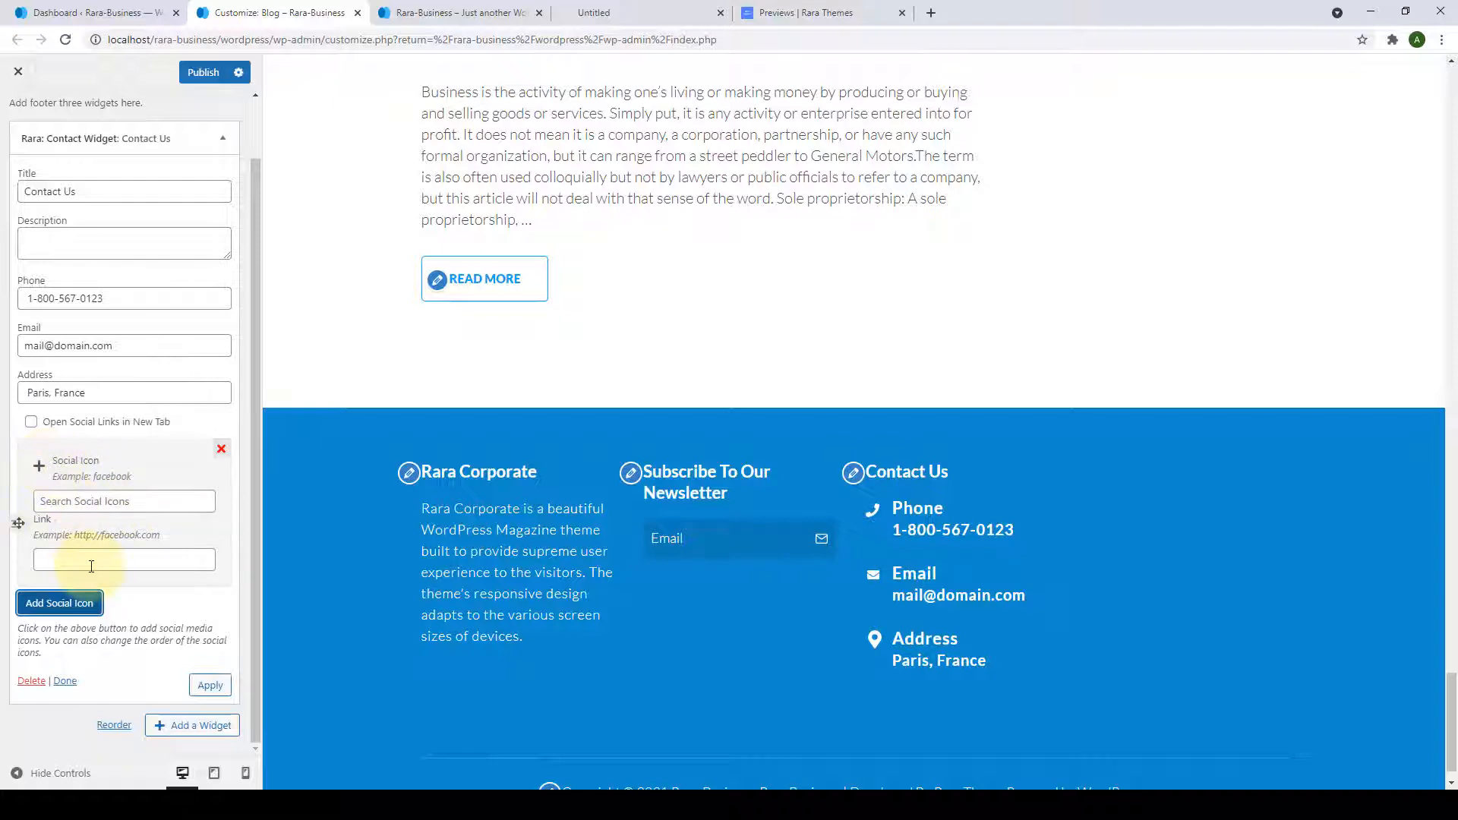
left_click(65, 558)
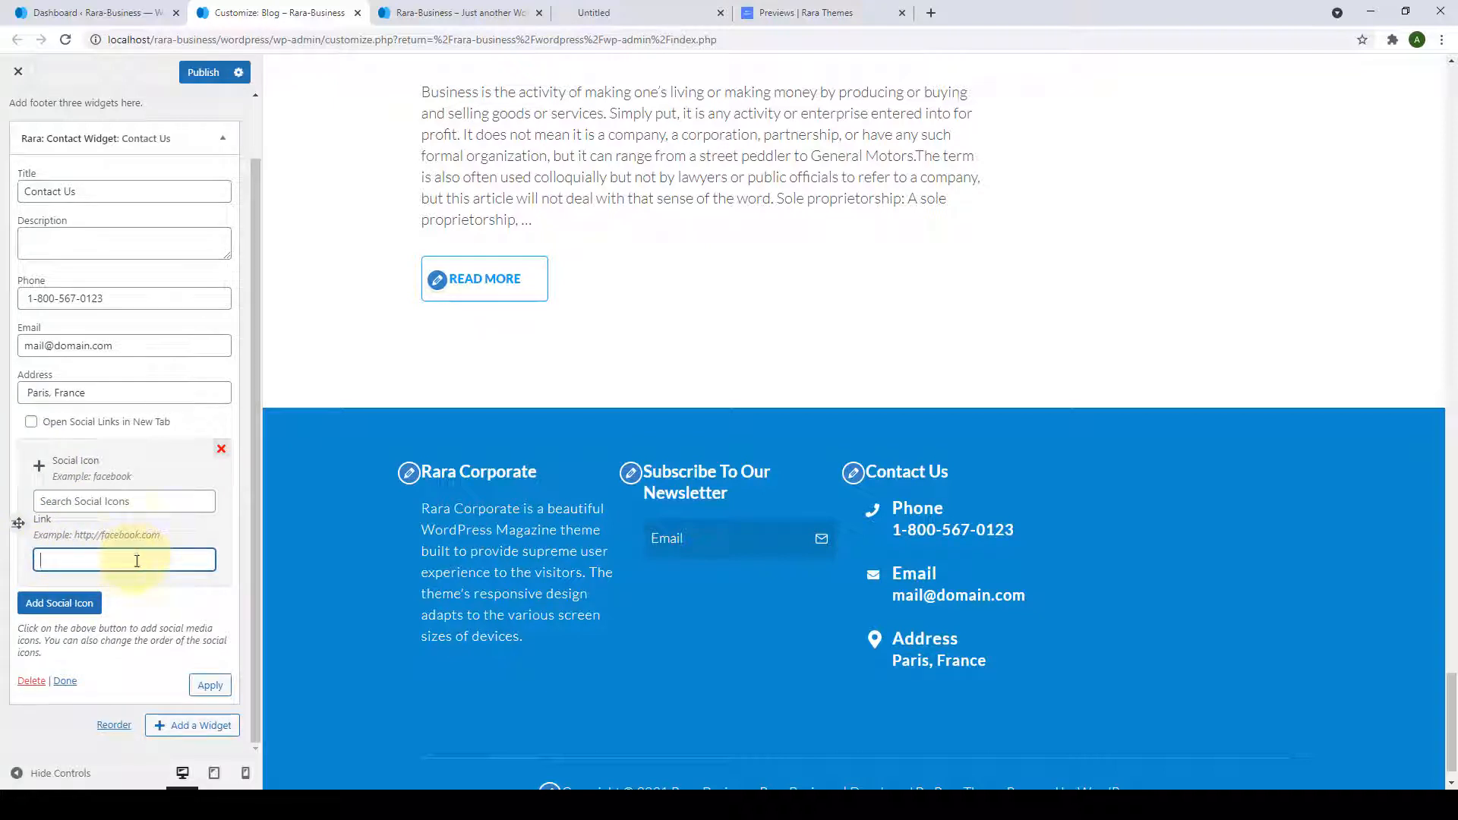
left_click(116, 507)
left_click(61, 603)
scroll(98, 592, "down", 3)
left_click(122, 501)
type("ins")
left_click(61, 604)
left_click(124, 502)
type("twitt")
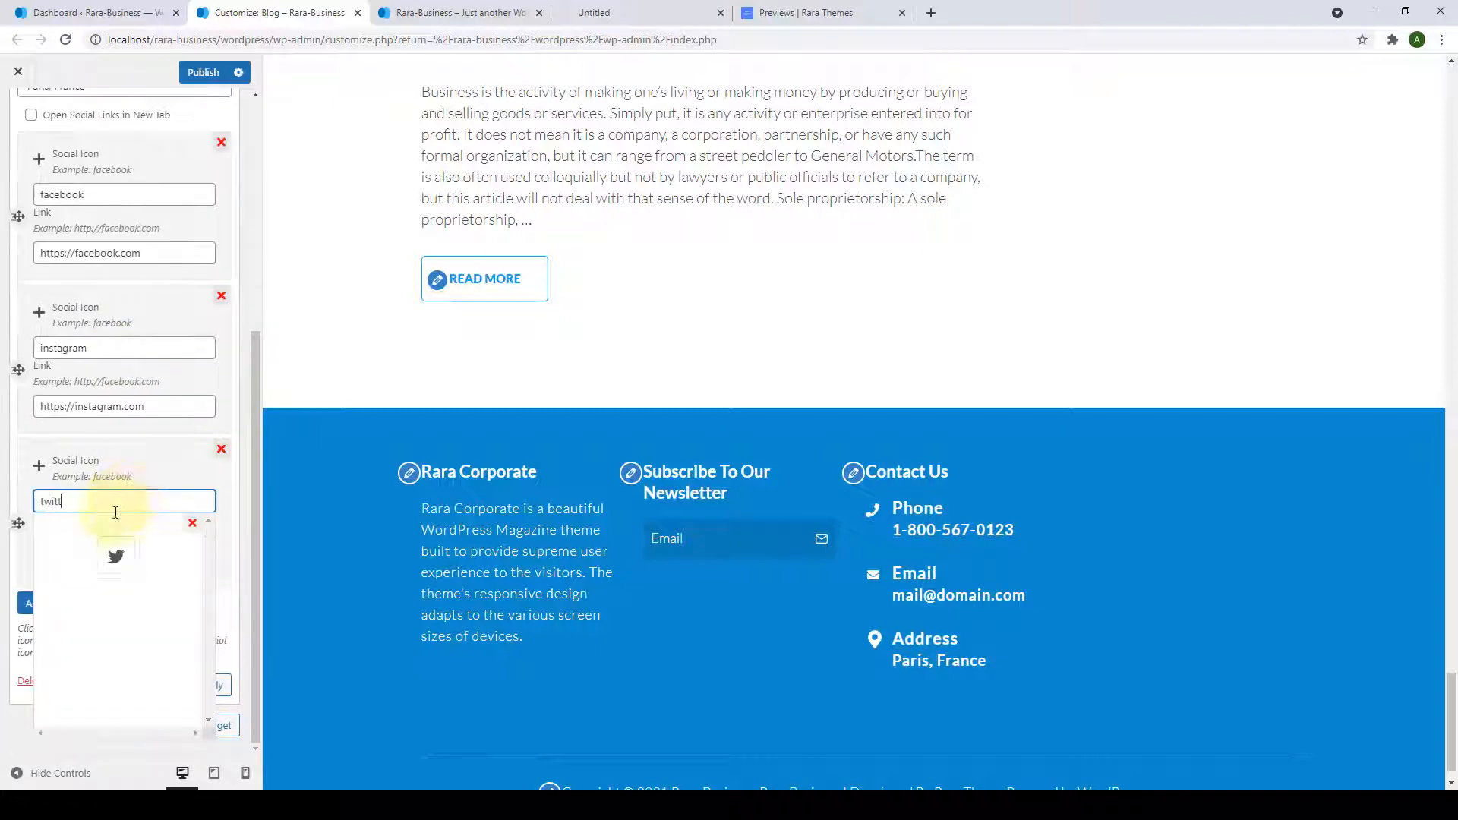
left_click(116, 556)
left_click(62, 604)
scroll(69, 600, "down", 2)
left_click(108, 502)
type("youtube")
left_click(137, 560)
Apply the contact widget's social icons, close the widget and publish Footer Three.
scroll(141, 531, "up", 2)
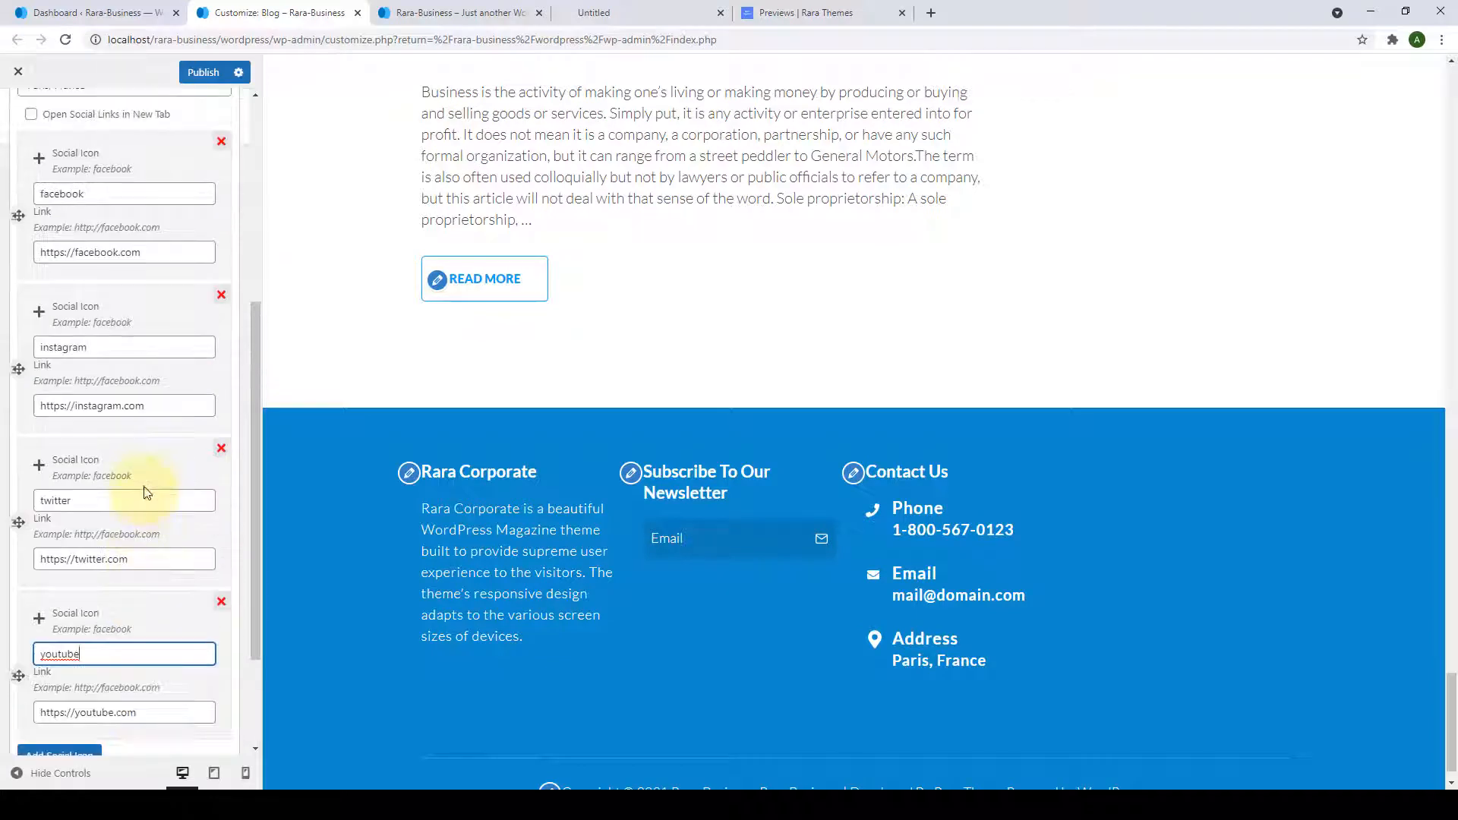
scroll(147, 492, "up", 1)
scroll(144, 538, "down", 3)
left_click(208, 686)
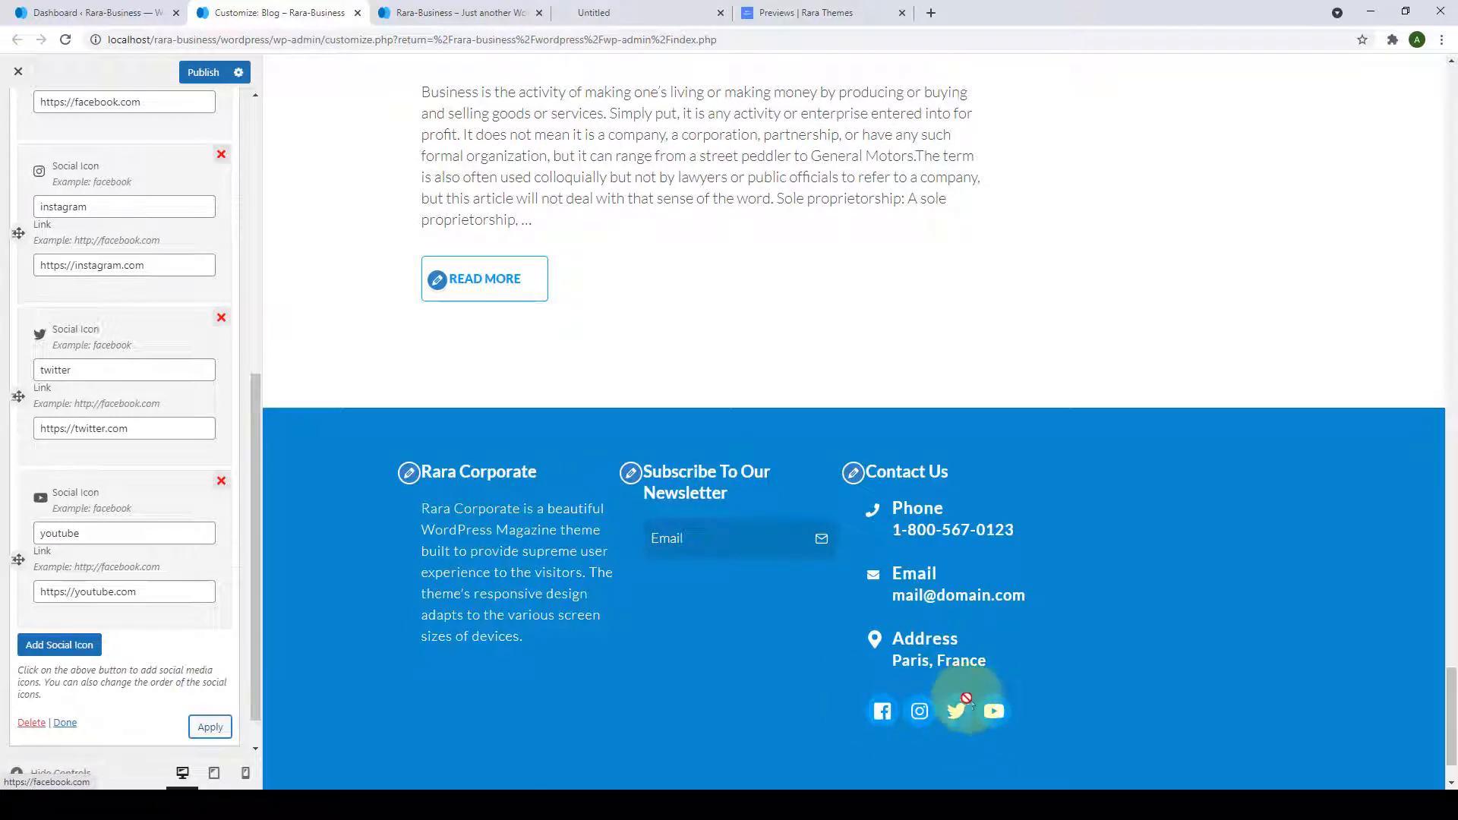
left_click(65, 723)
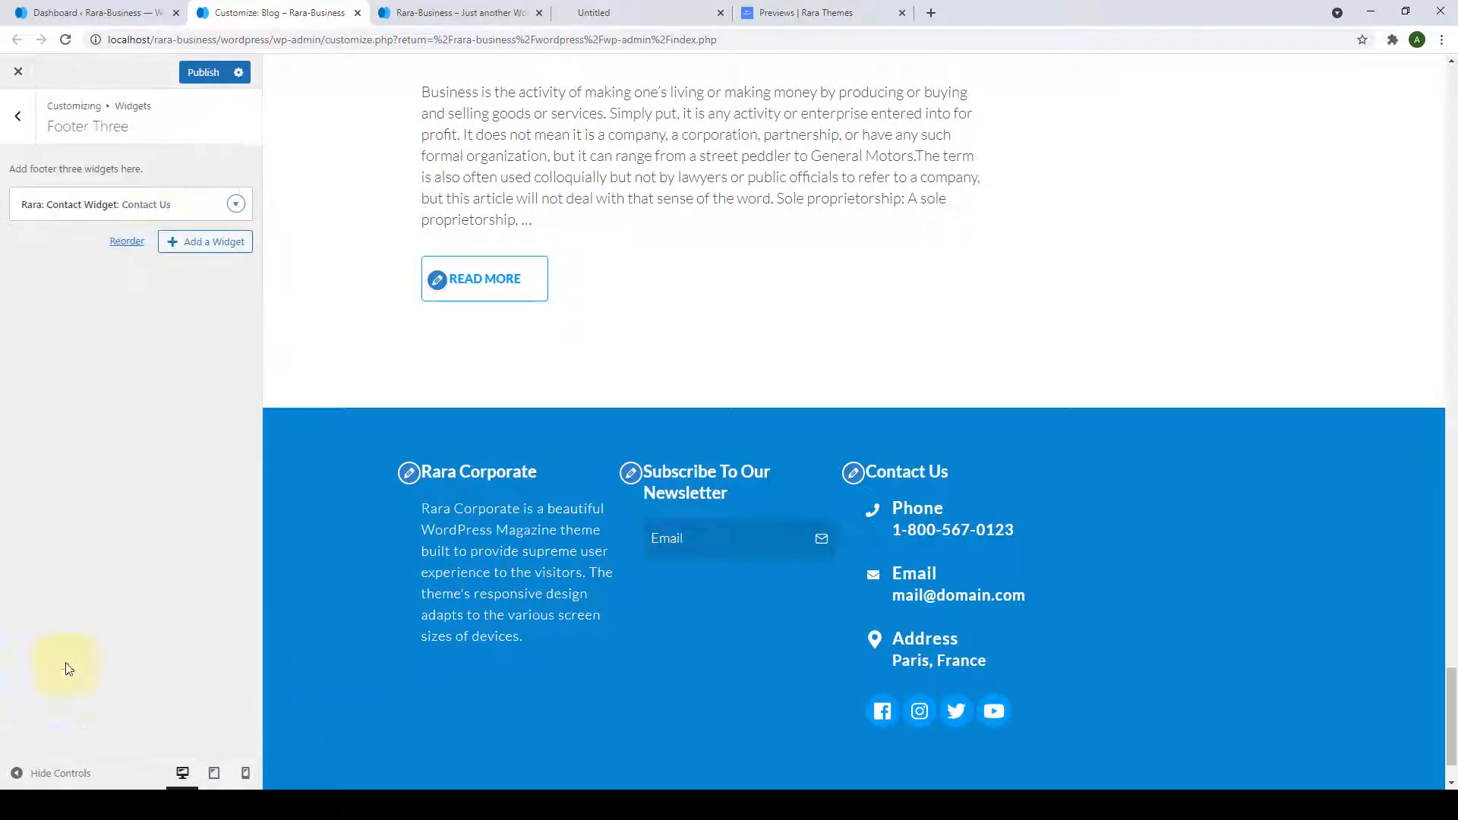
left_click(197, 79)
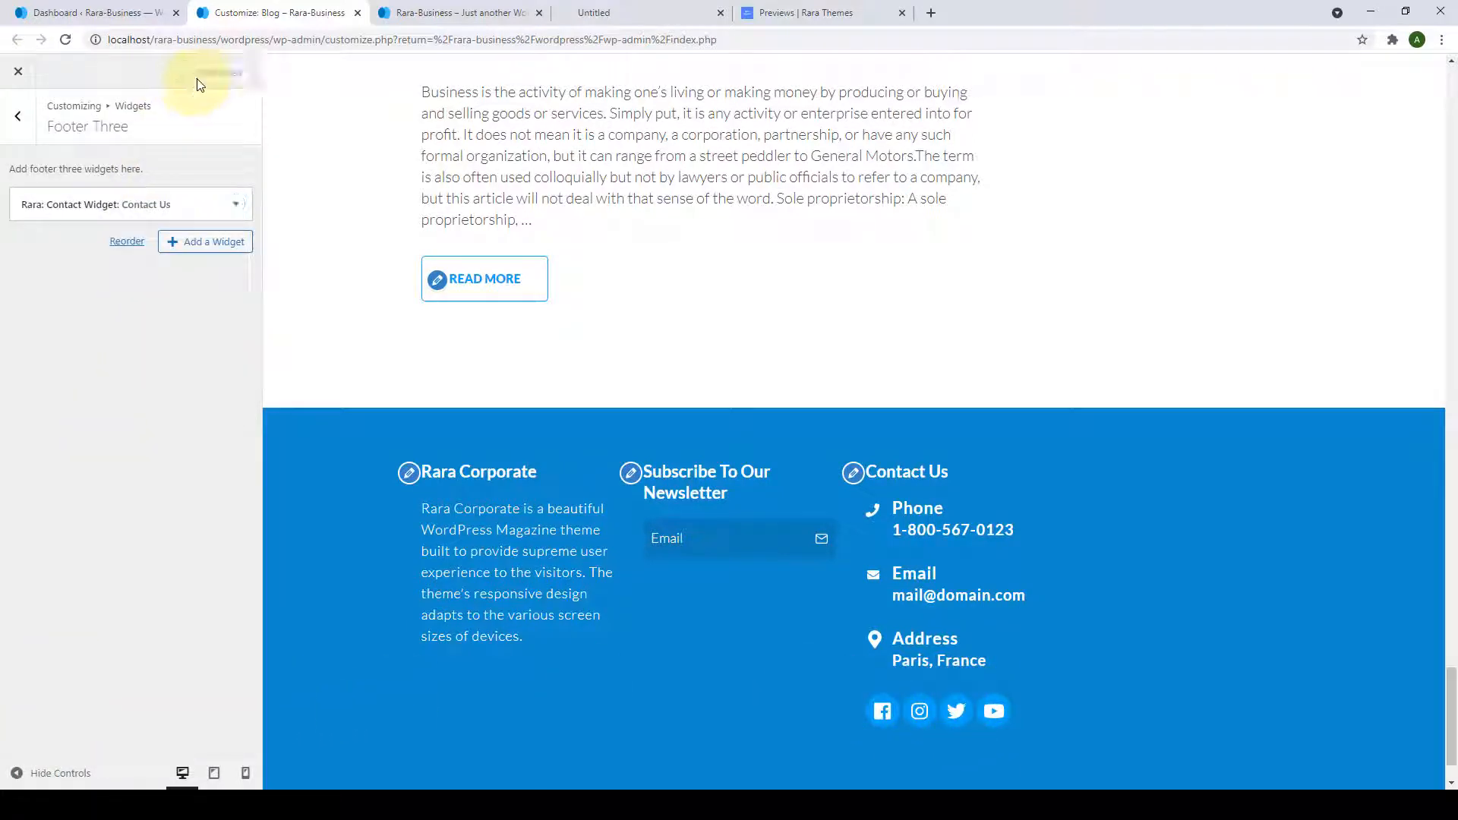
Add a Rara: Popular Post widget to the Footer Four widget area.
left_click(18, 116)
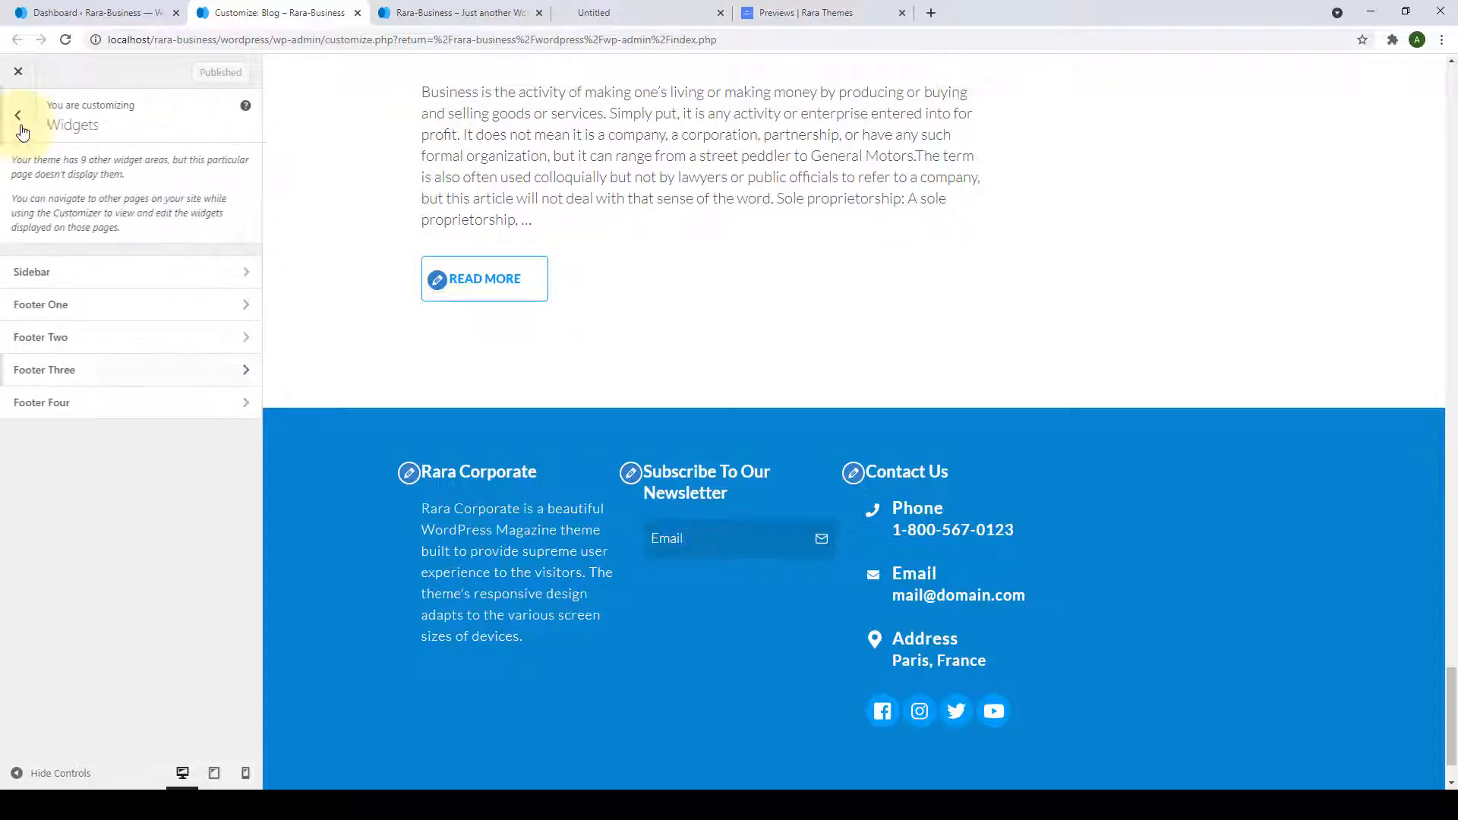
left_click(102, 403)
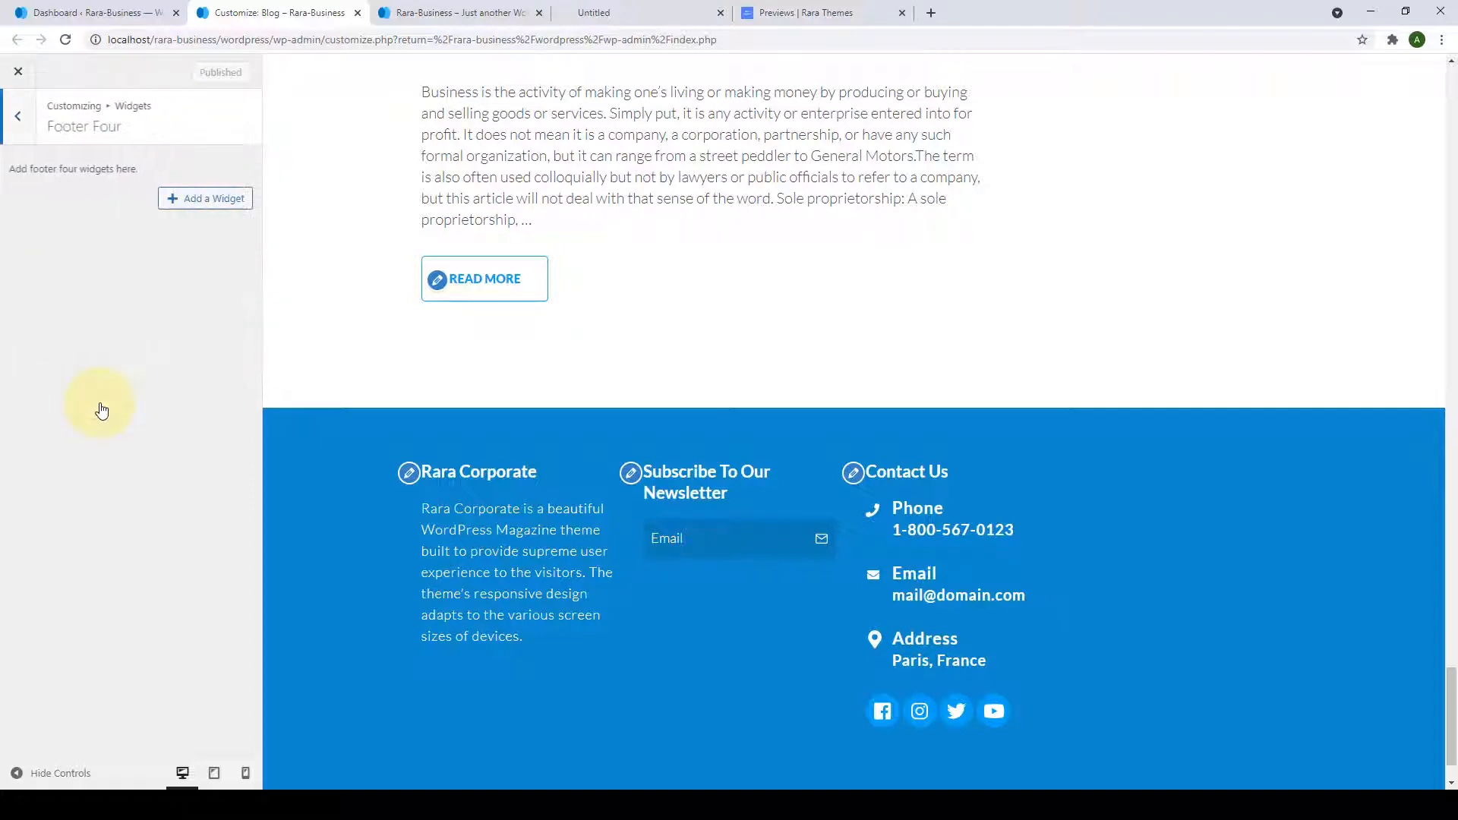
left_click(174, 202)
scroll(411, 243, "down", 7)
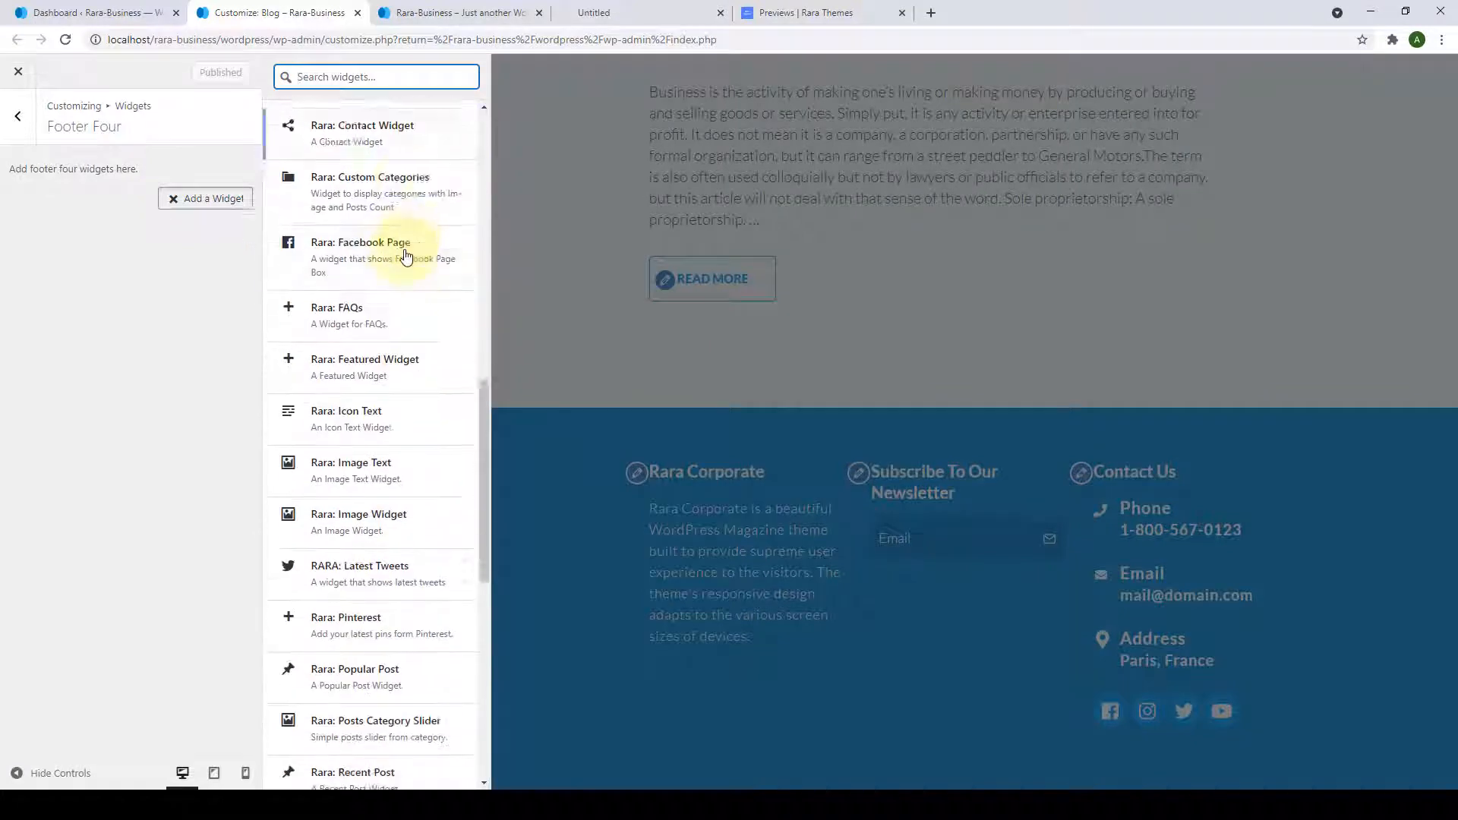
scroll(405, 257, "down", 2)
scroll(390, 365, "up", 2)
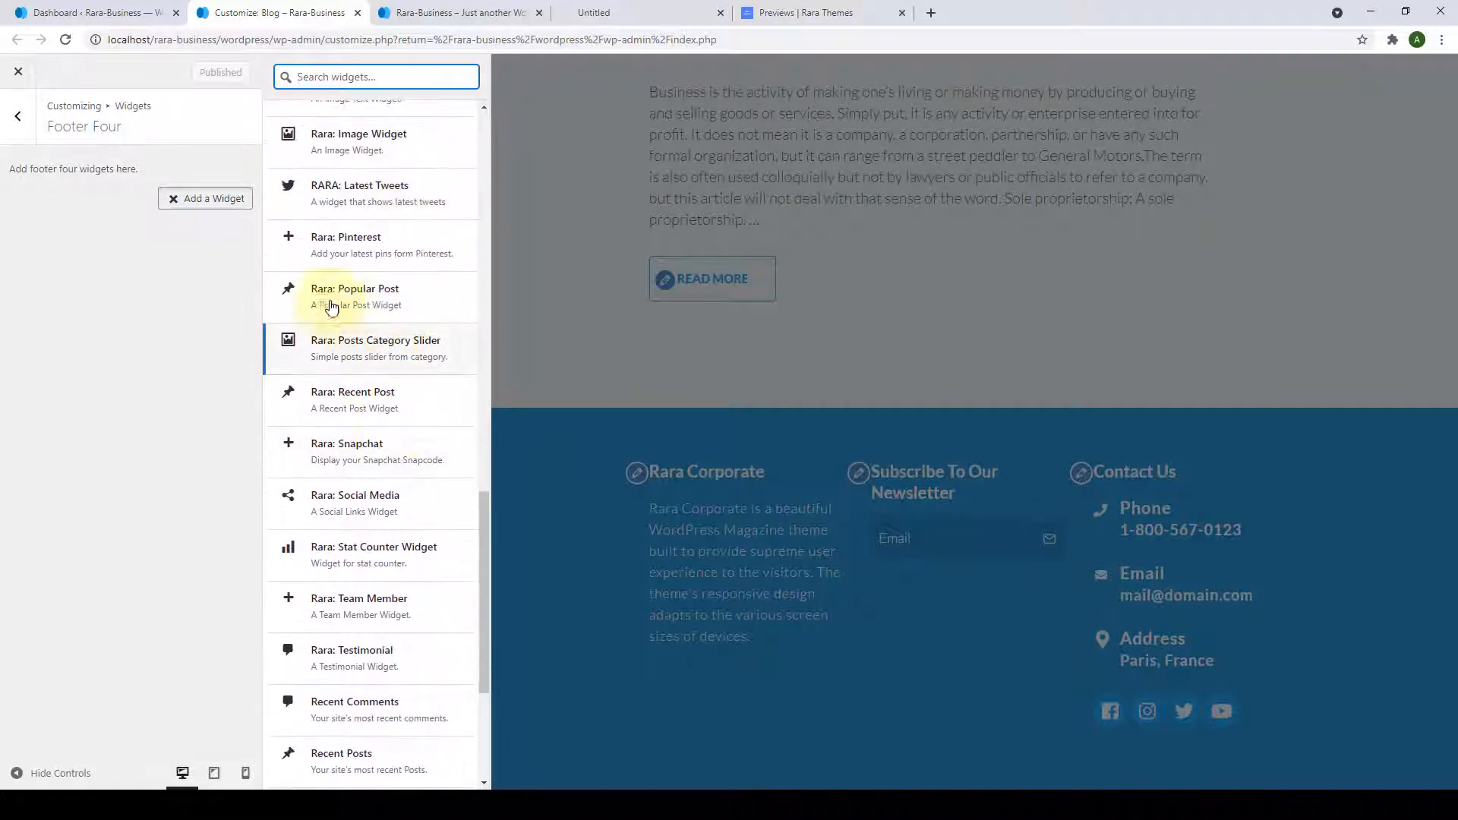
left_click(381, 304)
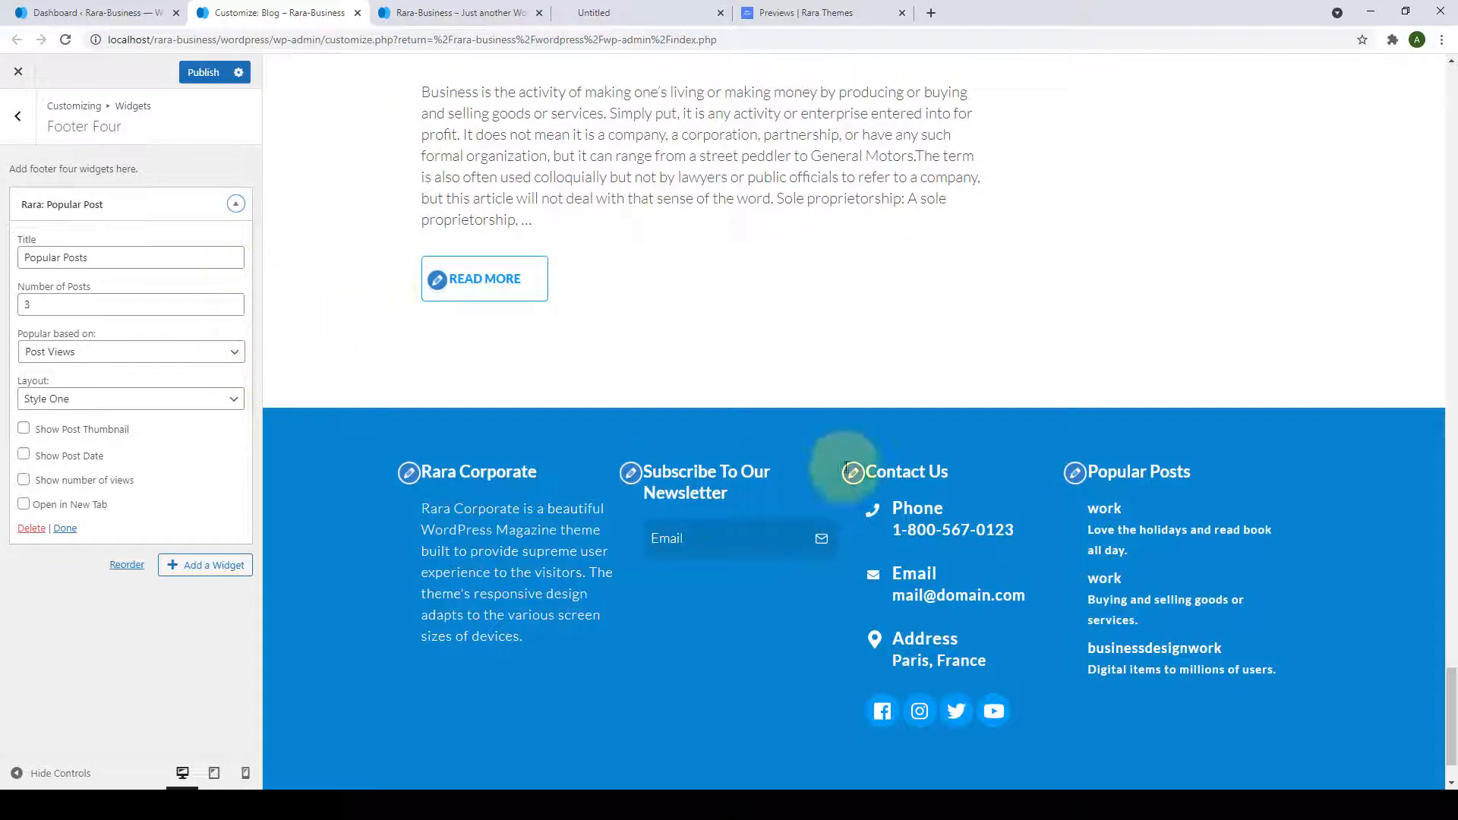
Enable Show Post Thumbnail for the Popular Posts widget and publish Footer Four.
scroll(1067, 466, "down", 1)
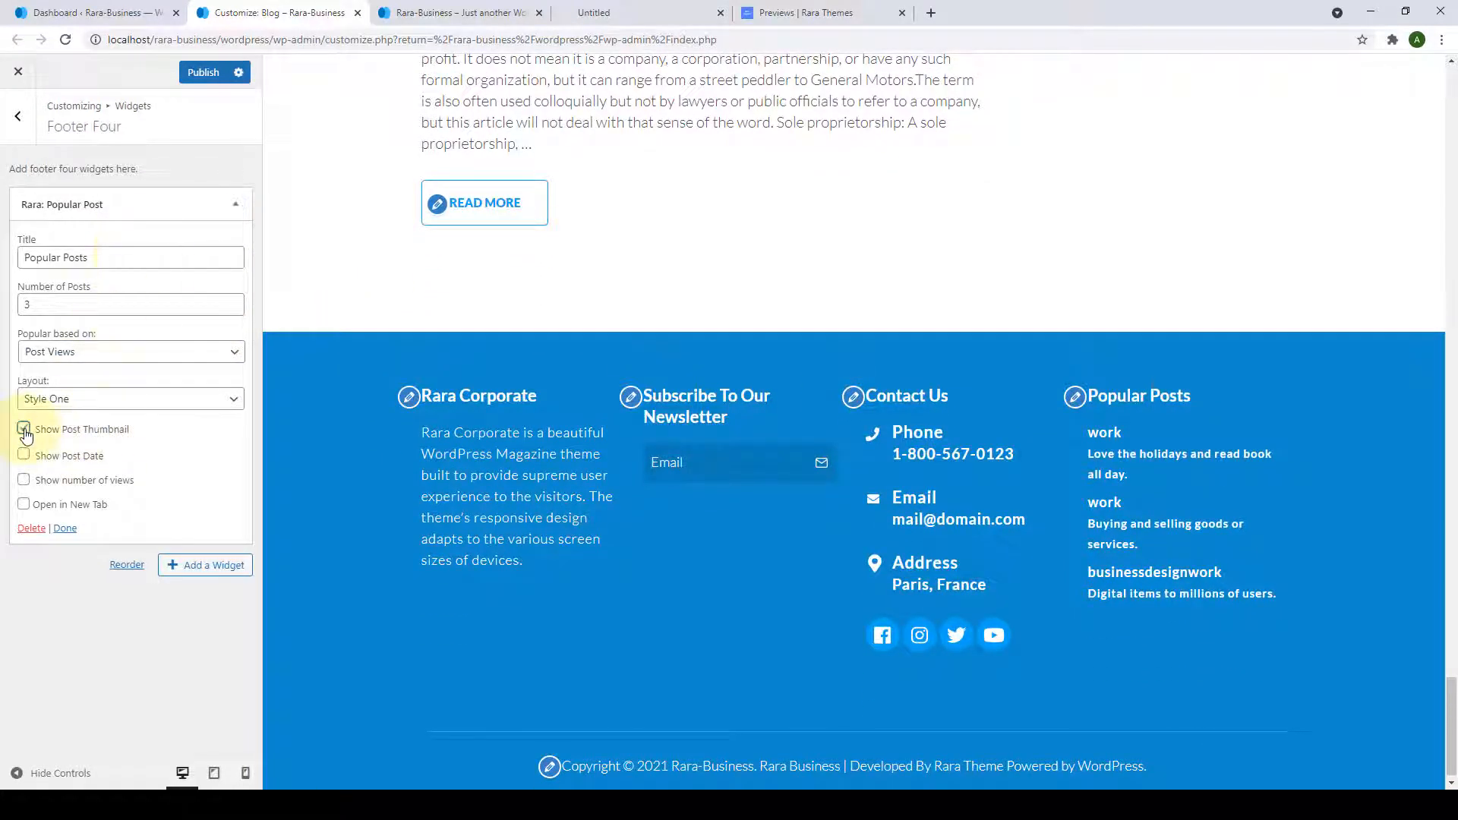
left_click(23, 429)
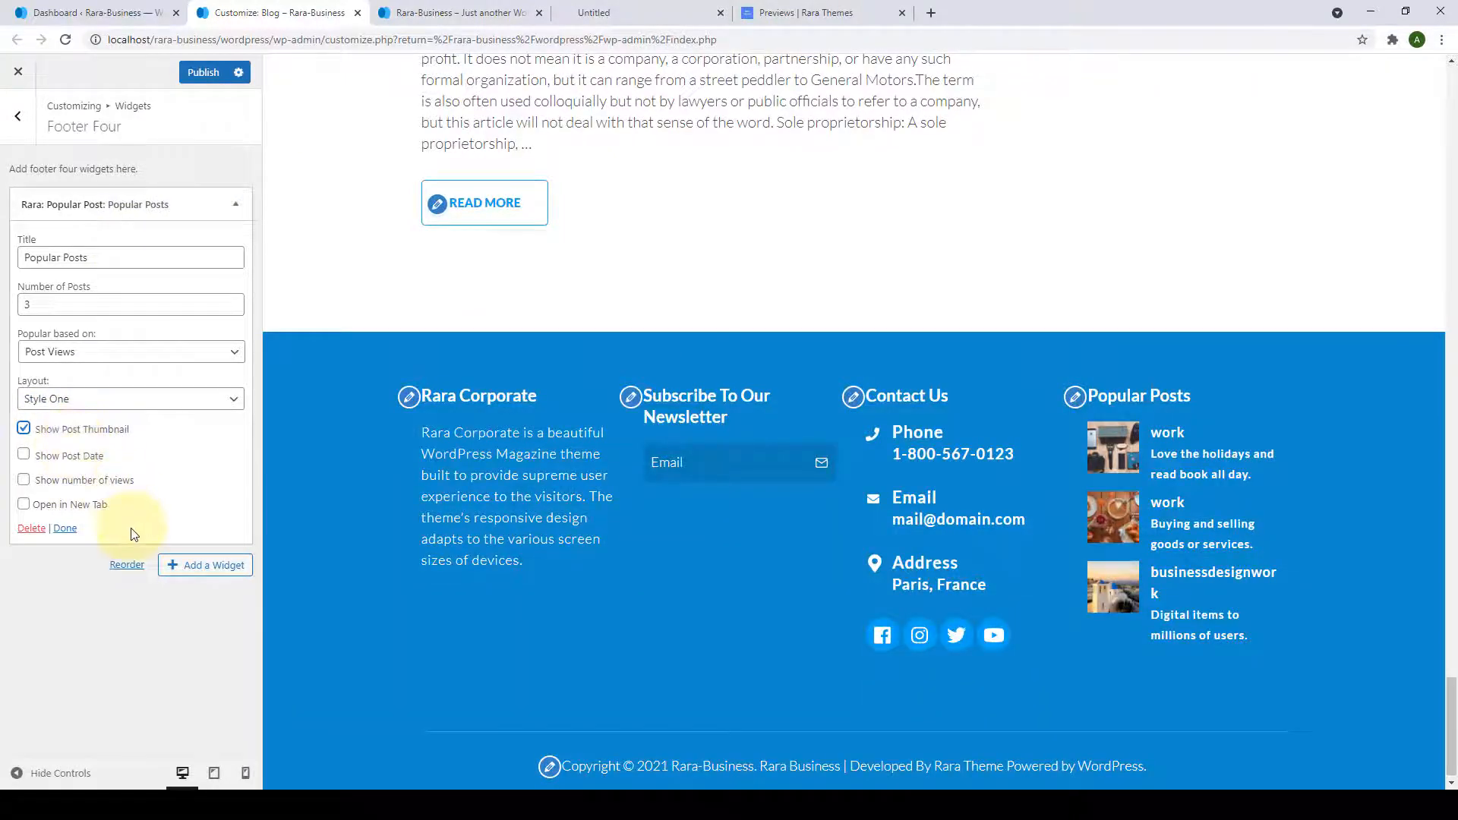
left_click(64, 528)
left_click(207, 72)
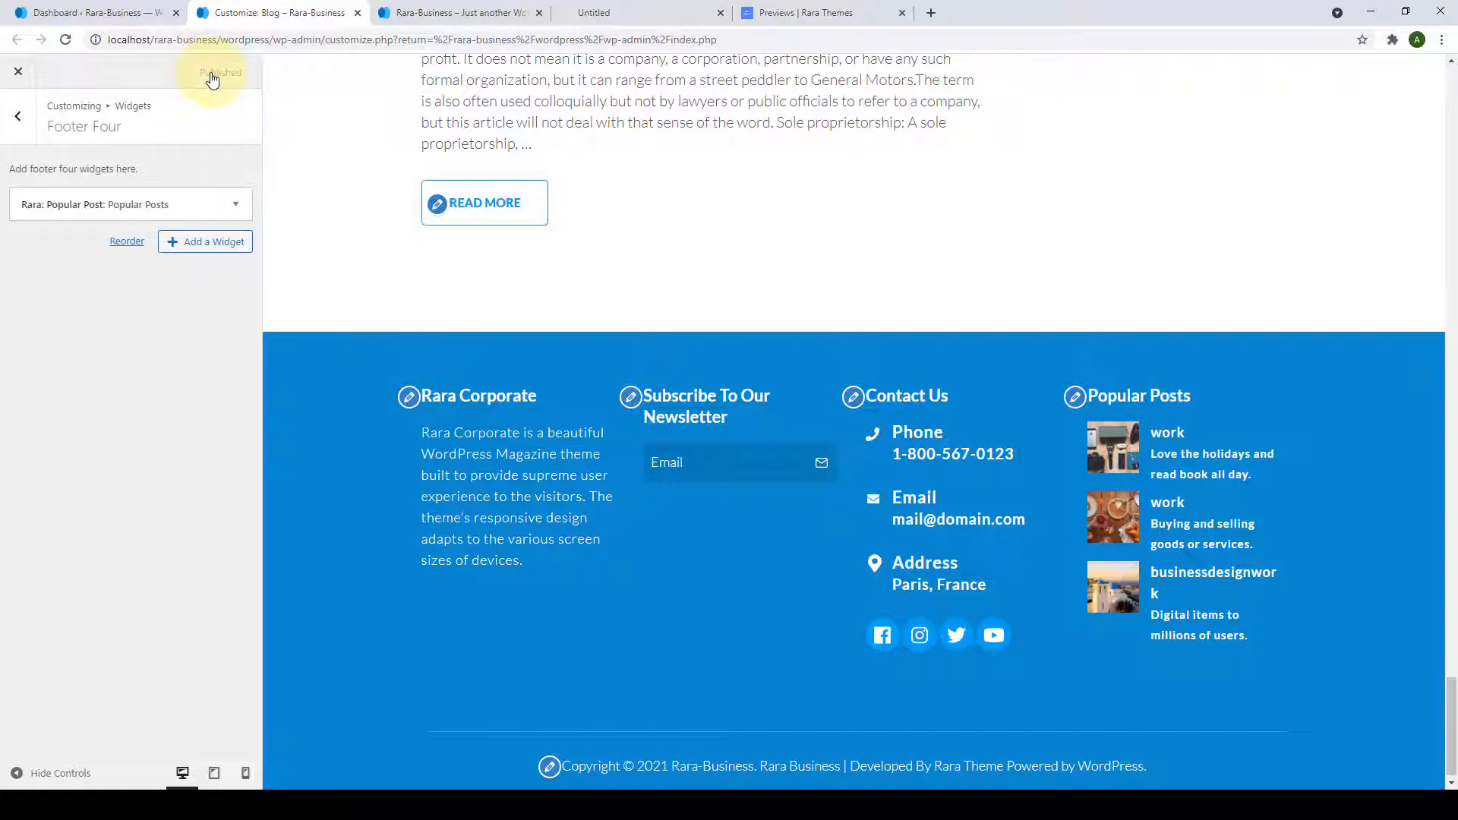
Reload the live Rara-Business homepage and examine the four footer widget areas.
left_click(431, 12)
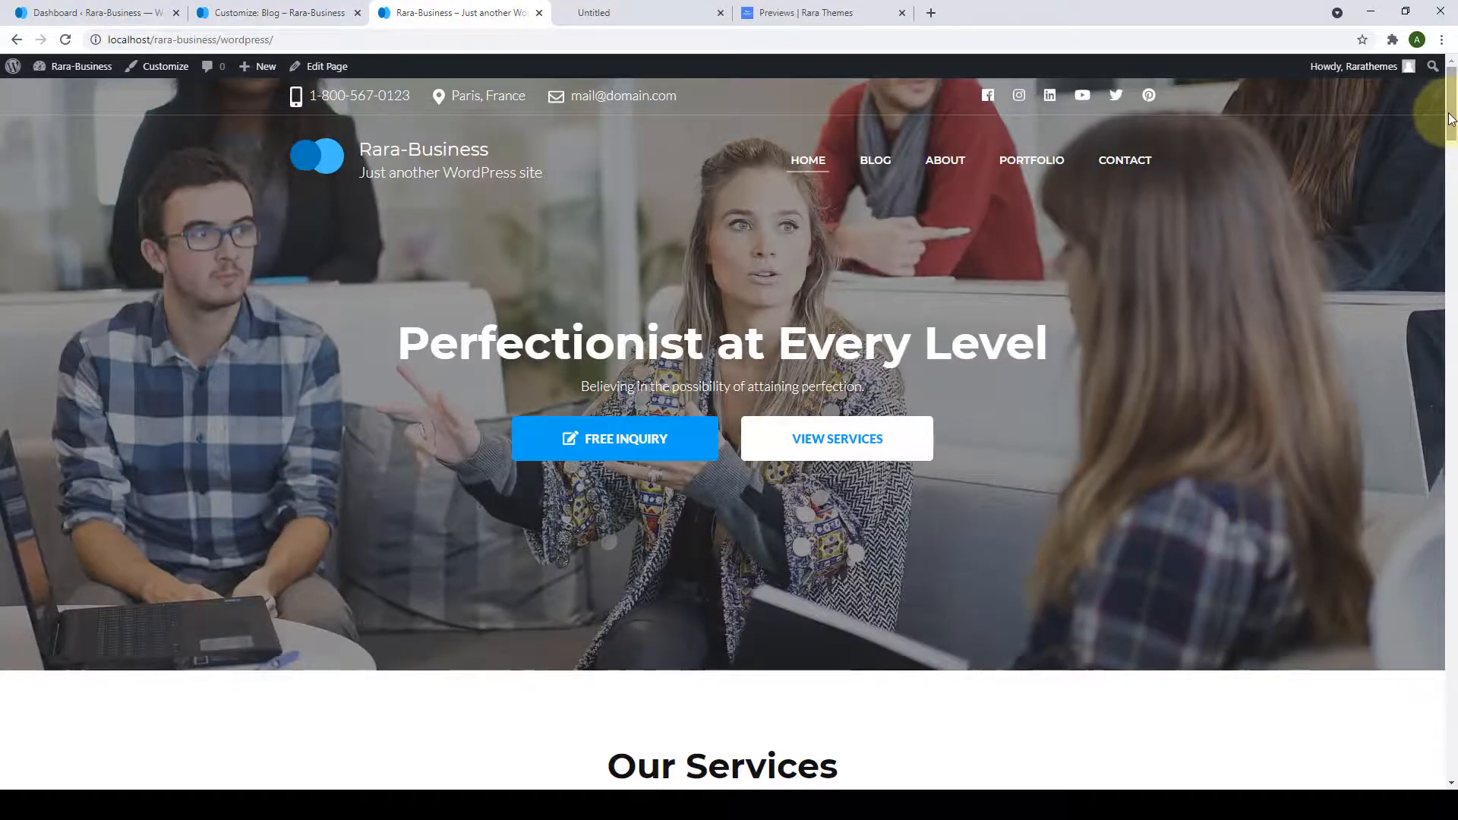
left_click_drag(1448, 121, 1446, 767)
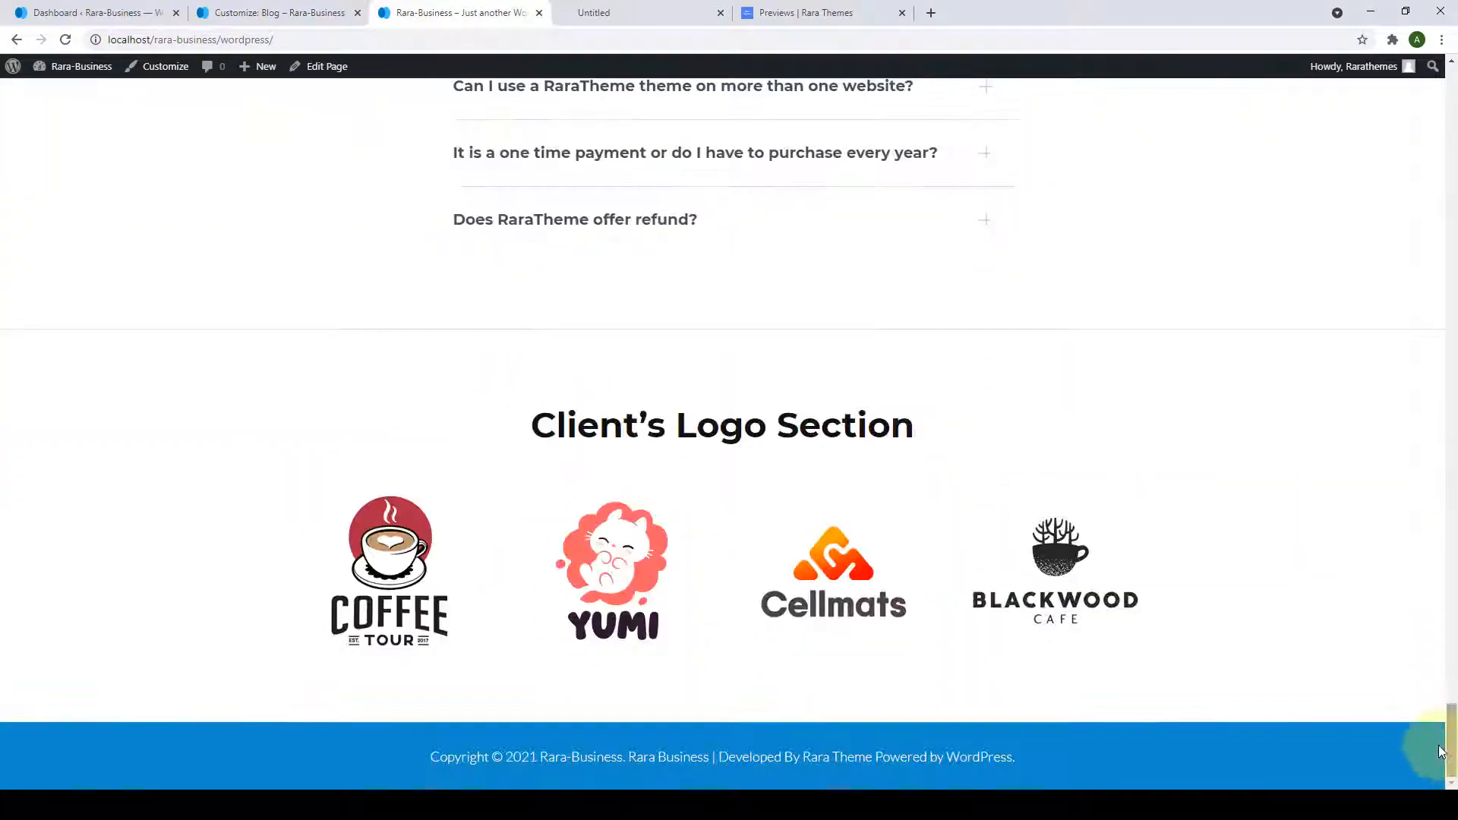
left_click(65, 40)
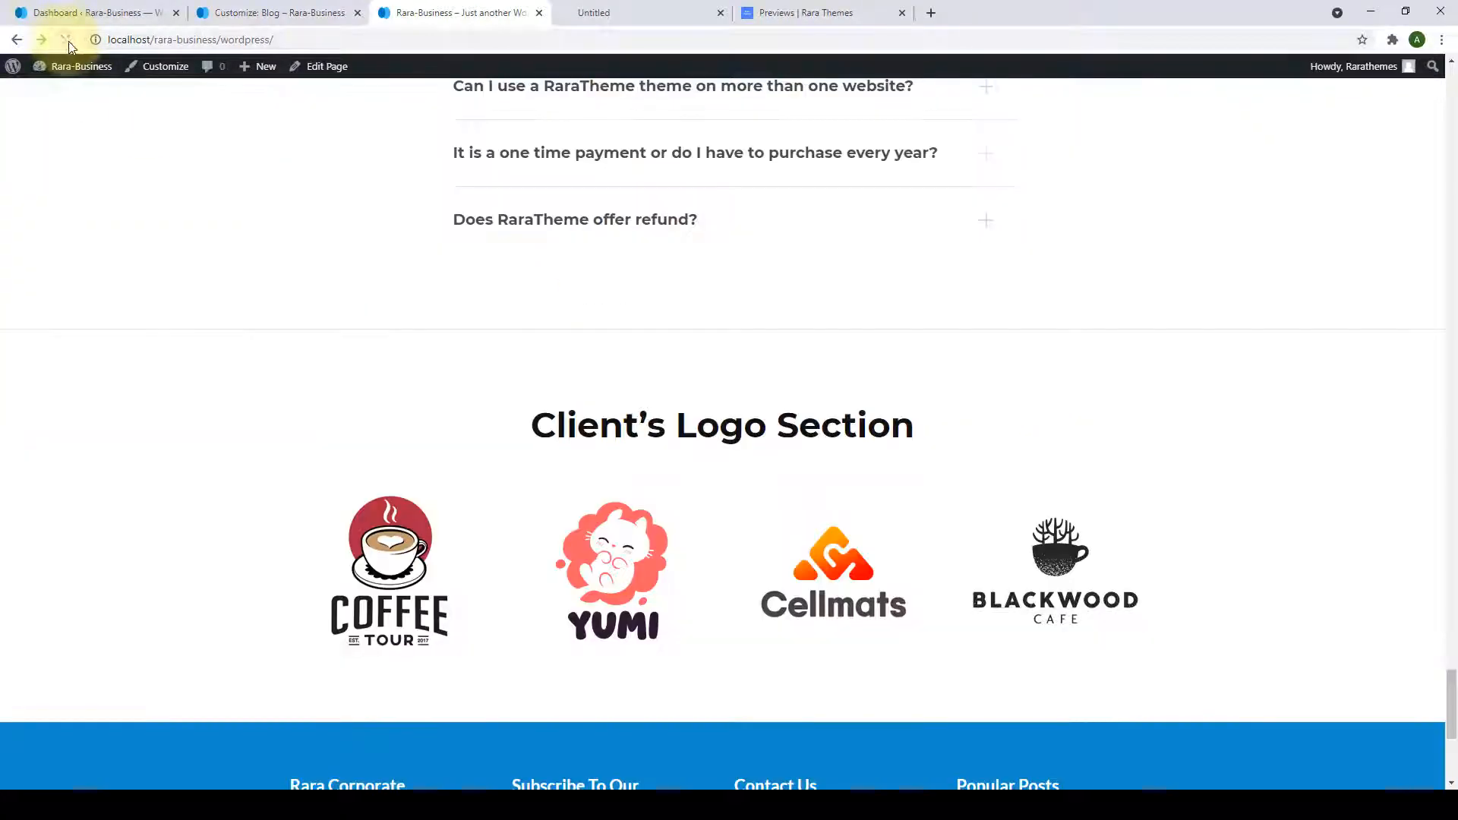
scroll(425, 486, "down", 5)
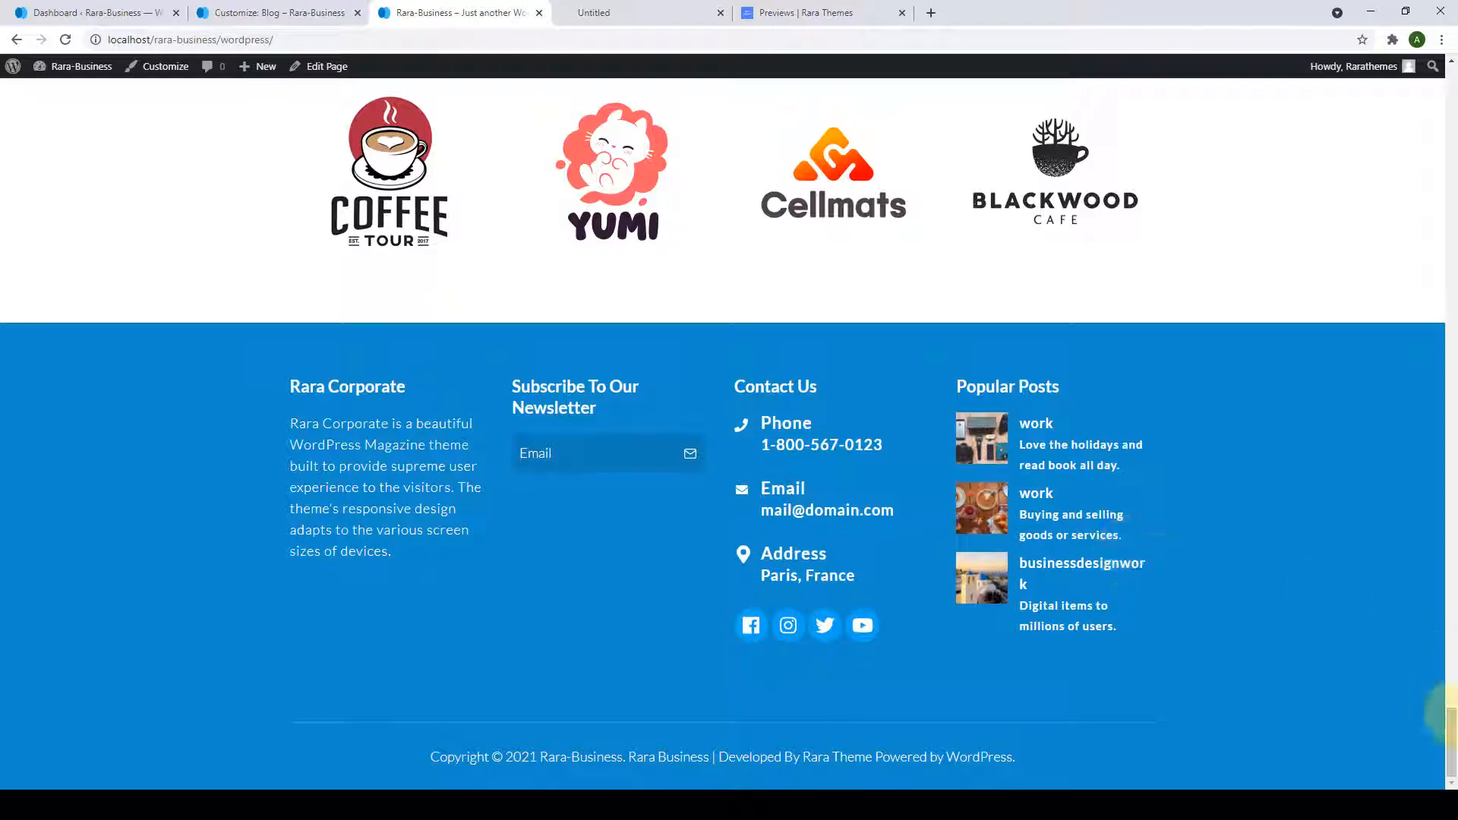
left_click_drag(1453, 752, 1449, 76)
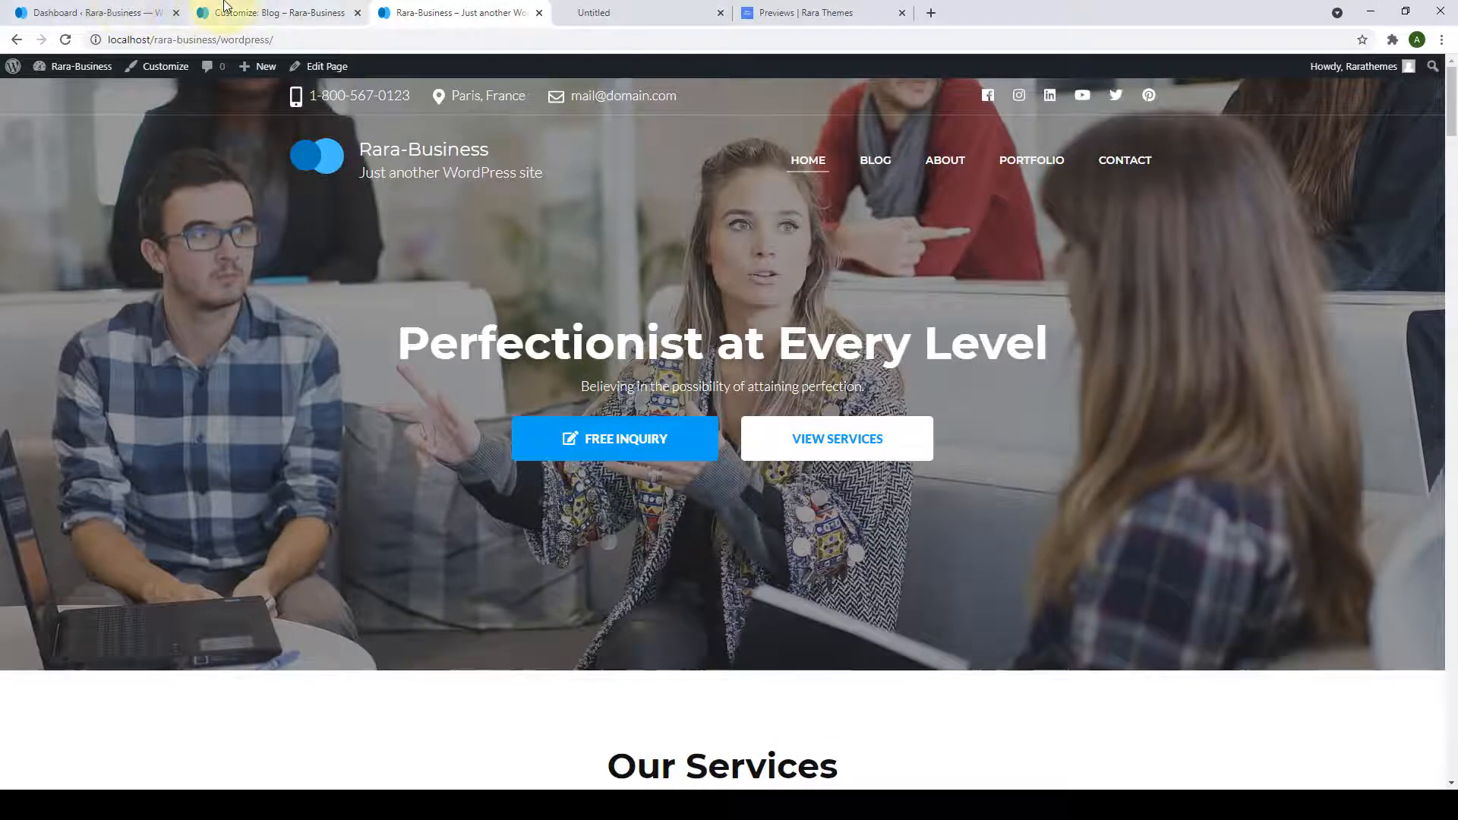
Return to the customizer's main sections and check the Homepage Settings.
left_click(224, 13)
left_click(23, 136)
left_click(23, 137)
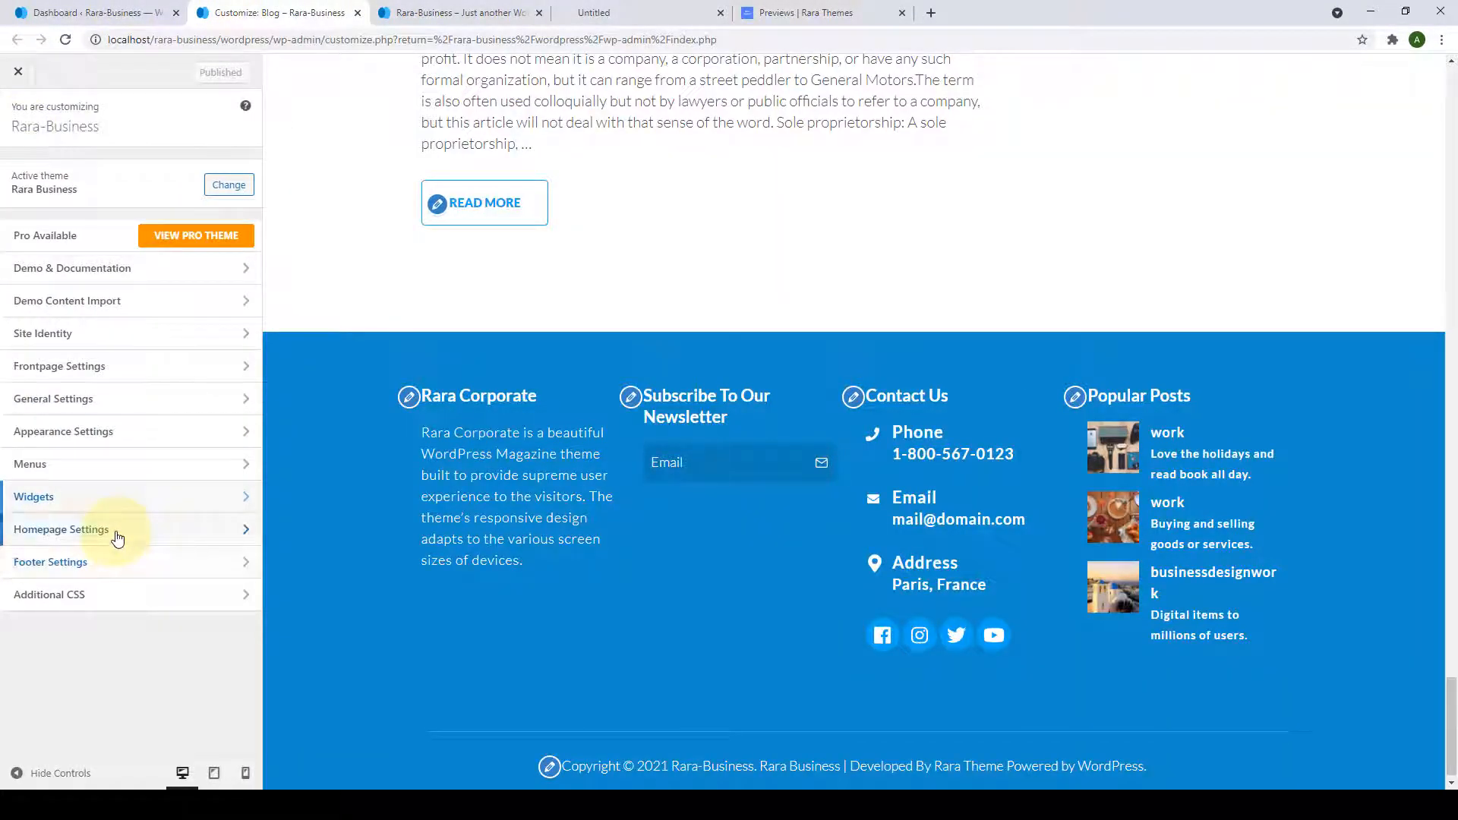
left_click(117, 535)
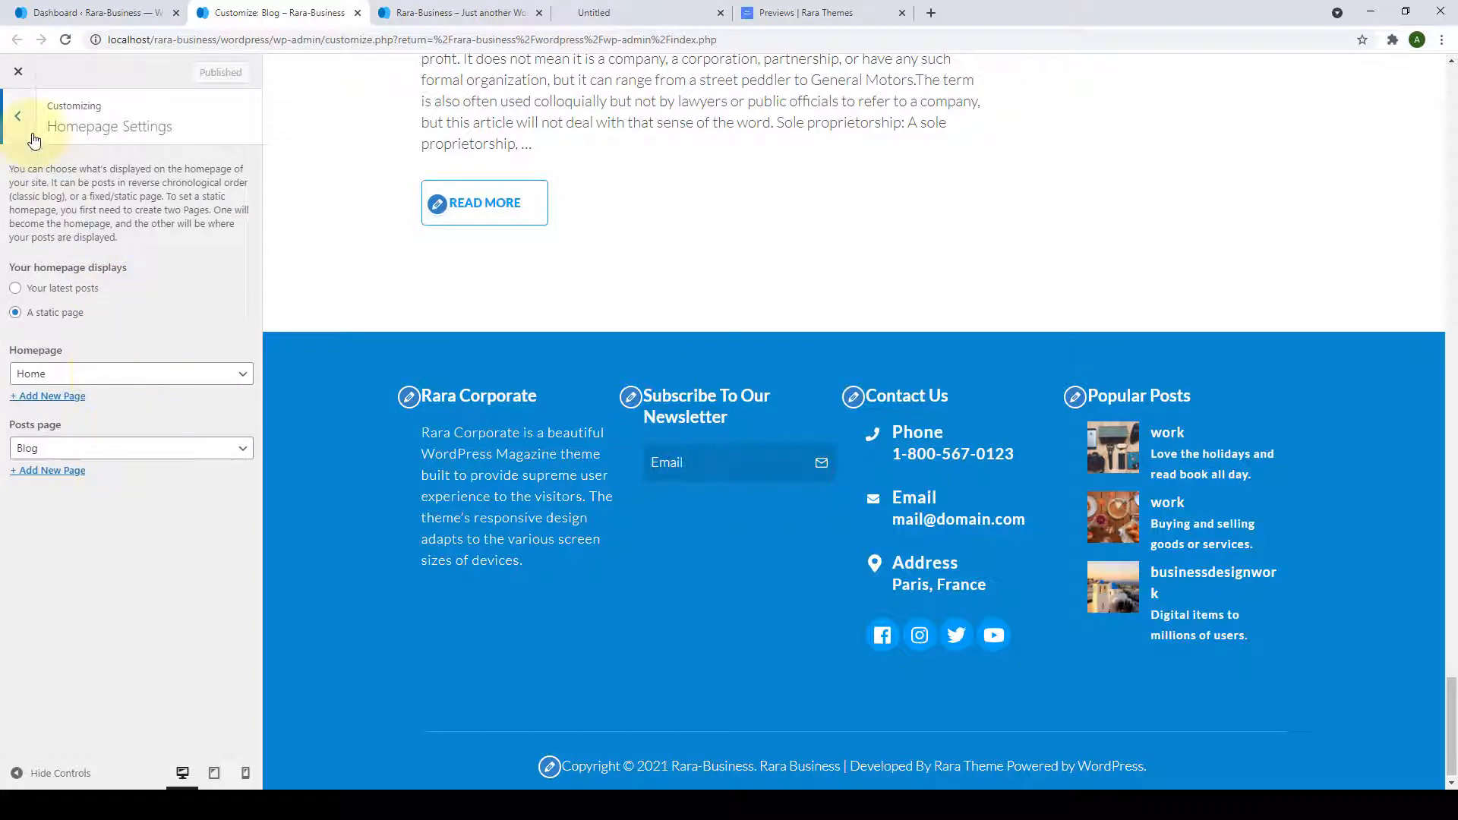
left_click(18, 117)
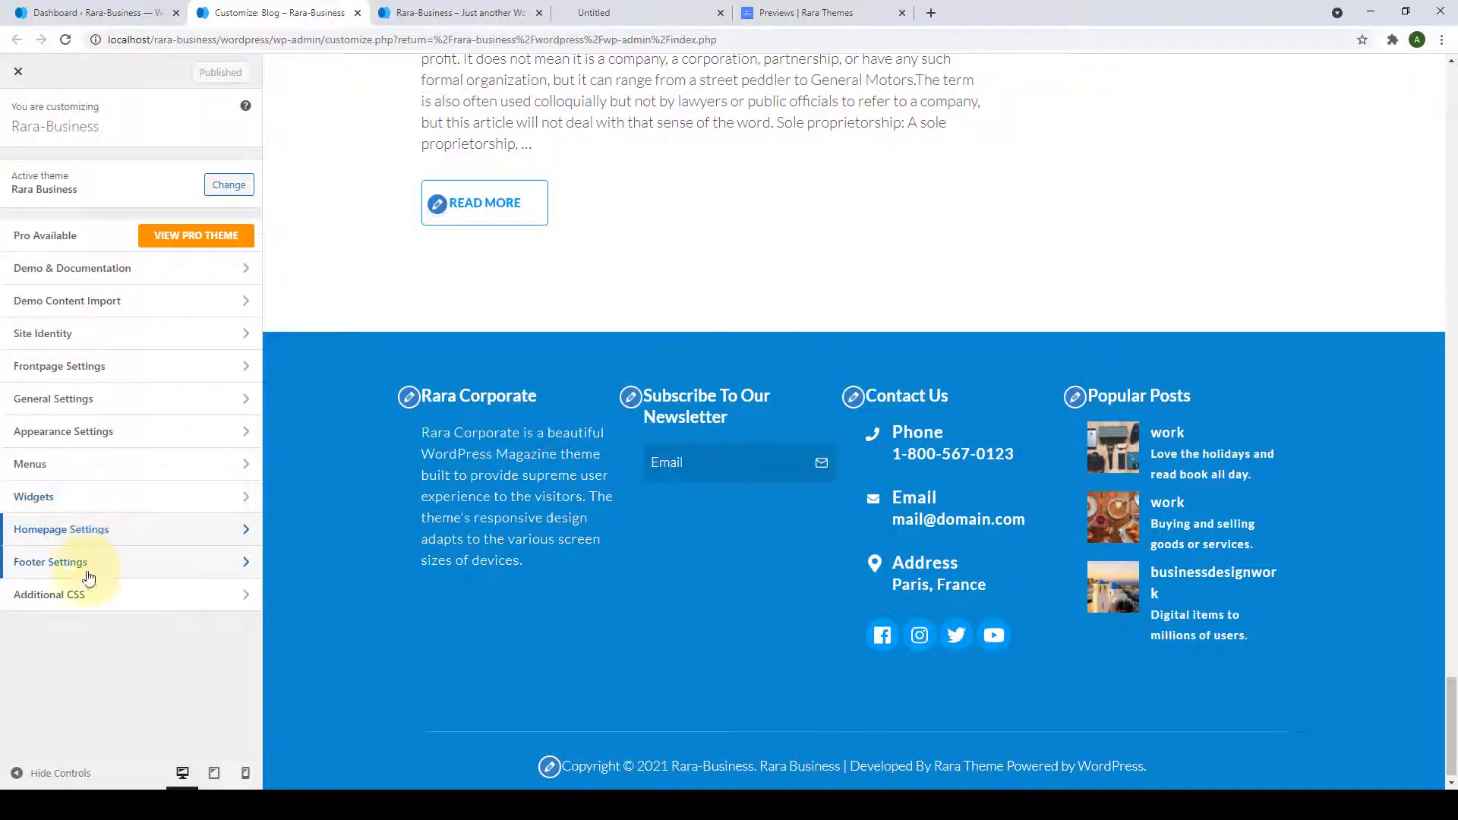
In Footer Settings, set the Footer Copyright Text to the copied preview text "Copyright © 2021 Rara-Business." followed by "All Rights Reserved.".
left_click(120, 563)
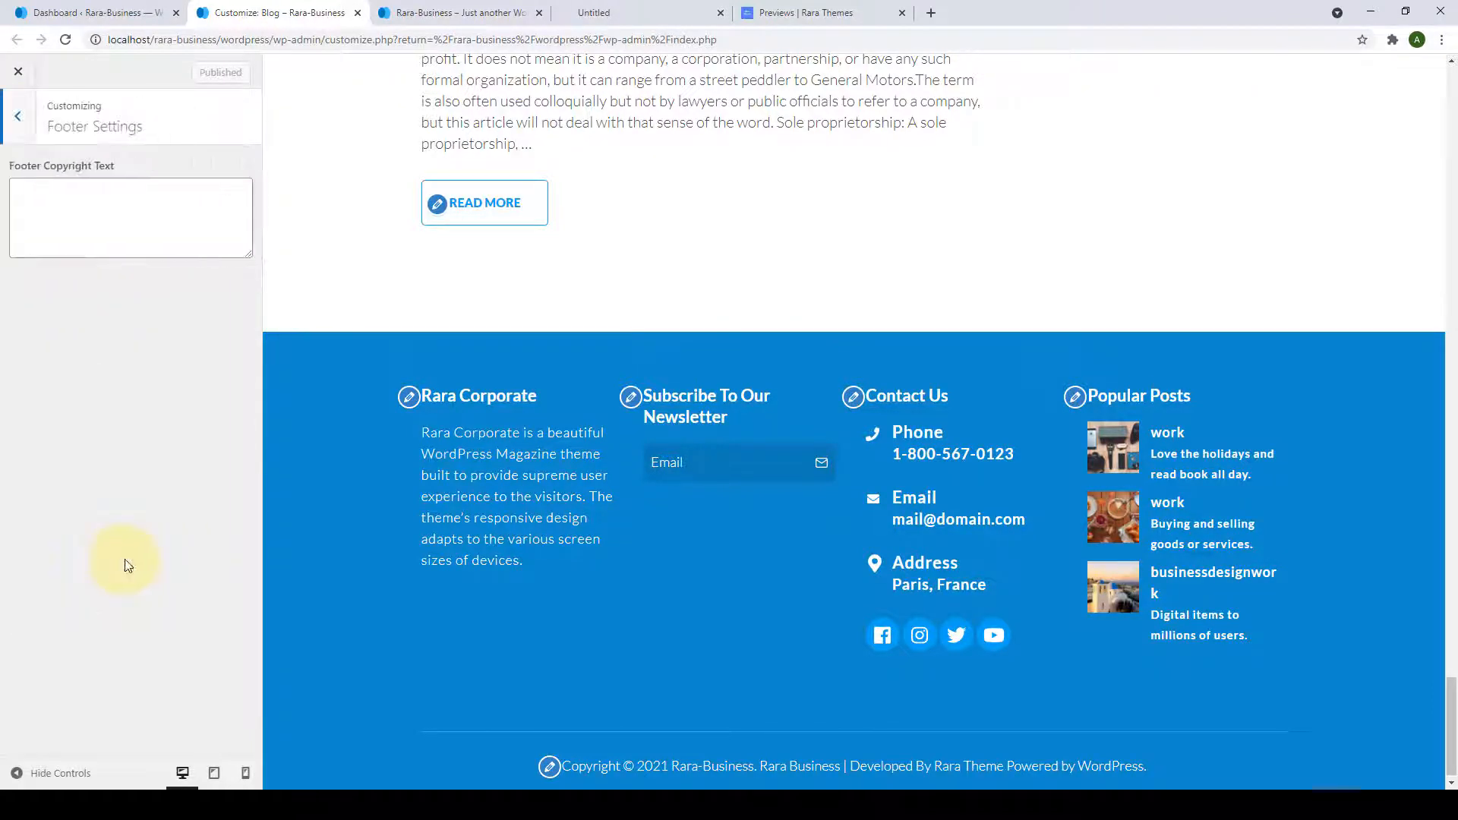
left_click_drag(841, 769, 539, 765)
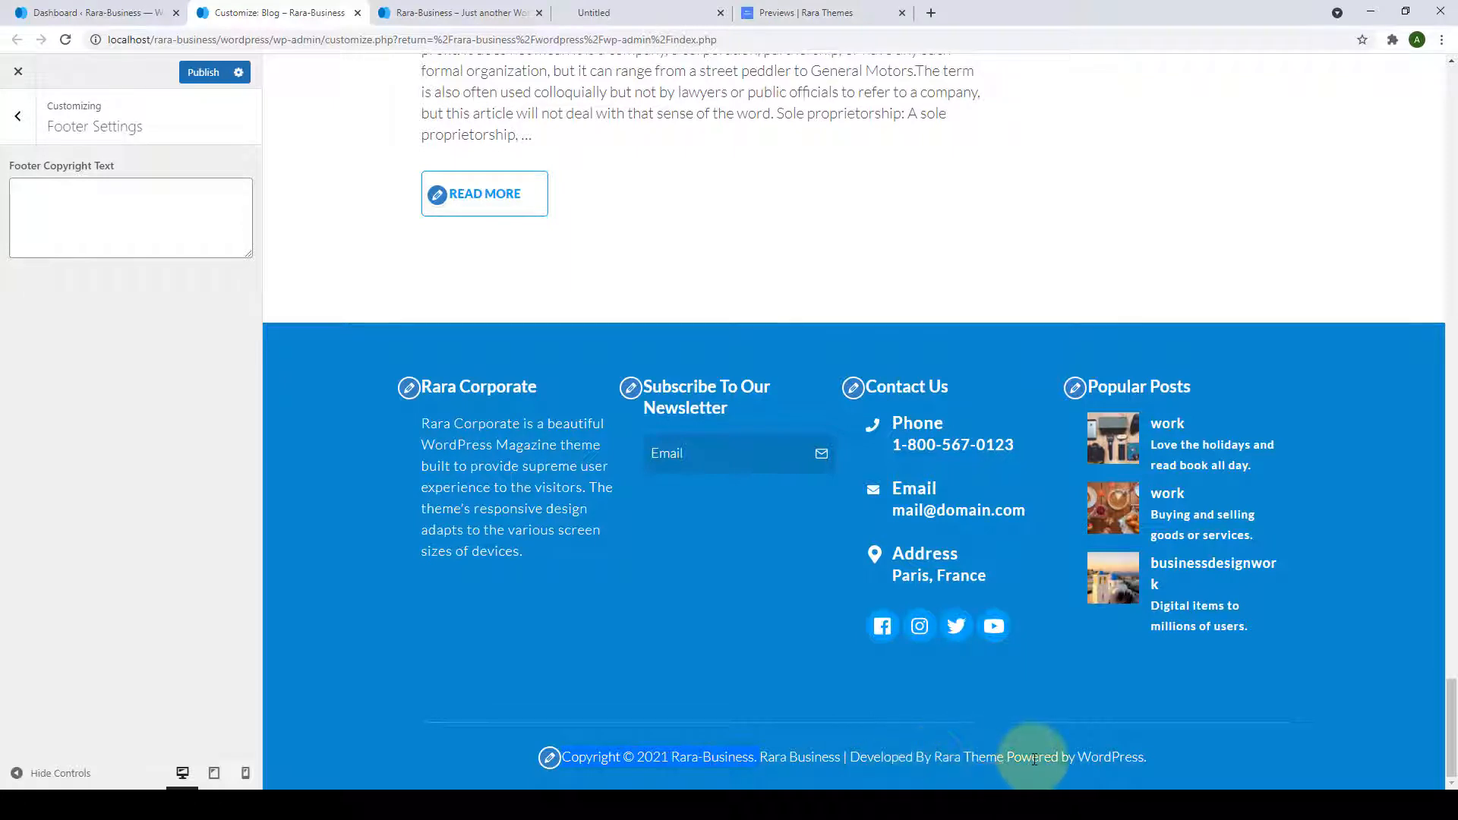
right_click(618, 756)
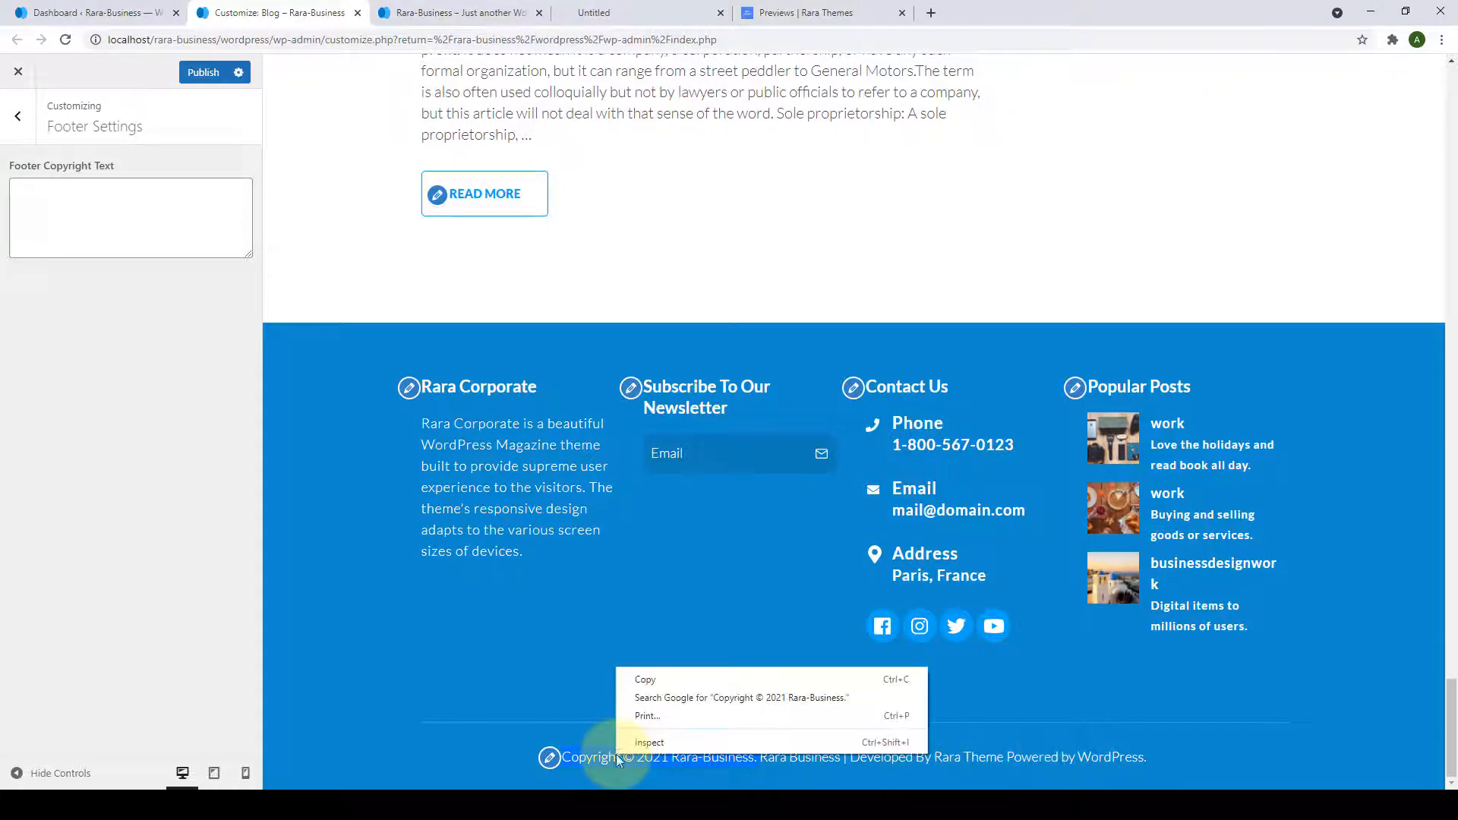
left_click(646, 680)
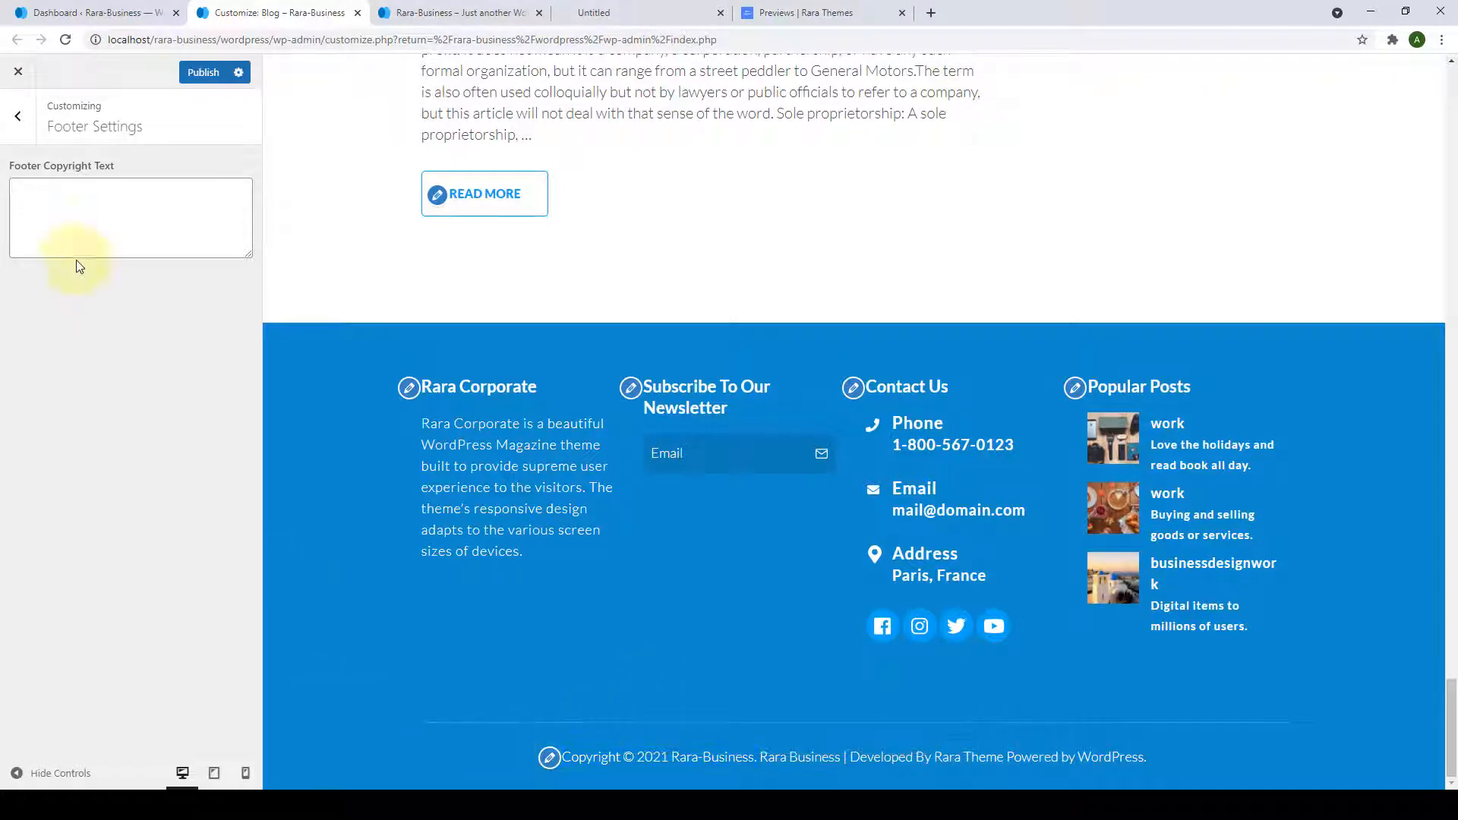
left_click(71, 202)
right_click(74, 205)
left_click(110, 323)
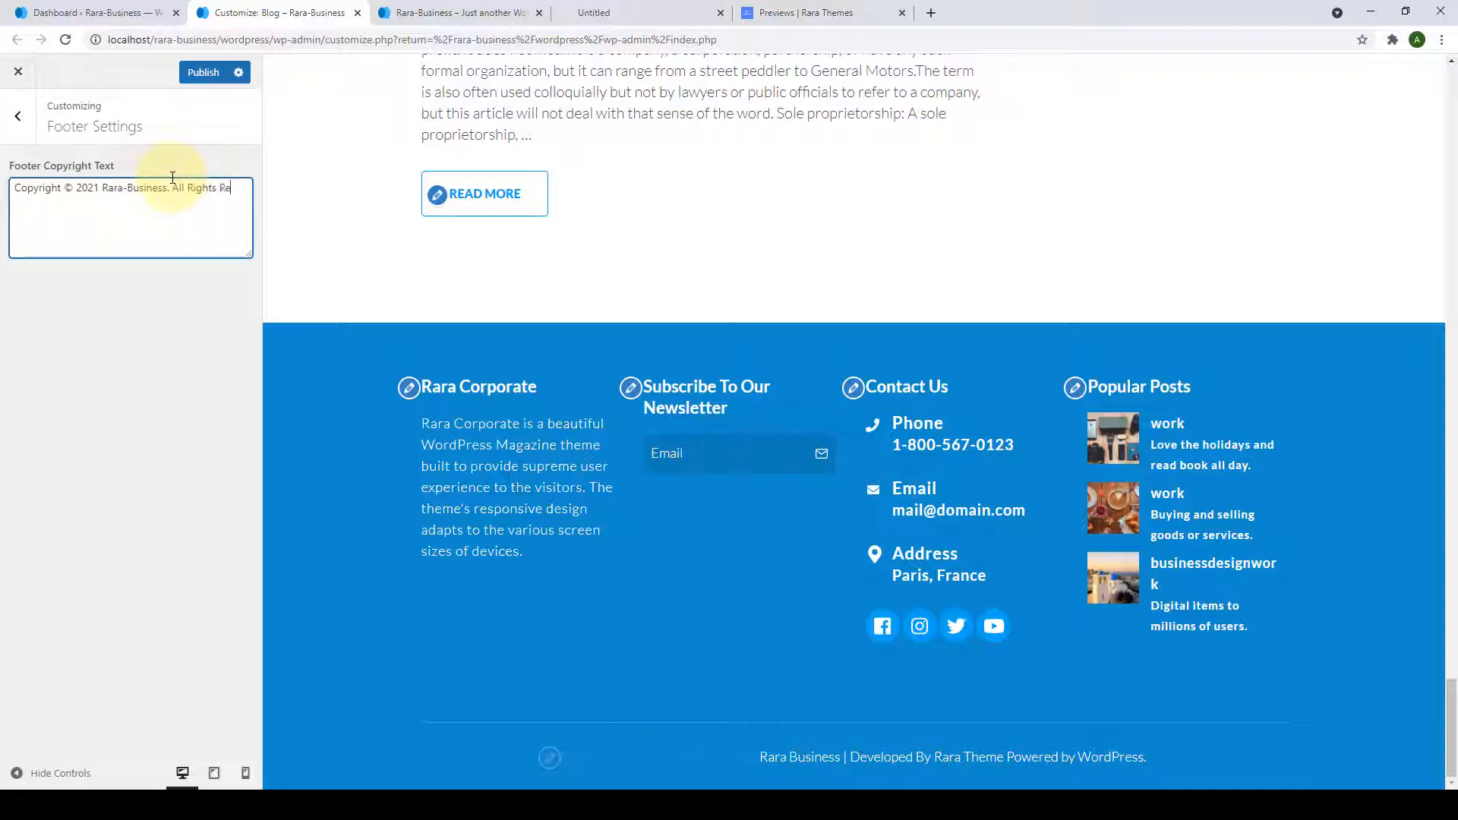
type("All Rights Reserved.")
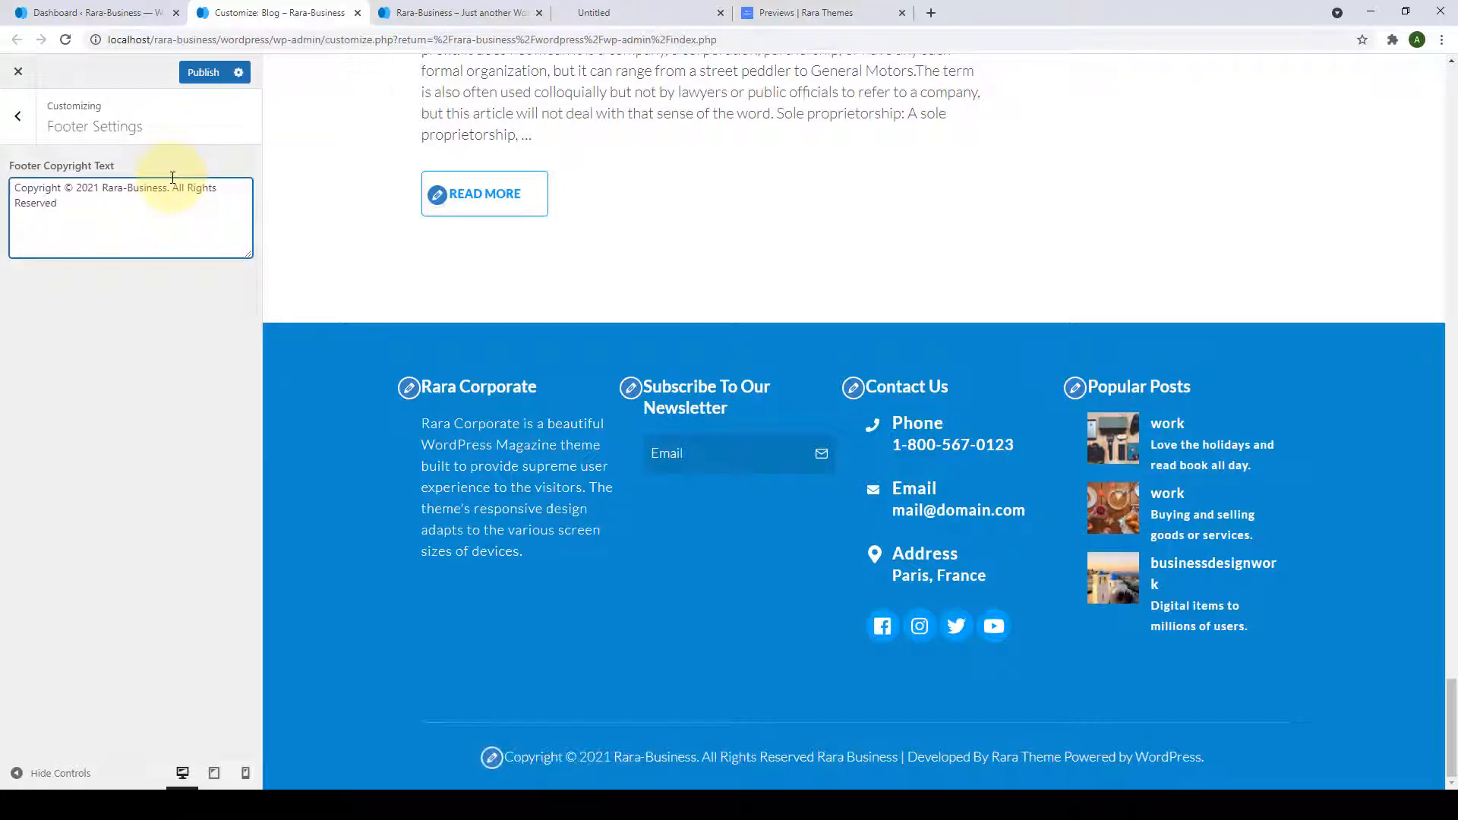
Remove "Rara-Business." from the Footer Copyright Text so it reads "Copyright © 2021 All Rights Reserved." and publish.
left_click_drag(170, 188, 104, 191)
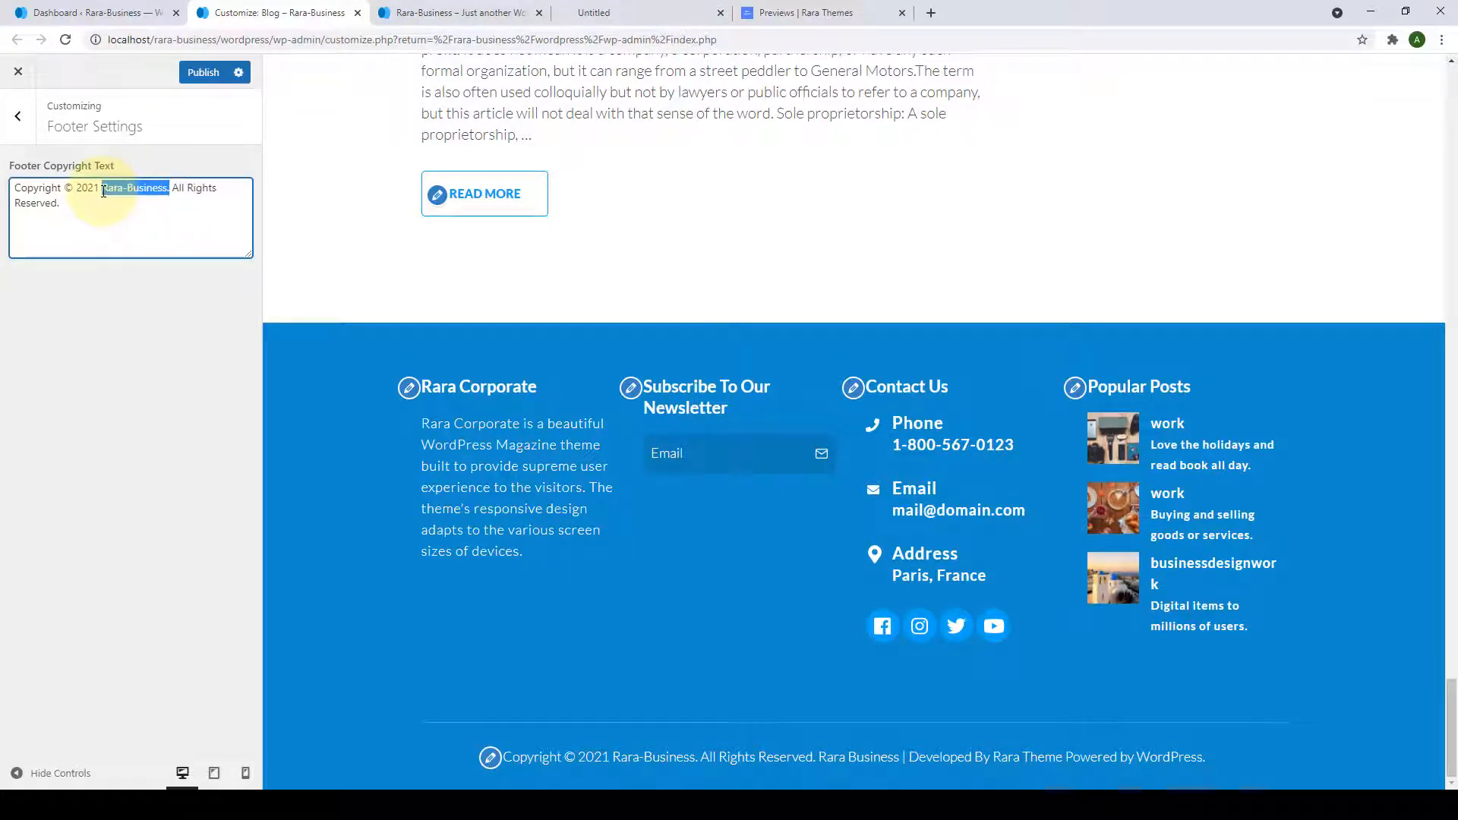
key("BackSpace")
left_click(517, 742)
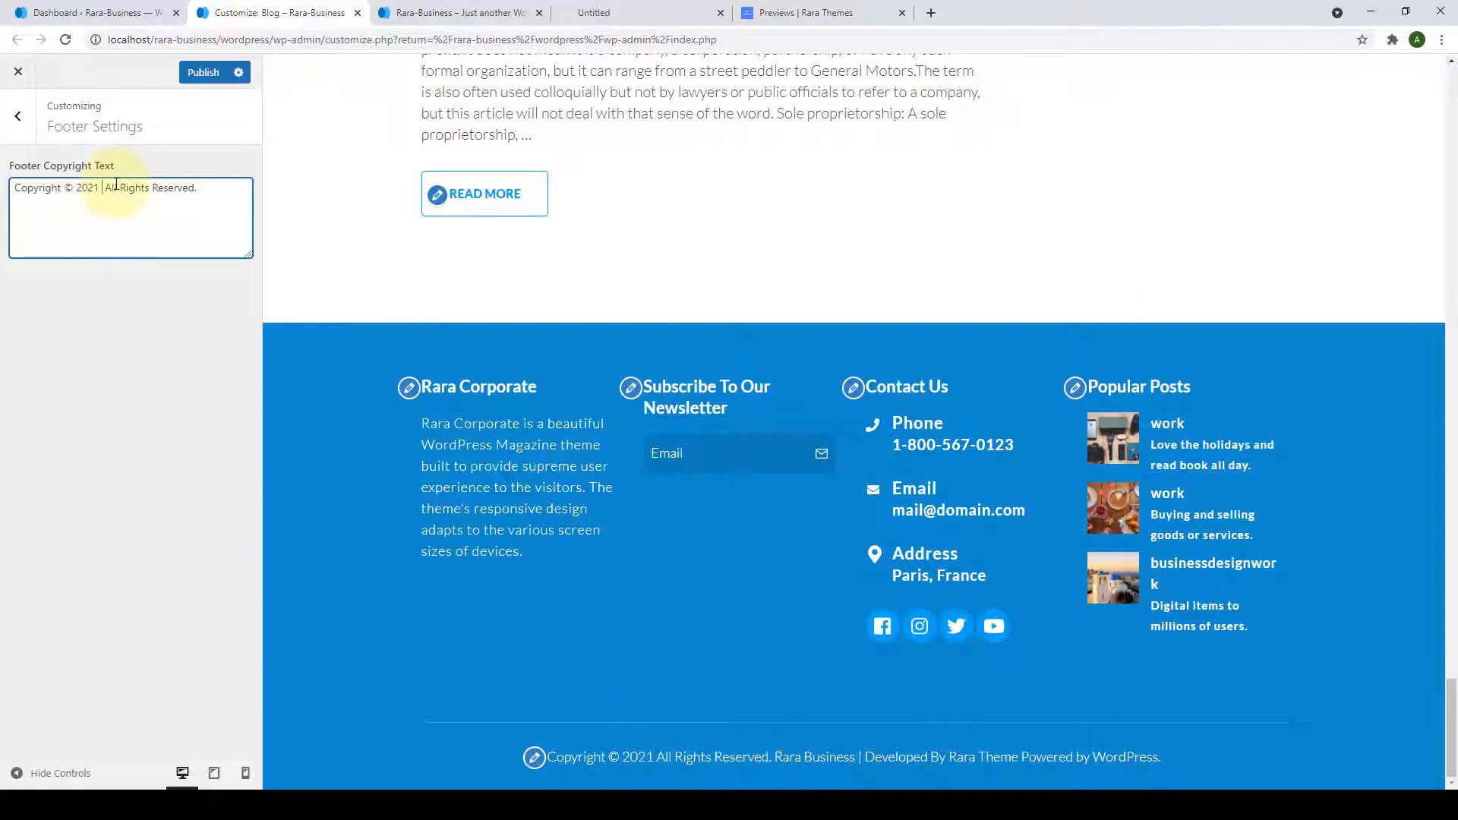
key("BackSpace")
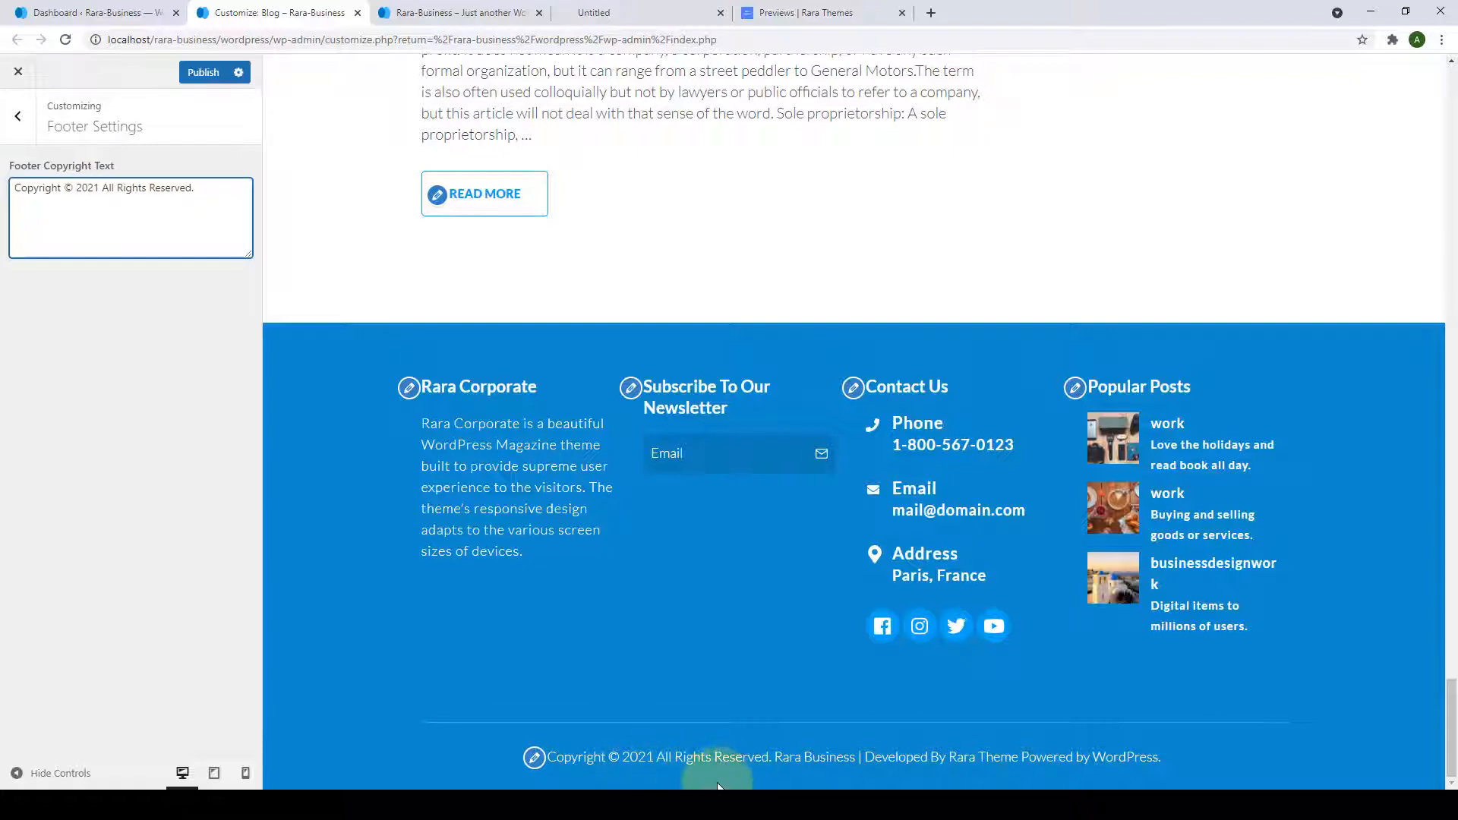
left_click(195, 74)
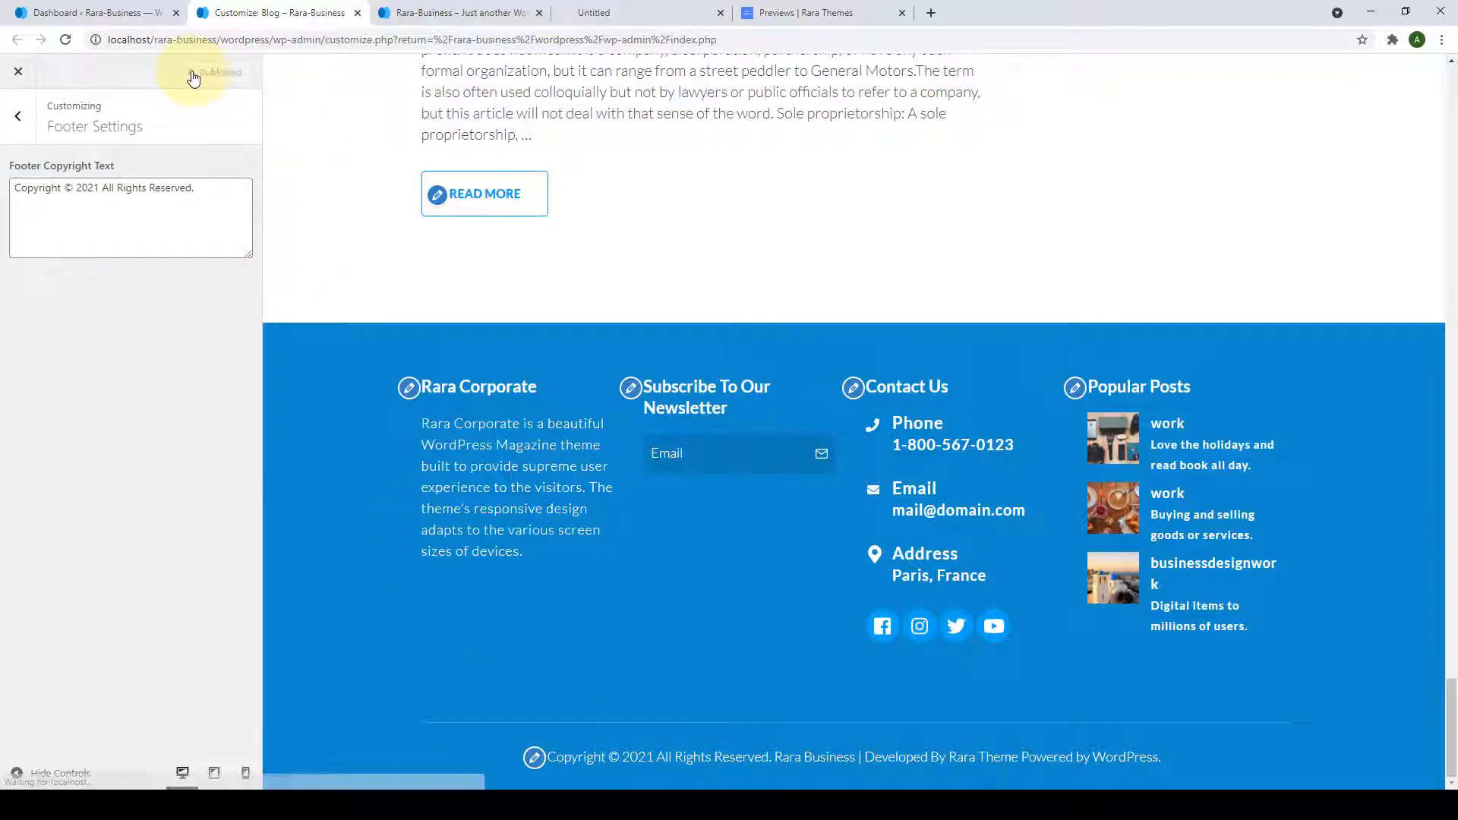
Reload the live Rara-Business homepage and check the copyright line in the footer.
left_click(460, 13)
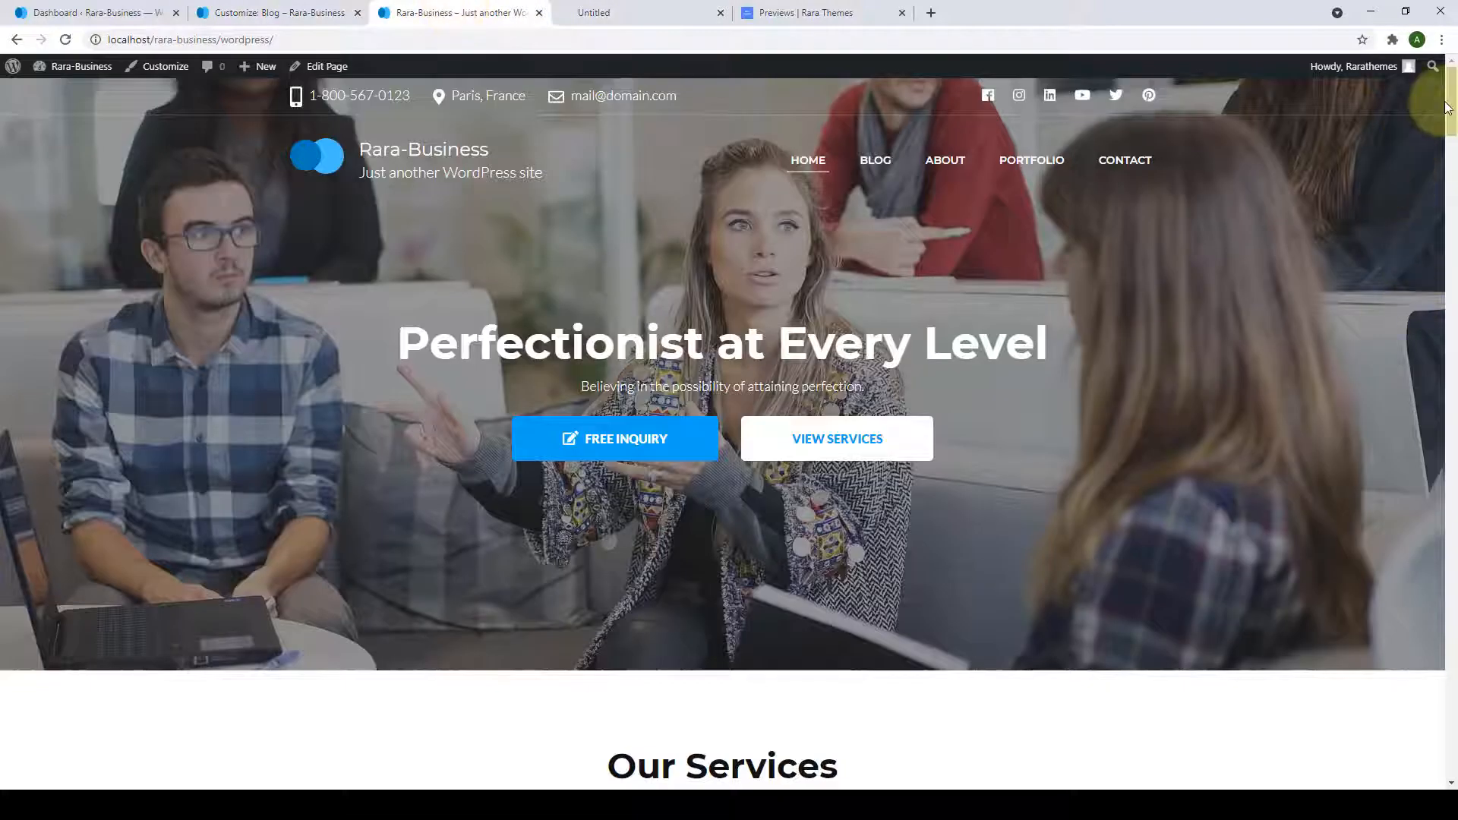
left_click_drag(1451, 99, 1447, 776)
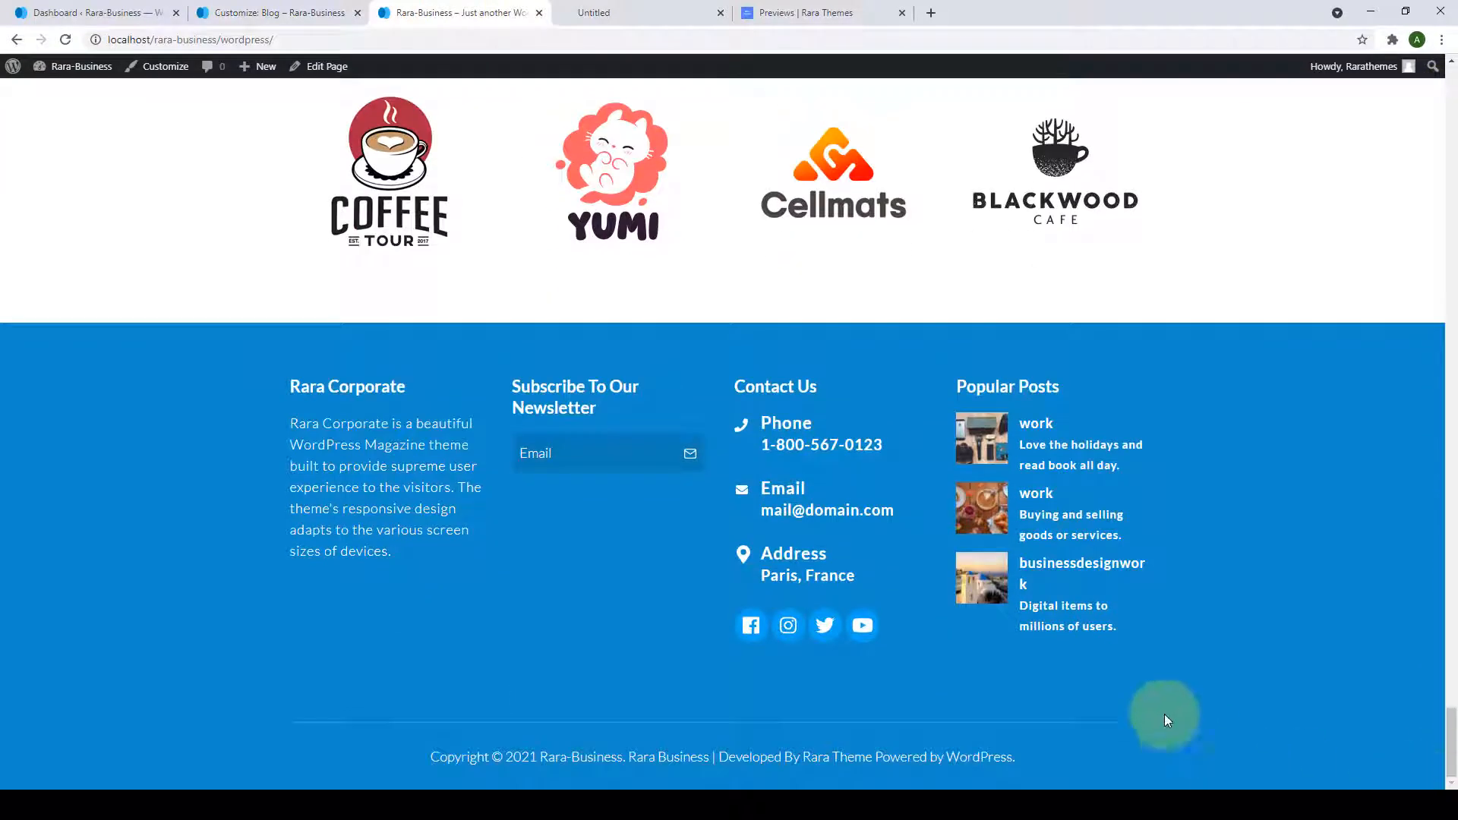
left_click(64, 40)
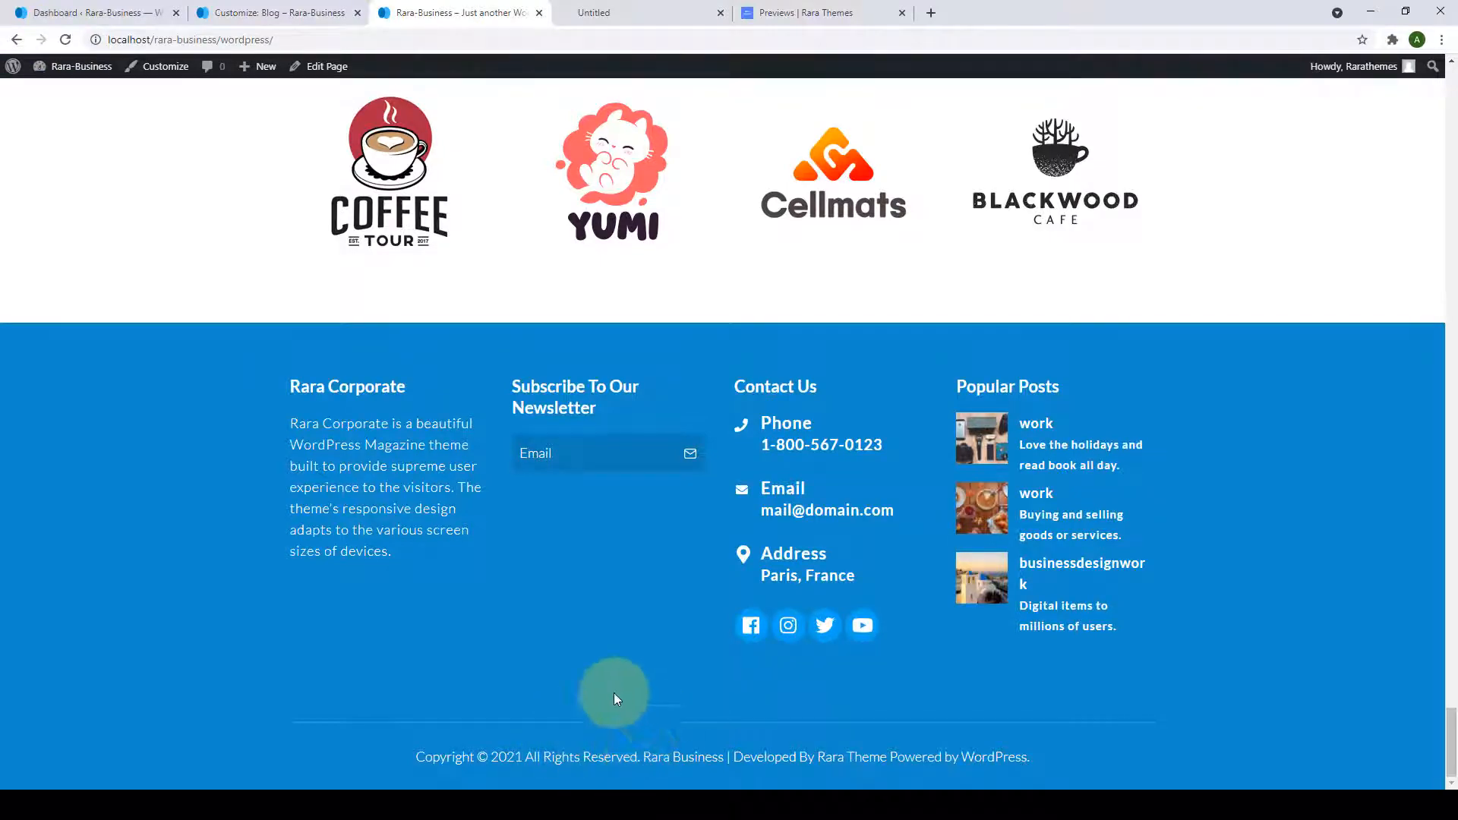
left_click_drag(1453, 725, 1452, 71)
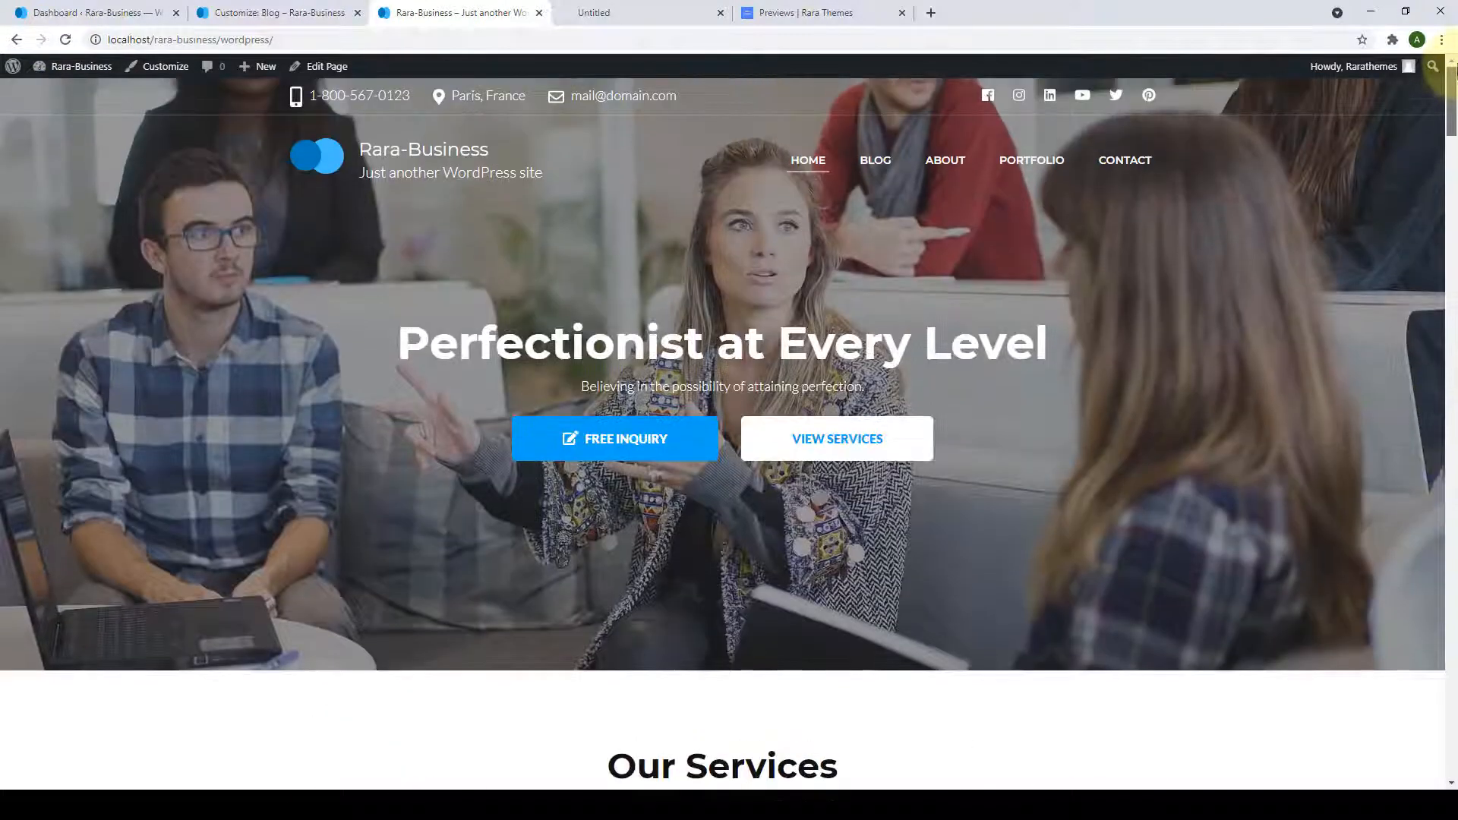
Return to the customizer's main sections and examine the Additional CSS section.
left_click(289, 12)
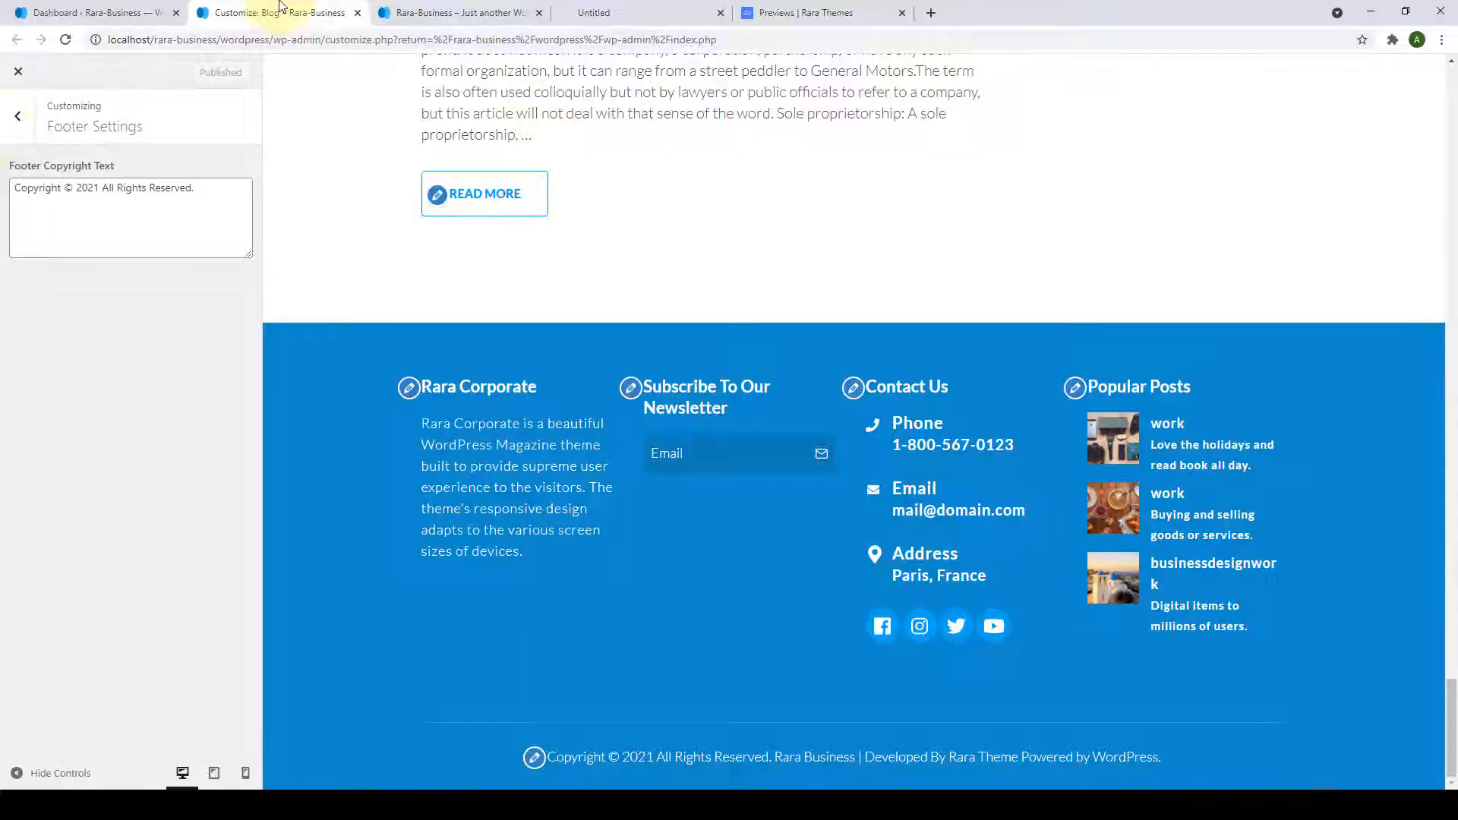
left_click(4, 133)
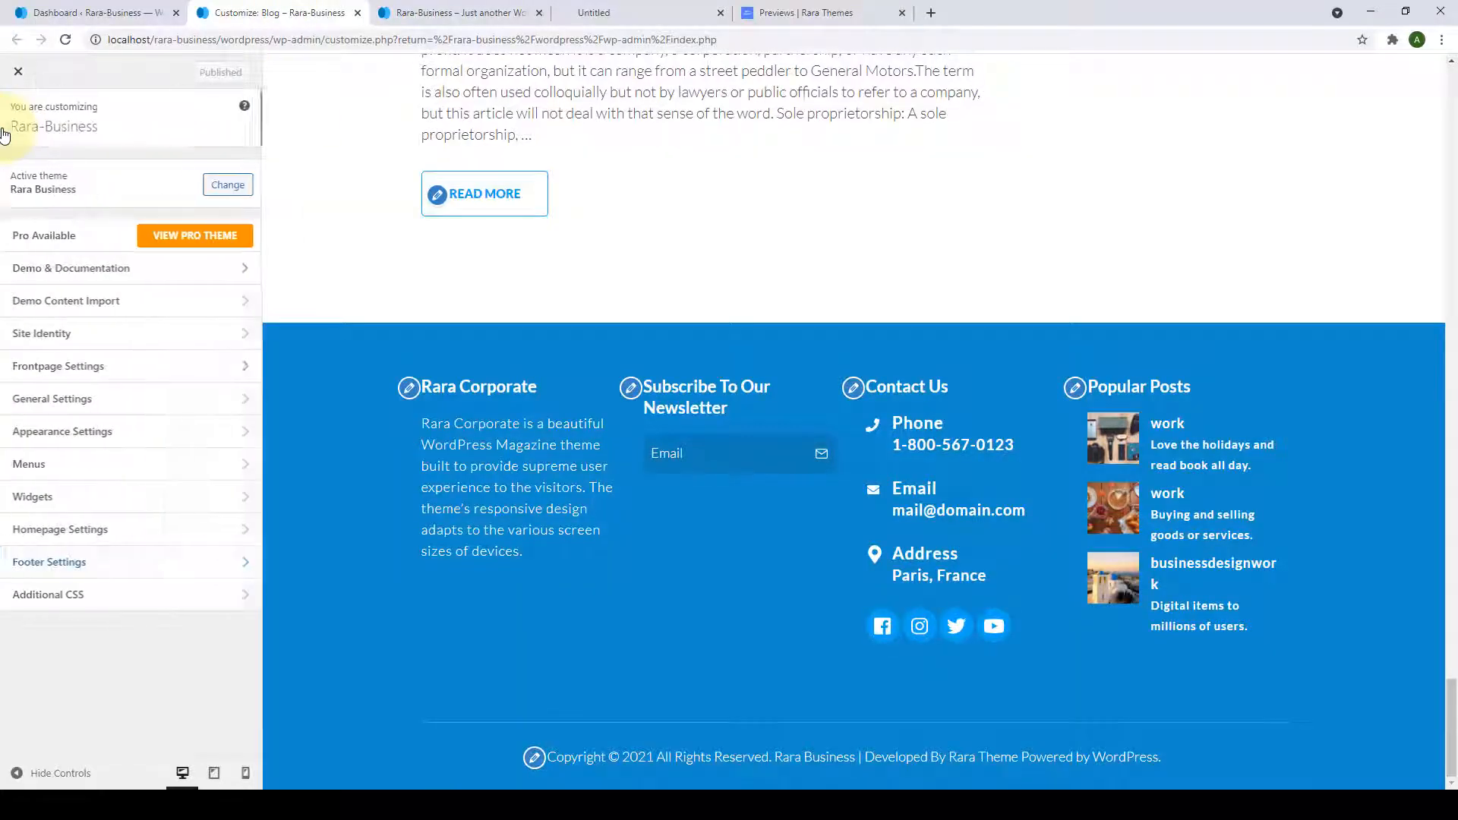
left_click(74, 595)
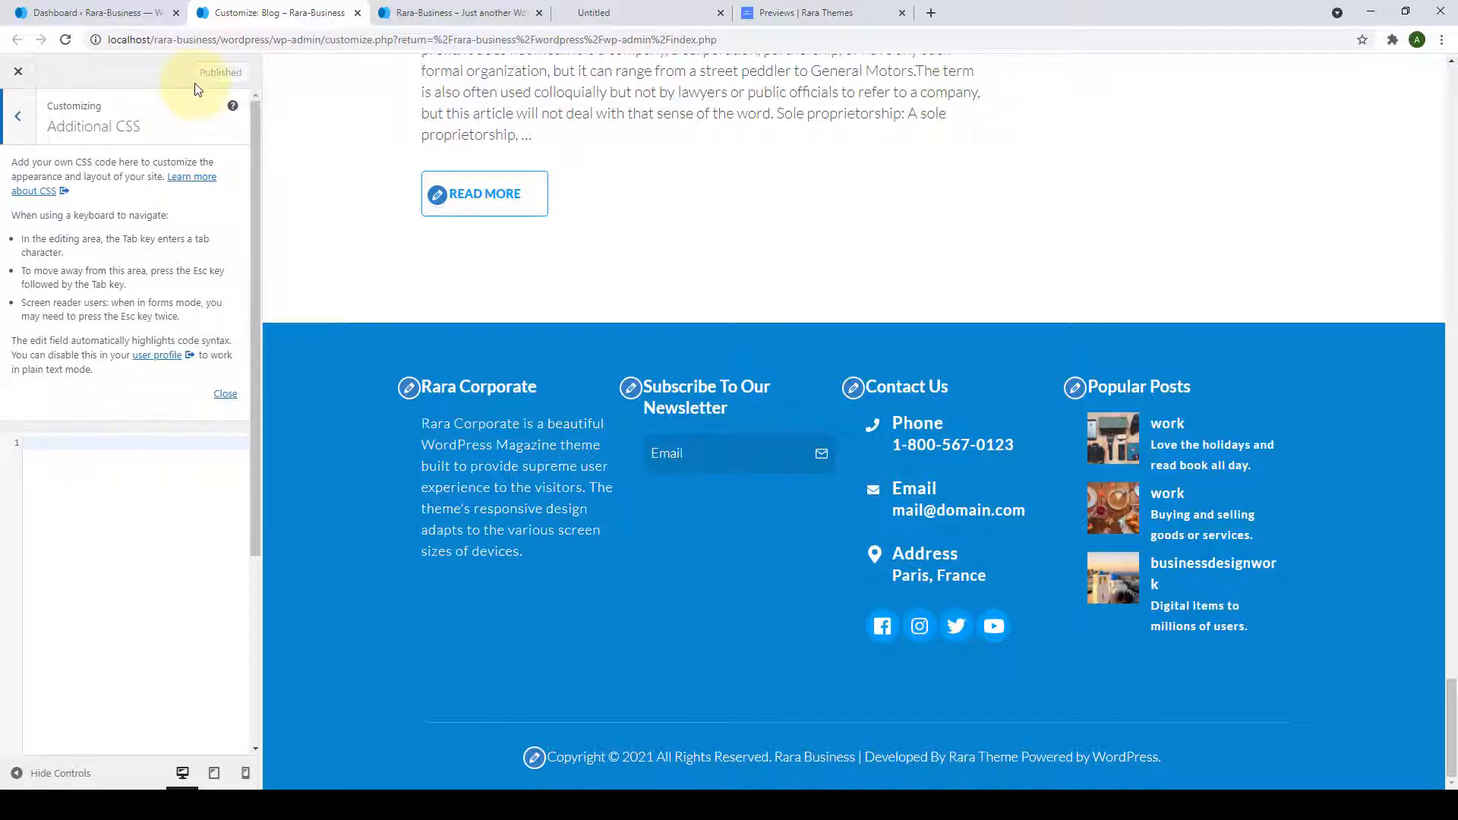
left_click(15, 116)
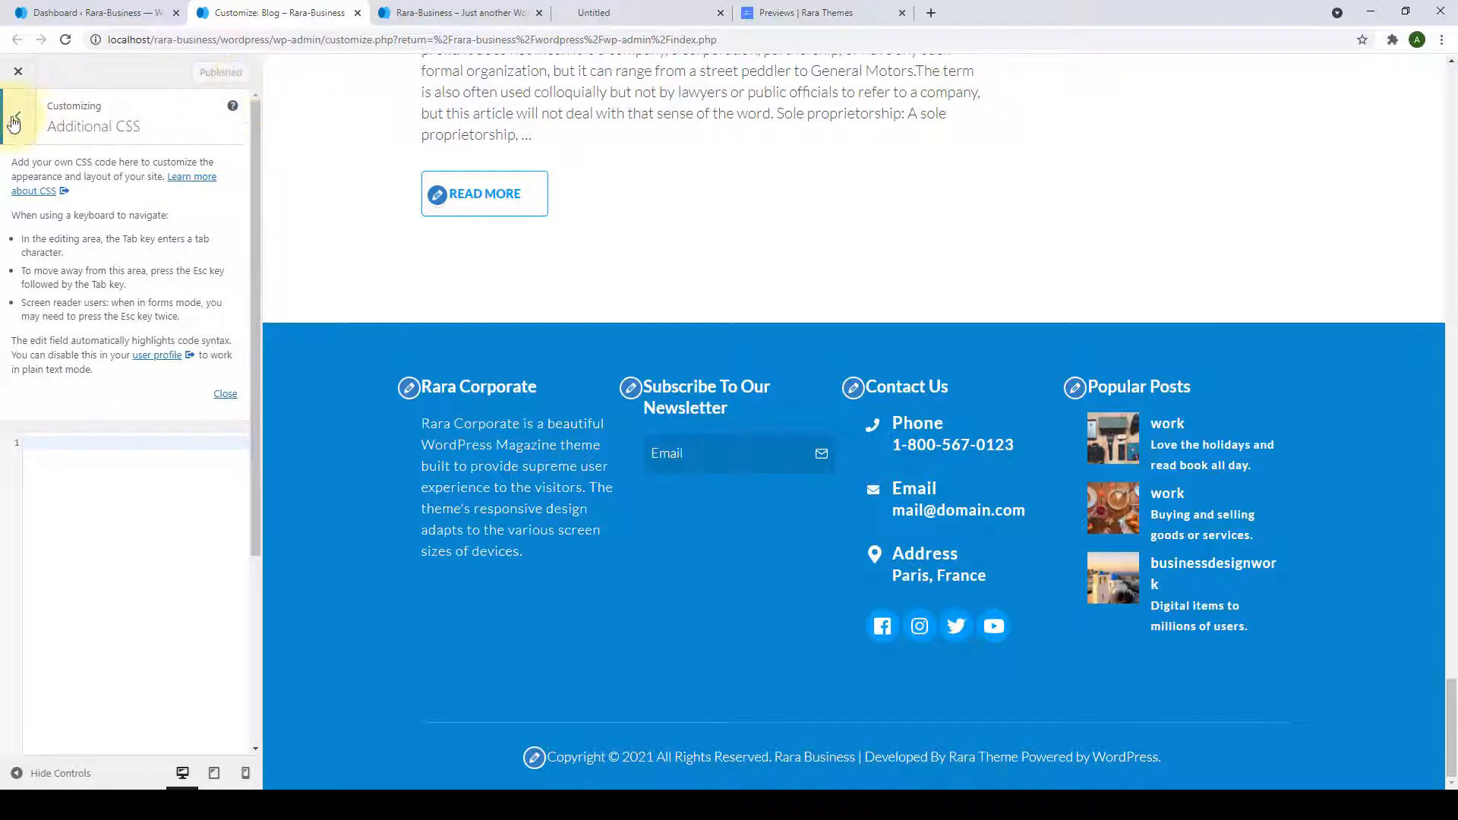
Load the homepage in the customizer preview and reload the live Rara-Business homepage to review the site.
left_click_drag(1449, 714, 1451, 107)
left_click(505, 126)
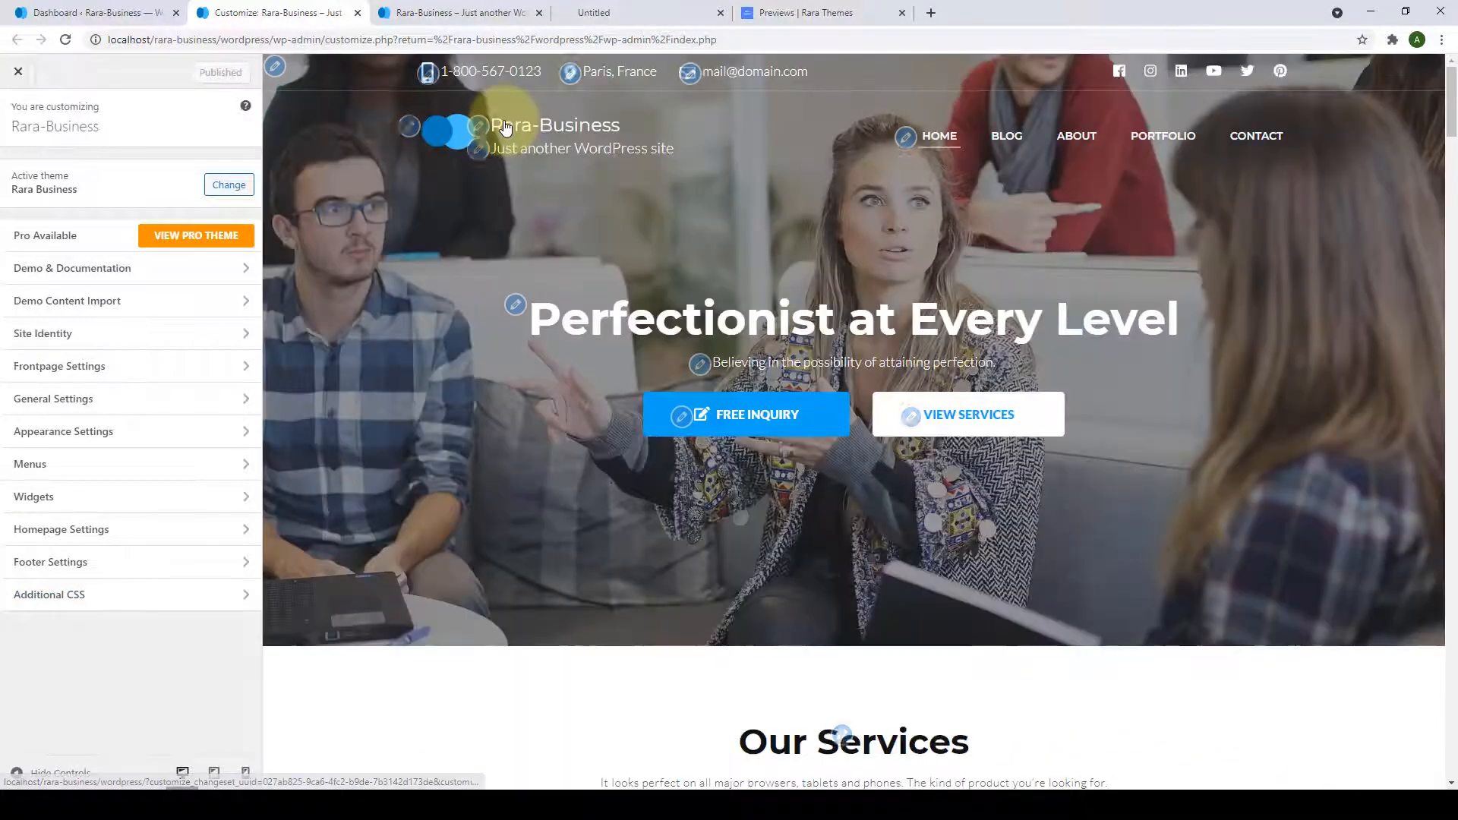
left_click(462, 12)
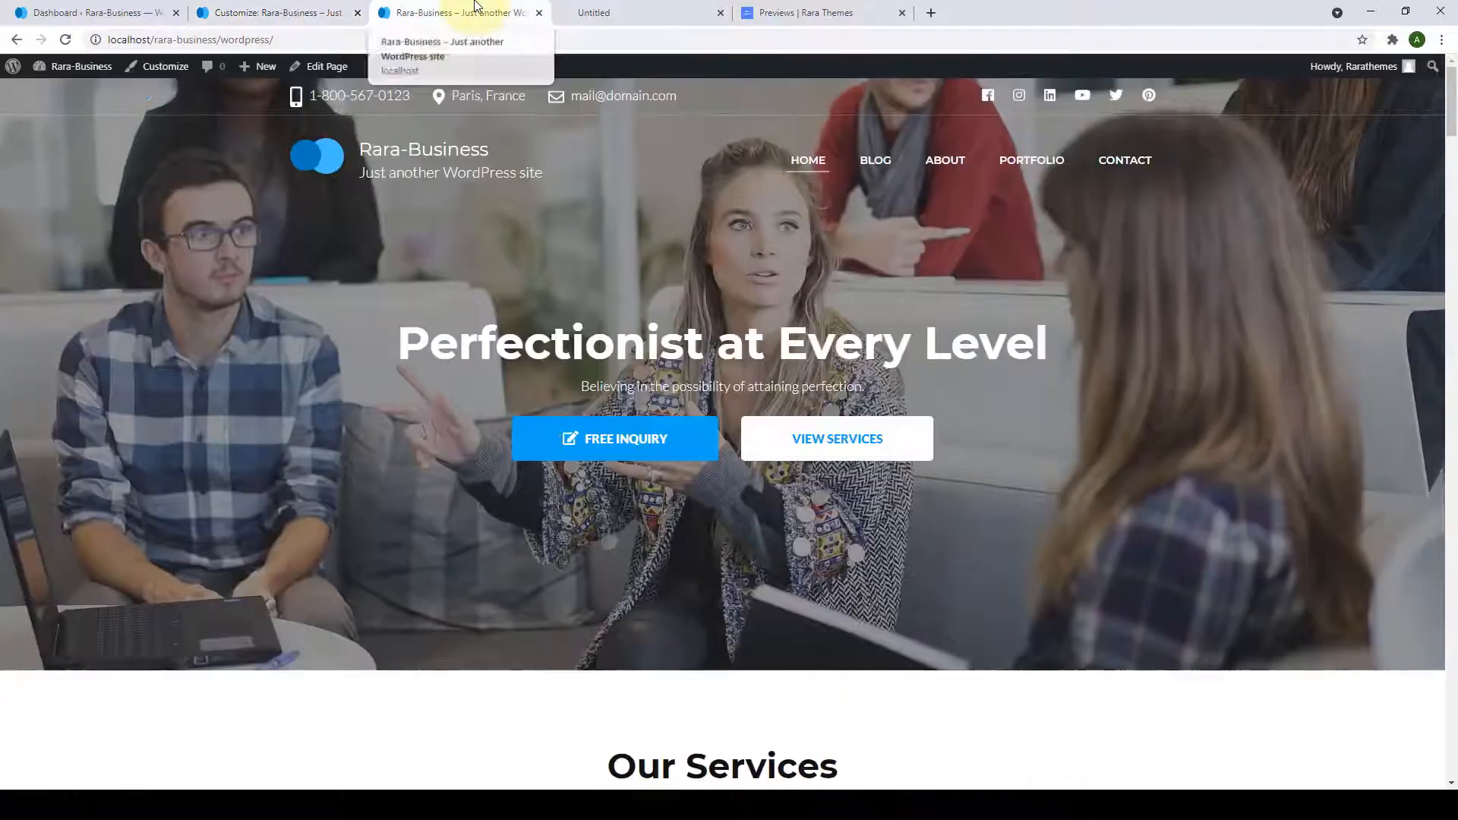
left_click(66, 39)
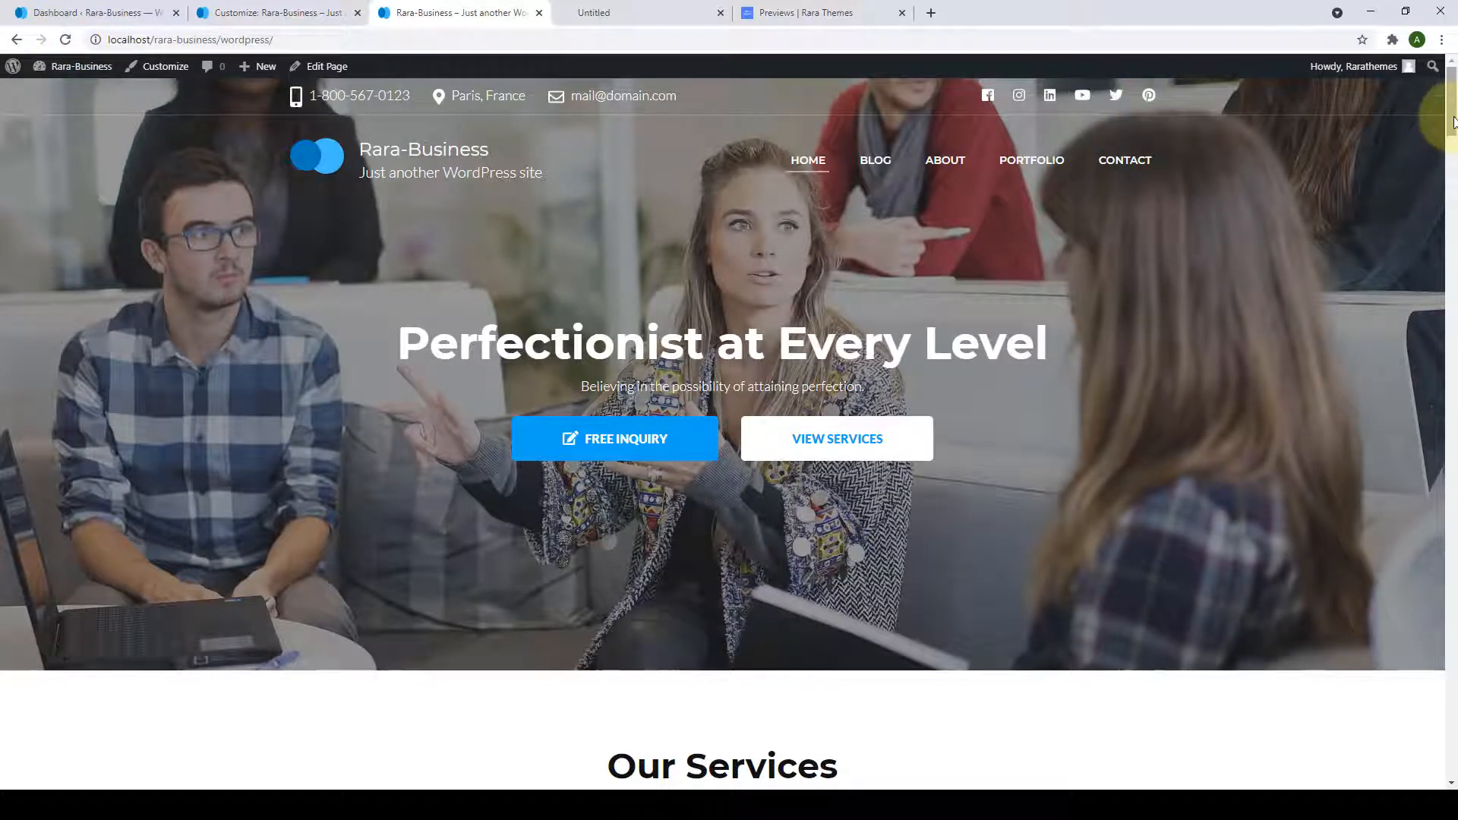
left_click_drag(1454, 121, 1450, 72)
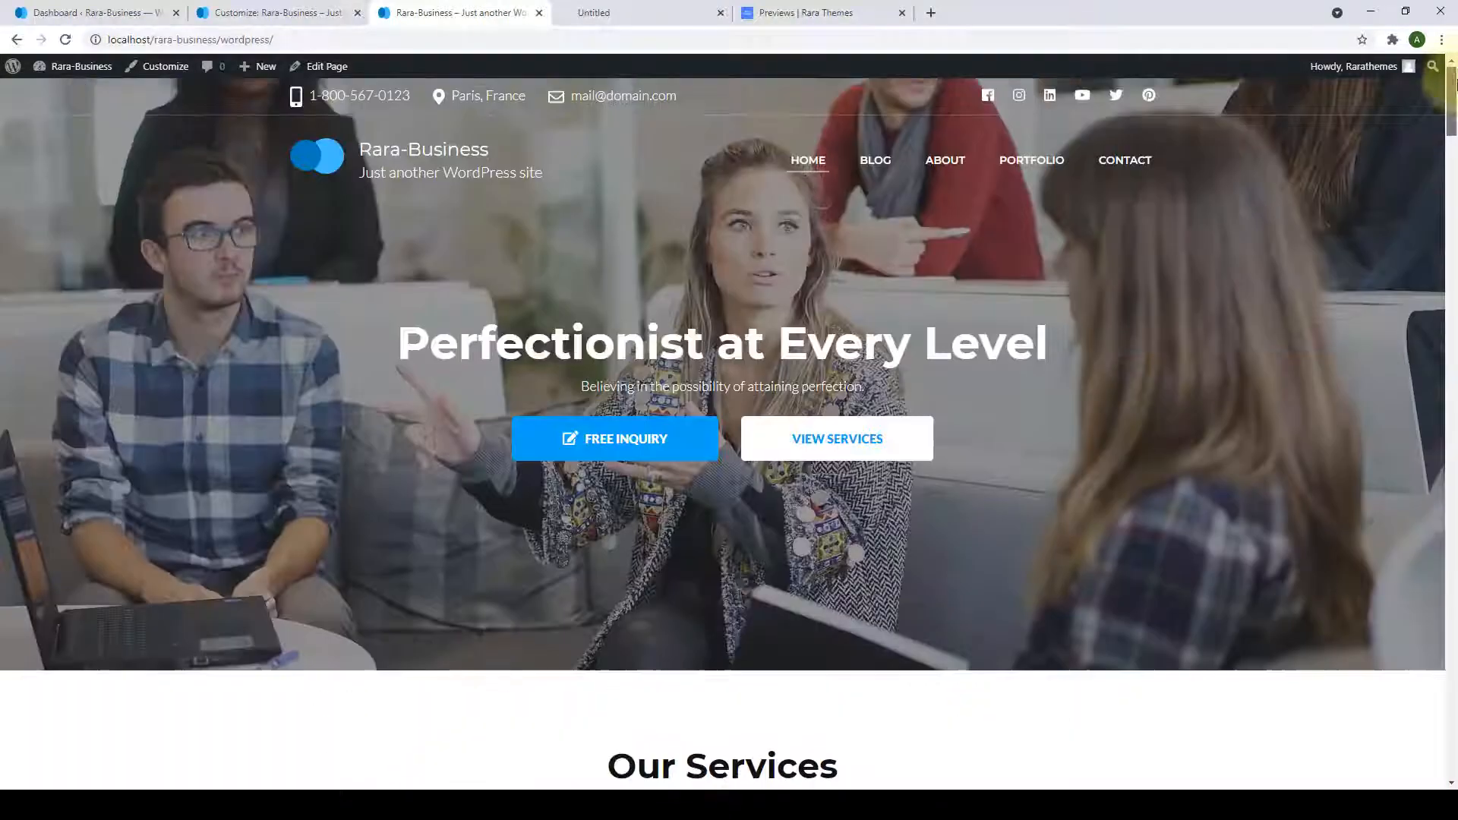